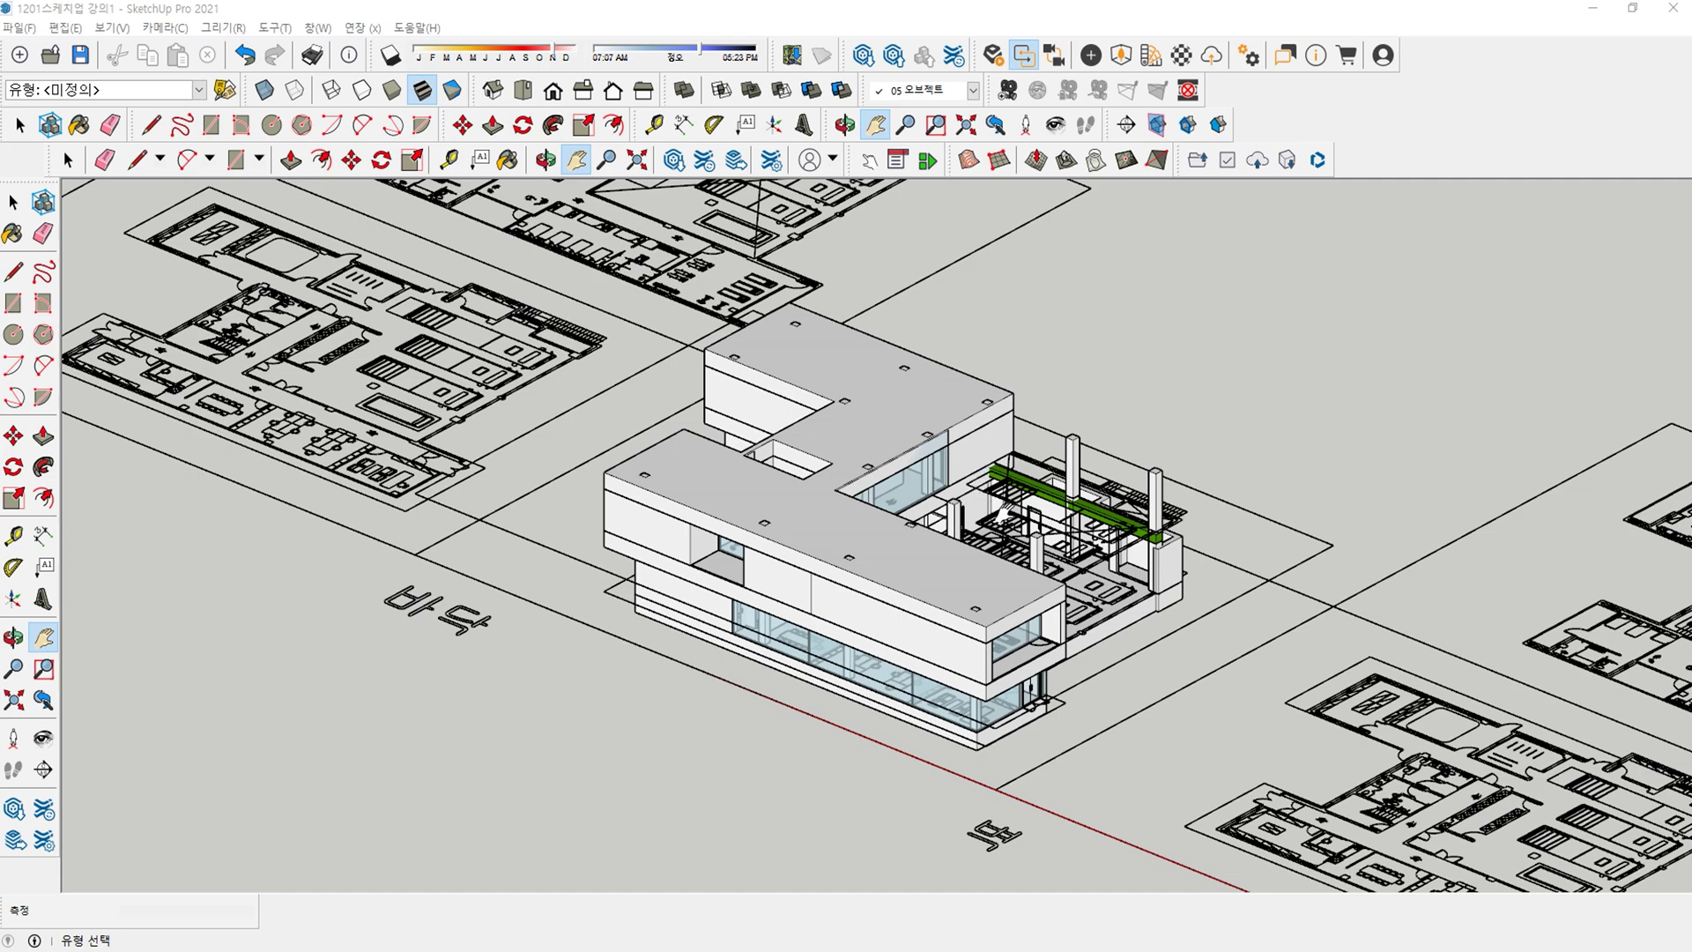
Examine the building's flat roof, stairwell opening and open column area from several angles.
{"action": "scroll", "coordinate": [961, 573], "scroll_direction": "up", "scroll_amount": 3}
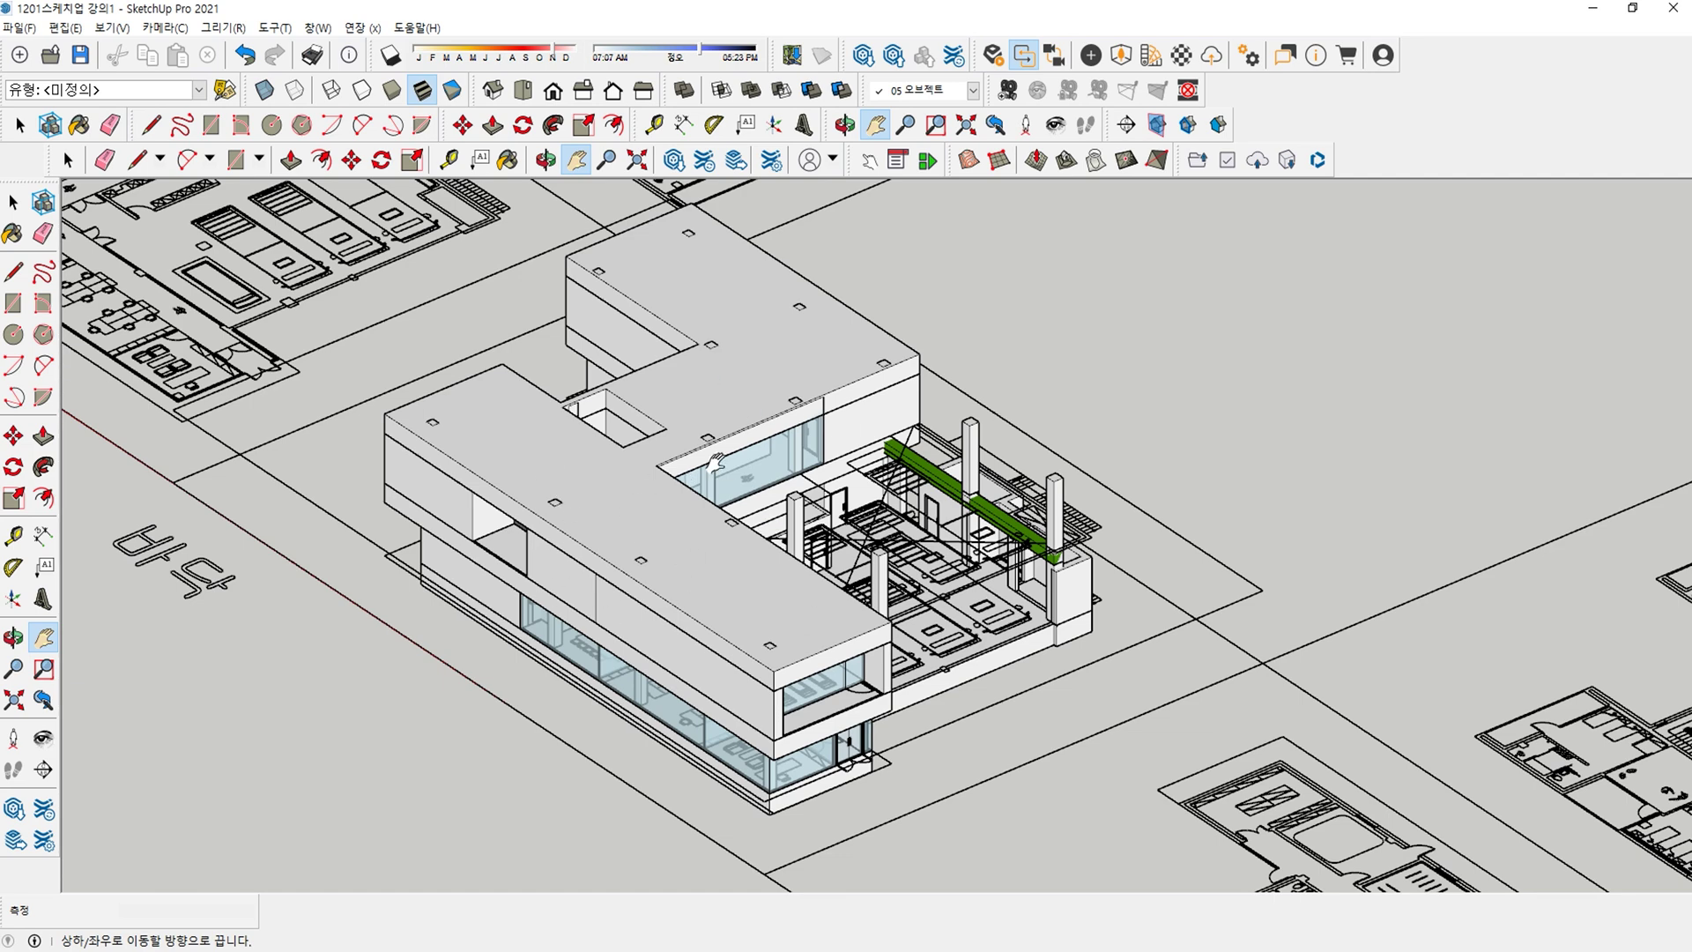
{"action": "left_click_drag", "start_coordinate": [741, 500], "coordinate": [732, 509]}
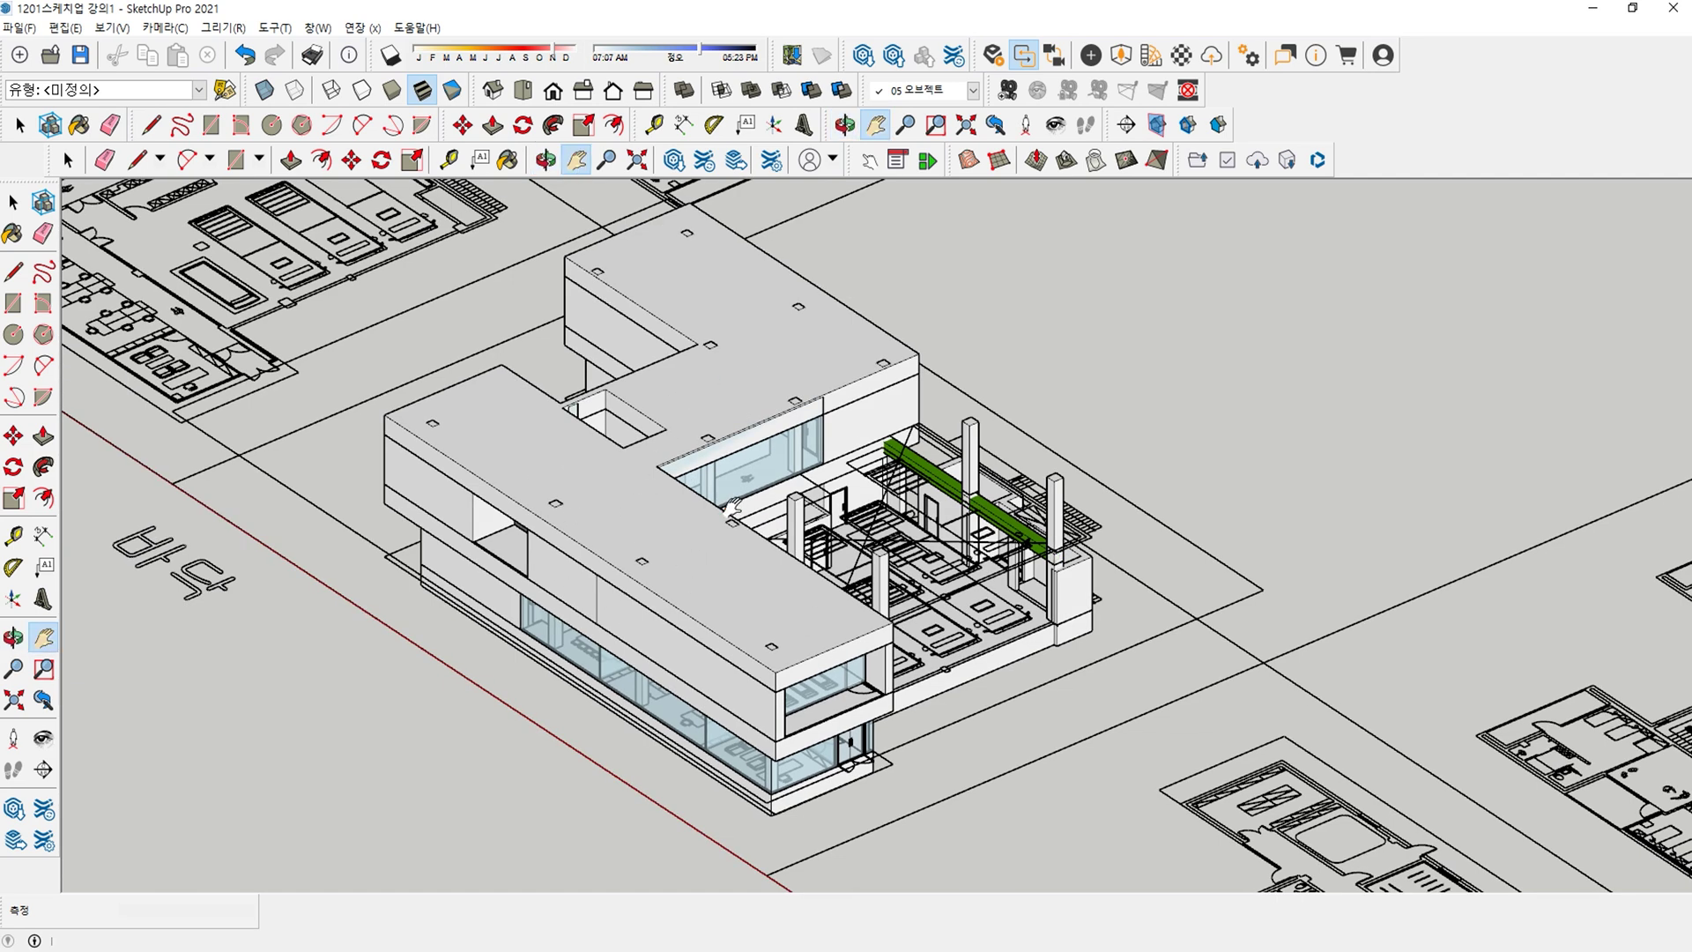
{"action": "middle_click_drag", "start_coordinate": [713, 480], "coordinate": [1314, 514]}
{"action": "middle_click_drag", "start_coordinate": [916, 572], "coordinate": [1119, 636]}
{"action": "middle_click_drag", "start_coordinate": [1303, 582], "coordinate": [996, 640]}
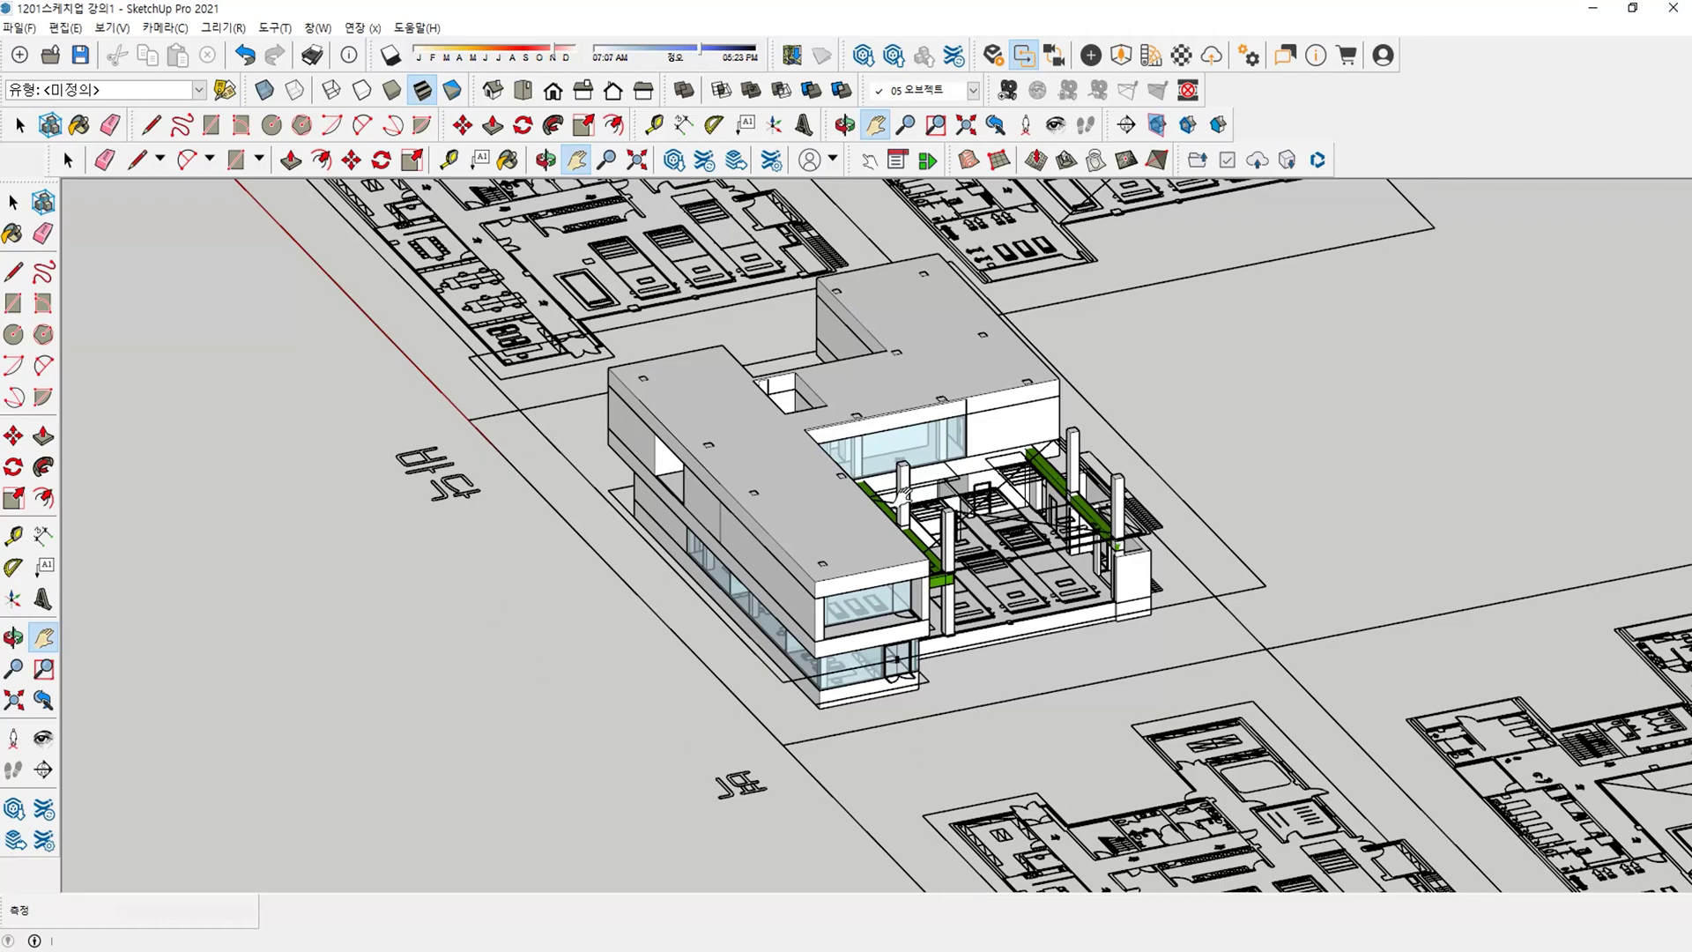
{"action": "middle_click_drag", "start_coordinate": [909, 473], "coordinate": [756, 420]}
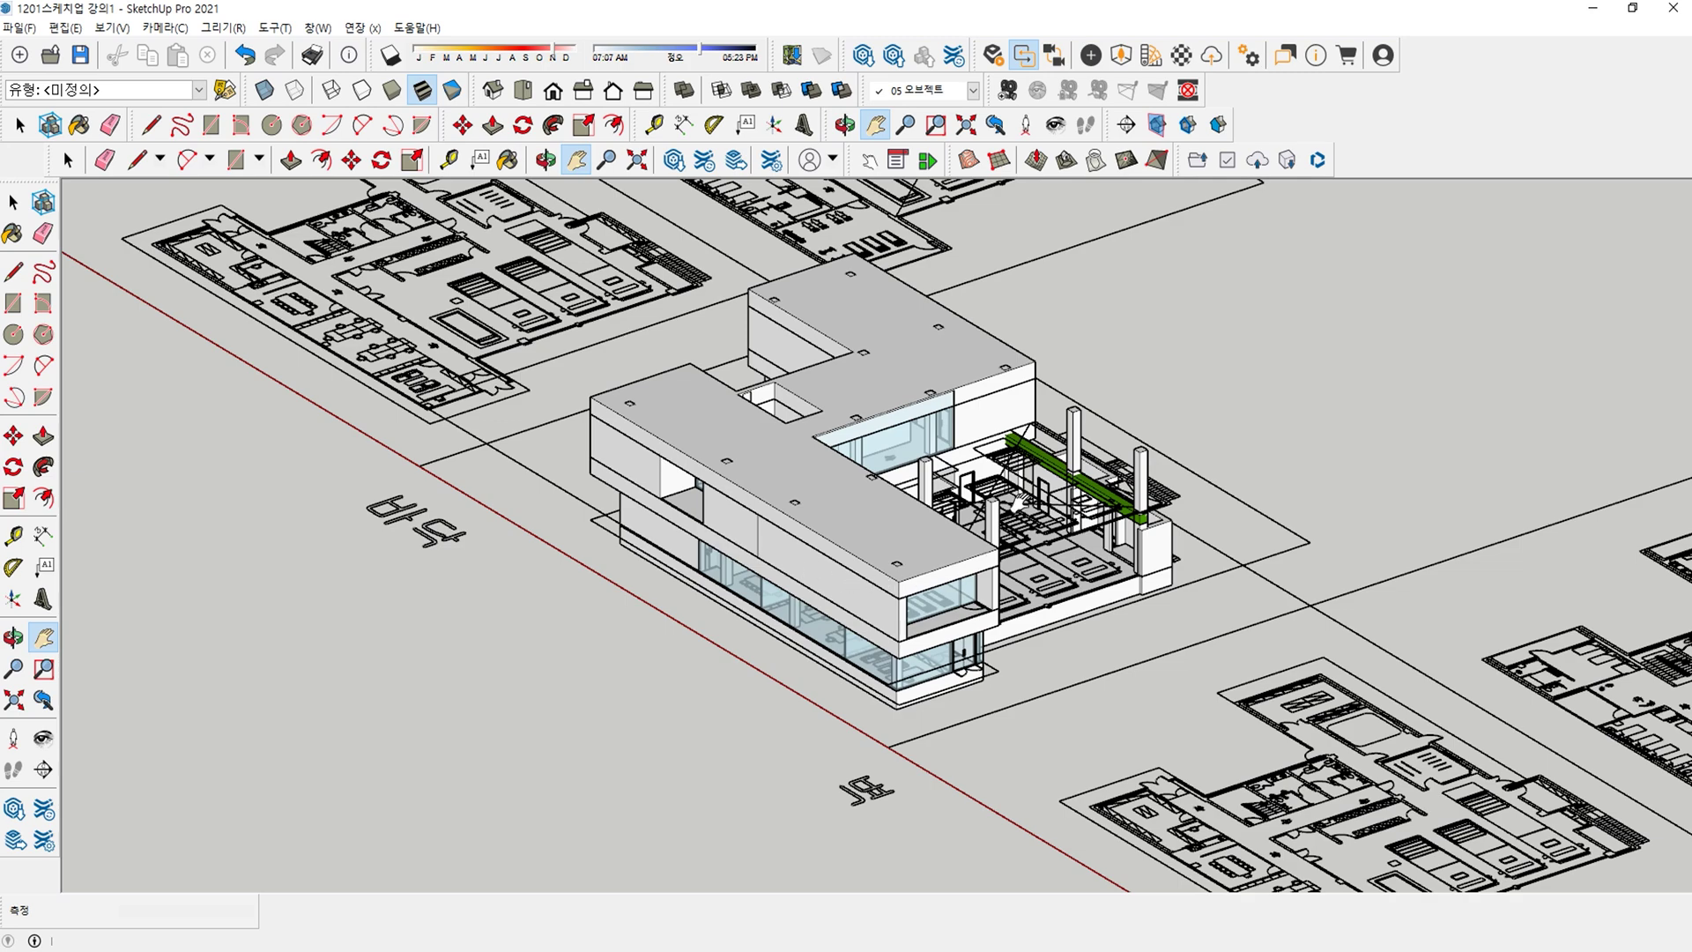
{"action": "middle_click_drag", "start_coordinate": [806, 476], "coordinate": [971, 574]}
{"action": "middle_click_drag", "start_coordinate": [1083, 600], "coordinate": [987, 672]}
{"action": "middle_click_drag", "start_coordinate": [980, 526], "coordinate": [1019, 536]}
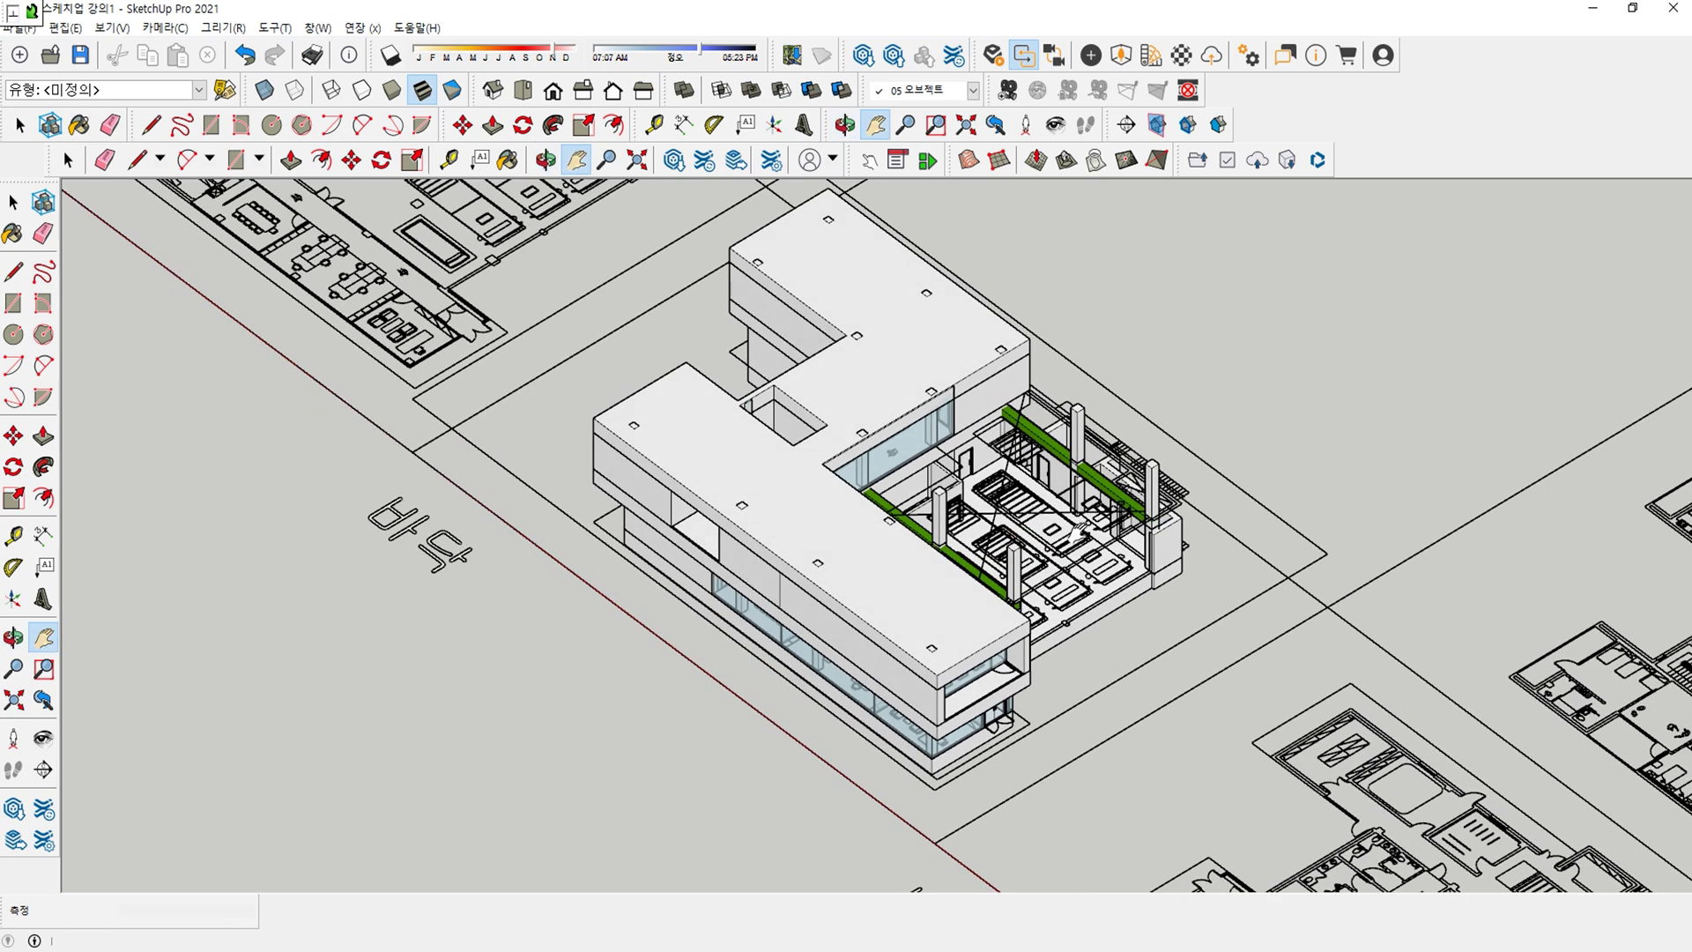
{"action": "scroll", "coordinate": [1047, 517], "scroll_direction": "up", "scroll_amount": 2}
{"action": "left_click_drag", "start_coordinate": [1048, 518], "coordinate": [1075, 595]}
{"action": "left_click_drag", "start_coordinate": [1137, 381], "coordinate": [1135, 376]}
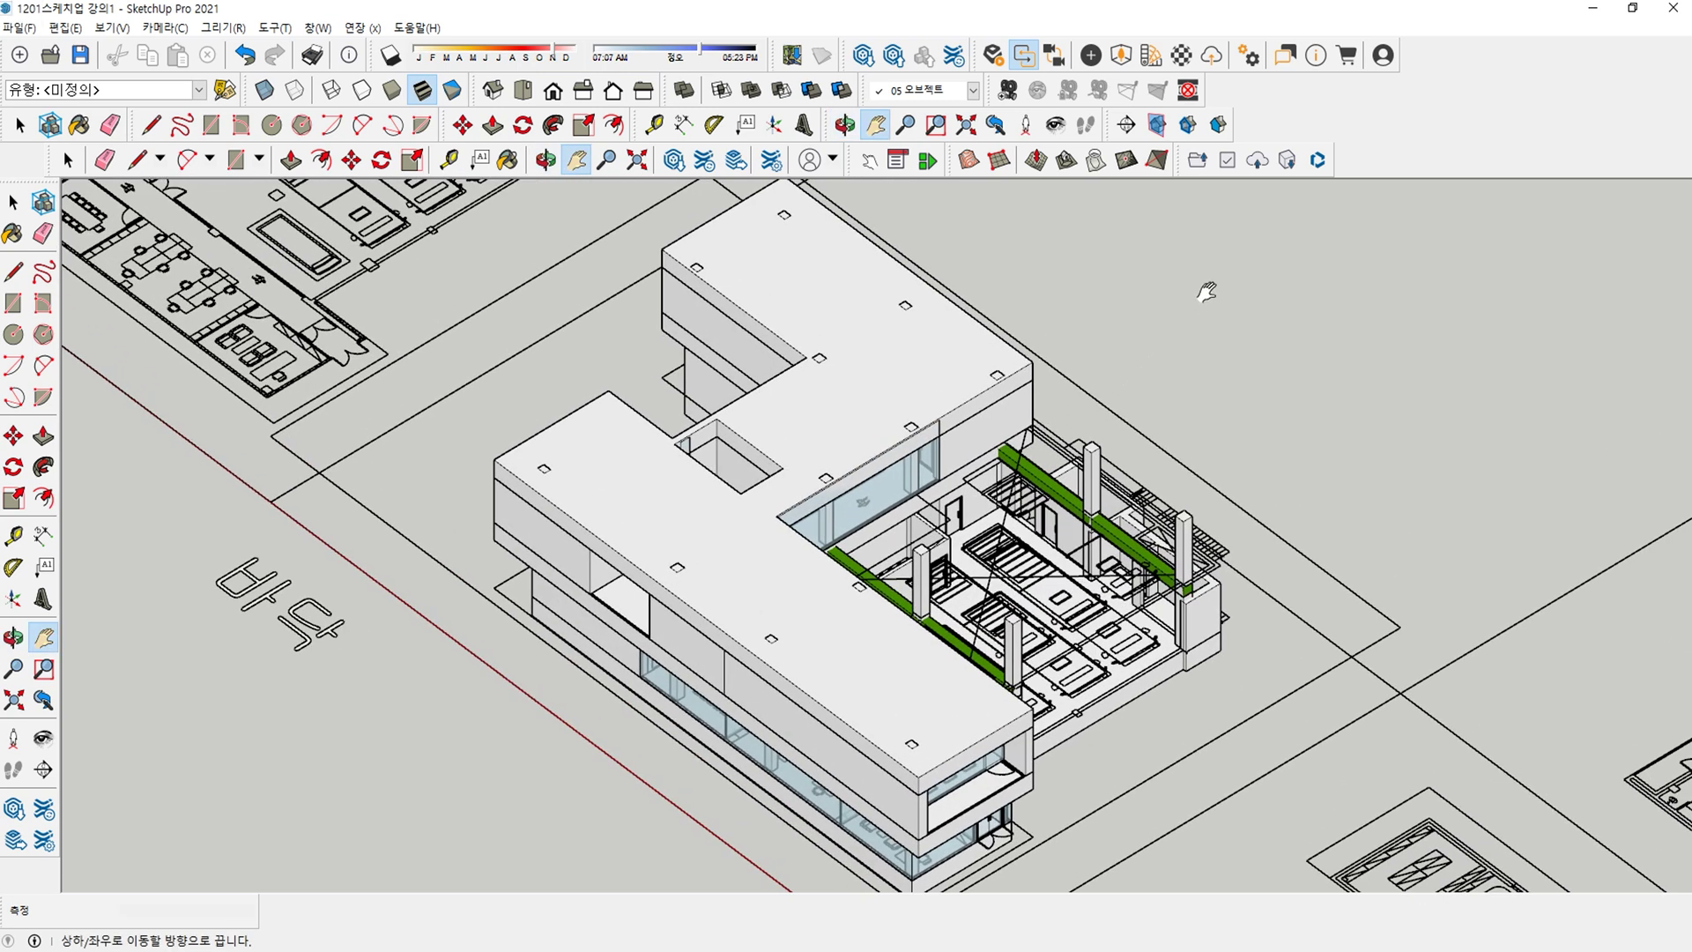
Draw a 4900 × 2800 mm rectangle over the stairwell opening in the roof.
{"action": "key", "text": "ctrl+z"}
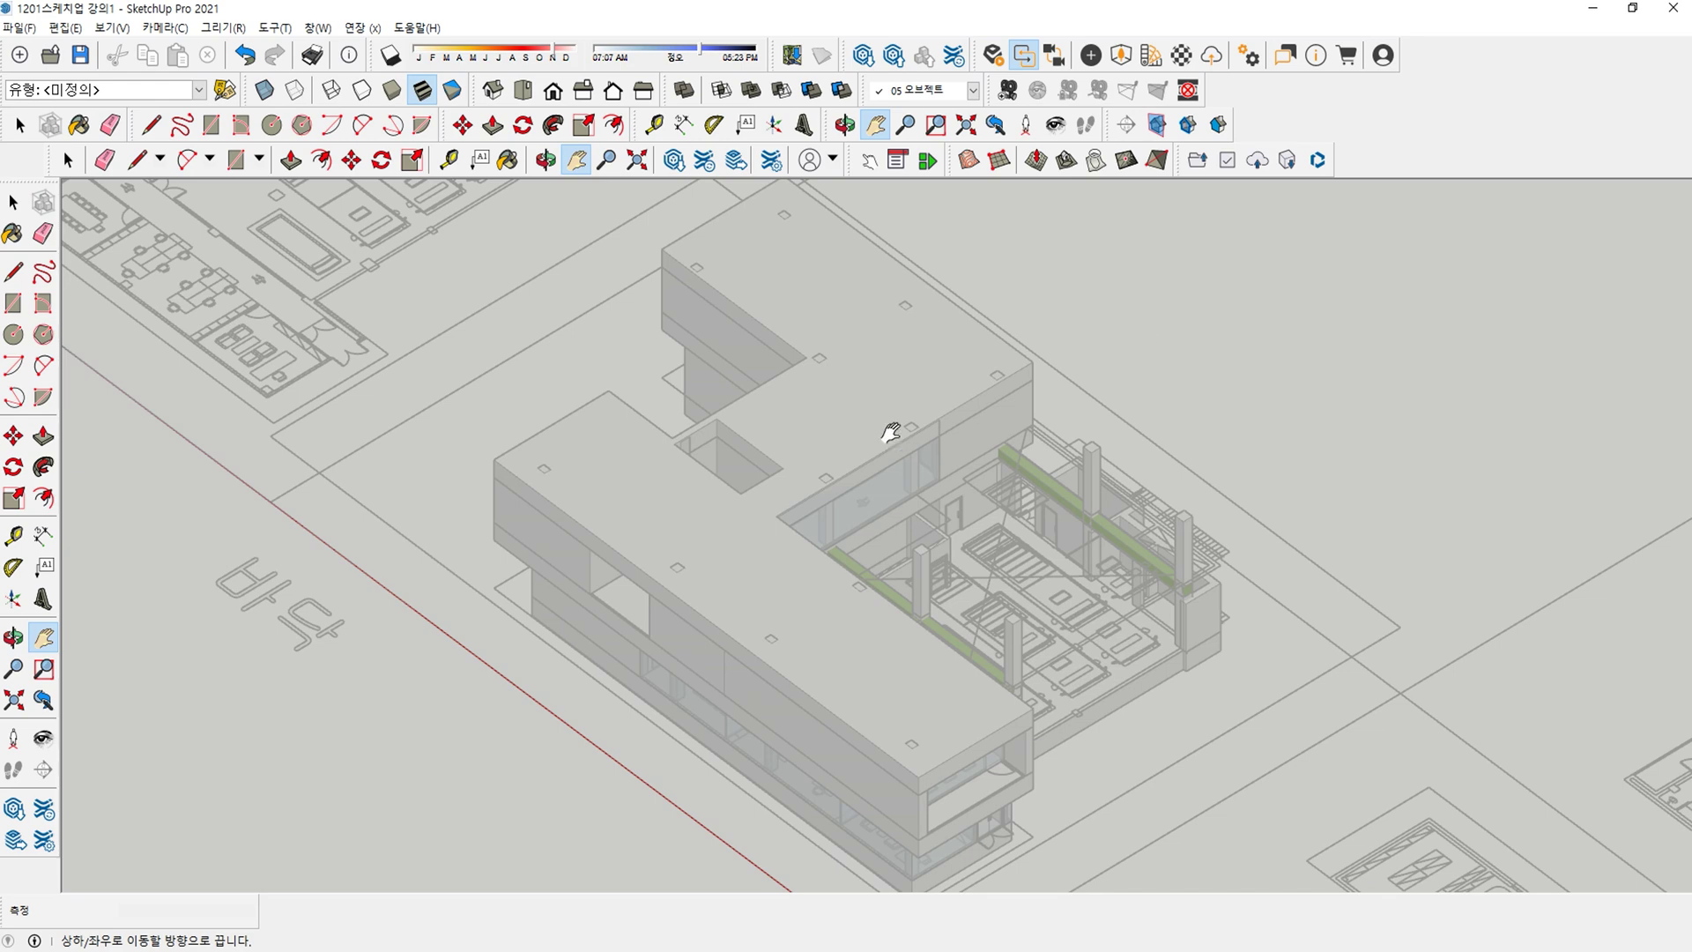
{"action": "scroll", "coordinate": [699, 582], "scroll_direction": "up", "scroll_amount": 2}
{"action": "scroll", "coordinate": [752, 378], "scroll_direction": "up", "scroll_amount": 6}
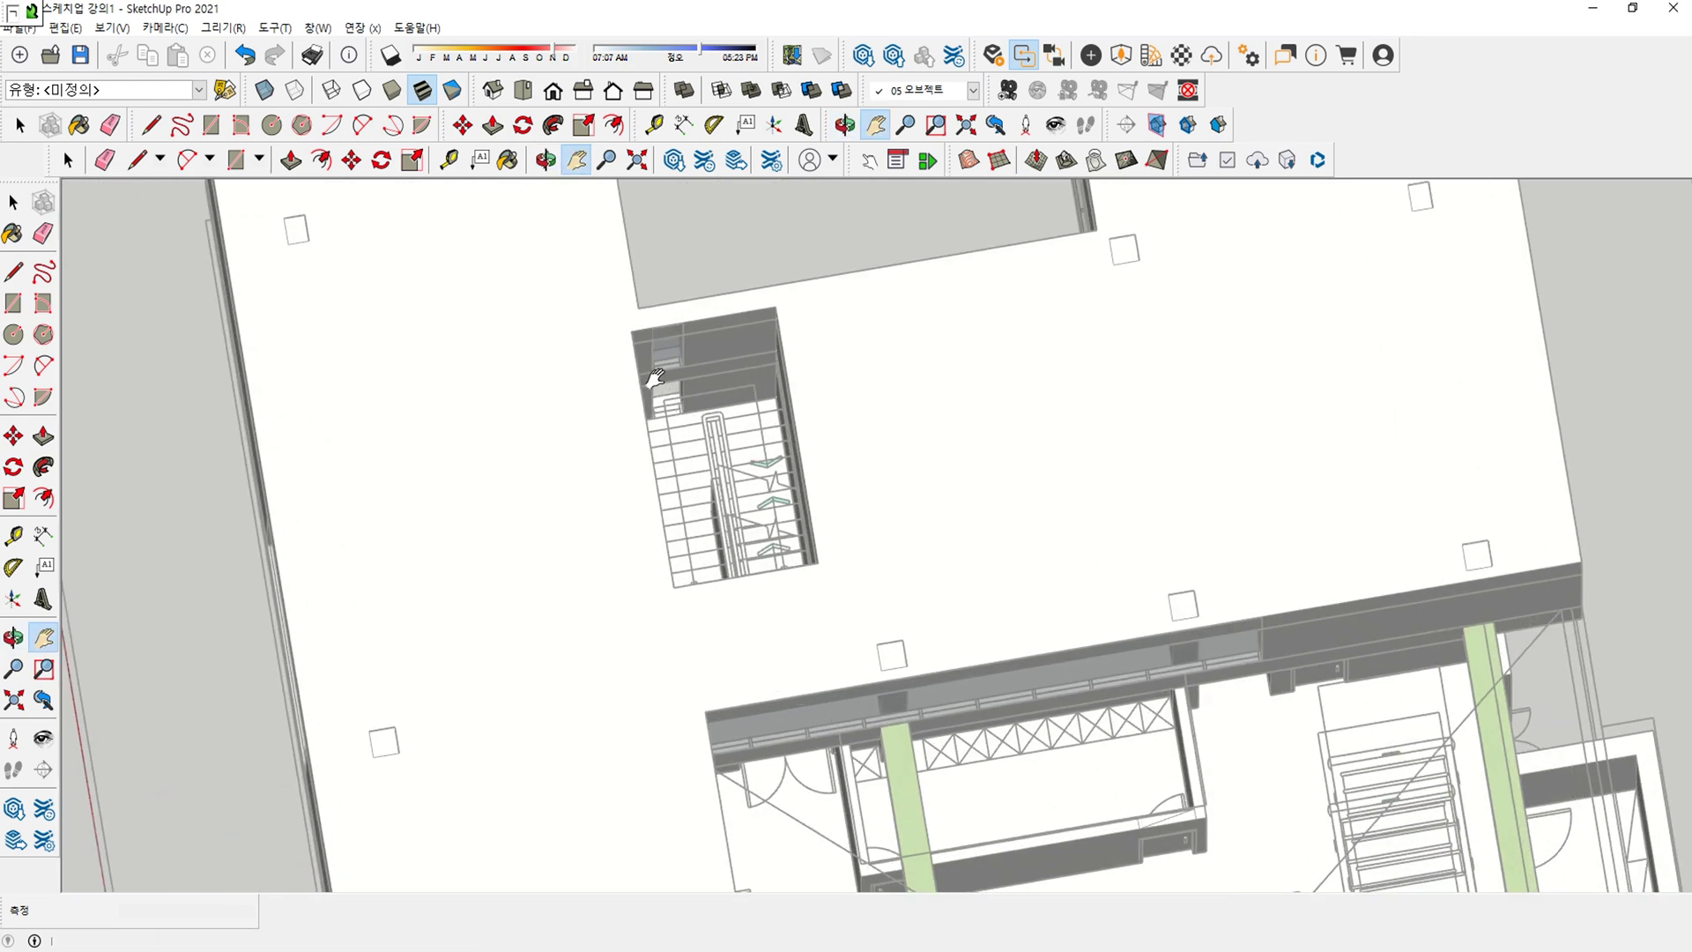
{"action": "key", "text": "r"}
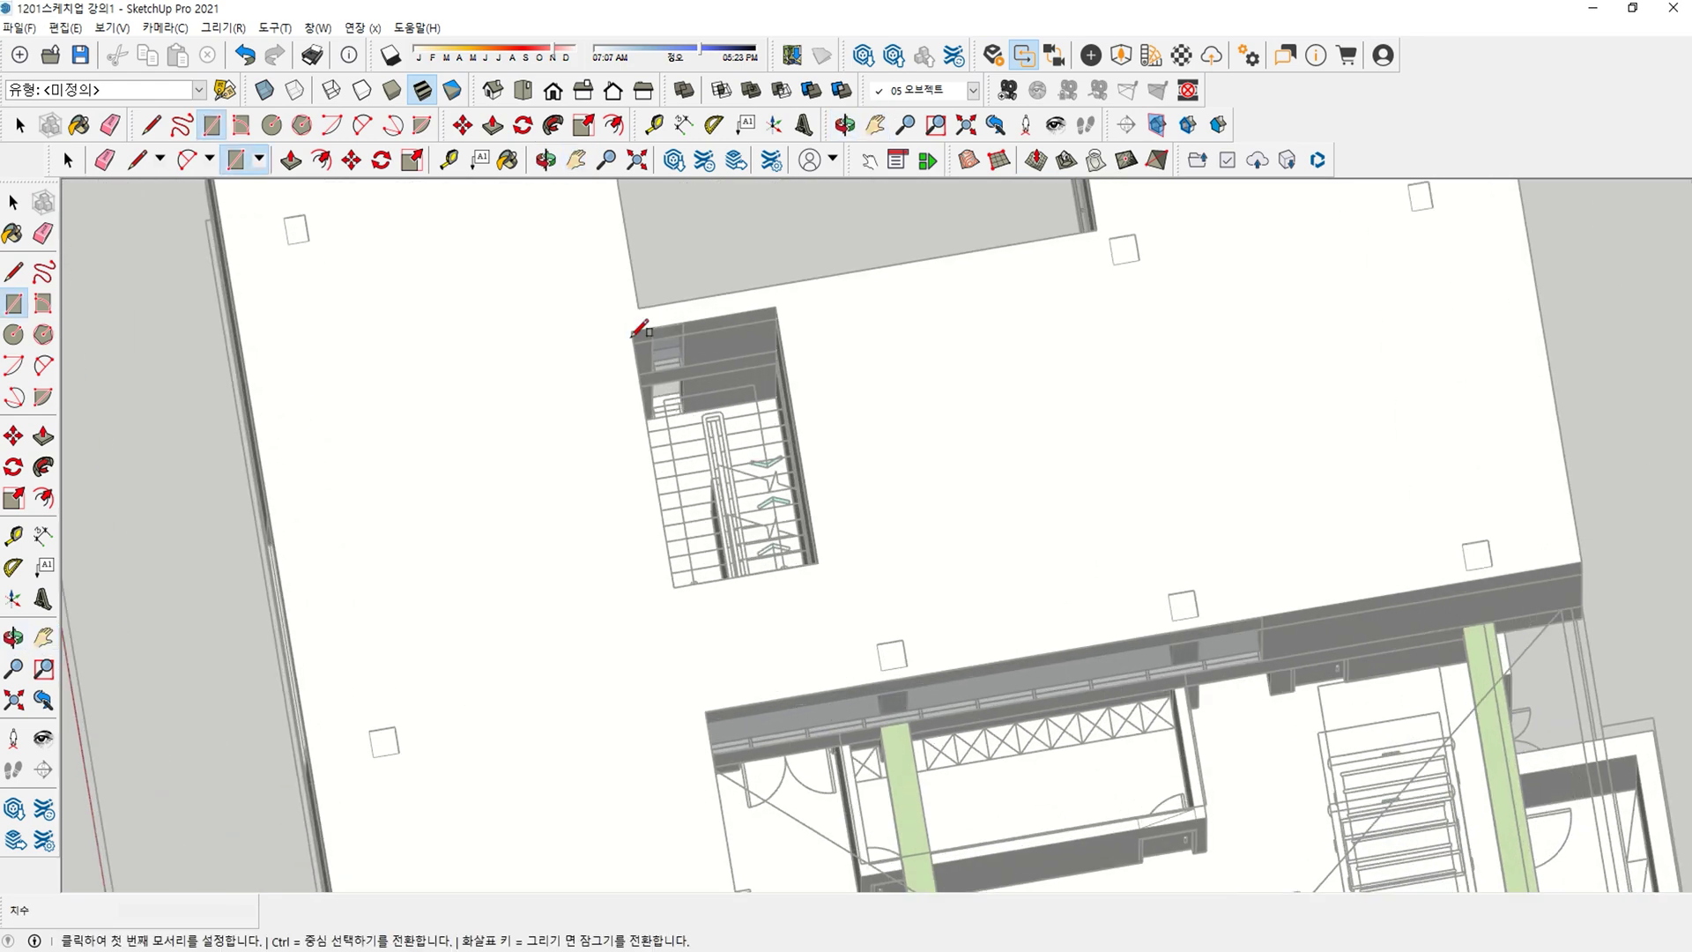
{"action": "left_click", "coordinate": [632, 331]}
{"action": "left_click", "coordinate": [818, 561]}
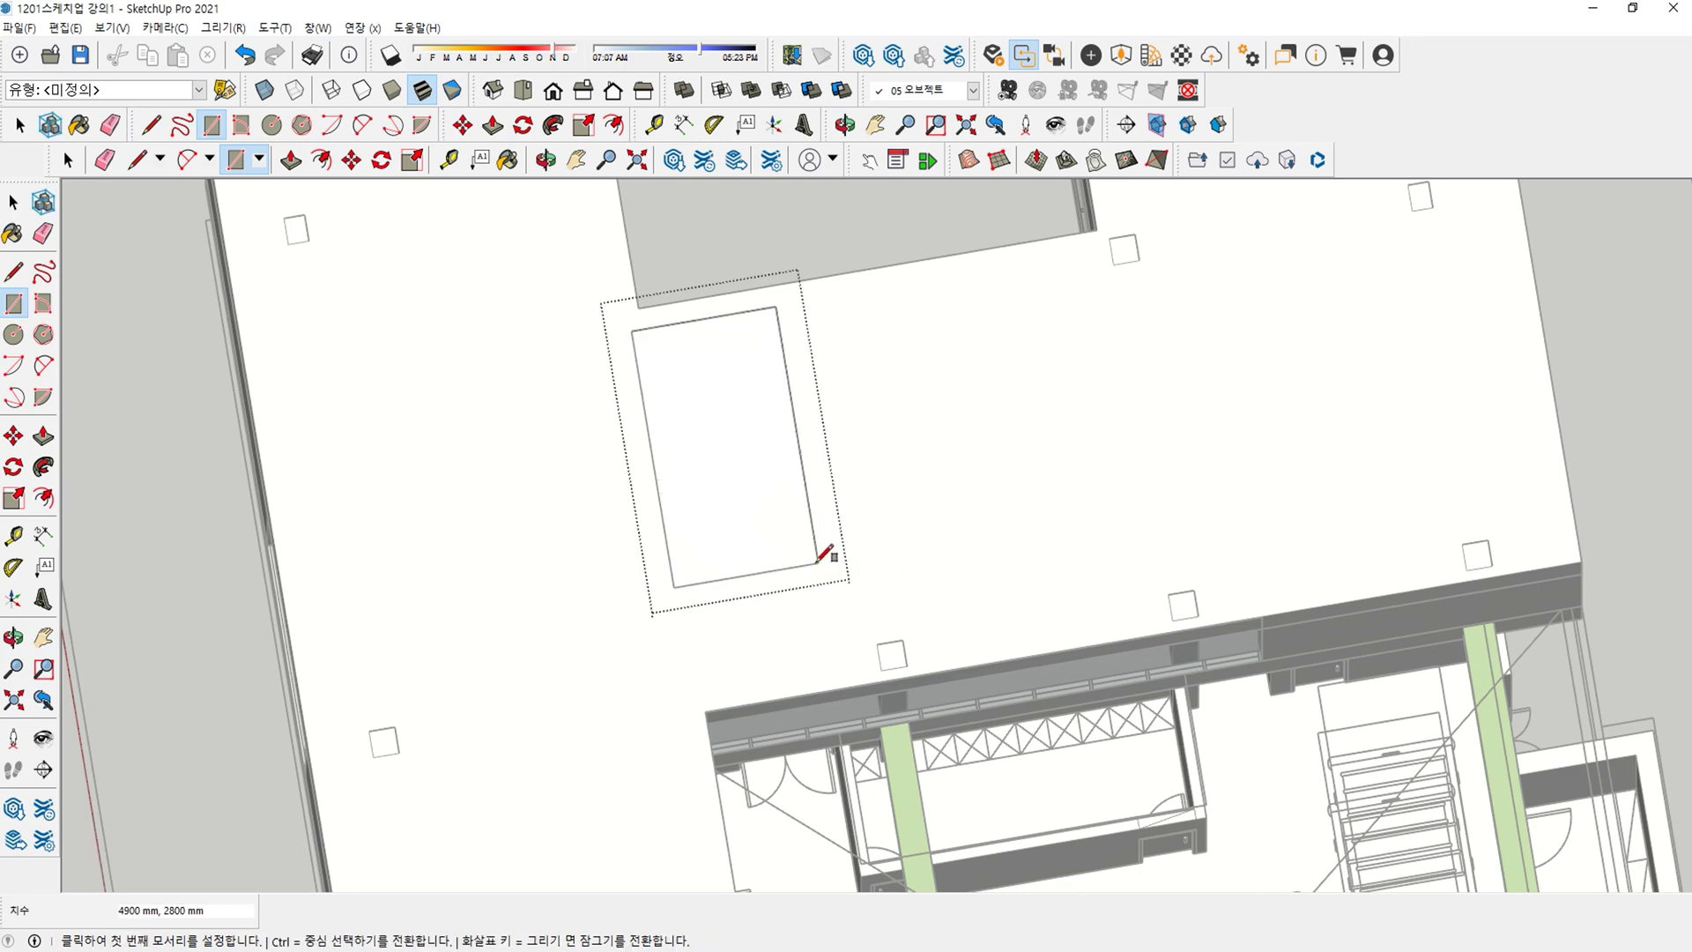
Offset the stairwell rectangle's outline 400 mm outward.
{"action": "middle_click_drag", "start_coordinate": [731, 430], "coordinate": [764, 351]}
{"action": "key", "text": "f"}
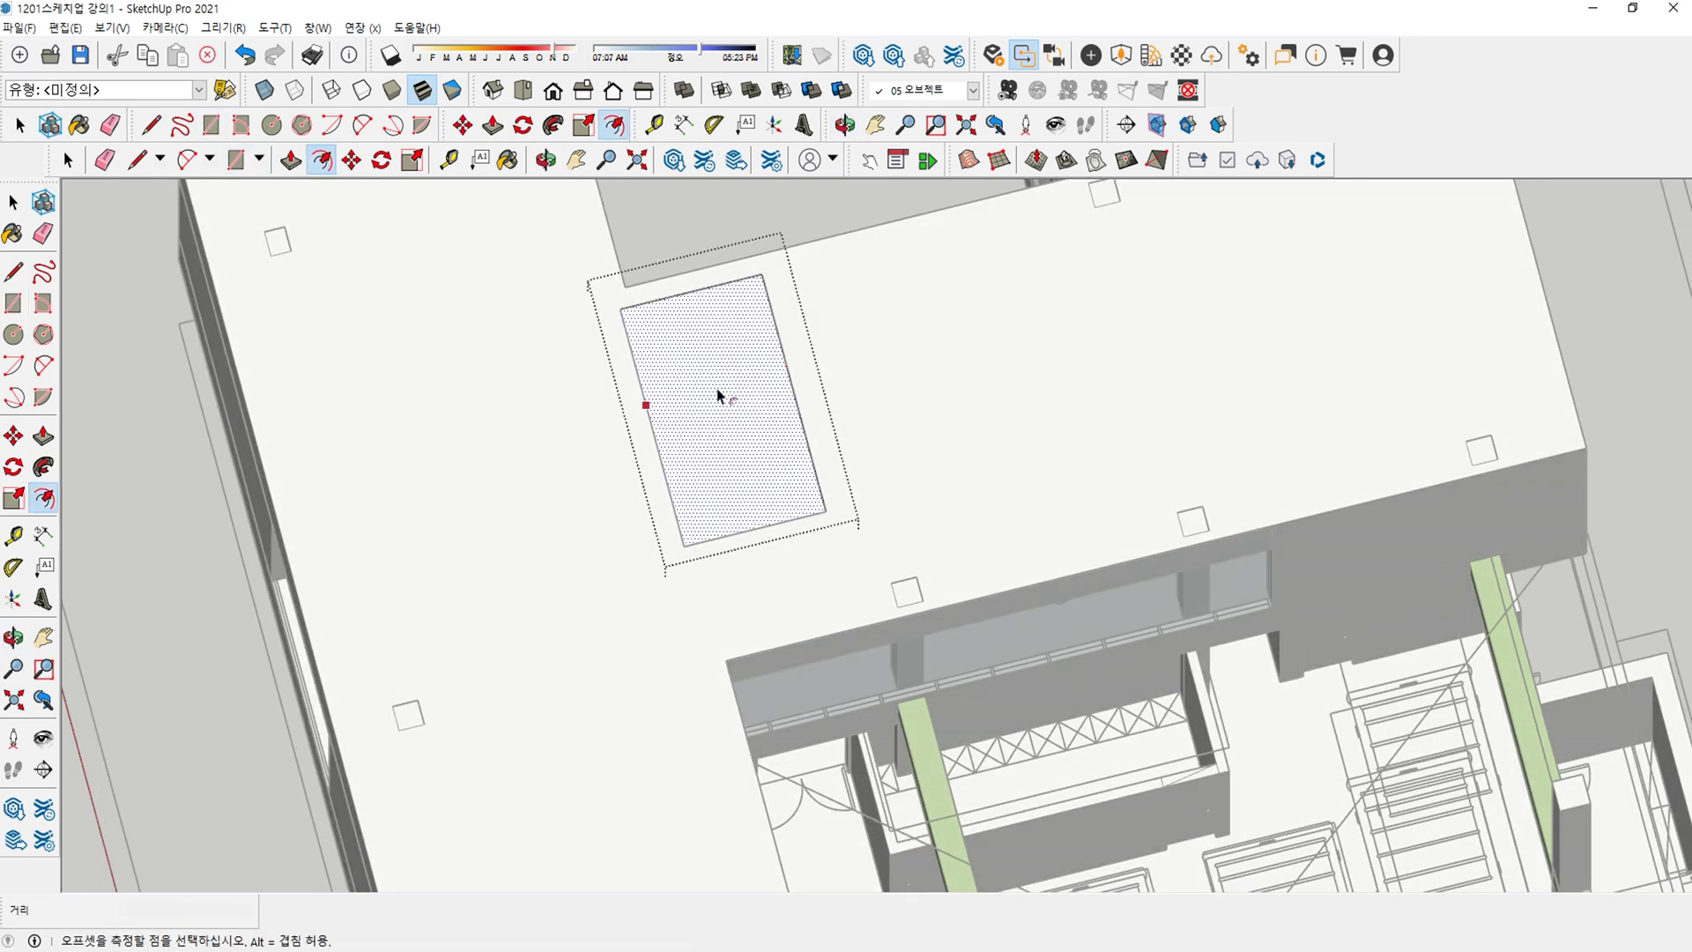
{"action": "left_click", "coordinate": [706, 412]}
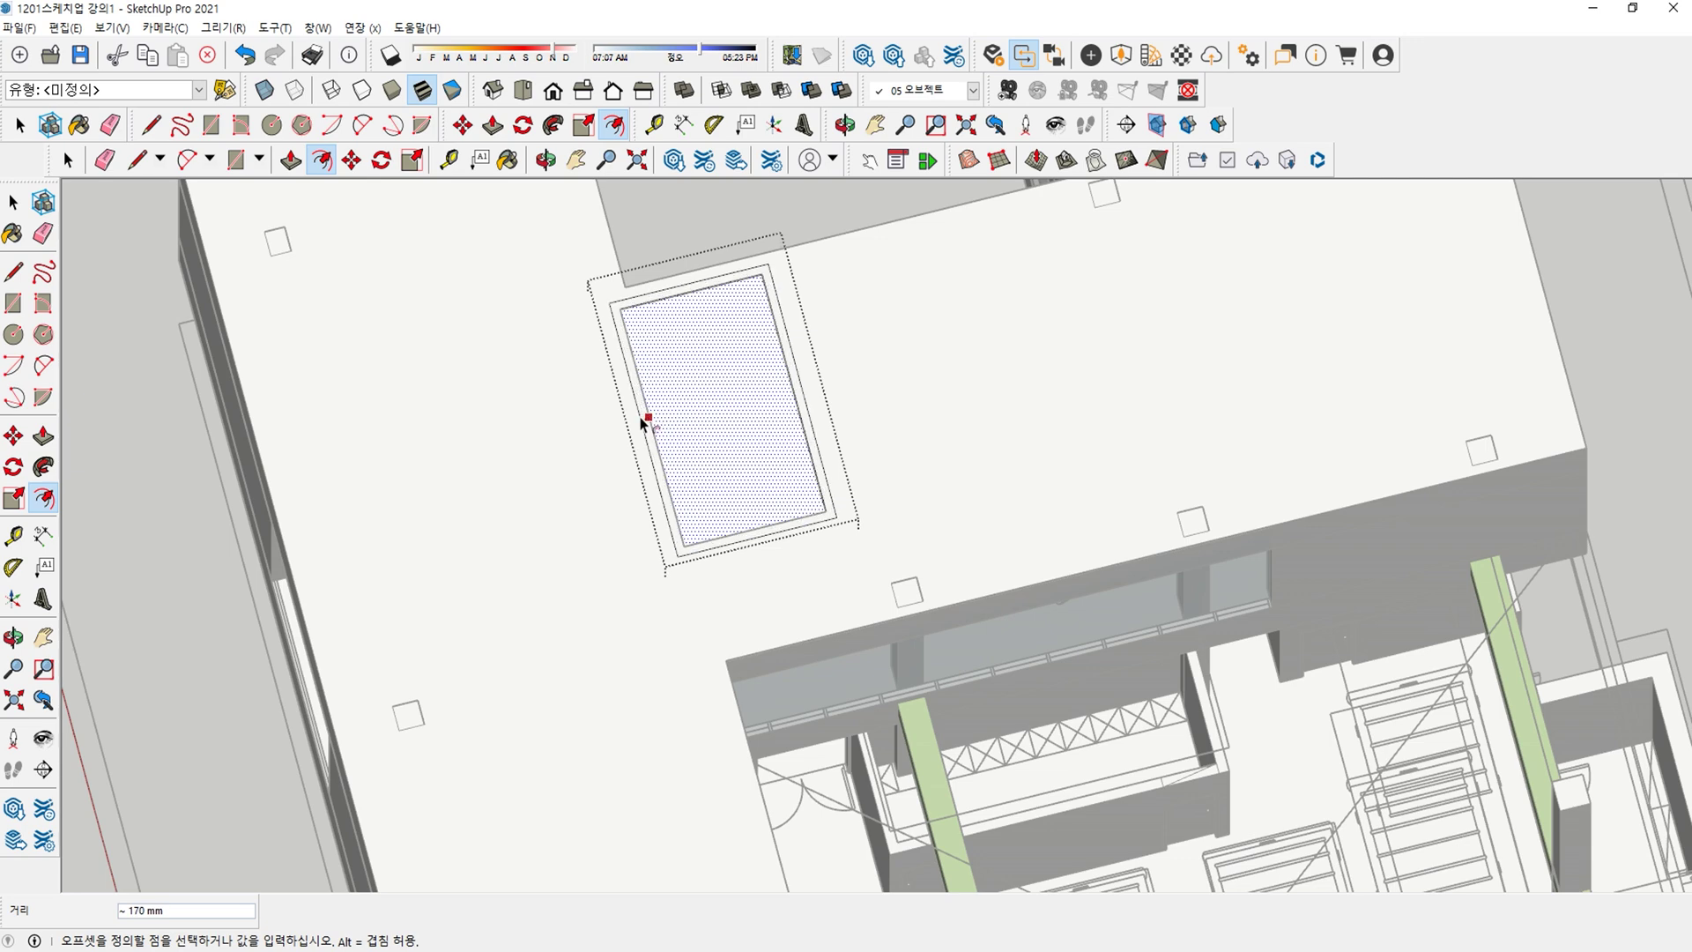
{"action": "type", "text": "4"}
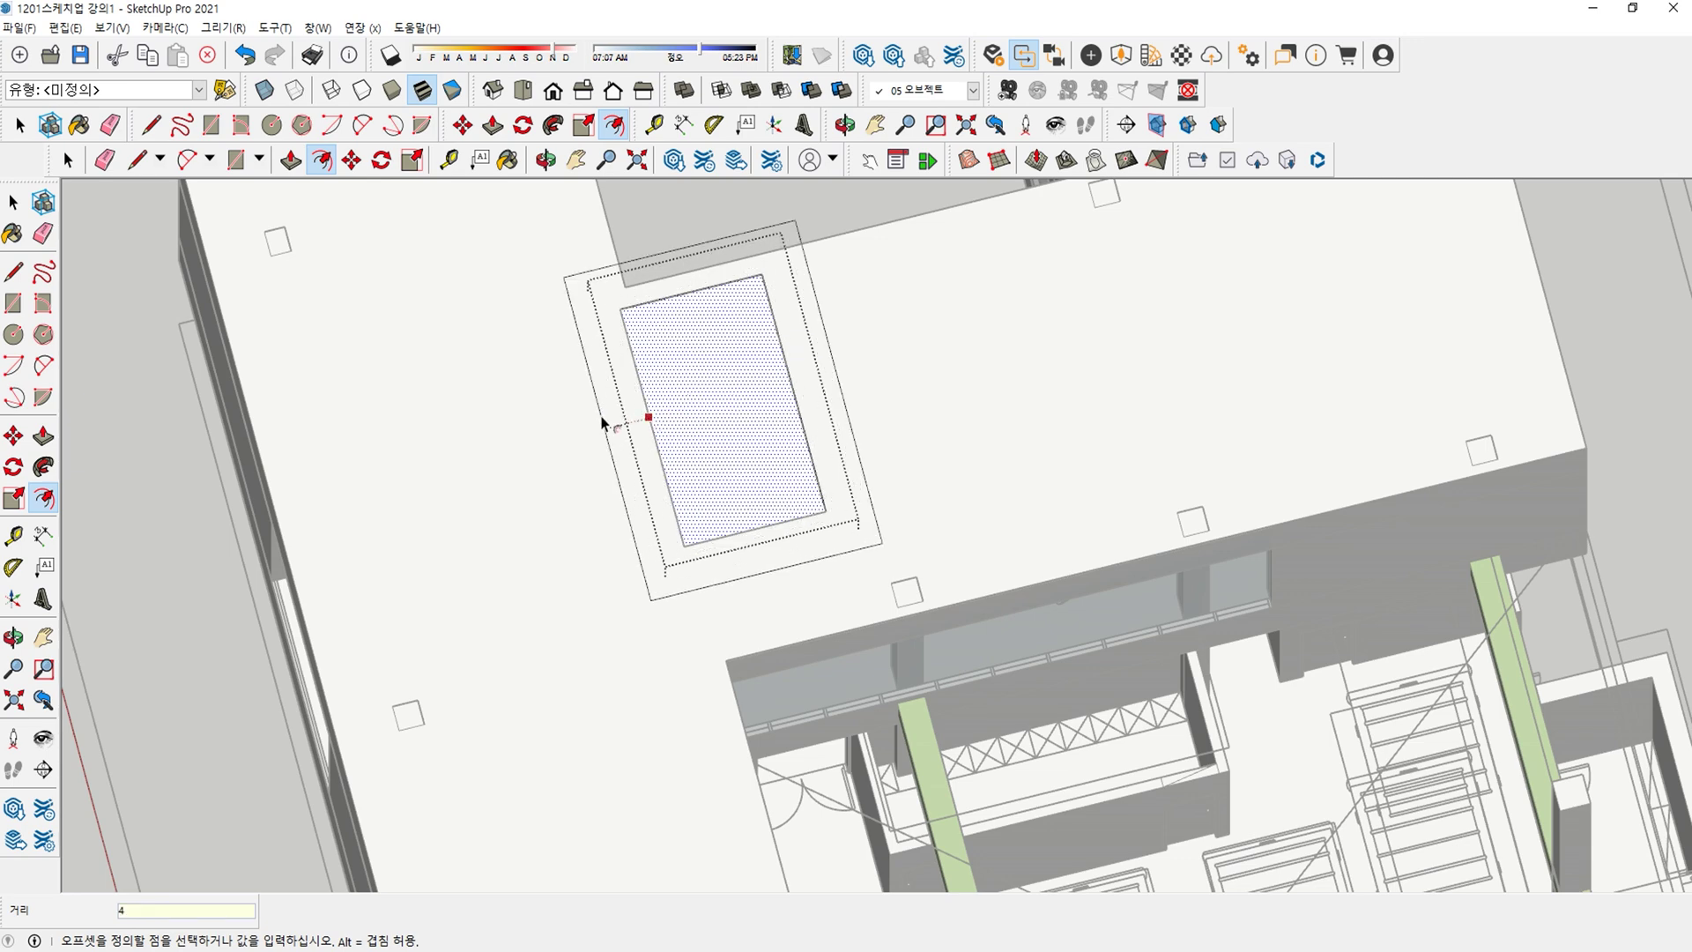
{"action": "type", "text": "00"}
{"action": "key", "text": "Return"}
Delete the inner face over the stairwell, leaving only the 400 mm border around the opening.
{"action": "middle_click_drag", "start_coordinate": [602, 423], "coordinate": [705, 392]}
{"action": "key", "text": "space"}
{"action": "left_click", "coordinate": [733, 408]}
{"action": "key", "text": "Delete"}
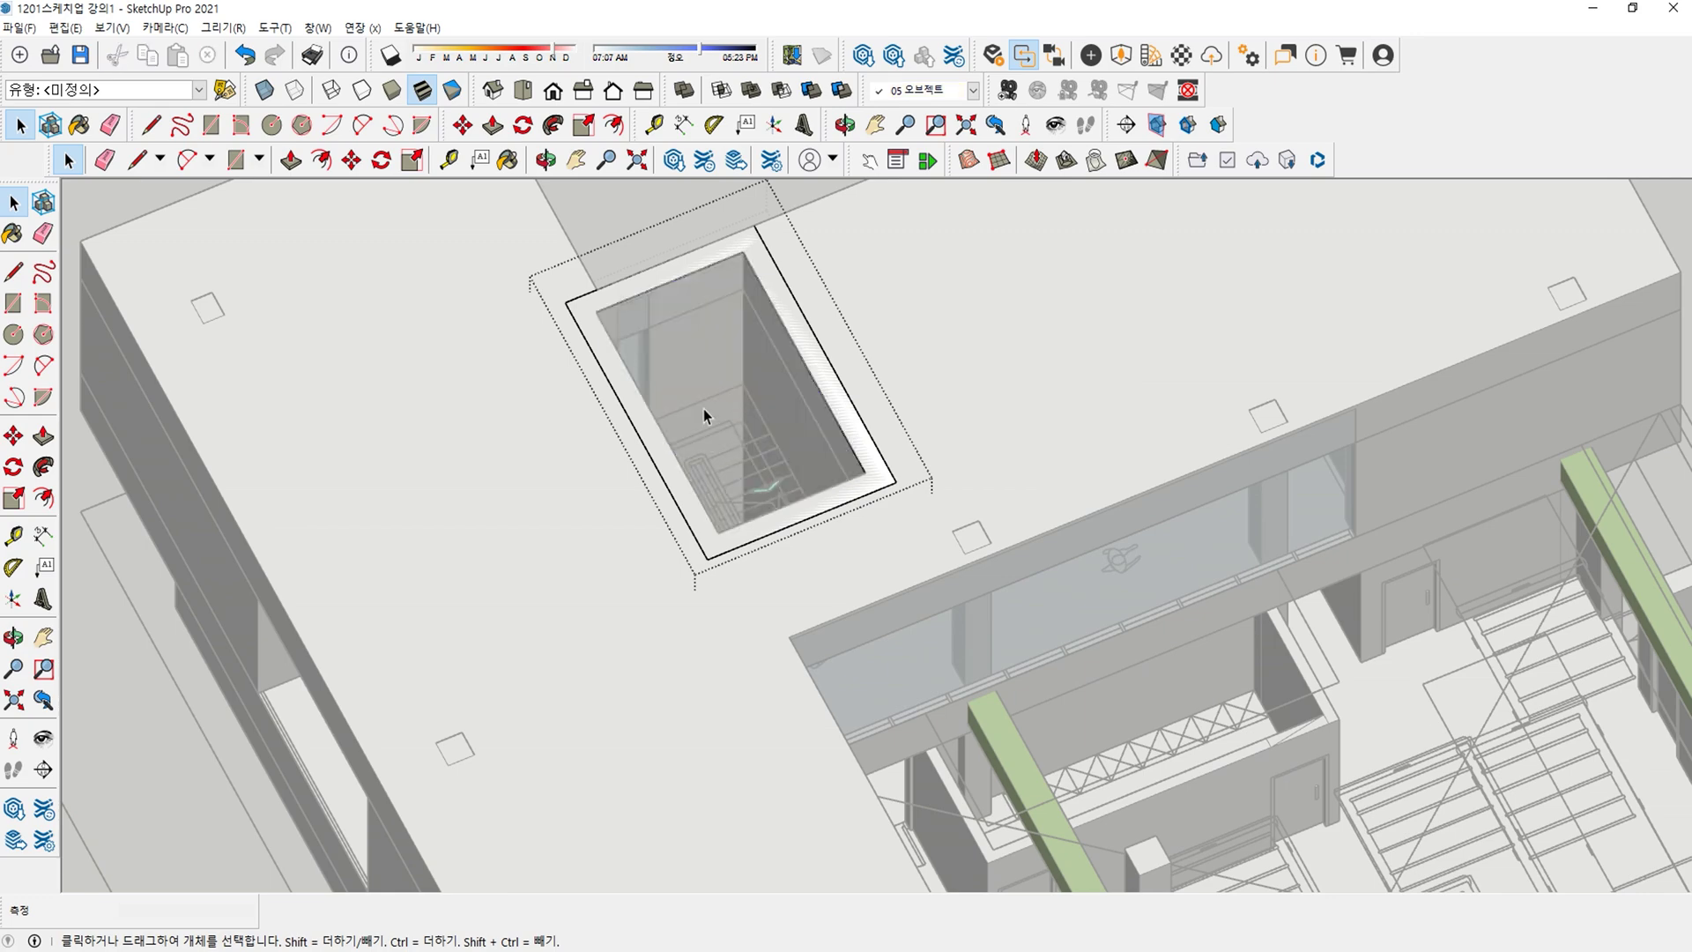
Push/Pull the border face around the stairwell 3600 mm upward to form the stair tower walls.
{"action": "key", "text": "p"}
{"action": "left_click", "coordinate": [624, 379]}
{"action": "middle_click_drag", "start_coordinate": [652, 296], "coordinate": [770, 225]}
{"action": "middle_click", "coordinate": [772, 308]}
{"action": "middle_click_drag", "start_coordinate": [769, 304], "coordinate": [755, 491], "text": "shift"}
{"action": "left_click", "coordinate": [756, 490]}
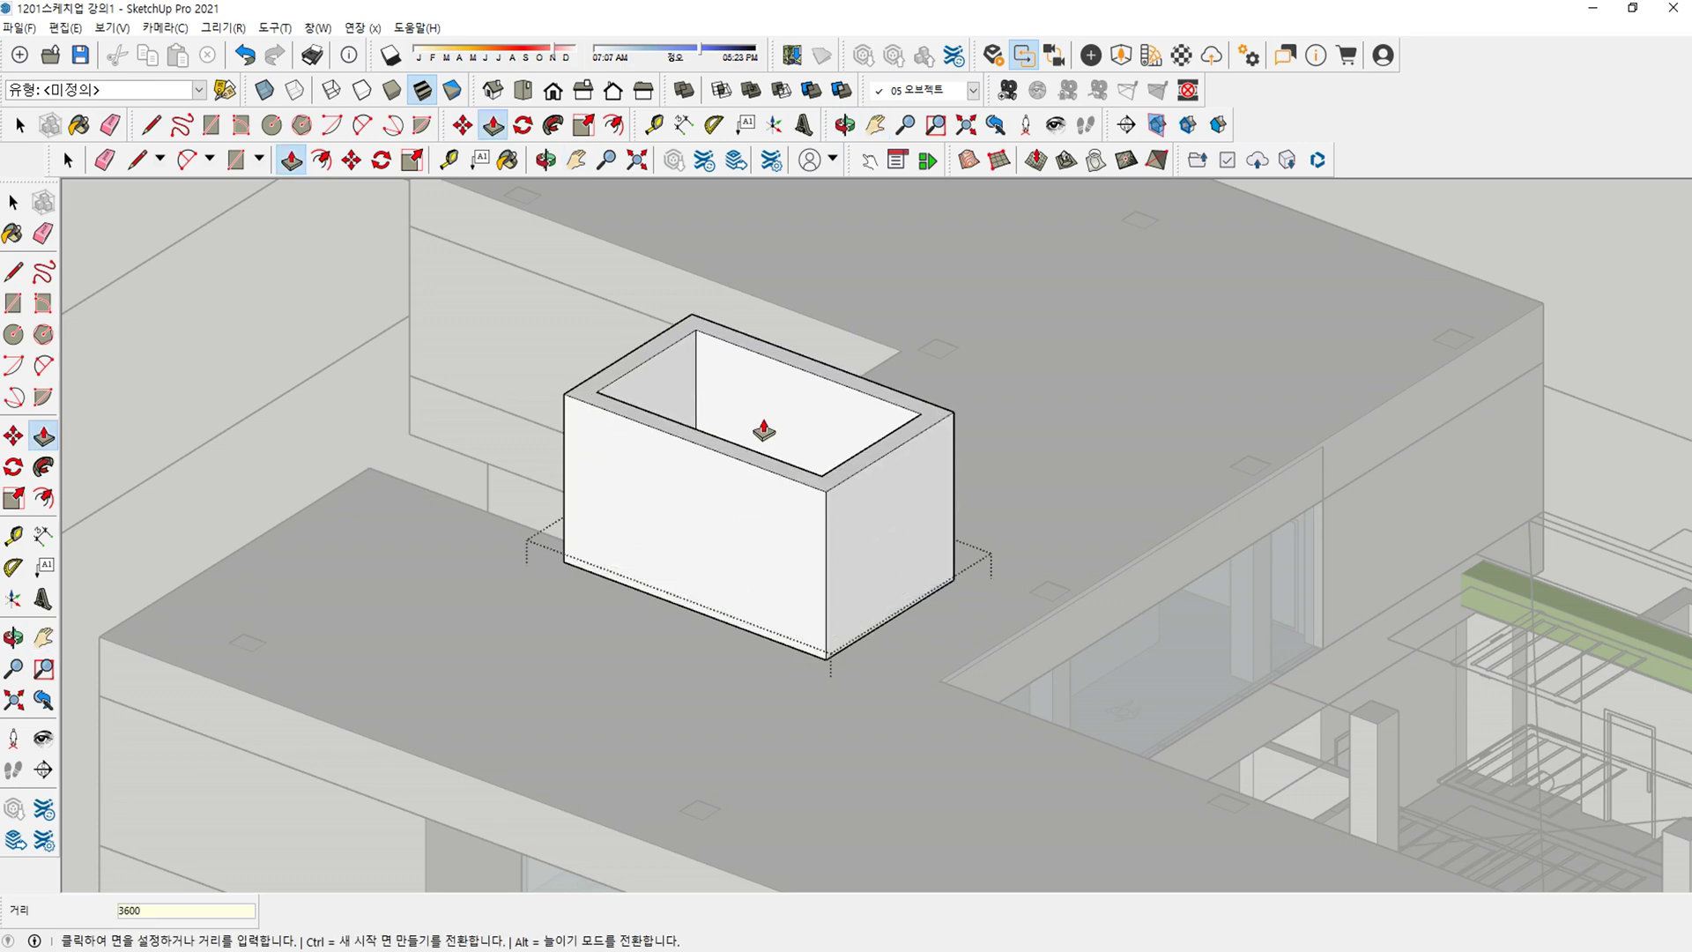
{"action": "key", "text": "Return"}
{"action": "key", "text": "space"}
Cap the stair tower's open top with a rectangle between the inner wall corners and Push/Pull it into a slab.
{"action": "middle_click_drag", "start_coordinate": [785, 404], "coordinate": [574, 446]}
{"action": "scroll", "coordinate": [577, 476], "scroll_direction": "up", "scroll_amount": 3}
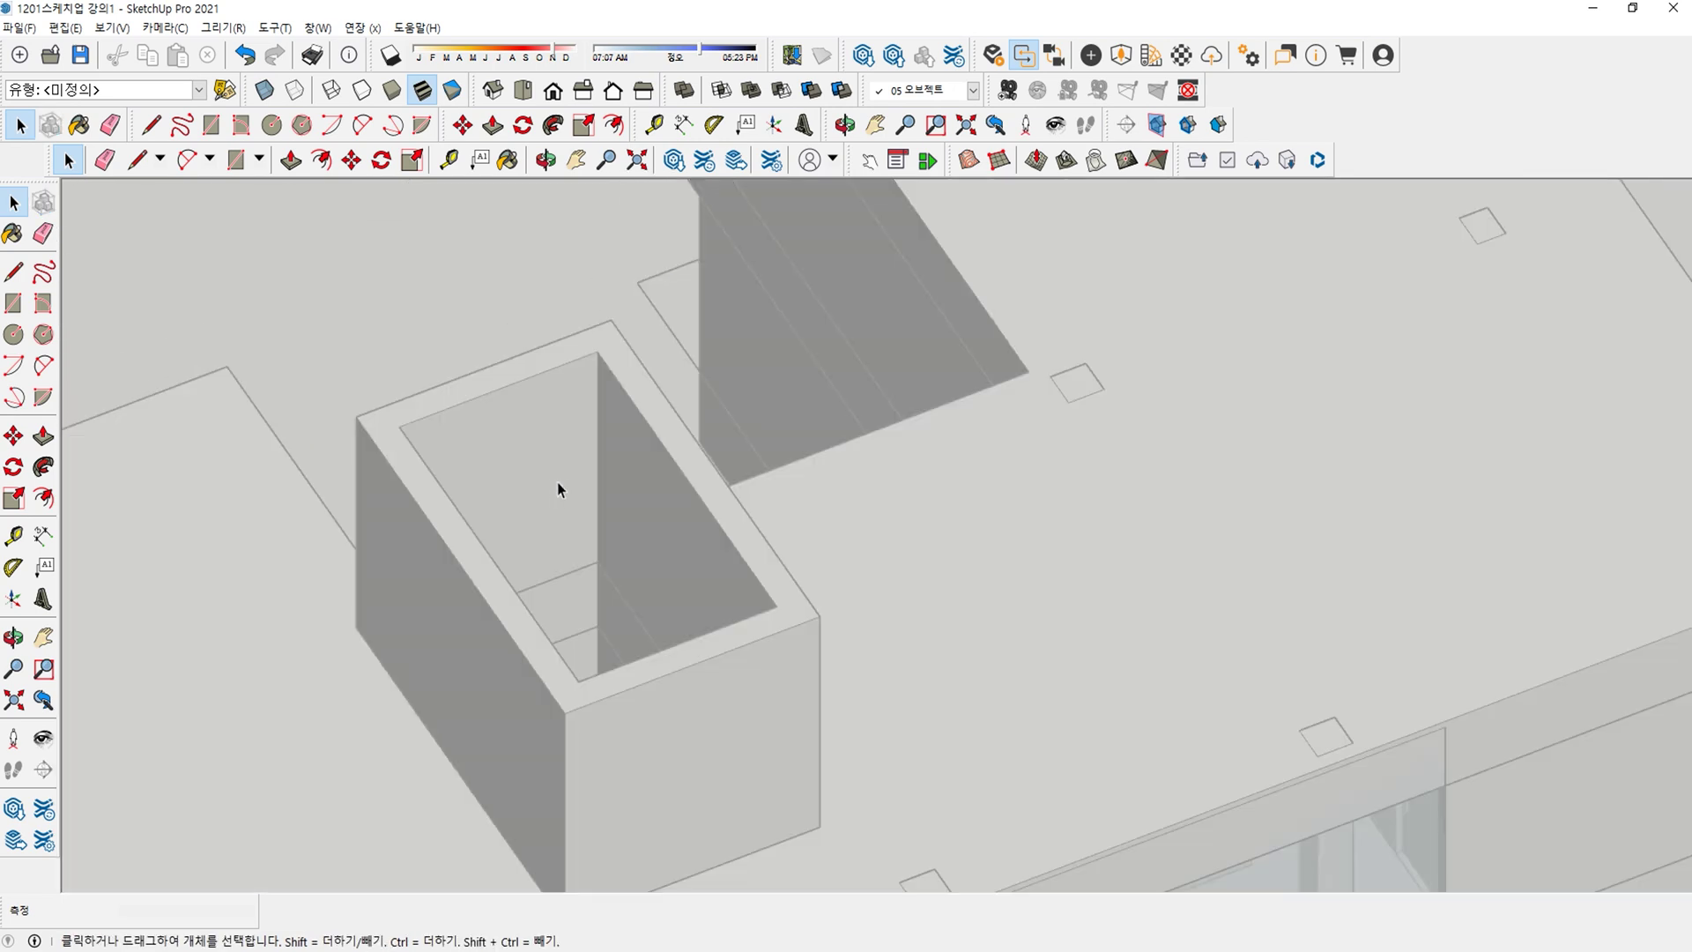
{"action": "key", "text": "r"}
{"action": "left_click", "coordinate": [403, 427]}
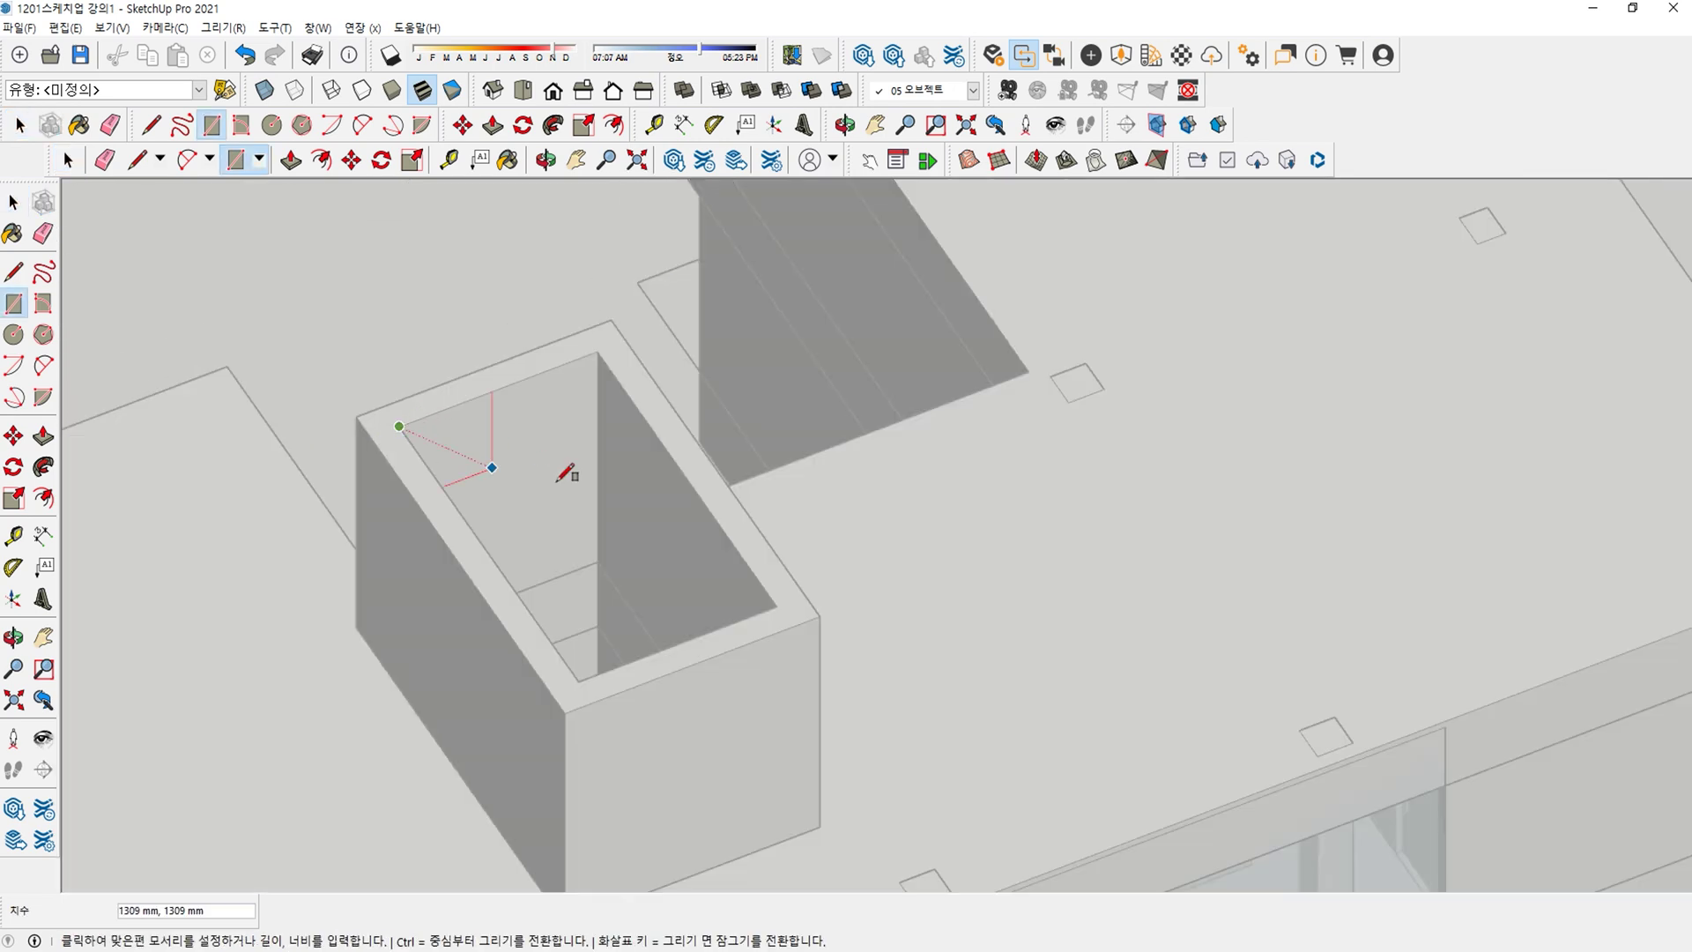
{"action": "left_click", "coordinate": [775, 607]}
{"action": "key", "text": "p"}
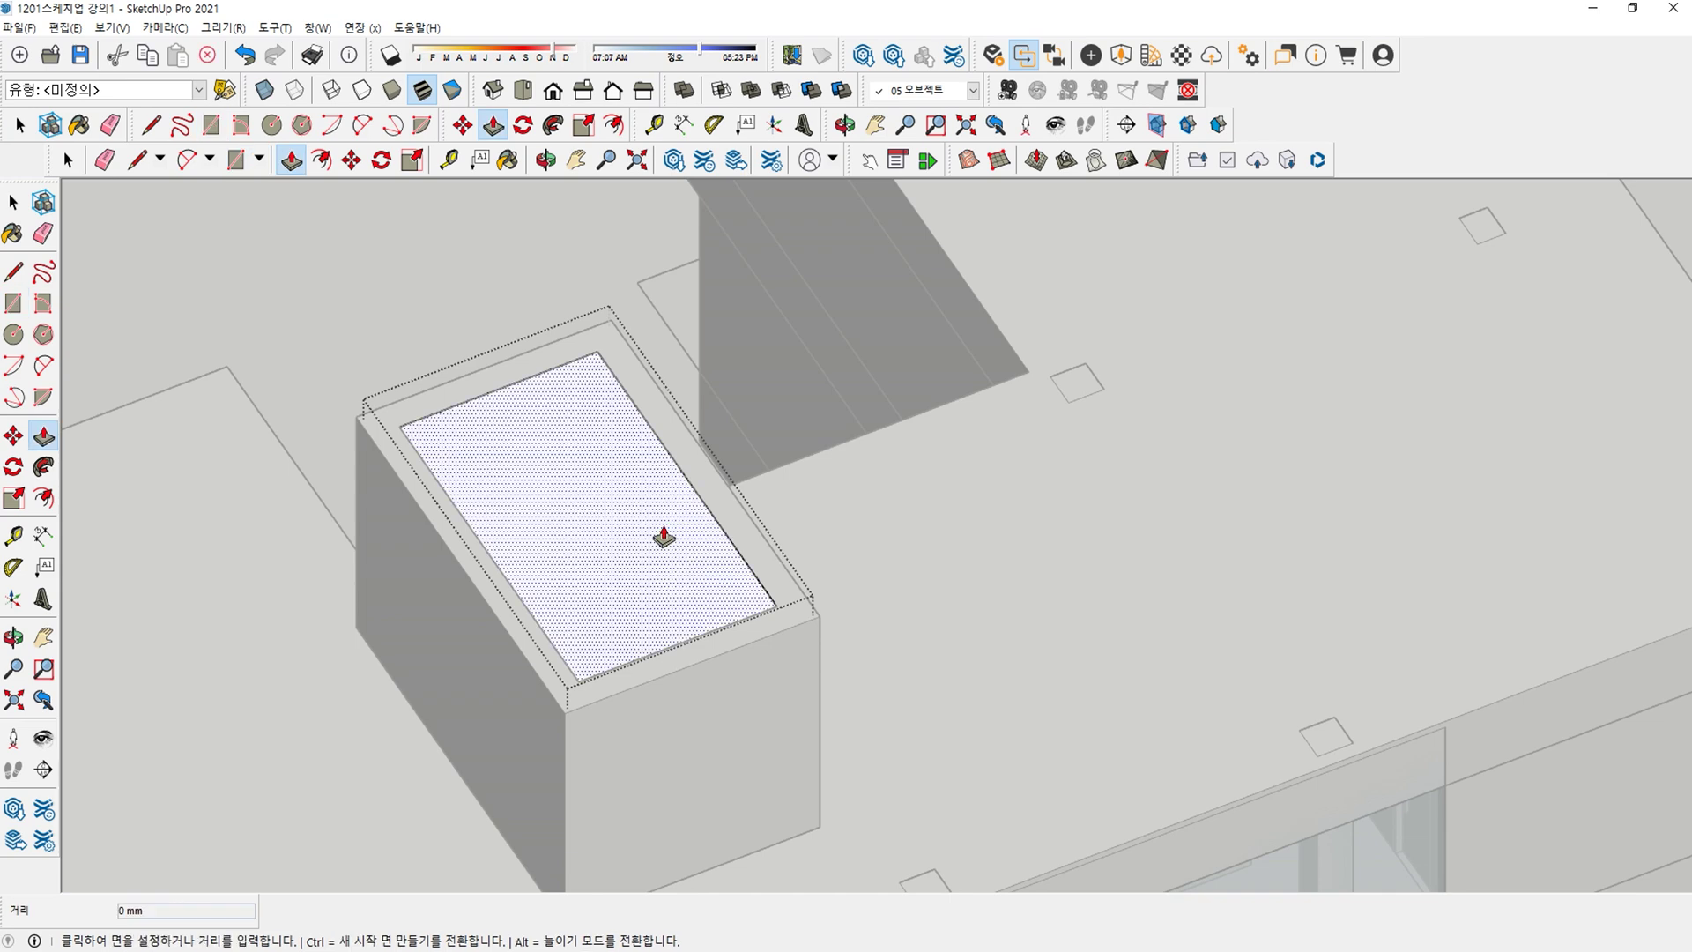
{"action": "key", "text": "Return"}
{"action": "key", "text": "i"}
{"action": "middle_click_drag", "start_coordinate": [664, 560], "coordinate": [782, 315]}
{"action": "key", "text": "i"}
Move the stair tower's cap 200 mm down so it sits recessed below the wall tops.
{"action": "key", "text": "space"}
{"action": "left_click", "coordinate": [557, 594]}
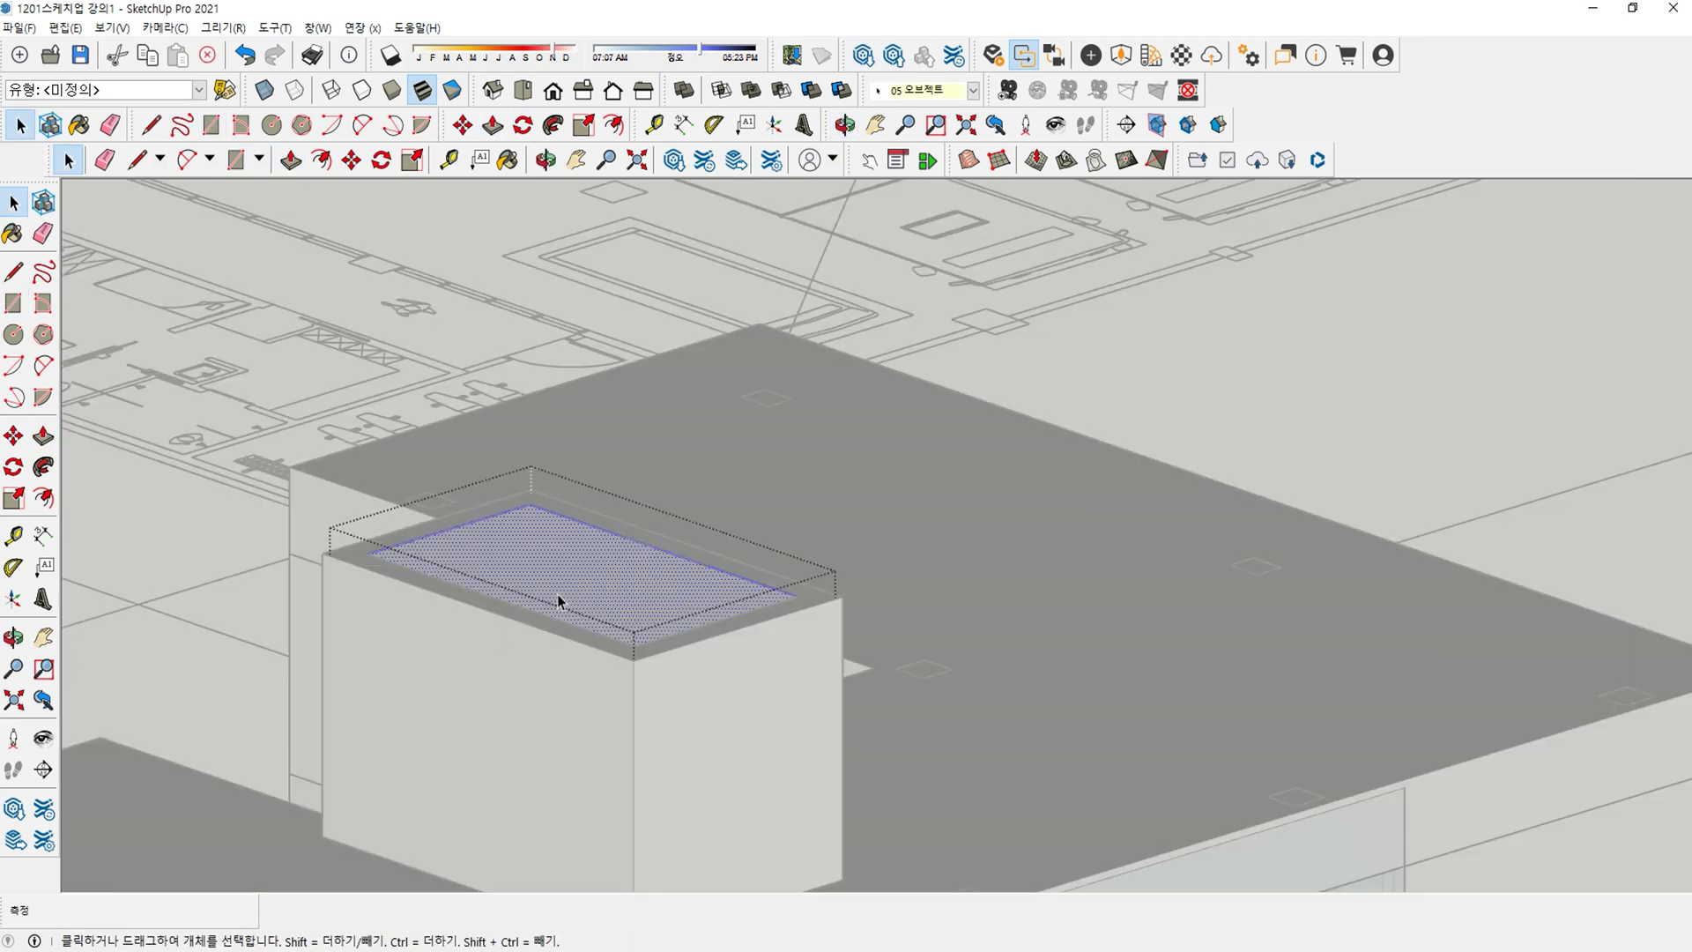
{"action": "key", "text": "i"}
{"action": "key", "text": "i"}
{"action": "key", "text": "m"}
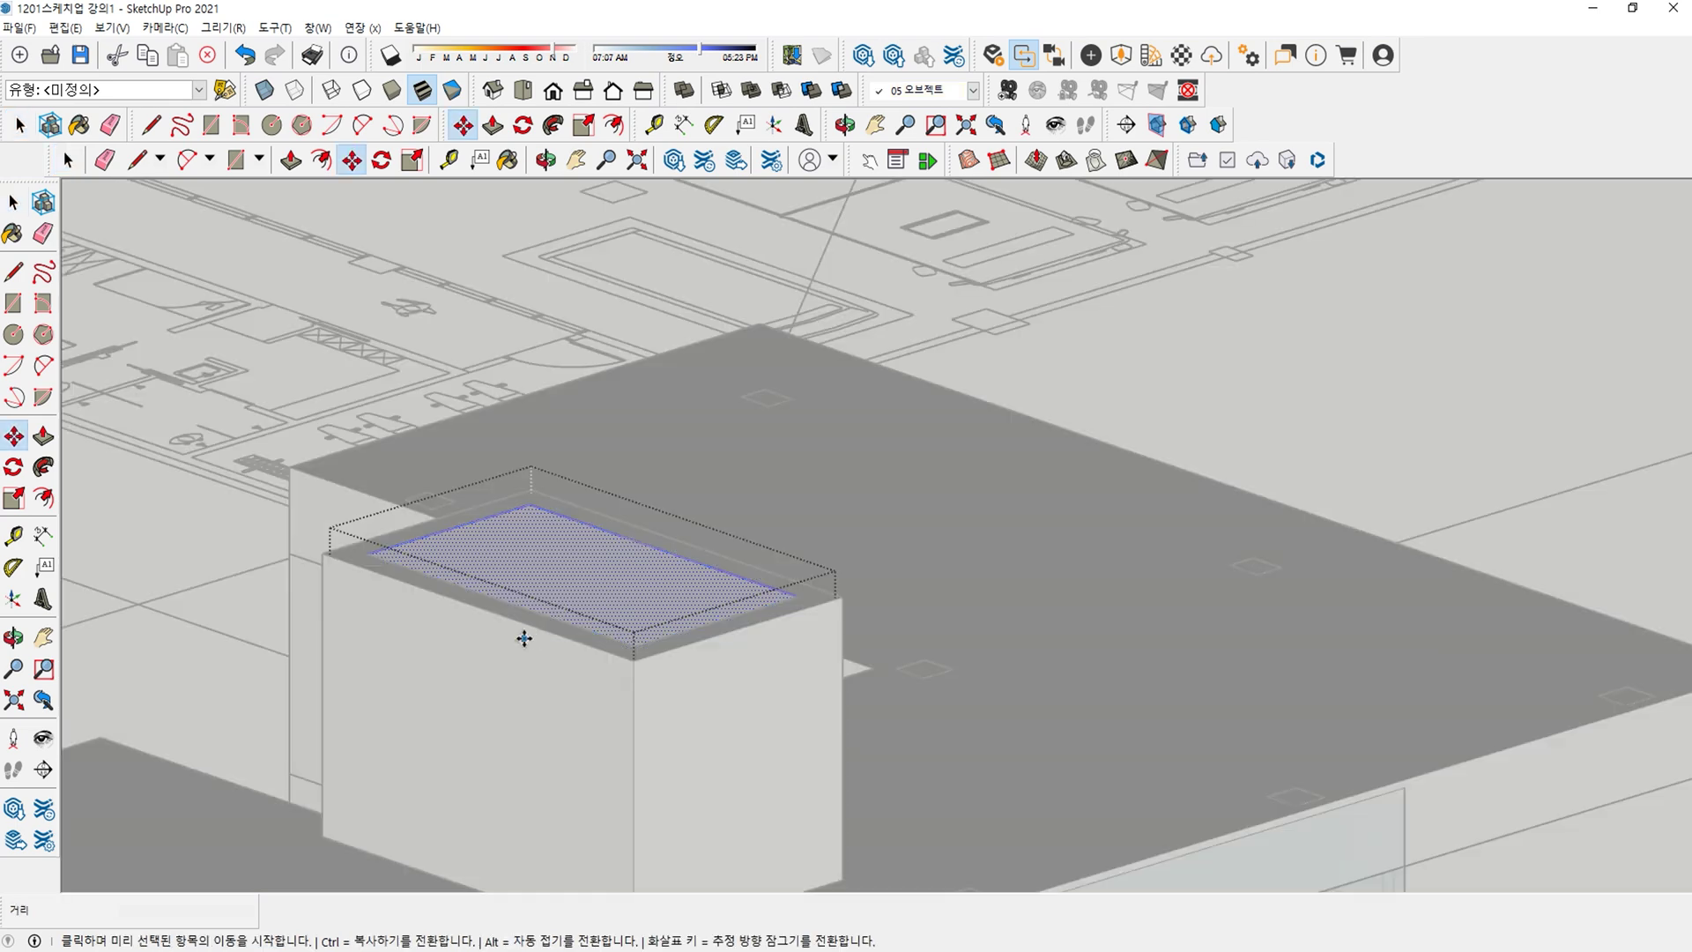
{"action": "left_click", "coordinate": [529, 631]}
{"action": "type", "text": "200"}
{"action": "key", "text": "Return"}
{"action": "key", "text": "space"}
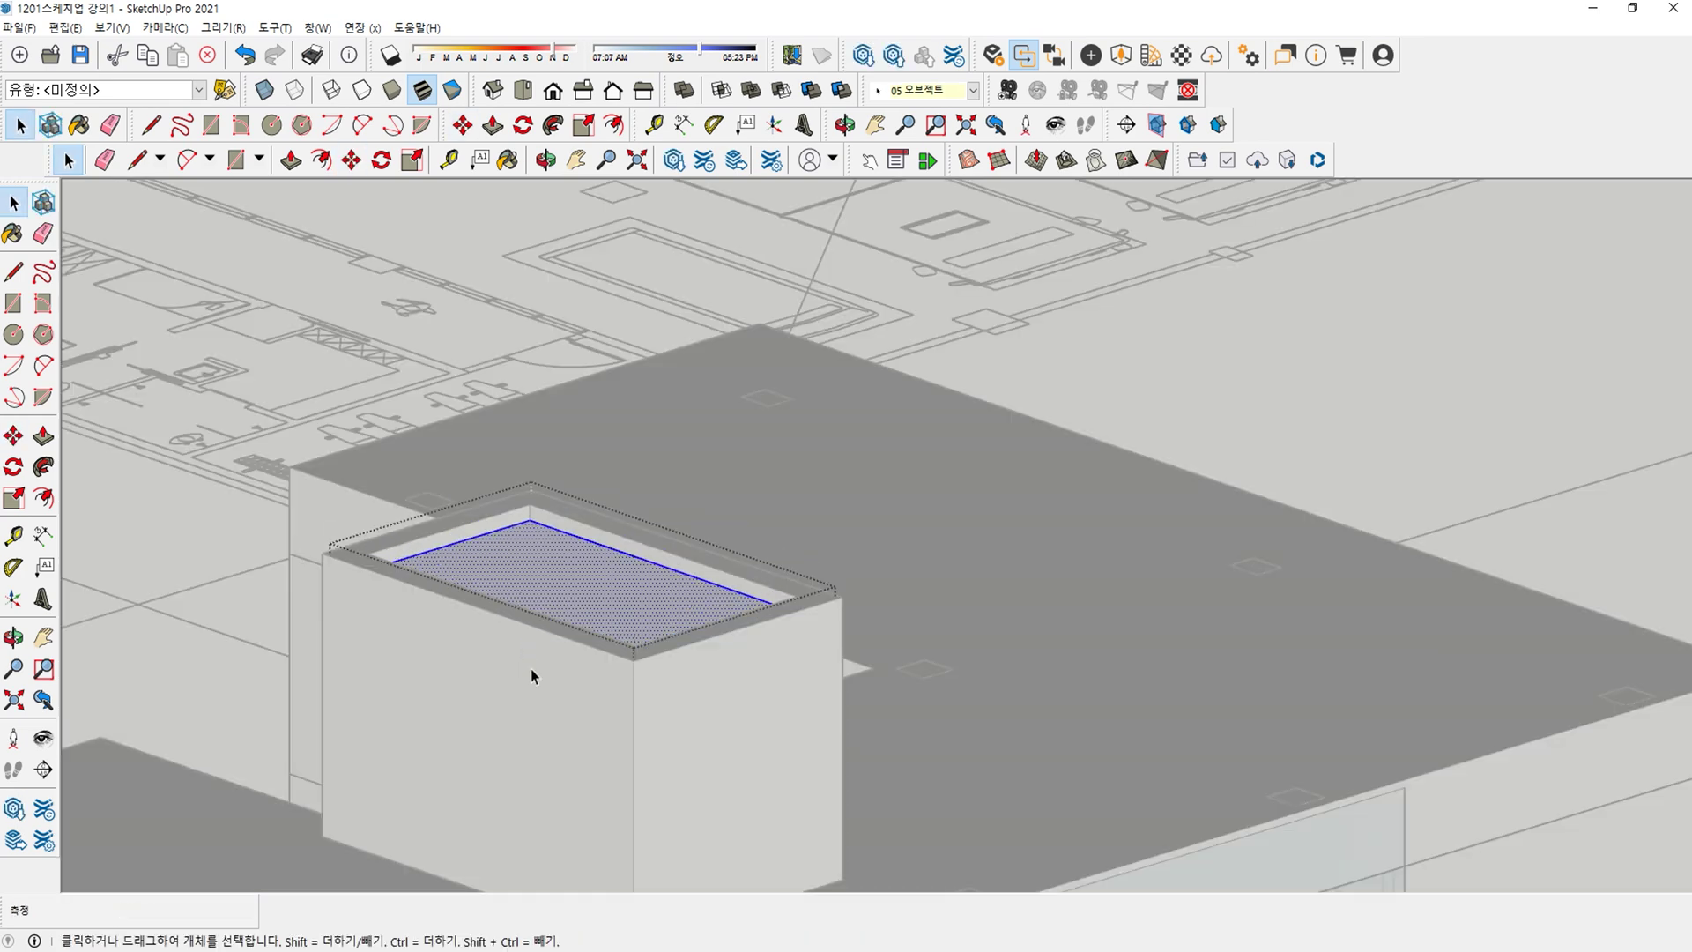
Draw an 18400 × 8100 mm rectangle over the roof of the shorter rear wing.
{"action": "key", "text": "i"}
{"action": "middle_click_drag", "start_coordinate": [666, 661], "coordinate": [1045, 494], "text": "shift"}
{"action": "middle_click_drag", "start_coordinate": [907, 498], "coordinate": [723, 512]}
{"action": "scroll", "coordinate": [1077, 516], "scroll_direction": "down", "scroll_amount": 5}
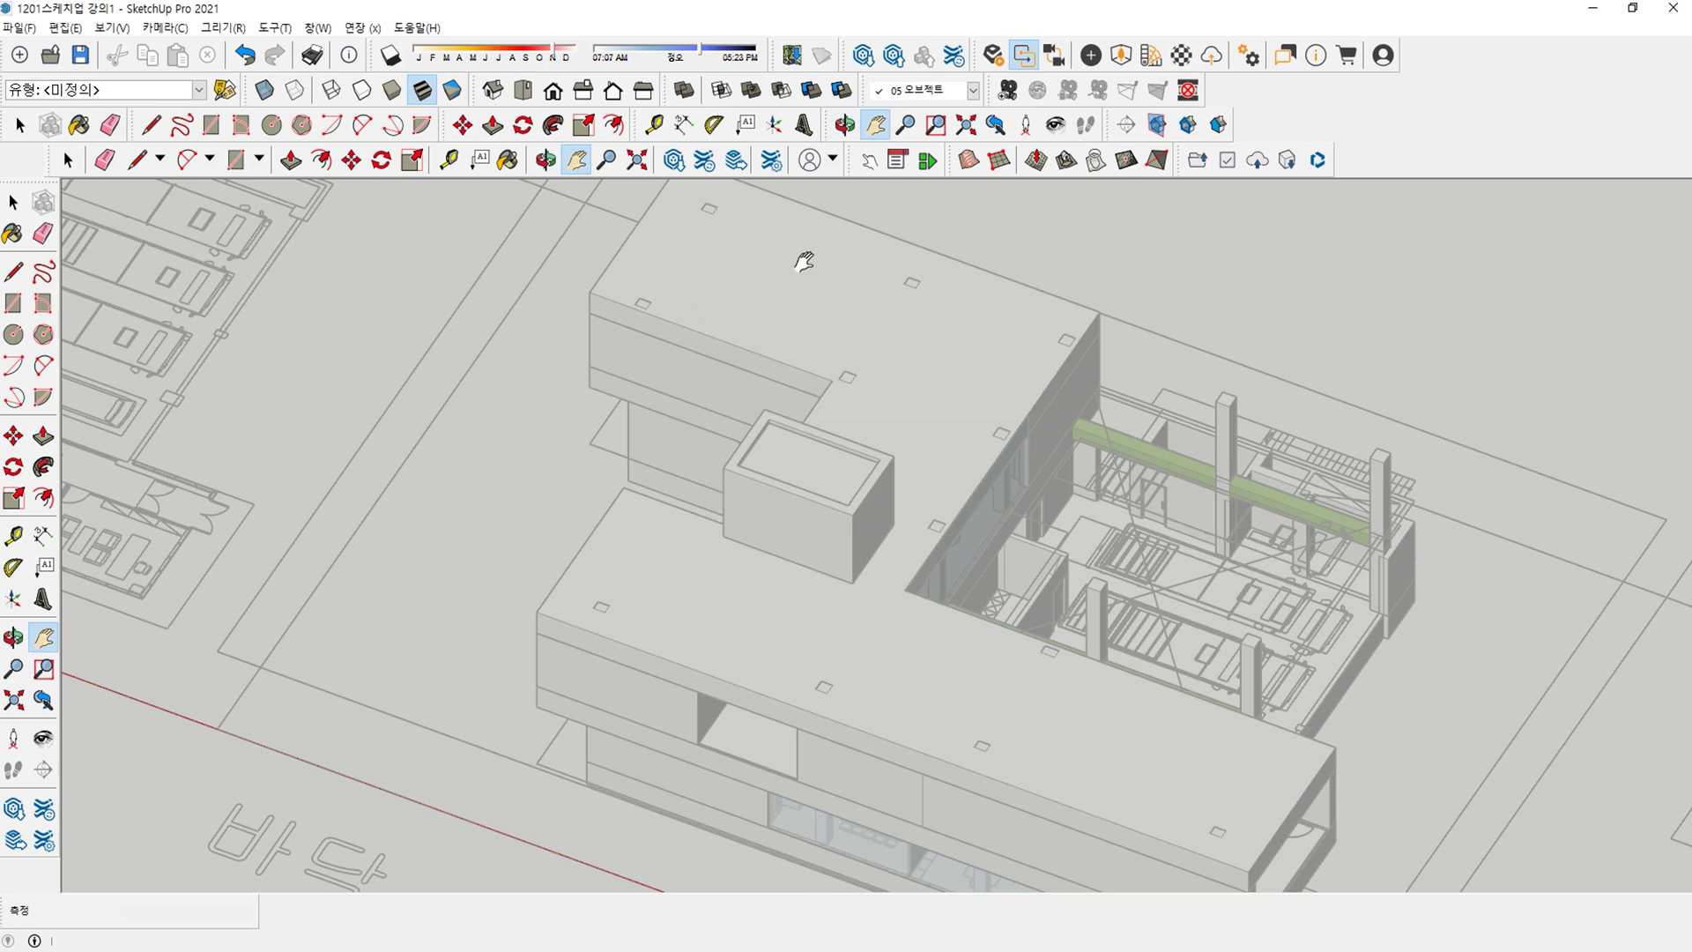
{"action": "middle_click_drag", "start_coordinate": [811, 597], "coordinate": [888, 592]}
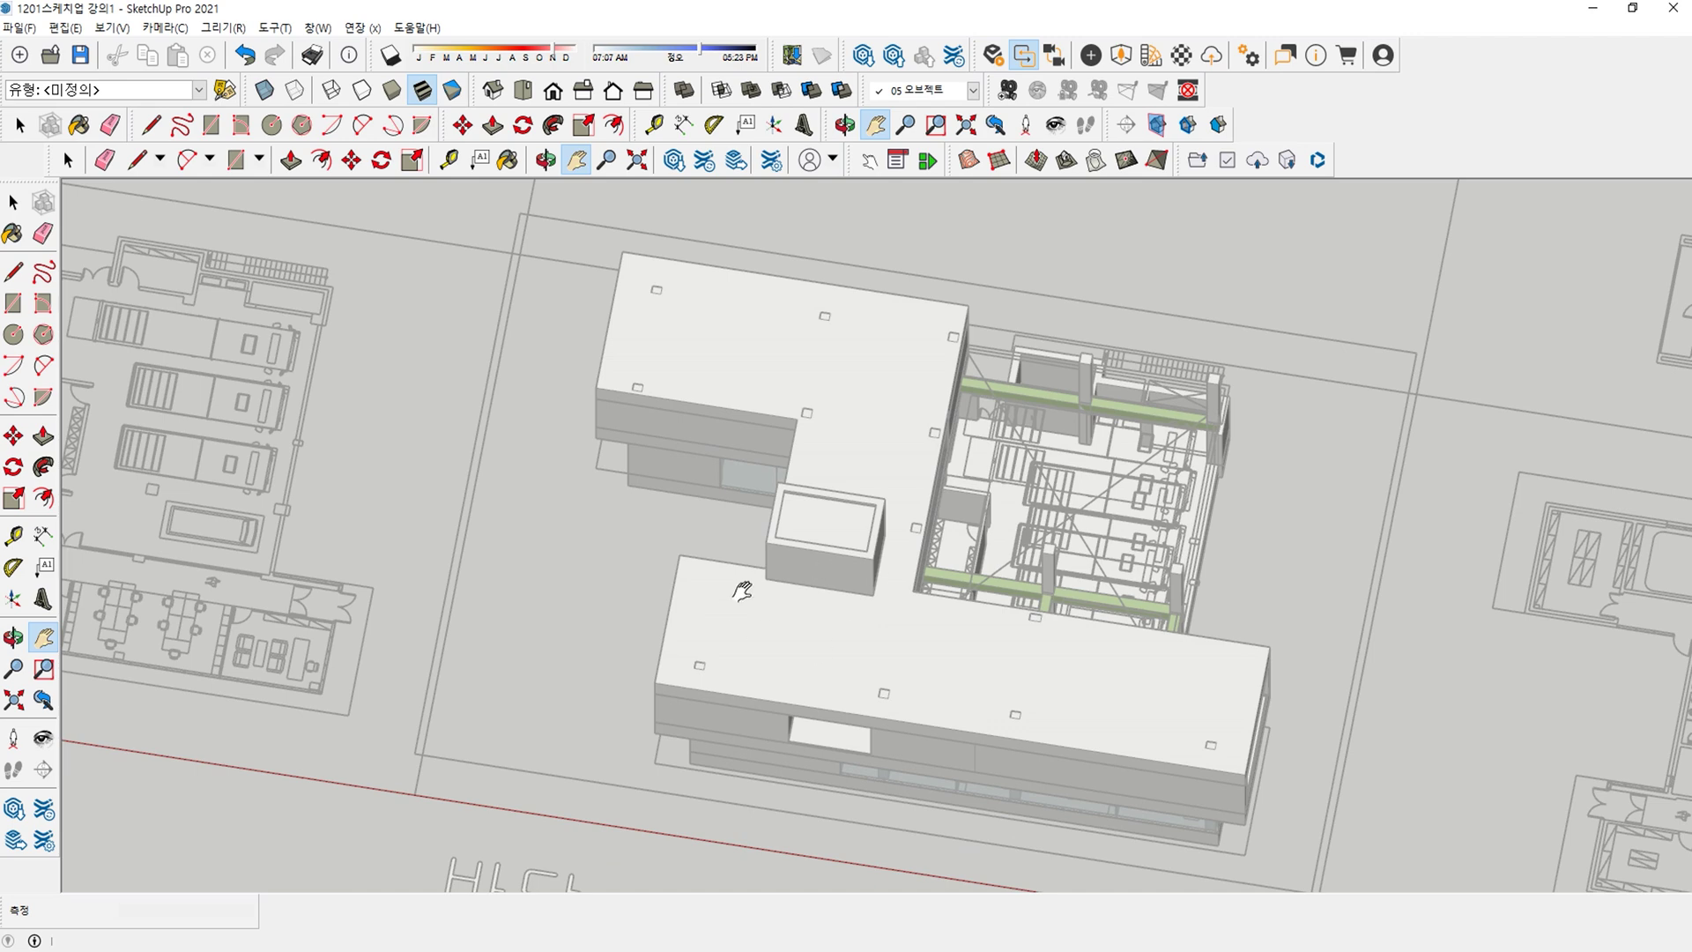
{"action": "middle_click_drag", "start_coordinate": [743, 591], "coordinate": [839, 594]}
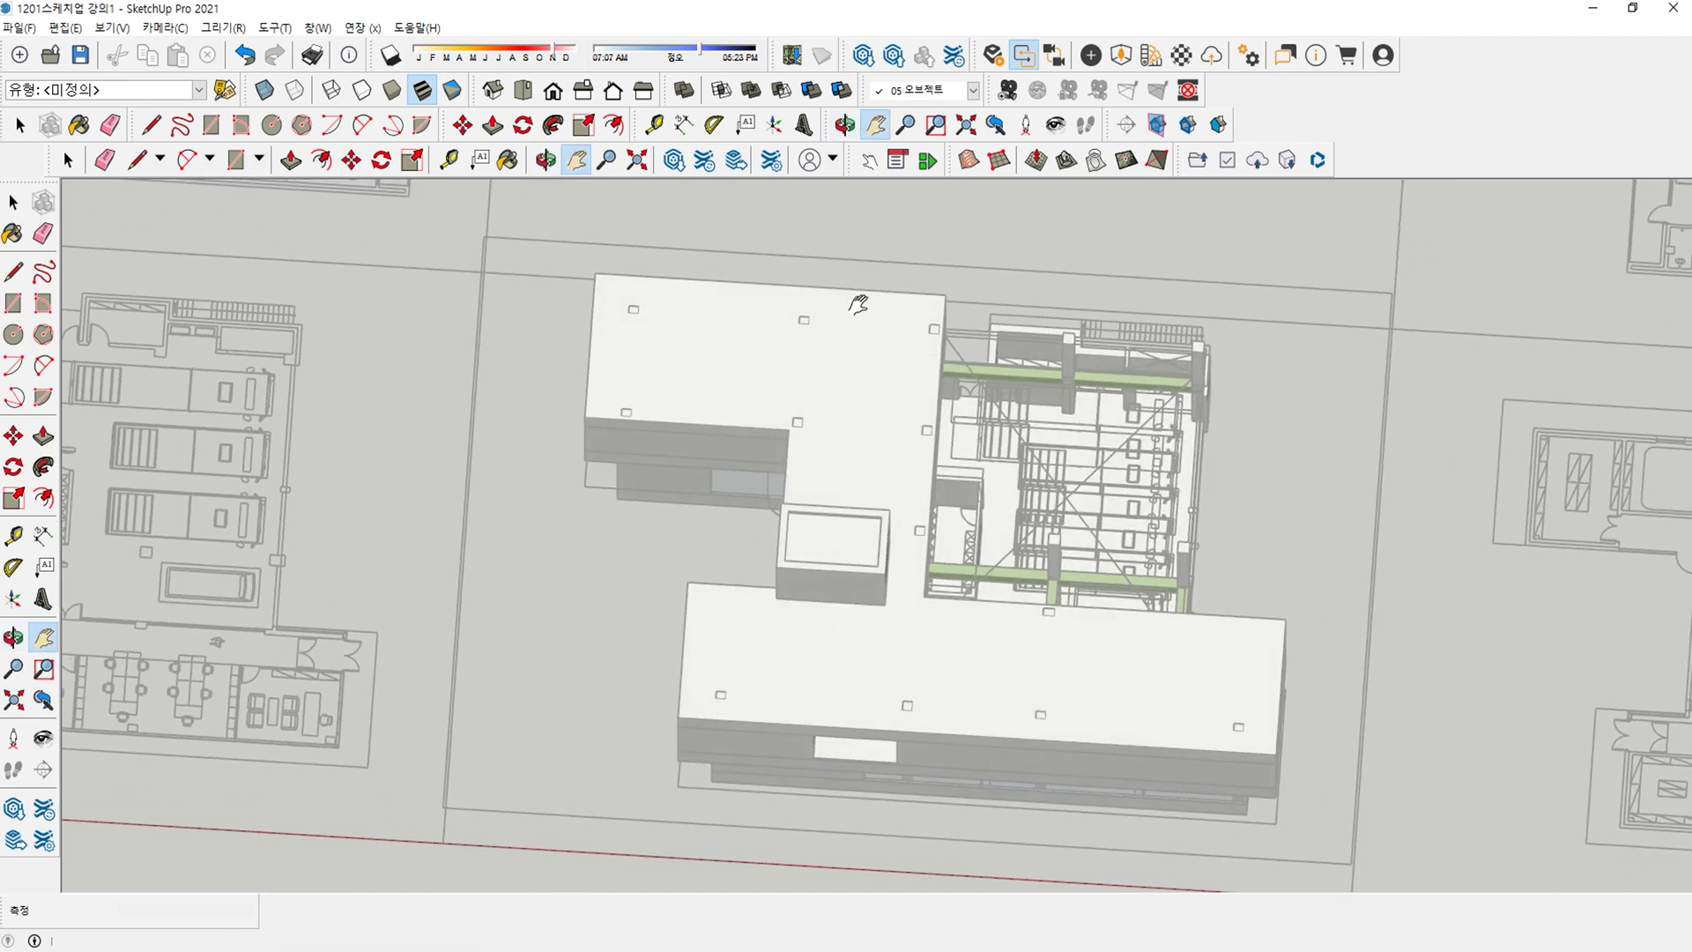
{"action": "key", "text": "r"}
{"action": "left_click", "coordinate": [584, 417]}
{"action": "type", "text": "18400,8100"}
{"action": "key", "text": "Return"}
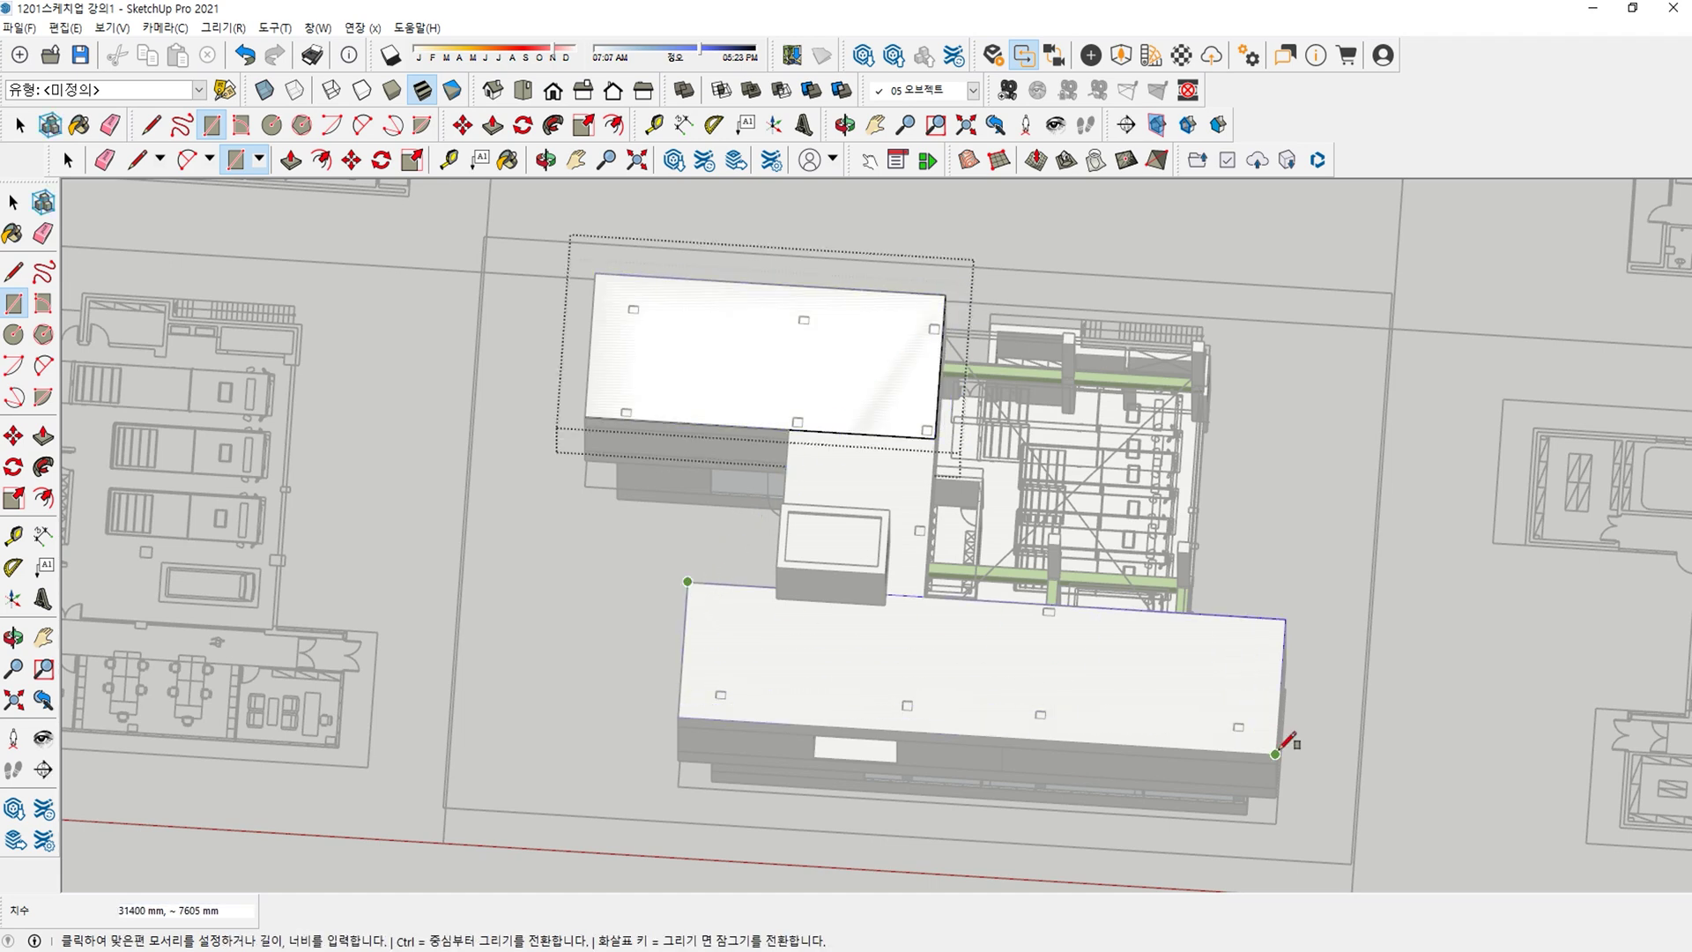
Draw rectangles over the roofs of the long front wing and the section connecting both wings.
{"action": "scroll", "coordinate": [926, 593], "scroll_direction": "up", "scroll_amount": 3}
{"action": "left_click", "coordinate": [918, 593]}
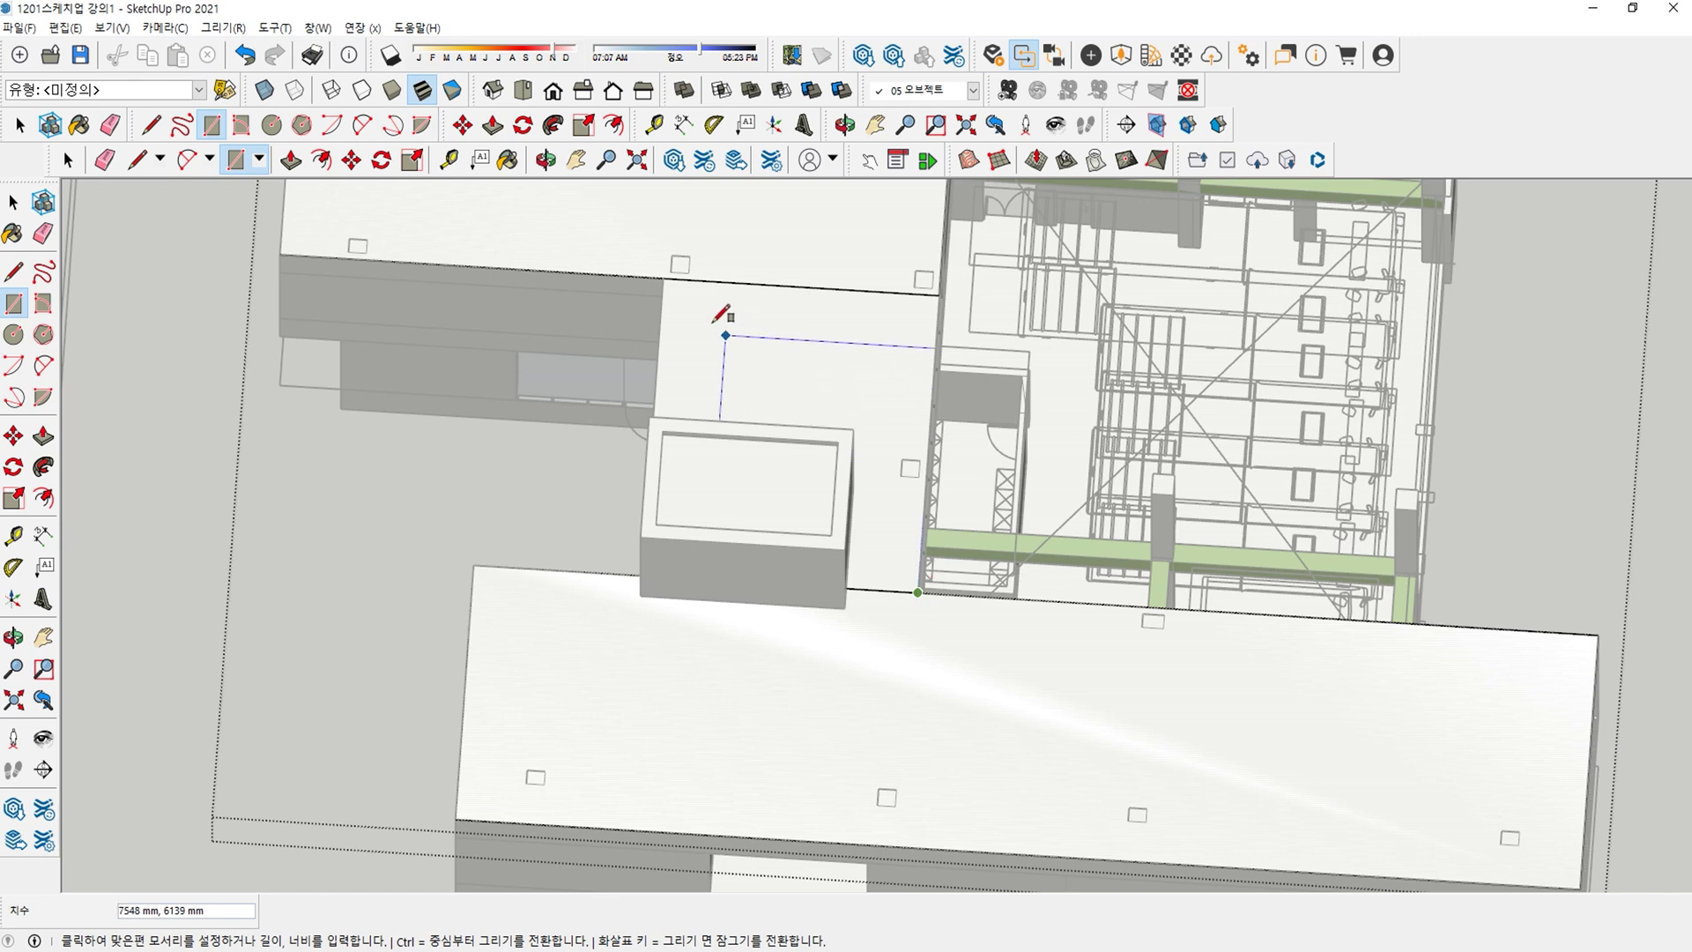
{"action": "left_click", "coordinate": [664, 279]}
Erase the dividing edges between the three roof rectangles to merge them into one continuous face.
{"action": "key", "text": "i"}
{"action": "key", "text": "e"}
{"action": "left_click_drag", "start_coordinate": [783, 584], "coordinate": [809, 295]}
{"action": "mouse_move", "coordinate": [809, 296]}
{"action": "middle_mouse_down"}
{"action": "mouse_move", "coordinate": [839, 321]}
{"action": "mouse_move", "coordinate": [706, 414]}
{"action": "mouse_move", "coordinate": [869, 416]}
{"action": "mouse_move", "coordinate": [847, 560]}
{"action": "mouse_move", "coordinate": [861, 559]}
{"action": "middle_mouse_up"}
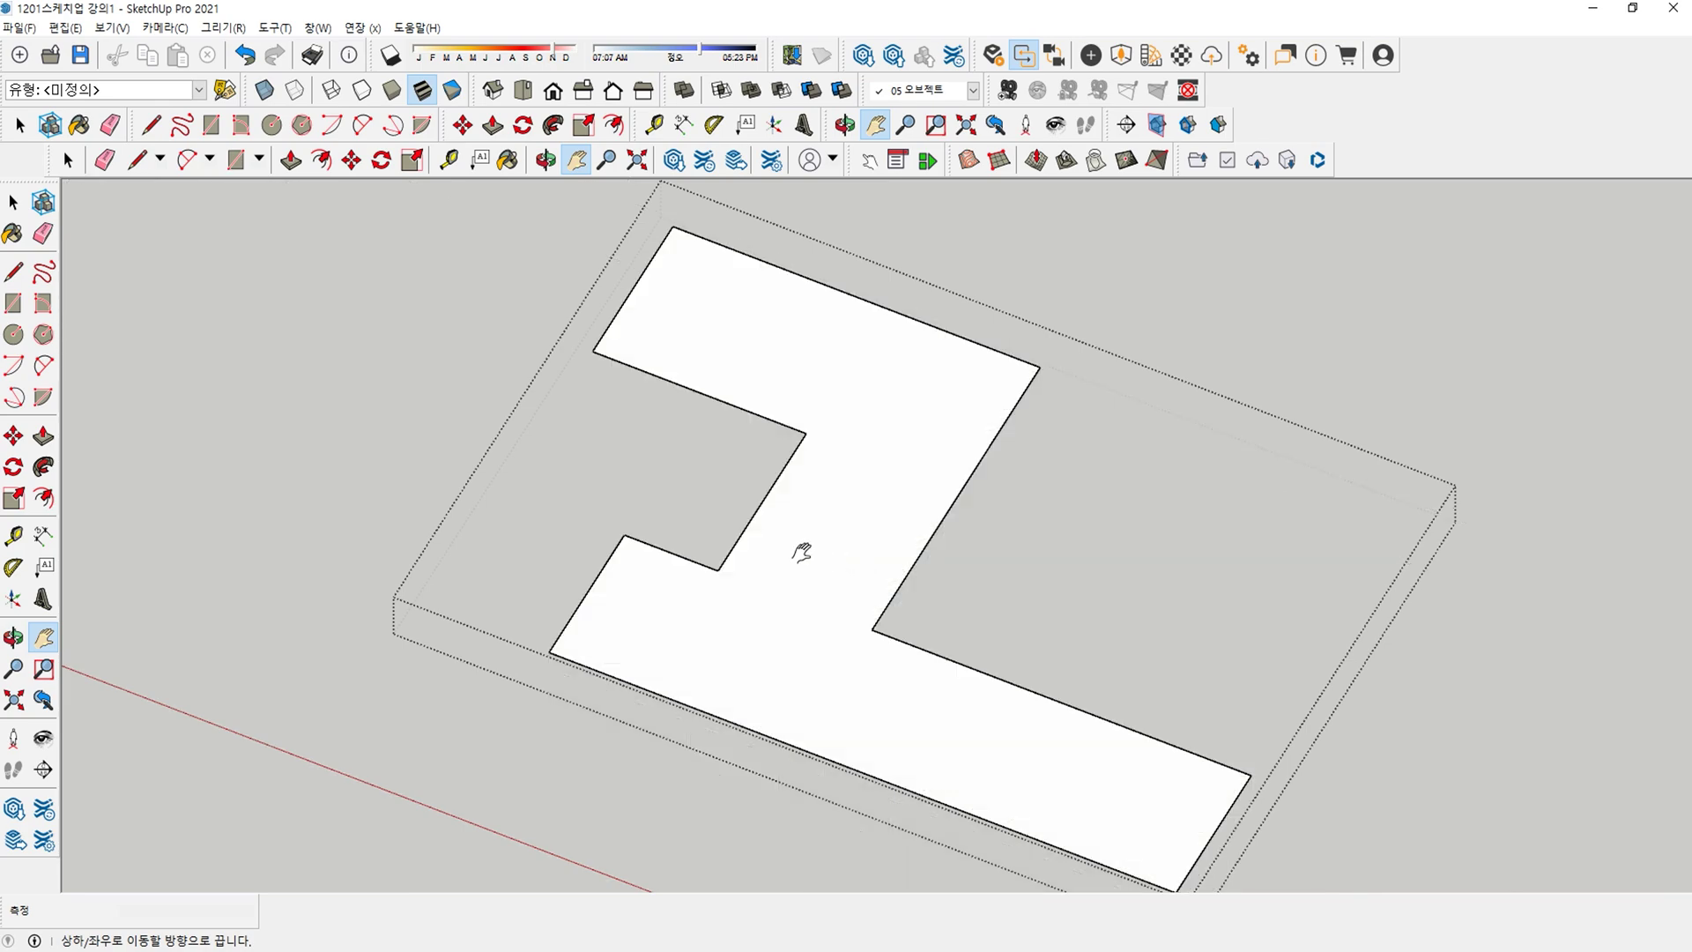
Offset the merged roof outline 400 mm inward.
{"action": "key", "text": "f"}
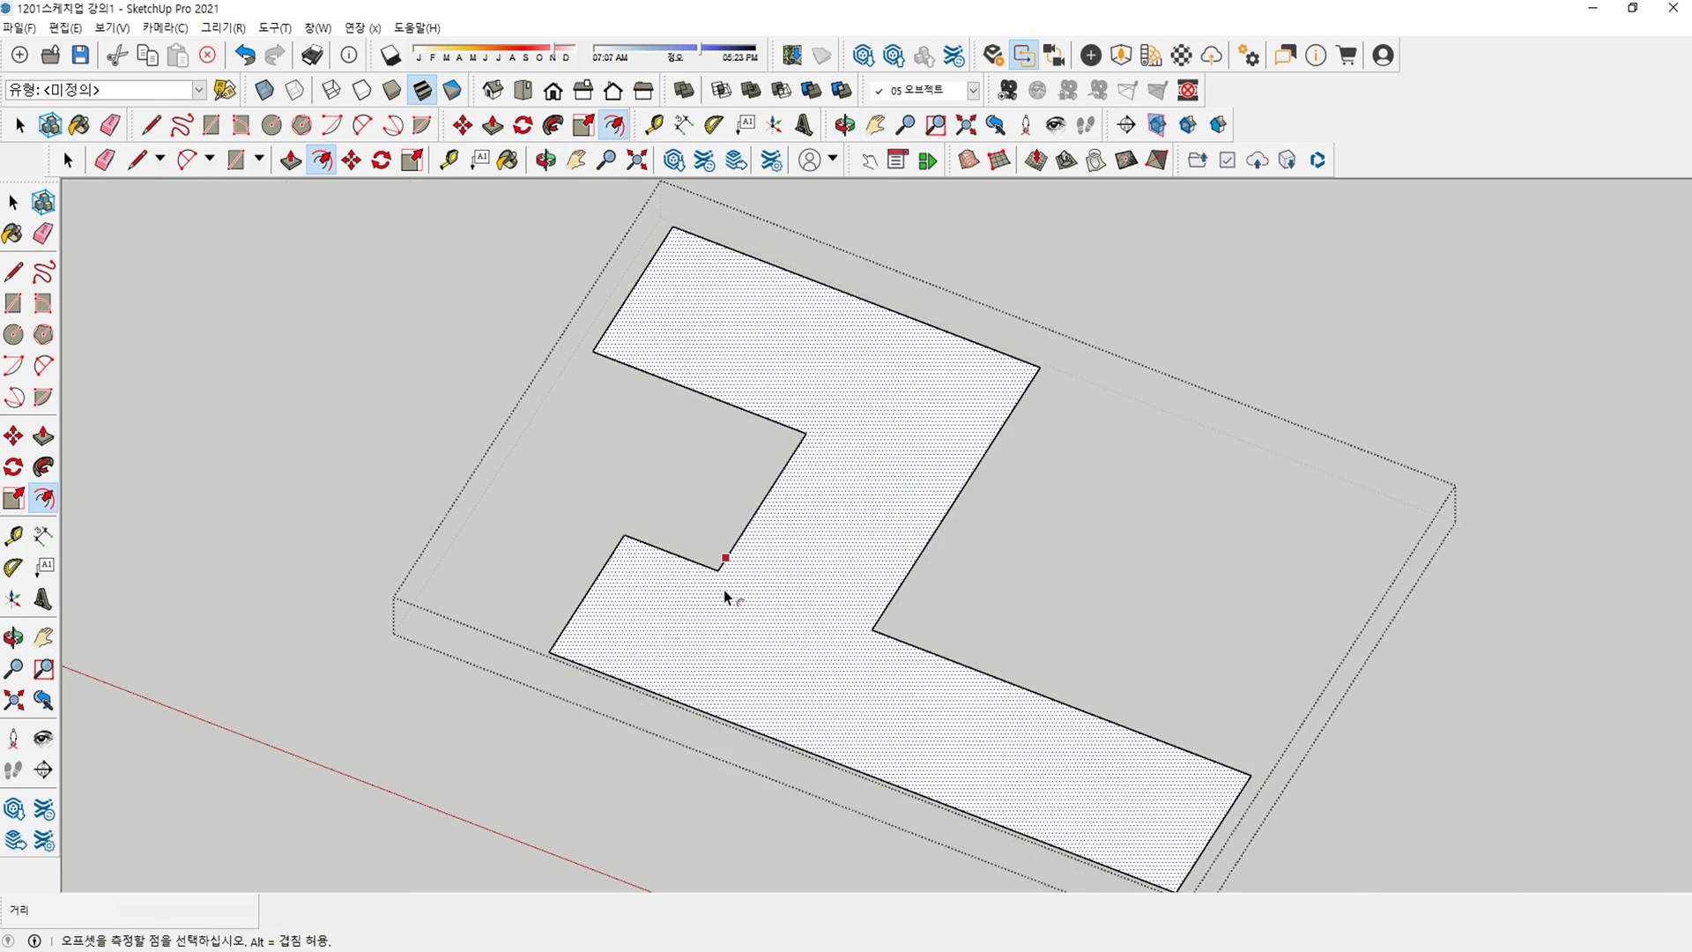
{"action": "left_click", "coordinate": [653, 589]}
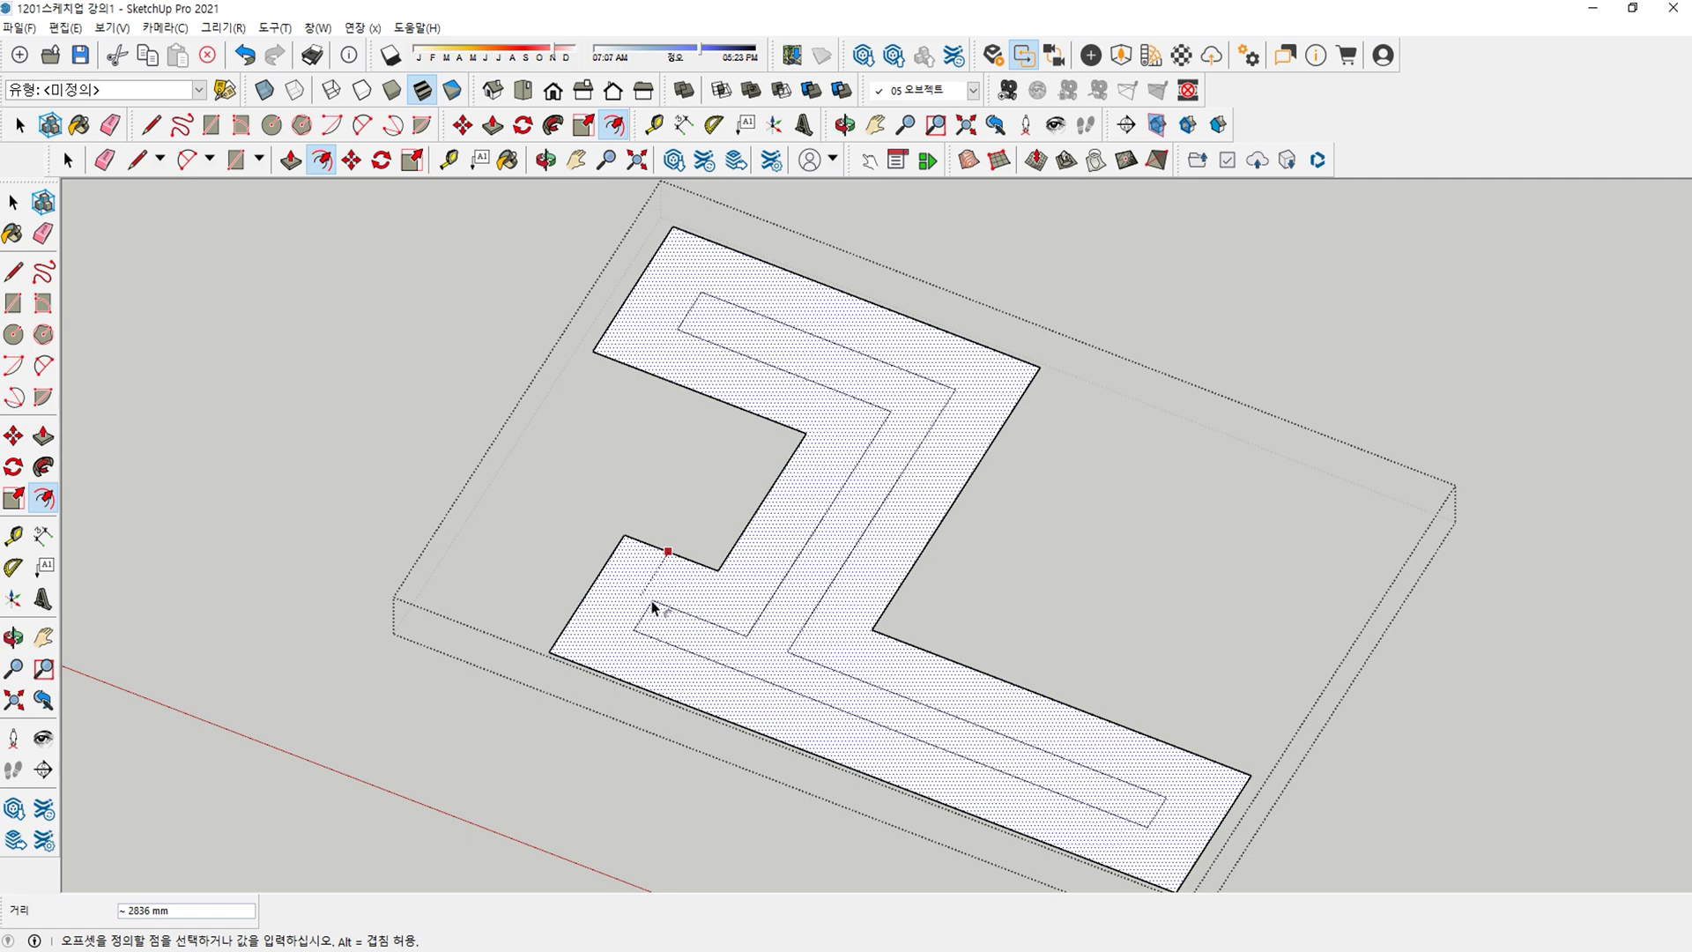
{"action": "key", "text": "Return"}
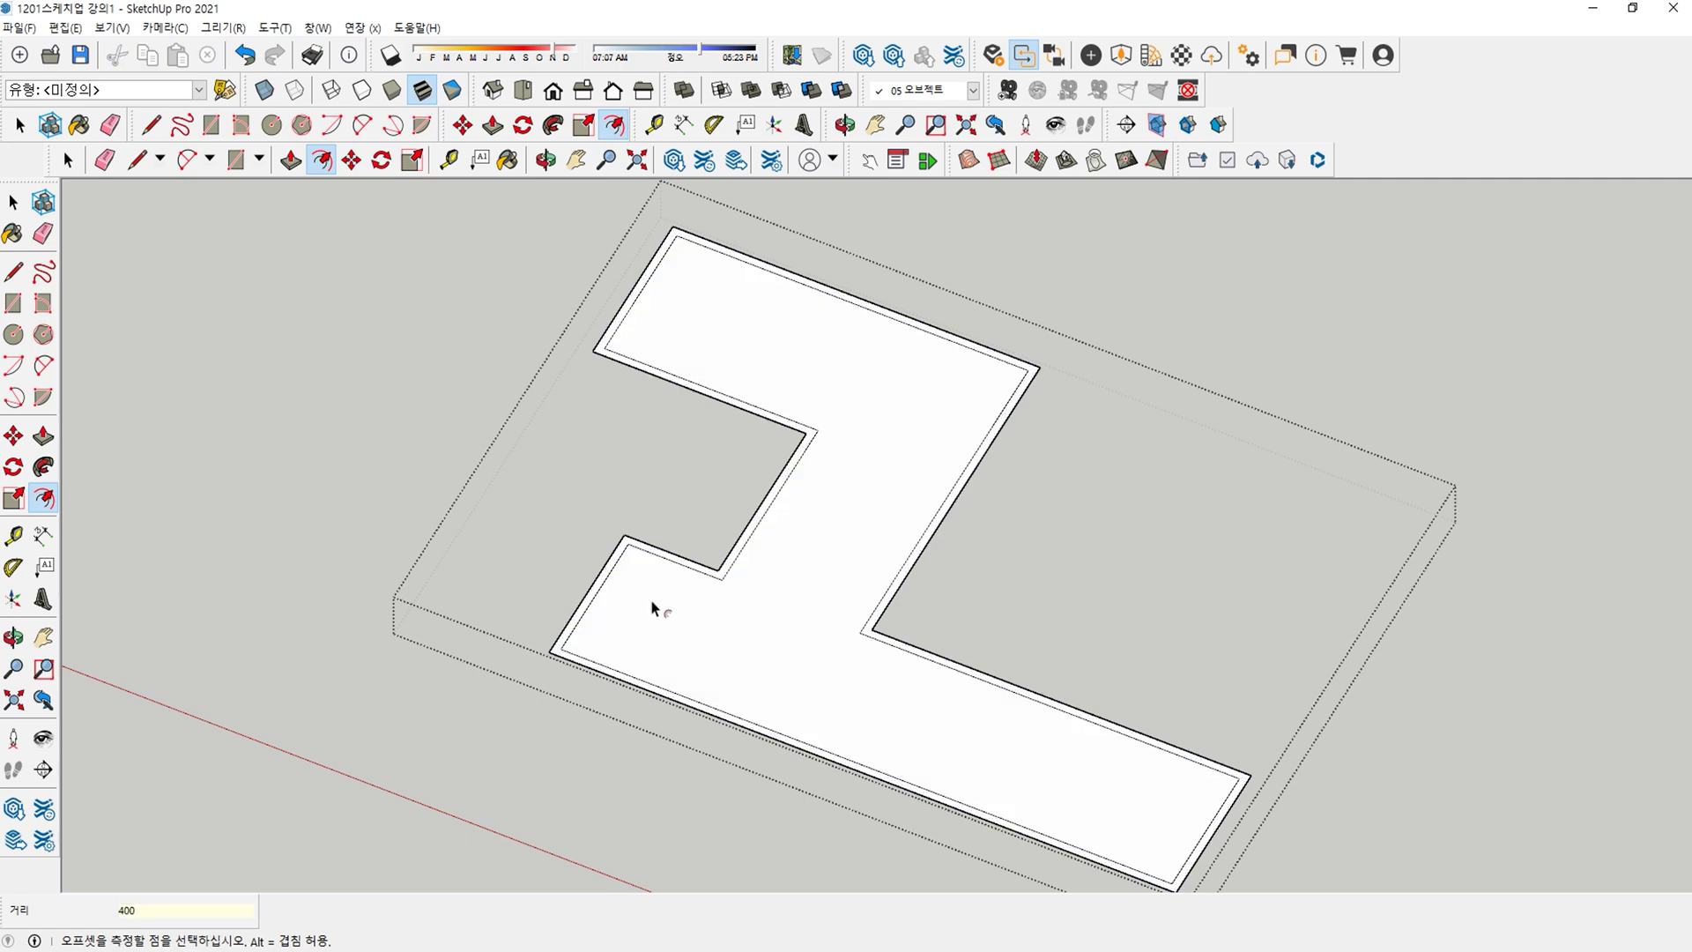
Delete the roof's inner face, keeping only the 400 mm strip along the edge.
{"action": "key", "text": "space"}
{"action": "scroll", "coordinate": [657, 607], "scroll_direction": "up", "scroll_amount": 5}
{"action": "key", "text": "Escape"}
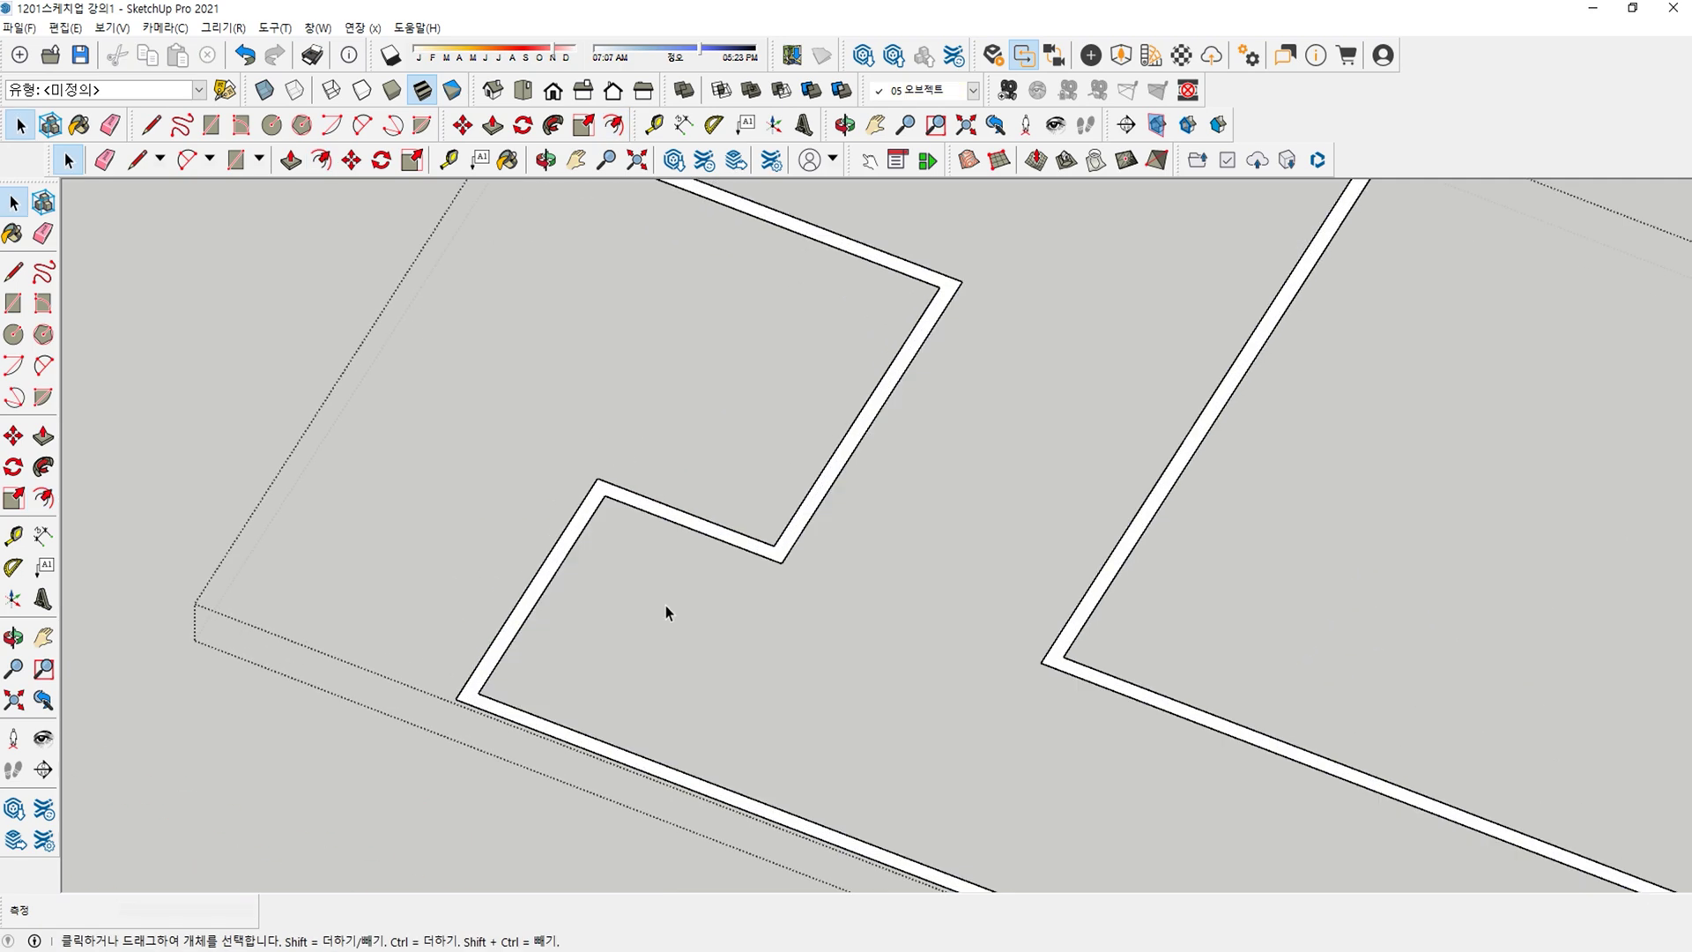
{"action": "scroll", "coordinate": [652, 600], "scroll_direction": "up", "scroll_amount": 1}
Try to raise the roof's edge strip into a parapet with Push/Pull.
{"action": "key", "text": "p"}
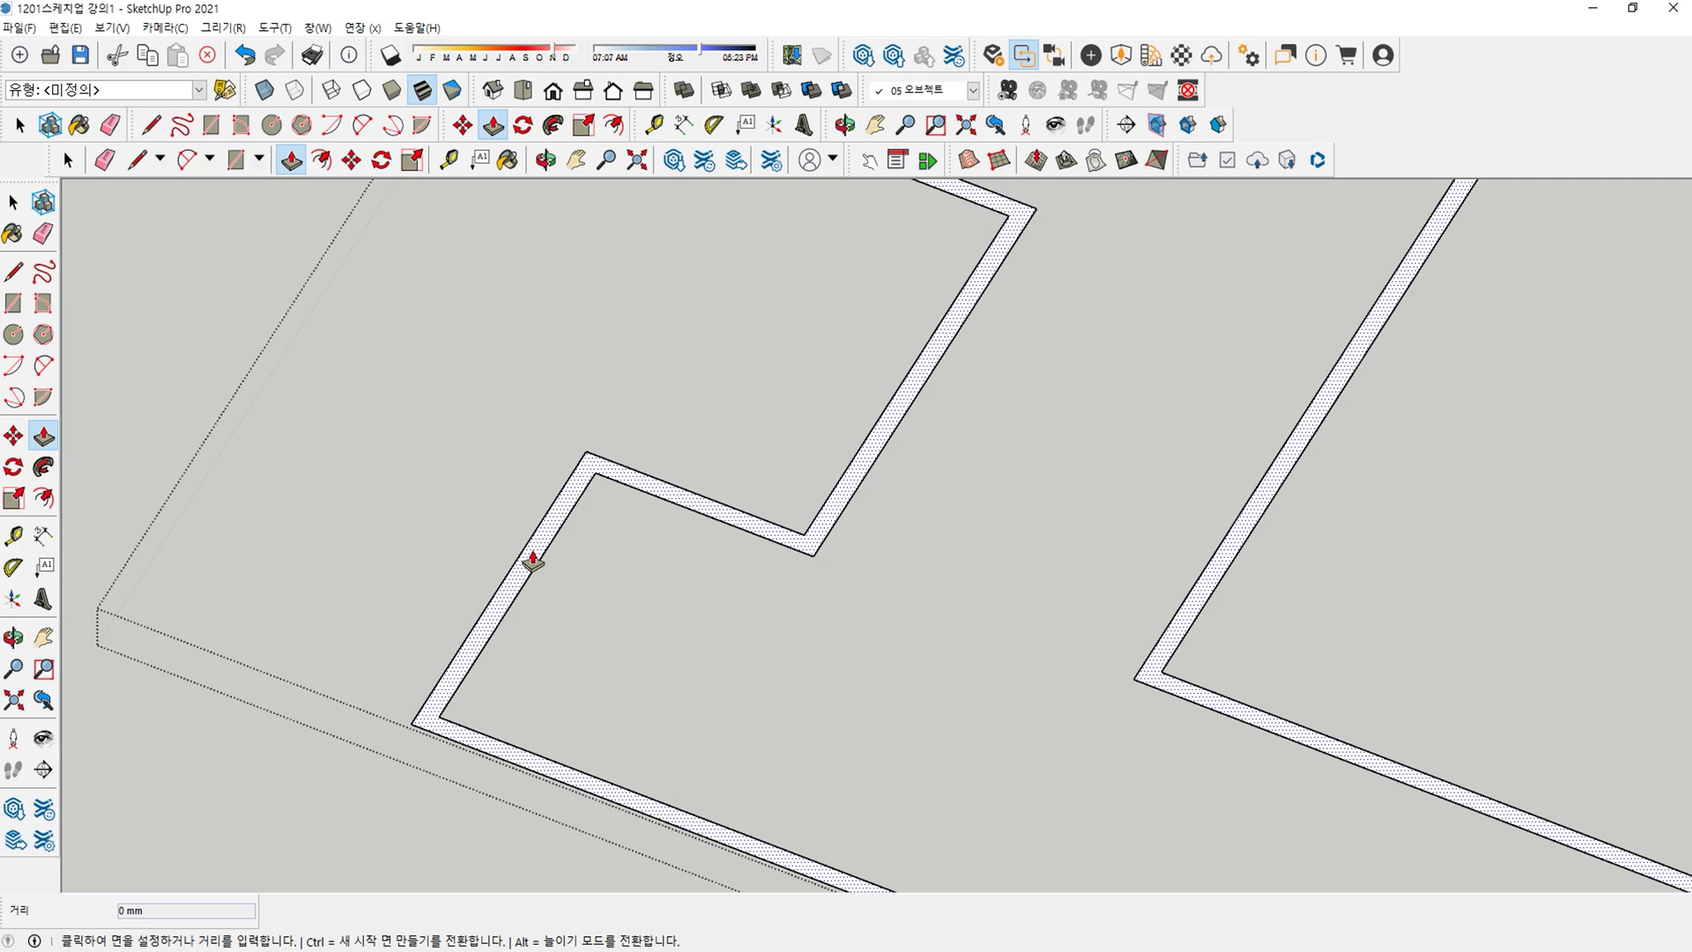
{"action": "left_click", "coordinate": [532, 559]}
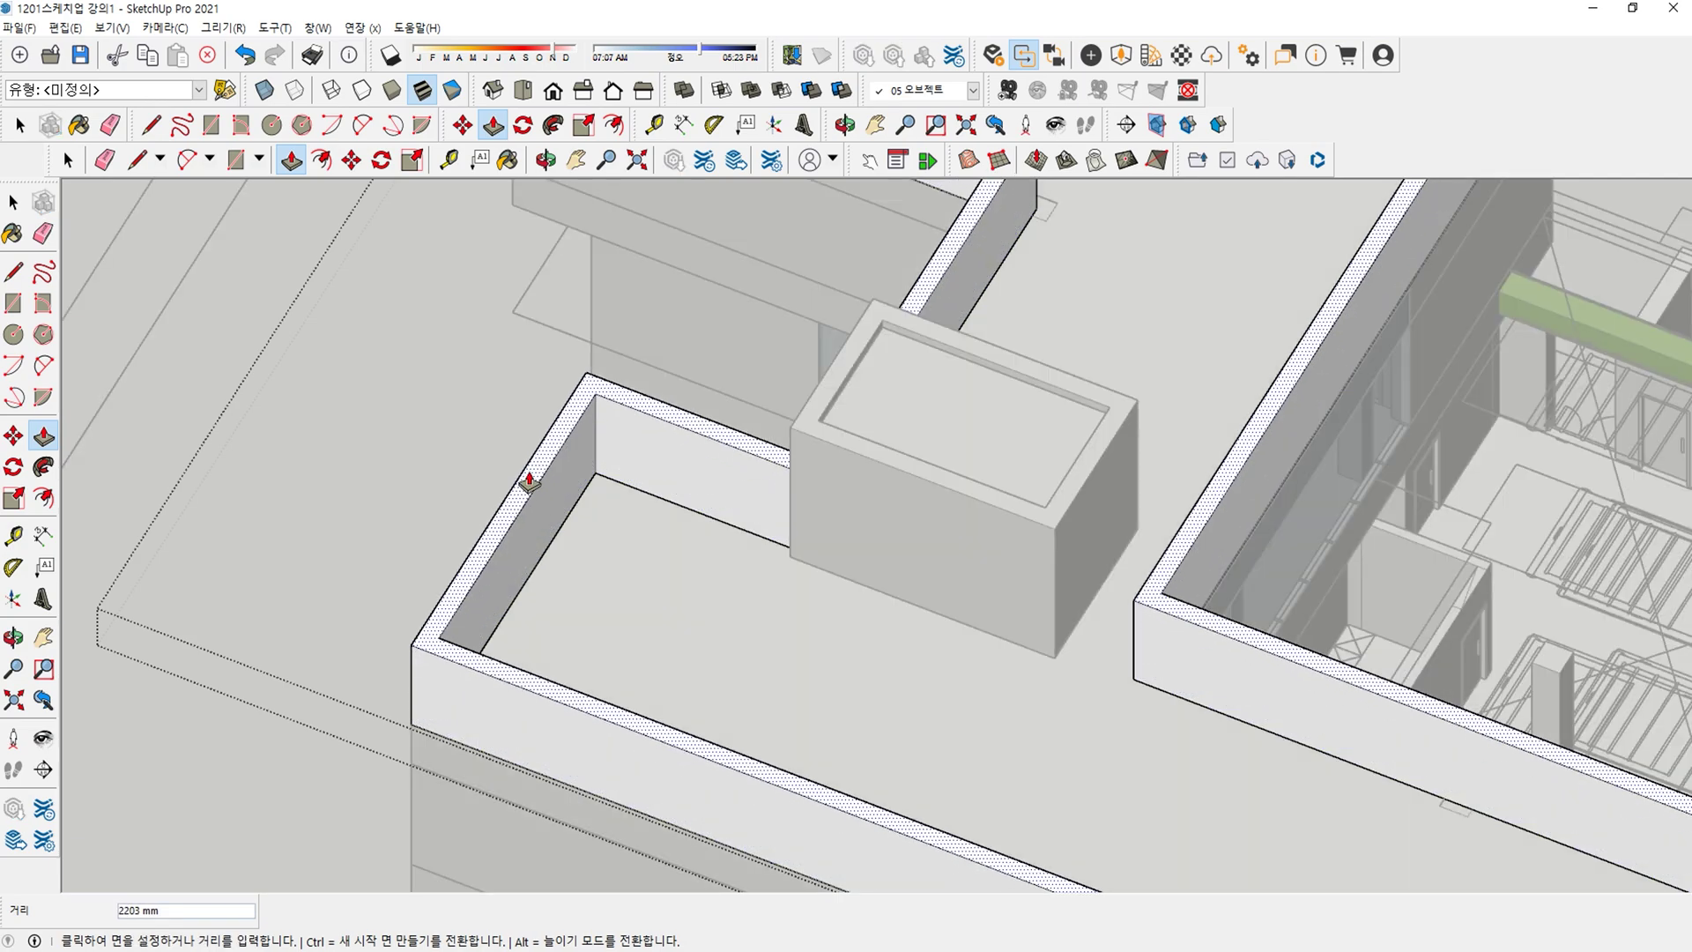
{"action": "key", "text": "Return"}
{"action": "key", "text": "space"}
{"action": "scroll", "coordinate": [798, 626], "scroll_direction": "down", "scroll_amount": 3}
{"action": "key", "text": "Escape"}
Undo the parapet extrusion and the deletion of the roof's inner face.
{"action": "middle_click_drag", "start_coordinate": [801, 634], "coordinate": [797, 449]}
{"action": "double_click", "coordinate": [707, 473]}
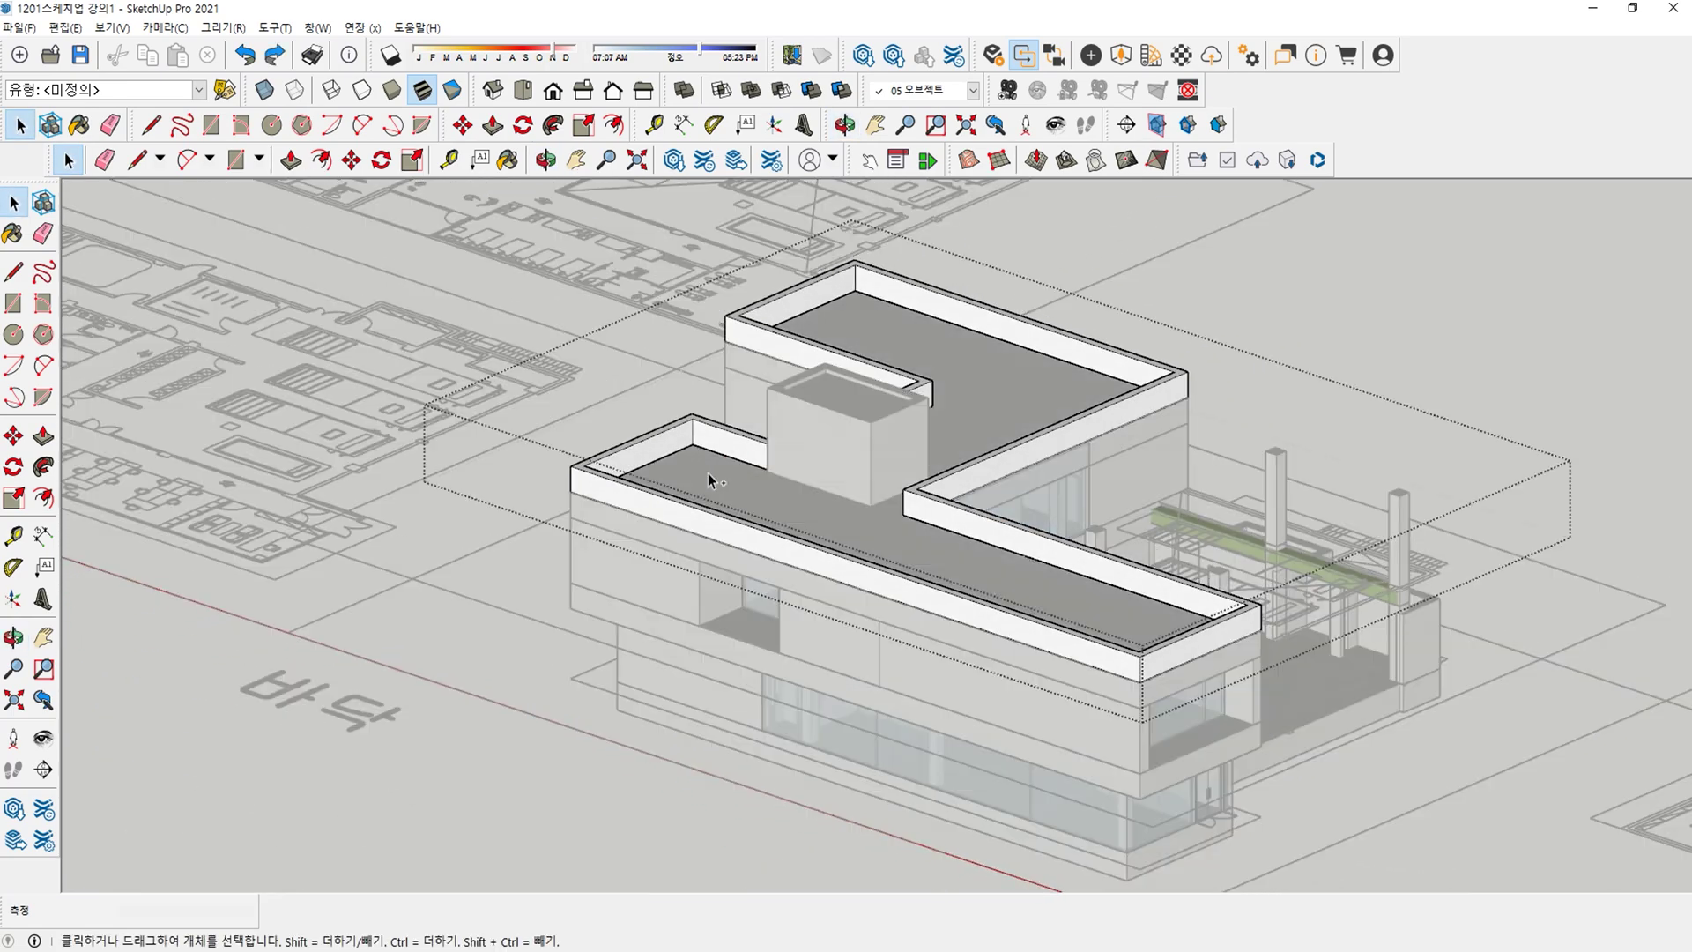
{"action": "key", "text": "ctrl+z"}
{"action": "middle_click_drag", "start_coordinate": [653, 474], "coordinate": [664, 606]}
{"action": "scroll", "coordinate": [572, 494], "scroll_direction": "up", "scroll_amount": 8}
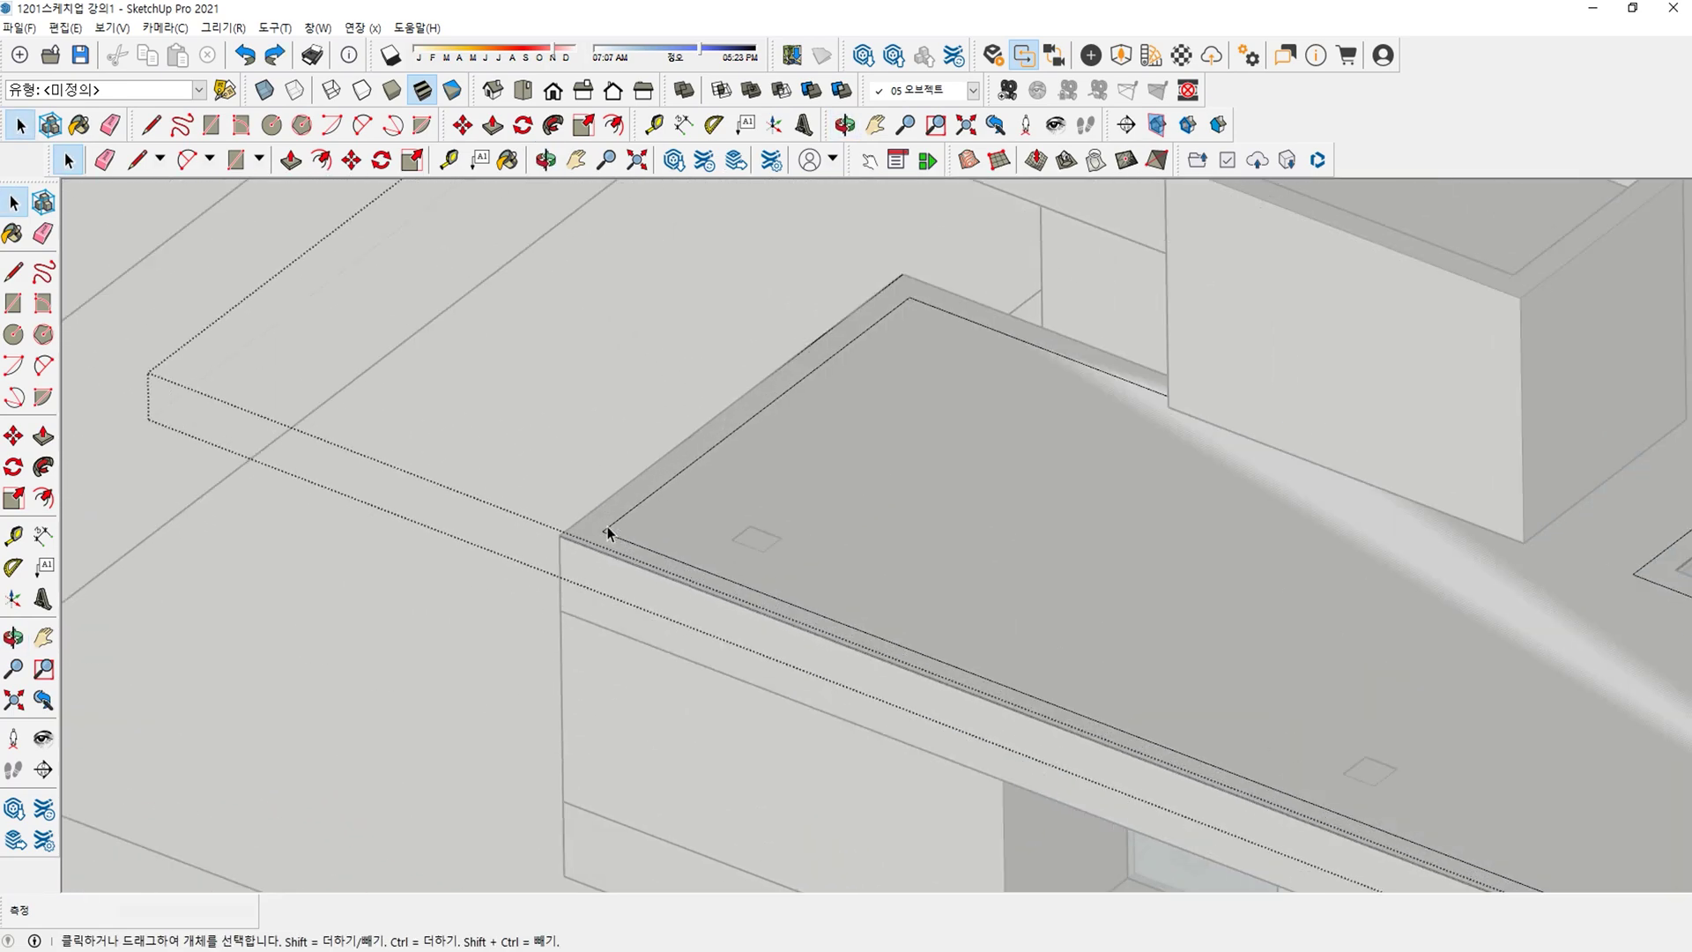
Try to offset the roof outline slightly inward and raise the narrow outer strip about 460 mm.
{"action": "key", "text": "f"}
{"action": "left_click", "coordinate": [619, 514]}
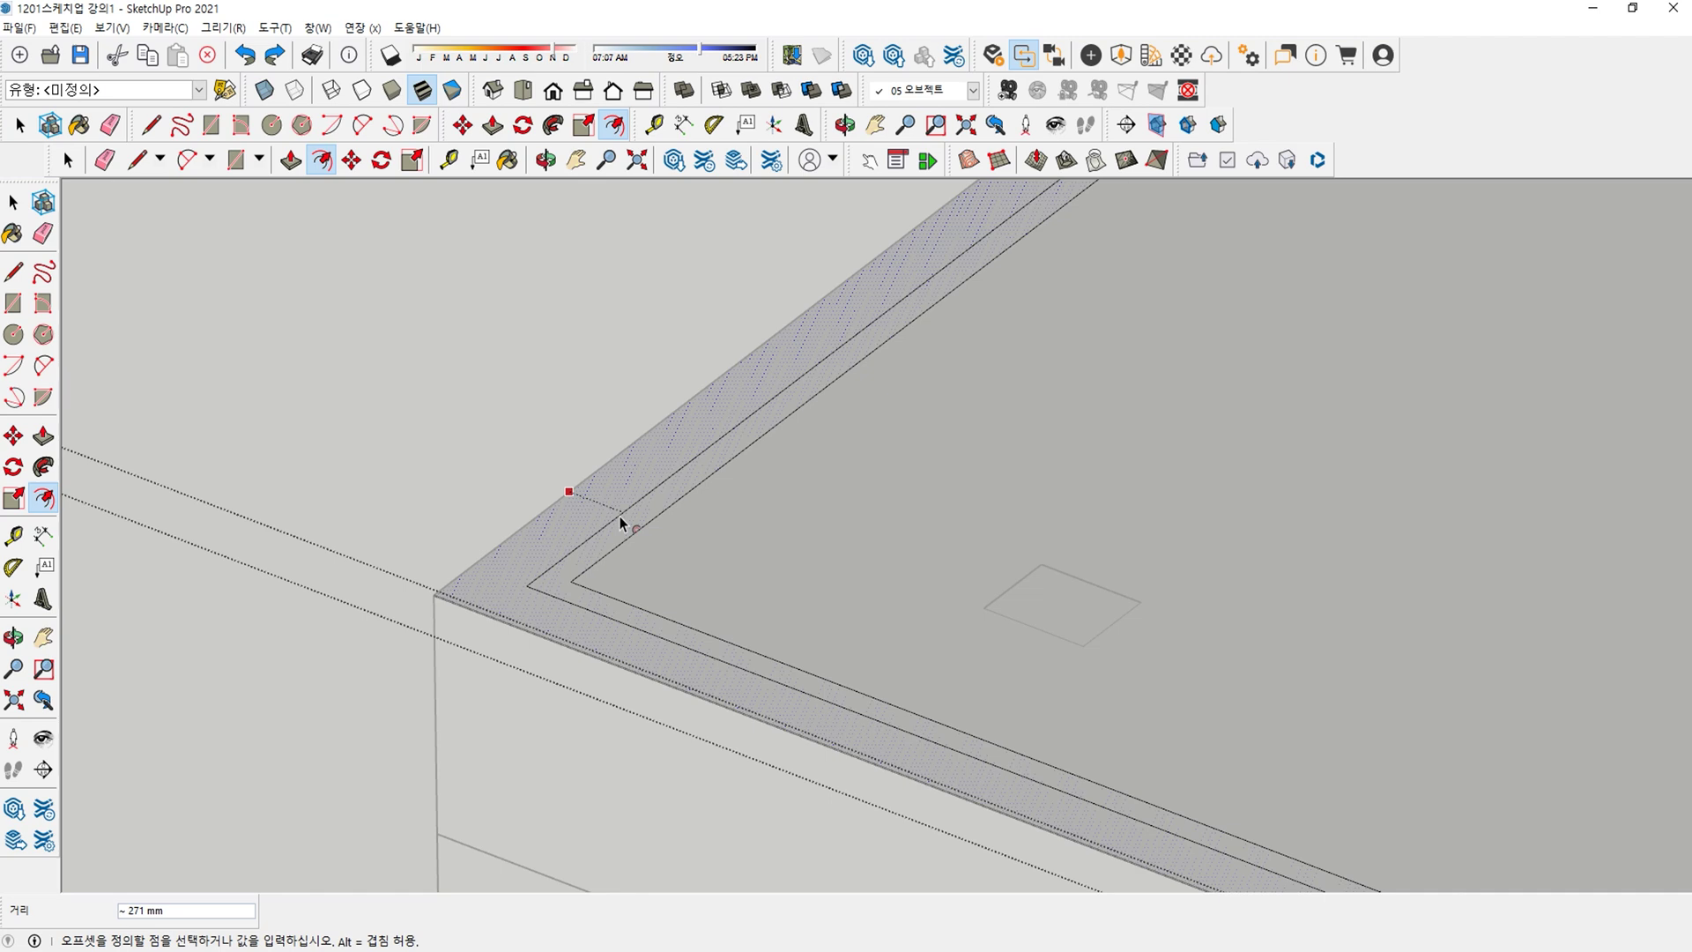
{"action": "left_click", "coordinate": [620, 517]}
{"action": "key", "text": "p"}
{"action": "scroll", "coordinate": [582, 515], "scroll_direction": "up", "scroll_amount": 1}
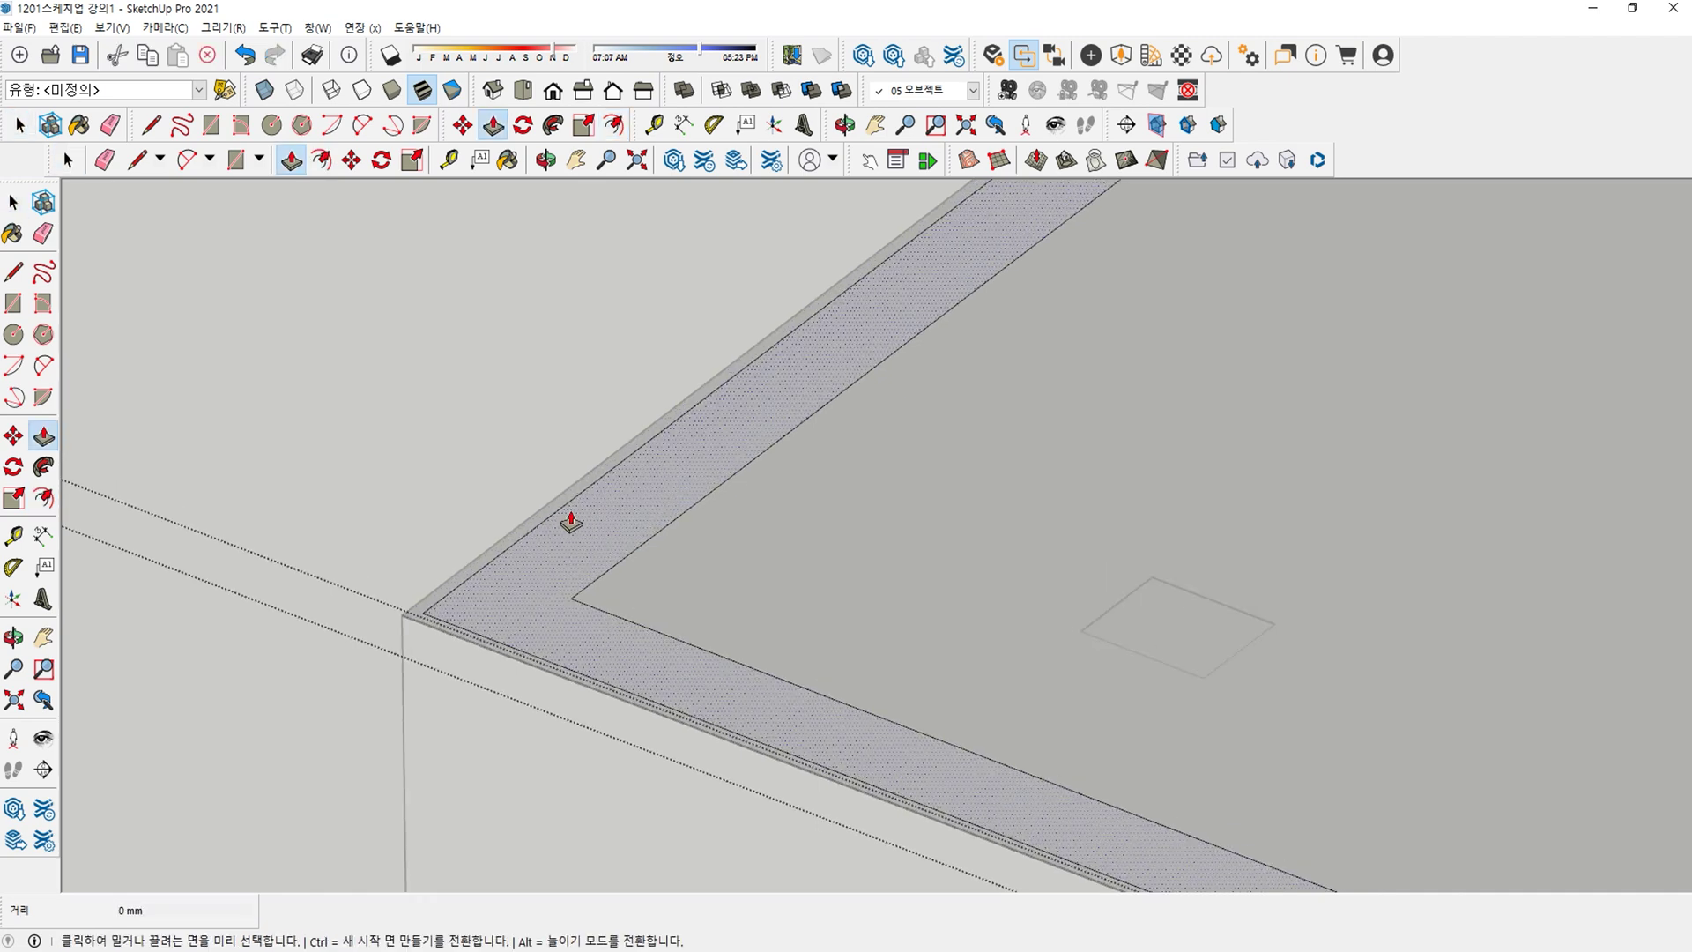
{"action": "left_click", "coordinate": [553, 525]}
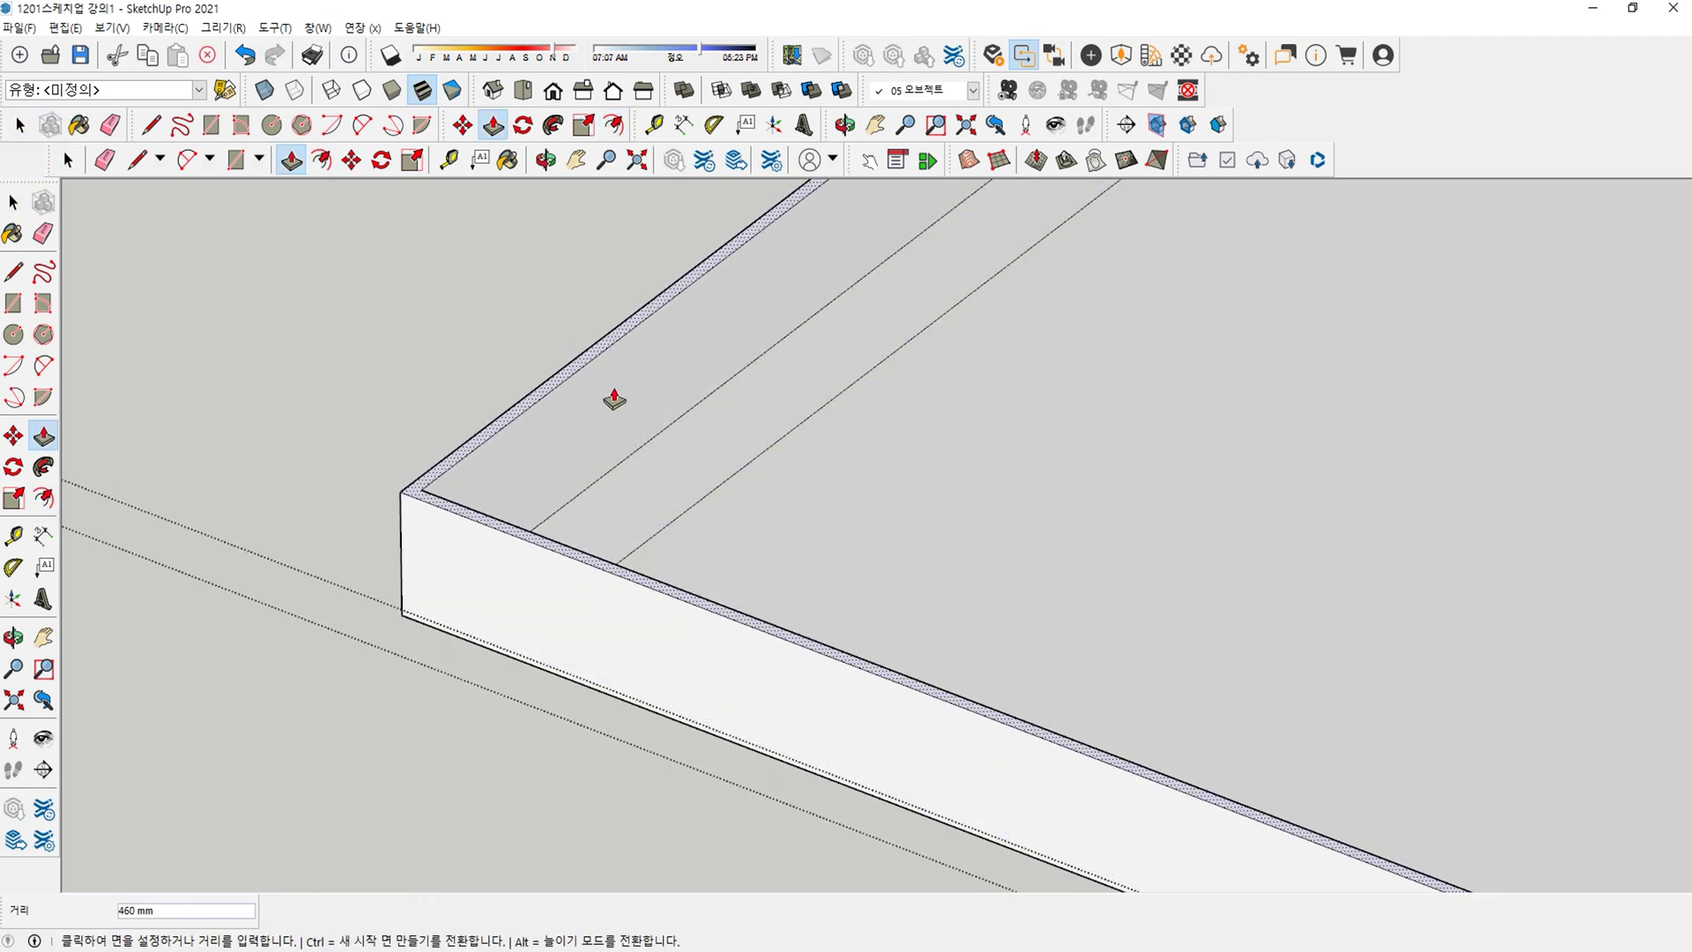
{"action": "left_click", "coordinate": [614, 399]}
Try to paint the roof's narrow edge strip with the 안전 반투명 유리 glass material and extrude it upward as a railing.
{"action": "scroll", "coordinate": [616, 378], "scroll_direction": "down", "scroll_amount": 2}
{"action": "key", "text": "b"}
{"action": "left_click", "coordinate": [1467, 405]}
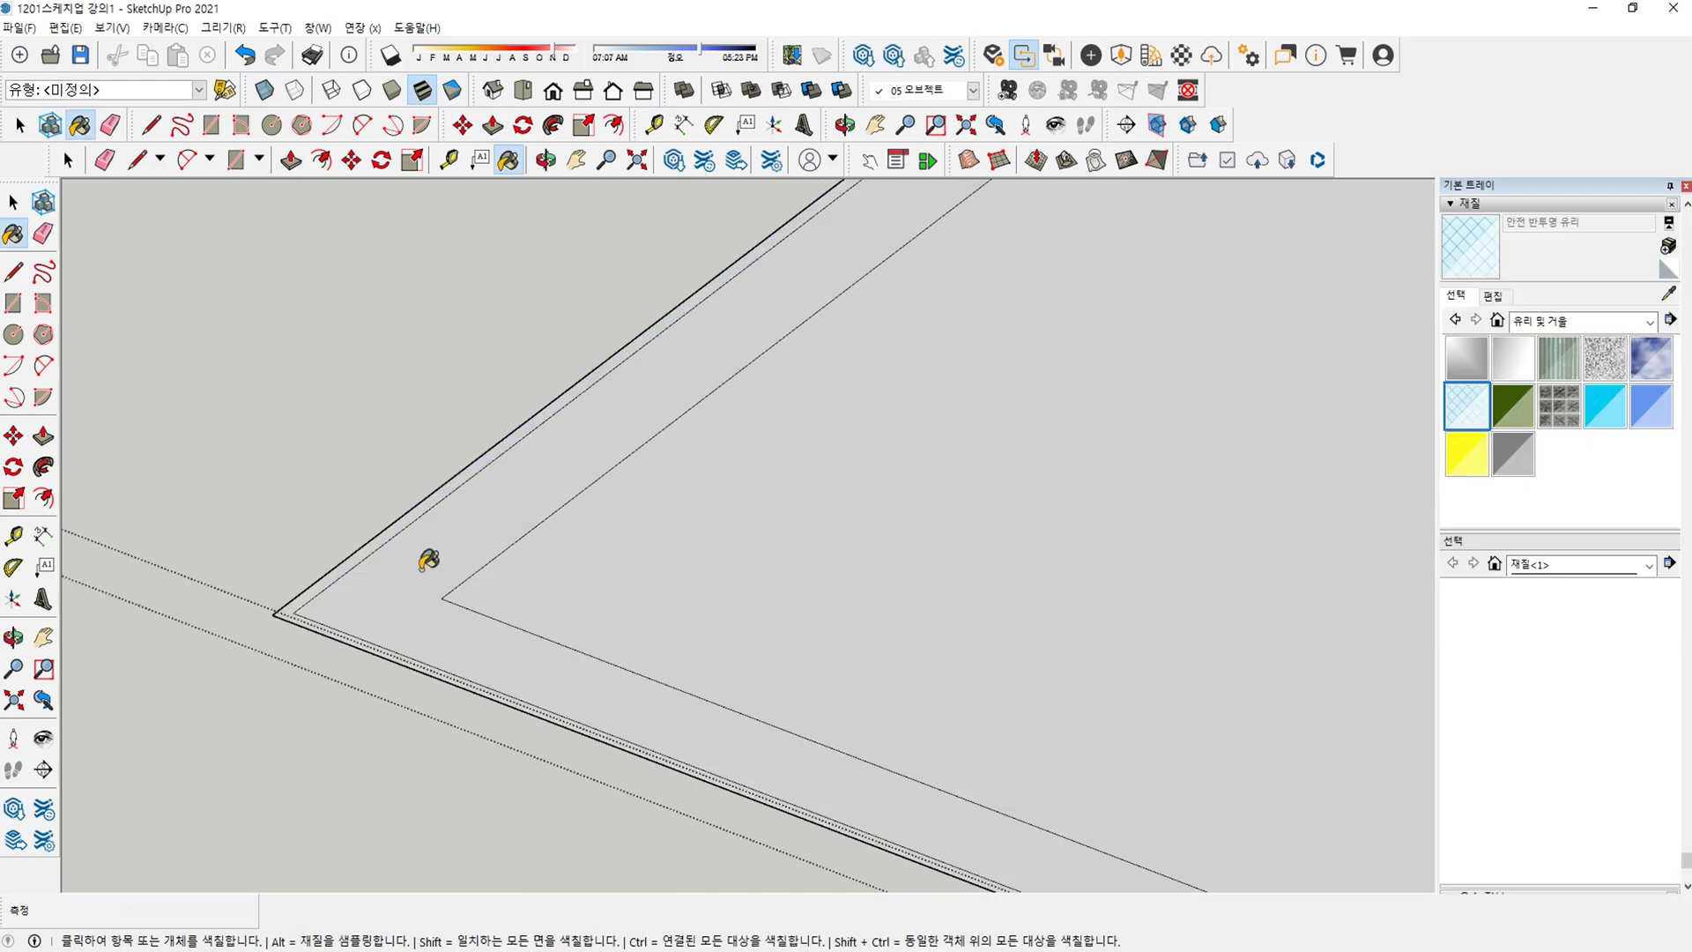
{"action": "scroll", "coordinate": [324, 573], "scroll_direction": "up", "scroll_amount": 2}
{"action": "left_click", "coordinate": [323, 573]}
{"action": "scroll", "coordinate": [321, 570], "scroll_direction": "down", "scroll_amount": 1}
{"action": "key", "text": "p"}
{"action": "left_click", "coordinate": [314, 589]}
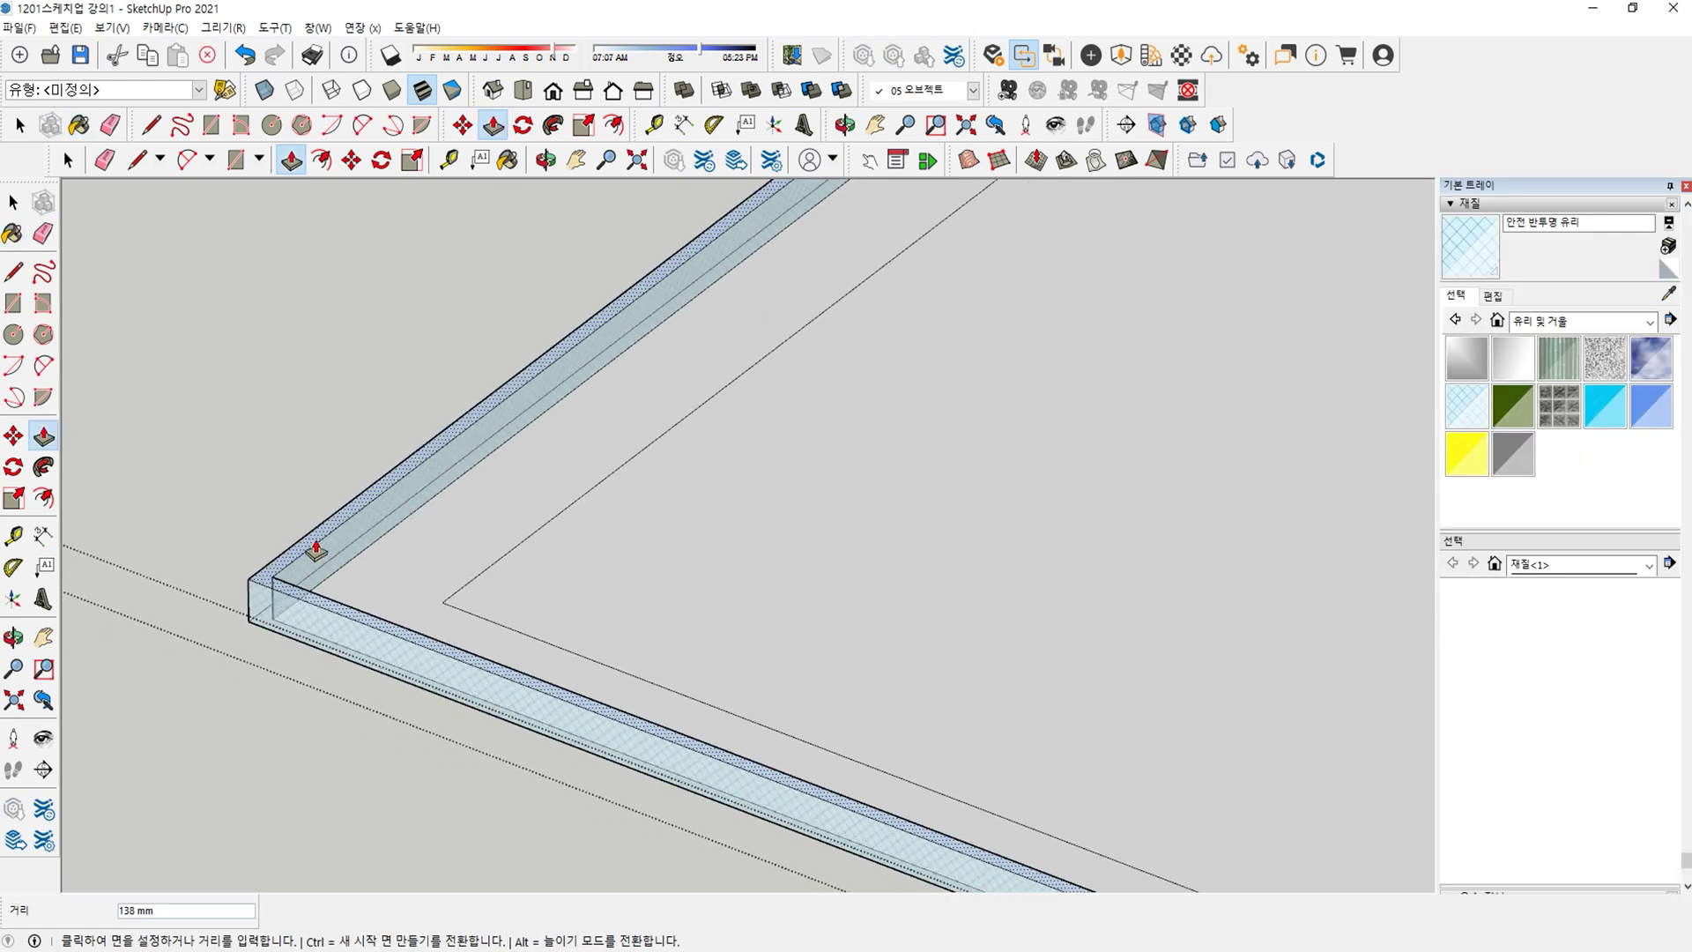
{"action": "type", "text": "0"}
{"action": "key", "text": "Return"}
{"action": "scroll", "coordinate": [315, 537], "scroll_direction": "down", "scroll_amount": 3}
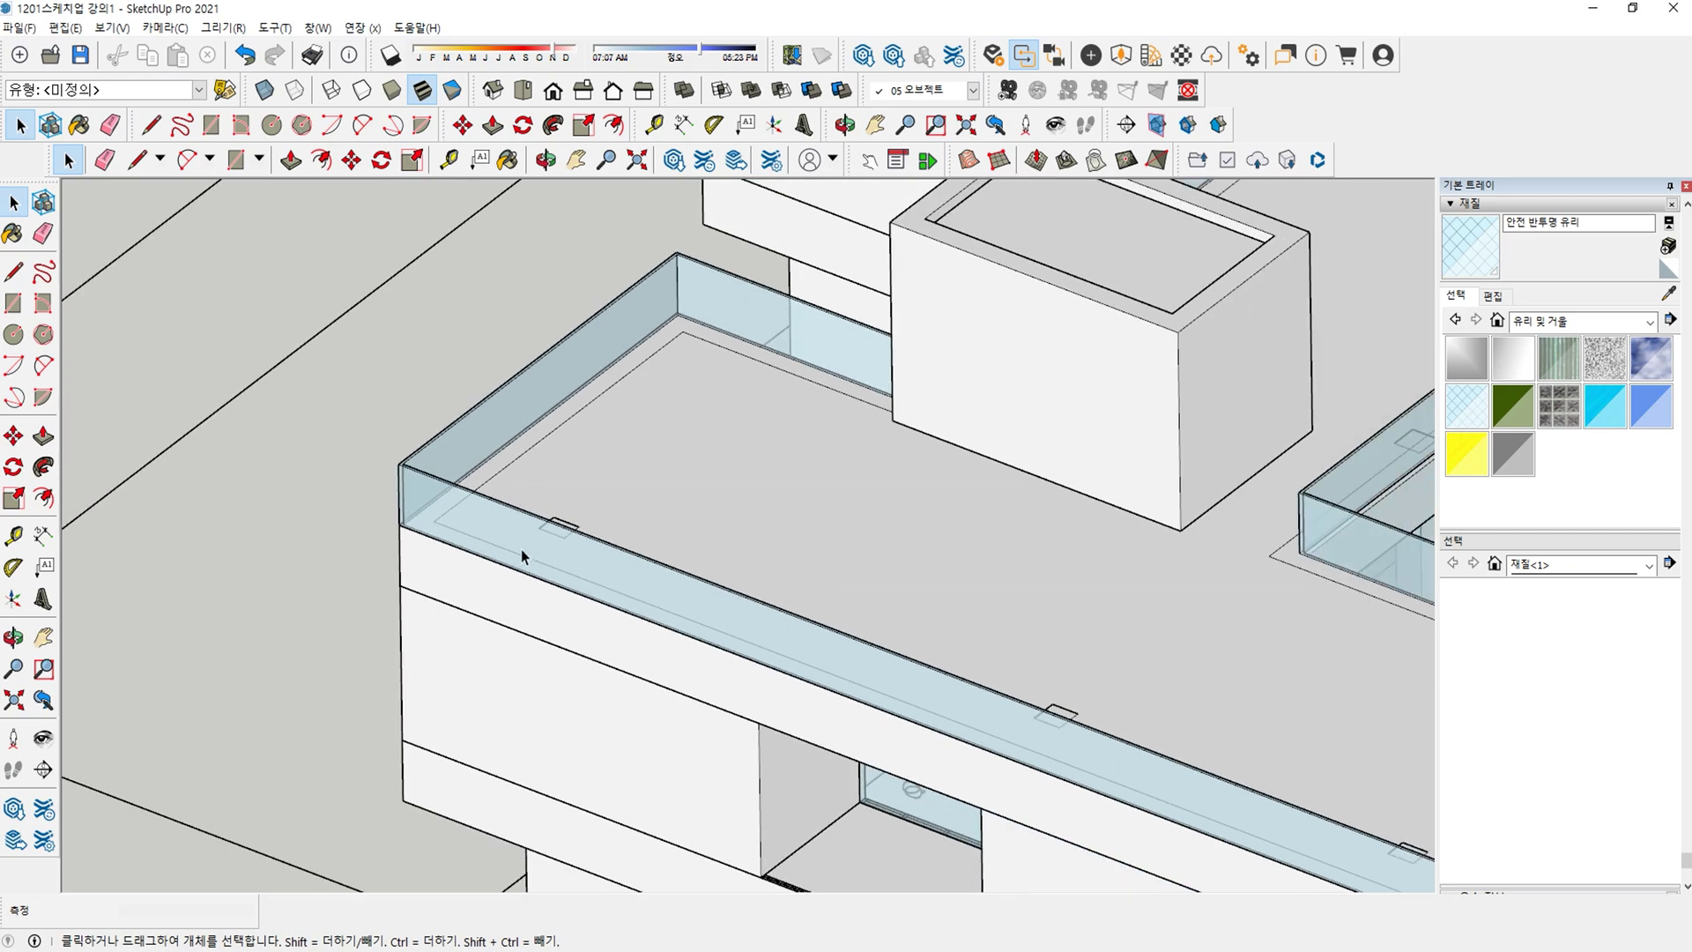
{"action": "middle_click_drag", "start_coordinate": [521, 548], "coordinate": [646, 582], "text": "shift"}
{"action": "scroll", "coordinate": [646, 581], "scroll_direction": "down", "scroll_amount": 6}
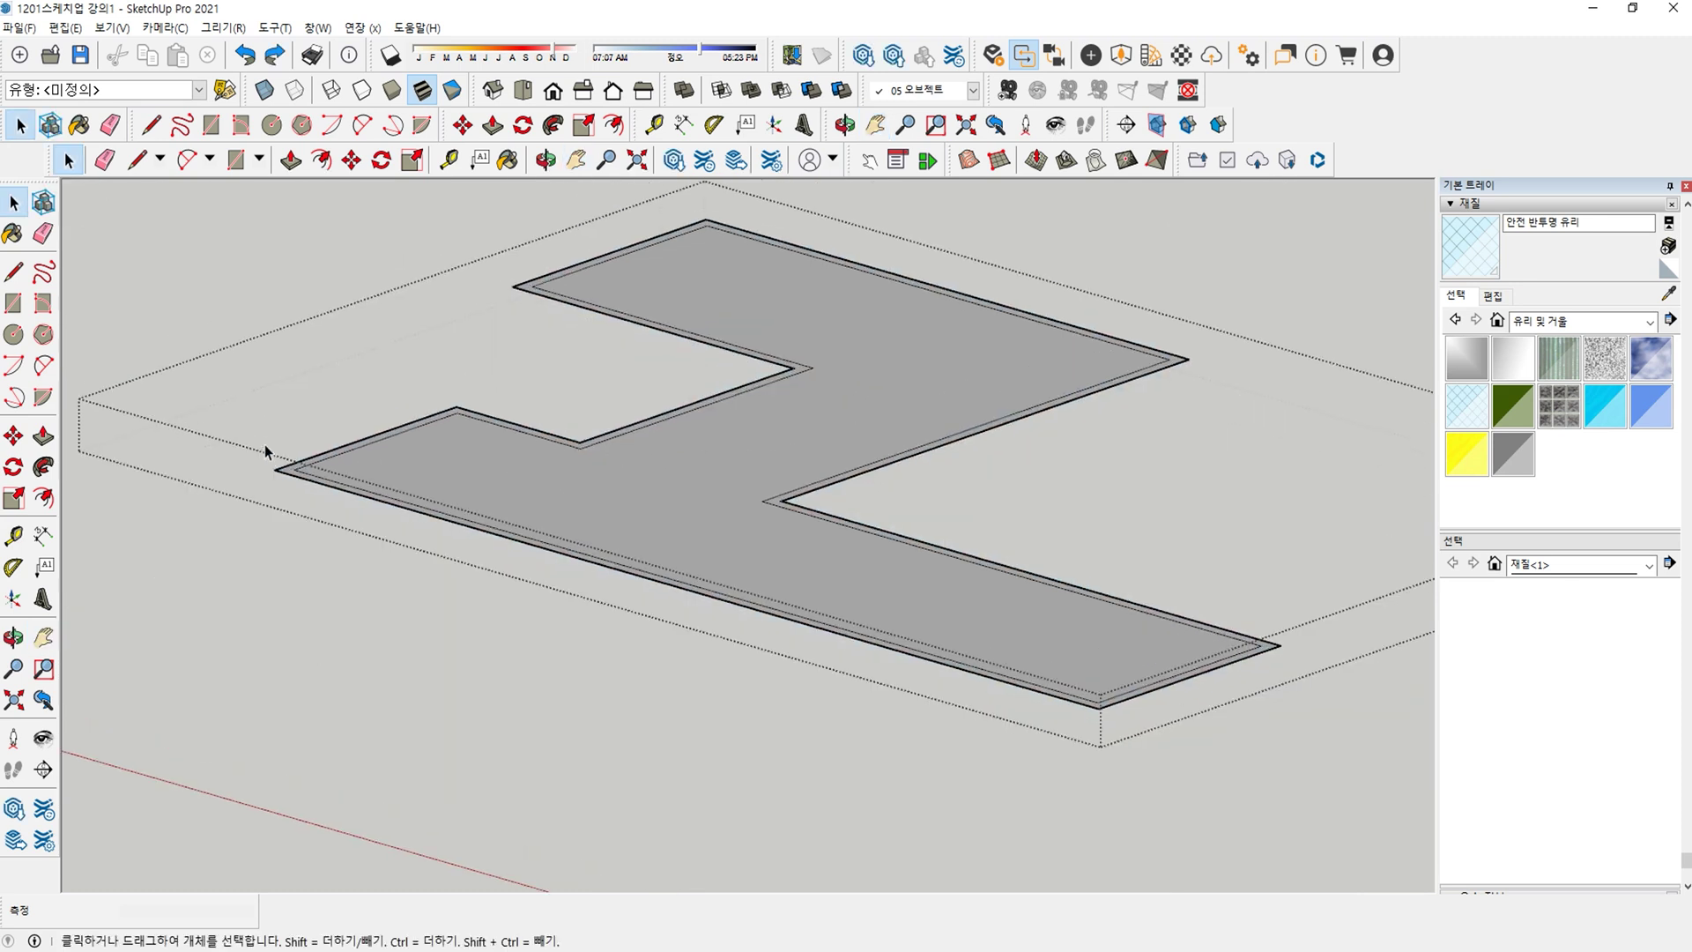
Reverse the roof outline's faces and raise the 400 mm edge strip into a solid parapet with Push/Pull.
{"action": "scroll", "coordinate": [277, 476], "scroll_direction": "up", "scroll_amount": 5}
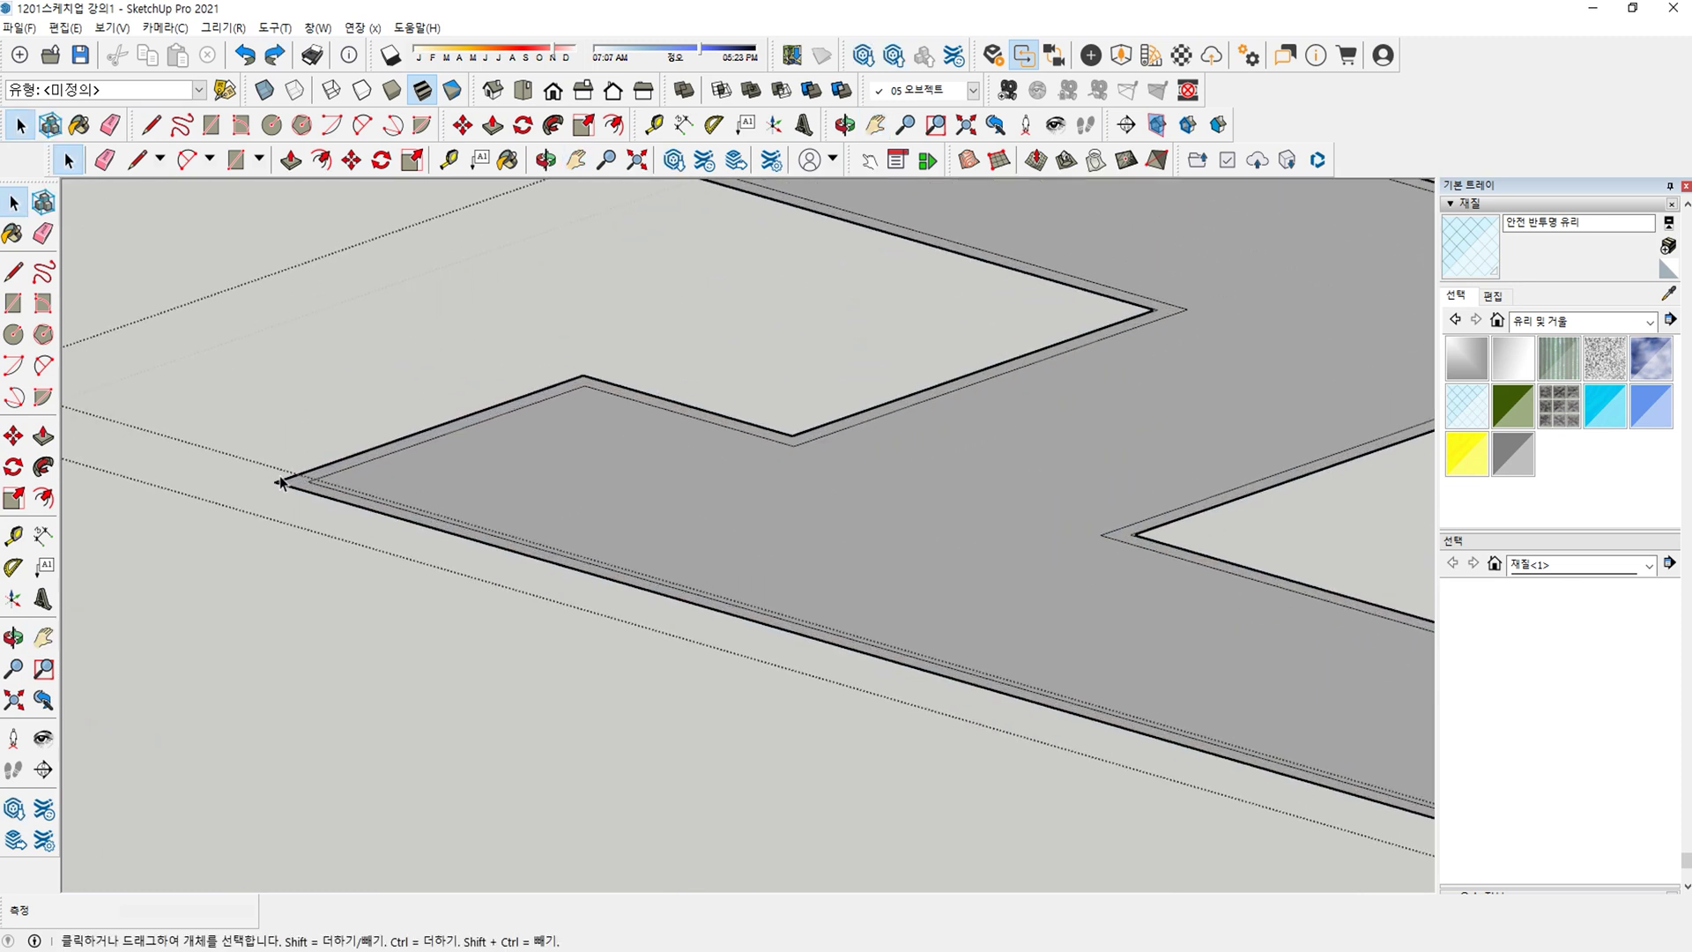
{"action": "middle_click_drag", "start_coordinate": [280, 482], "coordinate": [276, 461]}
{"action": "right_click", "coordinate": [275, 461]}
{"action": "left_click", "coordinate": [284, 401]}
{"action": "scroll", "coordinate": [280, 379], "scroll_direction": "up", "scroll_amount": 2}
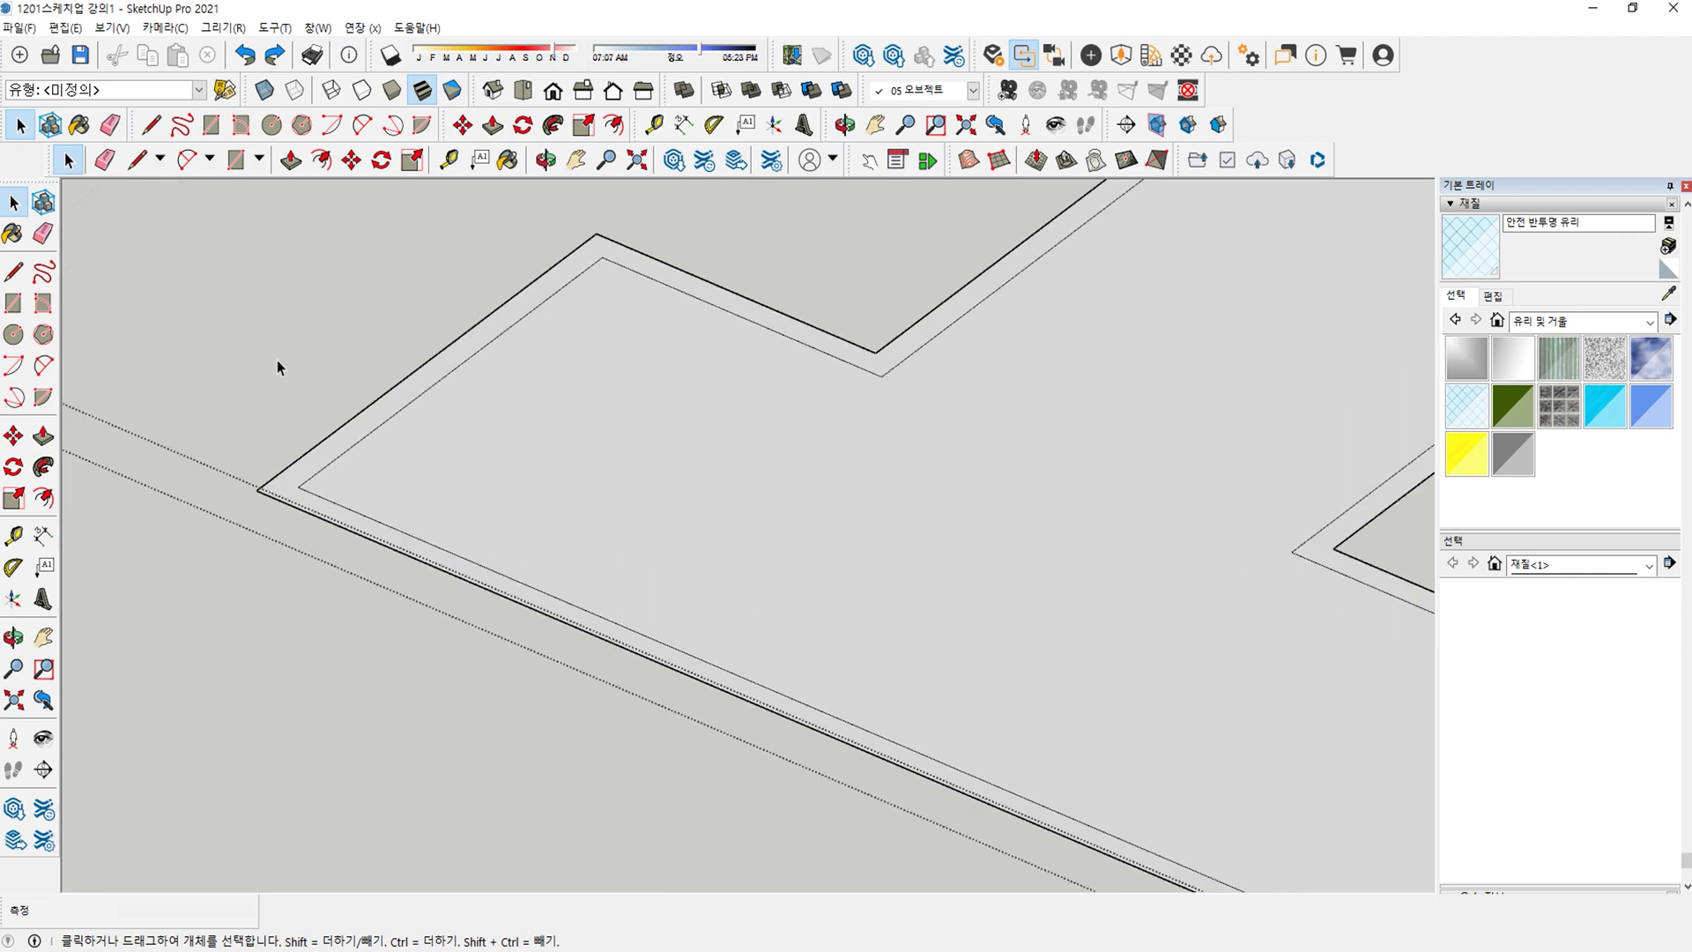
{"action": "key", "text": "p"}
{"action": "left_click", "coordinate": [301, 496]}
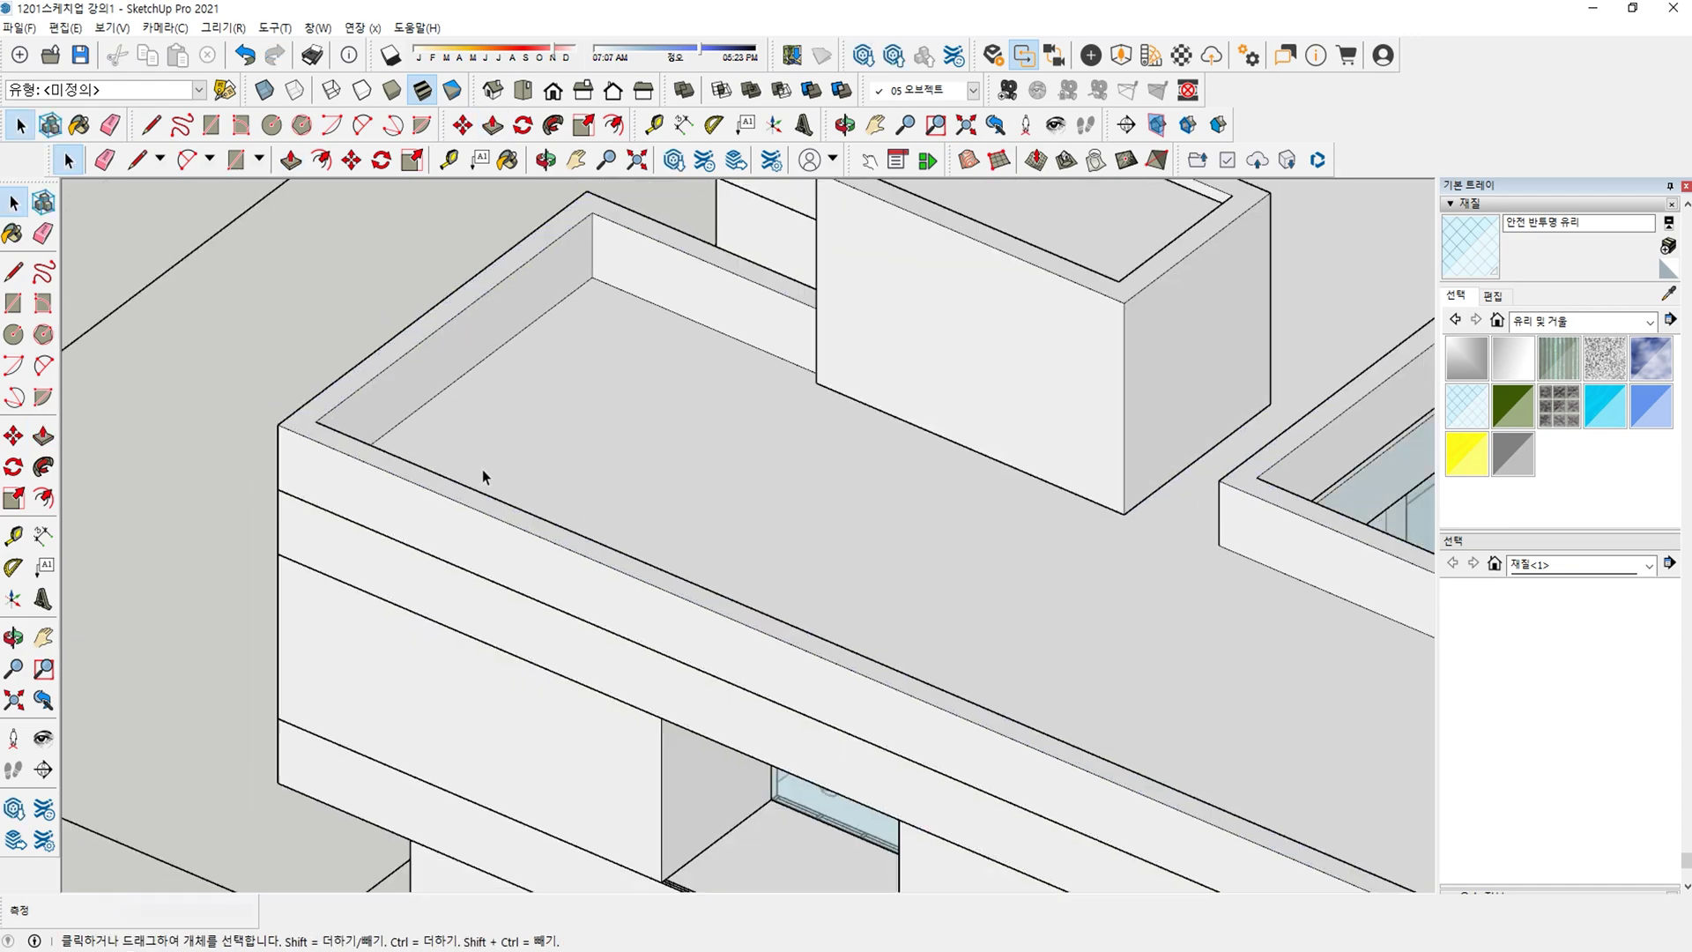
Try to narrow the stair tower by moving its long side wall 200 mm inward.
{"action": "scroll", "coordinate": [483, 469], "scroll_direction": "down", "scroll_amount": 2}
{"action": "middle_click_drag", "start_coordinate": [649, 434], "coordinate": [1343, 480], "text": "shift"}
{"action": "middle_click_drag", "start_coordinate": [744, 381], "coordinate": [1137, 468]}
{"action": "middle_click_drag", "start_coordinate": [1136, 467], "coordinate": [782, 532], "text": "shift"}
{"action": "scroll", "coordinate": [714, 442], "scroll_direction": "up", "scroll_amount": 2}
{"action": "double_click", "coordinate": [714, 442]}
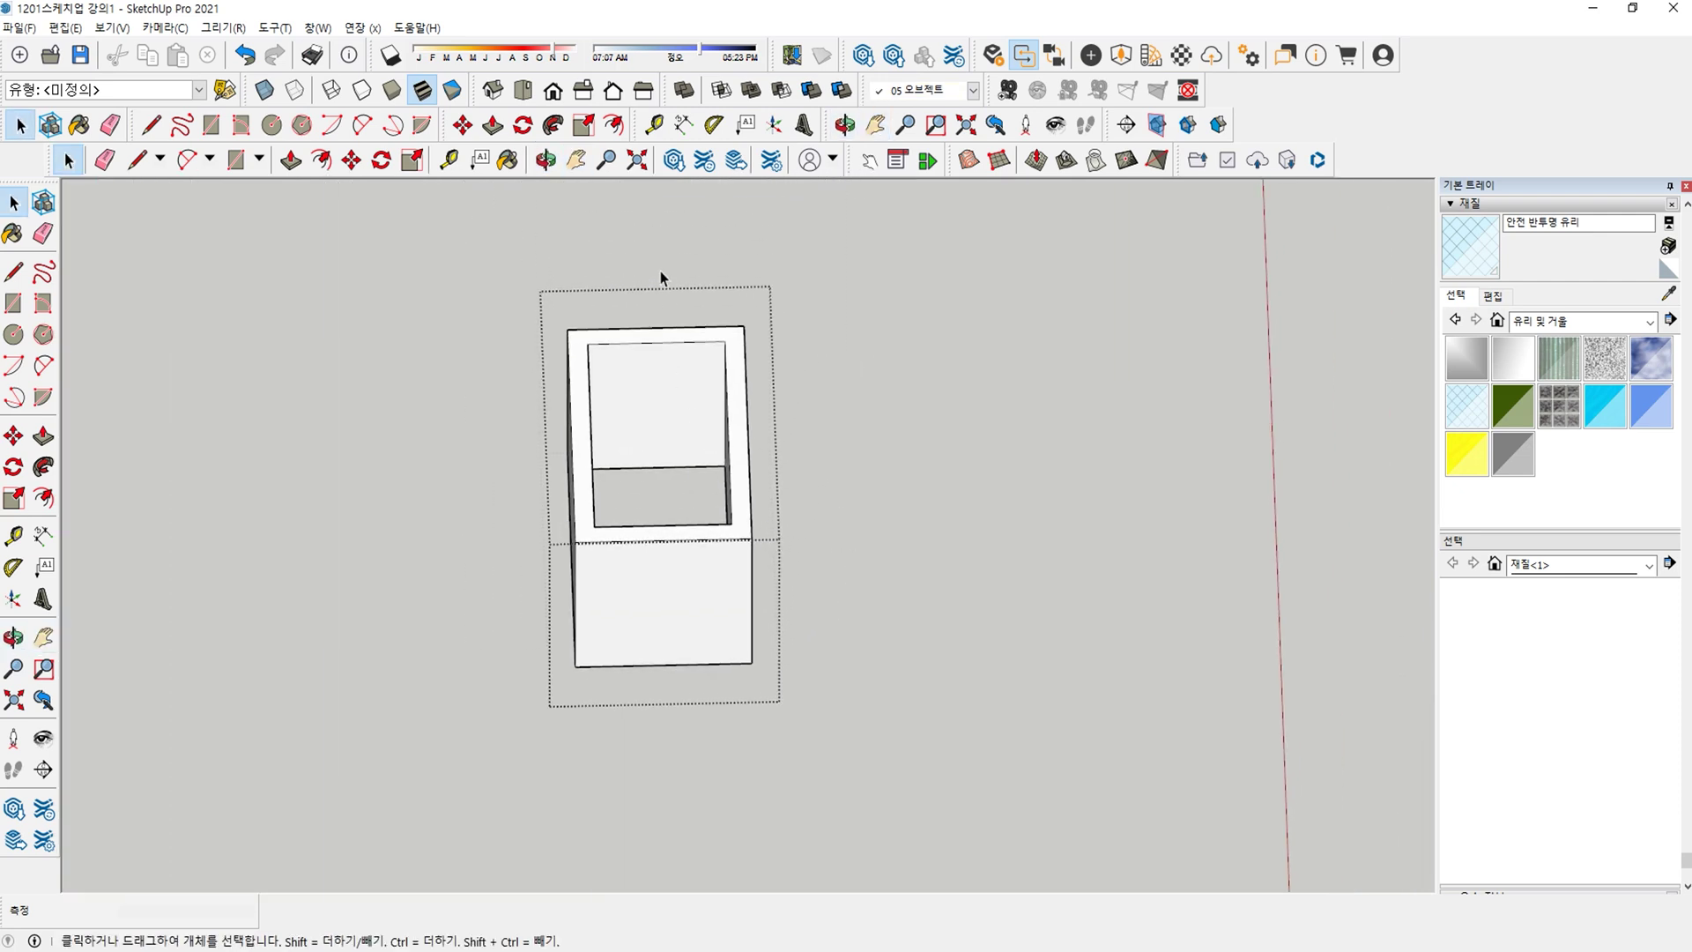
{"action": "left_click_drag", "start_coordinate": [661, 275], "coordinate": [948, 748]}
{"action": "key", "text": "i"}
{"action": "middle_click_drag", "start_coordinate": [844, 667], "coordinate": [737, 676]}
{"action": "scroll", "coordinate": [739, 661], "scroll_direction": "up", "scroll_amount": 3}
{"action": "key", "text": "m"}
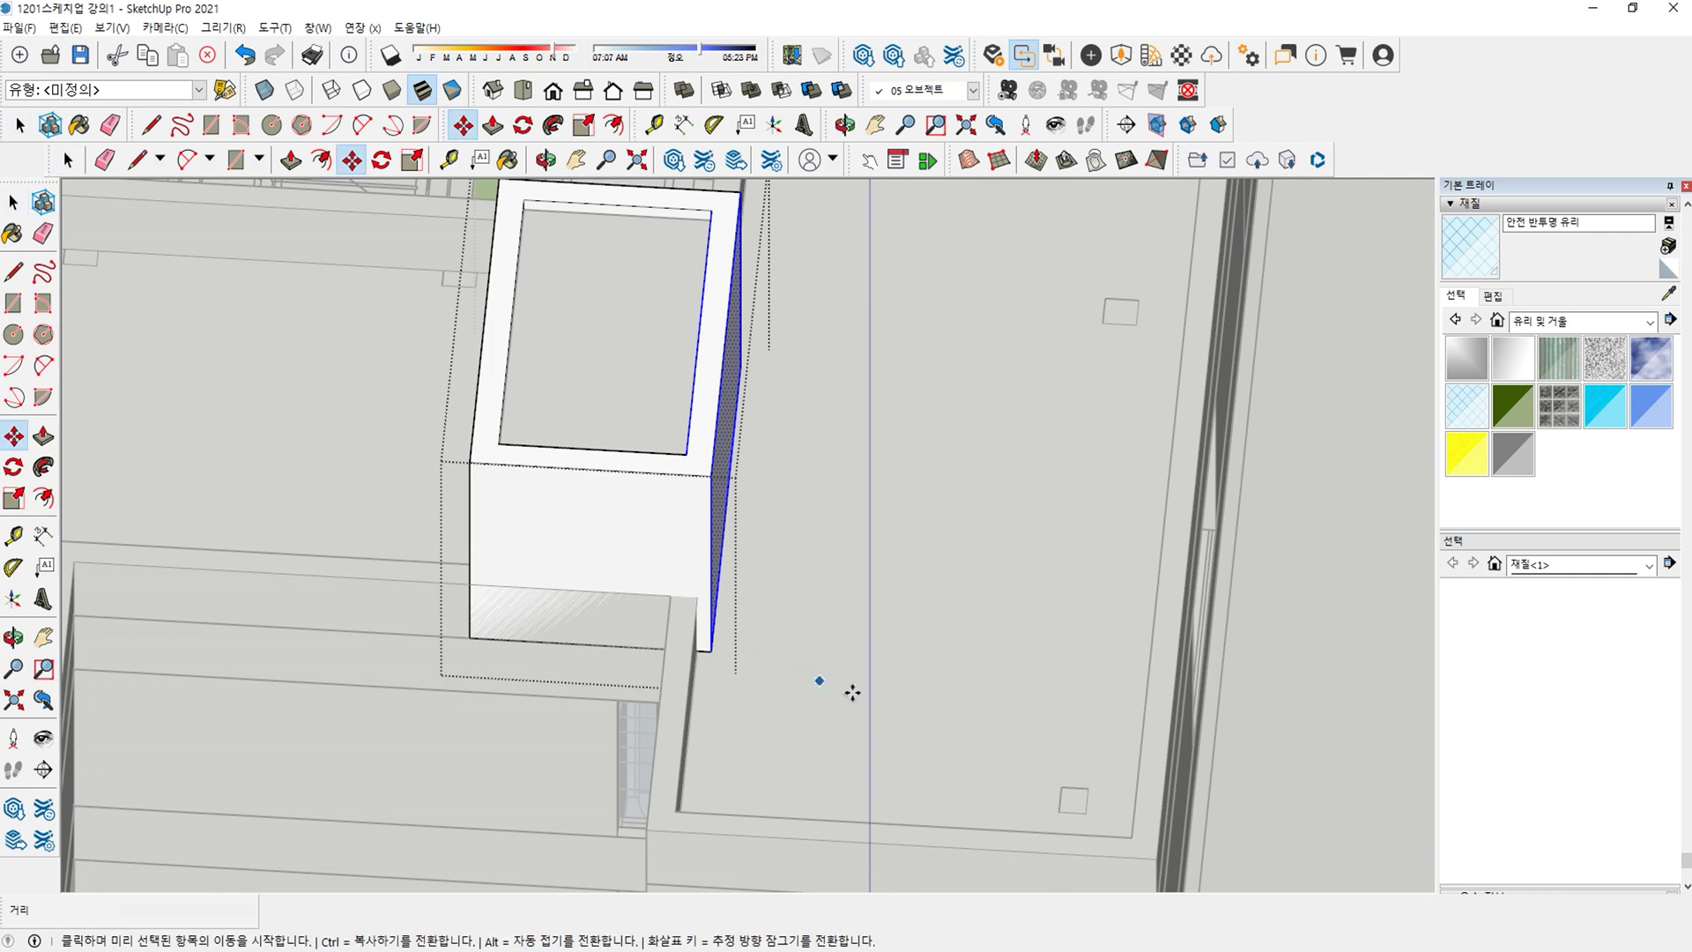
{"action": "left_click", "coordinate": [862, 687]}
{"action": "type", "text": "200"}
{"action": "key", "text": "Return"}
{"action": "key", "text": "space"}
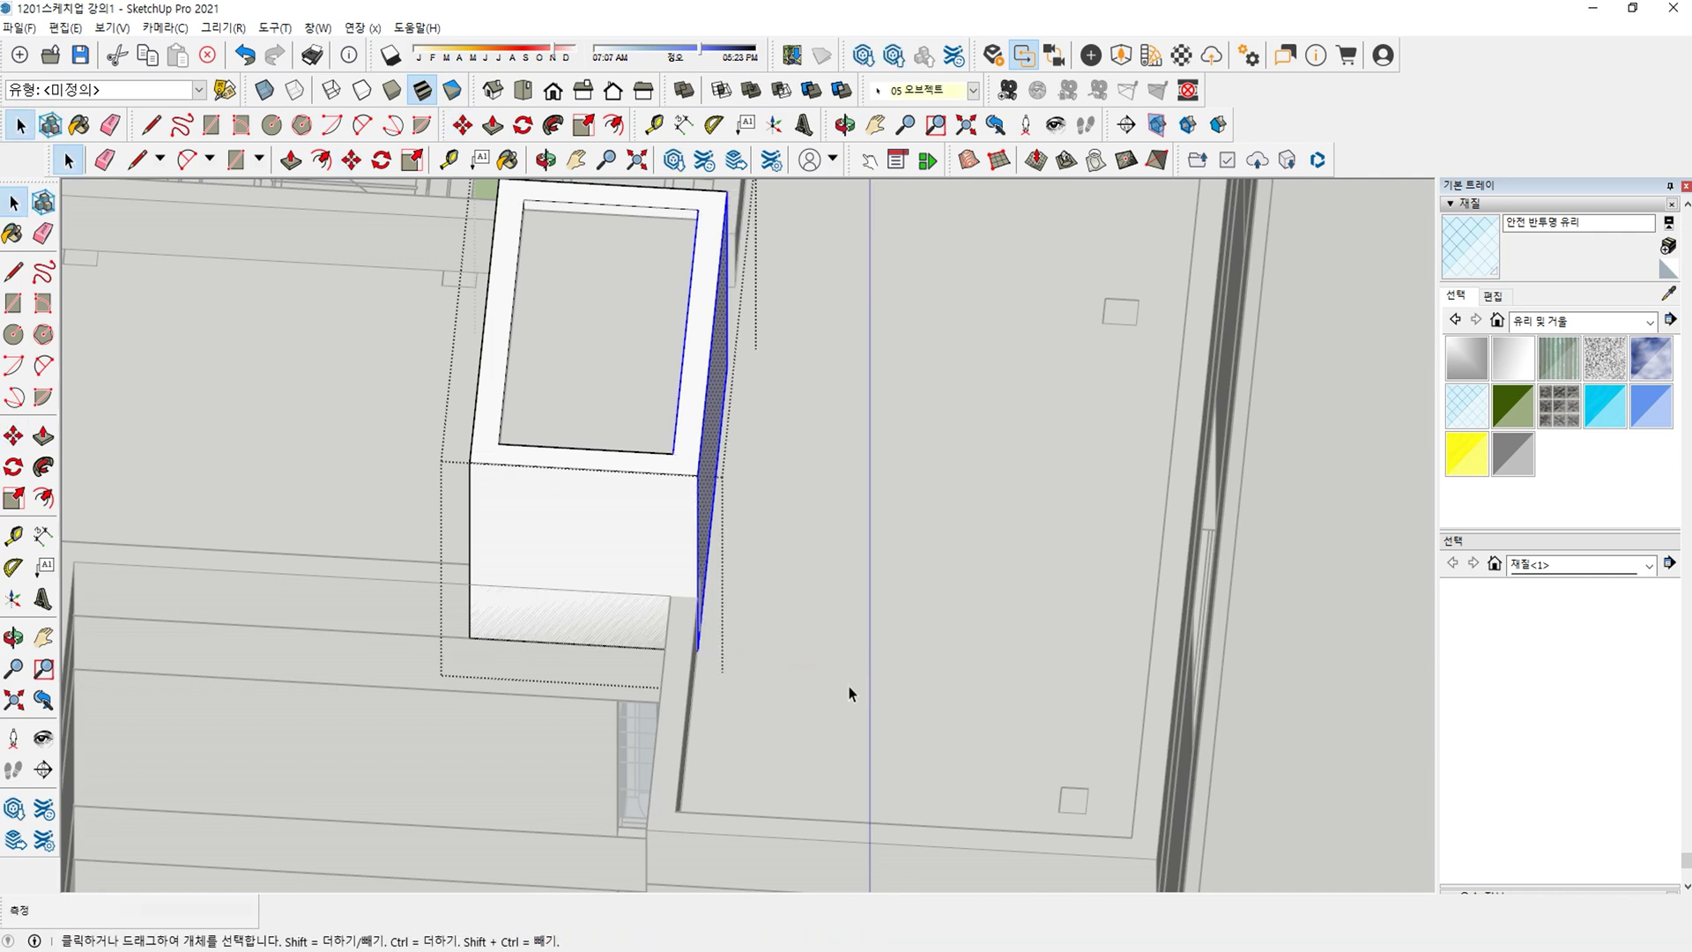
{"action": "left_click", "coordinate": [849, 687]}
Undo the 200 mm move of the stair tower's side wall.
{"action": "double_click", "coordinate": [674, 359]}
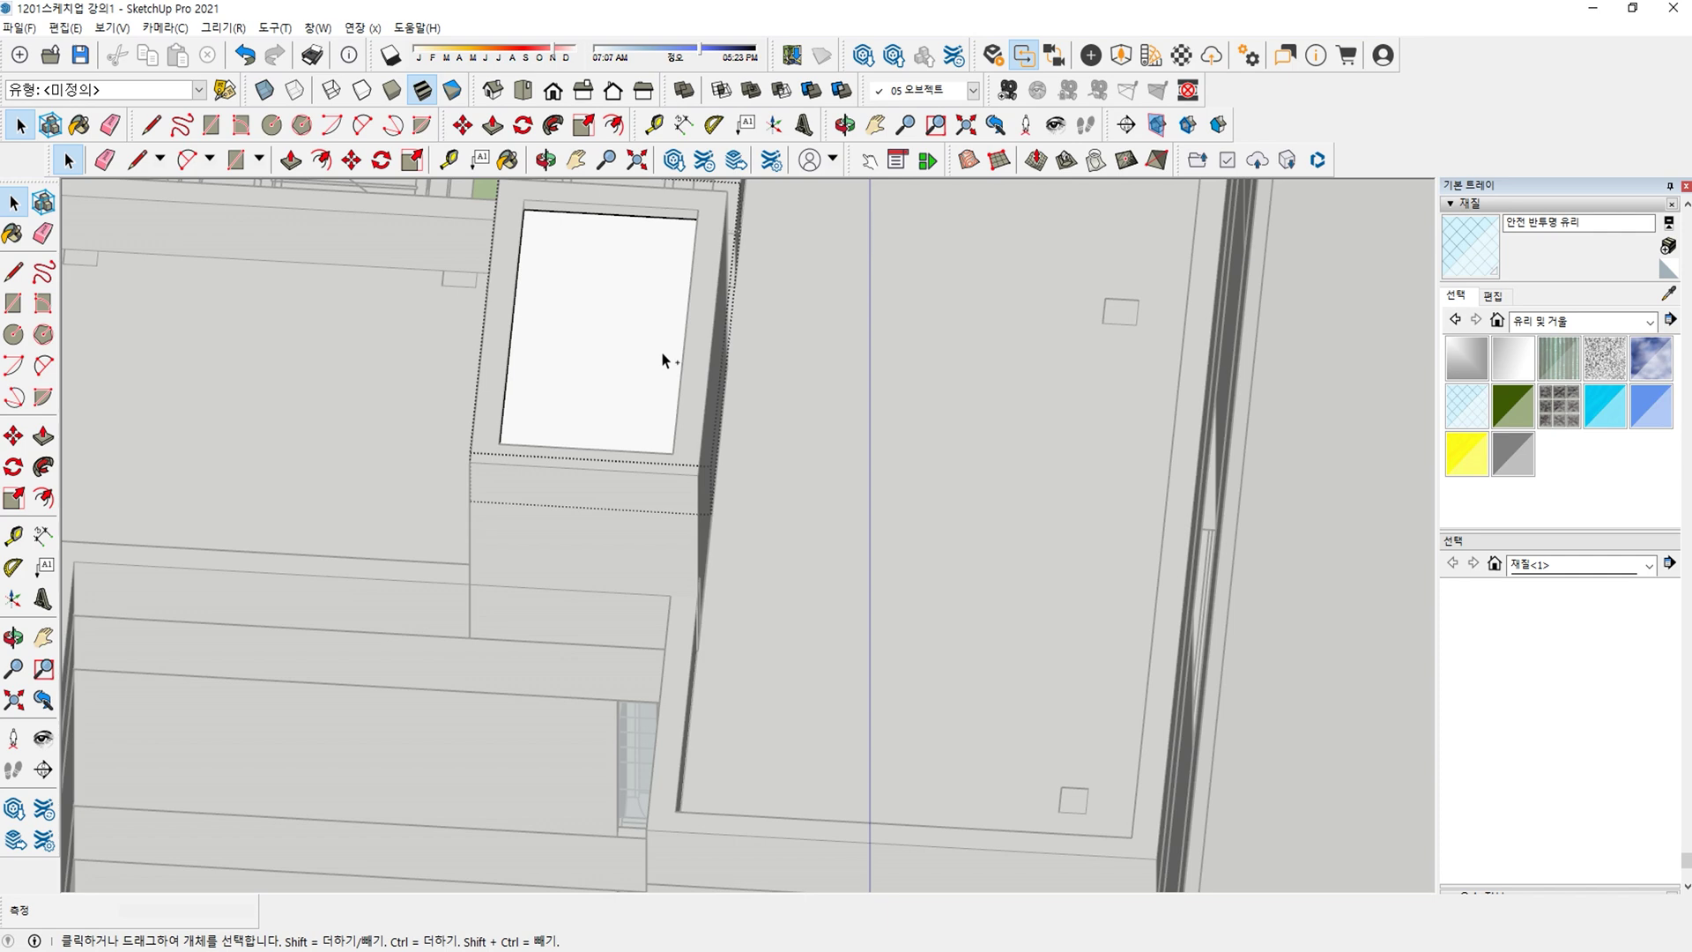
{"action": "left_click", "coordinate": [663, 359]}
{"action": "key", "text": "ctrl+z"}
{"action": "key", "text": "ctrl+z"}
{"action": "key", "text": "ctrl+z"}
{"action": "key", "text": "ctrl+z"}
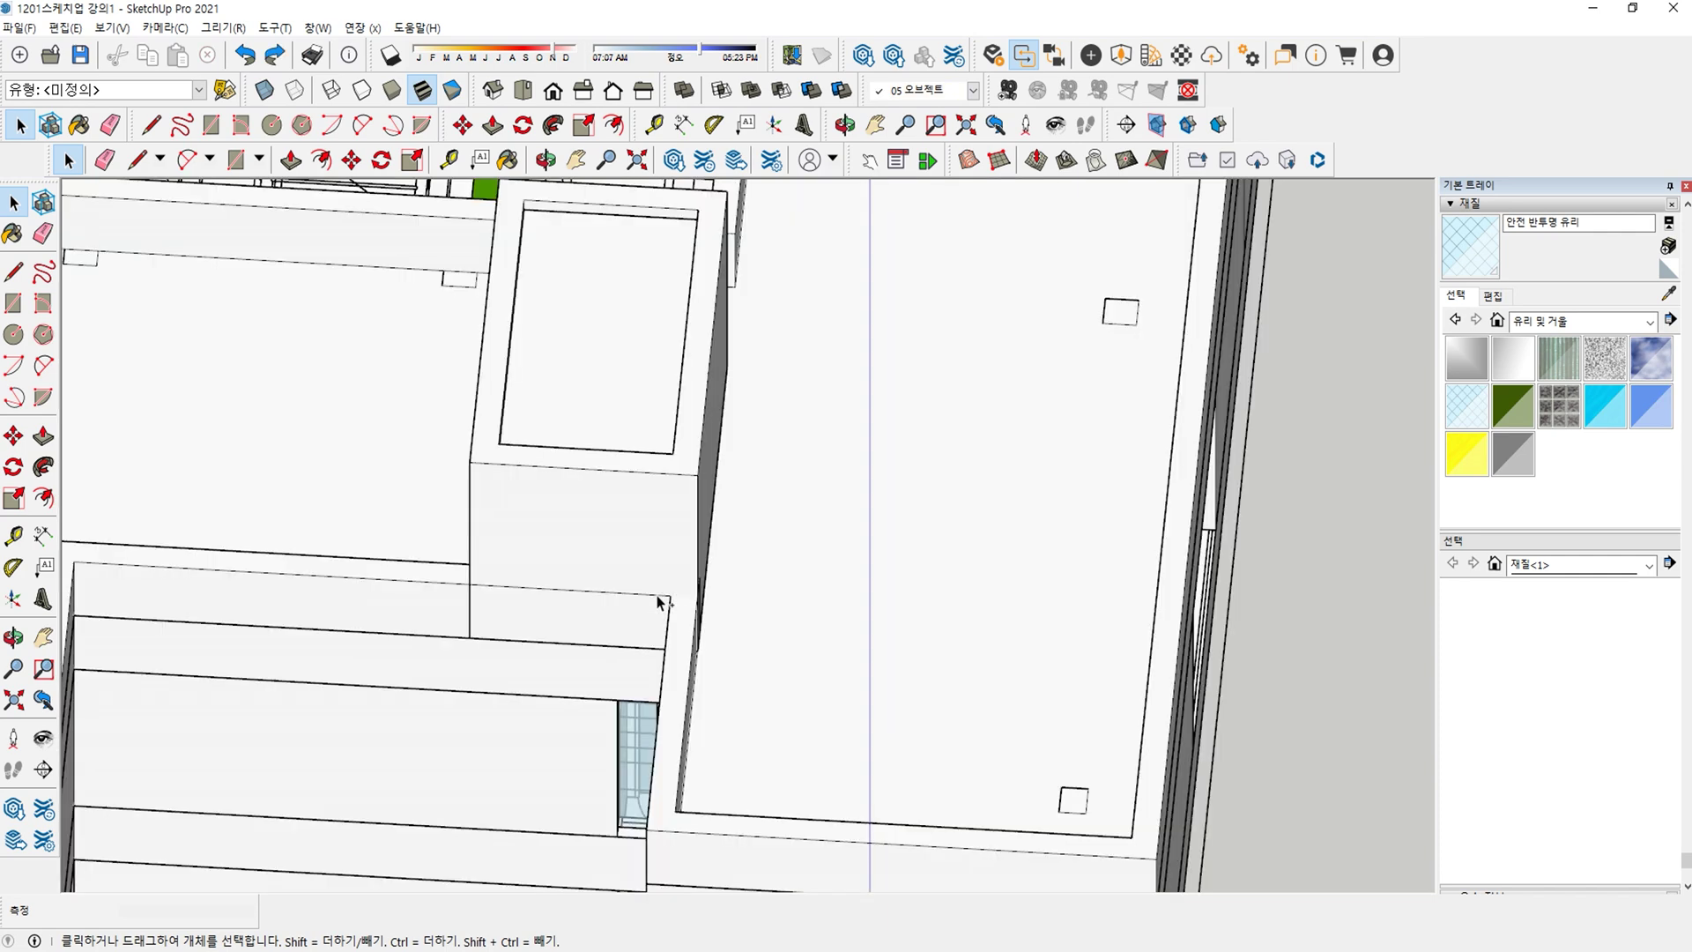
{"action": "key", "text": "ctrl+z"}
{"action": "key", "text": "ctrl+z"}
{"action": "key", "text": "ctrl+z"}
{"action": "left_click", "coordinate": [709, 698]}
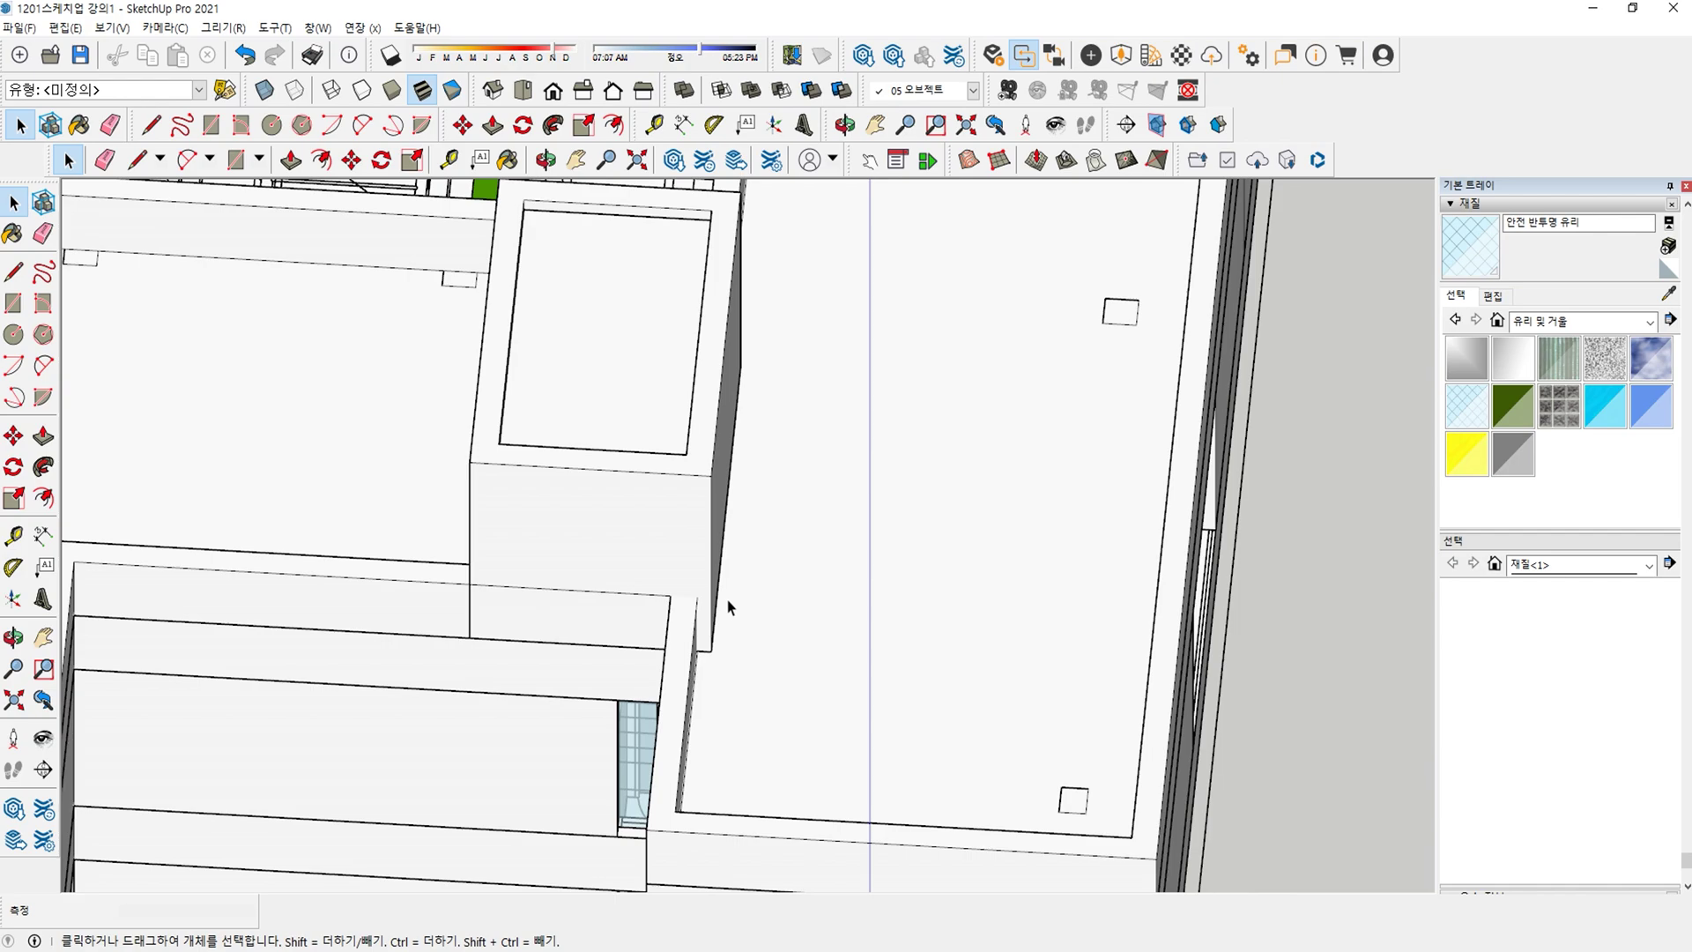
Inspect the rooftop parapet, stair tower and courtyard glazing from all sides of the building.
{"action": "key", "text": "h"}
{"action": "middle_click_drag", "start_coordinate": [713, 529], "coordinate": [619, 484]}
{"action": "left_click_drag", "start_coordinate": [619, 483], "coordinate": [680, 541]}
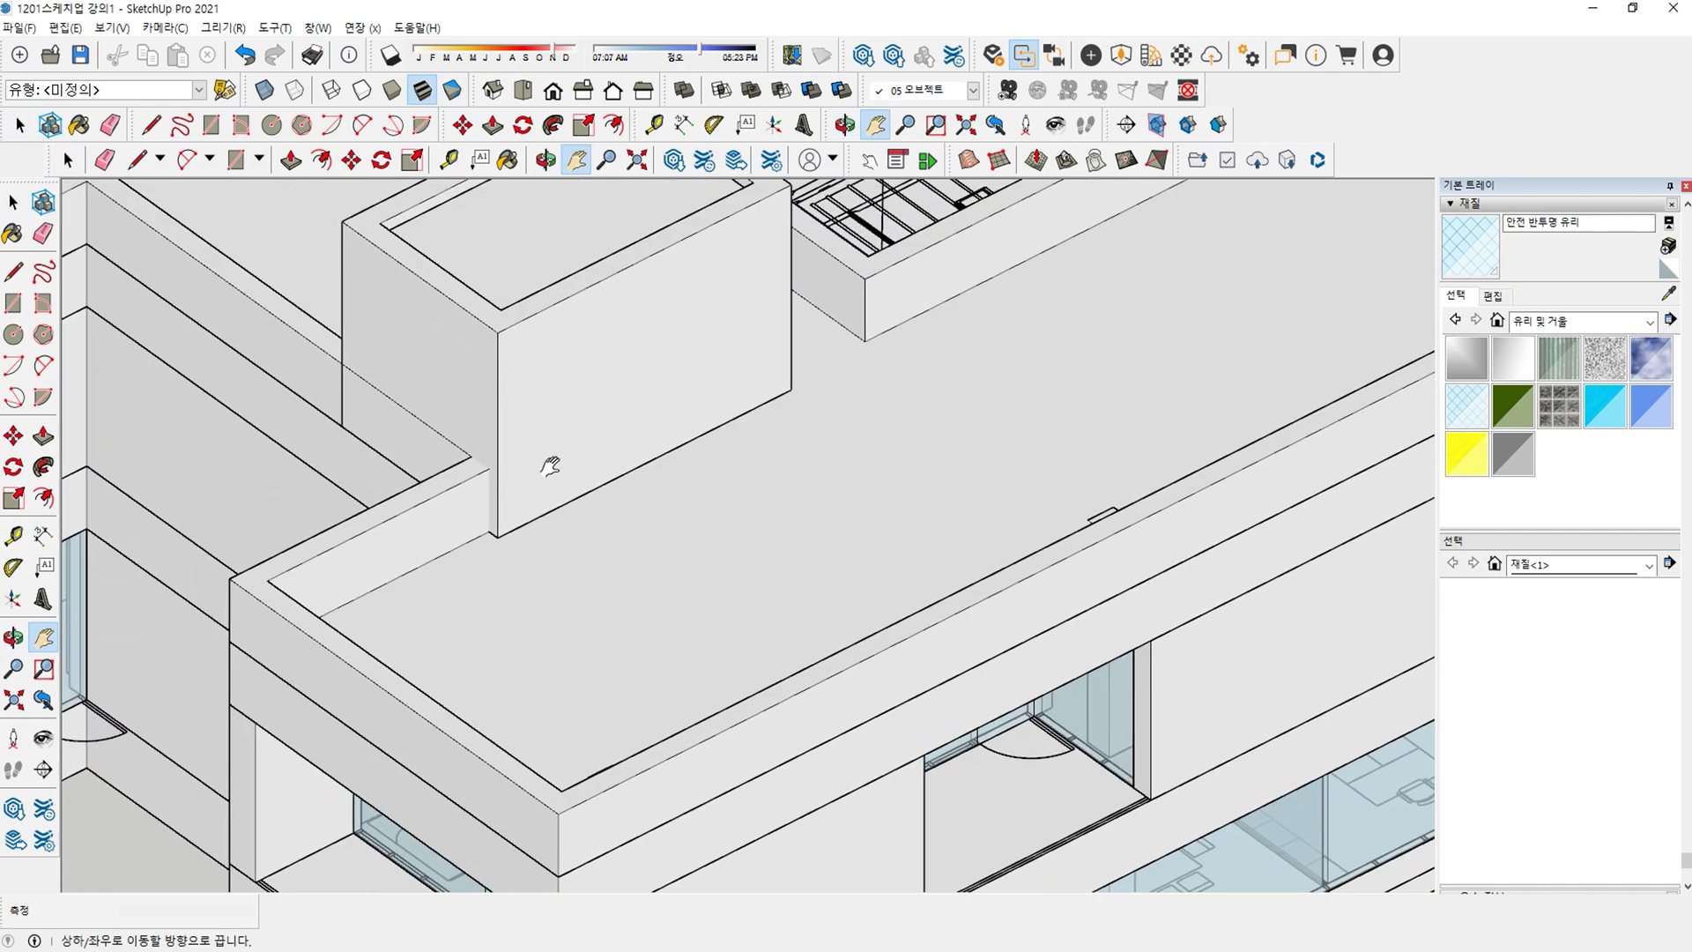
{"action": "scroll", "coordinate": [593, 480], "scroll_direction": "down", "scroll_amount": 2}
{"action": "left_click_drag", "start_coordinate": [528, 456], "coordinate": [627, 541]}
{"action": "middle_click_drag", "start_coordinate": [722, 566], "coordinate": [173, 573]}
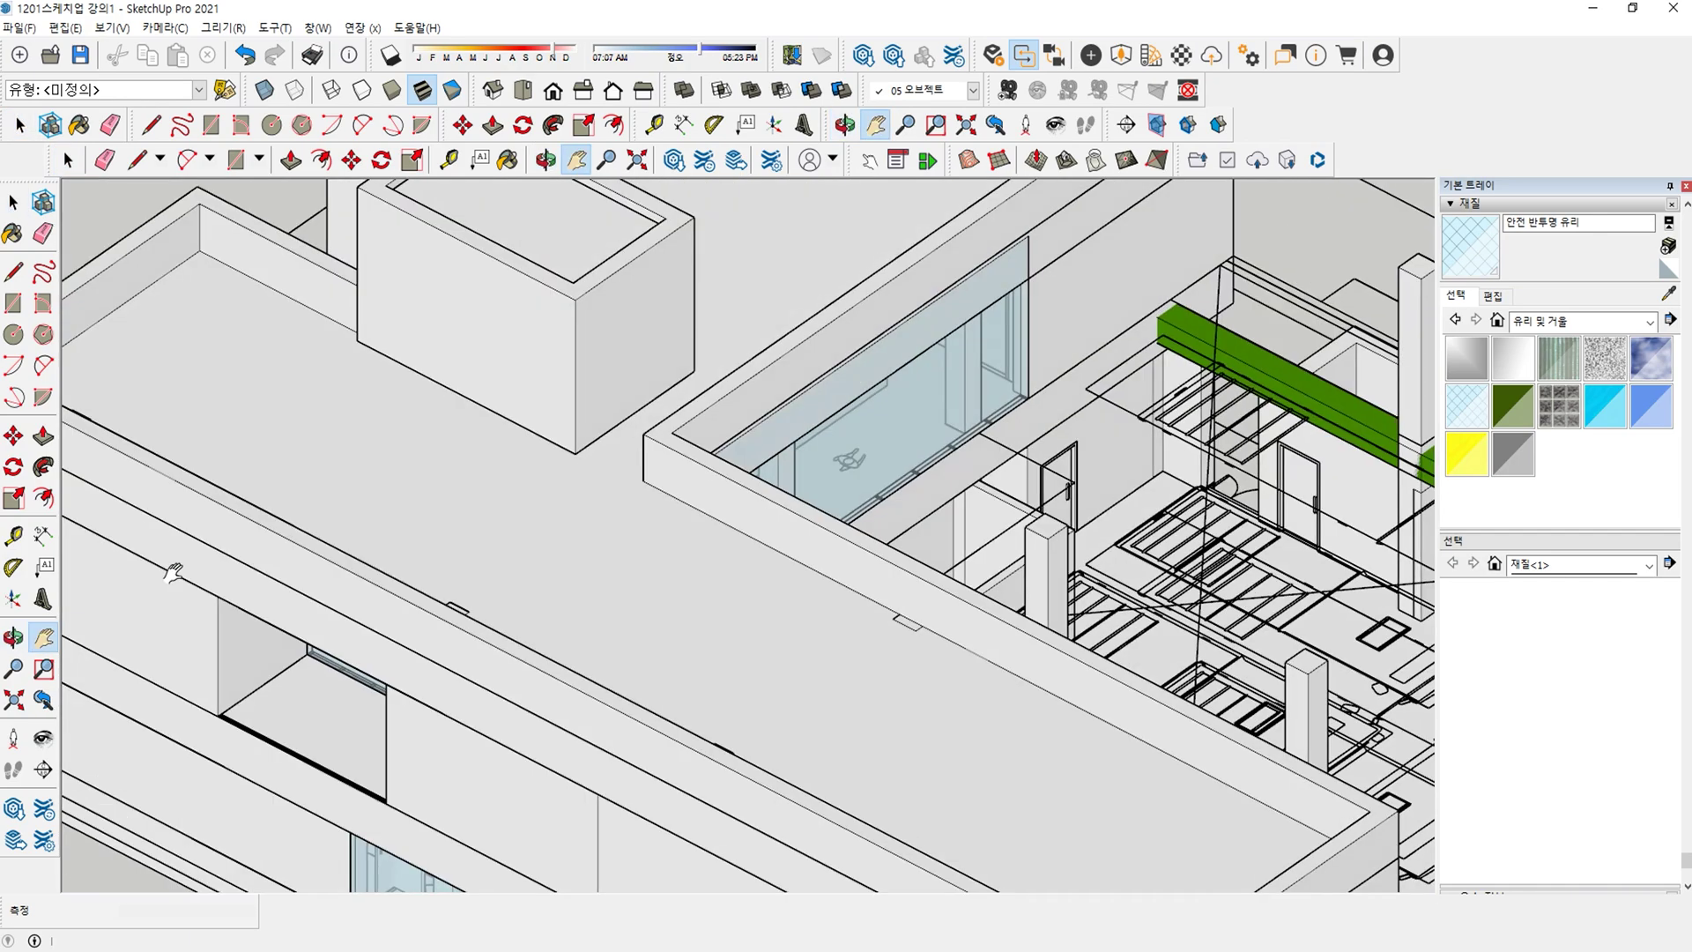
{"action": "scroll", "coordinate": [172, 573], "scroll_direction": "down", "scroll_amount": 2}
{"action": "left_click_drag", "start_coordinate": [173, 573], "coordinate": [564, 655]}
{"action": "middle_click_drag", "start_coordinate": [1048, 564], "coordinate": [835, 604]}
{"action": "left_click_drag", "start_coordinate": [921, 628], "coordinate": [718, 574]}
{"action": "scroll", "coordinate": [723, 564], "scroll_direction": "down", "scroll_amount": 2}
{"action": "key", "text": "space"}
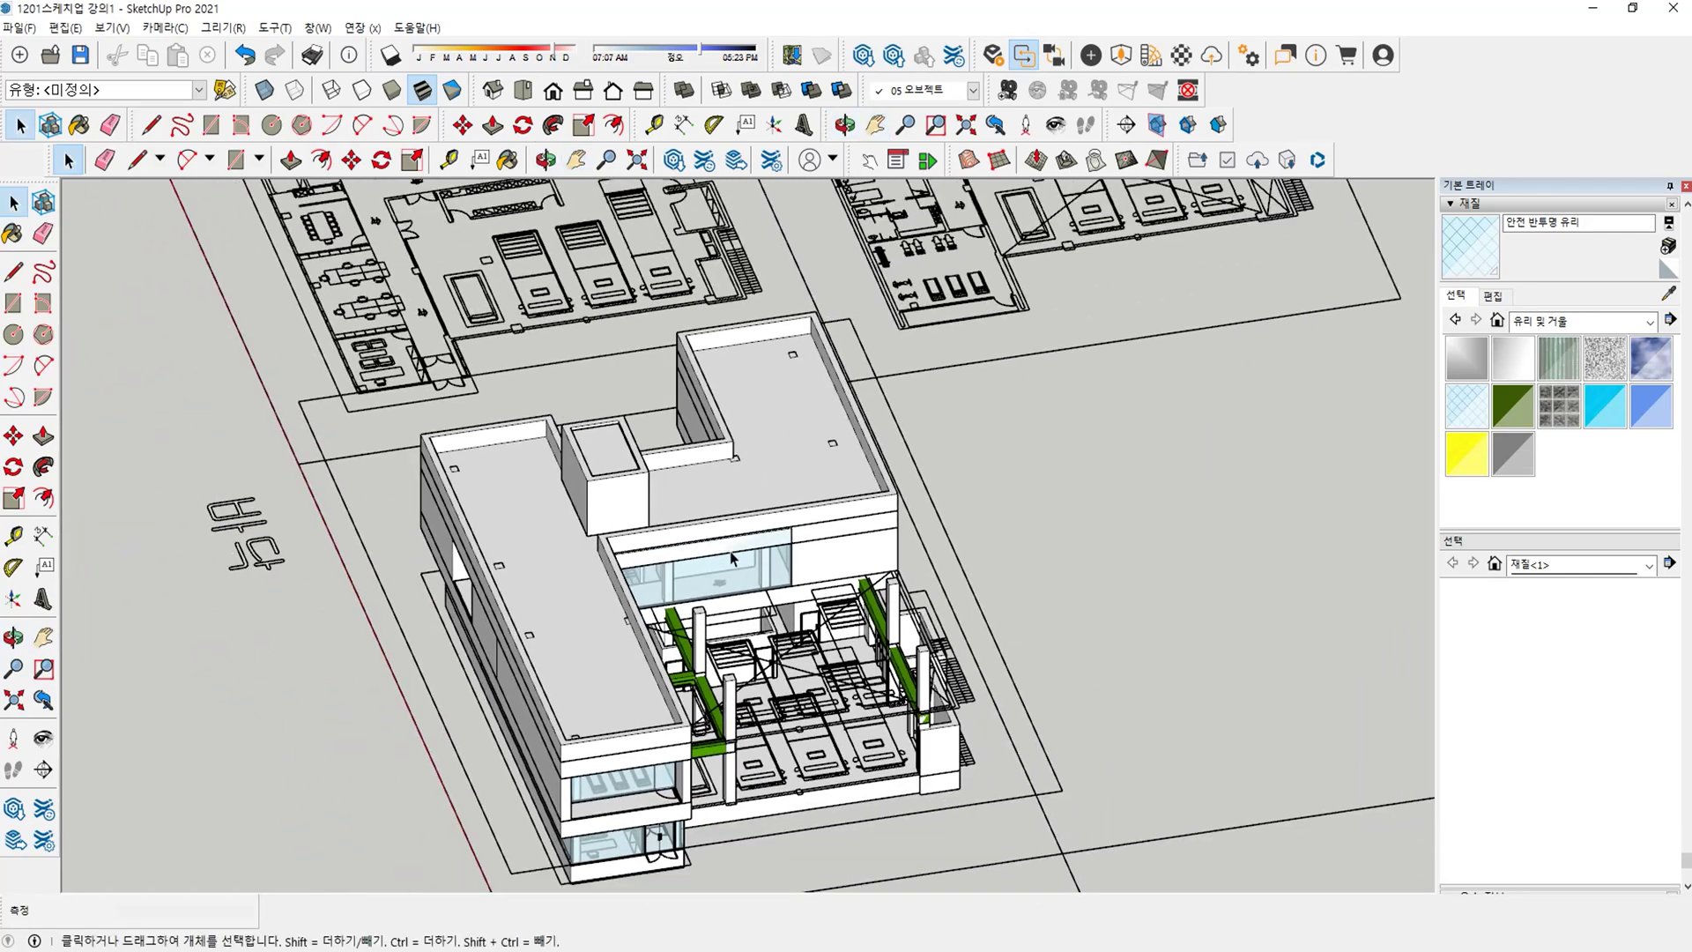
{"action": "key", "text": "h"}
{"action": "scroll", "coordinate": [731, 558], "scroll_direction": "up", "scroll_amount": 4}
{"action": "middle_click_drag", "start_coordinate": [831, 555], "coordinate": [493, 458]}
{"action": "left_click_drag", "start_coordinate": [564, 467], "coordinate": [811, 454]}
{"action": "scroll", "coordinate": [812, 455], "scroll_direction": "down", "scroll_amount": 2}
{"action": "middle_click_drag", "start_coordinate": [705, 493], "coordinate": [851, 437]}
{"action": "middle_click_drag", "start_coordinate": [777, 503], "coordinate": [423, 537]}
{"action": "middle_click_drag", "start_coordinate": [1172, 599], "coordinate": [605, 668]}
{"action": "middle_click_drag", "start_coordinate": [815, 648], "coordinate": [656, 630]}
{"action": "middle_click_drag", "start_coordinate": [713, 495], "coordinate": [681, 678]}
{"action": "middle_click_drag", "start_coordinate": [488, 610], "coordinate": [994, 617]}
Open the glazing group, select the glass panels' top edges and try moving them vertically by 1000 mm.
{"action": "double_click", "coordinate": [713, 646]}
{"action": "middle_click_drag", "start_coordinate": [713, 646], "coordinate": [826, 510]}
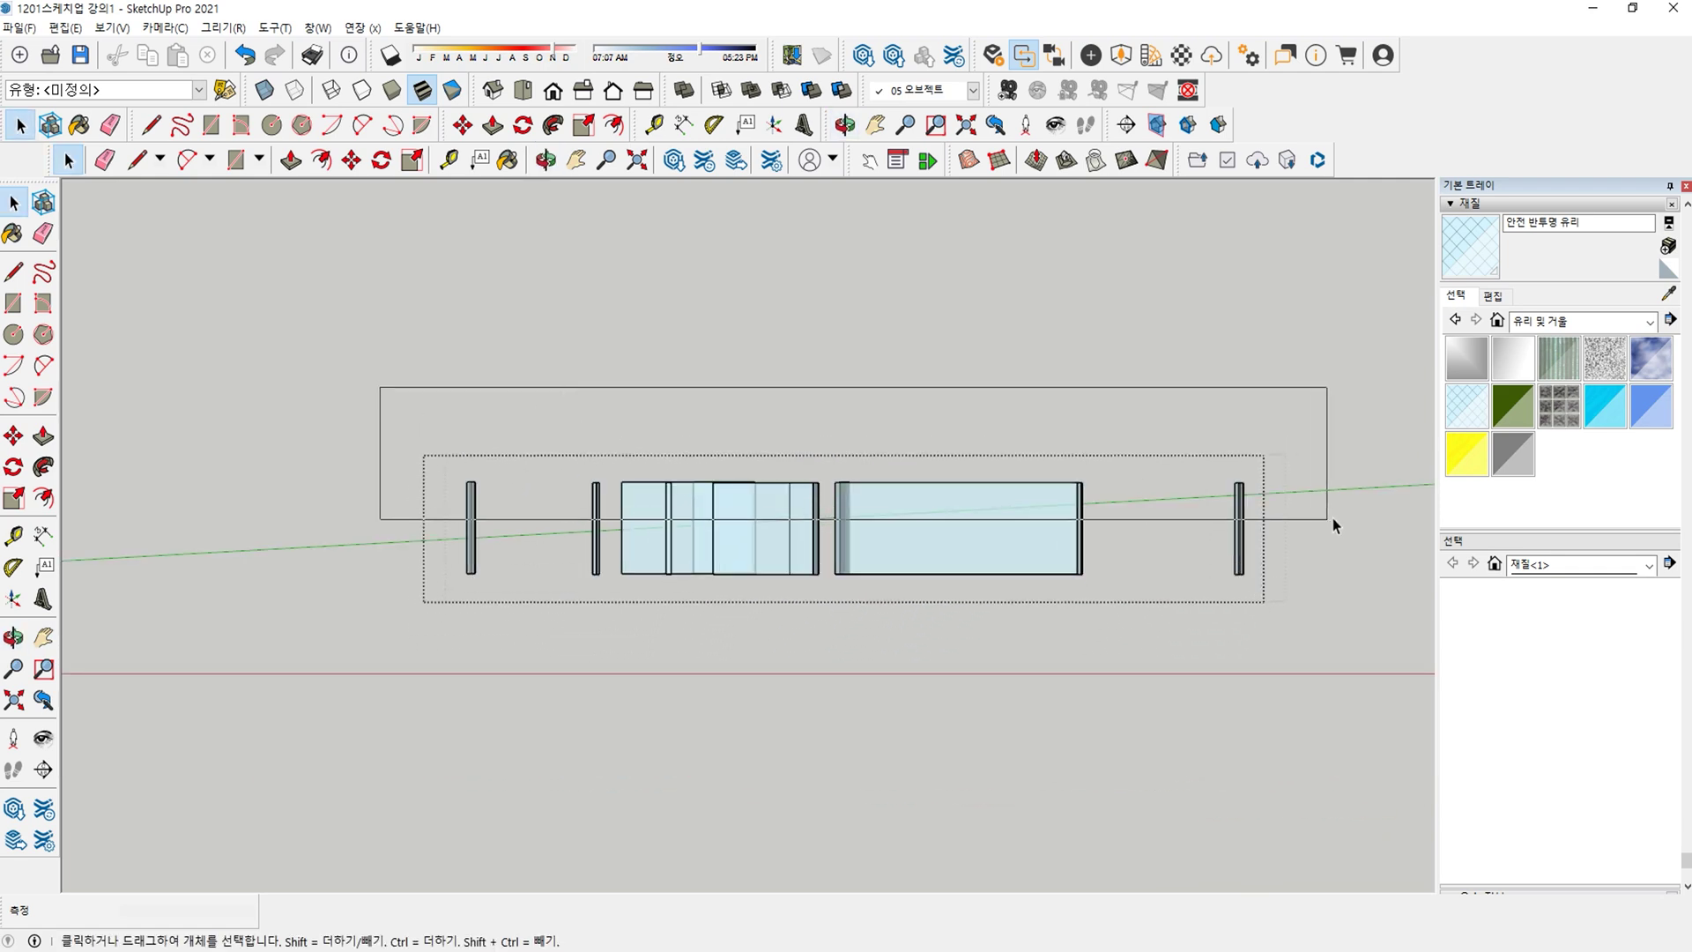
{"action": "left_click_drag", "start_coordinate": [1340, 501], "coordinate": [1339, 500]}
{"action": "key", "text": "m"}
{"action": "left_click", "coordinate": [940, 377]}
{"action": "type", "text": "1000"}
{"action": "key", "text": "Return"}
{"action": "key", "text": "space"}
{"action": "left_click", "coordinate": [938, 386]}
{"action": "scroll", "coordinate": [819, 531], "scroll_direction": "up", "scroll_amount": 1}
{"action": "double_click", "coordinate": [806, 530]}
{"action": "key", "text": "ctrl+z"}
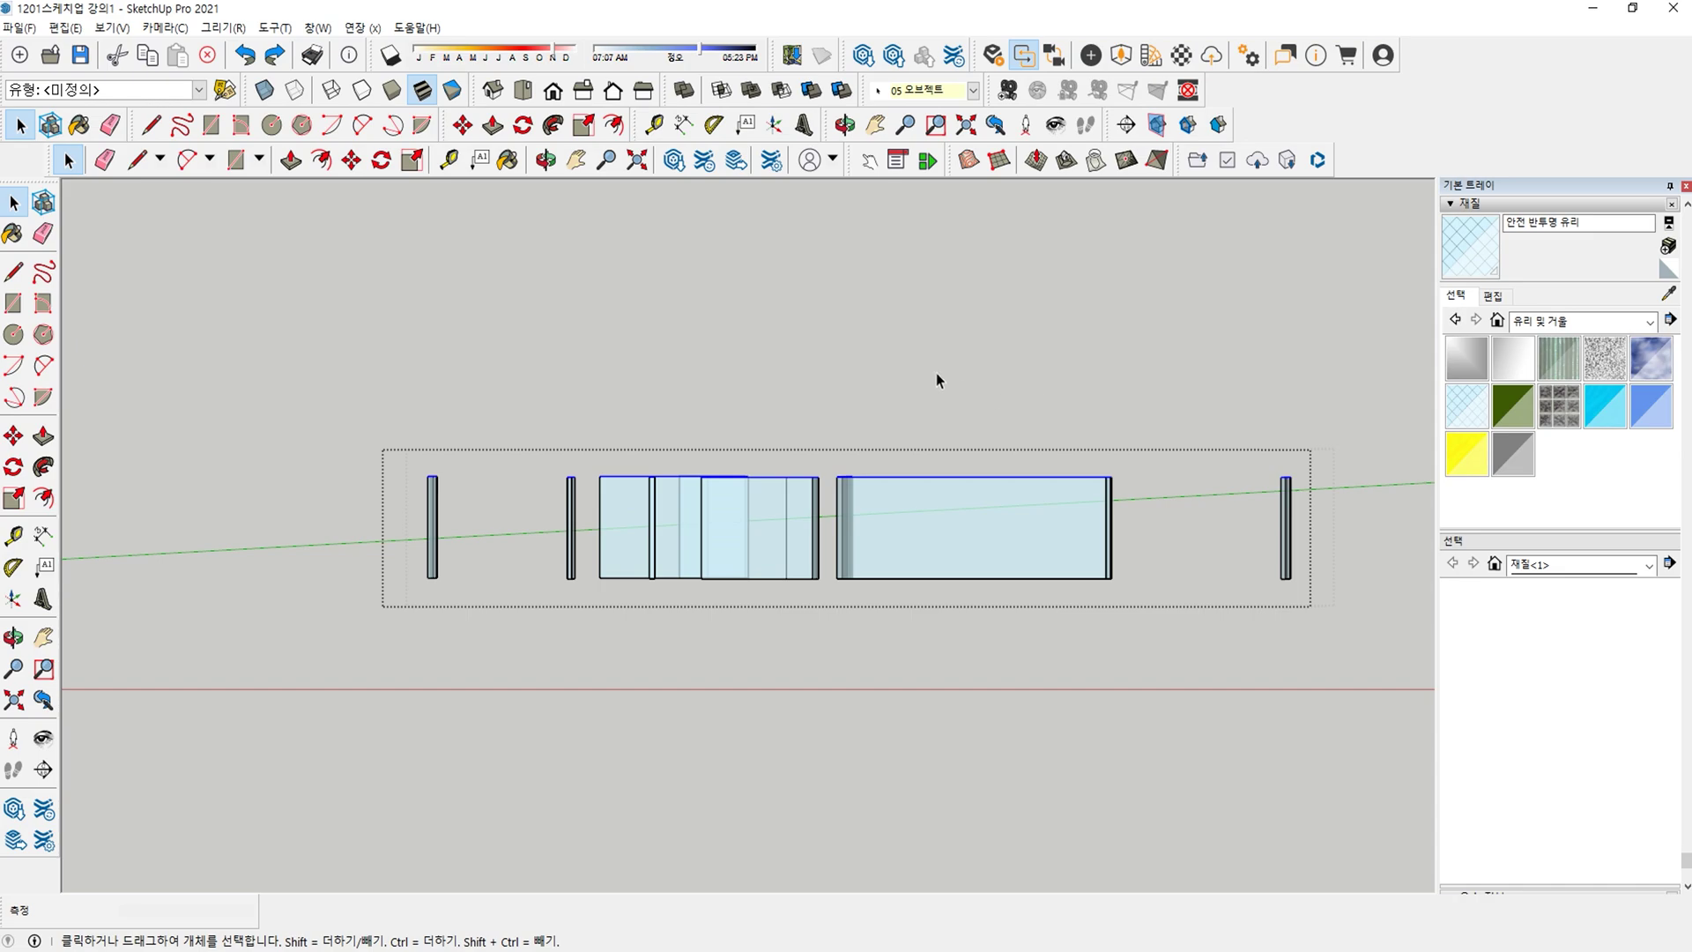
Move the selected top edges of the glass panels vertically by 900 mm.
{"action": "key", "text": "m"}
{"action": "left_click", "coordinate": [881, 317]}
{"action": "type", "text": "900"}
{"action": "key", "text": "Return"}
{"action": "key", "text": "space"}
{"action": "left_click", "coordinate": [895, 340]}
Review the building's roof and facades from opposite sides.
{"action": "middle_click_drag", "start_coordinate": [895, 338], "coordinate": [957, 619]}
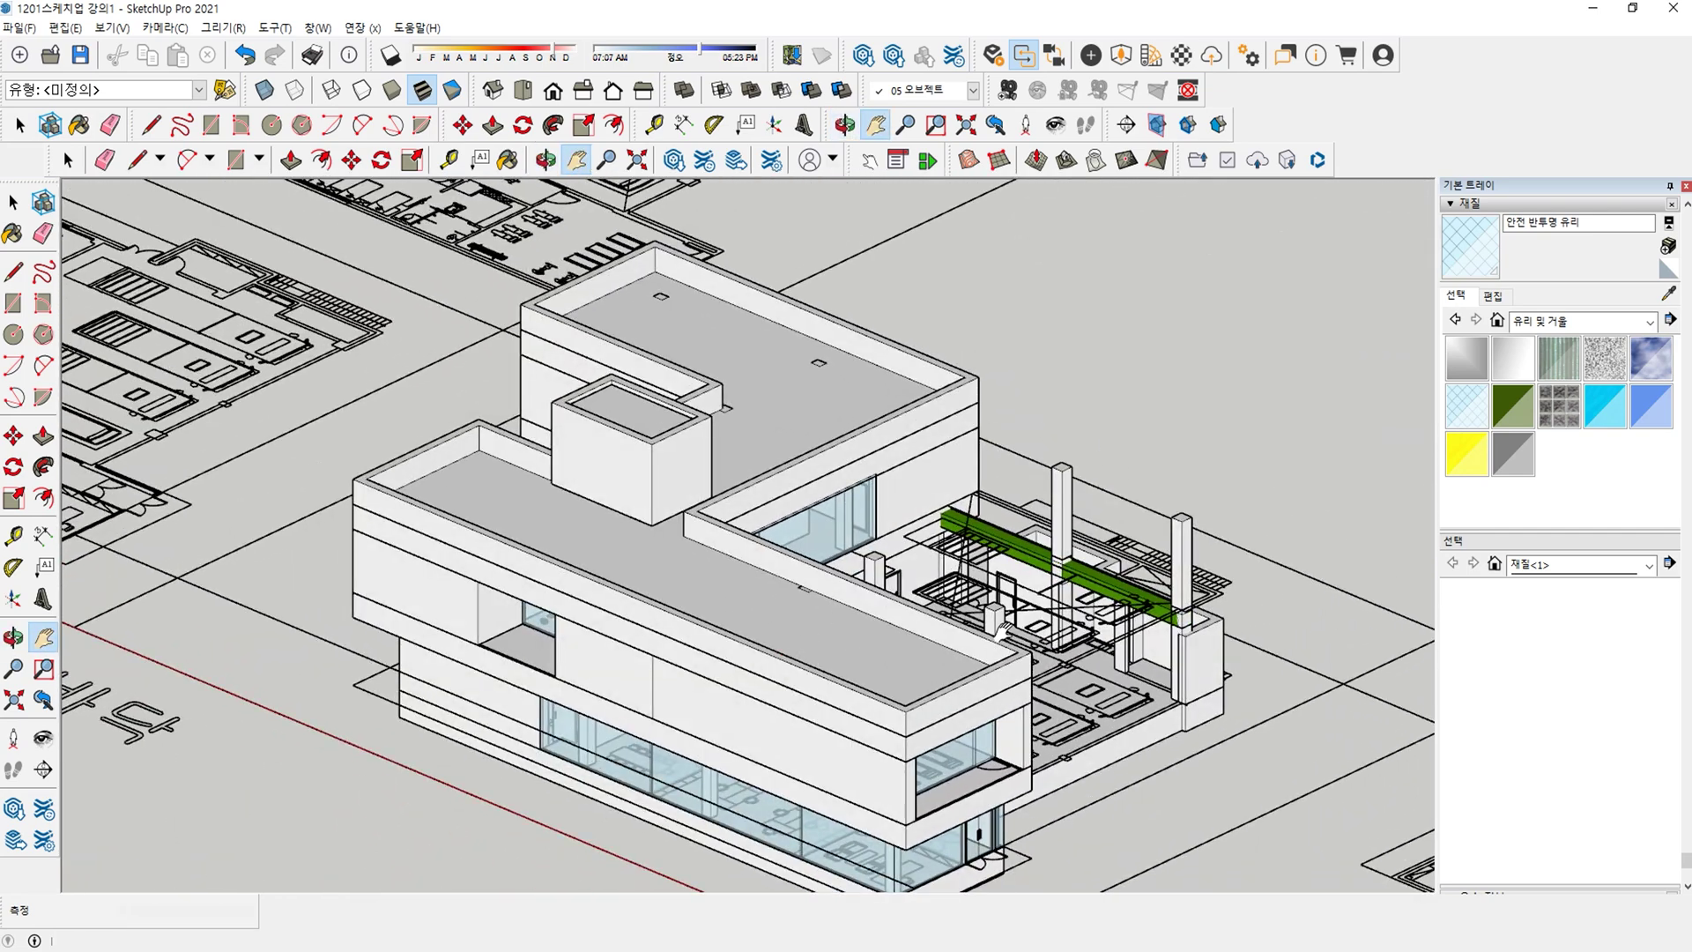
{"action": "left_click_drag", "start_coordinate": [1002, 629], "coordinate": [911, 696]}
{"action": "middle_click_drag", "start_coordinate": [434, 518], "coordinate": [1029, 511]}
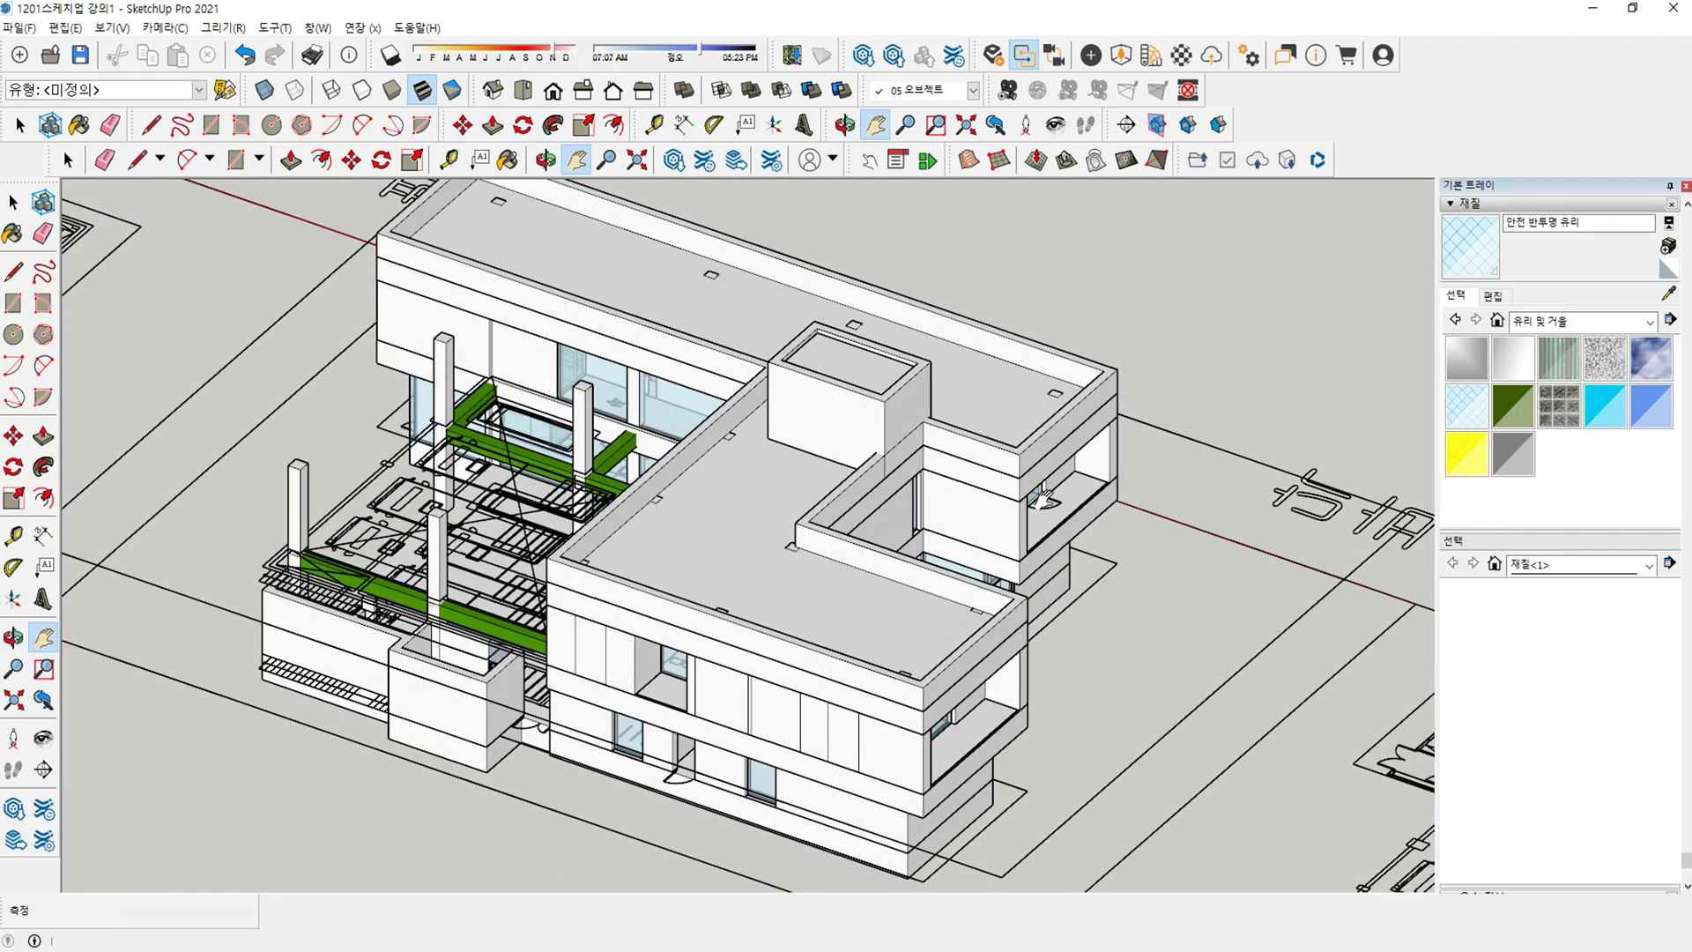
{"action": "middle_click_drag", "start_coordinate": [632, 705], "coordinate": [705, 626]}
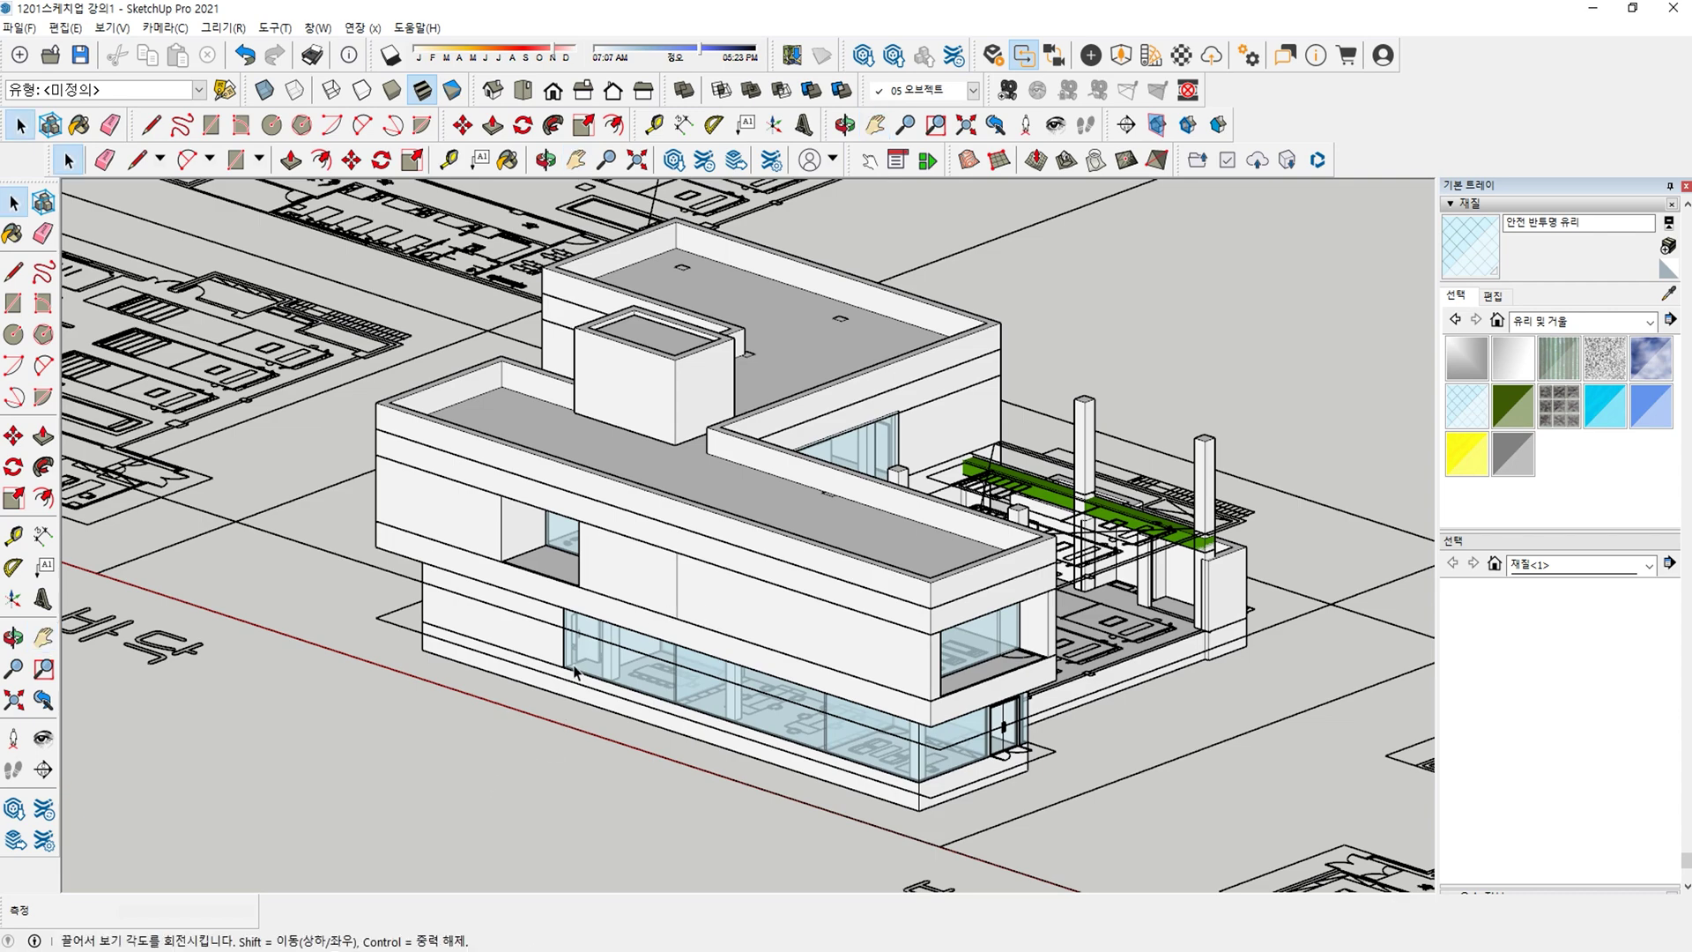
{"action": "middle_click_drag", "start_coordinate": [574, 671], "coordinate": [427, 738]}
{"action": "scroll", "coordinate": [432, 738], "scroll_direction": "up", "scroll_amount": 5}
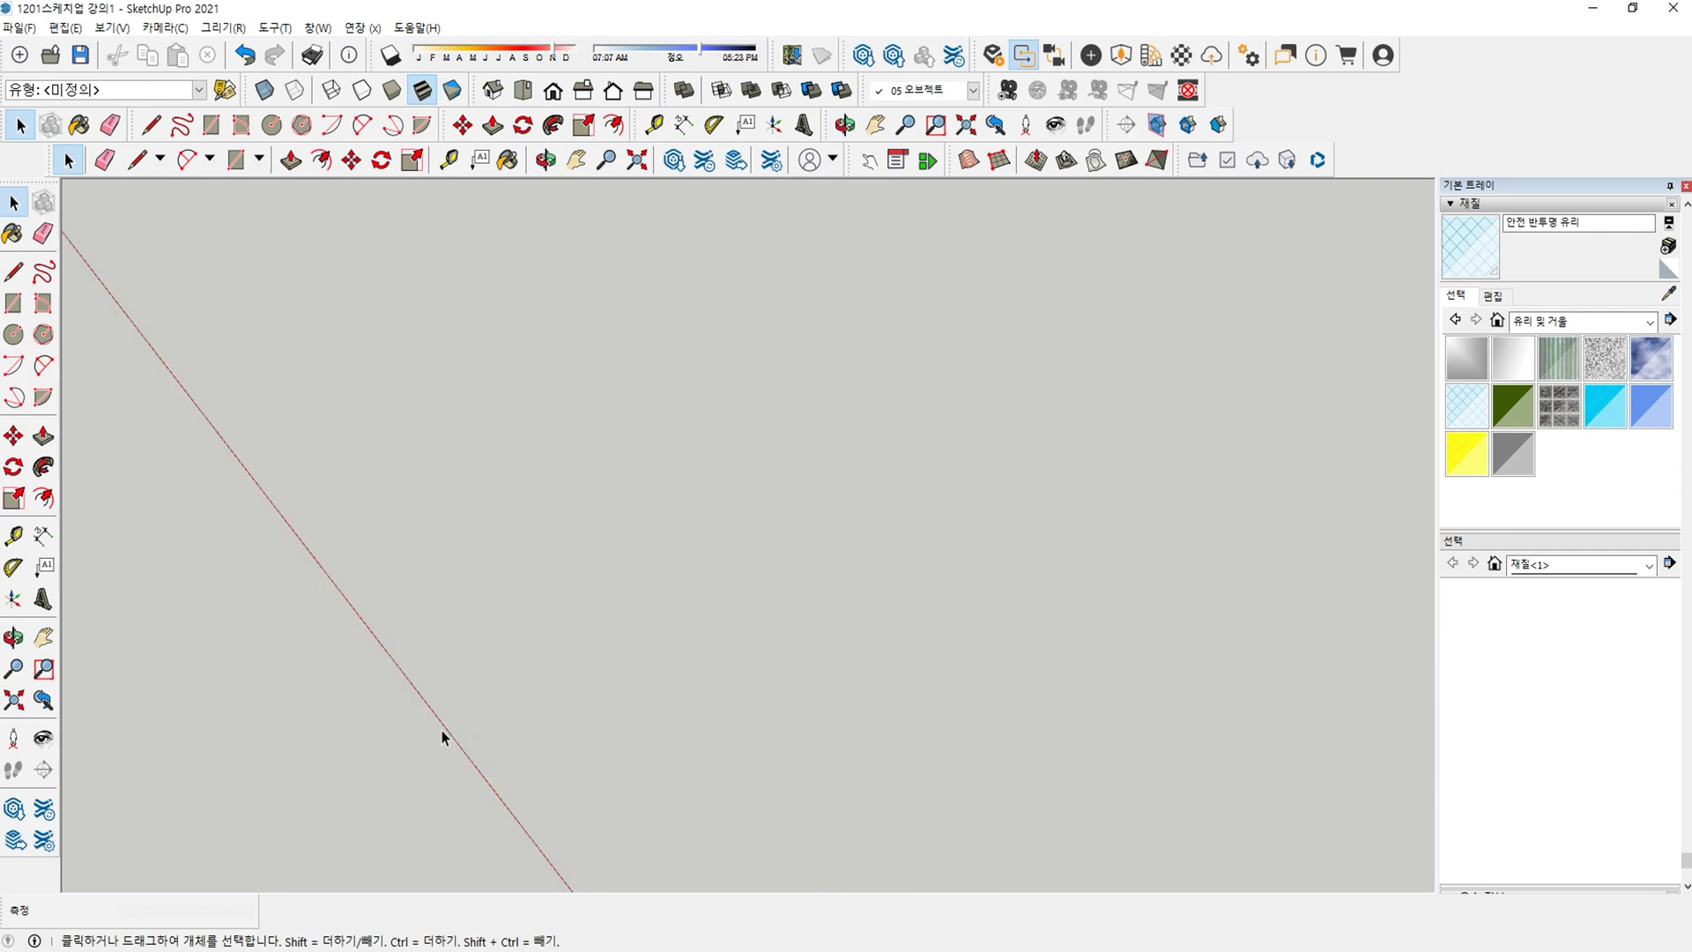
{"action": "scroll", "coordinate": [442, 730], "scroll_direction": "down", "scroll_amount": 5}
Draw a 50 × 6400 mm rectangle along the outer edge of the front balcony floor.
{"action": "key", "text": "h"}
{"action": "scroll", "coordinate": [749, 751], "scroll_direction": "up", "scroll_amount": 7}
{"action": "left_click_drag", "start_coordinate": [881, 826], "coordinate": [903, 450]}
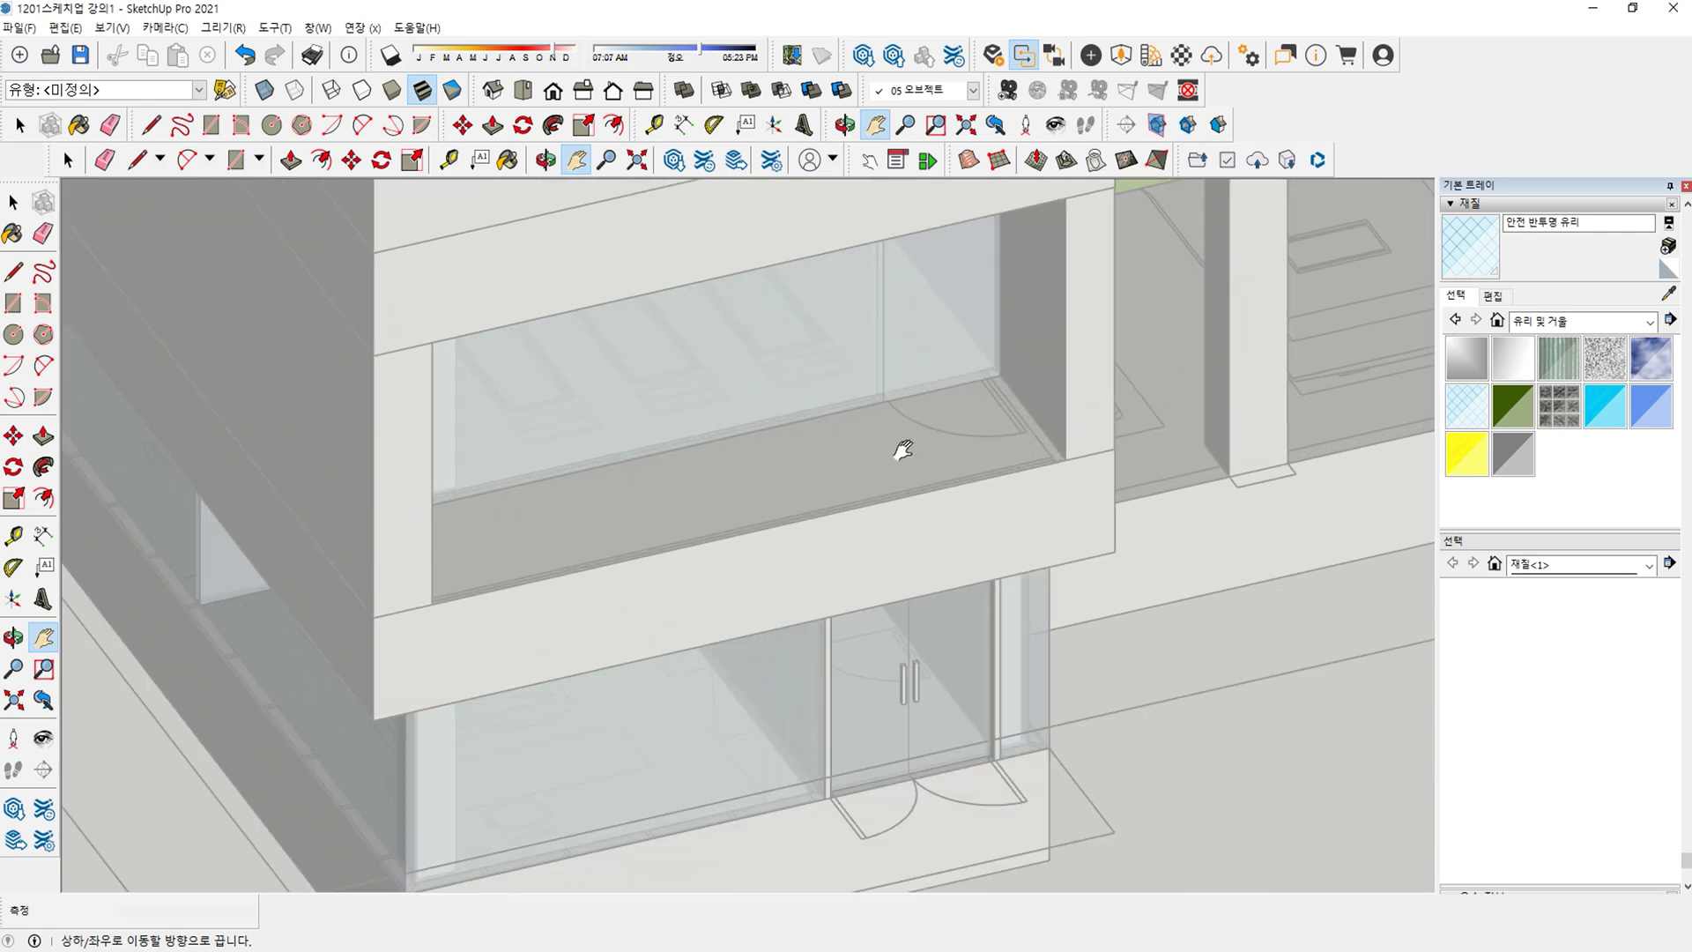
{"action": "scroll", "coordinate": [1069, 446], "scroll_direction": "up", "scroll_amount": 3}
{"action": "scroll", "coordinate": [1182, 529], "scroll_direction": "up", "scroll_amount": 4}
{"action": "key", "text": "r"}
{"action": "key", "text": "h"}
{"action": "scroll", "coordinate": [1163, 491], "scroll_direction": "down", "scroll_amount": 5}
{"action": "left_click_drag", "start_coordinate": [752, 578], "coordinate": [423, 574]}
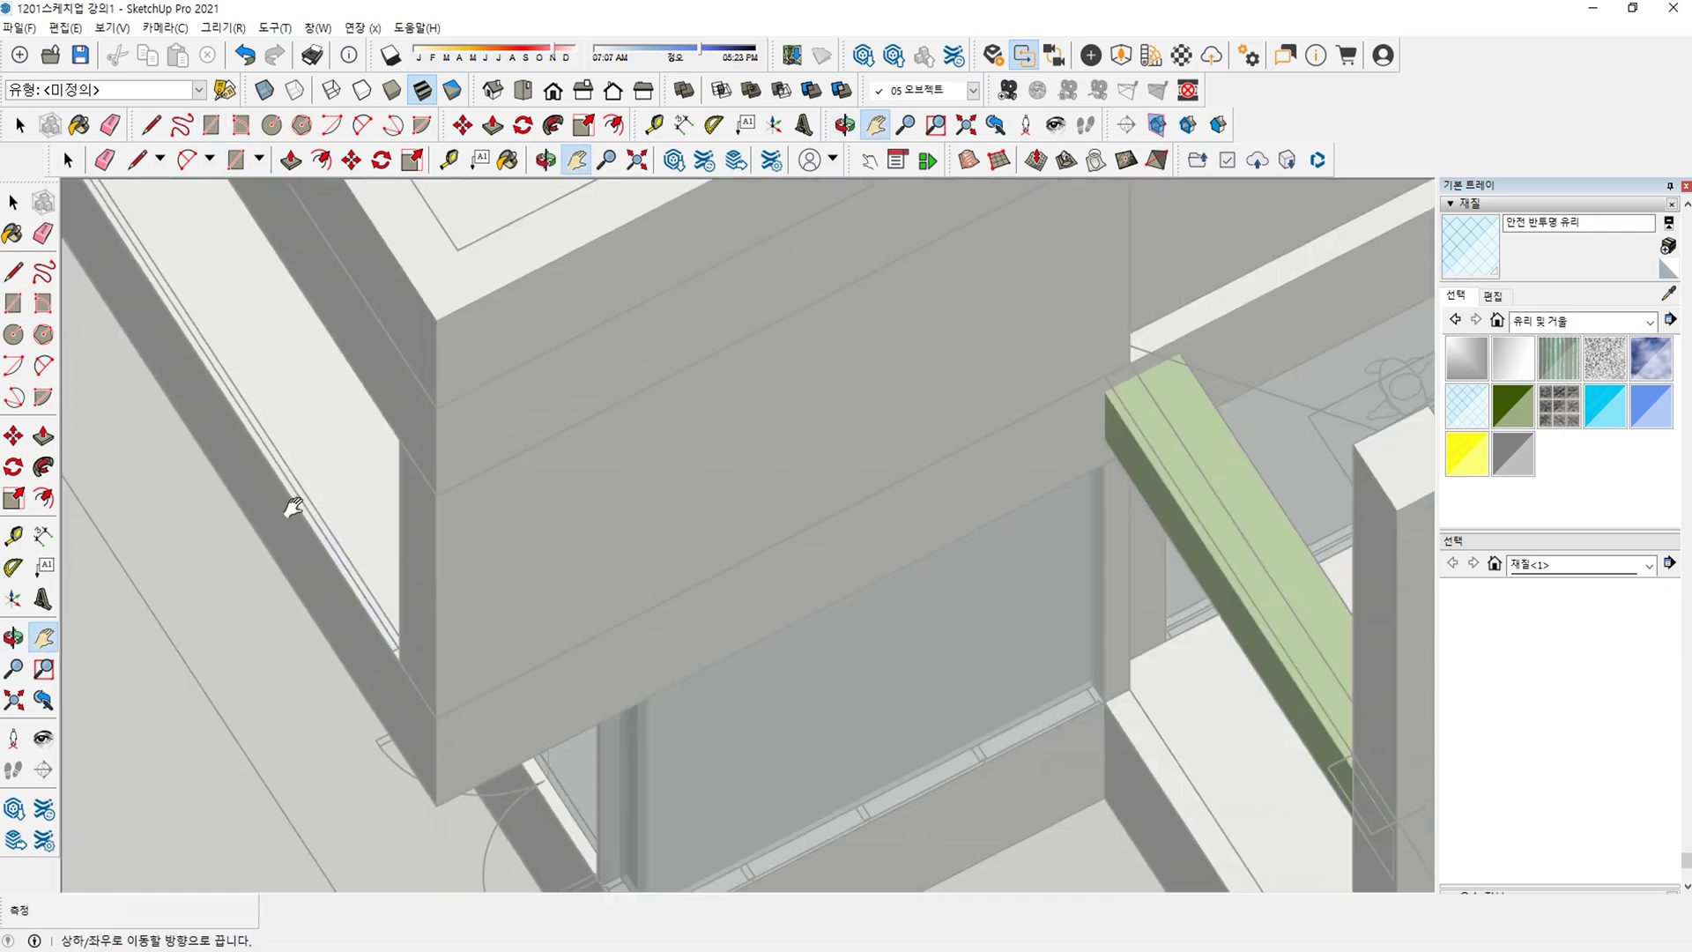
{"action": "scroll", "coordinate": [347, 389], "scroll_direction": "up", "scroll_amount": 6}
{"action": "key", "text": "r"}
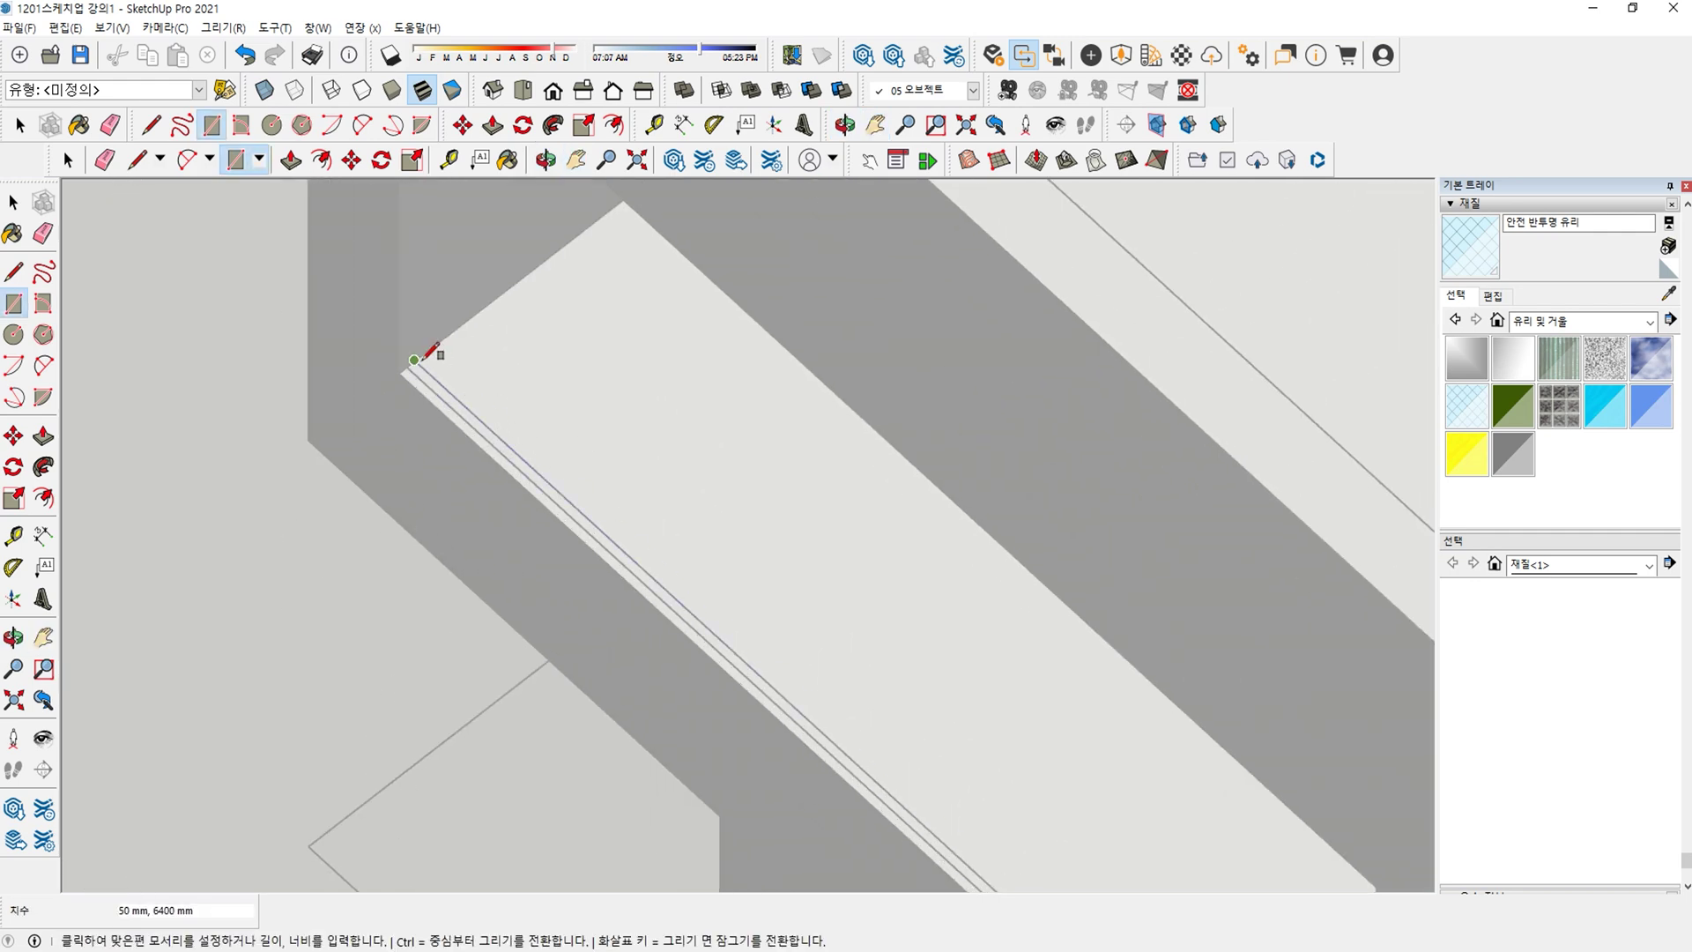
{"action": "left_click", "coordinate": [414, 359]}
Open the front balcony's edge strip for editing and extrude it upward into a glass railing.
{"action": "scroll", "coordinate": [448, 359], "scroll_direction": "down", "scroll_amount": 5}
{"action": "middle_click_drag", "start_coordinate": [547, 384], "coordinate": [856, 451]}
{"action": "key", "text": "space"}
{"action": "left_click", "coordinate": [692, 539]}
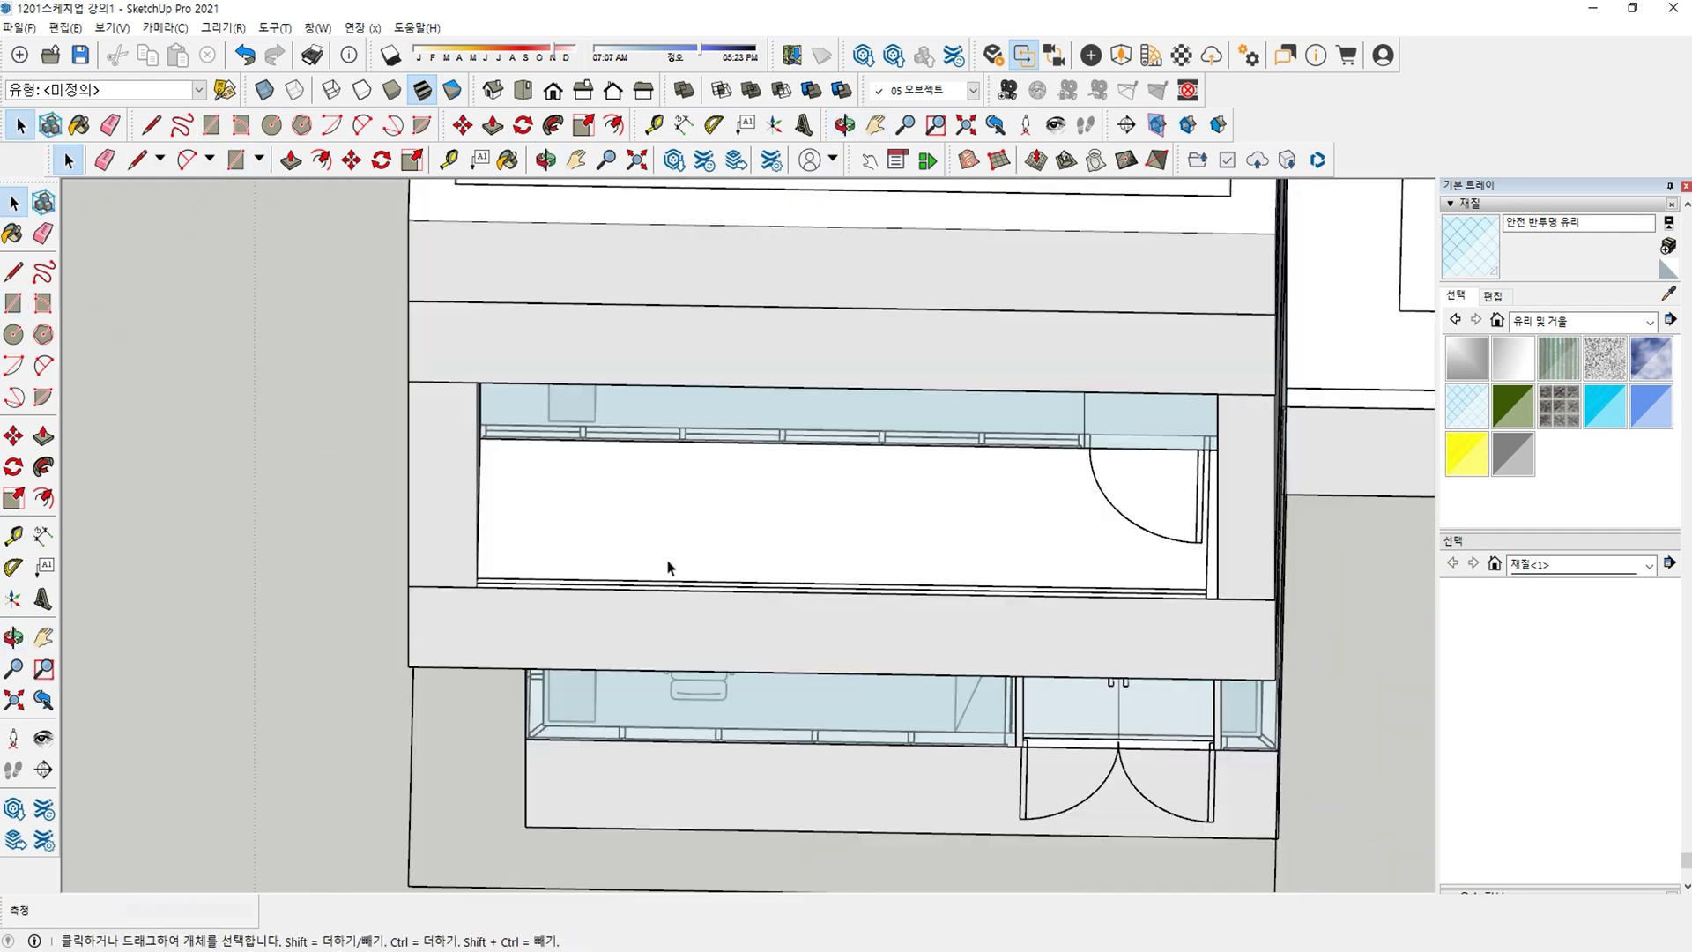
{"action": "scroll", "coordinate": [692, 543], "scroll_direction": "up", "scroll_amount": 5}
{"action": "double_click", "coordinate": [553, 587]}
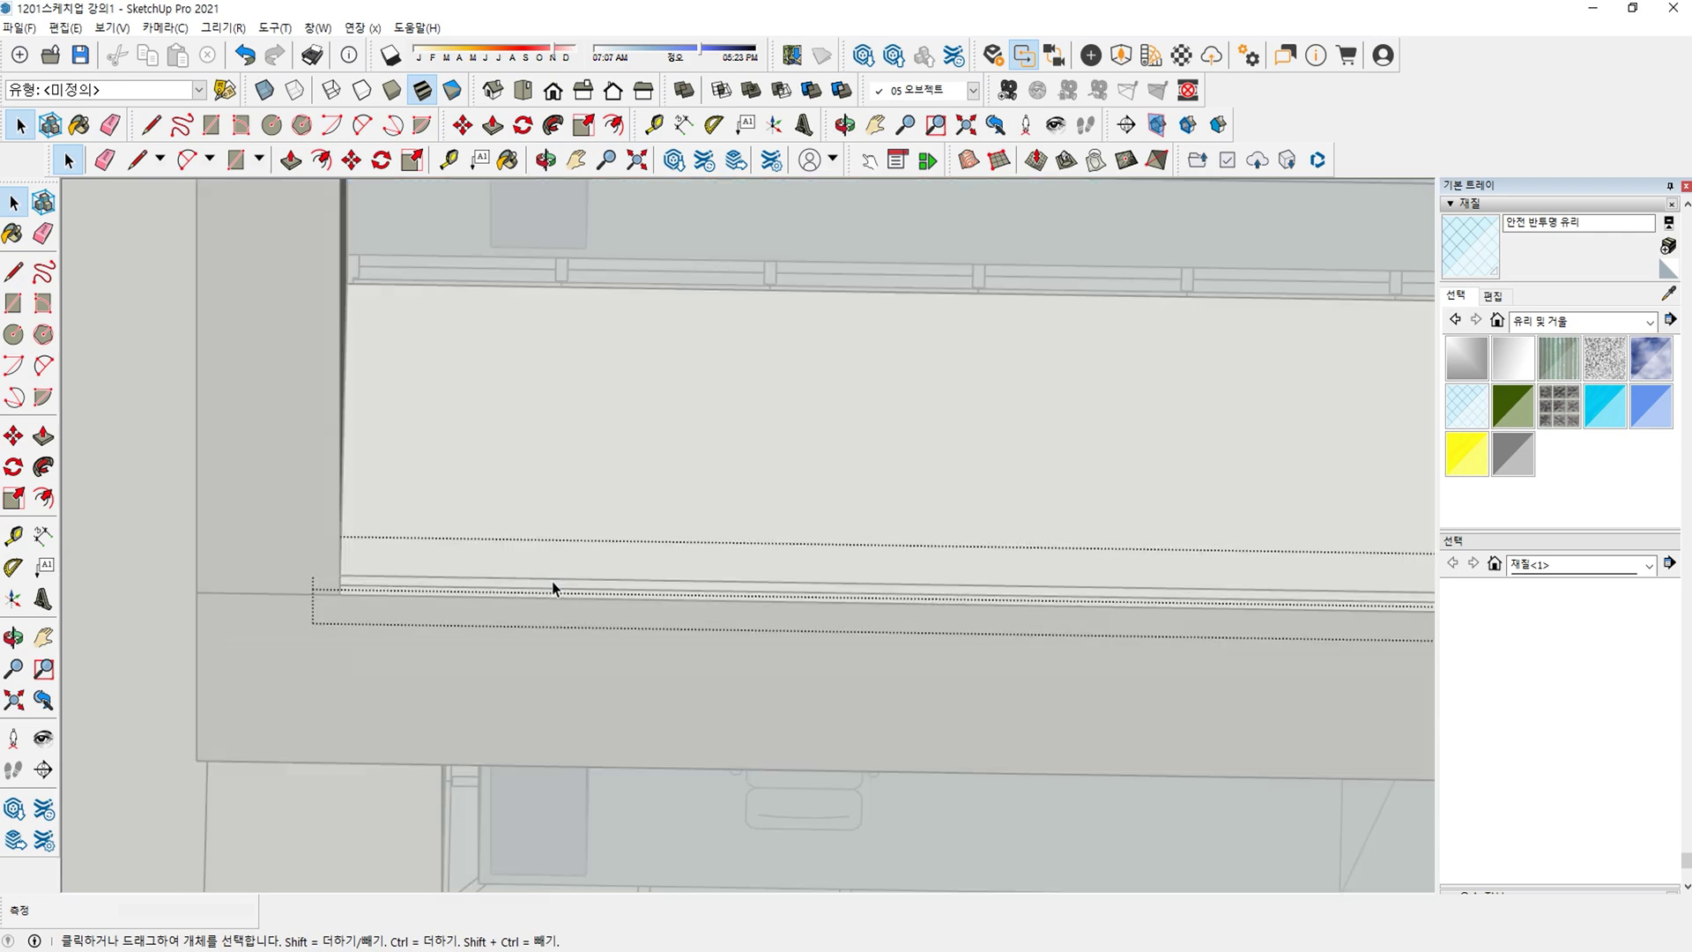
{"action": "key", "text": "p"}
{"action": "left_click", "coordinate": [547, 594]}
{"action": "scroll", "coordinate": [585, 461], "scroll_direction": "down", "scroll_amount": 3}
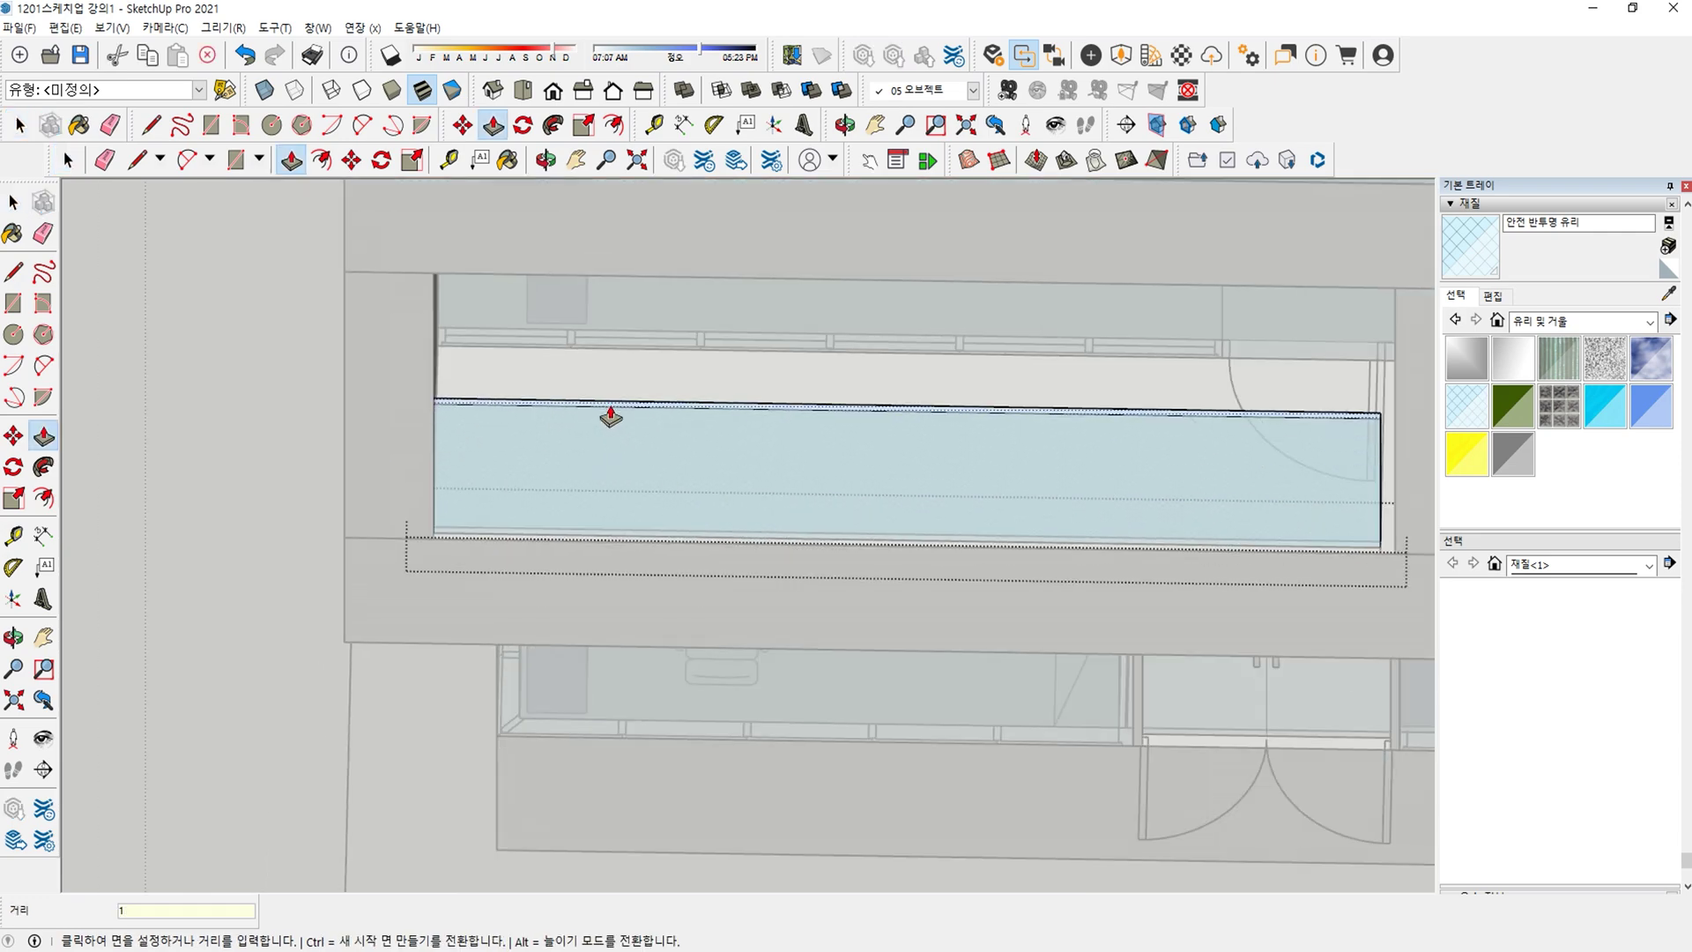
{"action": "key", "text": "Return"}
Extend the glass railing's end face to the balcony's side wall and finish editing the railing.
{"action": "middle_click_drag", "start_coordinate": [619, 393], "coordinate": [649, 738]}
{"action": "scroll", "coordinate": [820, 687], "scroll_direction": "up", "scroll_amount": 4}
{"action": "left_click", "coordinate": [796, 584]}
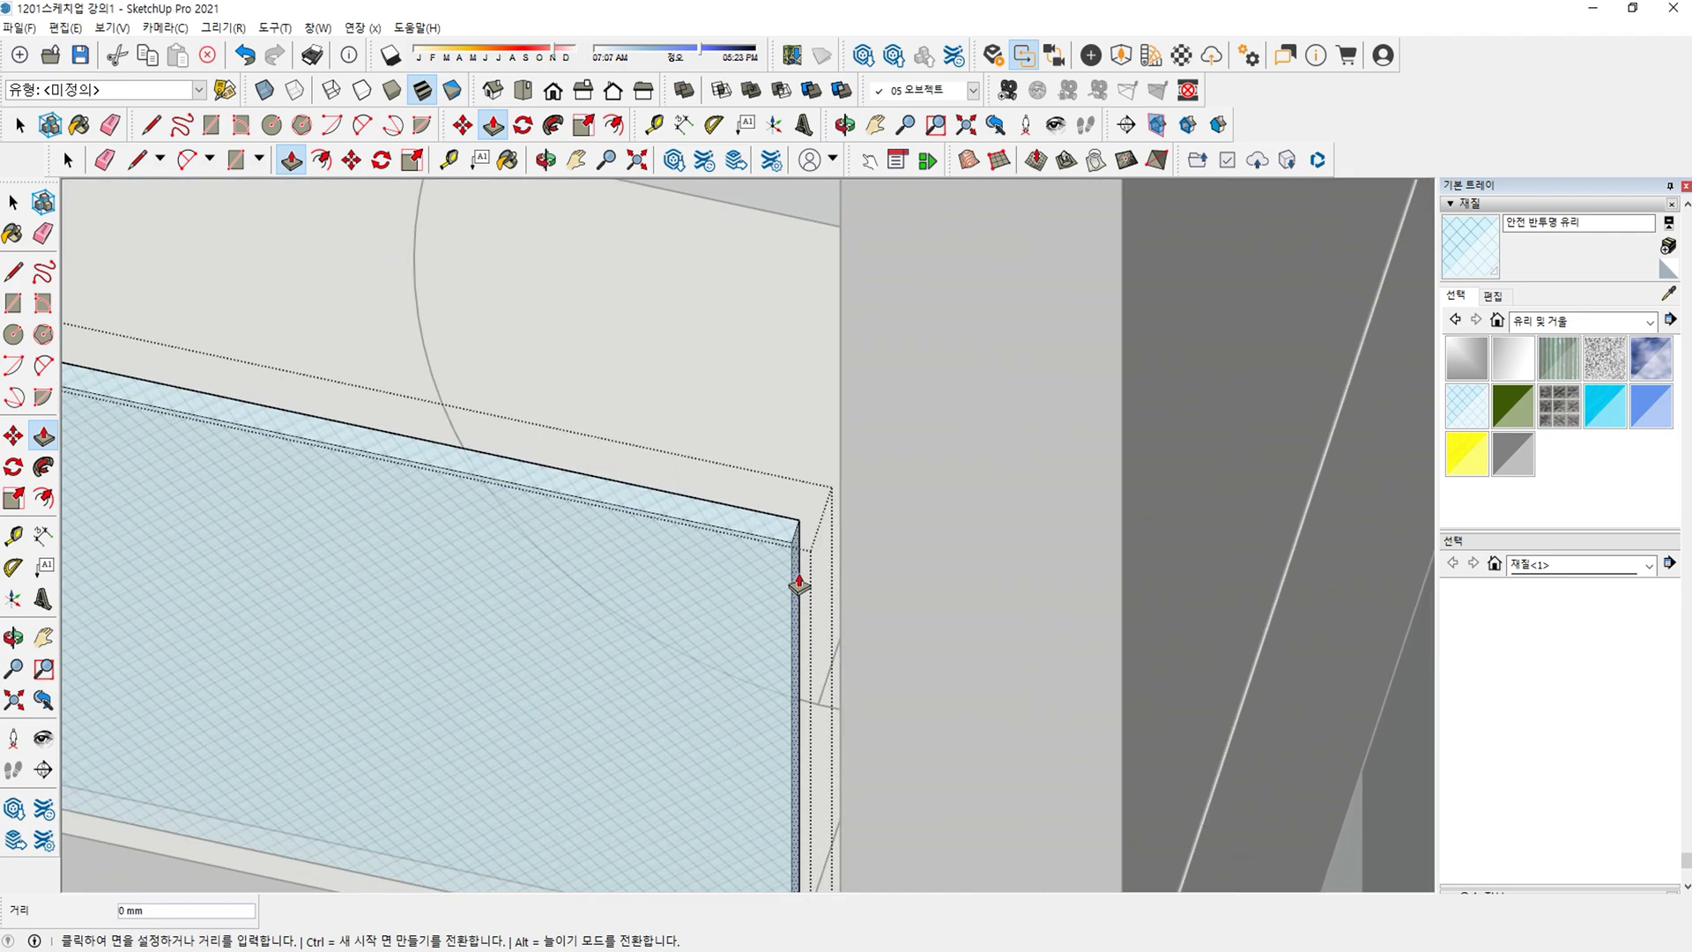
{"action": "left_click", "coordinate": [838, 521]}
{"action": "scroll", "coordinate": [838, 544], "scroll_direction": "down", "scroll_amount": 8}
{"action": "key", "text": "space"}
{"action": "key", "text": "Escape"}
Open the upper-floor glass group for editing and draw a 4400 × 50 mm rectangle along the long facade balcony's outer floor edge.
{"action": "scroll", "coordinate": [828, 593], "scroll_direction": "down", "scroll_amount": 3}
{"action": "middle_click_drag", "start_coordinate": [827, 593], "coordinate": [91, 663]}
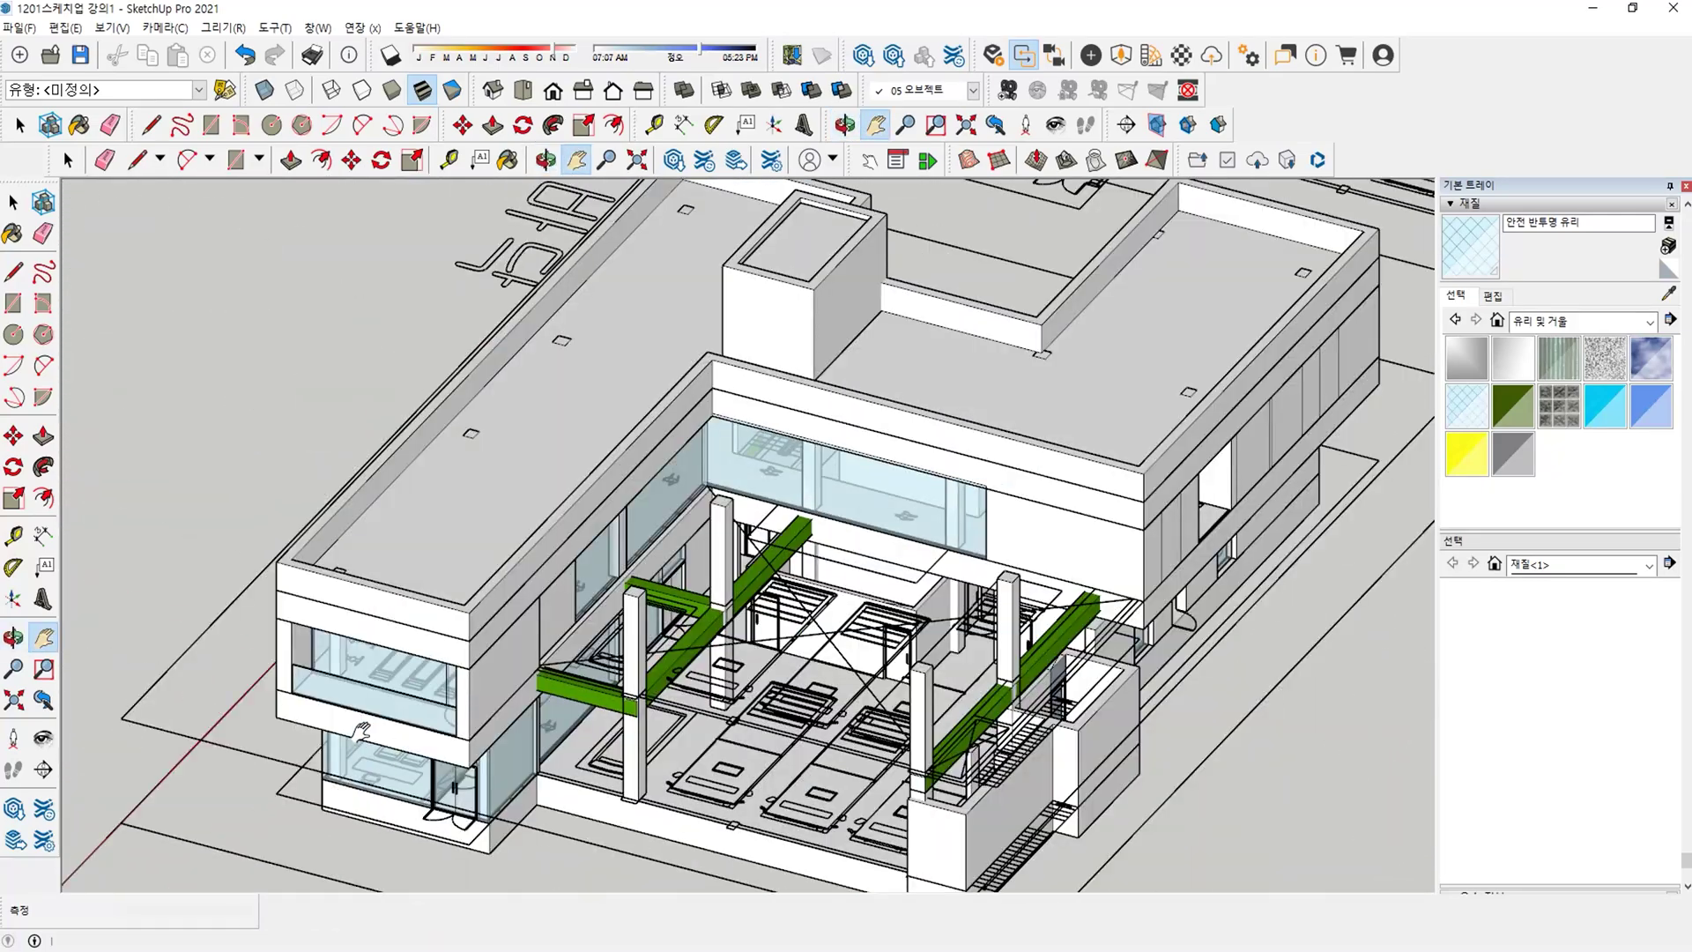
{"action": "double_click", "coordinate": [359, 698]}
{"action": "middle_click_drag", "start_coordinate": [359, 698], "coordinate": [995, 749]}
{"action": "middle_click_drag", "start_coordinate": [996, 749], "coordinate": [679, 725], "text": "shift"}
{"action": "scroll", "coordinate": [519, 538], "scroll_direction": "up", "scroll_amount": 3}
{"action": "middle_click_drag", "start_coordinate": [520, 537], "coordinate": [402, 479], "text": "shift"}
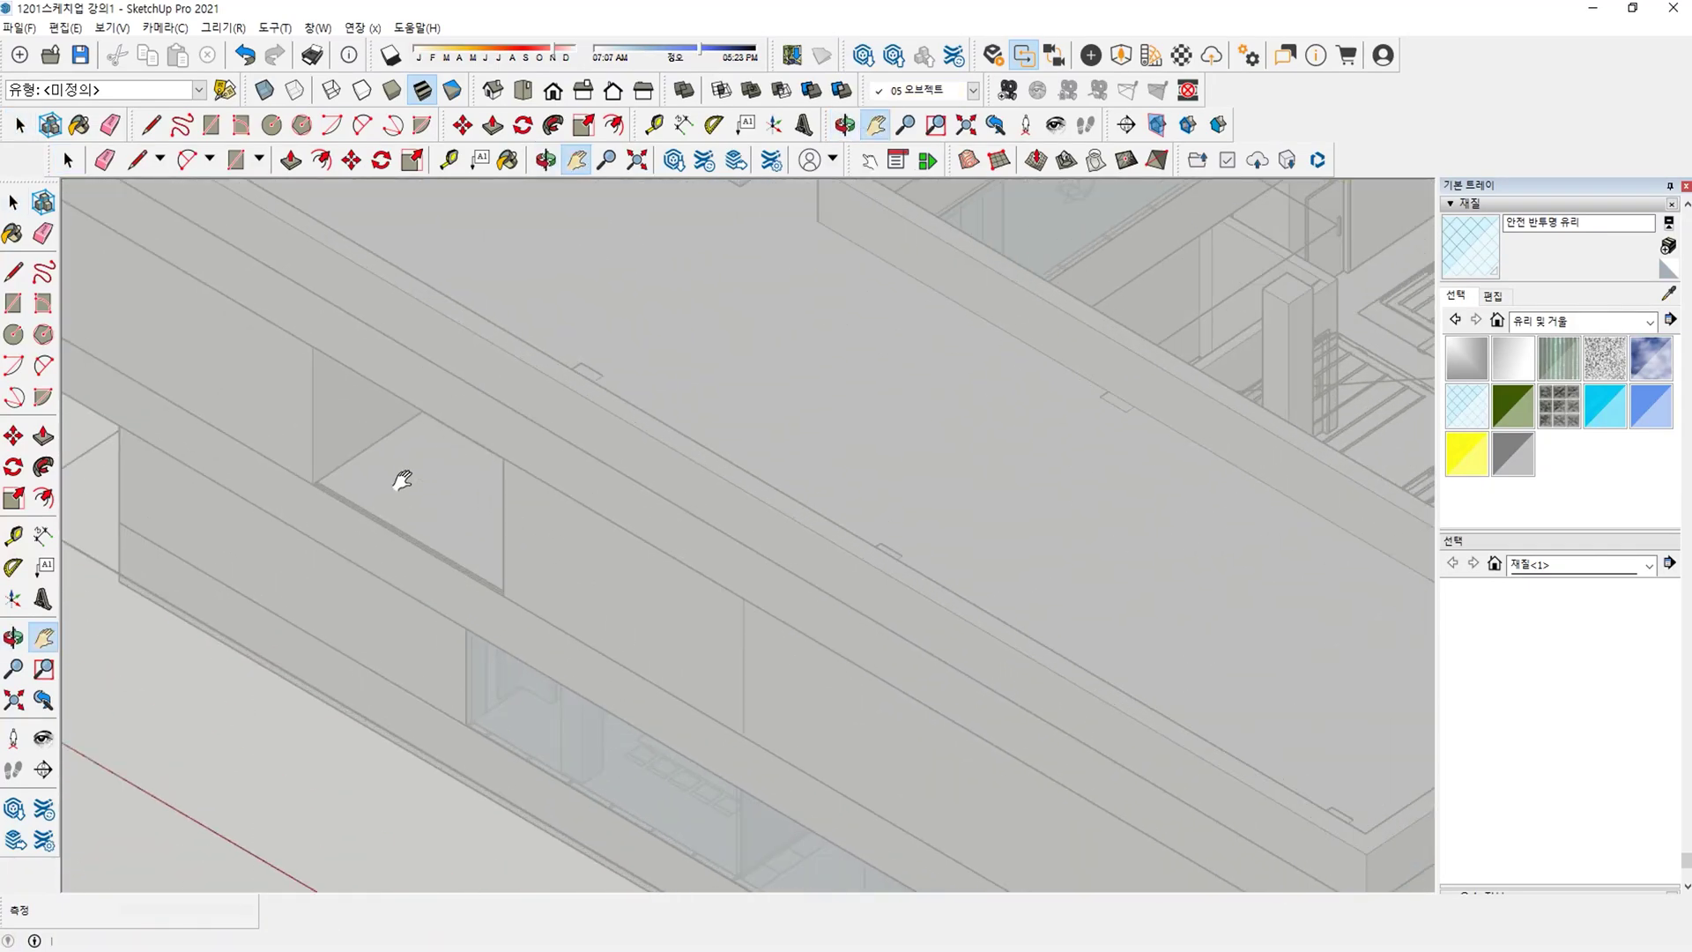
{"action": "key", "text": "r"}
{"action": "scroll", "coordinate": [408, 684], "scroll_direction": "up", "scroll_amount": 5}
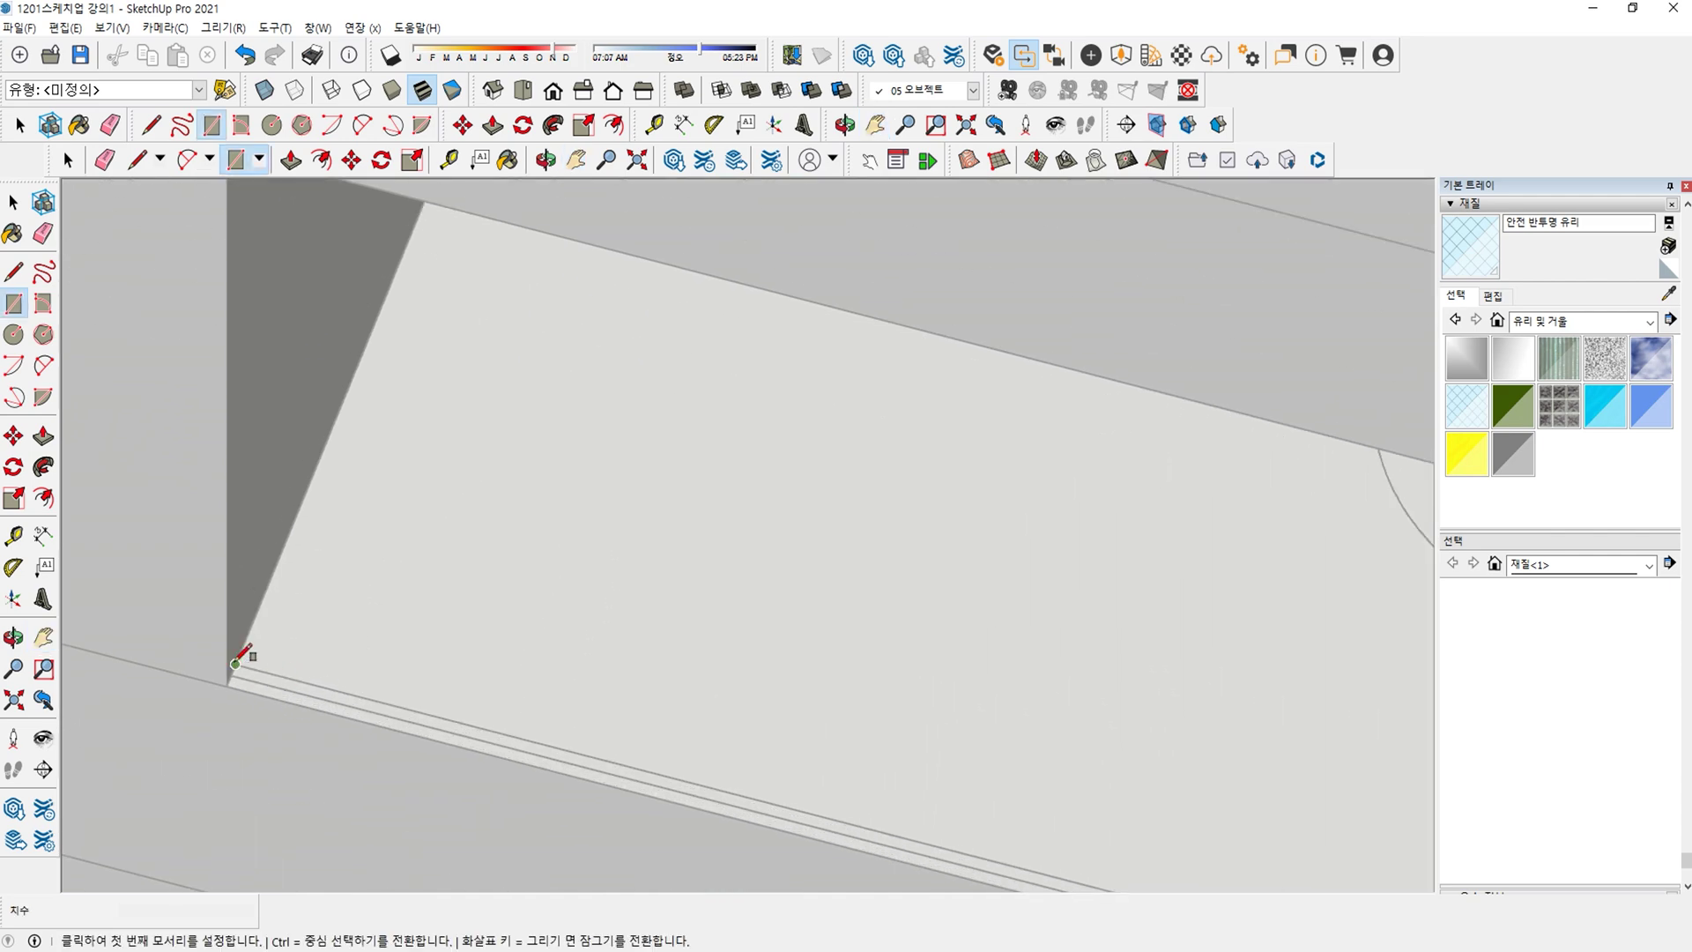
{"action": "left_click", "coordinate": [236, 663]}
{"action": "scroll", "coordinate": [238, 665], "scroll_direction": "down", "scroll_amount": 1}
{"action": "middle_click_drag", "start_coordinate": [246, 665], "coordinate": [1303, 581]}
{"action": "scroll", "coordinate": [1100, 542], "scroll_direction": "down", "scroll_amount": 6}
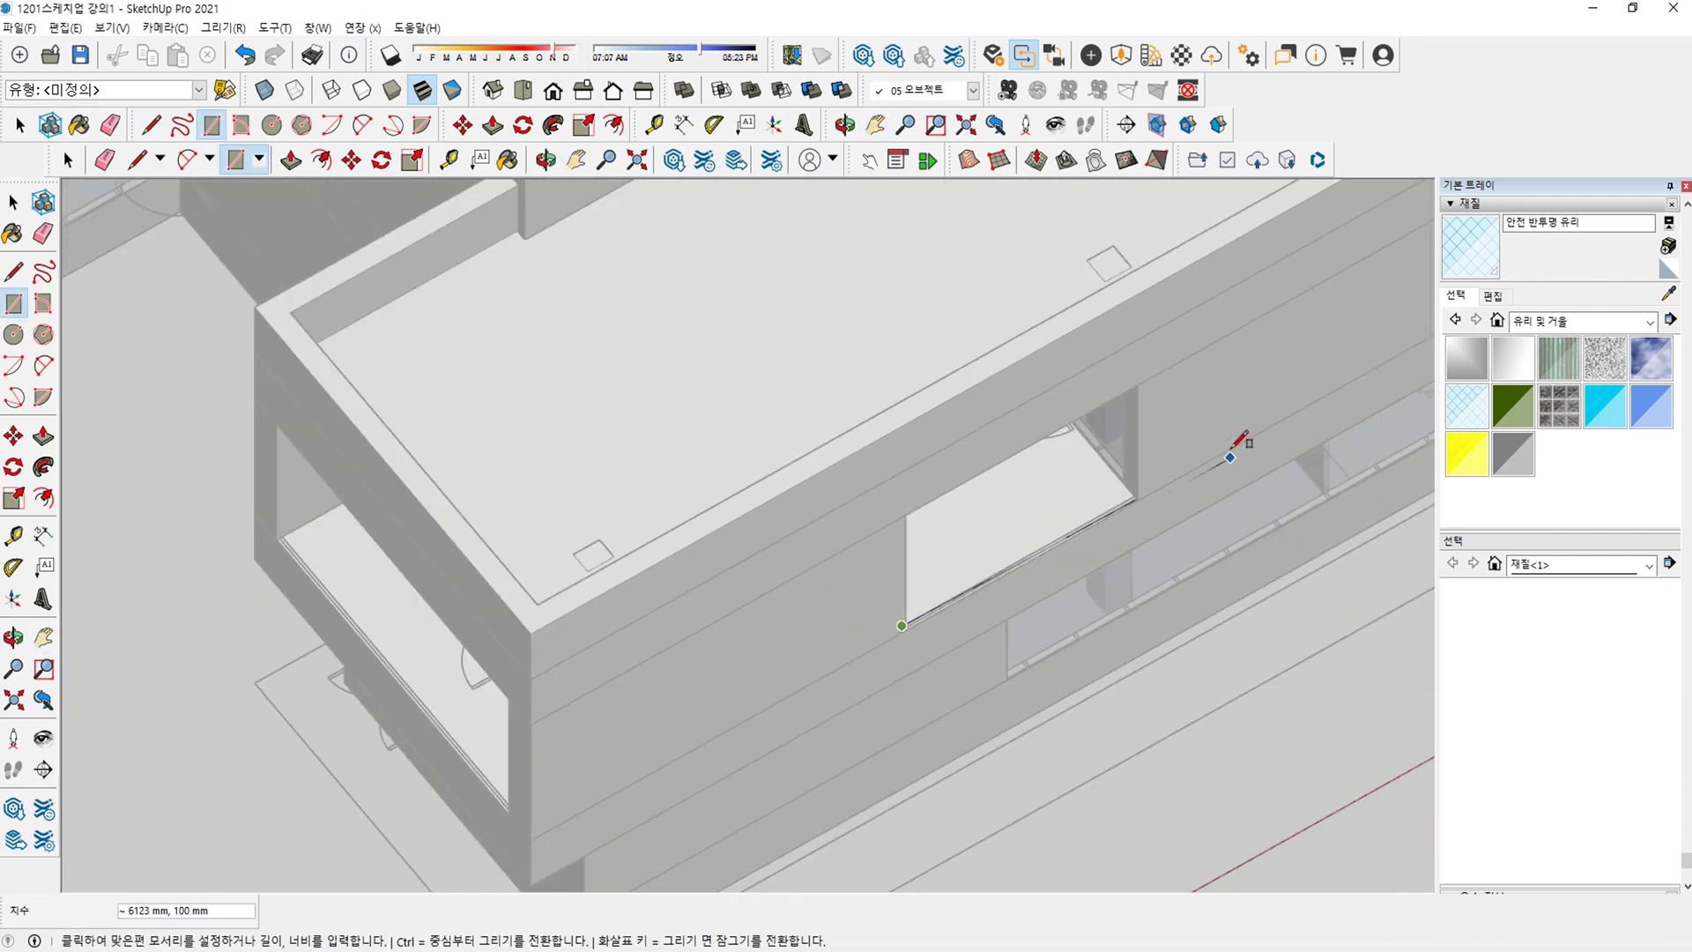
{"action": "scroll", "coordinate": [1234, 446], "scroll_direction": "up", "scroll_amount": 5}
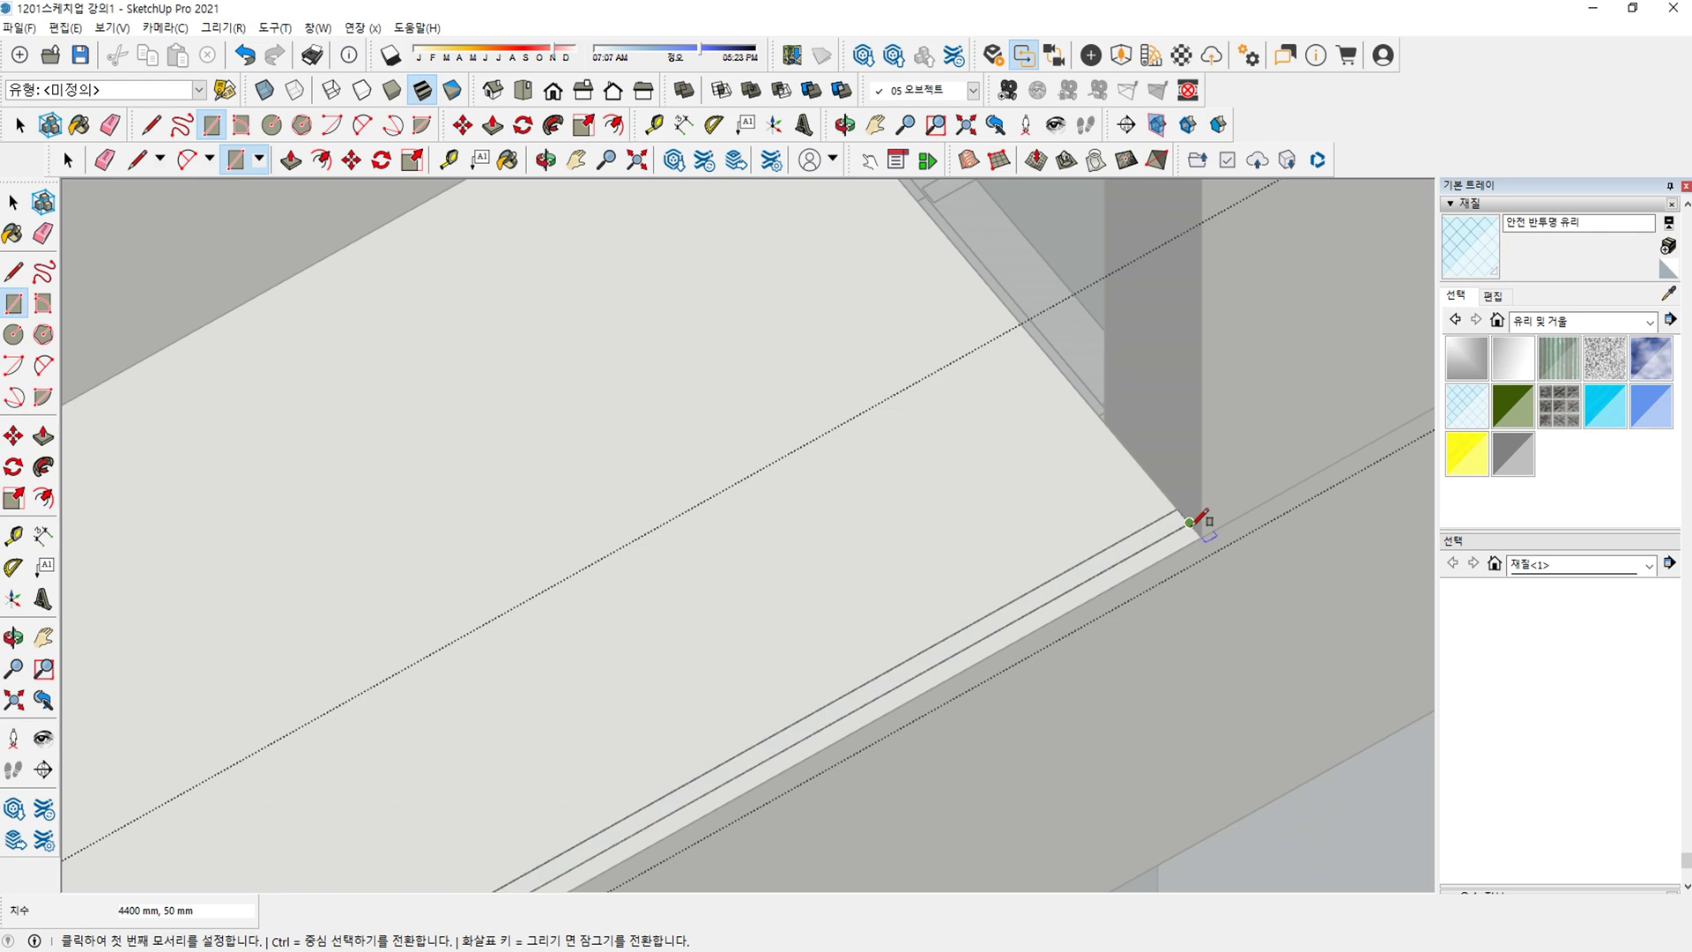
{"action": "left_click", "coordinate": [1191, 520]}
Extrude the long facade balcony's edge strip 1000 mm upward into a glass railing.
{"action": "key", "text": "p"}
{"action": "left_click", "coordinate": [1184, 528]}
{"action": "type", "text": "1000"}
{"action": "key", "text": "Return"}
Draw a thin rectangle along the outer floor edge of the wide balcony at the wing's end, from side wall to side wall.
{"action": "middle_click_drag", "start_coordinate": [926, 458], "coordinate": [1137, 537]}
{"action": "middle_click_drag", "start_coordinate": [1137, 538], "coordinate": [917, 546], "text": "shift"}
{"action": "middle_click_drag", "start_coordinate": [917, 546], "coordinate": [793, 627], "text": "shift"}
{"action": "middle_click_drag", "start_coordinate": [488, 714], "coordinate": [518, 608], "text": "shift"}
{"action": "scroll", "coordinate": [358, 557], "scroll_direction": "up", "scroll_amount": 4}
{"action": "middle_click_drag", "start_coordinate": [357, 557], "coordinate": [277, 533], "text": "shift"}
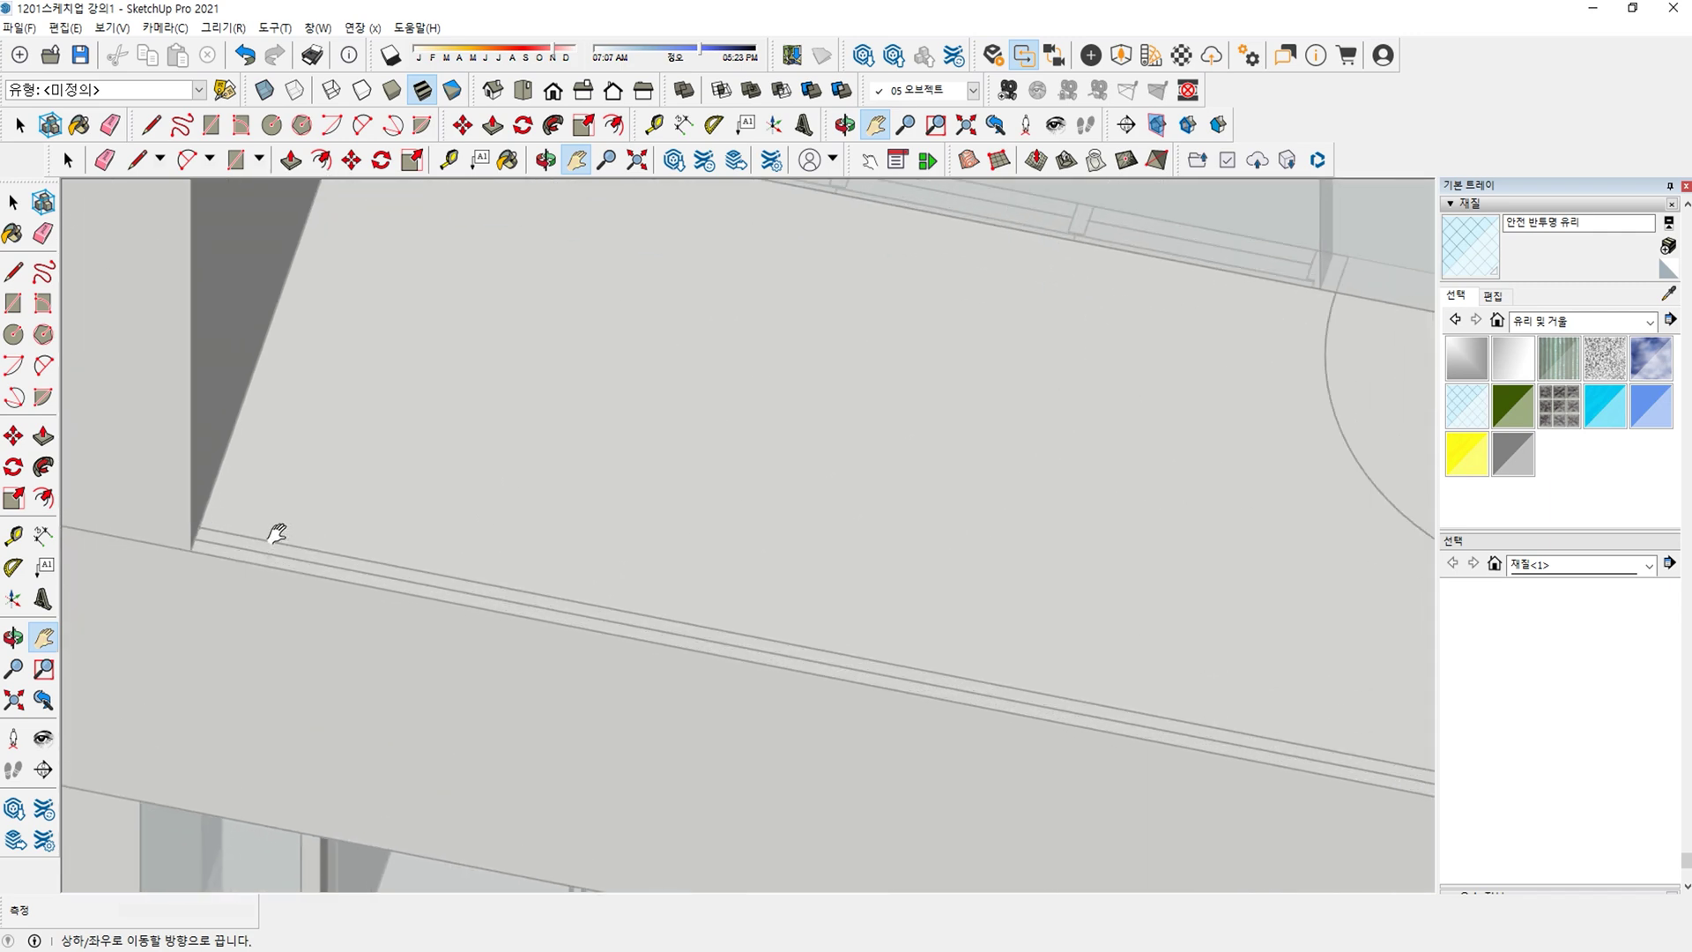
{"action": "key", "text": "r"}
{"action": "left_click", "coordinate": [195, 536]}
{"action": "scroll", "coordinate": [201, 526], "scroll_direction": "down", "scroll_amount": 5}
{"action": "middle_click_drag", "start_coordinate": [423, 564], "coordinate": [886, 530]}
{"action": "scroll", "coordinate": [886, 530], "scroll_direction": "down", "scroll_amount": 4}
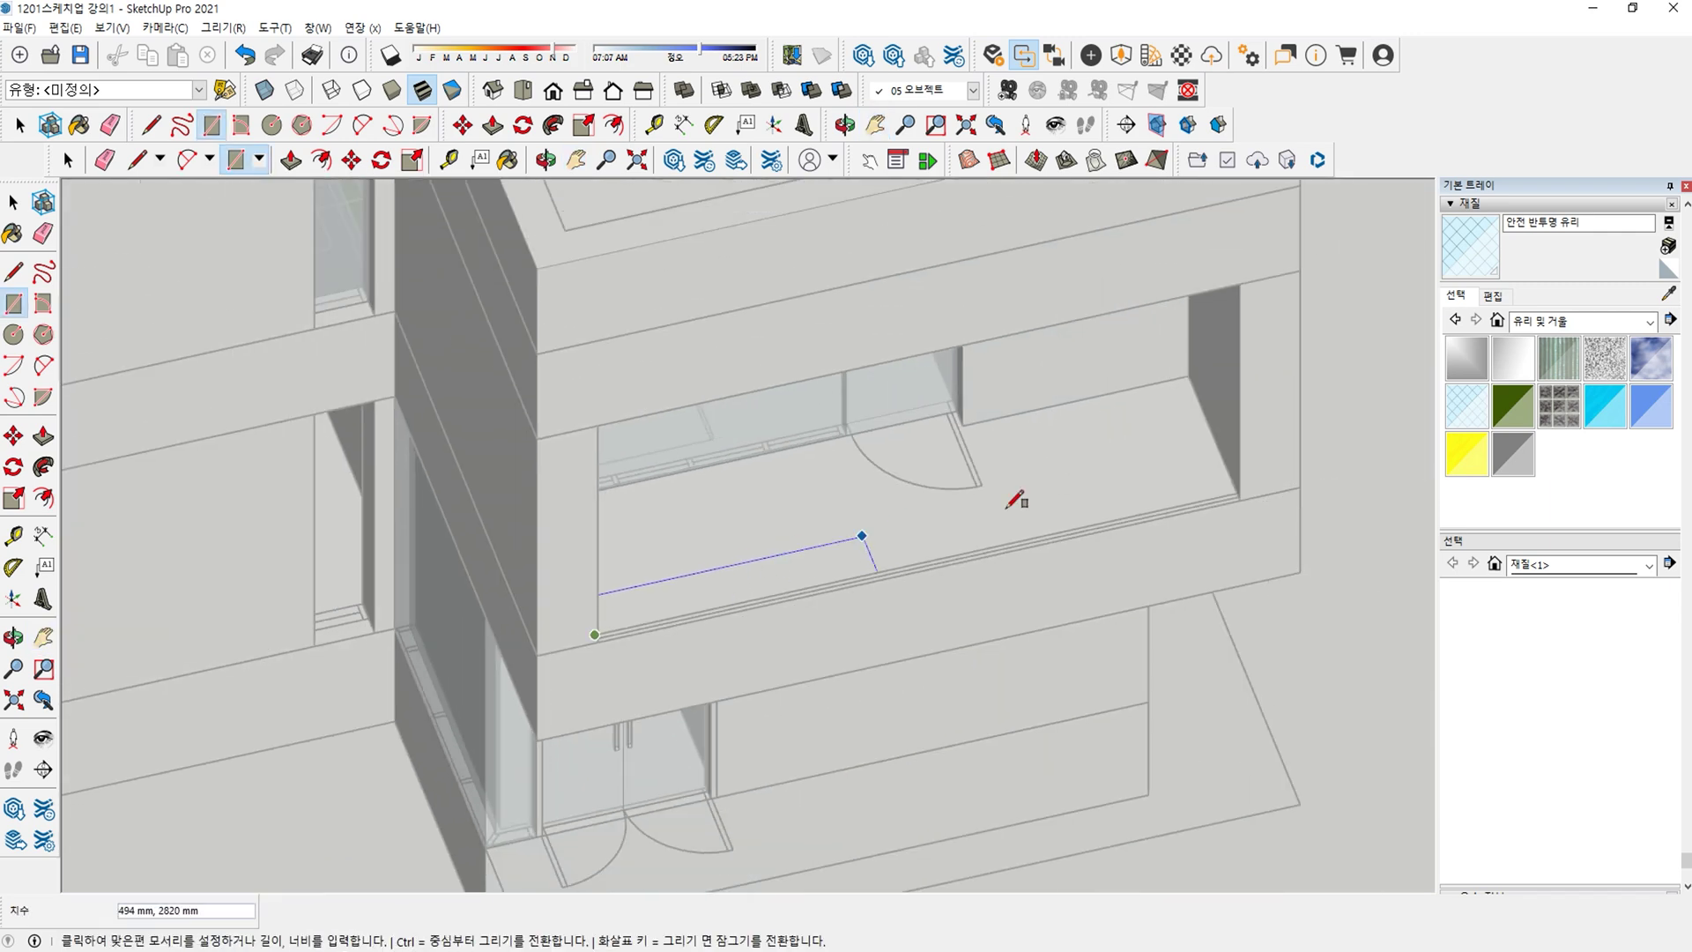
{"action": "scroll", "coordinate": [1252, 493], "scroll_direction": "up", "scroll_amount": 6}
{"action": "left_click", "coordinate": [1247, 529]}
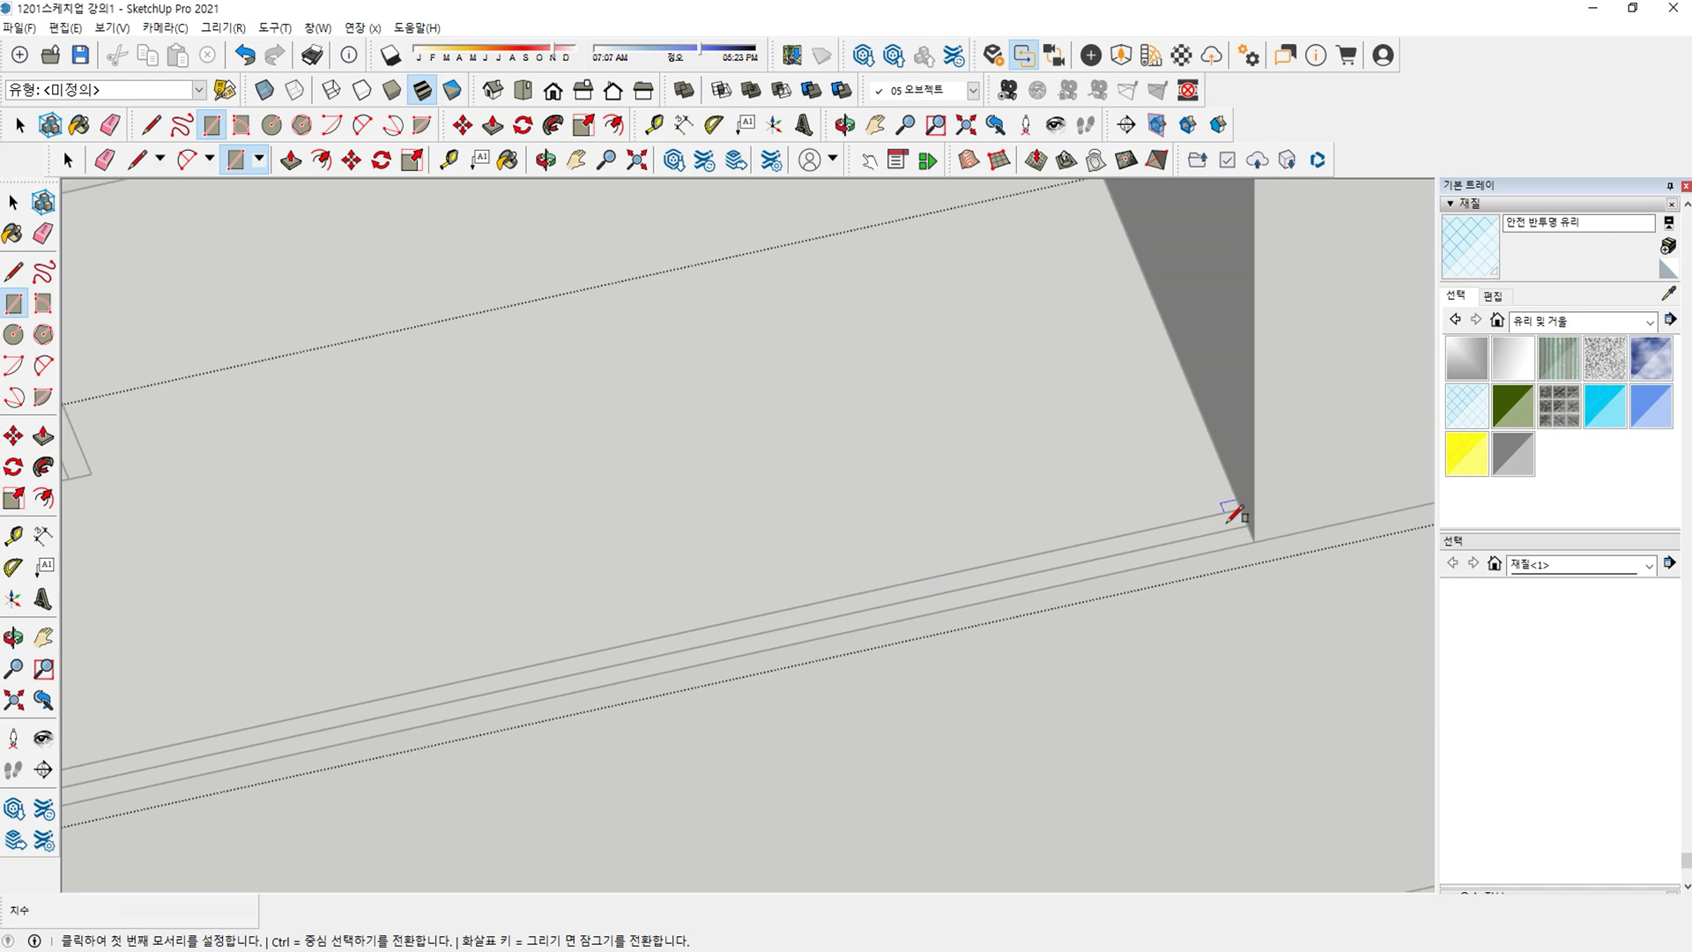
Extrude the wide end balcony's edge strip 1000 mm upward into a glass railing and finish editing.
{"action": "key", "text": "p"}
{"action": "left_click", "coordinate": [1163, 540]}
{"action": "type", "text": "1000"}
{"action": "key", "text": "Return"}
{"action": "key", "text": "space"}
{"action": "key", "text": "Escape"}
Open the glass group of the other wing's end balcony for editing.
{"action": "scroll", "coordinate": [1163, 464], "scroll_direction": "down", "scroll_amount": 8}
{"action": "middle_click_drag", "start_coordinate": [1069, 462], "coordinate": [1161, 414], "text": "shift"}
{"action": "double_click", "coordinate": [1076, 426]}
{"action": "middle_click_drag", "start_coordinate": [663, 571], "coordinate": [881, 449], "text": "shift"}
{"action": "scroll", "coordinate": [706, 710], "scroll_direction": "up", "scroll_amount": 5}
{"action": "middle_click_drag", "start_coordinate": [706, 710], "coordinate": [788, 624], "text": "shift"}
{"action": "scroll", "coordinate": [617, 731], "scroll_direction": "up", "scroll_amount": 3}
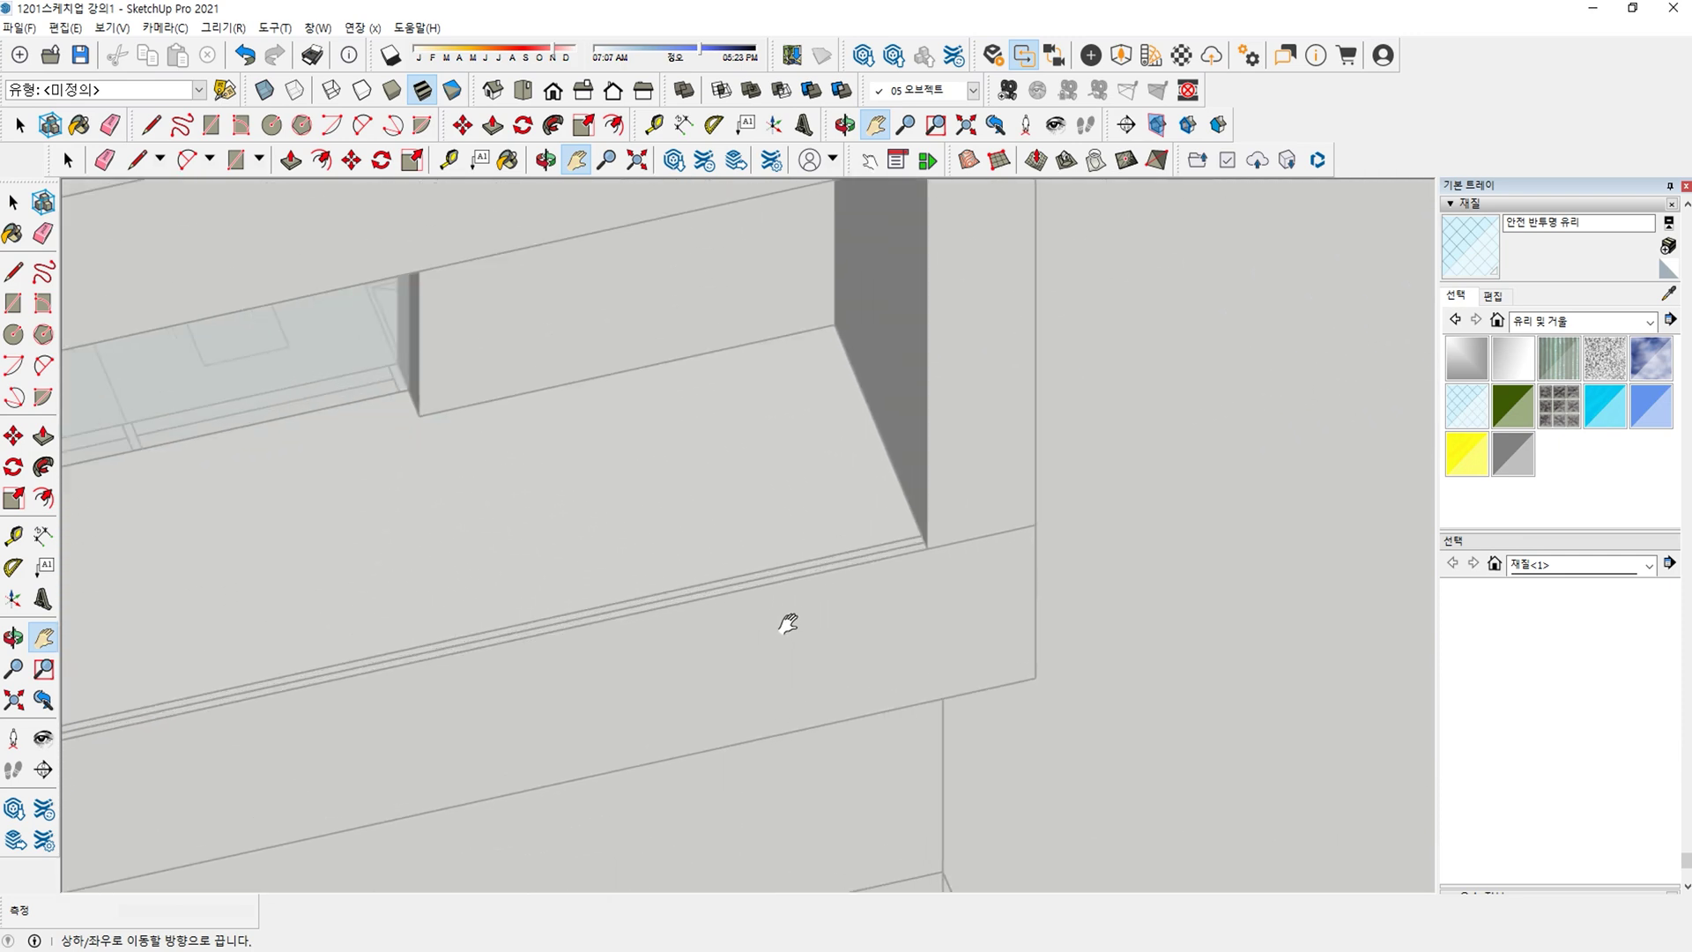
{"action": "scroll", "coordinate": [837, 592], "scroll_direction": "up", "scroll_amount": 3}
Try to draw a 50 mm wide rectangle along the outer floor edge of the other wing's end balcony.
{"action": "key", "text": "r"}
{"action": "left_click", "coordinate": [1010, 469]}
{"action": "scroll", "coordinate": [1006, 476], "scroll_direction": "down", "scroll_amount": 3}
{"action": "middle_click_drag", "start_coordinate": [989, 514], "coordinate": [986, 521], "text": "shift"}
{"action": "scroll", "coordinate": [934, 539], "scroll_direction": "down", "scroll_amount": 2}
{"action": "middle_click_drag", "start_coordinate": [890, 551], "coordinate": [511, 502], "text": "shift"}
{"action": "middle_click_drag", "start_coordinate": [512, 502], "coordinate": [468, 479], "text": "shift"}
{"action": "scroll", "coordinate": [386, 491], "scroll_direction": "up", "scroll_amount": 3}
{"action": "scroll", "coordinate": [327, 496], "scroll_direction": "up", "scroll_amount": 1}
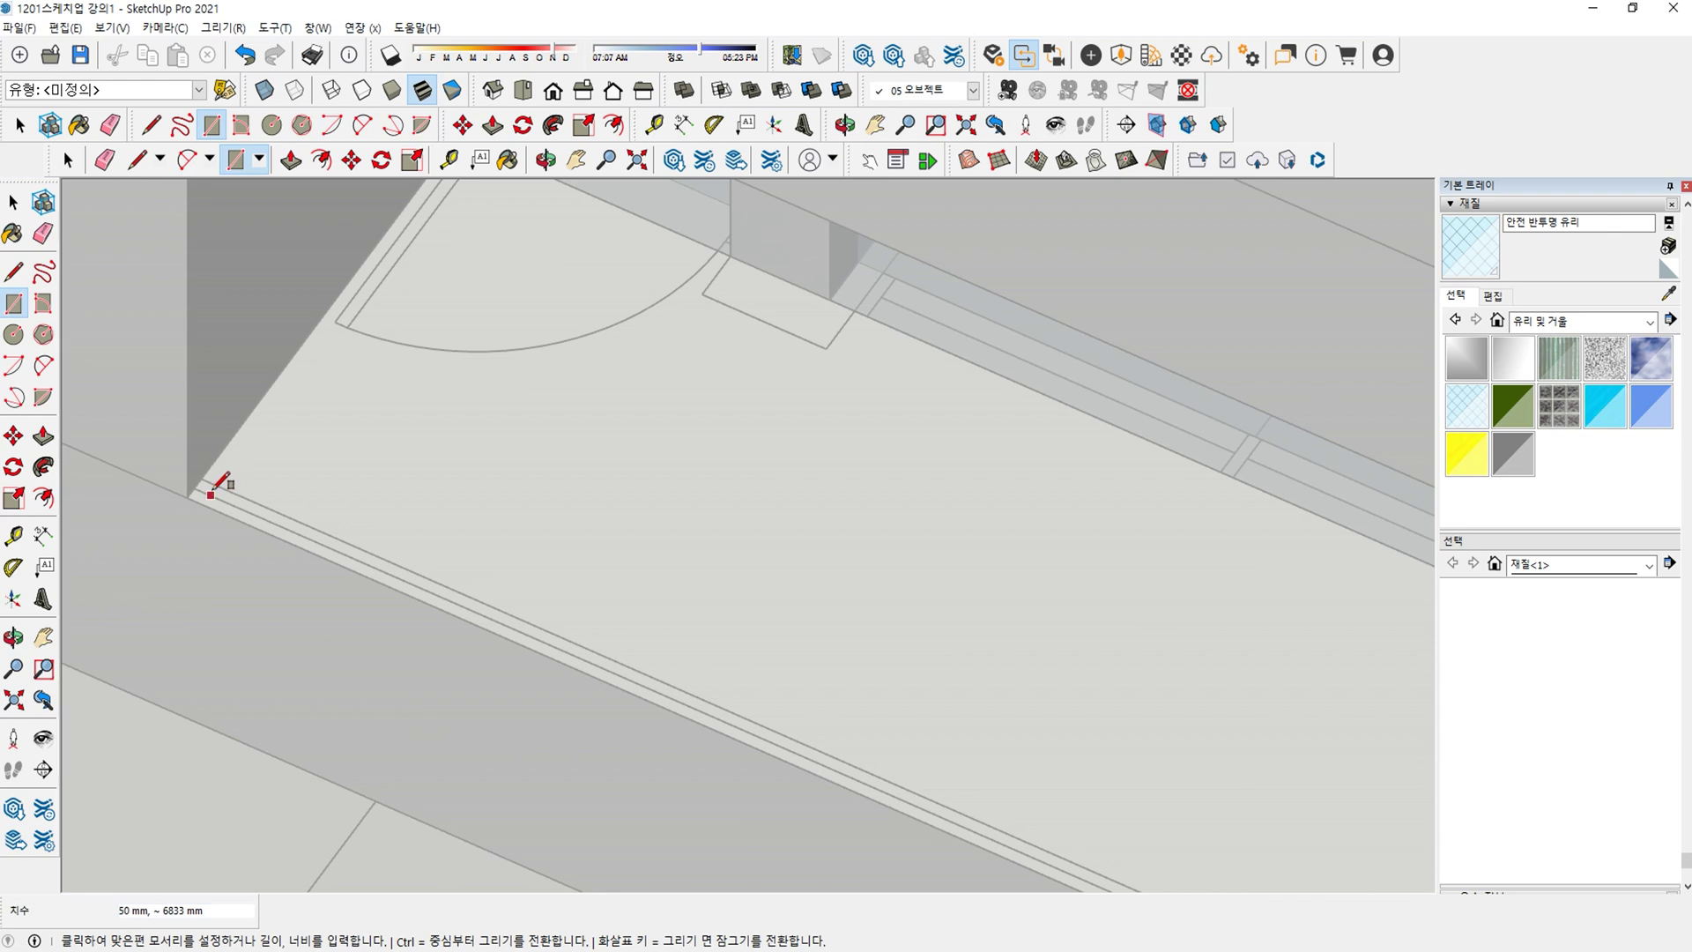
{"action": "left_click", "coordinate": [204, 477]}
{"action": "key", "text": "p"}
{"action": "scroll", "coordinate": [227, 500], "scroll_direction": "up", "scroll_amount": 1}
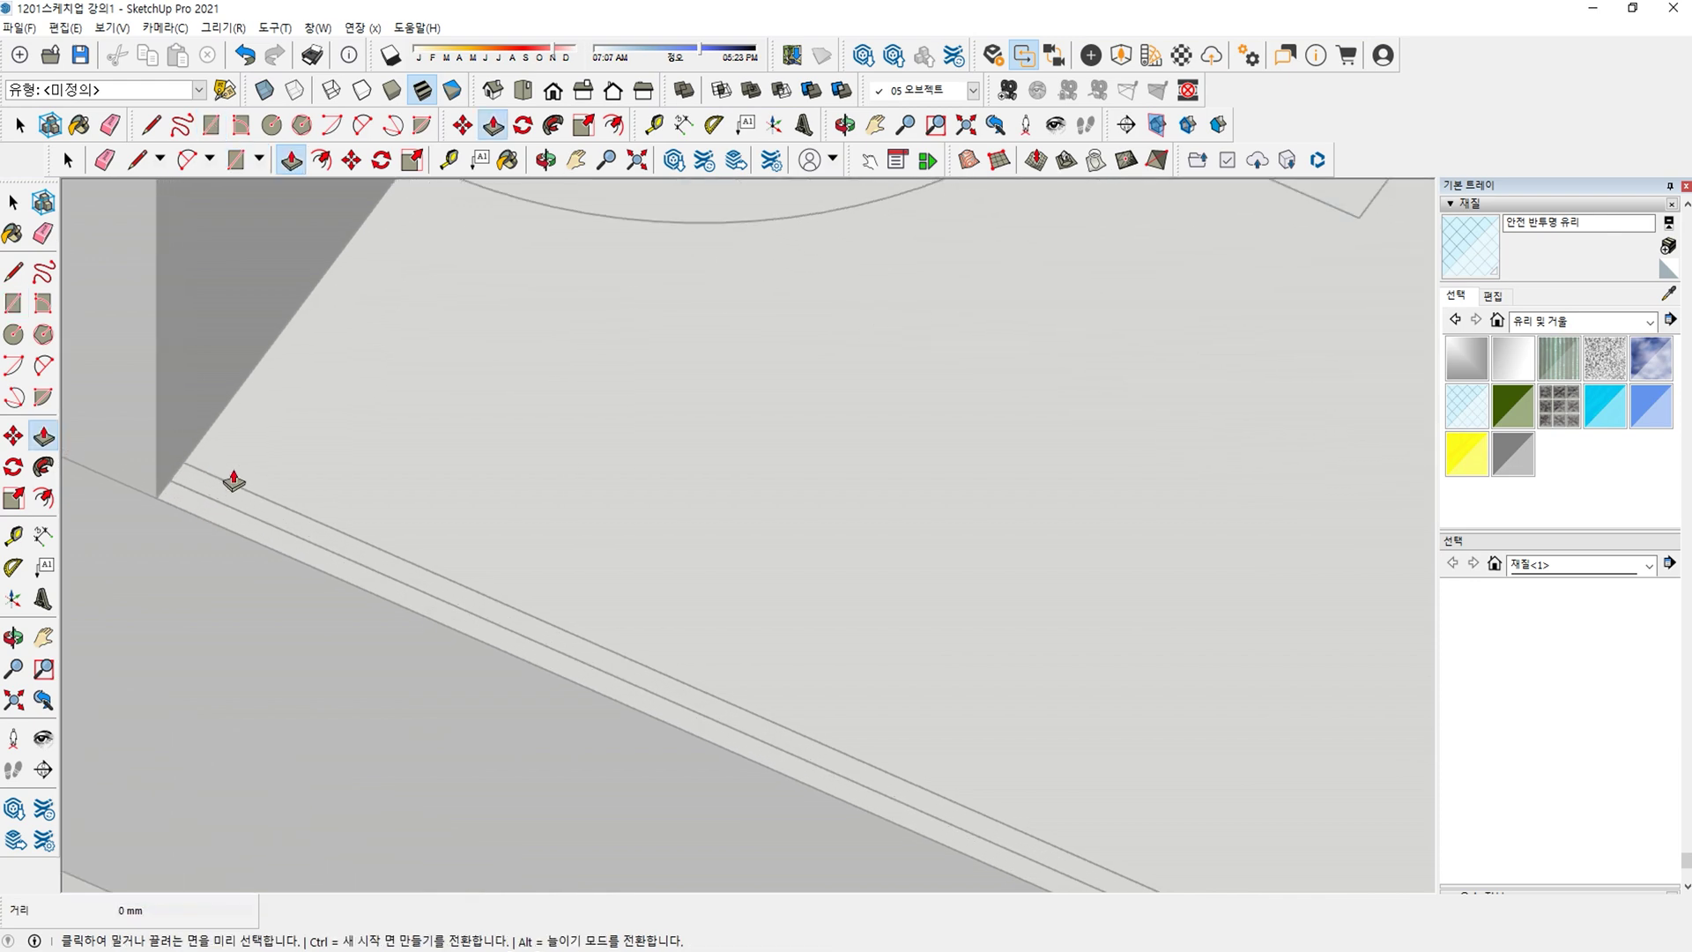
Draw the edge strip along the other wing's end balcony floor again and extrude it 1100 mm upward into a glass railing.
{"action": "key", "text": "r"}
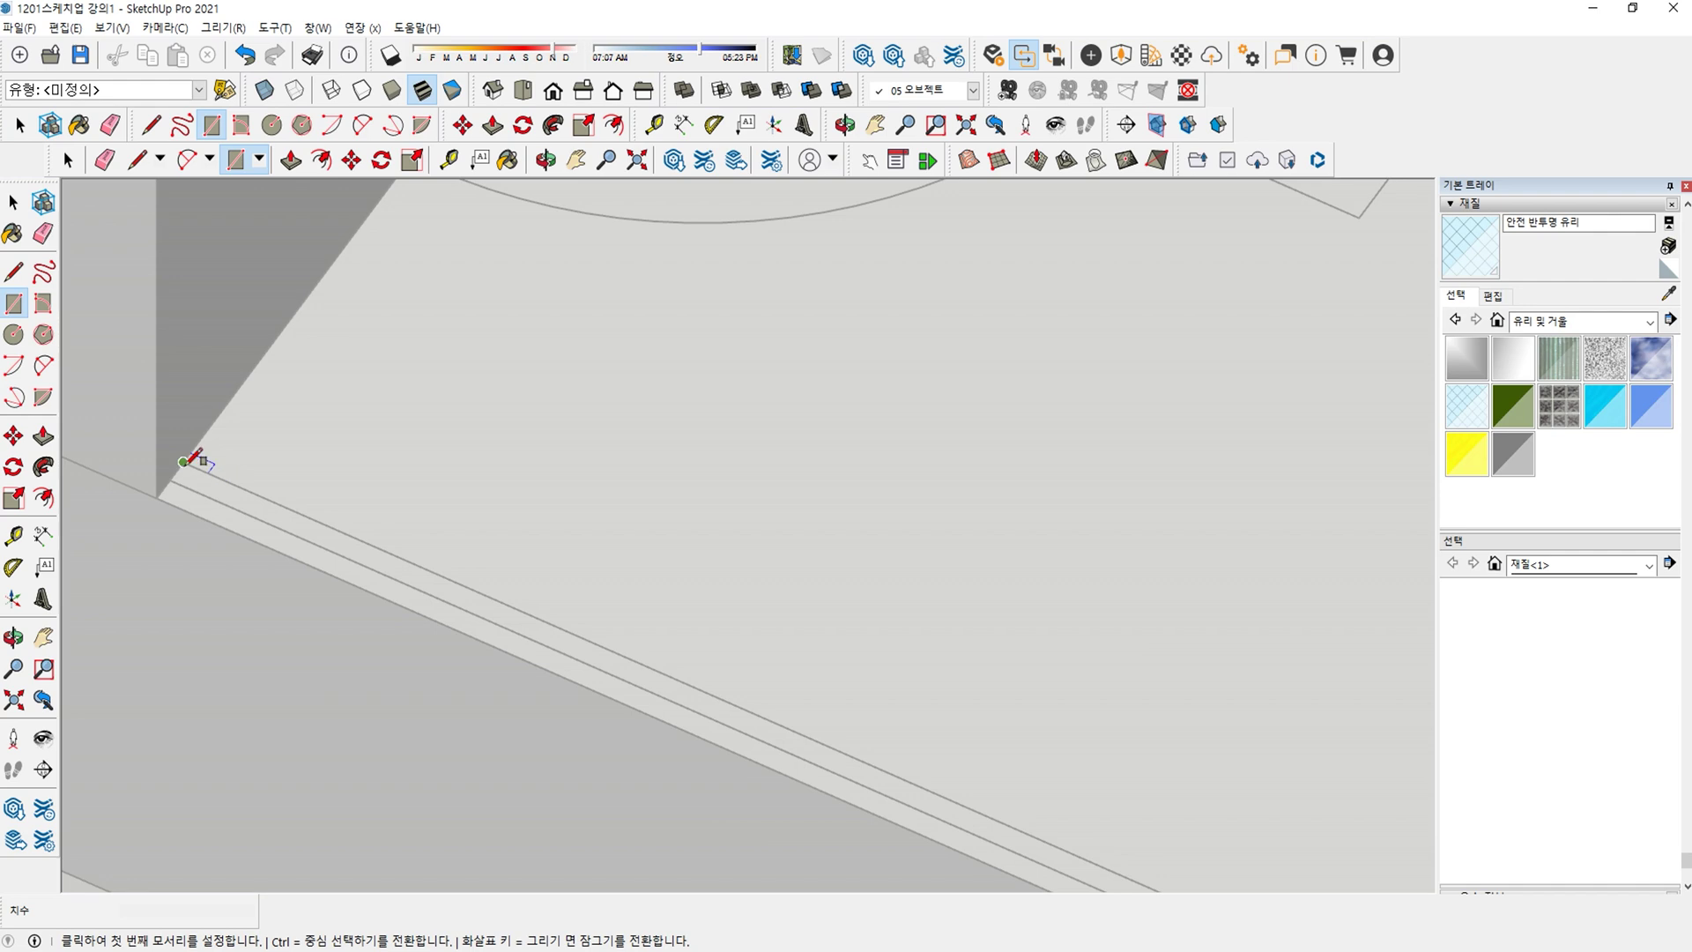
{"action": "scroll", "coordinate": [183, 462], "scroll_direction": "down", "scroll_amount": 2}
{"action": "middle_click_drag", "start_coordinate": [247, 476], "coordinate": [754, 578], "text": "shift"}
{"action": "scroll", "coordinate": [1038, 574], "scroll_direction": "up", "scroll_amount": 3}
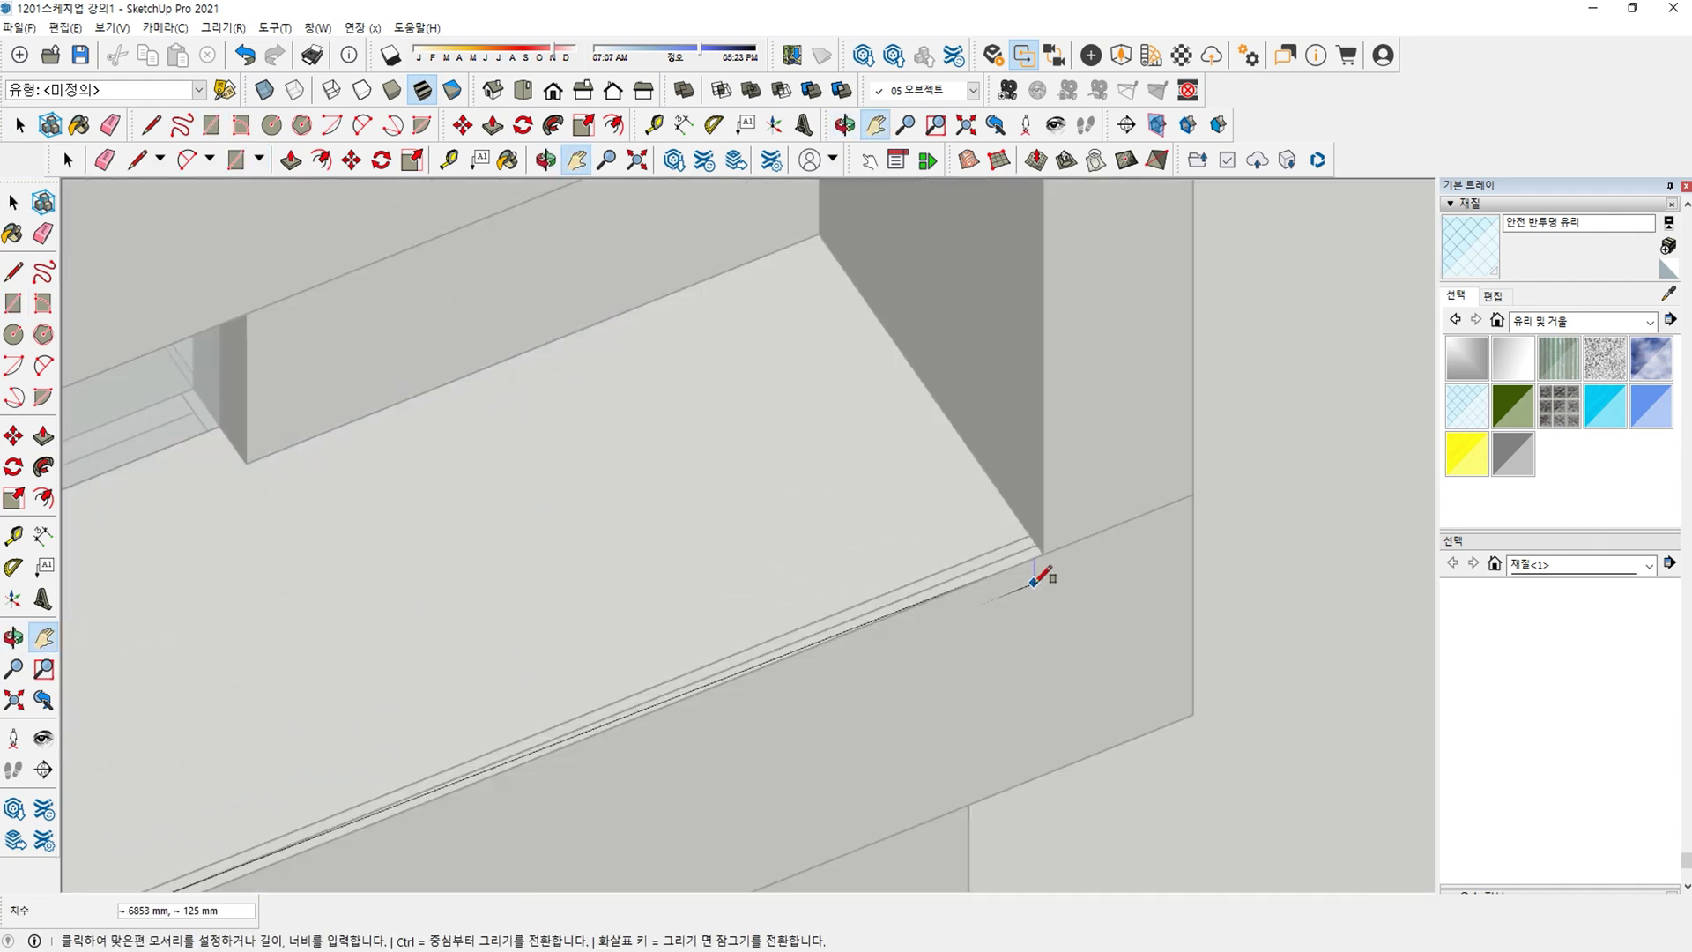
{"action": "key", "text": "p"}
{"action": "scroll", "coordinate": [1011, 546], "scroll_direction": "up", "scroll_amount": 1}
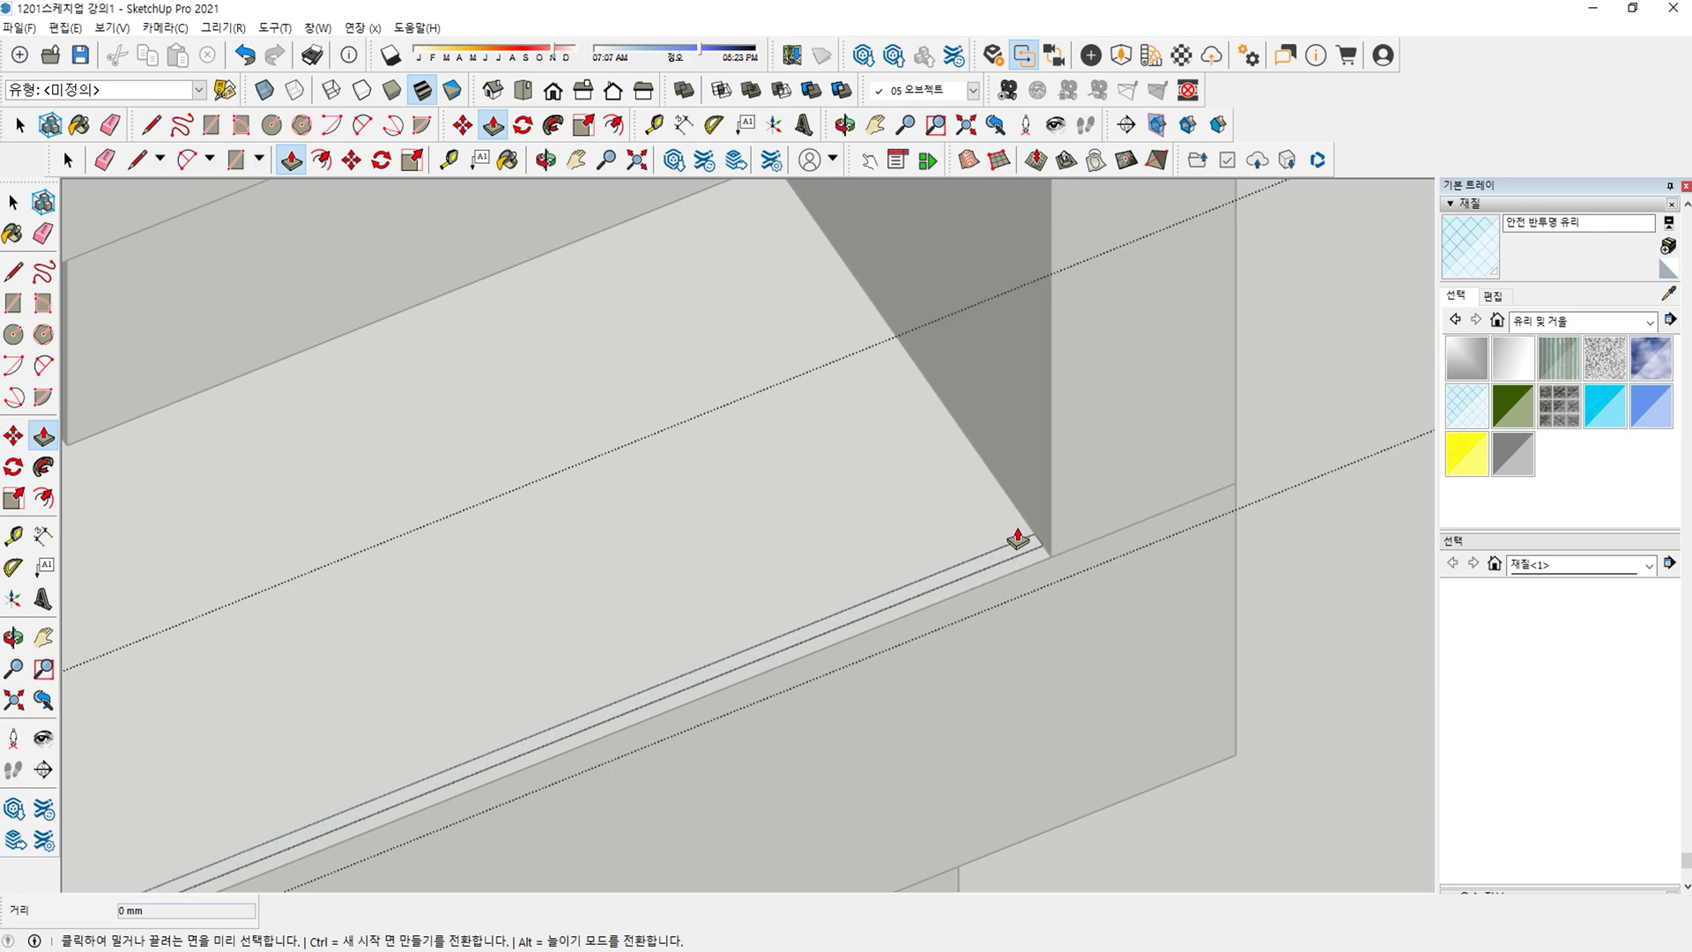
{"action": "left_click", "coordinate": [1015, 540]}
{"action": "type", "text": "1100"}
{"action": "key", "text": "Return"}
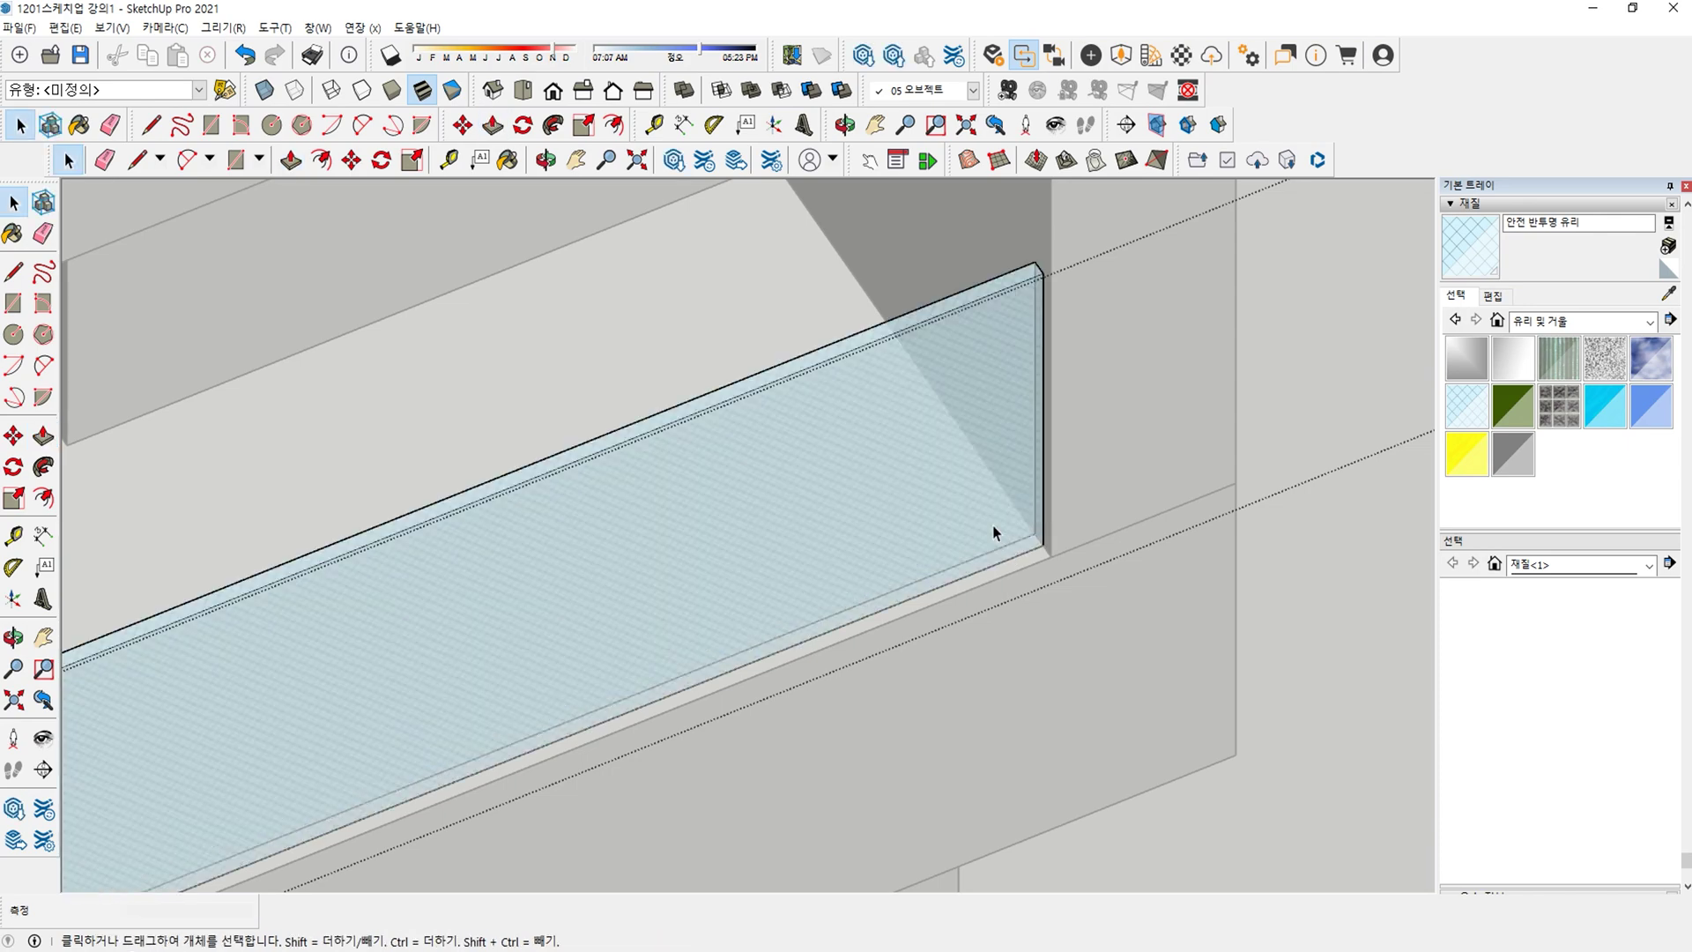
Draw a 2550 mm long thin rectangle along the outer floor edge of the small balcony on the adjoining side facade.
{"action": "scroll", "coordinate": [994, 529], "scroll_direction": "down", "scroll_amount": 6}
{"action": "middle_click_drag", "start_coordinate": [944, 593], "coordinate": [861, 457], "text": "shift"}
{"action": "scroll", "coordinate": [627, 520], "scroll_direction": "up", "scroll_amount": 4}
{"action": "middle_click_drag", "start_coordinate": [628, 520], "coordinate": [1057, 652]}
{"action": "key", "text": "space"}
{"action": "scroll", "coordinate": [743, 594], "scroll_direction": "down", "scroll_amount": 3}
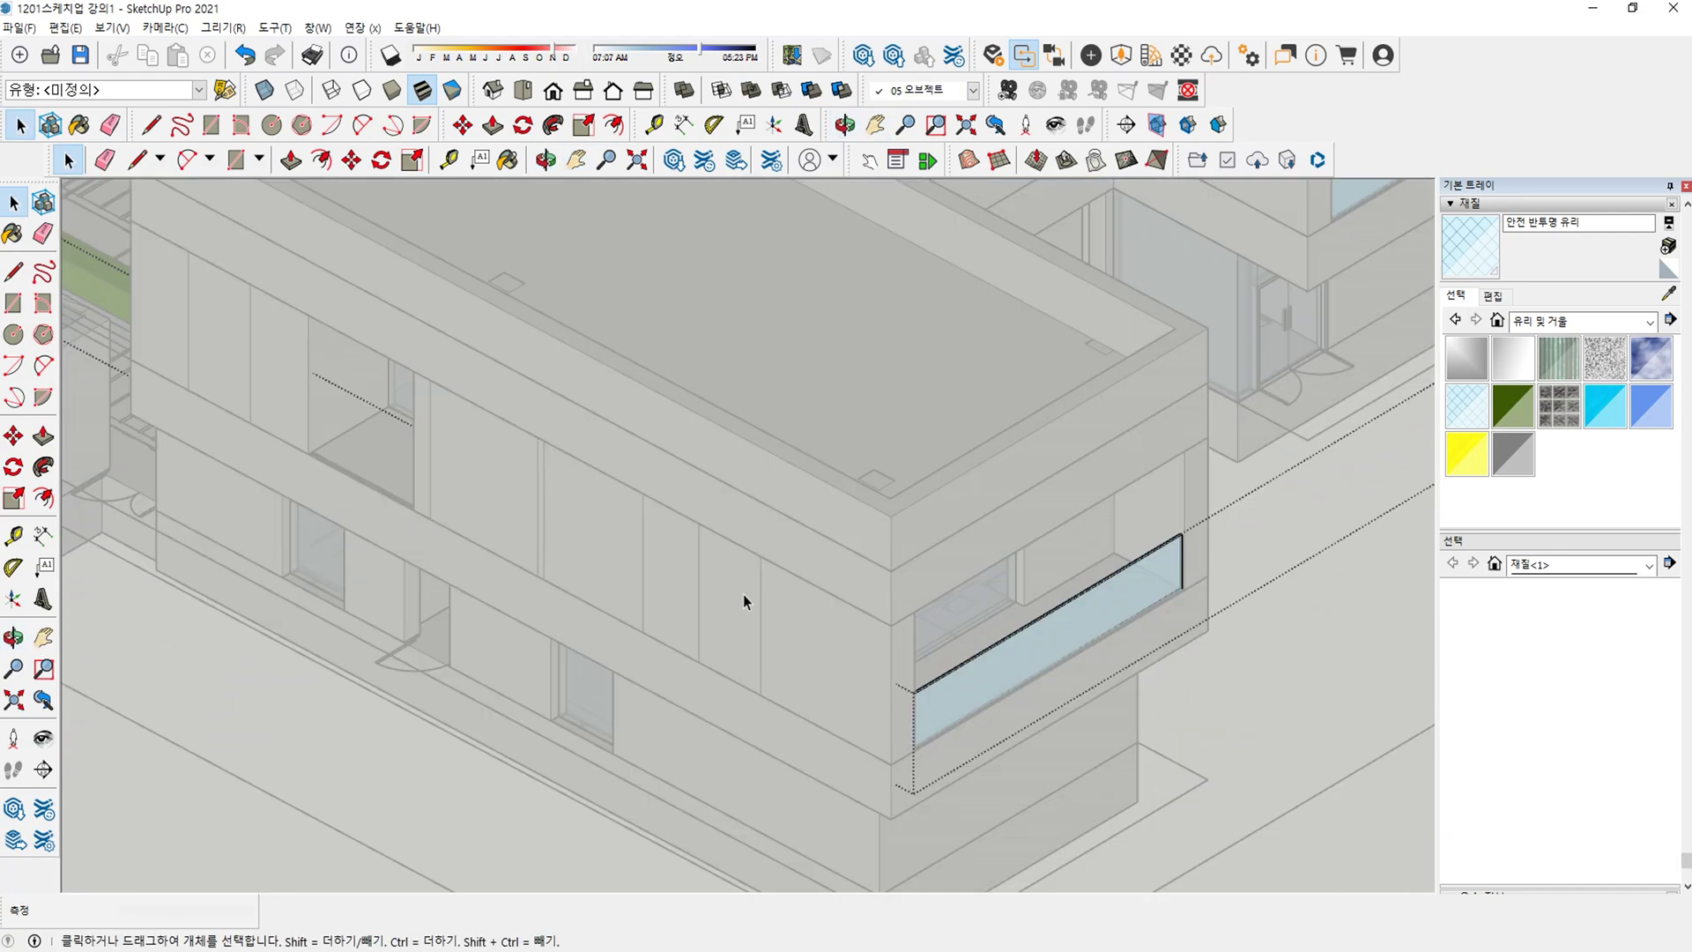
{"action": "middle_click_drag", "start_coordinate": [742, 594], "coordinate": [938, 725]}
{"action": "scroll", "coordinate": [909, 515], "scroll_direction": "up", "scroll_amount": 6}
{"action": "scroll", "coordinate": [974, 631], "scroll_direction": "up", "scroll_amount": 3}
{"action": "key", "text": "r"}
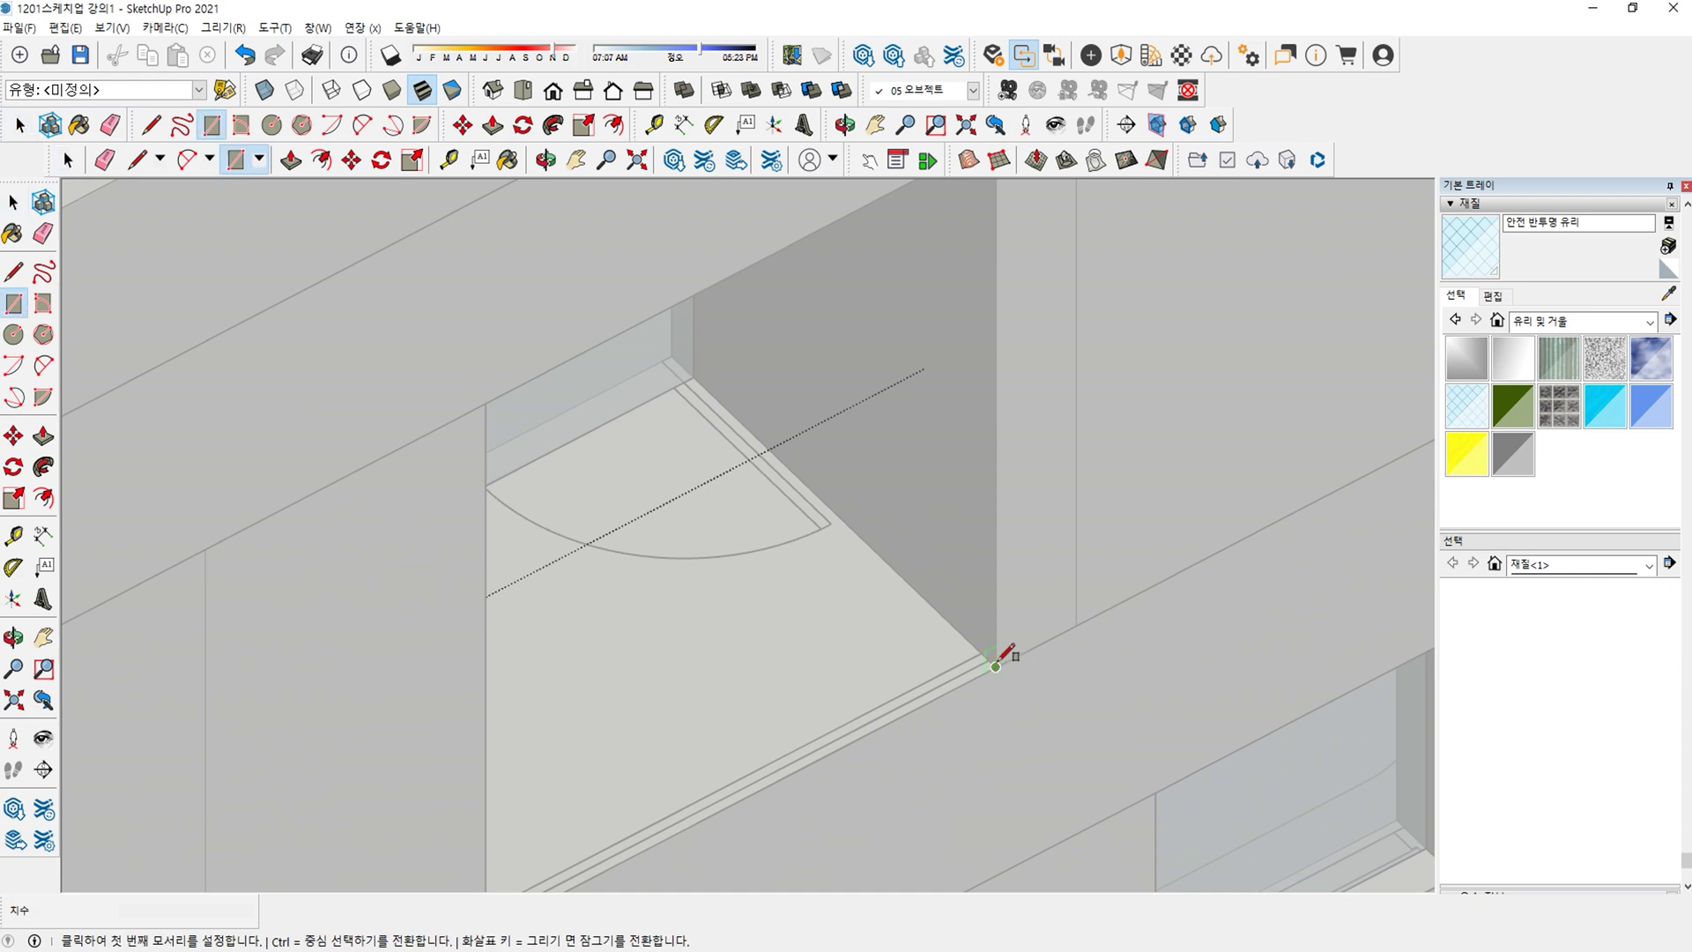
{"action": "left_click", "coordinate": [980, 653]}
{"action": "middle_click_drag", "start_coordinate": [984, 643], "coordinate": [137, 517]}
{"action": "scroll", "coordinate": [88, 525], "scroll_direction": "up", "scroll_amount": 2}
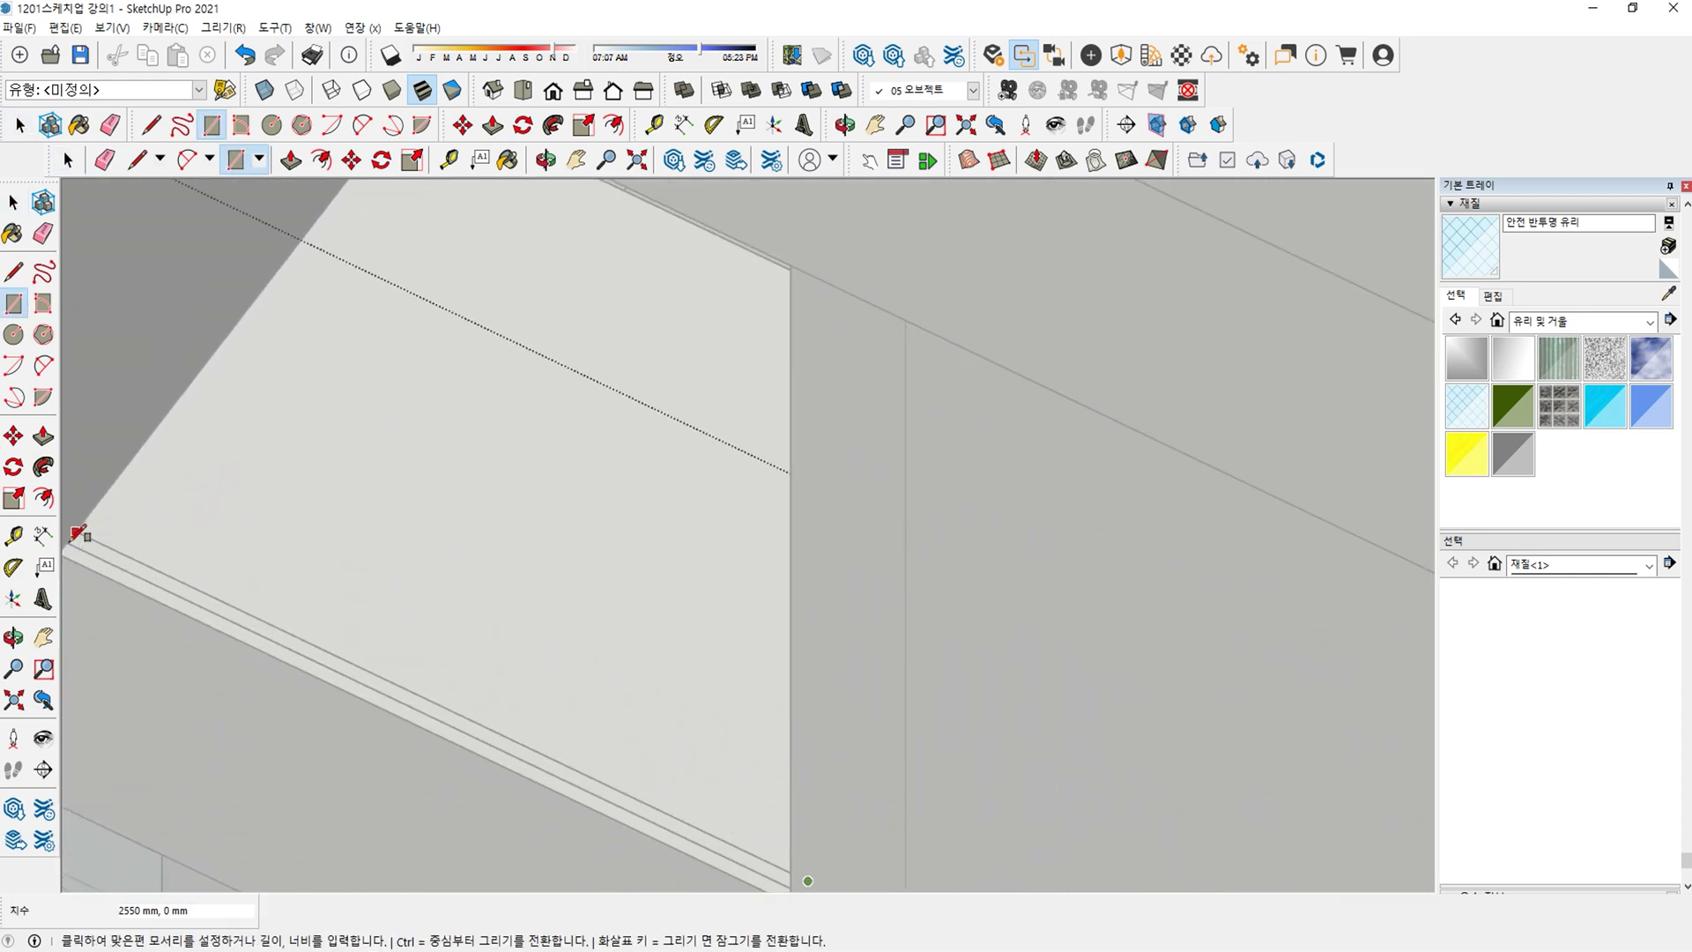
{"action": "left_click", "coordinate": [69, 539]}
Extrude the small side balcony's edge strip 1100 mm upward into a glass railing and finish editing.
{"action": "scroll", "coordinate": [69, 539], "scroll_direction": "down", "scroll_amount": 2}
{"action": "key", "text": "p"}
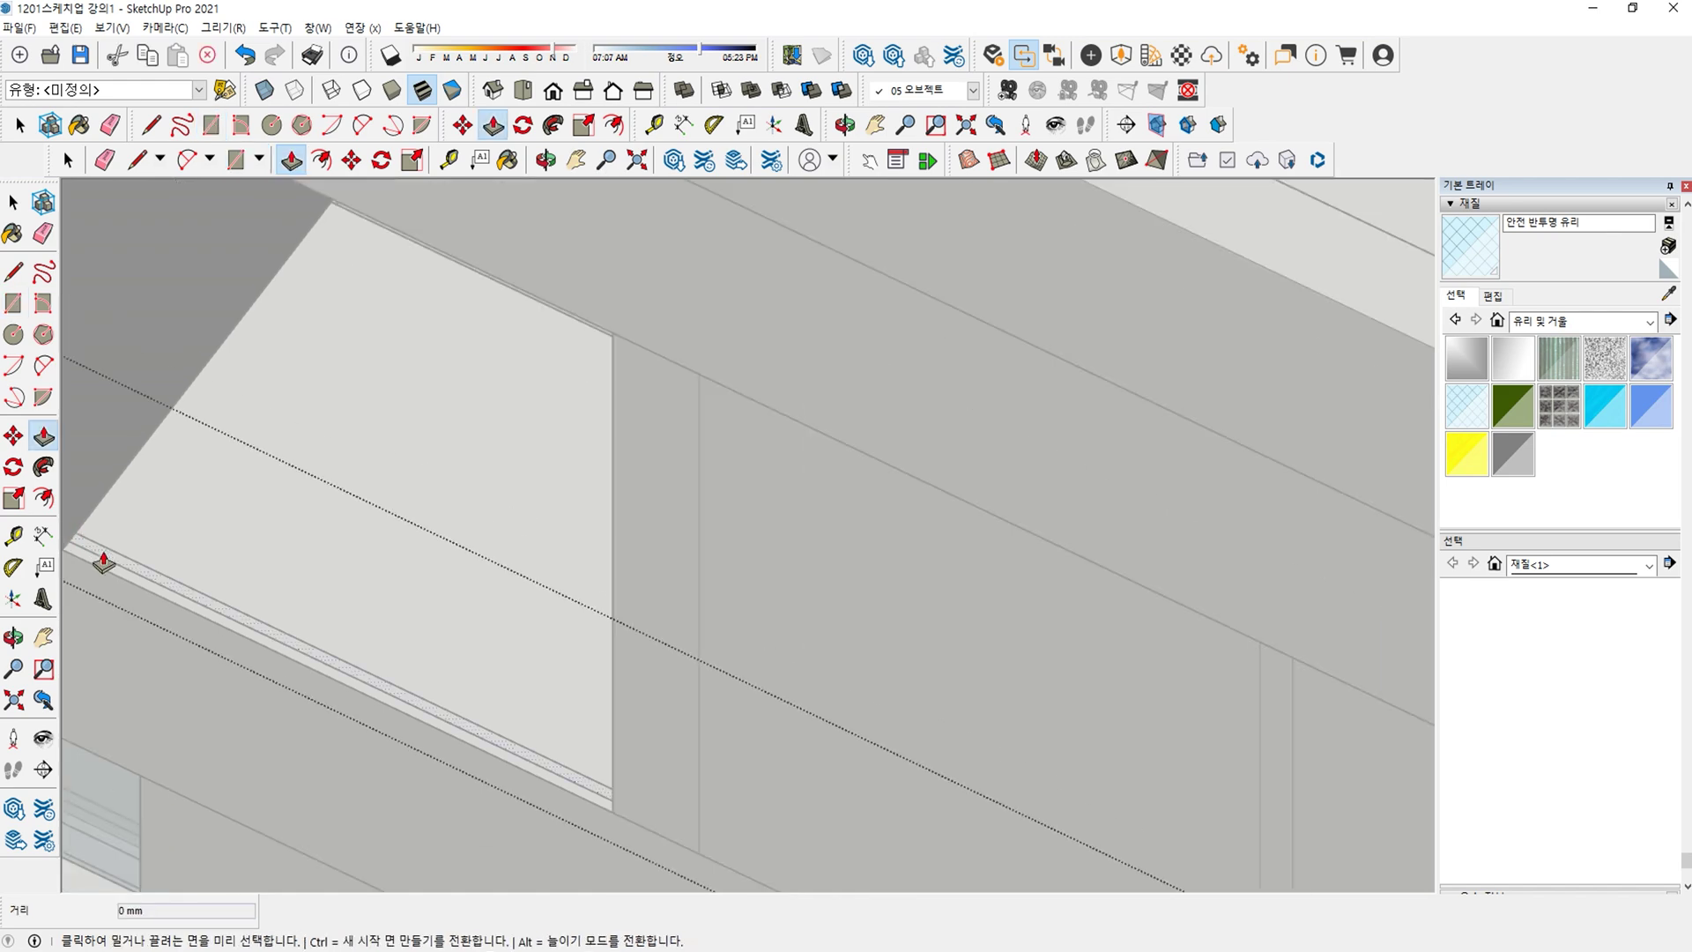
{"action": "left_click", "coordinate": [102, 559]}
{"action": "type", "text": "1100"}
{"action": "key", "text": "Return"}
{"action": "key", "text": "space"}
{"action": "key", "text": "Escape"}
Copy the upper floor plan drawing, with its site outline, onto the empty plot directly beside the 3D building.
{"action": "scroll", "coordinate": [220, 453], "scroll_direction": "down", "scroll_amount": 4}
{"action": "middle_click_drag", "start_coordinate": [276, 434], "coordinate": [854, 577]}
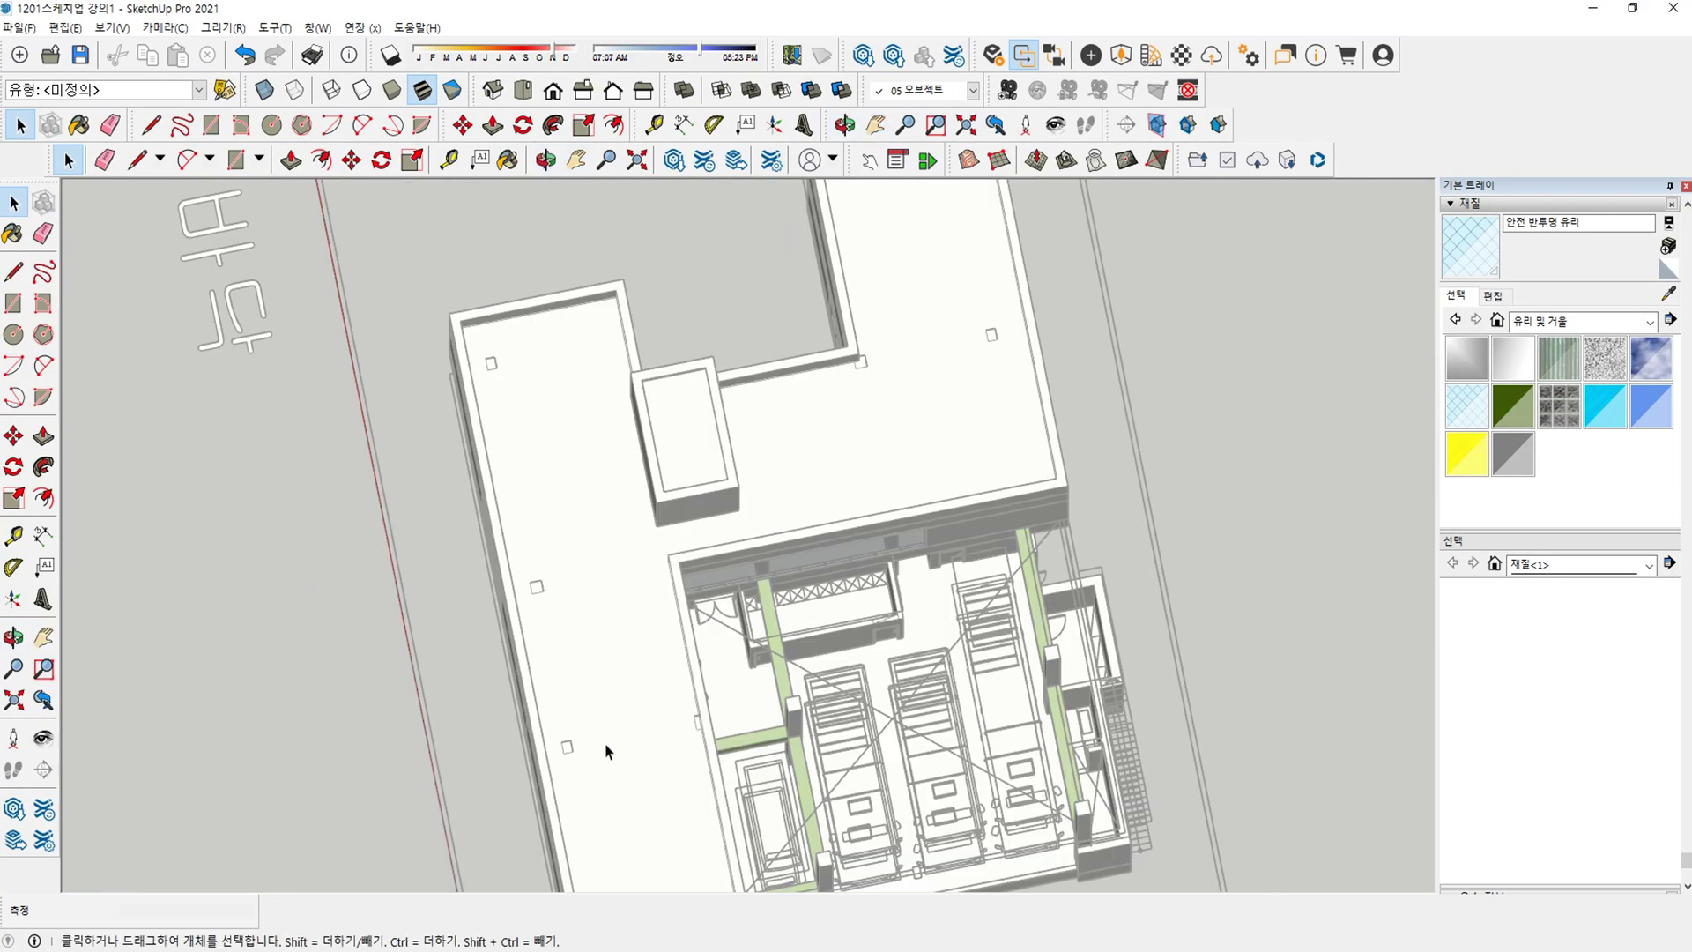
{"action": "middle_click_drag", "start_coordinate": [652, 555], "coordinate": [608, 451], "text": "shift"}
{"action": "scroll", "coordinate": [840, 533], "scroll_direction": "down", "scroll_amount": 5}
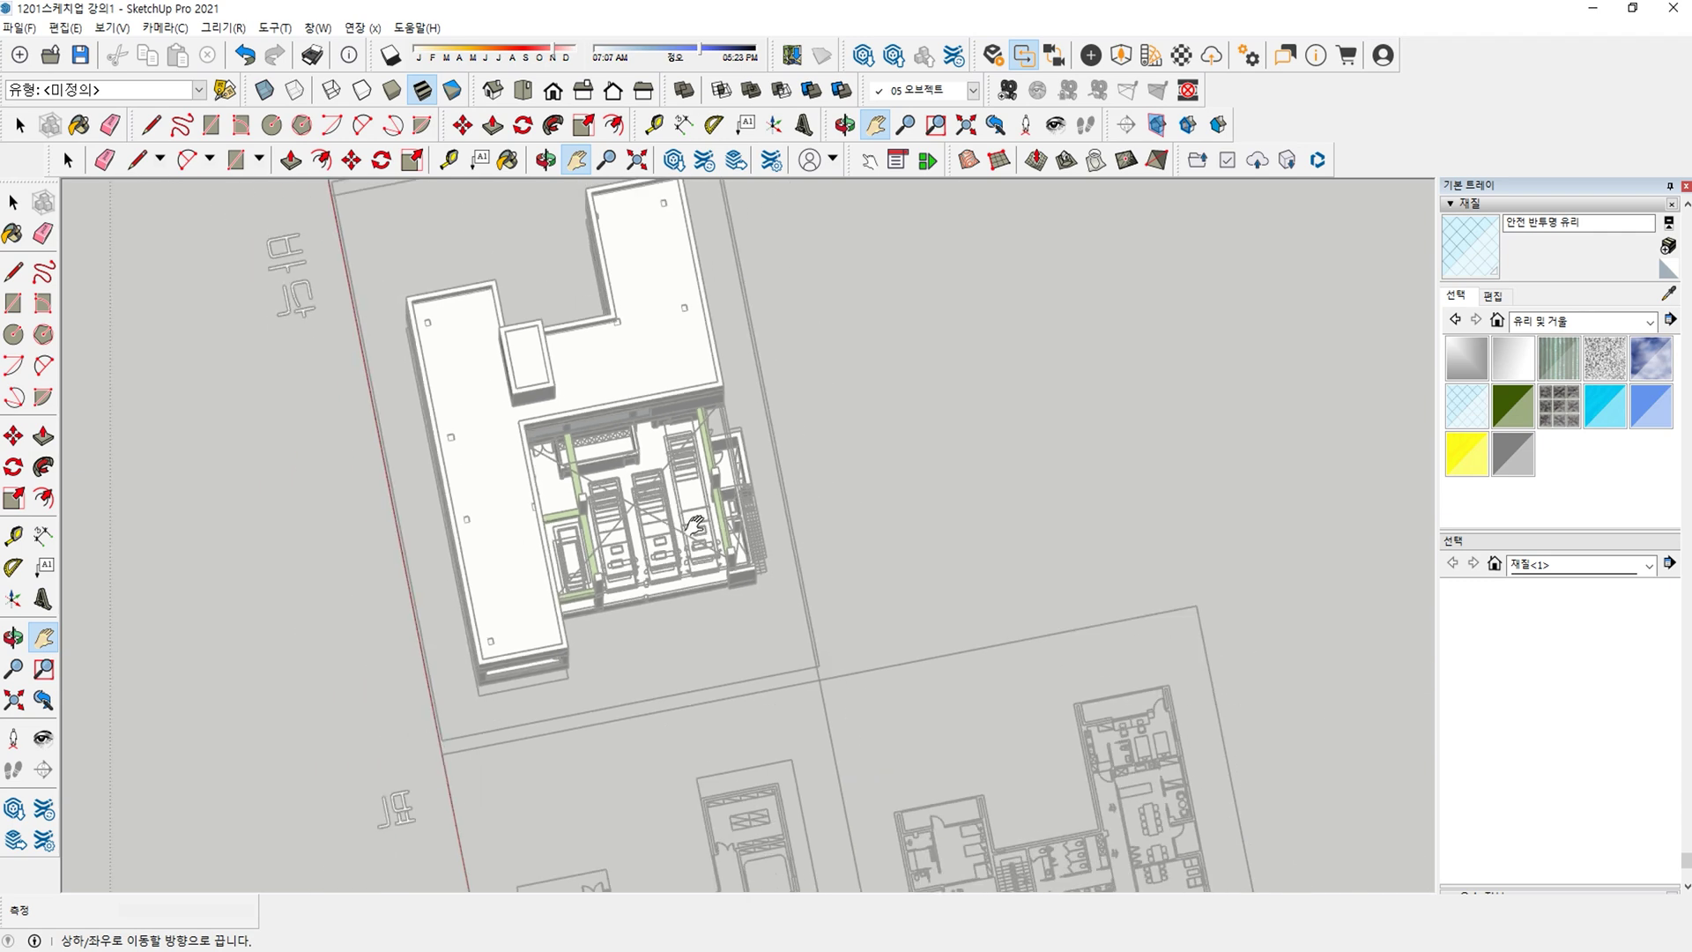
{"action": "mouse_move", "coordinate": [842, 532]}
{"action": "middle_mouse_down"}
{"action": "mouse_move", "coordinate": [861, 510]}
{"action": "mouse_move", "coordinate": [835, 517]}
{"action": "middle_mouse_up"}
{"action": "left_click", "coordinate": [842, 479]}
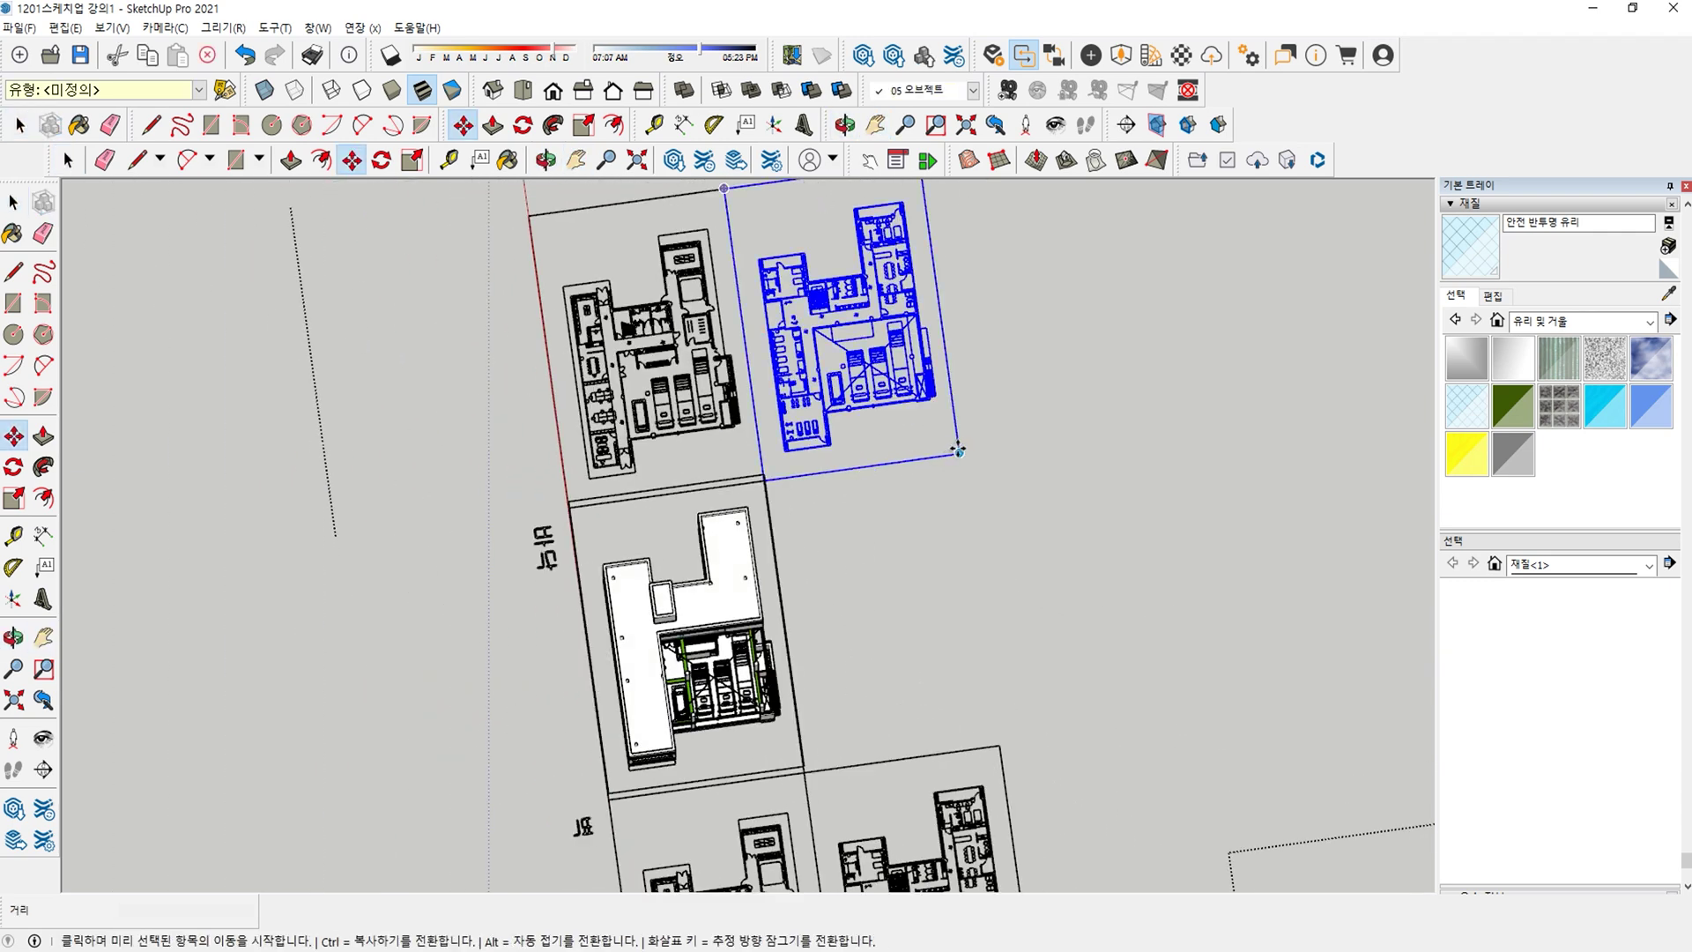
{"action": "left_click", "coordinate": [957, 450]}
{"action": "key", "text": "ctrl"}
{"action": "left_click", "coordinate": [998, 748]}
{"action": "key", "text": "space"}
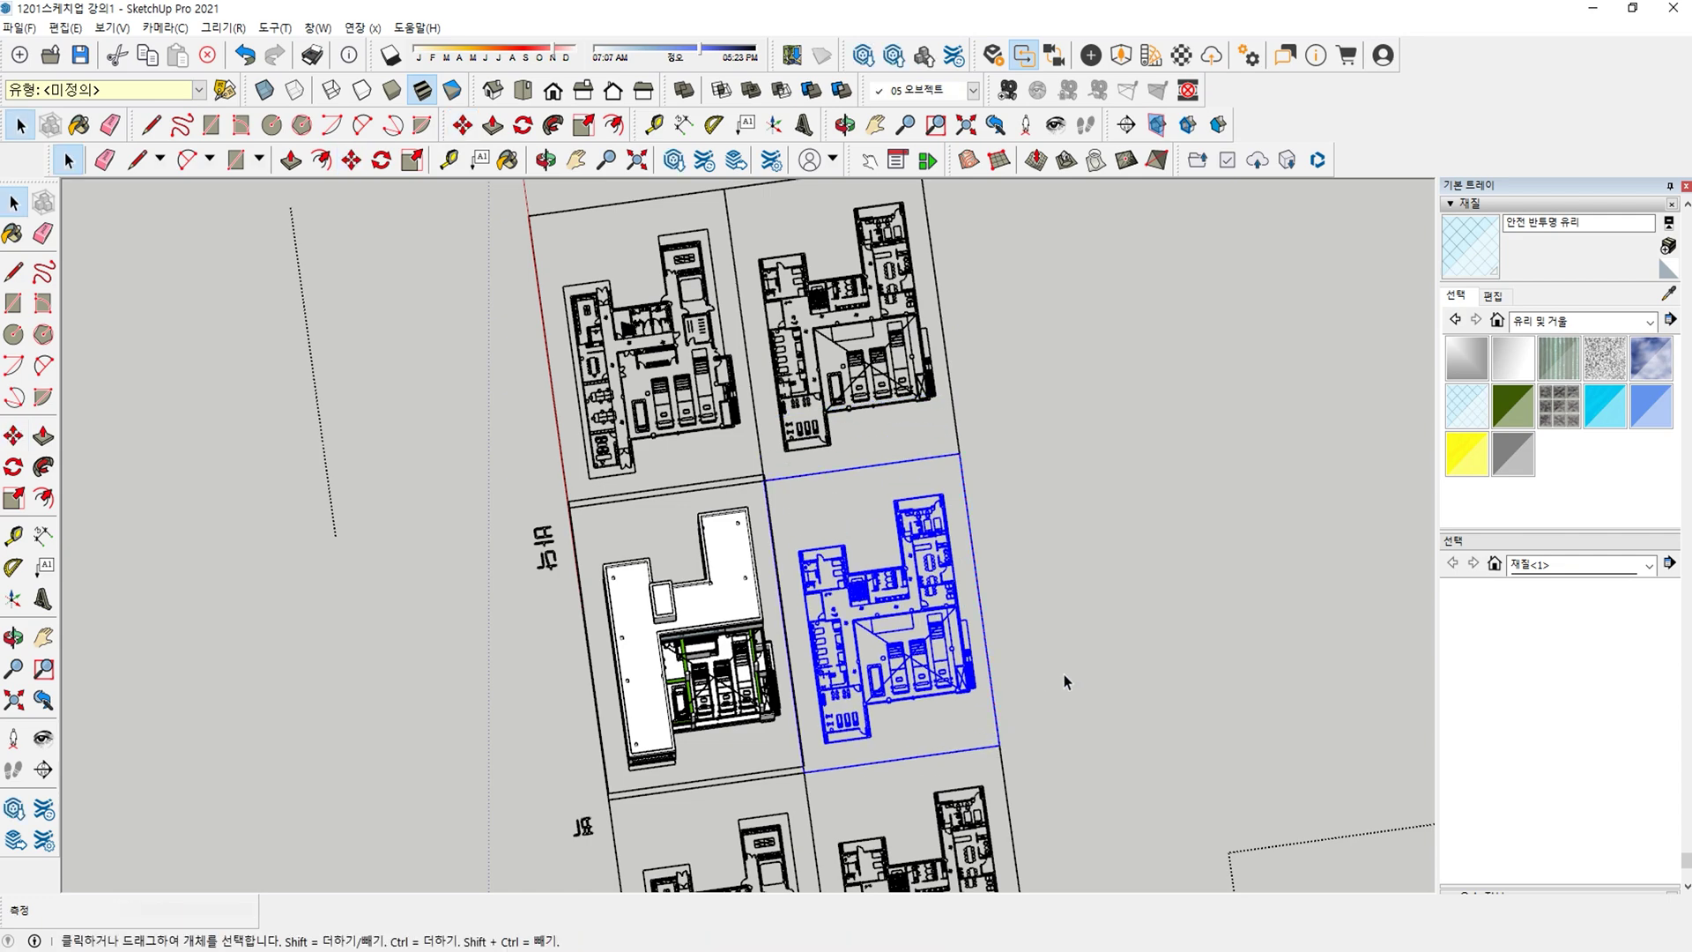
{"action": "left_click", "coordinate": [1064, 674]}
Draw a 13900 × 17200 mm rectangle over the vehicle bay in the copied floor plan.
{"action": "scroll", "coordinate": [969, 634], "scroll_direction": "up", "scroll_amount": 4}
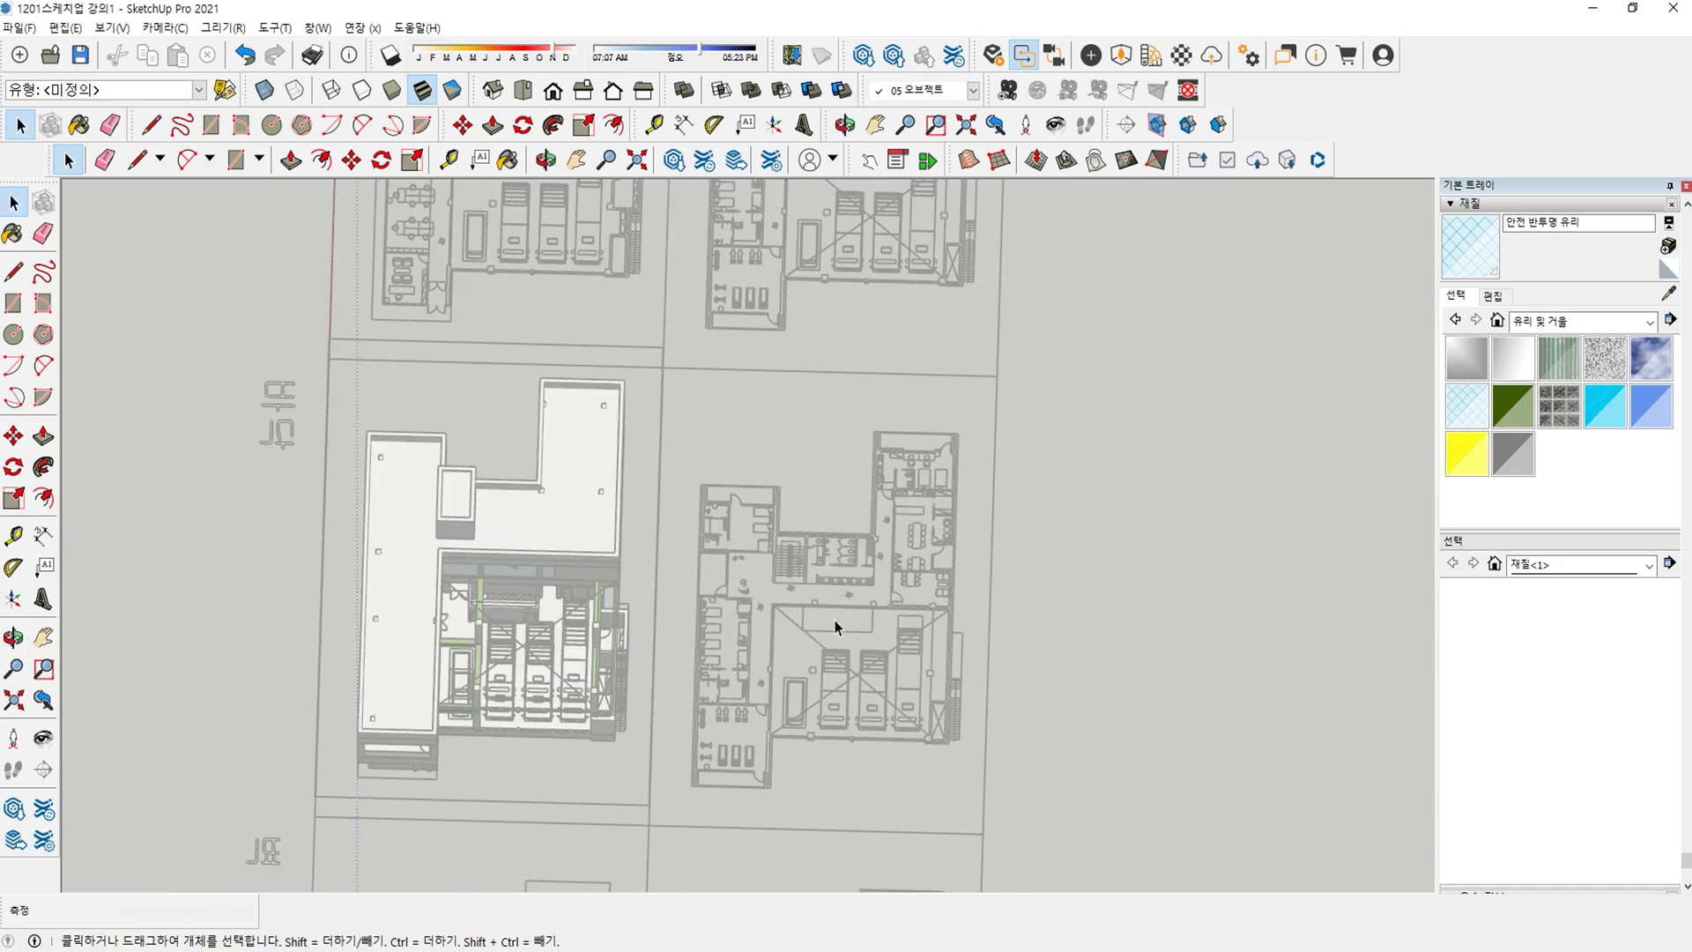
{"action": "scroll", "coordinate": [835, 628], "scroll_direction": "up", "scroll_amount": 5}
{"action": "middle_click_drag", "start_coordinate": [805, 705], "coordinate": [1058, 500], "text": "shift"}
{"action": "scroll", "coordinate": [1160, 643], "scroll_direction": "up", "scroll_amount": 3}
{"action": "key", "text": "r"}
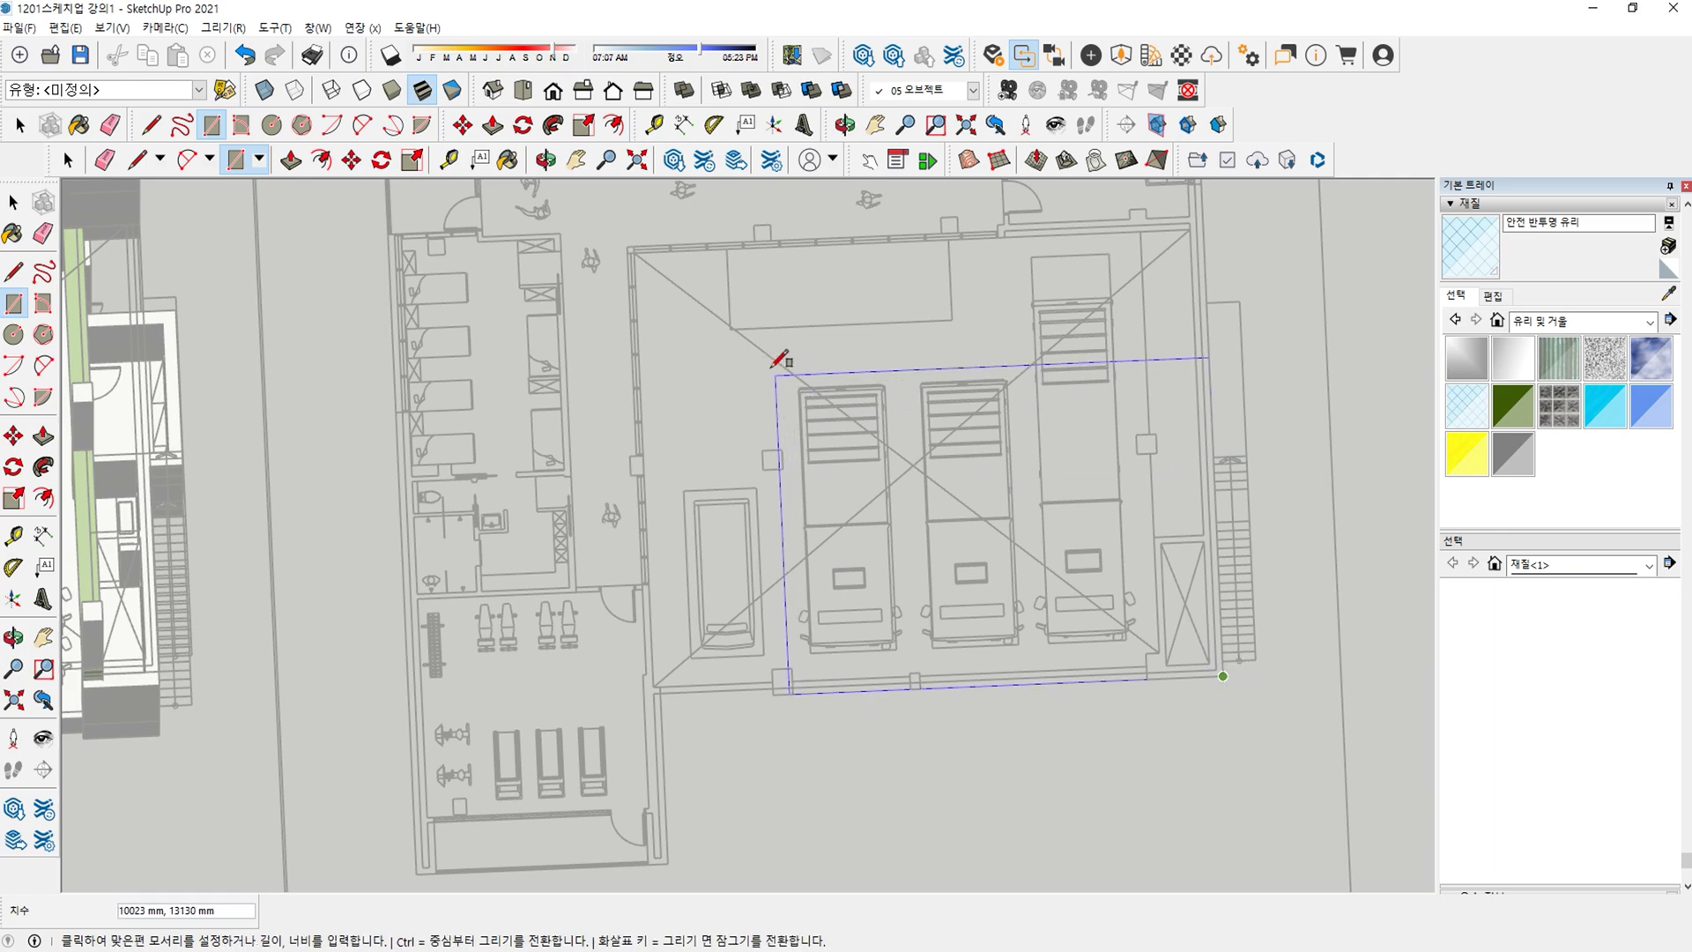
{"action": "scroll", "coordinate": [658, 257], "scroll_direction": "up", "scroll_amount": 6}
{"action": "left_click", "coordinate": [615, 234]}
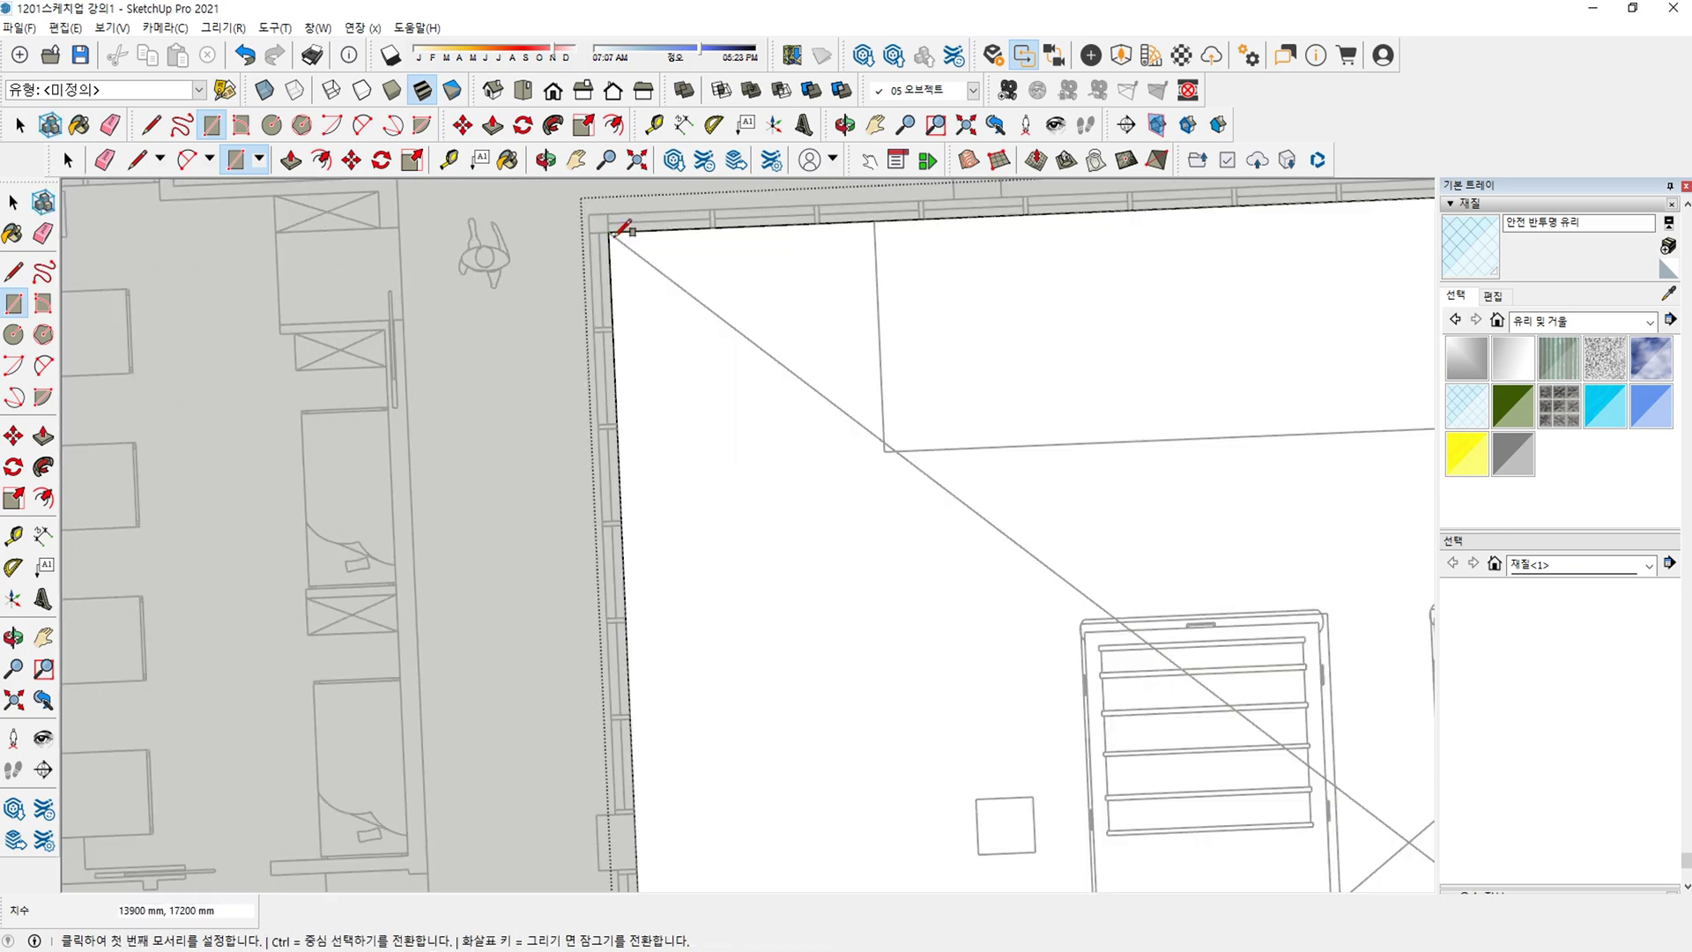
Move the vehicle bay rectangle's front edge to align with the plan's front wall line.
{"action": "key", "text": "space"}
{"action": "scroll", "coordinate": [677, 291], "scroll_direction": "down", "scroll_amount": 5}
{"action": "left_click", "coordinate": [830, 695]}
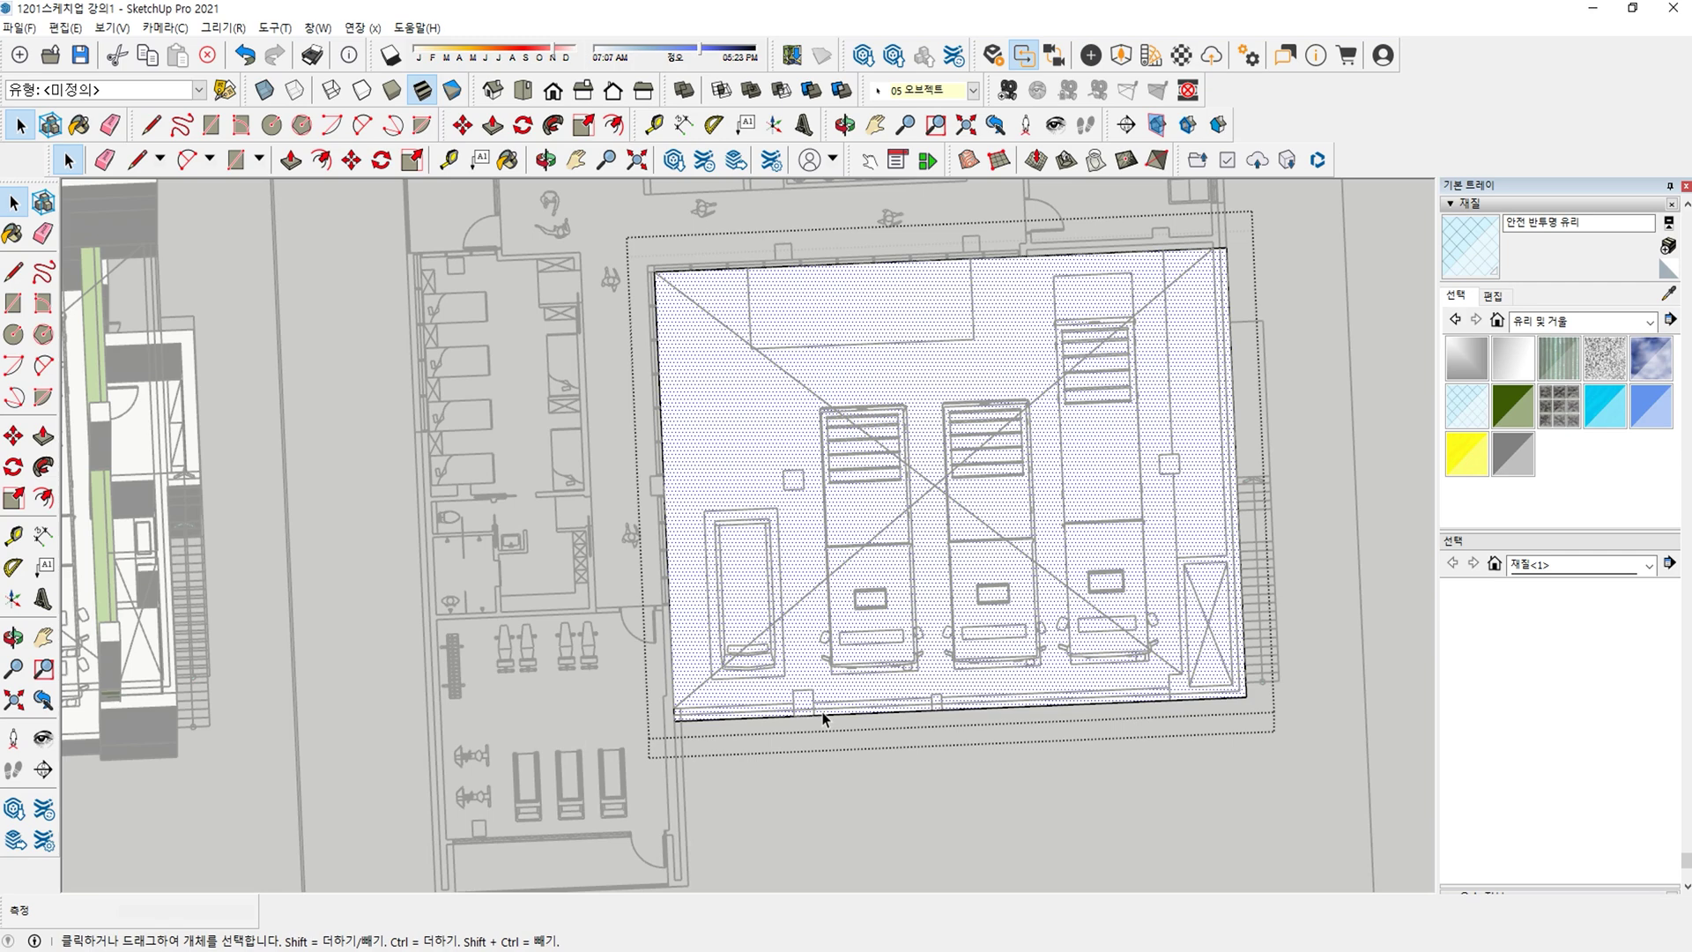
{"action": "scroll", "coordinate": [824, 718], "scroll_direction": "up", "scroll_amount": 4}
{"action": "key", "text": "m"}
{"action": "scroll", "coordinate": [825, 716], "scroll_direction": "up", "scroll_amount": 3}
{"action": "key", "text": "space"}
{"action": "scroll", "coordinate": [823, 695], "scroll_direction": "down", "scroll_amount": 6}
Extrude the vehicle bay rectangle into a thin roof slab and finish editing it.
{"action": "middle_click_drag", "start_coordinate": [860, 650], "coordinate": [869, 599]}
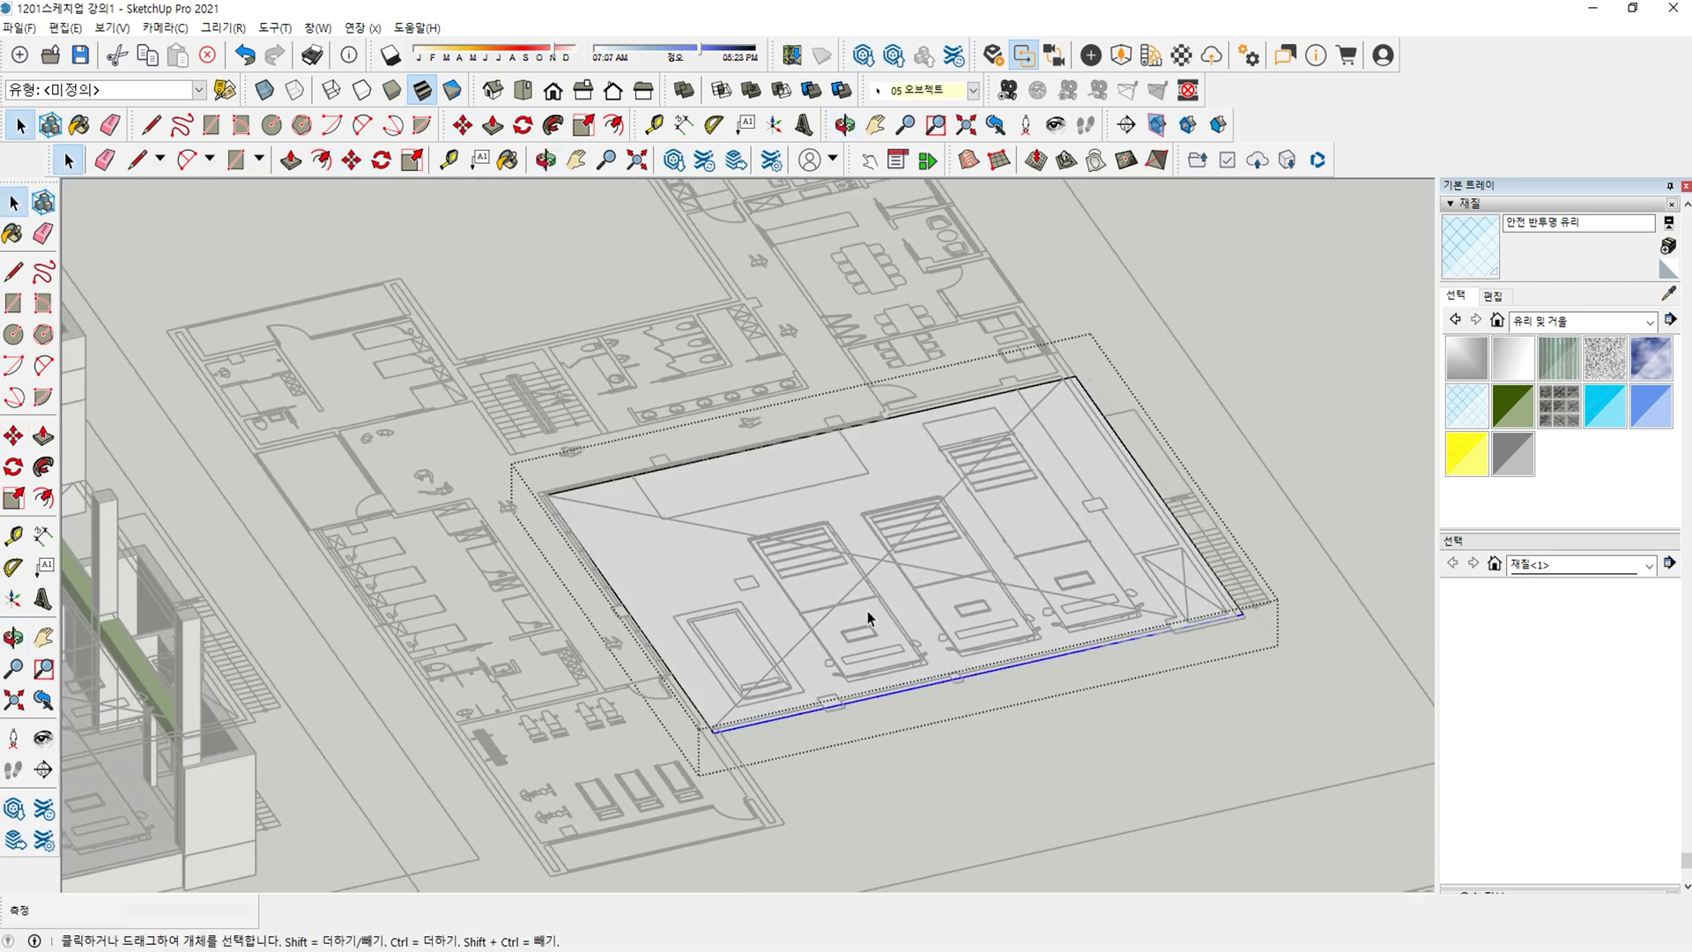
{"action": "key", "text": "p"}
{"action": "left_click", "coordinate": [860, 673]}
{"action": "type", "text": "20"}
{"action": "key", "text": "Return"}
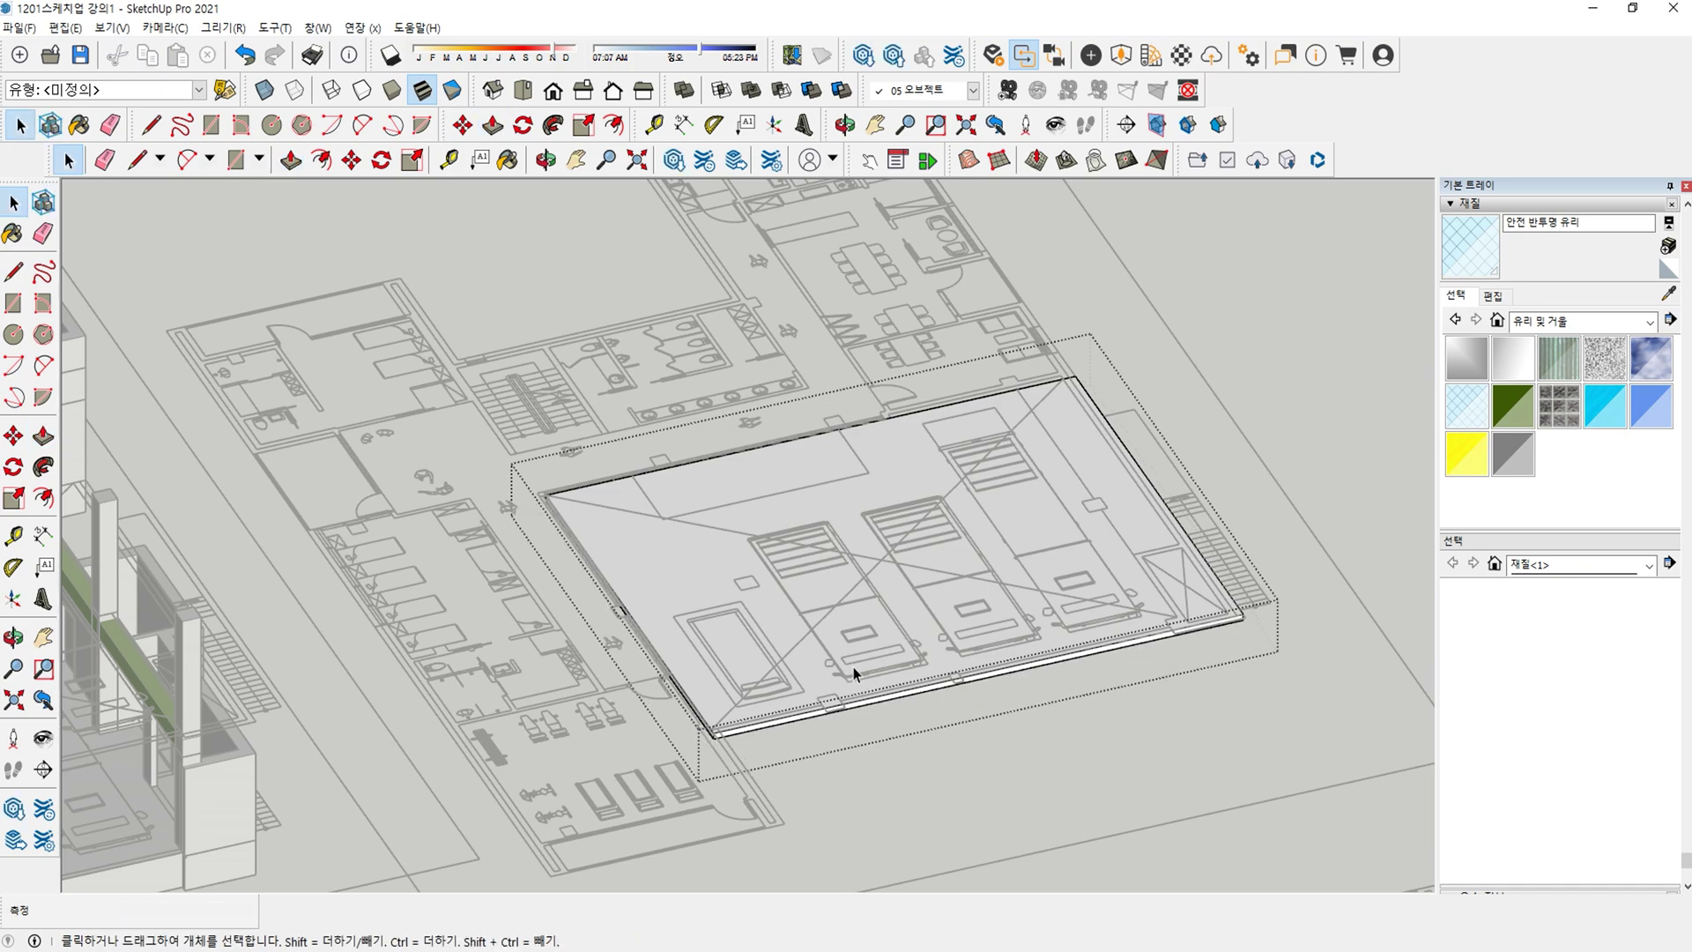
{"action": "key", "text": "o"}
{"action": "left_click_drag", "start_coordinate": [813, 674], "coordinate": [881, 677]}
{"action": "key", "text": "space"}
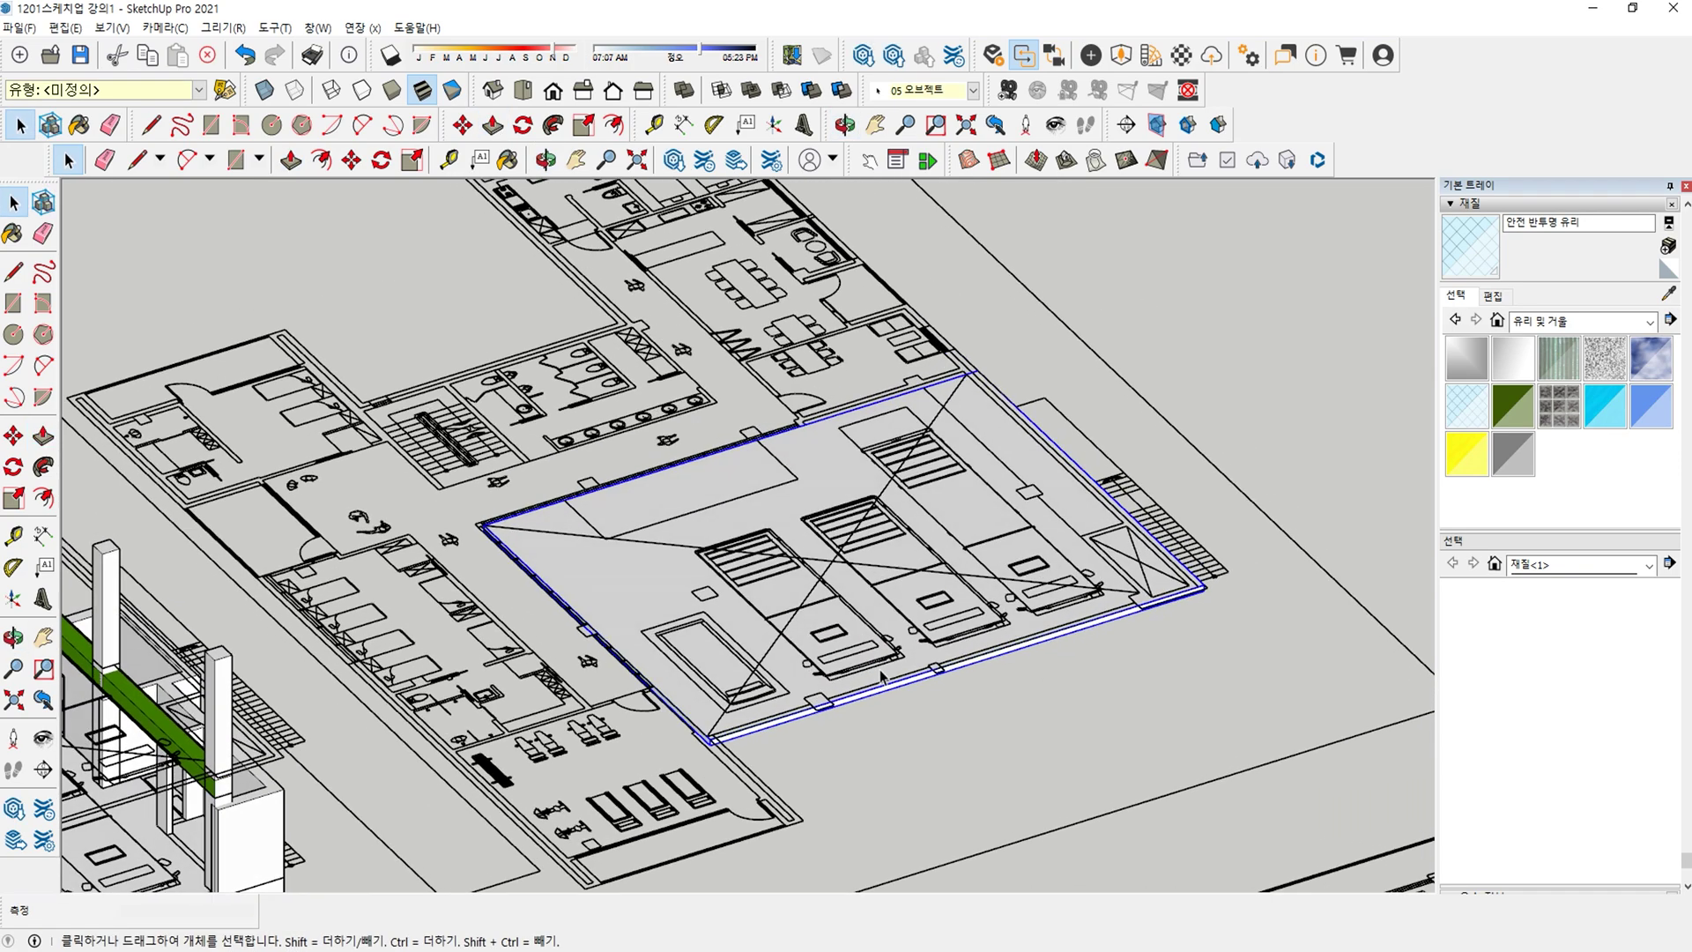
Raise the vehicle bay roof slab vertically above the floor plan.
{"action": "key", "text": "m"}
{"action": "left_click", "coordinate": [883, 745]}
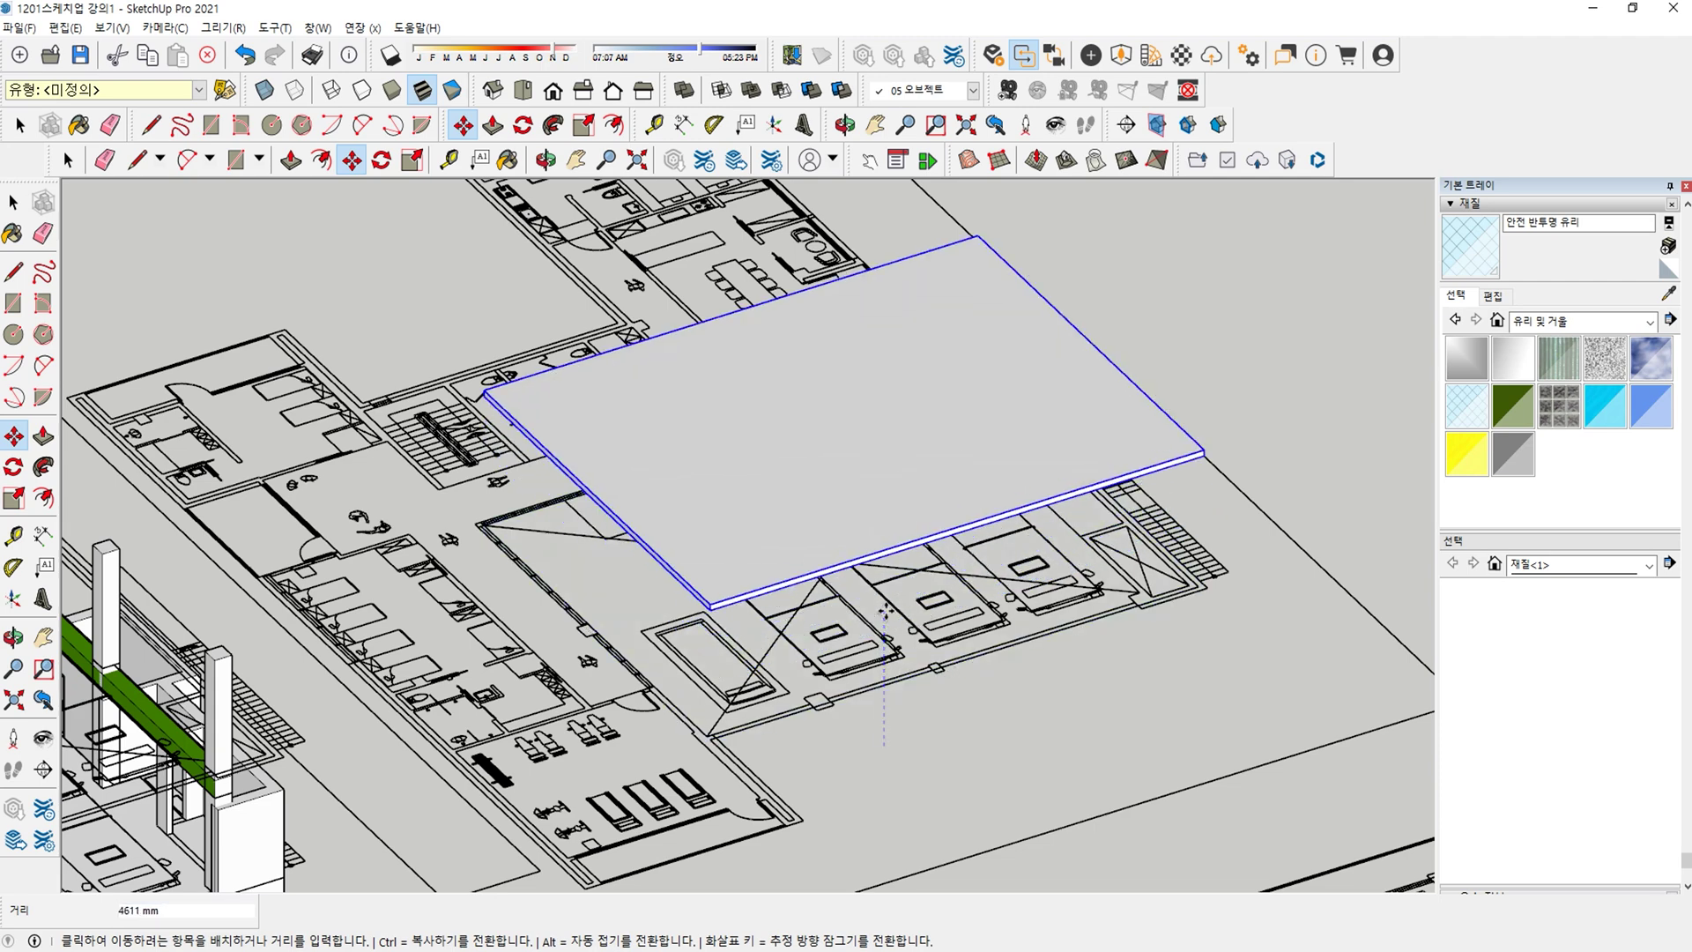
{"action": "key", "text": "Return"}
Move the roof slab from the copied plan onto the building's vehicle bay, using matching site outline corners as reference points.
{"action": "scroll", "coordinate": [886, 611], "scroll_direction": "down", "scroll_amount": 4}
{"action": "middle_click_drag", "start_coordinate": [888, 644], "coordinate": [1004, 749], "text": "shift"}
{"action": "middle_click_drag", "start_coordinate": [1004, 749], "coordinate": [997, 782], "text": "shift"}
{"action": "left_click", "coordinate": [1120, 720]}
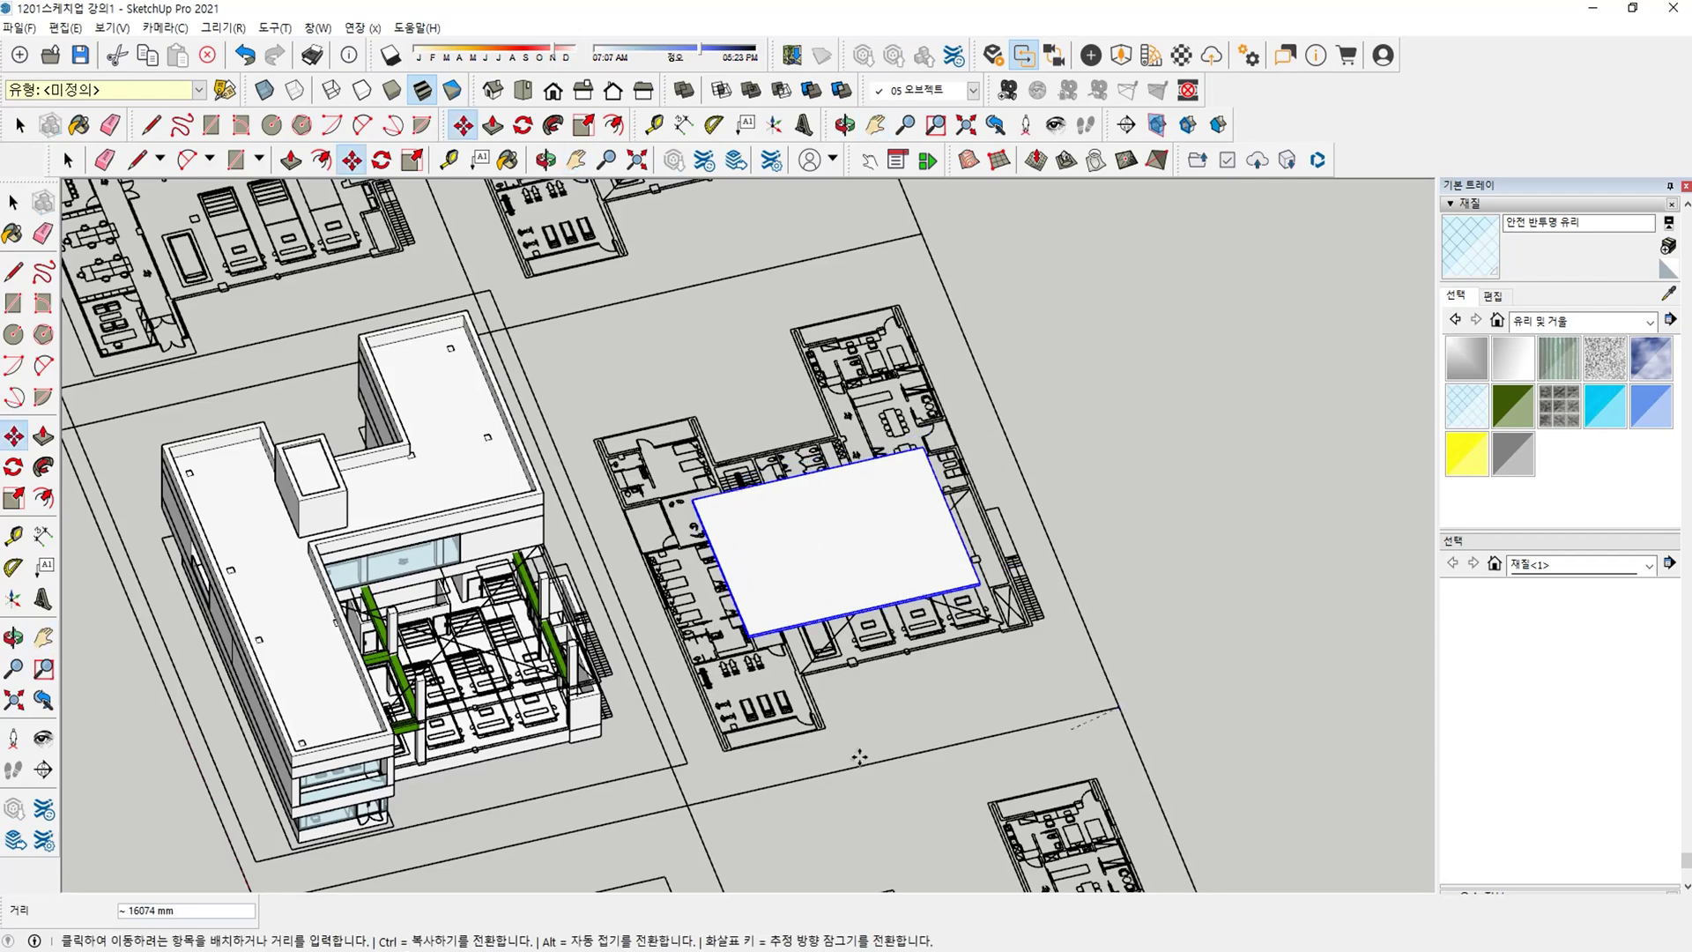
{"action": "left_click", "coordinate": [684, 804]}
Push the vehicle bay column tops down 1900 mm so they end beneath the roof slab, and finish editing the columns.
{"action": "scroll", "coordinate": [304, 293], "scroll_direction": "up", "scroll_amount": 6}
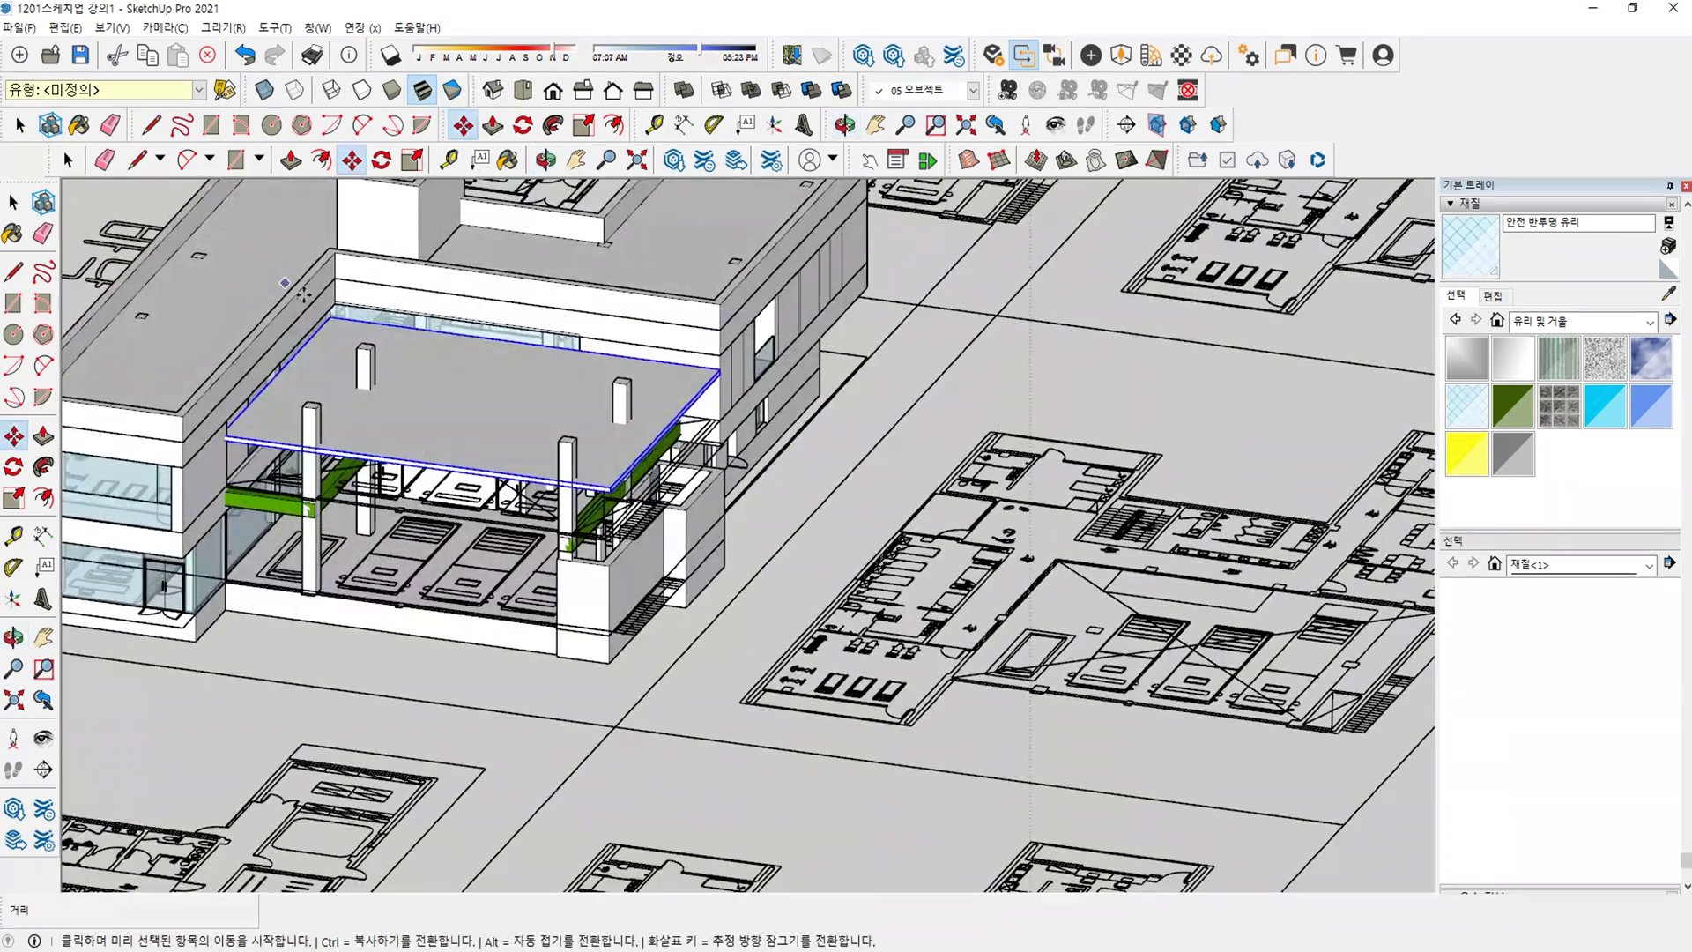
{"action": "middle_click_drag", "start_coordinate": [304, 293], "coordinate": [442, 510]}
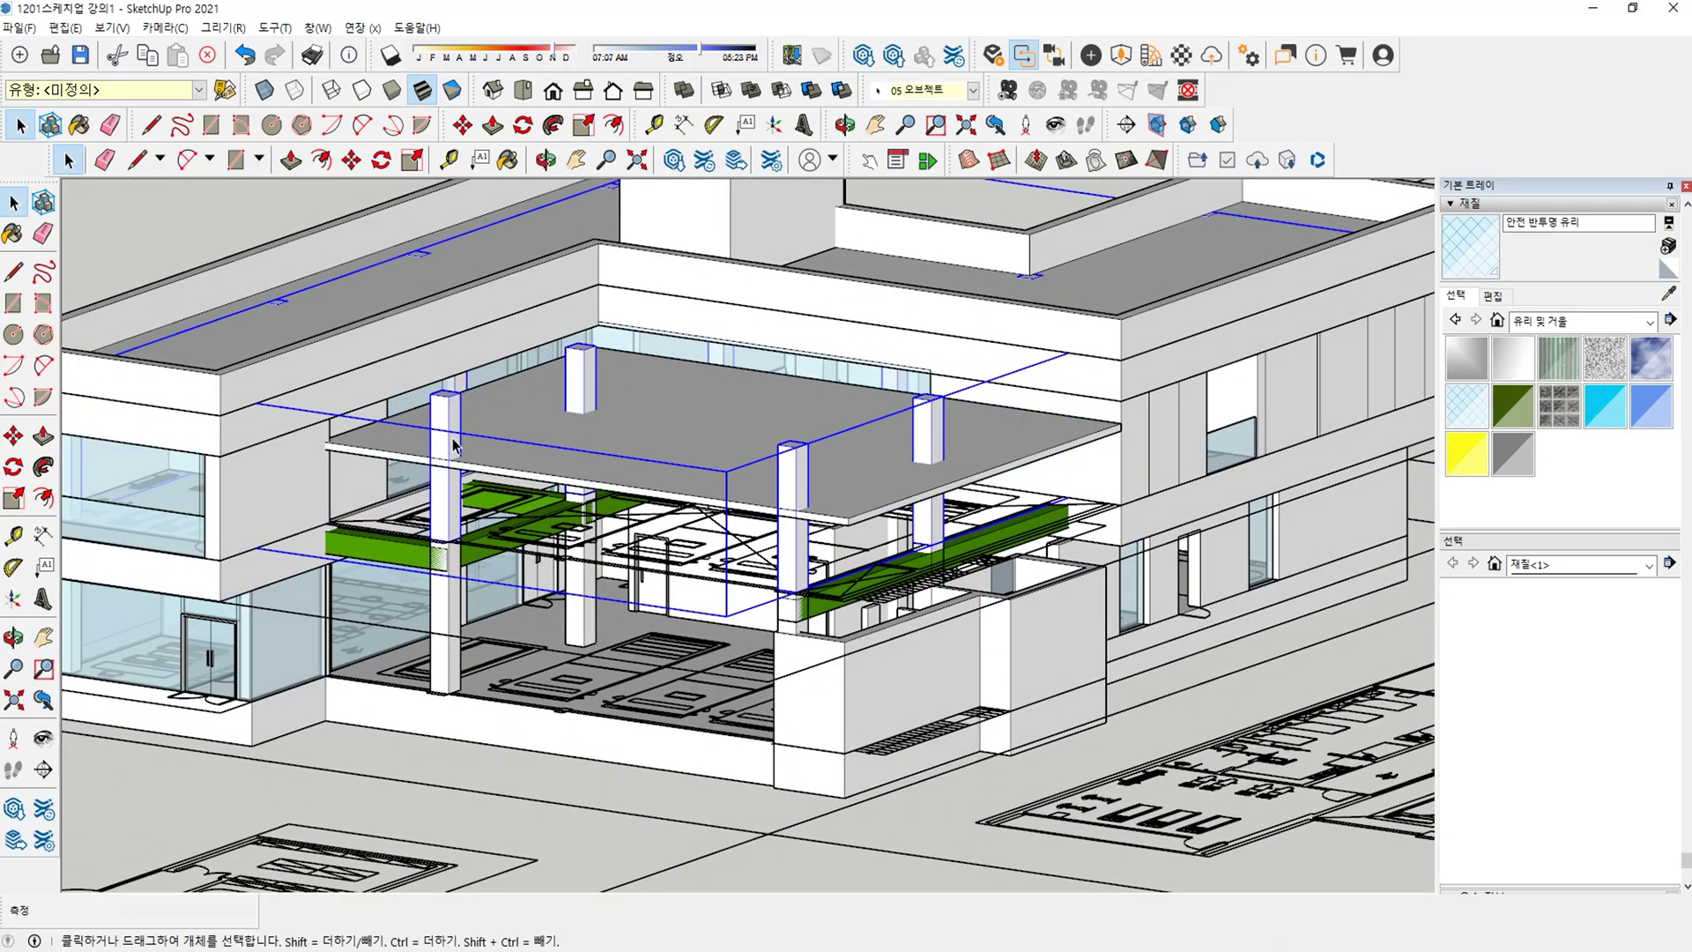
{"action": "double_click", "coordinate": [452, 437]}
{"action": "scroll", "coordinate": [452, 442], "scroll_direction": "up", "scroll_amount": 2}
{"action": "key", "text": "p"}
{"action": "scroll", "coordinate": [456, 433], "scroll_direction": "up", "scroll_amount": 1}
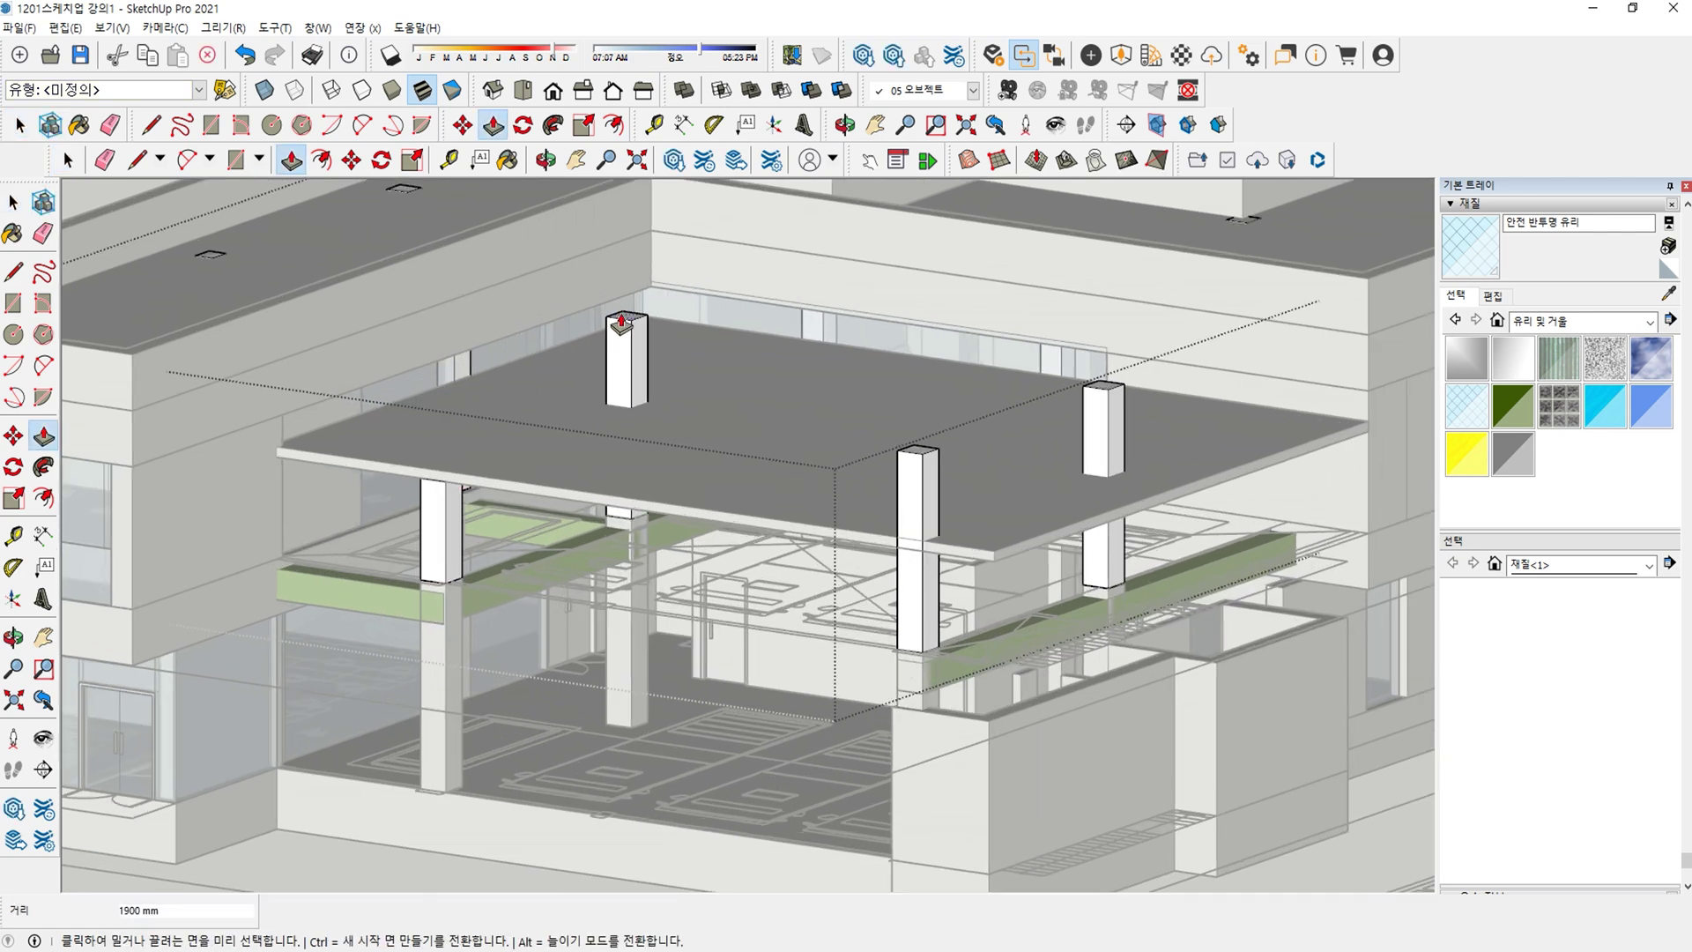
{"action": "left_click_drag", "start_coordinate": [920, 462], "coordinate": [935, 558]}
{"action": "left_click_drag", "start_coordinate": [1113, 395], "coordinate": [1128, 522]}
{"action": "key", "text": "space"}
{"action": "key", "text": "Escape"}
Examine the low wall and outdoor stair beside the vehicle bay and the matching area of the copied floor plan.
{"action": "scroll", "coordinate": [1124, 507], "scroll_direction": "down", "scroll_amount": 3}
{"action": "middle_click_drag", "start_coordinate": [829, 520], "coordinate": [670, 591]}
{"action": "middle_click_drag", "start_coordinate": [670, 591], "coordinate": [520, 599], "text": "shift"}
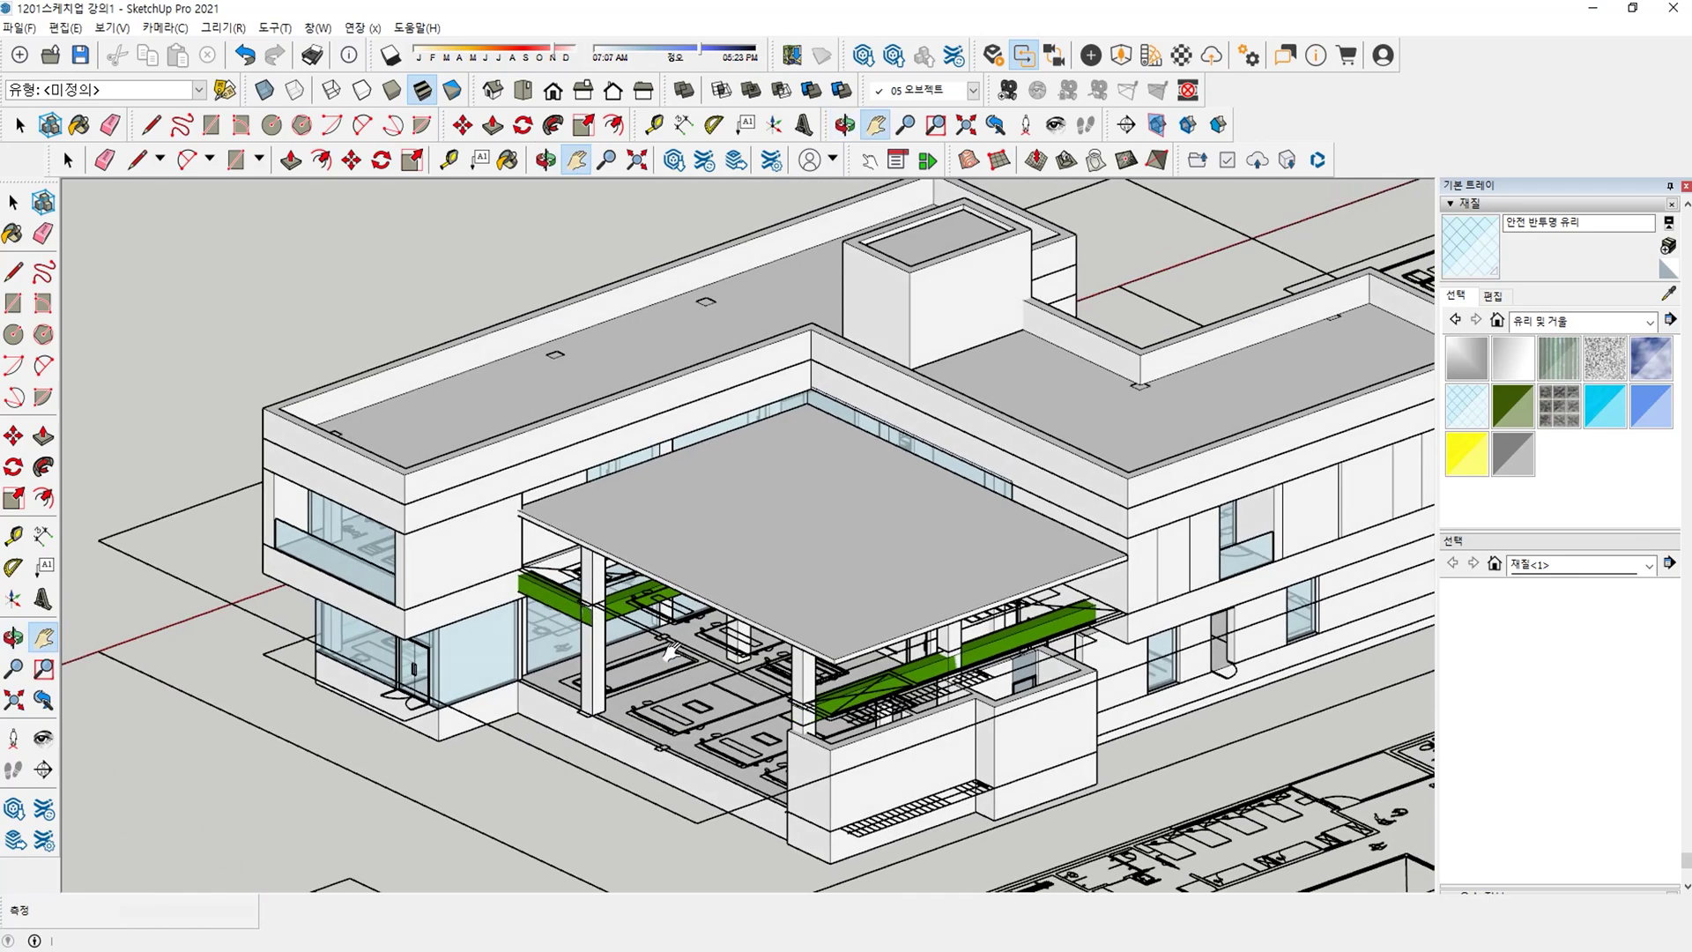
{"action": "scroll", "coordinate": [1049, 694], "scroll_direction": "up", "scroll_amount": 8}
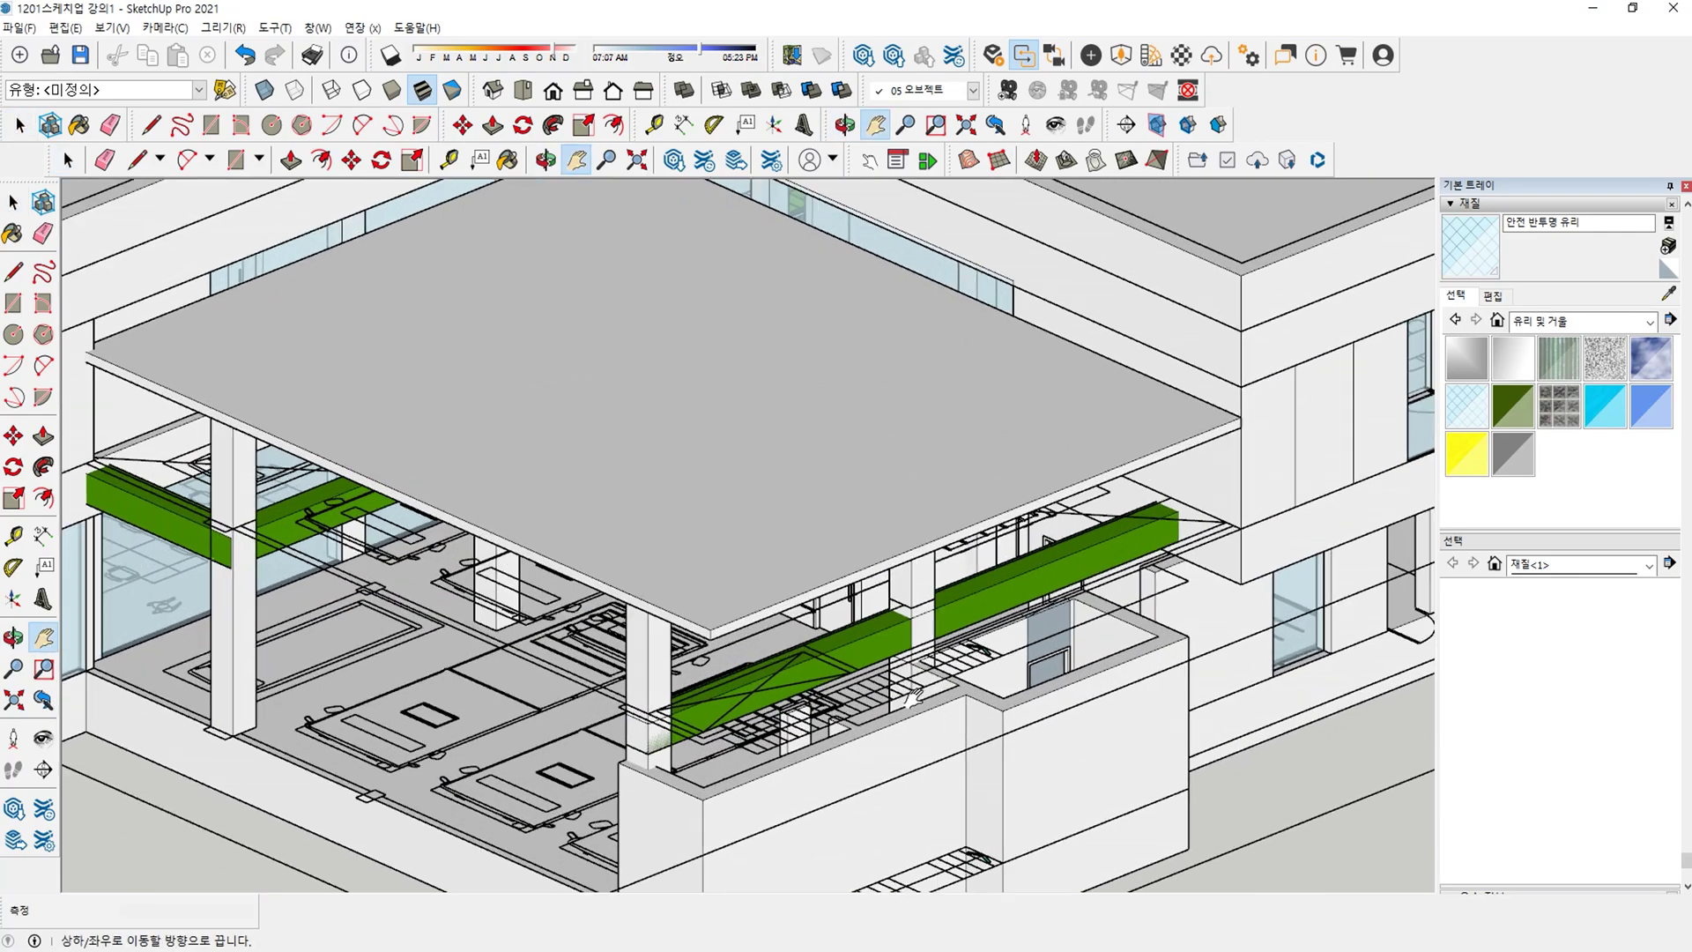
{"action": "middle_click_drag", "start_coordinate": [914, 699], "coordinate": [898, 635], "text": "shift"}
{"action": "scroll", "coordinate": [683, 732], "scroll_direction": "up", "scroll_amount": 1}
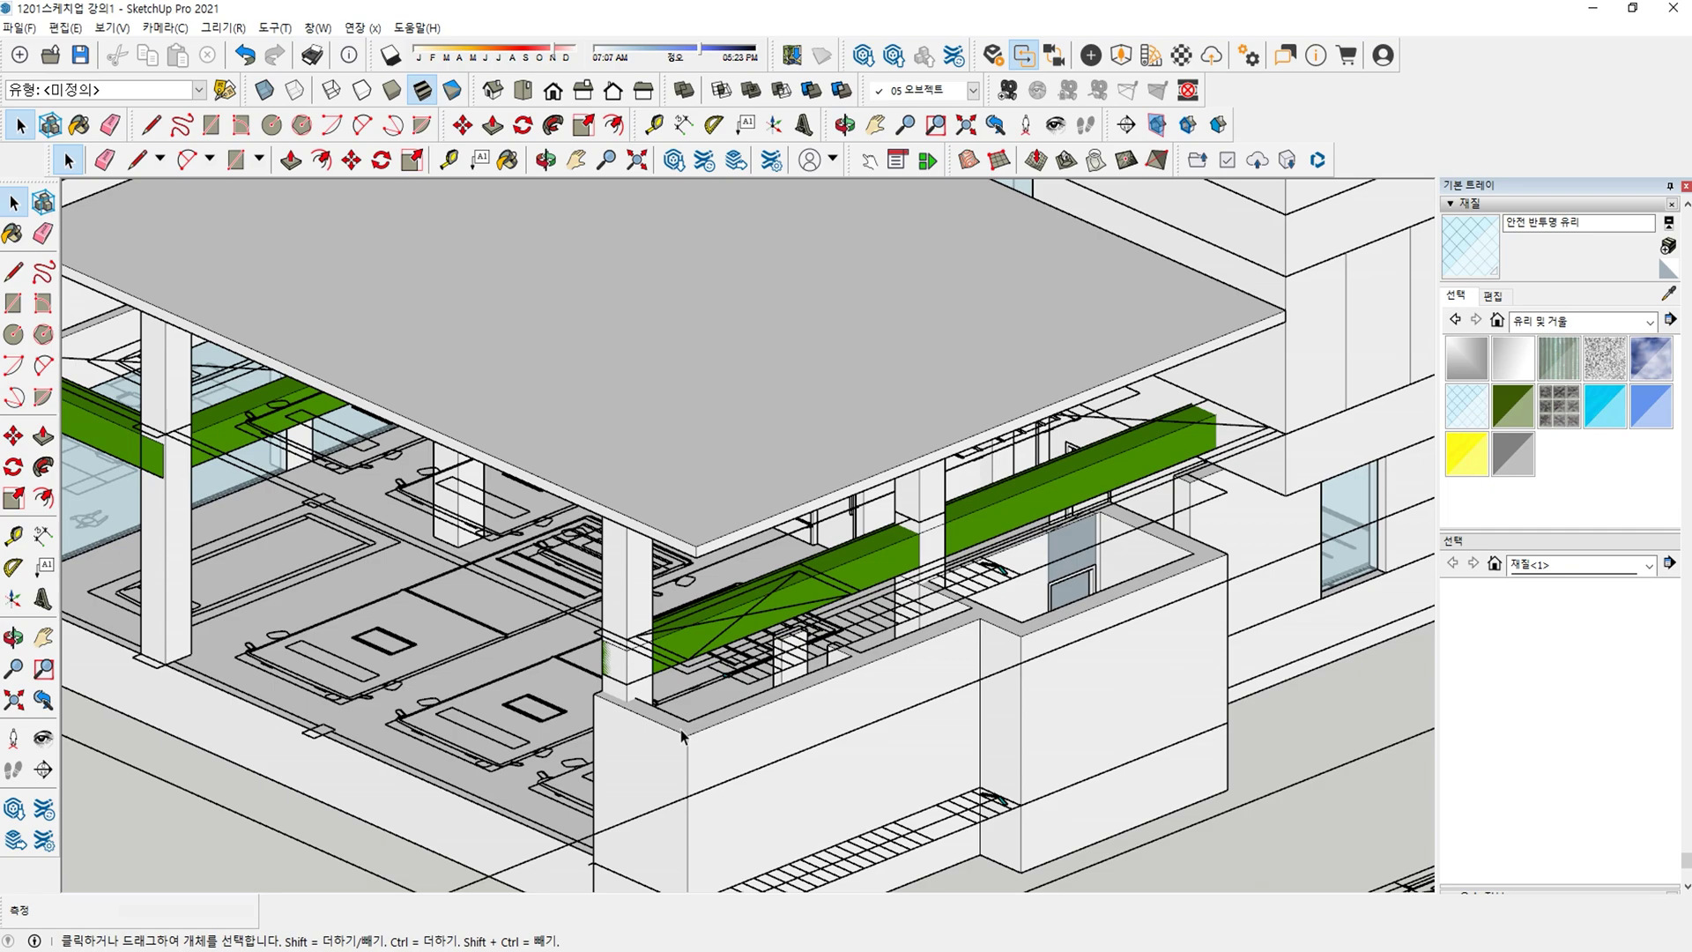
{"action": "double_click", "coordinate": [683, 729]}
{"action": "triple_click", "coordinate": [683, 729]}
{"action": "scroll", "coordinate": [699, 711], "scroll_direction": "down", "scroll_amount": 4}
{"action": "middle_click_drag", "start_coordinate": [700, 710], "coordinate": [1092, 696]}
{"action": "middle_click_drag", "start_coordinate": [1093, 696], "coordinate": [934, 749], "text": "shift"}
{"action": "scroll", "coordinate": [858, 631], "scroll_direction": "down", "scroll_amount": 3}
{"action": "middle_click_drag", "start_coordinate": [934, 749], "coordinate": [862, 654], "text": "shift"}
{"action": "scroll", "coordinate": [1029, 660], "scroll_direction": "up", "scroll_amount": 1}
{"action": "middle_click_drag", "start_coordinate": [965, 695], "coordinate": [943, 712]}
{"action": "scroll", "coordinate": [1039, 683], "scroll_direction": "up", "scroll_amount": 1}
{"action": "middle_click_drag", "start_coordinate": [1096, 655], "coordinate": [841, 625]}
{"action": "middle_click_drag", "start_coordinate": [842, 626], "coordinate": [862, 636], "text": "shift"}
{"action": "middle_click_drag", "start_coordinate": [478, 578], "coordinate": [749, 689], "text": "shift"}
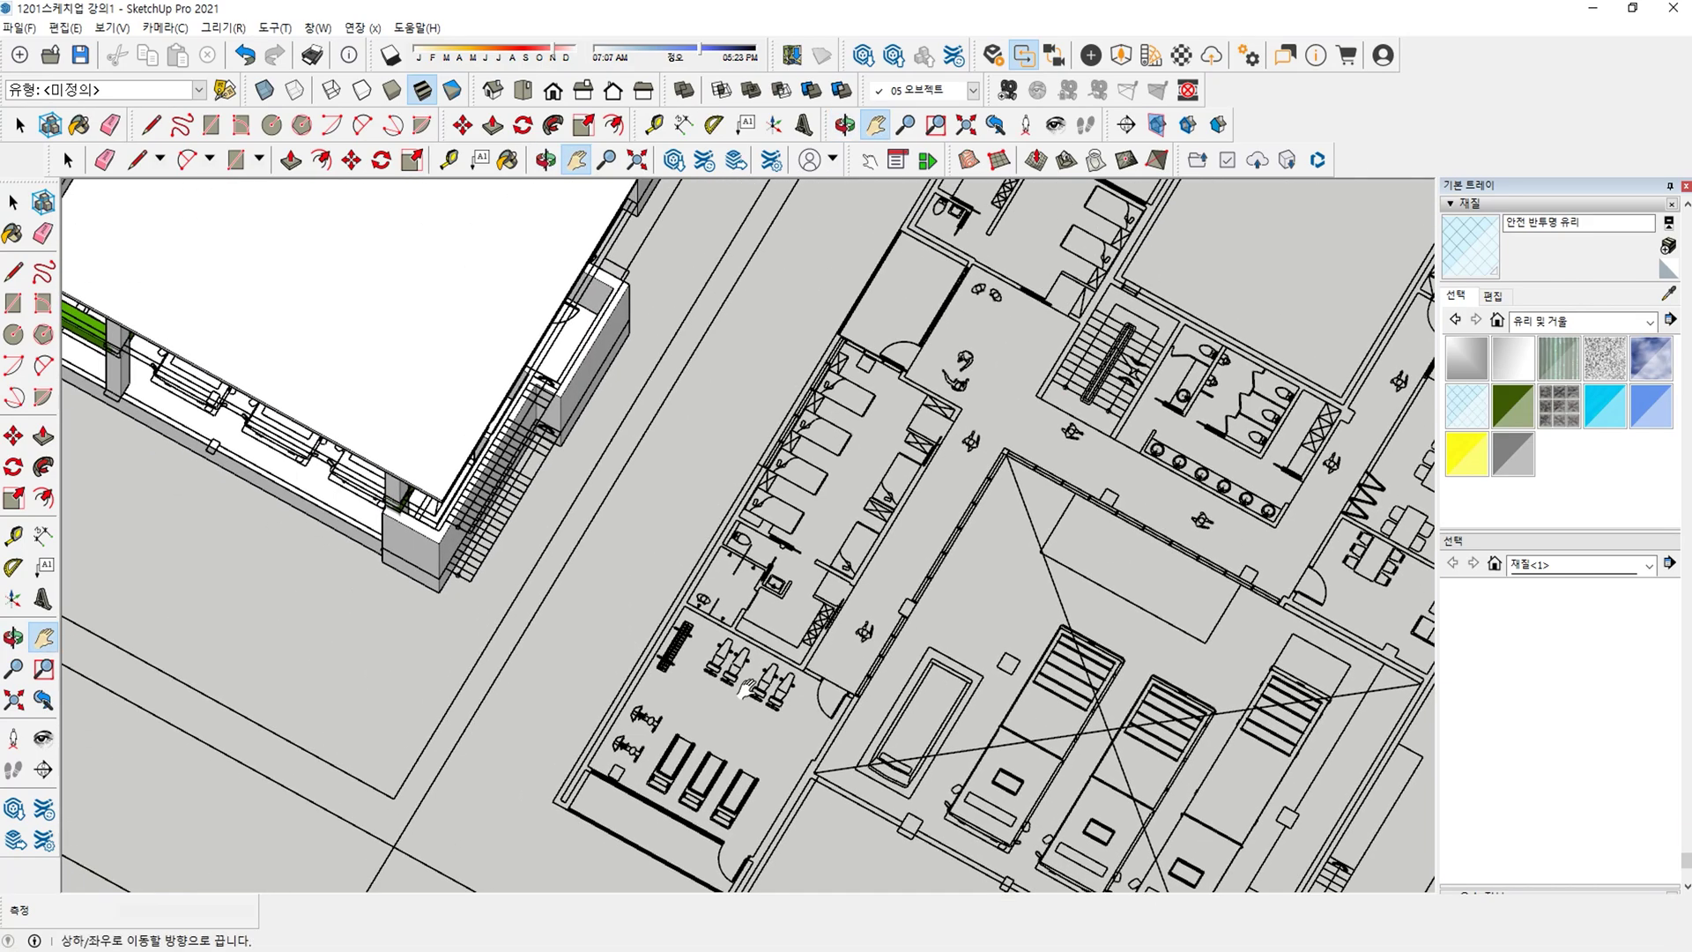
{"action": "middle_click_drag", "start_coordinate": [742, 611], "coordinate": [339, 453], "text": "shift"}
Draw a rectangle around the crossed shaft beside the stair on the copied plan, with a small rectangle extending to the corner column.
{"action": "middle_click_drag", "start_coordinate": [831, 642], "coordinate": [1171, 648]}
{"action": "middle_click_drag", "start_coordinate": [1058, 611], "coordinate": [1136, 687]}
{"action": "middle_click_drag", "start_coordinate": [1137, 688], "coordinate": [1059, 726], "text": "shift"}
{"action": "scroll", "coordinate": [1059, 725], "scroll_direction": "up", "scroll_amount": 5}
{"action": "key", "text": "r"}
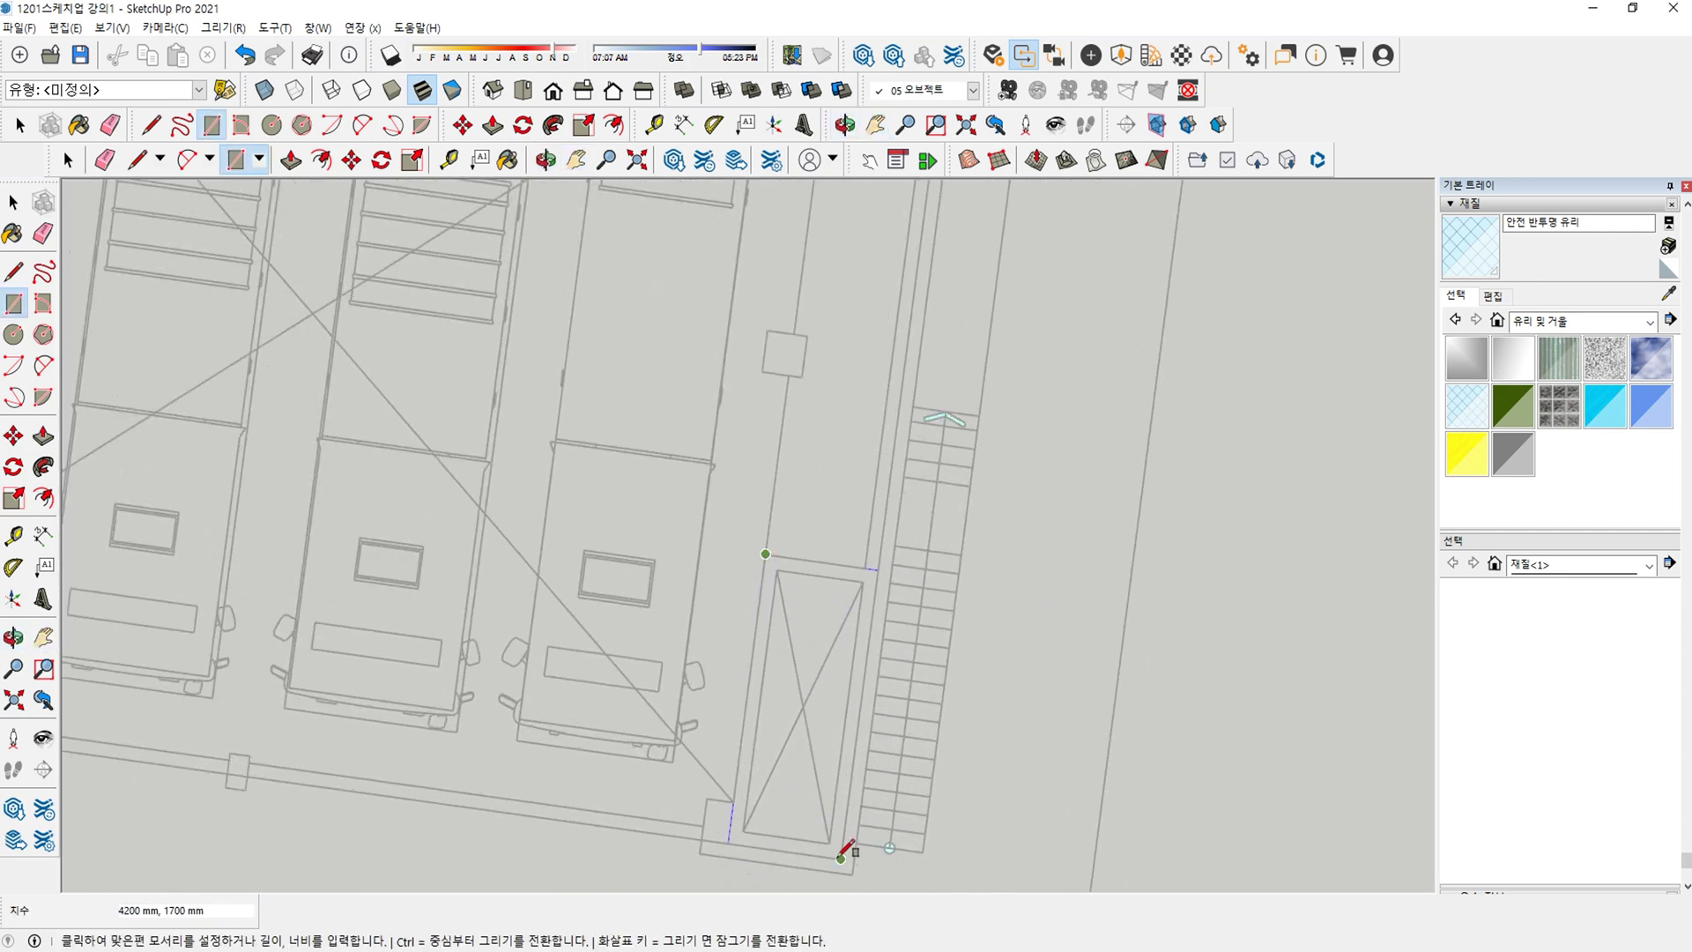
{"action": "left_click", "coordinate": [852, 873]}
{"action": "scroll", "coordinate": [723, 833], "scroll_direction": "up", "scroll_amount": 2}
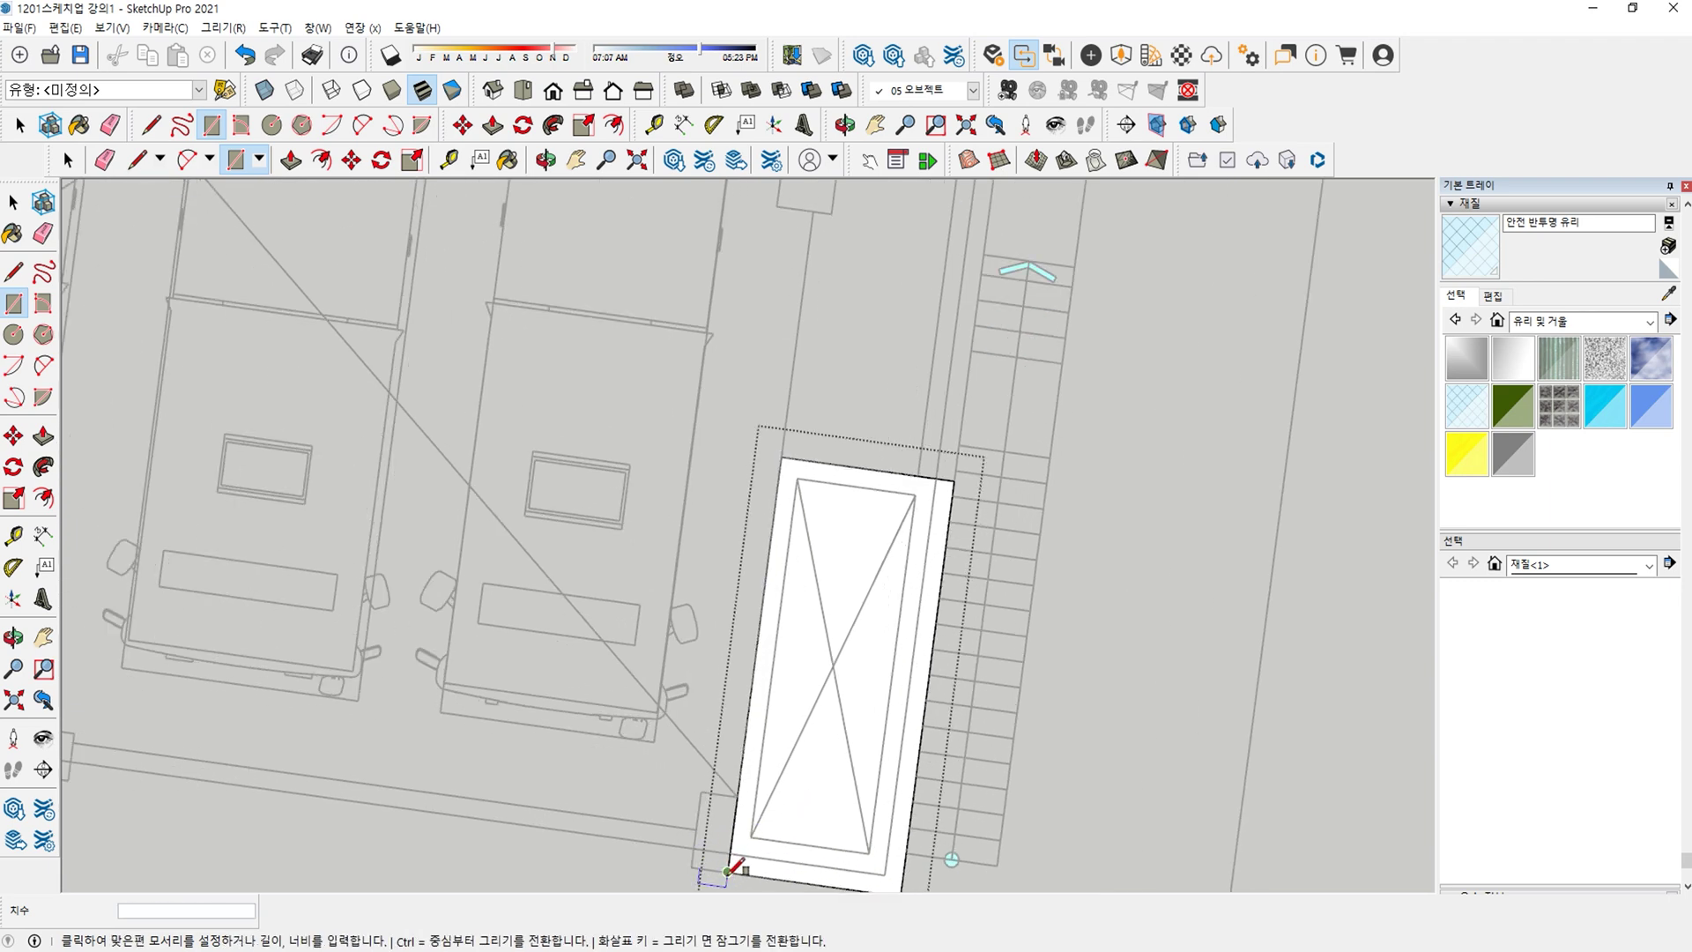
{"action": "left_click", "coordinate": [695, 829]}
{"action": "scroll", "coordinate": [756, 799], "scroll_direction": "down", "scroll_amount": 2}
{"action": "middle_click_drag", "start_coordinate": [758, 800], "coordinate": [769, 801], "text": "shift"}
{"action": "scroll", "coordinate": [851, 557], "scroll_direction": "down", "scroll_amount": 2}
Draw a long narrow rectangle over the wall strip running along the stair from the shaft's back corner to the main building.
{"action": "key", "text": "r"}
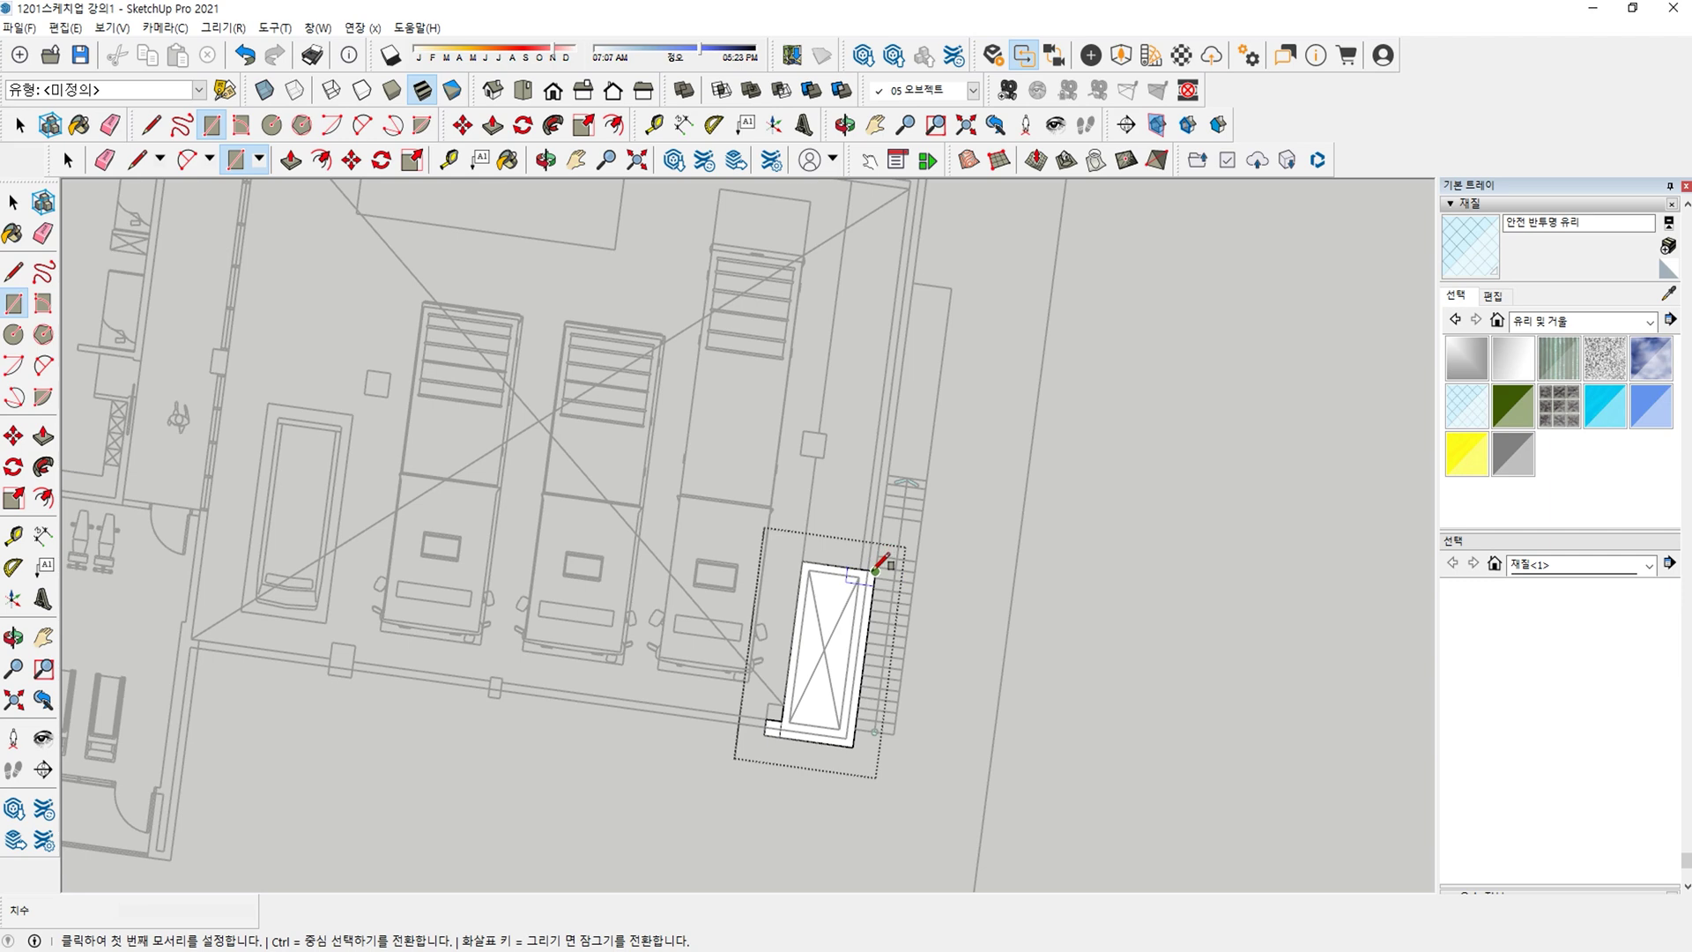
{"action": "scroll", "coordinate": [901, 441], "scroll_direction": "down", "scroll_amount": 1}
{"action": "scroll", "coordinate": [934, 372], "scroll_direction": "down", "scroll_amount": 2}
{"action": "scroll", "coordinate": [909, 304], "scroll_direction": "up", "scroll_amount": 2}
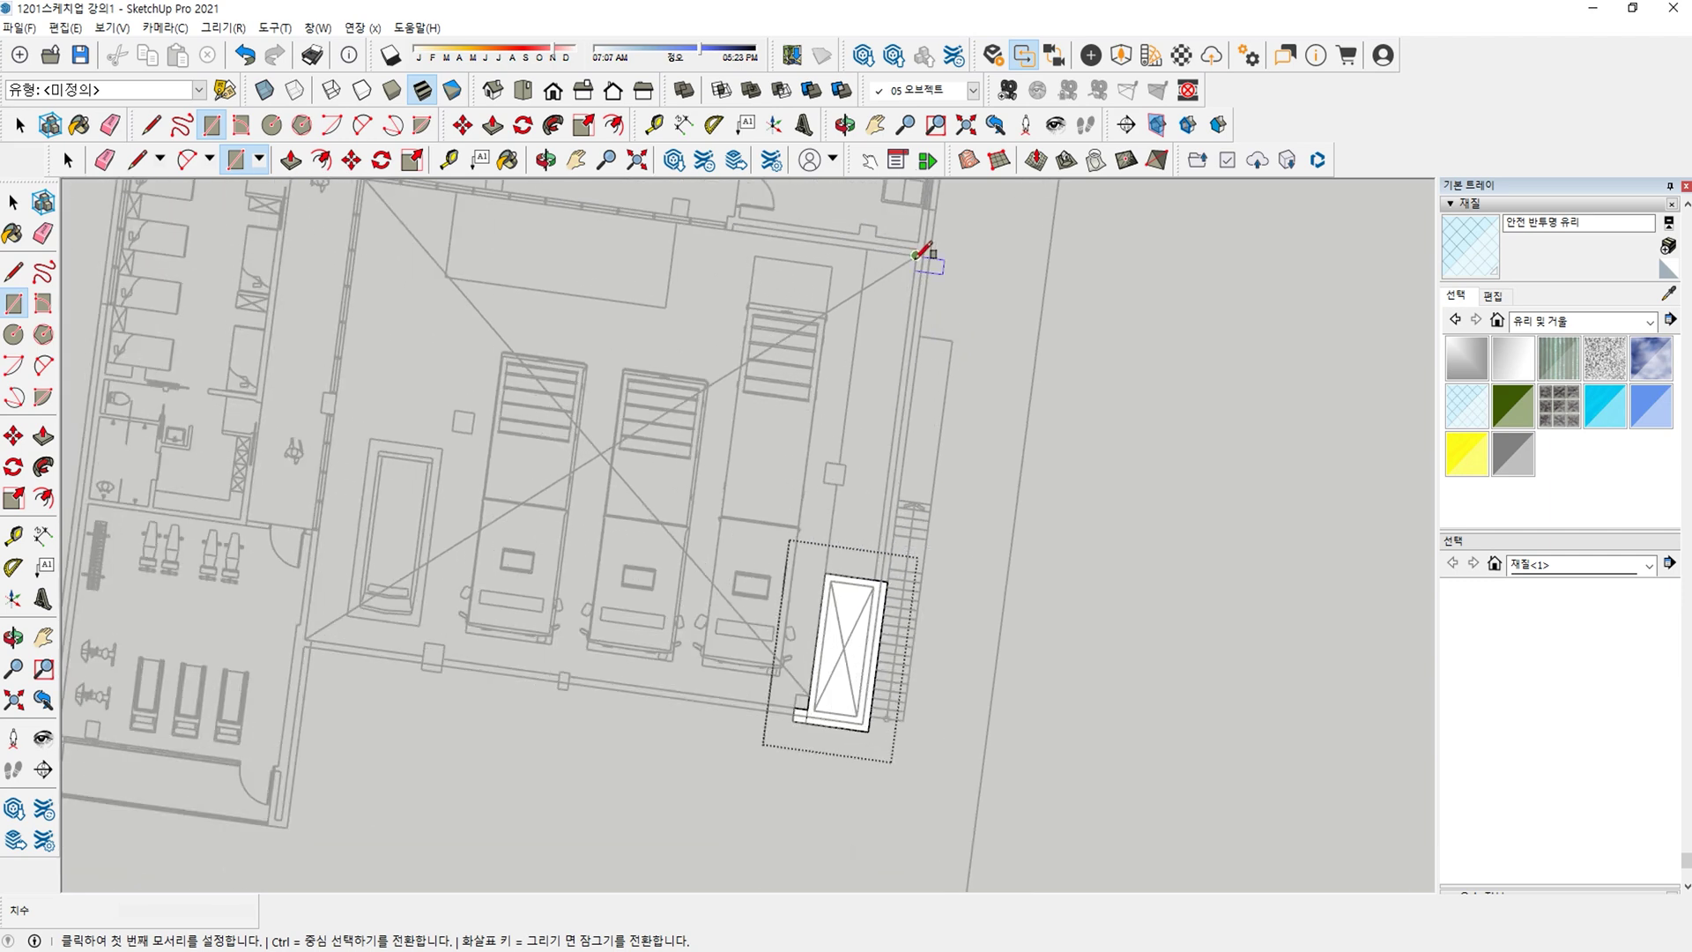
{"action": "left_click", "coordinate": [888, 579]}
Draw an inner rectangle of about 3670 by 1255 mm along the shaft's inside walls and delete its face to leave an opening.
{"action": "scroll", "coordinate": [888, 579], "scroll_direction": "up", "scroll_amount": 3}
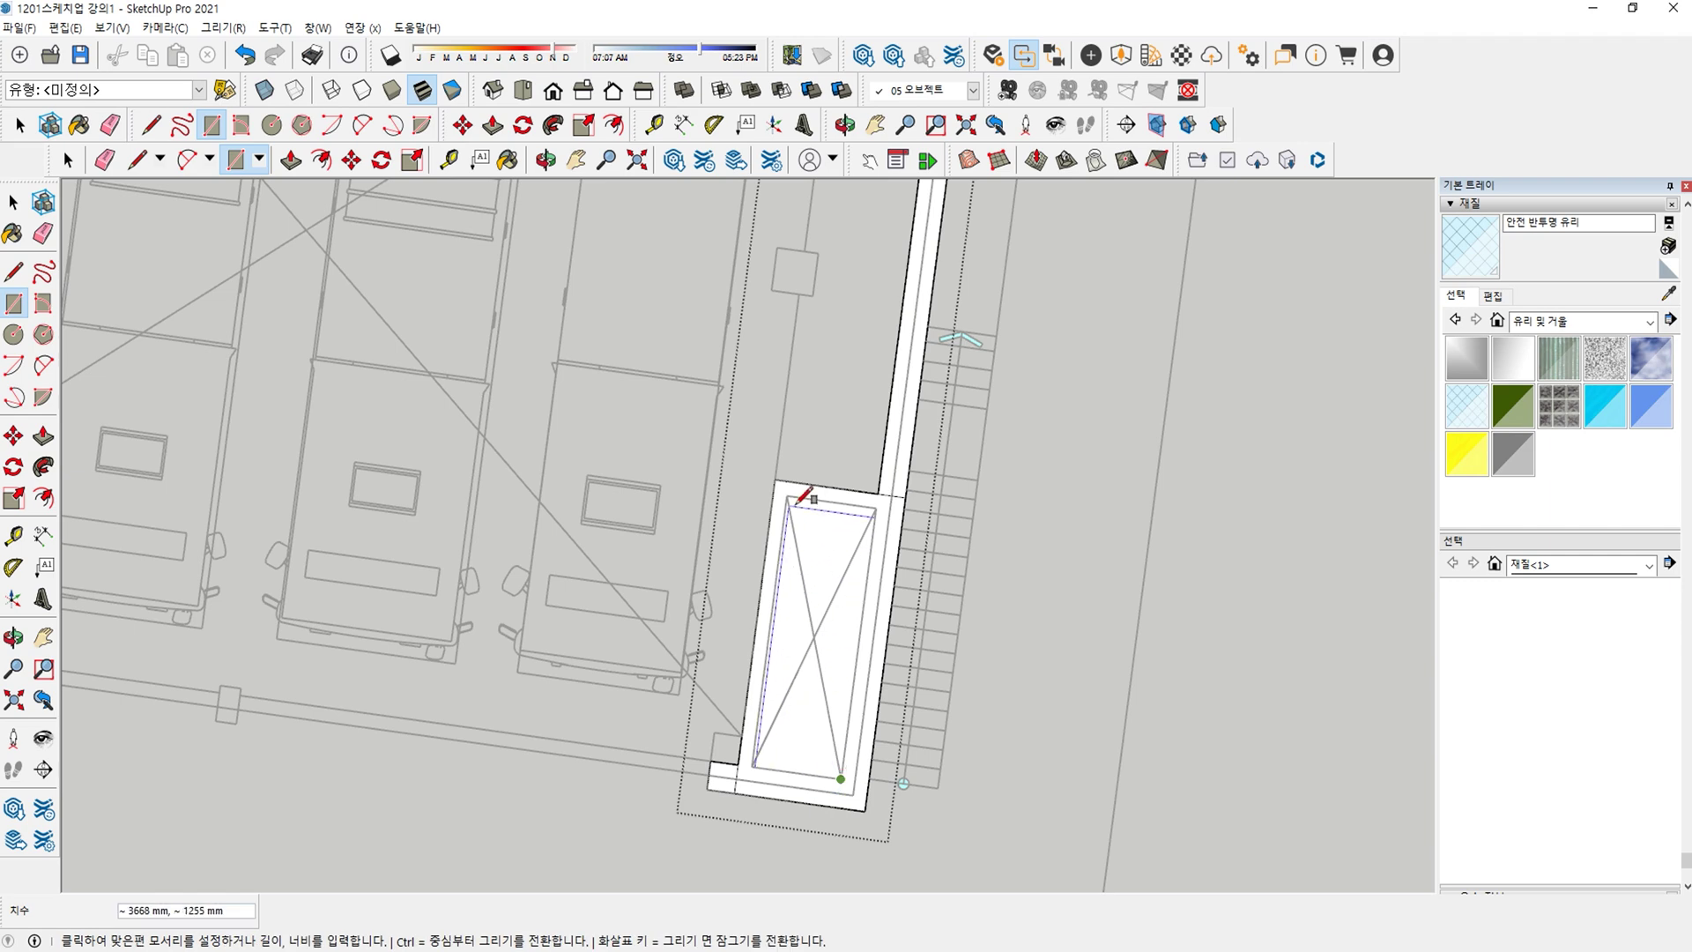
{"action": "key", "text": "space"}
{"action": "left_click", "coordinate": [797, 539]}
{"action": "key", "text": "Delete"}
Erase the leftover edge dividing the shaft outline from the long wall strip.
{"action": "key", "text": "e"}
{"action": "middle_click_drag", "start_coordinate": [782, 573], "coordinate": [891, 710]}
{"action": "scroll", "coordinate": [892, 710], "scroll_direction": "up", "scroll_amount": 1}
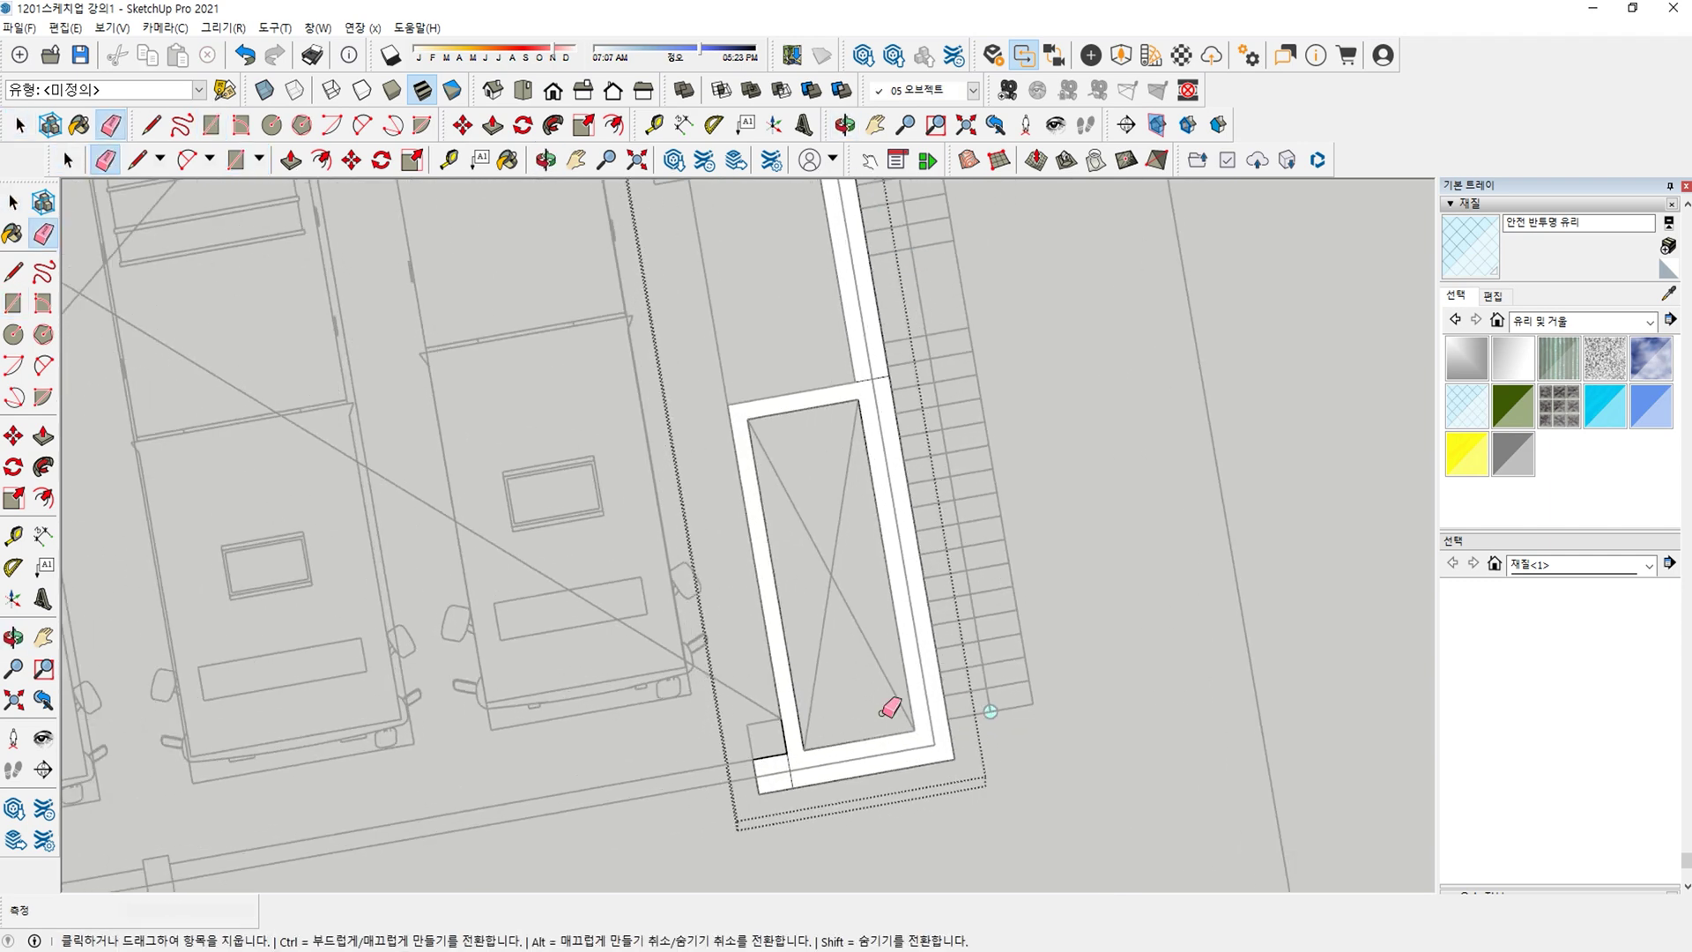
{"action": "middle_click_drag", "start_coordinate": [789, 755], "coordinate": [774, 807], "text": "shift"}
{"action": "scroll", "coordinate": [828, 546], "scroll_direction": "down", "scroll_amount": 2}
{"action": "scroll", "coordinate": [839, 528], "scroll_direction": "up", "scroll_amount": 2}
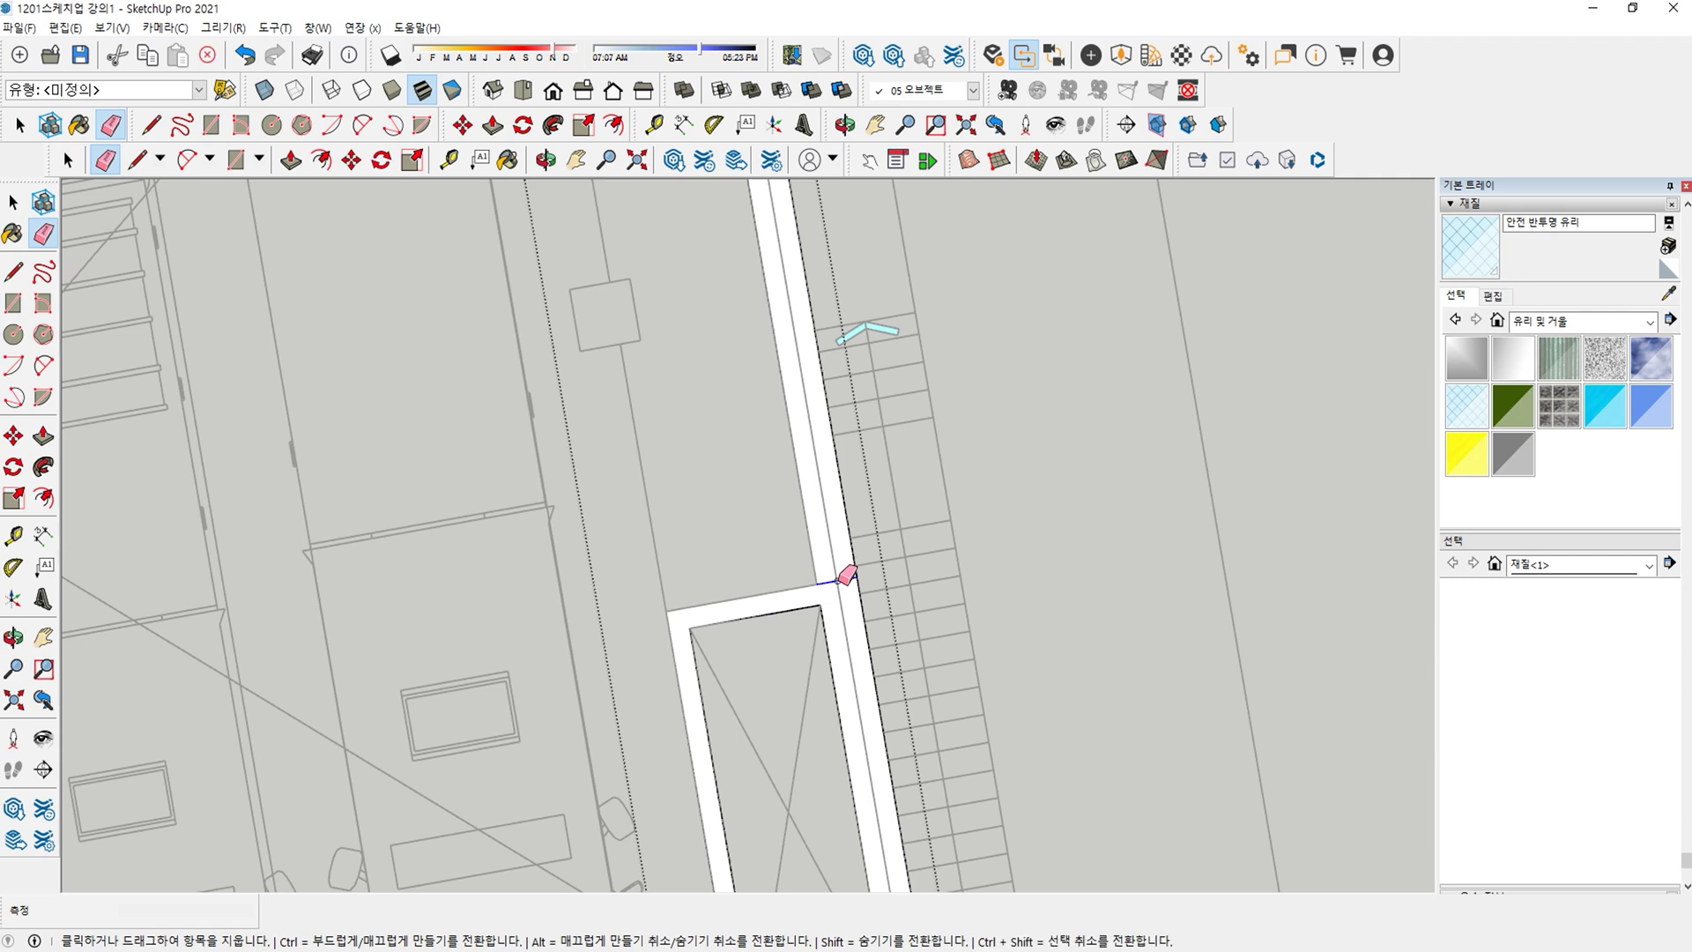
{"action": "left_click", "coordinate": [840, 575]}
{"action": "scroll", "coordinate": [840, 571], "scroll_direction": "down", "scroll_amount": 4}
{"action": "middle_click_drag", "start_coordinate": [827, 517], "coordinate": [862, 377]}
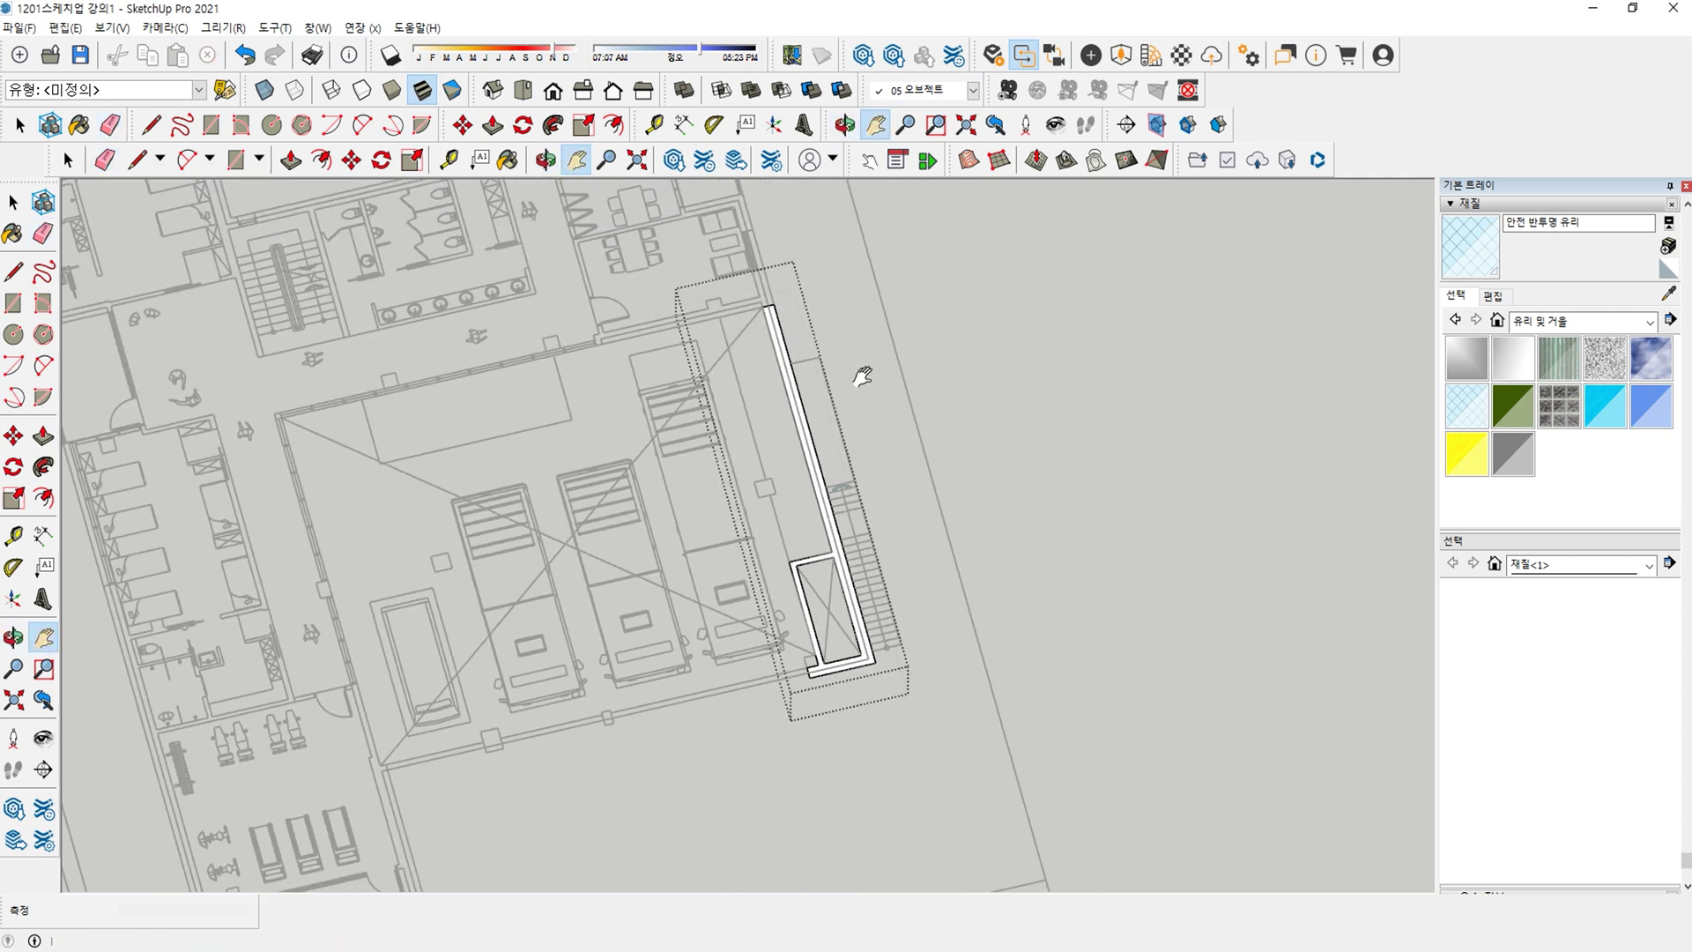
Extrude the joined shaft and wall outline upward into solid walls and finish editing the group.
{"action": "left_click", "coordinate": [856, 602]}
{"action": "type", "text": "30"}
{"action": "key", "text": "Return"}
{"action": "key", "text": "space"}
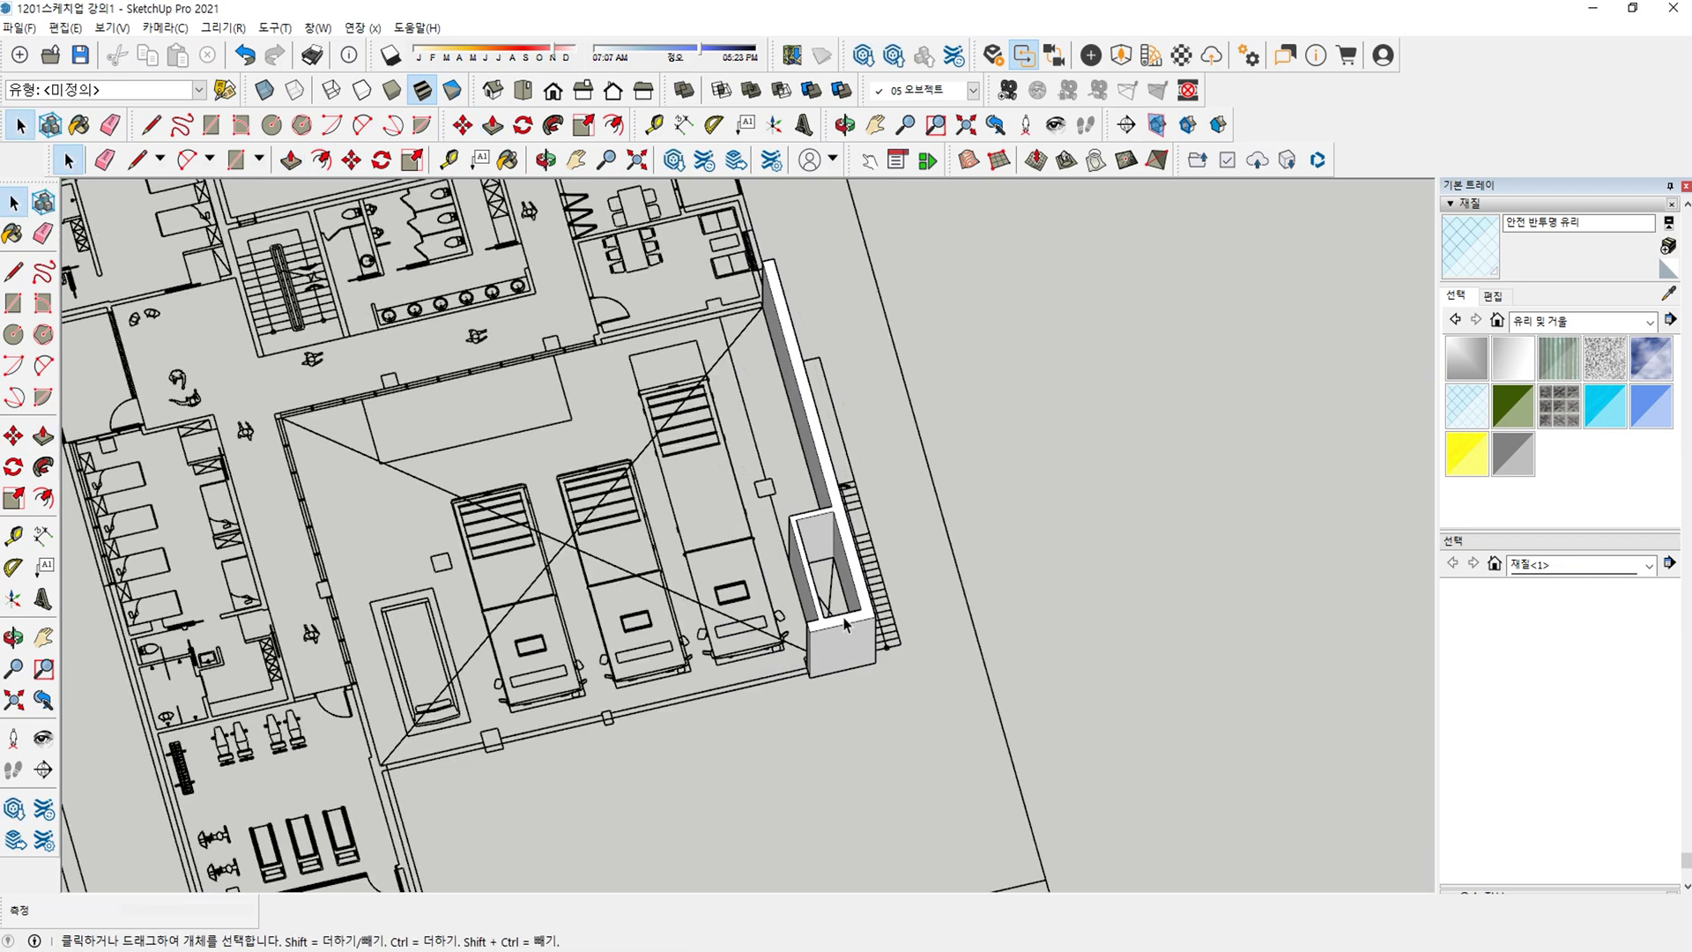
Move the shaft and wall volume 4100 mm upward along the blue axis.
{"action": "middle_click_drag", "start_coordinate": [857, 571], "coordinate": [869, 472]}
{"action": "key", "text": "m"}
{"action": "left_click", "coordinate": [911, 518]}
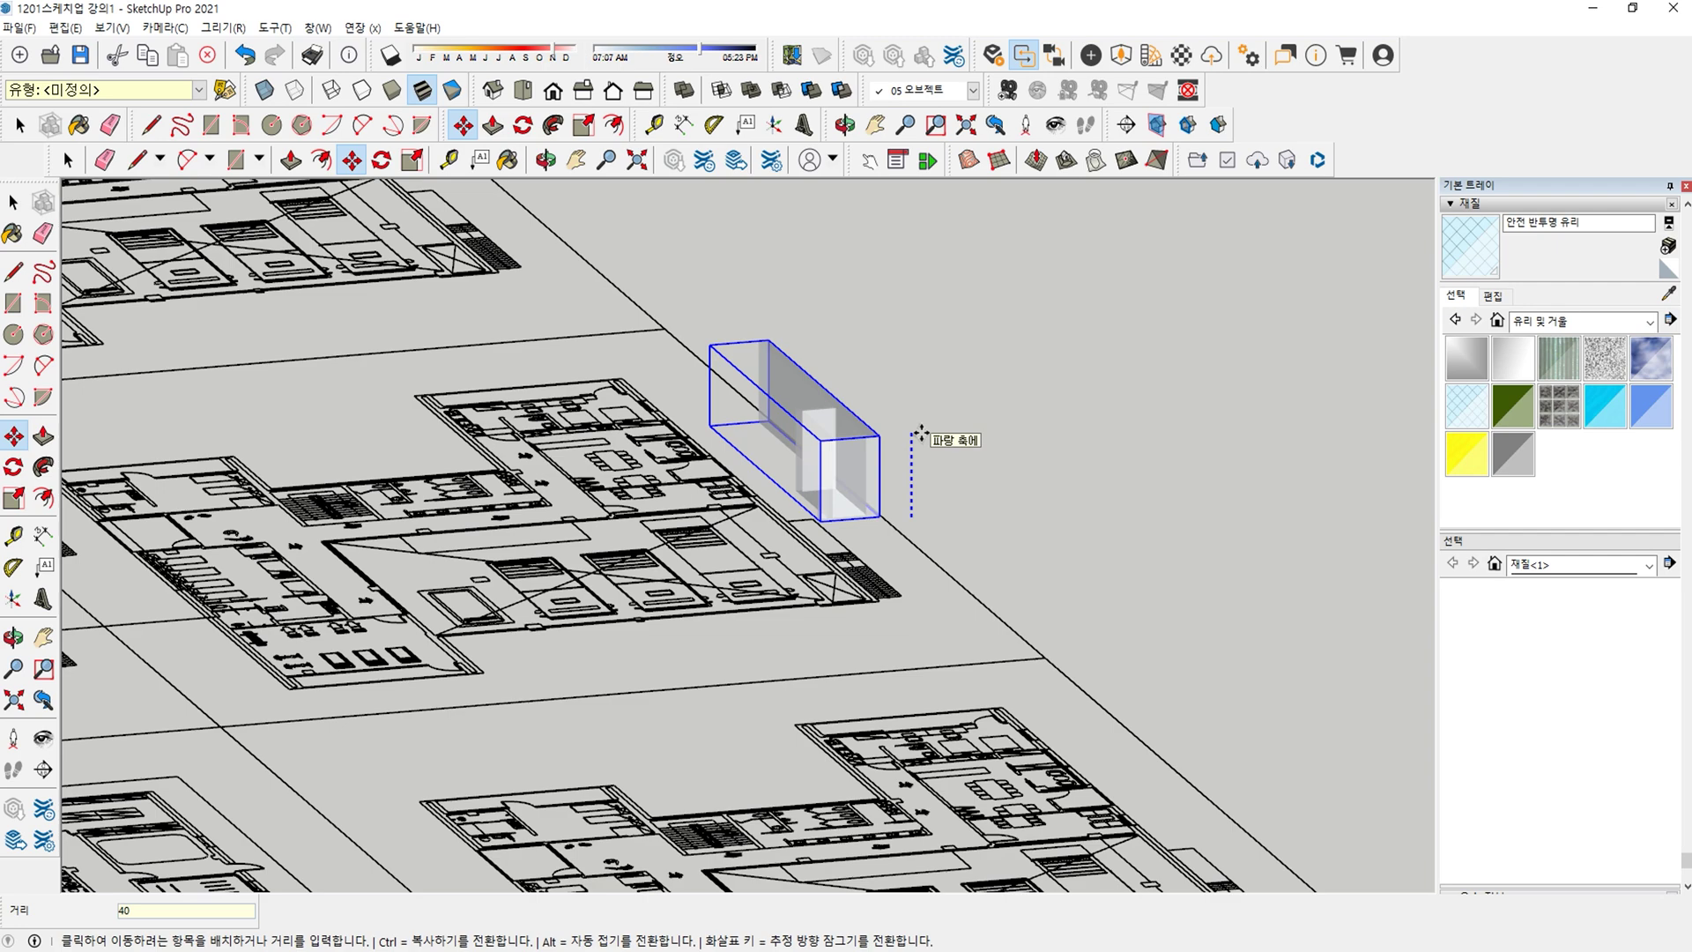
{"action": "type", "text": "4100"}
{"action": "key", "text": "Return"}
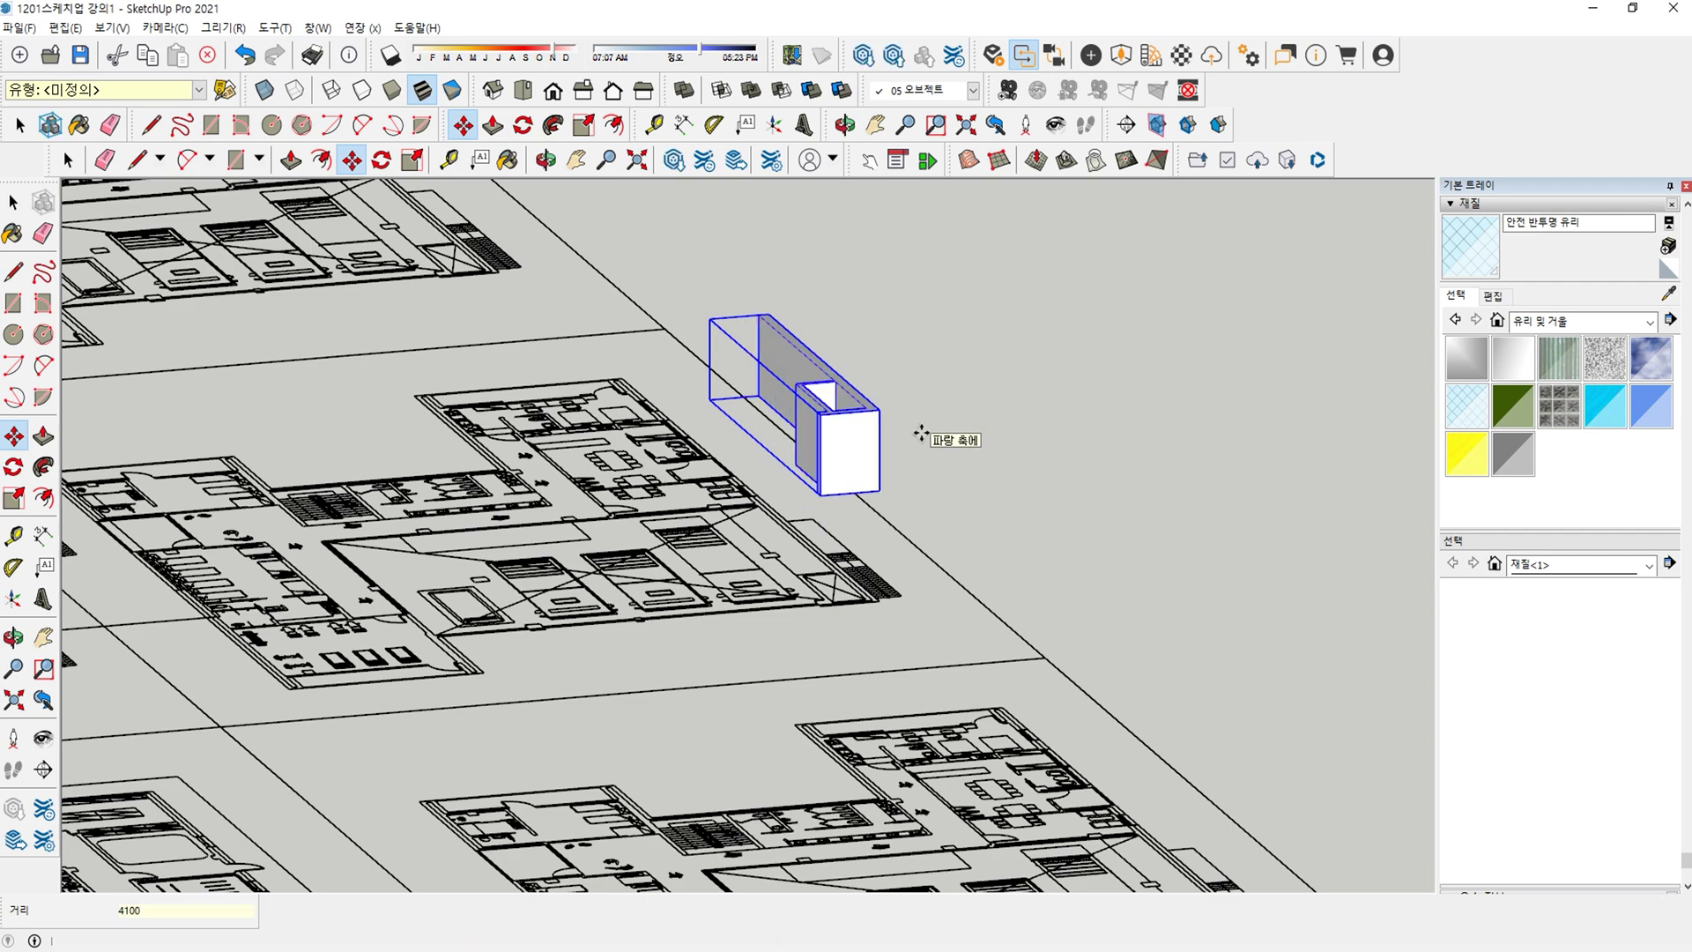
Move the raised wall volume from the copied plan onto the building, using matching site outline corners as reference points.
{"action": "scroll", "coordinate": [942, 456], "scroll_direction": "down", "scroll_amount": 3}
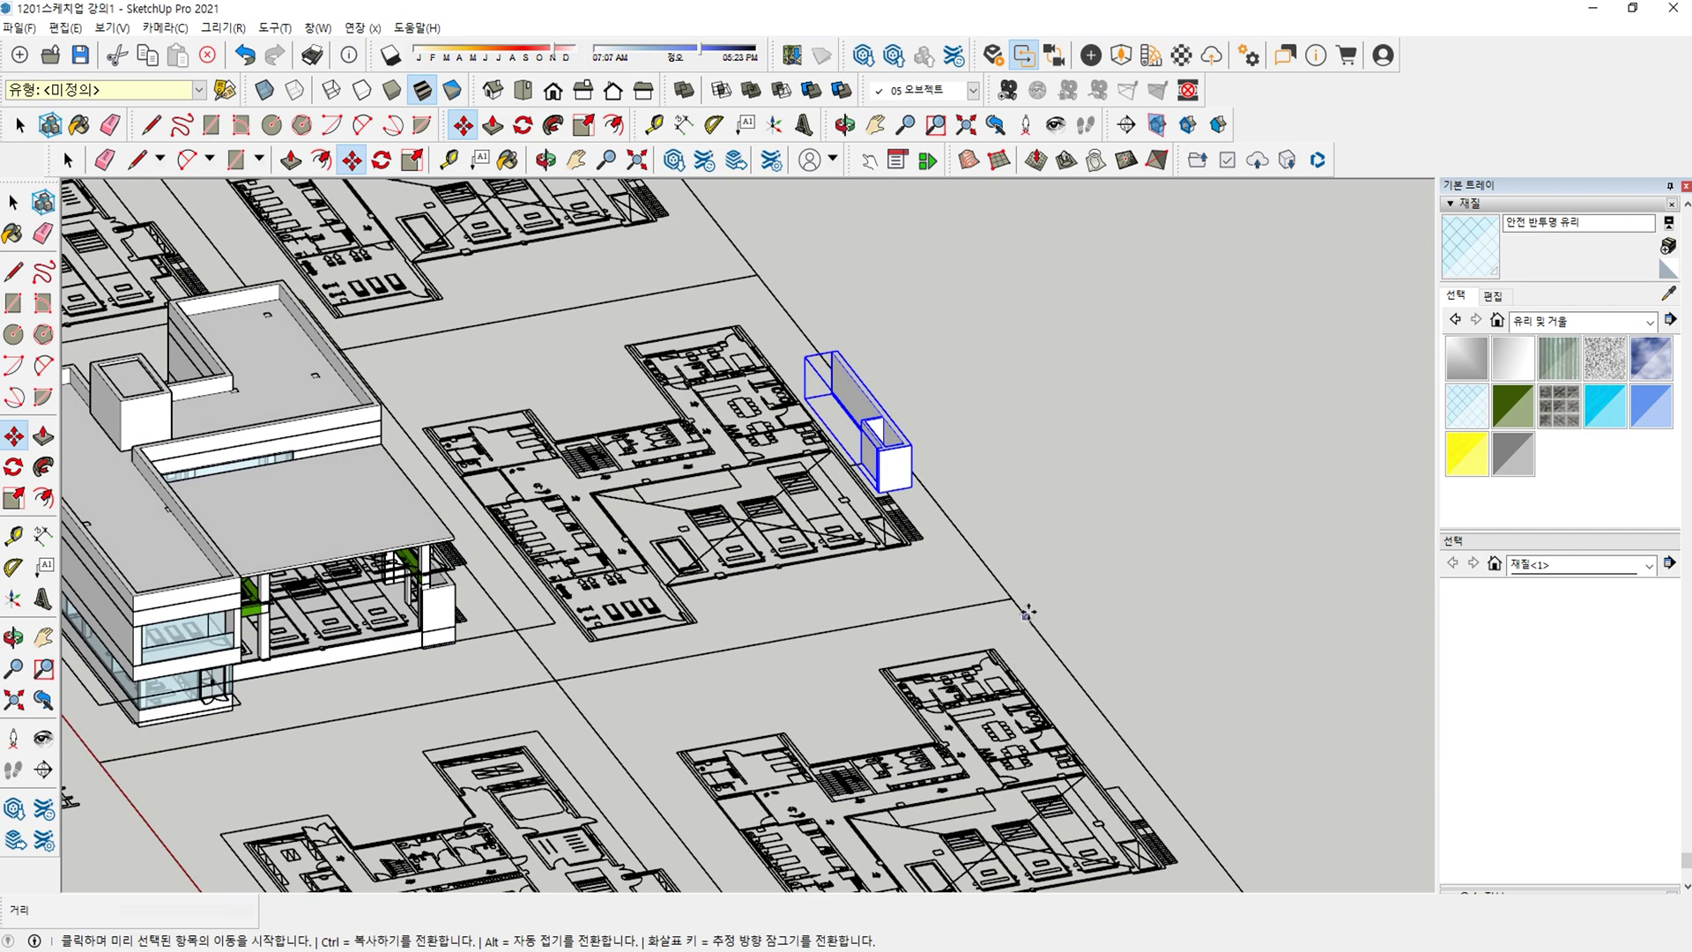
{"action": "left_click", "coordinate": [1018, 599]}
{"action": "left_click", "coordinate": [551, 679]}
Examine how the placed wall volume meets the vehicle bay roof slab and the upper floor's outer wall.
{"action": "scroll", "coordinate": [551, 678], "scroll_direction": "up", "scroll_amount": 3}
{"action": "middle_click_drag", "start_coordinate": [551, 679], "coordinate": [711, 491], "text": "shift"}
{"action": "scroll", "coordinate": [782, 569], "scroll_direction": "up", "scroll_amount": 2}
{"action": "scroll", "coordinate": [710, 490], "scroll_direction": "up", "scroll_amount": 3}
{"action": "middle_click_drag", "start_coordinate": [710, 490], "coordinate": [679, 404], "text": "shift"}
{"action": "scroll", "coordinate": [678, 405], "scroll_direction": "up", "scroll_amount": 4}
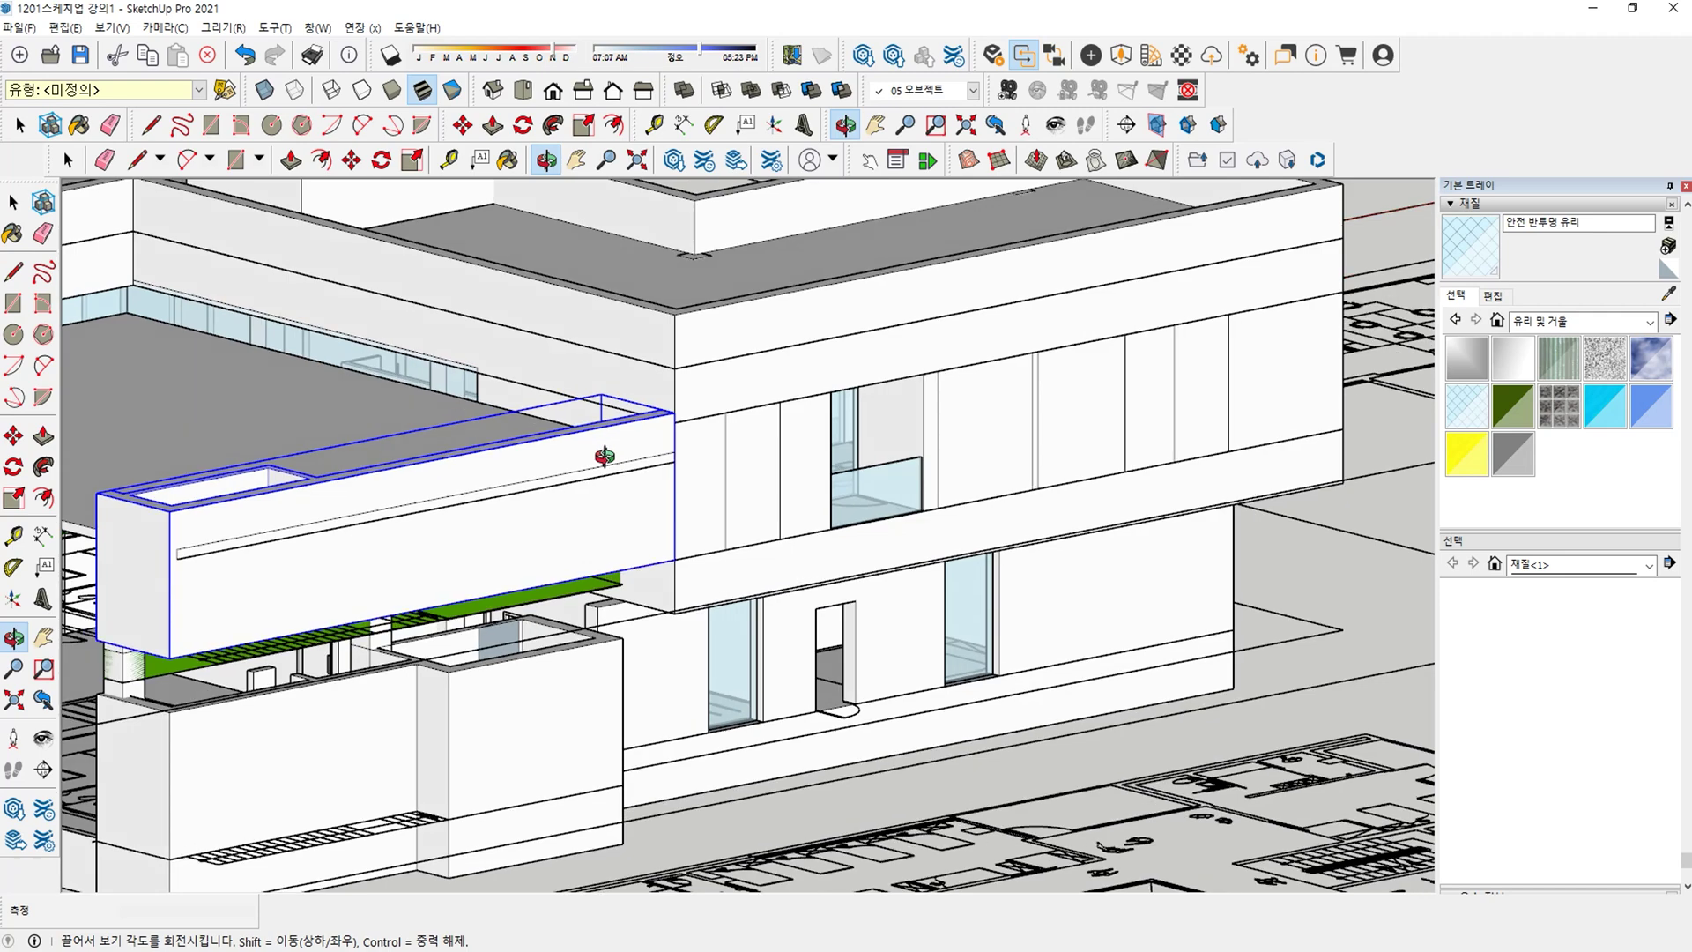
{"action": "middle_click_drag", "start_coordinate": [611, 461], "coordinate": [649, 479], "text": "shift"}
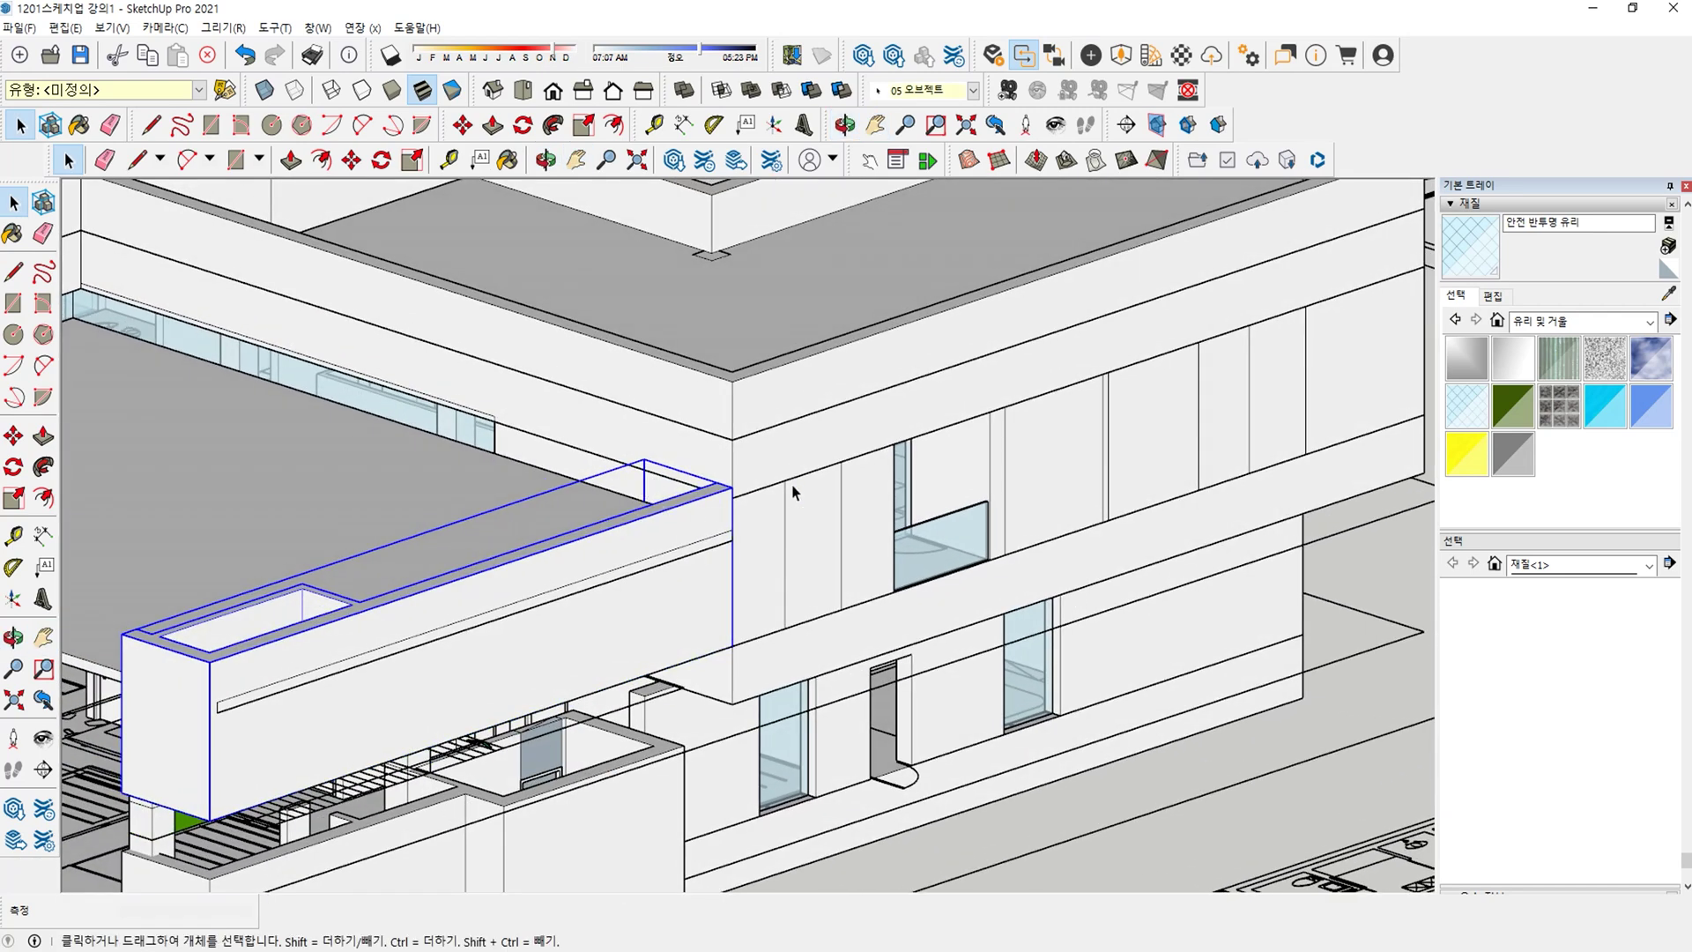
{"action": "scroll", "coordinate": [793, 487], "scroll_direction": "down", "scroll_amount": 3}
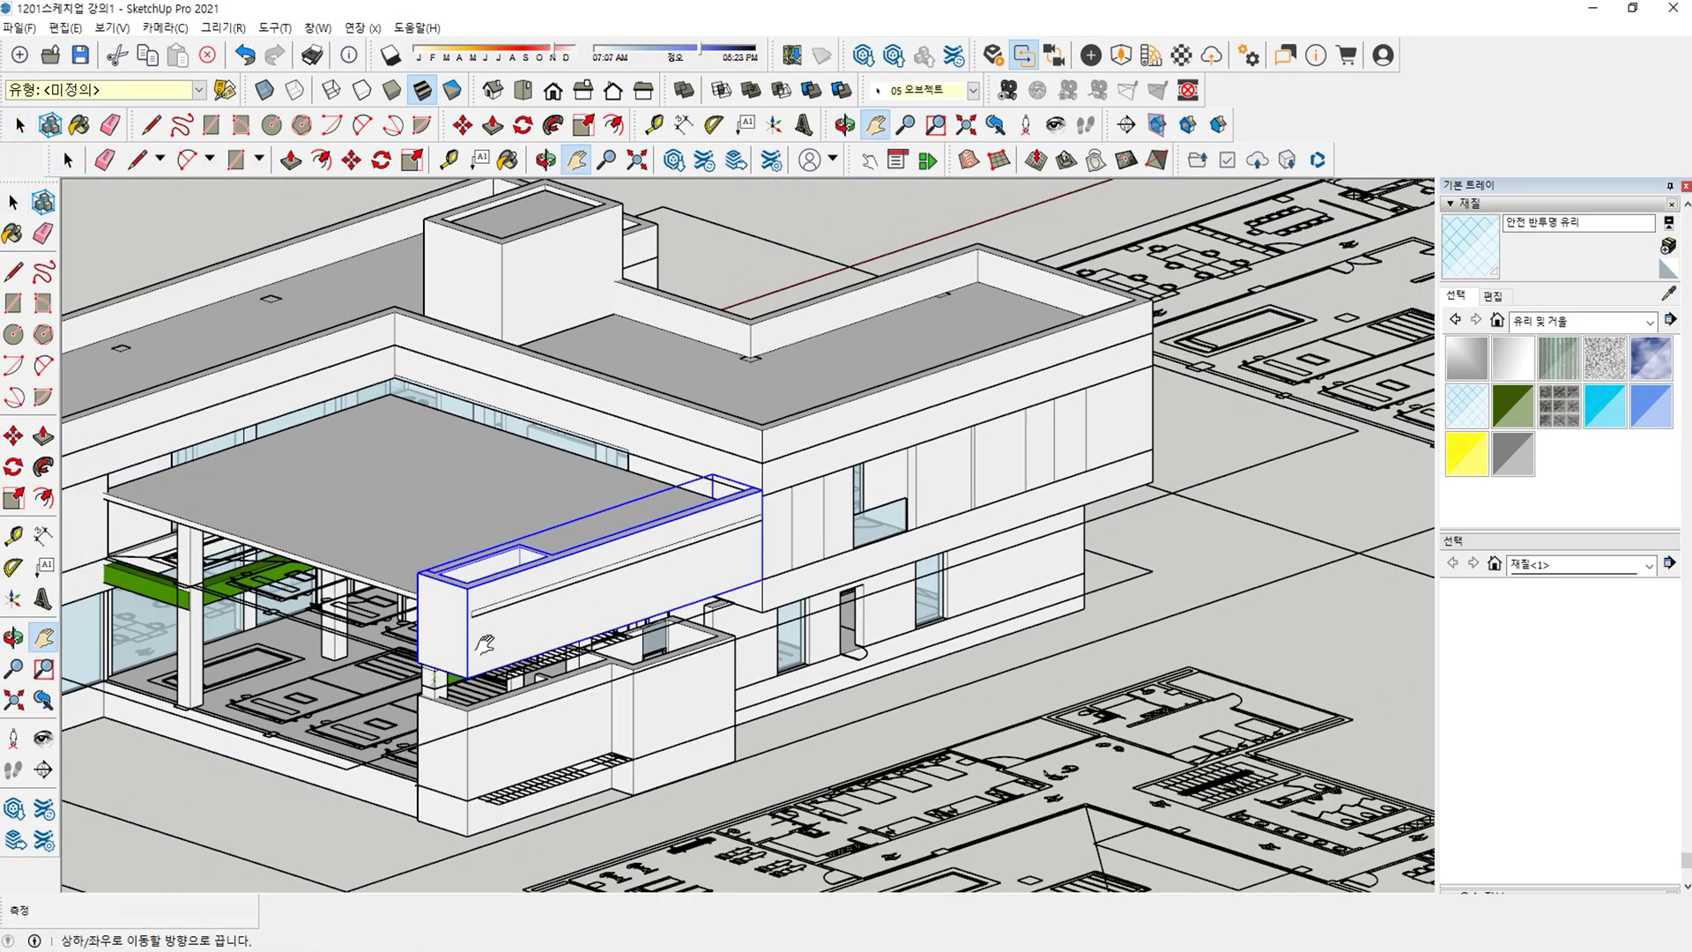
{"action": "scroll", "coordinate": [486, 645], "scroll_direction": "up", "scroll_amount": 1}
{"action": "middle_click_drag", "start_coordinate": [504, 652], "coordinate": [608, 680]}
{"action": "middle_click_drag", "start_coordinate": [739, 608], "coordinate": [953, 687]}
{"action": "middle_click_drag", "start_coordinate": [676, 661], "coordinate": [514, 775]}
Open the ground-floor walls and raise the wall tops beside the outdoor stair to meet the new volume above.
{"action": "left_click", "coordinate": [511, 800]}
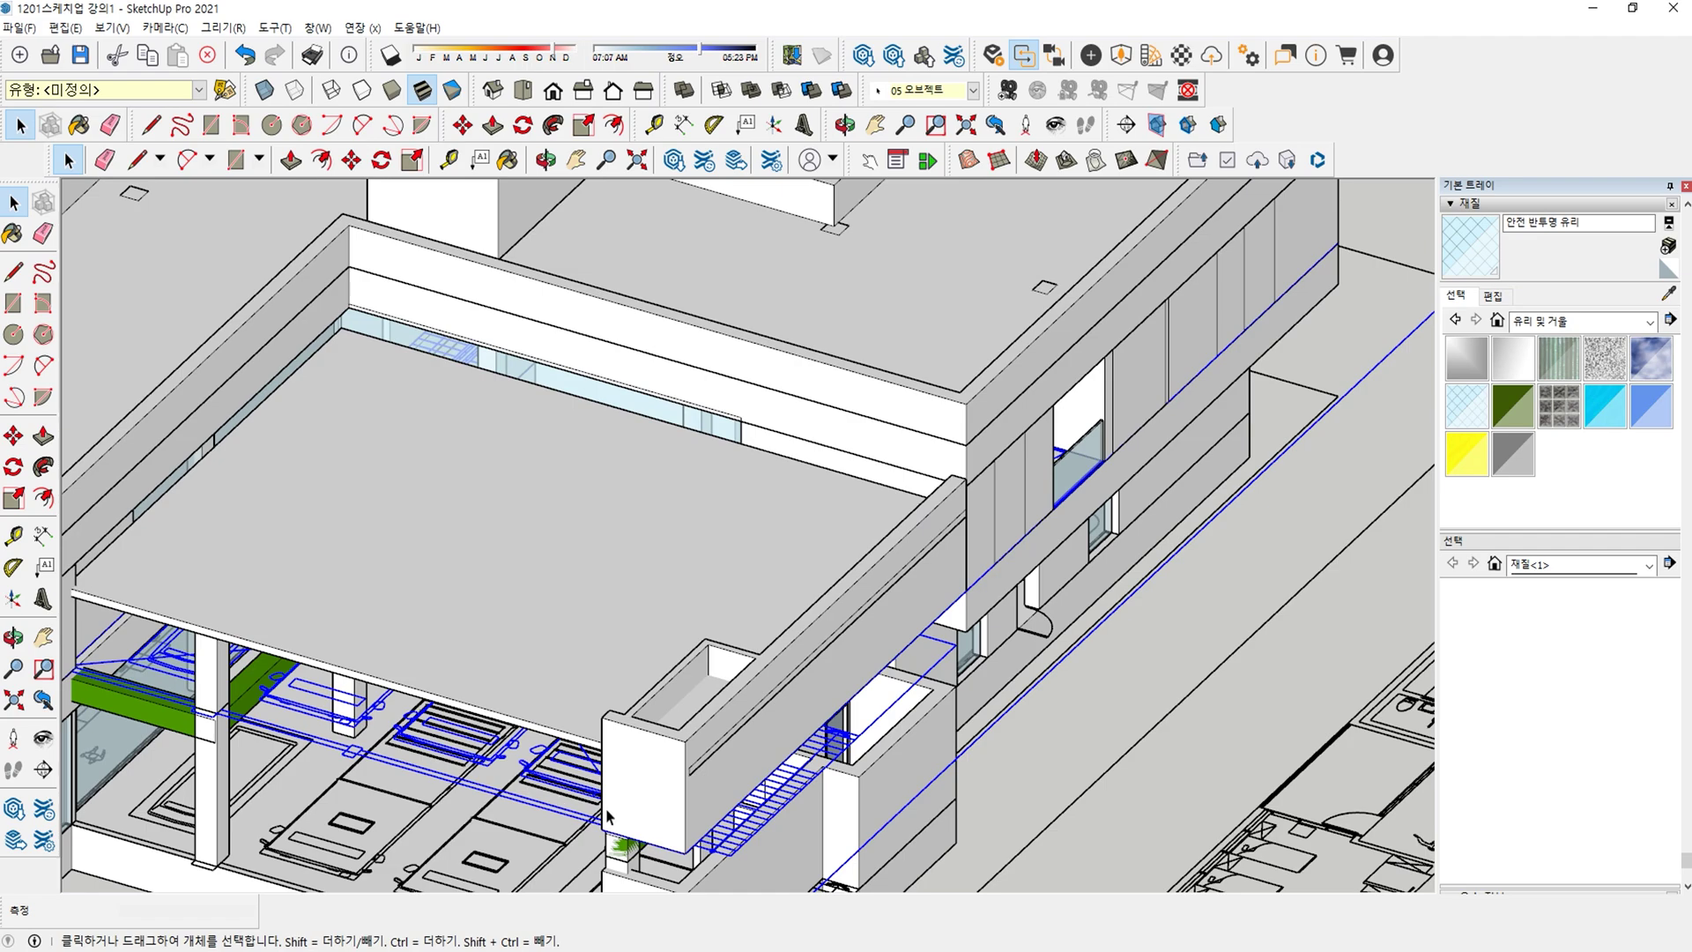
{"action": "scroll", "coordinate": [672, 794], "scroll_direction": "down", "scroll_amount": 5}
{"action": "key", "text": "h"}
{"action": "left_click_drag", "start_coordinate": [884, 872], "coordinate": [864, 690]}
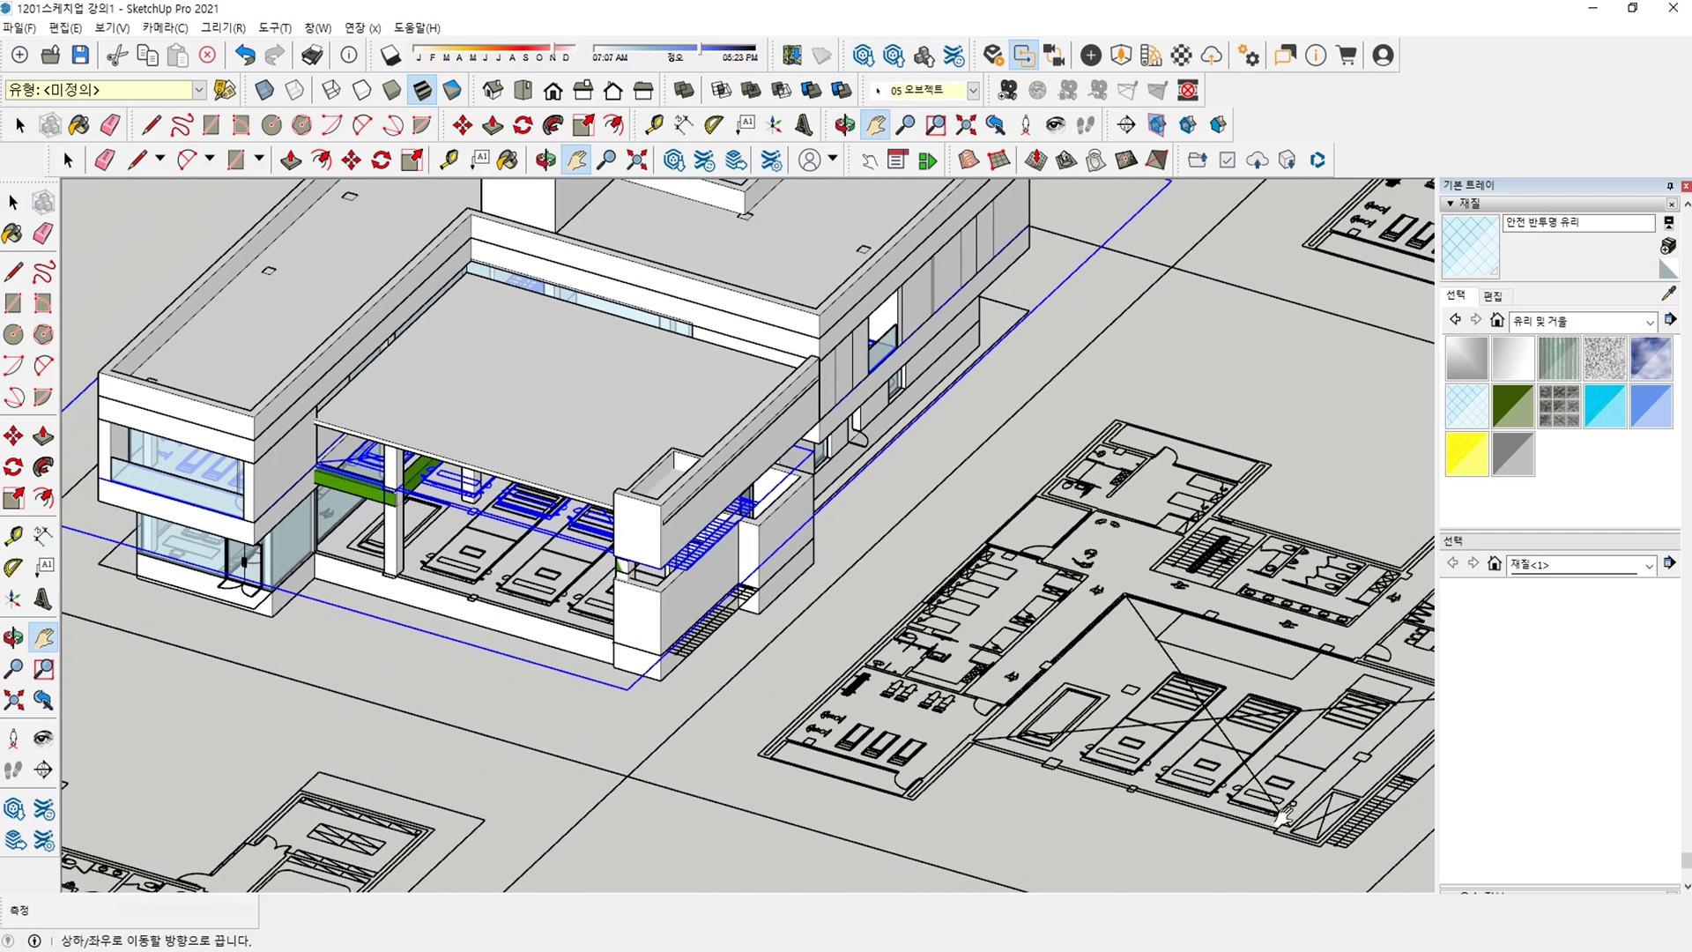
{"action": "scroll", "coordinate": [585, 632], "scroll_direction": "up", "scroll_amount": 3}
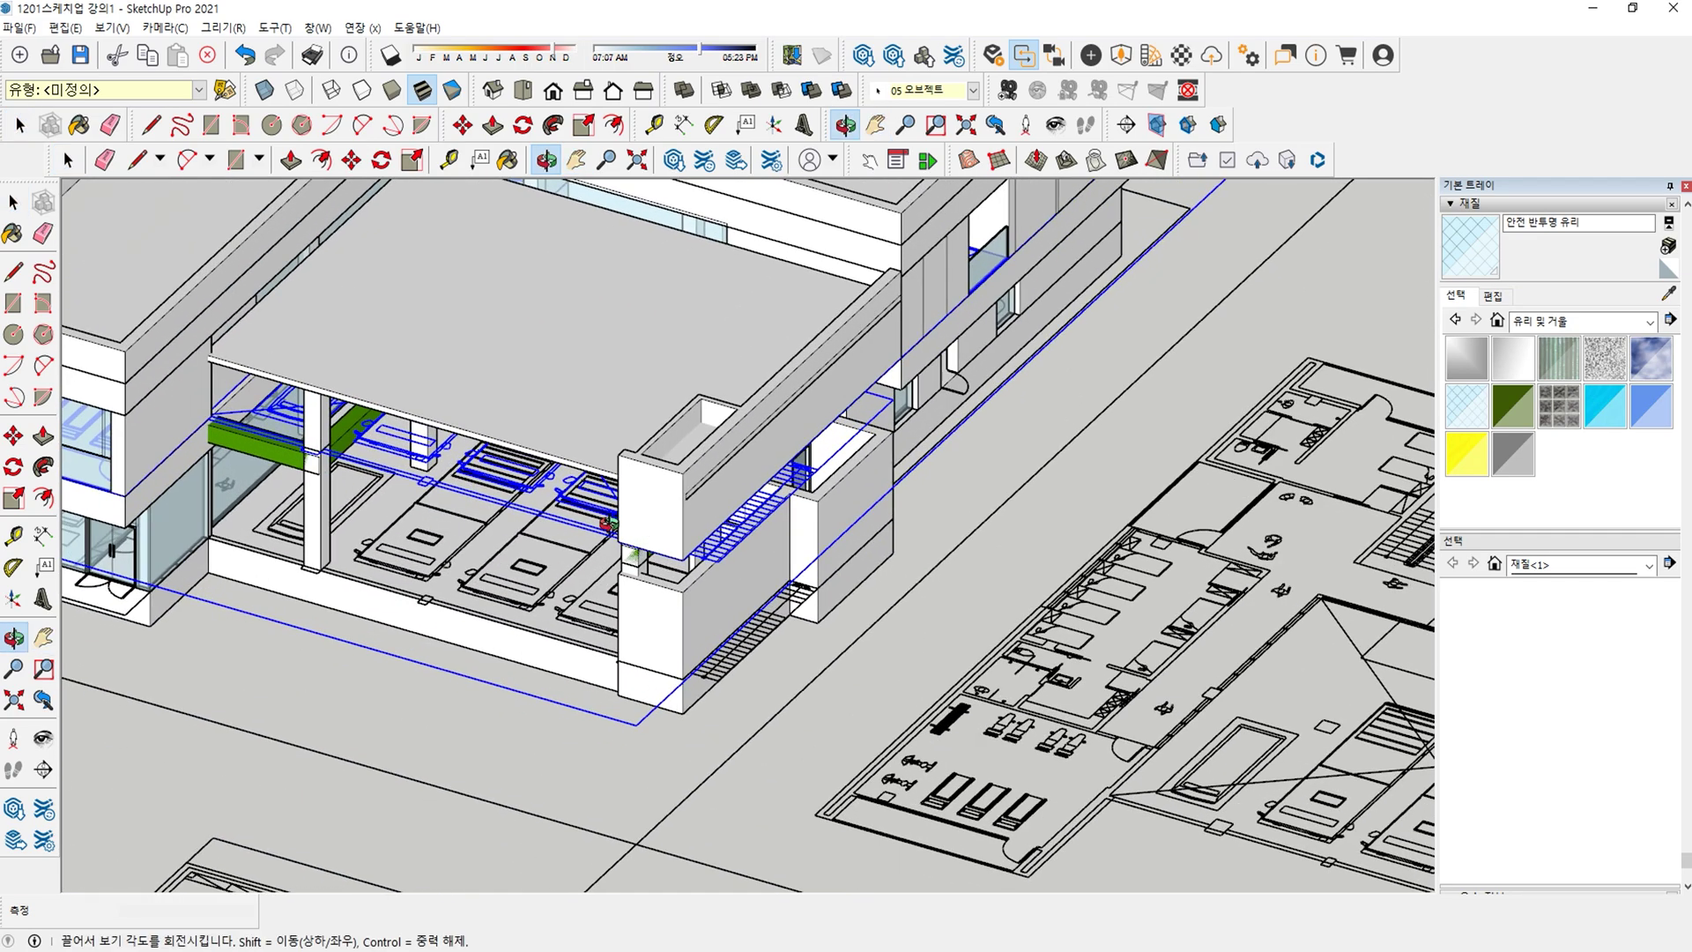
{"action": "key", "text": "space"}
{"action": "scroll", "coordinate": [633, 568], "scroll_direction": "up", "scroll_amount": 2}
{"action": "scroll", "coordinate": [632, 568], "scroll_direction": "down", "scroll_amount": 5}
{"action": "middle_click_drag", "start_coordinate": [633, 568], "coordinate": [561, 313]}
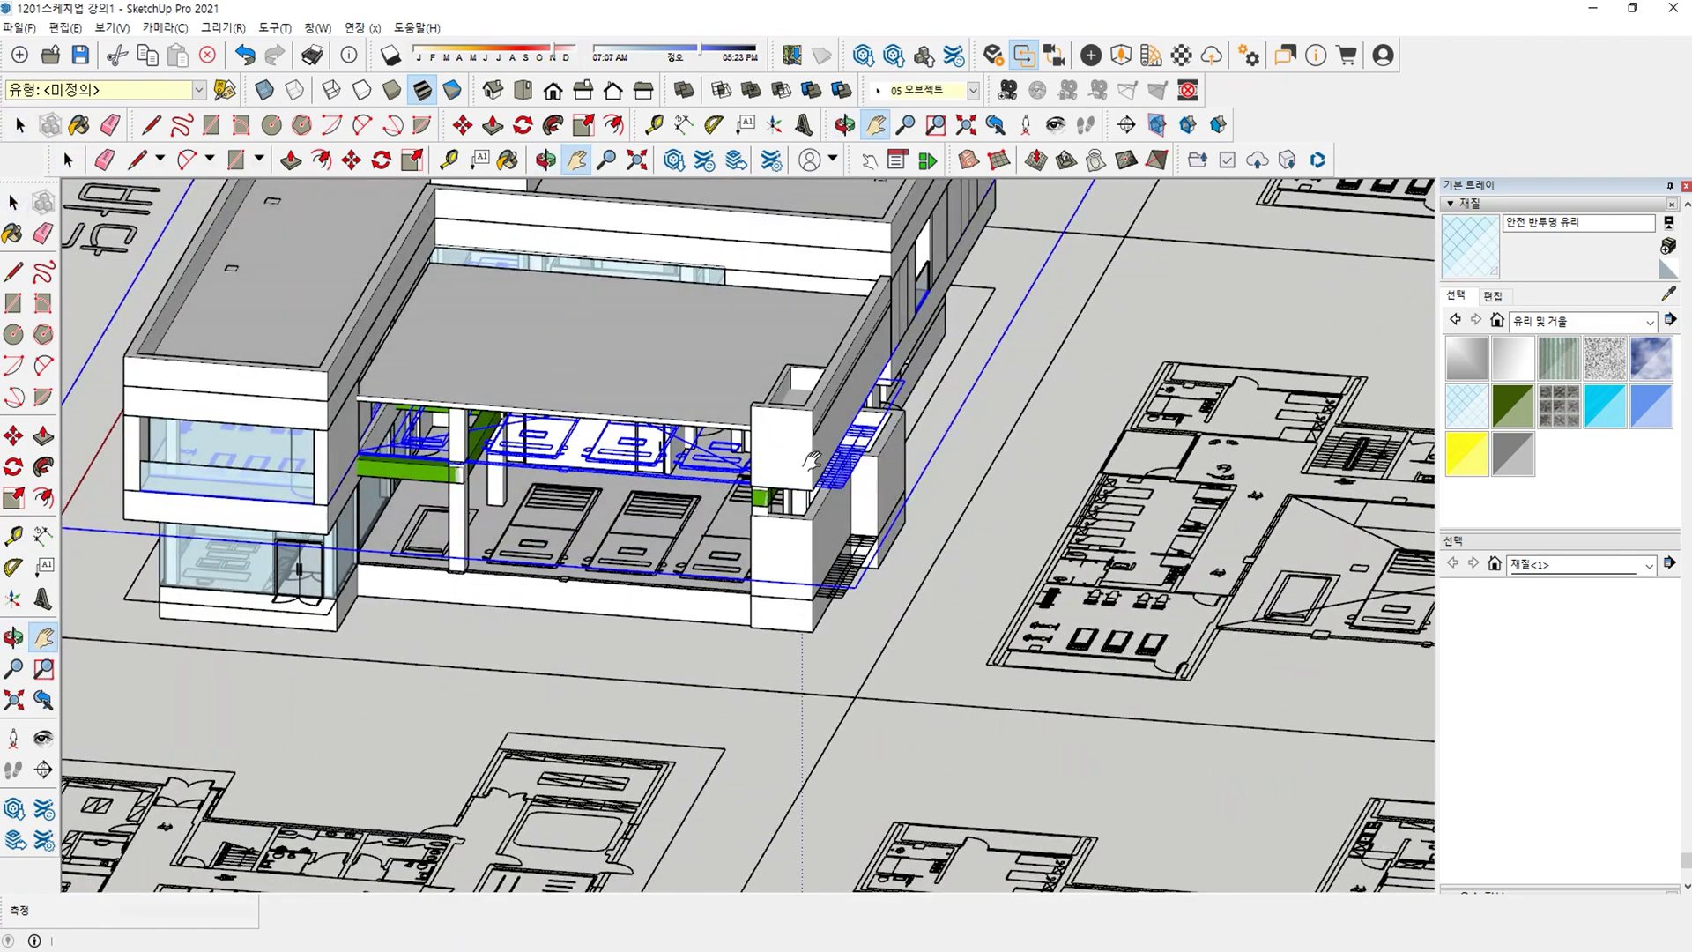
{"action": "scroll", "coordinate": [749, 483], "scroll_direction": "up", "scroll_amount": 5}
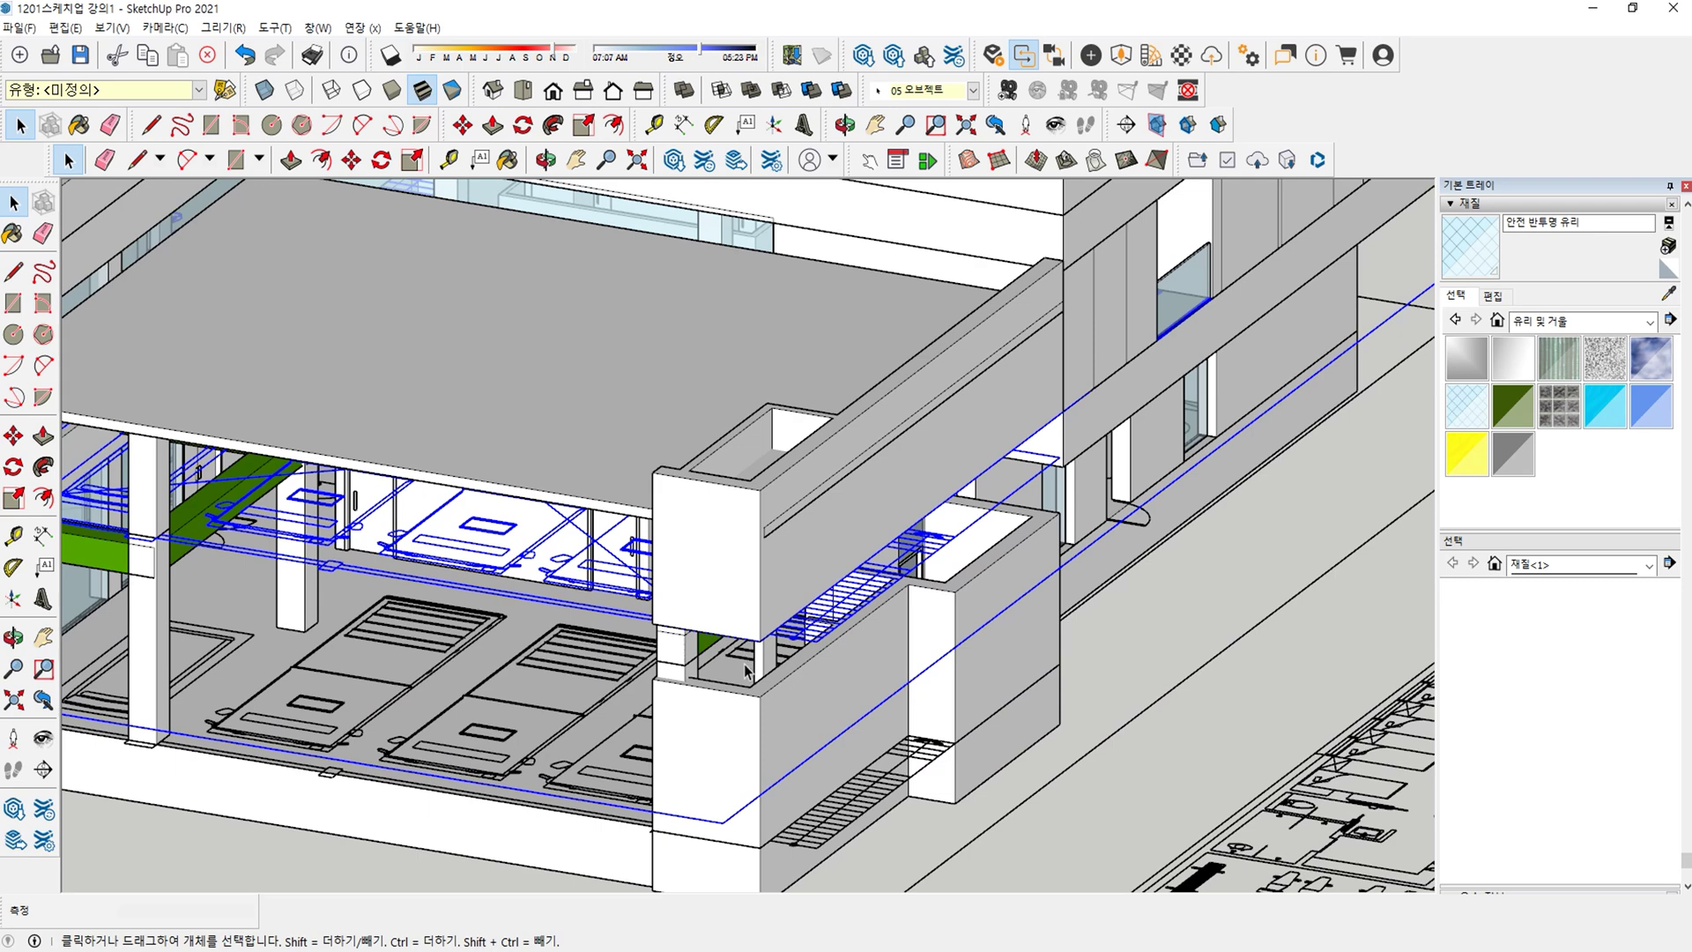
{"action": "double_click", "coordinate": [937, 635]}
{"action": "scroll", "coordinate": [877, 631], "scroll_direction": "up", "scroll_amount": 3}
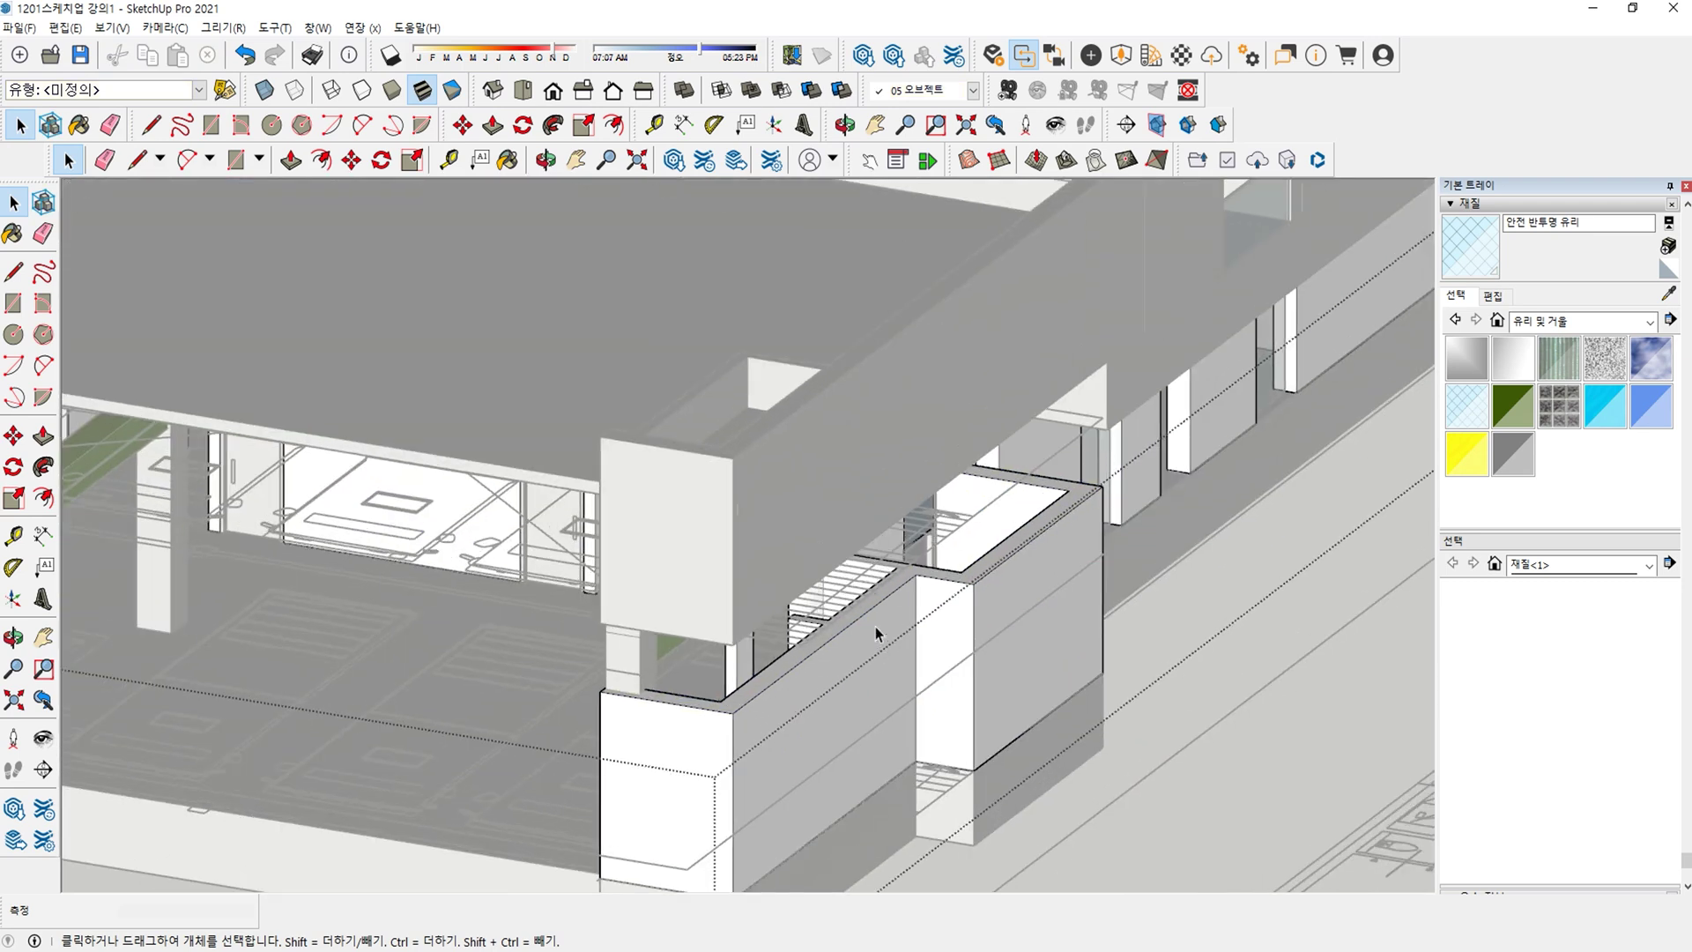
{"action": "key", "text": "p"}
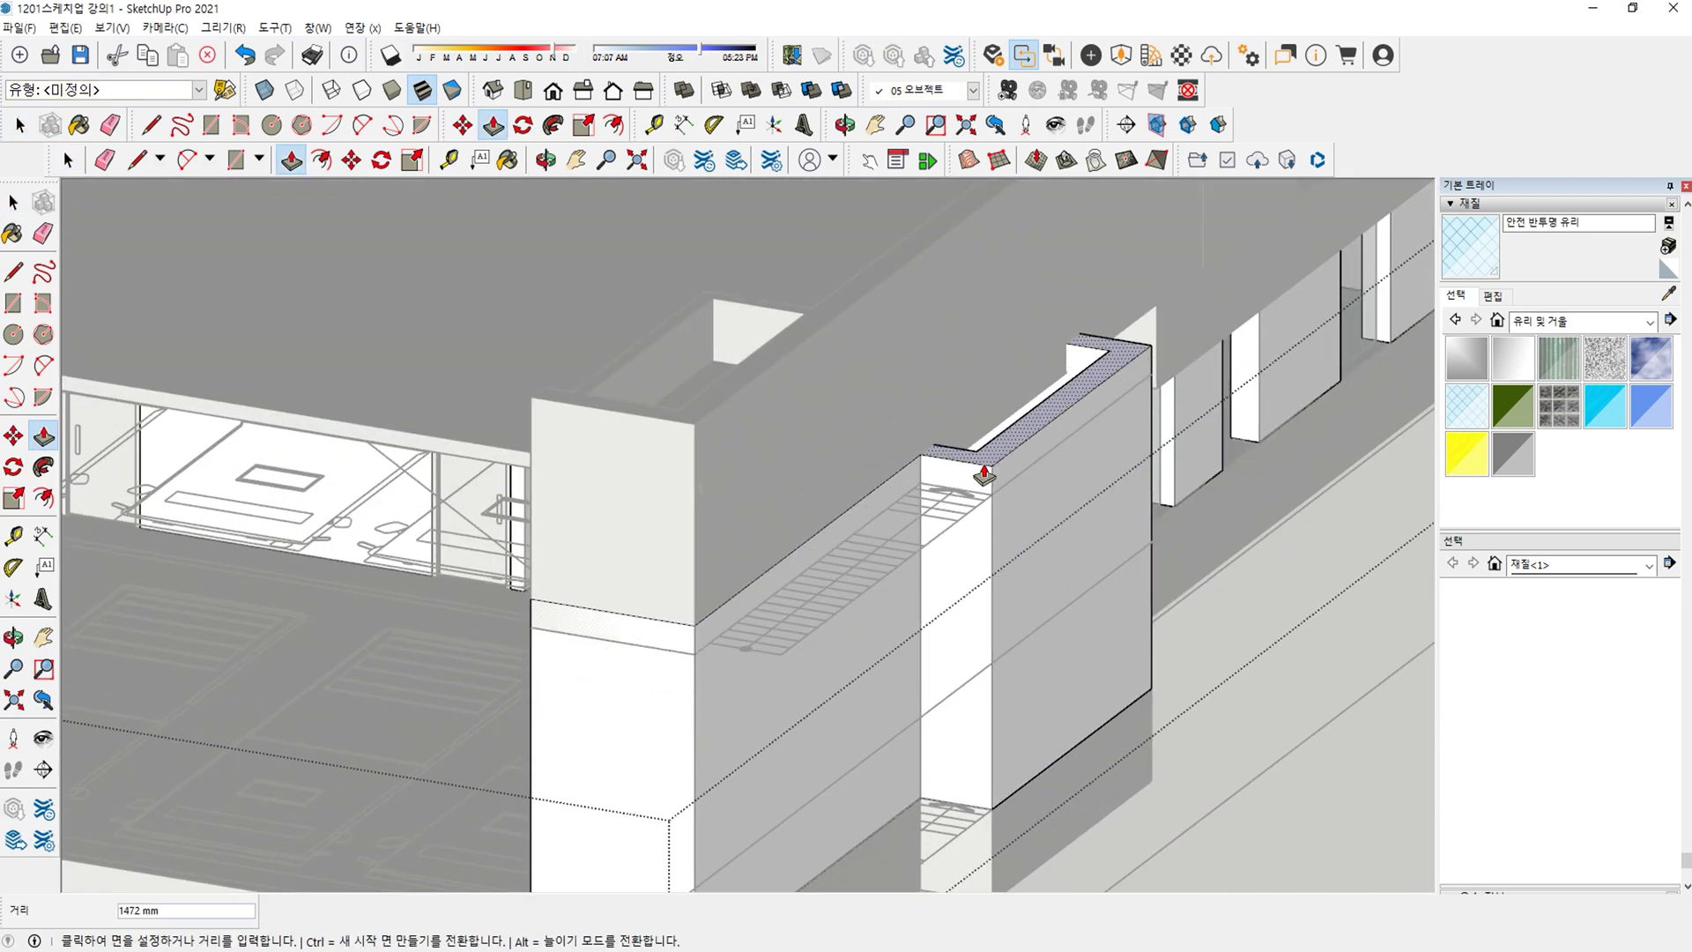
{"action": "left_click", "coordinate": [699, 653]}
Isolate the walls, cover the small room by the stair with a 4000 by 2300 mm rectangle, and finish editing.
{"action": "middle_click_drag", "start_coordinate": [1022, 589], "coordinate": [763, 695]}
{"action": "key", "text": "space"}
{"action": "key", "text": "i"}
{"action": "key", "text": "r"}
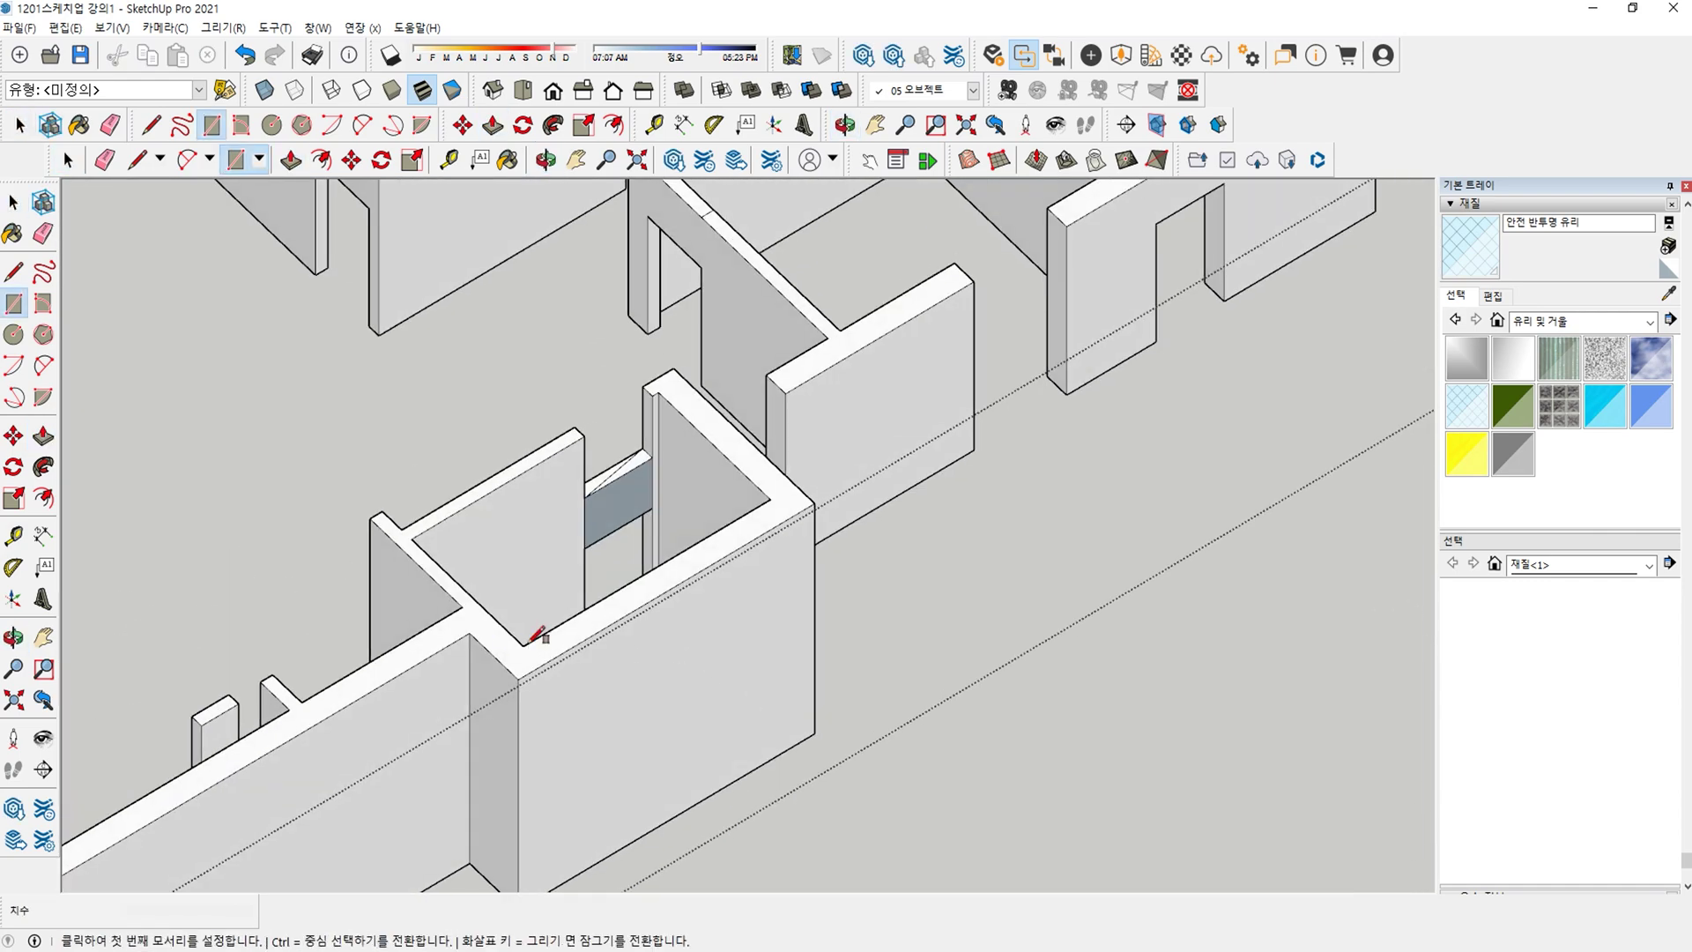
{"action": "left_click", "coordinate": [658, 391]}
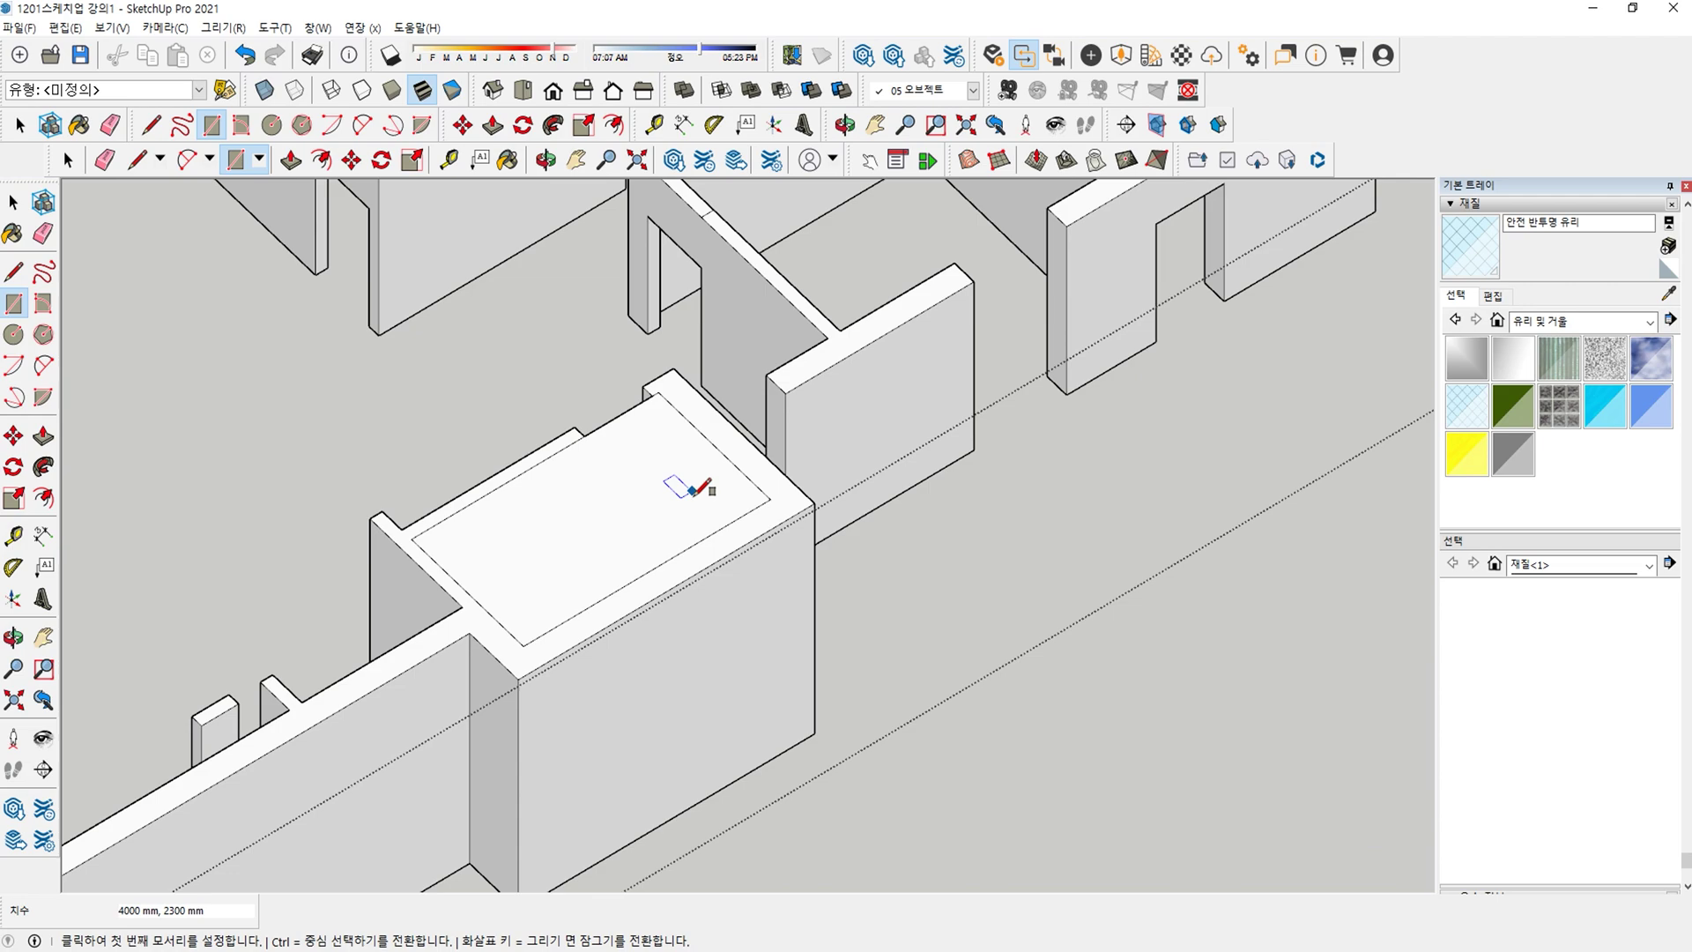
{"action": "middle_click_drag", "start_coordinate": [712, 534], "coordinate": [1016, 598]}
{"action": "key", "text": "space"}
{"action": "double_click", "coordinate": [903, 554]}
{"action": "left_click", "coordinate": [1016, 597]}
Split the end face of the upper floor's overhanging band with a line and pull its outer part toward the stair-side wall.
{"action": "middle_click_drag", "start_coordinate": [889, 532], "coordinate": [832, 378]}
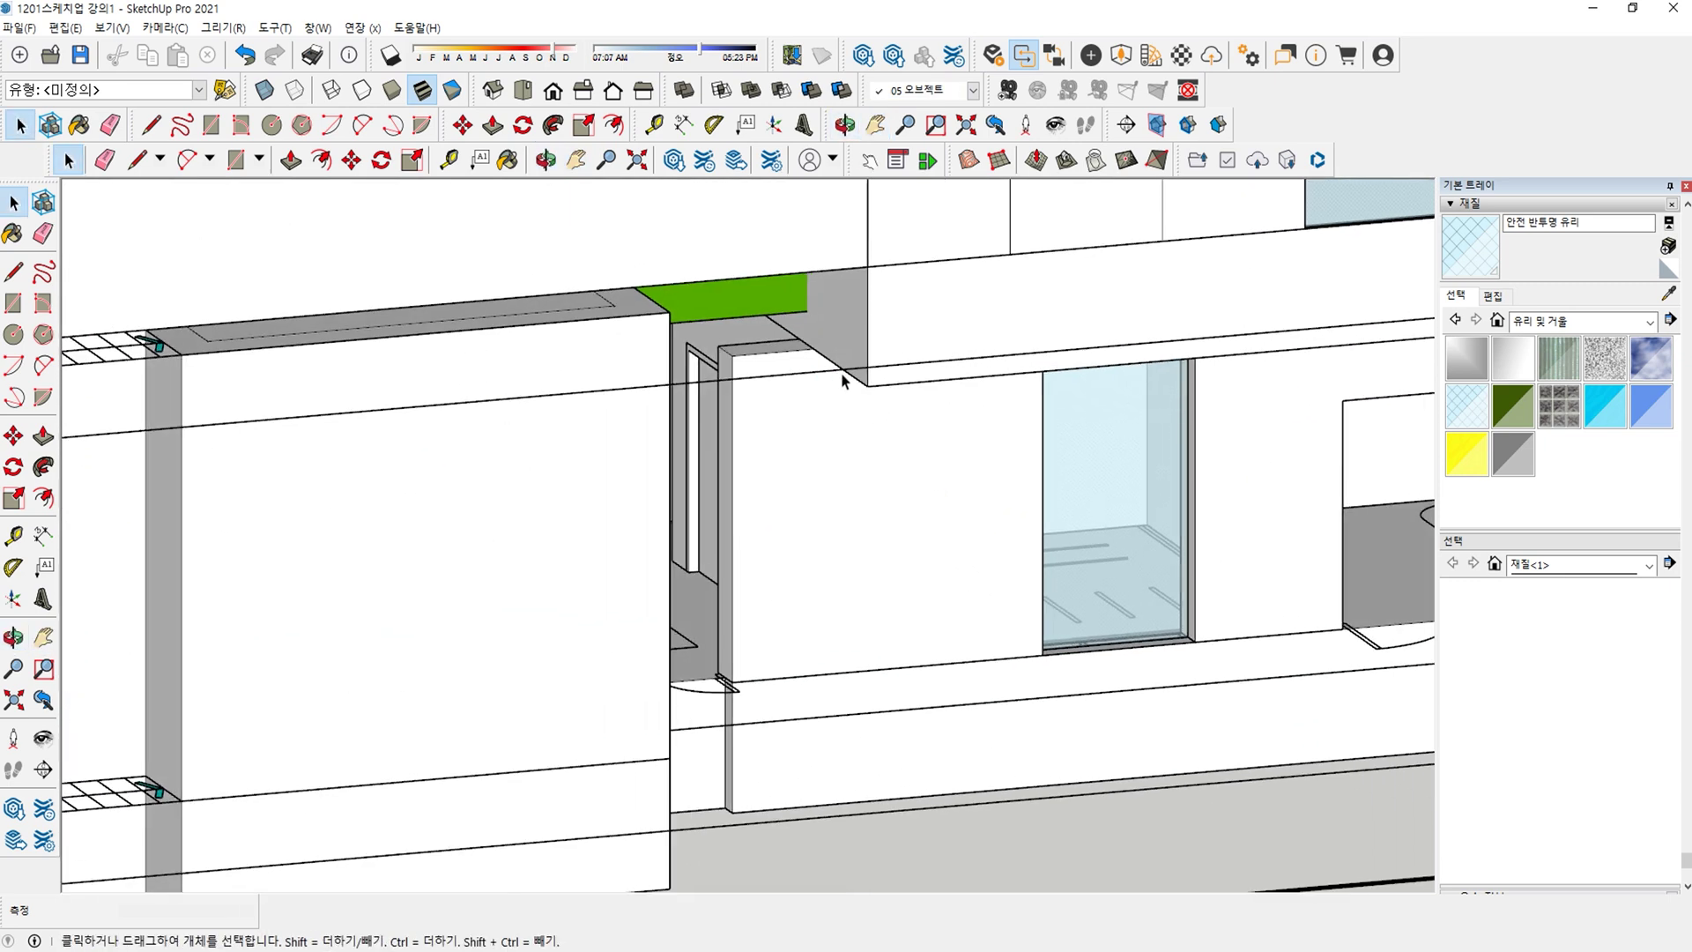
{"action": "double_click", "coordinate": [844, 358]}
{"action": "key", "text": "i"}
{"action": "scroll", "coordinate": [817, 342], "scroll_direction": "up", "scroll_amount": 4}
{"action": "key", "text": "l"}
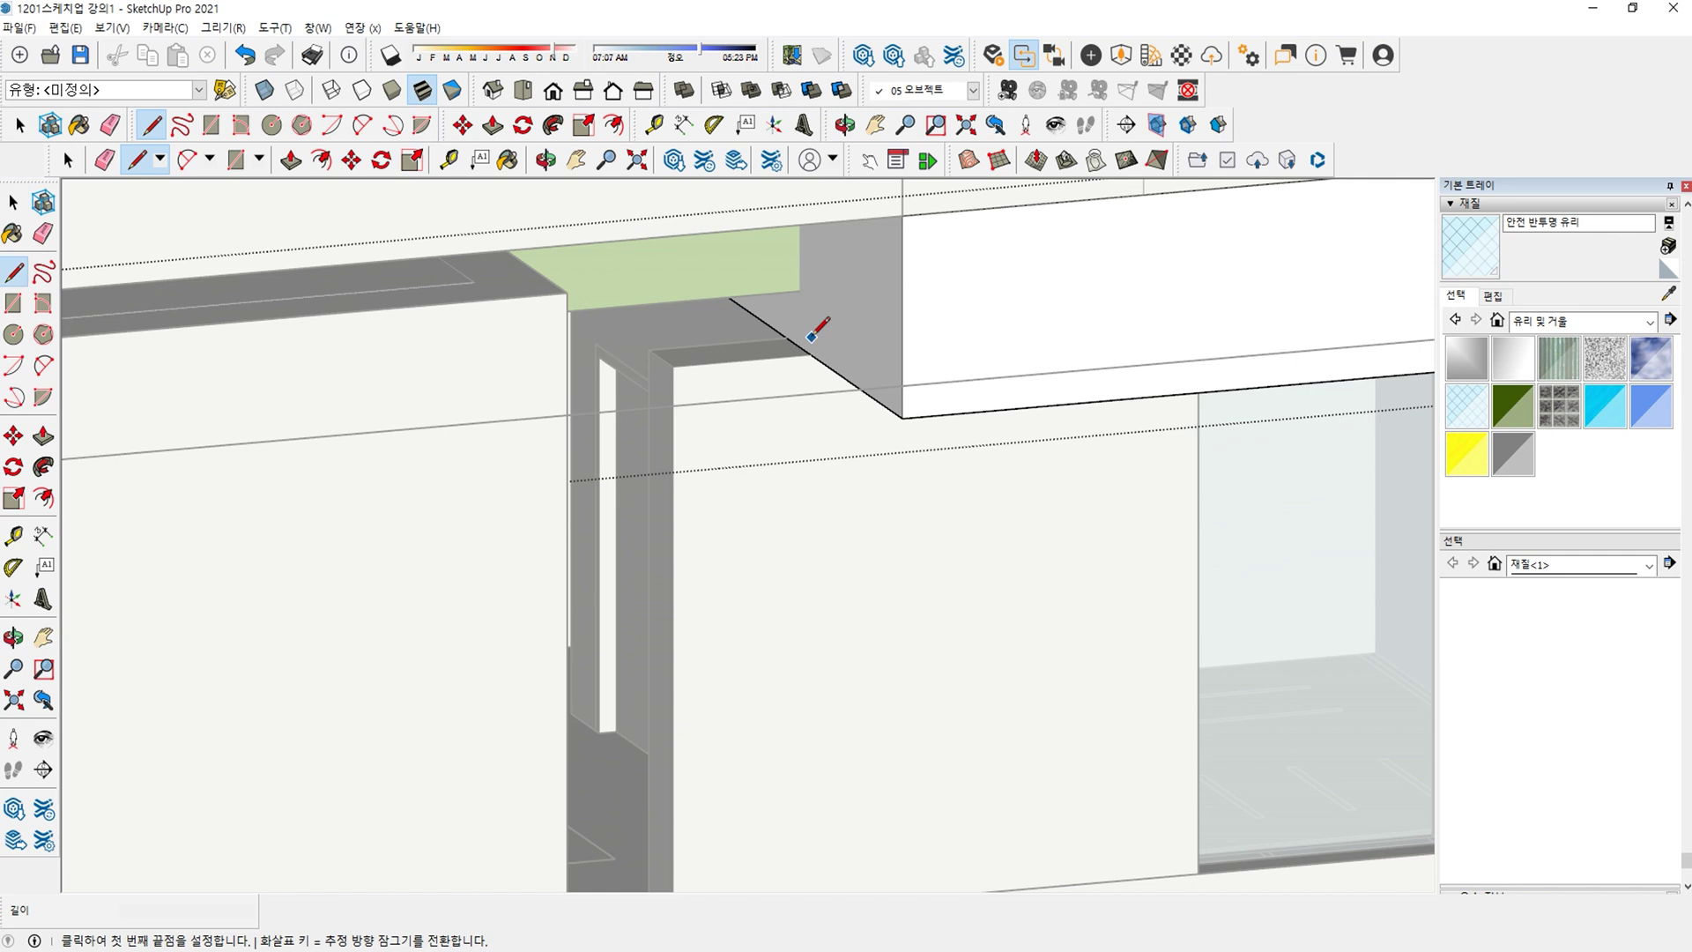
{"action": "left_click", "coordinate": [787, 333]}
{"action": "key", "text": "i"}
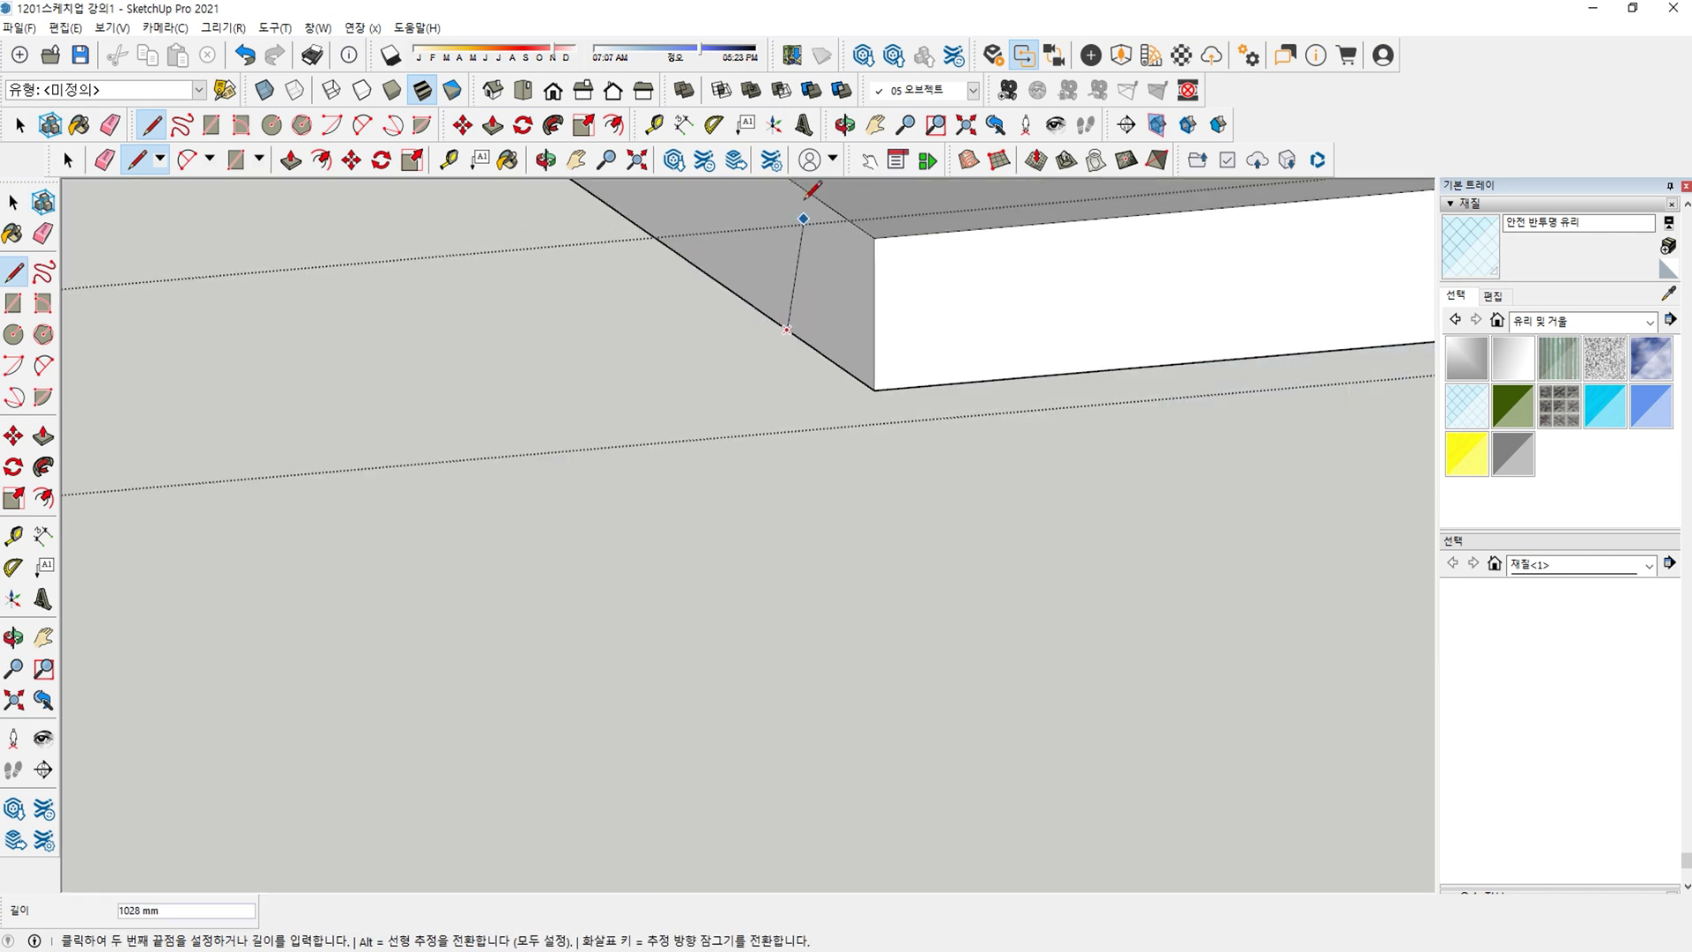
{"action": "middle_click_drag", "start_coordinate": [799, 183], "coordinate": [800, 288], "text": "shift"}
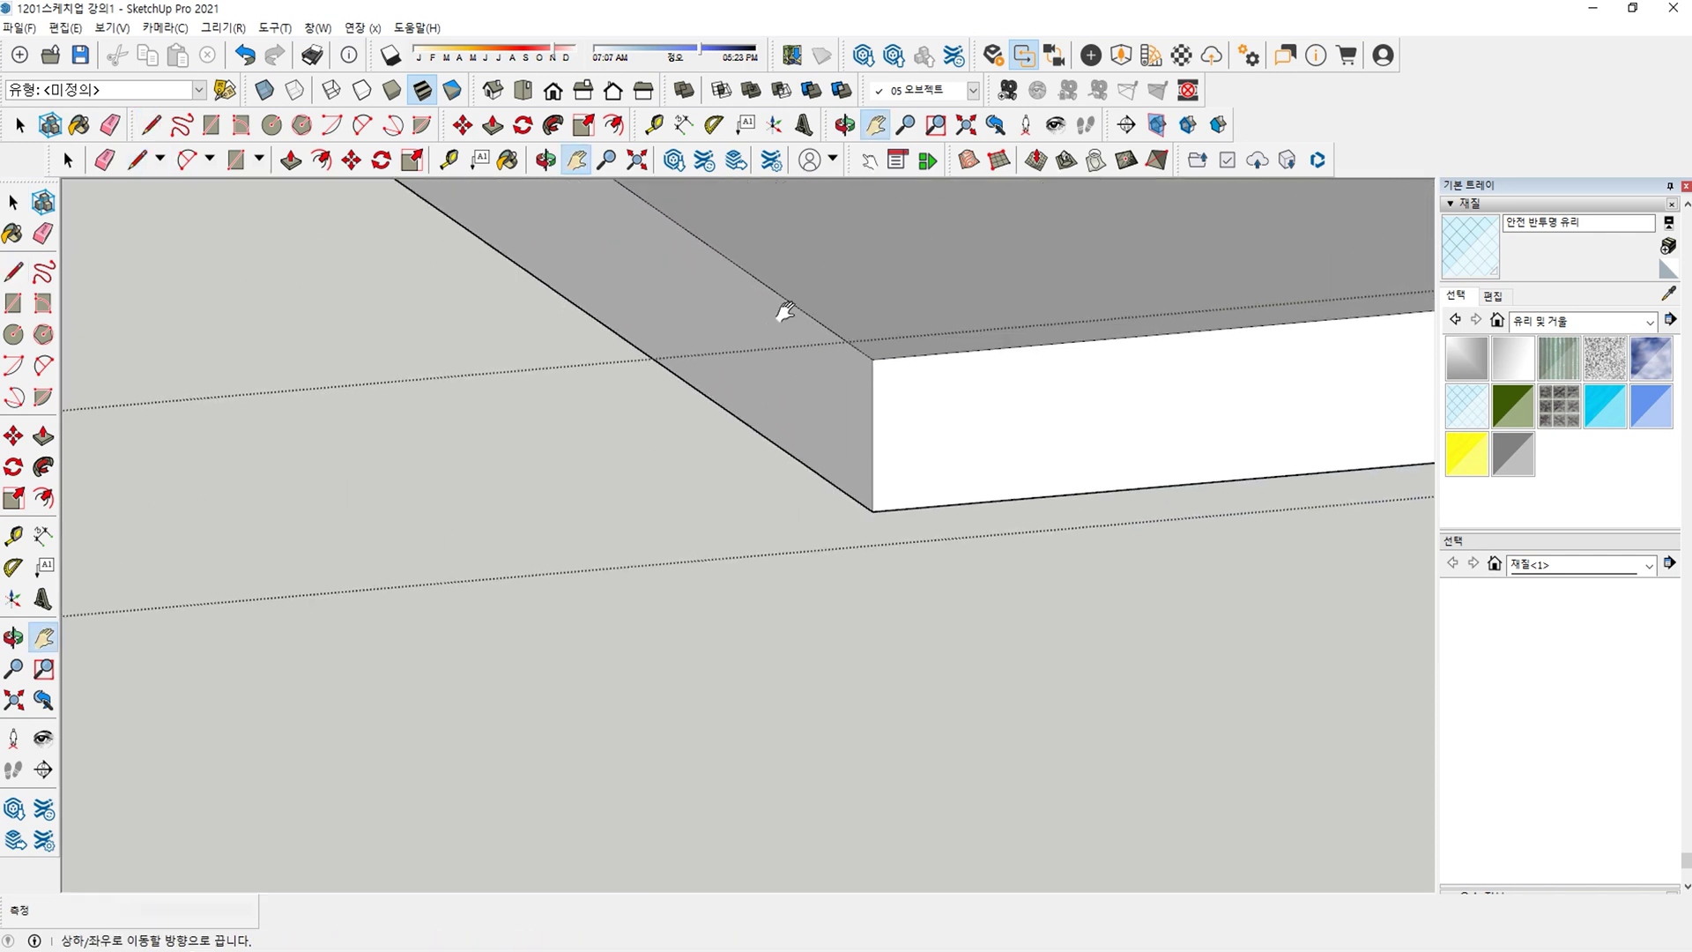
{"action": "key", "text": "p"}
{"action": "left_click", "coordinate": [826, 411]}
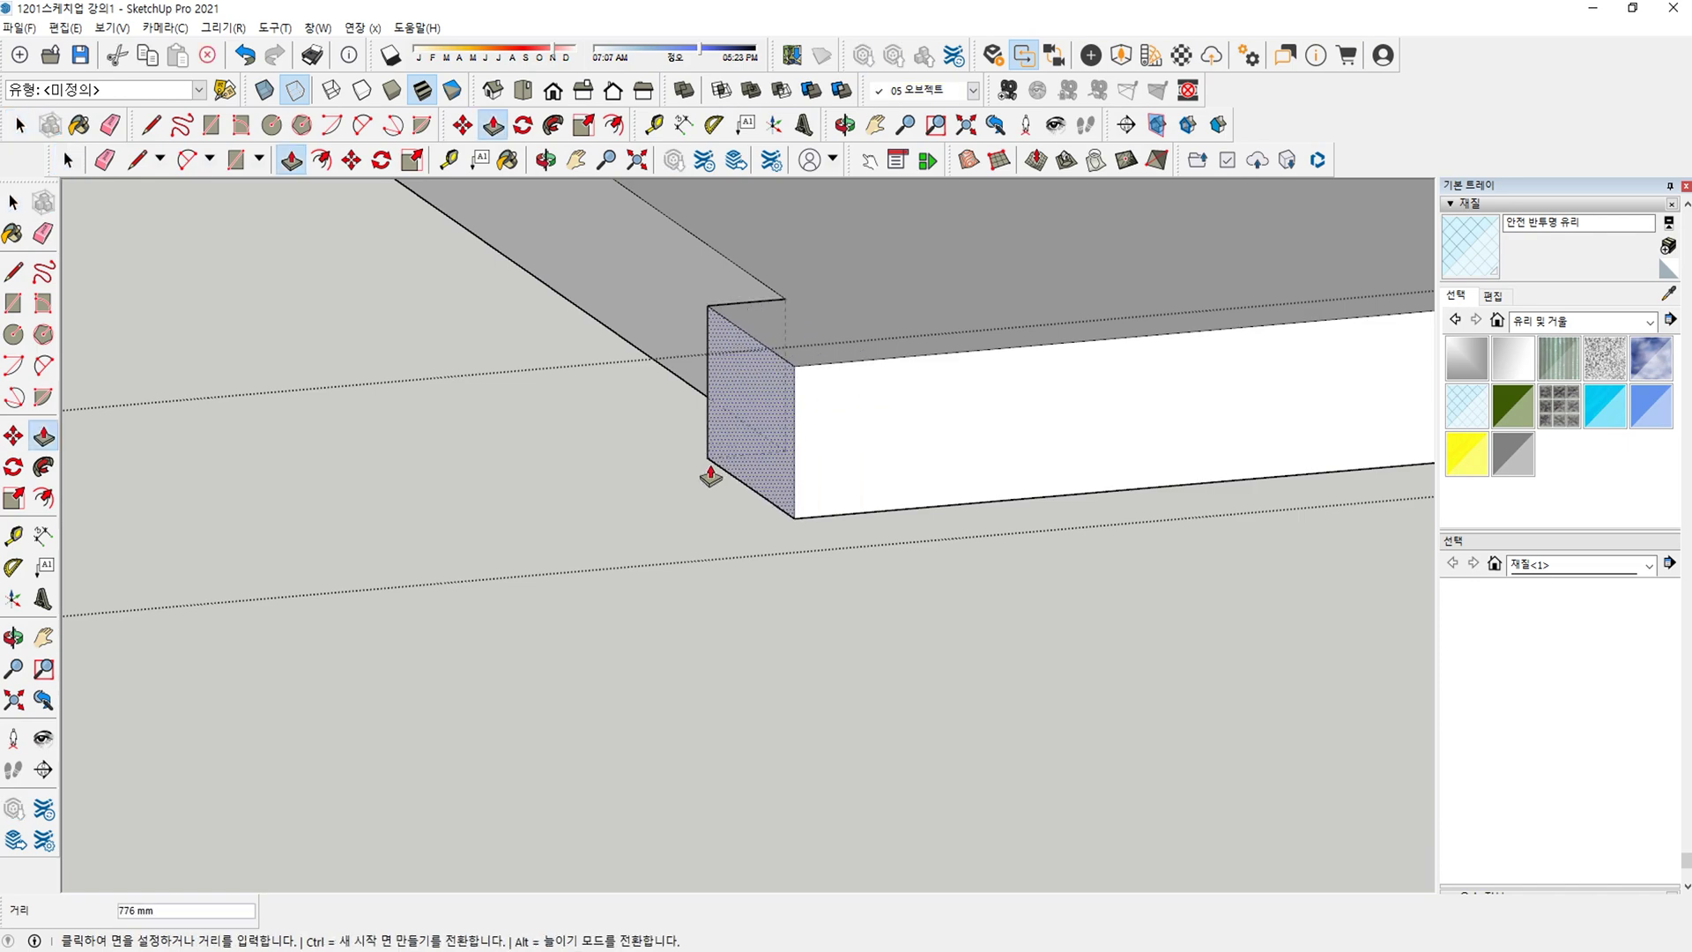
{"action": "key", "text": "i"}
{"action": "scroll", "coordinate": [692, 481], "scroll_direction": "down", "scroll_amount": 1}
{"action": "middle_click_drag", "start_coordinate": [685, 484], "coordinate": [791, 604]}
{"action": "key", "text": "space"}
{"action": "key", "text": "Escape"}
Open the vehicle bay roof slab and push its protruding side edge back into the side wall.
{"action": "scroll", "coordinate": [545, 554], "scroll_direction": "down", "scroll_amount": 1}
{"action": "scroll", "coordinate": [545, 553], "scroll_direction": "down", "scroll_amount": 1}
{"action": "scroll", "coordinate": [458, 565], "scroll_direction": "down", "scroll_amount": 1}
{"action": "middle_click_drag", "start_coordinate": [639, 527], "coordinate": [846, 612]}
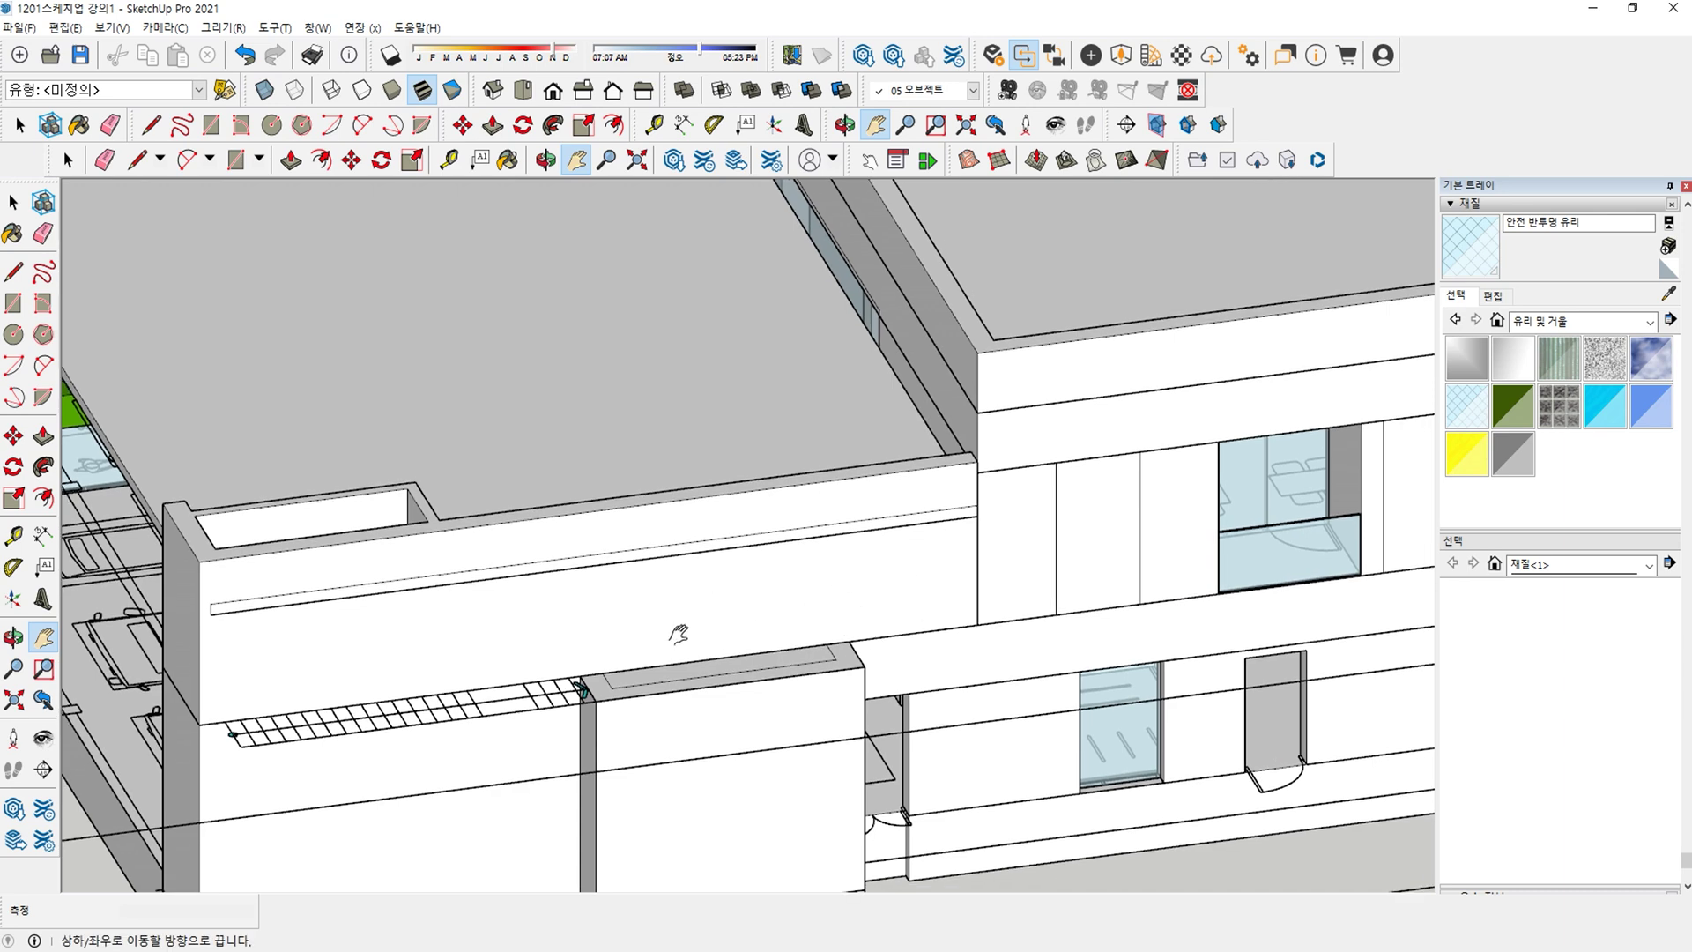
{"action": "middle_click_drag", "start_coordinate": [619, 690], "coordinate": [879, 649]}
{"action": "key", "text": "space"}
{"action": "left_click", "coordinate": [736, 492]}
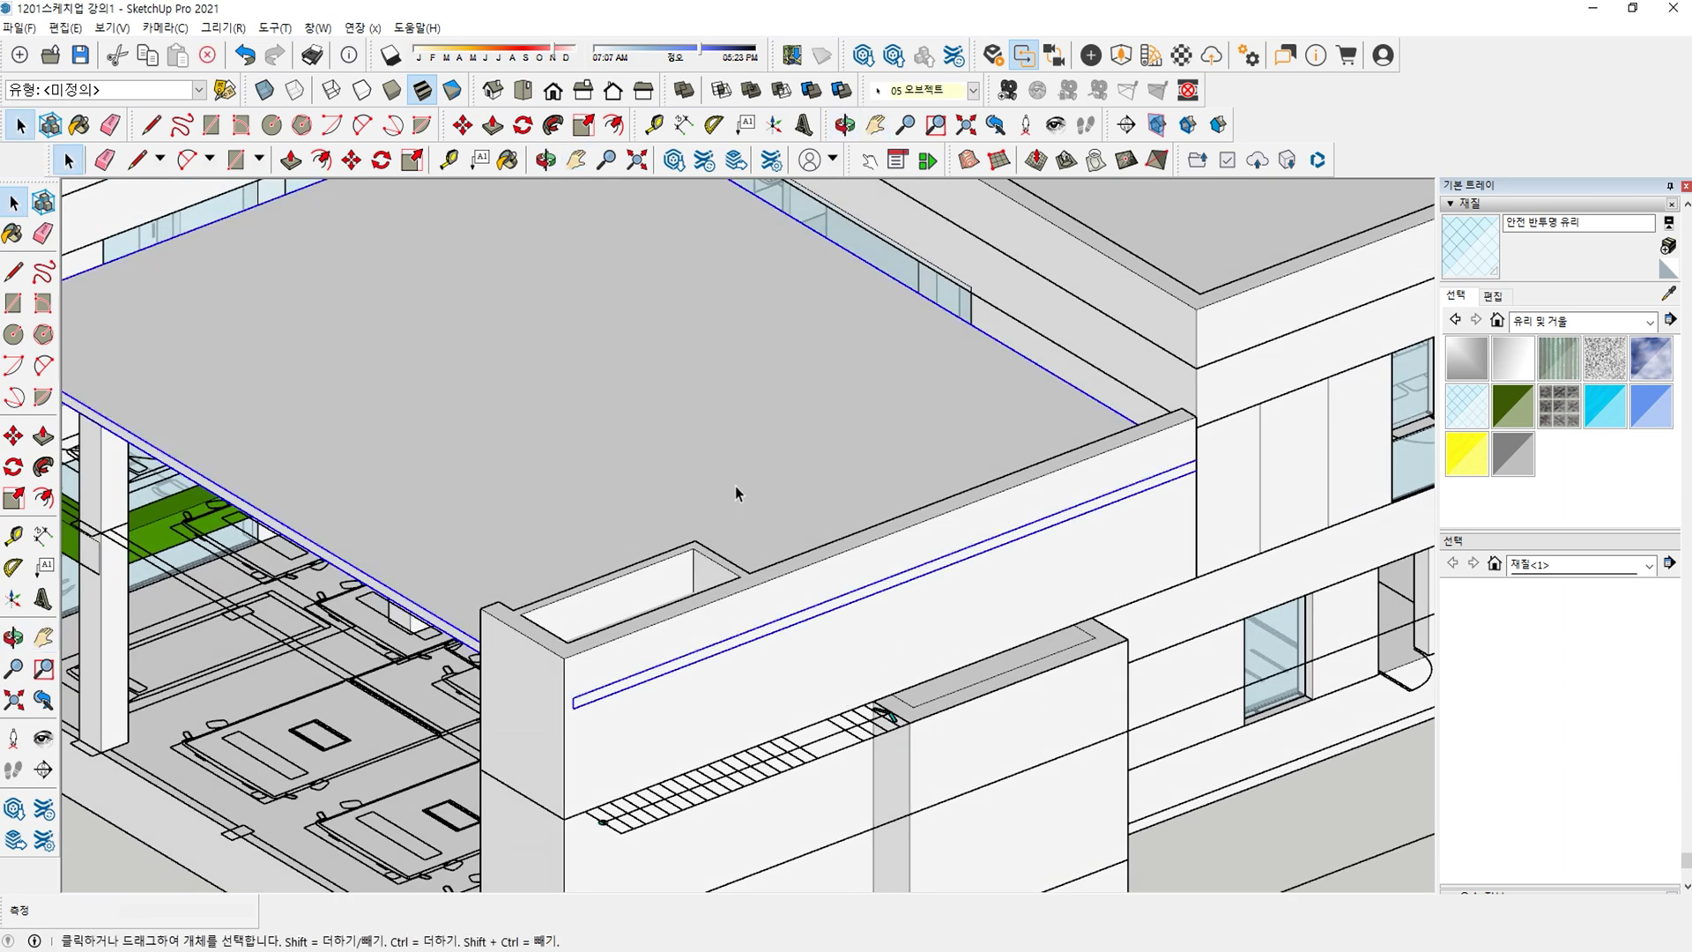
{"action": "double_click", "coordinate": [736, 491]}
{"action": "key", "text": "p"}
{"action": "scroll", "coordinate": [858, 603], "scroll_direction": "up", "scroll_amount": 3}
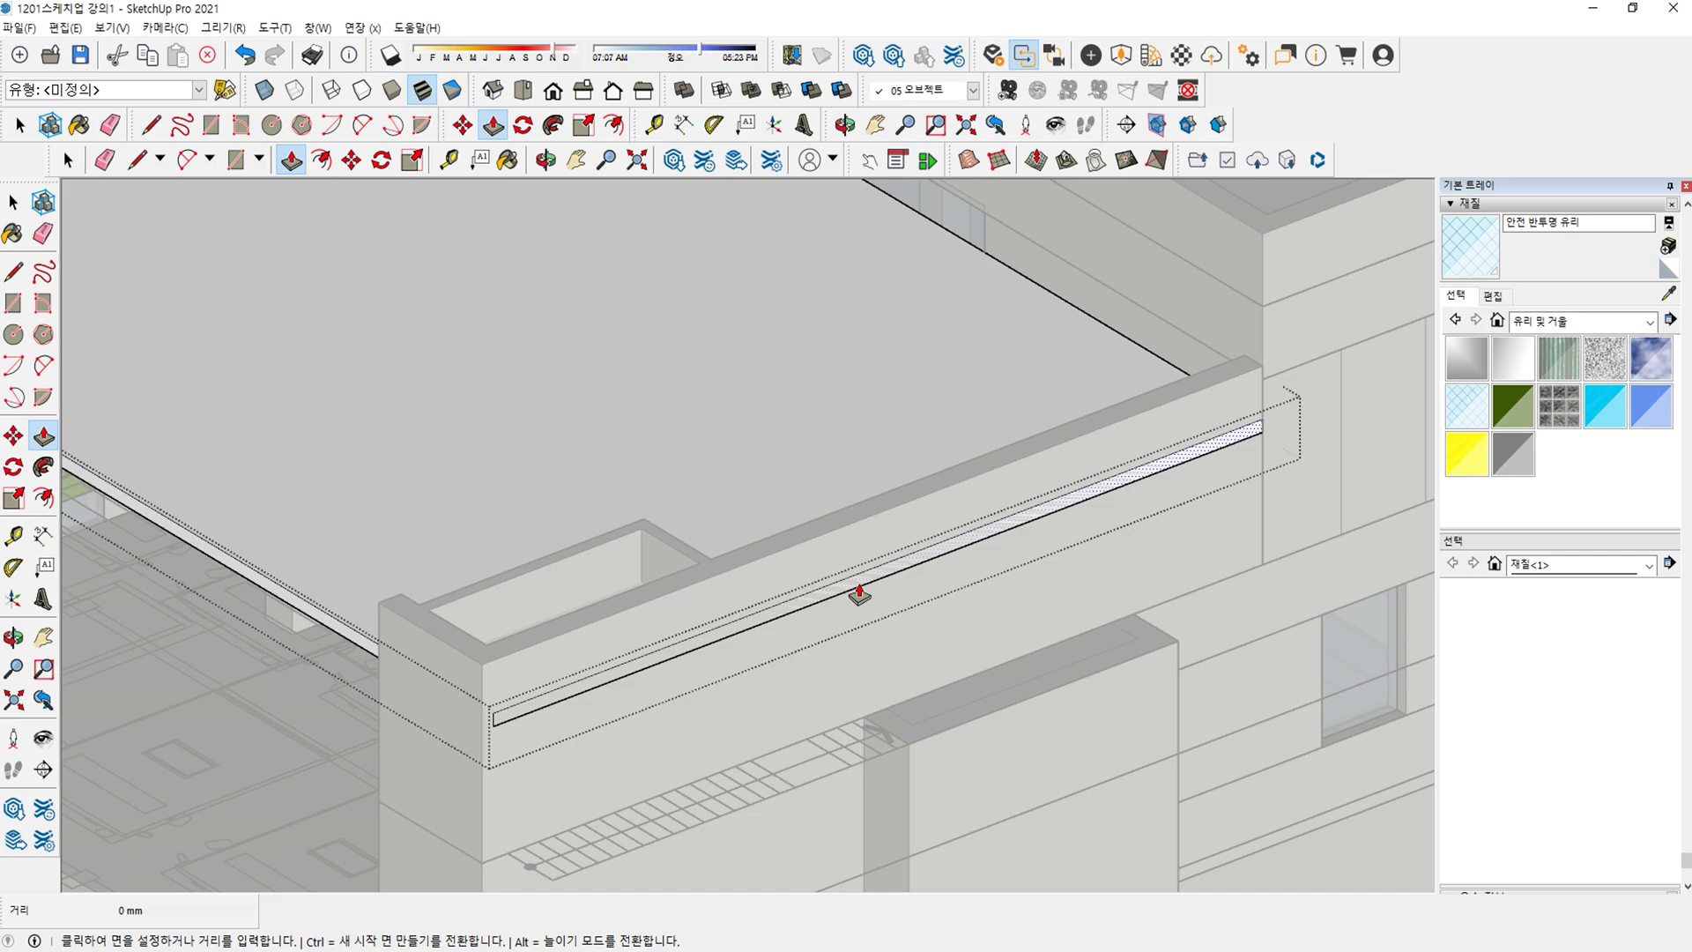
{"action": "key", "text": "super"}
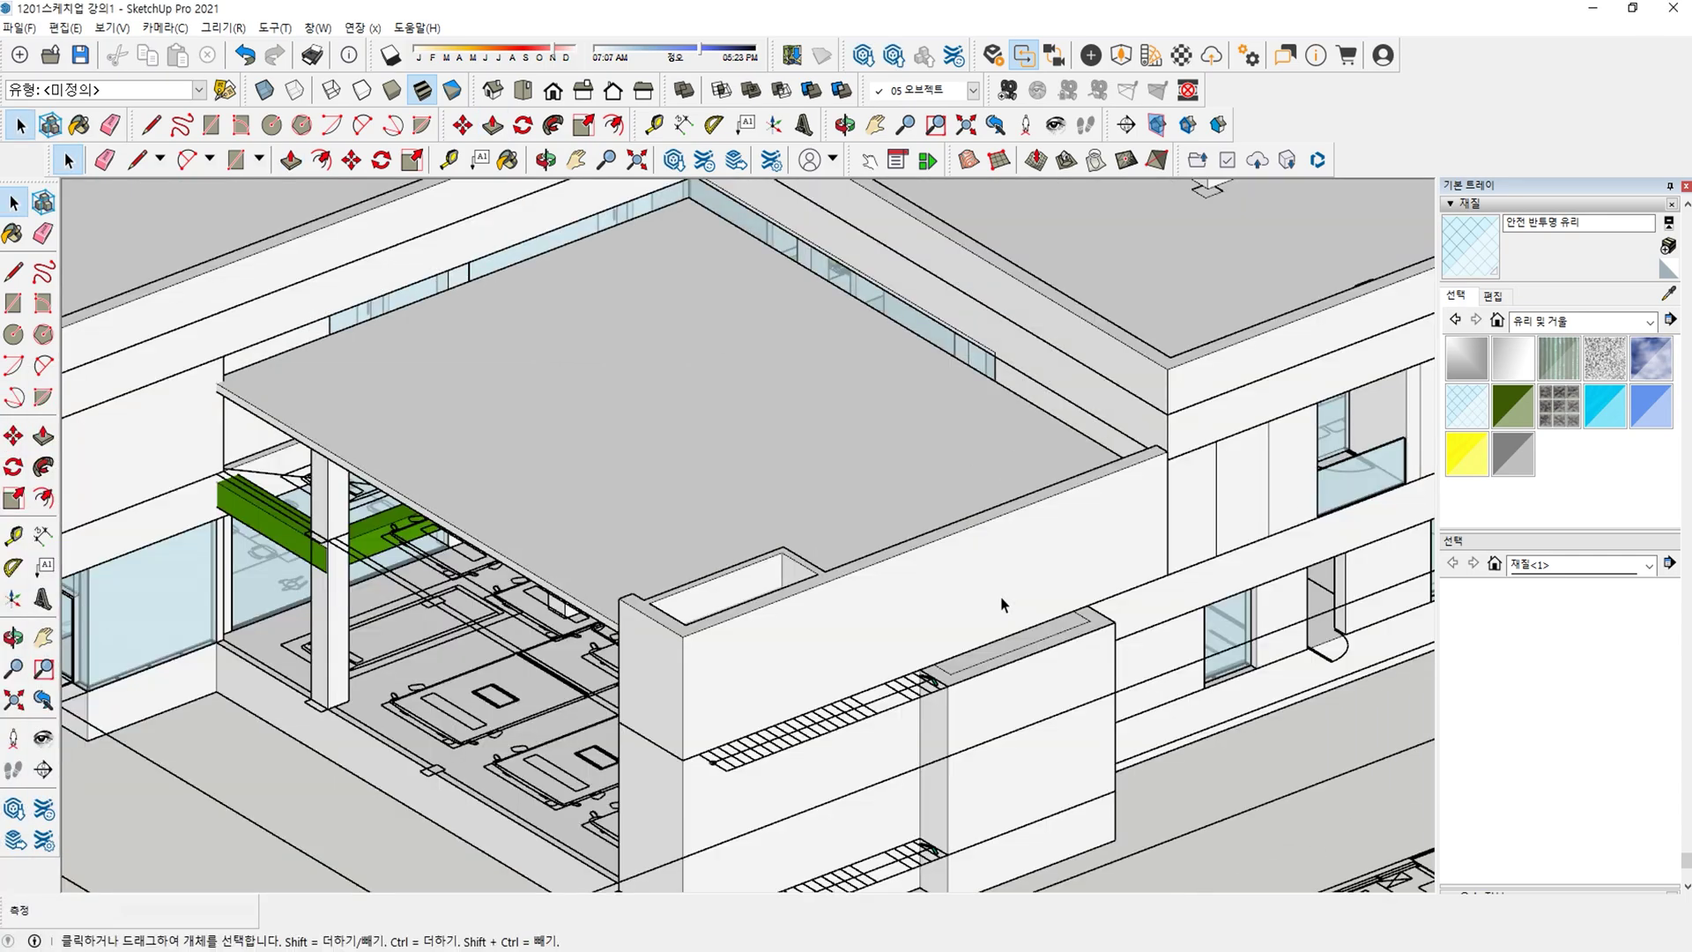
{"action": "scroll", "coordinate": [1002, 605], "scroll_direction": "down", "scroll_amount": 5}
{"action": "middle_click_drag", "start_coordinate": [1005, 605], "coordinate": [875, 649]}
{"action": "middle_click_drag", "start_coordinate": [740, 525], "coordinate": [958, 557]}
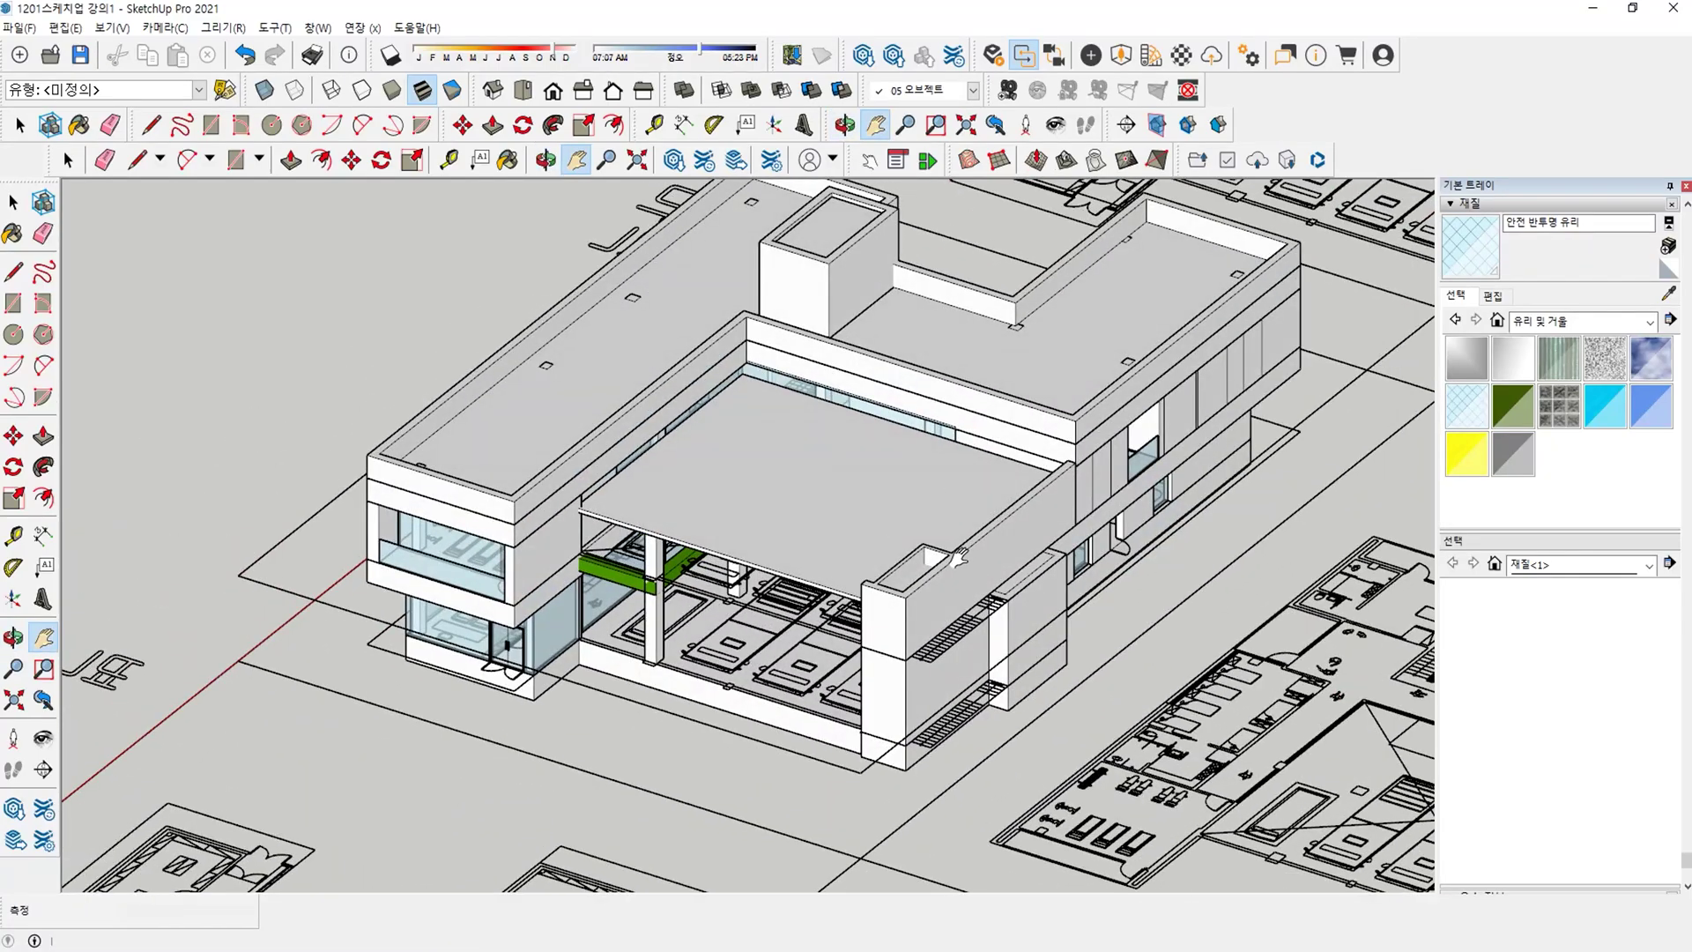
{"action": "middle_click_drag", "start_coordinate": [805, 465], "coordinate": [853, 610]}
{"action": "scroll", "coordinate": [674, 702], "scroll_direction": "up", "scroll_amount": 2}
{"action": "scroll", "coordinate": [652, 581], "scroll_direction": "up", "scroll_amount": 6}
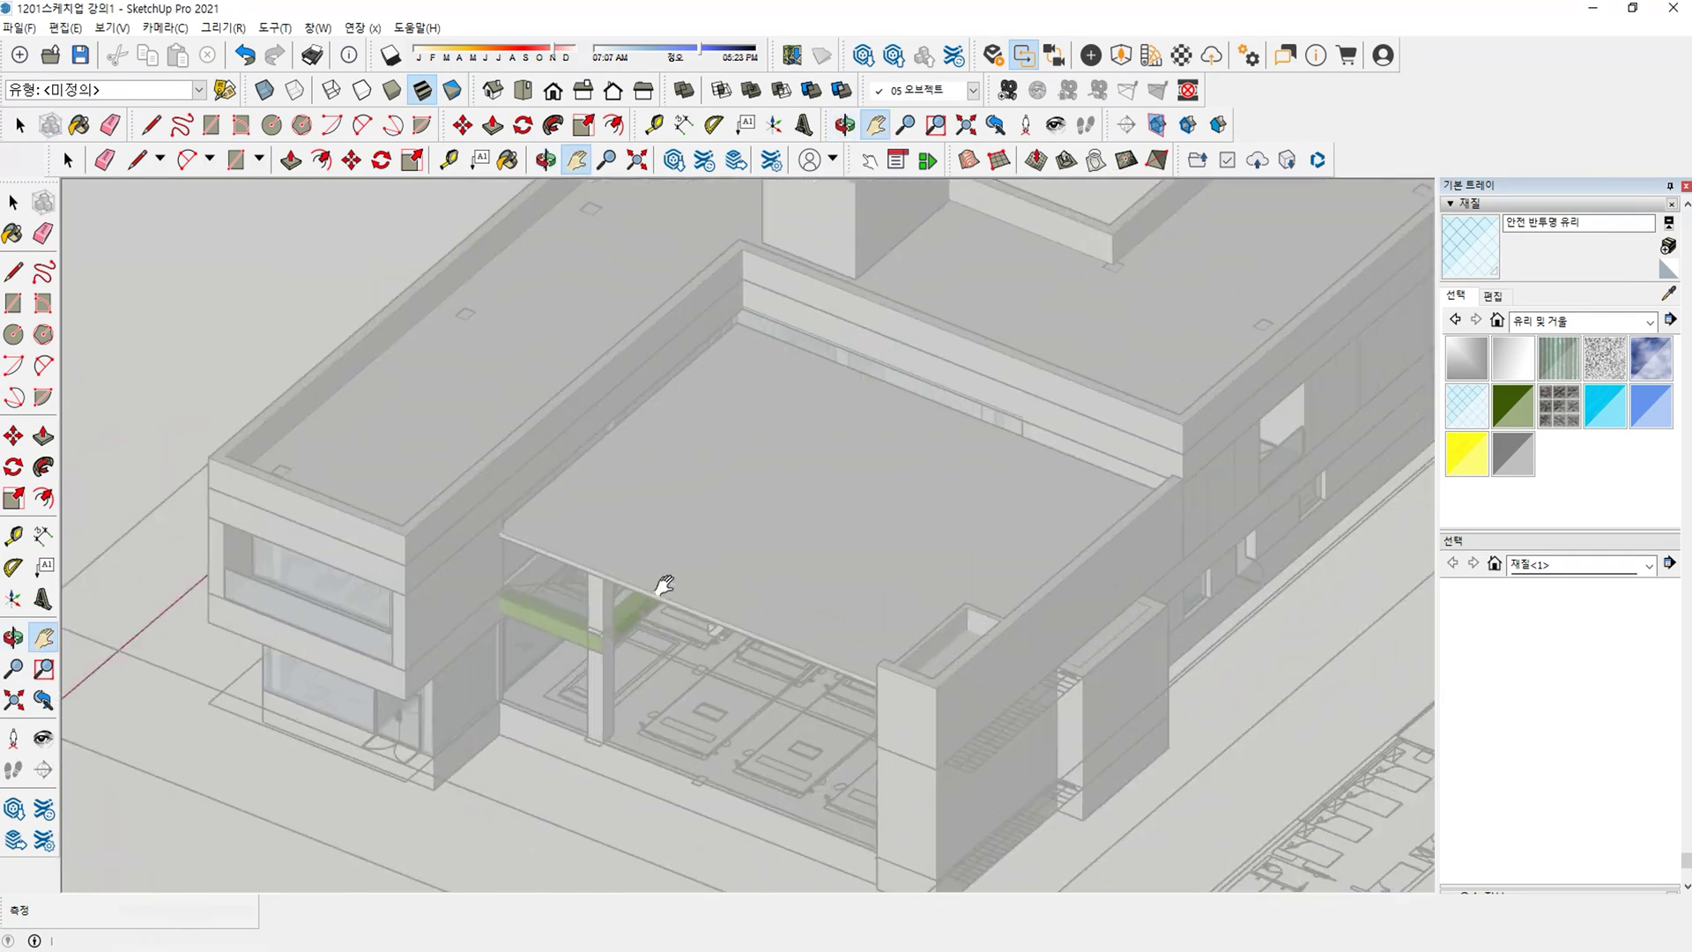
{"action": "key", "text": "r"}
{"action": "left_click", "coordinate": [426, 480]}
{"action": "scroll", "coordinate": [581, 529], "scroll_direction": "down", "scroll_amount": 8}
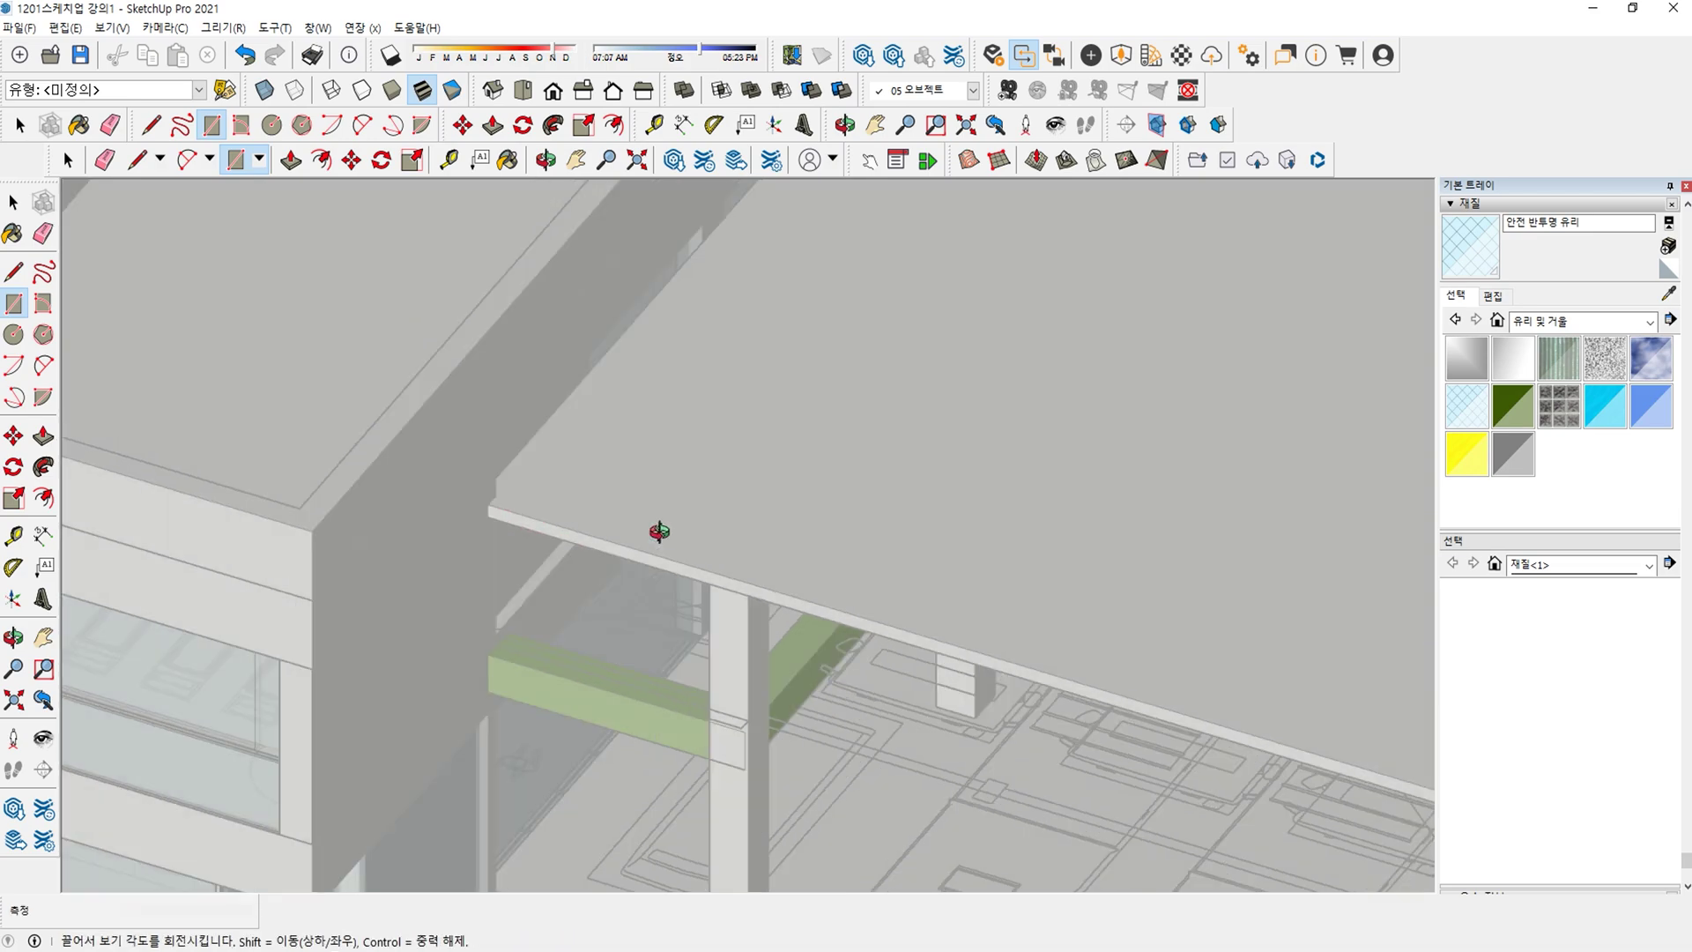
{"action": "scroll", "coordinate": [881, 573], "scroll_direction": "up", "scroll_amount": 4}
{"action": "scroll", "coordinate": [1112, 520], "scroll_direction": "down", "scroll_amount": 4}
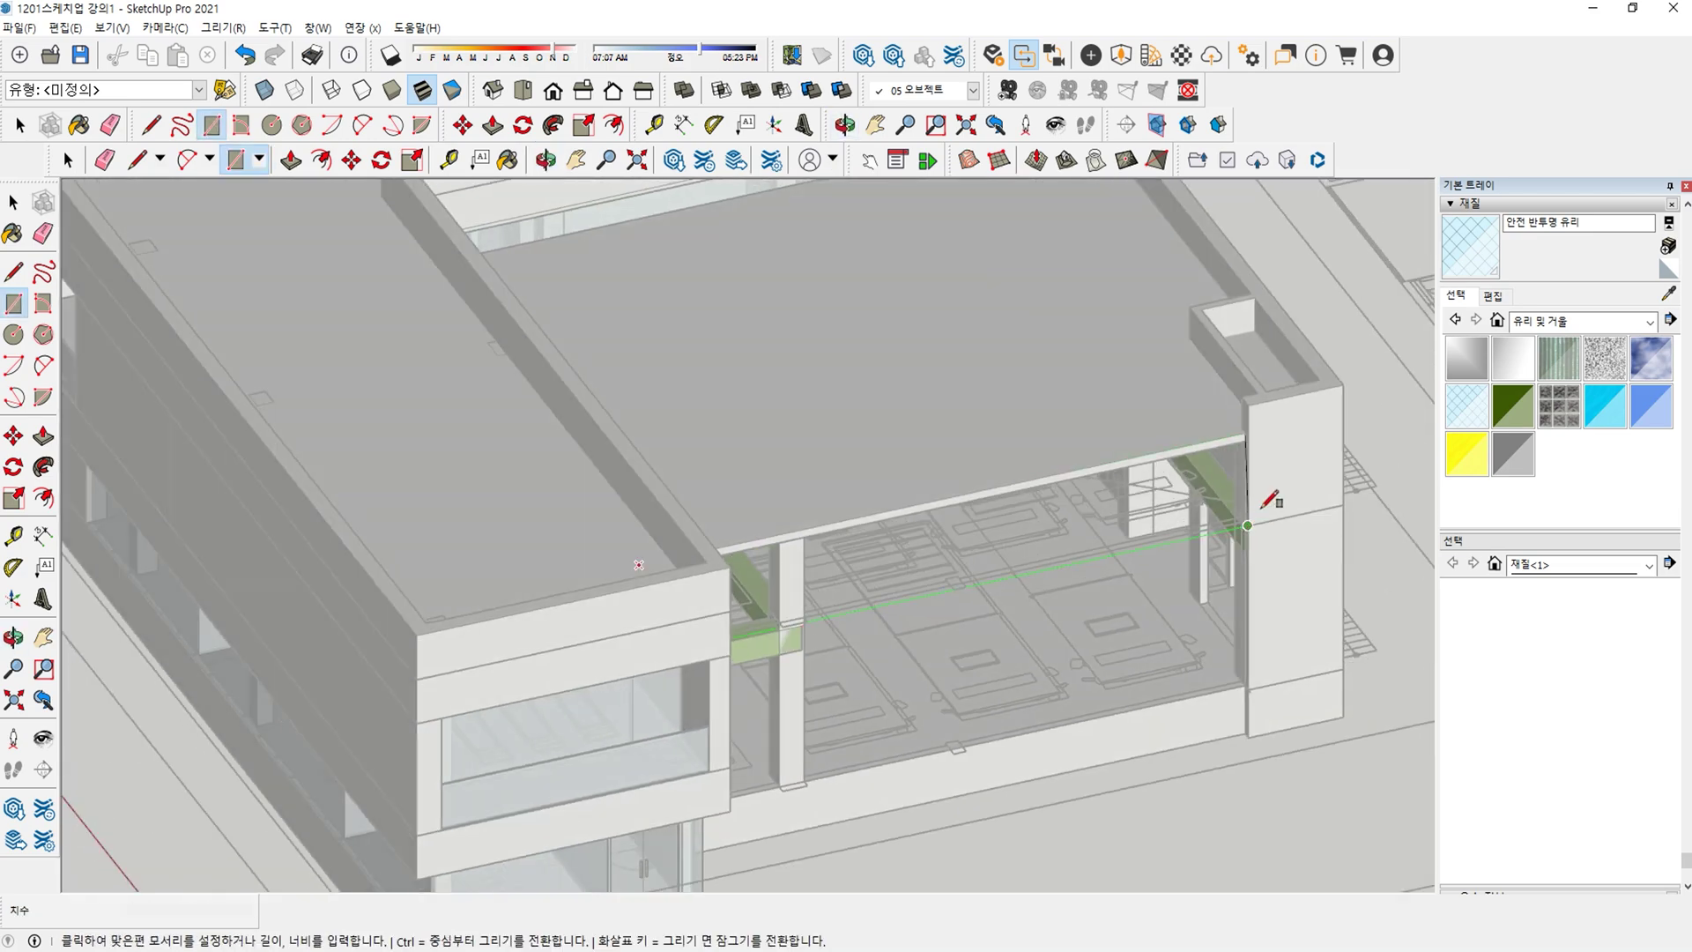
{"action": "scroll", "coordinate": [1229, 394], "scroll_direction": "up", "scroll_amount": 8}
{"action": "left_click", "coordinate": [1269, 401]}
{"action": "key", "text": "ctrl+z"}
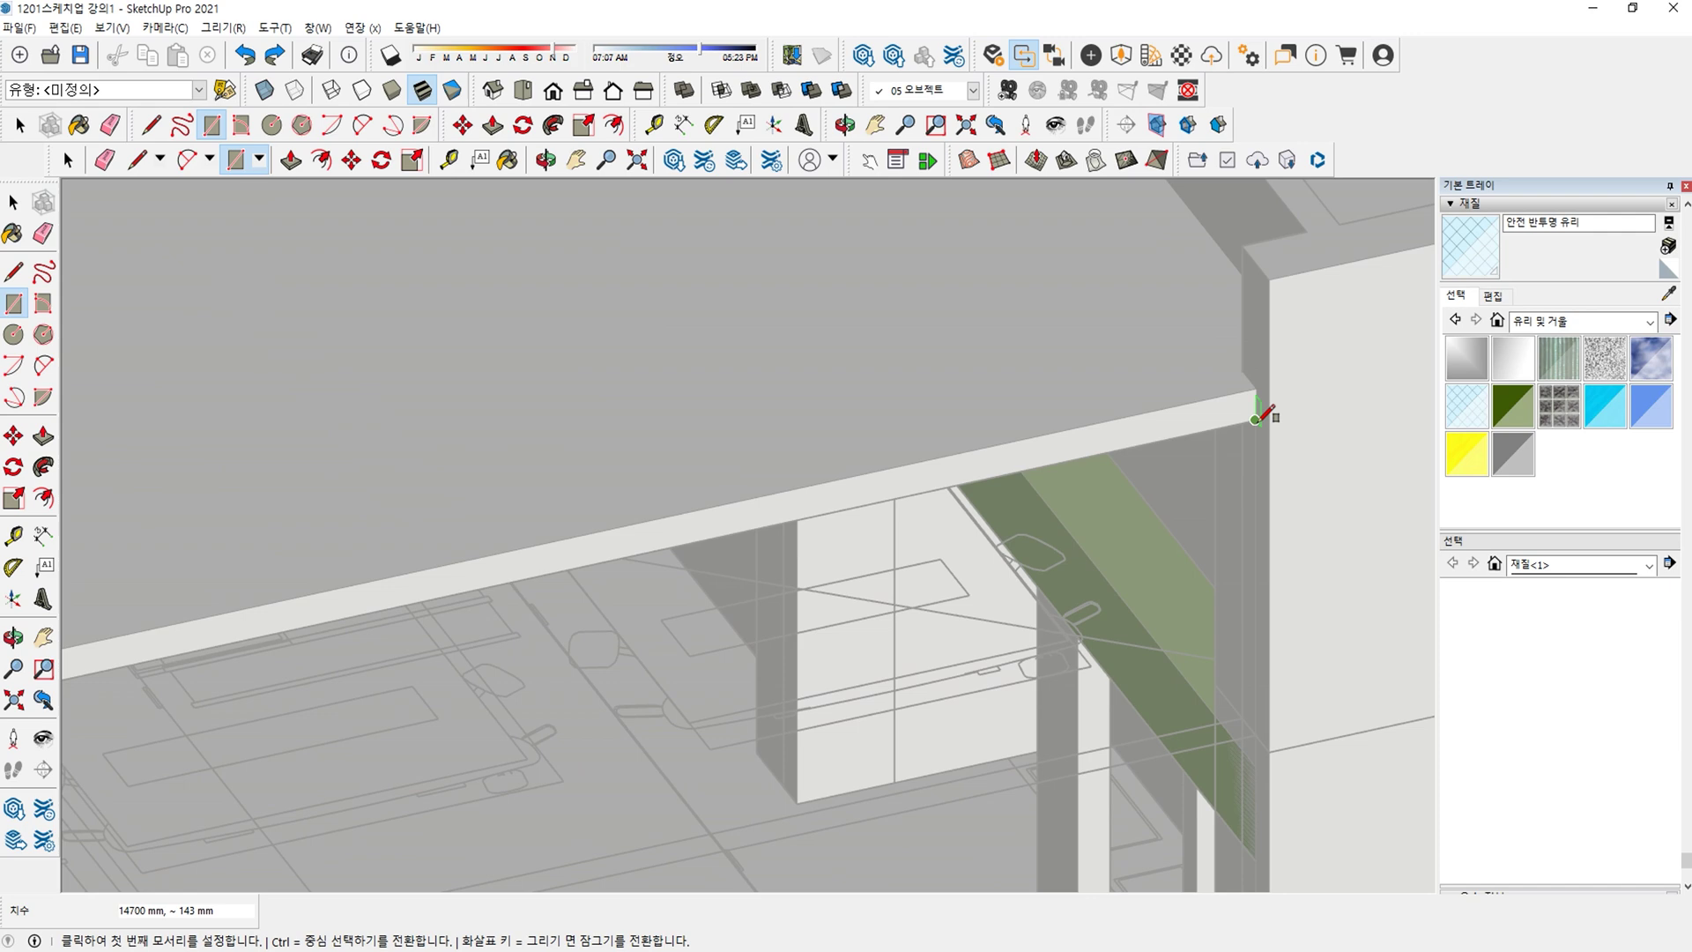
Draw a 14700 by 200 mm rectangle along the roof slab's front edge and pull it 200 mm into a strip.
{"action": "left_click", "coordinate": [1261, 417]}
{"action": "middle_click_drag", "start_coordinate": [1255, 417], "coordinate": [899, 520]}
{"action": "scroll", "coordinate": [890, 493], "scroll_direction": "down", "scroll_amount": 3}
{"action": "scroll", "coordinate": [906, 467], "scroll_direction": "down", "scroll_amount": 4}
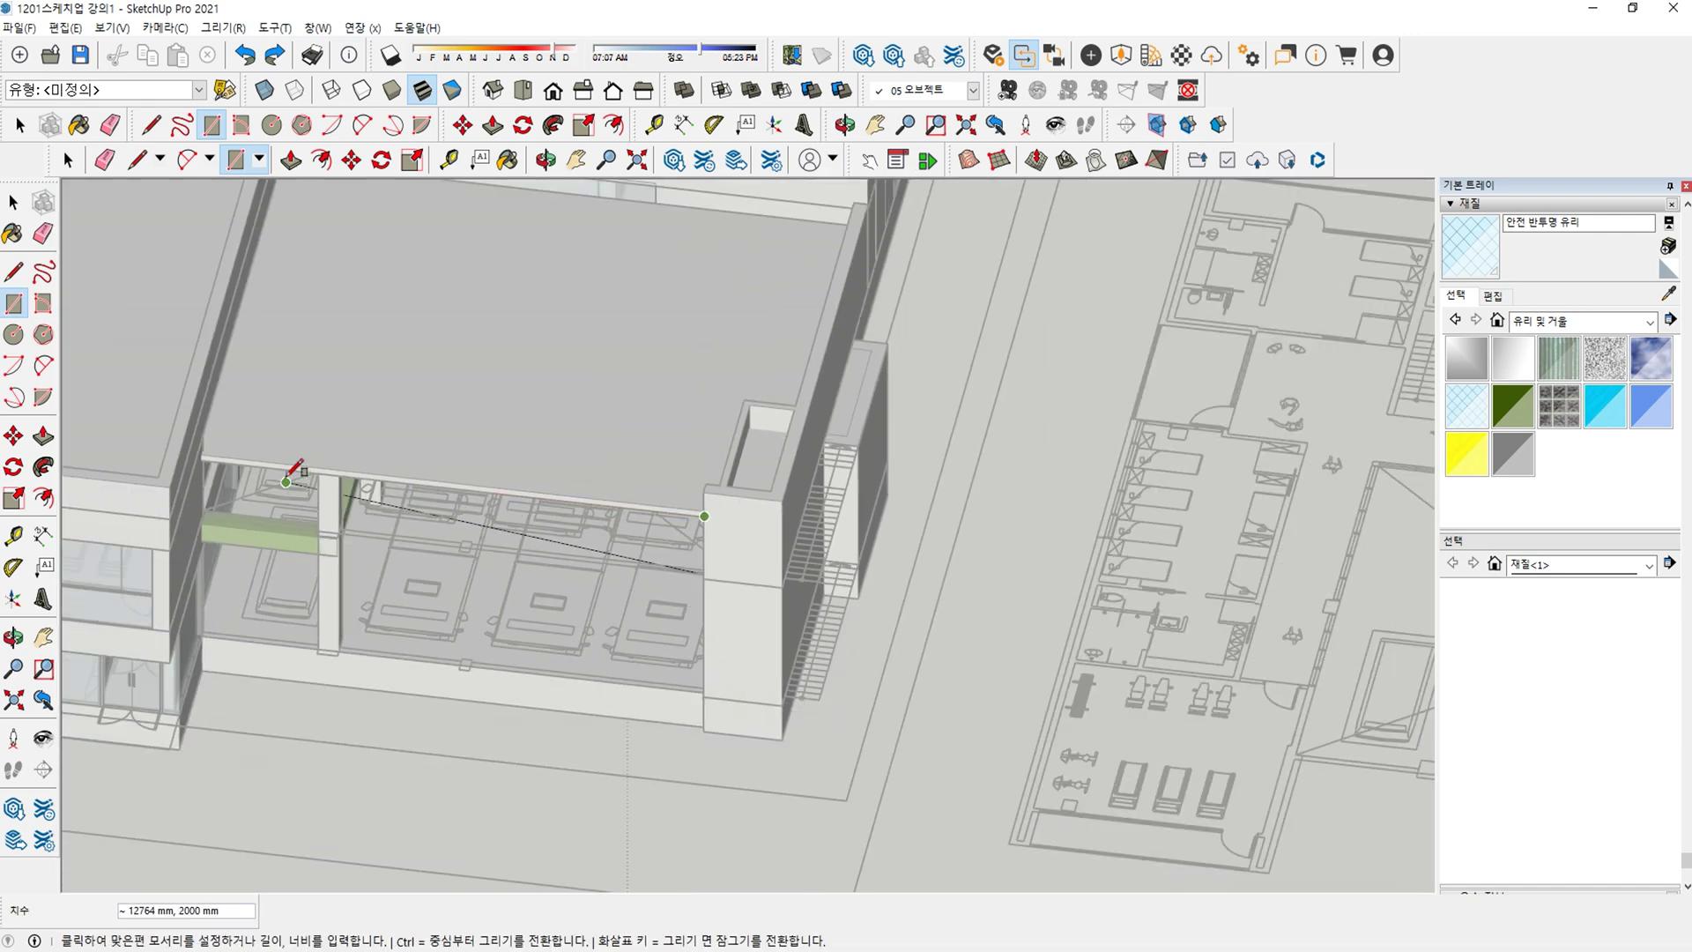
{"action": "scroll", "coordinate": [188, 441], "scroll_direction": "up", "scroll_amount": 6}
{"action": "left_click", "coordinate": [154, 450]}
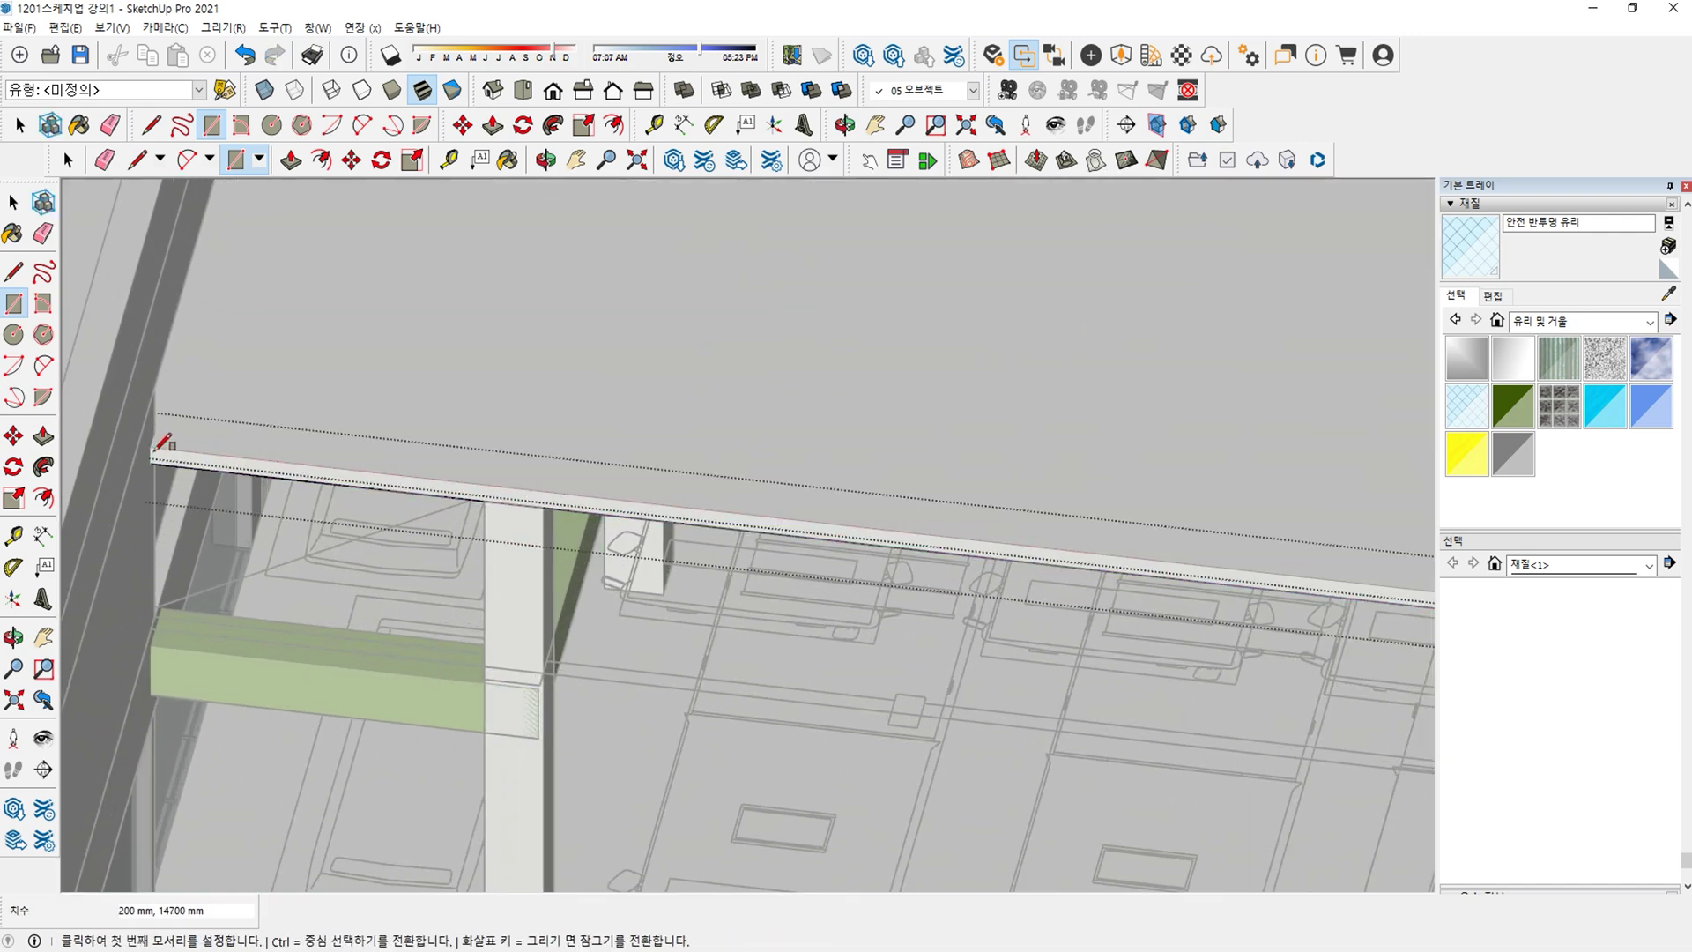
{"action": "scroll", "coordinate": [172, 454], "scroll_direction": "up", "scroll_amount": 1}
{"action": "key", "text": "p"}
{"action": "left_click", "coordinate": [199, 473]}
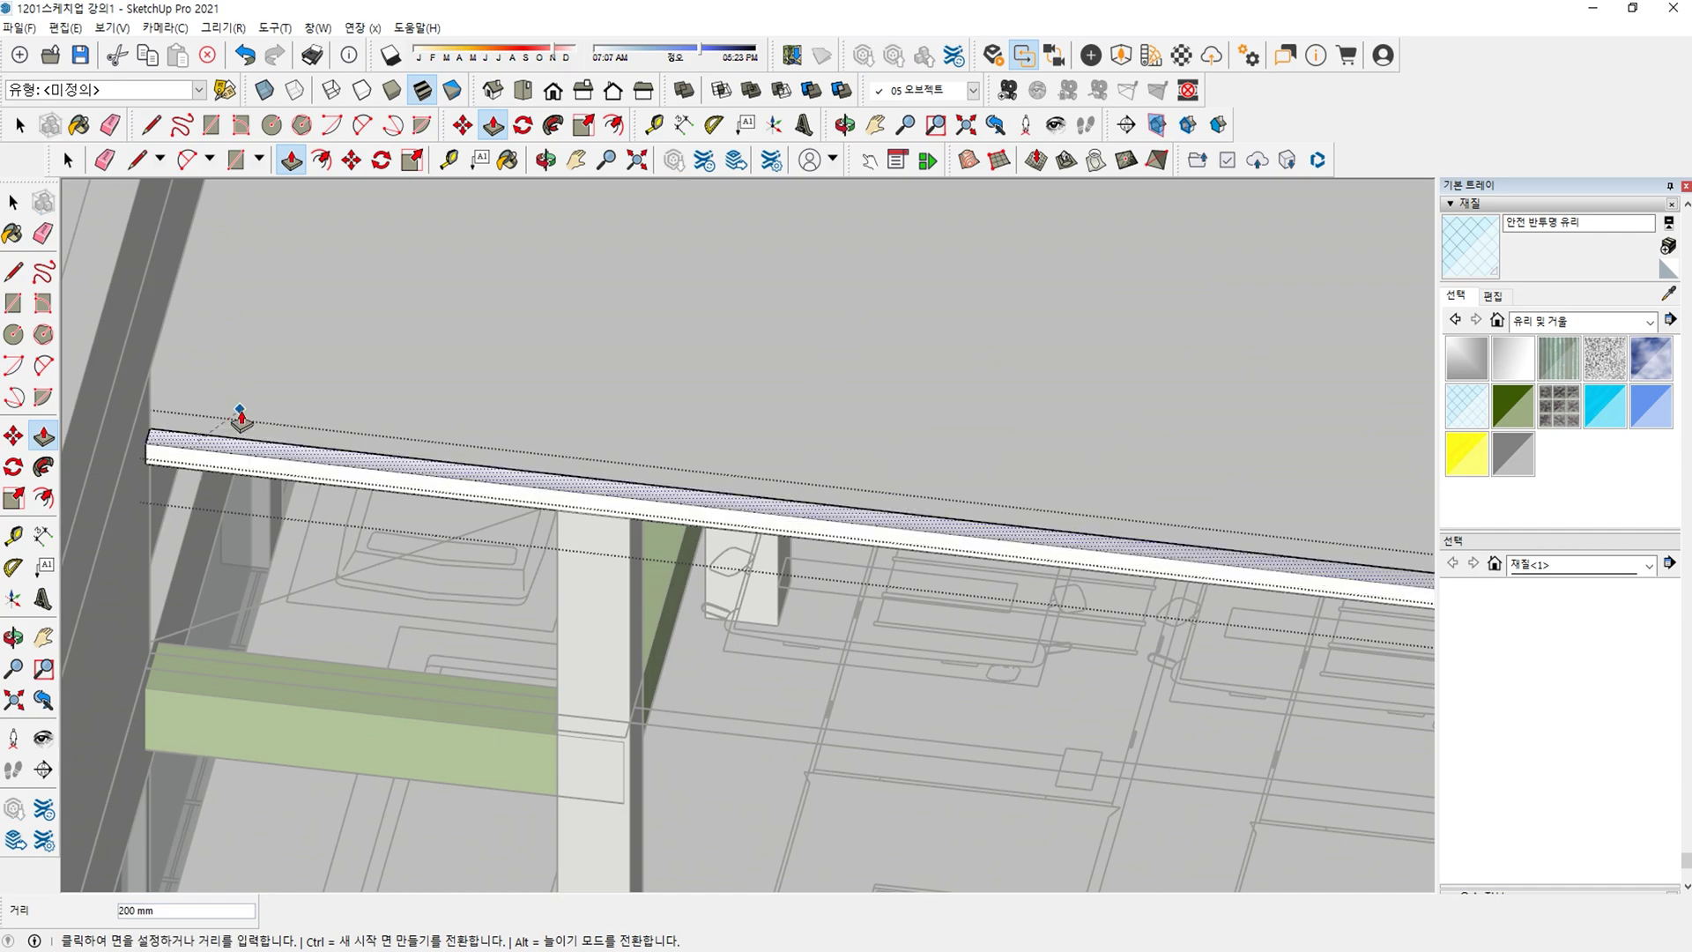
{"action": "type", "text": "200"}
{"action": "key", "text": "Return"}
Push the roof slab's front edge 200 mm to fit the new strip, and open the strip for editing.
{"action": "middle_click_drag", "start_coordinate": [531, 418], "coordinate": [426, 373]}
{"action": "key", "text": "space"}
{"action": "left_click", "coordinate": [505, 376]}
{"action": "double_click", "coordinate": [504, 377]}
{"action": "key", "text": "p"}
{"action": "left_click", "coordinate": [483, 451]}
{"action": "type", "text": "200"}
{"action": "key", "text": "Return"}
{"action": "key", "text": "space"}
{"action": "left_click", "coordinate": [512, 410]}
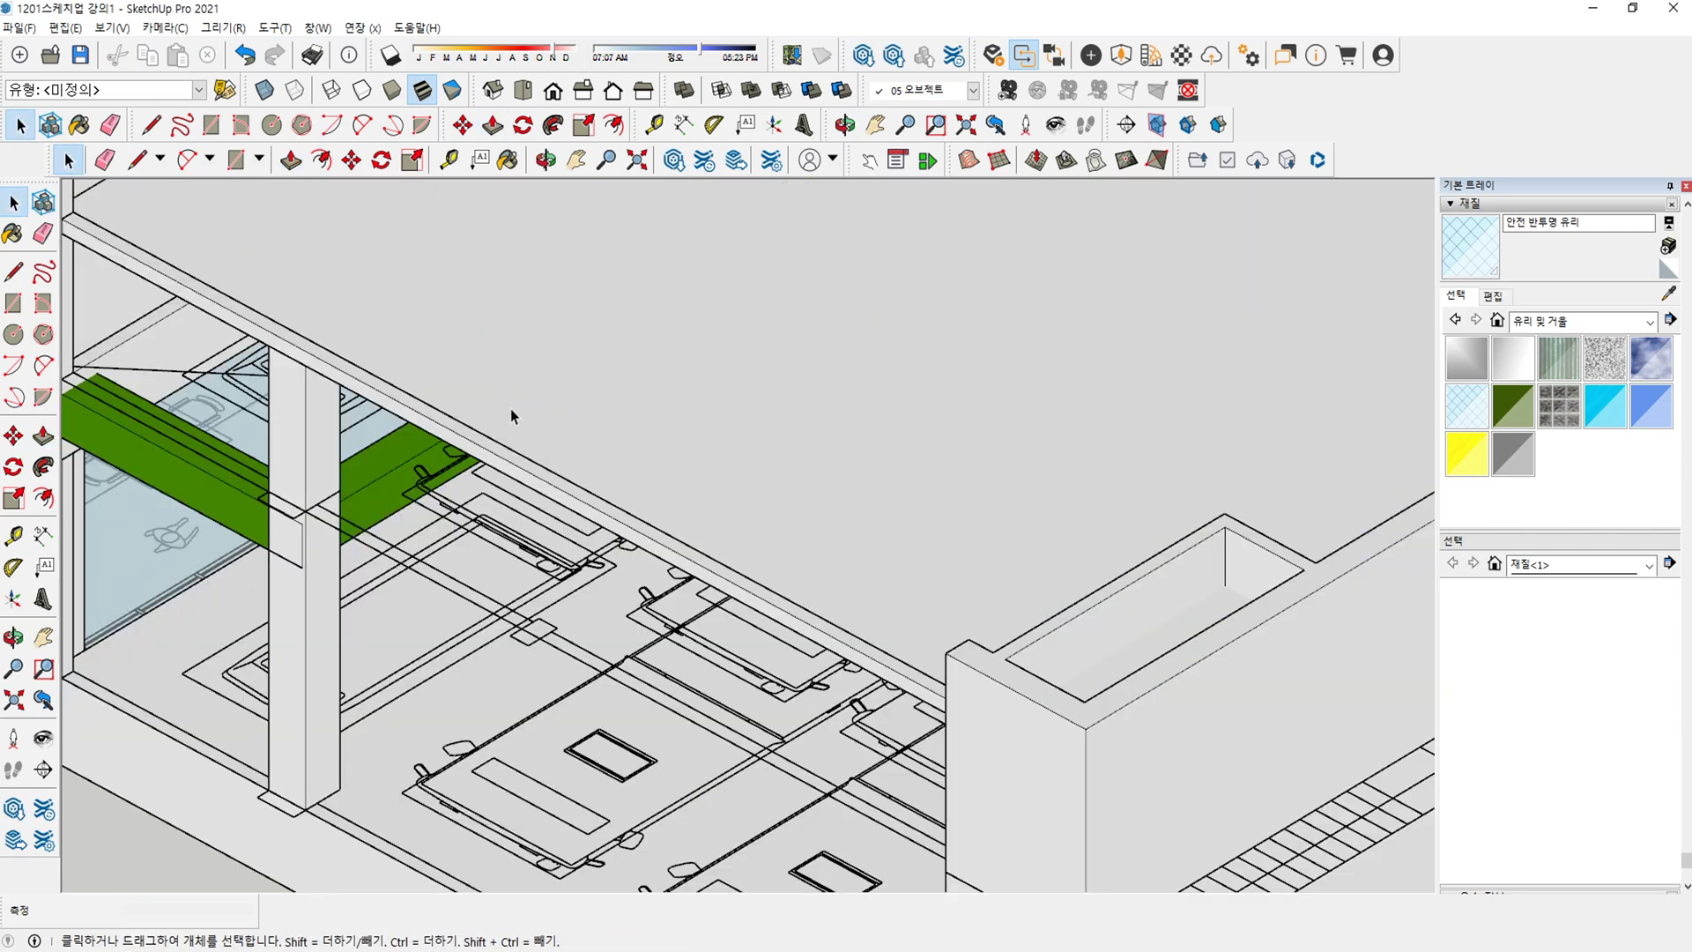
{"action": "middle_click_drag", "start_coordinate": [493, 469], "coordinate": [447, 530]}
{"action": "double_click", "coordinate": [470, 421]}
{"action": "middle_click_drag", "start_coordinate": [472, 423], "coordinate": [581, 366]}
{"action": "key", "text": "p"}
{"action": "left_click", "coordinate": [580, 368]}
{"action": "type", "text": "500"}
{"action": "key", "text": "Return"}
{"action": "middle_click_drag", "start_coordinate": [579, 344], "coordinate": [513, 463]}
{"action": "left_click", "coordinate": [520, 462]}
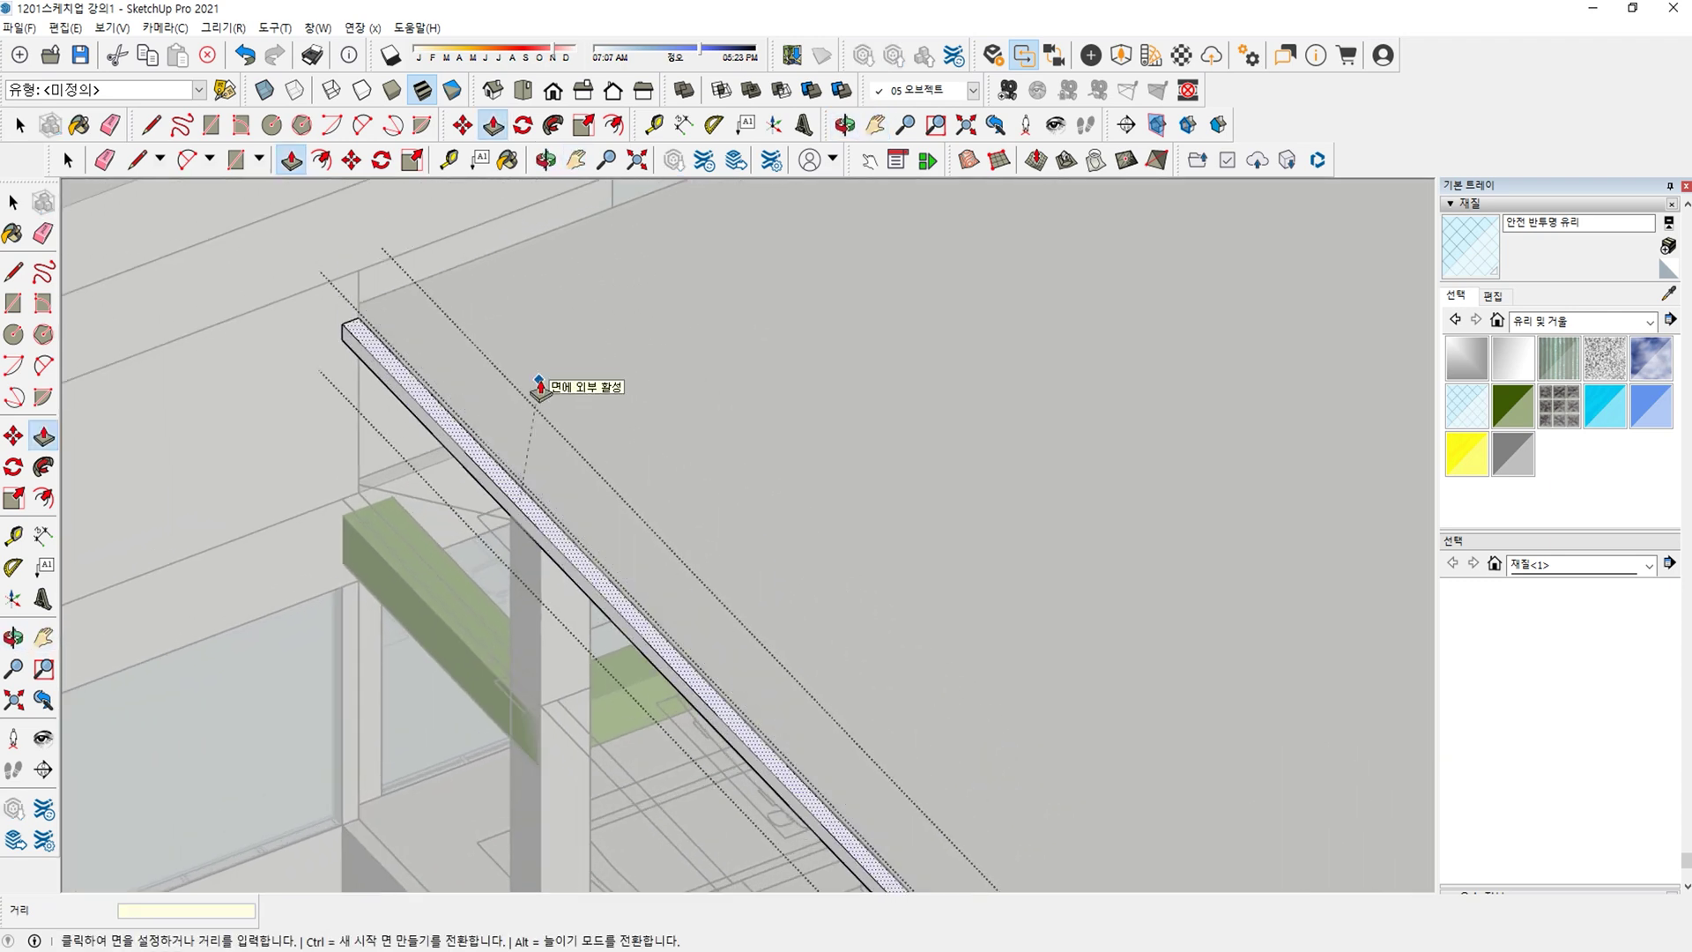
{"action": "key", "text": "ctrl+z"}
Raise the front edge strip 600 mm into a parapet and extend its underside 100 mm downward.
{"action": "left_click", "coordinate": [444, 438]}
{"action": "type", "text": "600"}
{"action": "key", "text": "Return"}
{"action": "middle_click_drag", "start_coordinate": [526, 387], "coordinate": [788, 553]}
{"action": "scroll", "coordinate": [717, 597], "scroll_direction": "down", "scroll_amount": 3}
{"action": "scroll", "coordinate": [820, 540], "scroll_direction": "up", "scroll_amount": 8}
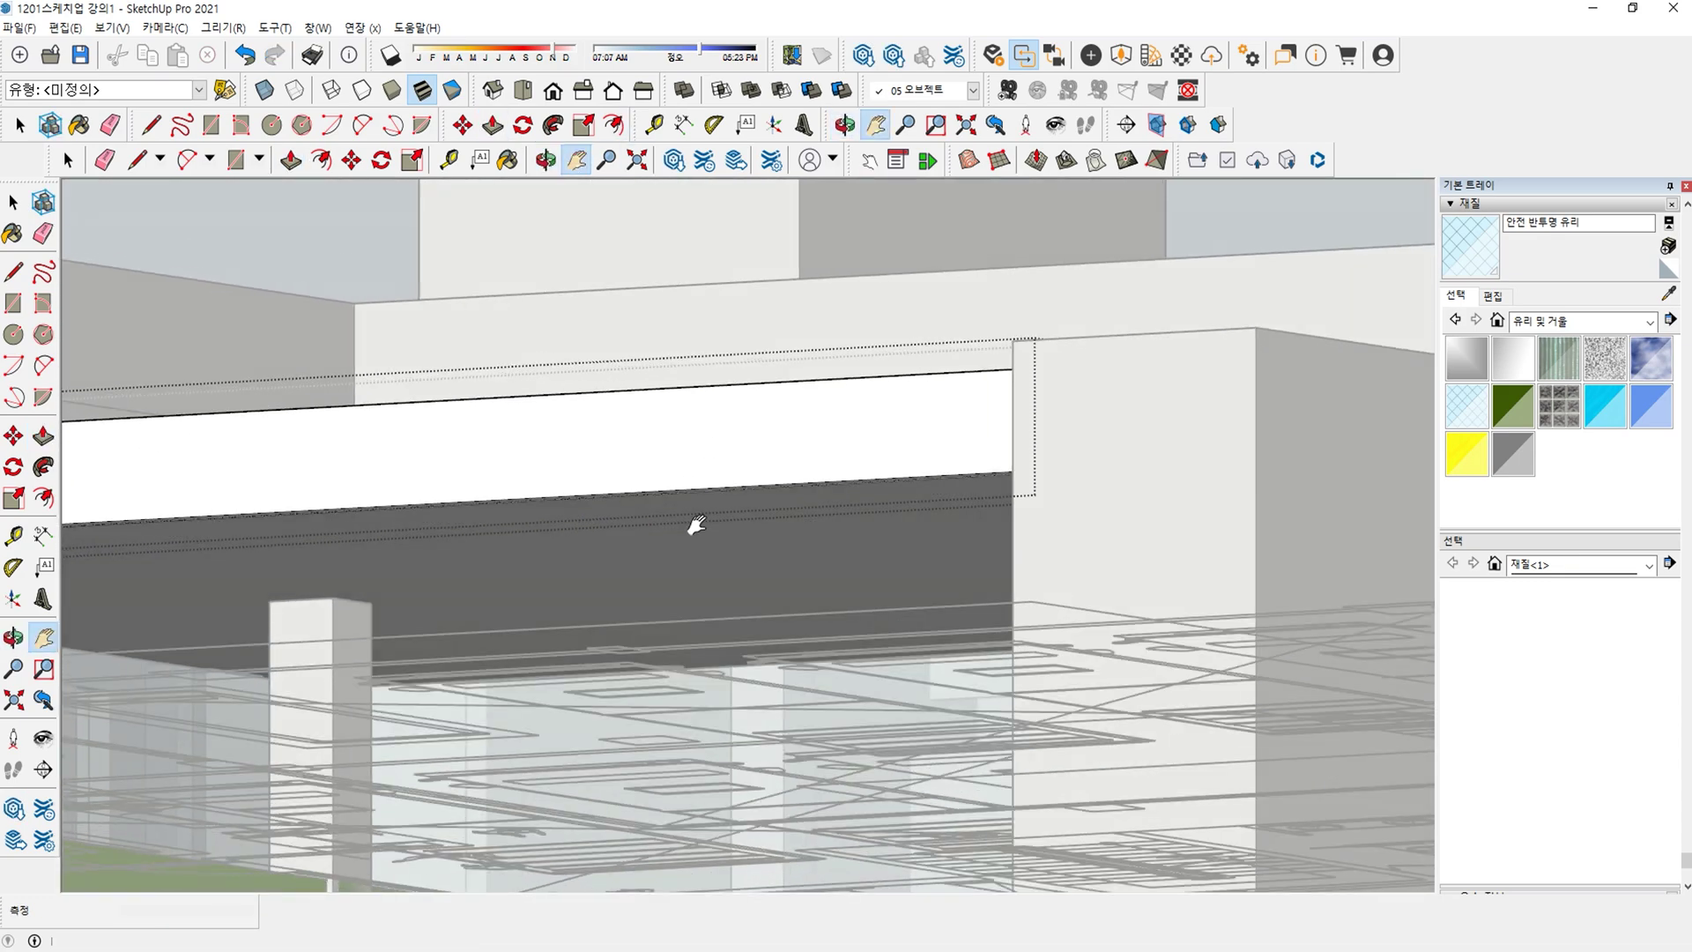
{"action": "left_click", "coordinate": [642, 508]}
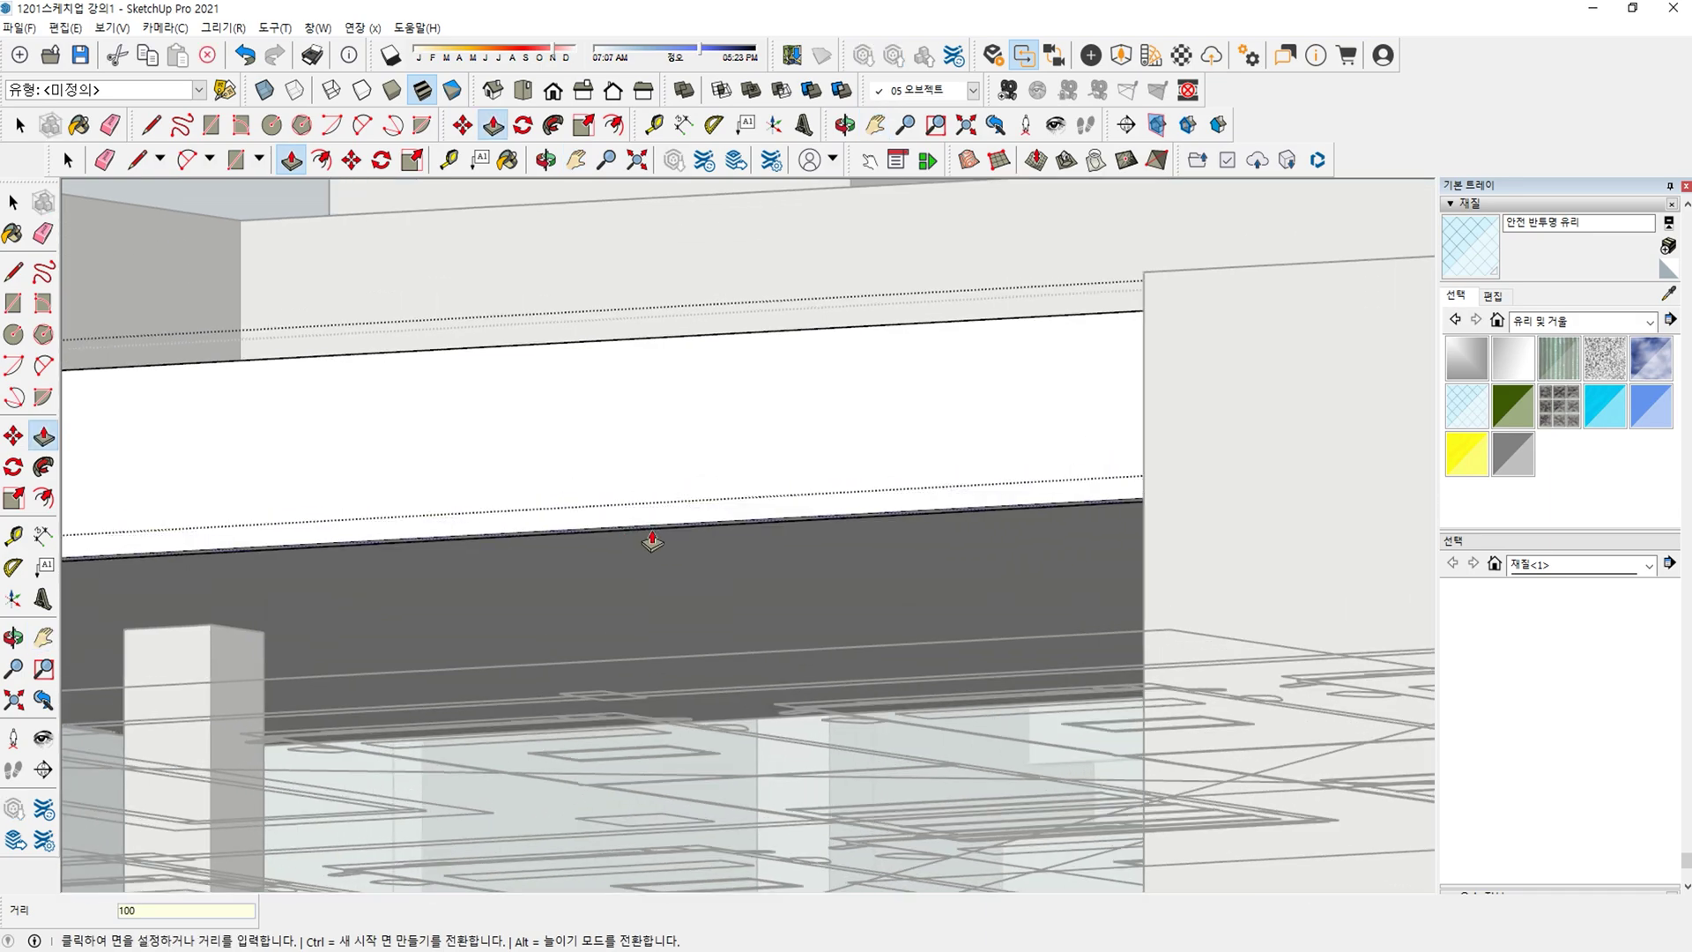
{"action": "left_click", "coordinate": [650, 540]}
{"action": "key", "text": "space"}
Open the front parapet and pull its outer face forward so that it covers the column.
{"action": "scroll", "coordinate": [657, 539], "scroll_direction": "down", "scroll_amount": 5}
{"action": "middle_click_drag", "start_coordinate": [660, 541], "coordinate": [493, 564]}
{"action": "scroll", "coordinate": [453, 636], "scroll_direction": "up", "scroll_amount": 5}
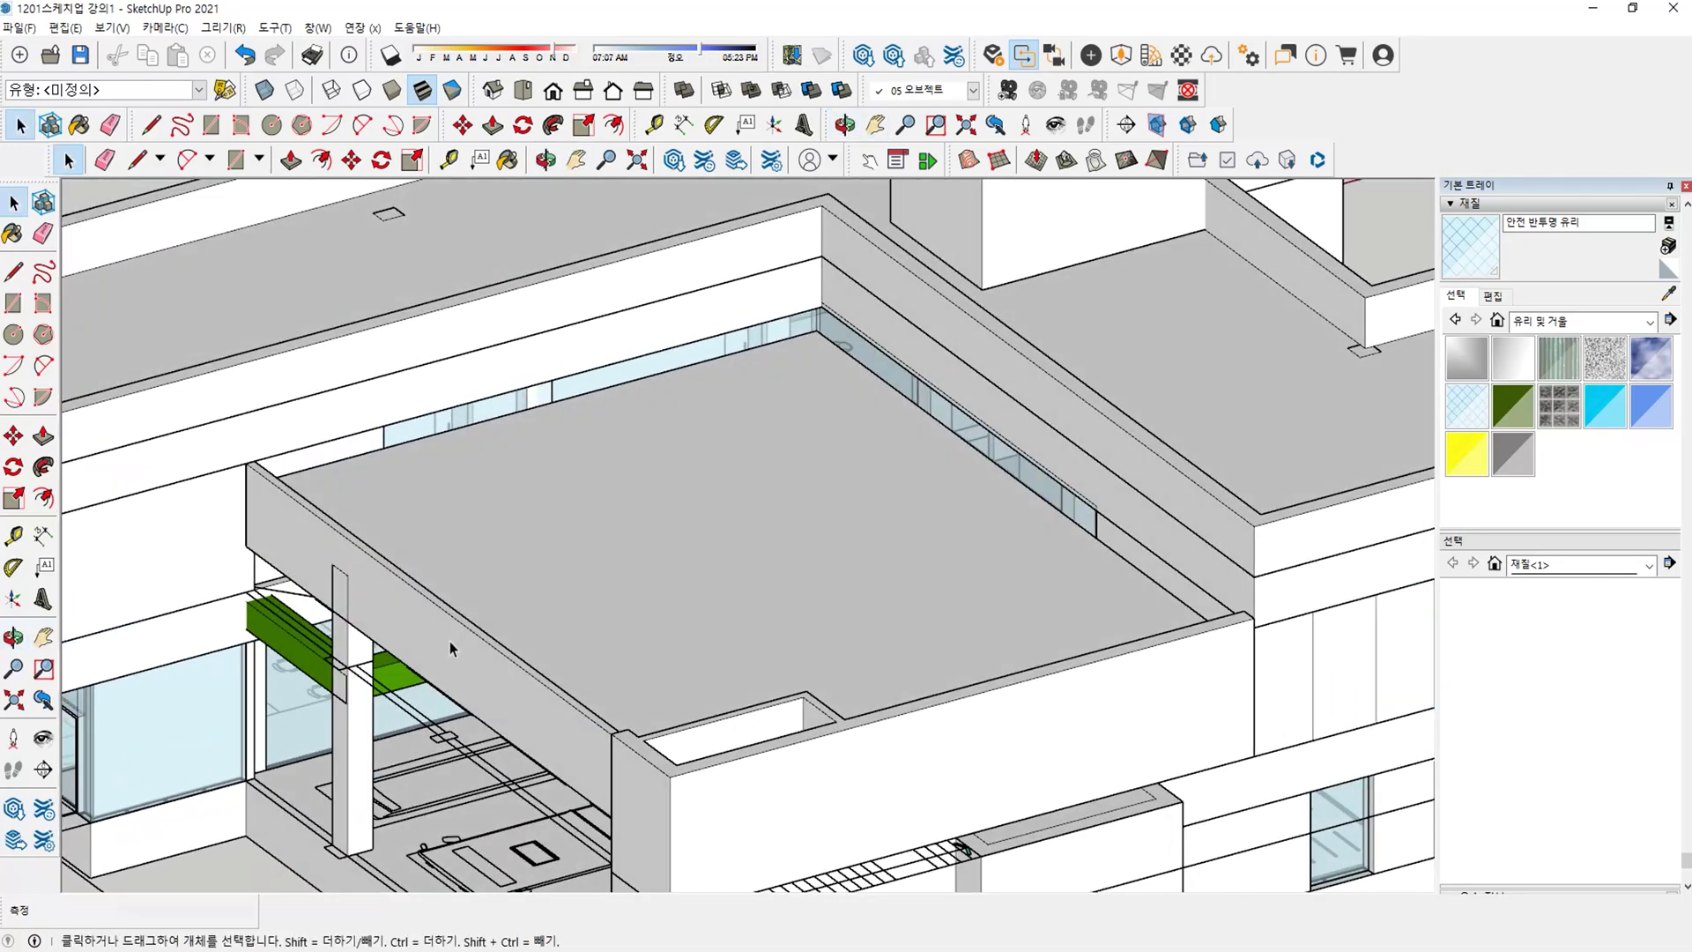
{"action": "double_click", "coordinate": [447, 643]}
{"action": "scroll", "coordinate": [447, 643], "scroll_direction": "up", "scroll_amount": 2}
{"action": "key", "text": "p"}
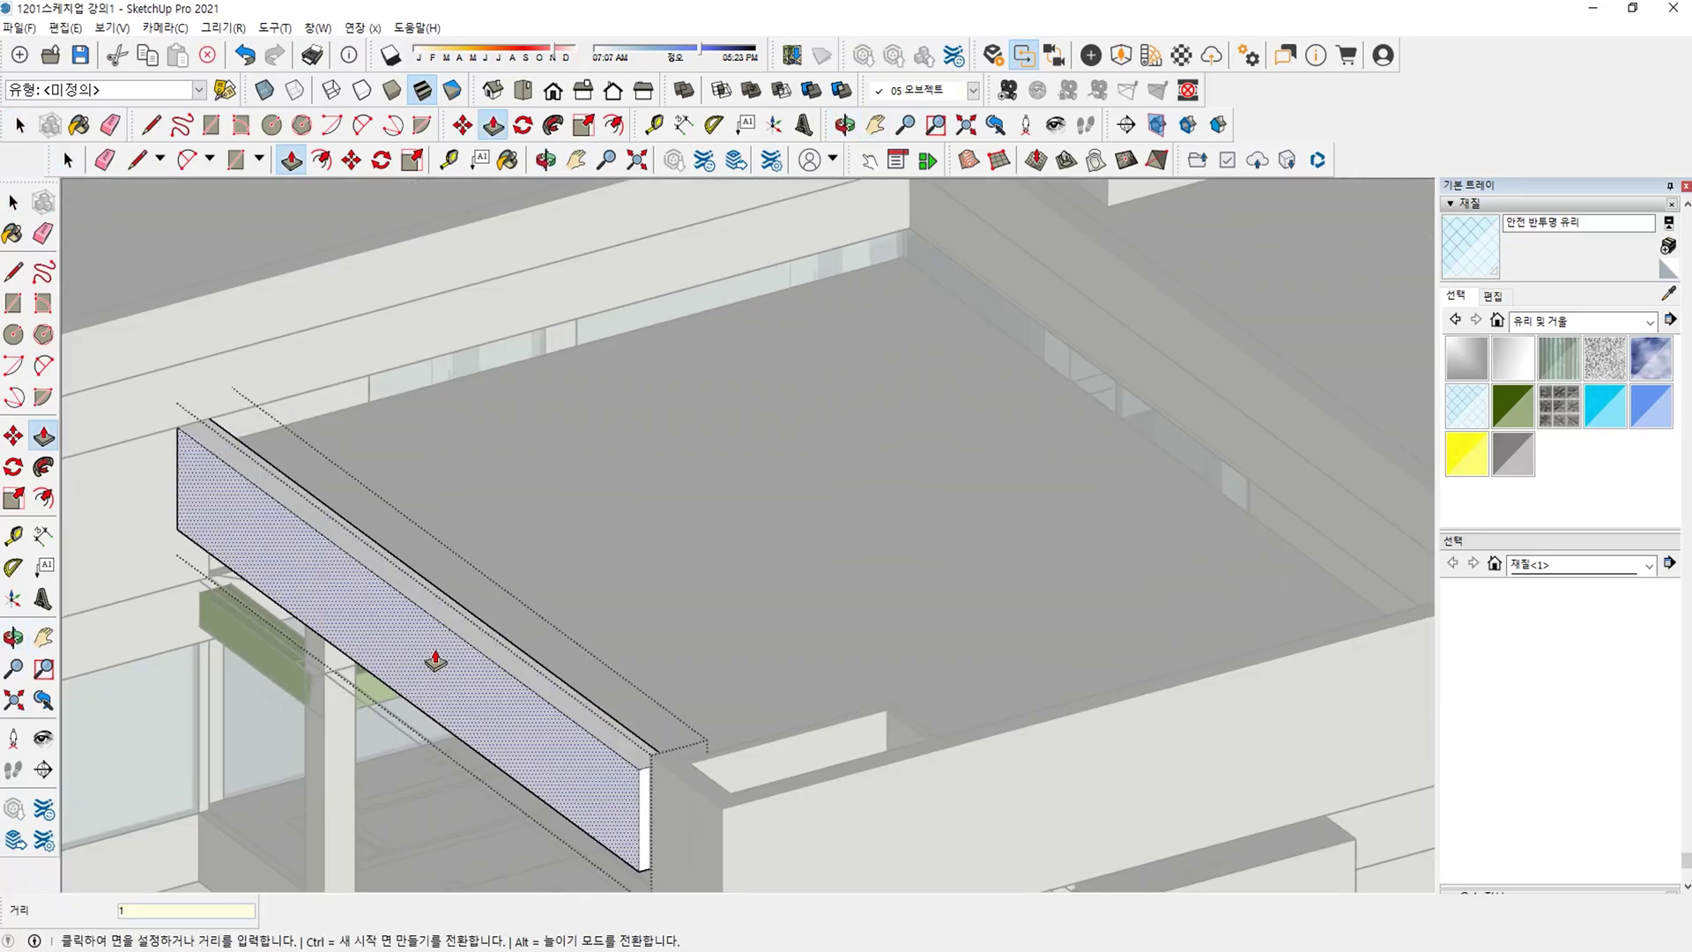
{"action": "type", "text": "200"}
{"action": "key", "text": "Return"}
{"action": "key", "text": "space"}
{"action": "key", "text": "Escape"}
Examine how the front parapet meets the side shaft, the column and the neighbouring walls.
{"action": "scroll", "coordinate": [436, 656], "scroll_direction": "down", "scroll_amount": 5}
{"action": "middle_click_drag", "start_coordinate": [436, 656], "coordinate": [705, 534], "text": "shift"}
{"action": "middle_click_drag", "start_coordinate": [705, 533], "coordinate": [1111, 481]}
{"action": "scroll", "coordinate": [962, 523], "scroll_direction": "up", "scroll_amount": 3}
{"action": "middle_click_drag", "start_coordinate": [961, 522], "coordinate": [749, 396], "text": "shift"}
{"action": "scroll", "coordinate": [936, 510], "scroll_direction": "down", "scroll_amount": 3}
{"action": "key", "text": "space"}
{"action": "scroll", "coordinate": [749, 397], "scroll_direction": "up", "scroll_amount": 5}
{"action": "middle_click_drag", "start_coordinate": [520, 605], "coordinate": [509, 703], "text": "shift"}
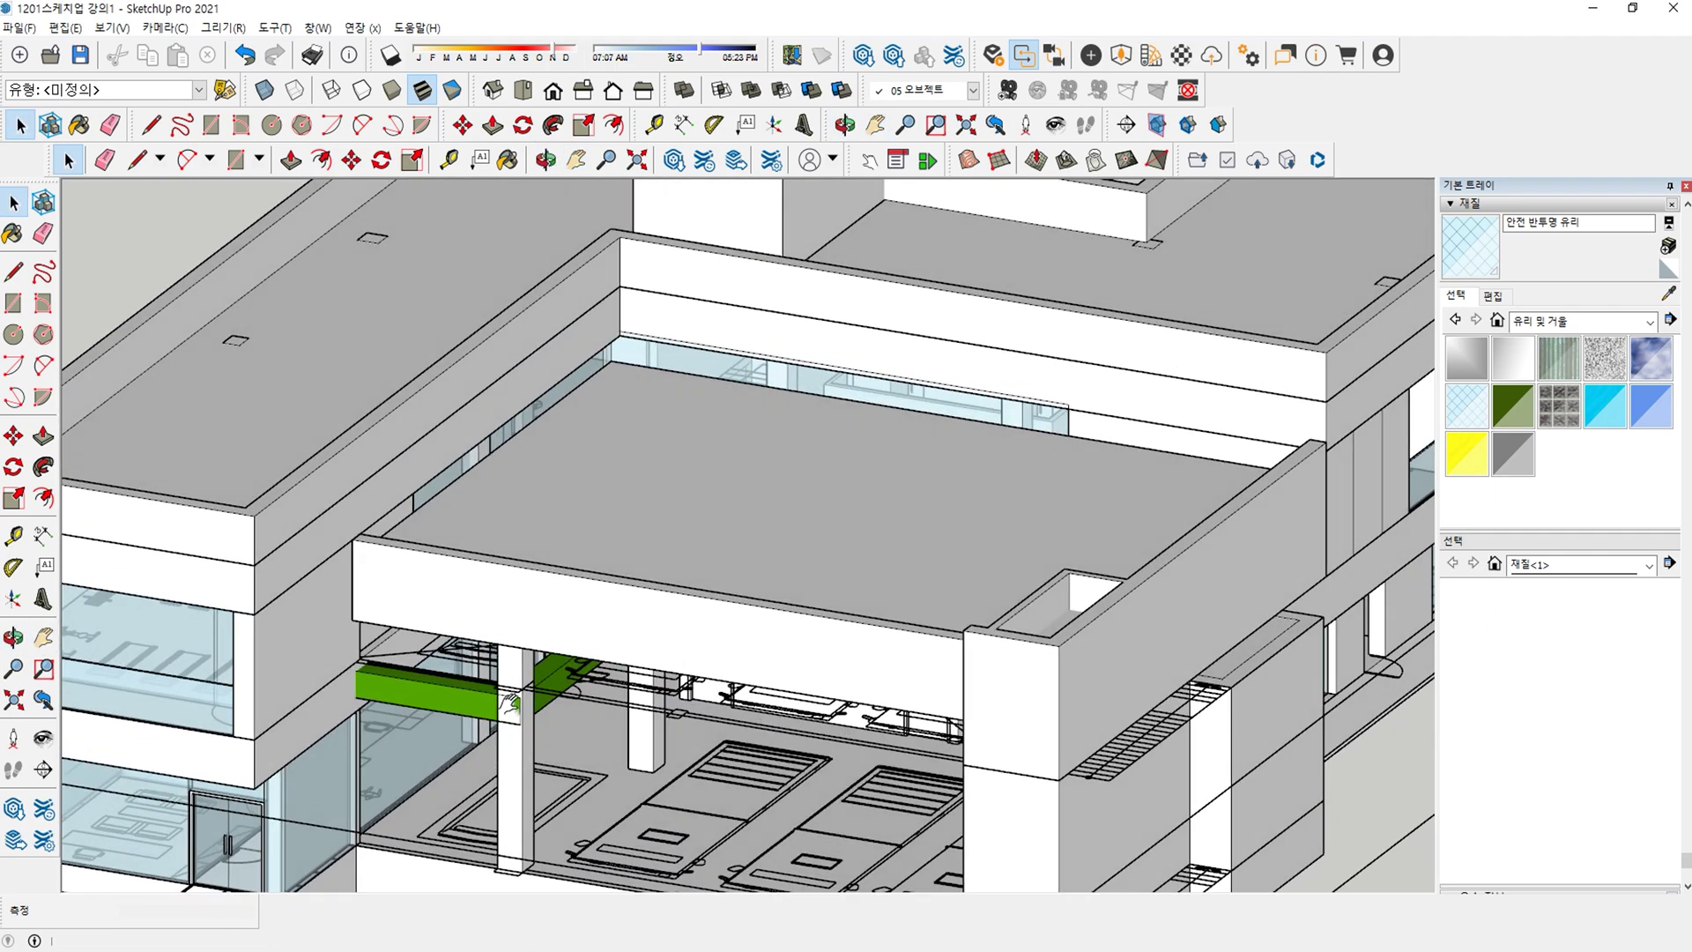
Repaint the green beam beneath the vehicle bay roof with the default material.
{"action": "key", "text": "b"}
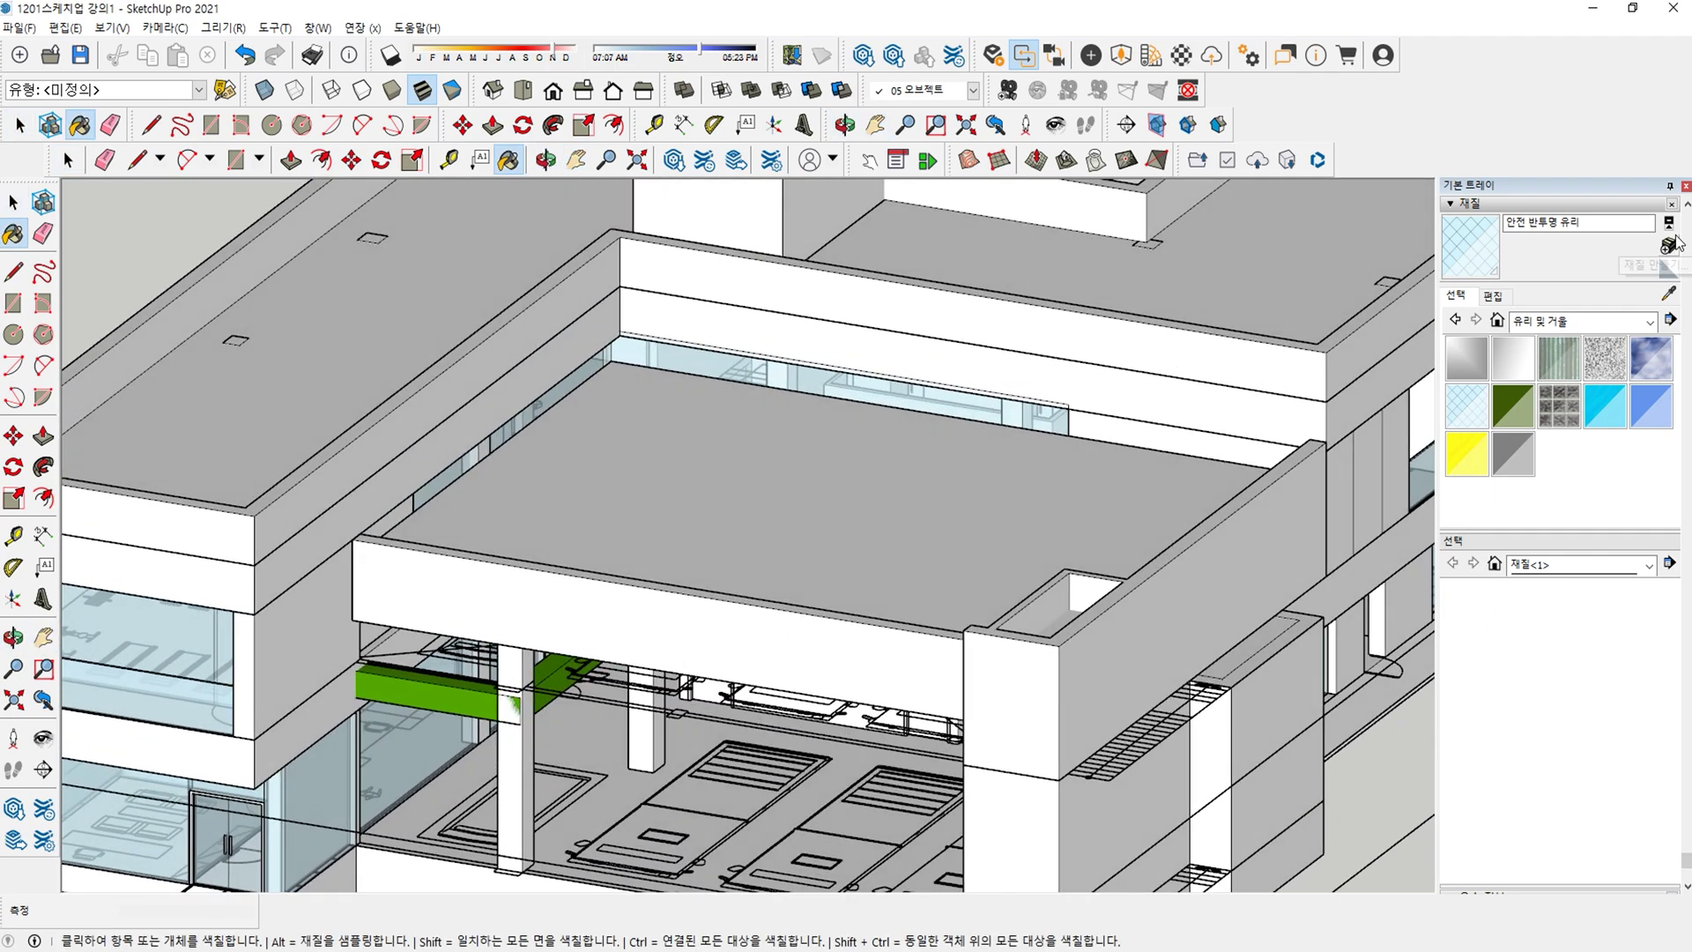
{"action": "left_click", "coordinate": [1670, 321]}
{"action": "left_click", "coordinate": [1668, 297]}
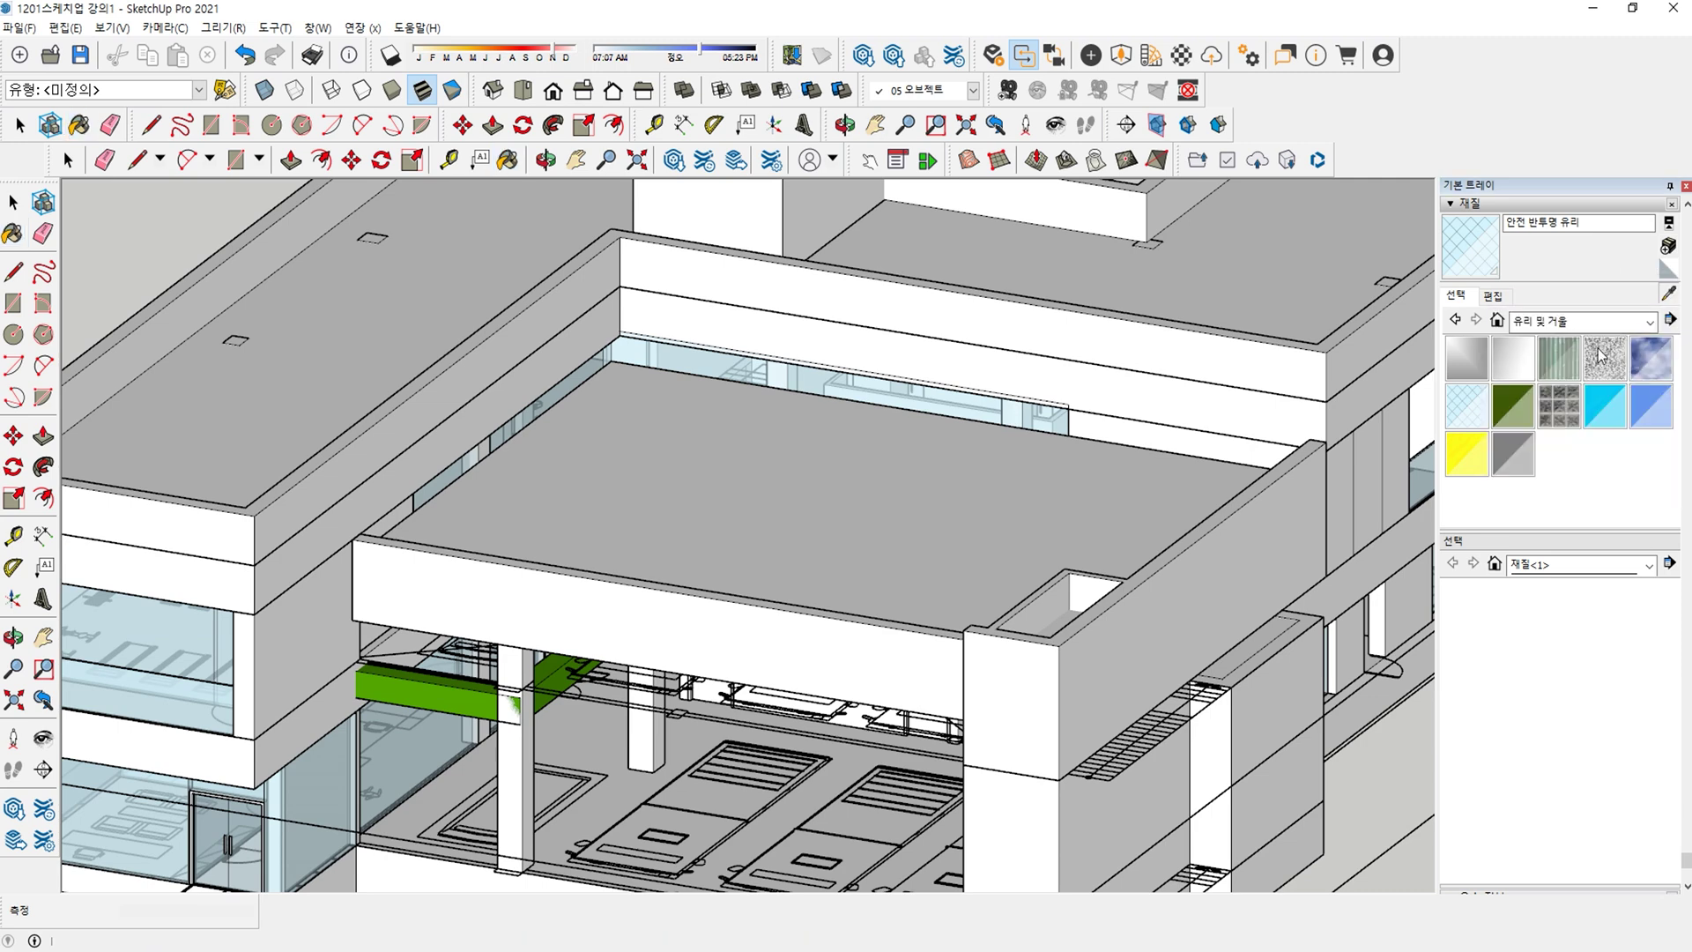
{"action": "left_click", "coordinate": [523, 740]}
{"action": "key", "text": "space"}
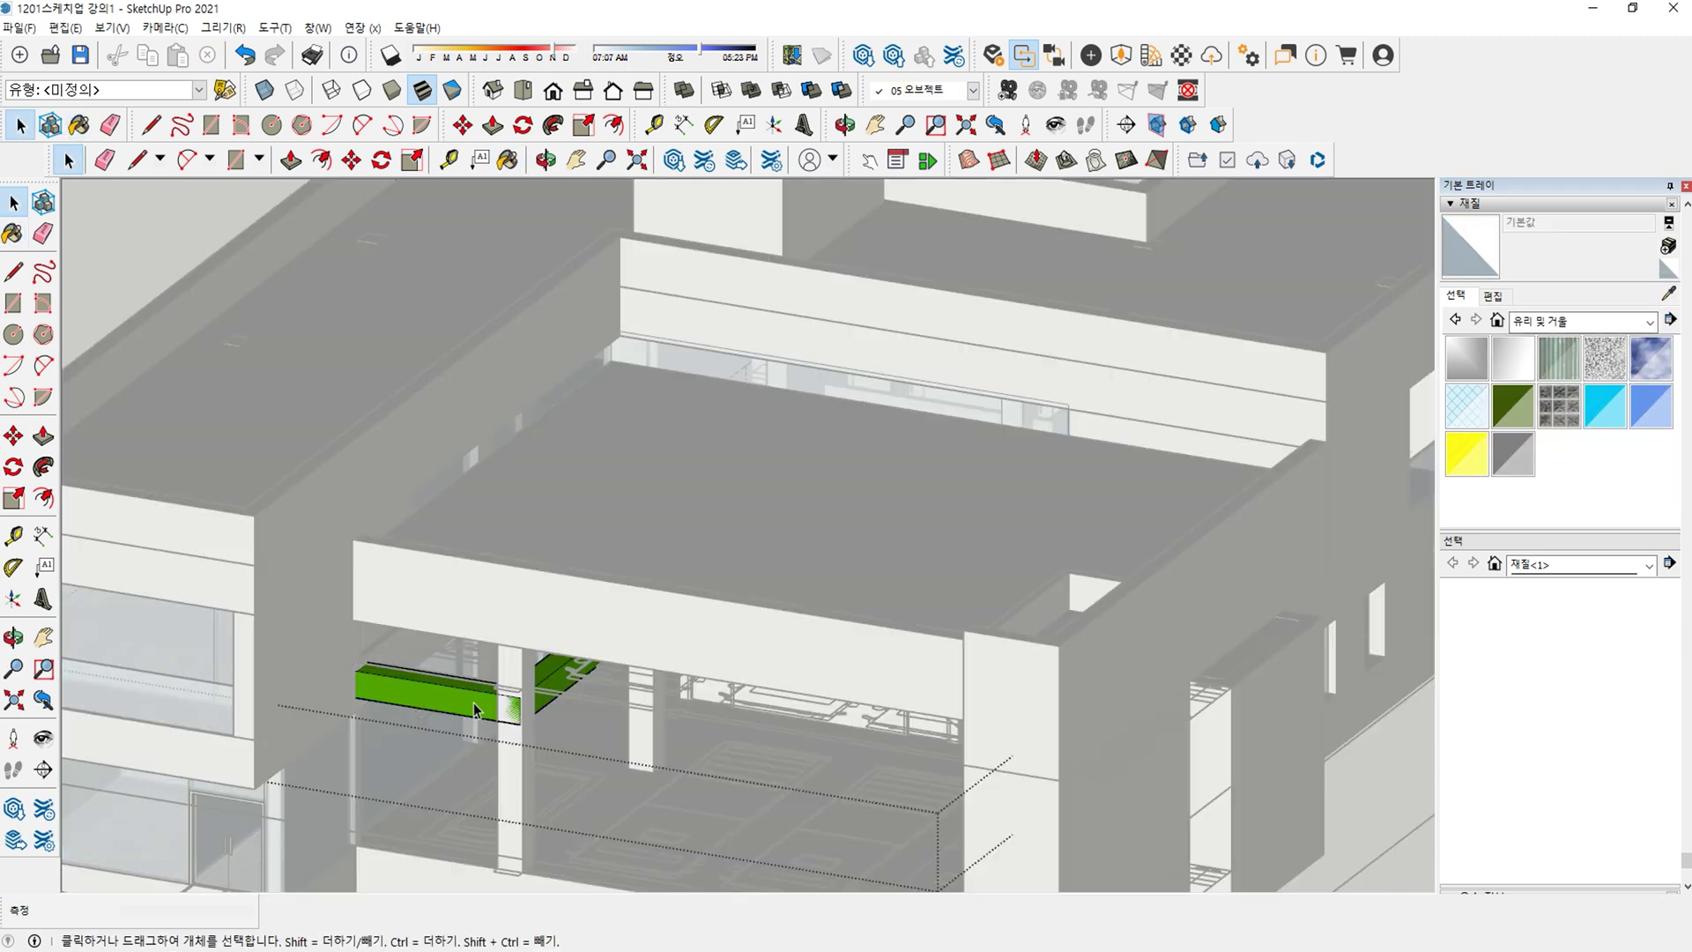
{"action": "key", "text": "b"}
{"action": "left_click", "coordinate": [489, 701]}
{"action": "key", "text": "space"}
Open the glazing group behind the vehicle bay roof and isolate it from the rest of the building.
{"action": "scroll", "coordinate": [630, 657], "scroll_direction": "down", "scroll_amount": 3}
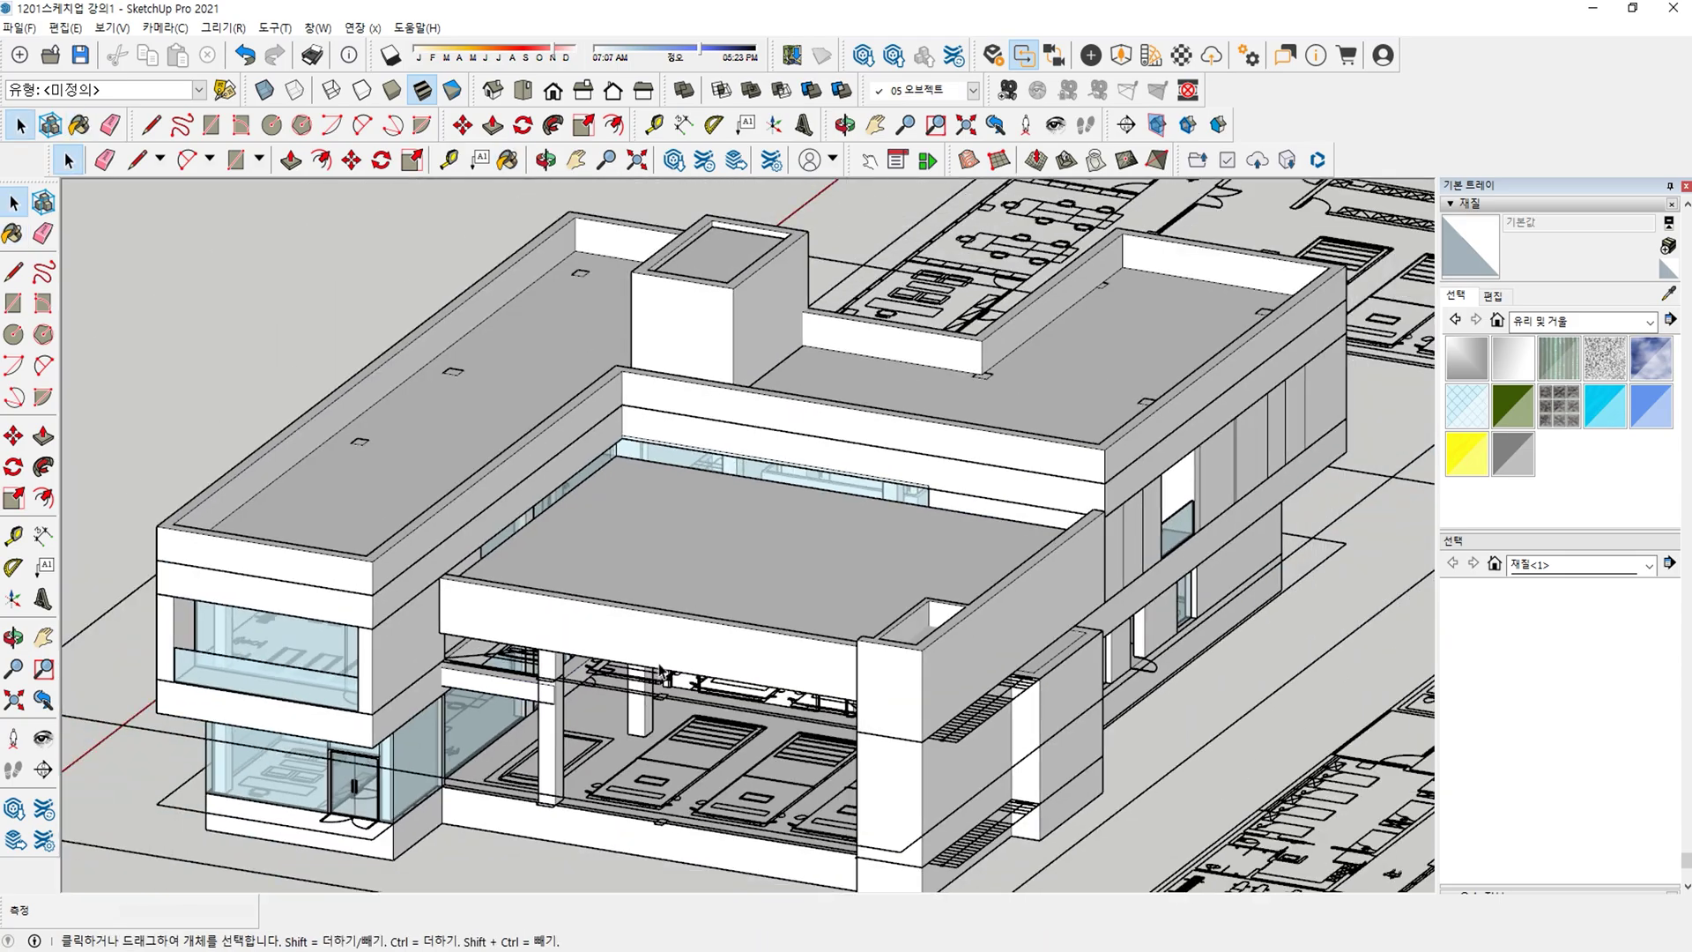
{"action": "middle_click_drag", "start_coordinate": [668, 654], "coordinate": [594, 650]}
{"action": "middle_click_drag", "start_coordinate": [548, 539], "coordinate": [518, 567], "text": "shift"}
{"action": "scroll", "coordinate": [517, 567], "scroll_direction": "up", "scroll_amount": 4}
{"action": "middle_click_drag", "start_coordinate": [912, 629], "coordinate": [834, 603]}
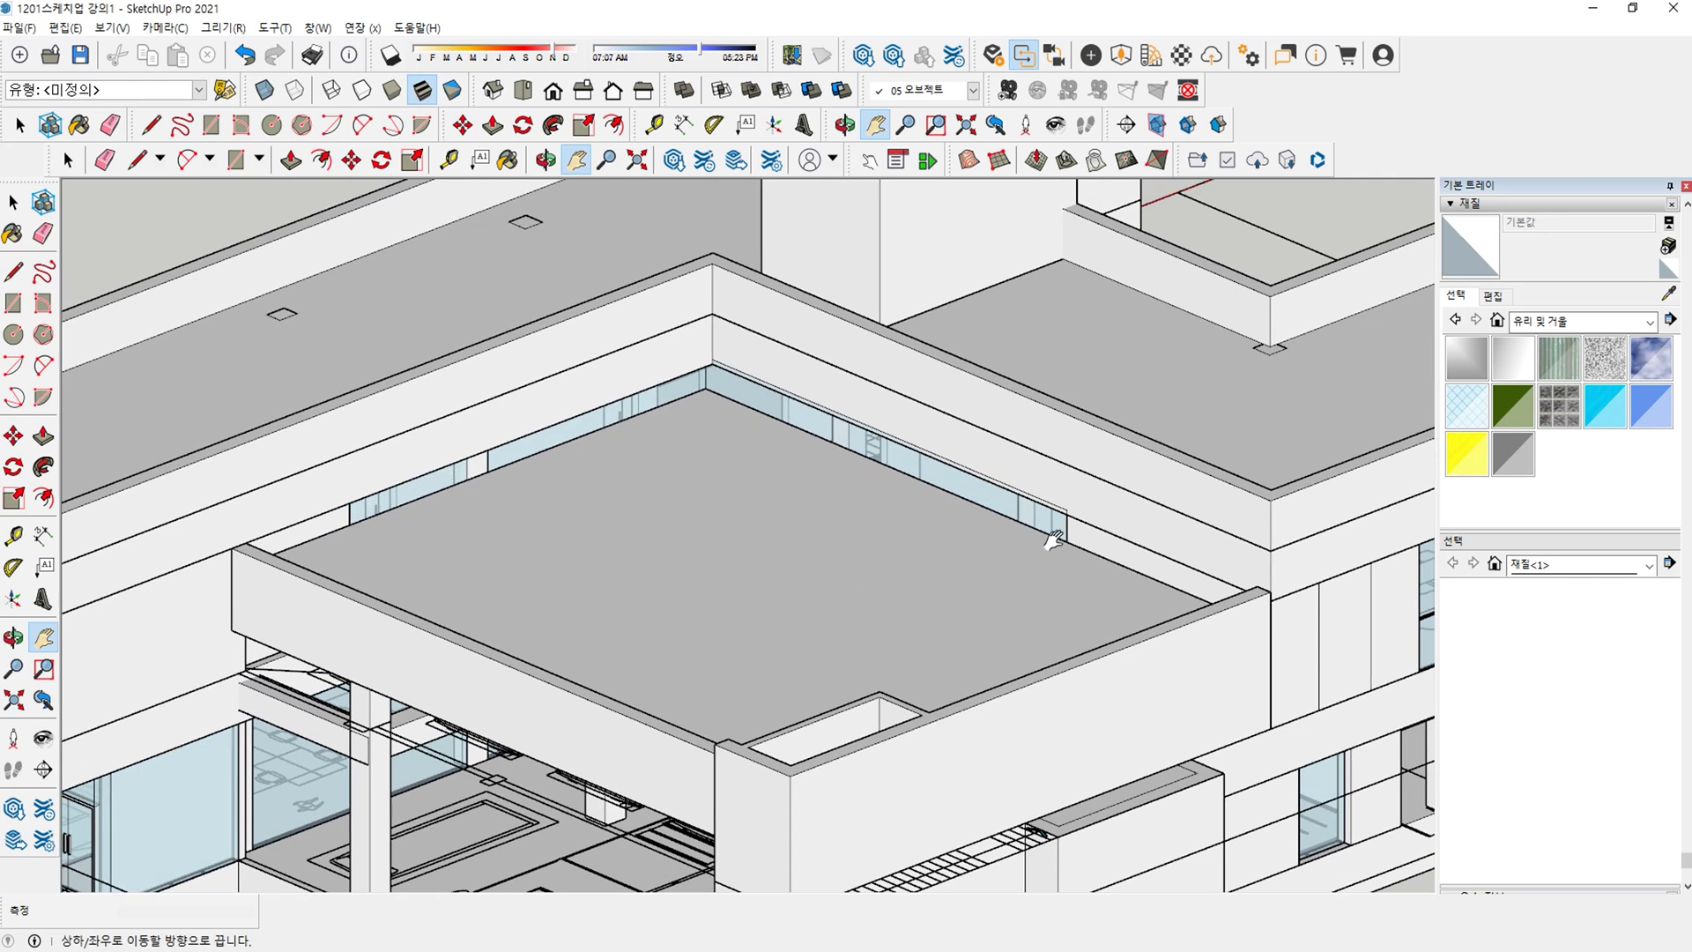
{"action": "middle_click_drag", "start_coordinate": [900, 548], "coordinate": [476, 511]}
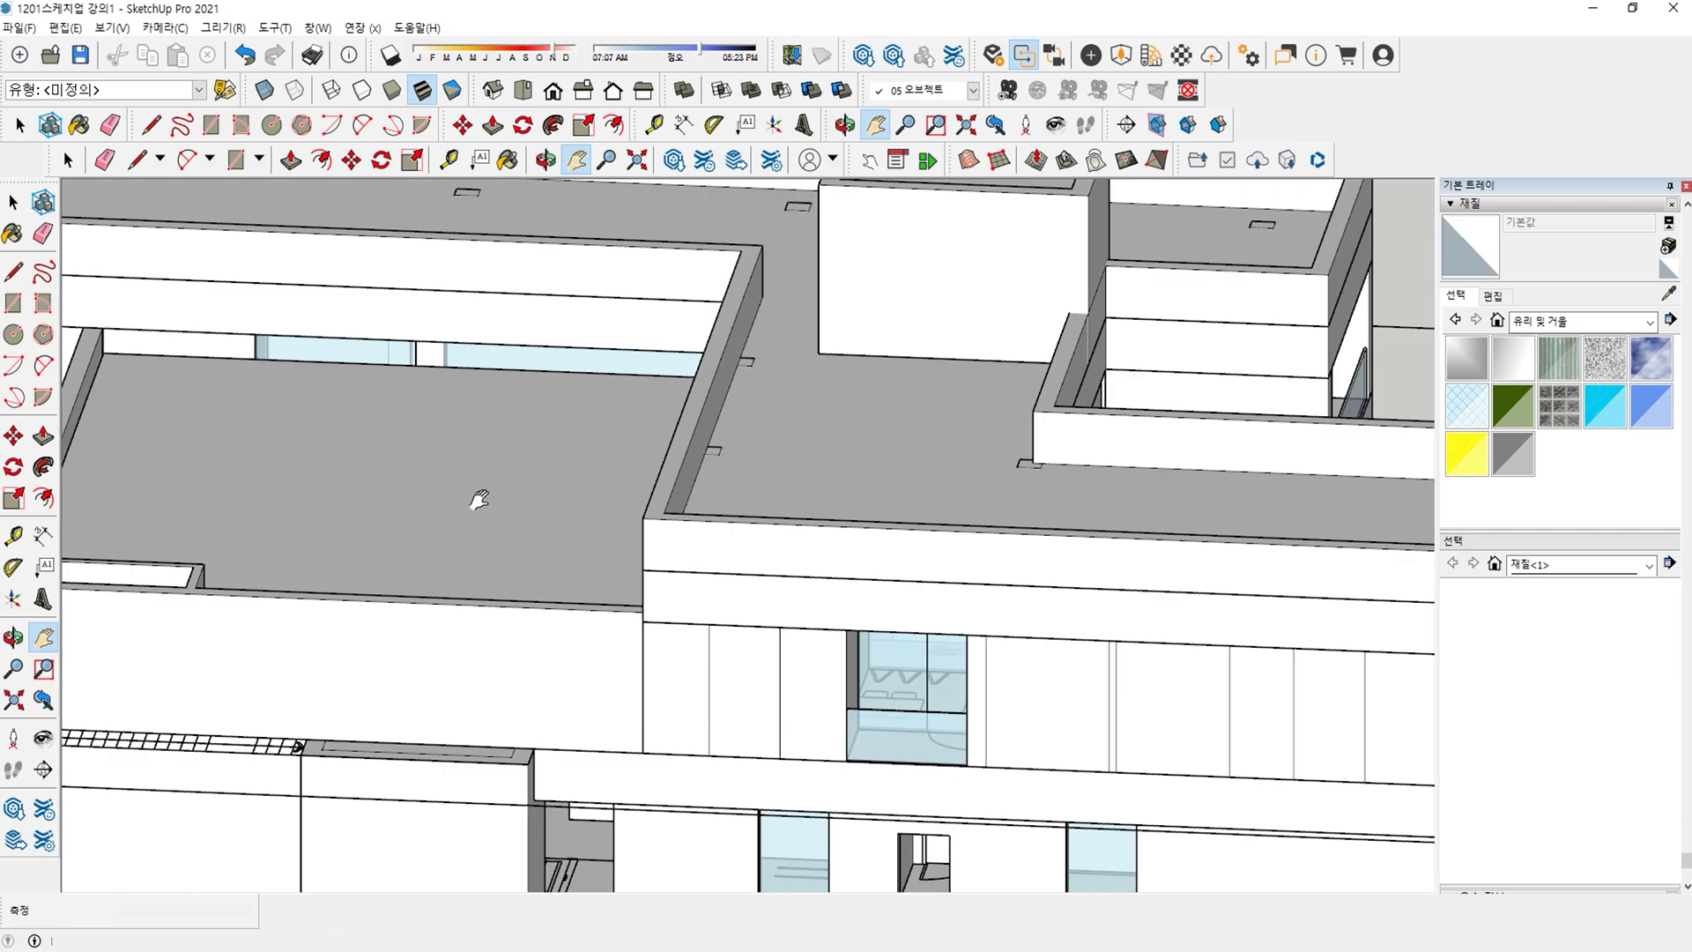
{"action": "middle_click_drag", "start_coordinate": [384, 357], "coordinate": [696, 629], "text": "shift"}
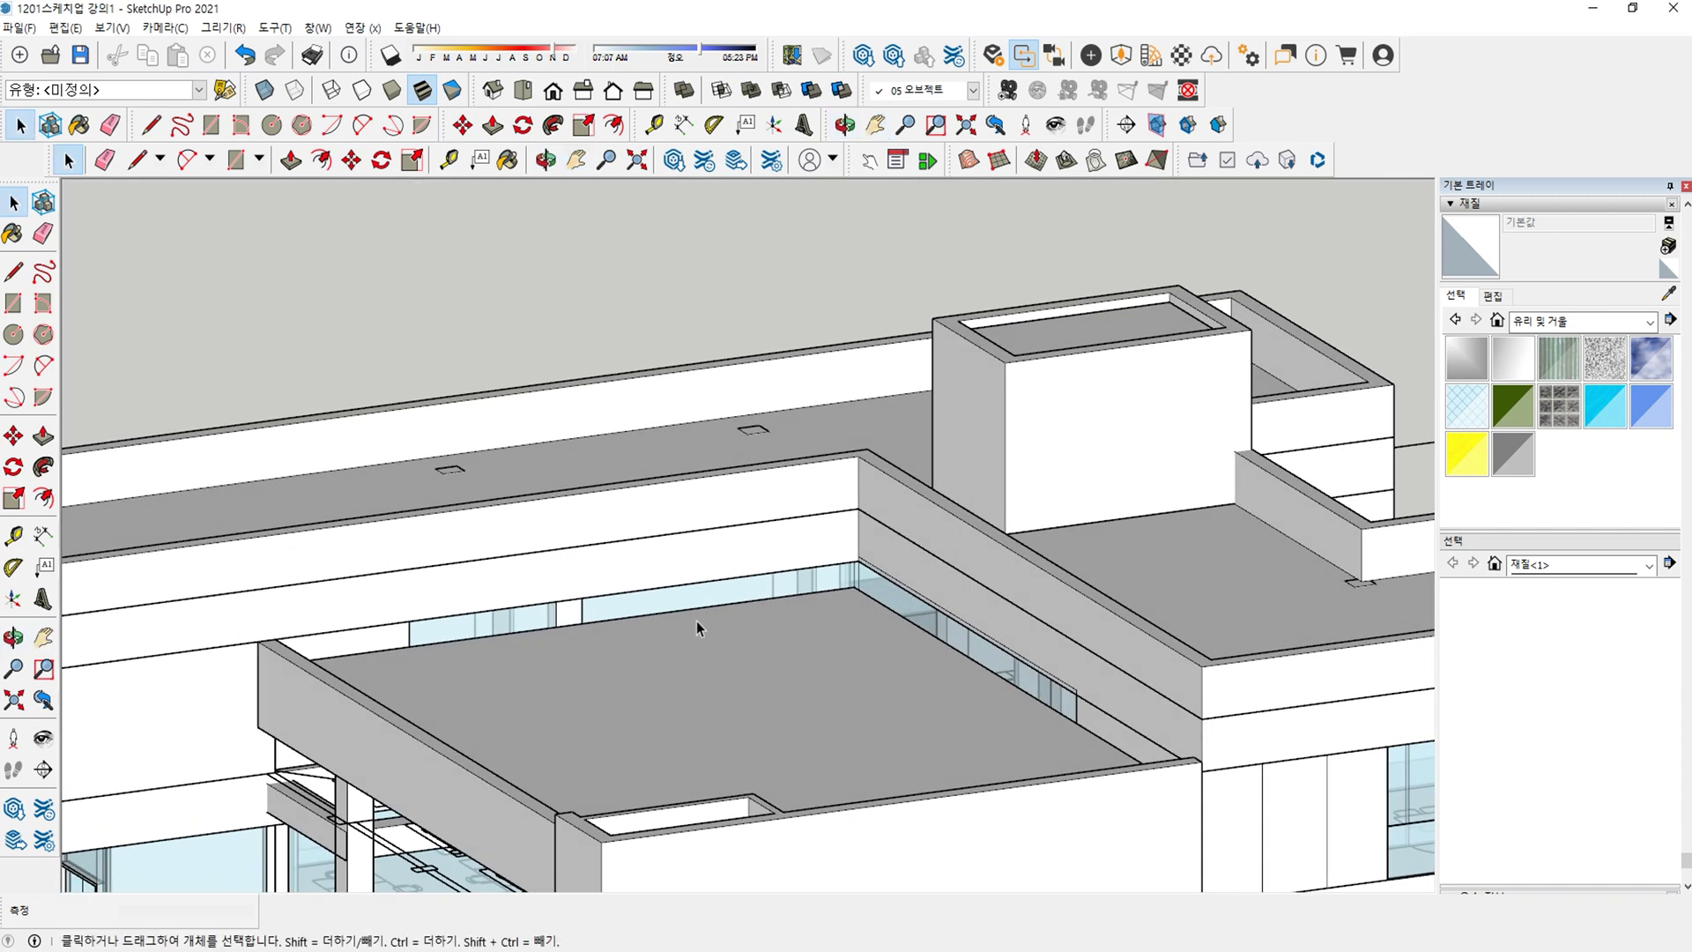
{"action": "double_click", "coordinate": [699, 597]}
{"action": "key", "text": "i"}
{"action": "scroll", "coordinate": [687, 632], "scroll_direction": "down", "scroll_amount": 2}
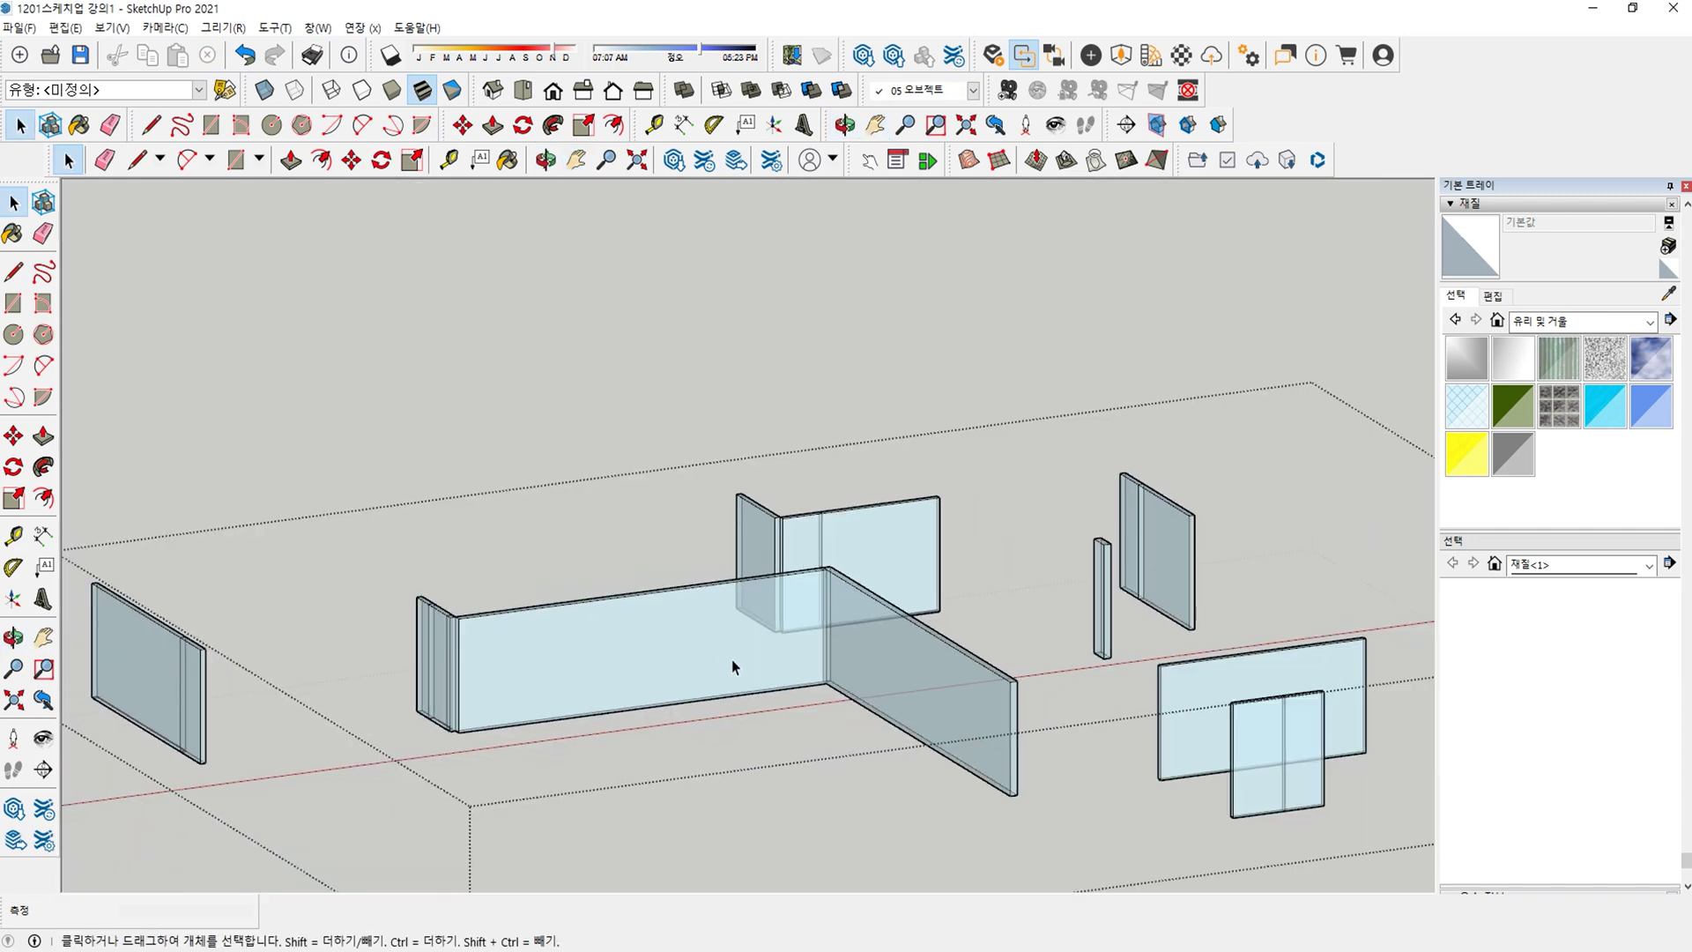
{"action": "middle_click_drag", "start_coordinate": [730, 658], "coordinate": [784, 687]}
{"action": "scroll", "coordinate": [589, 687], "scroll_direction": "up", "scroll_amount": 2}
{"action": "scroll", "coordinate": [590, 692], "scroll_direction": "up", "scroll_amount": 1}
{"action": "scroll", "coordinate": [540, 652], "scroll_direction": "up", "scroll_amount": 3}
Lower the top of the long glass pane by 700 mm to the vehicle bay roof slab, using the building as reference.
{"action": "key", "text": "p"}
{"action": "left_click", "coordinate": [518, 633]}
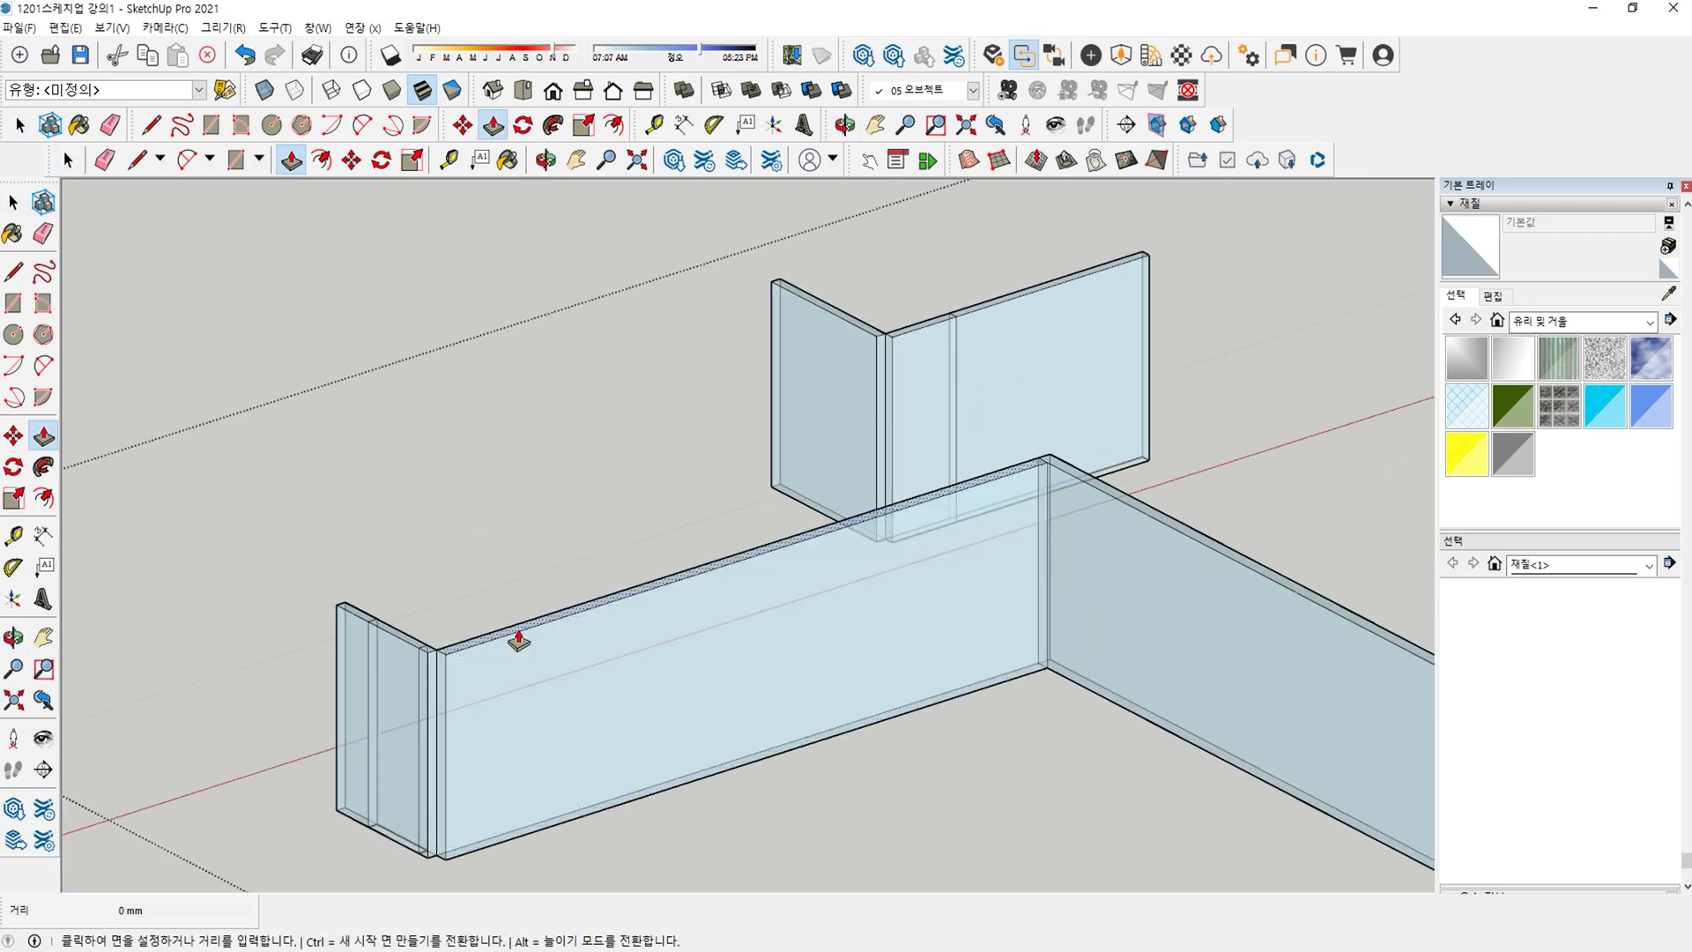
{"action": "key", "text": "i"}
{"action": "middle_click_drag", "start_coordinate": [528, 688], "coordinate": [535, 548]}
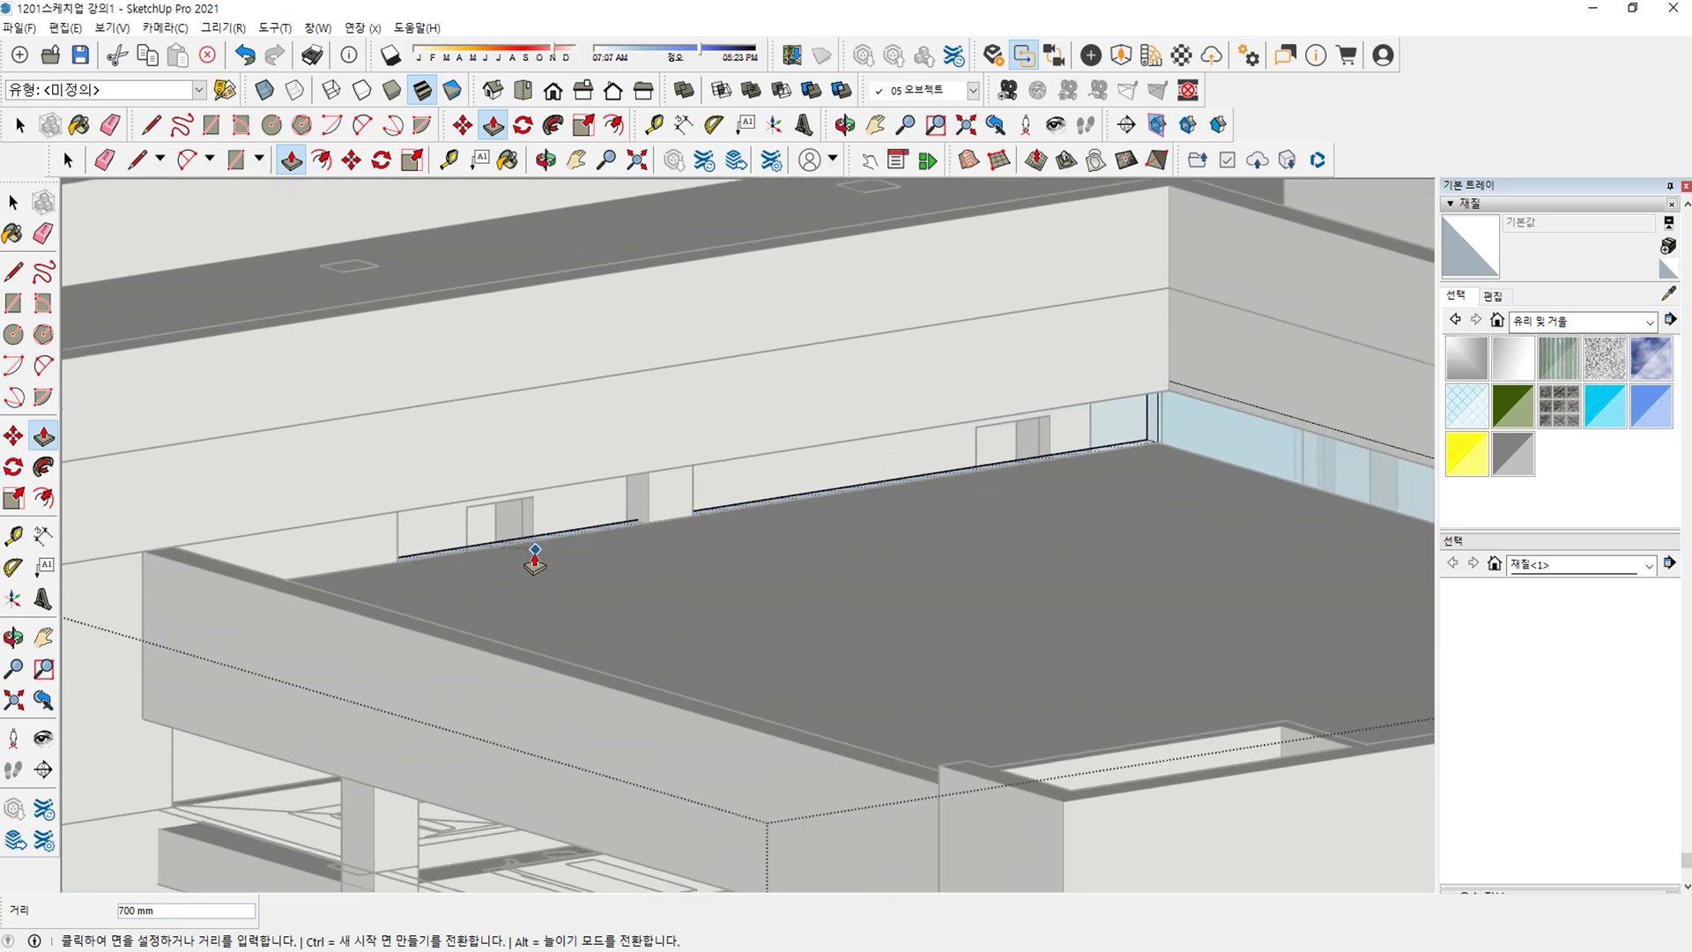
{"action": "key", "text": "p"}
{"action": "scroll", "coordinate": [534, 567], "scroll_direction": "down", "scroll_amount": 2}
{"action": "middle_click_drag", "start_coordinate": [868, 539], "coordinate": [751, 620], "text": "shift"}
{"action": "key", "text": "i"}
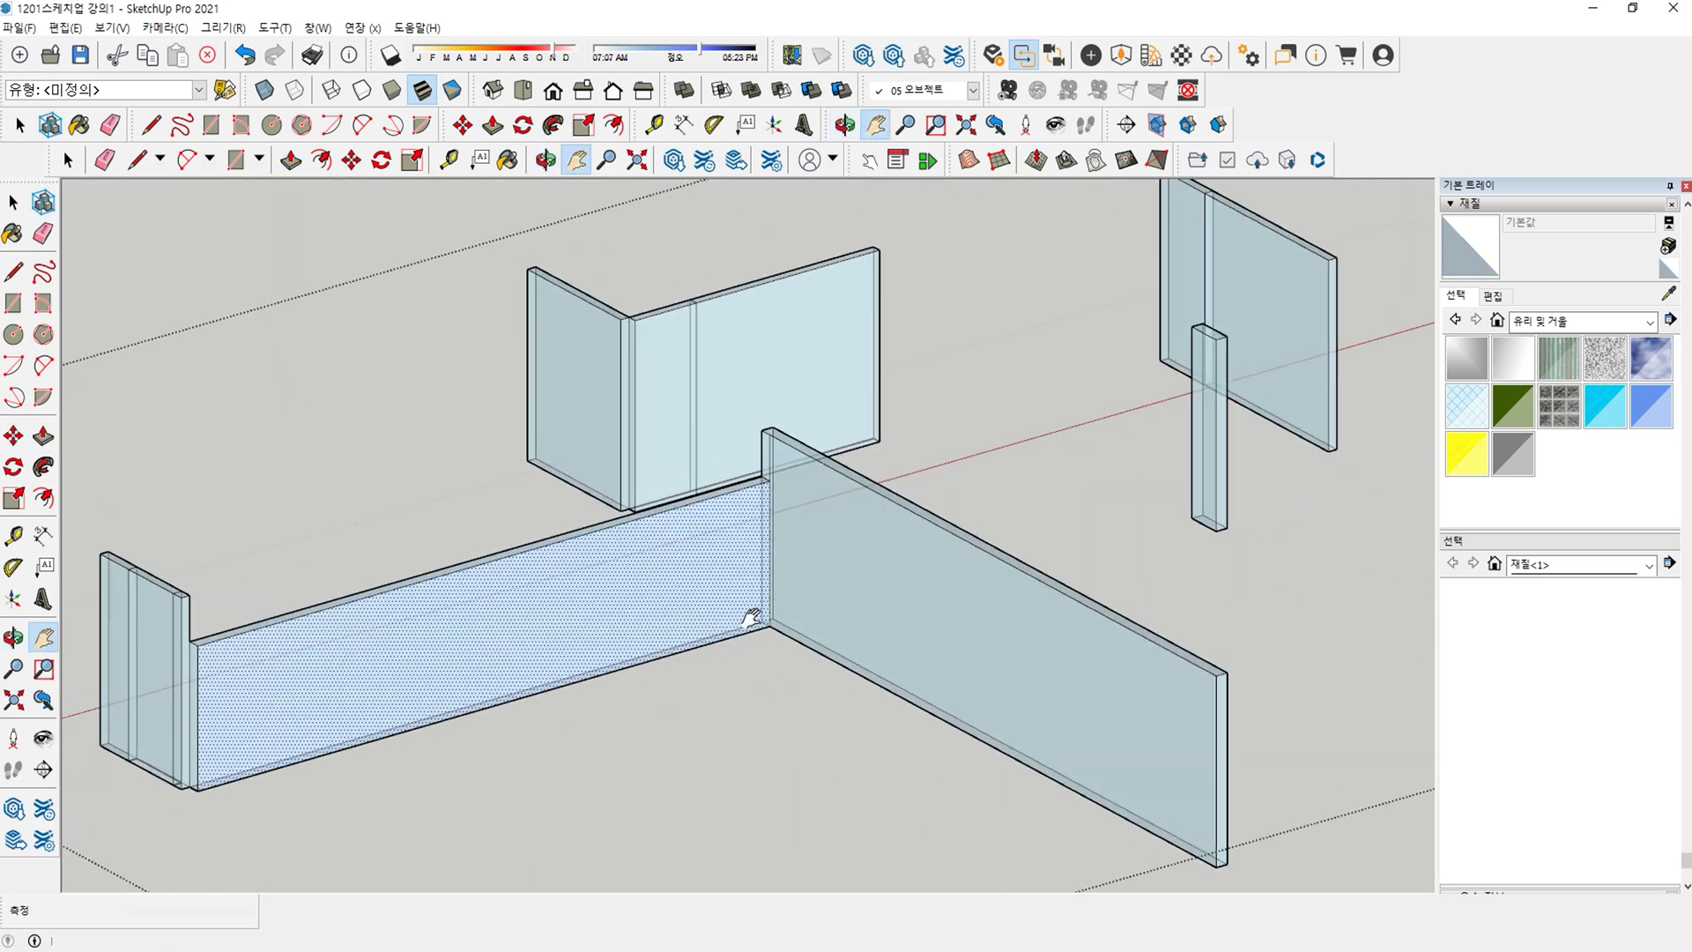
Lower the top of the adjoining glass pane by the same 700 mm and leave the glazing group.
{"action": "scroll", "coordinate": [798, 614], "scroll_direction": "up", "scroll_amount": 2}
{"action": "double_click", "coordinate": [872, 454]}
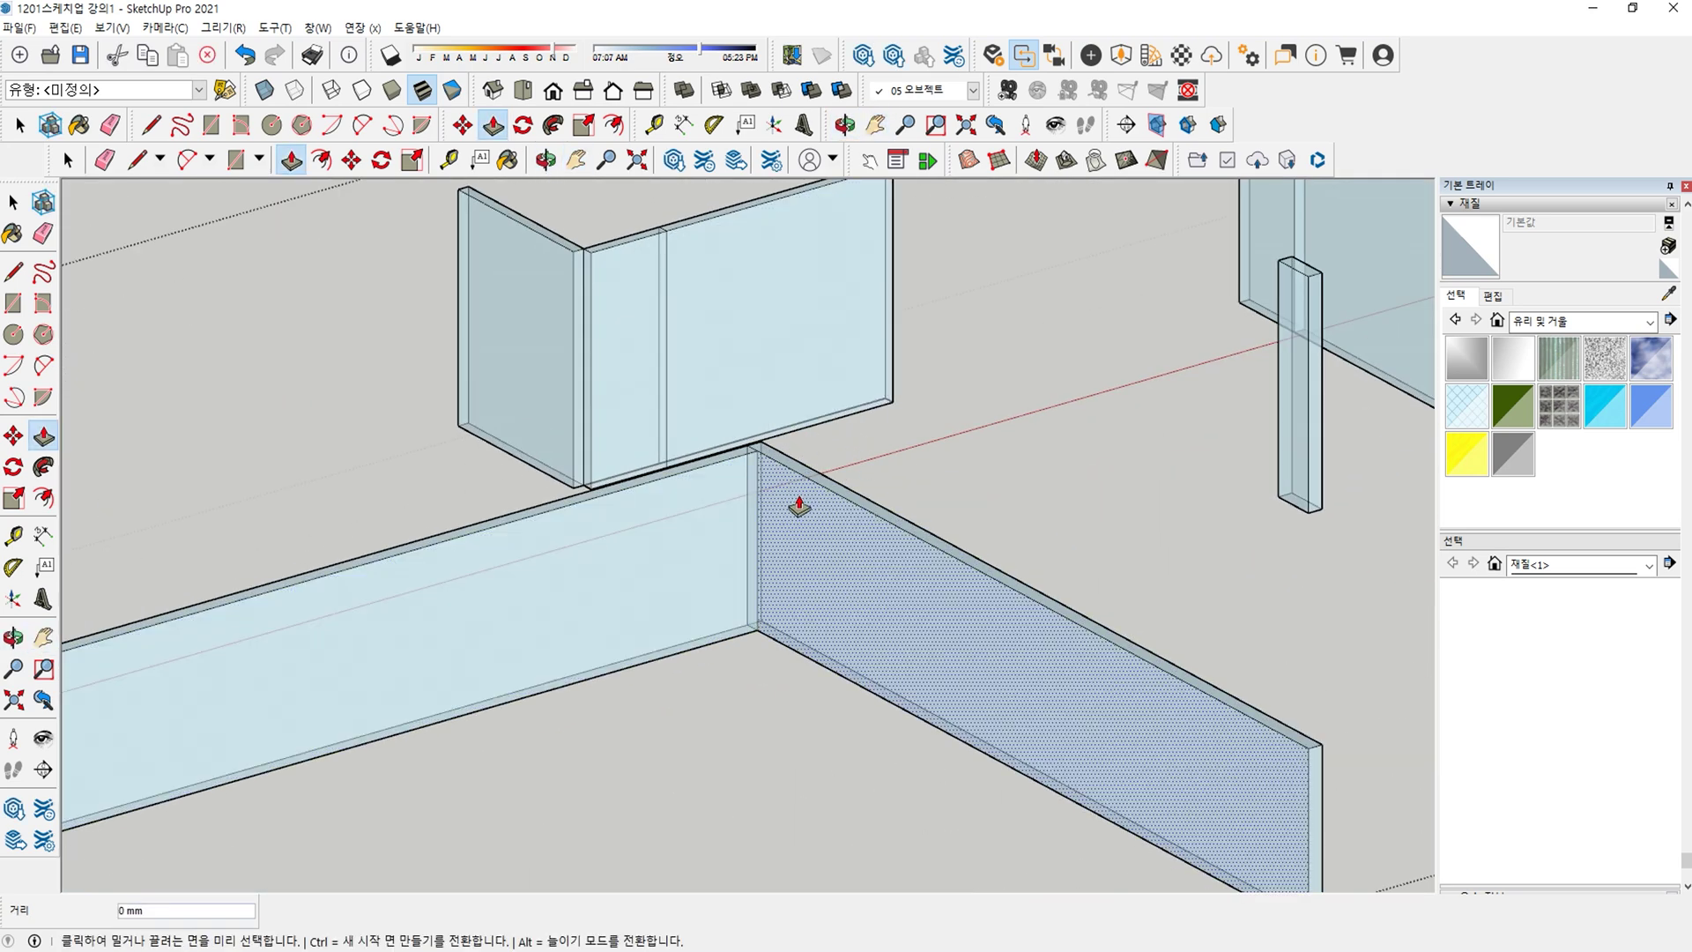
{"action": "key", "text": "space"}
{"action": "key", "text": "Escape"}
Open the upper-floor wall group beside the gap between the vehicle bay roof and the main building.
{"action": "scroll", "coordinate": [797, 591], "scroll_direction": "down", "scroll_amount": 3}
{"action": "middle_click_drag", "start_coordinate": [808, 603], "coordinate": [475, 612], "text": "shift"}
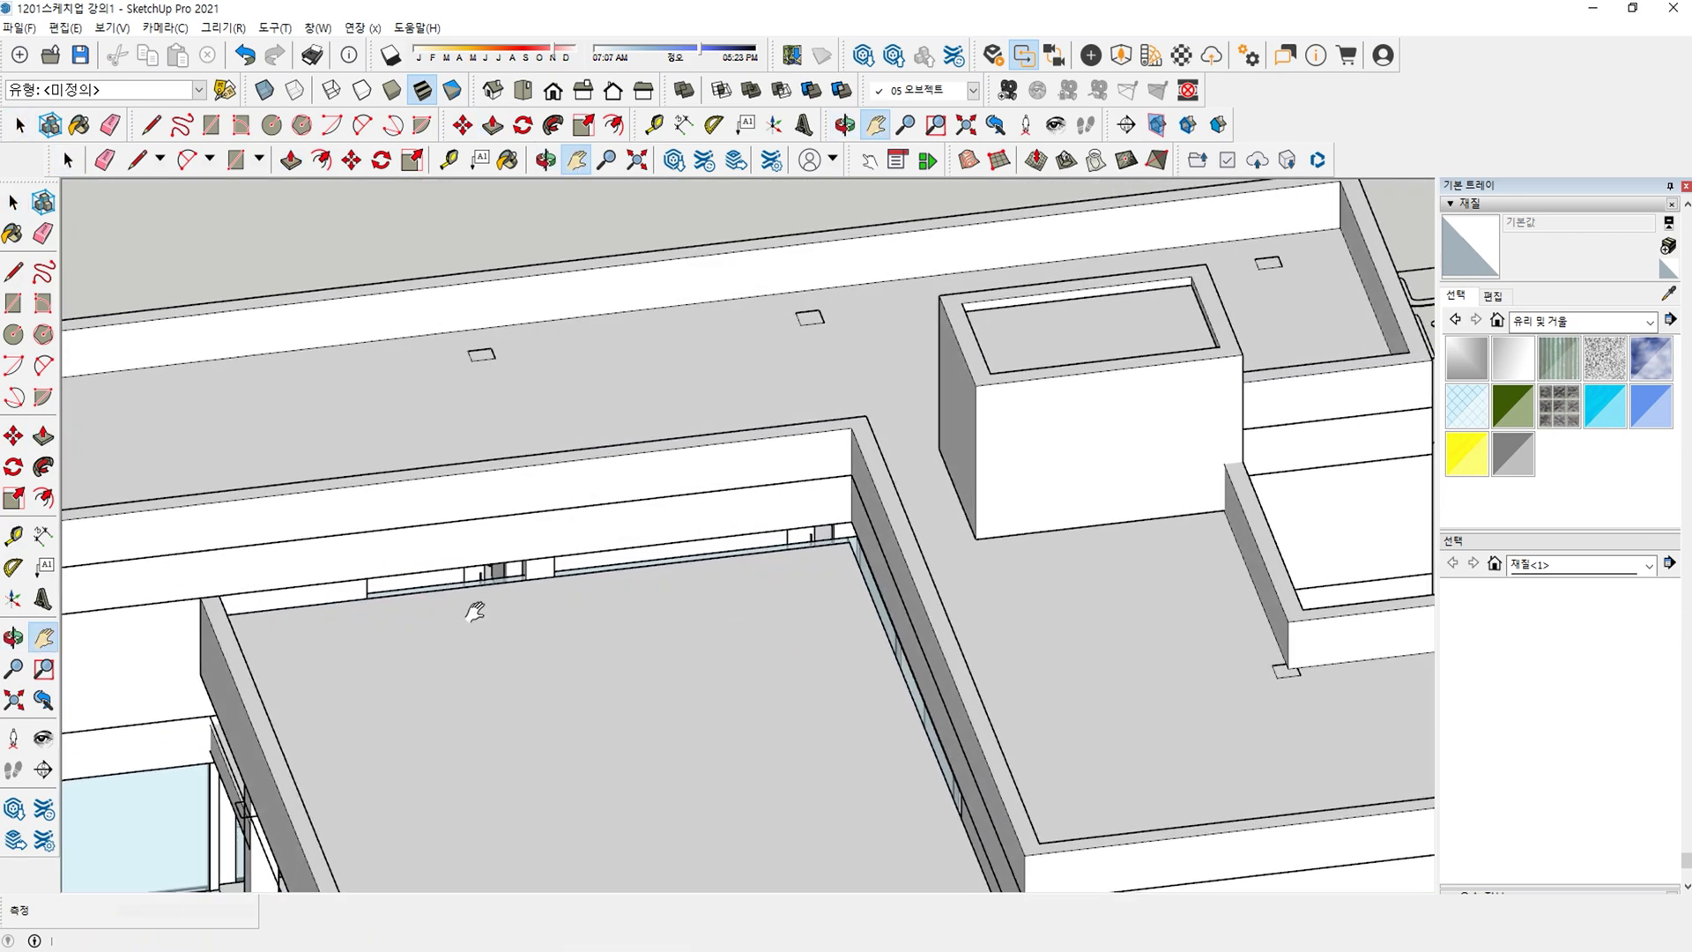
{"action": "scroll", "coordinate": [625, 581], "scroll_direction": "up", "scroll_amount": 3}
{"action": "middle_click_drag", "start_coordinate": [491, 547], "coordinate": [868, 566], "text": "shift"}
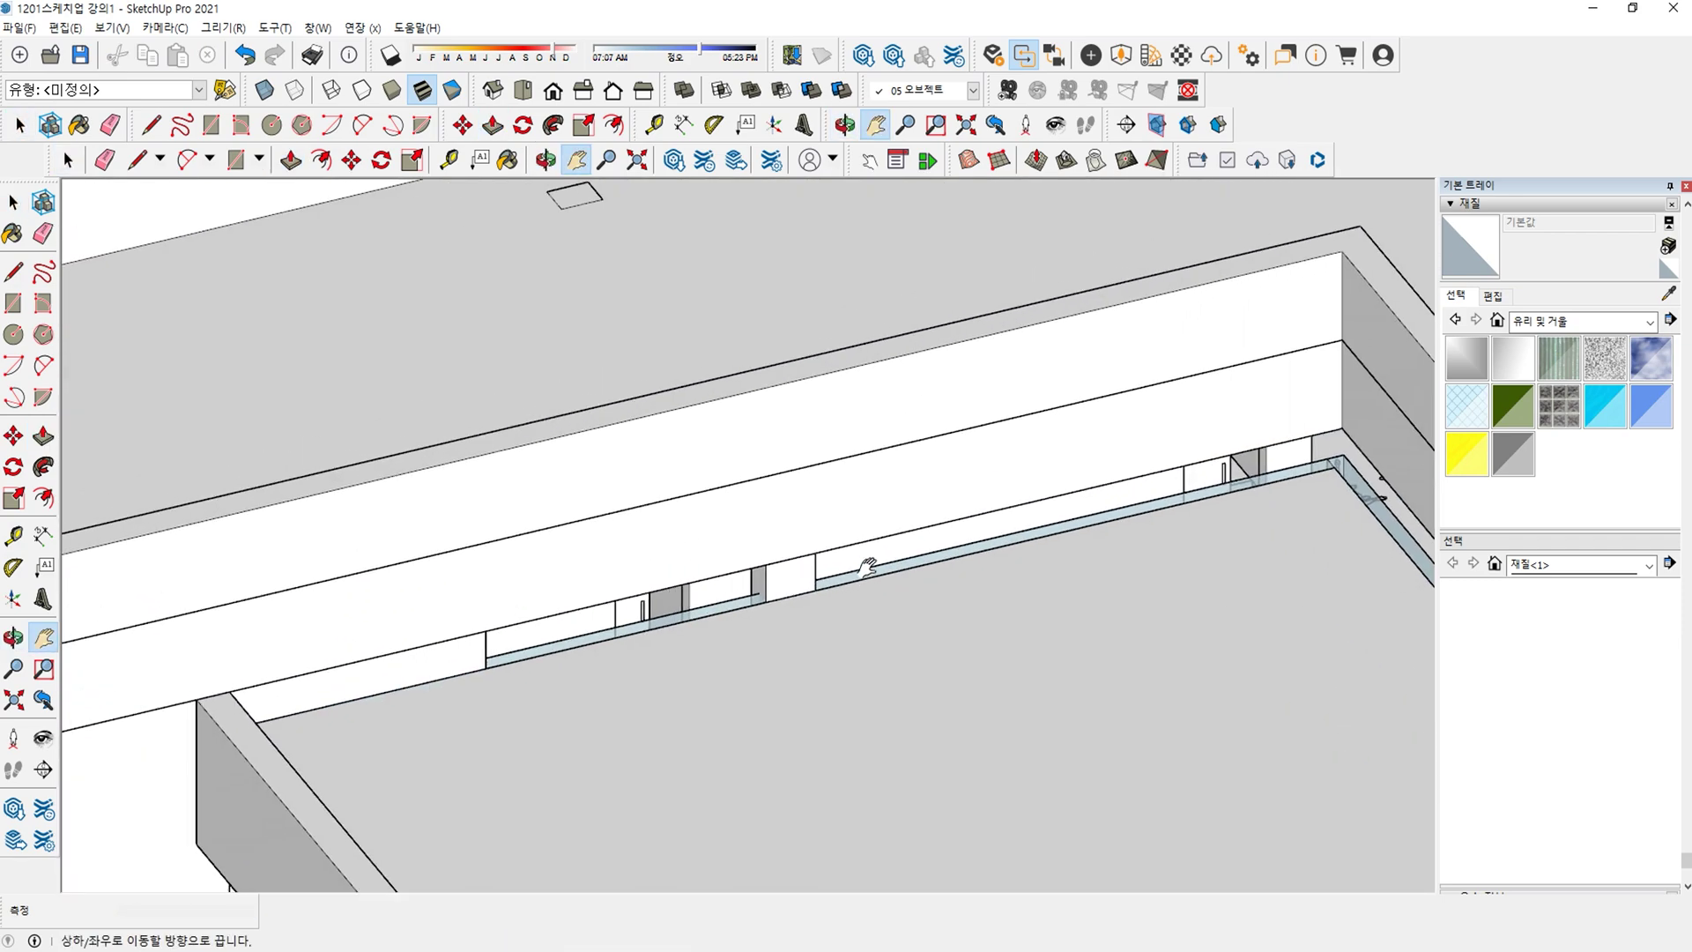
{"action": "key", "text": "space"}
{"action": "mouse_move", "coordinate": [564, 623]}
{"action": "middle_mouse_down"}
{"action": "mouse_move", "coordinate": [347, 622]}
{"action": "mouse_move", "coordinate": [396, 597]}
{"action": "mouse_move", "coordinate": [525, 638]}
{"action": "mouse_move", "coordinate": [564, 608]}
{"action": "middle_mouse_up"}
{"action": "double_click", "coordinate": [308, 597]}
{"action": "middle_click_drag", "start_coordinate": [564, 608], "coordinate": [515, 505], "text": "shift"}
{"action": "scroll", "coordinate": [541, 514], "scroll_direction": "down", "scroll_amount": 5}
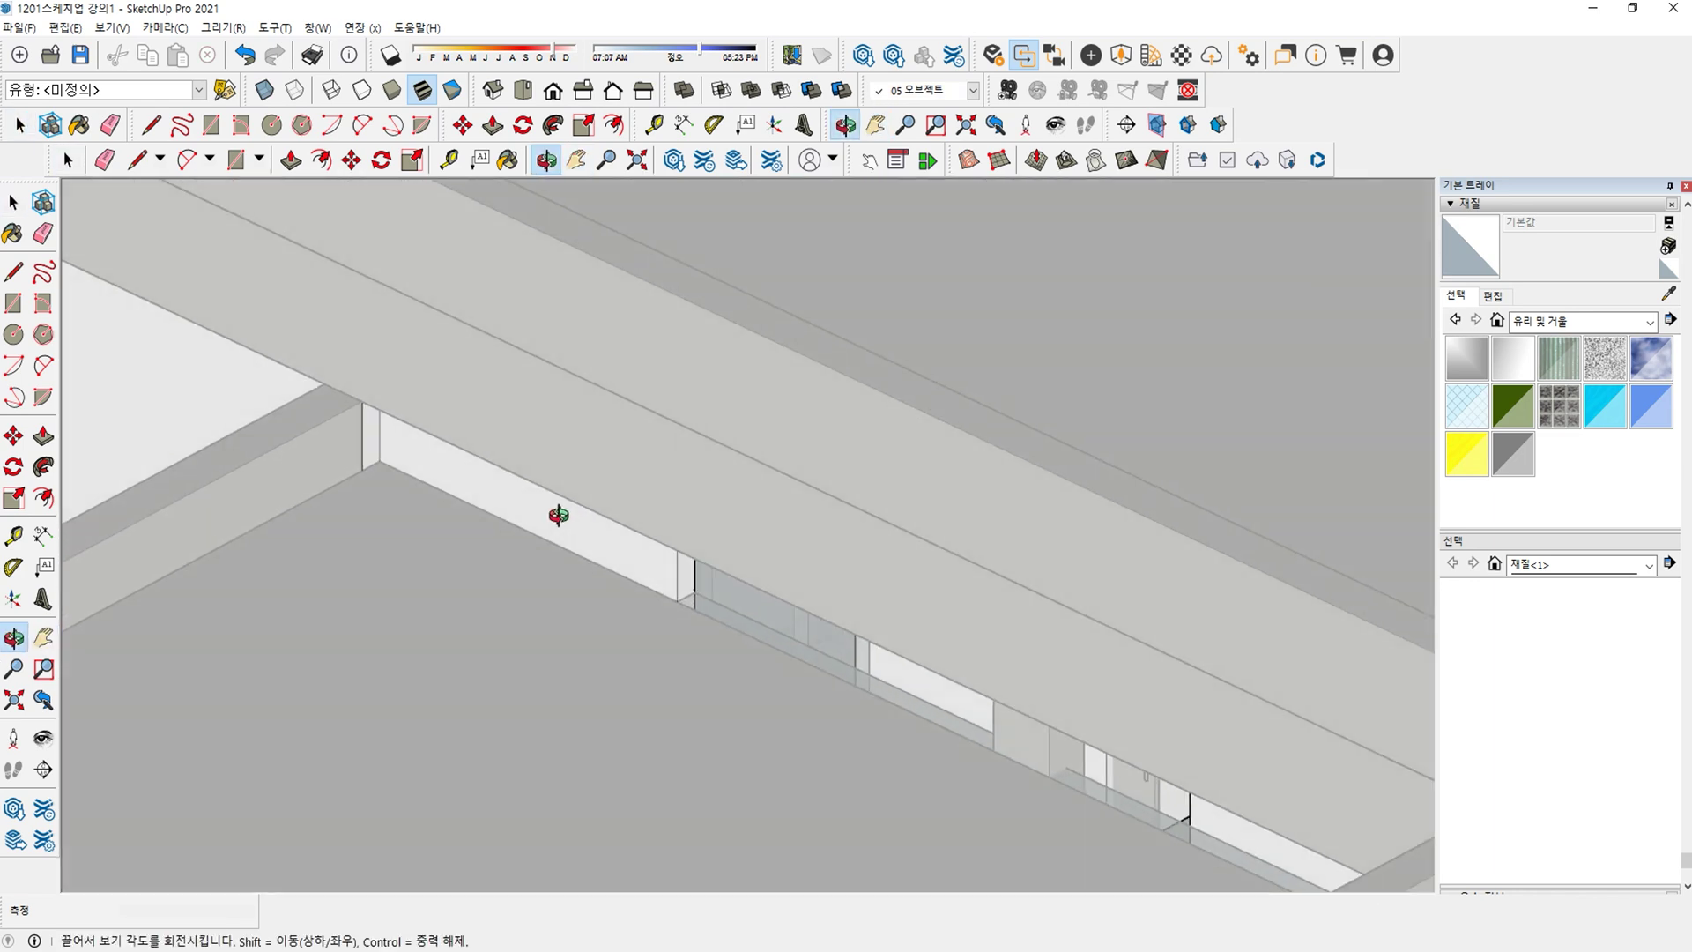
Draw a rectangle on the wall's end above the vehicle bay roof and extrude it 3200 mm along the roof edge.
{"action": "scroll", "coordinate": [427, 475], "scroll_direction": "up", "scroll_amount": 6}
{"action": "scroll", "coordinate": [345, 466], "scroll_direction": "up", "scroll_amount": 2}
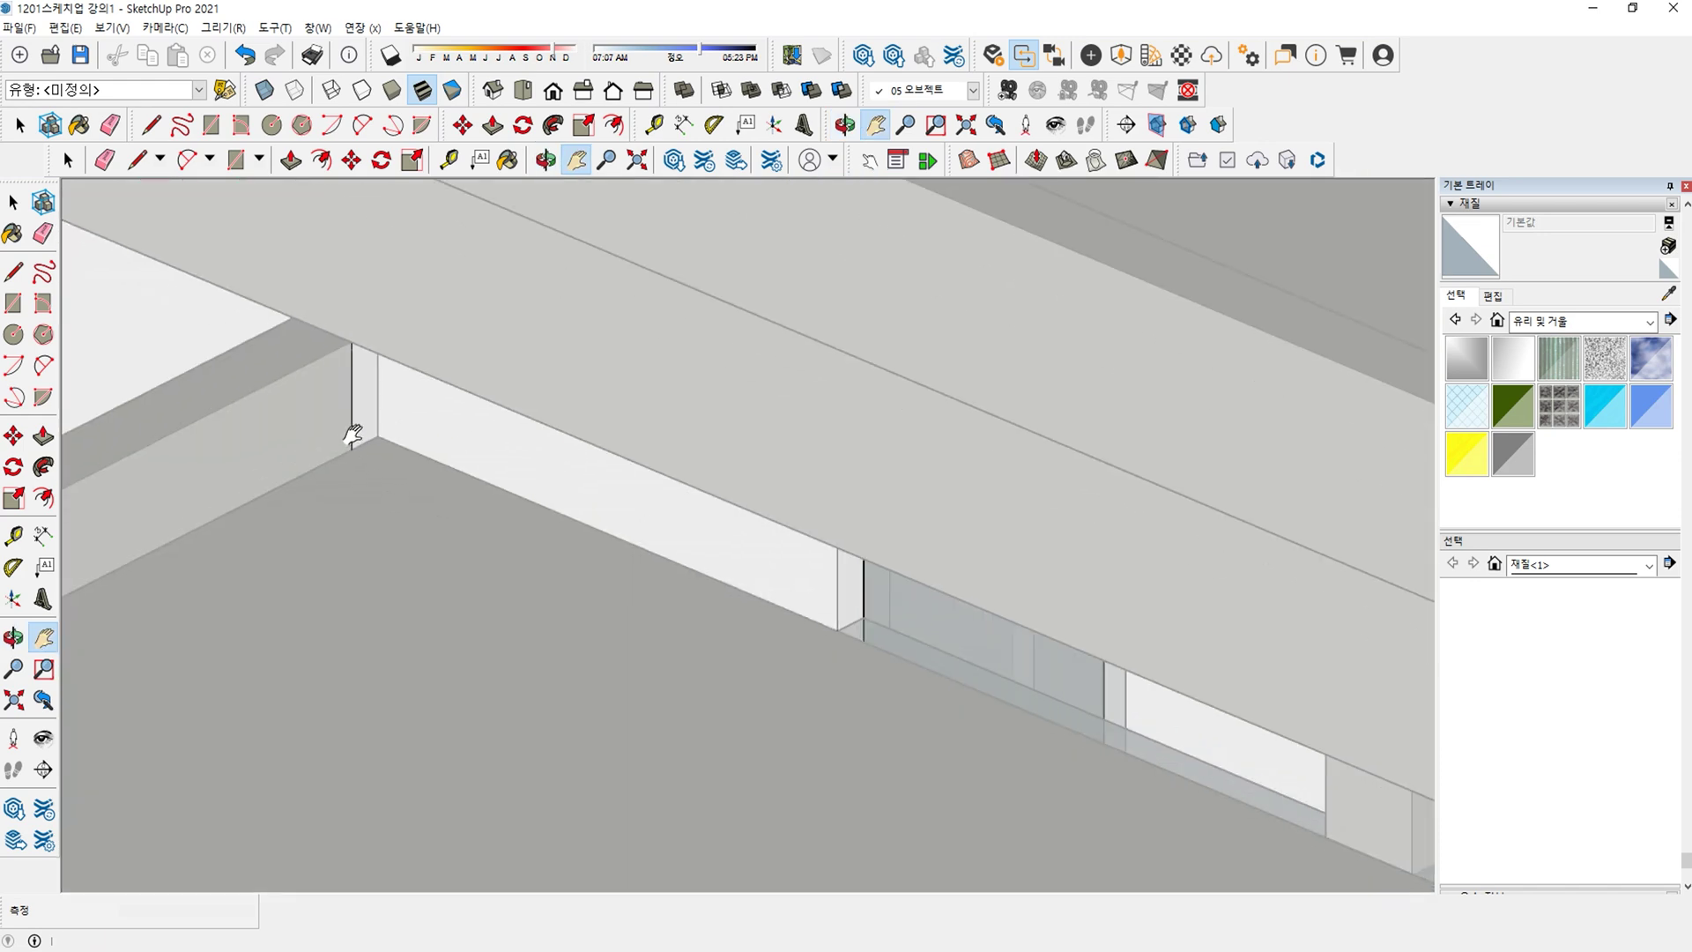
{"action": "key", "text": "r"}
{"action": "left_click", "coordinate": [353, 444]}
{"action": "scroll", "coordinate": [357, 438], "scroll_direction": "up", "scroll_amount": 3}
{"action": "left_click", "coordinate": [377, 354]}
{"action": "key", "text": "p"}
{"action": "left_click", "coordinate": [364, 394]}
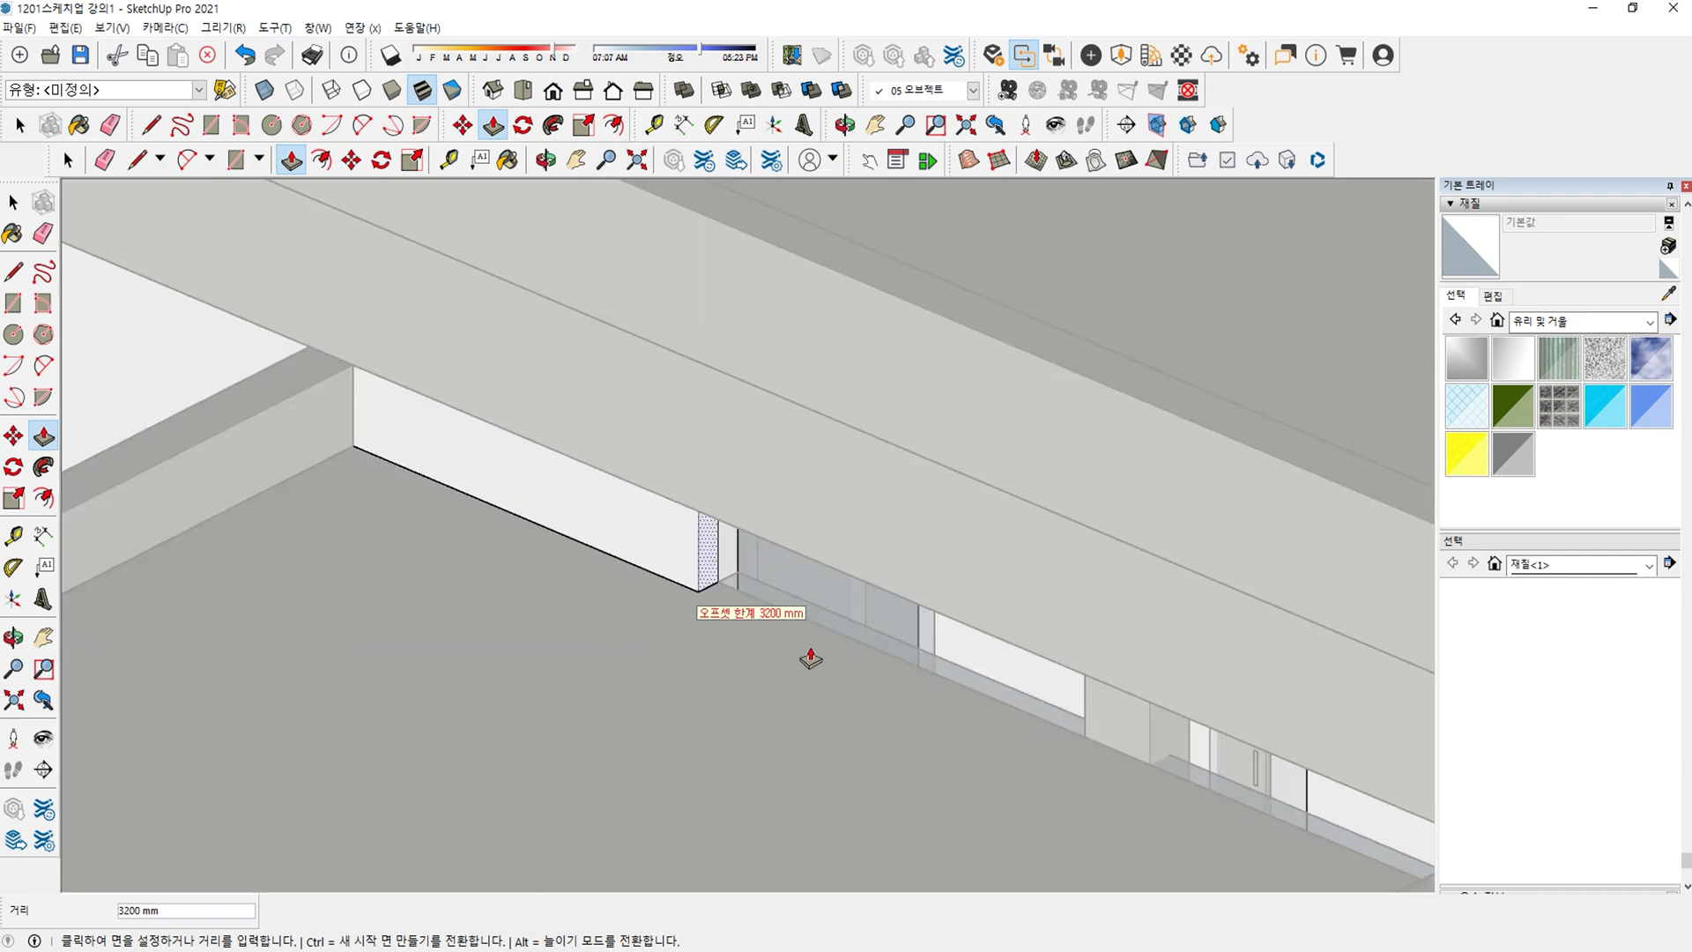
{"action": "left_click", "coordinate": [809, 657]}
Extend the infill wall's end face 10300 mm along the vehicle bay roof to the far inner corner.
{"action": "scroll", "coordinate": [873, 649], "scroll_direction": "down", "scroll_amount": 2}
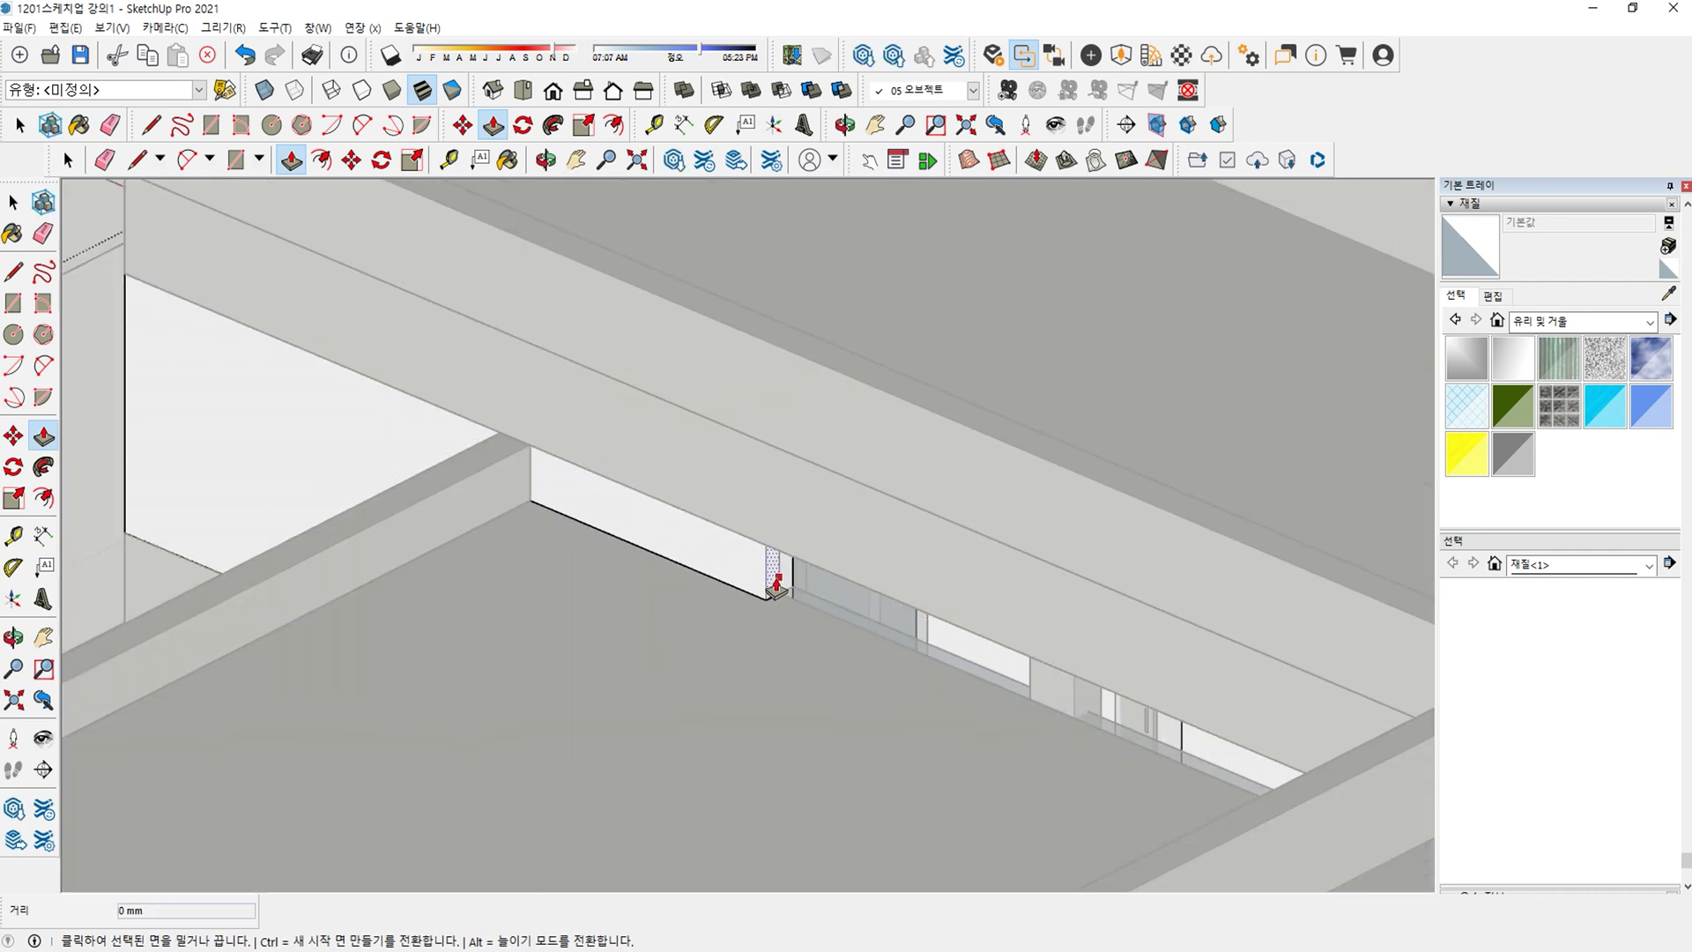
{"action": "scroll", "coordinate": [776, 586], "scroll_direction": "down", "scroll_amount": 4}
{"action": "middle_click_drag", "start_coordinate": [990, 650], "coordinate": [1296, 551]}
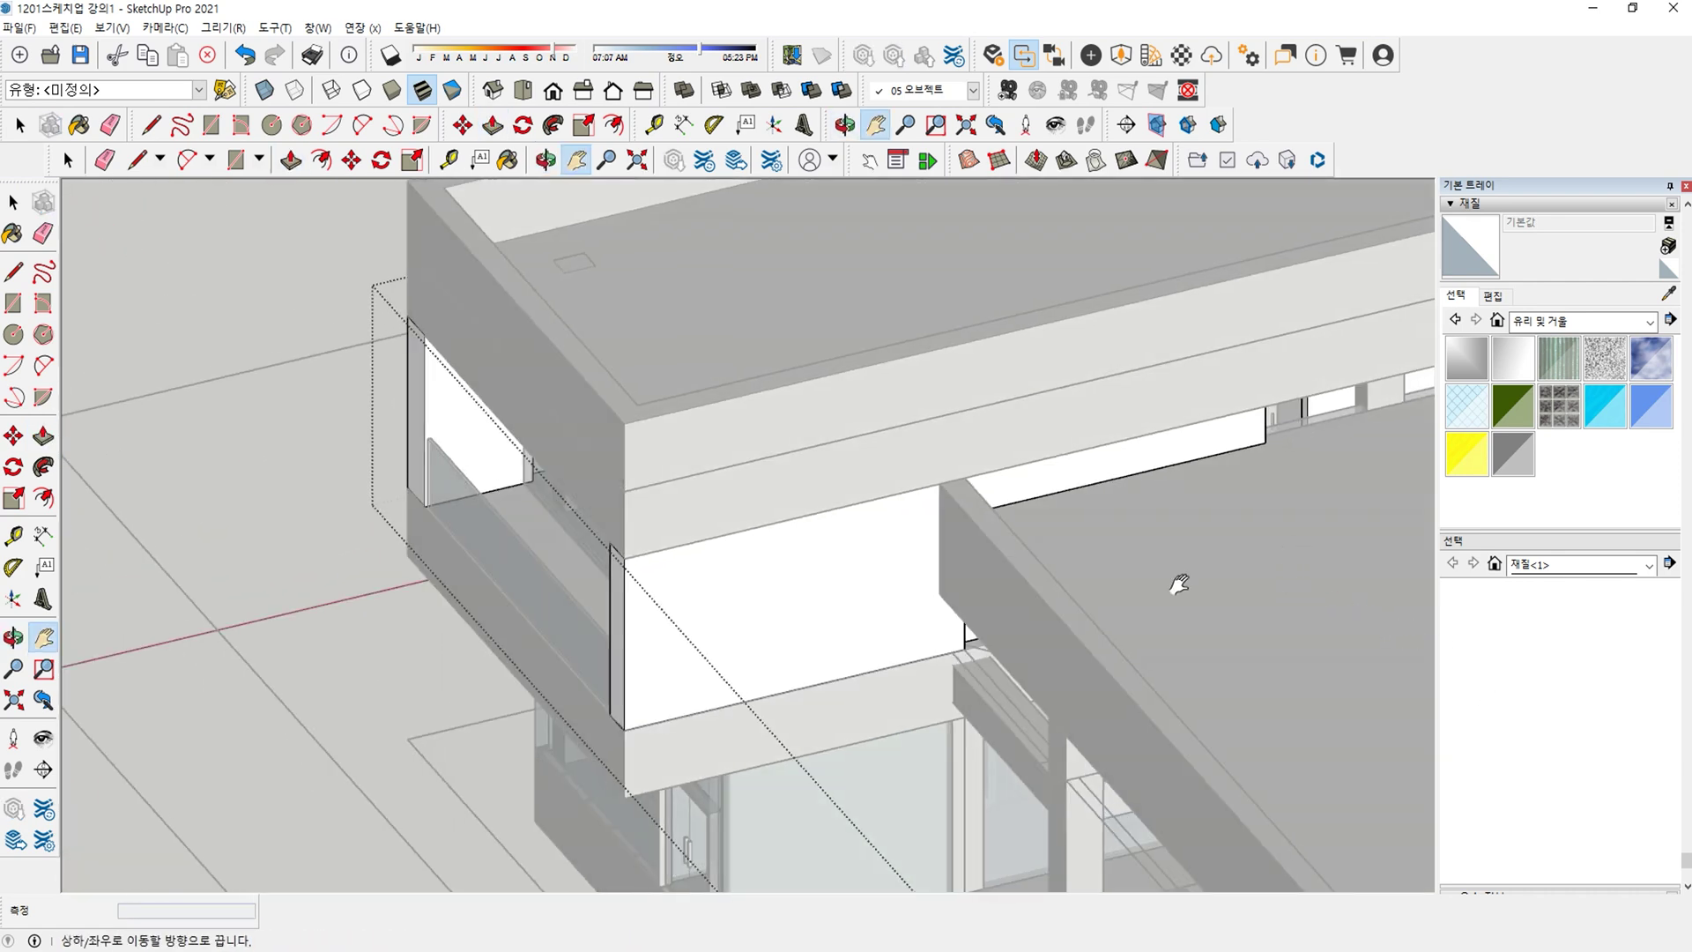
{"action": "scroll", "coordinate": [1295, 551], "scroll_direction": "up", "scroll_amount": 6}
{"action": "key", "text": "p"}
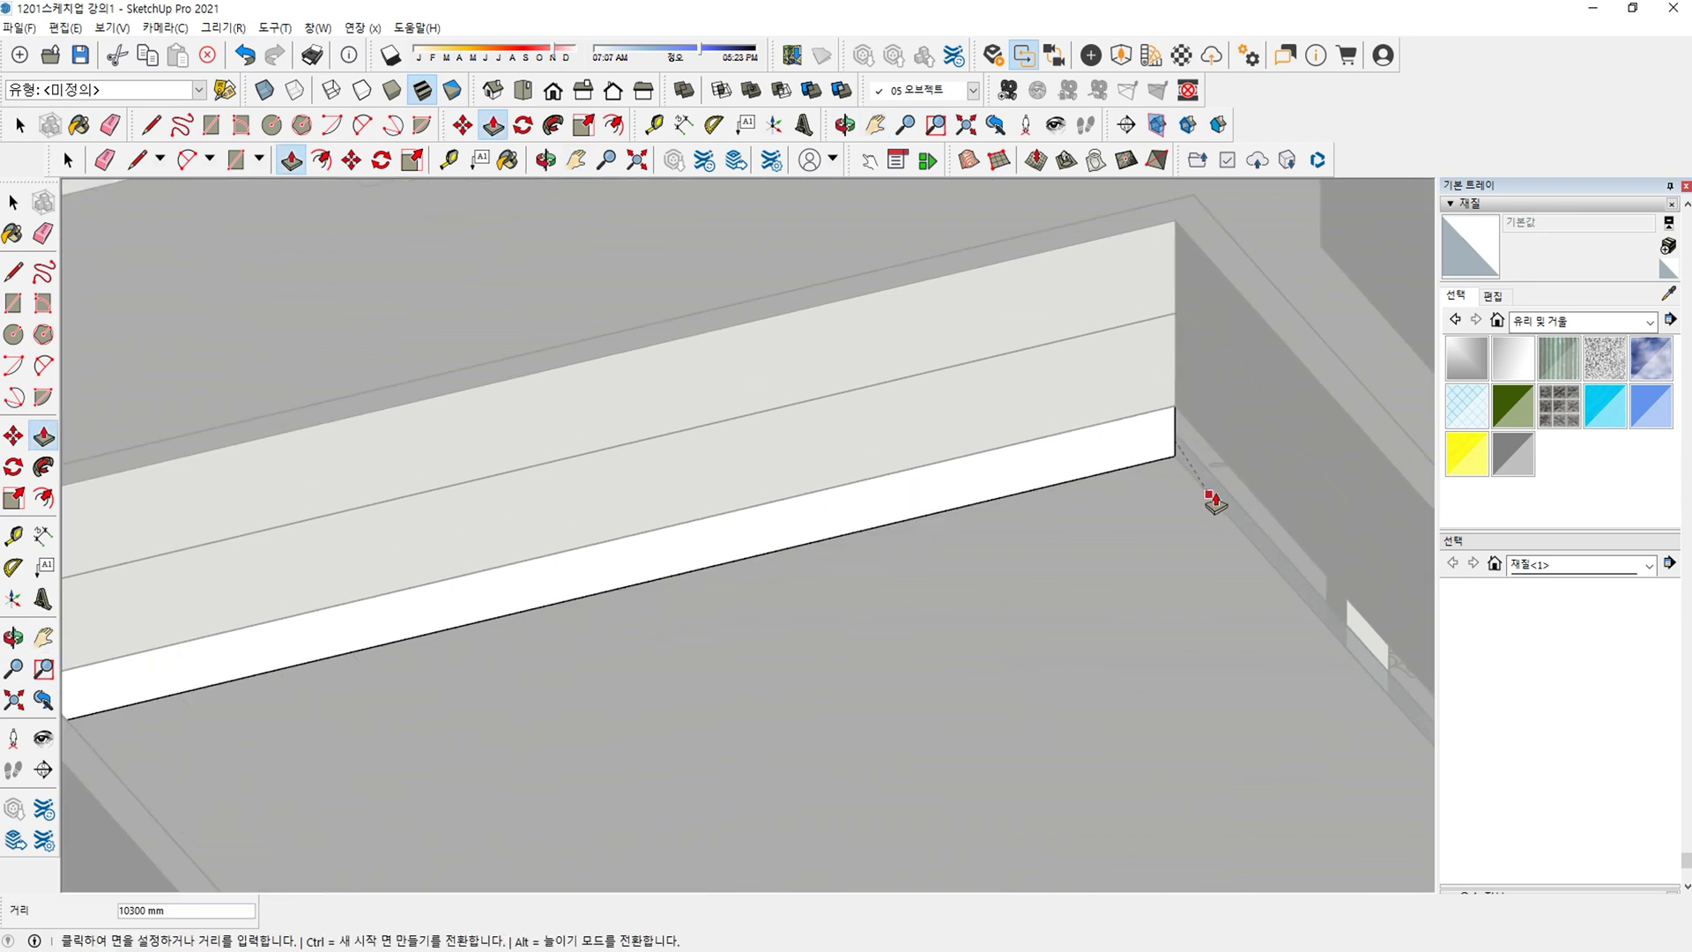
Try to draw a rectangle at the inner corner and extrude it along the adjoining roof edge.
{"action": "scroll", "coordinate": [1194, 450], "scroll_direction": "up", "scroll_amount": 5}
{"action": "key", "text": "r"}
{"action": "left_click", "coordinate": [1137, 285]}
{"action": "scroll", "coordinate": [1153, 376], "scroll_direction": "down", "scroll_amount": 2}
{"action": "key", "text": "p"}
{"action": "left_click", "coordinate": [1163, 388]}
{"action": "middle_click_drag", "start_coordinate": [1244, 574], "coordinate": [705, 520], "text": "shift"}
{"action": "middle_click_drag", "start_coordinate": [705, 520], "coordinate": [864, 476]}
{"action": "middle_click_drag", "start_coordinate": [863, 476], "coordinate": [458, 427], "text": "shift"}
{"action": "scroll", "coordinate": [459, 427], "scroll_direction": "down", "scroll_amount": 1}
{"action": "middle_click_drag", "start_coordinate": [215, 365], "coordinate": [736, 529]}
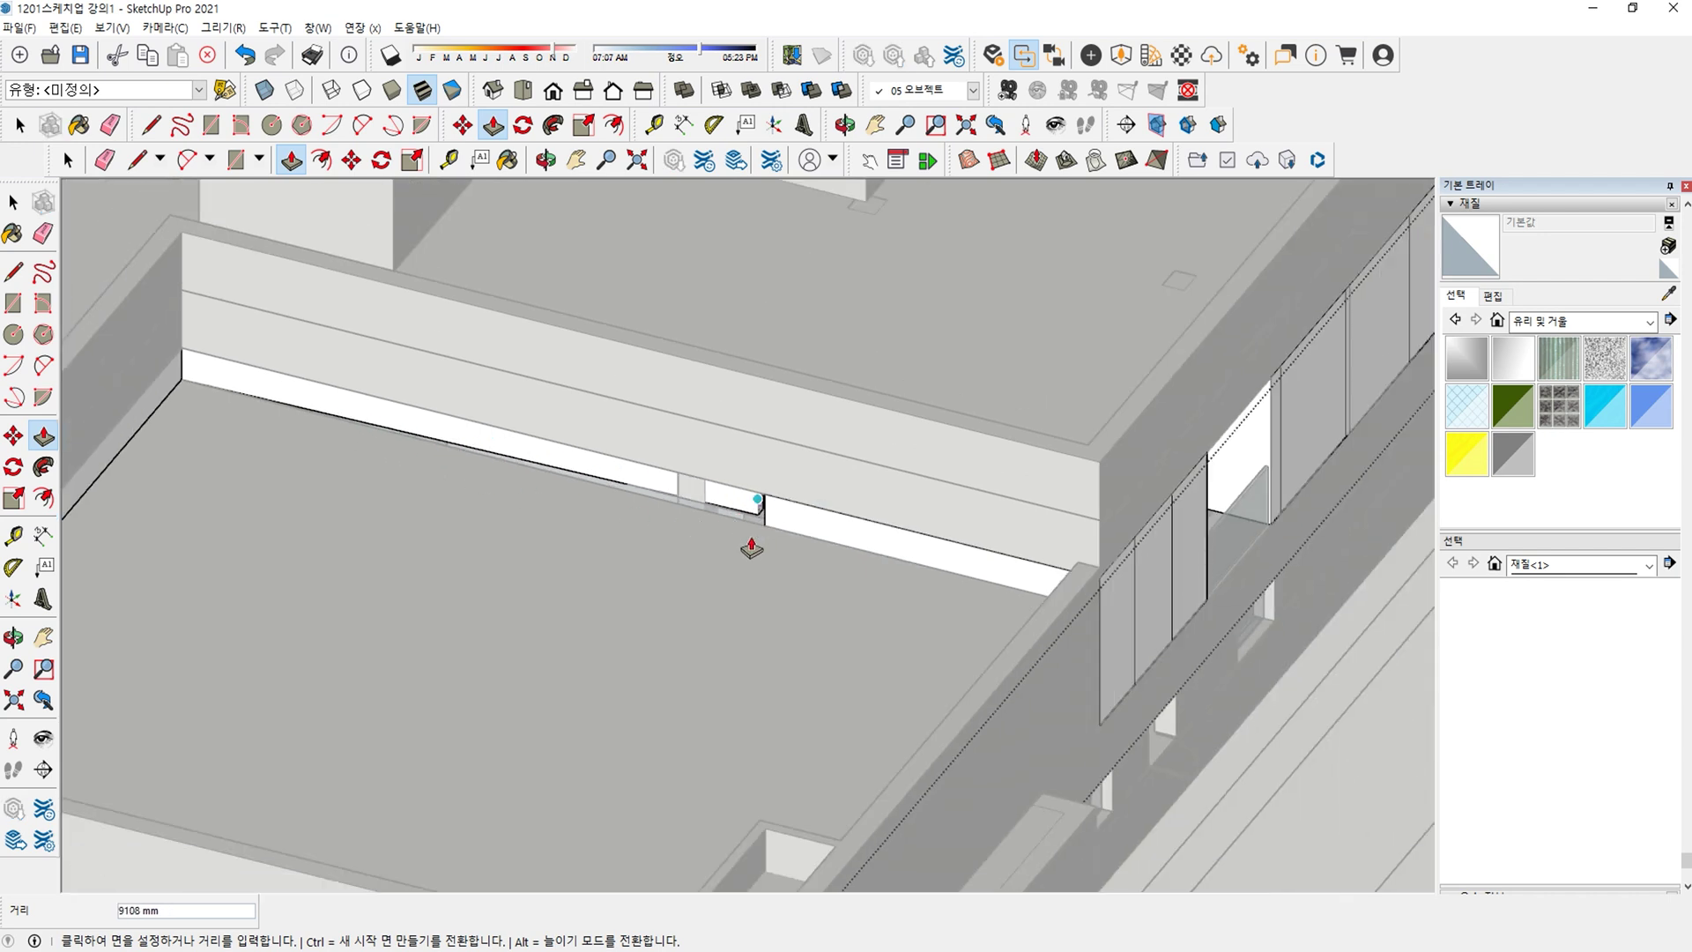
Draw lines at the infill wall's inner corner to divide off a face matching the adjoining wall's width.
{"action": "key", "text": "space"}
{"action": "scroll", "coordinate": [631, 497], "scroll_direction": "up", "scroll_amount": 1}
{"action": "middle_click_drag", "start_coordinate": [440, 472], "coordinate": [564, 558]}
{"action": "scroll", "coordinate": [310, 529], "scroll_direction": "down", "scroll_amount": 2}
{"action": "scroll", "coordinate": [312, 491], "scroll_direction": "up", "scroll_amount": 5}
{"action": "scroll", "coordinate": [328, 436], "scroll_direction": "up", "scroll_amount": 2}
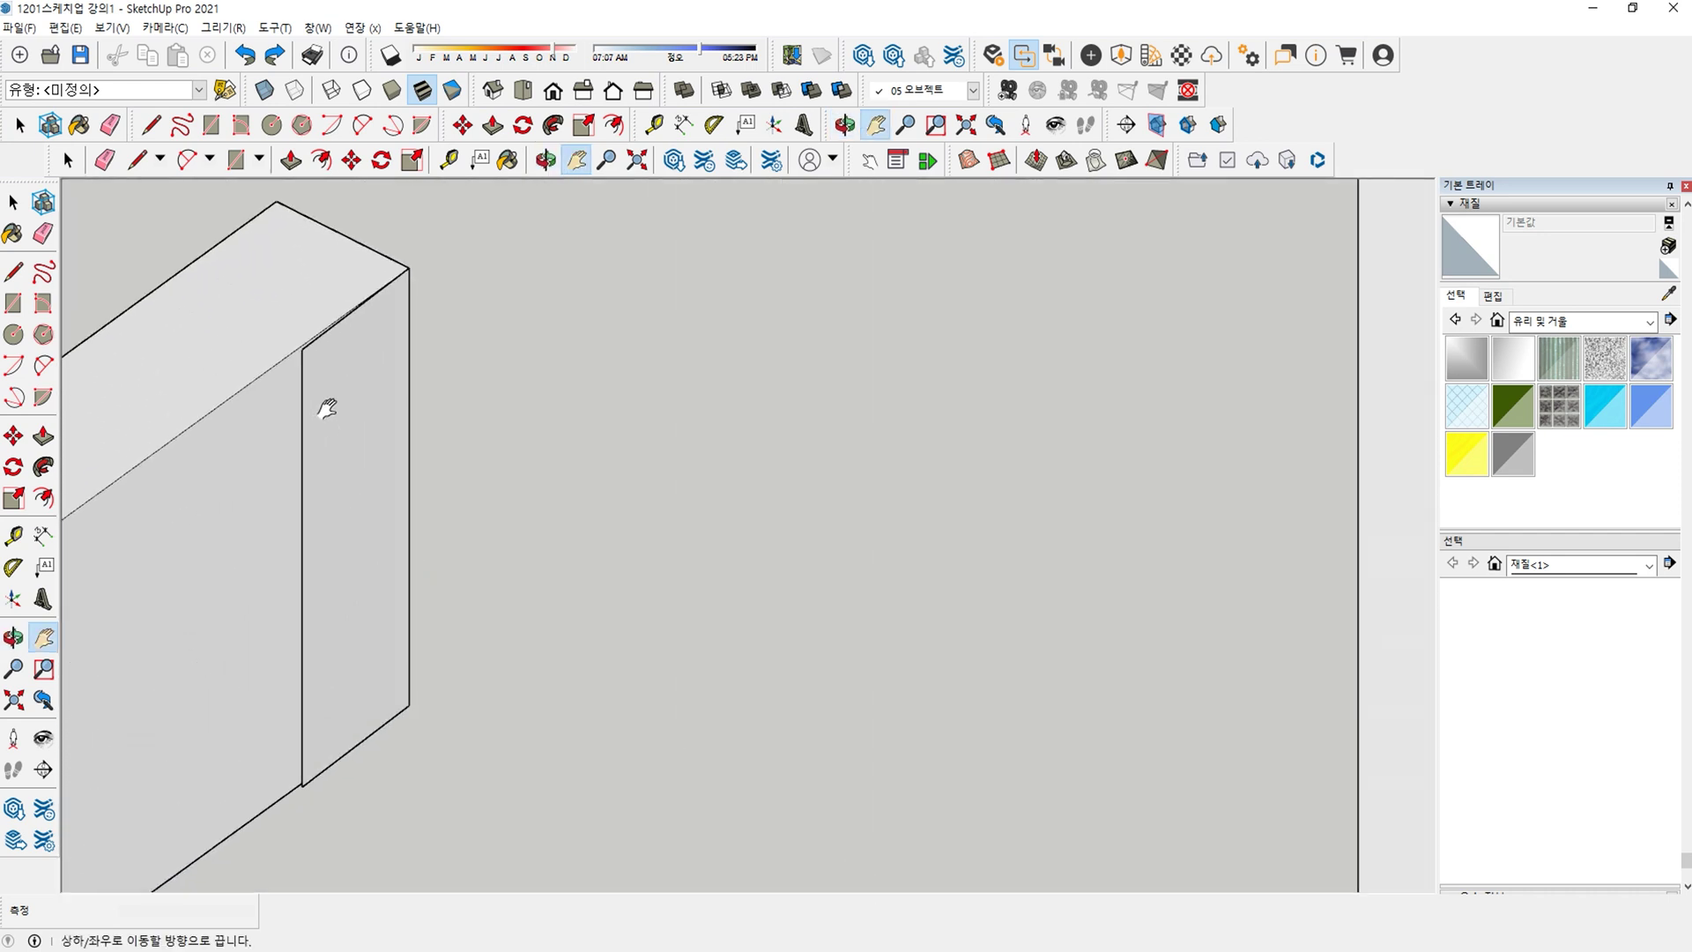
{"action": "scroll", "coordinate": [381, 518], "scroll_direction": "up", "scroll_amount": 3}
{"action": "key", "text": "r"}
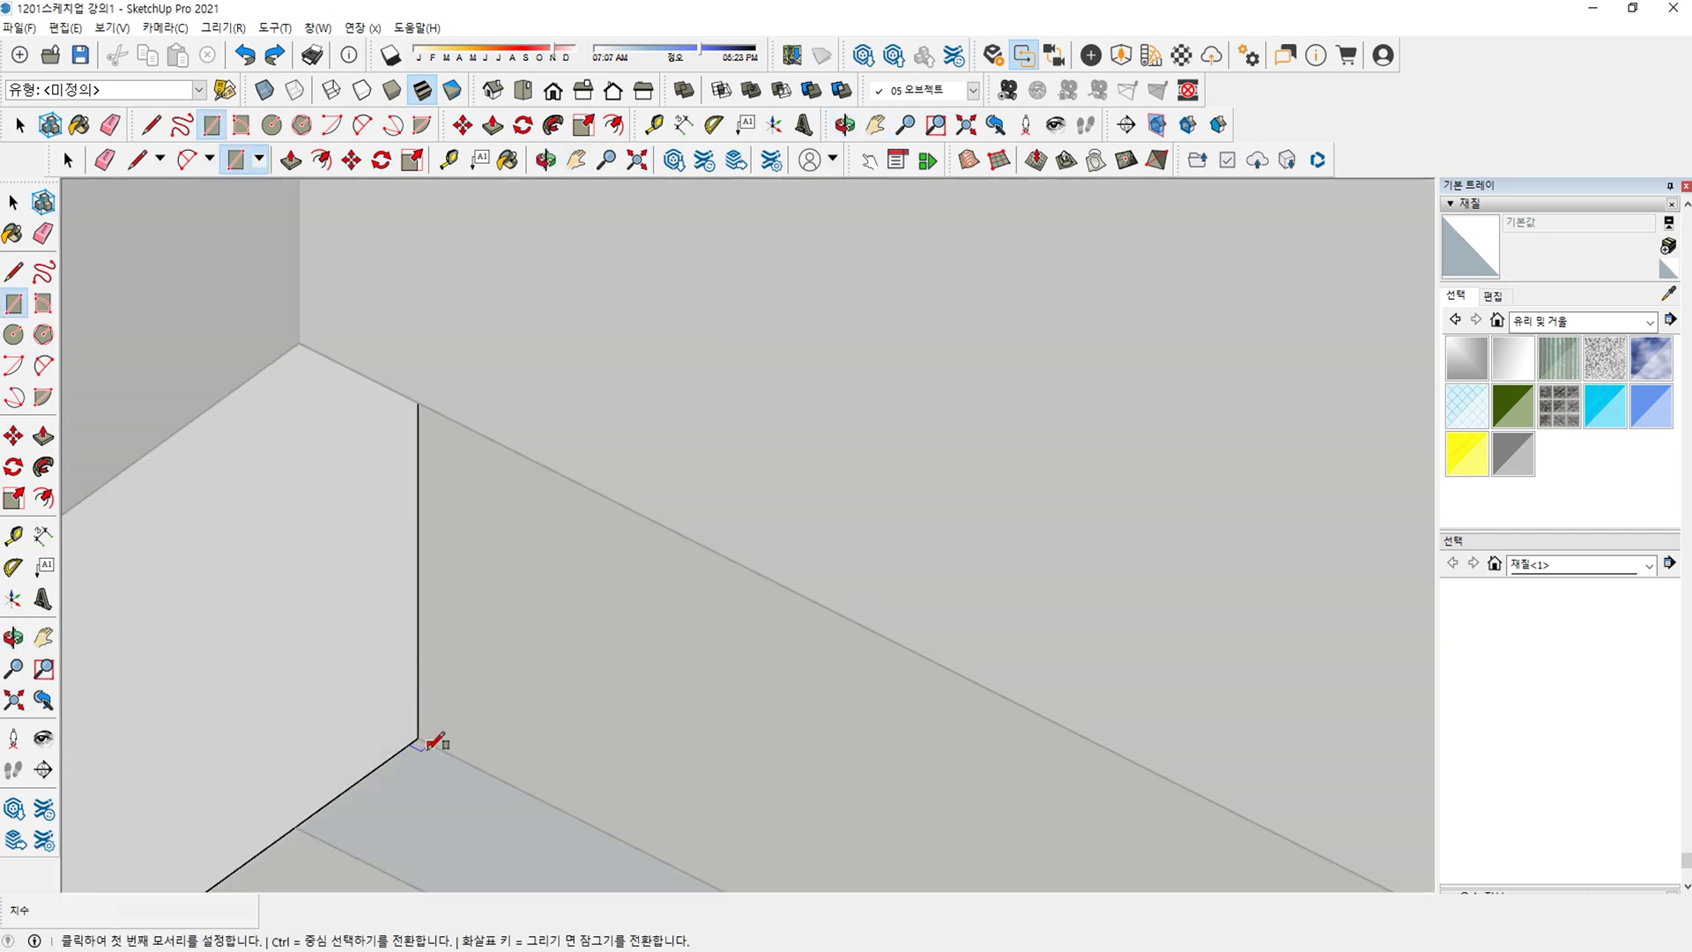
{"action": "key", "text": "l"}
{"action": "left_click", "coordinate": [418, 736]}
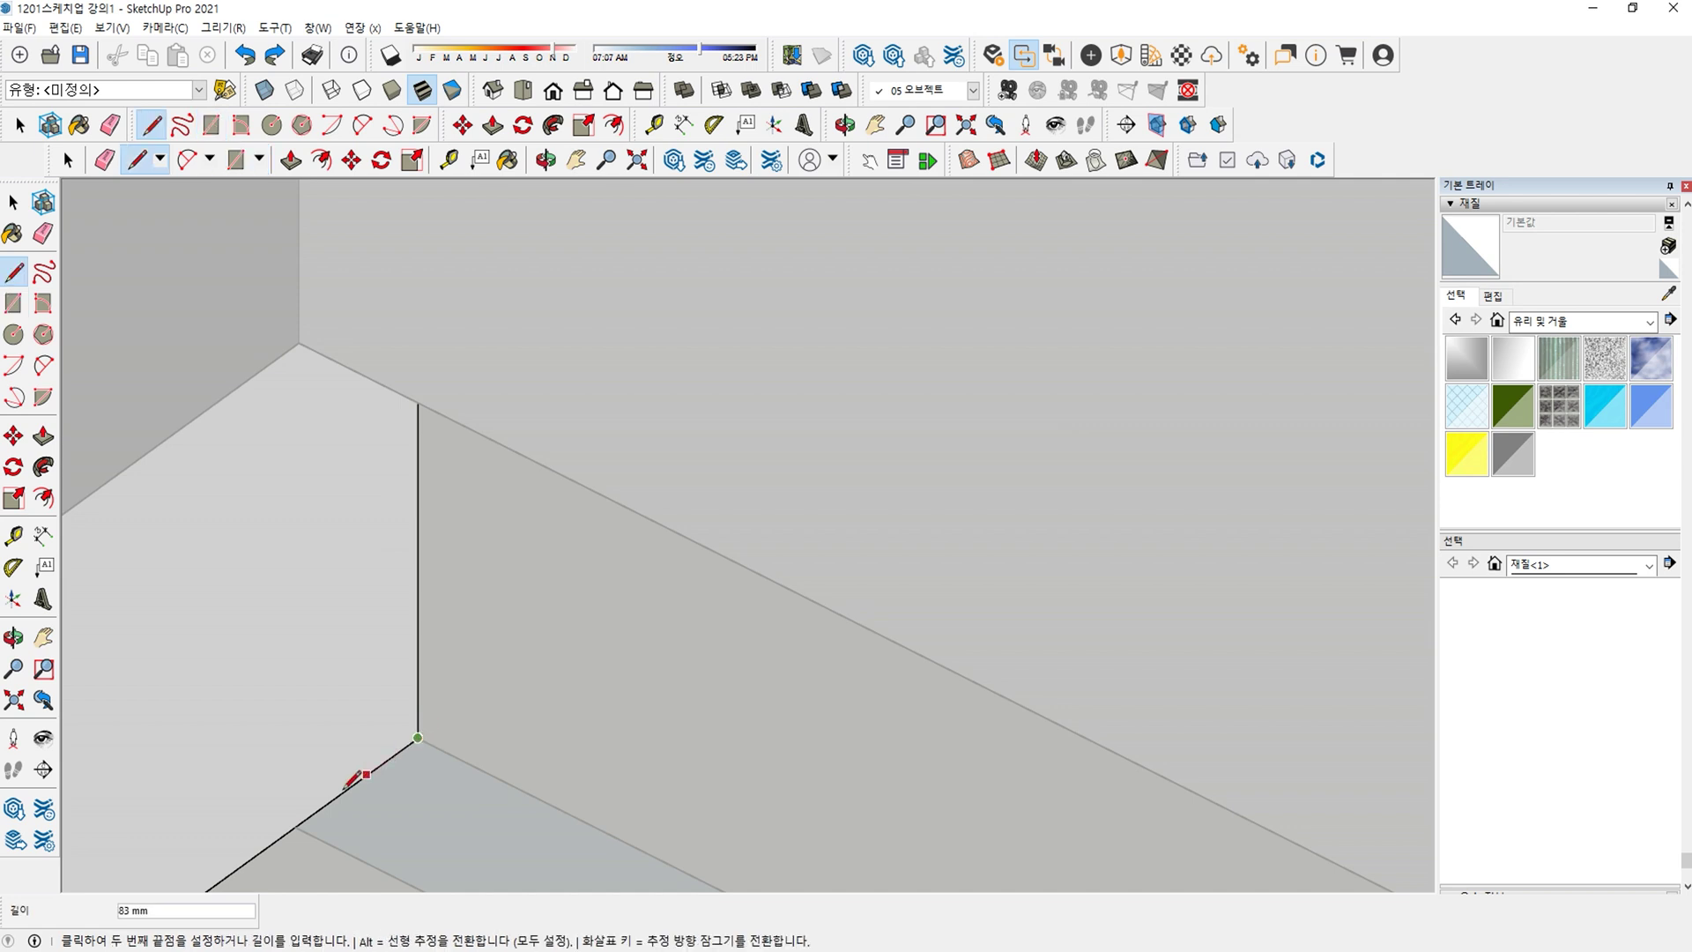
{"action": "left_click", "coordinate": [295, 826]}
{"action": "left_click", "coordinate": [295, 315]}
{"action": "key", "text": "e"}
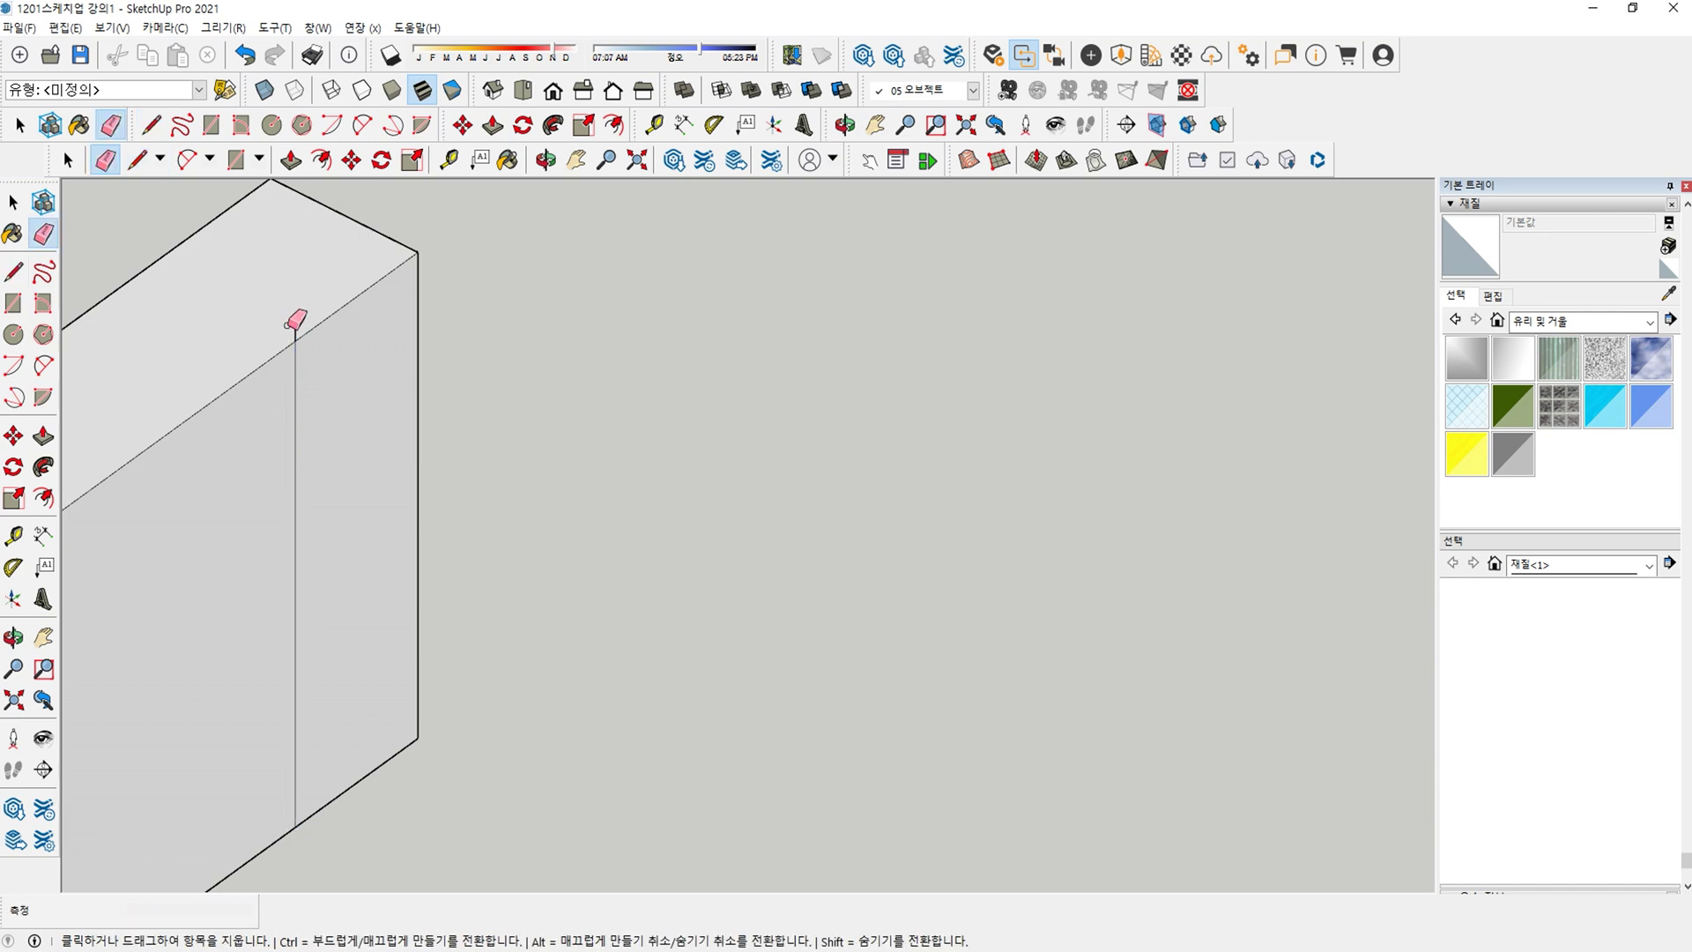
{"action": "scroll", "coordinate": [319, 354], "scroll_direction": "down", "scroll_amount": 2}
Extrude the divided corner face 10211 mm along the adjoining roof edge to the room wall and leave the group.
{"action": "key", "text": "p"}
{"action": "left_click", "coordinate": [362, 458]}
{"action": "left_click", "coordinate": [604, 744]}
{"action": "scroll", "coordinate": [620, 694], "scroll_direction": "down", "scroll_amount": 7}
{"action": "left_click", "coordinate": [624, 689]}
{"action": "scroll", "coordinate": [624, 689], "scroll_direction": "down", "scroll_amount": 3}
{"action": "middle_click_drag", "start_coordinate": [667, 732], "coordinate": [499, 423], "text": "shift"}
{"action": "scroll", "coordinate": [500, 424], "scroll_direction": "down", "scroll_amount": 4}
{"action": "scroll", "coordinate": [920, 848], "scroll_direction": "up", "scroll_amount": 2}
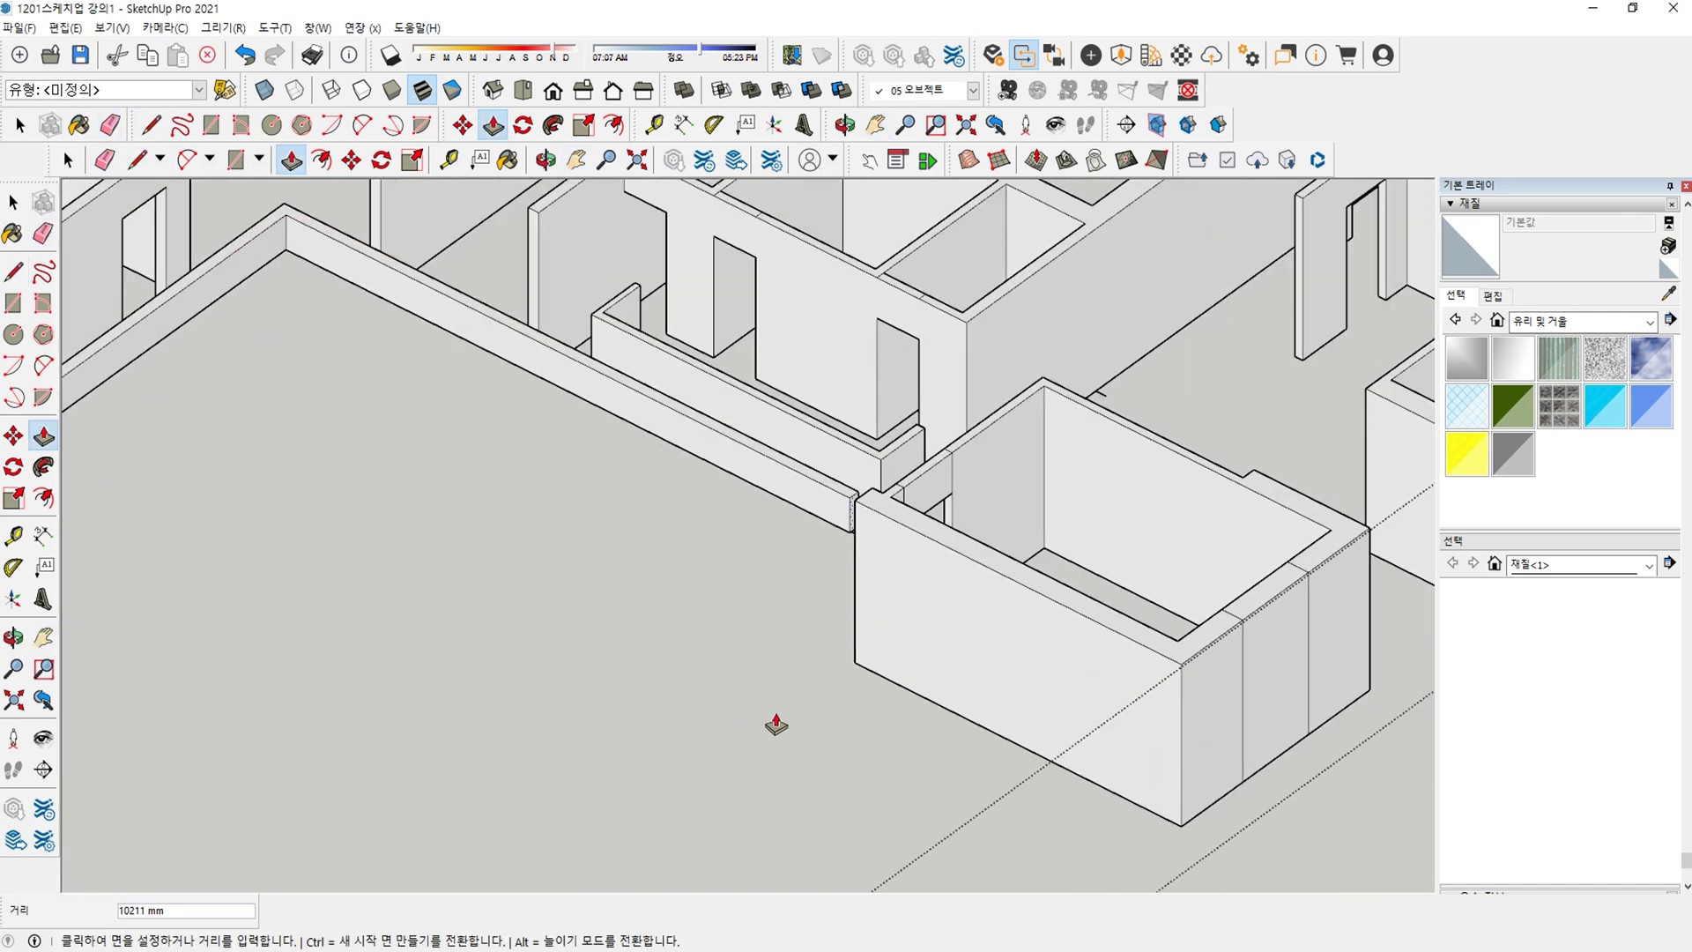
{"action": "scroll", "coordinate": [861, 582], "scroll_direction": "up", "scroll_amount": 2}
{"action": "left_click", "coordinate": [842, 586]}
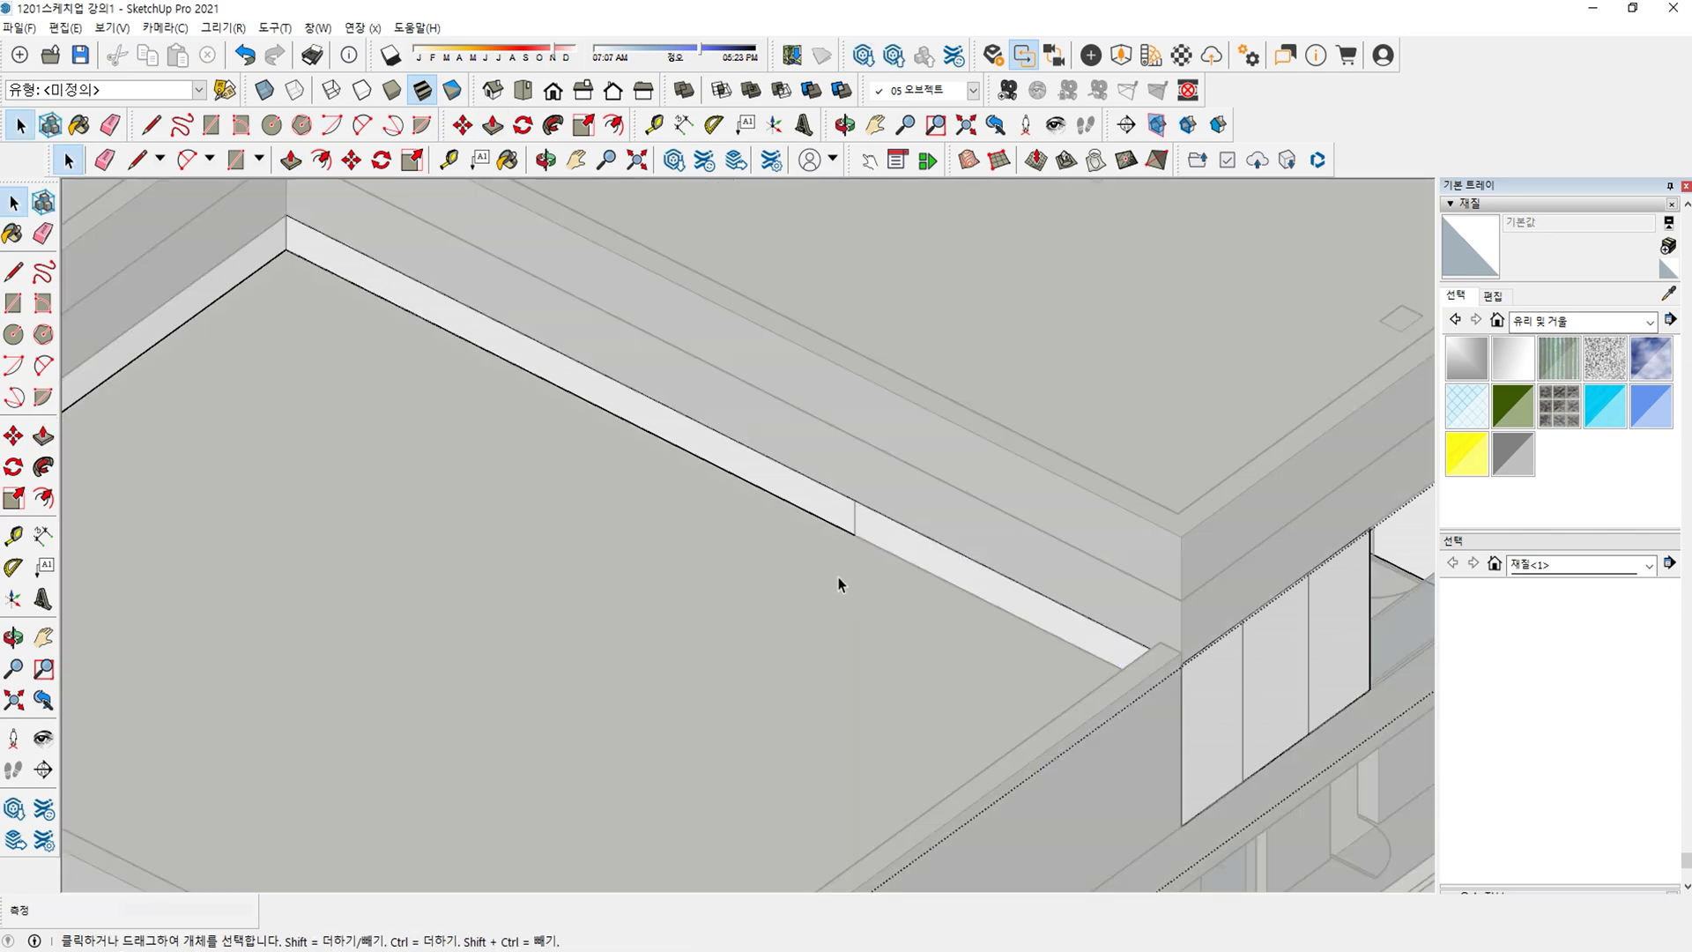
{"action": "scroll", "coordinate": [850, 542], "scroll_direction": "up", "scroll_amount": 2}
{"action": "key", "text": "space"}
{"action": "key", "text": "Escape"}
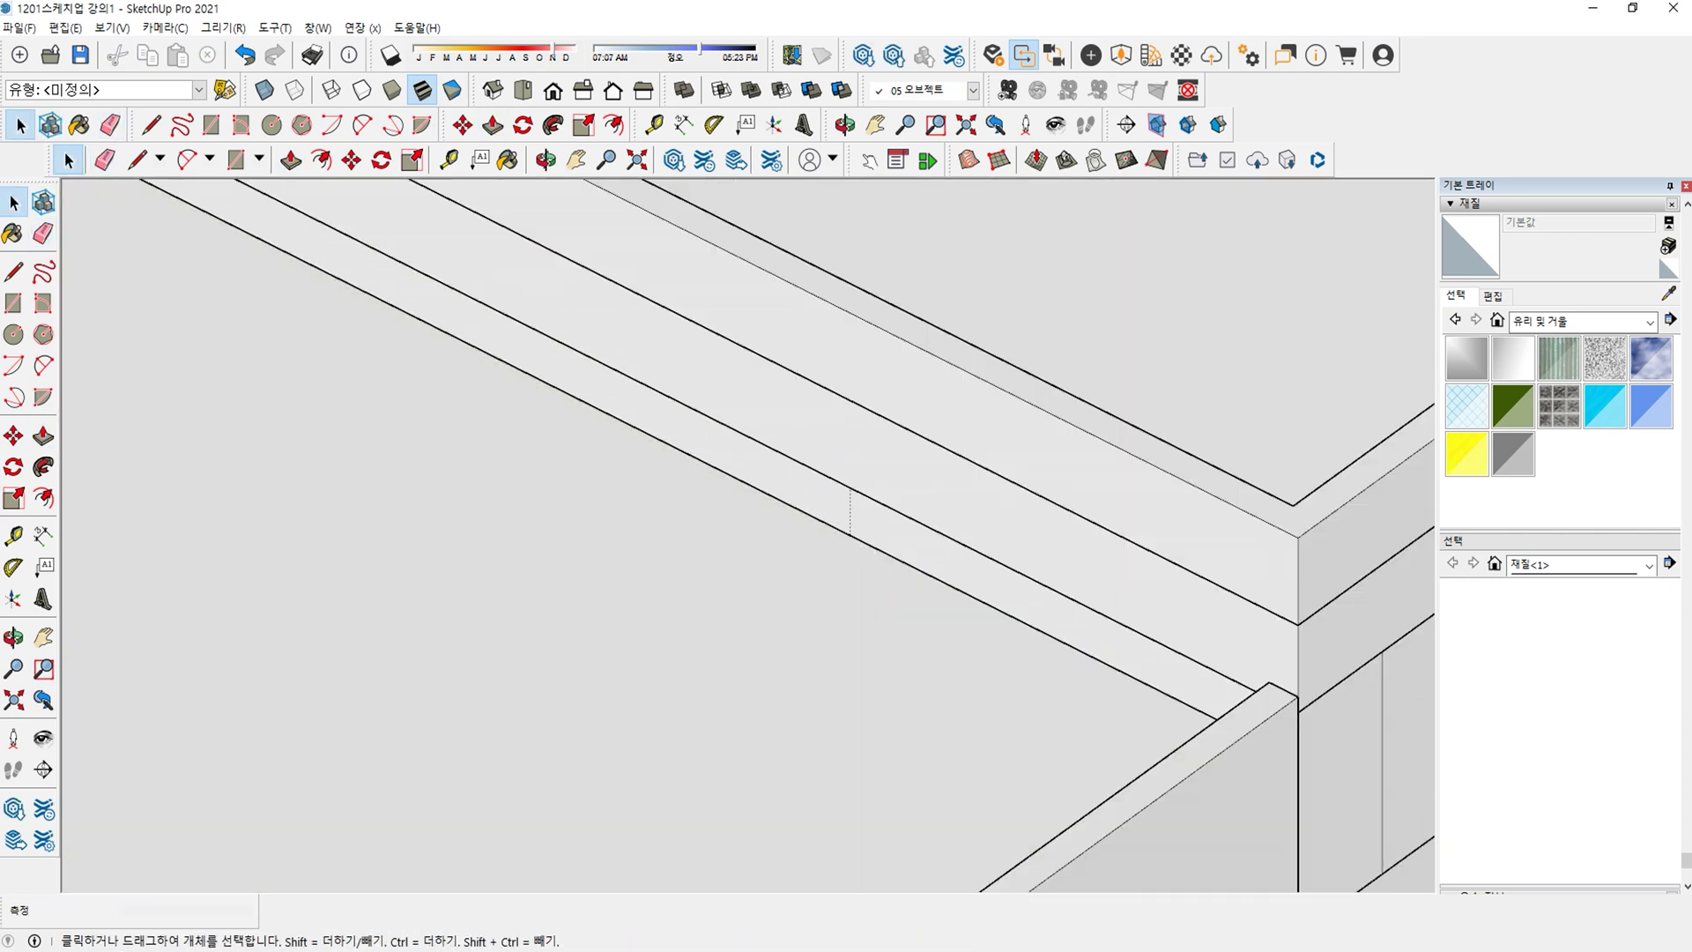
{"action": "left_click", "coordinate": [112, 27]}
{"action": "left_click", "coordinate": [158, 115]}
{"action": "left_click", "coordinate": [112, 28]}
{"action": "left_click", "coordinate": [176, 115]}
Open the vehicle bay's side wall and shaft group, raise its top face, and leave the group.
{"action": "scroll", "coordinate": [816, 509], "scroll_direction": "down", "scroll_amount": 8}
{"action": "middle_click_drag", "start_coordinate": [816, 540], "coordinate": [662, 499]}
{"action": "scroll", "coordinate": [662, 499], "scroll_direction": "up", "scroll_amount": 2}
{"action": "double_click", "coordinate": [843, 505]}
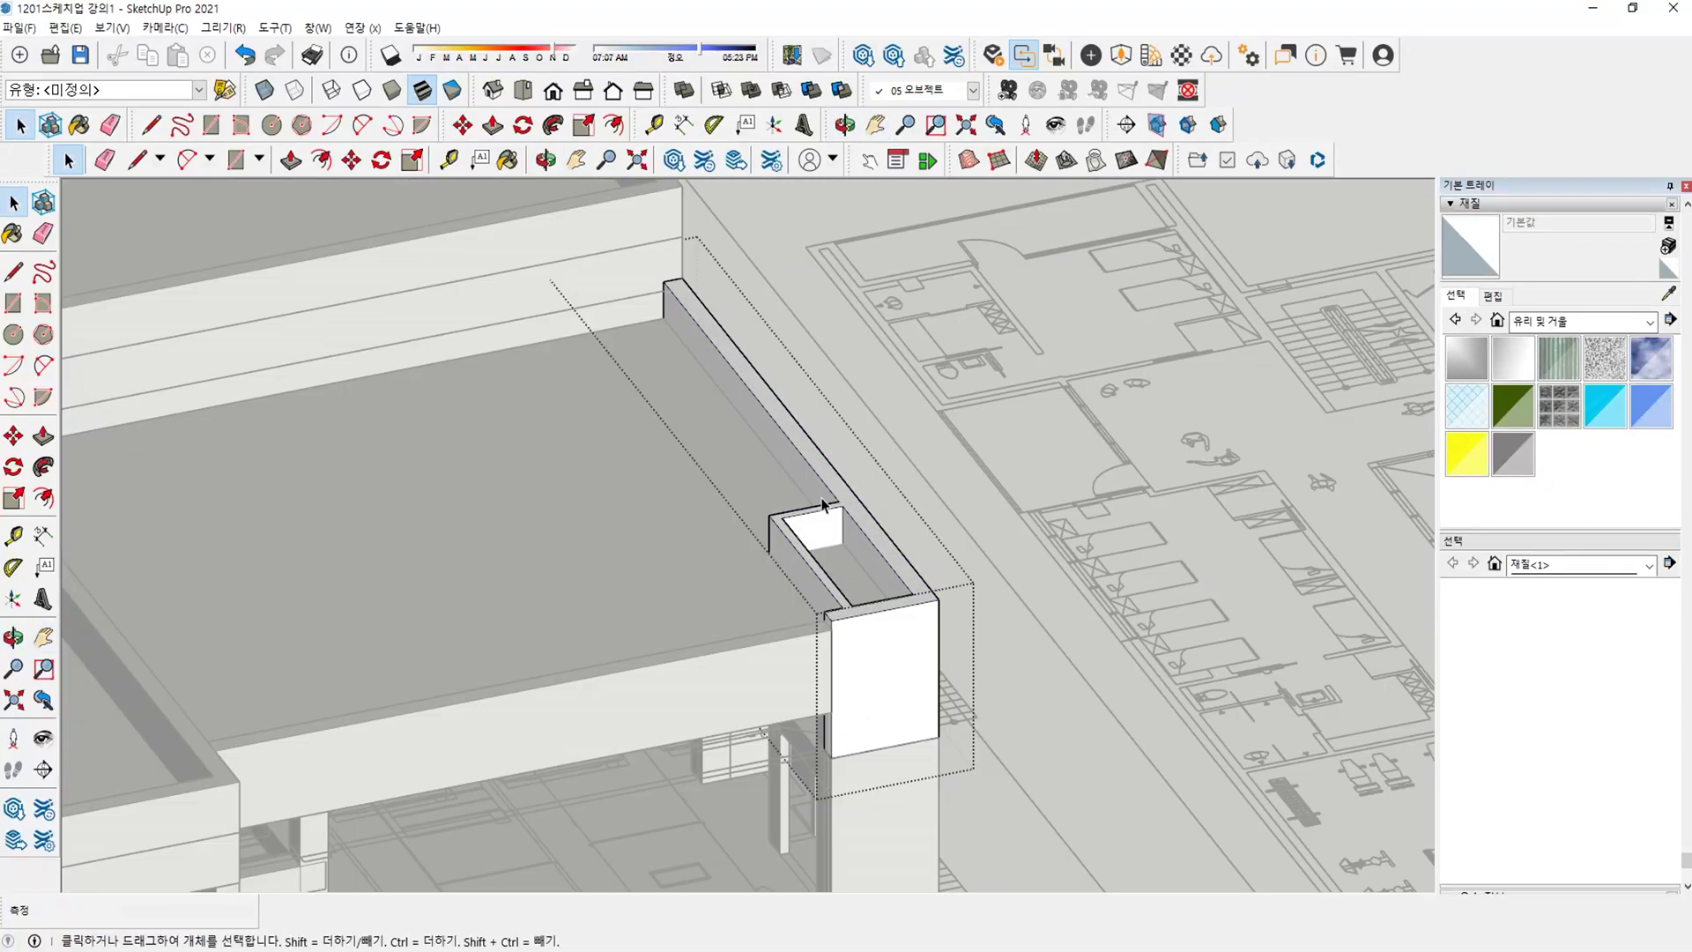
{"action": "key", "text": "p"}
{"action": "left_click_drag", "start_coordinate": [780, 436], "coordinate": [755, 388]}
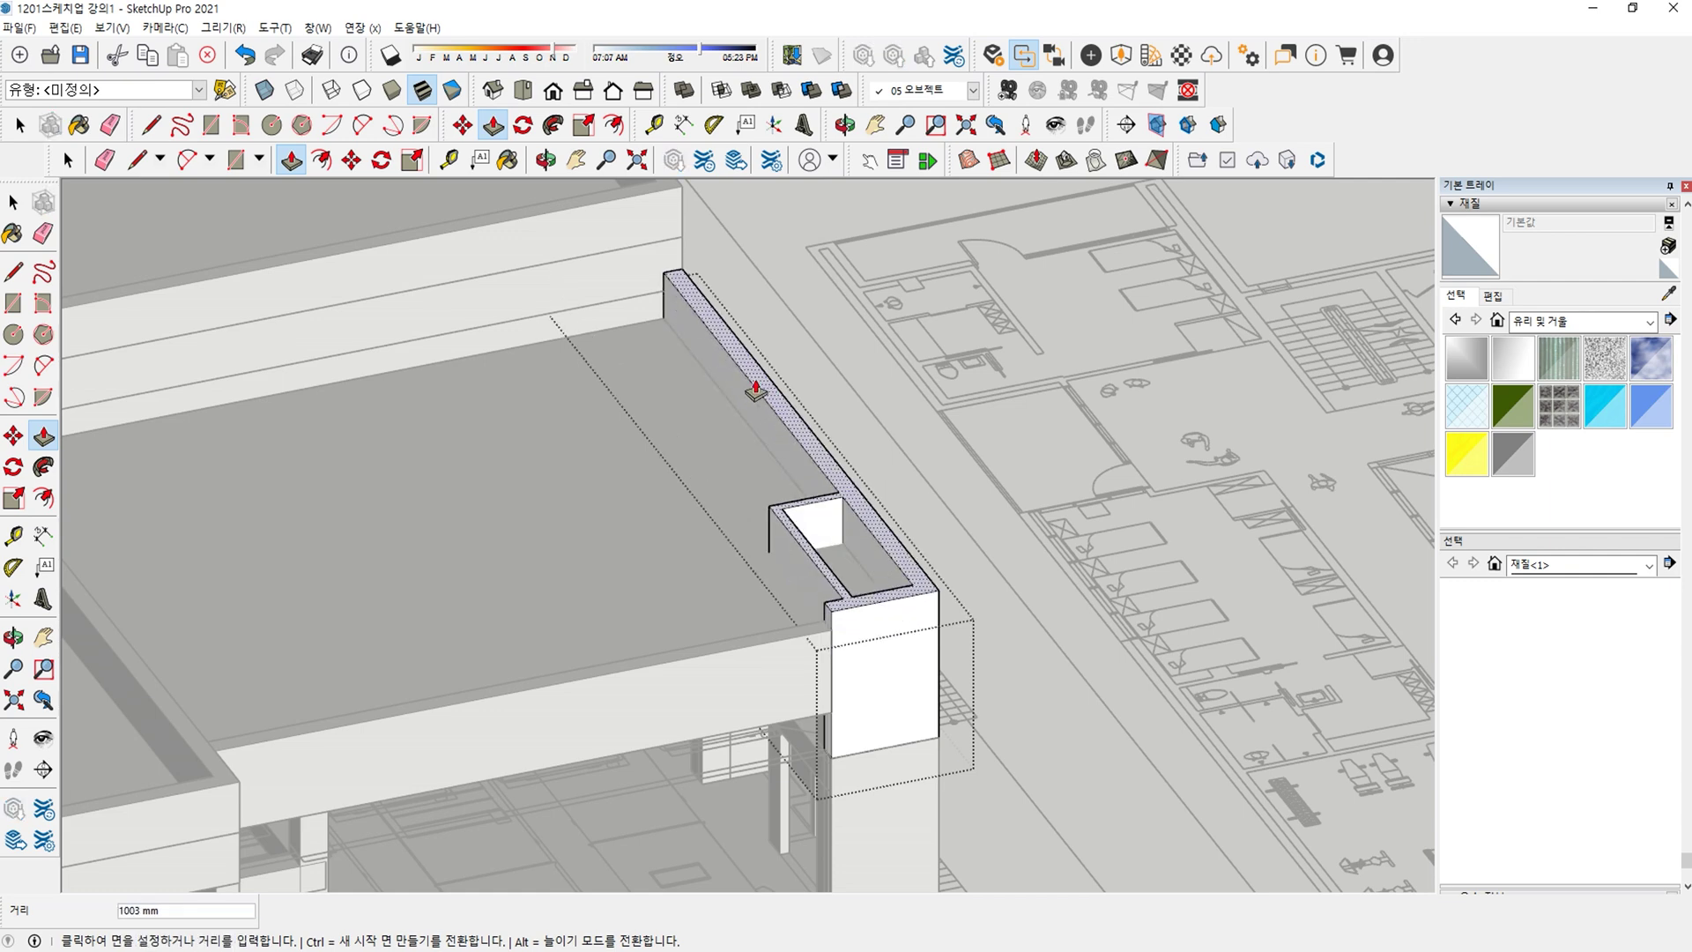
{"action": "key", "text": "Return"}
{"action": "key", "text": "space"}
{"action": "scroll", "coordinate": [774, 530], "scroll_direction": "up", "scroll_amount": 1}
{"action": "key", "text": "Escape"}
Reopen the side wall group and draw a 400 mm line across its top to separate the shaft from the wall.
{"action": "scroll", "coordinate": [775, 530], "scroll_direction": "down", "scroll_amount": 2}
{"action": "middle_click_drag", "start_coordinate": [809, 513], "coordinate": [956, 551], "text": "shift"}
{"action": "middle_click_drag", "start_coordinate": [956, 550], "coordinate": [647, 612]}
{"action": "middle_click_drag", "start_coordinate": [648, 613], "coordinate": [638, 635], "text": "shift"}
{"action": "double_click", "coordinate": [695, 630]}
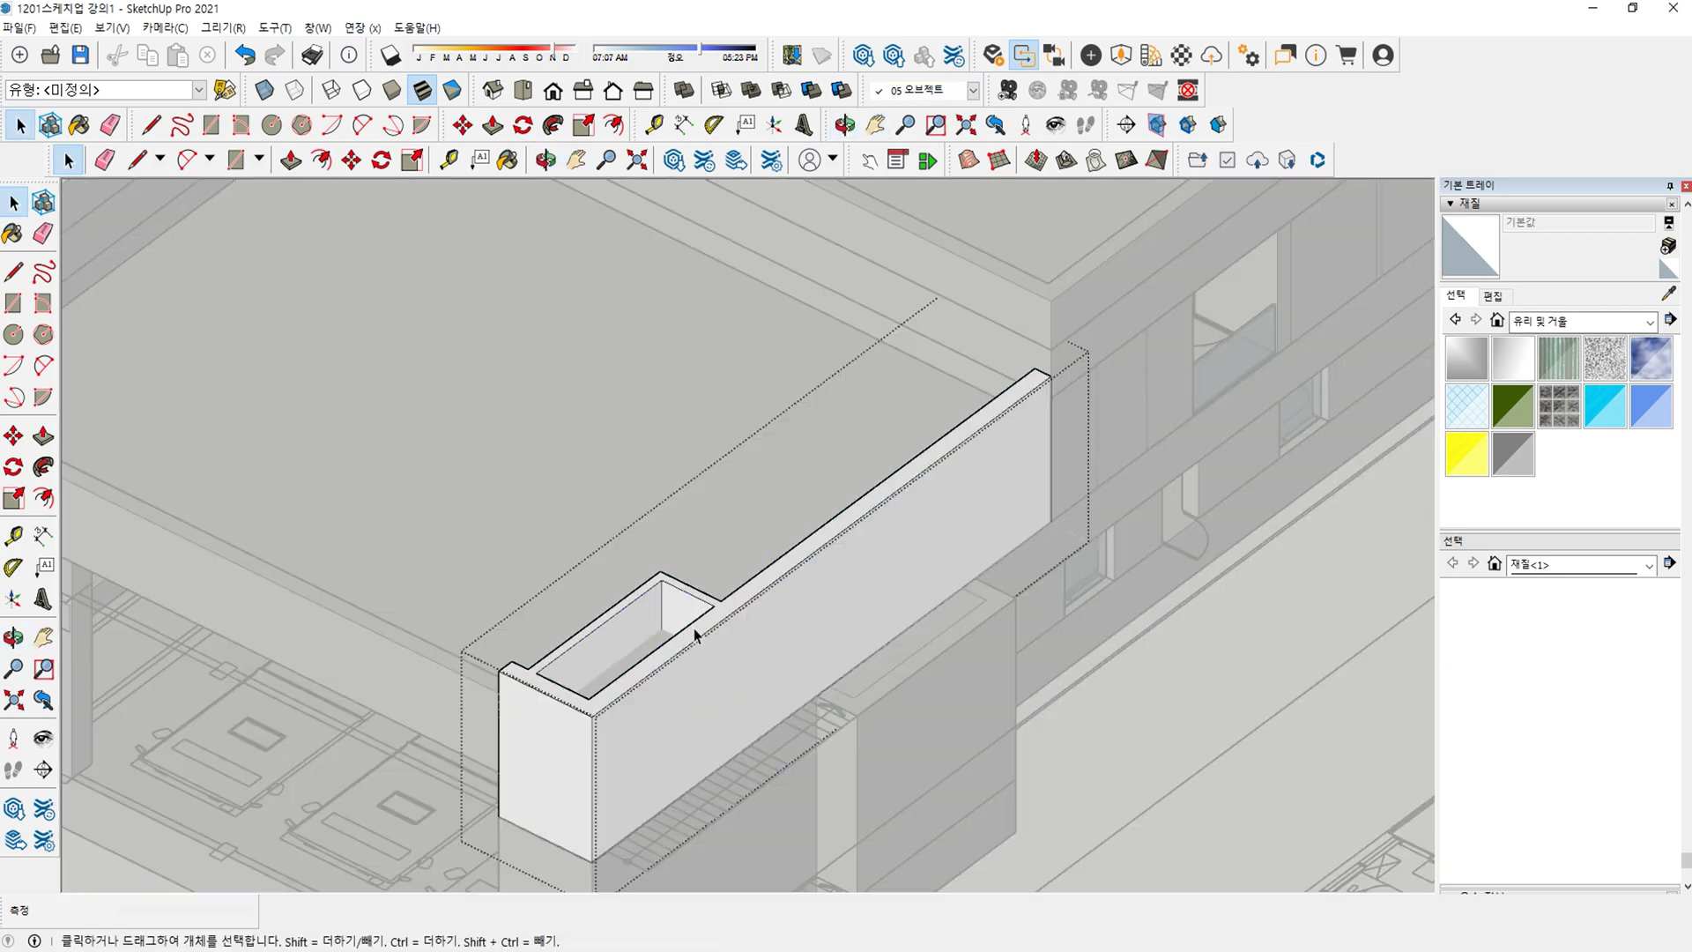
{"action": "scroll", "coordinate": [699, 629], "scroll_direction": "up", "scroll_amount": 2}
{"action": "scroll", "coordinate": [700, 631], "scroll_direction": "up", "scroll_amount": 1}
{"action": "key", "text": "l"}
{"action": "left_click", "coordinate": [743, 577]}
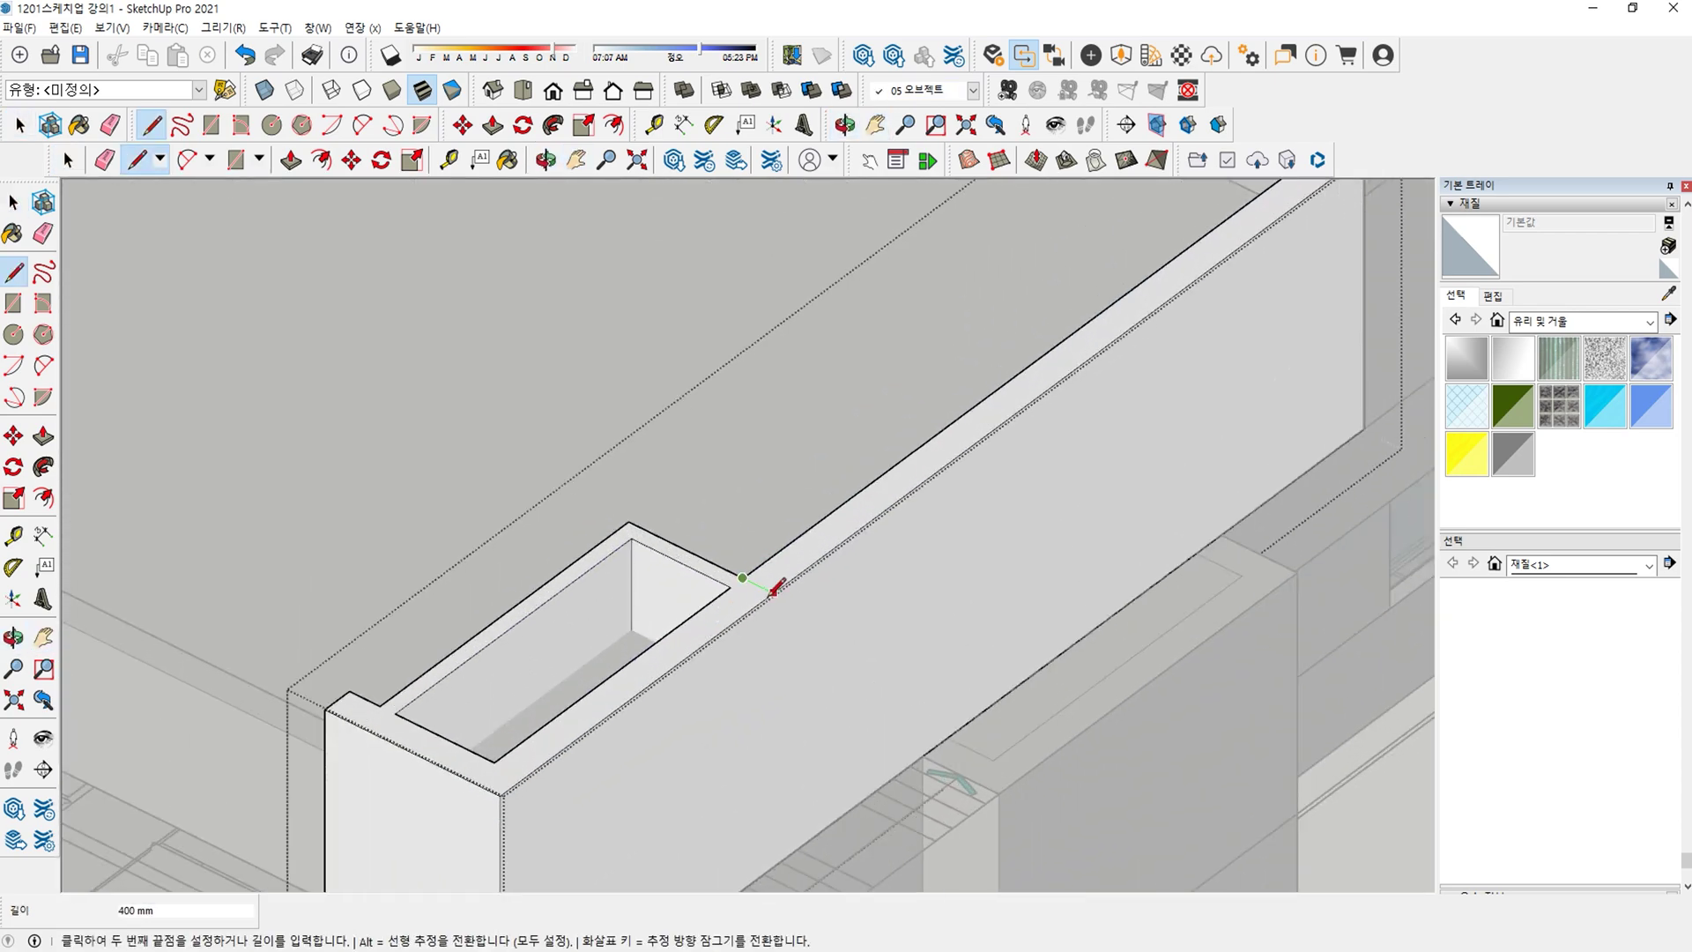
{"action": "scroll", "coordinate": [774, 595], "scroll_direction": "down", "scroll_amount": 3}
{"action": "middle_click_drag", "start_coordinate": [620, 598], "coordinate": [763, 692]}
{"action": "middle_click_drag", "start_coordinate": [763, 692], "coordinate": [810, 673], "text": "shift"}
{"action": "scroll", "coordinate": [810, 674], "scroll_direction": "up", "scroll_amount": 1}
Raise the shaft's top face above the side wall to the height of the main building's rooftop box.
{"action": "key", "text": "p"}
{"action": "left_click", "coordinate": [831, 700]}
{"action": "left_click", "coordinate": [1003, 753]}
{"action": "scroll", "coordinate": [737, 679], "scroll_direction": "up", "scroll_amount": 1}
{"action": "middle_click_drag", "start_coordinate": [668, 627], "coordinate": [830, 653]}
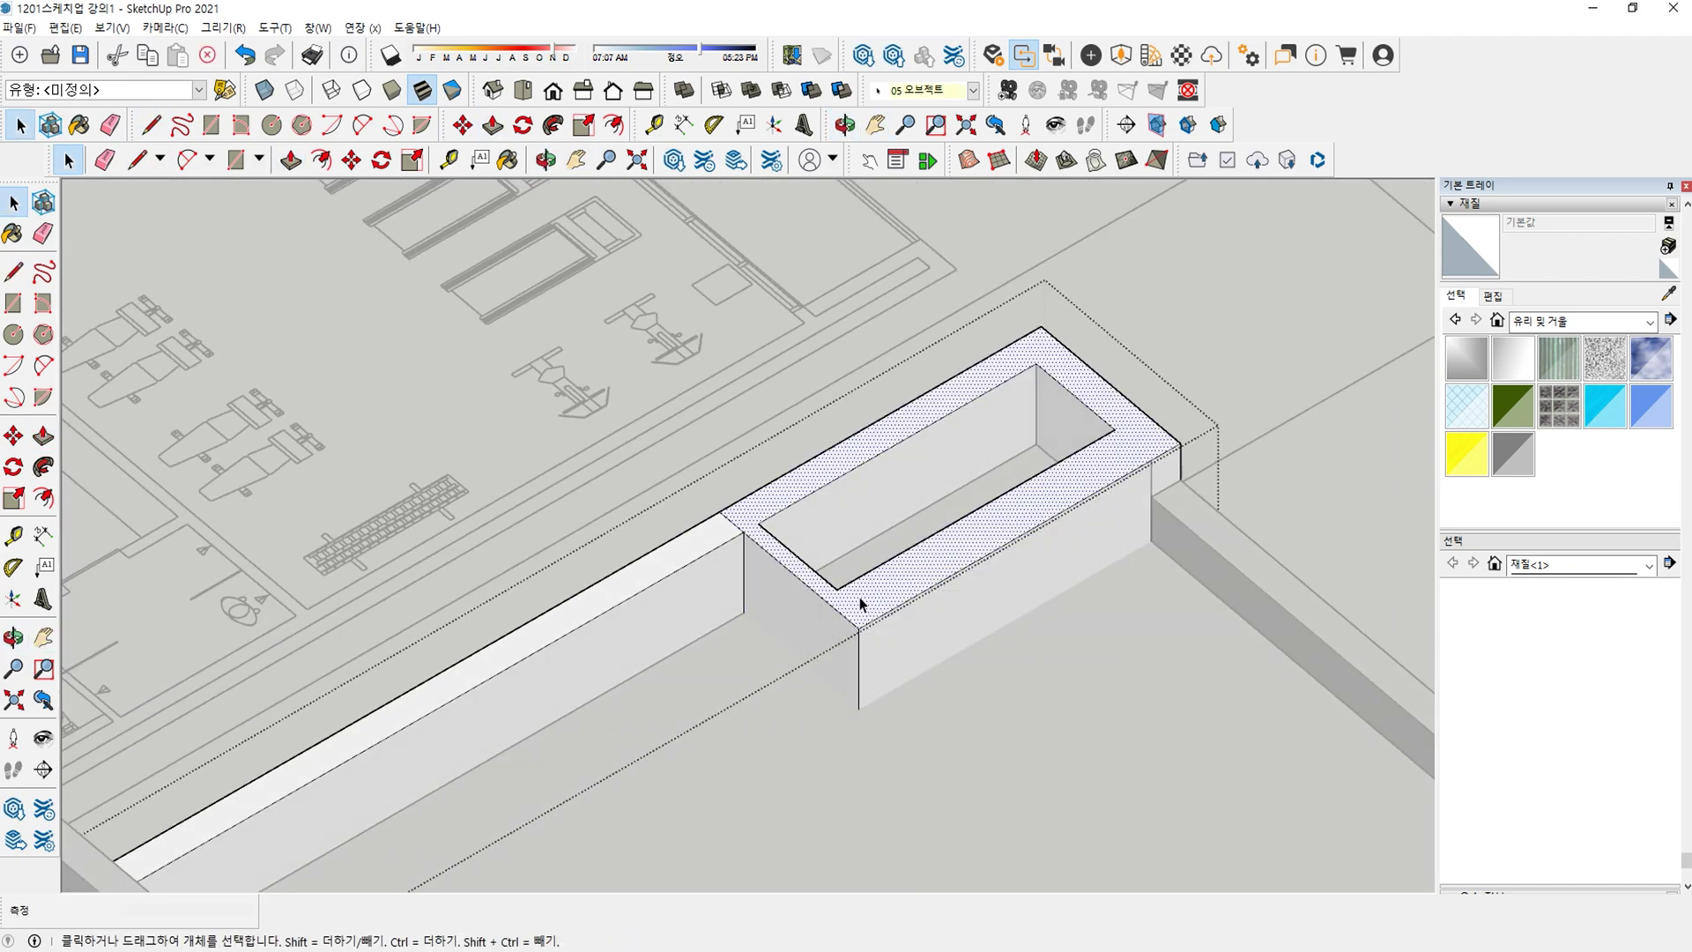
{"action": "key", "text": "e"}
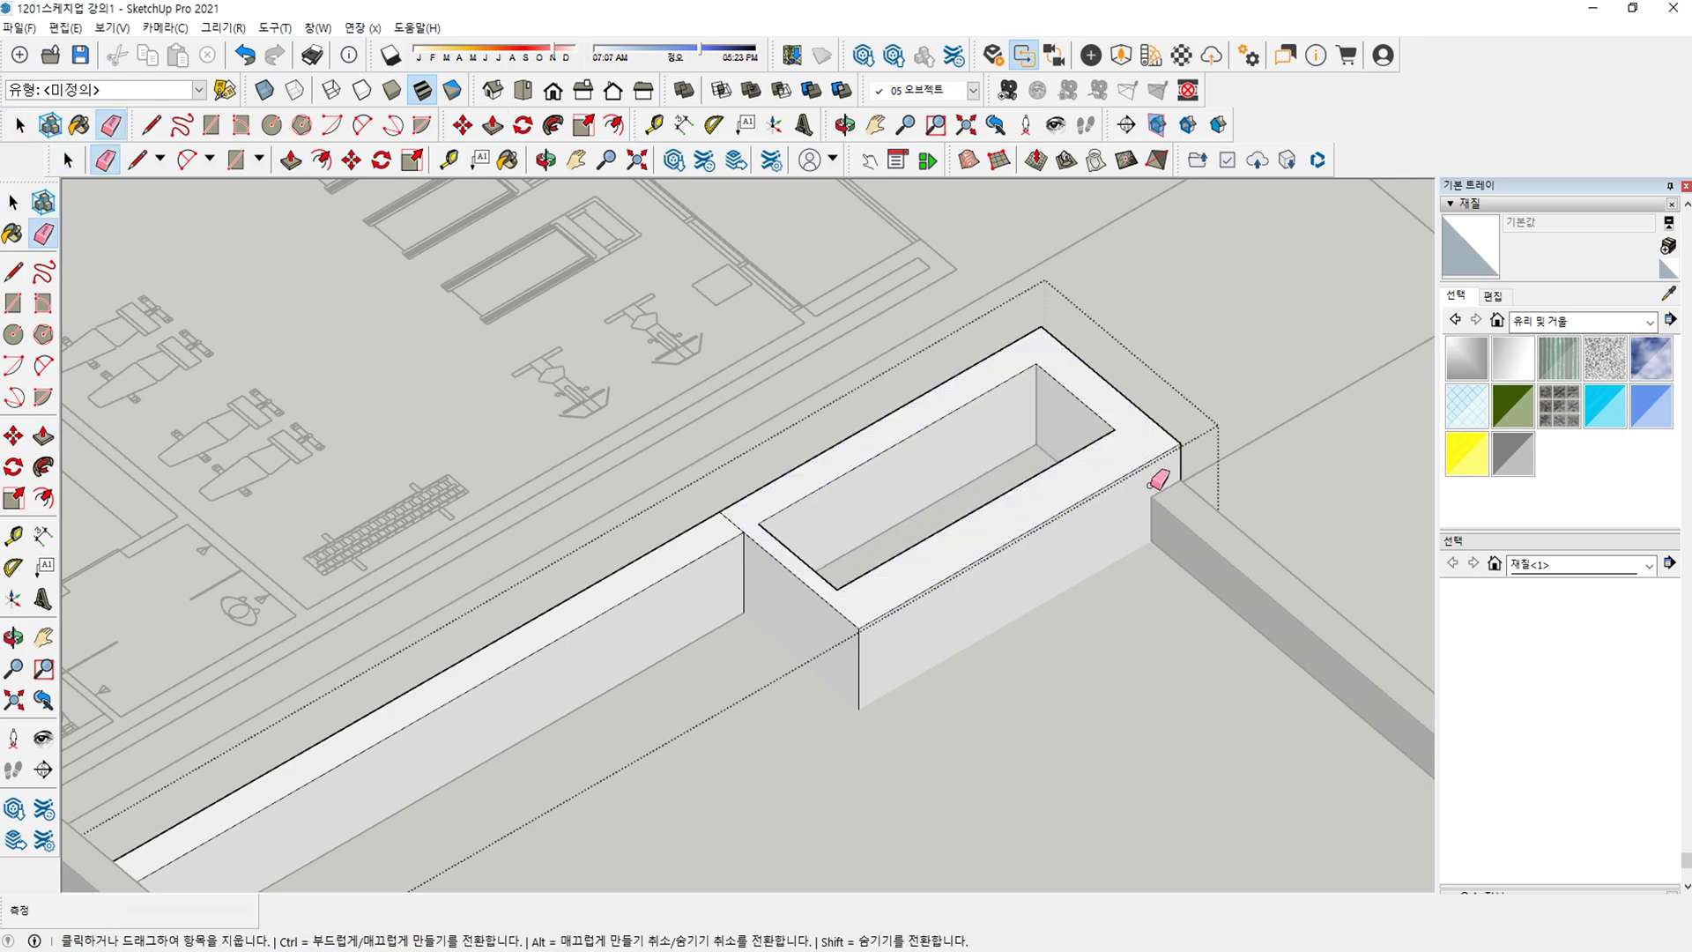
{"action": "key", "text": "p"}
{"action": "left_click", "coordinate": [1065, 476]}
{"action": "mouse_move", "coordinate": [1027, 347]}
{"action": "middle_mouse_down"}
{"action": "mouse_move", "coordinate": [479, 290]}
{"action": "mouse_move", "coordinate": [395, 342]}
{"action": "mouse_move", "coordinate": [831, 623]}
{"action": "mouse_move", "coordinate": [536, 627]}
{"action": "middle_mouse_up"}
{"action": "scroll", "coordinate": [395, 342], "scroll_direction": "down", "scroll_amount": 2}
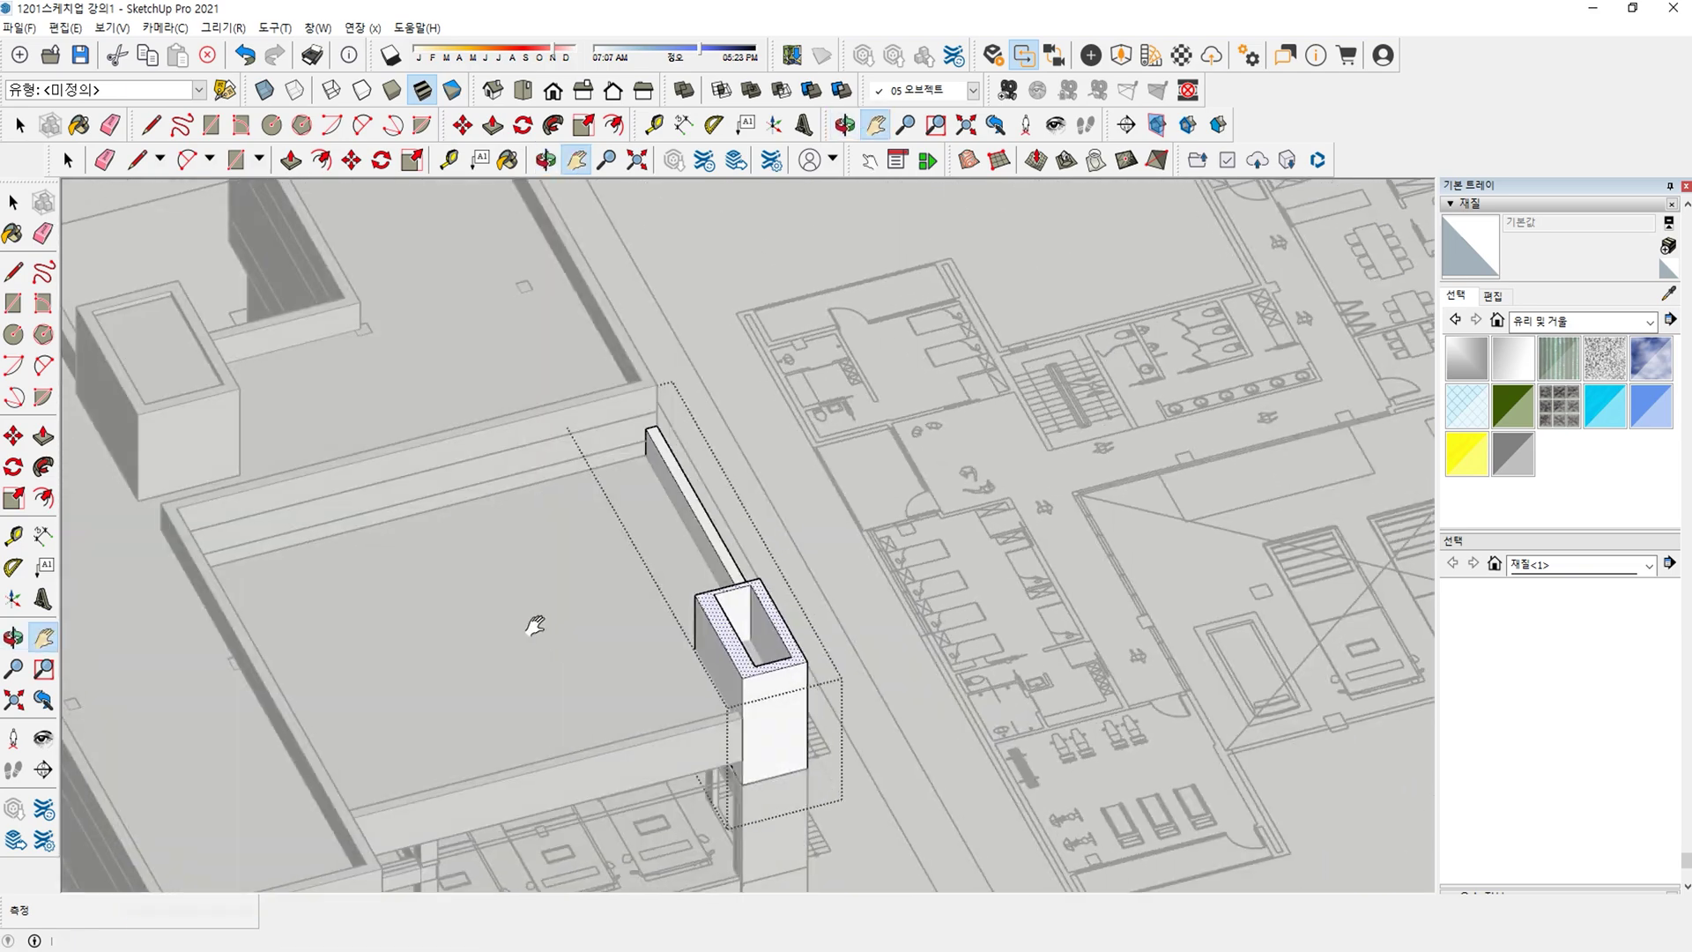
{"action": "scroll", "coordinate": [528, 627], "scroll_direction": "down", "scroll_amount": 2}
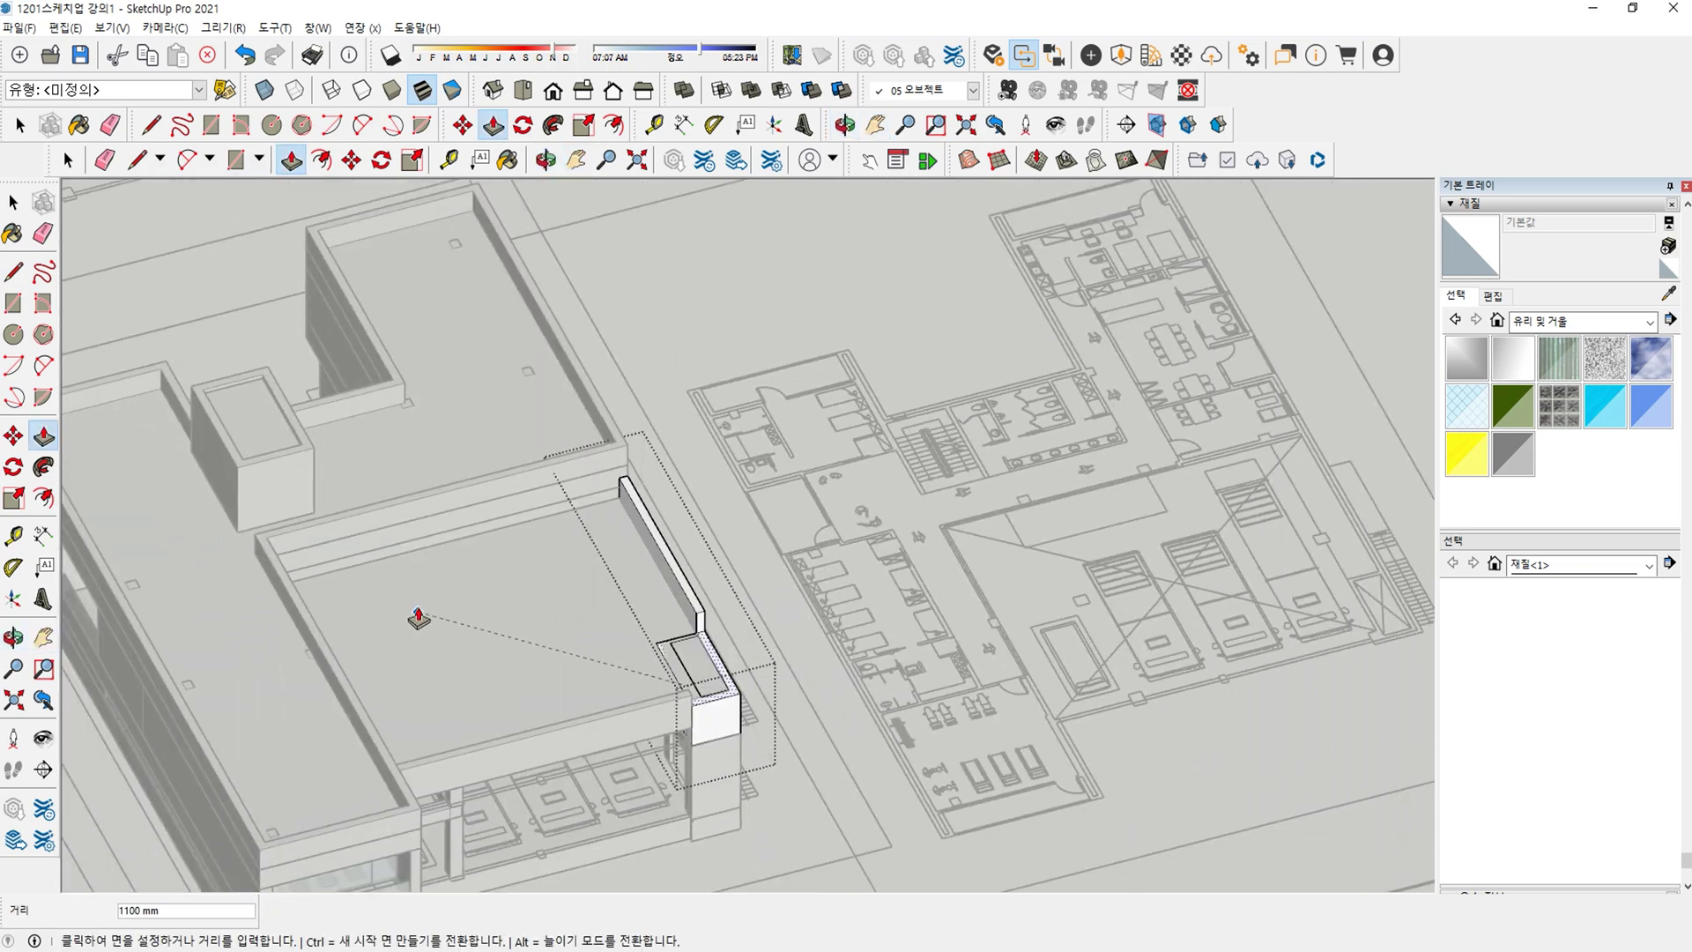
{"action": "left_click", "coordinate": [315, 458]}
Leave the side wall group and draw a rectangle covering the opening at the top of the shaft.
{"action": "middle_click_drag", "start_coordinate": [321, 453], "coordinate": [268, 283]}
{"action": "middle_click_drag", "start_coordinate": [491, 449], "coordinate": [642, 461]}
{"action": "middle_click_drag", "start_coordinate": [838, 491], "coordinate": [756, 608]}
{"action": "scroll", "coordinate": [880, 555], "scroll_direction": "up", "scroll_amount": 3}
{"action": "key", "text": "Escape"}
{"action": "scroll", "coordinate": [791, 557], "scroll_direction": "up", "scroll_amount": 3}
{"action": "scroll", "coordinate": [756, 608], "scroll_direction": "up", "scroll_amount": 5}
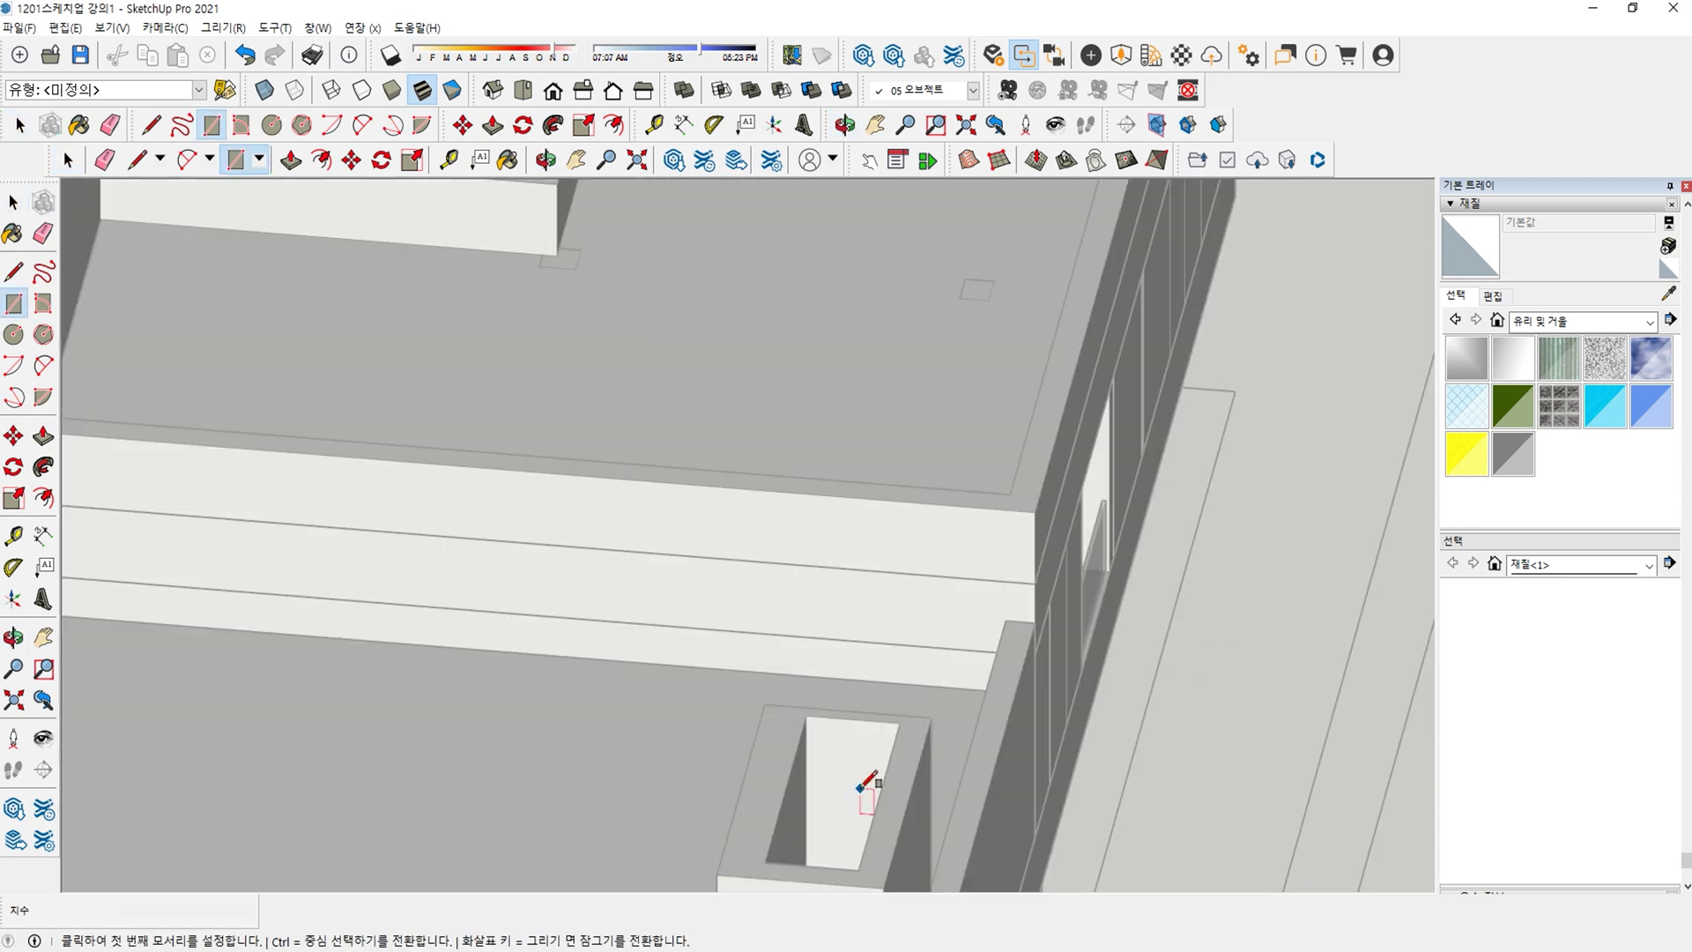
{"action": "middle_click_drag", "start_coordinate": [865, 783], "coordinate": [884, 677], "text": "shift"}
{"action": "scroll", "coordinate": [884, 676], "scroll_direction": "up", "scroll_amount": 2}
{"action": "key", "text": "r"}
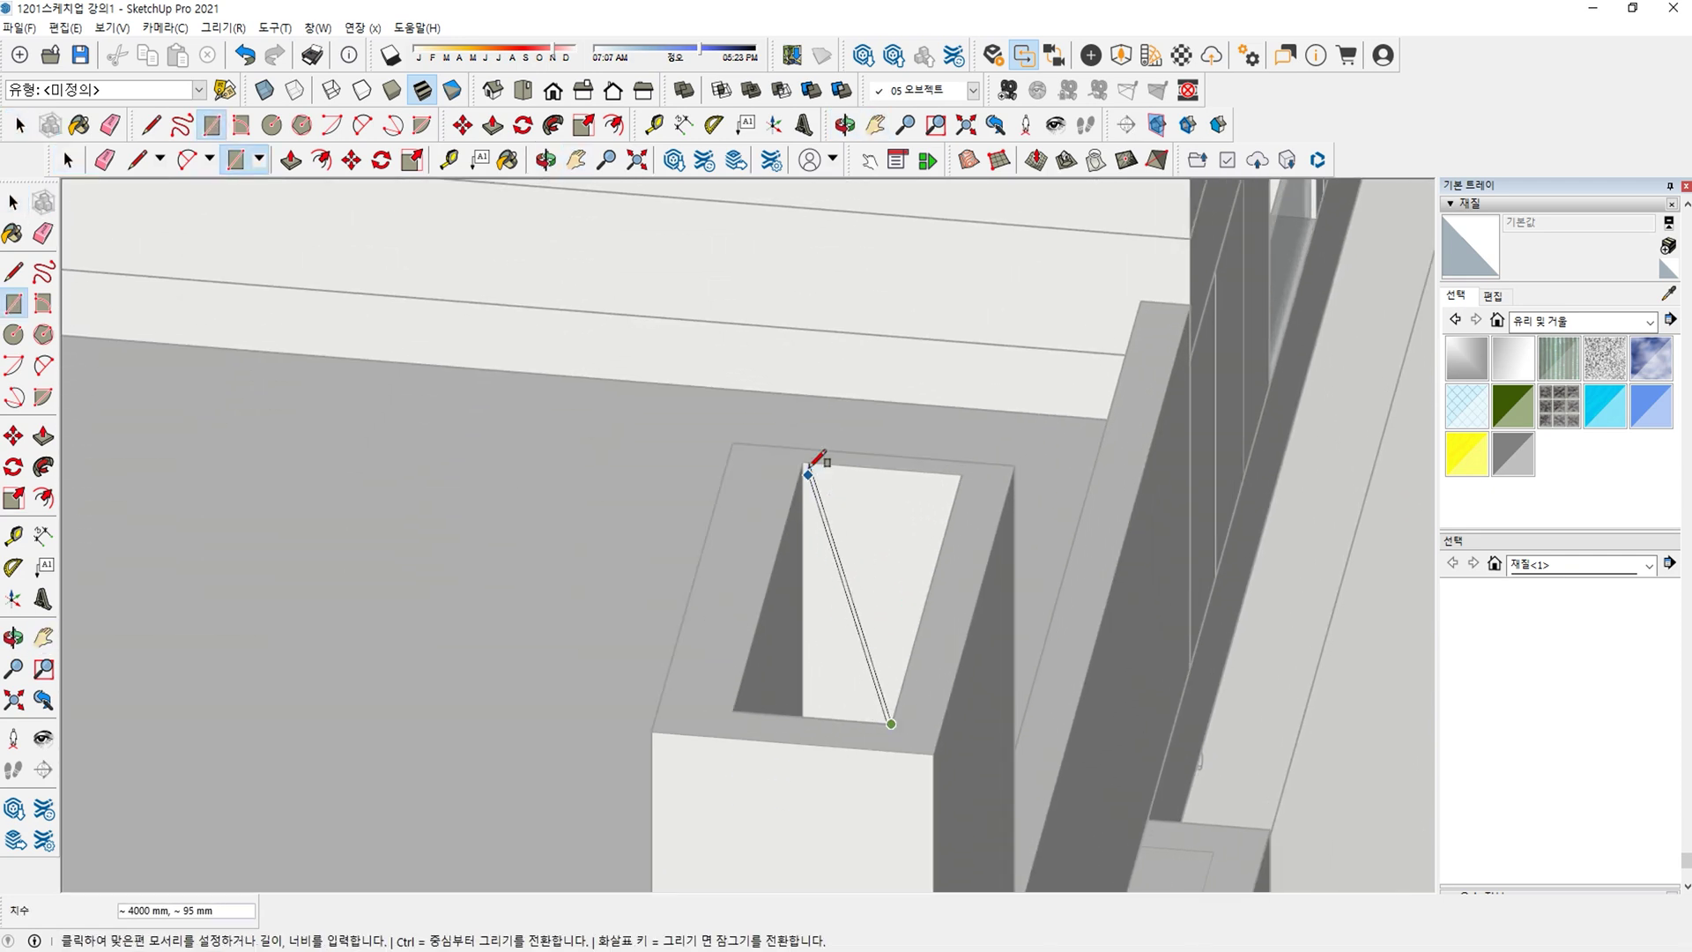
{"action": "left_click", "coordinate": [807, 471]}
Extrude the rectangle into a cover slab and move it vertically down into the shaft opening.
{"action": "key", "text": "p"}
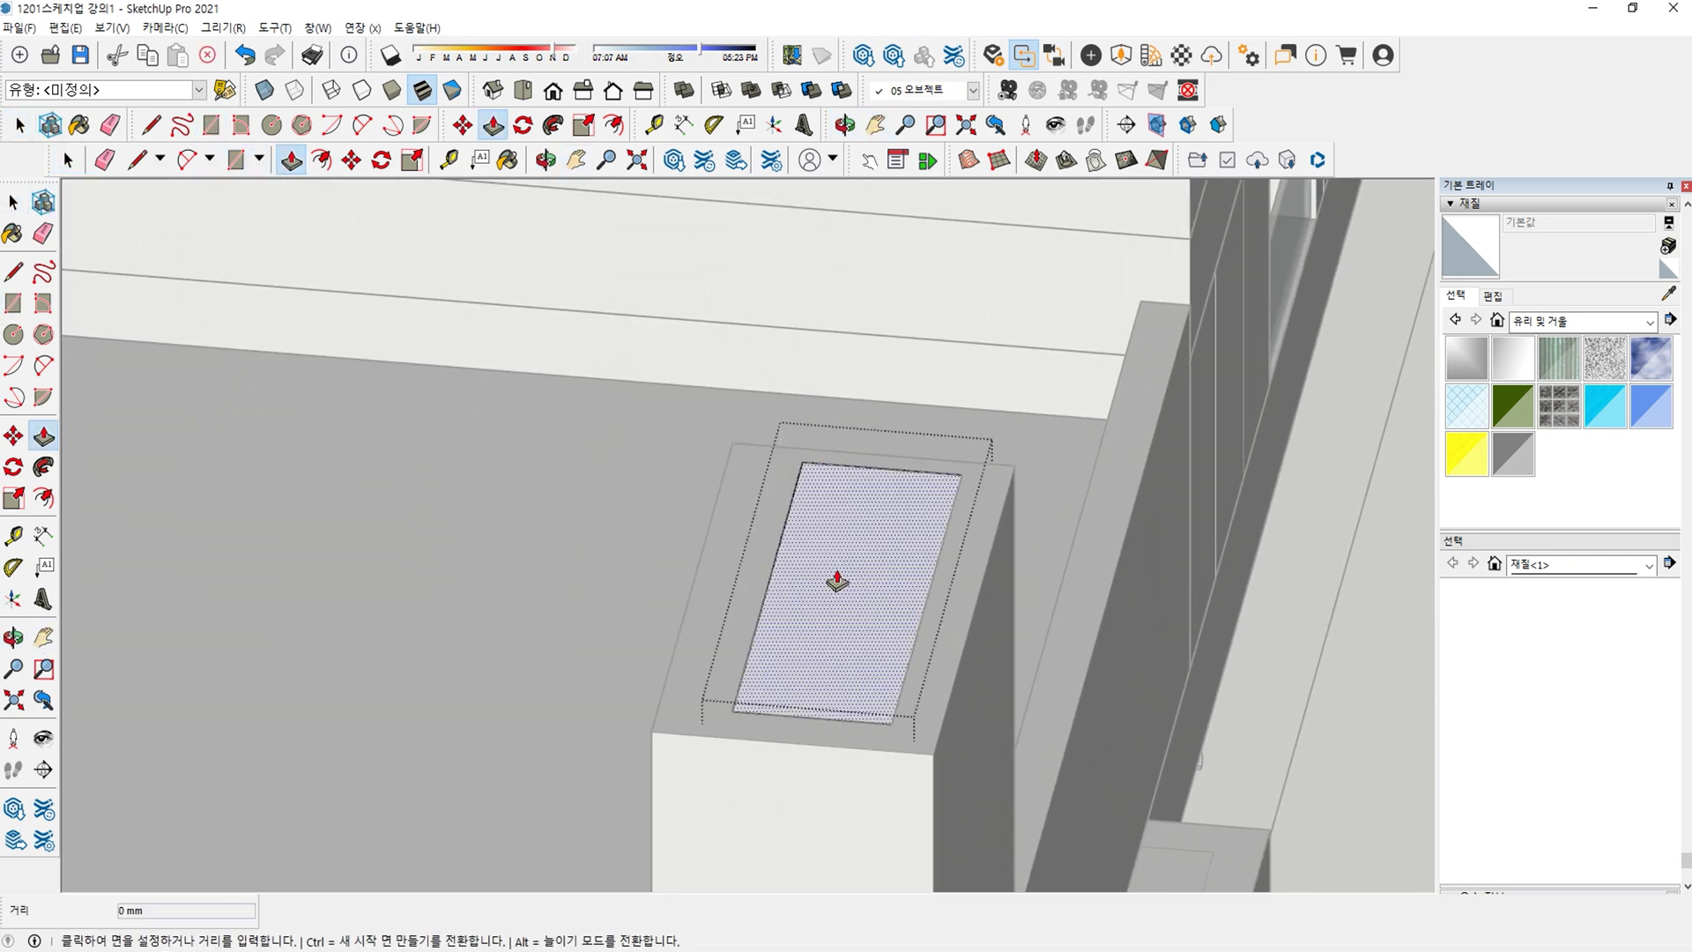
{"action": "left_click", "coordinate": [837, 582]}
{"action": "key", "text": "Return"}
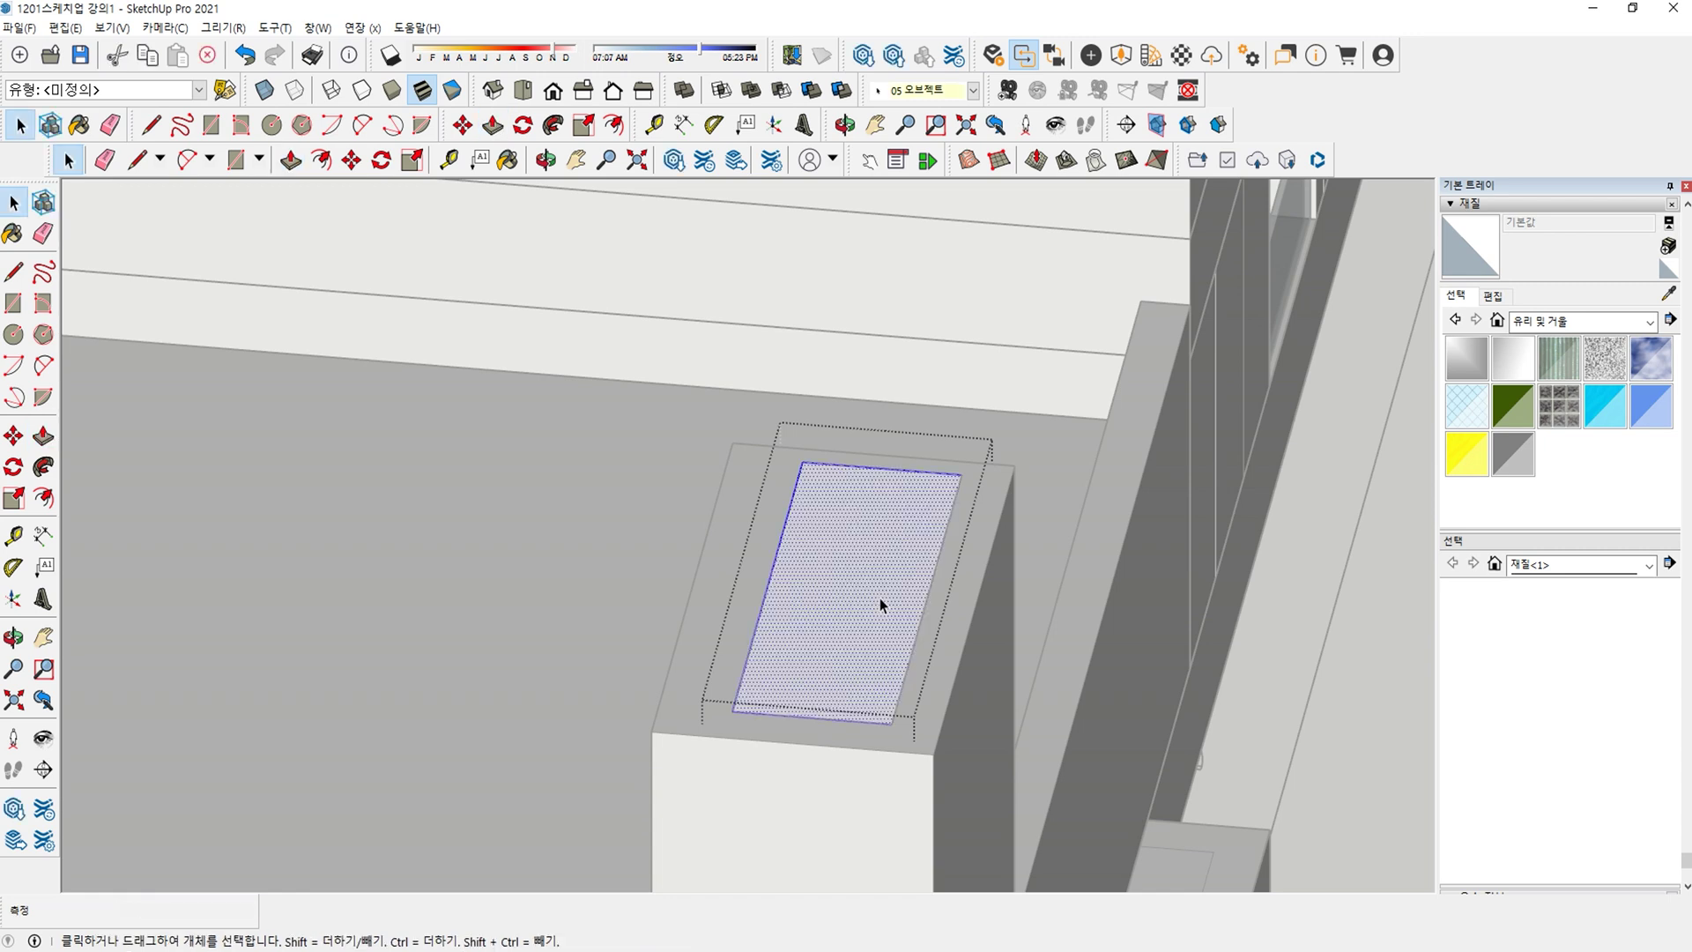
{"action": "key", "text": "m"}
{"action": "left_click", "coordinate": [831, 521]}
{"action": "key", "text": "Up"}
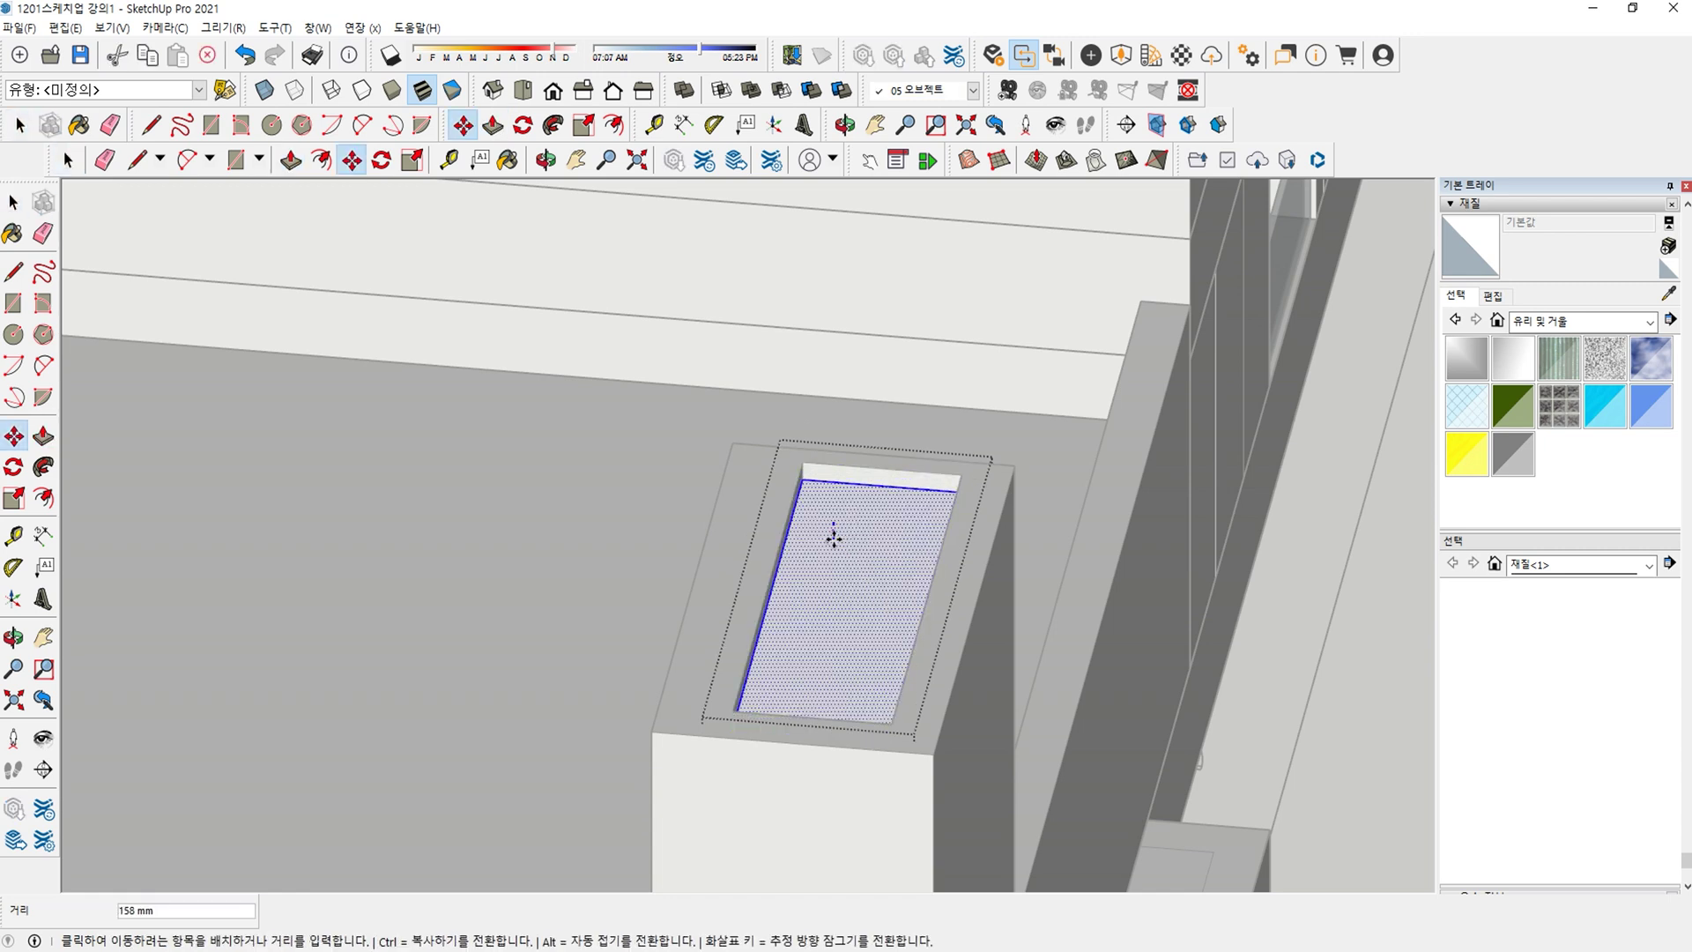
{"action": "key", "text": "Return"}
Delete the floor plan drawing that lies at upper-floor level within the building.
{"action": "scroll", "coordinate": [833, 537], "scroll_direction": "down", "scroll_amount": 10}
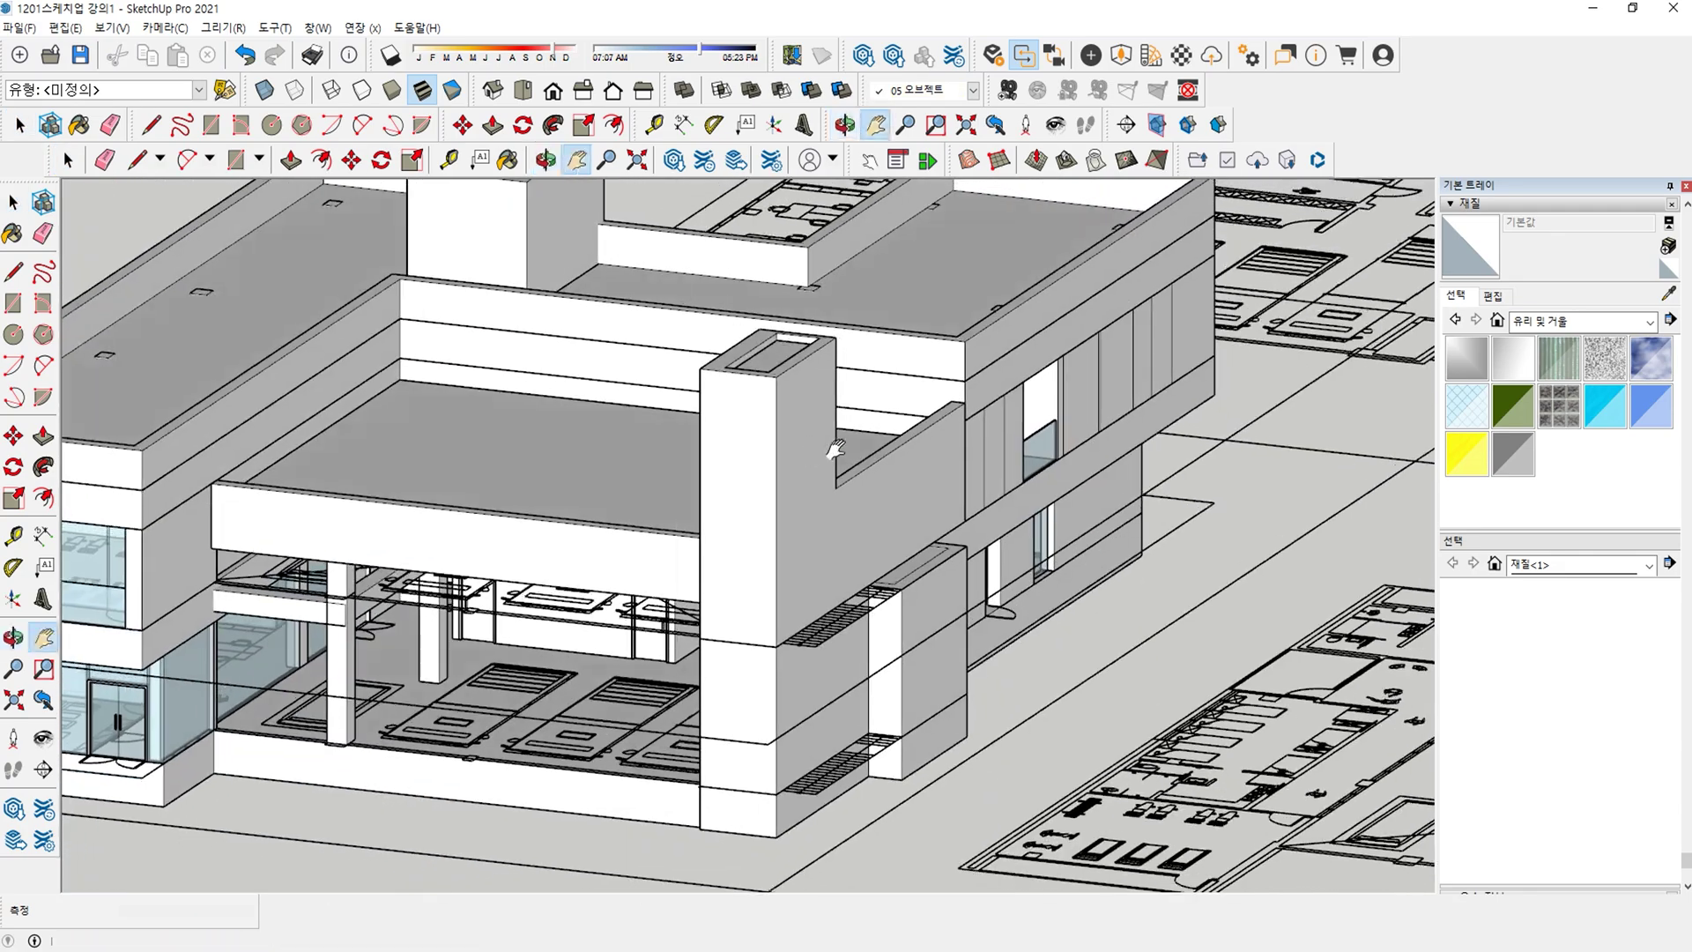
{"action": "middle_click_drag", "start_coordinate": [832, 529], "coordinate": [842, 514], "text": "shift"}
{"action": "scroll", "coordinate": [842, 514], "scroll_direction": "up", "scroll_amount": 5}
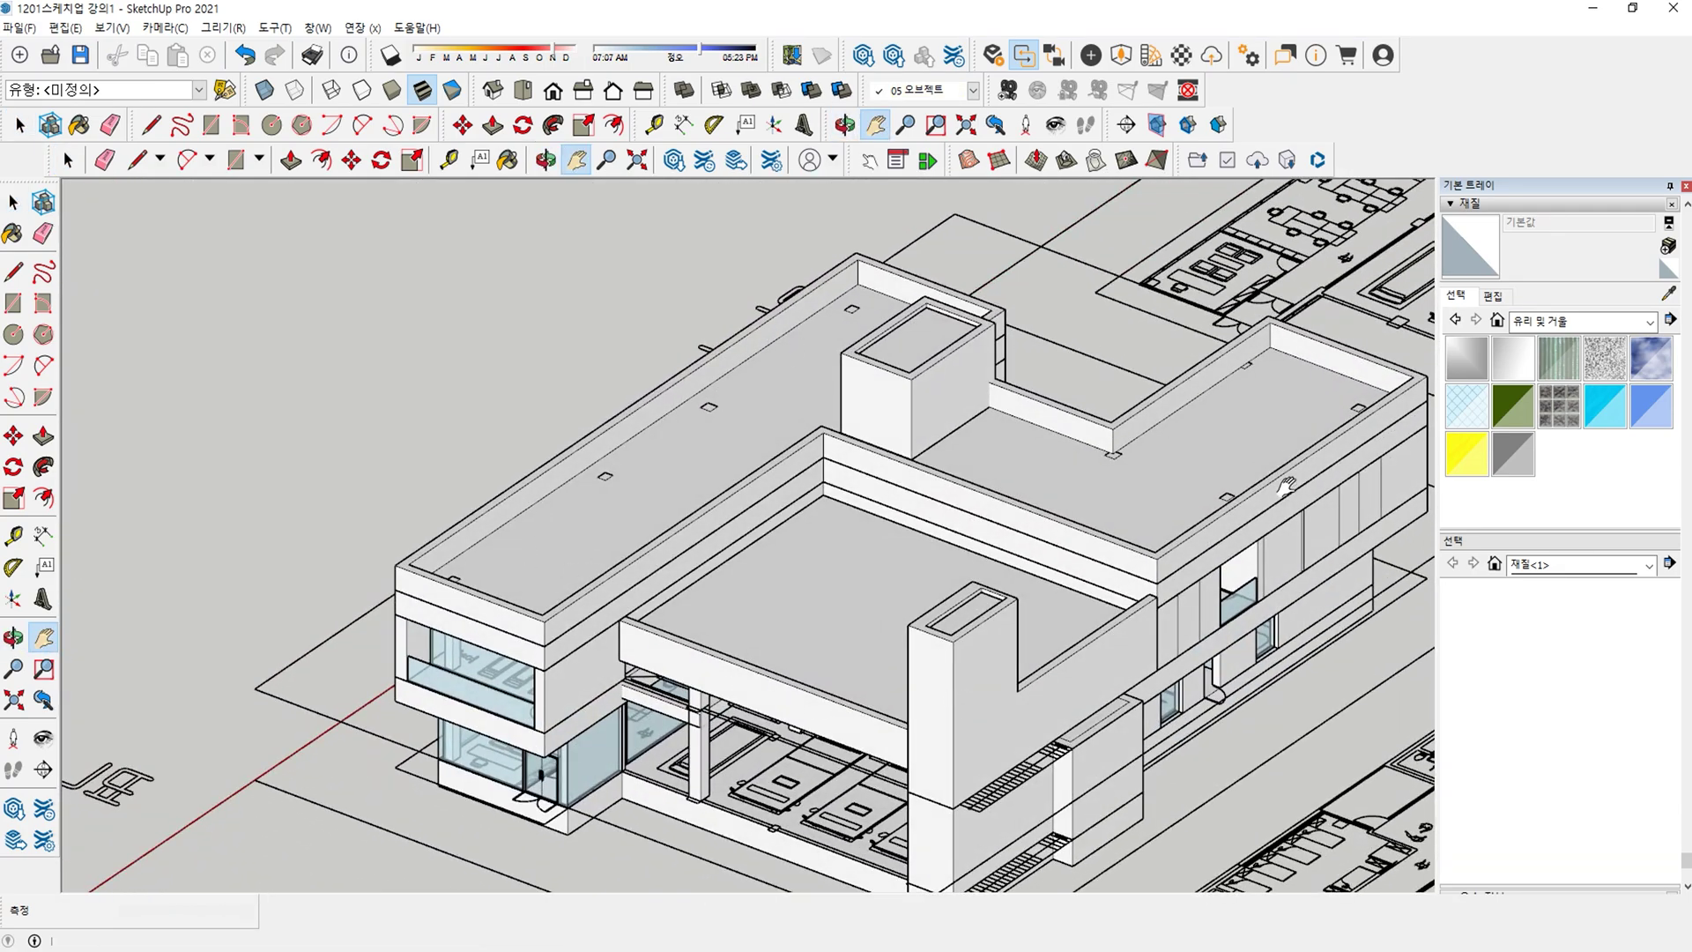
{"action": "middle_click_drag", "start_coordinate": [665, 681], "coordinate": [405, 456]}
{"action": "middle_click_drag", "start_coordinate": [1051, 548], "coordinate": [1046, 584]}
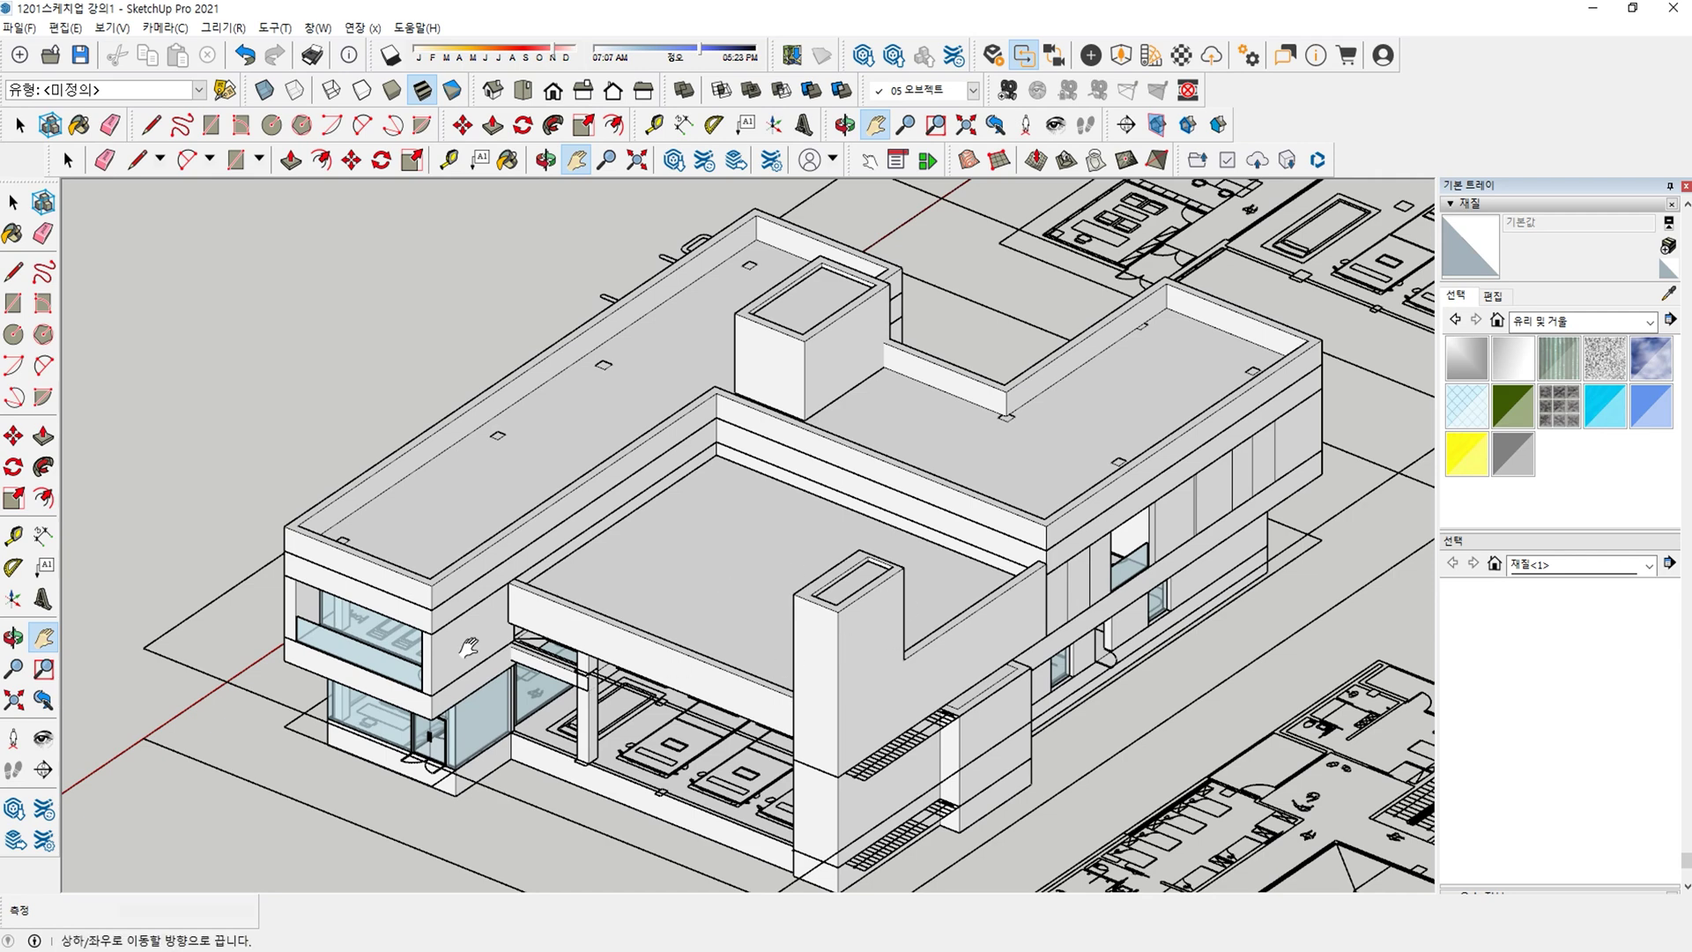
{"action": "key", "text": "space"}
{"action": "left_click", "coordinate": [217, 606]}
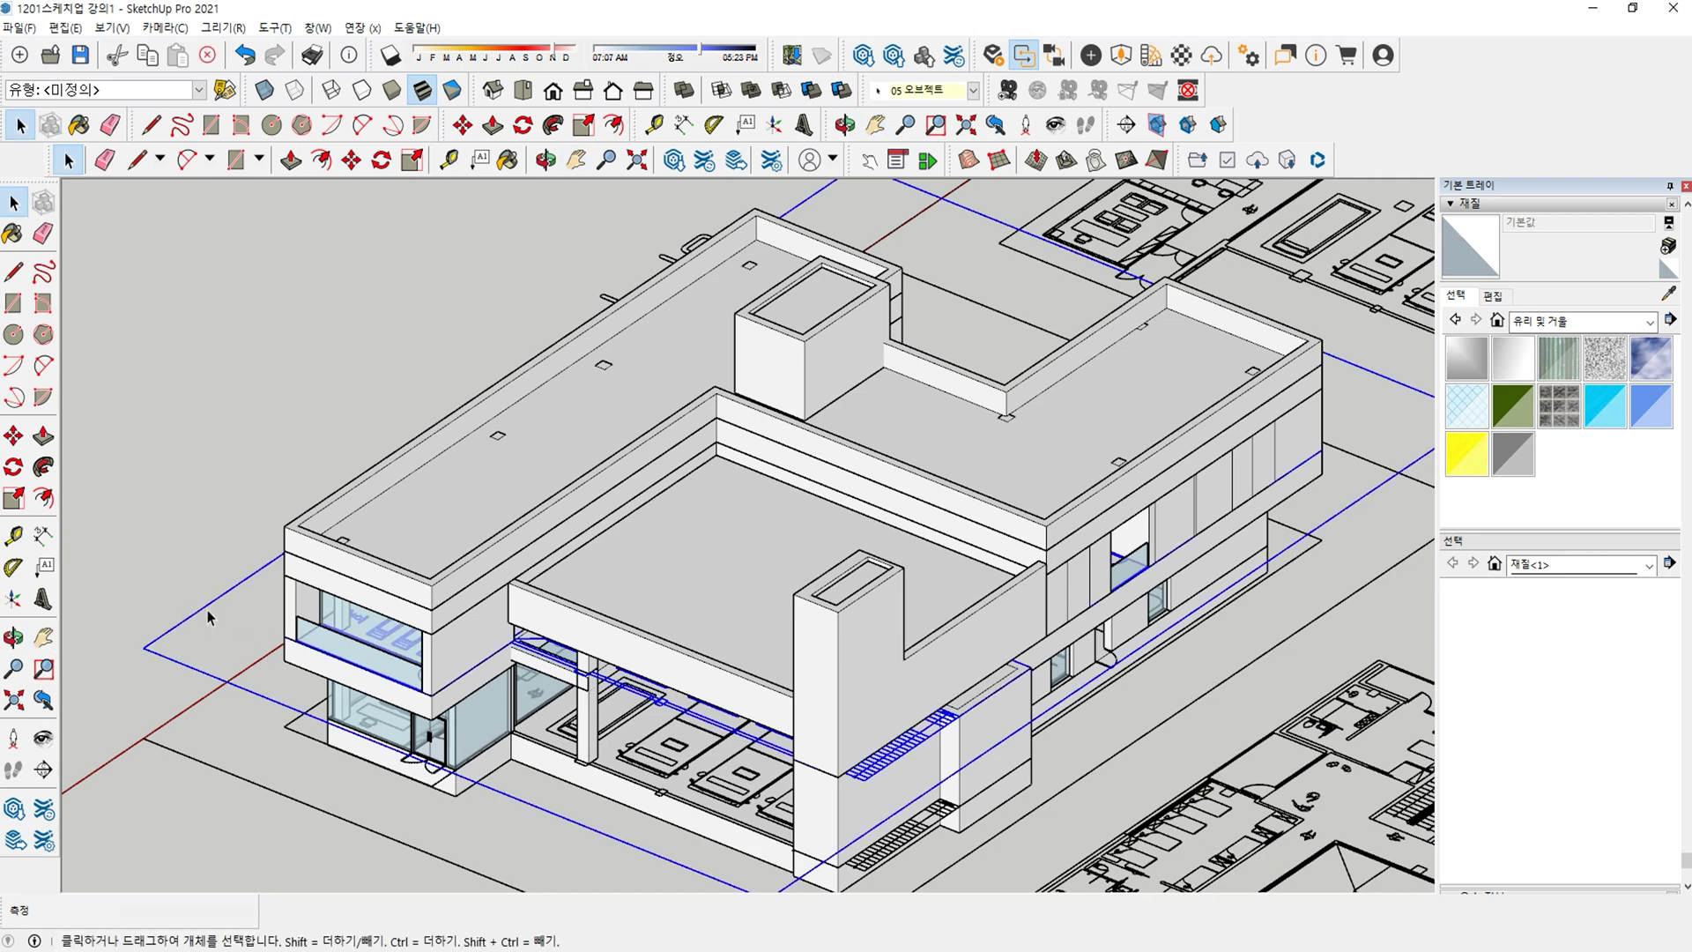
{"action": "key", "text": "Delete"}
{"action": "key", "text": "h"}
{"action": "left_click_drag", "start_coordinate": [952, 659], "coordinate": [585, 580]}
{"action": "middle_click_drag", "start_coordinate": [585, 580], "coordinate": [782, 633]}
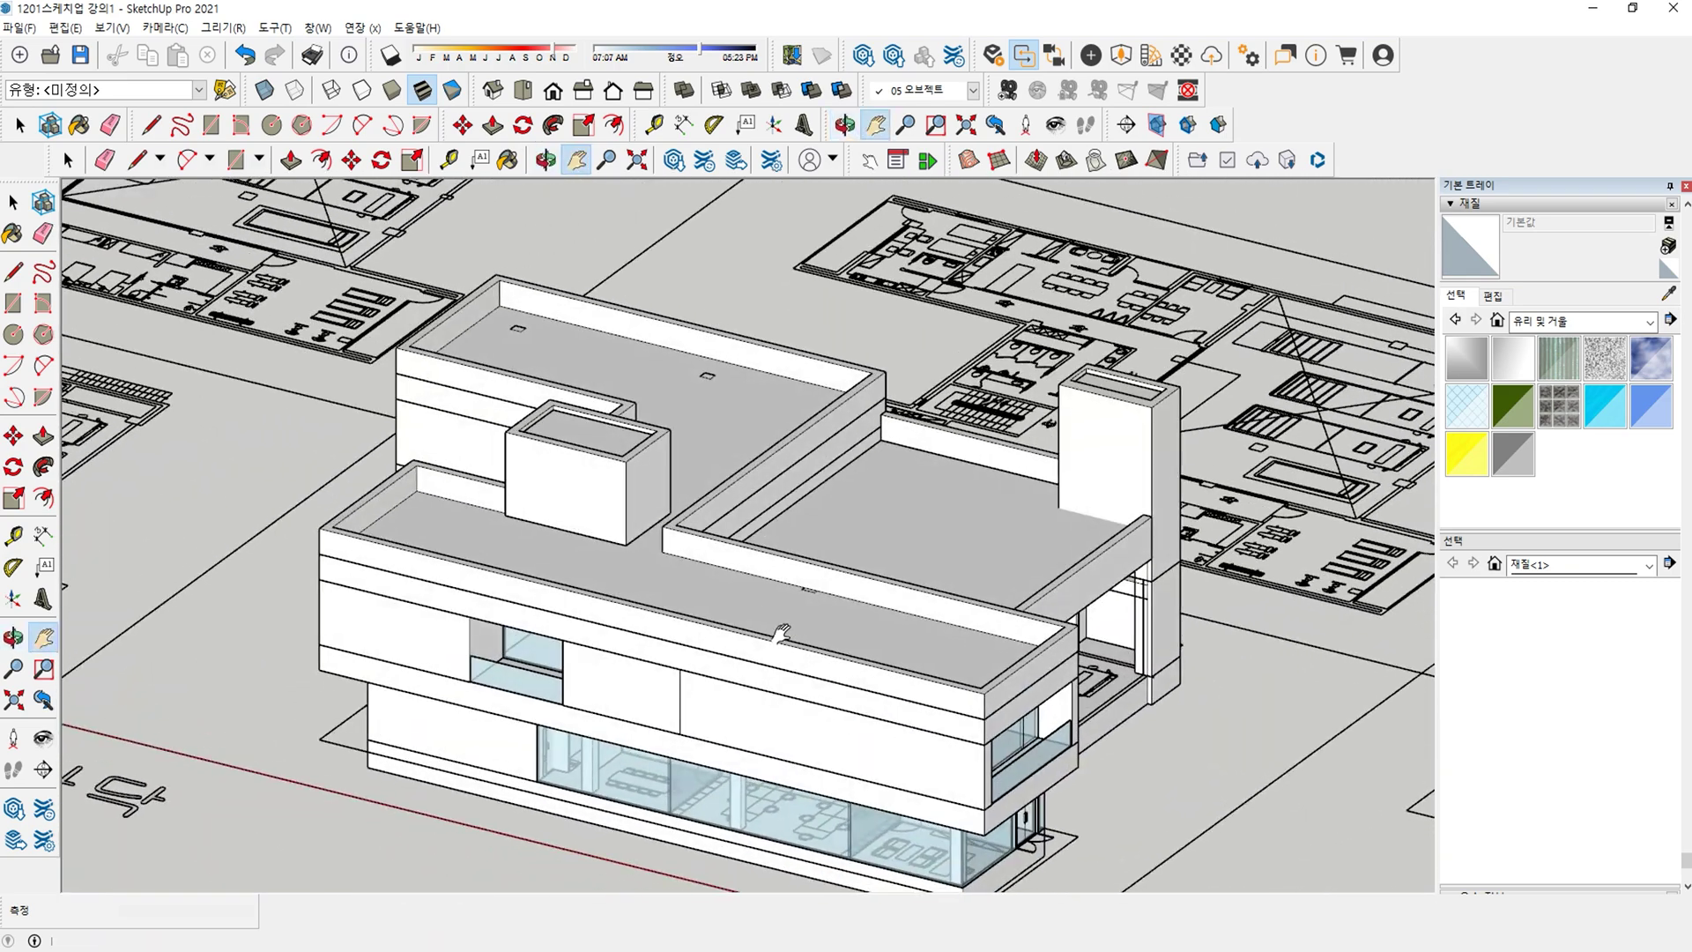
Choose the 고풍 벽돌 01 brick material from the 벽돌, 피복재 및 외벽널 collection for painting.
{"action": "key", "text": "b"}
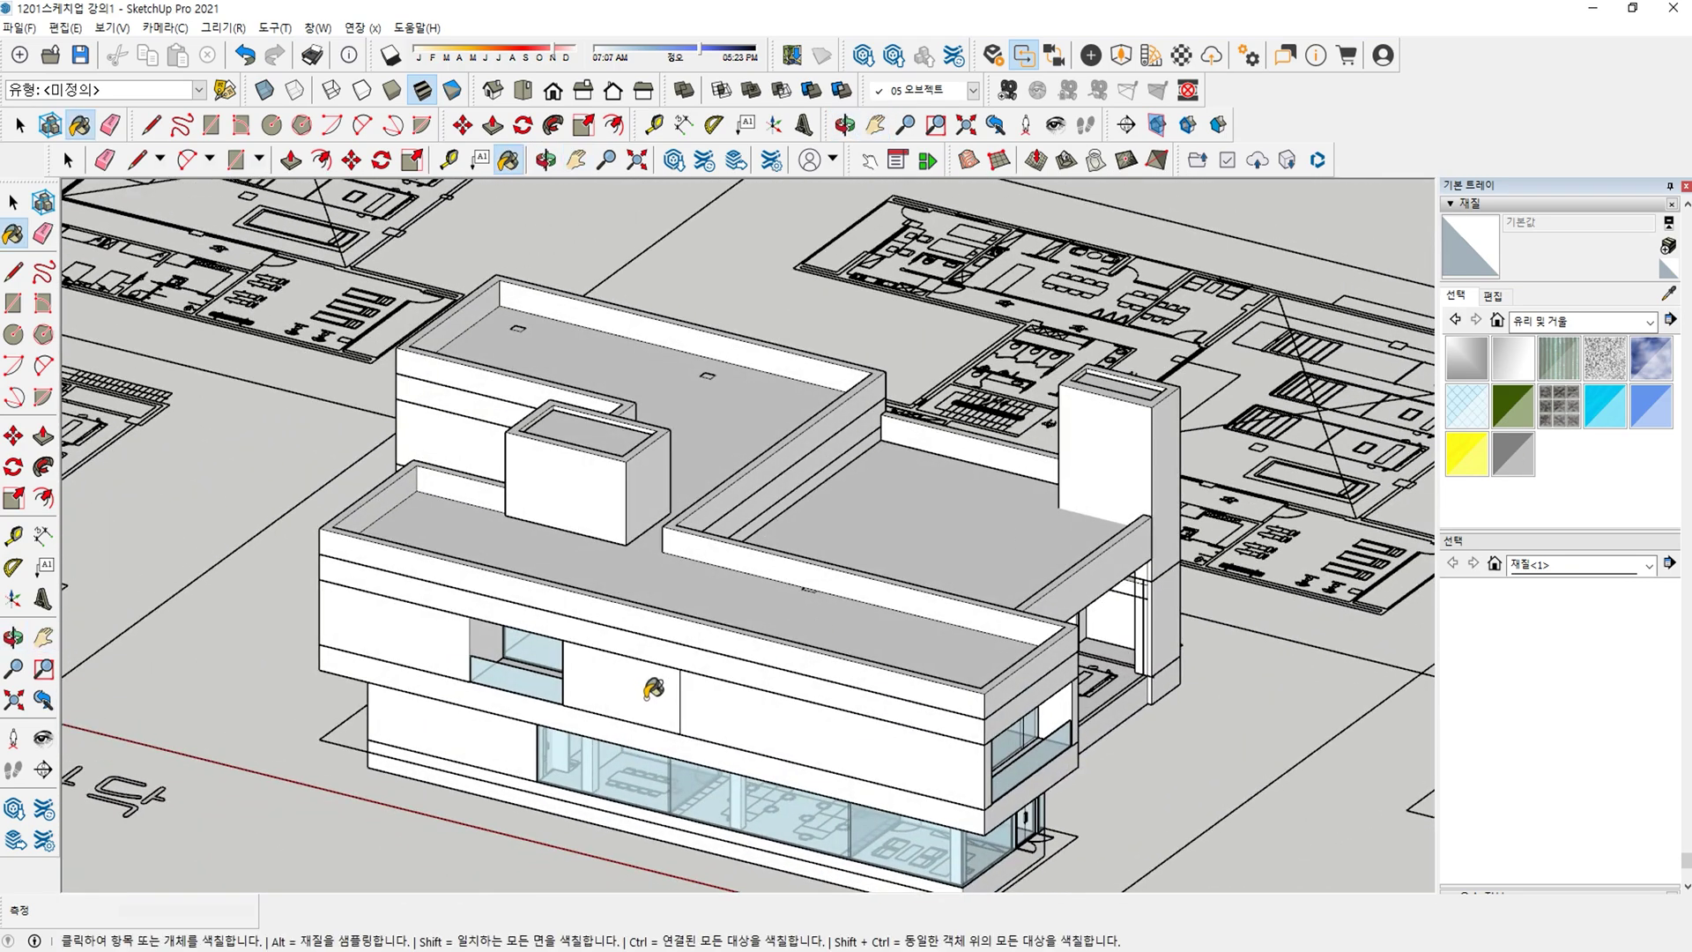
{"action": "left_click", "coordinate": [1539, 326]}
{"action": "left_click", "coordinate": [1577, 385]}
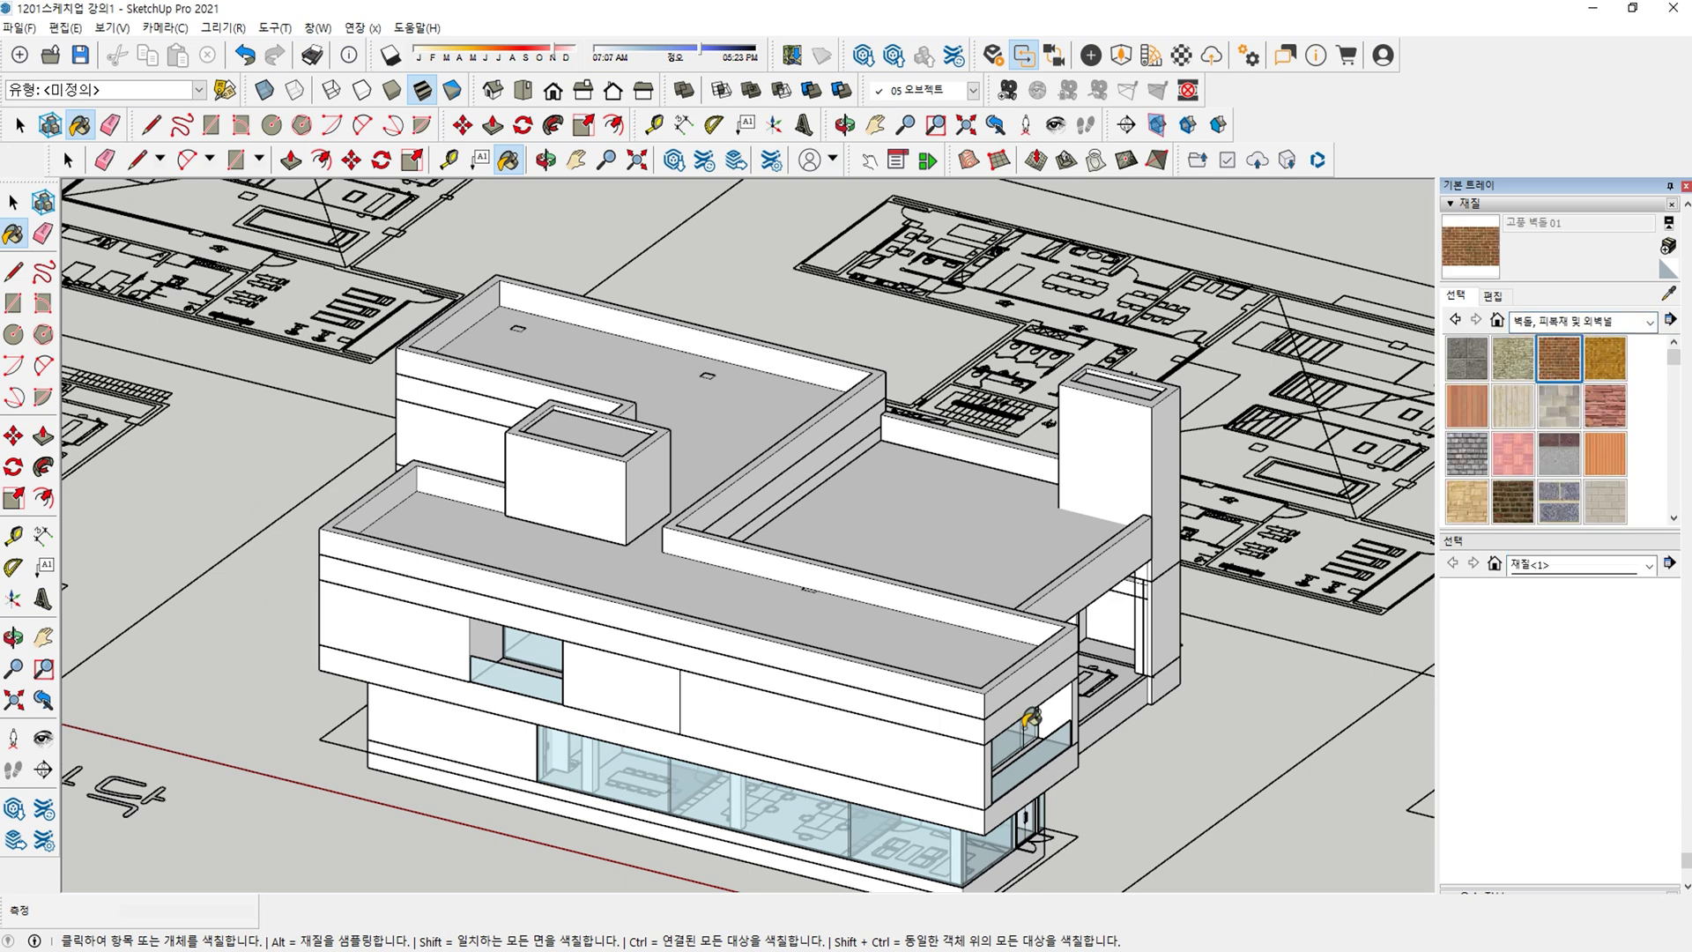
Try painting the ungrouped selection of upper-floor walls as a whole with the brick material and undo it.
{"action": "left_click", "coordinate": [656, 704]}
{"action": "key", "text": "space"}
{"action": "key", "text": "ctrl+z"}
Open the nested upper-floor wall group and paint the front wall panel beside the window opening with 고풍 벽돌 01.
{"action": "double_click", "coordinate": [645, 701]}
{"action": "key", "text": "b"}
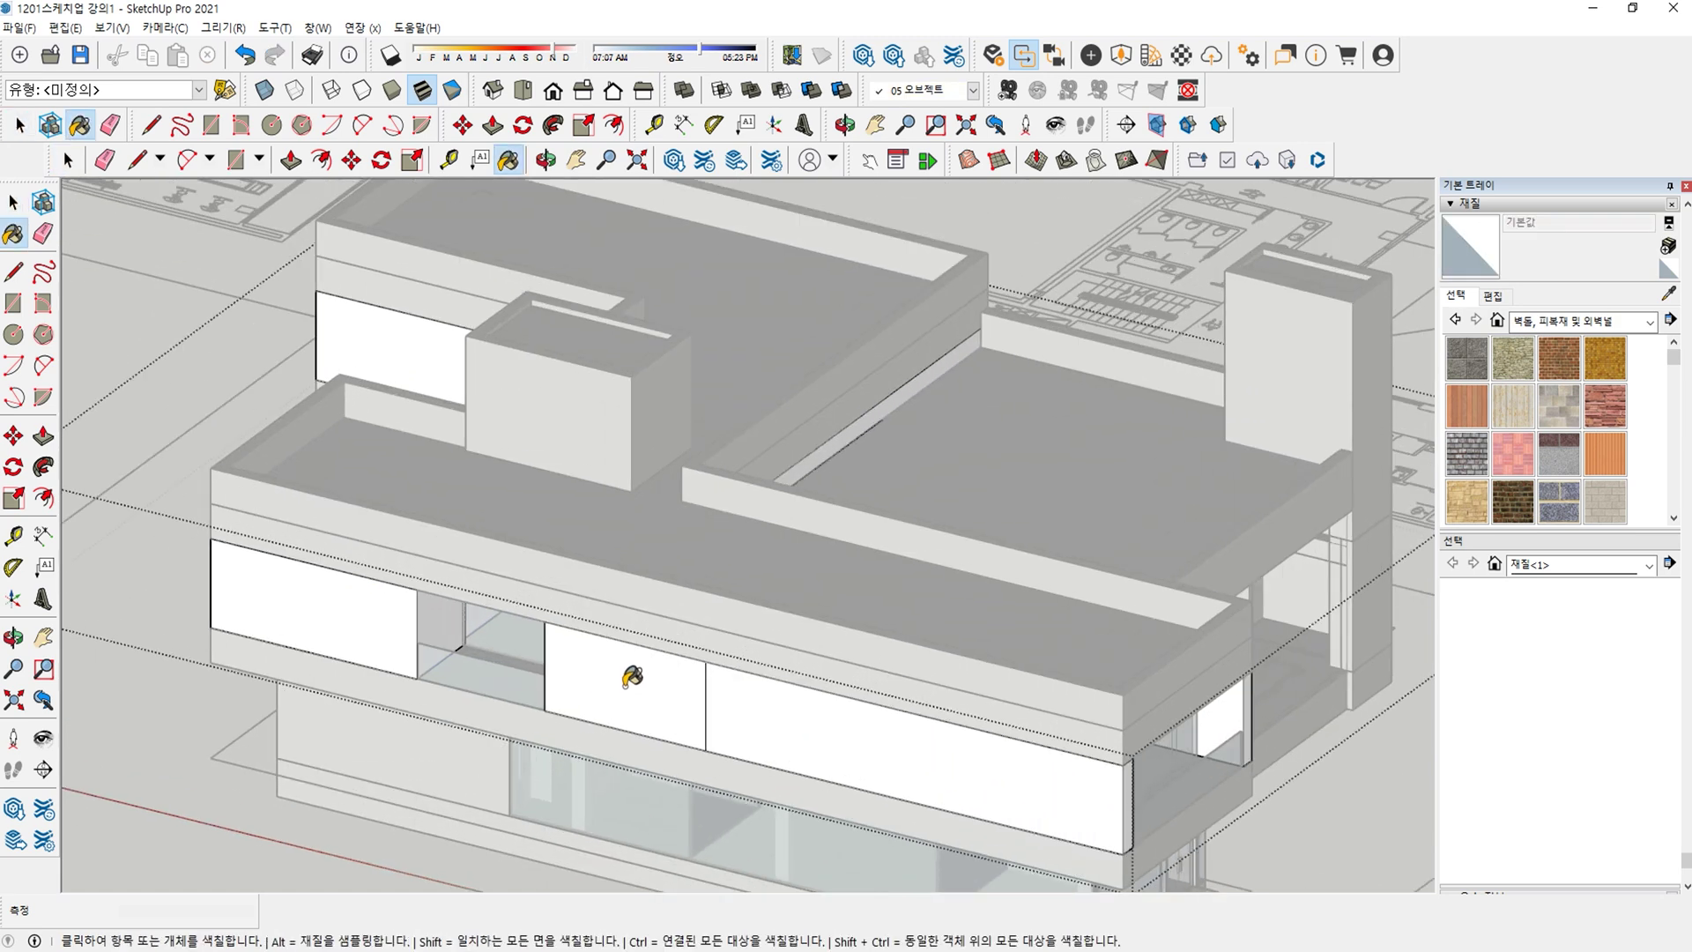
{"action": "key", "text": "space"}
{"action": "double_click", "coordinate": [627, 705]}
{"action": "key", "text": "b"}
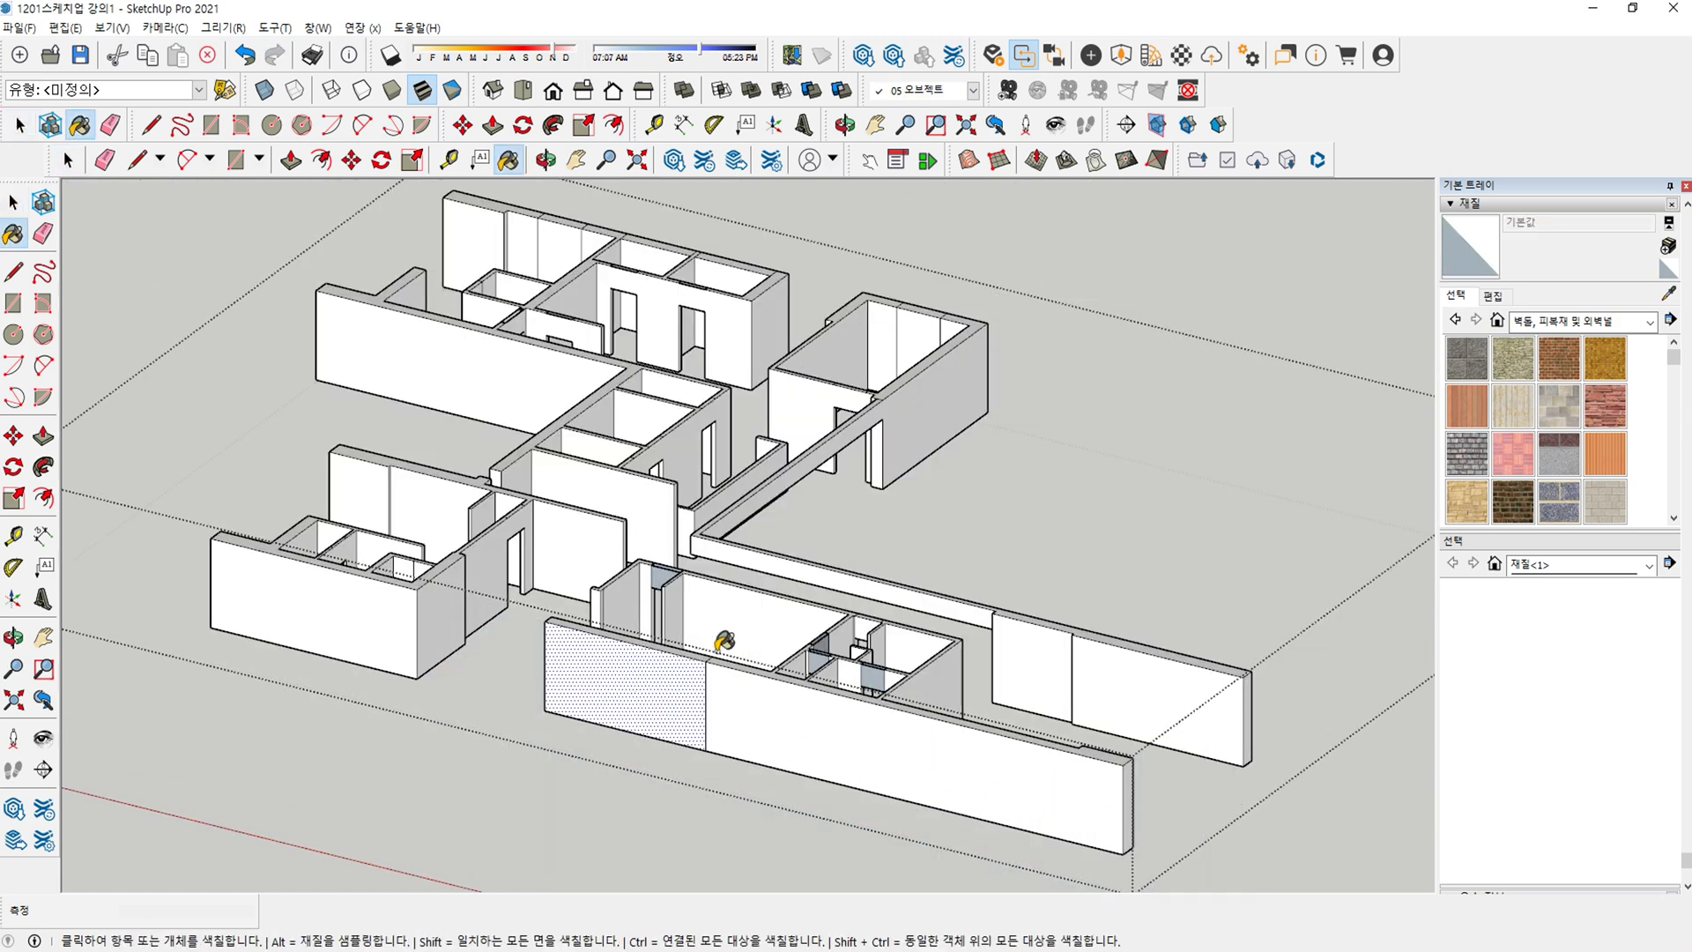
{"action": "left_click", "coordinate": [630, 715]}
{"action": "key", "text": "space"}
{"action": "key", "text": "Escape"}
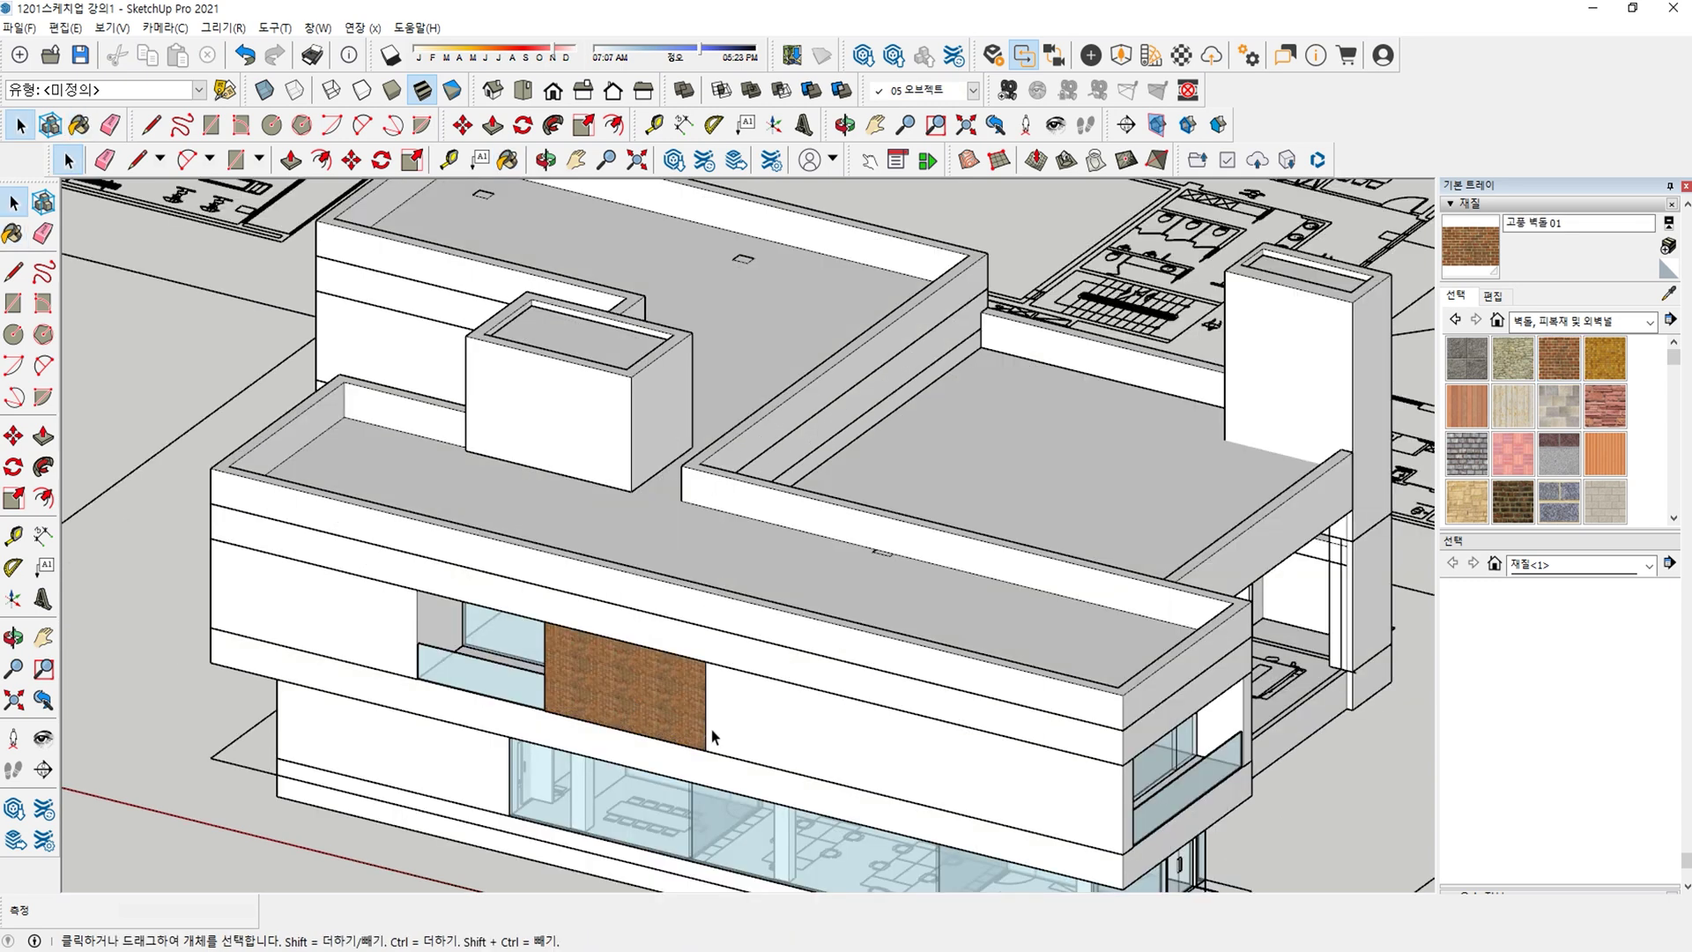
Open the main building's roof parapet group for editing.
{"action": "scroll", "coordinate": [711, 696], "scroll_direction": "up", "scroll_amount": 5}
{"action": "double_click", "coordinate": [762, 582]}
{"action": "scroll", "coordinate": [758, 599], "scroll_direction": "down", "scroll_amount": 3}
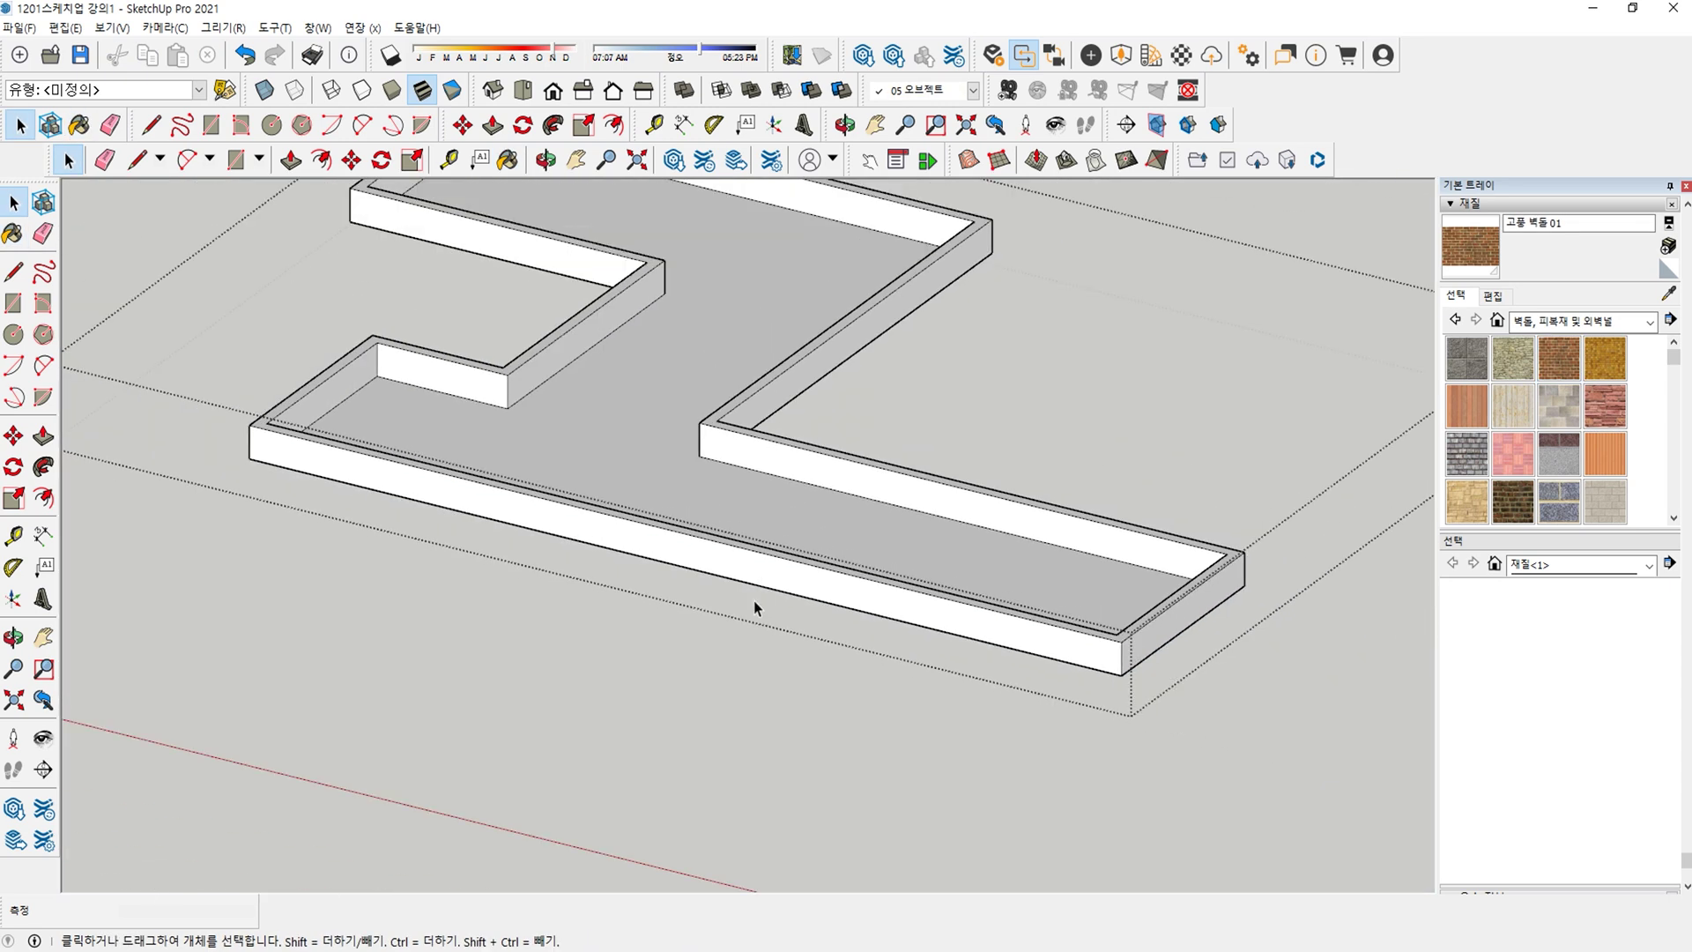
Try hiding the lower edge of the front parapet face, and undo it.
{"action": "key", "text": "e"}
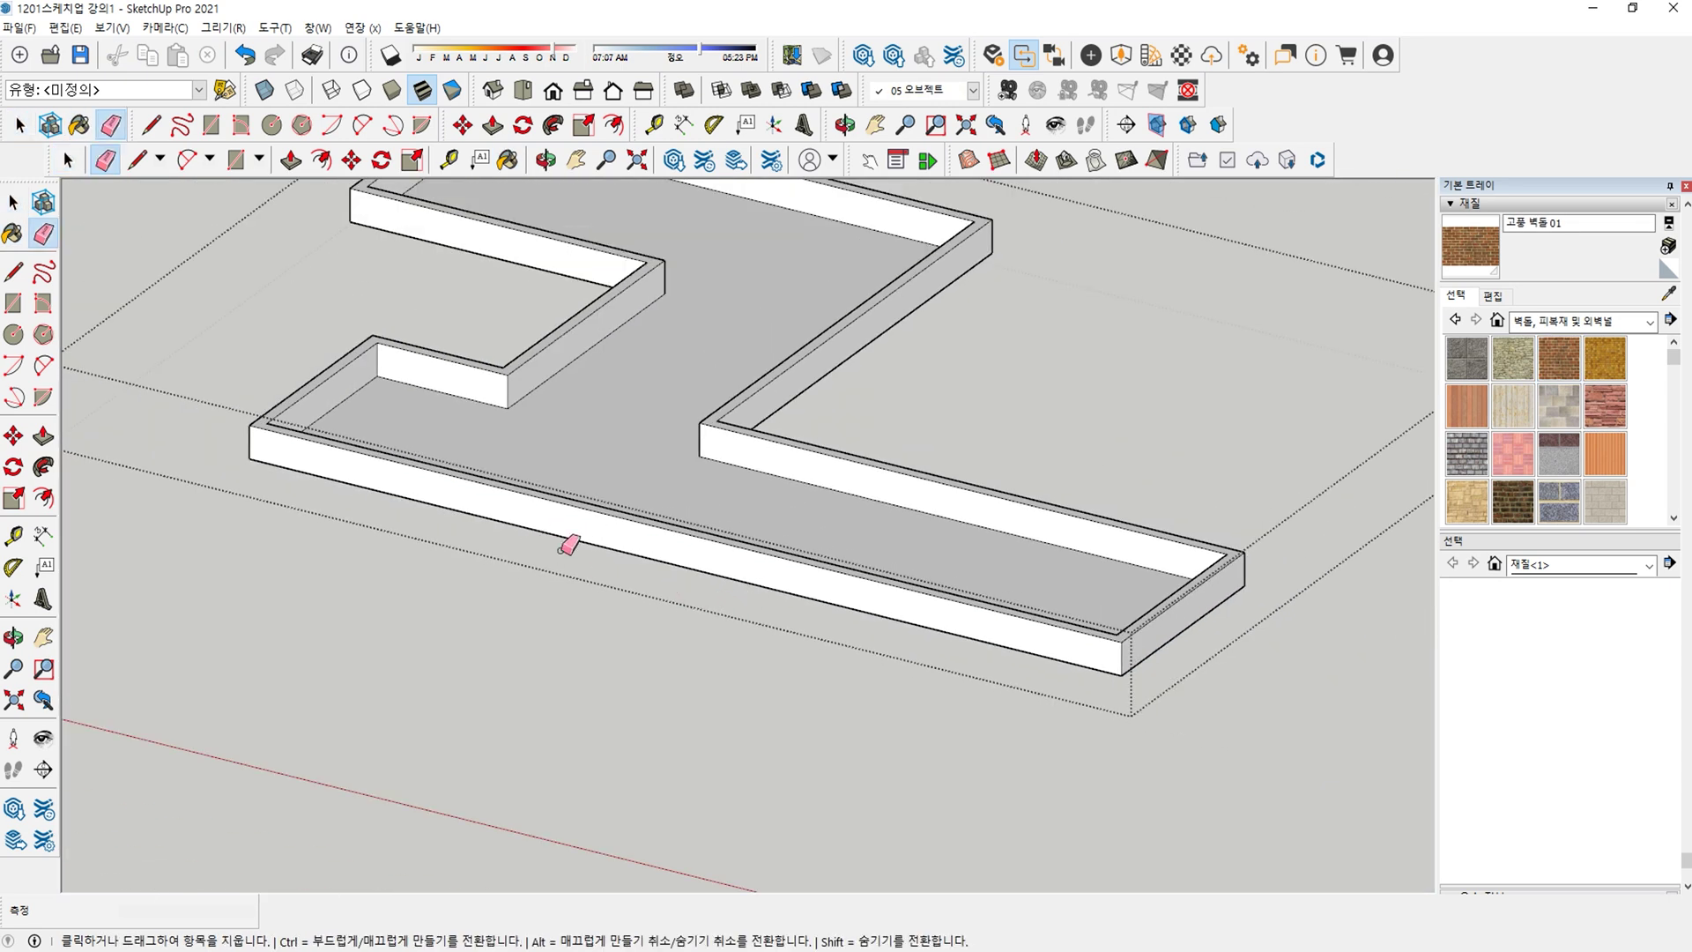
{"action": "left_click_drag", "start_coordinate": [551, 531], "coordinate": [548, 553], "text": "shift"}
{"action": "key", "text": "space"}
{"action": "left_click", "coordinate": [626, 588]}
{"action": "key", "text": "ctrl+z"}
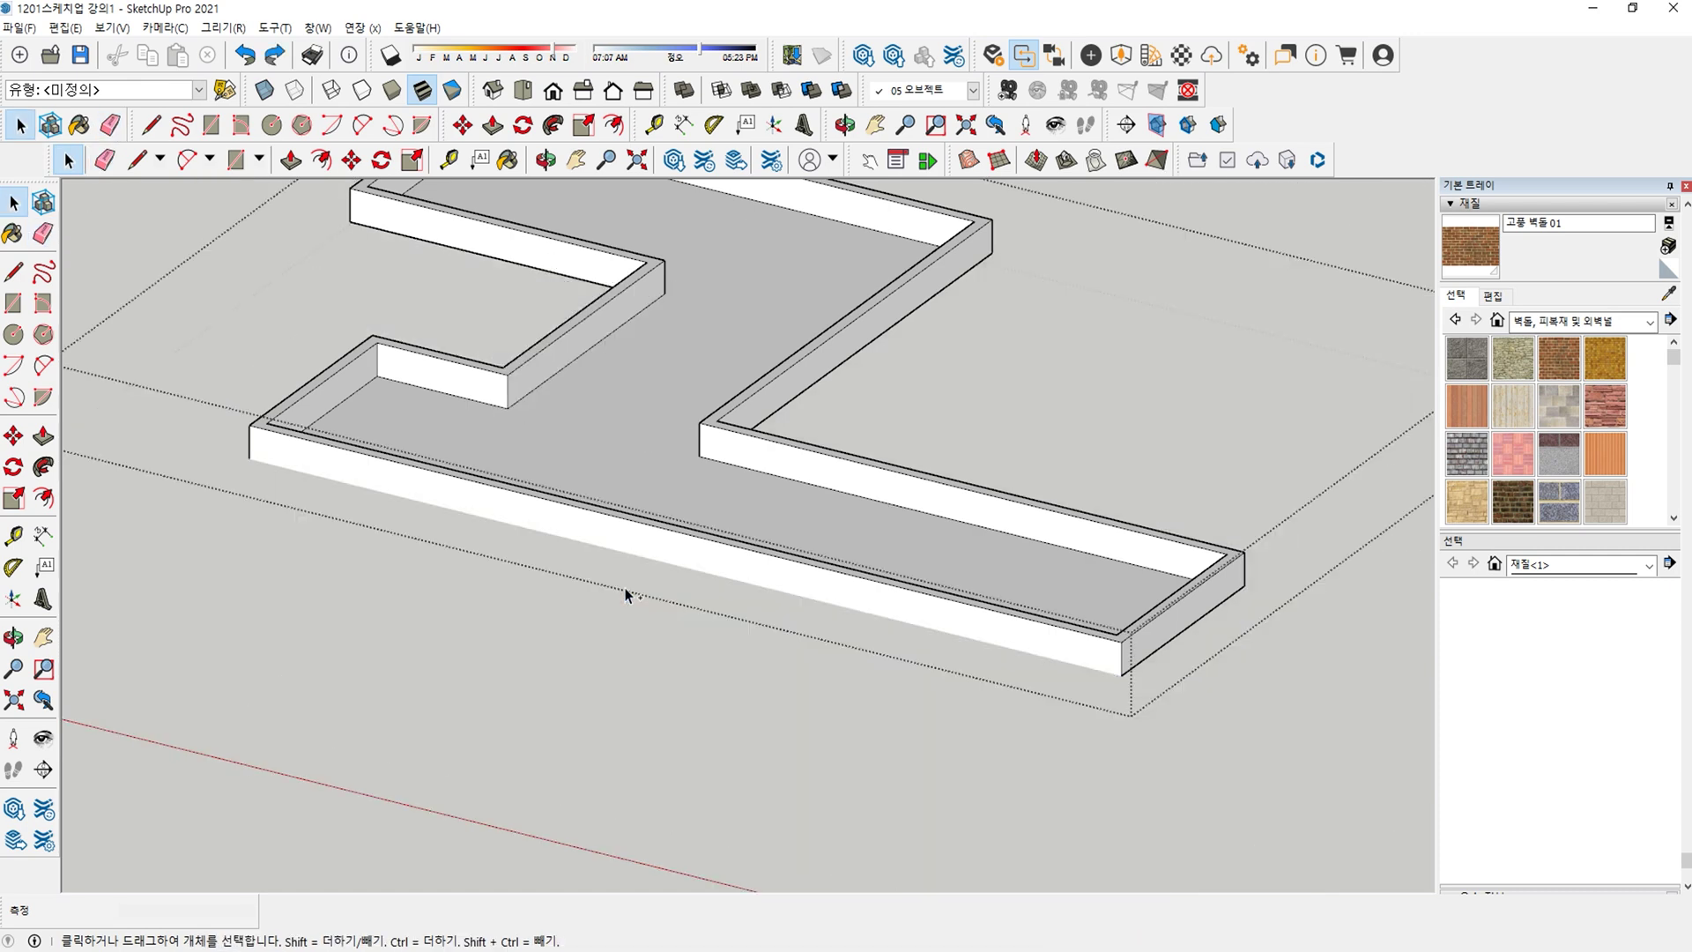
{"action": "key", "text": "ctrl+z"}
Try erasing the lower edge of the front parapet face, and undo the deletion.
{"action": "key", "text": "e"}
{"action": "left_click_drag", "start_coordinate": [590, 538], "coordinate": [584, 554]}
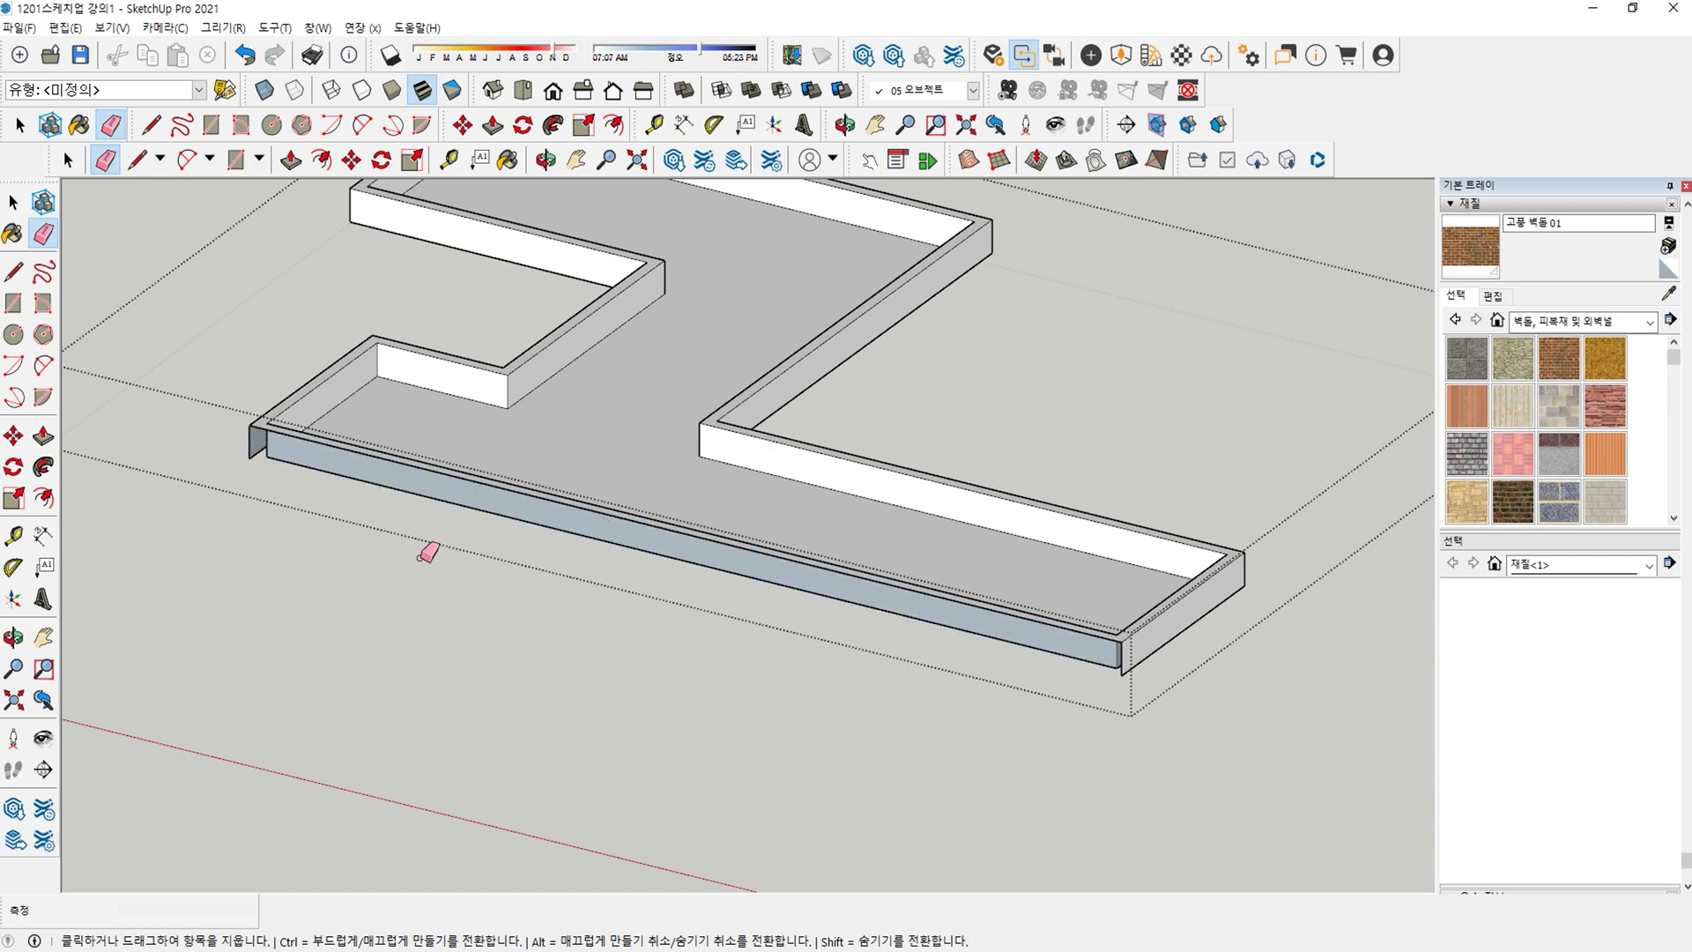
{"action": "scroll", "coordinate": [347, 501], "scroll_direction": "up", "scroll_amount": 2}
{"action": "key", "text": "ctrl+z"}
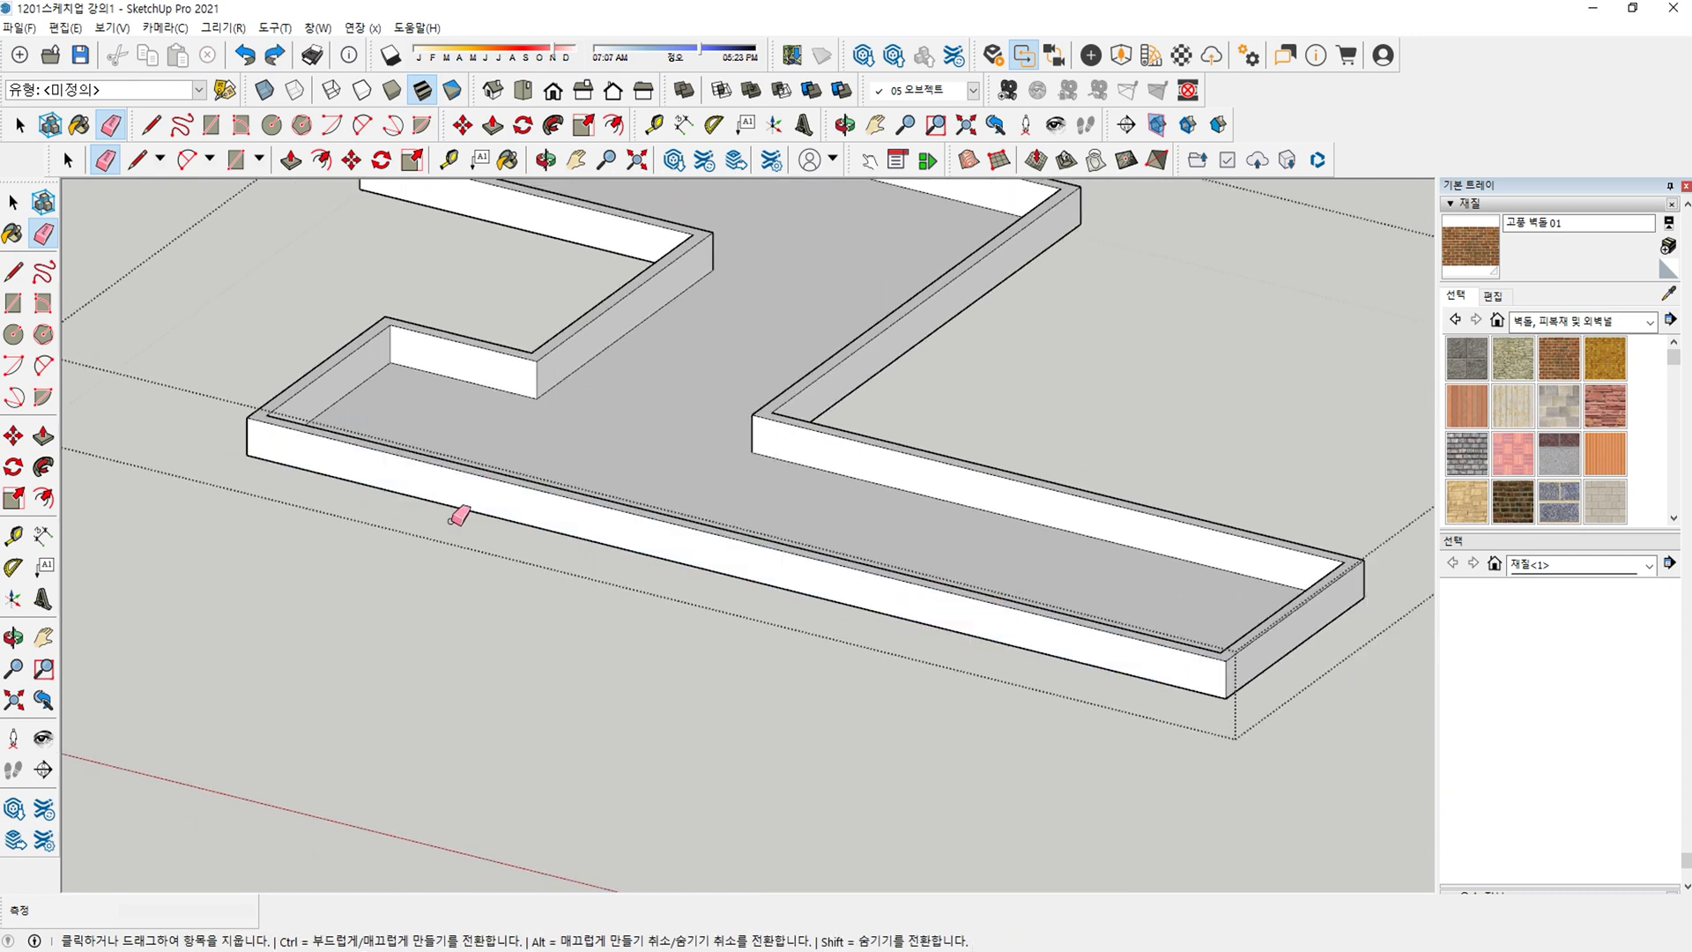
Hide the lower edges of the roof parapet's outer faces along the front and around the building ends.
{"action": "left_click_drag", "start_coordinate": [443, 485], "coordinate": [526, 558], "text": "shift"}
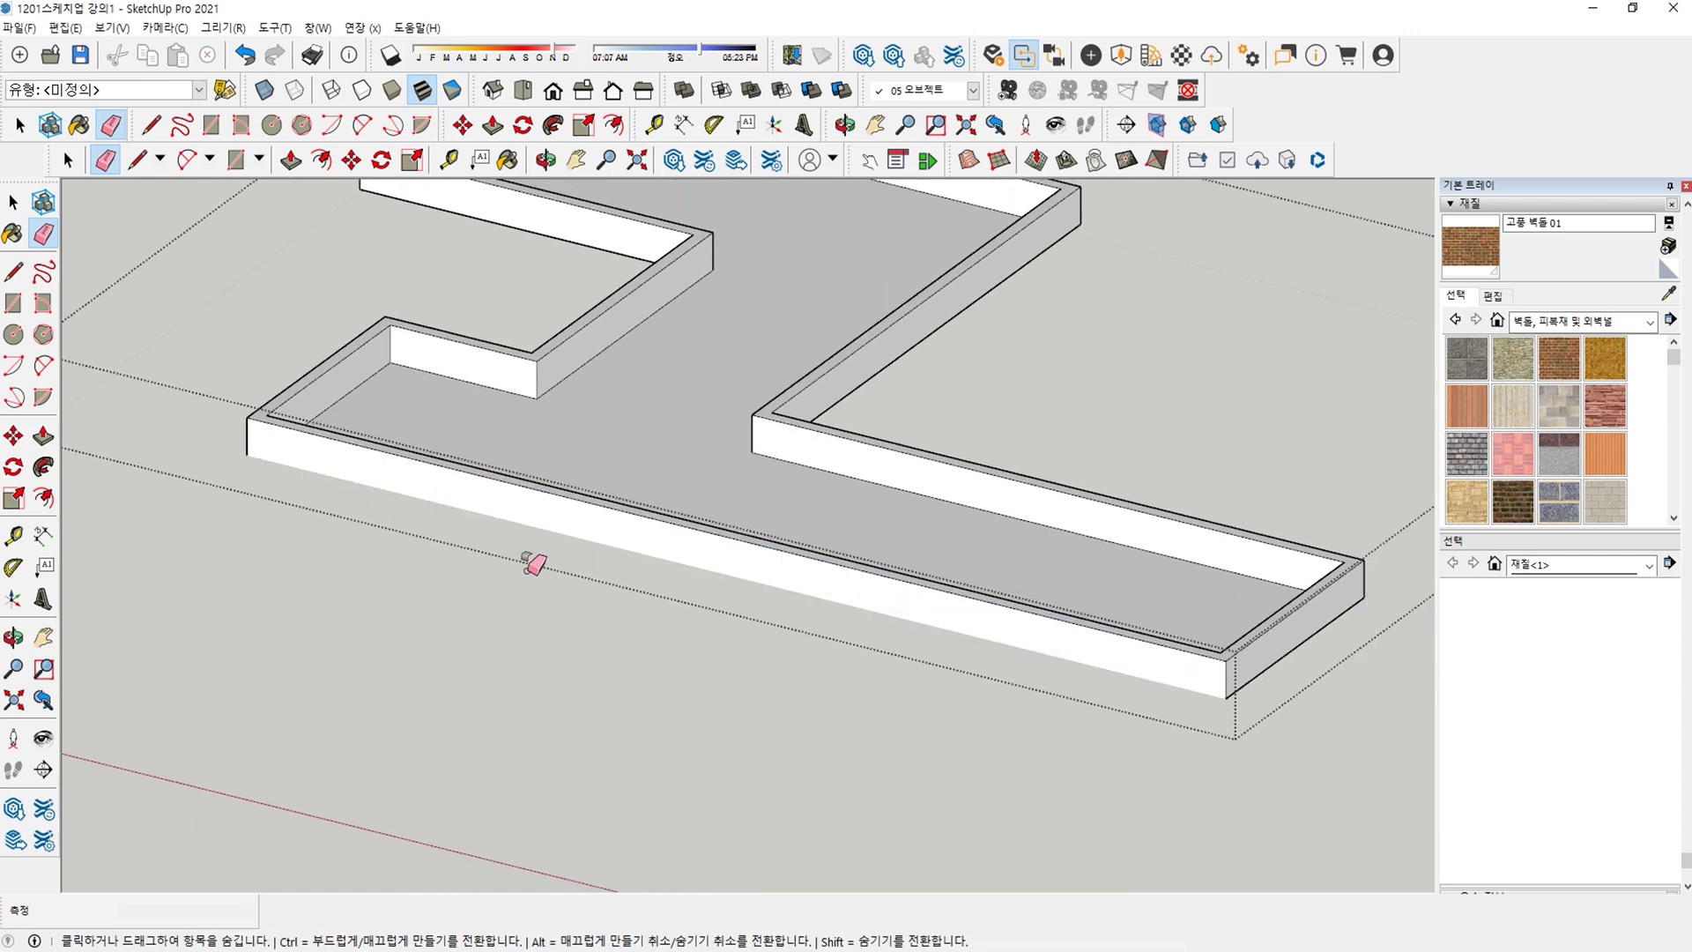
{"action": "key", "text": "space"}
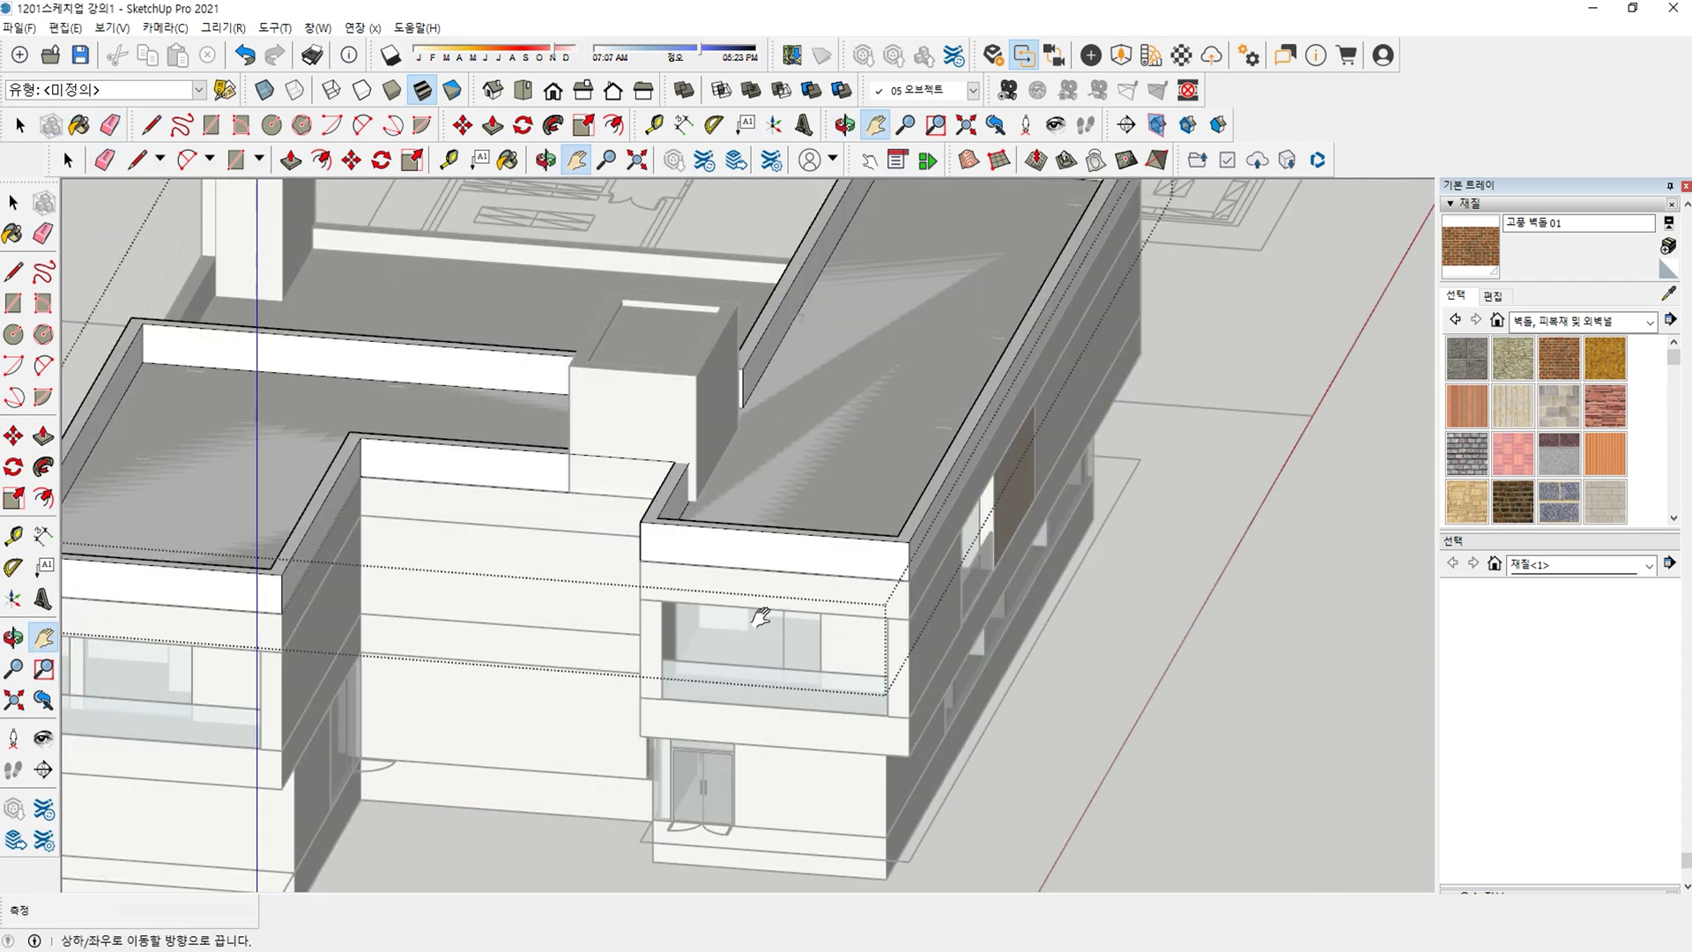
{"action": "key", "text": "e"}
{"action": "middle_click_drag", "start_coordinate": [719, 577], "coordinate": [1042, 568]}
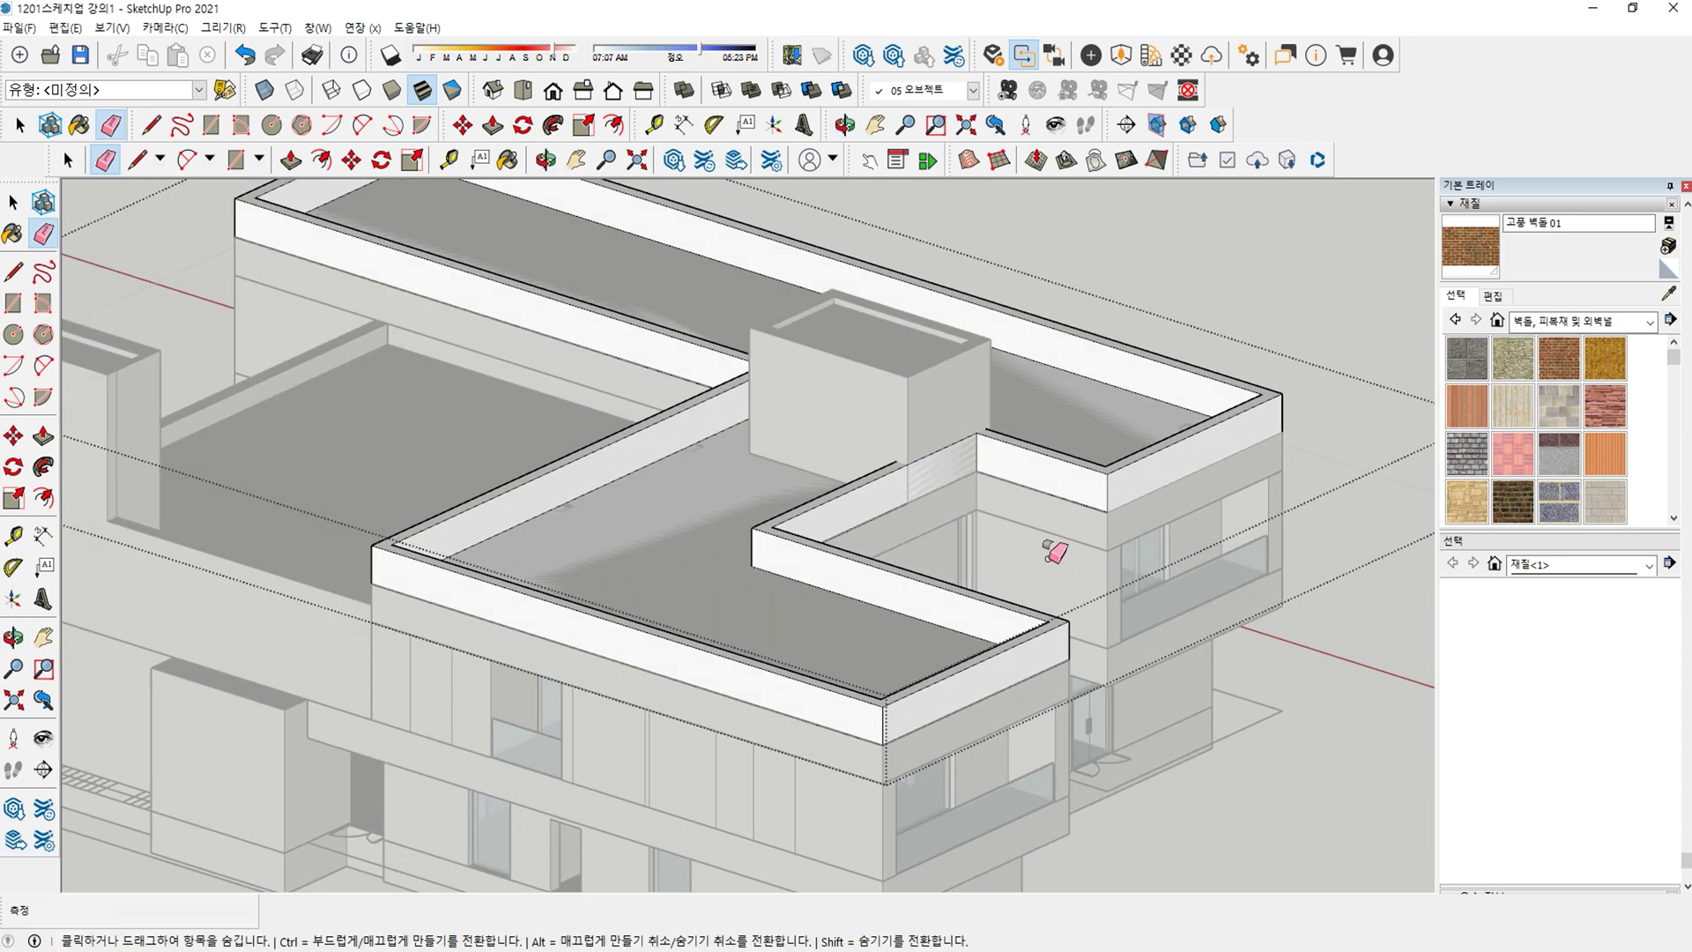
{"action": "scroll", "coordinate": [1052, 506], "scroll_direction": "up", "scroll_amount": 2}
{"action": "mouse_move", "coordinate": [989, 525]}
{"action": "middle_mouse_down"}
{"action": "mouse_move", "coordinate": [390, 631]}
{"action": "mouse_move", "coordinate": [273, 454]}
{"action": "mouse_move", "coordinate": [298, 416]}
{"action": "mouse_move", "coordinate": [239, 455]}
{"action": "mouse_move", "coordinate": [548, 529]}
{"action": "mouse_move", "coordinate": [517, 547]}
{"action": "mouse_move", "coordinate": [426, 526]}
{"action": "mouse_move", "coordinate": [894, 540]}
{"action": "middle_mouse_up"}
{"action": "scroll", "coordinate": [242, 470], "scroll_direction": "down", "scroll_amount": 2}
{"action": "middle_click_drag", "start_coordinate": [740, 573], "coordinate": [623, 540]}
{"action": "scroll", "coordinate": [978, 550], "scroll_direction": "up", "scroll_amount": 2}
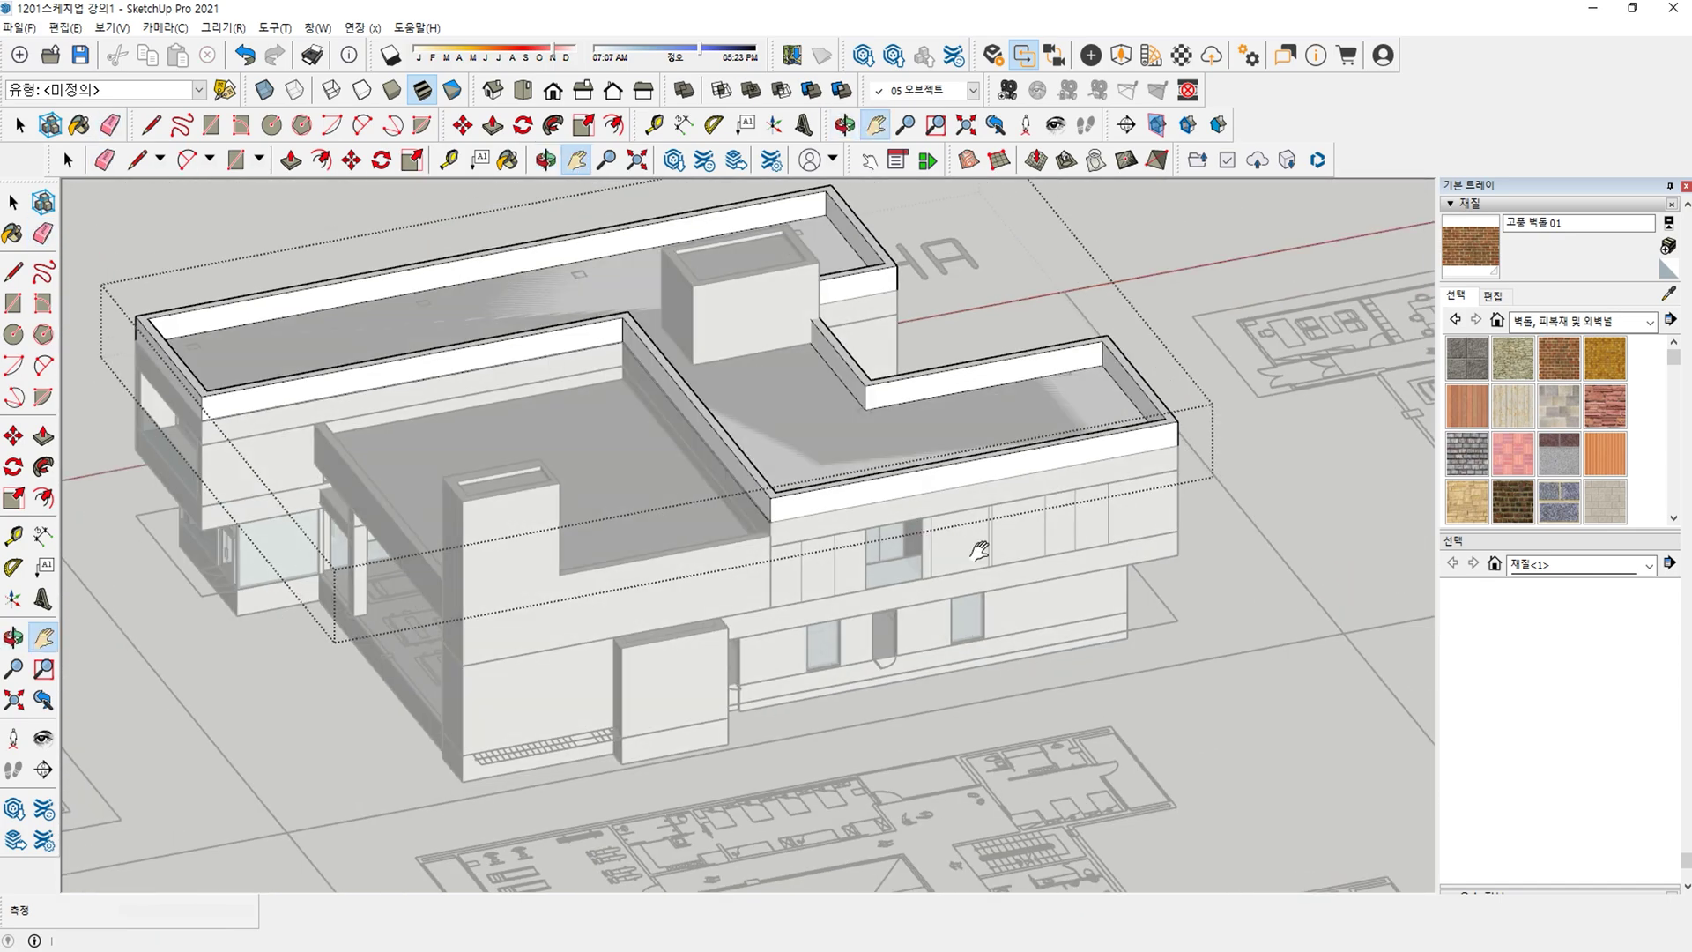
Hide the lower edges of the parapet faces overlooking the vehicle bay roof.
{"action": "scroll", "coordinate": [710, 502], "scroll_direction": "up", "scroll_amount": 2}
{"action": "scroll", "coordinate": [796, 457], "scroll_direction": "up", "scroll_amount": 3}
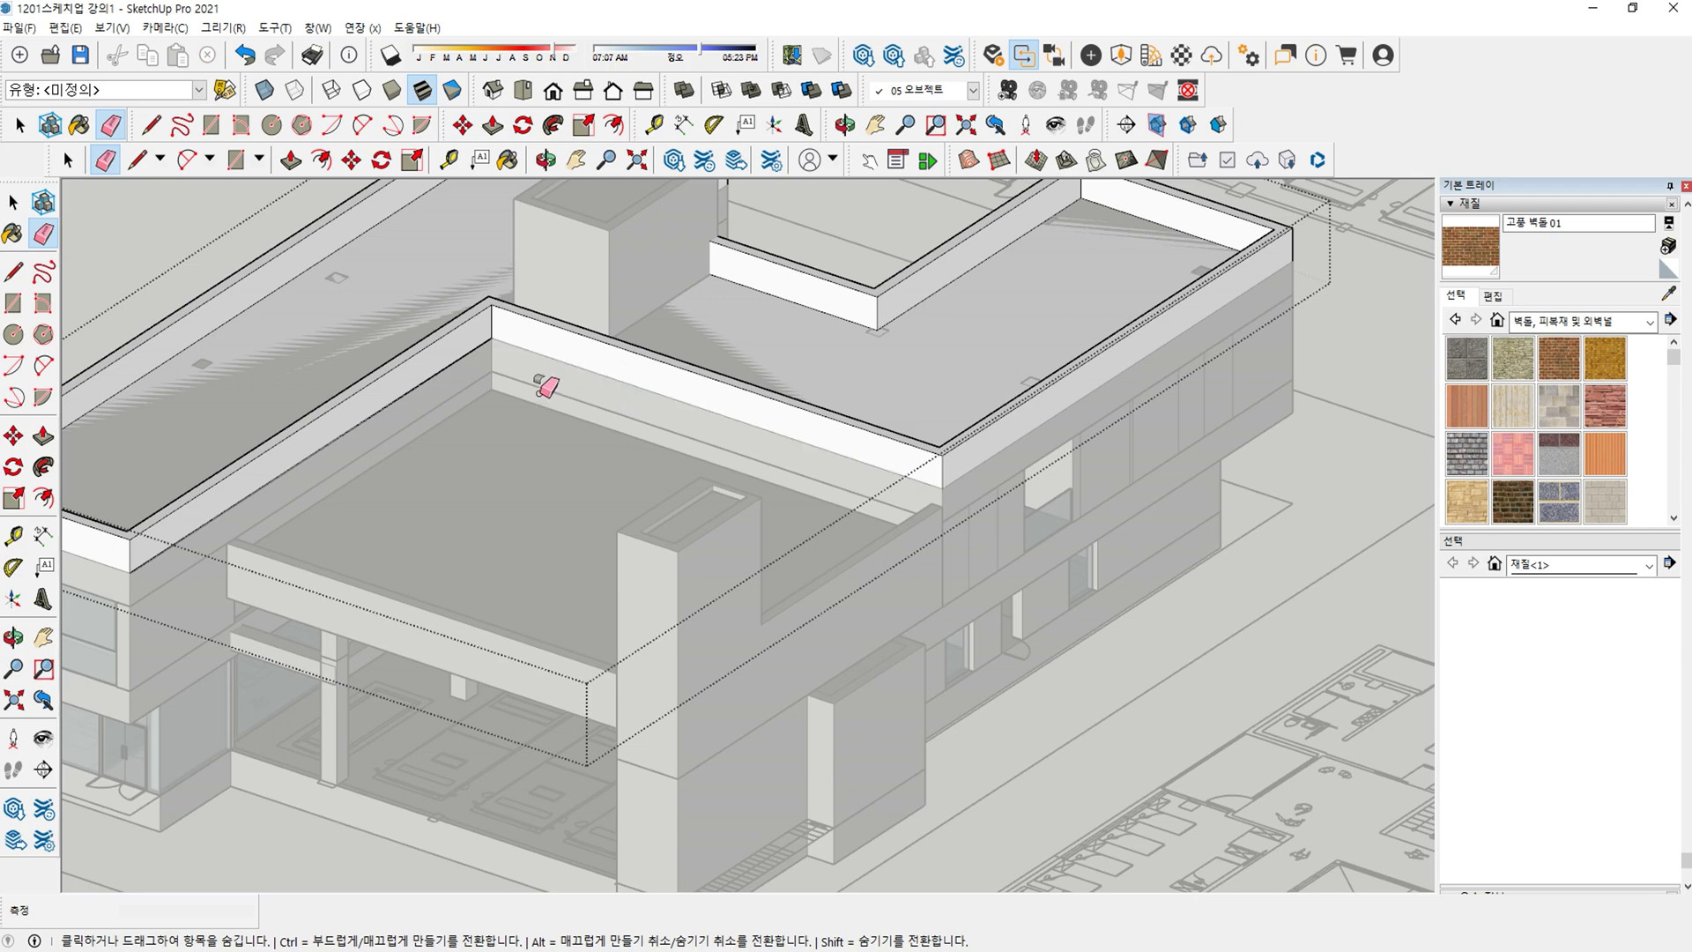
{"action": "left_click", "coordinate": [468, 351]}
{"action": "scroll", "coordinate": [435, 415], "scroll_direction": "down", "scroll_amount": 3}
{"action": "middle_click_drag", "start_coordinate": [434, 415], "coordinate": [706, 540]}
{"action": "scroll", "coordinate": [744, 611], "scroll_direction": "up", "scroll_amount": 2}
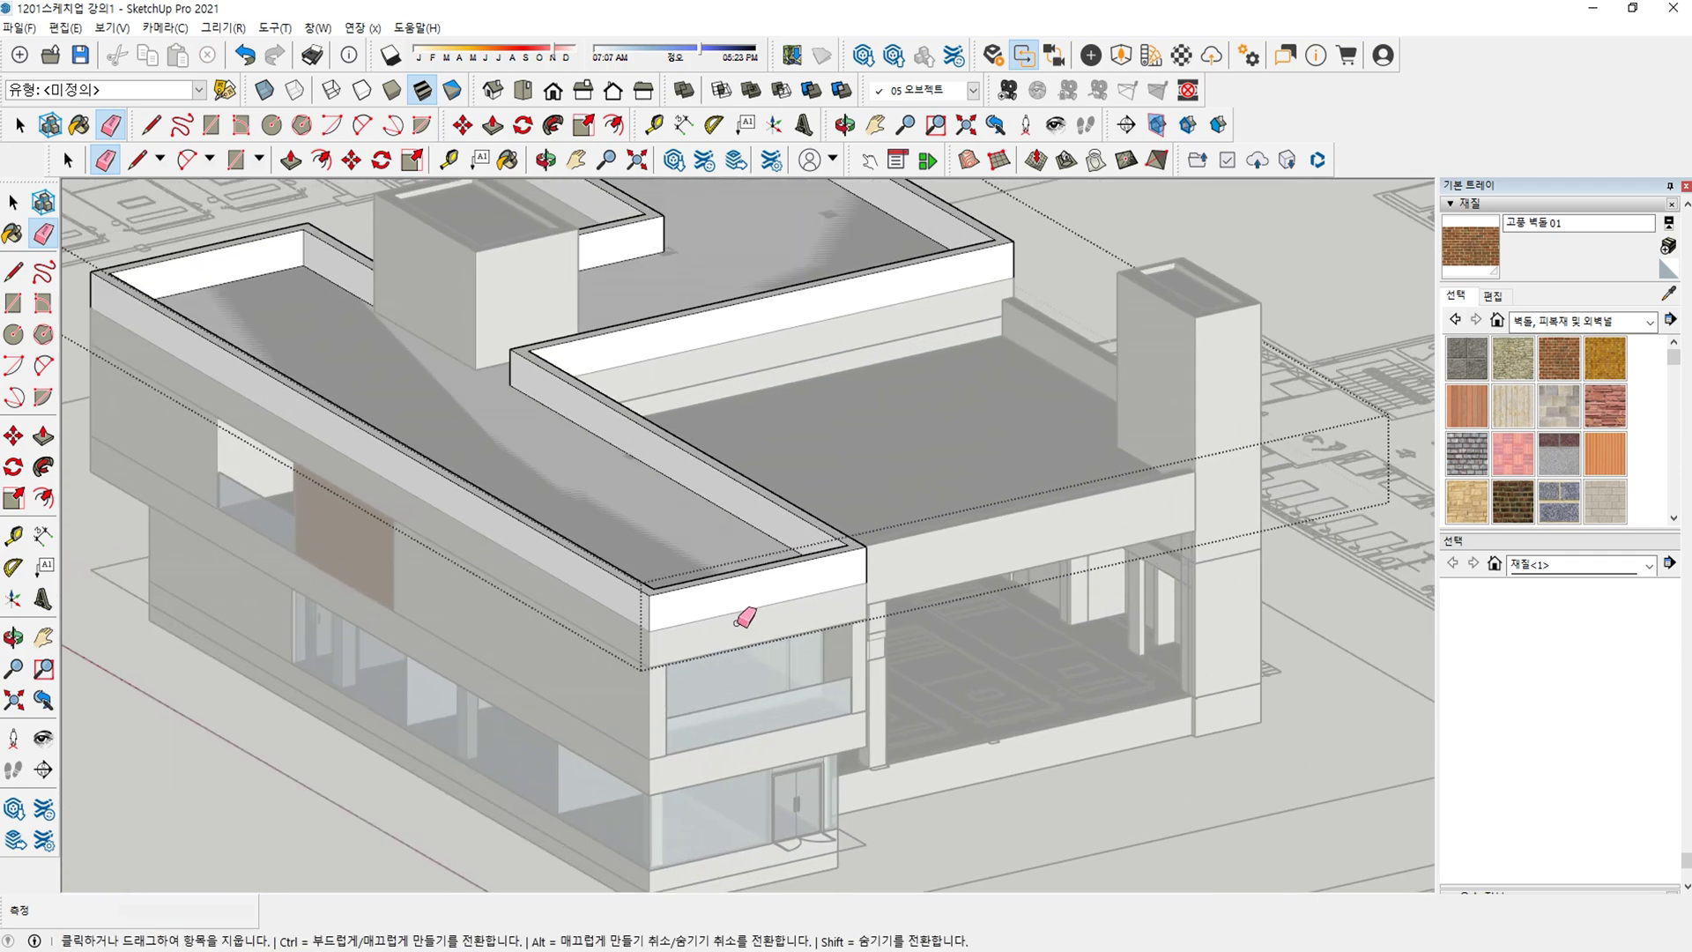
{"action": "scroll", "coordinate": [726, 616], "scroll_direction": "up", "scroll_amount": 1}
Open the wall band group beneath the parapet, hide its seam edges with the parapet and leave the group.
{"action": "key", "text": "space"}
{"action": "double_click", "coordinate": [694, 628]}
{"action": "key", "text": "e"}
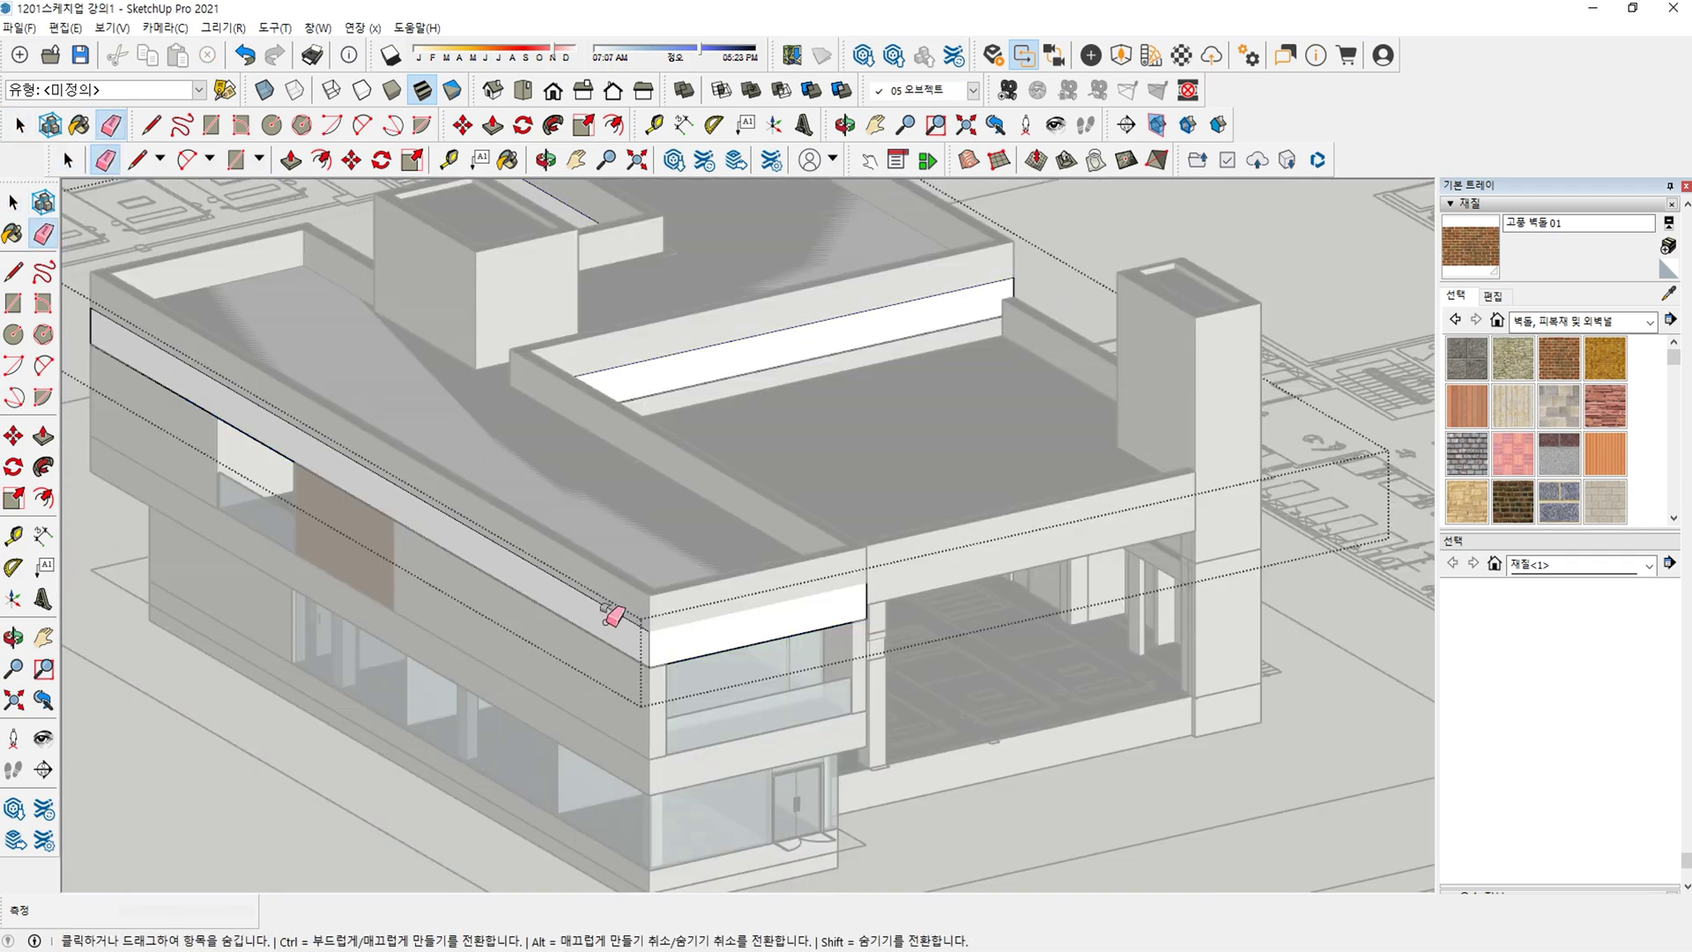
{"action": "key", "text": "space"}
{"action": "key", "text": "Escape"}
{"action": "key", "text": "h"}
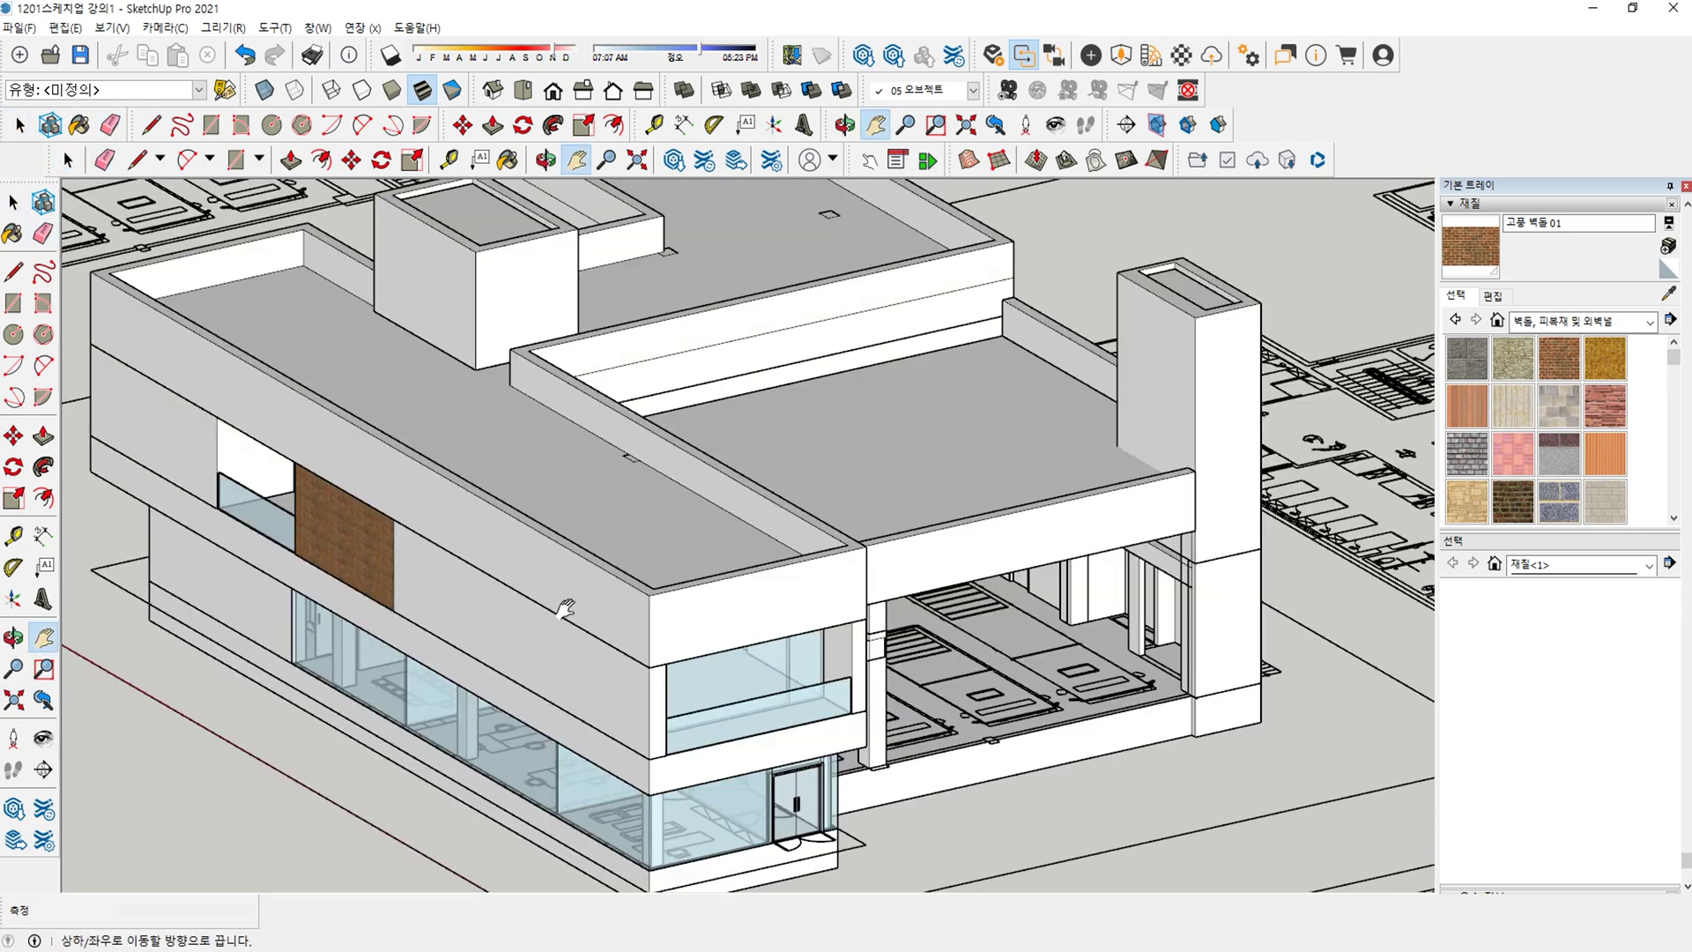
Return to the band group by undoing the last change and hide the band's lower edge along the front facade.
{"action": "key", "text": "ctrl+z"}
{"action": "key", "text": "e"}
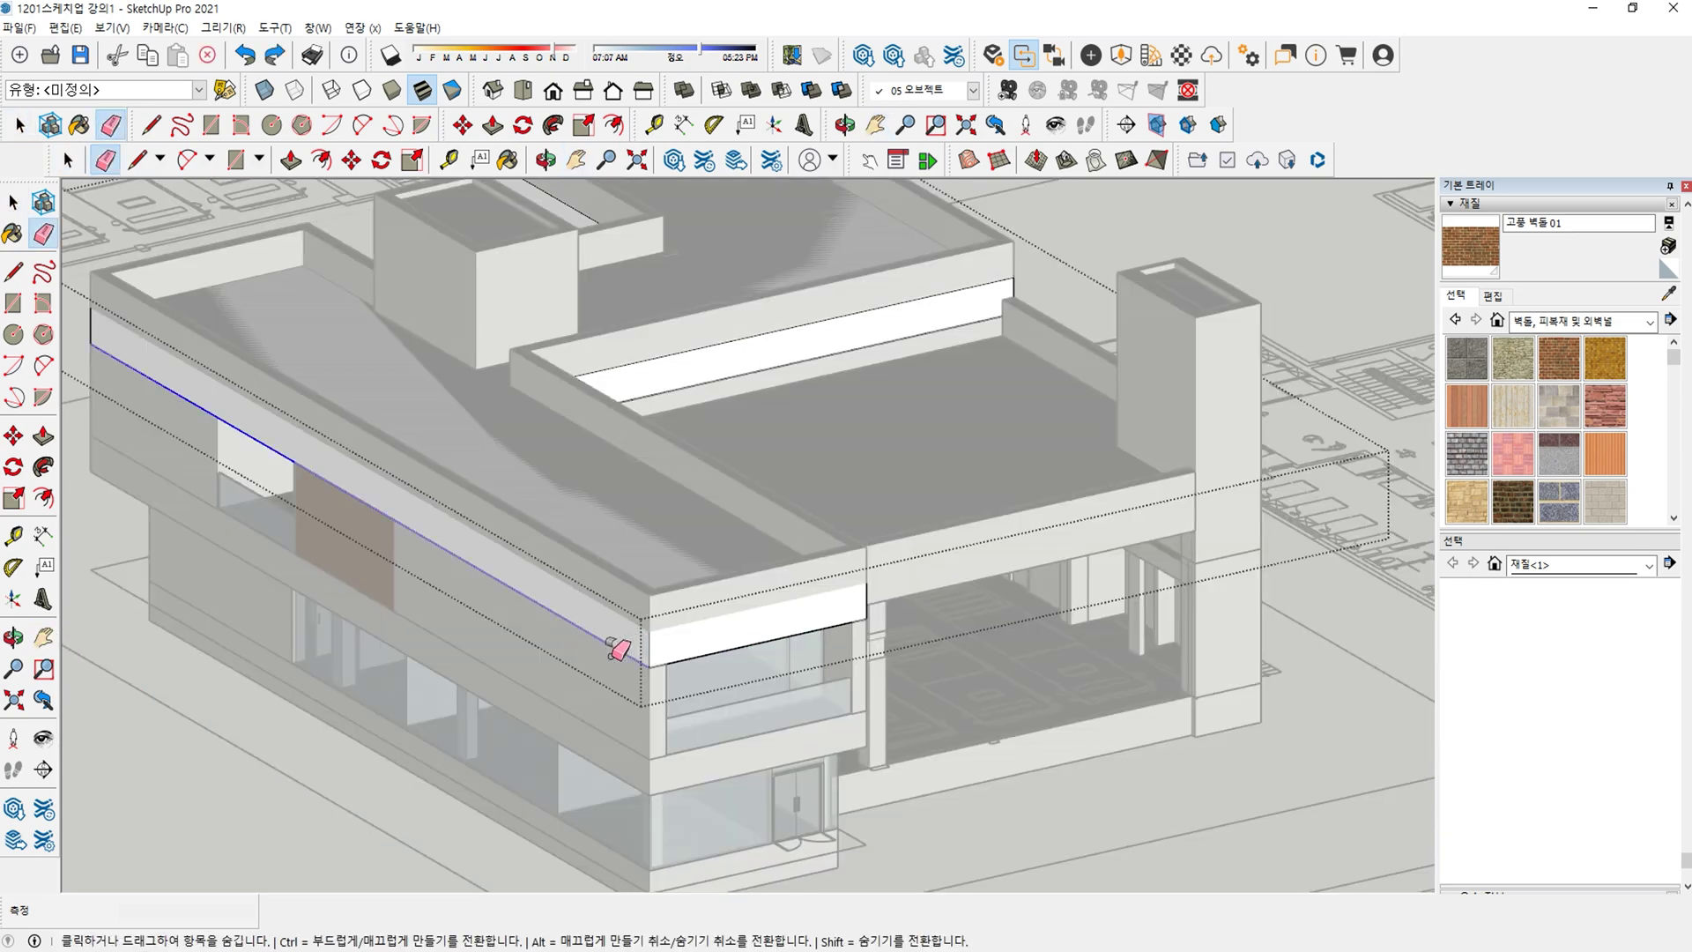
{"action": "scroll", "coordinate": [702, 667], "scroll_direction": "down", "scroll_amount": 2}
{"action": "mouse_move", "coordinate": [643, 653]}
{"action": "middle_mouse_down", "text": "shift"}
{"action": "mouse_move", "coordinate": [631, 638]}
{"action": "mouse_move", "coordinate": [729, 638]}
{"action": "mouse_move", "coordinate": [695, 623]}
{"action": "middle_mouse_up", "text": "shift"}
{"action": "scroll", "coordinate": [387, 560], "scroll_direction": "up", "scroll_amount": 3}
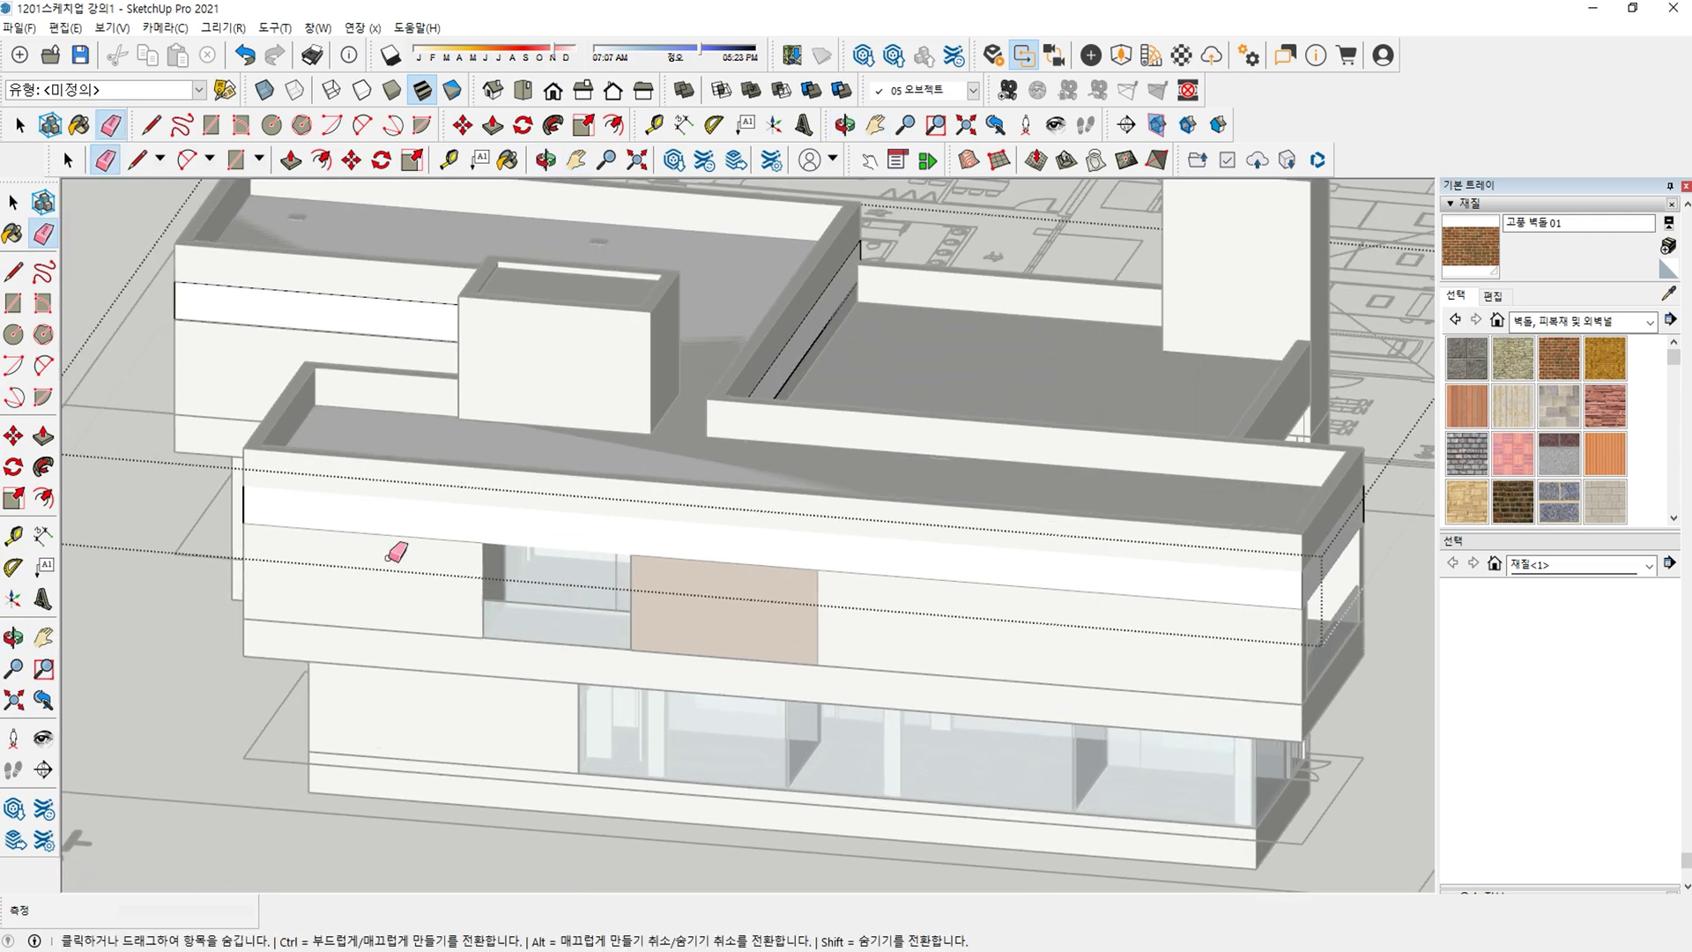
Hide the band's horizontal seam edges on the building end above the entrance-side balcony.
{"action": "key", "text": "space"}
{"action": "mouse_move", "coordinate": [310, 535]}
{"action": "middle_mouse_down"}
{"action": "mouse_move", "coordinate": [631, 572]}
{"action": "mouse_move", "coordinate": [567, 585]}
{"action": "mouse_move", "coordinate": [749, 586]}
{"action": "middle_mouse_up"}
{"action": "key", "text": "e"}
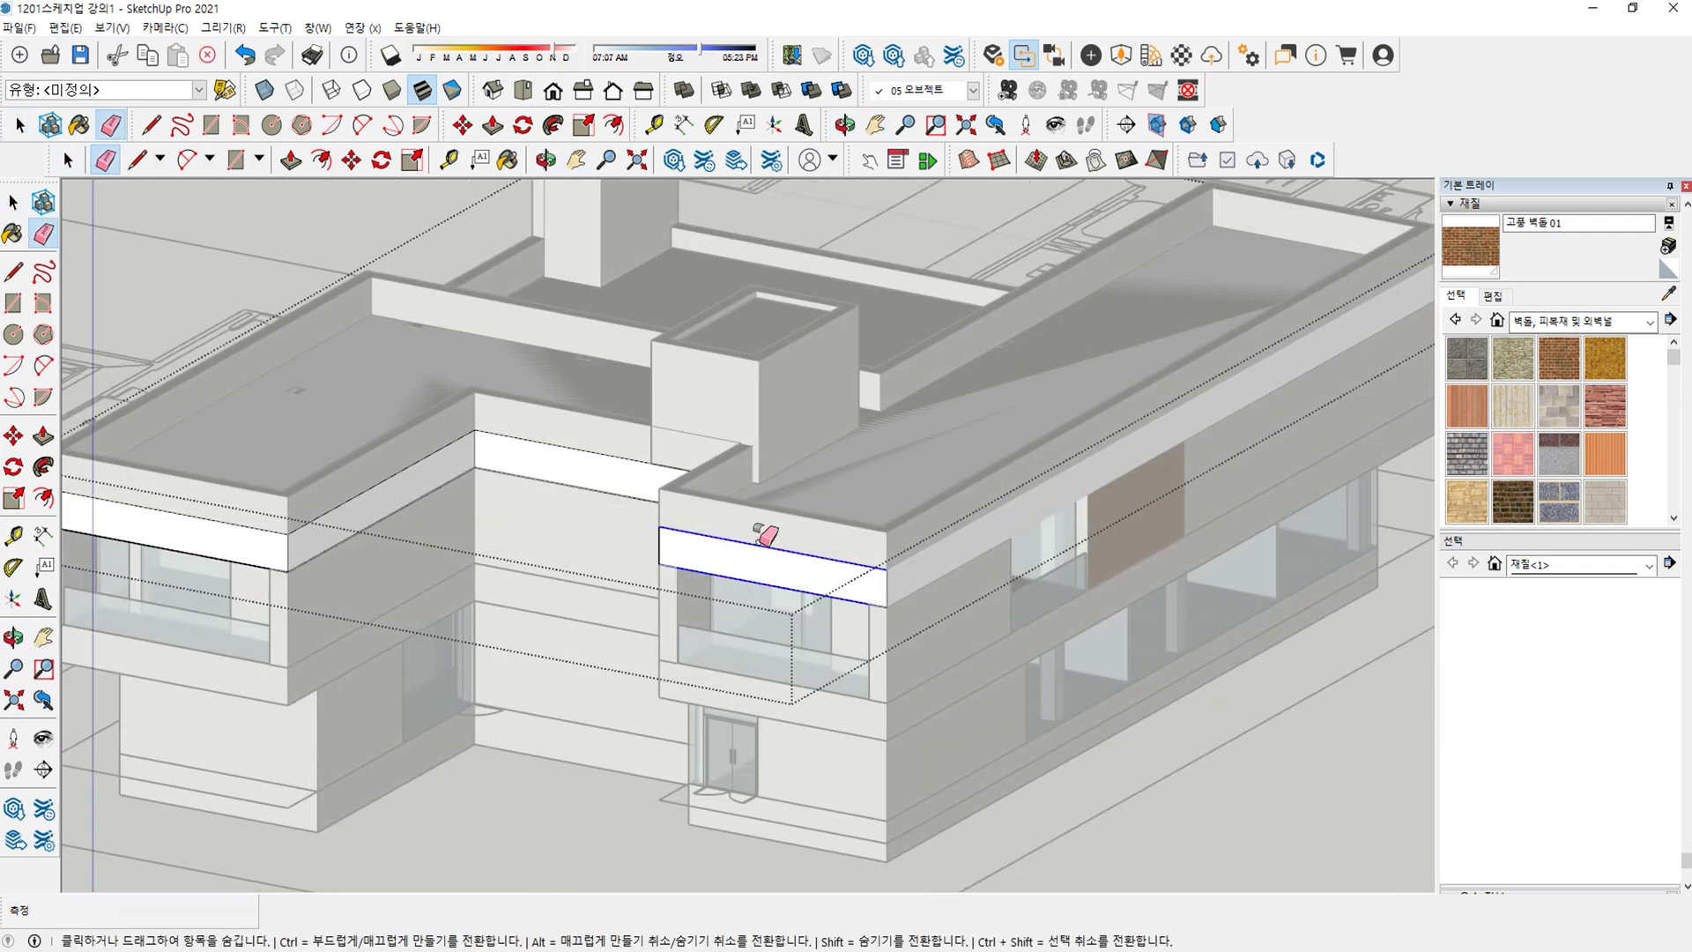
{"action": "left_click", "coordinate": [763, 544]}
{"action": "key", "text": "space"}
Open the upper-floor wall group and hide the top edges of the wall strips flanking the entrance-side balcony opening.
{"action": "scroll", "coordinate": [823, 578], "scroll_direction": "up", "scroll_amount": 5}
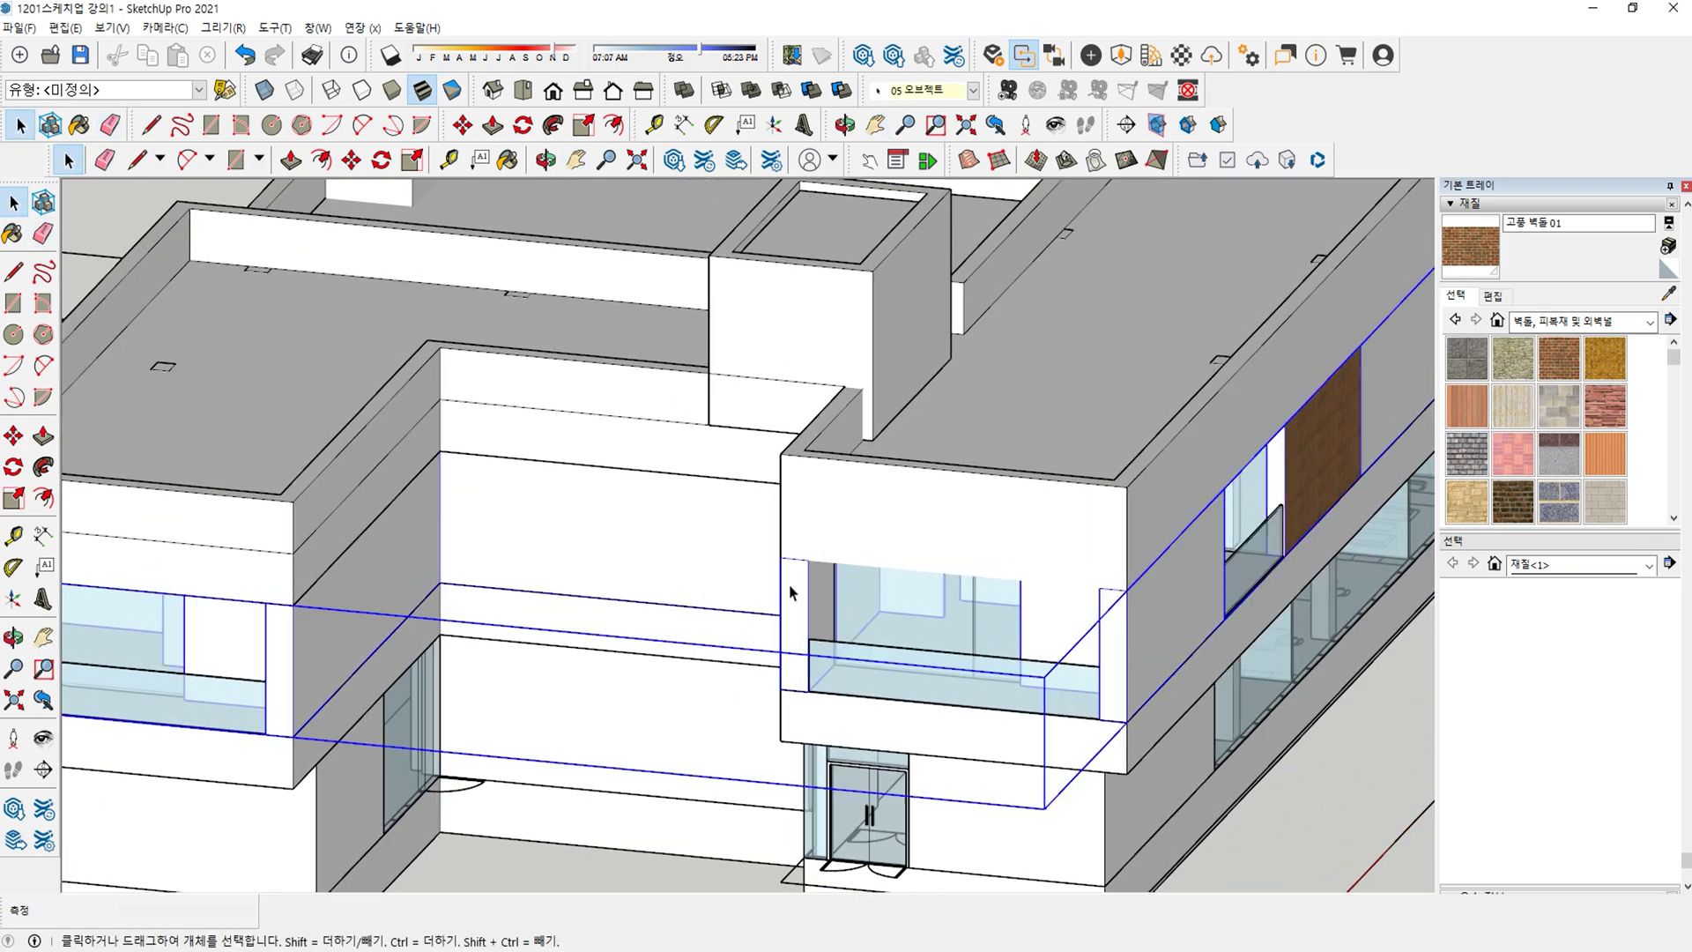
{"action": "key", "text": "e"}
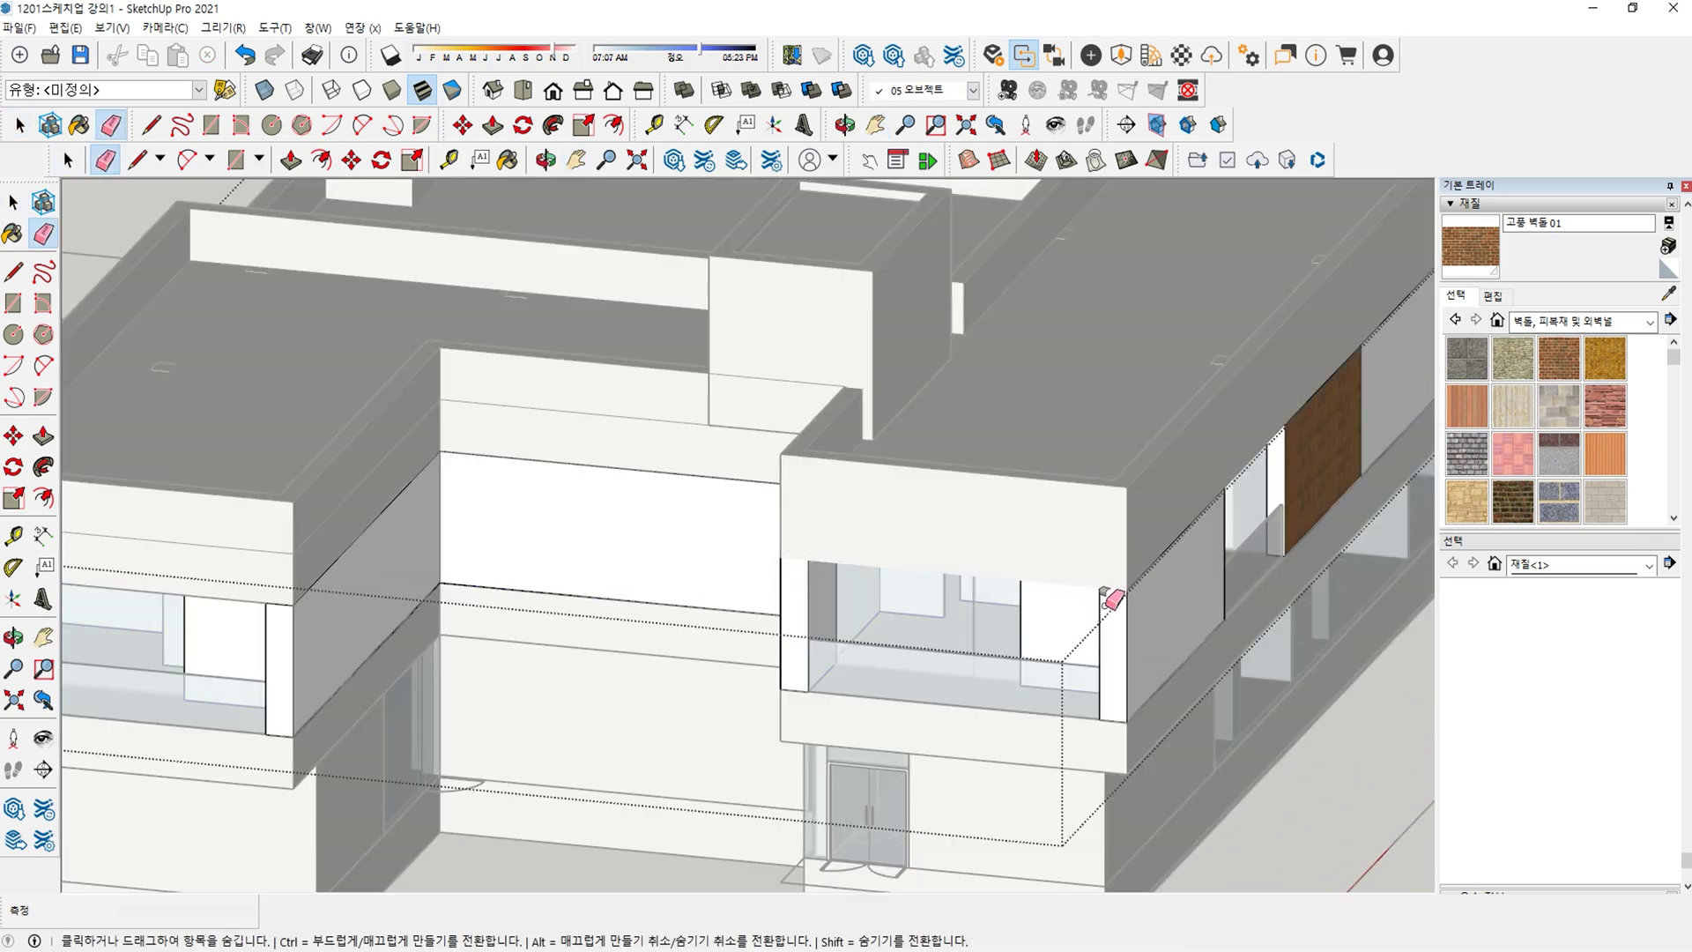
{"action": "key", "text": "space"}
Open the band group and draw a line along the top of the balcony opening from corner to corner.
{"action": "scroll", "coordinate": [970, 598], "scroll_direction": "up", "scroll_amount": 5}
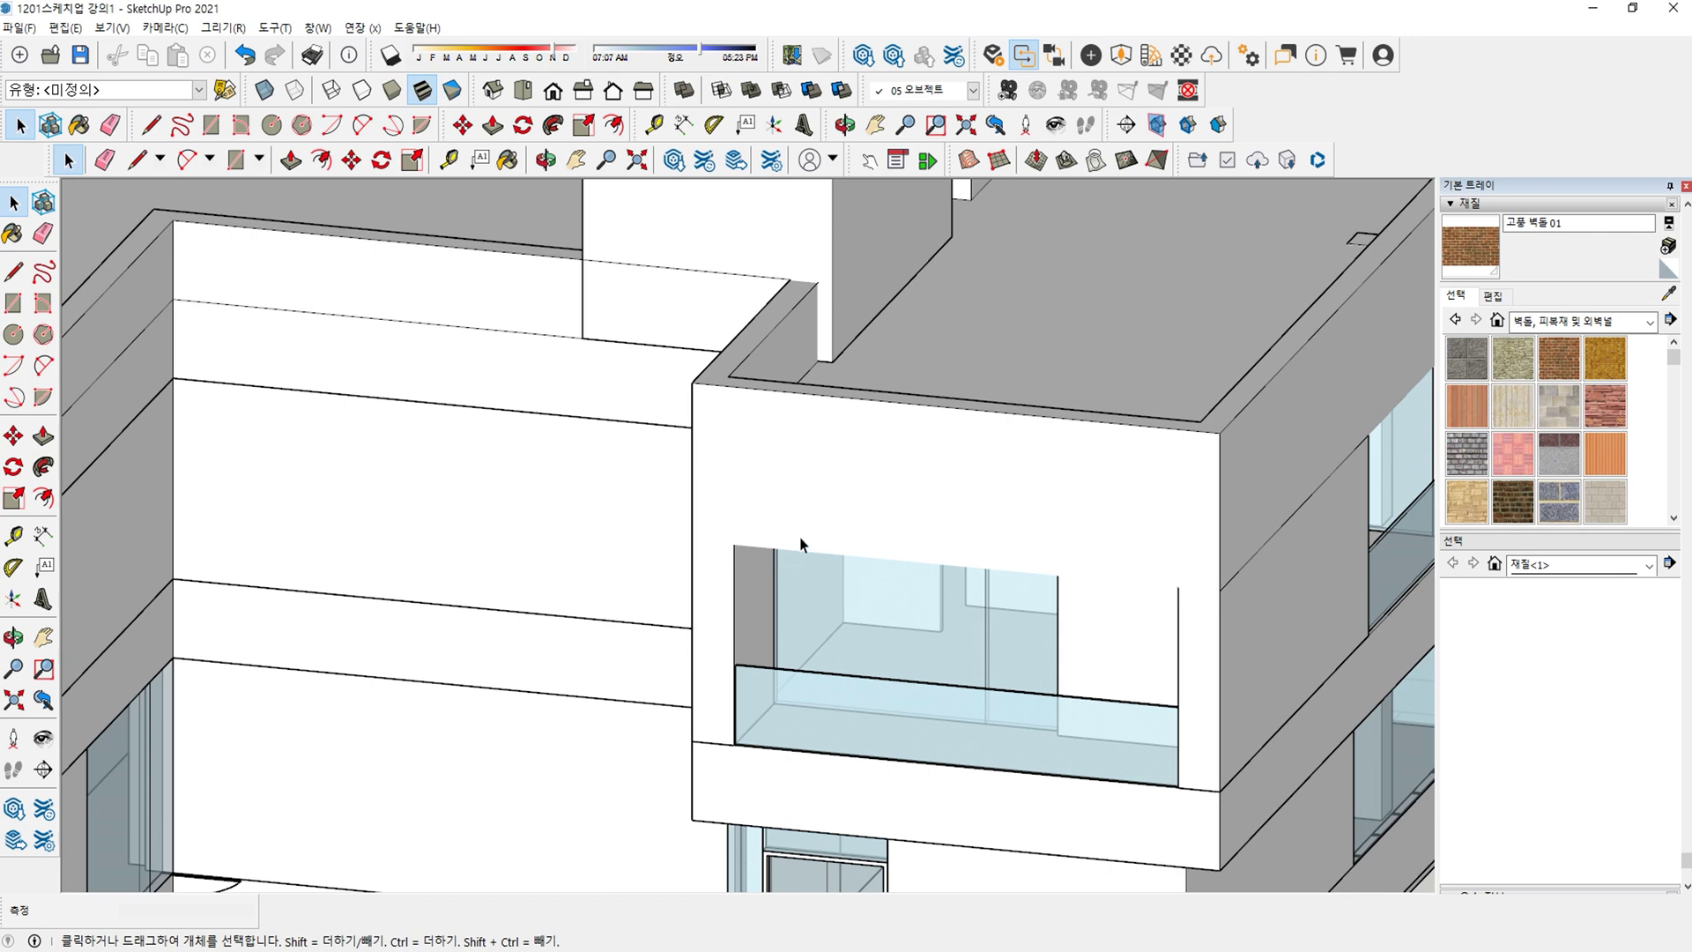
{"action": "double_click", "coordinate": [801, 544]}
{"action": "key", "text": "l"}
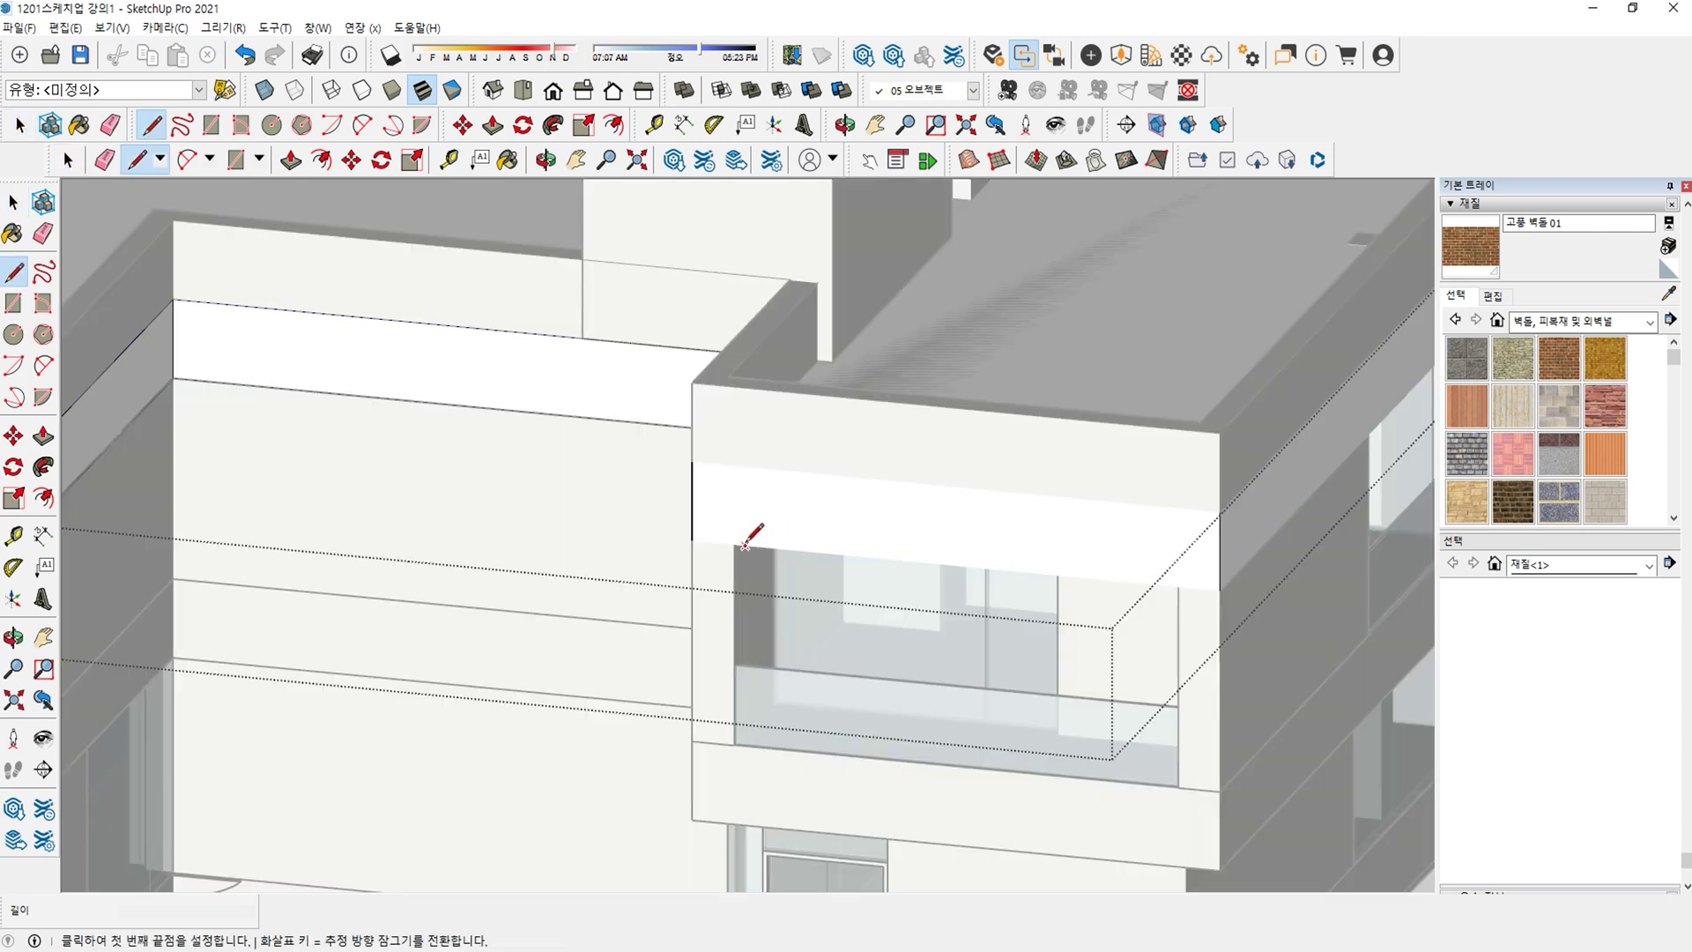
{"action": "left_click", "coordinate": [732, 544]}
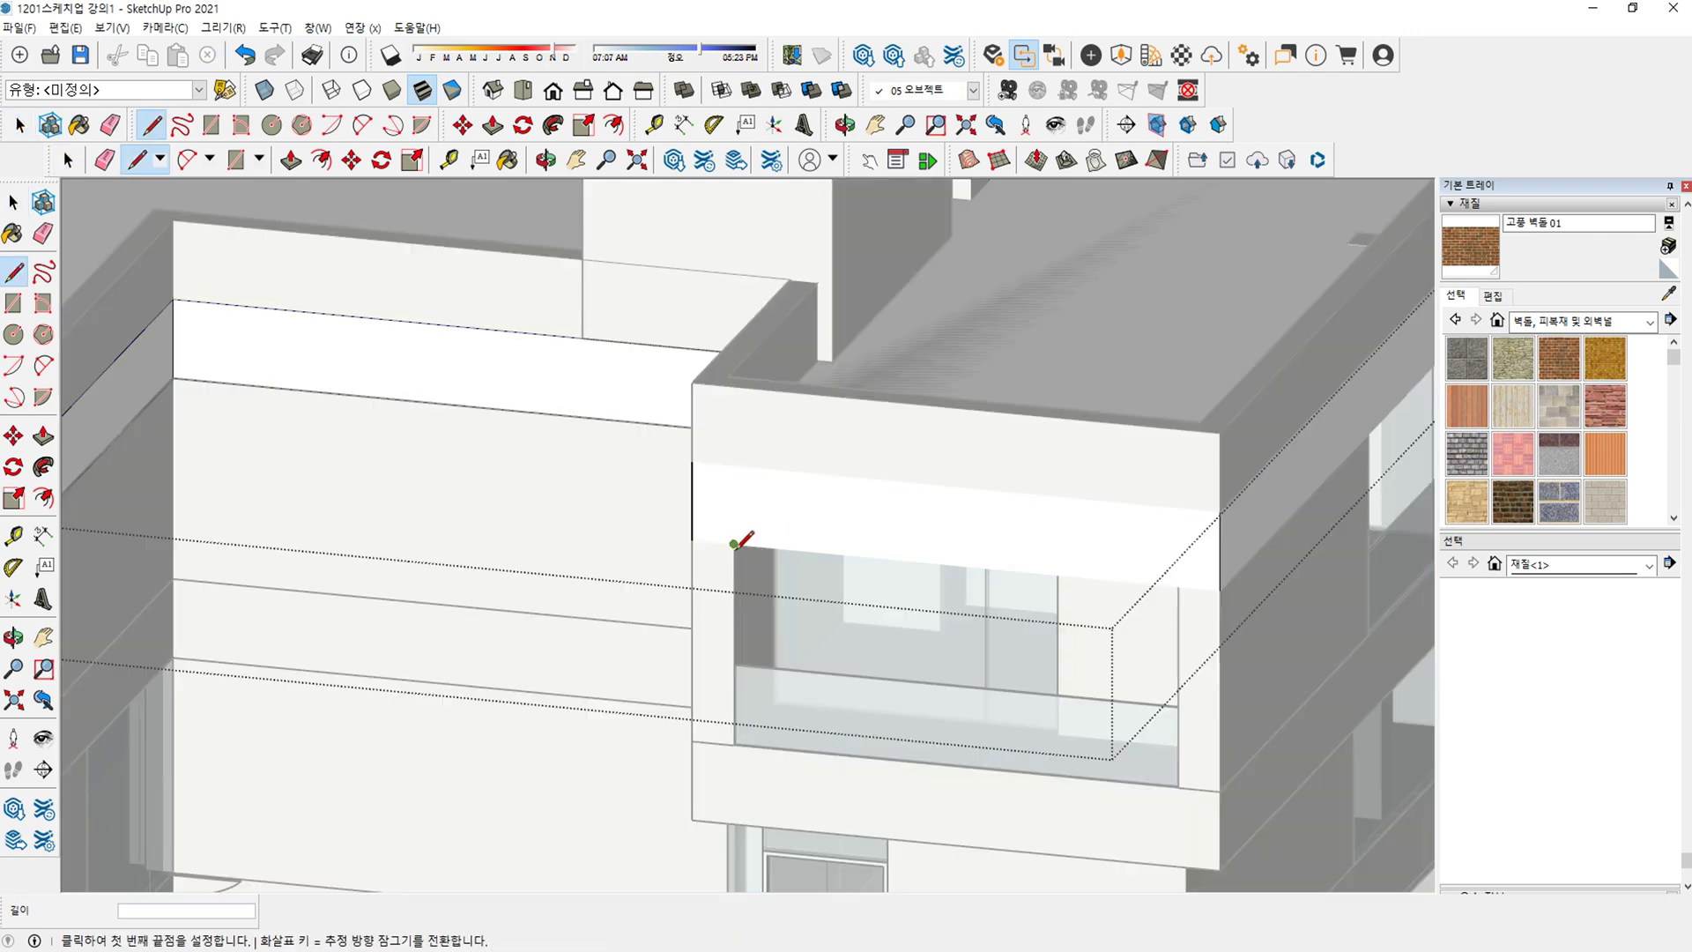
{"action": "left_click", "coordinate": [1176, 588]}
{"action": "key", "text": "space"}
{"action": "key", "text": "Escape"}
Hide the seam edges between the wall strips flanking the balcony opening and the floor band below them.
{"action": "scroll", "coordinate": [1093, 514], "scroll_direction": "down", "scroll_amount": 1}
{"action": "middle_click_drag", "start_coordinate": [1010, 531], "coordinate": [822, 471], "text": "shift"}
{"action": "double_click", "coordinate": [912, 703]}
{"action": "scroll", "coordinate": [916, 692], "scroll_direction": "up", "scroll_amount": 2}
{"action": "key", "text": "e"}
{"action": "left_click_drag", "start_coordinate": [997, 680], "coordinate": [997, 703], "text": "shift"}
{"action": "key", "text": "super"}
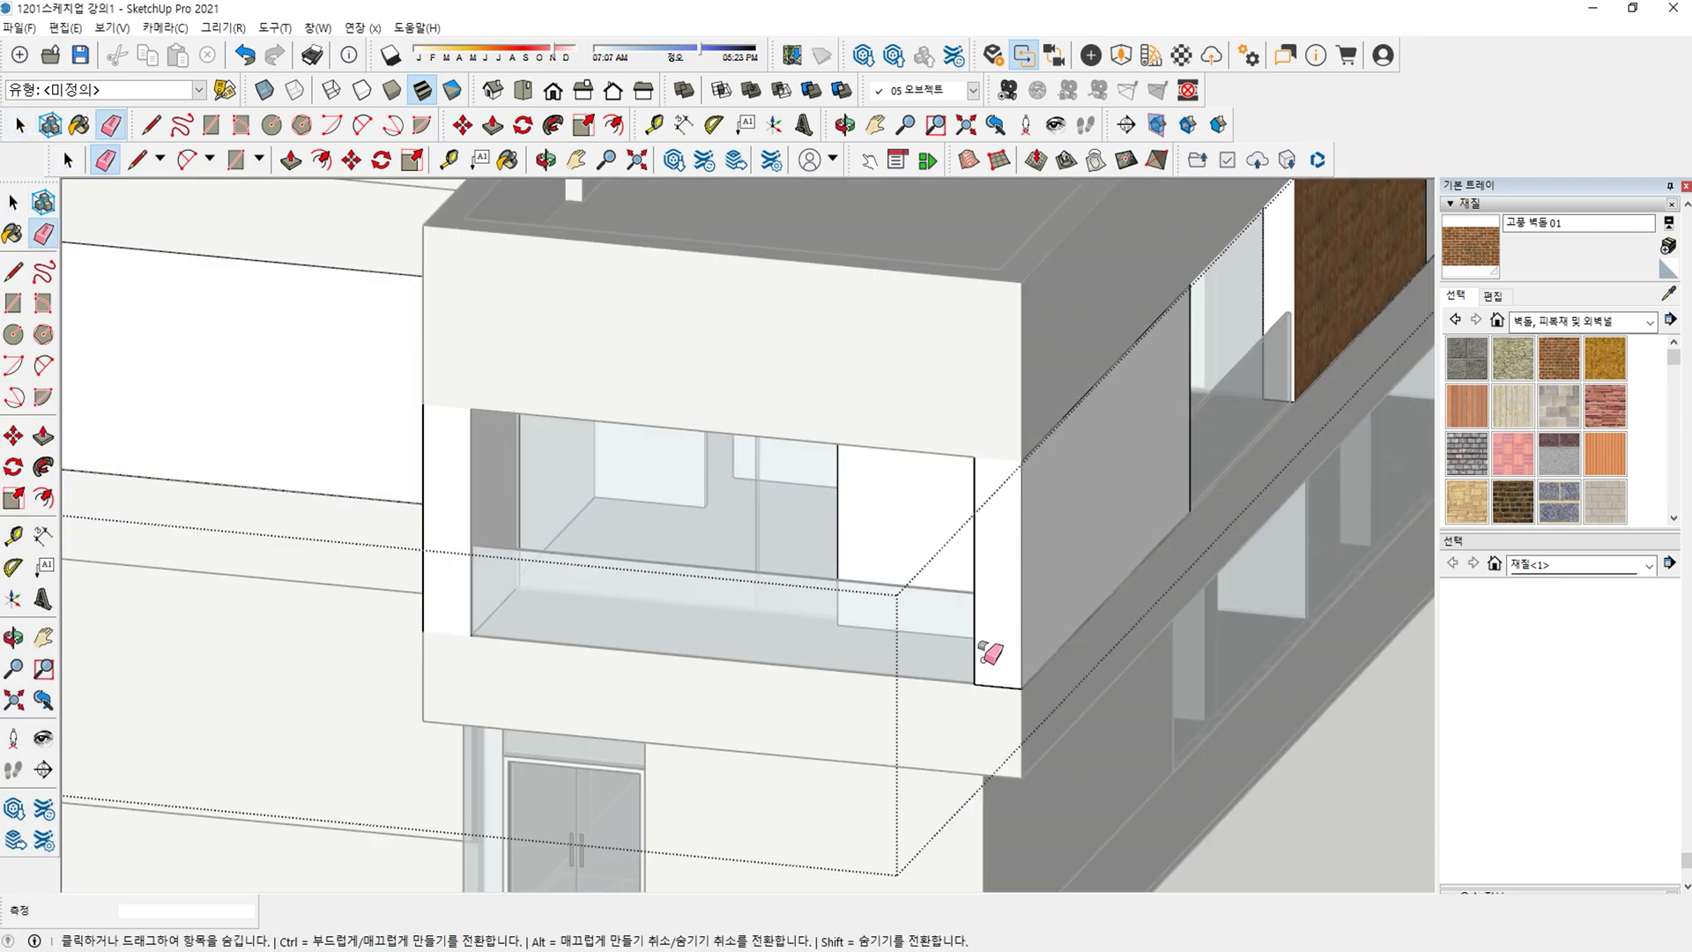
{"action": "left_click_drag", "start_coordinate": [983, 659], "coordinate": [982, 699], "text": "shift"}
{"action": "key", "text": "space"}
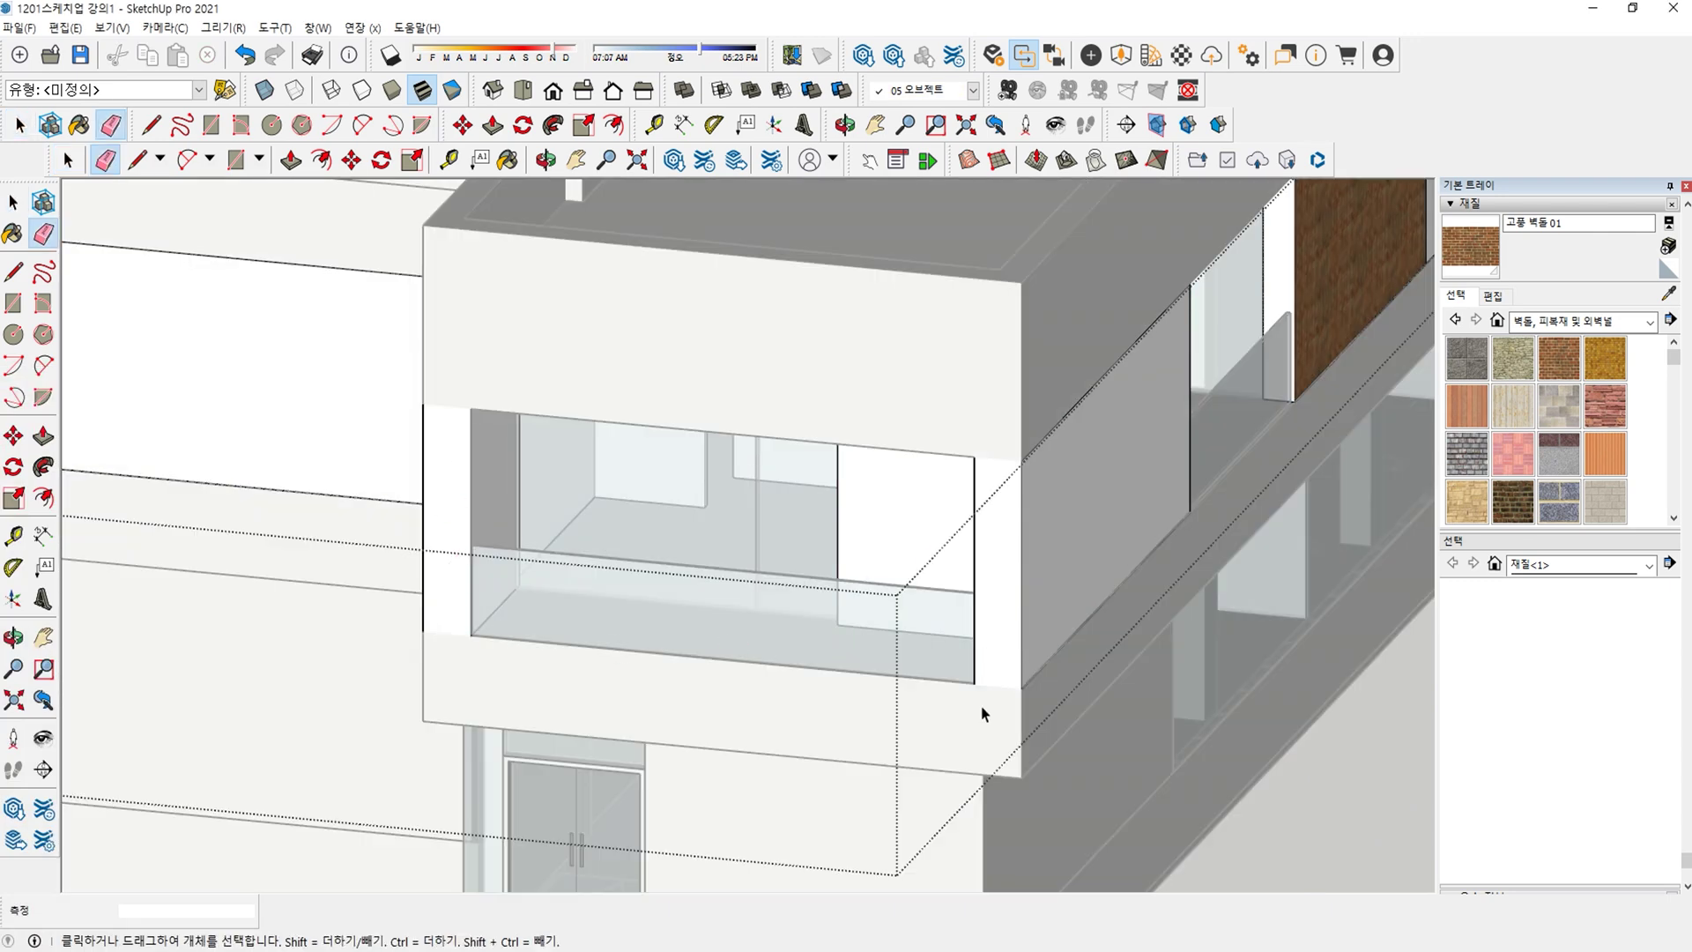
{"action": "key", "text": "Escape"}
{"action": "double_click", "coordinate": [958, 737]}
{"action": "key", "text": "Escape"}
{"action": "scroll", "coordinate": [985, 682], "scroll_direction": "down", "scroll_amount": 3}
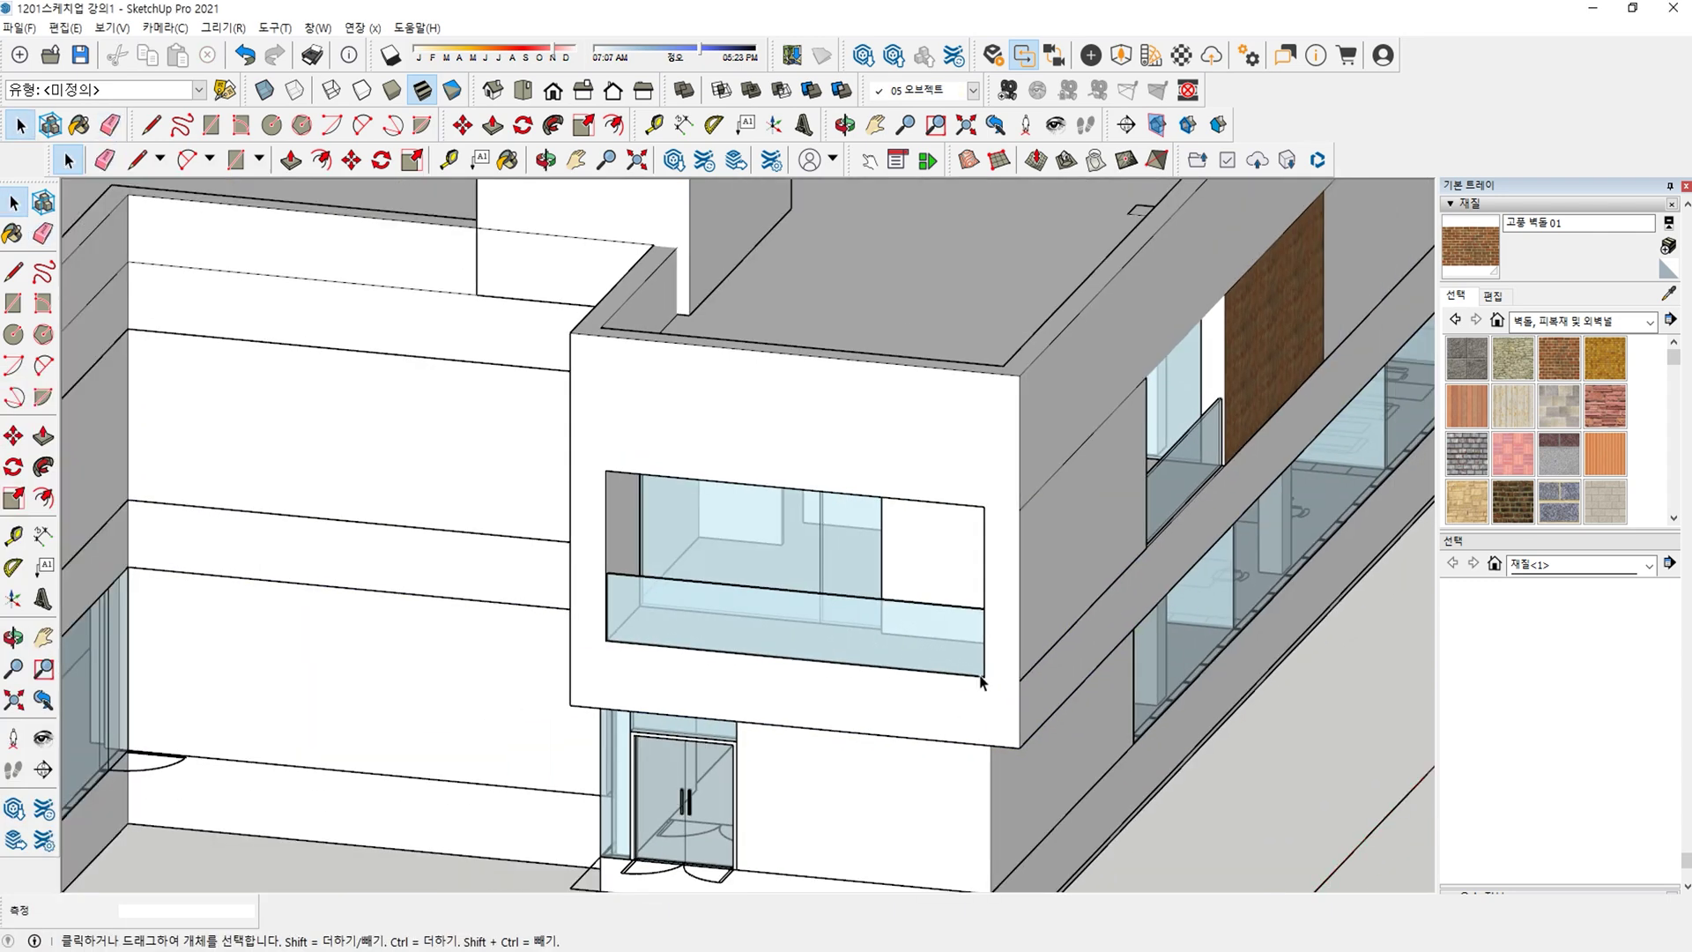
Open the floor band group and draw a line about 6375 mm long along the bottom of the balcony opening.
{"action": "scroll", "coordinate": [980, 689], "scroll_direction": "up", "scroll_amount": 5}
{"action": "double_click", "coordinate": [961, 702]}
{"action": "scroll", "coordinate": [812, 688], "scroll_direction": "up", "scroll_amount": 1}
{"action": "key", "text": "l"}
{"action": "scroll", "coordinate": [979, 662], "scroll_direction": "up", "scroll_amount": 1}
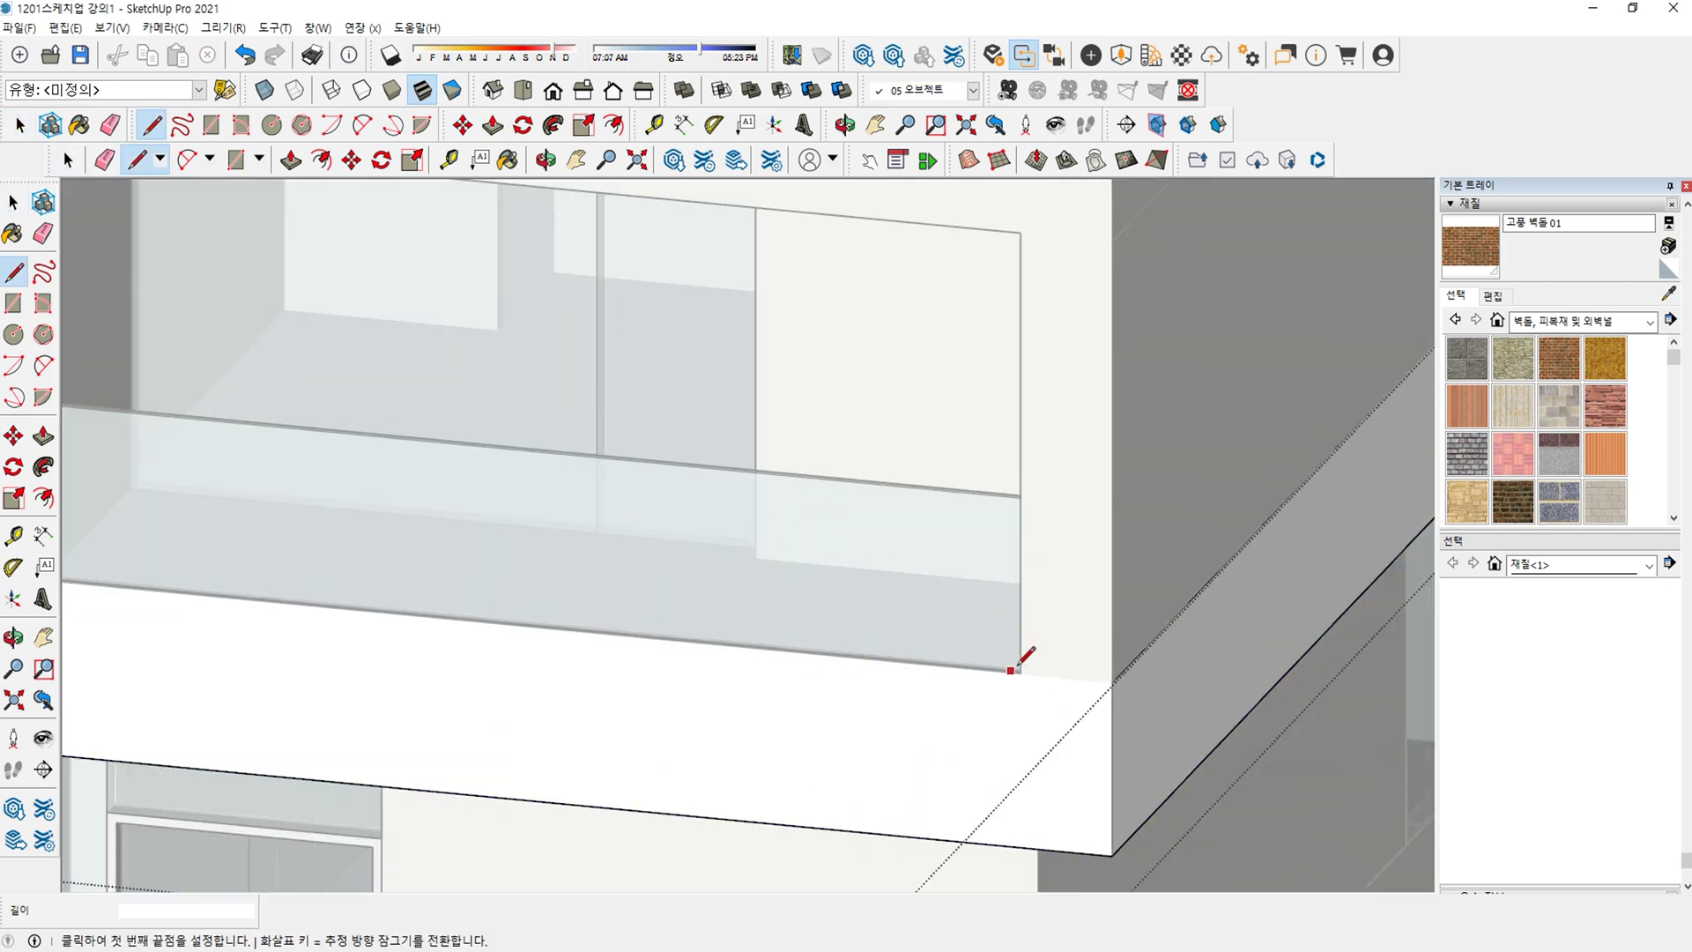
{"action": "scroll", "coordinate": [1019, 673], "scroll_direction": "down", "scroll_amount": 2}
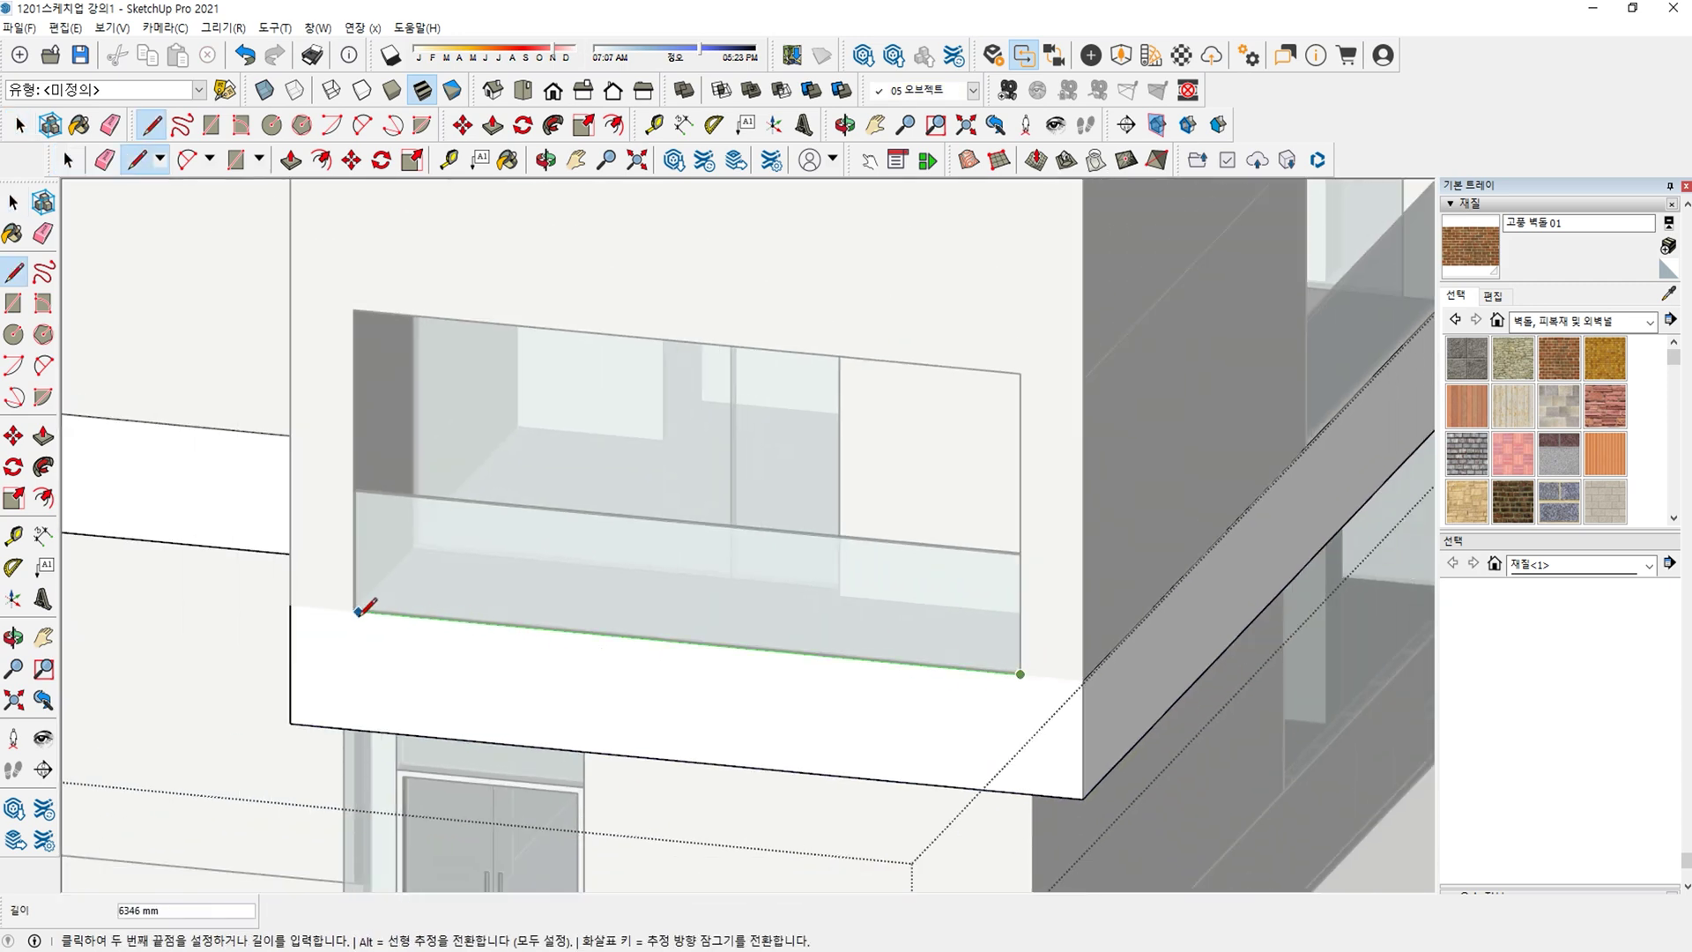
{"action": "scroll", "coordinate": [355, 610], "scroll_direction": "up", "scroll_amount": 3}
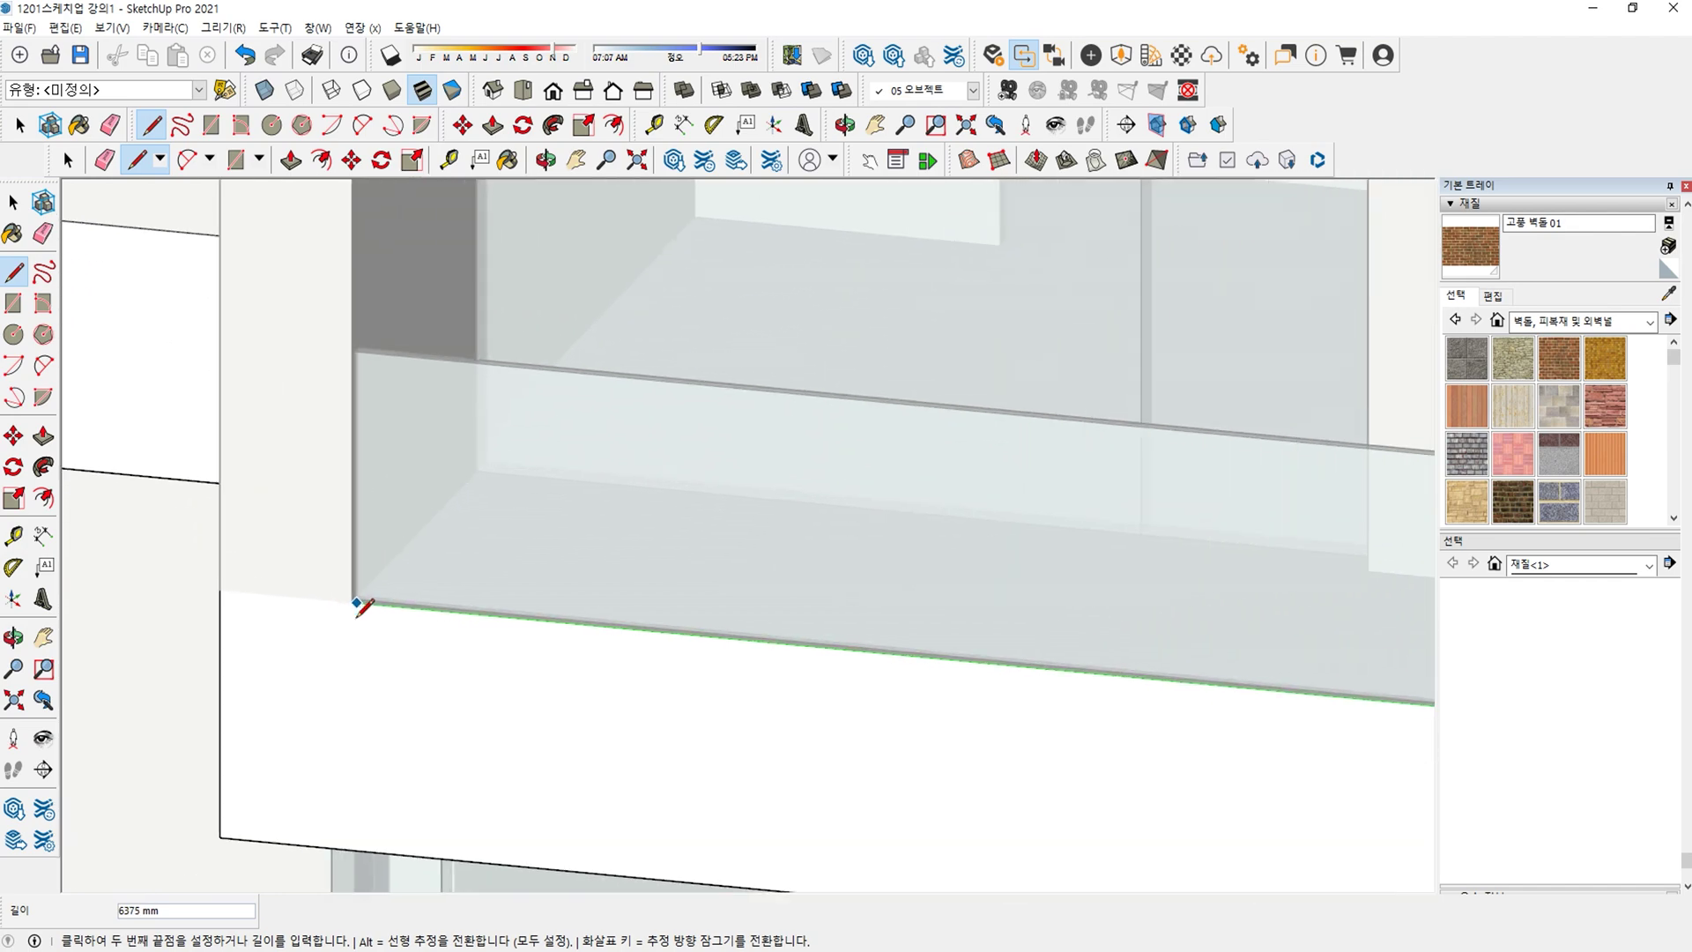
{"action": "left_click", "coordinate": [356, 593]}
{"action": "key", "text": "space"}
{"action": "scroll", "coordinate": [441, 597], "scroll_direction": "down", "scroll_amount": 7}
{"action": "key", "text": "Escape"}
Hide the upper-floor wall's top edge beside the brick panel's balcony opening and draw a line across the top of that opening.
{"action": "middle_click_drag", "start_coordinate": [979, 435], "coordinate": [484, 551], "text": "shift"}
{"action": "key", "text": "e"}
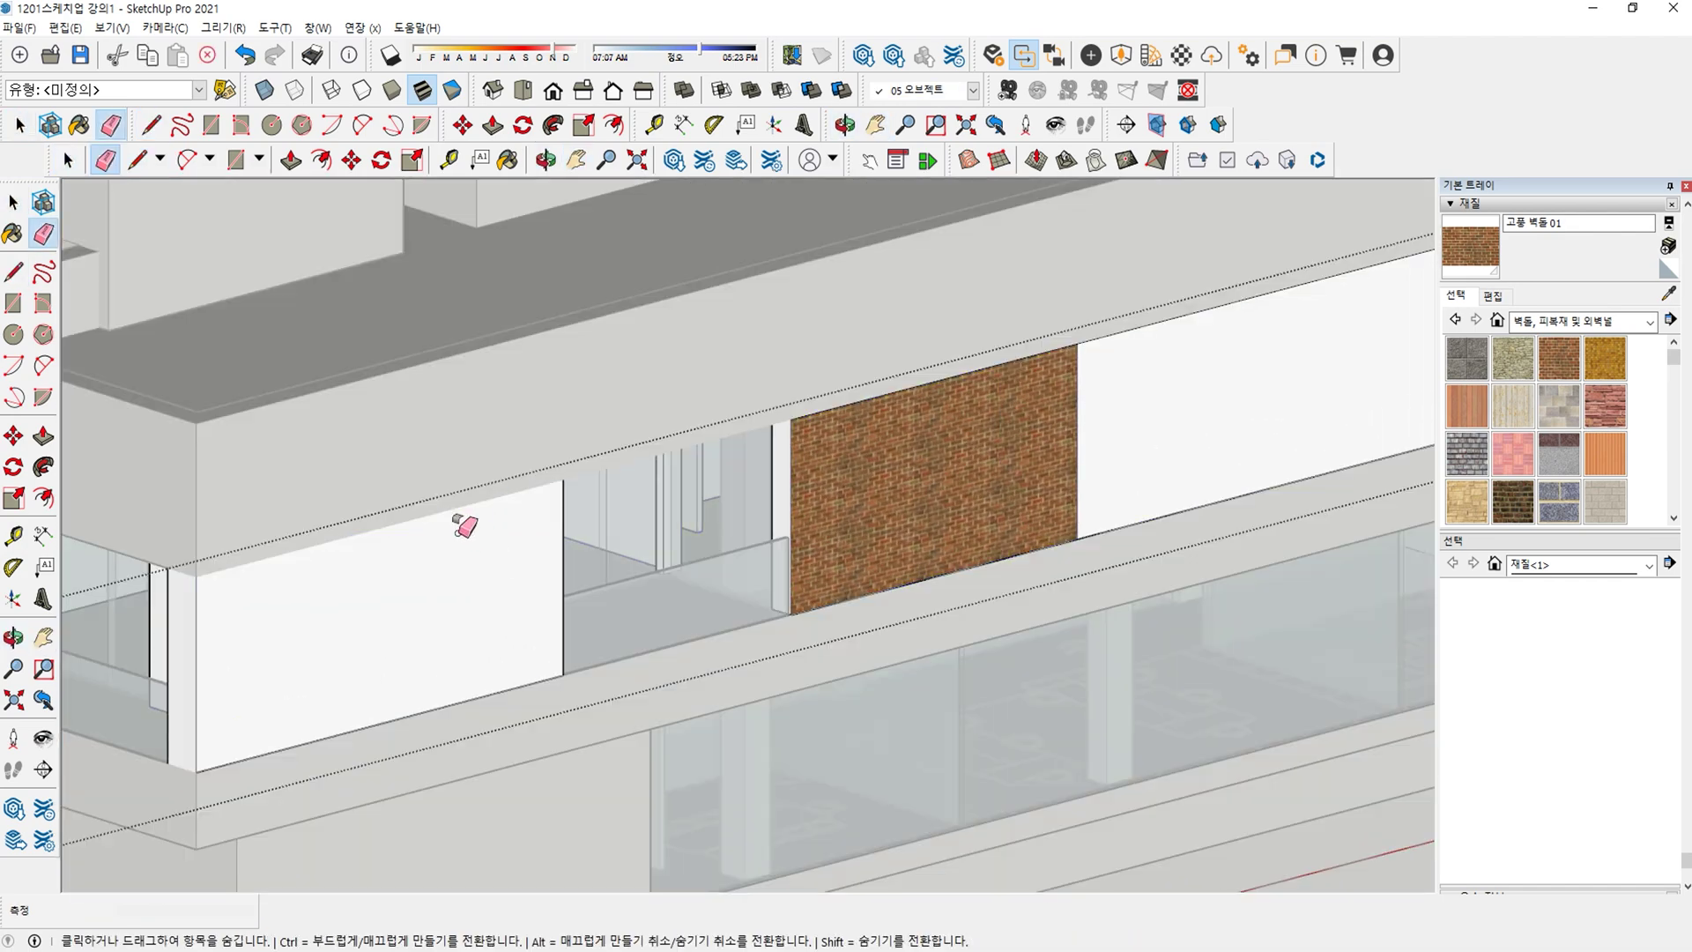
{"action": "key", "text": "l"}
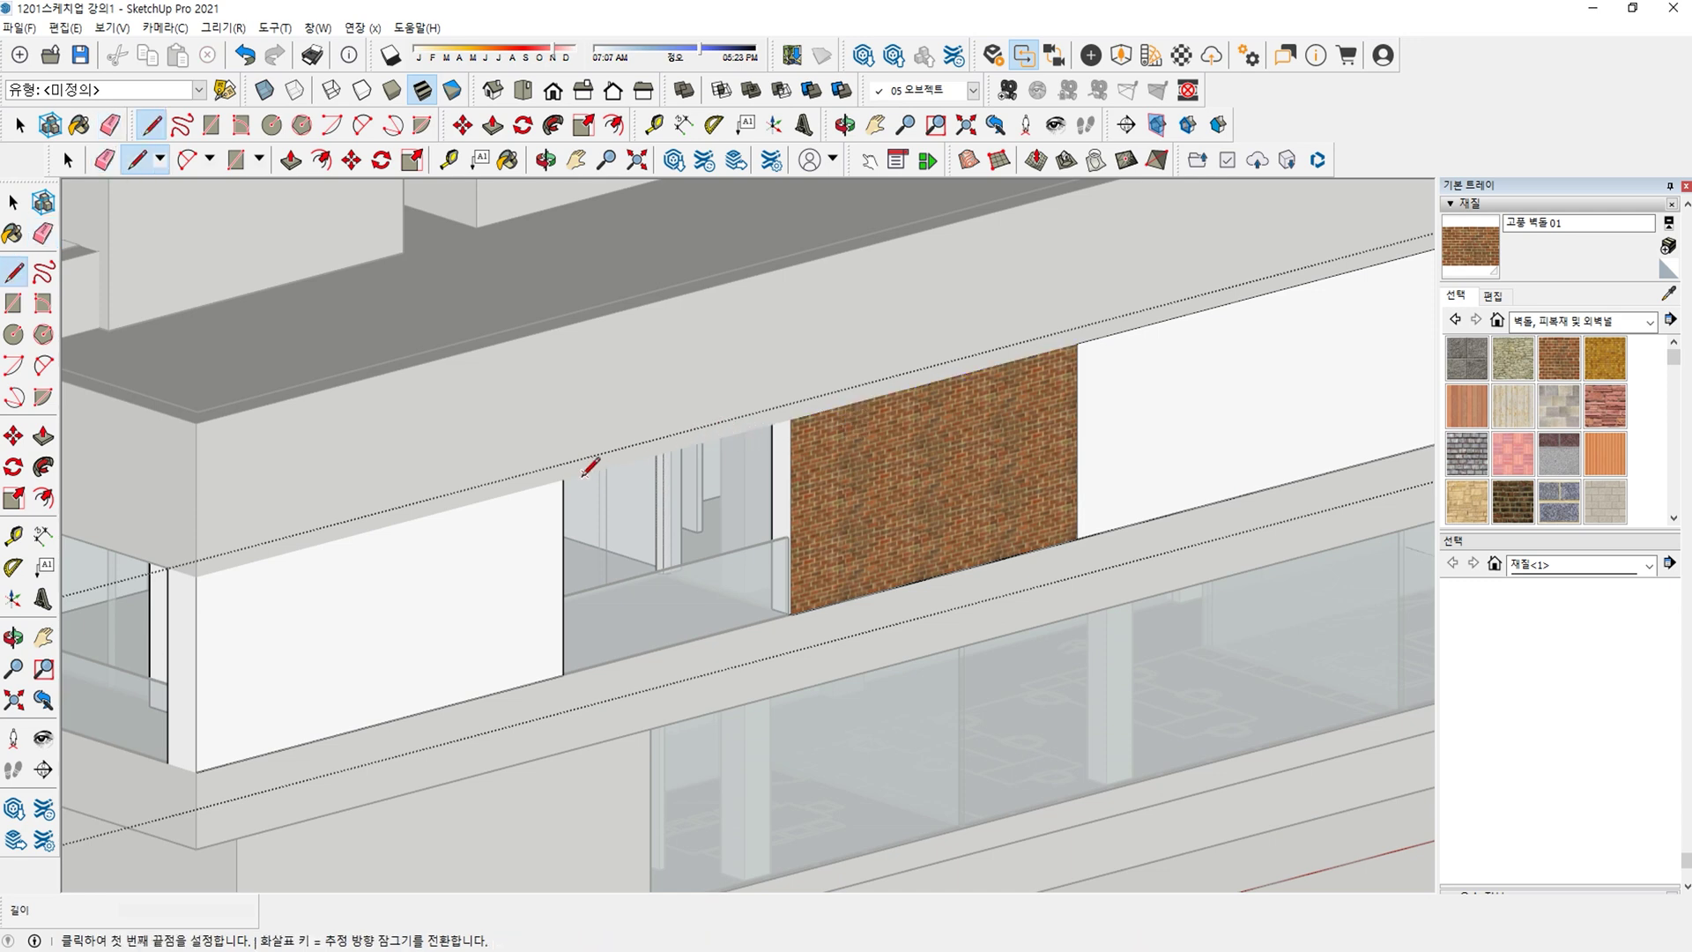
{"action": "scroll", "coordinate": [793, 414], "scroll_direction": "down", "scroll_amount": 5}
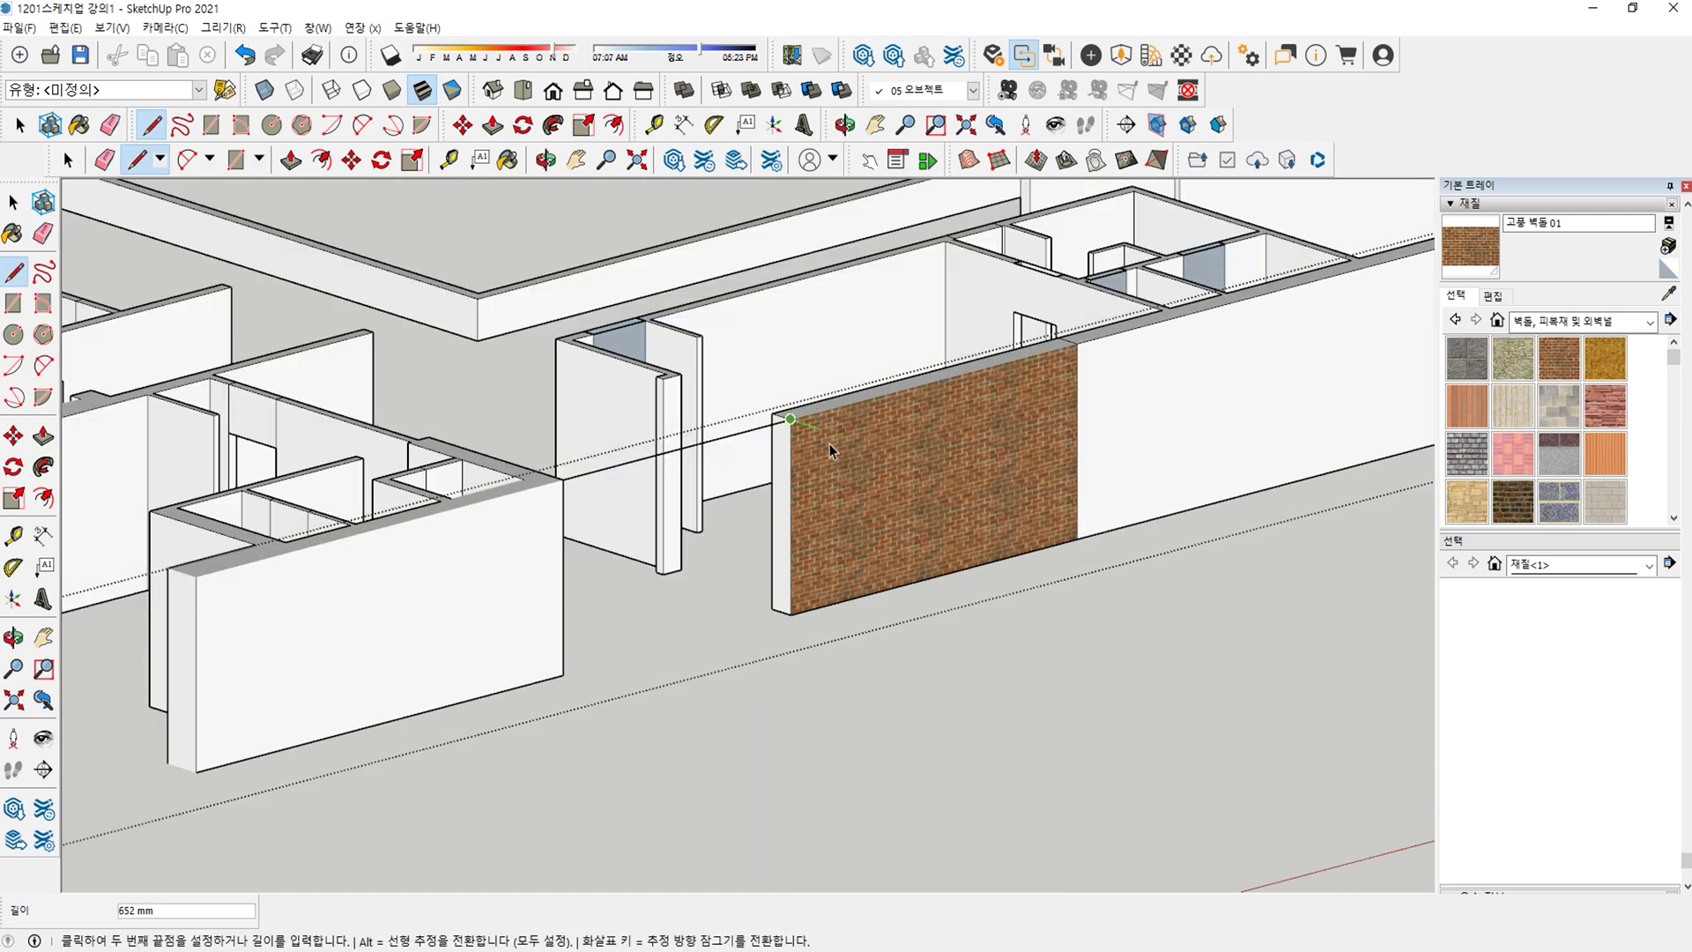
{"action": "scroll", "coordinate": [890, 457], "scroll_direction": "up", "scroll_amount": 6}
Reopen the upper-floor wall group and draw a line about 5535 mm long along the top of the brick panel.
{"action": "key", "text": "space"}
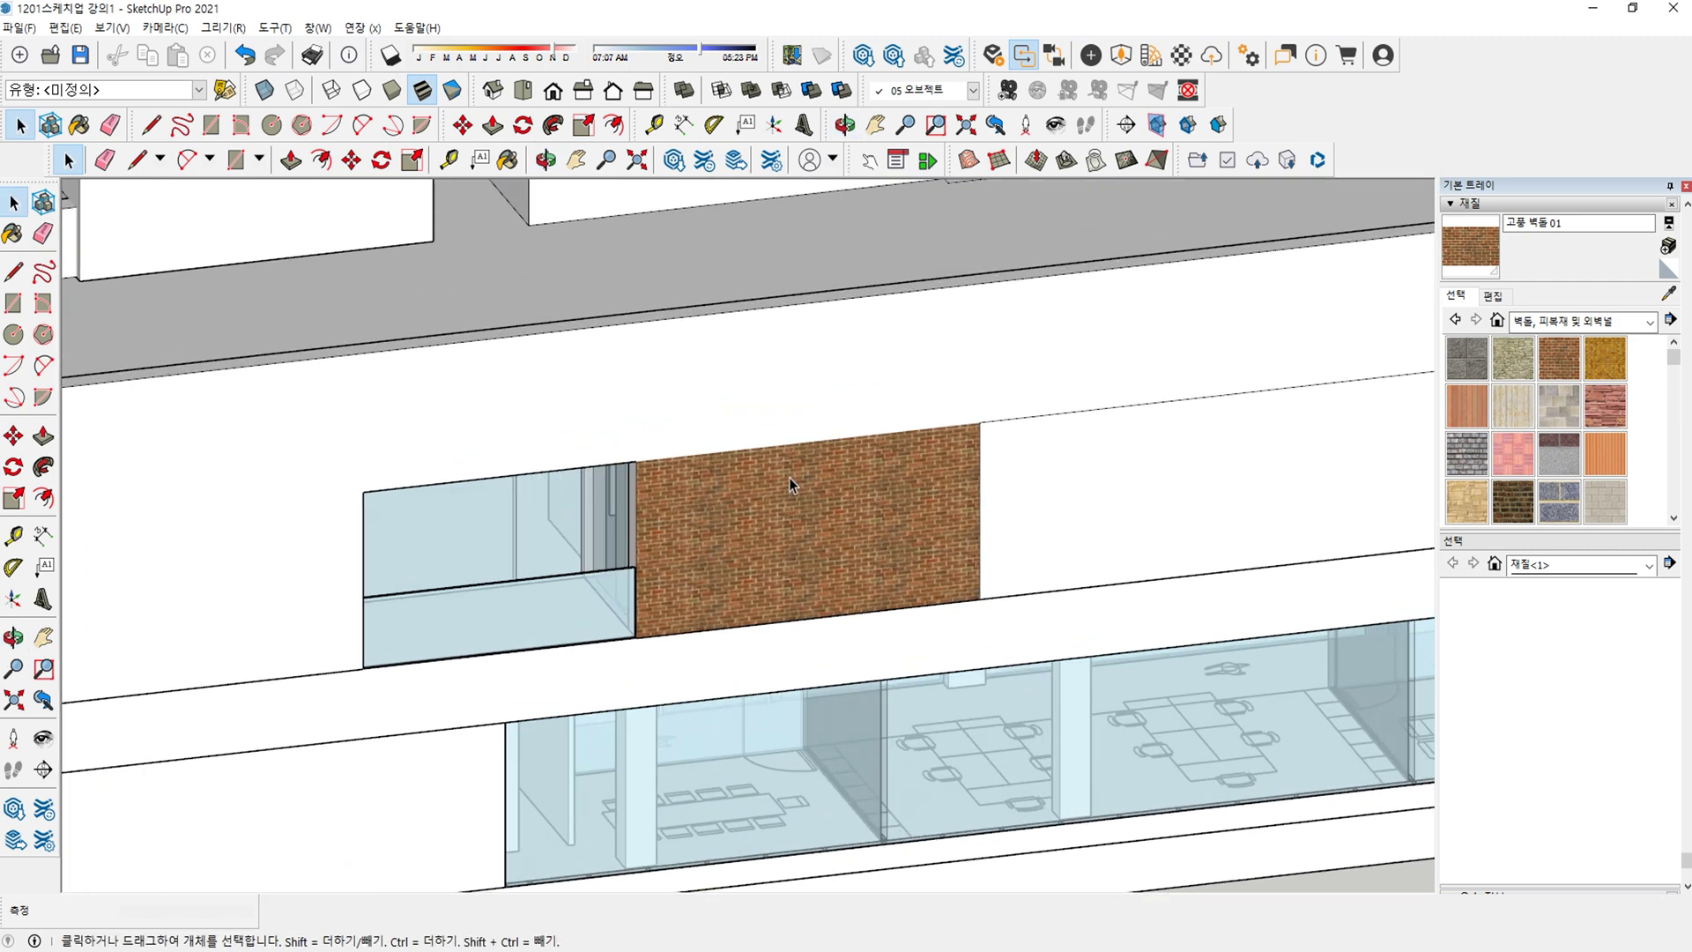
{"action": "scroll", "coordinate": [769, 496], "scroll_direction": "up", "scroll_amount": 2}
{"action": "key", "text": "l"}
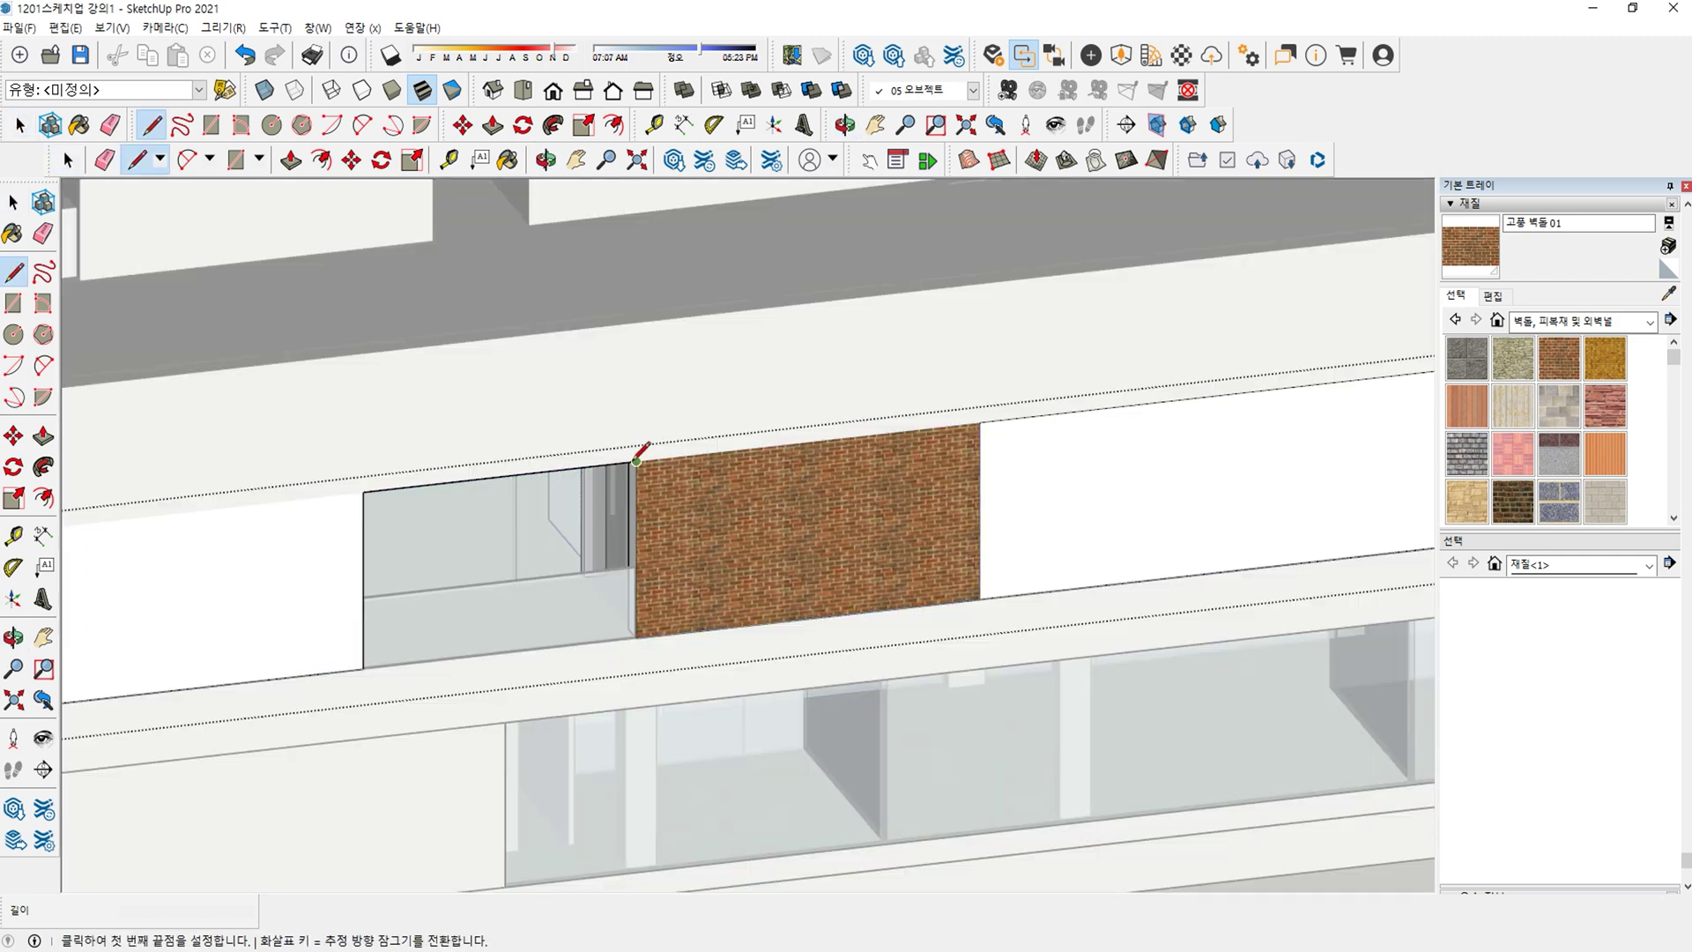
{"action": "left_click", "coordinate": [637, 459]}
{"action": "left_click", "coordinate": [980, 423]}
{"action": "key", "text": "i"}
{"action": "key", "text": "i"}
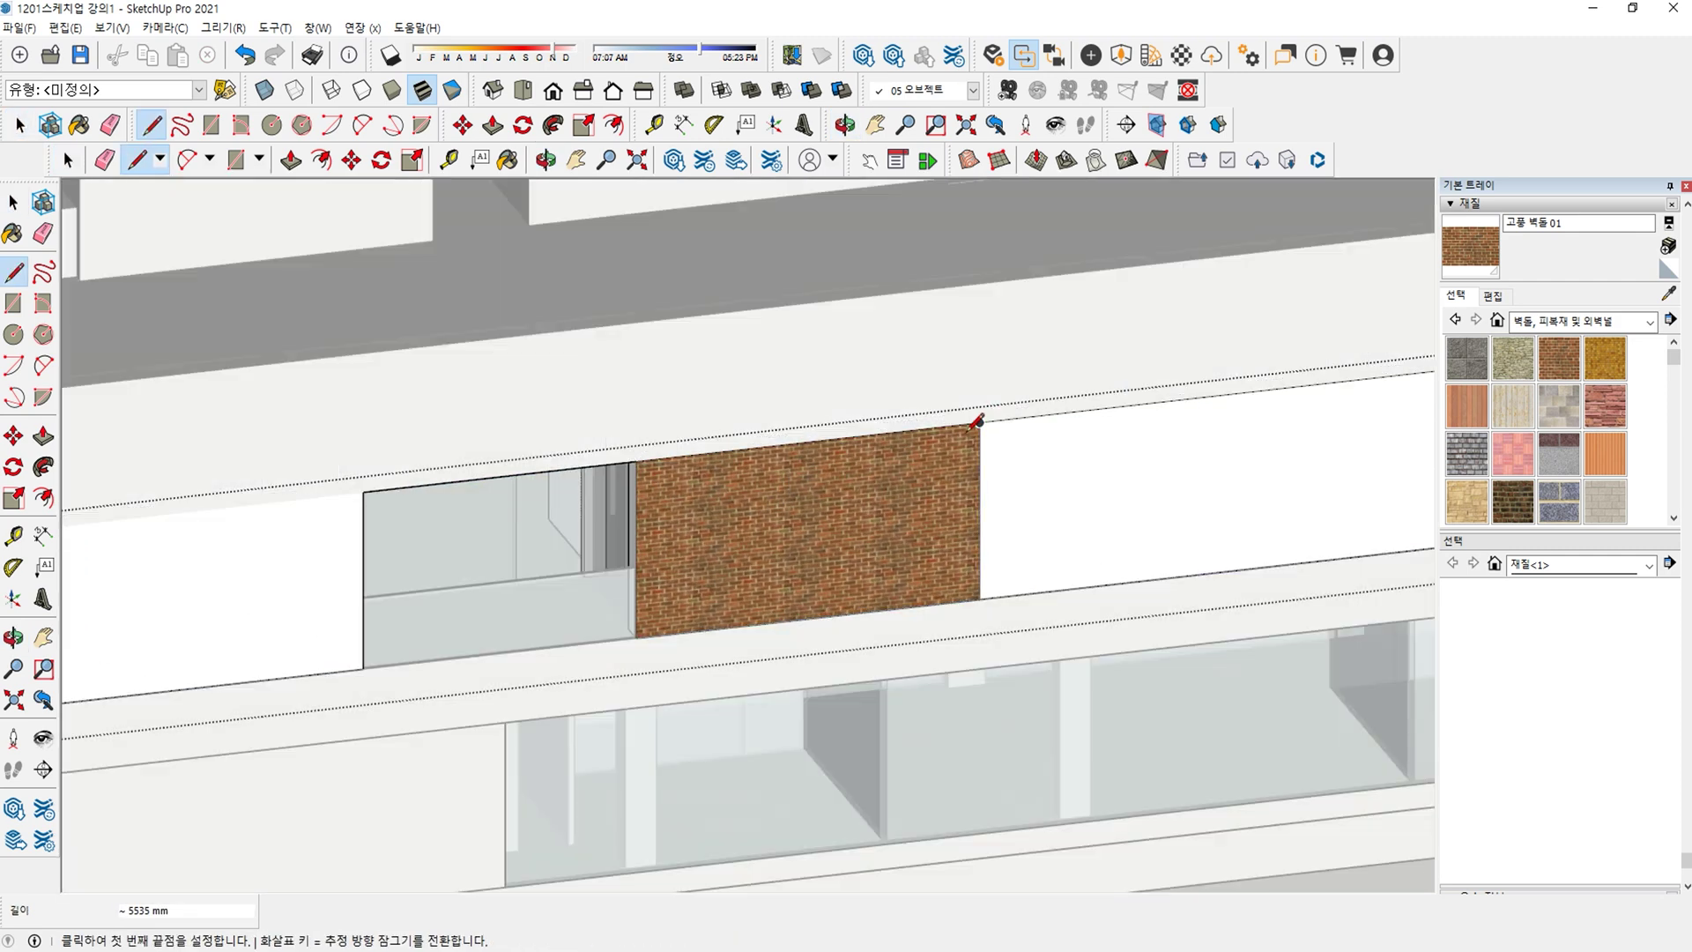
{"action": "key", "text": "space"}
{"action": "key", "text": "Escape"}
Hide the seam edges between the floor band and the upper-floor wall along the facade with the brick panel.
{"action": "scroll", "coordinate": [874, 506], "scroll_direction": "down", "scroll_amount": 4}
{"action": "middle_click_drag", "start_coordinate": [775, 589], "coordinate": [696, 618]}
{"action": "double_click", "coordinate": [483, 649]}
{"action": "key", "text": "e"}
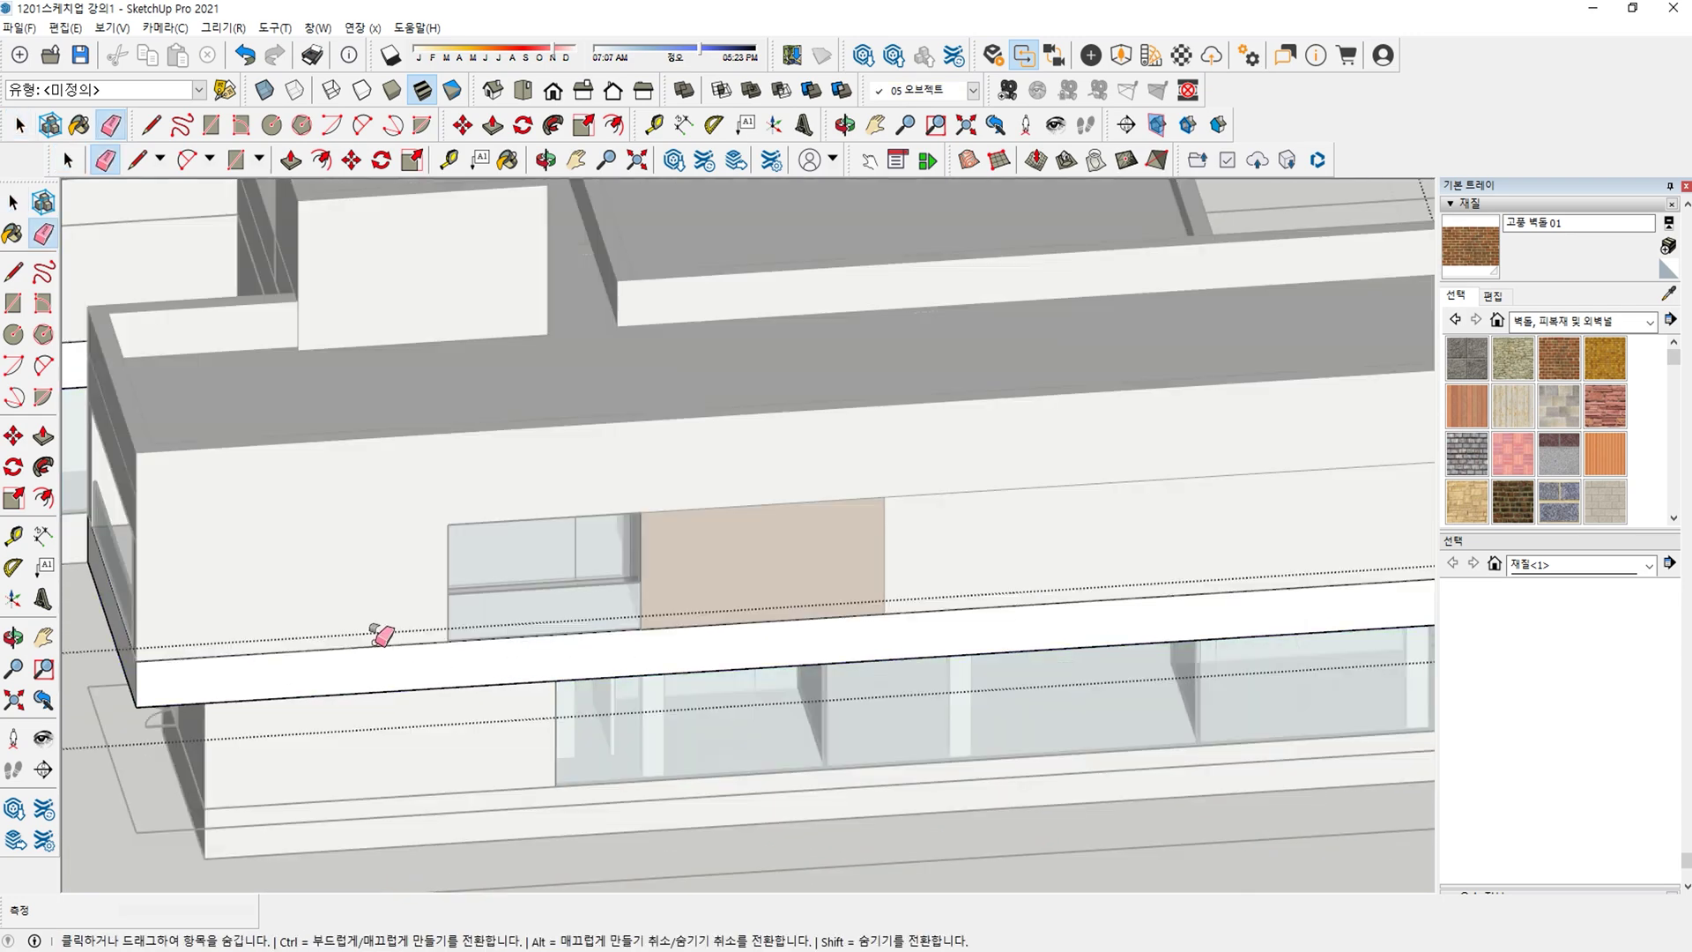
{"action": "key", "text": "space"}
{"action": "key", "text": "Escape"}
{"action": "double_click", "coordinate": [371, 626]}
{"action": "key", "text": "e"}
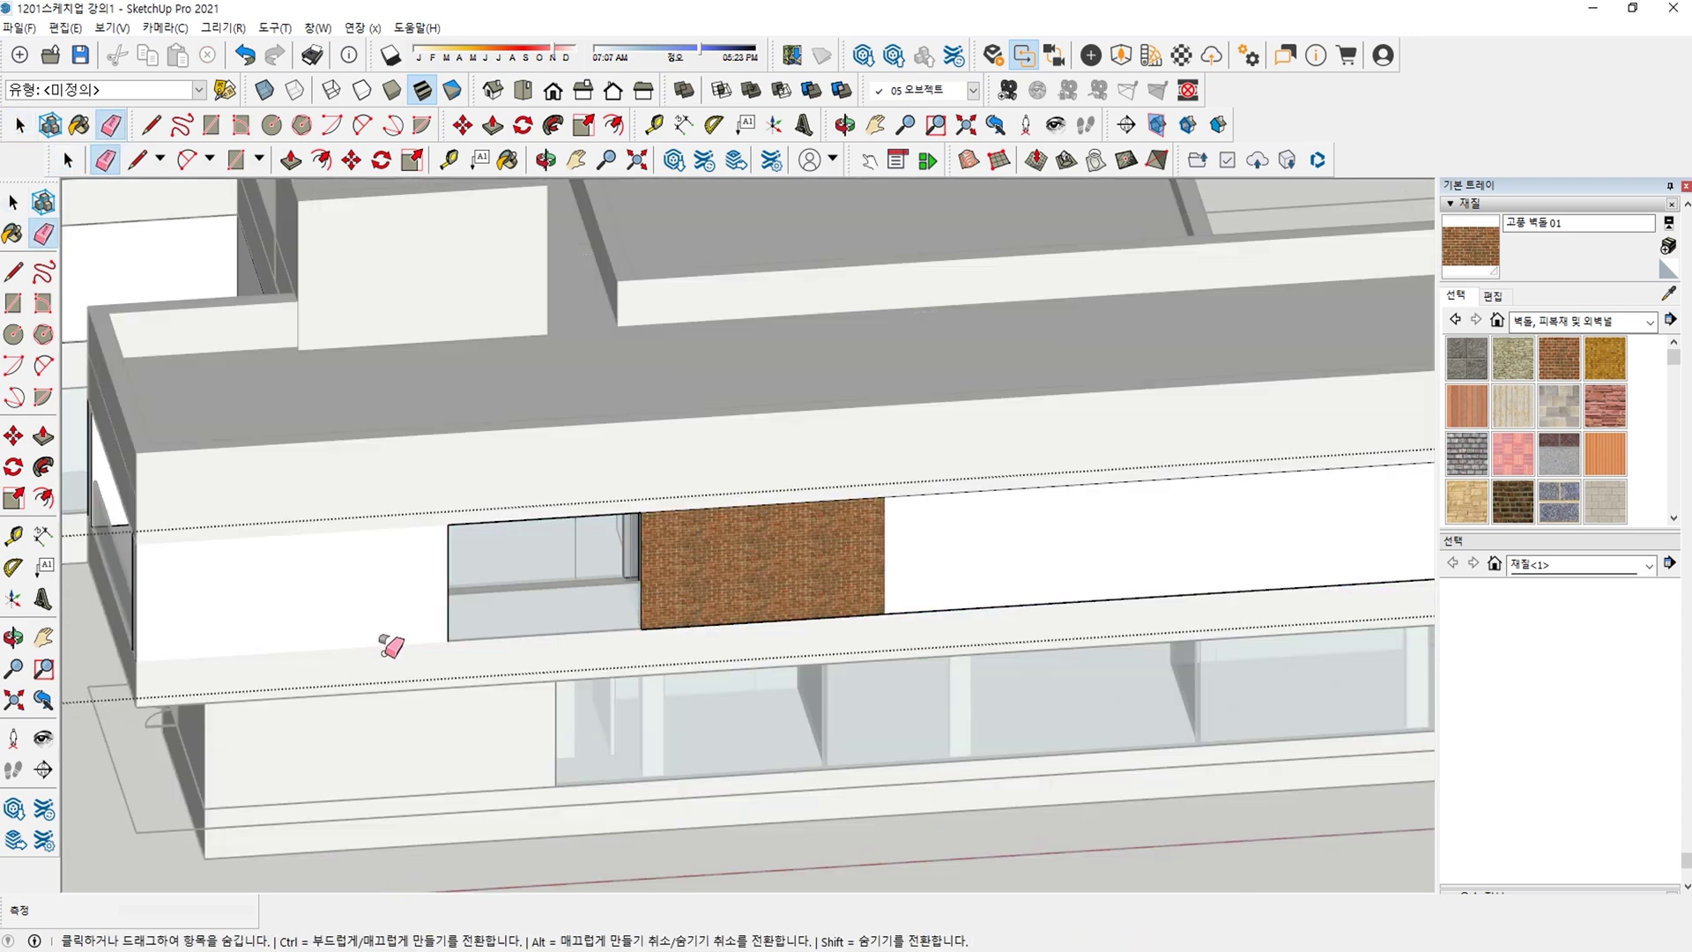
{"action": "scroll", "coordinate": [927, 605], "scroll_direction": "up", "scroll_amount": 8}
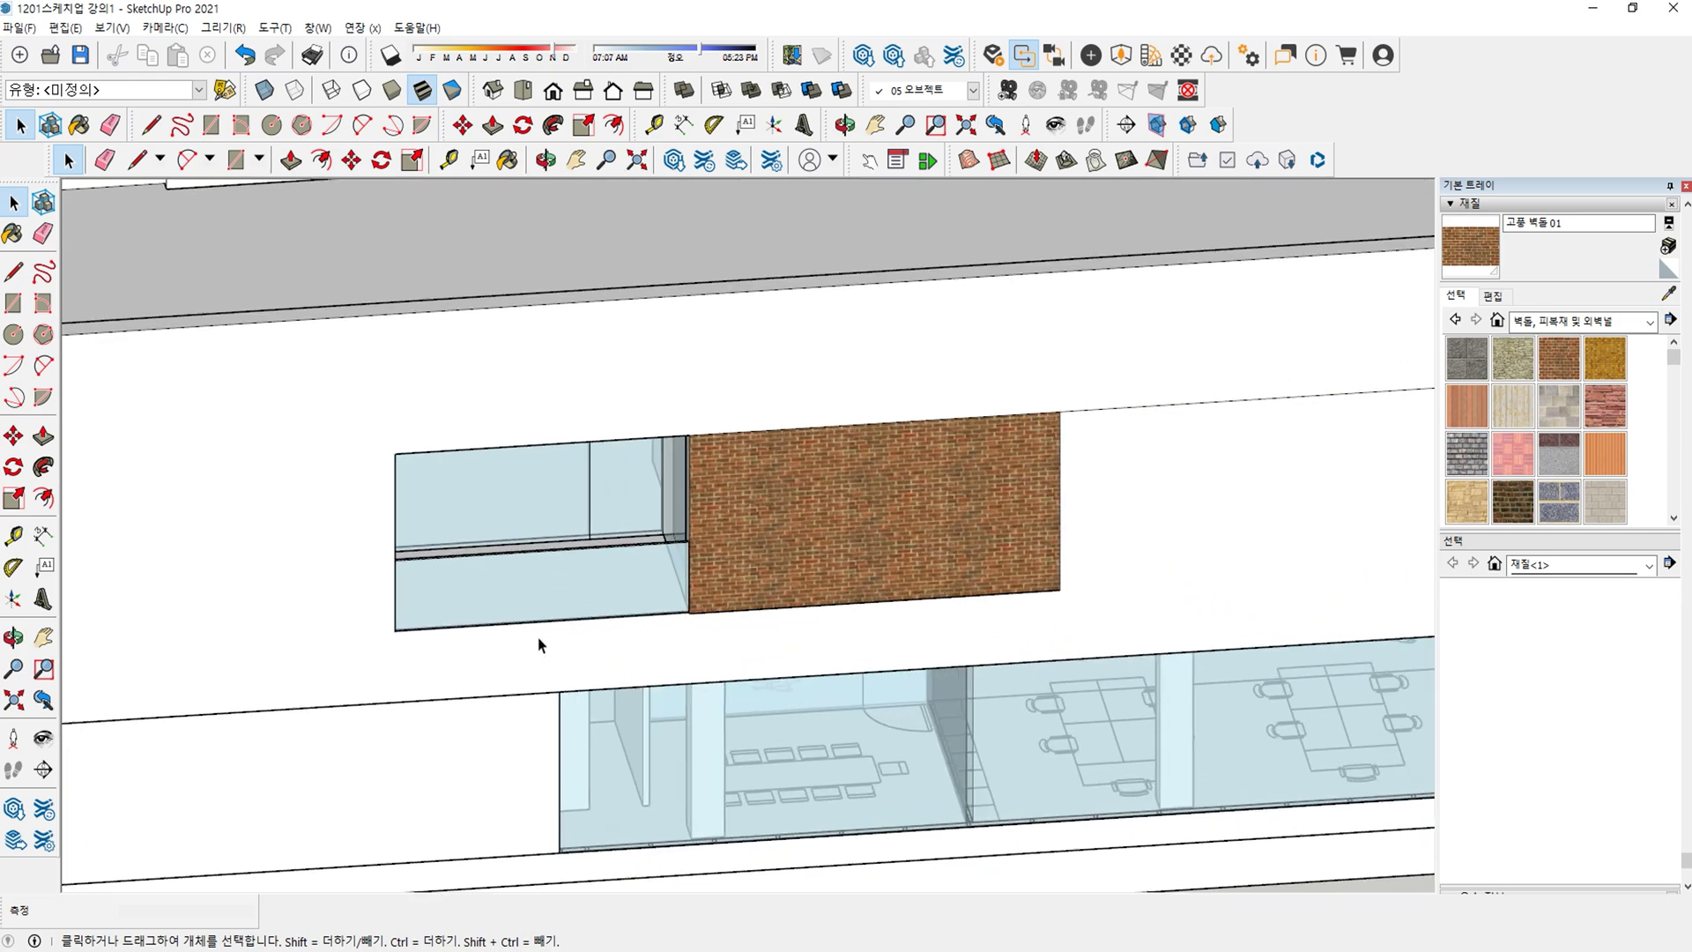
In the floor band group, draw a line about 4400 mm long along the bottom of the balcony opening beside the brick panel.
{"action": "key", "text": "space"}
{"action": "scroll", "coordinate": [352, 634], "scroll_direction": "up", "scroll_amount": 2}
{"action": "key", "text": "l"}
{"action": "scroll", "coordinate": [220, 629], "scroll_direction": "up", "scroll_amount": 1}
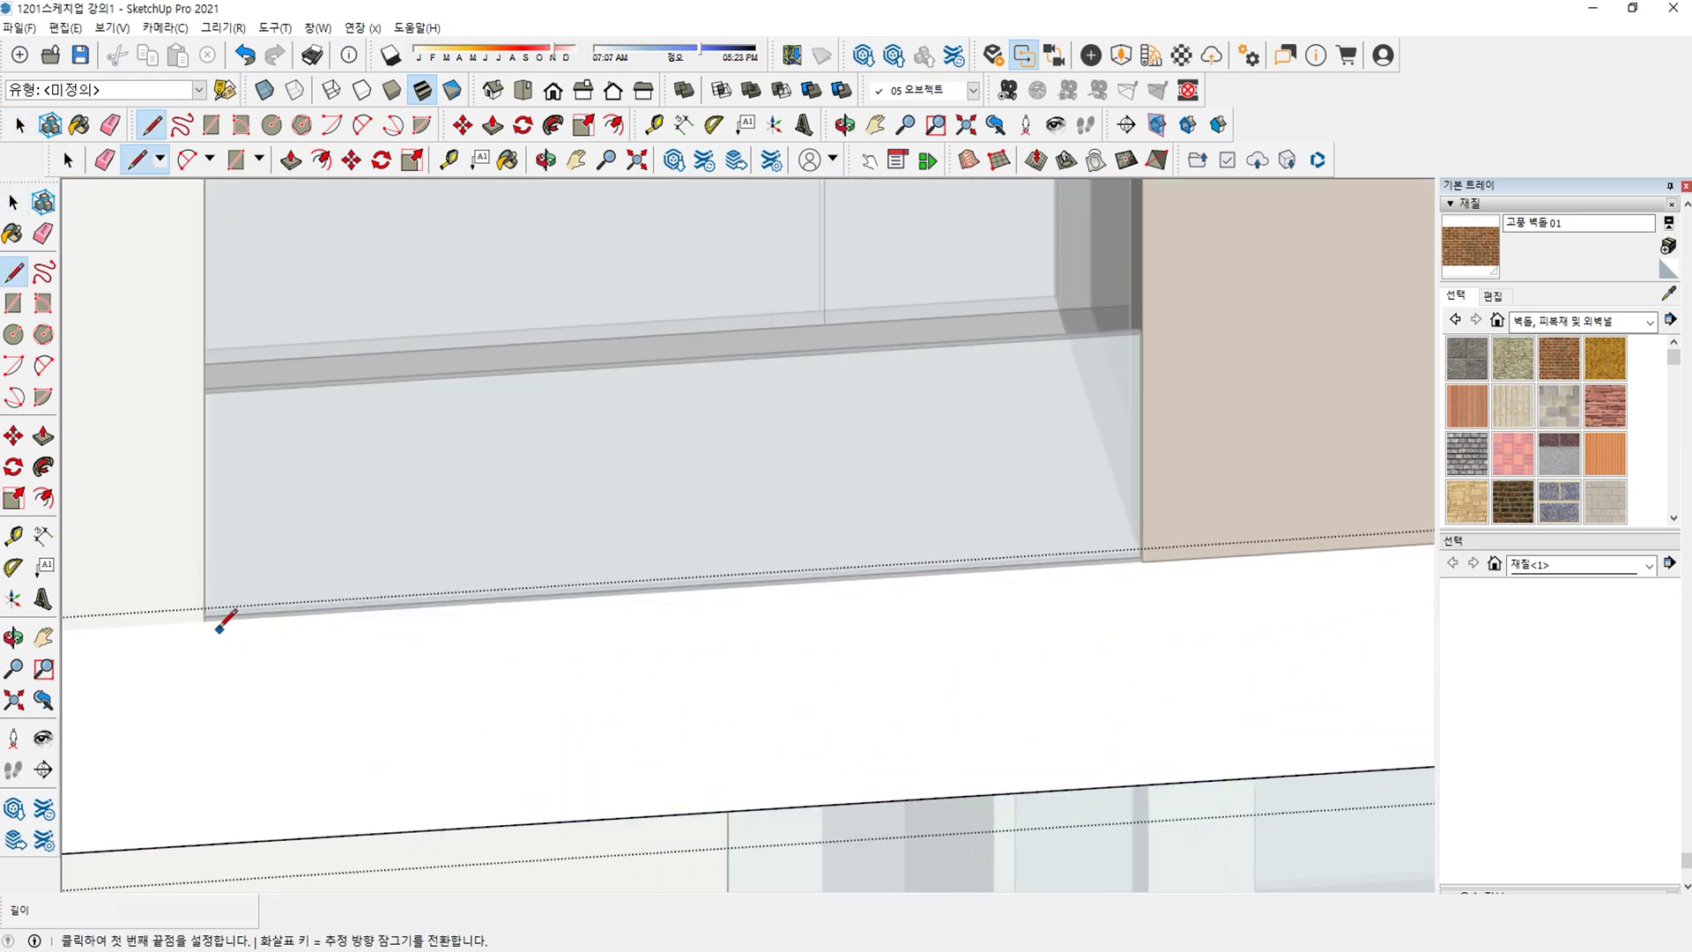
{"action": "left_click", "coordinate": [205, 619]}
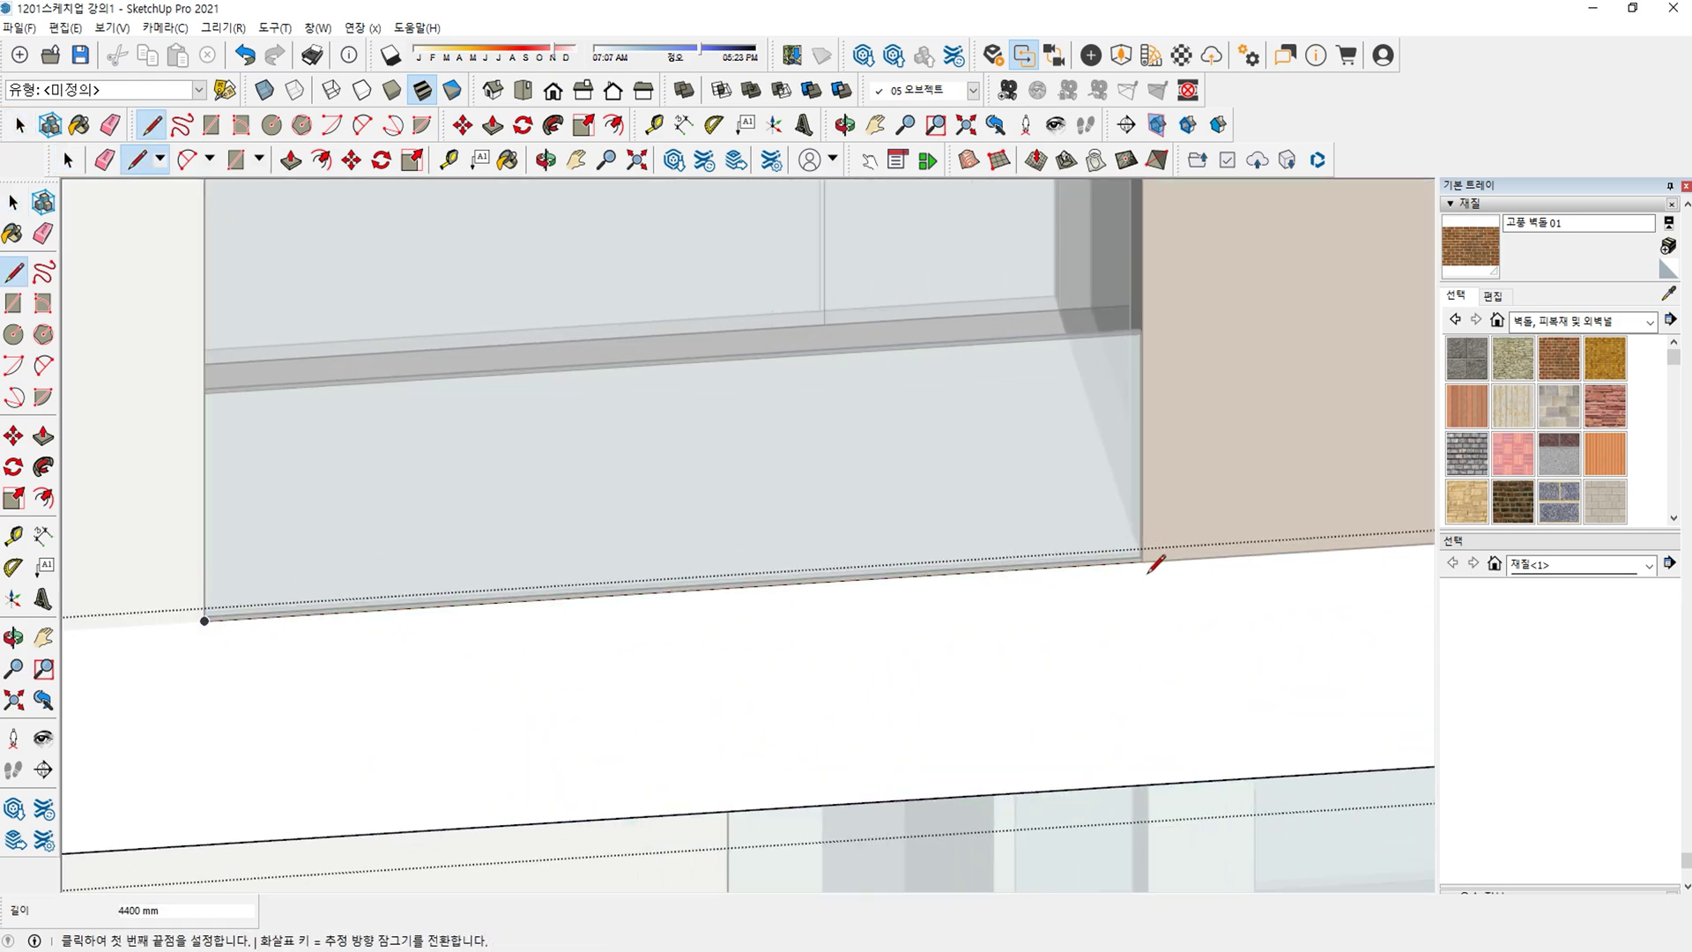
{"action": "left_click", "coordinate": [1148, 571]}
{"action": "scroll", "coordinate": [1160, 592], "scroll_direction": "down", "scroll_amount": 10}
{"action": "key", "text": "space"}
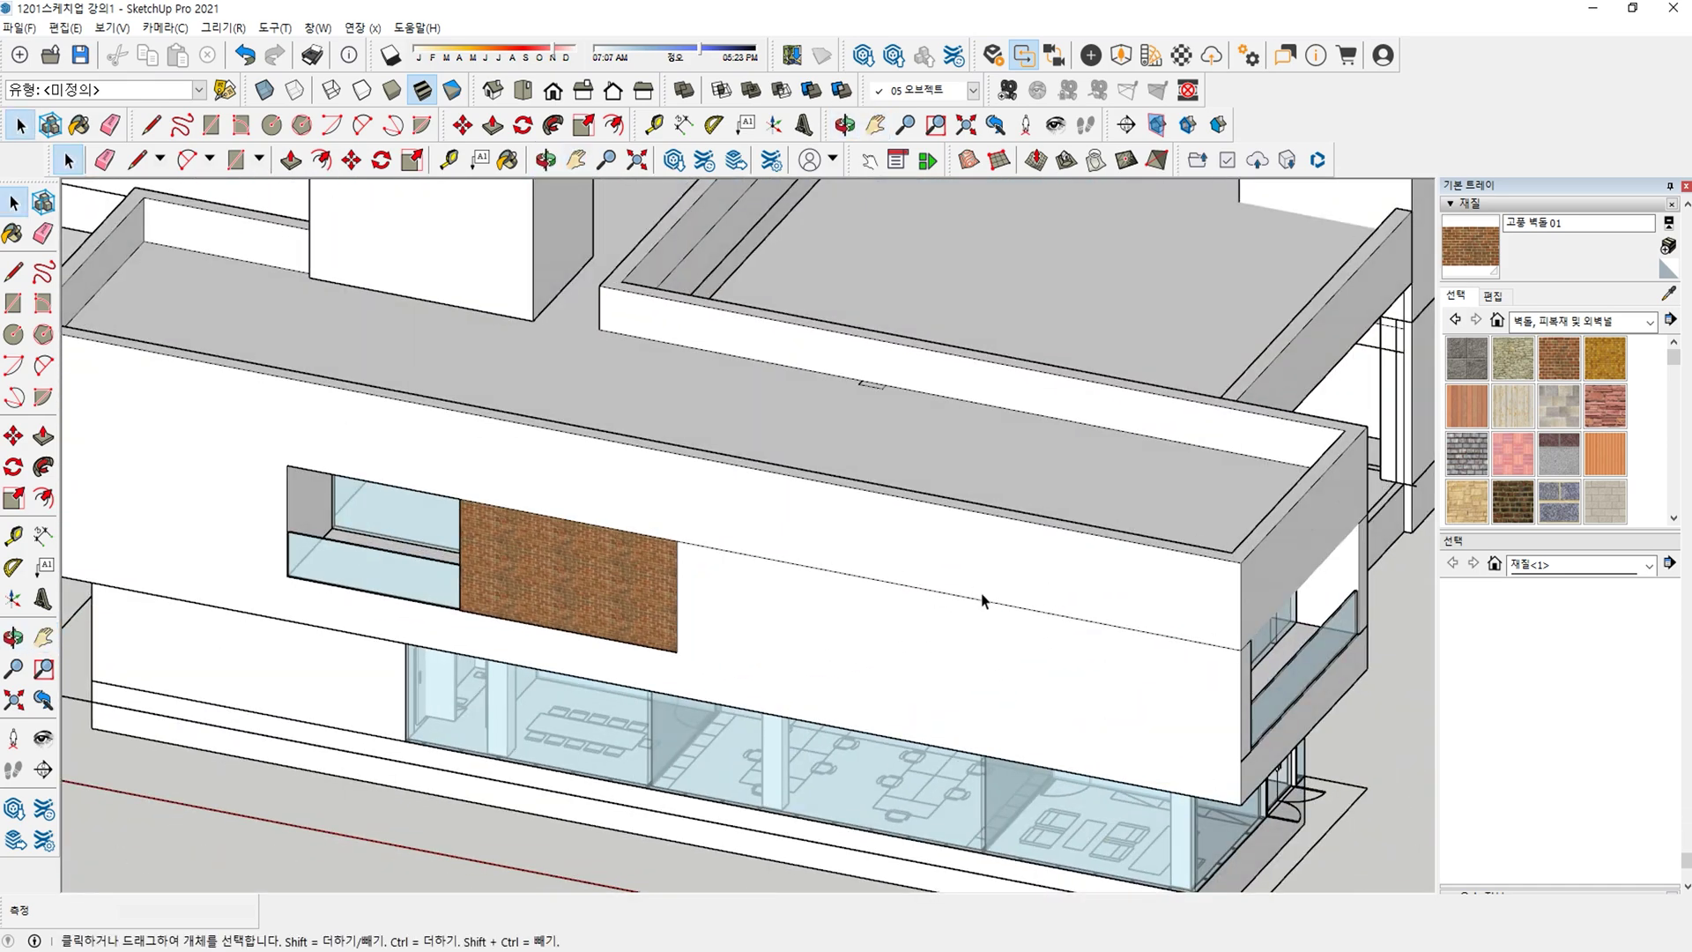
Hide the remaining seam edge between the parapet band and the long wall stretch running from the brick panel to the building corner.
{"action": "key", "text": "e"}
{"action": "key", "text": "space"}
{"action": "key", "text": "Escape"}
{"action": "double_click", "coordinate": [949, 629]}
{"action": "key", "text": "e"}
{"action": "left_click", "coordinate": [943, 595], "text": "shift"}
{"action": "key", "text": "space"}
{"action": "key", "text": "Escape"}
Examine the edges around the balcony opening and brick panel on the long facade.
{"action": "scroll", "coordinate": [995, 624], "scroll_direction": "down", "scroll_amount": 1}
{"action": "scroll", "coordinate": [1015, 625], "scroll_direction": "down", "scroll_amount": 3}
{"action": "middle_click_drag", "start_coordinate": [1015, 625], "coordinate": [971, 514]}
{"action": "scroll", "coordinate": [356, 510], "scroll_direction": "up", "scroll_amount": 3}
{"action": "scroll", "coordinate": [513, 441], "scroll_direction": "up", "scroll_amount": 5}
{"action": "middle_click_drag", "start_coordinate": [513, 419], "coordinate": [519, 365], "text": "shift"}
{"action": "scroll", "coordinate": [555, 332], "scroll_direction": "up", "scroll_amount": 4}
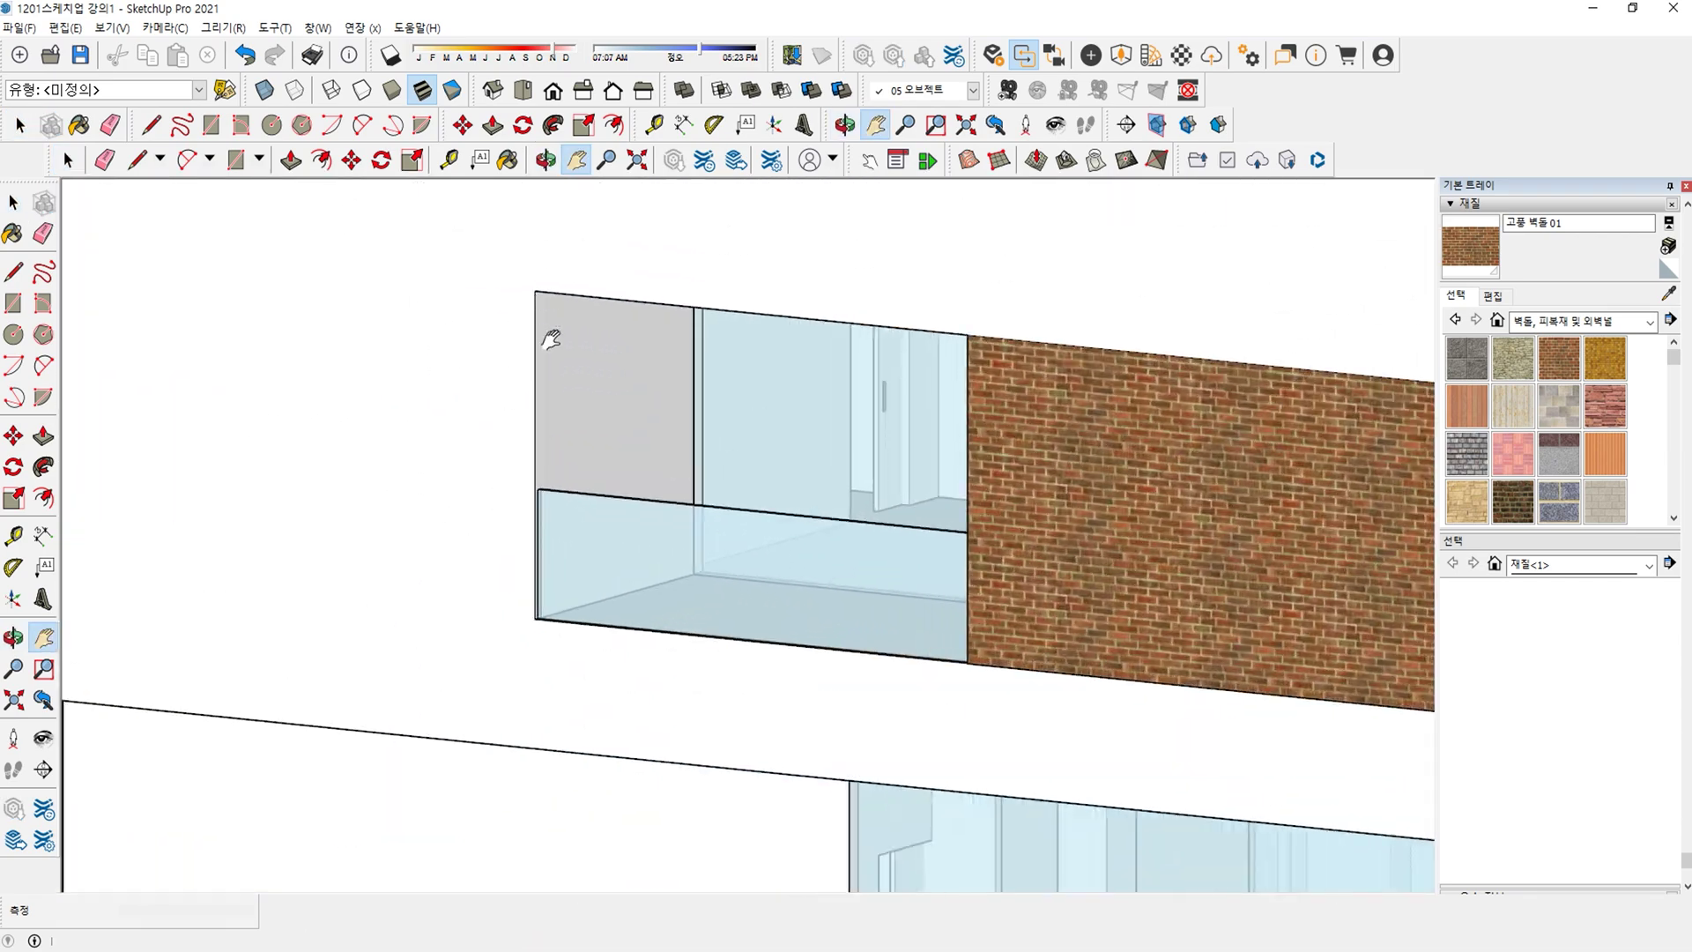
{"action": "scroll", "coordinate": [533, 303], "scroll_direction": "down", "scroll_amount": 4}
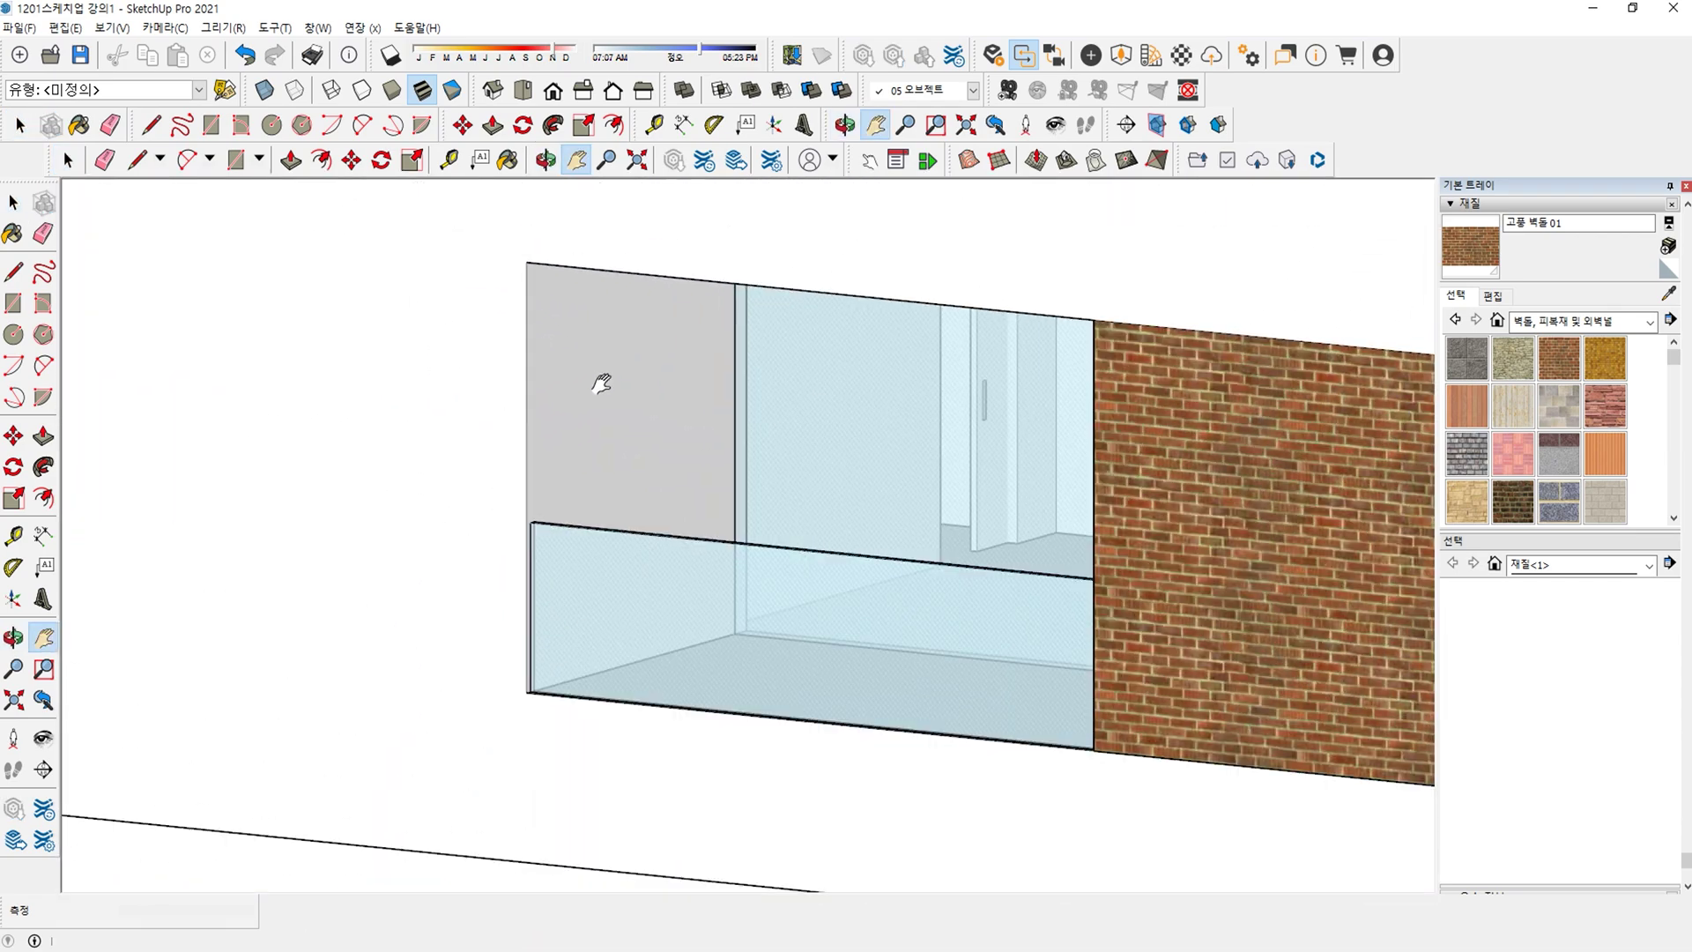
{"action": "scroll", "coordinate": [593, 468], "scroll_direction": "down", "scroll_amount": 4}
{"action": "middle_click_drag", "start_coordinate": [593, 468], "coordinate": [816, 494]}
{"action": "scroll", "coordinate": [861, 540], "scroll_direction": "up", "scroll_amount": 1}
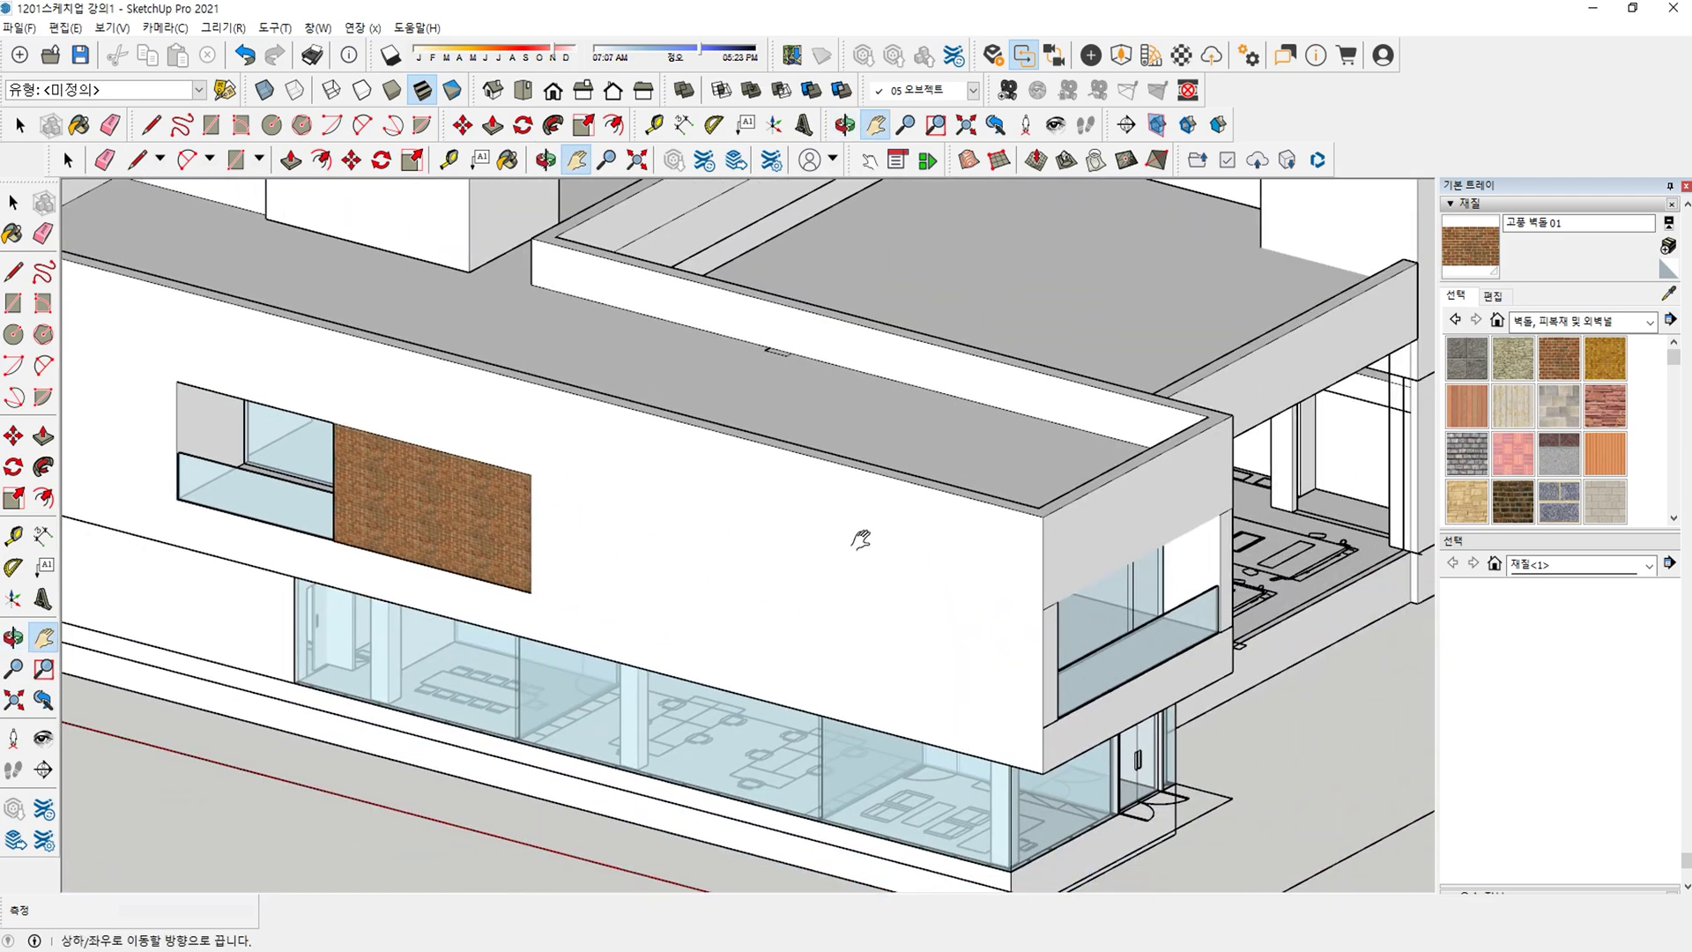
Hide the seam edges between the floor band and the narrow wall strips flanking the balcony opening on the end facade.
{"action": "scroll", "coordinate": [529, 511], "scroll_direction": "up", "scroll_amount": 3}
{"action": "scroll", "coordinate": [582, 492], "scroll_direction": "down", "scroll_amount": 3}
{"action": "scroll", "coordinate": [715, 500], "scroll_direction": "down", "scroll_amount": 3}
{"action": "scroll", "coordinate": [879, 567], "scroll_direction": "up", "scroll_amount": 5}
{"action": "key", "text": "space"}
{"action": "left_click", "coordinate": [638, 698]}
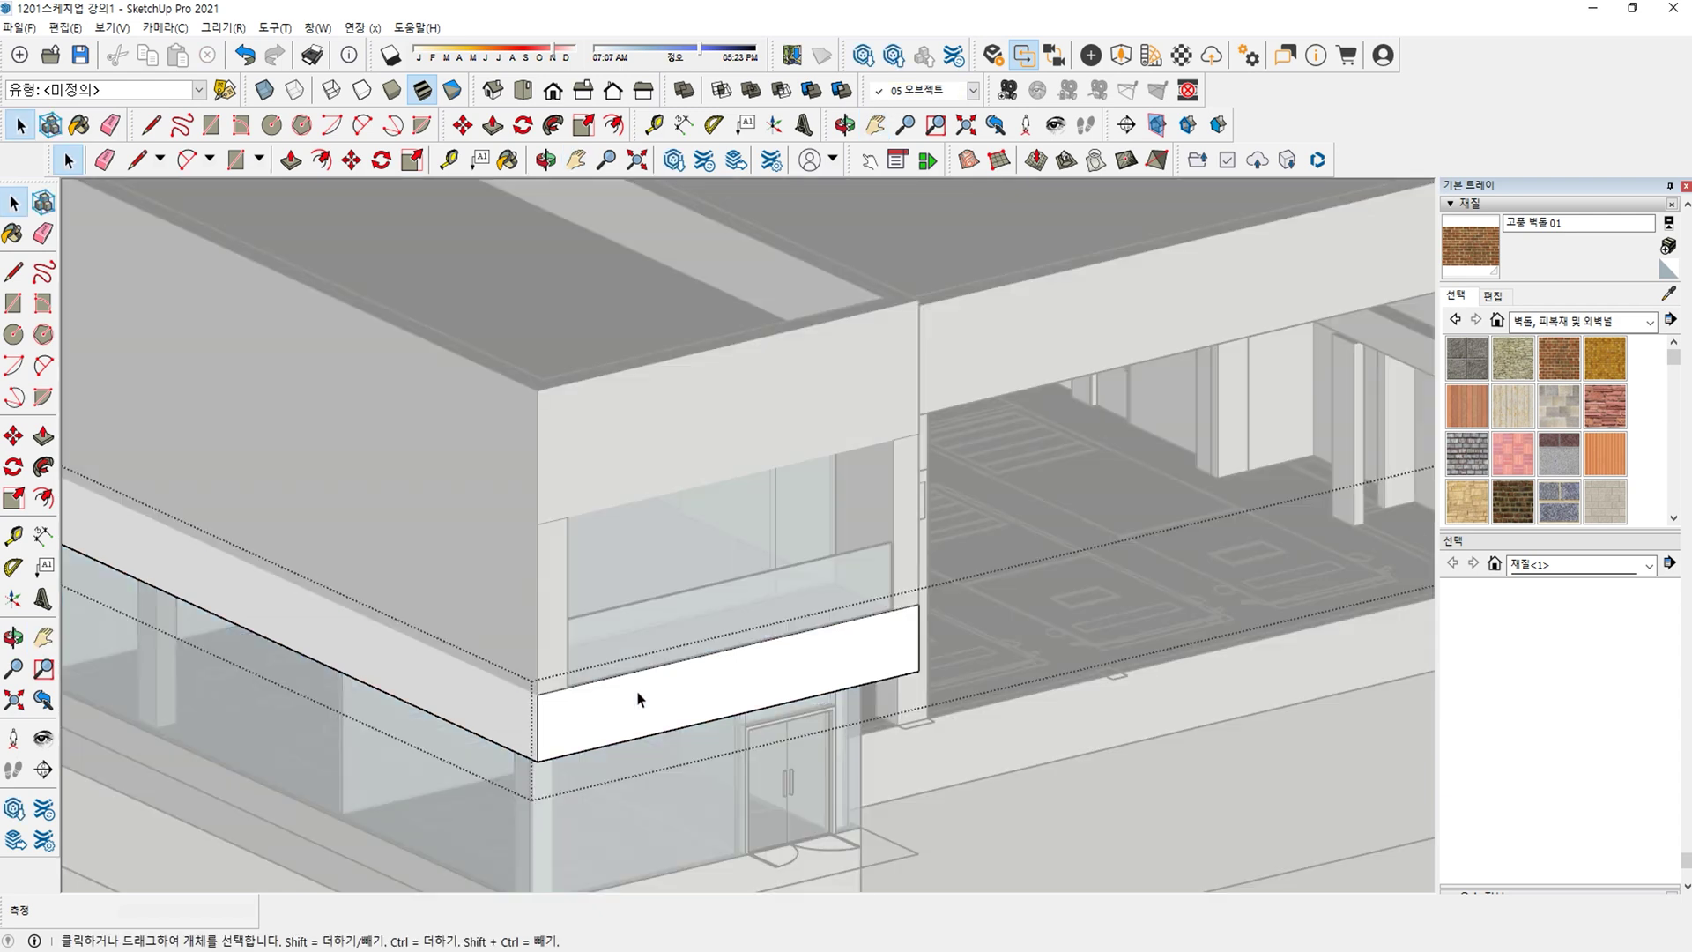
{"action": "key", "text": "e"}
{"action": "key", "text": "space"}
{"action": "left_click", "coordinate": [897, 473]}
{"action": "double_click", "coordinate": [897, 473]}
{"action": "key", "text": "e"}
{"action": "left_click_drag", "start_coordinate": [901, 432], "coordinate": [902, 592]}
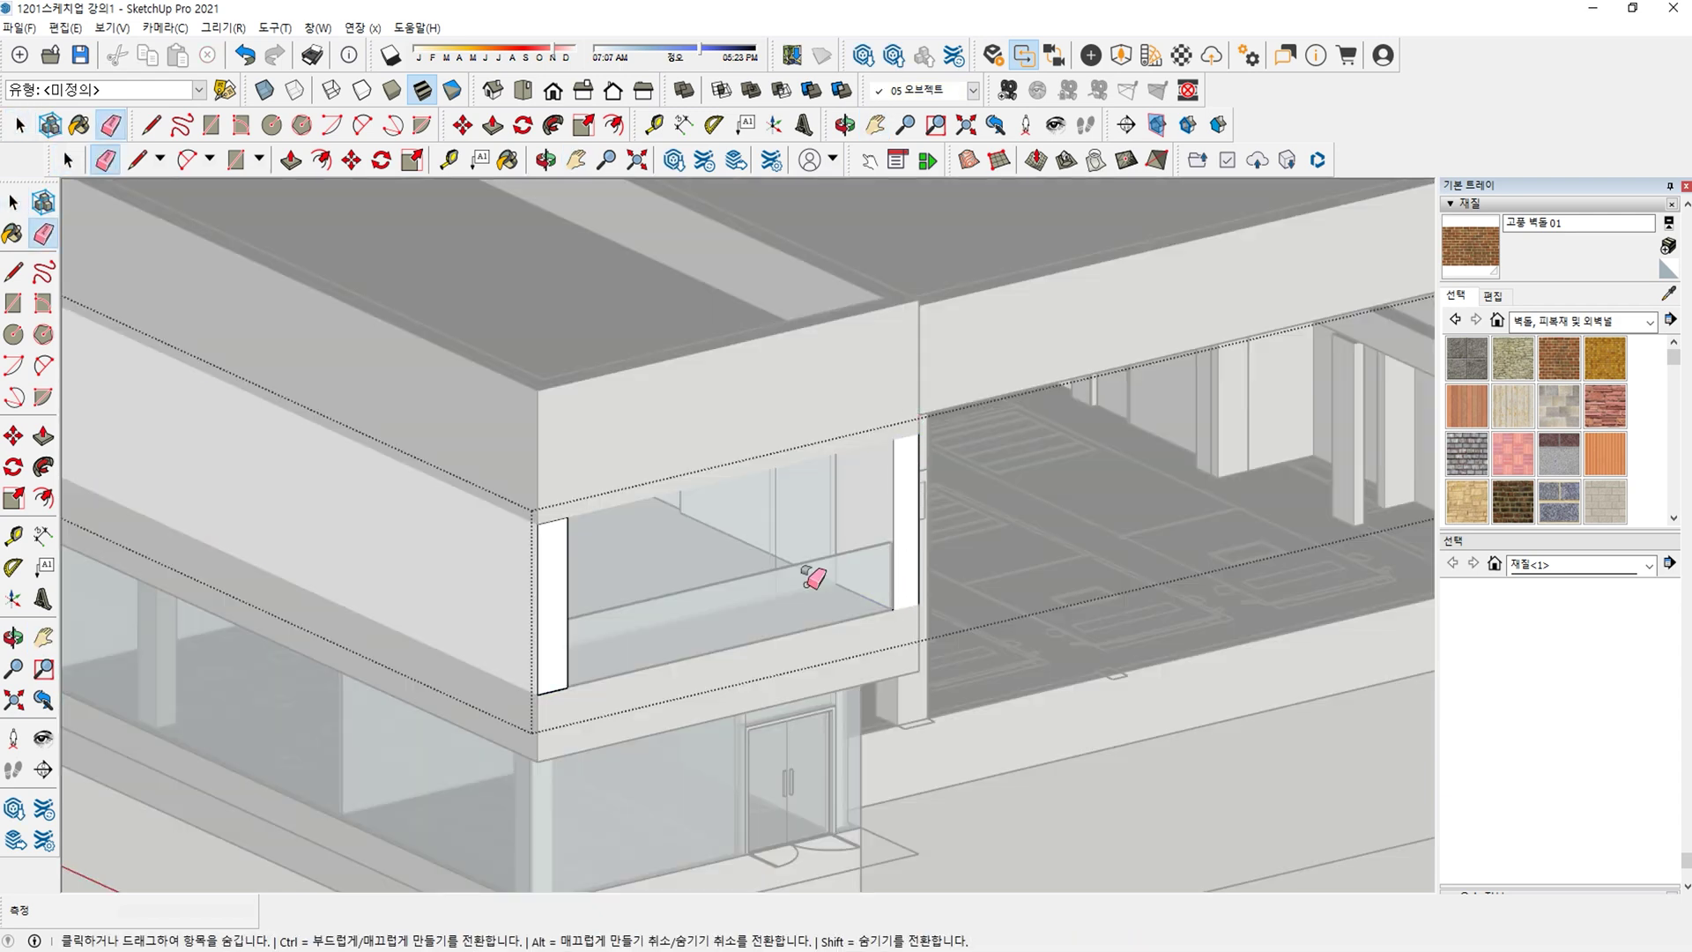
Outline the end facade's balcony opening with a corner-to-corner rectangle in the wall group and delete its inner face.
{"action": "key", "text": "r"}
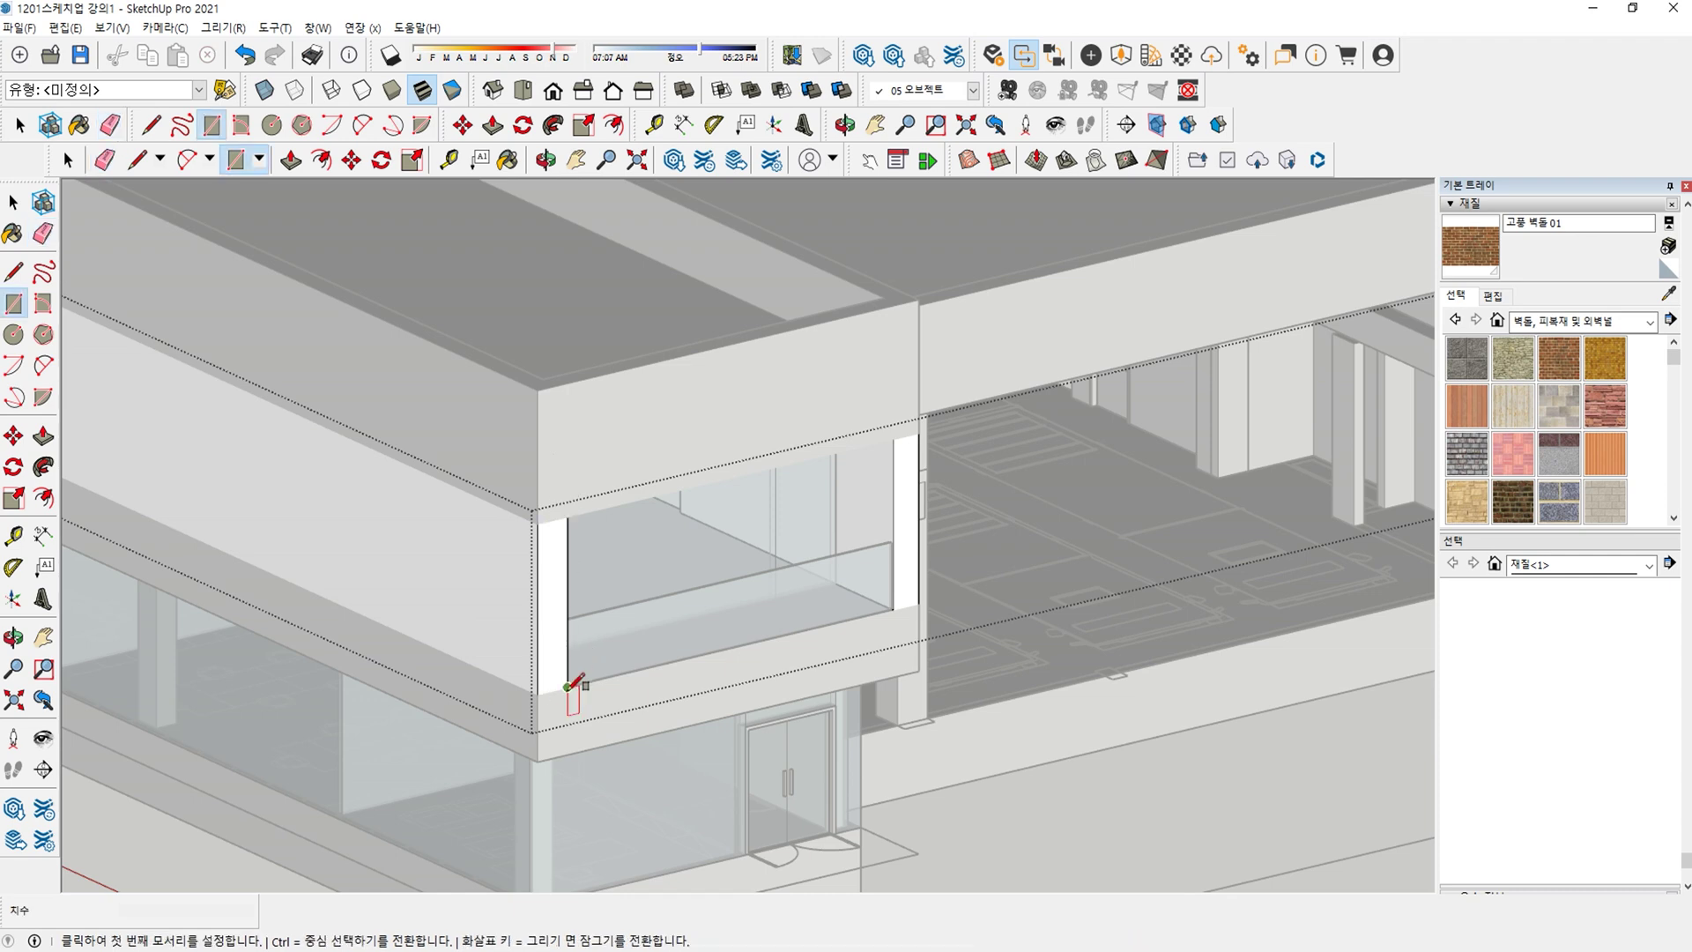
{"action": "left_click", "coordinate": [891, 438]}
{"action": "key", "text": "space"}
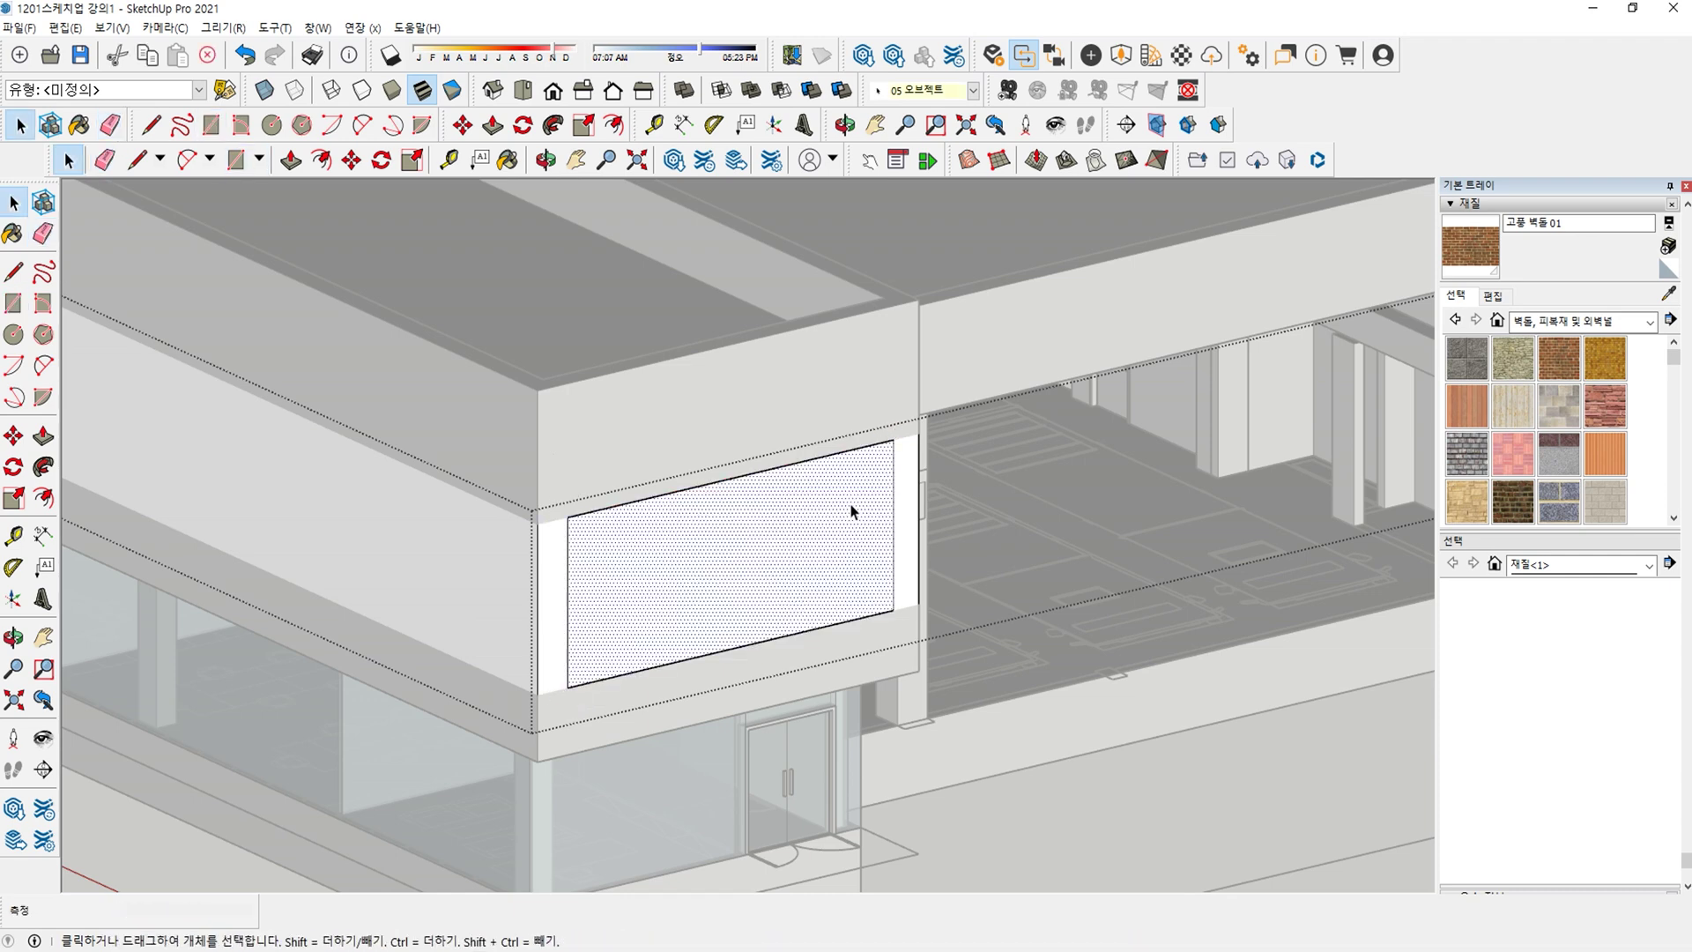
{"action": "key", "text": "Escape"}
Hide the seam edges joining the terrace-side upper wall to the parapet band above and the floor band below.
{"action": "scroll", "coordinate": [931, 534], "scroll_direction": "down", "scroll_amount": 1}
{"action": "middle_click_drag", "start_coordinate": [931, 534], "coordinate": [605, 410], "text": "shift"}
{"action": "mouse_move", "coordinate": [737, 586]}
{"action": "middle_mouse_down"}
{"action": "mouse_move", "coordinate": [1072, 532]}
{"action": "mouse_move", "coordinate": [710, 574]}
{"action": "mouse_move", "coordinate": [932, 513]}
{"action": "mouse_move", "coordinate": [652, 520]}
{"action": "middle_mouse_up"}
{"action": "middle_click_drag", "start_coordinate": [652, 520], "coordinate": [431, 463], "text": "shift"}
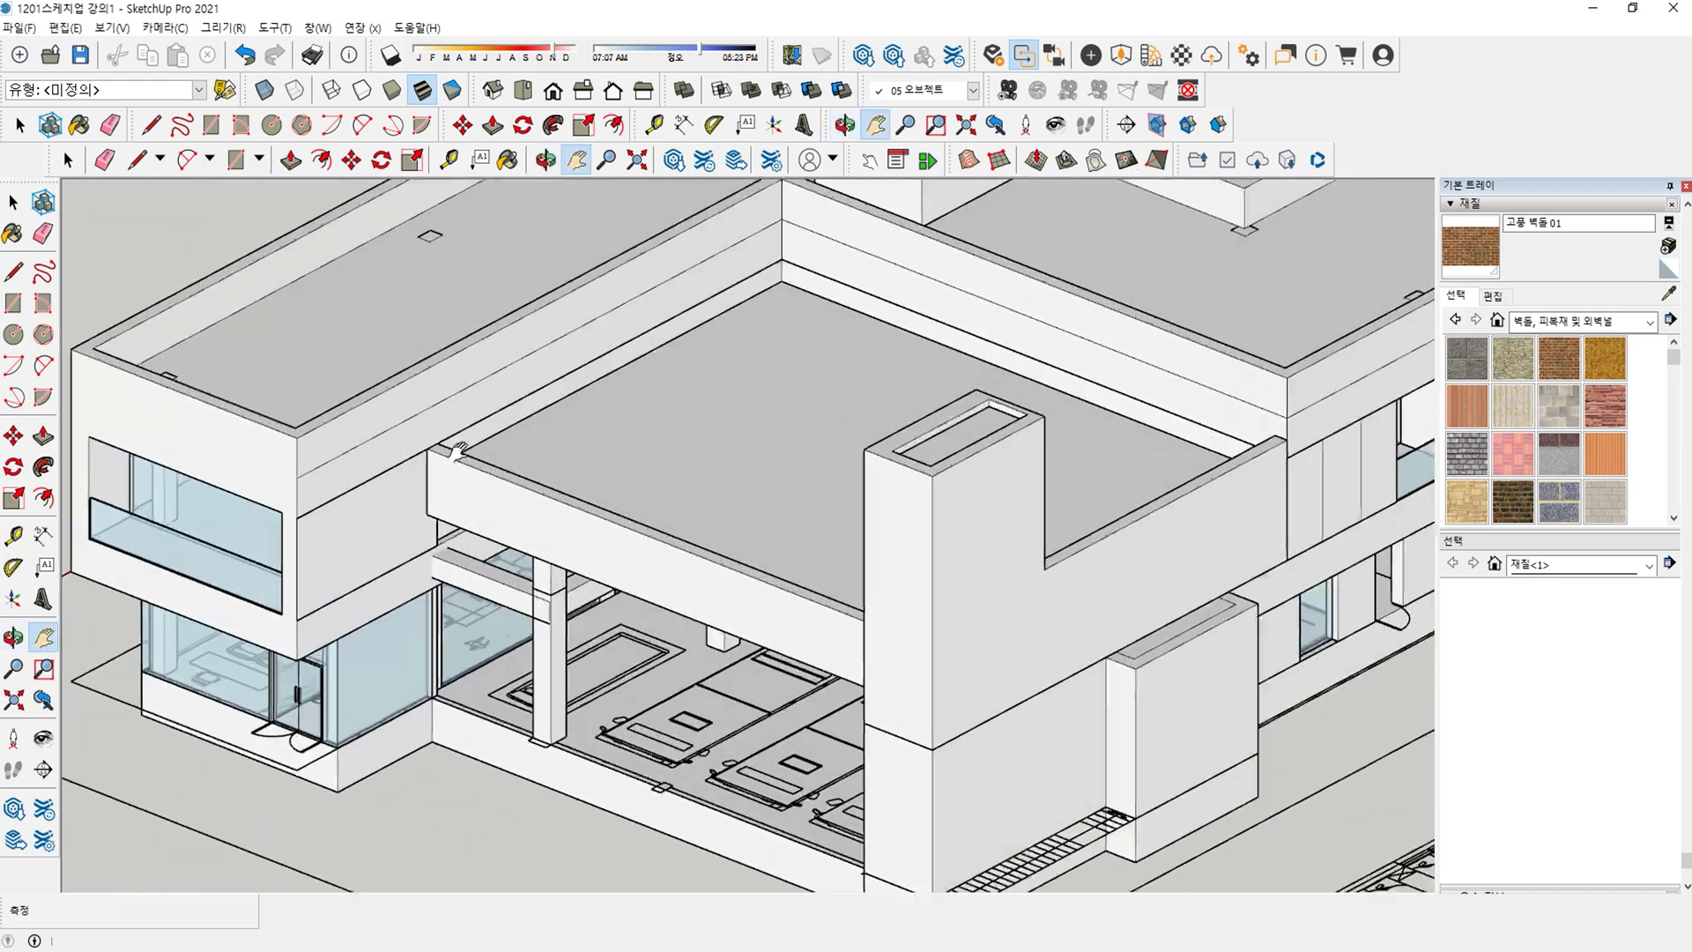
{"action": "scroll", "coordinate": [414, 462], "scroll_direction": "up", "scroll_amount": 3}
{"action": "double_click", "coordinate": [354, 482]}
{"action": "key", "text": "e"}
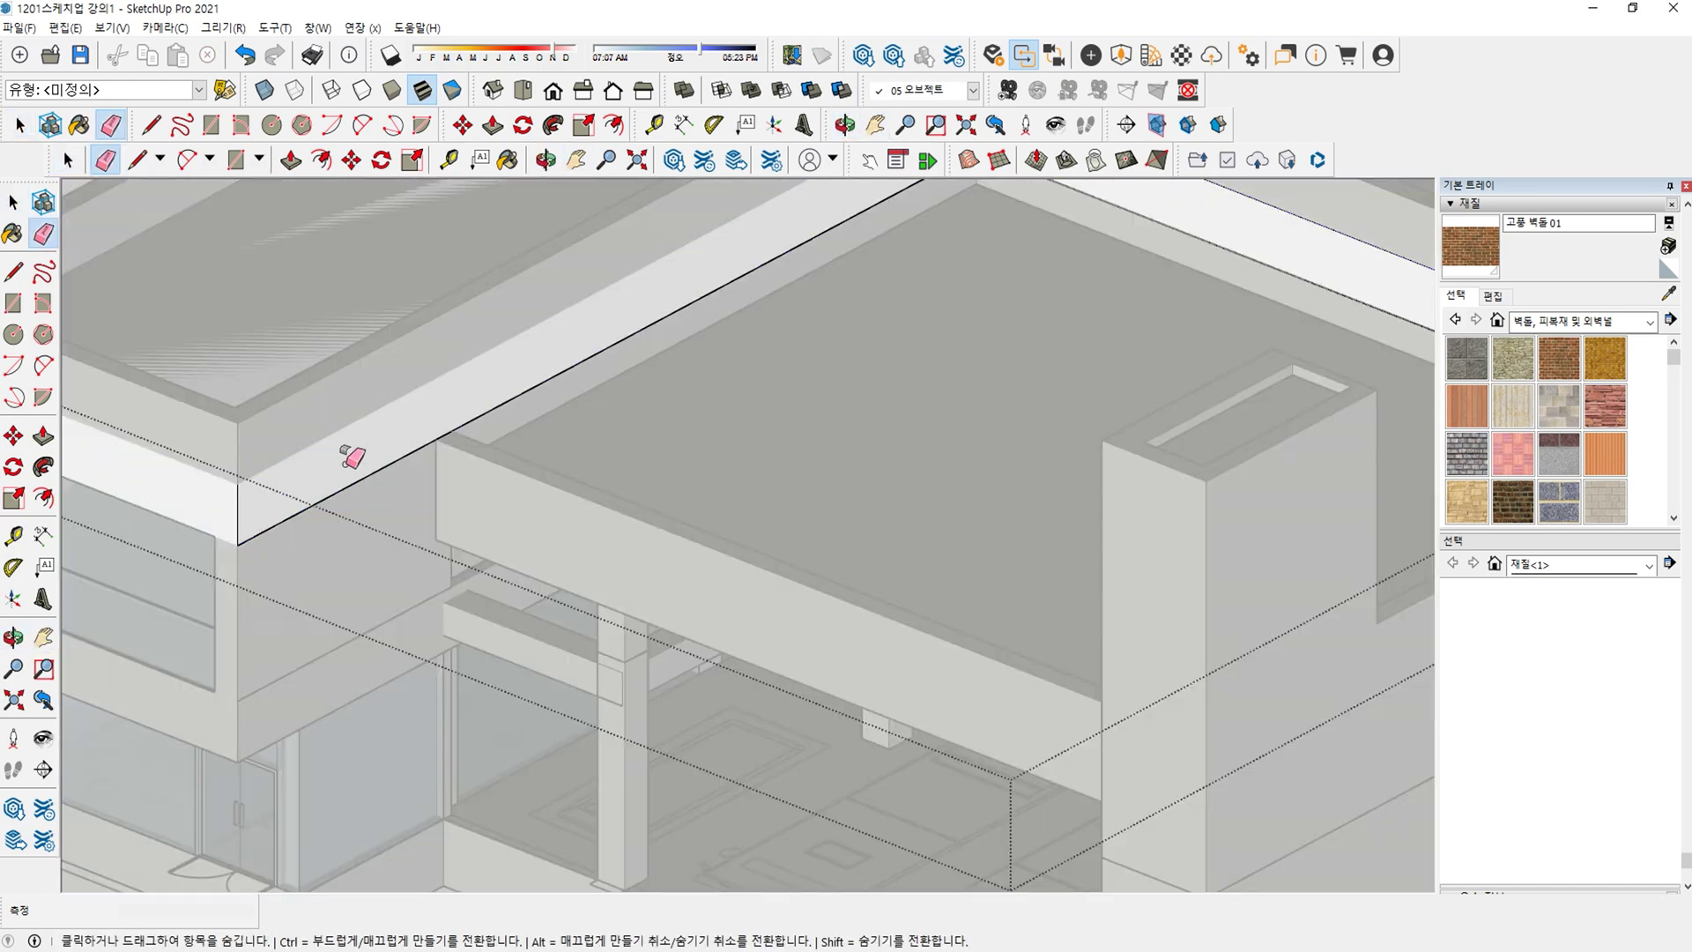
{"action": "left_click", "coordinate": [353, 491]}
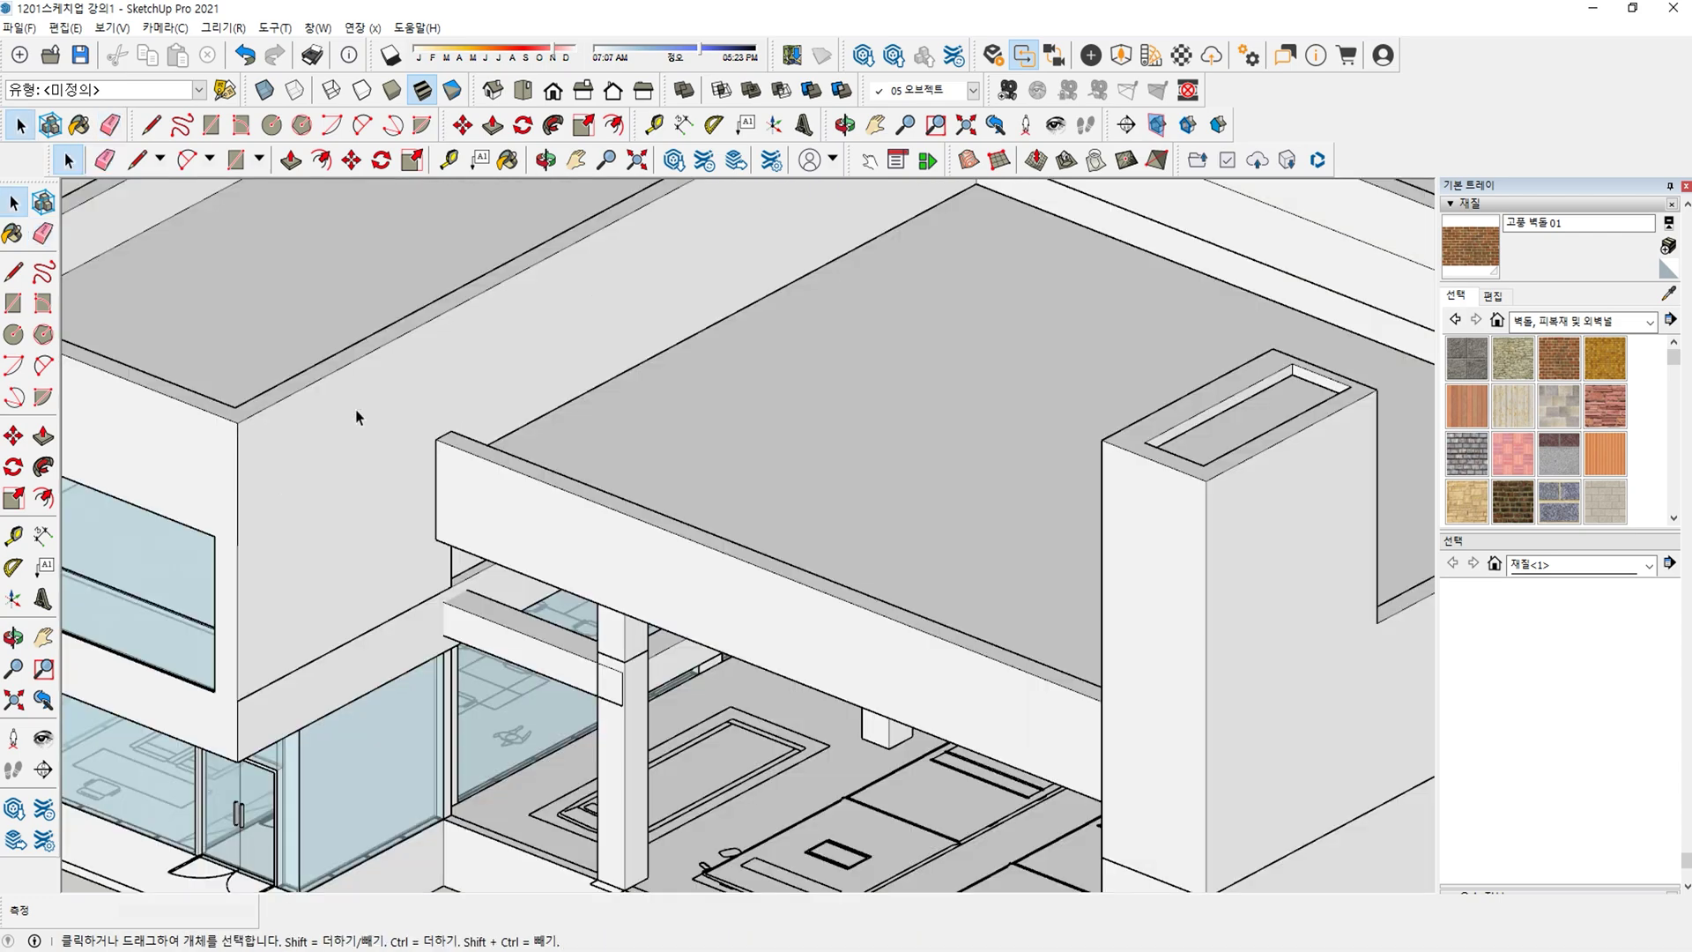
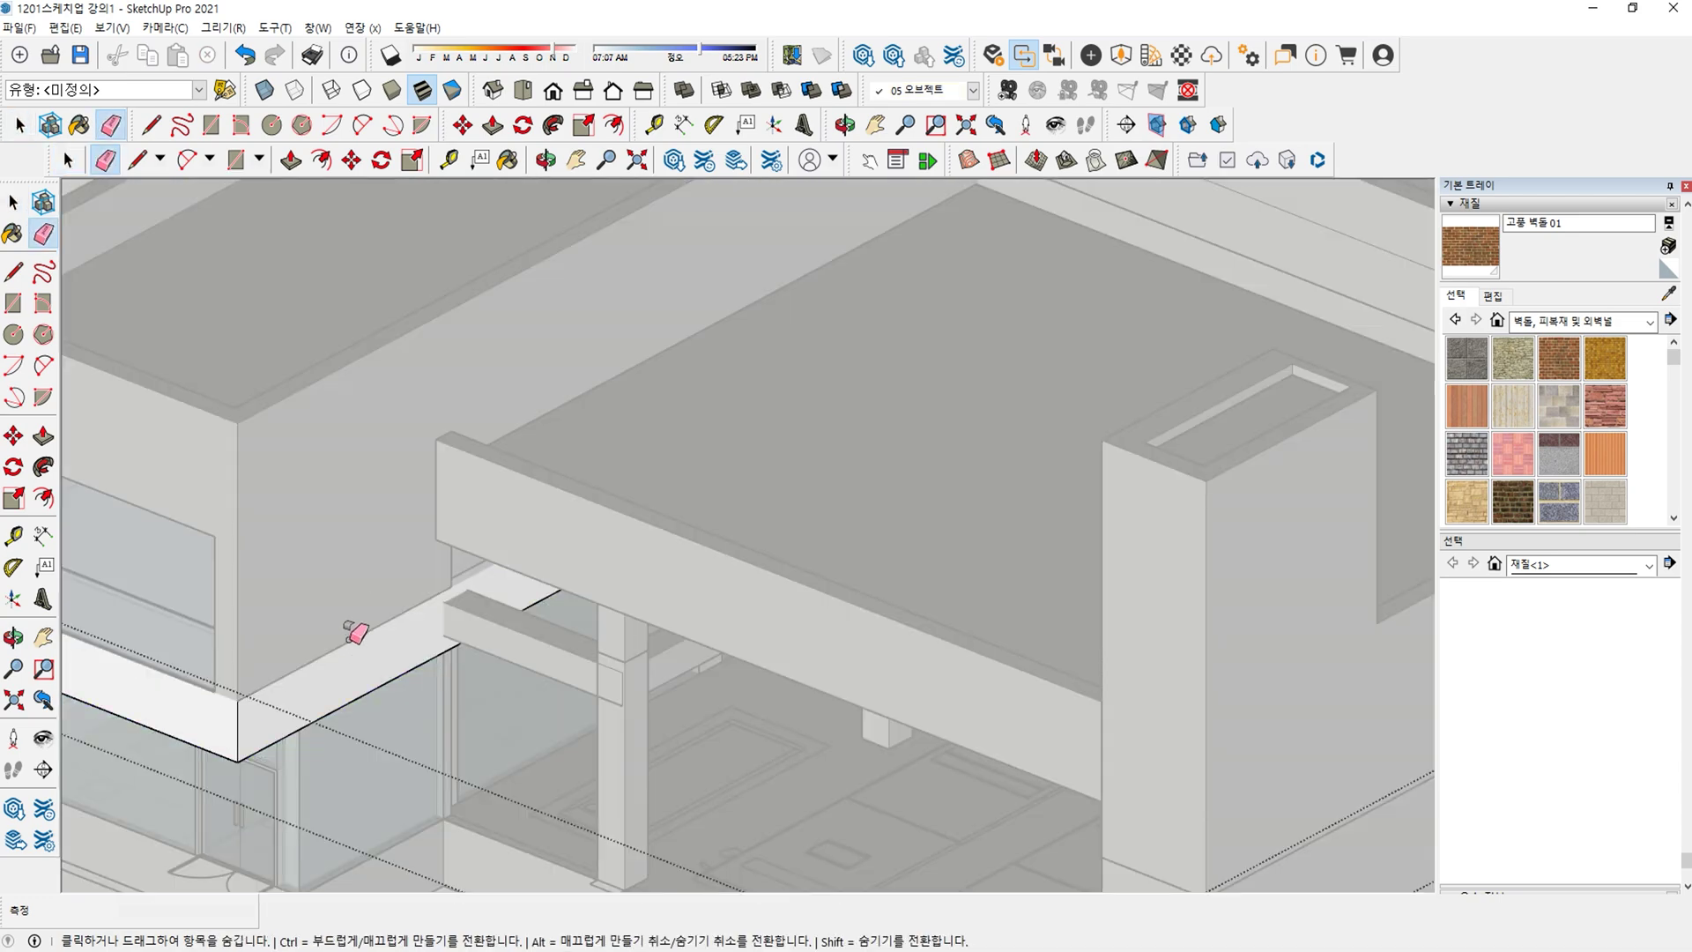
{"action": "scroll", "coordinate": [356, 632], "scroll_direction": "down", "scroll_amount": 3}
{"action": "middle_click_drag", "start_coordinate": [356, 631], "coordinate": [401, 612]}
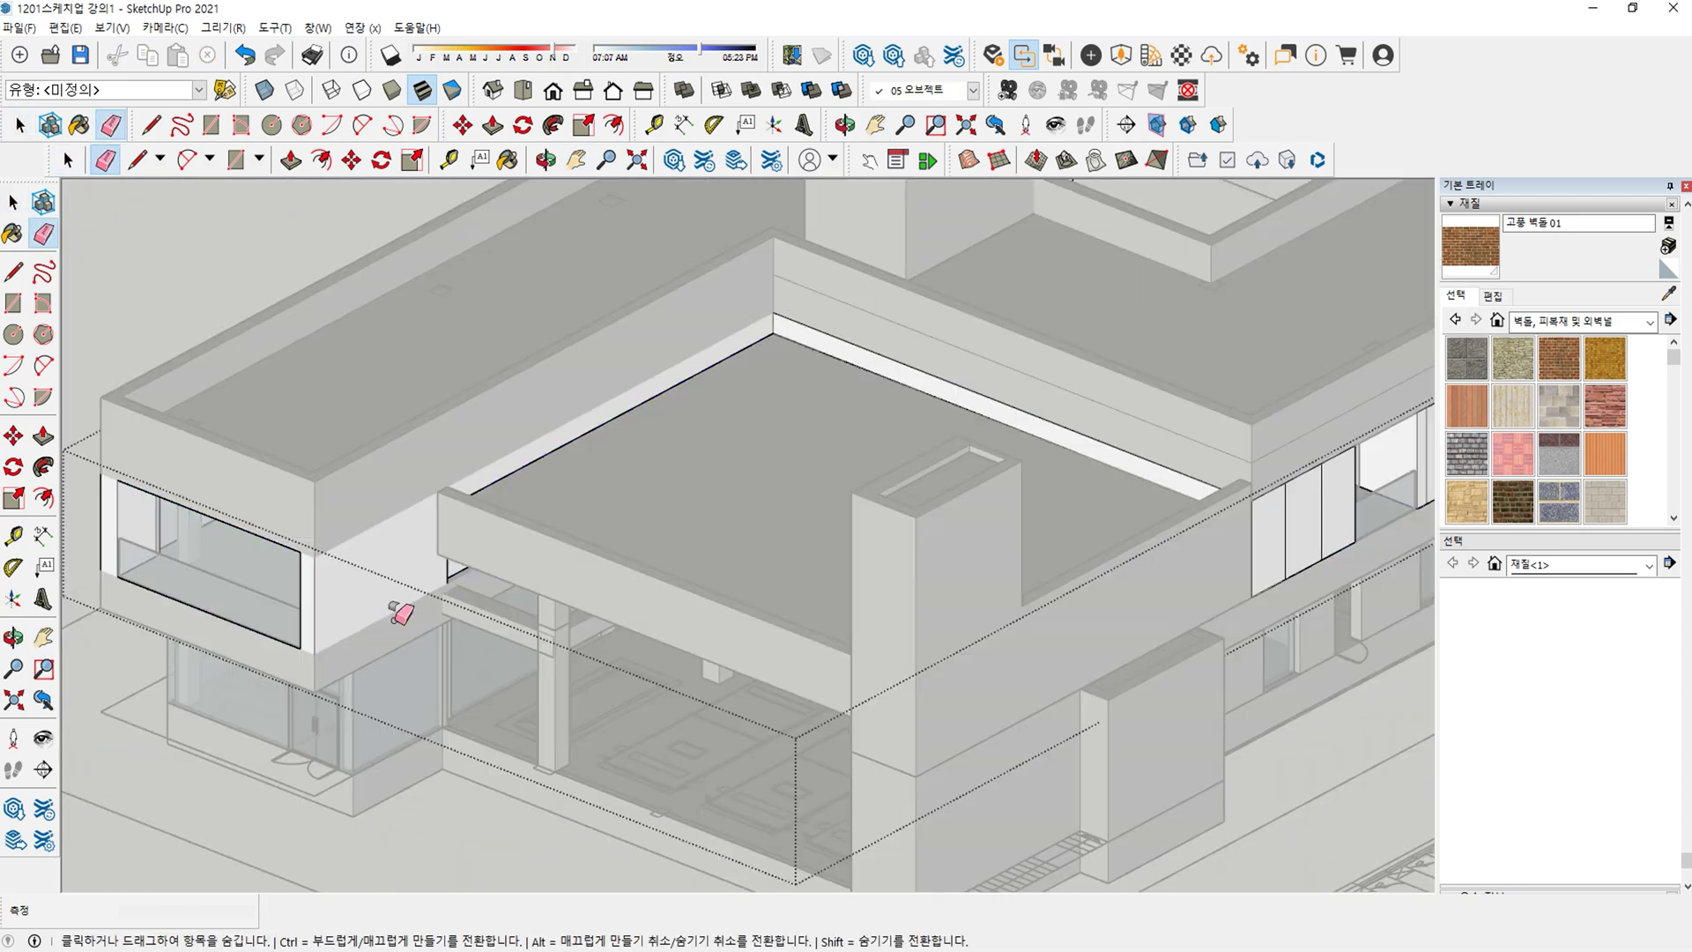
{"action": "key", "text": "space"}
{"action": "key", "text": "Escape"}
{"action": "left_click", "coordinate": [787, 626]}
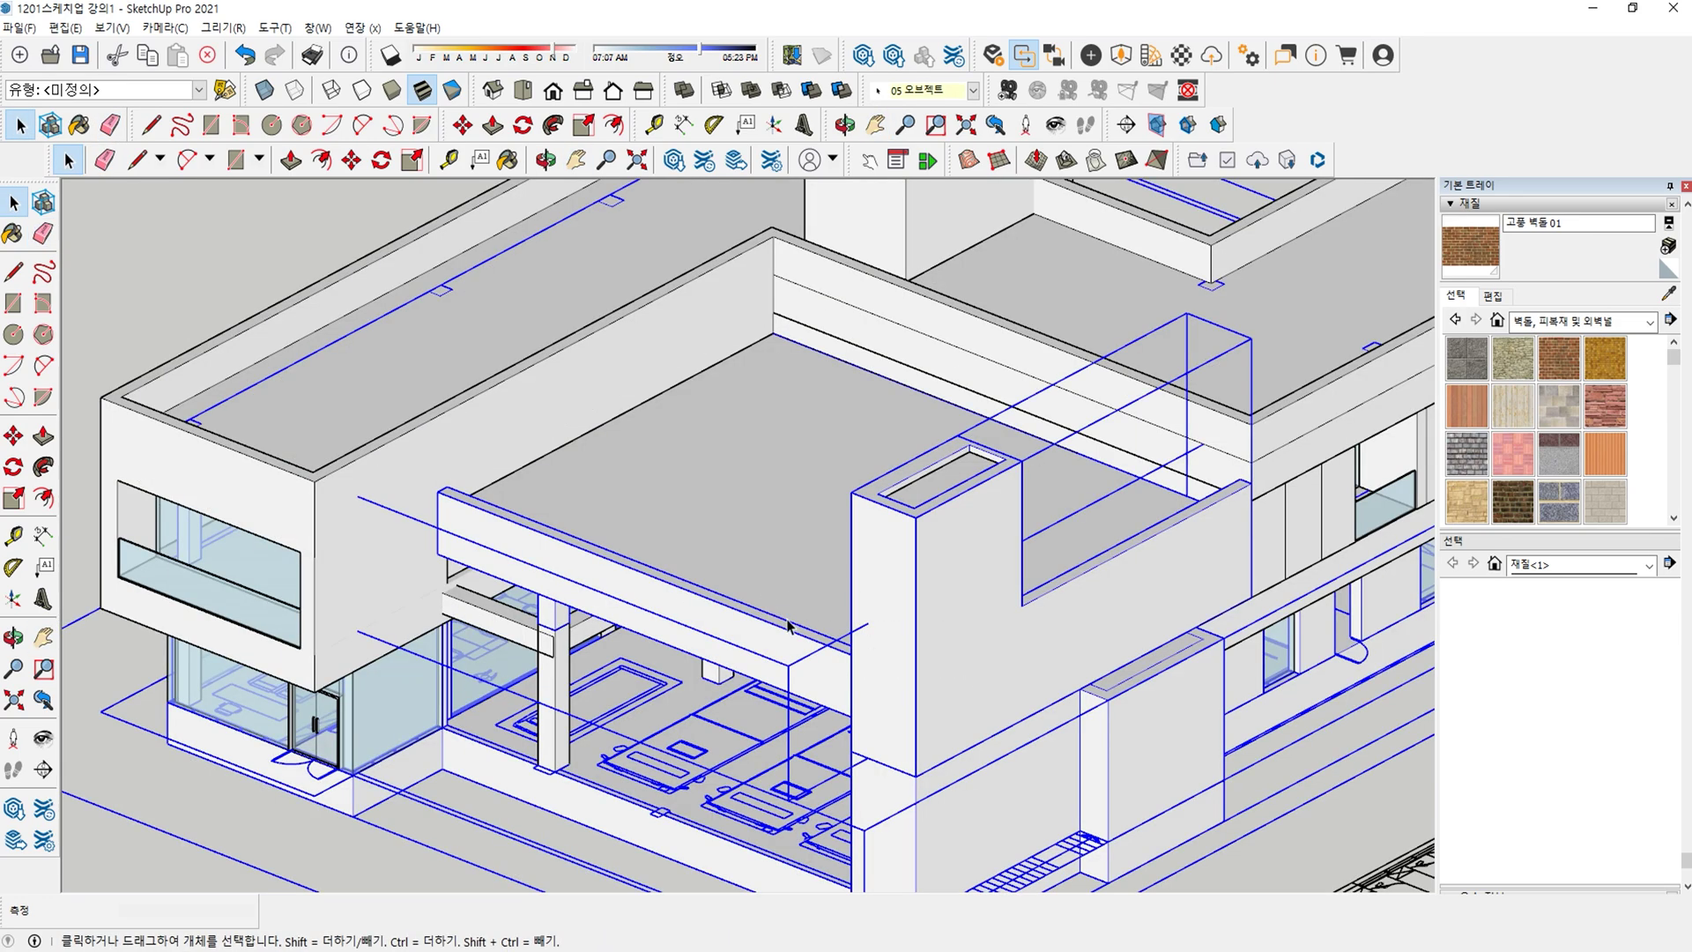
{"action": "middle_click_drag", "start_coordinate": [1010, 700], "coordinate": [891, 619], "text": "shift"}
{"action": "scroll", "coordinate": [529, 736], "scroll_direction": "down", "scroll_amount": 2}
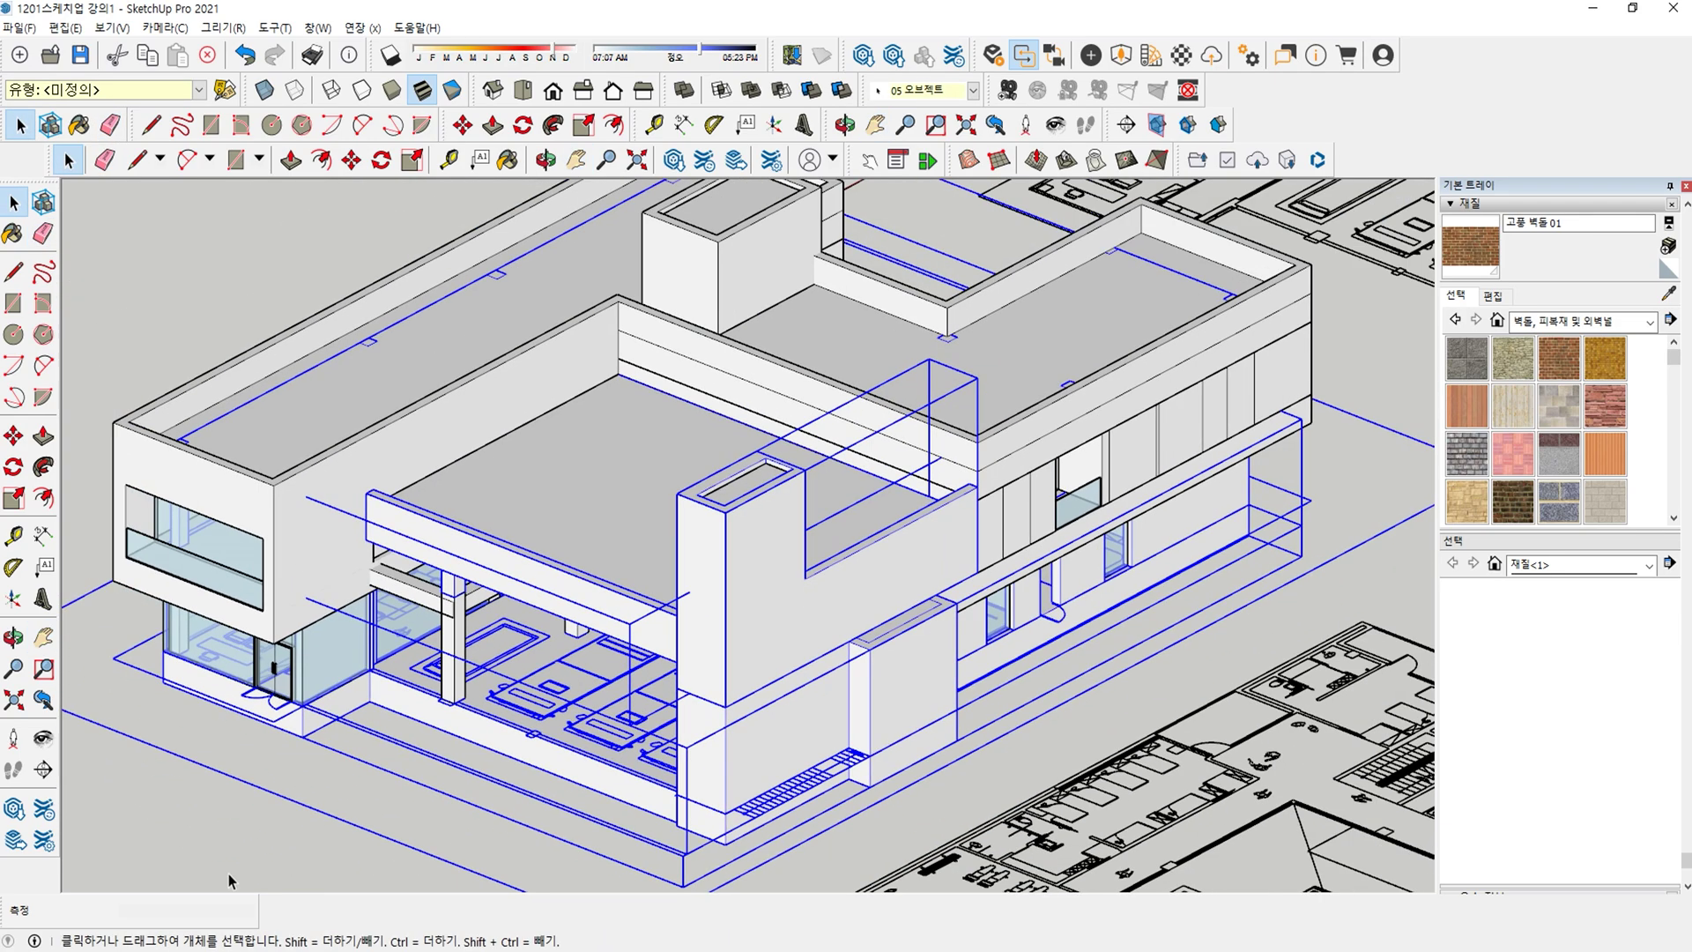
{"action": "left_click", "coordinate": [229, 874]}
Hide the seam edges between the tall tower wall group and the ground-floor wall group beneath it.
{"action": "scroll", "coordinate": [746, 727], "scroll_direction": "up", "scroll_amount": 3}
{"action": "scroll", "coordinate": [744, 727], "scroll_direction": "up", "scroll_amount": 2}
{"action": "double_click", "coordinate": [685, 703]}
{"action": "key", "text": "b"}
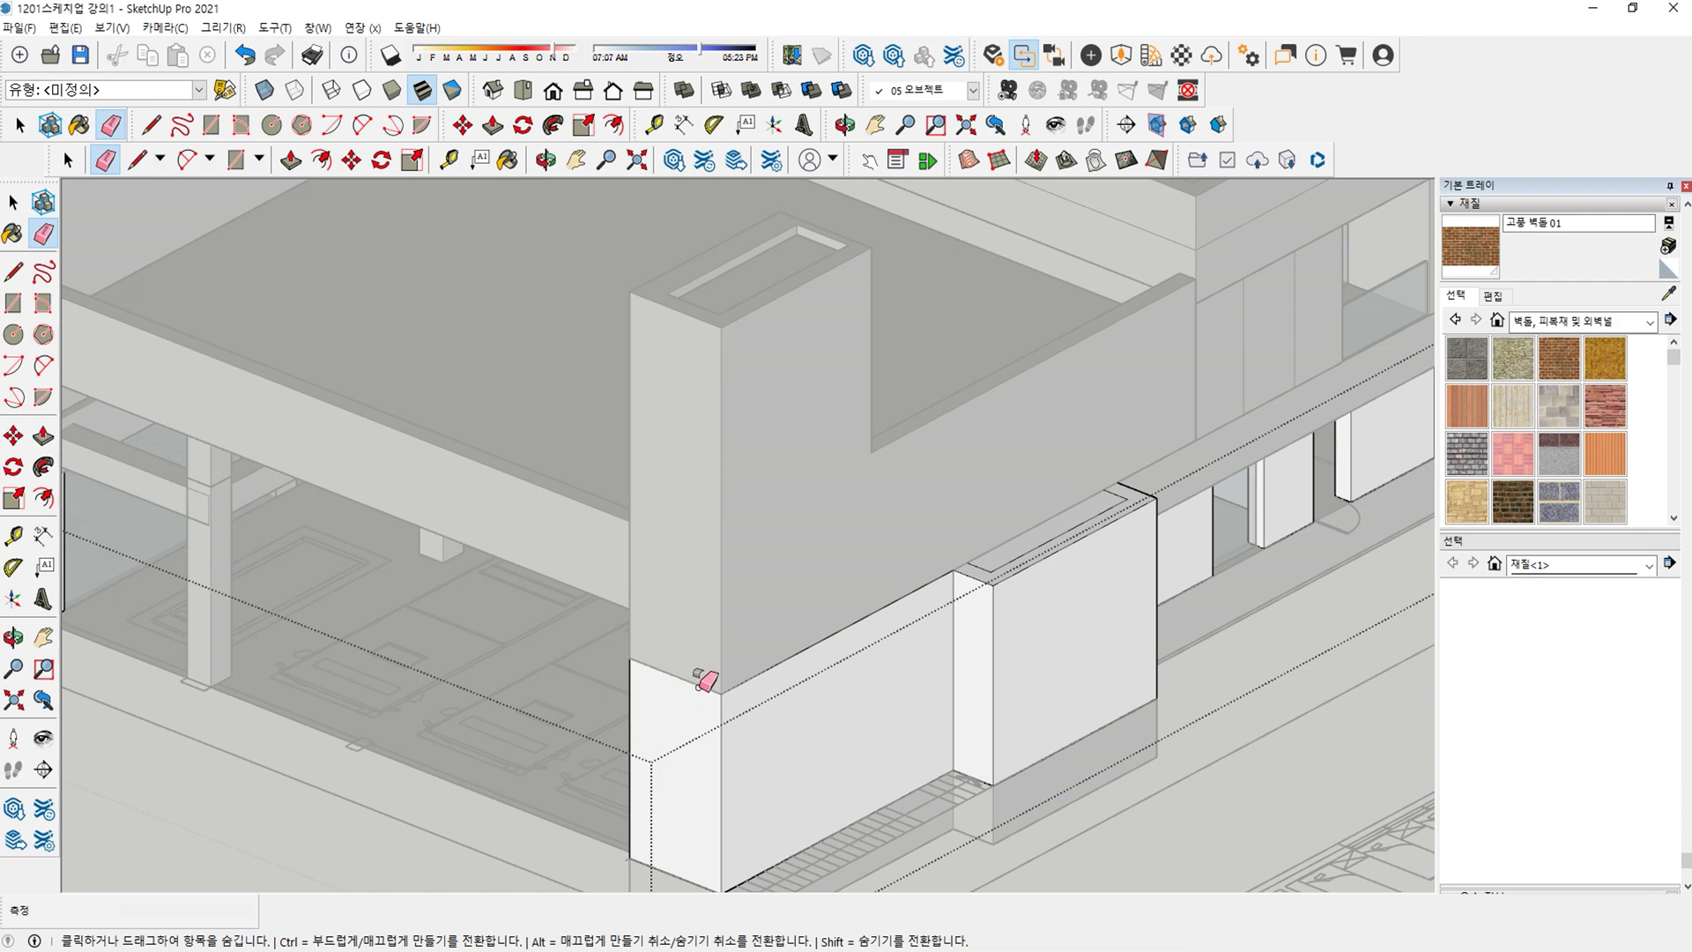
{"action": "key", "text": "space"}
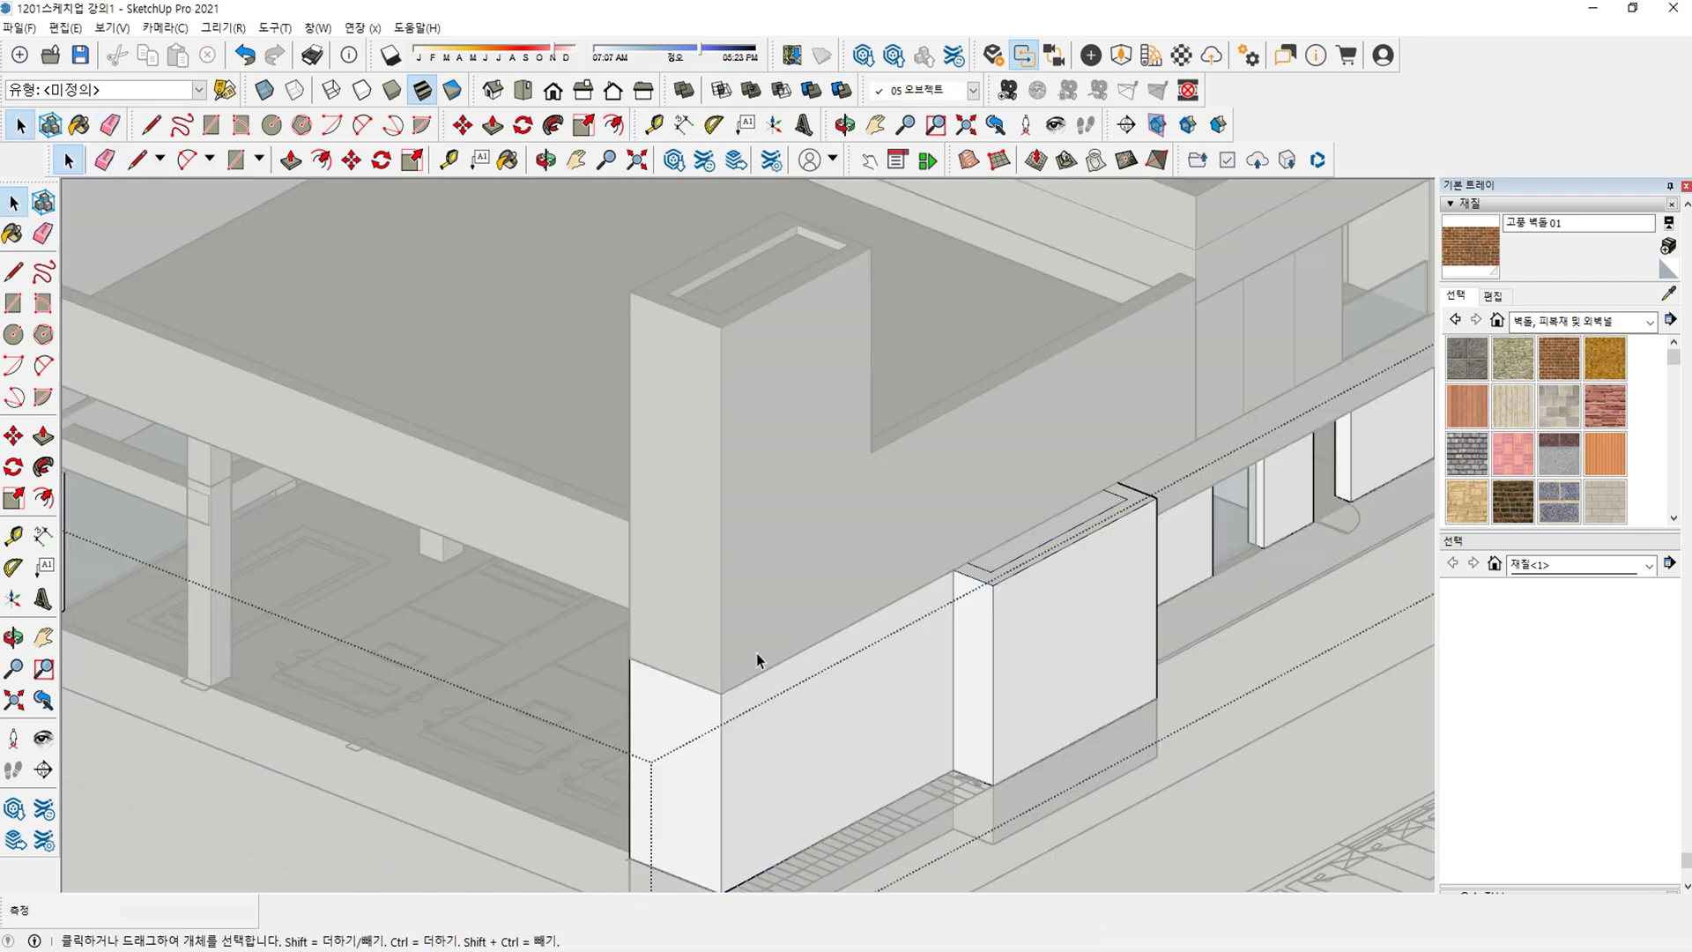
{"action": "double_click", "coordinate": [760, 649]}
{"action": "key", "text": "e"}
{"action": "left_click", "coordinate": [734, 688], "text": "shift"}
{"action": "left_click", "coordinate": [697, 684], "text": "shift"}
{"action": "key", "text": "space"}
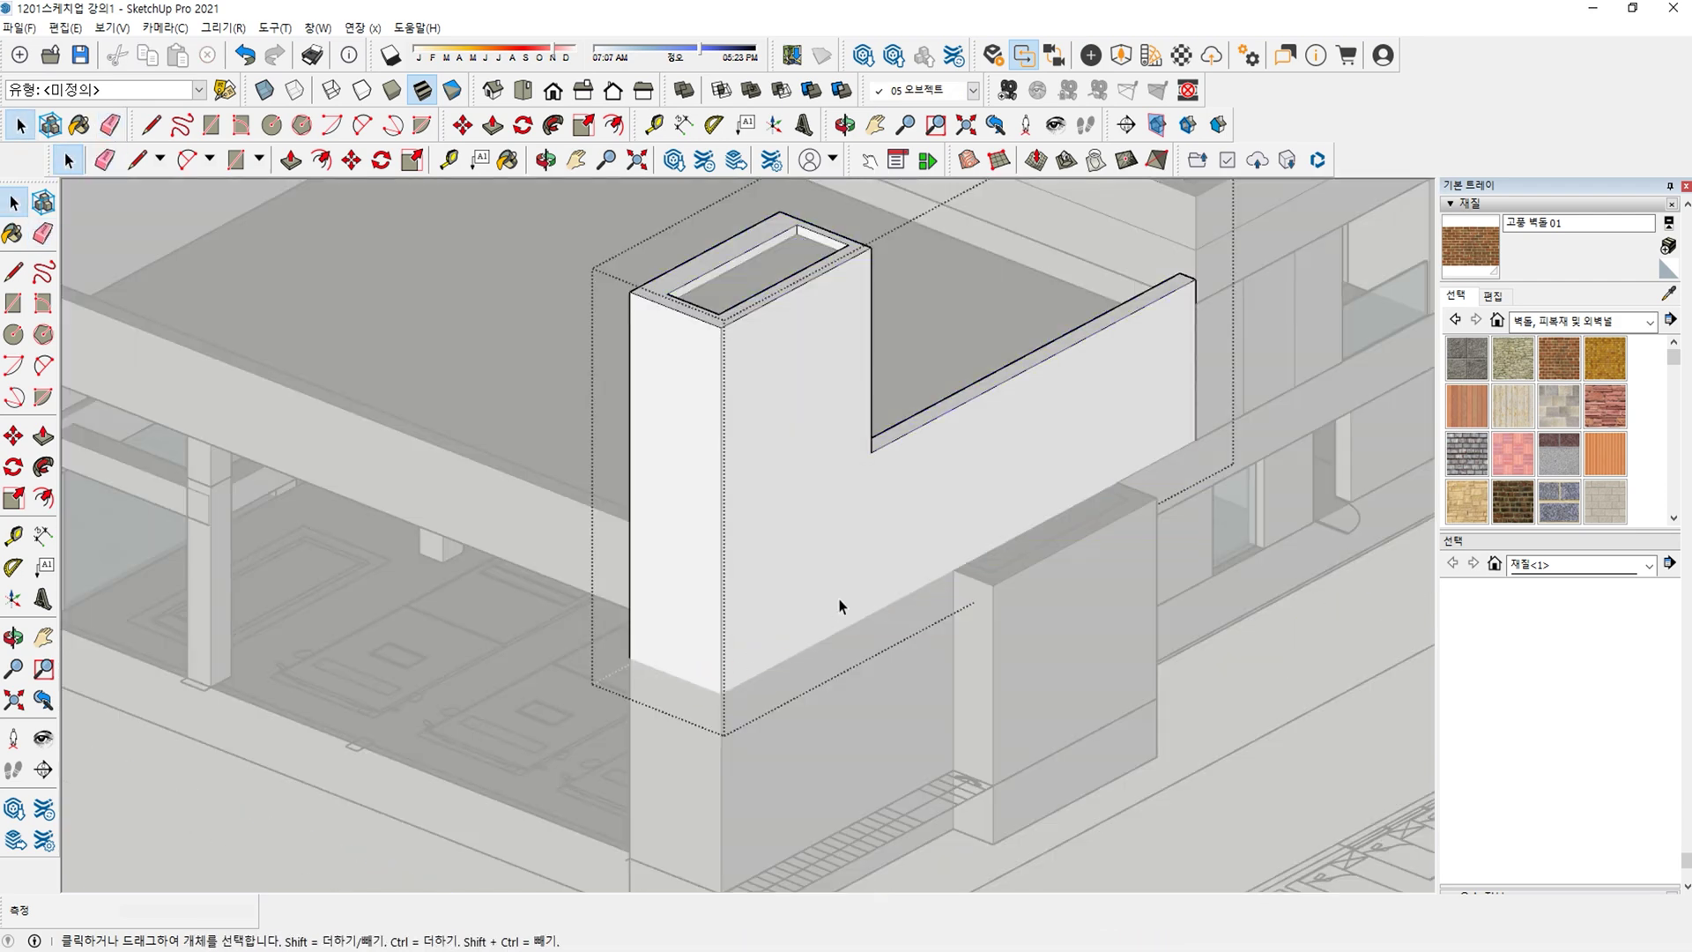
Draw vertical lines from the tower's step corner down through the upper wall group and the ground-floor wall group to the wall's base.
{"action": "key", "text": "l"}
{"action": "left_click", "coordinate": [870, 452]}
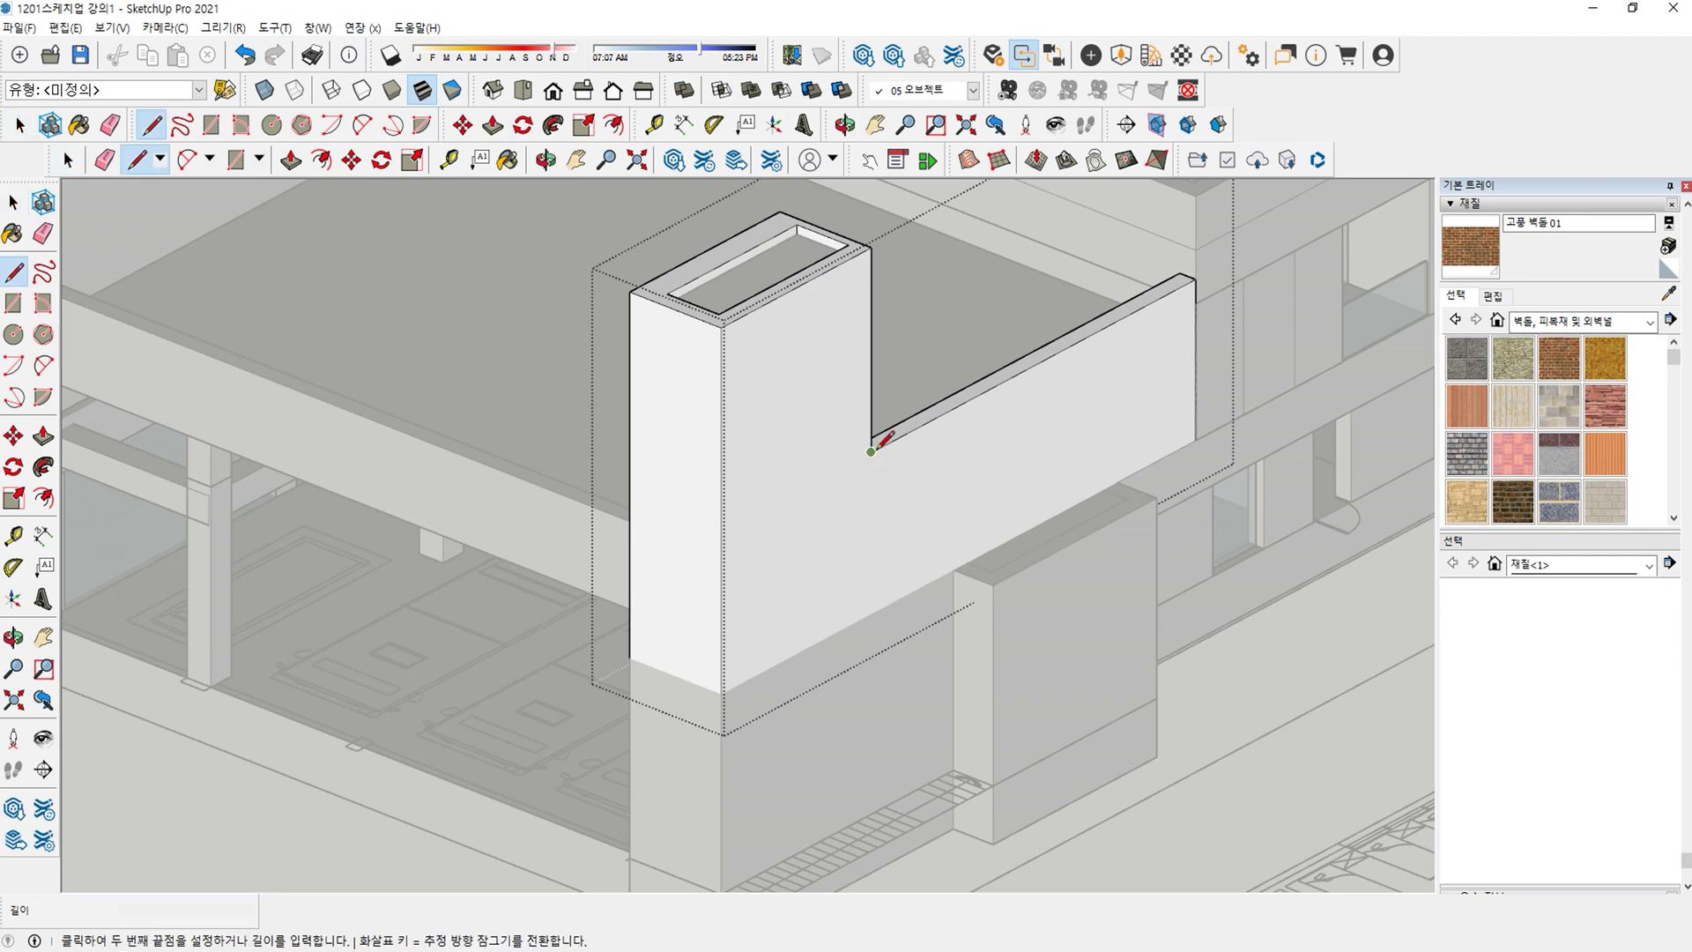
{"action": "left_click", "coordinate": [870, 641]}
{"action": "key", "text": "e"}
{"action": "key", "text": "space"}
{"action": "double_click", "coordinate": [870, 663]}
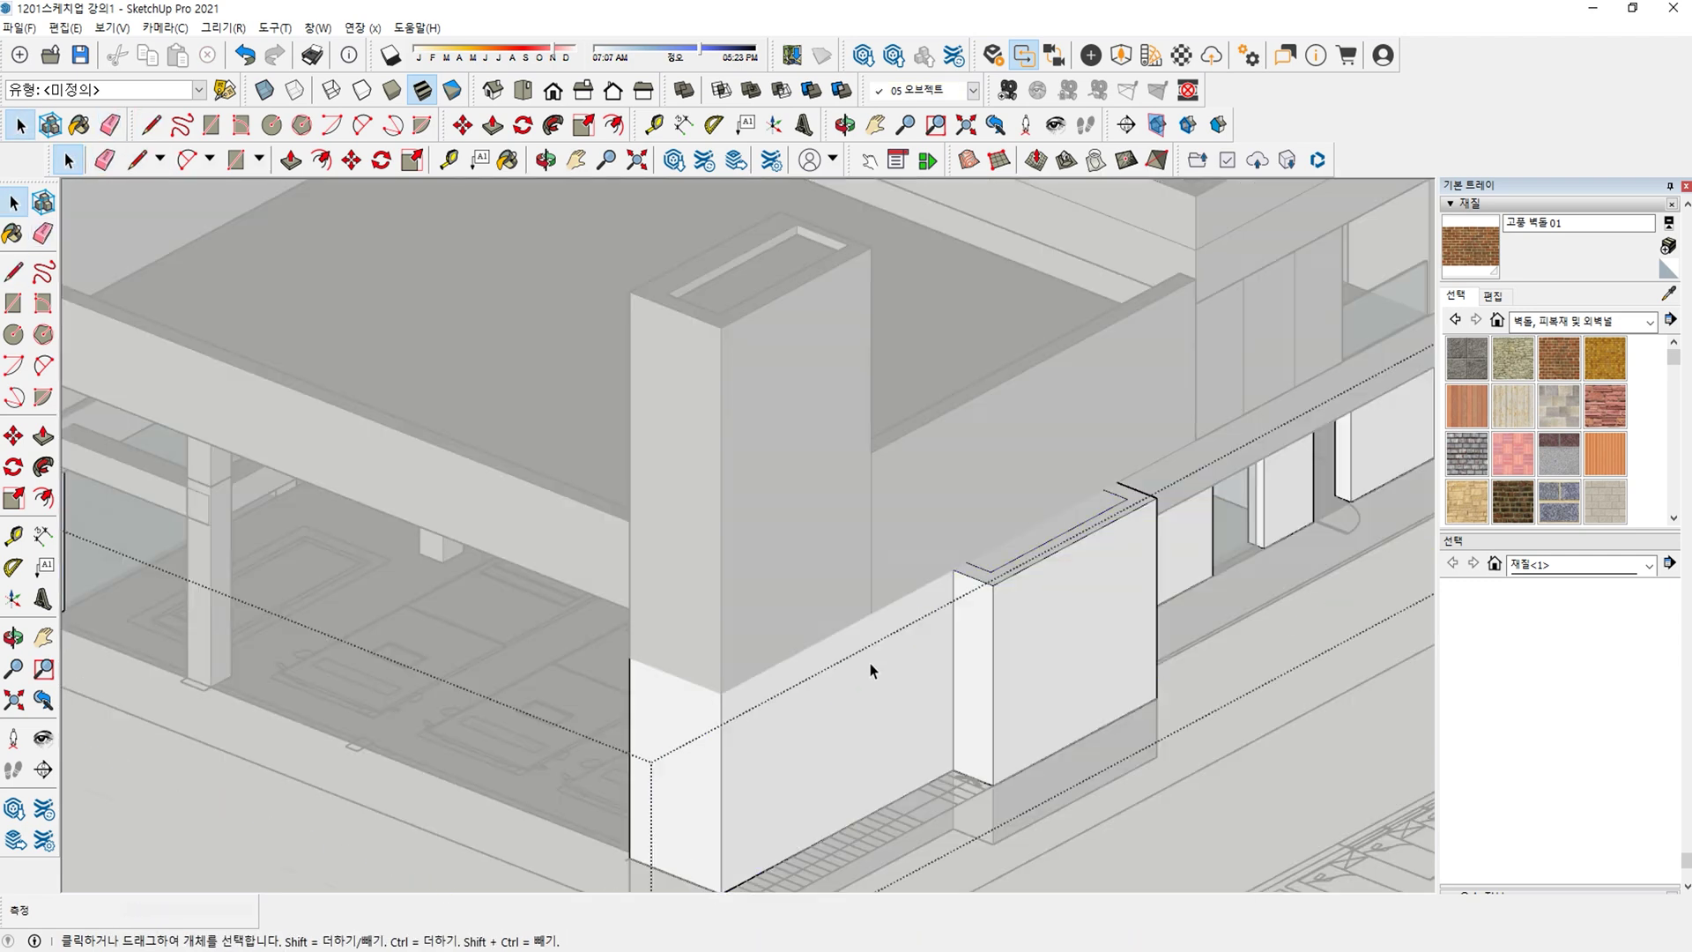
{"action": "key", "text": "l"}
{"action": "left_click", "coordinate": [876, 609]}
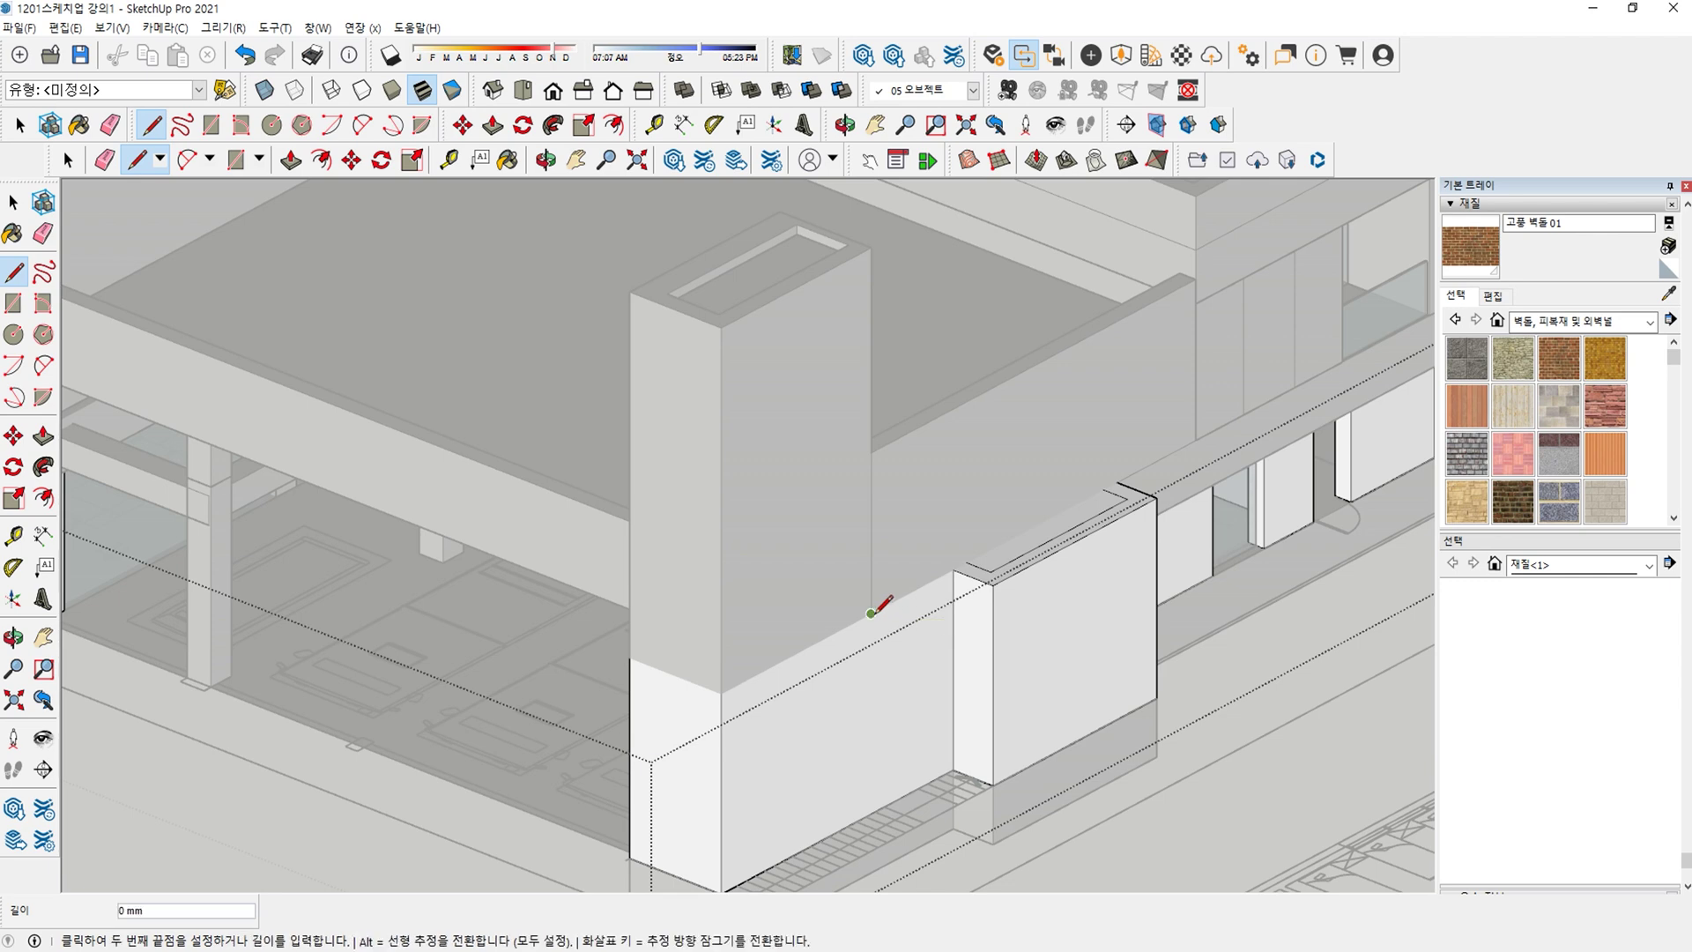
{"action": "left_click", "coordinate": [871, 797]}
Paint the tower's outer faces with the 고풍 벽돌 01 brick material in both the ground-floor and upper wall groups.
{"action": "key", "text": "b"}
{"action": "left_click", "coordinate": [838, 723]}
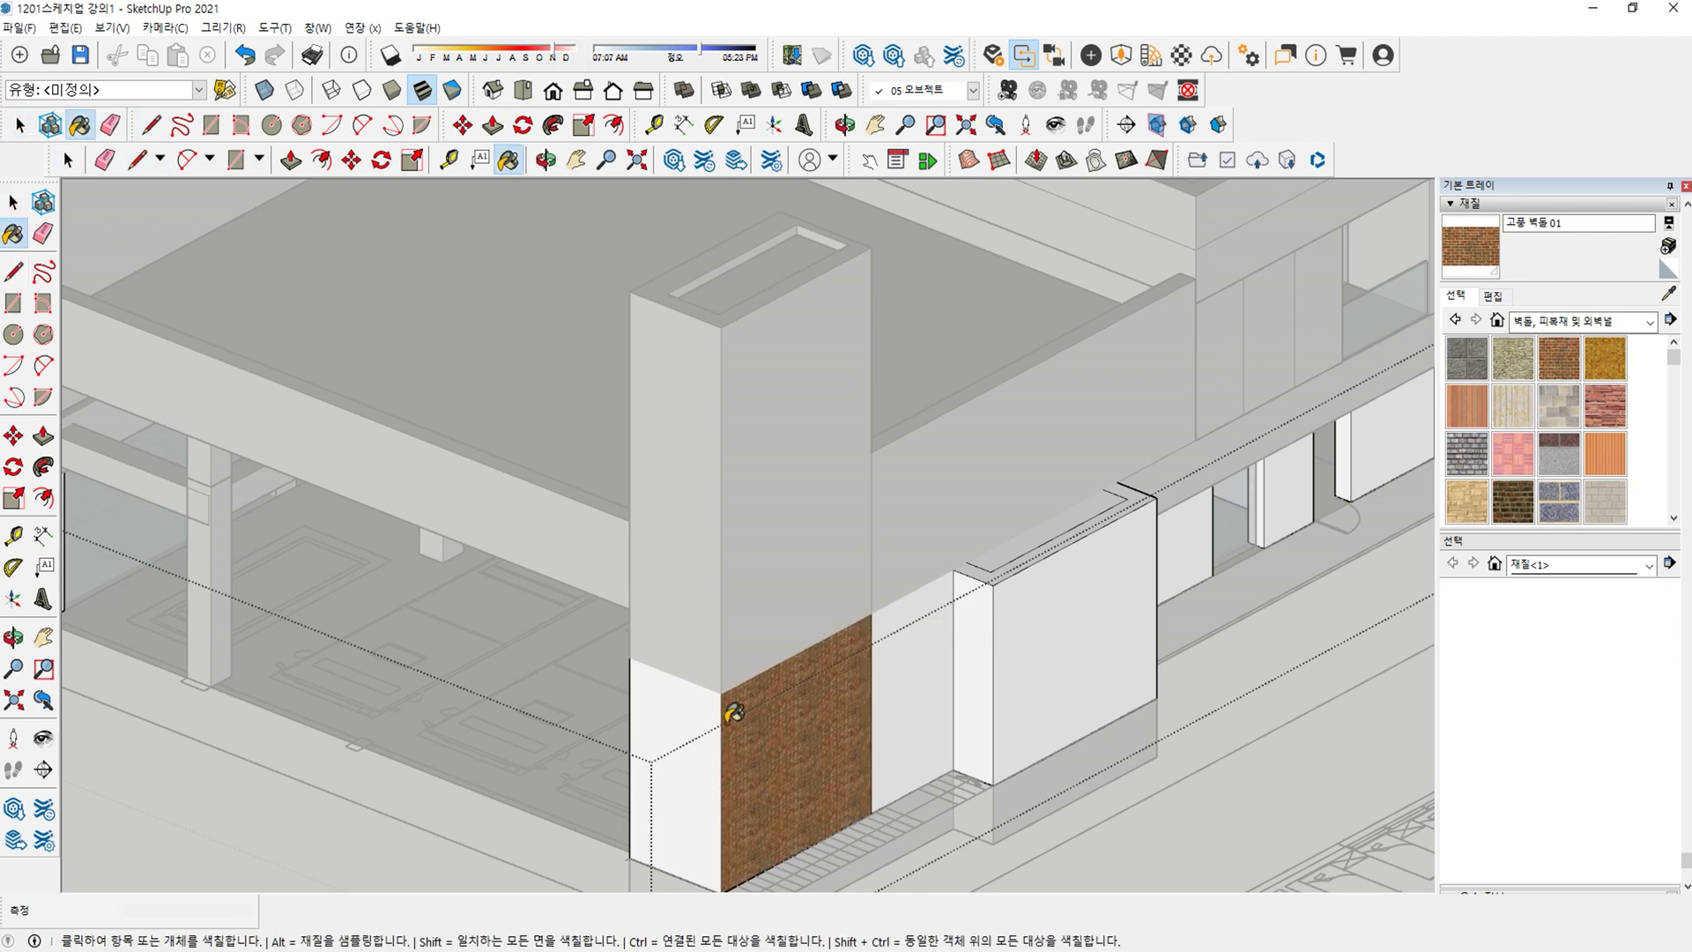
{"action": "left_click", "coordinate": [700, 732]}
{"action": "key", "text": "space"}
{"action": "key", "text": "Escape"}
{"action": "double_click", "coordinate": [700, 603]}
{"action": "key", "text": "b"}
{"action": "left_click", "coordinate": [699, 608]}
{"action": "key", "text": "space"}
Paint the rim on top of the tower with the same brick material.
{"action": "scroll", "coordinate": [710, 377], "scroll_direction": "up", "scroll_amount": 3}
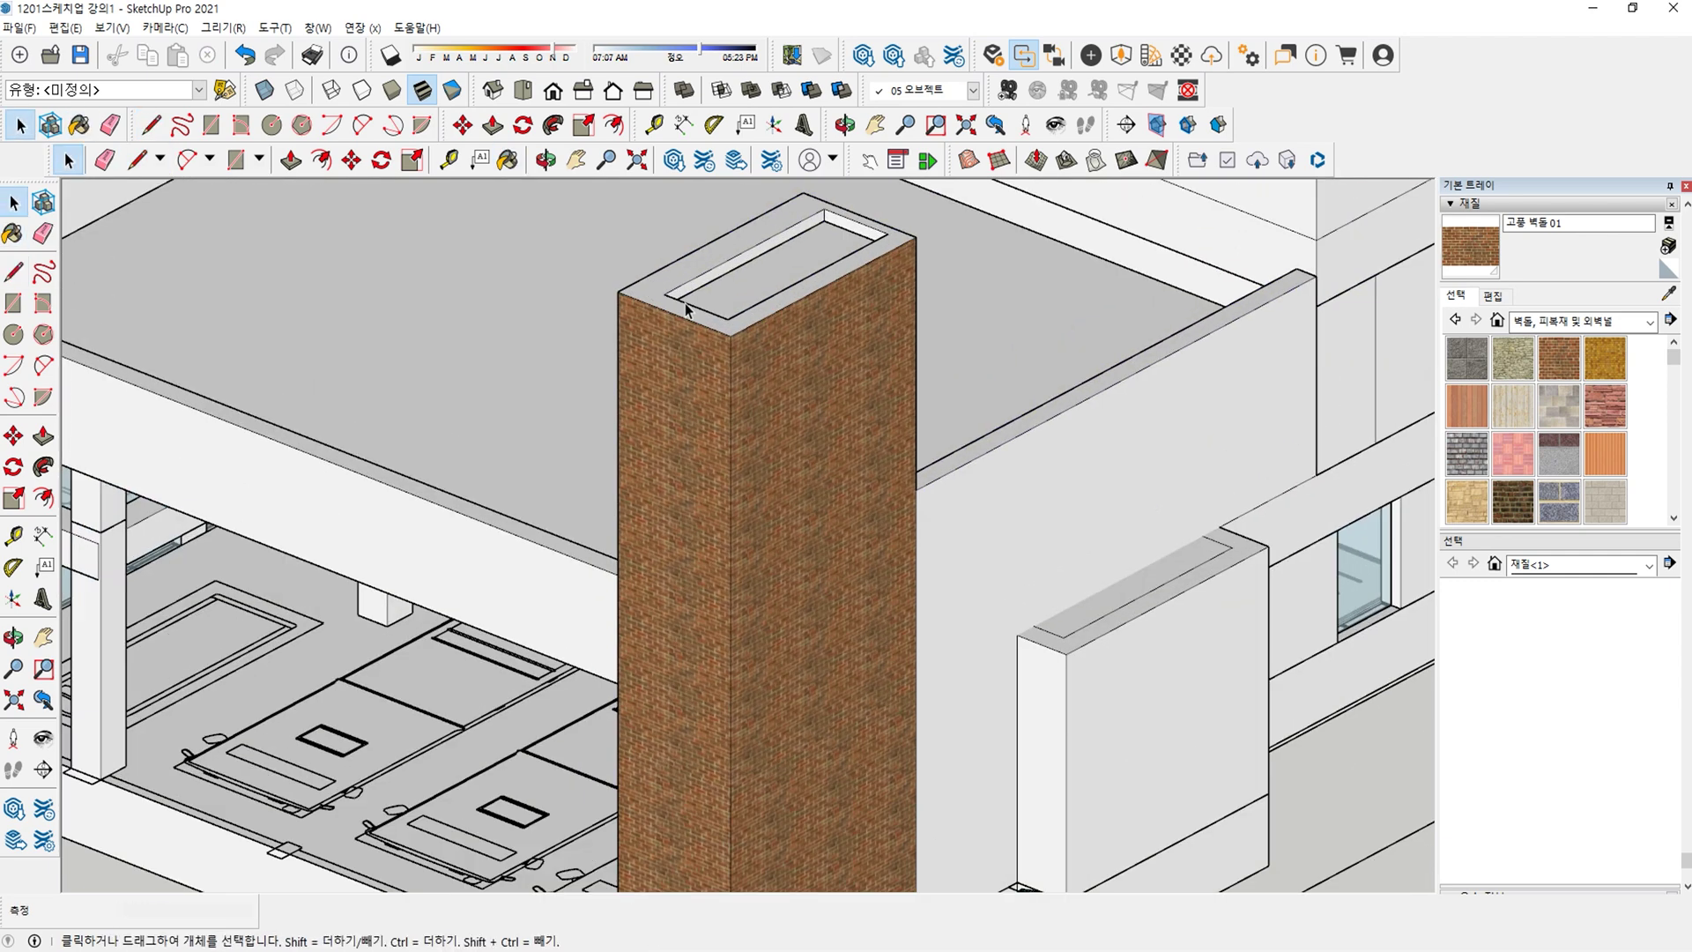
{"action": "key", "text": "b"}
{"action": "left_click", "coordinate": [686, 314]}
{"action": "scroll", "coordinate": [793, 273], "scroll_direction": "up", "scroll_amount": 4}
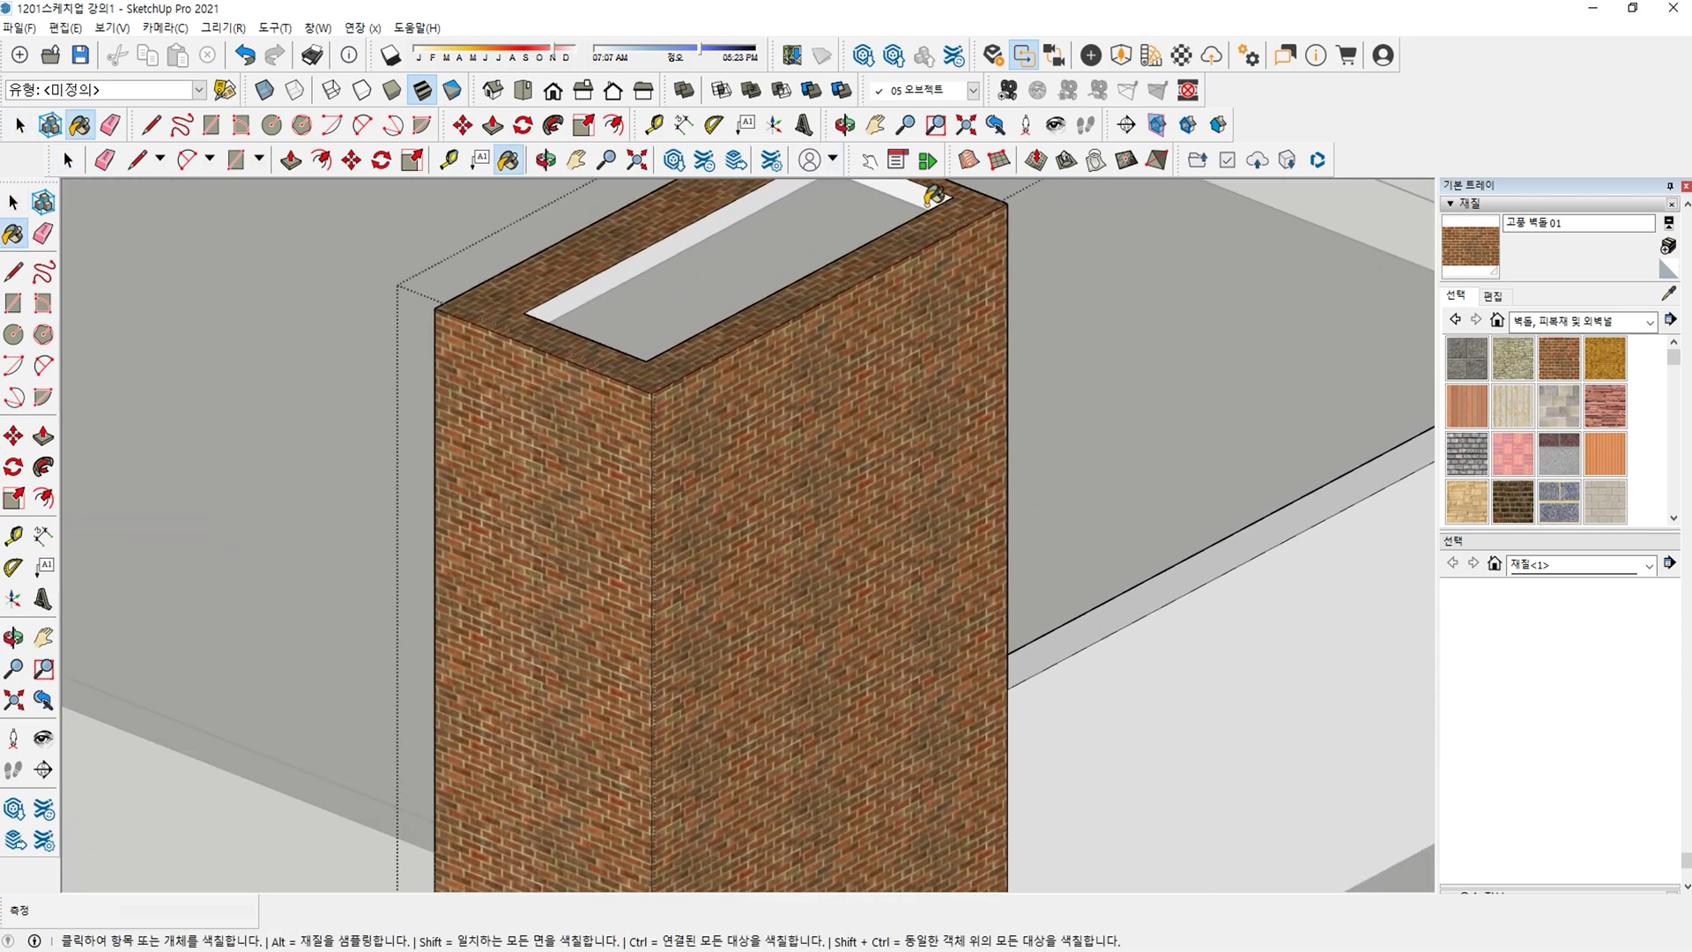
Paint the tower's remaining white outer faces and the inner face of its rim with the 고풍 벽돌 01 brick material.
{"action": "scroll", "coordinate": [879, 283], "scroll_direction": "down", "scroll_amount": 3}
{"action": "middle_click_drag", "start_coordinate": [879, 283], "coordinate": [758, 481]}
{"action": "scroll", "coordinate": [843, 460], "scroll_direction": "down", "scroll_amount": 3}
{"action": "scroll", "coordinate": [843, 461], "scroll_direction": "down", "scroll_amount": 3}
{"action": "middle_click_drag", "start_coordinate": [758, 480], "coordinate": [740, 397], "text": "shift"}
{"action": "scroll", "coordinate": [740, 396], "scroll_direction": "up", "scroll_amount": 3}
{"action": "key", "text": "b"}
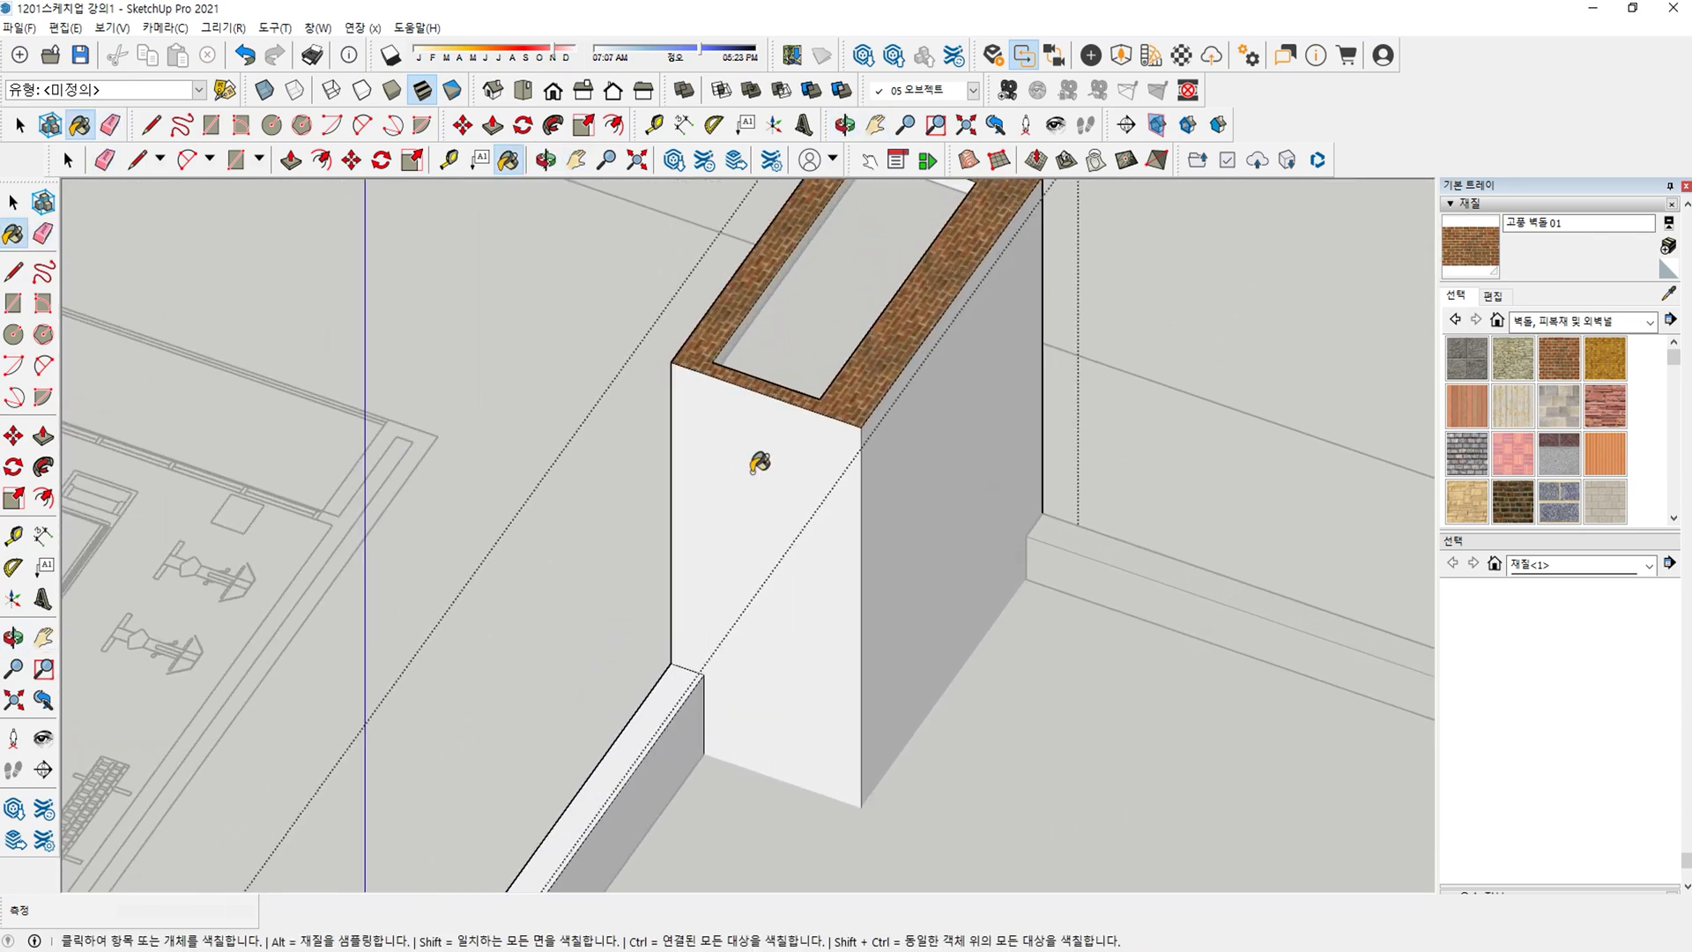
{"action": "left_click", "coordinate": [709, 432]}
{"action": "left_click", "coordinate": [920, 450]}
{"action": "scroll", "coordinate": [816, 300], "scroll_direction": "up", "scroll_amount": 3}
{"action": "left_click", "coordinate": [728, 298]}
{"action": "scroll", "coordinate": [730, 295], "scroll_direction": "down", "scroll_amount": 3}
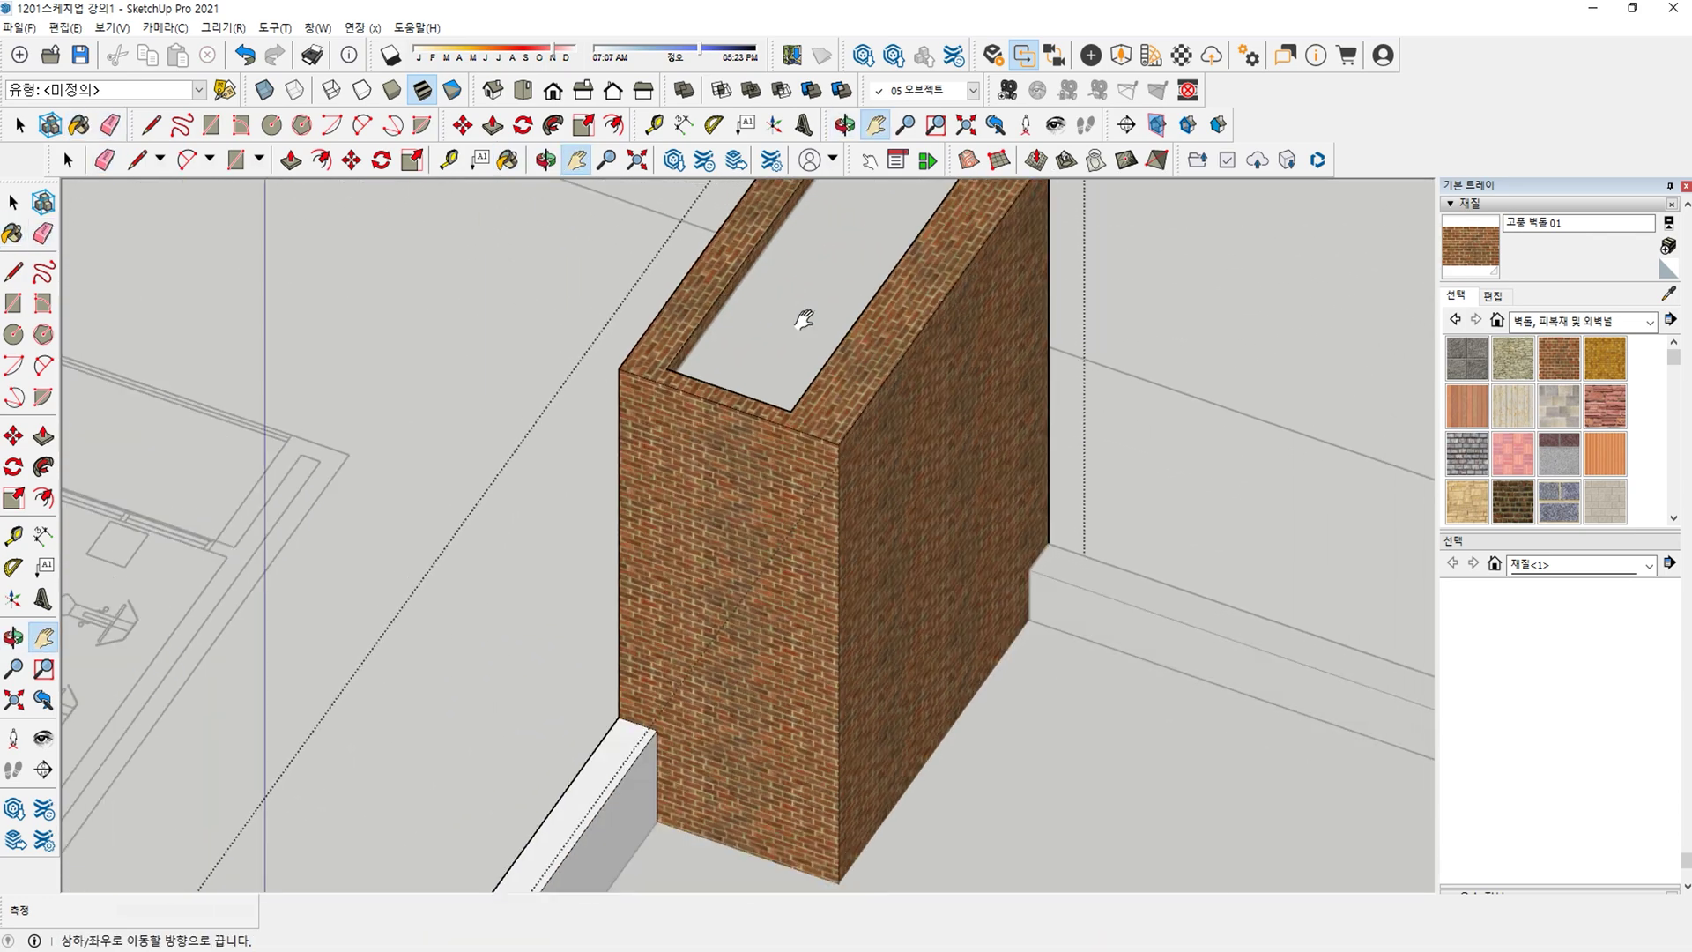
{"action": "middle_click_drag", "start_coordinate": [801, 317], "coordinate": [732, 652], "text": "shift"}
{"action": "scroll", "coordinate": [841, 500], "scroll_direction": "up", "scroll_amount": 3}
{"action": "scroll", "coordinate": [841, 501], "scroll_direction": "down", "scroll_amount": 10}
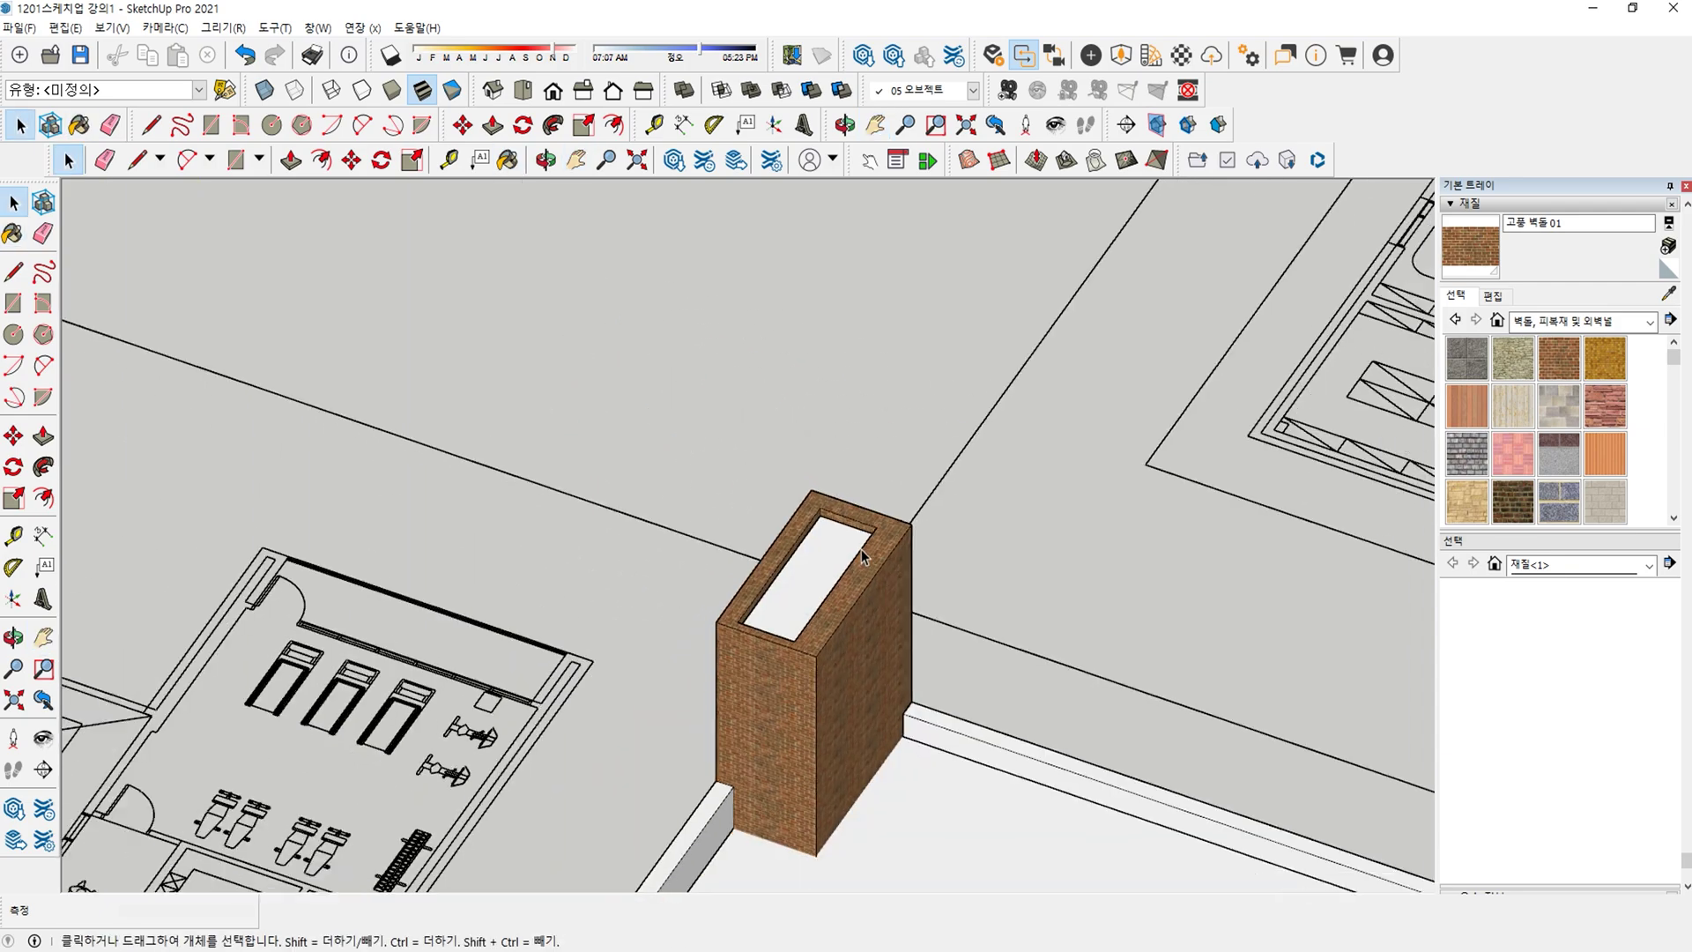
Paint the ground-floor wall at the entrance corner beside the storefront glazing with the 고풍 벽돌 01 brick material.
{"action": "middle_click_drag", "start_coordinate": [932, 640], "coordinate": [617, 599]}
{"action": "scroll", "coordinate": [573, 590], "scroll_direction": "down", "scroll_amount": 3}
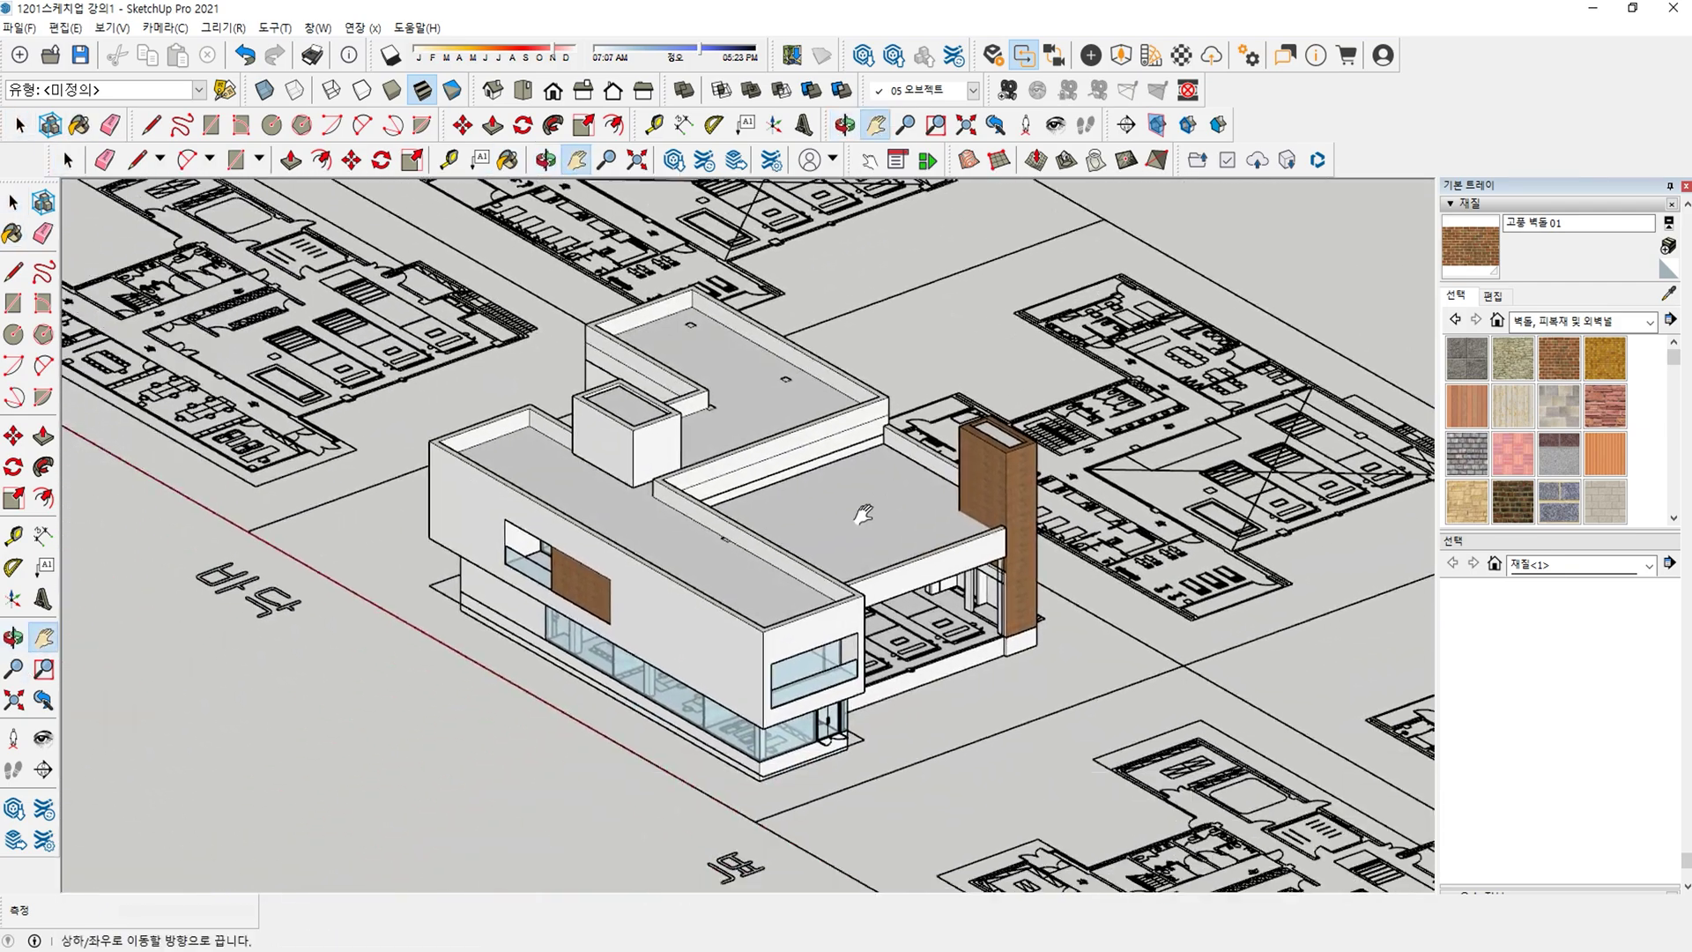
{"action": "scroll", "coordinate": [551, 583], "scroll_direction": "up", "scroll_amount": 6}
{"action": "scroll", "coordinate": [550, 584], "scroll_direction": "down", "scroll_amount": 3}
{"action": "mouse_move", "coordinate": [459, 585]}
{"action": "middle_mouse_down"}
{"action": "mouse_move", "coordinate": [700, 624]}
{"action": "mouse_move", "coordinate": [672, 586]}
{"action": "middle_mouse_up"}
{"action": "key", "text": "b"}
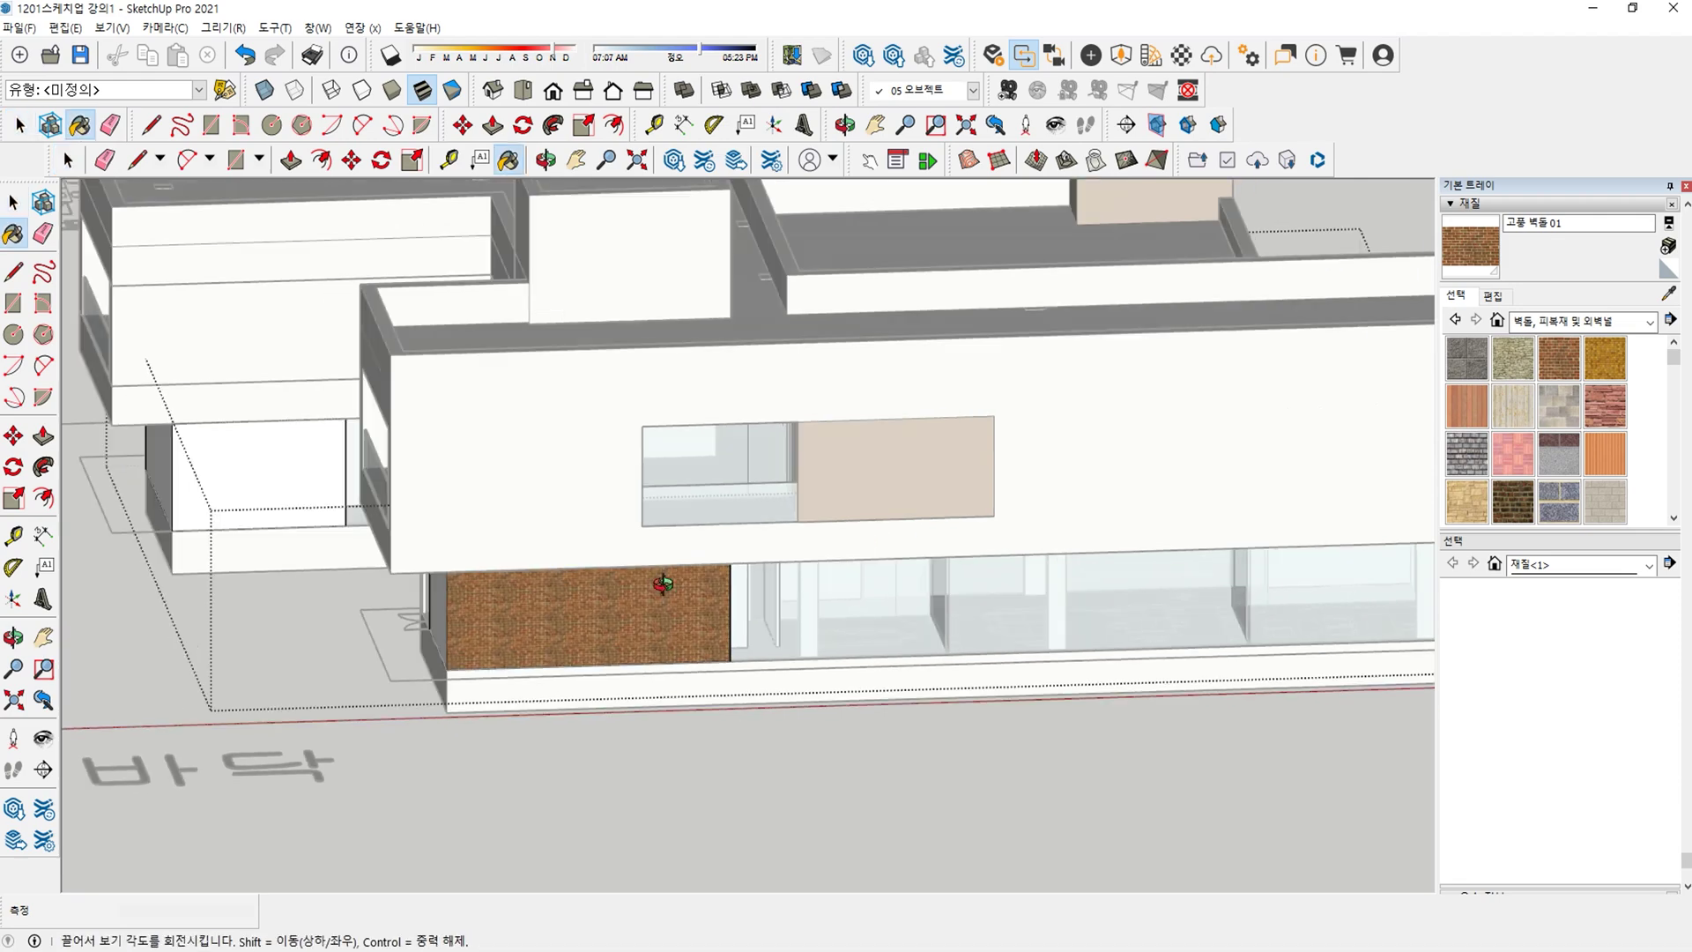
{"action": "scroll", "coordinate": [941, 602], "scroll_direction": "up", "scroll_amount": 3}
{"action": "left_click", "coordinate": [942, 601]}
{"action": "key", "text": "space"}
Try to hide the rooftop box's full vertical corner edge, and undo the attempt.
{"action": "mouse_move", "coordinate": [915, 596]}
{"action": "middle_mouse_down"}
{"action": "mouse_move", "coordinate": [876, 503]}
{"action": "mouse_move", "coordinate": [699, 540]}
{"action": "middle_mouse_up"}
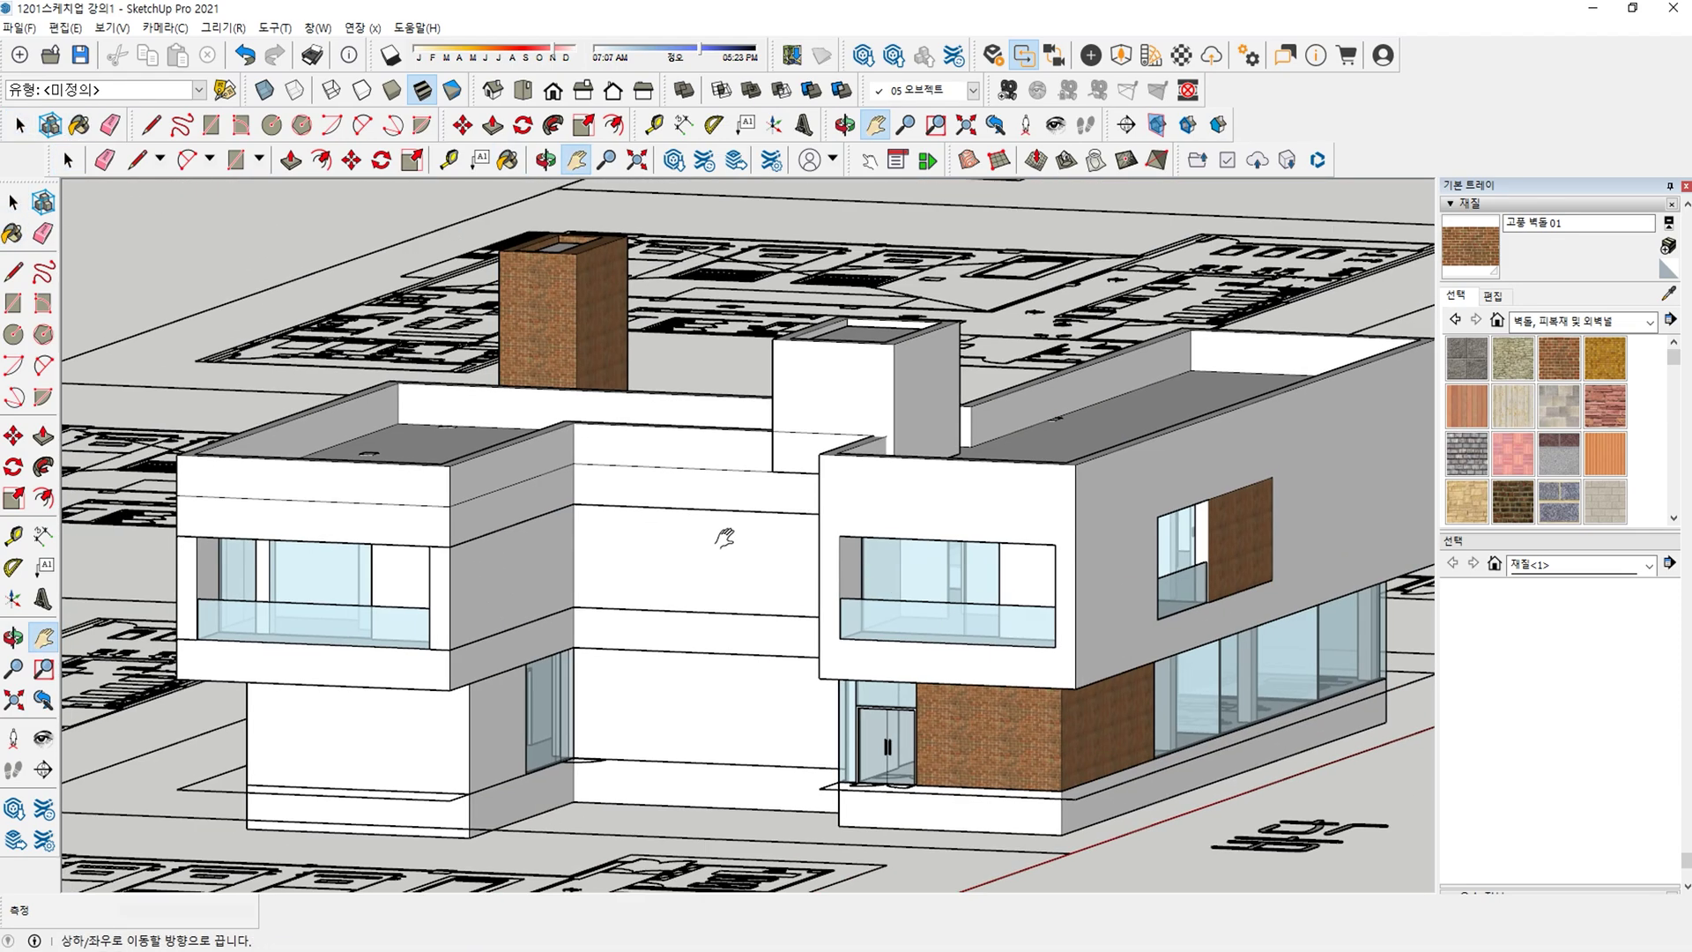
{"action": "scroll", "coordinate": [858, 585], "scroll_direction": "up", "scroll_amount": 4}
{"action": "double_click", "coordinate": [858, 585]}
{"action": "key", "text": "Escape"}
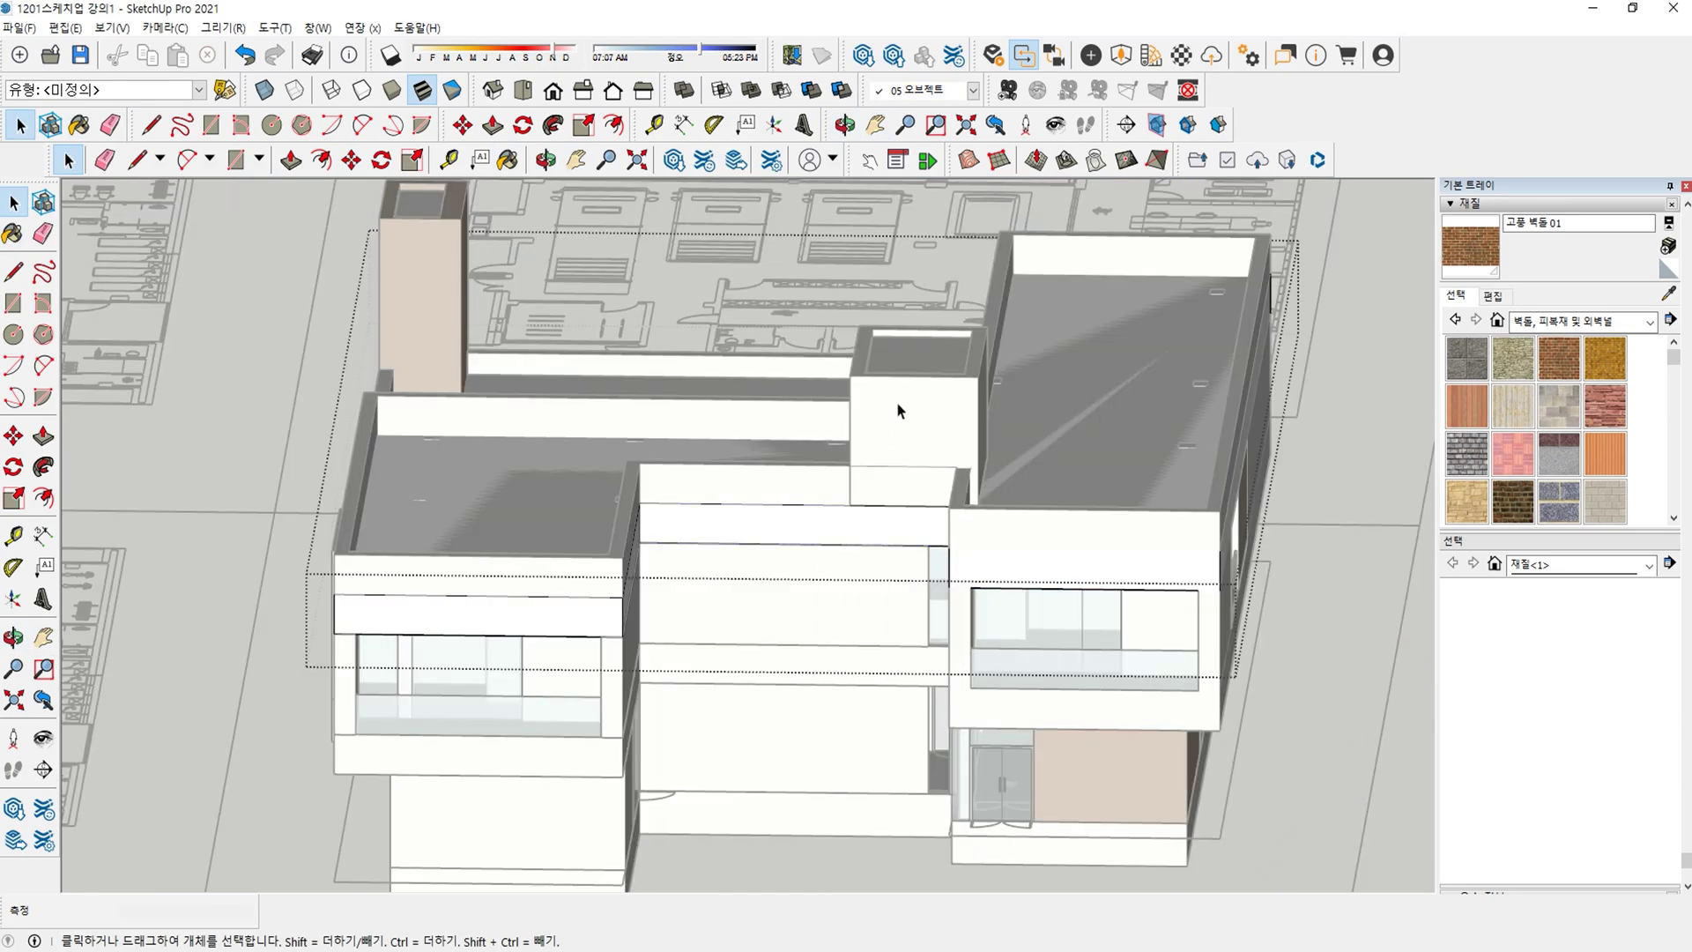
{"action": "double_click", "coordinate": [897, 400]}
{"action": "key", "text": "e"}
{"action": "scroll", "coordinate": [886, 431], "scroll_direction": "up", "scroll_amount": 3}
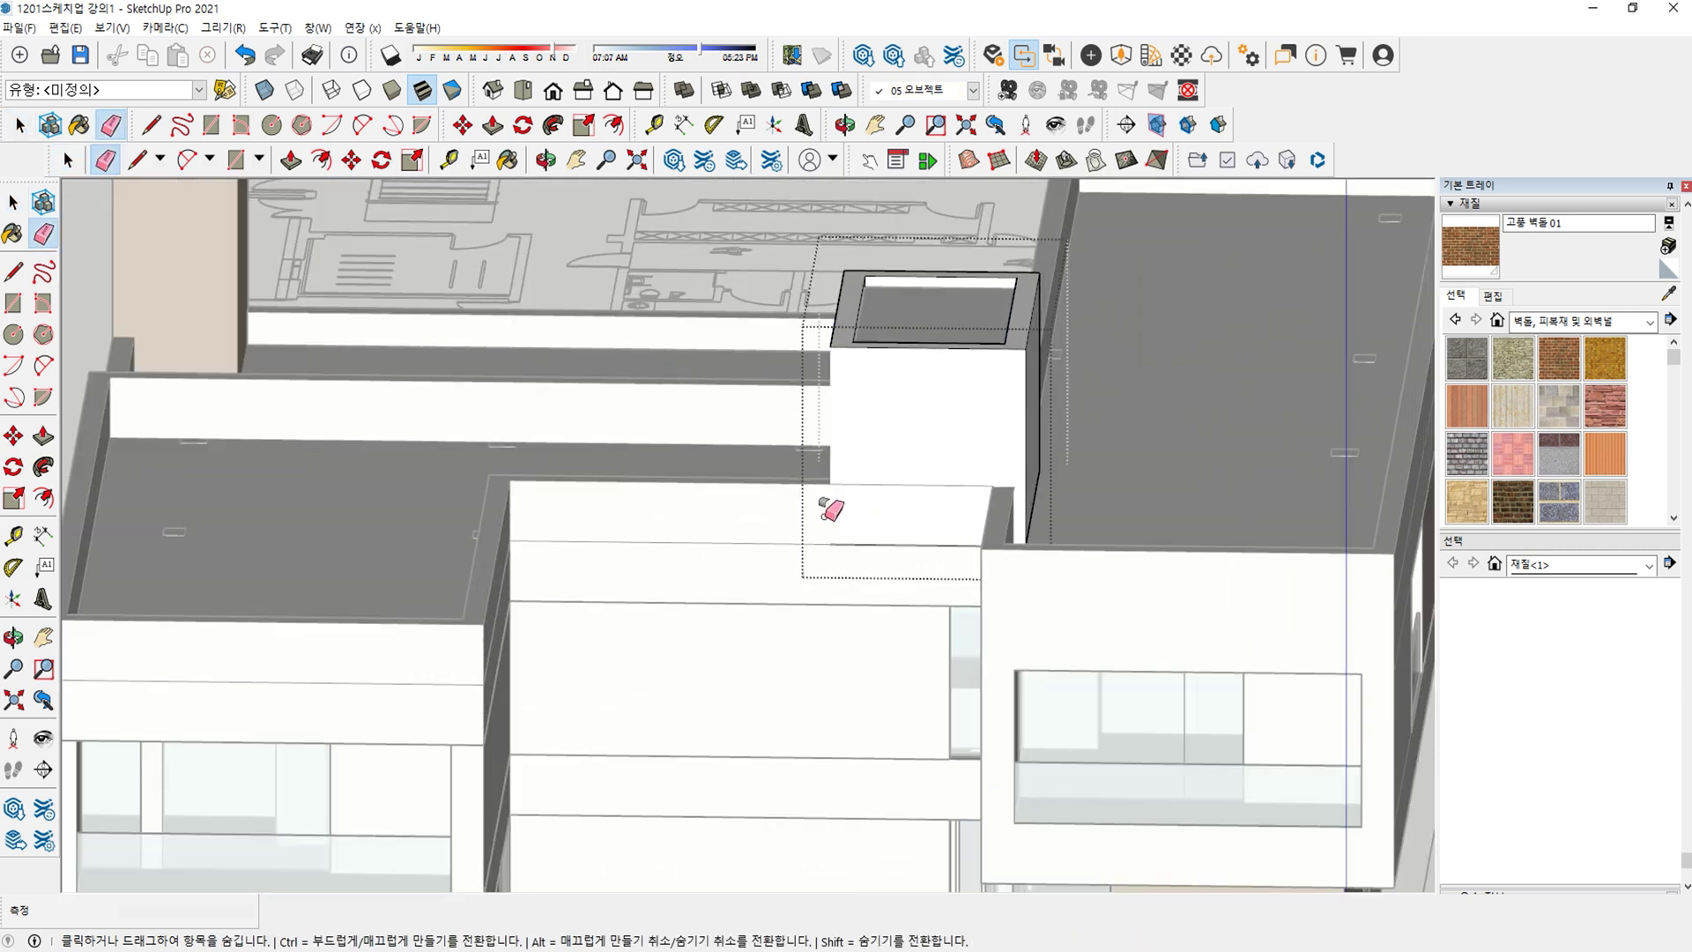
{"action": "key", "text": "space"}
{"action": "key", "text": "ctrl+z"}
{"action": "scroll", "coordinate": [842, 488], "scroll_direction": "up", "scroll_amount": 3}
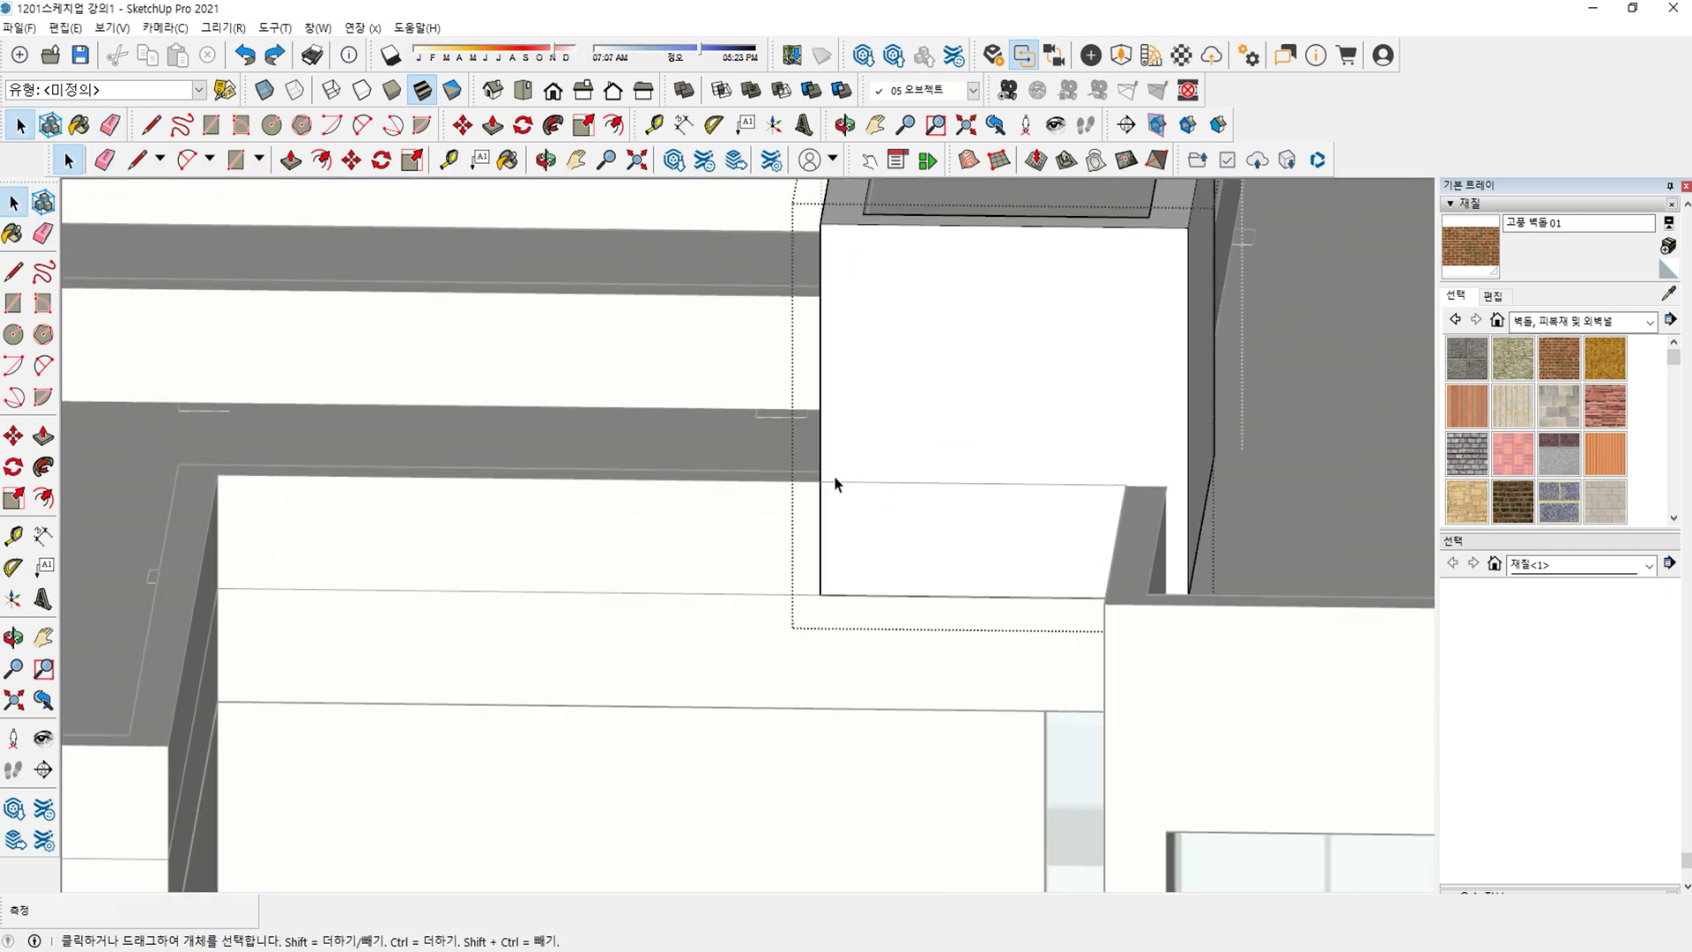
{"action": "key", "text": "e"}
{"action": "key", "text": "ctrl+z"}
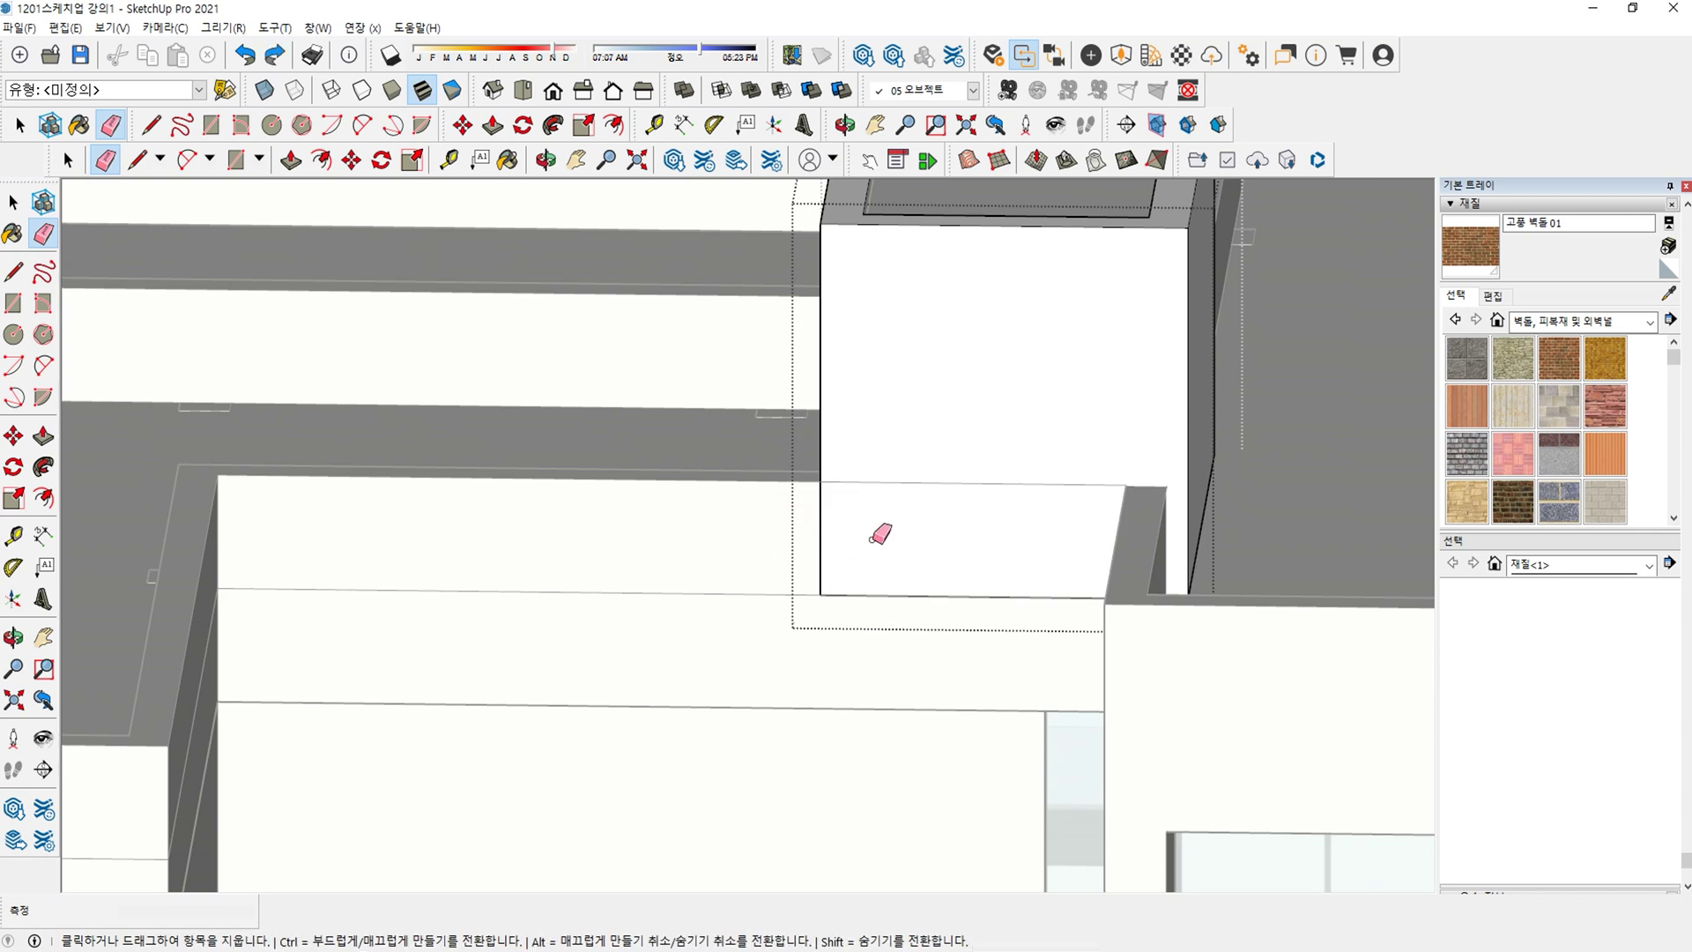
Draw a short horizontal line on the rooftop box's front face at parapet height and hide the corner edge below it.
{"action": "key", "text": "l"}
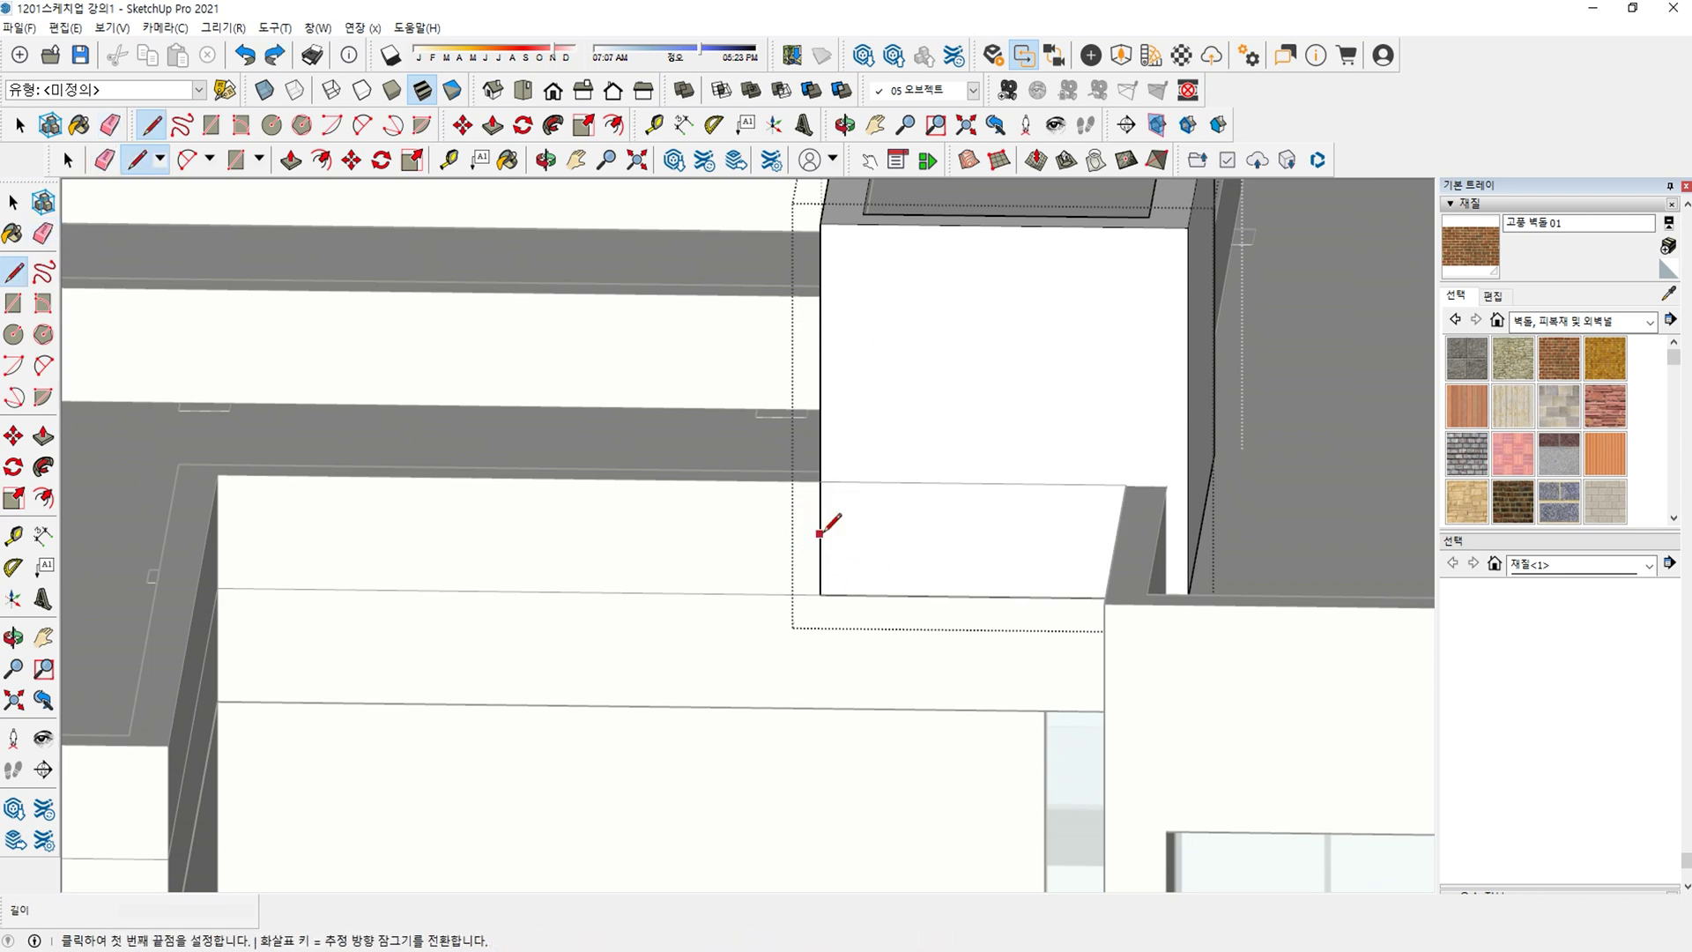
{"action": "scroll", "coordinate": [853, 487], "scroll_direction": "down", "scroll_amount": 5}
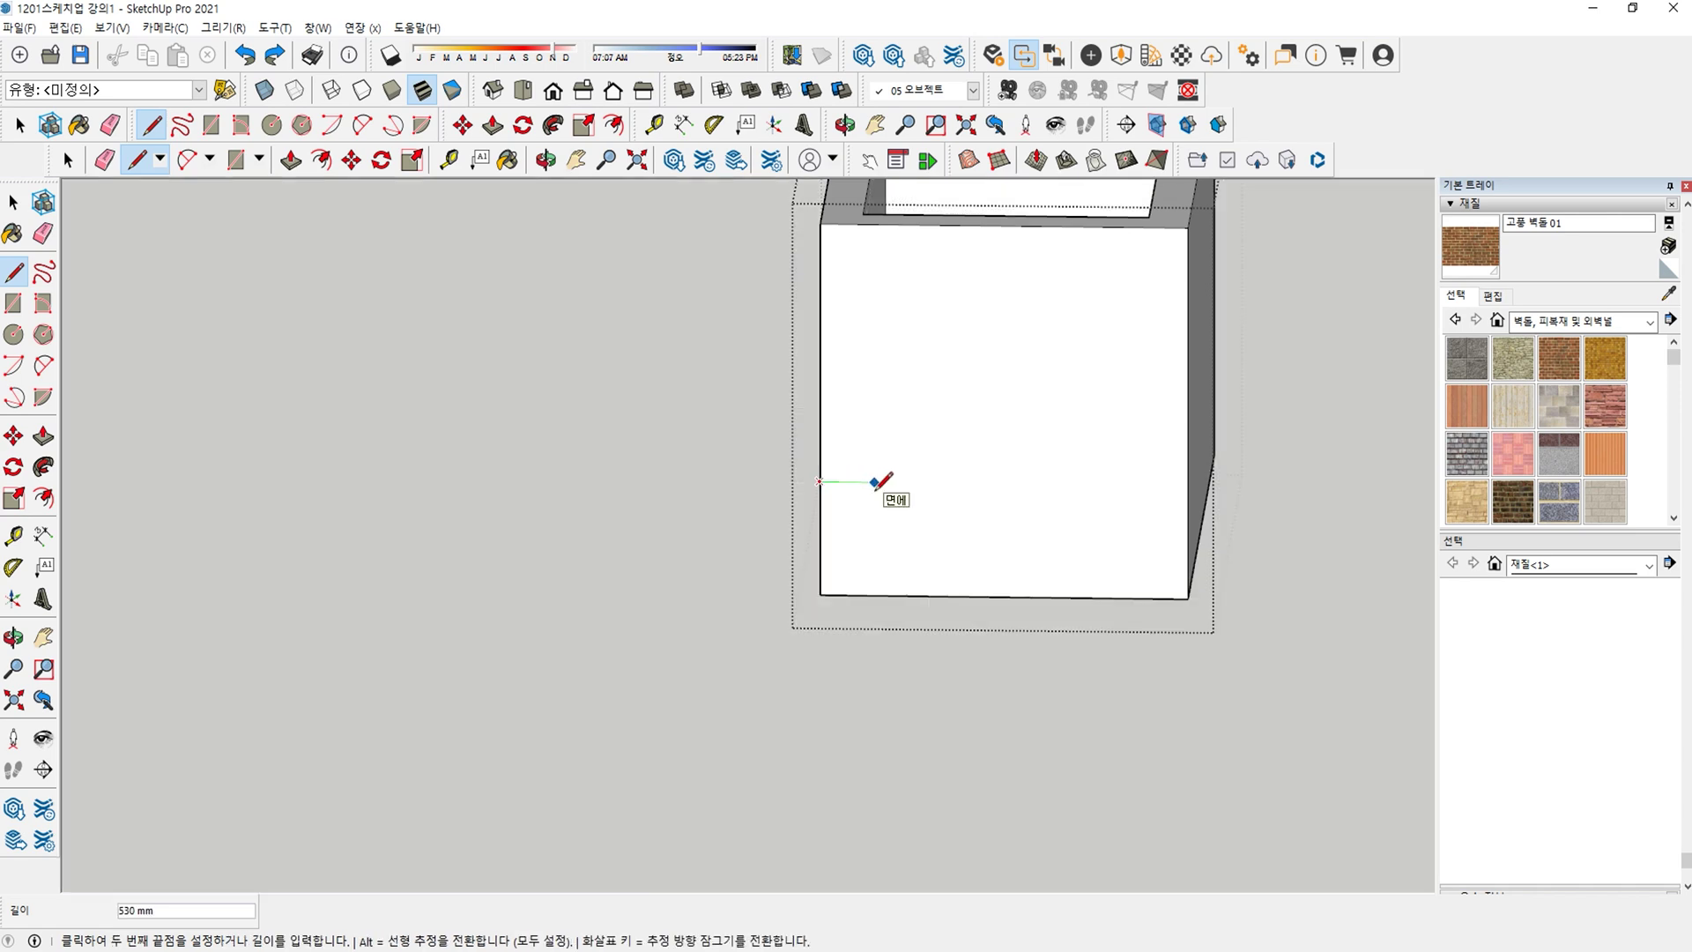
{"action": "middle_click_drag", "start_coordinate": [963, 491], "coordinate": [1076, 541]}
{"action": "key", "text": "space"}
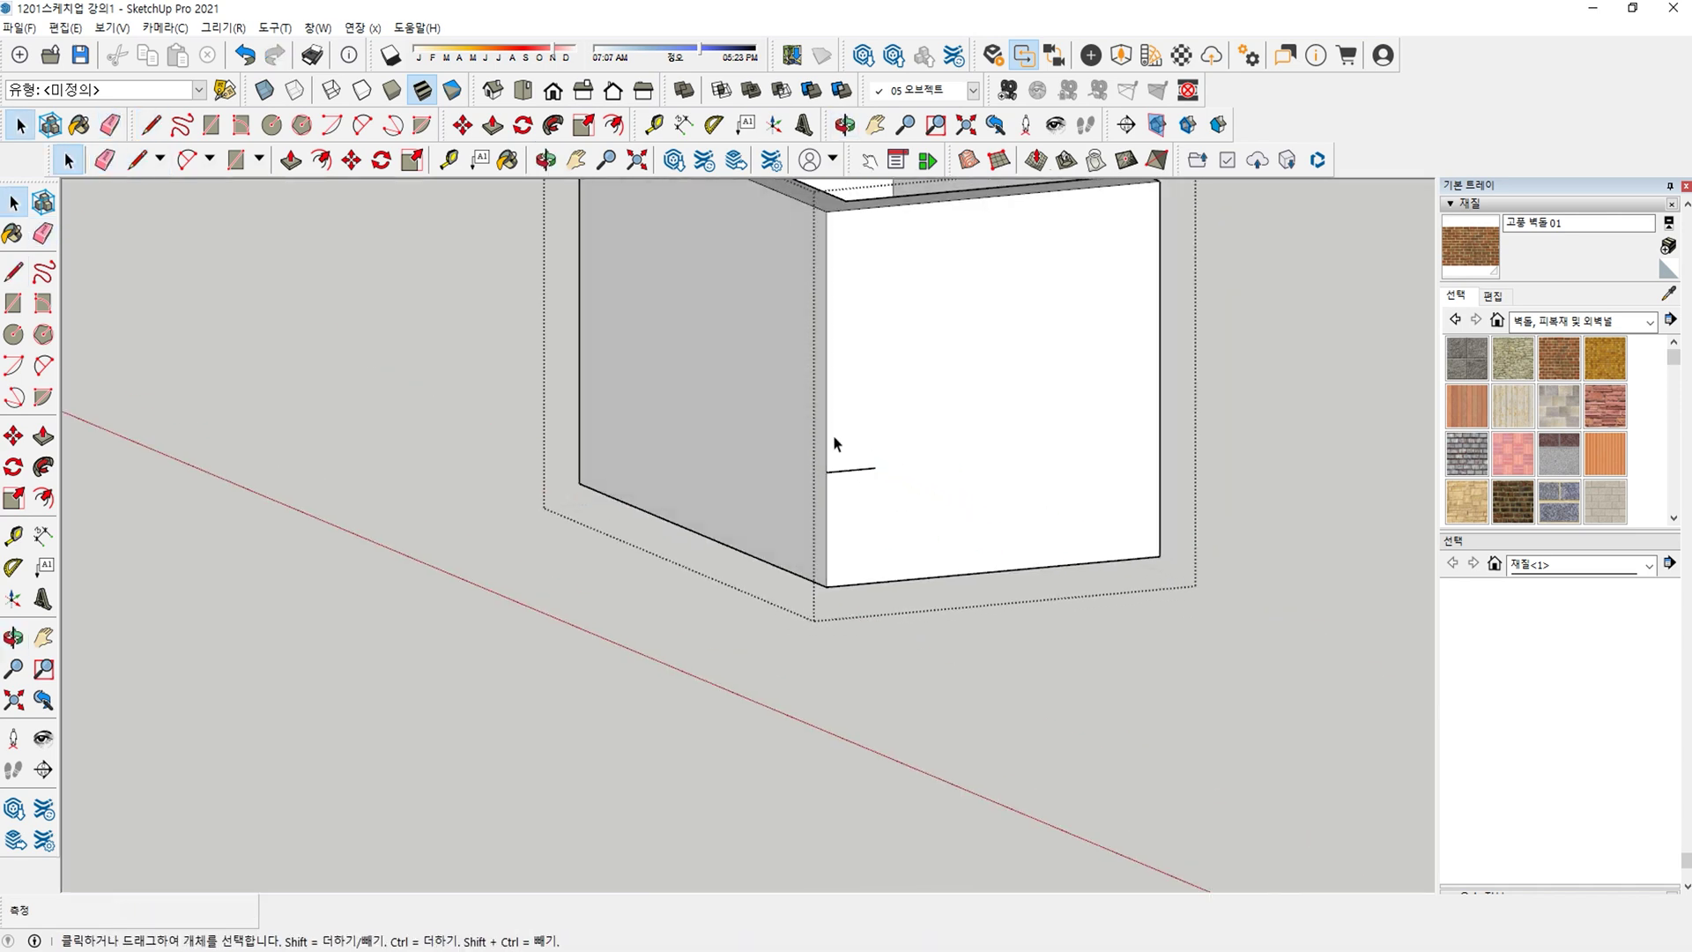
{"action": "left_click", "coordinate": [826, 443]}
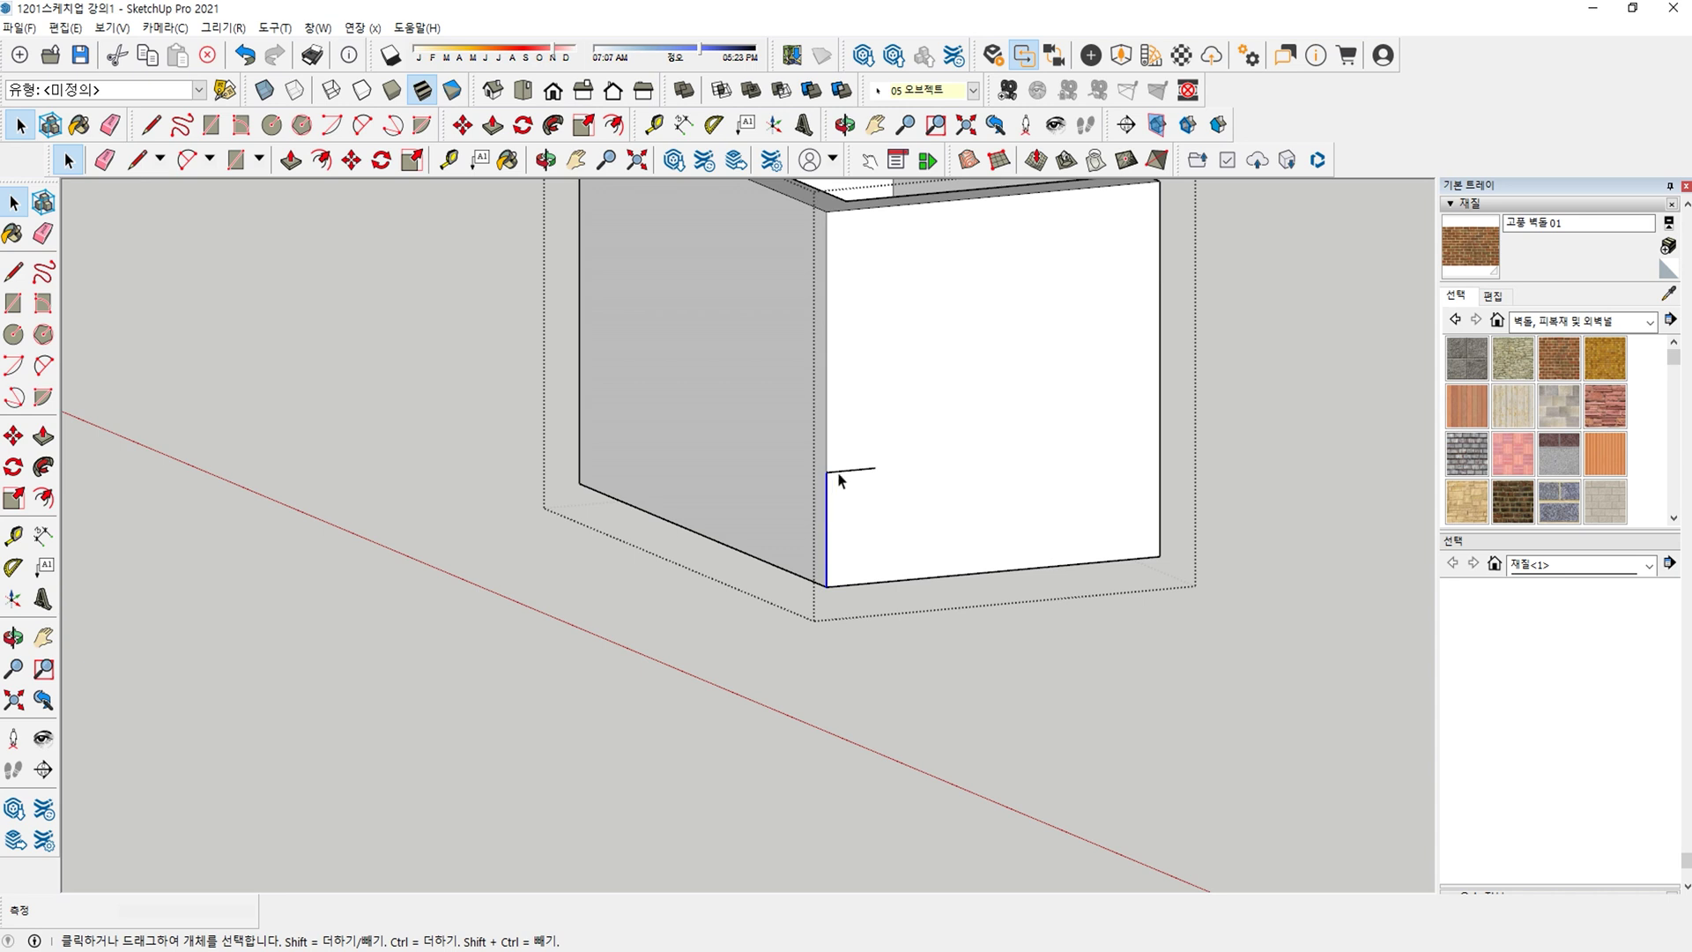
{"action": "key", "text": "e"}
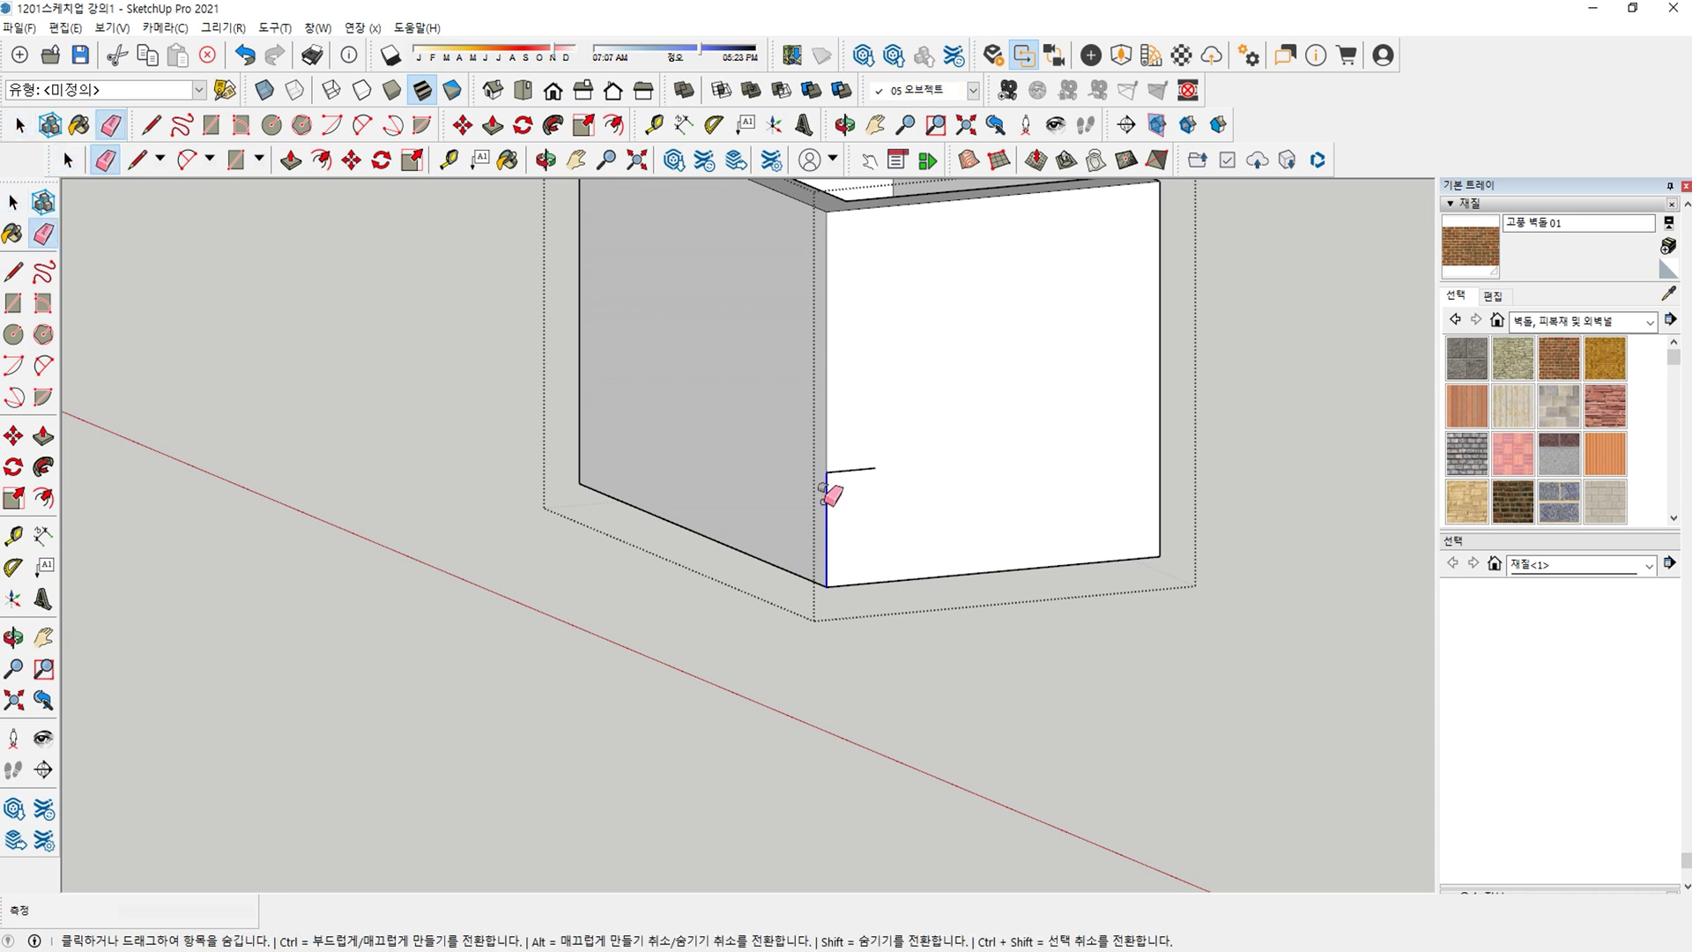
{"action": "key", "text": "space"}
{"action": "key", "text": "Escape"}
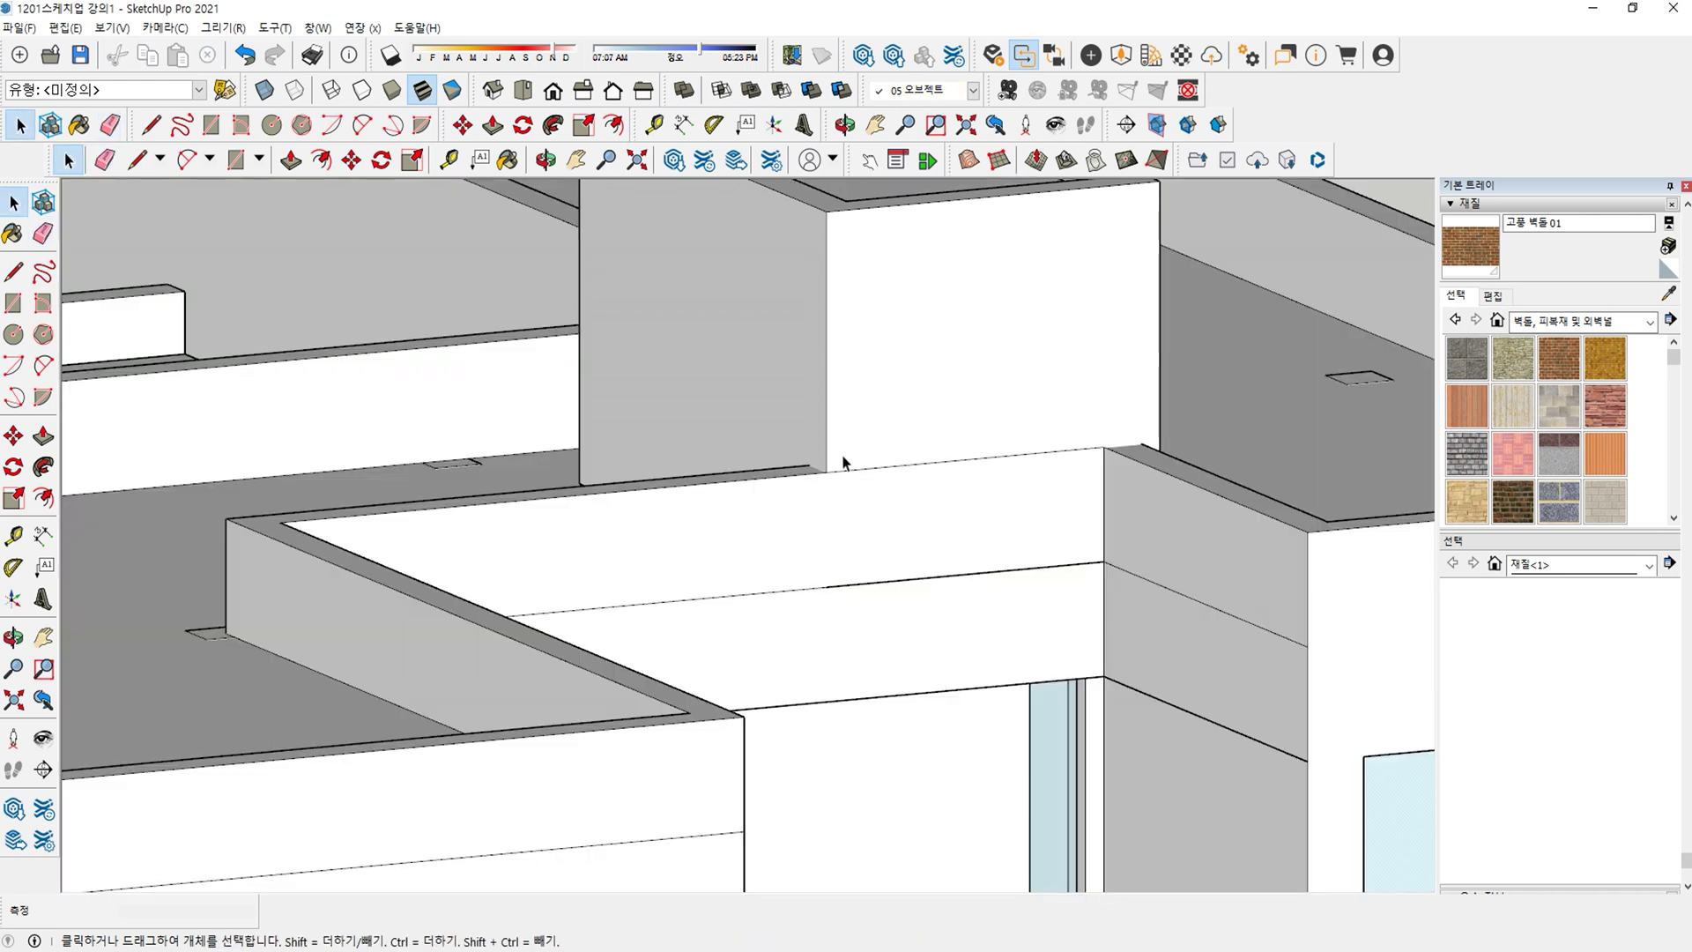
Split the parapet's top edge at the rooftop box's corner with a line and hide the edge segment beneath the box.
{"action": "double_click", "coordinate": [794, 502]}
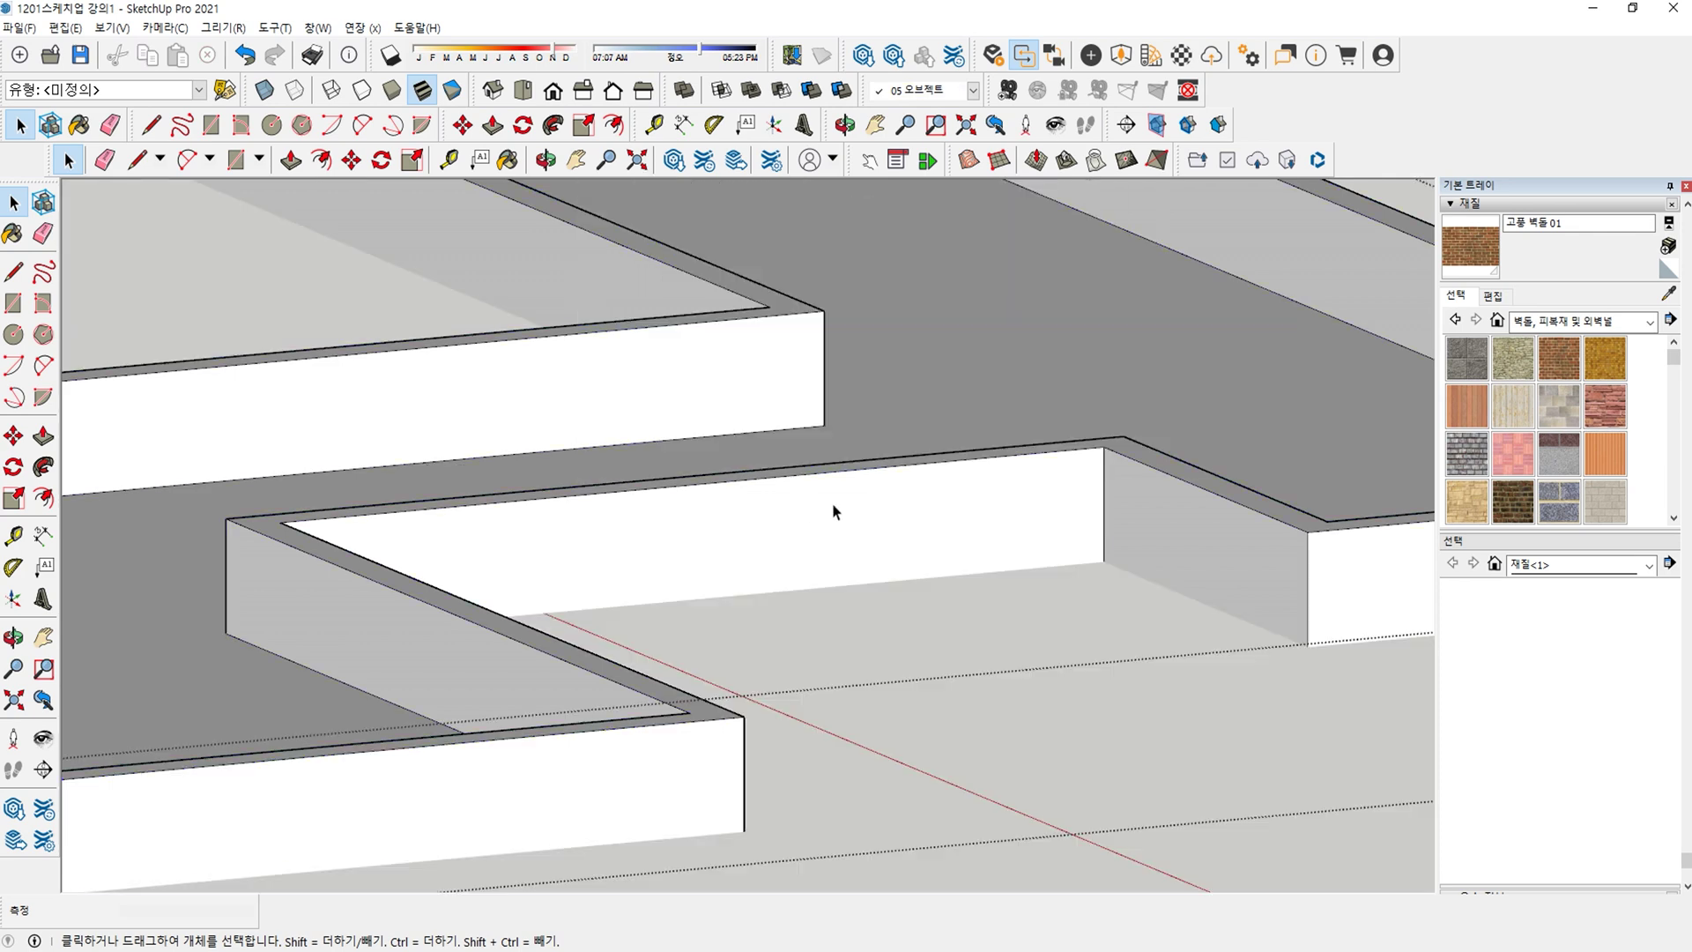
{"action": "key", "text": "i"}
{"action": "scroll", "coordinate": [863, 485], "scroll_direction": "up", "scroll_amount": 1}
{"action": "key", "text": "l"}
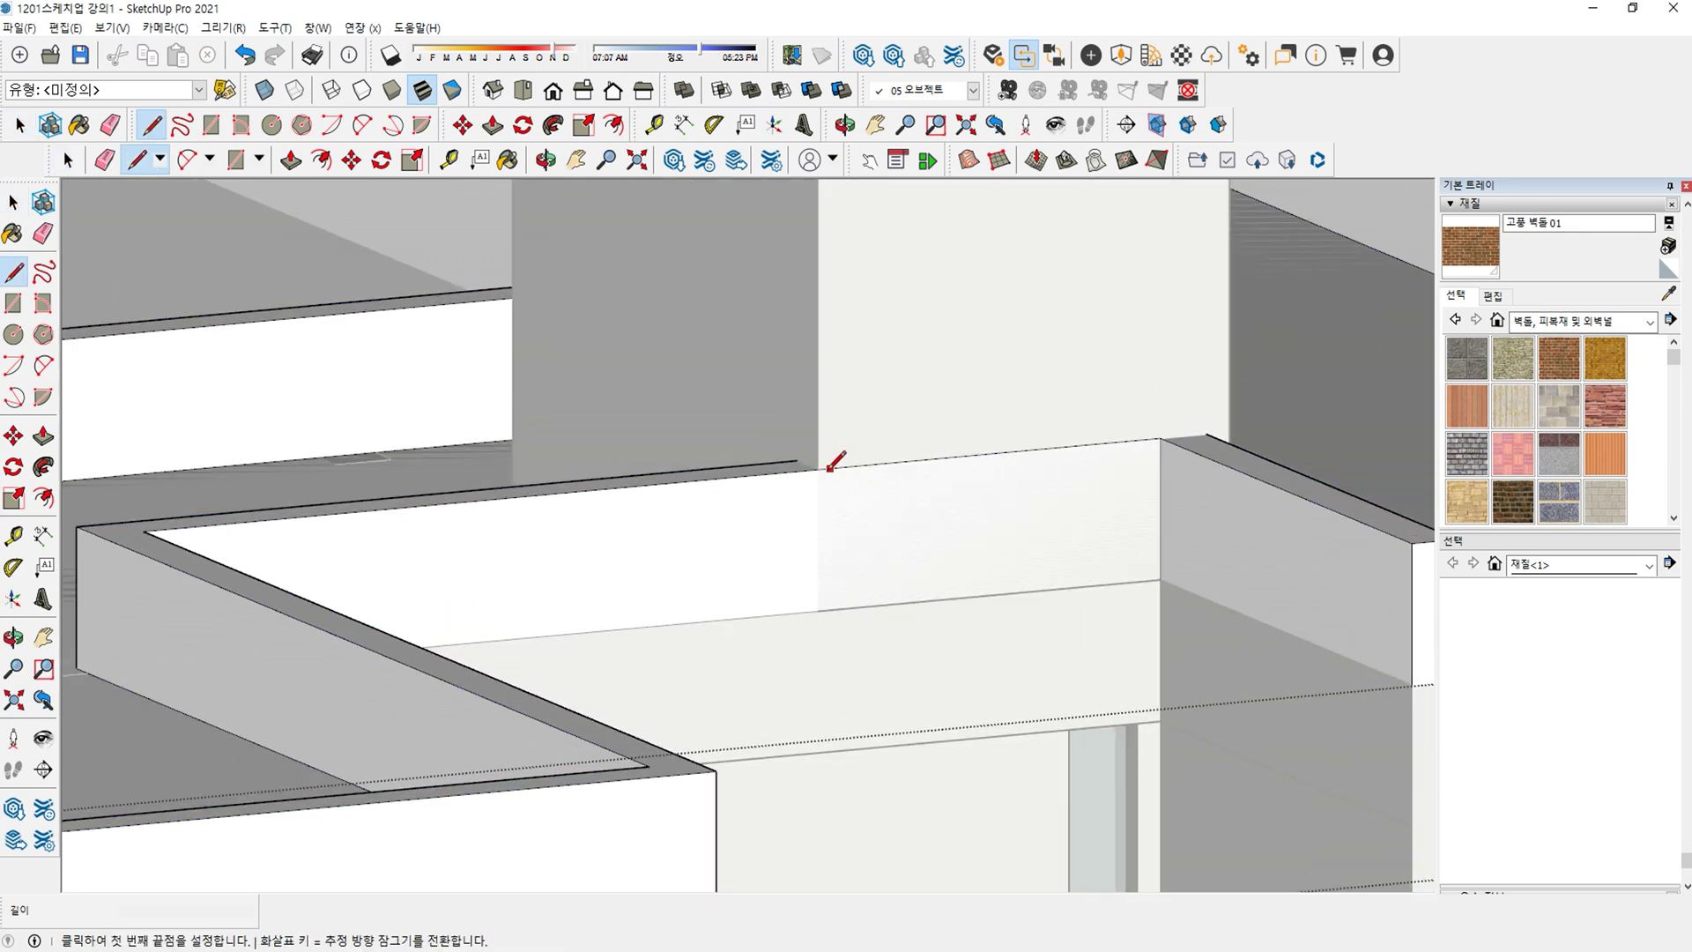
{"action": "left_click", "coordinate": [817, 519]}
{"action": "key", "text": "e"}
{"action": "left_click_drag", "start_coordinate": [812, 507], "coordinate": [856, 462]}
{"action": "key", "text": "space"}
{"action": "key", "text": "Escape"}
Hide the seam edges between the recessed facade's parapet and the wall band beneath it in both groups.
{"action": "middle_click_drag", "start_coordinate": [1006, 480], "coordinate": [938, 555]}
{"action": "scroll", "coordinate": [956, 476], "scroll_direction": "down", "scroll_amount": 3}
{"action": "middle_click_drag", "start_coordinate": [952, 476], "coordinate": [1020, 348], "text": "shift"}
{"action": "double_click", "coordinate": [812, 583]}
{"action": "key", "text": "e"}
{"action": "left_click_drag", "start_coordinate": [751, 654], "coordinate": [755, 623], "text": "shift"}
{"action": "key", "text": "space"}
{"action": "key", "text": "Escape"}
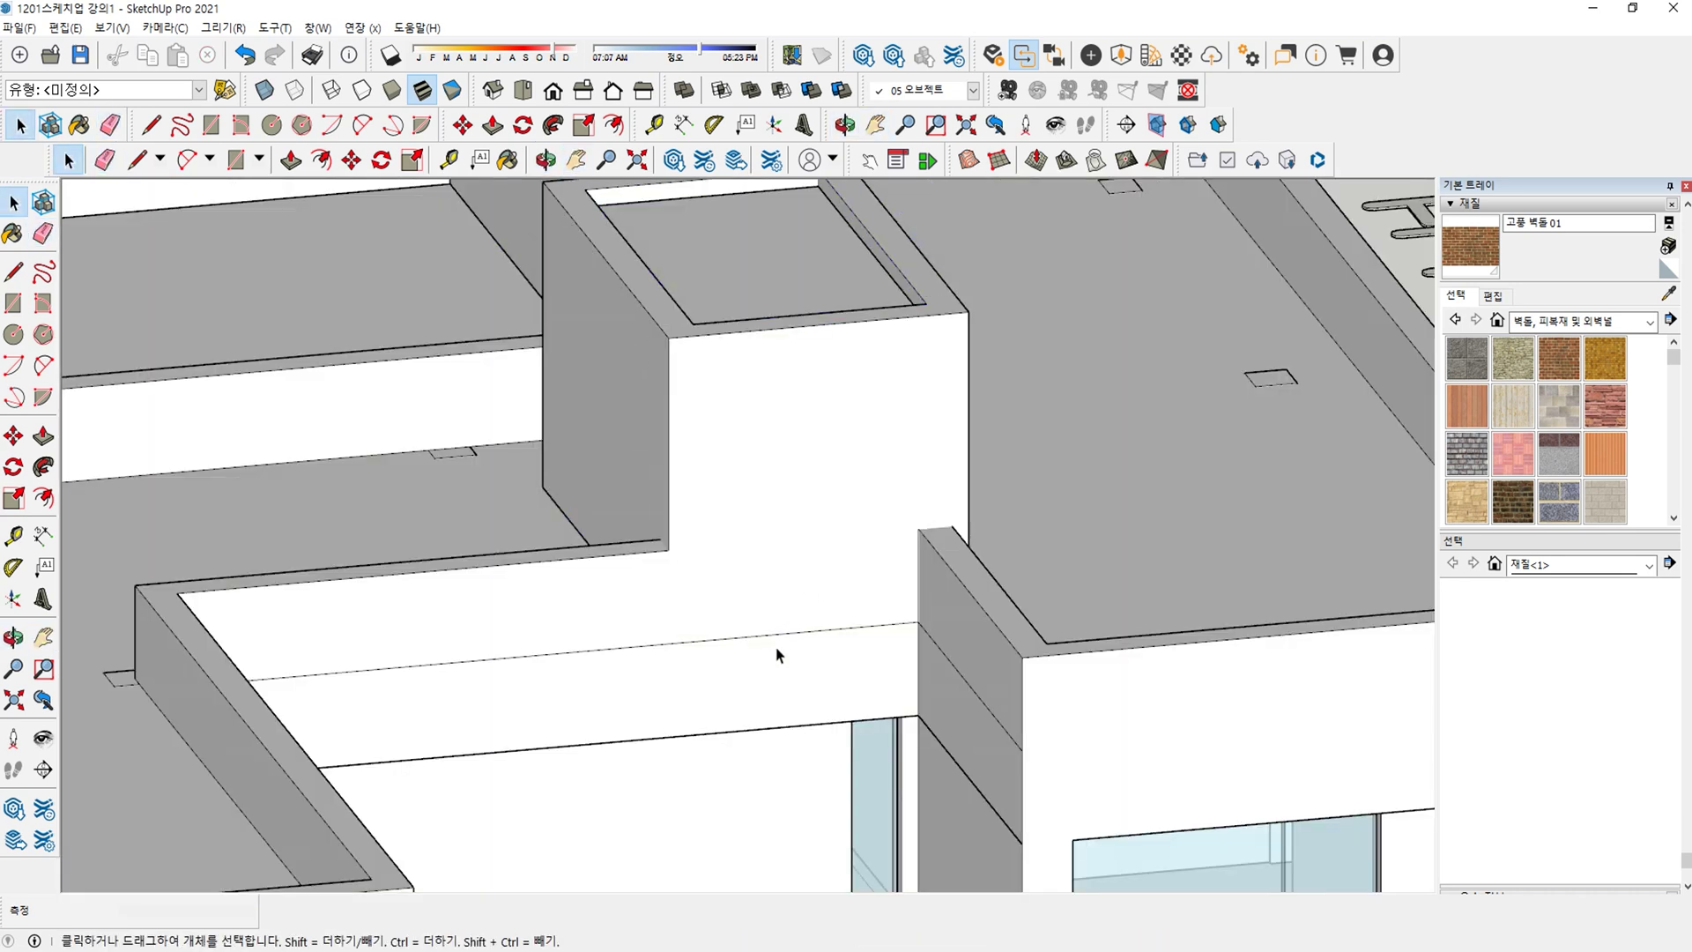
{"action": "double_click", "coordinate": [774, 653]}
{"action": "key", "text": "e"}
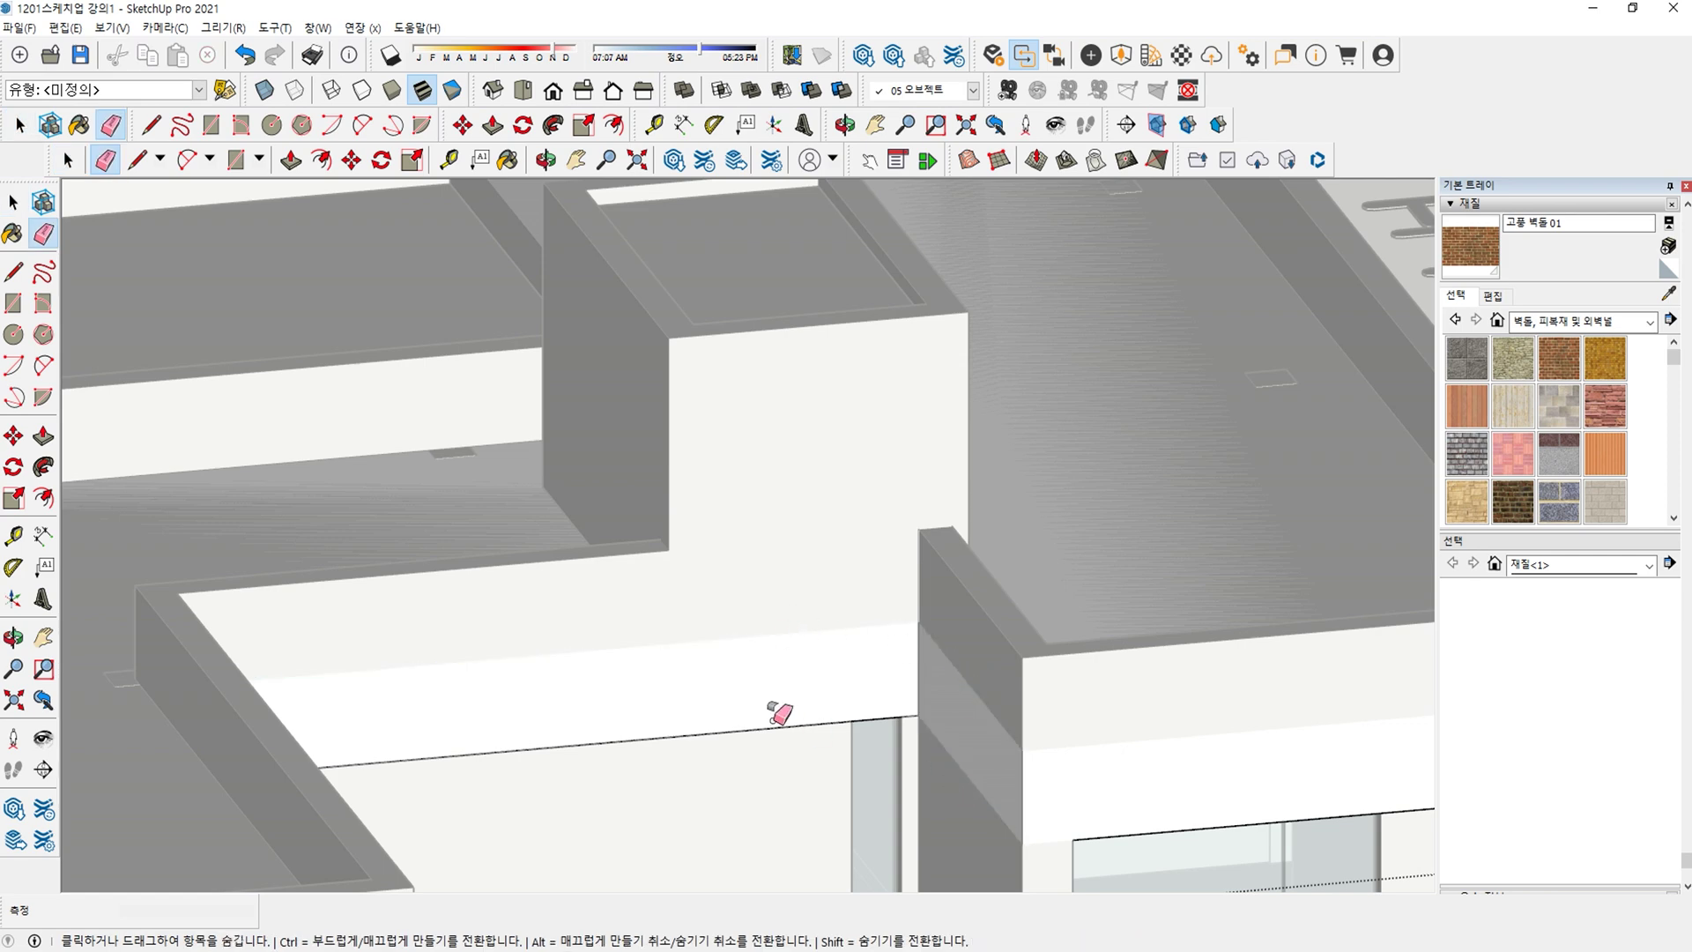
{"action": "key", "text": "space"}
{"action": "key", "text": "Escape"}
Paint the rooftop box's front face, one side, its top rim and the first inner rim faces with 고풍 벽돌 01 brick.
{"action": "scroll", "coordinate": [883, 588], "scroll_direction": "down", "scroll_amount": 5}
{"action": "middle_click_drag", "start_coordinate": [783, 606], "coordinate": [683, 573], "text": "shift"}
{"action": "scroll", "coordinate": [805, 480], "scroll_direction": "up", "scroll_amount": 1}
{"action": "key", "text": "b"}
{"action": "left_click", "coordinate": [749, 493]}
{"action": "mouse_move", "coordinate": [650, 446]}
{"action": "middle_mouse_down"}
{"action": "mouse_move", "coordinate": [1084, 472]}
{"action": "mouse_move", "coordinate": [609, 781]}
{"action": "mouse_move", "coordinate": [994, 703]}
{"action": "middle_mouse_up"}
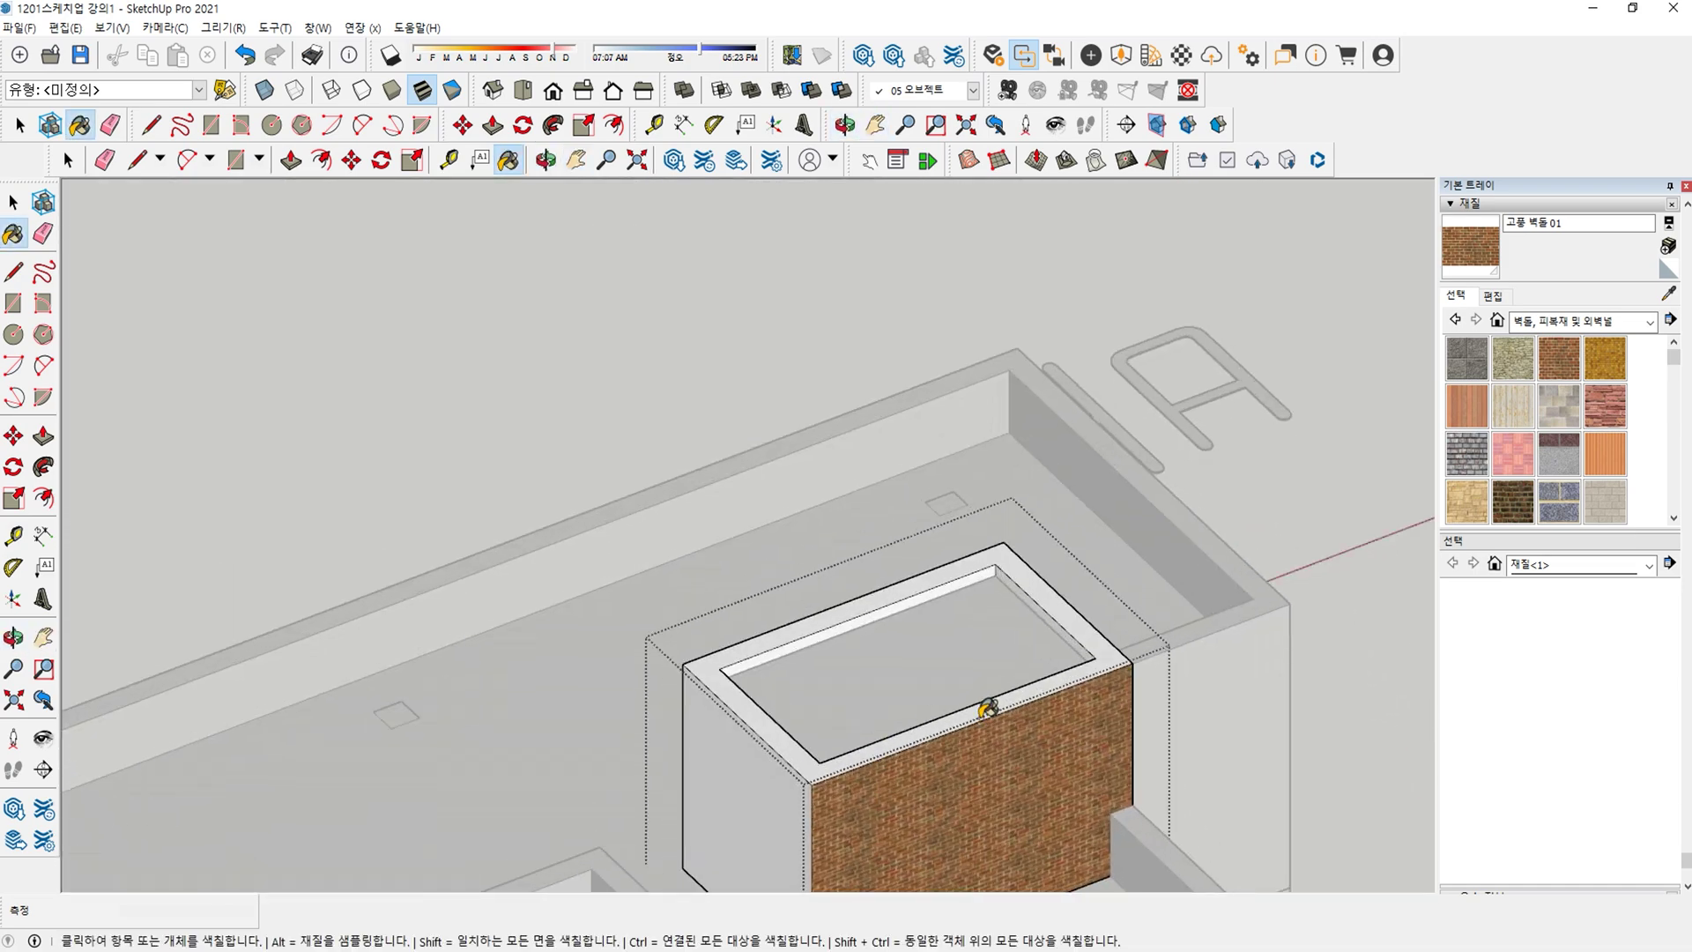
{"action": "left_click", "coordinate": [982, 714]}
{"action": "left_click", "coordinate": [774, 774]}
{"action": "scroll", "coordinate": [819, 653], "scroll_direction": "up", "scroll_amount": 5}
{"action": "left_click", "coordinate": [969, 548]}
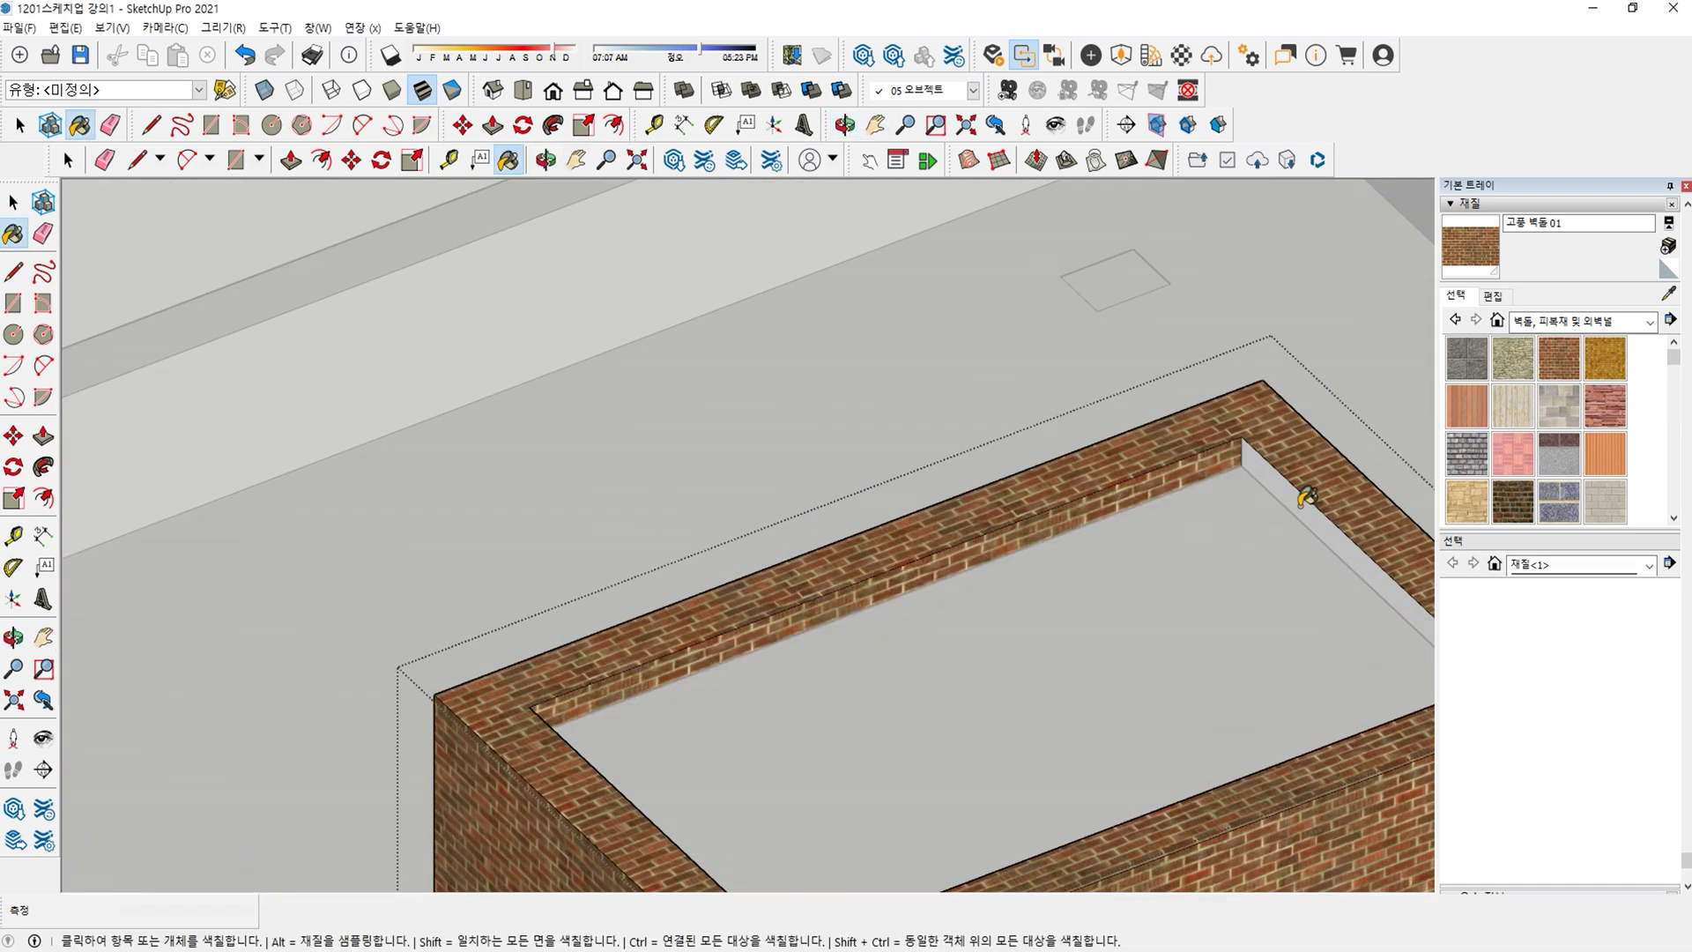
{"action": "left_click", "coordinate": [1301, 509]}
Paint the rooftop box's remaining outer side and inner rim face with the same brick material.
{"action": "scroll", "coordinate": [1283, 515], "scroll_direction": "down", "scroll_amount": 4}
{"action": "middle_click_drag", "start_coordinate": [1257, 538], "coordinate": [1246, 540], "text": "shift"}
{"action": "mouse_move", "coordinate": [925, 573]}
{"action": "middle_mouse_down"}
{"action": "mouse_move", "coordinate": [1189, 687]}
{"action": "mouse_move", "coordinate": [1278, 705]}
{"action": "middle_mouse_up"}
{"action": "mouse_move", "coordinate": [1278, 705]}
{"action": "middle_mouse_down", "text": "shift"}
{"action": "mouse_move", "coordinate": [819, 932]}
{"action": "mouse_move", "coordinate": [823, 950]}
{"action": "middle_mouse_up", "text": "shift"}
{"action": "left_click", "coordinate": [800, 522]}
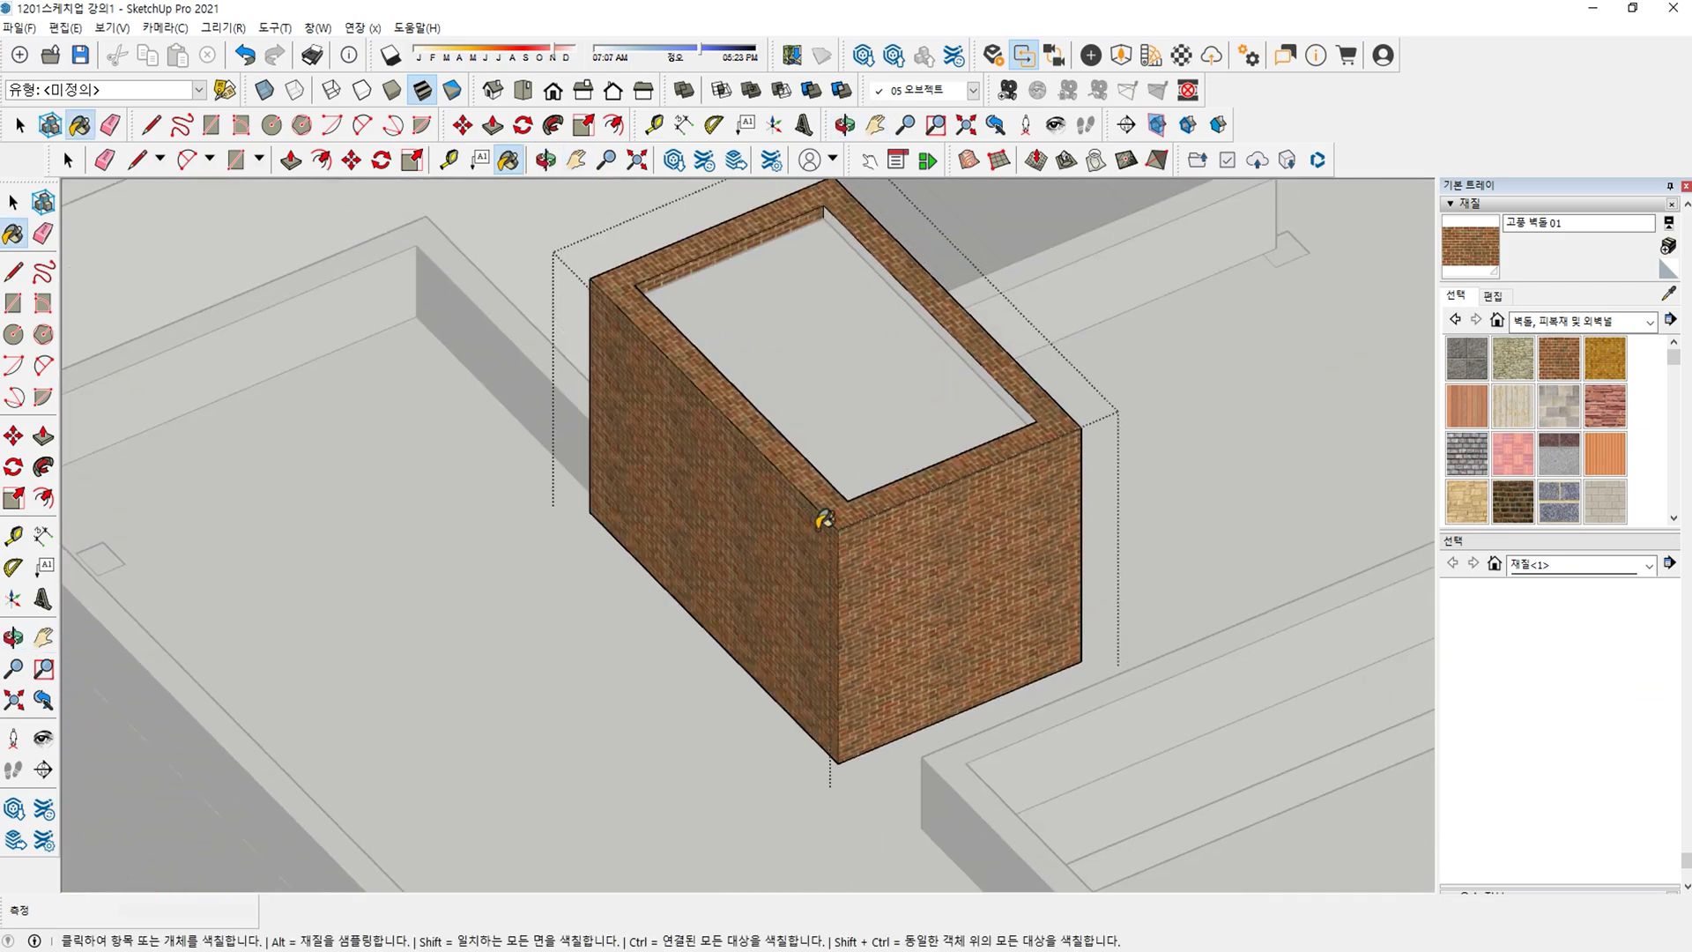
{"action": "scroll", "coordinate": [824, 233], "scroll_direction": "up", "scroll_amount": 5}
{"action": "left_click", "coordinate": [840, 249]}
{"action": "scroll", "coordinate": [839, 253], "scroll_direction": "down", "scroll_amount": 4}
{"action": "middle_click_drag", "start_coordinate": [839, 315], "coordinate": [921, 512], "text": "shift"}
{"action": "scroll", "coordinate": [922, 511], "scroll_direction": "up", "scroll_amount": 5}
{"action": "key", "text": "space"}
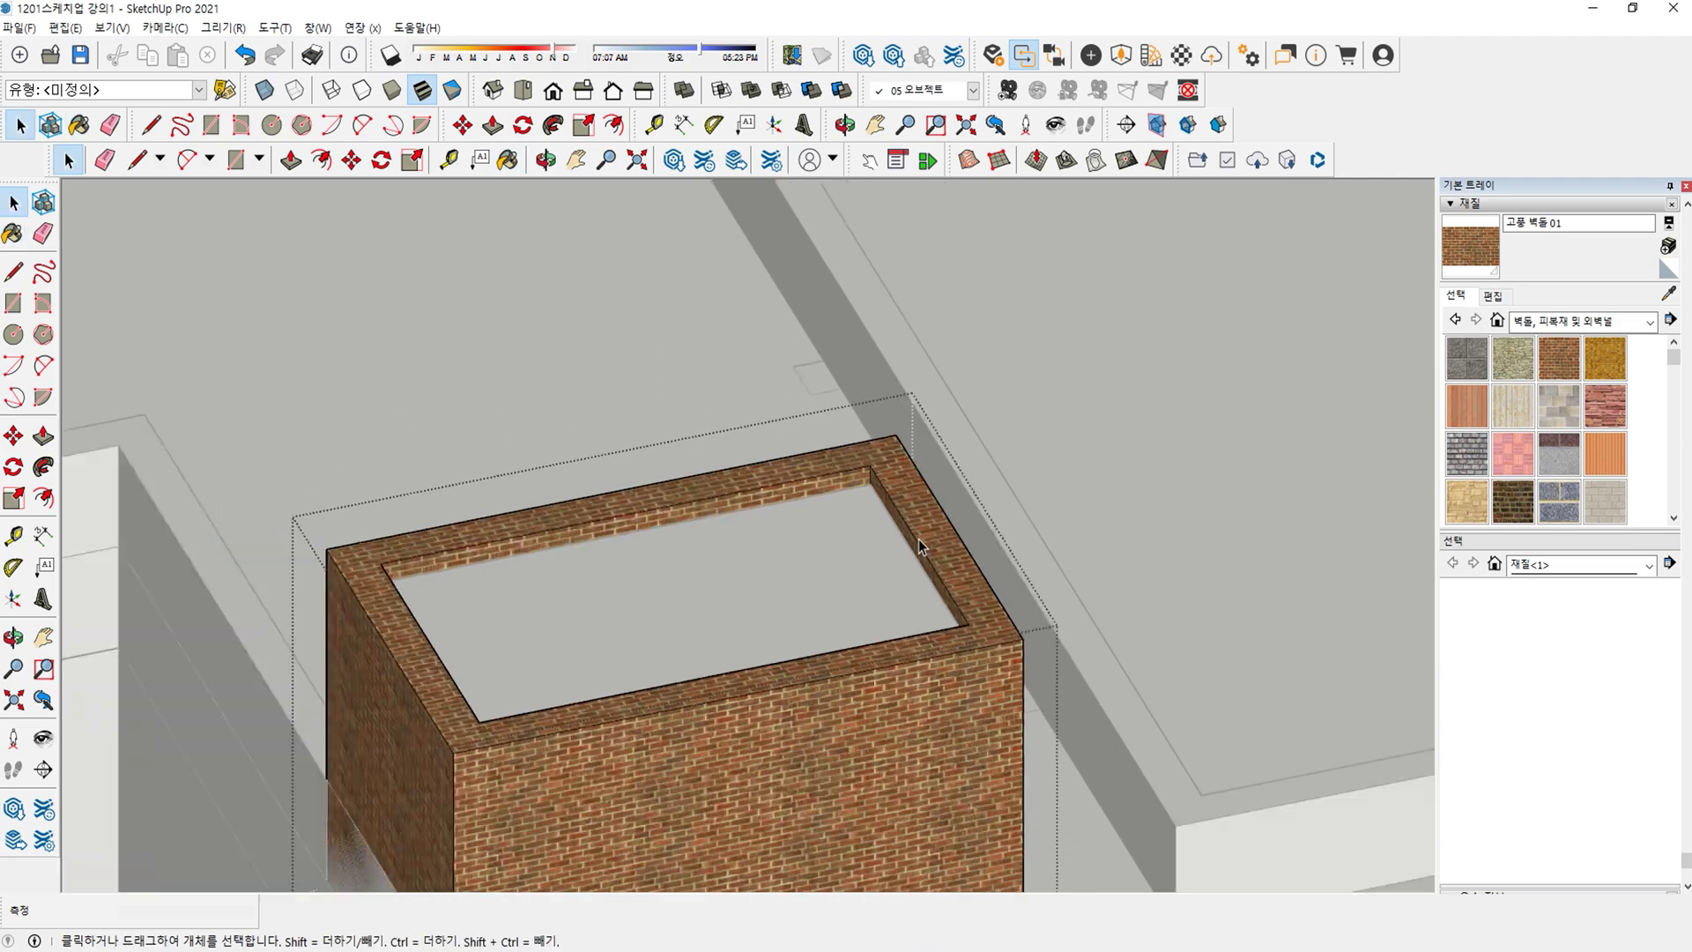
Draw lines across the recessed facade's parapet top to mark off the section in front of the rooftop box.
{"action": "scroll", "coordinate": [918, 538], "scroll_direction": "down", "scroll_amount": 5}
{"action": "middle_click_drag", "start_coordinate": [918, 537], "coordinate": [1049, 567]}
{"action": "scroll", "coordinate": [1000, 605], "scroll_direction": "up", "scroll_amount": 5}
{"action": "scroll", "coordinate": [1108, 546], "scroll_direction": "up", "scroll_amount": 3}
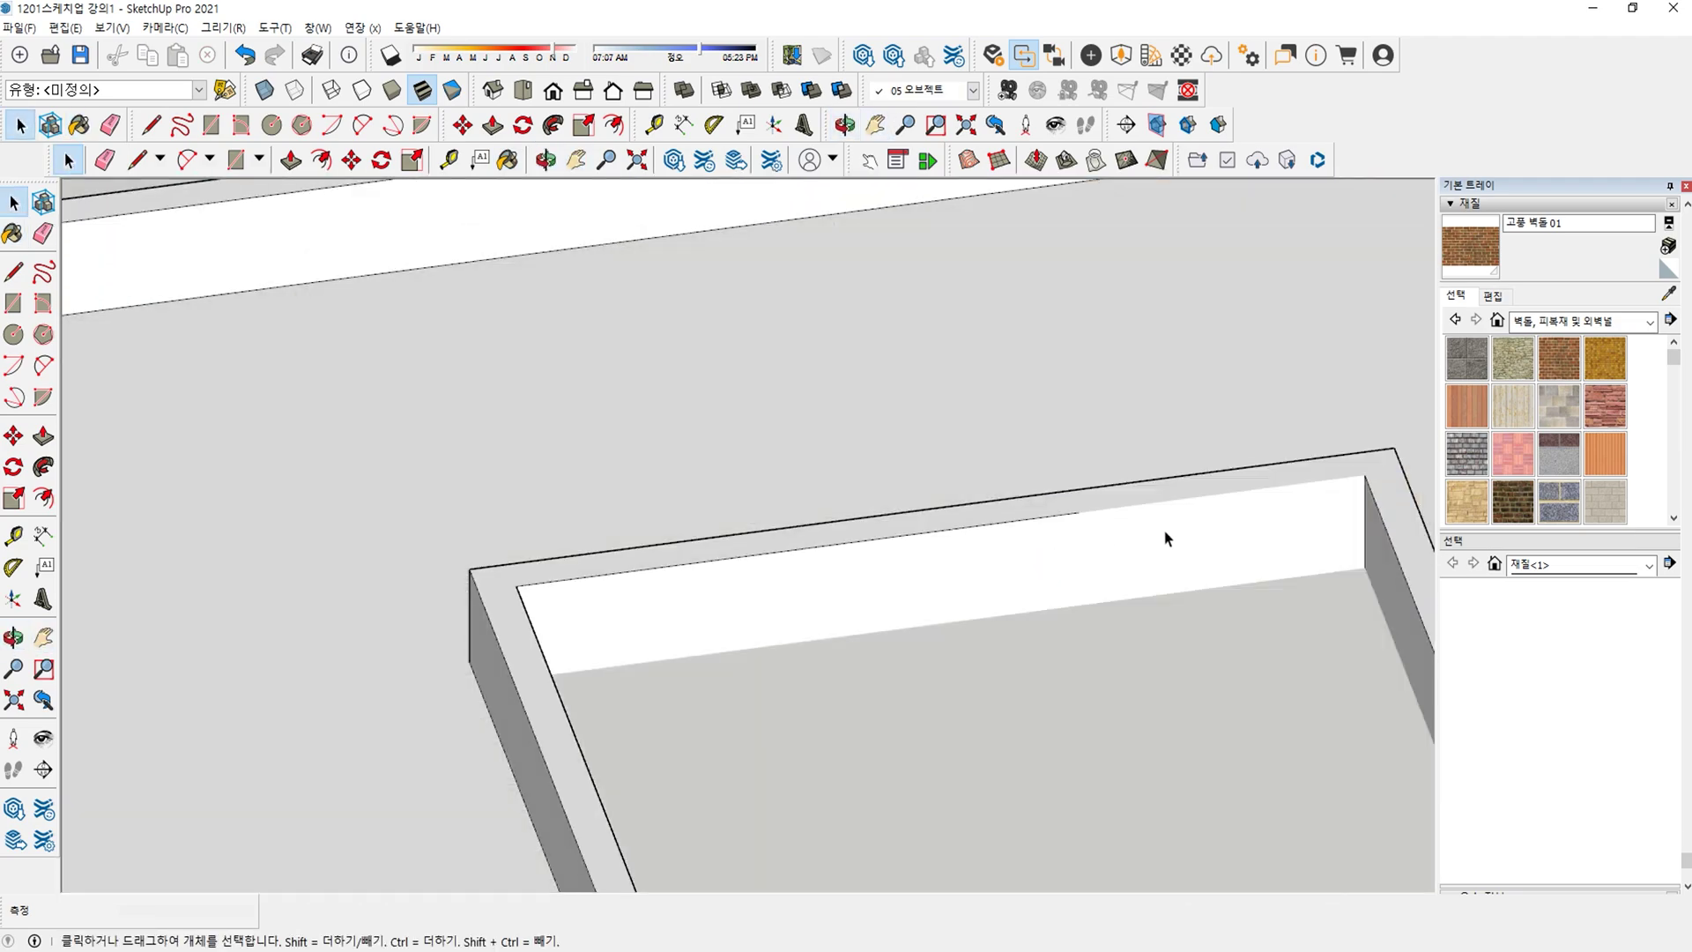
{"action": "scroll", "coordinate": [1106, 544], "scroll_direction": "down", "scroll_amount": 4}
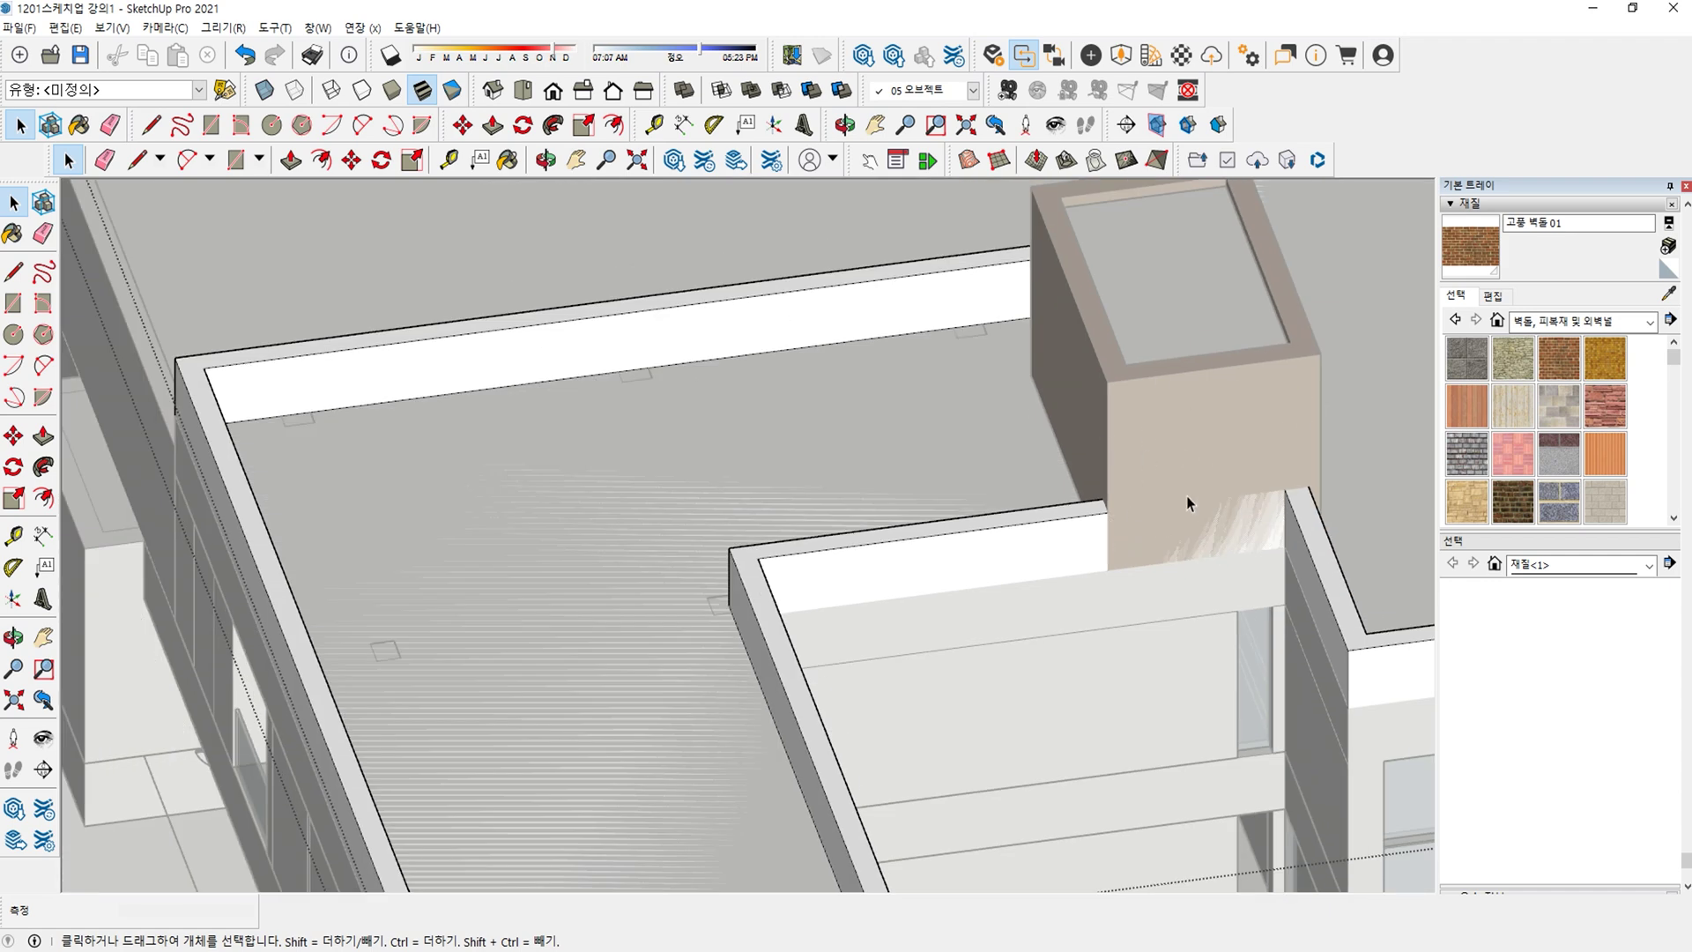
{"action": "key", "text": "l"}
{"action": "scroll", "coordinate": [1130, 506], "scroll_direction": "up", "scroll_amount": 5}
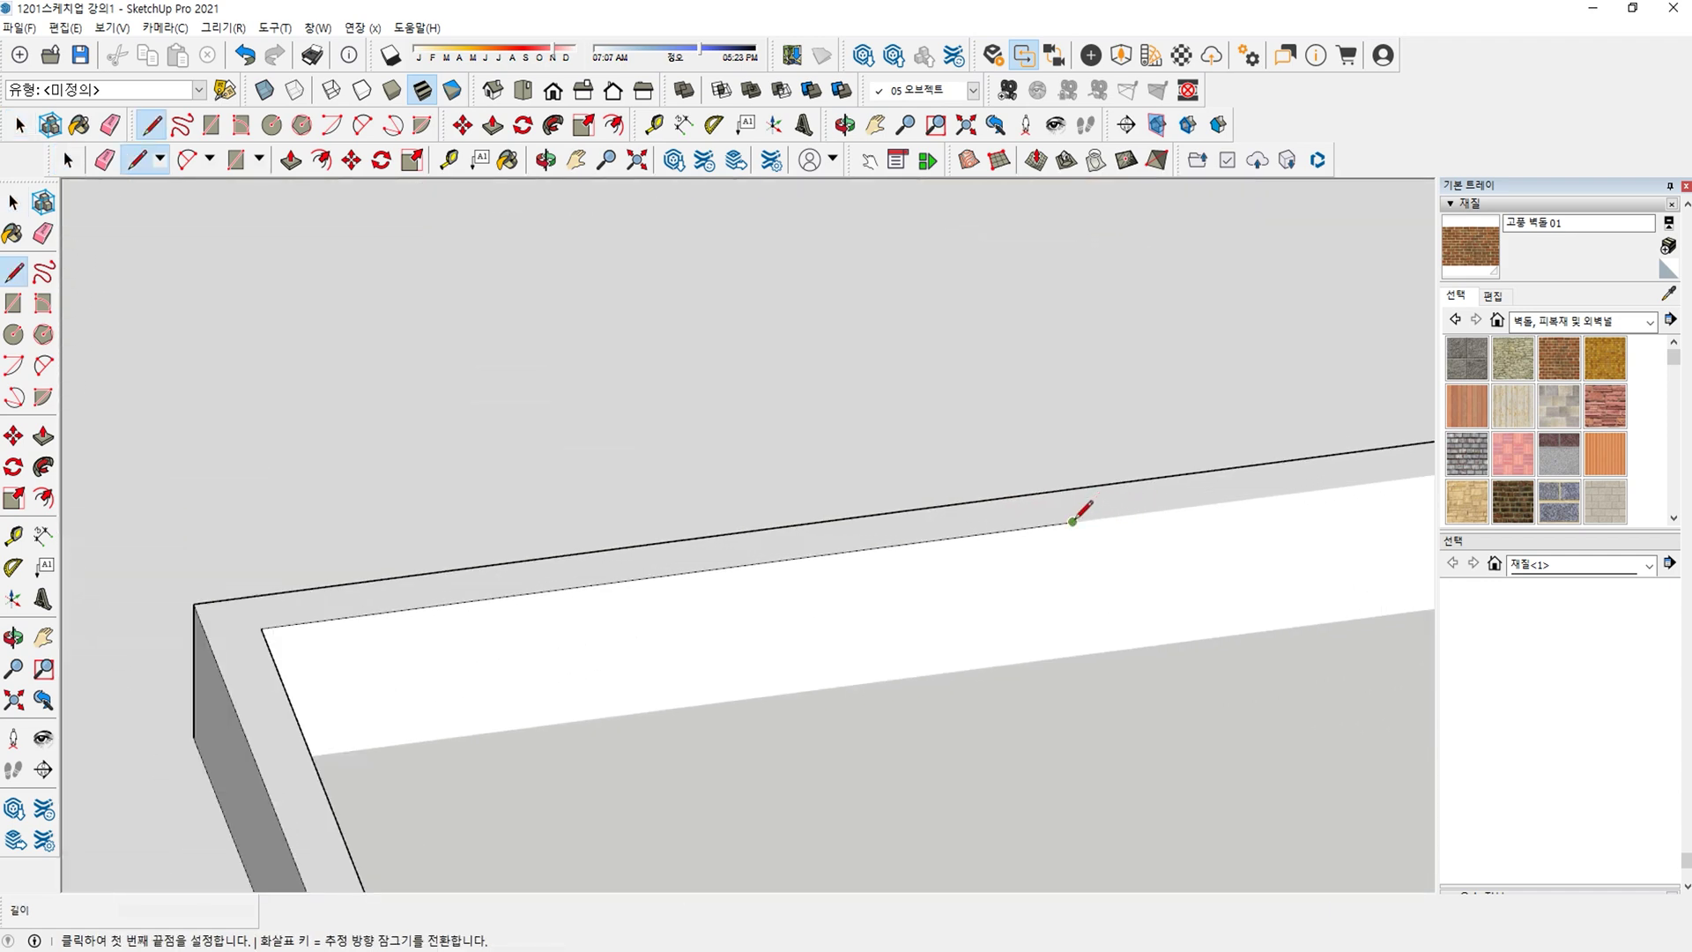
{"action": "key", "text": "Escape"}
{"action": "scroll", "coordinate": [1069, 491], "scroll_direction": "down", "scroll_amount": 5}
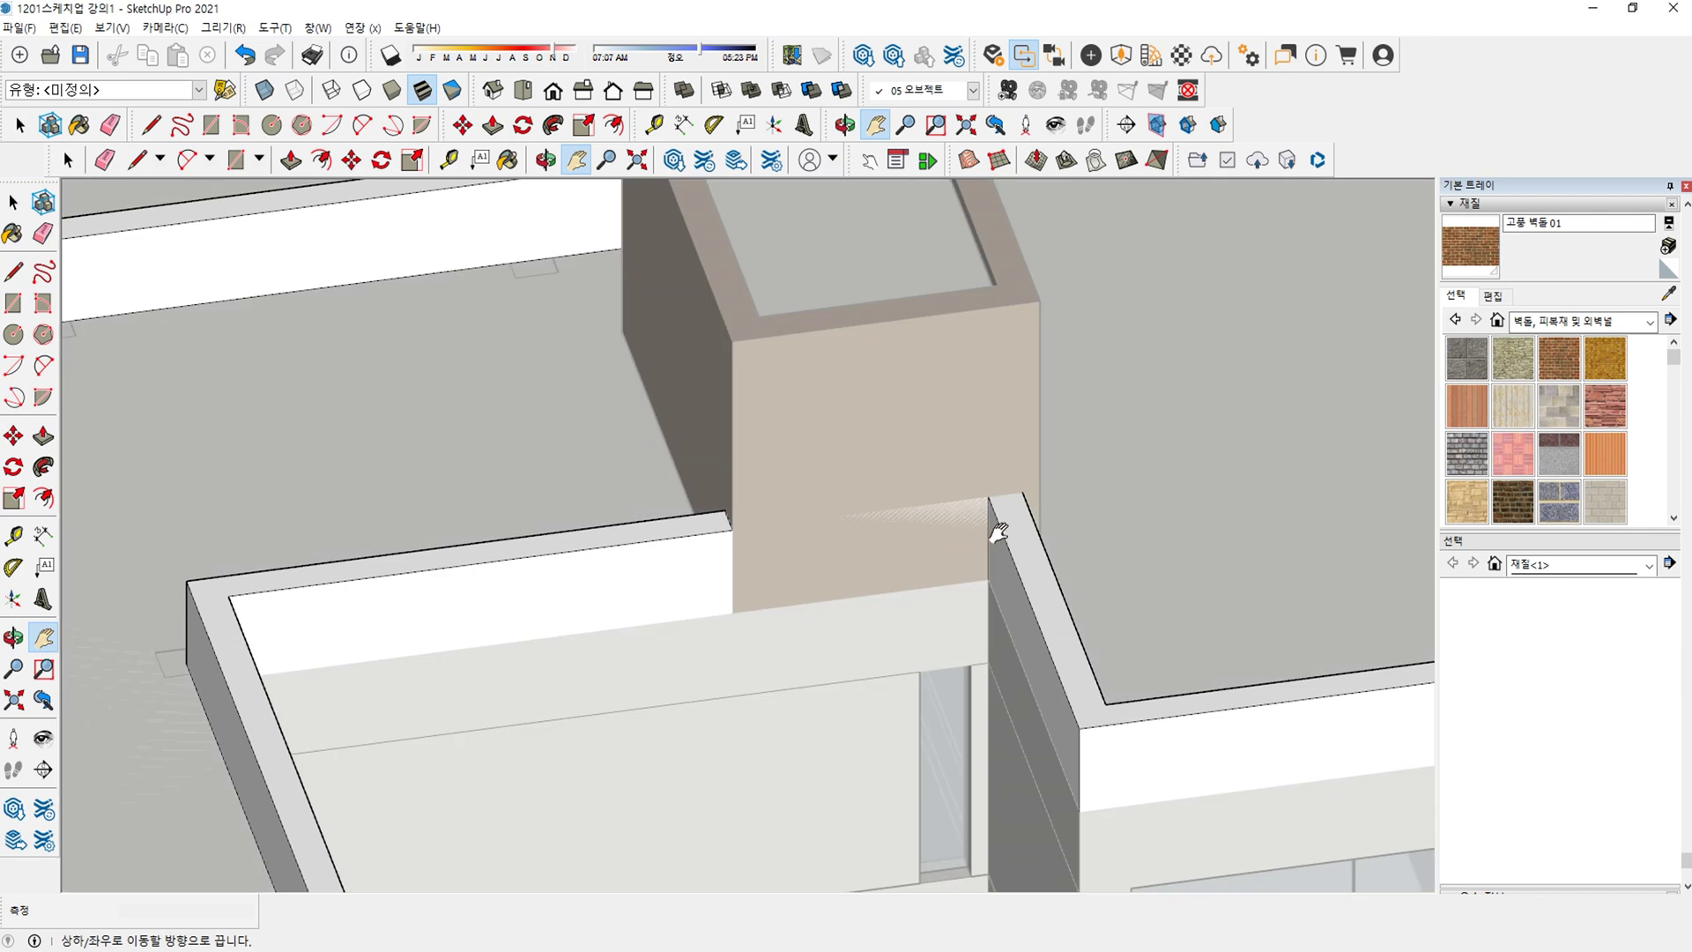
{"action": "scroll", "coordinate": [1001, 529], "scroll_direction": "up", "scroll_amount": 4}
{"action": "left_click", "coordinate": [1033, 470]}
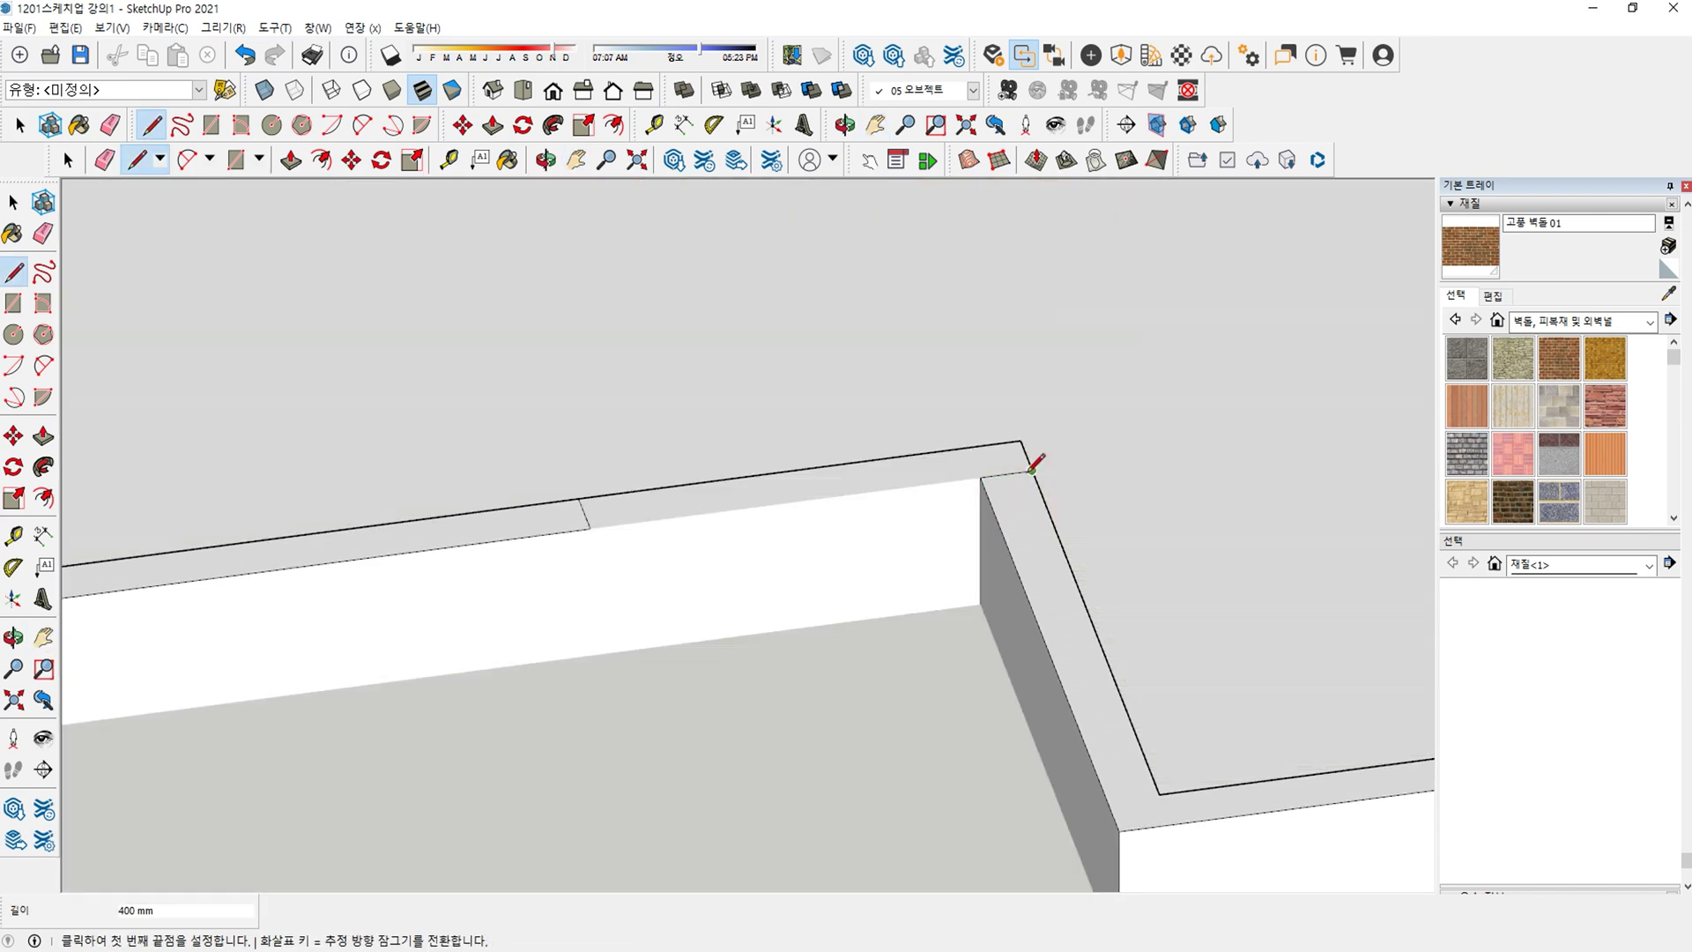
Push the marked parapet section down to the parapet's base with Push/Pull and erase the leftover edge.
{"action": "key", "text": "p"}
{"action": "left_click", "coordinate": [952, 481]}
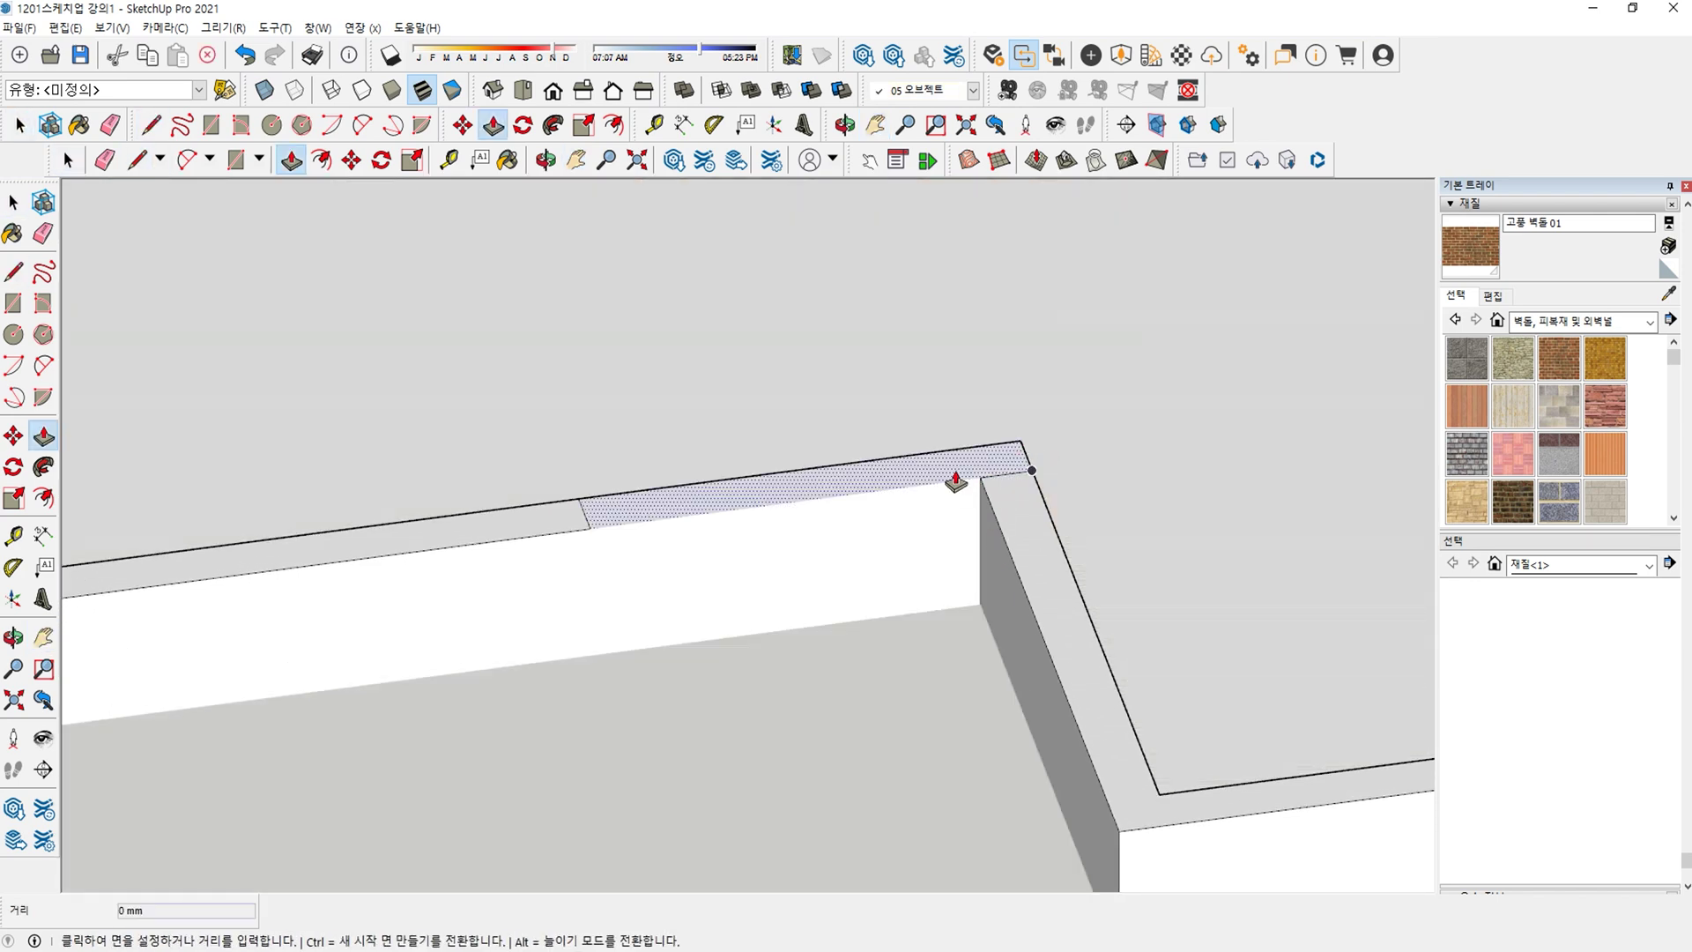
{"action": "left_click", "coordinate": [877, 608]}
{"action": "key", "text": "e"}
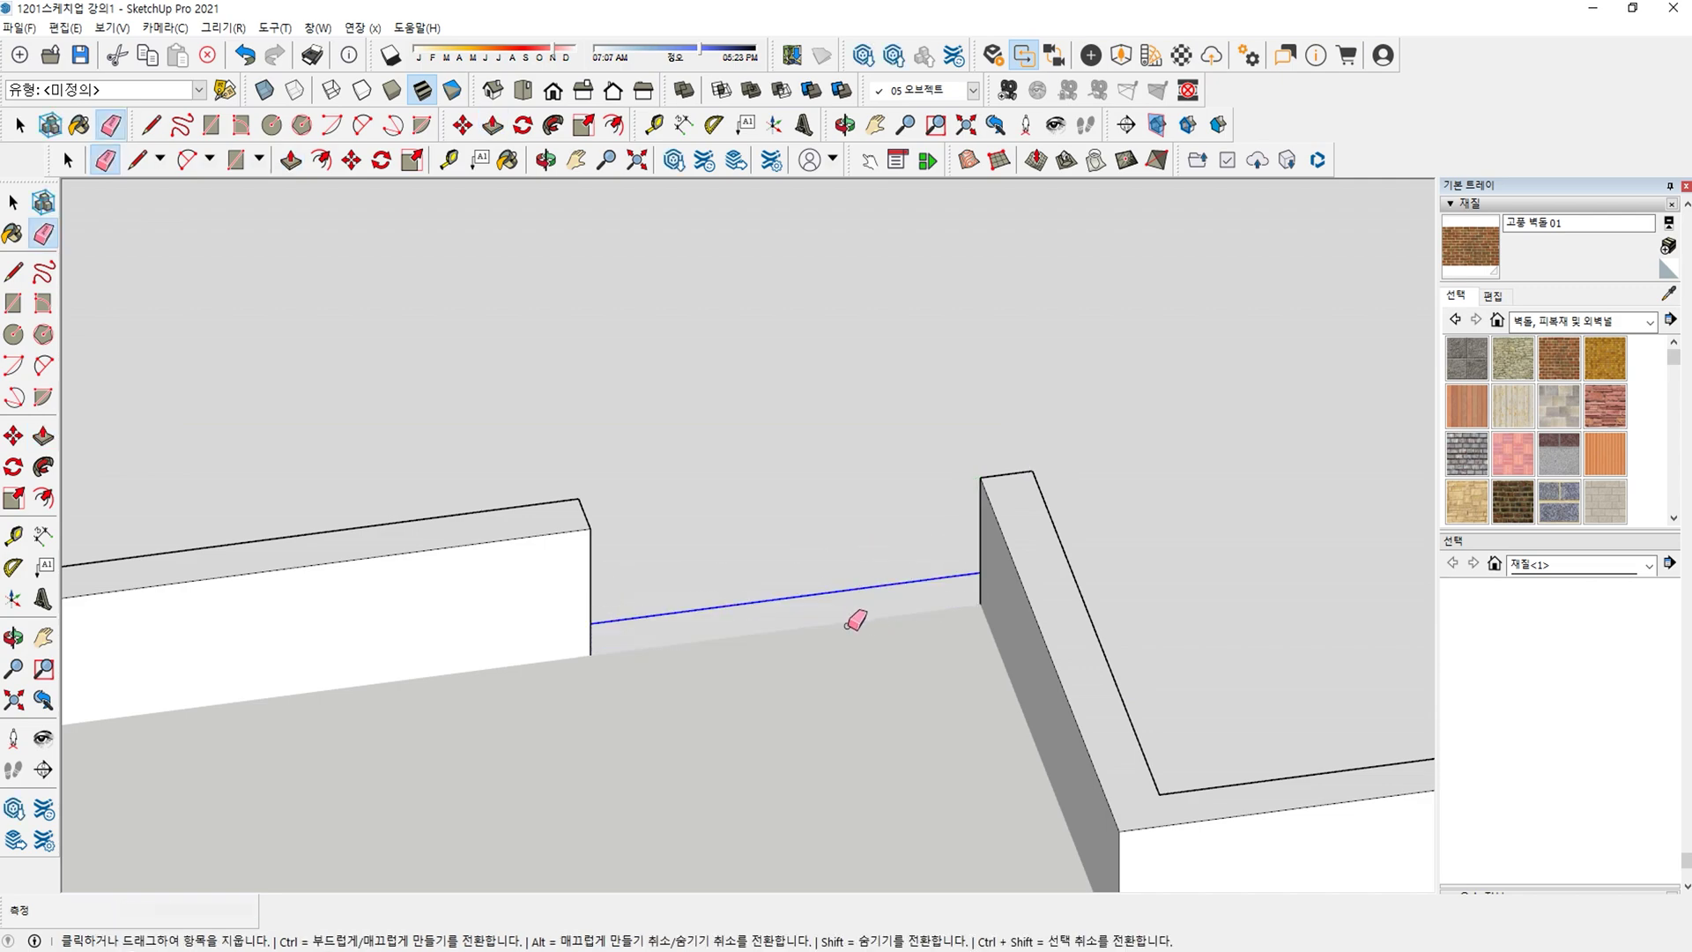
{"action": "left_click", "coordinate": [853, 620]}
{"action": "key", "text": "space"}
{"action": "scroll", "coordinate": [914, 582], "scroll_direction": "down", "scroll_amount": 4}
{"action": "middle_click_drag", "start_coordinate": [914, 581], "coordinate": [842, 490]}
{"action": "key", "text": "space"}
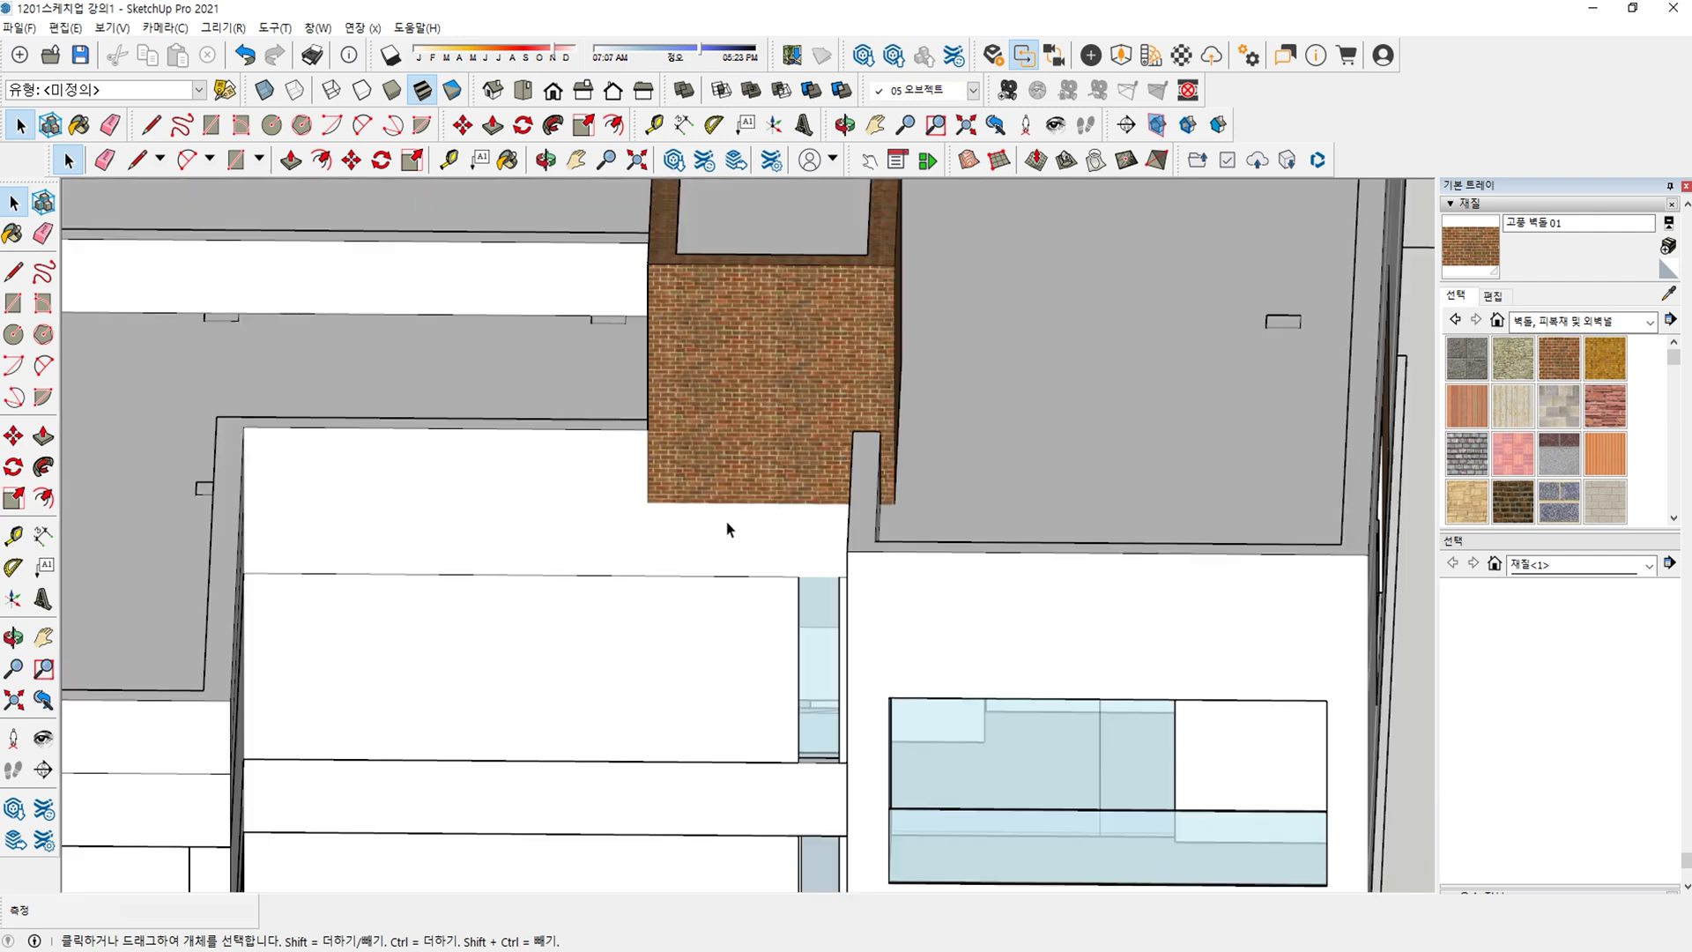
Paint the band below the rooftop box and the recessed upper-floor wall beneath it with 고풍 벽돌 01 brick.
{"action": "scroll", "coordinate": [726, 520], "scroll_direction": "up", "scroll_amount": 5}
{"action": "key", "text": "b"}
{"action": "left_click", "coordinate": [653, 541]}
{"action": "key", "text": "space"}
{"action": "scroll", "coordinate": [657, 567], "scroll_direction": "down", "scroll_amount": 5}
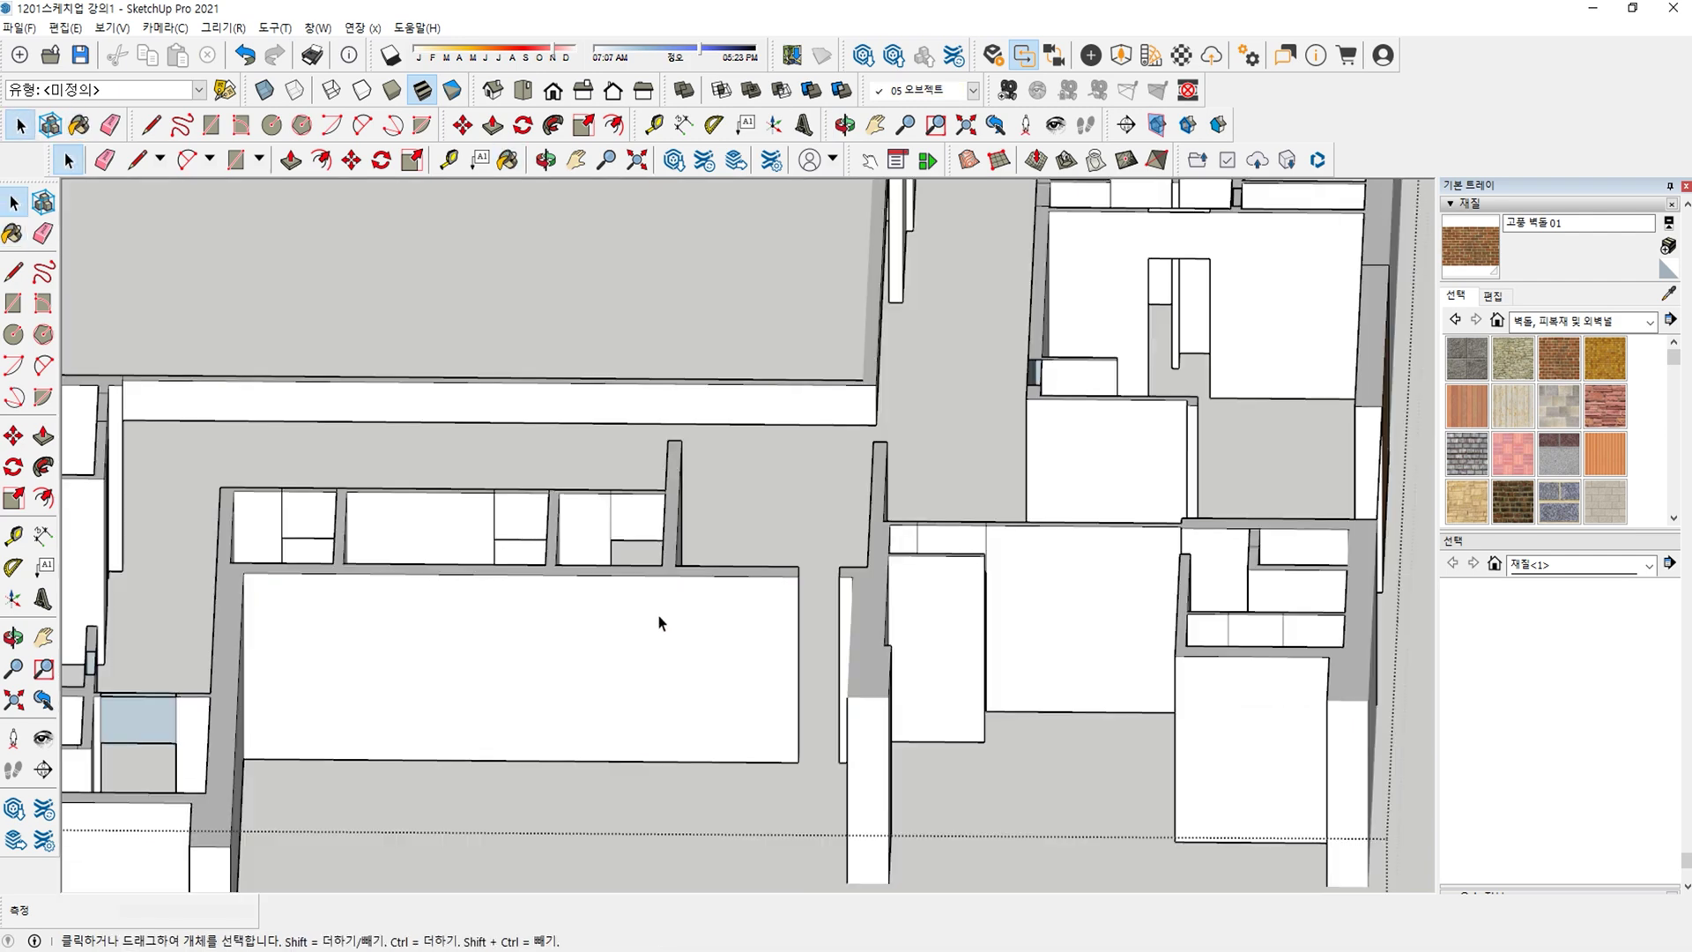
{"action": "scroll", "coordinate": [657, 617], "scroll_direction": "up", "scroll_amount": 5}
{"action": "scroll", "coordinate": [657, 621], "scroll_direction": "down", "scroll_amount": 5}
{"action": "key", "text": "b"}
{"action": "left_click", "coordinate": [638, 643]}
{"action": "key", "text": "space"}
Continue the brick material down the recessed facade, including the narrow wall strip beyond the window gap.
{"action": "scroll", "coordinate": [696, 636], "scroll_direction": "up", "scroll_amount": 5}
{"action": "scroll", "coordinate": [679, 627], "scroll_direction": "down", "scroll_amount": 5}
{"action": "key", "text": "b"}
{"action": "left_click", "coordinate": [683, 578]}
{"action": "key", "text": "space"}
{"action": "scroll", "coordinate": [691, 596], "scroll_direction": "up", "scroll_amount": 5}
{"action": "scroll", "coordinate": [691, 595], "scroll_direction": "down", "scroll_amount": 2}
{"action": "middle_click_drag", "start_coordinate": [705, 585], "coordinate": [875, 492], "text": "shift"}
{"action": "scroll", "coordinate": [914, 526], "scroll_direction": "up", "scroll_amount": 4}
{"action": "scroll", "coordinate": [865, 477], "scroll_direction": "up", "scroll_amount": 1}
{"action": "double_click", "coordinate": [850, 455]}
{"action": "key", "text": "b"}
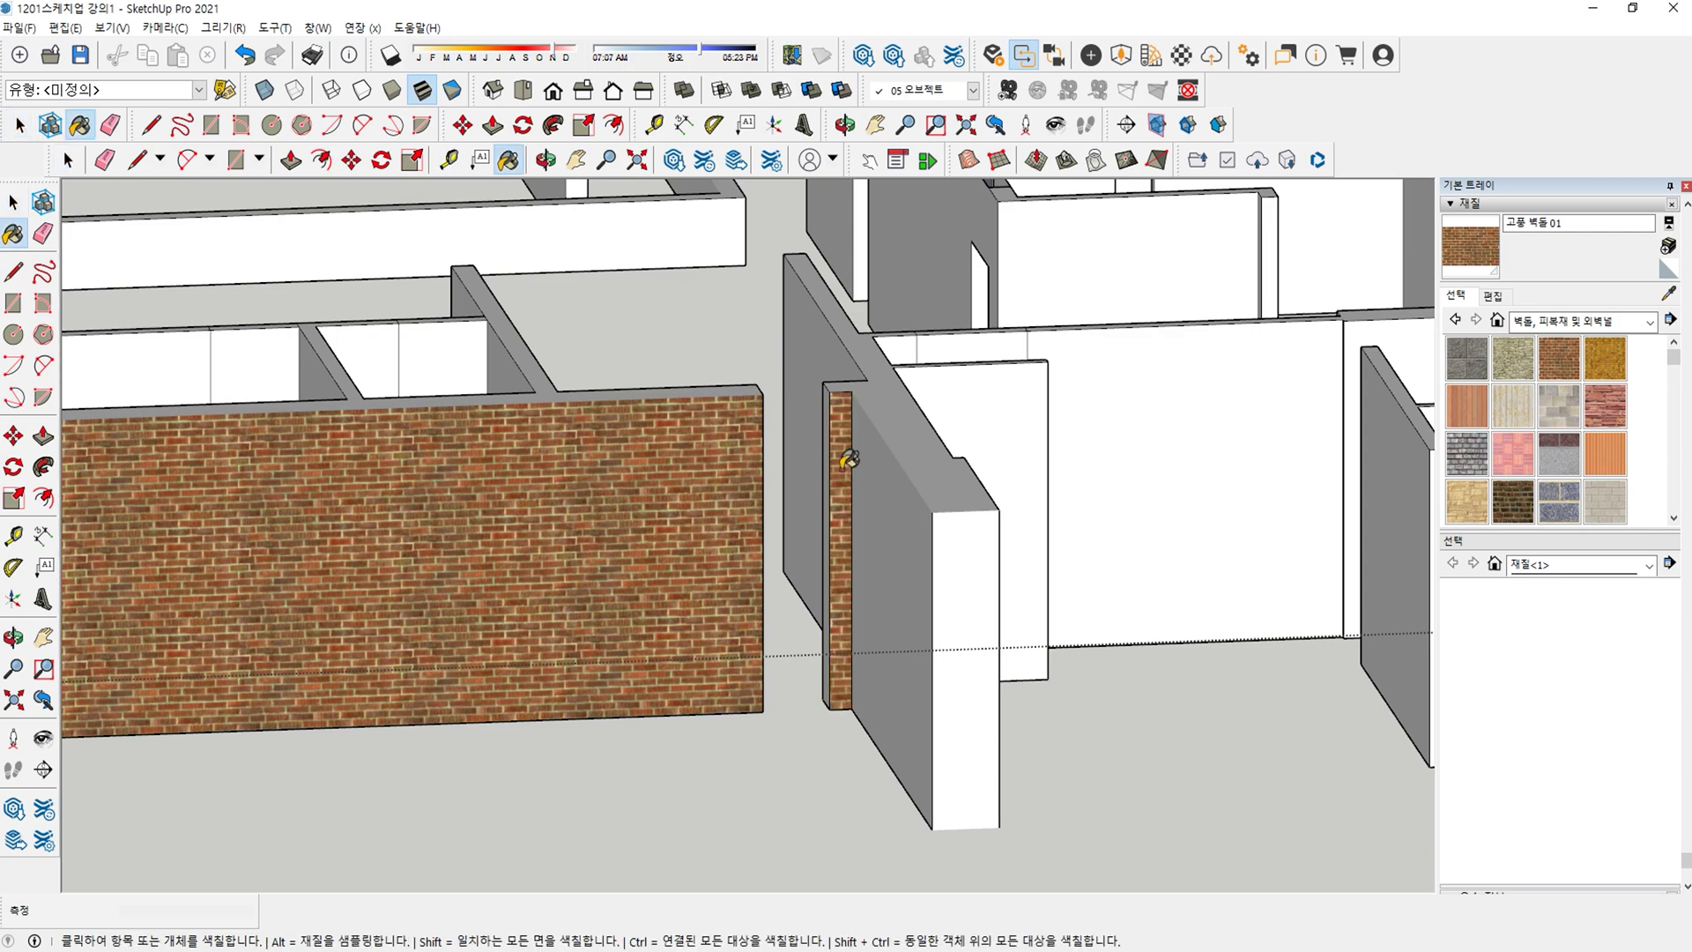
{"action": "left_click", "coordinate": [841, 462]}
Draw a 2800 mm by 600 mm rectangle across the upper-floor window gap and delete its face.
{"action": "scroll", "coordinate": [827, 438], "scroll_direction": "up", "scroll_amount": 2}
{"action": "key", "text": "l"}
{"action": "key", "text": "r"}
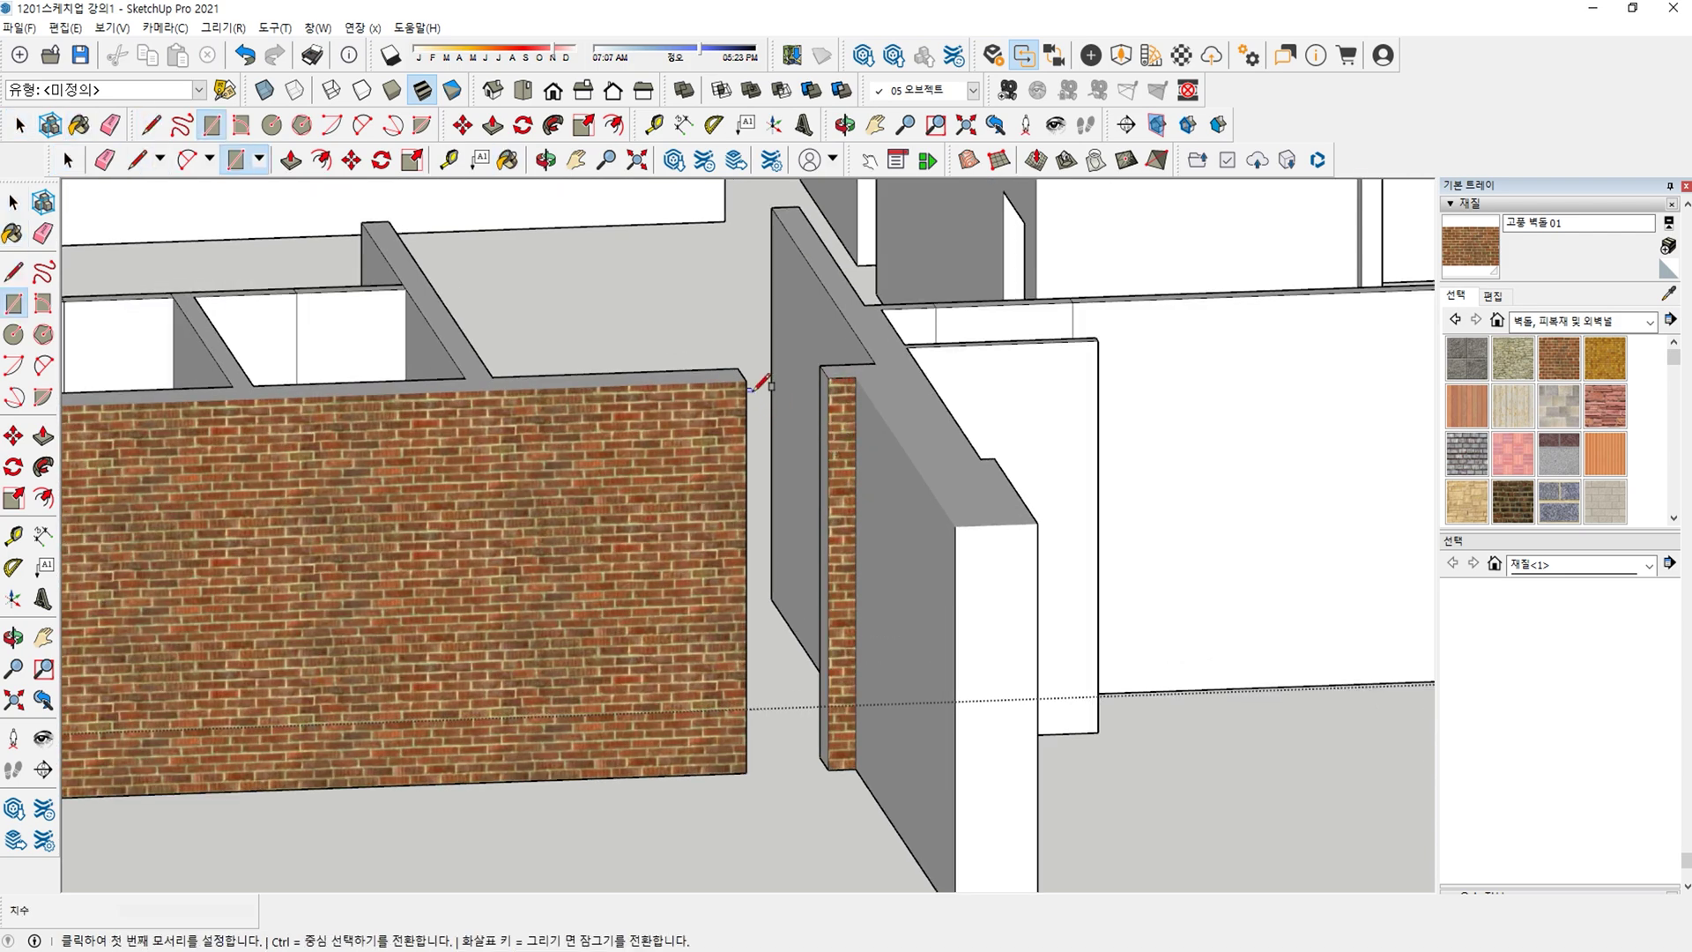
{"action": "left_click", "coordinate": [828, 769]}
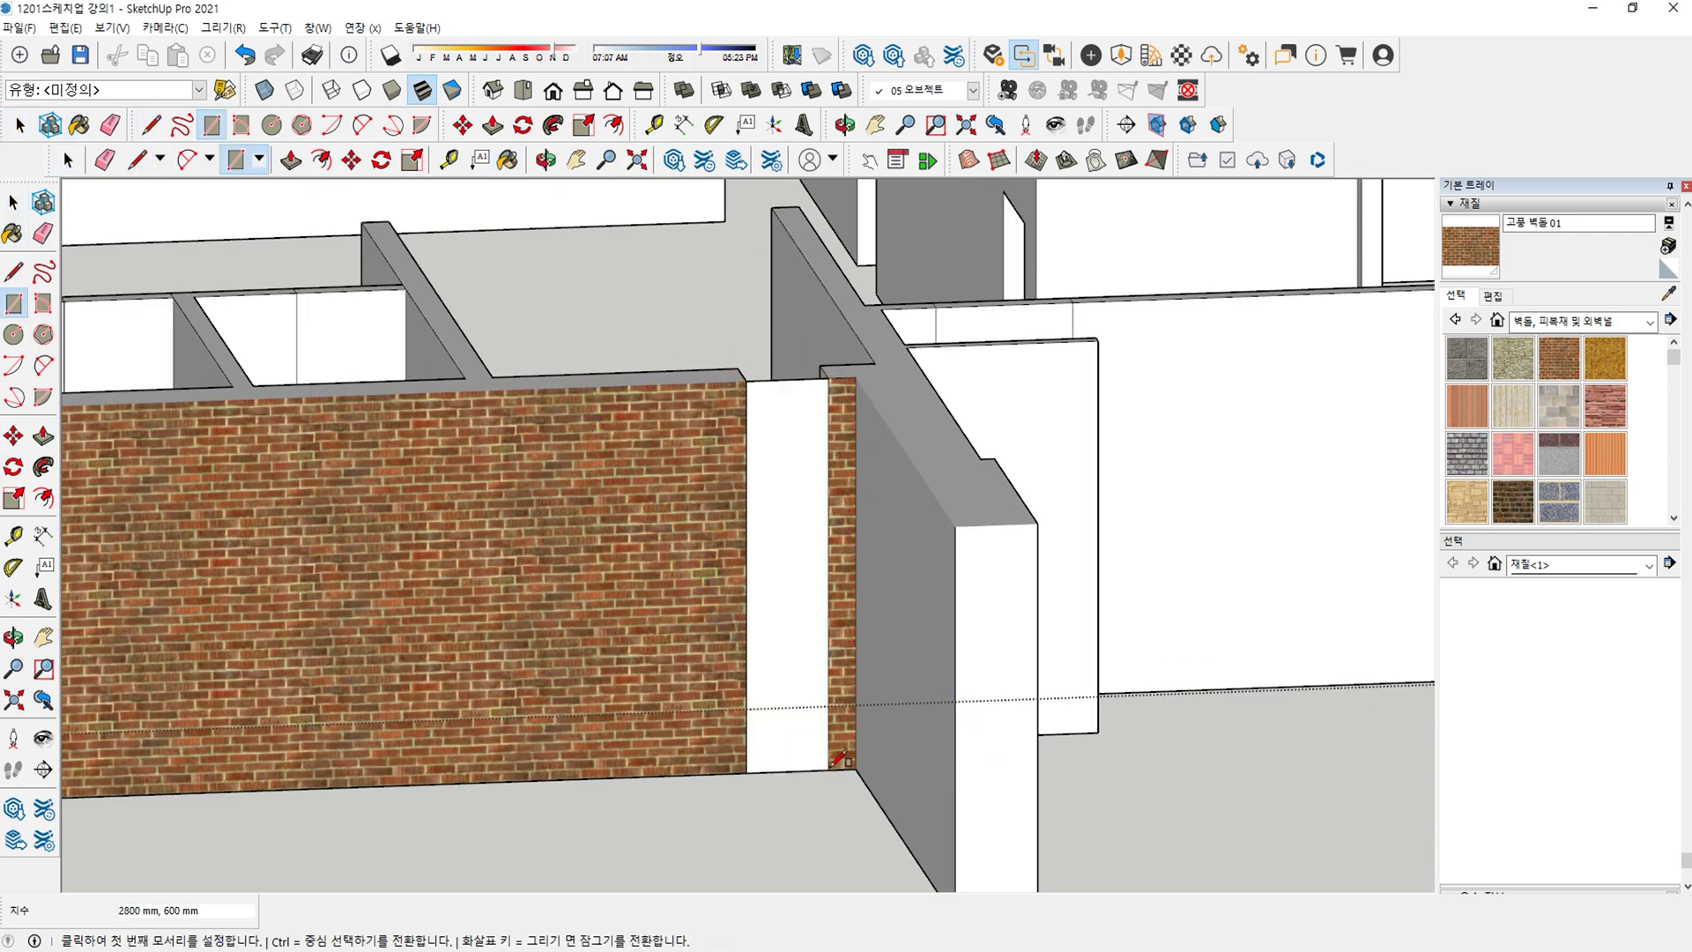
{"action": "key", "text": "space"}
{"action": "left_click", "coordinate": [809, 688]}
{"action": "key", "text": "Delete"}
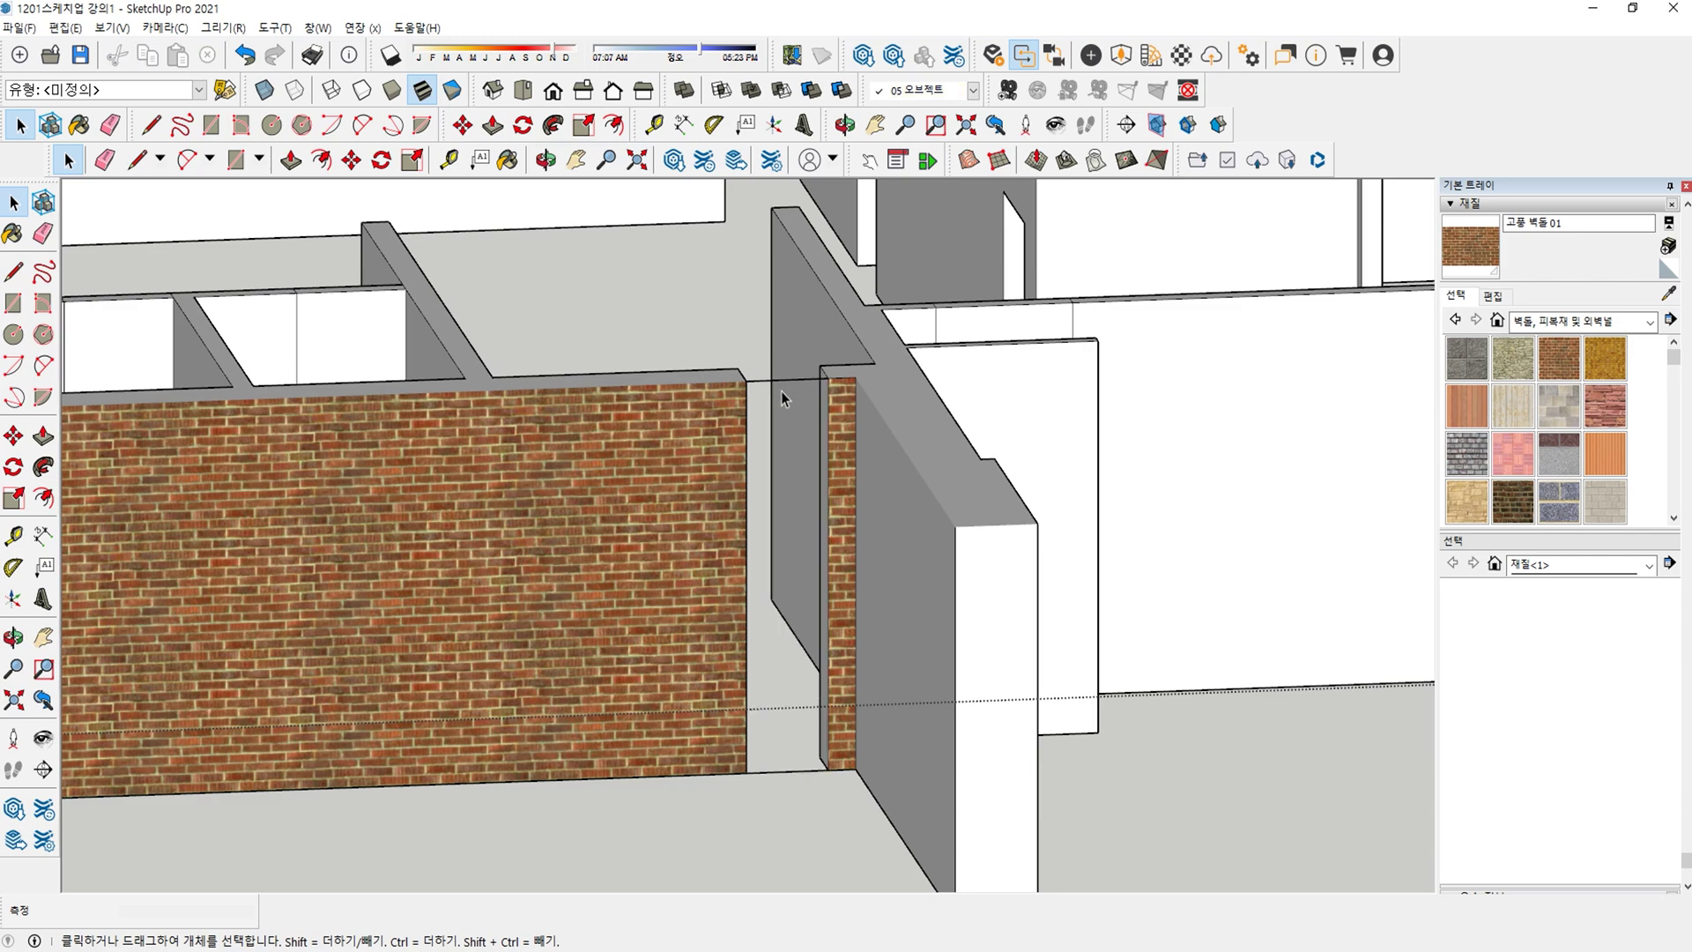
{"action": "key", "text": "Escape"}
Paint the recessed facade's slab band between the upper and ground floors with 고풍 벽돌 01 brick.
{"action": "scroll", "coordinate": [793, 505], "scroll_direction": "down", "scroll_amount": 2}
{"action": "mouse_move", "coordinate": [732, 718]}
{"action": "middle_mouse_down", "text": "shift"}
{"action": "mouse_move", "coordinate": [820, 510]}
{"action": "mouse_move", "coordinate": [838, 540]}
{"action": "mouse_move", "coordinate": [826, 504]}
{"action": "middle_mouse_up", "text": "shift"}
{"action": "double_click", "coordinate": [712, 530]}
{"action": "key", "text": "b"}
{"action": "left_click", "coordinate": [708, 535]}
{"action": "key", "text": "space"}
{"action": "key", "text": "Escape"}
Hide the seam edges of the brick slab band beneath the recessed upper-floor wall.
{"action": "scroll", "coordinate": [832, 546], "scroll_direction": "down", "scroll_amount": 2}
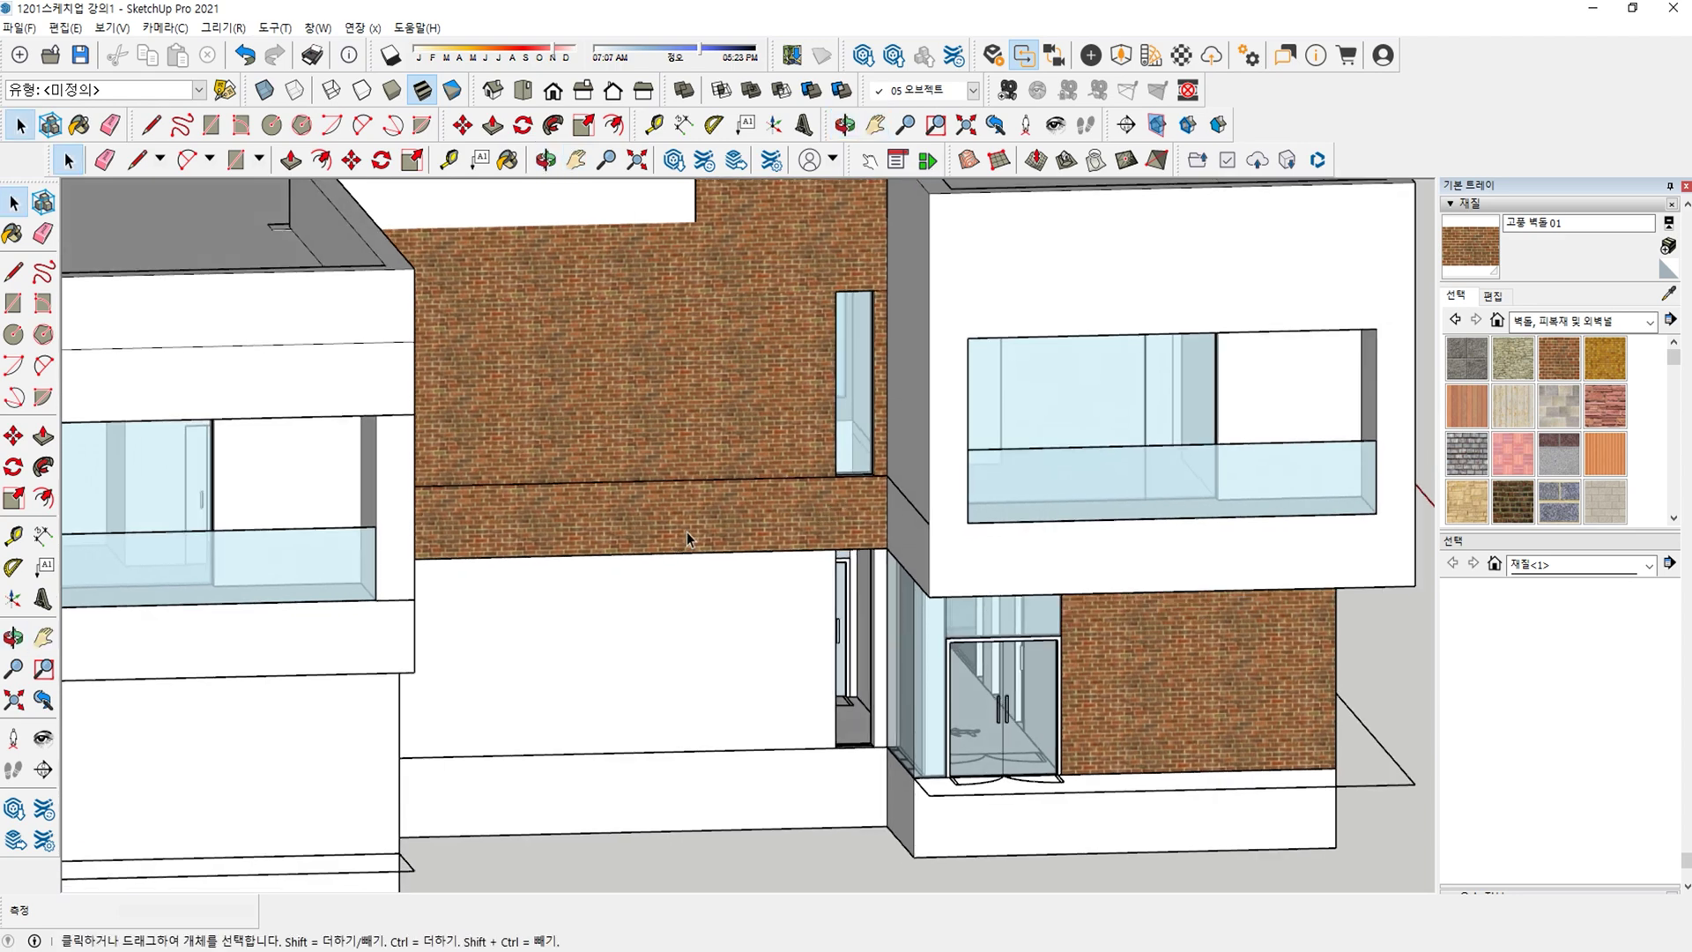
{"action": "double_click", "coordinate": [685, 531]}
{"action": "key", "text": "e"}
{"action": "key", "text": "space"}
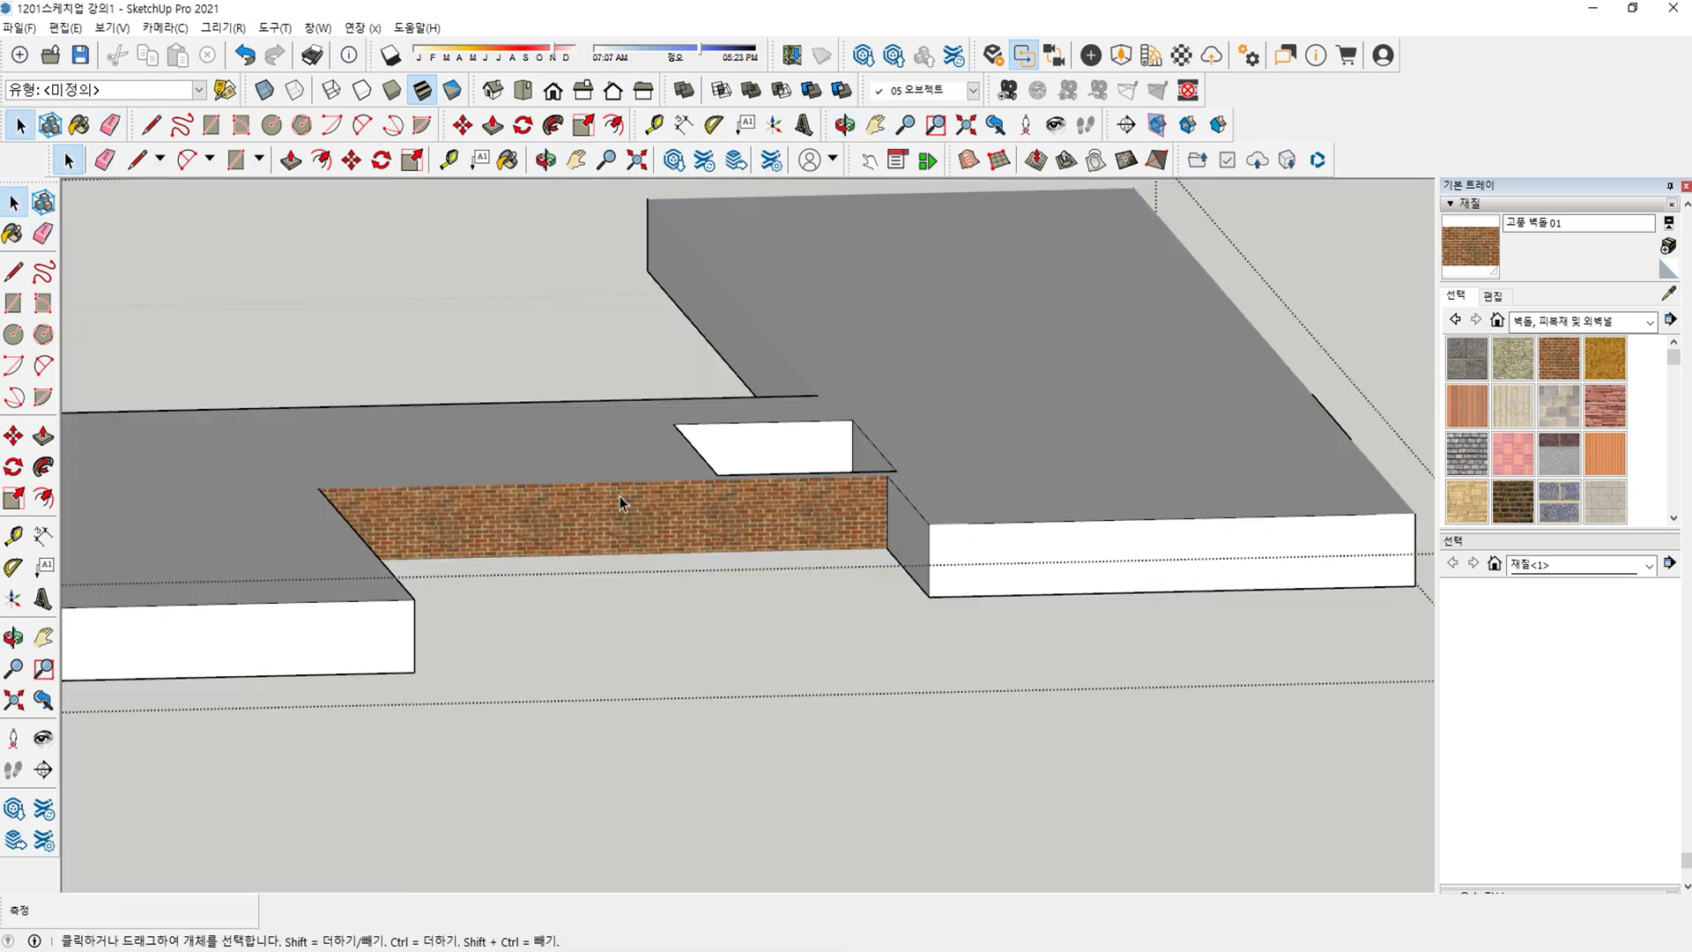
{"action": "key", "text": "Escape"}
{"action": "scroll", "coordinate": [616, 484], "scroll_direction": "up", "scroll_amount": 3}
Draw a rectangle across the recessed facade's narrow ground-floor window gap and remove its face.
{"action": "scroll", "coordinate": [610, 499], "scroll_direction": "down", "scroll_amount": 5}
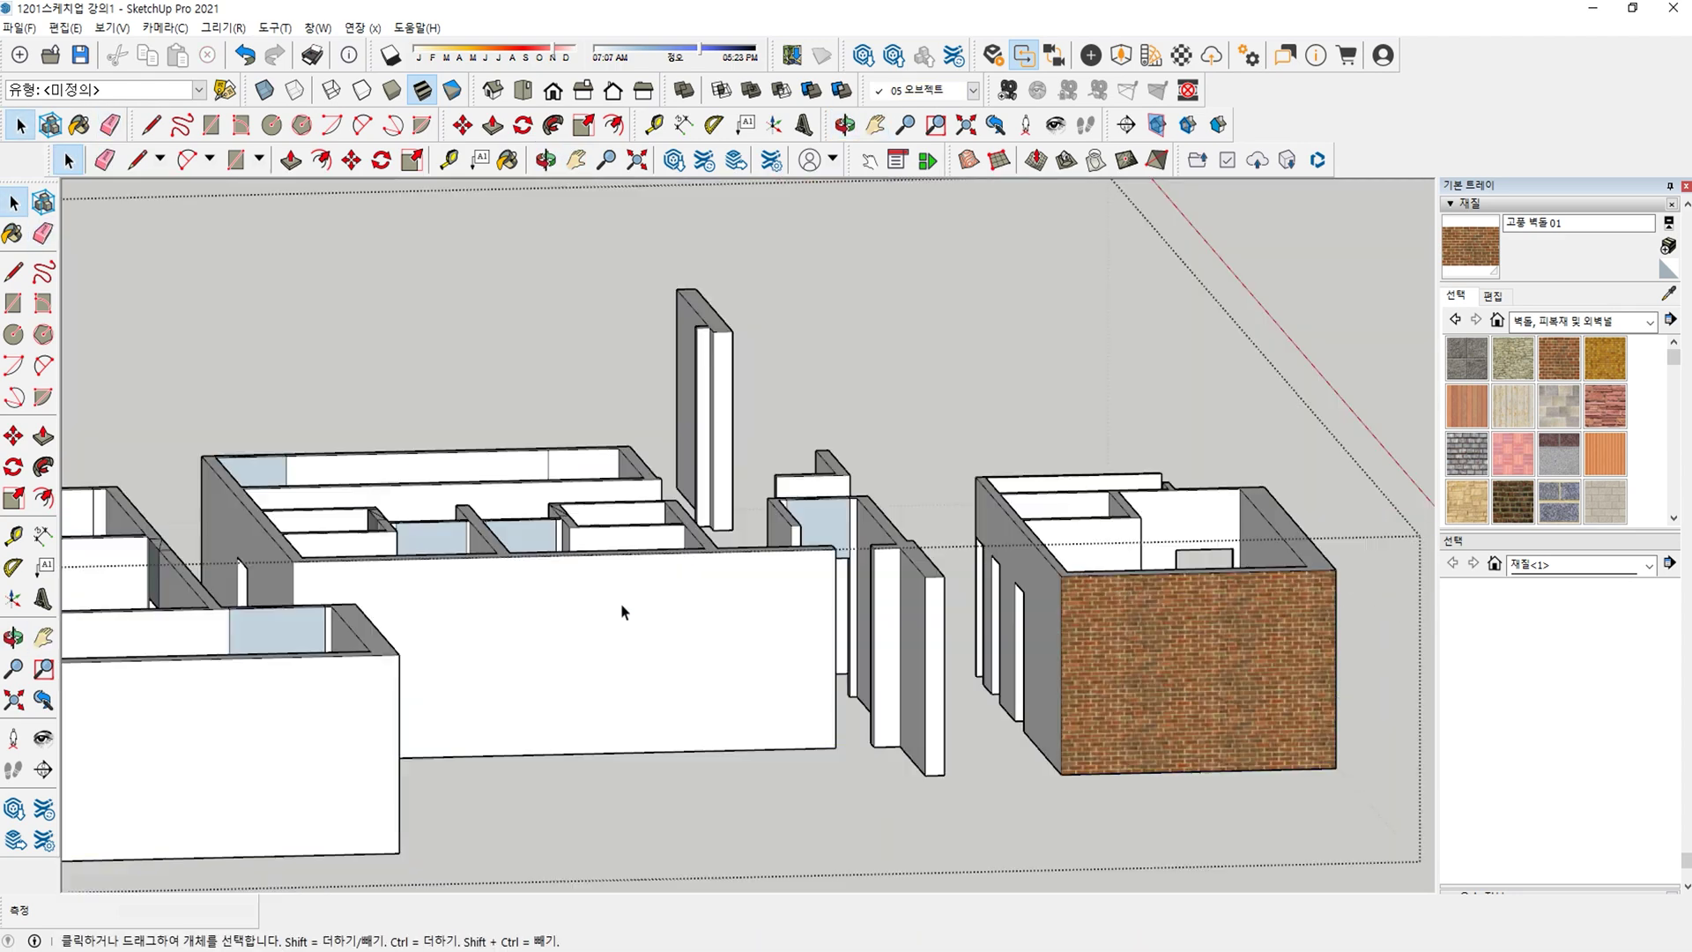
{"action": "key", "text": "e"}
{"action": "scroll", "coordinate": [808, 586], "scroll_direction": "up", "scroll_amount": 2}
{"action": "key", "text": "r"}
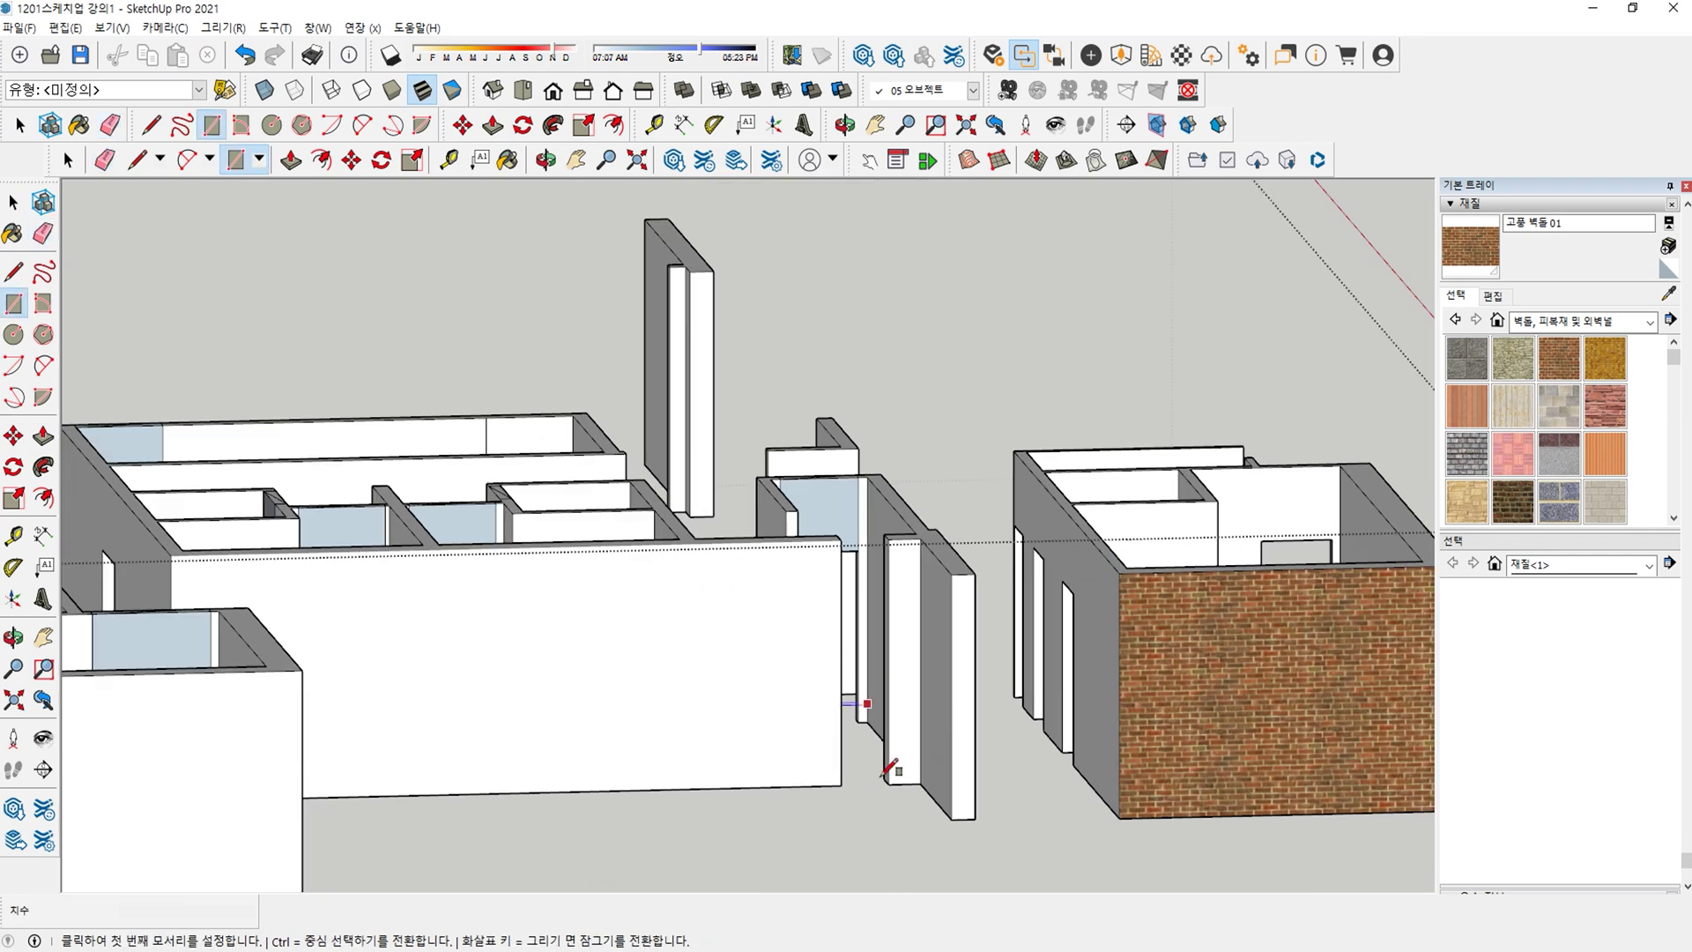
{"action": "left_click", "coordinate": [842, 551]}
{"action": "key", "text": "space"}
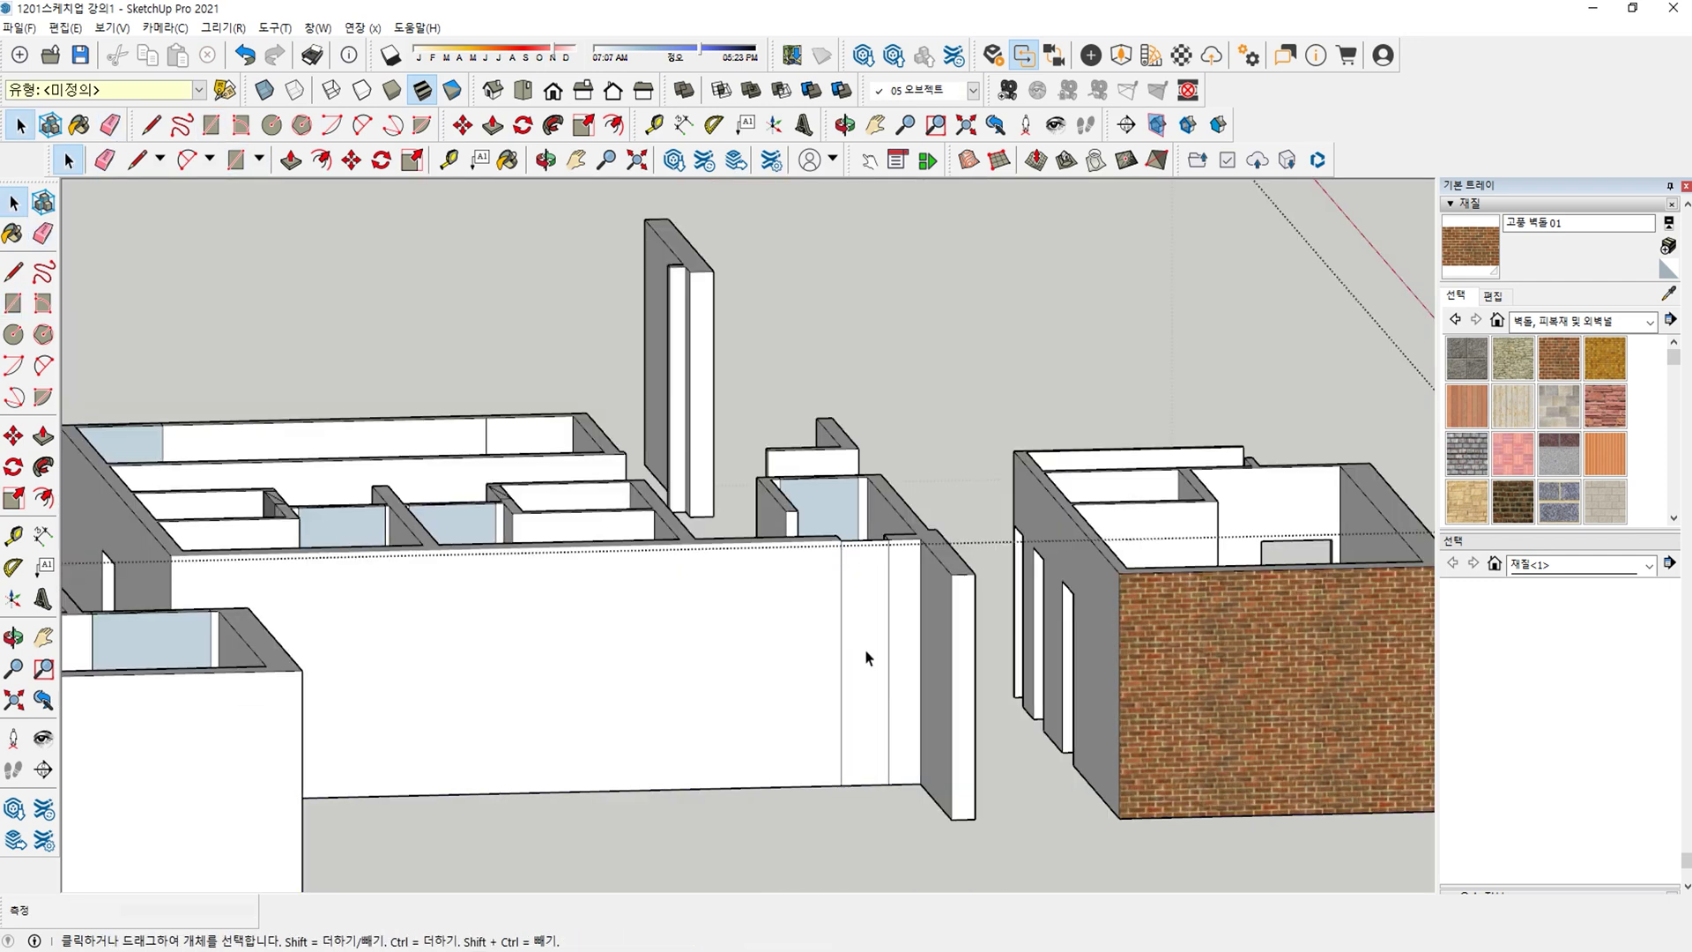
{"action": "left_click", "coordinate": [866, 657]}
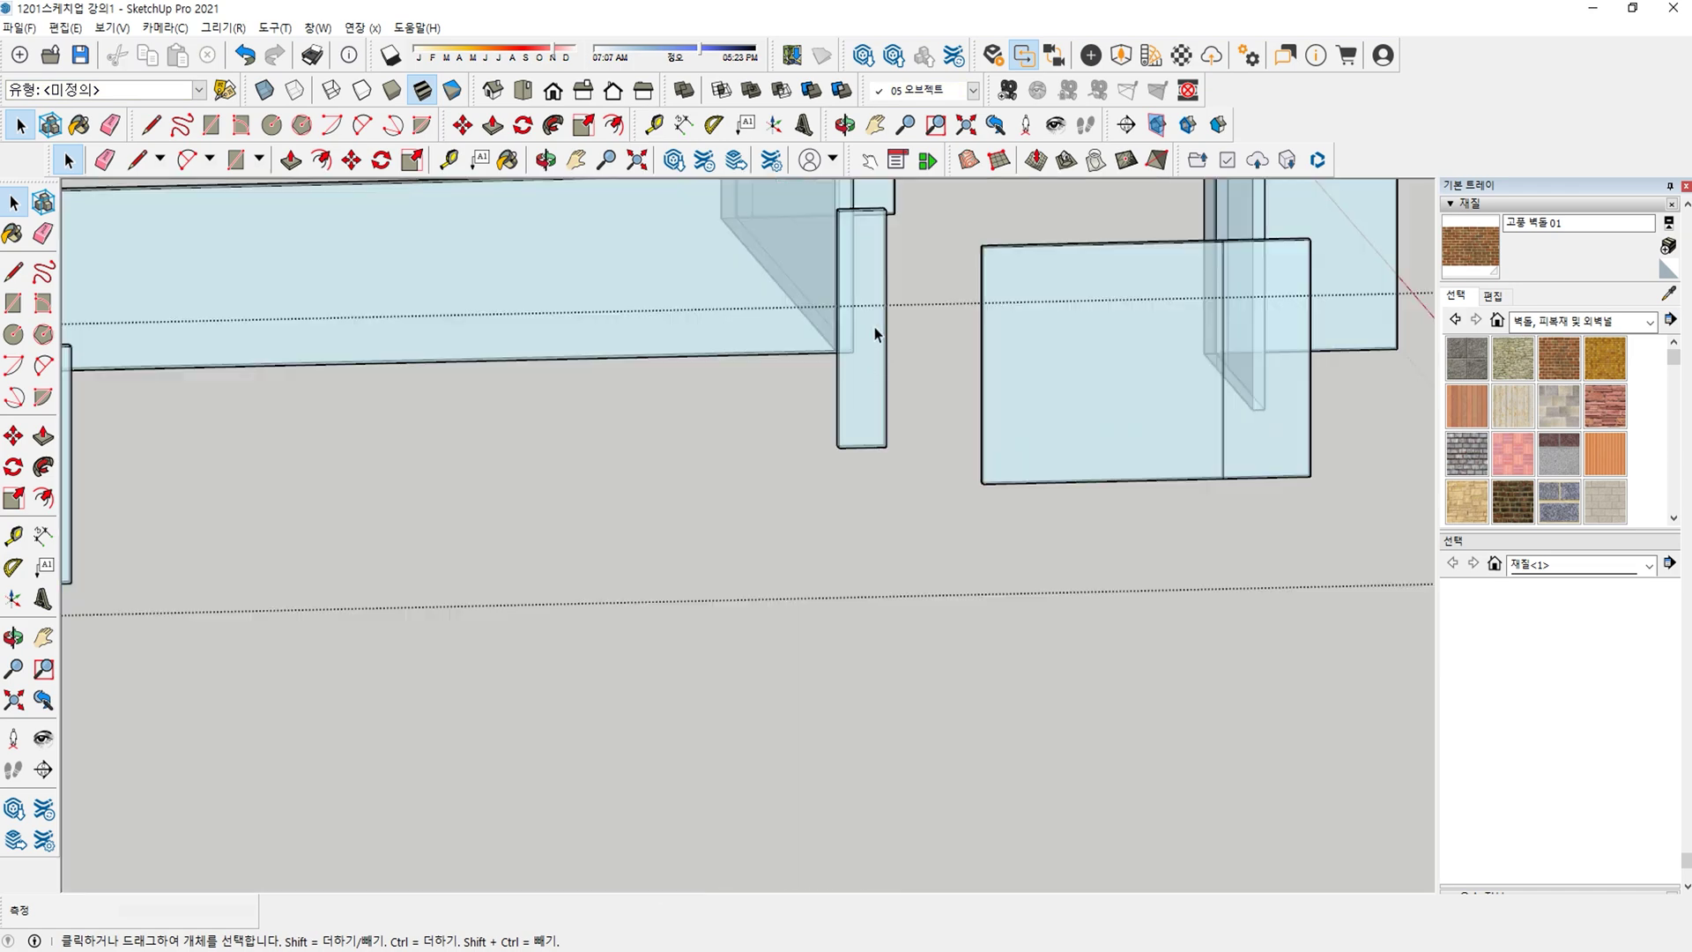
Delete the existing glass pane in the narrow ground-floor opening.
{"action": "left_click", "coordinate": [873, 327]}
{"action": "key", "text": "Delete"}
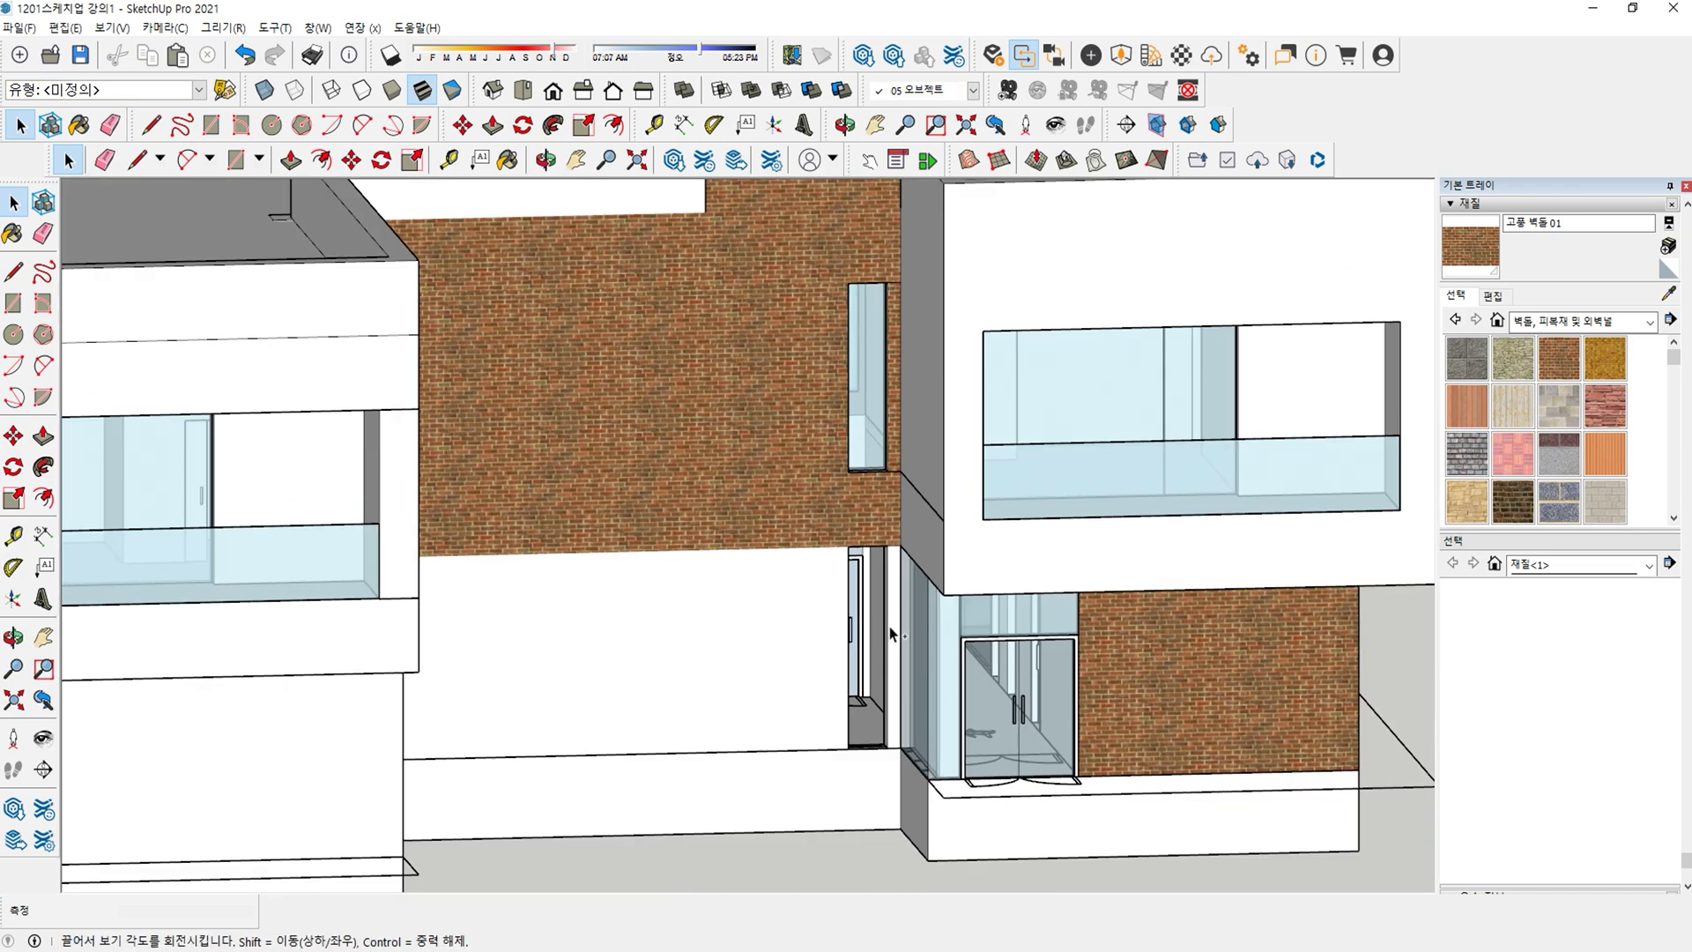
Copy the narrow upper-floor window's glass 3810 mm straight down into the ground-floor opening.
{"action": "middle_click_drag", "start_coordinate": [890, 635], "coordinate": [857, 752]}
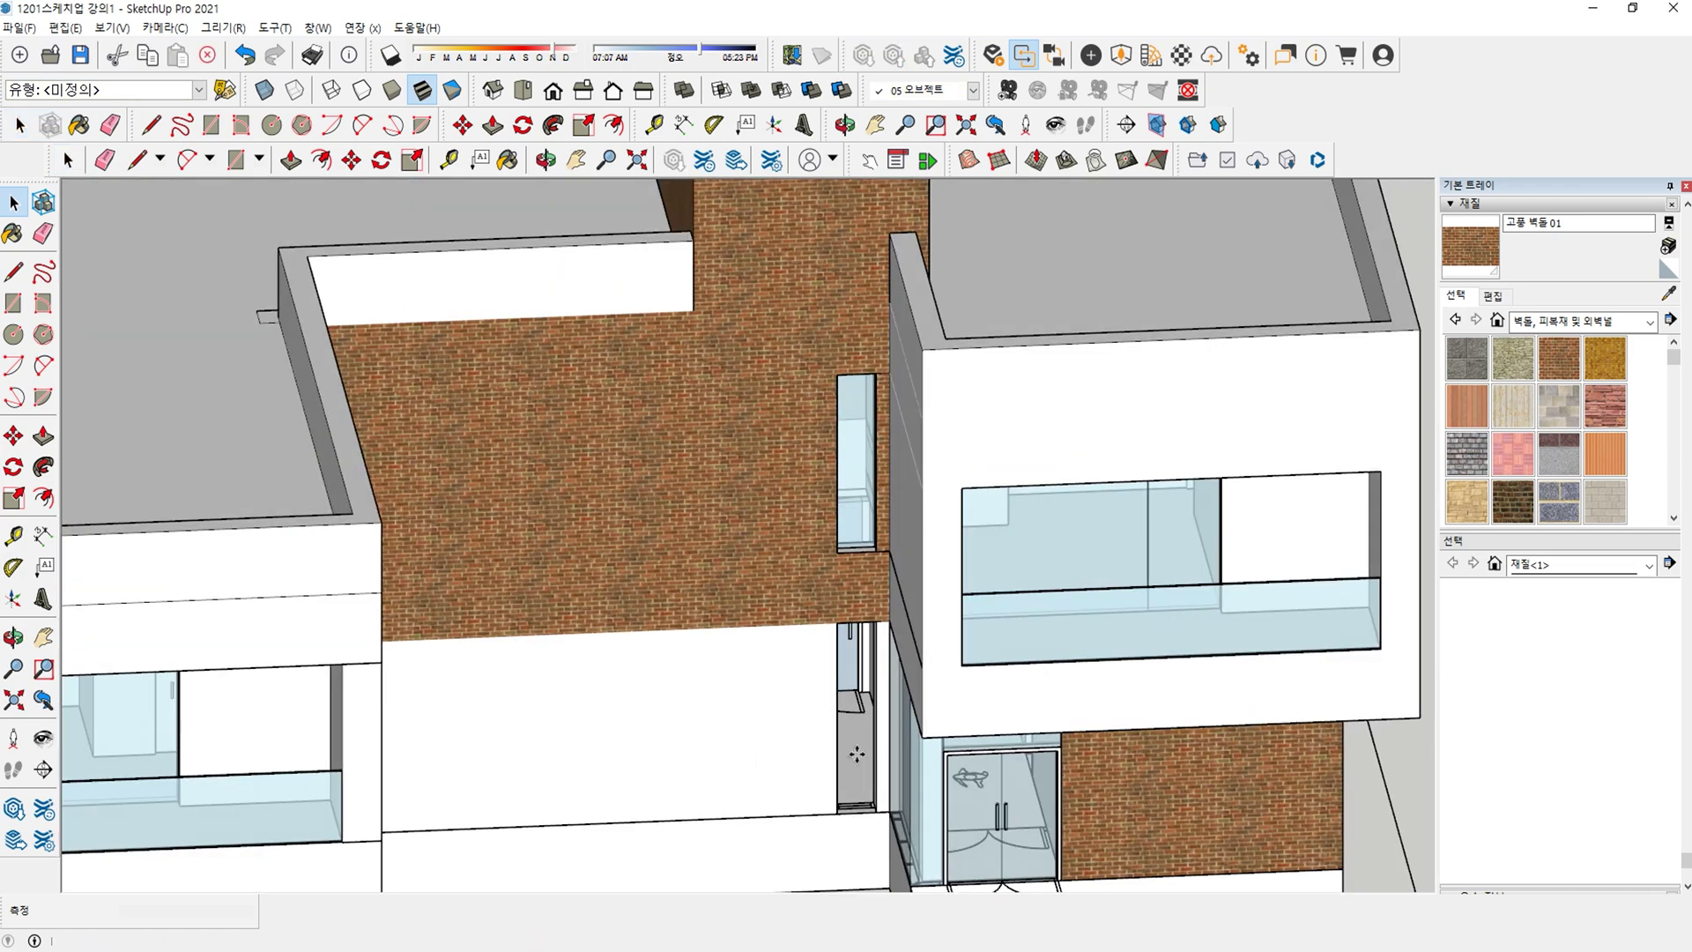
{"action": "key", "text": "ctrl+v"}
{"action": "scroll", "coordinate": [855, 821], "scroll_direction": "up", "scroll_amount": 1}
{"action": "key", "text": "space"}
{"action": "double_click", "coordinate": [853, 410]}
{"action": "left_click", "coordinate": [853, 410]}
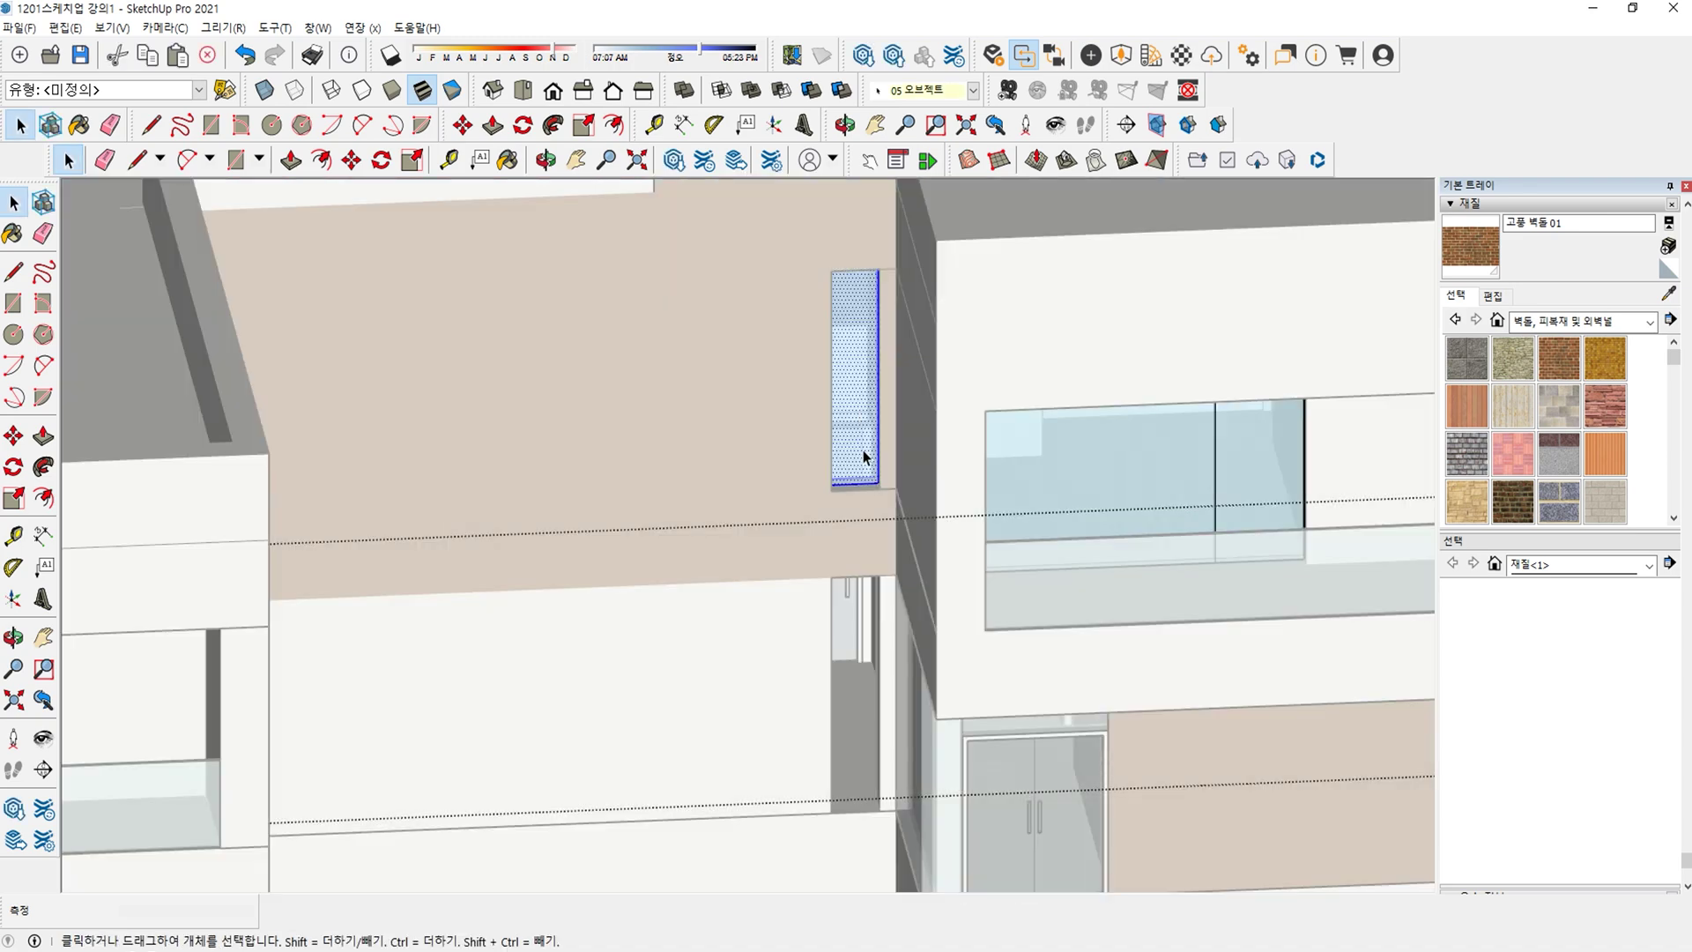
{"action": "key", "text": "m"}
{"action": "key", "text": "ctrl"}
{"action": "left_click", "coordinate": [883, 268]}
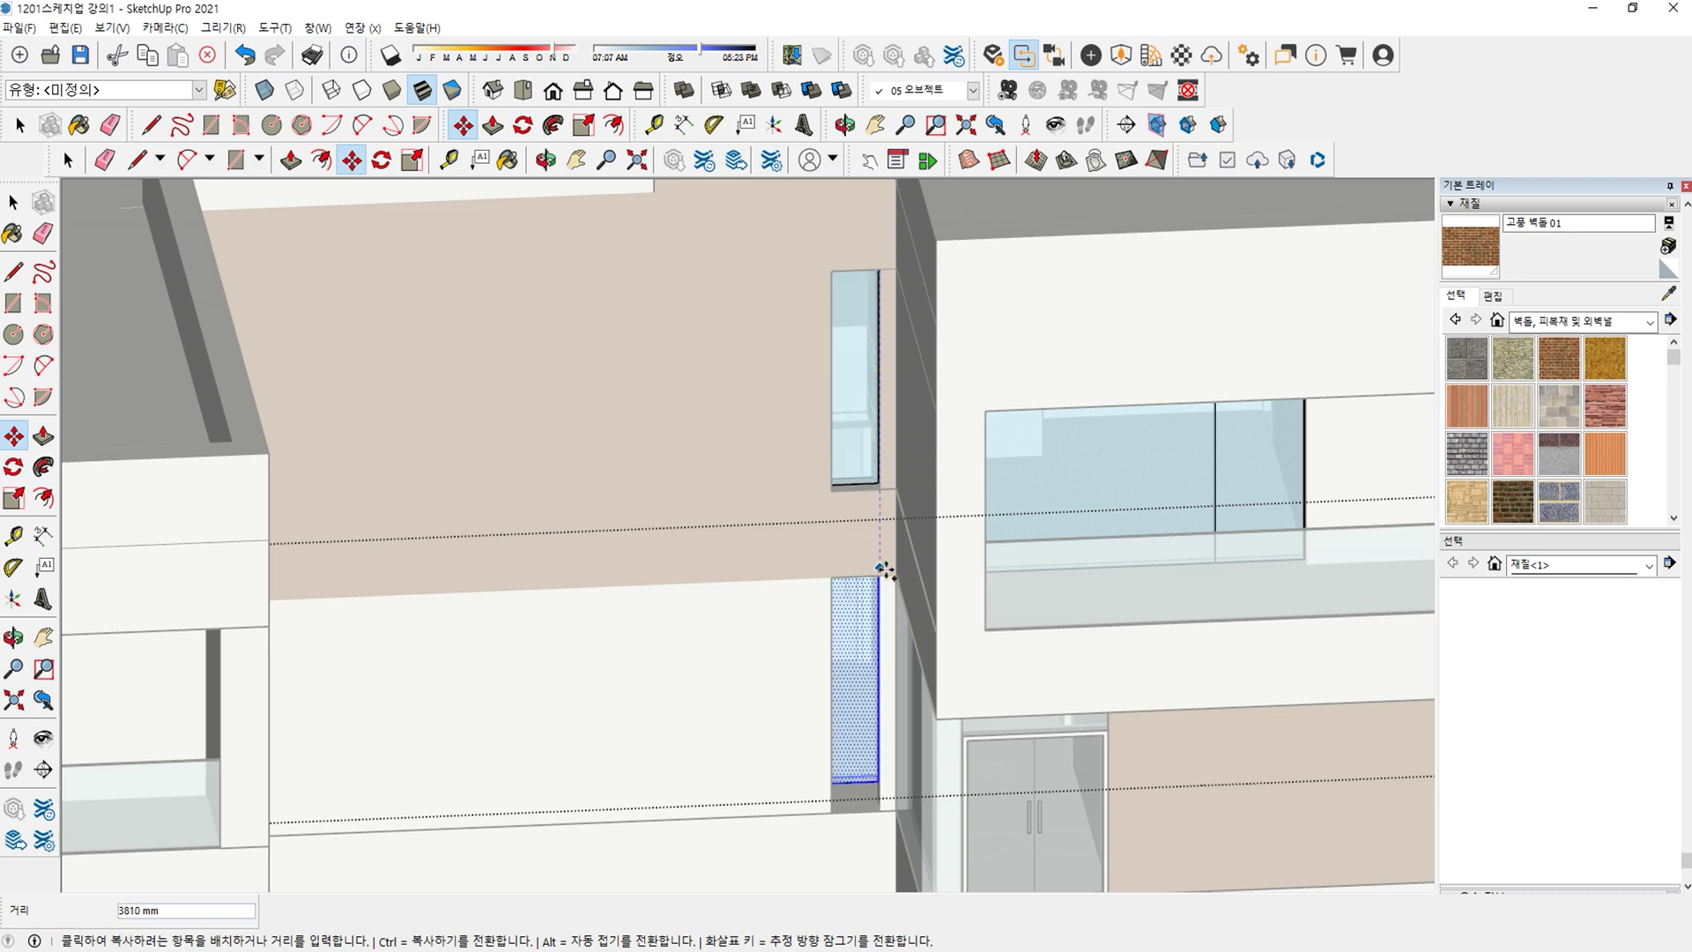
{"action": "left_click", "coordinate": [880, 575]}
{"action": "key", "text": "space"}
Move the copied window's bottom edge down 200 mm to the base of the opening.
{"action": "middle_click_drag", "start_coordinate": [862, 671], "coordinate": [721, 712]}
{"action": "scroll", "coordinate": [918, 812], "scroll_direction": "up", "scroll_amount": 3}
{"action": "key", "text": "m"}
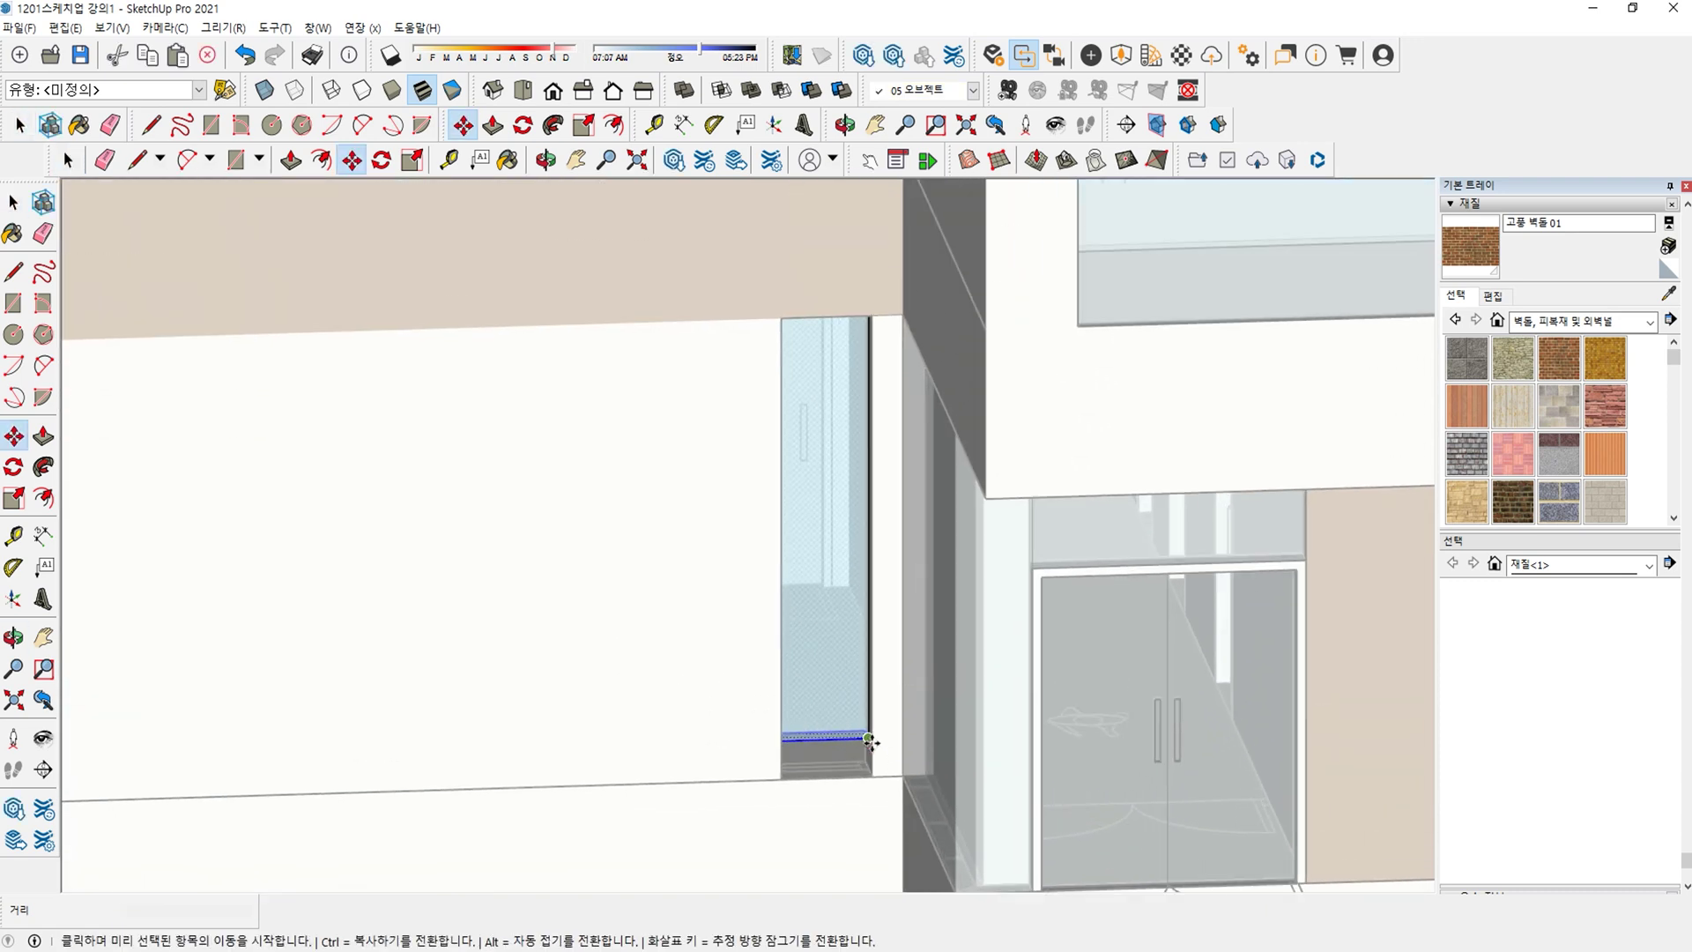
{"action": "left_click", "coordinate": [871, 740]}
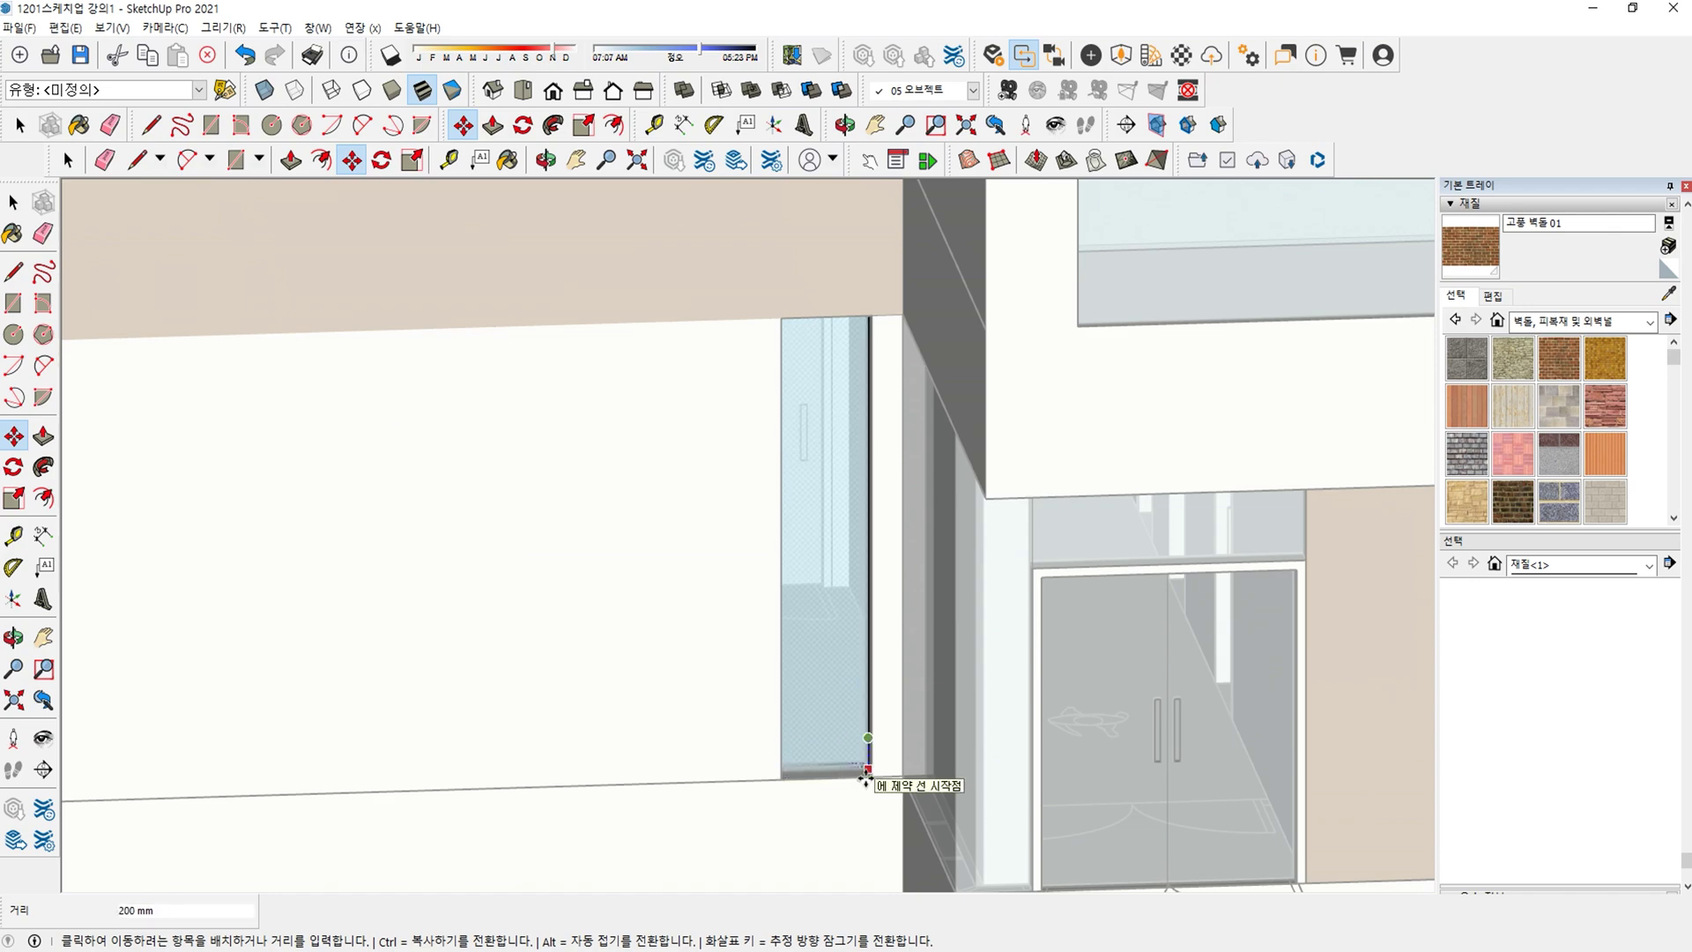
{"action": "left_click", "coordinate": [859, 780]}
{"action": "key", "text": "space"}
{"action": "key", "text": "Escape"}
Paint the recessed ground-floor wall and the narrow strip beyond its window with 고풍 벽돌 01 brick.
{"action": "scroll", "coordinate": [862, 764], "scroll_direction": "down", "scroll_amount": 3}
{"action": "middle_click_drag", "start_coordinate": [865, 696], "coordinate": [876, 661], "text": "shift"}
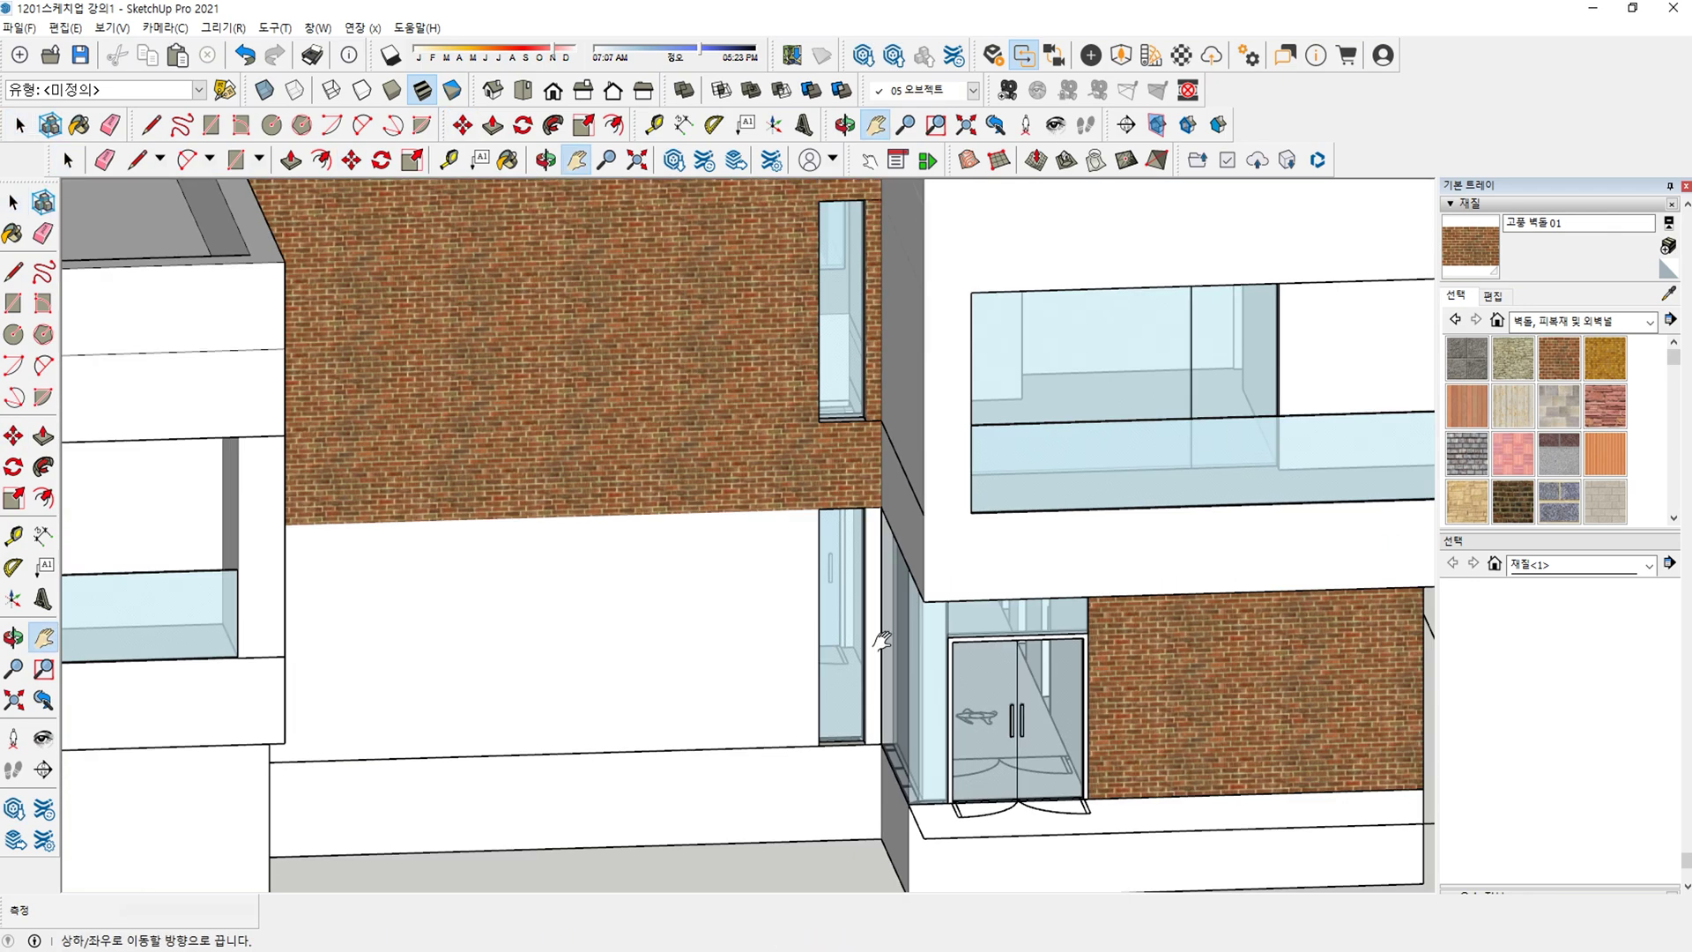
{"action": "scroll", "coordinate": [872, 660], "scroll_direction": "down", "scroll_amount": 3}
{"action": "double_click", "coordinate": [798, 609]}
{"action": "key", "text": "b"}
{"action": "left_click", "coordinate": [763, 598]}
{"action": "key", "text": "space"}
{"action": "scroll", "coordinate": [868, 587], "scroll_direction": "up", "scroll_amount": 4}
{"action": "key", "text": "b"}
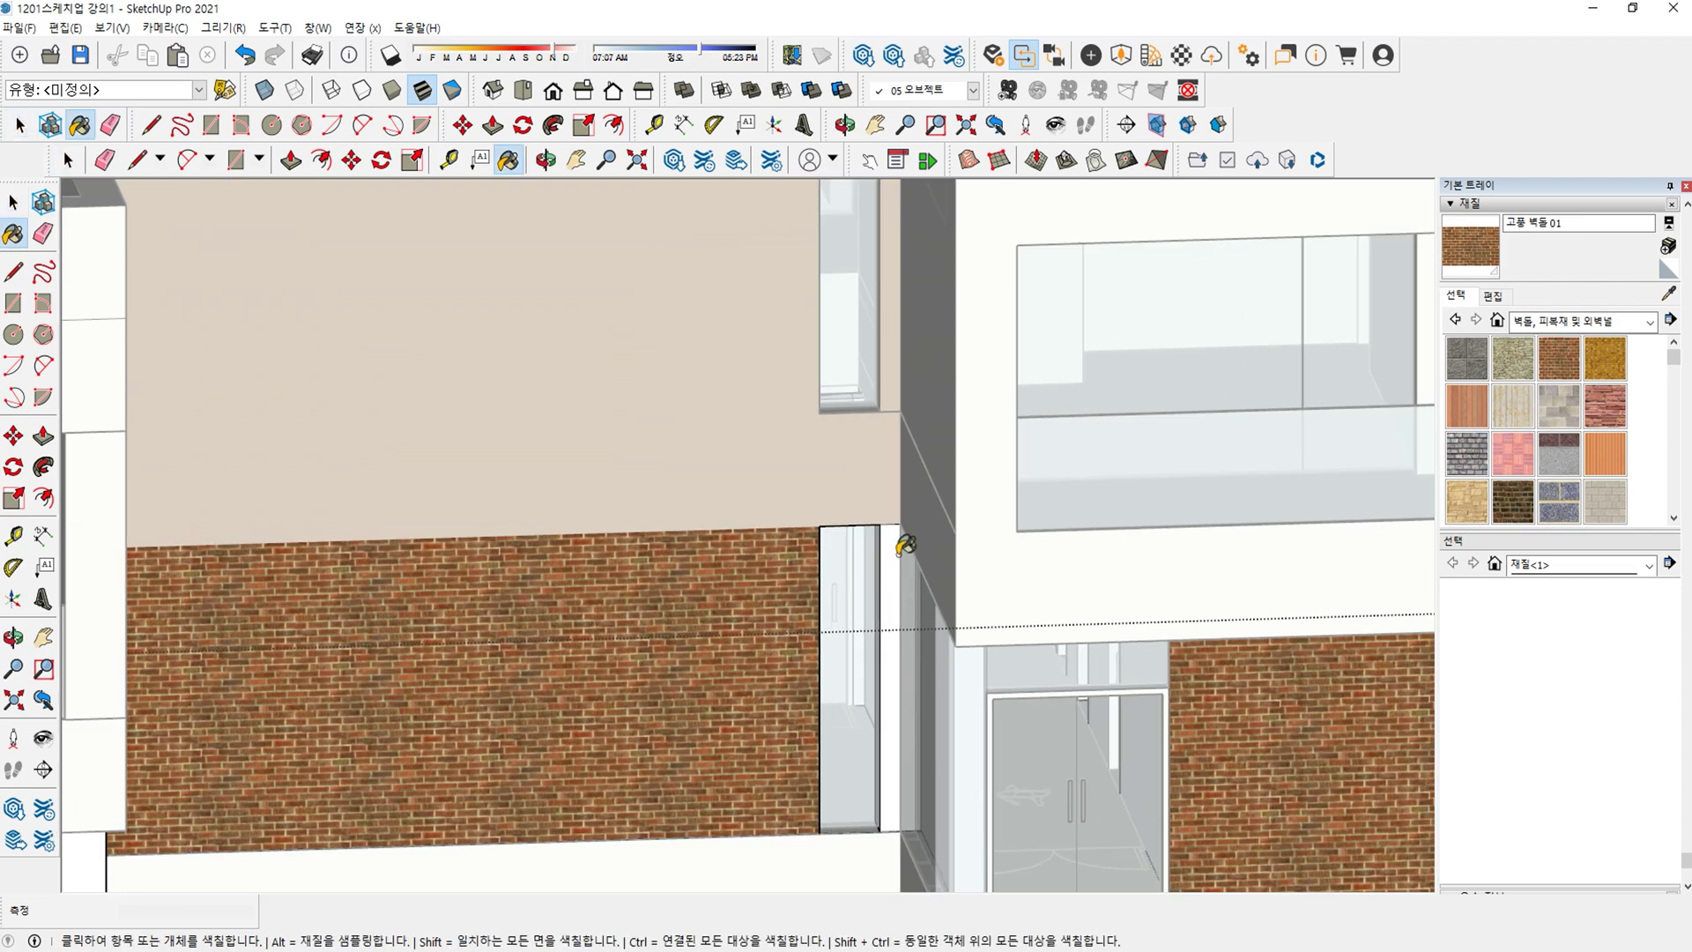
{"action": "left_click", "coordinate": [896, 556]}
{"action": "key", "text": "space"}
Hide the remaining seam edges on the narrow brick strip beside the stacked windows.
{"action": "key", "text": "Escape"}
{"action": "scroll", "coordinate": [890, 440], "scroll_direction": "up", "scroll_amount": 2}
{"action": "double_click", "coordinate": [892, 399]}
{"action": "key", "text": "e"}
{"action": "key", "text": "space"}
{"action": "double_click", "coordinate": [890, 542]}
{"action": "key", "text": "Escape"}
Paint the remaining white parapet of the recessed facade with 고풍 벽돌 01 brick.
{"action": "middle_click_drag", "start_coordinate": [898, 599], "coordinate": [770, 485], "text": "shift"}
{"action": "scroll", "coordinate": [914, 529], "scroll_direction": "down", "scroll_amount": 6}
{"action": "middle_click_drag", "start_coordinate": [770, 484], "coordinate": [730, 526], "text": "shift"}
{"action": "scroll", "coordinate": [804, 551], "scroll_direction": "up", "scroll_amount": 5}
{"action": "key", "text": "b"}
{"action": "left_click", "coordinate": [746, 493]}
{"action": "key", "text": "space"}
Hide the seam edges between the recessed facade's brick parapet and the brick wall below it.
{"action": "mouse_move", "coordinate": [870, 575]}
{"action": "middle_mouse_down"}
{"action": "mouse_move", "coordinate": [918, 464]}
{"action": "mouse_move", "coordinate": [766, 520]}
{"action": "mouse_move", "coordinate": [844, 520]}
{"action": "mouse_move", "coordinate": [777, 465]}
{"action": "mouse_move", "coordinate": [798, 453]}
{"action": "middle_mouse_up"}
{"action": "scroll", "coordinate": [765, 514], "scroll_direction": "up", "scroll_amount": 2}
{"action": "double_click", "coordinate": [759, 484]}
{"action": "key", "text": "e"}
{"action": "key", "text": "space"}
{"action": "left_click", "coordinate": [907, 548]}
{"action": "scroll", "coordinate": [907, 548], "scroll_direction": "down", "scroll_amount": 2}
{"action": "mouse_move", "coordinate": [907, 548]}
{"action": "middle_mouse_down", "text": "shift"}
{"action": "mouse_move", "coordinate": [1027, 360]}
{"action": "mouse_move", "coordinate": [793, 528]}
{"action": "middle_mouse_up", "text": "shift"}
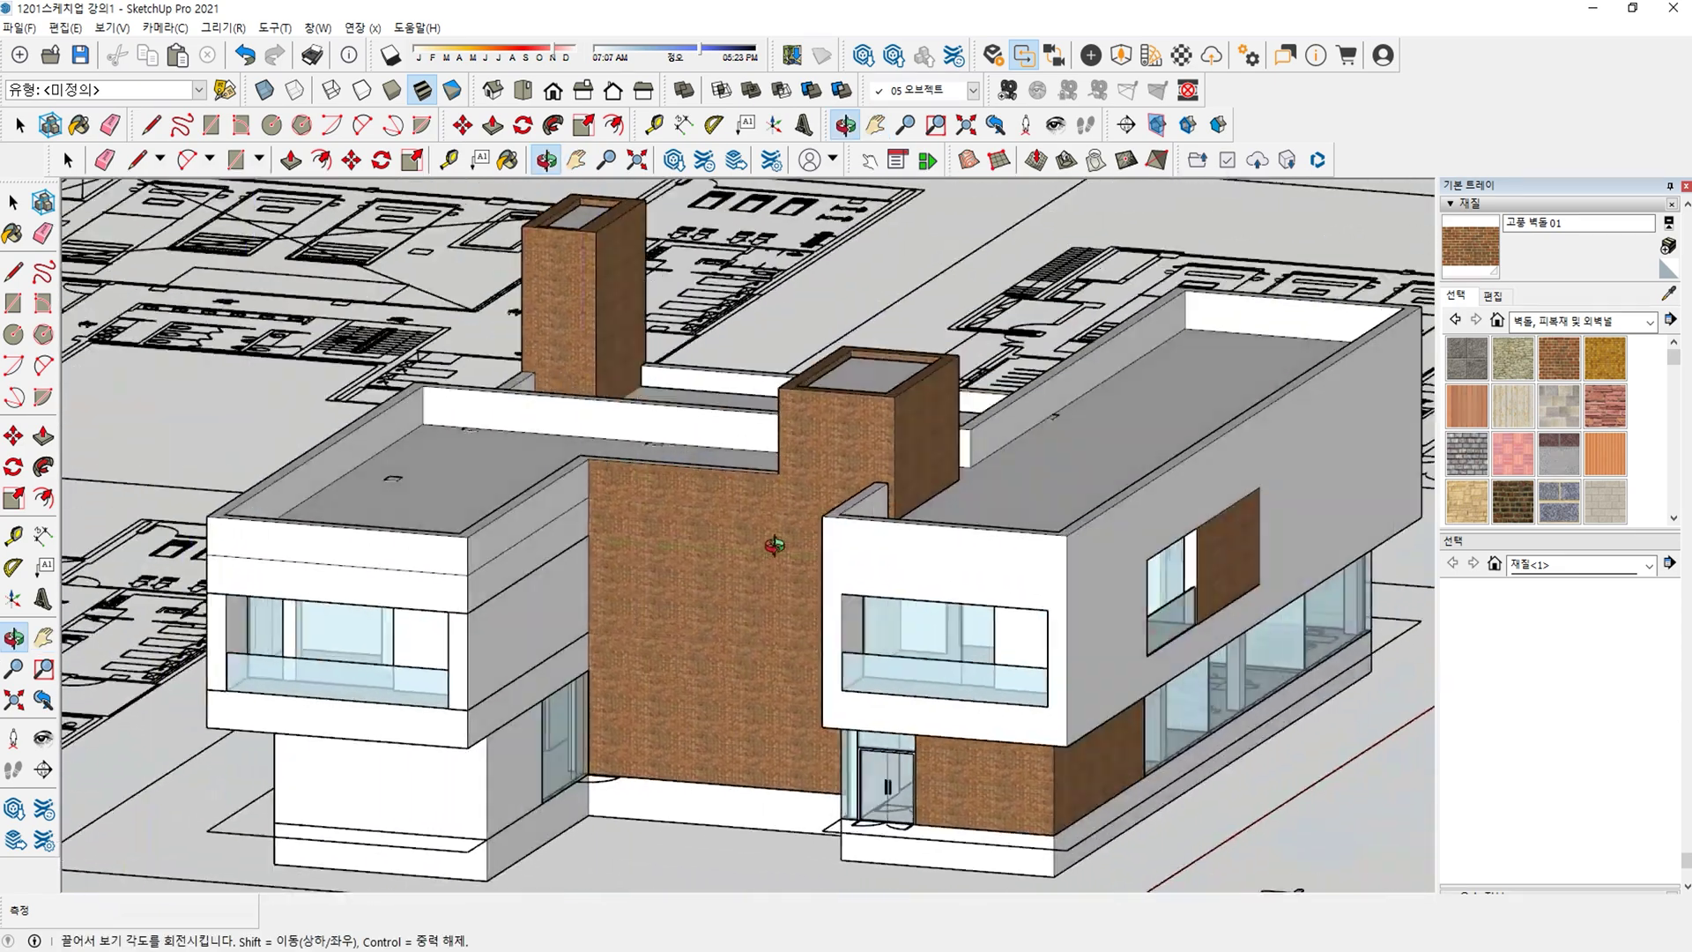
Hide the seam between the parapet and the roof band on the balcony wing's side facing the recess.
{"action": "scroll", "coordinate": [652, 573], "scroll_direction": "up", "scroll_amount": 5}
{"action": "left_click", "coordinate": [596, 495]}
{"action": "double_click", "coordinate": [596, 495]}
{"action": "key", "text": "e"}
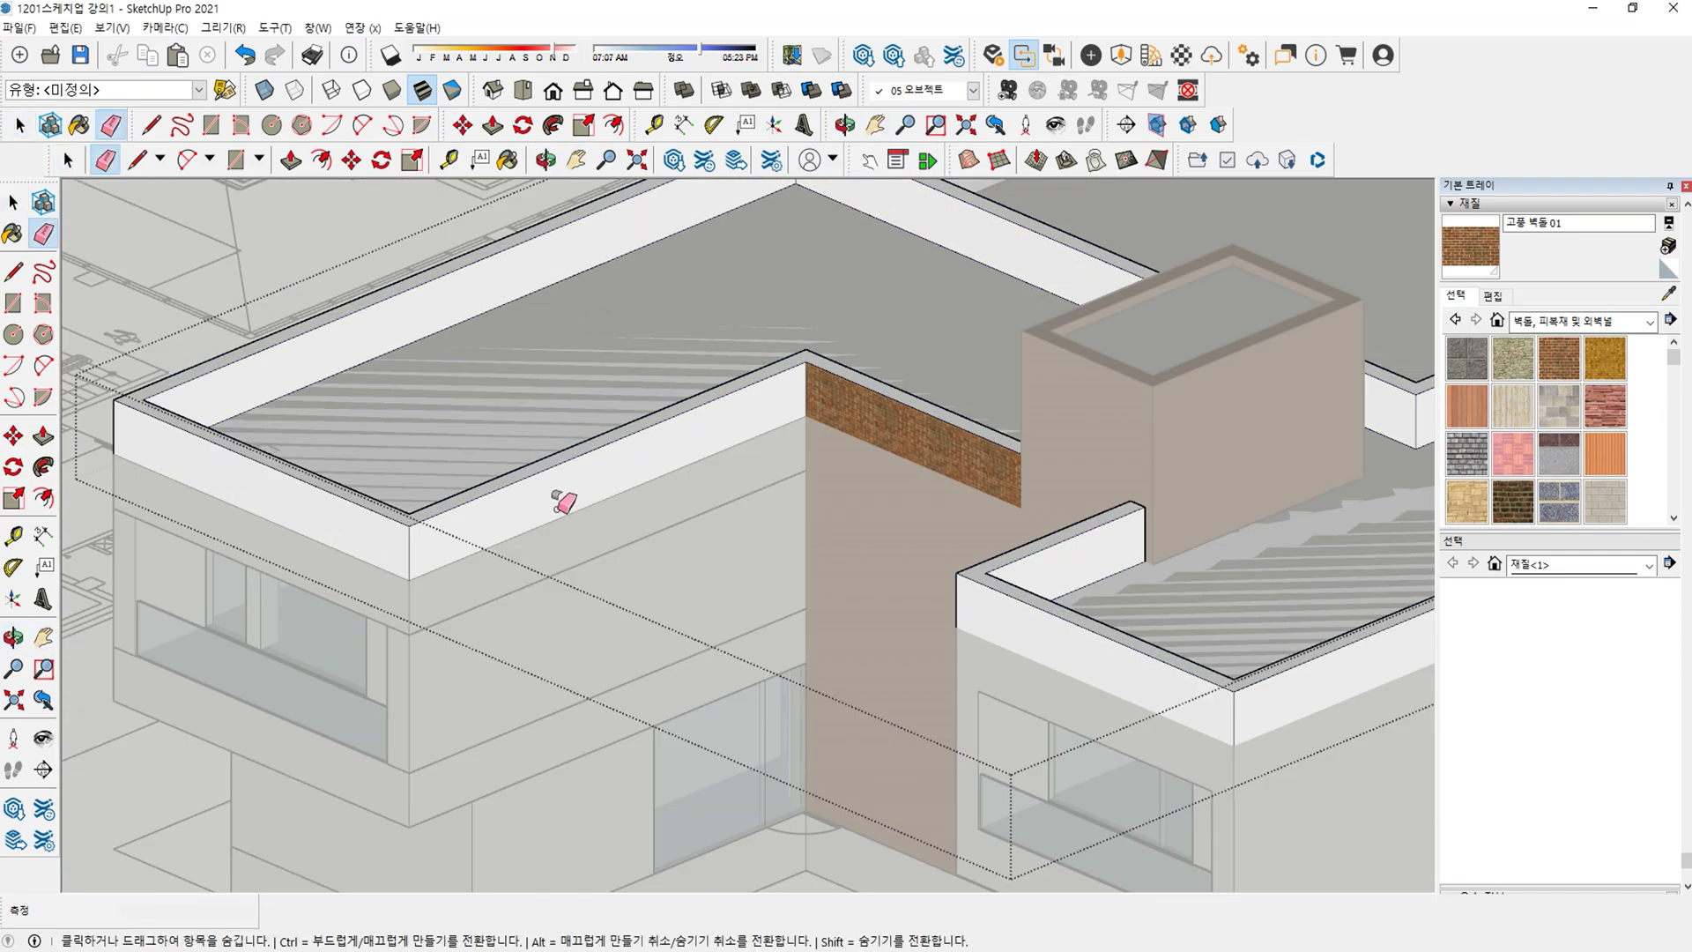
{"action": "key", "text": "space"}
{"action": "double_click", "coordinate": [545, 548]}
{"action": "key", "text": "e"}
{"action": "left_click", "coordinate": [564, 514], "text": "shift"}
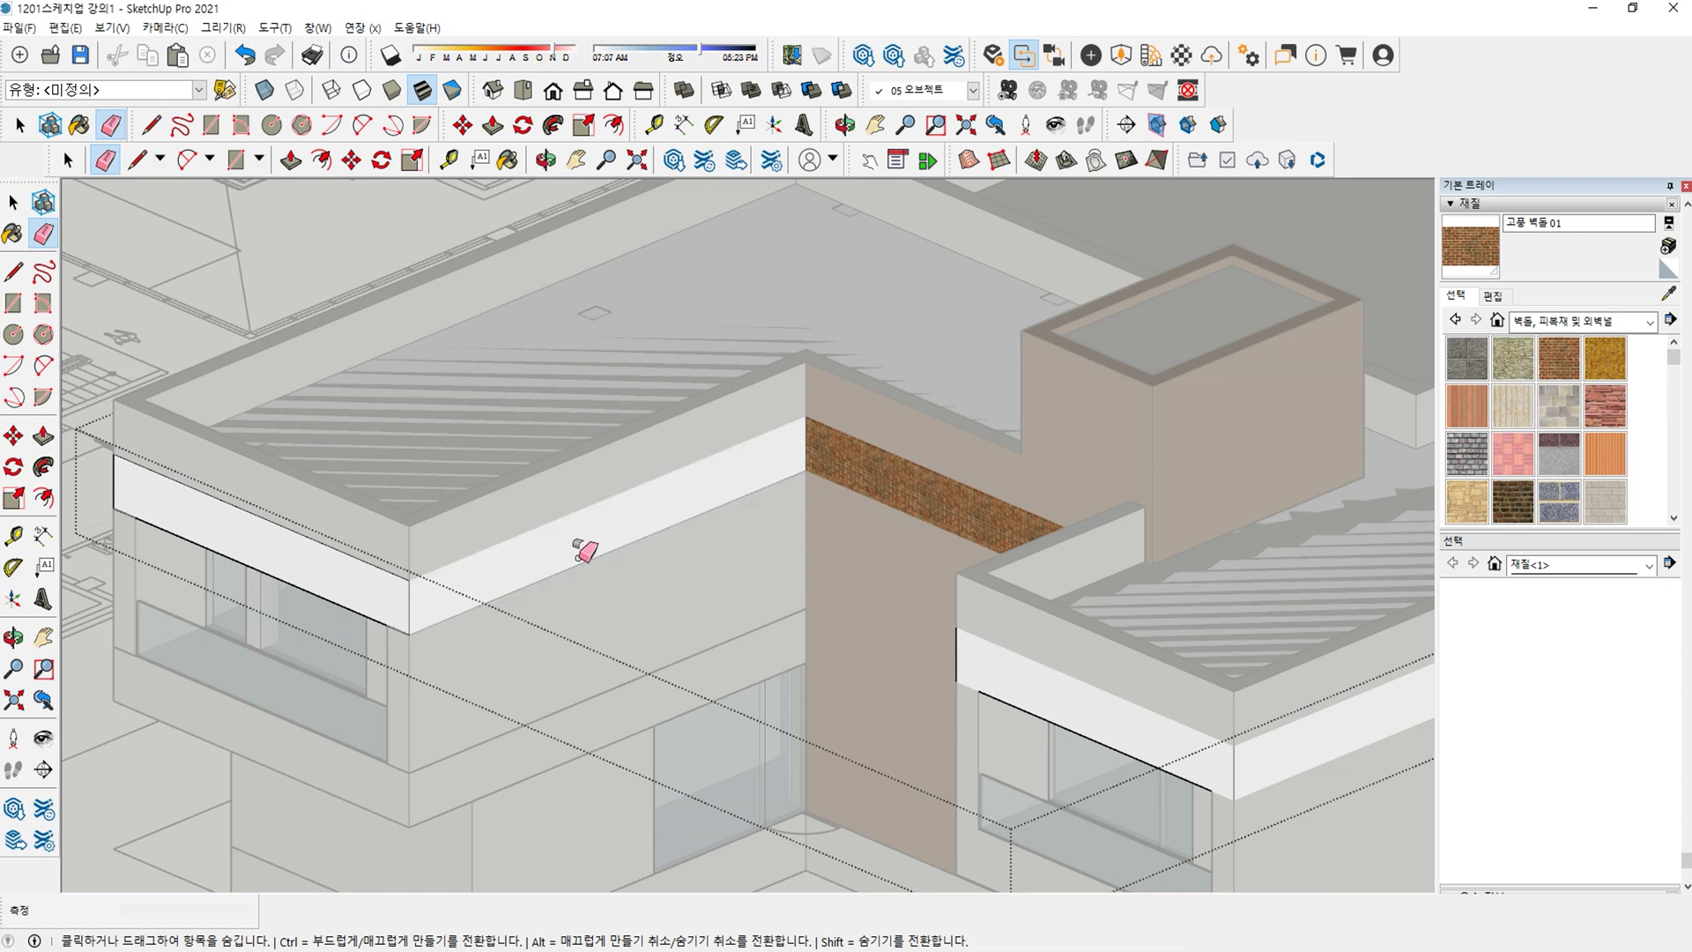
Hide the seam between the roof band and the upper-floor wall on that same side face.
{"action": "key", "text": "space"}
{"action": "left_click", "coordinate": [578, 588]}
{"action": "double_click", "coordinate": [578, 588]}
{"action": "key", "text": "e"}
{"action": "left_click", "coordinate": [585, 560], "text": "shift"}
Hide the seam between the upper-floor wall and the slab band below it on that side face.
{"action": "key", "text": "space"}
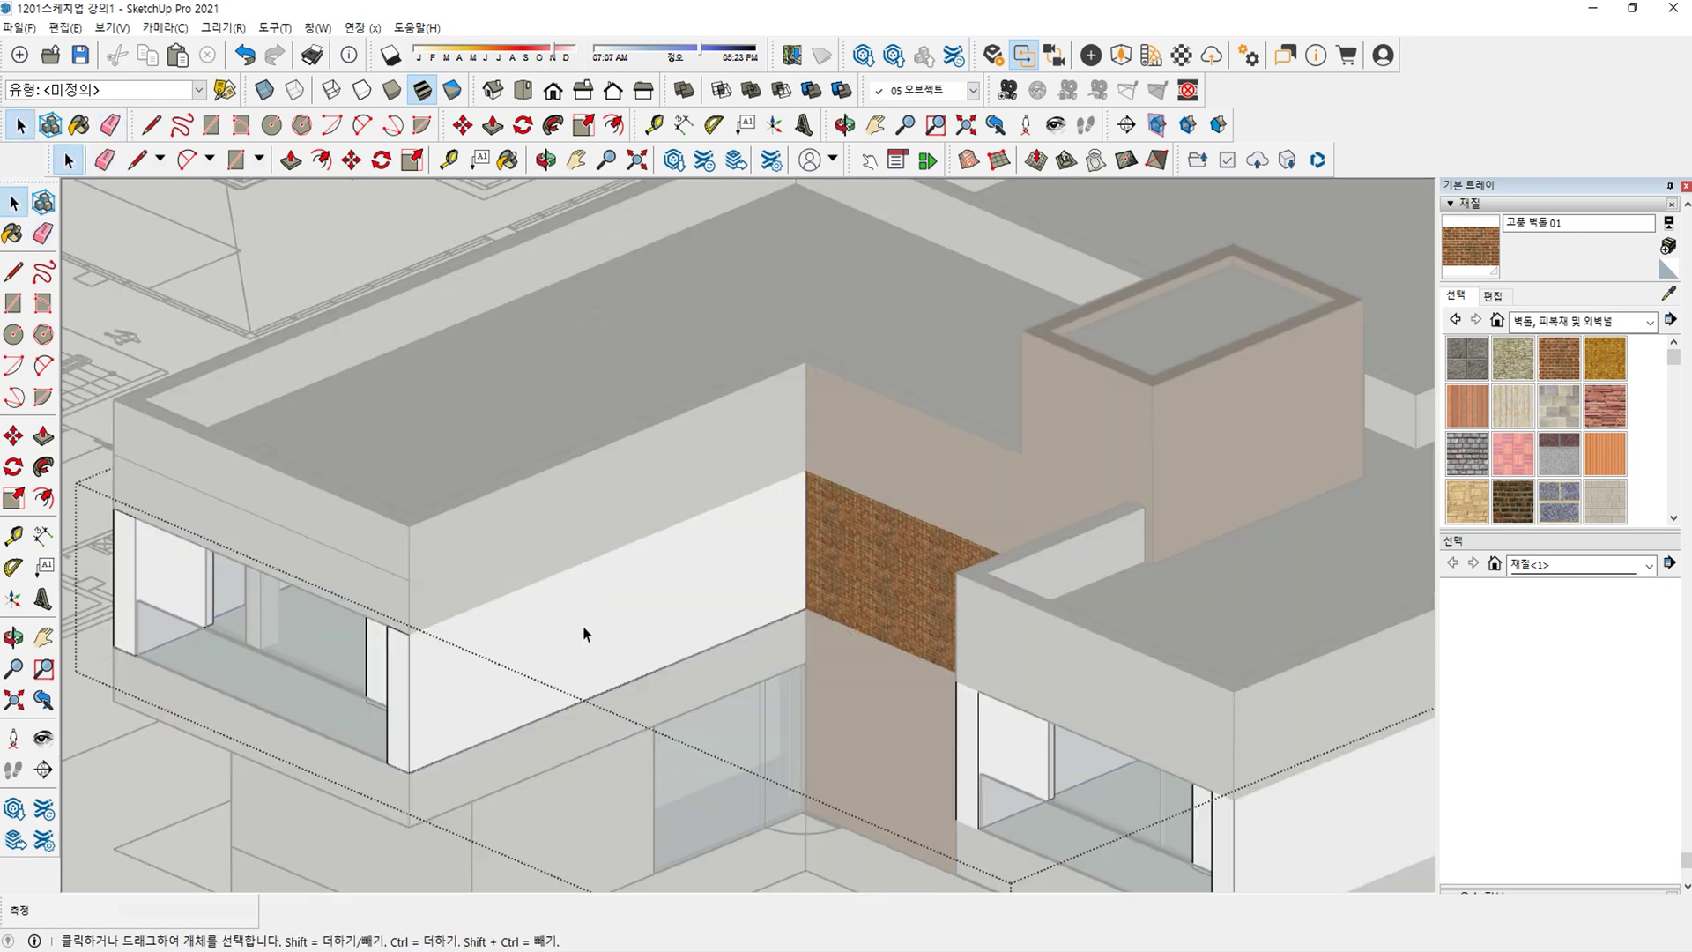
{"action": "left_click", "coordinate": [592, 710]}
{"action": "double_click", "coordinate": [596, 708]}
{"action": "key", "text": "e"}
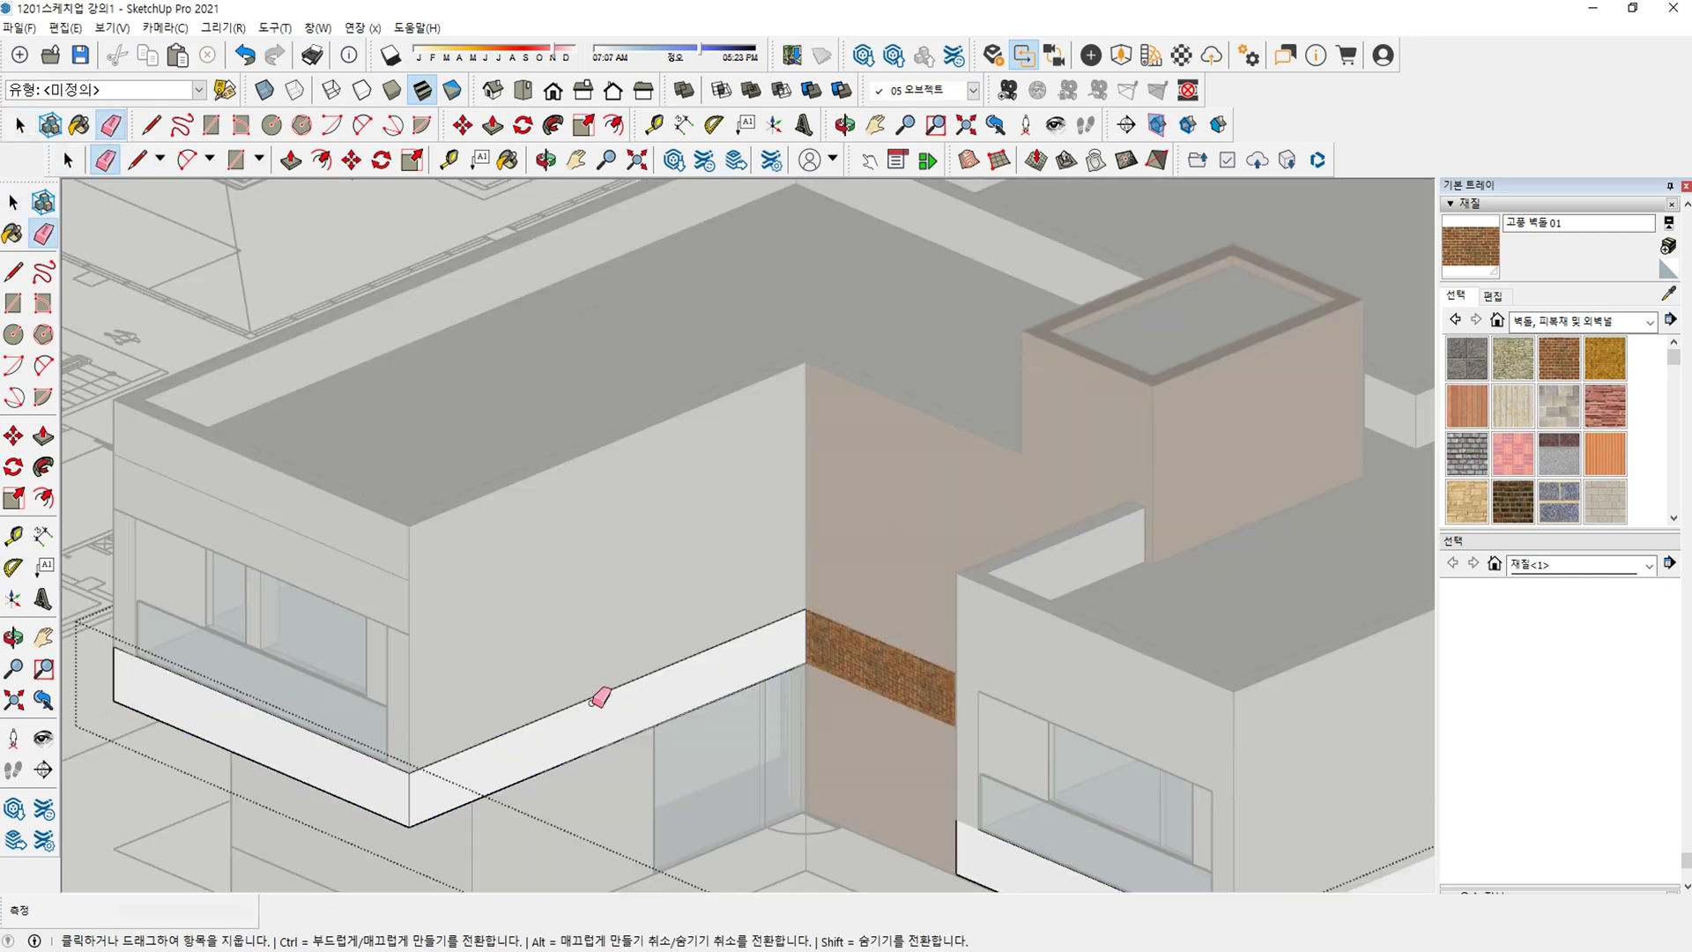
{"action": "key", "text": "space"}
{"action": "key", "text": "e"}
{"action": "key", "text": "space"}
{"action": "key", "text": "Escape"}
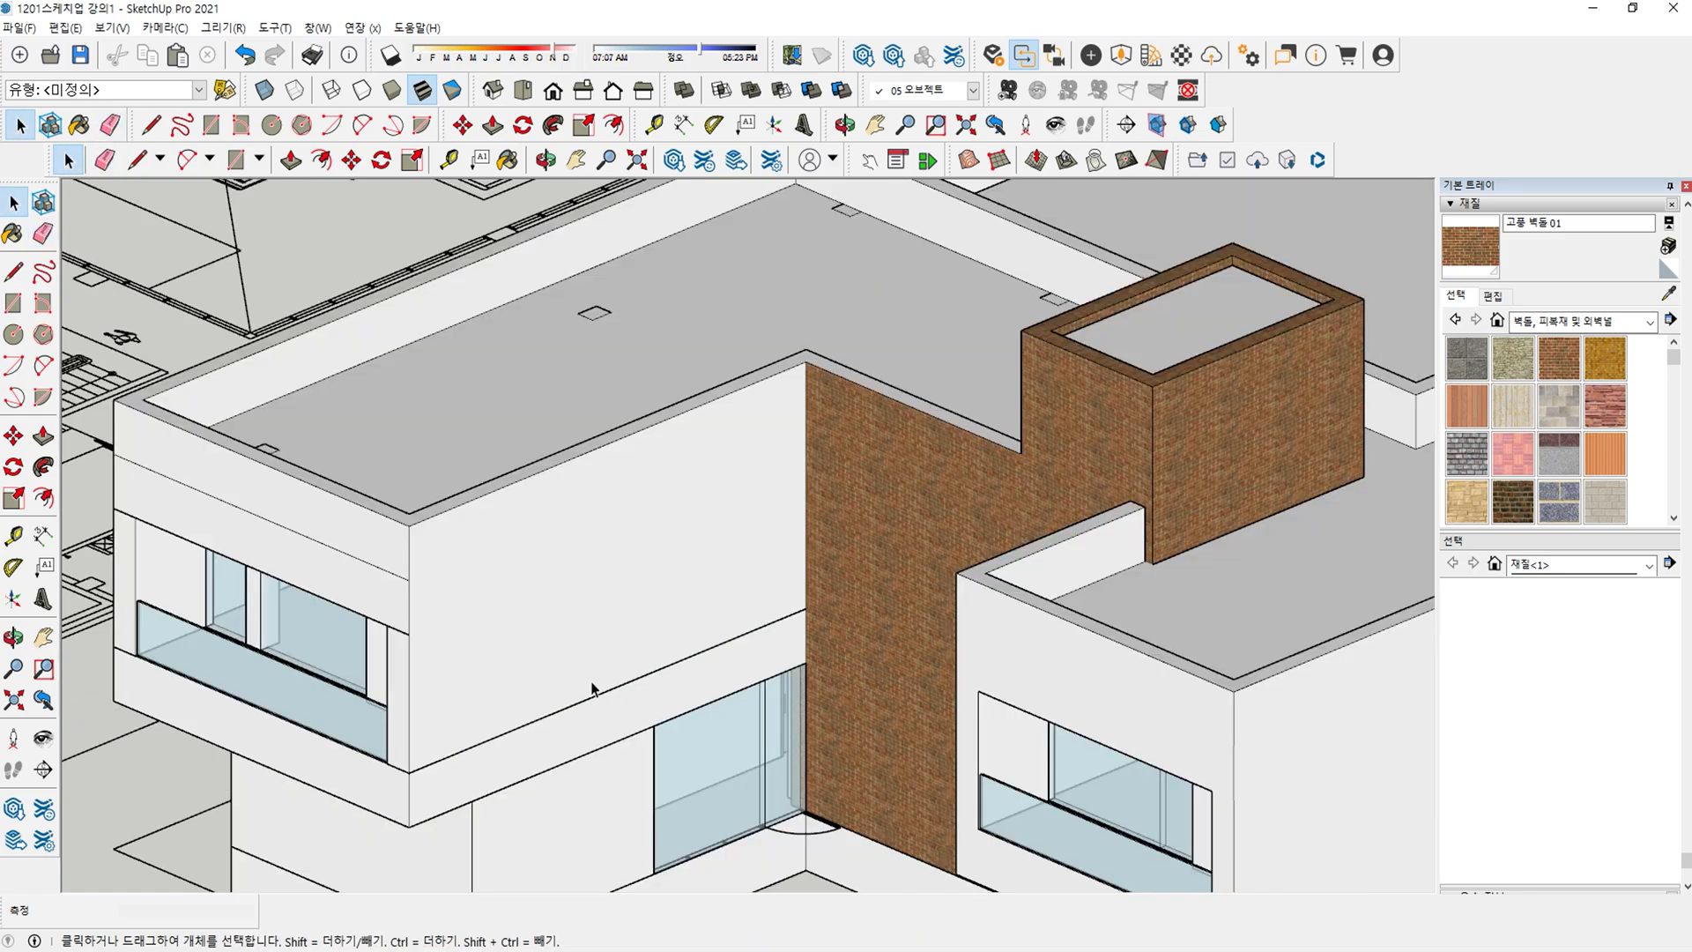
{"action": "double_click", "coordinate": [590, 684]}
{"action": "key", "text": "e"}
Paint the balcony wing's ground-floor side wall and the remaining outer ground-floor walls with brick.
{"action": "middle_click_drag", "start_coordinate": [582, 706], "coordinate": [679, 535]}
{"action": "scroll", "coordinate": [679, 535], "scroll_direction": "up", "scroll_amount": 6}
{"action": "key", "text": "b"}
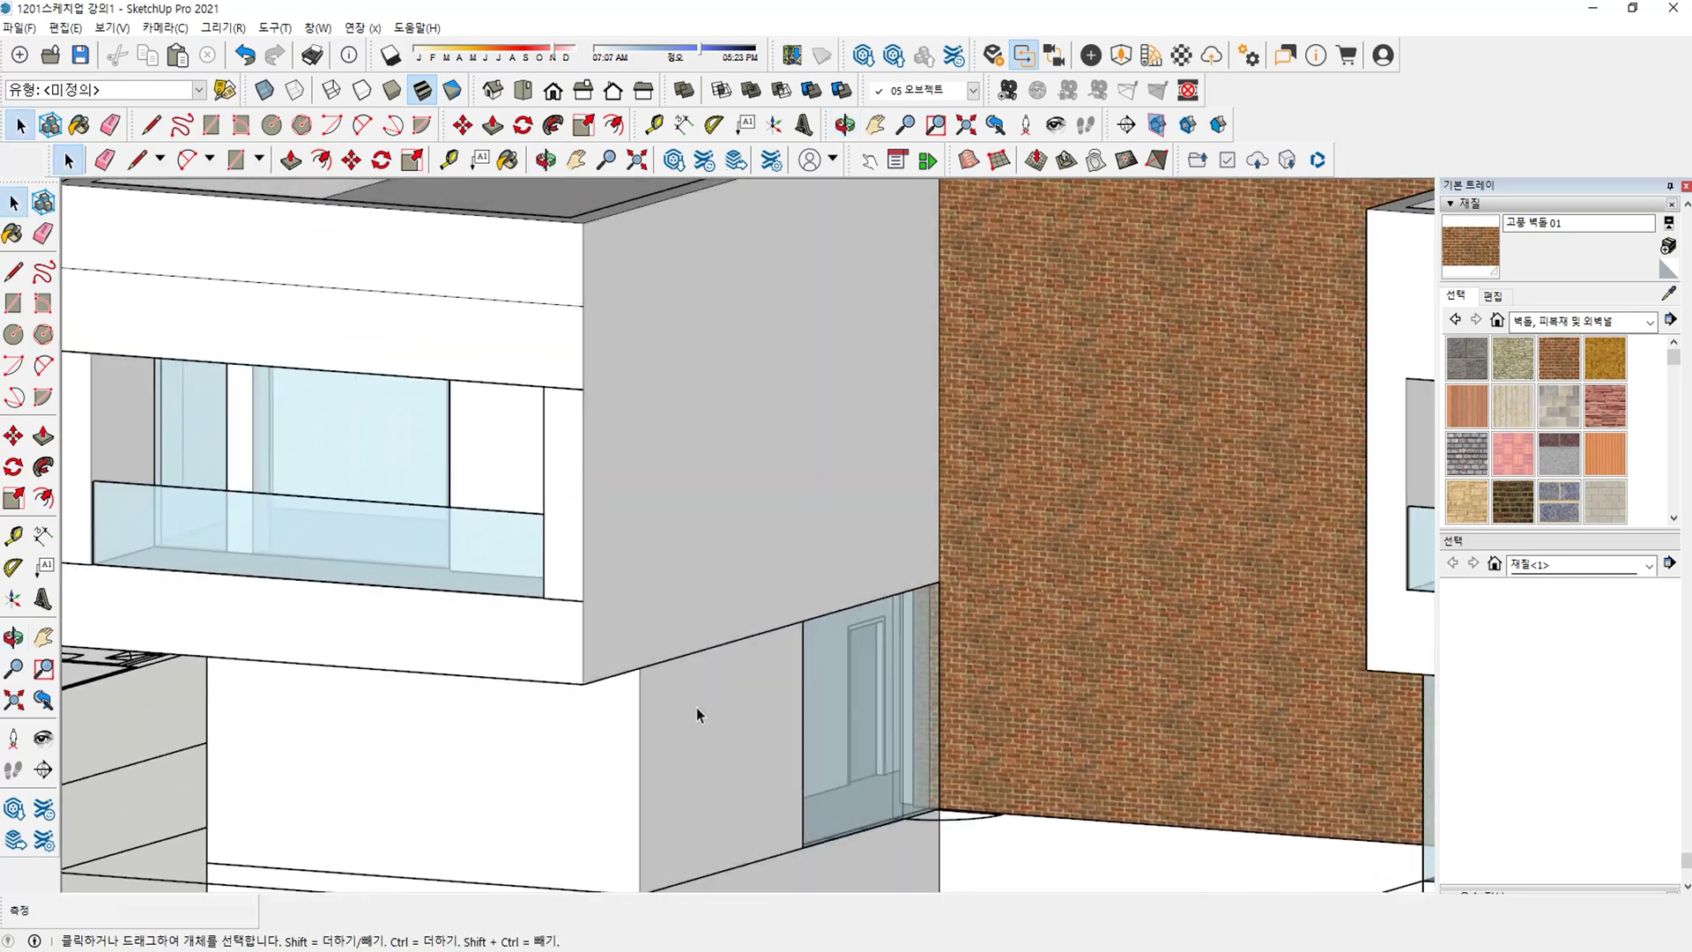
{"action": "left_click", "coordinate": [704, 698]}
{"action": "scroll", "coordinate": [566, 725], "scroll_direction": "down", "scroll_amount": 5}
{"action": "mouse_move", "coordinate": [567, 725]}
{"action": "middle_mouse_down"}
{"action": "mouse_move", "coordinate": [888, 755]}
{"action": "mouse_move", "coordinate": [914, 775]}
{"action": "mouse_move", "coordinate": [928, 738]}
{"action": "middle_mouse_up"}
{"action": "left_click", "coordinate": [842, 745]}
{"action": "left_click", "coordinate": [736, 700]}
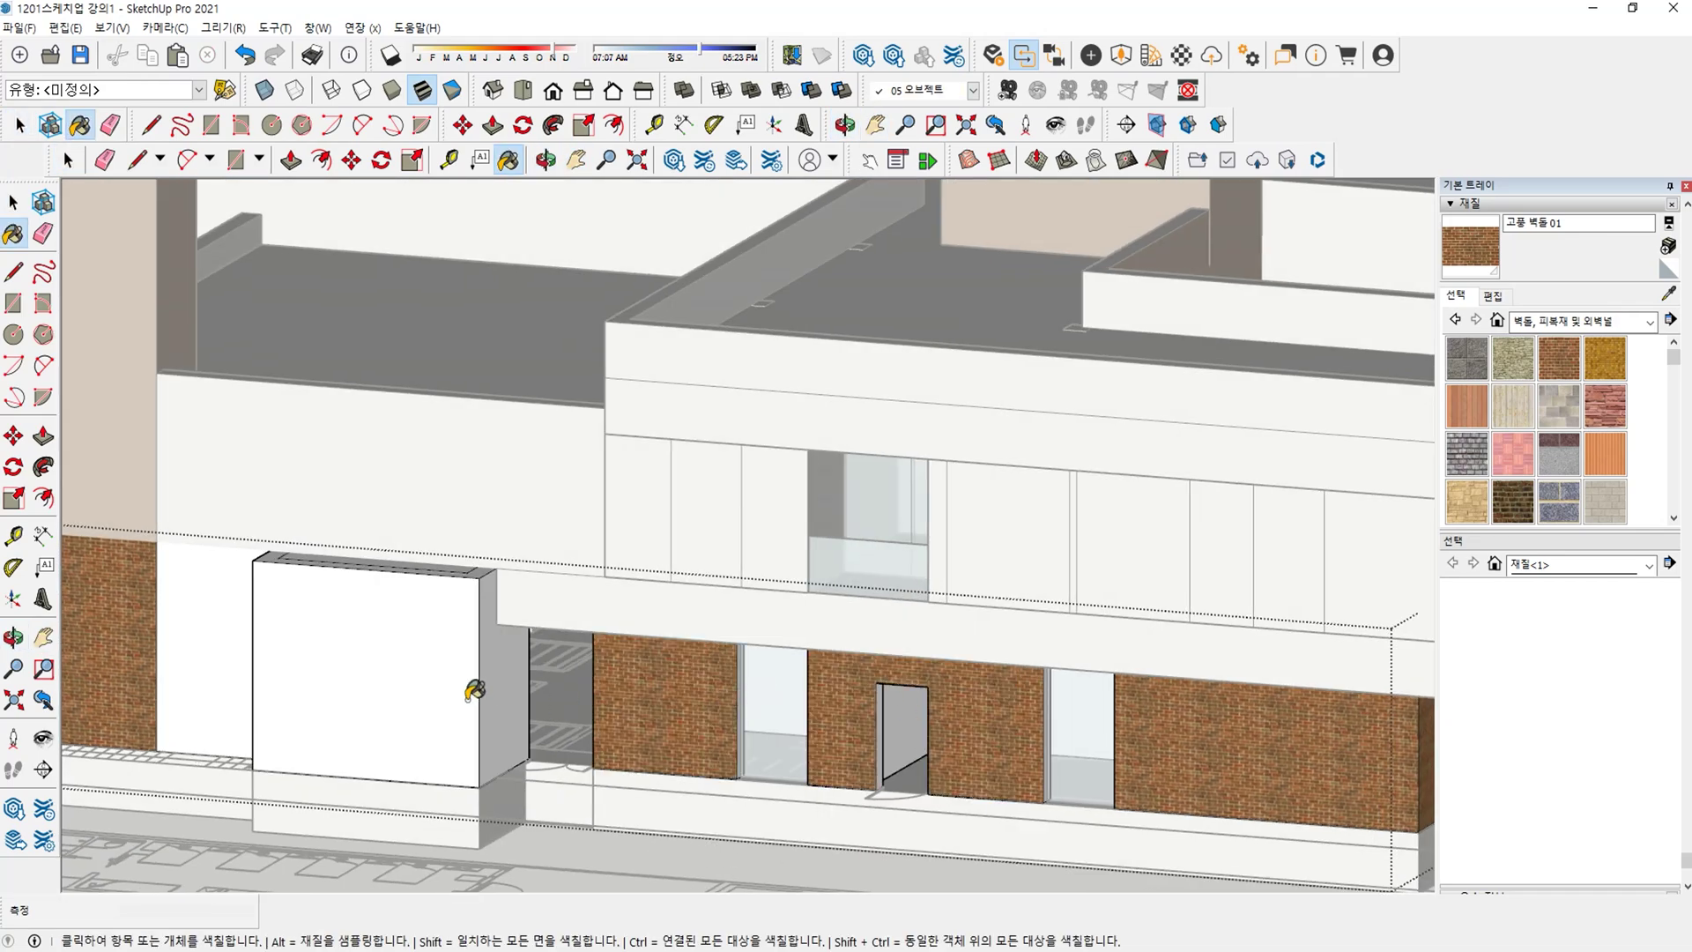
Paint the projecting ground-floor box's side faces and top rim with 고풍 벽돌 01 brick.
{"action": "left_click", "coordinate": [494, 670]}
{"action": "left_click", "coordinate": [370, 634]}
{"action": "middle_click_drag", "start_coordinate": [358, 627], "coordinate": [905, 725]}
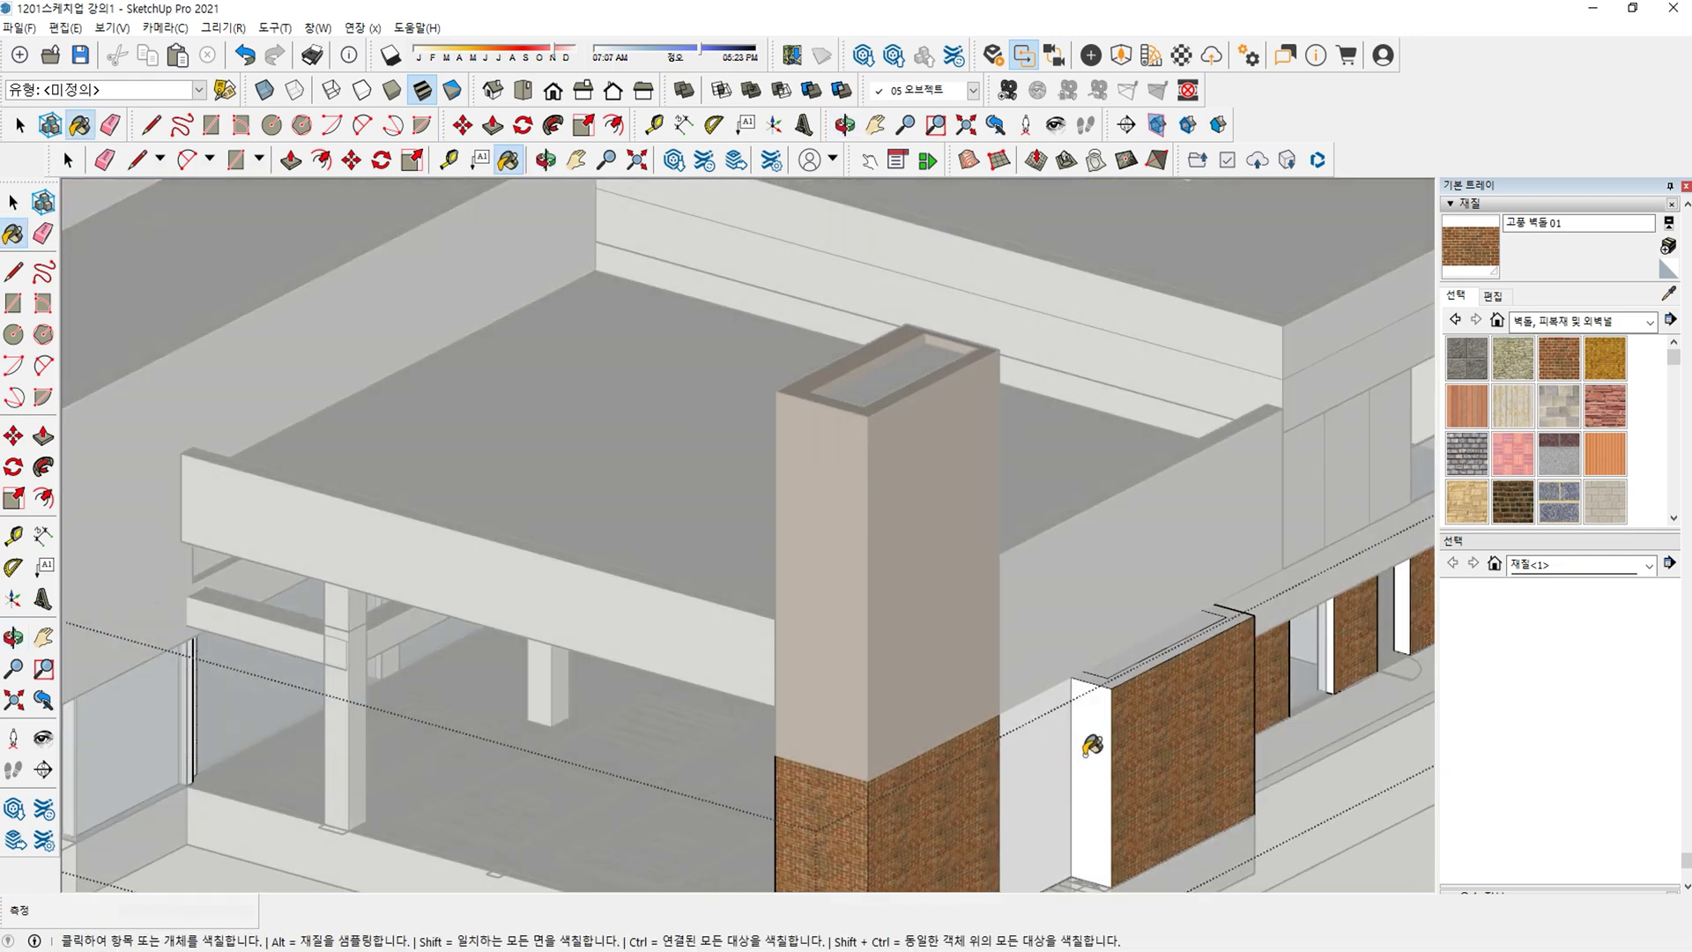
{"action": "scroll", "coordinate": [1091, 745], "scroll_direction": "up", "scroll_amount": 6}
{"action": "key", "text": "e"}
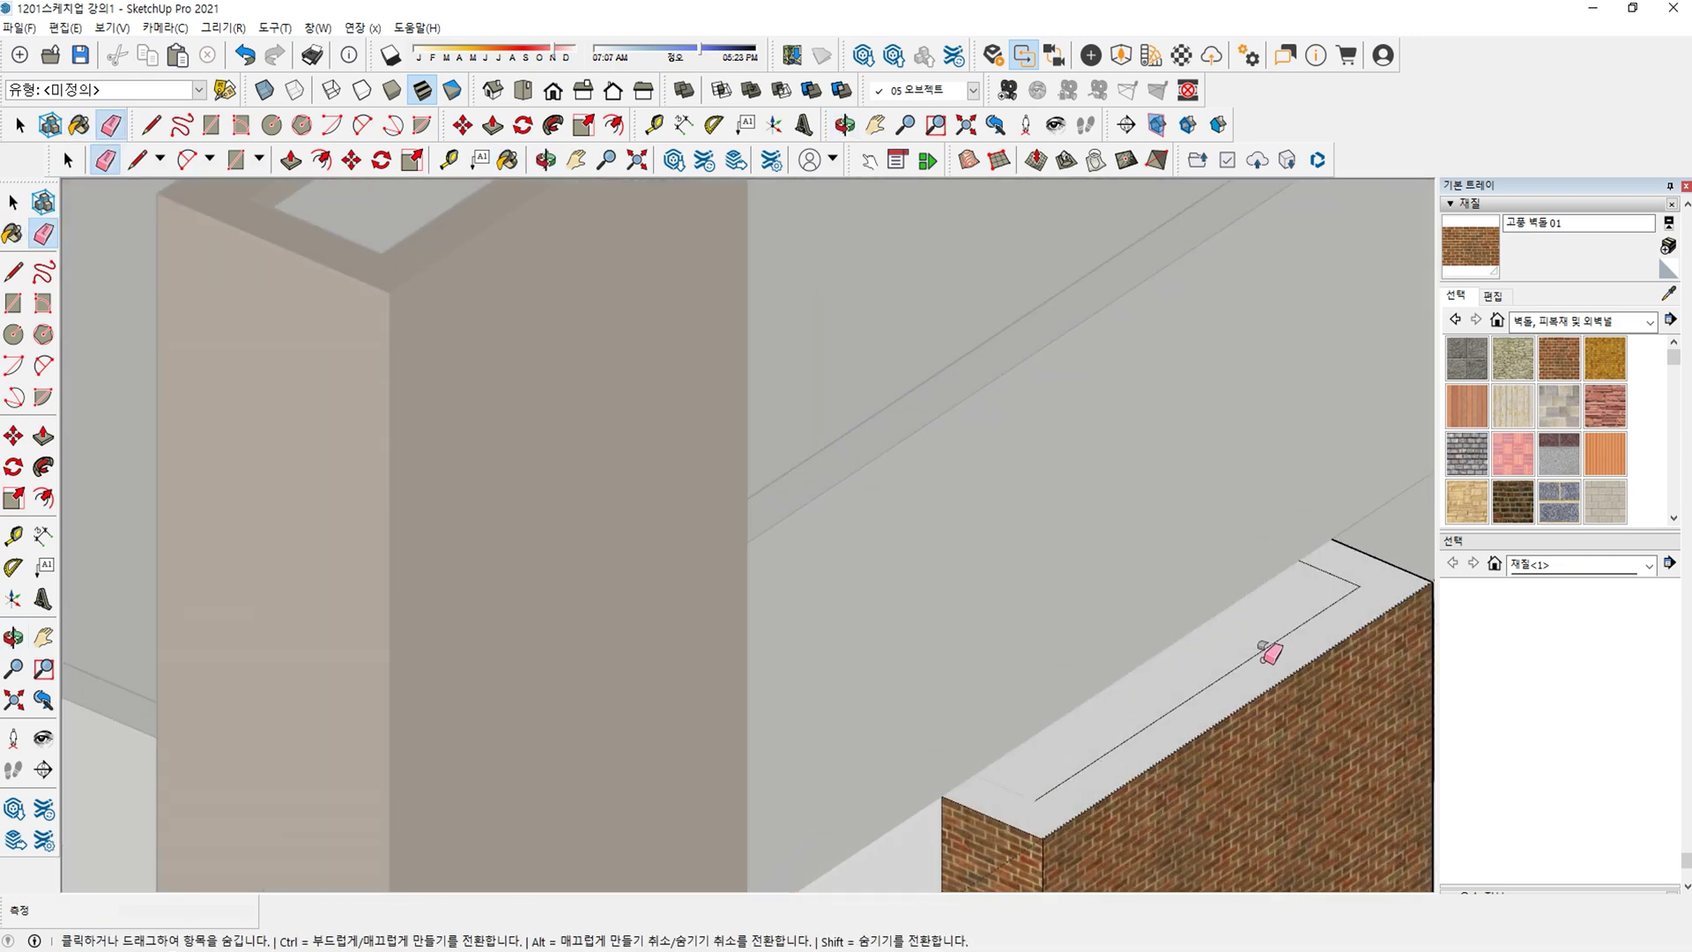
{"action": "key", "text": "b"}
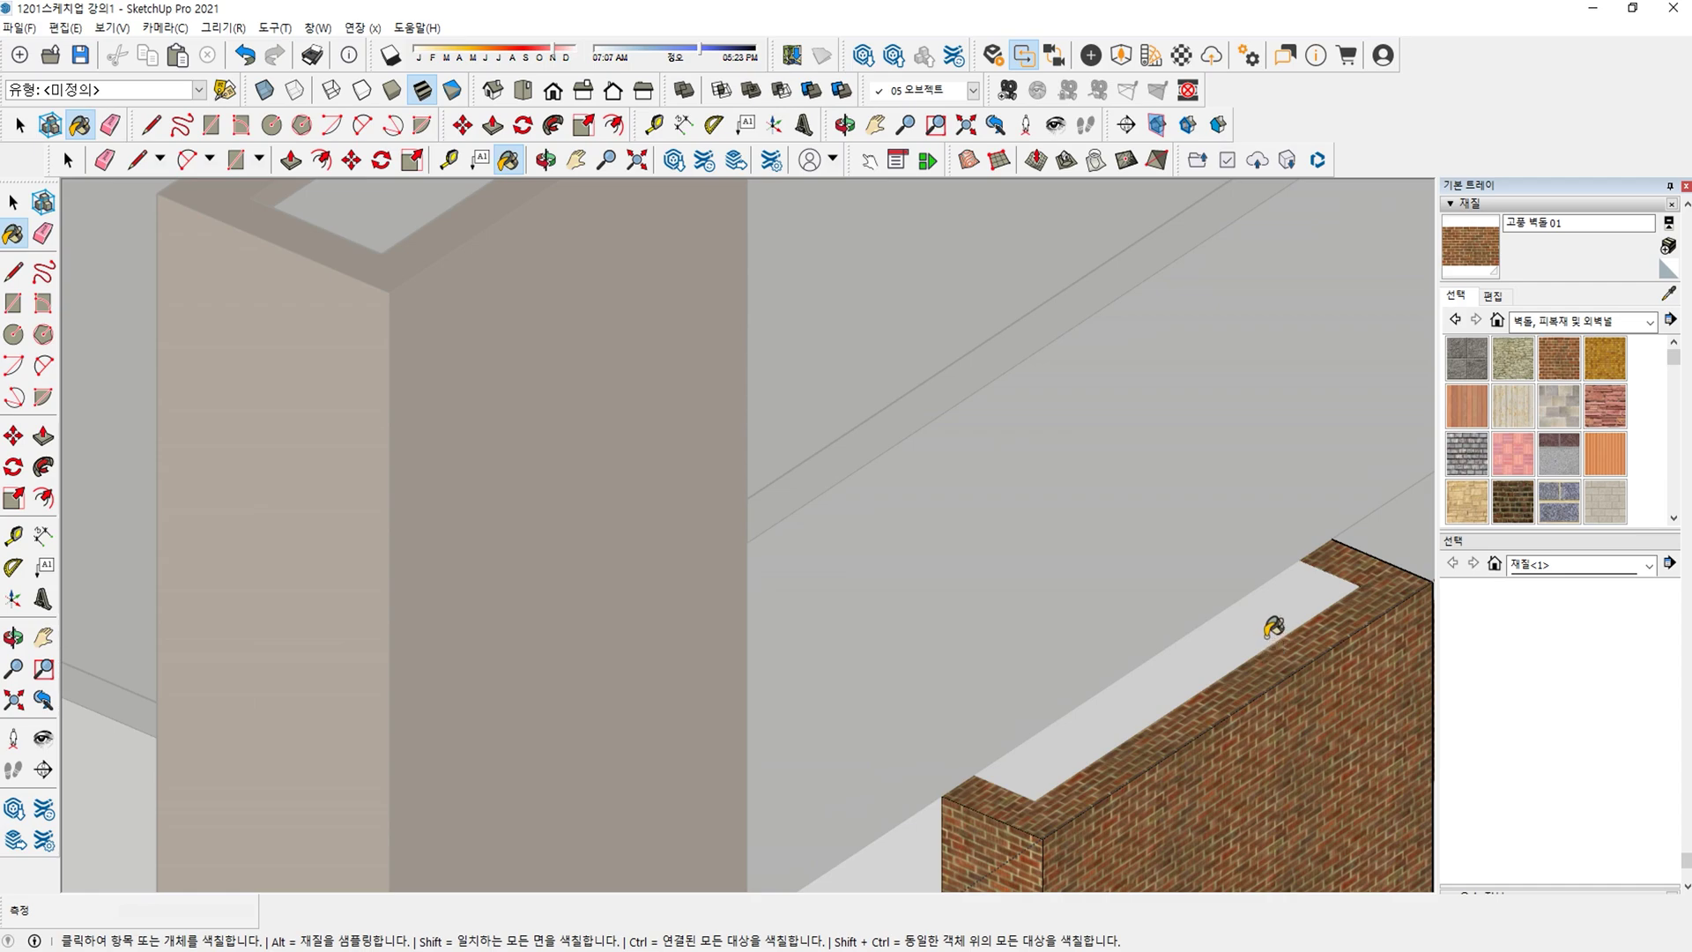
Paint the two upper-floor wall panels beside the long facade's balcony opening with brick.
{"action": "scroll", "coordinate": [1272, 632], "scroll_direction": "down", "scroll_amount": 3}
{"action": "scroll", "coordinate": [1271, 646], "scroll_direction": "down", "scroll_amount": 2}
{"action": "middle_click_drag", "start_coordinate": [1295, 596], "coordinate": [652, 608]}
{"action": "scroll", "coordinate": [1079, 630], "scroll_direction": "down", "scroll_amount": 5}
{"action": "scroll", "coordinate": [653, 606], "scroll_direction": "up", "scroll_amount": 3}
{"action": "middle_click_drag", "start_coordinate": [755, 585], "coordinate": [1096, 627]}
{"action": "scroll", "coordinate": [1093, 627], "scroll_direction": "up", "scroll_amount": 3}
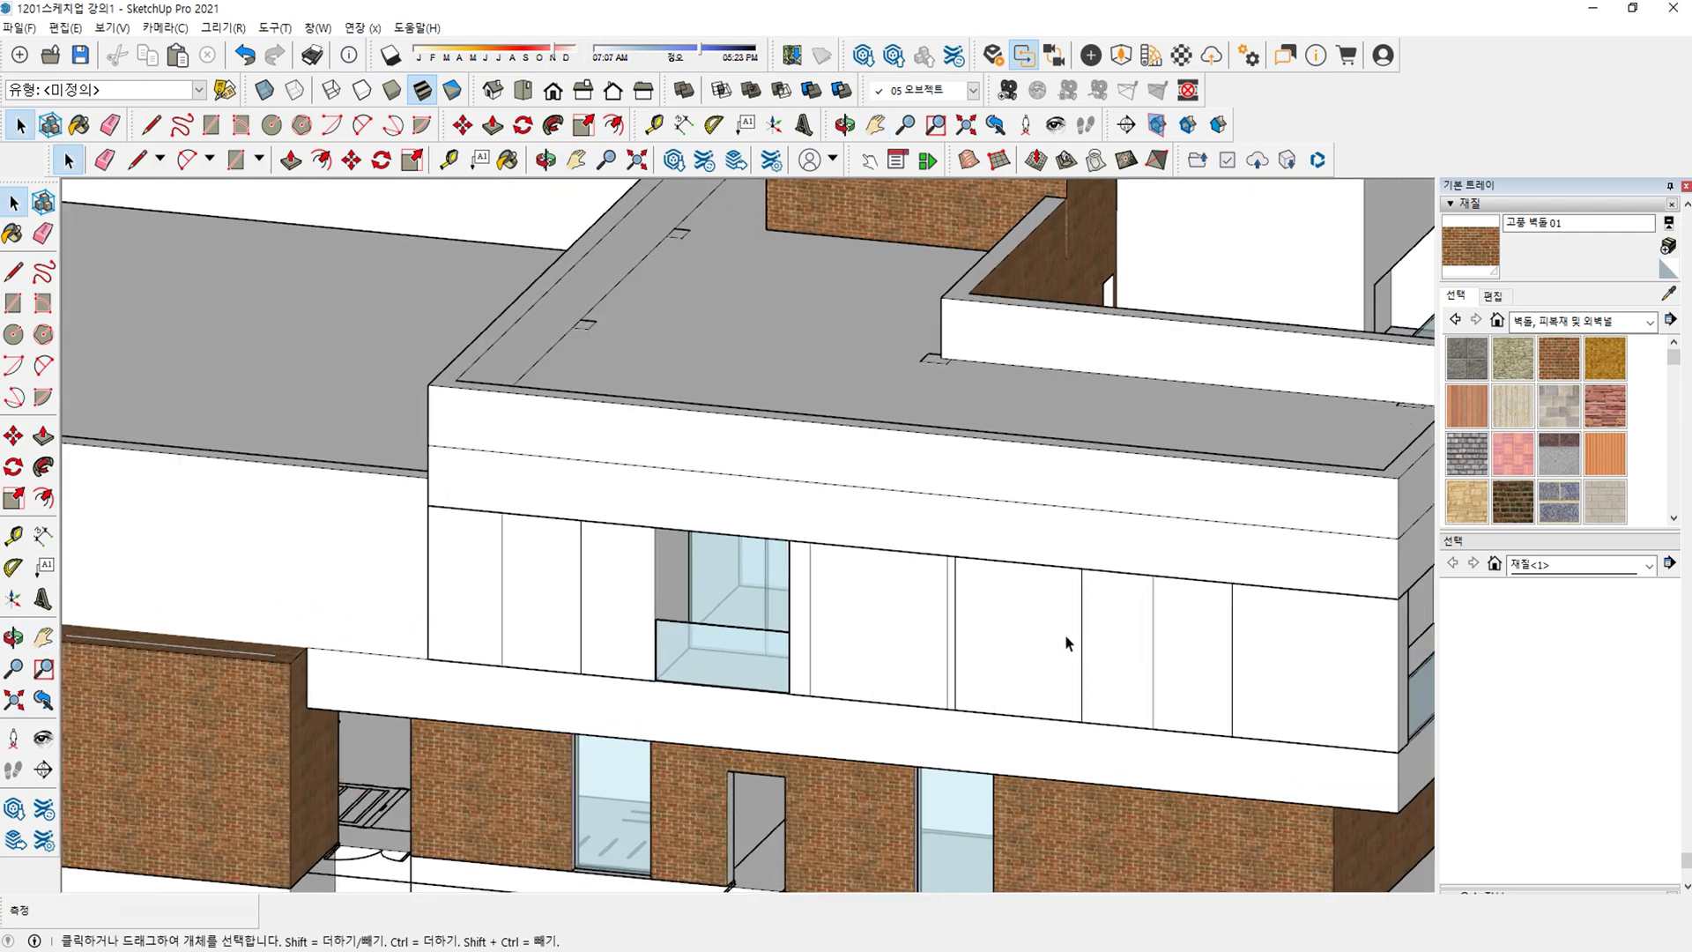
{"action": "double_click", "coordinate": [1064, 633]}
{"action": "scroll", "coordinate": [1114, 644], "scroll_direction": "down", "scroll_amount": 2}
{"action": "key", "text": "b"}
{"action": "scroll", "coordinate": [1091, 648], "scroll_direction": "up", "scroll_amount": 2}
{"action": "left_click", "coordinate": [1049, 649]}
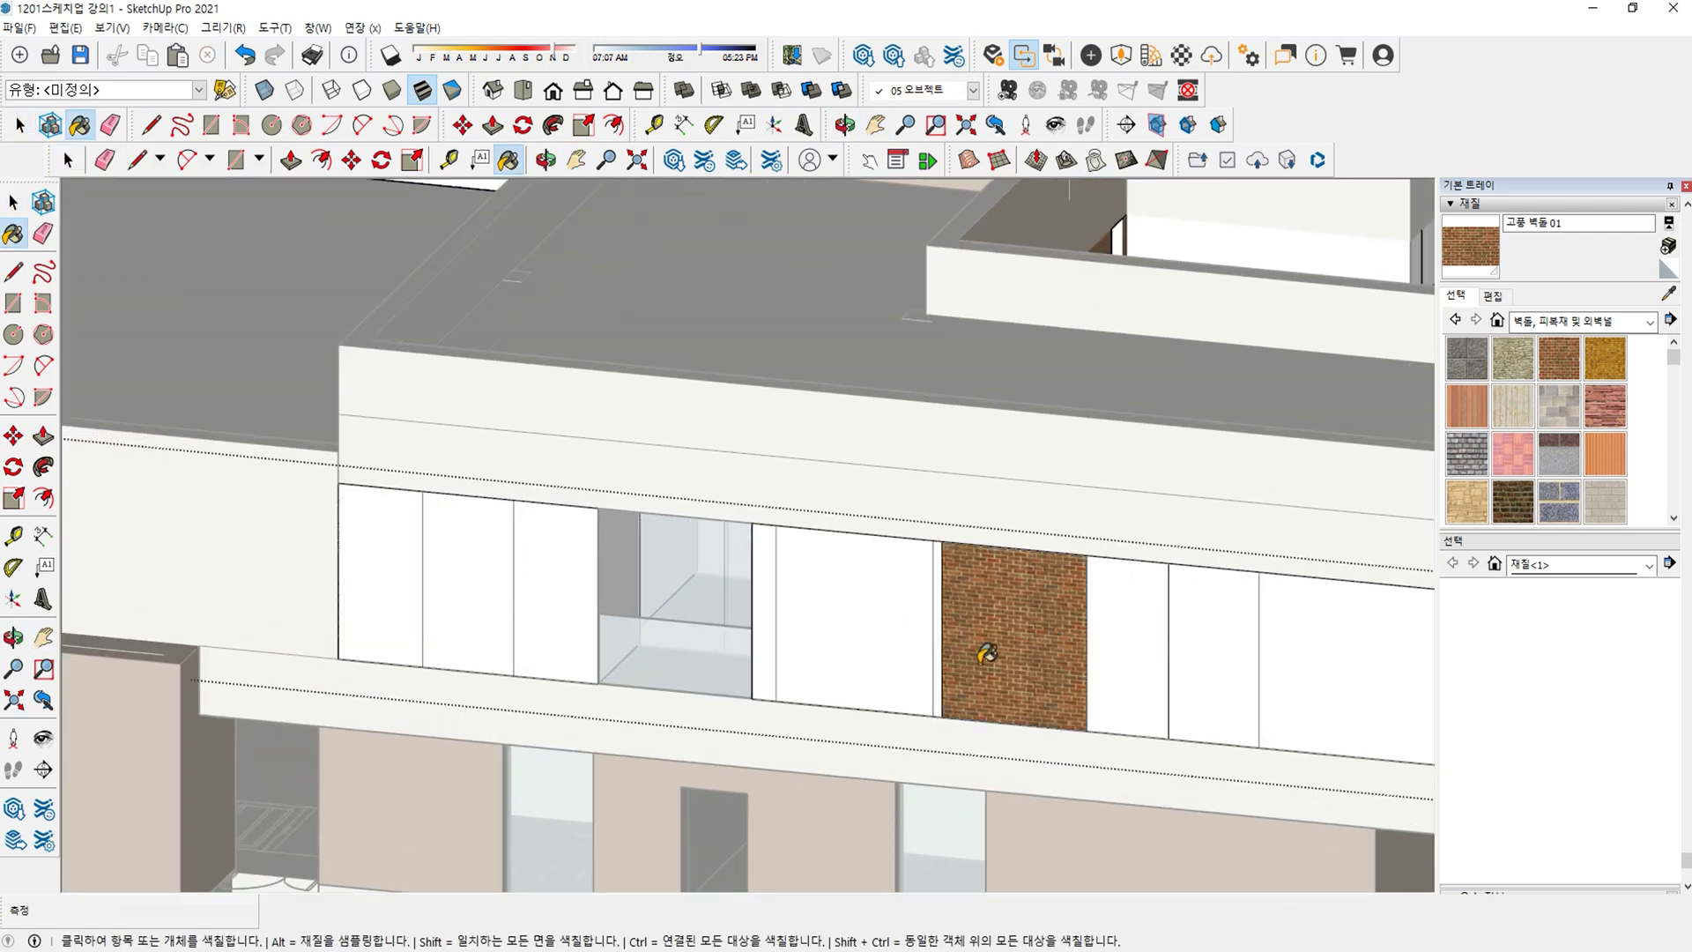
Hide the roof band's seam edges below the parapet and above the upper-floor wall on the long facade.
{"action": "scroll", "coordinate": [881, 634], "scroll_direction": "down", "scroll_amount": 5}
{"action": "middle_click_drag", "start_coordinate": [974, 649], "coordinate": [793, 544]}
{"action": "scroll", "coordinate": [793, 543], "scroll_direction": "up", "scroll_amount": 4}
{"action": "double_click", "coordinate": [592, 481]}
{"action": "key", "text": "e"}
{"action": "left_click", "coordinate": [531, 445]}
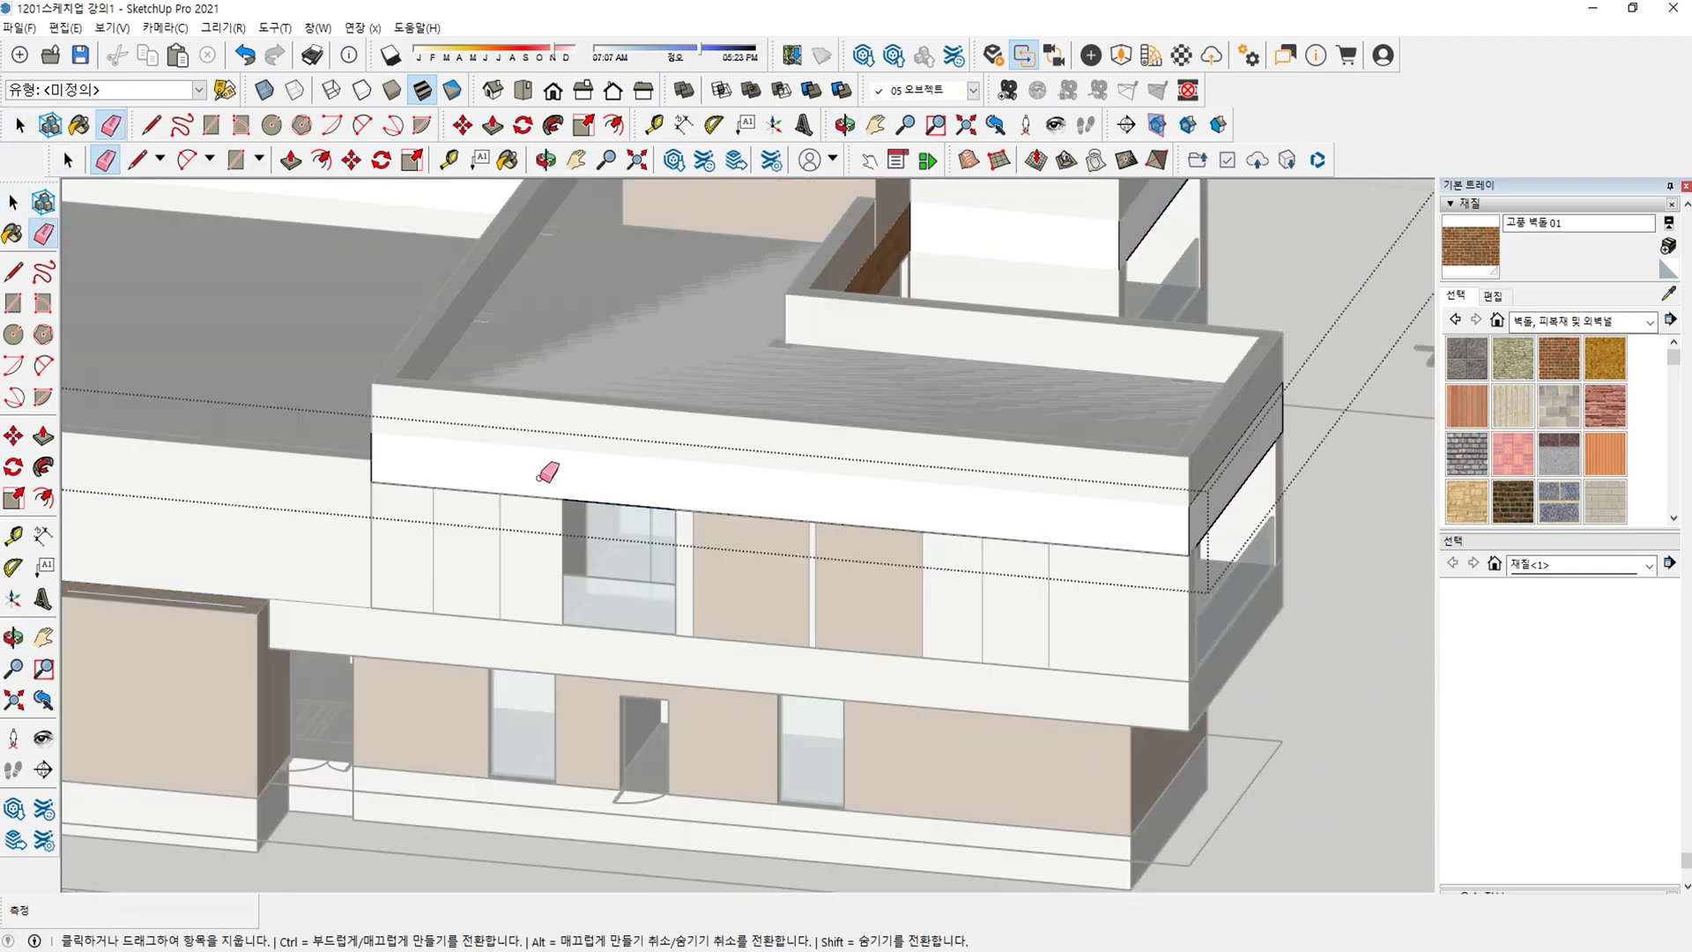
{"action": "left_click", "coordinate": [617, 504]}
{"action": "key", "text": "space"}
{"action": "key", "text": "Escape"}
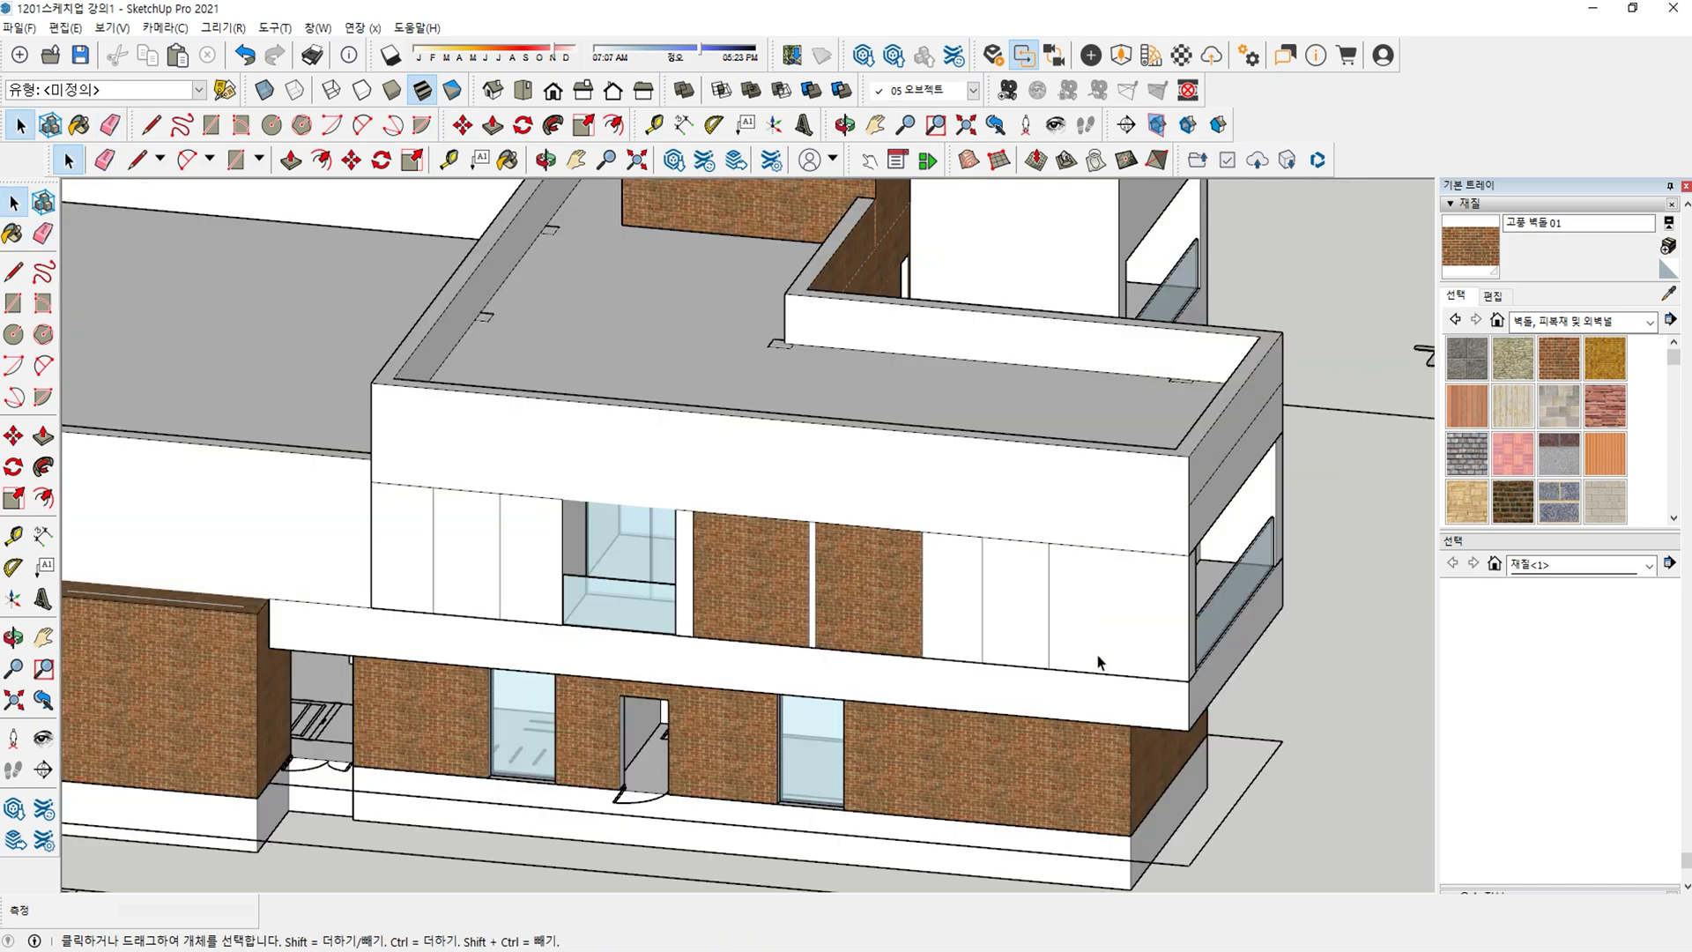
Hide the slab band's top seam edge beneath the long facade's upper-floor wall.
{"action": "double_click", "coordinate": [1107, 687]}
{"action": "key", "text": "e"}
{"action": "left_click", "coordinate": [1118, 675]}
{"action": "key", "text": "space"}
{"action": "key", "text": "Escape"}
Hide the parapet's lower seam edge on the wing's end face above the balcony.
{"action": "mouse_move", "coordinate": [1117, 672]}
{"action": "middle_mouse_down"}
{"action": "mouse_move", "coordinate": [864, 646]}
{"action": "mouse_move", "coordinate": [727, 484]}
{"action": "middle_mouse_up"}
{"action": "double_click", "coordinate": [665, 425]}
{"action": "key", "text": "e"}
{"action": "key", "text": "space"}
{"action": "key", "text": "Escape"}
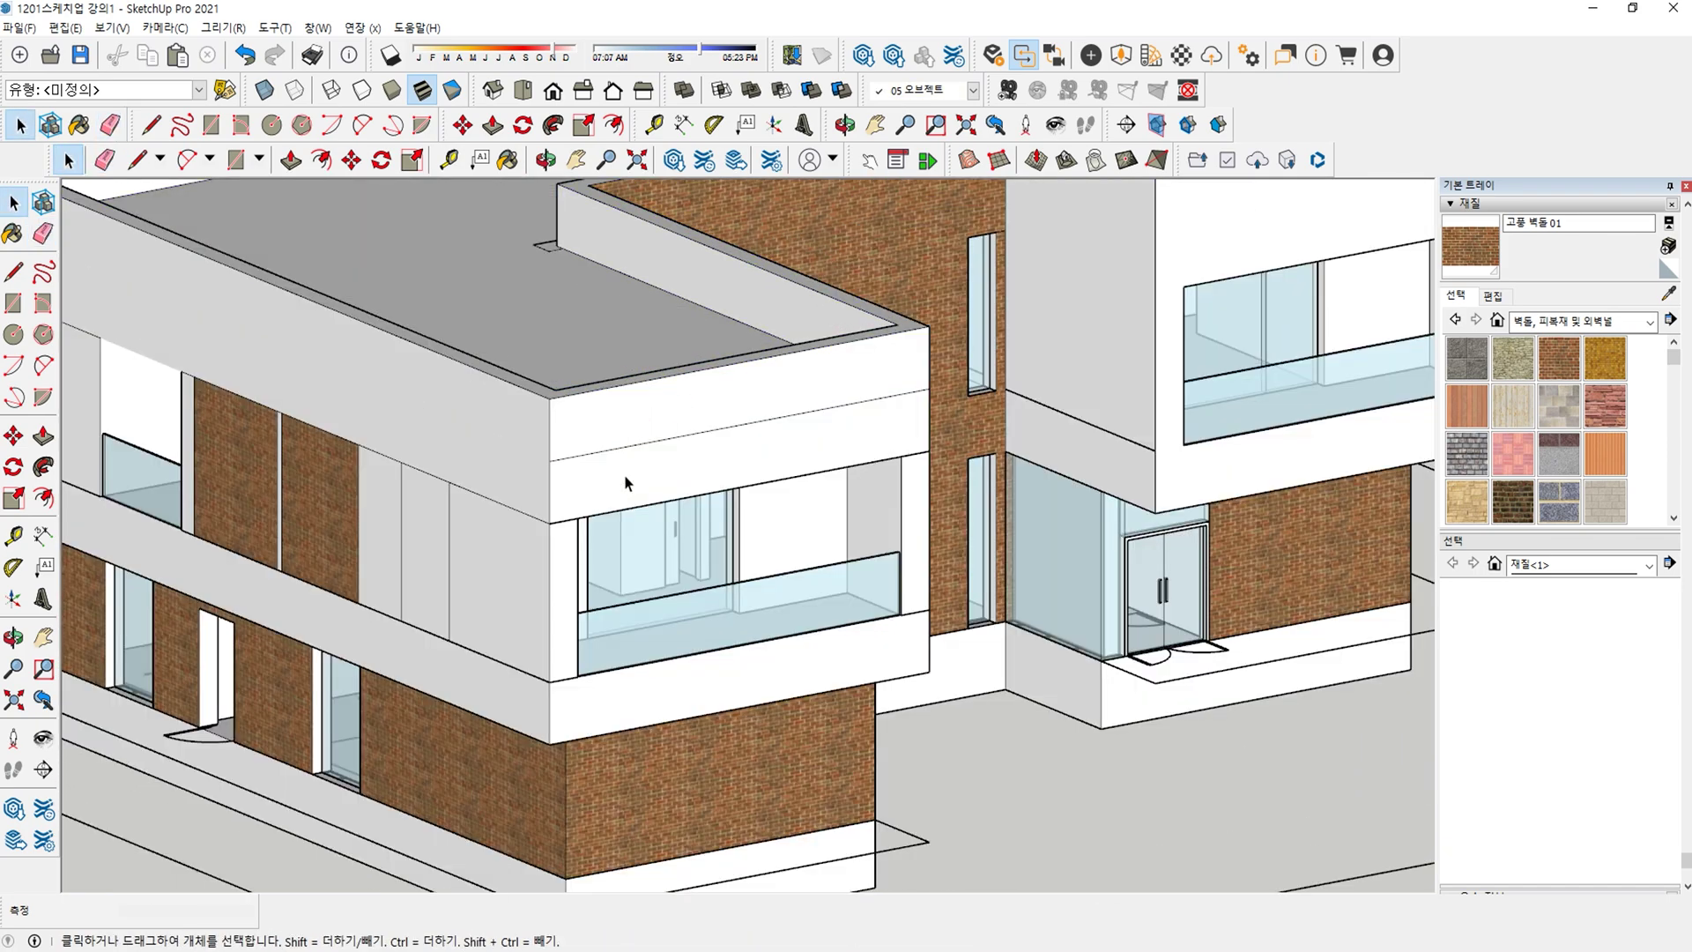
Hide the roof band's upper and lower seam edges on the wing's end face above the balcony.
{"action": "double_click", "coordinate": [624, 475]}
{"action": "key", "text": "e"}
{"action": "left_click", "coordinate": [631, 447]}
{"action": "key", "text": "space"}
{"action": "key", "text": "Escape"}
{"action": "double_click", "coordinate": [594, 499]}
{"action": "key", "text": "e"}
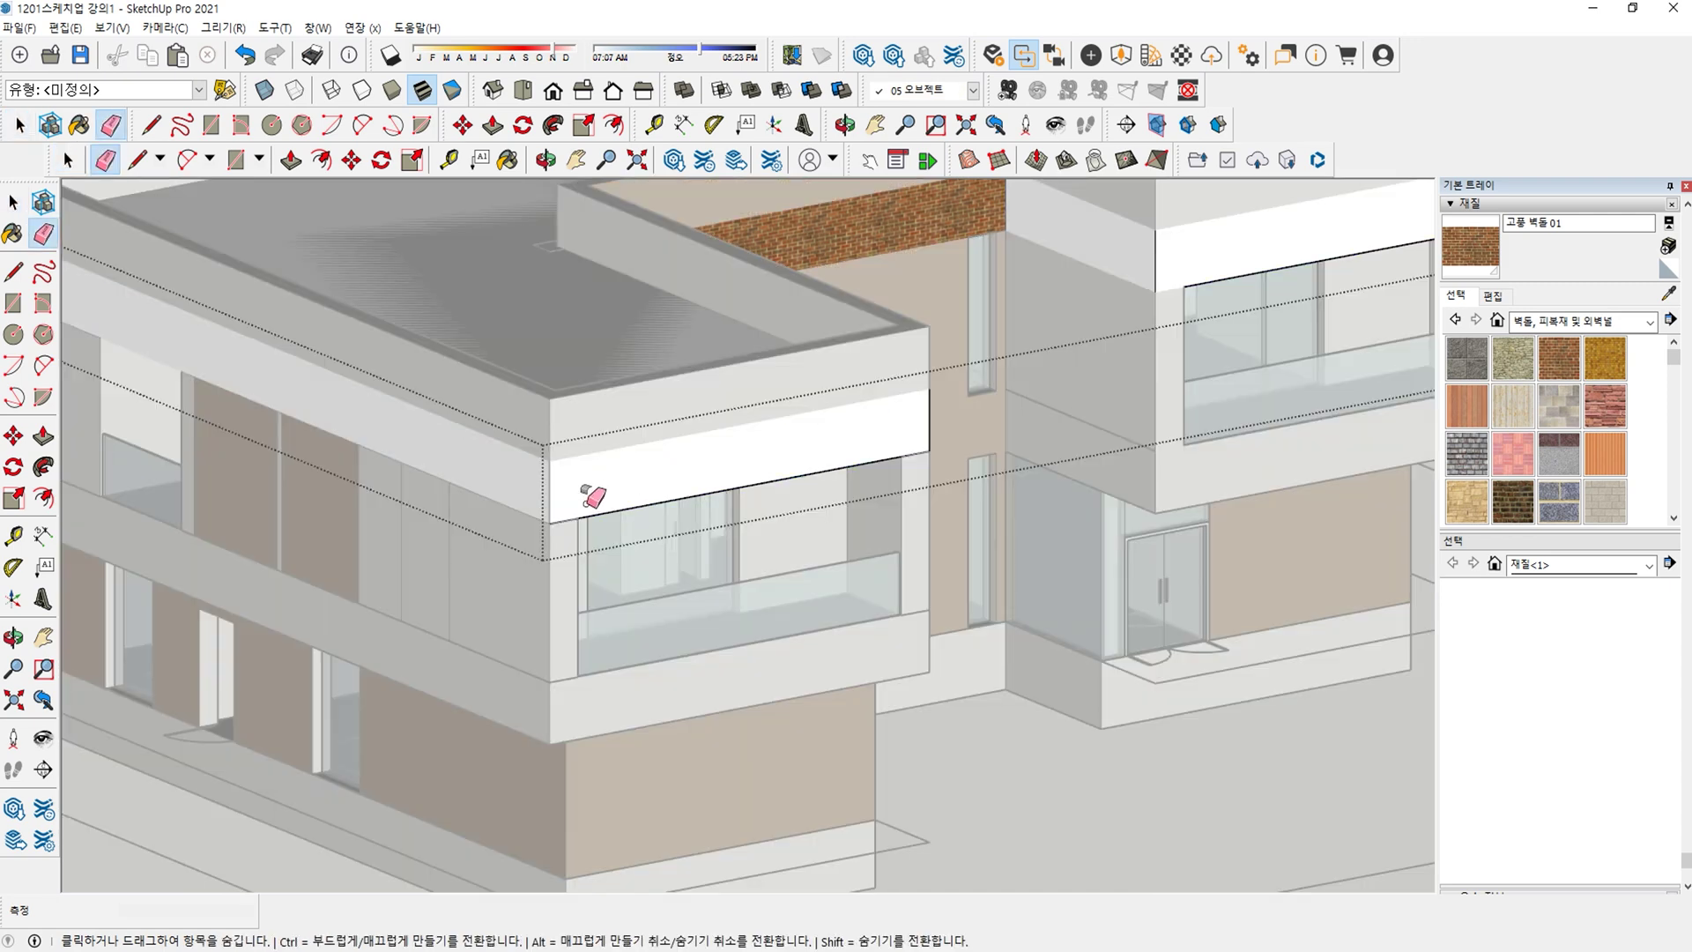
{"action": "key", "text": "space"}
{"action": "key", "text": "Escape"}
Hide the seam edges between the upper-floor wall and the slab band on the wing's balcony end face.
{"action": "double_click", "coordinate": [604, 661]}
{"action": "key", "text": "e"}
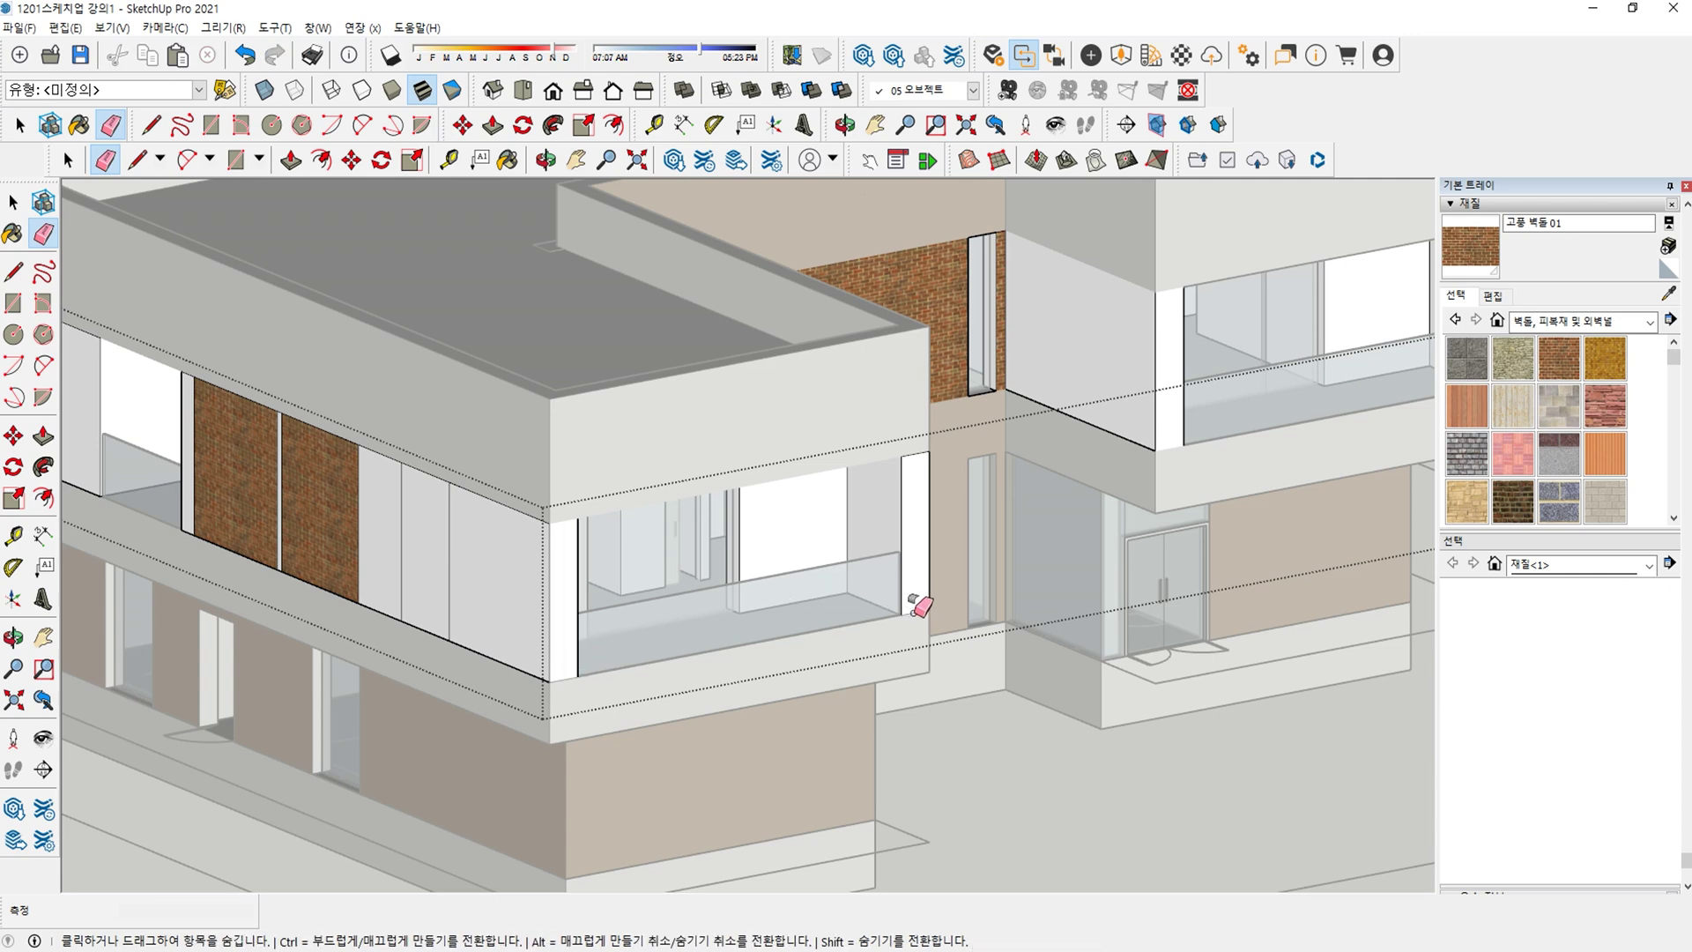
{"action": "key", "text": "space"}
{"action": "key", "text": "Escape"}
{"action": "double_click", "coordinate": [842, 646]}
{"action": "key", "text": "e"}
{"action": "left_click", "coordinate": [749, 639]}
{"action": "key", "text": "space"}
{"action": "key", "text": "Escape"}
Draw a rectangle around the balcony opening on the upper-floor wall's end face to restore its outline.
{"action": "double_click", "coordinate": [567, 554]}
{"action": "key", "text": "r"}
{"action": "left_click", "coordinate": [580, 520]}
{"action": "scroll", "coordinate": [916, 577], "scroll_direction": "up", "scroll_amount": 2}
{"action": "left_click", "coordinate": [890, 638]}
{"action": "key", "text": "space"}
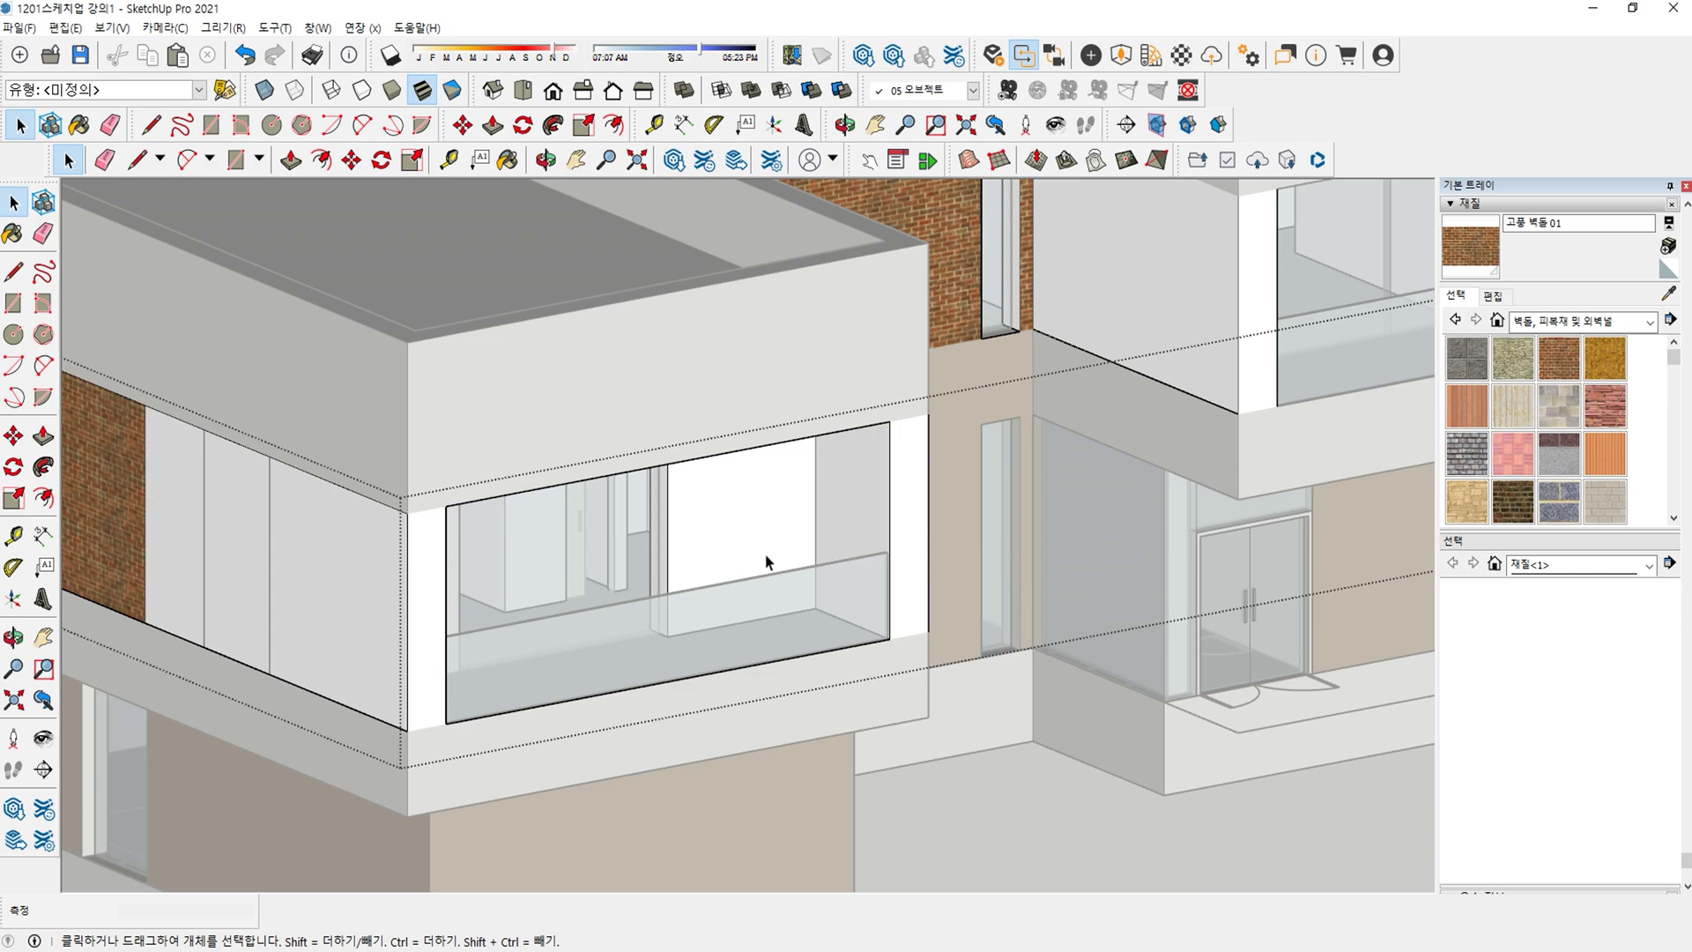
Hide the seam edge beneath the upper-floor side wall of the opposite wing.
{"action": "scroll", "coordinate": [765, 561], "scroll_direction": "down", "scroll_amount": 3}
{"action": "middle_click_drag", "start_coordinate": [766, 562], "coordinate": [986, 468]}
{"action": "scroll", "coordinate": [986, 468], "scroll_direction": "up", "scroll_amount": 3}
{"action": "key", "text": "e"}
{"action": "left_click", "coordinate": [985, 458], "text": "shift"}
{"action": "key", "text": "space"}
{"action": "key", "text": "Escape"}
{"action": "double_click", "coordinate": [985, 458]}
{"action": "key", "text": "e"}
{"action": "left_click", "coordinate": [985, 458], "text": "shift"}
{"action": "key", "text": "space"}
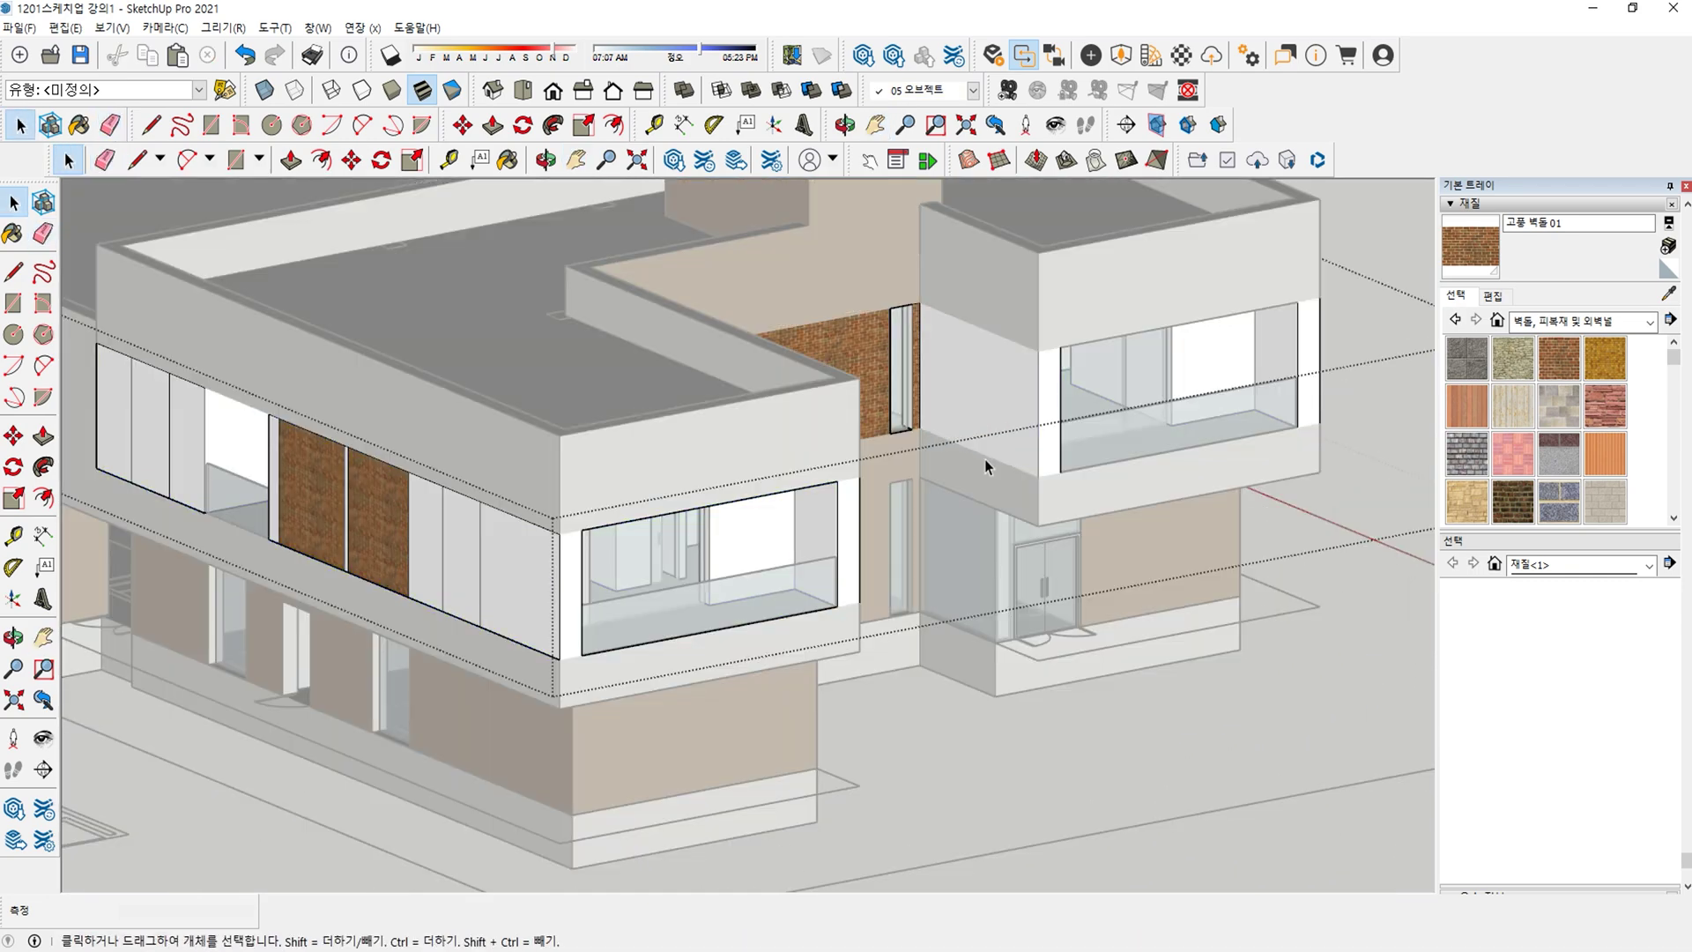
Examine the upper-floor wall panels and balcony opening along the long facade.
{"action": "scroll", "coordinate": [985, 458], "scroll_direction": "down", "scroll_amount": 6}
{"action": "middle_click_drag", "start_coordinate": [965, 573], "coordinate": [920, 526]}
{"action": "scroll", "coordinate": [1288, 612], "scroll_direction": "up", "scroll_amount": 5}
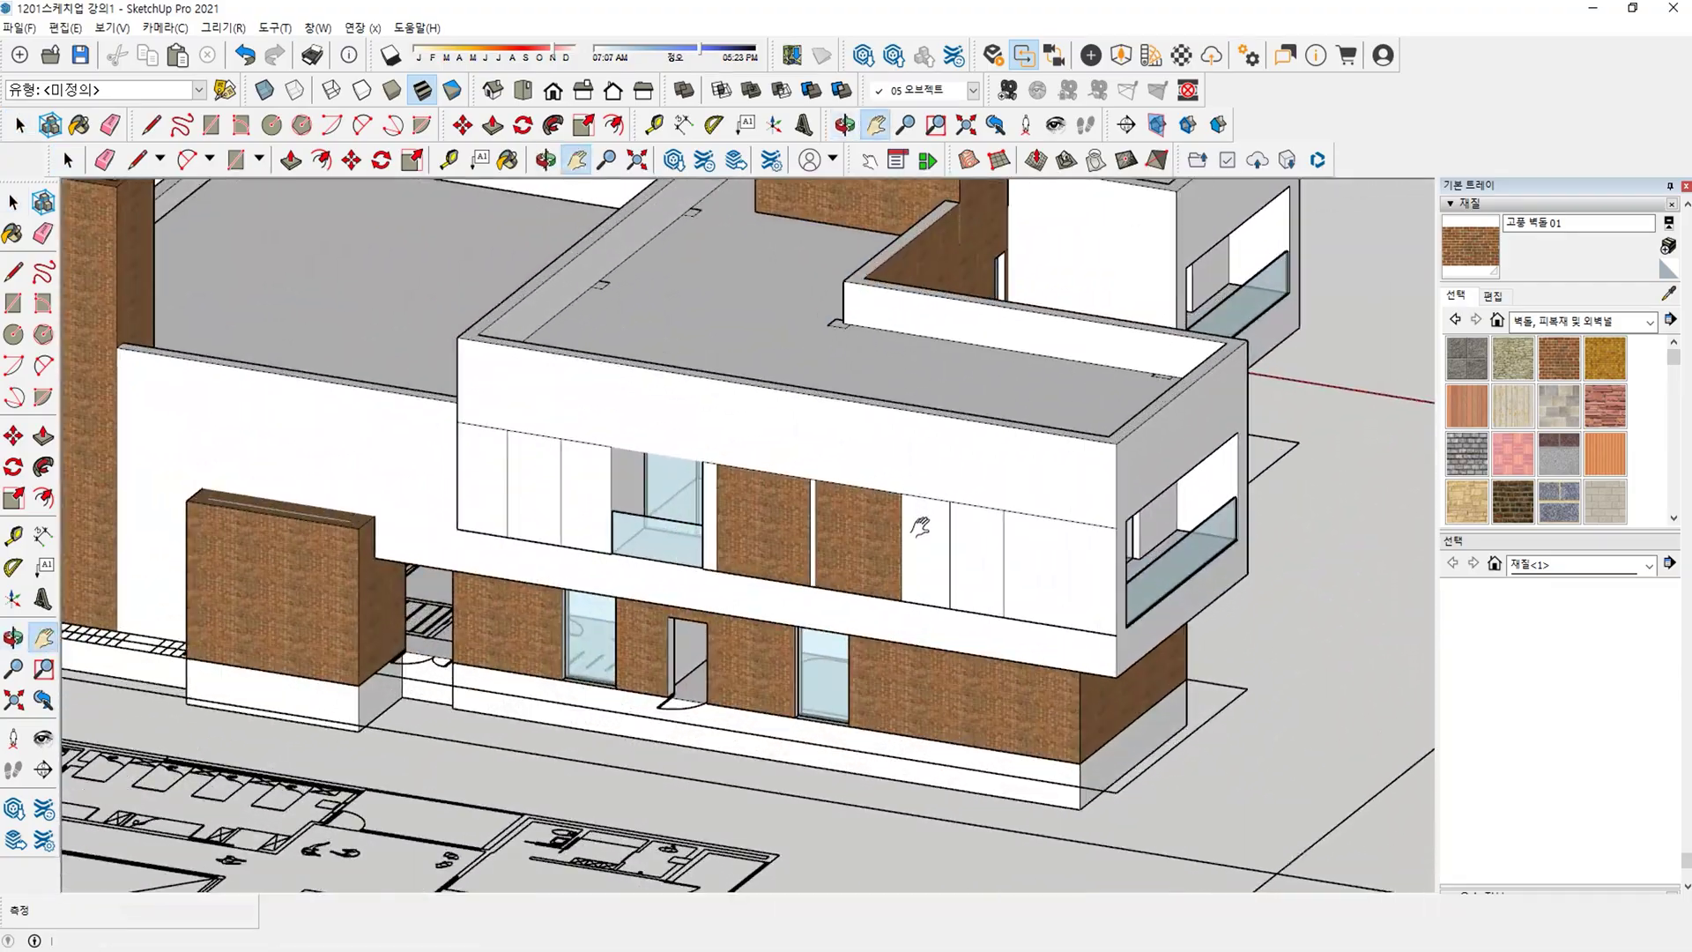
{"action": "scroll", "coordinate": [920, 526], "scroll_direction": "up", "scroll_amount": 2}
{"action": "key", "text": "space"}
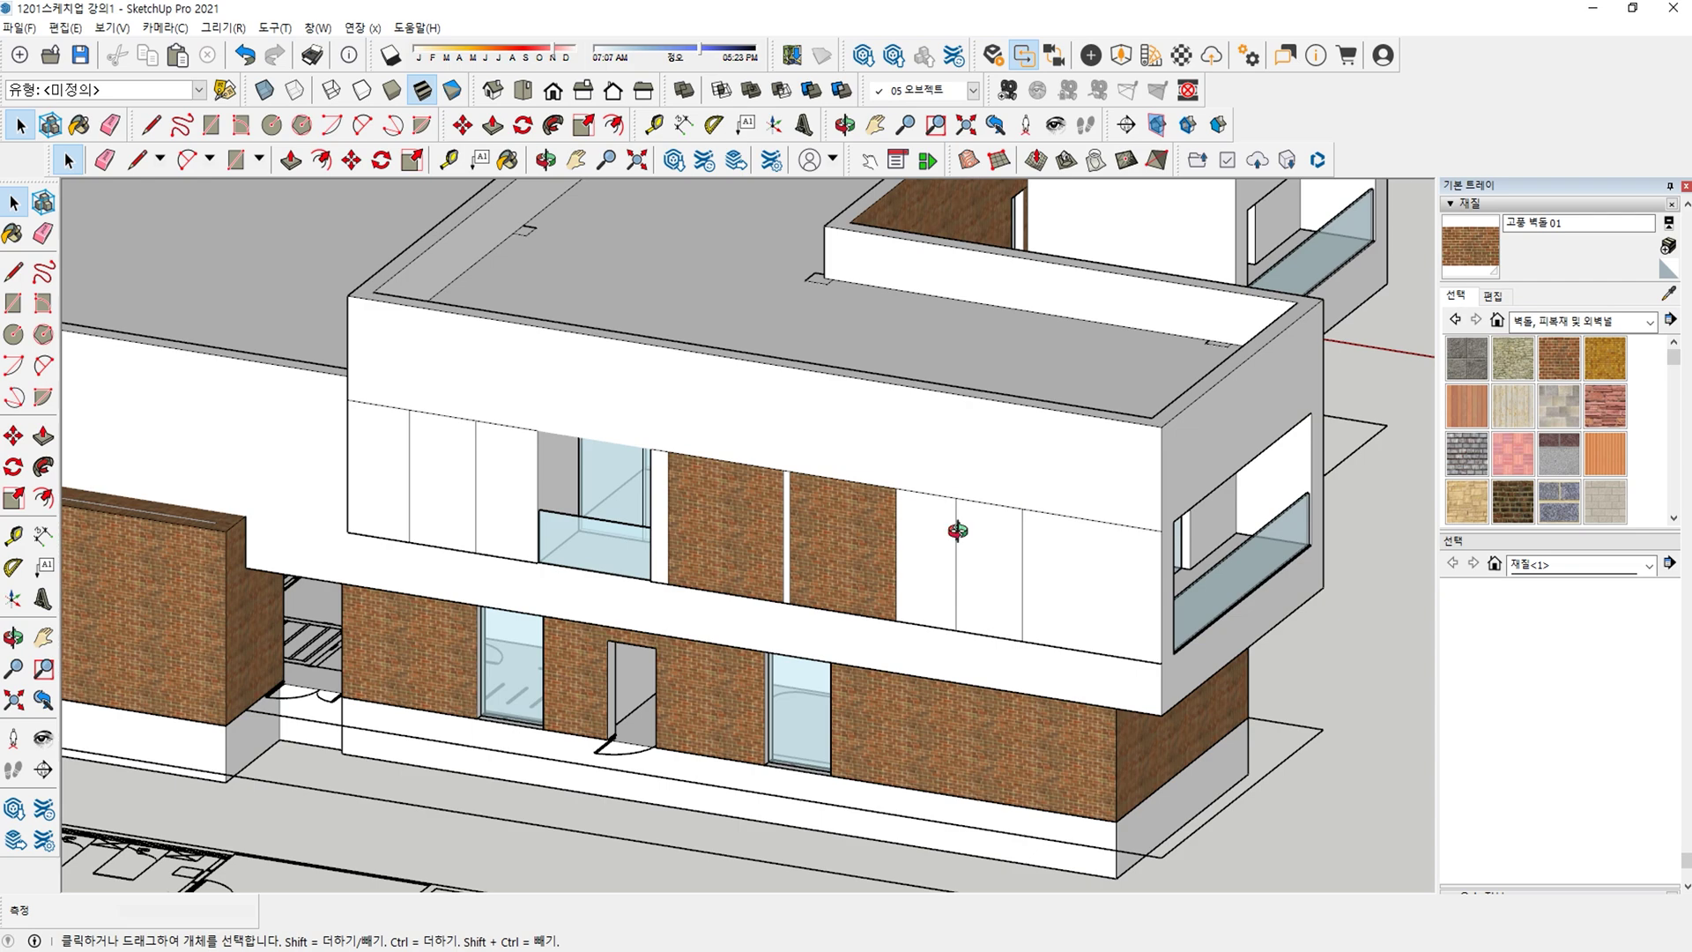
{"action": "middle_click_drag", "start_coordinate": [957, 529], "coordinate": [1008, 559]}
{"action": "scroll", "coordinate": [579, 604], "scroll_direction": "up", "scroll_amount": 3}
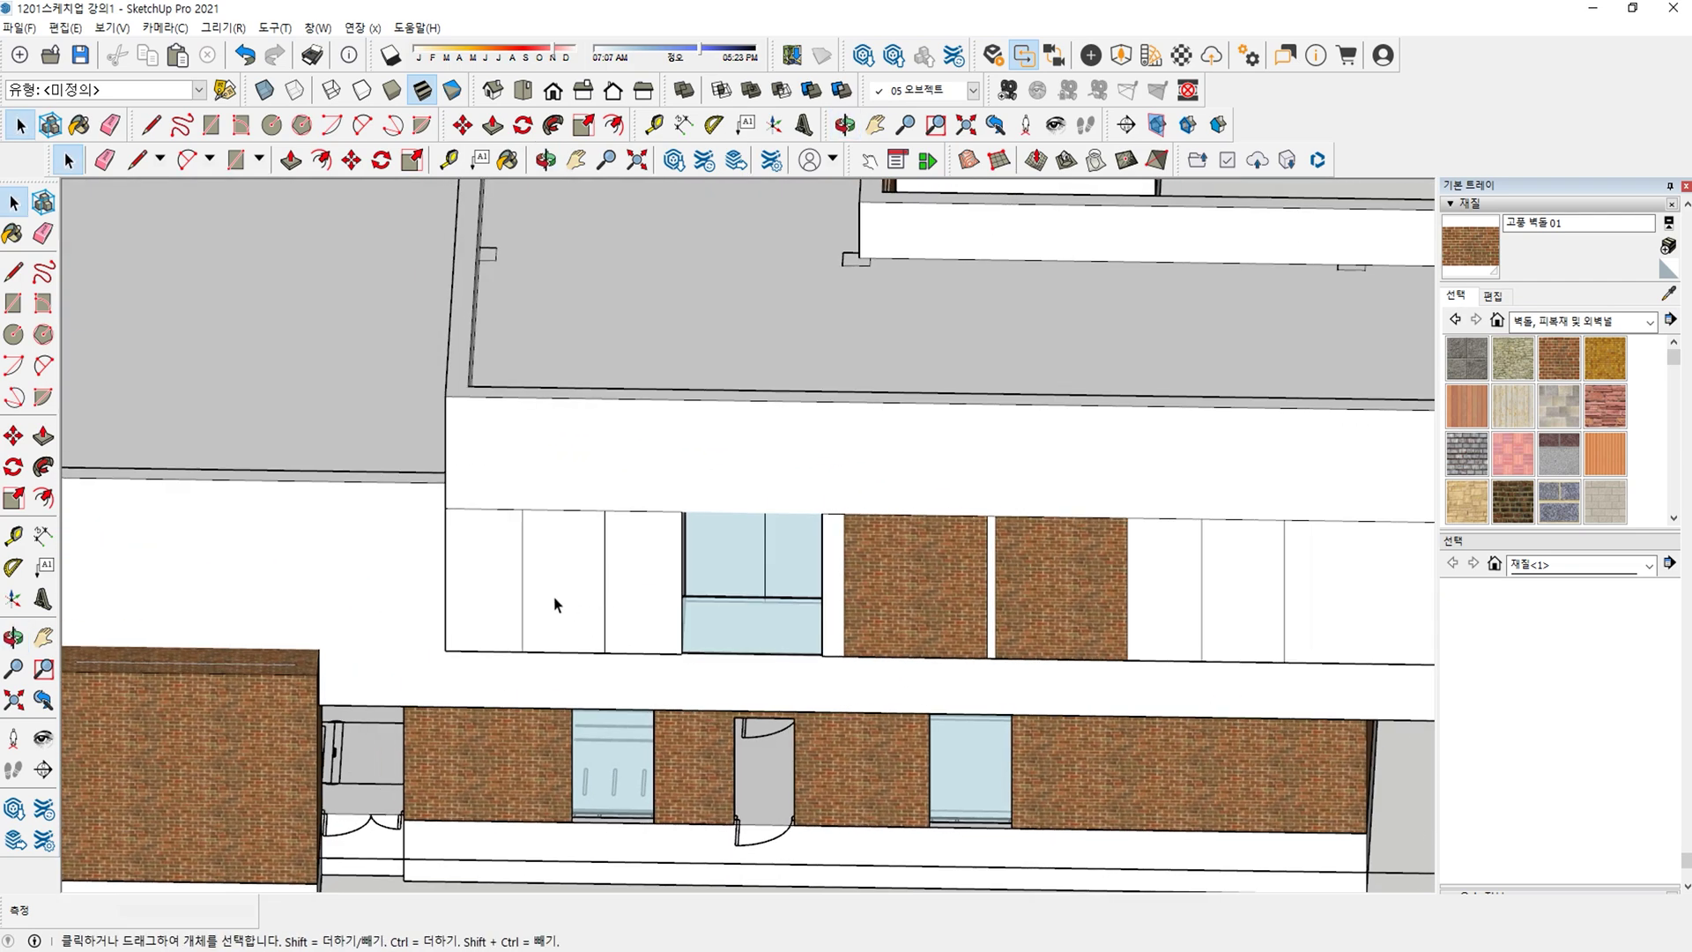
{"action": "mouse_move", "coordinate": [496, 591]}
{"action": "middle_mouse_down"}
{"action": "mouse_move", "coordinate": [419, 583]}
{"action": "mouse_move", "coordinate": [467, 590]}
{"action": "middle_mouse_up"}
{"action": "key", "text": "h"}
{"action": "scroll", "coordinate": [480, 578], "scroll_direction": "down", "scroll_amount": 1}
{"action": "left_click_drag", "start_coordinate": [571, 568], "coordinate": [479, 579]}
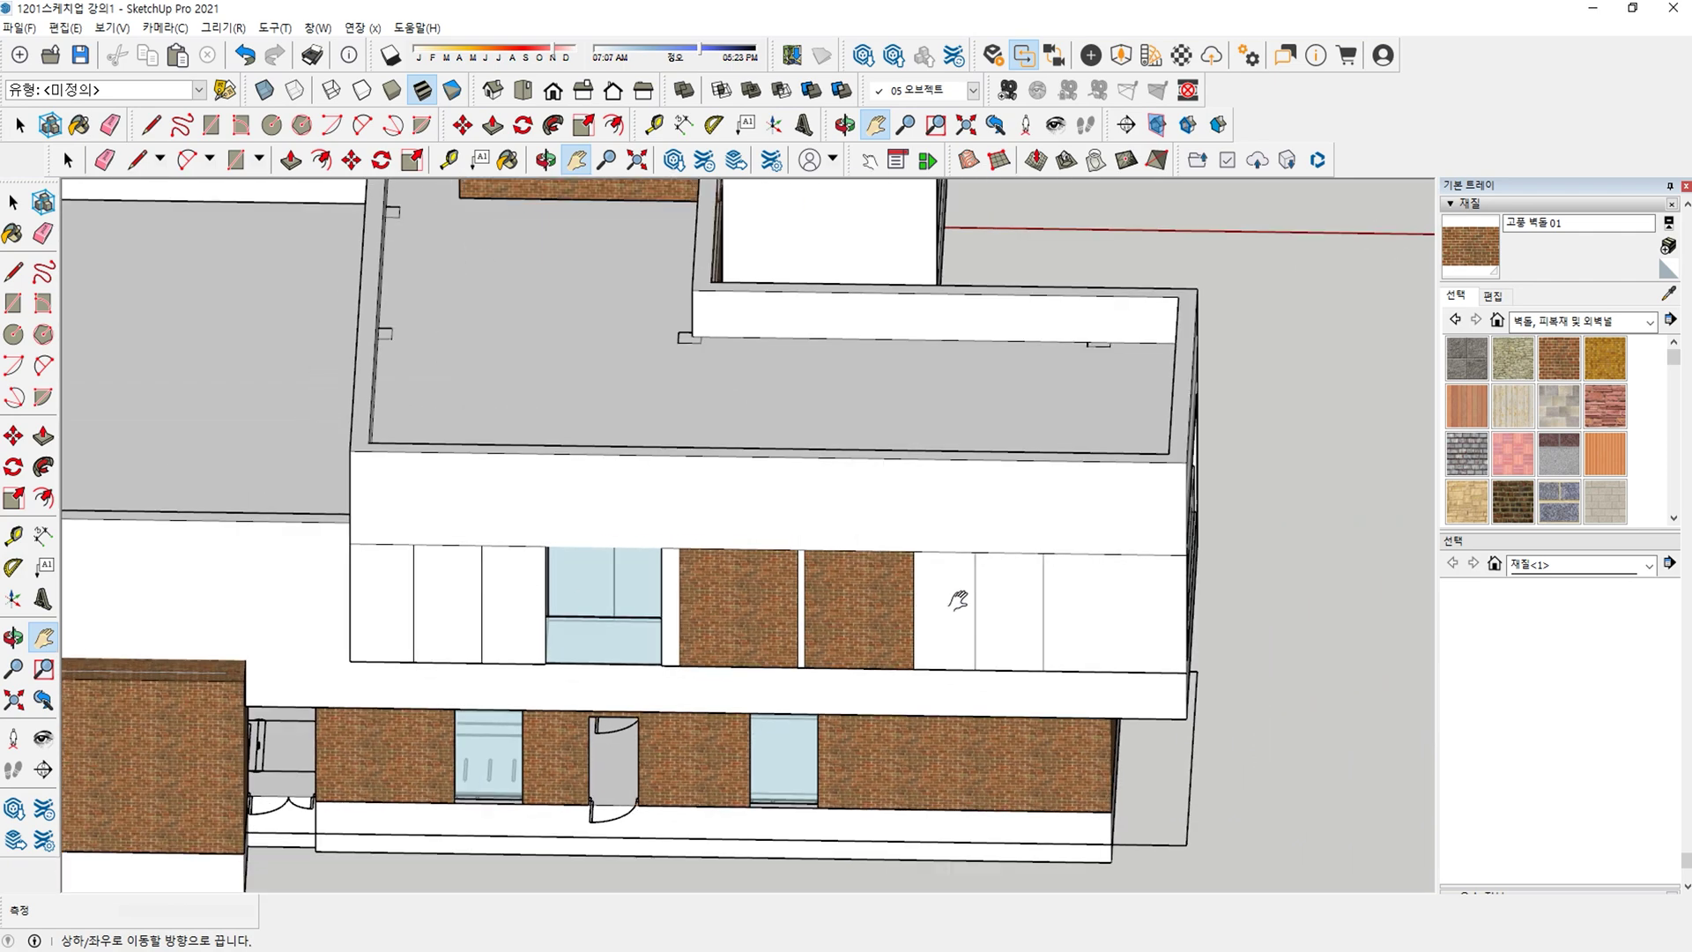
{"action": "scroll", "coordinate": [917, 623], "scroll_direction": "up", "scroll_amount": 3}
{"action": "key", "text": "space"}
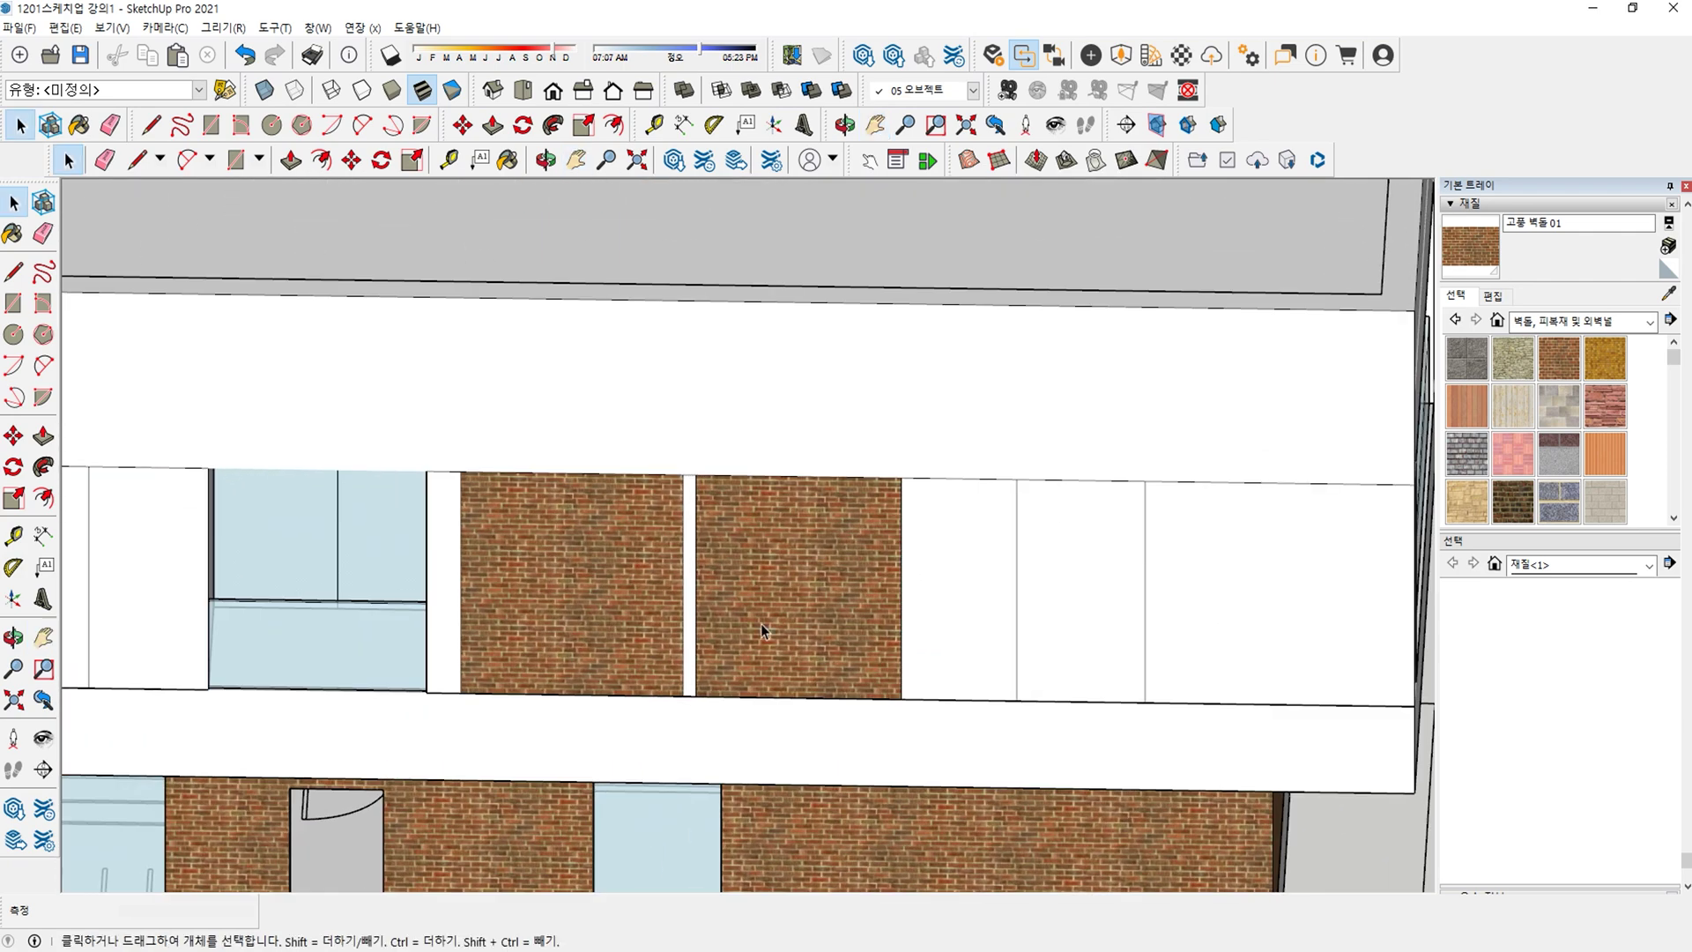
Push the white wall strips beside and between the two upper-floor brick panels inward by 400 mm.
{"action": "double_click", "coordinate": [759, 619]}
{"action": "key", "text": "i"}
{"action": "middle_click_drag", "start_coordinate": [730, 576], "coordinate": [759, 623]}
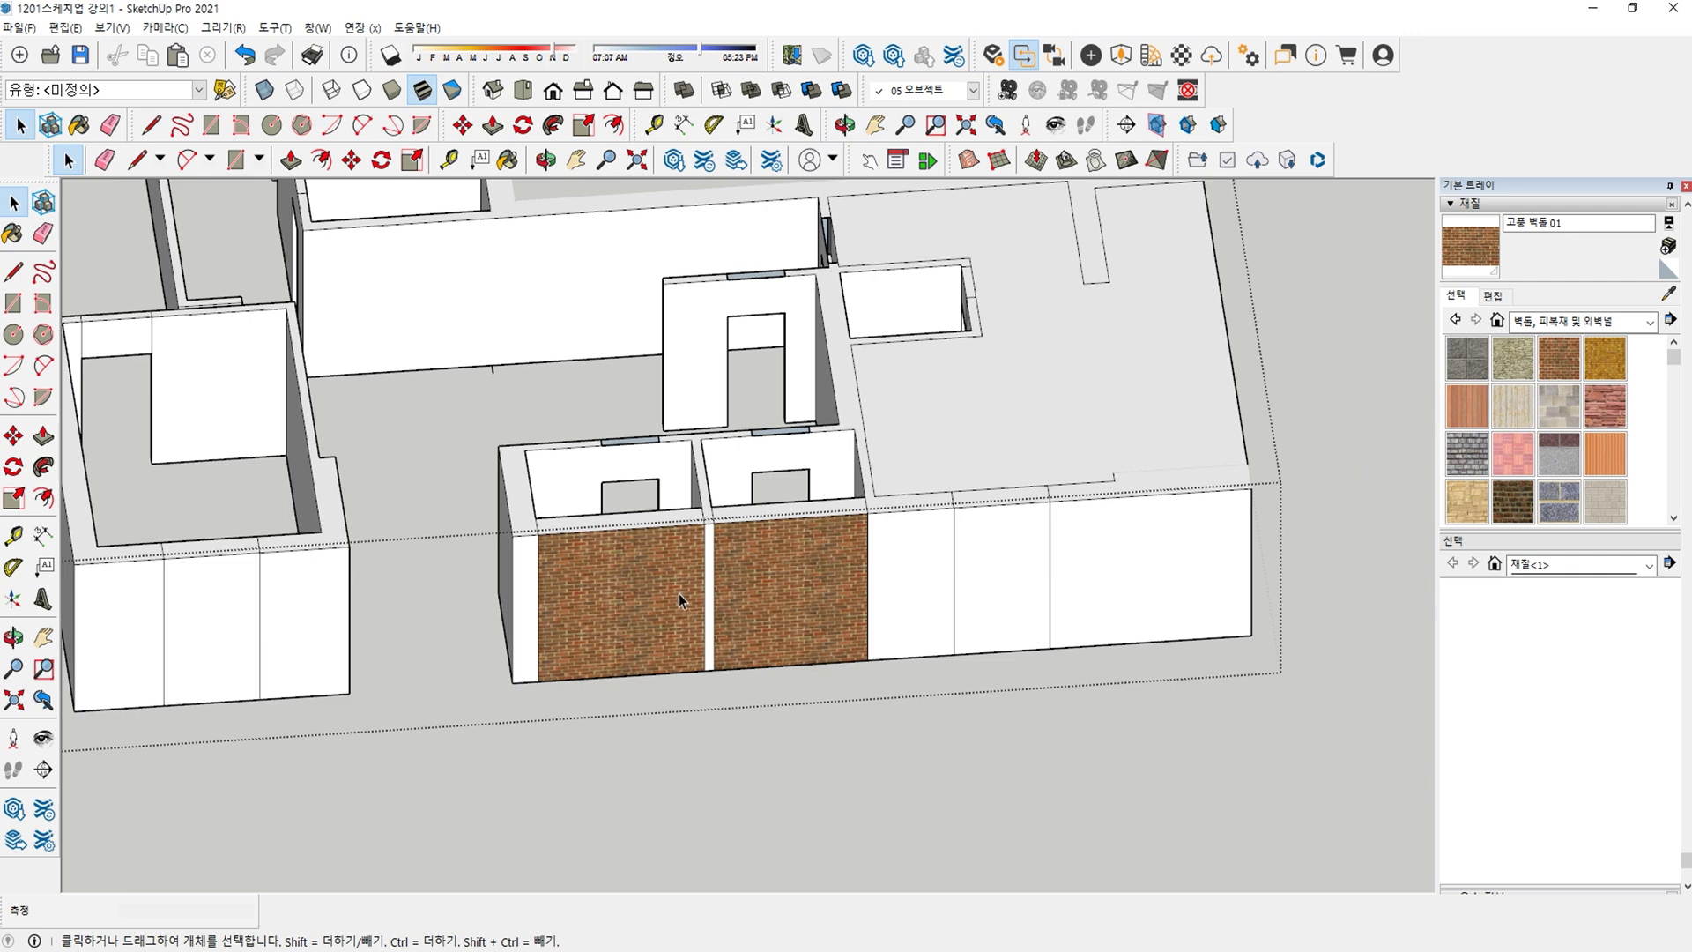
{"action": "scroll", "coordinate": [678, 599], "scroll_direction": "up", "scroll_amount": 2}
{"action": "middle_click_drag", "start_coordinate": [679, 599], "coordinate": [758, 592]}
{"action": "key", "text": "p"}
{"action": "scroll", "coordinate": [474, 607], "scroll_direction": "up", "scroll_amount": 1}
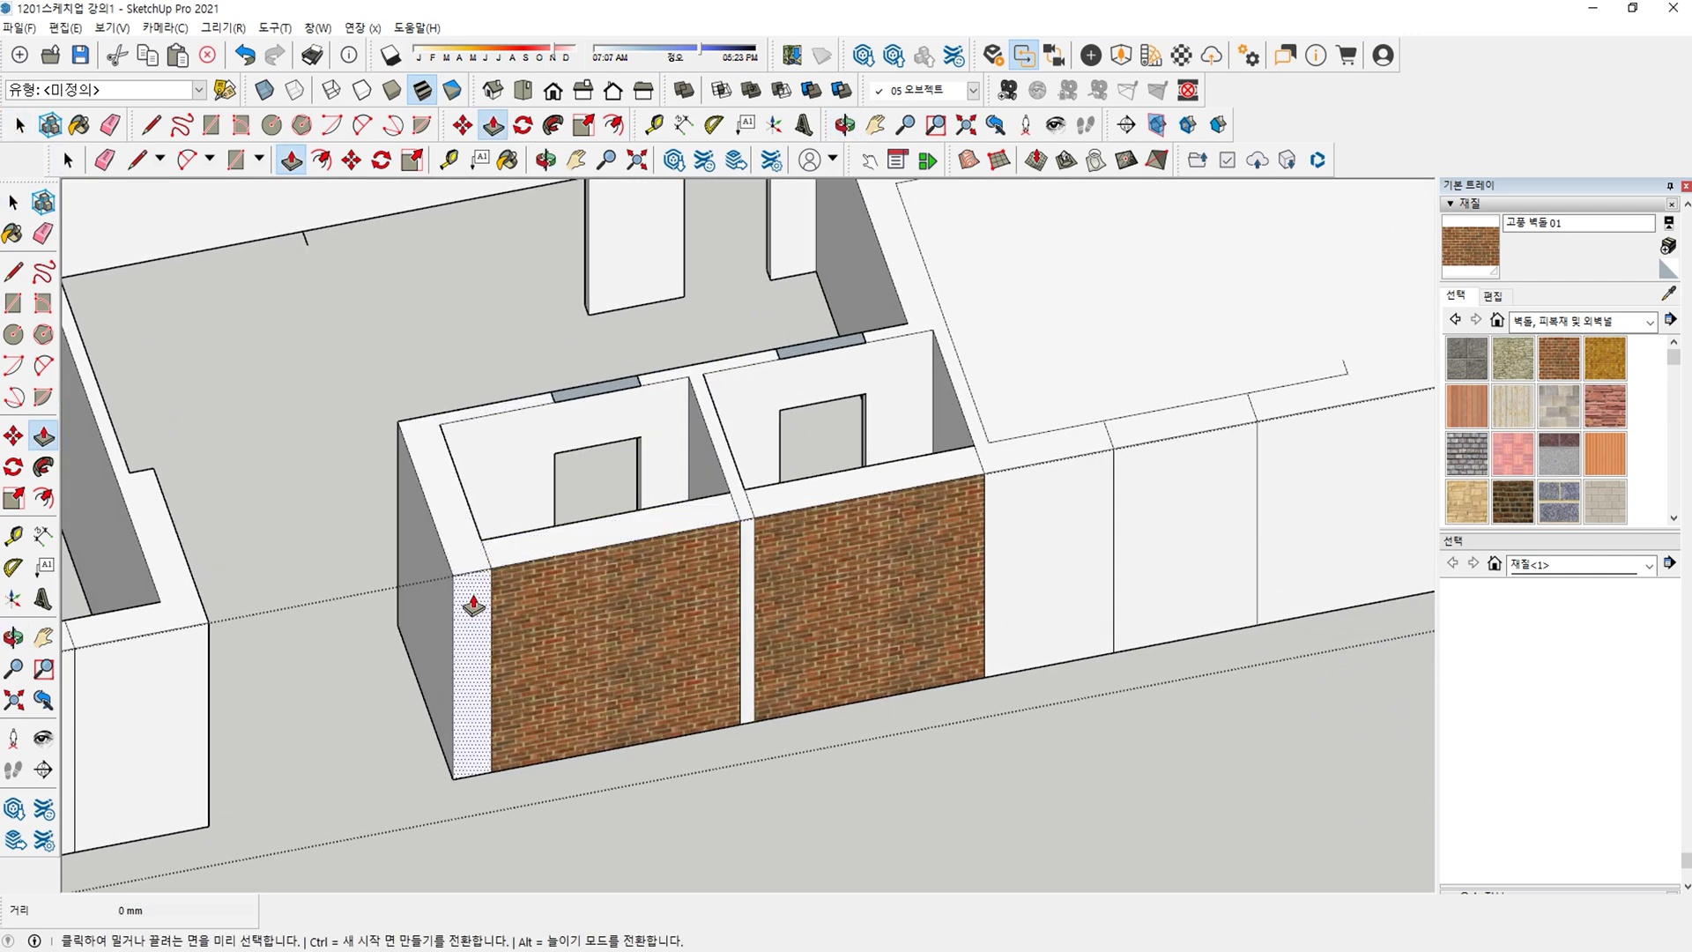
{"action": "left_click", "coordinate": [474, 607]}
{"action": "left_click", "coordinate": [498, 554]}
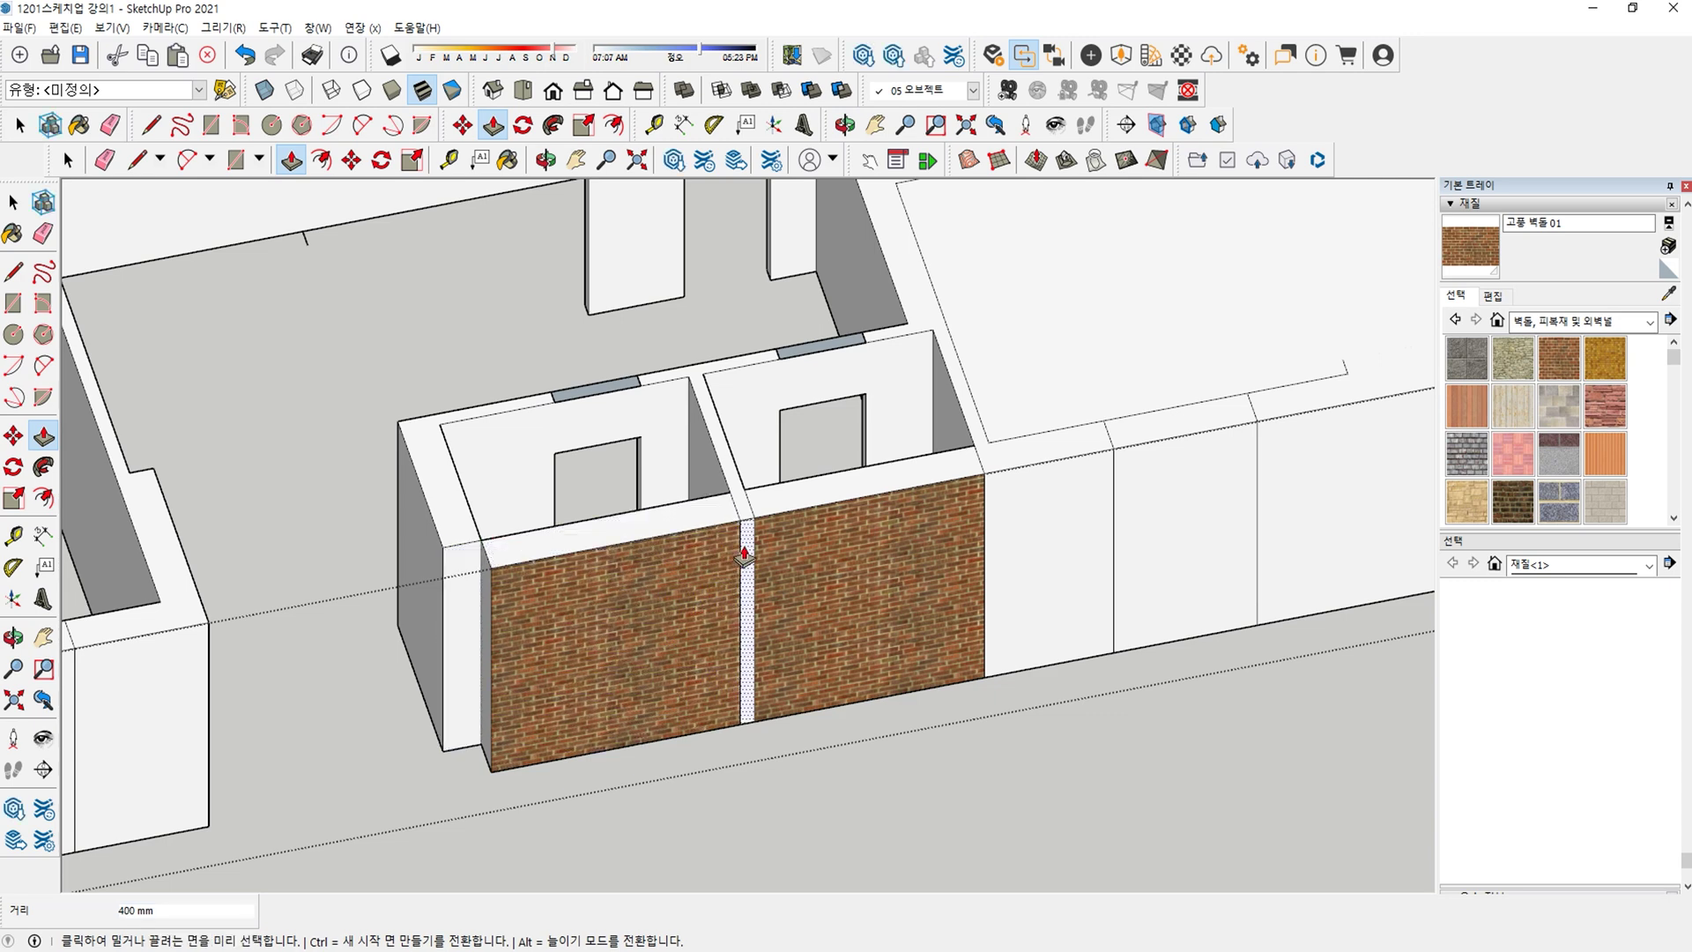
{"action": "left_click", "coordinate": [745, 557]}
{"action": "left_click", "coordinate": [747, 499]}
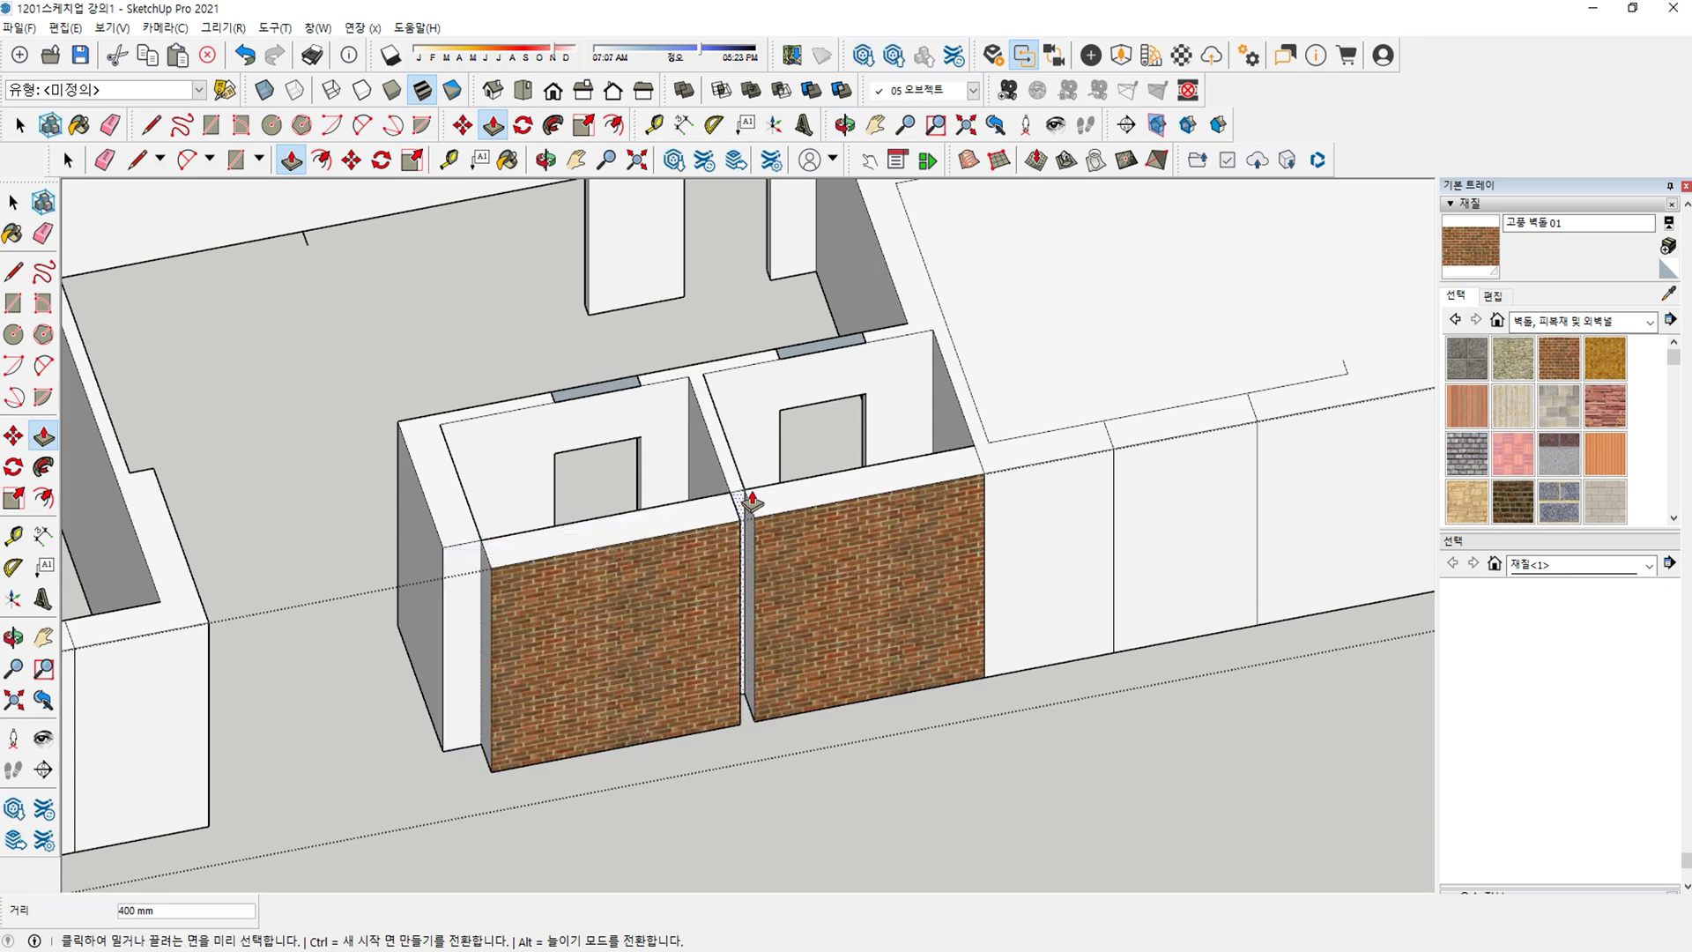
Remove the brick panel nearest the balcony opening by pushing its top face down 2800 mm.
{"action": "key", "text": "space"}
{"action": "left_click", "coordinate": [720, 520]}
{"action": "key", "text": "p"}
{"action": "left_click", "coordinate": [721, 522]}
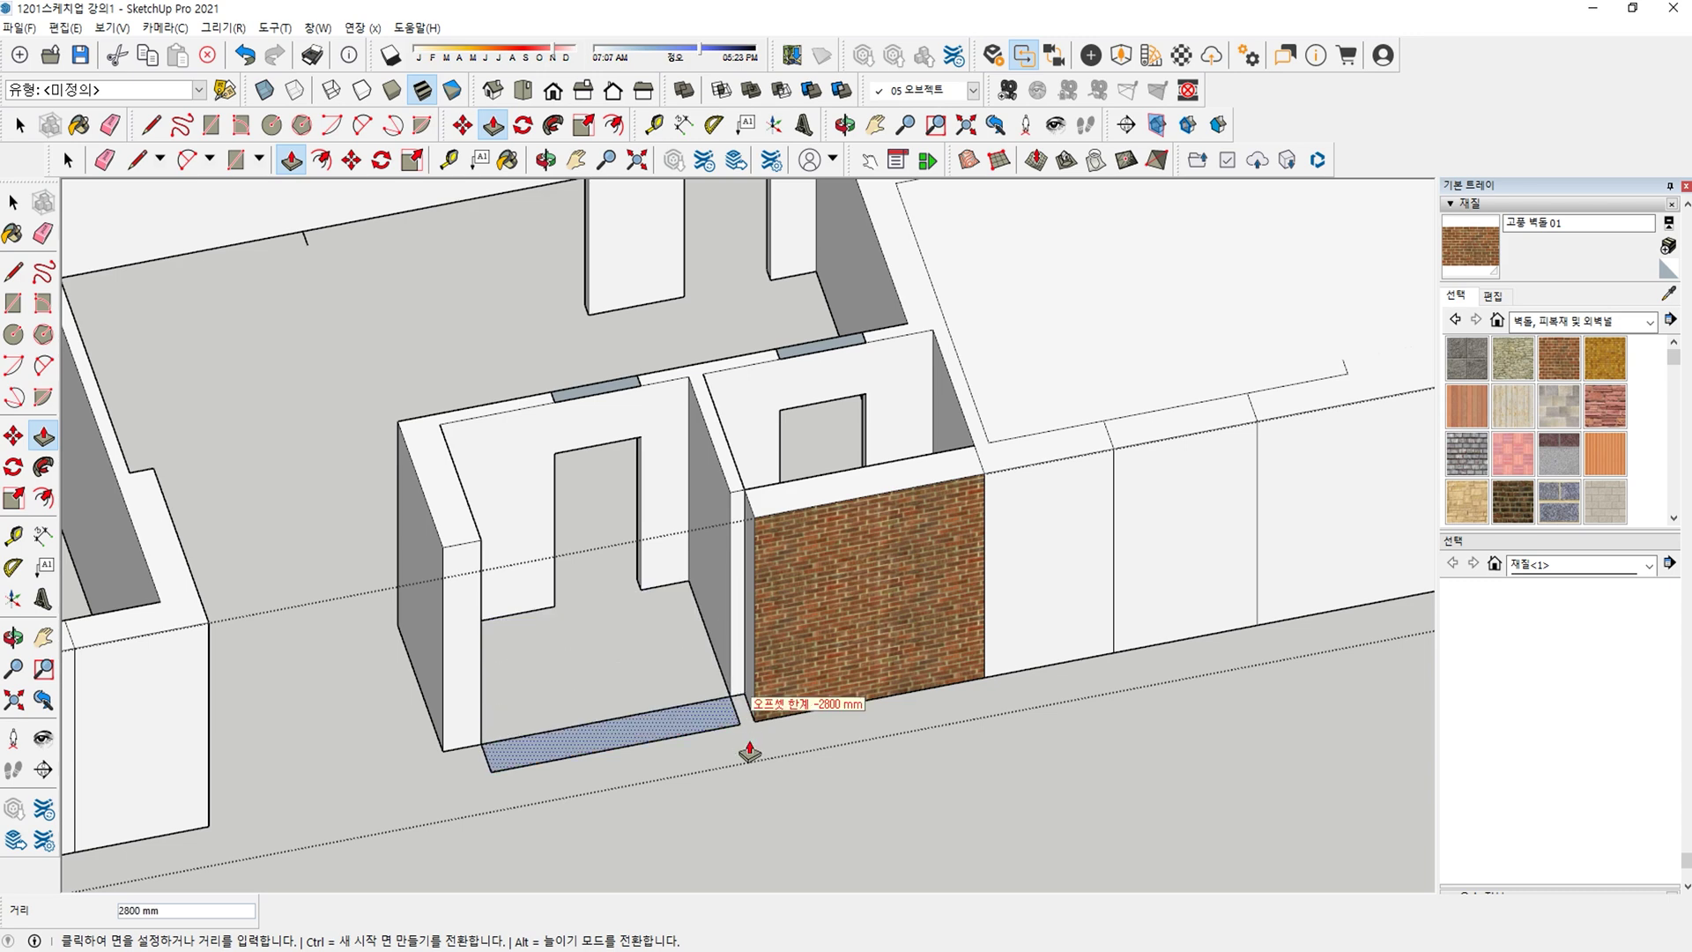
{"action": "left_click", "coordinate": [741, 749]}
{"action": "key", "text": "space"}
Lower the top of the remaining upper-floor brick panel by 1000 mm.
{"action": "middle_click_drag", "start_coordinate": [740, 749], "coordinate": [933, 627]}
{"action": "key", "text": "p"}
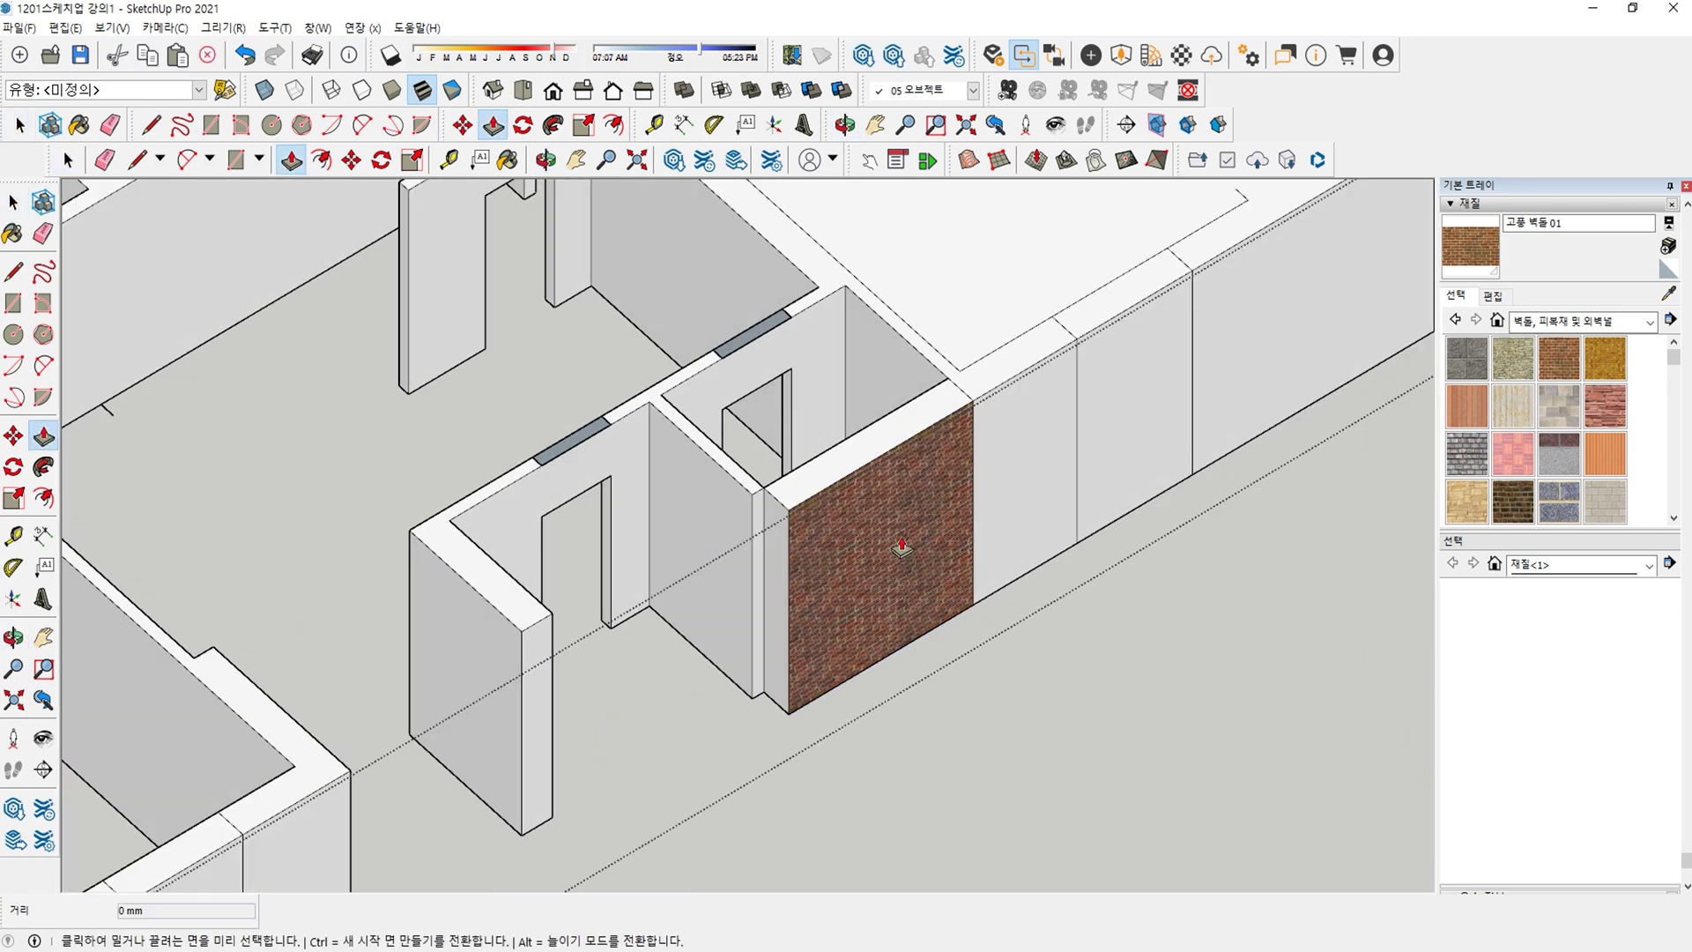
{"action": "left_click", "coordinate": [861, 460]}
{"action": "type", "text": "1000"}
{"action": "key", "text": "Return"}
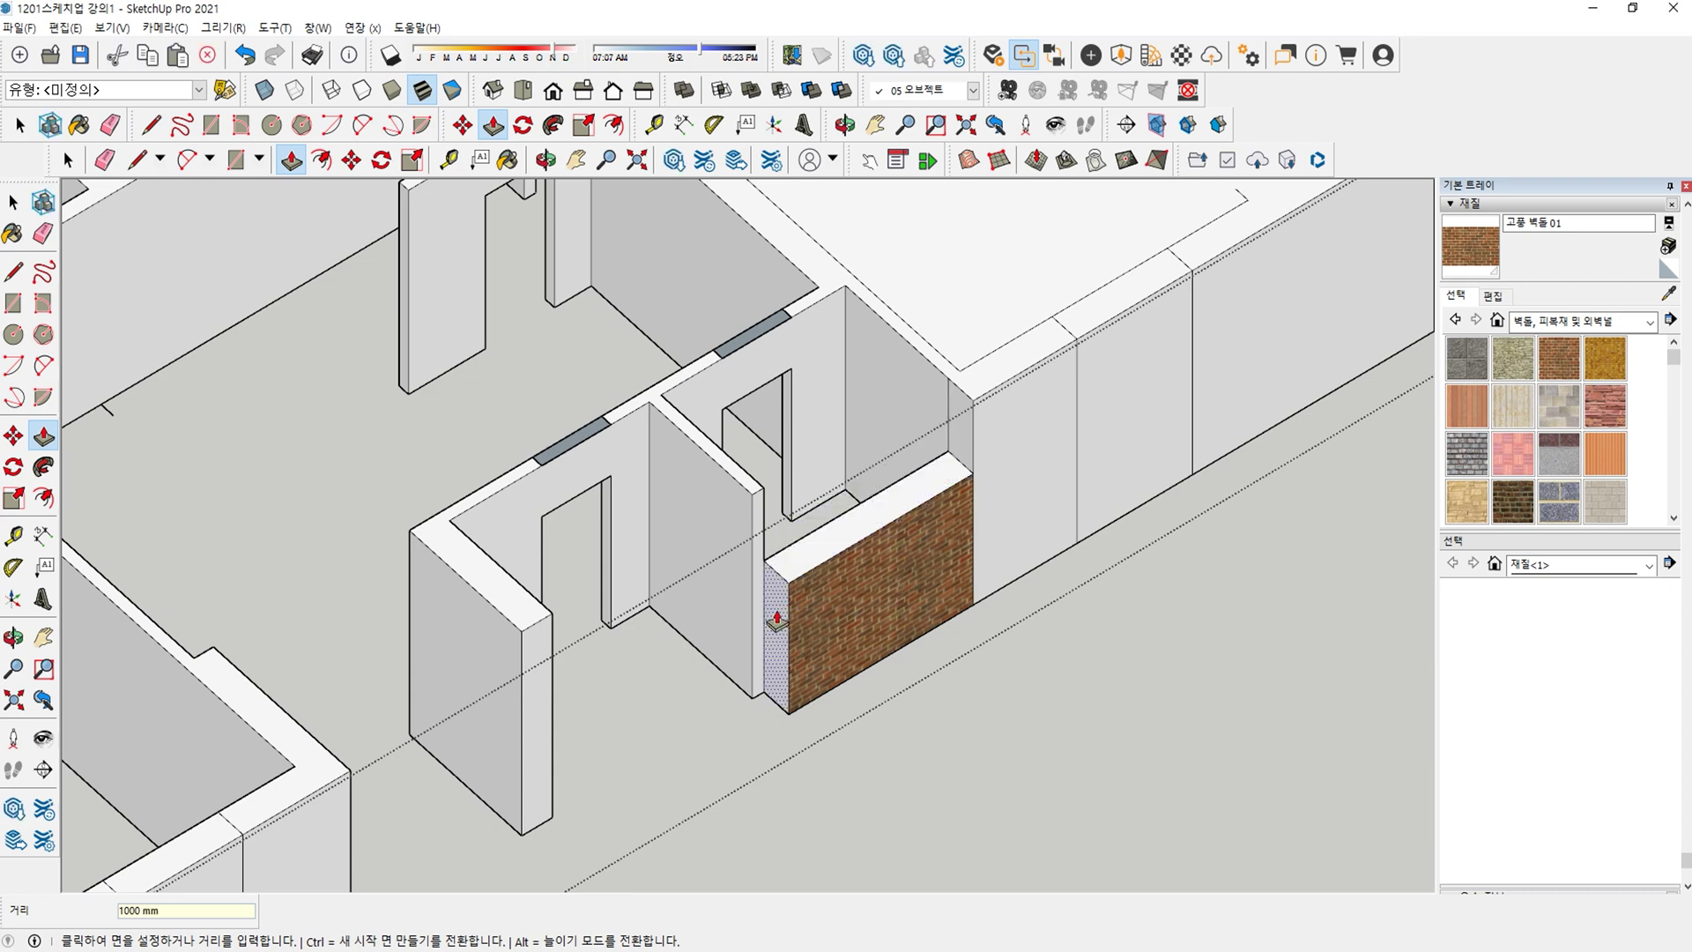
Extend the lowered brick wall's side face across the gap to the edge of the balcony opening.
{"action": "left_click", "coordinate": [769, 624]}
{"action": "left_click", "coordinate": [521, 729]}
{"action": "middle_click_drag", "start_coordinate": [522, 729], "coordinate": [609, 616]}
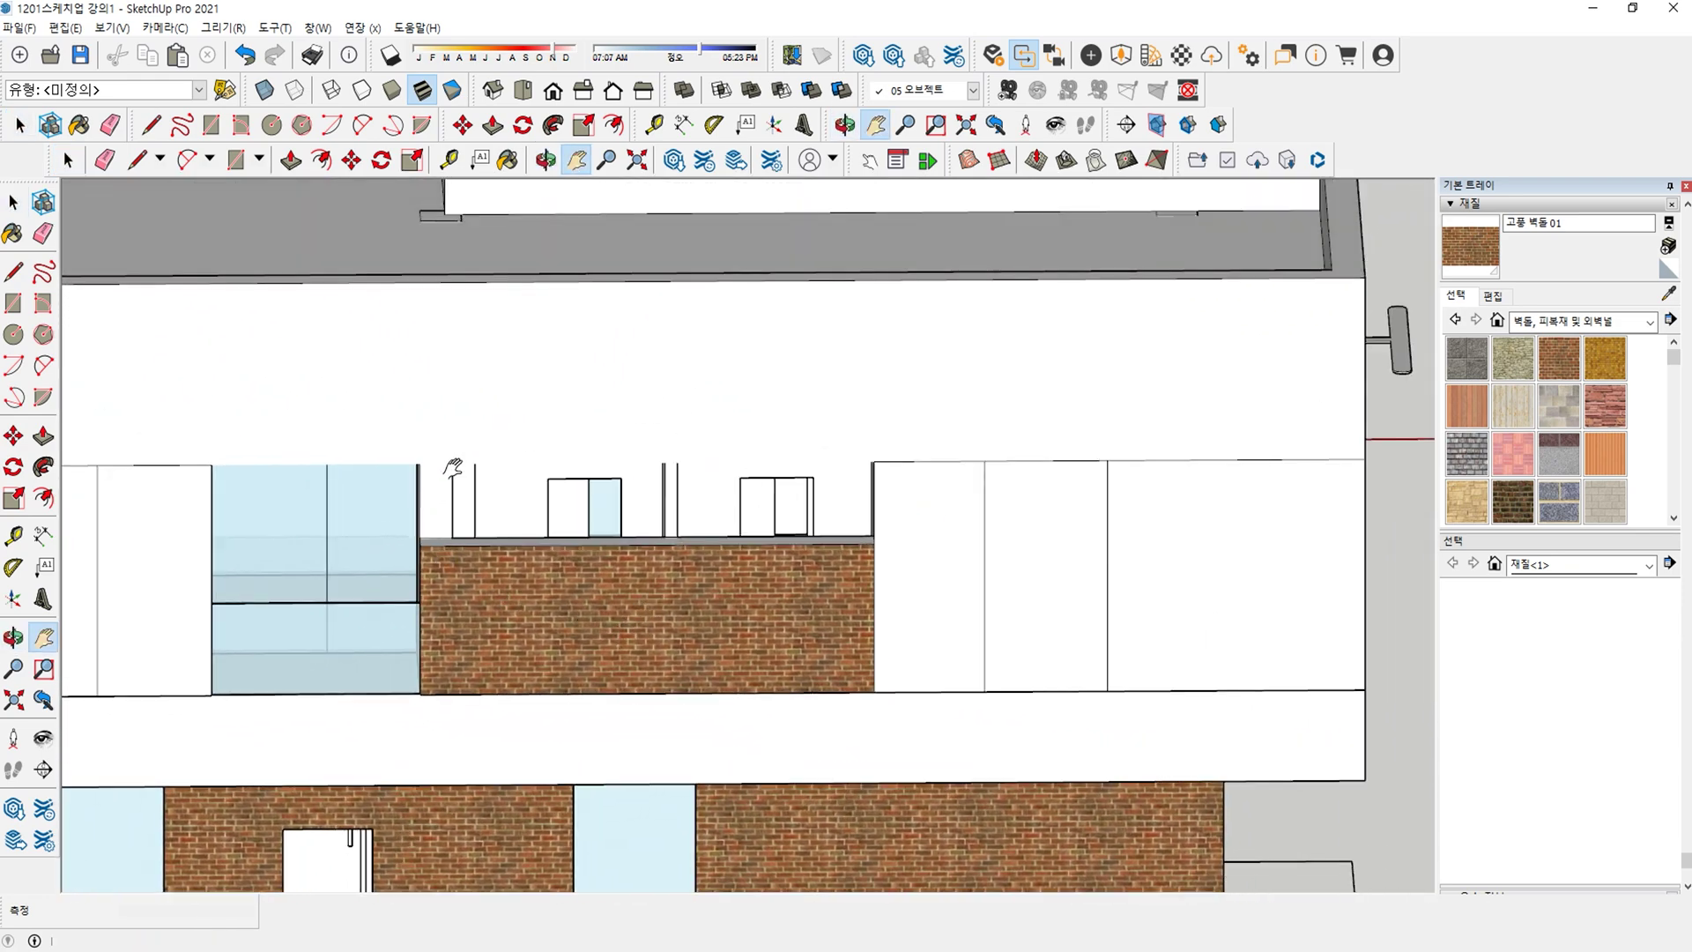
{"action": "key", "text": "space"}
{"action": "middle_click_drag", "start_coordinate": [651, 555], "coordinate": [863, 589]}
Cut a window opening by pushing the middle plain wall panel's top face down 1000 mm.
{"action": "scroll", "coordinate": [918, 727], "scroll_direction": "down", "scroll_amount": 2}
{"action": "scroll", "coordinate": [863, 588], "scroll_direction": "up", "scroll_amount": 3}
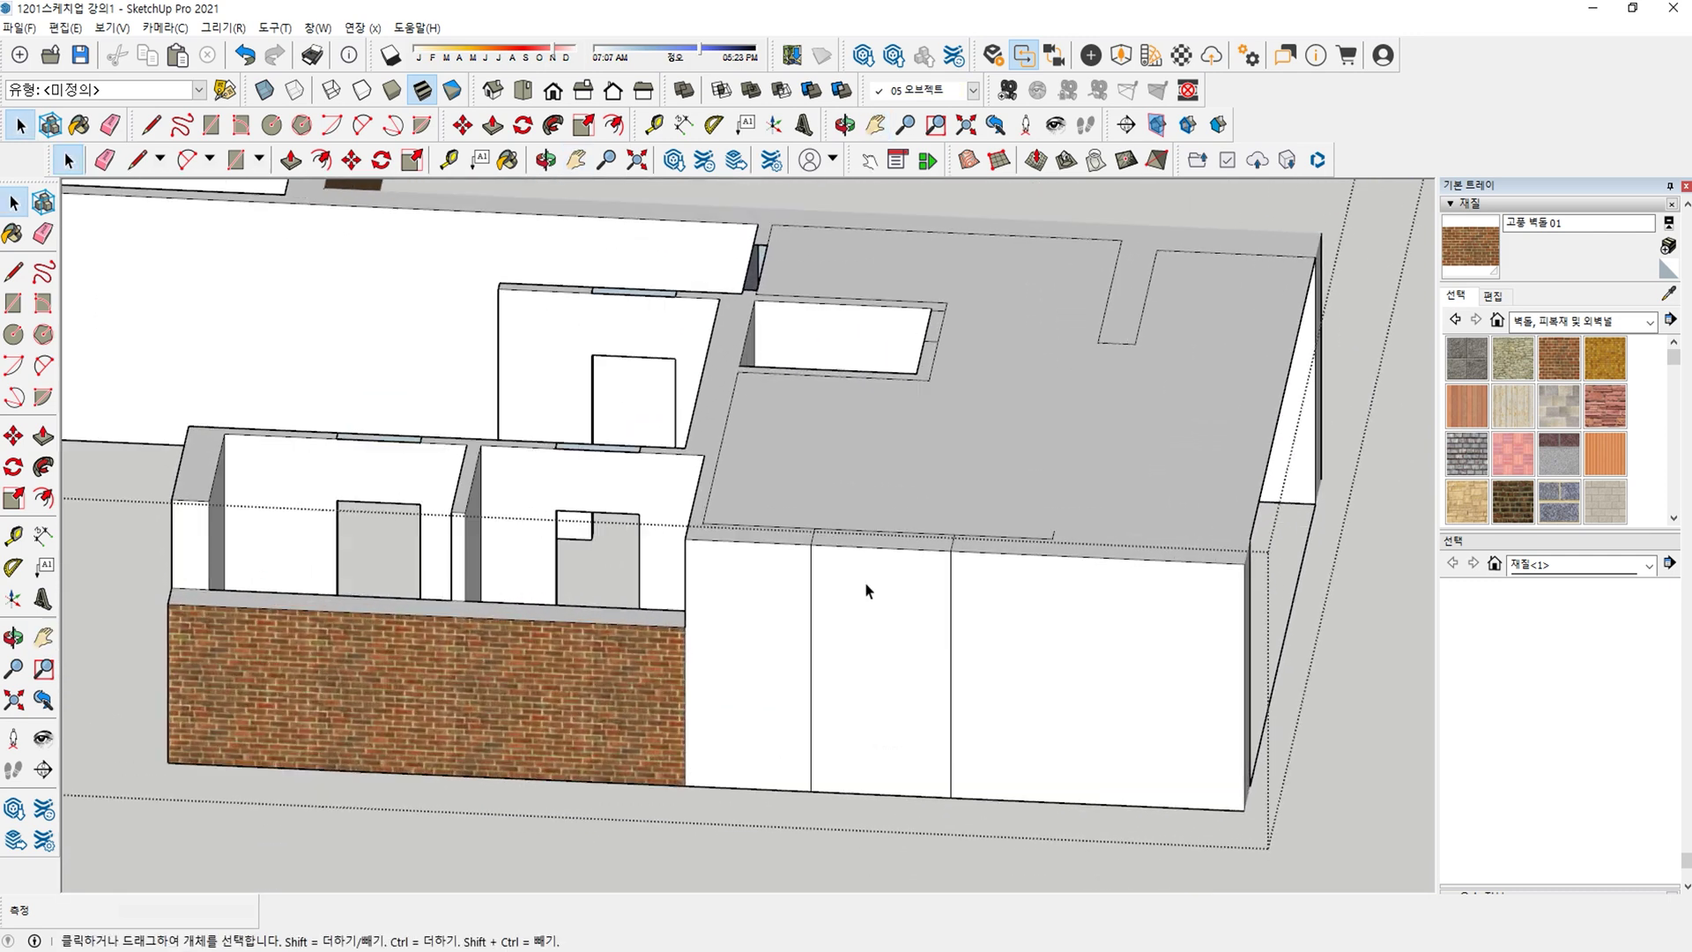
{"action": "key", "text": "p"}
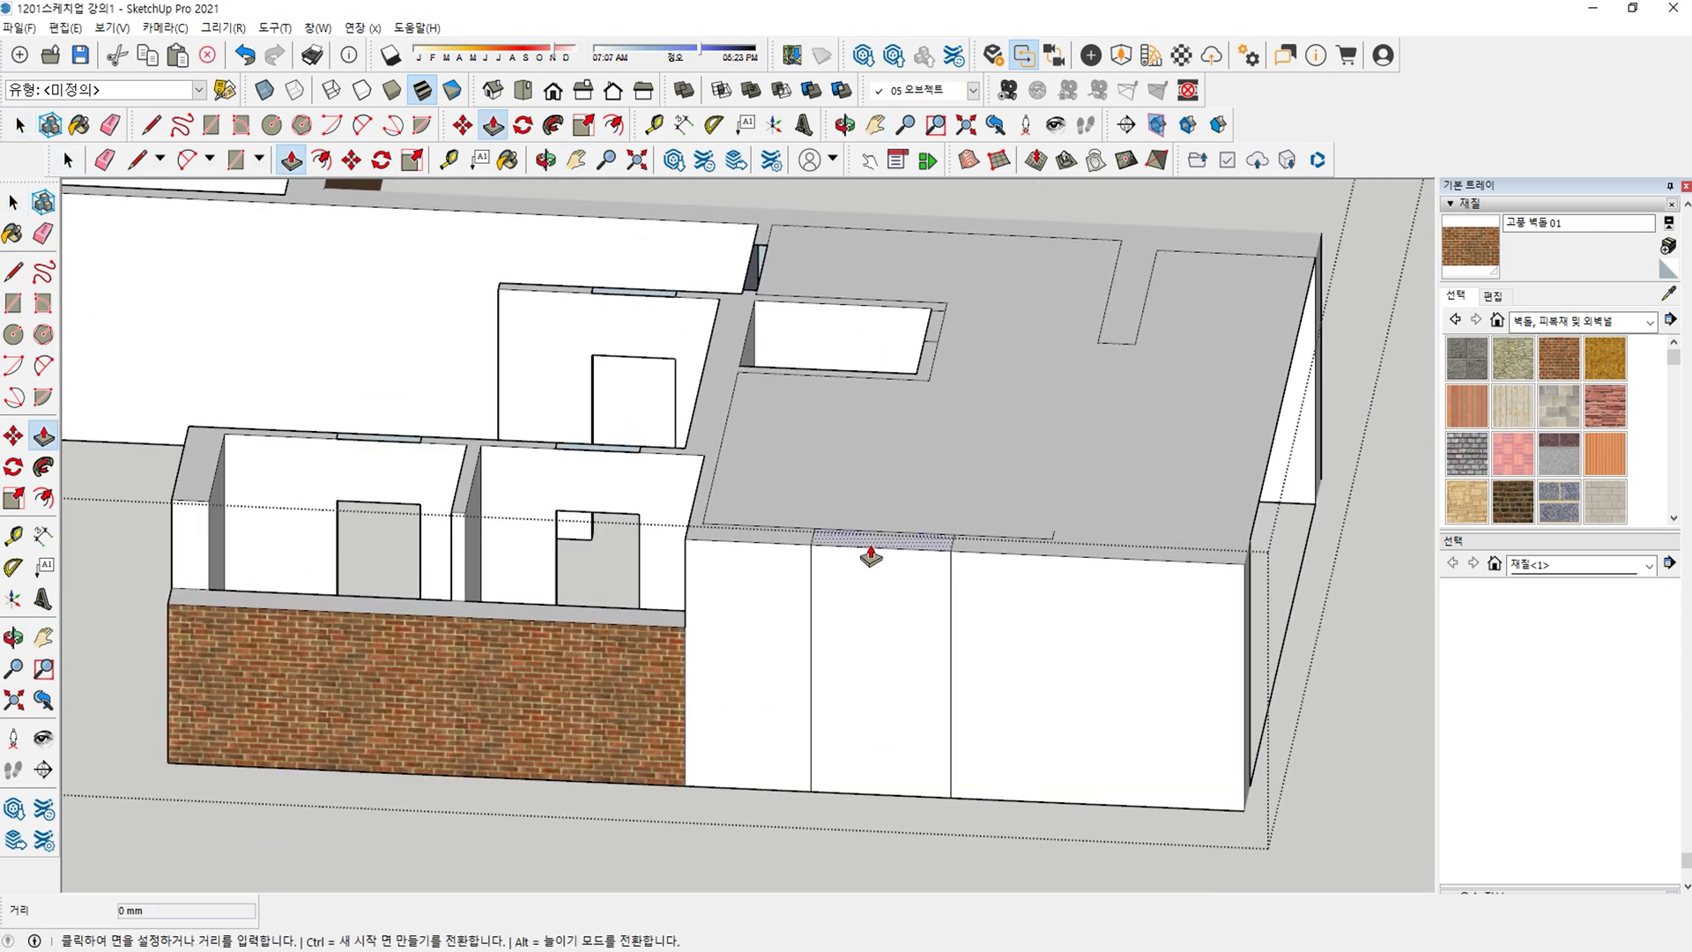
{"action": "left_click", "coordinate": [870, 553]}
{"action": "type", "text": "100"}
{"action": "key", "text": "Return"}
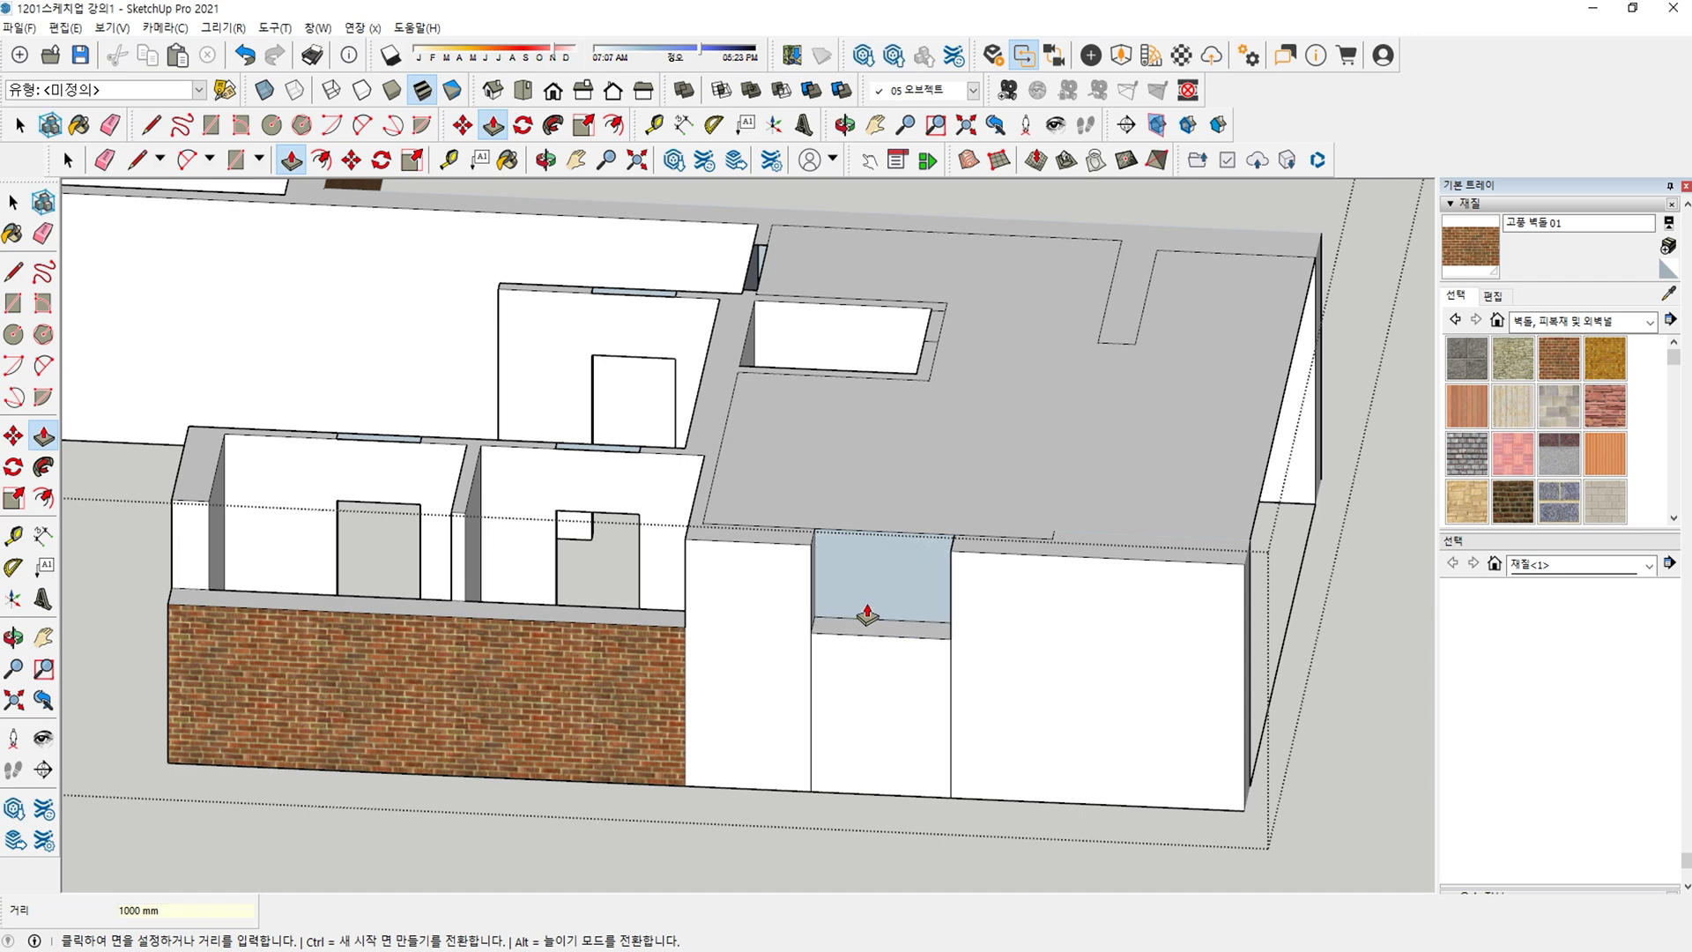
Delete the face covering the top of the room behind the new window opening.
{"action": "key", "text": "e"}
{"action": "left_click", "coordinate": [947, 532]}
{"action": "key", "text": "ctrl+z"}
{"action": "middle_click_drag", "start_coordinate": [863, 549], "coordinate": [839, 631]}
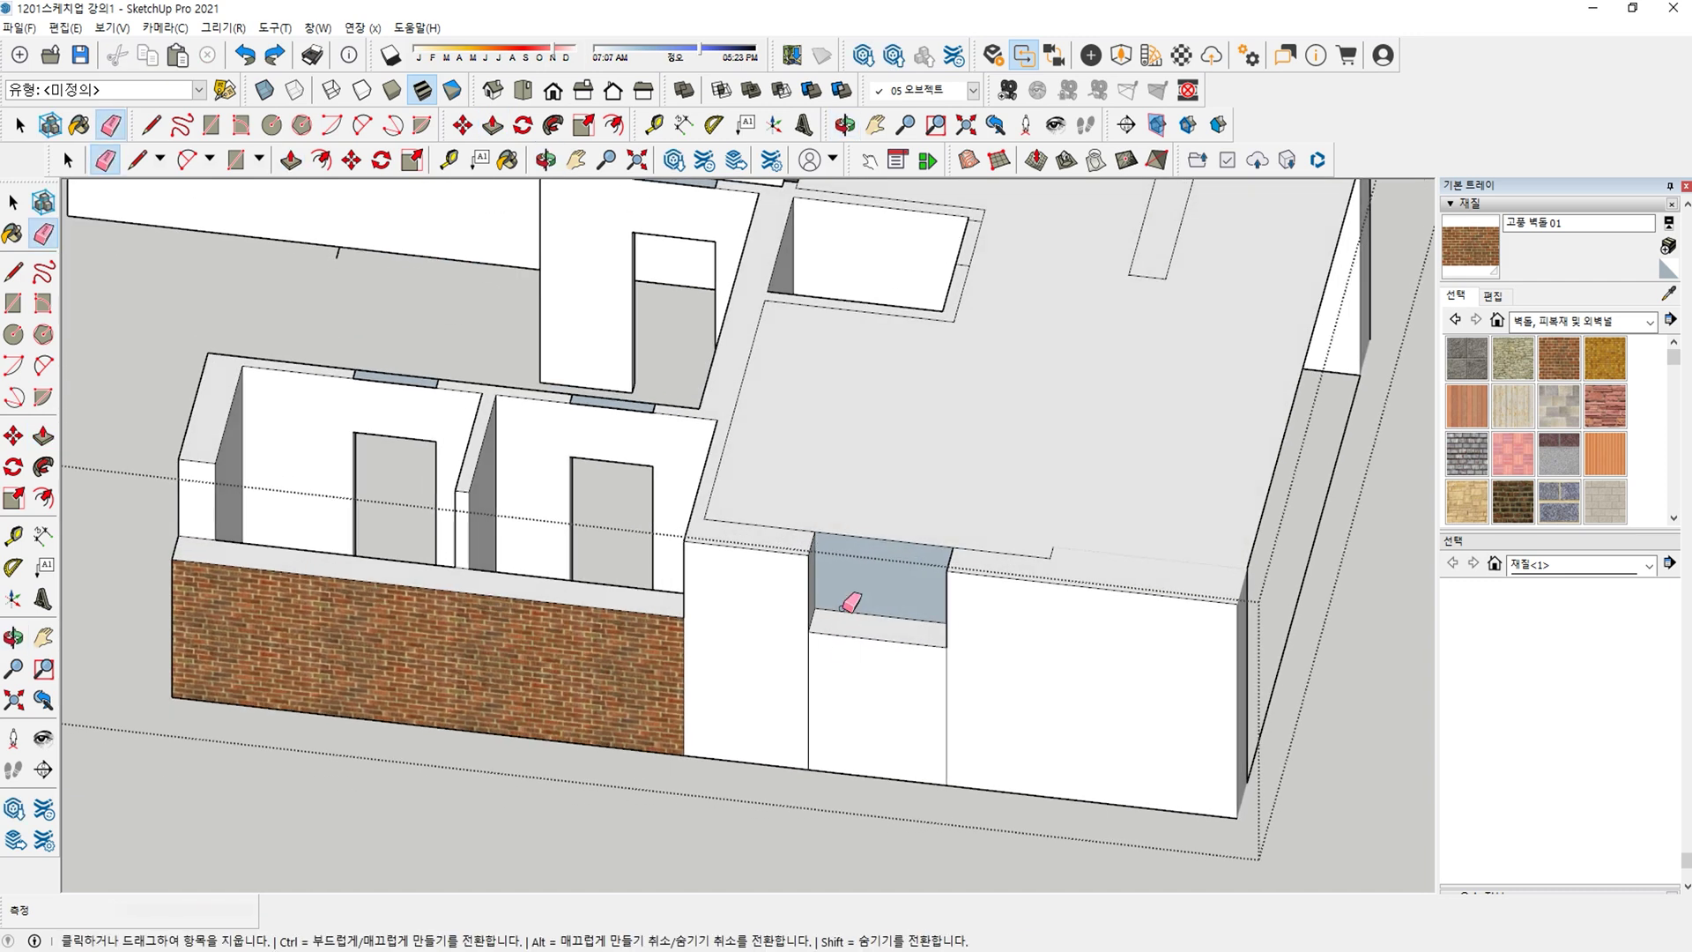
{"action": "key", "text": "space"}
{"action": "left_click", "coordinate": [868, 525]}
{"action": "key", "text": "Delete"}
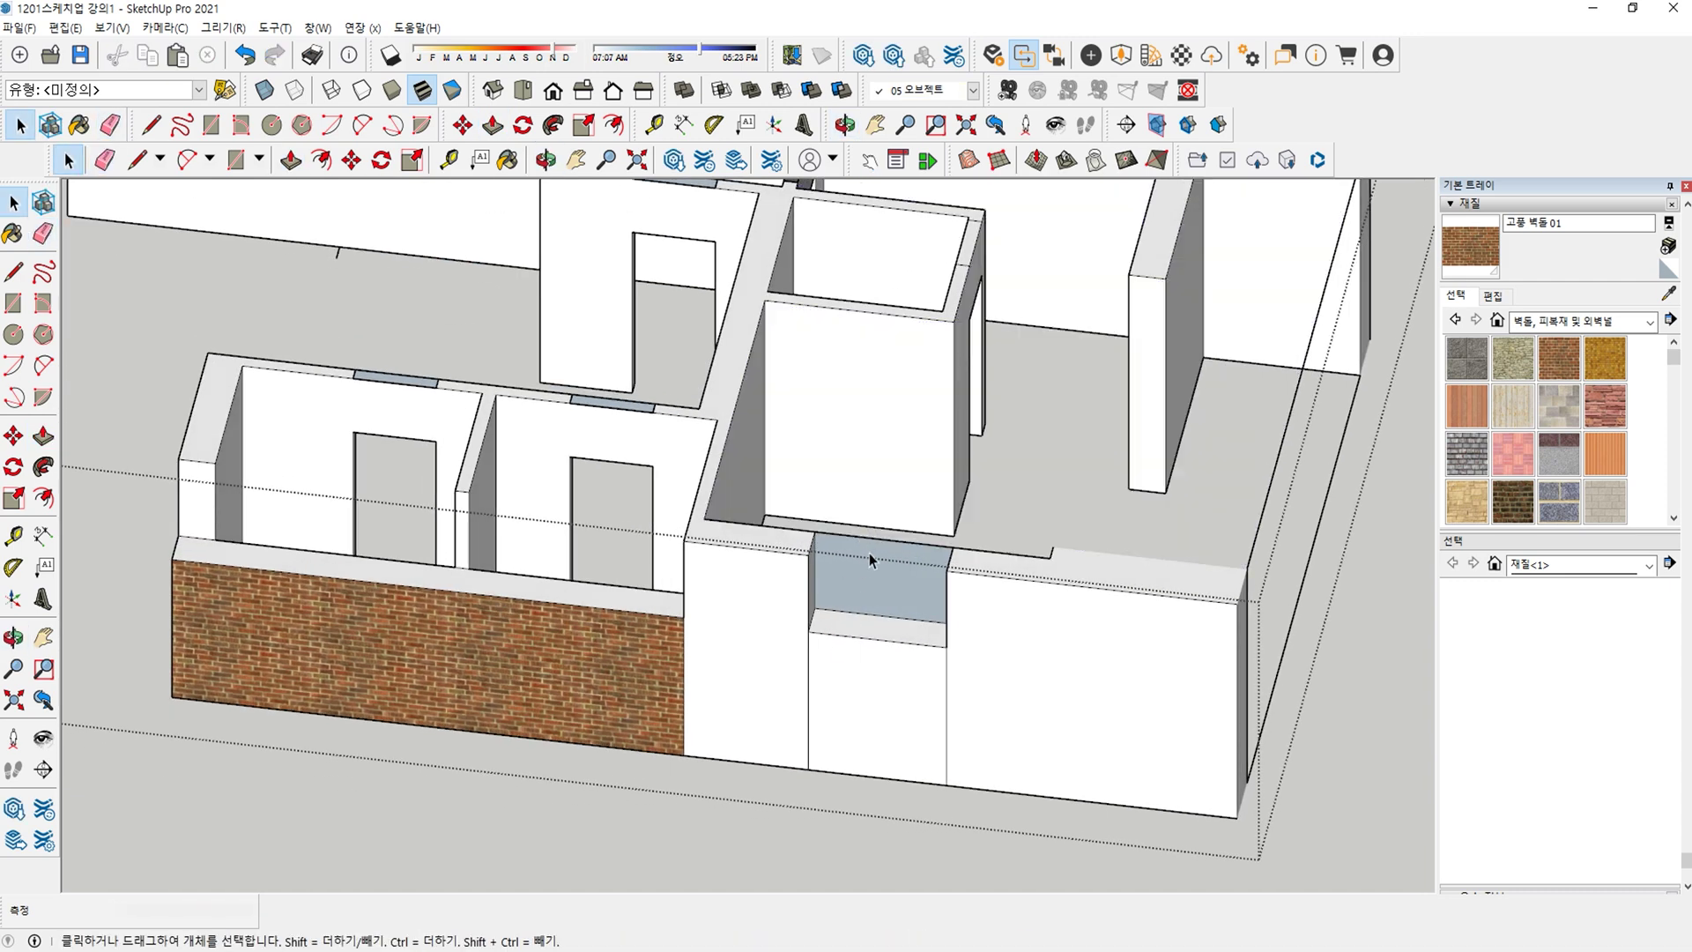
Erase the vertical panel lines on the plain wall around the new window opening.
{"action": "key", "text": "o"}
{"action": "left_click_drag", "start_coordinate": [876, 533], "coordinate": [1040, 527]}
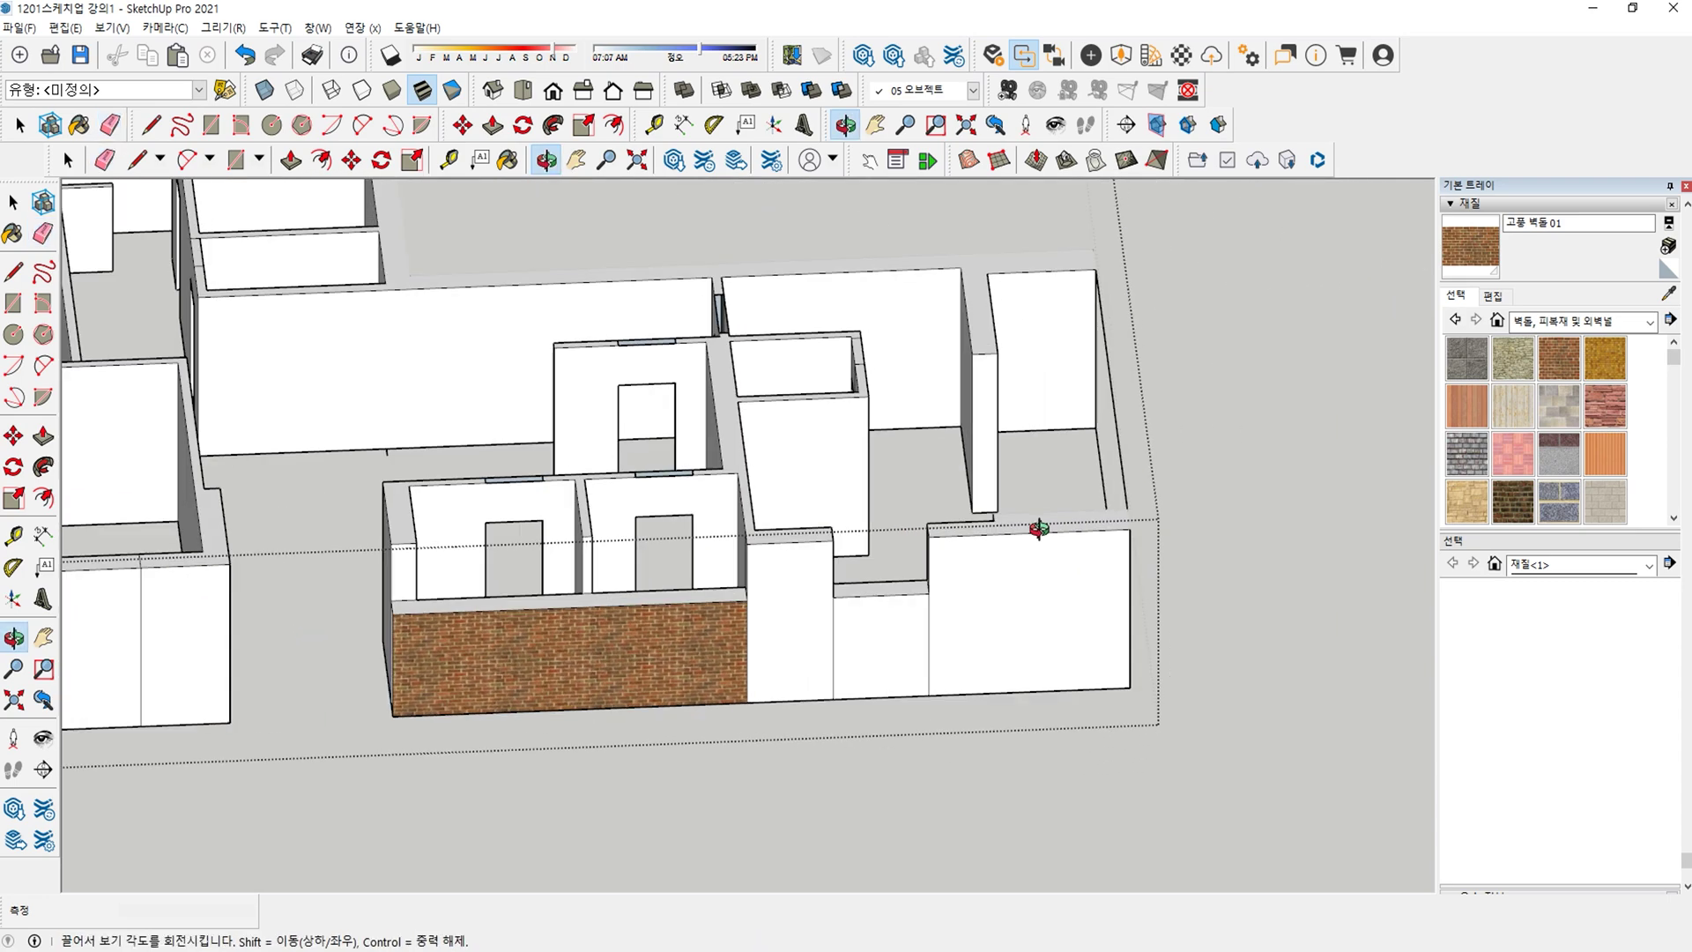
{"action": "key", "text": "space"}
{"action": "scroll", "coordinate": [1013, 537], "scroll_direction": "up", "scroll_amount": 5}
{"action": "key", "text": "e"}
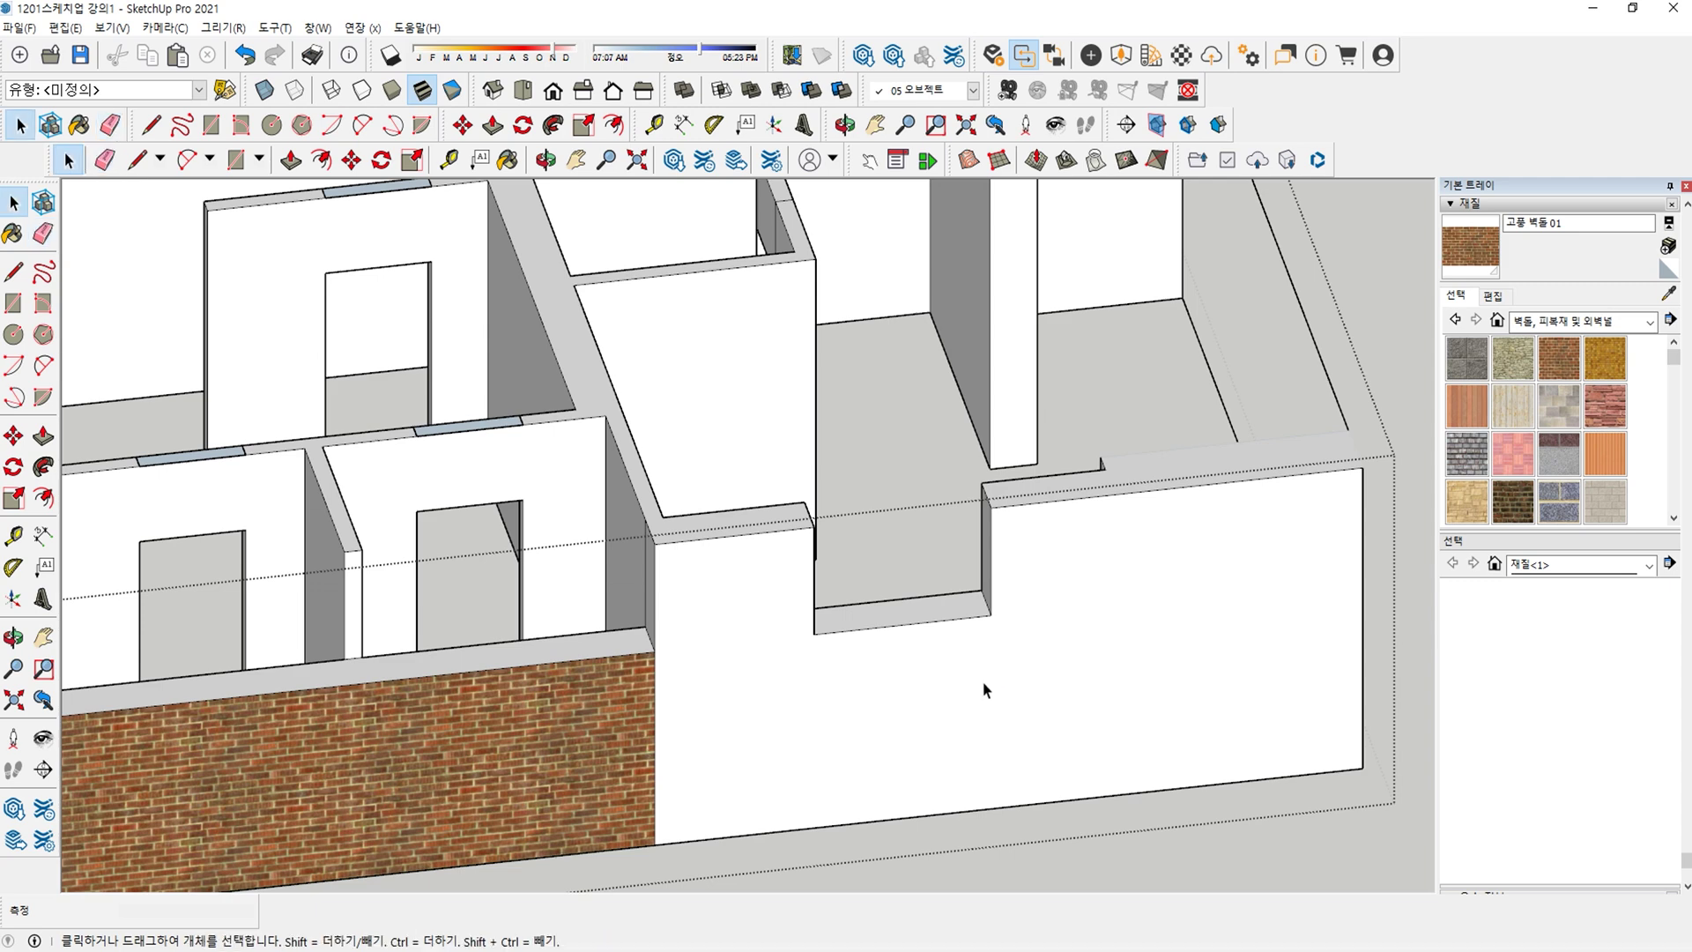
{"action": "key", "text": "ctrl+z"}
{"action": "key", "text": "ctrl+z"}
{"action": "key", "text": "ctrl+z"}
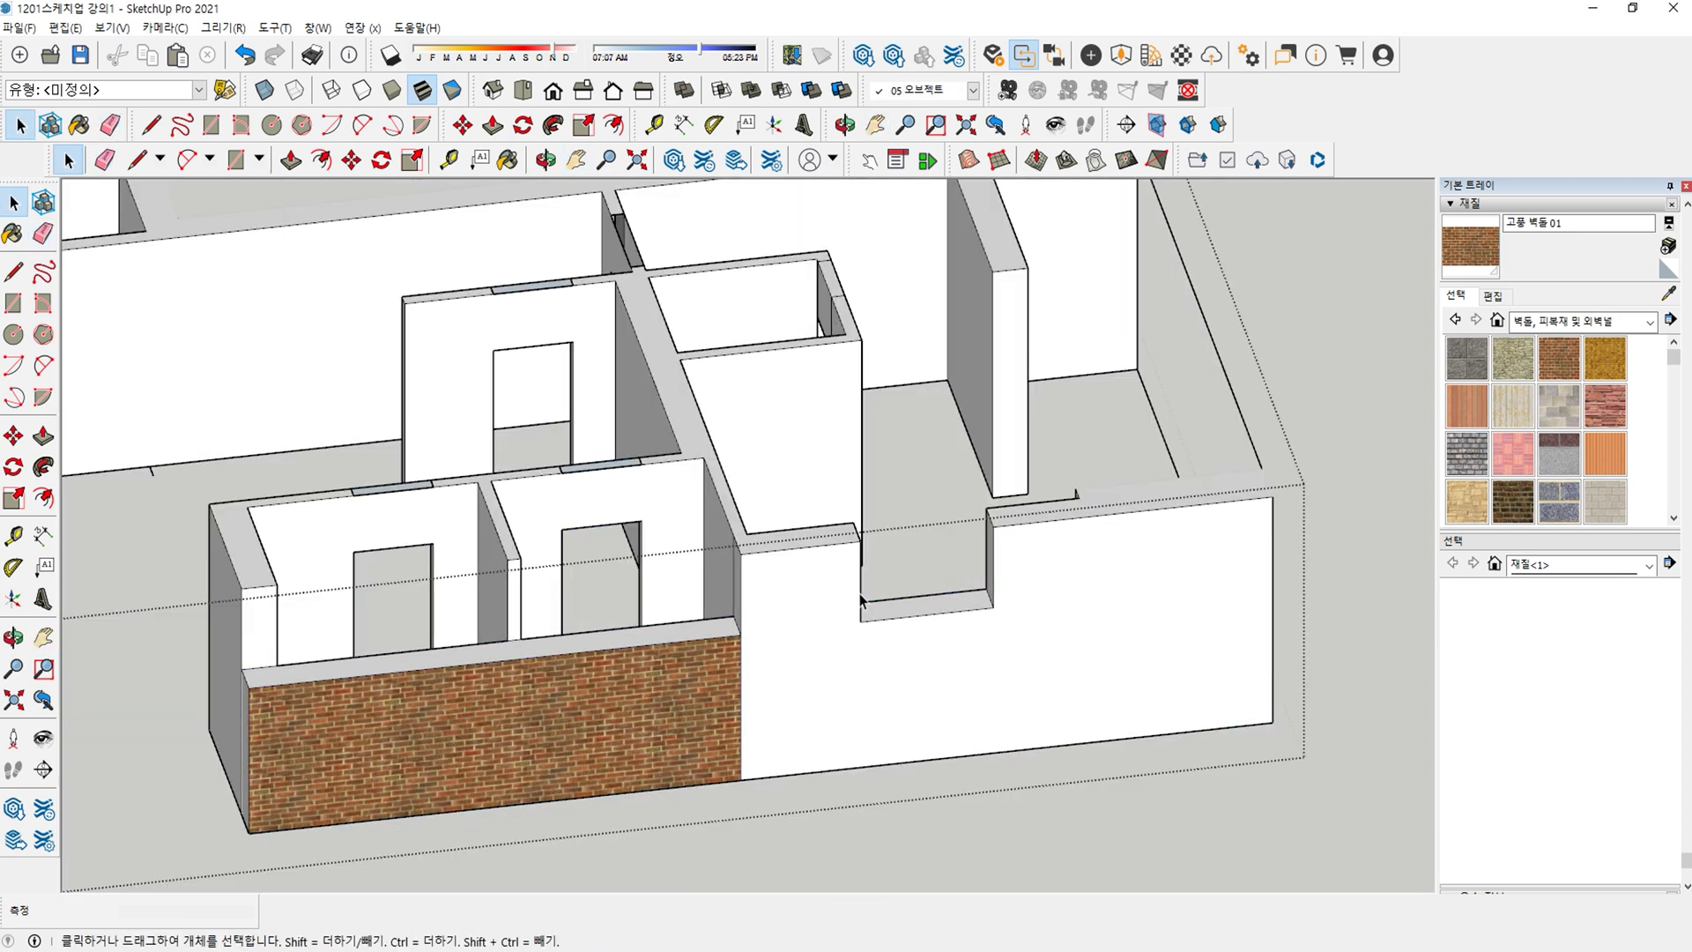
Draw a 1500 mm line across the top of the window opening and delete the faces it creates.
{"action": "key", "text": "l"}
{"action": "left_click", "coordinate": [861, 539]}
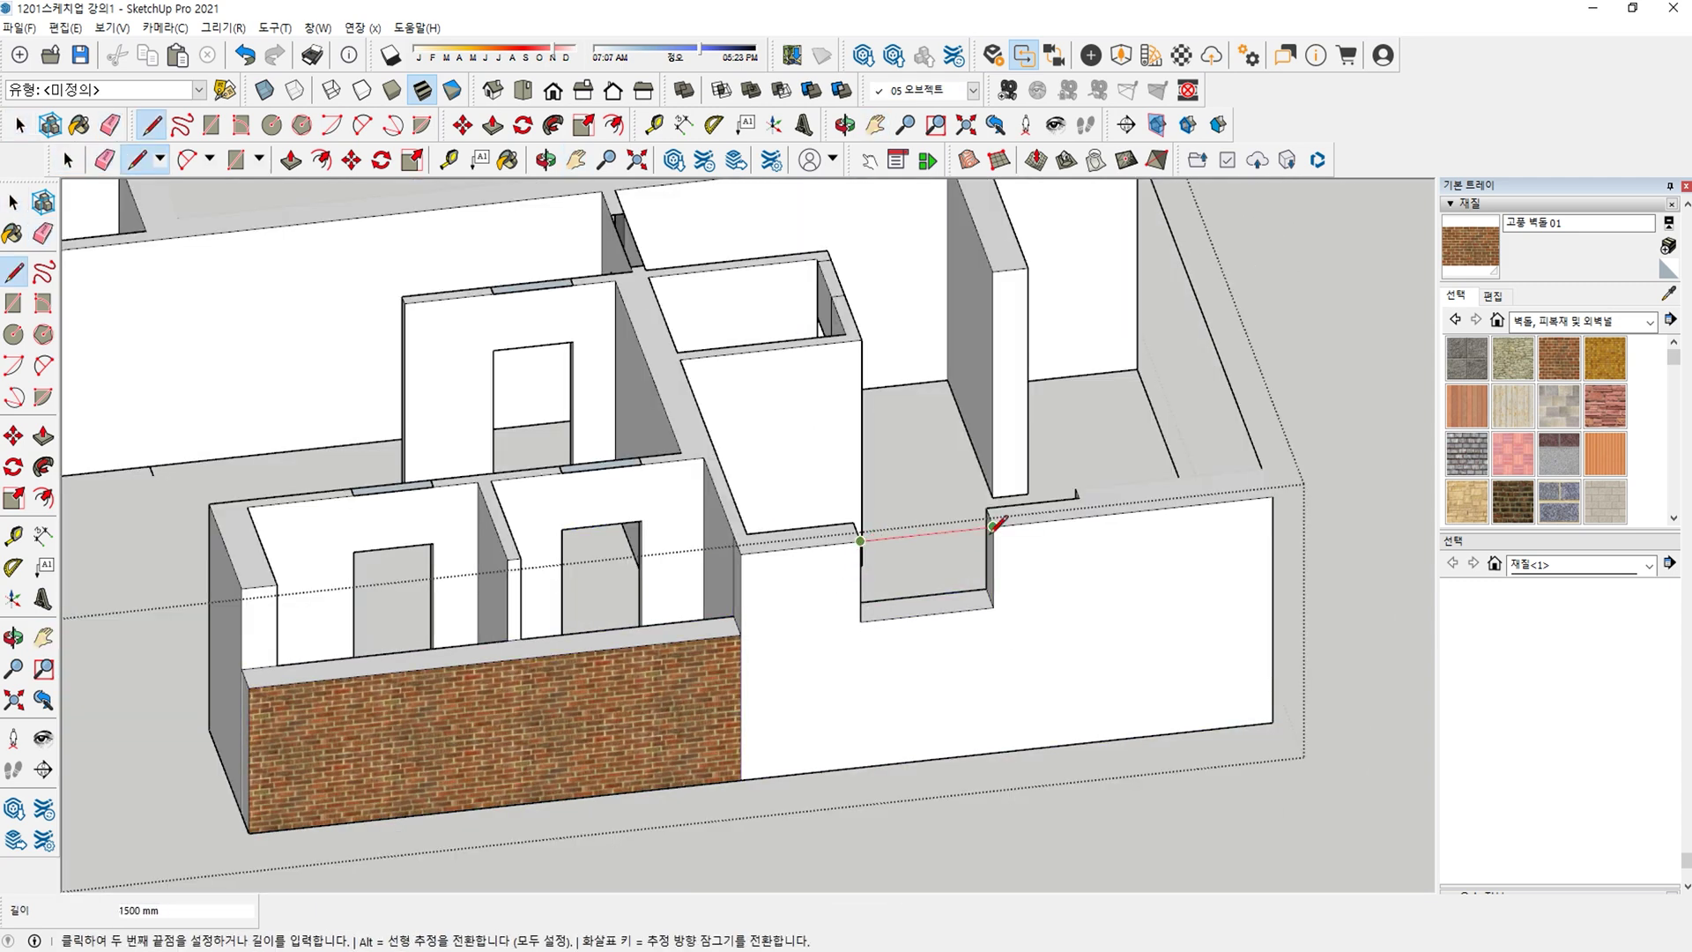
{"action": "key", "text": "ctrl+z"}
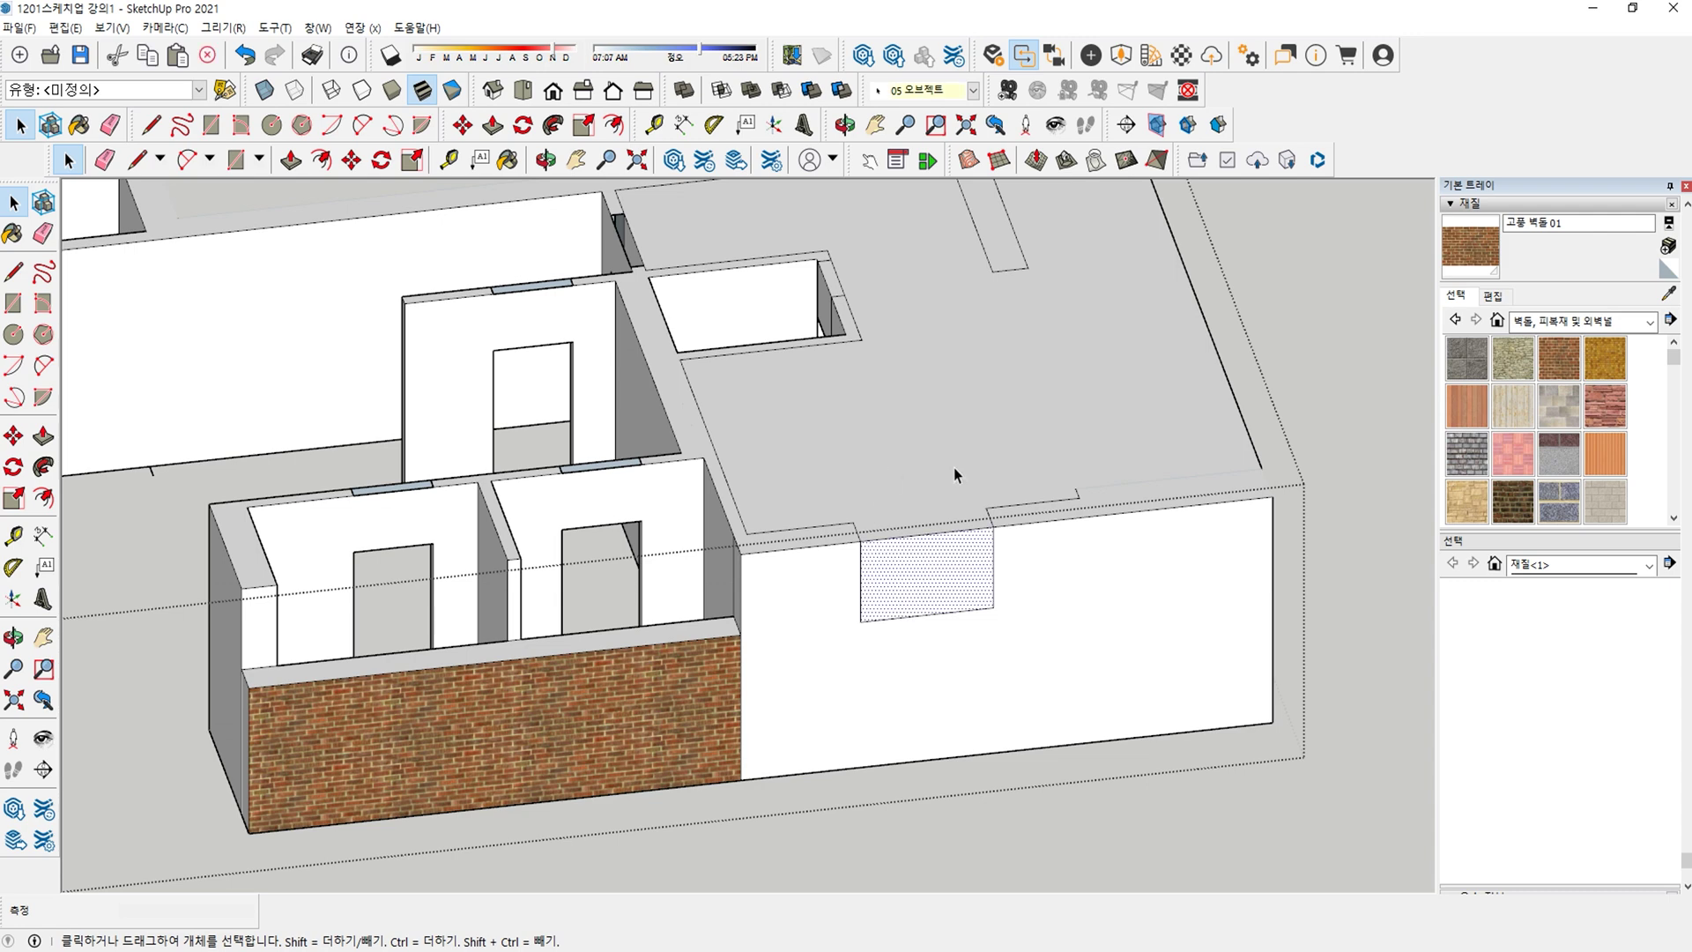
{"action": "key", "text": "Delete"}
{"action": "left_click", "coordinate": [885, 477]}
{"action": "key", "text": "Delete"}
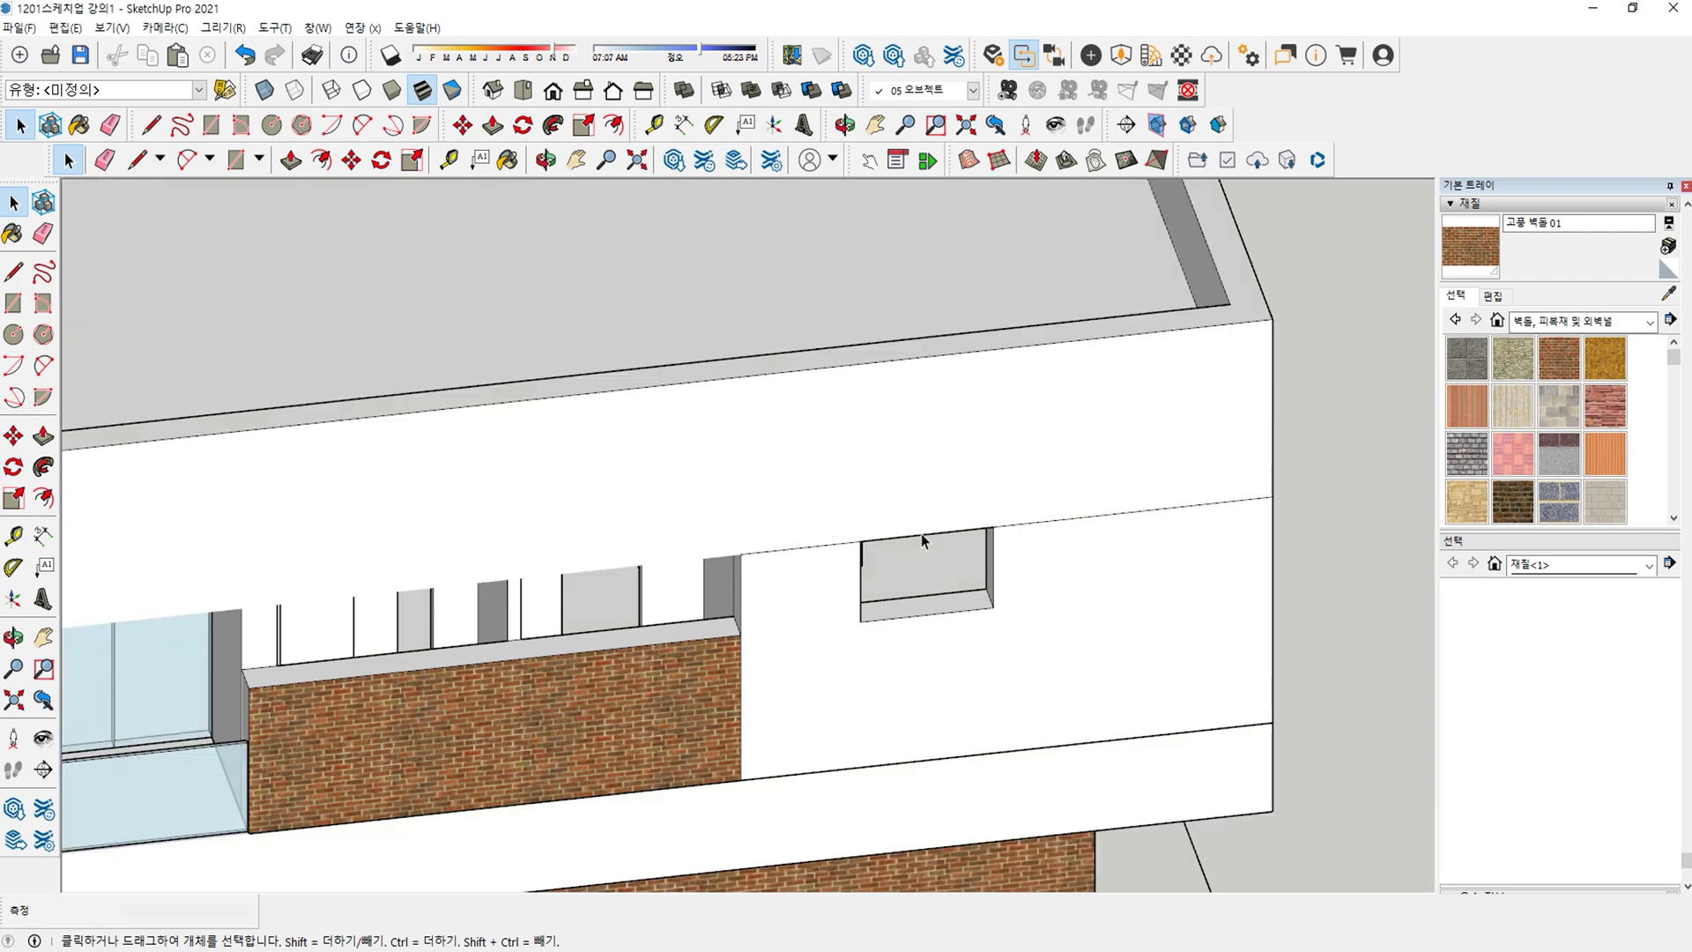
Draw a line along the wall top across the brick-sill and balcony openings and delete the horizontal face it creates.
{"action": "scroll", "coordinate": [969, 534], "scroll_direction": "up", "scroll_amount": 3}
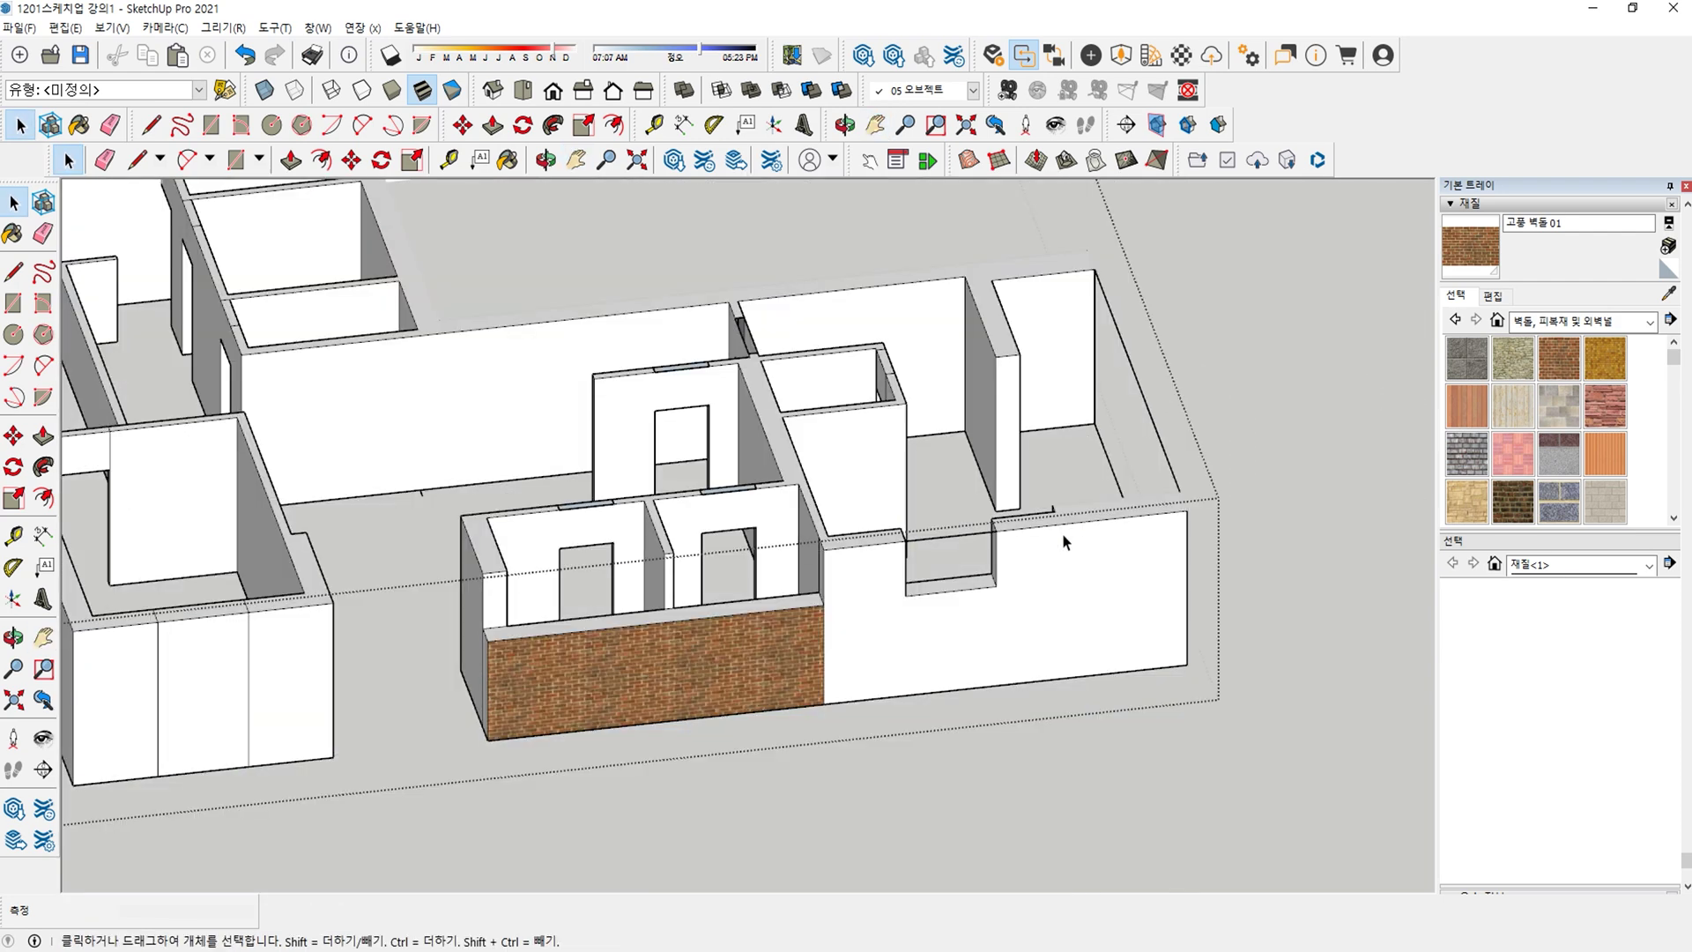
{"action": "key", "text": "e"}
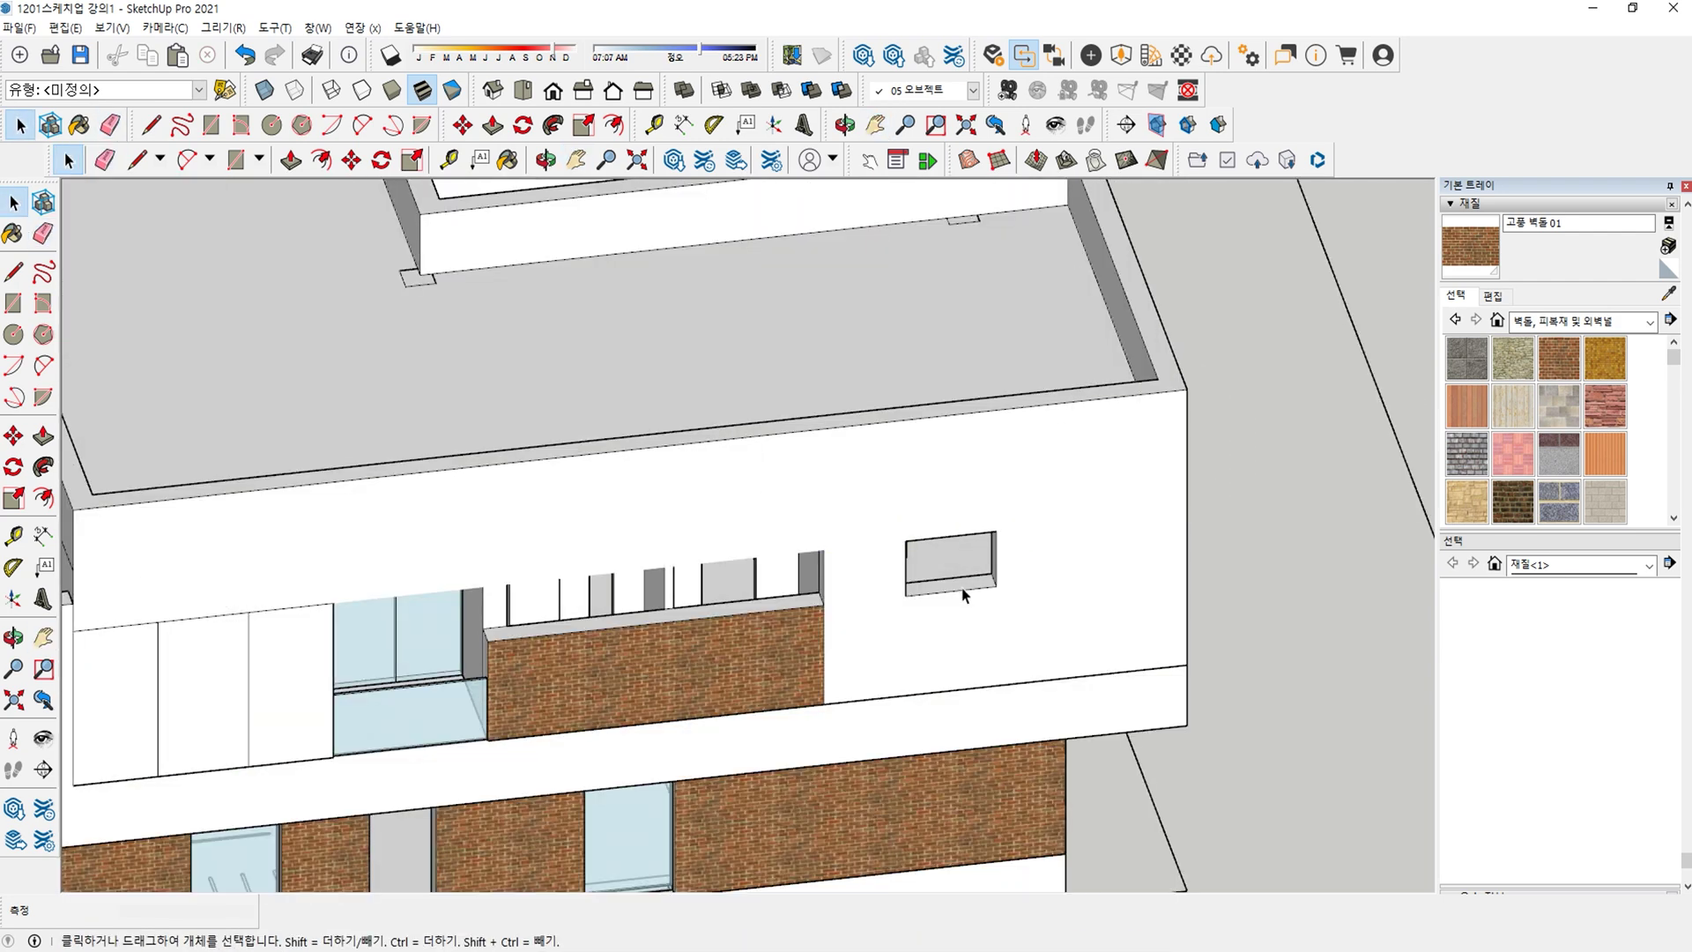
{"action": "key", "text": "h"}
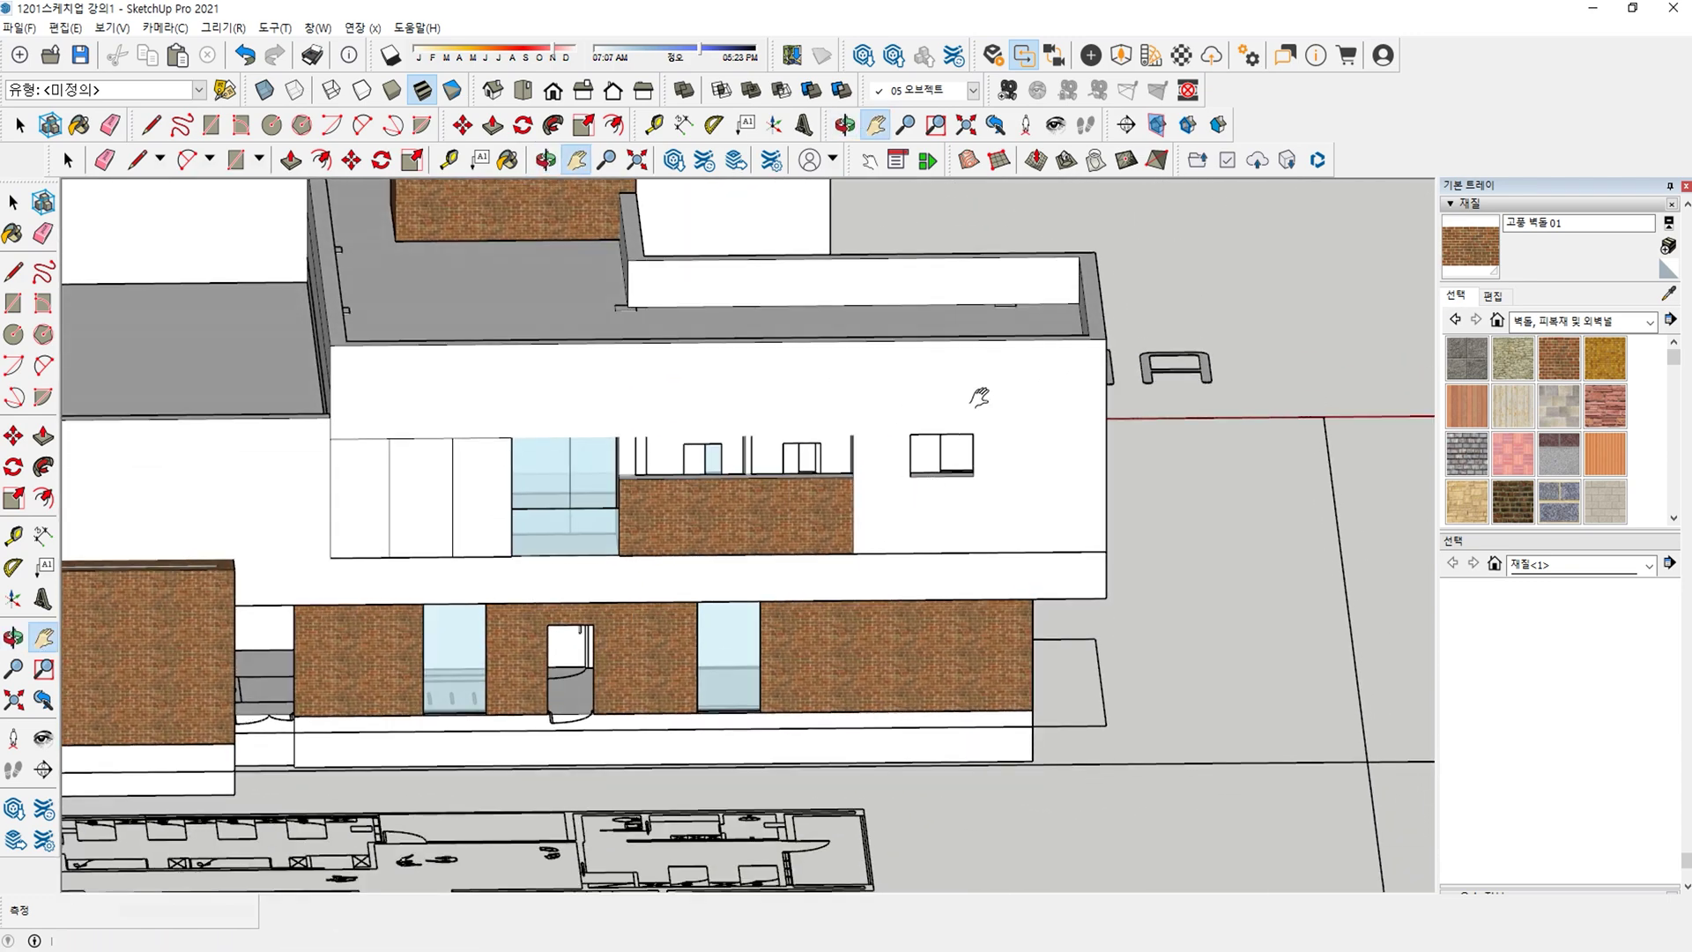
{"action": "scroll", "coordinate": [884, 446], "scroll_direction": "up", "scroll_amount": 5}
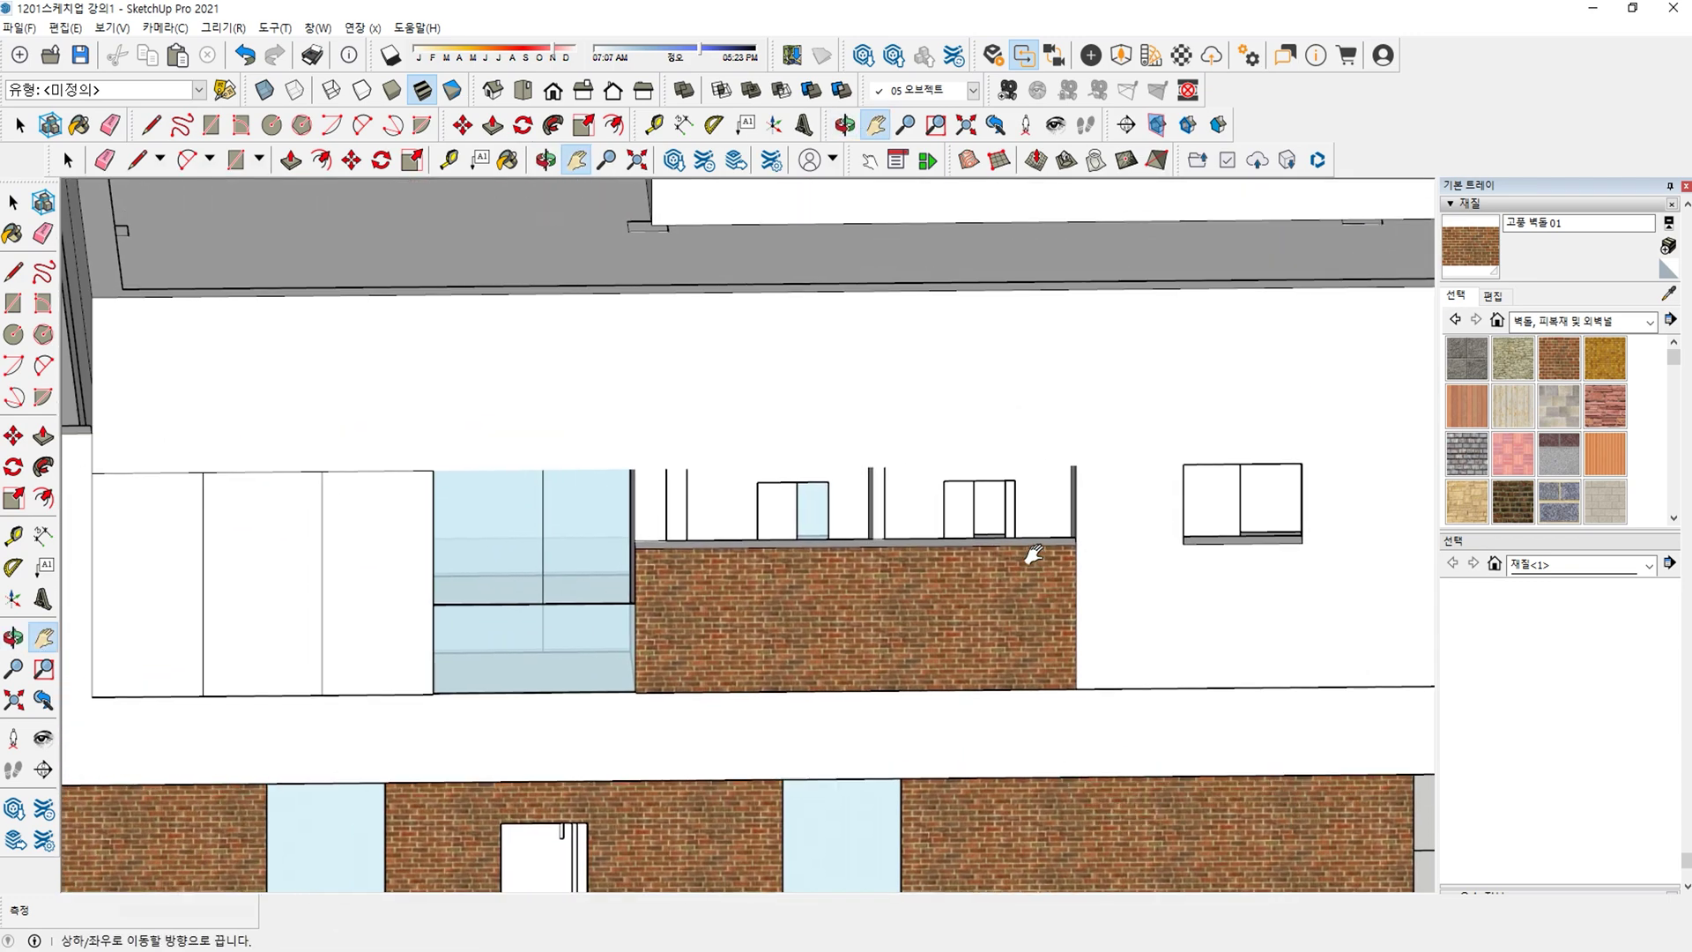
{"action": "key", "text": "space"}
{"action": "left_click", "coordinate": [1086, 510]}
{"action": "key", "text": "Delete"}
{"action": "key", "text": "l"}
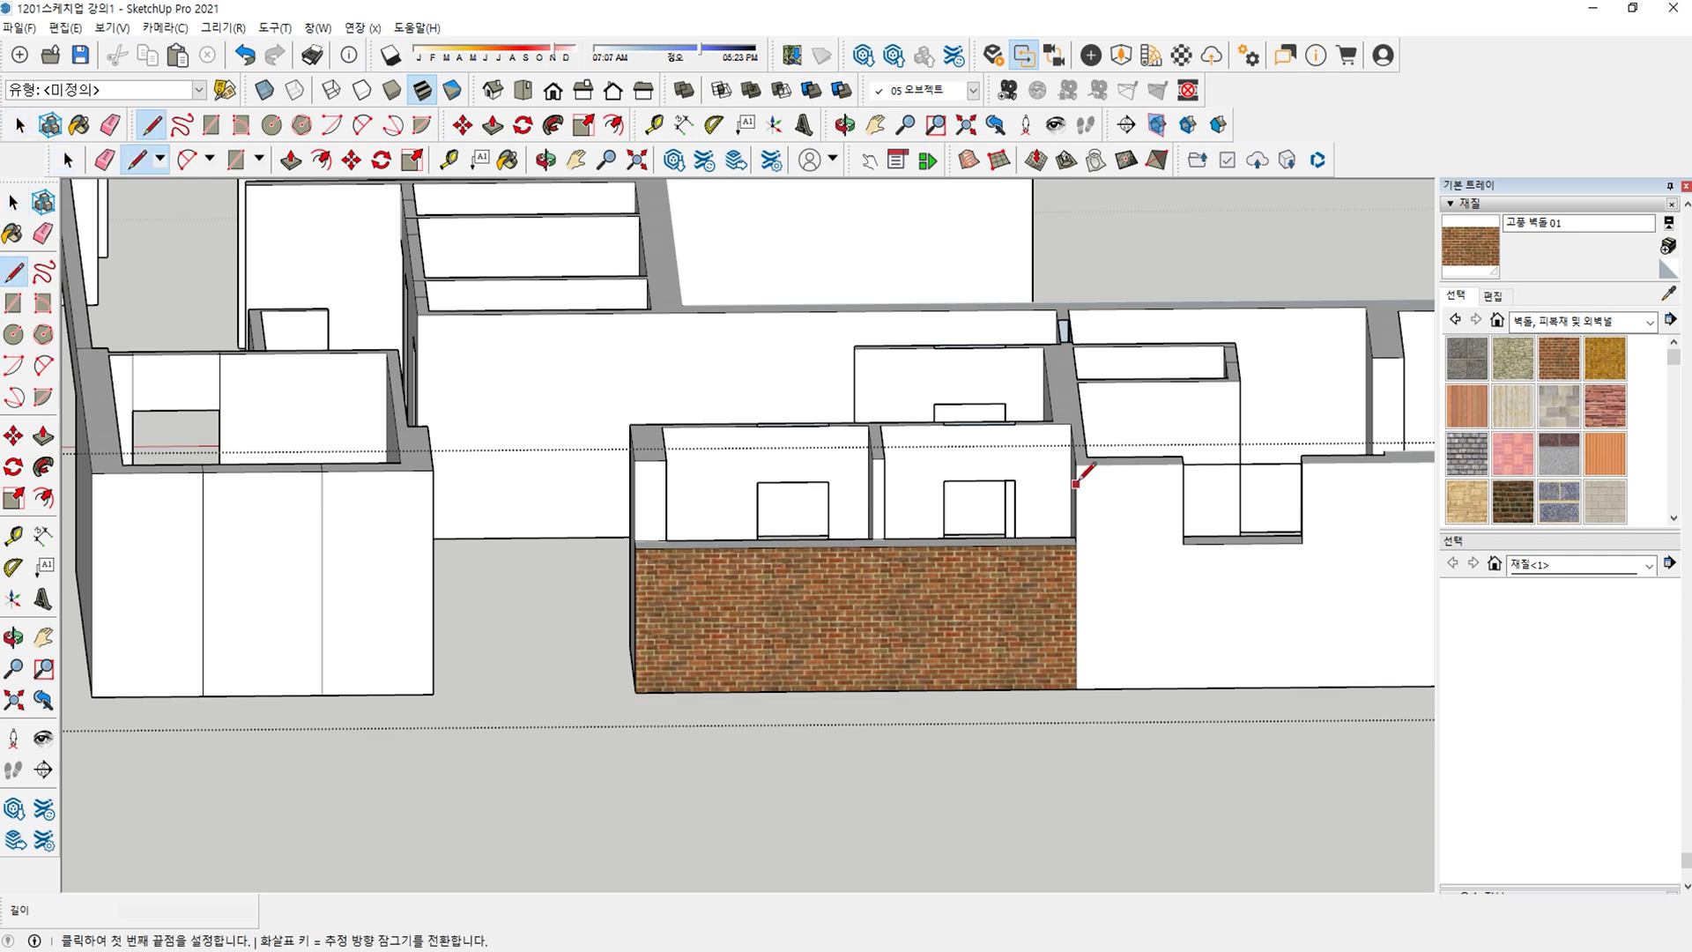
{"action": "left_click", "coordinate": [1077, 464]}
{"action": "left_click", "coordinate": [440, 466]}
{"action": "key", "text": "space"}
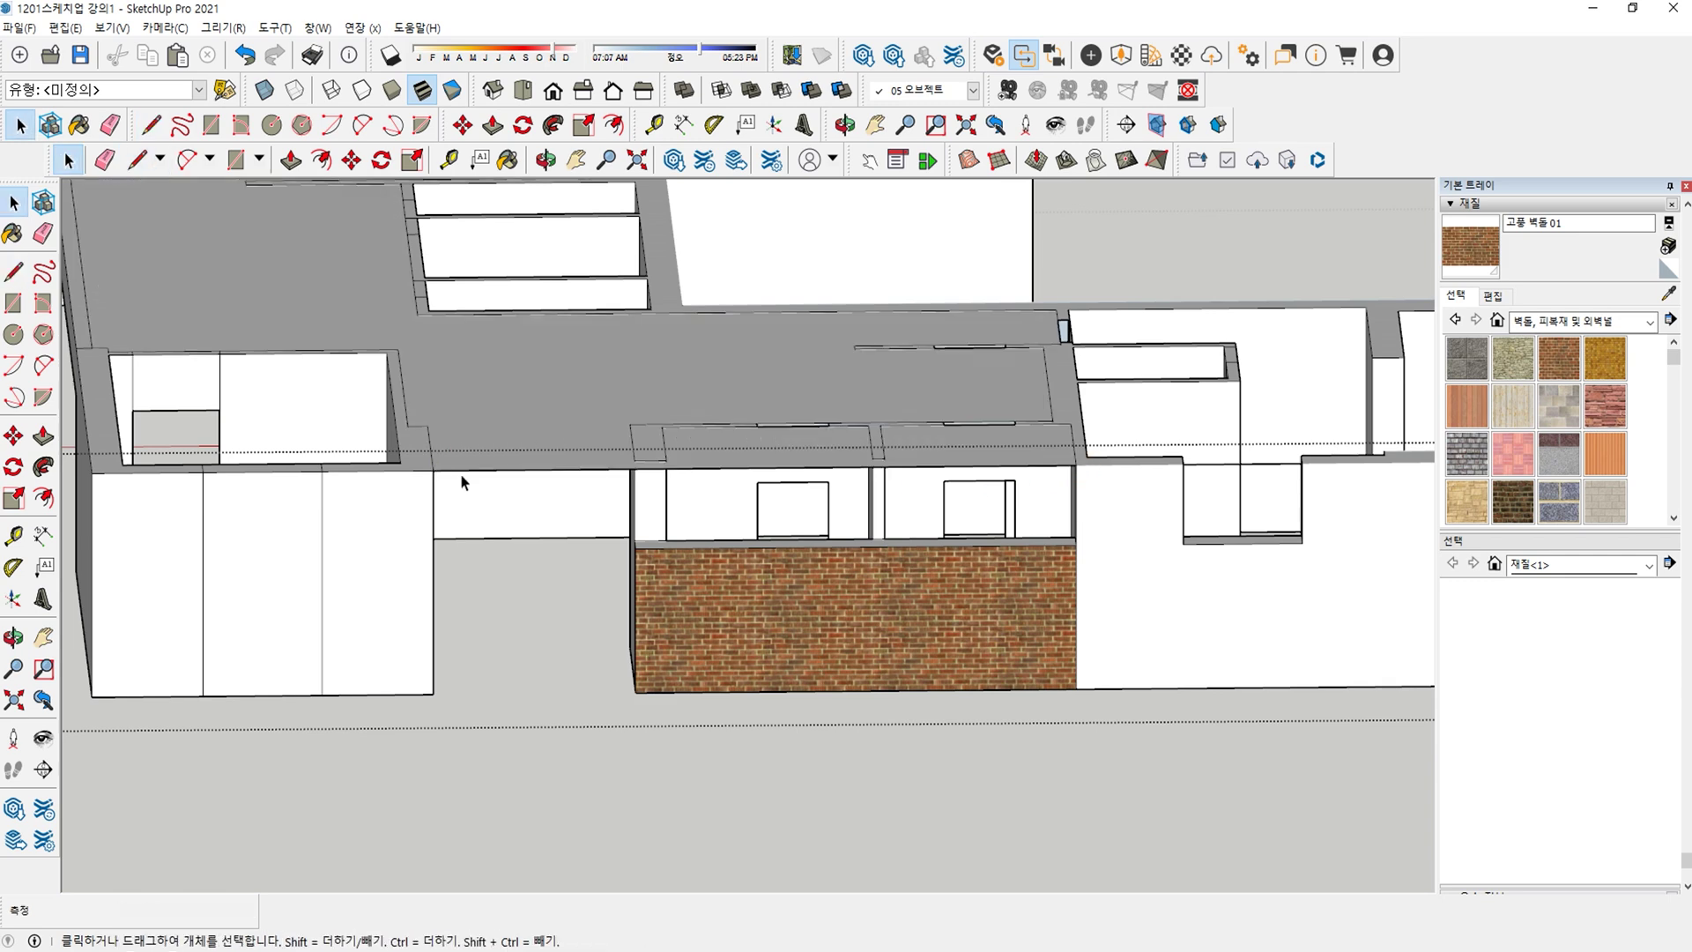
{"action": "left_click", "coordinate": [539, 438]}
{"action": "key", "text": "Delete"}
{"action": "key", "text": "h"}
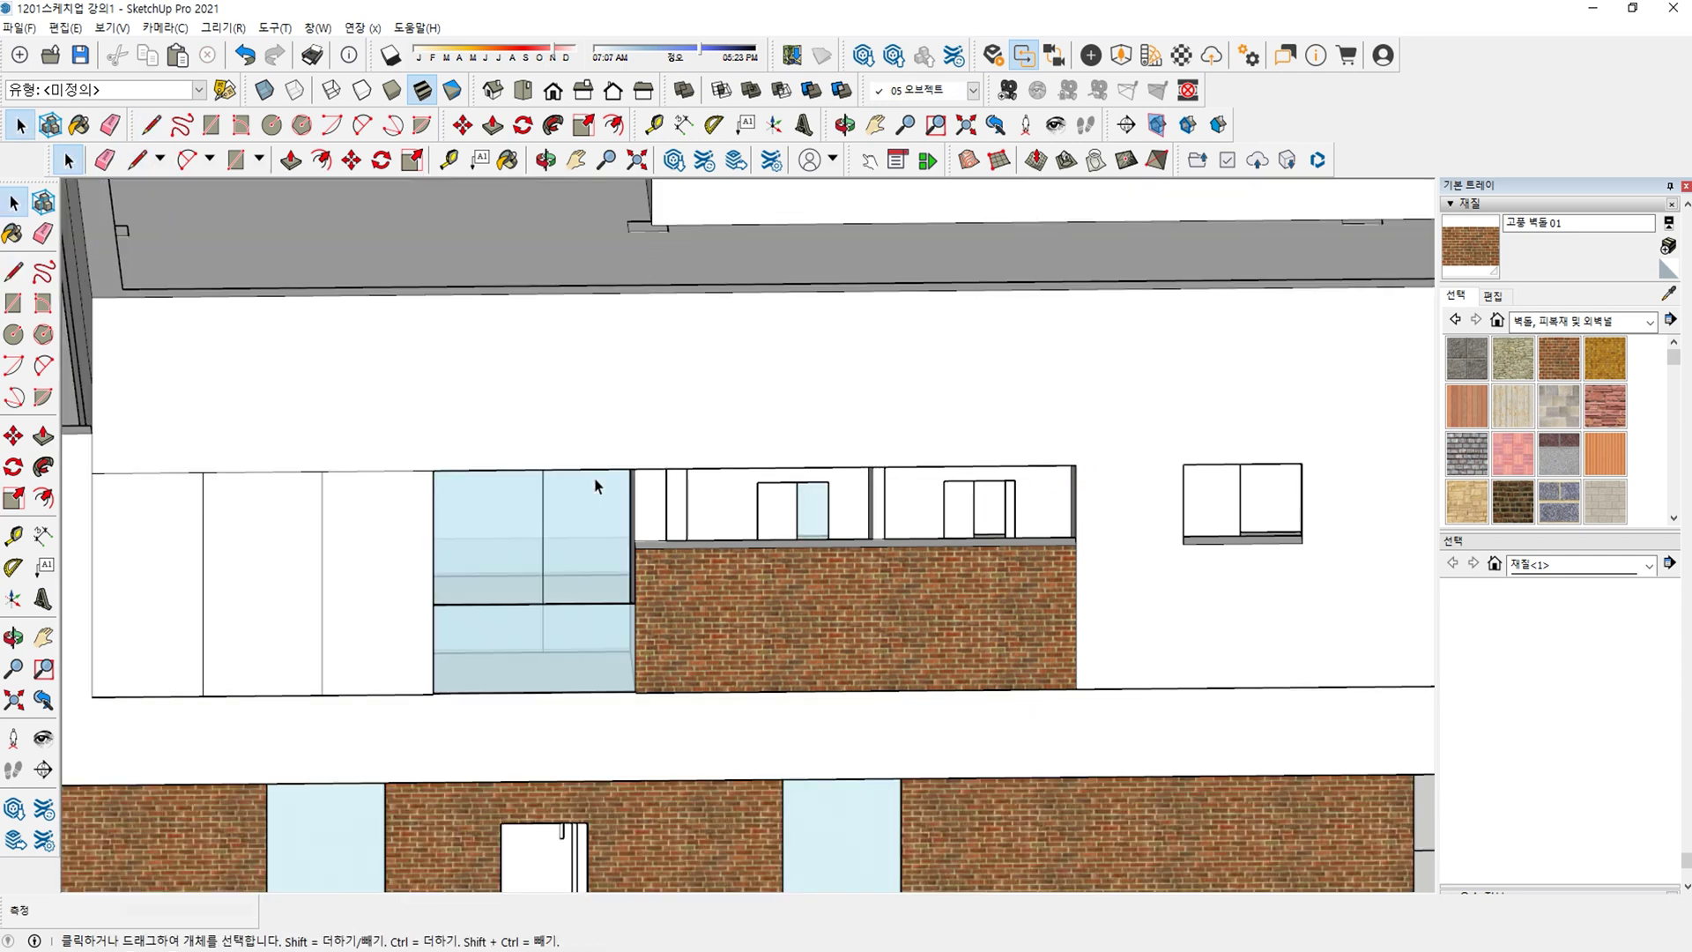
Push the middle panel's top face down in the plain wall beside the balcony glazing to cut a window opening.
{"action": "left_click_drag", "start_coordinate": [307, 528], "coordinate": [592, 488]}
{"action": "key", "text": "space"}
{"action": "double_click", "coordinate": [658, 494]}
{"action": "key", "text": "e"}
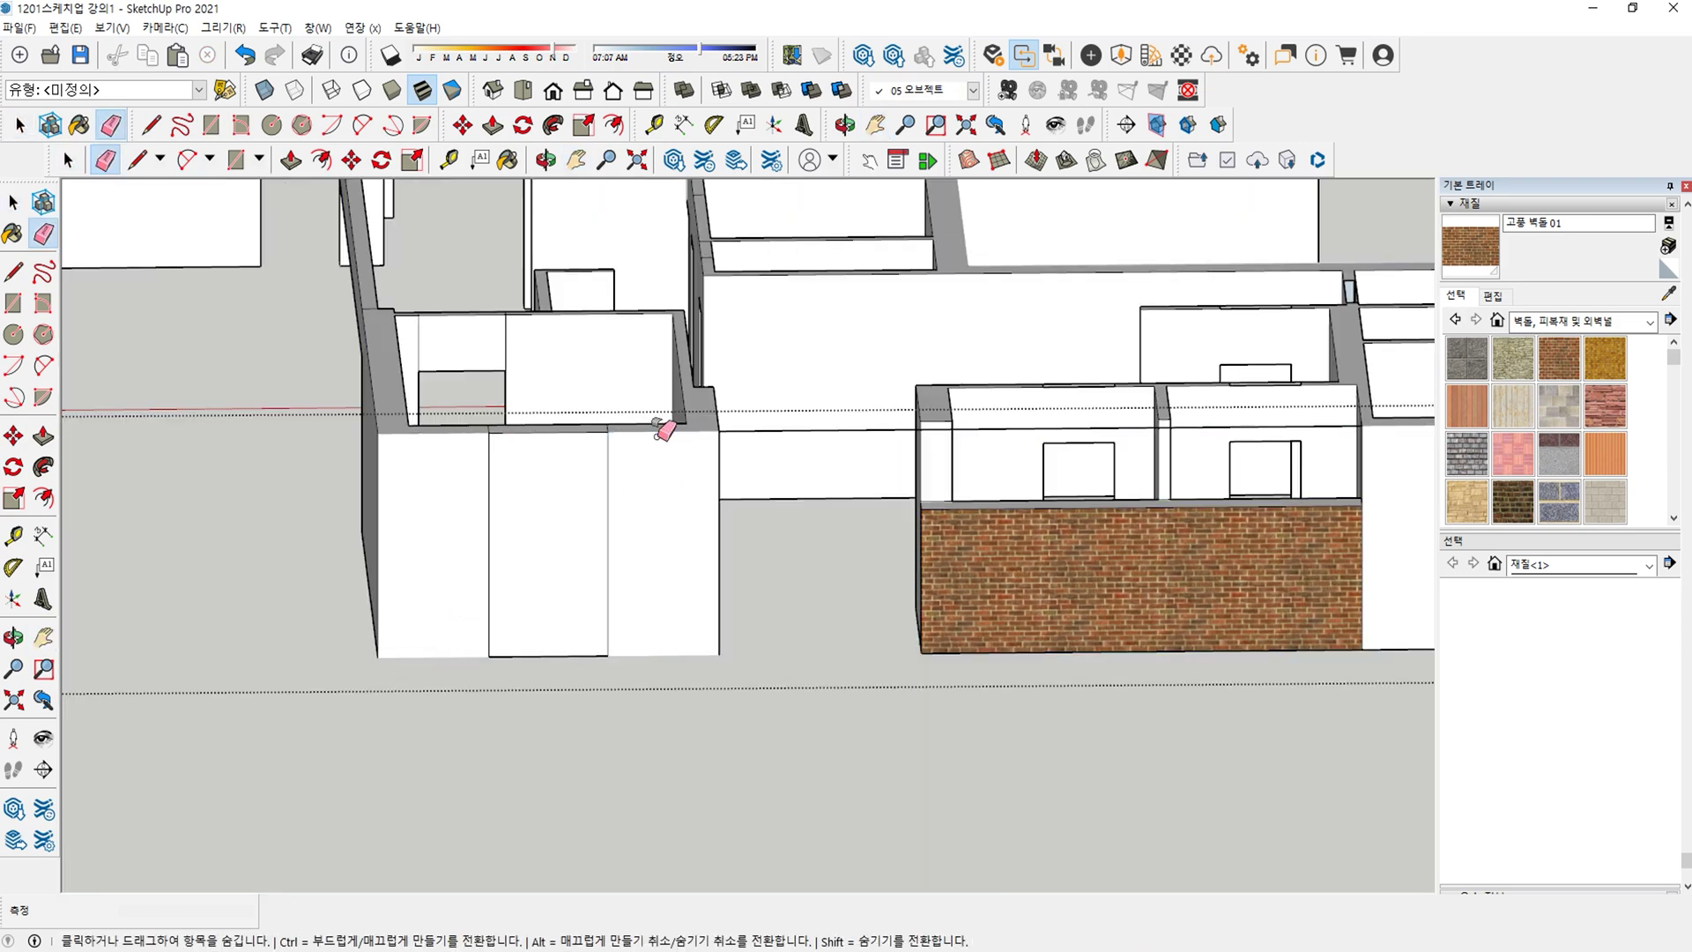
{"action": "key", "text": "space"}
{"action": "scroll", "coordinate": [571, 441], "scroll_direction": "up", "scroll_amount": 2}
{"action": "middle_click_drag", "start_coordinate": [571, 435], "coordinate": [559, 529]}
{"action": "key", "text": "p"}
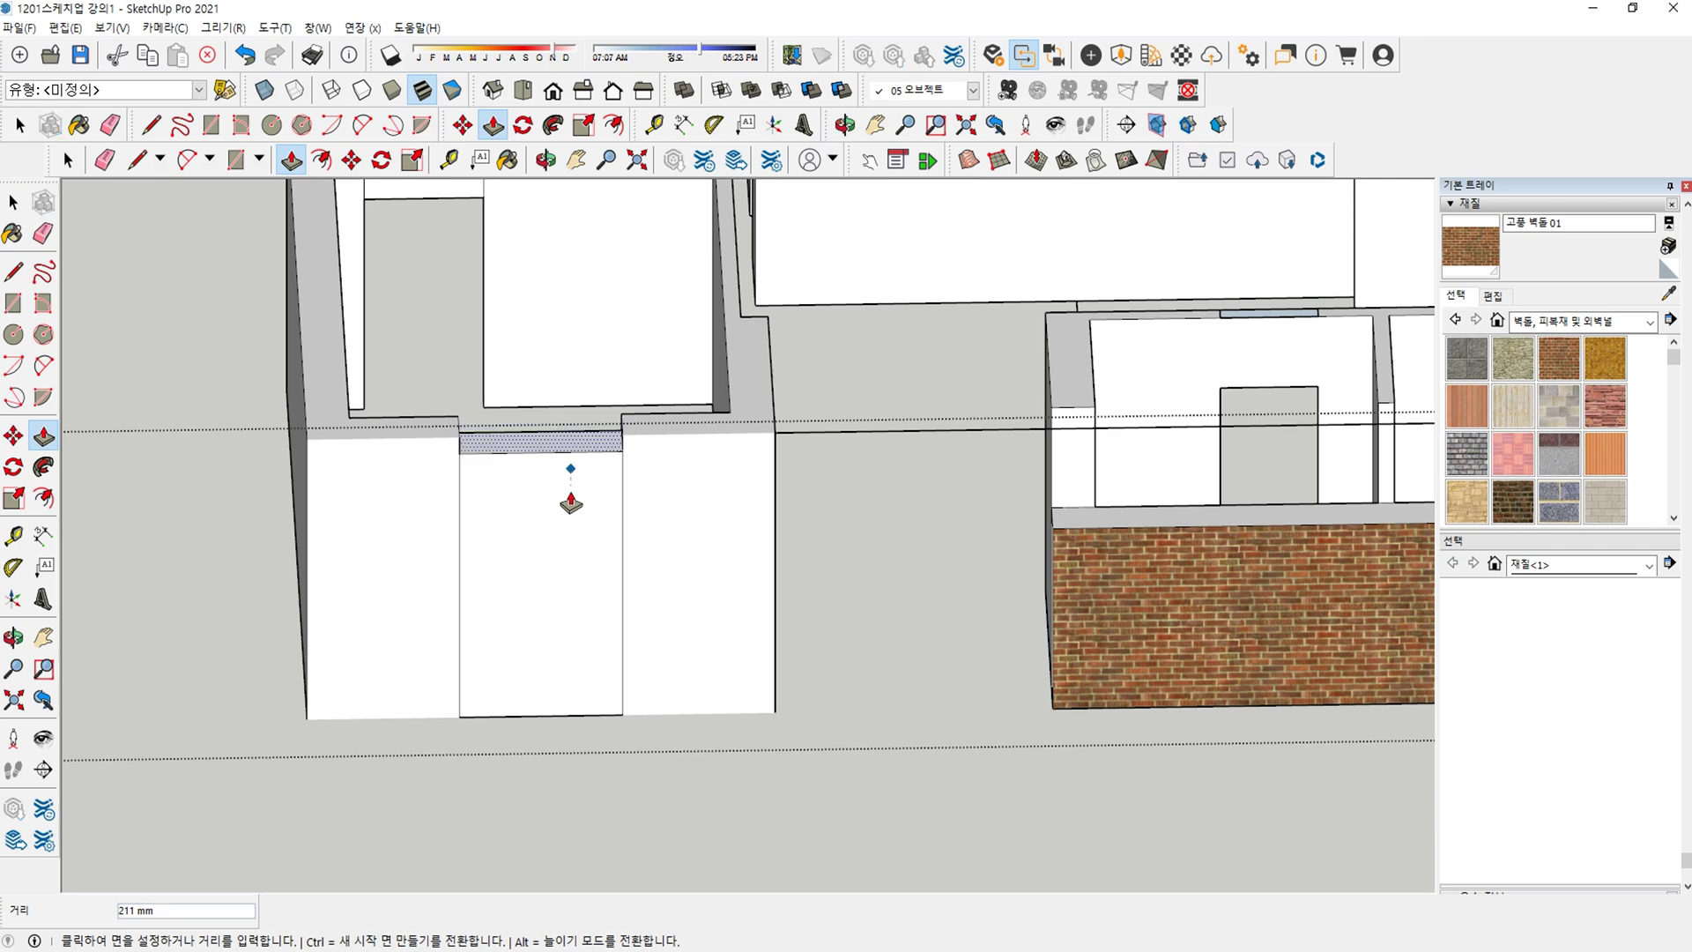
{"action": "type", "text": "000"}
{"action": "key", "text": "Return"}
Erase the vertical panel lines below the window opening cut in the plain wall beside the balcony glazing.
{"action": "key", "text": "space"}
{"action": "left_click", "coordinate": [570, 499]}
{"action": "key", "text": "e"}
{"action": "key", "text": "space"}
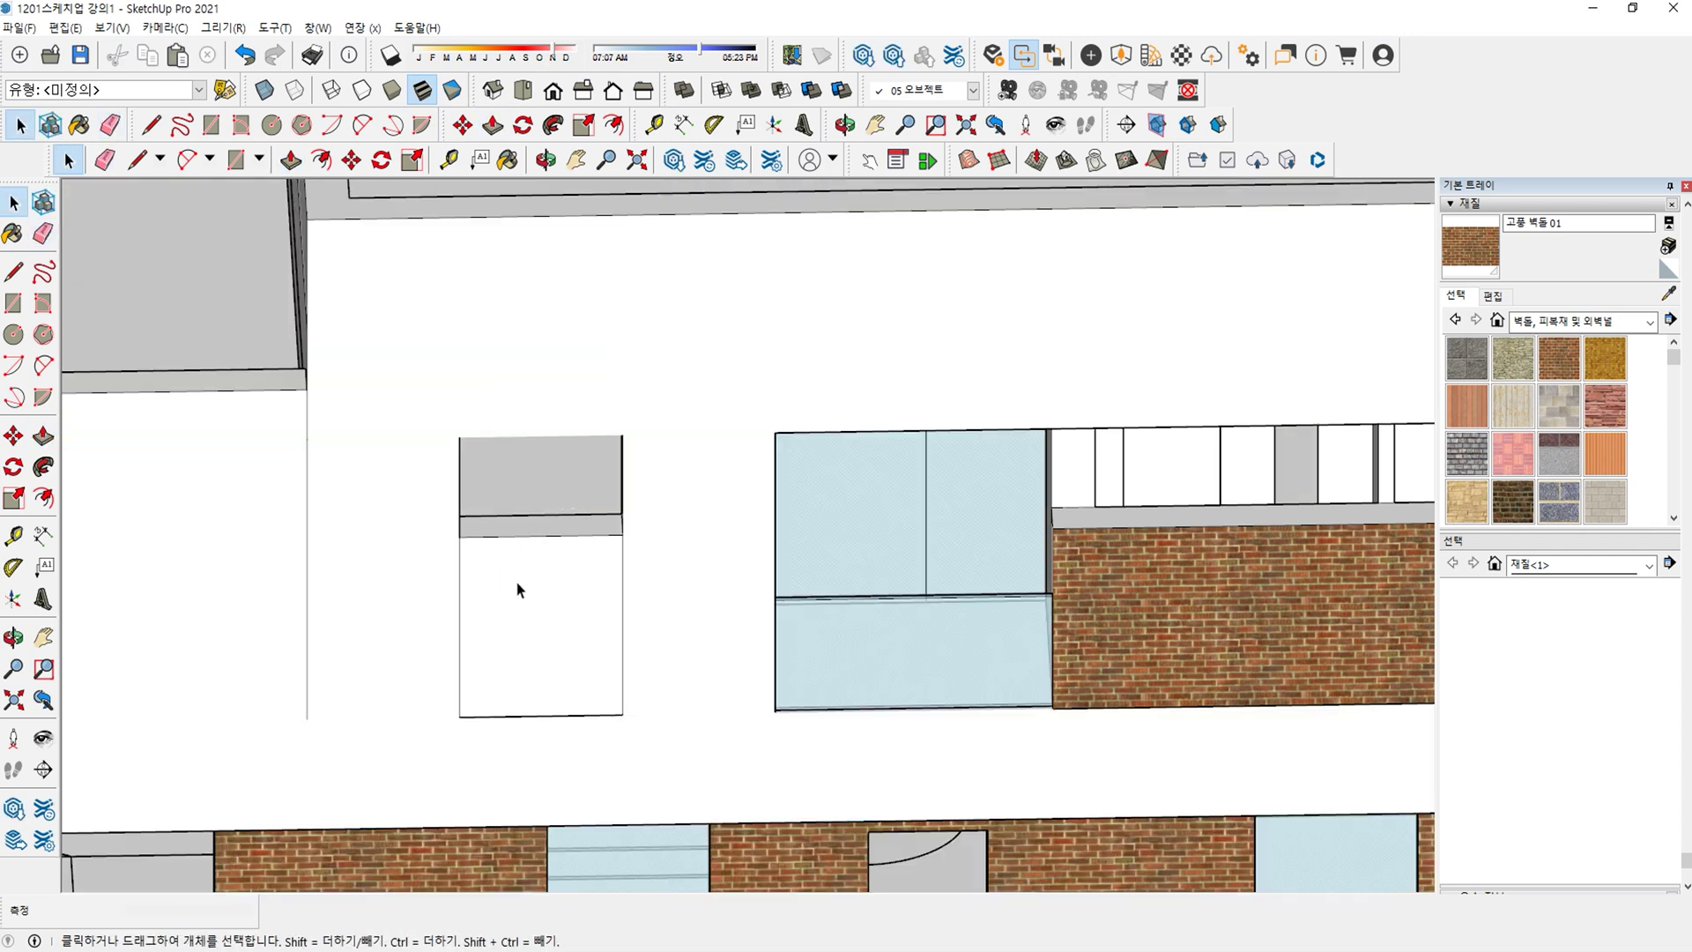
{"action": "double_click", "coordinate": [515, 581]}
{"action": "key", "text": "e"}
{"action": "left_click", "coordinate": [459, 603]}
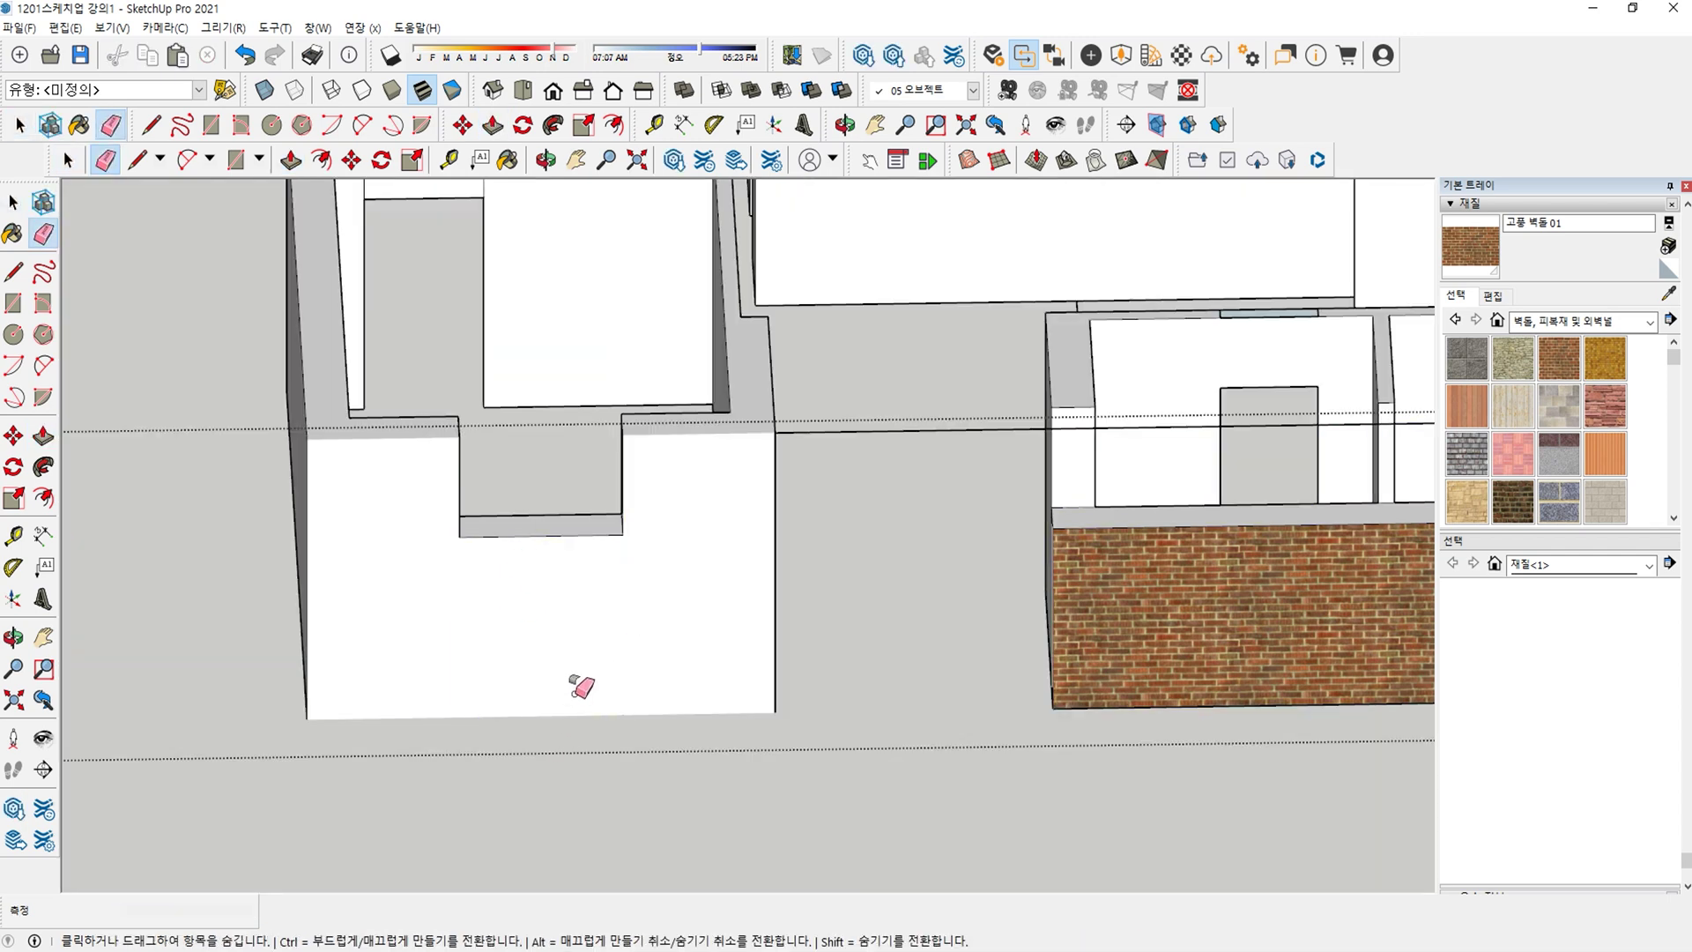
Draw a line across the top of the opening beside the balcony glazing and delete the faces it creates.
{"action": "key", "text": "l"}
{"action": "left_click", "coordinate": [459, 436]}
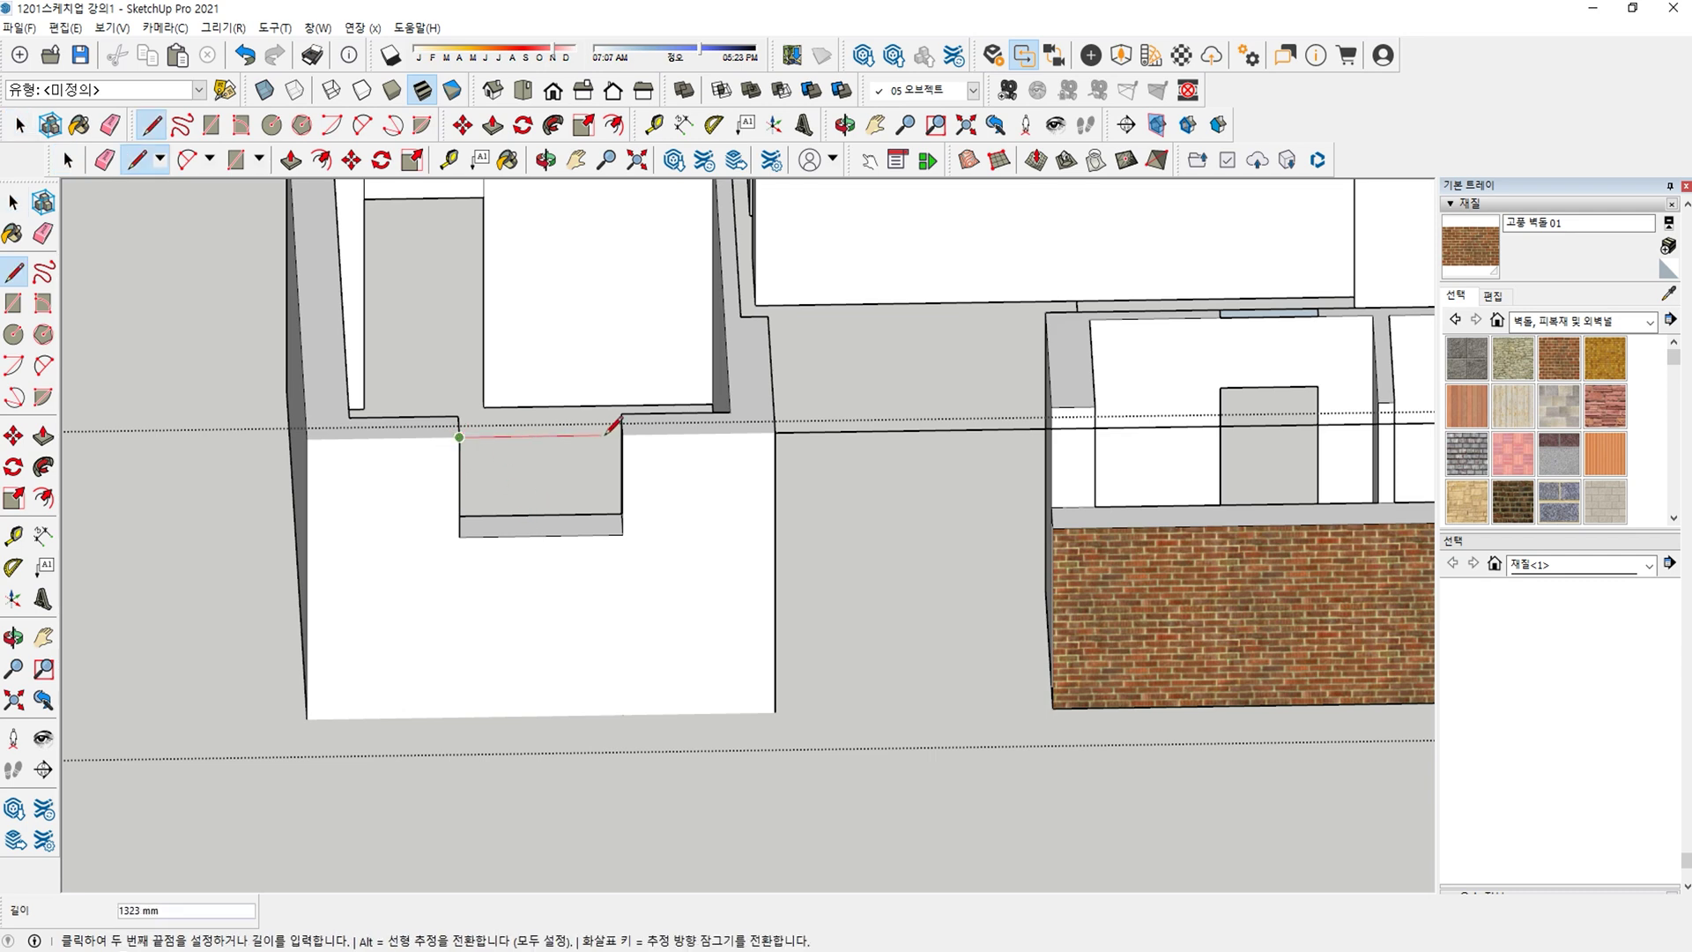
{"action": "left_click", "coordinate": [459, 437]}
{"action": "key", "text": "space"}
{"action": "left_click", "coordinate": [464, 392]}
{"action": "key", "text": "Delete"}
{"action": "key", "text": "Escape"}
{"action": "double_click", "coordinate": [531, 498]}
{"action": "left_click", "coordinate": [532, 490]}
{"action": "key", "text": "Delete"}
{"action": "key", "text": "Escape"}
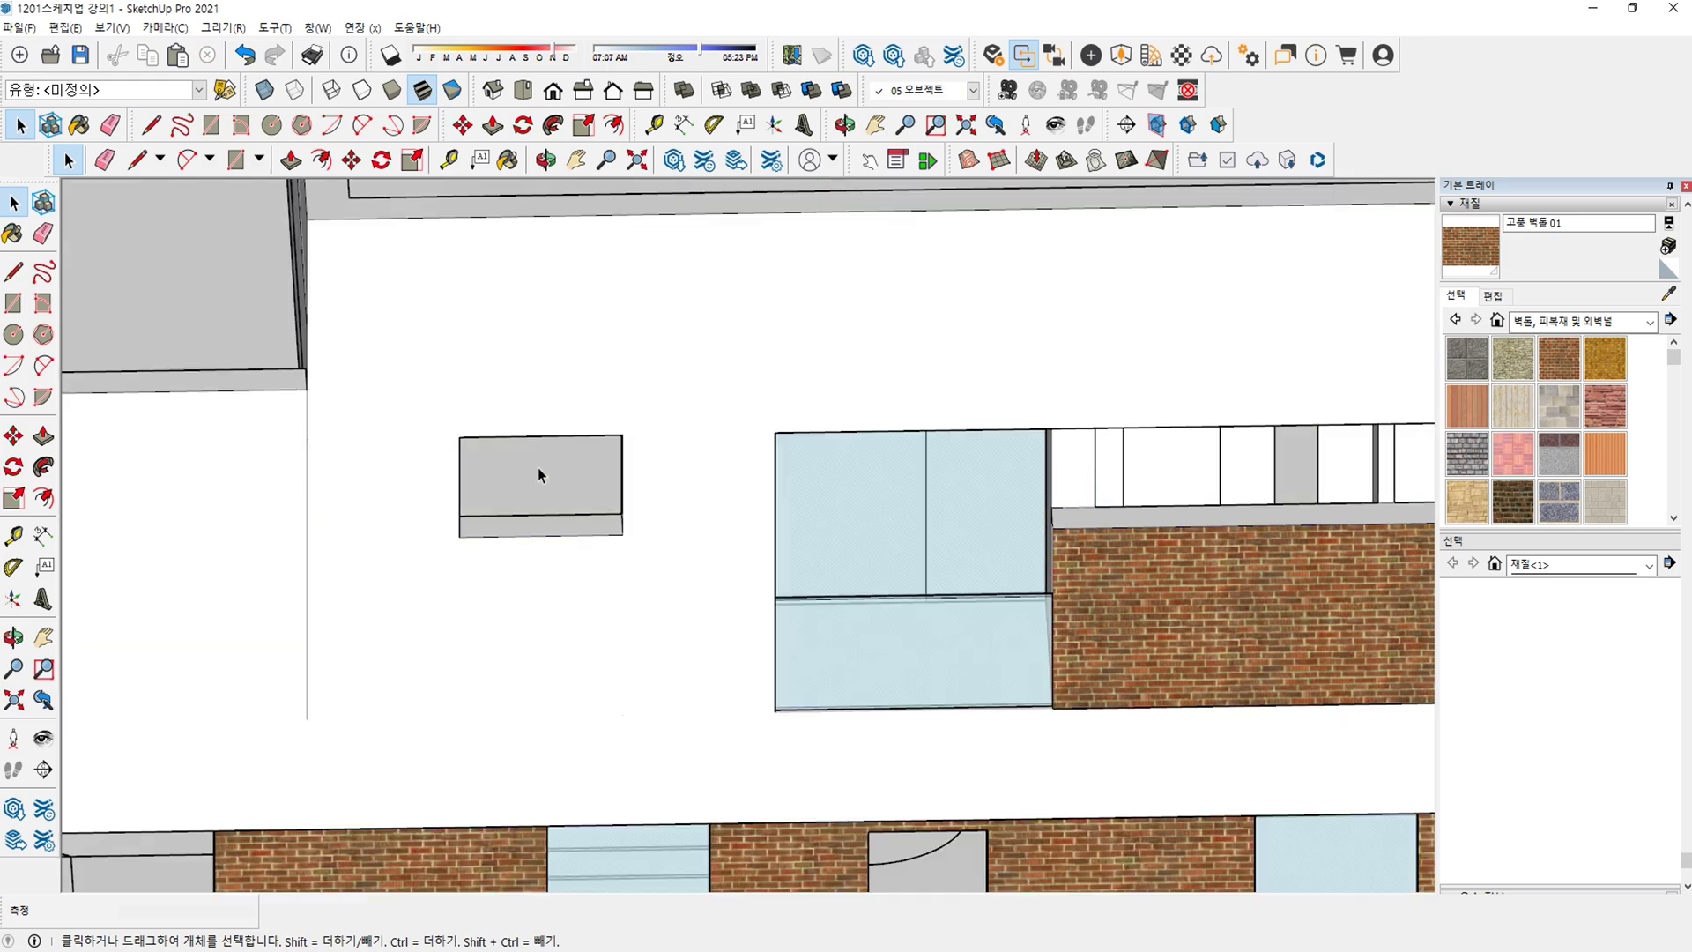
Hide the vertical seam edge at the wall joint beside the new window on the window-level wall.
{"action": "scroll", "coordinate": [539, 468], "scroll_direction": "down", "scroll_amount": 3}
{"action": "middle_click_drag", "start_coordinate": [467, 562], "coordinate": [517, 577], "text": "shift"}
{"action": "scroll", "coordinate": [621, 535], "scroll_direction": "up", "scroll_amount": 1}
{"action": "middle_click_drag", "start_coordinate": [621, 536], "coordinate": [541, 539]}
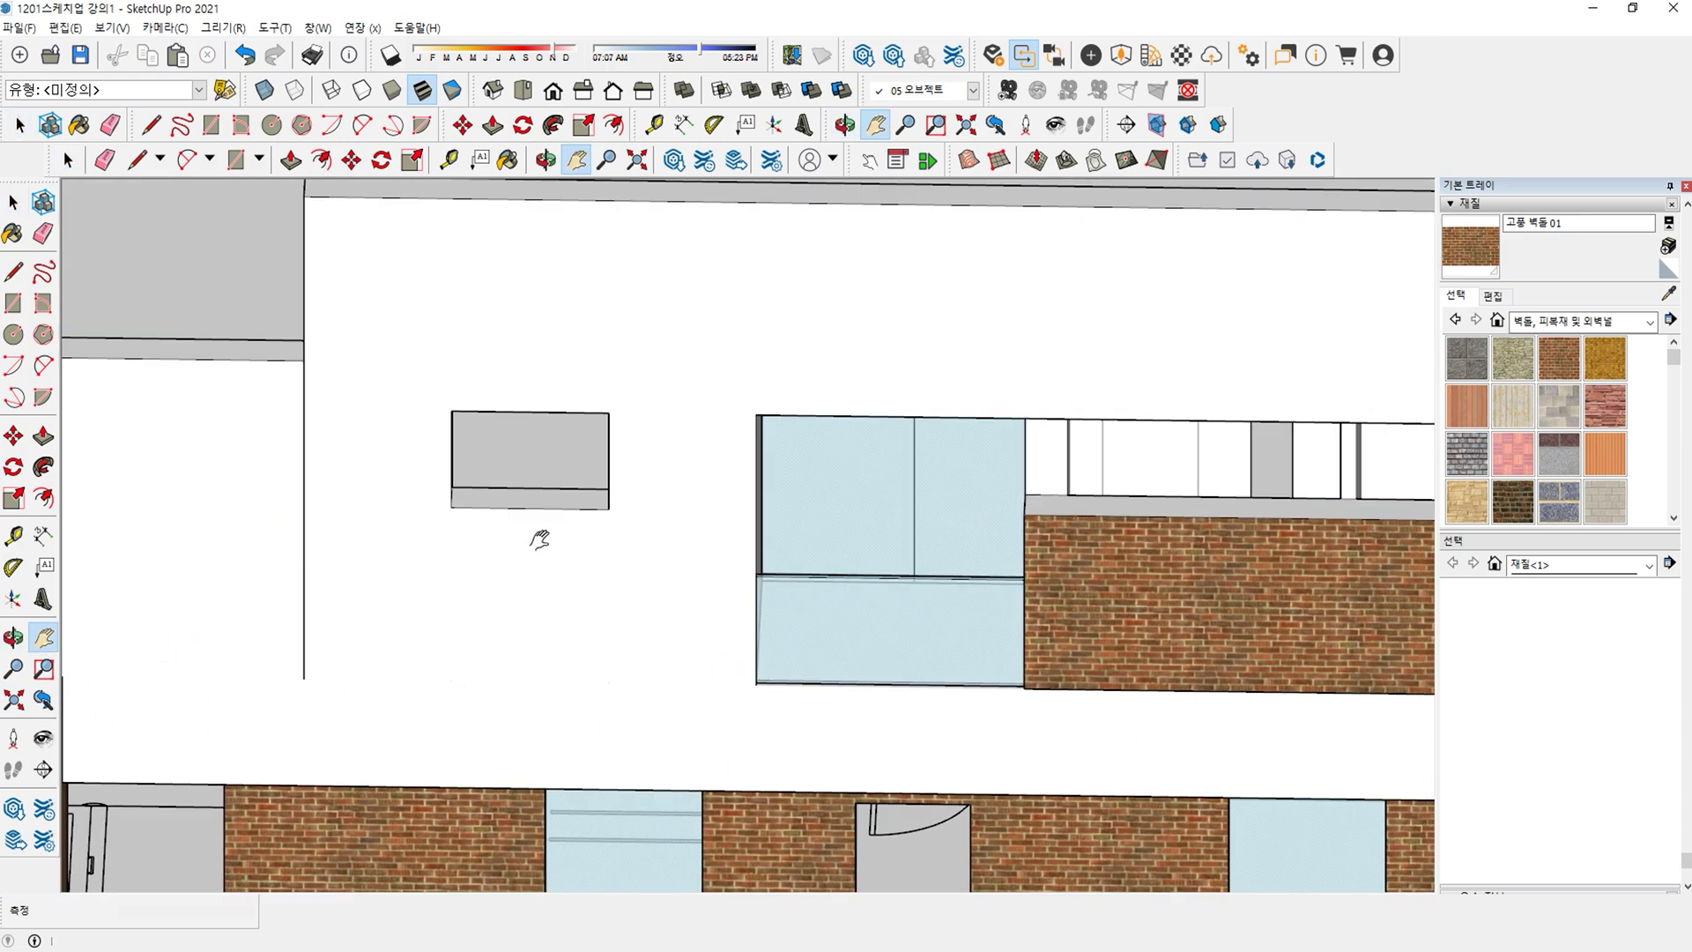
{"action": "left_click_drag", "start_coordinate": [444, 509], "coordinate": [748, 586]}
{"action": "key", "text": "space"}
{"action": "double_click", "coordinate": [701, 588]}
{"action": "key", "text": "e"}
{"action": "left_click_drag", "start_coordinate": [619, 597], "coordinate": [597, 594], "text": "shift"}
{"action": "key", "text": "space"}
{"action": "left_click", "coordinate": [598, 593]}
Hide the vertical seam edge at the same joint on the wall section directly above the window level.
{"action": "double_click", "coordinate": [642, 481]}
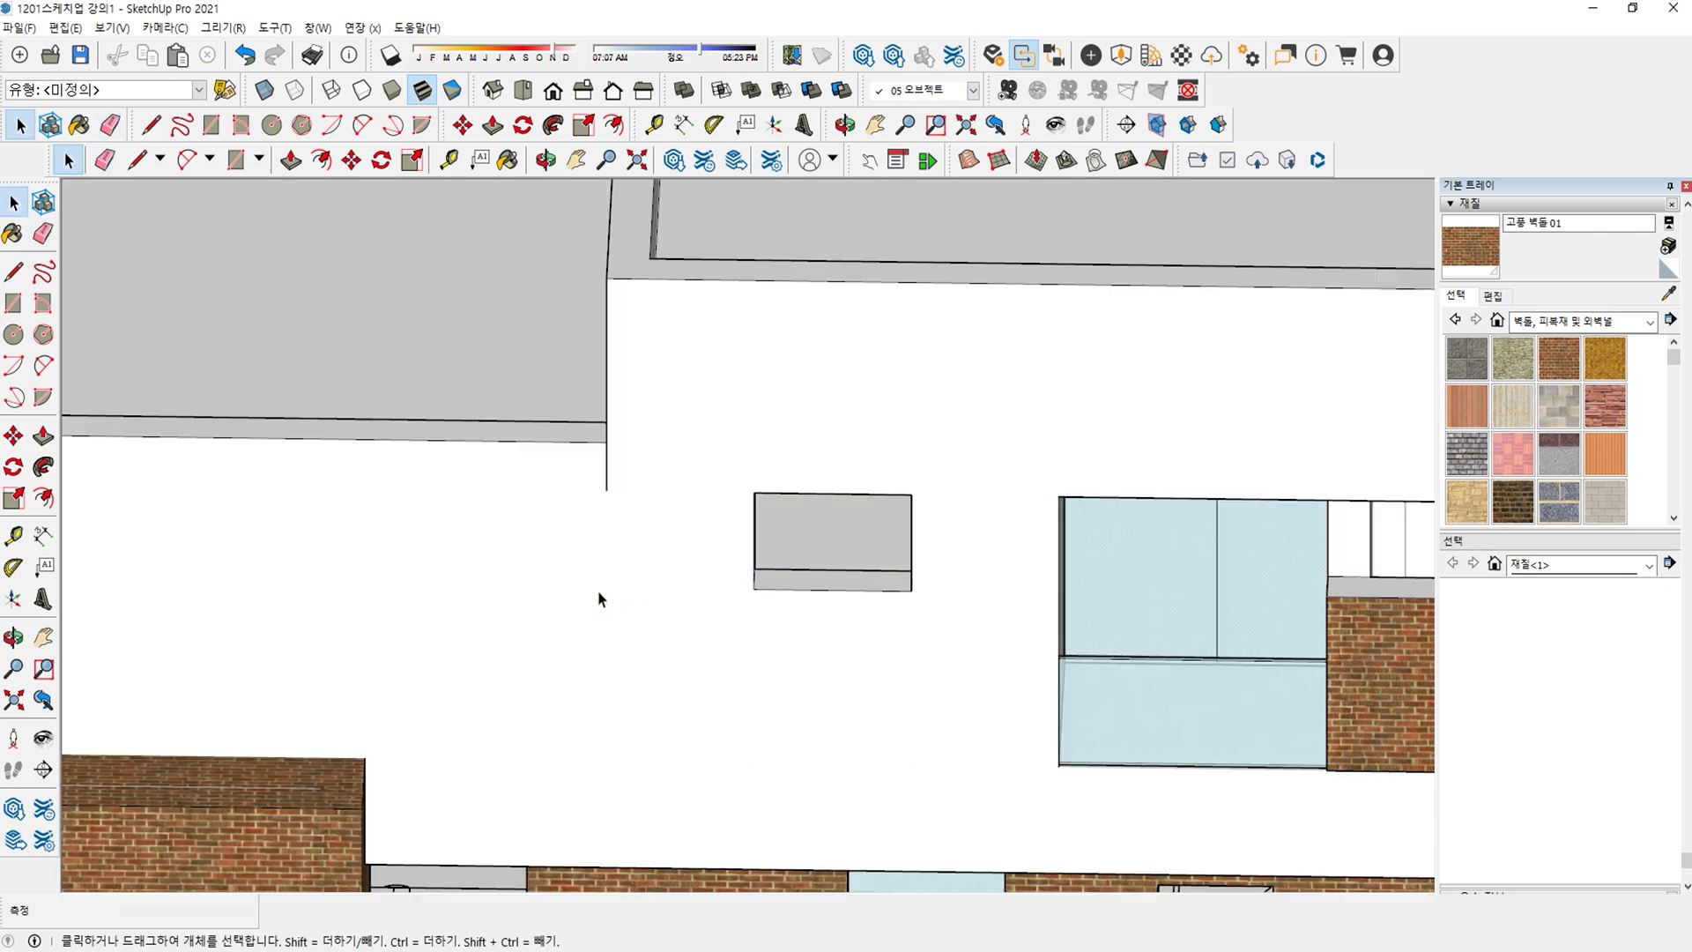
{"action": "key", "text": "e"}
{"action": "key", "text": "space"}
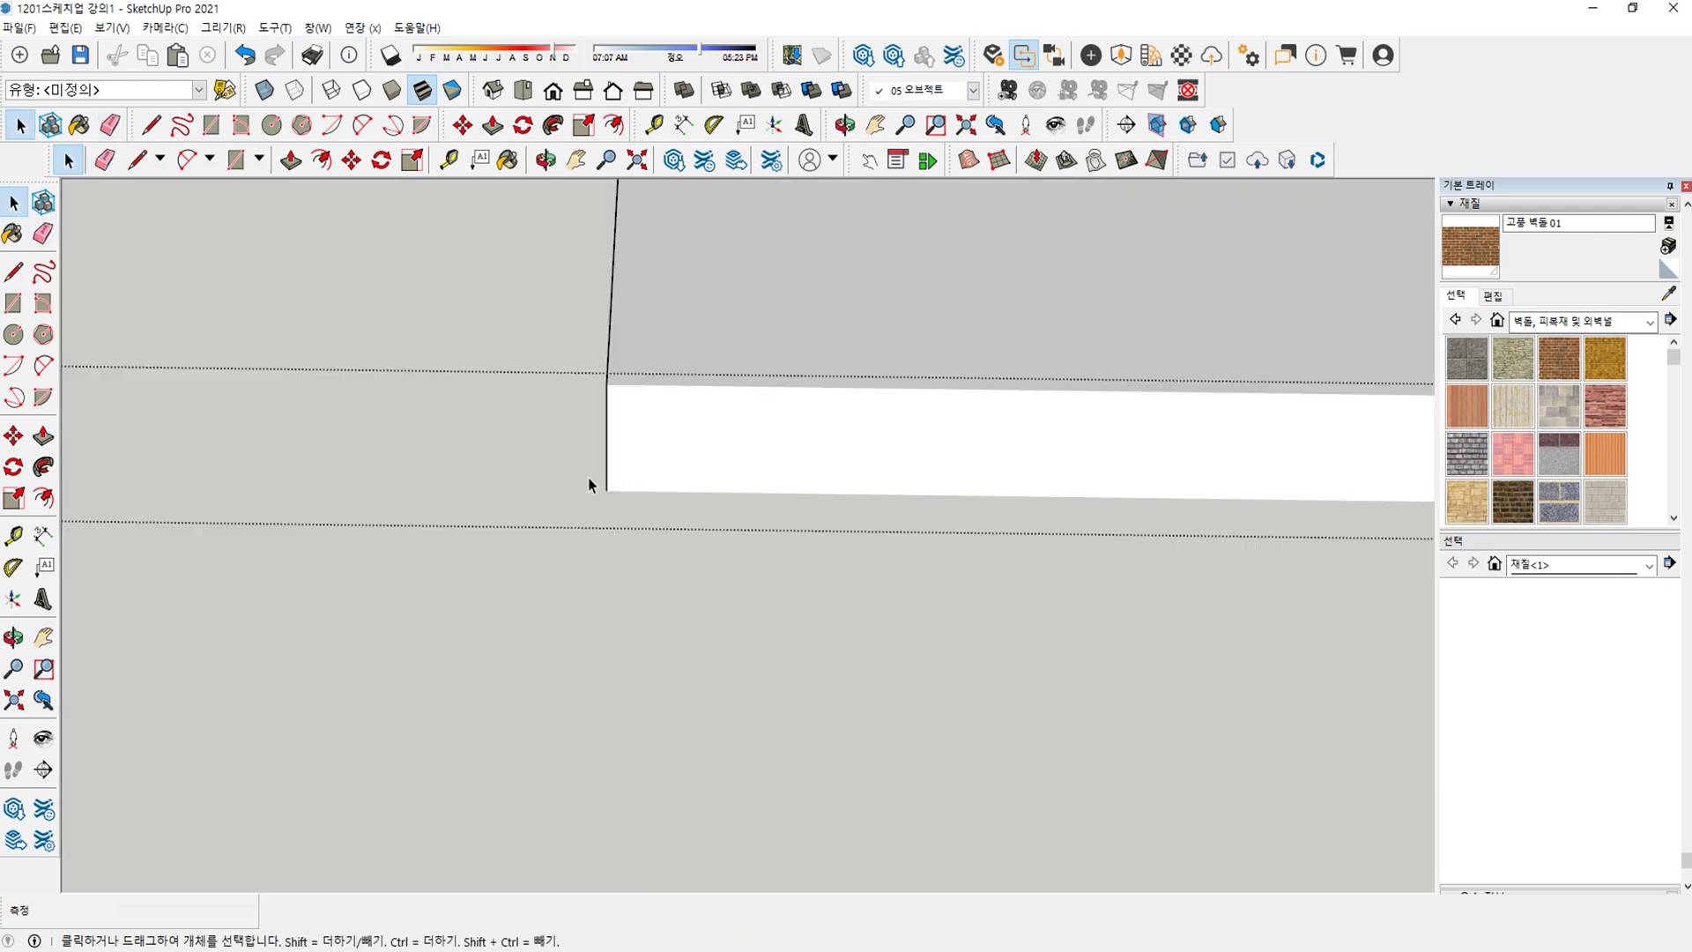
Split the vertical edge at the wall corner with a short line and erase the excess lower part of the edge.
{"action": "key", "text": "l"}
{"action": "left_click", "coordinate": [607, 442]}
{"action": "left_click", "coordinate": [636, 442]}
{"action": "key", "text": "e"}
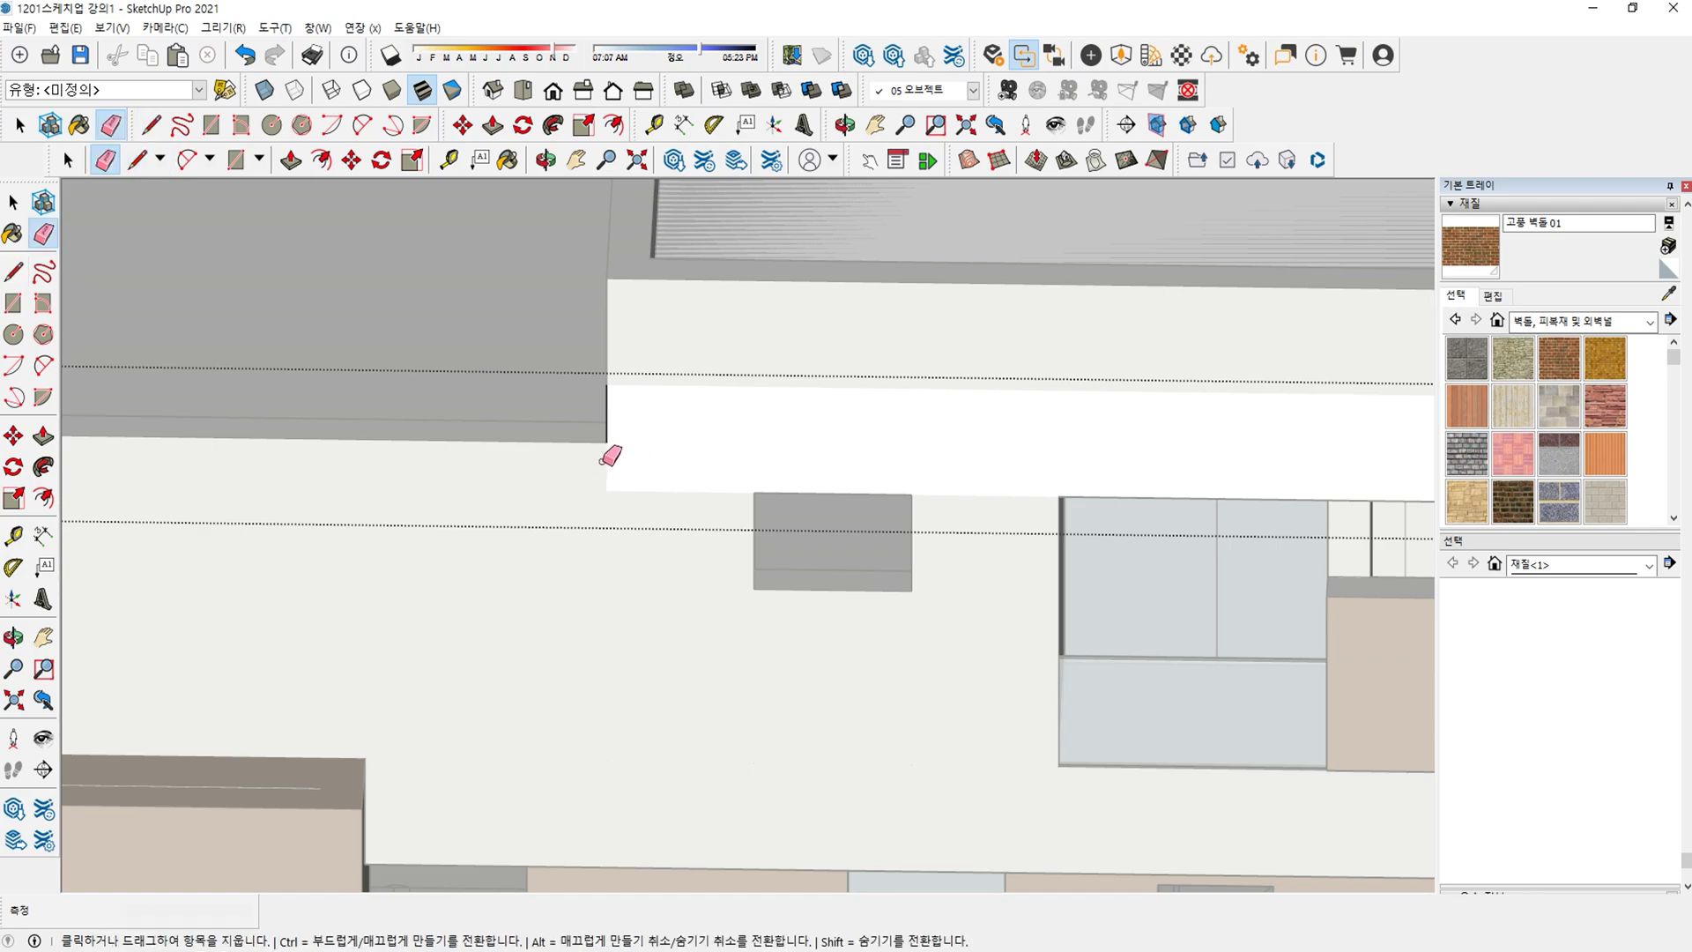
Erase the horizontal seam line across the upper-floor front wall below the windows and leave the wall group.
{"action": "scroll", "coordinate": [635, 463], "scroll_direction": "down", "scroll_amount": 5}
{"action": "middle_click_drag", "start_coordinate": [668, 468], "coordinate": [925, 414]}
{"action": "scroll", "coordinate": [1028, 453], "scroll_direction": "up", "scroll_amount": 5}
{"action": "key", "text": "space"}
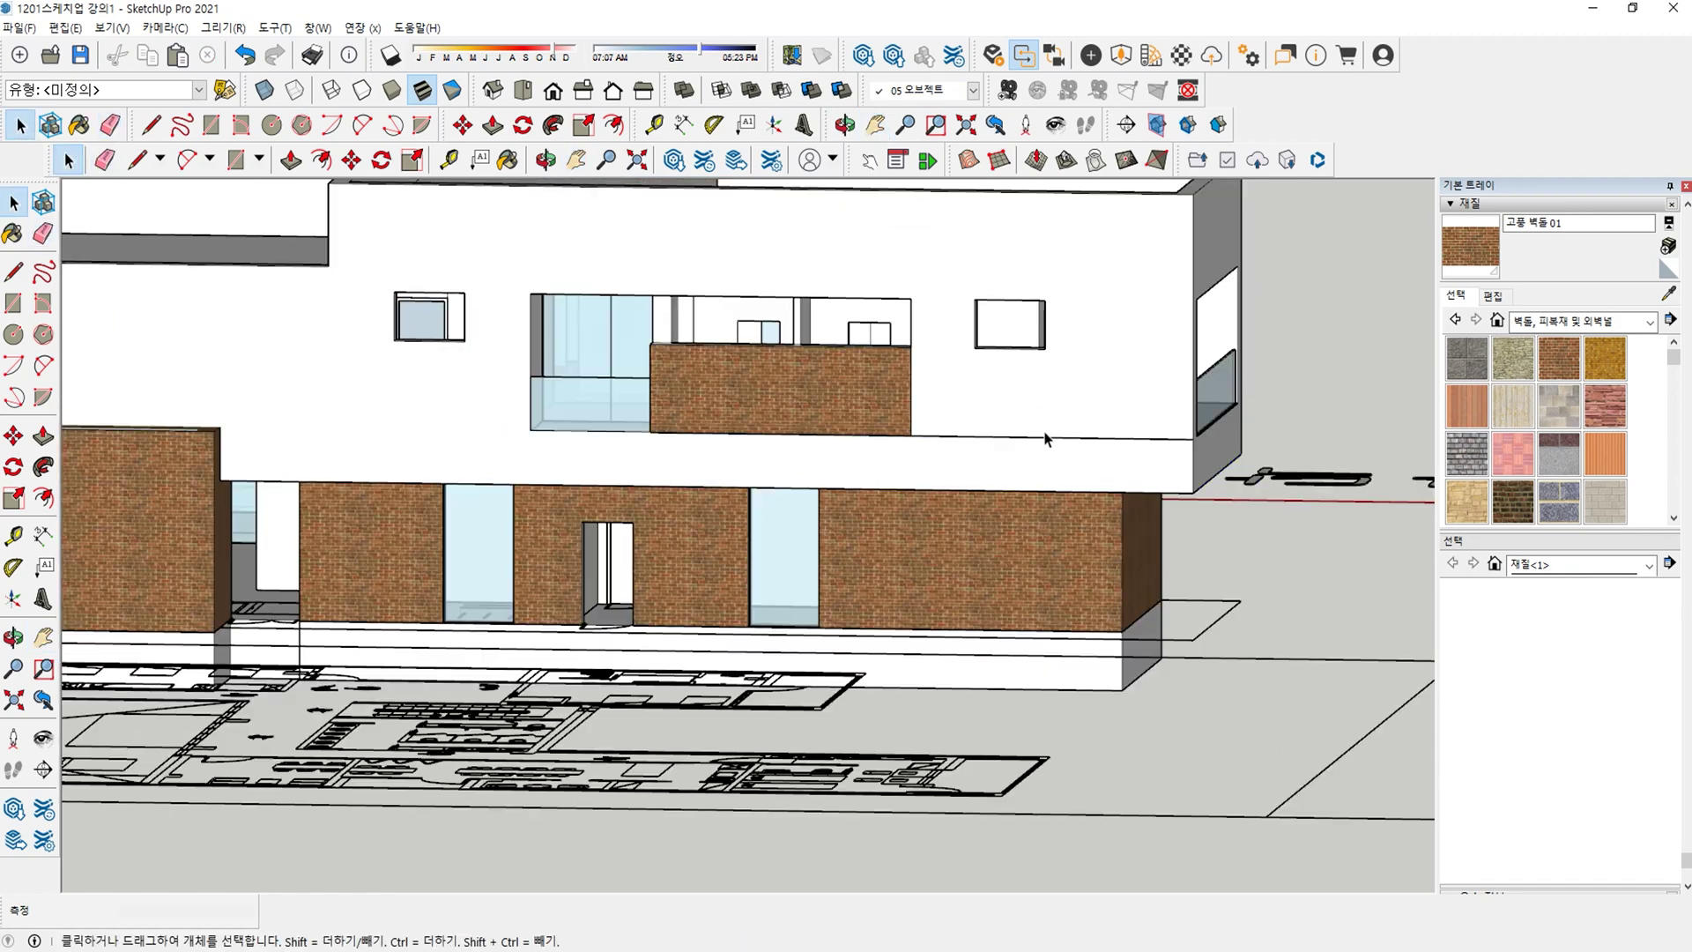
{"action": "double_click", "coordinate": [1046, 438]}
{"action": "key", "text": "e"}
{"action": "left_click", "coordinate": [1013, 437]}
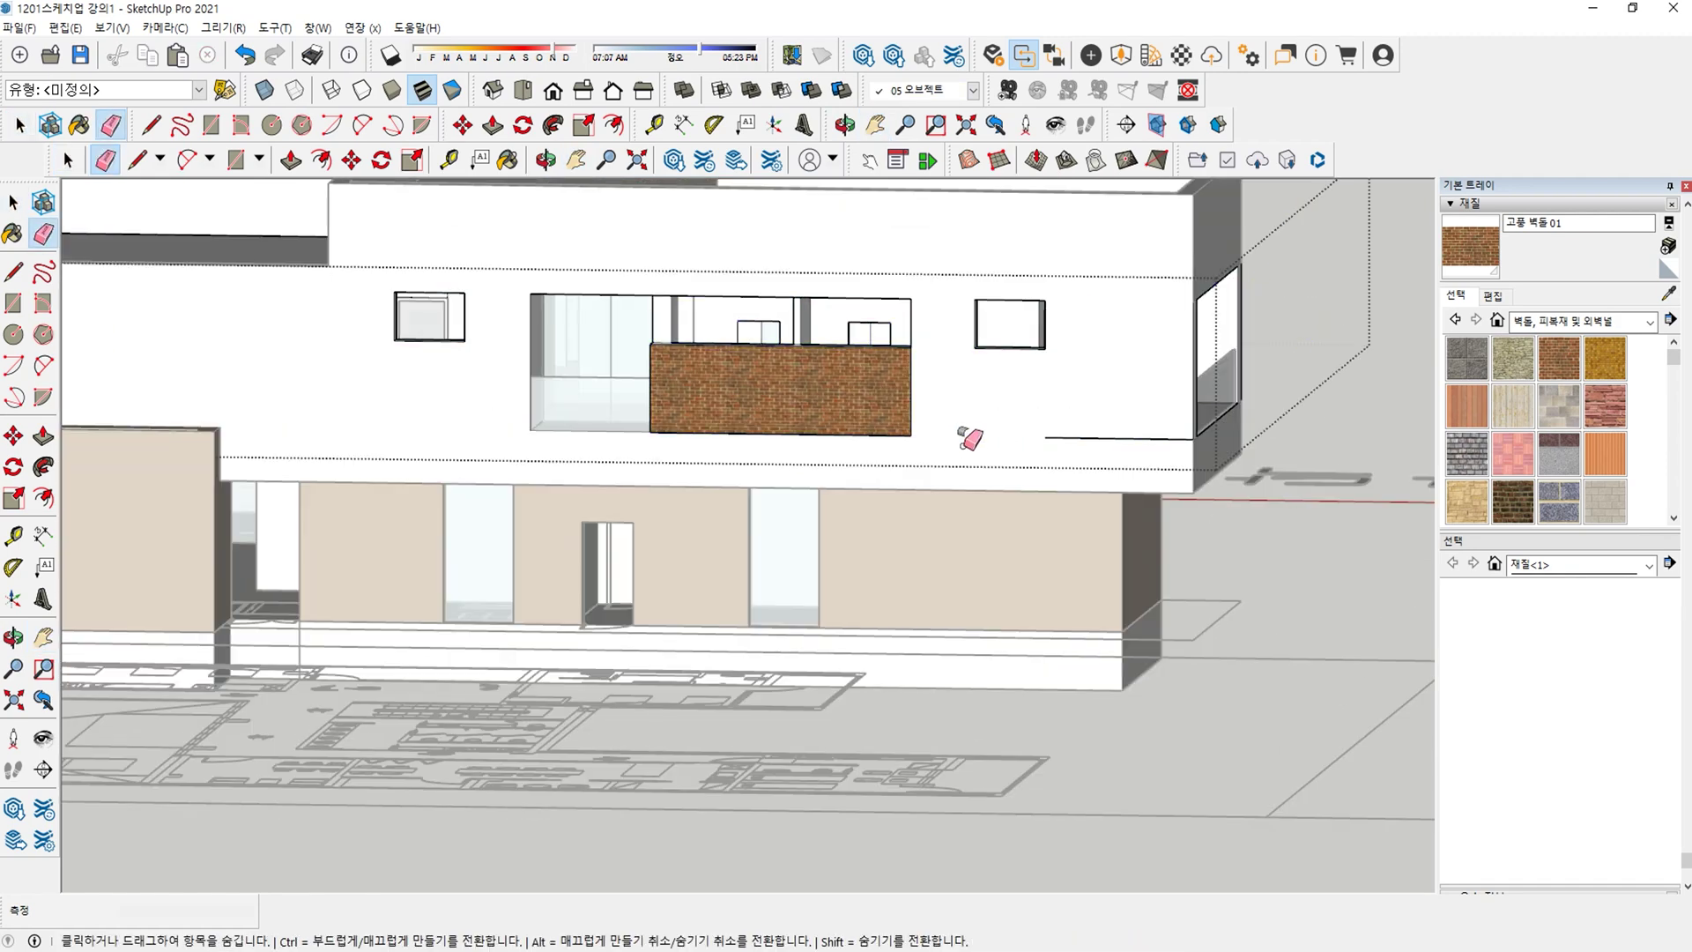
{"action": "key", "text": "space"}
{"action": "key", "text": "Escape"}
Erase the two horizontal seam lines on the tall wall behind the lower roof, beside the brick chimney.
{"action": "scroll", "coordinate": [1134, 440], "scroll_direction": "down", "scroll_amount": 4}
{"action": "middle_click_drag", "start_coordinate": [1043, 399], "coordinate": [1079, 555], "text": "shift"}
{"action": "scroll", "coordinate": [743, 482], "scroll_direction": "up", "scroll_amount": 8}
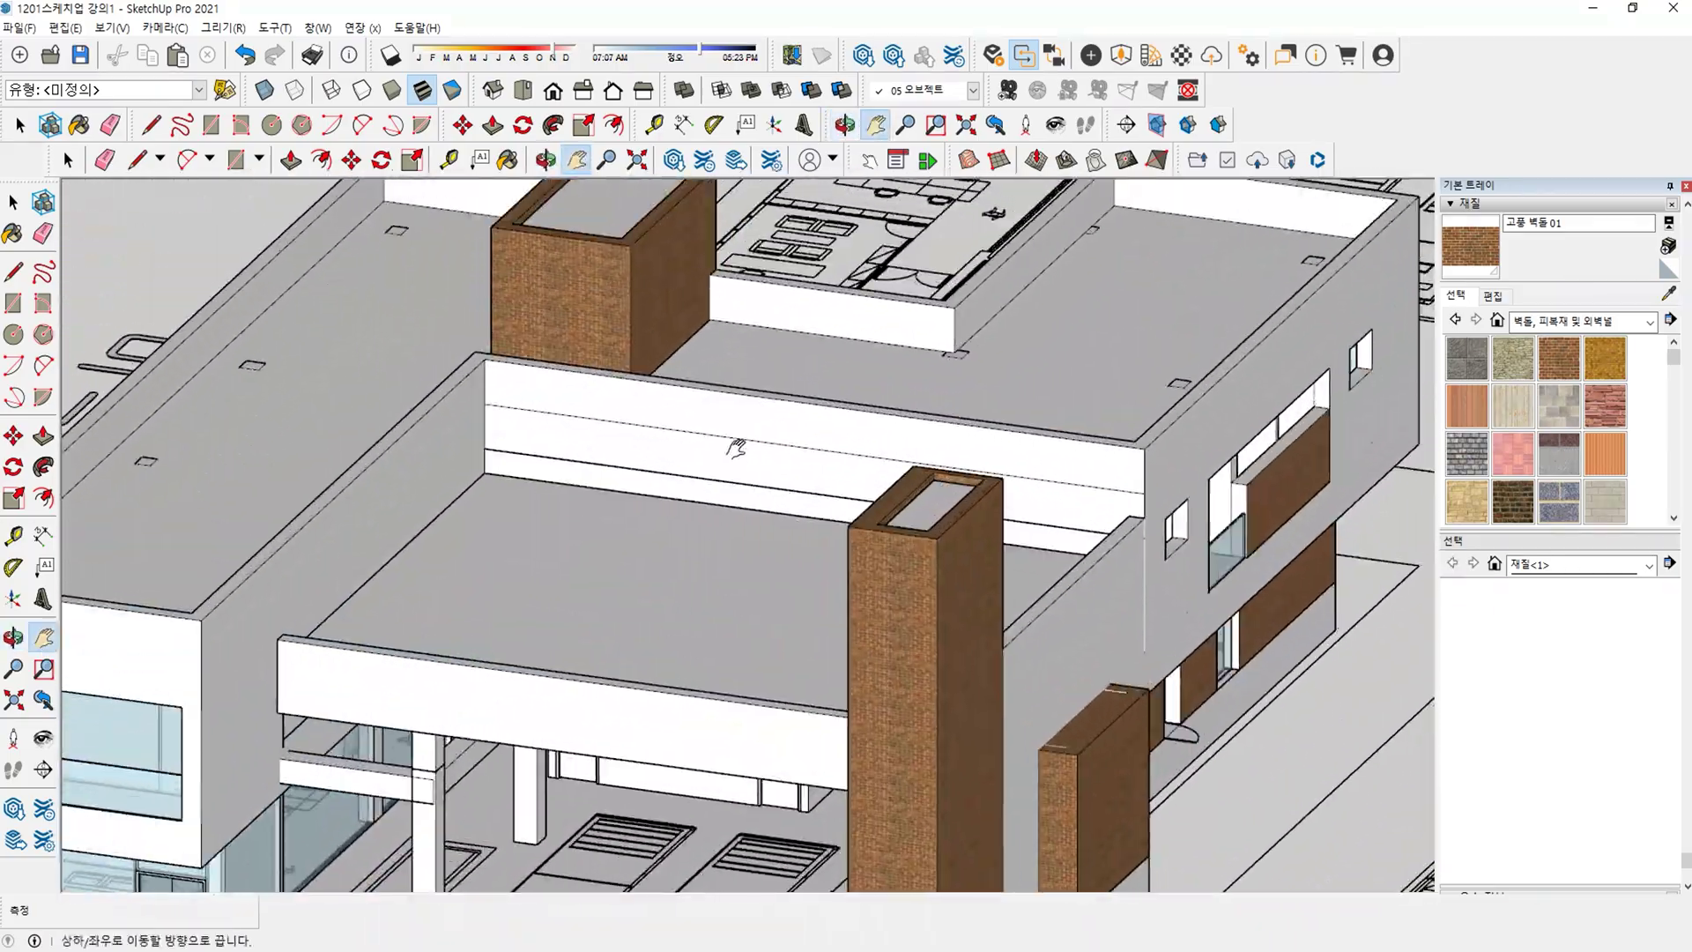
{"action": "double_click", "coordinate": [743, 482]}
{"action": "key", "text": "e"}
{"action": "left_click", "coordinate": [709, 482]}
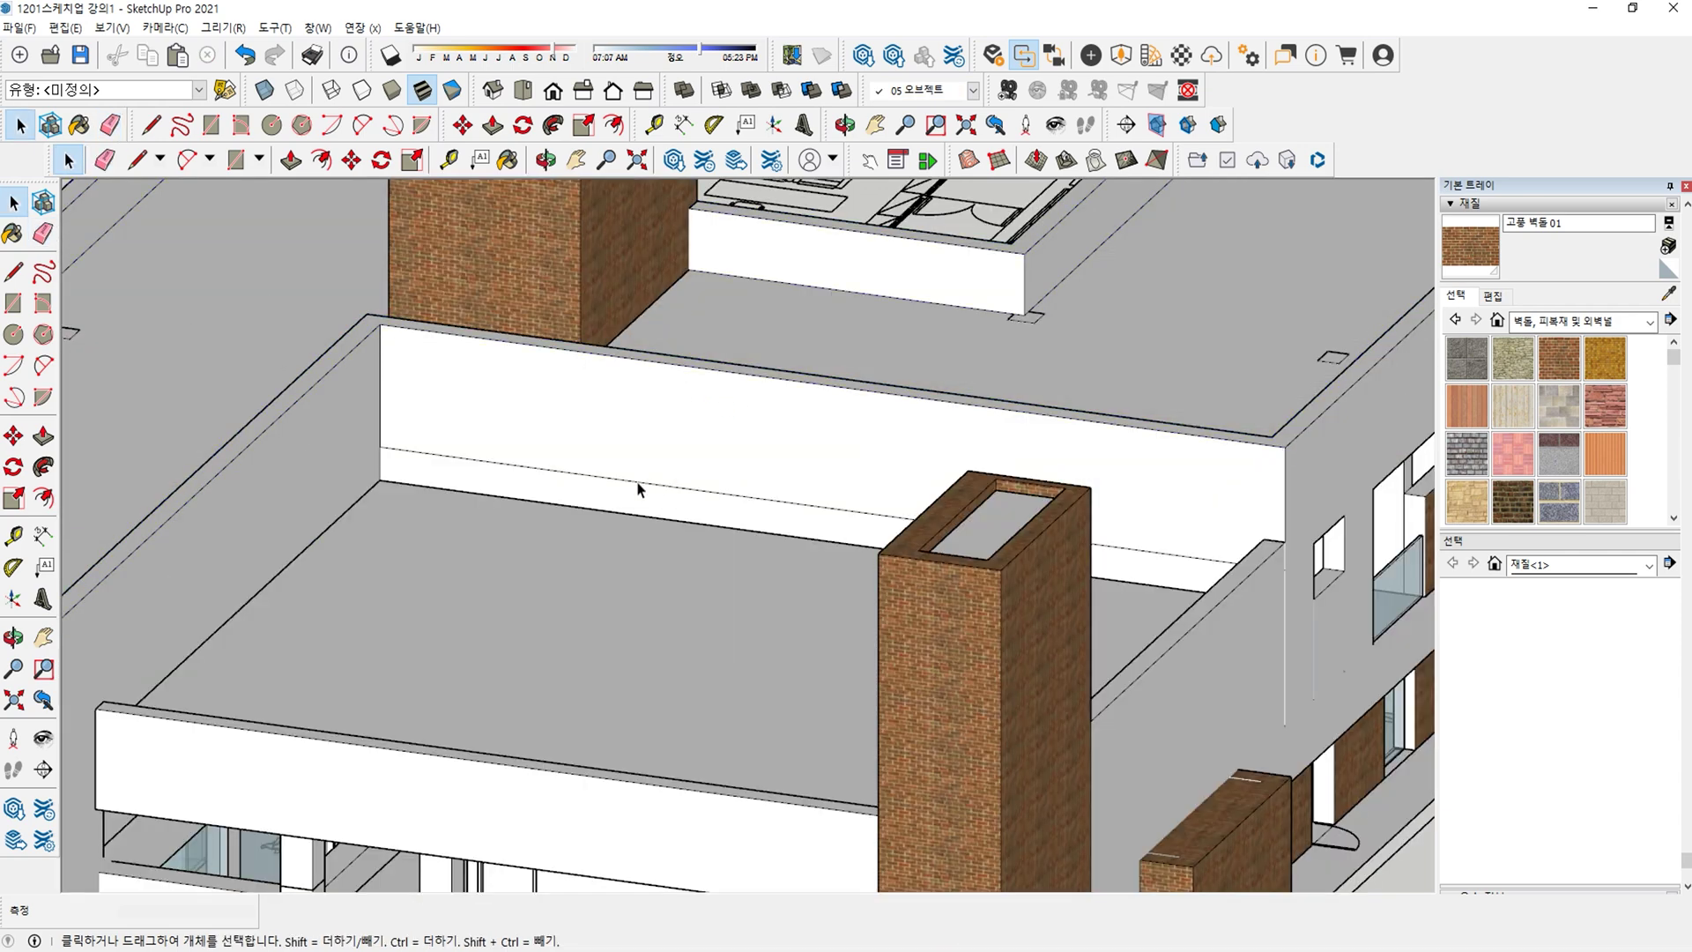
{"action": "key", "text": "space"}
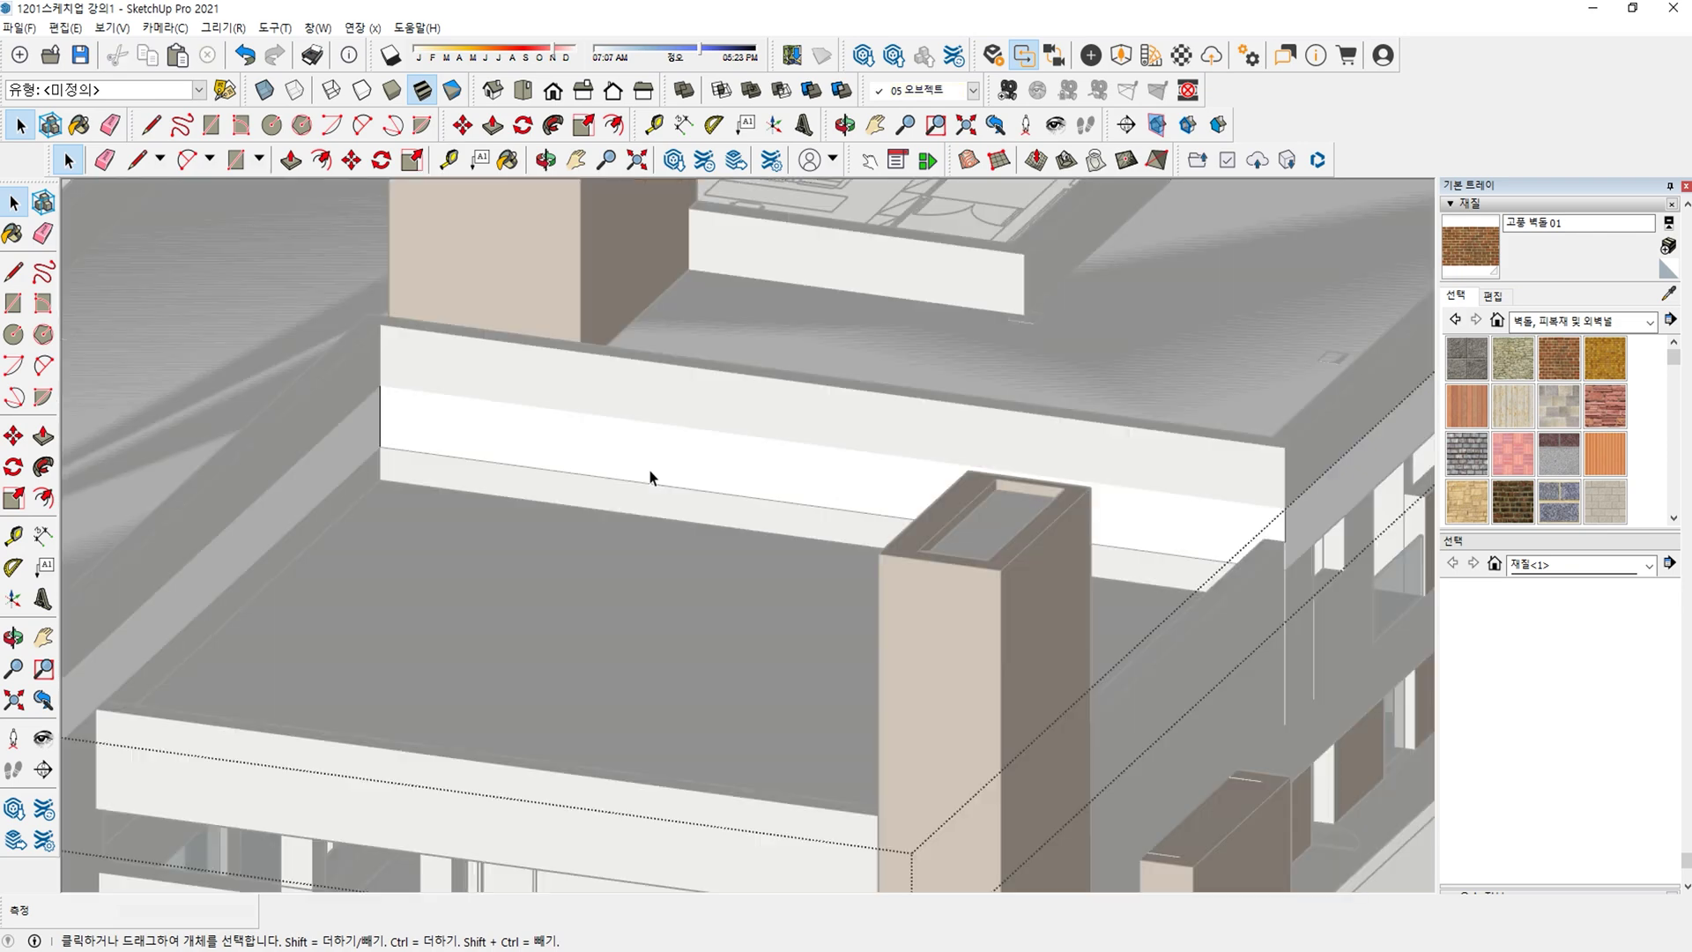
{"action": "key", "text": "e"}
{"action": "left_click", "coordinate": [636, 485]}
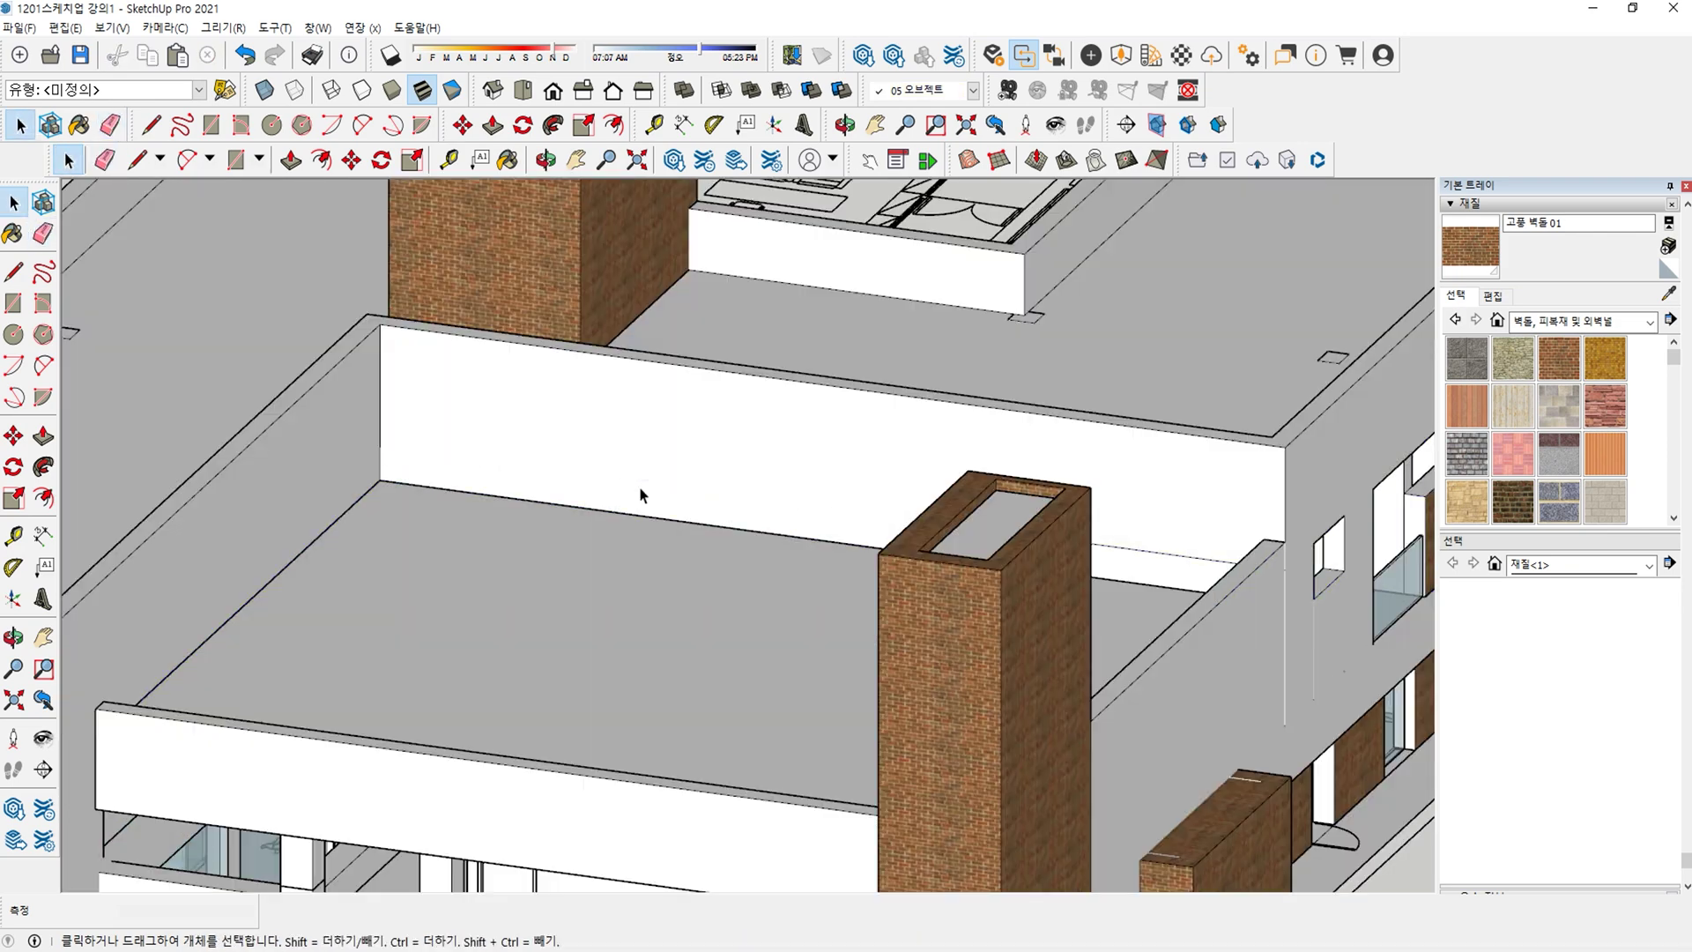
Erase the remaining seam line on the wall section beyond the brick chimney and leave the group.
{"action": "middle_click_drag", "start_coordinate": [638, 485], "coordinate": [846, 503]}
{"action": "scroll", "coordinate": [940, 532], "scroll_direction": "up", "scroll_amount": 5}
{"action": "double_click", "coordinate": [941, 532]}
{"action": "key", "text": "e"}
{"action": "left_click", "coordinate": [944, 526]}
{"action": "key", "text": "space"}
{"action": "key", "text": "Escape"}
Draw a rectangle corner to corner over the small upper-floor window opening beside the balcony.
{"action": "scroll", "coordinate": [943, 529], "scroll_direction": "down", "scroll_amount": 5}
{"action": "mouse_move", "coordinate": [943, 528]}
{"action": "middle_mouse_down"}
{"action": "mouse_move", "coordinate": [958, 499]}
{"action": "mouse_move", "coordinate": [911, 526]}
{"action": "mouse_move", "coordinate": [439, 446]}
{"action": "mouse_move", "coordinate": [793, 414]}
{"action": "mouse_move", "coordinate": [1341, 415]}
{"action": "mouse_move", "coordinate": [629, 513]}
{"action": "middle_mouse_up"}
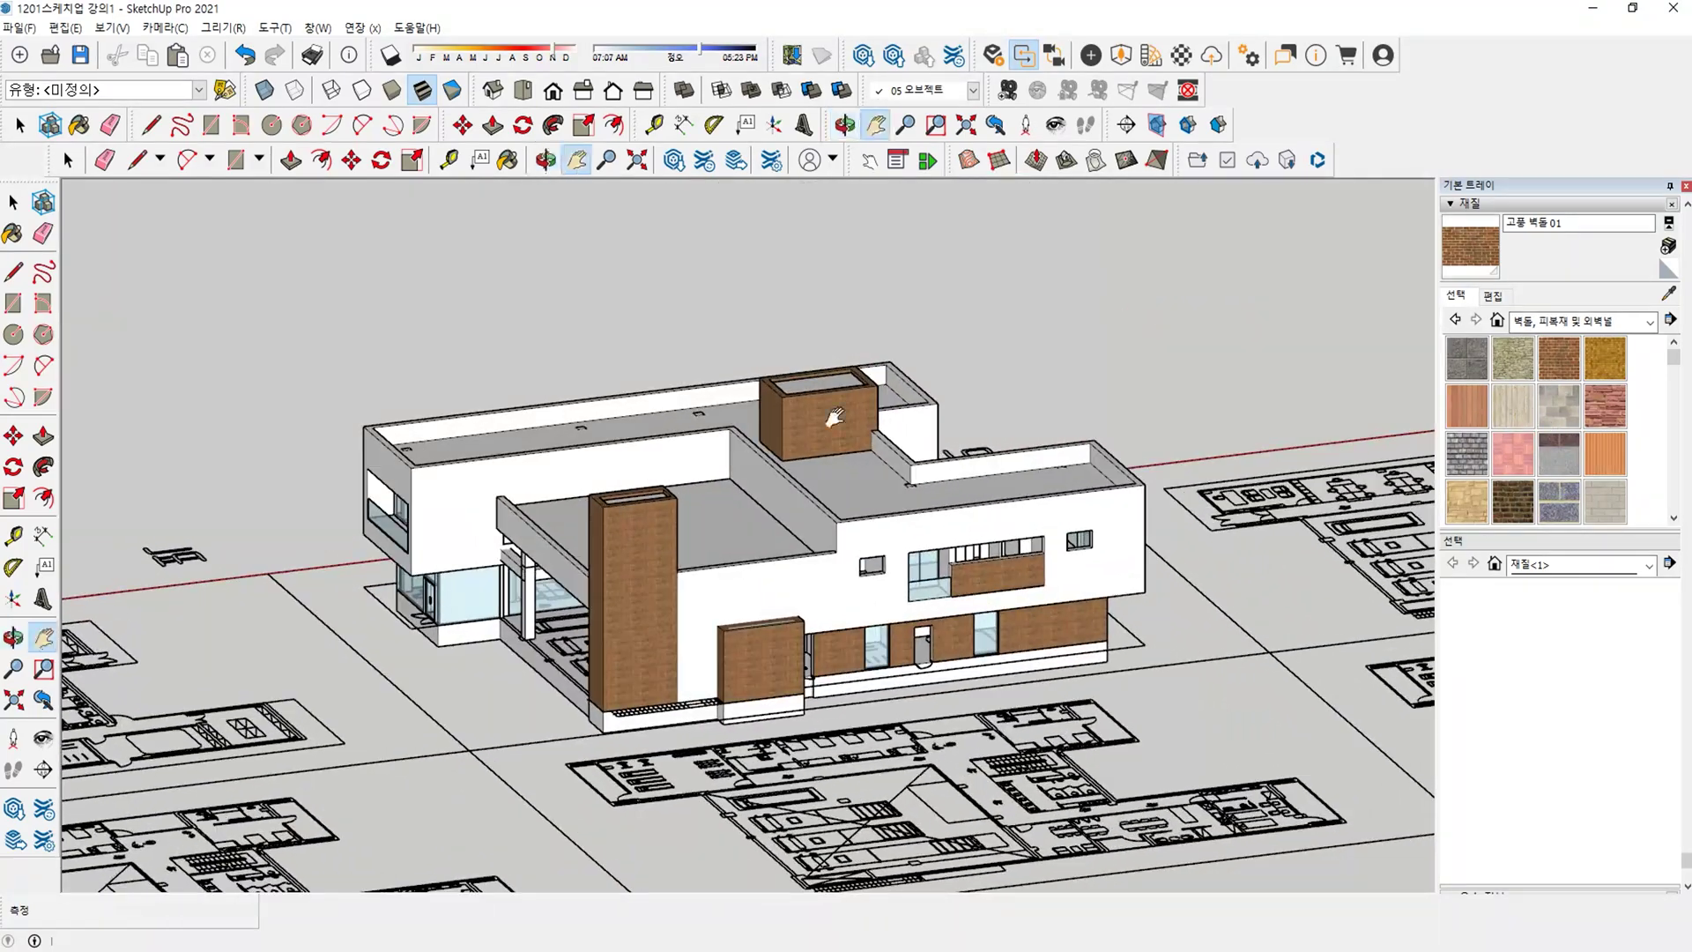
{"action": "scroll", "coordinate": [1090, 396], "scroll_direction": "up", "scroll_amount": 5}
{"action": "scroll", "coordinate": [699, 649], "scroll_direction": "up", "scroll_amount": 6}
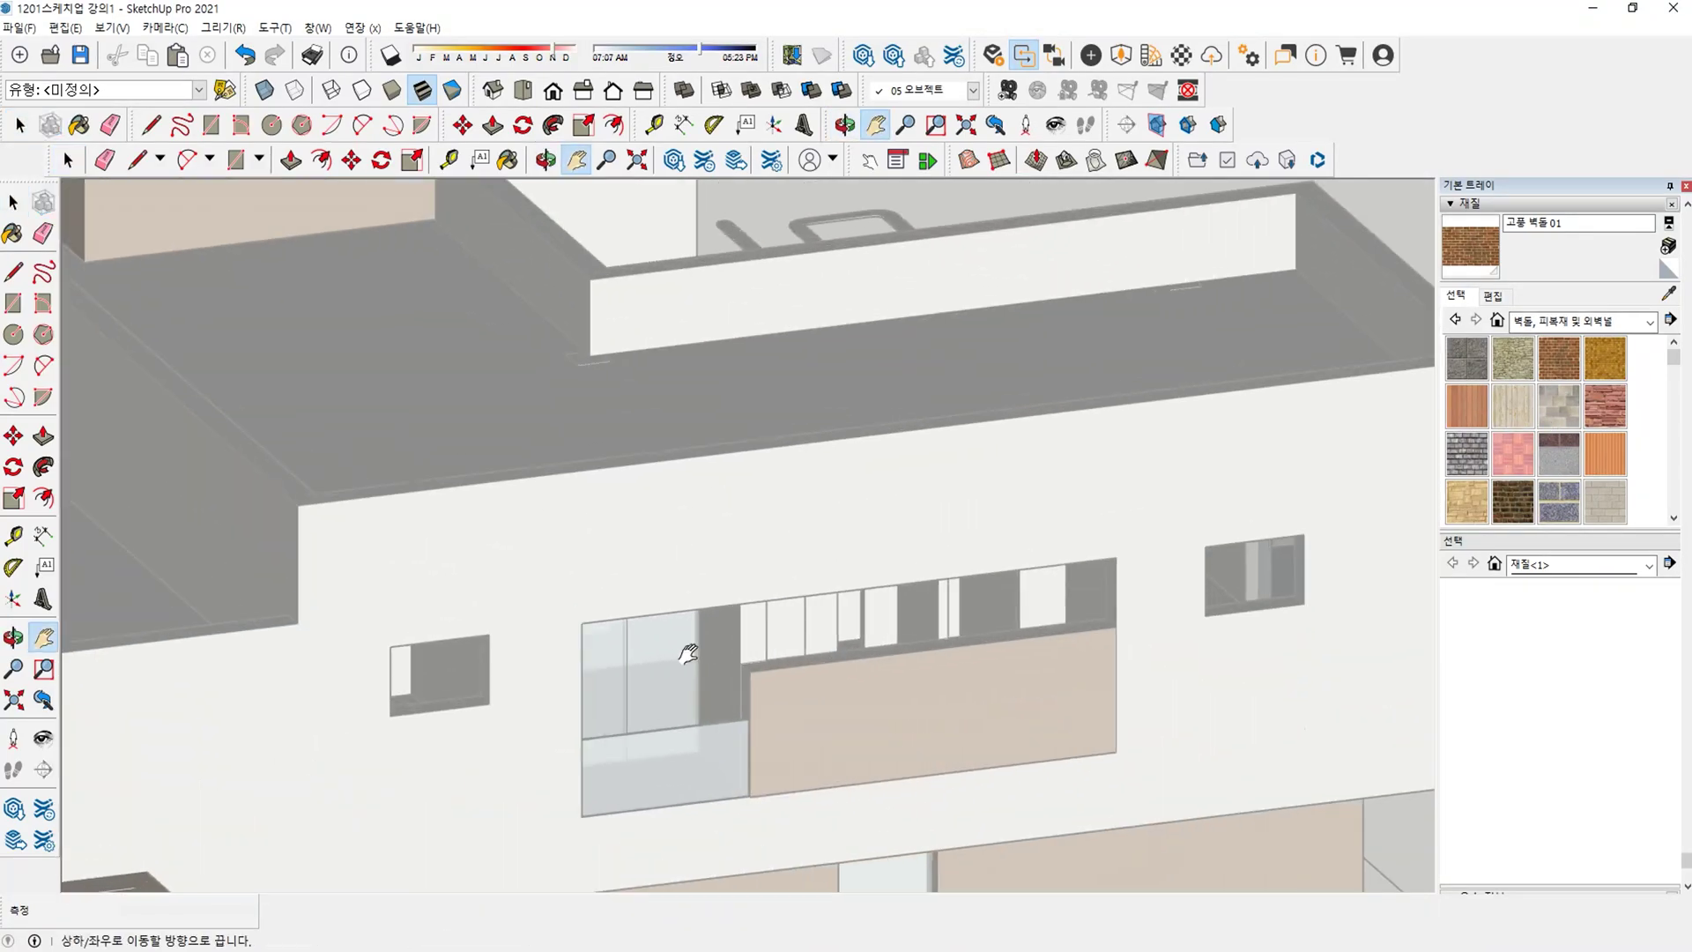
{"action": "key", "text": "r"}
{"action": "left_click", "coordinate": [380, 653]}
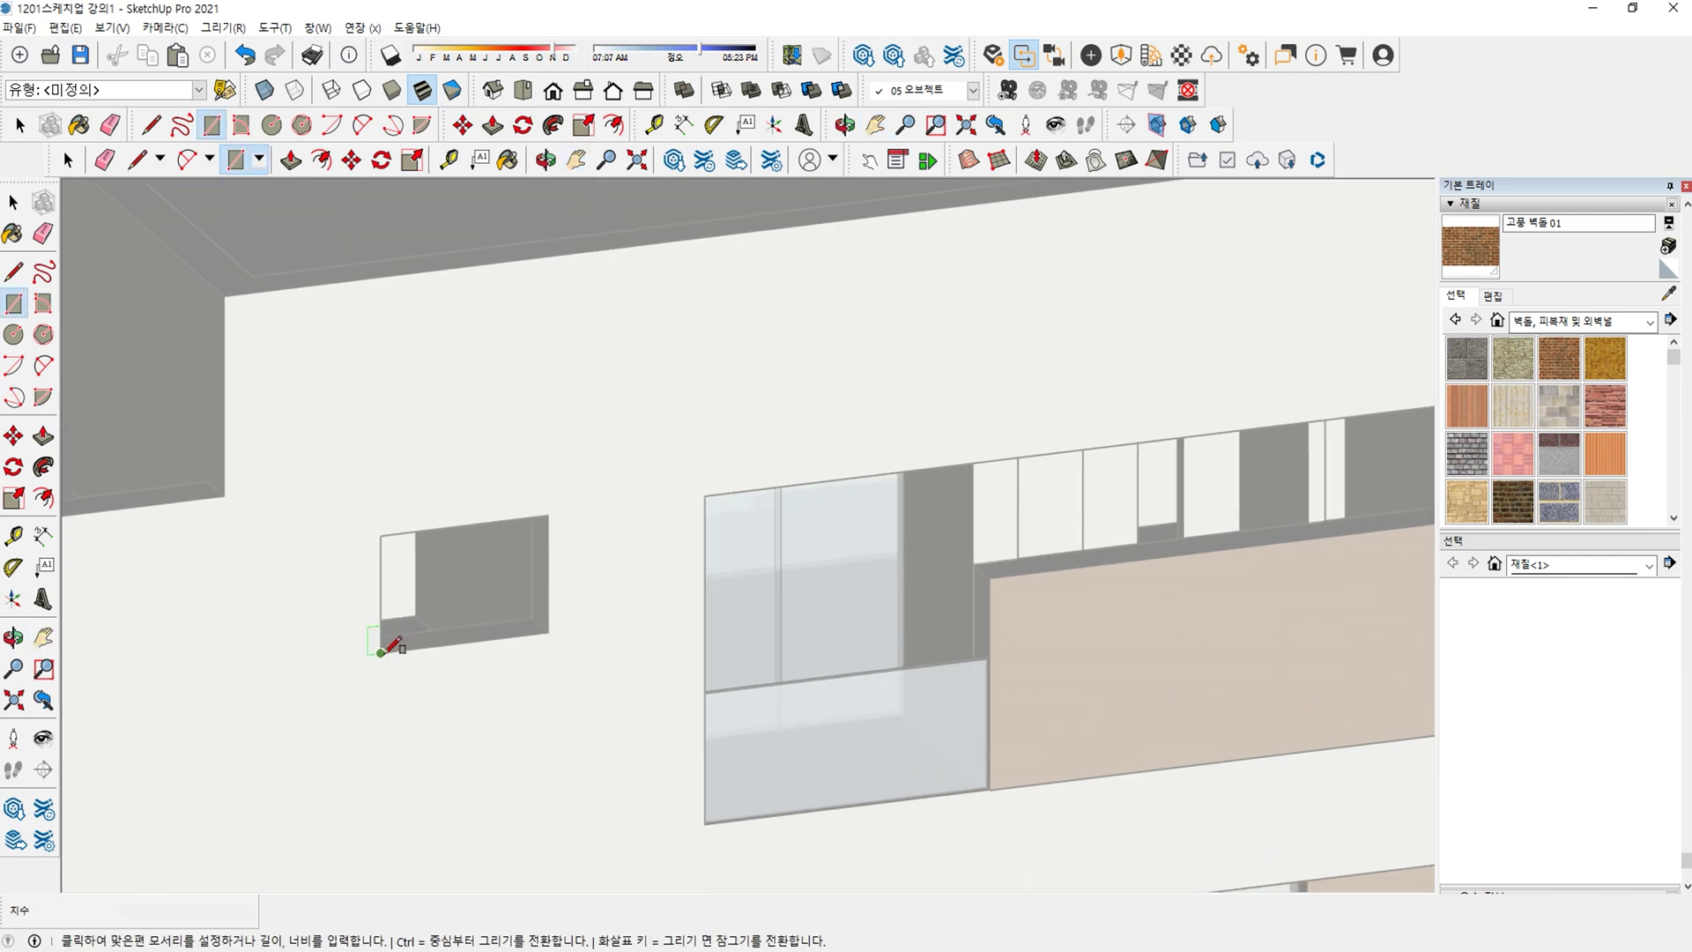
{"action": "left_click", "coordinate": [551, 520]}
{"action": "scroll", "coordinate": [552, 520], "scroll_direction": "up", "scroll_amount": 2}
Offset the window rectangle 60 mm inward and delete the inner face to leave a frame.
{"action": "key", "text": "f"}
{"action": "left_click", "coordinate": [540, 521]}
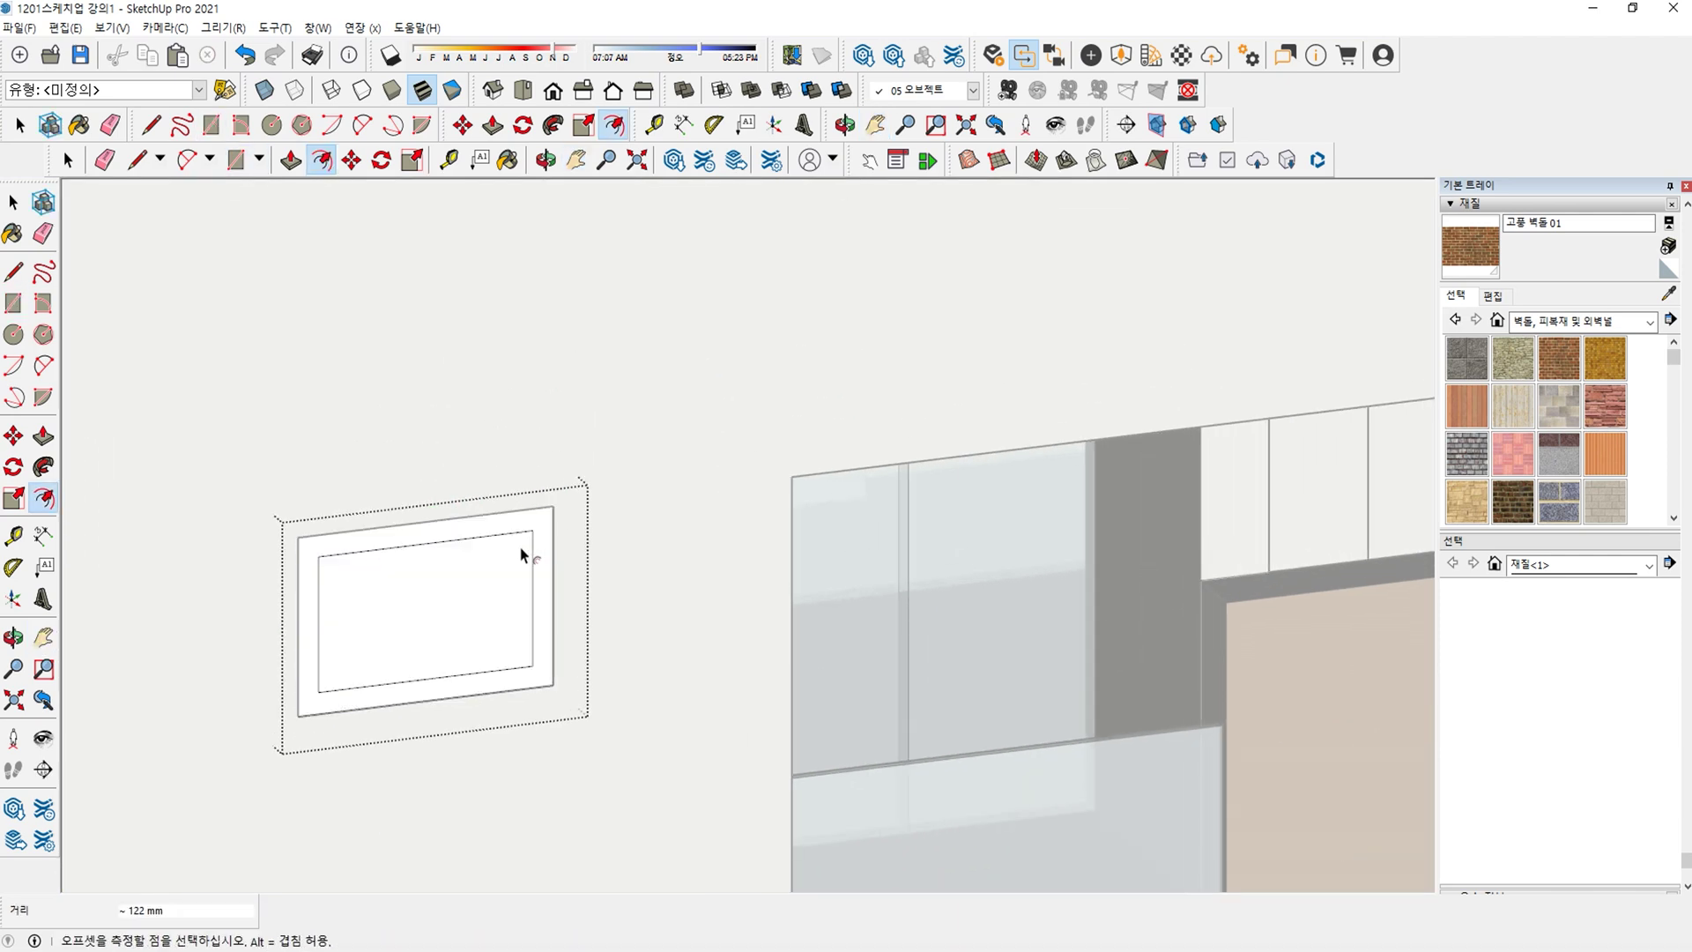
{"action": "type", "text": "60"}
{"action": "key", "text": "Return"}
{"action": "key", "text": "space"}
{"action": "left_click", "coordinate": [443, 577]}
{"action": "key", "text": "Delete"}
Extrude the small window's frame face to a depth of 200 mm.
{"action": "key", "text": "p"}
{"action": "middle_click_drag", "start_coordinate": [489, 599], "coordinate": [978, 740]}
{"action": "scroll", "coordinate": [936, 724], "scroll_direction": "up", "scroll_amount": 2}
{"action": "left_click", "coordinate": [864, 671]}
{"action": "type", "text": "2"}
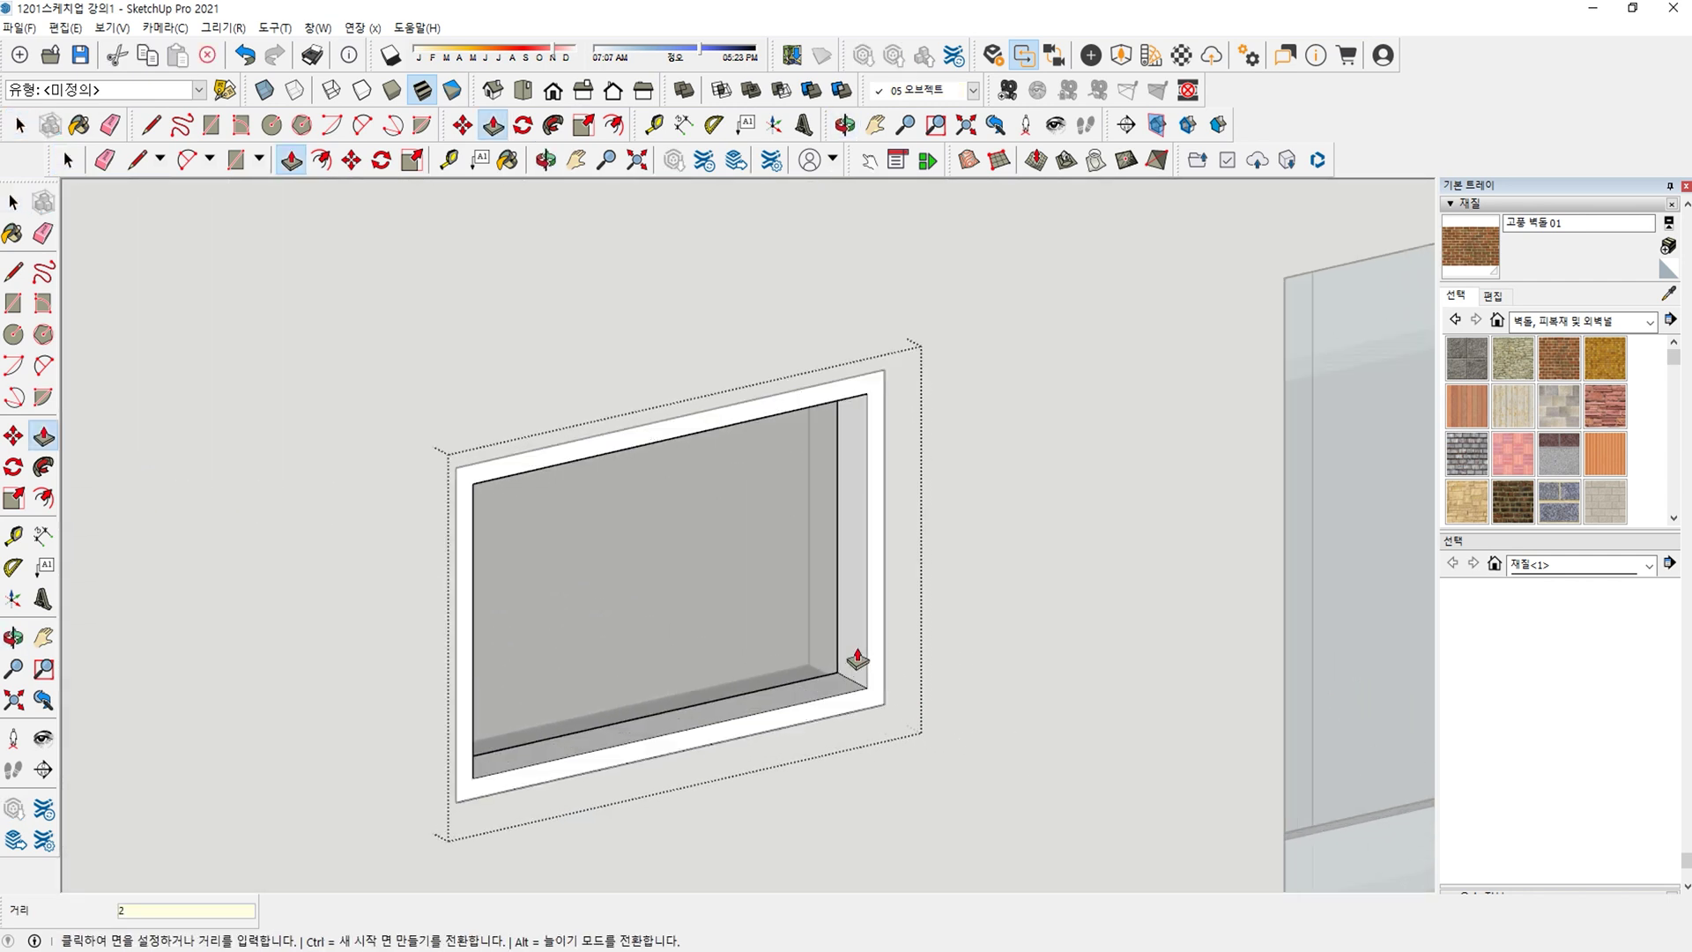
{"action": "type", "text": "00"}
{"action": "key", "text": "Return"}
Draw a 1380 × 880 mm rectangle inside the small window frame for the glass pane.
{"action": "key", "text": "space"}
{"action": "left_click", "coordinate": [1094, 547]}
{"action": "double_click", "coordinate": [1094, 547]}
{"action": "key", "text": "Escape"}
{"action": "double_click", "coordinate": [868, 526]}
{"action": "key", "text": "r"}
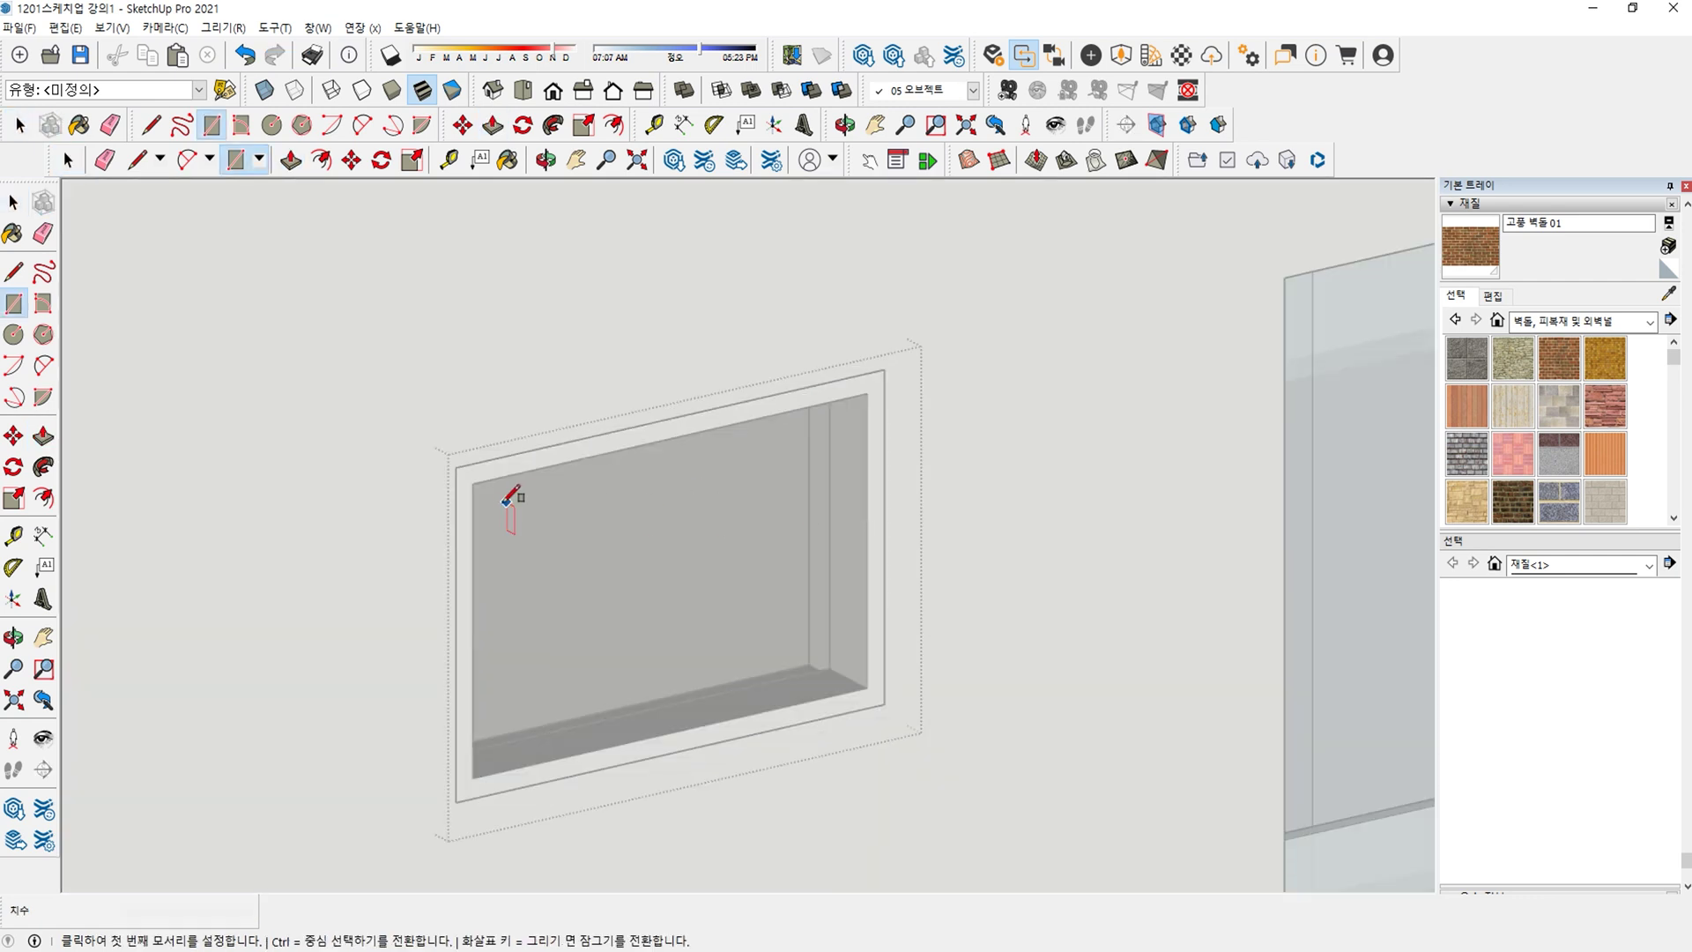
{"action": "left_click", "coordinate": [473, 483]}
{"action": "left_click", "coordinate": [868, 686]}
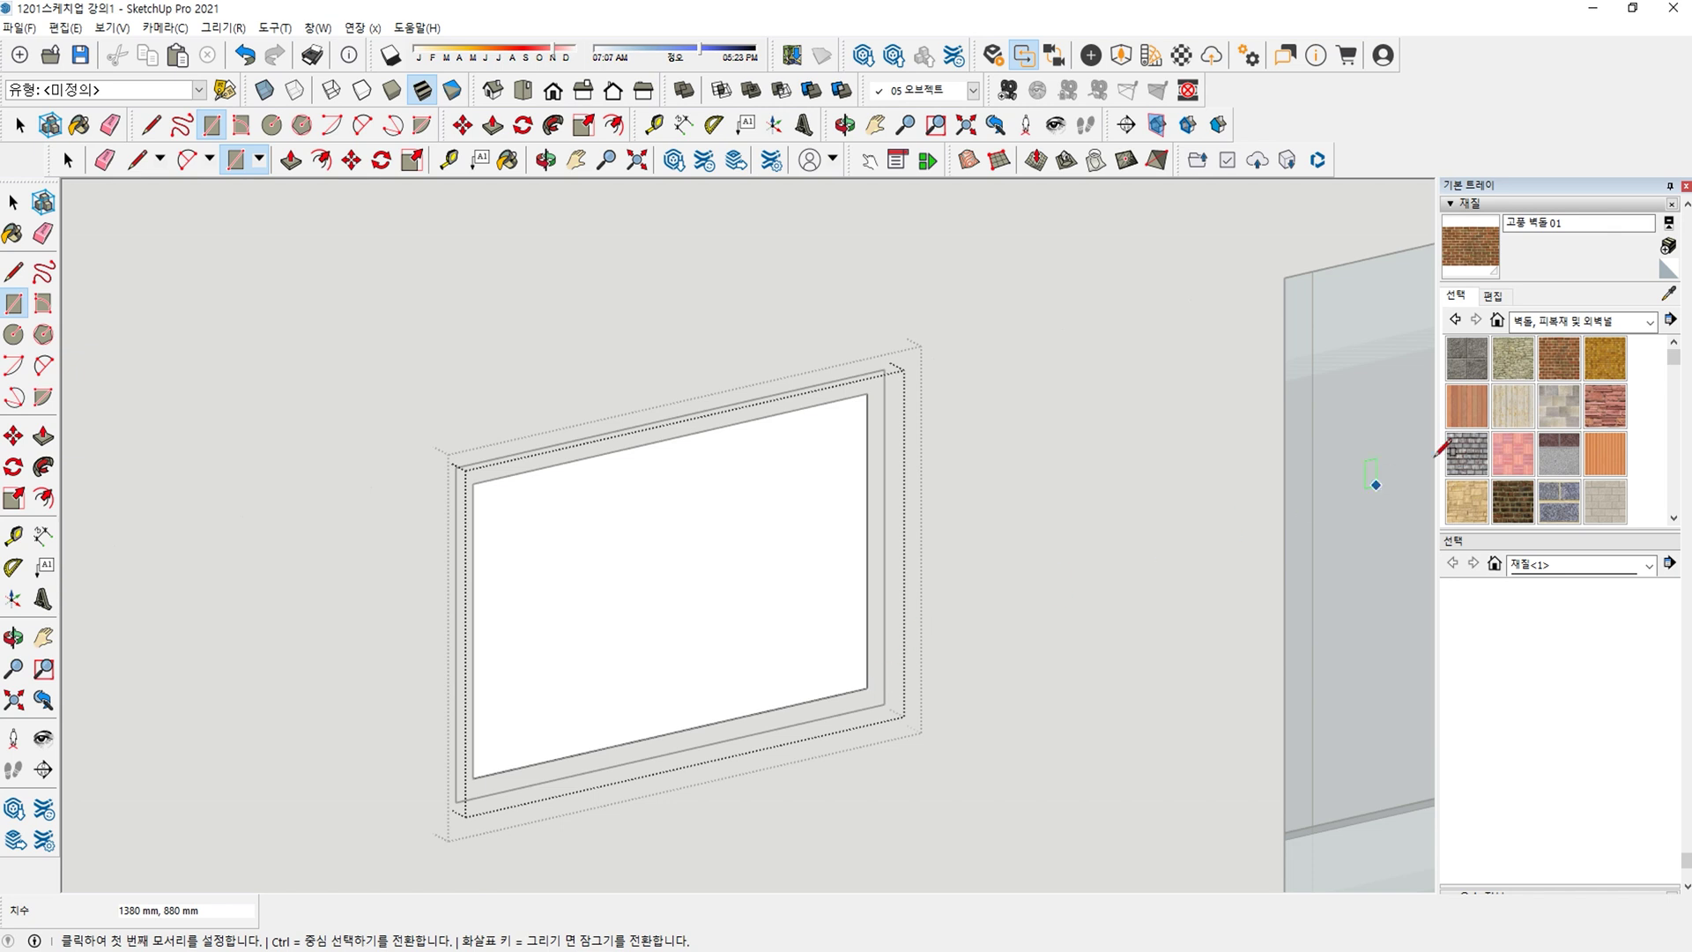
Paint the small window's pane with the 안전 반투명 유리 material from the 유리 및 거울 collection.
{"action": "left_click", "coordinate": [1536, 326]}
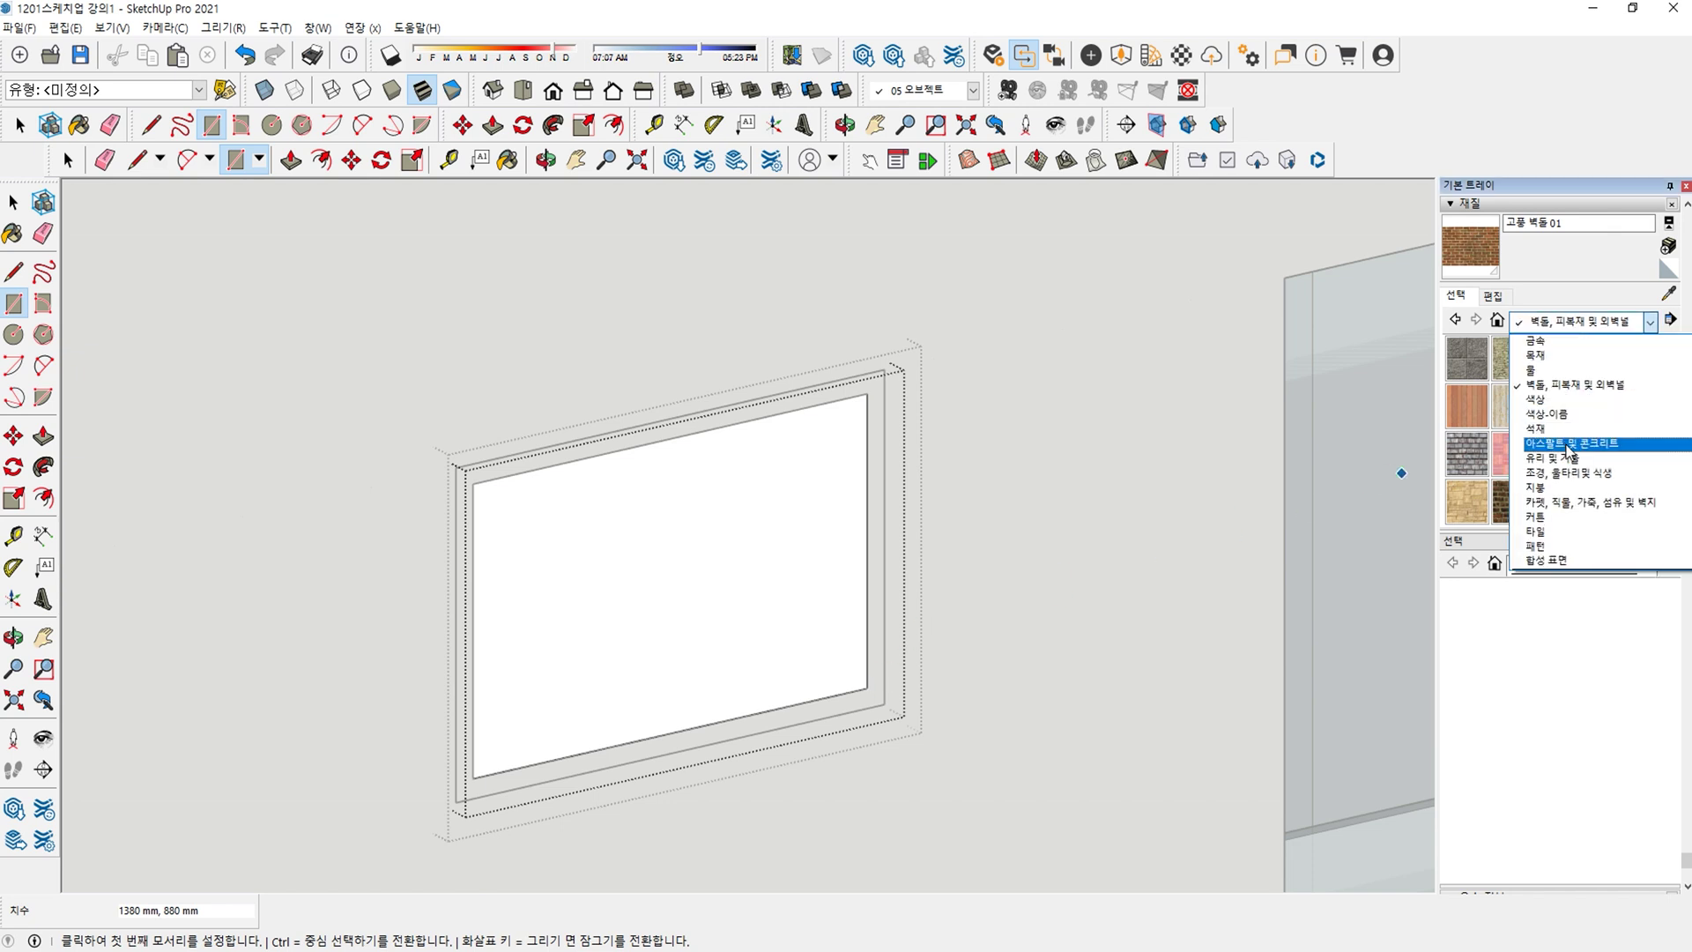
{"action": "left_click", "coordinate": [1560, 458]}
{"action": "left_click", "coordinate": [1466, 405]}
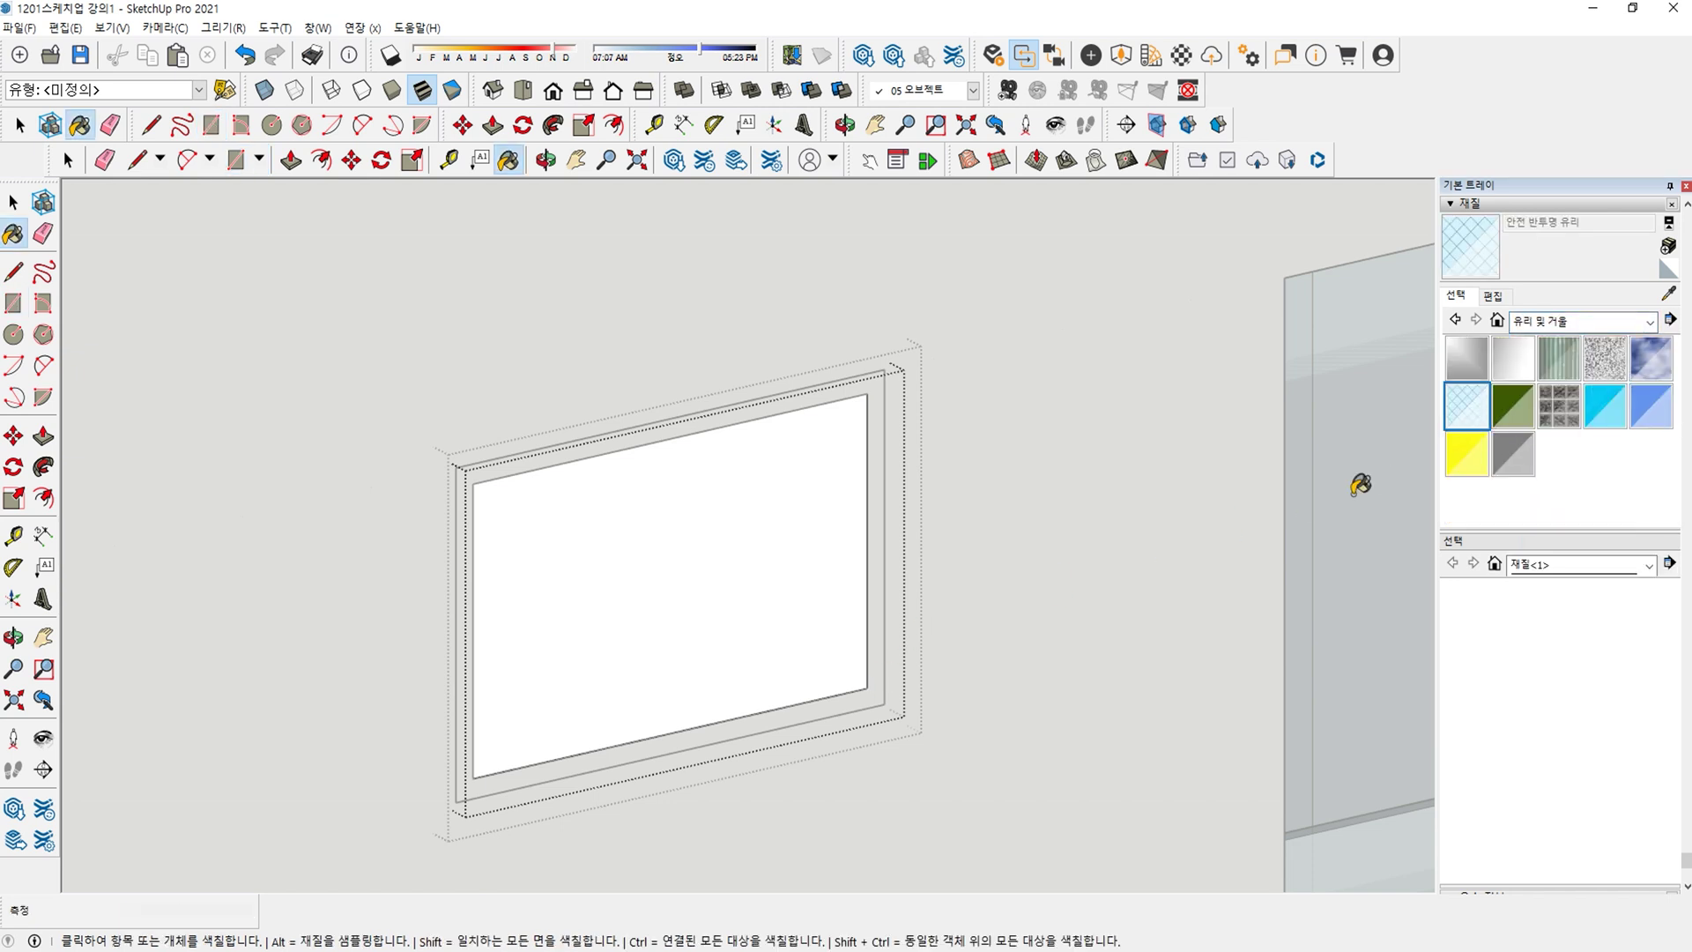
{"action": "left_click", "coordinate": [802, 571]}
Move the glass pane 100 mm inward to the middle of the small window frame's depth.
{"action": "key", "text": "space"}
{"action": "scroll", "coordinate": [754, 616], "scroll_direction": "up", "scroll_amount": 4}
{"action": "key", "text": "m"}
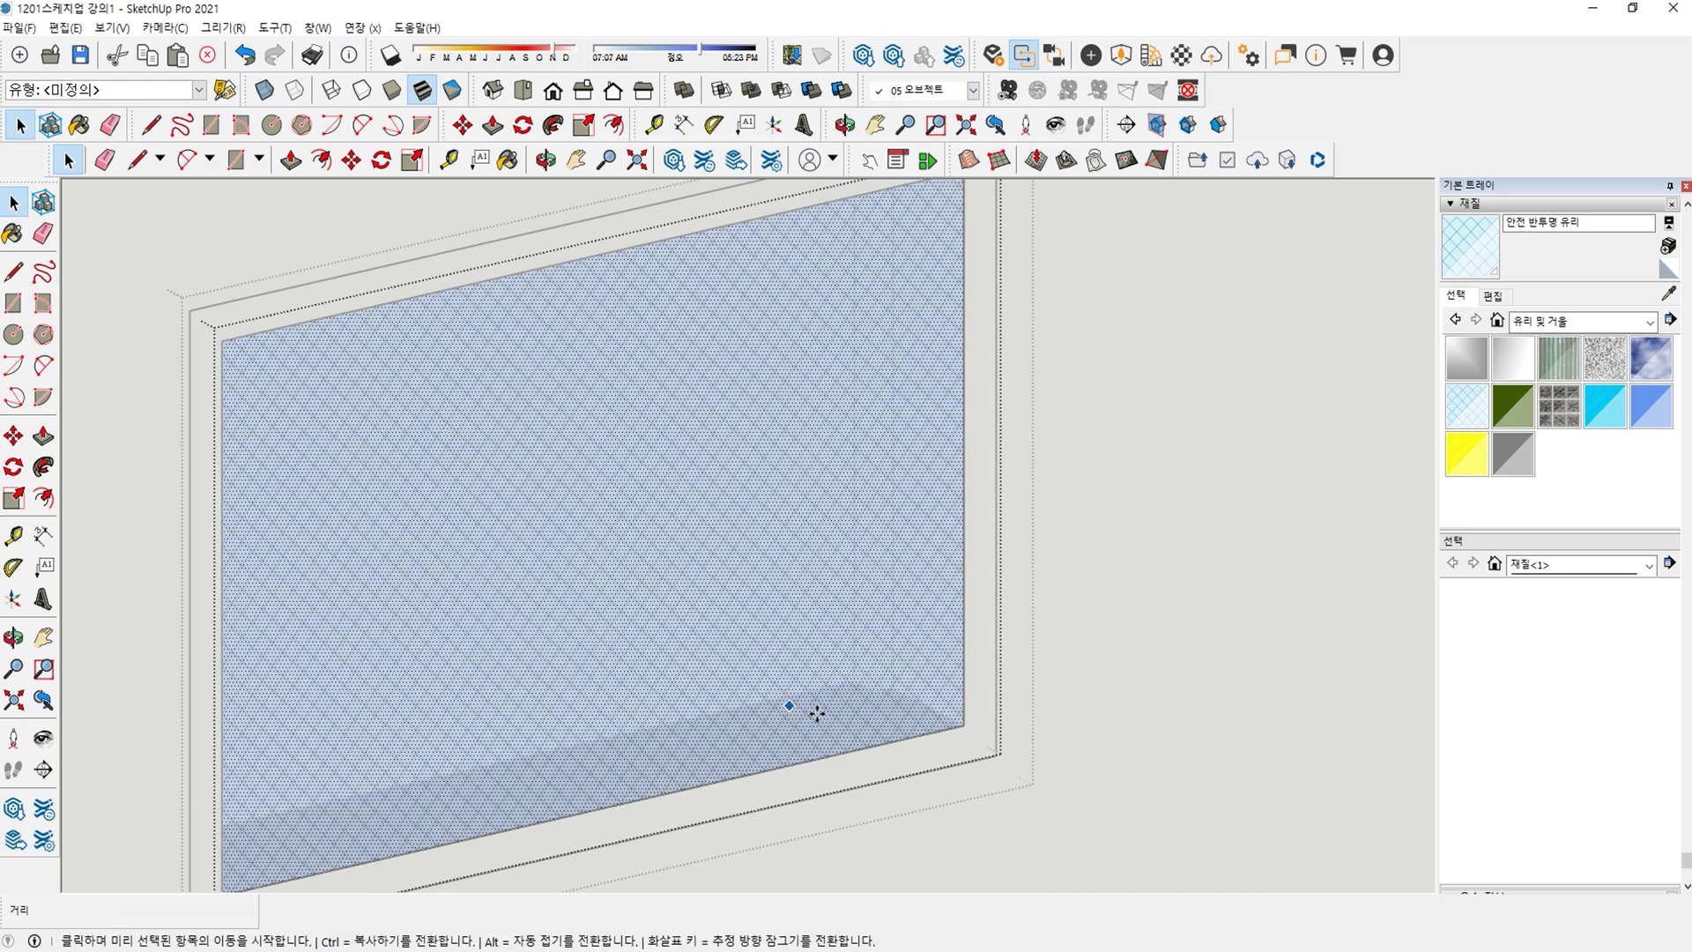
{"action": "left_click", "coordinate": [965, 727]}
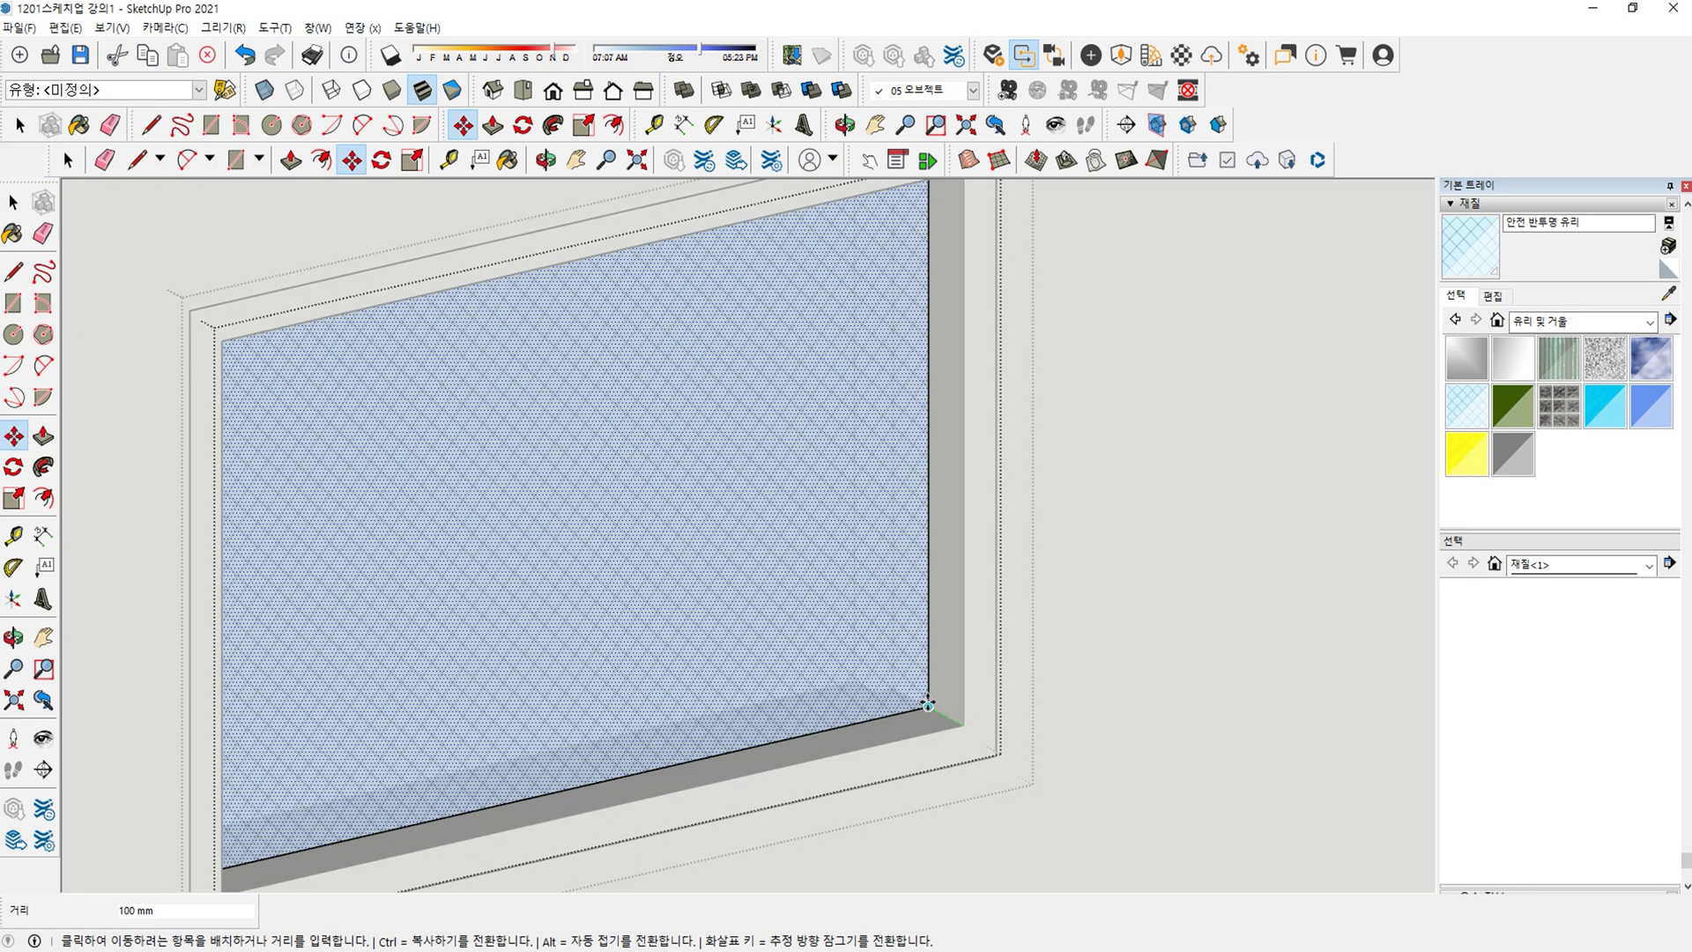
{"action": "left_click", "coordinate": [929, 706]}
Copy the finished small window into the matching opening at the other end of the upper-floor wall.
{"action": "scroll", "coordinate": [927, 679], "scroll_direction": "down", "scroll_amount": 8}
{"action": "middle_click_drag", "start_coordinate": [955, 665], "coordinate": [643, 521]}
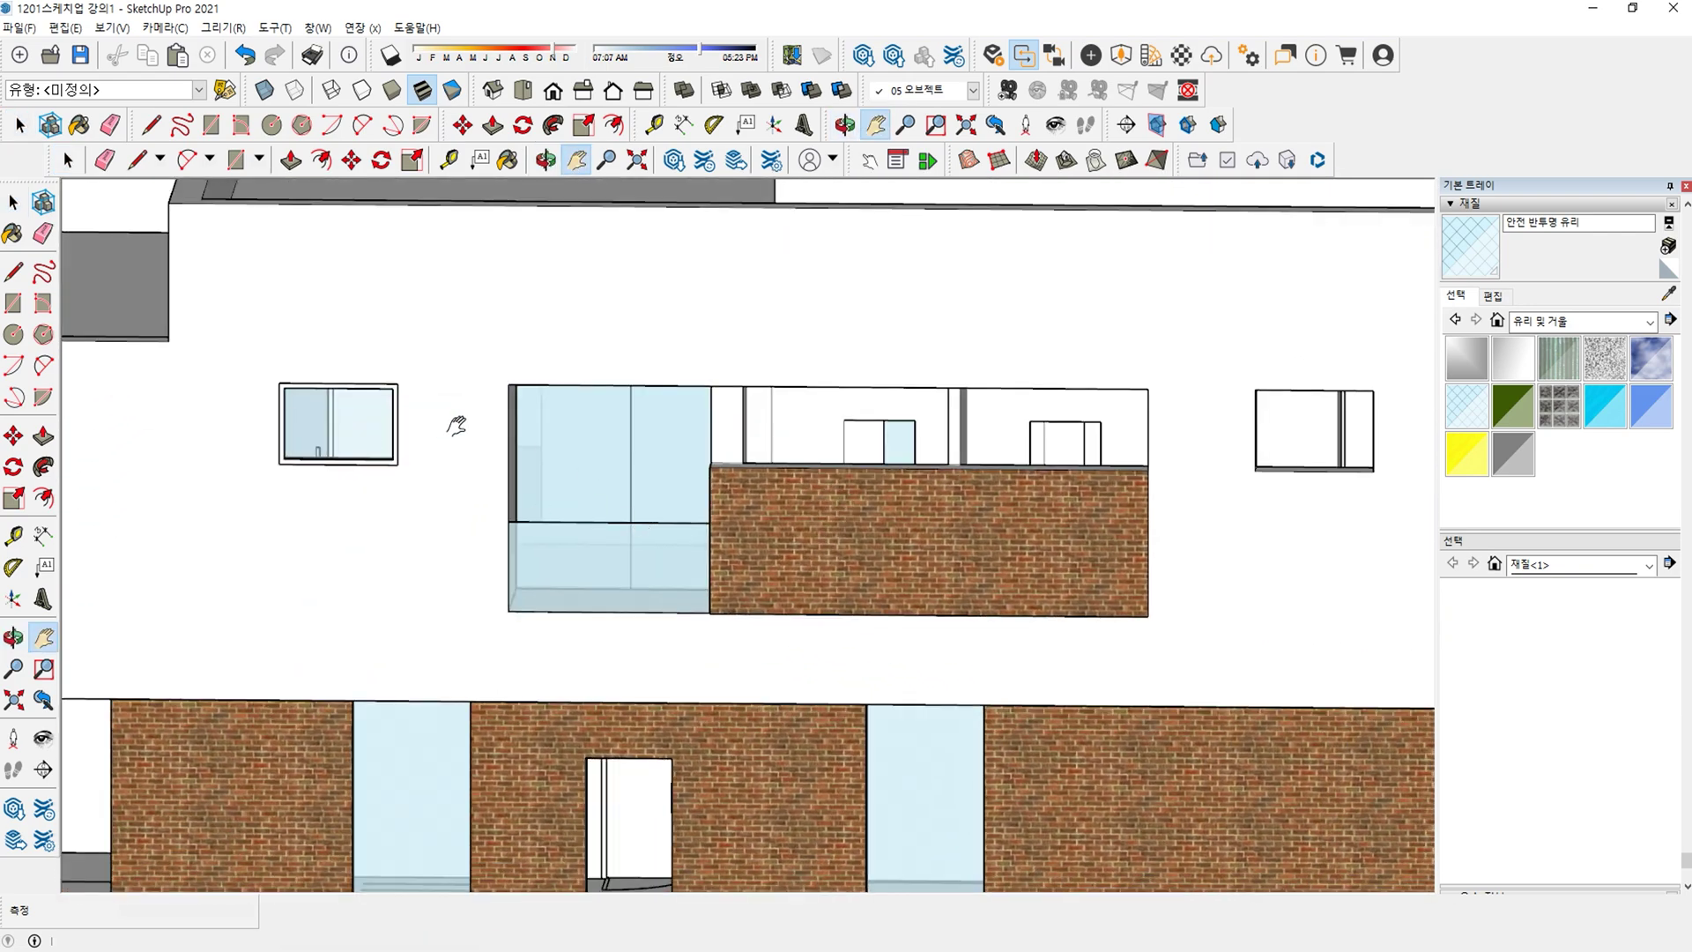
{"action": "scroll", "coordinate": [431, 417], "scroll_direction": "up", "scroll_amount": 1}
{"action": "scroll", "coordinate": [428, 419], "scroll_direction": "down", "scroll_amount": 4}
{"action": "key", "text": "space"}
{"action": "left_click", "coordinate": [390, 444]}
{"action": "scroll", "coordinate": [361, 446], "scroll_direction": "up", "scroll_amount": 6}
{"action": "key", "text": "m"}
{"action": "left_click", "coordinate": [295, 464]}
{"action": "scroll", "coordinate": [326, 466], "scroll_direction": "down", "scroll_amount": 2}
{"action": "key", "text": "ctrl"}
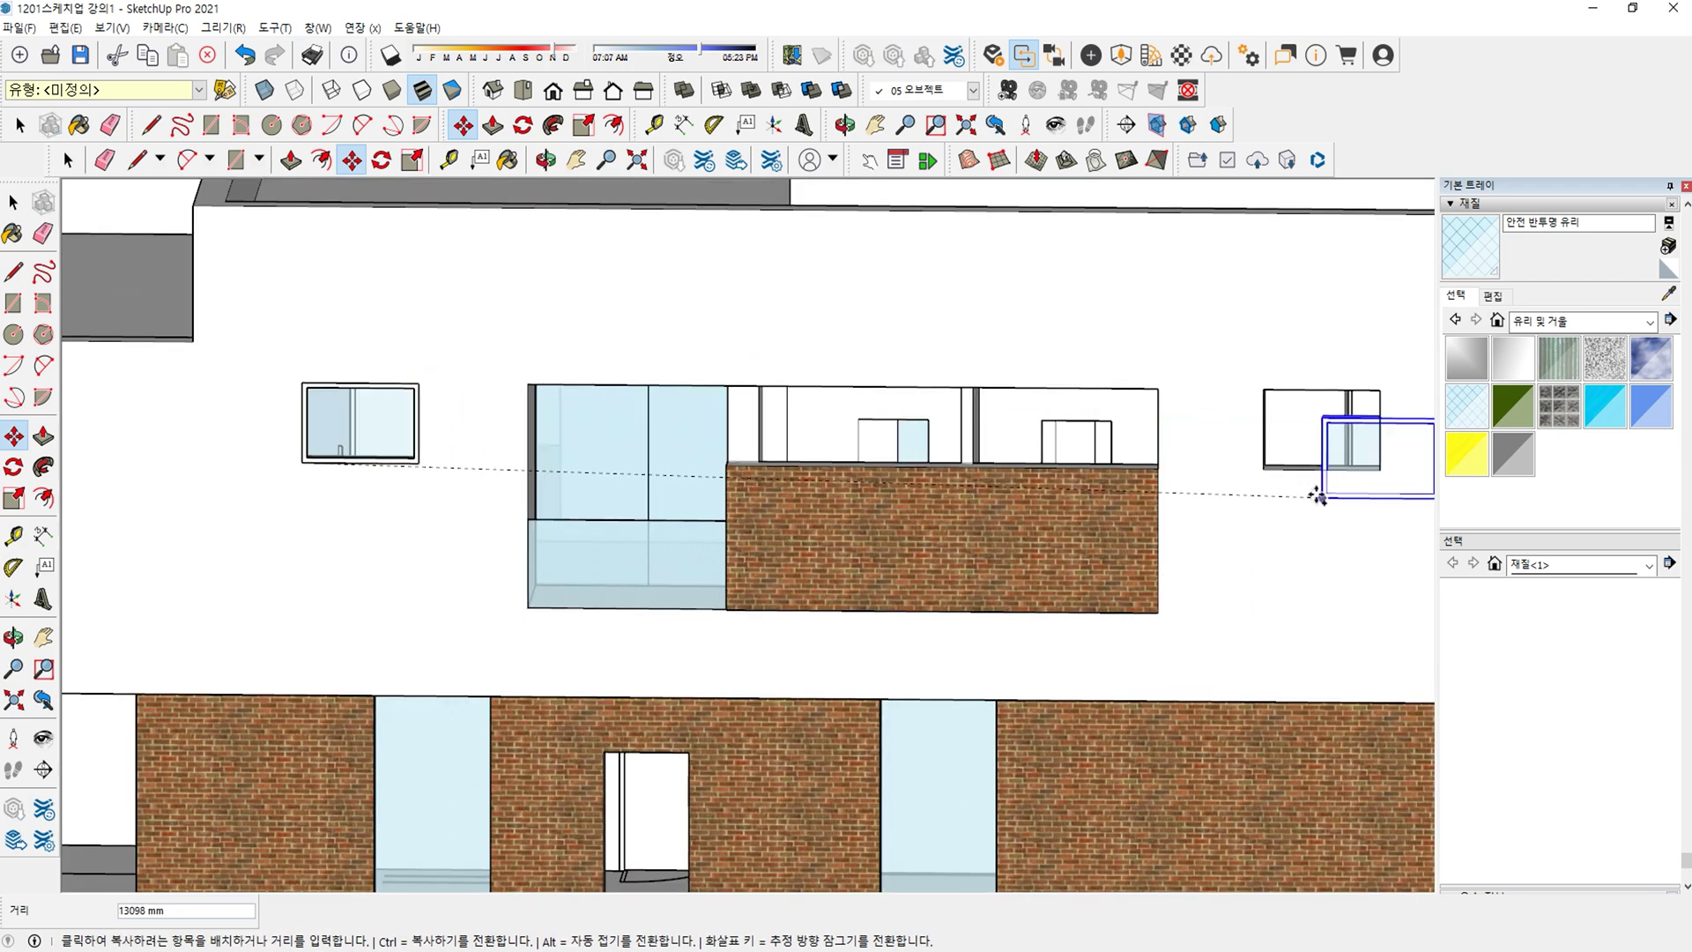
{"action": "left_click", "coordinate": [1267, 474]}
{"action": "key", "text": "space"}
{"action": "scroll", "coordinate": [1217, 479], "scroll_direction": "up", "scroll_amount": 1}
{"action": "scroll", "coordinate": [1217, 480], "scroll_direction": "down", "scroll_amount": 1}
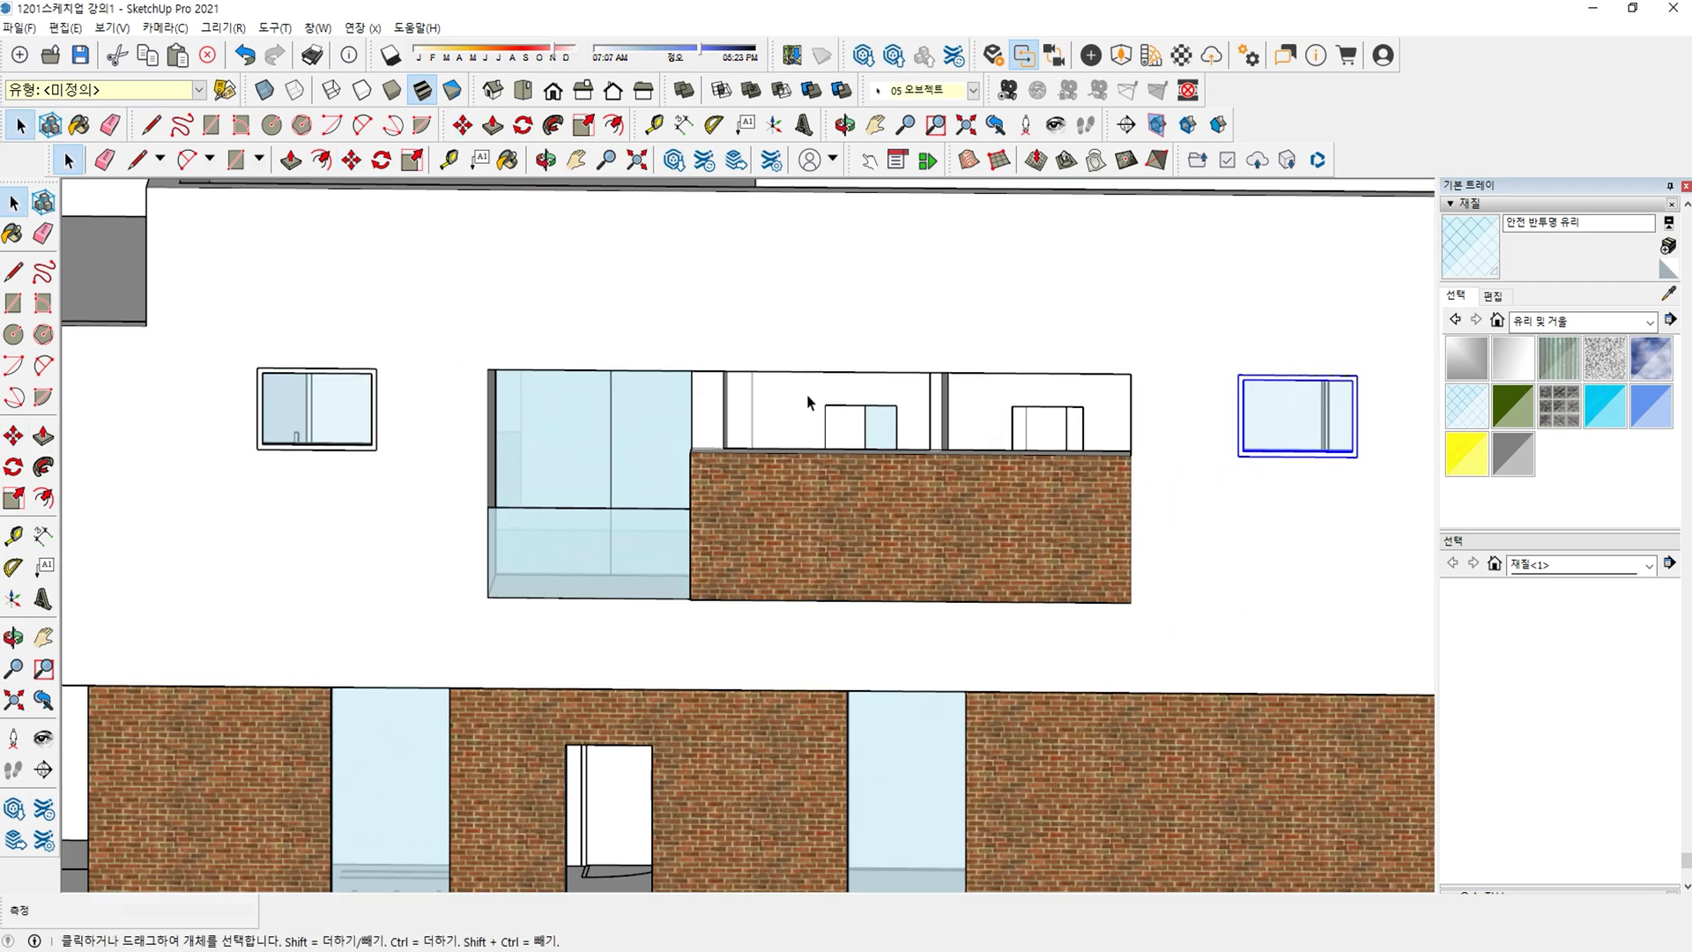
Draw a rectangle across the wide window opening above the upper-floor brick parapet.
{"action": "middle_click_drag", "start_coordinate": [1218, 479], "coordinate": [1018, 383]}
{"action": "double_click", "coordinate": [917, 415]}
{"action": "scroll", "coordinate": [919, 414], "scroll_direction": "up", "scroll_amount": 4}
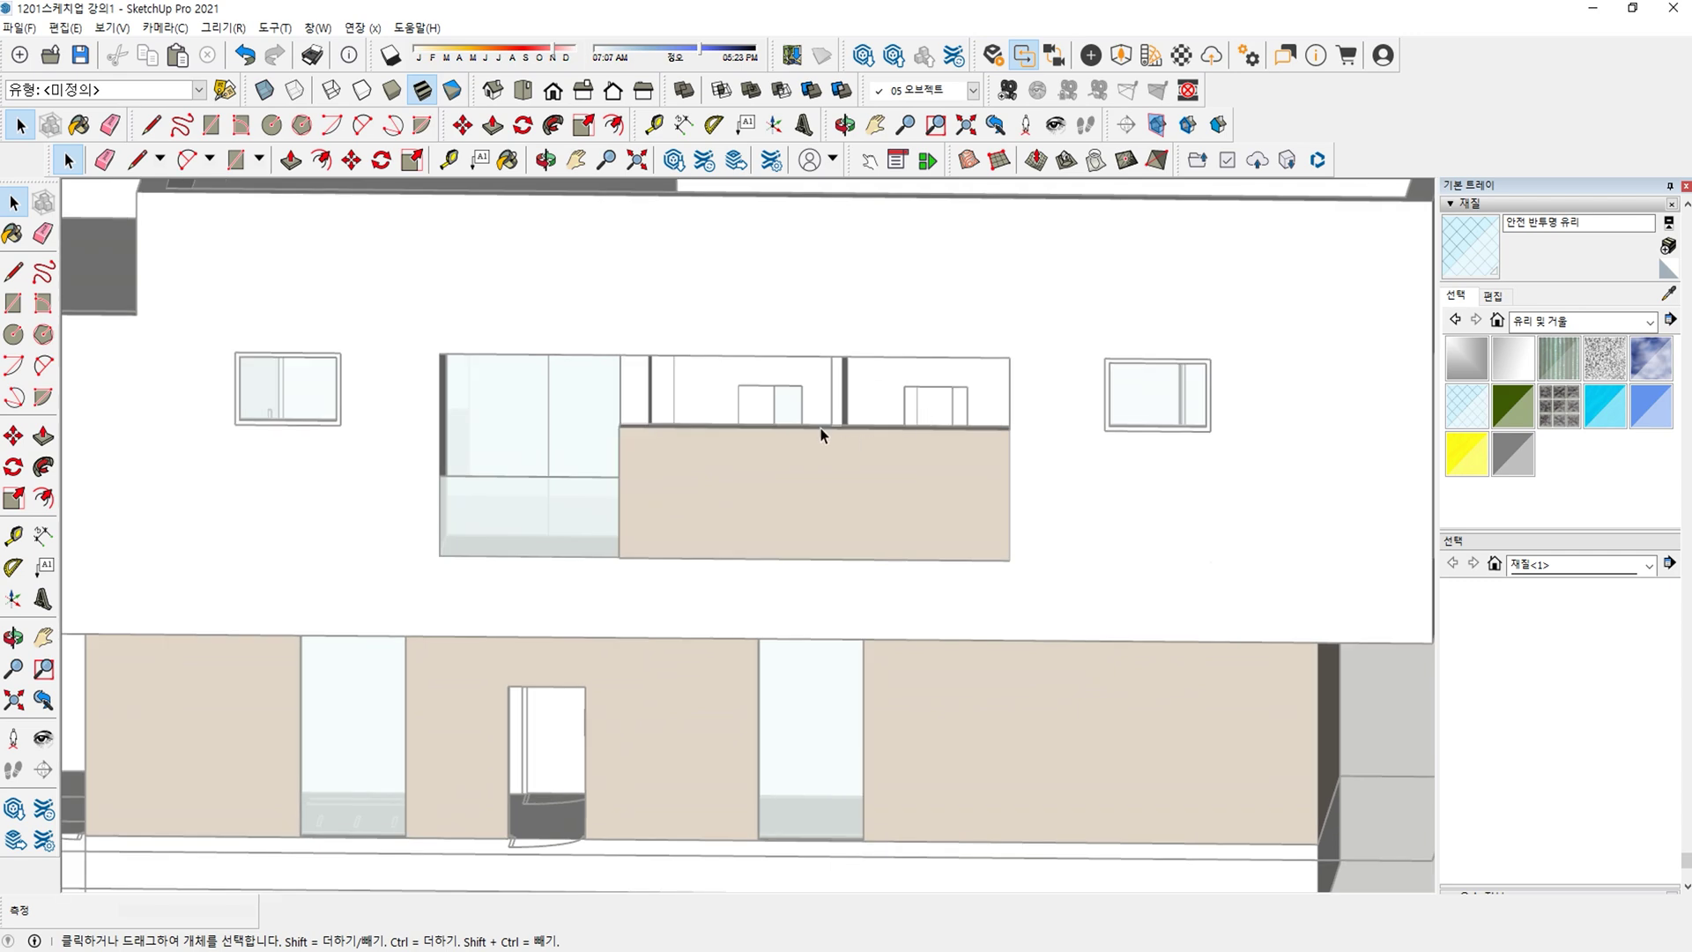
{"action": "middle_click_drag", "start_coordinate": [843, 441], "coordinate": [748, 506]}
{"action": "scroll", "coordinate": [683, 527], "scroll_direction": "up", "scroll_amount": 1}
{"action": "key", "text": "r"}
{"action": "left_click", "coordinate": [594, 580]}
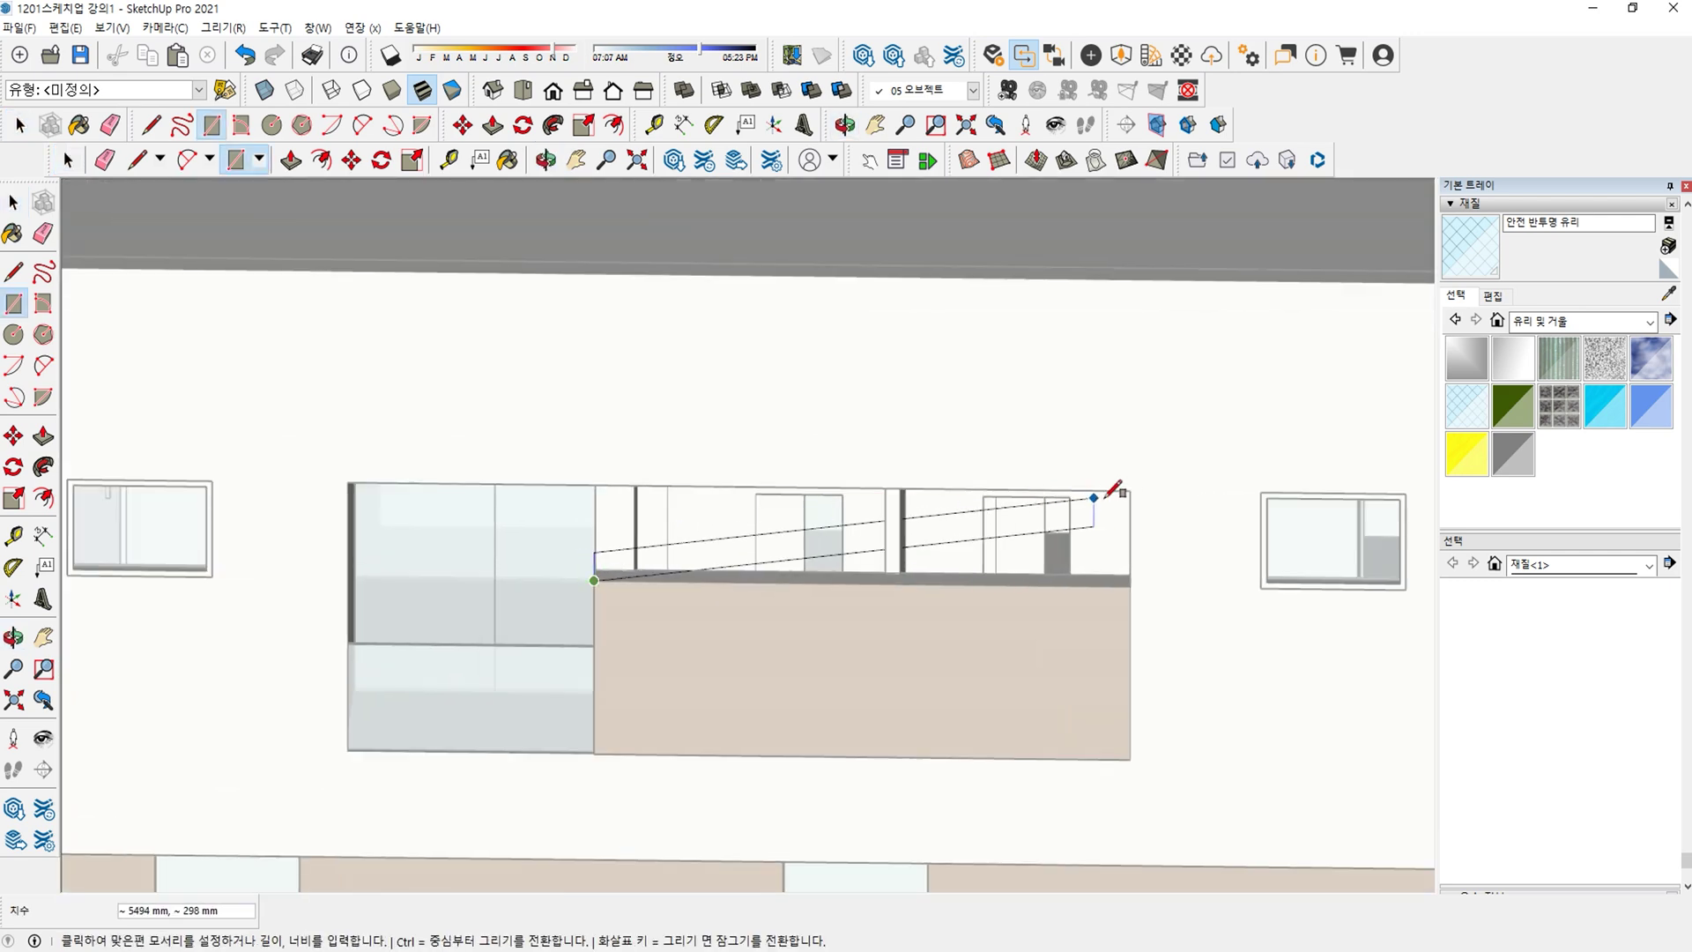
{"action": "left_click", "coordinate": [1131, 490]}
Offset the wide rectangle inward and delete its inner face to leave a window frame.
{"action": "middle_click_drag", "start_coordinate": [1131, 490], "coordinate": [1091, 593]}
{"action": "key", "text": "f"}
{"action": "left_click", "coordinate": [1091, 593]}
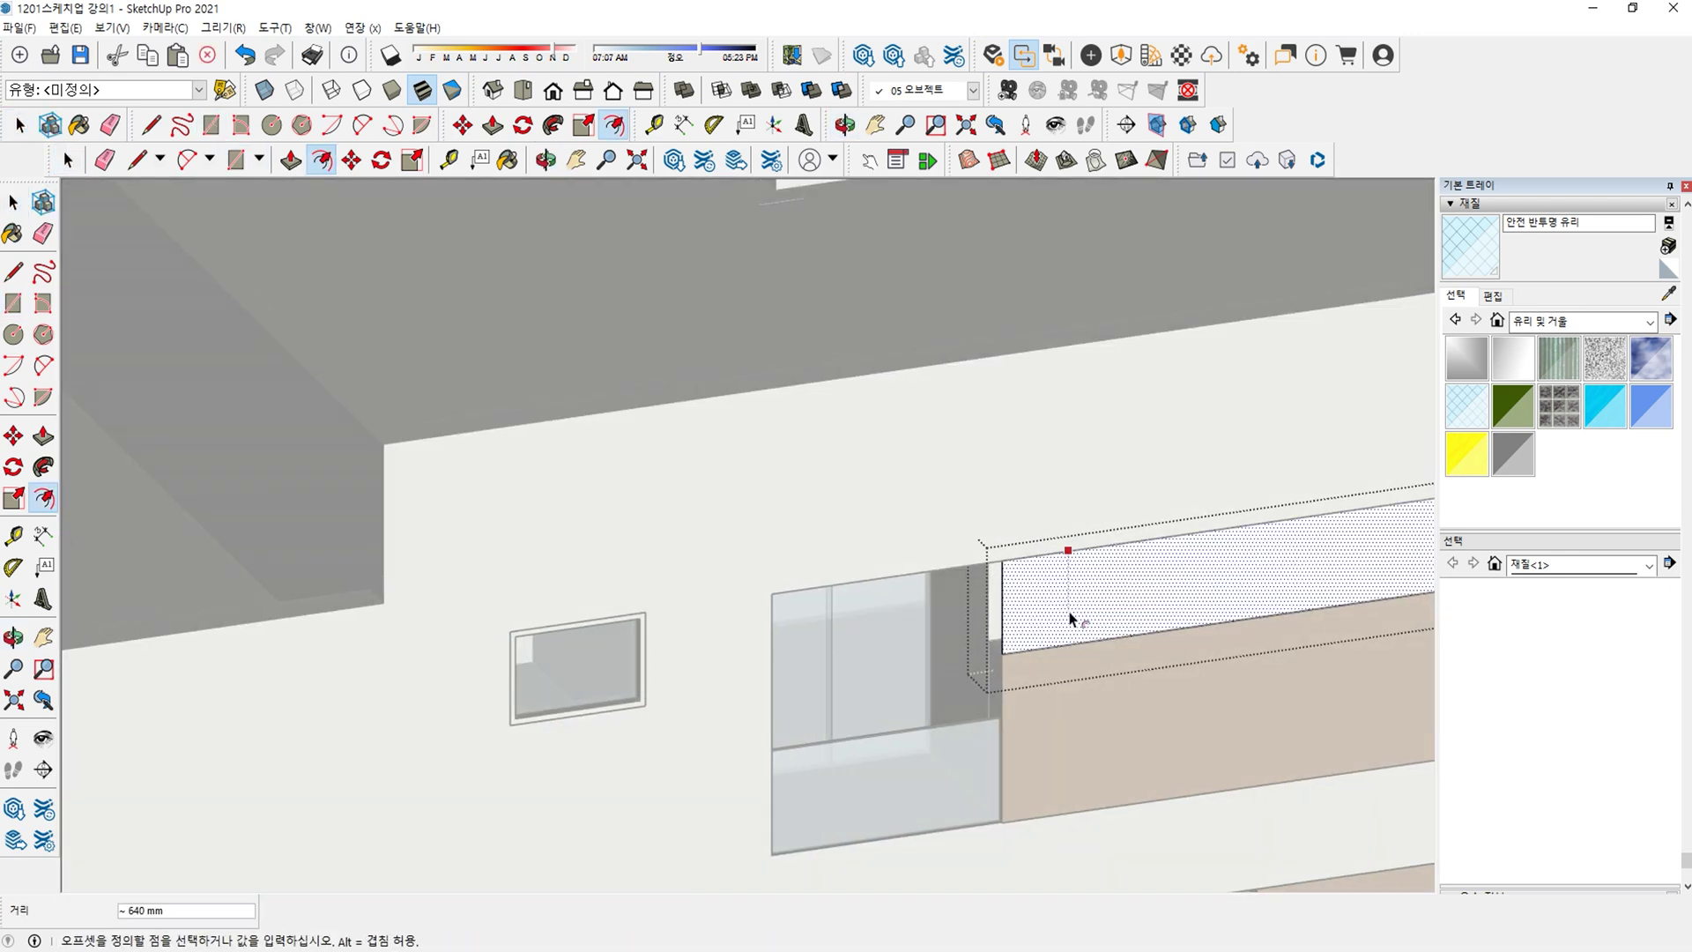
{"action": "left_click", "coordinate": [1071, 618]}
{"action": "scroll", "coordinate": [1068, 610], "scroll_direction": "up", "scroll_amount": 2}
{"action": "key", "text": "space"}
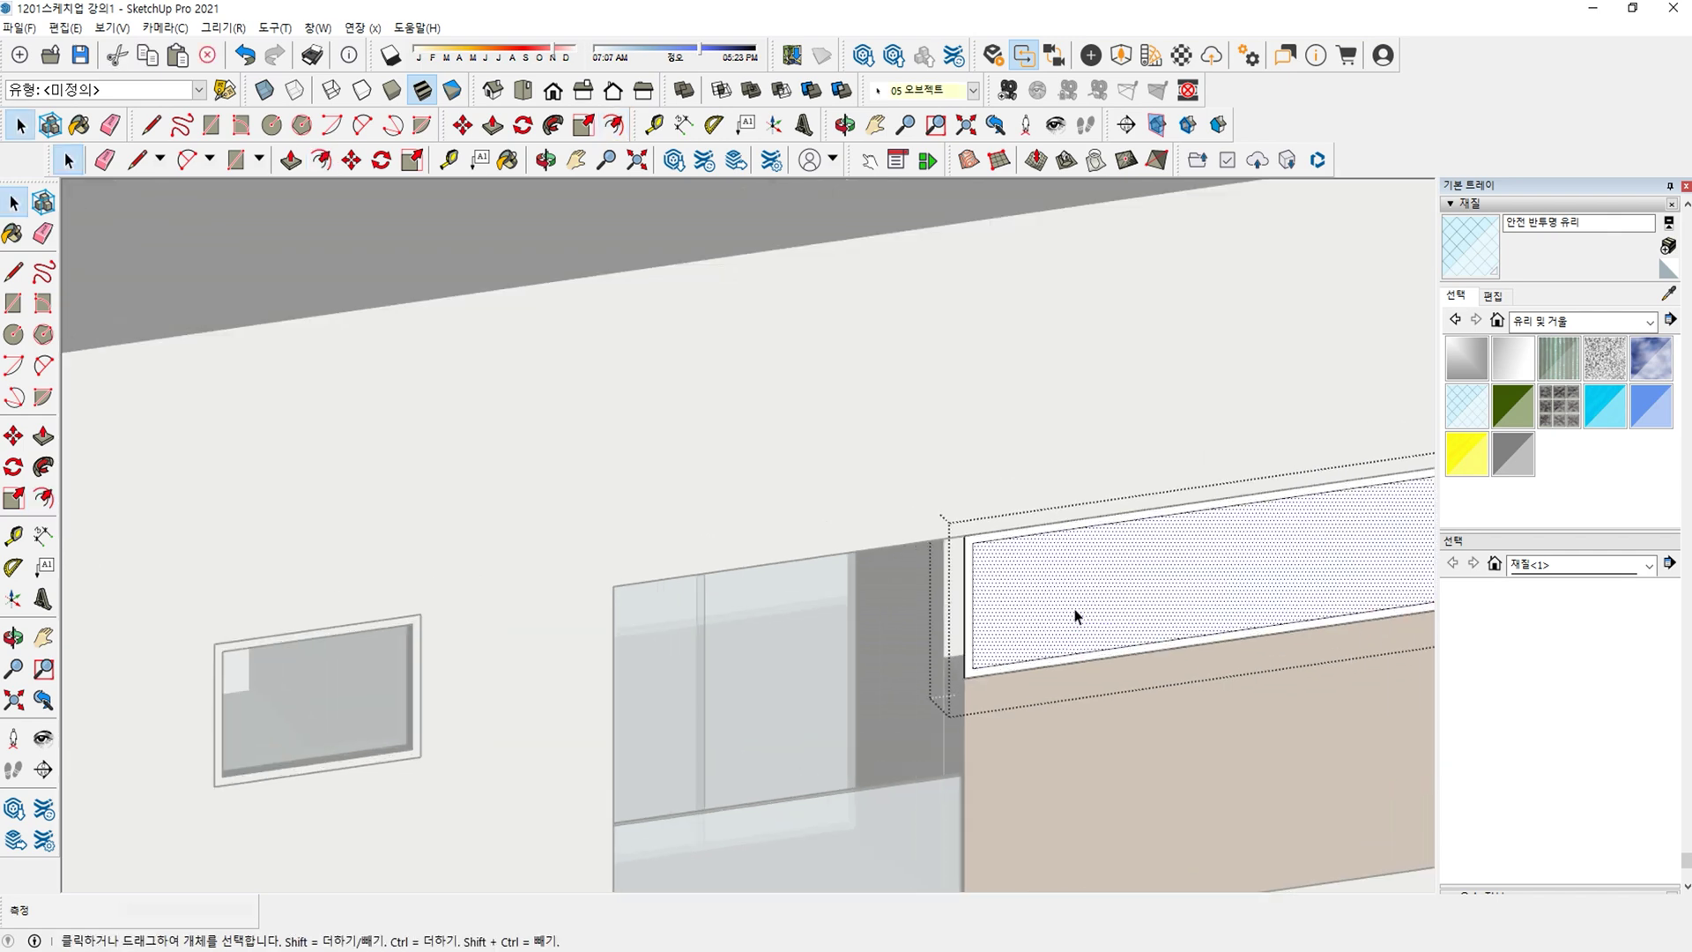
{"action": "left_click", "coordinate": [1075, 610]}
{"action": "key", "text": "Delete"}
Extrude the wide window's frame face to give the frame depth and leave its group.
{"action": "scroll", "coordinate": [988, 690], "scroll_direction": "up", "scroll_amount": 3}
{"action": "key", "text": "p"}
{"action": "left_click_drag", "start_coordinate": [899, 693], "coordinate": [890, 680]}
{"action": "key", "text": "Return"}
{"action": "key", "text": "space"}
{"action": "key", "text": "Escape"}
{"action": "scroll", "coordinate": [887, 668], "scroll_direction": "up", "scroll_amount": 2}
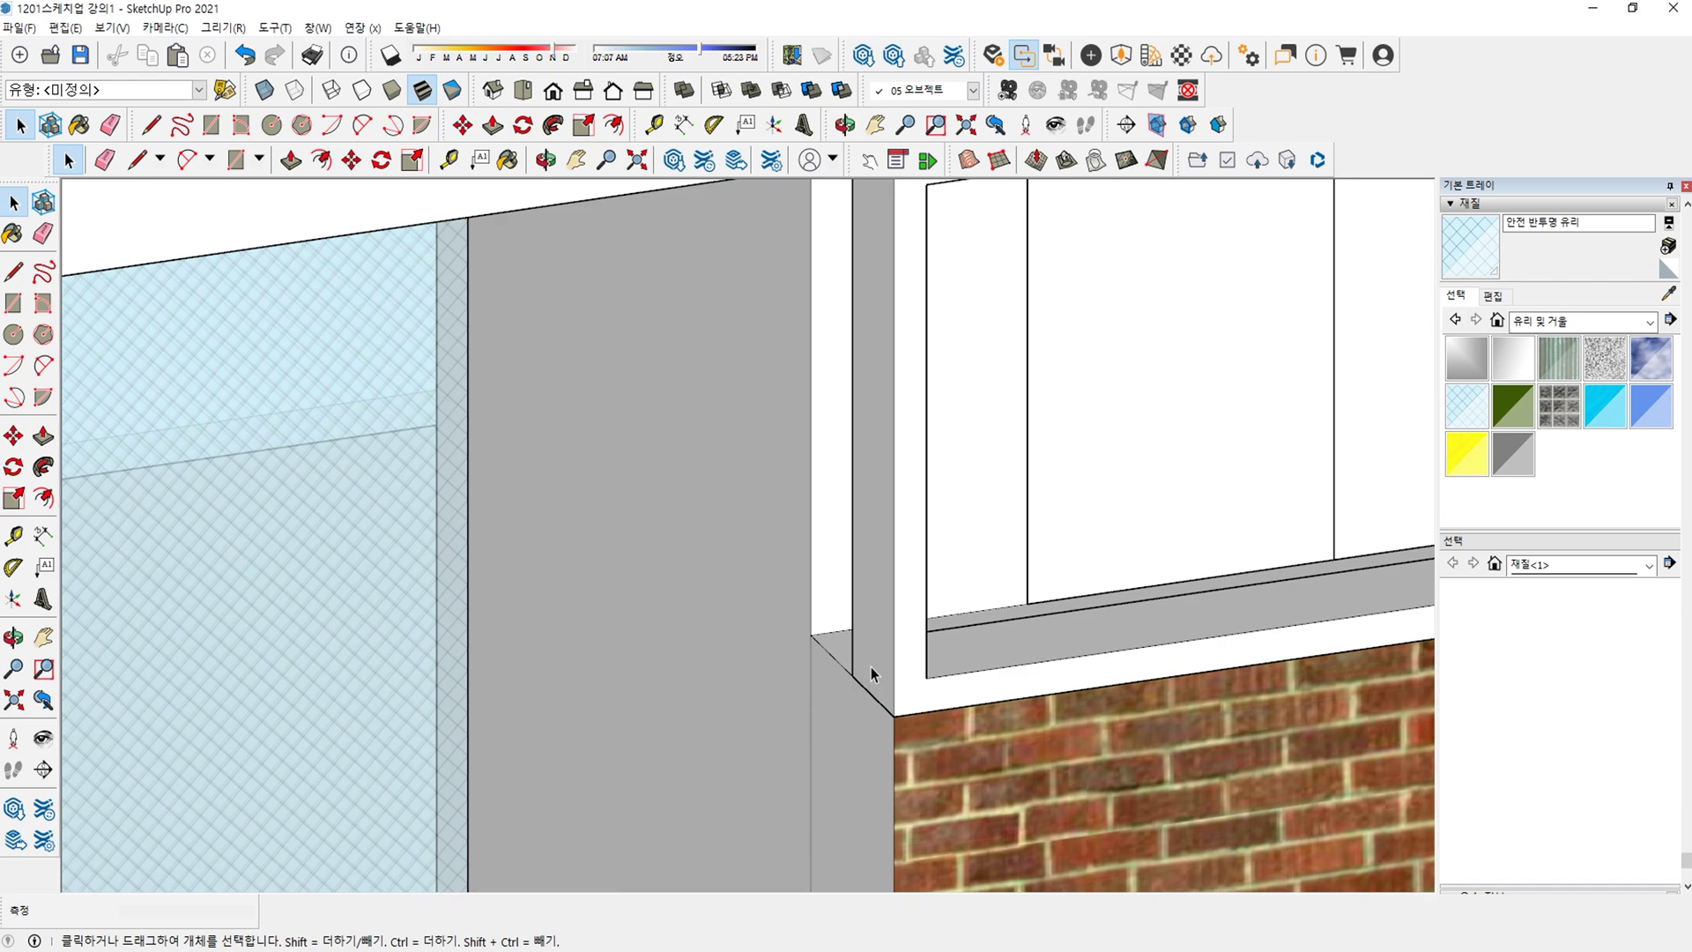
Move the wide window frame back to the inner edge of the brick parapet's top.
{"action": "key", "text": "m"}
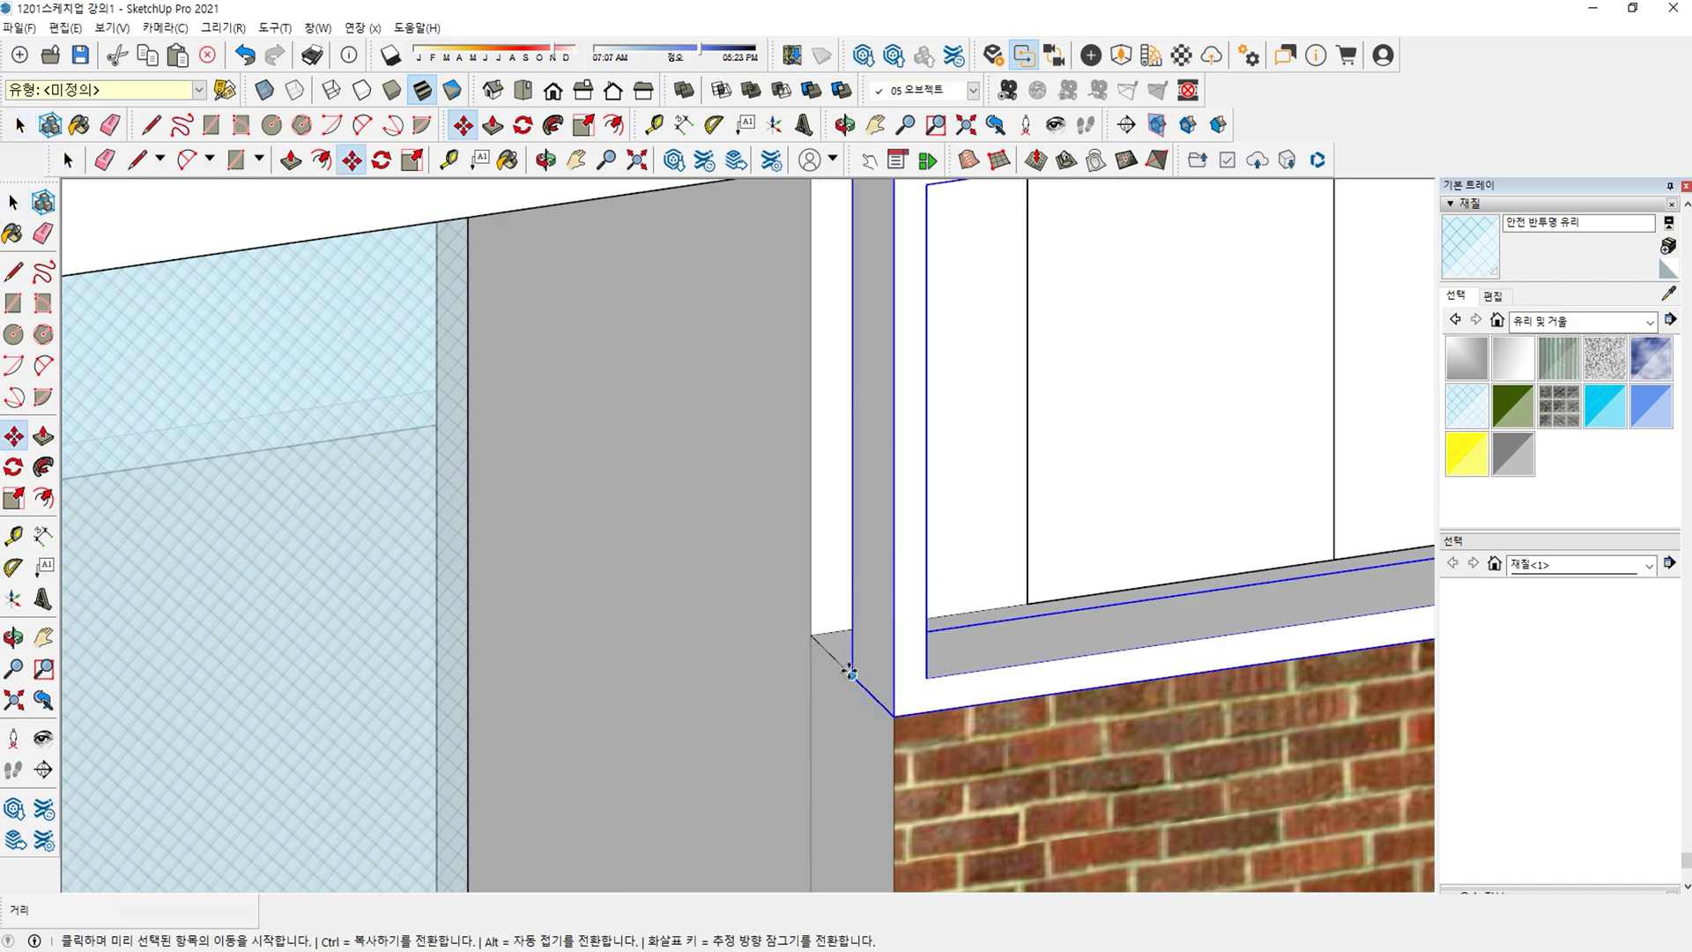
{"action": "scroll", "coordinate": [881, 582], "scroll_direction": "down", "scroll_amount": 3}
{"action": "scroll", "coordinate": [871, 565], "scroll_direction": "down", "scroll_amount": 3}
{"action": "key", "text": "space"}
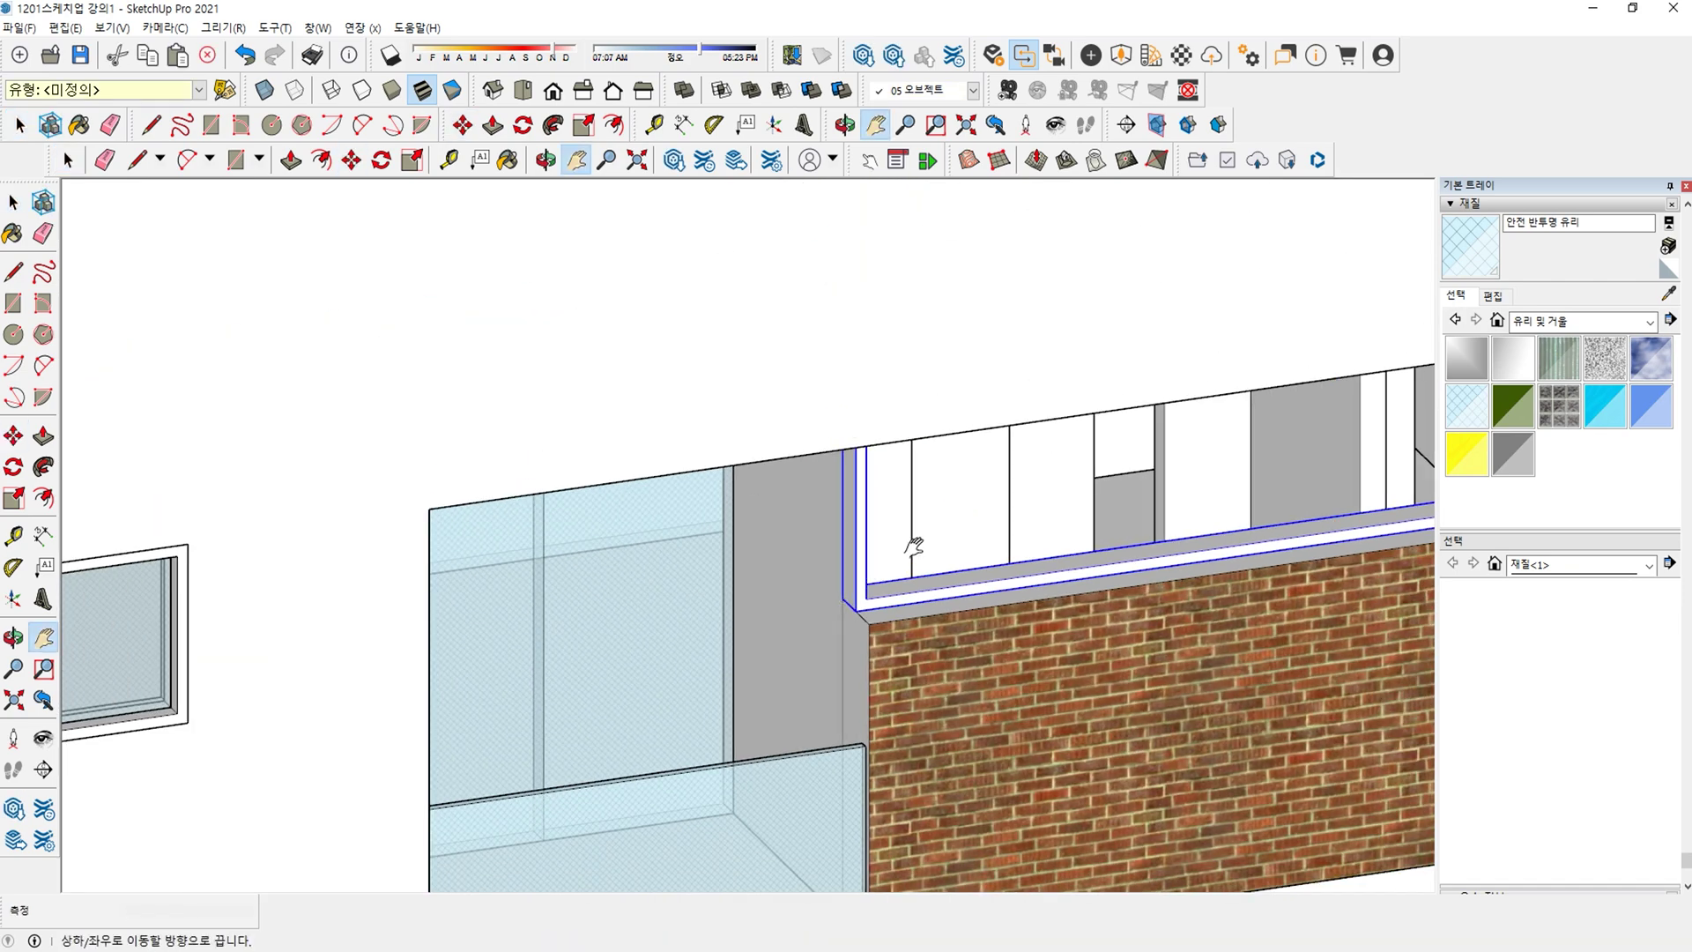
Draw a 5430 × 880 mm rectangle inside the wide window frame for its glass pane.
{"action": "middle_click_drag", "start_coordinate": [872, 551], "coordinate": [738, 615]}
{"action": "scroll", "coordinate": [732, 600], "scroll_direction": "down", "scroll_amount": 3}
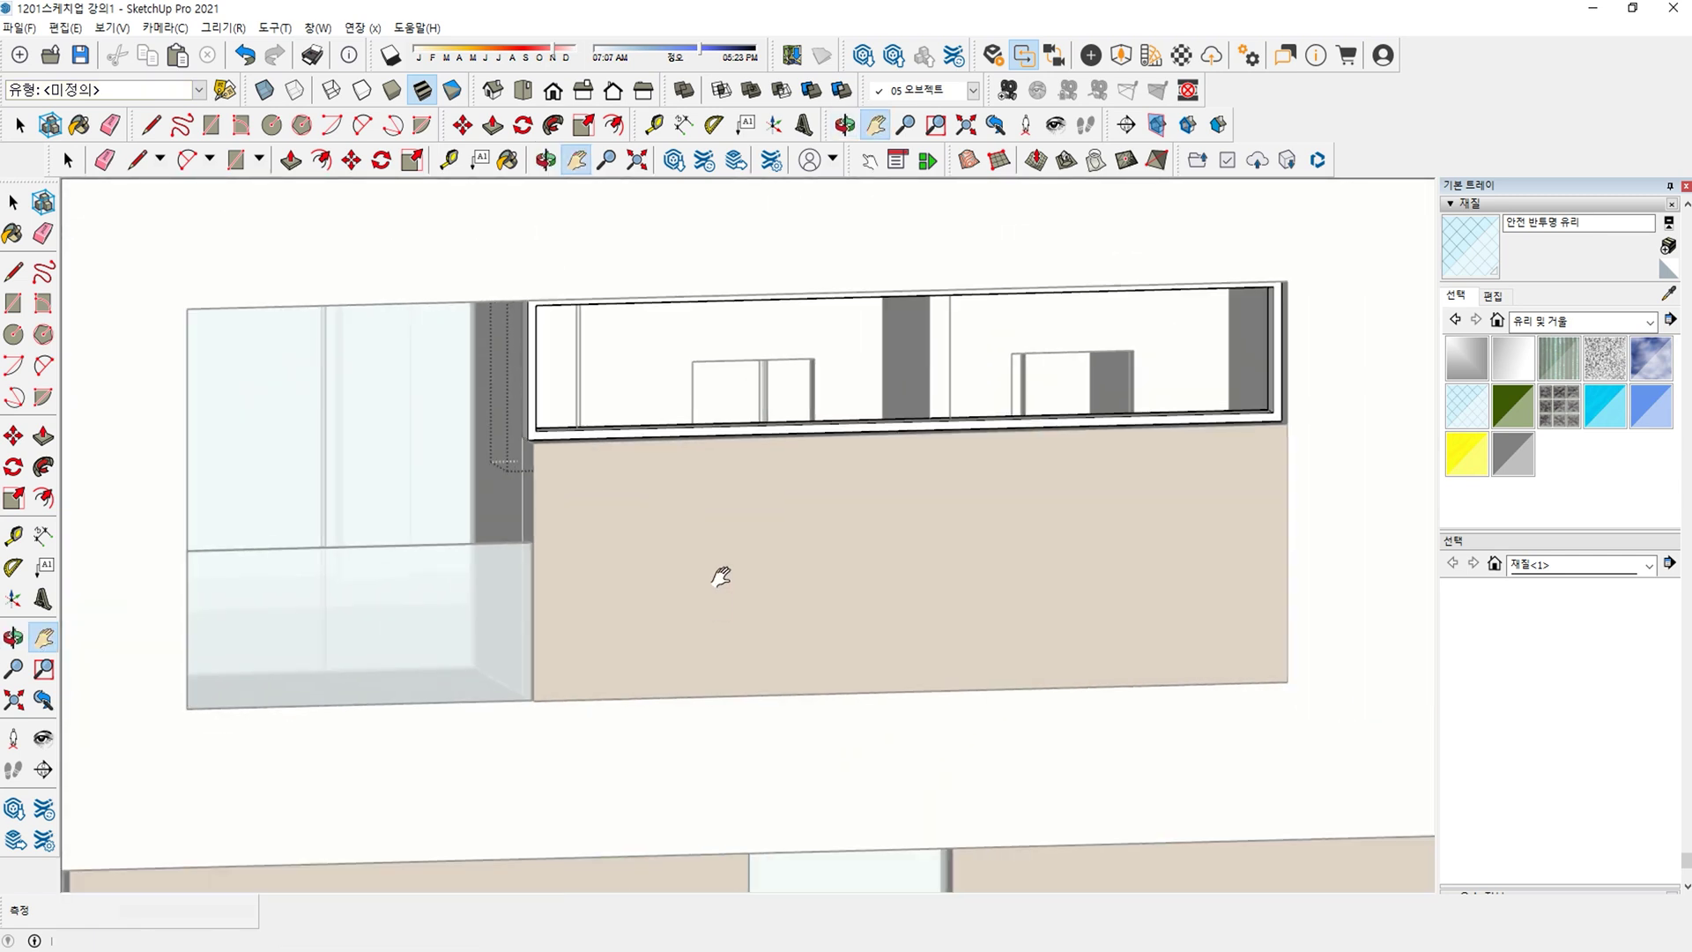
{"action": "key", "text": "r"}
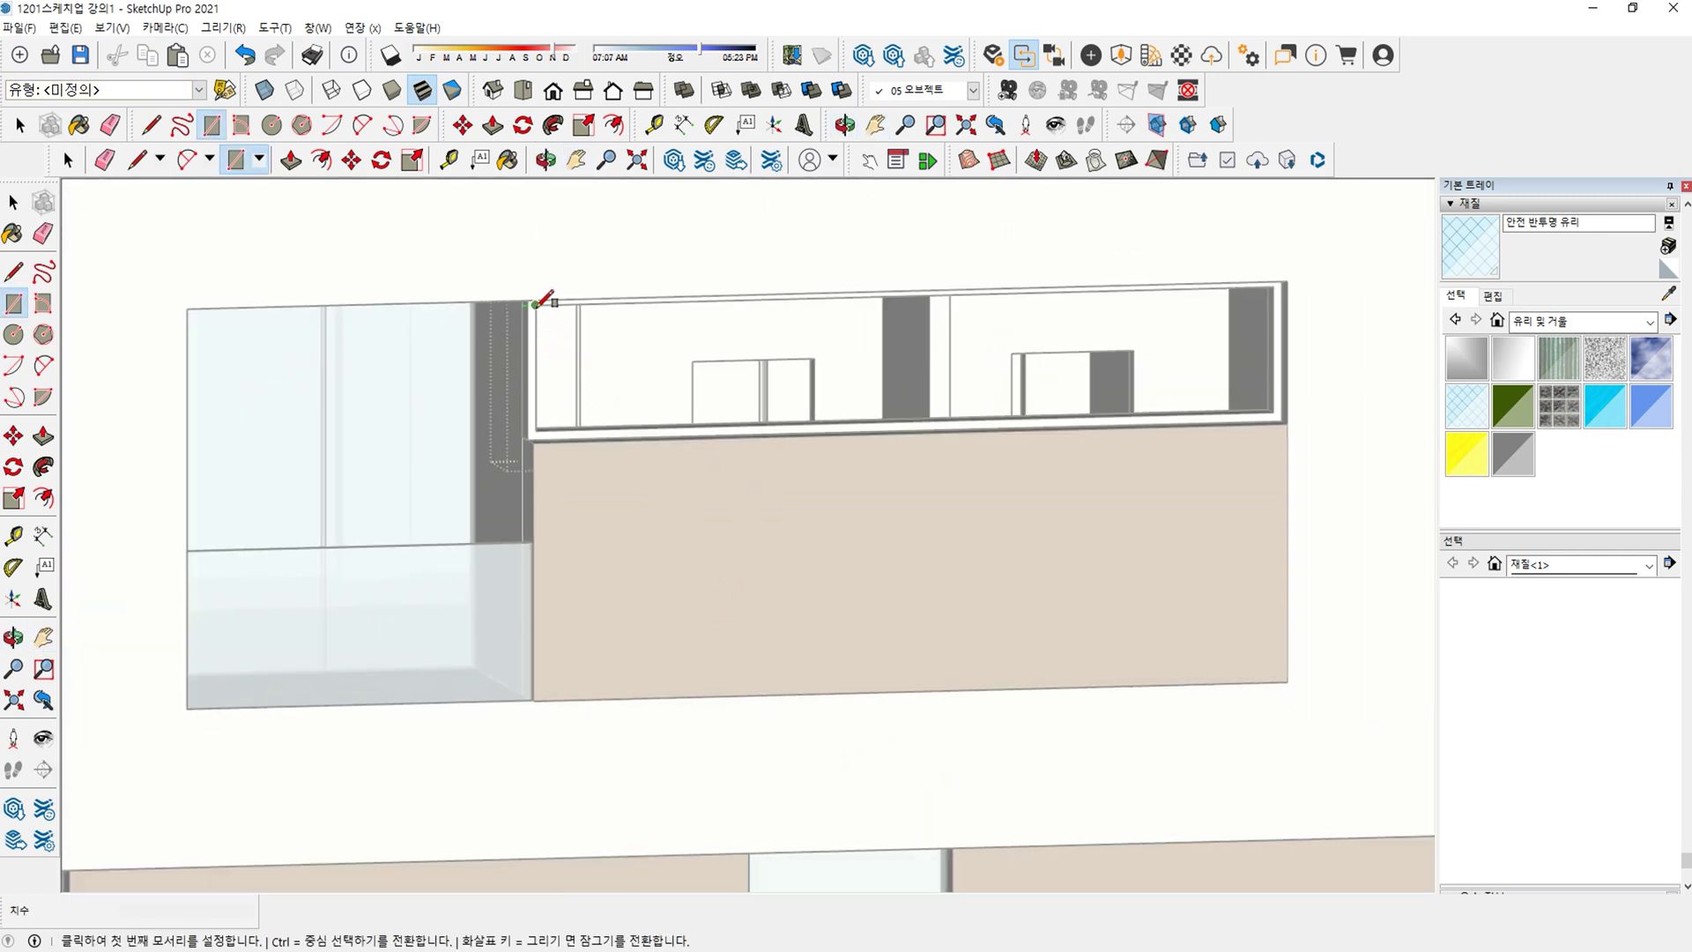
{"action": "left_click", "coordinate": [535, 305]}
{"action": "left_click", "coordinate": [1277, 410]}
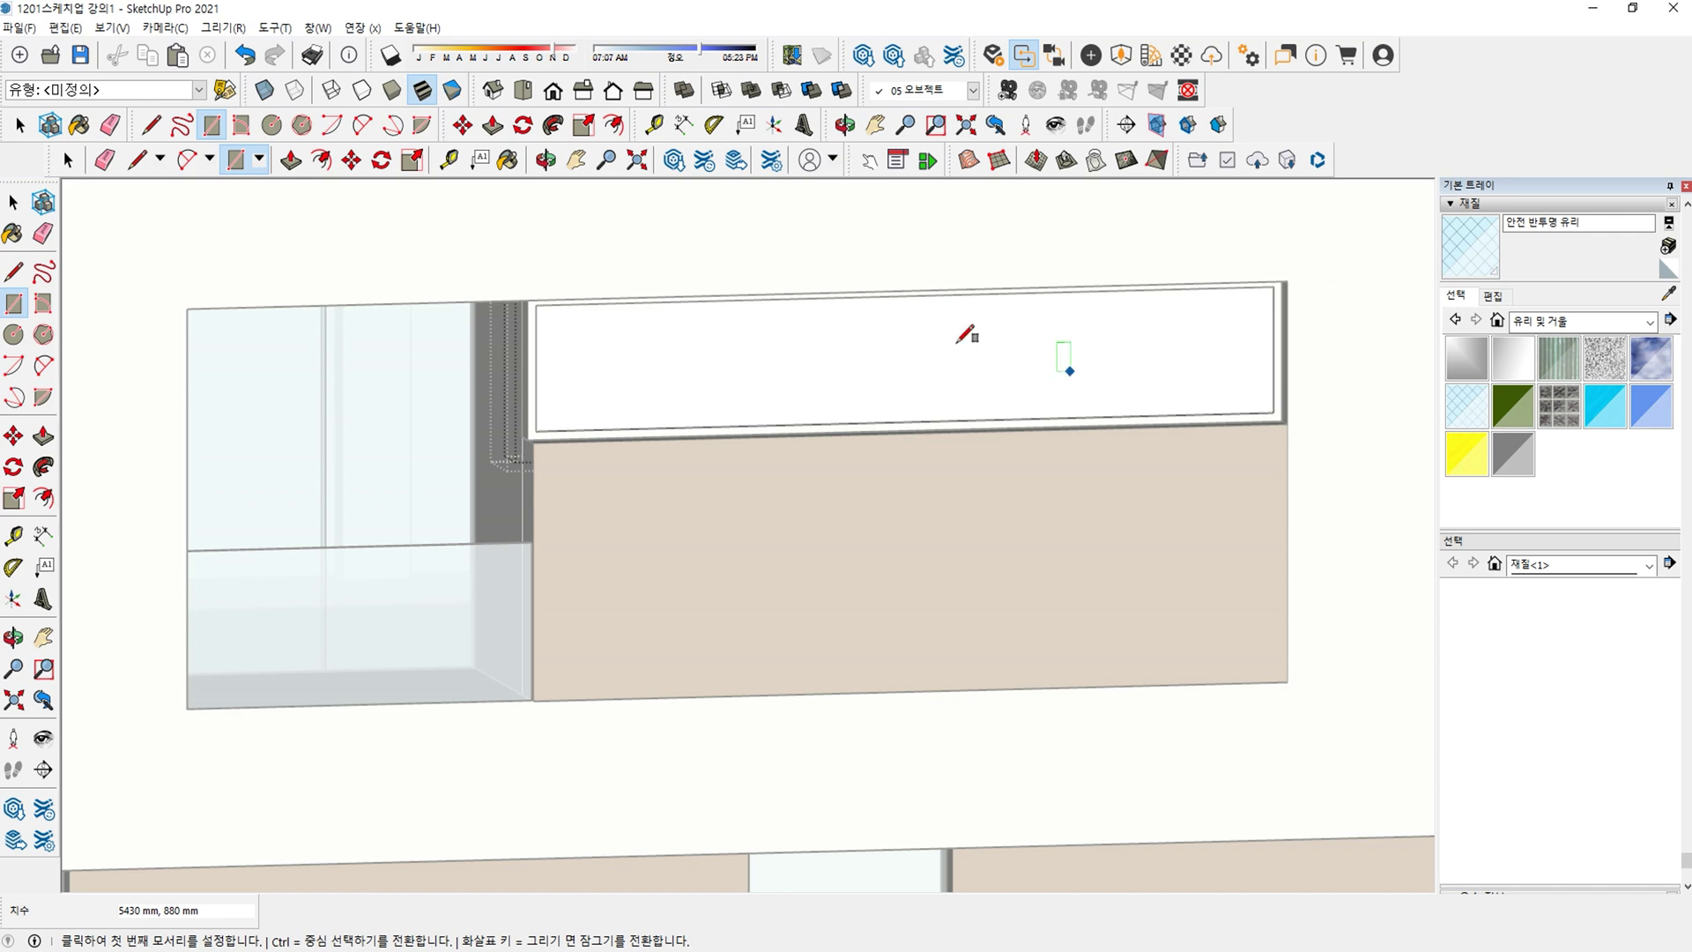
Paint the wide window's pane with the 안전 반투명 유리 material.
{"action": "middle_click_drag", "start_coordinate": [970, 333], "coordinate": [1096, 404]}
{"action": "key", "text": "b"}
{"action": "left_click", "coordinate": [984, 668]}
Recess the glass pane into the depth of the wide window frame and leave group editing.
{"action": "middle_click_drag", "start_coordinate": [988, 663], "coordinate": [485, 645], "text": "shift"}
{"action": "scroll", "coordinate": [484, 646], "scroll_direction": "down", "scroll_amount": 5}
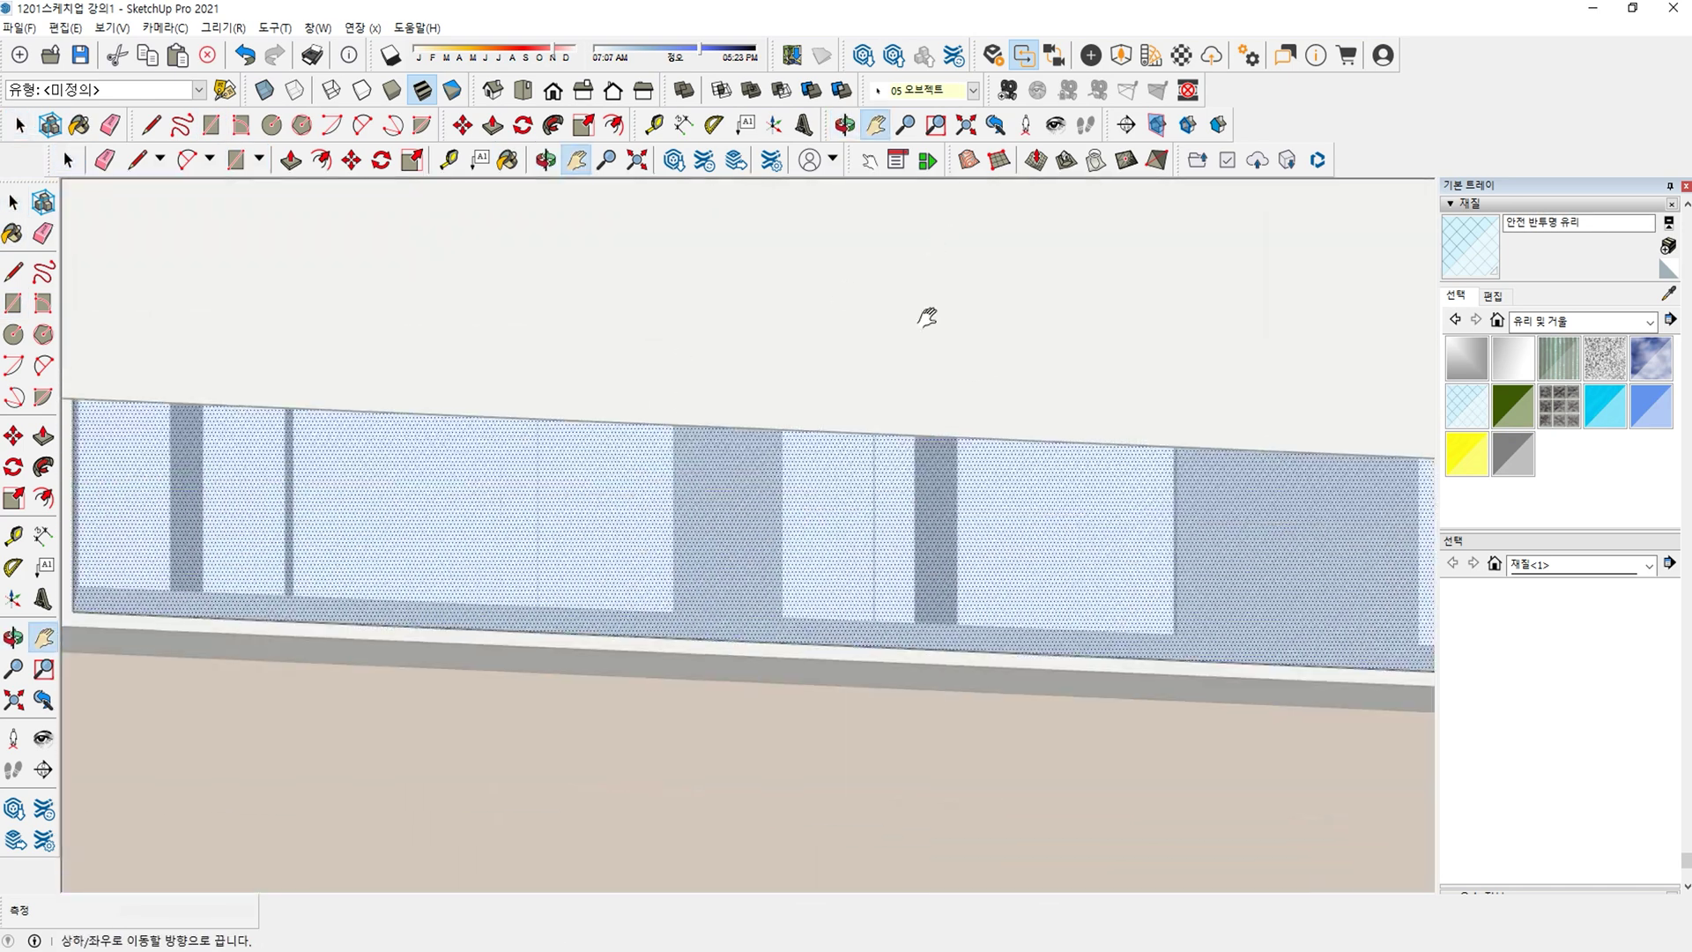
{"action": "scroll", "coordinate": [615, 502], "scroll_direction": "up", "scroll_amount": 8}
{"action": "key", "text": "m"}
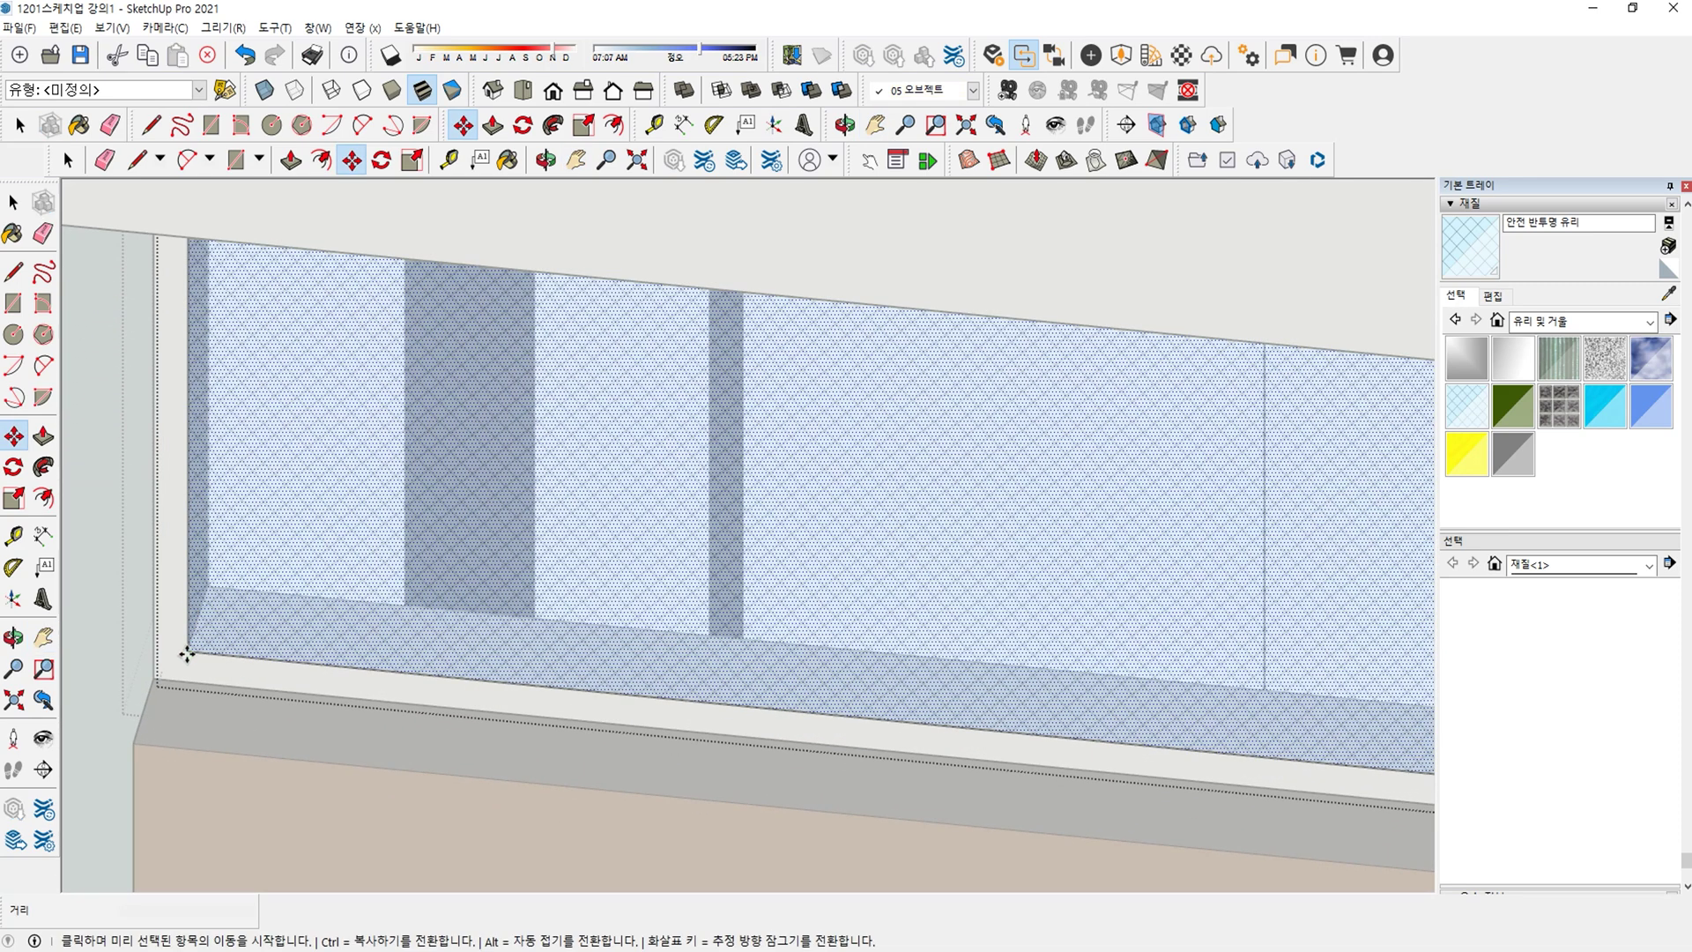
{"action": "key", "text": "space"}
{"action": "scroll", "coordinate": [379, 620], "scroll_direction": "down", "scroll_amount": 3}
{"action": "scroll", "coordinate": [379, 619], "scroll_direction": "down", "scroll_amount": 3}
{"action": "middle_click_drag", "start_coordinate": [506, 438], "coordinate": [598, 455], "text": "shift"}
{"action": "scroll", "coordinate": [457, 502], "scroll_direction": "down", "scroll_amount": 2}
{"action": "left_click_drag", "start_coordinate": [634, 428], "coordinate": [456, 502]}
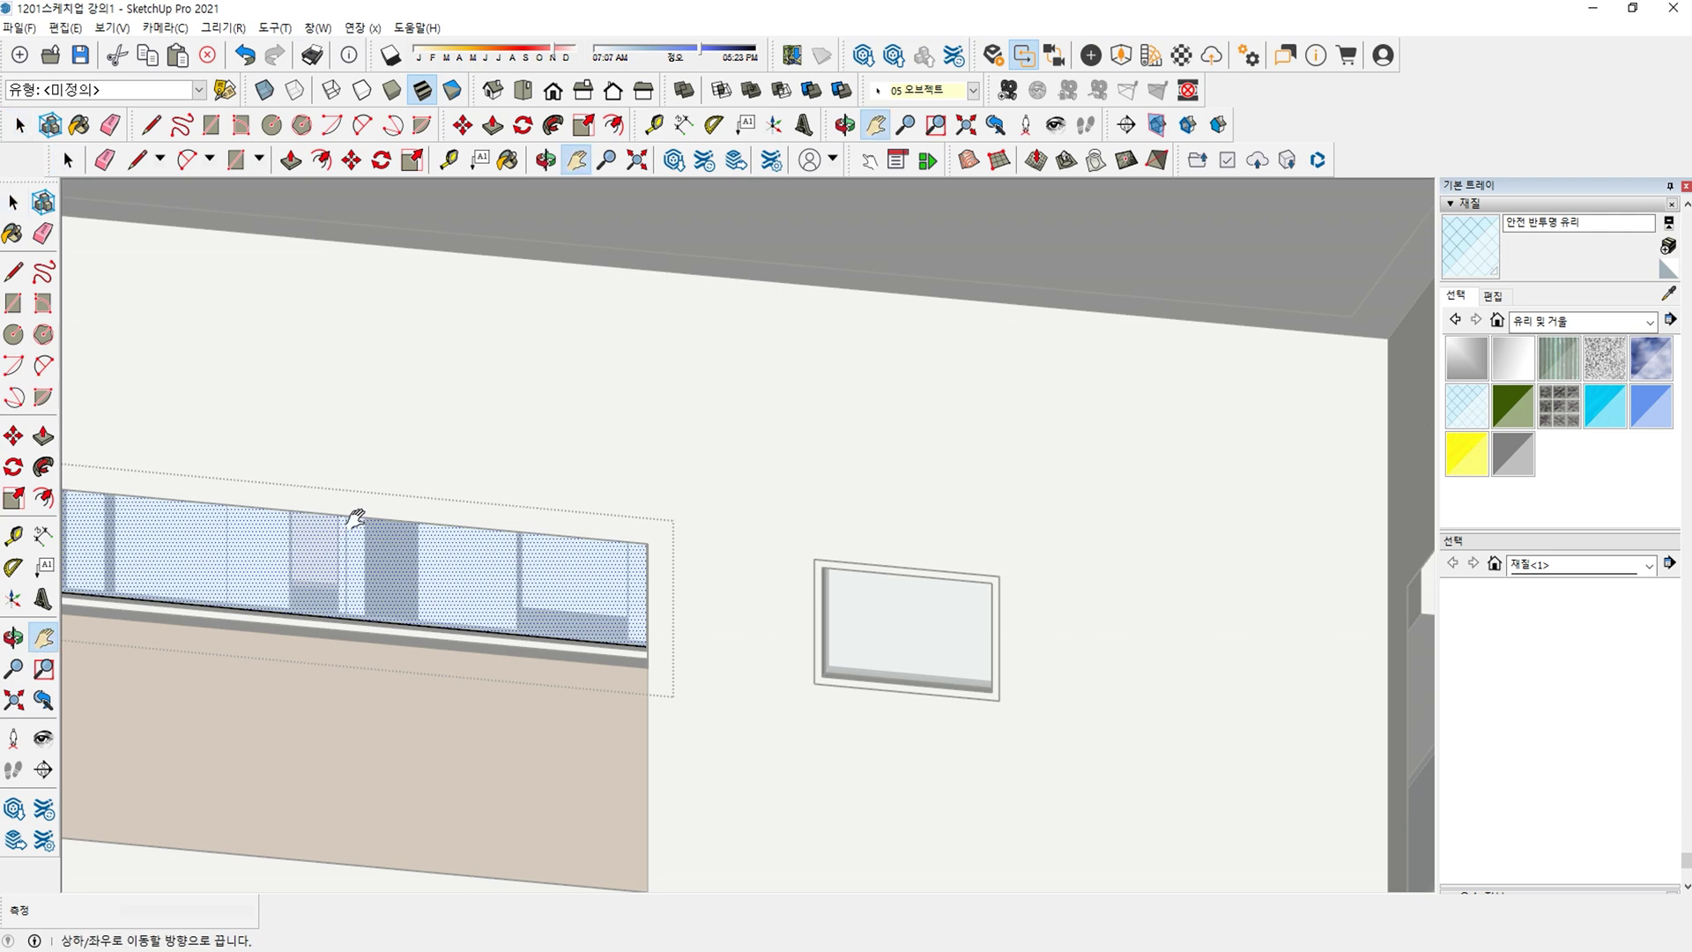
{"action": "scroll", "coordinate": [352, 517], "scroll_direction": "up", "scroll_amount": 3}
{"action": "left_click_drag", "start_coordinate": [352, 517], "coordinate": [749, 561]}
{"action": "key", "text": "space"}
{"action": "left_click", "coordinate": [755, 441]}
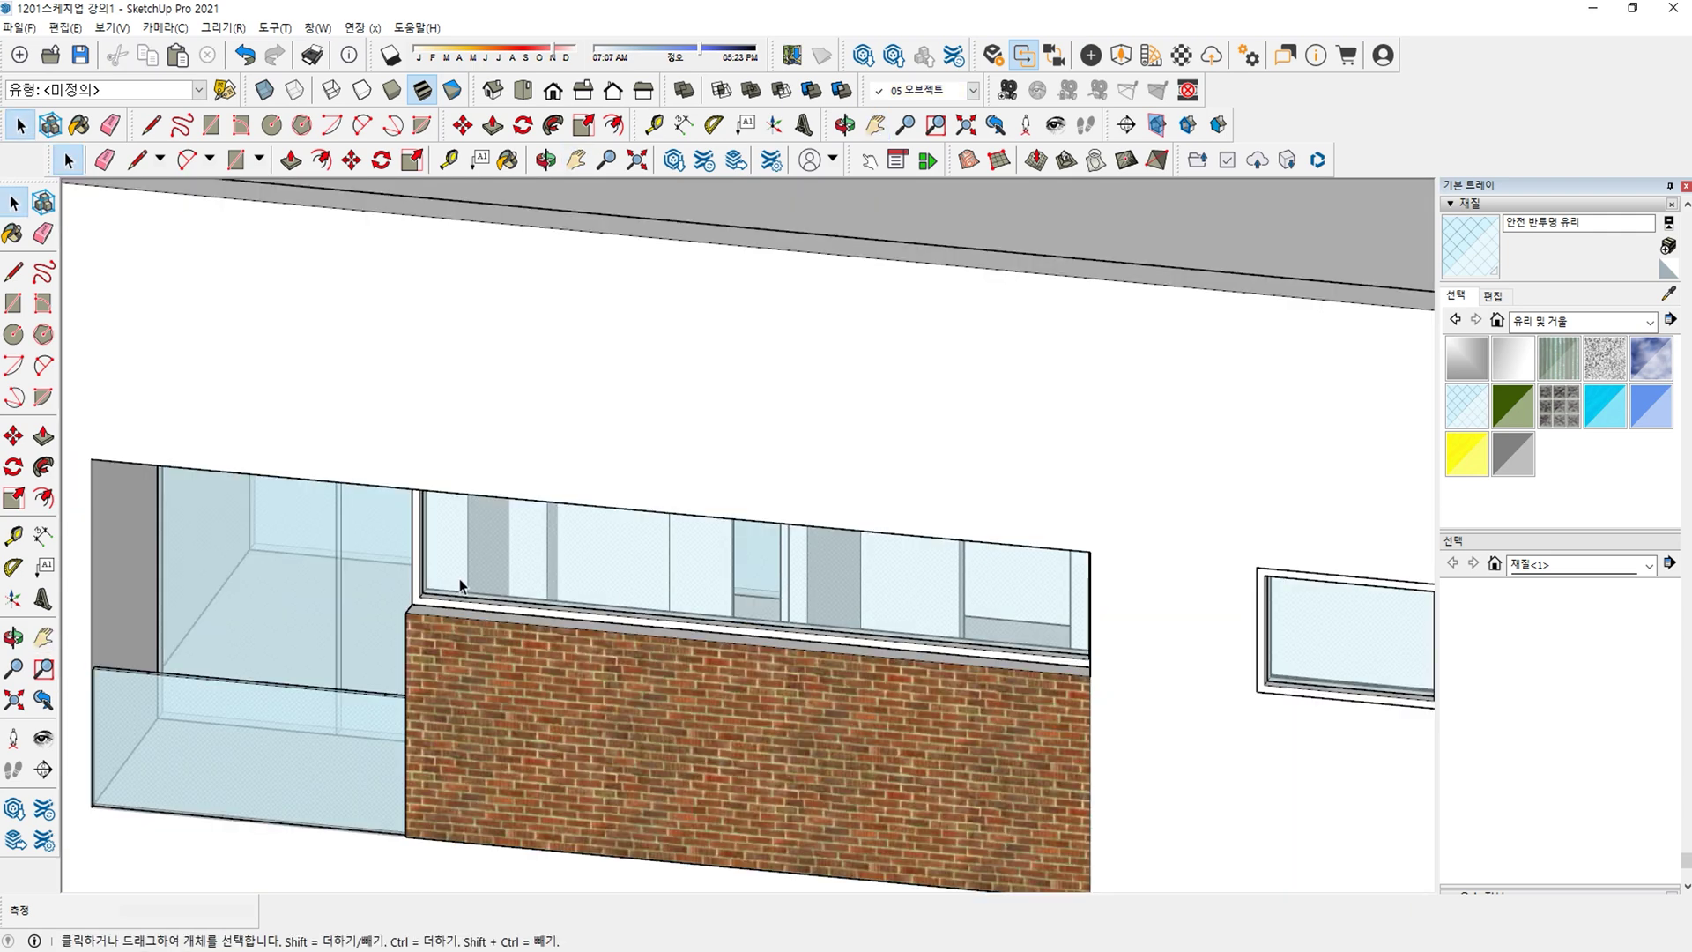
Open the wide window group for editing and switch the camera to perspective projection (투시).
{"action": "double_click", "coordinate": [419, 556]}
{"action": "scroll", "coordinate": [455, 547], "scroll_direction": "up", "scroll_amount": 2}
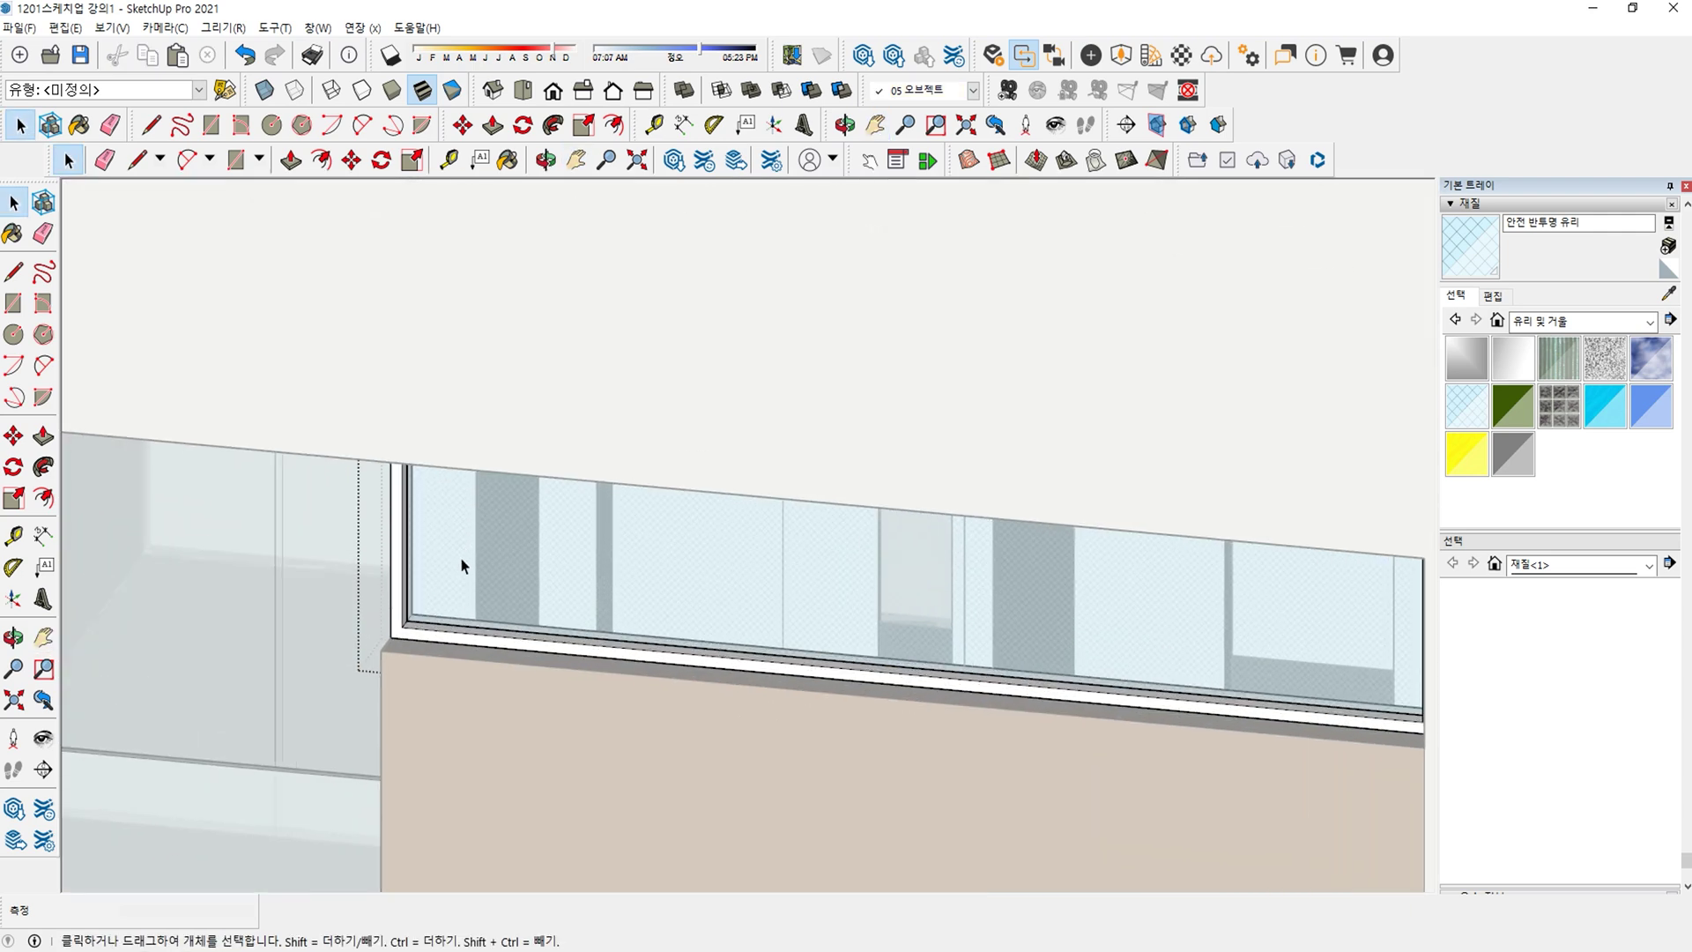
{"action": "key", "text": "Escape"}
{"action": "scroll", "coordinate": [458, 583], "scroll_direction": "up", "scroll_amount": 1}
{"action": "middle_click_drag", "start_coordinate": [457, 583], "coordinate": [480, 484]}
{"action": "middle_click_drag", "start_coordinate": [694, 397], "coordinate": [681, 452], "text": "shift"}
{"action": "left_click_drag", "start_coordinate": [681, 452], "coordinate": [514, 541]}
{"action": "left_click", "coordinate": [165, 28]}
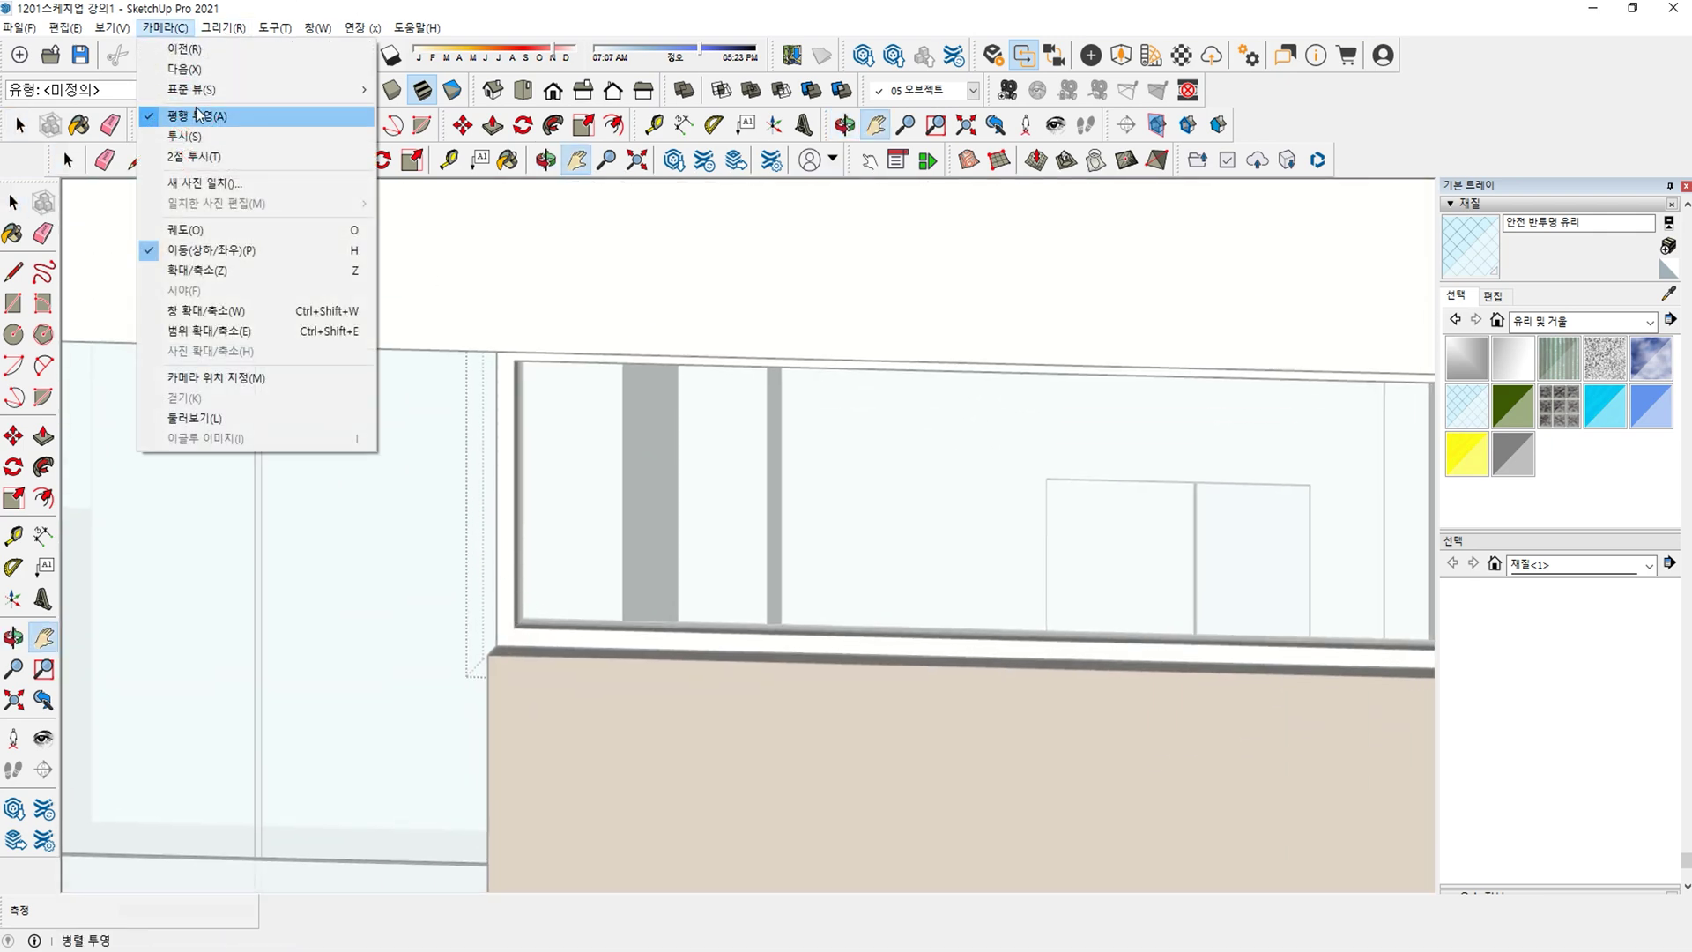
{"action": "left_click", "coordinate": [208, 139]}
{"action": "scroll", "coordinate": [720, 554], "scroll_direction": "up", "scroll_amount": 15}
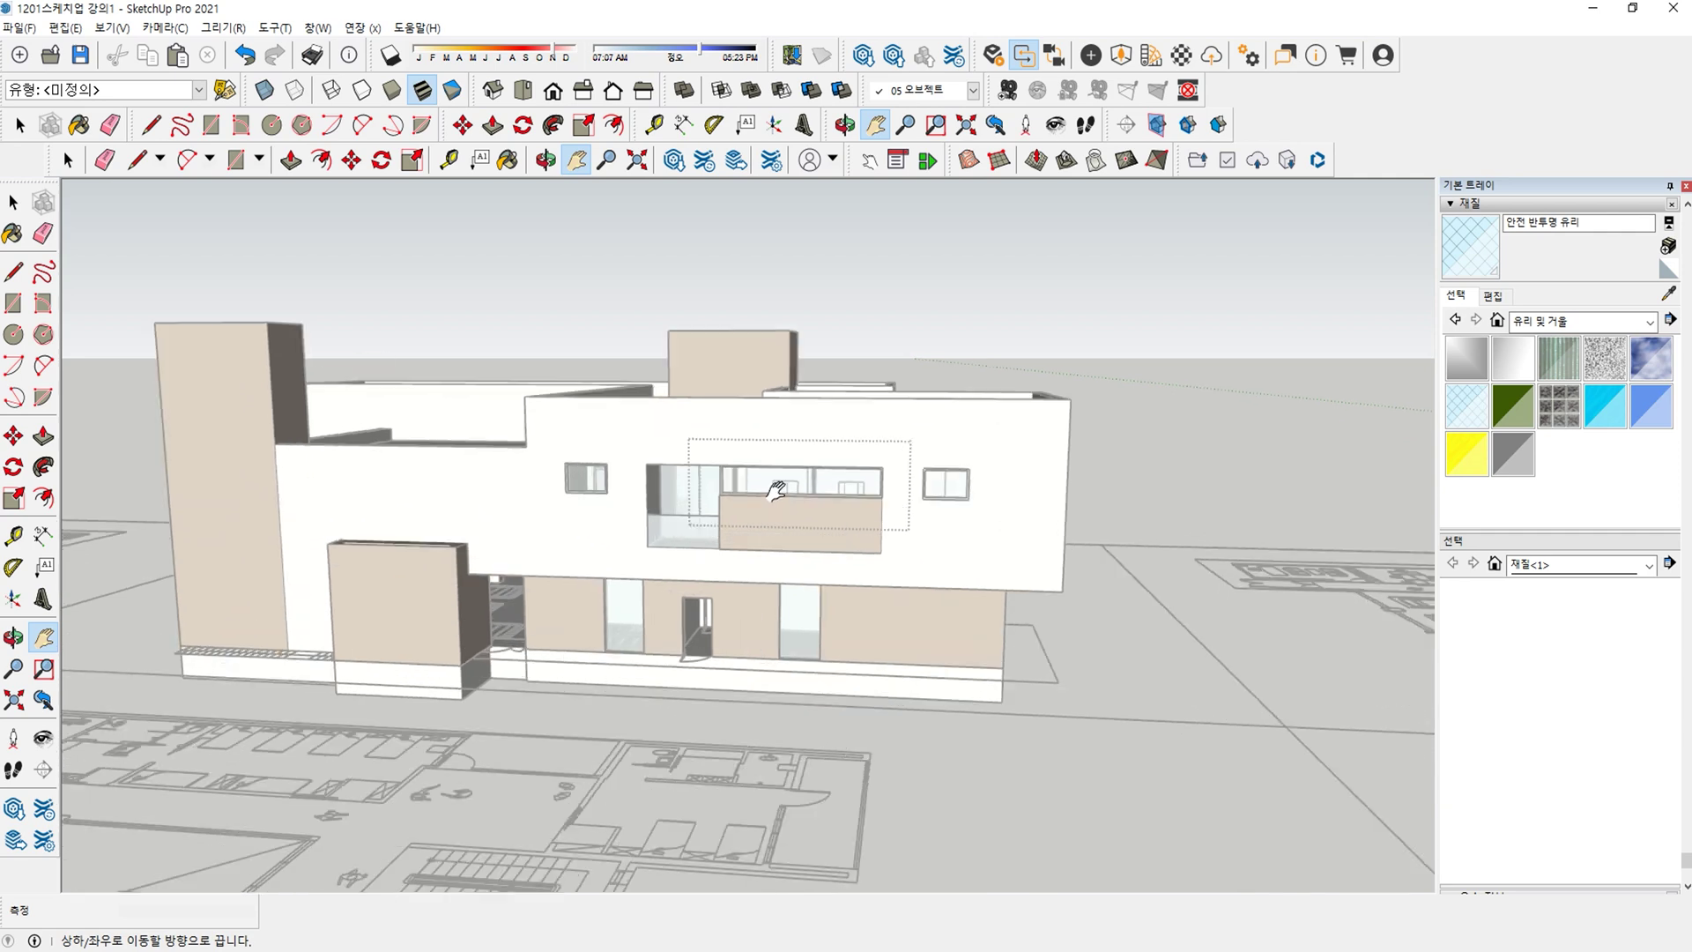
Draw a rectangle of about 70 × 940 mm over the wide frame's end upright and lower its top edge.
{"action": "key", "text": "r"}
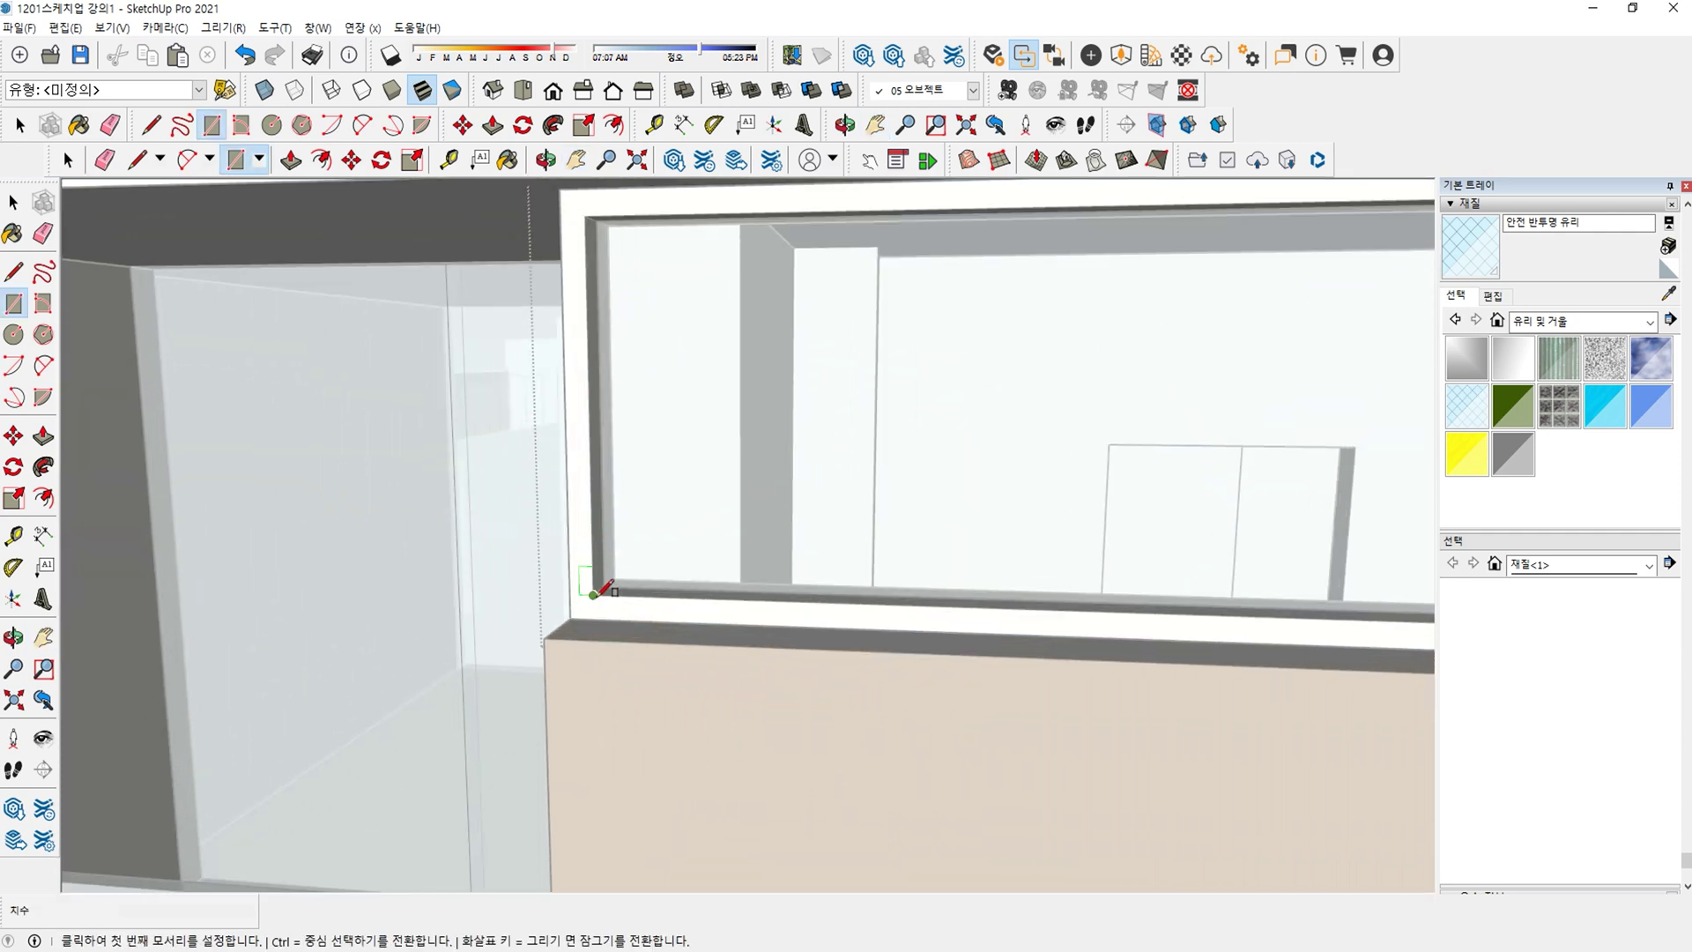
{"action": "left_click", "coordinate": [592, 596]}
{"action": "left_click", "coordinate": [553, 187]}
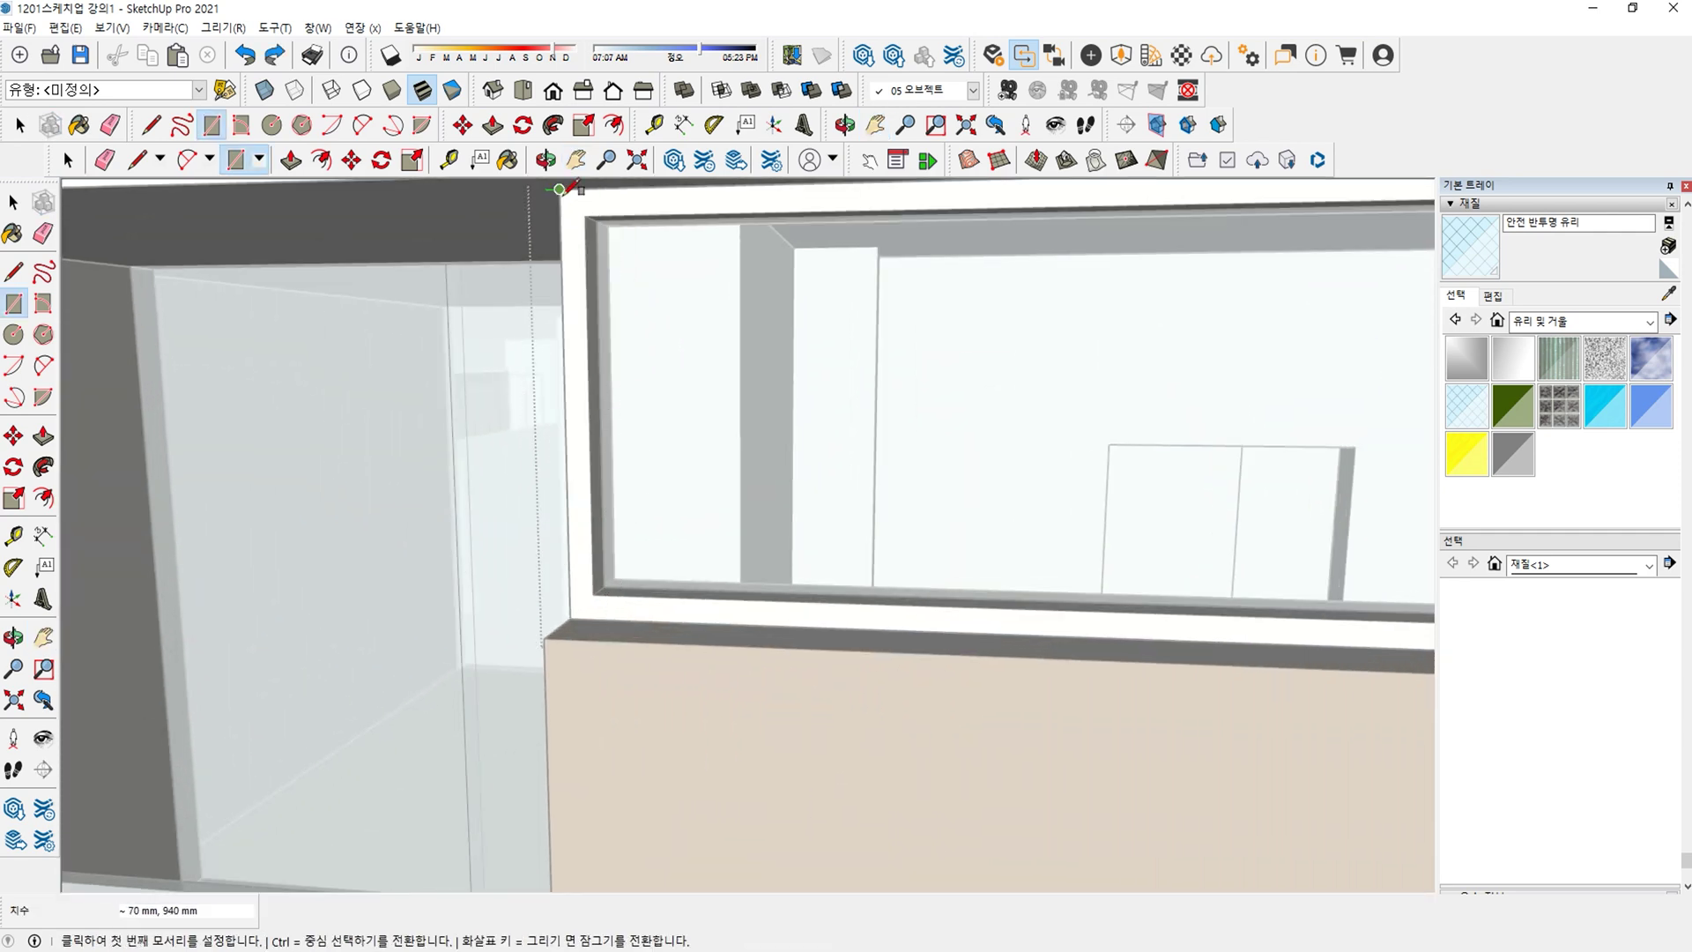
{"action": "key", "text": "space"}
{"action": "scroll", "coordinate": [614, 434], "scroll_direction": "down", "scroll_amount": 3}
{"action": "scroll", "coordinate": [613, 429], "scroll_direction": "down", "scroll_amount": 1}
{"action": "left_click_drag", "start_coordinate": [552, 284], "coordinate": [642, 349]}
{"action": "scroll", "coordinate": [622, 325], "scroll_direction": "up", "scroll_amount": 5}
{"action": "key", "text": "m"}
{"action": "left_click", "coordinate": [568, 264]}
{"action": "left_click", "coordinate": [568, 293]}
Push/Pull the end mullion's face to a depth of 100 mm.
{"action": "key", "text": "space"}
{"action": "left_click", "coordinate": [563, 318]}
{"action": "middle_click_drag", "start_coordinate": [558, 332], "coordinate": [516, 408]}
{"action": "key", "text": "p"}
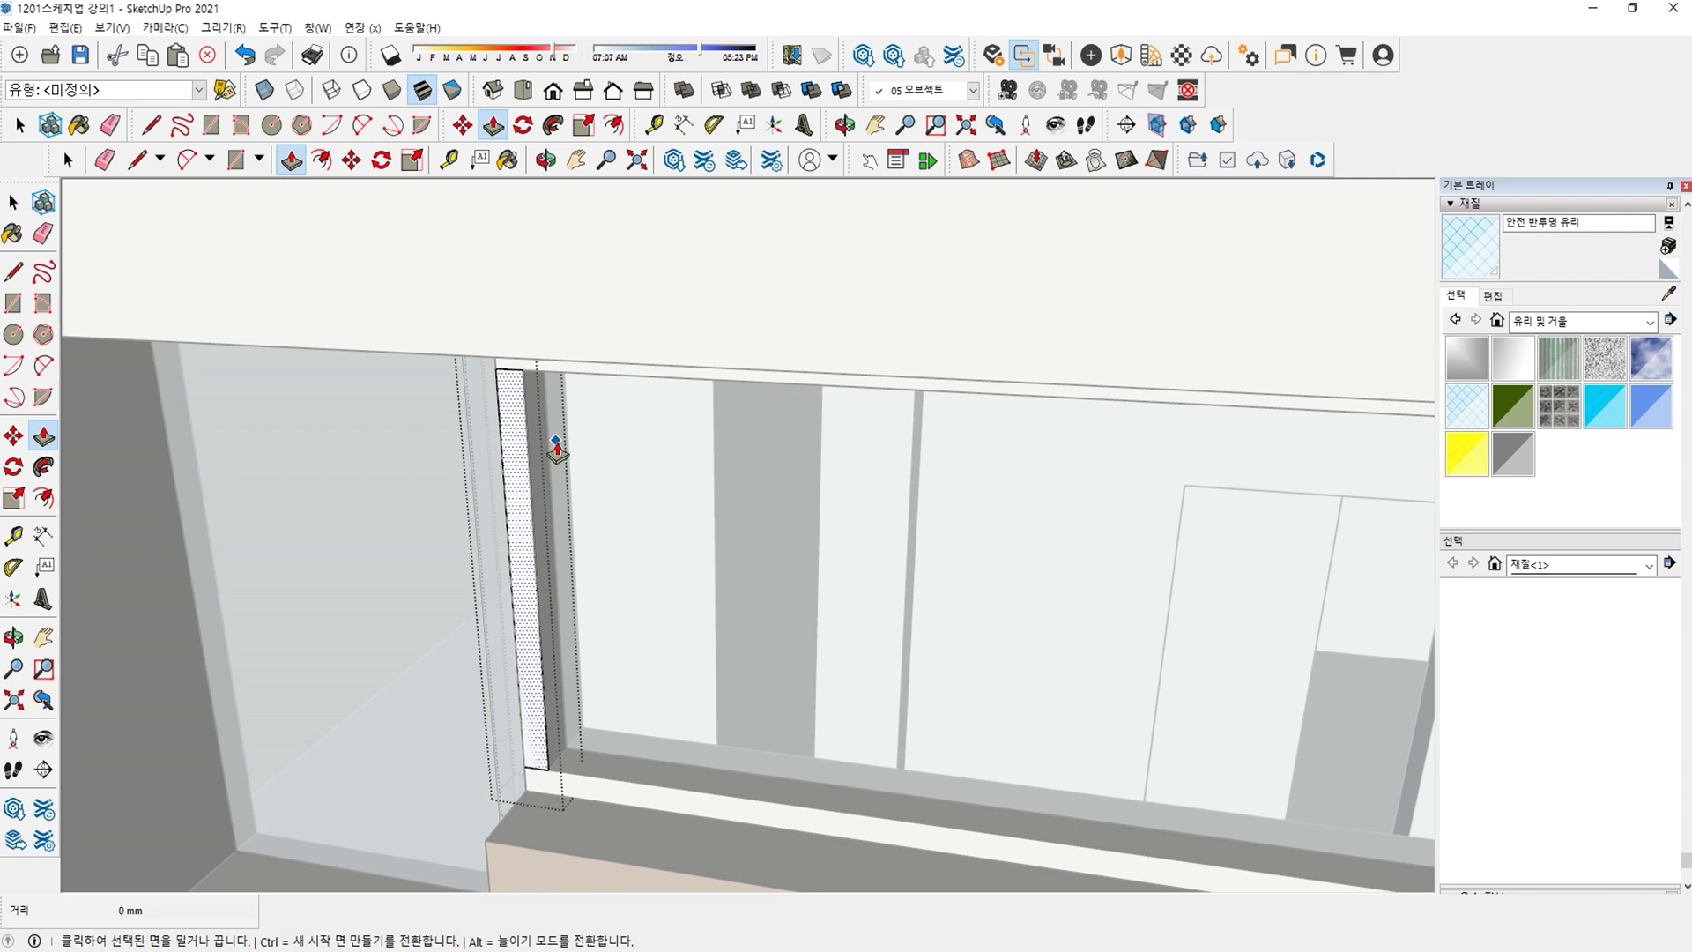
{"action": "key", "text": "space"}
{"action": "key", "text": "ctrl+z"}
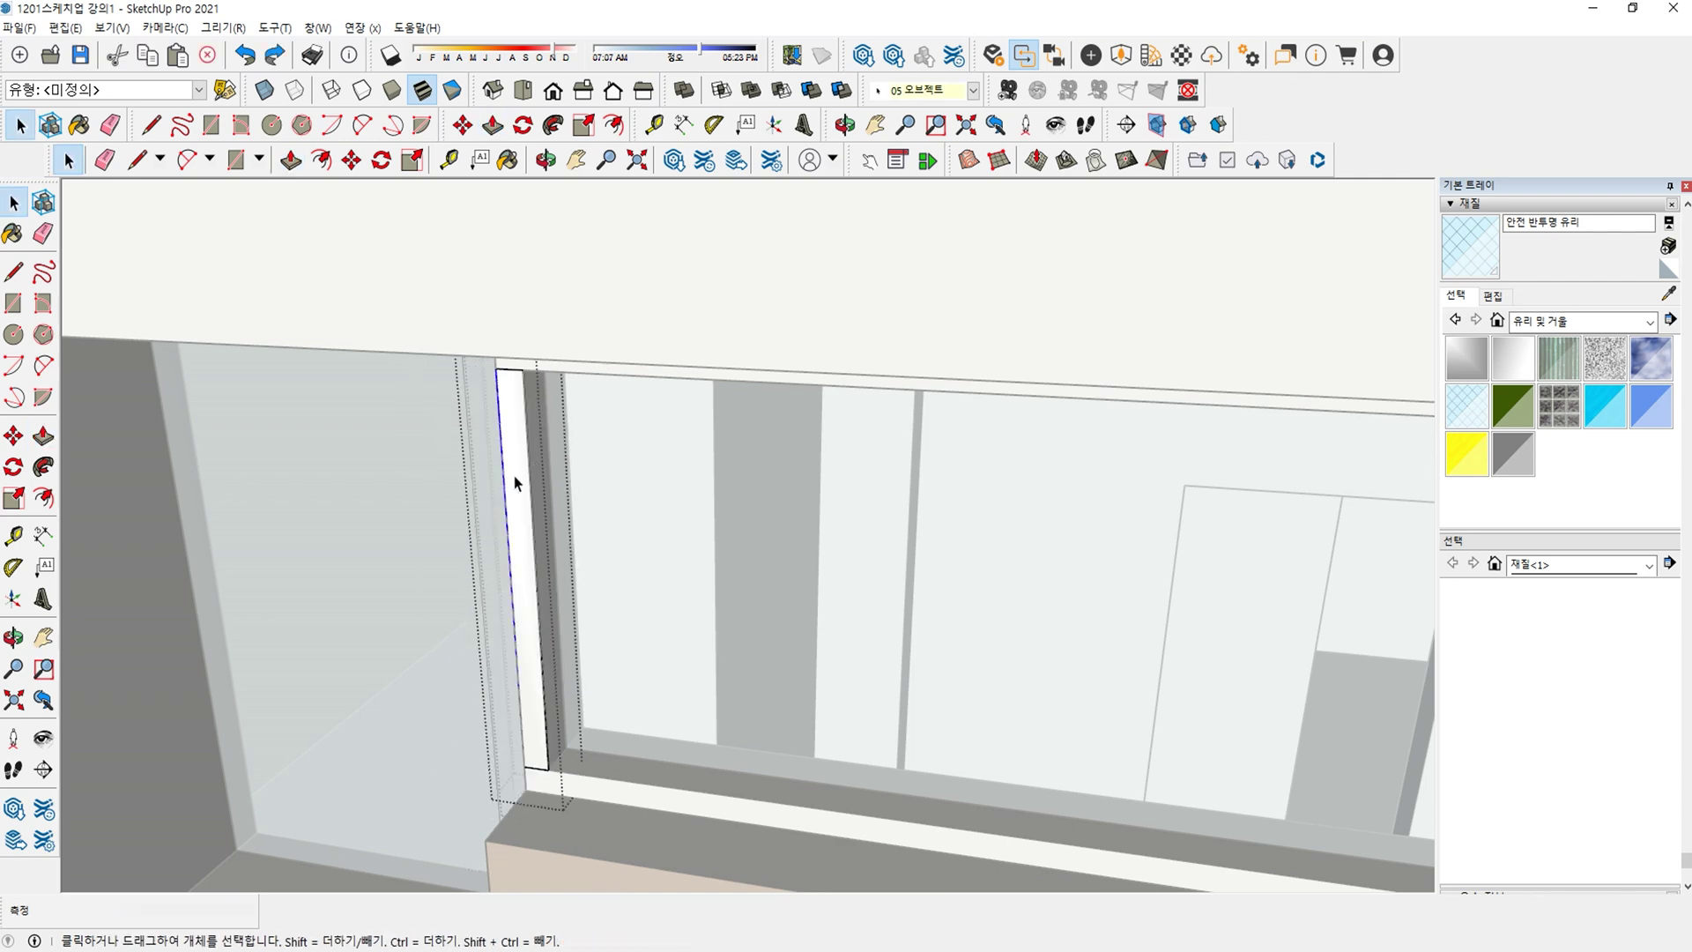
{"action": "key", "text": "p"}
{"action": "left_click", "coordinate": [516, 480]}
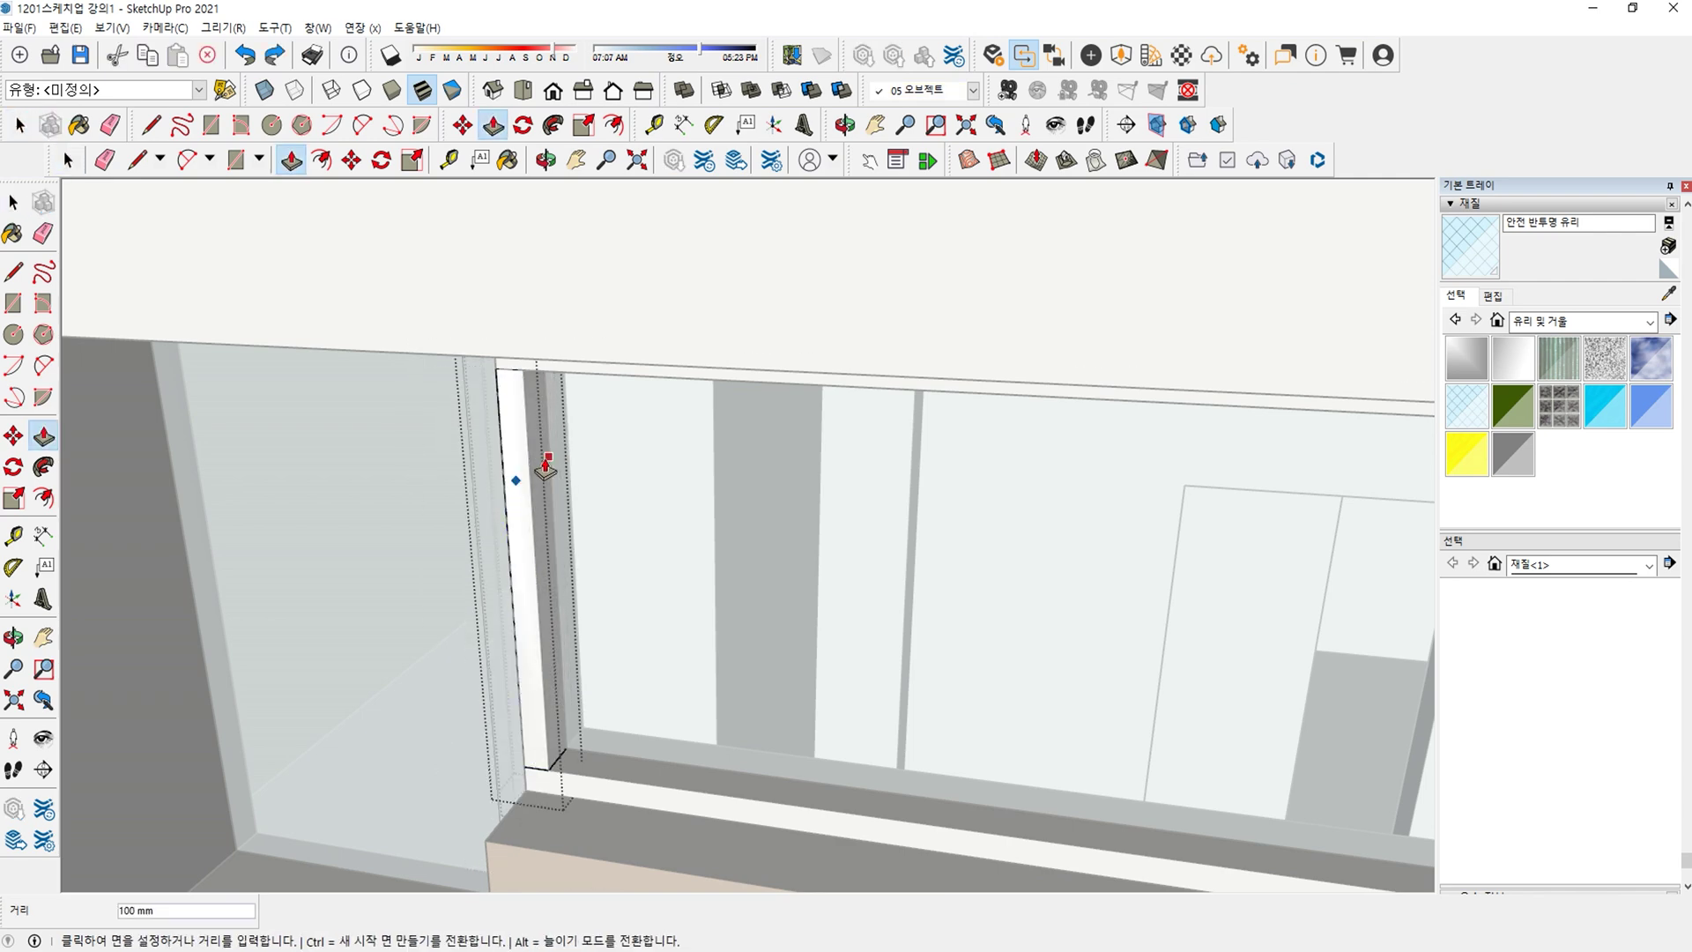
{"action": "key", "text": "Return"}
{"action": "key", "text": "space"}
Copy the mullion 5490 mm along the wide frame to its opposite end.
{"action": "left_click", "coordinate": [534, 494]}
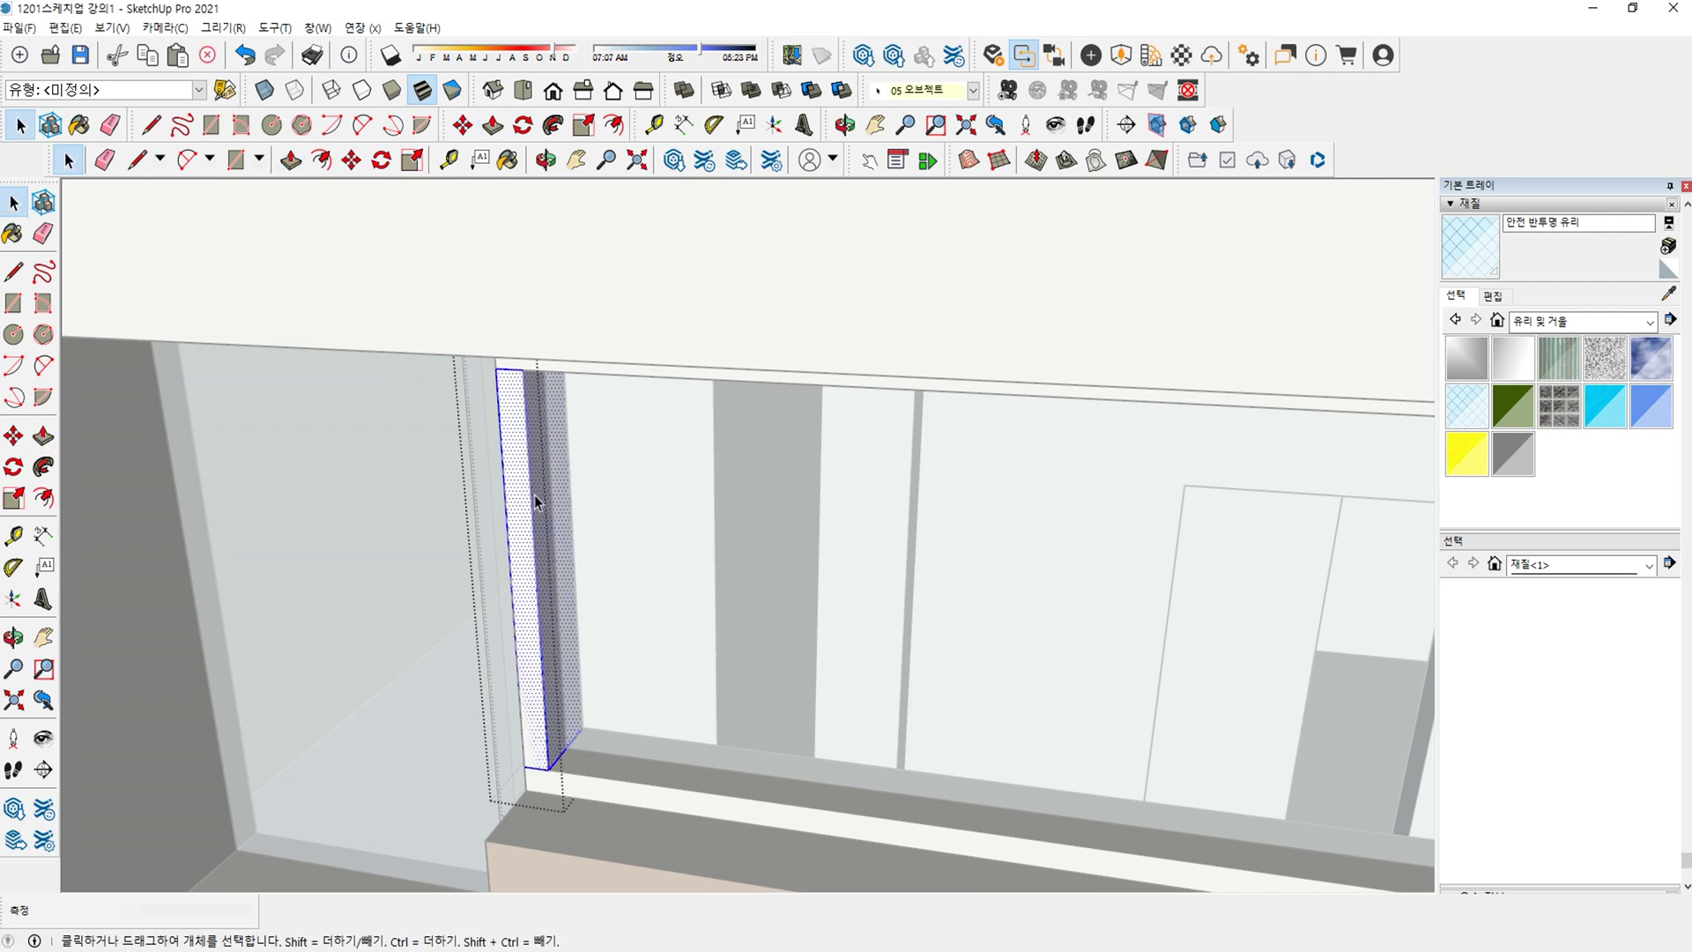
{"action": "scroll", "coordinate": [548, 514], "scroll_direction": "down", "scroll_amount": 3}
{"action": "scroll", "coordinate": [549, 515], "scroll_direction": "down", "scroll_amount": 2}
{"action": "key", "text": "m"}
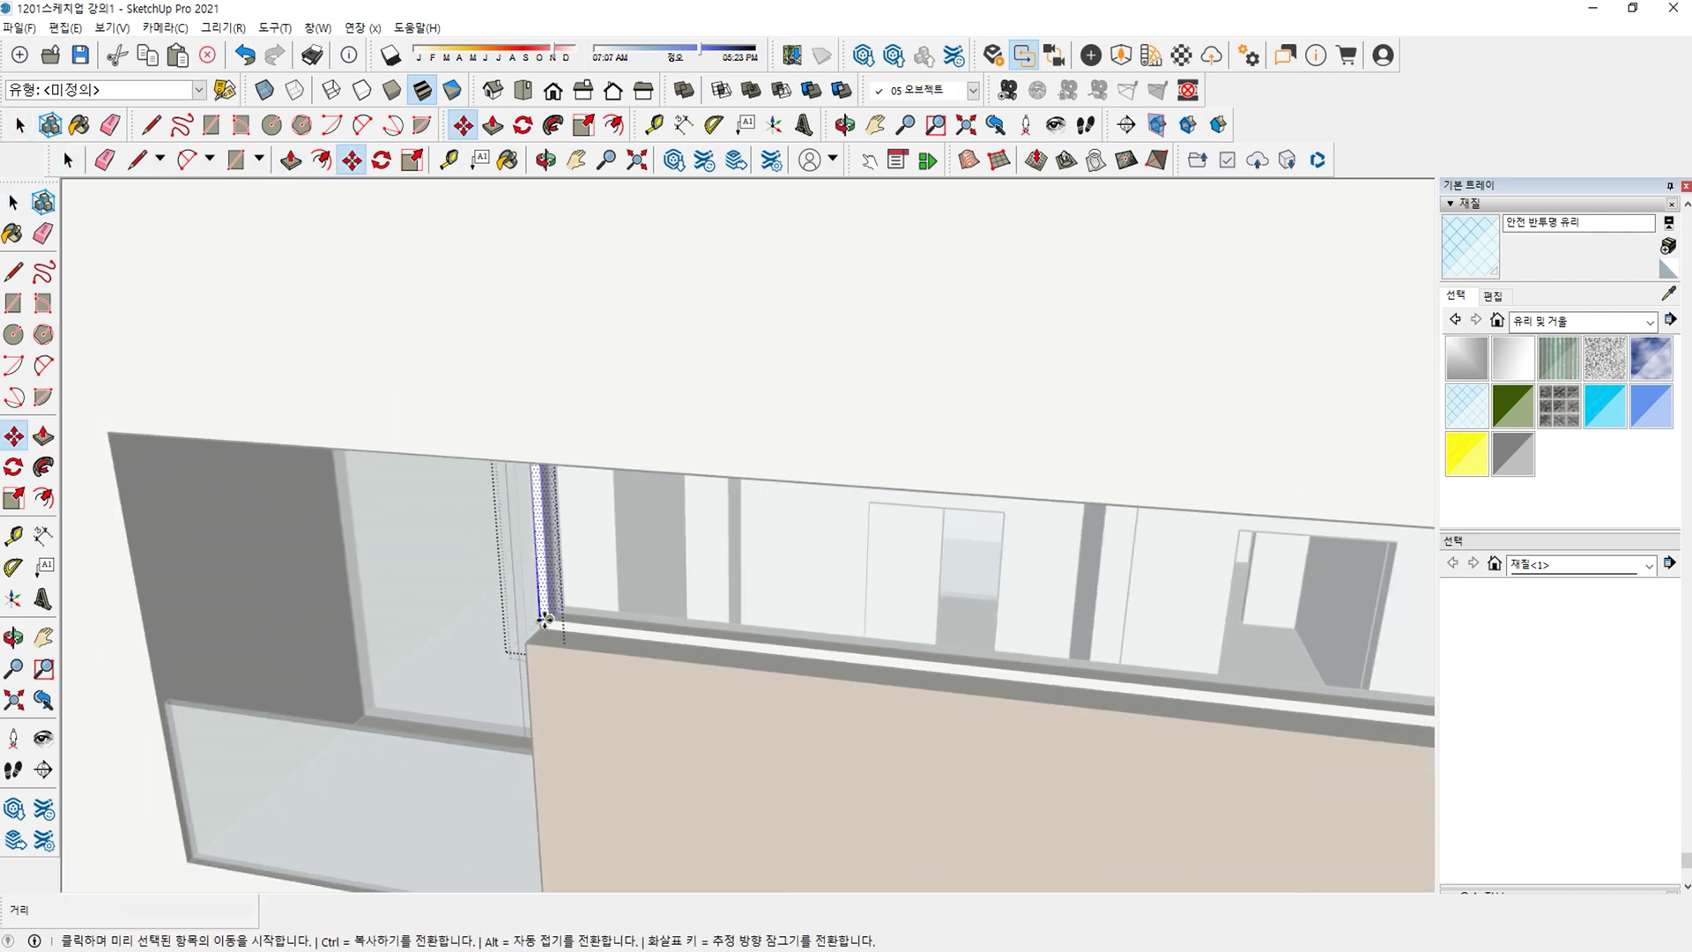
{"action": "left_click", "coordinate": [543, 620]}
{"action": "scroll", "coordinate": [685, 642], "scroll_direction": "down", "scroll_amount": 3}
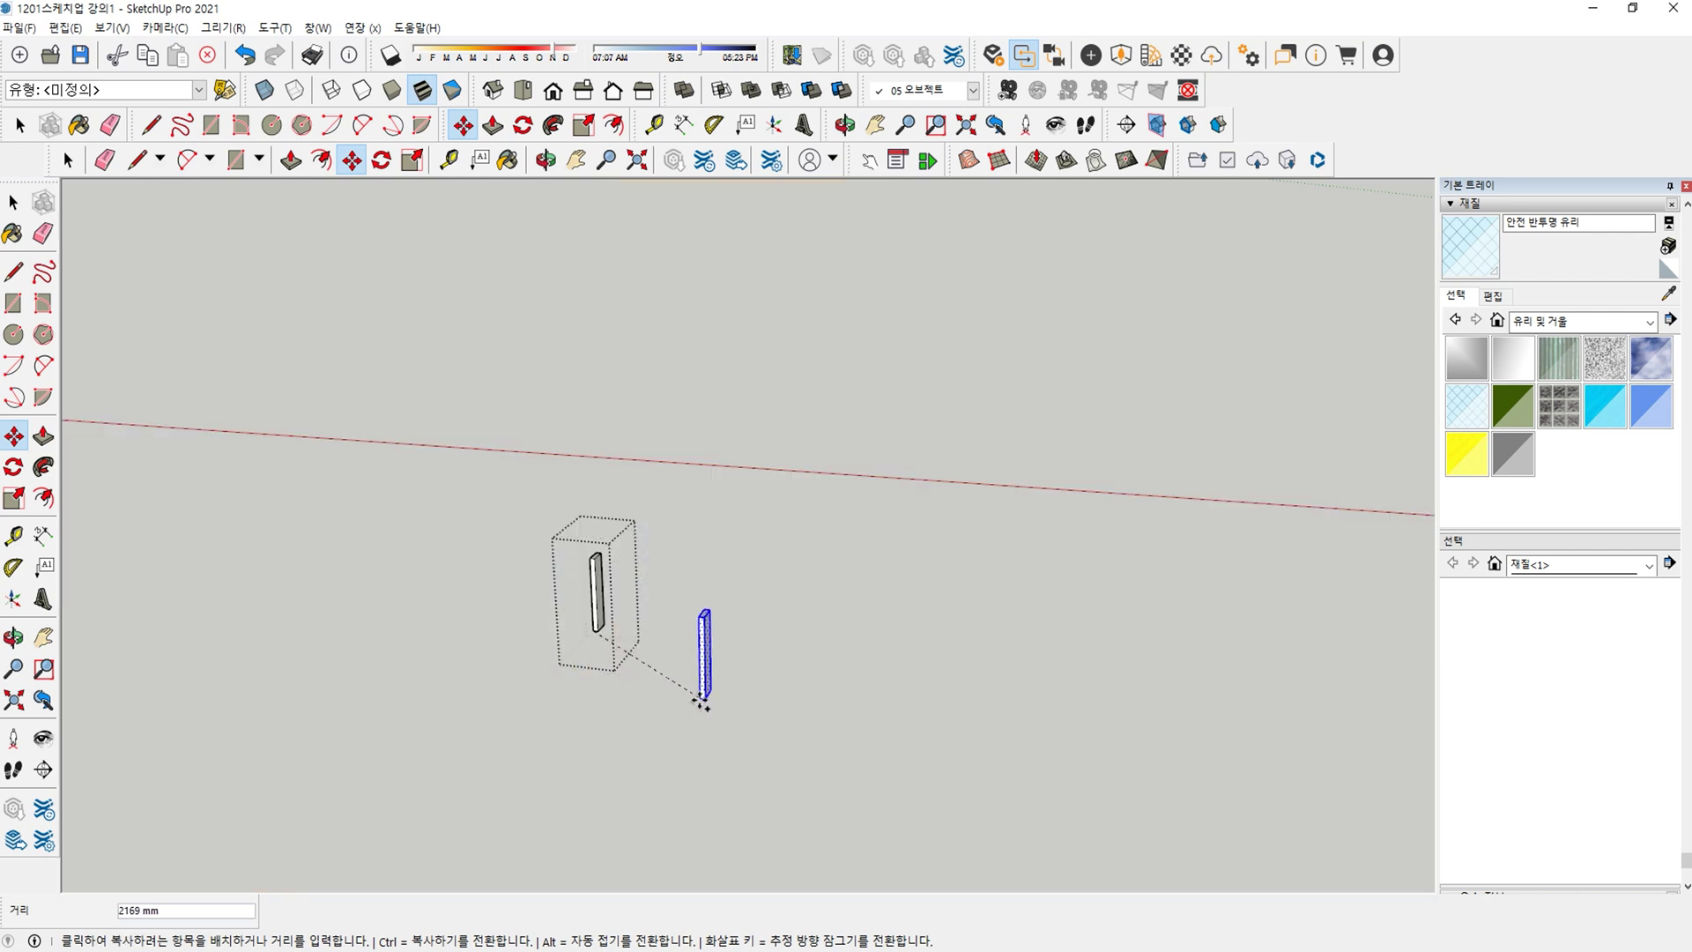
{"action": "scroll", "coordinate": [1040, 529], "scroll_direction": "up", "scroll_amount": 4}
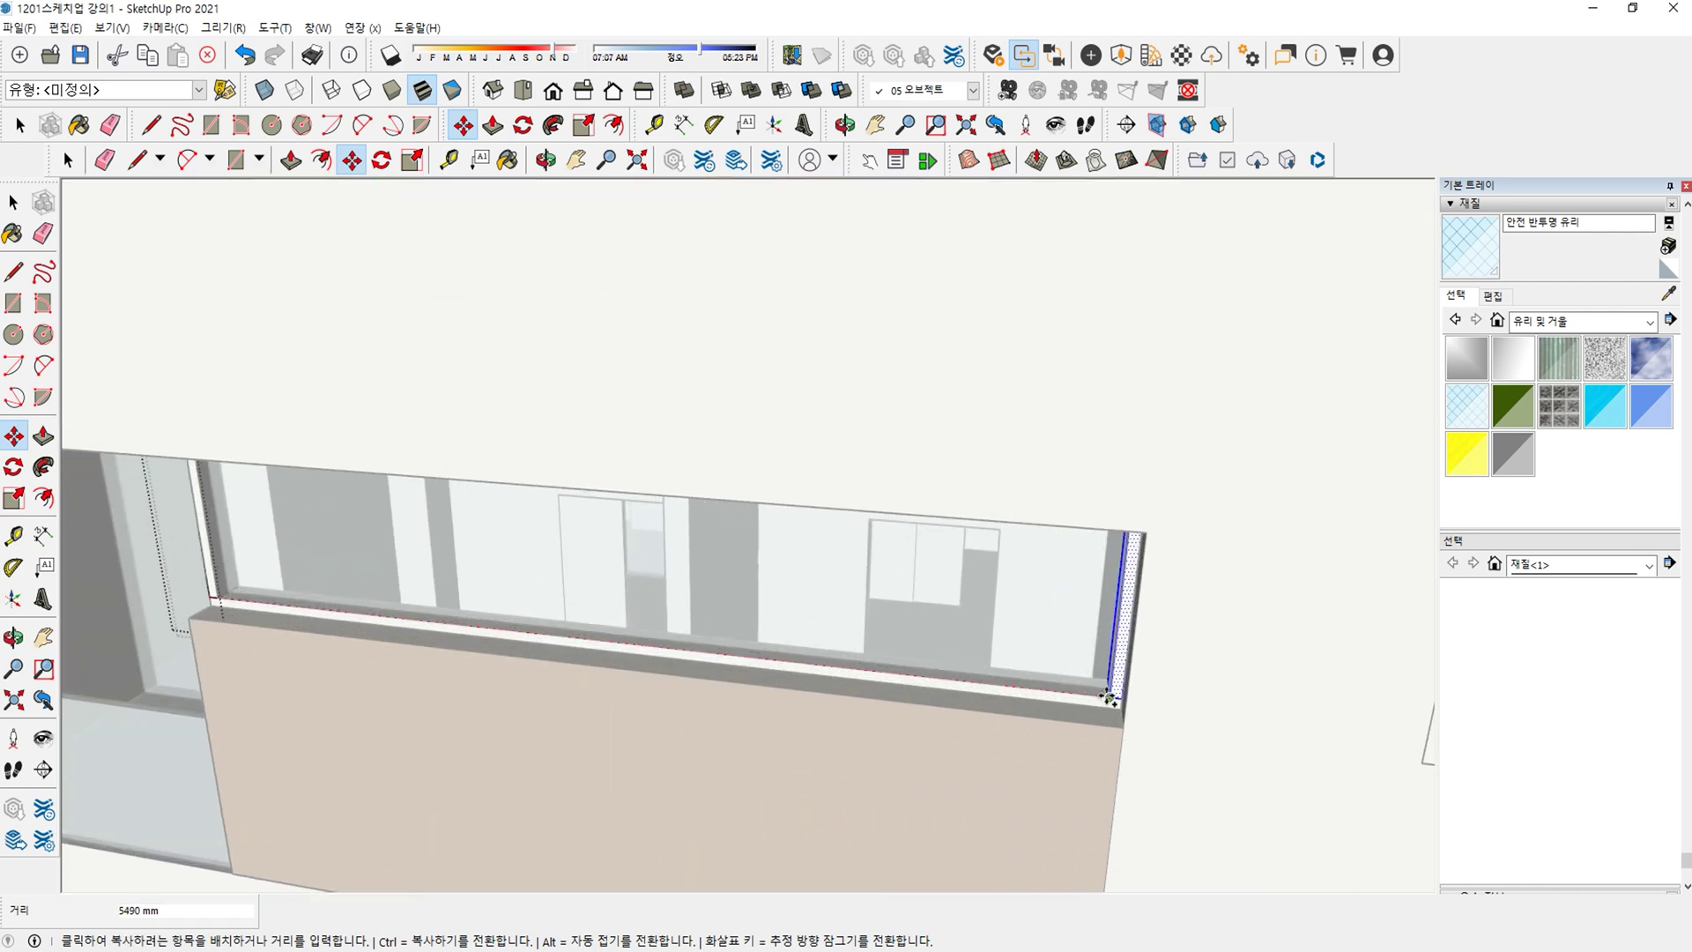
{"action": "left_click", "coordinate": [1109, 696]}
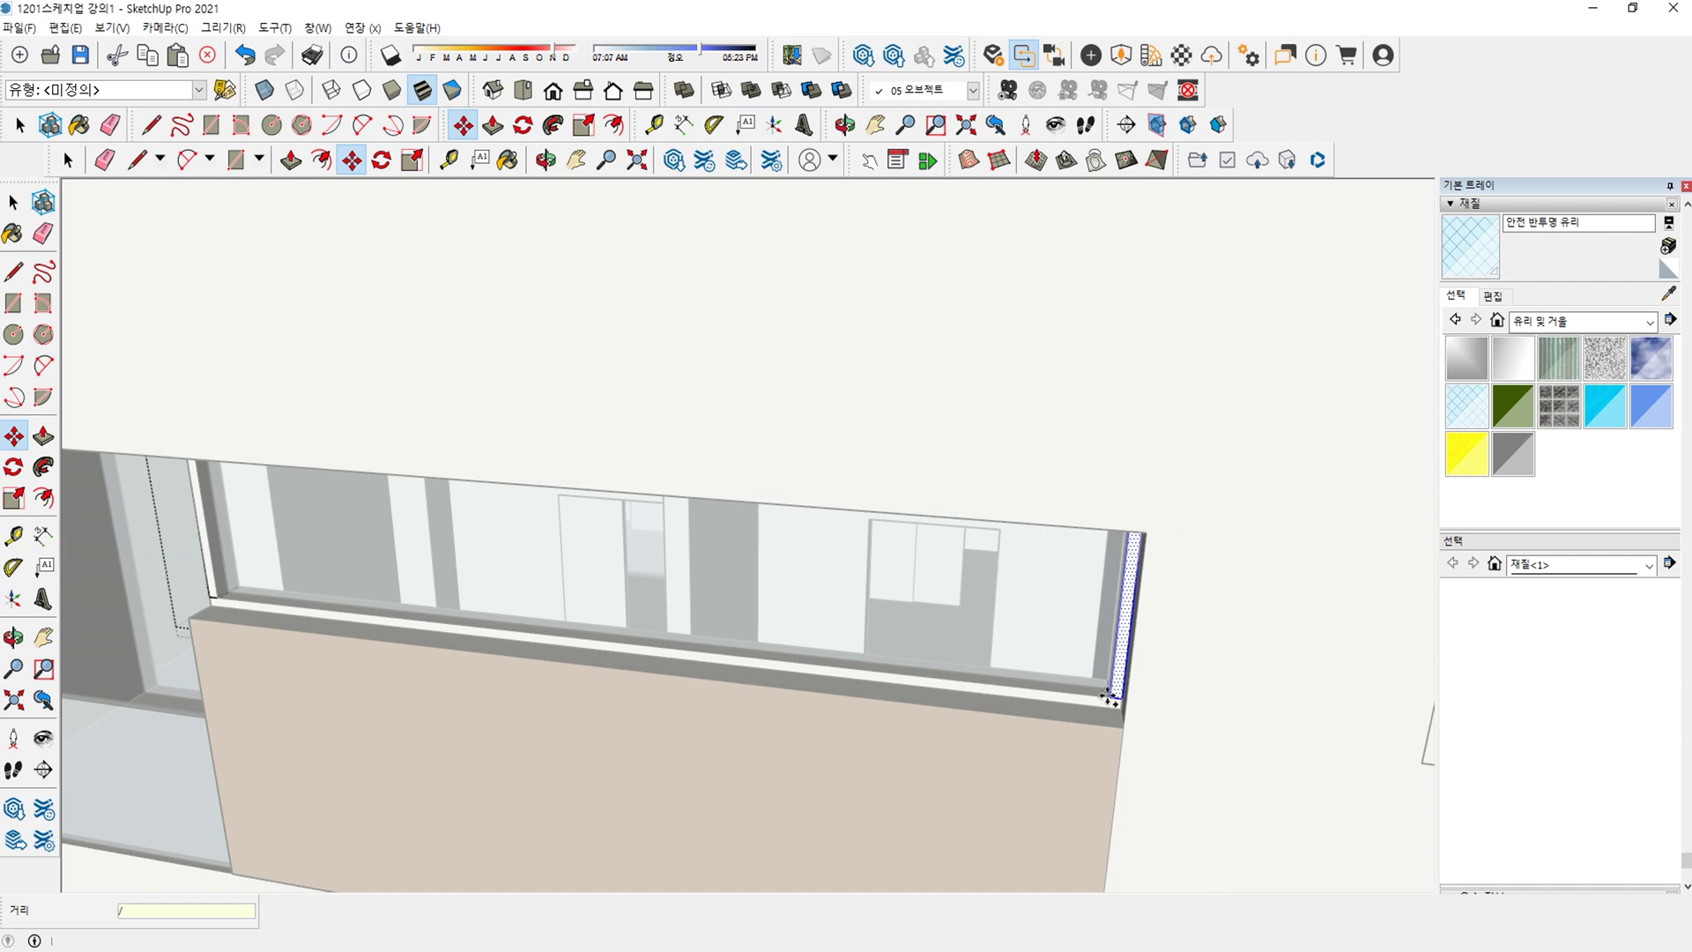
Fill the span between the two end mullions with evenly spaced copies, trying /5 and keeping /4 divisions.
{"action": "type", "text": "/4"}
{"action": "key", "text": "Return"}
{"action": "type", "text": "/5"}
{"action": "key", "text": "Return"}
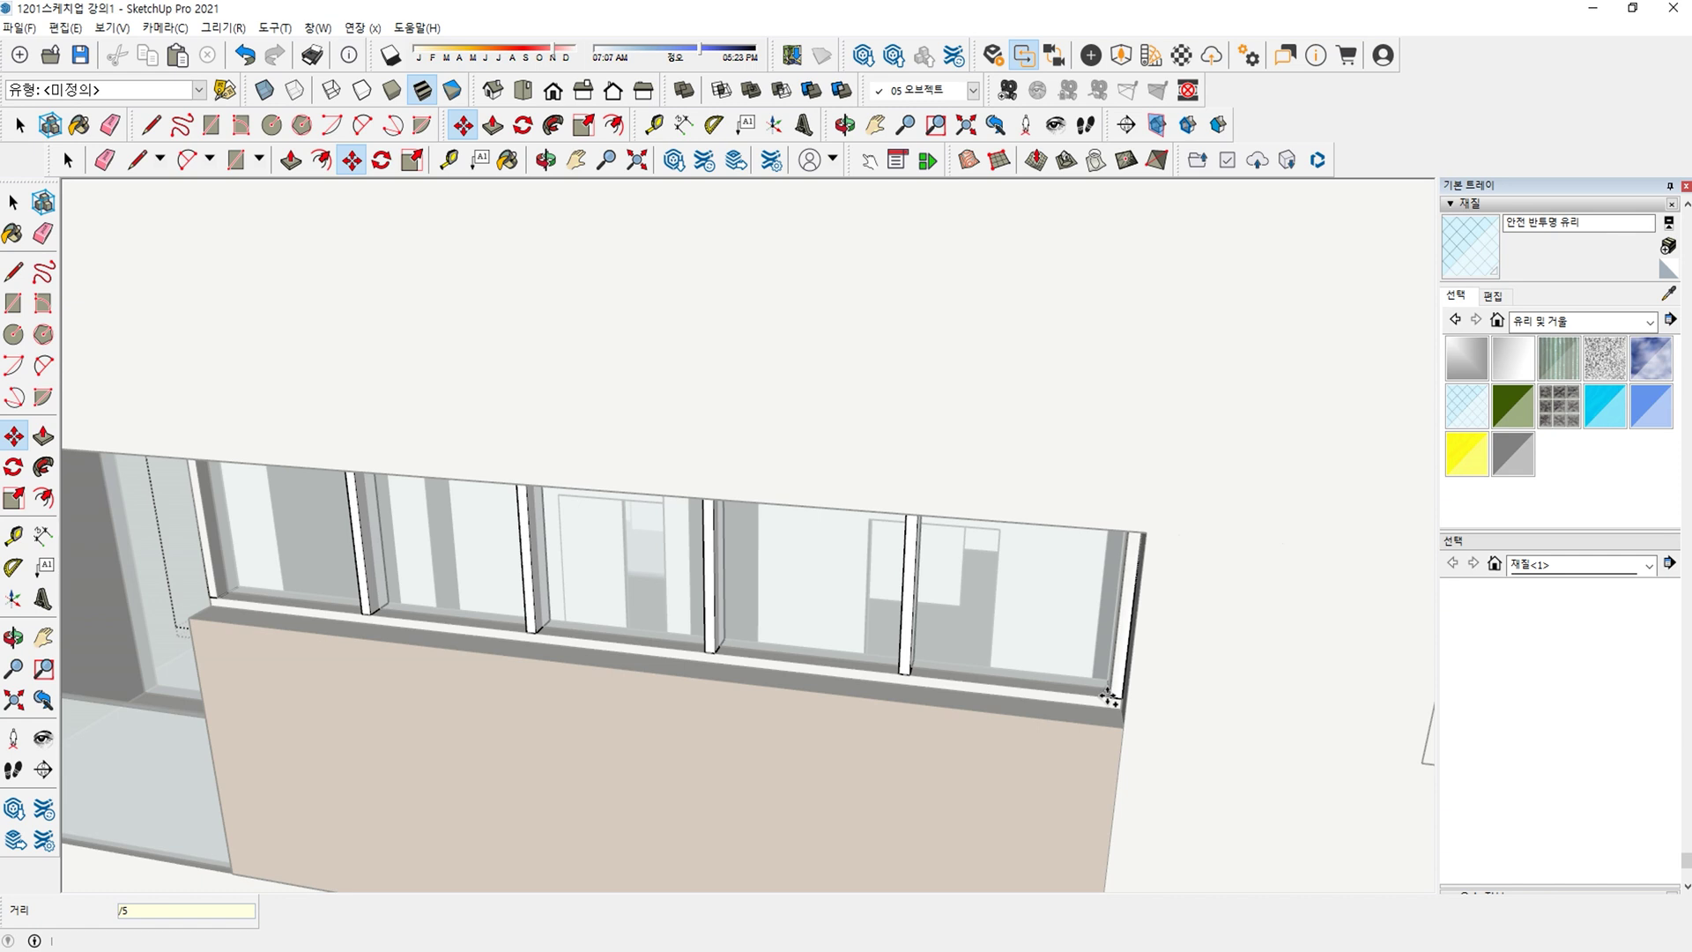
Isolate the mullions, delete the surplus ones overlapping the wide frame's two ends, and leave group editing.
{"action": "key", "text": "space"}
{"action": "middle_click_drag", "start_coordinate": [887, 717], "coordinate": [974, 611]}
{"action": "left_click_drag", "start_coordinate": [1065, 484], "coordinate": [1214, 715]}
{"action": "key", "text": "i"}
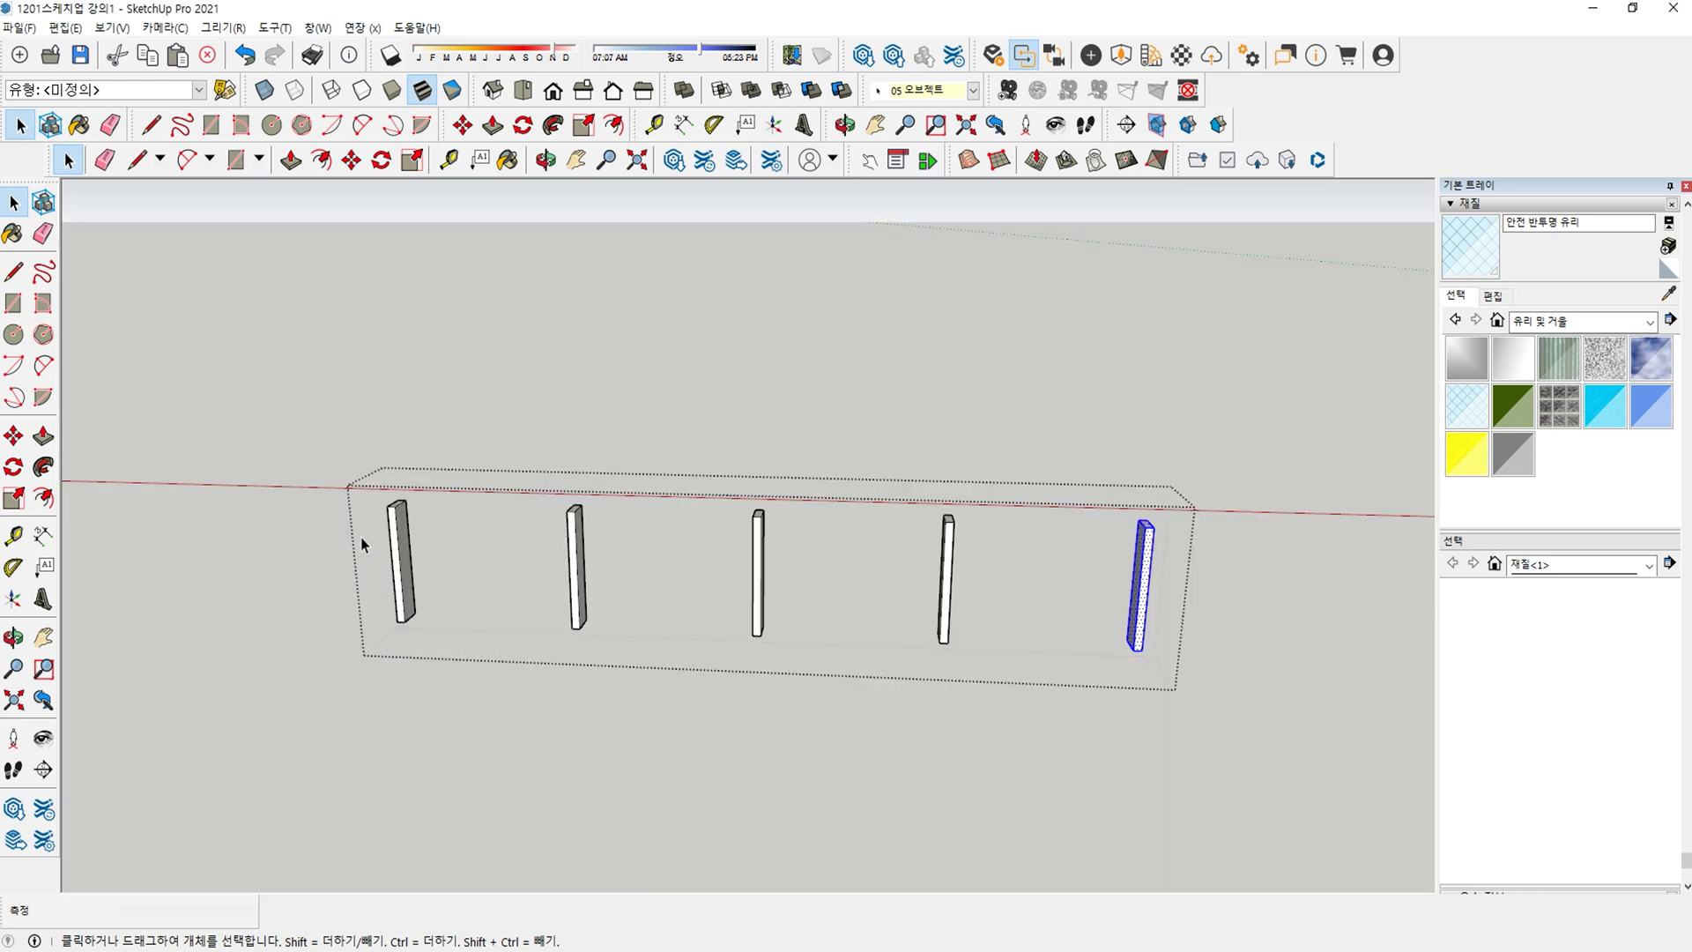
{"action": "key", "text": "Delete"}
{"action": "left_click_drag", "start_coordinate": [1066, 484], "coordinate": [1192, 733]}
{"action": "key", "text": "Delete"}
{"action": "left_click", "coordinate": [1154, 714]}
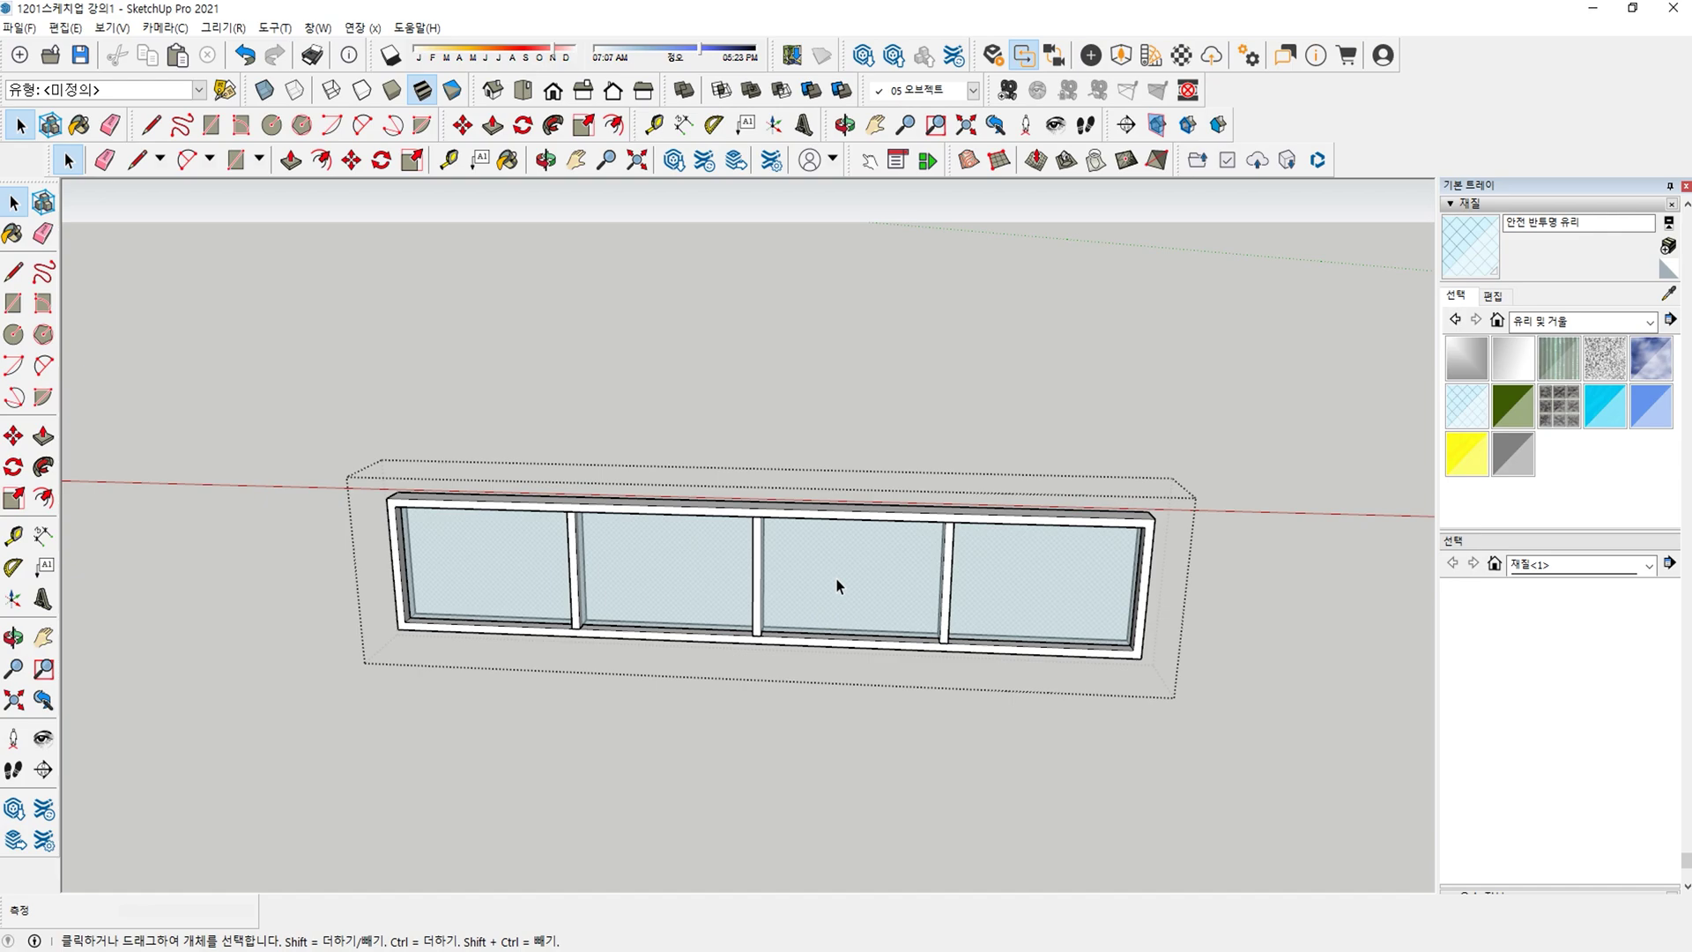
{"action": "key", "text": "Escape"}
Examine the divided window and the building's facades from several sides for openings that still lack frames.
{"action": "middle_click_drag", "start_coordinate": [838, 596], "coordinate": [917, 503]}
{"action": "key", "text": "h"}
{"action": "scroll", "coordinate": [803, 519], "scroll_direction": "down", "scroll_amount": 1}
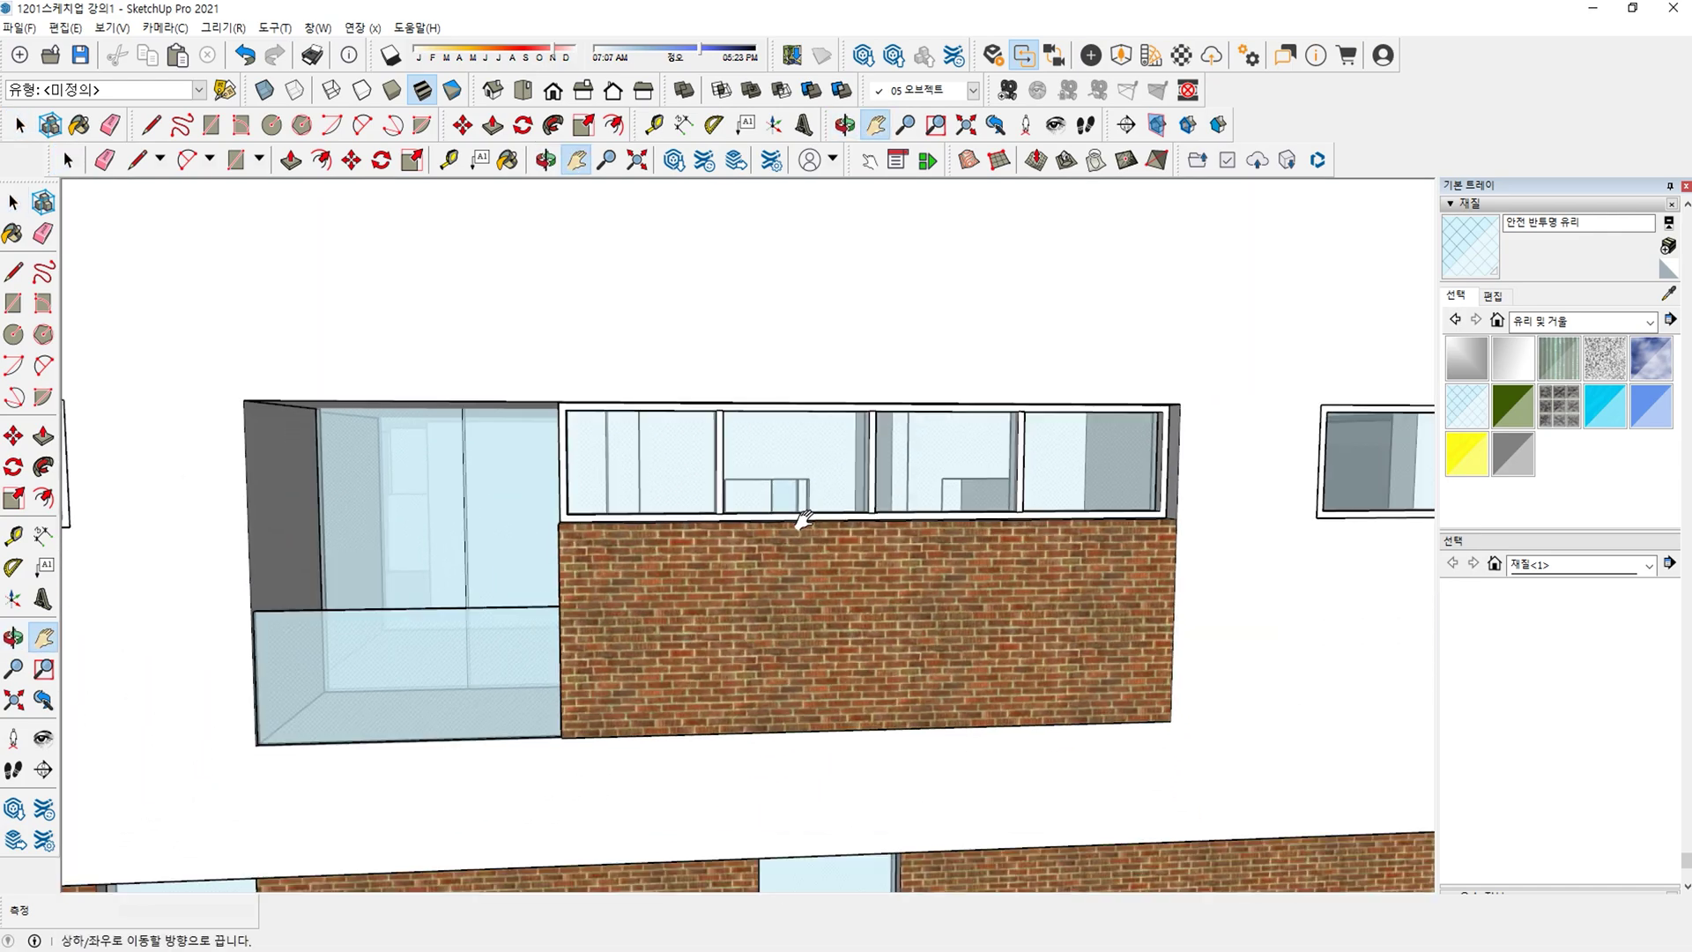
{"action": "scroll", "coordinate": [890, 527], "scroll_direction": "down", "scroll_amount": 3}
{"action": "scroll", "coordinate": [911, 612], "scroll_direction": "up", "scroll_amount": 2}
{"action": "middle_click_drag", "start_coordinate": [1079, 571], "coordinate": [1128, 573]}
{"action": "middle_click_drag", "start_coordinate": [573, 711], "coordinate": [899, 786]}
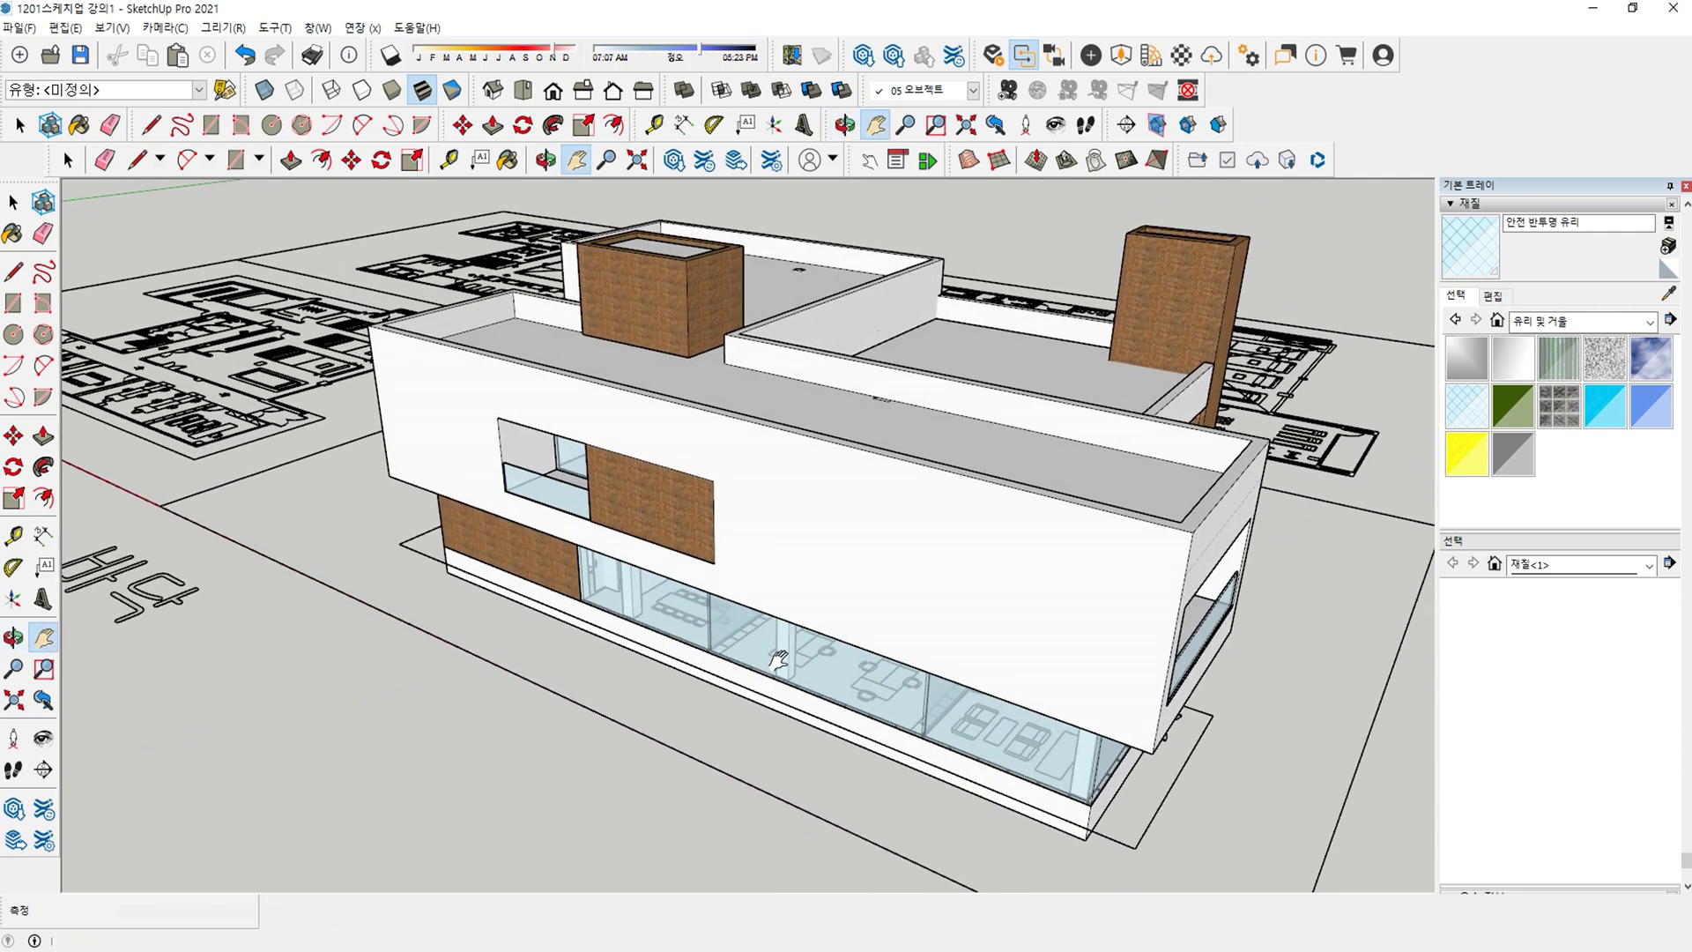
{"action": "middle_click_drag", "start_coordinate": [653, 653], "coordinate": [1089, 585]}
{"action": "middle_click_drag", "start_coordinate": [1196, 529], "coordinate": [553, 584]}
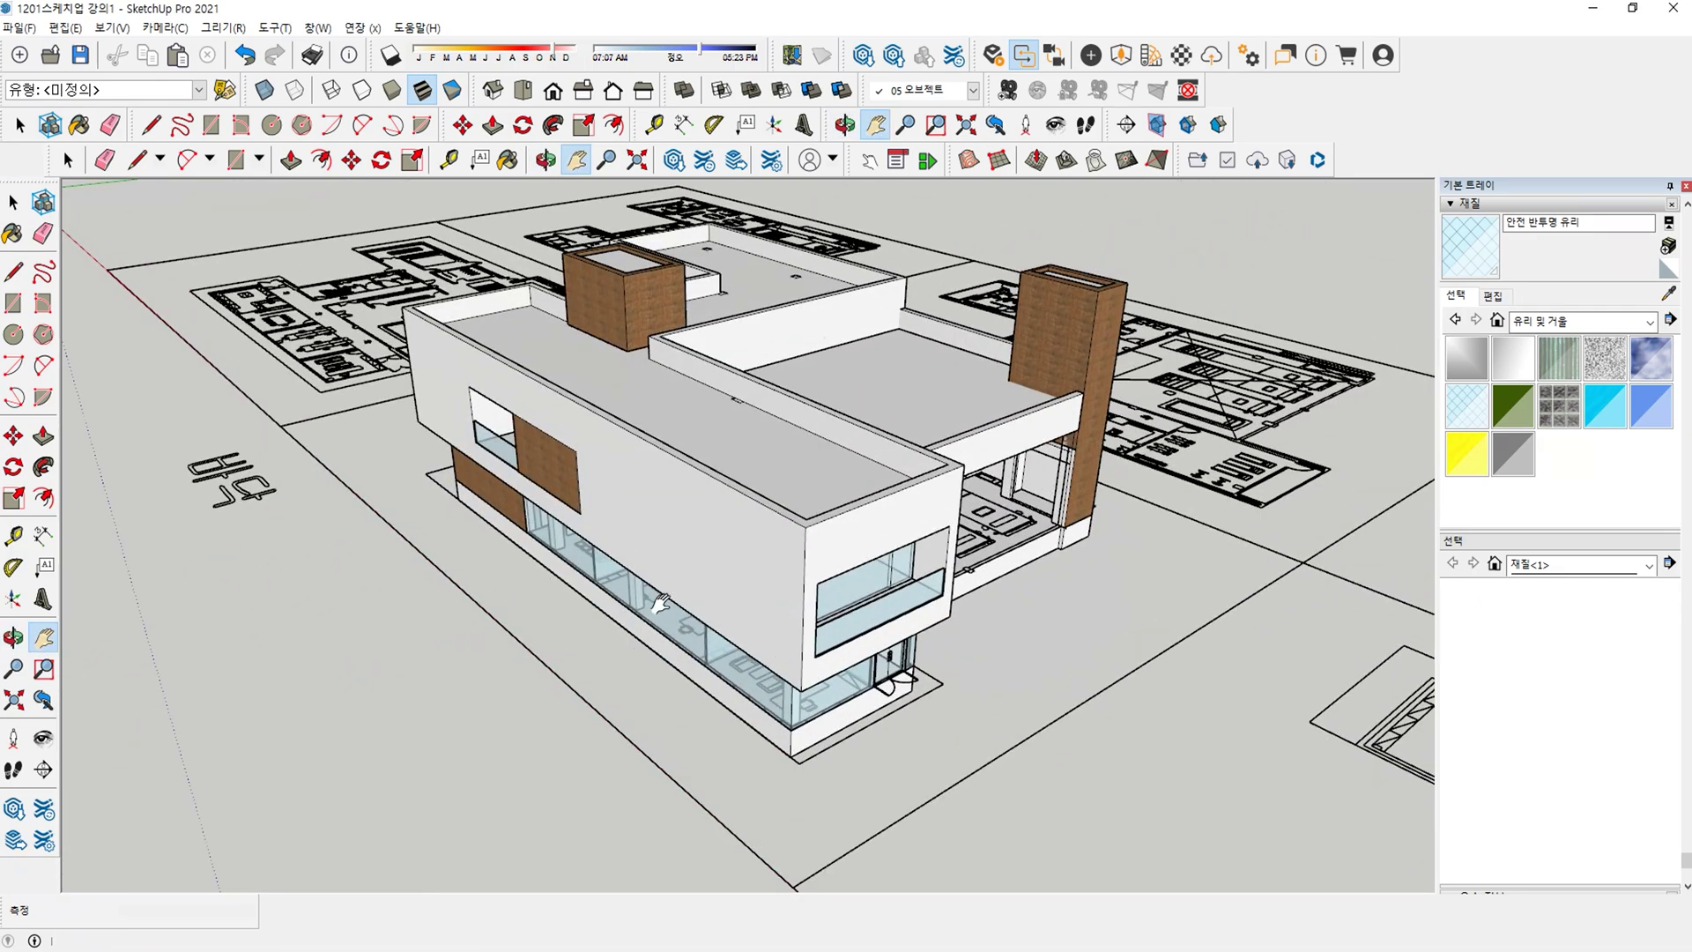
{"action": "middle_click_drag", "start_coordinate": [650, 643], "coordinate": [429, 489]}
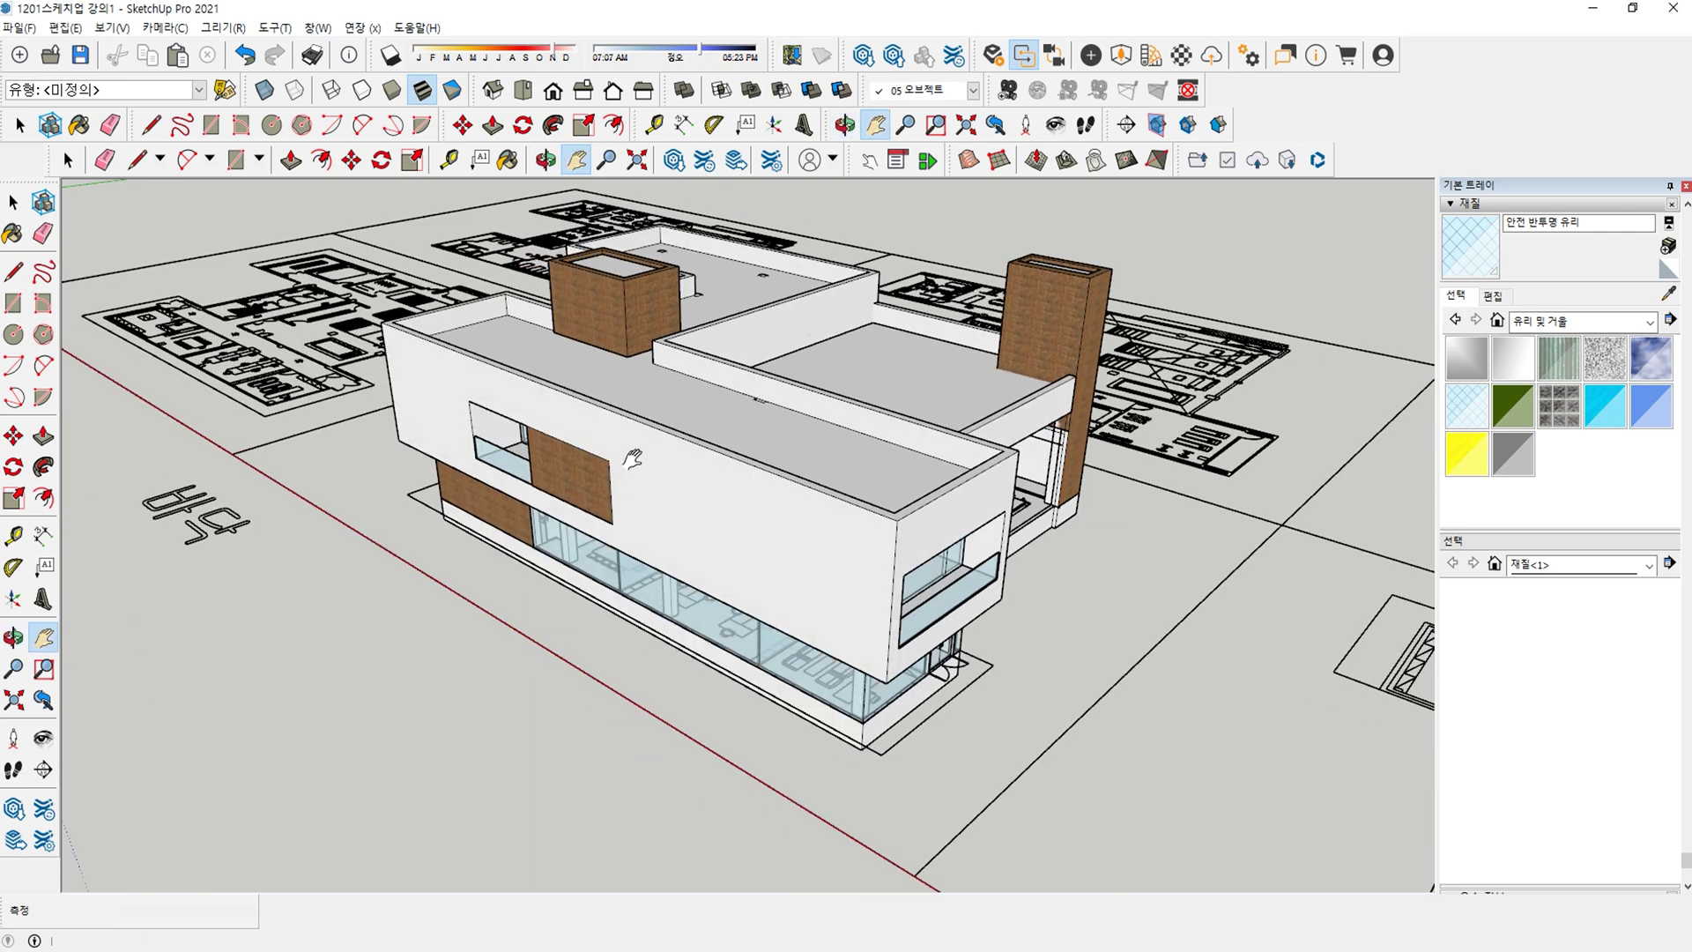
{"action": "middle_click_drag", "start_coordinate": [670, 568], "coordinate": [728, 556]}
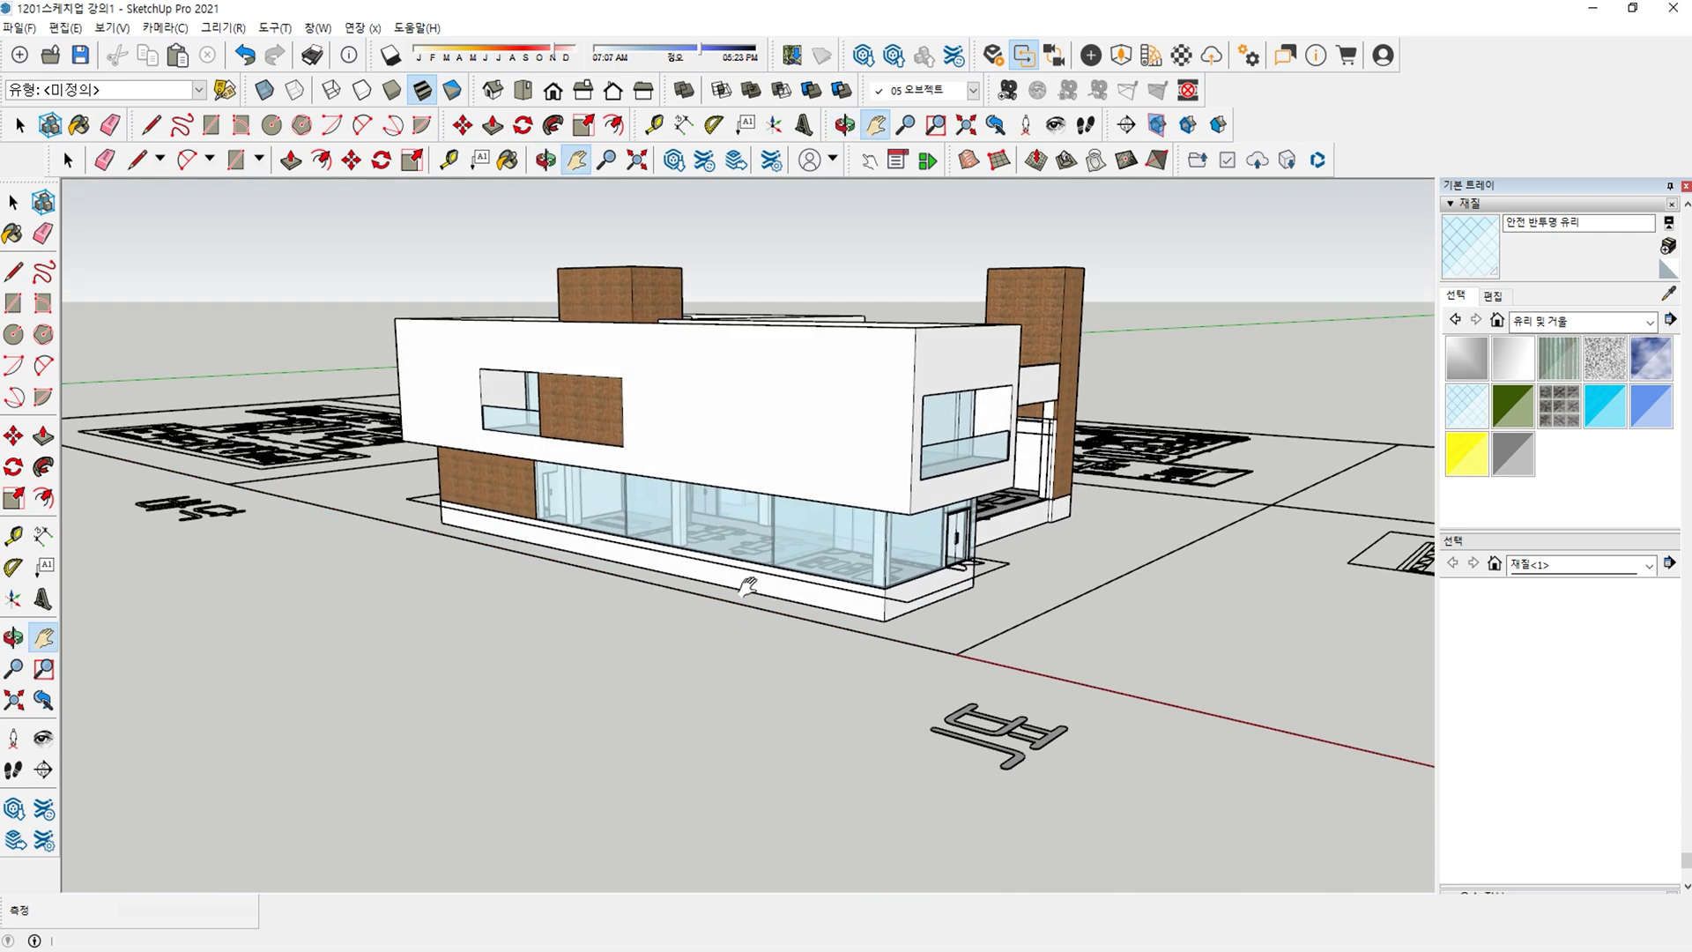
{"action": "middle_click_drag", "start_coordinate": [951, 490], "coordinate": [820, 542]}
{"action": "middle_click_drag", "start_coordinate": [571, 522], "coordinate": [627, 500]}
{"action": "scroll", "coordinate": [634, 504], "scroll_direction": "up", "scroll_amount": 1}
In the ground-floor glass group, push the long facade's glass wall down 3000 mm from its top and leave the group.
{"action": "left_click", "coordinate": [659, 516]}
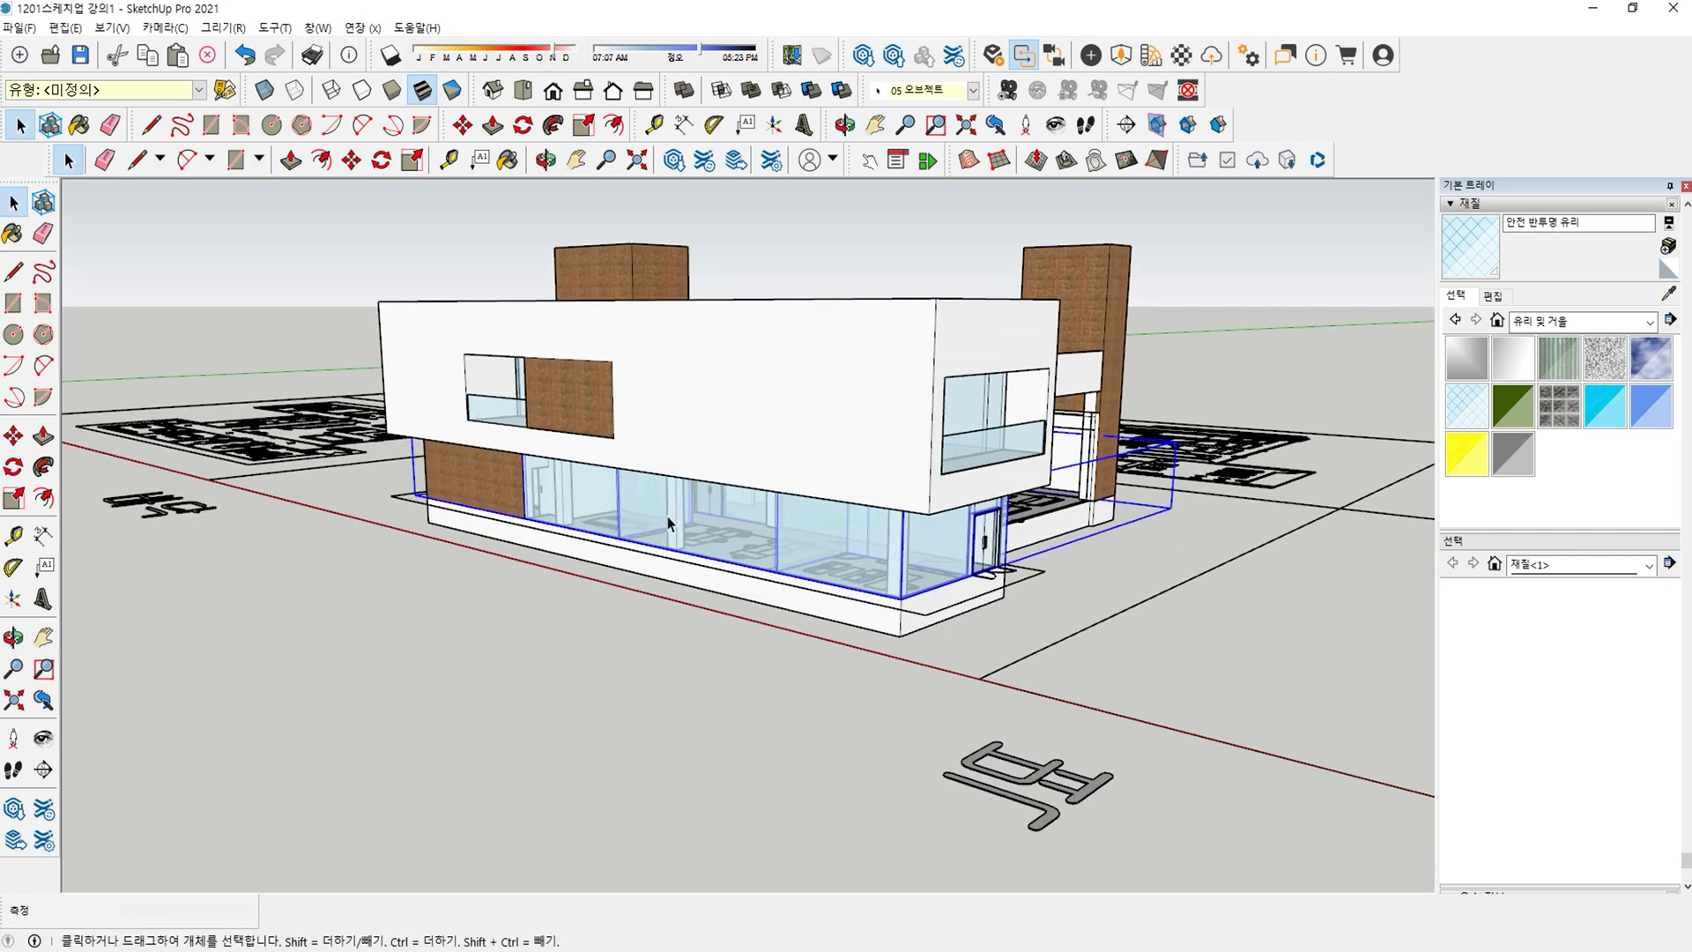
{"action": "double_click", "coordinate": [699, 532]}
{"action": "middle_click_drag", "start_coordinate": [717, 593], "coordinate": [795, 514]}
{"action": "scroll", "coordinate": [795, 514], "scroll_direction": "up", "scroll_amount": 3}
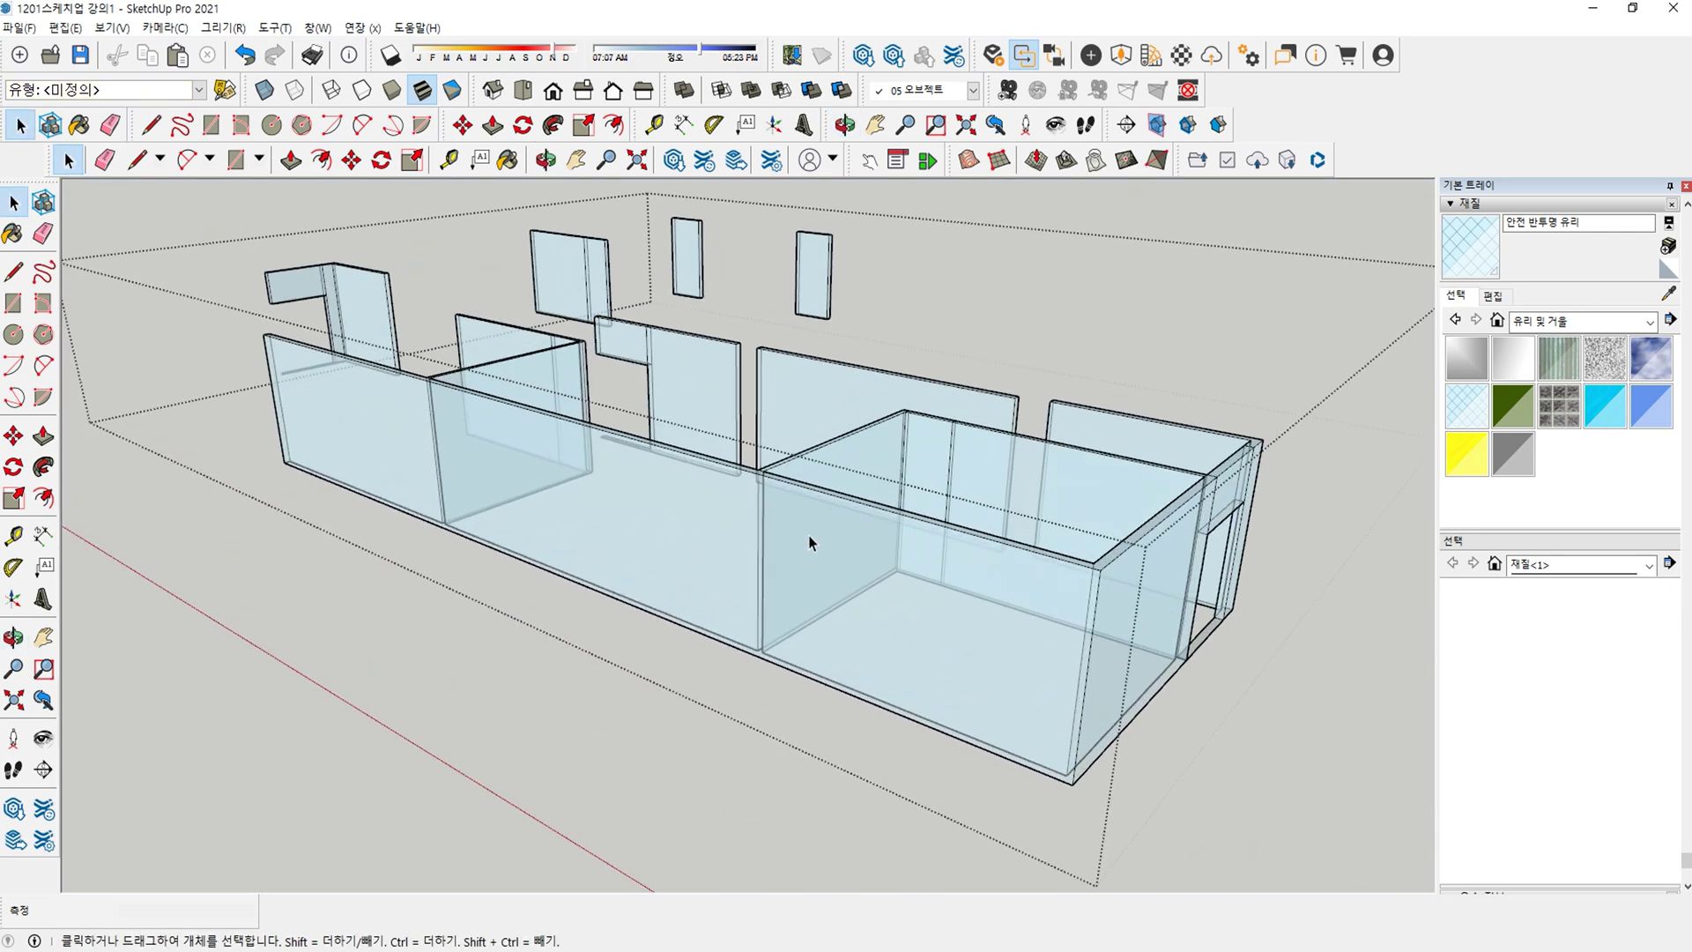
{"action": "key", "text": "p"}
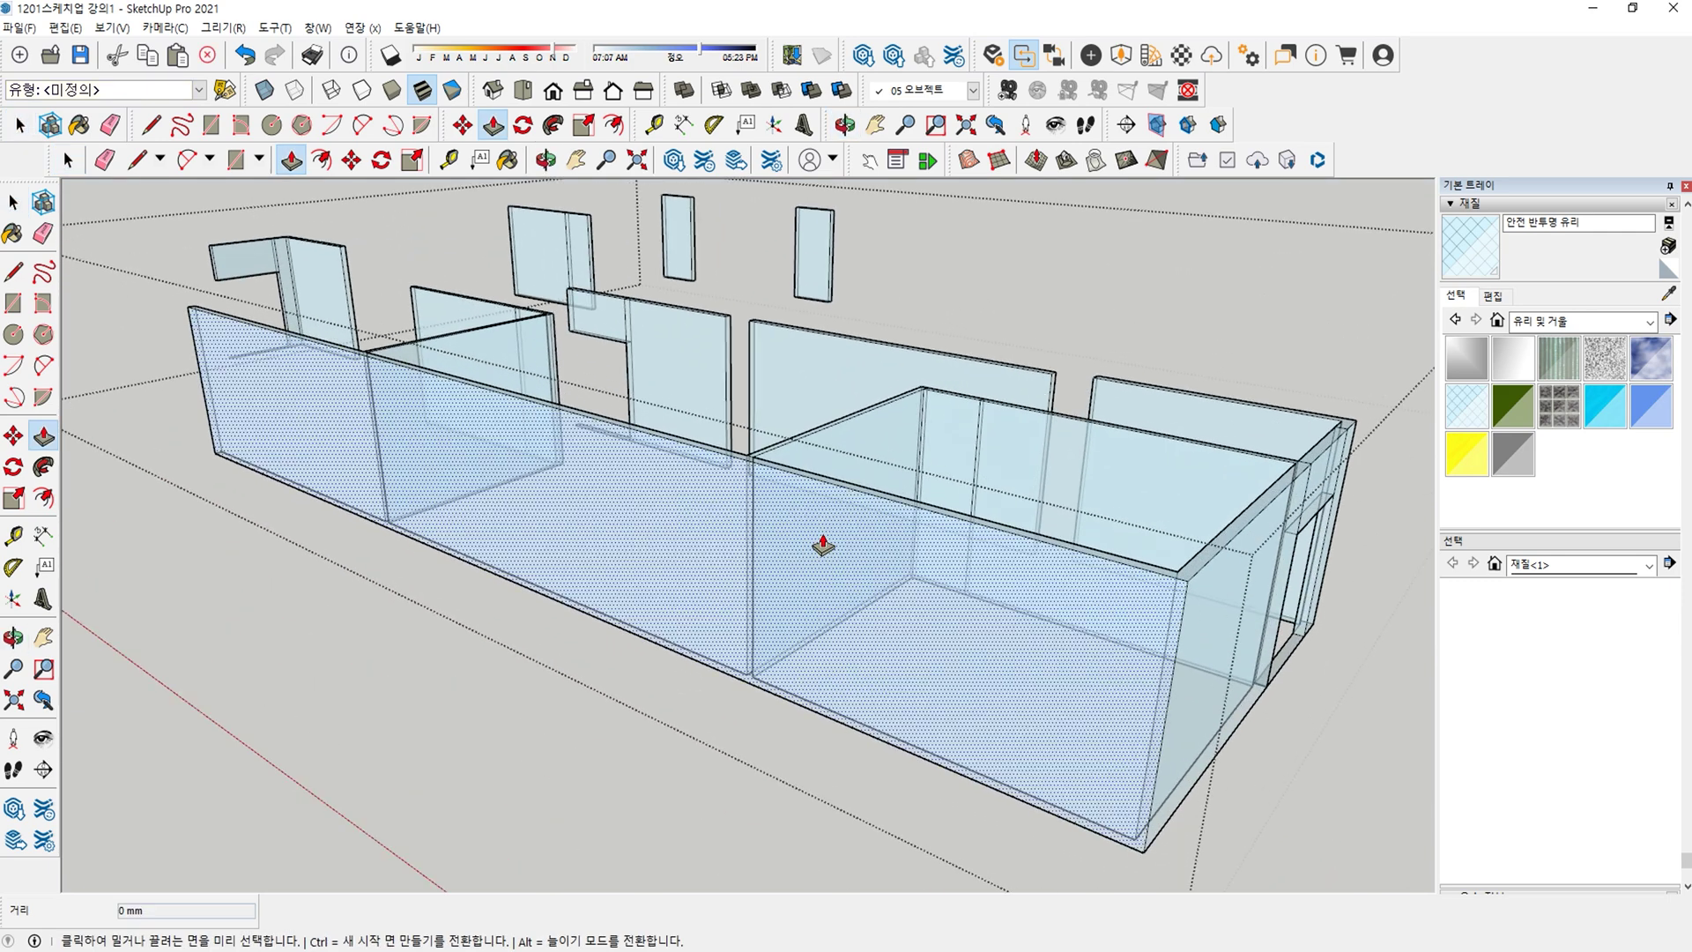
{"action": "left_click", "coordinate": [848, 496]}
{"action": "left_click", "coordinate": [861, 731]}
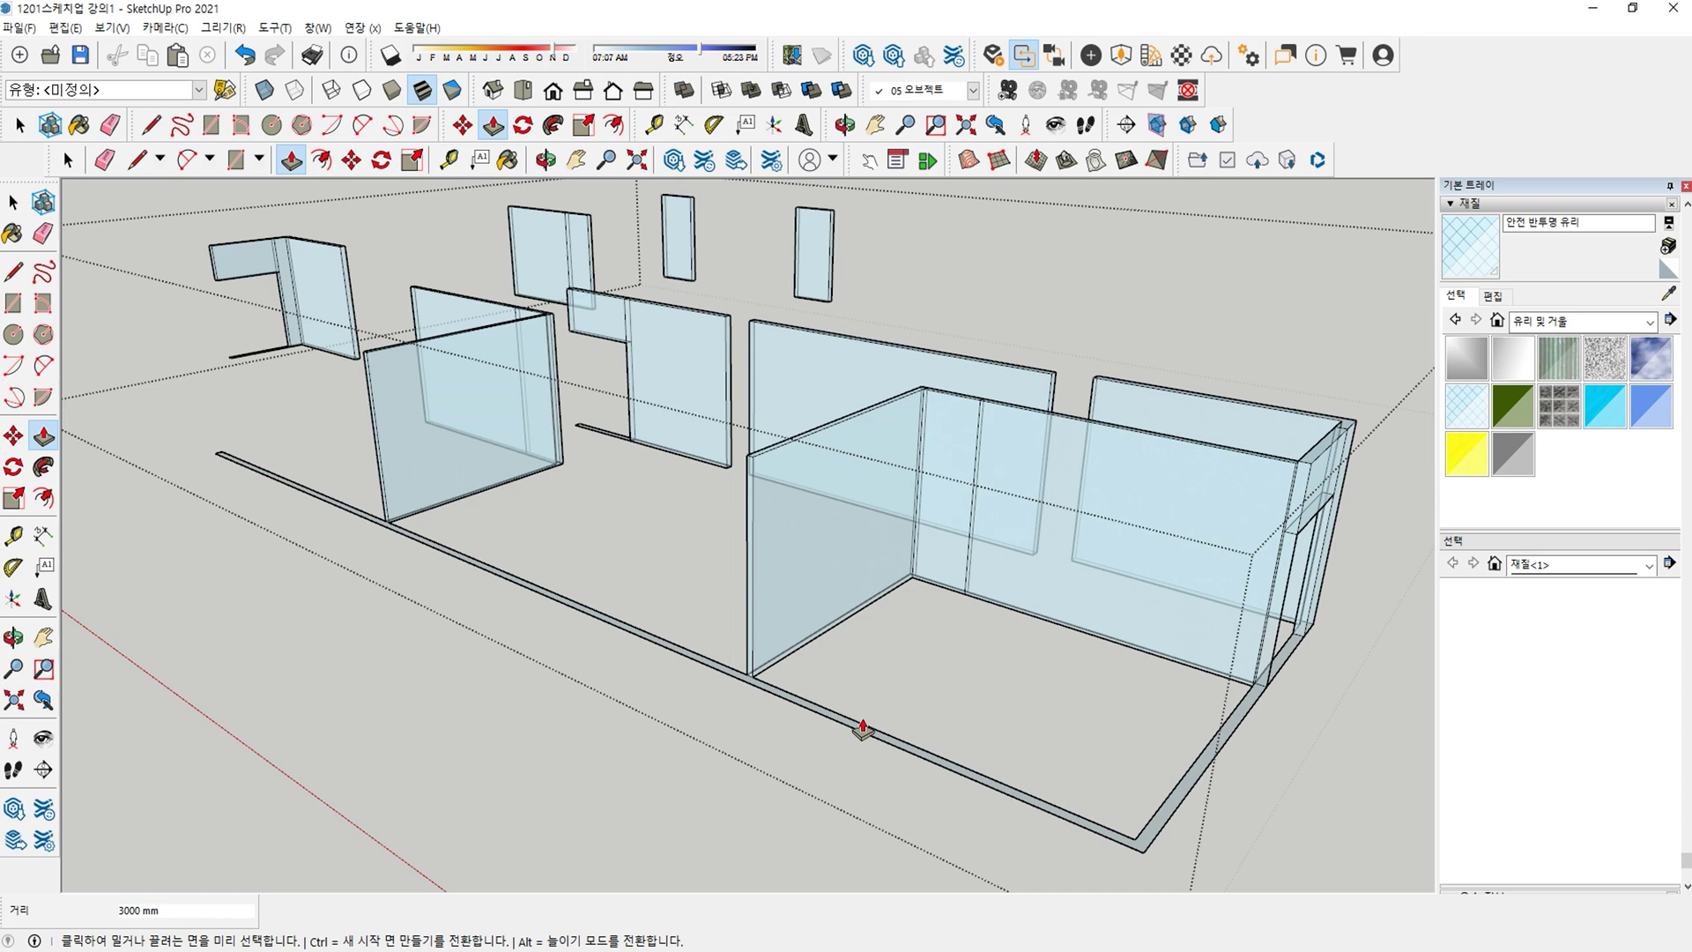
{"action": "key", "text": "space"}
{"action": "key", "text": "Escape"}
Draw a rectangle covering the whole ground-floor opening of the long facade and group it.
{"action": "scroll", "coordinate": [861, 738], "scroll_direction": "down", "scroll_amount": 3}
{"action": "double_click", "coordinate": [679, 665]}
{"action": "scroll", "coordinate": [448, 526], "scroll_direction": "up", "scroll_amount": 5}
{"action": "key", "text": "r"}
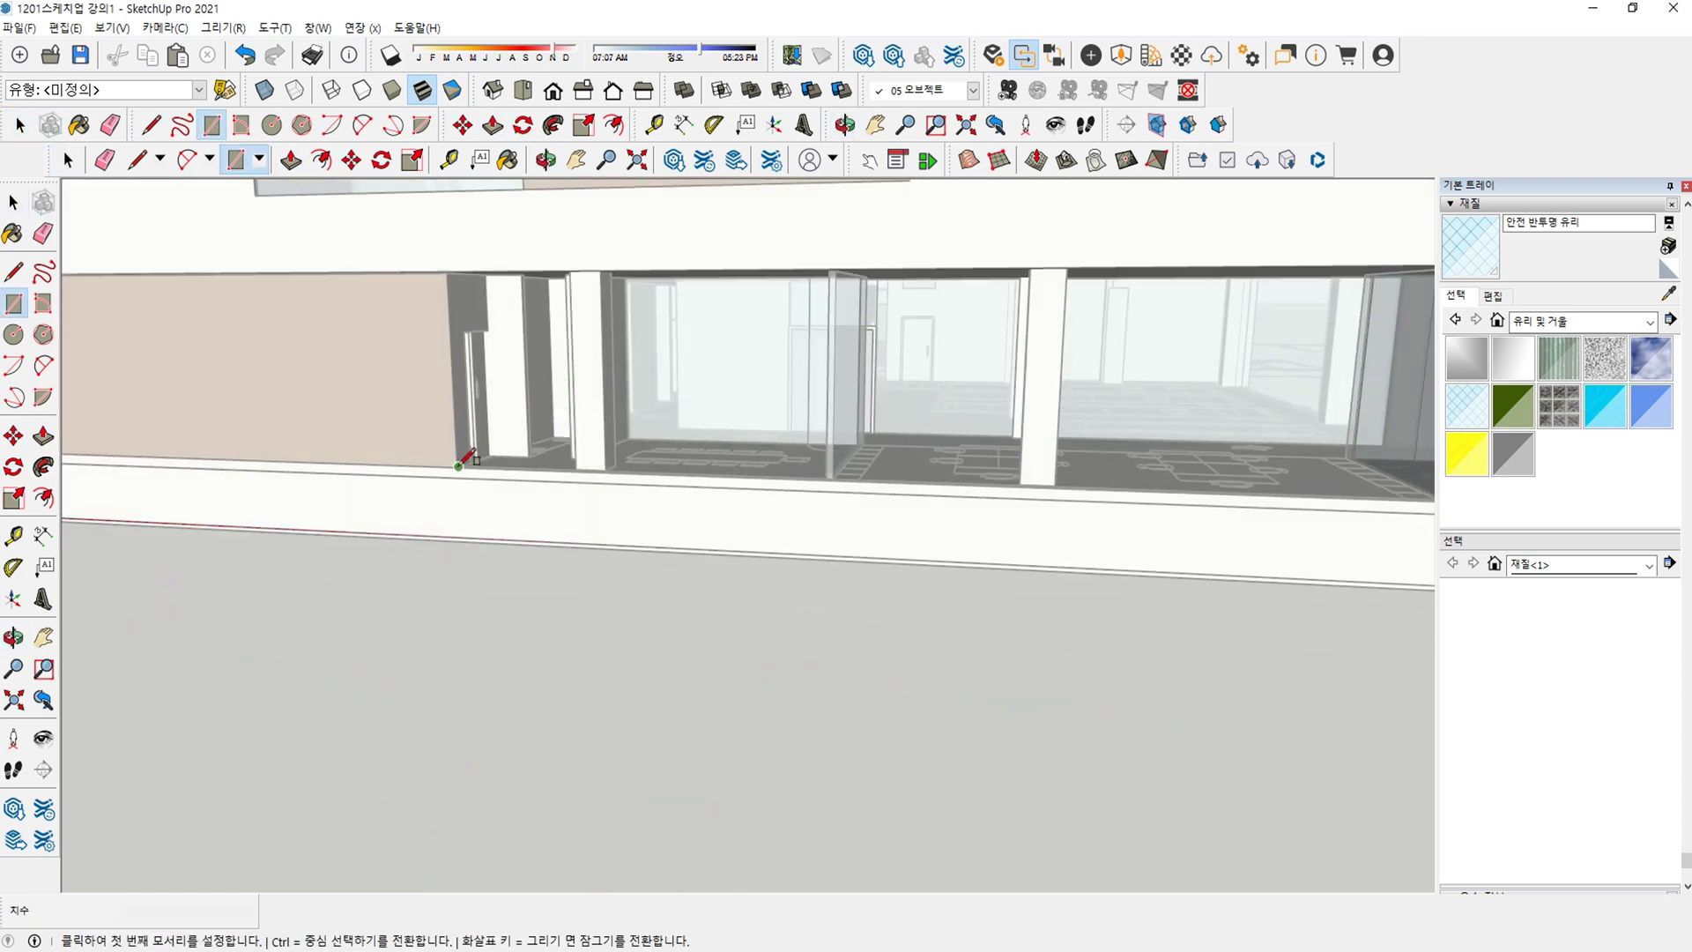
{"action": "scroll", "coordinate": [467, 456], "scroll_direction": "down", "scroll_amount": 5}
{"action": "key", "text": "h"}
{"action": "left_click_drag", "start_coordinate": [1330, 502], "coordinate": [1156, 582]}
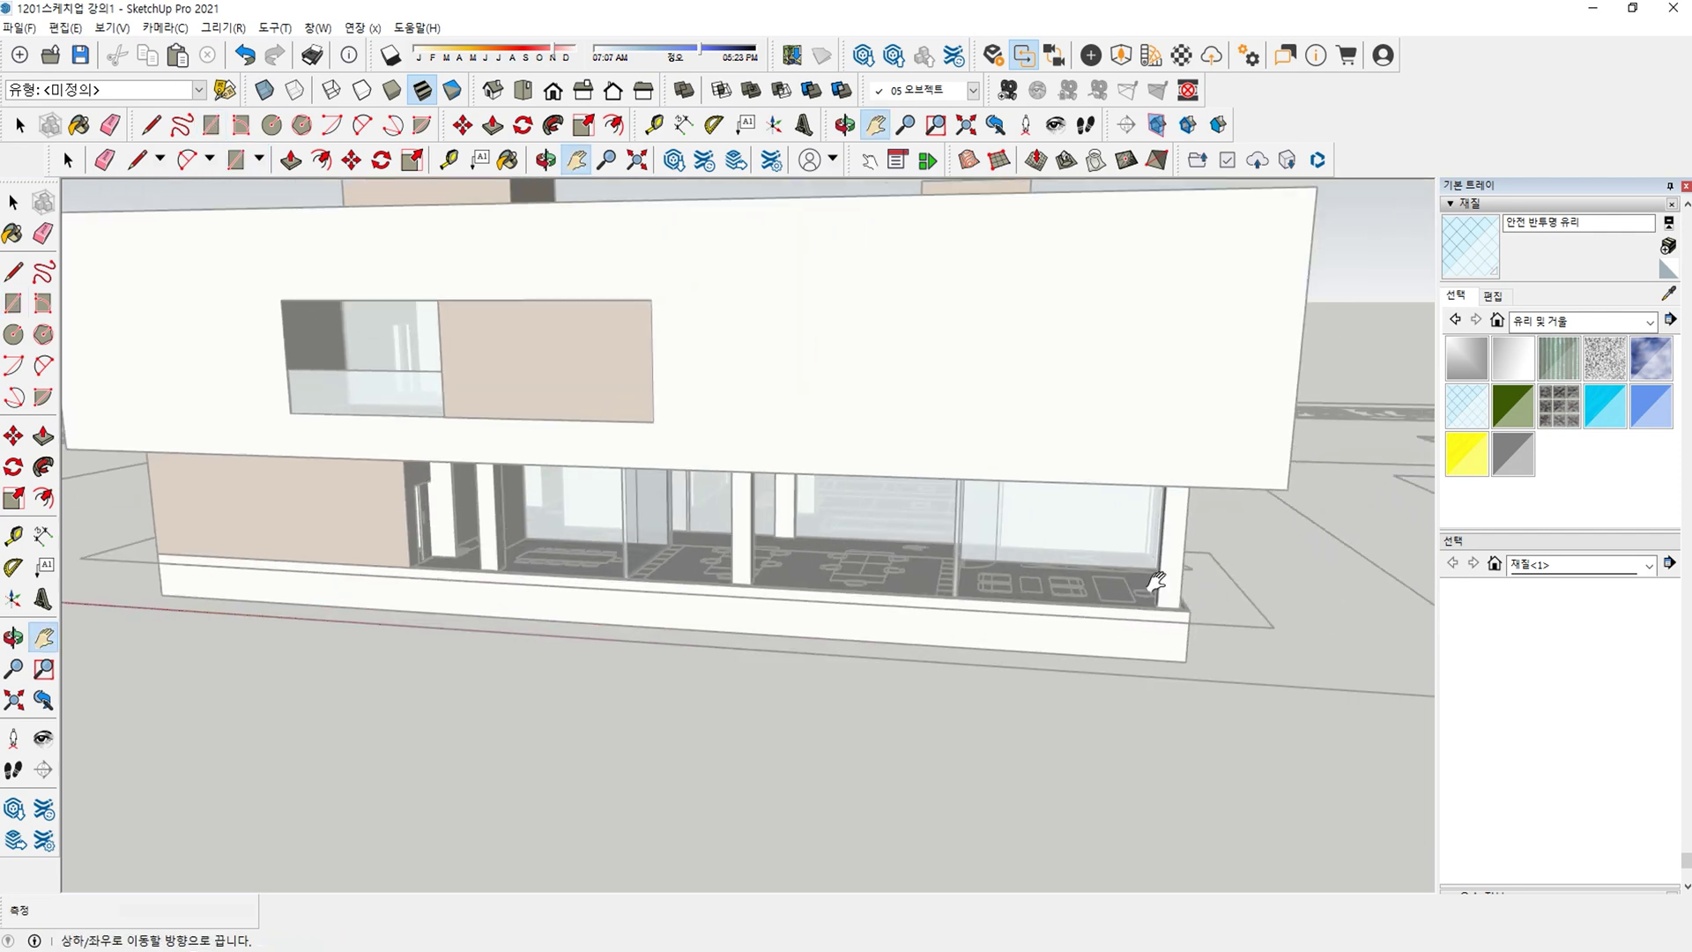
{"action": "scroll", "coordinate": [1172, 600], "scroll_direction": "up", "scroll_amount": 5}
{"action": "key", "text": "r"}
{"action": "scroll", "coordinate": [1200, 595], "scroll_direction": "down", "scroll_amount": 1}
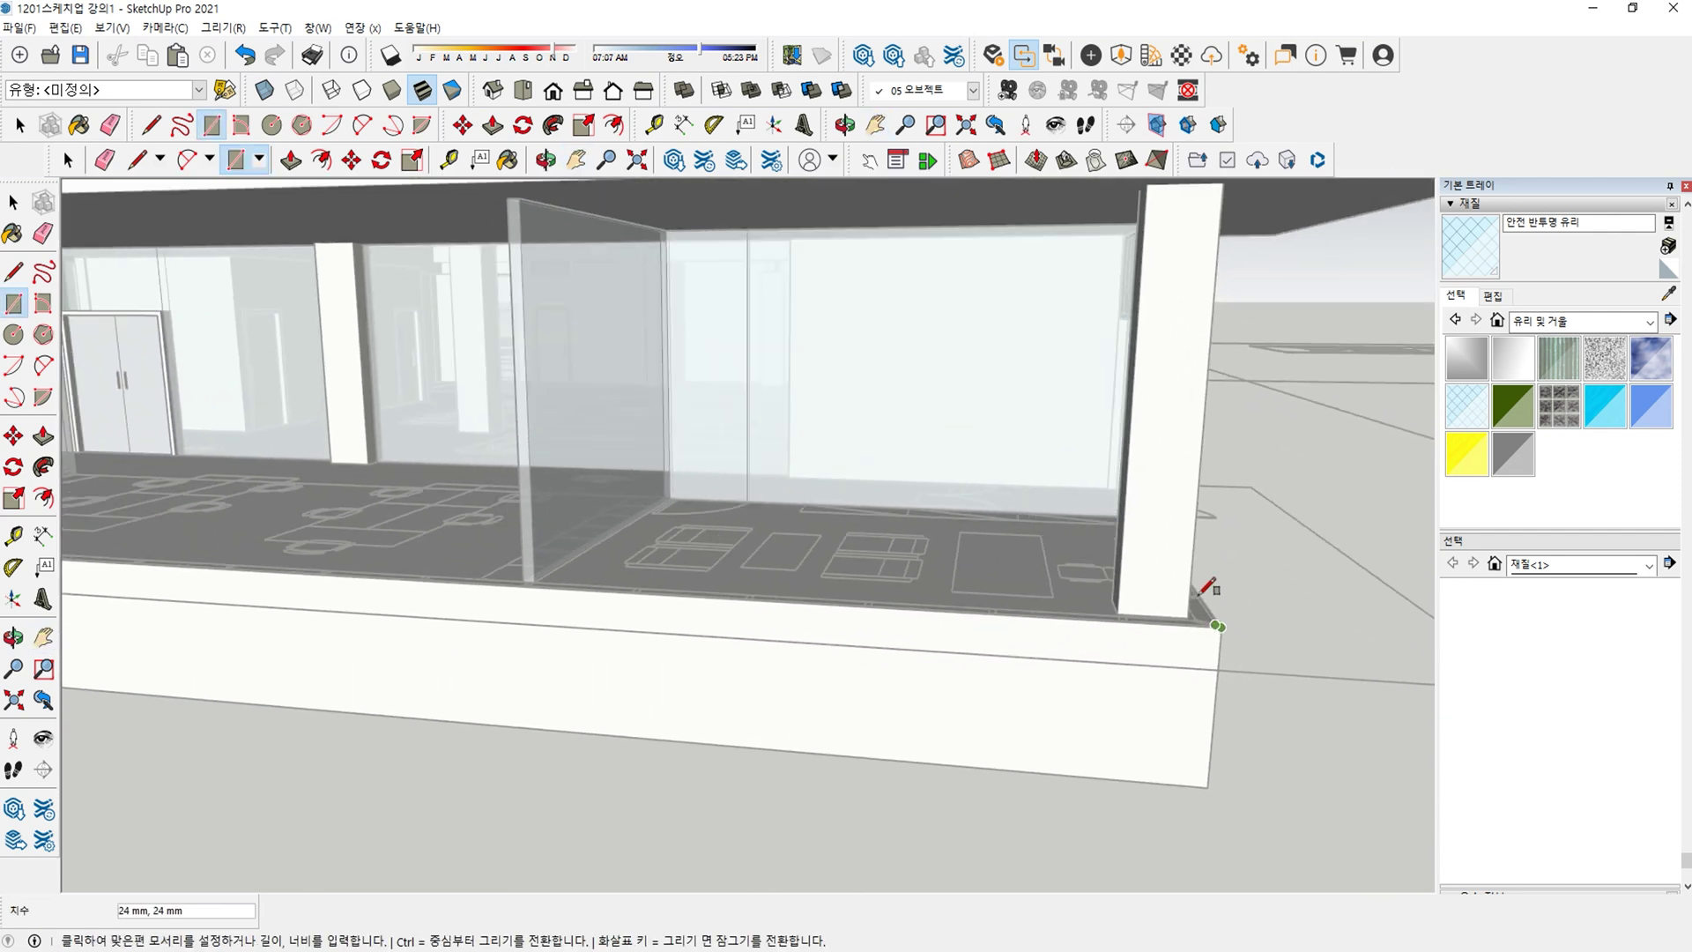
{"action": "scroll", "coordinate": [661, 453], "scroll_direction": "down", "scroll_amount": 5}
{"action": "scroll", "coordinate": [412, 379], "scroll_direction": "up", "scroll_amount": 4}
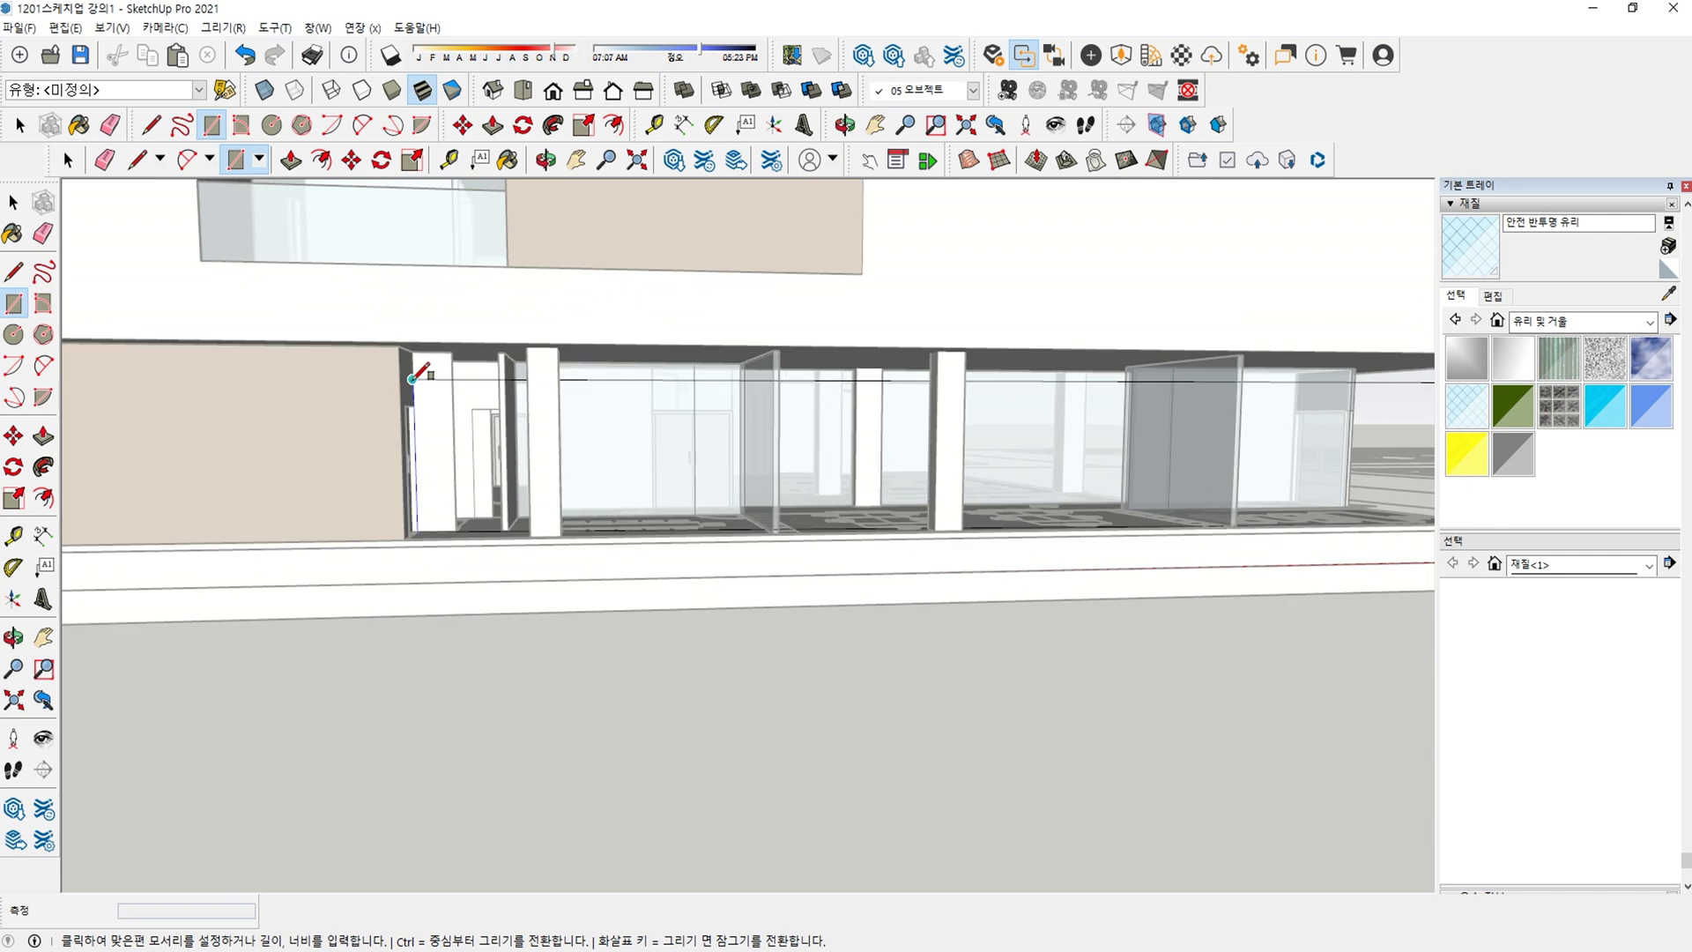
{"action": "scroll", "coordinate": [412, 379], "scroll_direction": "up", "scroll_amount": 4}
Offset the ground-floor rectangle's outline 60 mm inward and delete the inner face.
{"action": "key", "text": "f"}
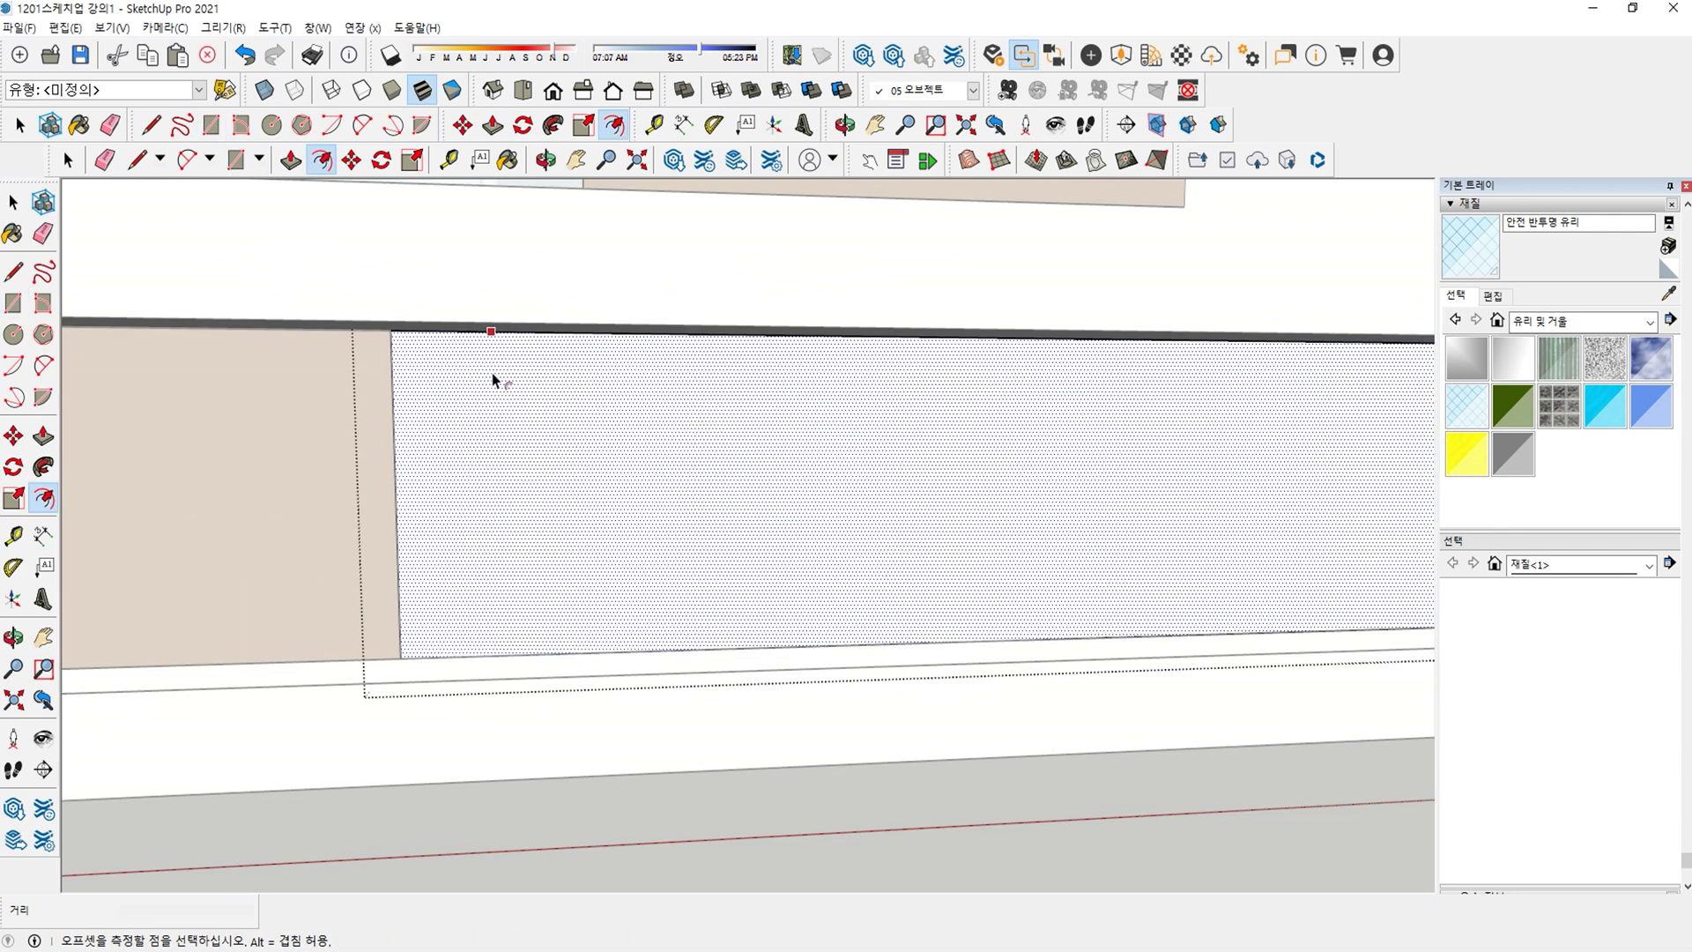
{"action": "left_click", "coordinate": [494, 381]}
{"action": "scroll", "coordinate": [423, 343], "scroll_direction": "up", "scroll_amount": 3}
{"action": "middle_click_drag", "start_coordinate": [363, 316], "coordinate": [442, 471]}
{"action": "type", "text": "60"}
{"action": "key", "text": "Return"}
{"action": "scroll", "coordinate": [442, 471], "scroll_direction": "down", "scroll_amount": 6}
{"action": "key", "text": "space"}
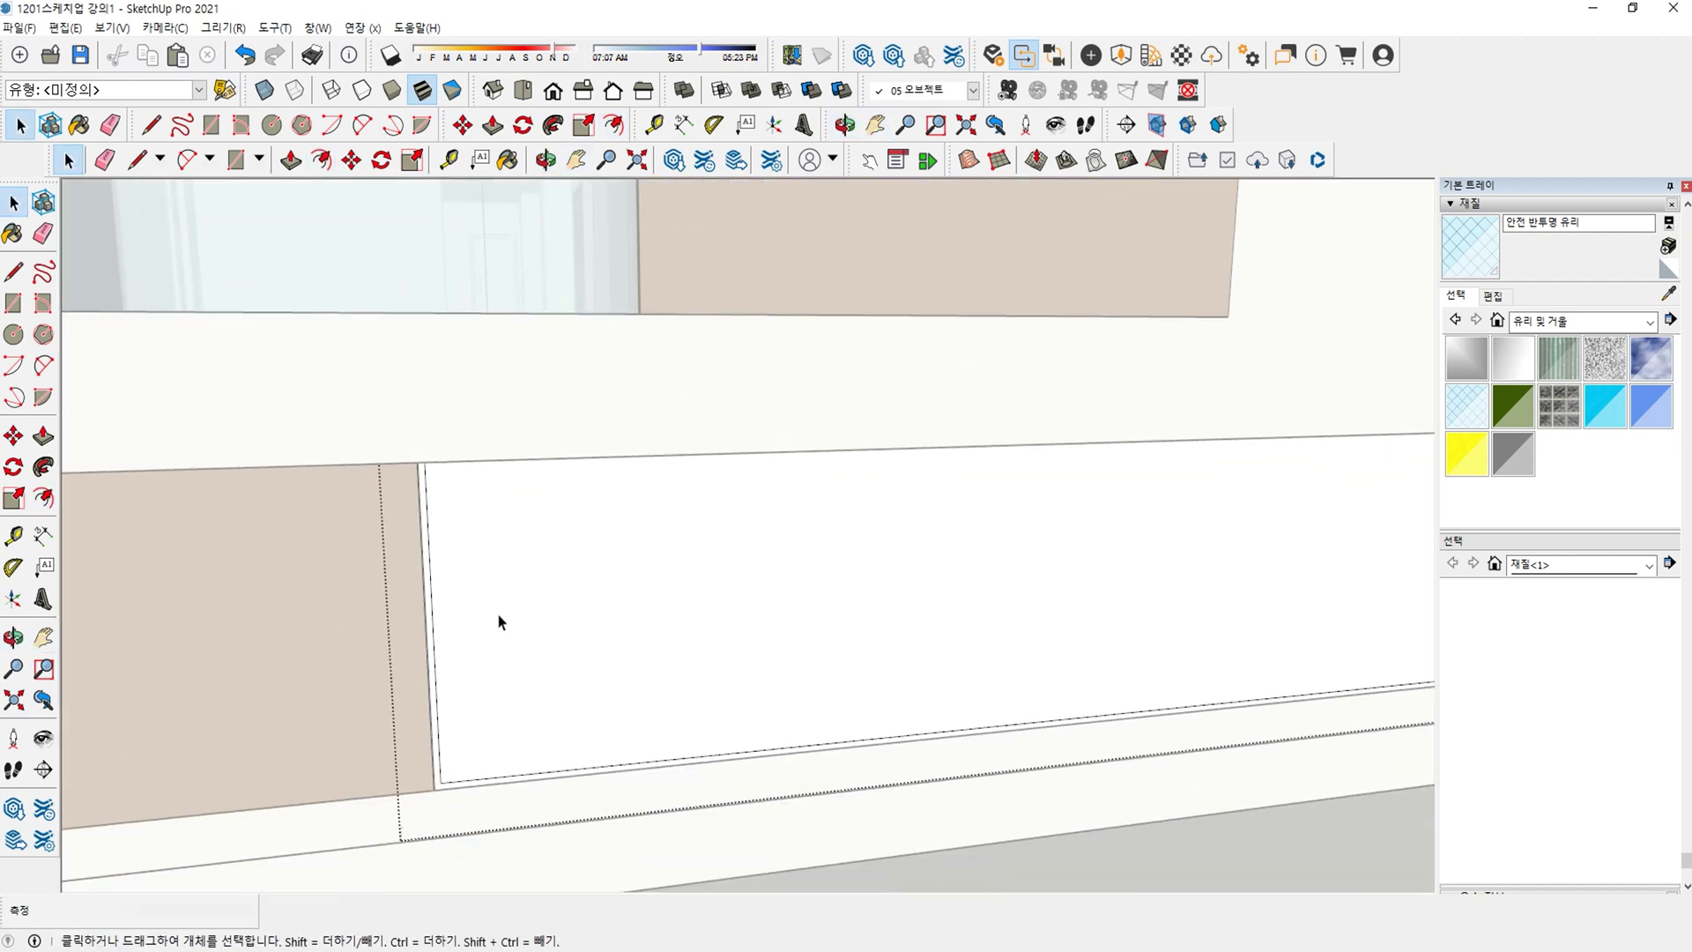
{"action": "left_click", "coordinate": [499, 616]}
{"action": "key", "text": "Delete"}
Push/Pull the ground-floor frame's face to a depth of 200 mm.
{"action": "scroll", "coordinate": [504, 610], "scroll_direction": "down", "scroll_amount": 3}
{"action": "middle_click_drag", "start_coordinate": [504, 610], "coordinate": [344, 736]}
{"action": "scroll", "coordinate": [325, 745], "scroll_direction": "up", "scroll_amount": 7}
{"action": "key", "text": "p"}
{"action": "left_click", "coordinate": [430, 728]}
{"action": "type", "text": "200"}
{"action": "key", "text": "Return"}
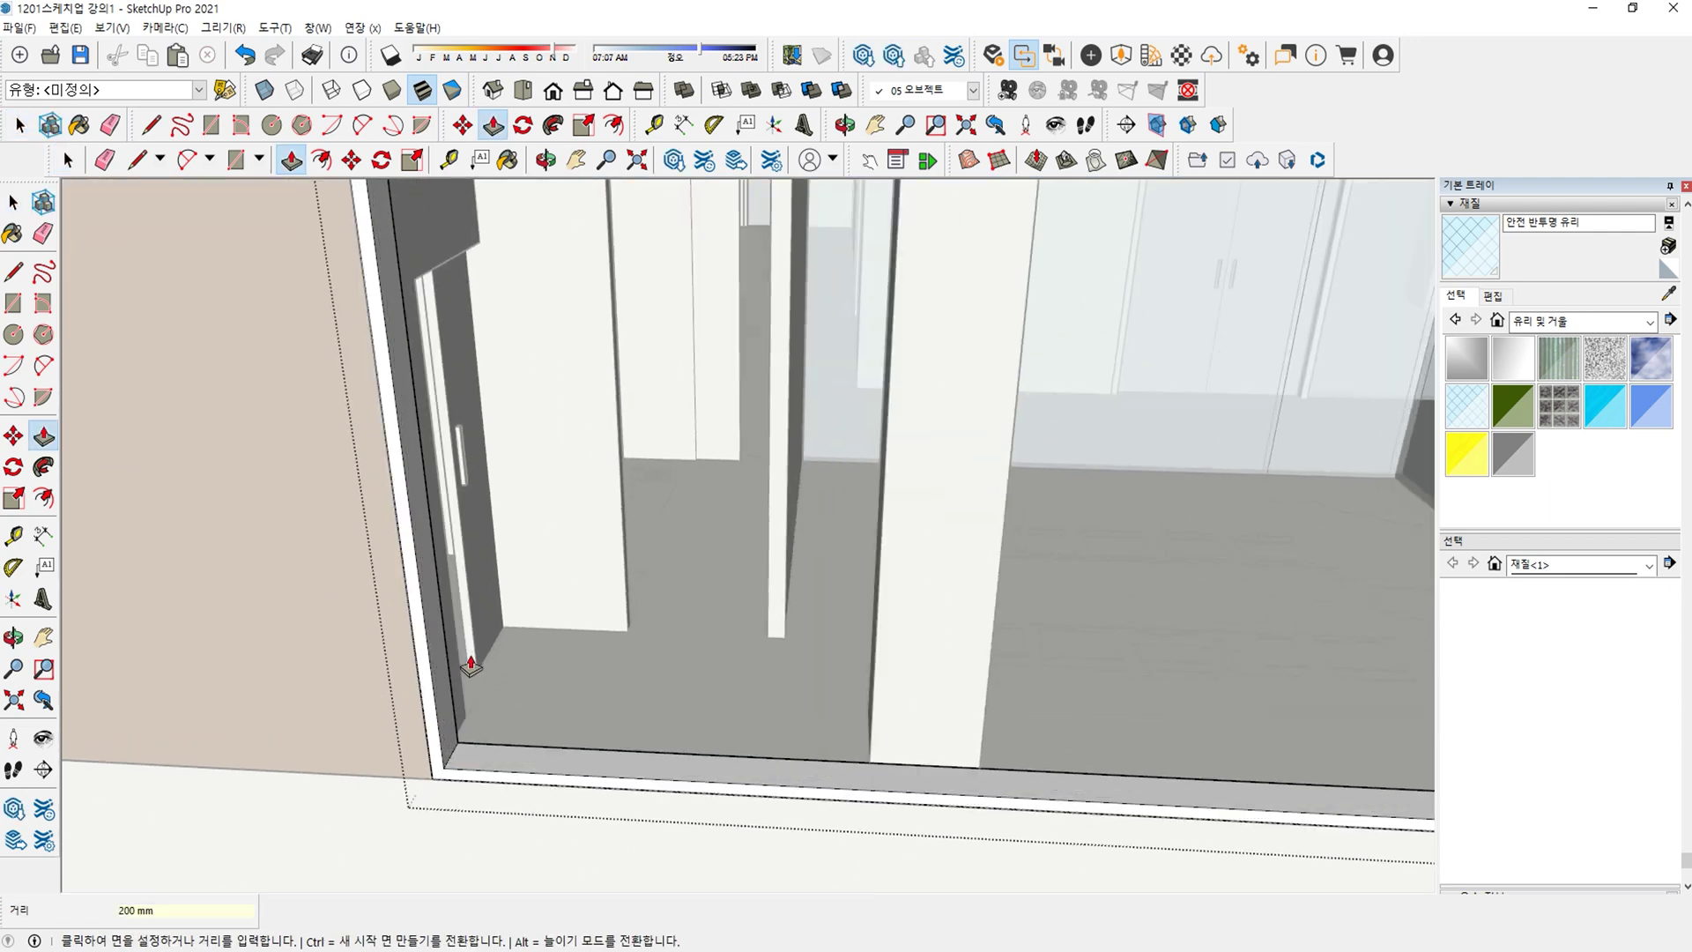
{"action": "key", "text": "space"}
Draw a mullion rectangle over the frame's vertical member at the wall end of the long ground-floor opening and group it.
{"action": "scroll", "coordinate": [553, 636], "scroll_direction": "down", "scroll_amount": 3}
{"action": "scroll", "coordinate": [557, 640], "scroll_direction": "down", "scroll_amount": 6}
{"action": "middle_click_drag", "start_coordinate": [557, 640], "coordinate": [494, 528], "text": "shift"}
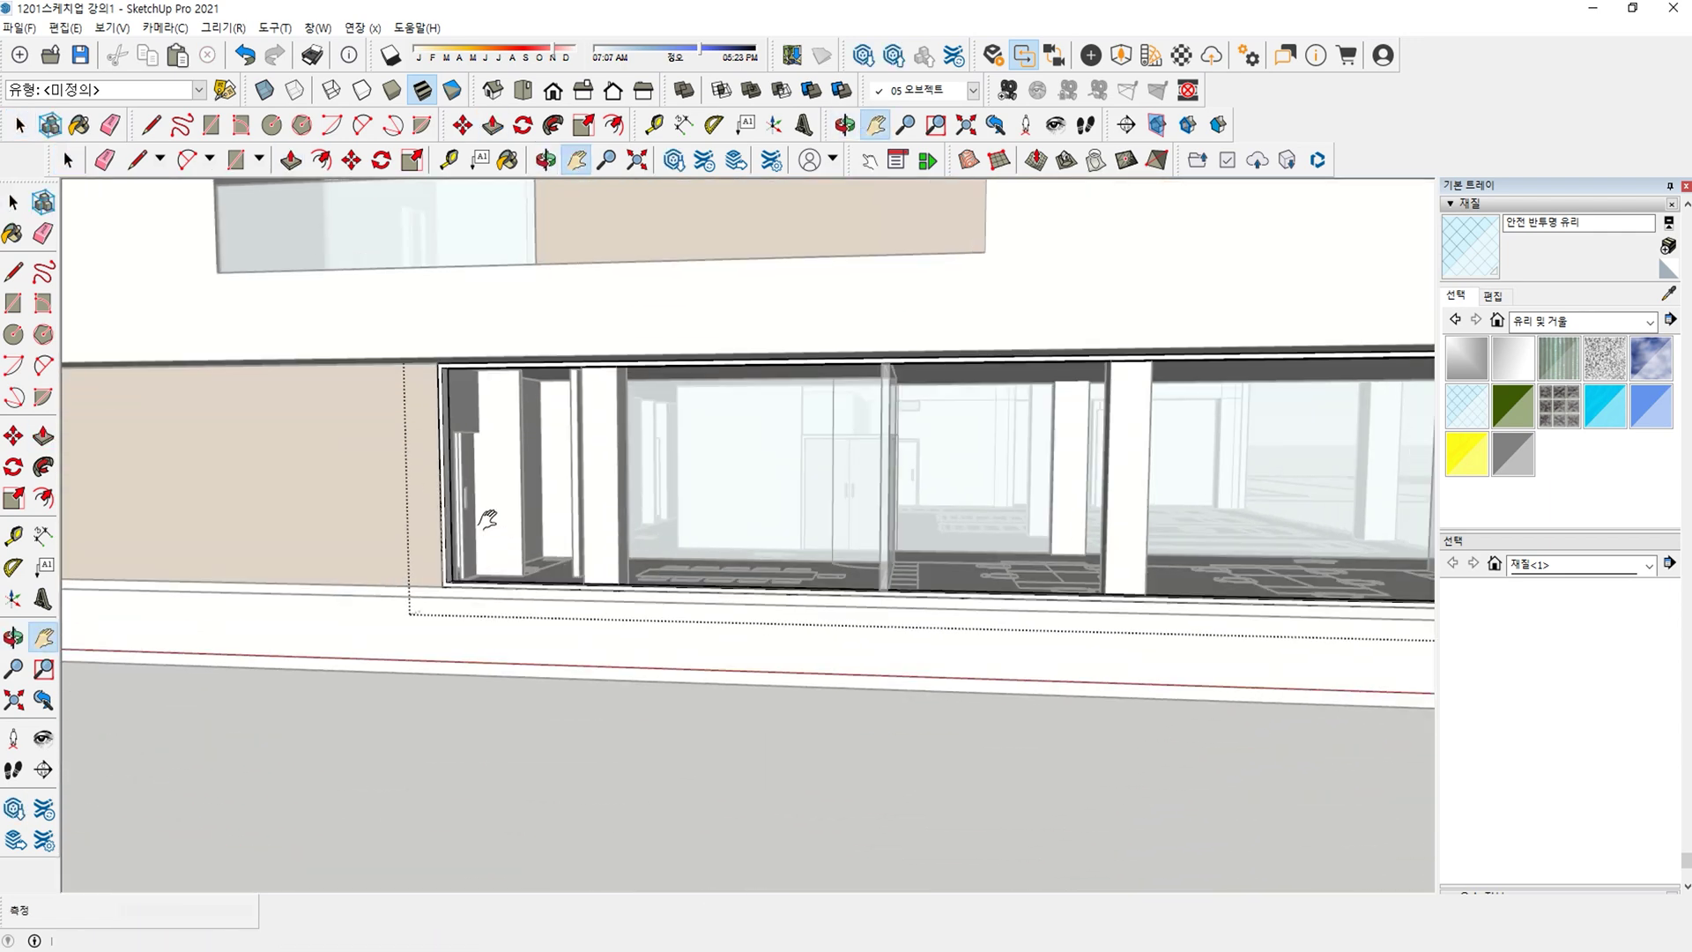
{"action": "scroll", "coordinate": [484, 502], "scroll_direction": "up", "scroll_amount": 3}
{"action": "middle_click_drag", "start_coordinate": [470, 467], "coordinate": [450, 520], "text": "shift"}
{"action": "key", "text": "r"}
{"action": "left_click", "coordinate": [408, 730]}
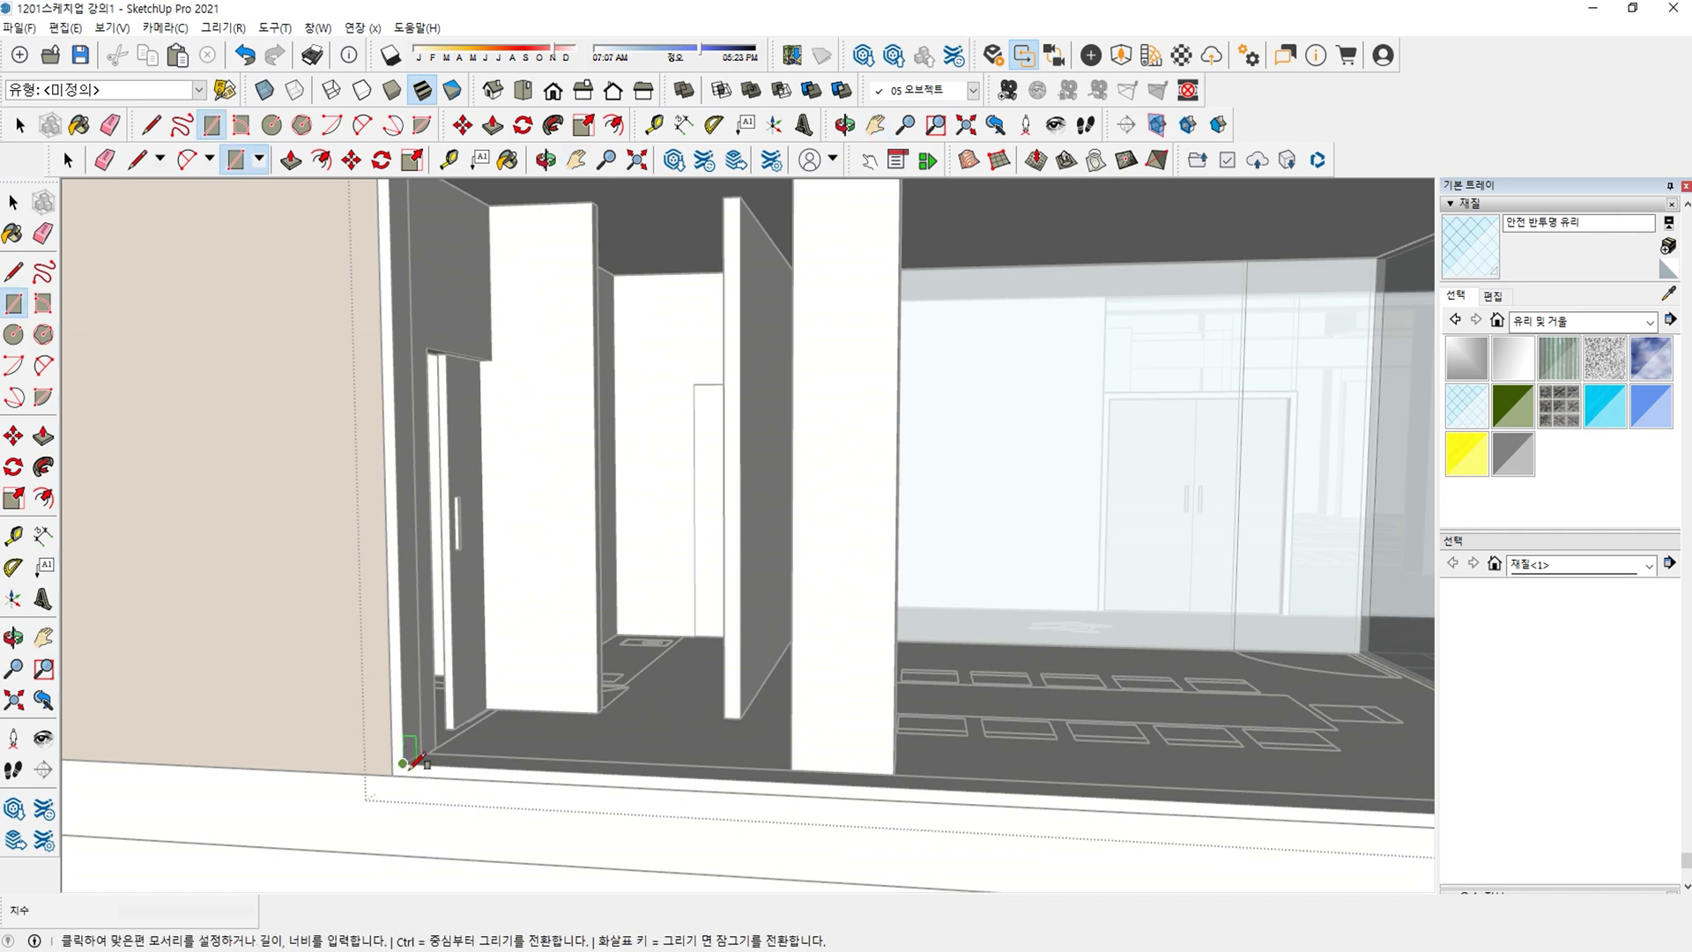
{"action": "scroll", "coordinate": [394, 346], "scroll_direction": "up", "scroll_amount": 2}
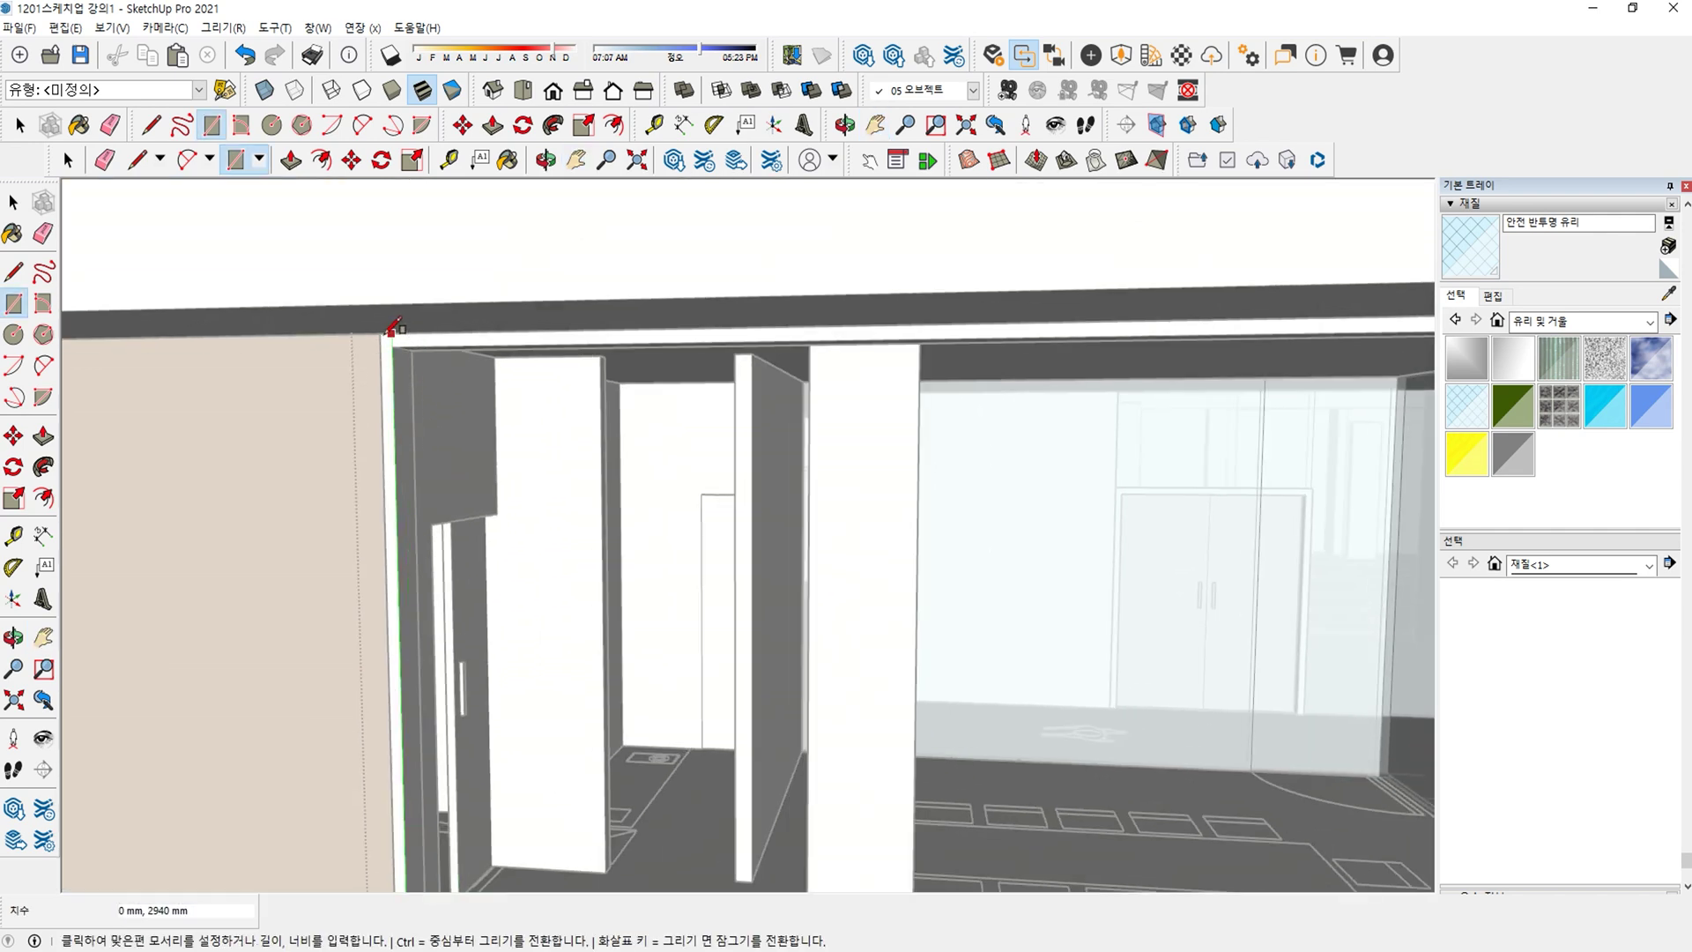
{"action": "left_click", "coordinate": [381, 333]}
{"action": "key", "text": "space"}
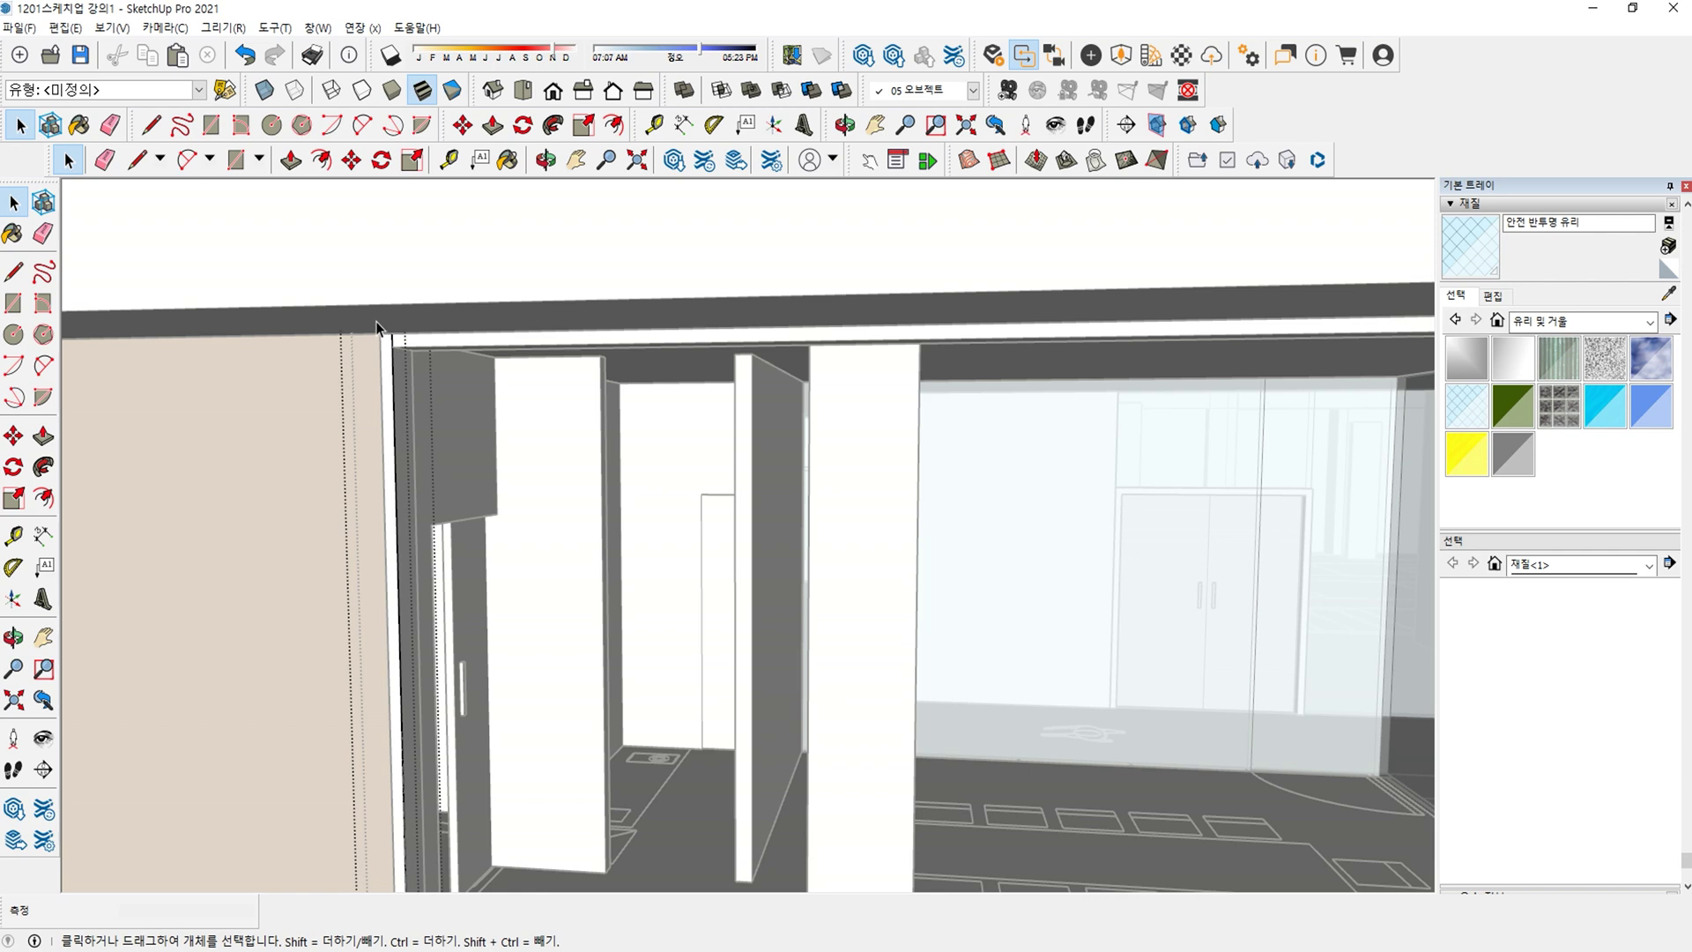
Move the mullion rectangle's top edge down 60 mm so it ends at the frame's inner edge.
{"action": "left_click", "coordinate": [386, 334]}
{"action": "key", "text": "m"}
{"action": "left_click", "coordinate": [435, 362]}
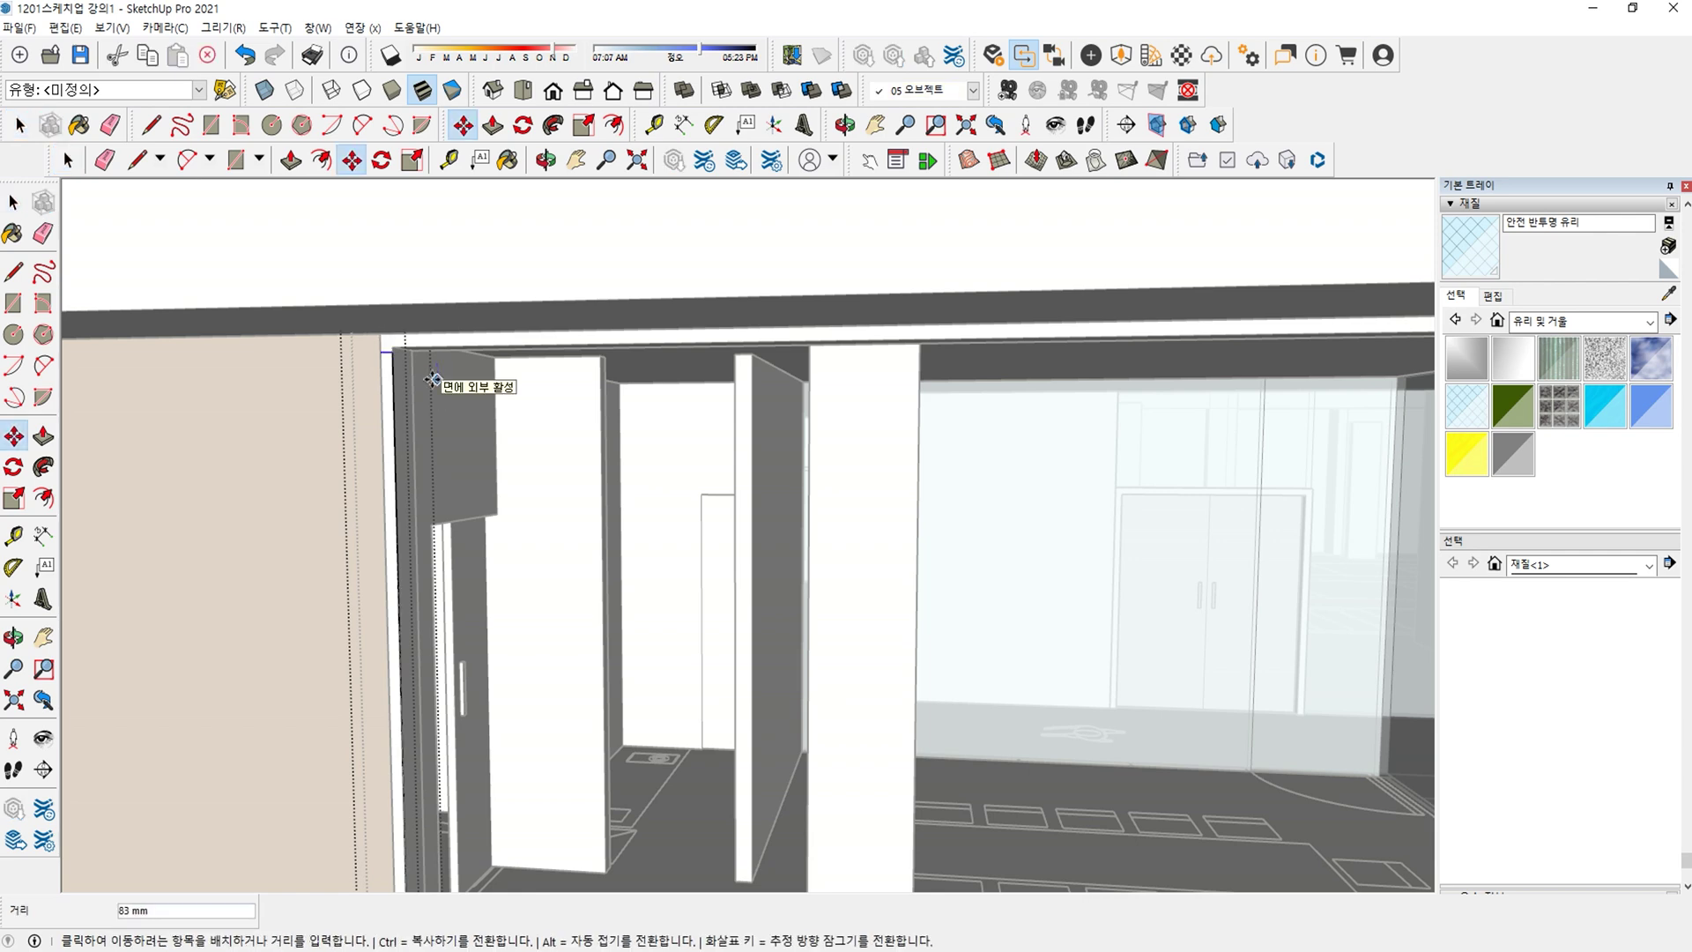
{"action": "type", "text": "60"}
Hide the rest of the model and Push/Pull the mullion rectangle into a solid bar.
{"action": "middle_click_drag", "start_coordinate": [440, 414], "coordinate": [391, 500]}
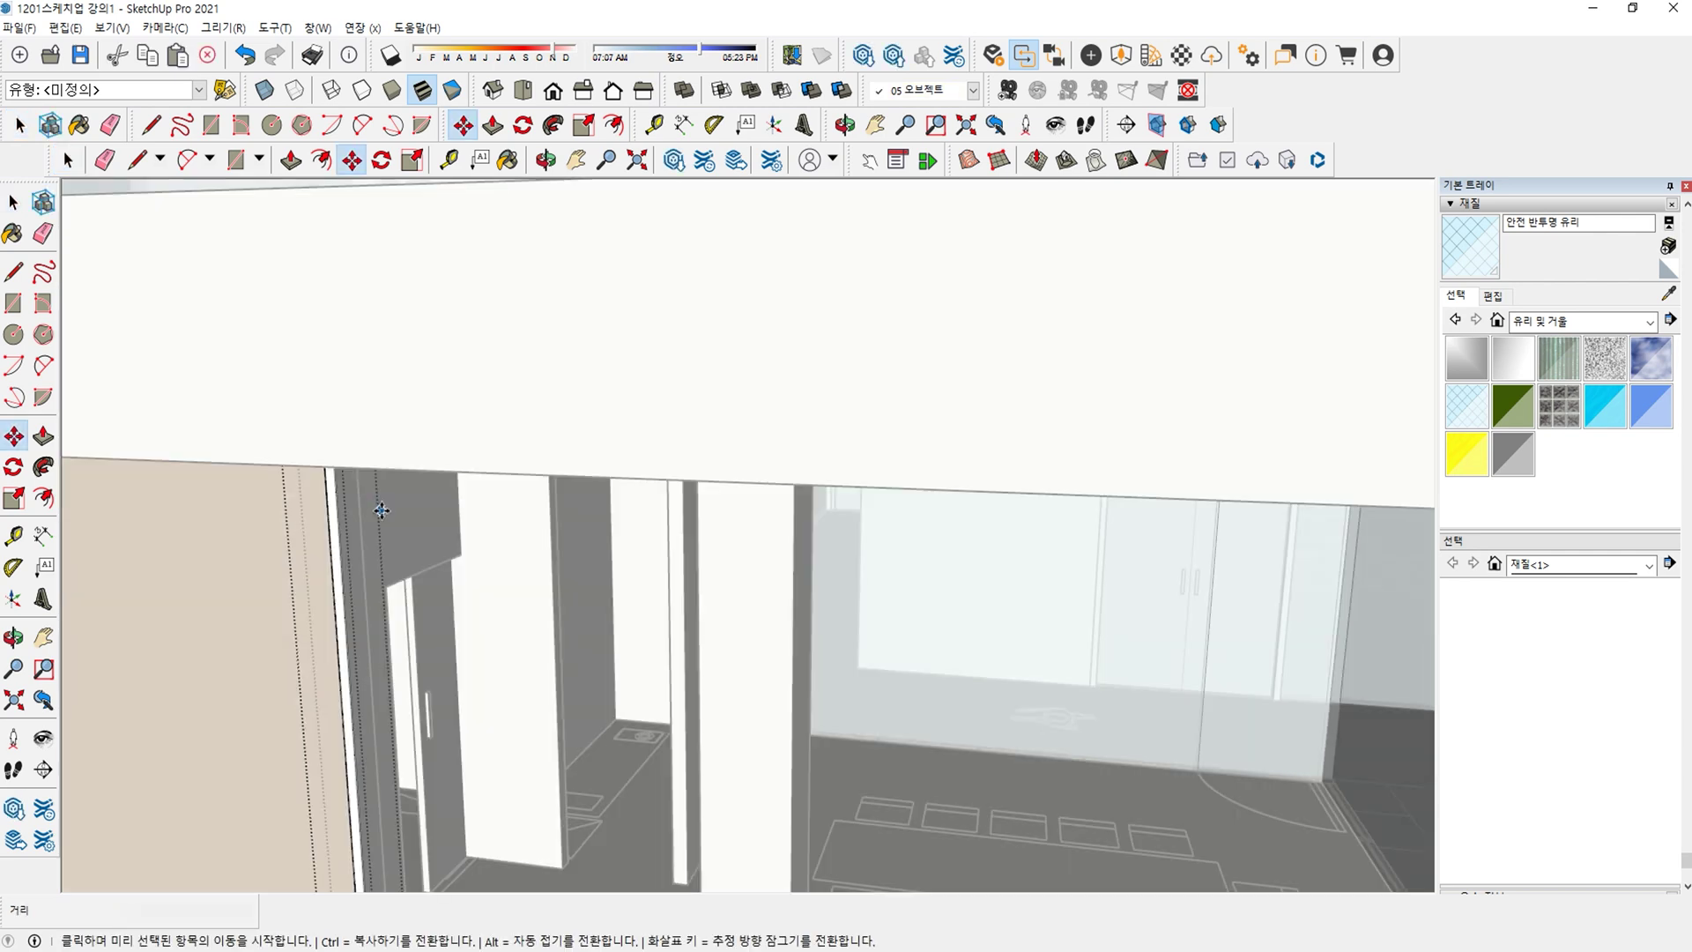
{"action": "key", "text": "p"}
{"action": "key", "text": "i"}
{"action": "left_click", "coordinate": [340, 550]}
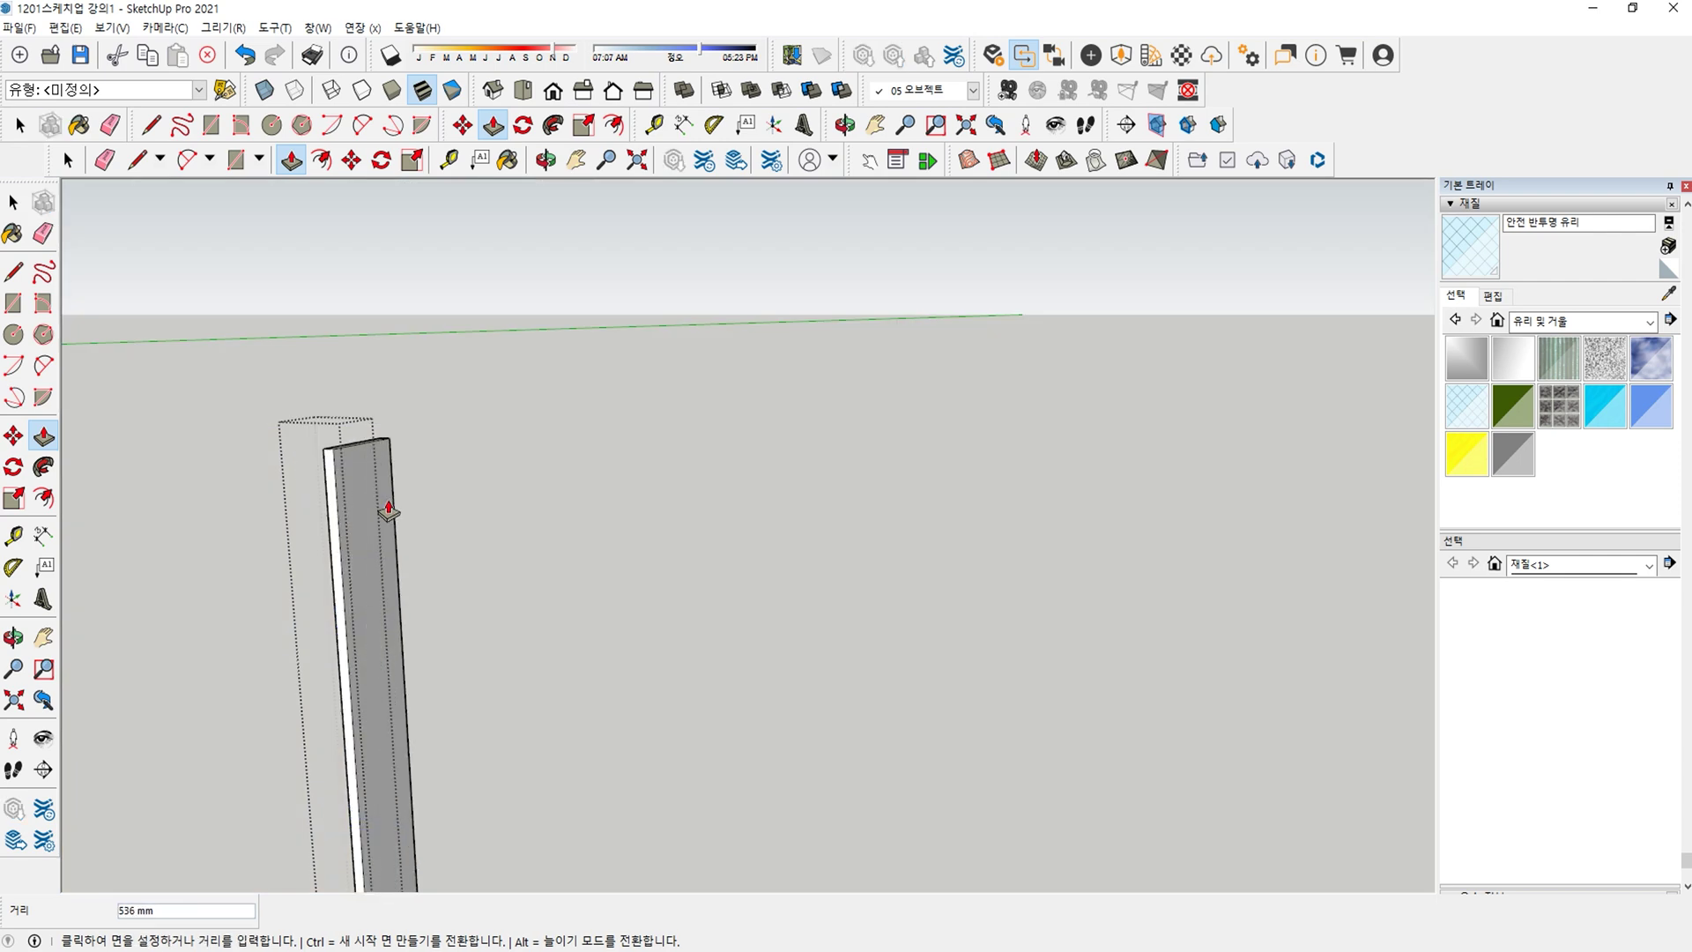
{"action": "key", "text": "Return"}
{"action": "key", "text": "space"}
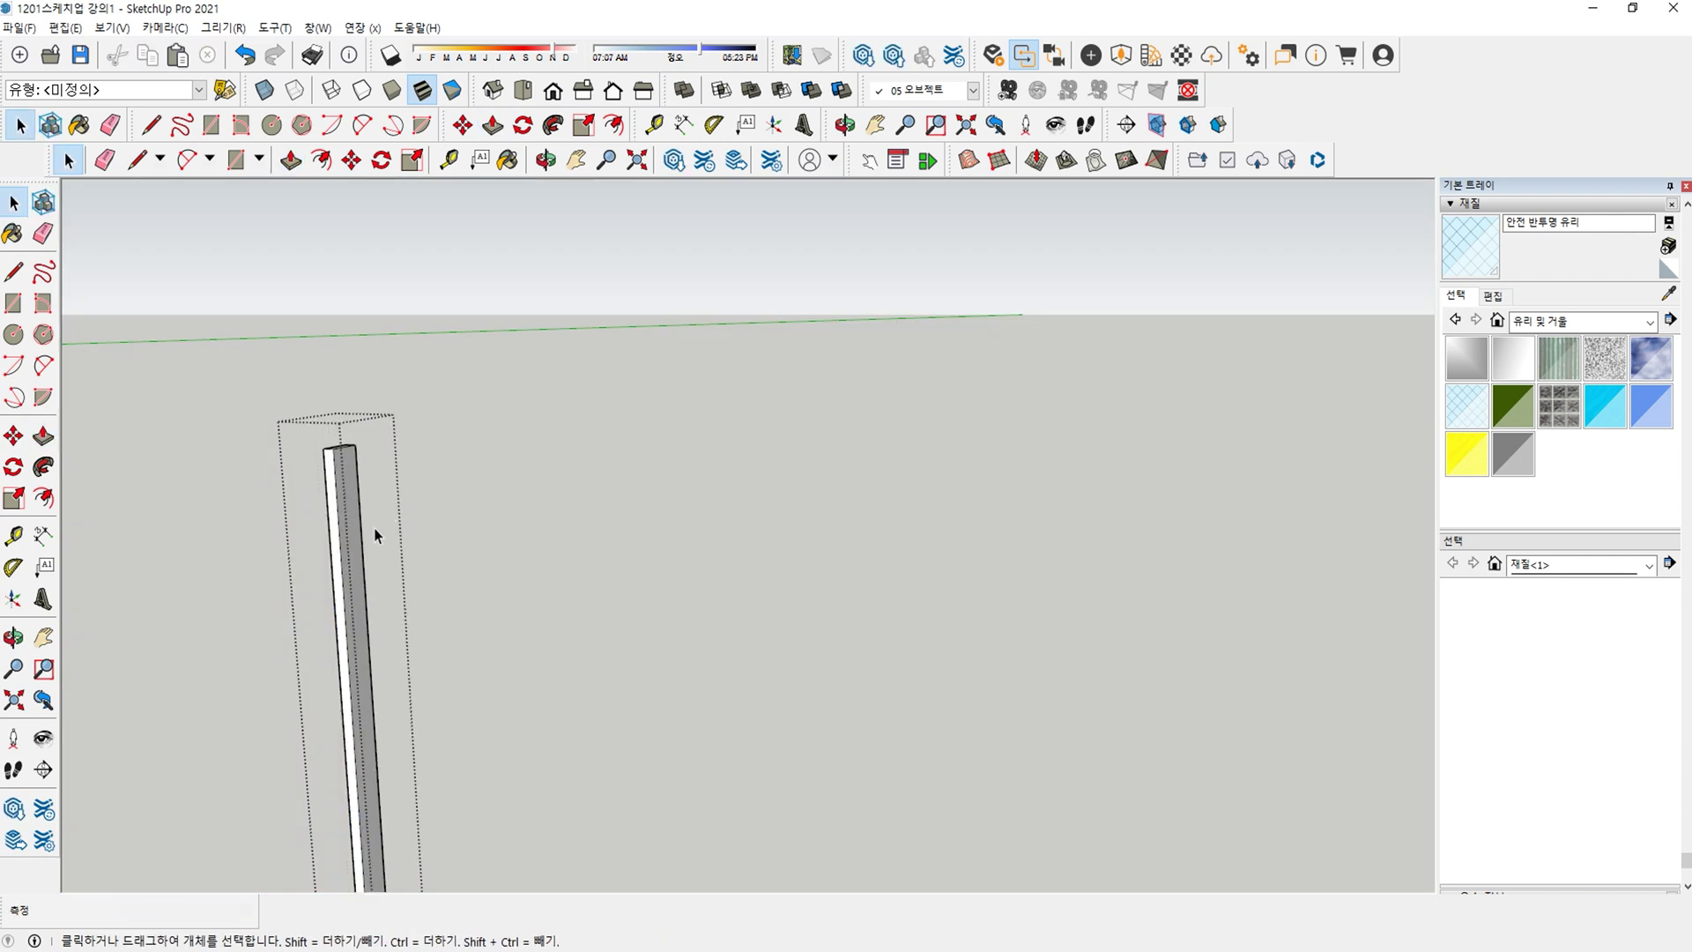
Copy the mullion by its lower corner to the far end of the long ground-floor frame.
{"action": "left_click", "coordinate": [352, 591]}
{"action": "key", "text": "m"}
{"action": "scroll", "coordinate": [353, 586], "scroll_direction": "down", "scroll_amount": 5}
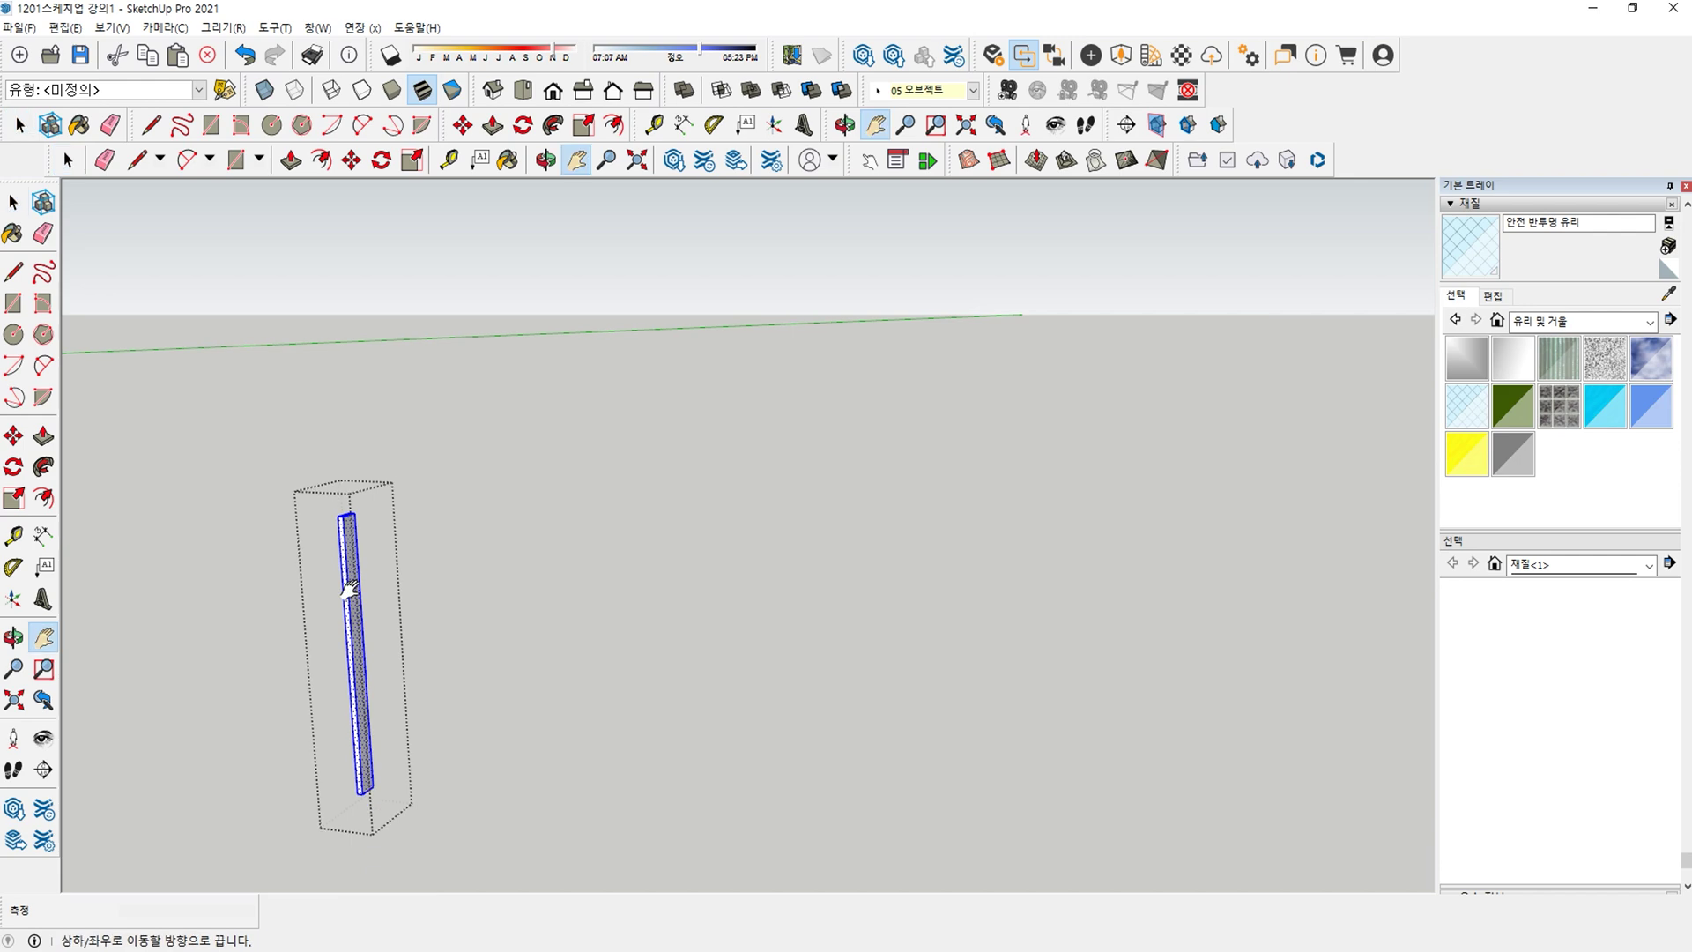
{"action": "middle_click_drag", "start_coordinate": [484, 570], "coordinate": [459, 546]}
{"action": "left_click", "coordinate": [458, 541]}
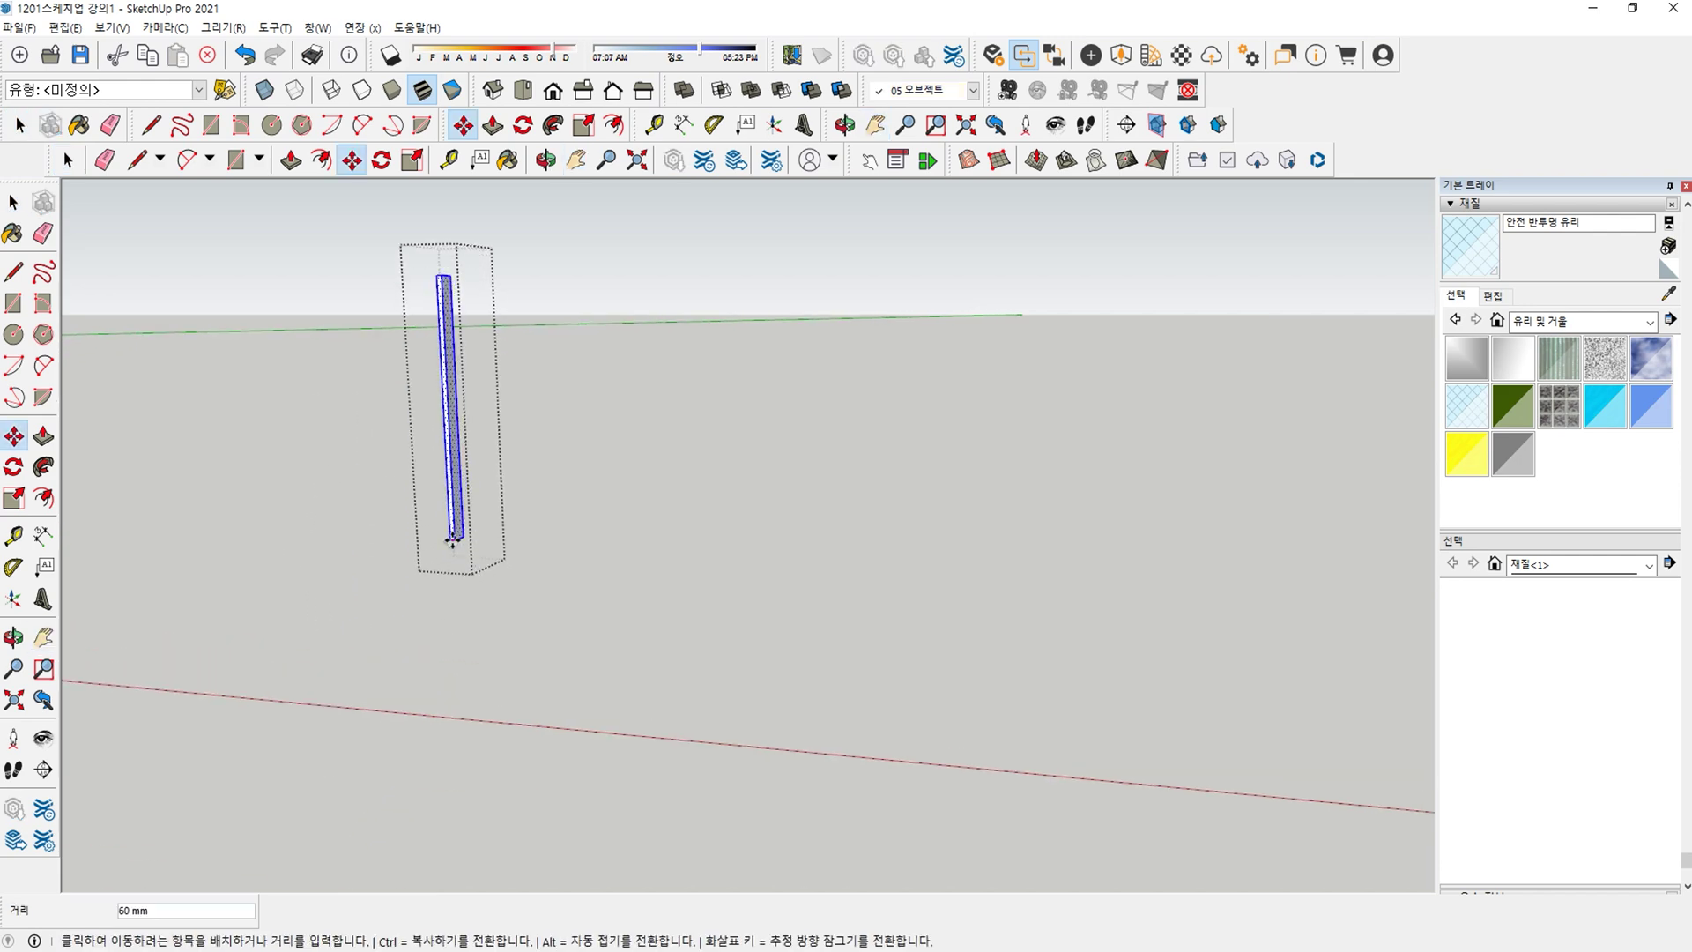
{"action": "key", "text": "i"}
{"action": "key", "text": "ctrl"}
{"action": "key", "text": "i"}
{"action": "key", "text": "i"}
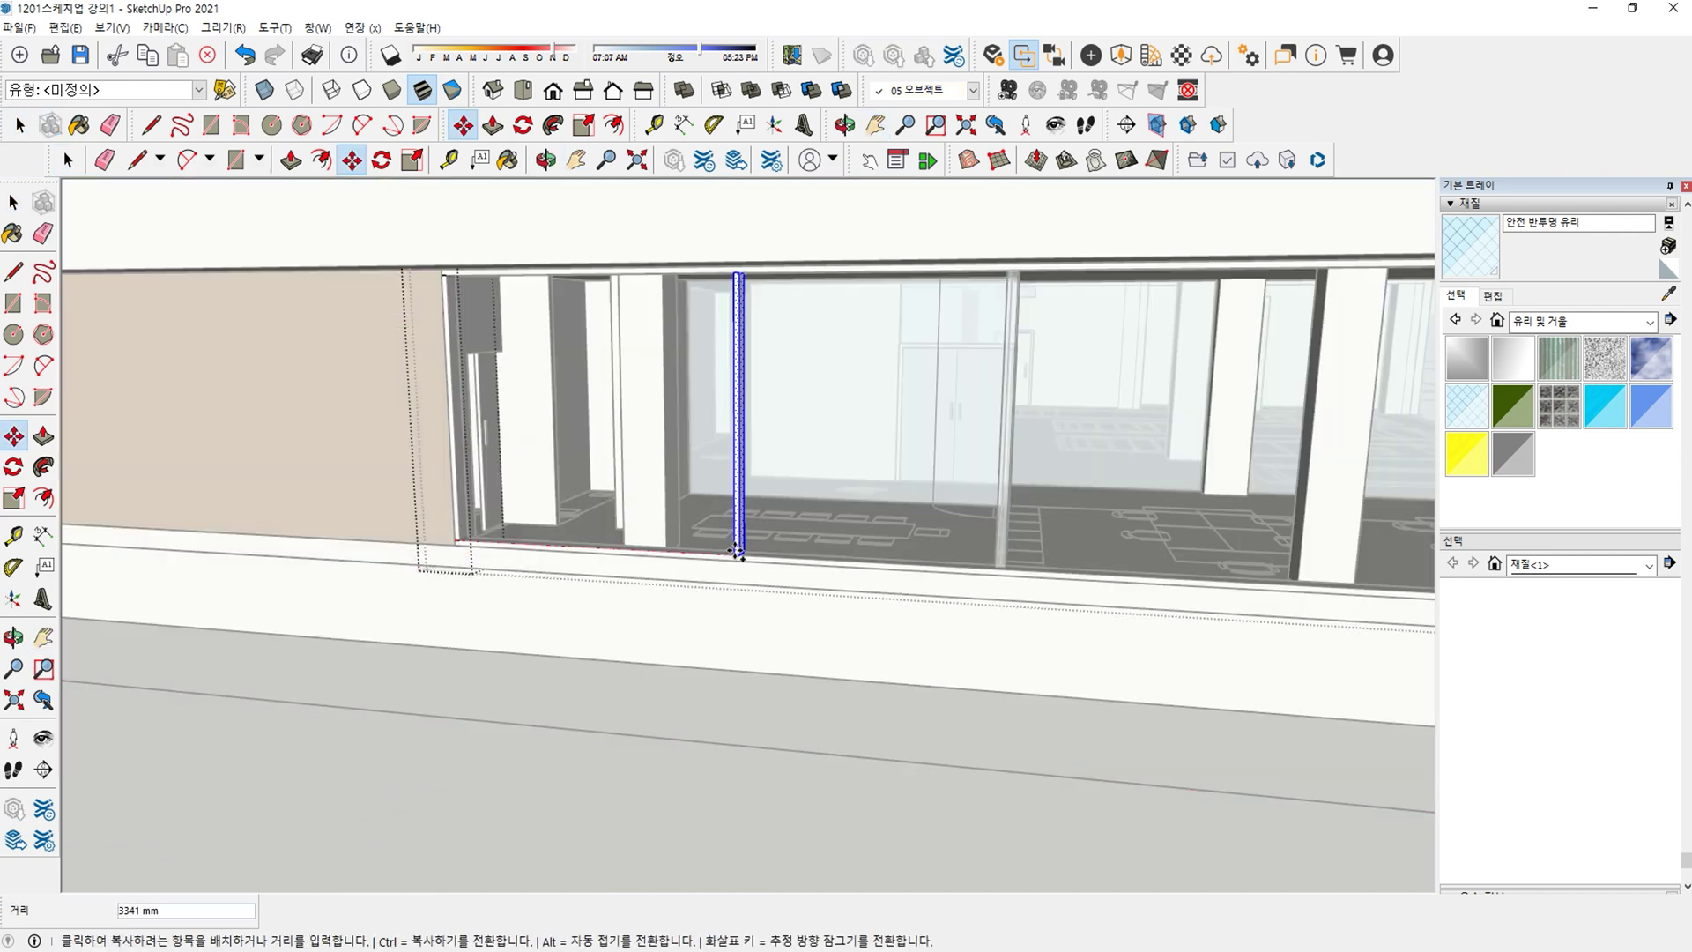
{"action": "scroll", "coordinate": [750, 555], "scroll_direction": "down", "scroll_amount": 4}
{"action": "scroll", "coordinate": [796, 549], "scroll_direction": "down", "scroll_amount": 6}
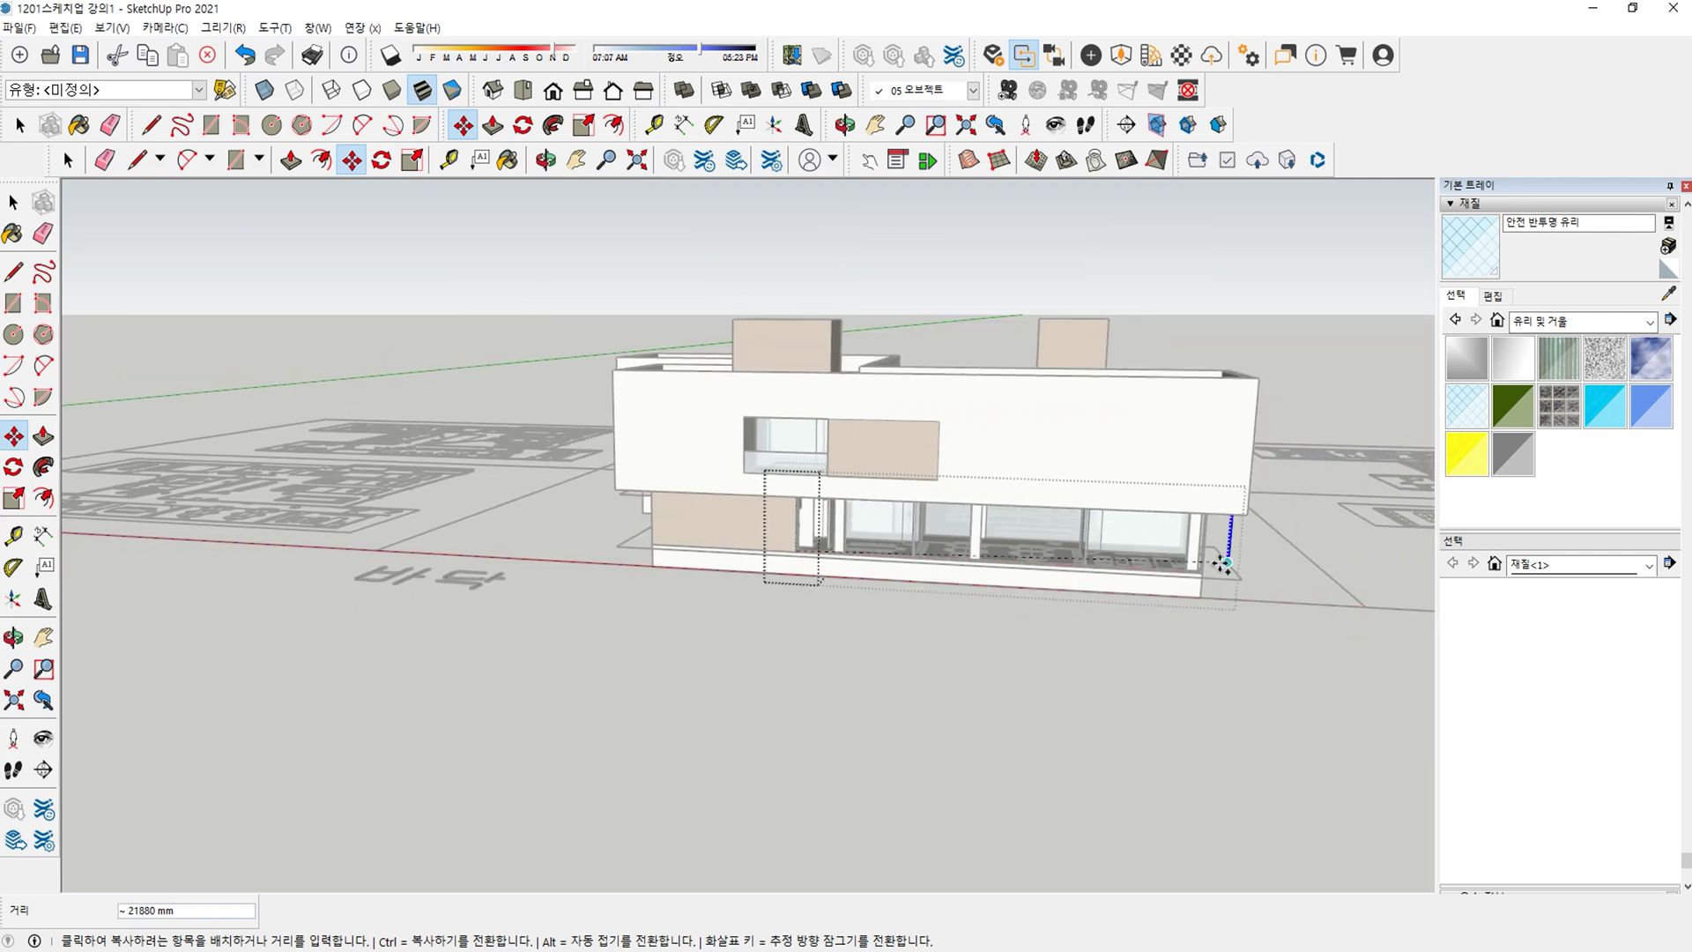
{"action": "scroll", "coordinate": [1206, 569], "scroll_direction": "up", "scroll_amount": 8}
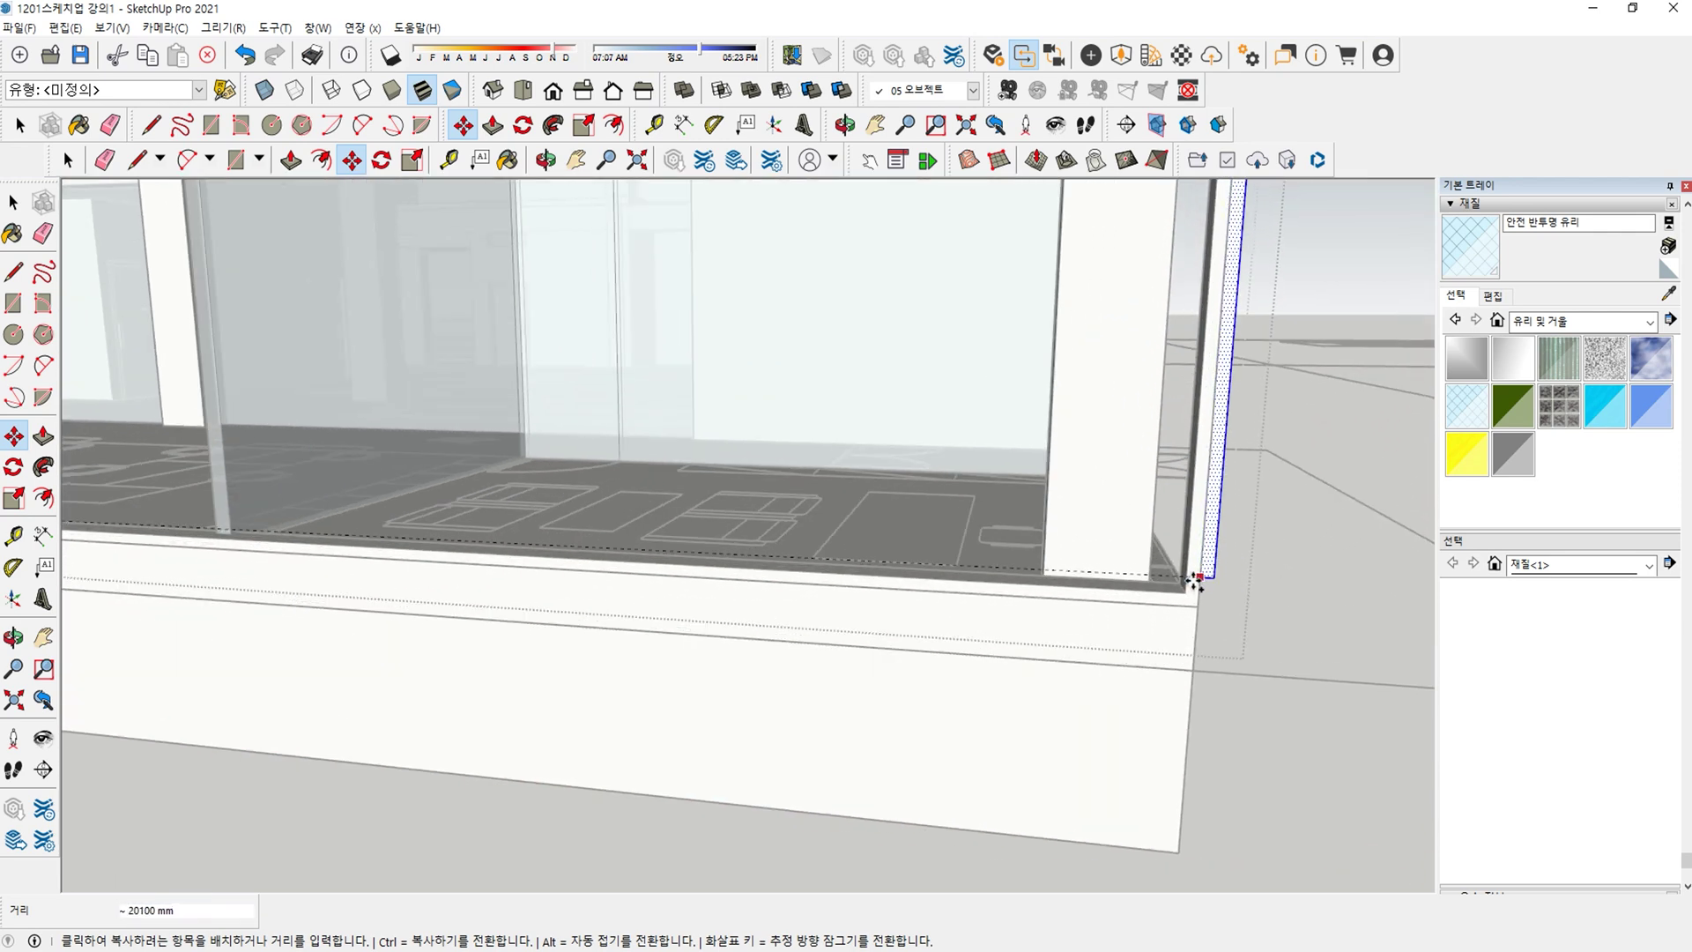
{"action": "left_click", "coordinate": [1187, 590]}
Divide the mullion copy distance into 20 equal spacings to fill the frame with evenly spaced mullions.
{"action": "scroll", "coordinate": [1146, 591], "scroll_direction": "down", "scroll_amount": 3}
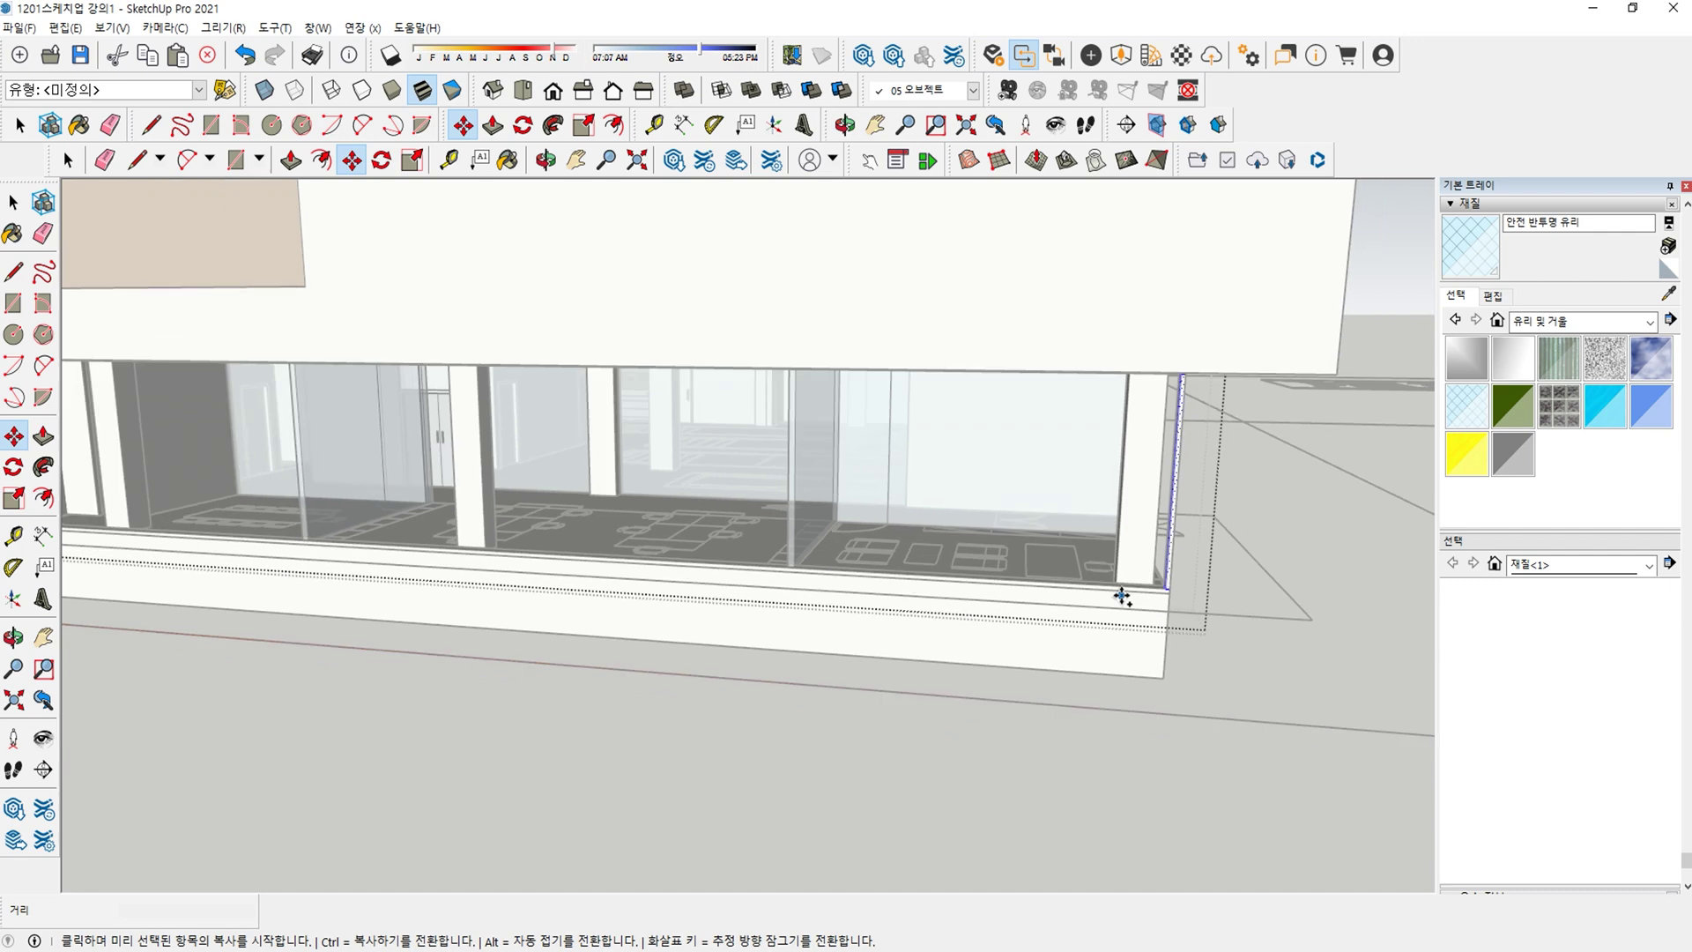
{"action": "type", "text": "/20"}
{"action": "key", "text": "Return"}
{"action": "key", "text": "Escape"}
Isolate the mullions and delete the outermost one at each end of the row.
{"action": "scroll", "coordinate": [1102, 581], "scroll_direction": "down", "scroll_amount": 2}
{"action": "middle_click_drag", "start_coordinate": [1099, 574], "coordinate": [978, 578]}
{"action": "key", "text": "i"}
{"action": "key", "text": "space"}
{"action": "left_click_drag", "start_coordinate": [1132, 434], "coordinate": [1233, 663]}
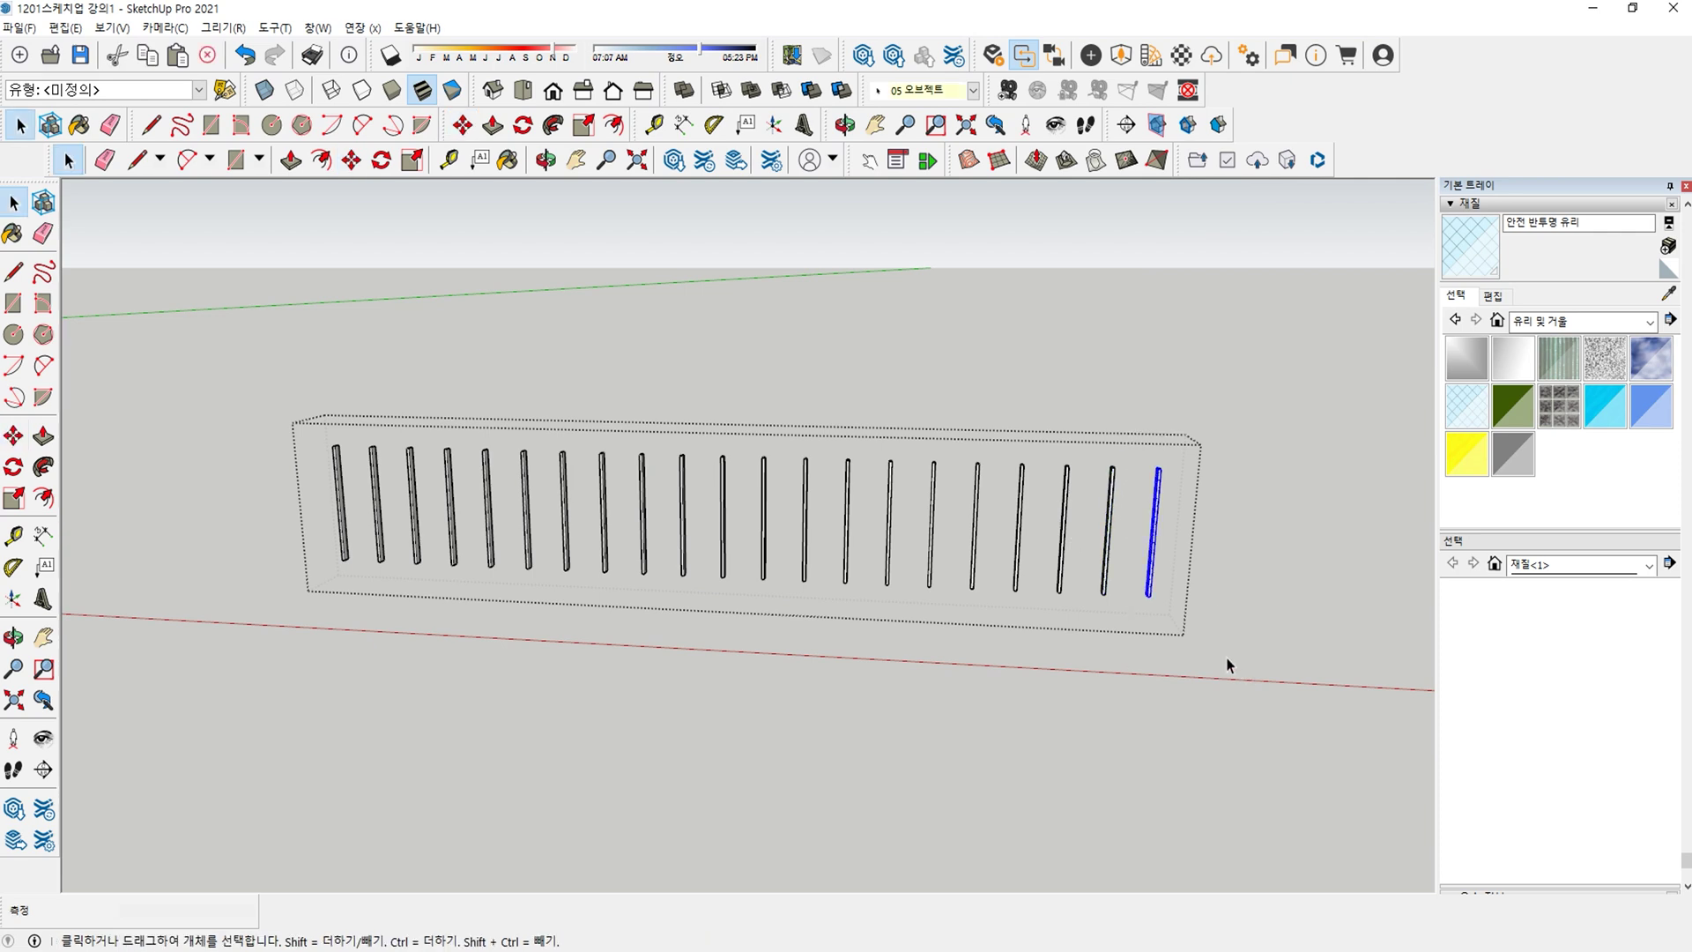
{"action": "left_click_drag", "start_coordinate": [322, 526], "coordinate": [358, 616]}
{"action": "key", "text": "Delete"}
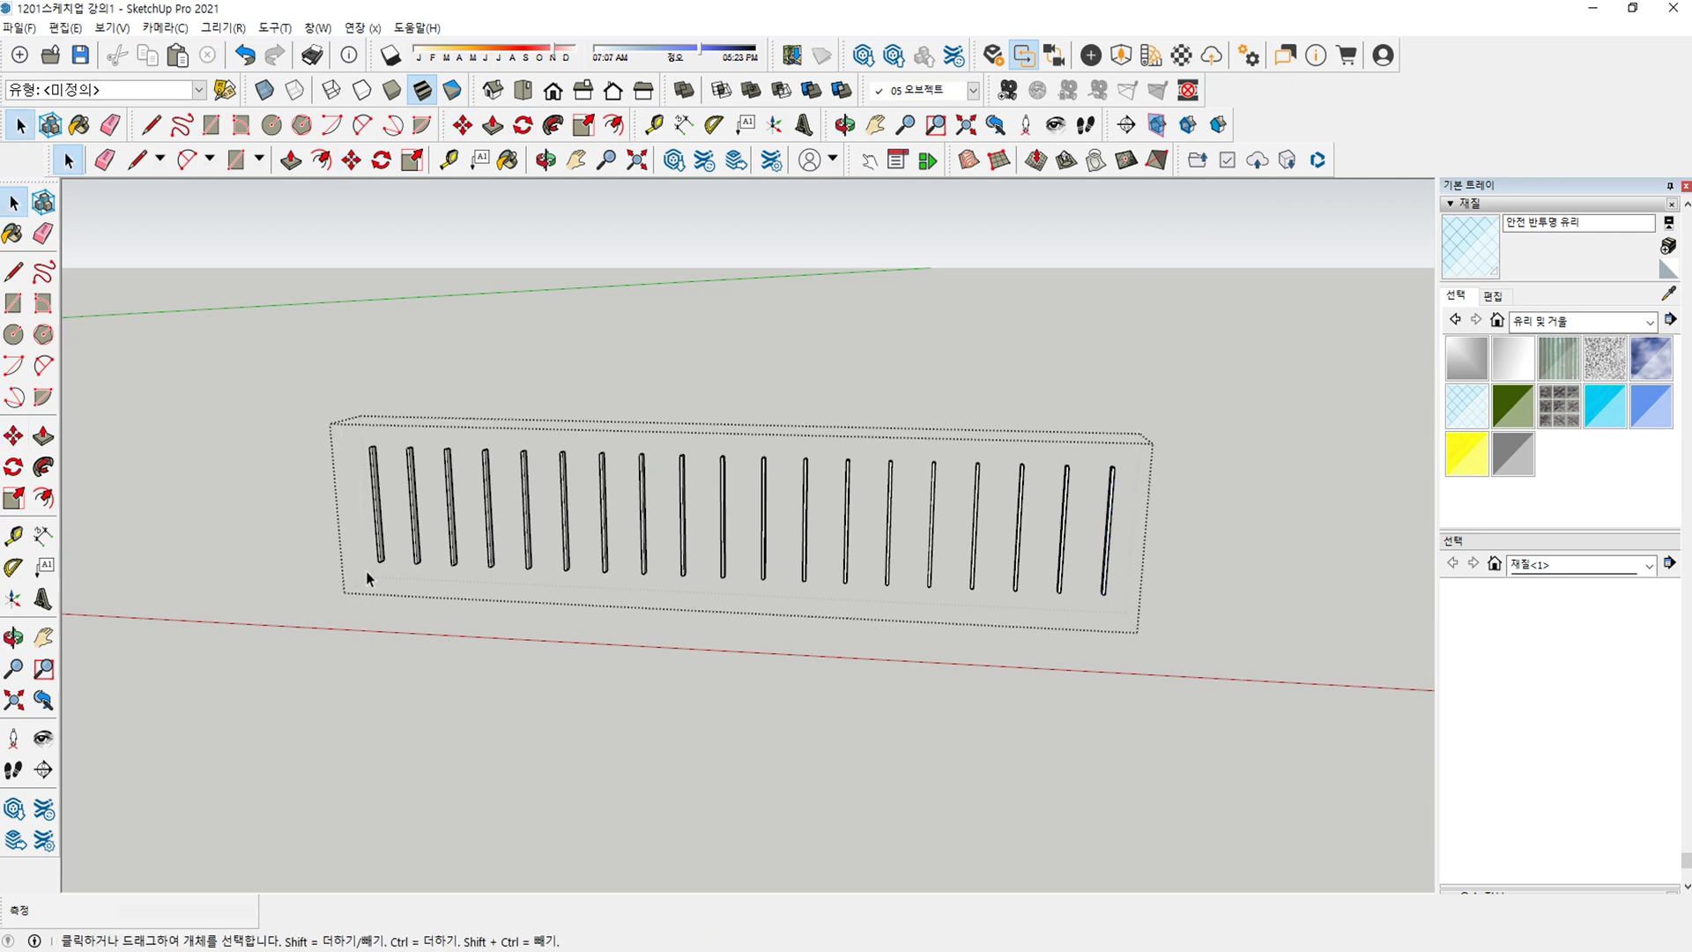
Push/Pull the inner side face of the frame's far end post inward by 140 mm and leave the group.
{"action": "key", "text": "shift+h"}
{"action": "scroll", "coordinate": [1157, 529], "scroll_direction": "up", "scroll_amount": 5}
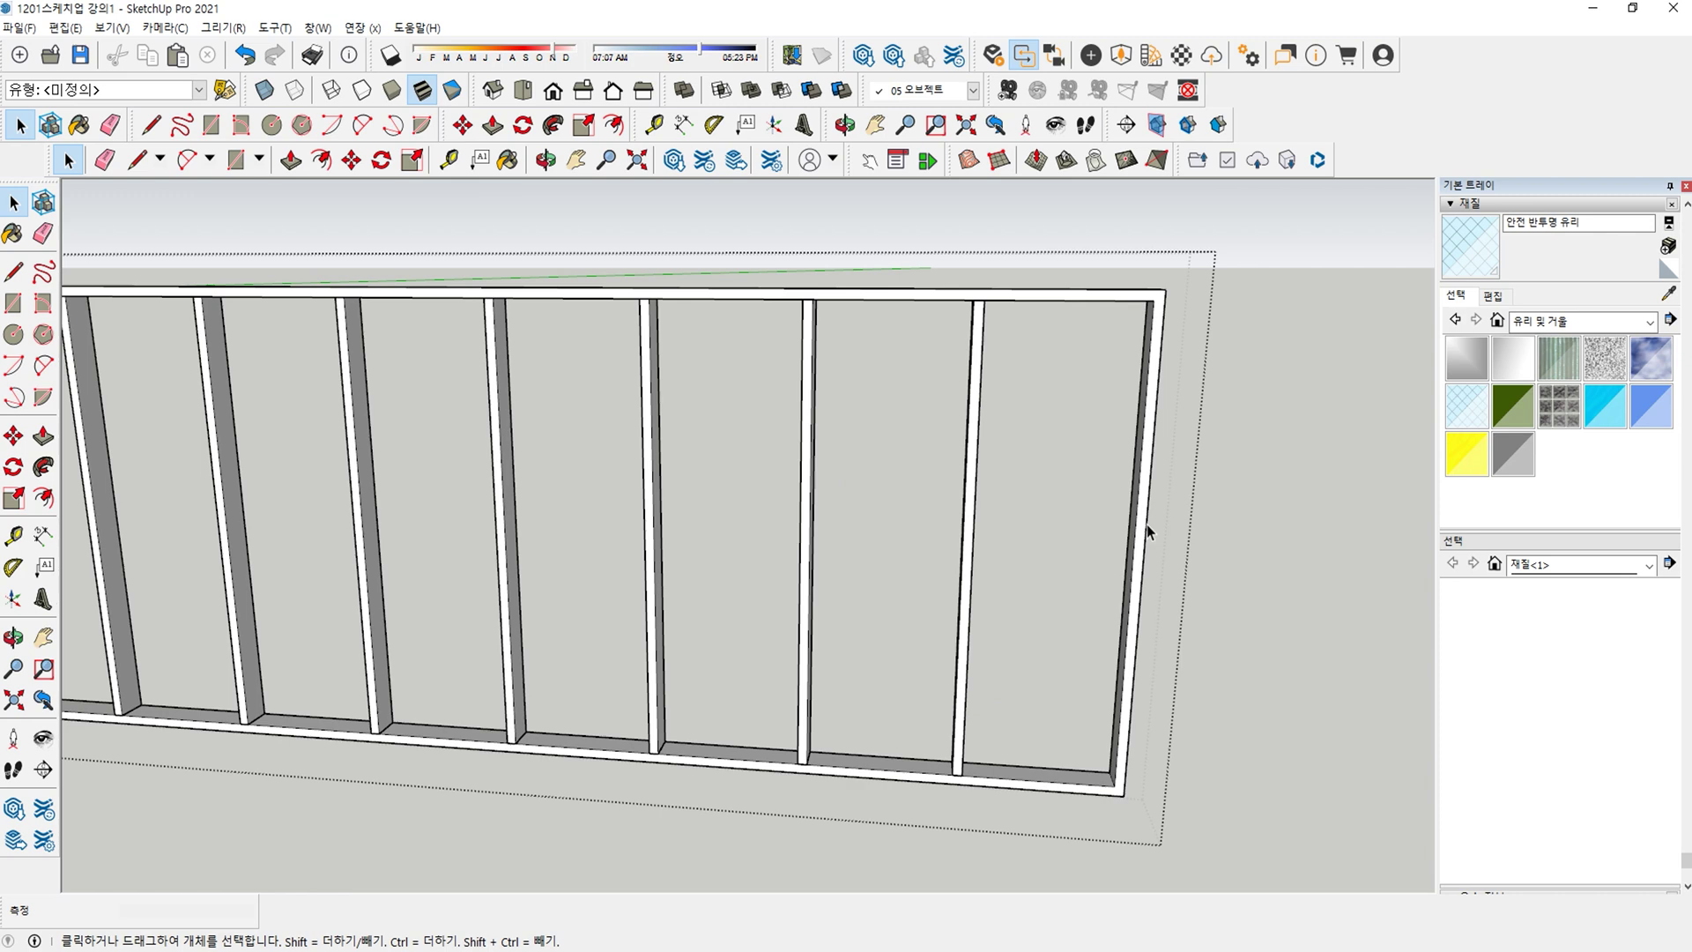
{"action": "middle_click_drag", "start_coordinate": [1139, 534], "coordinate": [1182, 573]}
{"action": "key", "text": "p"}
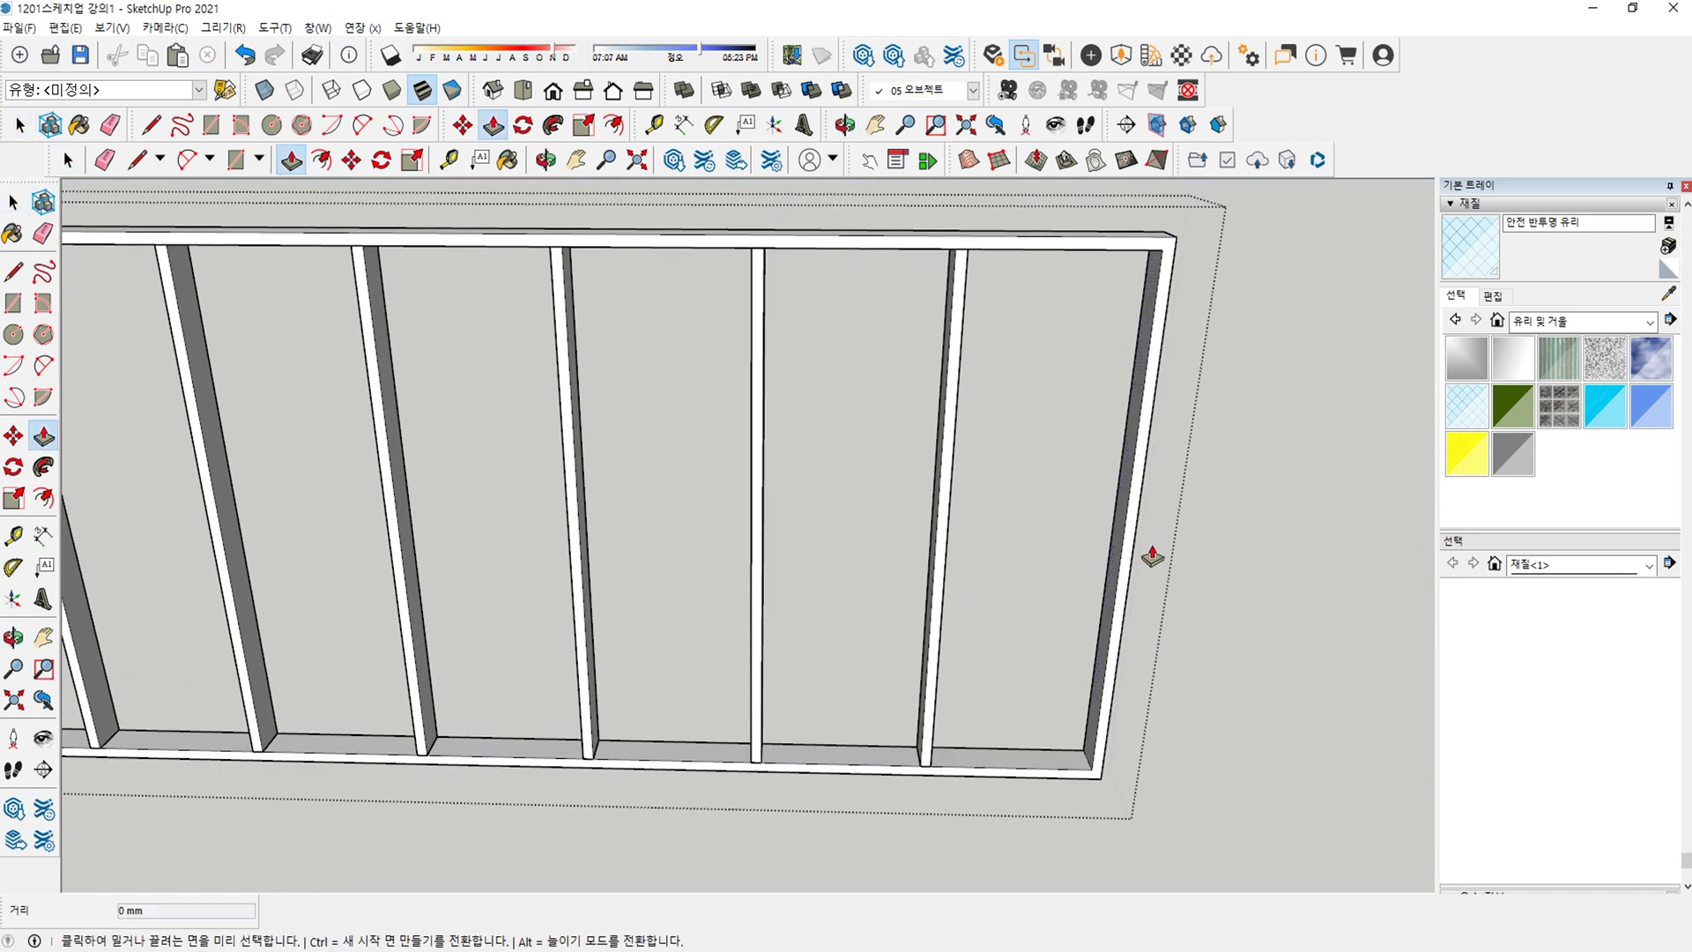
{"action": "left_click", "coordinate": [1133, 538]}
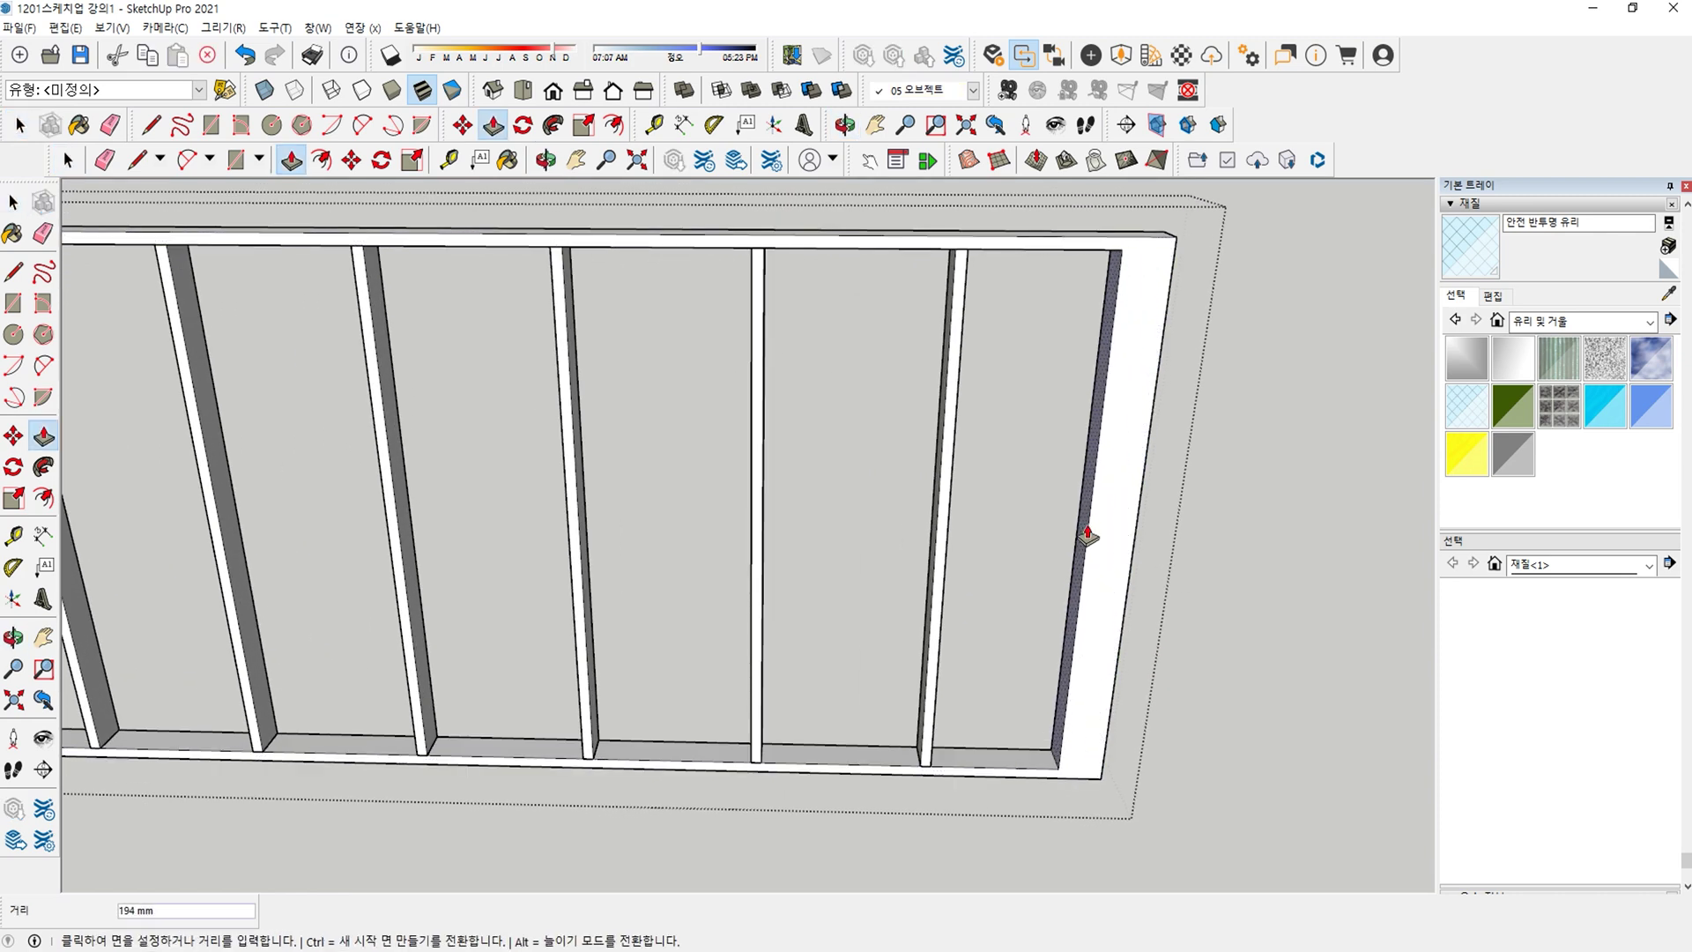
{"action": "type", "text": "140"}
{"action": "key", "text": "Return"}
{"action": "key", "text": "space"}
{"action": "key", "text": "Escape"}
{"action": "scroll", "coordinate": [1125, 481], "scroll_direction": "down", "scroll_amount": 1}
{"action": "middle_click_drag", "start_coordinate": [1125, 481], "coordinate": [948, 423]}
{"action": "scroll", "coordinate": [873, 397], "scroll_direction": "down", "scroll_amount": 3}
{"action": "scroll", "coordinate": [827, 491], "scroll_direction": "down", "scroll_amount": 3}
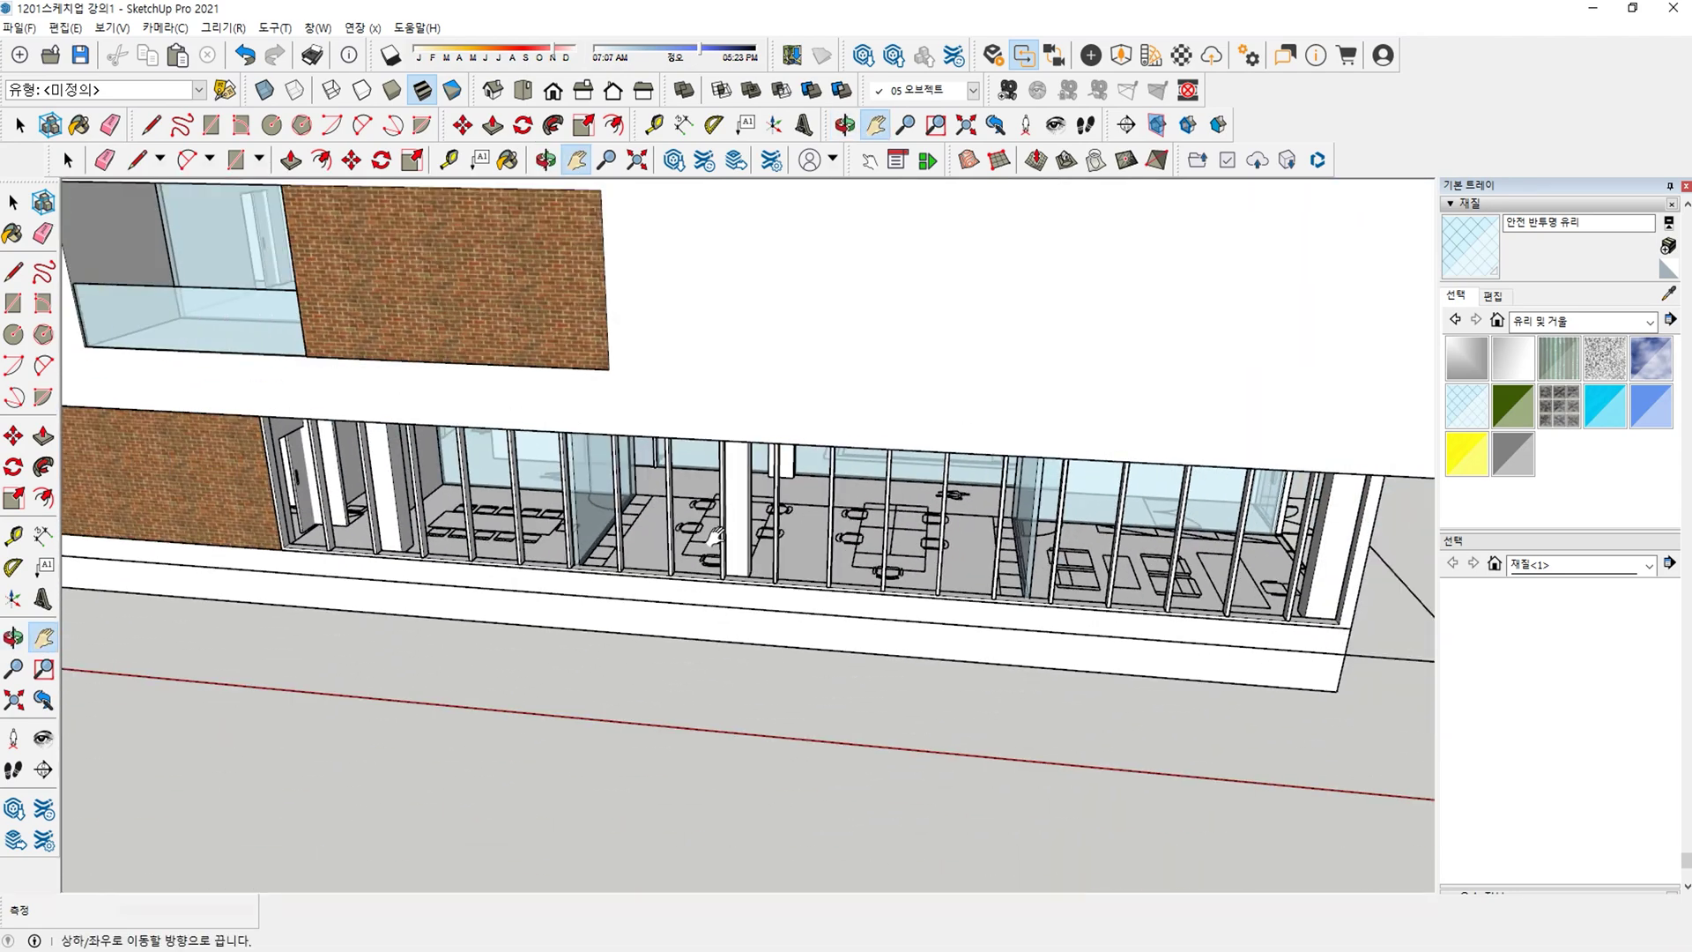
{"action": "scroll", "coordinate": [321, 509], "scroll_direction": "up", "scroll_amount": 2}
{"action": "scroll", "coordinate": [322, 507], "scroll_direction": "down", "scroll_amount": 4}
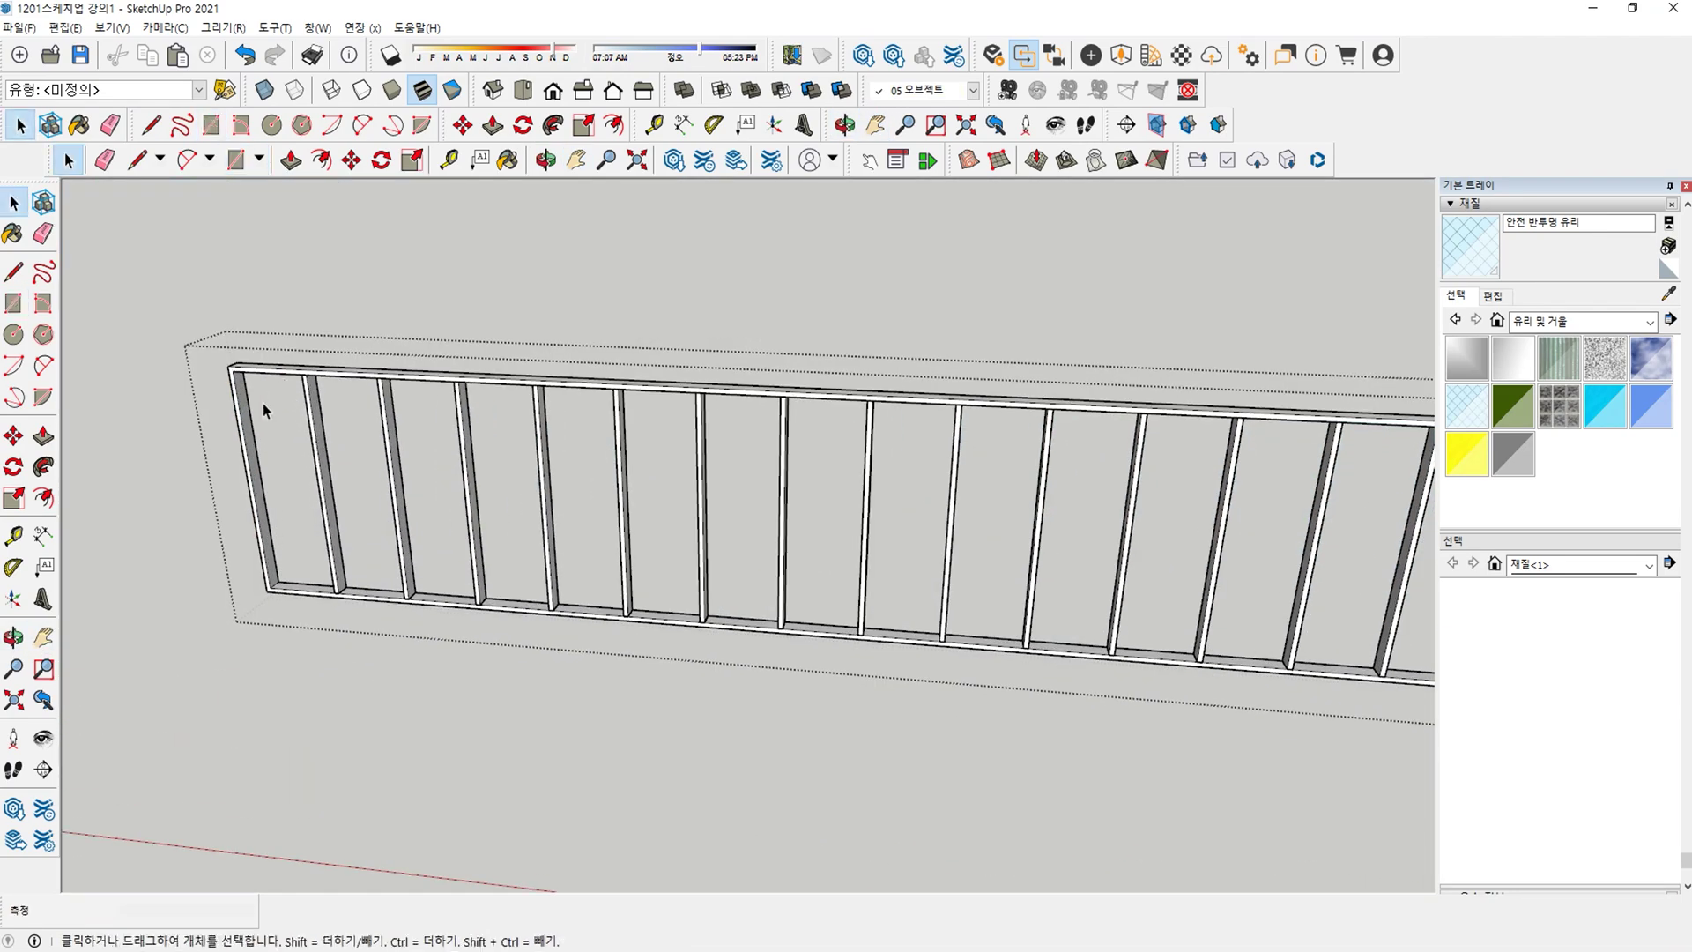
{"action": "scroll", "coordinate": [273, 410], "scroll_direction": "up", "scroll_amount": 6}
{"action": "key", "text": "r"}
{"action": "scroll", "coordinate": [273, 411], "scroll_direction": "down", "scroll_amount": 5}
{"action": "scroll", "coordinate": [265, 442], "scroll_direction": "up", "scroll_amount": 2}
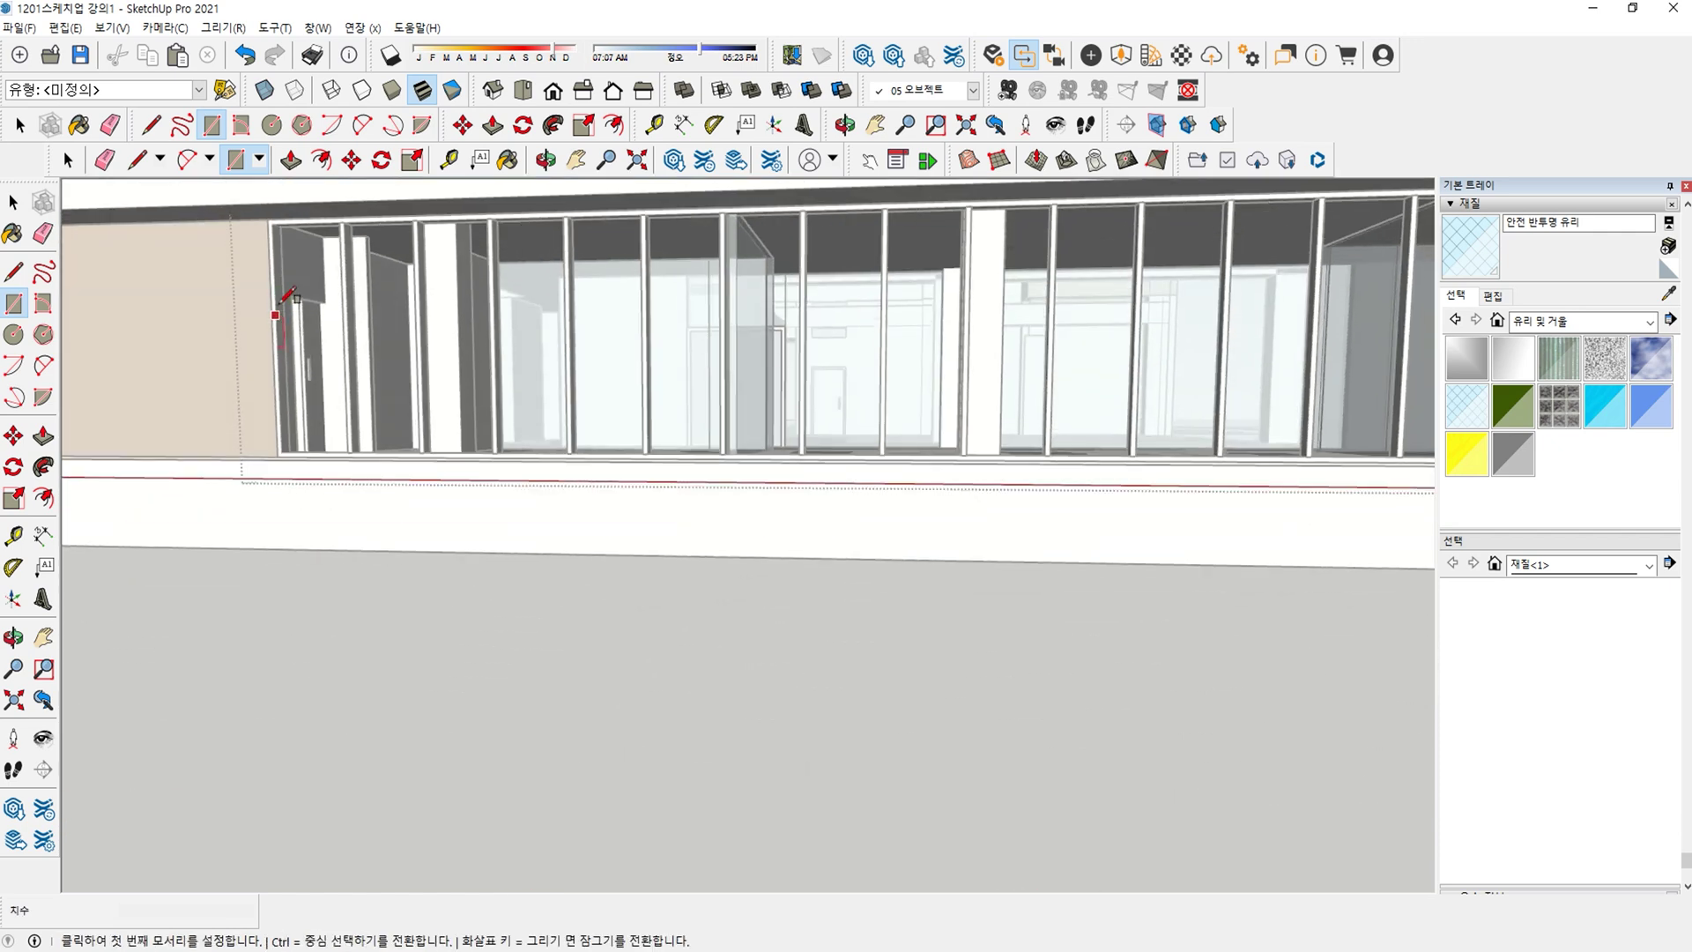
{"action": "left_click", "coordinate": [271, 224]}
{"action": "scroll", "coordinate": [559, 370], "scroll_direction": "down", "scroll_amount": 5}
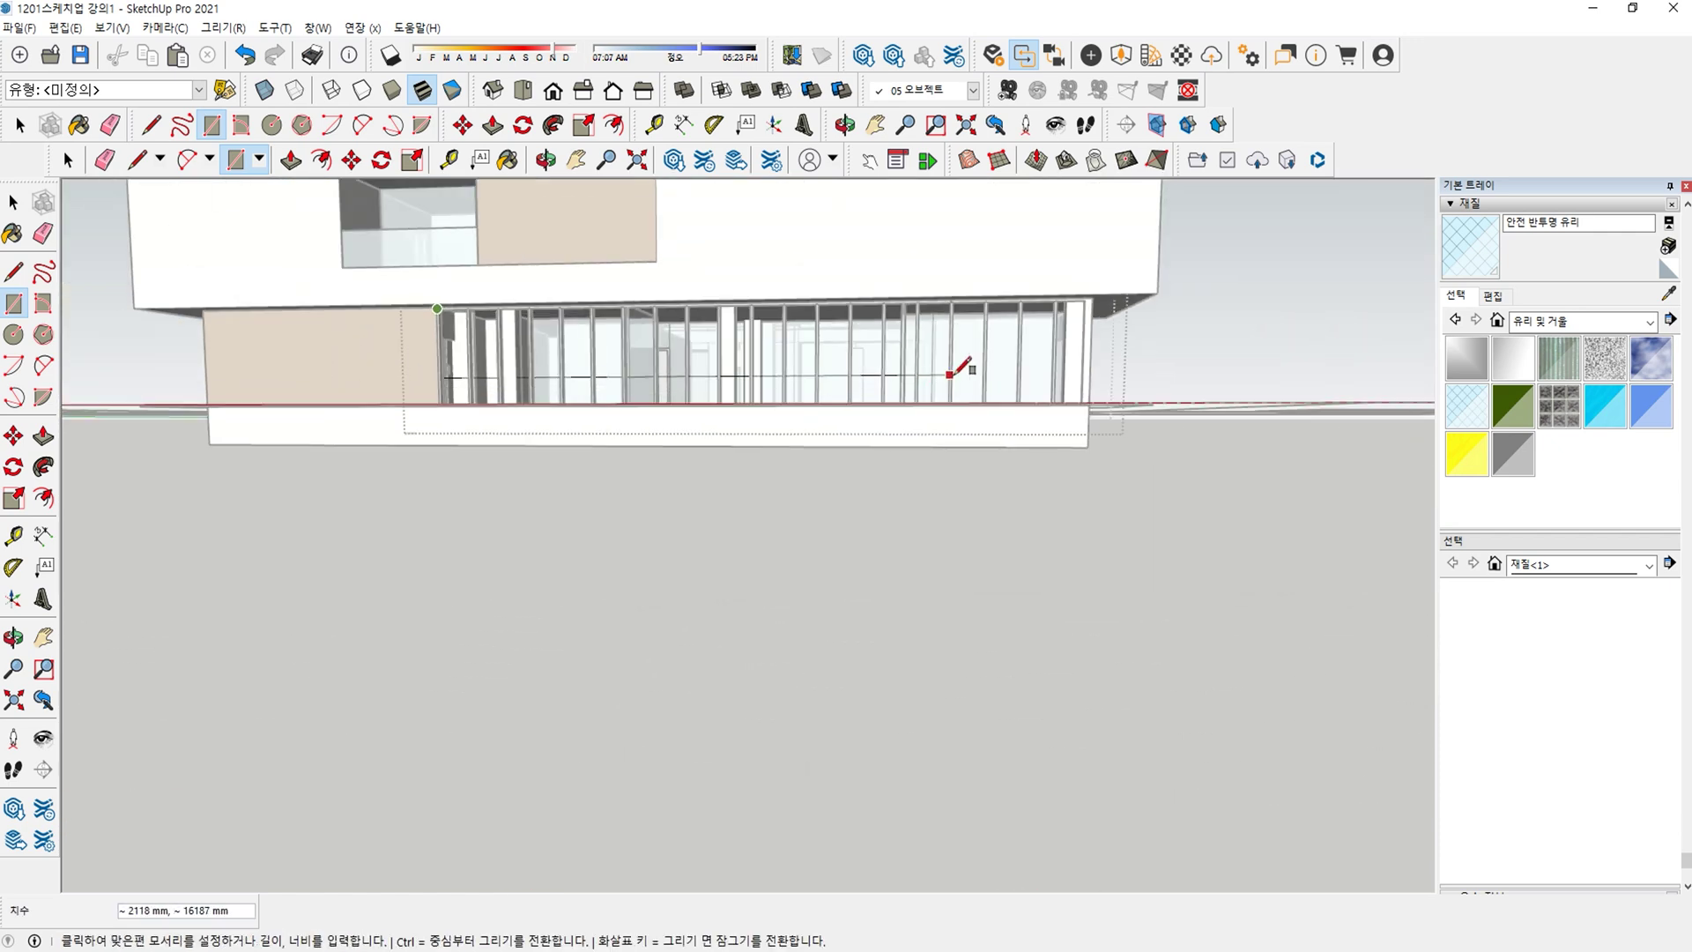
{"action": "scroll", "coordinate": [1191, 398], "scroll_direction": "up", "scroll_amount": 5}
{"action": "scroll", "coordinate": [1234, 396], "scroll_direction": "up", "scroll_amount": 4}
{"action": "key", "text": "b"}
{"action": "key", "text": "ctrl+z"}
Draw a rectangle across the inside of the long ground-floor frame, group it and paint it with the 안전 반투명 유리 glass.
{"action": "key", "text": "r"}
{"action": "middle_click_drag", "start_coordinate": [1225, 504], "coordinate": [429, 420], "text": "shift"}
{"action": "scroll", "coordinate": [430, 420], "scroll_direction": "up", "scroll_amount": 1}
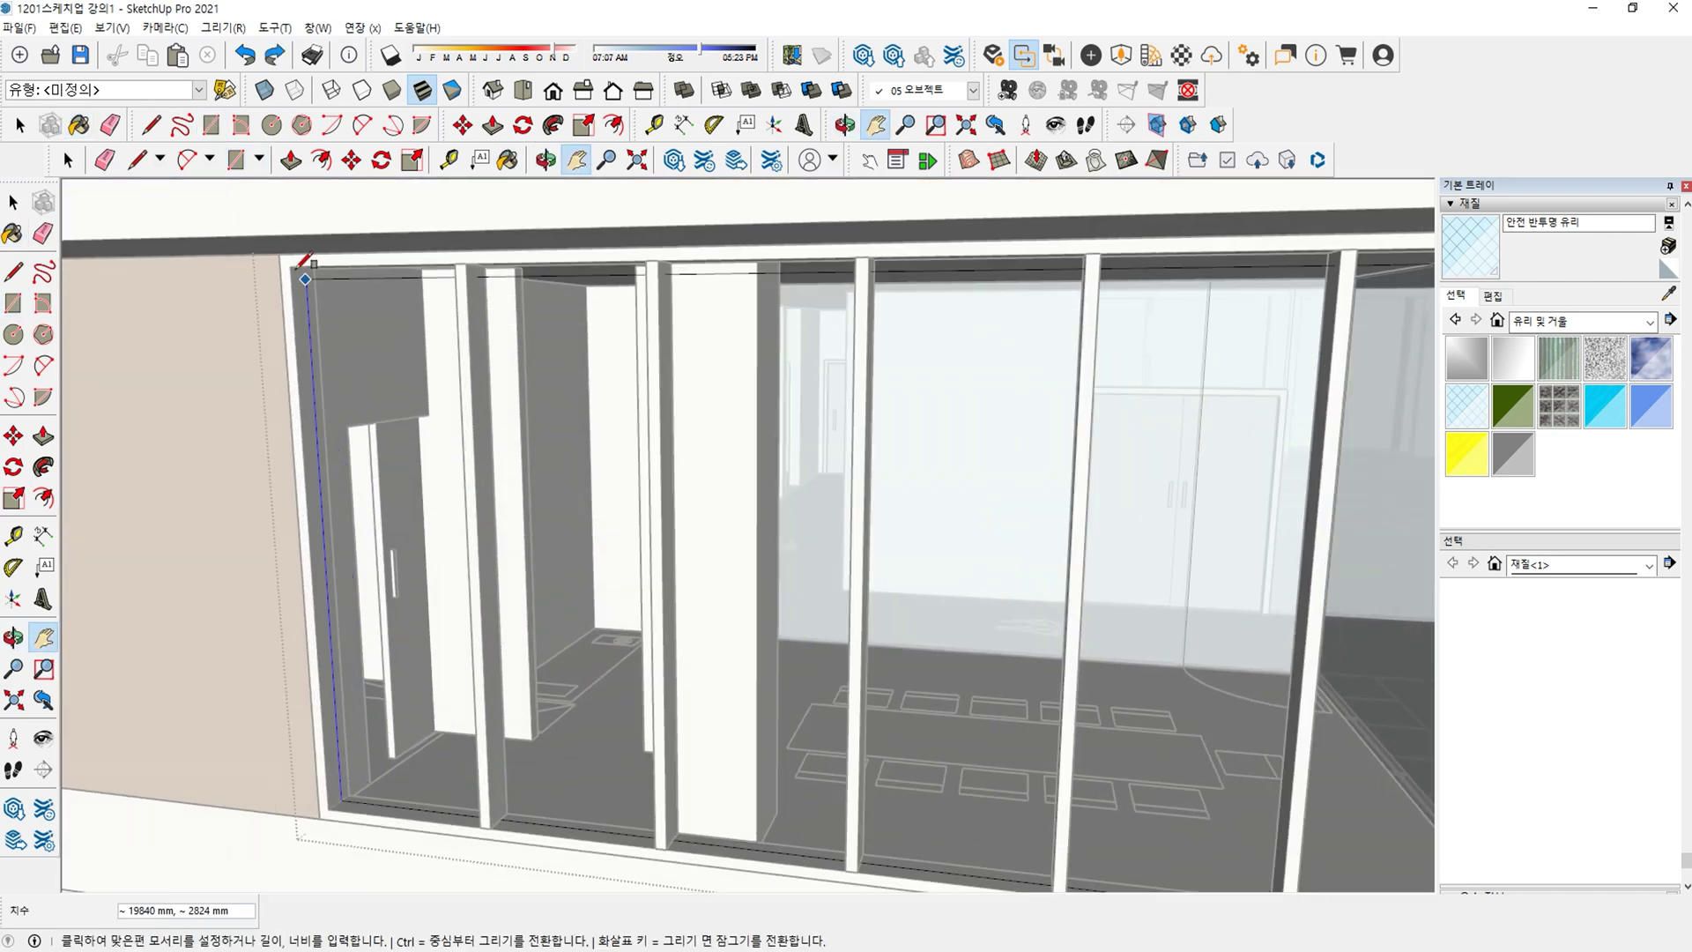
{"action": "key", "text": "ctrl+y"}
{"action": "key", "text": "b"}
{"action": "middle_click_drag", "start_coordinate": [436, 407], "coordinate": [495, 624], "text": "shift"}
{"action": "scroll", "coordinate": [495, 624], "scroll_direction": "up", "scroll_amount": 3}
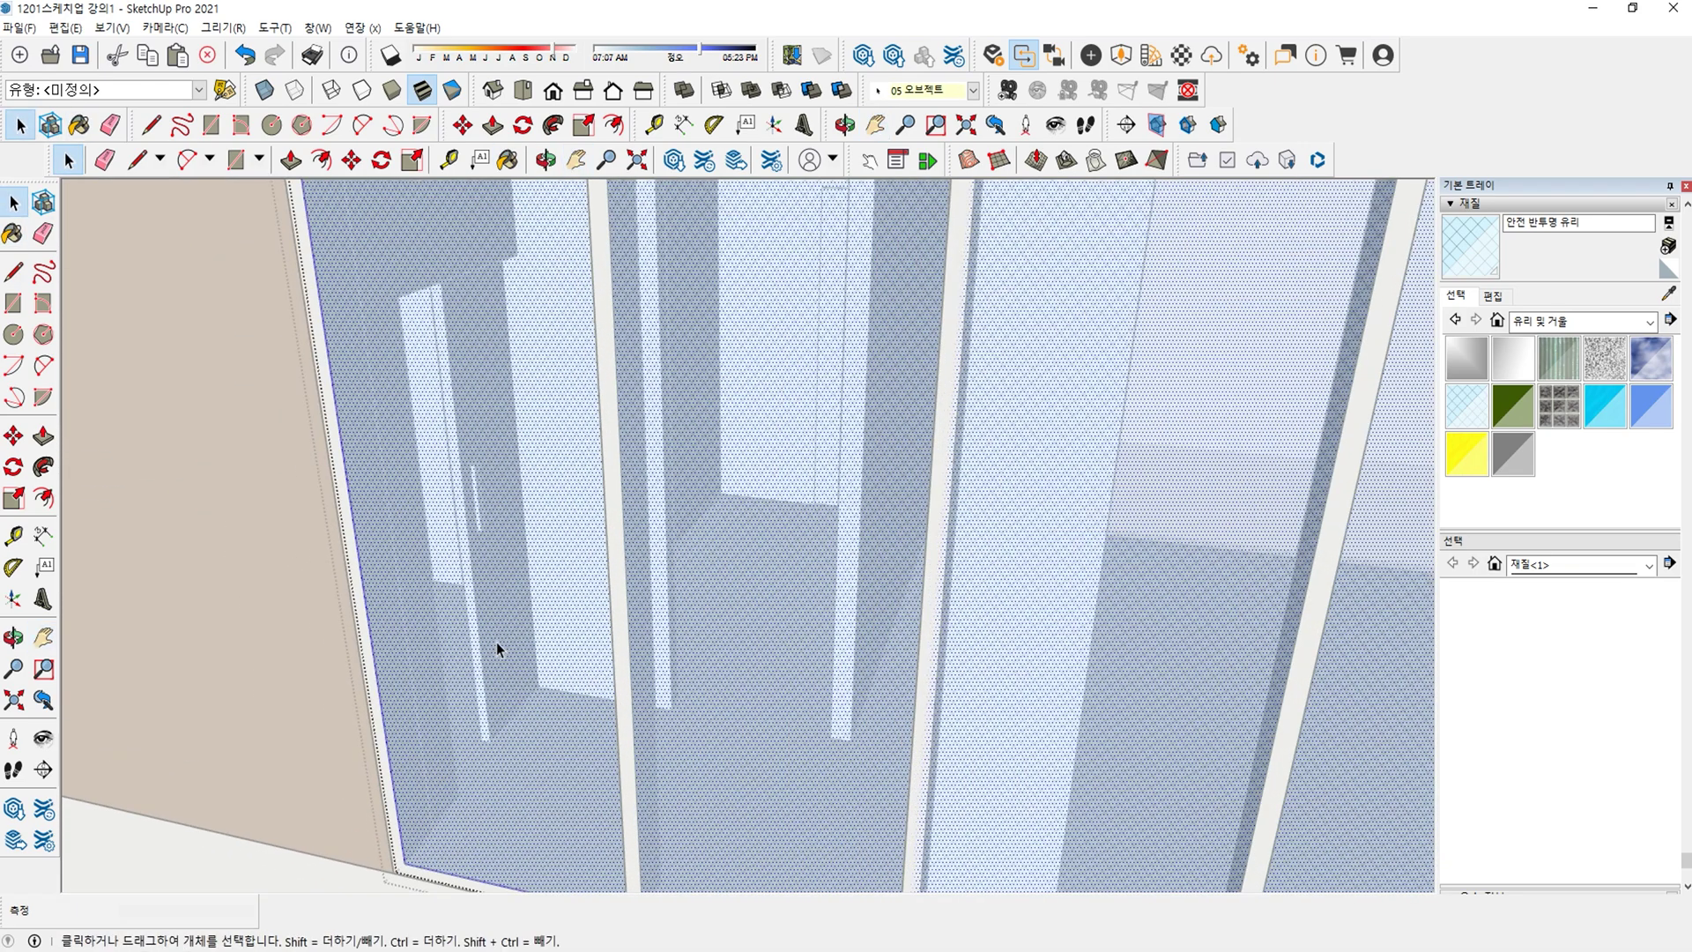
Move the long facade's glass pane by its lower corner back into the frame's depth and clear the selection.
{"action": "key", "text": "m"}
{"action": "left_click", "coordinate": [406, 862]}
{"action": "left_click", "coordinate": [418, 843]}
{"action": "key", "text": "space"}
{"action": "key", "text": "Escape"}
{"action": "scroll", "coordinate": [484, 833], "scroll_direction": "down", "scroll_amount": 5}
{"action": "middle_click_drag", "start_coordinate": [607, 806], "coordinate": [513, 584], "text": "shift"}
{"action": "key", "text": "Escape"}
Draw a 4100 x 3000 mm rectangle over the ground-floor end opening beside the glass double door and group it.
{"action": "scroll", "coordinate": [513, 585], "scroll_direction": "down", "scroll_amount": 3}
{"action": "middle_click_drag", "start_coordinate": [616, 568], "coordinate": [755, 557], "text": "shift"}
{"action": "scroll", "coordinate": [549, 724], "scroll_direction": "up", "scroll_amount": 10}
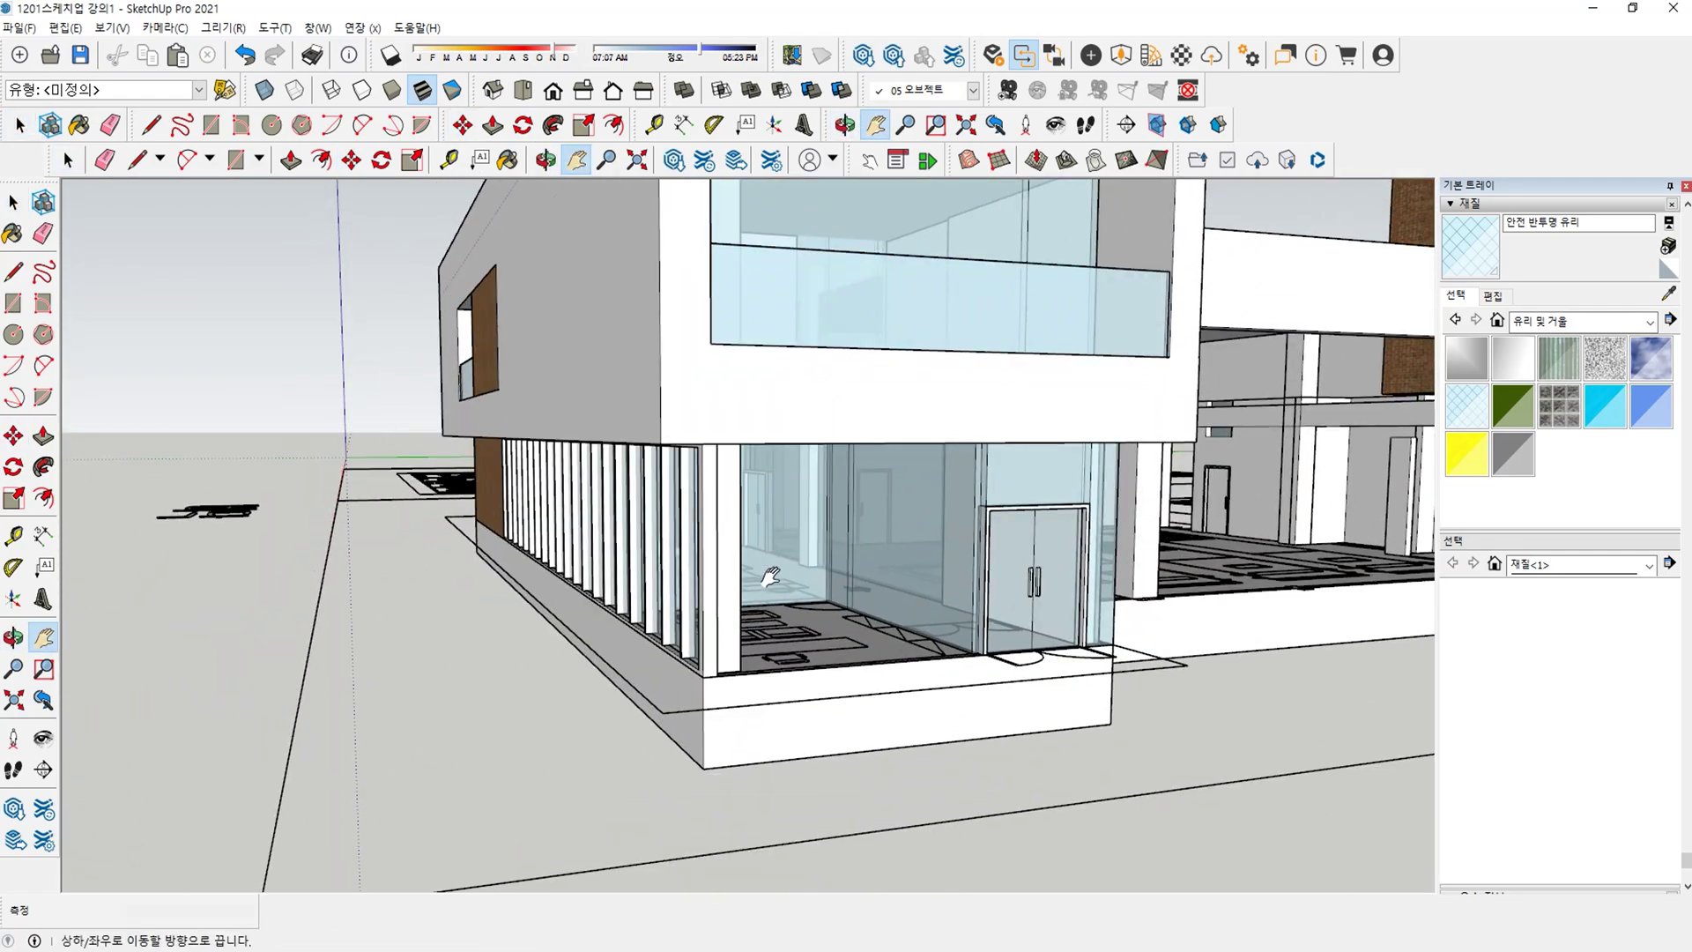
{"action": "key", "text": "r"}
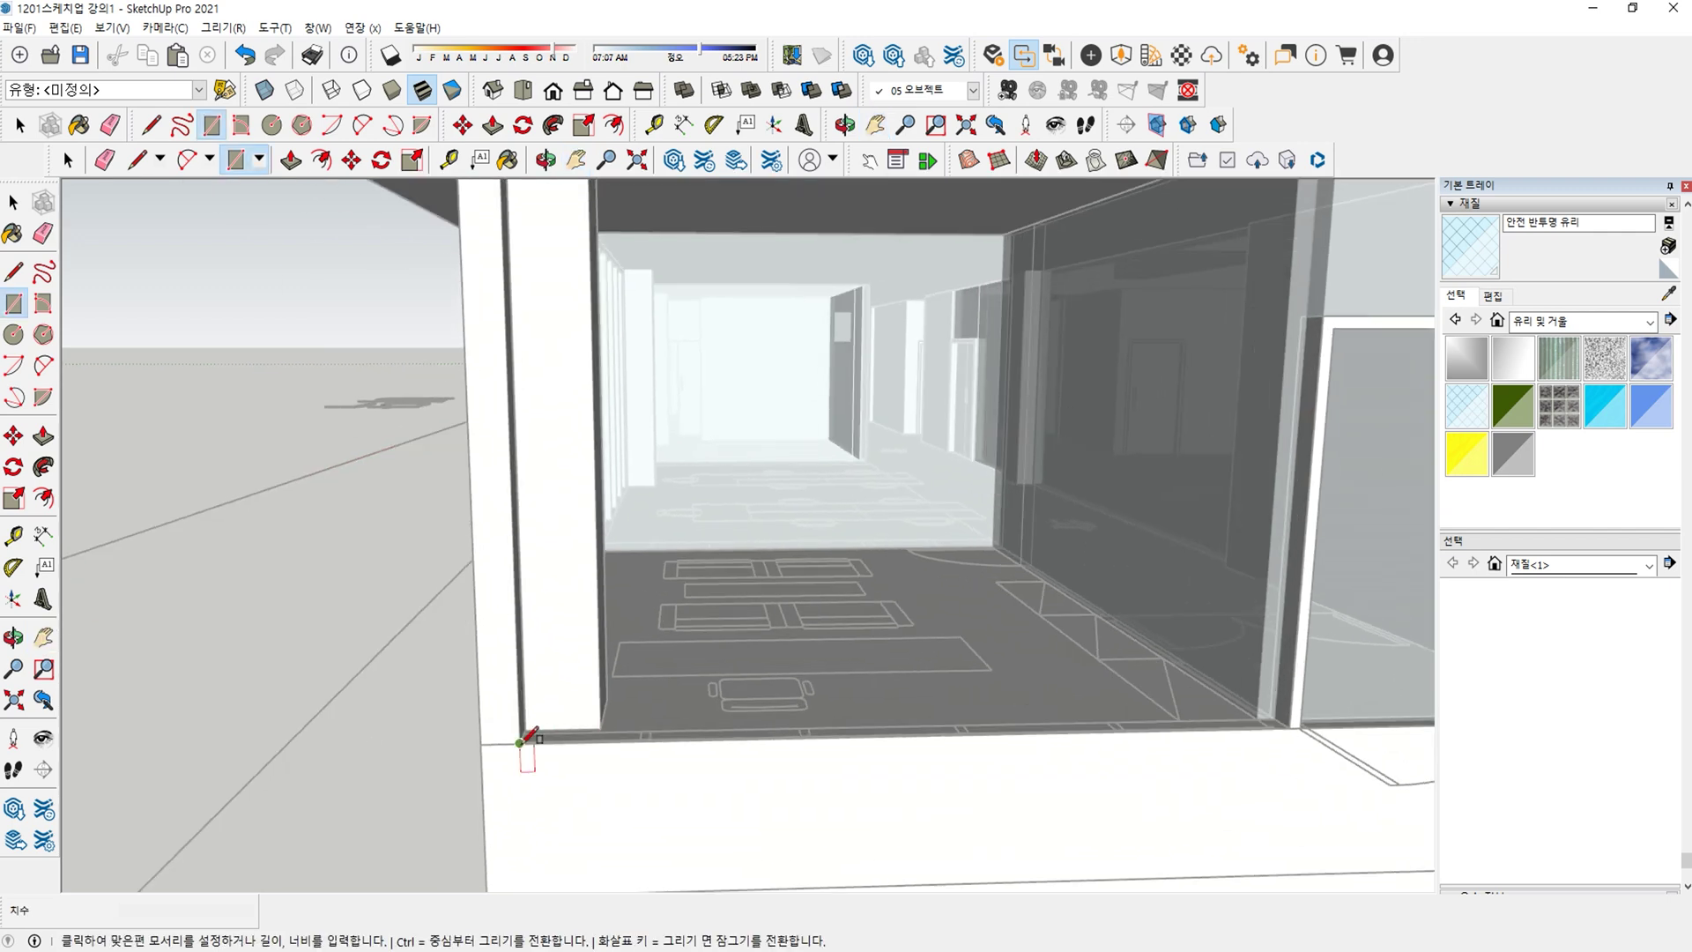
{"action": "left_click", "coordinate": [541, 729]}
{"action": "scroll", "coordinate": [541, 705], "scroll_direction": "down", "scroll_amount": 5}
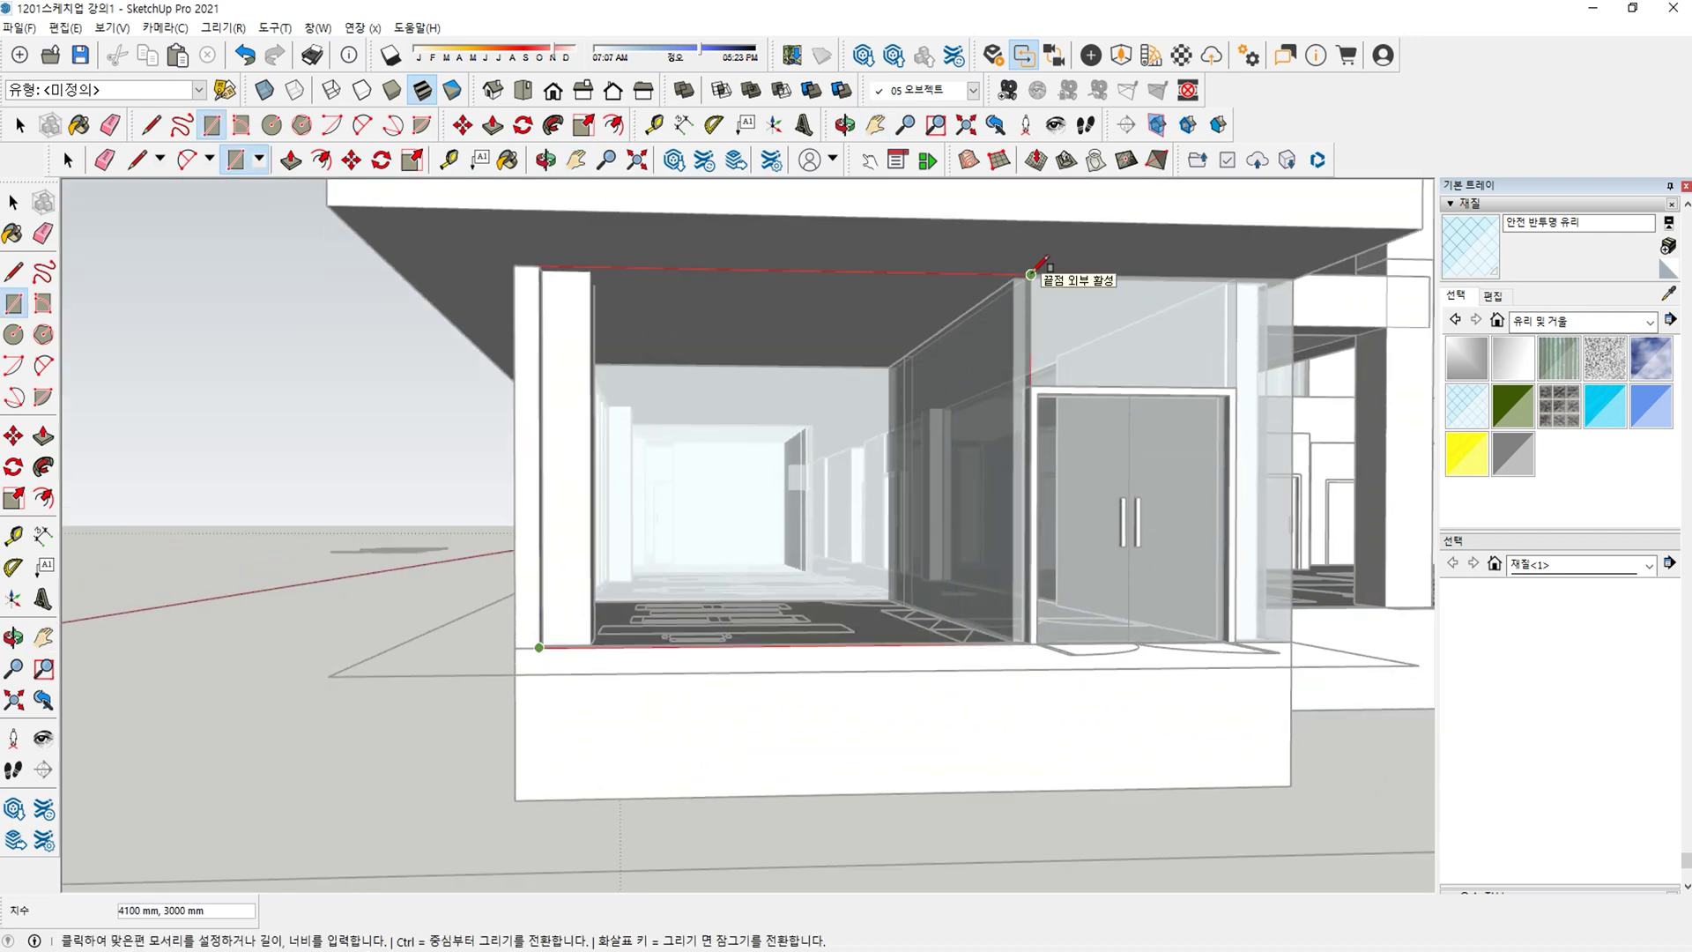
{"action": "left_click", "coordinate": [1041, 254]}
{"action": "scroll", "coordinate": [969, 334], "scroll_direction": "up", "scroll_amount": 5}
Offset the end opening's rectangle 60 mm inward and delete the inner face.
{"action": "type", "text": "f"}
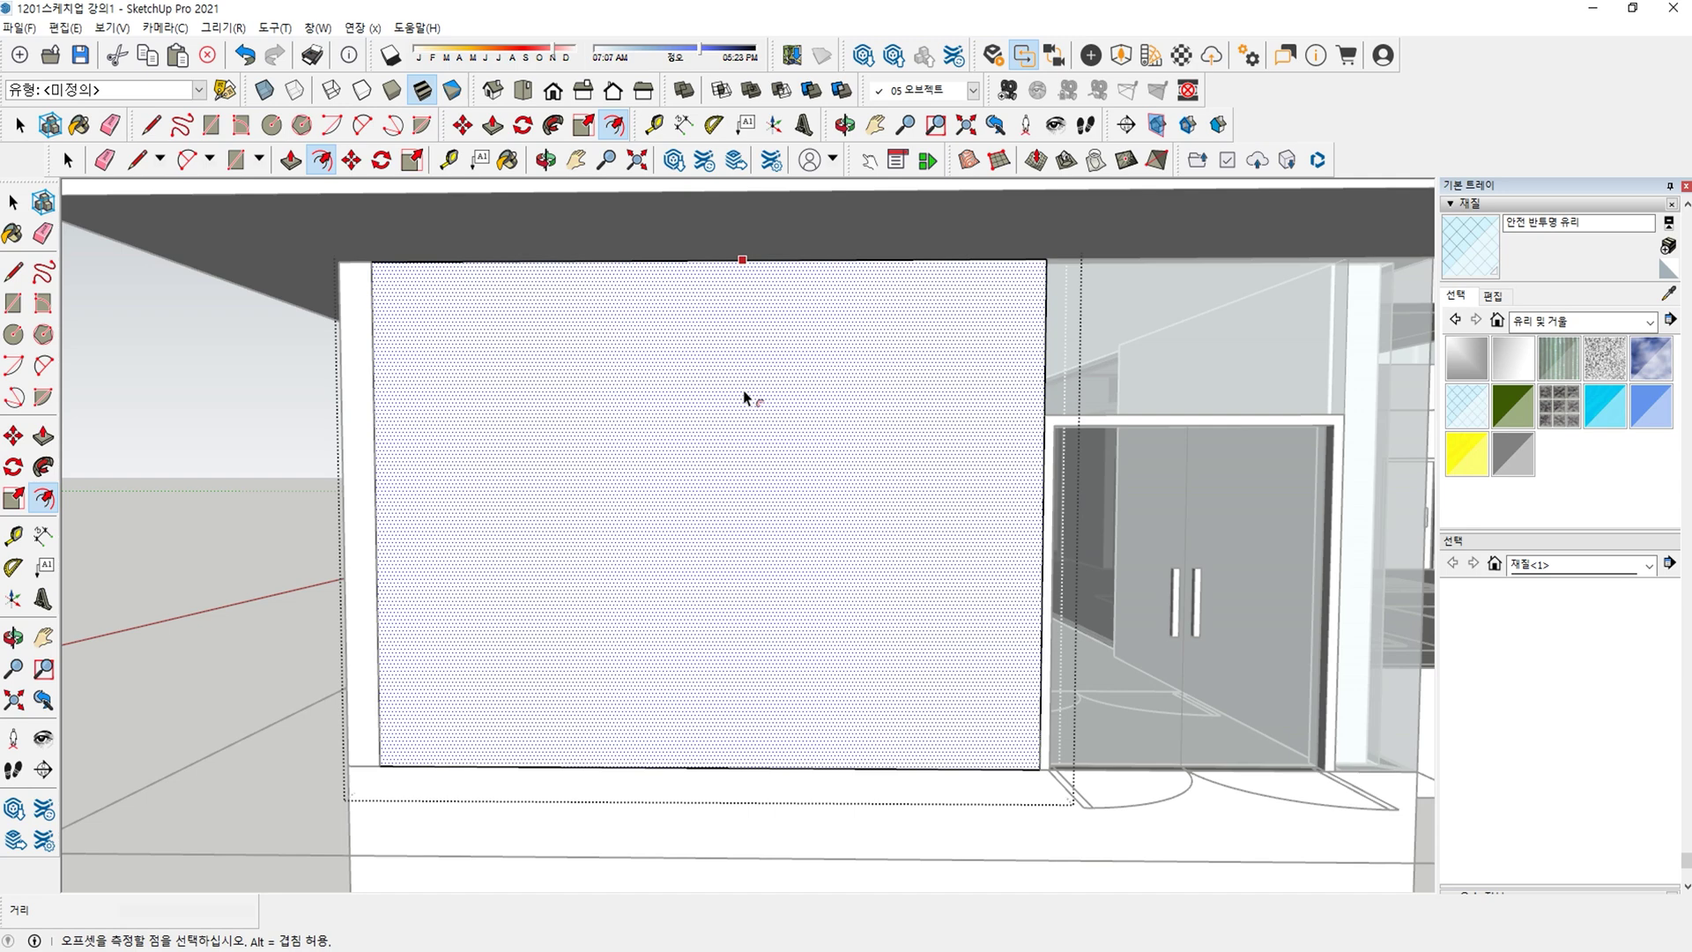
{"action": "type", "text": "60"}
{"action": "key", "text": "Return"}
{"action": "key", "text": "space"}
{"action": "left_click", "coordinate": [662, 429]}
{"action": "key", "text": "Delete"}
{"action": "scroll", "coordinate": [431, 467], "scroll_direction": "up", "scroll_amount": 6}
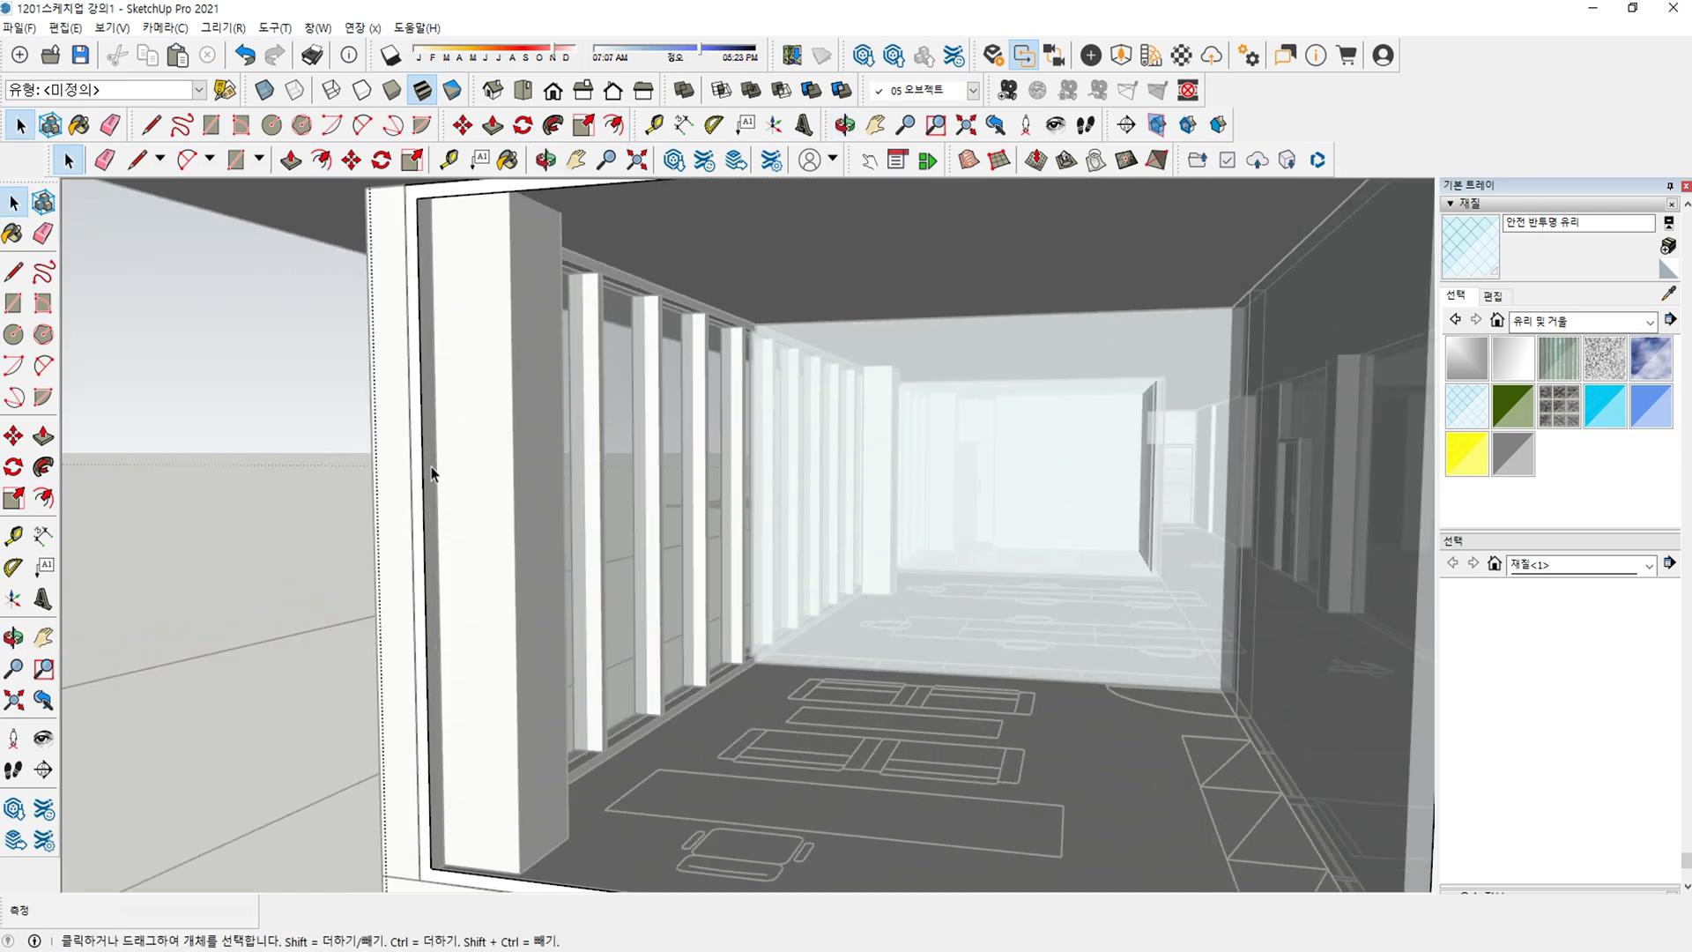
{"action": "key", "text": "p"}
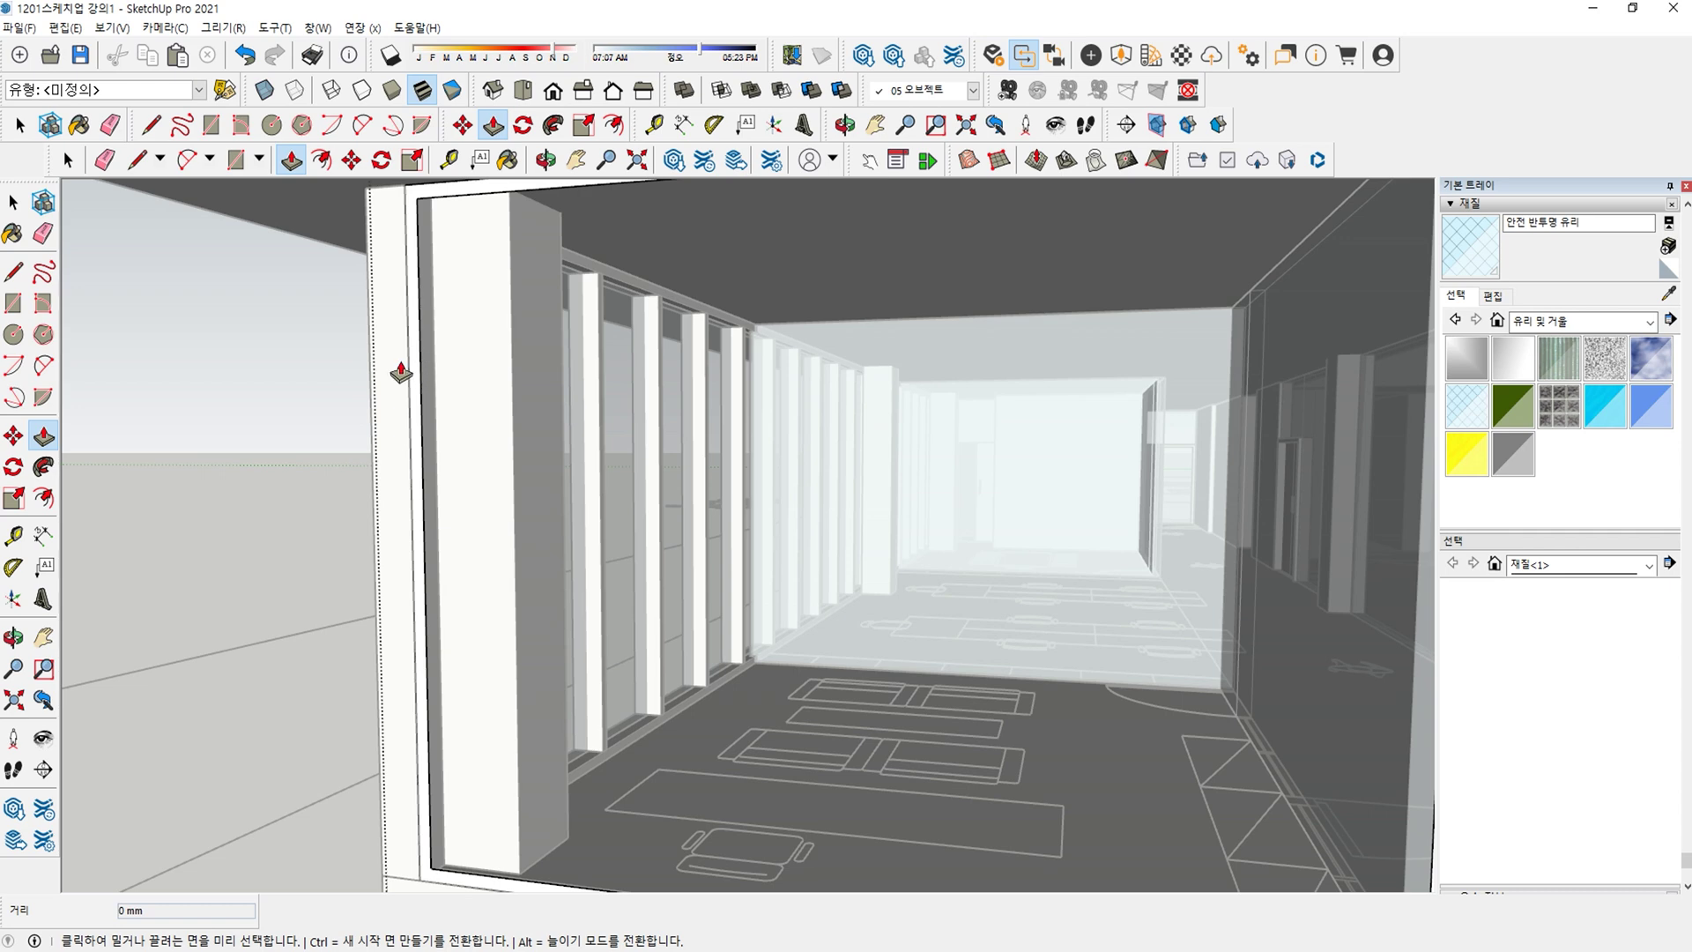
{"action": "left_click", "coordinate": [410, 367]}
{"action": "key", "text": "Escape"}
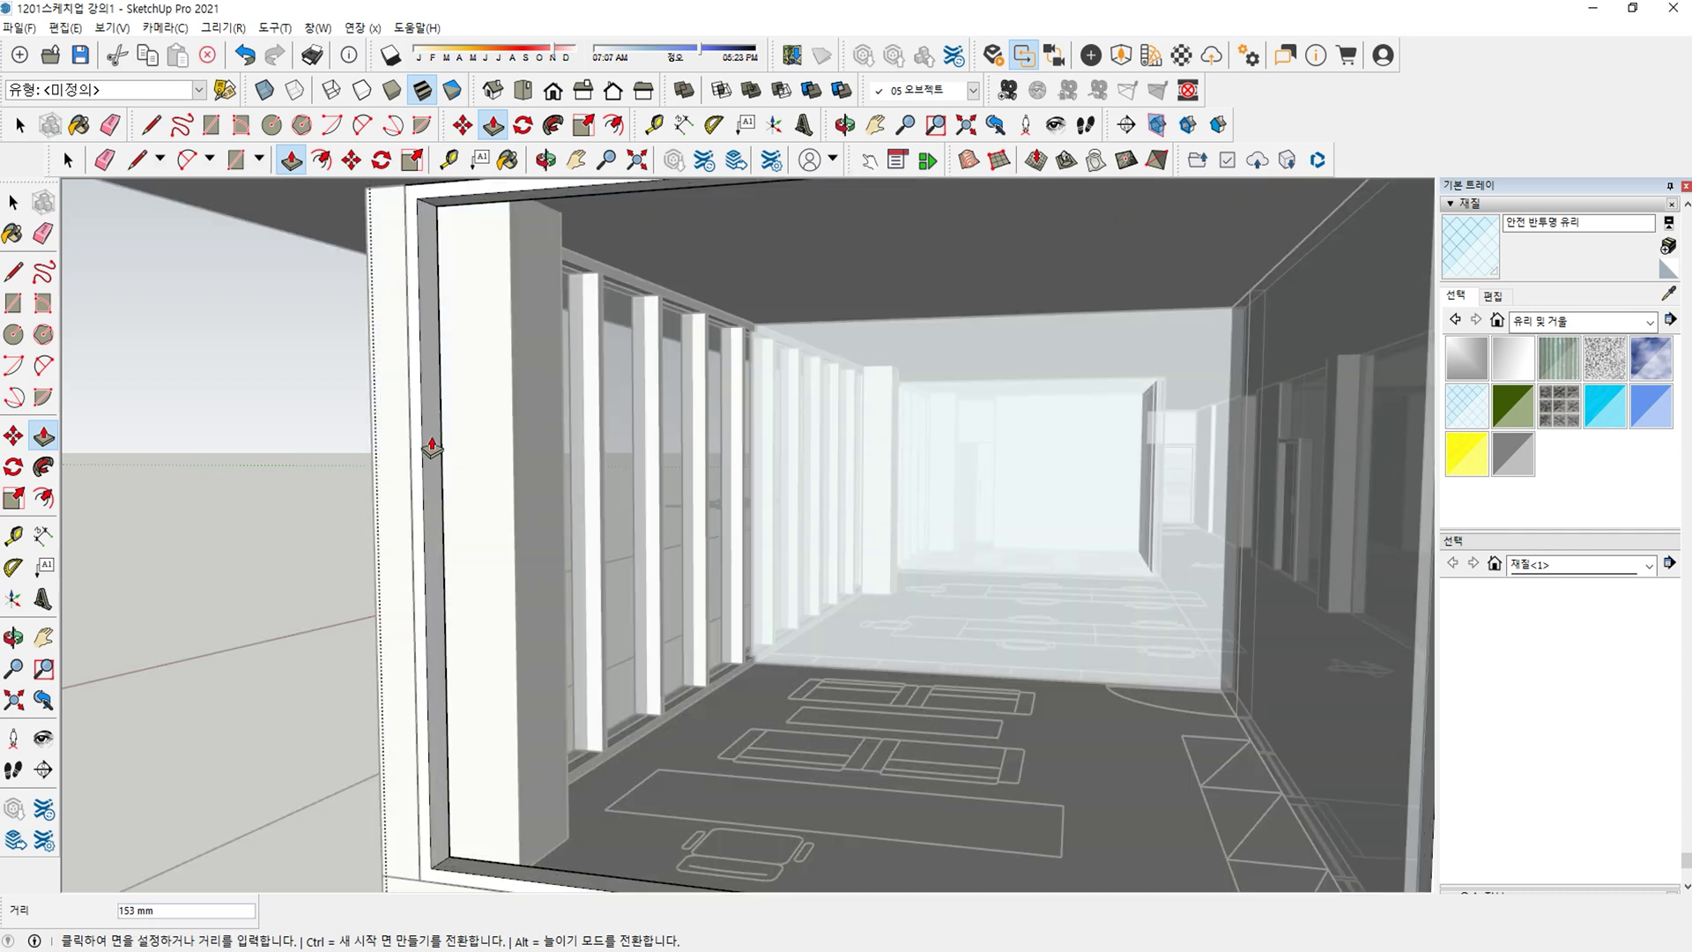
{"action": "key", "text": "space"}
Extrude the end opening's frame 200 mm inward.
{"action": "scroll", "coordinate": [432, 504], "scroll_direction": "down", "scroll_amount": 6}
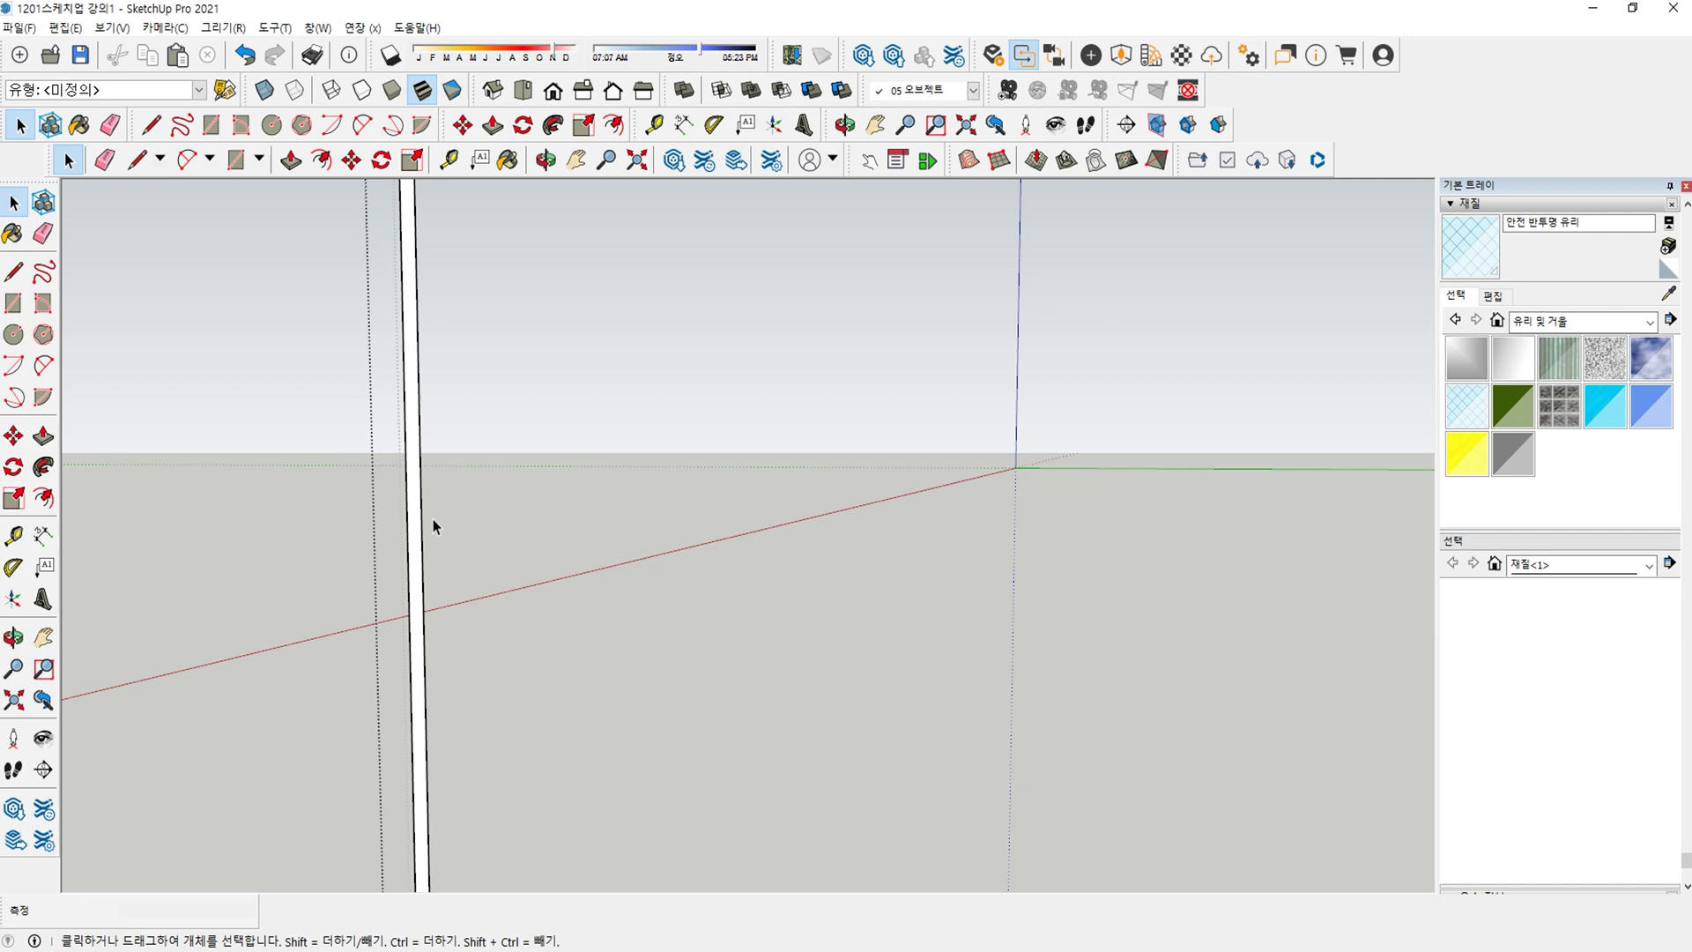
{"action": "scroll", "coordinate": [459, 537], "scroll_direction": "up", "scroll_amount": 2}
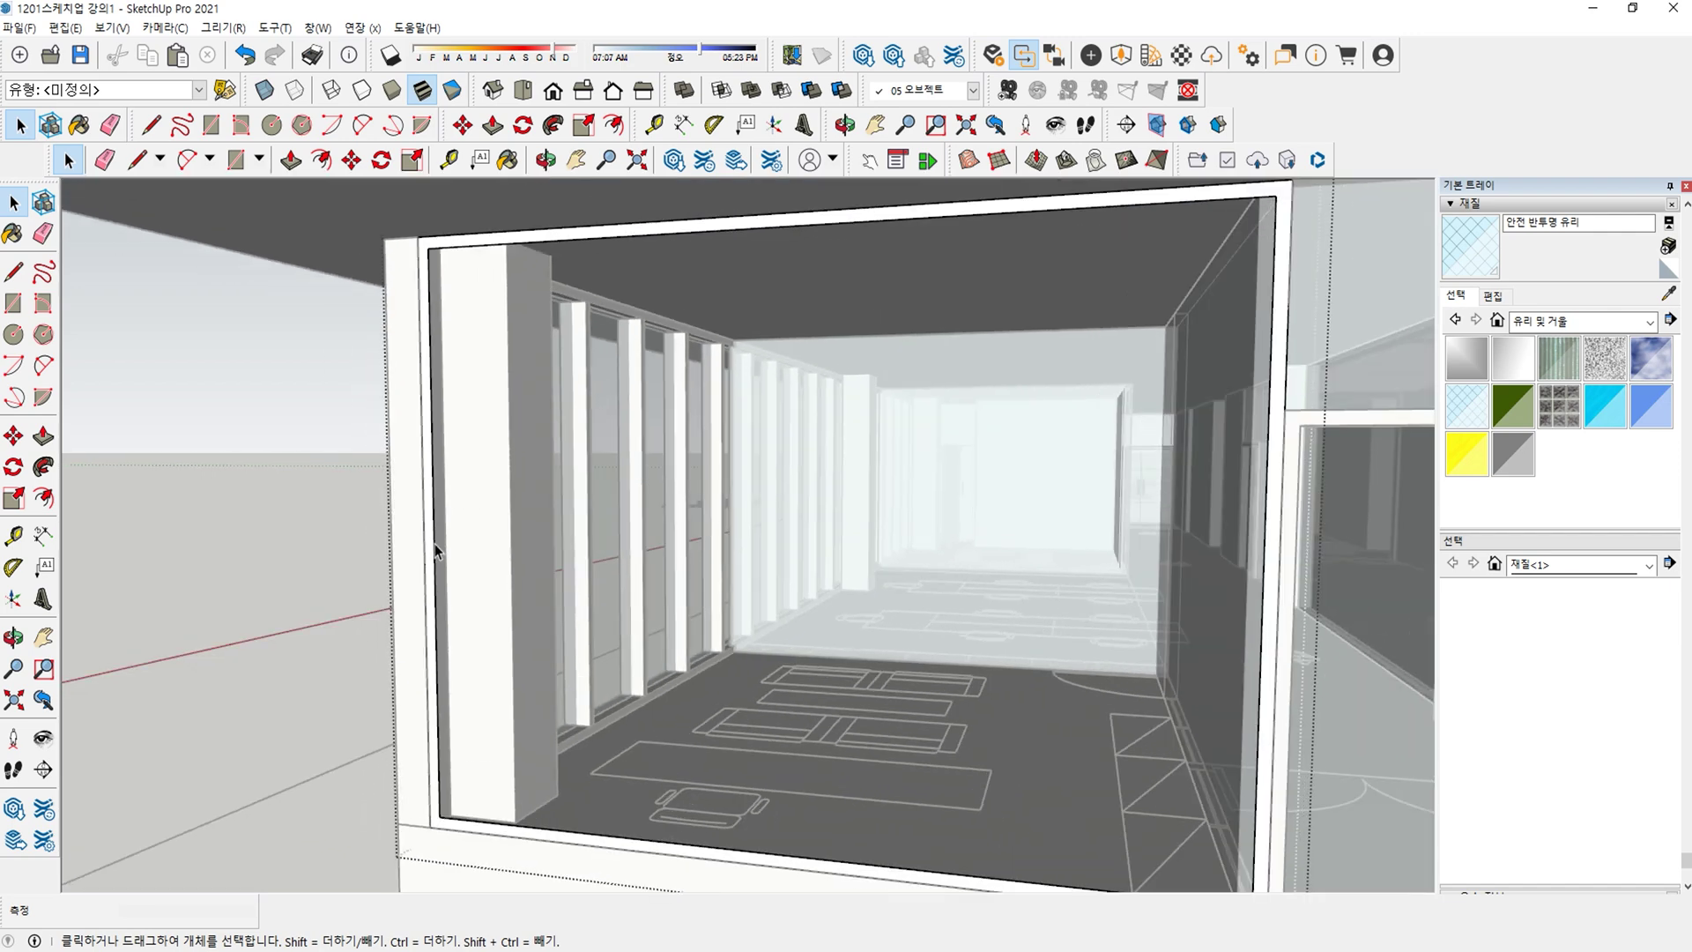
{"action": "key", "text": "p"}
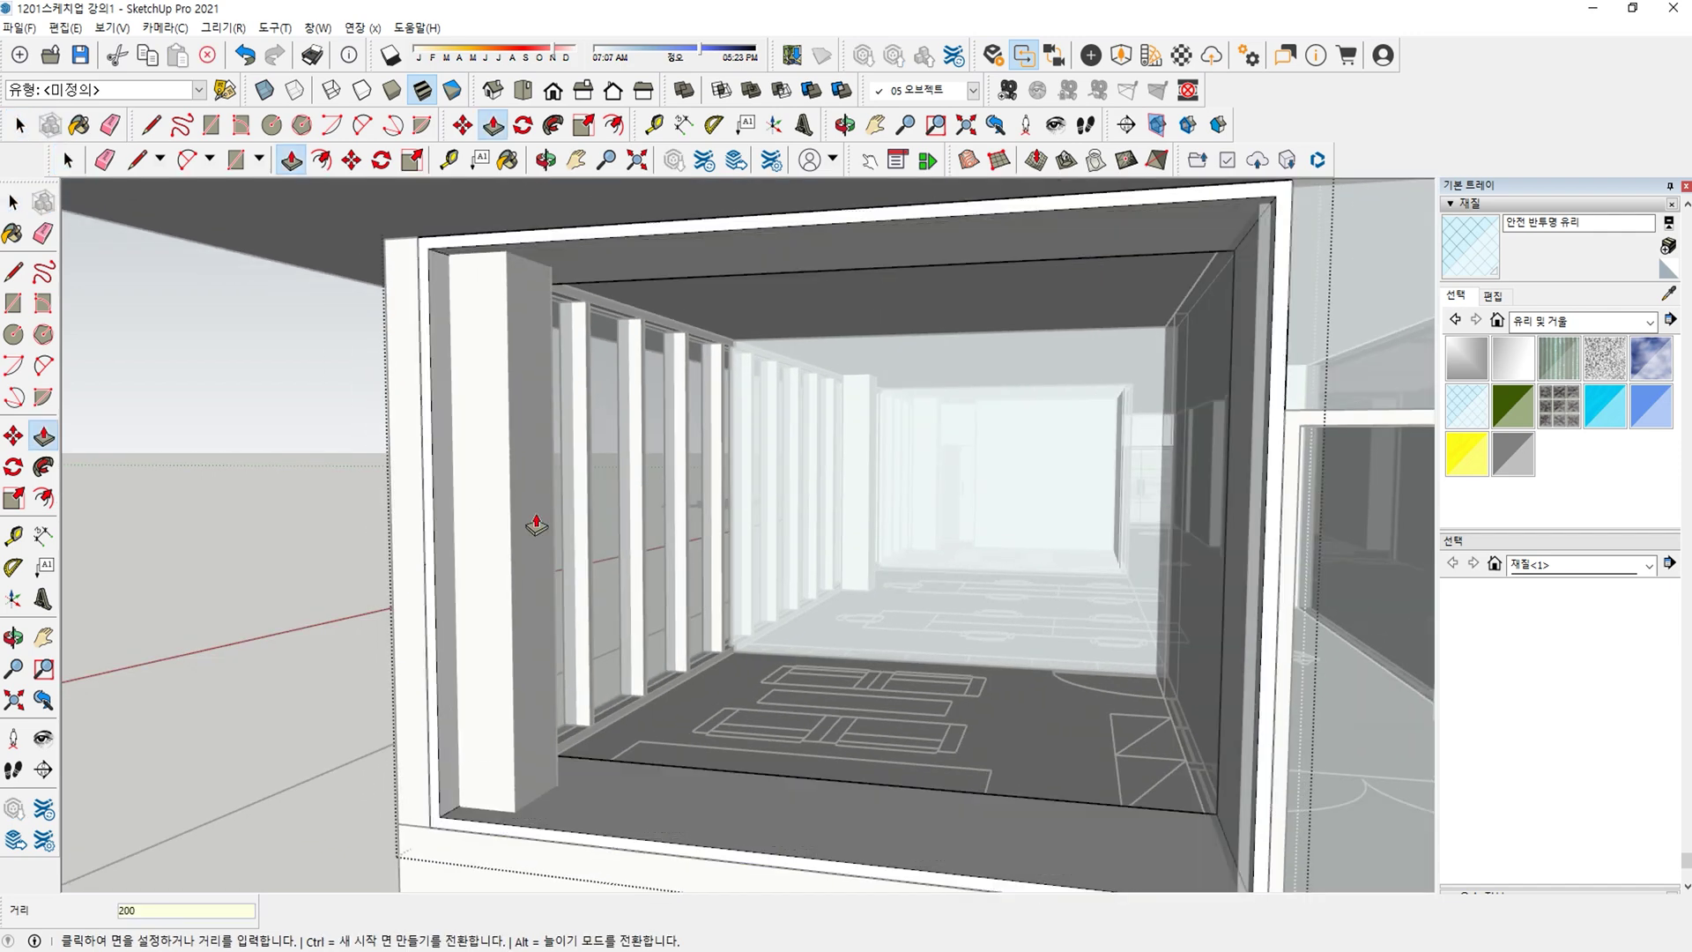
{"action": "key", "text": "Return"}
Push away the frame's 60 mm side member at the building corner opposite the door and erase its leftover edge.
{"action": "key", "text": "ctrl+z"}
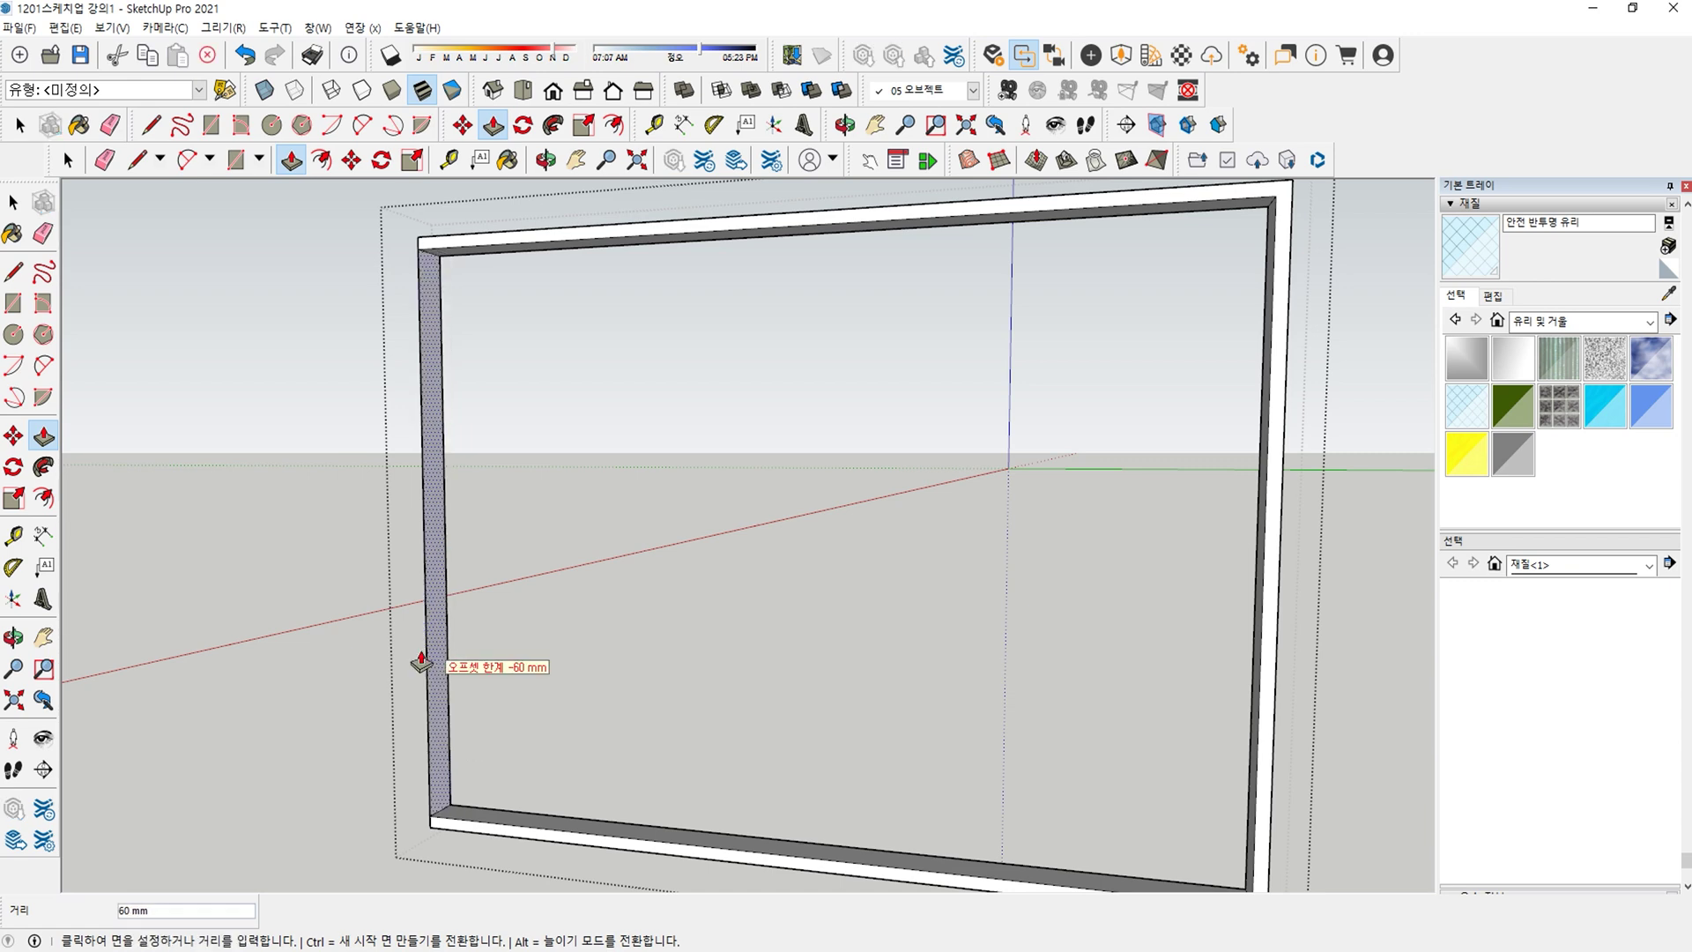
{"action": "key", "text": "e"}
{"action": "left_click", "coordinate": [429, 602]}
{"action": "key", "text": "space"}
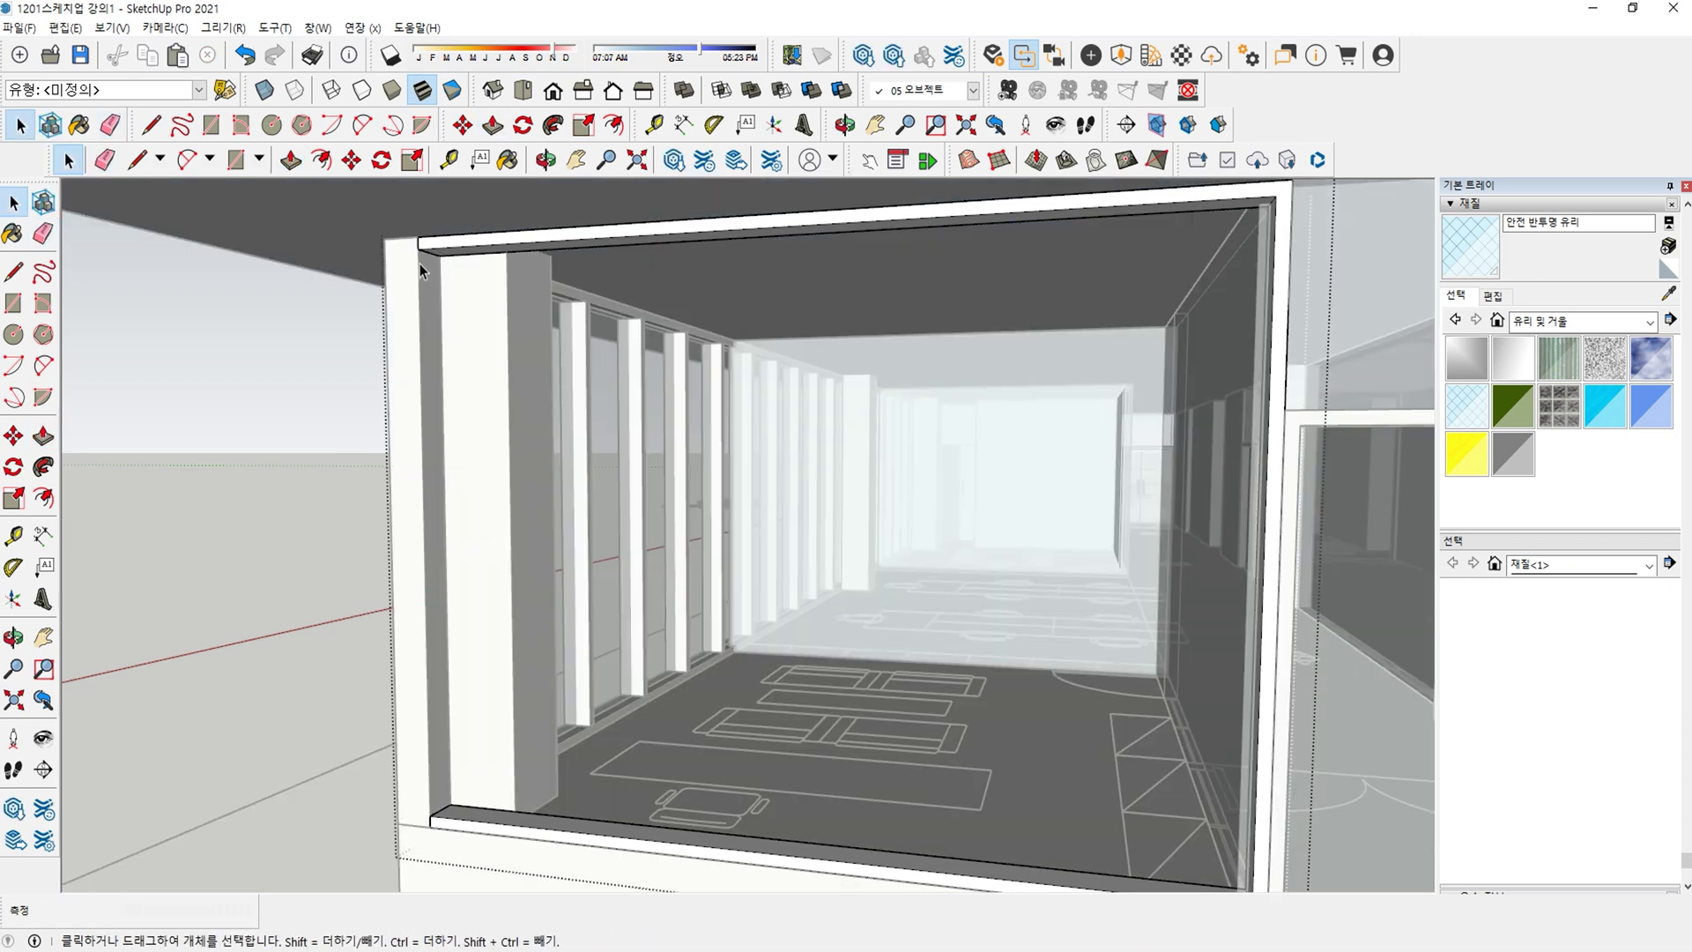
Draw a 2880 x 60 mm mullion rectangle along the end frame's inner side next to the glass double door.
{"action": "scroll", "coordinate": [827, 504], "scroll_direction": "down", "scroll_amount": 3}
{"action": "key", "text": "r"}
{"action": "scroll", "coordinate": [1068, 323], "scroll_direction": "up", "scroll_amount": 3}
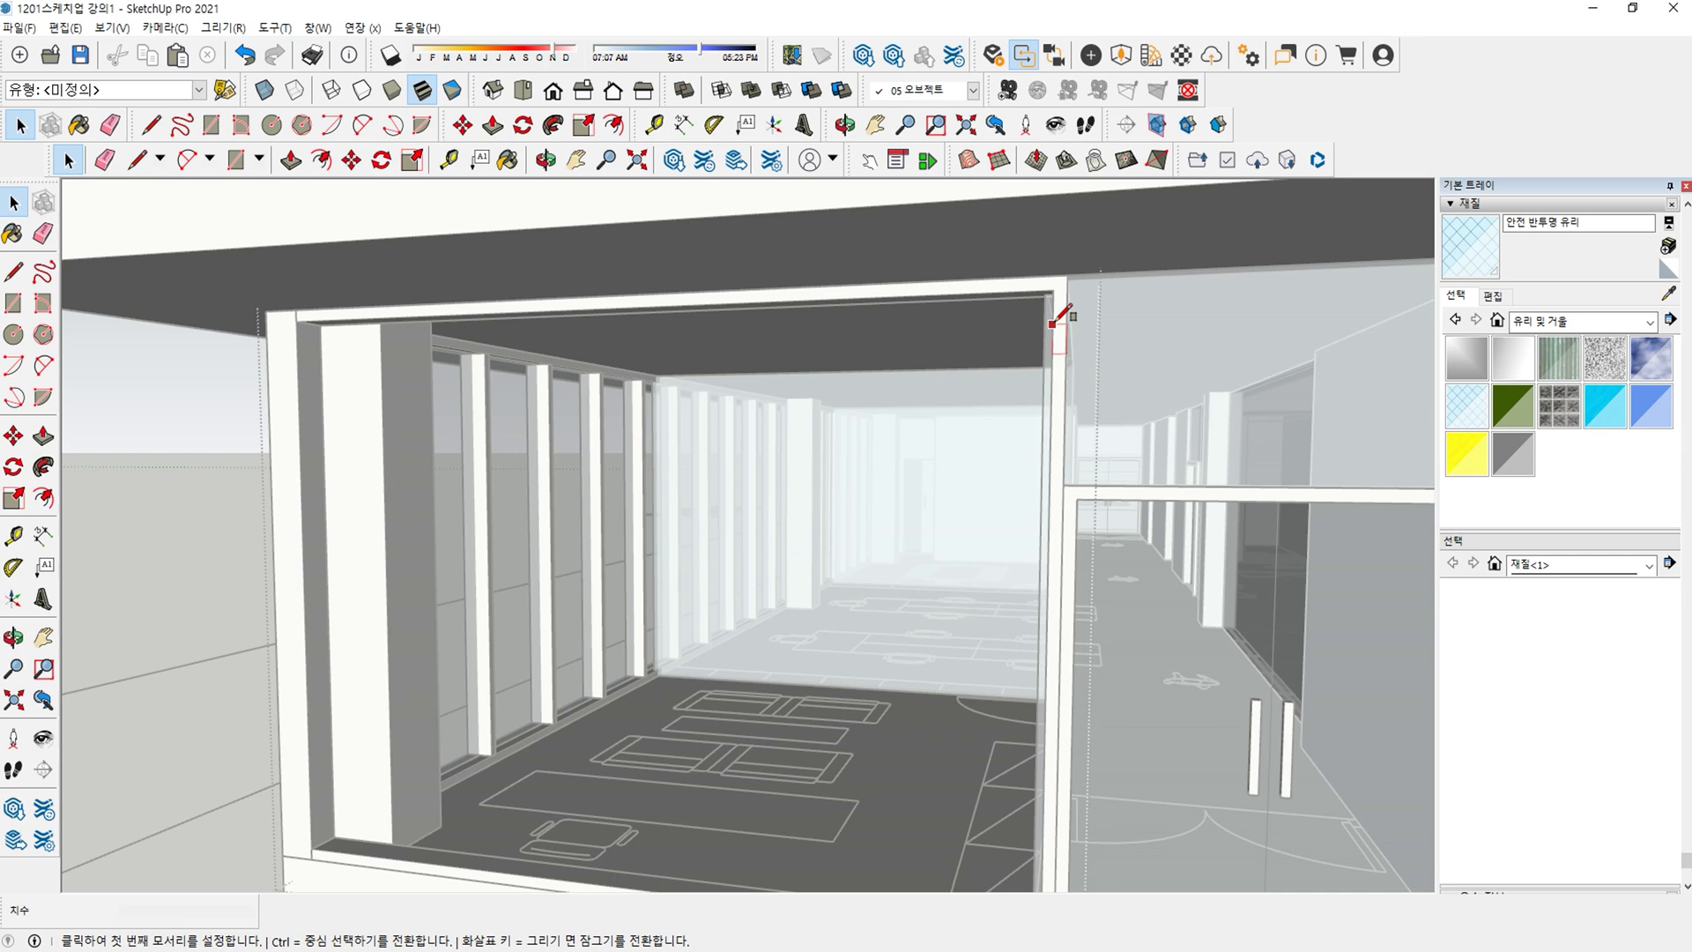
{"action": "key", "text": "l"}
{"action": "scroll", "coordinate": [1058, 286], "scroll_direction": "up", "scroll_amount": 1}
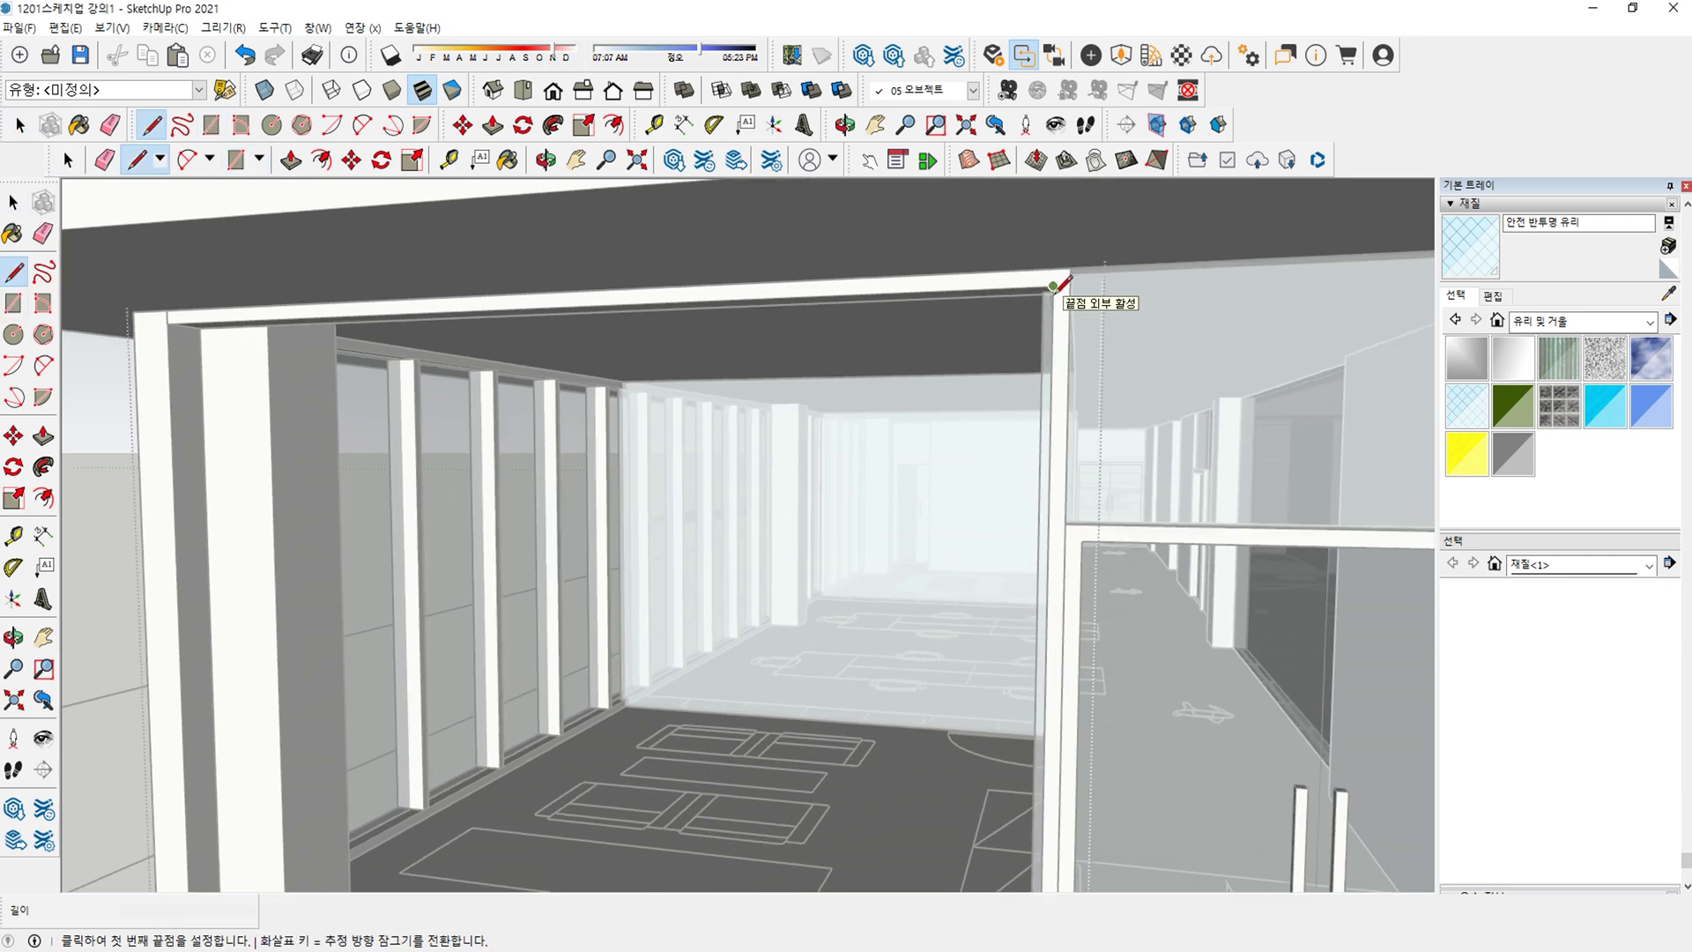
{"action": "middle_click_drag", "start_coordinate": [1069, 287], "coordinate": [1050, 597], "text": "shift"}
{"action": "key", "text": "r"}
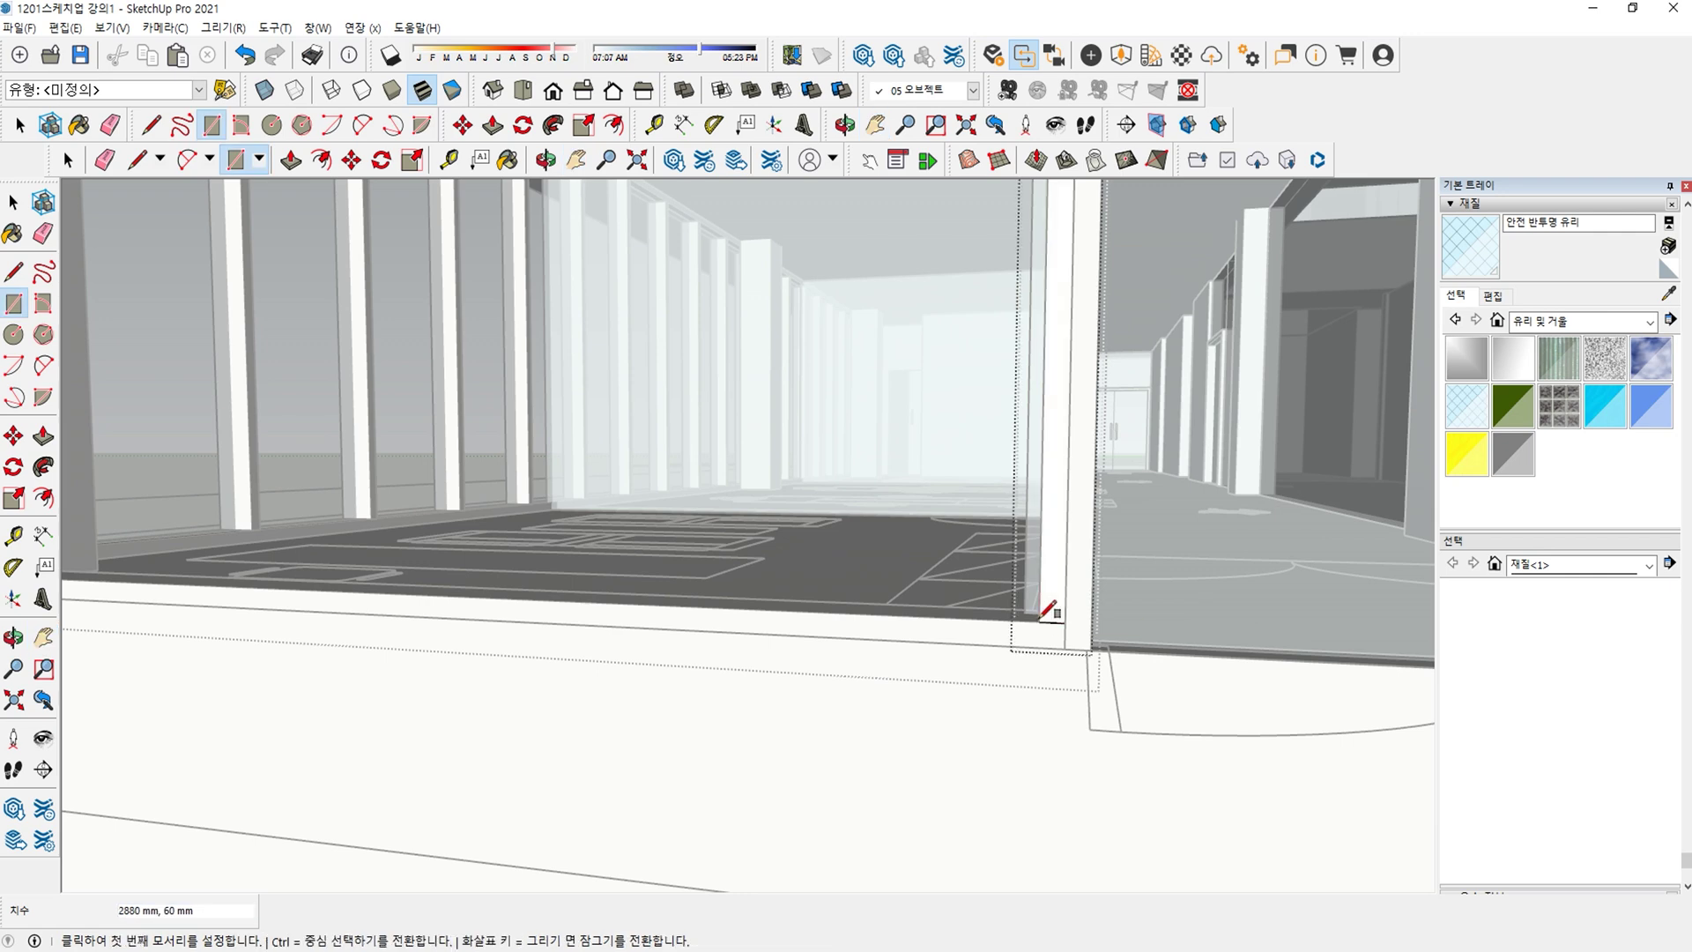
Extrude the mullion rectangle into a slim vertical post.
{"action": "scroll", "coordinate": [1060, 473], "scroll_direction": "up", "scroll_amount": 5}
{"action": "scroll", "coordinate": [1060, 473], "scroll_direction": "down", "scroll_amount": 3}
{"action": "key", "text": "p"}
{"action": "middle_click_drag", "start_coordinate": [967, 454], "coordinate": [869, 529]}
{"action": "left_click", "coordinate": [880, 510]}
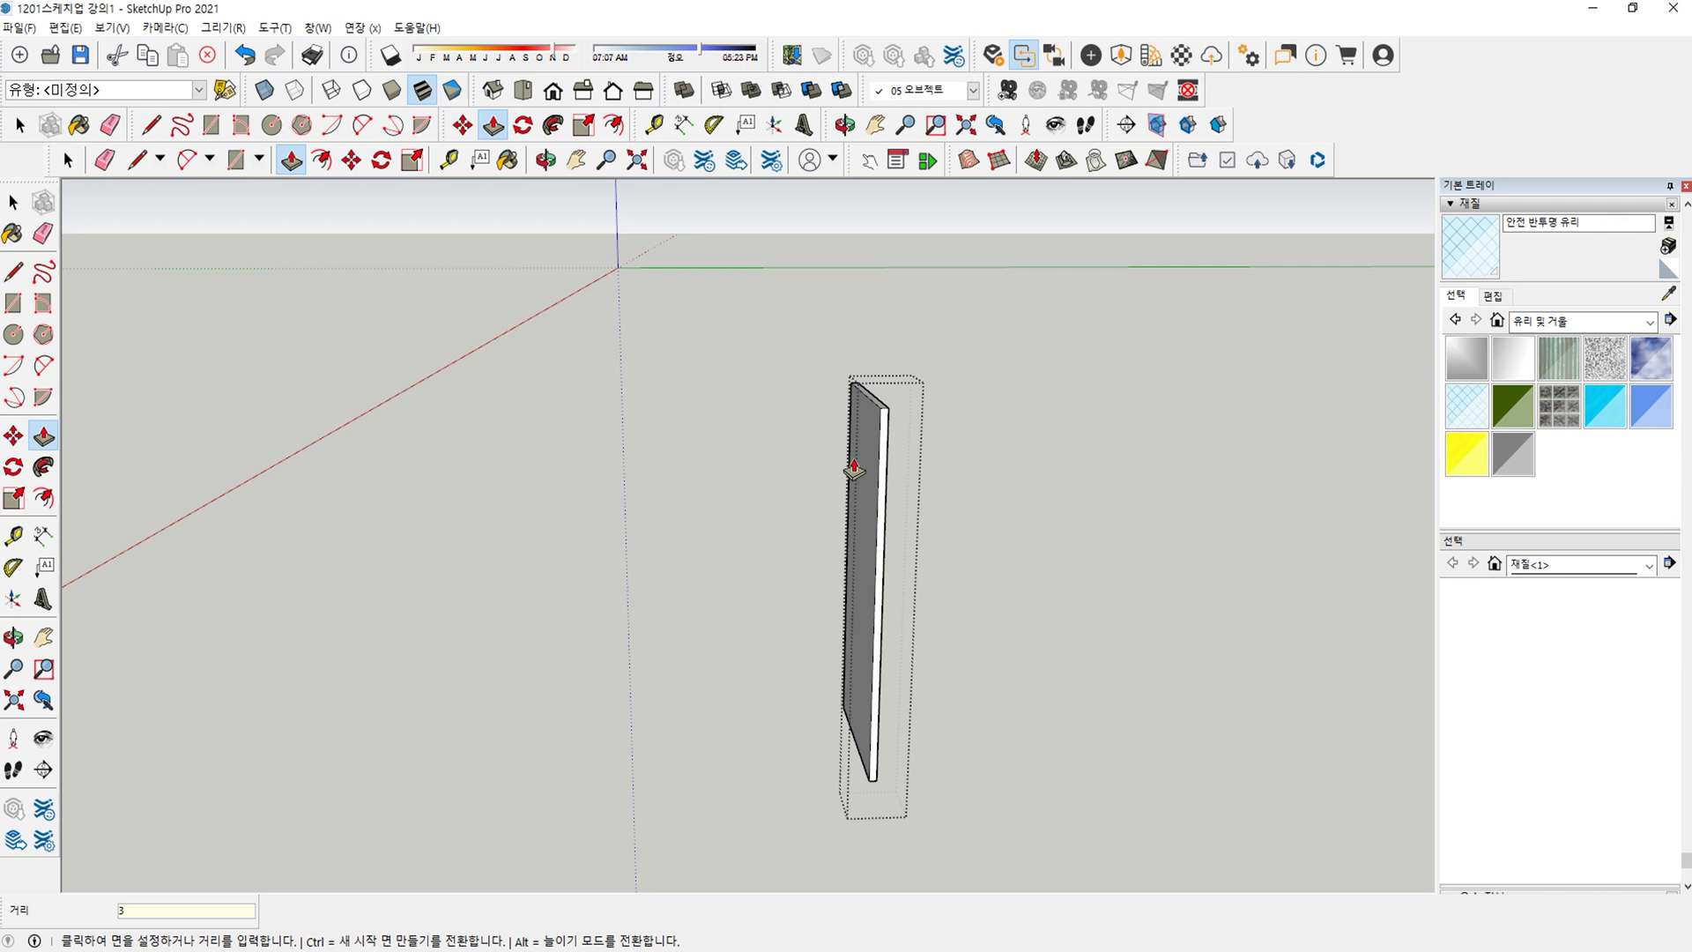
{"action": "key", "text": "Escape"}
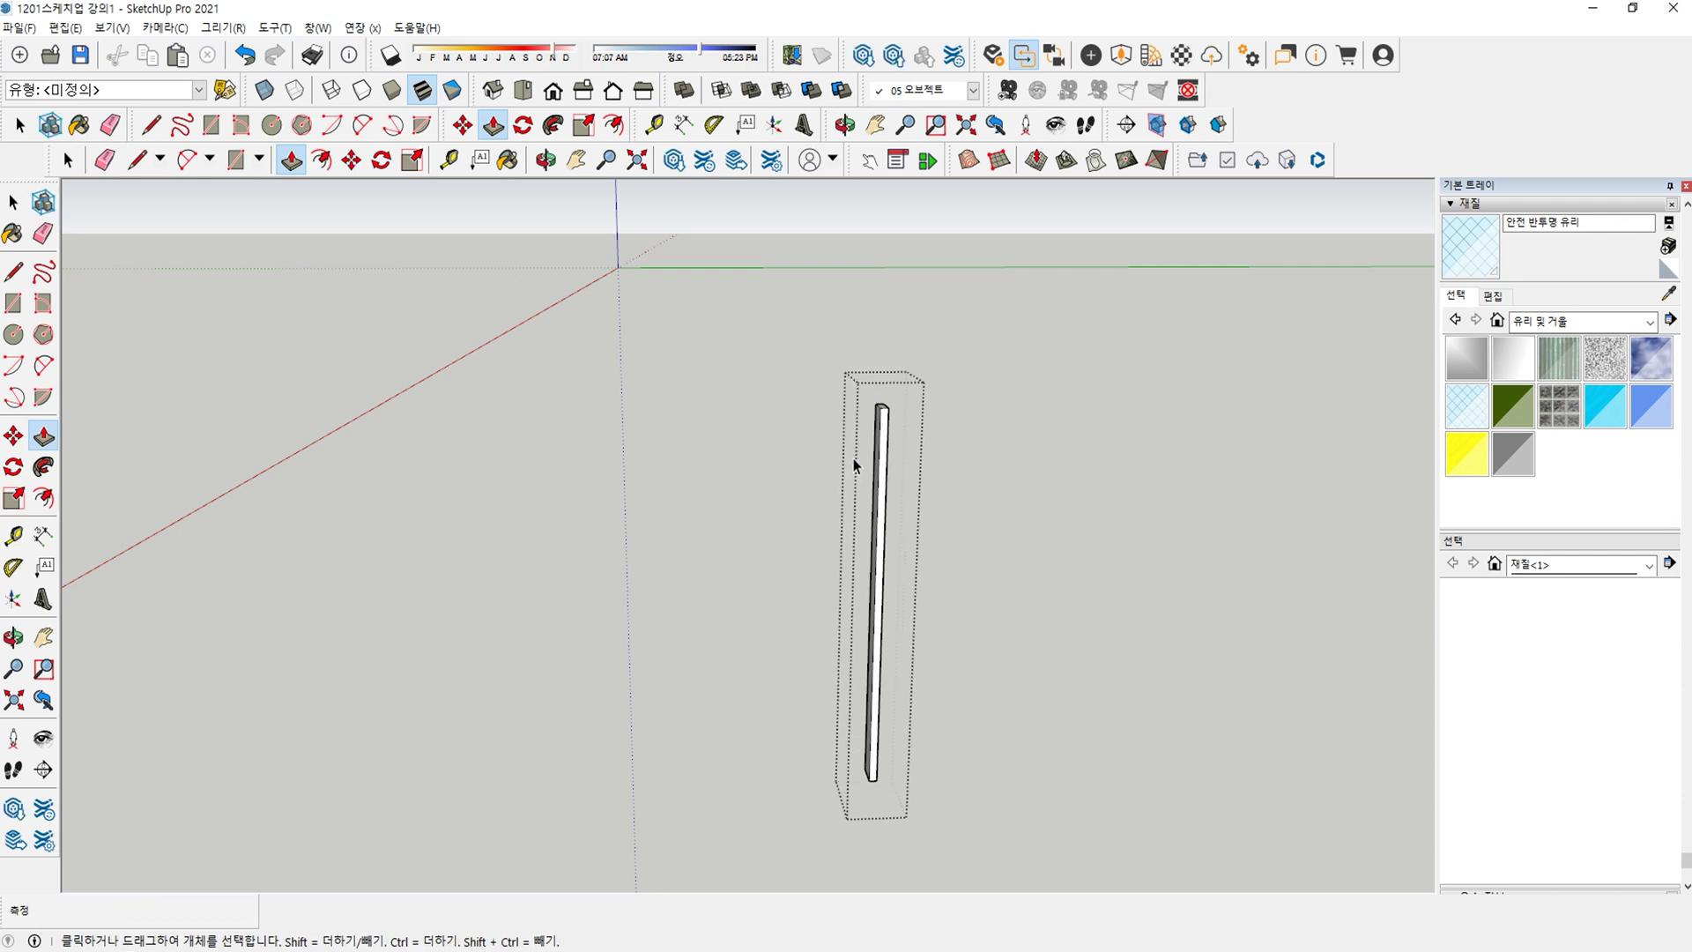
Copy the mullion 4100 mm across the end opening and divide the distance into four equal bays.
{"action": "key", "text": "space"}
{"action": "key", "text": "m"}
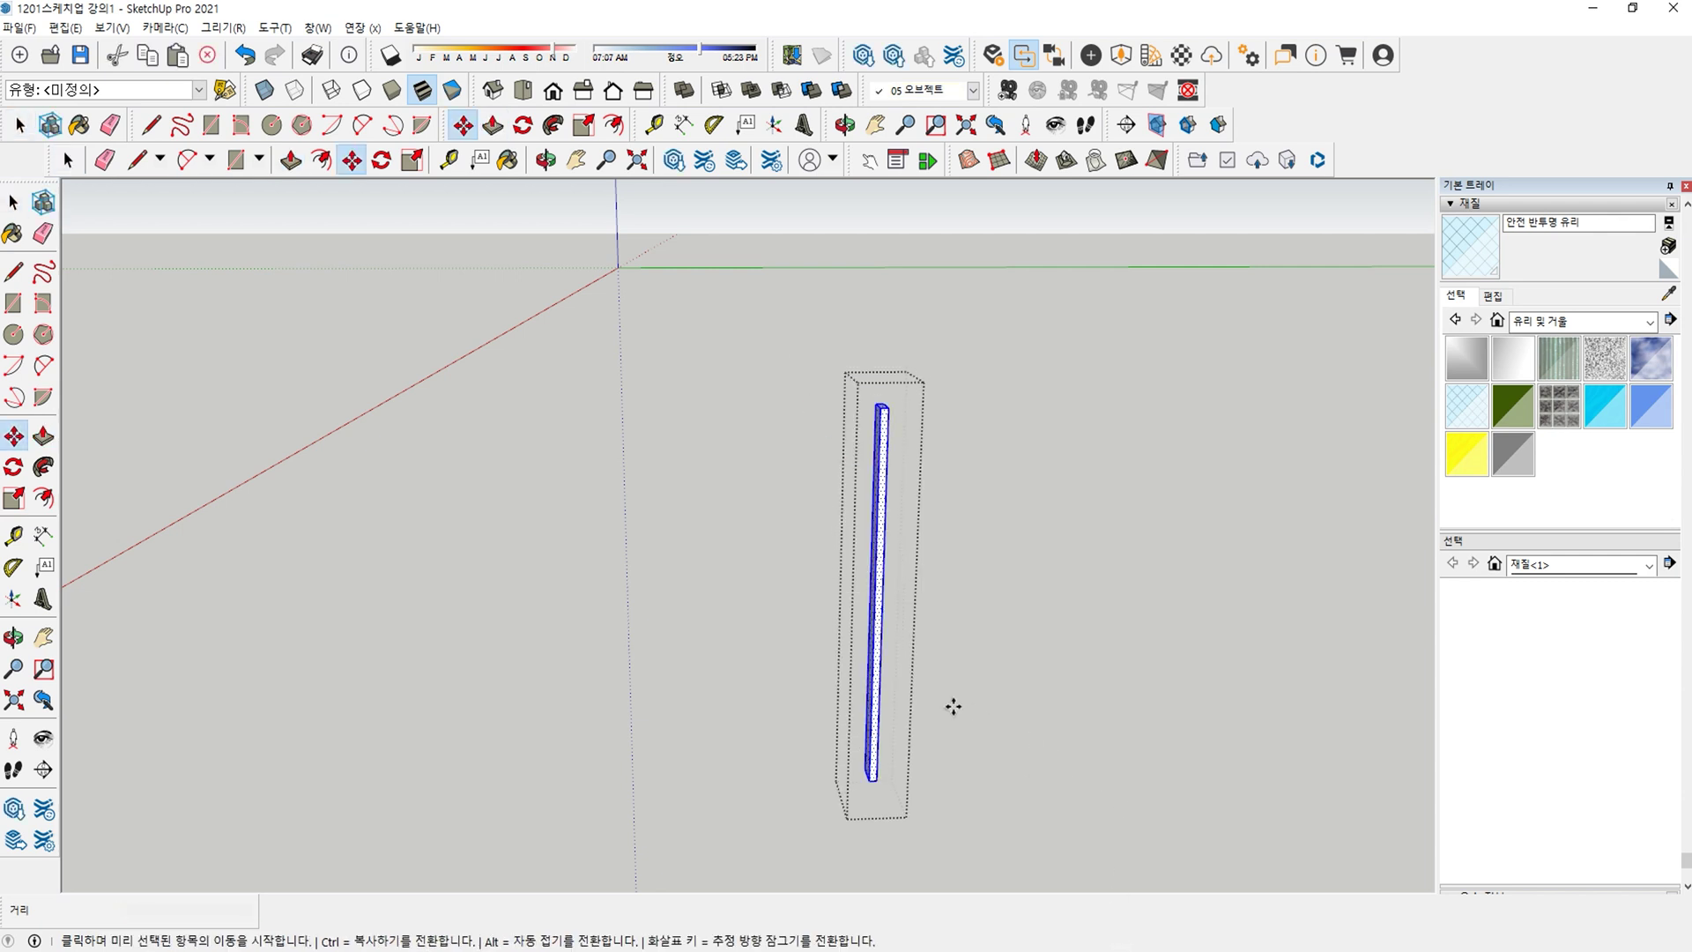
{"action": "left_click", "coordinate": [878, 779]}
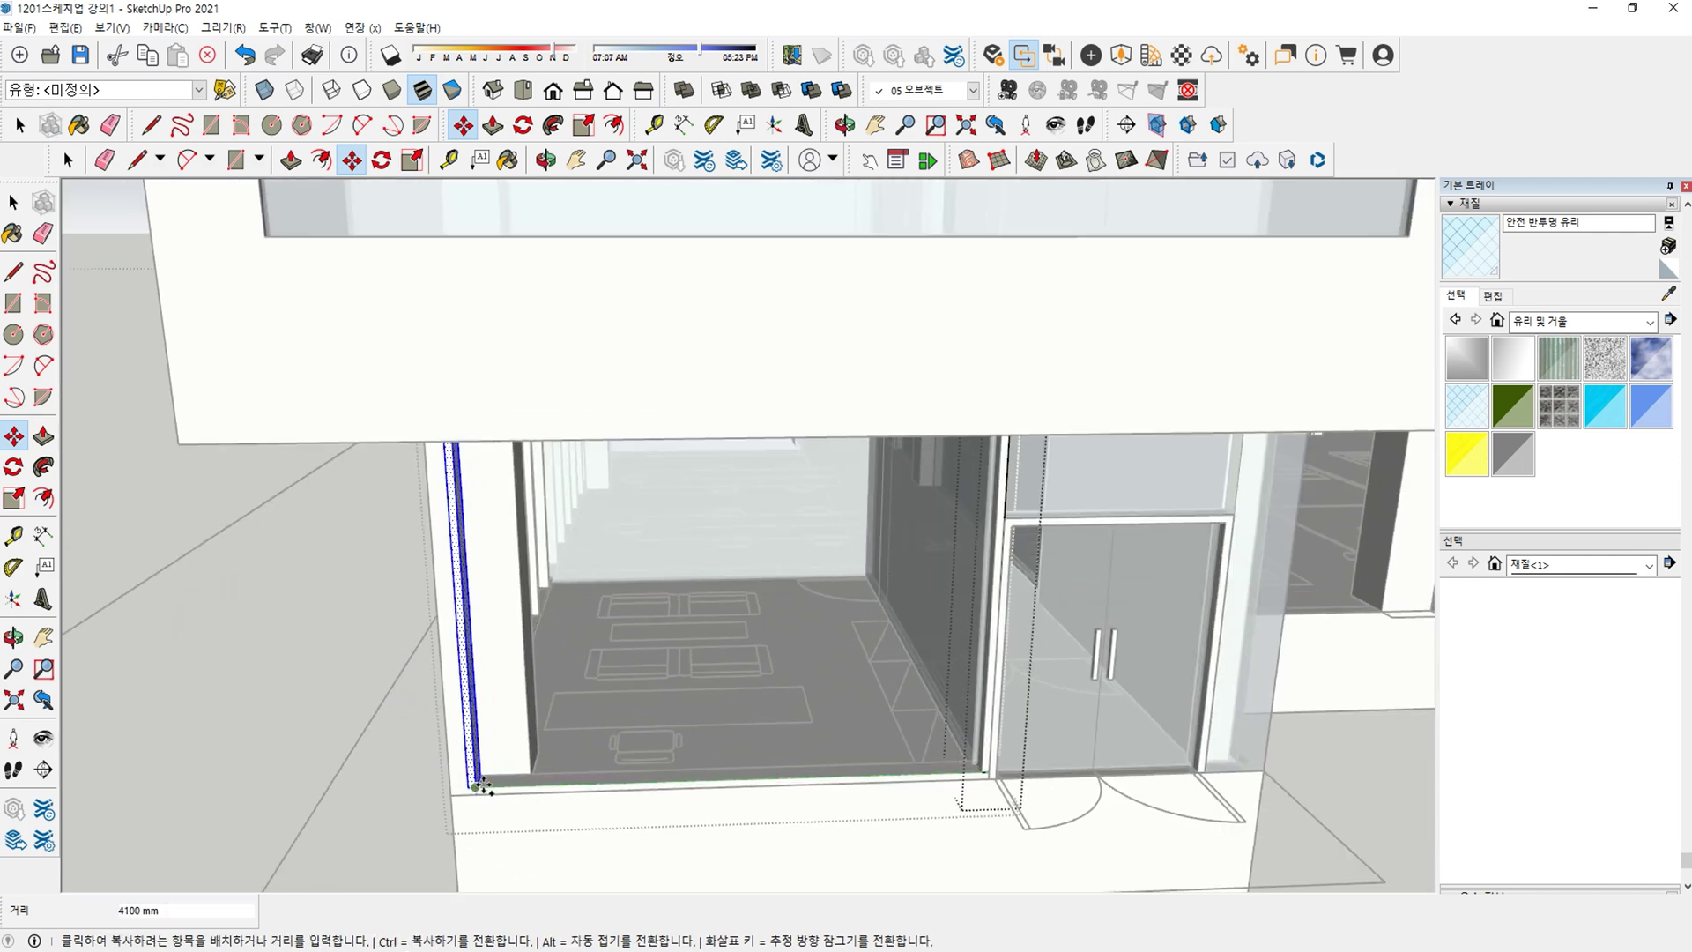
{"action": "left_click", "coordinate": [477, 786]}
{"action": "type", "text": "/3"}
{"action": "key", "text": "Return"}
{"action": "type", "text": "/4"}
{"action": "key", "text": "Return"}
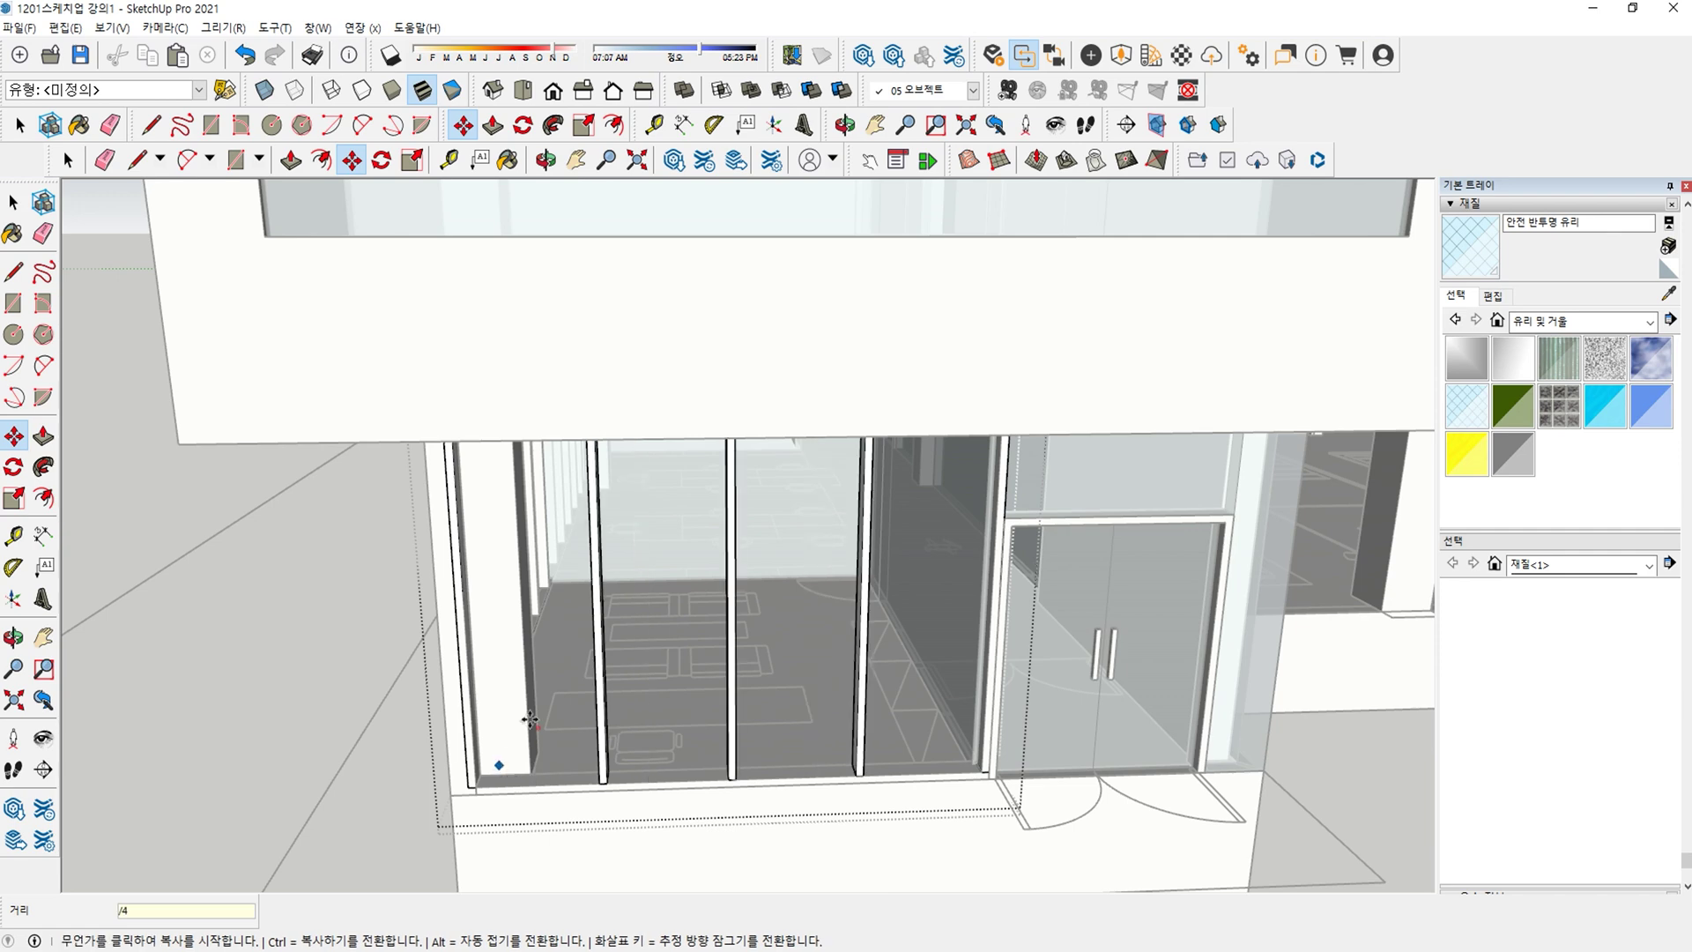
Delete the surplus mullions at both ends of the end opening, keeping the three intermediate ones.
{"action": "key", "text": "i"}
{"action": "key", "text": "space"}
{"action": "left_click_drag", "start_coordinate": [508, 853], "coordinate": [510, 851]}
{"action": "key", "text": "Delete"}
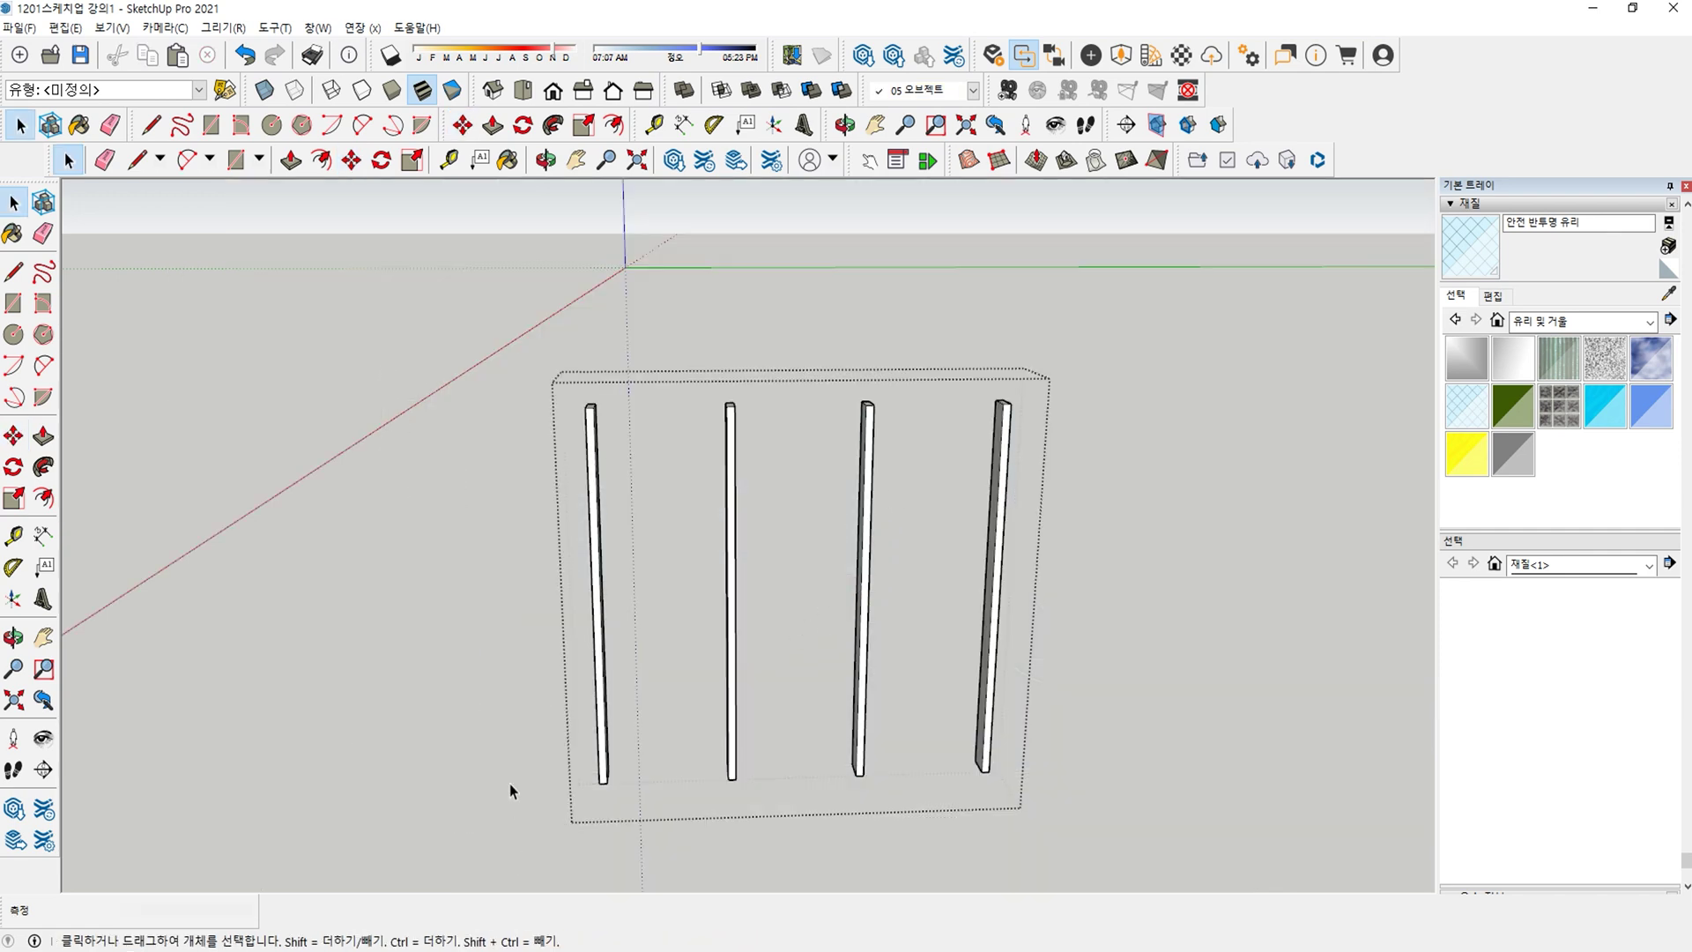
{"action": "key", "text": "i"}
{"action": "key", "text": "i"}
{"action": "left_click_drag", "start_coordinate": [1135, 770], "coordinate": [1137, 772]}
{"action": "key", "text": "Delete"}
{"action": "key", "text": "i"}
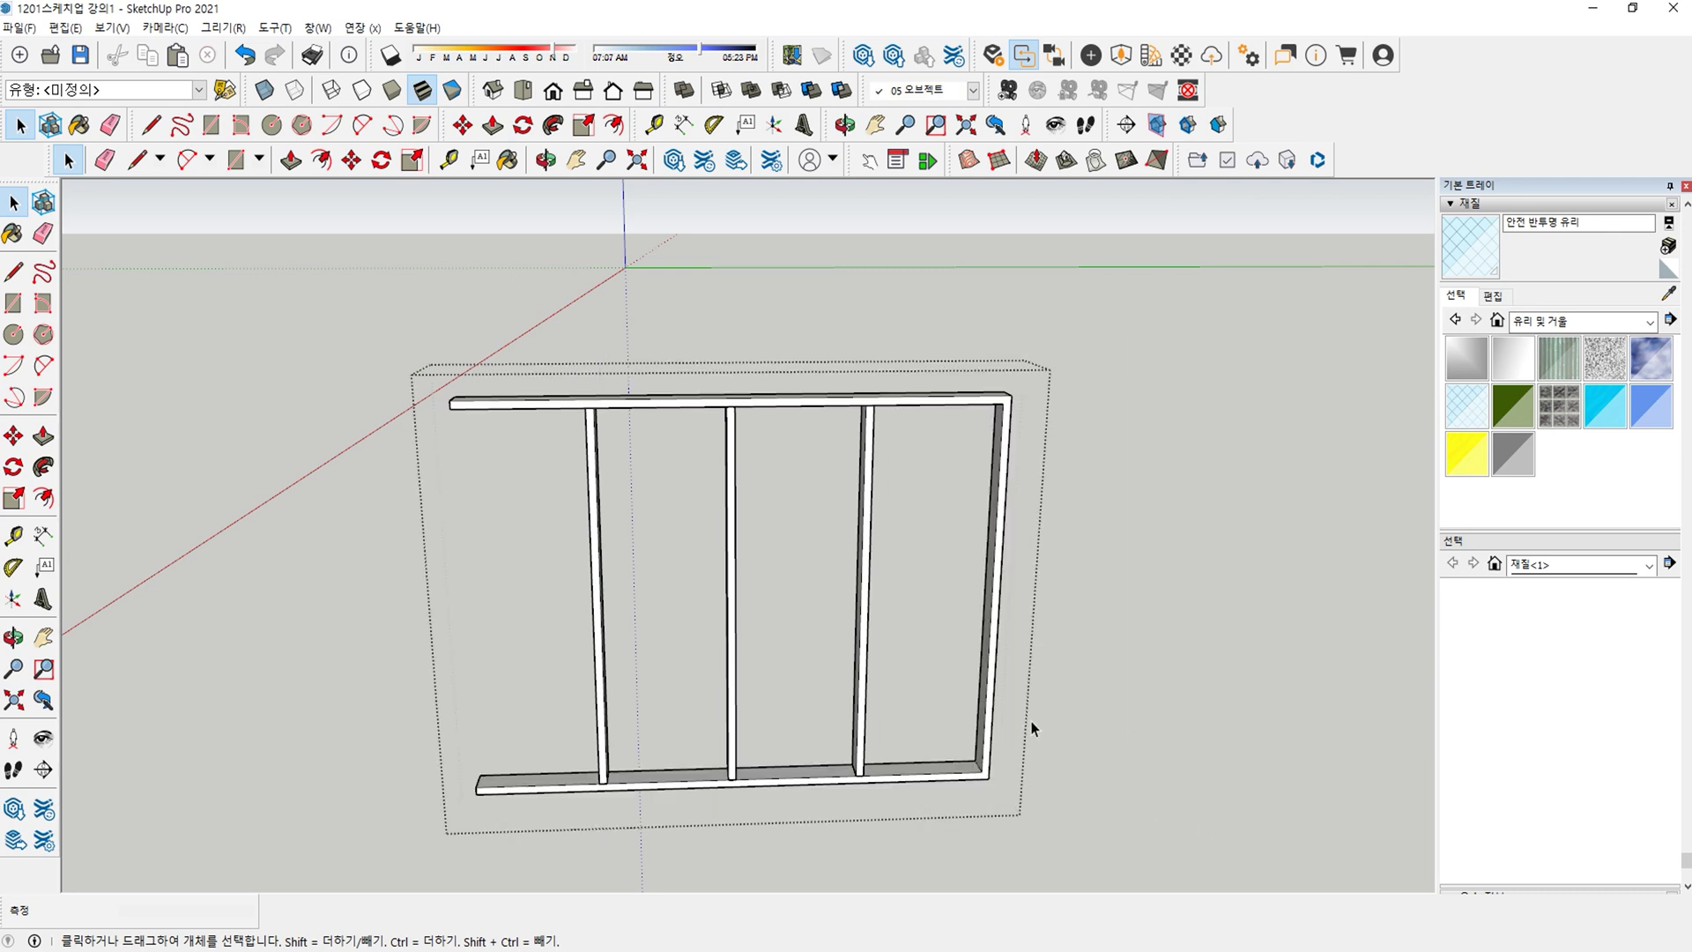
Draw a 4040 x 2880 mm pane across the end opening's frame and paint it with the 안전 반투명 유리 glass.
{"action": "key", "text": "Escape"}
{"action": "double_click", "coordinate": [865, 664]}
{"action": "double_click", "coordinate": [865, 664]}
{"action": "key", "text": "Escape"}
{"action": "key", "text": "r"}
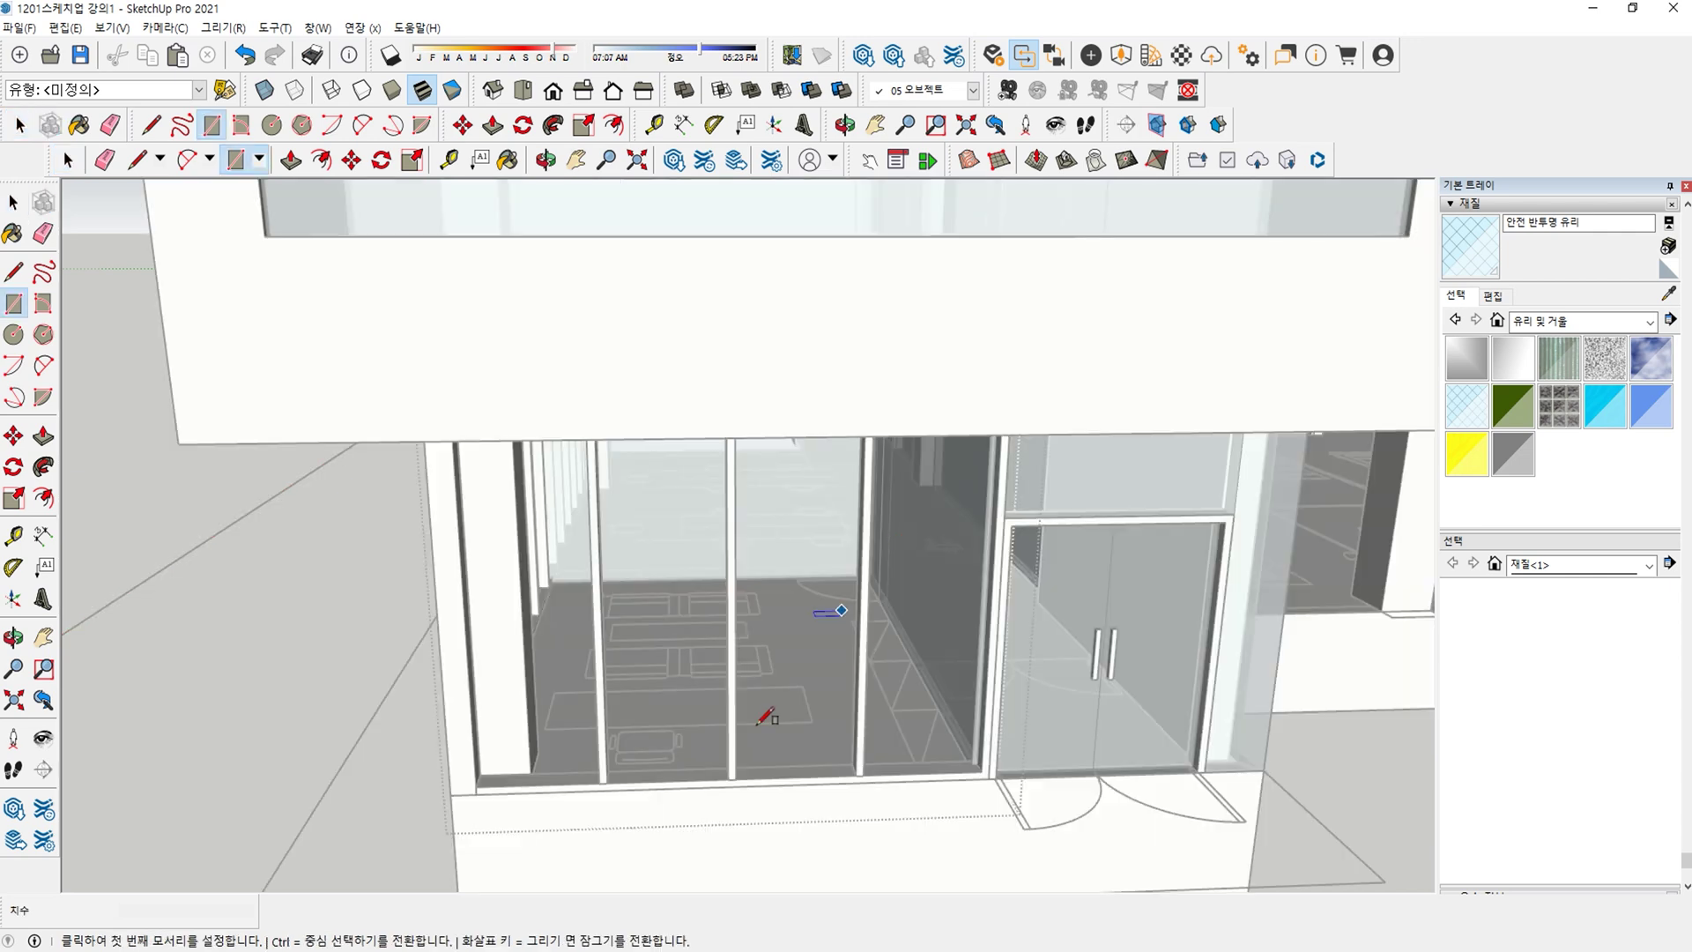
{"action": "left_click", "coordinate": [476, 786]}
{"action": "middle_click_drag", "start_coordinate": [487, 776], "coordinate": [601, 583]}
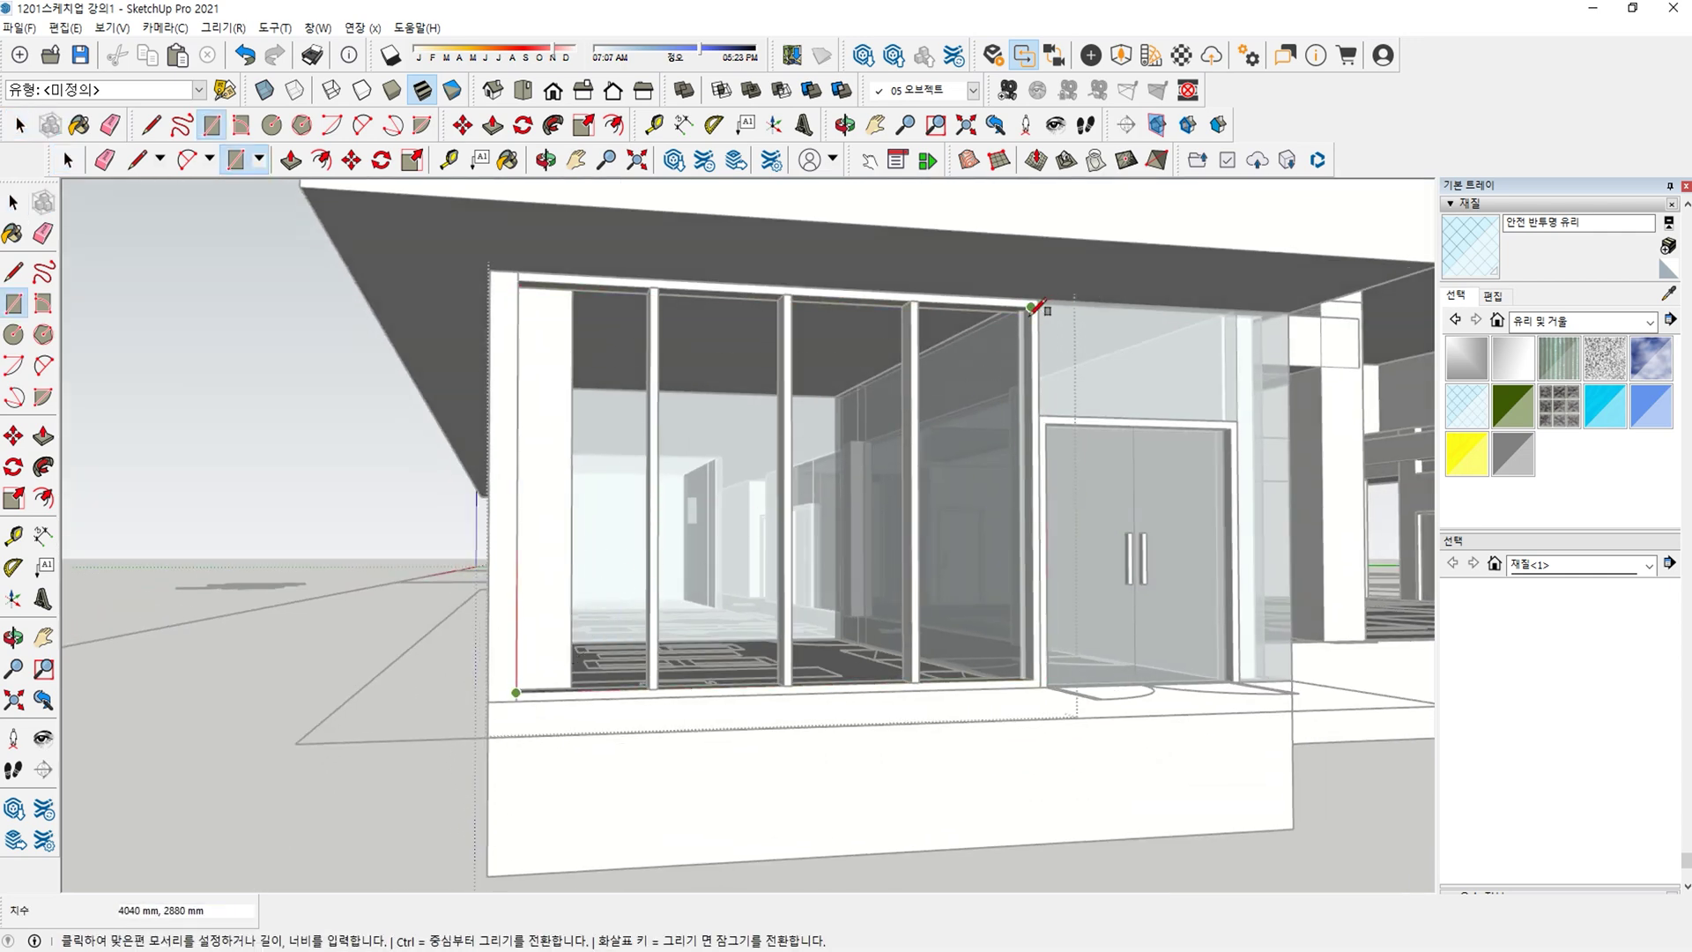
{"action": "left_click", "coordinate": [1032, 307]}
{"action": "middle_click_drag", "start_coordinate": [993, 388], "coordinate": [790, 634]}
{"action": "key", "text": "space"}
{"action": "left_click", "coordinate": [679, 711]}
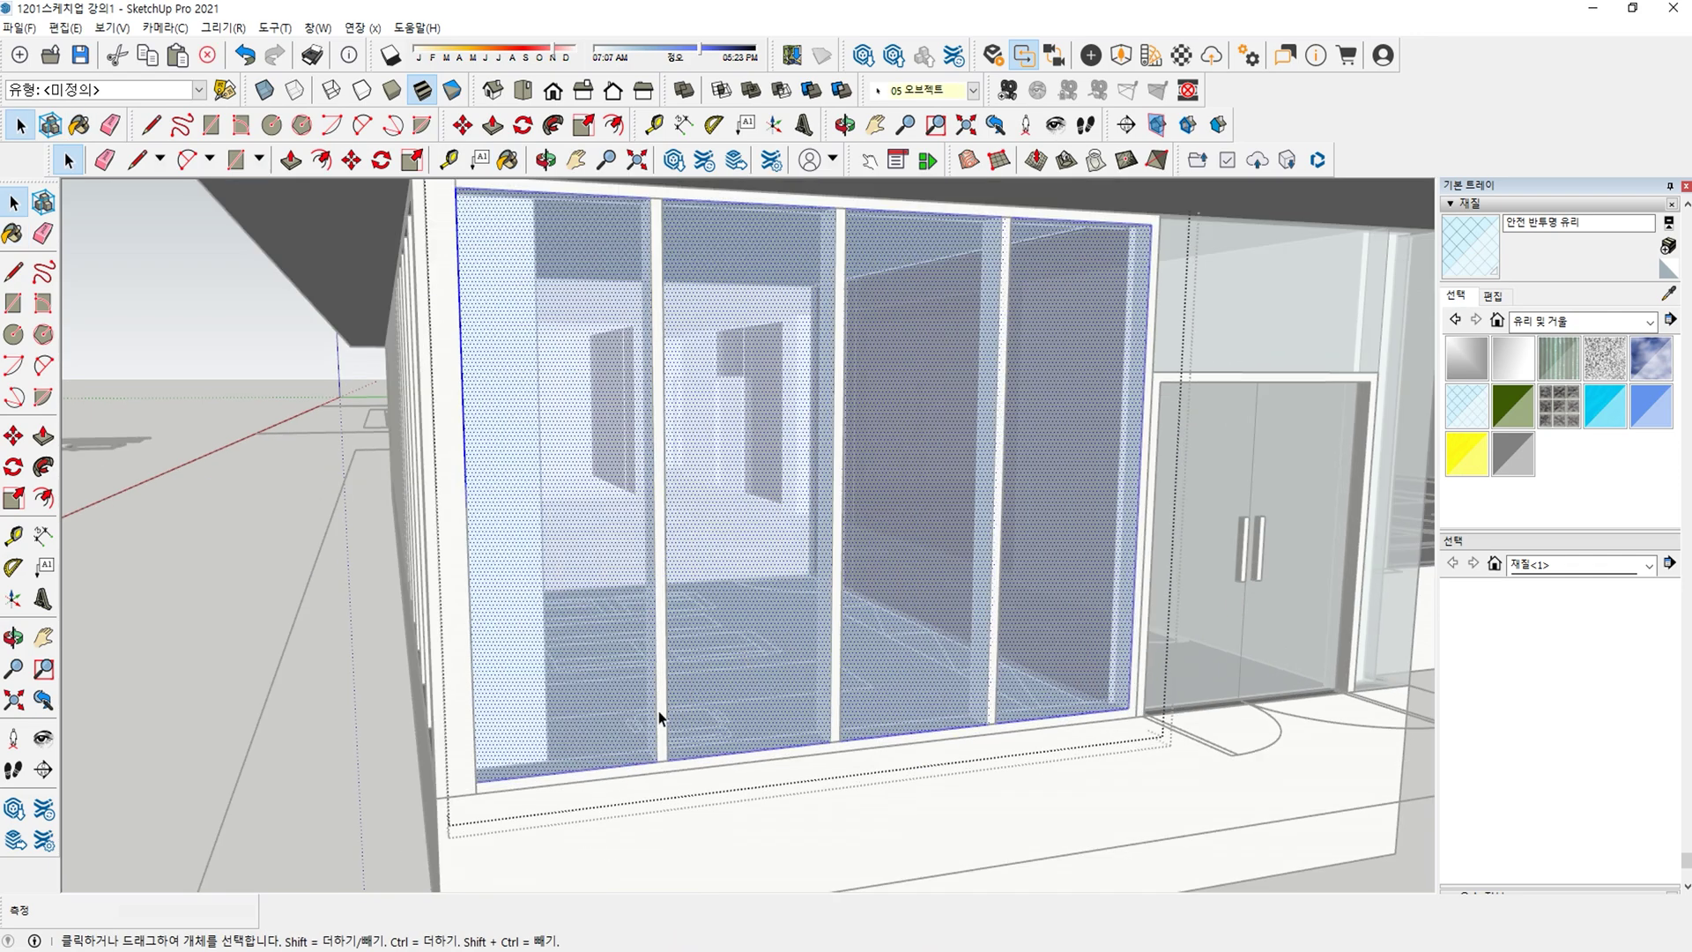
Set the end opening's glass pane back into the frame's depth and clear the selection.
{"action": "scroll", "coordinate": [678, 710], "scroll_direction": "up", "scroll_amount": 4}
{"action": "key", "text": "space"}
{"action": "key", "text": "Escape"}
{"action": "scroll", "coordinate": [720, 789], "scroll_direction": "down", "scroll_amount": 4}
{"action": "scroll", "coordinate": [774, 678], "scroll_direction": "down", "scroll_amount": 8}
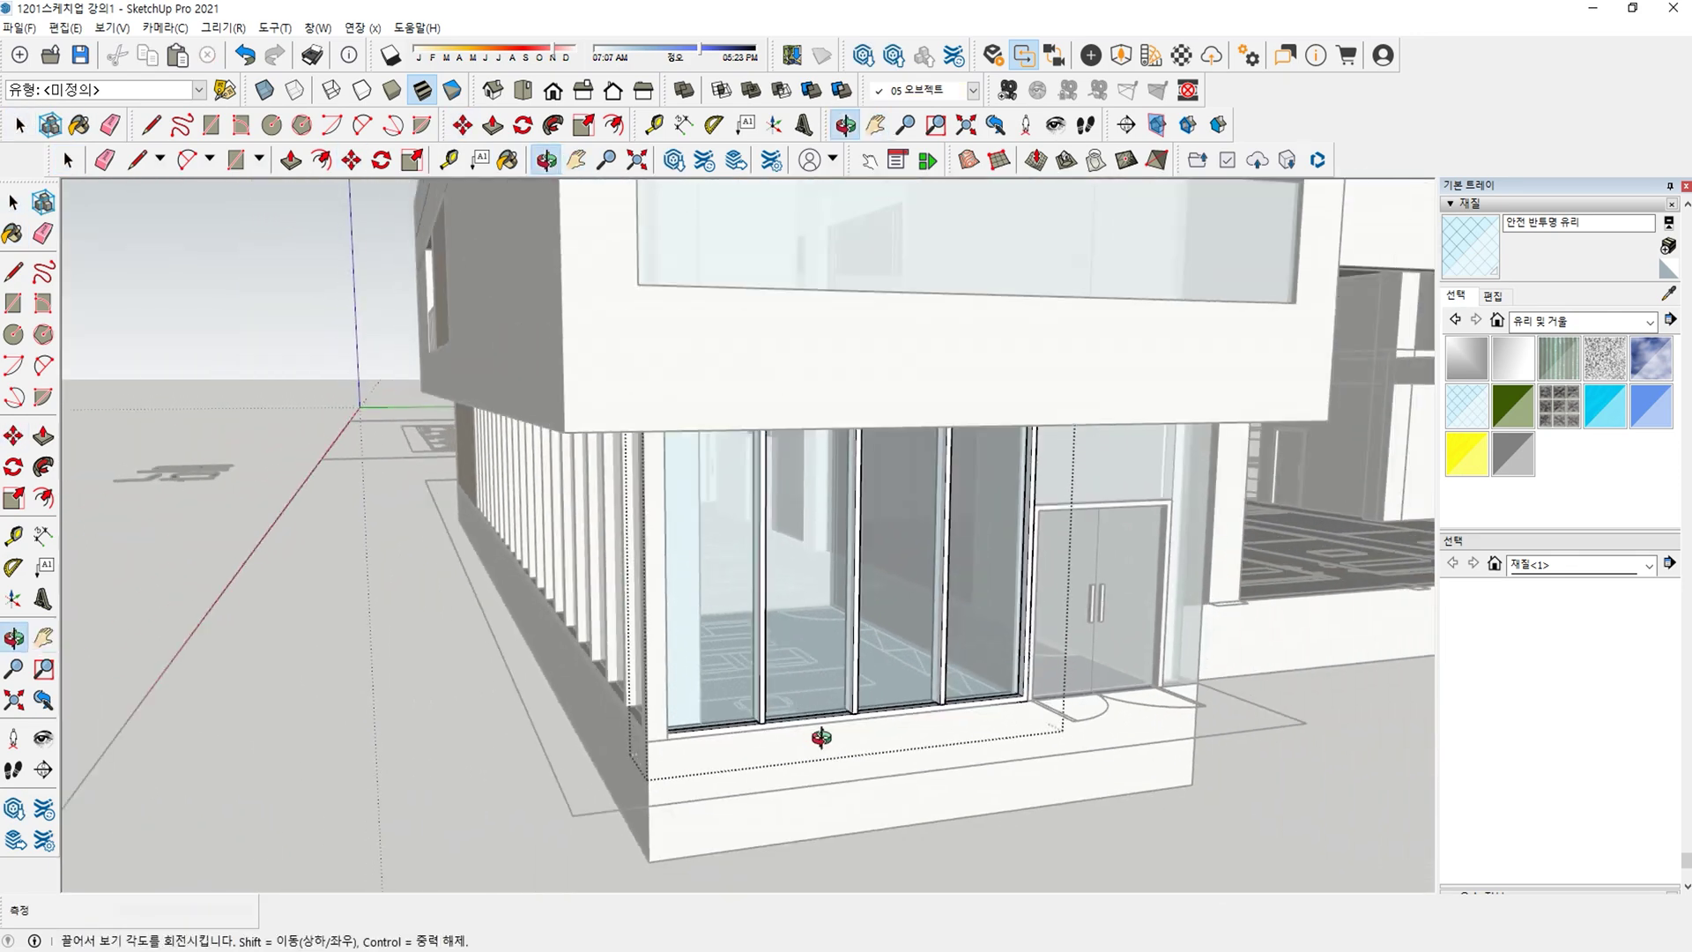
Push down the top of the upper-floor brick wall panel beside the window opening on the long facade.
{"action": "middle_click_drag", "start_coordinate": [981, 731], "coordinate": [931, 640]}
{"action": "scroll", "coordinate": [1039, 847], "scroll_direction": "down", "scroll_amount": 1}
{"action": "middle_click_drag", "start_coordinate": [791, 577], "coordinate": [718, 515], "text": "shift"}
{"action": "middle_click_drag", "start_coordinate": [911, 386], "coordinate": [593, 670]}
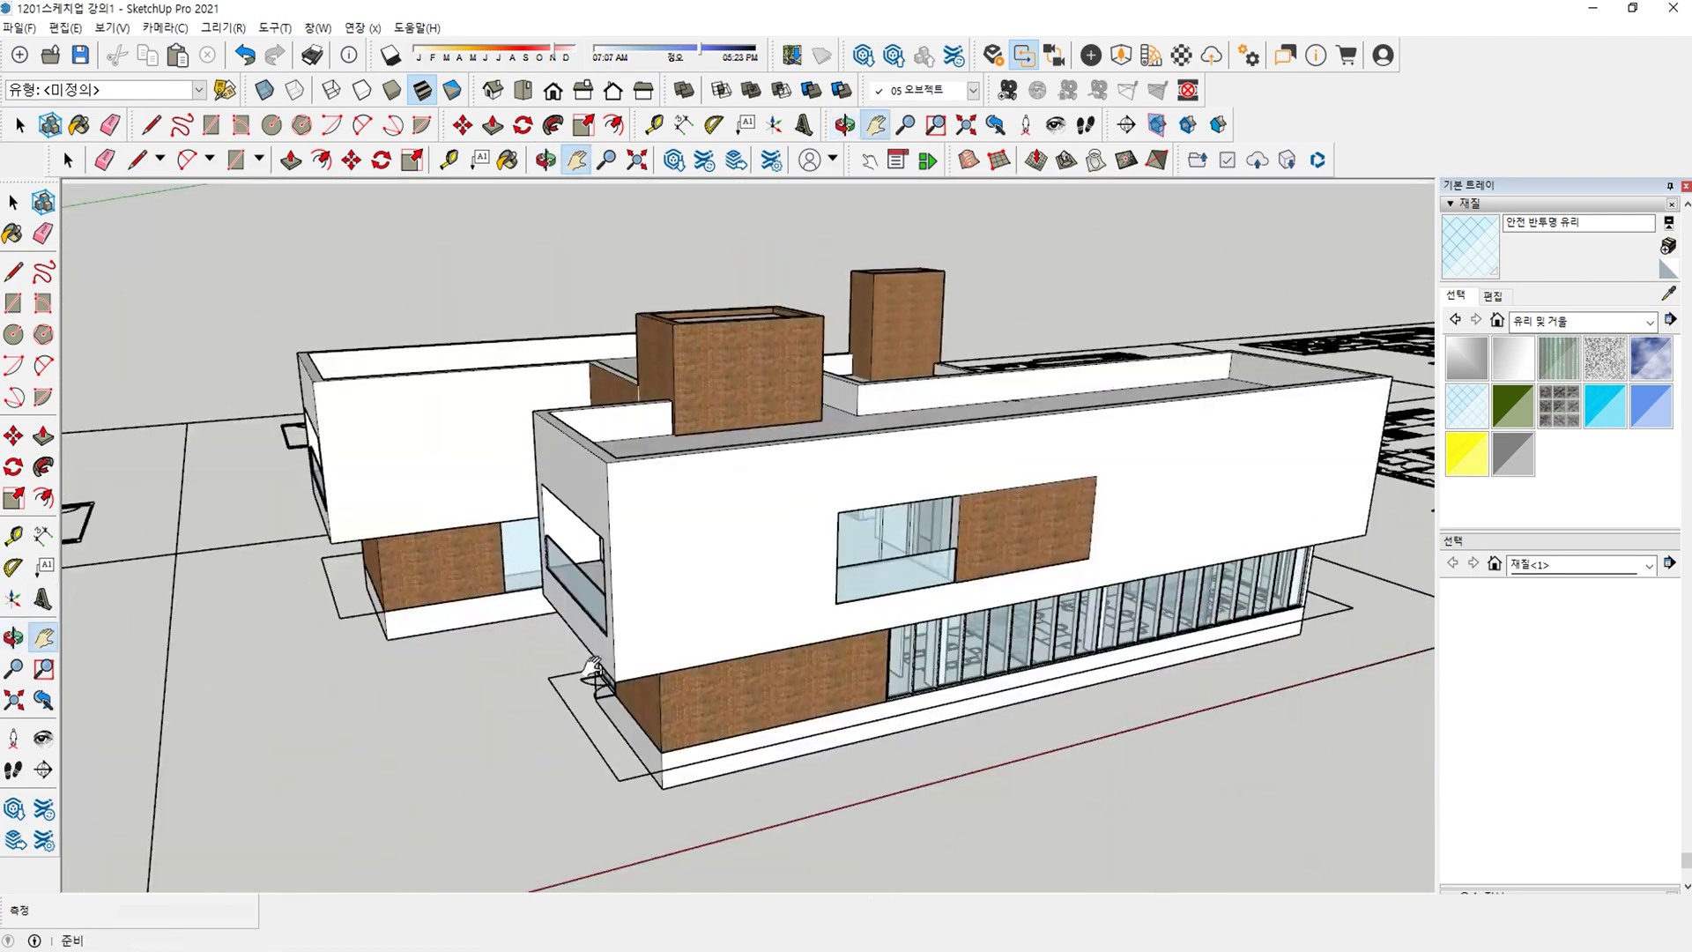
{"action": "middle_click_drag", "start_coordinate": [896, 639], "coordinate": [797, 696]}
{"action": "scroll", "coordinate": [620, 498], "scroll_direction": "up", "scroll_amount": 10}
{"action": "key", "text": "space"}
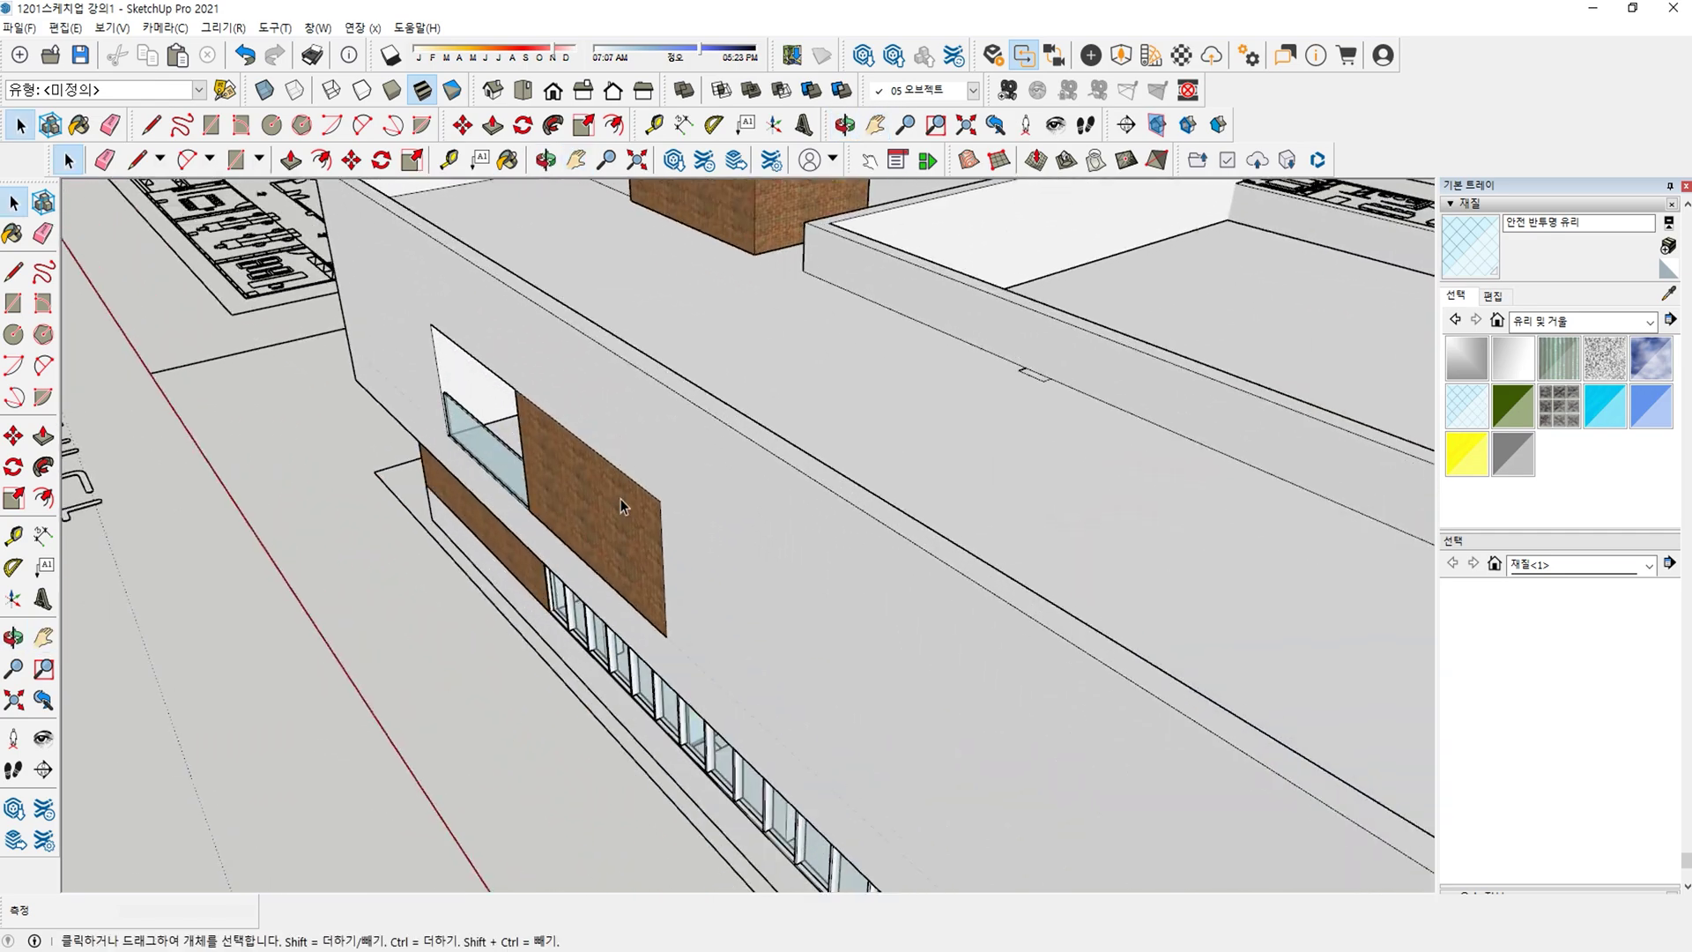
{"action": "key", "text": "i"}
{"action": "scroll", "coordinate": [616, 500], "scroll_direction": "up", "scroll_amount": 1}
{"action": "key", "text": "p"}
{"action": "left_click", "coordinate": [631, 476]}
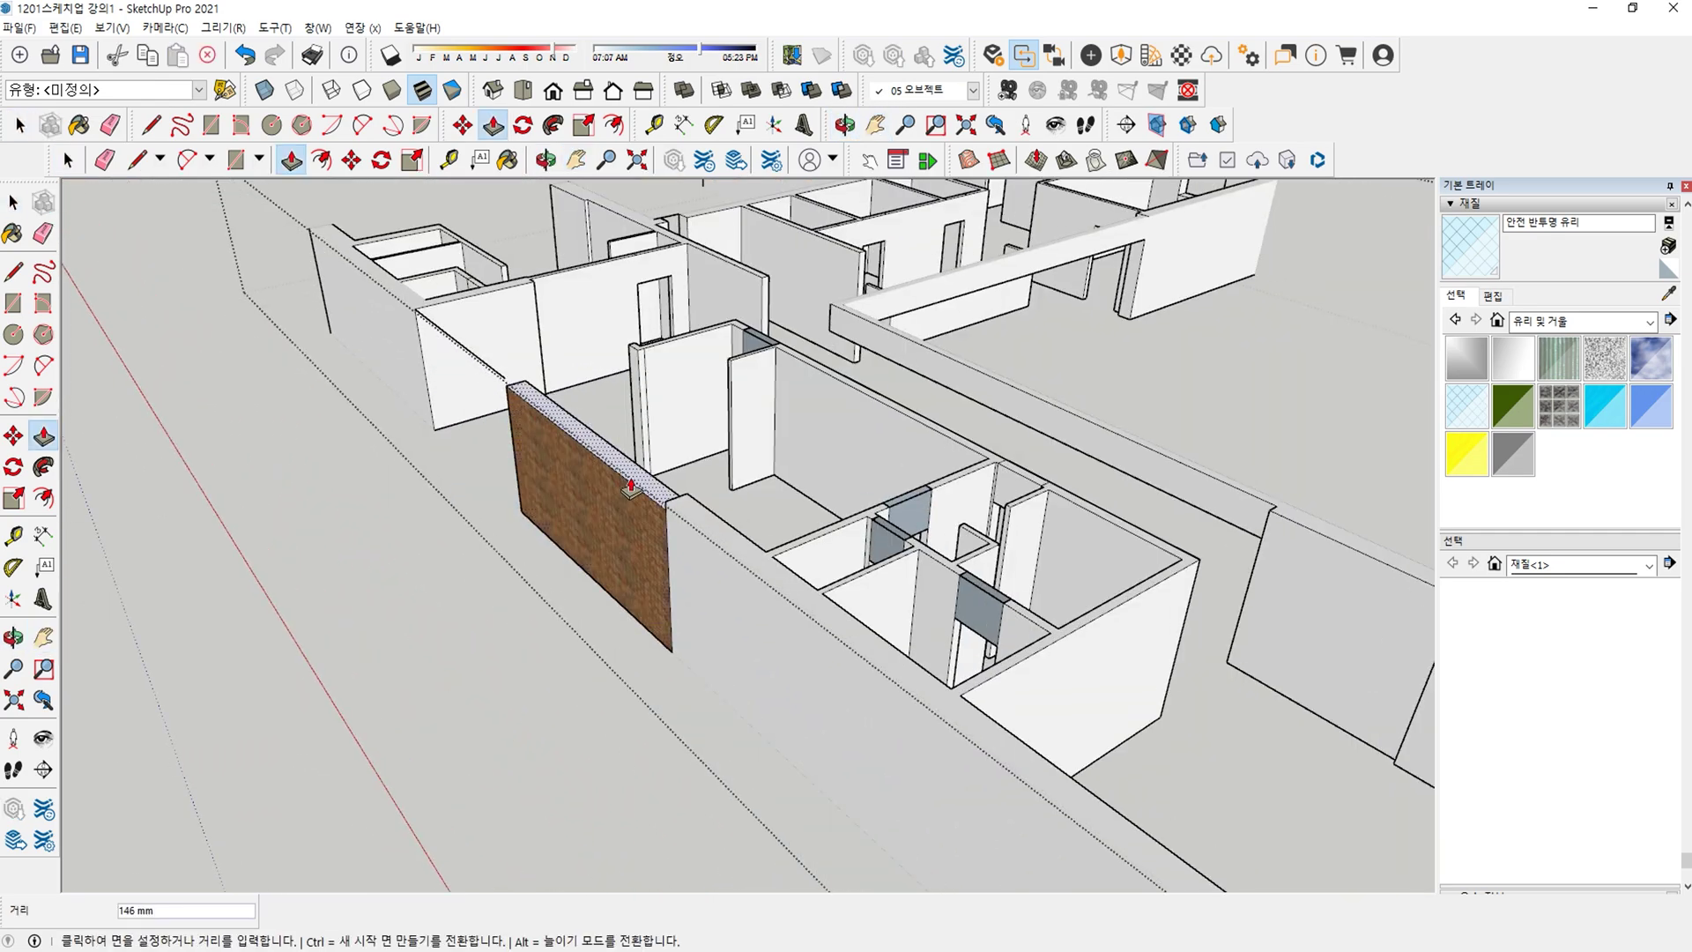
{"action": "type", "text": "10"}
{"action": "key", "text": "Return"}
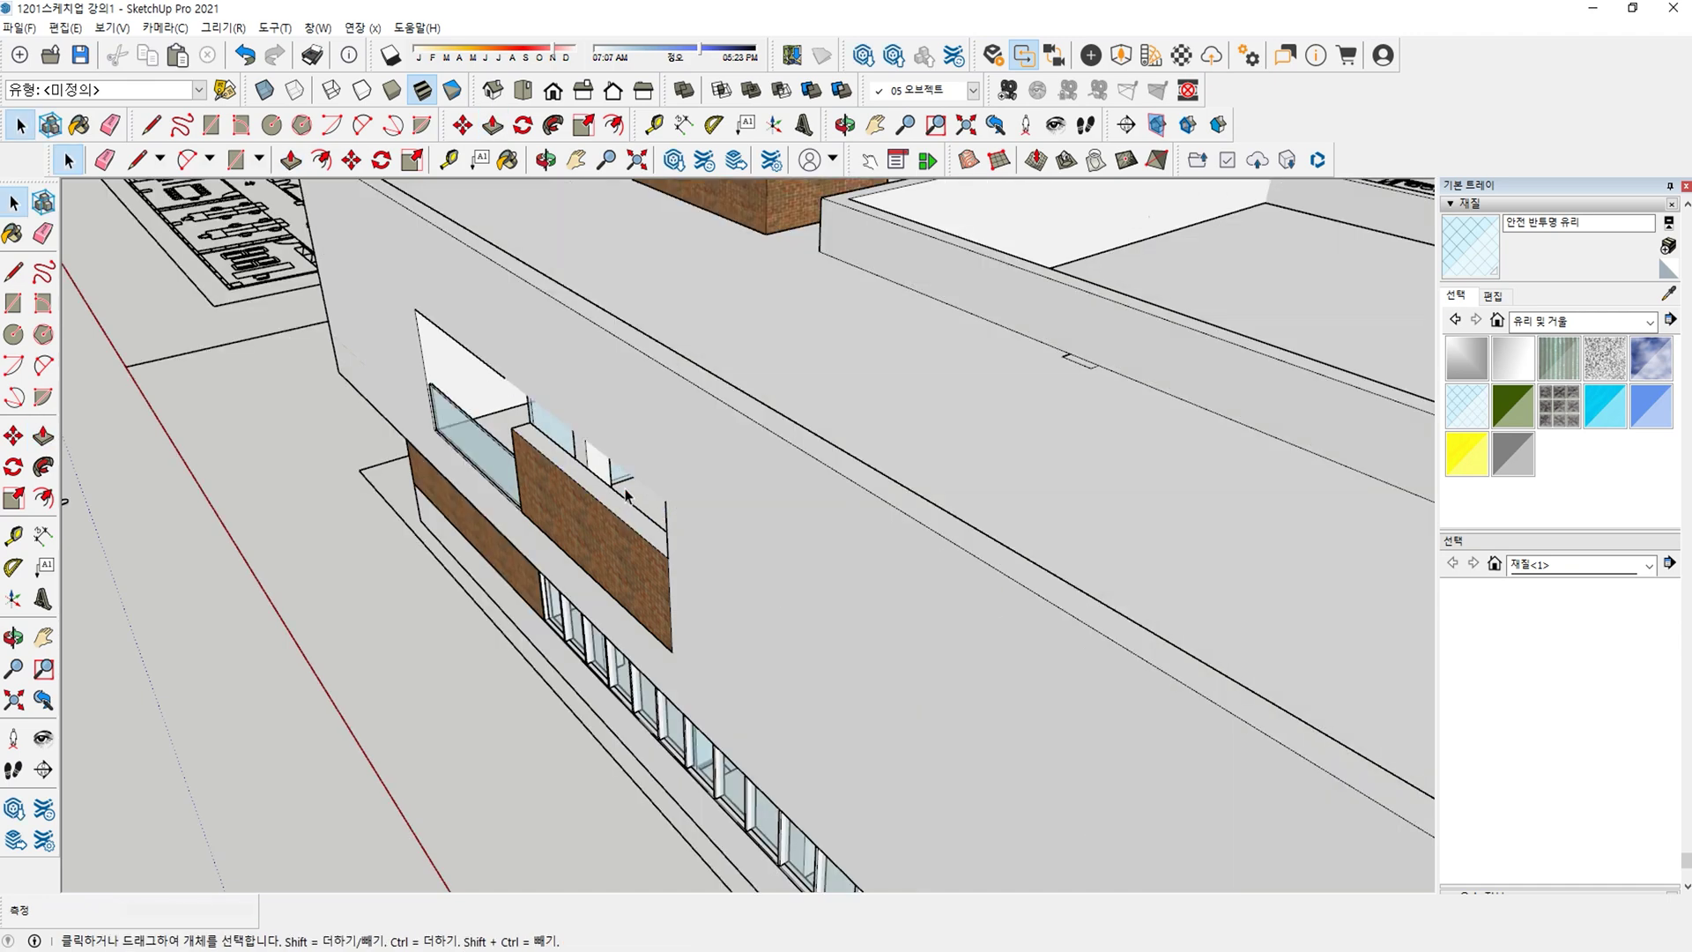
Draw a line between the wall tops above the lowered brick panel and delete the leftover geometry there.
{"action": "scroll", "coordinate": [768, 519], "scroll_direction": "up", "scroll_amount": 3}
{"action": "key", "text": "space"}
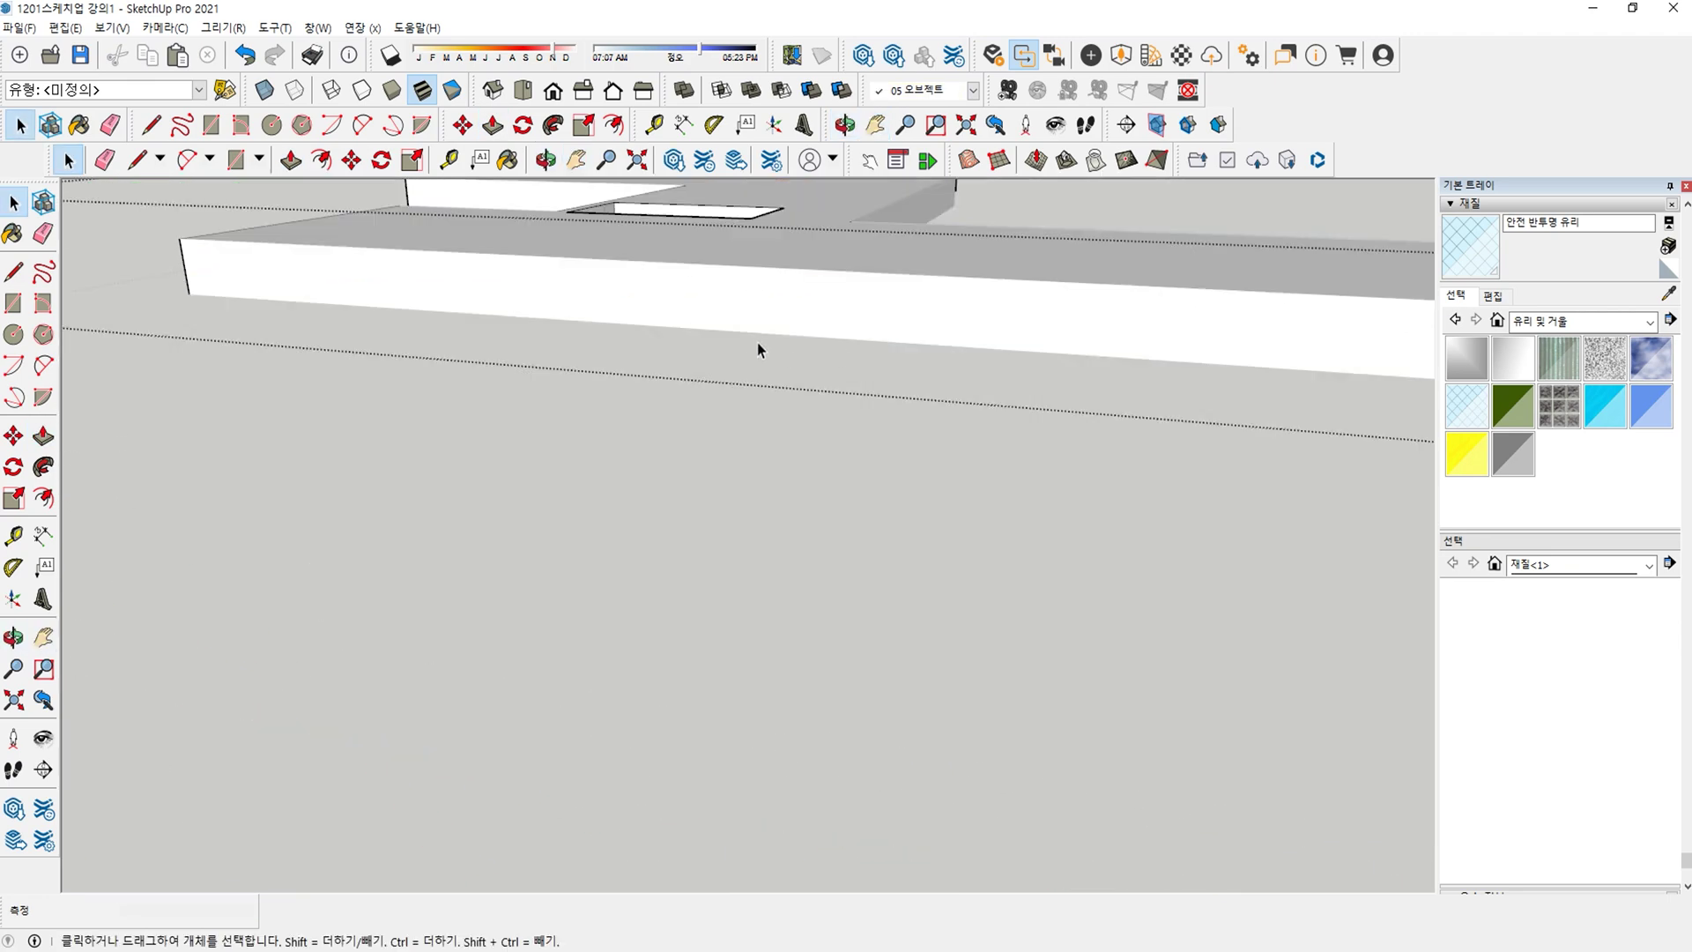
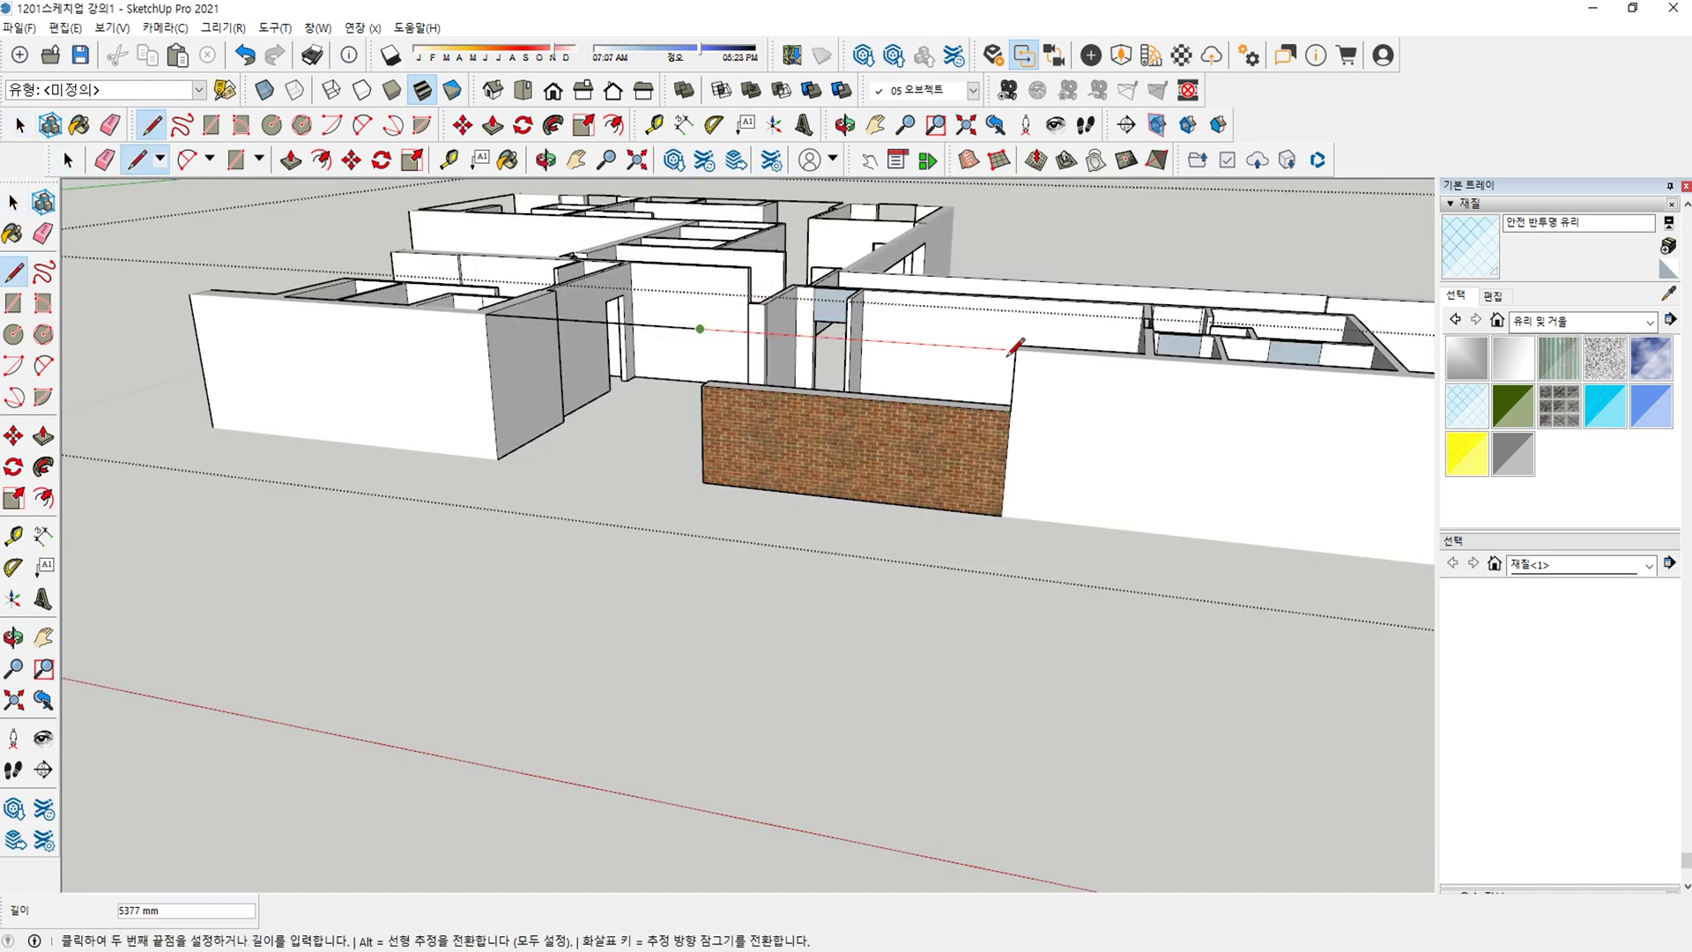
{"action": "left_click", "coordinate": [1007, 352]}
{"action": "left_click", "coordinate": [961, 345]}
{"action": "key", "text": "Delete"}
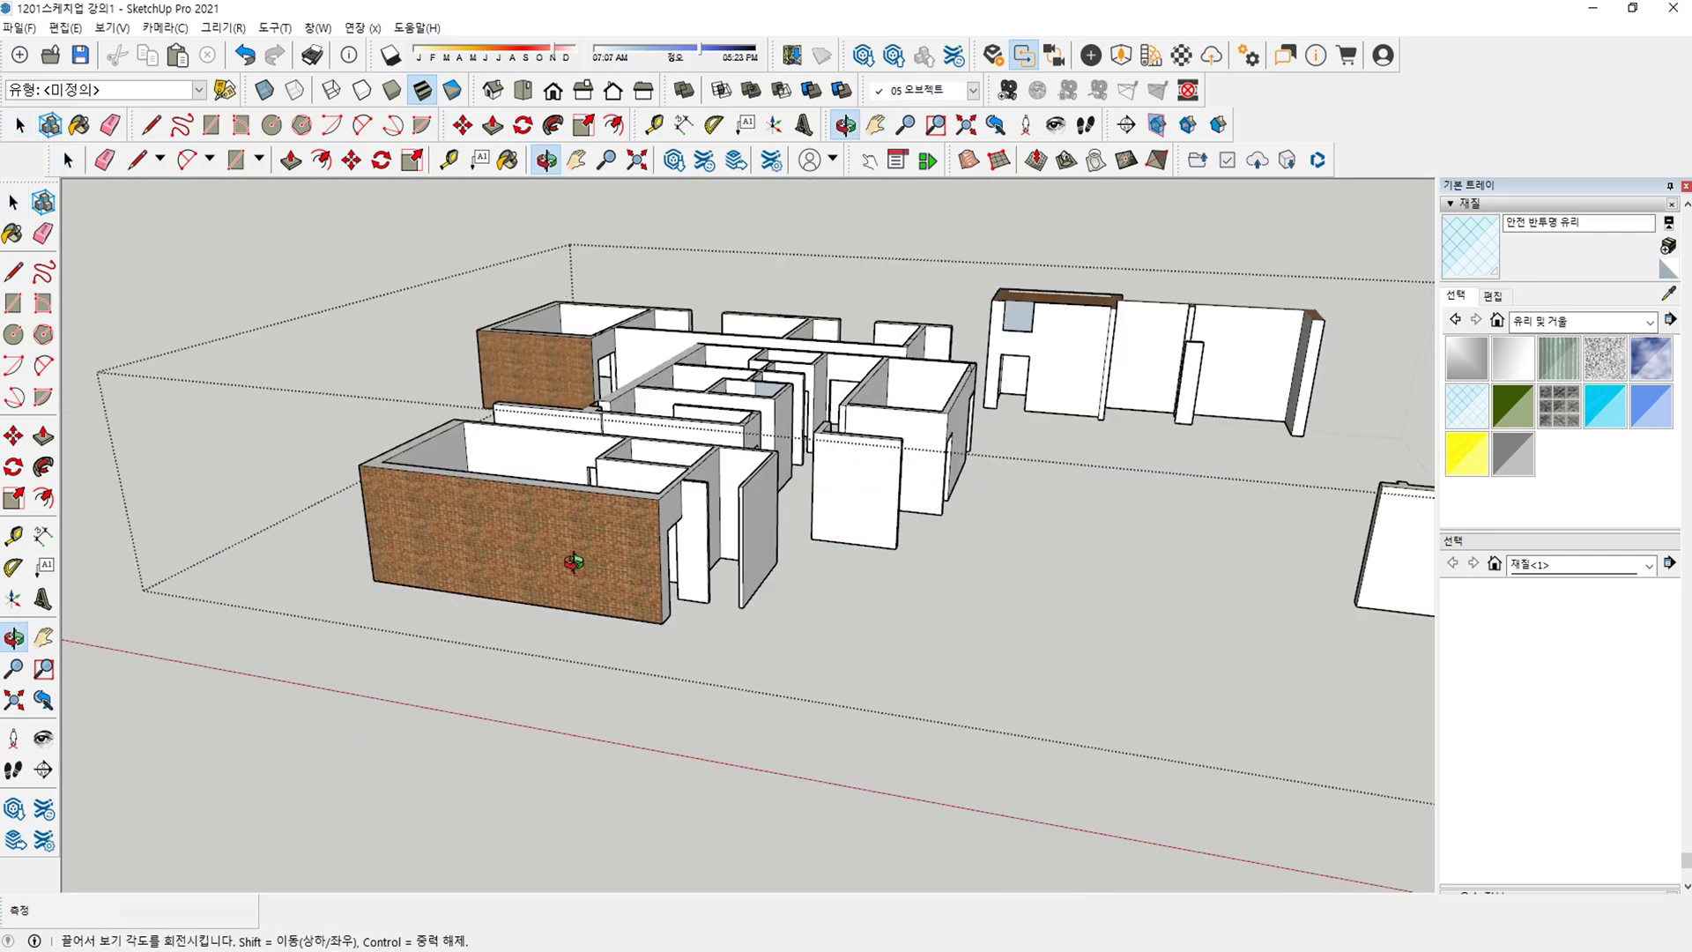
{"action": "middle_click_drag", "start_coordinate": [567, 547], "coordinate": [599, 539]}
{"action": "scroll", "coordinate": [616, 535], "scroll_direction": "up", "scroll_amount": 6}
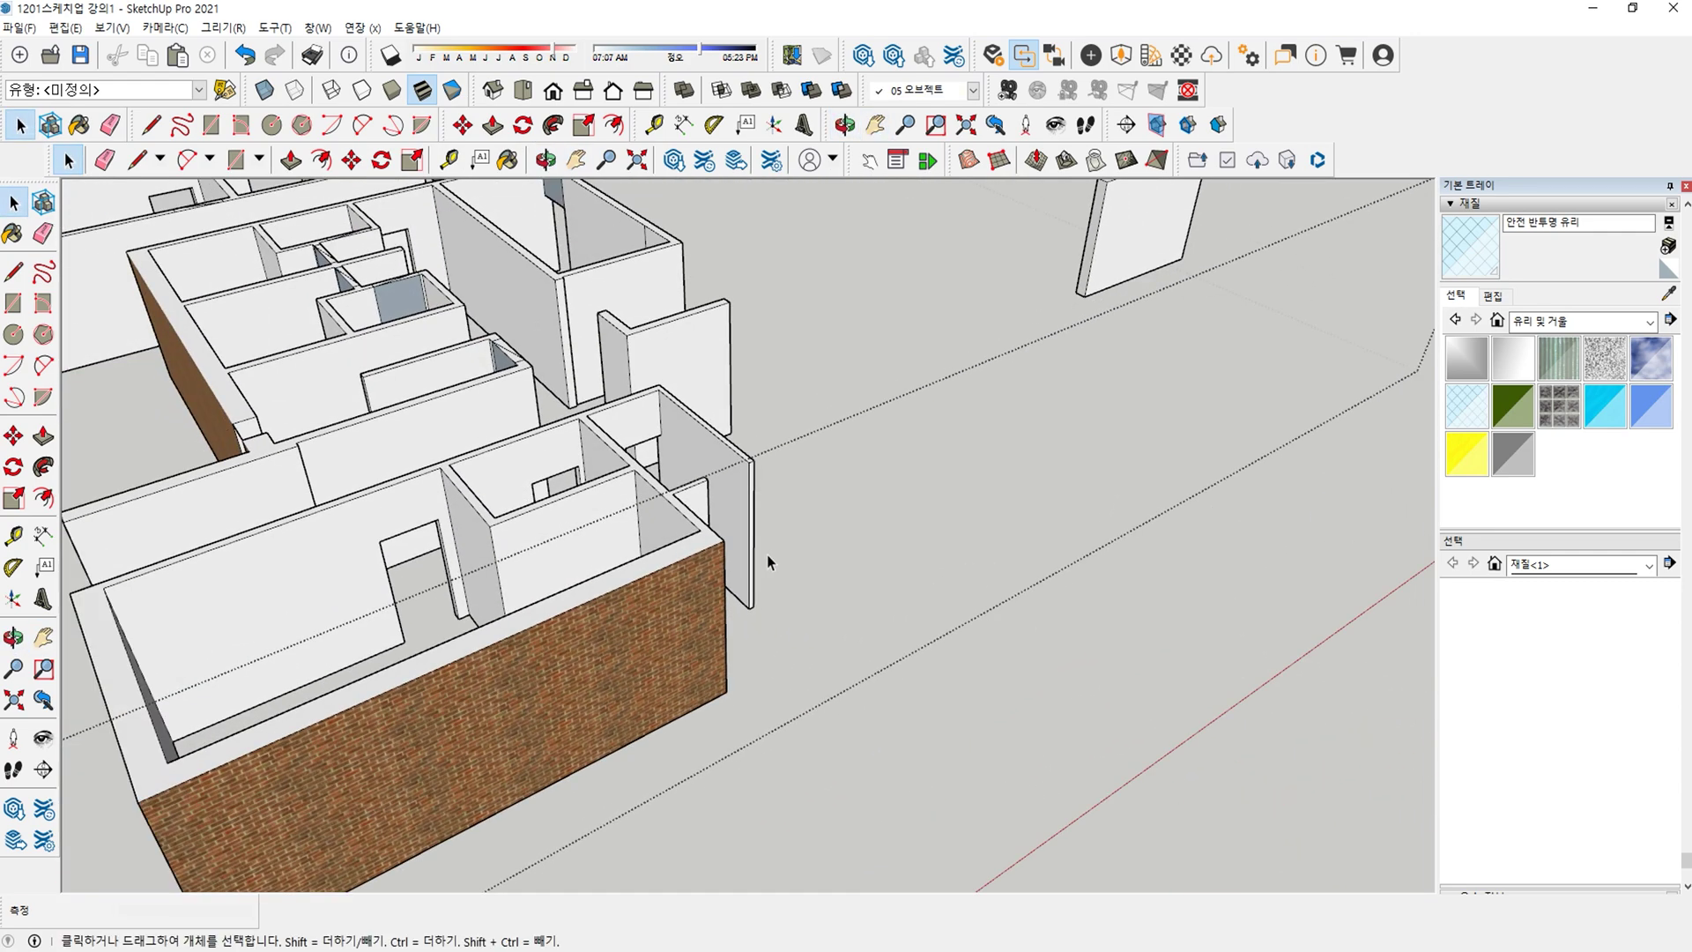
{"action": "key", "text": "p"}
{"action": "left_click", "coordinate": [661, 566]}
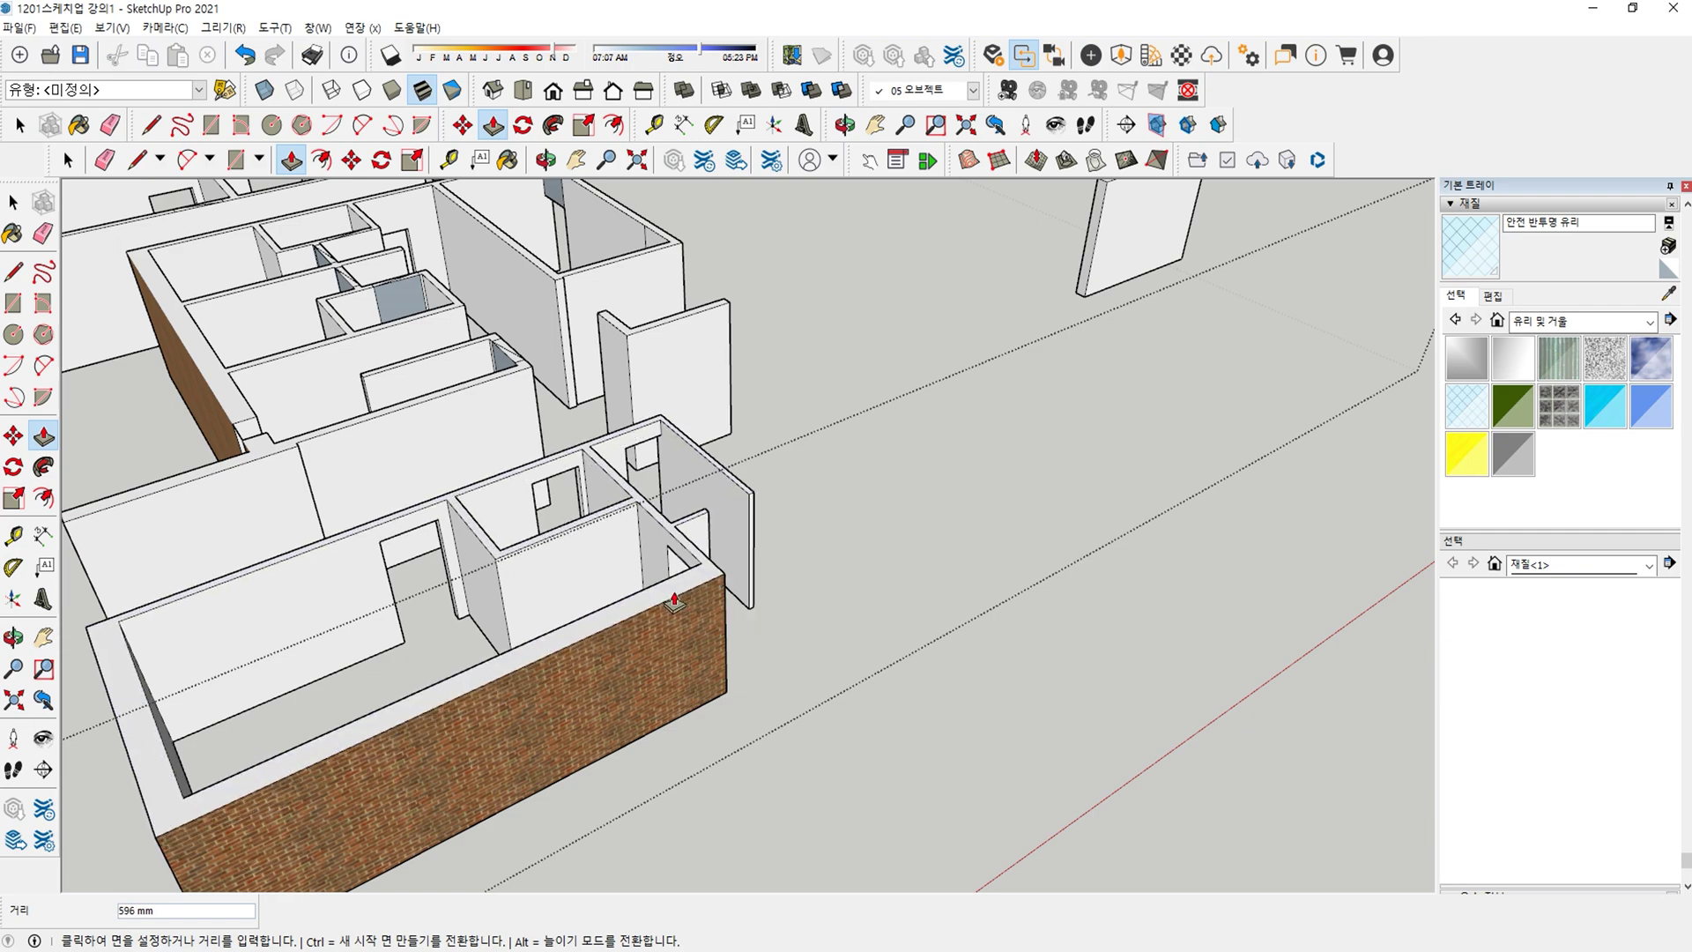
{"action": "key", "text": "Escape"}
Draw a 150 mm line across the ground-floor wall top to separate the brick wall's top face from the interior wall.
{"action": "scroll", "coordinate": [697, 557], "scroll_direction": "up", "scroll_amount": 4}
{"action": "key", "text": "l"}
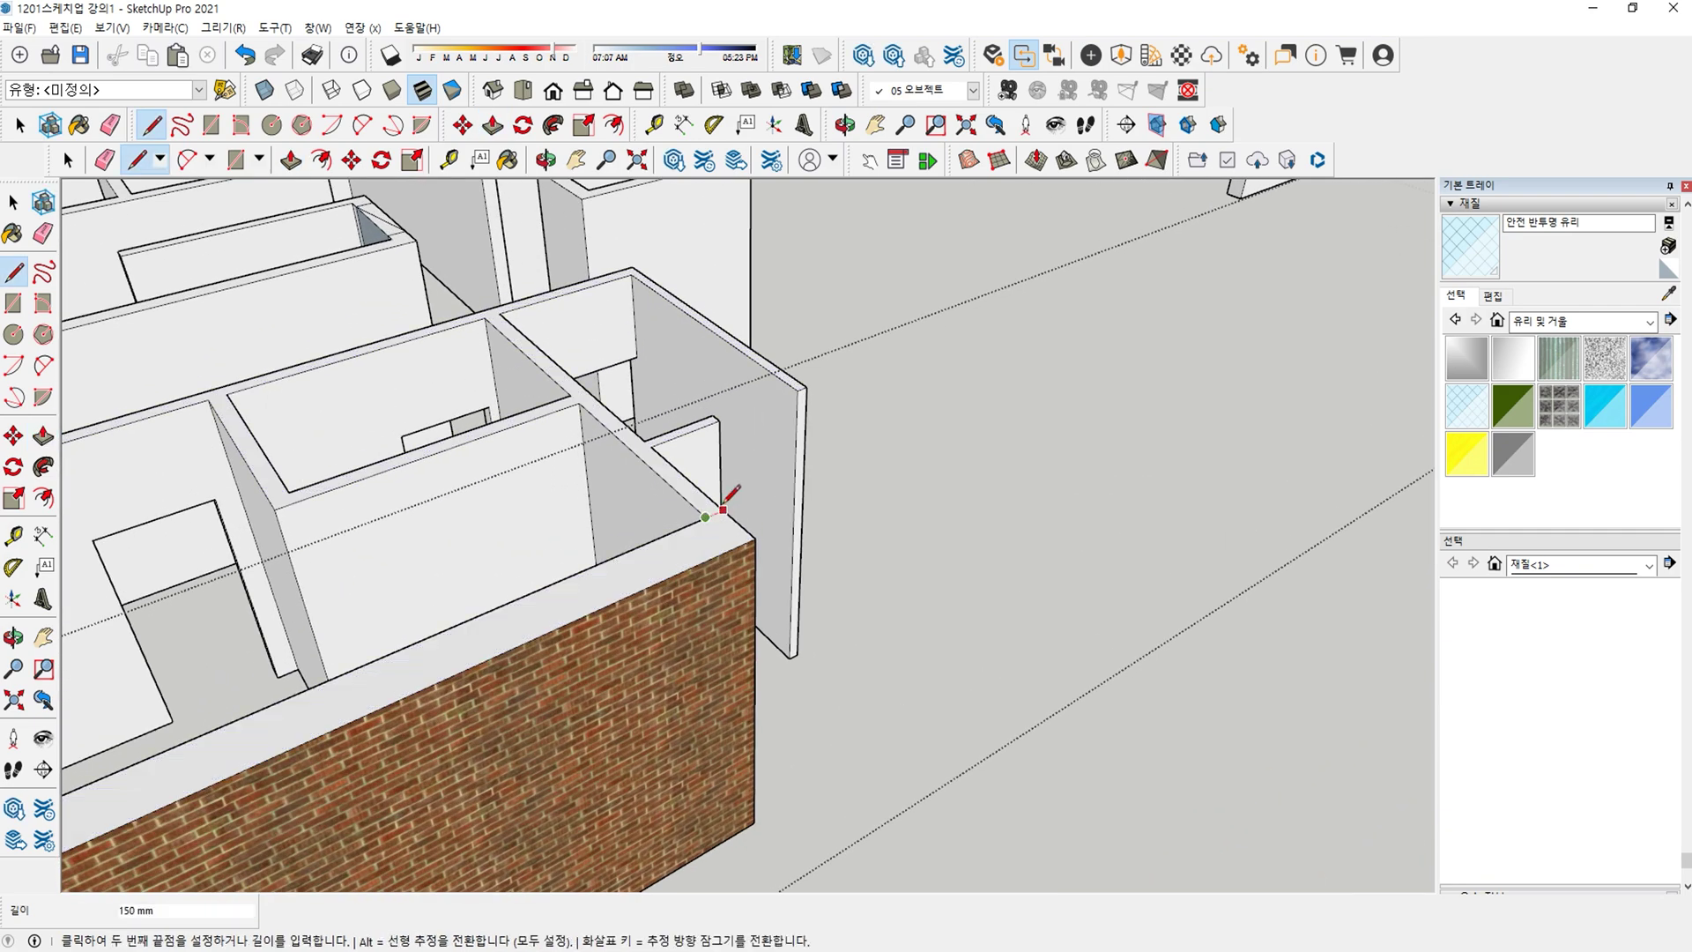
{"action": "scroll", "coordinate": [756, 574], "scroll_direction": "up", "scroll_amount": 8}
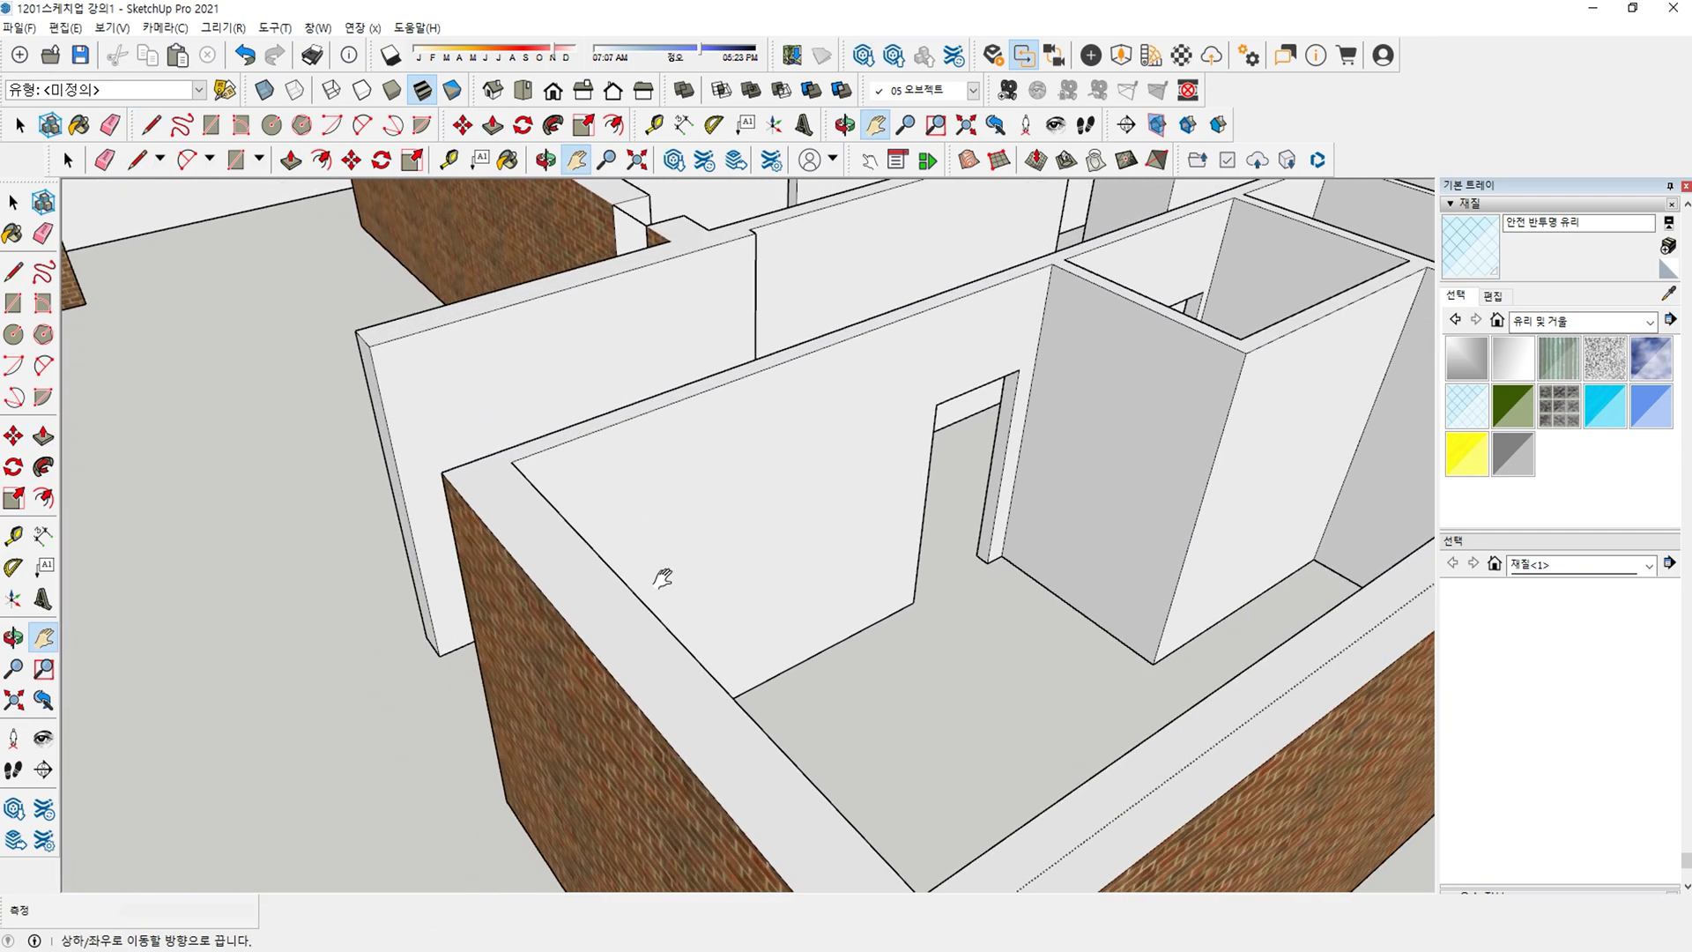
Push the separated top face of the ground-floor brick wall down by 1000 mm.
{"action": "scroll", "coordinate": [507, 443], "scroll_direction": "down", "scroll_amount": 3}
{"action": "key", "text": "p"}
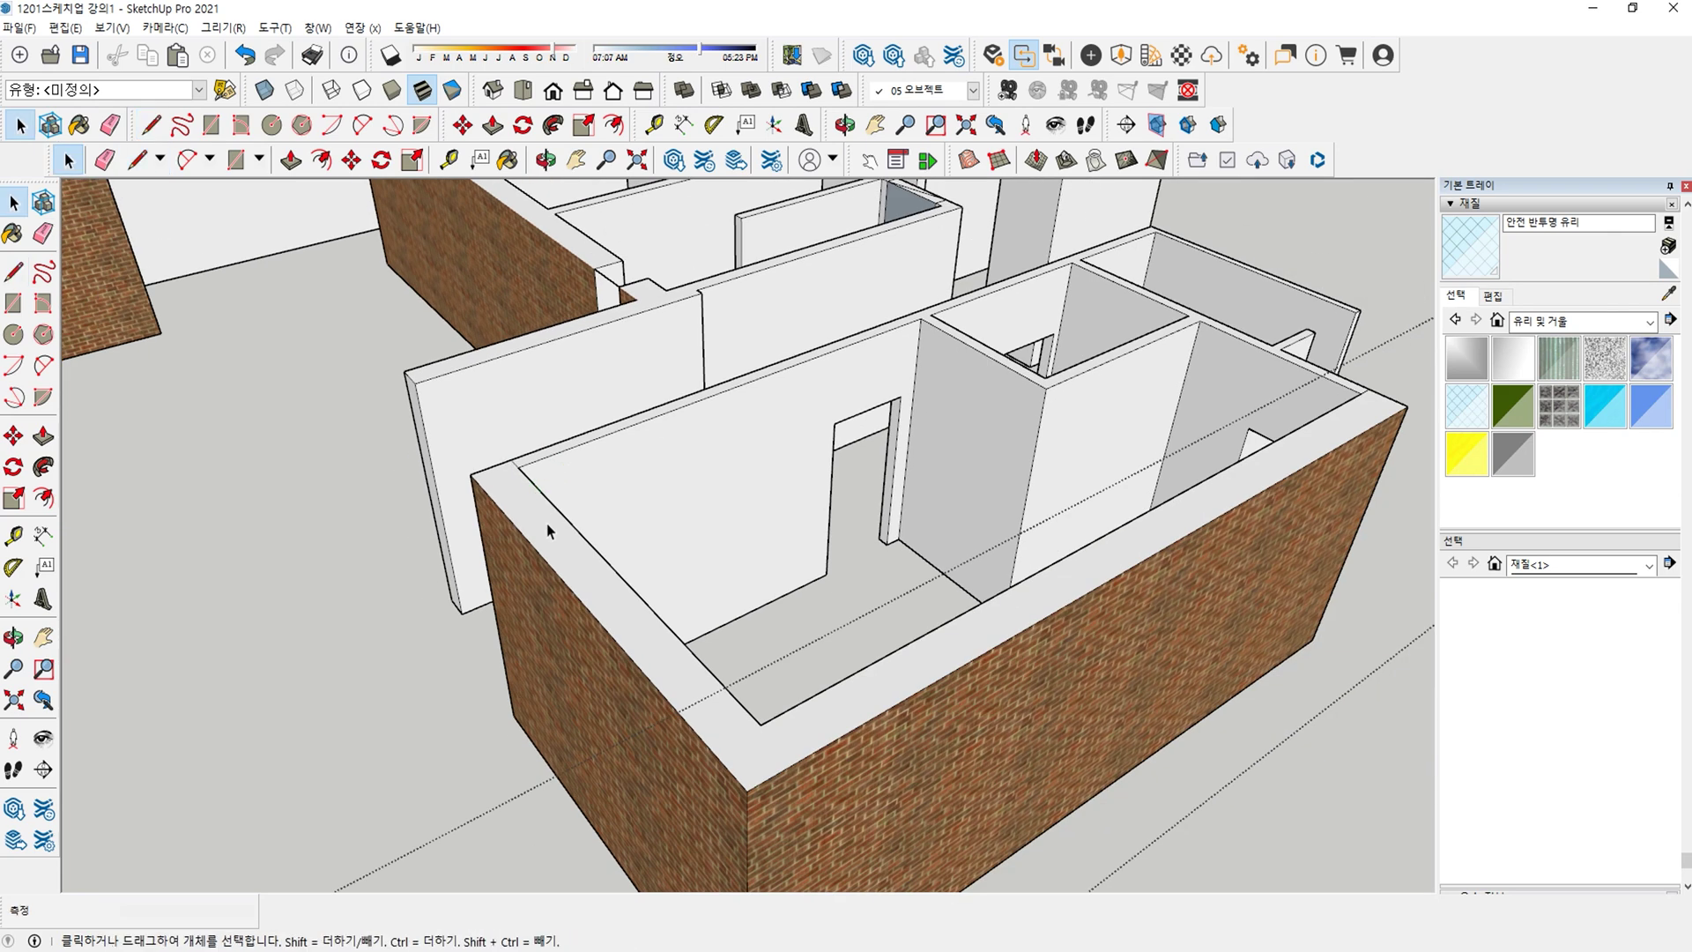
{"action": "left_click", "coordinate": [554, 548]}
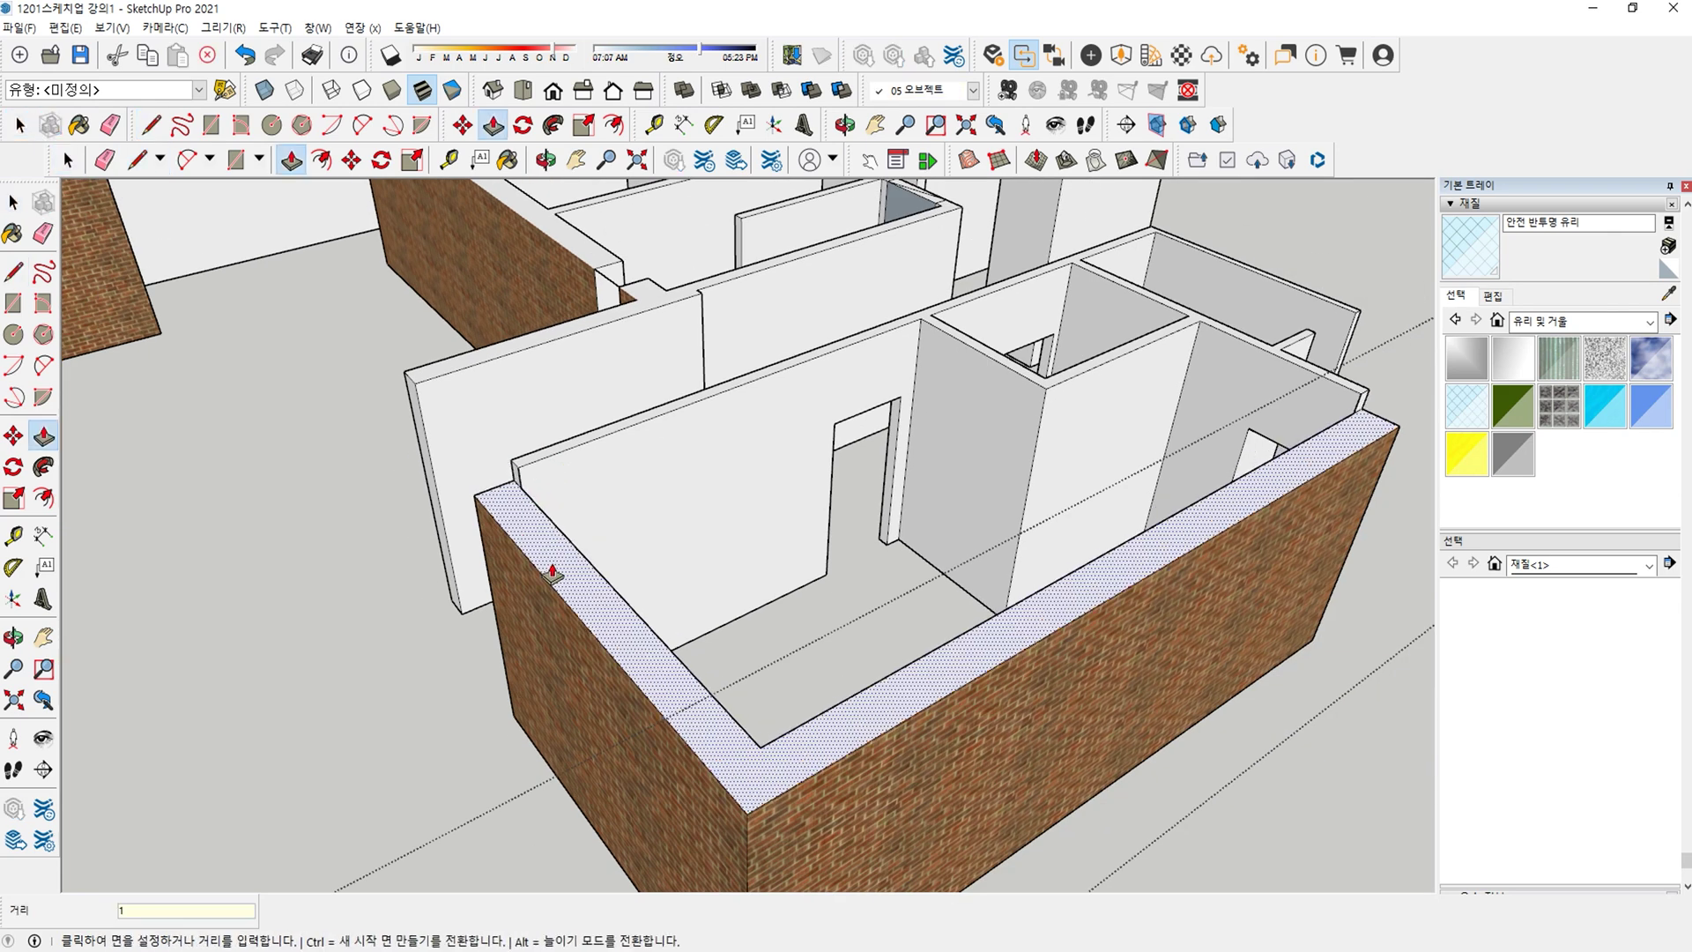
{"action": "type", "text": "1000"}
{"action": "key", "text": "Return"}
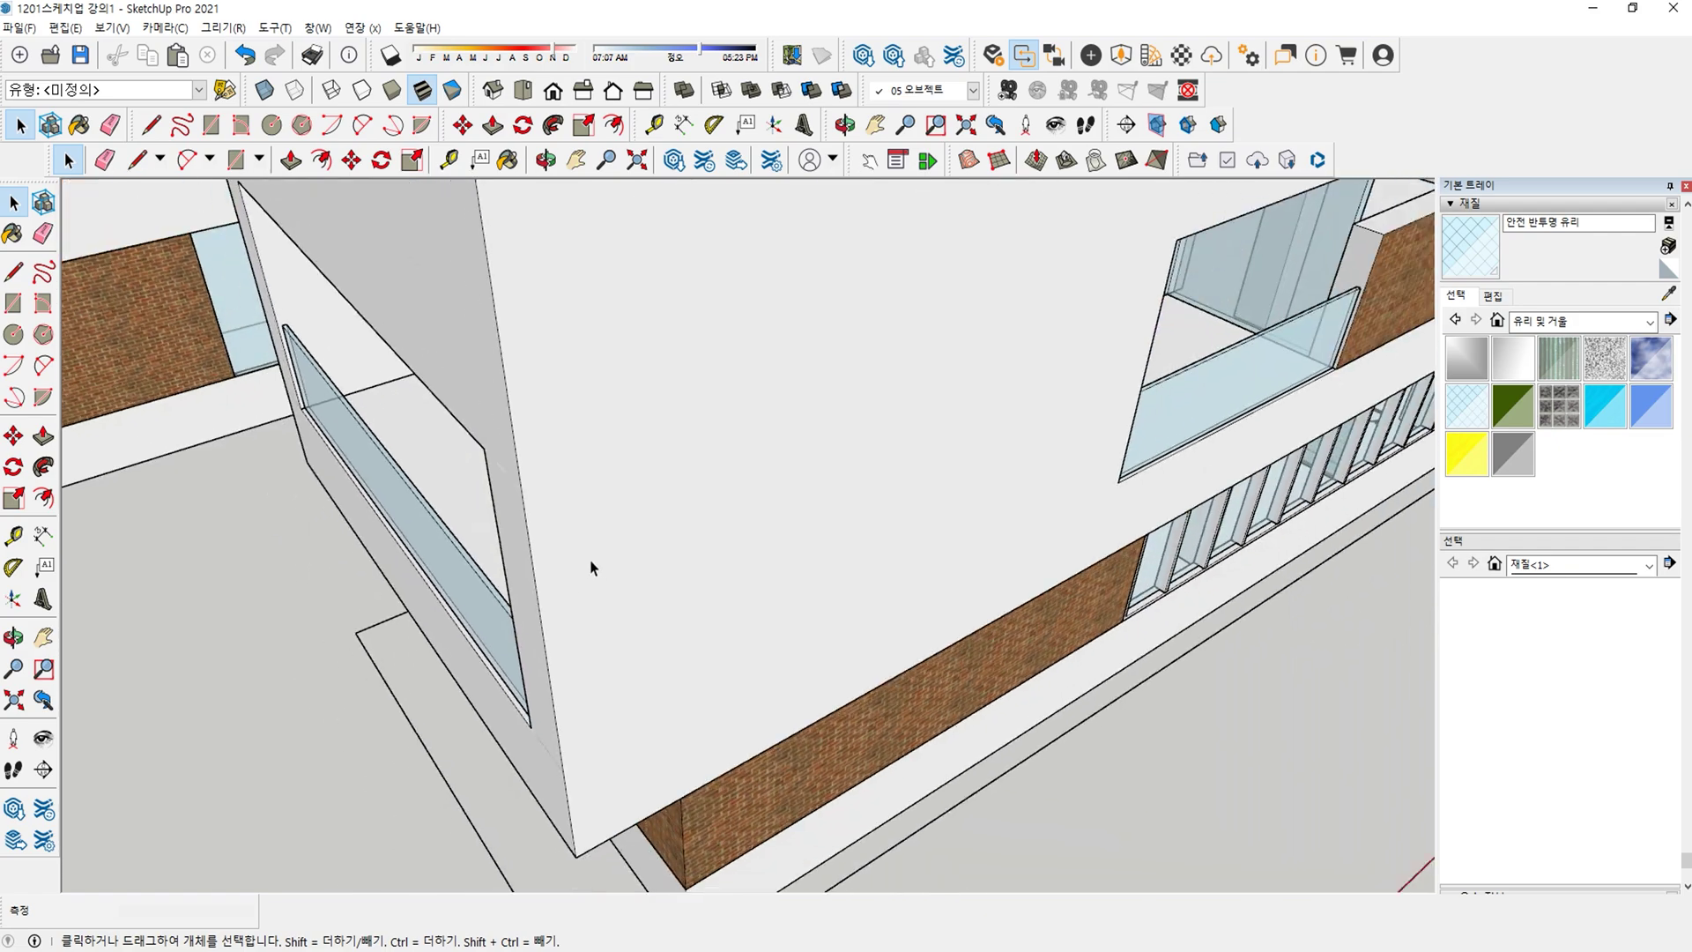
Draw short lines across the other ground-floor brick block's wall top to separate it from the adjoining interior walls.
{"action": "mouse_move", "coordinate": [585, 567]}
{"action": "middle_mouse_down", "text": "shift"}
{"action": "mouse_move", "coordinate": [774, 483]}
{"action": "mouse_move", "coordinate": [773, 446]}
{"action": "mouse_move", "coordinate": [993, 488]}
{"action": "middle_mouse_up", "text": "shift"}
{"action": "mouse_move", "coordinate": [888, 498]}
{"action": "middle_mouse_down"}
{"action": "mouse_move", "coordinate": [1008, 558]}
{"action": "mouse_move", "coordinate": [1137, 568]}
{"action": "middle_mouse_up"}
{"action": "middle_click_drag", "start_coordinate": [1137, 568], "coordinate": [1171, 578], "text": "shift"}
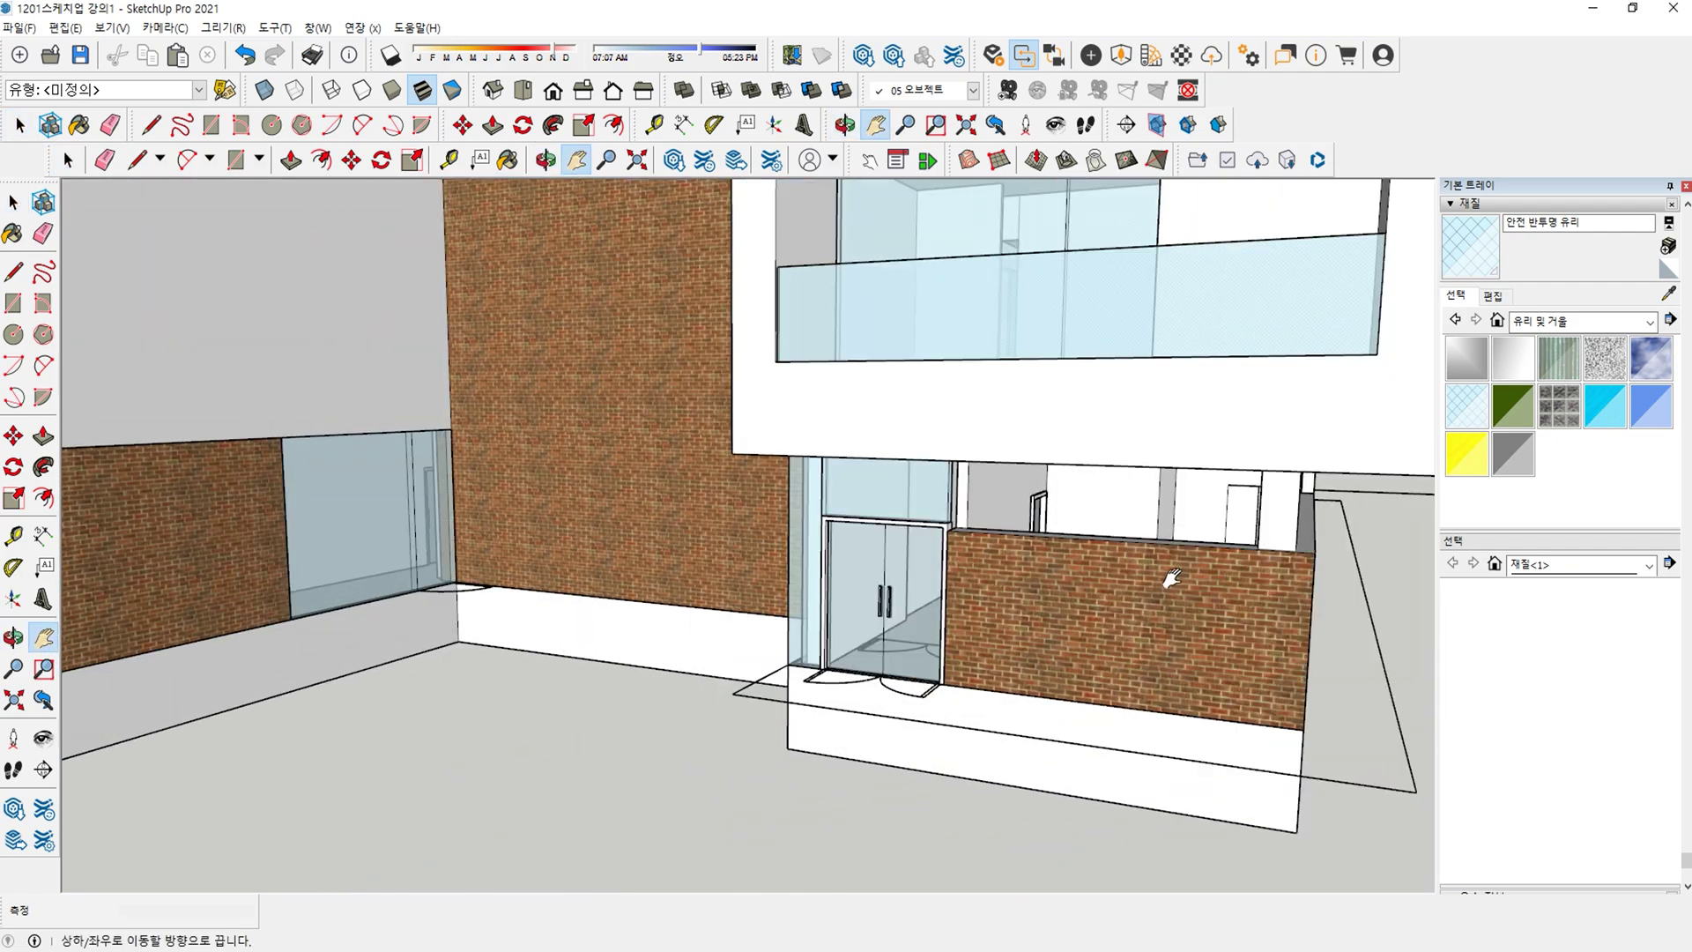
{"action": "middle_click_drag", "start_coordinate": [423, 573], "coordinate": [556, 595]}
{"action": "middle_click_drag", "start_coordinate": [555, 595], "coordinate": [593, 604], "text": "shift"}
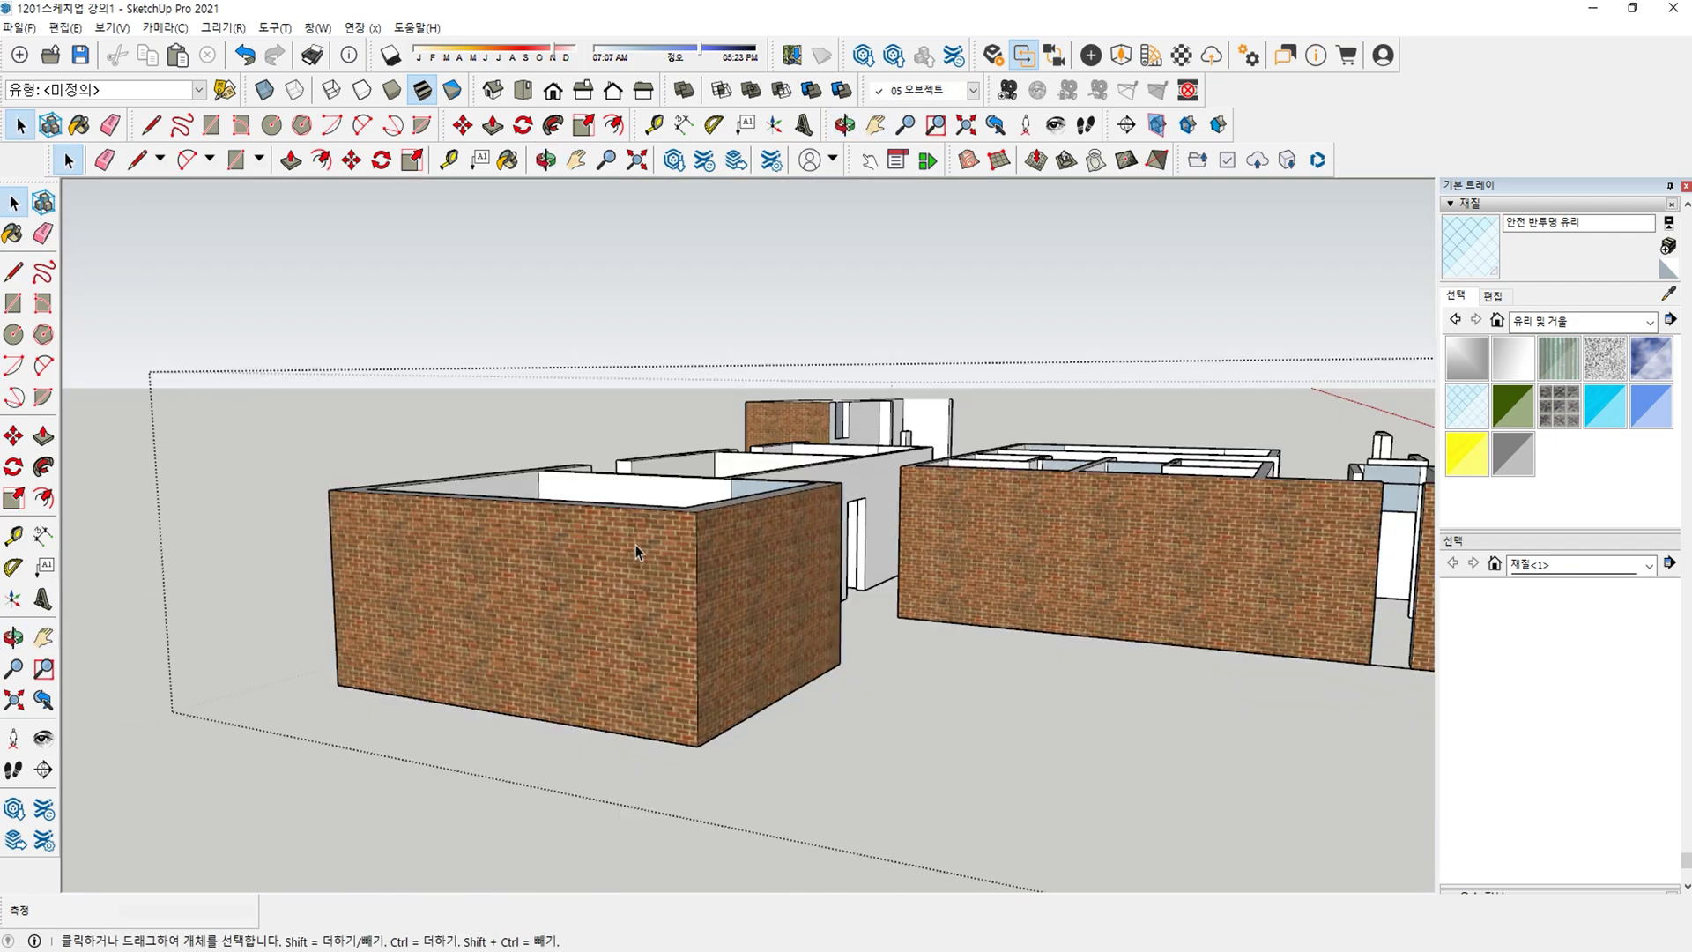
{"action": "middle_click_drag", "start_coordinate": [638, 546], "coordinate": [656, 630]}
{"action": "scroll", "coordinate": [830, 373], "scroll_direction": "up", "scroll_amount": 5}
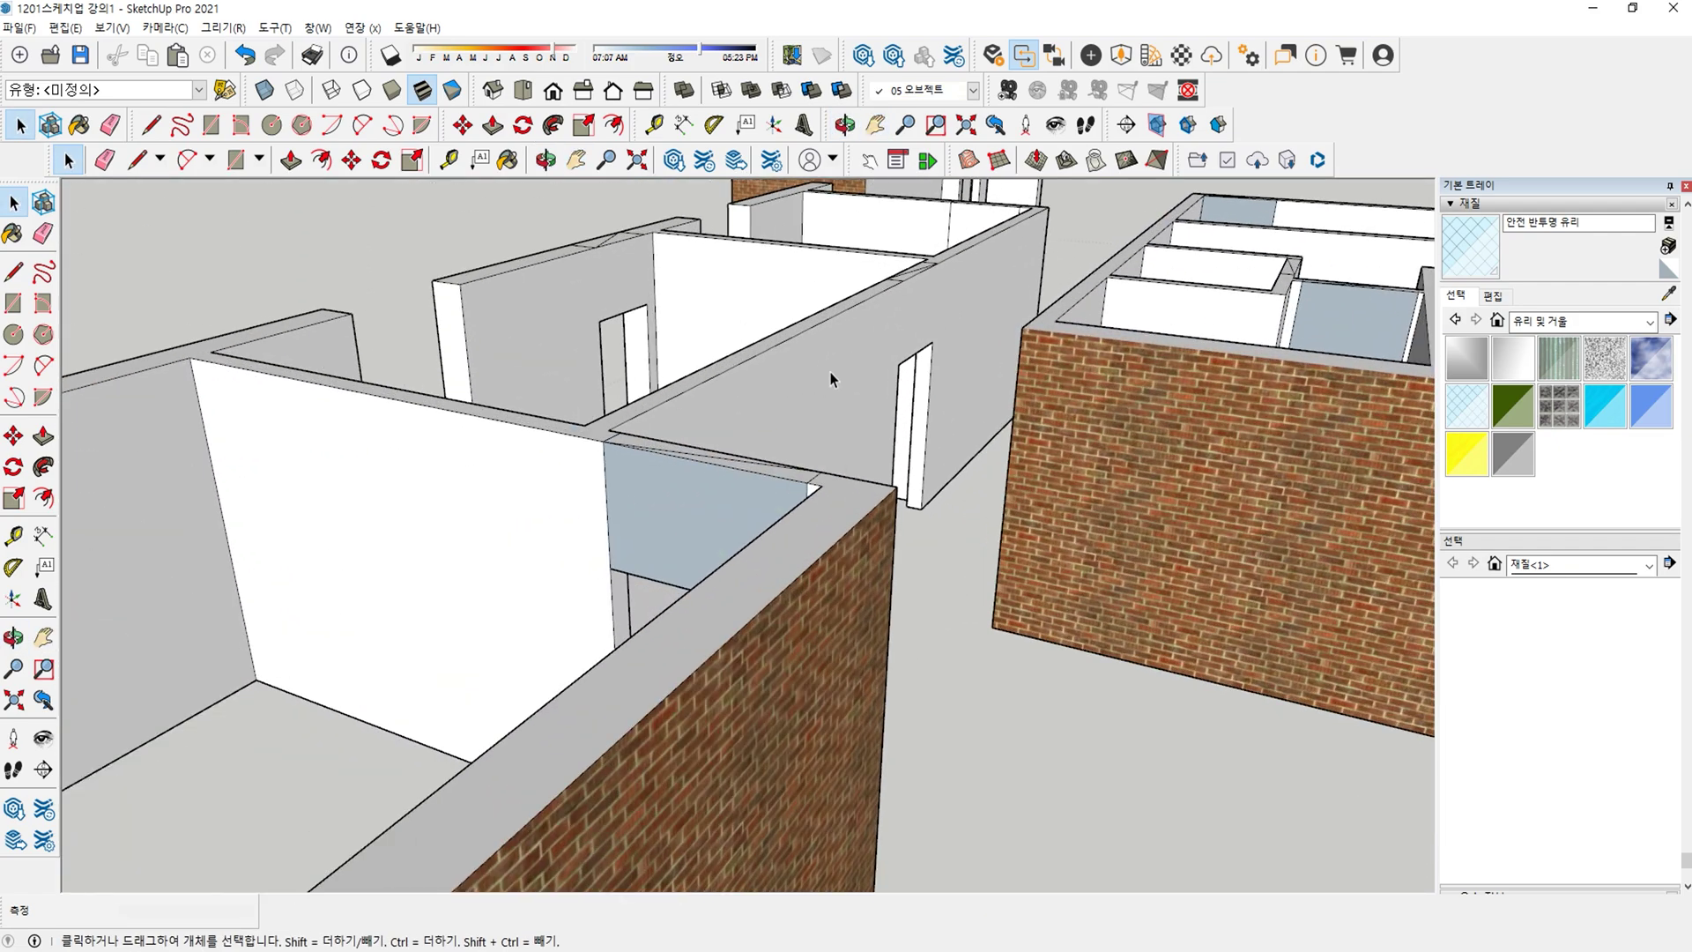
{"action": "scroll", "coordinate": [810, 491], "scroll_direction": "up", "scroll_amount": 1}
{"action": "key", "text": "l"}
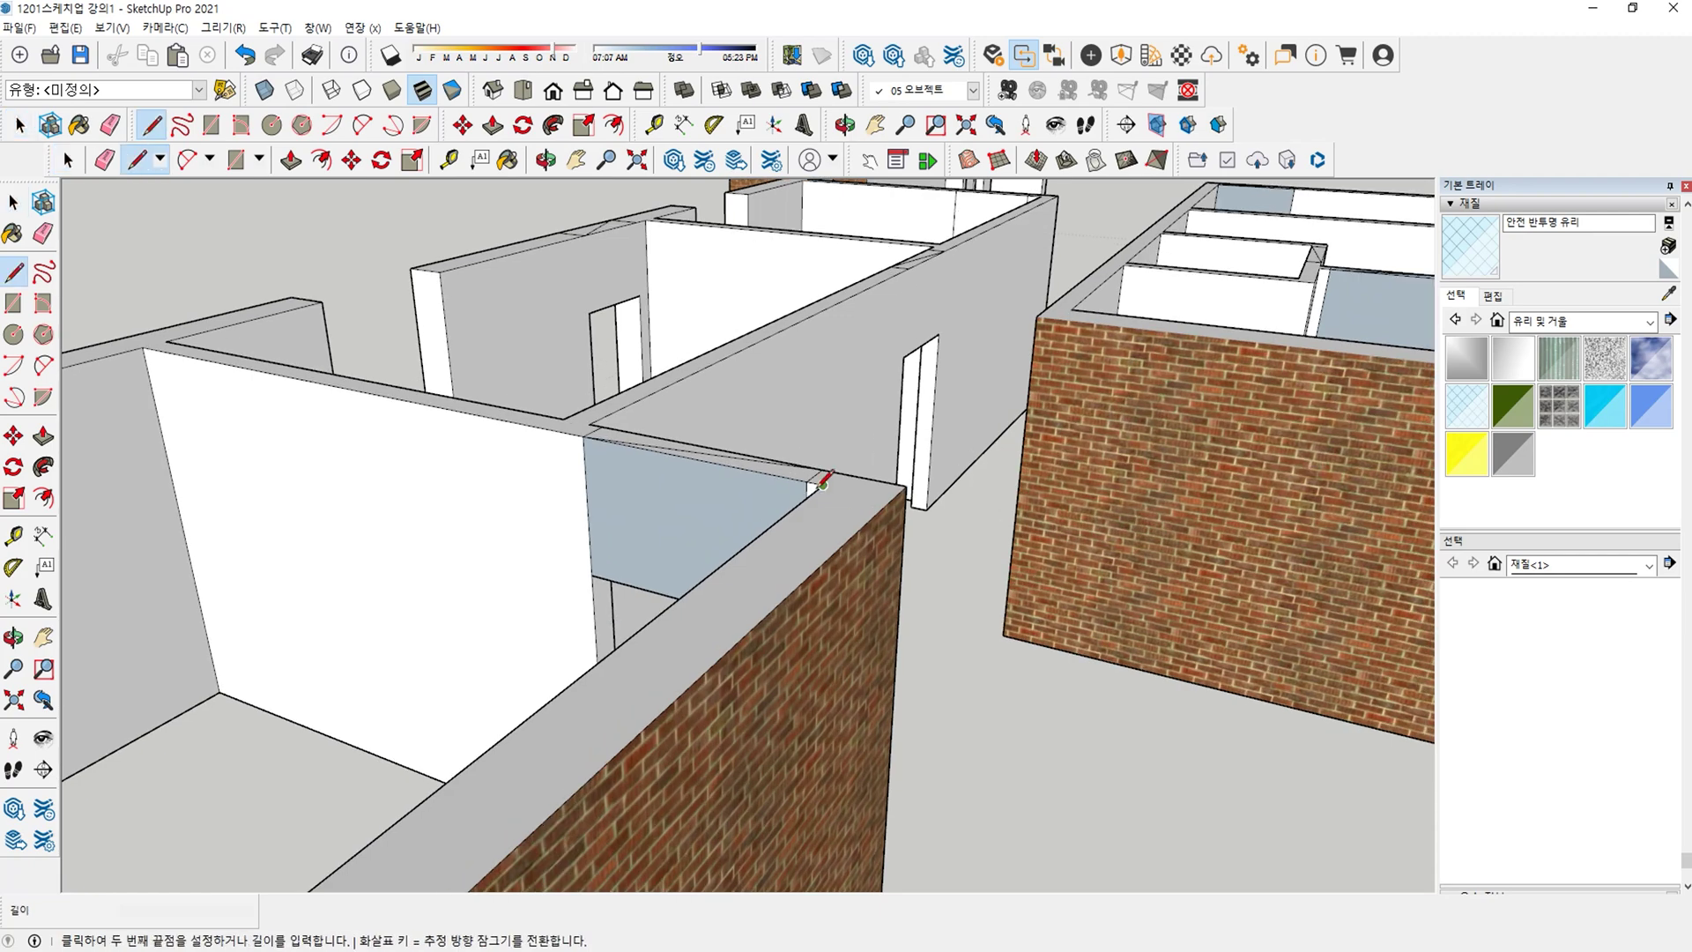
{"action": "scroll", "coordinate": [636, 506], "scroll_direction": "up", "scroll_amount": 5}
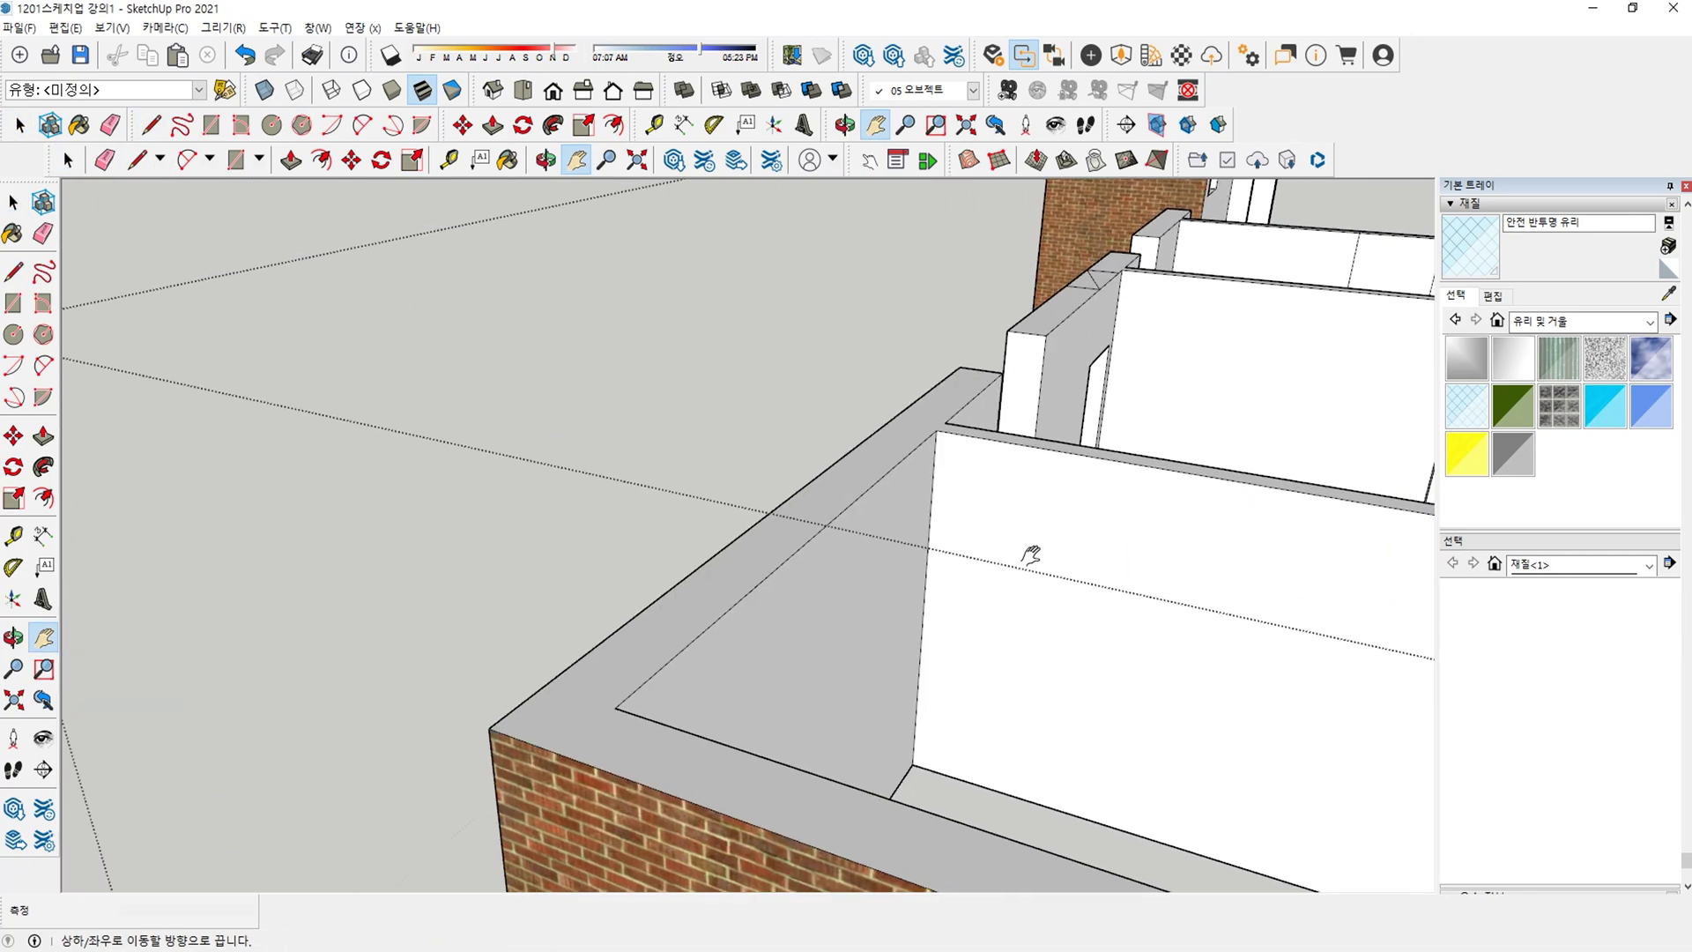
{"action": "scroll", "coordinate": [1027, 552], "scroll_direction": "up", "scroll_amount": 3}
{"action": "key", "text": "l"}
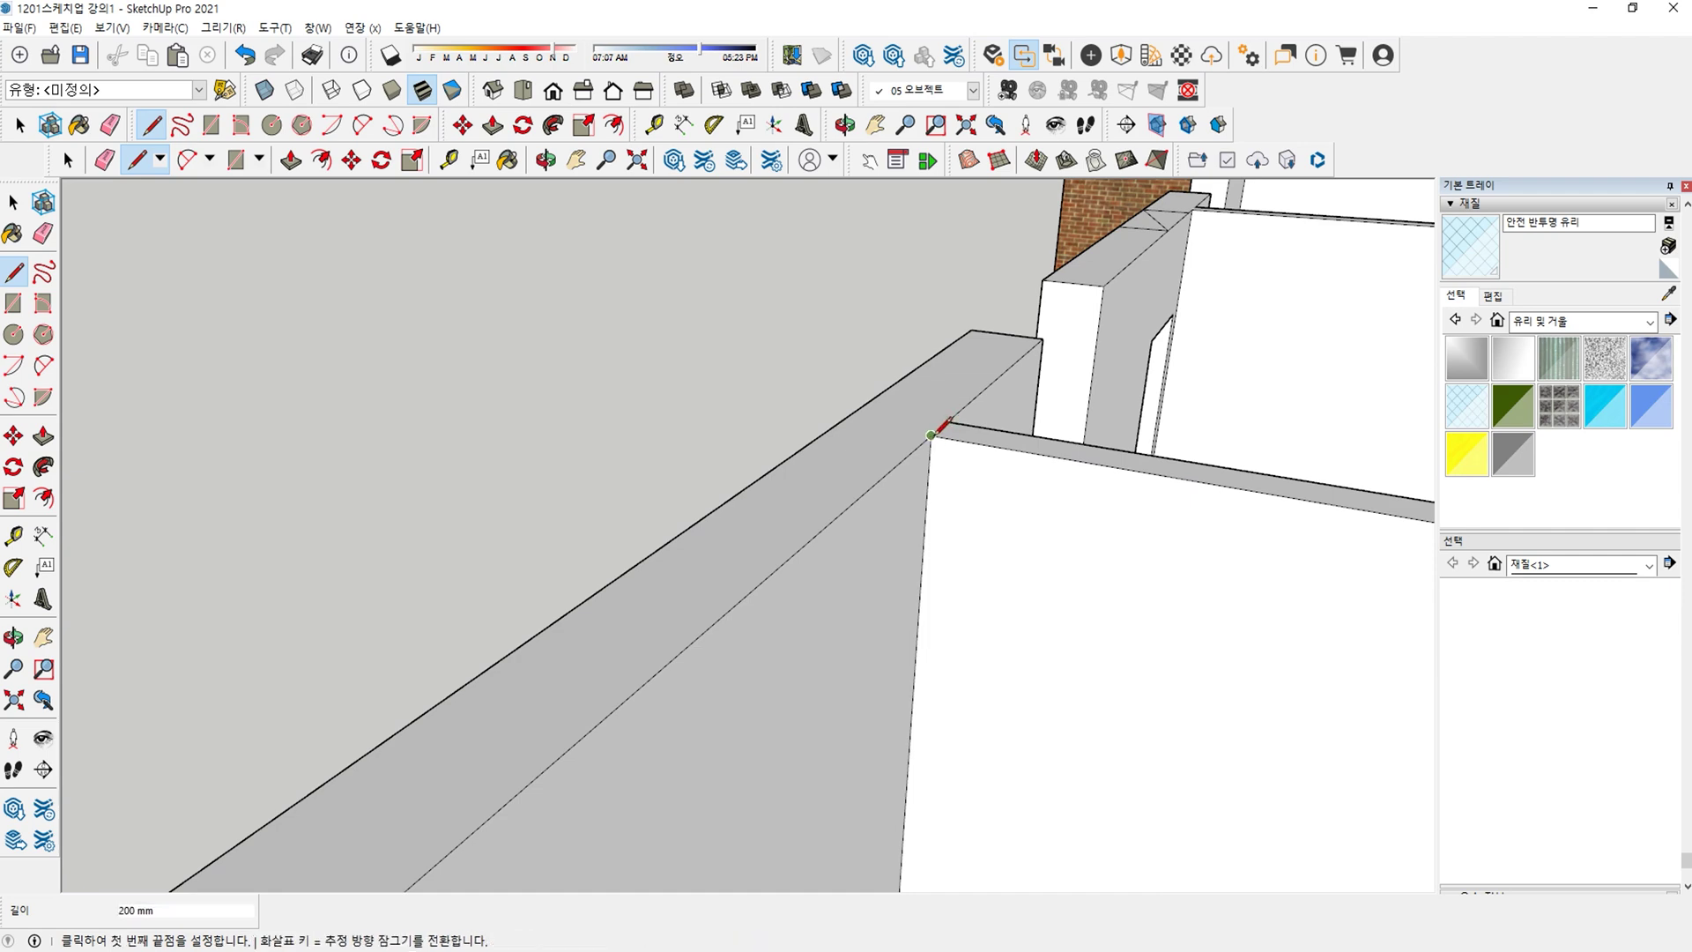
Push down the separated top face of the second ground-floor block's brick wall.
{"action": "scroll", "coordinate": [934, 432], "scroll_direction": "down", "scroll_amount": 5}
{"action": "key", "text": "p"}
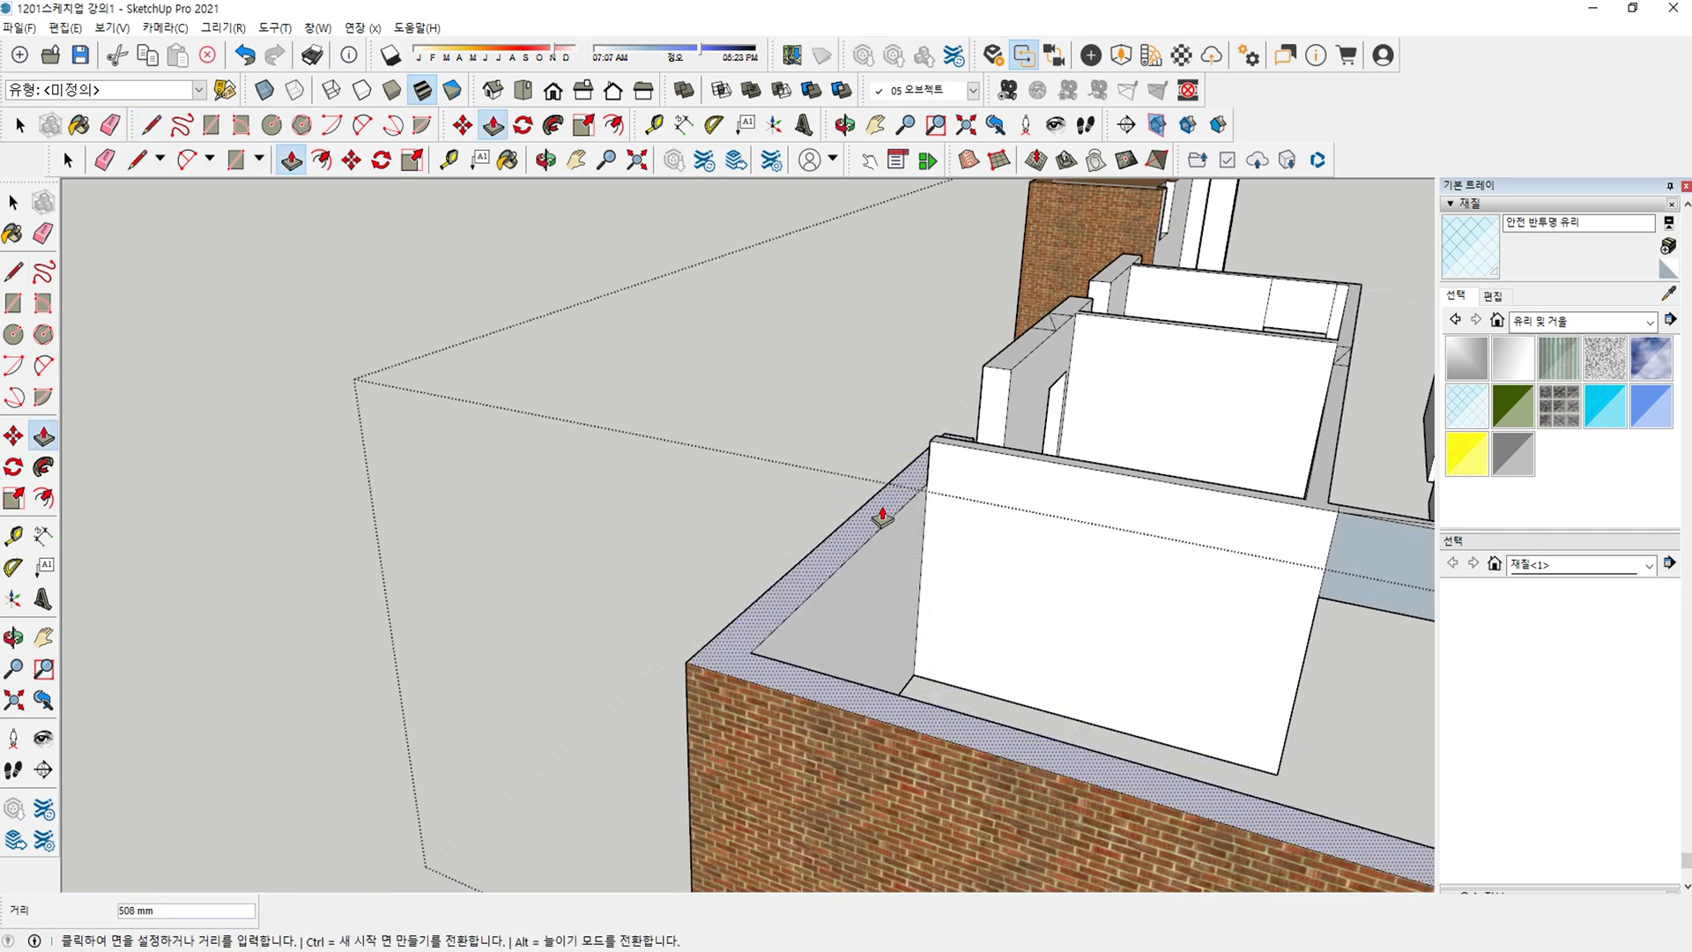
{"action": "type", "text": "0"}
{"action": "key", "text": "Return"}
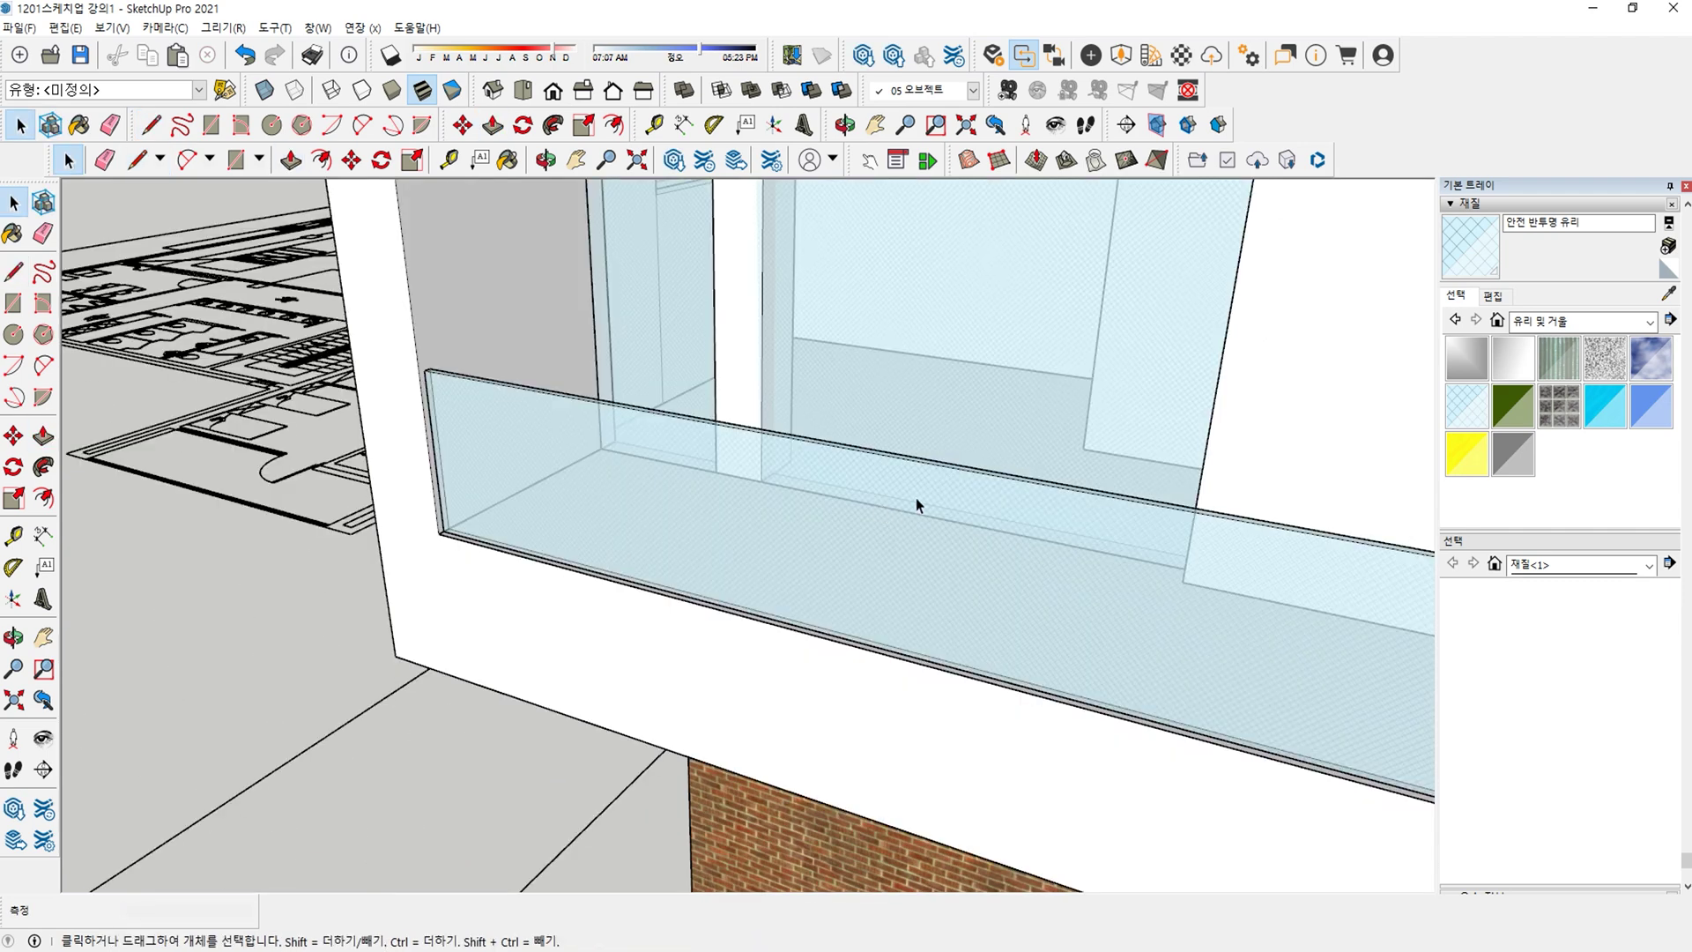
Draw an 8000 x 1000 mm rectangle in the gap above the lowered ground-floor brick wall on the long facade.
{"action": "scroll", "coordinate": [918, 499], "scroll_direction": "down", "scroll_amount": 2}
{"action": "key", "text": "h"}
{"action": "left_click_drag", "start_coordinate": [990, 578], "coordinate": [809, 481]}
{"action": "middle_click_drag", "start_coordinate": [809, 480], "coordinate": [506, 438]}
{"action": "middle_click_drag", "start_coordinate": [857, 532], "coordinate": [849, 623]}
{"action": "scroll", "coordinate": [782, 574], "scroll_direction": "down", "scroll_amount": 3}
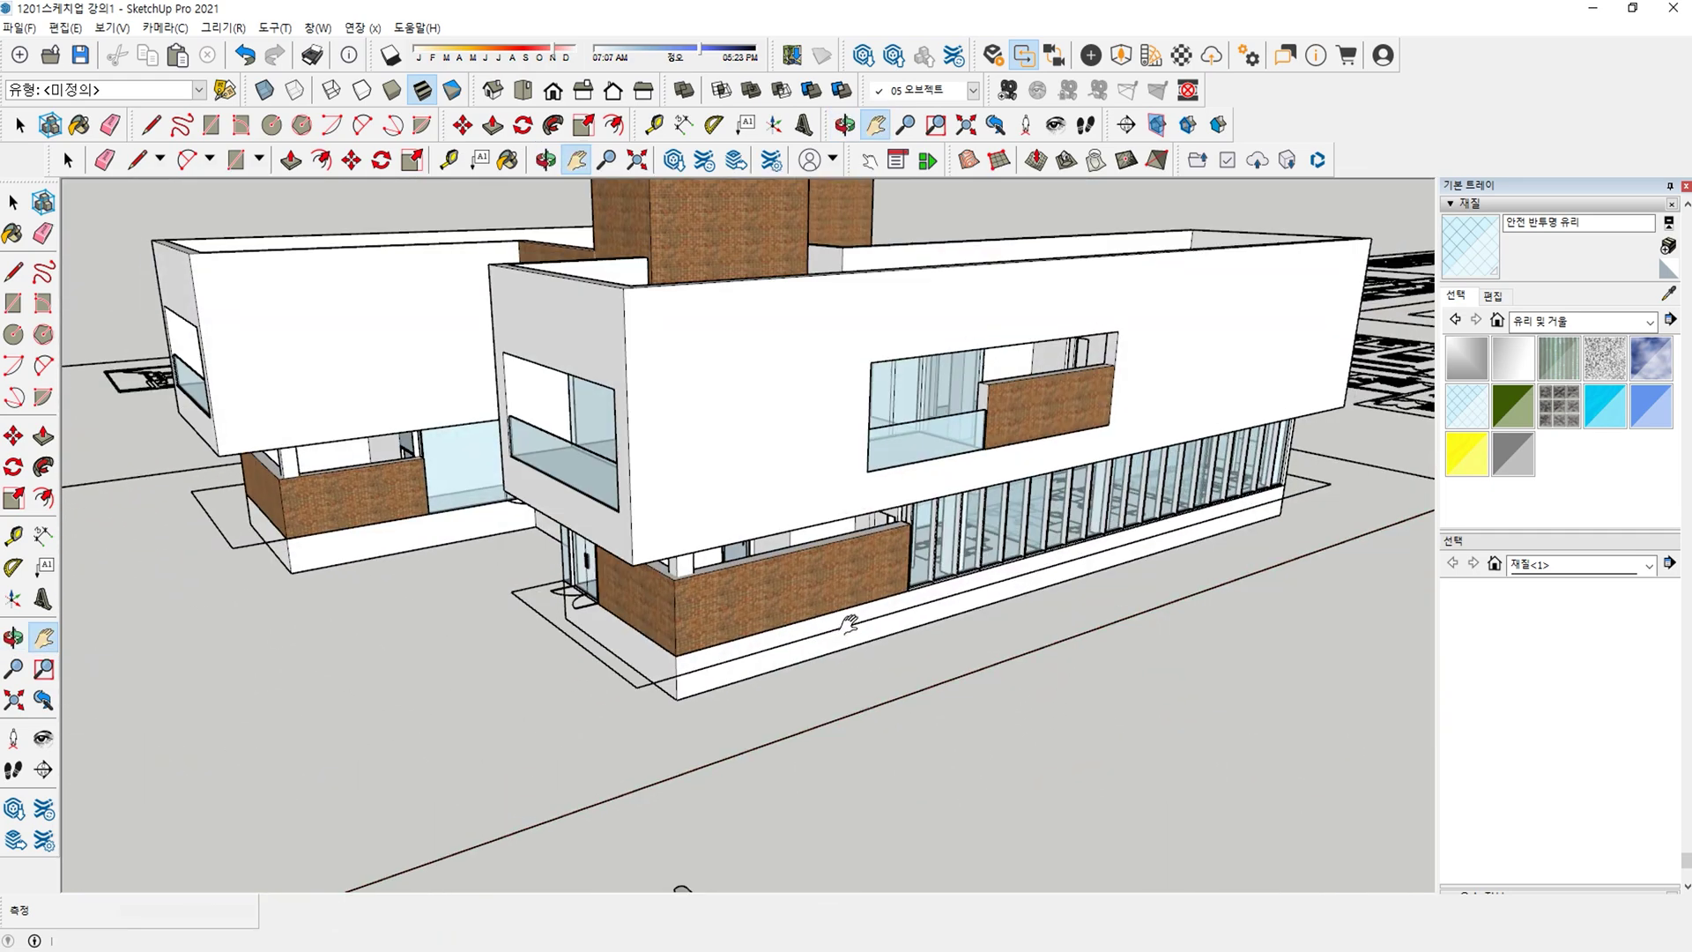
{"action": "scroll", "coordinate": [871, 564], "scroll_direction": "up", "scroll_amount": 4}
{"action": "scroll", "coordinate": [951, 554], "scroll_direction": "down", "scroll_amount": 3}
{"action": "middle_click_drag", "start_coordinate": [952, 553], "coordinate": [974, 588]}
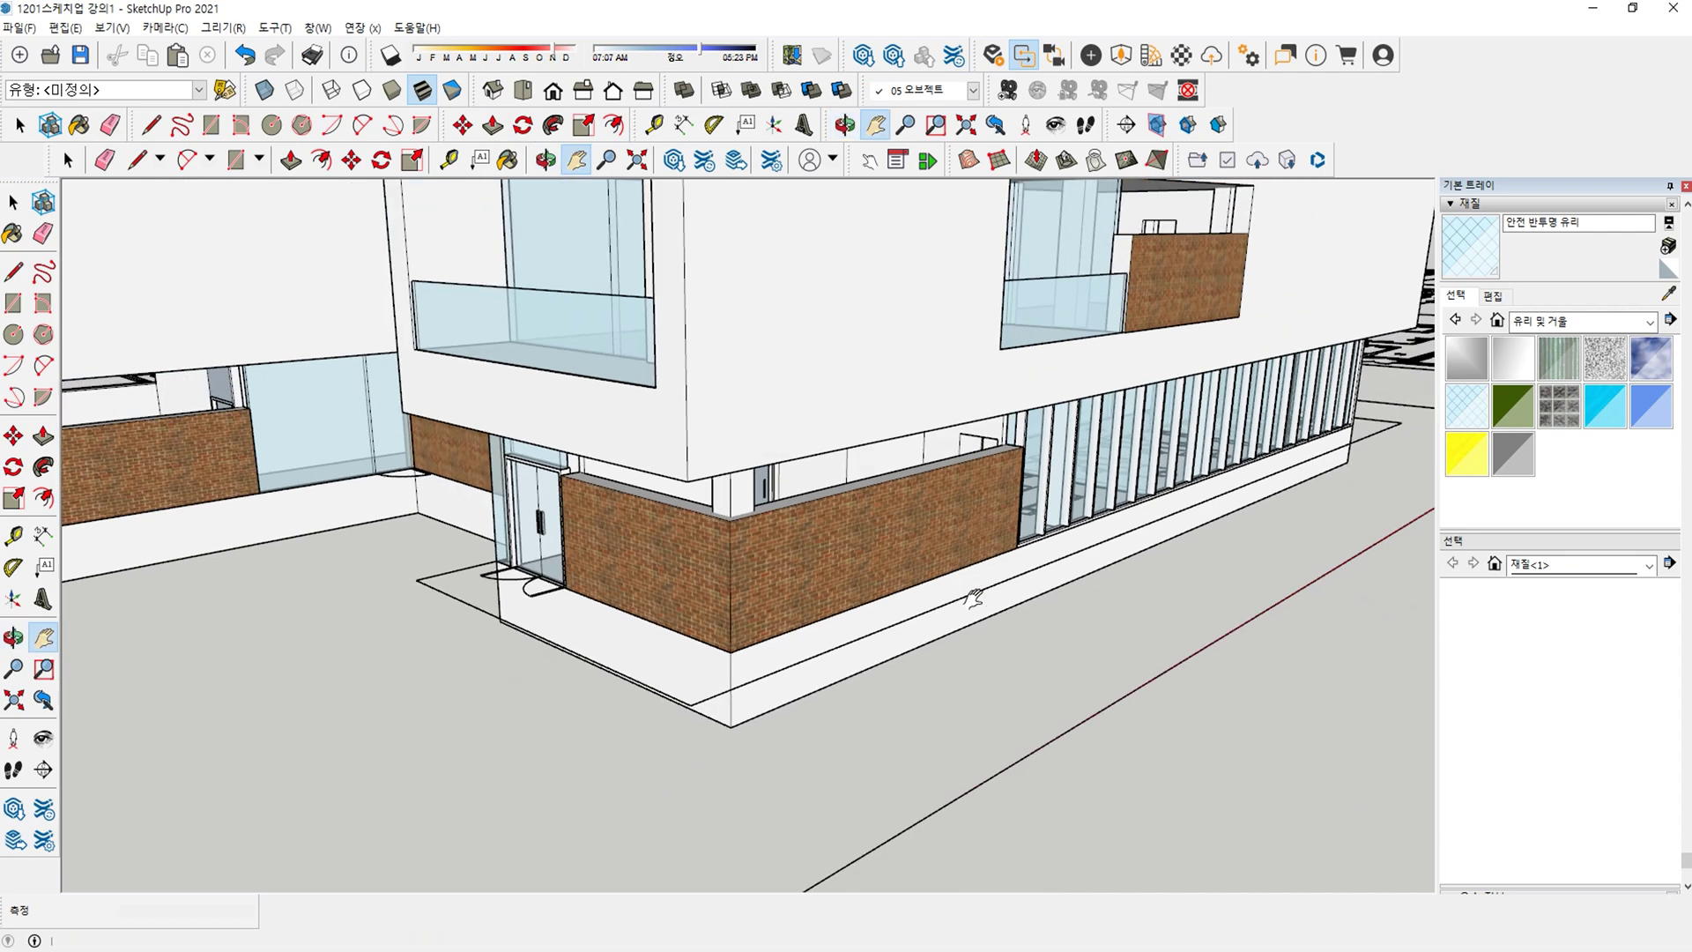
{"action": "double_click", "coordinate": [986, 716]}
{"action": "scroll", "coordinate": [922, 632], "scroll_direction": "up", "scroll_amount": 5}
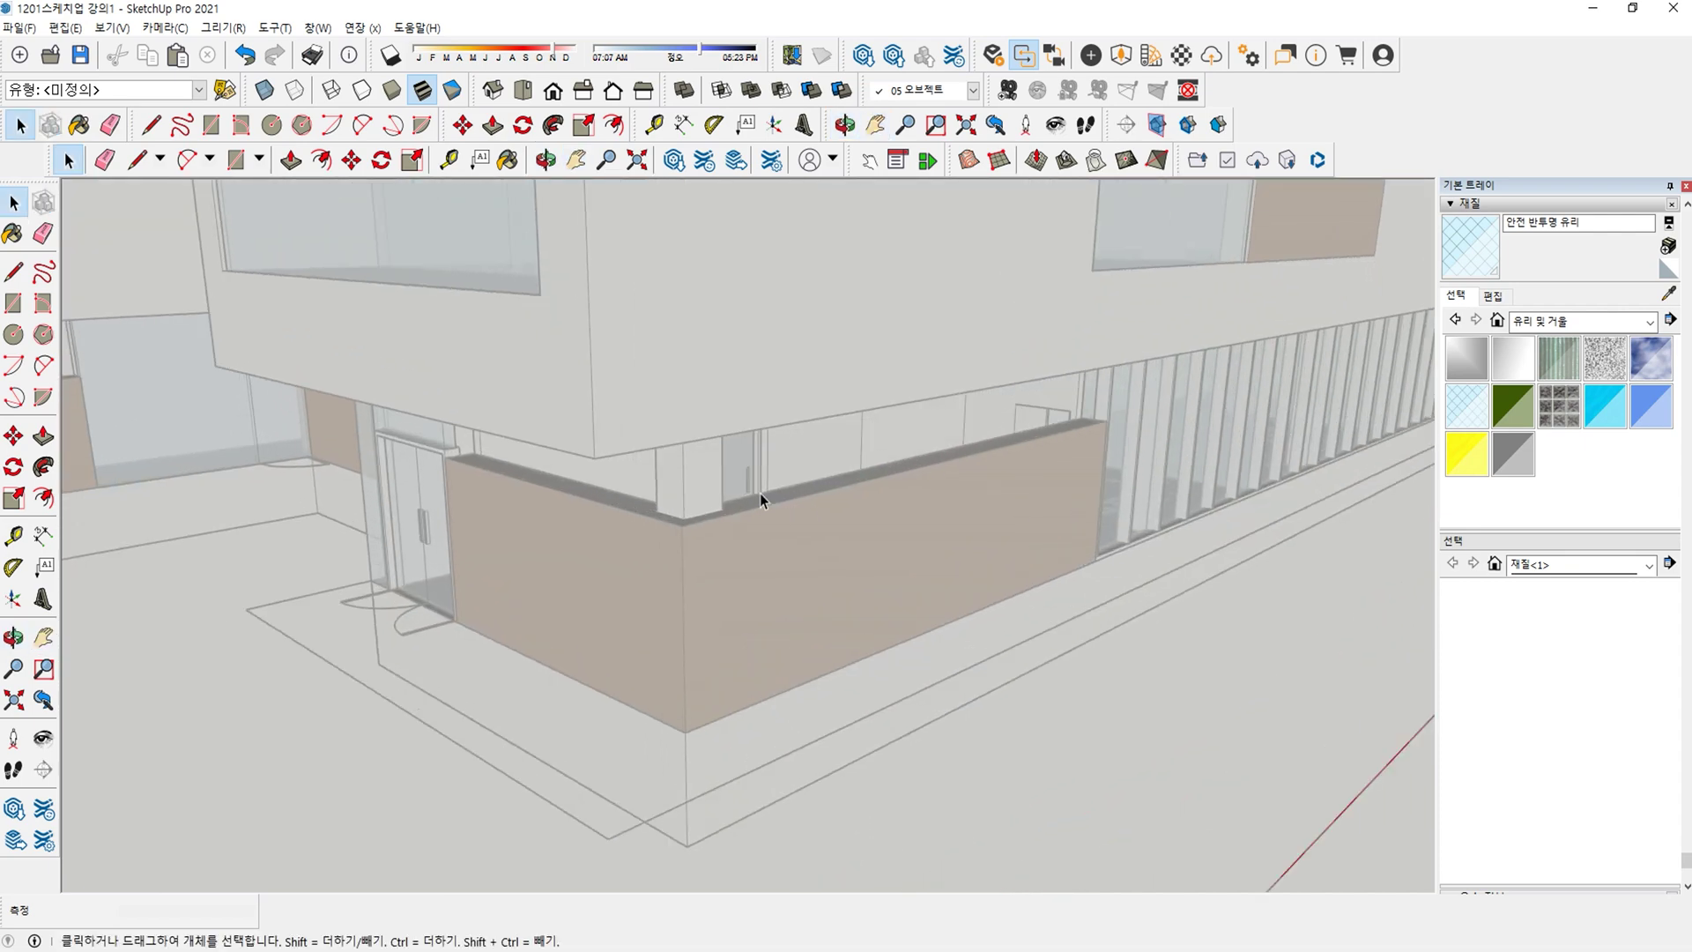
{"action": "middle_click_drag", "start_coordinate": [745, 506], "coordinate": [555, 438]}
{"action": "key", "text": "r"}
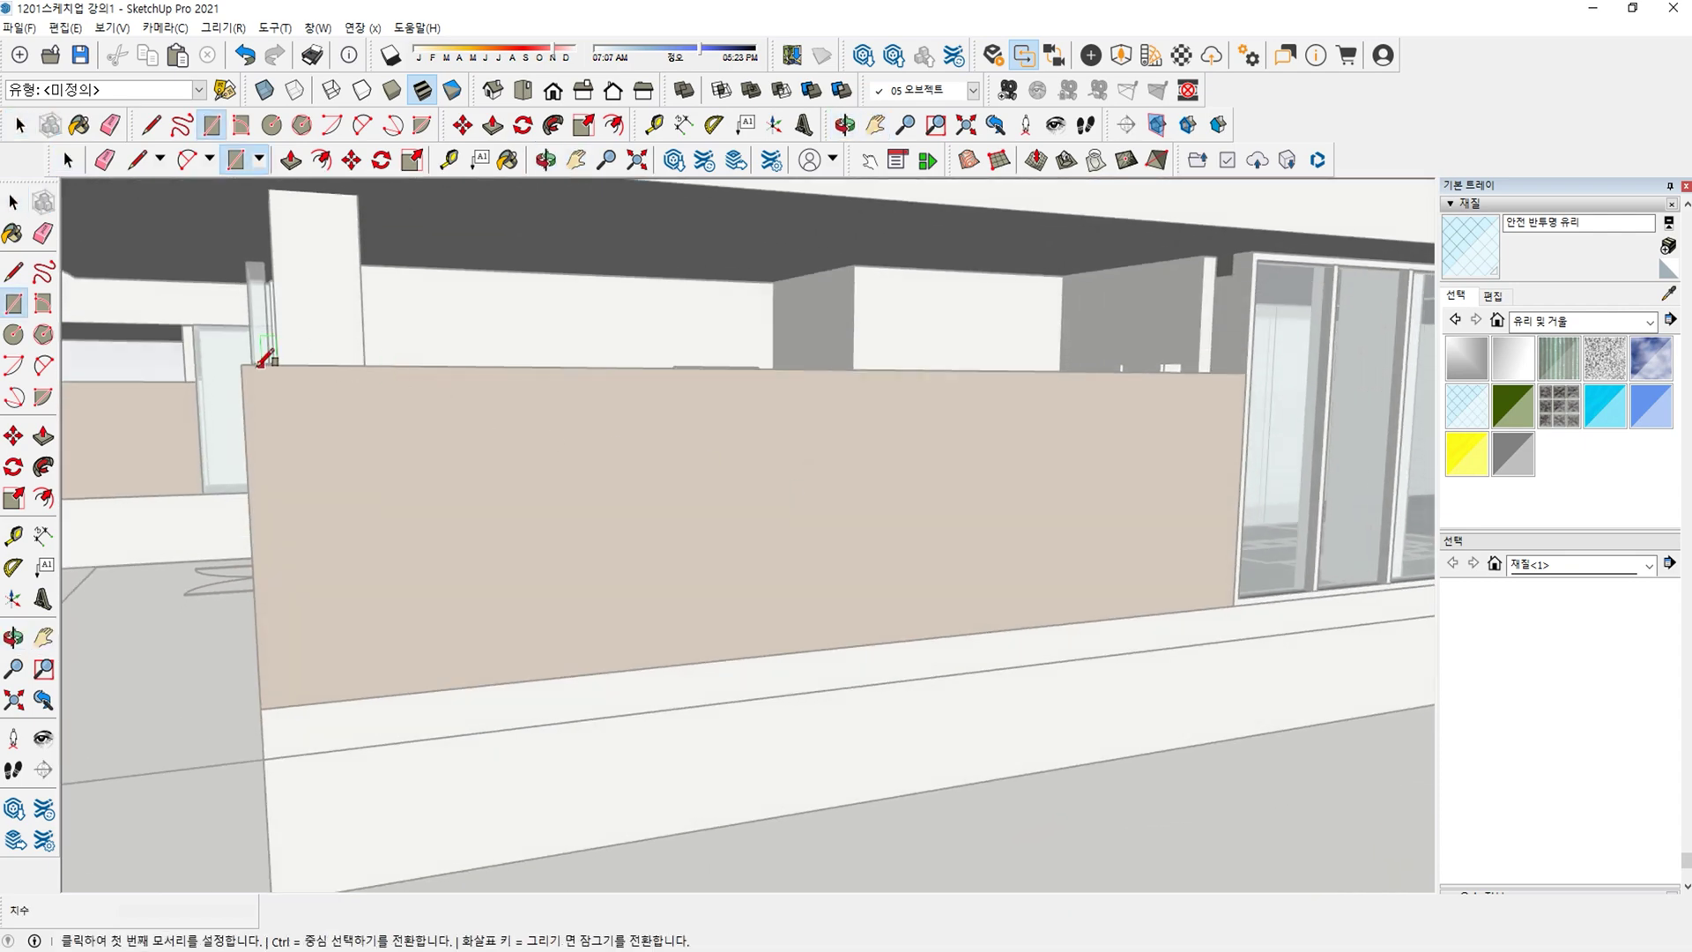
{"action": "left_click", "coordinate": [1267, 252]}
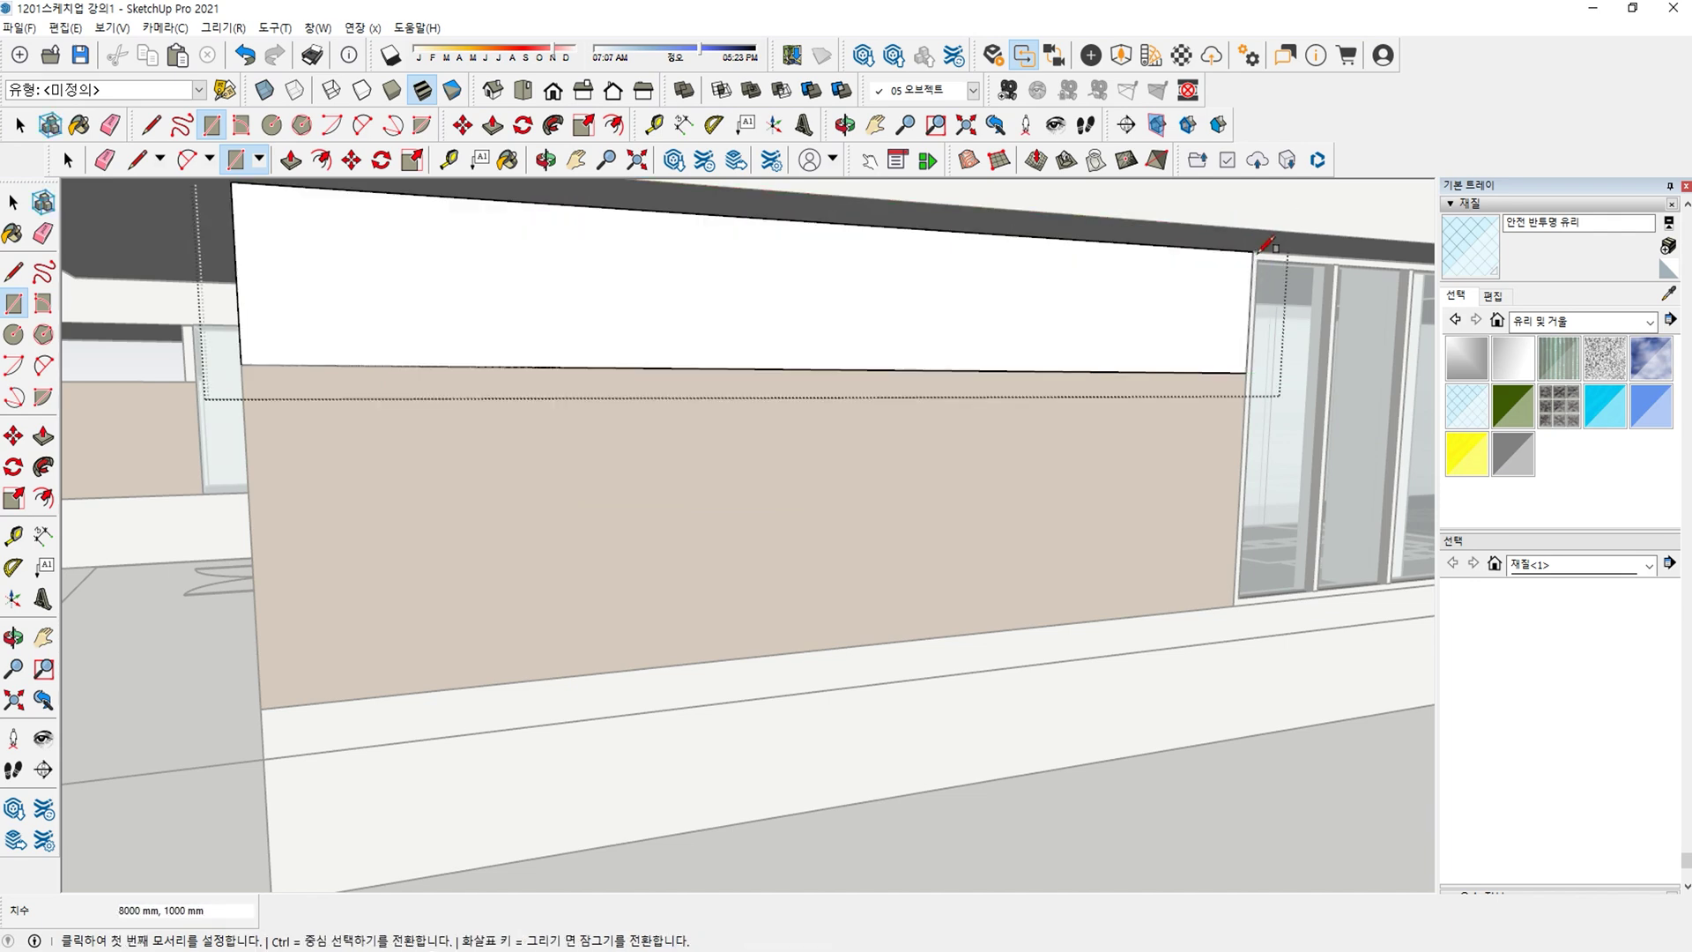
Offset the rectangle's edges inward by 60 mm and delete the inner face to leave a window frame.
{"action": "key", "text": "f"}
{"action": "left_click", "coordinate": [1069, 276]}
{"action": "type", "text": "60"}
{"action": "key", "text": "Return"}
{"action": "left_click", "coordinate": [832, 283]}
{"action": "key", "text": "Delete"}
Push/pull the long facade's new window frame face to give the frame depth.
{"action": "middle_click_drag", "start_coordinate": [833, 284], "coordinate": [416, 670]}
{"action": "key", "text": "p"}
{"action": "left_click", "coordinate": [423, 668]}
{"action": "type", "text": "20"}
{"action": "key", "text": "Return"}
{"action": "middle_click_drag", "start_coordinate": [468, 578], "coordinate": [326, 577]}
{"action": "key", "text": "p"}
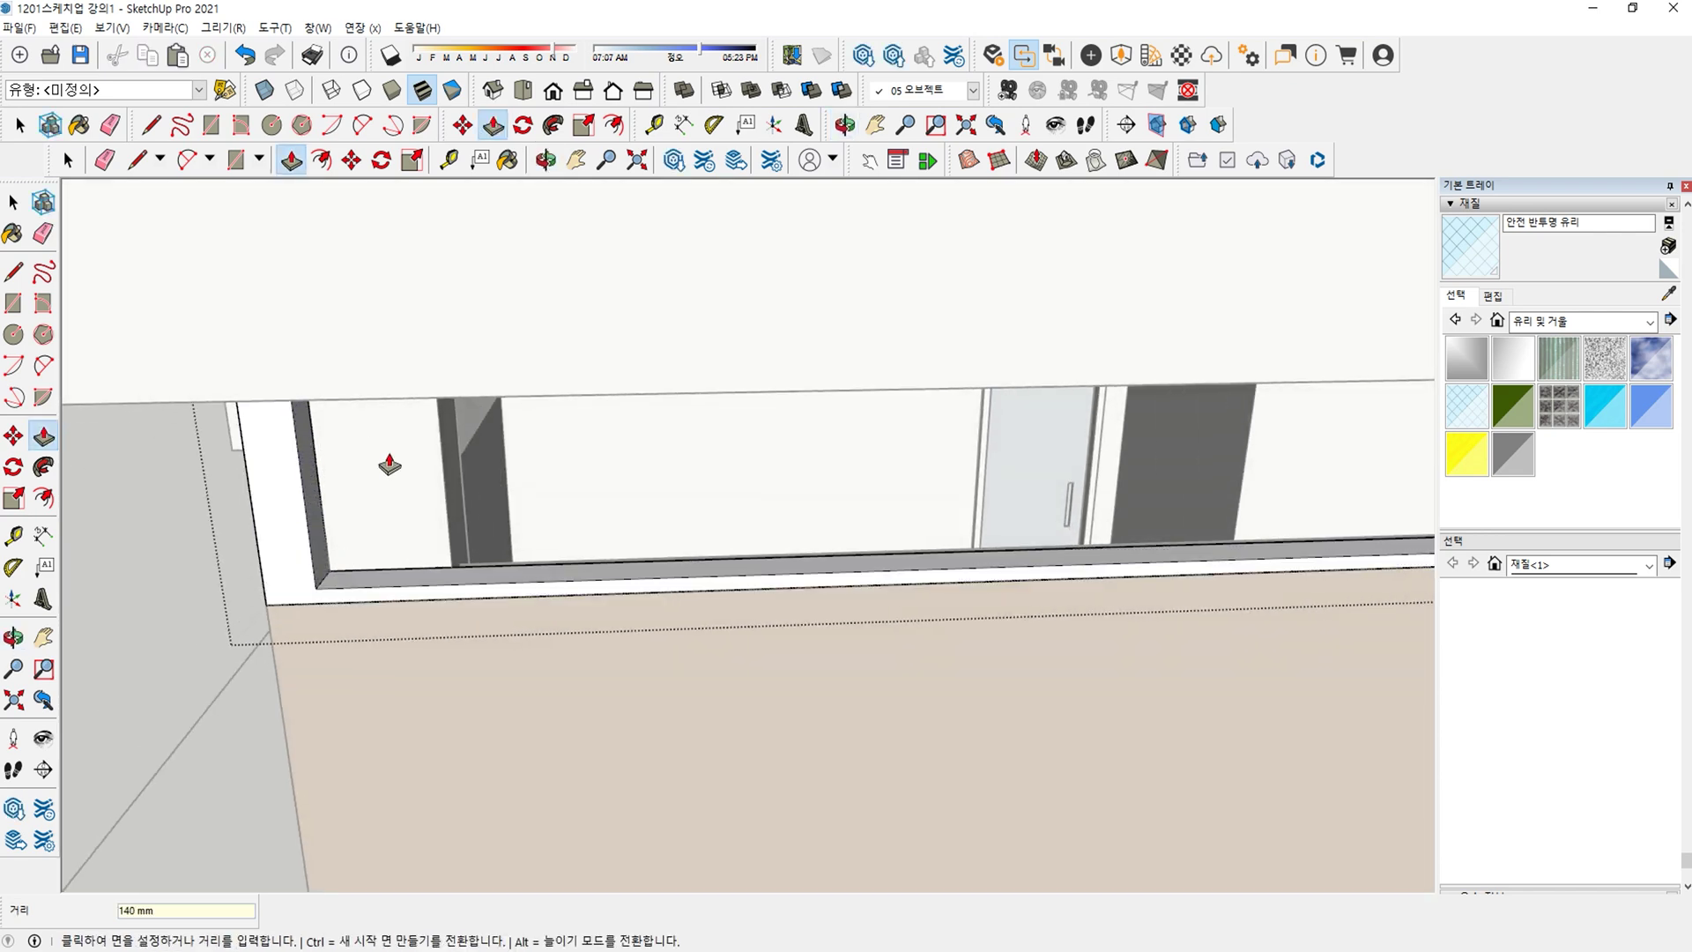
Draw a rectangle corner to corner inside the new frame's opening for the glass pane.
{"action": "scroll", "coordinate": [476, 512], "scroll_direction": "down", "scroll_amount": 5}
{"action": "middle_click_drag", "start_coordinate": [563, 555], "coordinate": [625, 402]}
{"action": "key", "text": "space"}
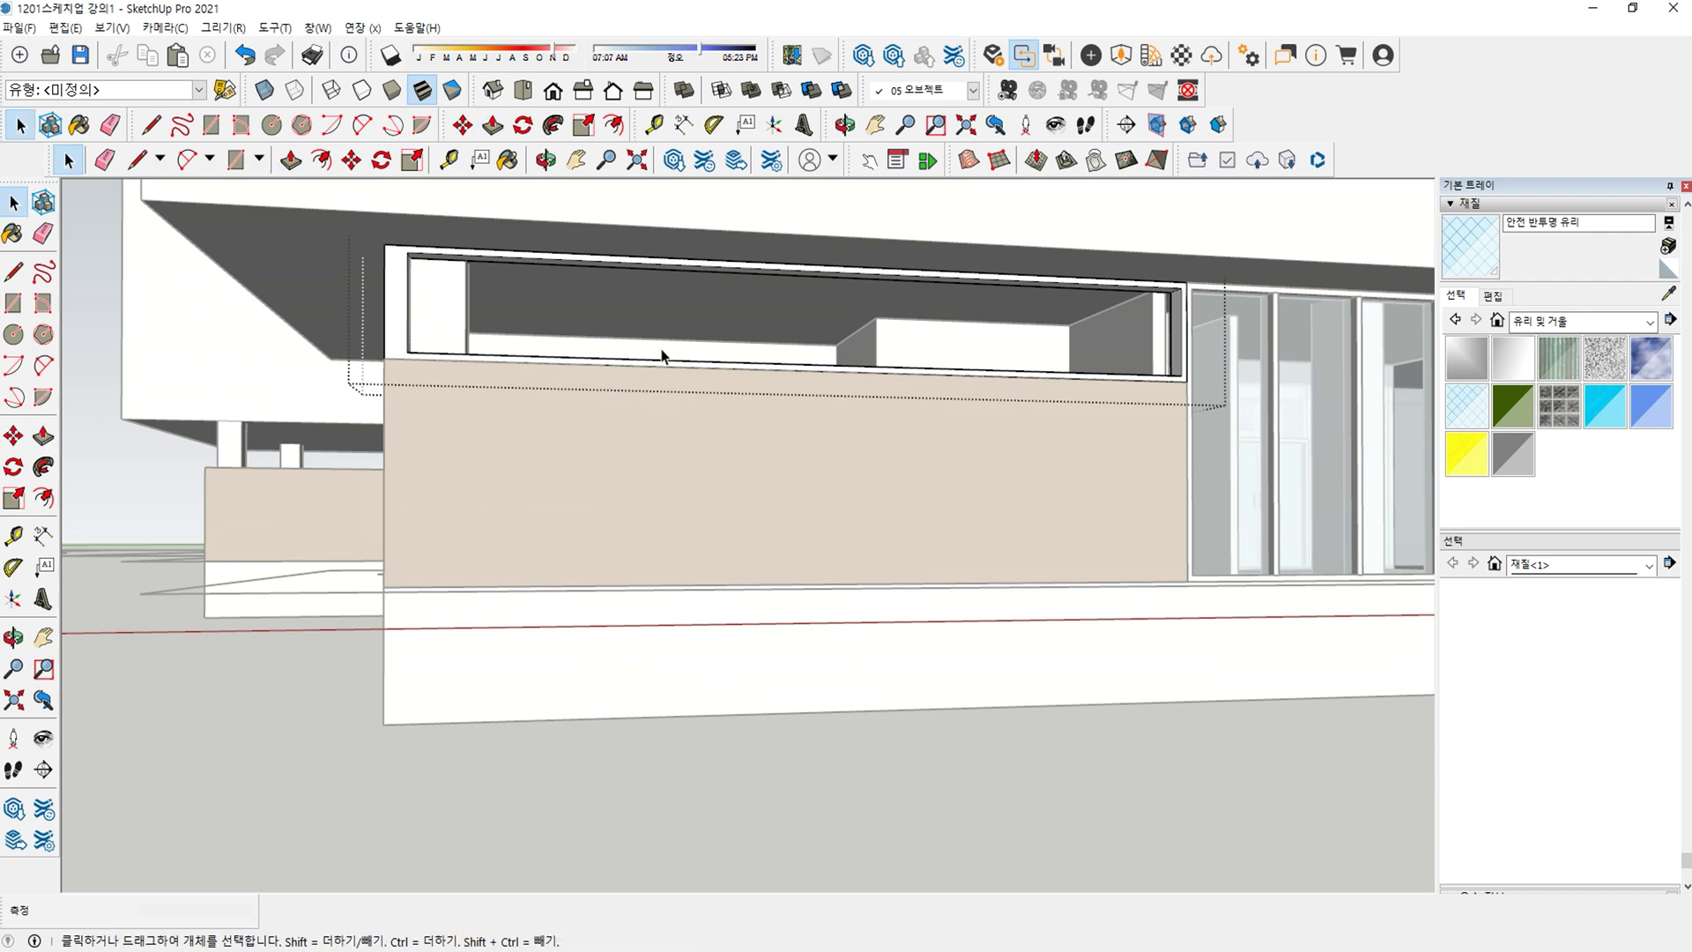
{"action": "key", "text": "r"}
{"action": "scroll", "coordinate": [484, 317], "scroll_direction": "up", "scroll_amount": 2}
{"action": "left_click", "coordinate": [387, 362]}
{"action": "scroll", "coordinate": [535, 330], "scroll_direction": "down", "scroll_amount": 2}
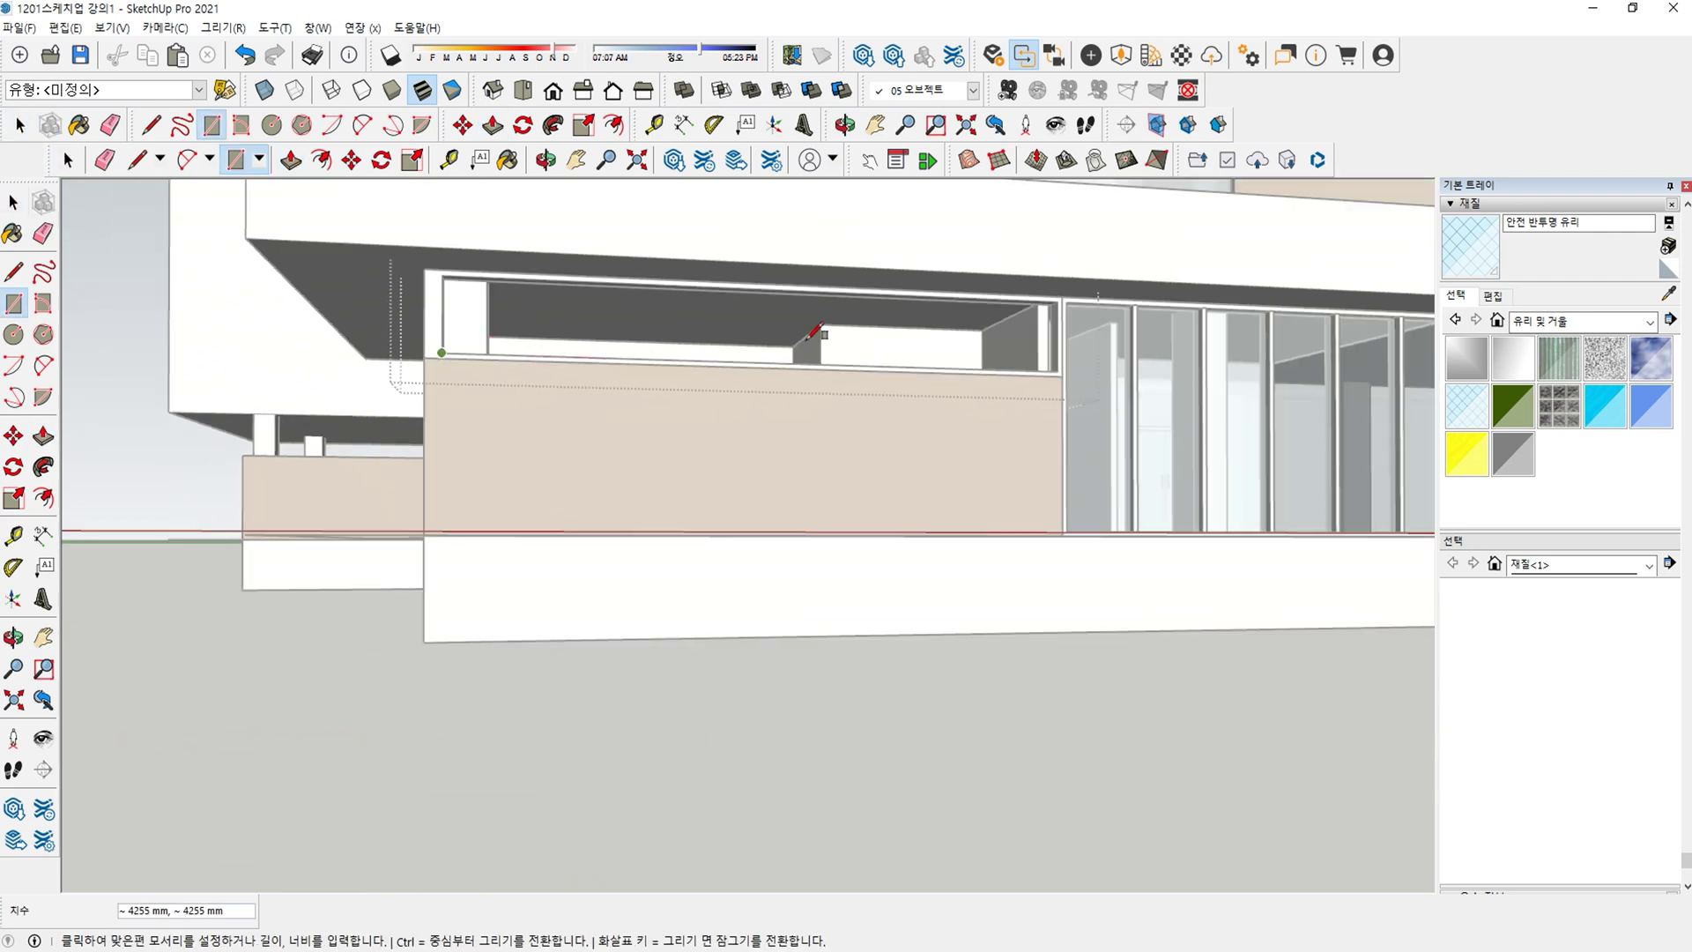
{"action": "scroll", "coordinate": [1067, 300], "scroll_direction": "up", "scroll_amount": 2}
{"action": "left_click", "coordinate": [1053, 301]}
{"action": "scroll", "coordinate": [1004, 334], "scroll_direction": "down", "scroll_amount": 2}
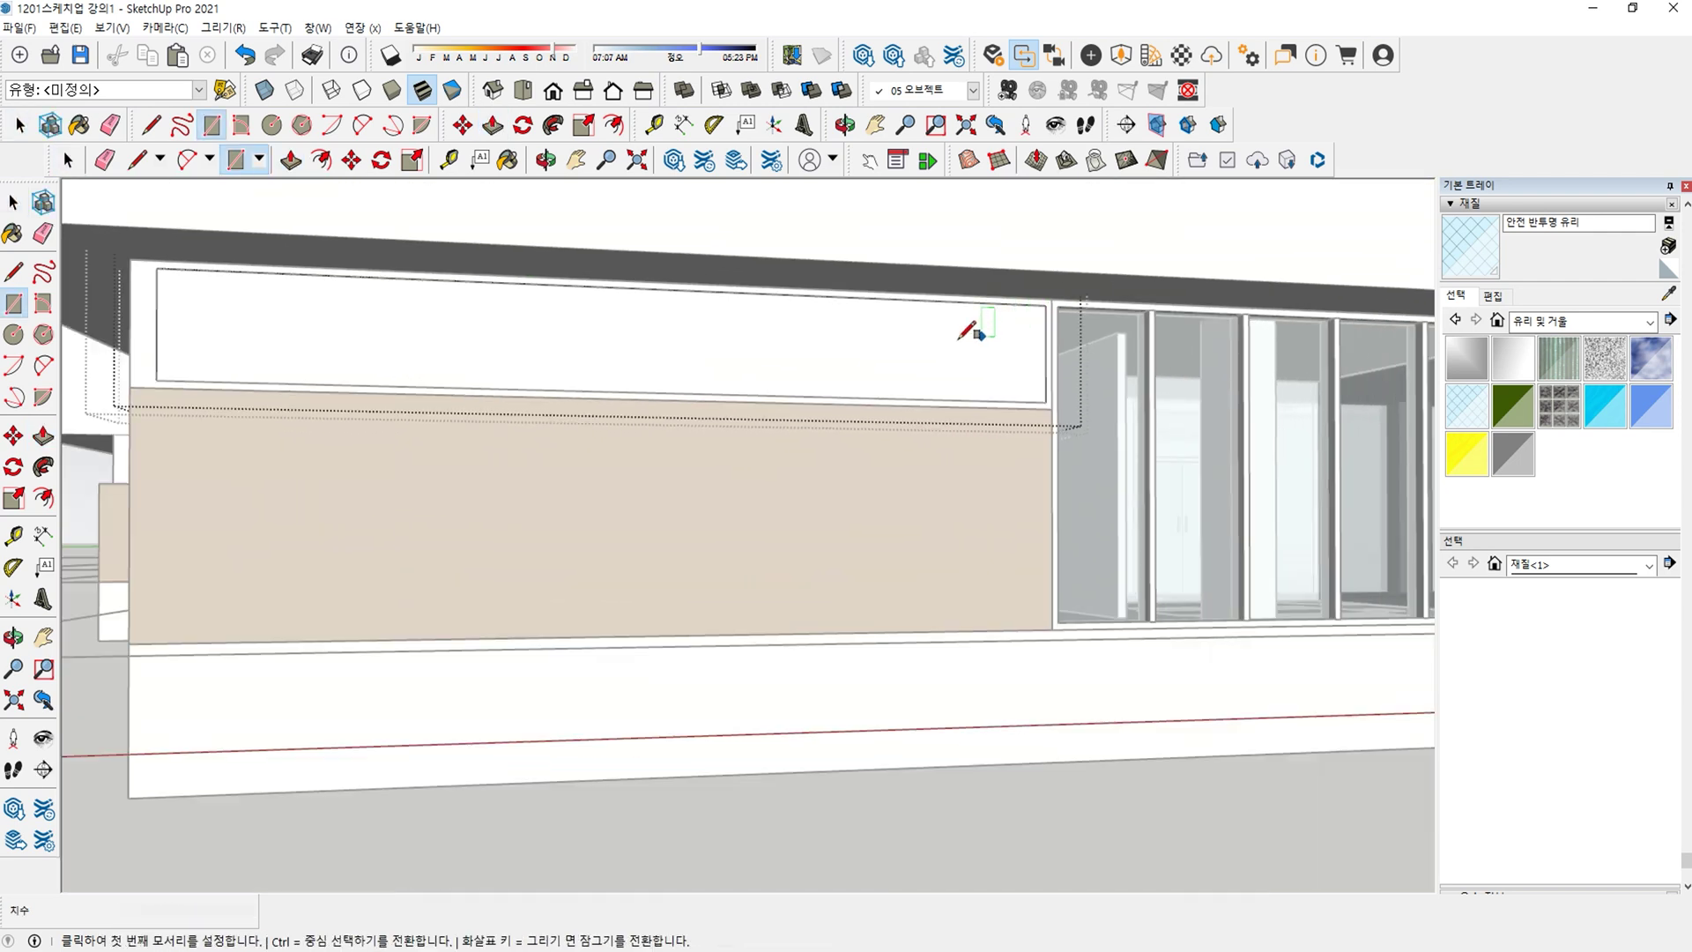
Paint the new pane with the translucent safety glass material (안전 반투명 유리).
{"action": "key", "text": "space"}
{"action": "left_click", "coordinate": [846, 356]}
{"action": "middle_click_drag", "start_coordinate": [846, 356], "coordinate": [1134, 400]}
{"action": "key", "text": "b"}
{"action": "left_click", "coordinate": [636, 480]}
Move the glass pane back 100 mm into the frame's depth and clear the selection.
{"action": "scroll", "coordinate": [235, 457], "scroll_direction": "up", "scroll_amount": 2}
{"action": "middle_click_drag", "start_coordinate": [234, 457], "coordinate": [534, 557], "text": "shift"}
{"action": "key", "text": "m"}
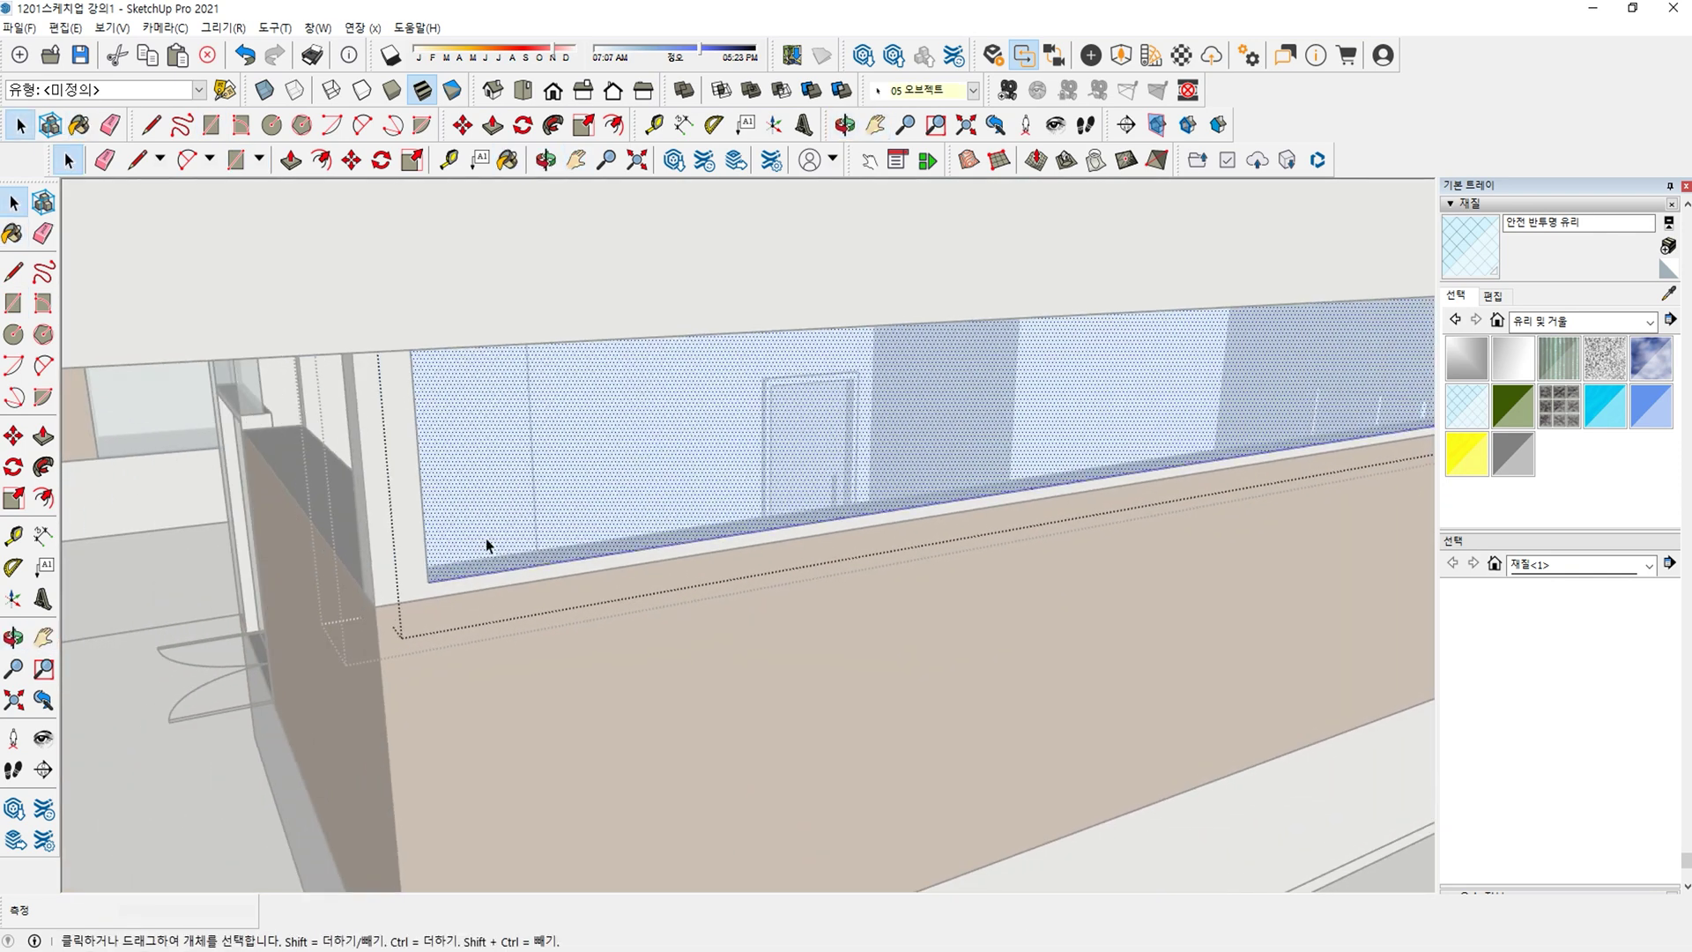
{"action": "scroll", "coordinate": [485, 539], "scroll_direction": "up", "scroll_amount": 2}
{"action": "left_click", "coordinate": [469, 601]}
{"action": "type", "text": "200"}
{"action": "key", "text": "Return"}
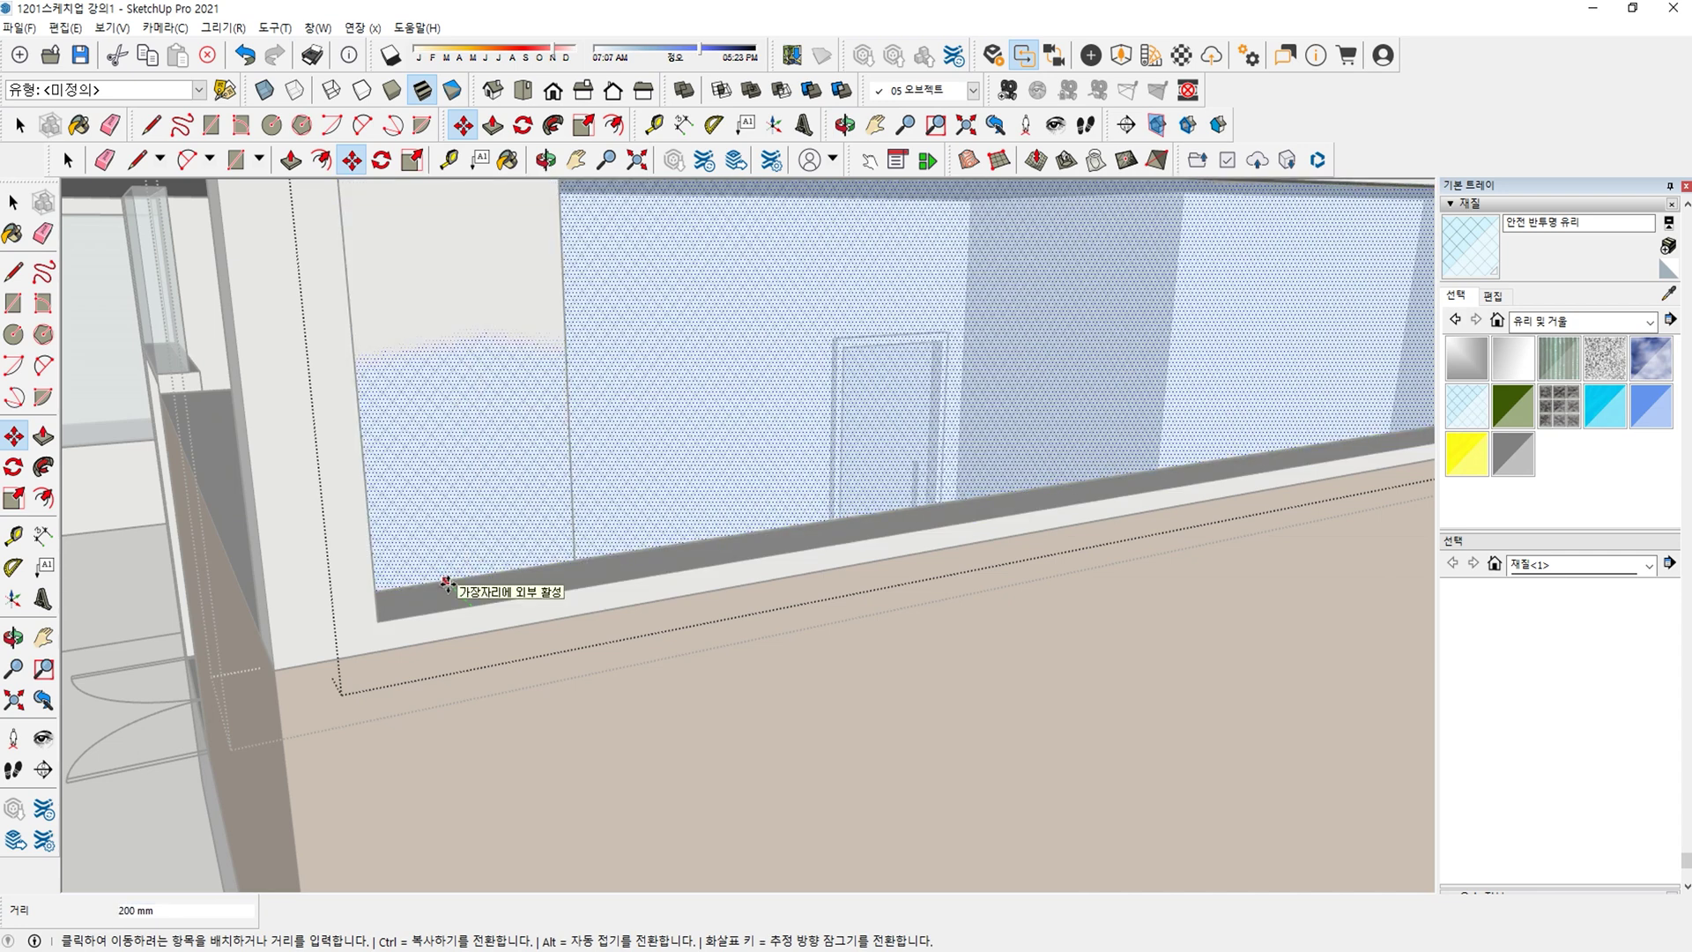
{"action": "scroll", "coordinate": [447, 583], "scroll_direction": "down", "scroll_amount": 2}
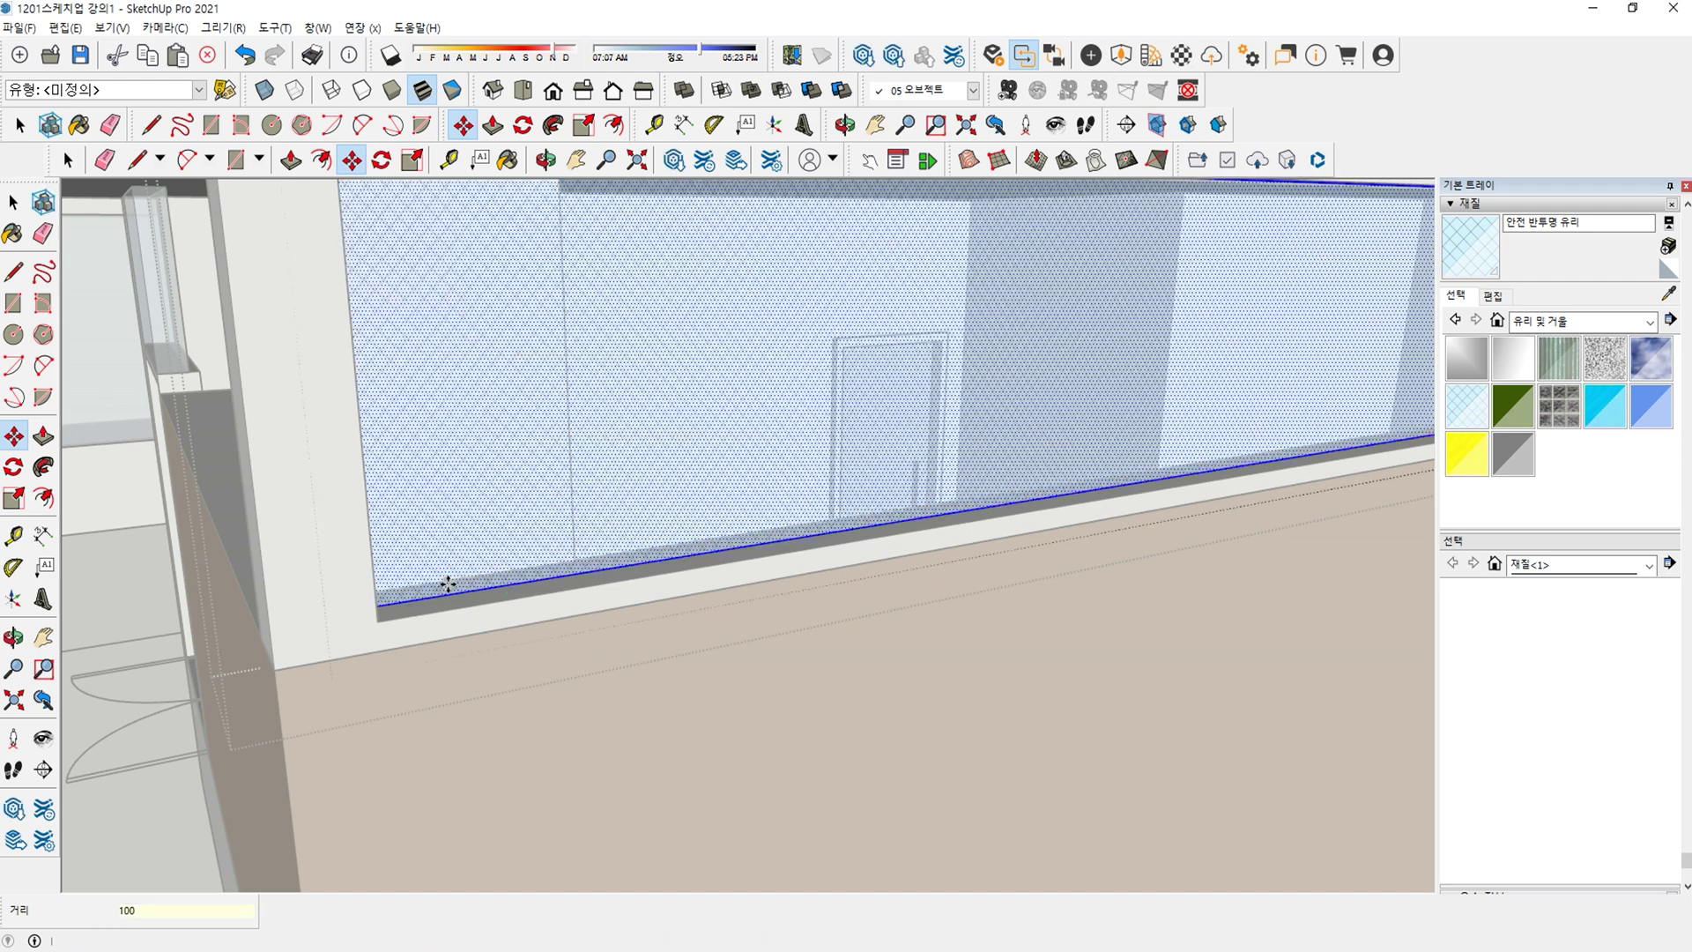
{"action": "key", "text": "space"}
{"action": "scroll", "coordinate": [608, 498], "scroll_direction": "down", "scroll_amount": 3}
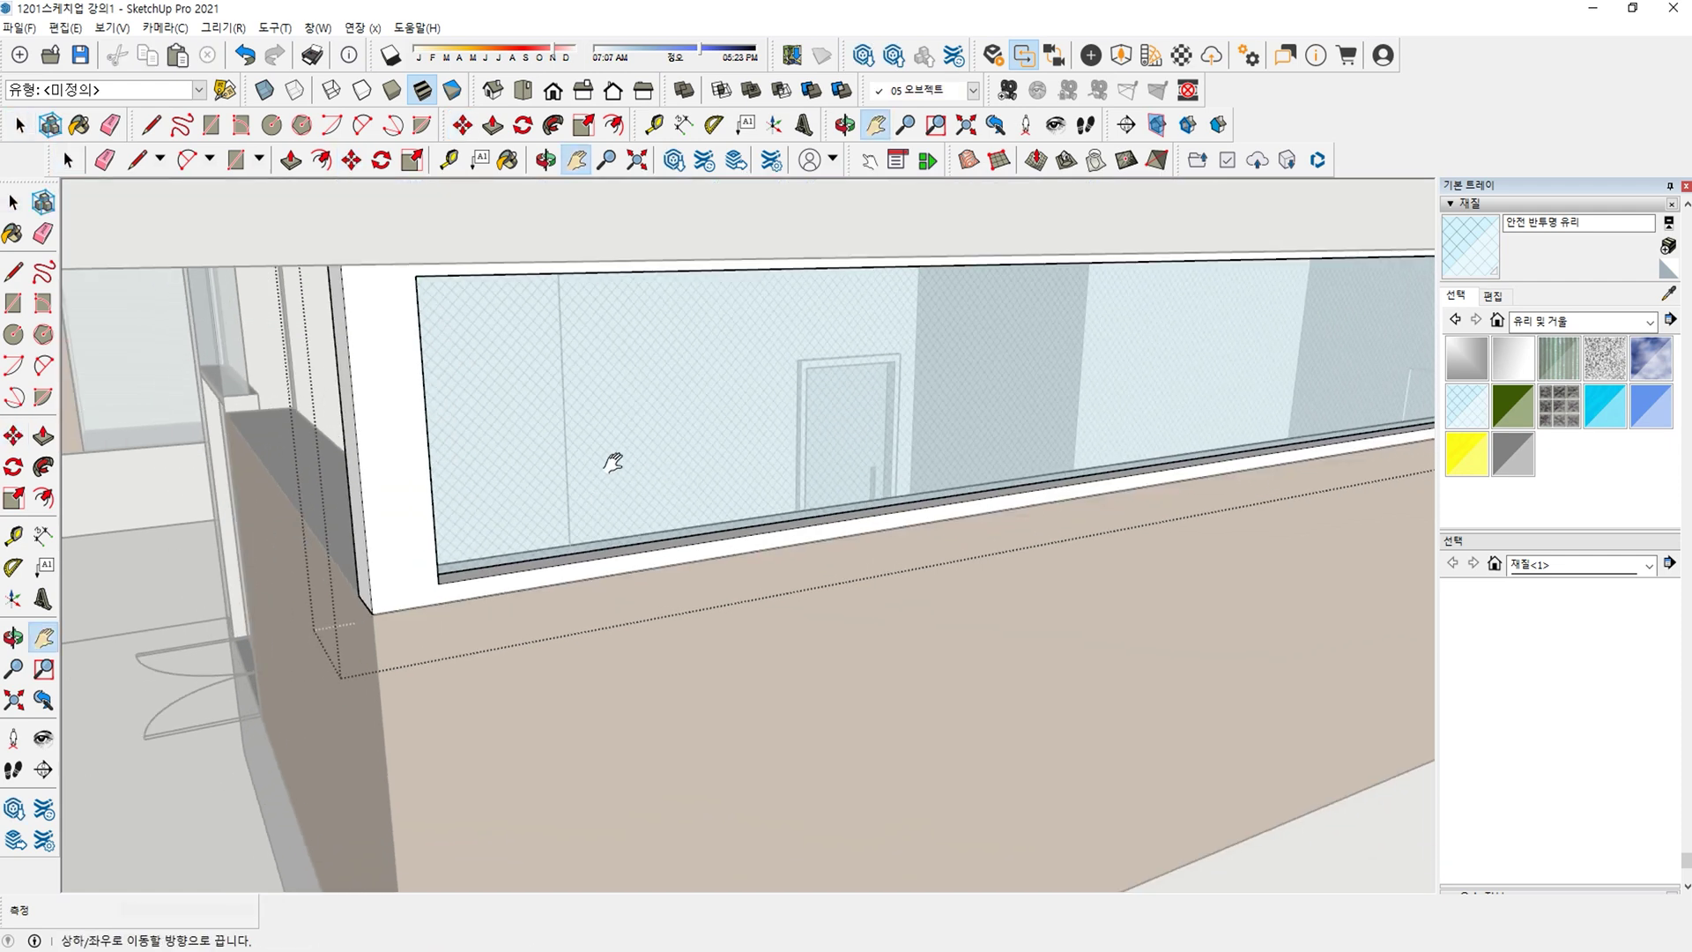
Draw a rectangle above the lowered brick wall beside the entrance doors, from the door frame to the corner window frame.
{"action": "scroll", "coordinate": [594, 440], "scroll_direction": "down", "scroll_amount": 3}
{"action": "scroll", "coordinate": [881, 529], "scroll_direction": "up", "scroll_amount": 3}
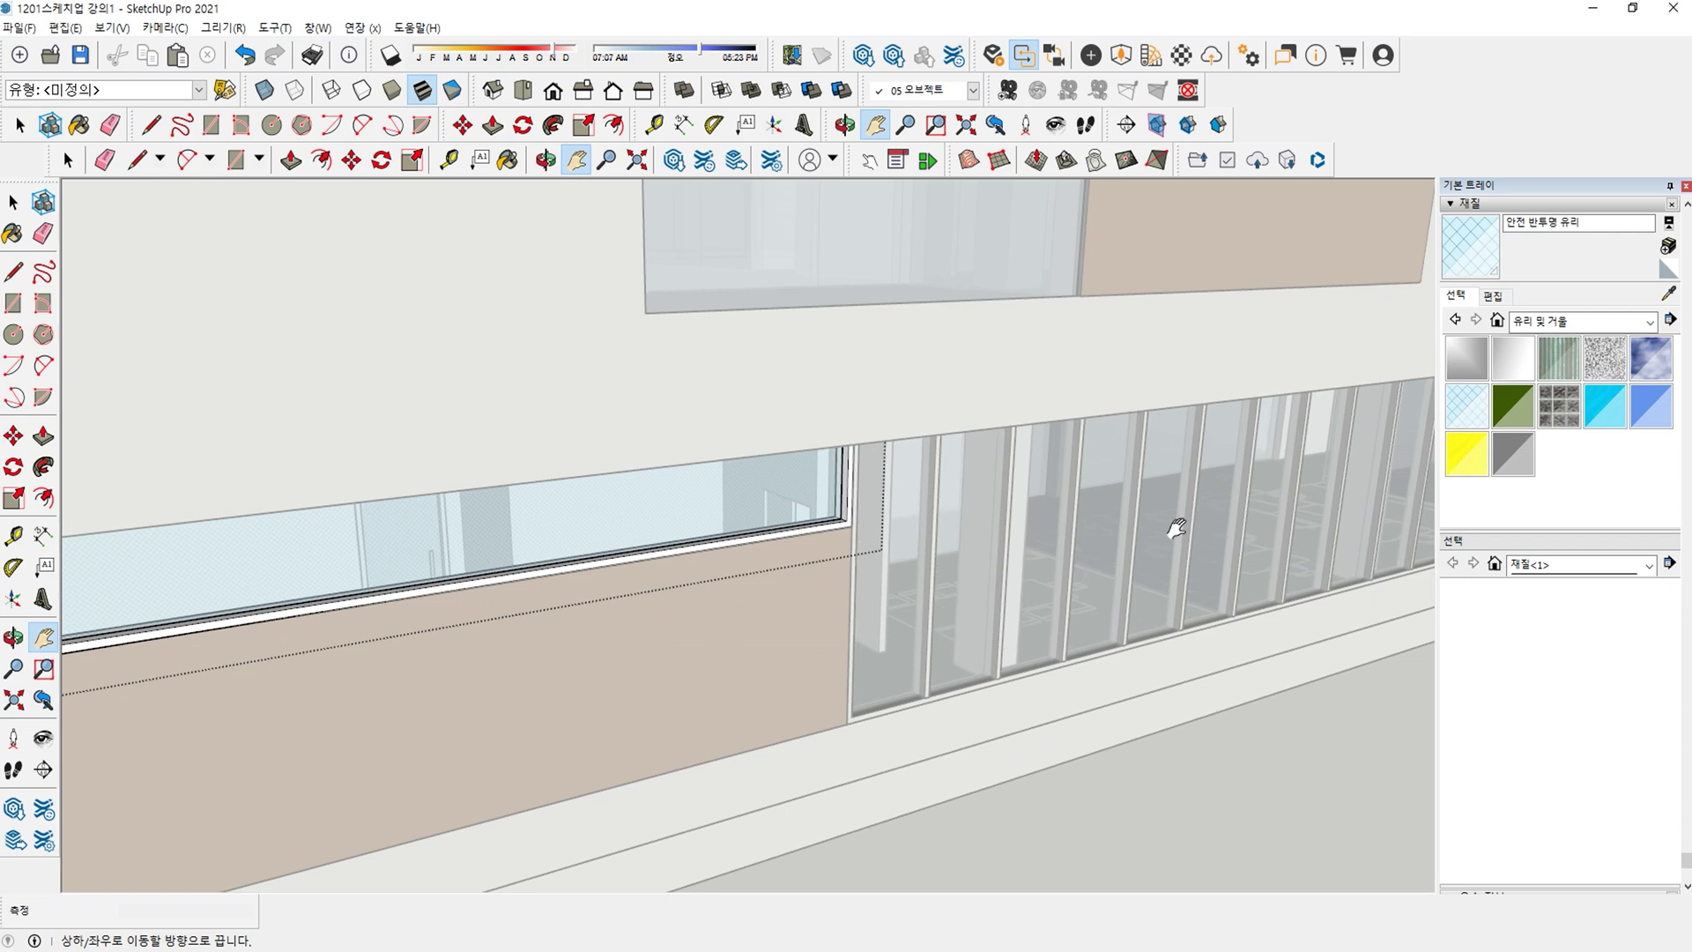
{"action": "scroll", "coordinate": [1176, 527], "scroll_direction": "down", "scroll_amount": 2}
{"action": "scroll", "coordinate": [502, 486], "scroll_direction": "up", "scroll_amount": 2}
{"action": "scroll", "coordinate": [748, 556], "scroll_direction": "down", "scroll_amount": 2}
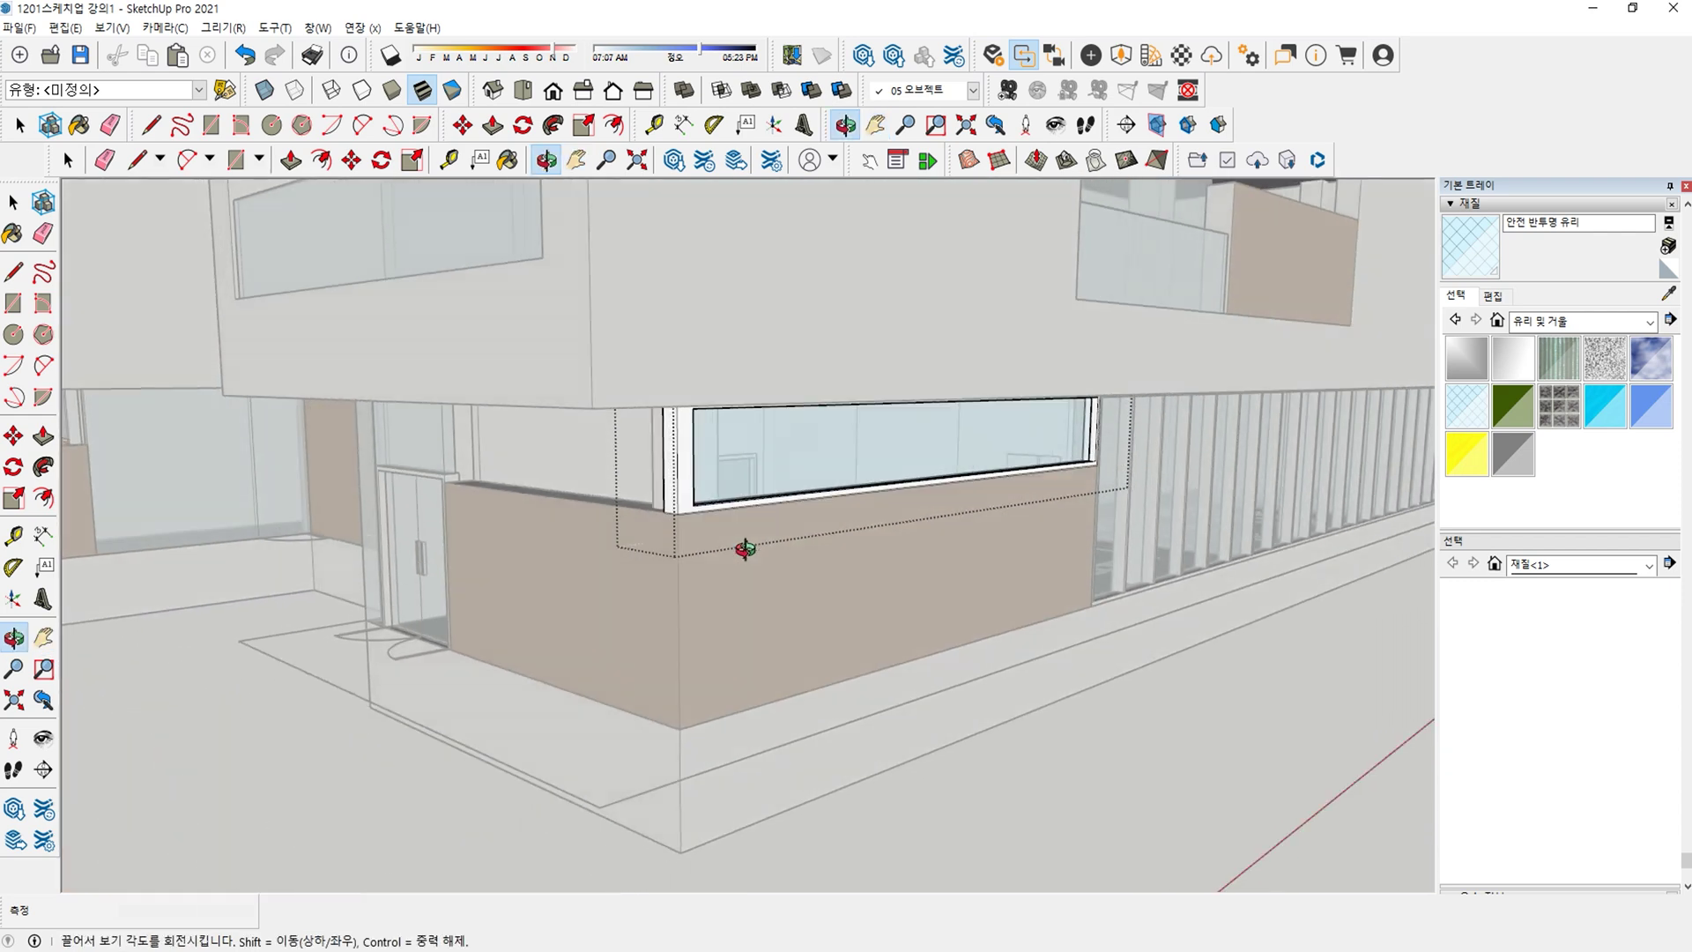
{"action": "scroll", "coordinate": [749, 596], "scroll_direction": "up", "scroll_amount": 2}
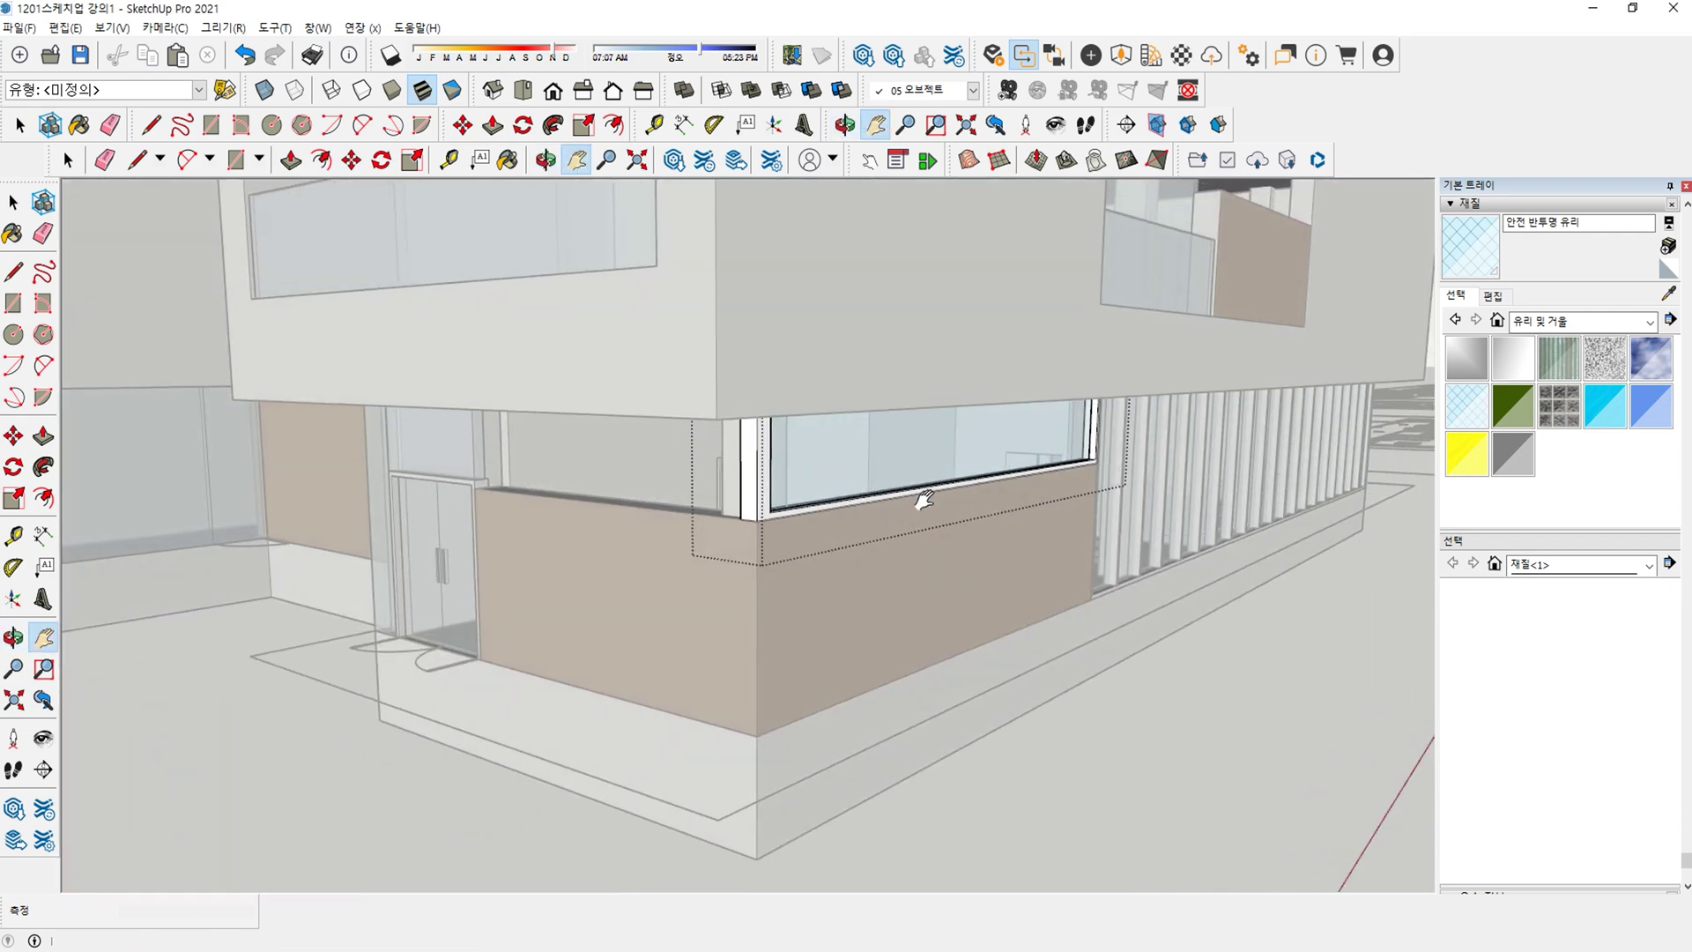
{"action": "scroll", "coordinate": [766, 524], "scroll_direction": "up", "scroll_amount": 2}
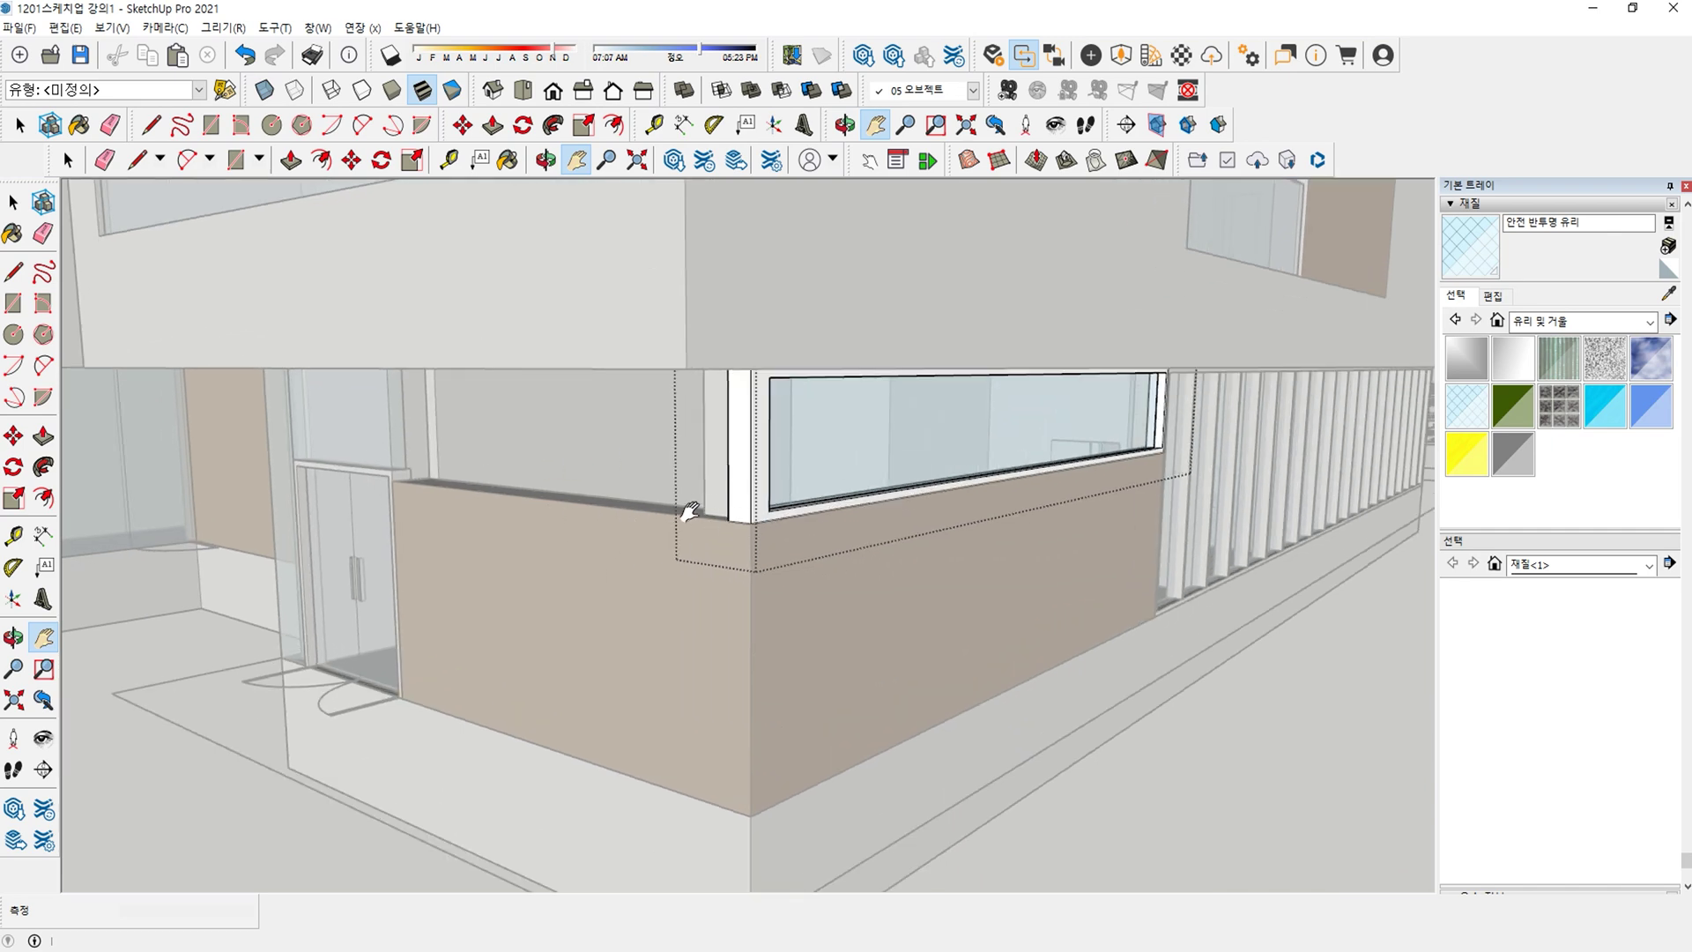
{"action": "middle_click_drag", "start_coordinate": [816, 560], "coordinate": [880, 547]}
{"action": "key", "text": "r"}
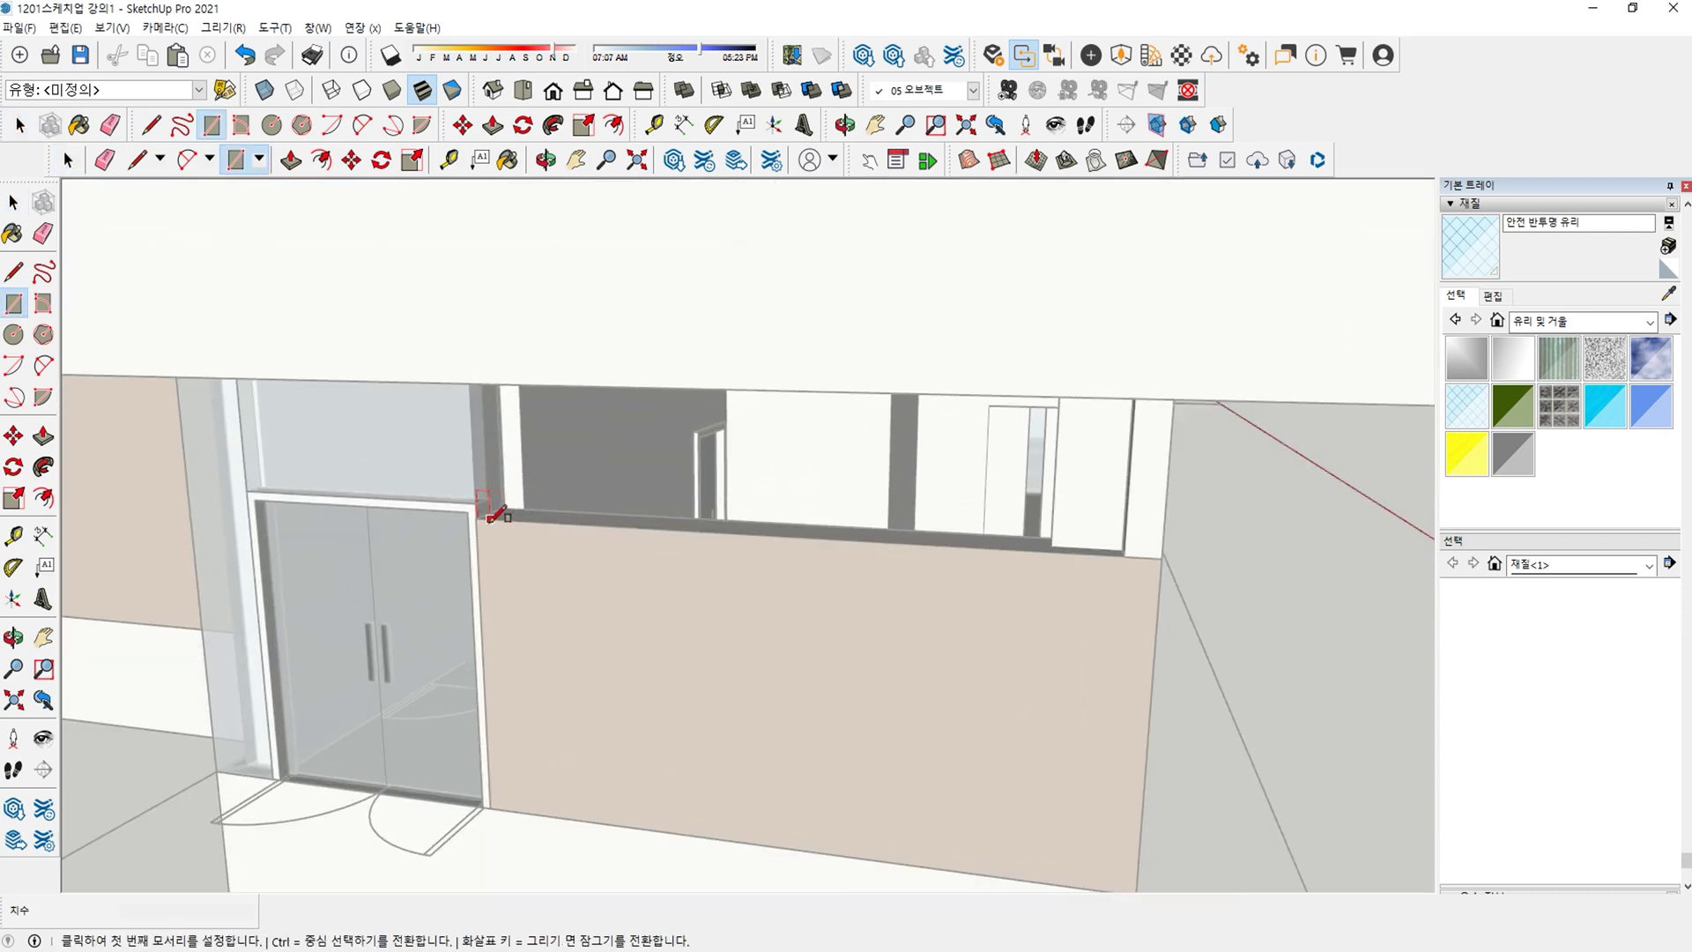
{"action": "middle_click_drag", "start_coordinate": [899, 531], "coordinate": [1111, 359]}
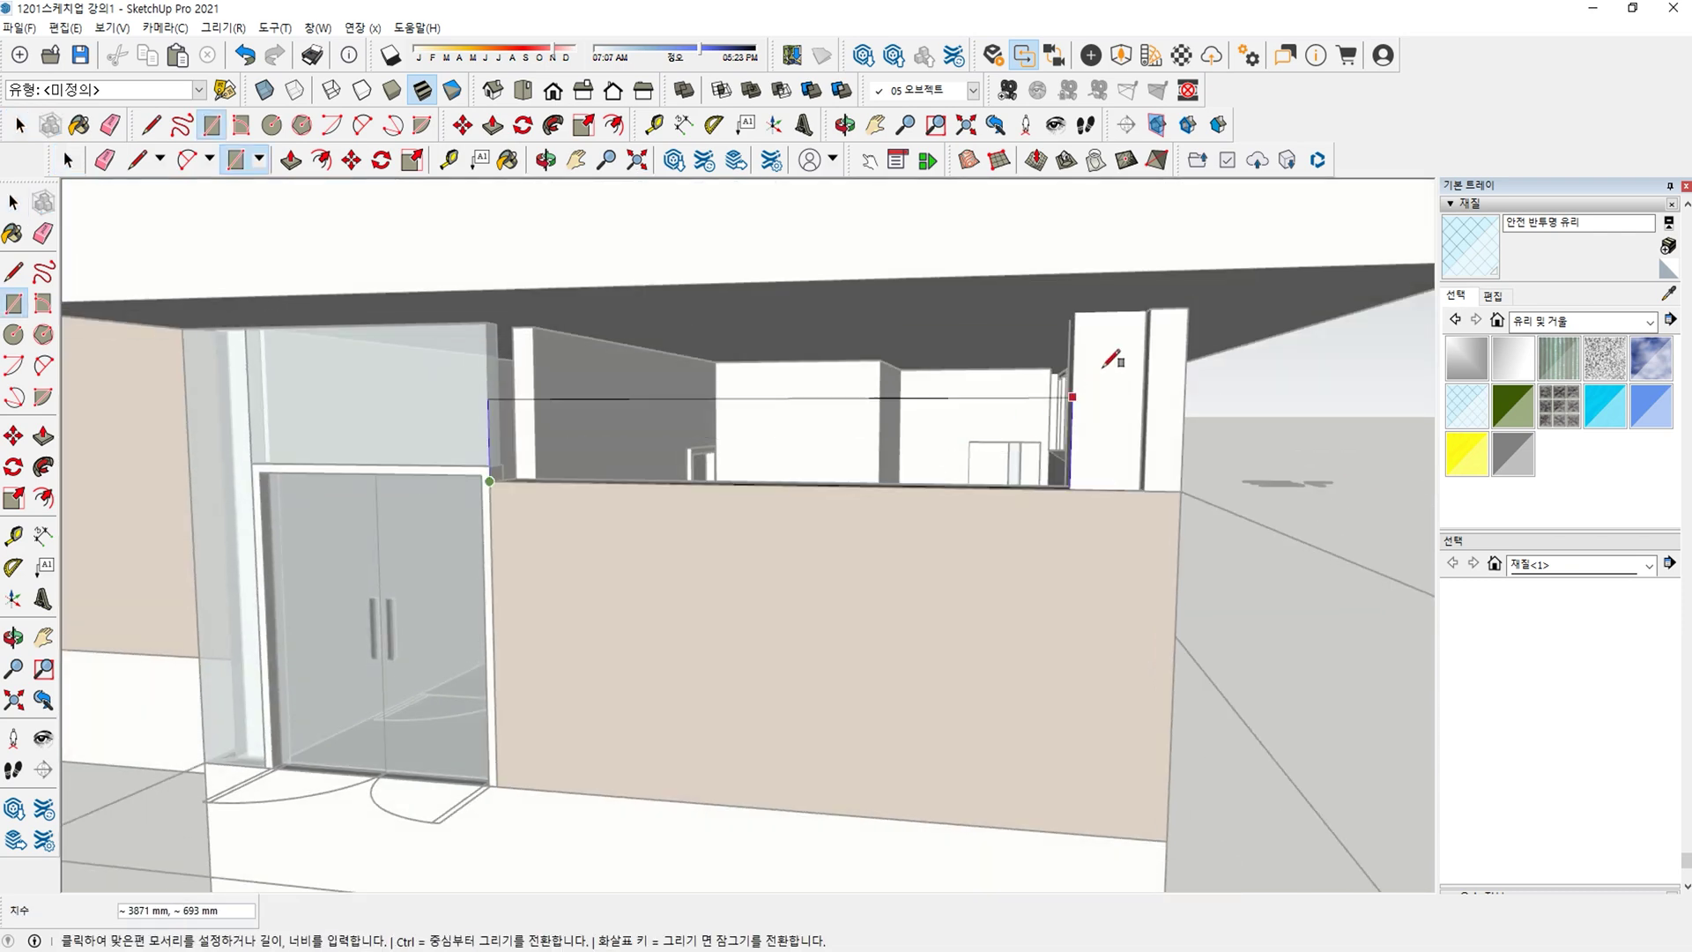
{"action": "left_click", "coordinate": [1150, 307]}
Offset the rectangle's edges inward and move the inner vertical edge nearest the building corner onto the outer edge.
{"action": "key", "text": "f"}
{"action": "key", "text": "Return"}
{"action": "key", "text": "space"}
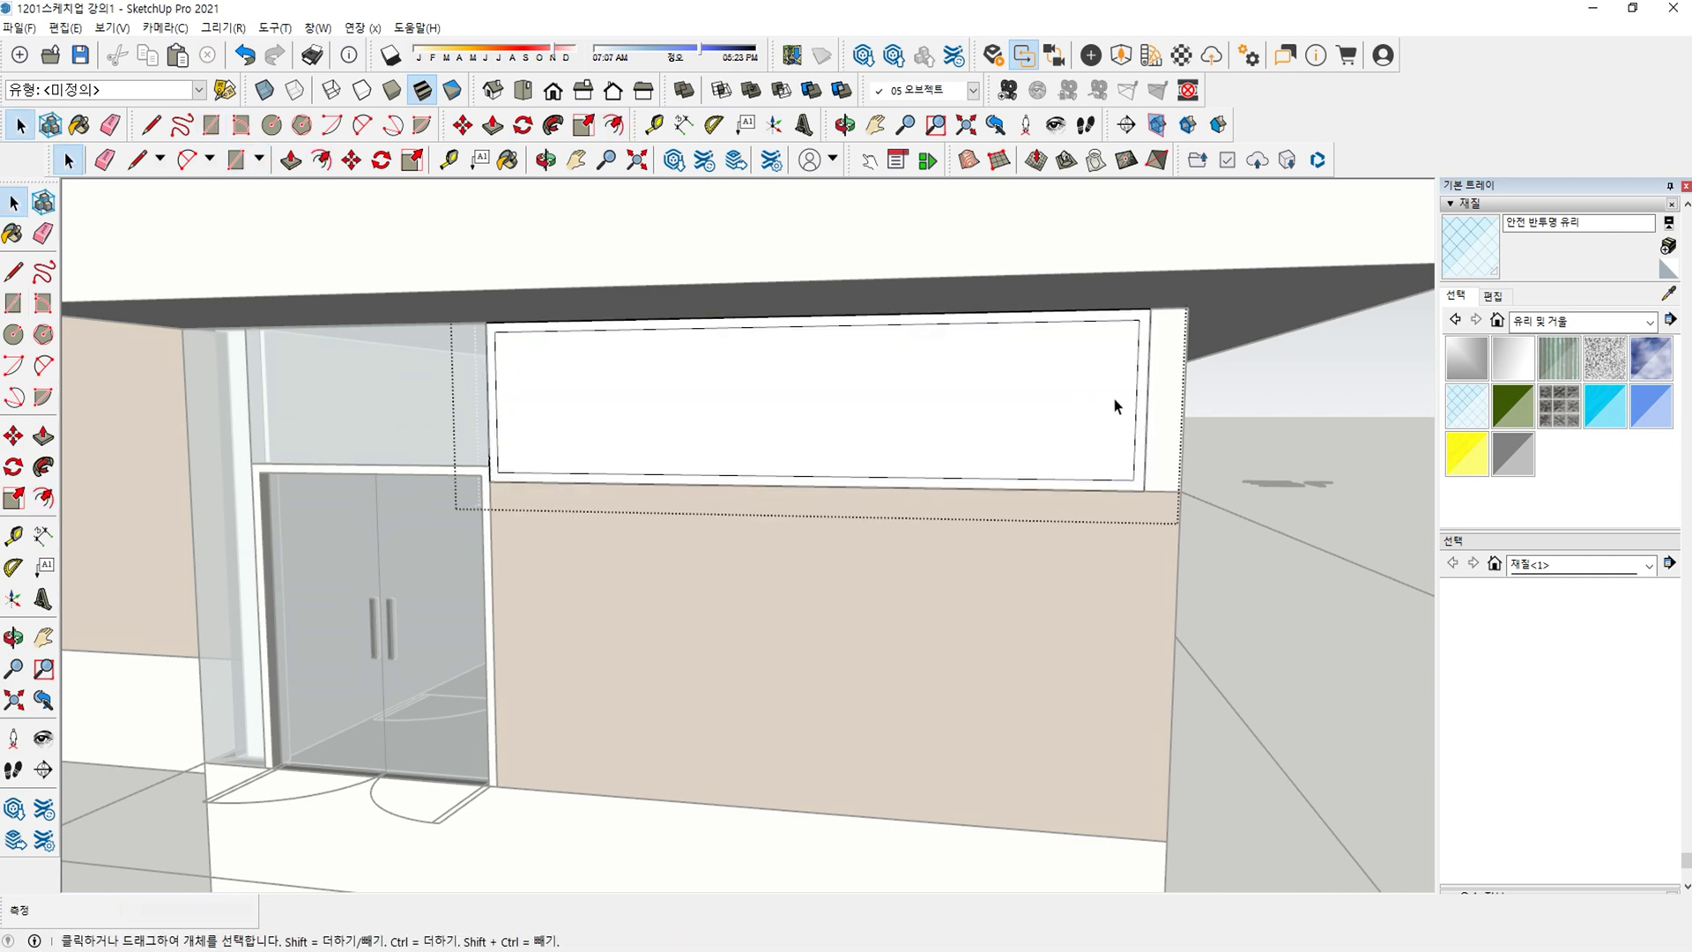
{"action": "scroll", "coordinate": [1119, 396], "scroll_direction": "up", "scroll_amount": 5}
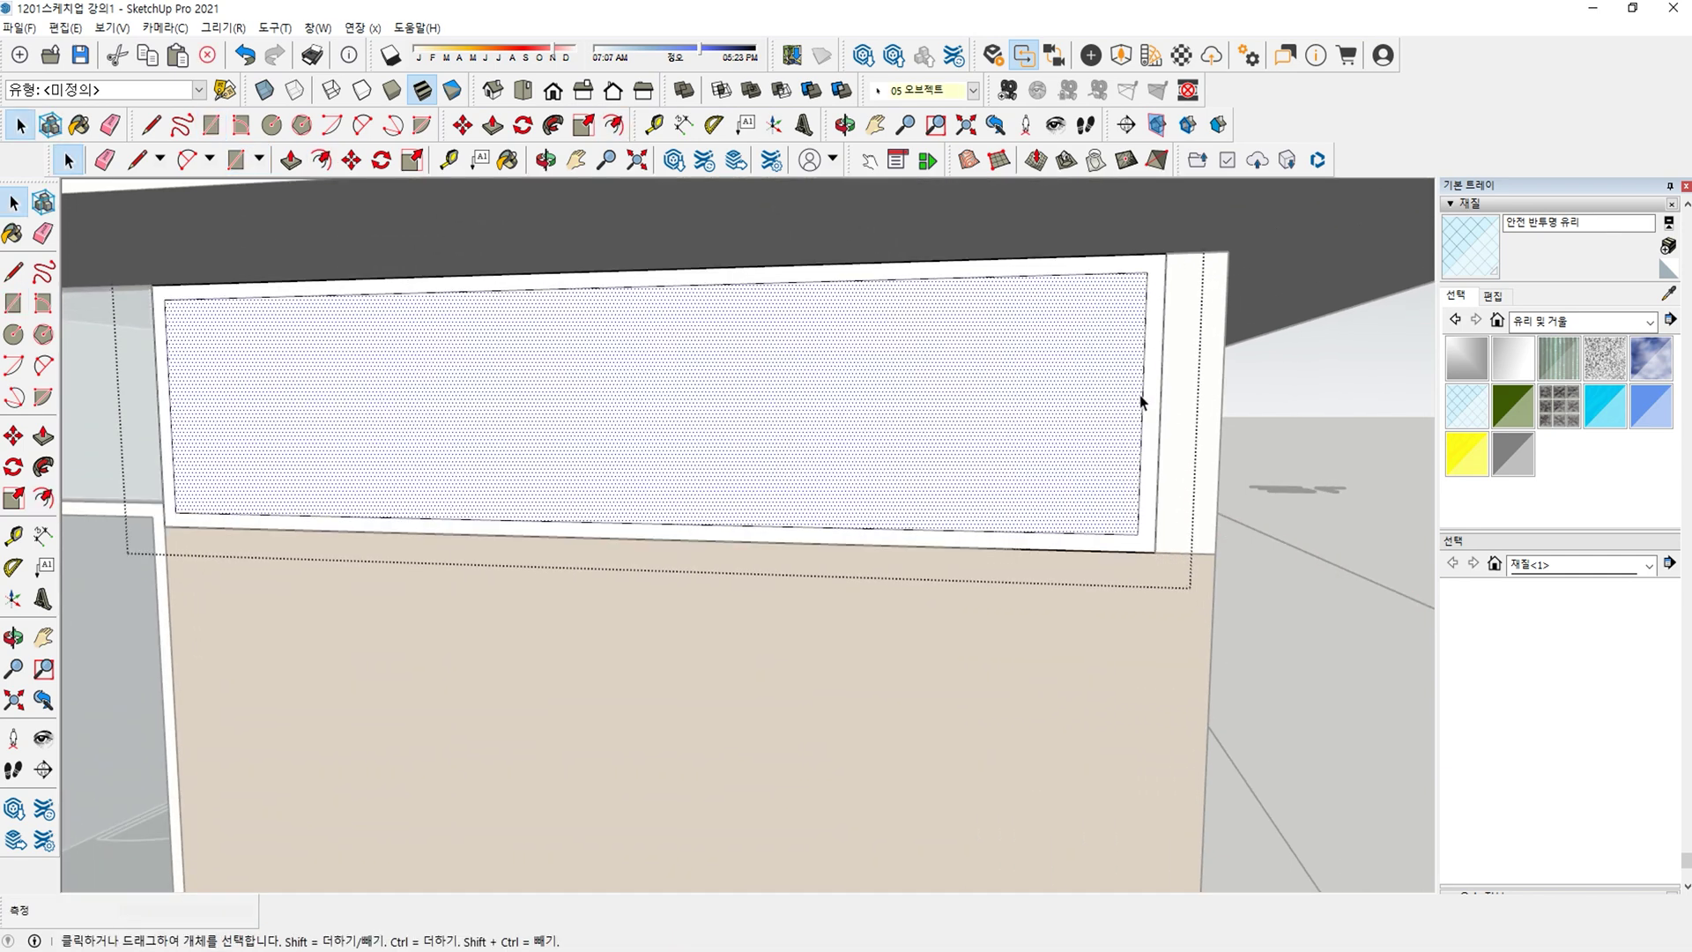
{"action": "left_click", "coordinate": [1151, 406]}
{"action": "left_click", "coordinate": [1144, 406]}
{"action": "key", "text": "m"}
{"action": "left_click", "coordinate": [1144, 406]}
{"action": "left_click", "coordinate": [1162, 405]}
{"action": "key", "text": "space"}
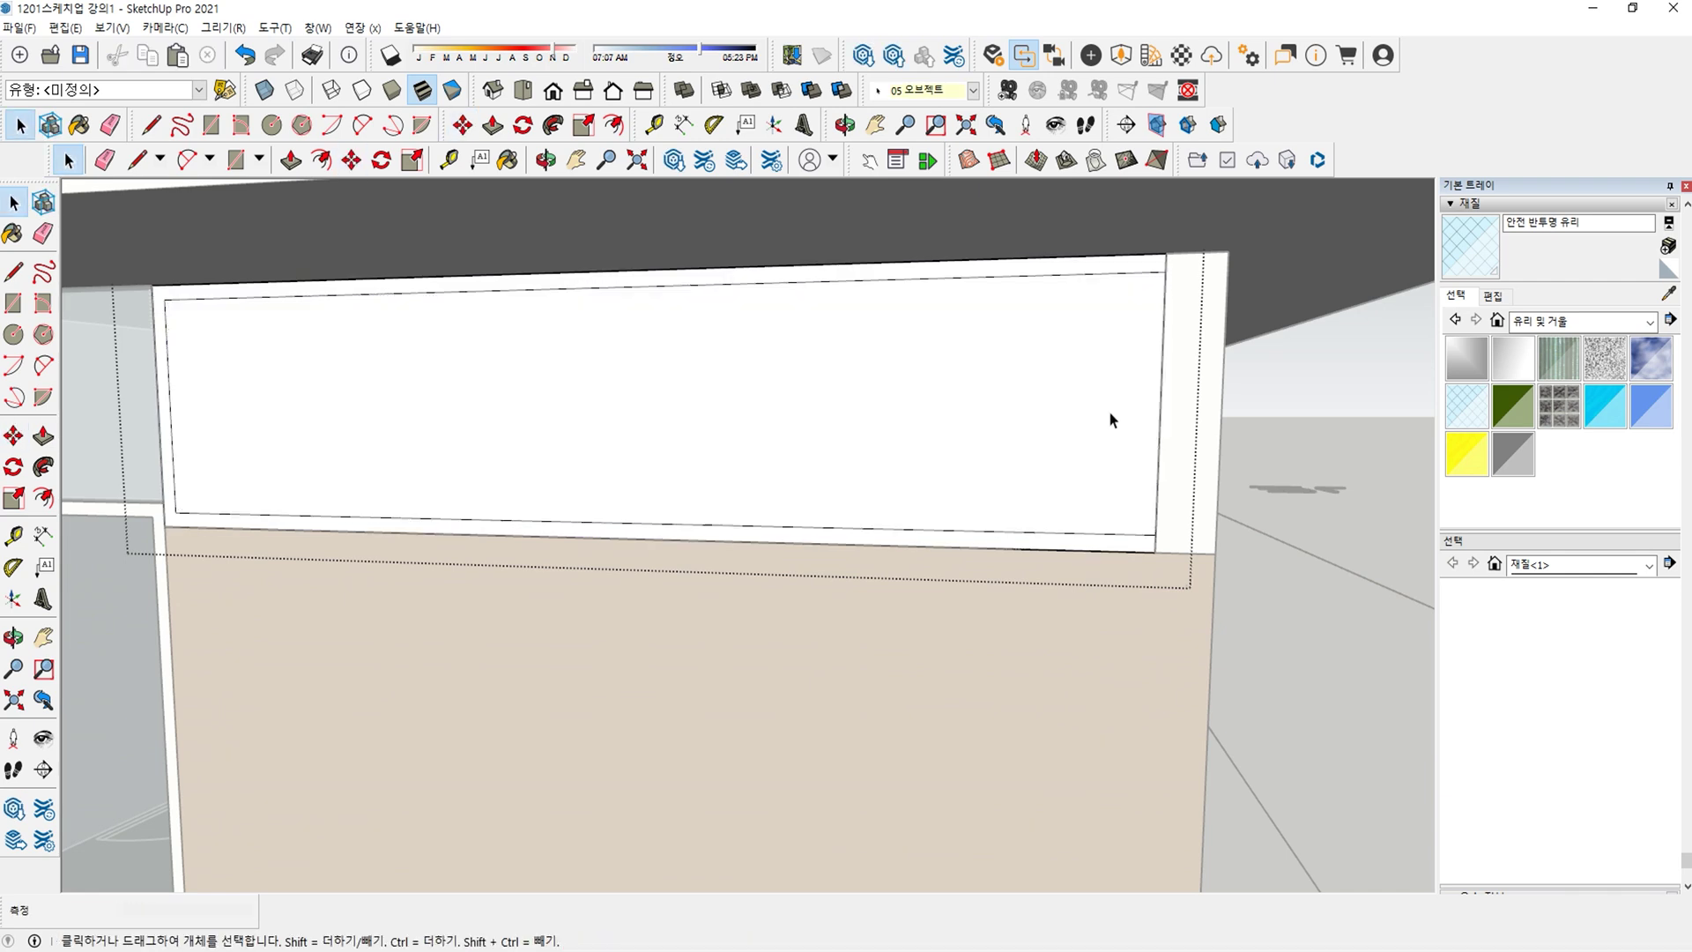
Delete the inner face of the outline beside the entrance and extrude the remaining frame 200 mm.
{"action": "left_click", "coordinate": [1110, 412]}
{"action": "key", "text": "Delete"}
{"action": "scroll", "coordinate": [1104, 411], "scroll_direction": "down", "scroll_amount": 1}
{"action": "middle_click_drag", "start_coordinate": [590, 409], "coordinate": [456, 532]}
{"action": "scroll", "coordinate": [457, 532], "scroll_direction": "up", "scroll_amount": 1}
{"action": "key", "text": "p"}
{"action": "scroll", "coordinate": [495, 516], "scroll_direction": "down", "scroll_amount": 5}
{"action": "middle_click_drag", "start_coordinate": [679, 494], "coordinate": [670, 478], "text": "shift"}
{"action": "scroll", "coordinate": [699, 661], "scroll_direction": "up", "scroll_amount": 5}
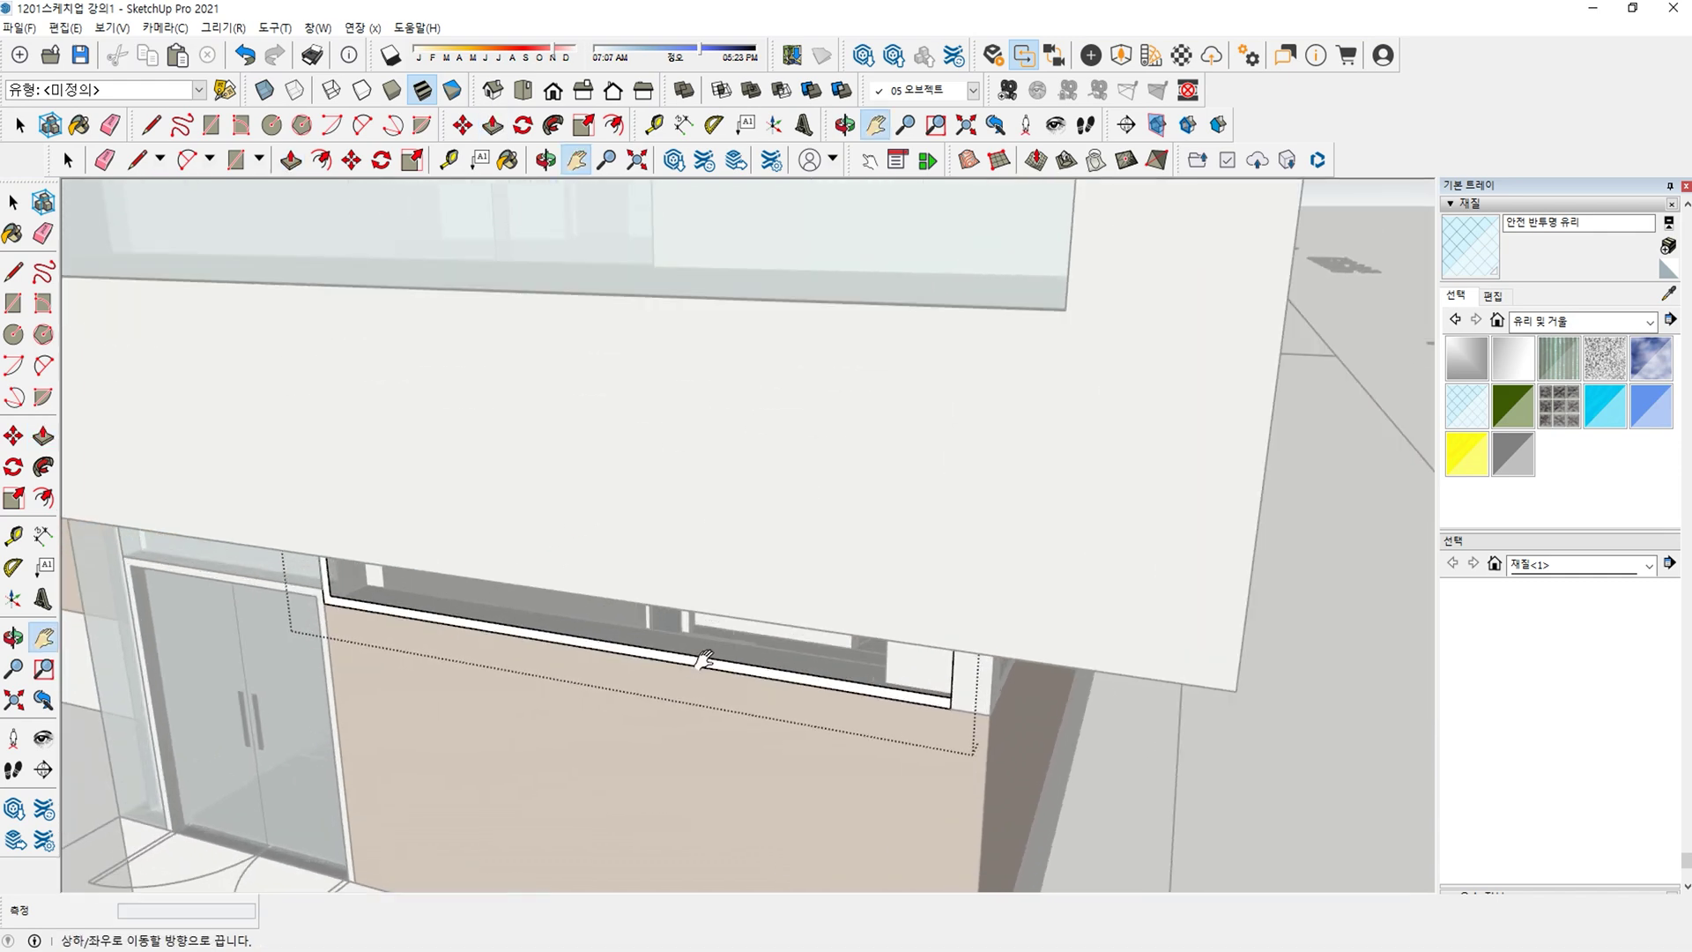
{"action": "left_click", "coordinate": [706, 664]}
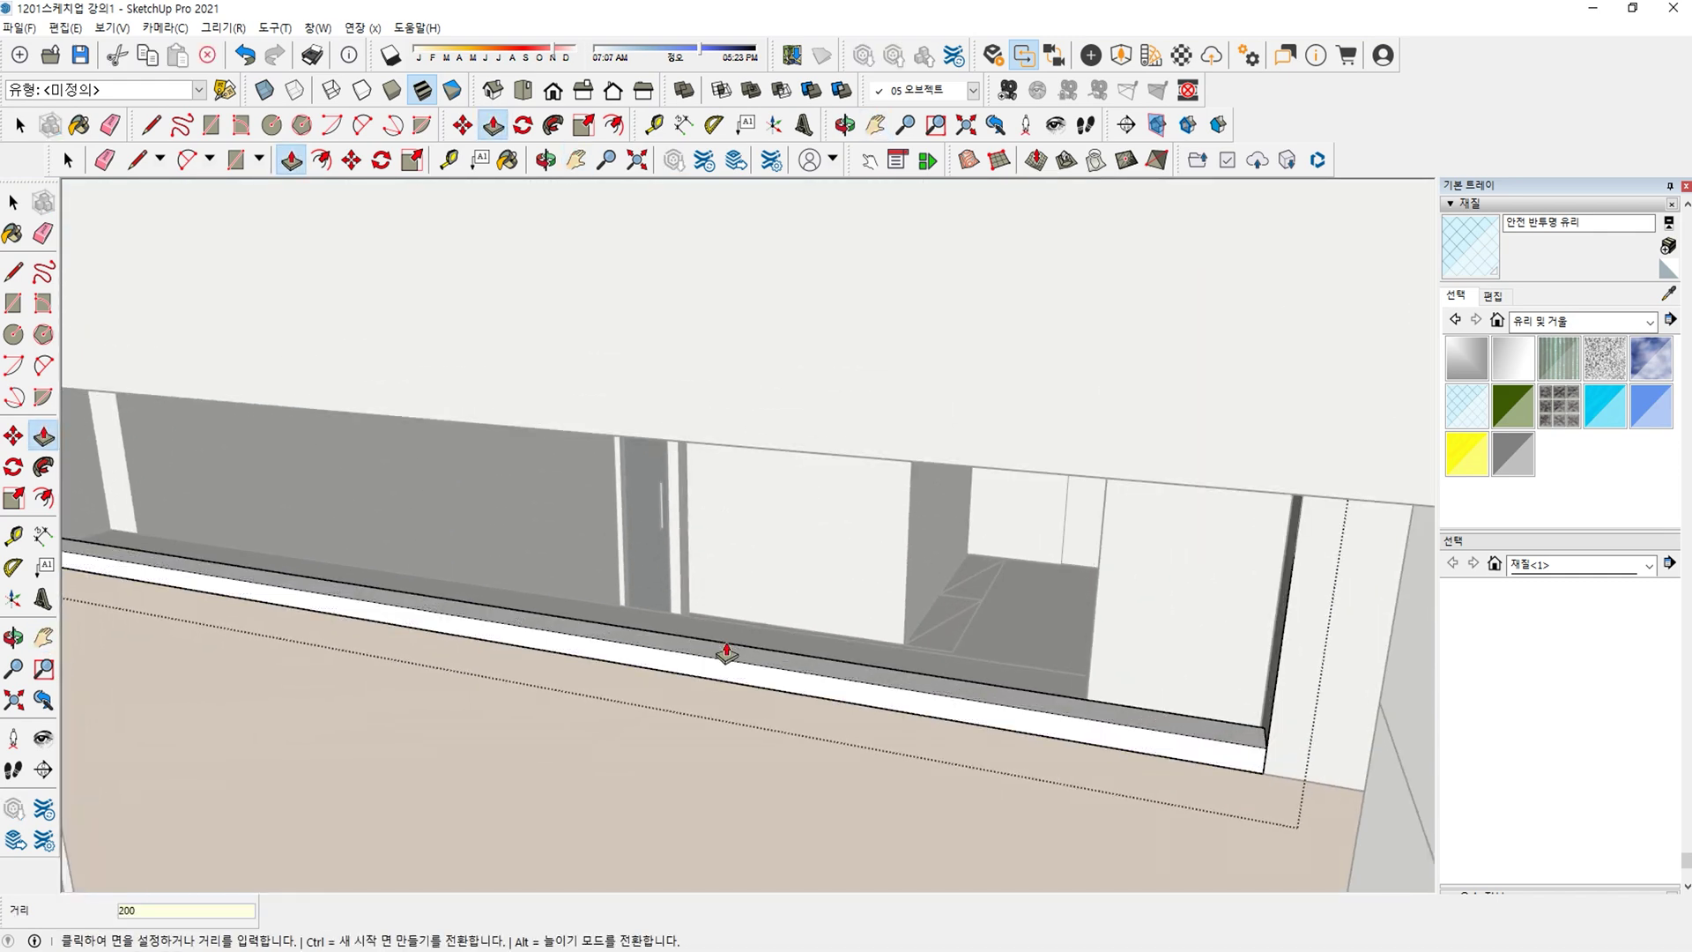
{"action": "key", "text": "Return"}
{"action": "key", "text": "space"}
Draw a pane rectangle inside the frame beside the entrance and paint it with the translucent safety glass material (안전 반투명 유리).
{"action": "scroll", "coordinate": [724, 640], "scroll_direction": "down", "scroll_amount": 2}
{"action": "middle_click_drag", "start_coordinate": [717, 612], "coordinate": [771, 511]}
{"action": "scroll", "coordinate": [899, 559], "scroll_direction": "down", "scroll_amount": 3}
{"action": "key", "text": "r"}
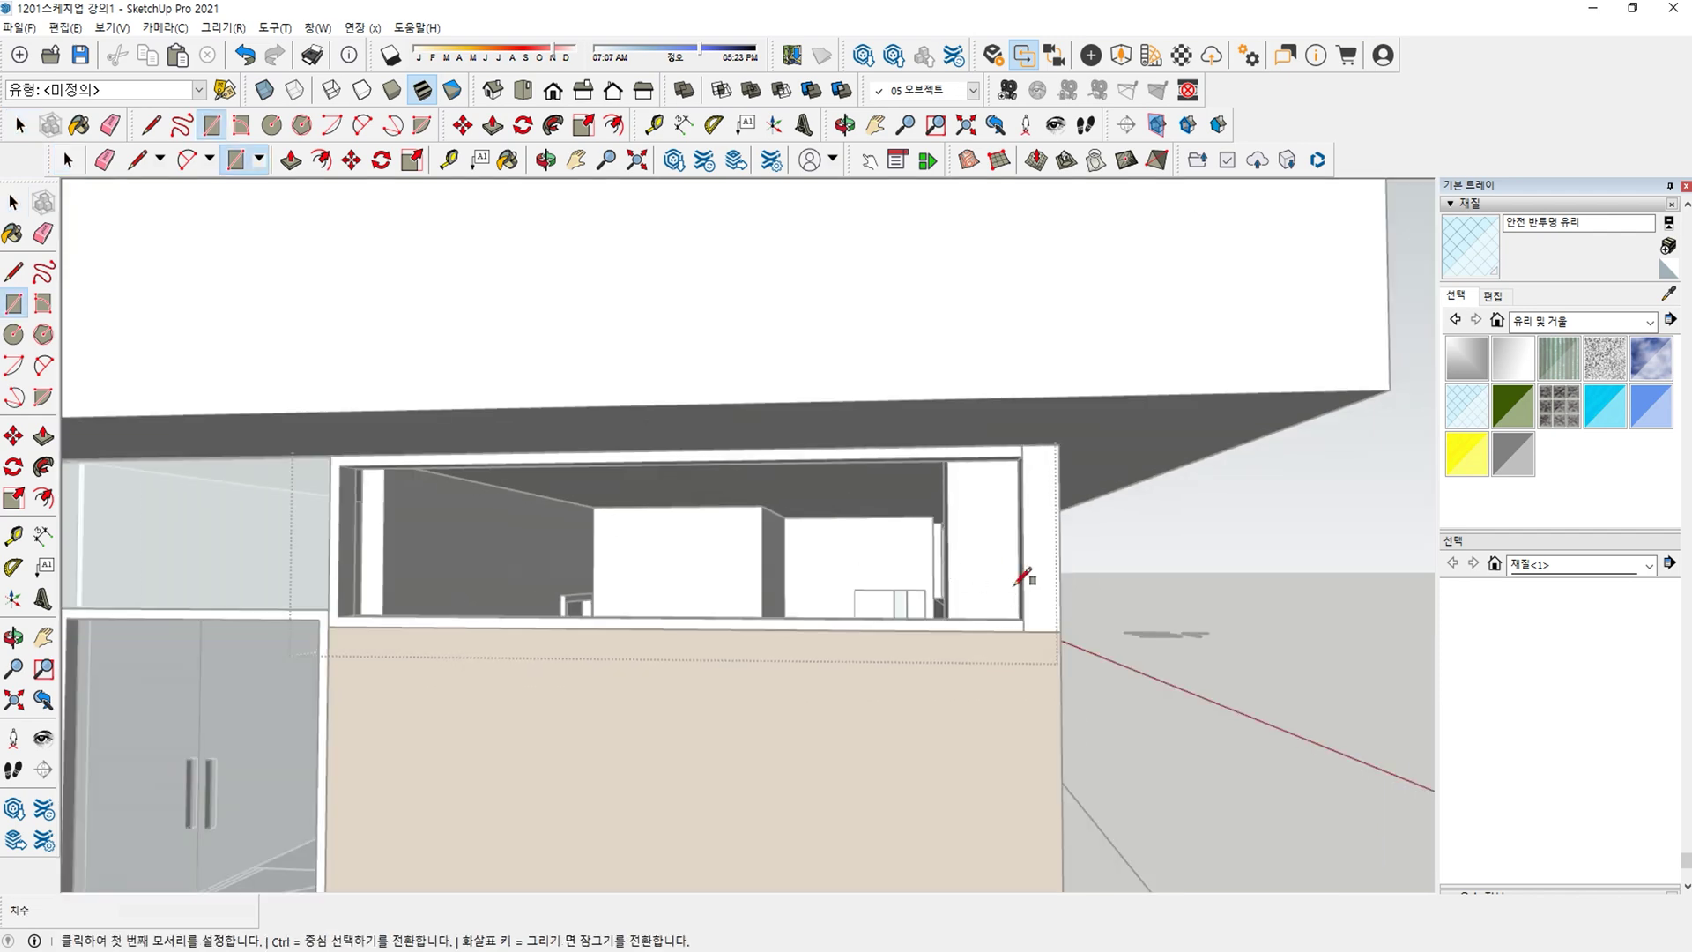
{"action": "left_click", "coordinate": [339, 466]}
{"action": "key", "text": "b"}
{"action": "left_click", "coordinate": [440, 515]}
{"action": "key", "text": "space"}
Move the glass pane beside the entrance back 100 mm into the frame's depth and clear the selection.
{"action": "scroll", "coordinate": [447, 541], "scroll_direction": "up", "scroll_amount": 1}
{"action": "double_click", "coordinate": [447, 542]}
{"action": "key", "text": "m"}
{"action": "middle_click_drag", "start_coordinate": [447, 542], "coordinate": [298, 676]}
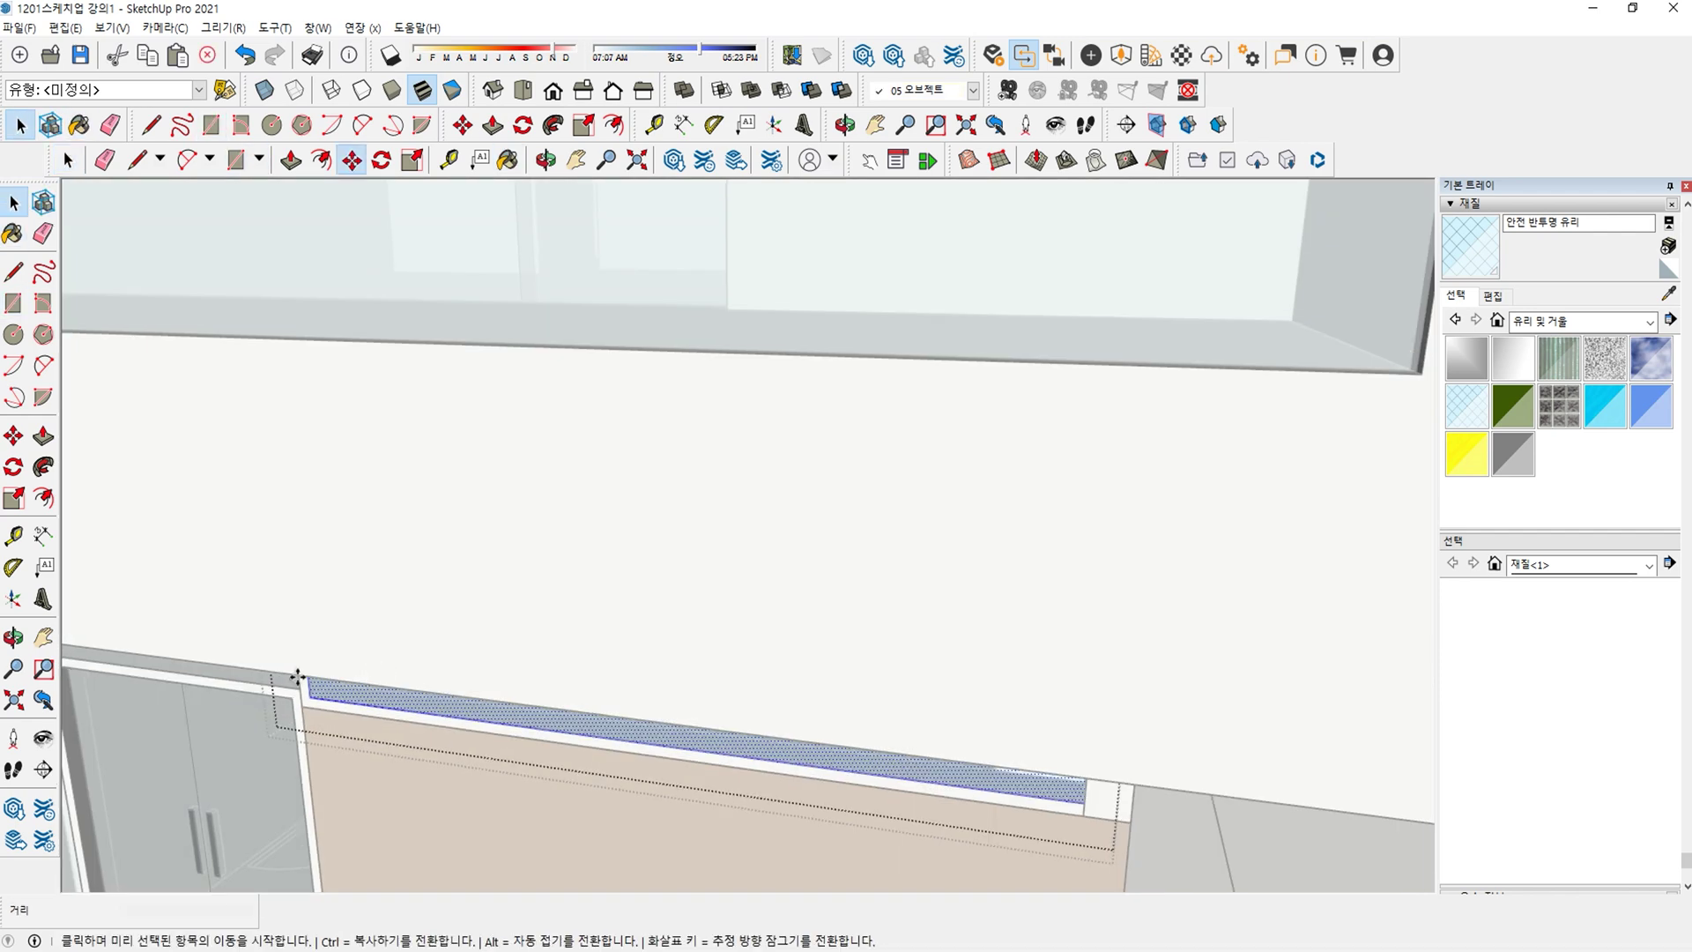
{"action": "scroll", "coordinate": [298, 677], "scroll_direction": "up", "scroll_amount": 3}
{"action": "left_click", "coordinate": [323, 693]}
{"action": "type", "text": "100"}
{"action": "key", "text": "Return"}
{"action": "key", "text": "ctrl+z"}
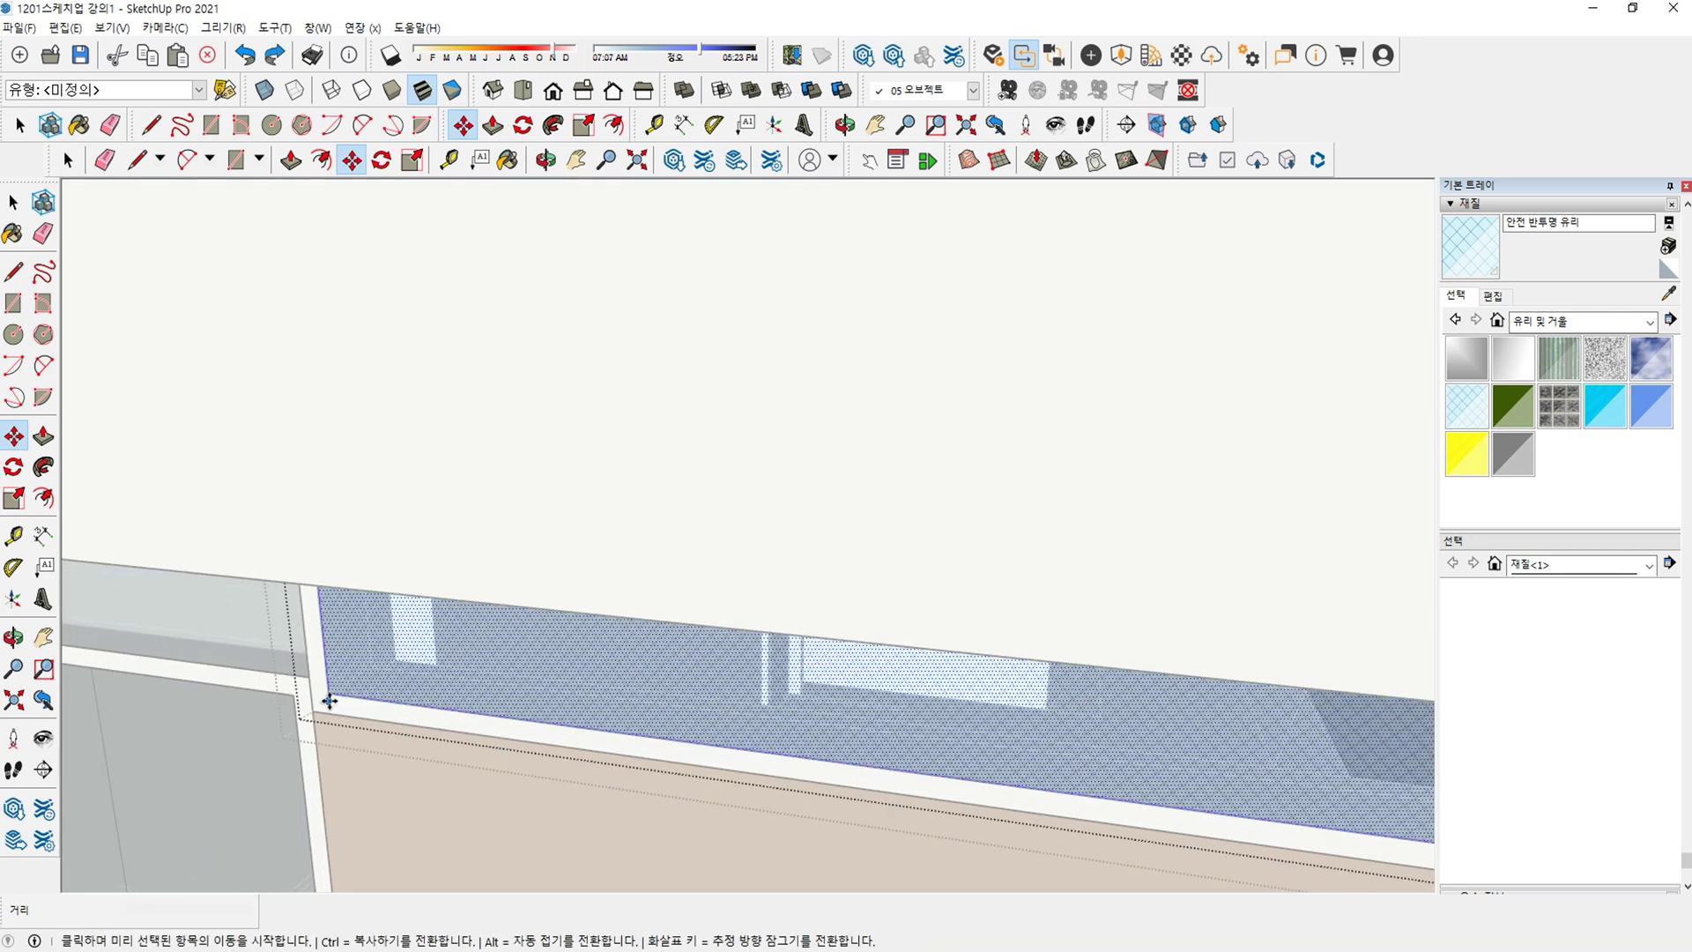
{"action": "left_click", "coordinate": [329, 700]}
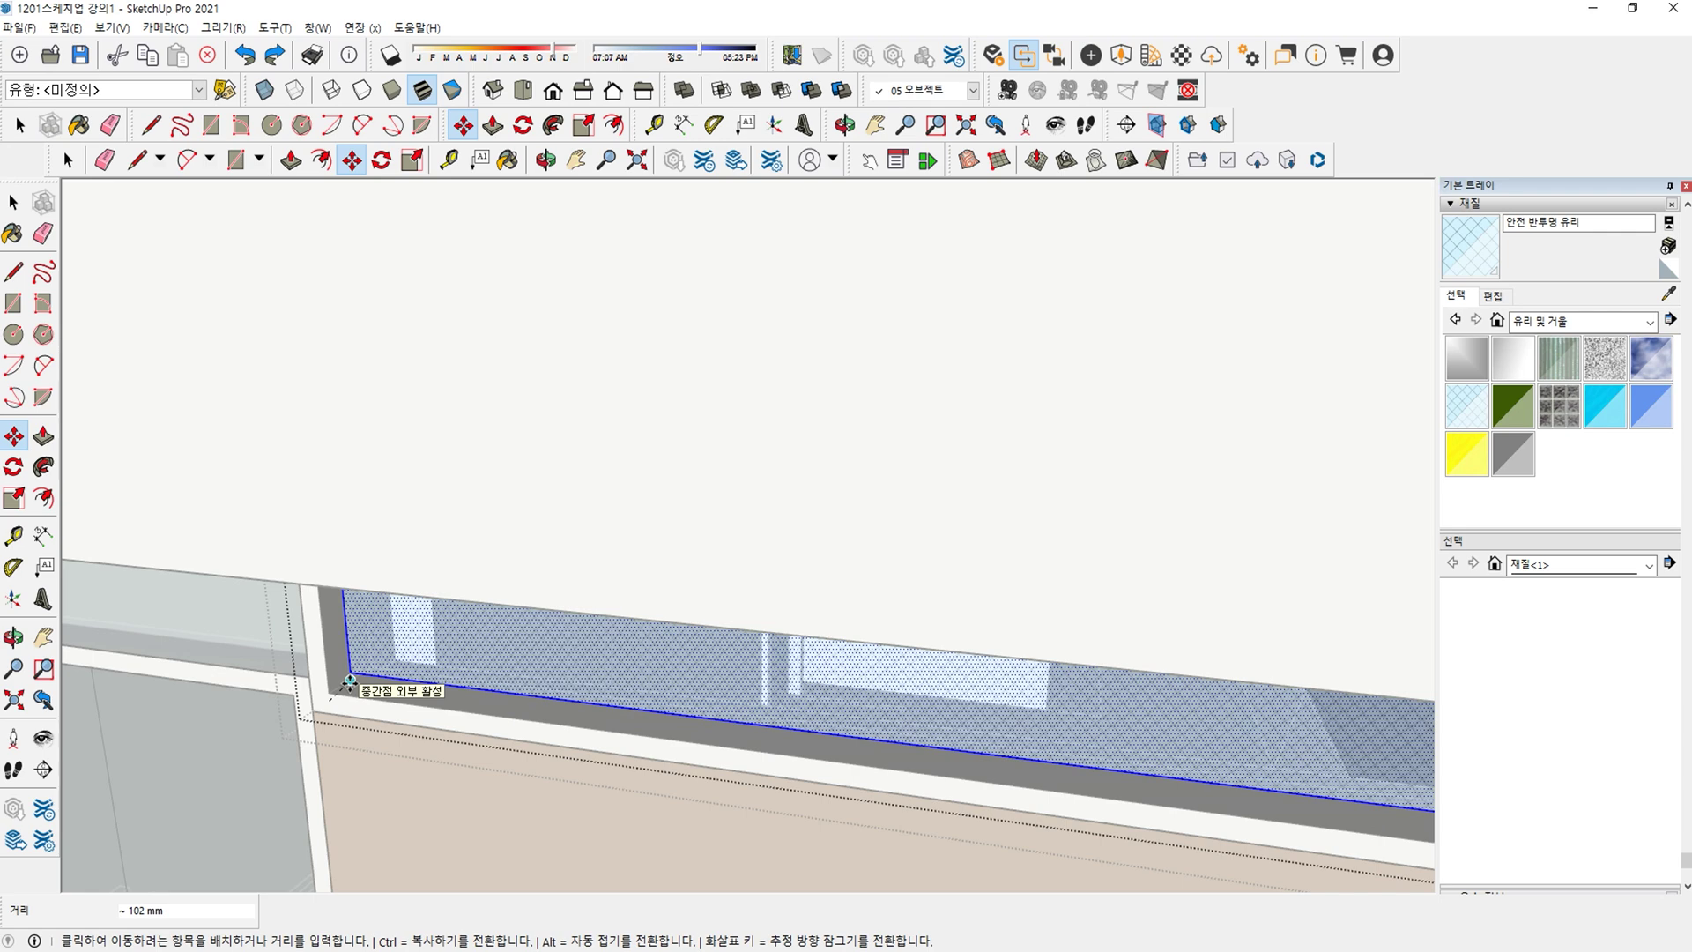
{"action": "type", "text": "100"}
{"action": "key", "text": "Return"}
{"action": "key", "text": "space"}
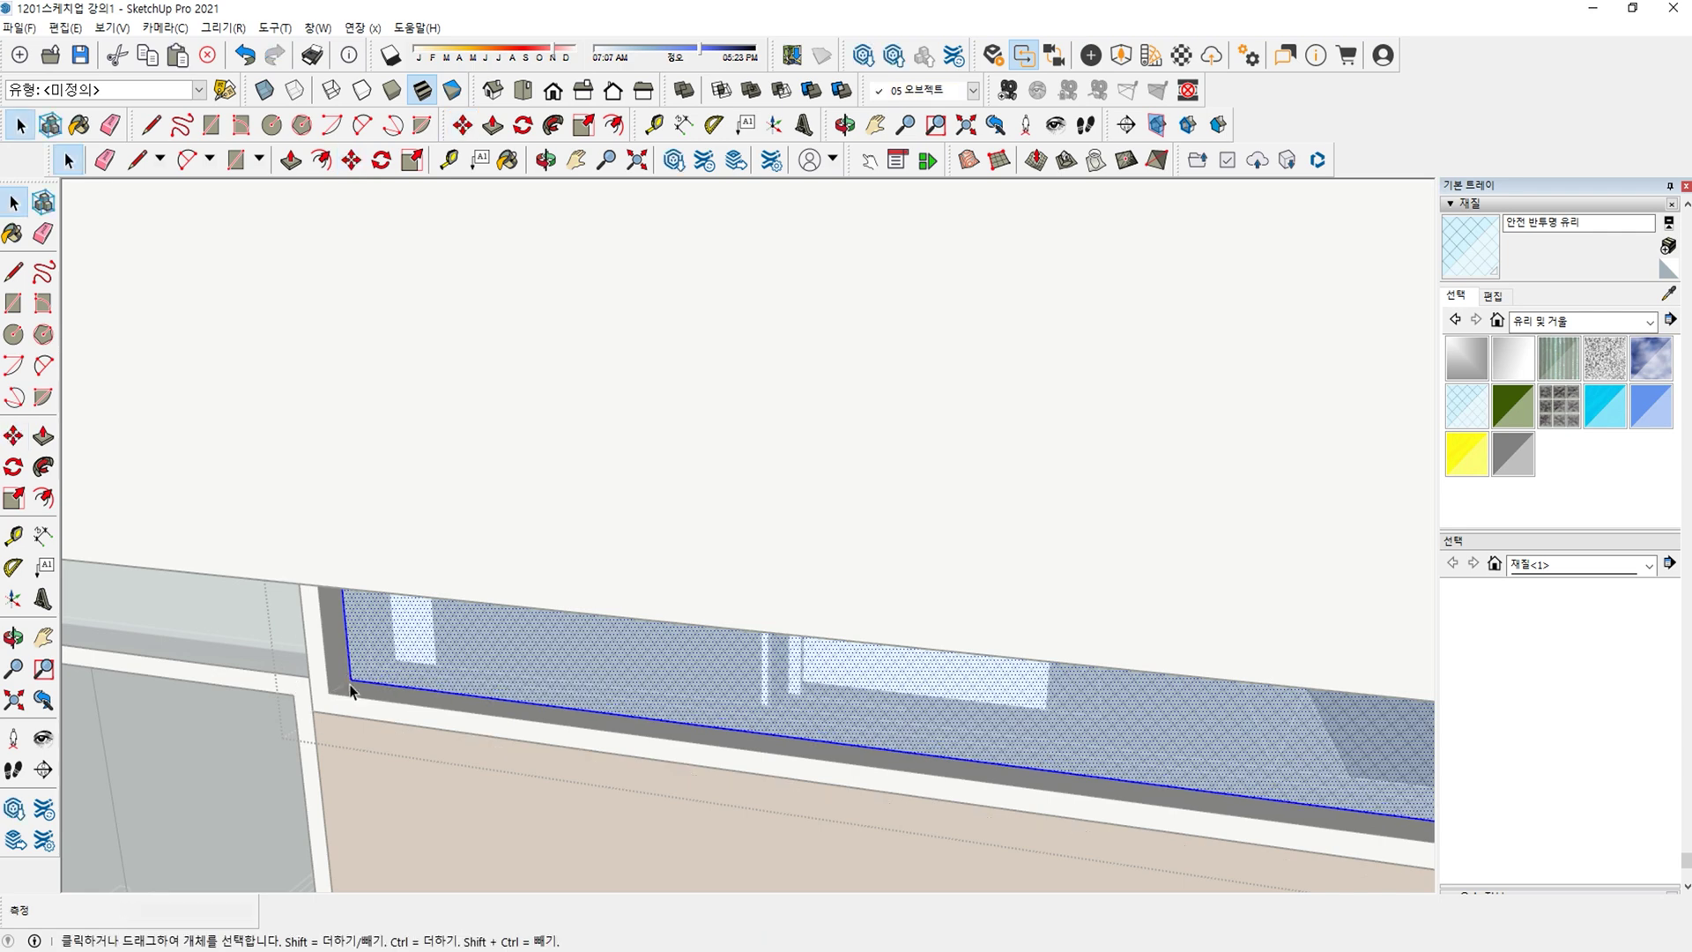
{"action": "key", "text": "Escape"}
Draw a rectangle about 5535 by 1000 mm over the gap above the upper-floor brick wall on the long facade.
{"action": "scroll", "coordinate": [555, 673], "scroll_direction": "down", "scroll_amount": 3}
{"action": "middle_click_drag", "start_coordinate": [571, 665], "coordinate": [597, 646], "text": "shift"}
{"action": "scroll", "coordinate": [599, 647], "scroll_direction": "down", "scroll_amount": 4}
{"action": "scroll", "coordinate": [642, 620], "scroll_direction": "down", "scroll_amount": 3}
{"action": "mouse_move", "coordinate": [725, 597]}
{"action": "middle_mouse_down"}
{"action": "mouse_move", "coordinate": [752, 578]}
{"action": "mouse_move", "coordinate": [738, 614]}
{"action": "mouse_move", "coordinate": [917, 585]}
{"action": "mouse_move", "coordinate": [446, 566]}
{"action": "mouse_move", "coordinate": [718, 605]}
{"action": "middle_mouse_up"}
{"action": "scroll", "coordinate": [738, 614], "scroll_direction": "down", "scroll_amount": 3}
{"action": "scroll", "coordinate": [1009, 451], "scroll_direction": "up", "scroll_amount": 3}
{"action": "scroll", "coordinate": [1009, 451], "scroll_direction": "up", "scroll_amount": 3}
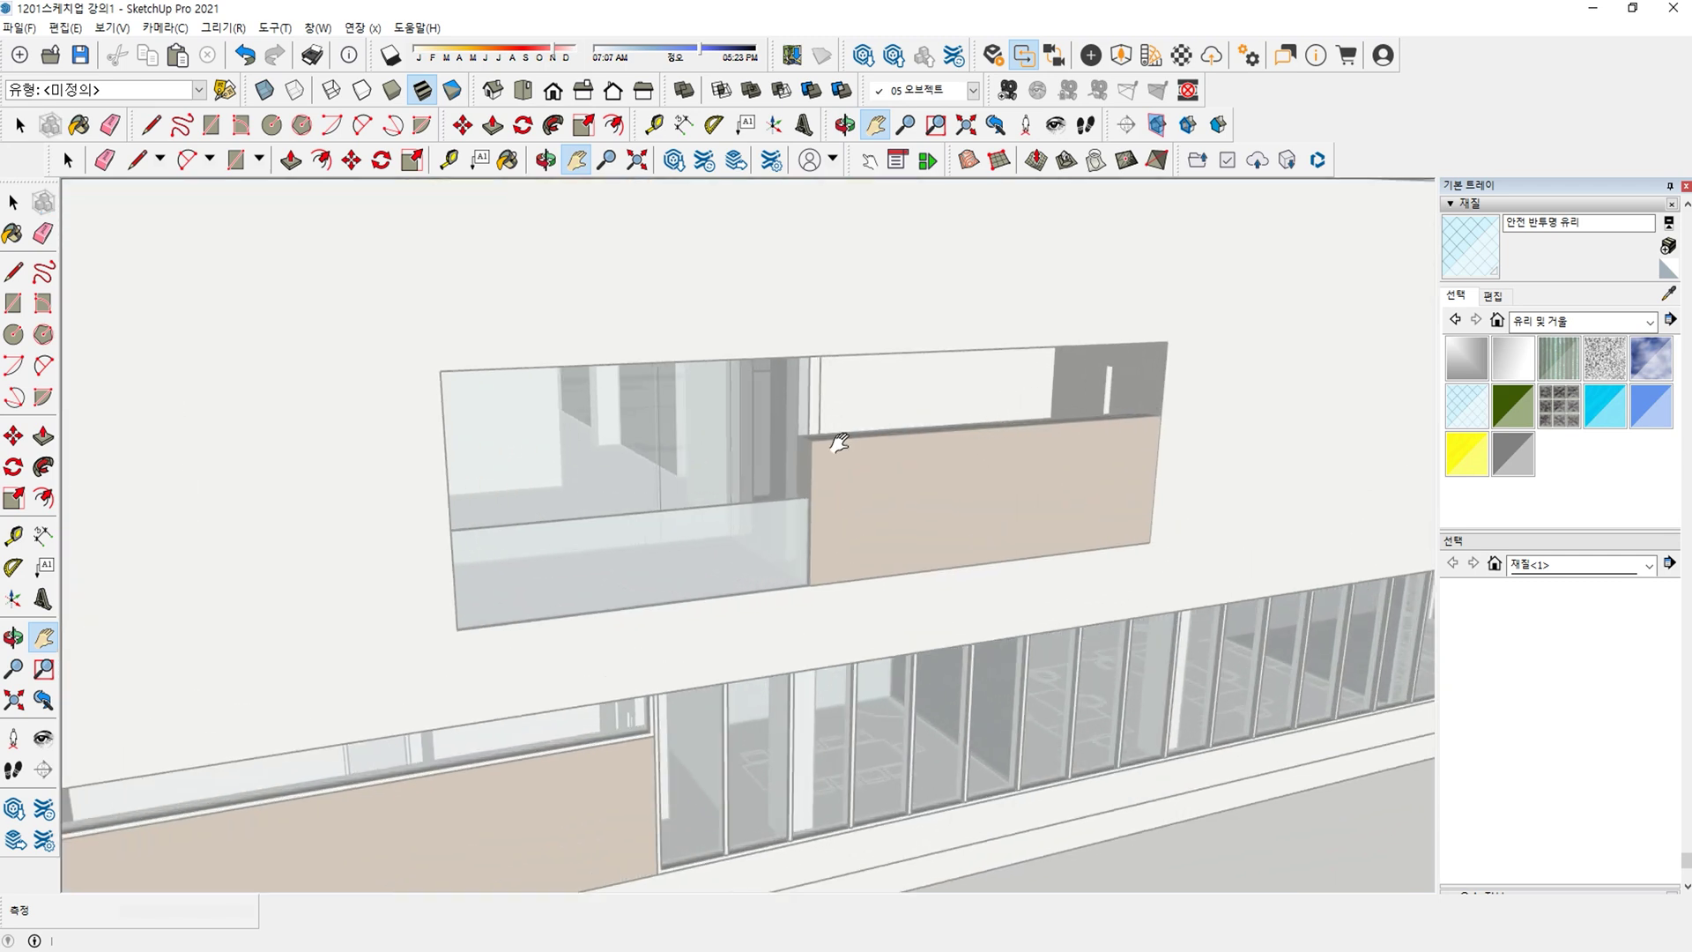
{"action": "scroll", "coordinate": [837, 440], "scroll_direction": "up", "scroll_amount": 2}
{"action": "key", "text": "r"}
{"action": "left_click", "coordinate": [802, 440]}
{"action": "left_click", "coordinate": [1272, 308]}
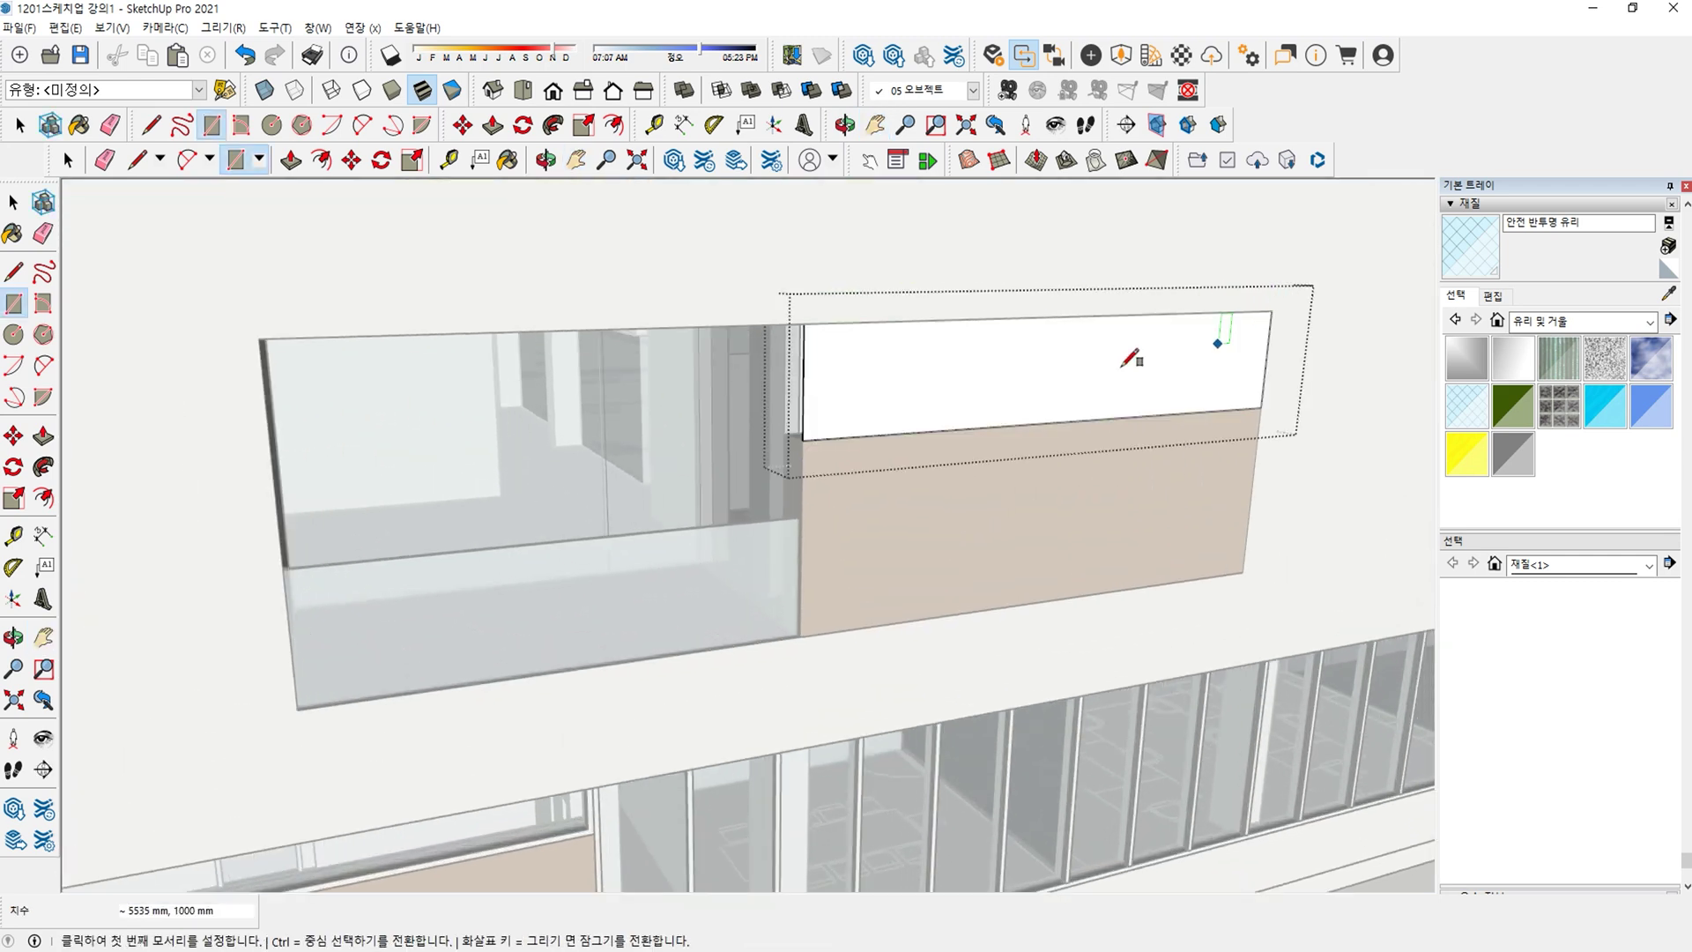
Offset the upper-floor rectangle's edges inward, remove the inner face and extrude the remaining ring into a window frame.
{"action": "key", "text": "f"}
{"action": "scroll", "coordinate": [1027, 388], "scroll_direction": "up", "scroll_amount": 2}
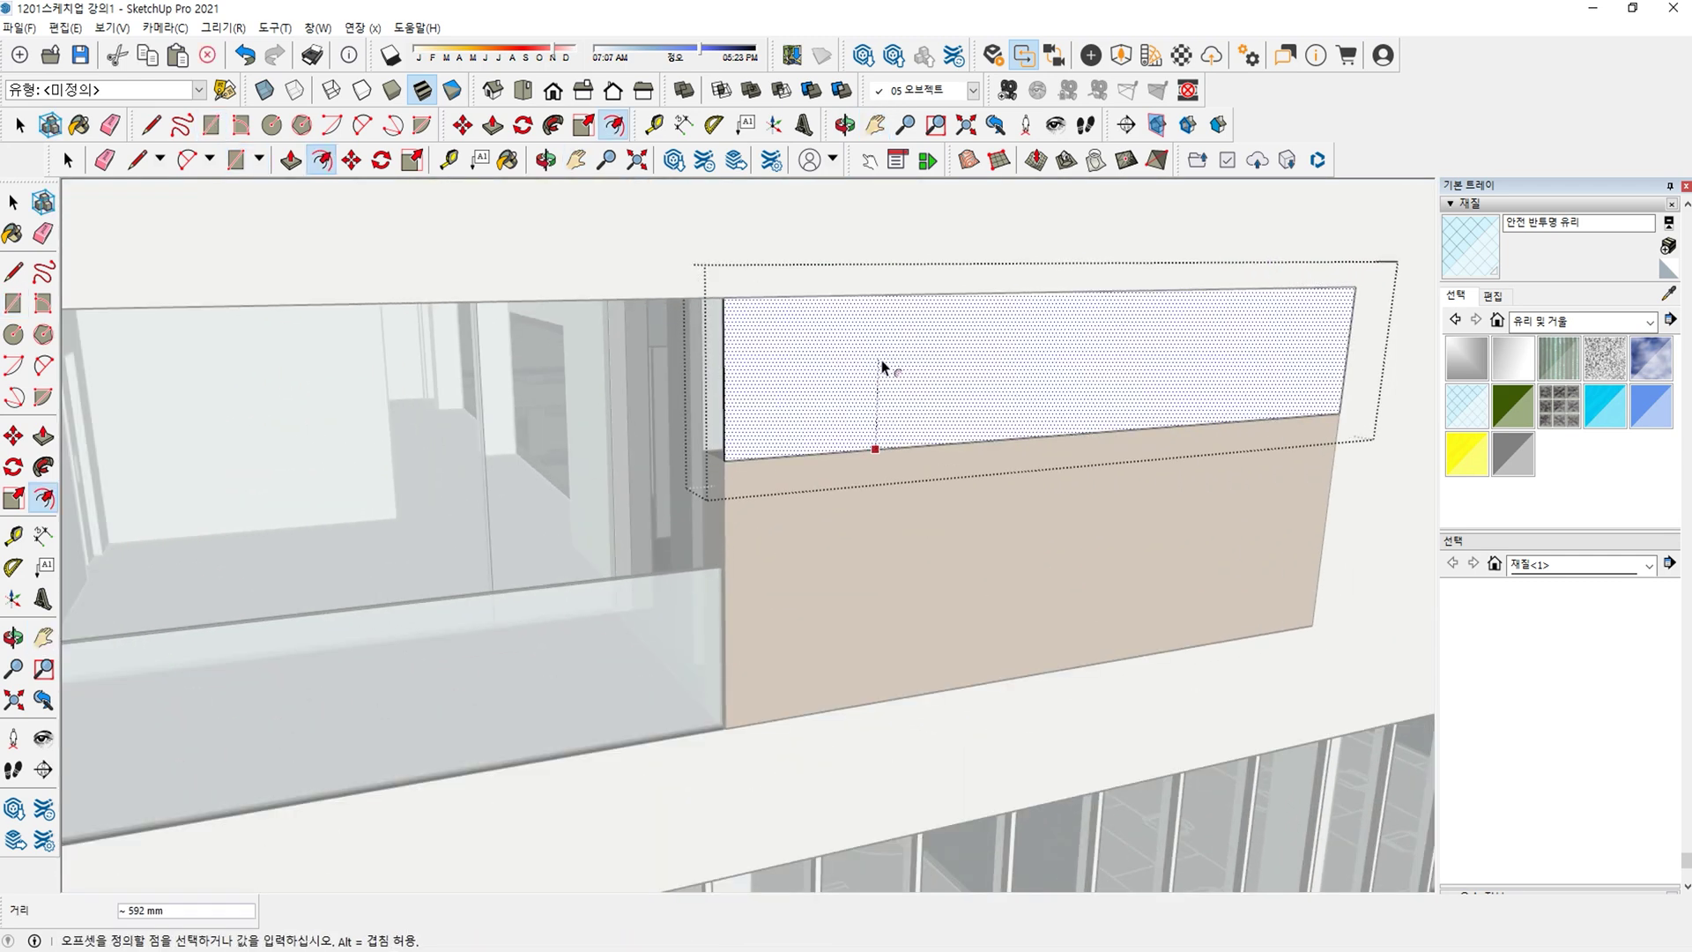
{"action": "left_click", "coordinate": [880, 362]}
{"action": "scroll", "coordinate": [837, 375], "scroll_direction": "up", "scroll_amount": 2}
{"action": "key", "text": "space"}
{"action": "scroll", "coordinate": [749, 392], "scroll_direction": "up", "scroll_amount": 2}
{"action": "scroll", "coordinate": [712, 393], "scroll_direction": "up", "scroll_amount": 1}
{"action": "key", "text": "p"}
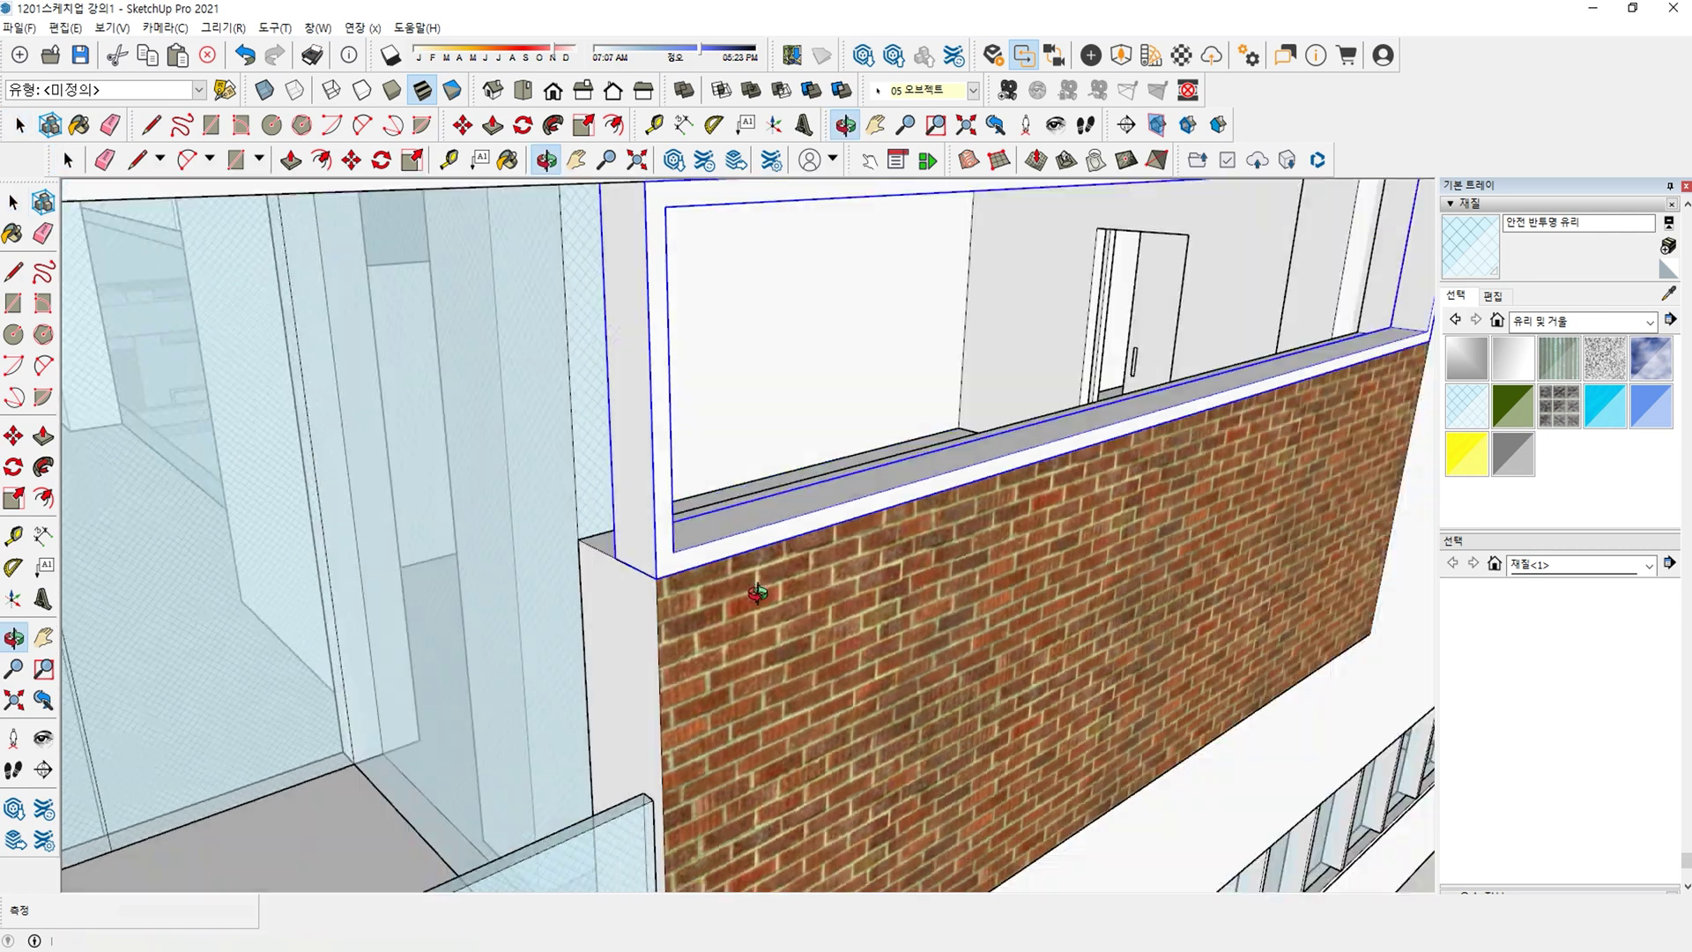
Move the upper-floor window frame back from the outer face of the brick wall.
{"action": "middle_click_drag", "start_coordinate": [662, 426], "coordinate": [615, 557]}
{"action": "key", "text": "m"}
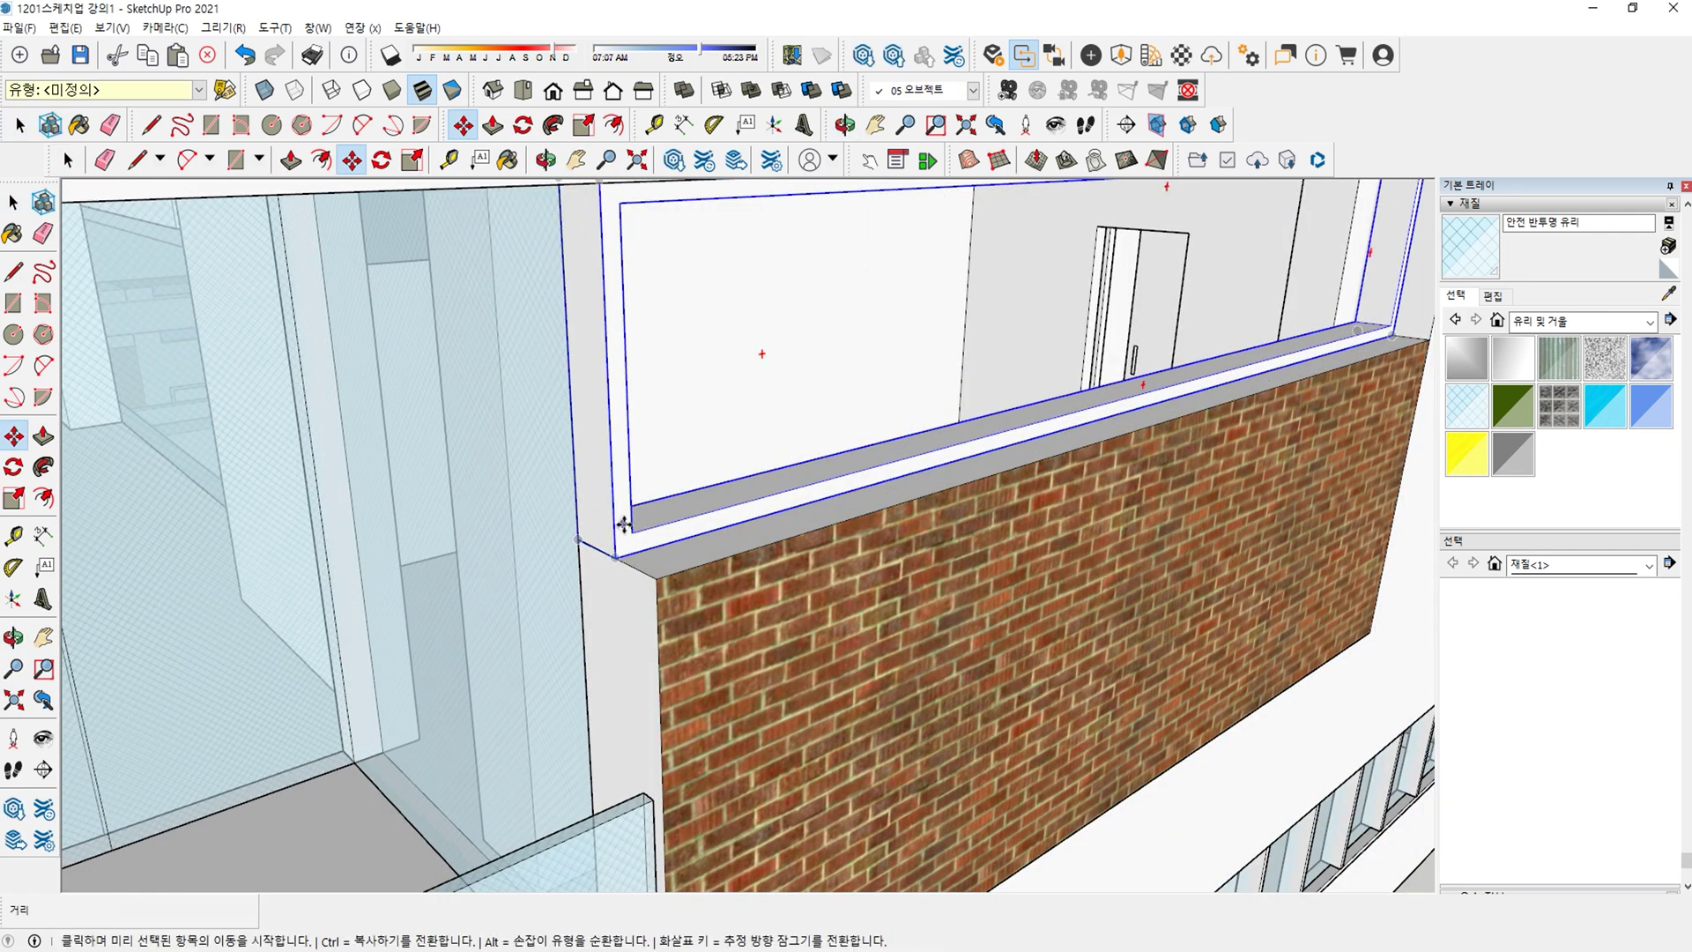
{"action": "key", "text": "h"}
Draw a pane rectangle inside the upper-floor frame and paint it with the translucent safety glass material (안전 반투명 유리).
{"action": "scroll", "coordinate": [705, 488], "scroll_direction": "down", "scroll_amount": 2}
{"action": "double_click", "coordinate": [691, 511]}
{"action": "middle_click_drag", "start_coordinate": [747, 520], "coordinate": [794, 571]}
{"action": "key", "text": "r"}
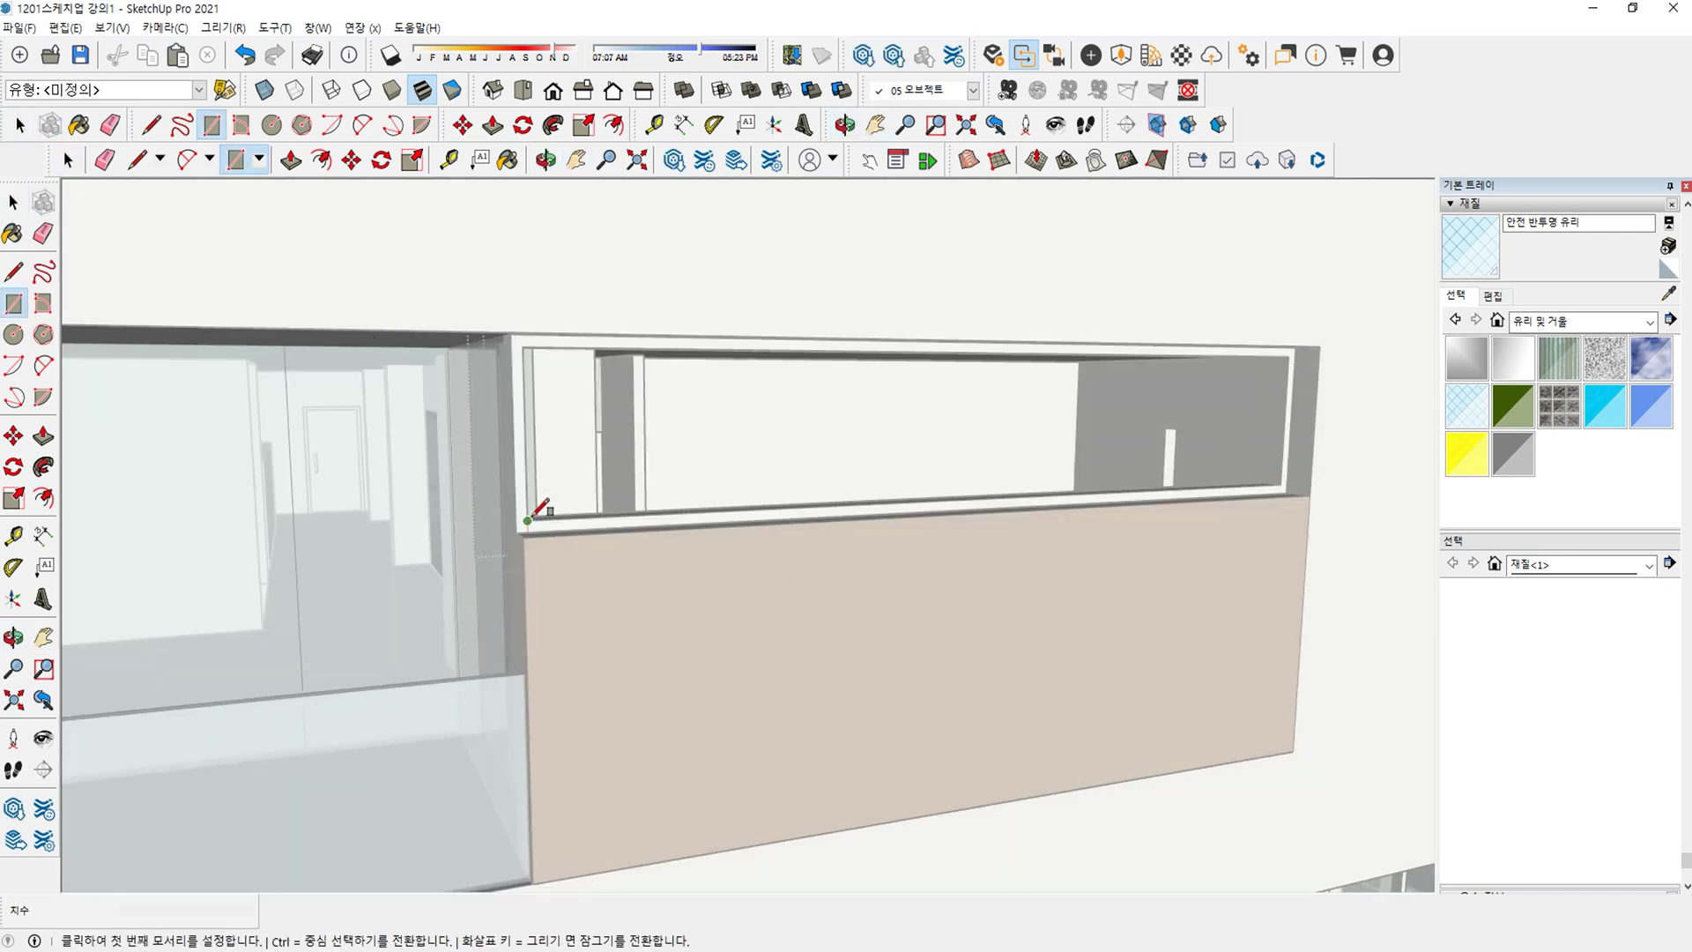
{"action": "left_click", "coordinate": [1288, 356]}
{"action": "key", "text": "b"}
{"action": "left_click", "coordinate": [1006, 427]}
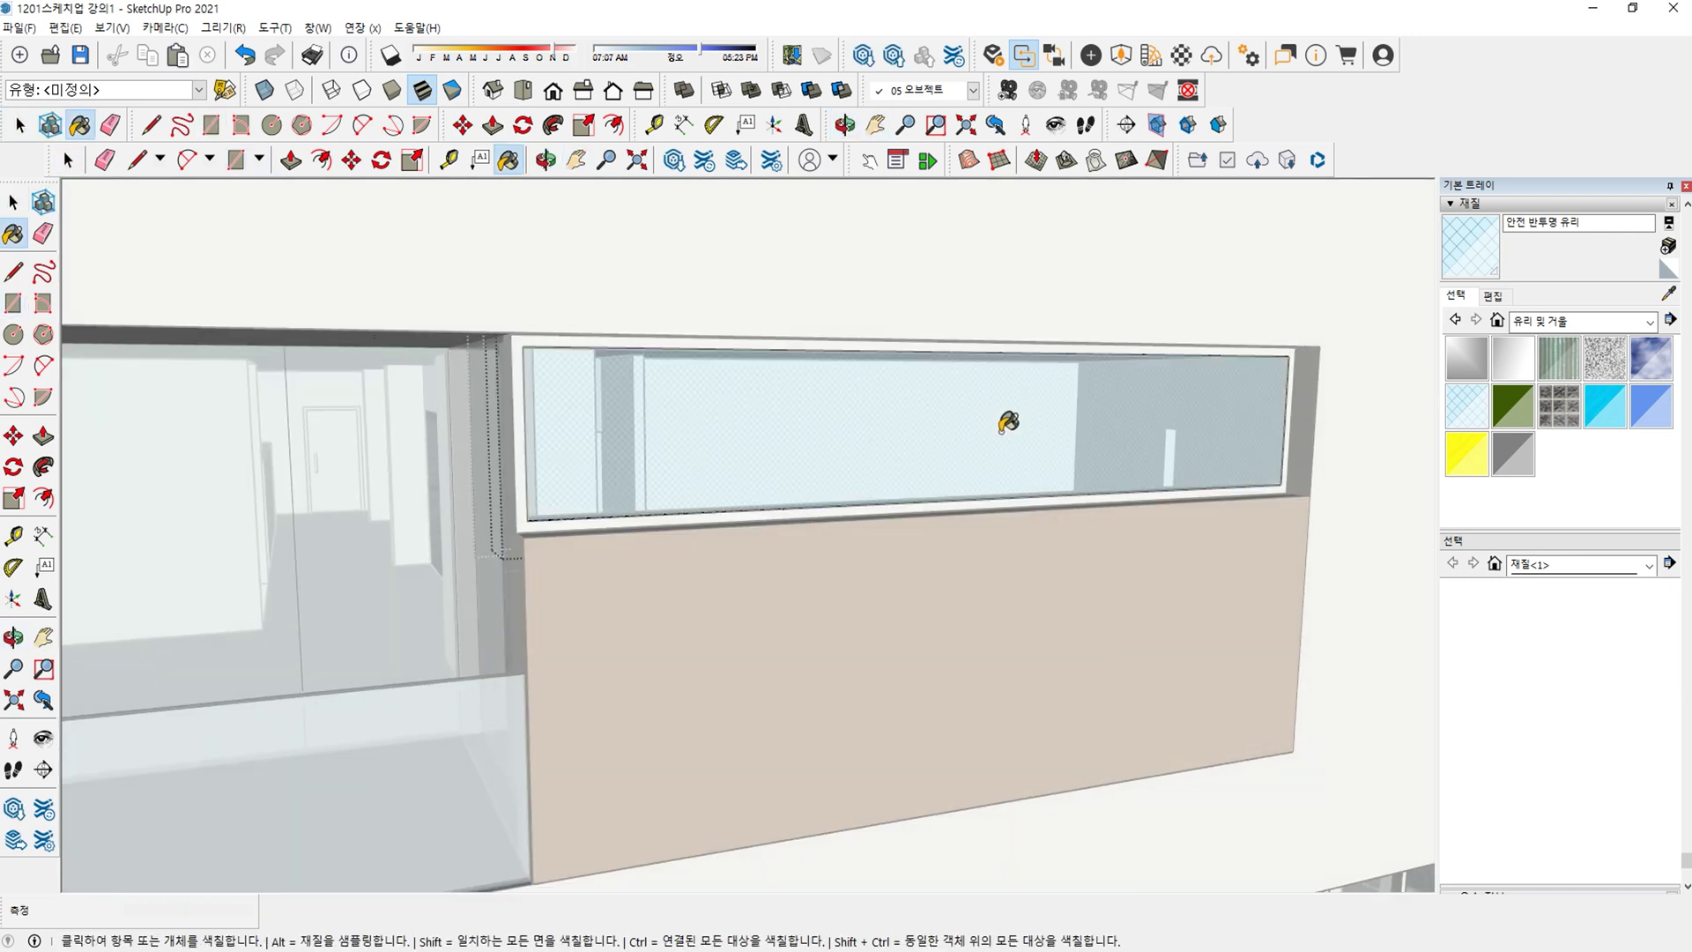
{"action": "key", "text": "space"}
Move the upper-floor glass pane back into the frame's depth, clear the selection and leave the group.
{"action": "scroll", "coordinate": [828, 436], "scroll_direction": "up", "scroll_amount": 2}
{"action": "double_click", "coordinate": [684, 446]}
{"action": "middle_click_drag", "start_coordinate": [684, 446], "coordinate": [517, 610]}
{"action": "scroll", "coordinate": [517, 611], "scroll_direction": "up", "scroll_amount": 1}
{"action": "key", "text": "m"}
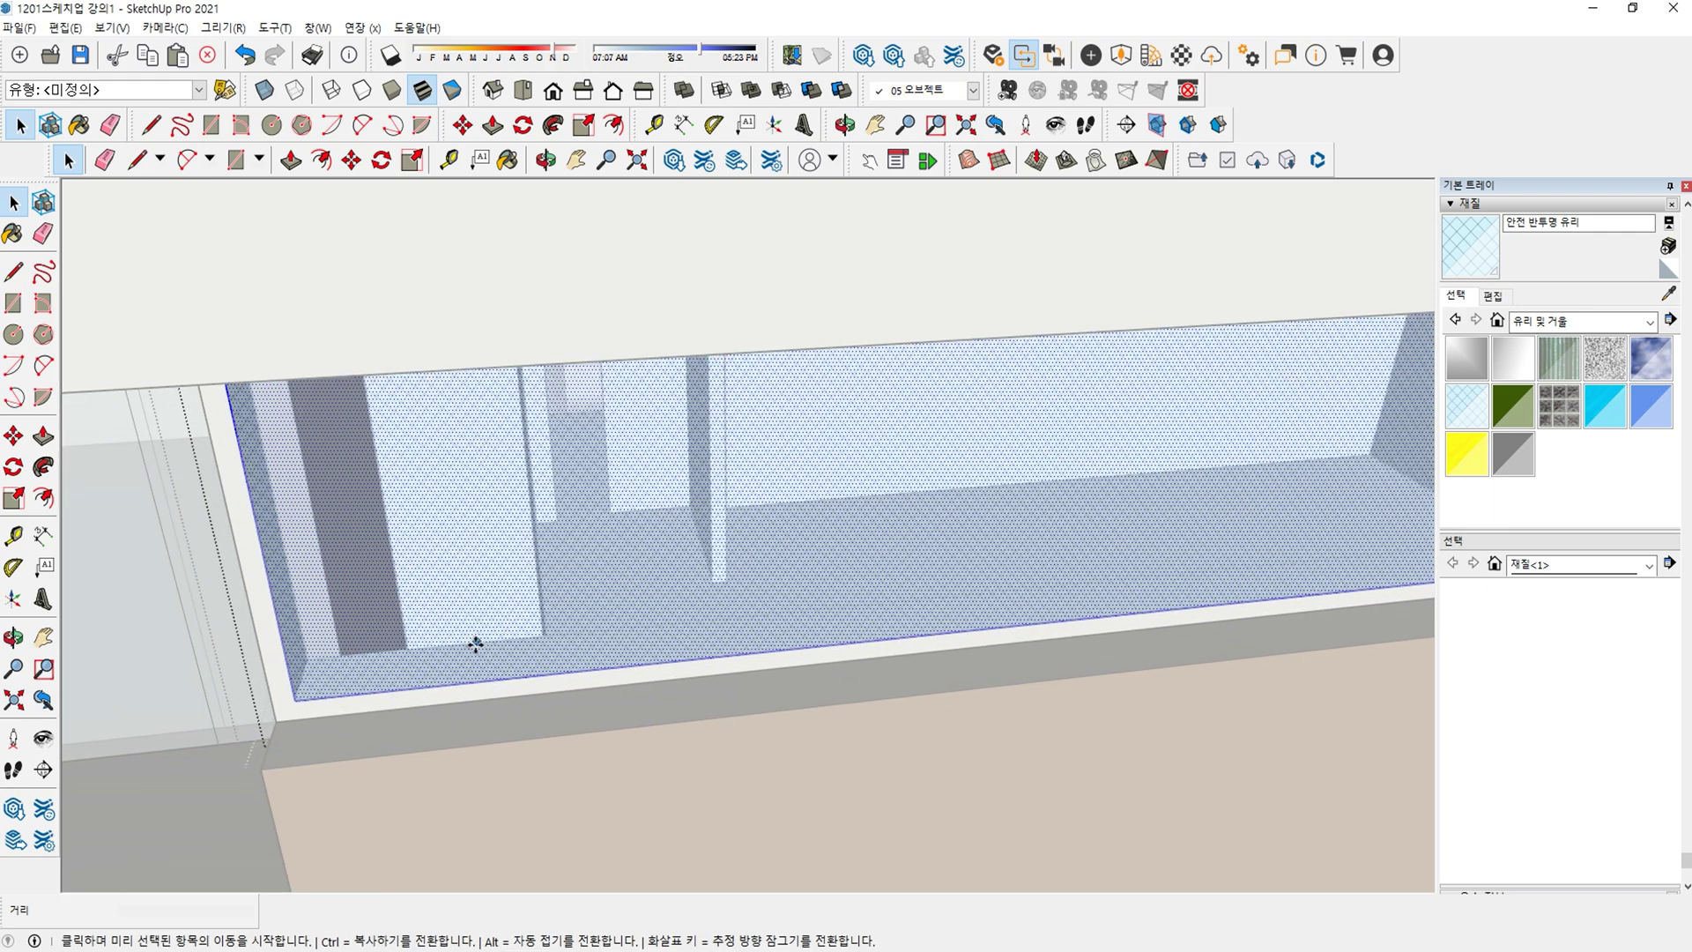
{"action": "left_click", "coordinate": [472, 660]}
{"action": "key", "text": "Return"}
{"action": "key", "text": "space"}
{"action": "key", "text": "Escape"}
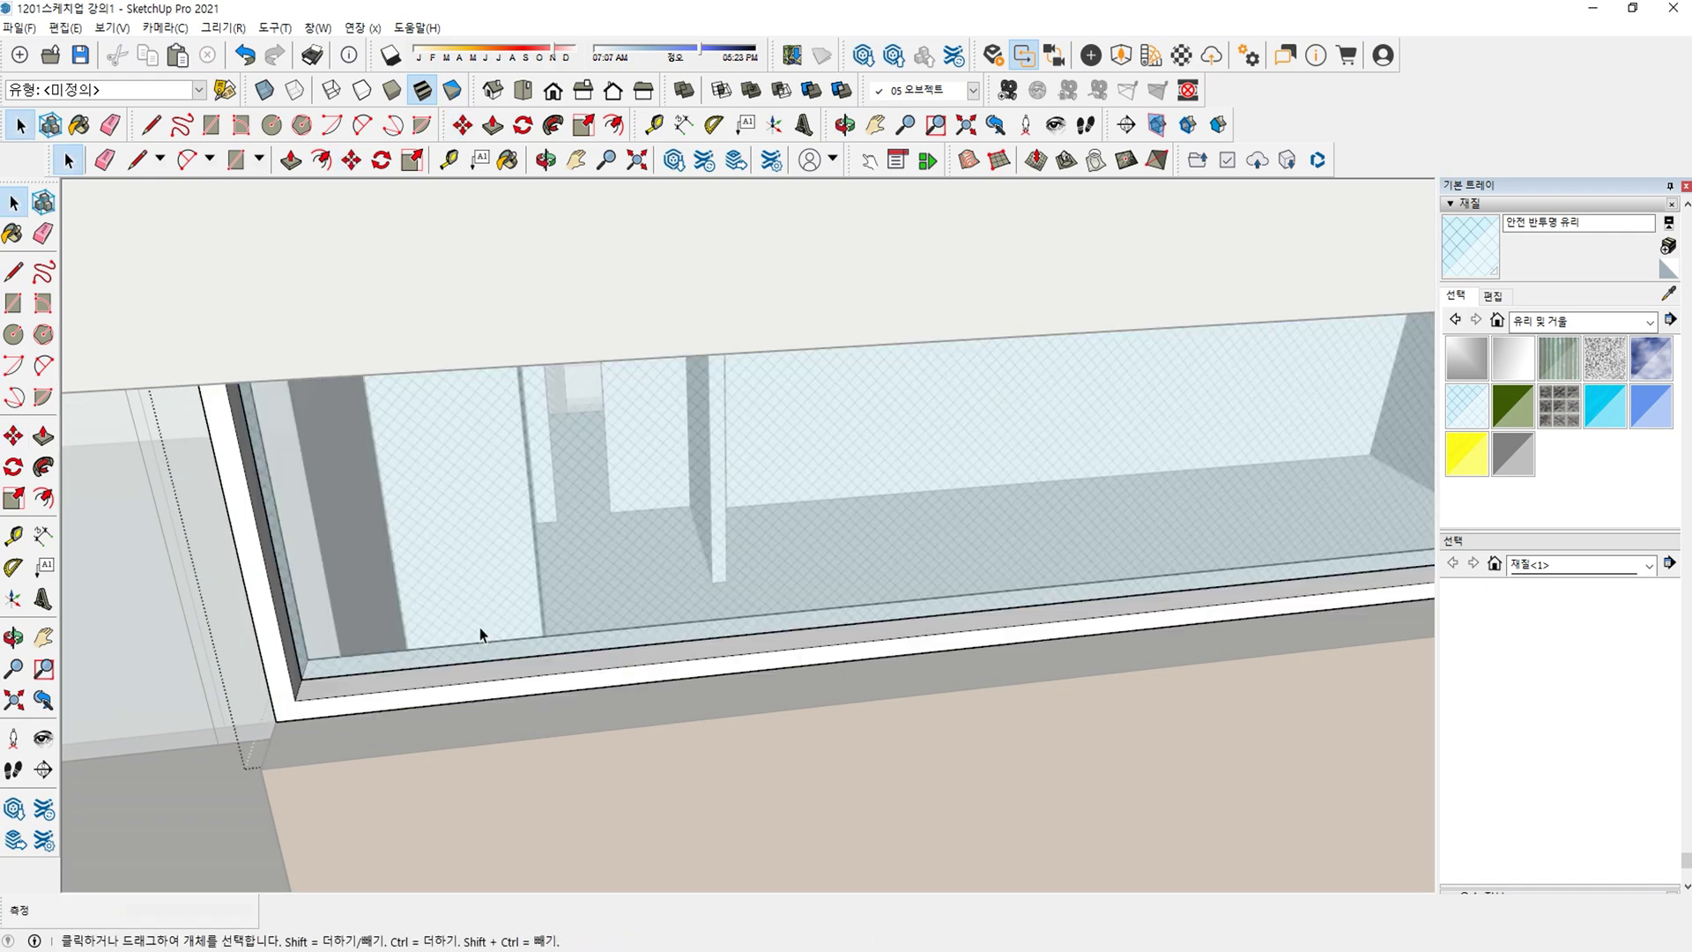
{"action": "scroll", "coordinate": [480, 632], "scroll_direction": "down", "scroll_amount": 2}
{"action": "middle_click_drag", "start_coordinate": [479, 633], "coordinate": [551, 605], "text": "shift"}
{"action": "key", "text": "Escape"}
Open the ground-floor corner brick wall and draw a rectangle from its top corner up to the slab, ending at the glazed opening.
{"action": "scroll", "coordinate": [604, 616], "scroll_direction": "down", "scroll_amount": 7}
{"action": "middle_click_drag", "start_coordinate": [767, 609], "coordinate": [444, 587], "text": "shift"}
{"action": "scroll", "coordinate": [531, 552], "scroll_direction": "up", "scroll_amount": 3}
{"action": "scroll", "coordinate": [827, 578], "scroll_direction": "up", "scroll_amount": 1}
{"action": "double_click", "coordinate": [828, 578]}
{"action": "scroll", "coordinate": [668, 593], "scroll_direction": "up", "scroll_amount": 2}
{"action": "middle_click_drag", "start_coordinate": [668, 594], "coordinate": [623, 367]}
{"action": "key", "text": "r"}
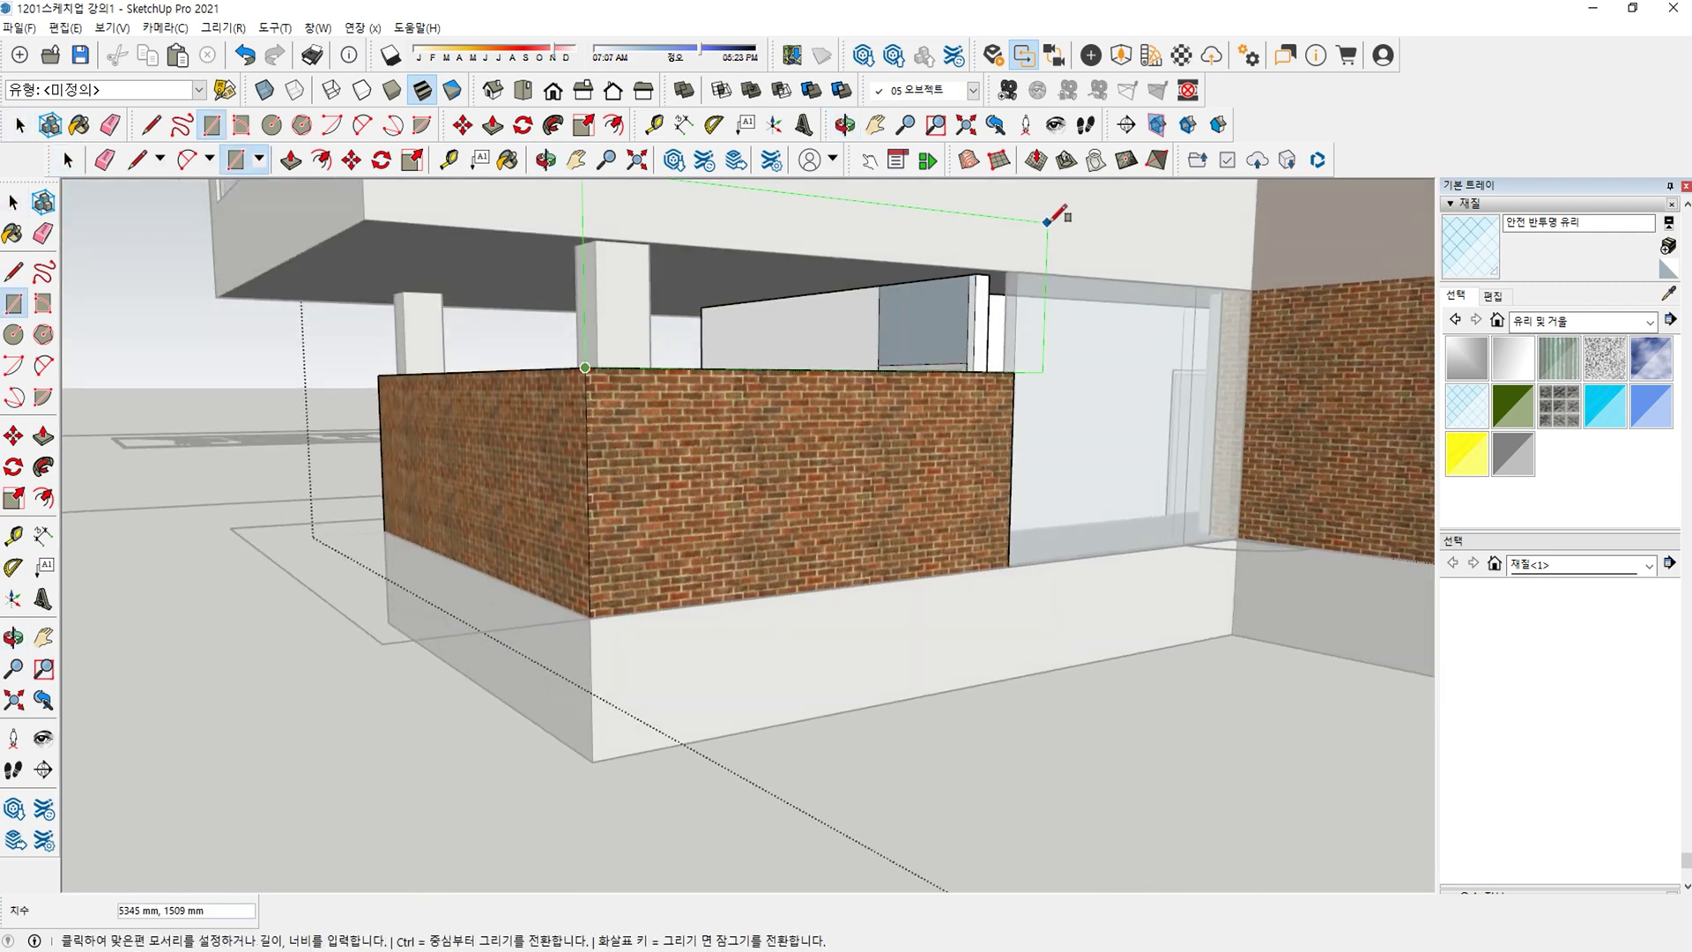
{"action": "left_click", "coordinate": [1017, 272]}
{"action": "middle_click_drag", "start_coordinate": [1015, 268], "coordinate": [890, 319]}
Offset the new rectangle's edges inward by 50 mm and delete the inner face.
{"action": "key", "text": "f"}
{"action": "left_click", "coordinate": [646, 353]}
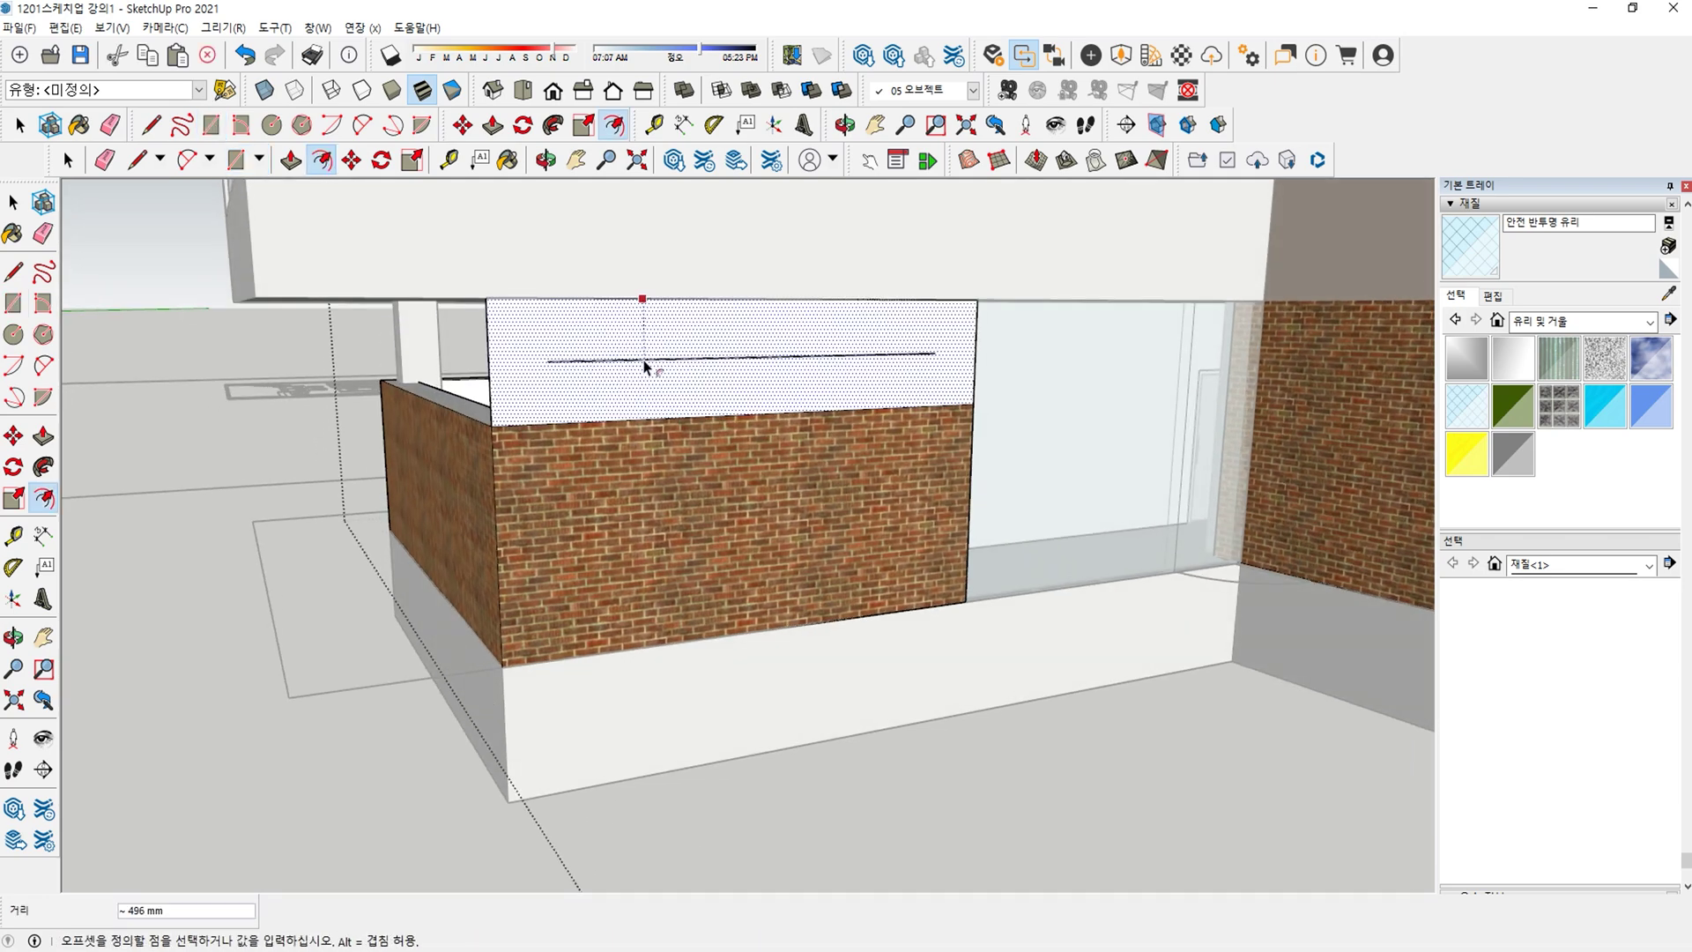
{"action": "type", "text": "50"}
{"action": "key", "text": "Return"}
{"action": "key", "text": "space"}
{"action": "left_click", "coordinate": [643, 360]}
{"action": "key", "text": "Delete"}
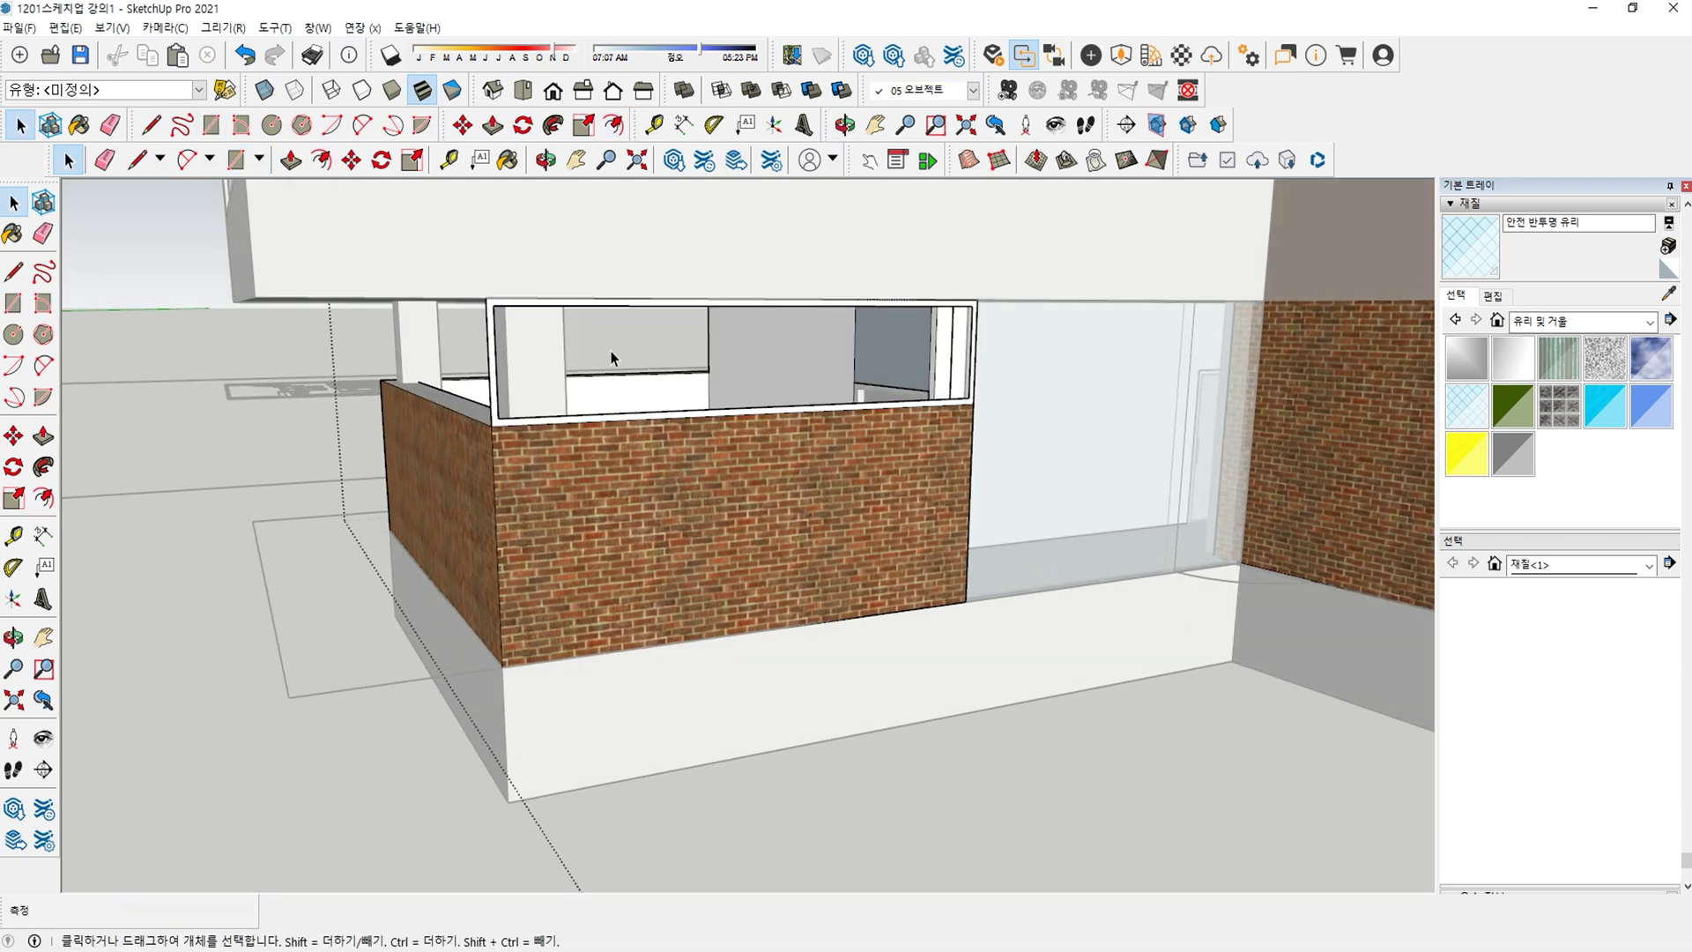
Extrude the frame above the corner brick wall 200 mm into the wall's depth.
{"action": "middle_click_drag", "start_coordinate": [644, 361], "coordinate": [714, 428]}
{"action": "key", "text": "space"}
{"action": "scroll", "coordinate": [939, 433], "scroll_direction": "up", "scroll_amount": 5}
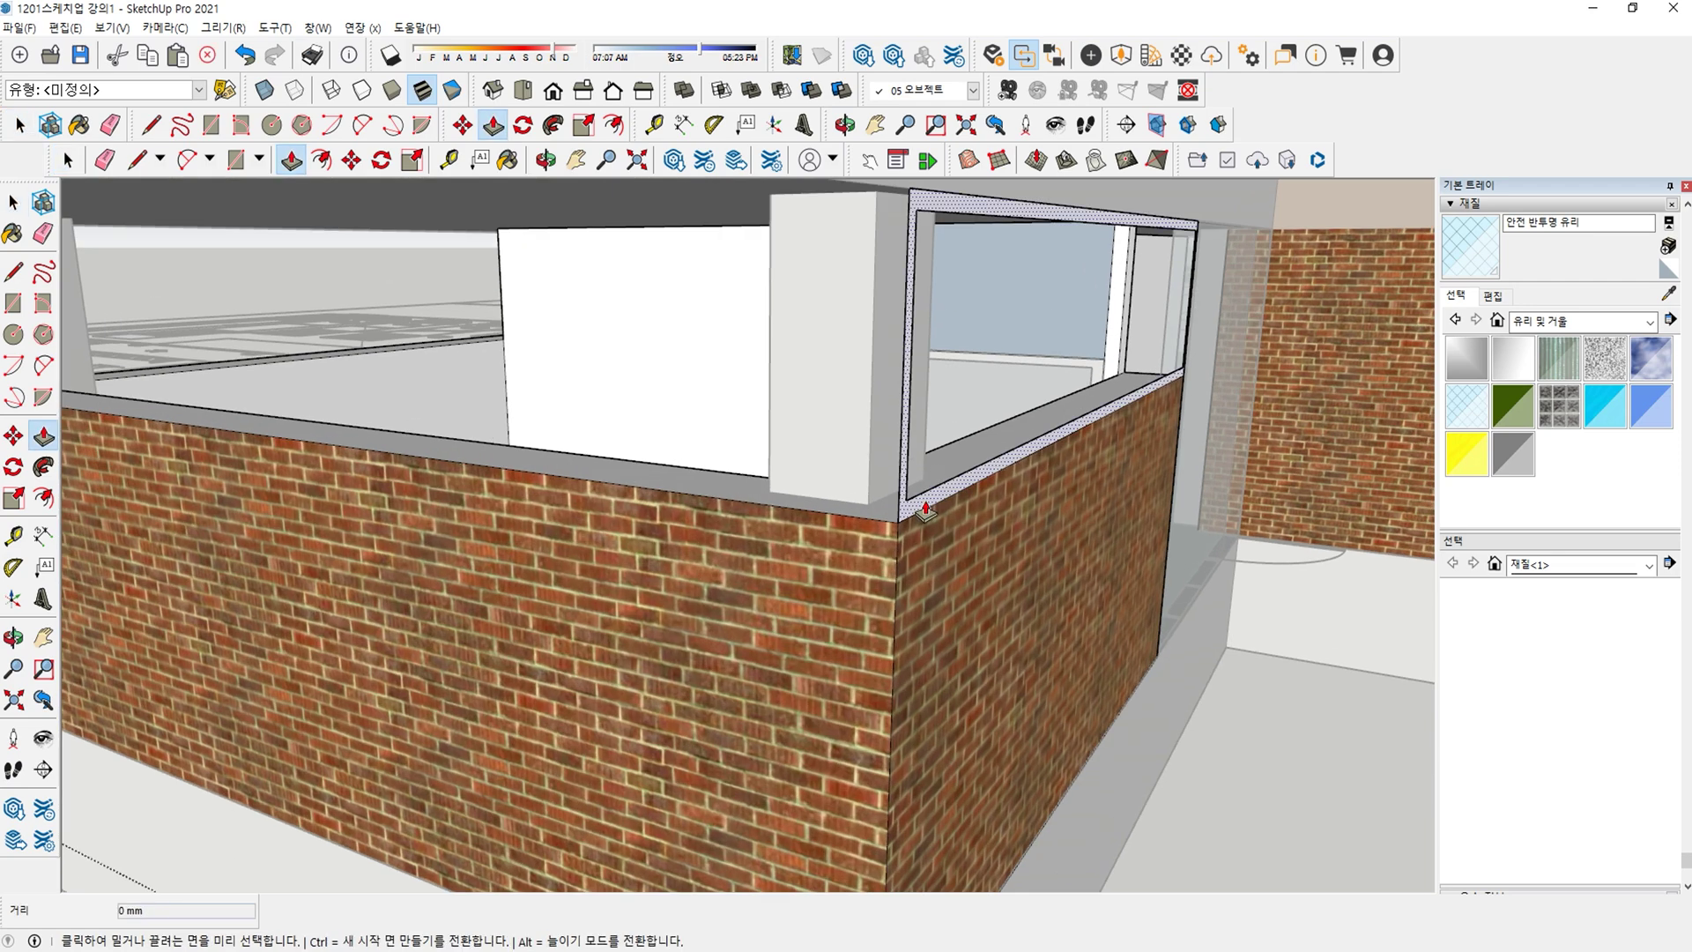
{"action": "left_click", "coordinate": [925, 509]}
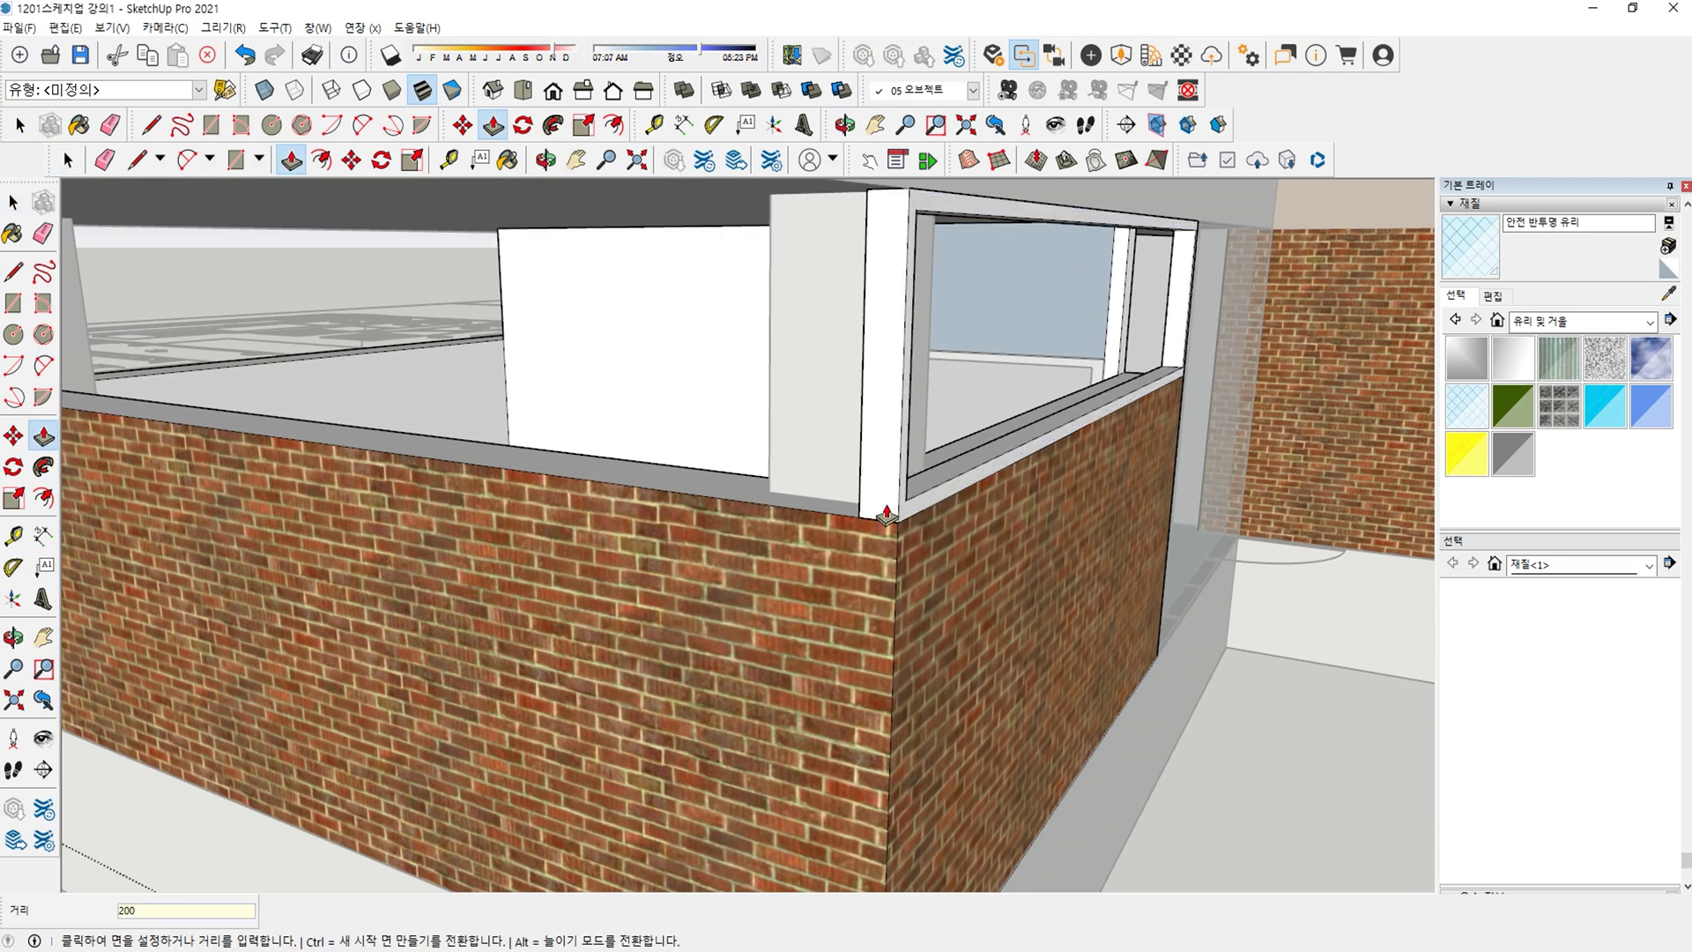
{"action": "key", "text": "Return"}
Widen the frame's upright at the building corner by pulling its inner side face inward.
{"action": "middle_click_drag", "start_coordinate": [956, 482], "coordinate": [1261, 499]}
{"action": "scroll", "coordinate": [396, 529], "scroll_direction": "up", "scroll_amount": 3}
{"action": "middle_click_drag", "start_coordinate": [352, 533], "coordinate": [561, 547], "text": "shift"}
{"action": "left_click", "coordinate": [333, 572]}
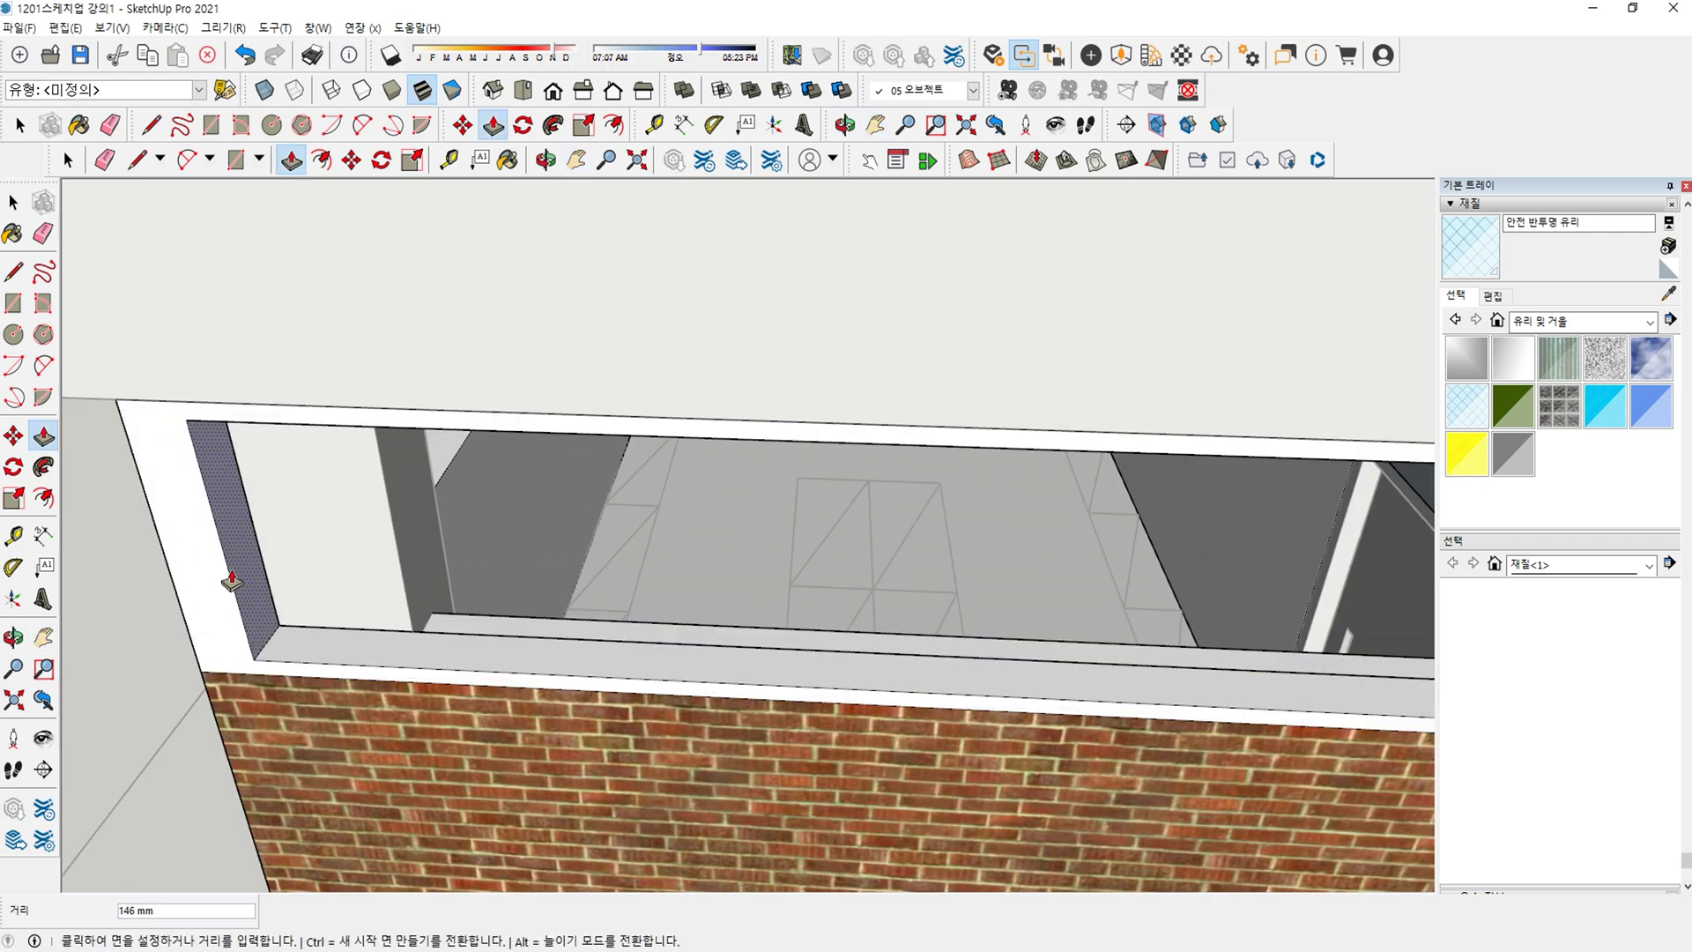
{"action": "key", "text": "Return"}
Draw a rectangle above the adjoining brick wall, from its far top corner to the slab beside the first frame.
{"action": "scroll", "coordinate": [234, 580], "scroll_direction": "down", "scroll_amount": 2}
{"action": "middle_click_drag", "start_coordinate": [236, 577], "coordinate": [529, 475], "text": "shift"}
{"action": "middle_click_drag", "start_coordinate": [529, 476], "coordinate": [987, 291]}
{"action": "middle_click_drag", "start_coordinate": [987, 290], "coordinate": [827, 360], "text": "shift"}
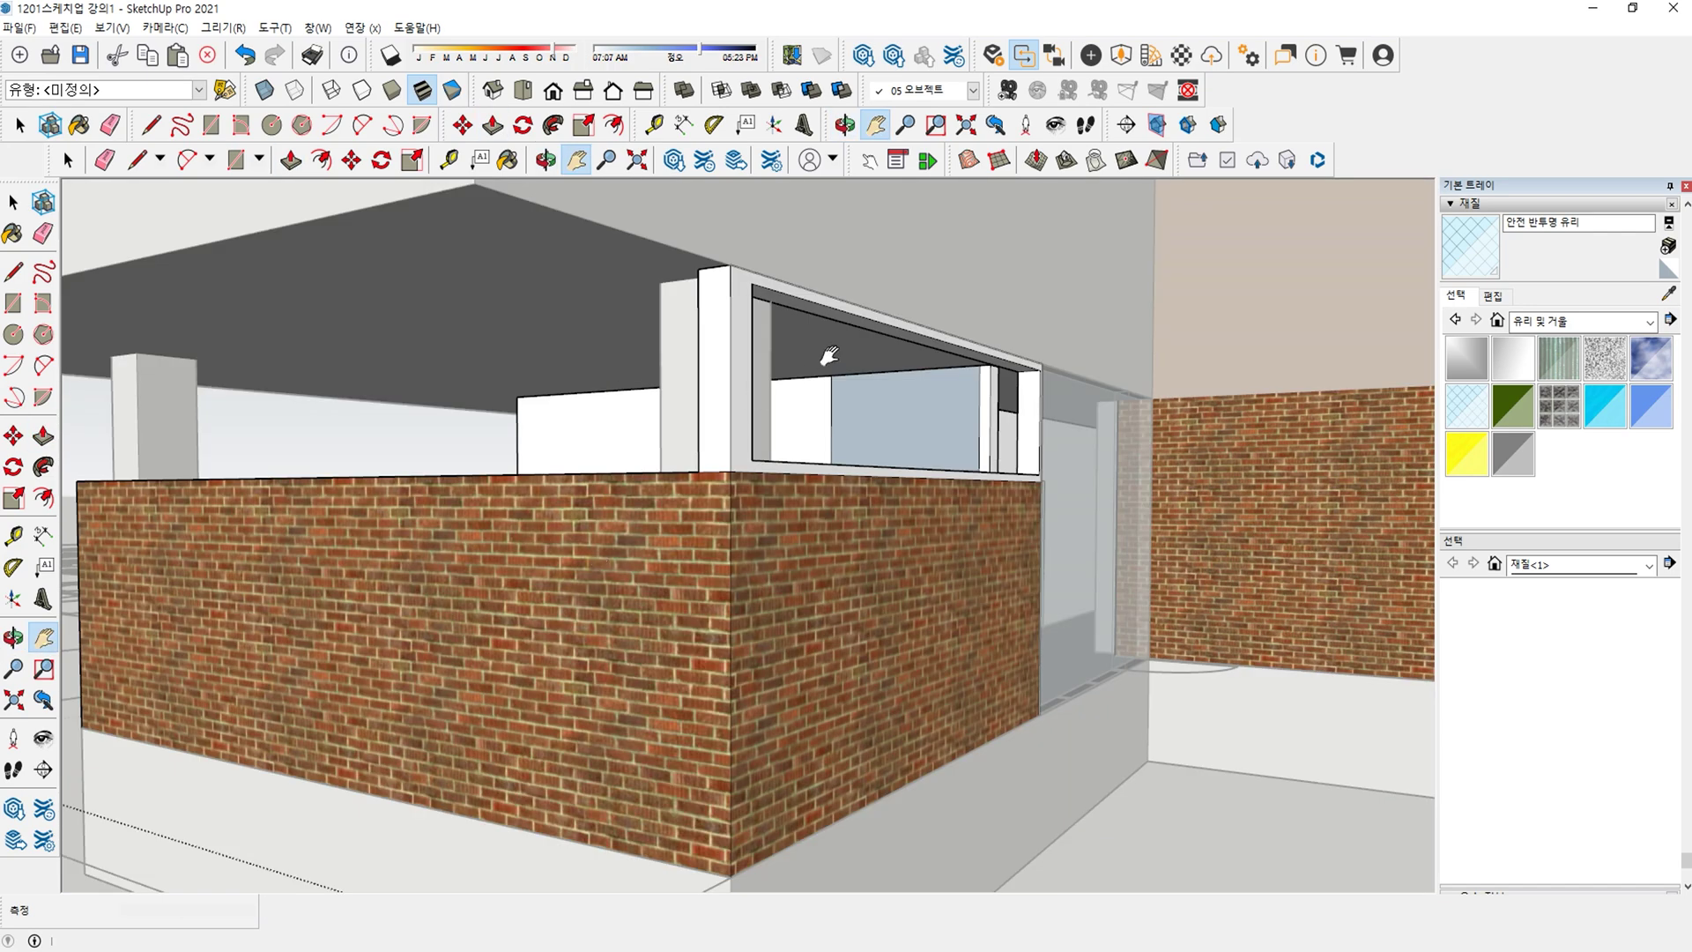
{"action": "middle_click_drag", "start_coordinate": [629, 454], "coordinate": [884, 490]}
{"action": "scroll", "coordinate": [864, 533], "scroll_direction": "up", "scroll_amount": 1}
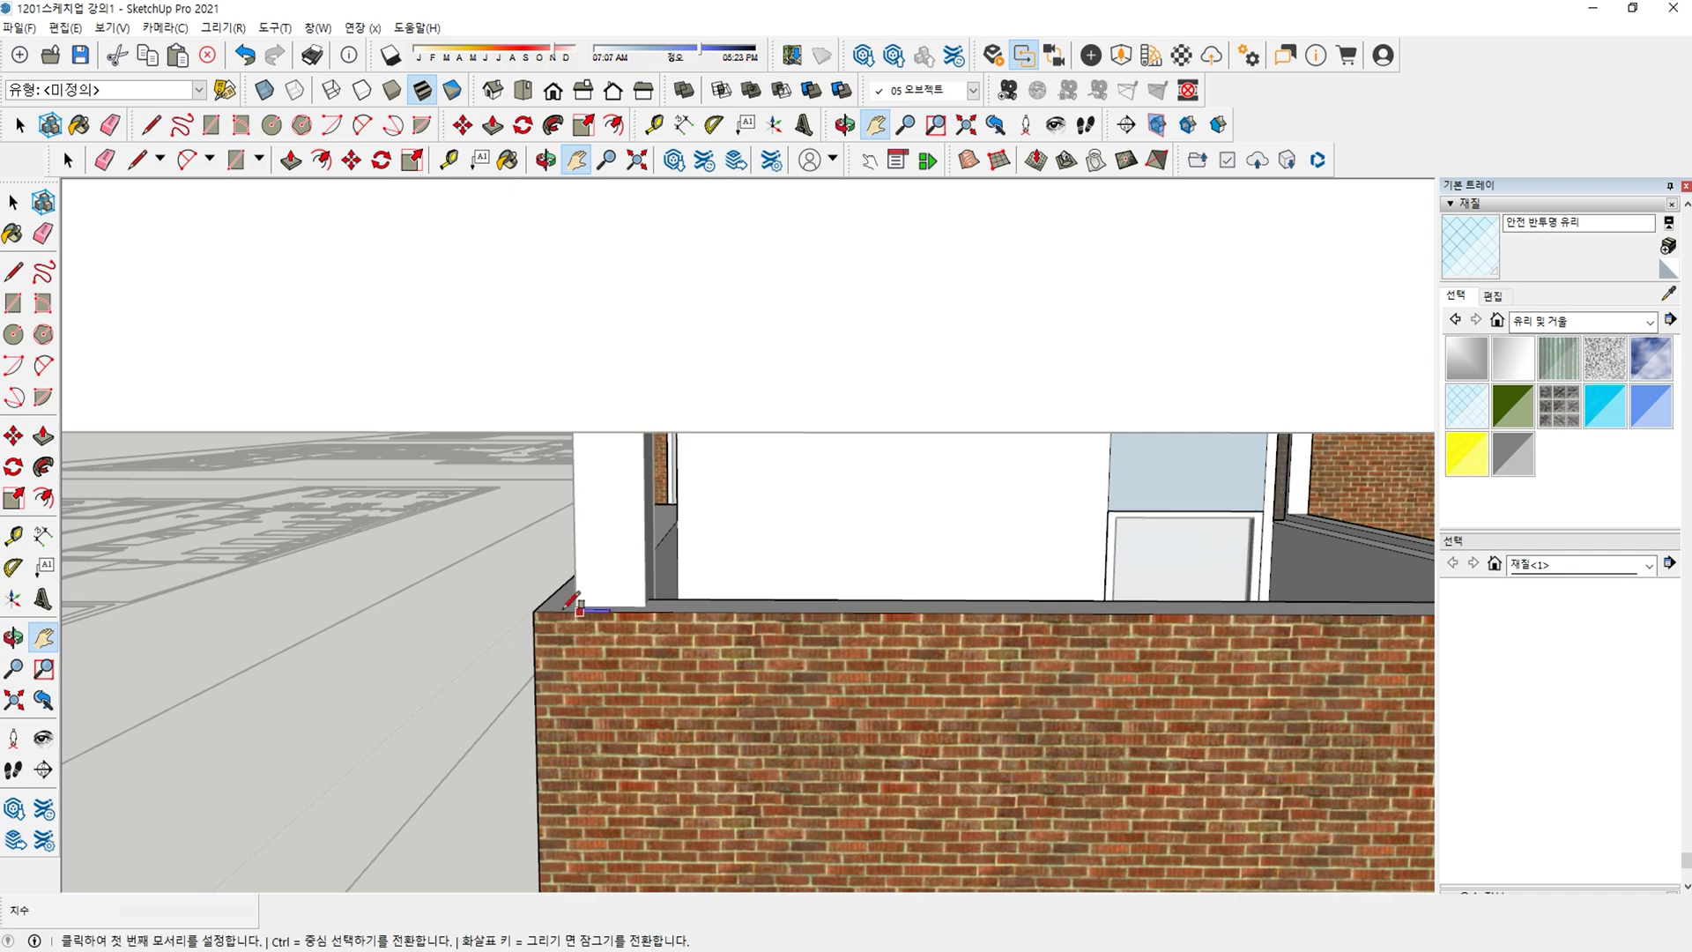
{"action": "left_click", "coordinate": [533, 611]}
{"action": "middle_click_drag", "start_coordinate": [533, 610], "coordinate": [983, 526]}
{"action": "left_click", "coordinate": [967, 523]}
{"action": "middle_click_drag", "start_coordinate": [891, 560], "coordinate": [831, 608]}
Offset the adjoining wall's rectangle inward by 60 mm and delete the inner face.
{"action": "key", "text": "f"}
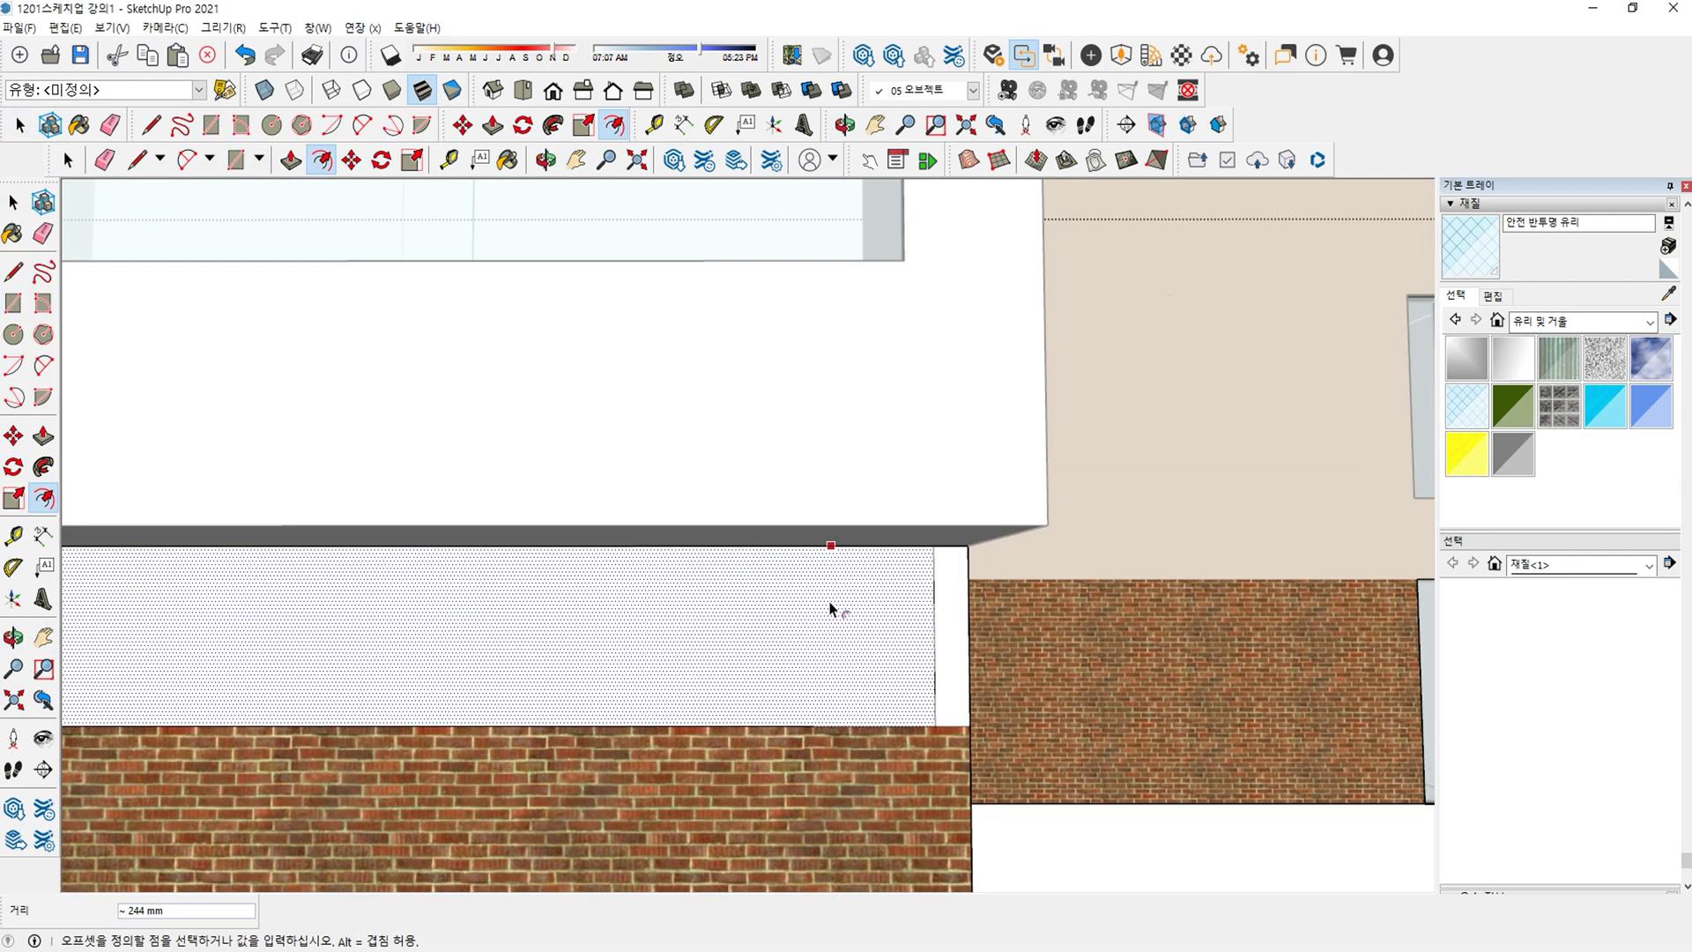
{"action": "type", "text": "60"}
{"action": "key", "text": "Return"}
{"action": "key", "text": "space"}
{"action": "key", "text": "Delete"}
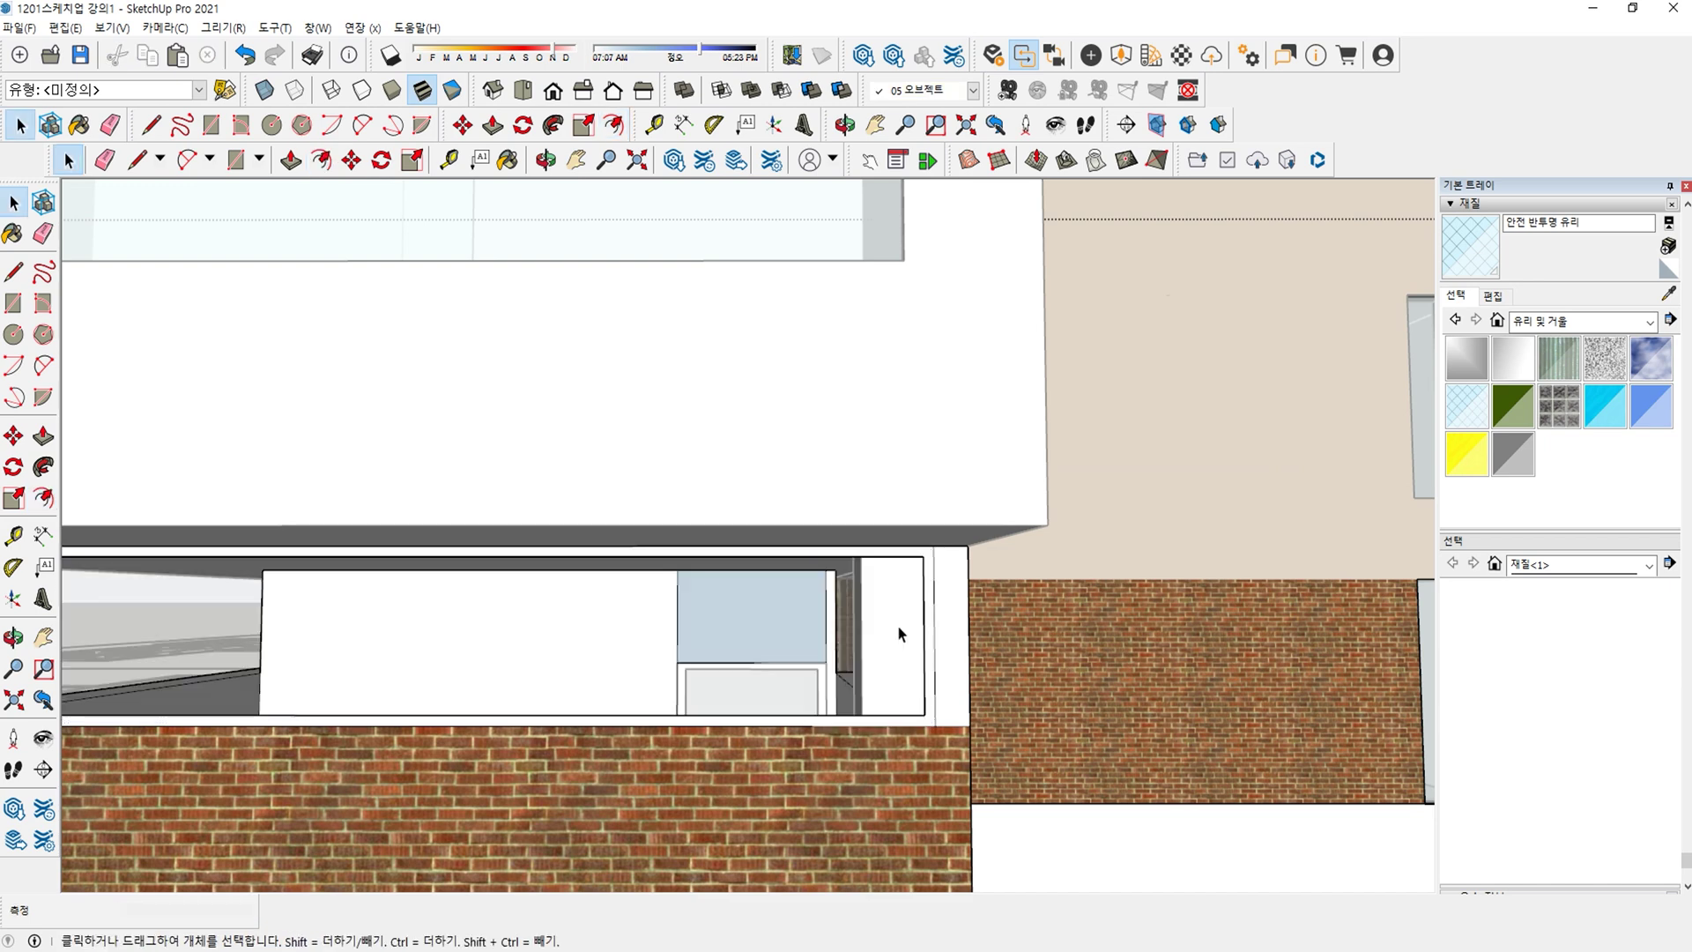
Extrude the frame above the adjoining brick wall into the wall's depth.
{"action": "scroll", "coordinate": [945, 630], "scroll_direction": "up", "scroll_amount": 1}
{"action": "key", "text": "p"}
{"action": "middle_click_drag", "start_coordinate": [925, 631], "coordinate": [1090, 812]}
{"action": "left_click", "coordinate": [1091, 812]}
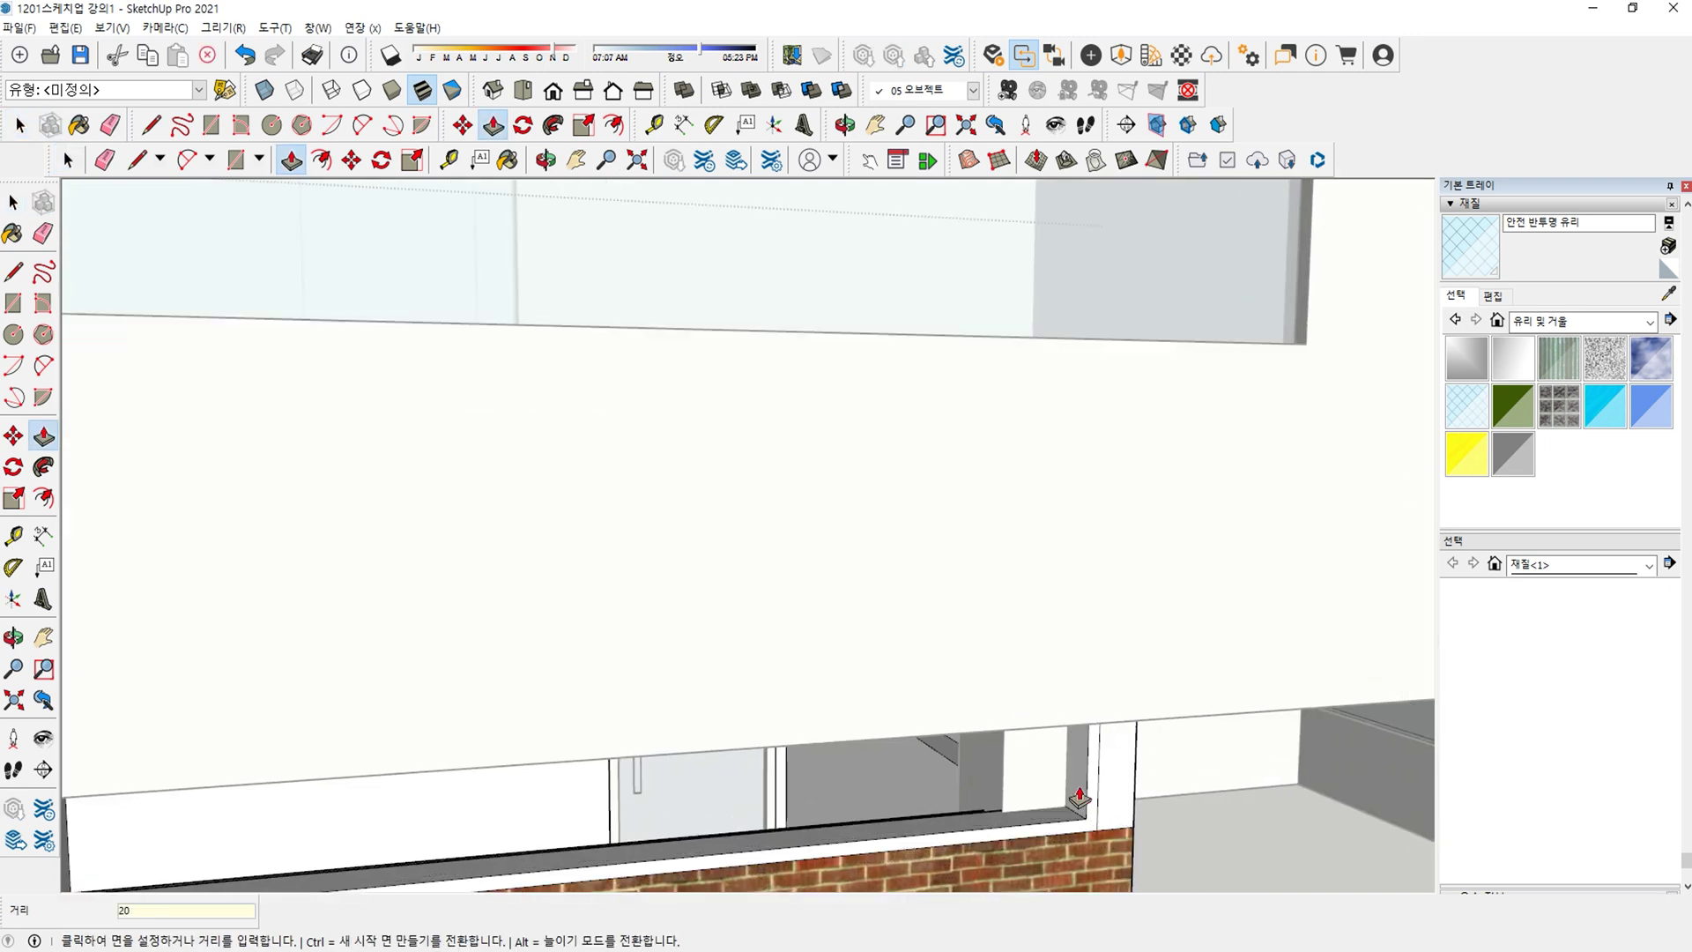
{"action": "type", "text": "60"}
{"action": "key", "text": "Return"}
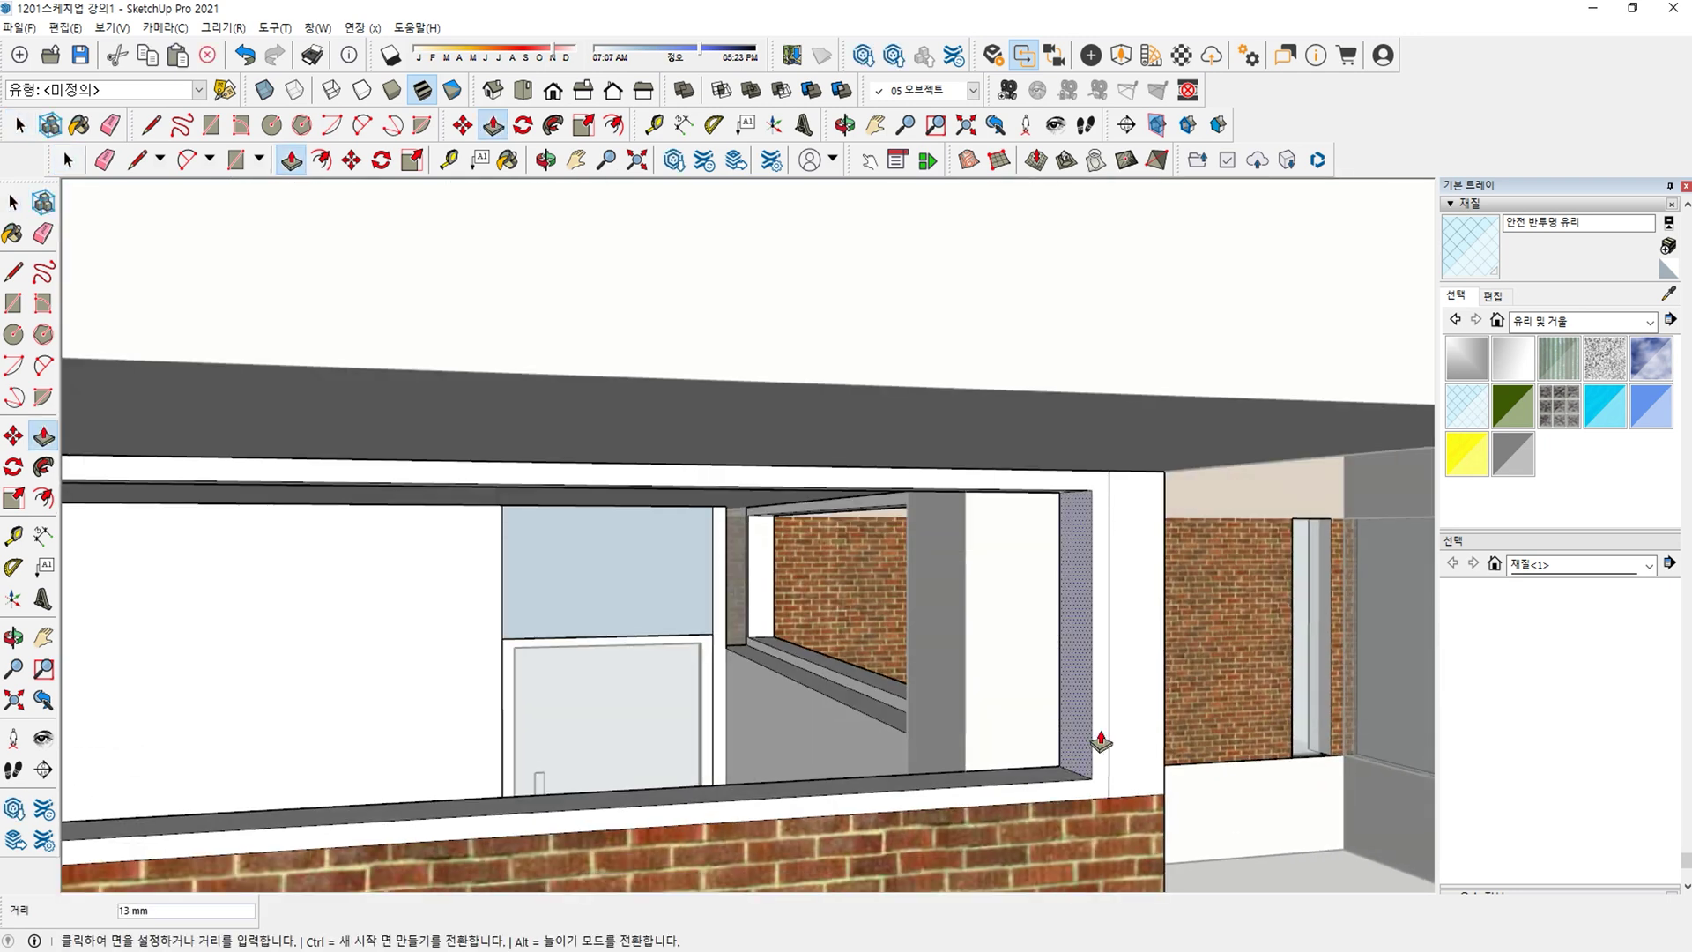
Widen the upright at the far corner of the adjoining wall's frame by pulling its inner side face.
{"action": "scroll", "coordinate": [1129, 731], "scroll_direction": "down", "scroll_amount": 2}
{"action": "key", "text": "h"}
{"action": "left_click_drag", "start_coordinate": [1107, 691], "coordinate": [1231, 631]}
{"action": "scroll", "coordinate": [1225, 634], "scroll_direction": "down", "scroll_amount": 2}
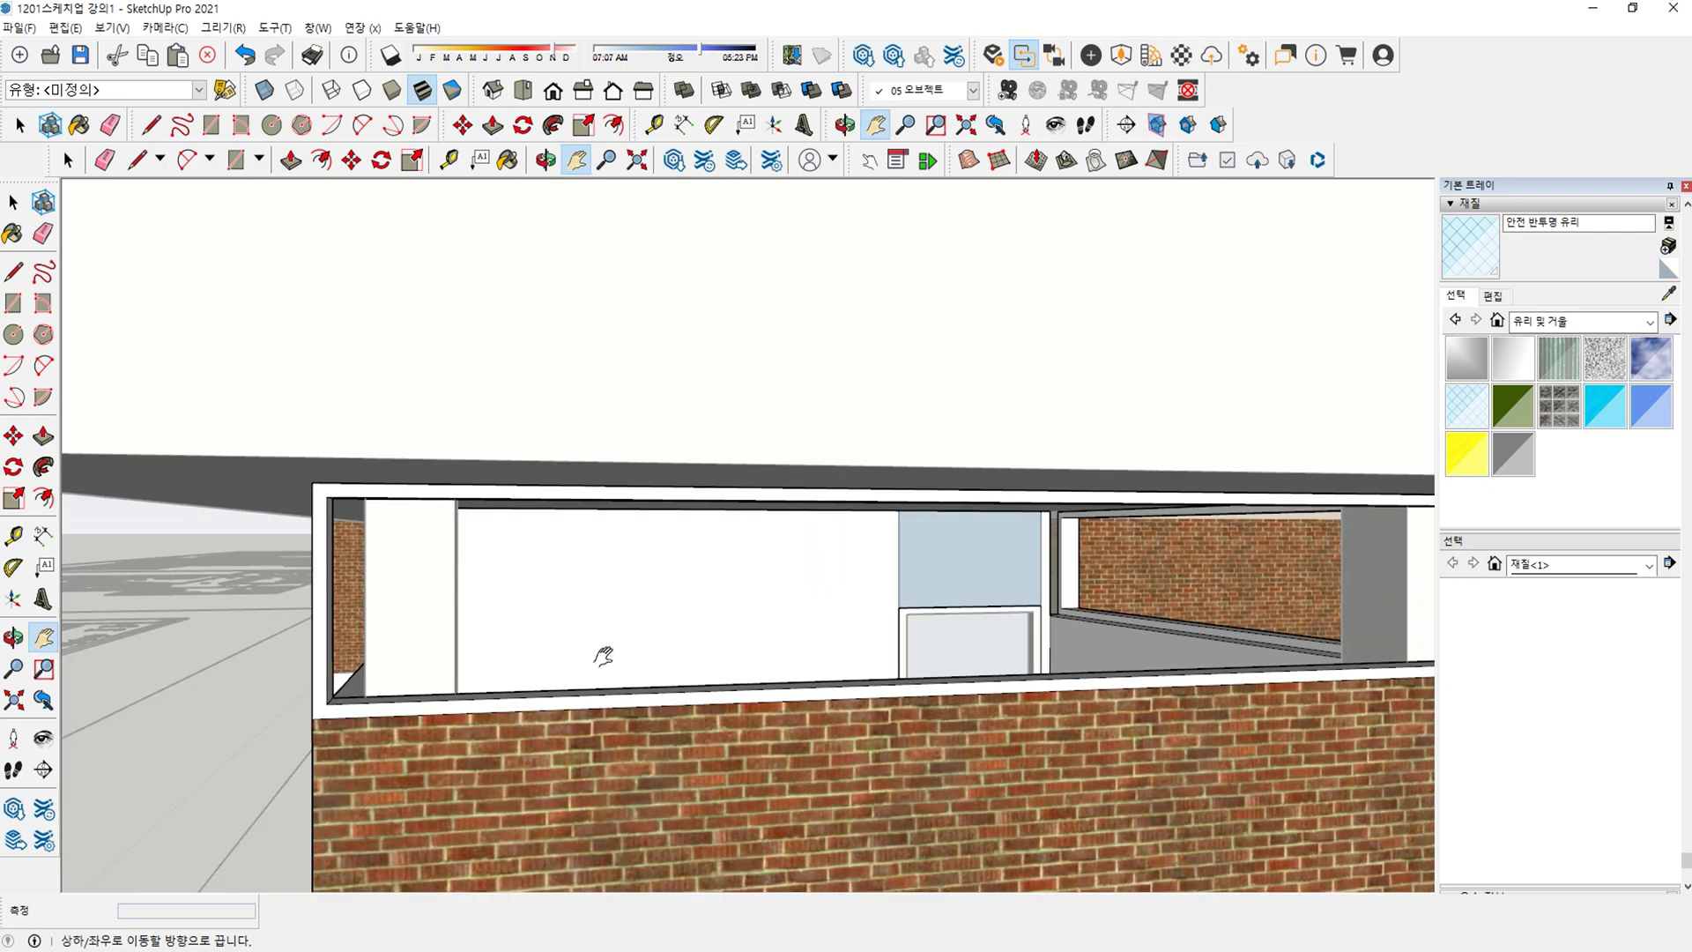
{"action": "scroll", "coordinate": [303, 622], "scroll_direction": "up", "scroll_amount": 4}
{"action": "middle_click_drag", "start_coordinate": [304, 623], "coordinate": [531, 702]}
{"action": "scroll", "coordinate": [534, 702], "scroll_direction": "down", "scroll_amount": 3}
{"action": "scroll", "coordinate": [638, 663], "scroll_direction": "down", "scroll_amount": 2}
{"action": "middle_click_drag", "start_coordinate": [819, 679], "coordinate": [287, 722]}
{"action": "scroll", "coordinate": [610, 749], "scroll_direction": "up", "scroll_amount": 2}
{"action": "scroll", "coordinate": [652, 696], "scroll_direction": "down", "scroll_amount": 2}
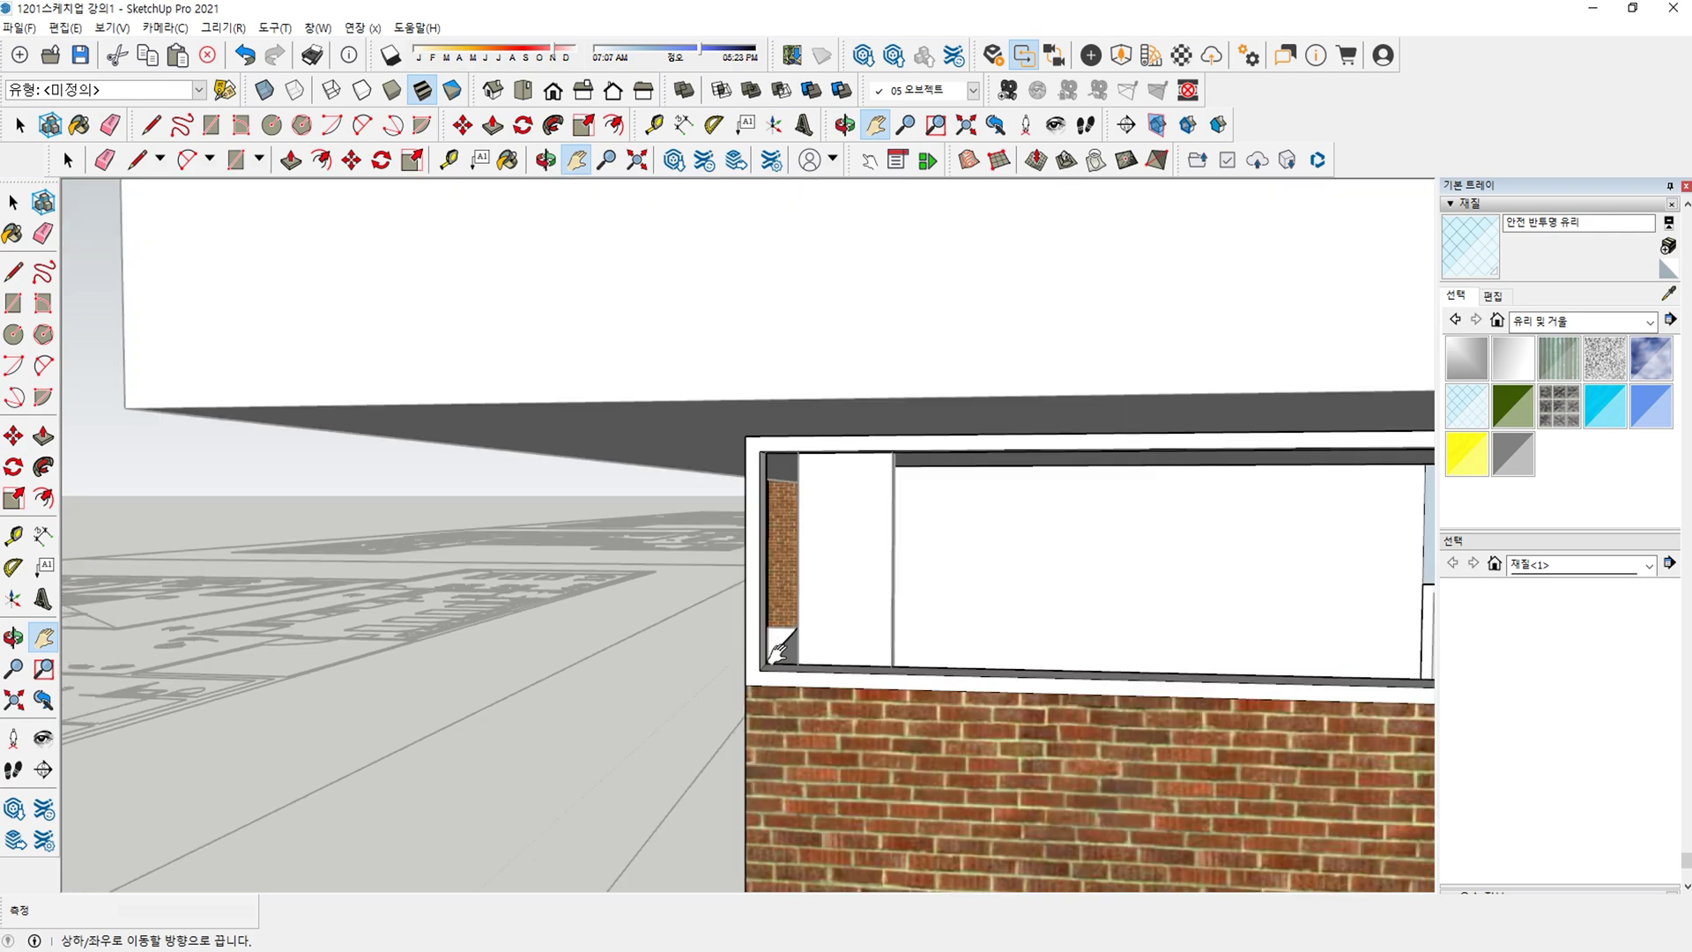
{"action": "key", "text": "p"}
{"action": "scroll", "coordinate": [709, 679], "scroll_direction": "up", "scroll_amount": 3}
{"action": "left_click", "coordinate": [625, 653]}
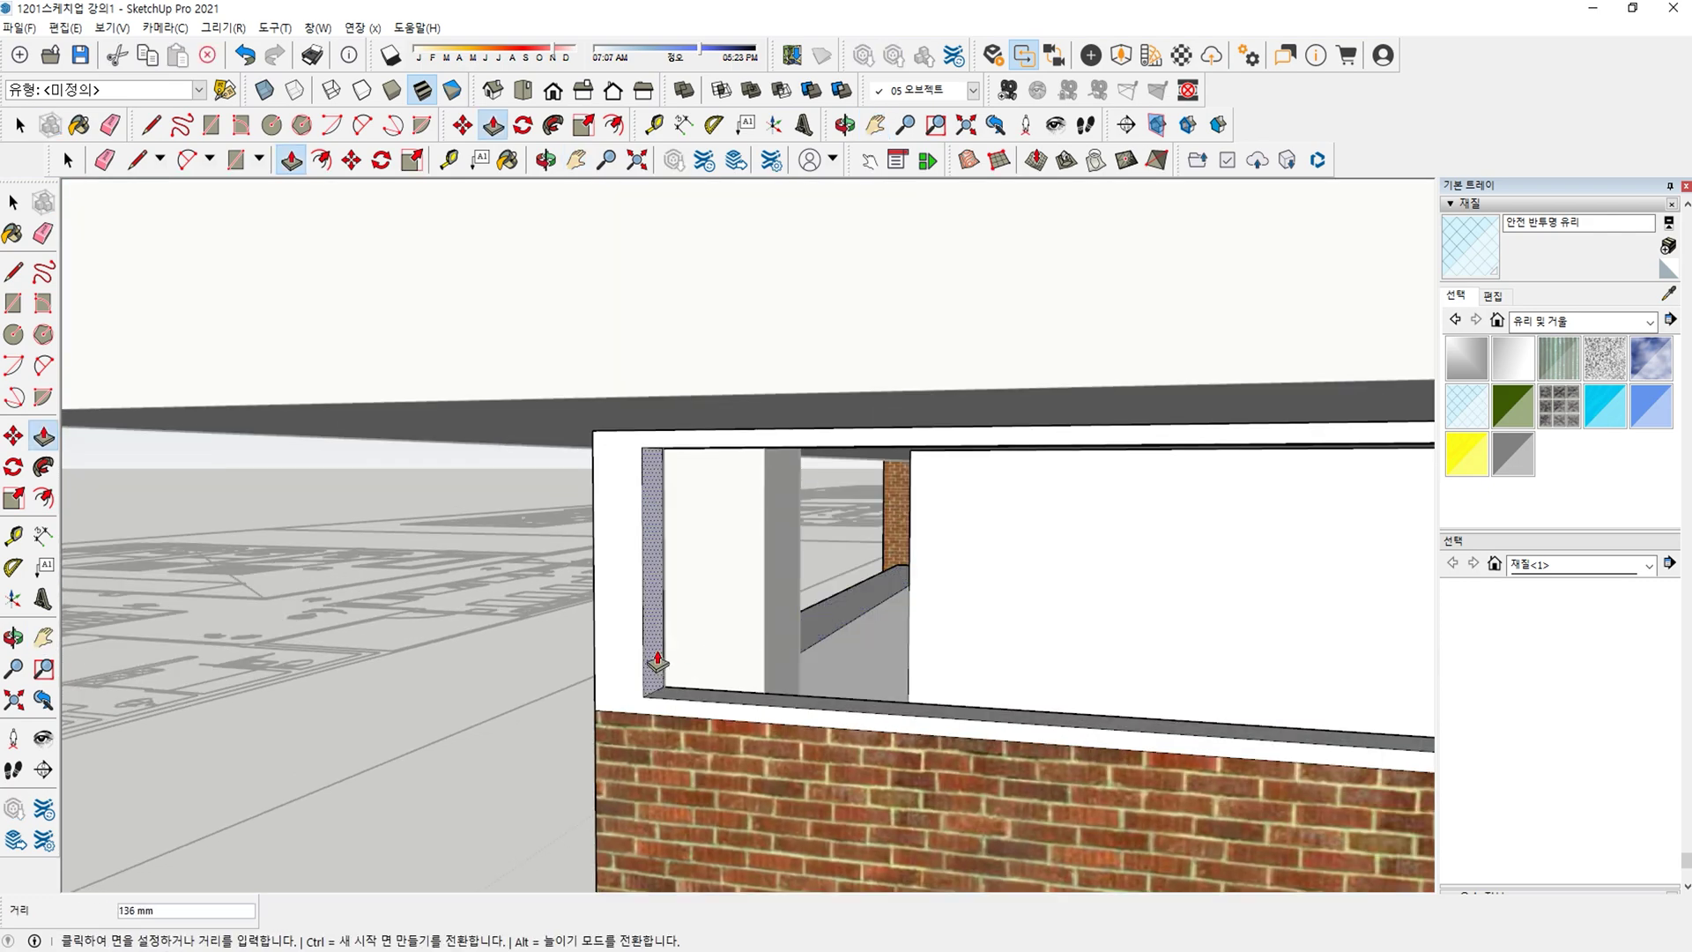
Draw a rectangle above the third brick wall, between the far building corner and the recessed glazed opening.
{"action": "middle_click_drag", "start_coordinate": [654, 661], "coordinate": [1231, 635]}
{"action": "scroll", "coordinate": [1231, 635], "scroll_direction": "down", "scroll_amount": 2}
{"action": "middle_click_drag", "start_coordinate": [881, 608], "coordinate": [600, 600], "text": "shift"}
{"action": "key", "text": "r"}
{"action": "middle_click_drag", "start_coordinate": [474, 587], "coordinate": [1050, 394]}
{"action": "left_click", "coordinate": [1045, 326]}
Offset the third wall's rectangle edges inward and delete the inner face.
{"action": "key", "text": "f"}
{"action": "left_click", "coordinate": [1013, 370]}
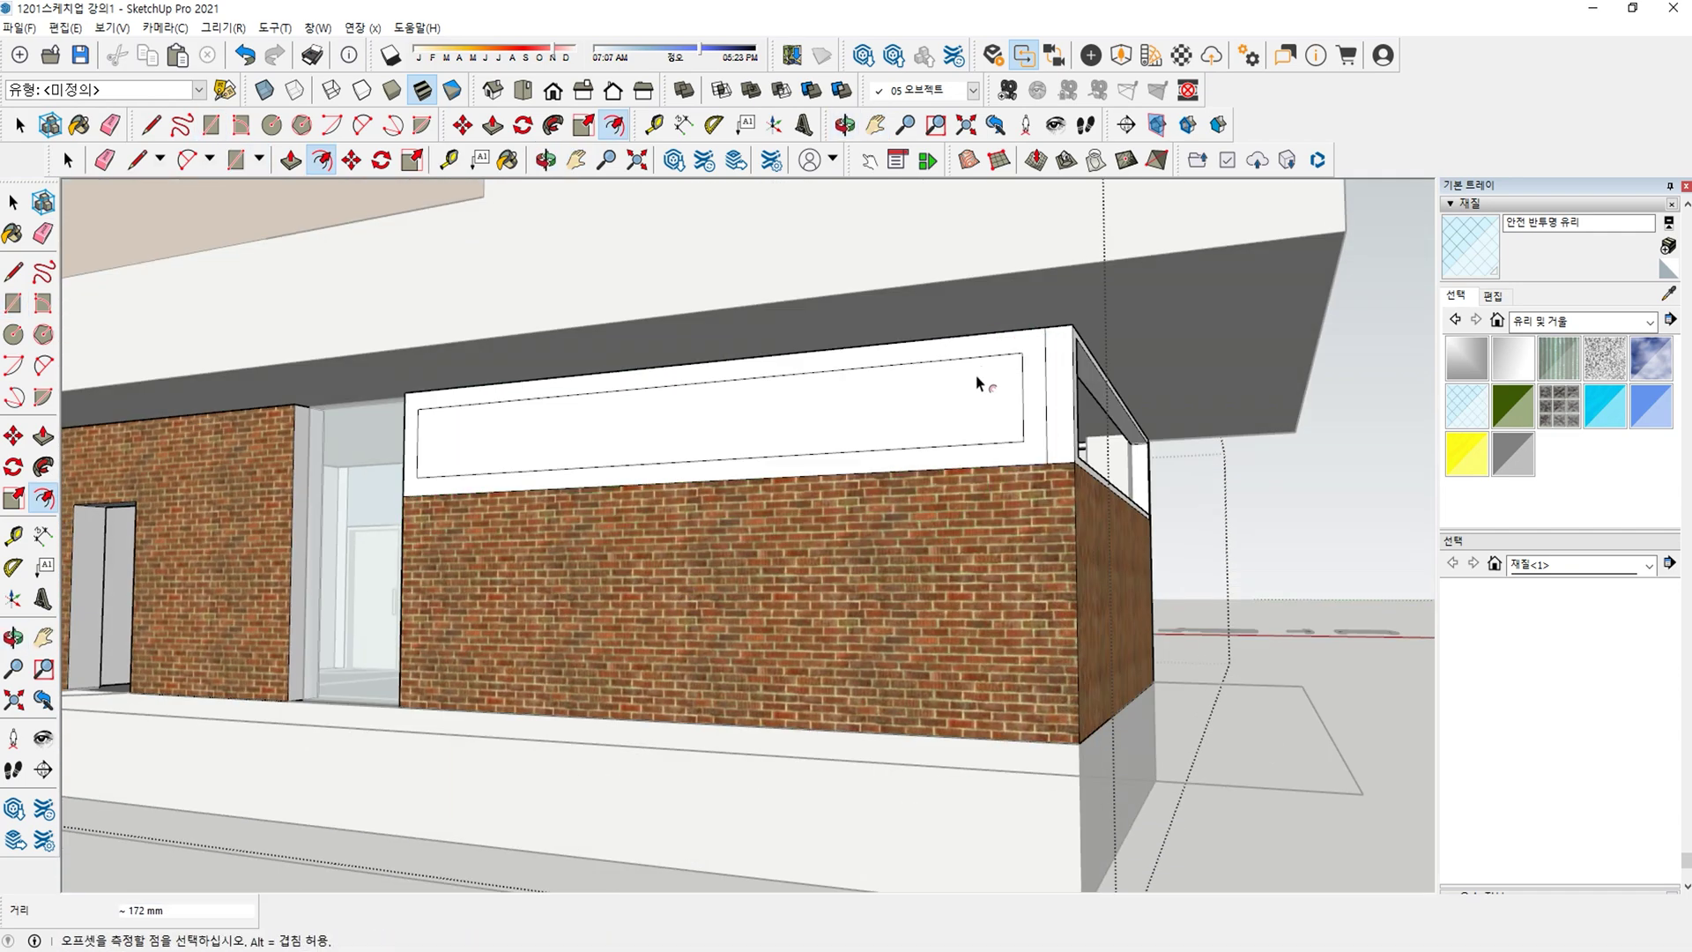
{"action": "middle_click_drag", "start_coordinate": [977, 384], "coordinate": [1172, 440]}
{"action": "scroll", "coordinate": [1172, 442], "scroll_direction": "up", "scroll_amount": 2}
{"action": "key", "text": "space"}
{"action": "left_click", "coordinate": [1168, 489]}
{"action": "key", "text": "Delete"}
Extrude the frame above the third brick wall 200 mm and return to selection mode.
{"action": "scroll", "coordinate": [1172, 486], "scroll_direction": "up", "scroll_amount": 2}
{"action": "scroll", "coordinate": [1216, 494], "scroll_direction": "up", "scroll_amount": 3}
{"action": "key", "text": "p"}
{"action": "key", "text": "Return"}
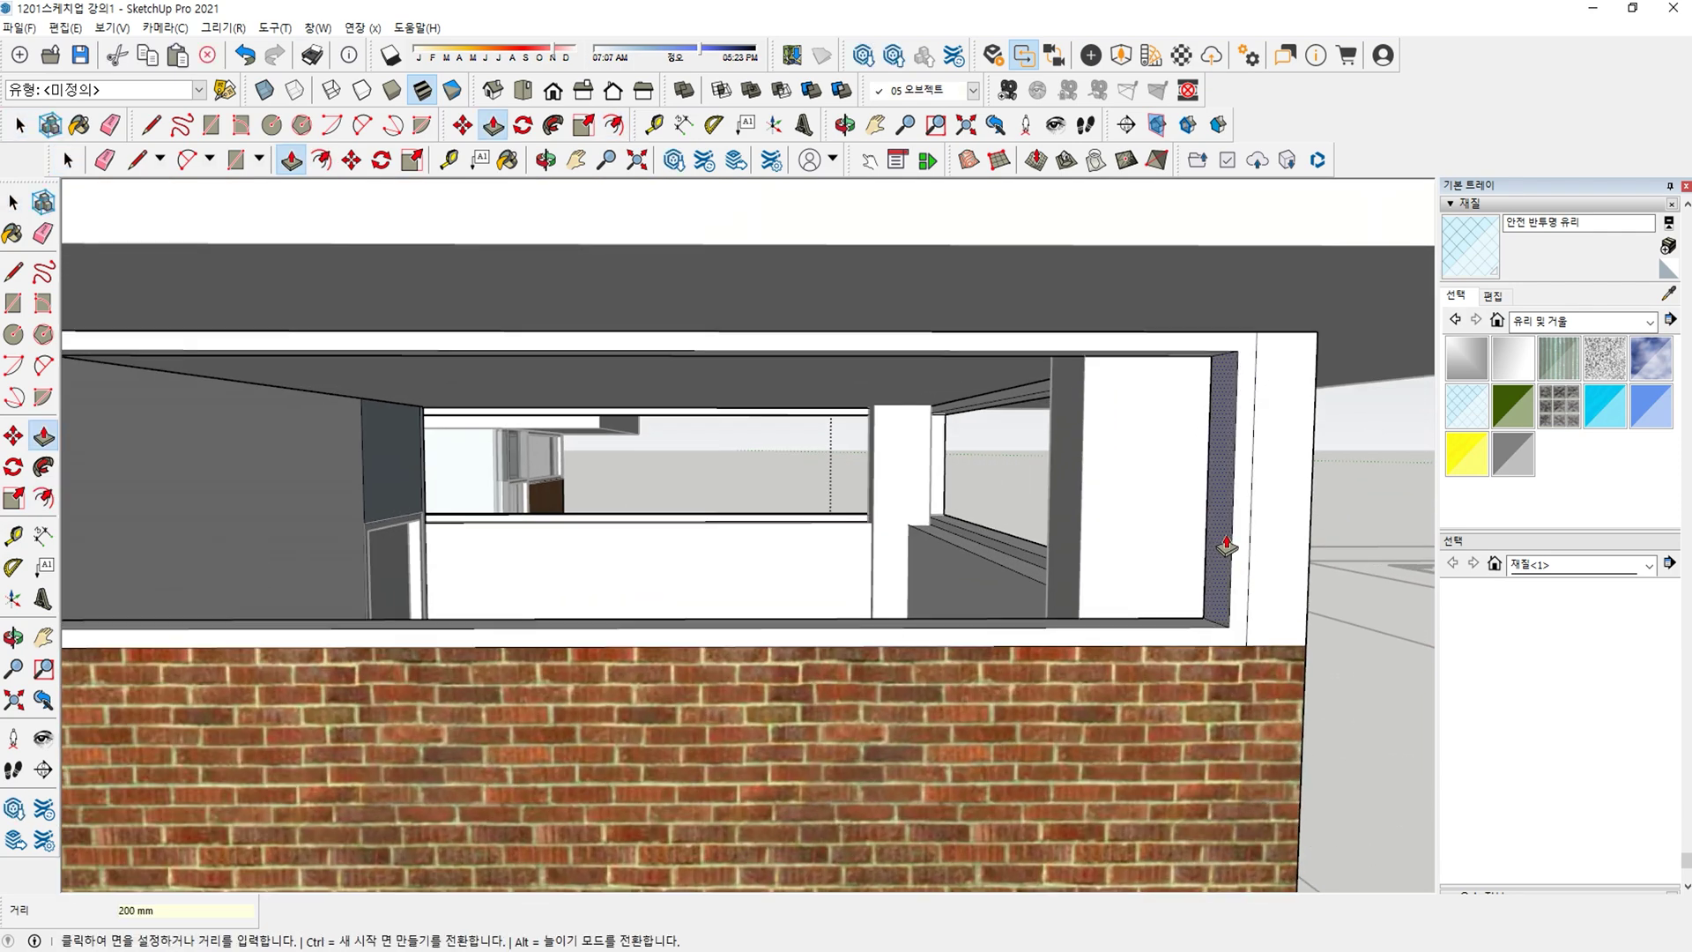
{"action": "scroll", "coordinate": [1313, 551], "scroll_direction": "down", "scroll_amount": 5}
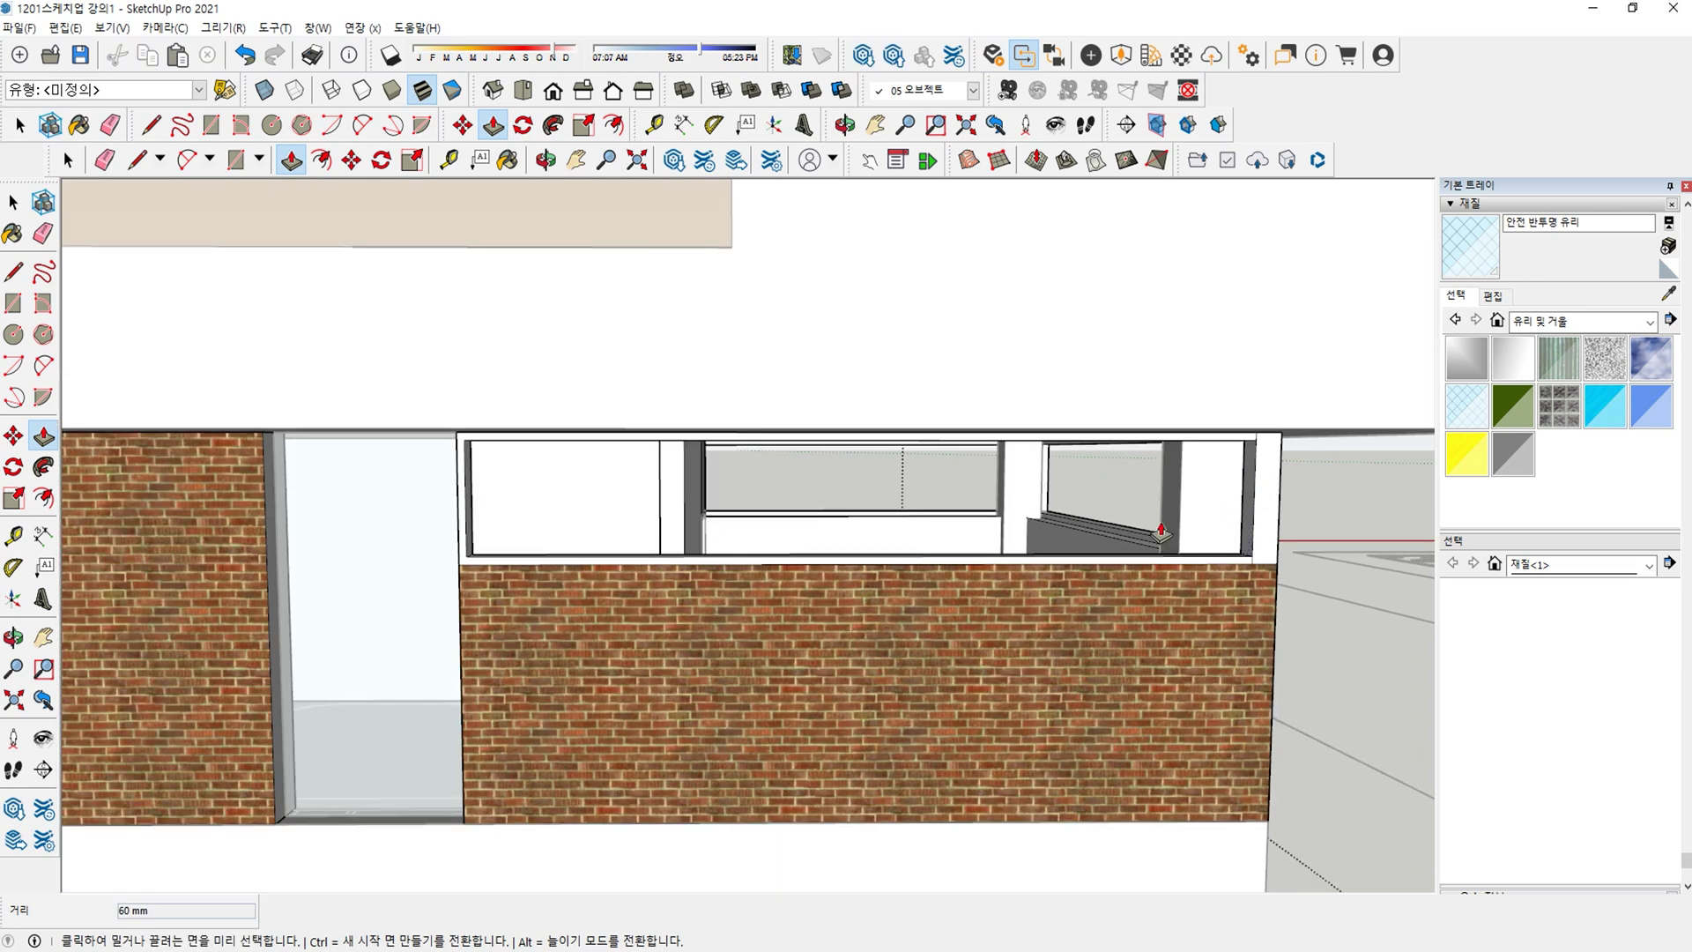
{"action": "key", "text": "Escape"}
{"action": "key", "text": "space"}
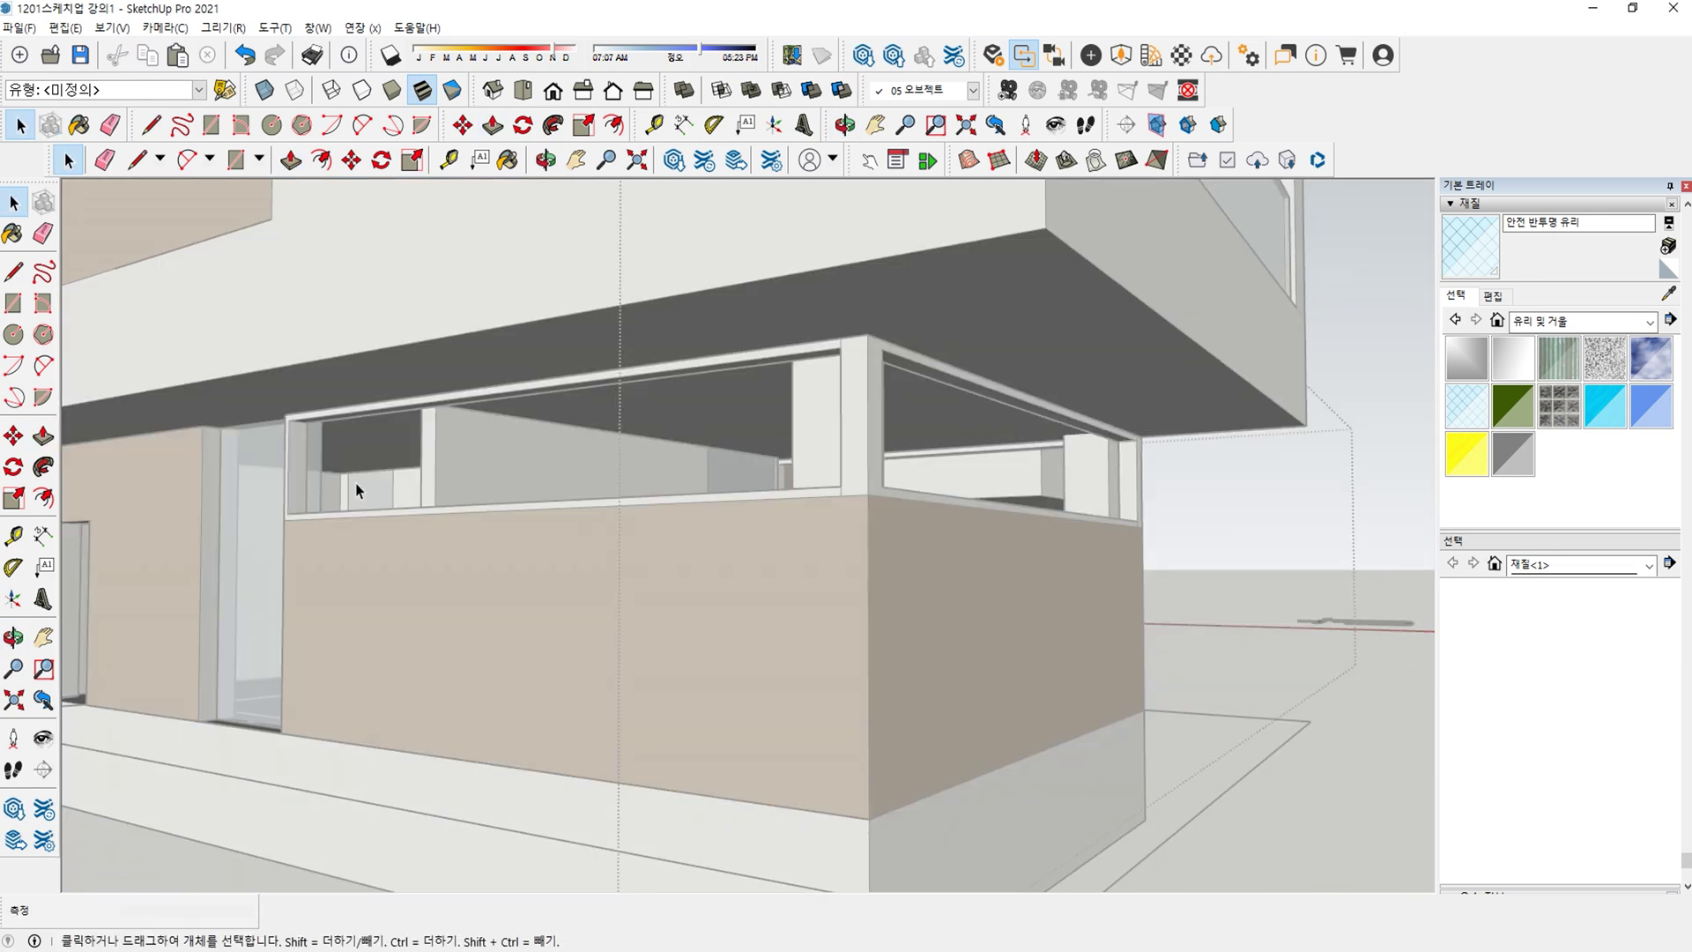
Draw a rectangle filling the long frame opening beside the recessed entrance and paint it with the 안전 반투명 유리 glass material.
{"action": "key", "text": "r"}
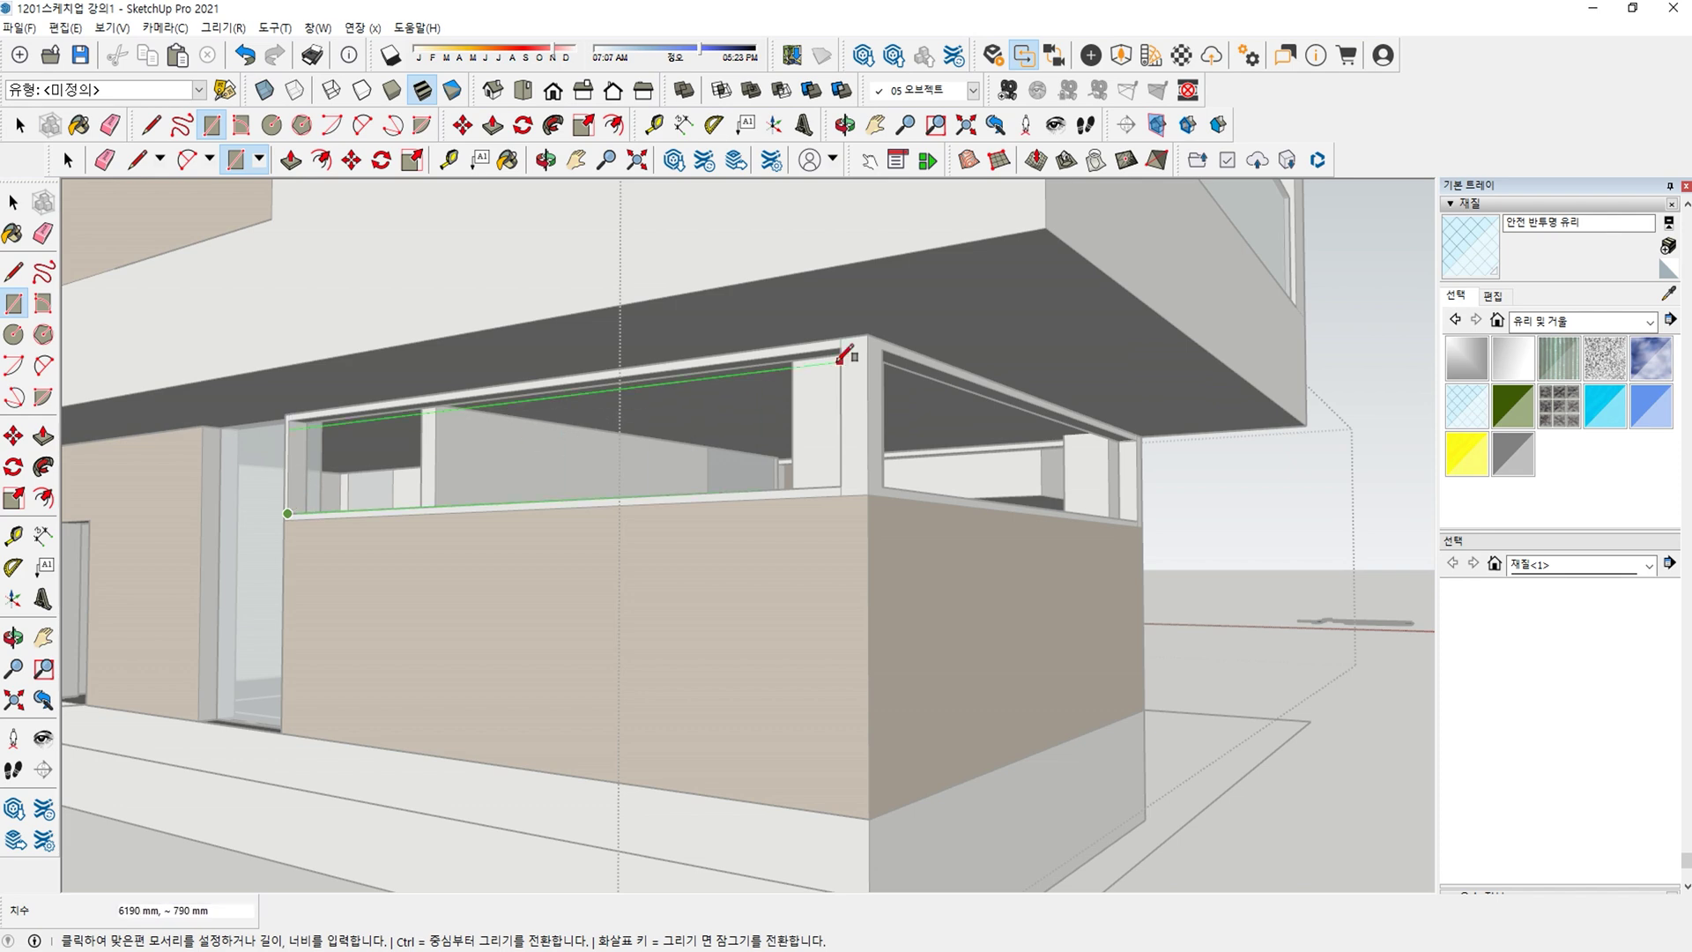
{"action": "left_click", "coordinate": [844, 356]}
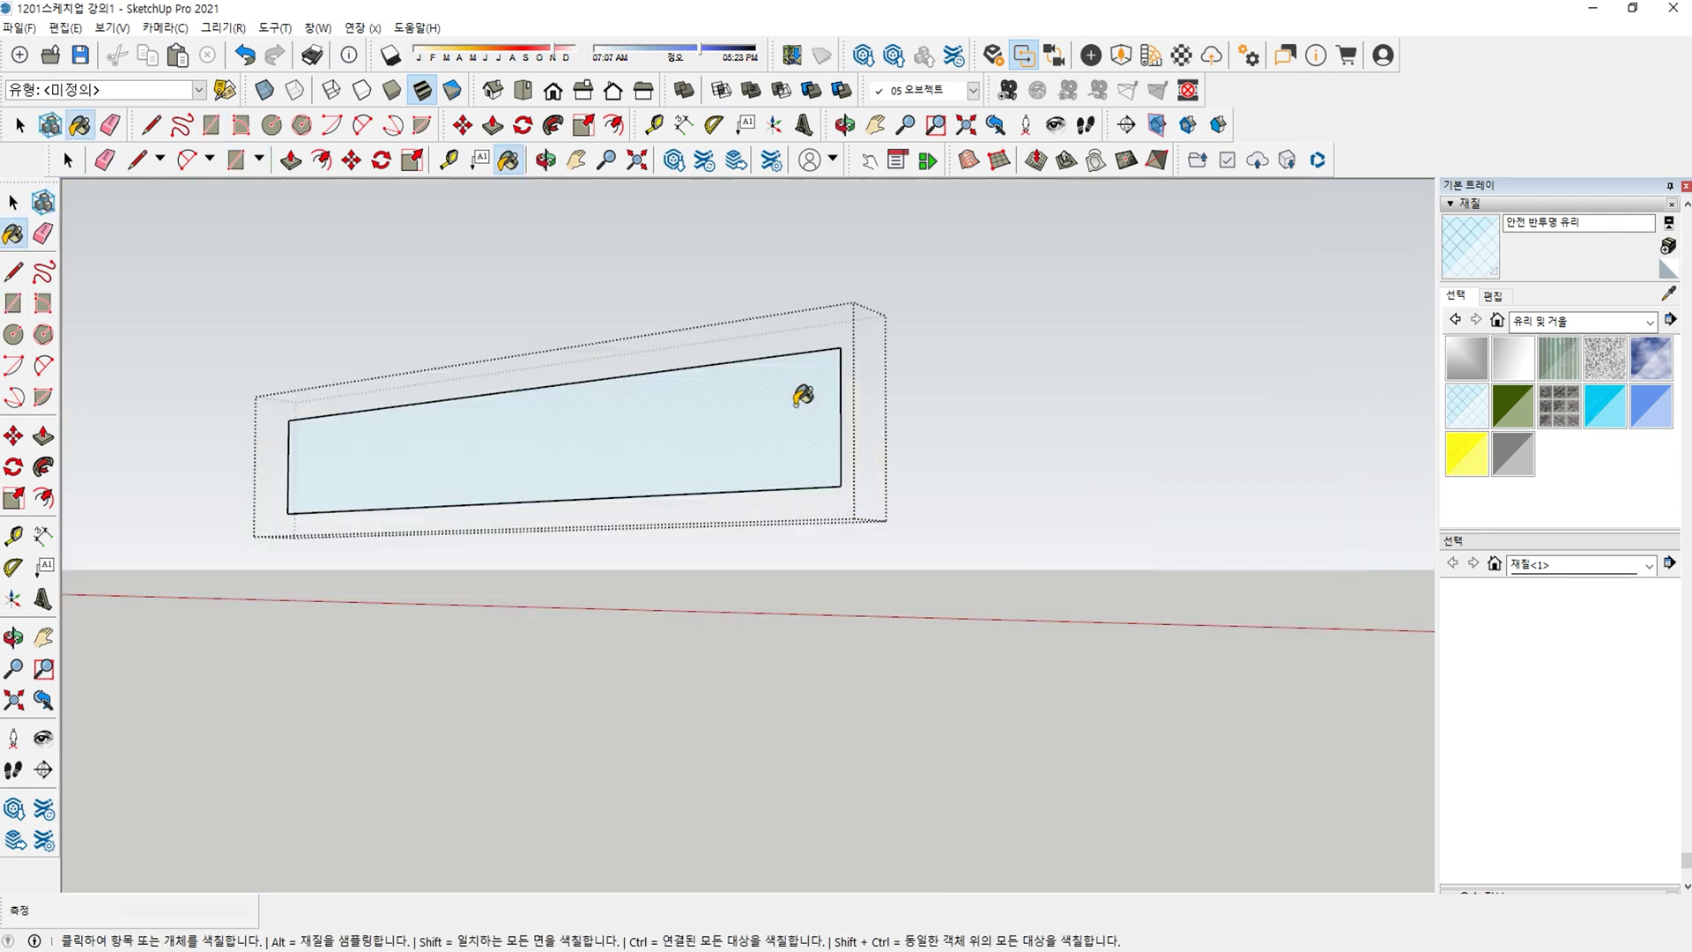
{"action": "key", "text": "space"}
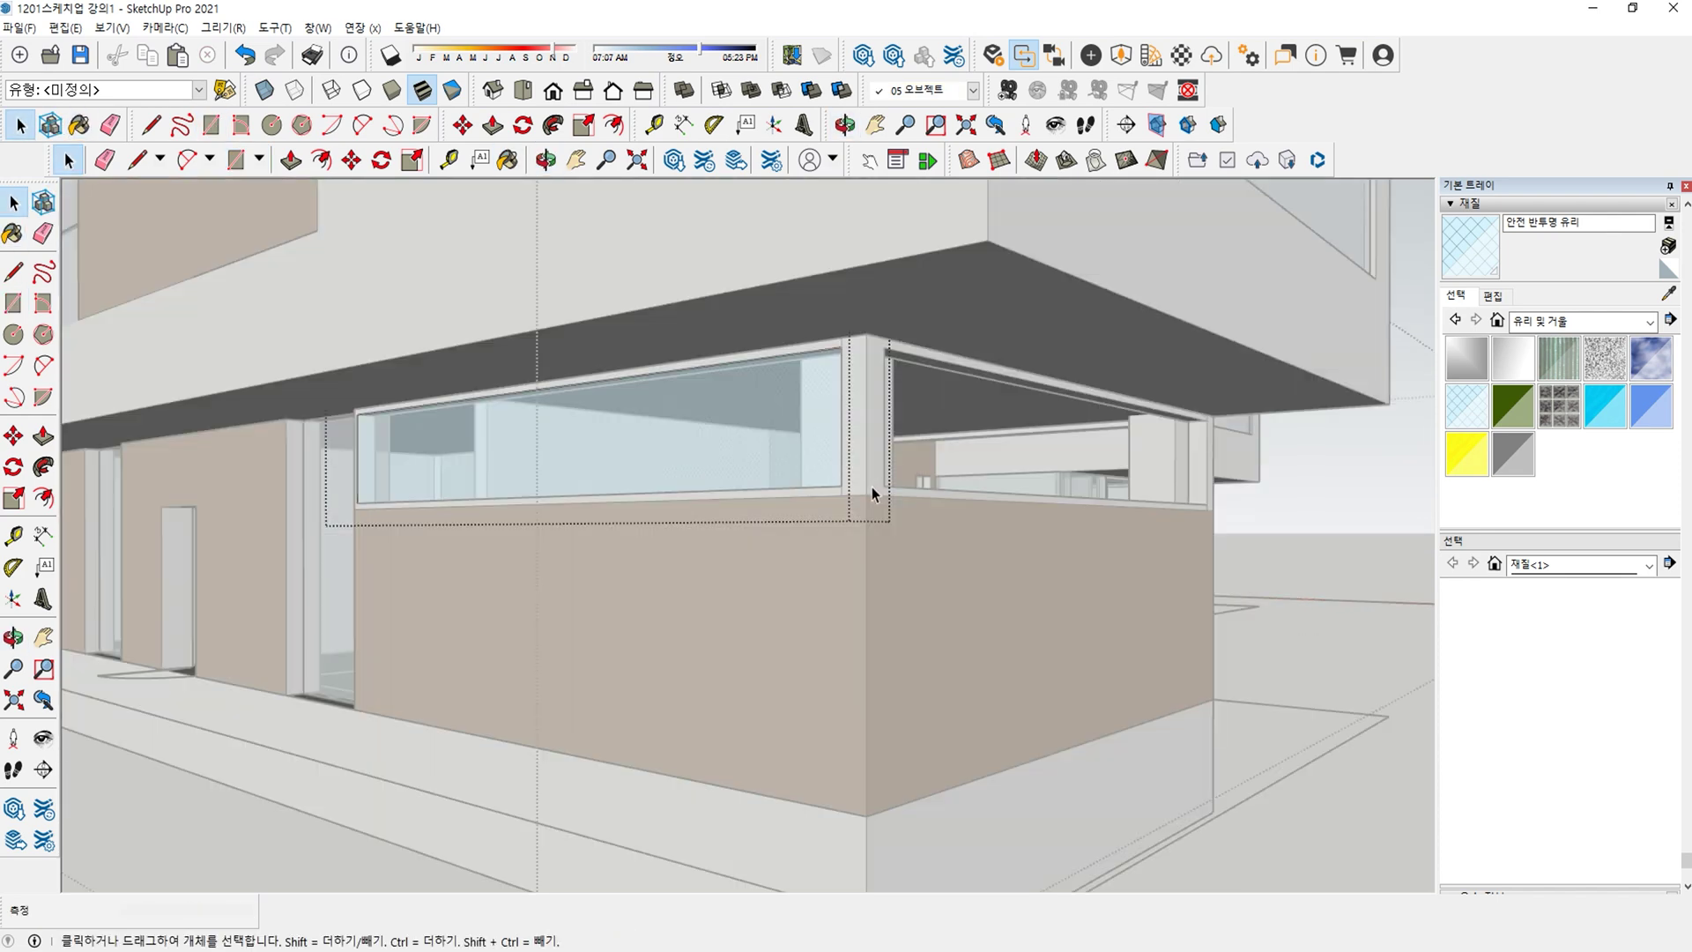
Fill the adjoining frame opening around the building corner with a rectangle and paint it with the same 안전 반투명 유리 glass.
{"action": "key", "text": "r"}
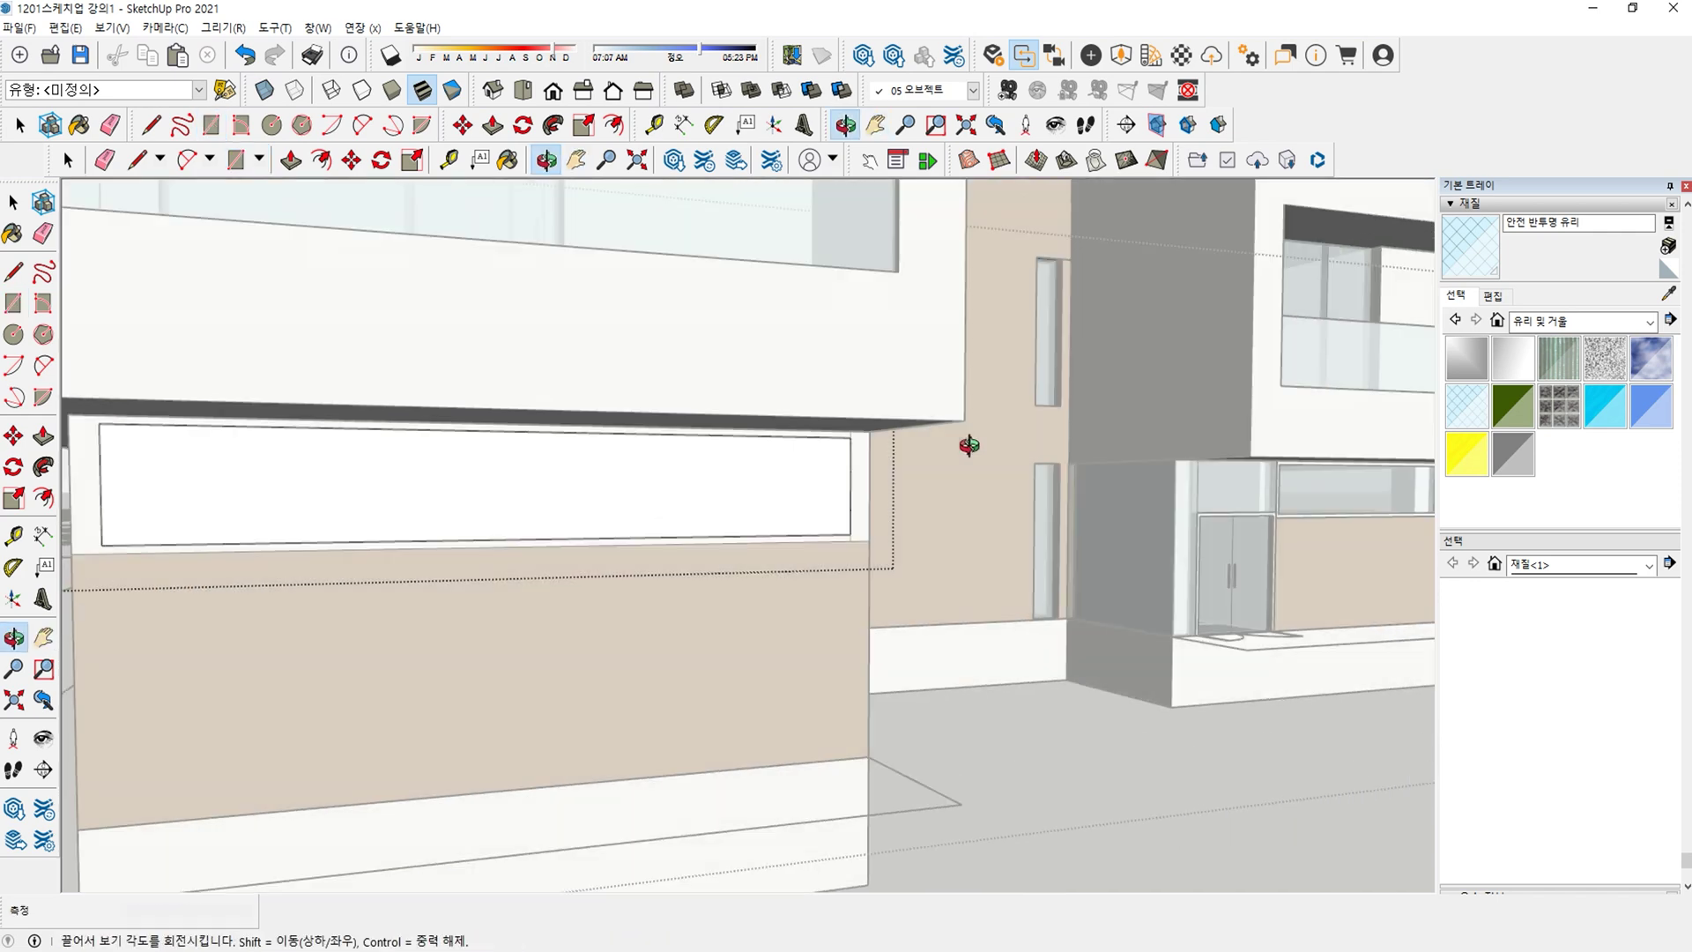
{"action": "mouse_move", "coordinate": [970, 446]}
{"action": "middle_mouse_down", "text": "shift"}
{"action": "mouse_move", "coordinate": [688, 495]}
{"action": "mouse_move", "coordinate": [866, 505]}
{"action": "middle_mouse_up", "text": "shift"}
{"action": "left_click", "coordinate": [688, 495]}
{"action": "middle_click_drag", "start_coordinate": [395, 561], "coordinate": [434, 550]}
{"action": "scroll", "coordinate": [560, 531], "scroll_direction": "up", "scroll_amount": 3}
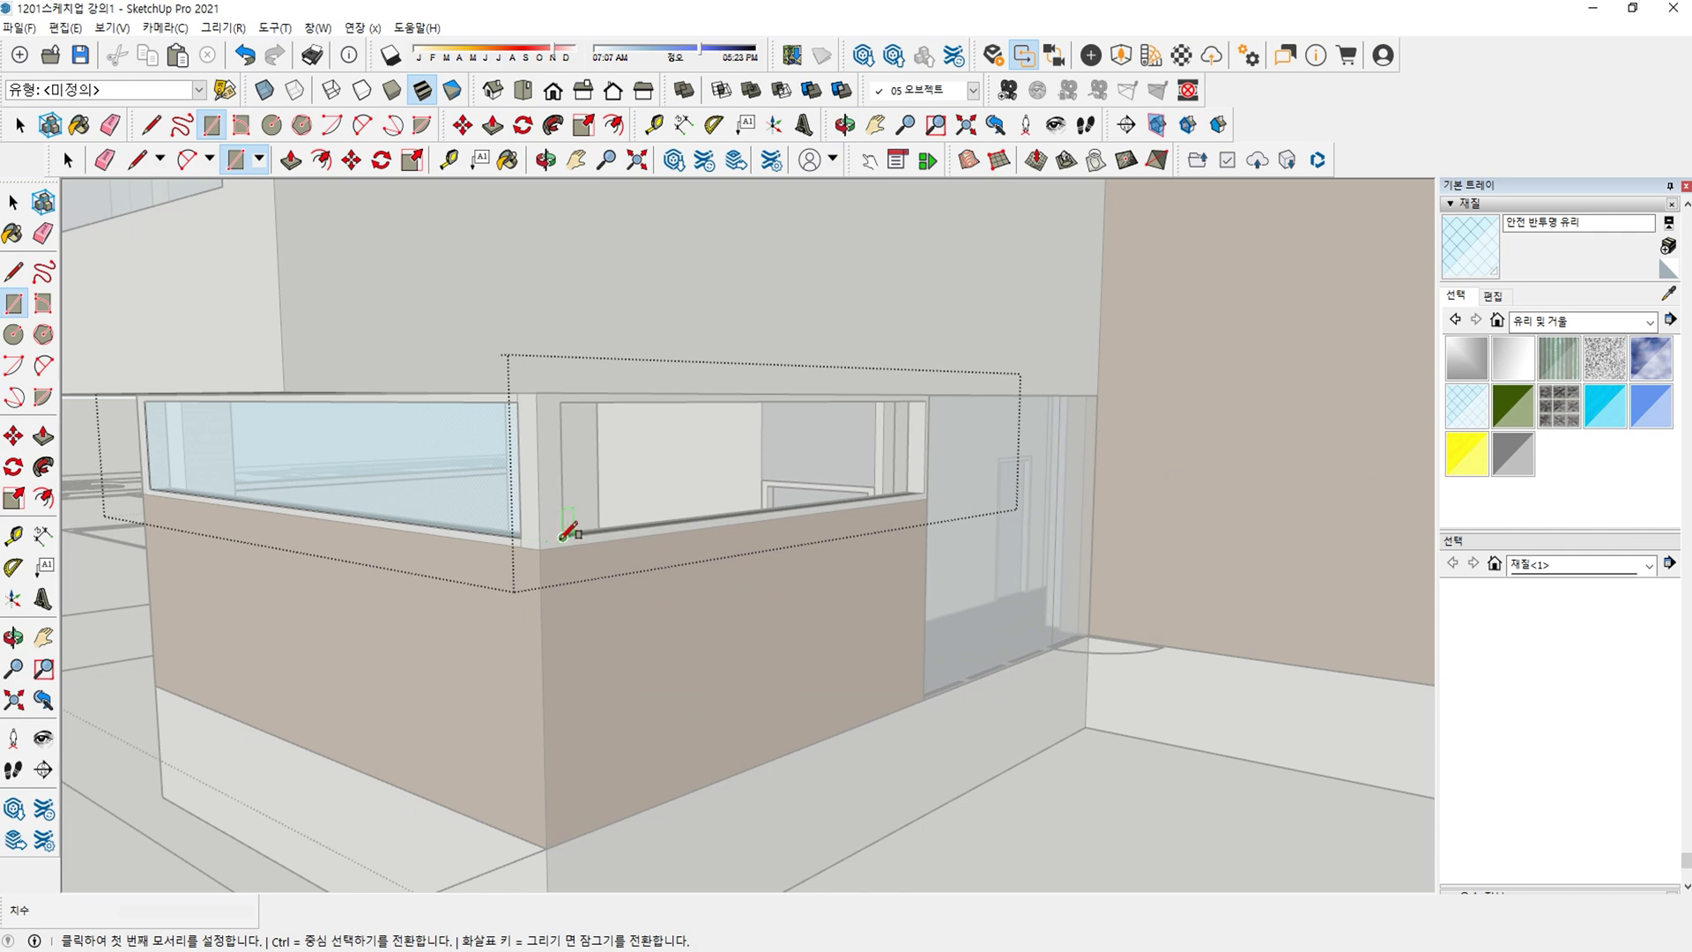
Draw a rectangle in the remaining frame opening above the third brick wall and paint it with 안전 반투명 유리.
{"action": "left_click", "coordinate": [569, 531]}
{"action": "left_click", "coordinate": [924, 401]}
{"action": "key", "text": "b"}
{"action": "left_click", "coordinate": [726, 490]}
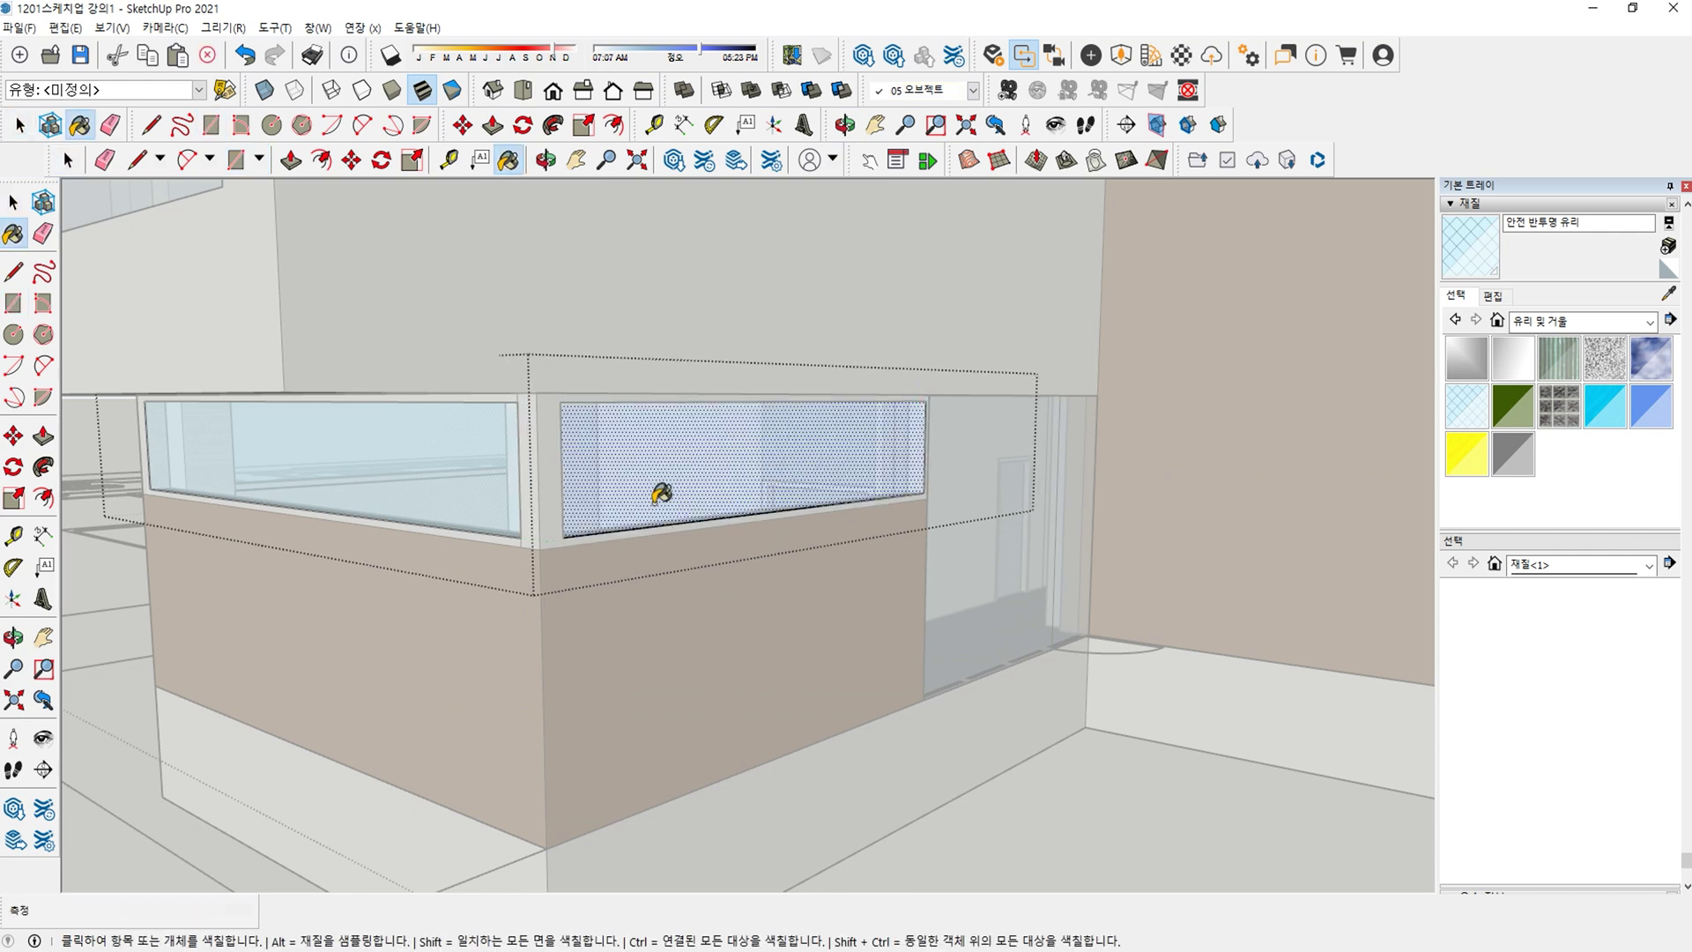
{"action": "key", "text": "space"}
Move the glass pane above the third brick wall 100 mm inward from the frame's outer face.
{"action": "scroll", "coordinate": [597, 515], "scroll_direction": "up", "scroll_amount": 2}
{"action": "scroll", "coordinate": [564, 555], "scroll_direction": "up", "scroll_amount": 4}
{"action": "key", "text": "m"}
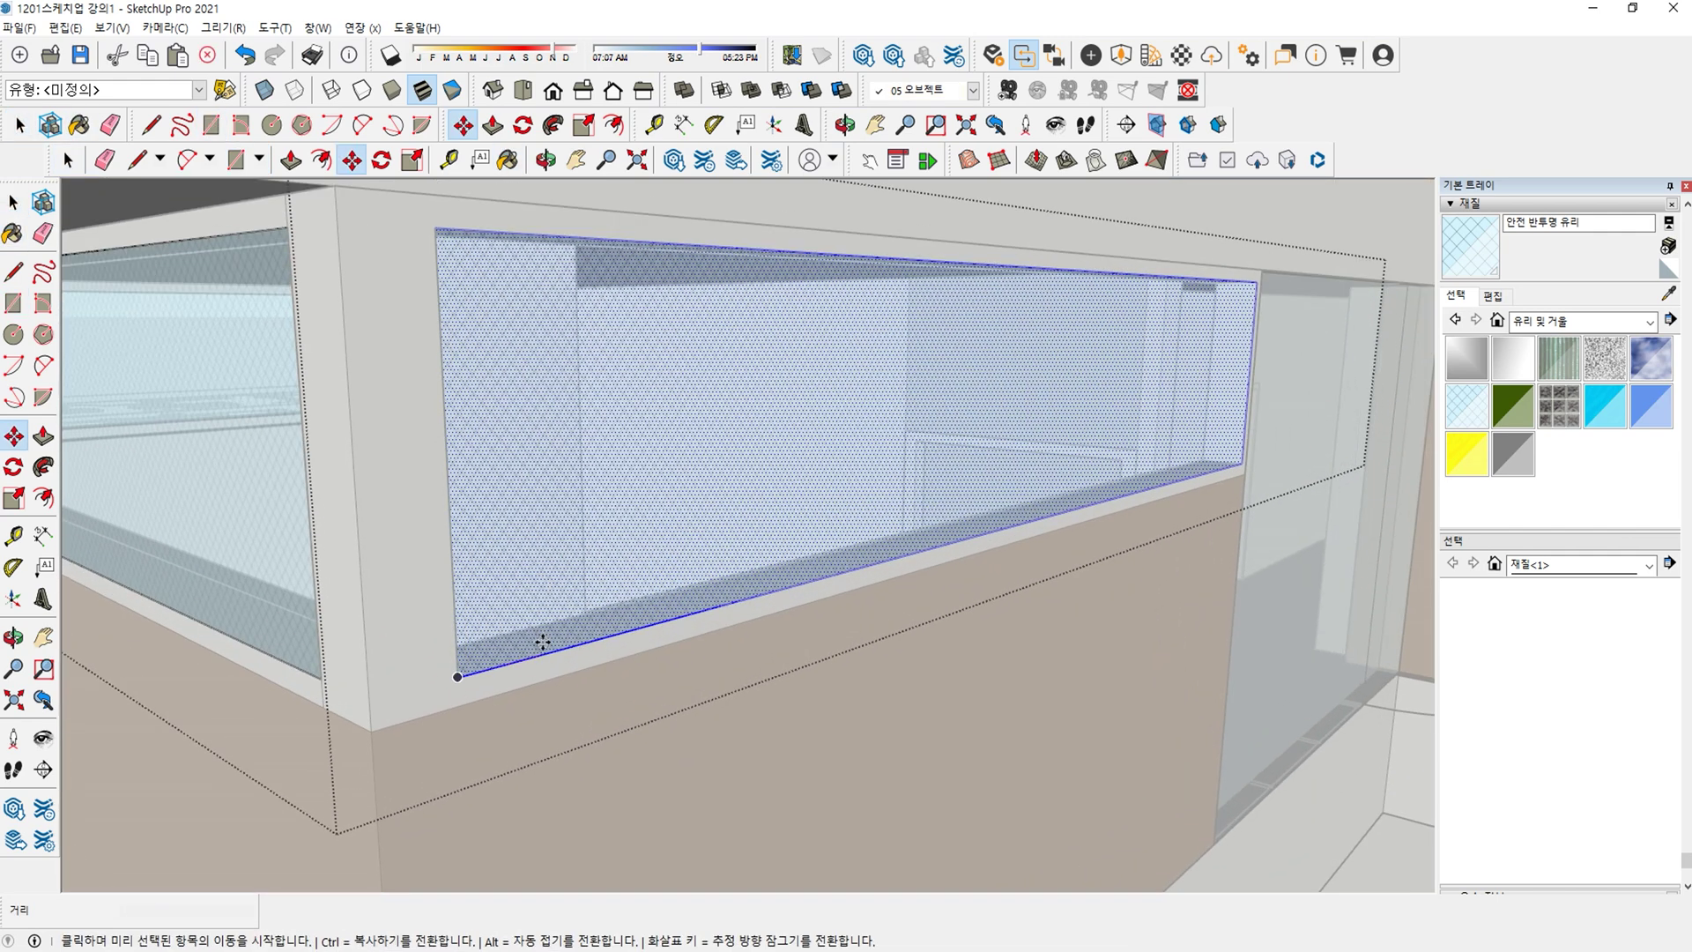
{"action": "left_click", "coordinate": [539, 641]}
{"action": "type", "text": "10"}
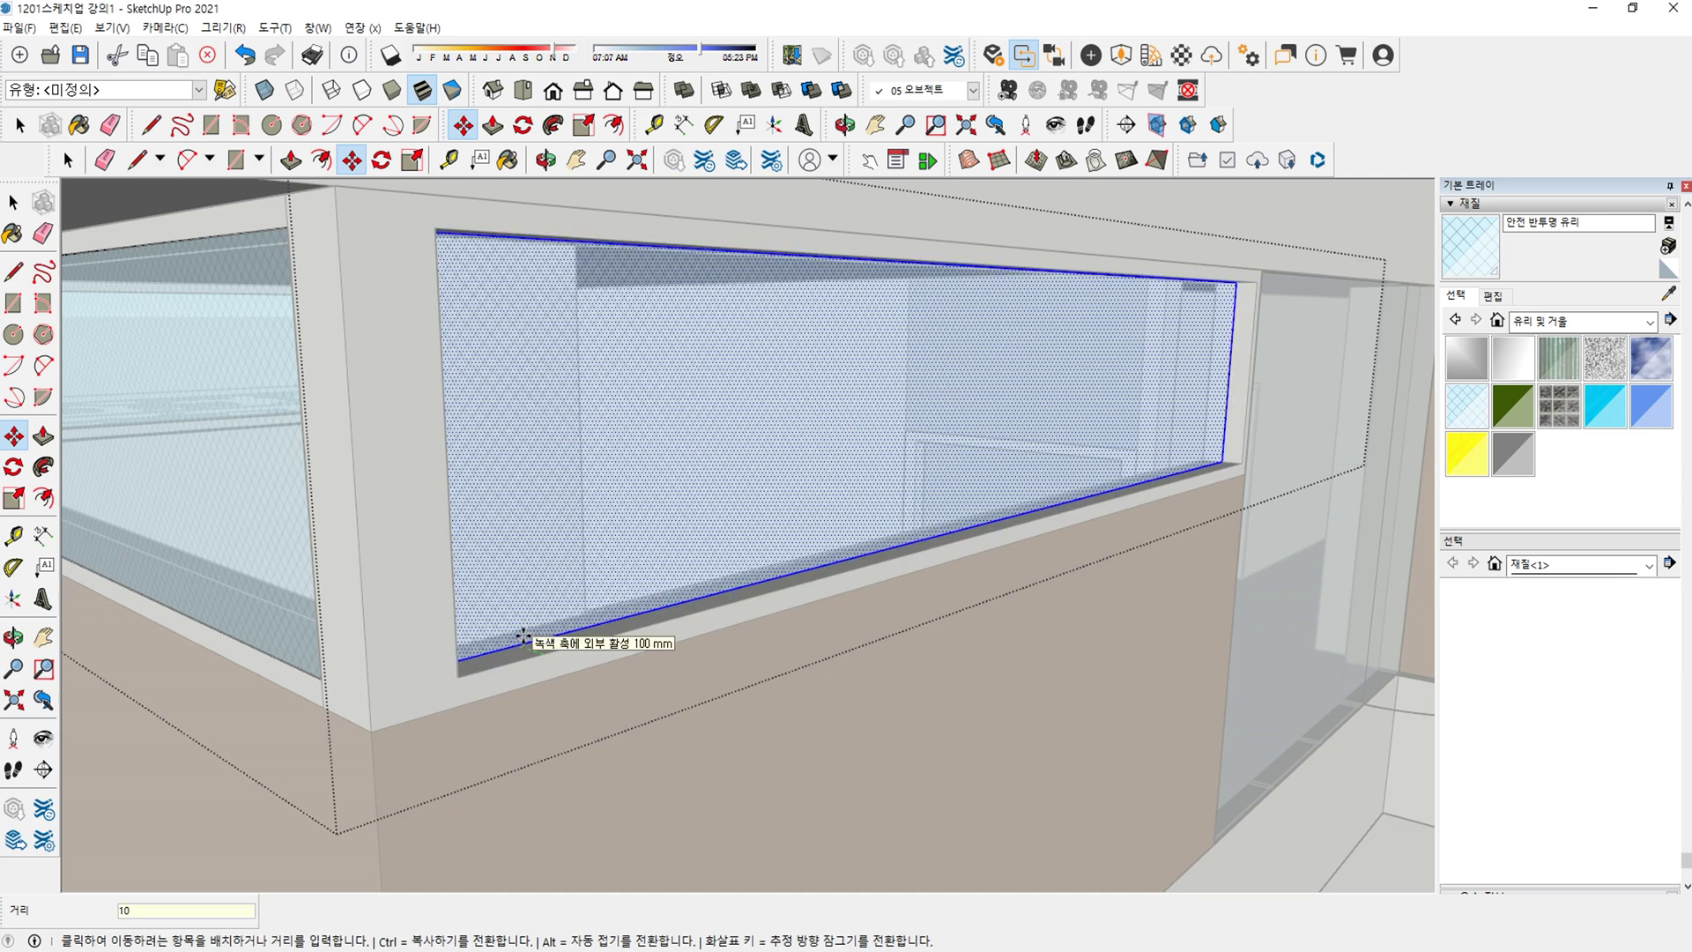
{"action": "type", "text": "0"}
{"action": "key", "text": "Return"}
Move another glass pane of the corner block 100 mm inward within its frame and return to selection mode.
{"action": "left_click", "coordinate": [191, 610]}
{"action": "middle_click_drag", "start_coordinate": [332, 596], "coordinate": [766, 828], "text": "shift"}
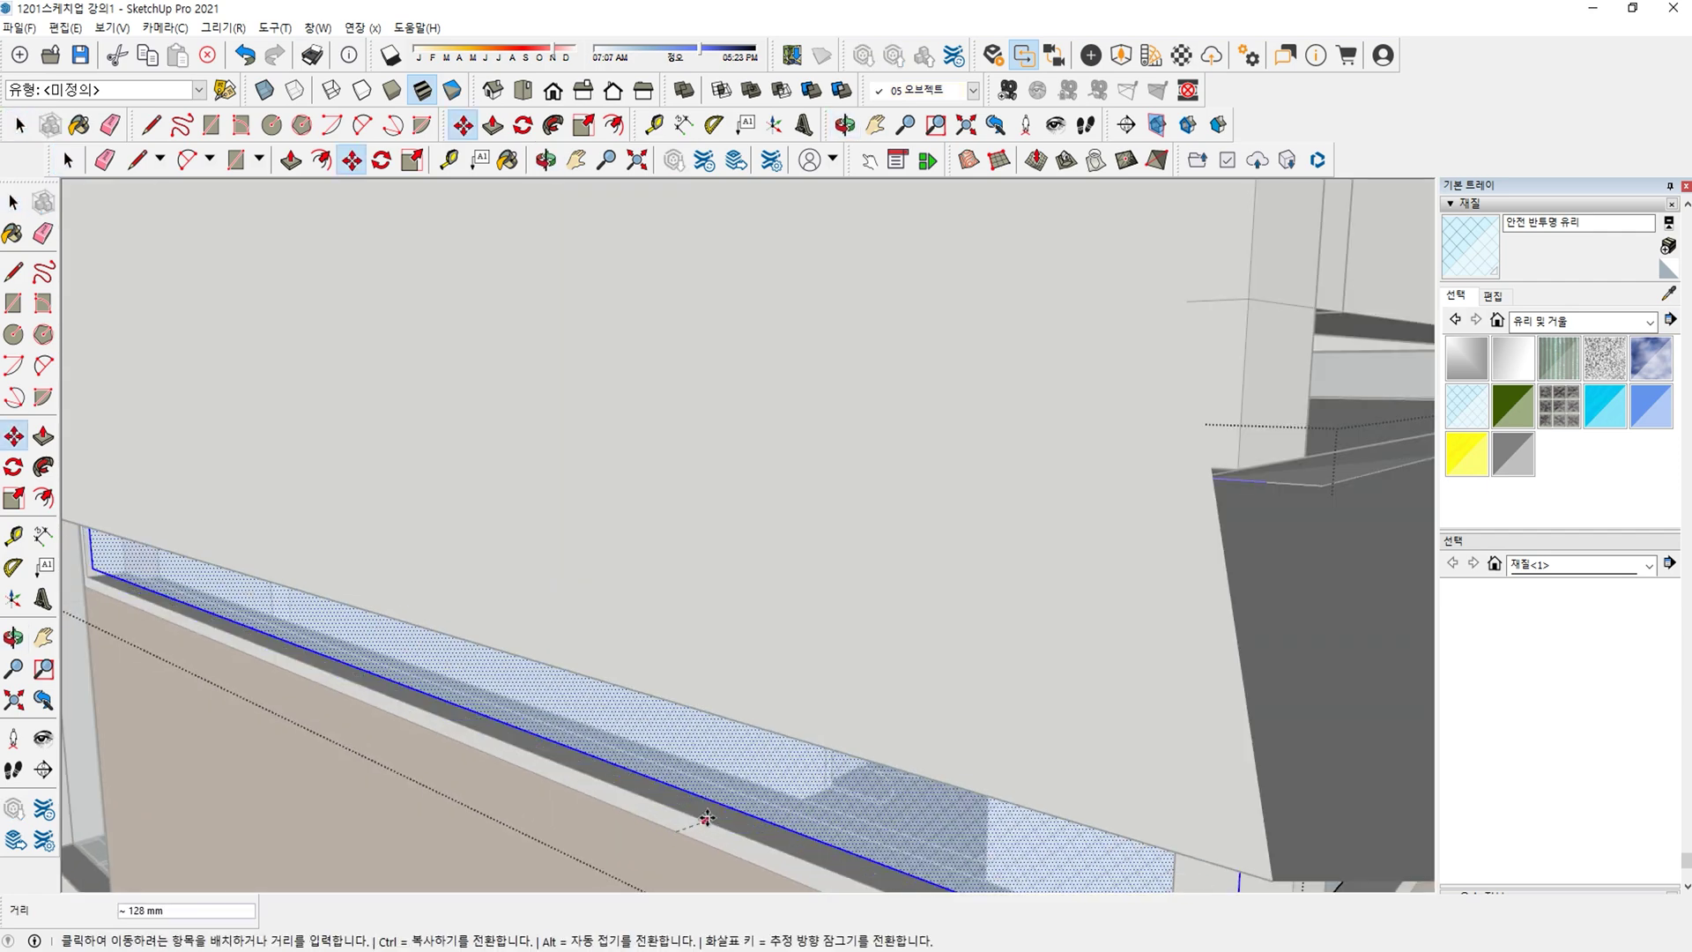
{"action": "type", "text": "100"}
{"action": "key", "text": "Return"}
{"action": "key", "text": "space"}
{"action": "key", "text": "Escape"}
Examine the whole building from above, including the roof levels, parapets and brick-clad towers.
{"action": "scroll", "coordinate": [752, 782], "scroll_direction": "down", "scroll_amount": 8}
{"action": "middle_click_drag", "start_coordinate": [837, 705], "coordinate": [854, 669], "text": "shift"}
{"action": "scroll", "coordinate": [916, 577], "scroll_direction": "down", "scroll_amount": 3}
{"action": "scroll", "coordinate": [1126, 653], "scroll_direction": "up", "scroll_amount": 2}
{"action": "middle_click_drag", "start_coordinate": [1125, 652], "coordinate": [1190, 538]}
{"action": "scroll", "coordinate": [1143, 706], "scroll_direction": "down", "scroll_amount": 3}
{"action": "scroll", "coordinate": [1245, 496], "scroll_direction": "up", "scroll_amount": 2}
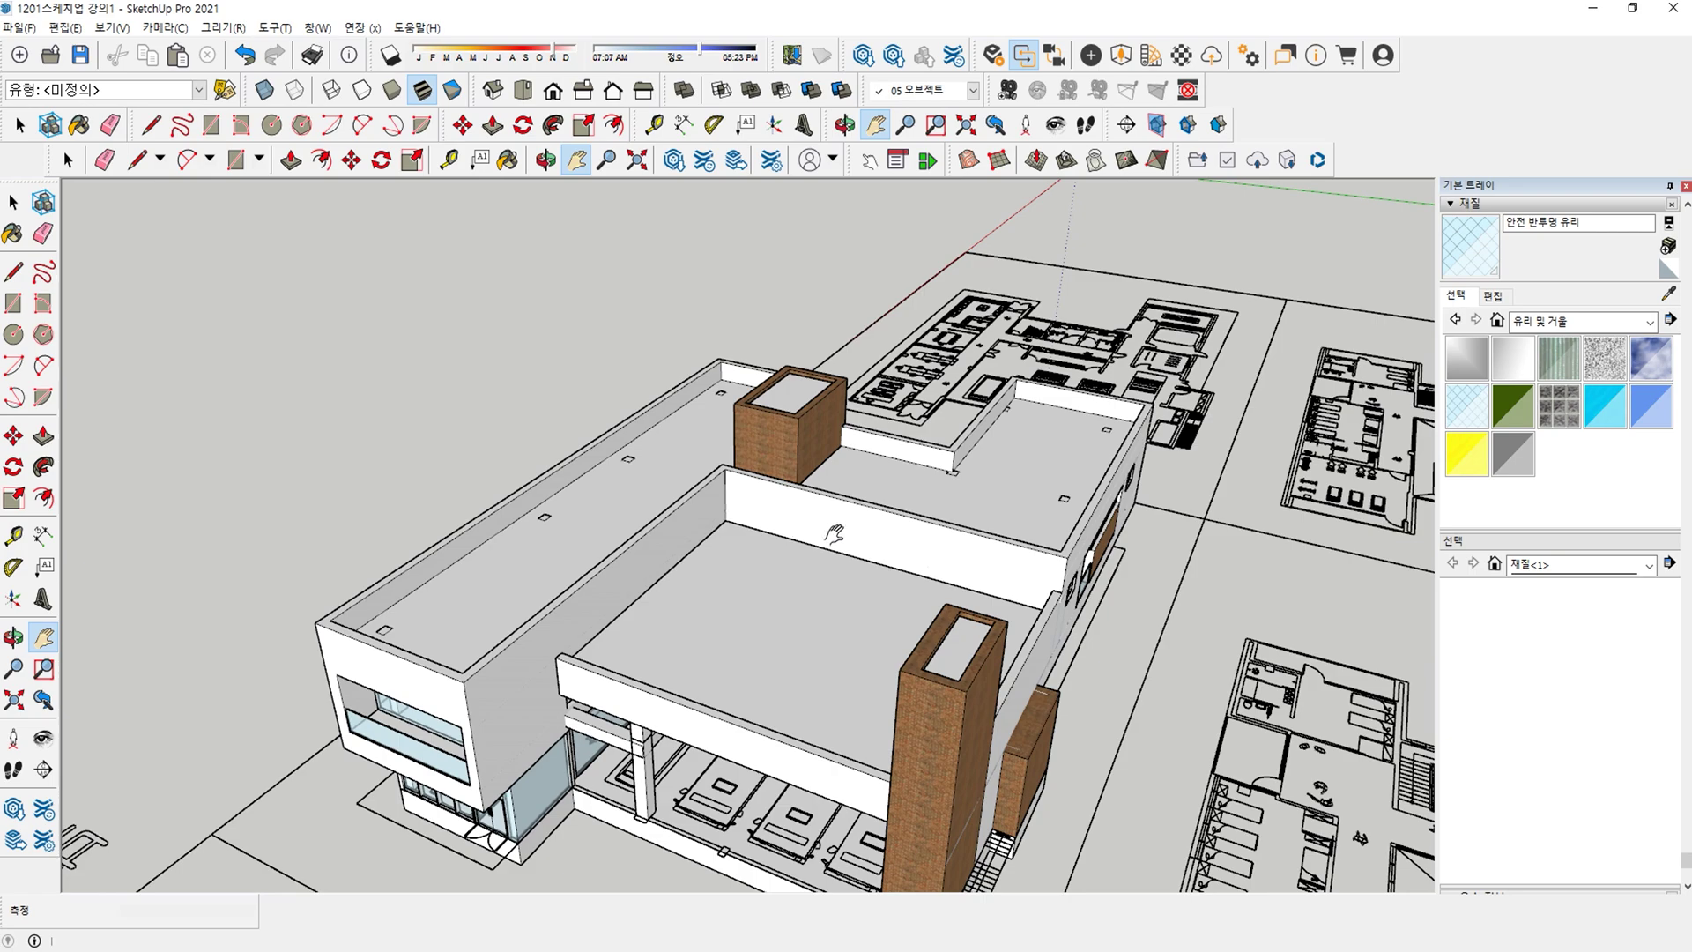
{"action": "middle_click_drag", "start_coordinate": [812, 617], "coordinate": [994, 643]}
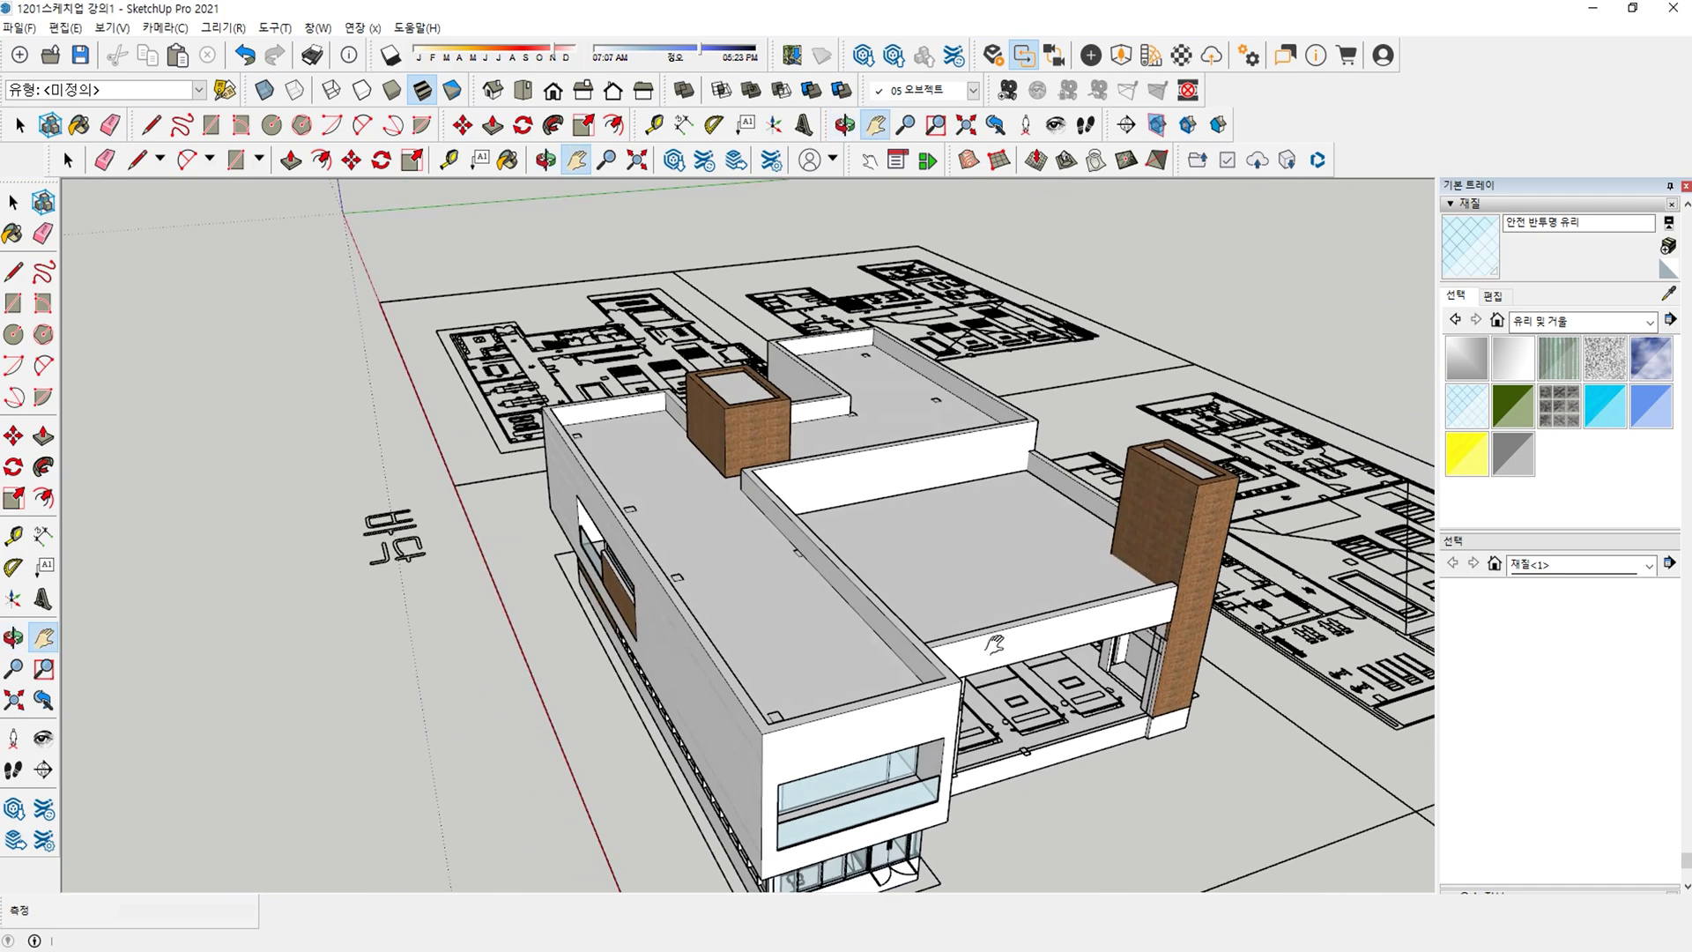
{"action": "middle_click_drag", "start_coordinate": [849, 688], "coordinate": [967, 594]}
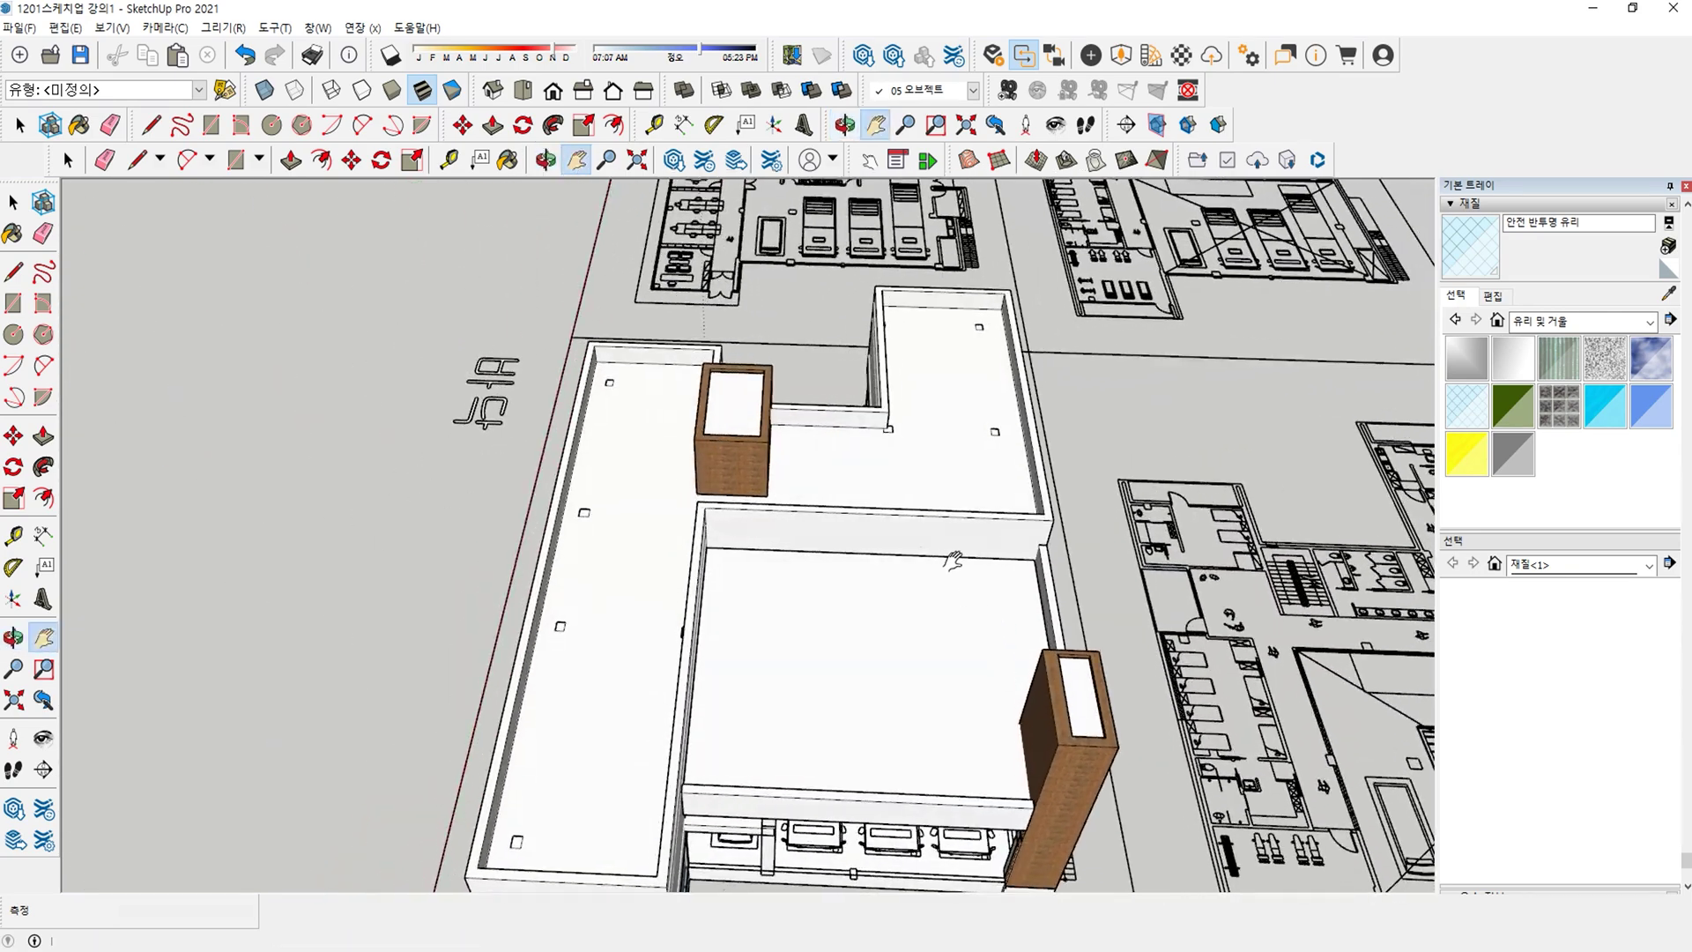
Draw guide lines from the upper roof's inner parapet corner down and across the roof, then down the dividing wall's face.
{"action": "scroll", "coordinate": [958, 529], "scroll_direction": "up", "scroll_amount": 8}
{"action": "key", "text": "l"}
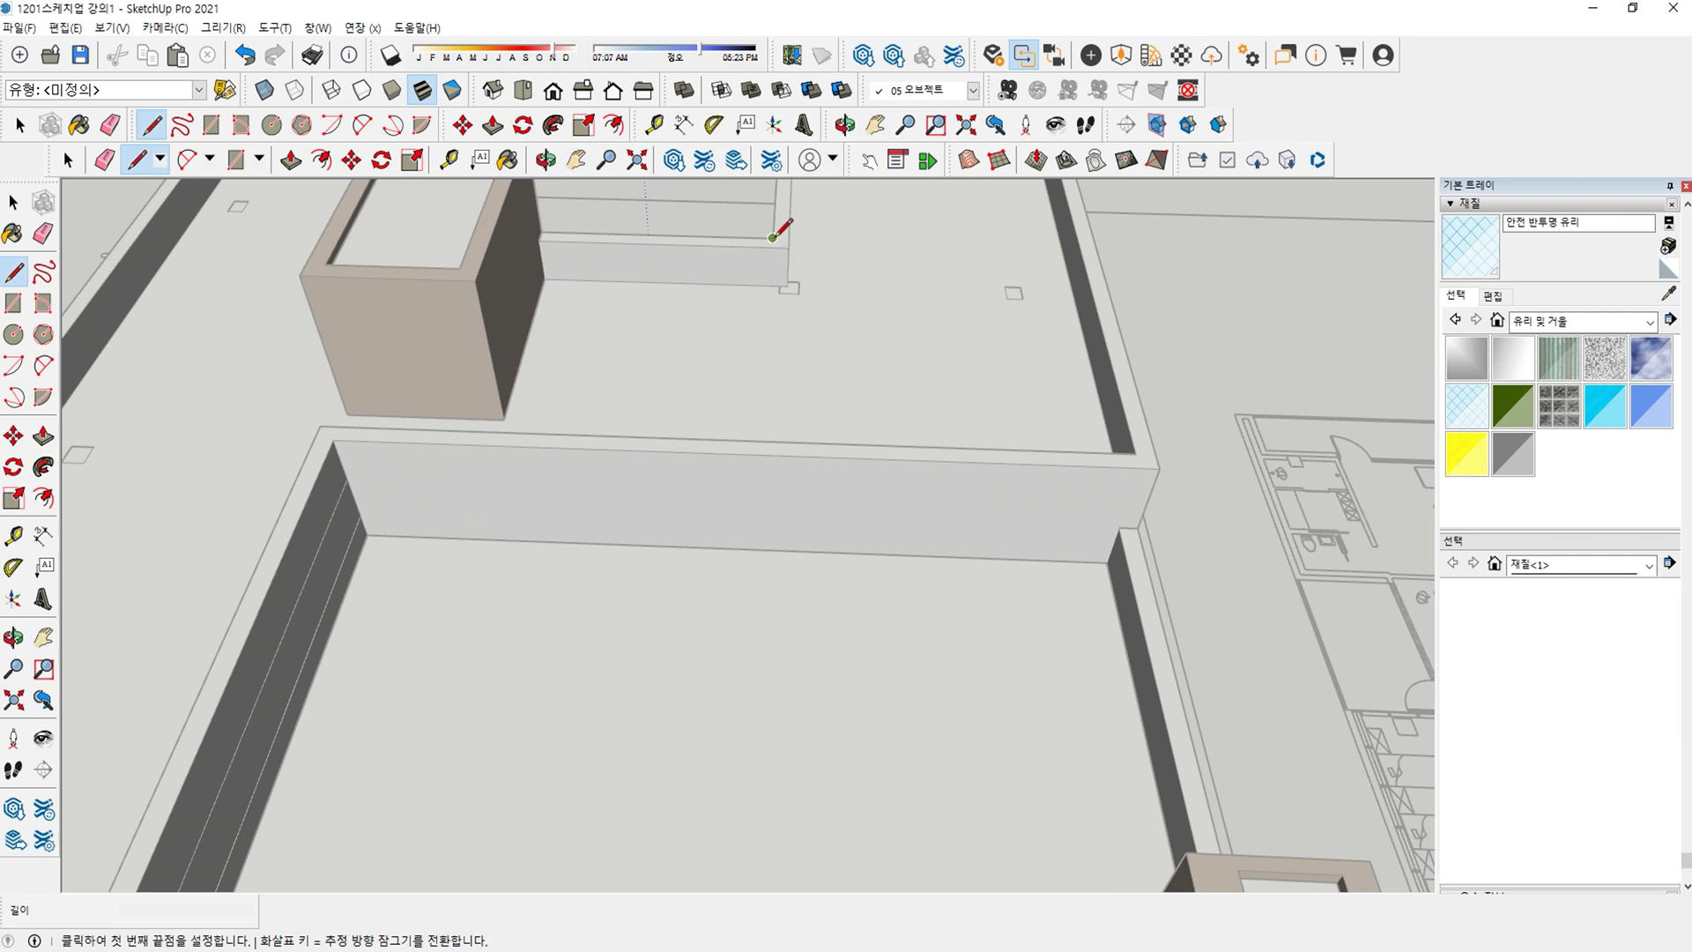
{"action": "left_click", "coordinate": [773, 246]}
{"action": "left_click", "coordinate": [771, 285]}
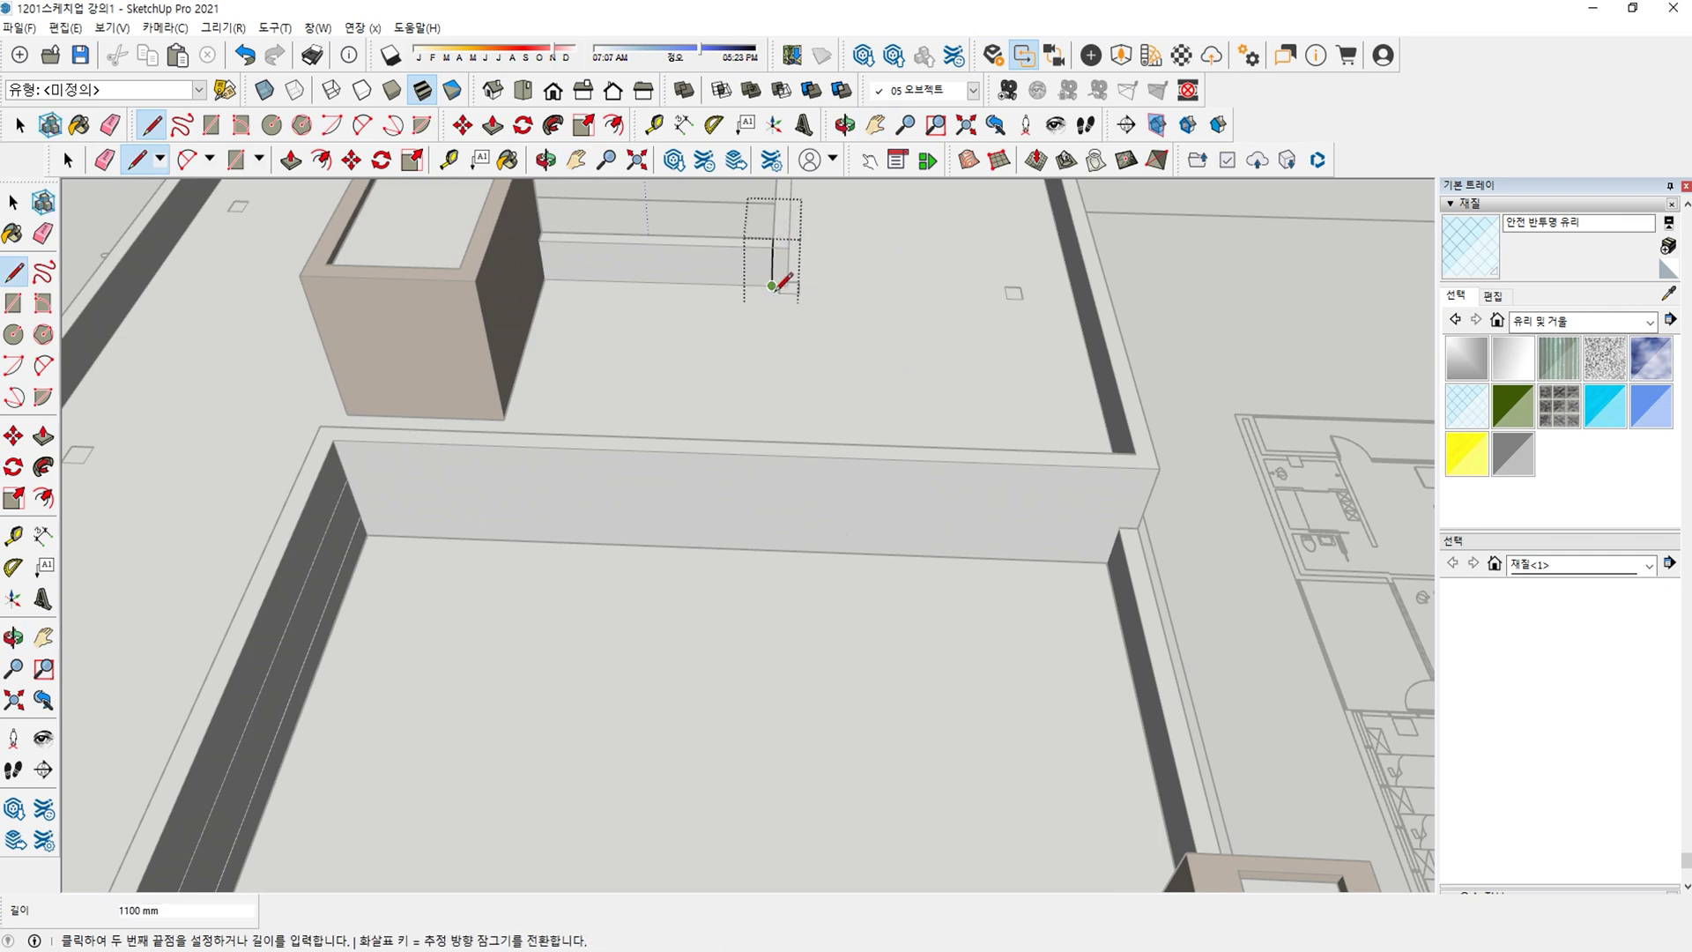
{"action": "left_click", "coordinate": [755, 571]}
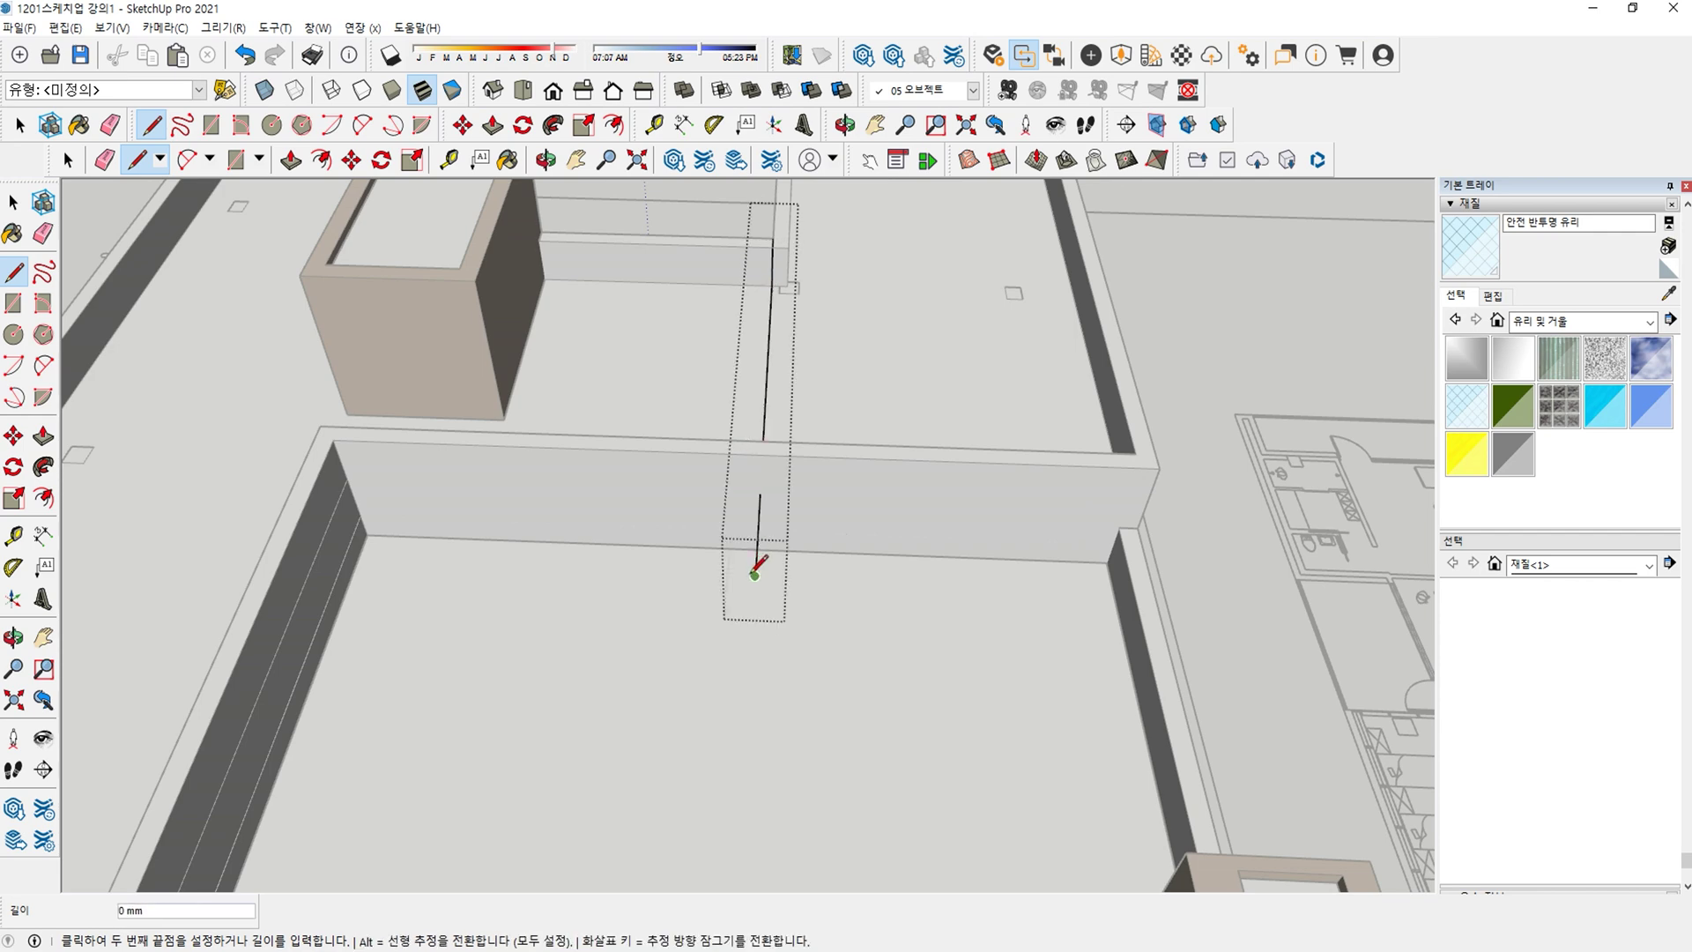
{"action": "left_click", "coordinate": [760, 495]}
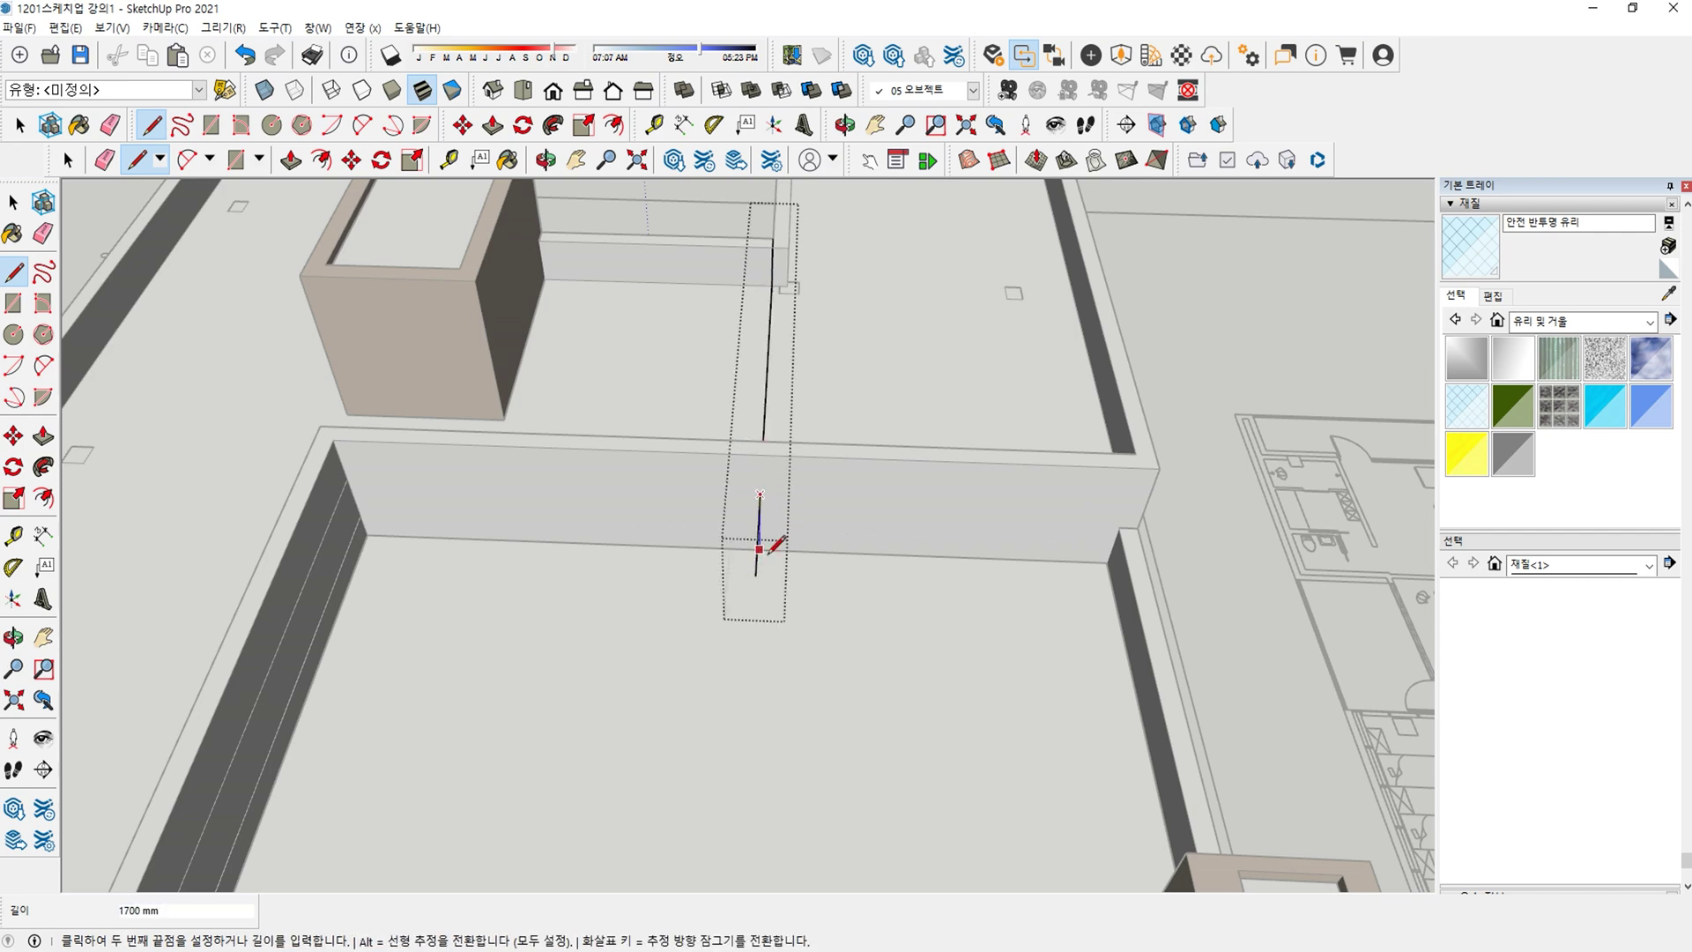
{"action": "middle_click_drag", "start_coordinate": [744, 518], "coordinate": [706, 540]}
{"action": "key", "text": "Escape"}
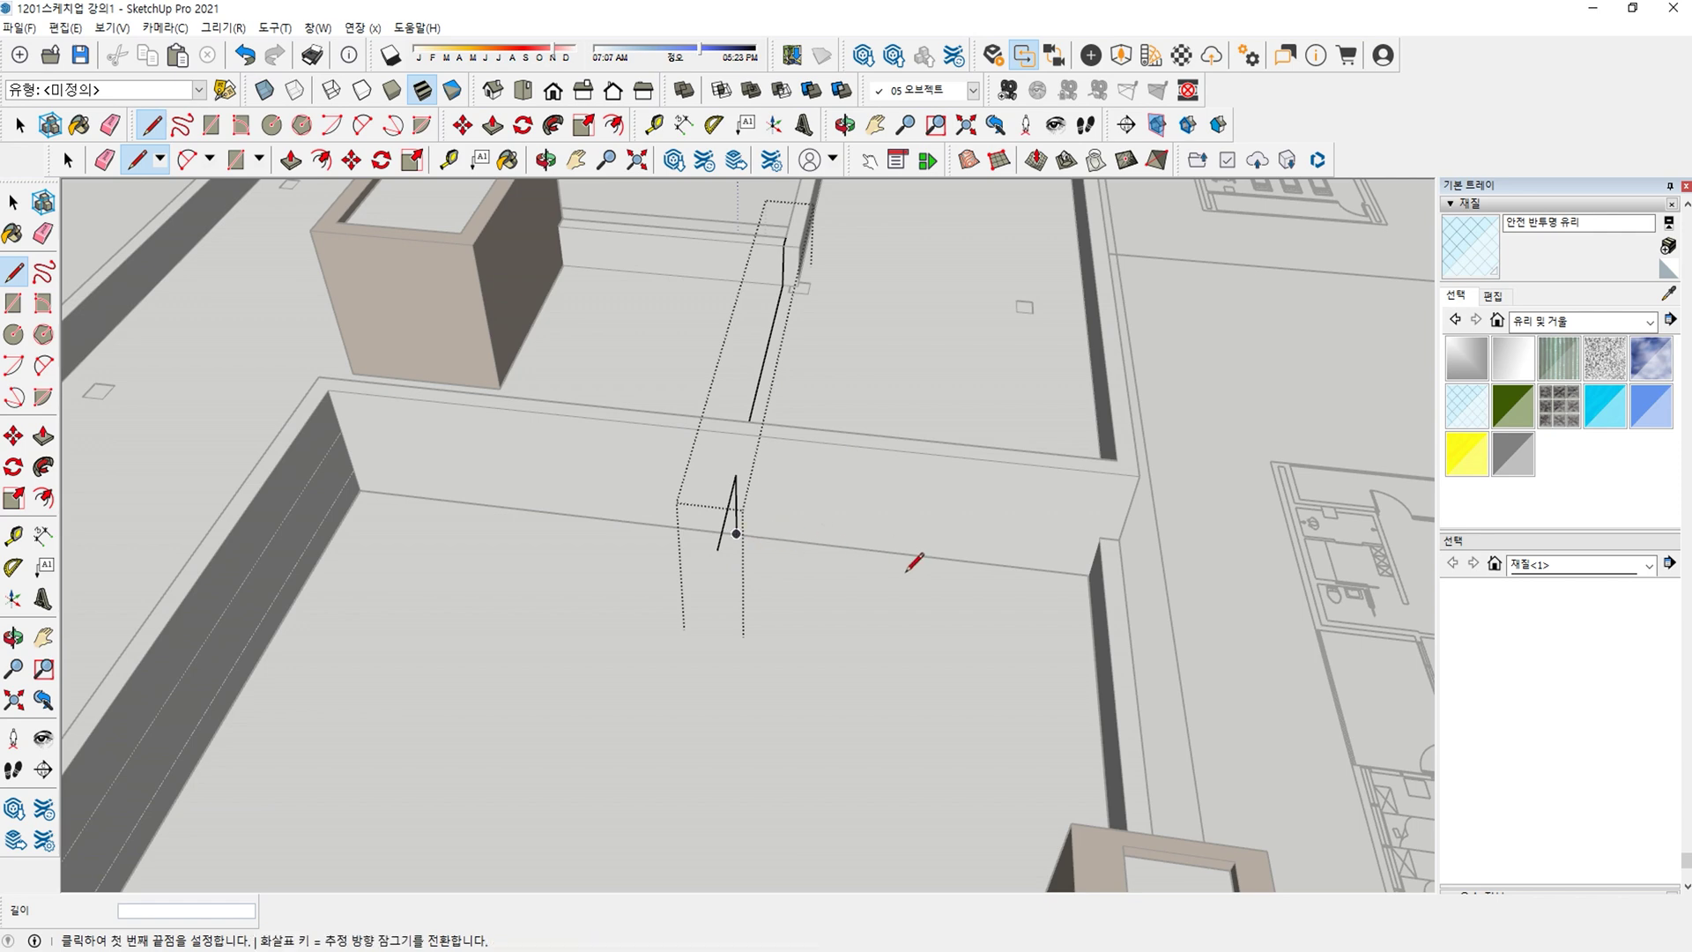
Draw a 1500 mm line along the dividing wall's base from its outer corner, then a perpendicular line across the lower roof.
{"action": "left_click", "coordinate": [1086, 578]}
{"action": "type", "text": "1500"}
{"action": "key", "text": "Return"}
{"action": "double_click", "coordinate": [1022, 783]}
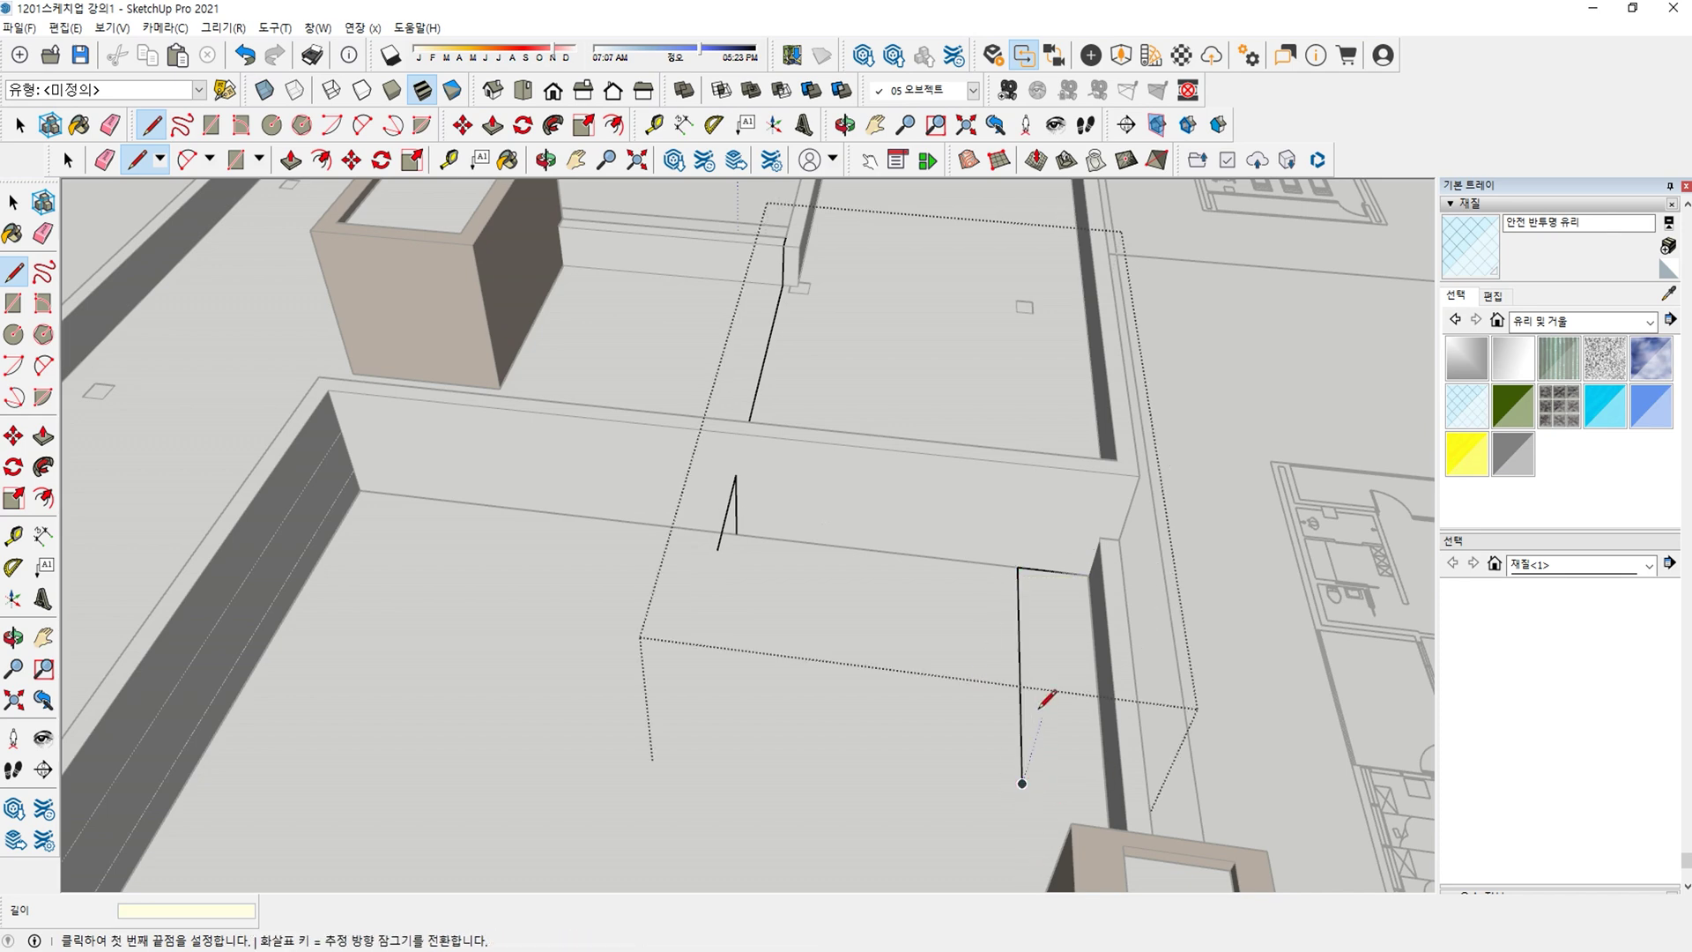
Copy the dividing wall's base line outward over the lower roof and draw a rectangle between the copy and the wall.
{"action": "key", "text": "m"}
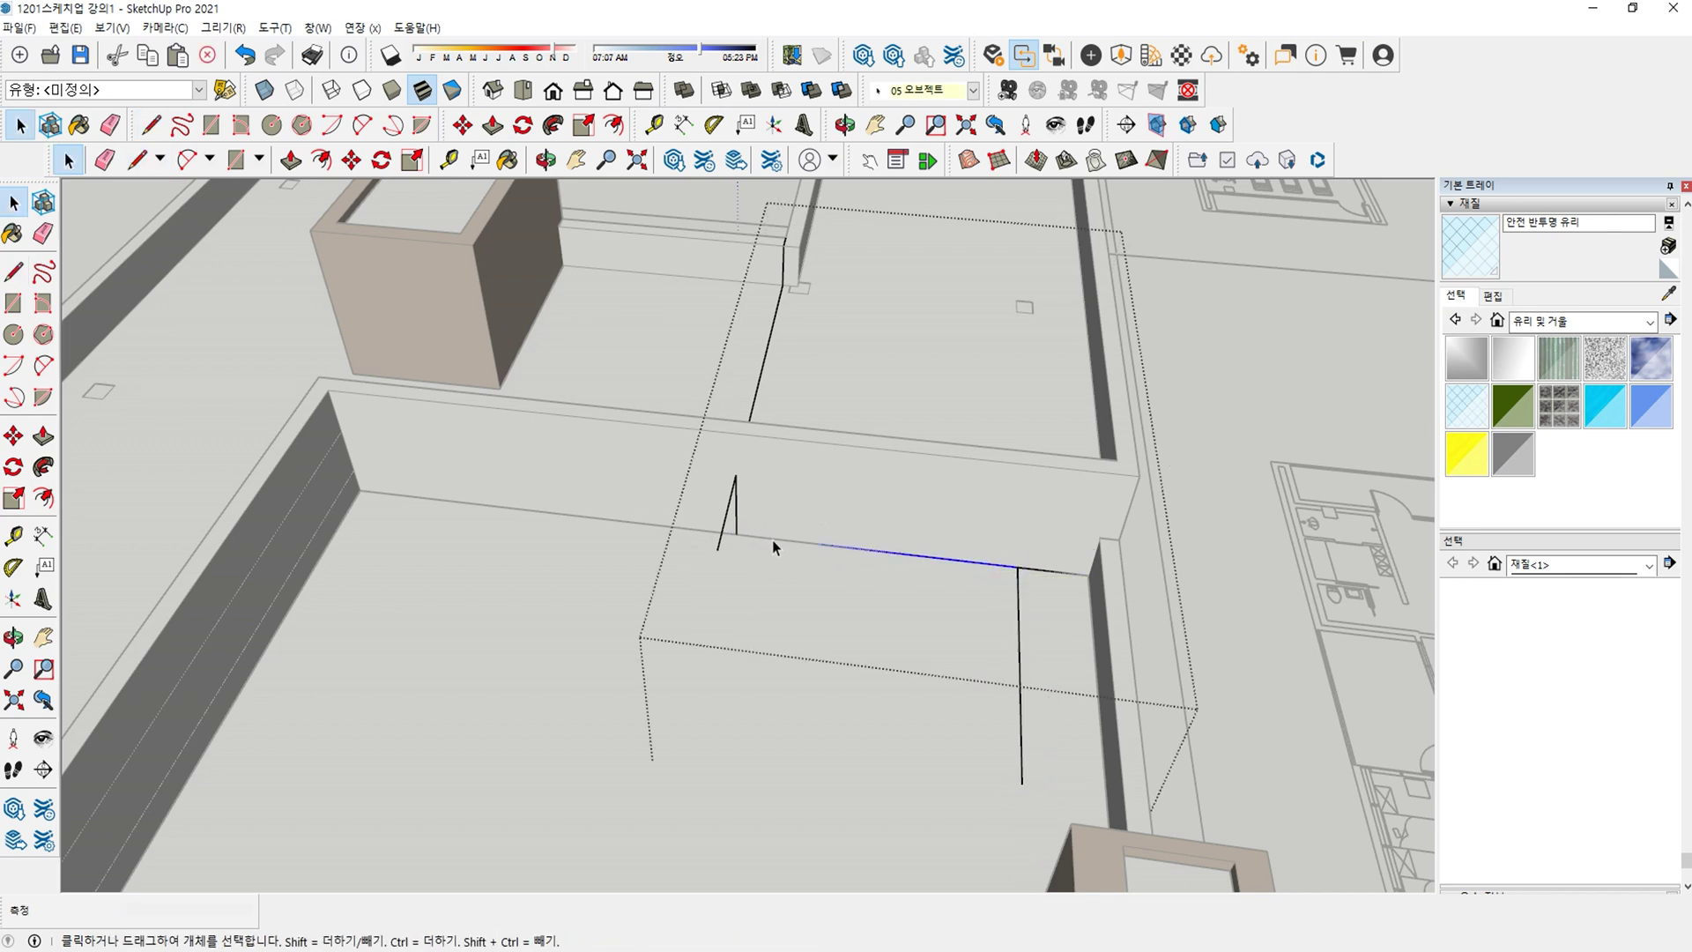
{"action": "left_click", "coordinate": [1018, 569]}
{"action": "key", "text": "ctrl"}
{"action": "type", "text": "30"}
{"action": "key", "text": "Return"}
{"action": "key", "text": "r"}
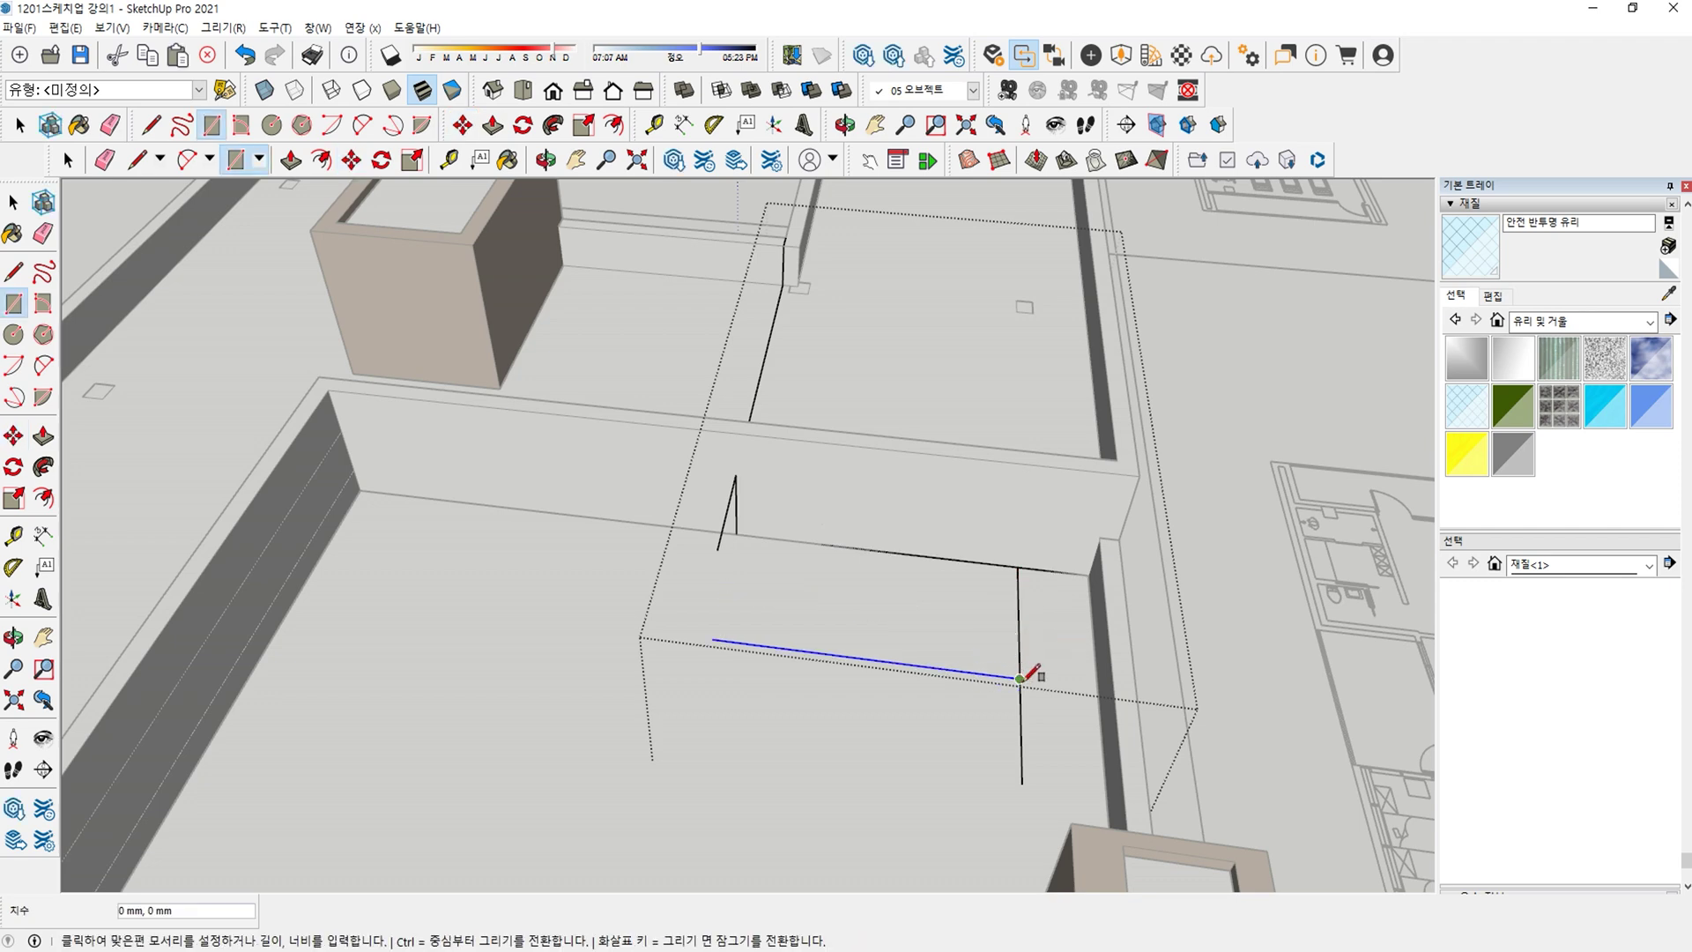
{"action": "left_click", "coordinate": [747, 534]}
{"action": "middle_click_drag", "start_coordinate": [767, 585], "coordinate": [869, 604]}
Erase the leftover guide lines around the rectangle and on the upper roof.
{"action": "key", "text": "e"}
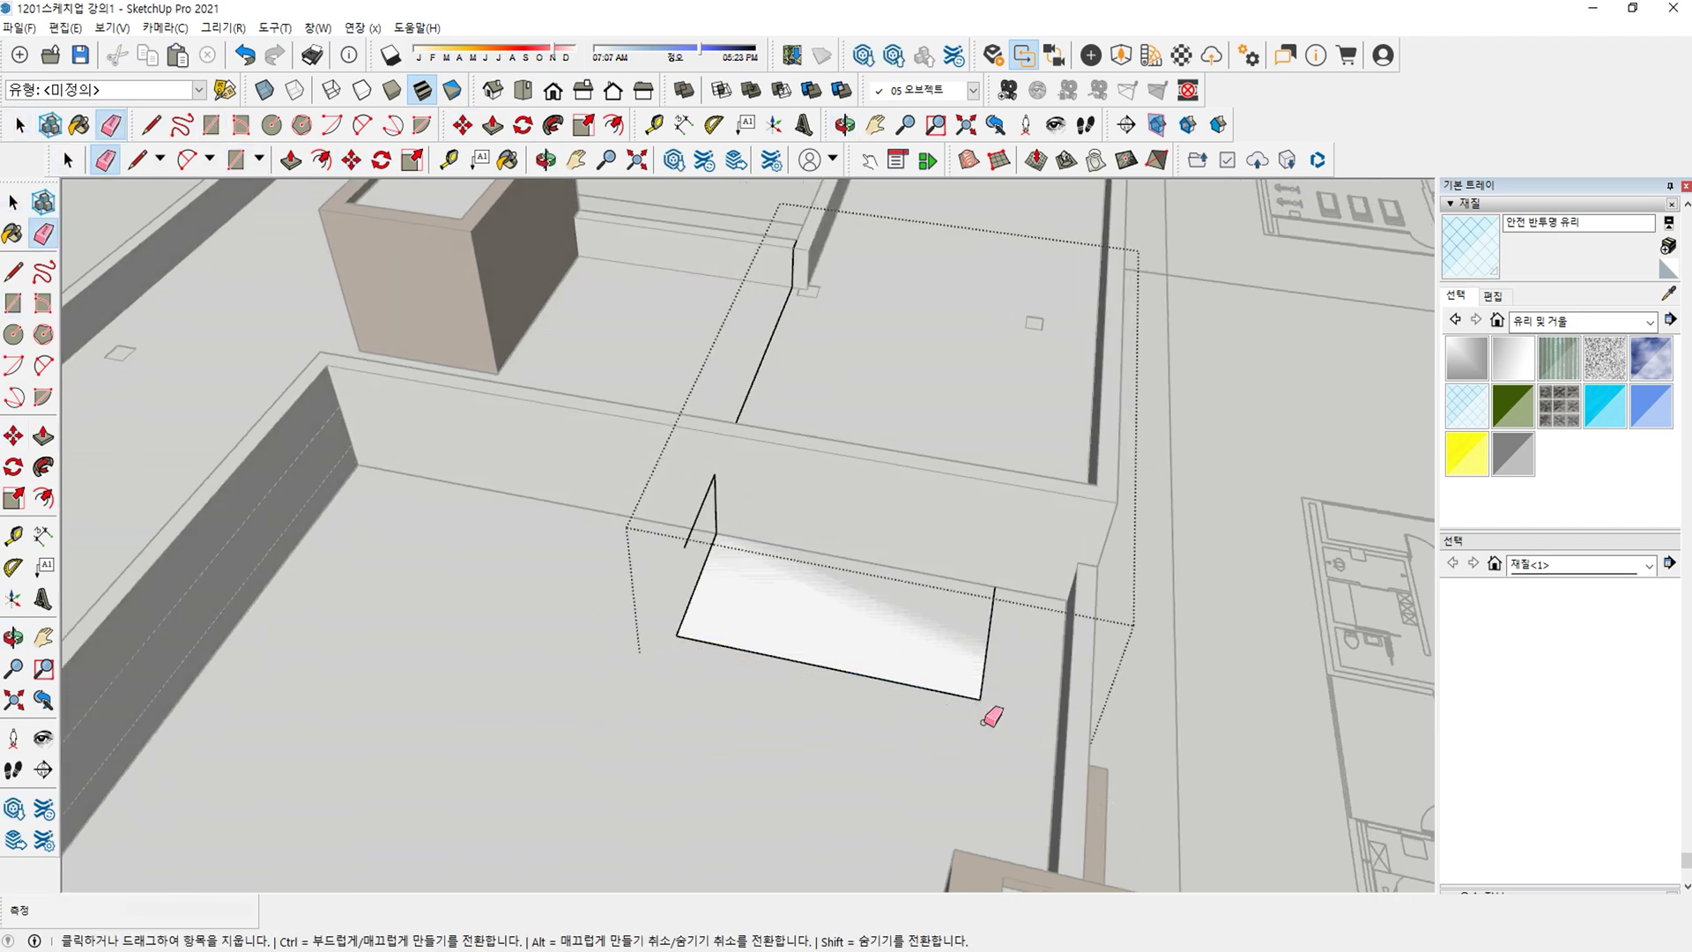
{"action": "left_click", "coordinate": [1033, 584]}
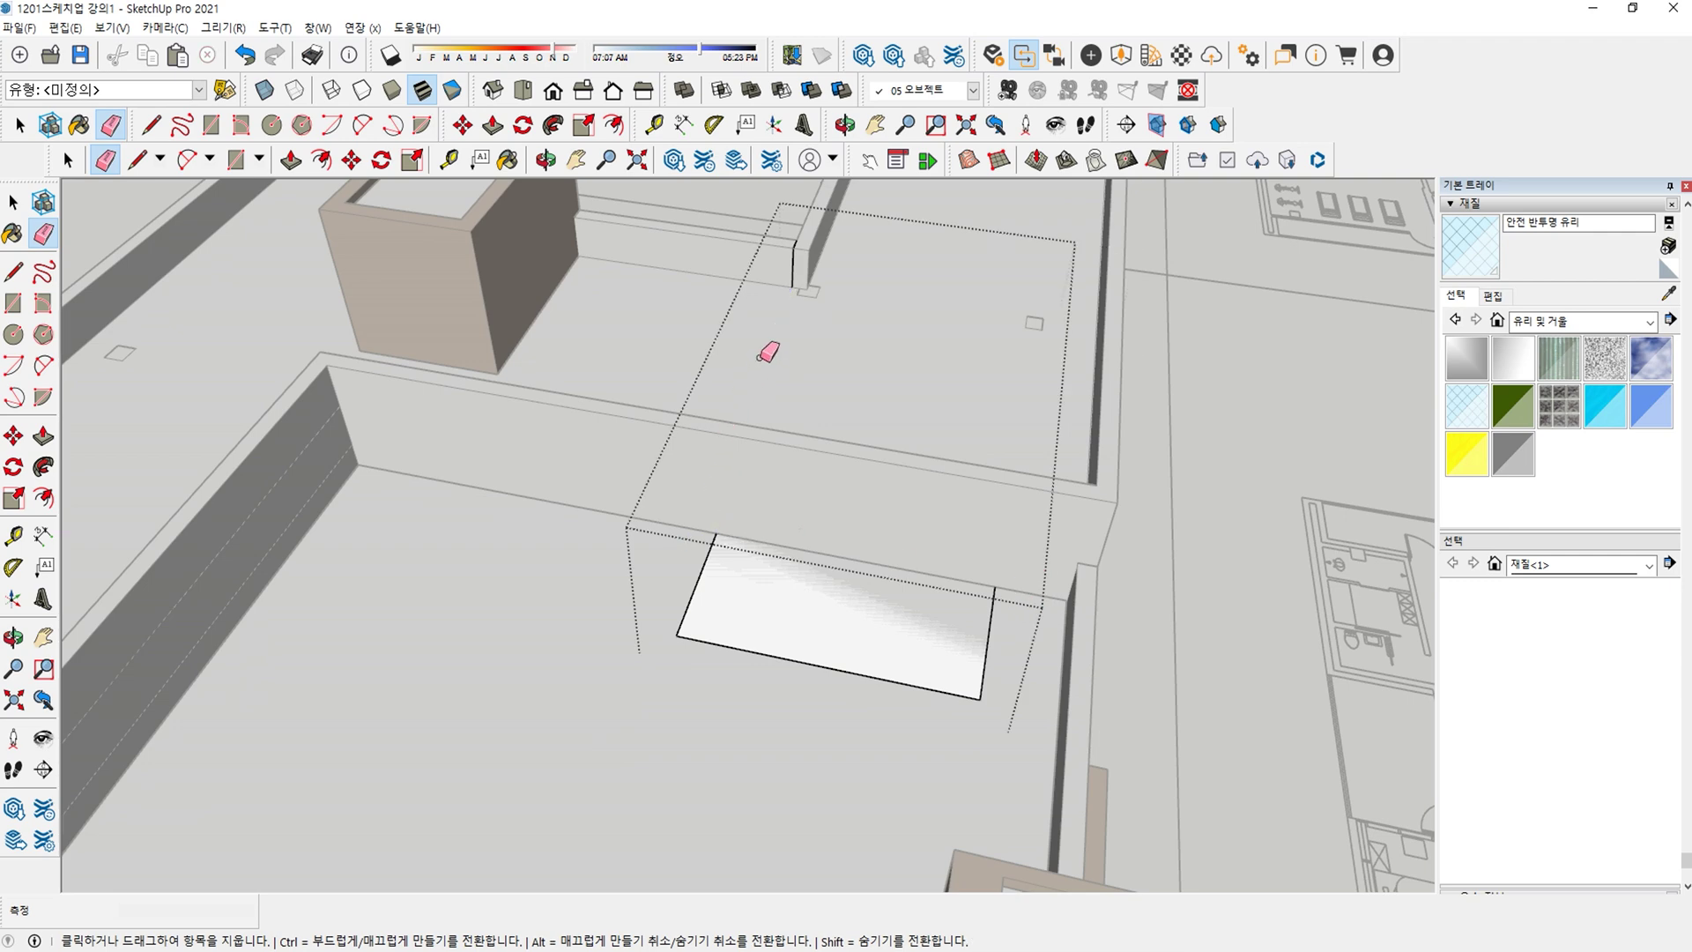
{"action": "left_click", "coordinate": [791, 259]}
Offset the rooftop rectangle's edges 400 mm inward.
{"action": "mouse_move", "coordinate": [880, 638]}
{"action": "middle_mouse_down"}
{"action": "mouse_move", "coordinate": [899, 669]}
{"action": "mouse_move", "coordinate": [954, 643]}
{"action": "middle_mouse_up"}
{"action": "scroll", "coordinate": [879, 579], "scroll_direction": "up", "scroll_amount": 2}
{"action": "key", "text": "f"}
{"action": "left_click", "coordinate": [884, 573]}
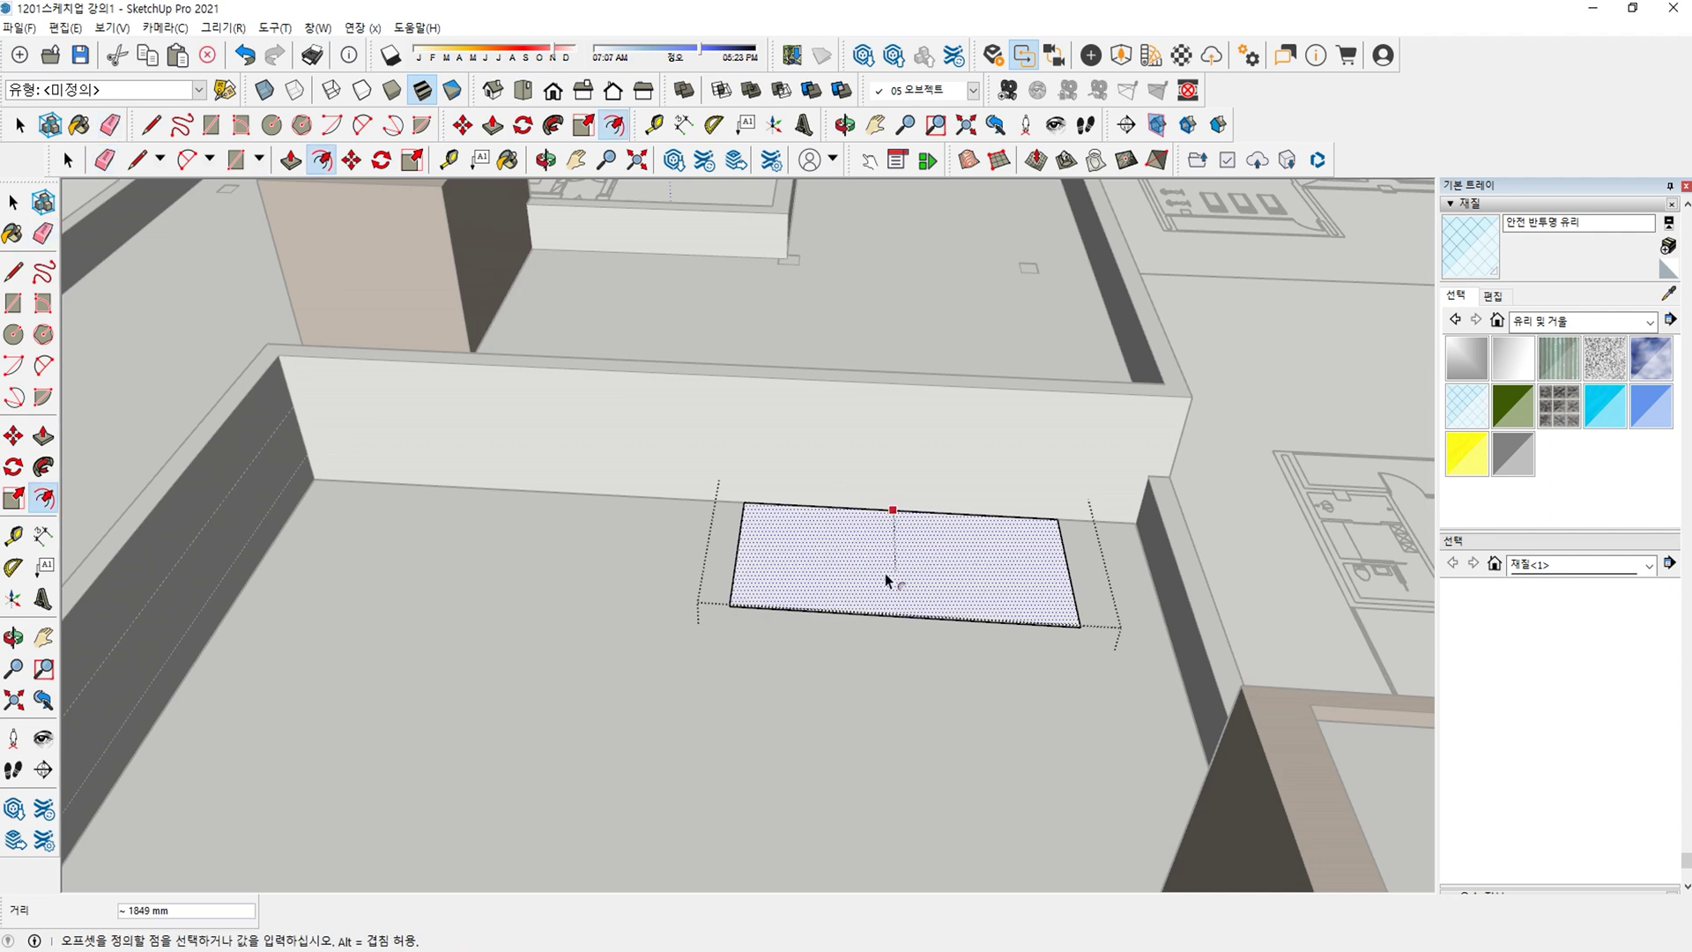
{"action": "type", "text": "40"}
{"action": "key", "text": "Return"}
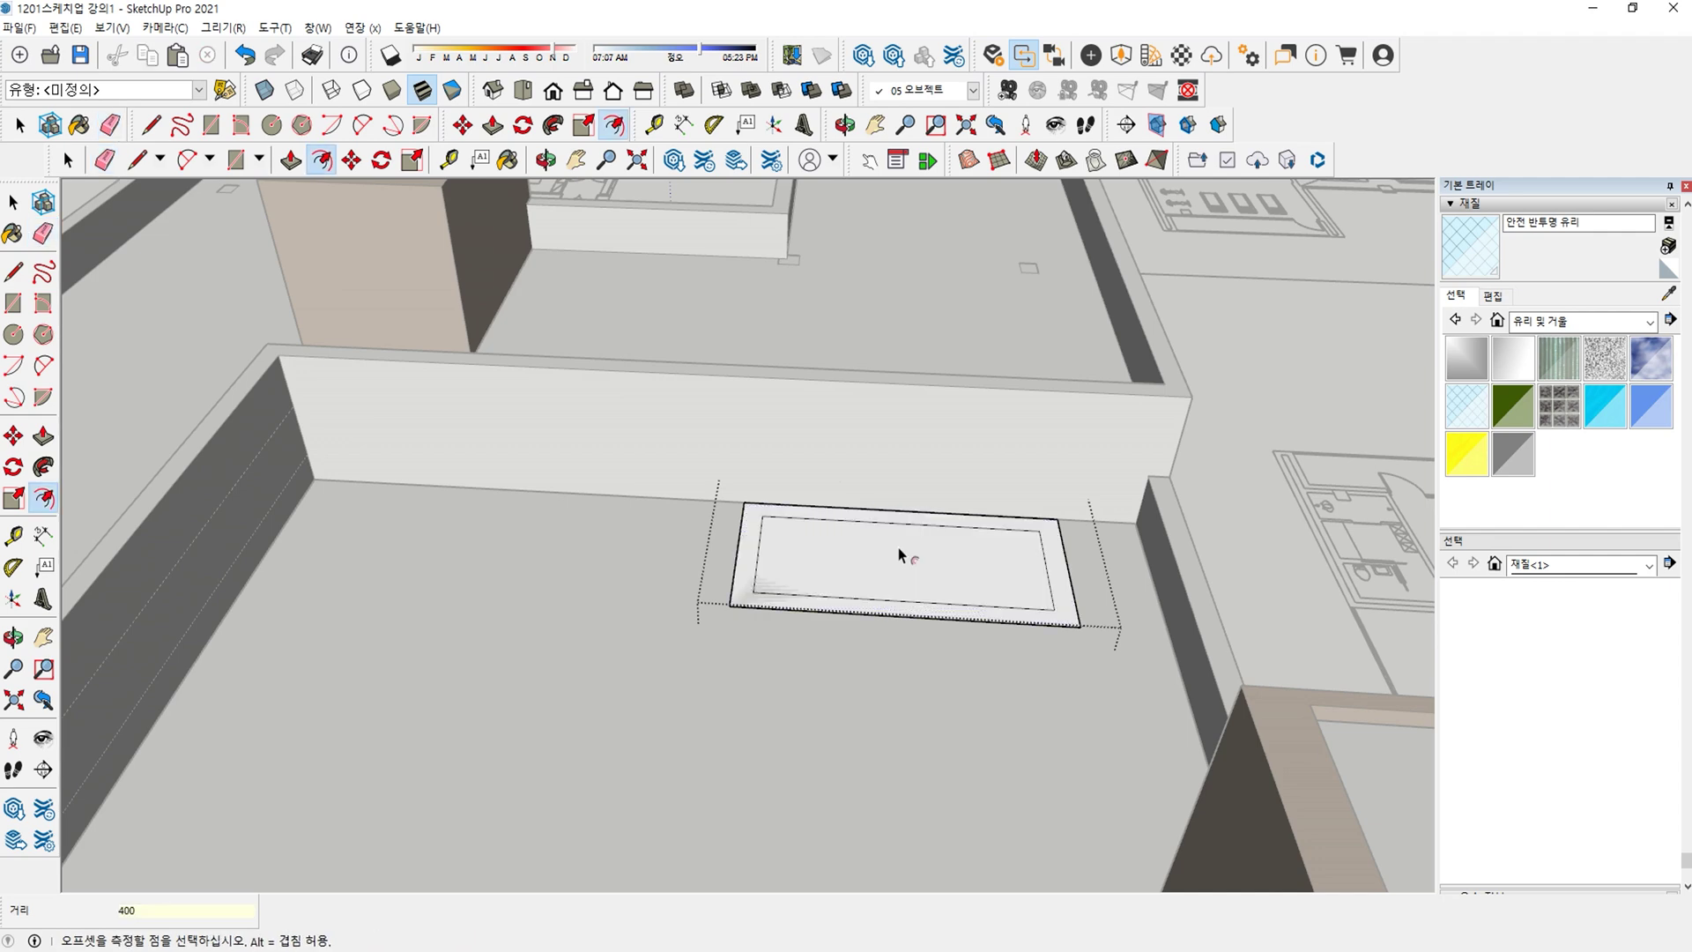
Extrude the band between the two rooftop rectangles 3900 mm upward into a hollow box.
{"action": "key", "text": "space"}
{"action": "left_click_drag", "start_coordinate": [679, 473], "coordinate": [1129, 576]}
{"action": "key", "text": "m"}
{"action": "scroll", "coordinate": [756, 511], "scroll_direction": "up", "scroll_amount": 2}
{"action": "key", "text": "p"}
{"action": "left_click", "coordinate": [753, 577]}
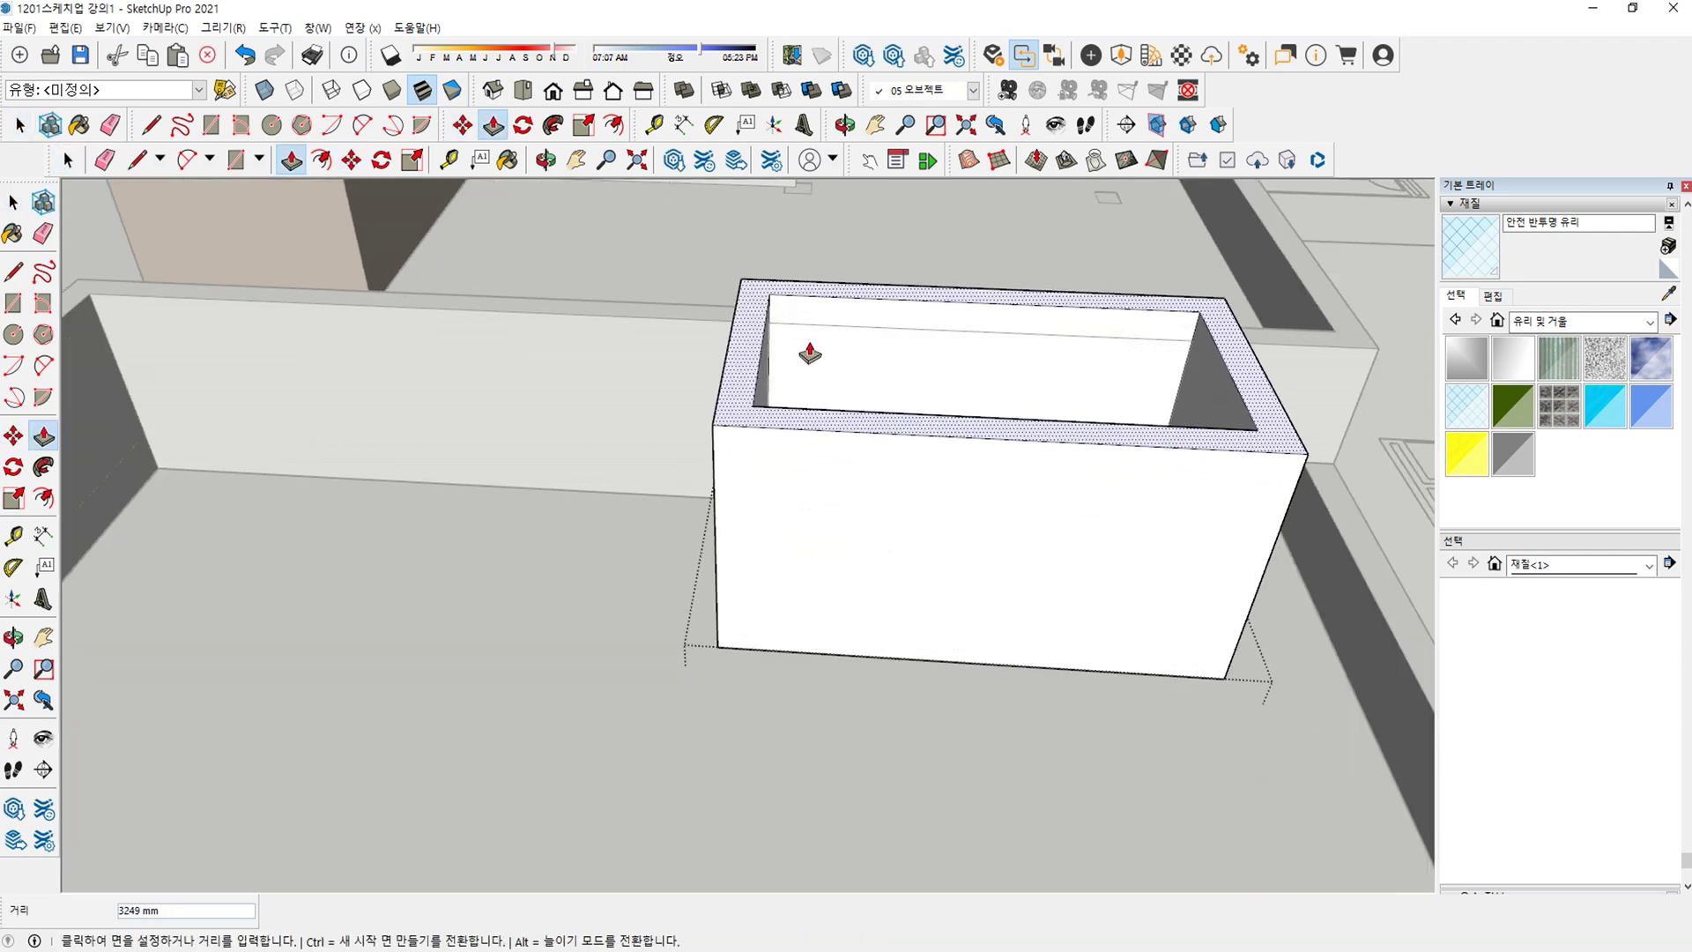
{"action": "scroll", "coordinate": [804, 294], "scroll_direction": "down", "scroll_amount": 4}
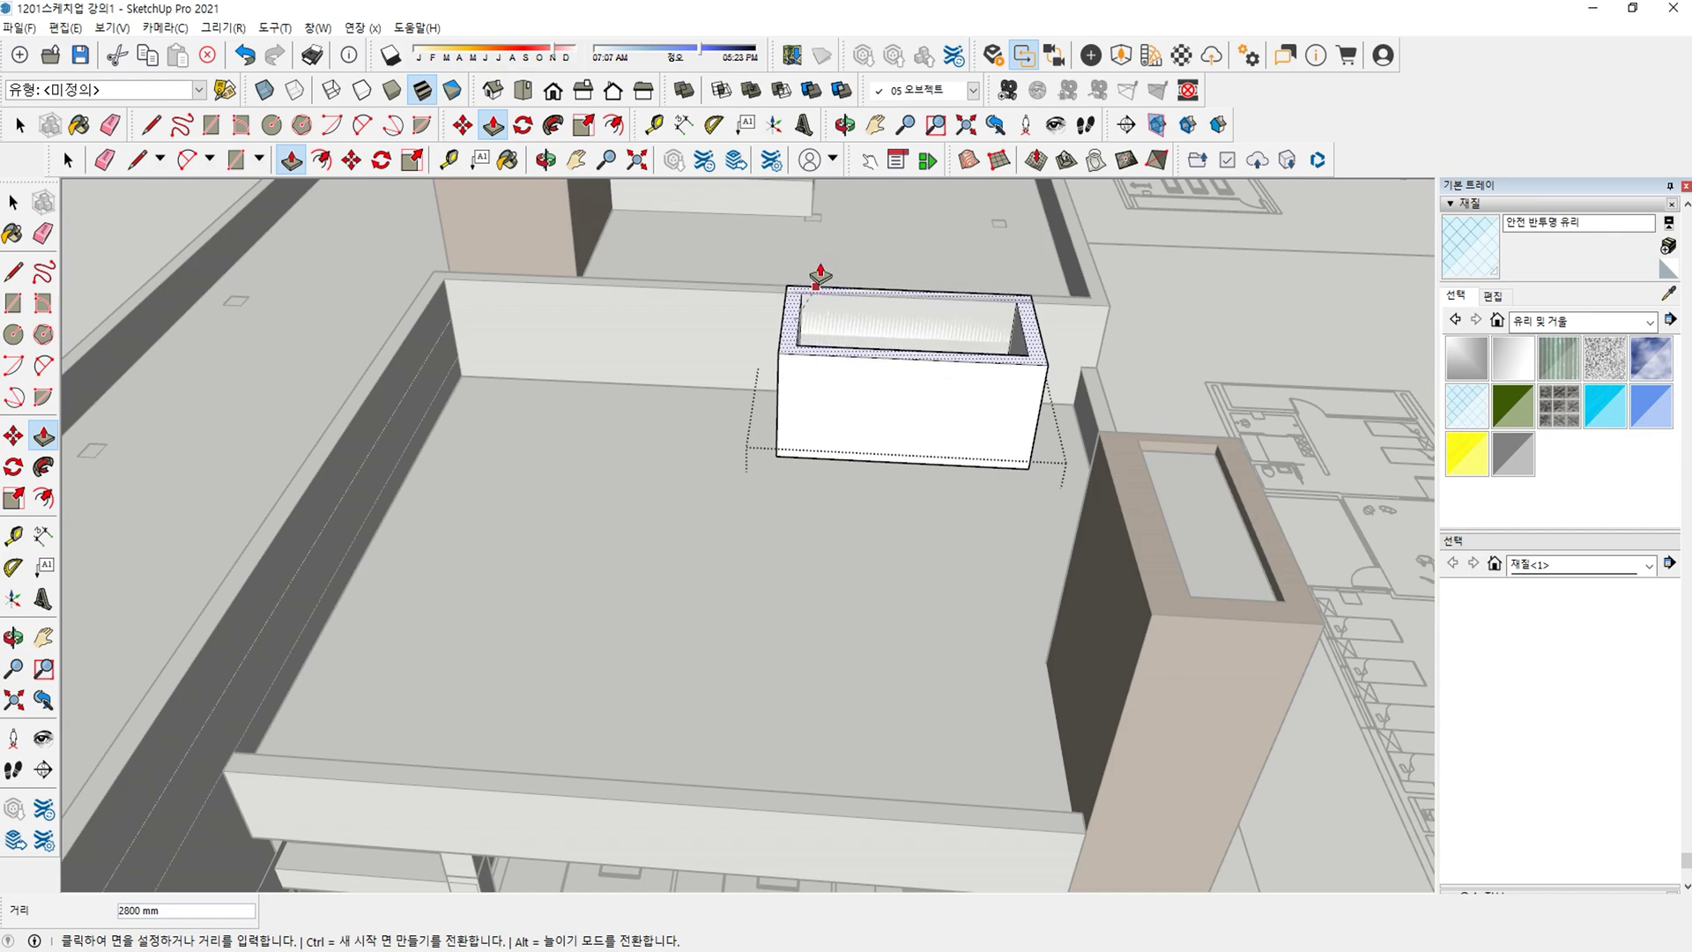
{"action": "type", "text": "3900"}
{"action": "key", "text": "Return"}
{"action": "middle_click_drag", "start_coordinate": [826, 238], "coordinate": [679, 530]}
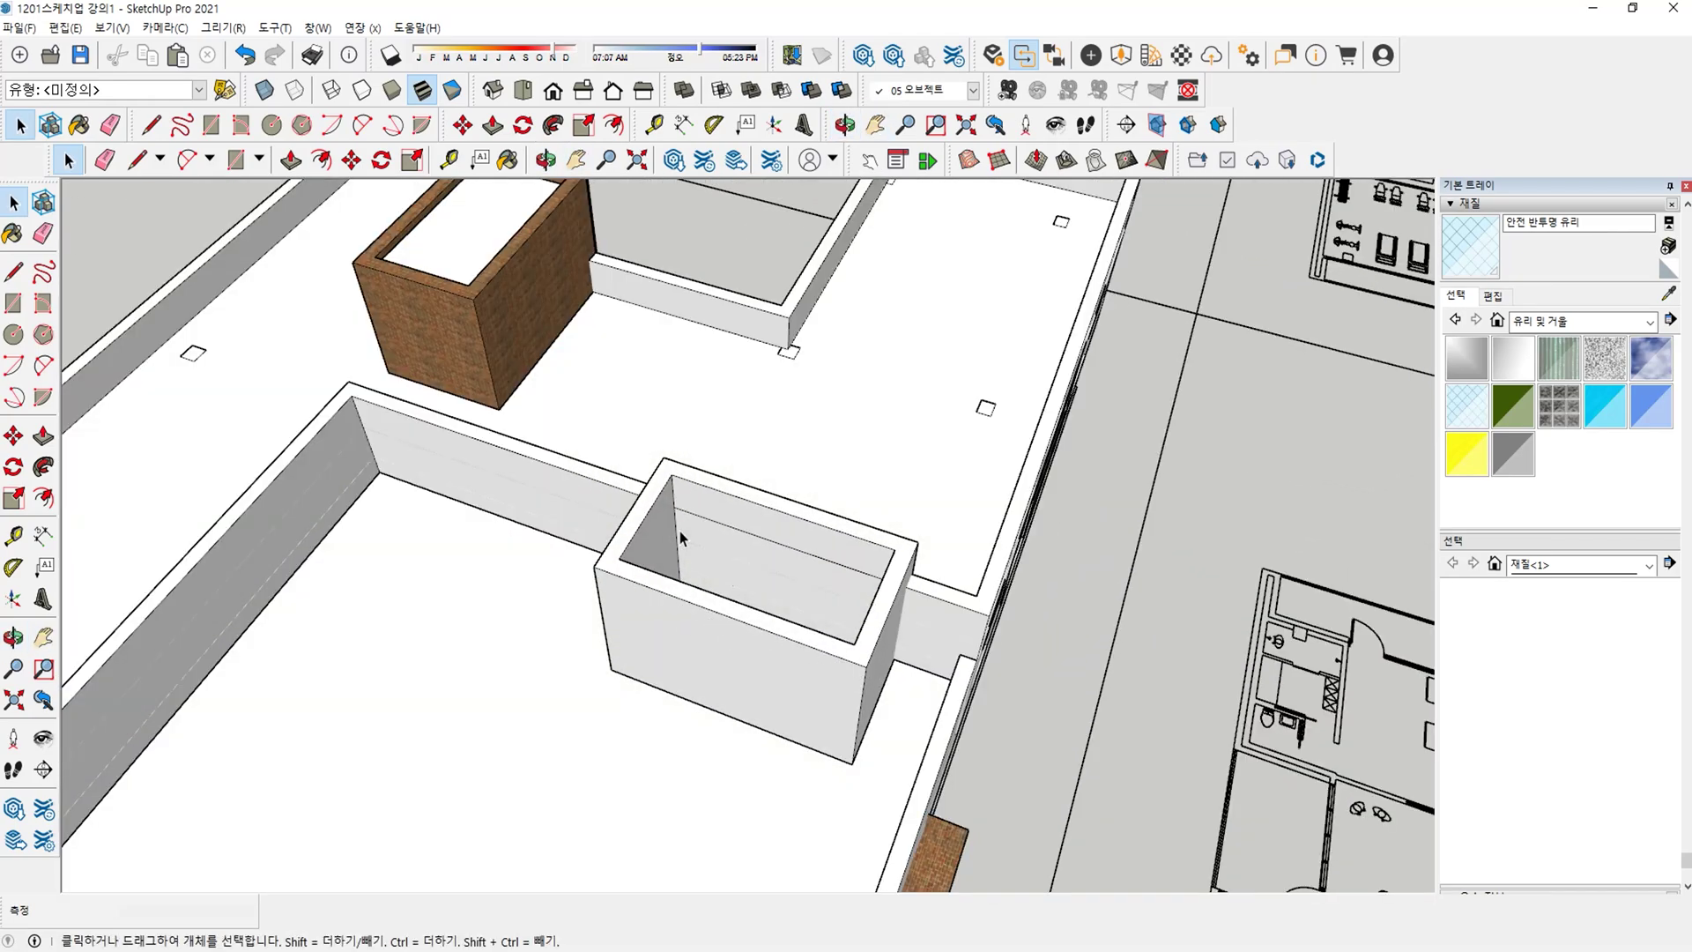
Draw a rectangle across the hollow rooftop box's inner opening and select it for editing.
{"action": "key", "text": "r"}
{"action": "left_click", "coordinate": [619, 558]}
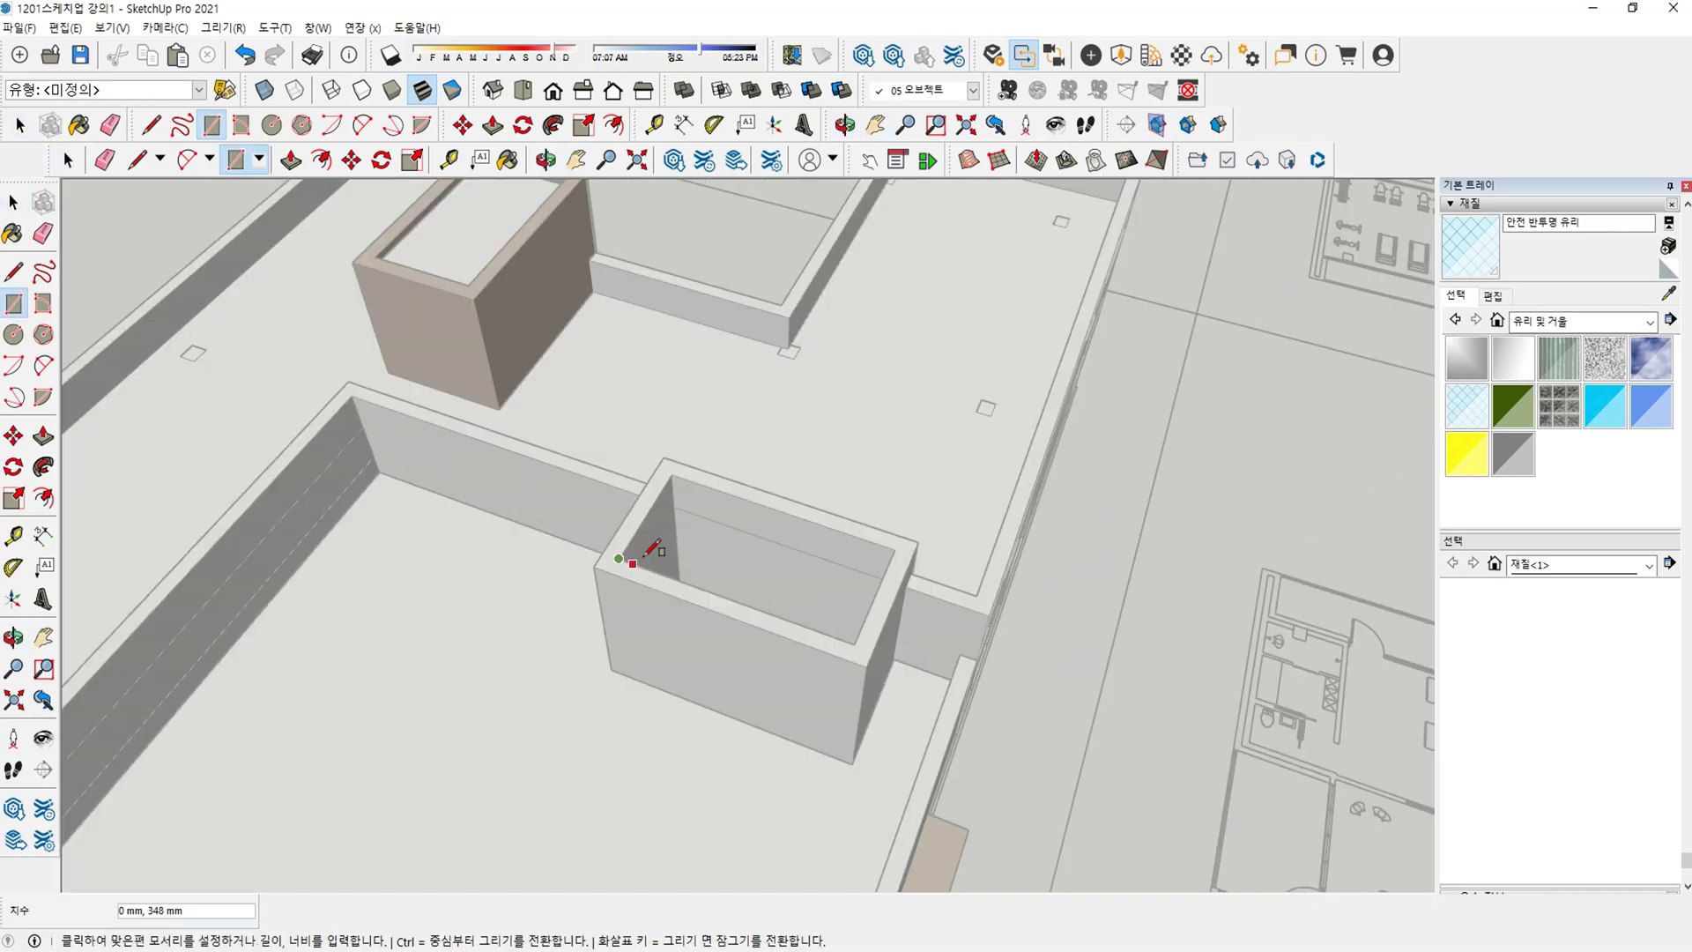
{"action": "left_click", "coordinate": [893, 550]}
{"action": "key", "text": "space"}
{"action": "left_click", "coordinate": [757, 550]}
{"action": "key", "text": "p"}
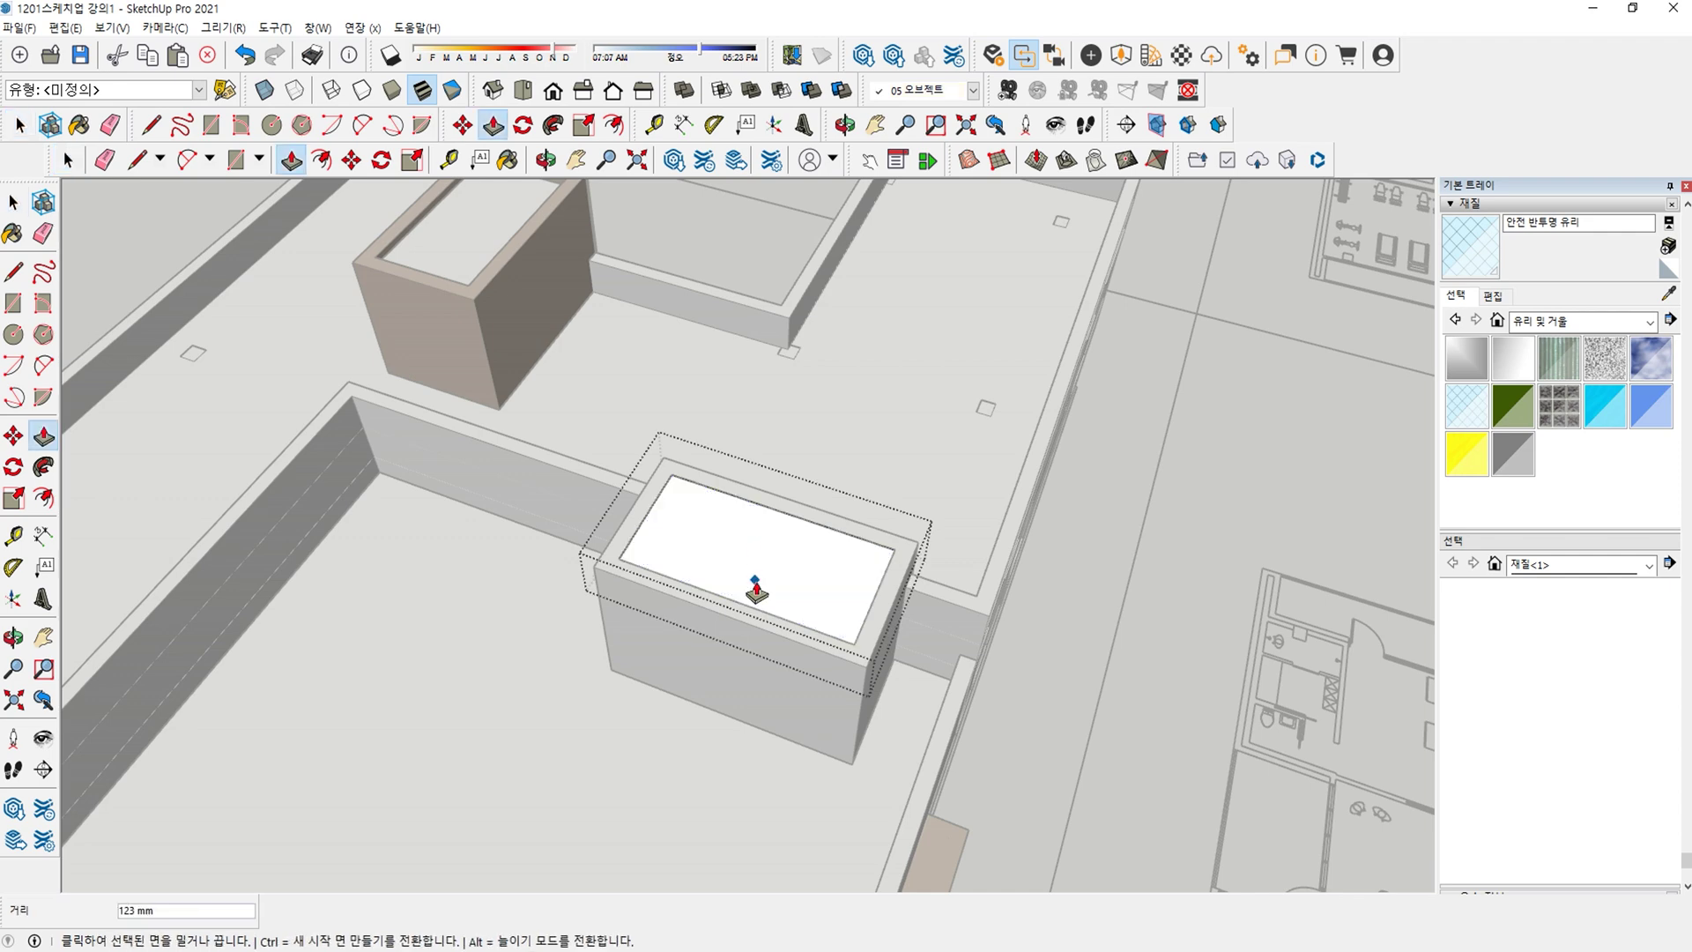
{"action": "key", "text": "m"}
{"action": "key", "text": "ctrl+v"}
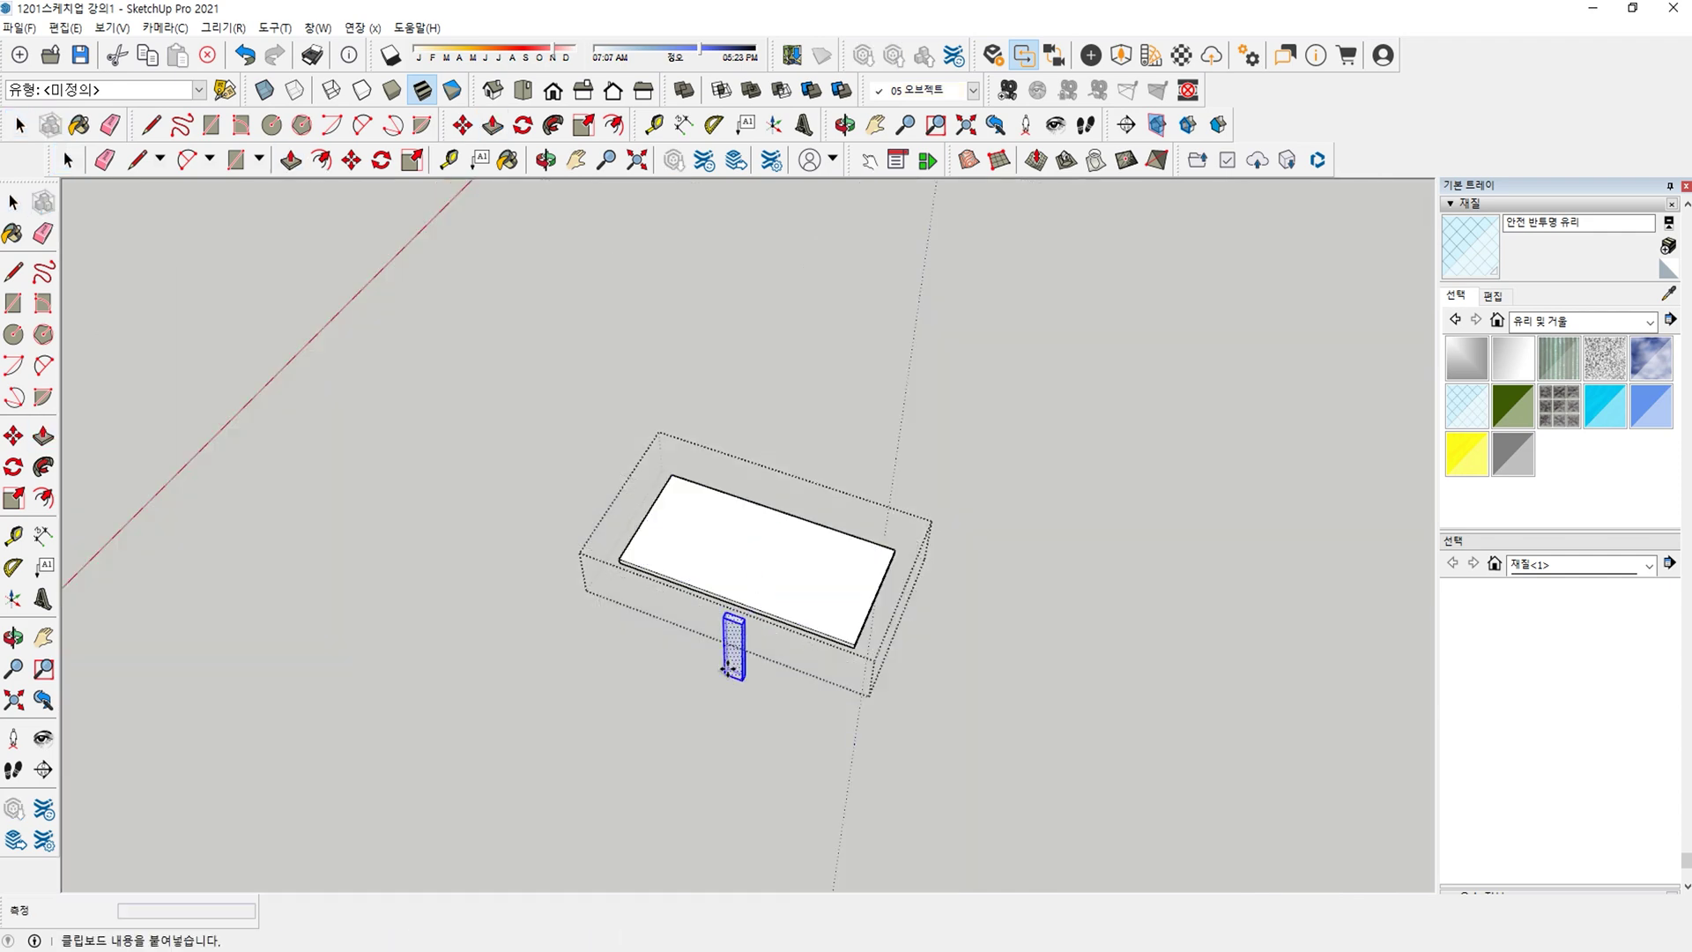
{"action": "key", "text": "ctrl+z"}
Extrude the rectangle closing the rooftop box's opening into a thin slab.
{"action": "key", "text": "p"}
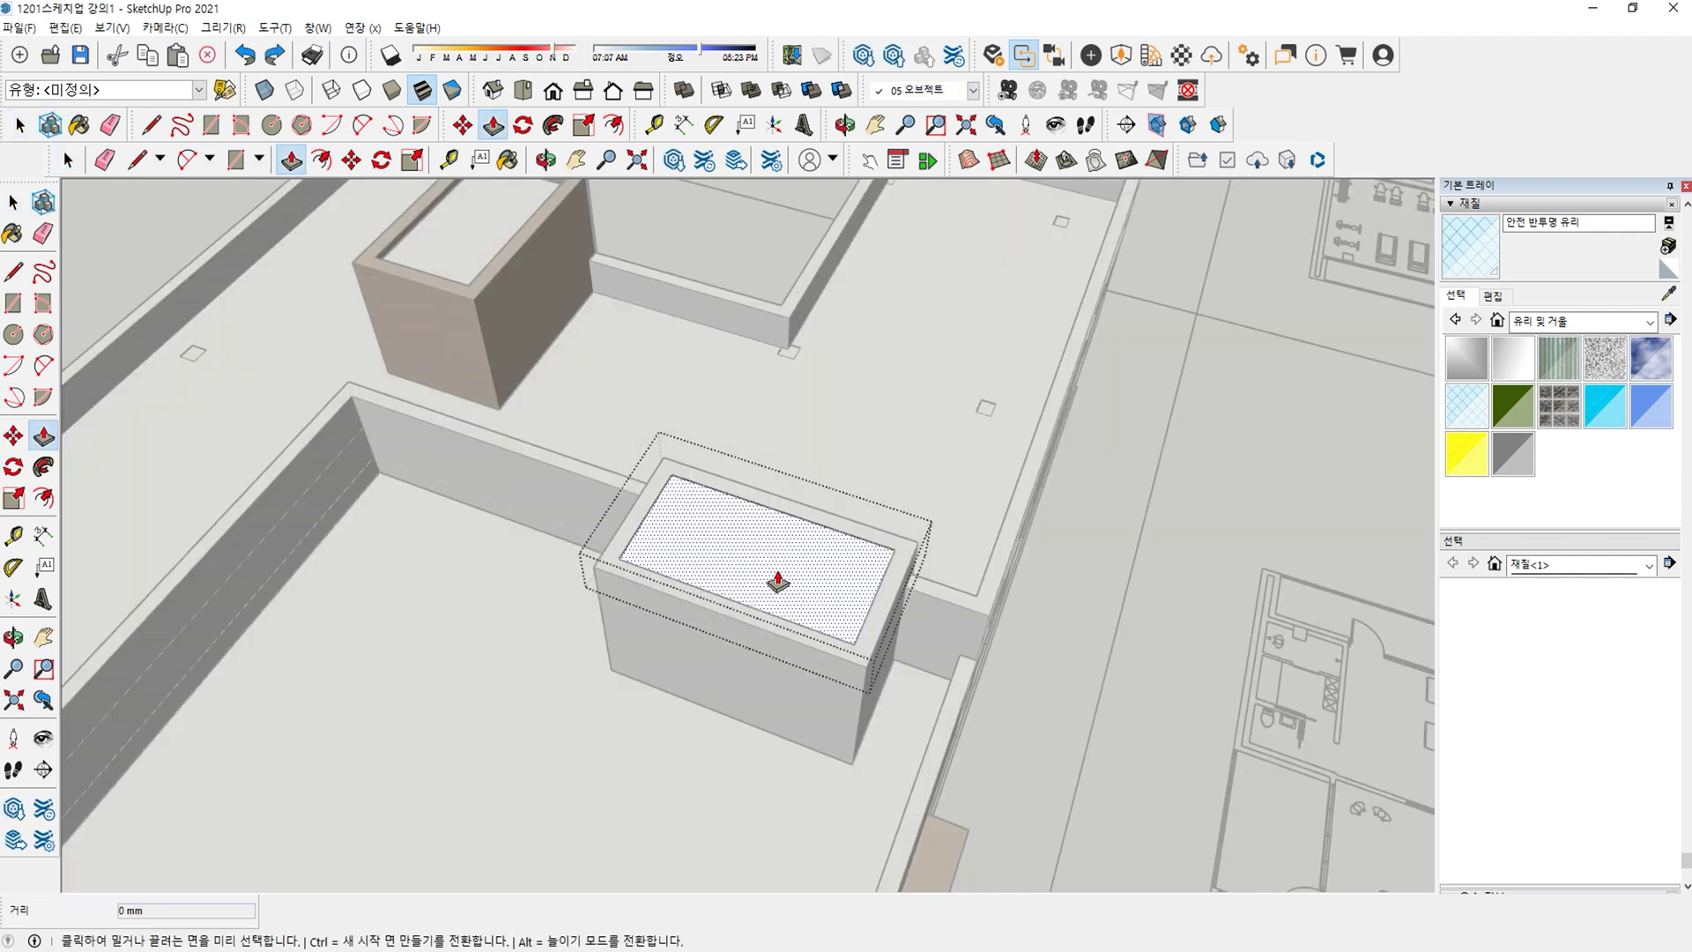
{"action": "left_click", "coordinate": [777, 582]}
{"action": "key", "text": "Return"}
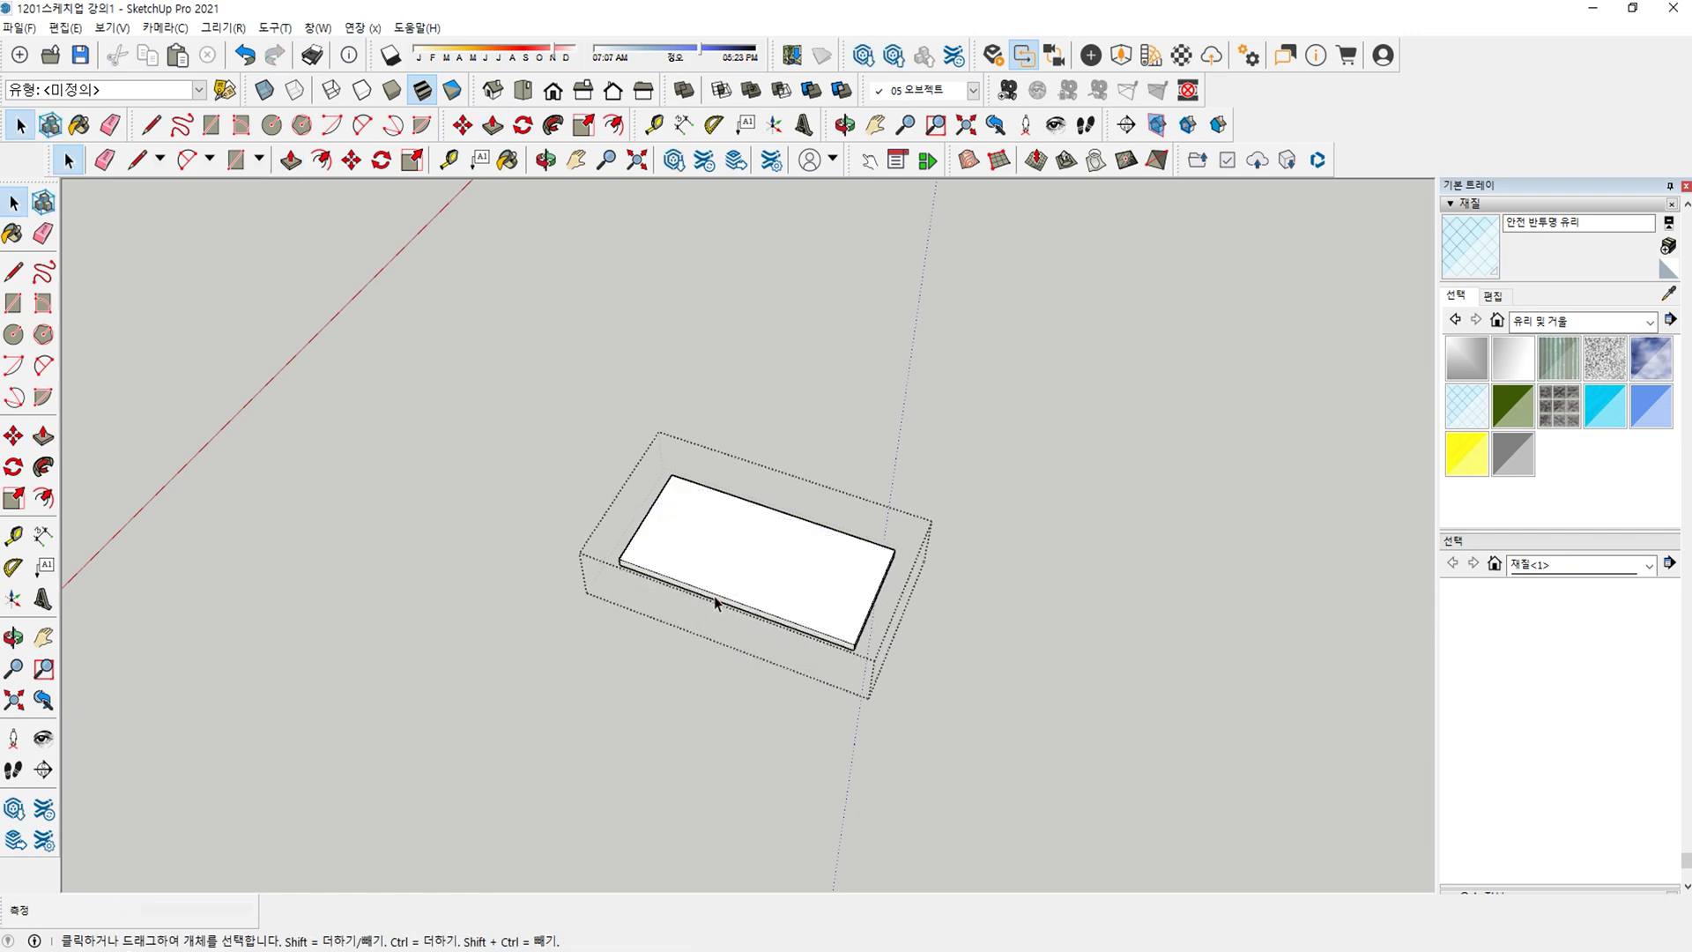
Move the slab 200 mm down inside the rooftop box.
{"action": "key", "text": "m"}
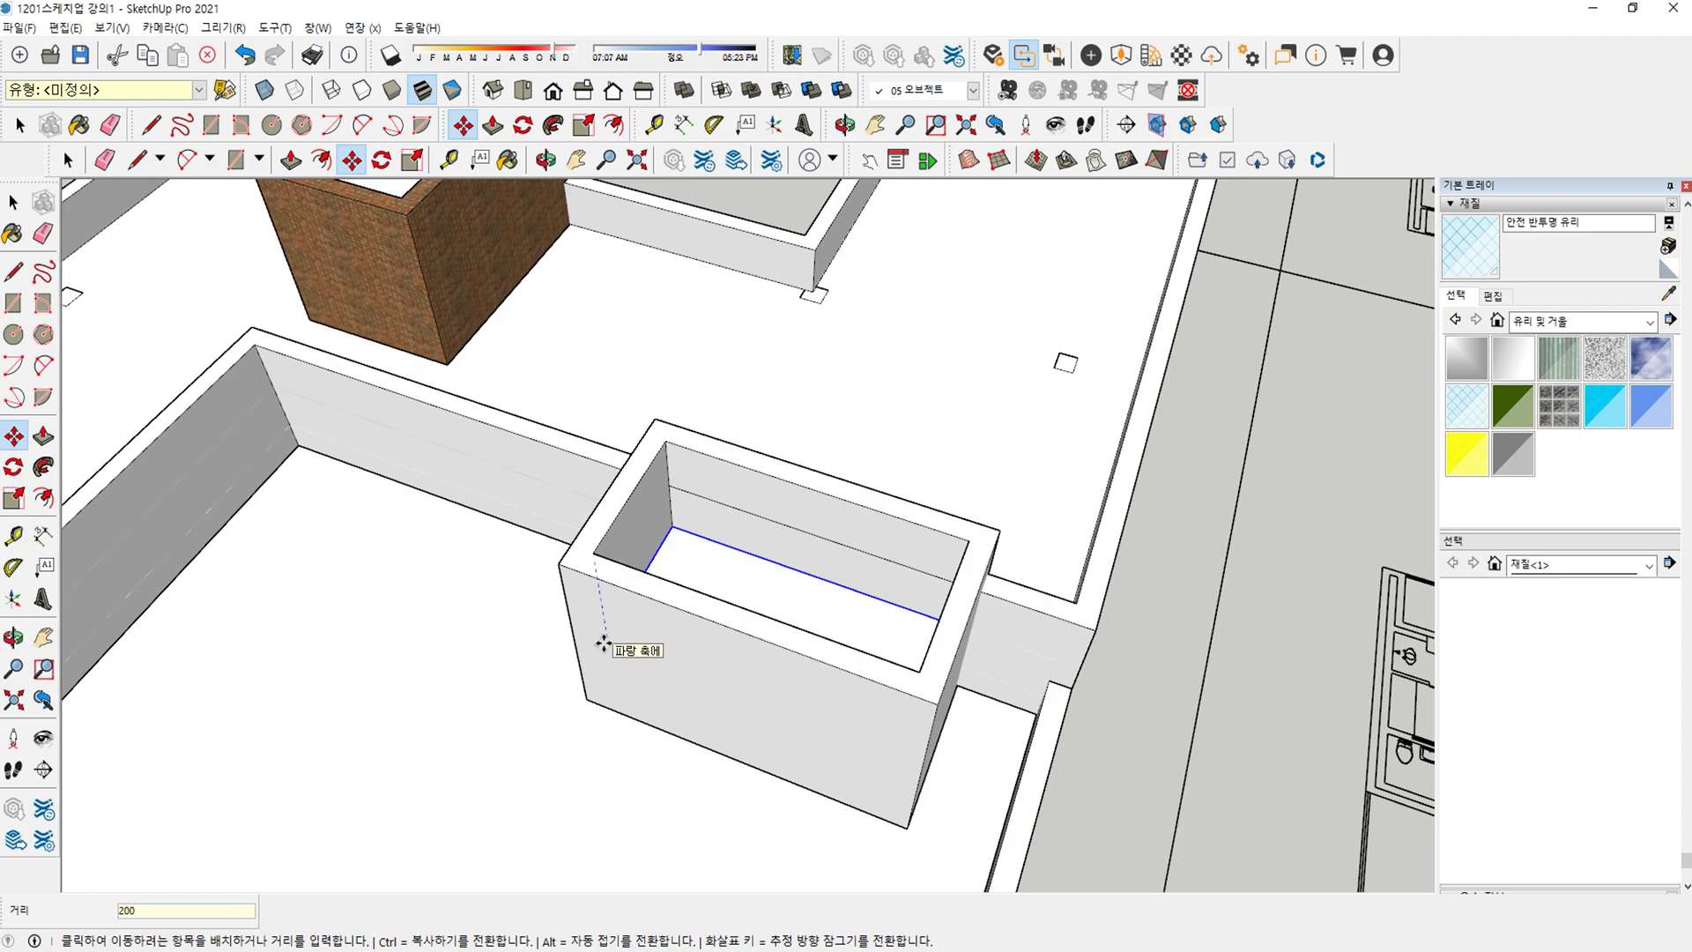
{"action": "key", "text": "Return"}
{"action": "middle_click_drag", "start_coordinate": [605, 608], "coordinate": [979, 553]}
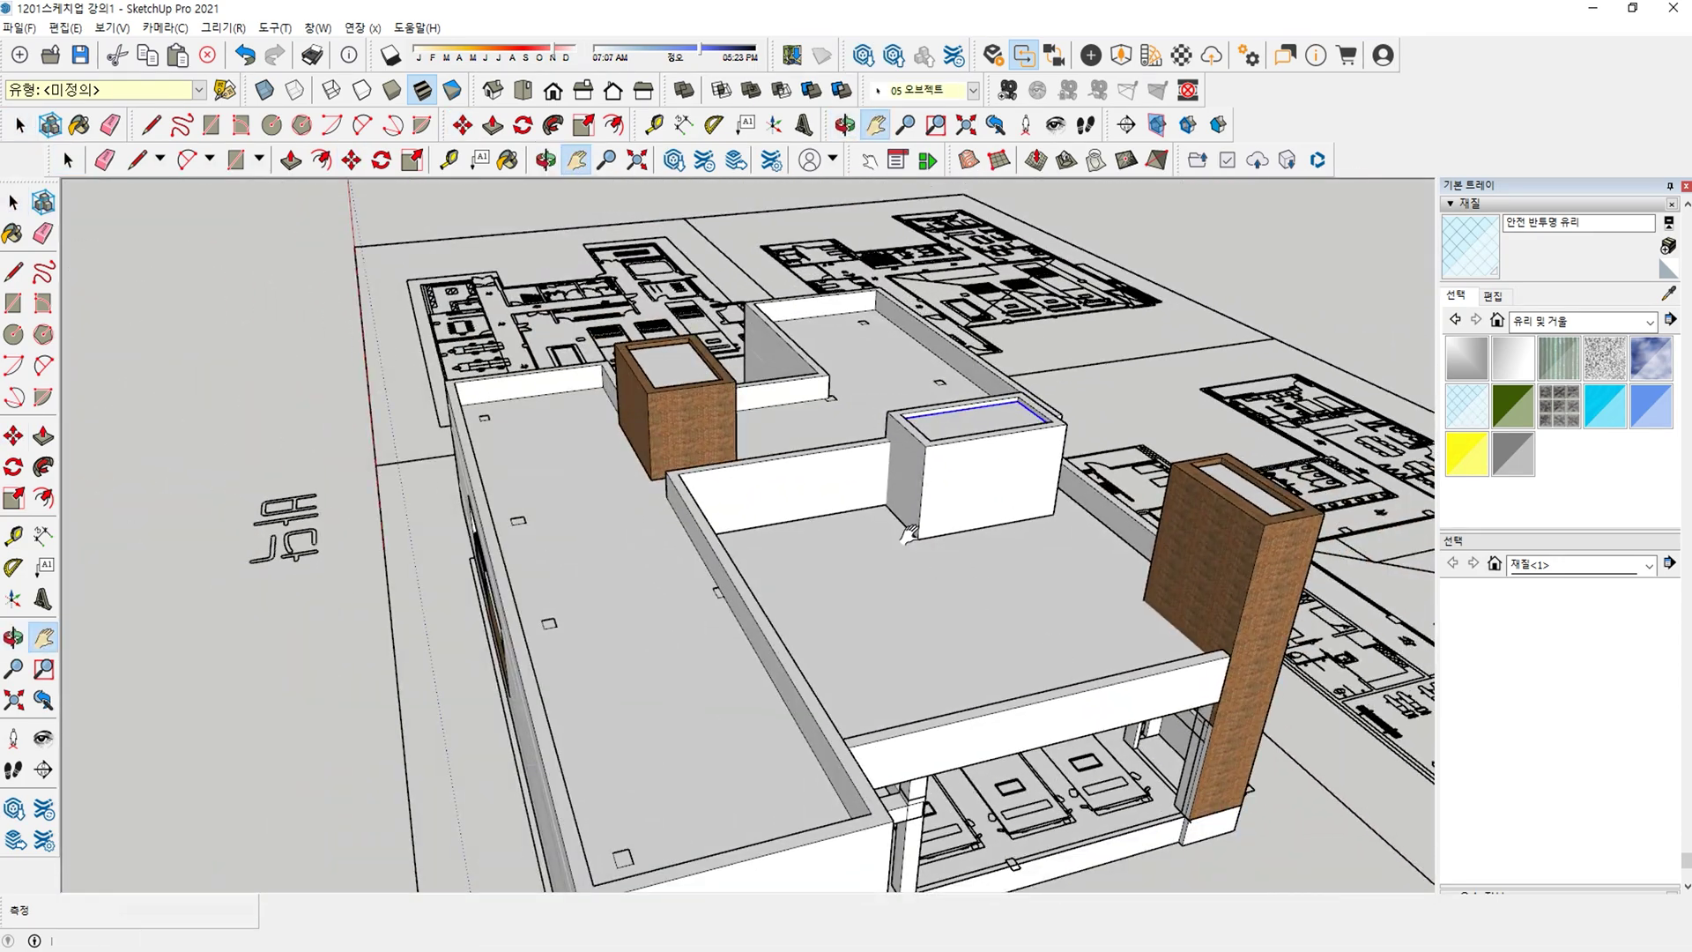
{"action": "middle_click_drag", "start_coordinate": [1041, 503], "coordinate": [649, 593]}
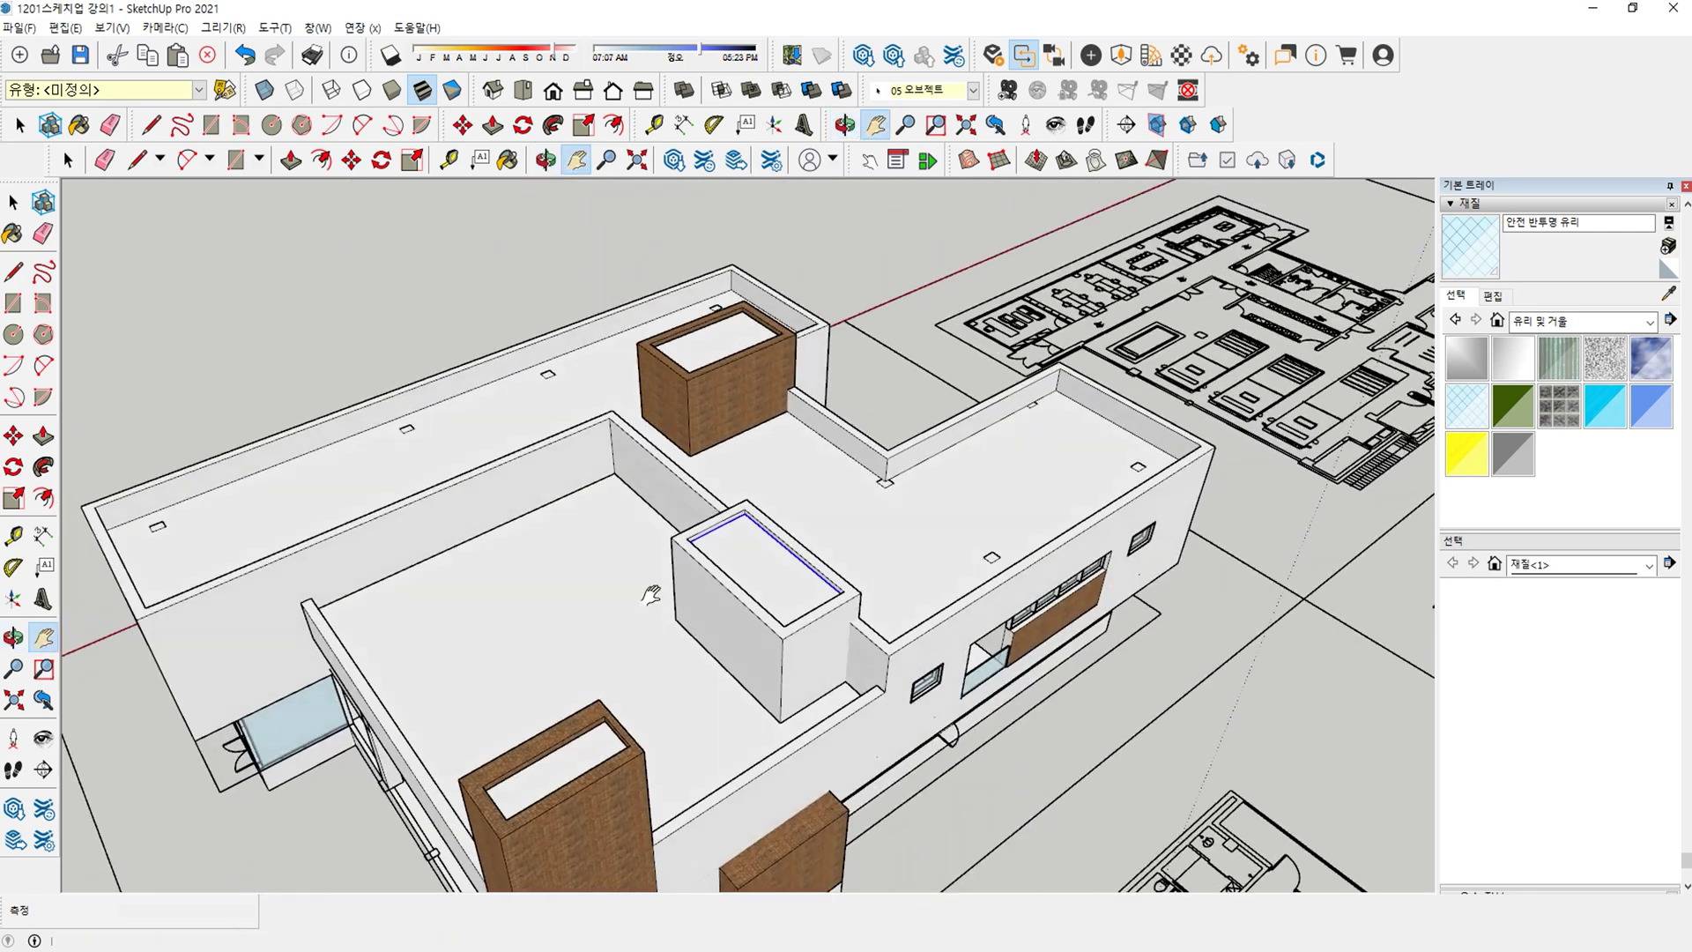
Open the front parapet for editing and copy its top end edge 2000 mm along the wall.
{"action": "scroll", "coordinate": [838, 693], "scroll_direction": "up", "scroll_amount": 2}
{"action": "scroll", "coordinate": [838, 693], "scroll_direction": "up", "scroll_amount": 5}
{"action": "left_click", "coordinate": [816, 665]}
{"action": "double_click", "coordinate": [816, 665]}
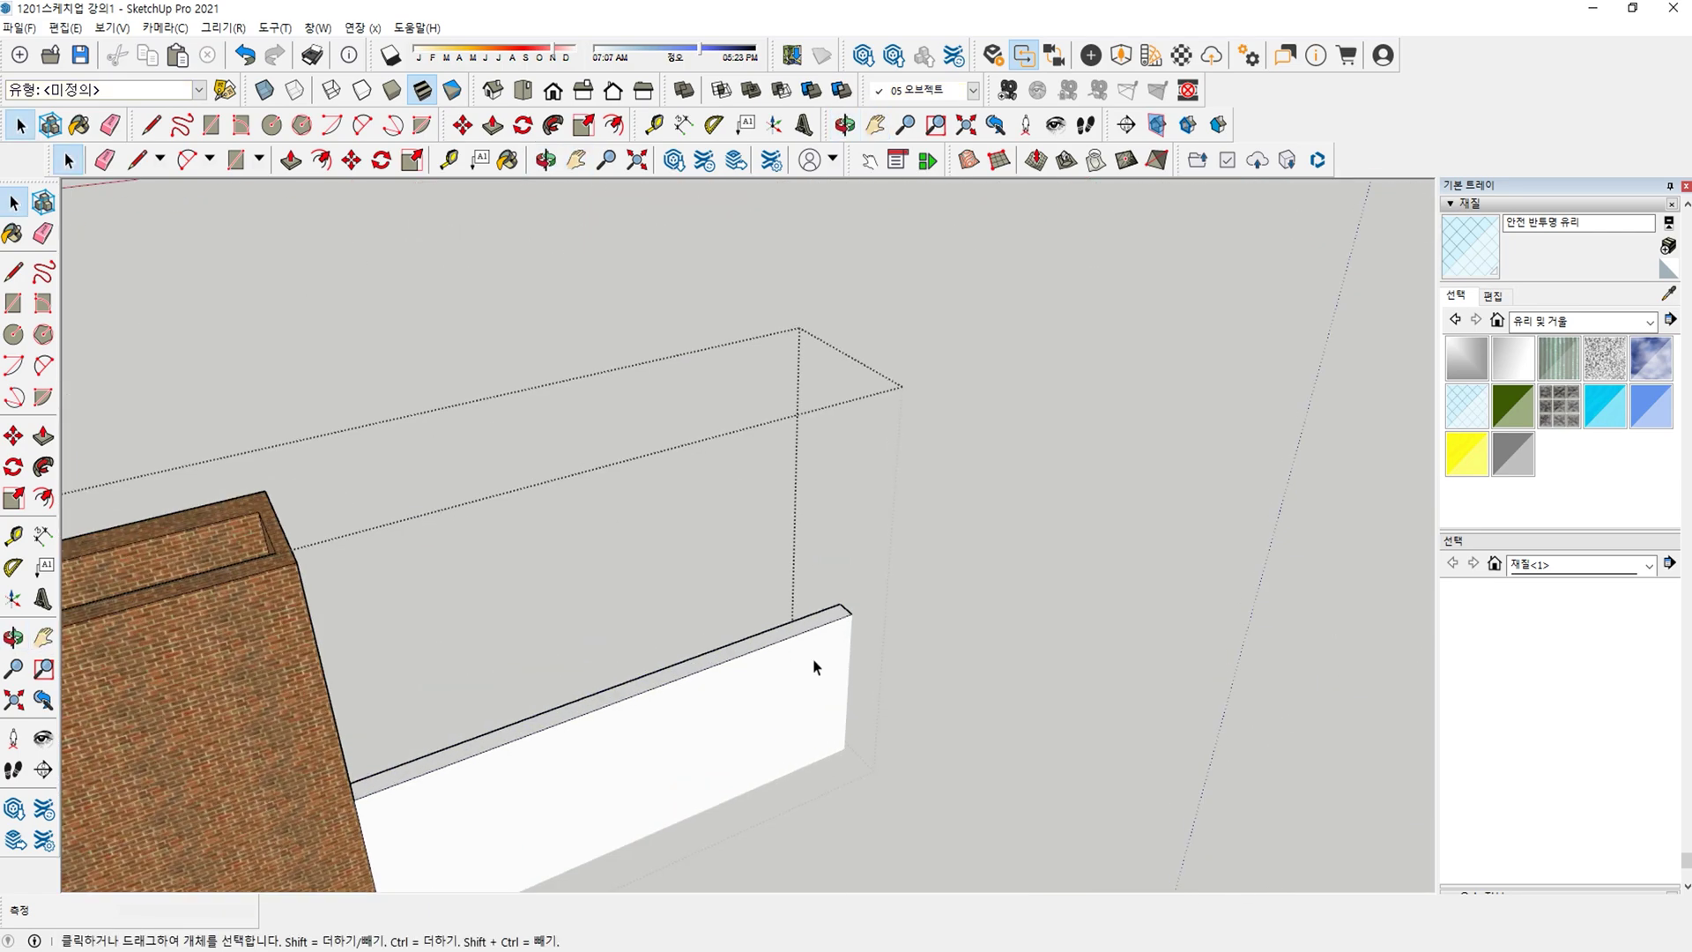
{"action": "scroll", "coordinate": [824, 650], "scroll_direction": "up", "scroll_amount": 2}
{"action": "scroll", "coordinate": [887, 601], "scroll_direction": "up", "scroll_amount": 2}
{"action": "key", "text": "m"}
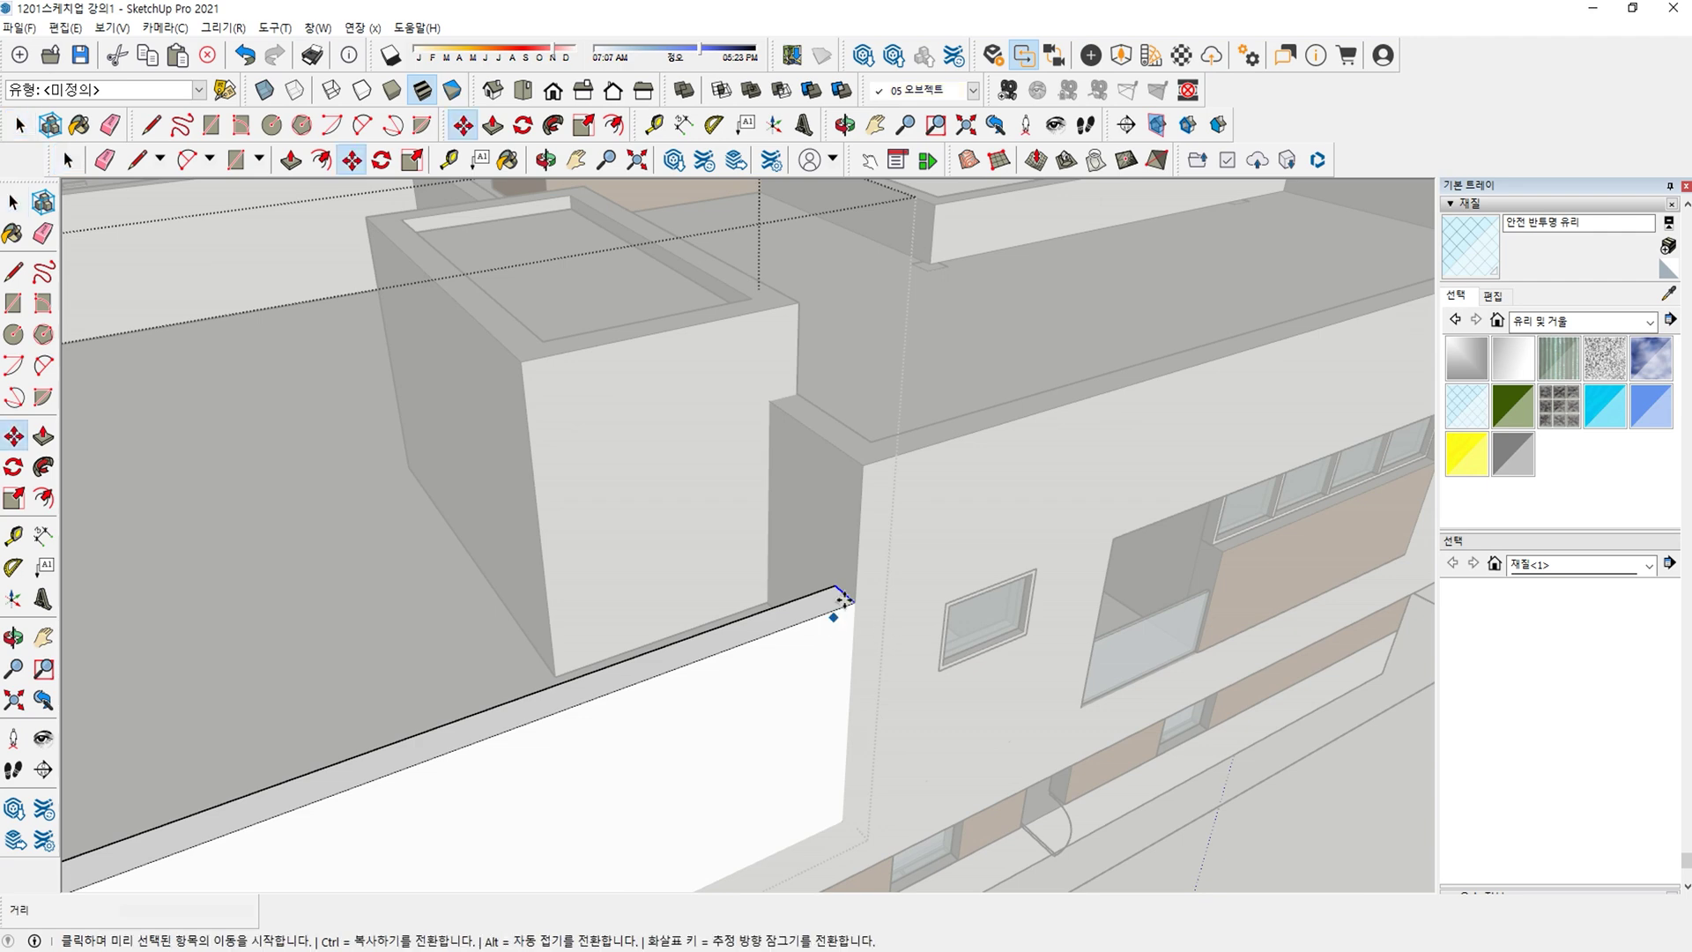
{"action": "key", "text": "ctrl"}
{"action": "left_click", "coordinate": [840, 582]}
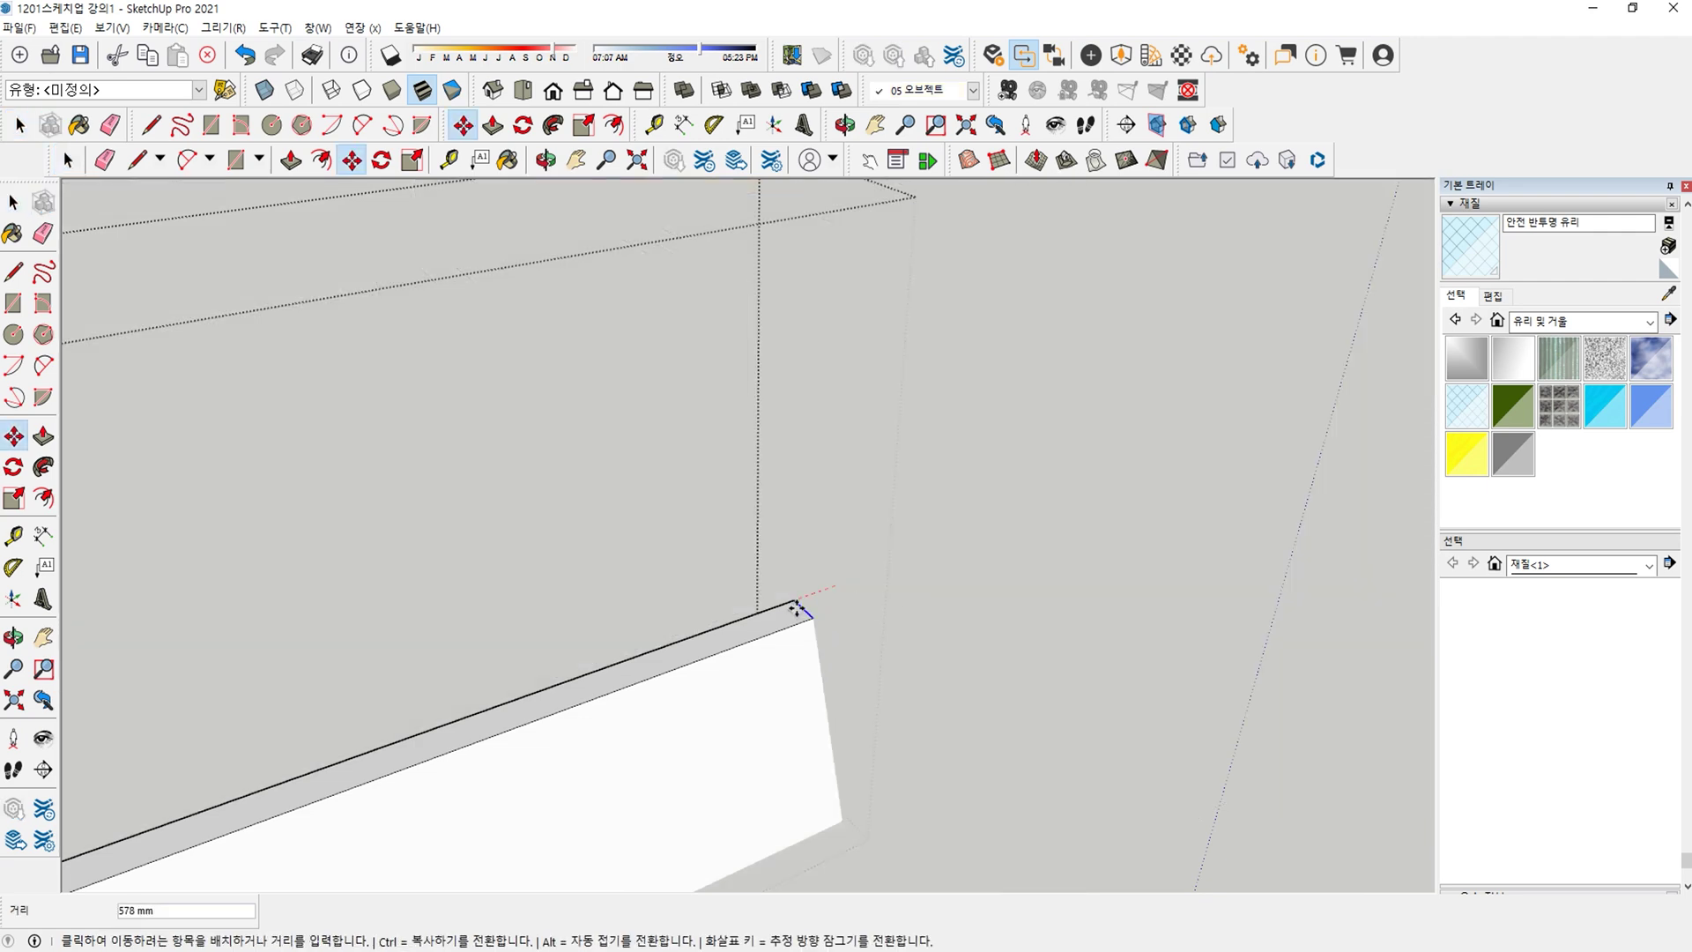
{"action": "type", "text": "2000"}
{"action": "key", "text": "Return"}
Push the 2000 mm strip at the end of the front parapet down 1100 mm.
{"action": "key", "text": "space"}
{"action": "key", "text": "p"}
{"action": "left_click", "coordinate": [759, 638]}
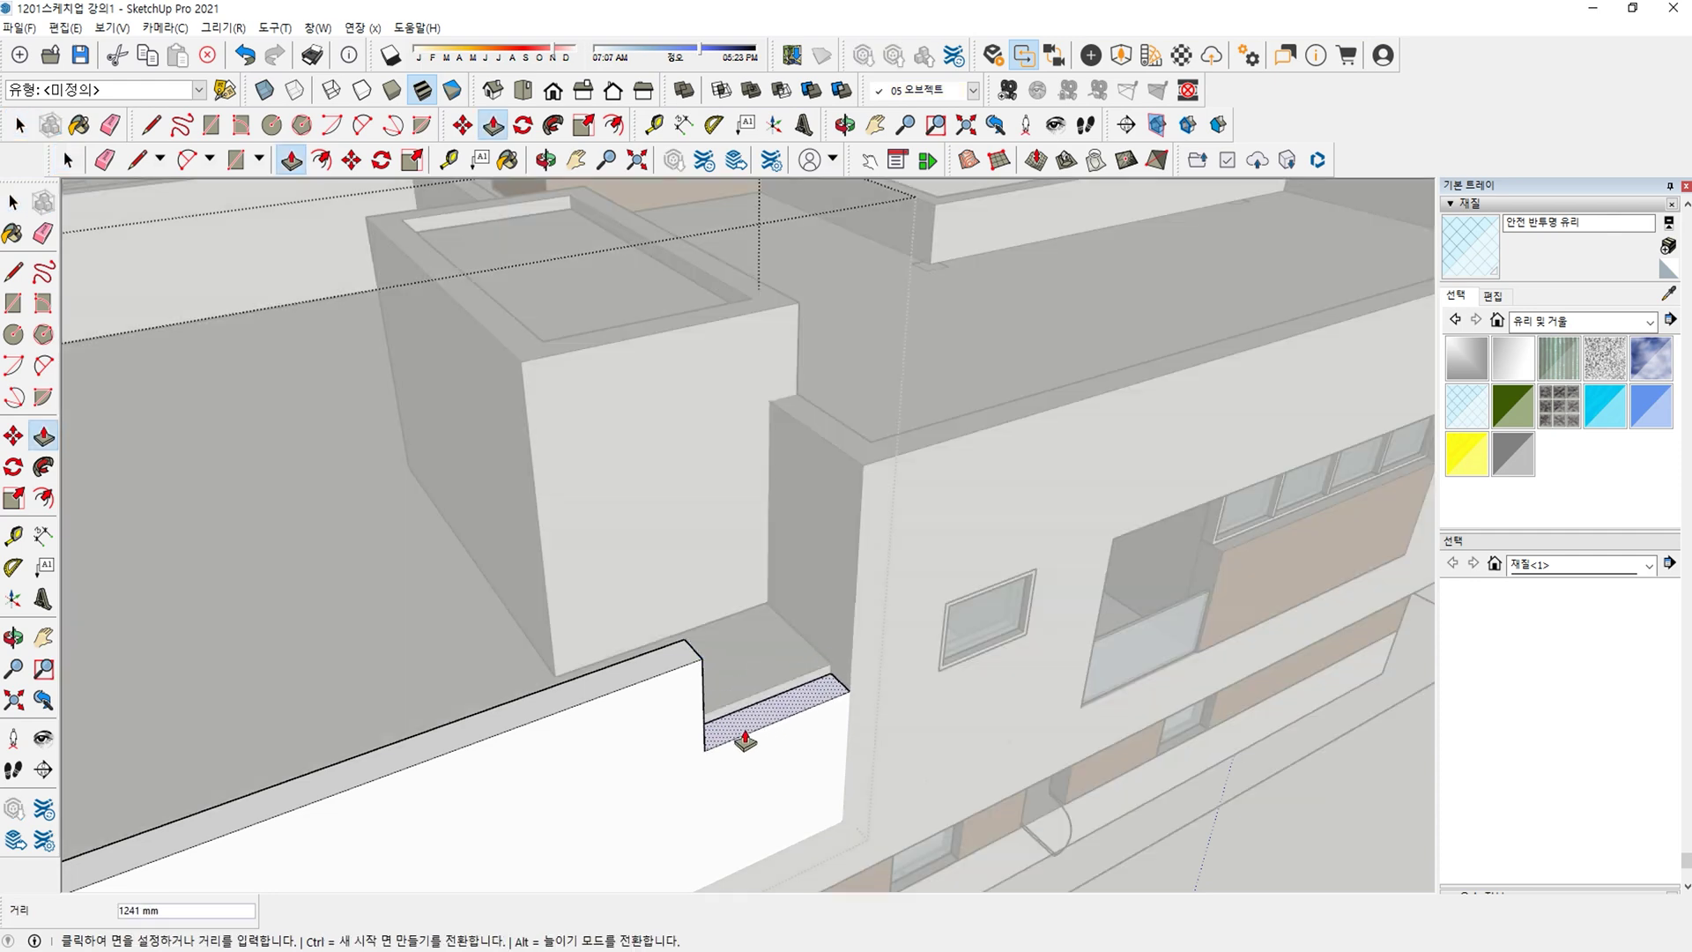
{"action": "type", "text": "1100"}
{"action": "key", "text": "Return"}
{"action": "key", "text": "space"}
{"action": "key", "text": "Escape"}
{"action": "scroll", "coordinate": [749, 738], "scroll_direction": "down", "scroll_amount": 2}
{"action": "middle_click_drag", "start_coordinate": [803, 690], "coordinate": [892, 564], "text": "shift"}
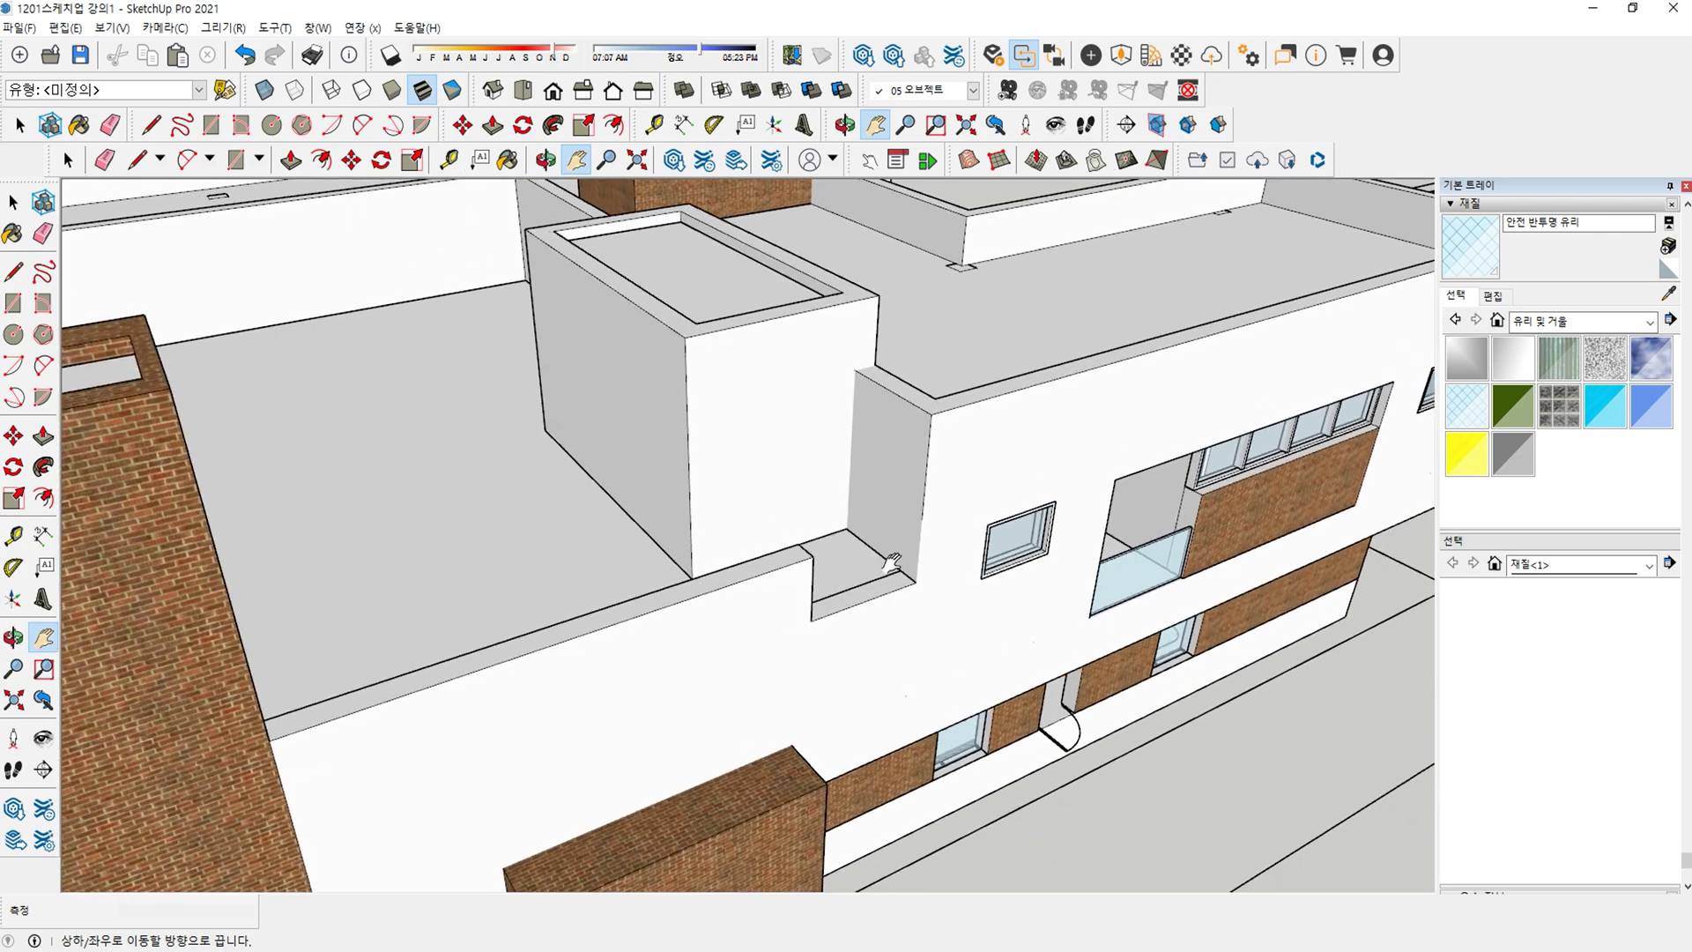
Draw a 400 mm line across the top of the neighbouring roof's parapet beside the white rooftop box.
{"action": "scroll", "coordinate": [811, 608], "scroll_direction": "down", "scroll_amount": 1}
{"action": "middle_click_drag", "start_coordinate": [812, 608], "coordinate": [934, 648]}
{"action": "middle_click_drag", "start_coordinate": [934, 647], "coordinate": [763, 536], "text": "shift"}
{"action": "double_click", "coordinate": [761, 536]}
{"action": "scroll", "coordinate": [540, 650], "scroll_direction": "up", "scroll_amount": 3}
{"action": "key", "text": "l"}
{"action": "left_click", "coordinate": [568, 638]}
{"action": "key", "text": "Escape"}
{"action": "mouse_move", "coordinate": [569, 639]}
{"action": "middle_mouse_down"}
{"action": "mouse_move", "coordinate": [692, 548]}
{"action": "mouse_move", "coordinate": [967, 480]}
{"action": "mouse_move", "coordinate": [1195, 606]}
{"action": "mouse_move", "coordinate": [726, 605]}
{"action": "middle_mouse_up"}
{"action": "scroll", "coordinate": [709, 595], "scroll_direction": "up", "scroll_amount": 1}
{"action": "left_click", "coordinate": [636, 603]}
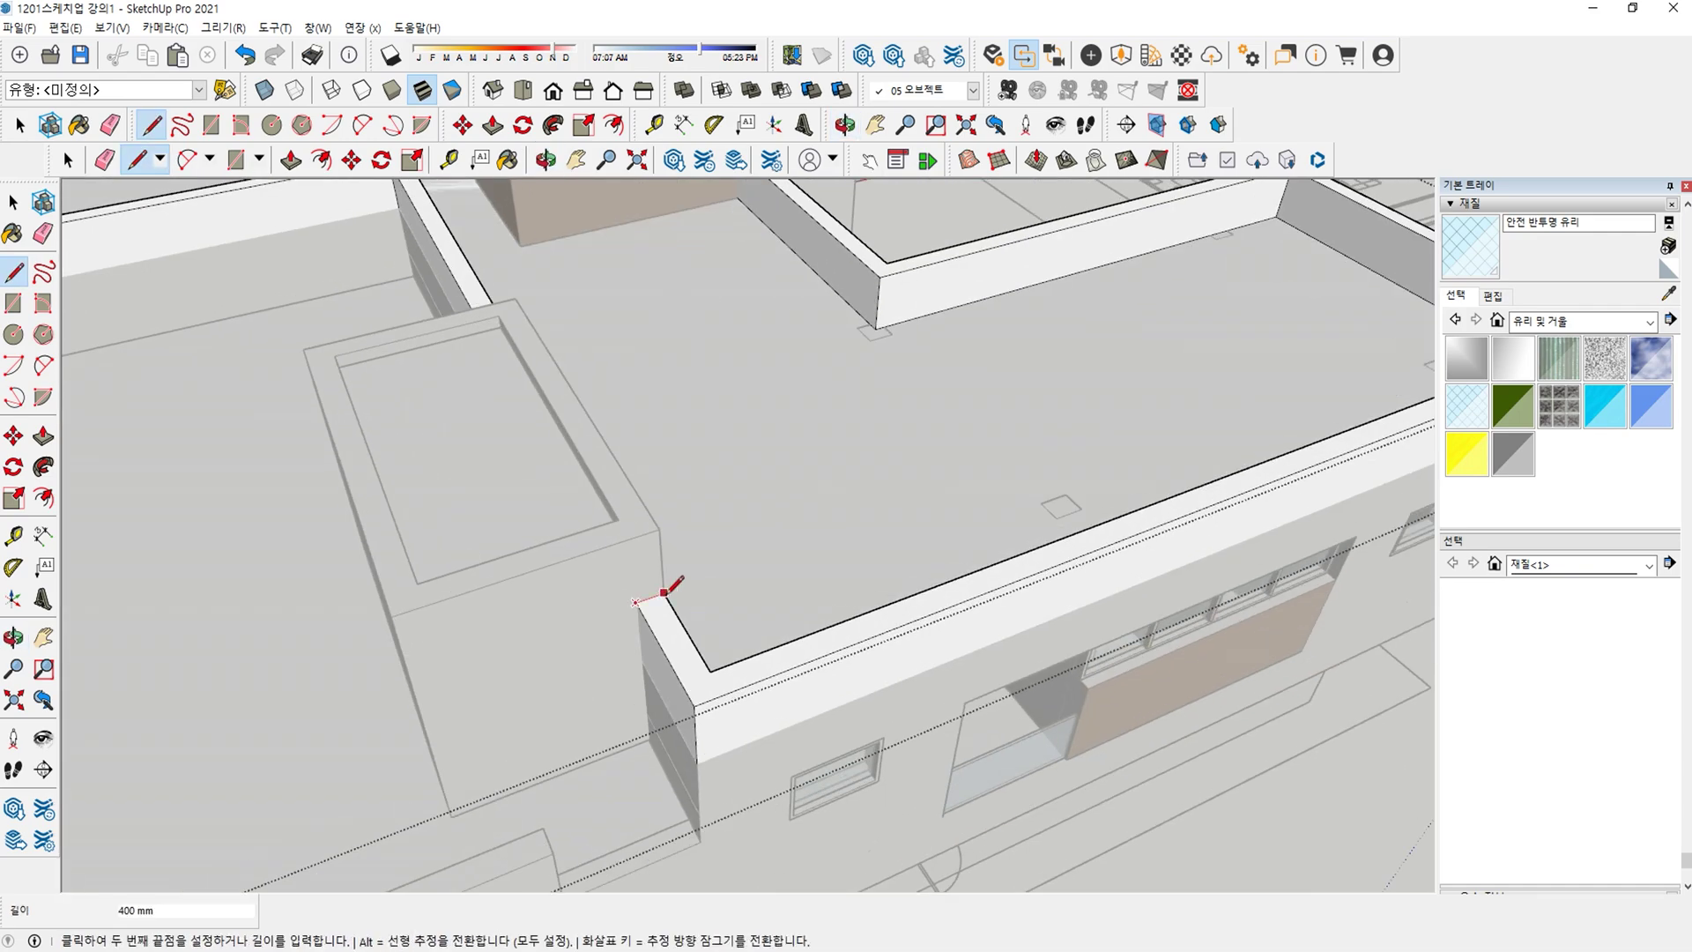
{"action": "left_click", "coordinate": [663, 592]}
Push the parapet section behind the white rooftop box down 1100 mm.
{"action": "scroll", "coordinate": [663, 592], "scroll_direction": "down", "scroll_amount": 1}
{"action": "key", "text": "p"}
{"action": "left_click", "coordinate": [637, 559]}
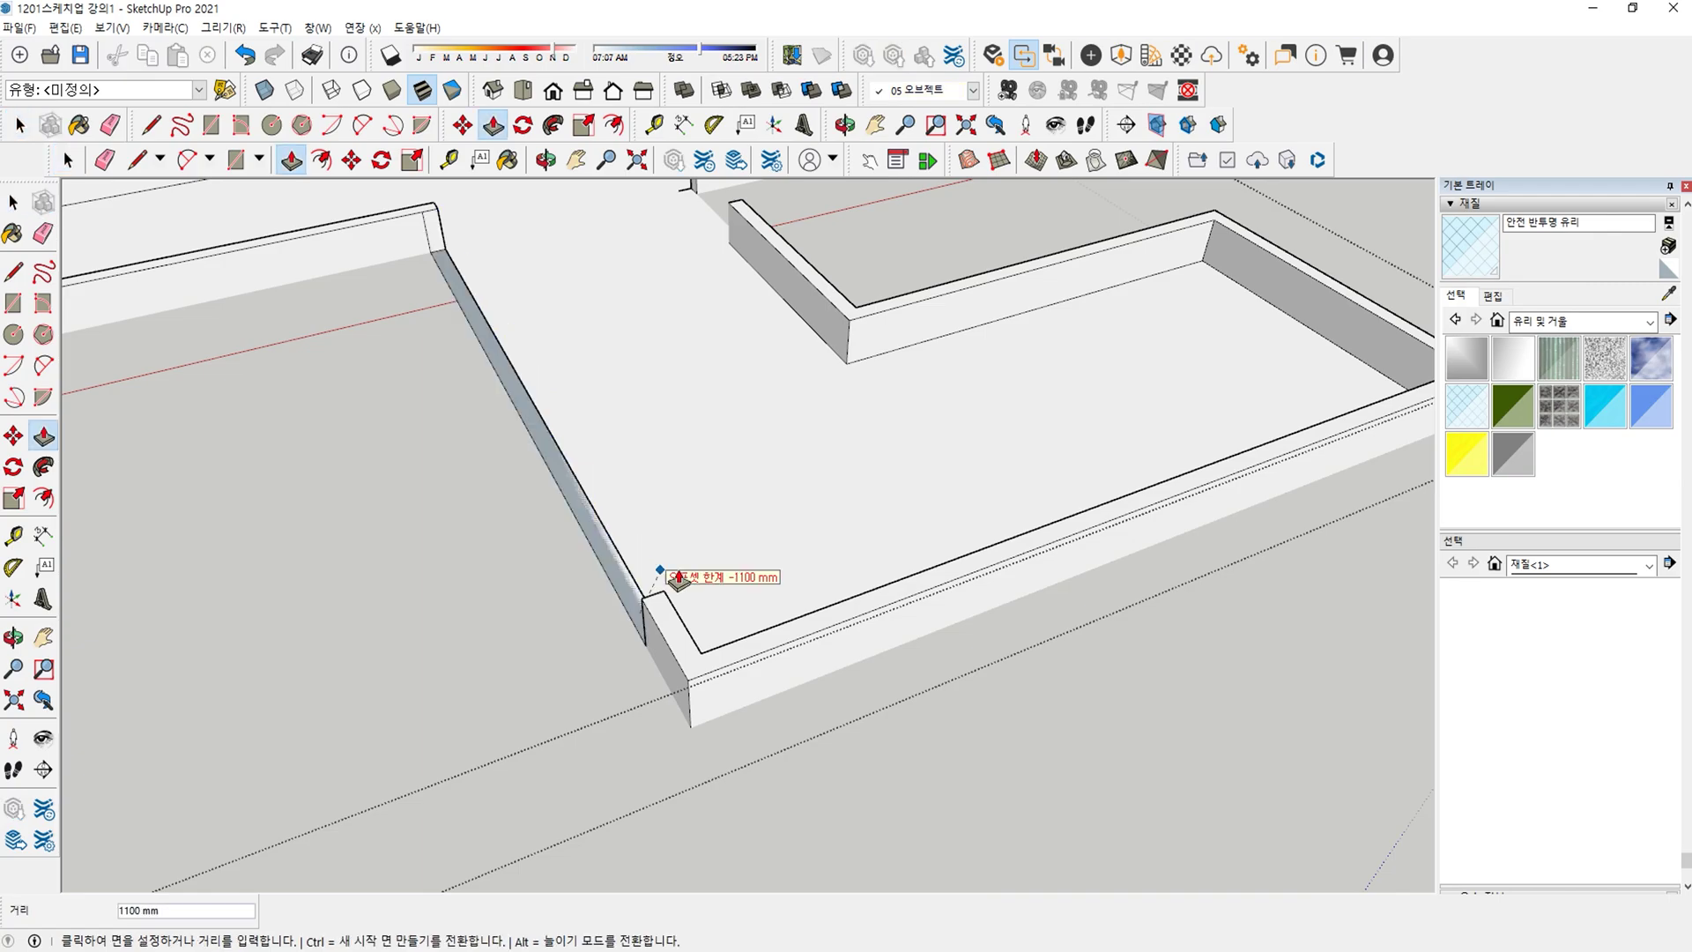
{"action": "type", "text": "1100"}
{"action": "key", "text": "Return"}
{"action": "scroll", "coordinate": [724, 574], "scroll_direction": "down", "scroll_amount": 2}
{"action": "middle_click_drag", "start_coordinate": [713, 566], "coordinate": [568, 496]}
{"action": "key", "text": "space"}
Split the inner corner of the roof parapet with a line across its top and a vertical line down its face.
{"action": "scroll", "coordinate": [568, 495], "scroll_direction": "up", "scroll_amount": 5}
{"action": "key", "text": "l"}
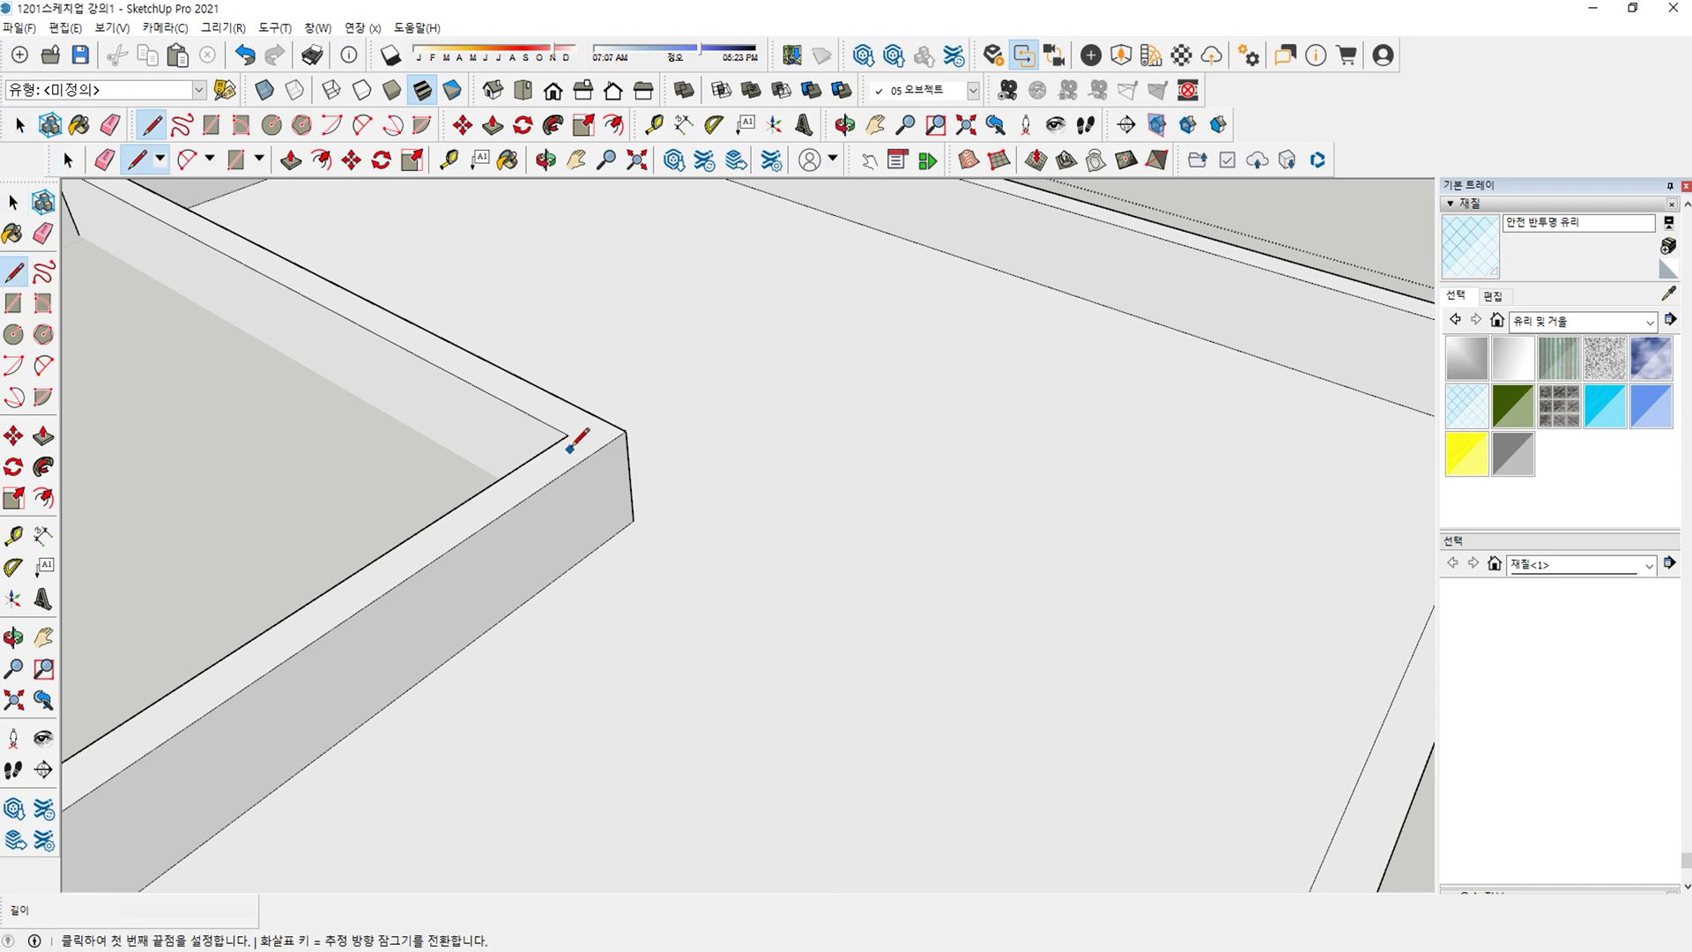
{"action": "left_click", "coordinate": [568, 434]}
{"action": "left_click", "coordinate": [597, 450]}
{"action": "key", "text": "space"}
{"action": "left_click", "coordinate": [607, 523]}
{"action": "scroll", "coordinate": [610, 520], "scroll_direction": "down", "scroll_amount": 4}
{"action": "key", "text": "l"}
{"action": "key", "text": "ctrl+z"}
{"action": "left_click", "coordinate": [602, 456]}
{"action": "left_click", "coordinate": [608, 527]}
Extrude the split corner face so the parapet continues across the roof towards the white rooftop box.
{"action": "key", "text": "p"}
{"action": "left_click", "coordinate": [617, 494]}
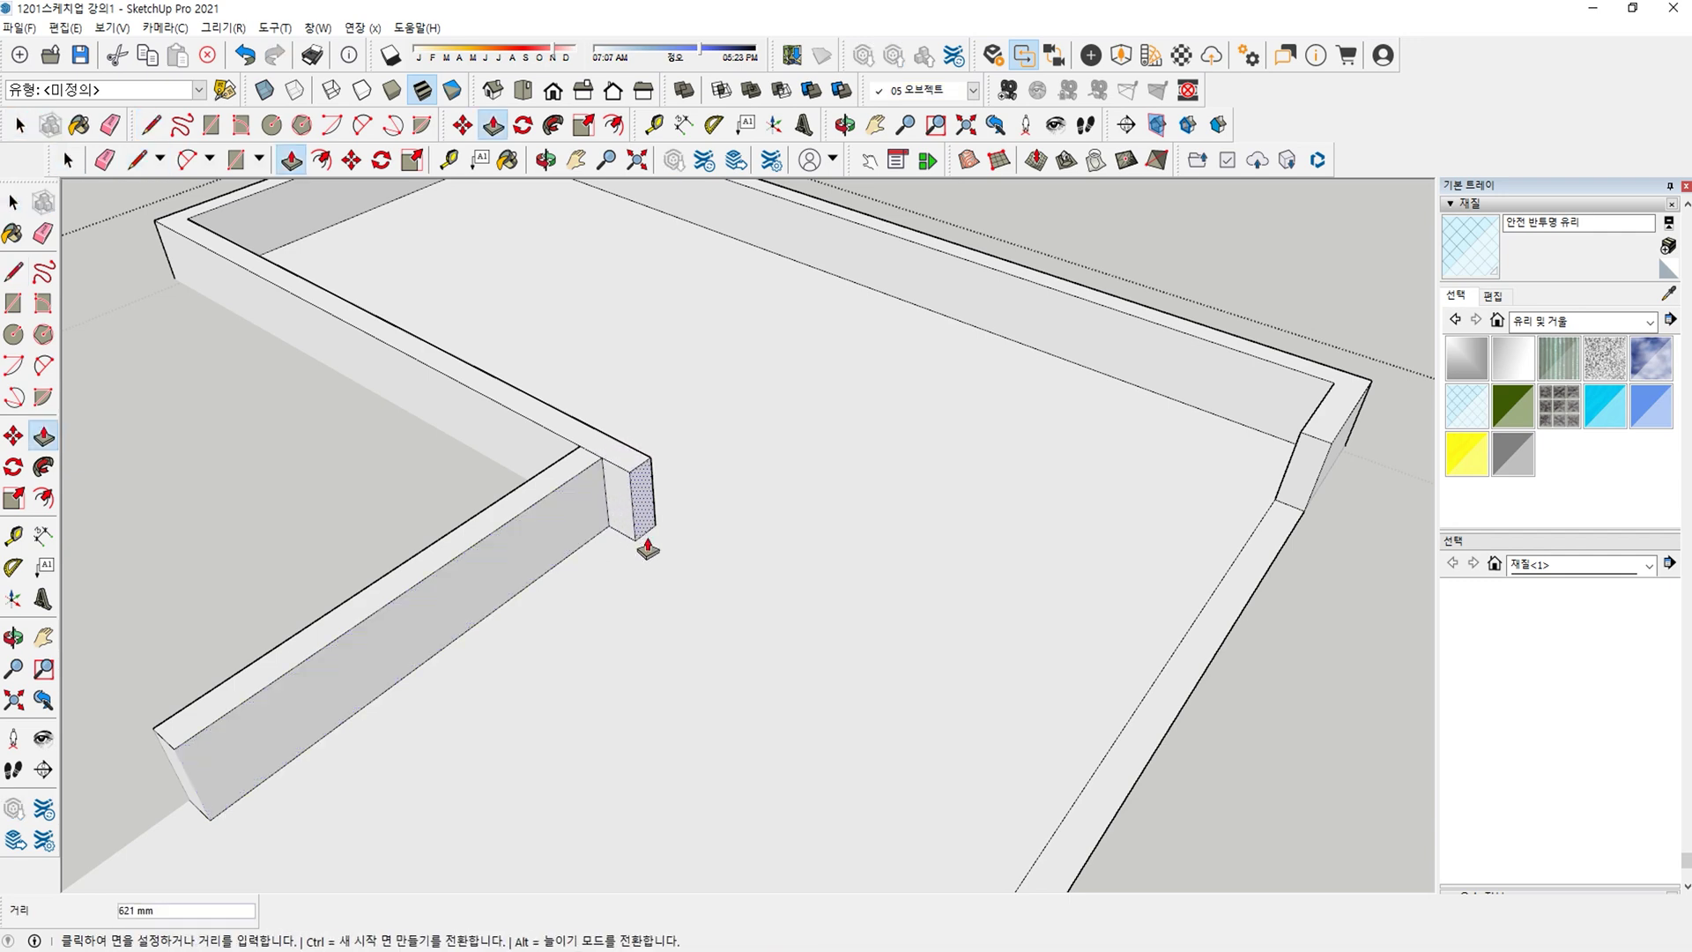
{"action": "scroll", "coordinate": [632, 534], "scroll_direction": "down", "scroll_amount": 4}
{"action": "left_click", "coordinate": [579, 793]}
{"action": "key", "text": "space"}
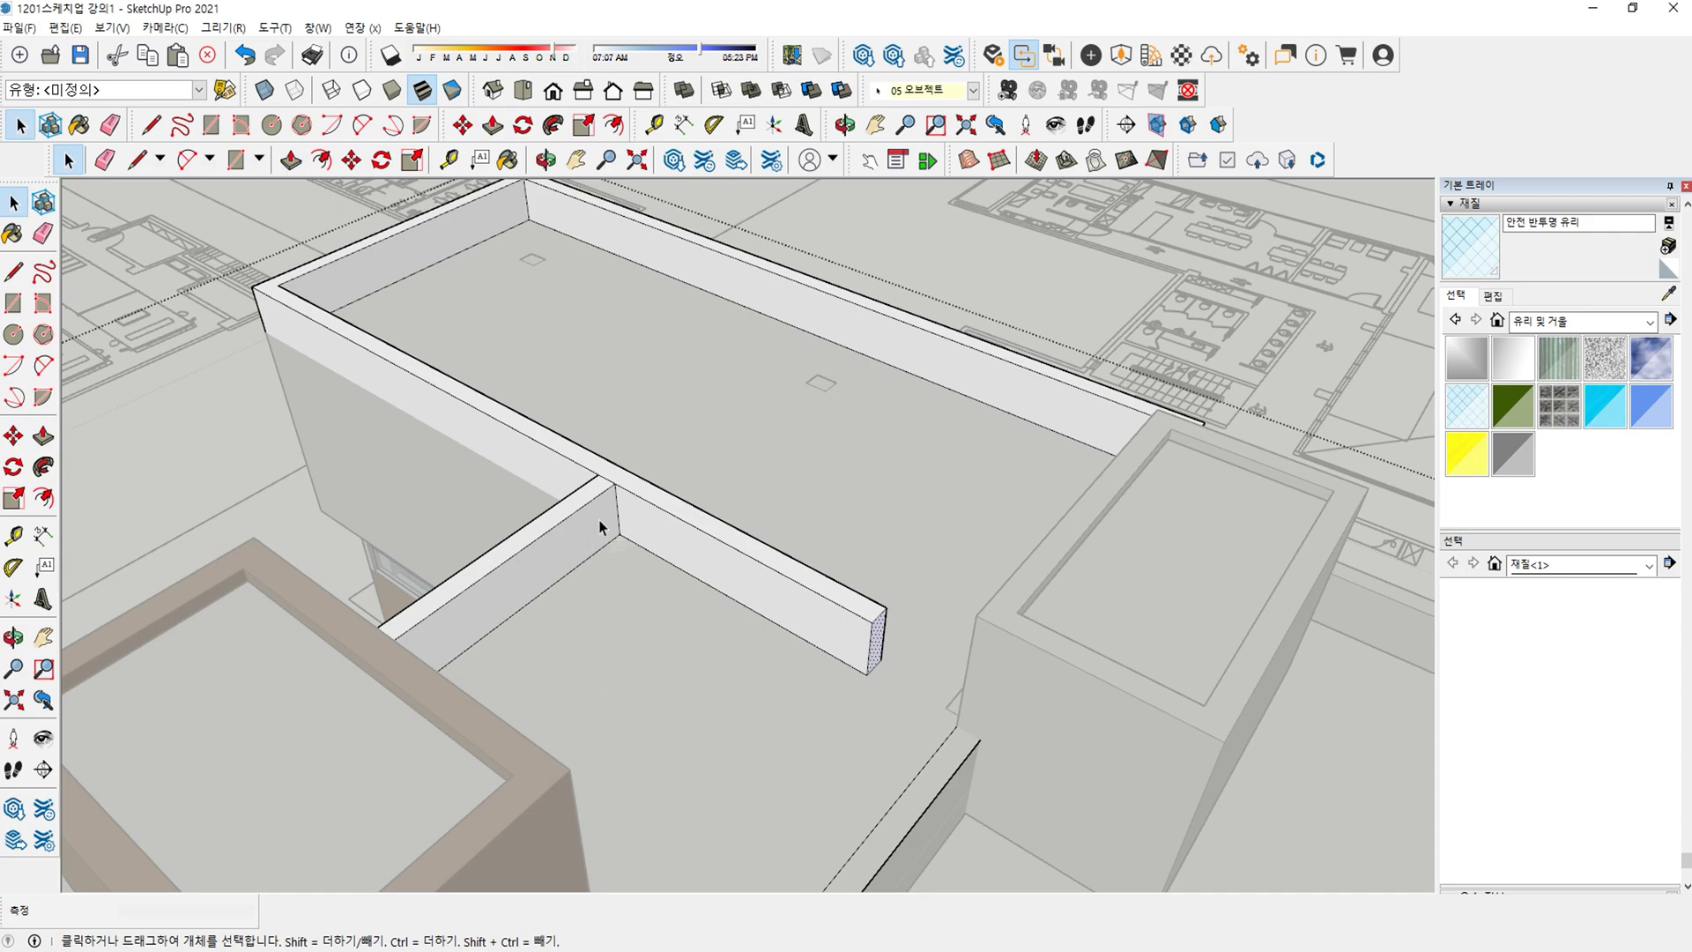
Erase the leftover edge where the extended parapet meets the perpendicular parapet and finish editing the group.
{"action": "scroll", "coordinate": [612, 499], "scroll_direction": "up", "scroll_amount": 3}
{"action": "left_click", "coordinate": [612, 492]}
{"action": "key", "text": "e"}
{"action": "left_click", "coordinate": [612, 474]}
{"action": "key", "text": "space"}
{"action": "key", "text": "Escape"}
Erase the leftover edge where the lowered parapet beside the white rooftop box meets the roof.
{"action": "scroll", "coordinate": [738, 534], "scroll_direction": "down", "scroll_amount": 4}
{"action": "scroll", "coordinate": [822, 569], "scroll_direction": "down", "scroll_amount": 5}
{"action": "middle_click_drag", "start_coordinate": [821, 569], "coordinate": [627, 532], "text": "shift"}
{"action": "scroll", "coordinate": [724, 632], "scroll_direction": "up", "scroll_amount": 3}
{"action": "middle_click_drag", "start_coordinate": [725, 631], "coordinate": [1048, 648], "text": "shift"}
{"action": "middle_click_drag", "start_coordinate": [1049, 647], "coordinate": [895, 672], "text": "shift"}
{"action": "scroll", "coordinate": [996, 648], "scroll_direction": "up", "scroll_amount": 3}
{"action": "scroll", "coordinate": [892, 652], "scroll_direction": "up", "scroll_amount": 3}
{"action": "key", "text": "space"}
{"action": "double_click", "coordinate": [848, 636]}
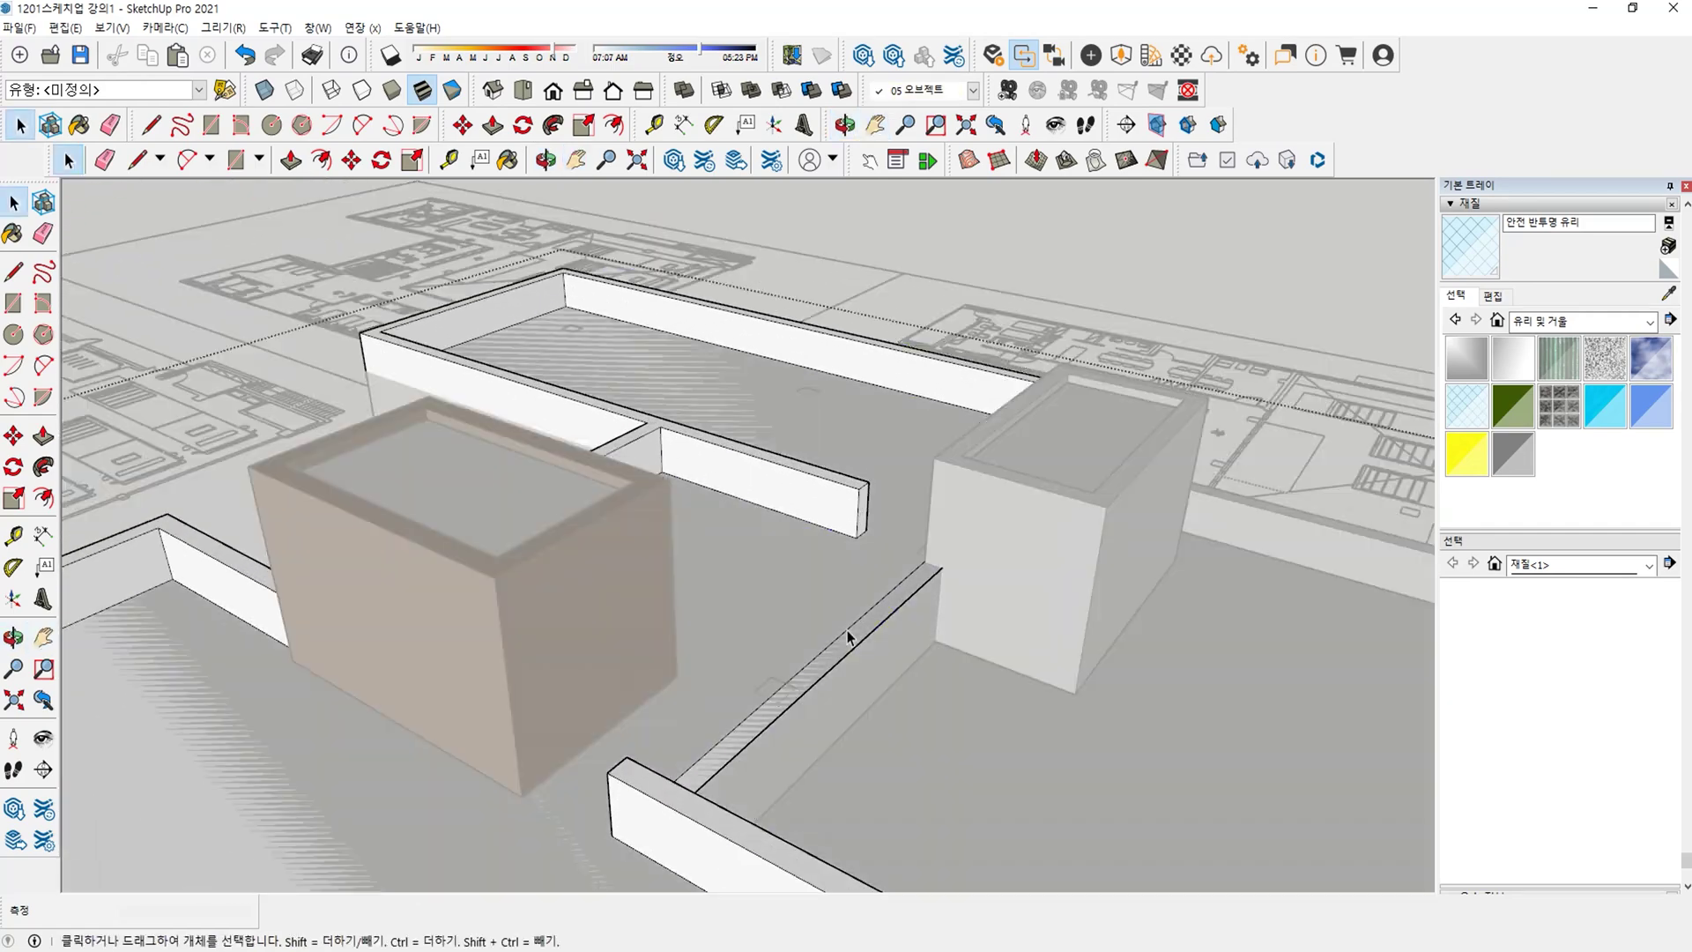
{"action": "key", "text": "e"}
{"action": "left_click", "coordinate": [866, 618]}
{"action": "key", "text": "space"}
{"action": "left_click", "coordinate": [863, 609]}
Inspect the reshaped parapets and the rooftop boxes from several sides.
{"action": "scroll", "coordinate": [864, 610], "scroll_direction": "down", "scroll_amount": 3}
{"action": "mouse_move", "coordinate": [868, 612]}
{"action": "middle_mouse_down", "text": "shift"}
{"action": "mouse_move", "coordinate": [928, 593]}
{"action": "mouse_move", "coordinate": [946, 655]}
{"action": "middle_mouse_up", "text": "shift"}
{"action": "mouse_move", "coordinate": [946, 656]}
{"action": "middle_mouse_down"}
{"action": "mouse_move", "coordinate": [711, 567]}
{"action": "mouse_move", "coordinate": [761, 516]}
{"action": "mouse_move", "coordinate": [589, 617]}
{"action": "middle_mouse_up"}
{"action": "middle_click_drag", "start_coordinate": [589, 617], "coordinate": [484, 578], "text": "shift"}
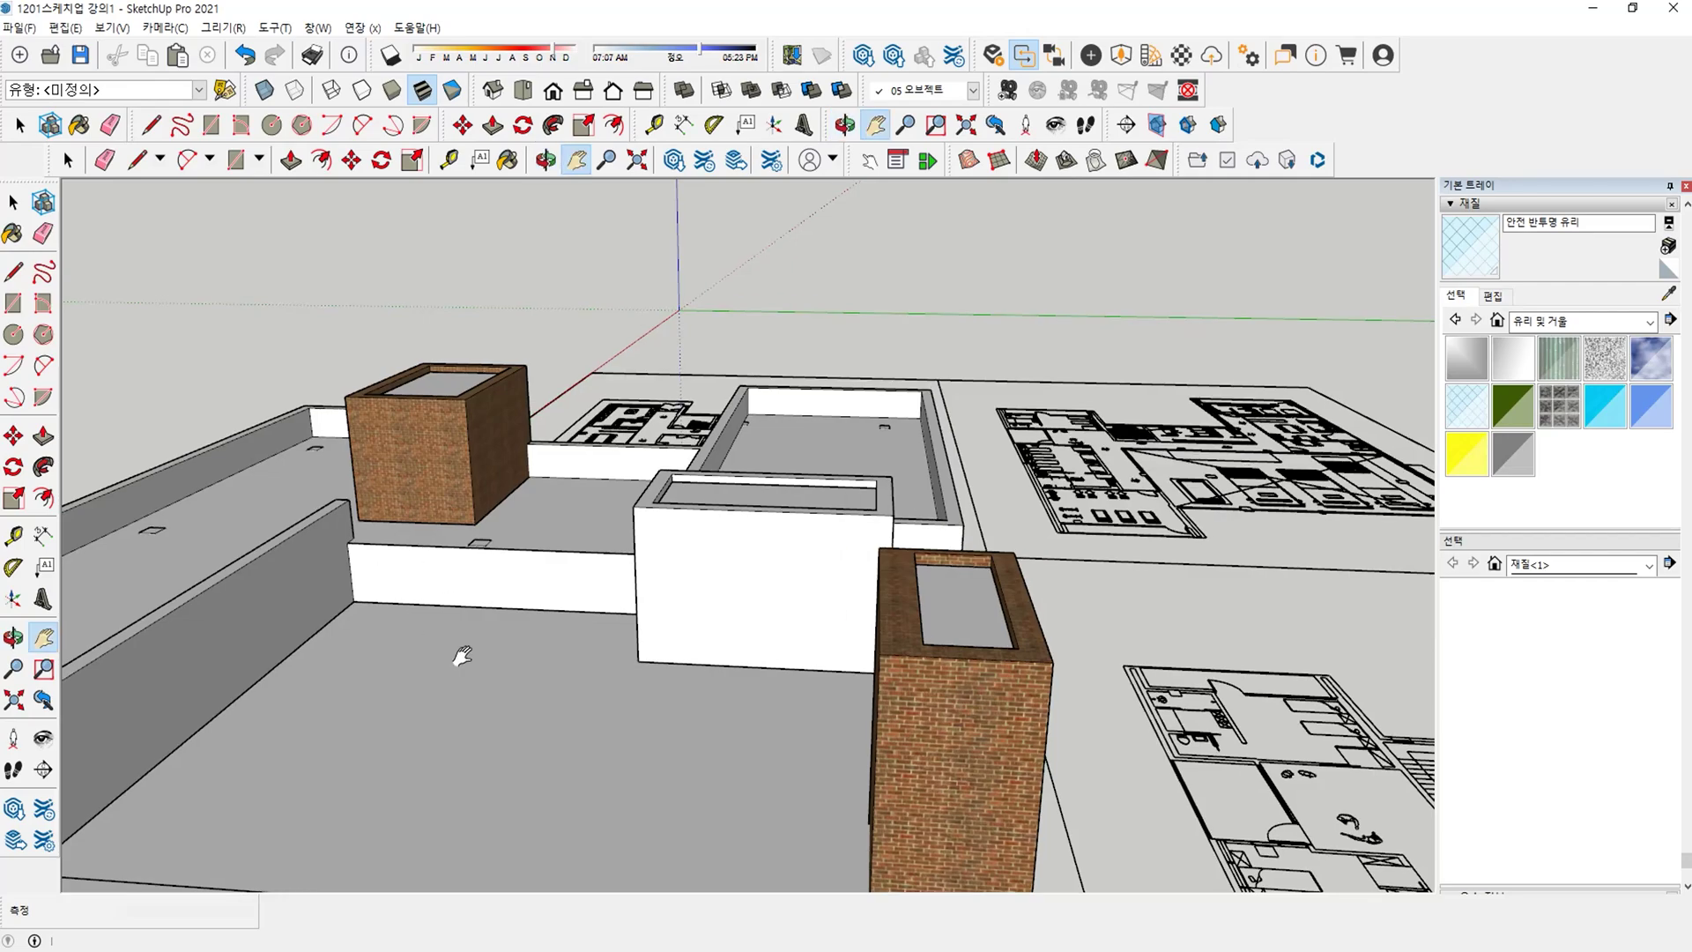
{"action": "scroll", "coordinate": [630, 625], "scroll_direction": "down", "scroll_amount": 3}
{"action": "middle_click_drag", "start_coordinate": [702, 578], "coordinate": [987, 529], "text": "shift"}
{"action": "mouse_move", "coordinate": [987, 529]}
{"action": "middle_mouse_down"}
{"action": "mouse_move", "coordinate": [1008, 602]}
{"action": "mouse_move", "coordinate": [1137, 672]}
{"action": "mouse_move", "coordinate": [631, 593]}
{"action": "mouse_move", "coordinate": [978, 555]}
{"action": "middle_mouse_up"}
{"action": "middle_click_drag", "start_coordinate": [978, 555], "coordinate": [944, 540], "text": "shift"}
{"action": "scroll", "coordinate": [813, 560], "scroll_direction": "up", "scroll_amount": 3}
{"action": "middle_click_drag", "start_coordinate": [813, 559], "coordinate": [795, 572], "text": "shift"}
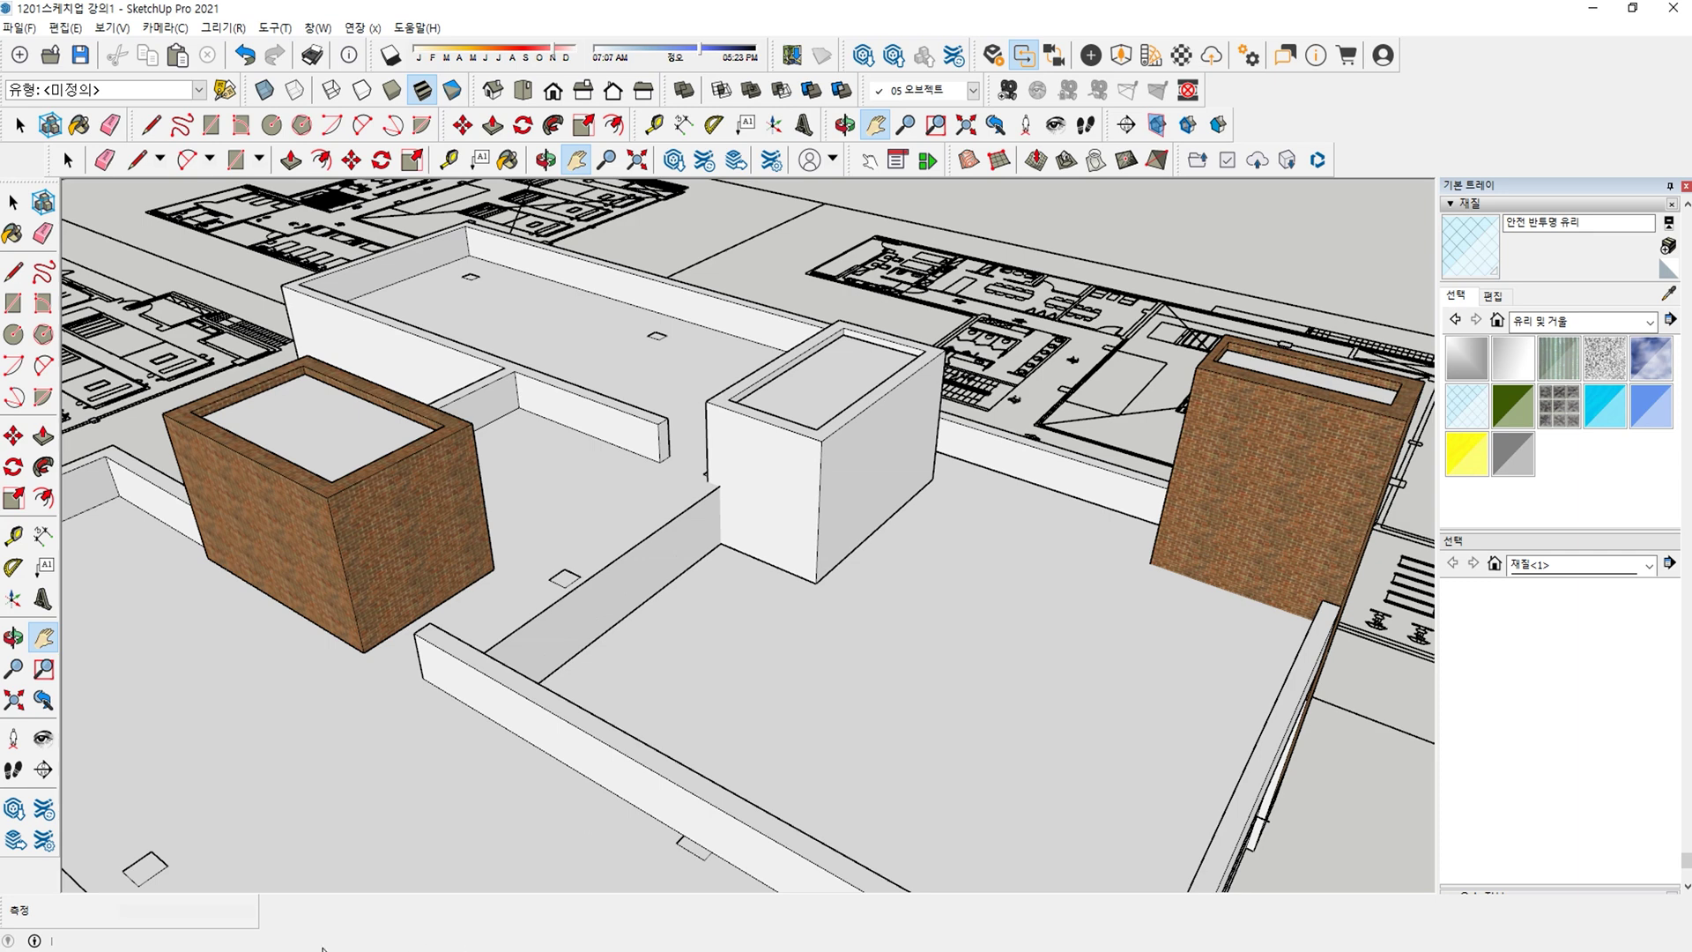
Measure the height difference between the two roof levels along the corner of the white rooftop box.
{"action": "left_click", "coordinate": [323, 950]}
{"action": "left_click", "coordinate": [1160, 567]}
{"action": "key", "text": "l"}
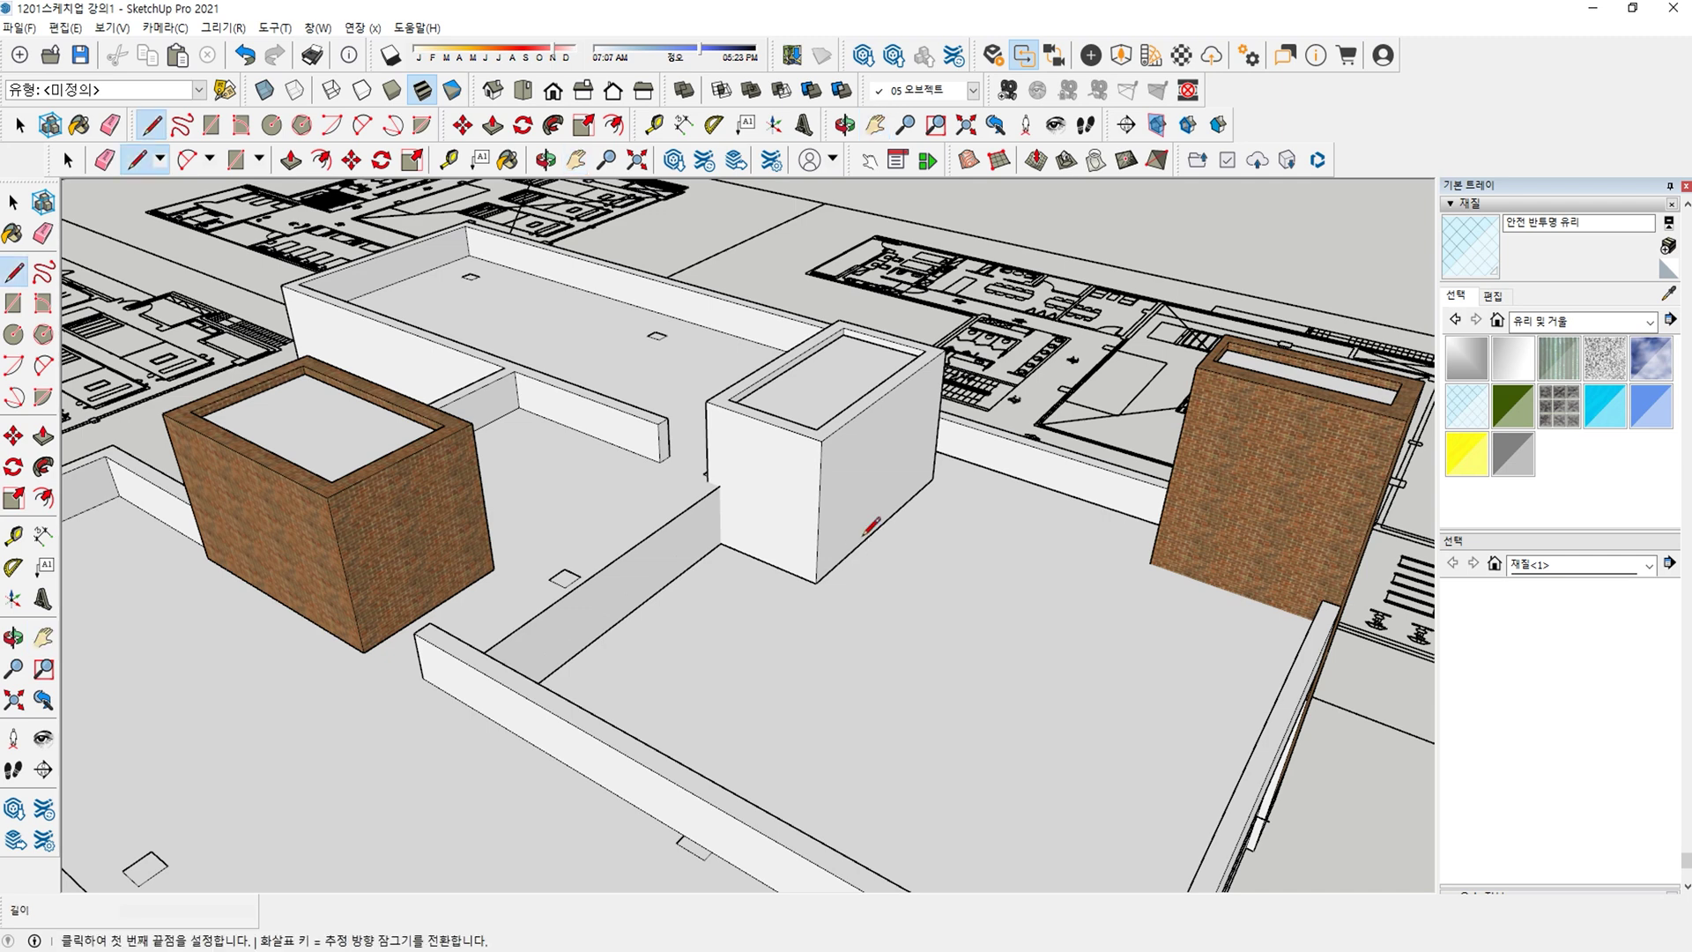
{"action": "scroll", "coordinate": [787, 523], "scroll_direction": "up", "scroll_amount": 2}
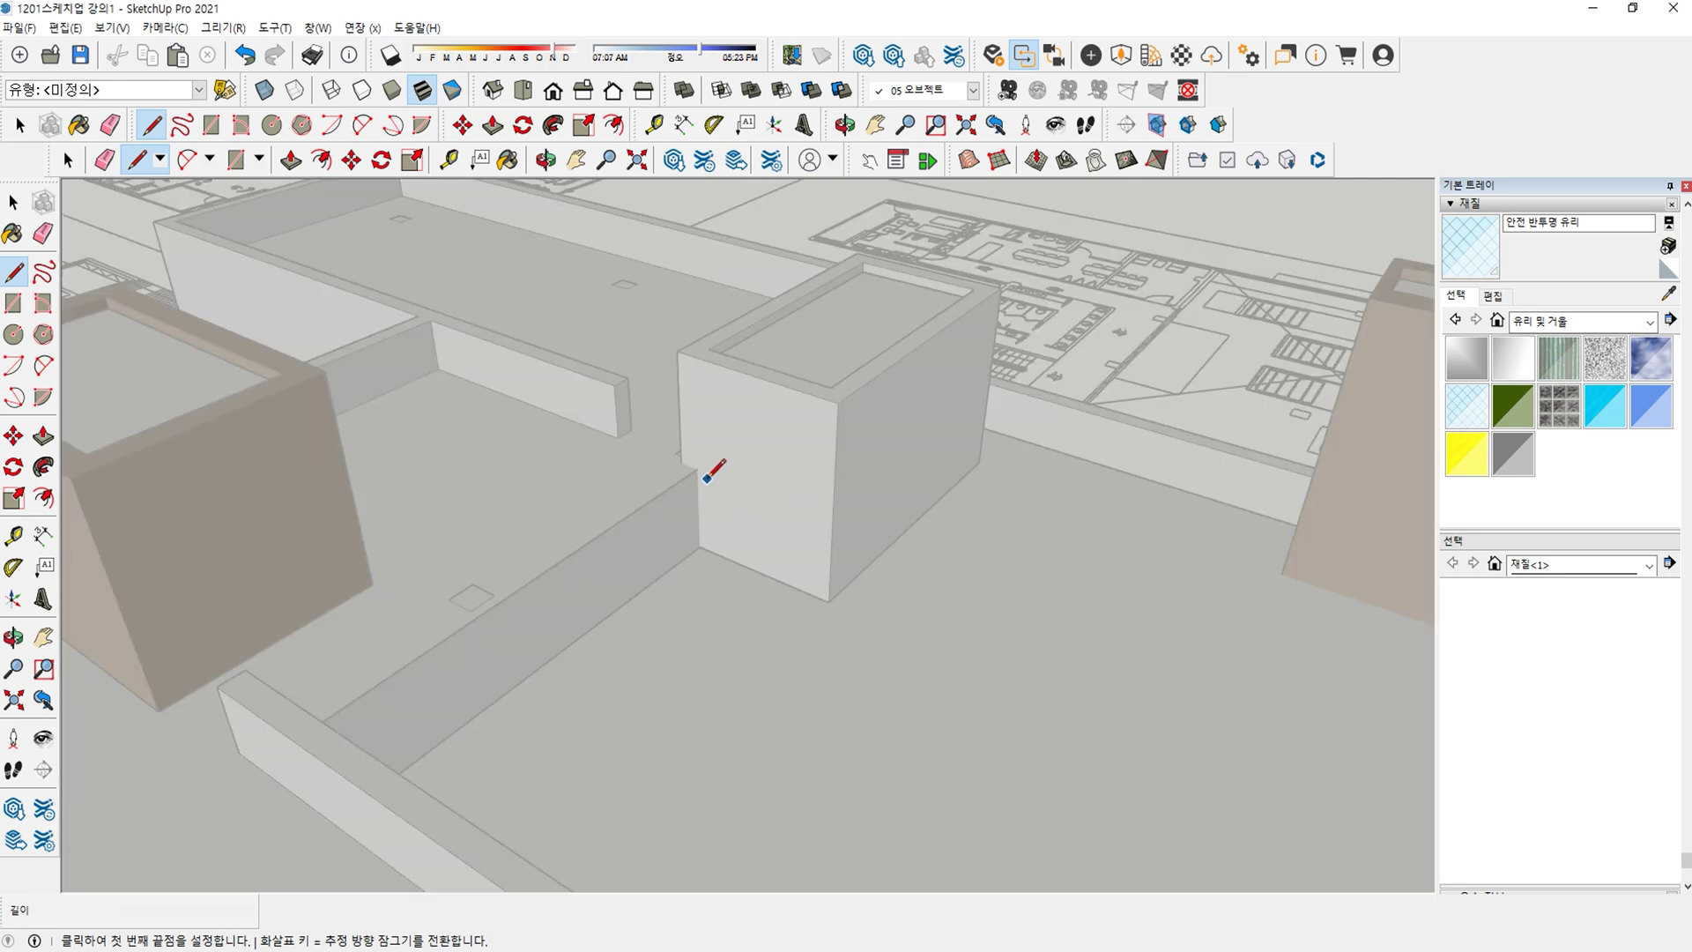
{"action": "middle_click_drag", "start_coordinate": [706, 480], "coordinate": [829, 488]}
{"action": "key", "text": "l"}
{"action": "scroll", "coordinate": [831, 519], "scroll_direction": "up", "scroll_amount": 4}
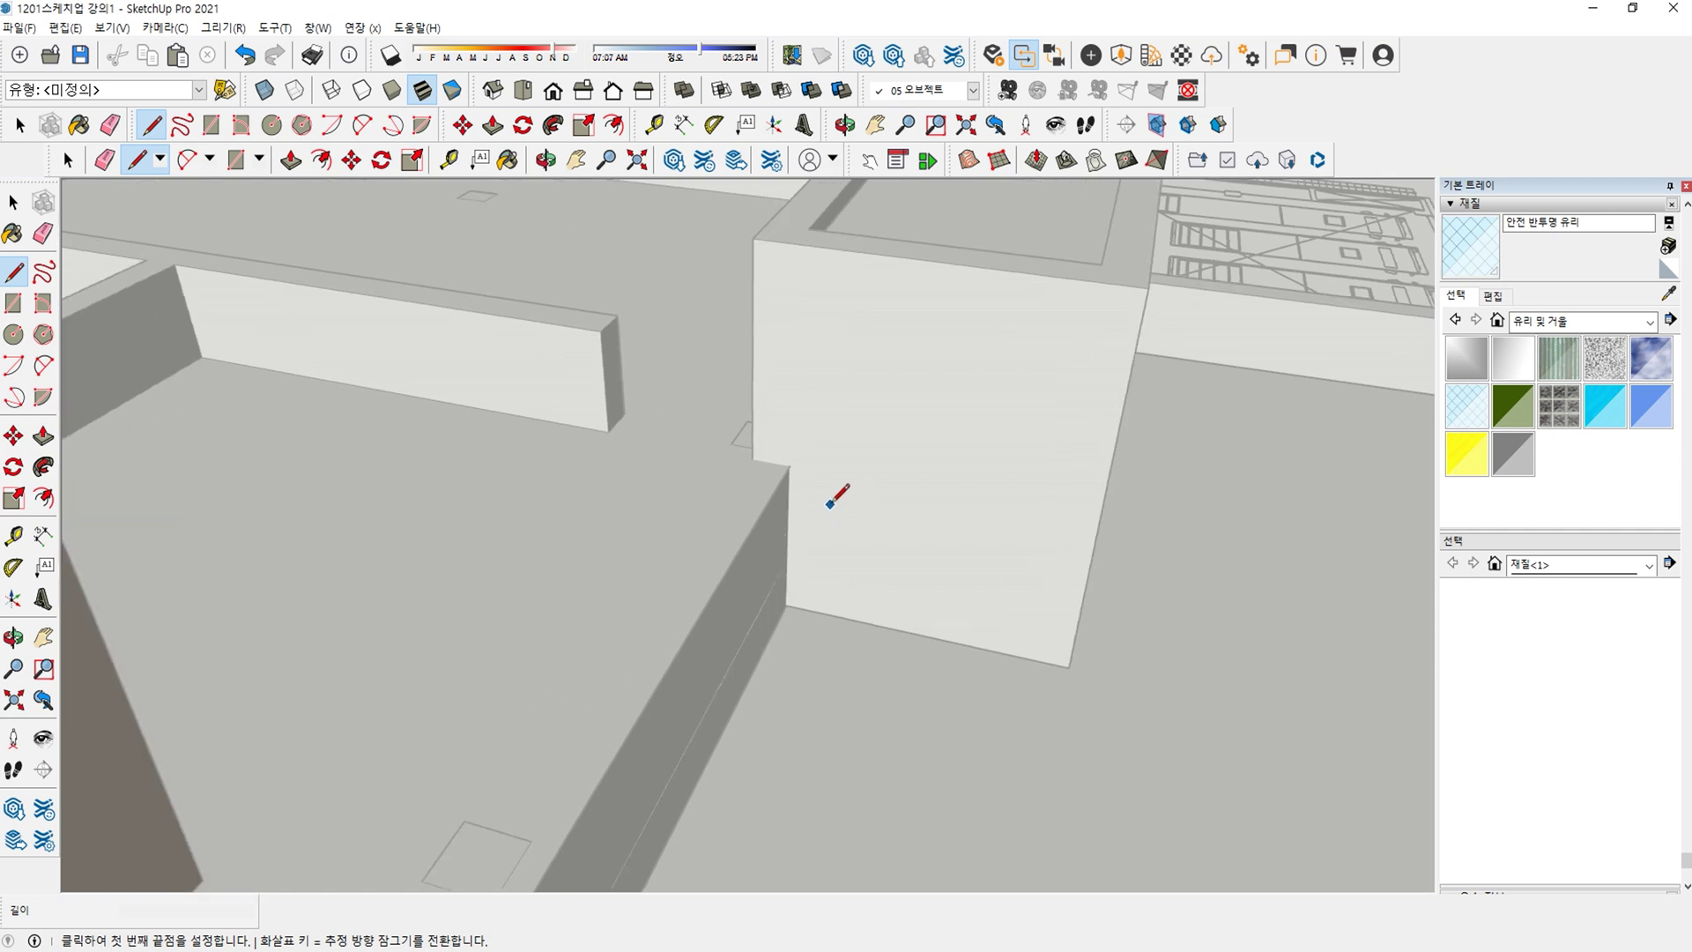
{"action": "left_click", "coordinate": [776, 455]}
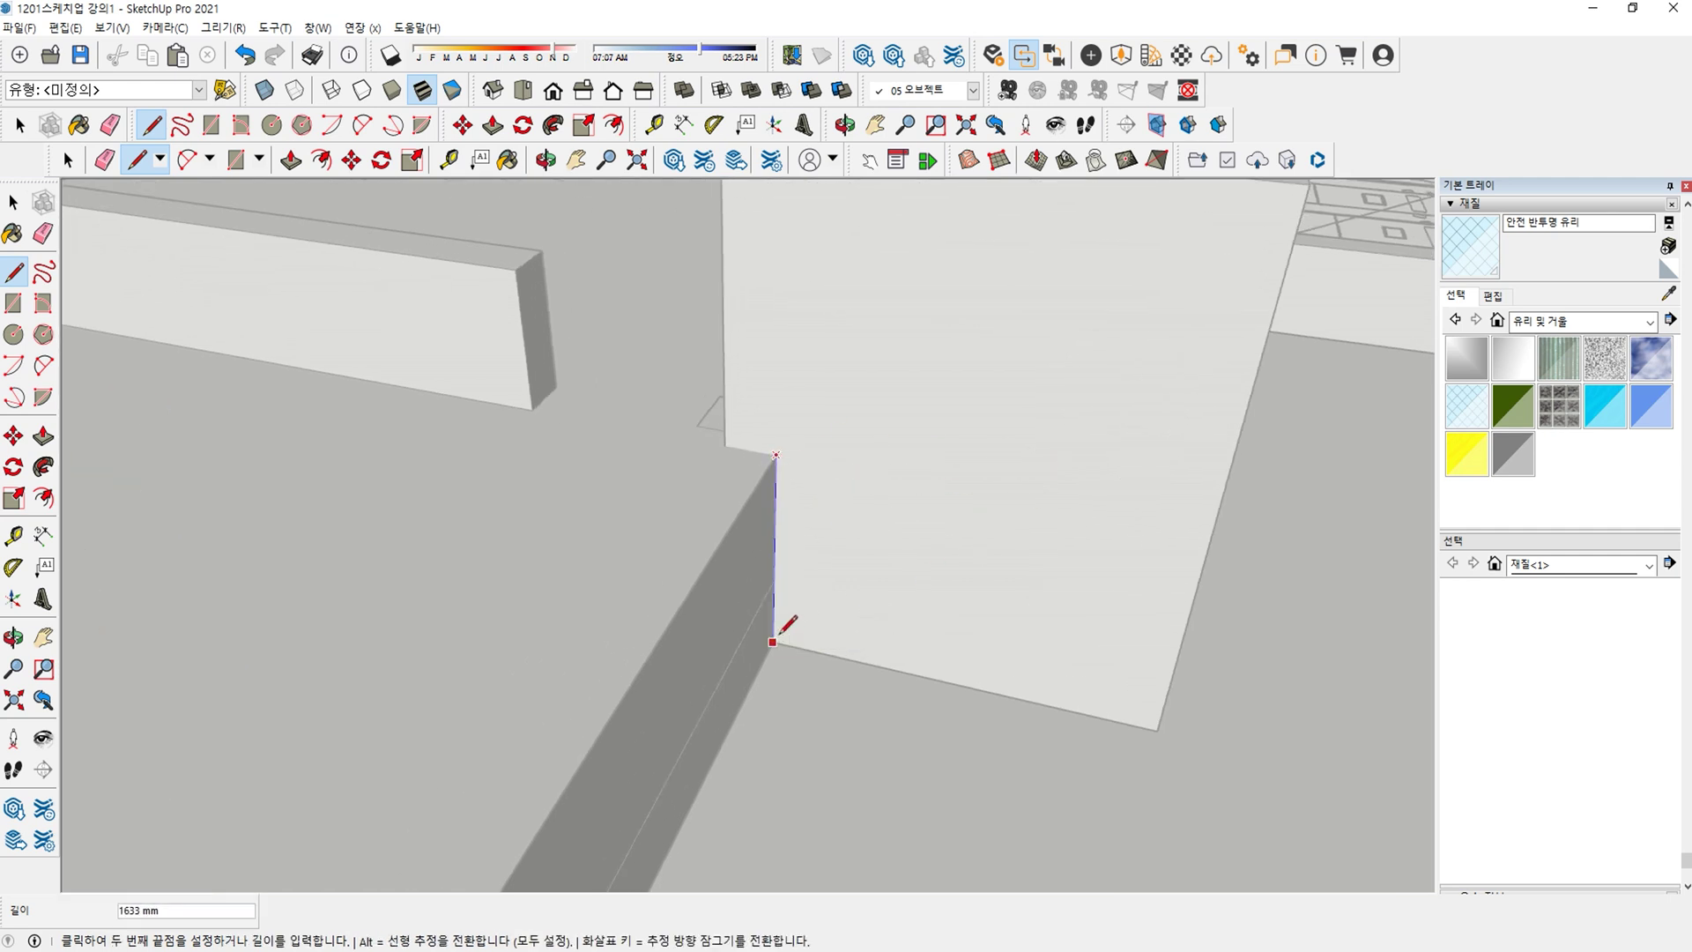
{"action": "left_click", "coordinate": [774, 640]}
{"action": "left_click", "coordinate": [772, 641]}
Switch to Calculator and divide 1700 by 175 and by 170 to work out the stair risers.
{"action": "key", "text": "XF86Calculator"}
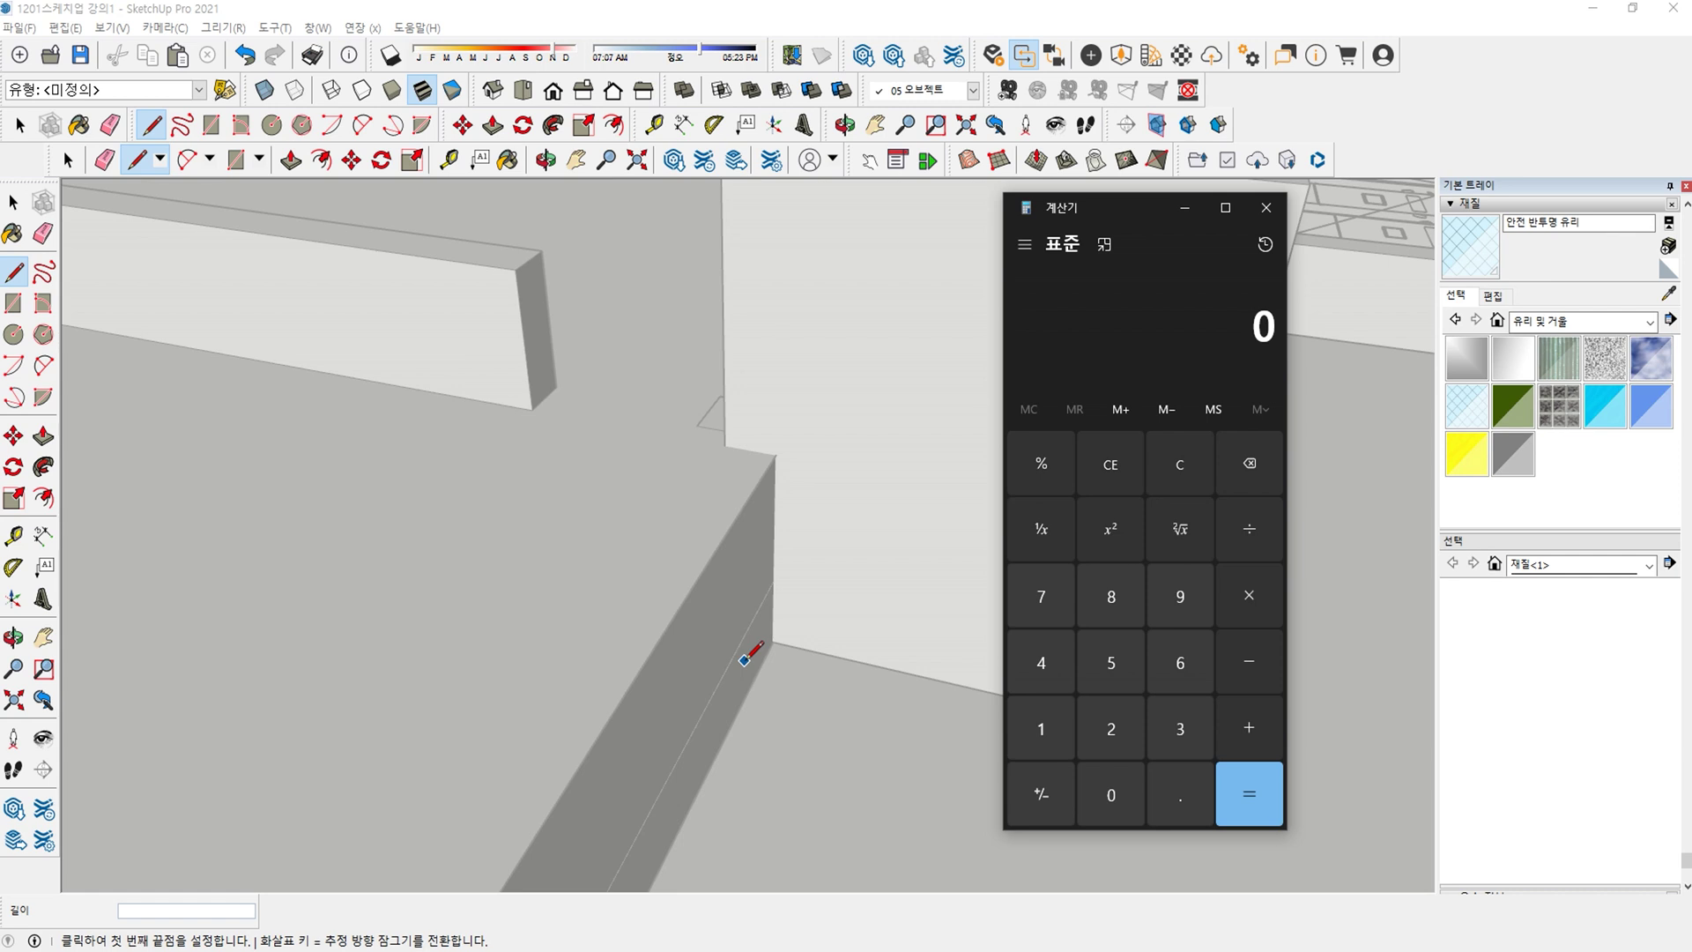
{"action": "type", "text": "1700"}
{"action": "type", "text": "170"}
{"action": "key", "text": "BackSpace"}
{"action": "type", "text": "5"}
{"action": "key", "text": "Return"}
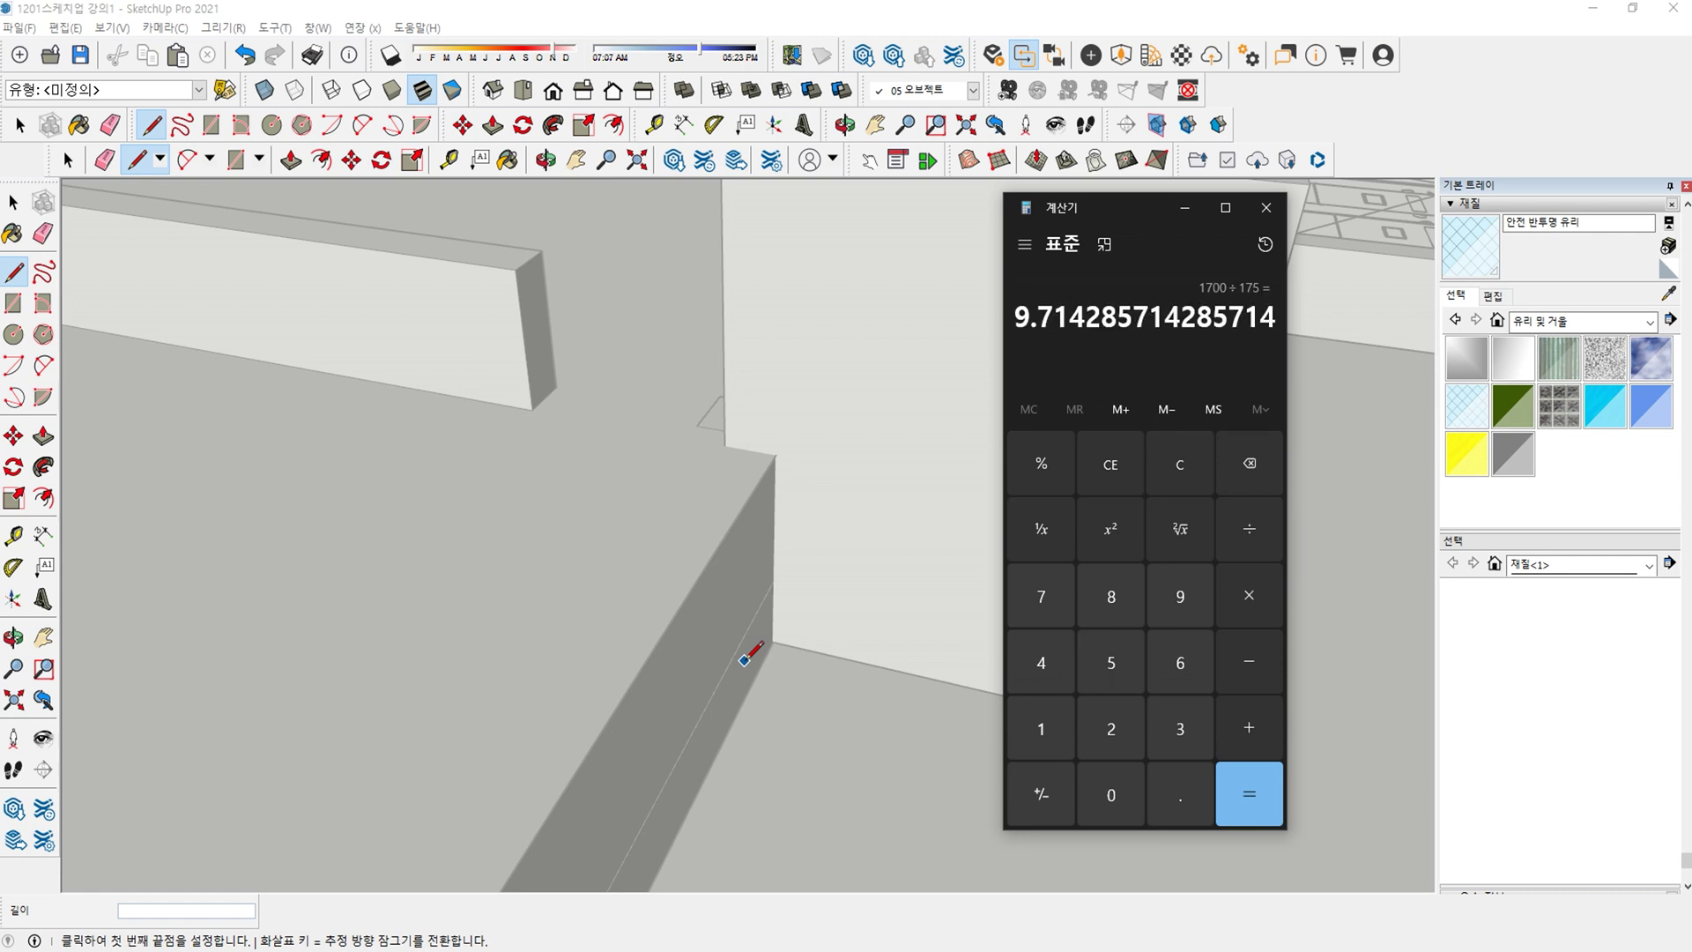
{"action": "key", "text": "Escape"}
{"action": "type", "text": "1700 ÷ 170"}
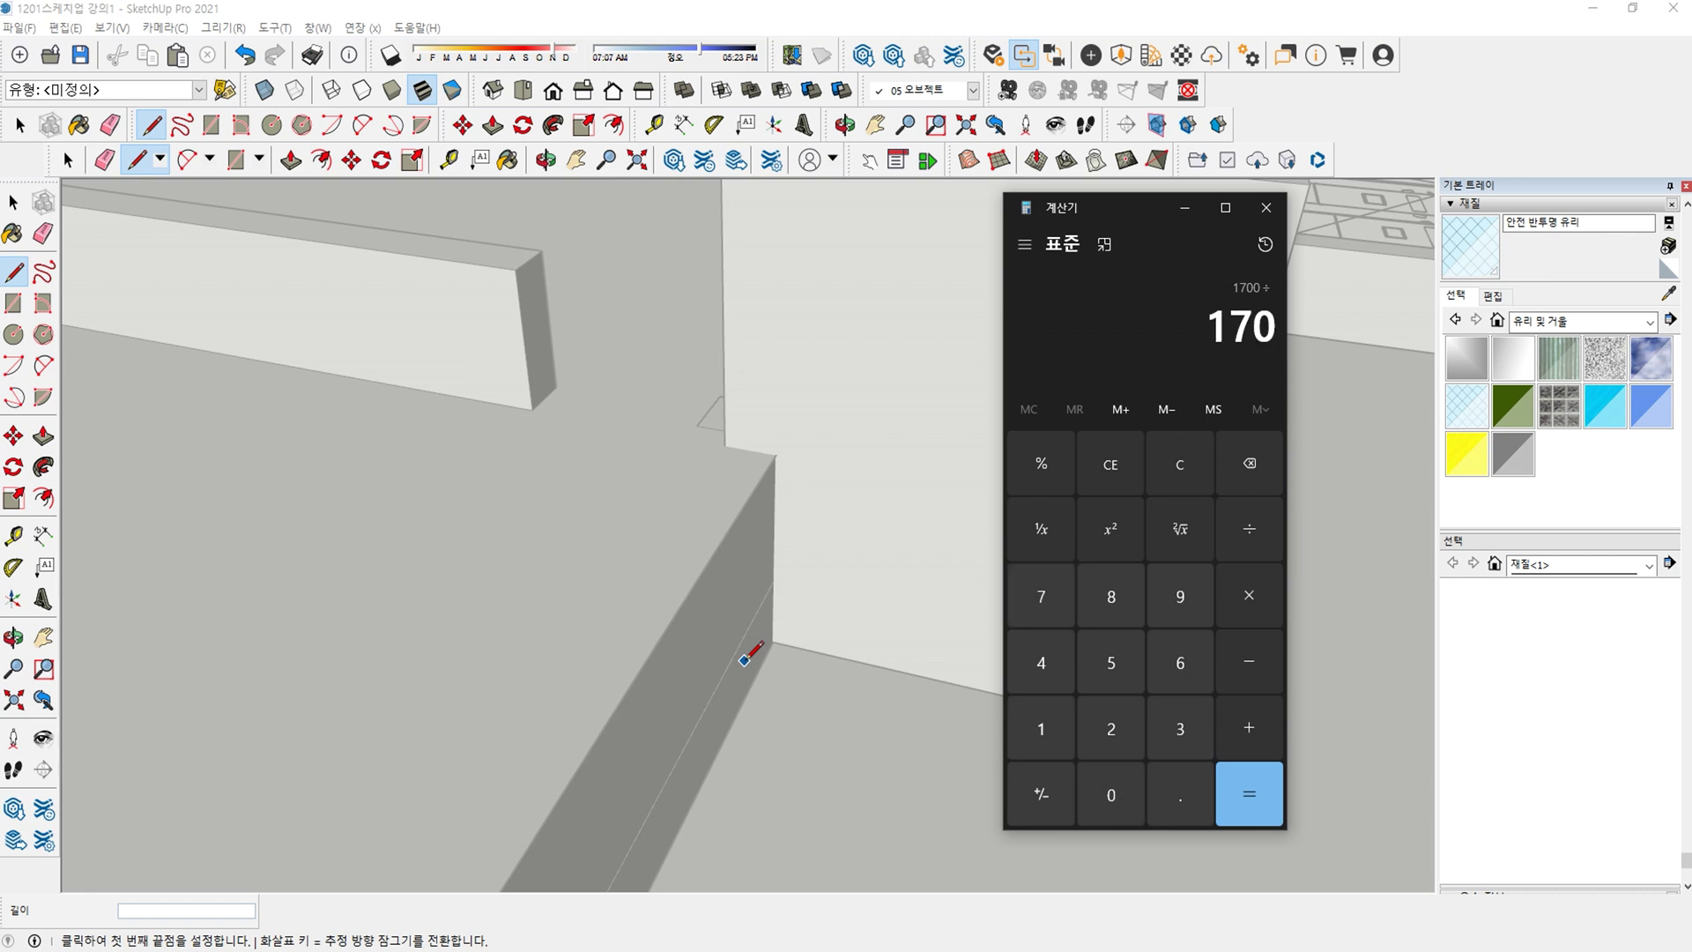
{"action": "key", "text": "Return"}
{"action": "left_click", "coordinate": [745, 660]}
{"action": "key", "text": "Escape"}
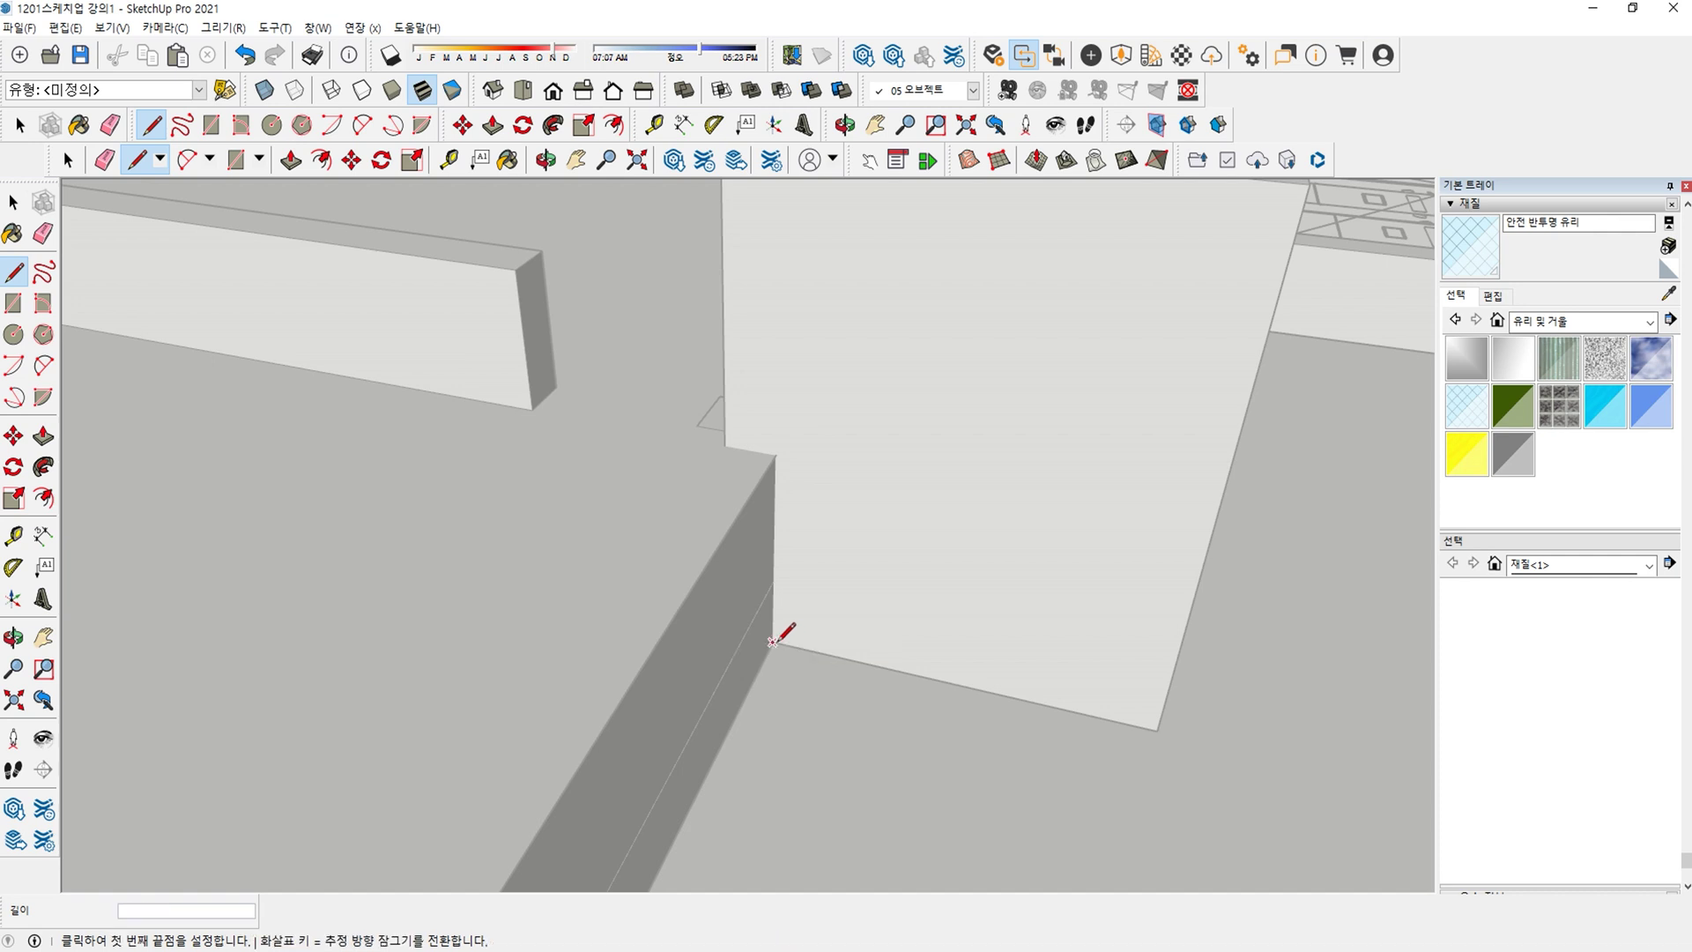
Measure the white box's bottom edge and divide 3000 by 10 in Calculator for the tread depth.
{"action": "left_click", "coordinate": [773, 643]}
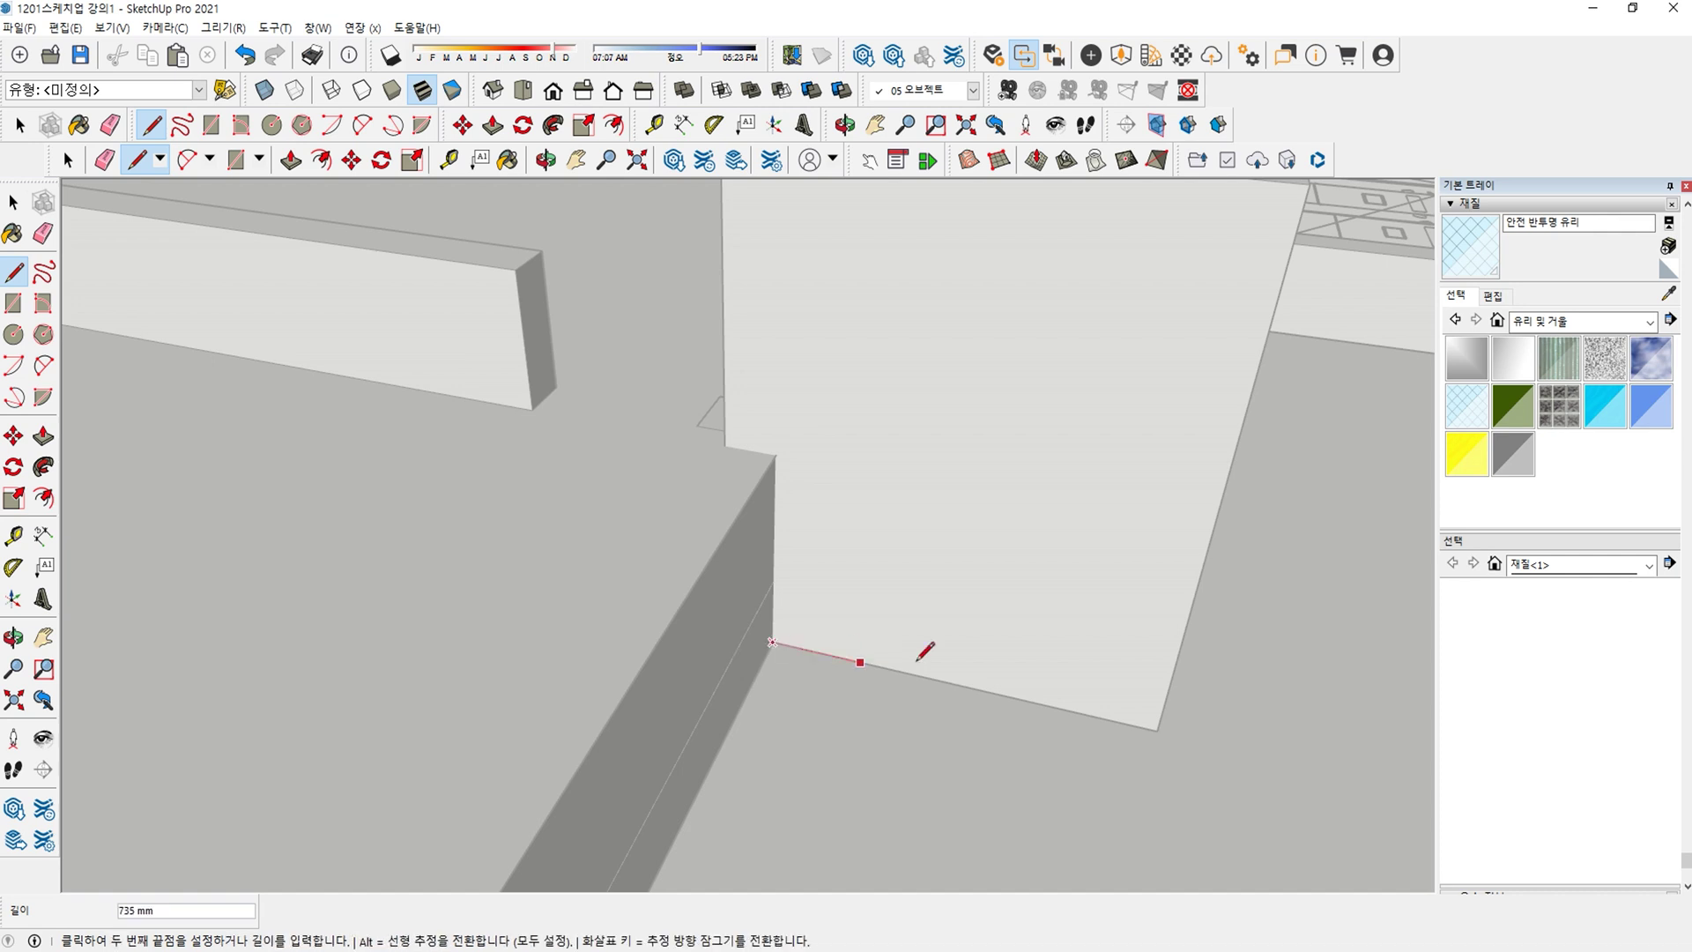
{"action": "left_click", "coordinate": [1157, 731]}
{"action": "key", "text": "alt+Tab"}
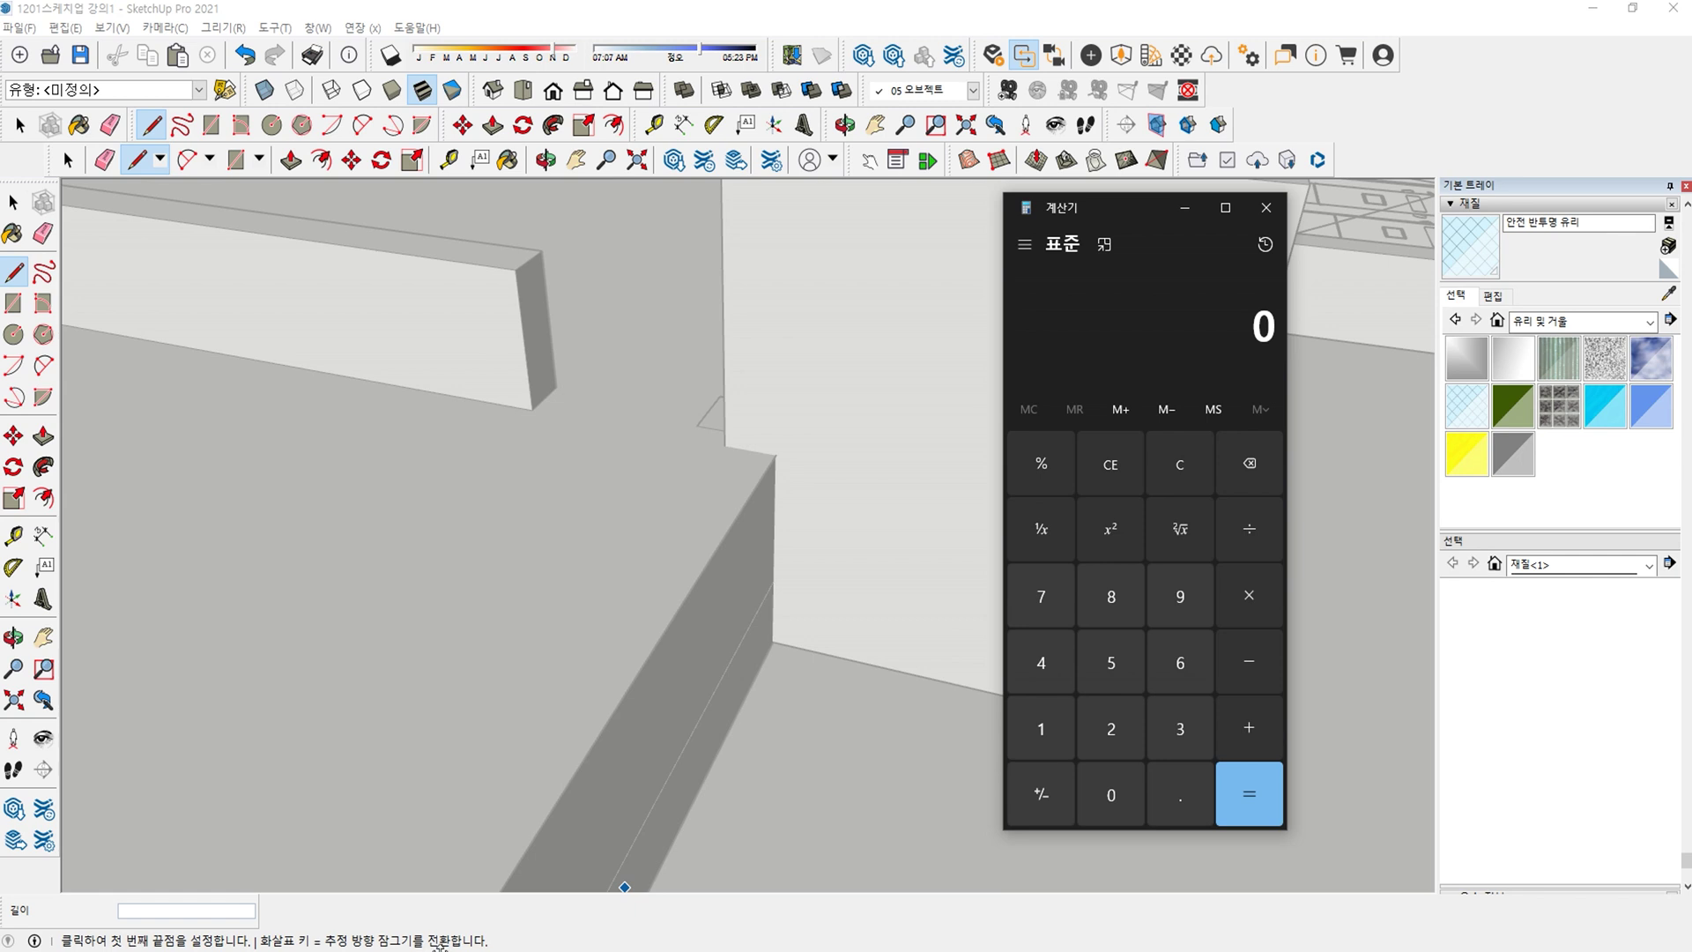
{"action": "type", "text": "3000/10"}
{"action": "key", "text": "Return"}
{"action": "key", "text": "Escape"}
{"action": "left_click", "coordinate": [781, 509]}
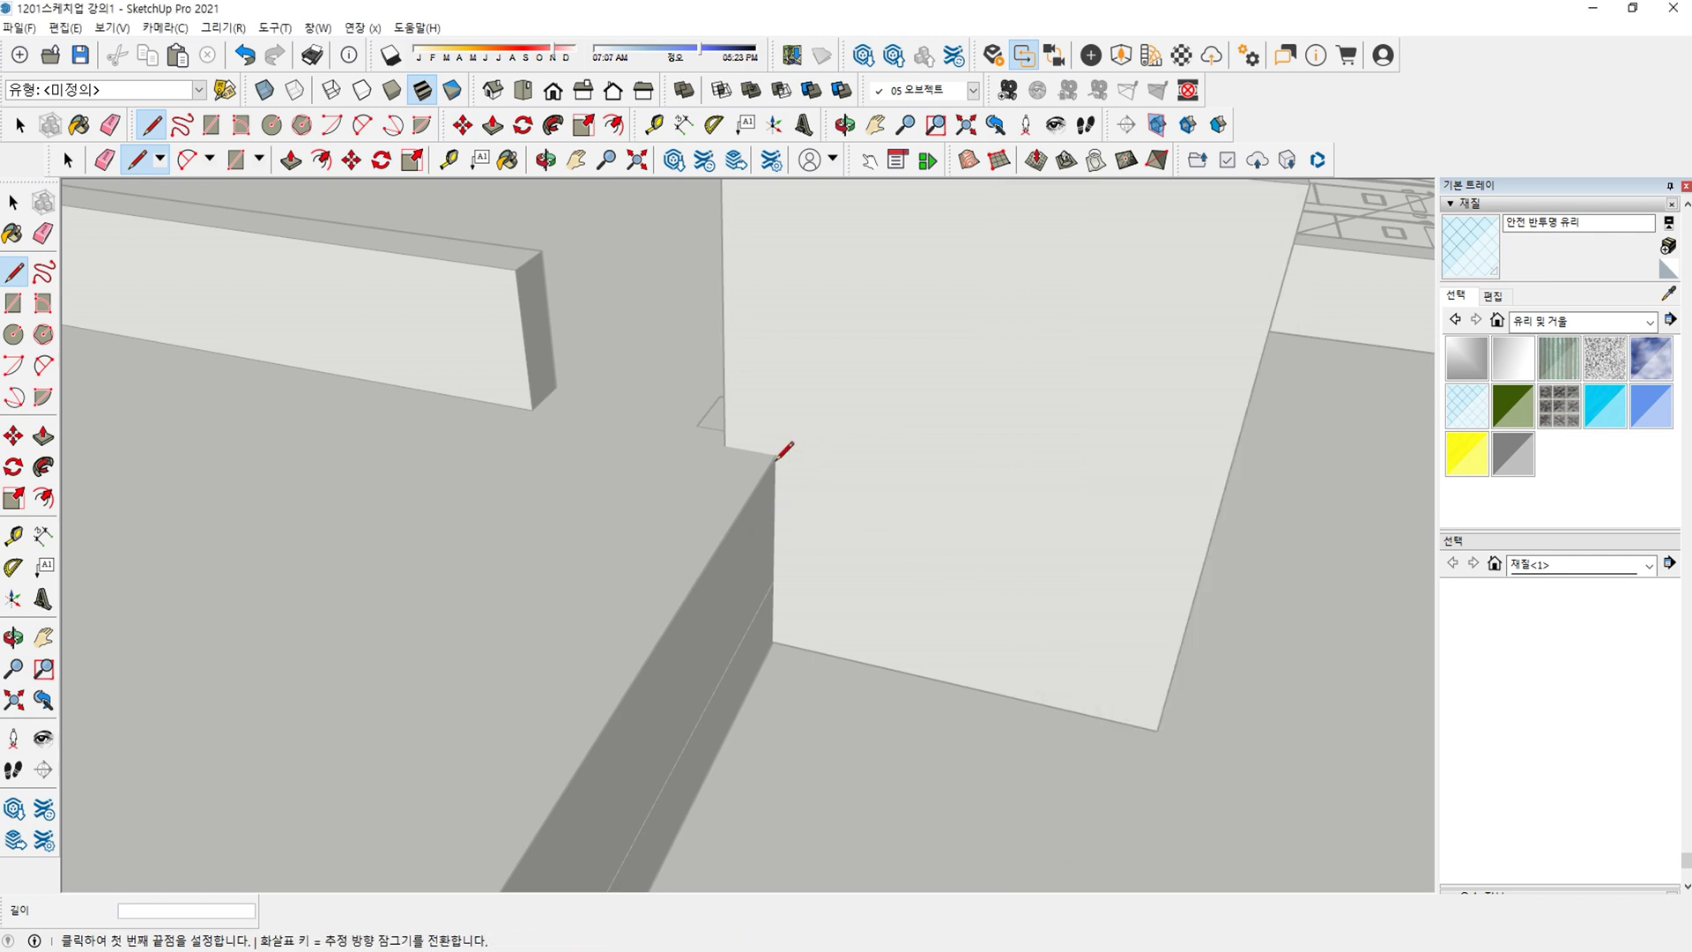
Draw one stair step from the wall's top corner with a tread one tenth of 3000 mm and a 170 mm riser.
{"action": "left_click", "coordinate": [776, 454]}
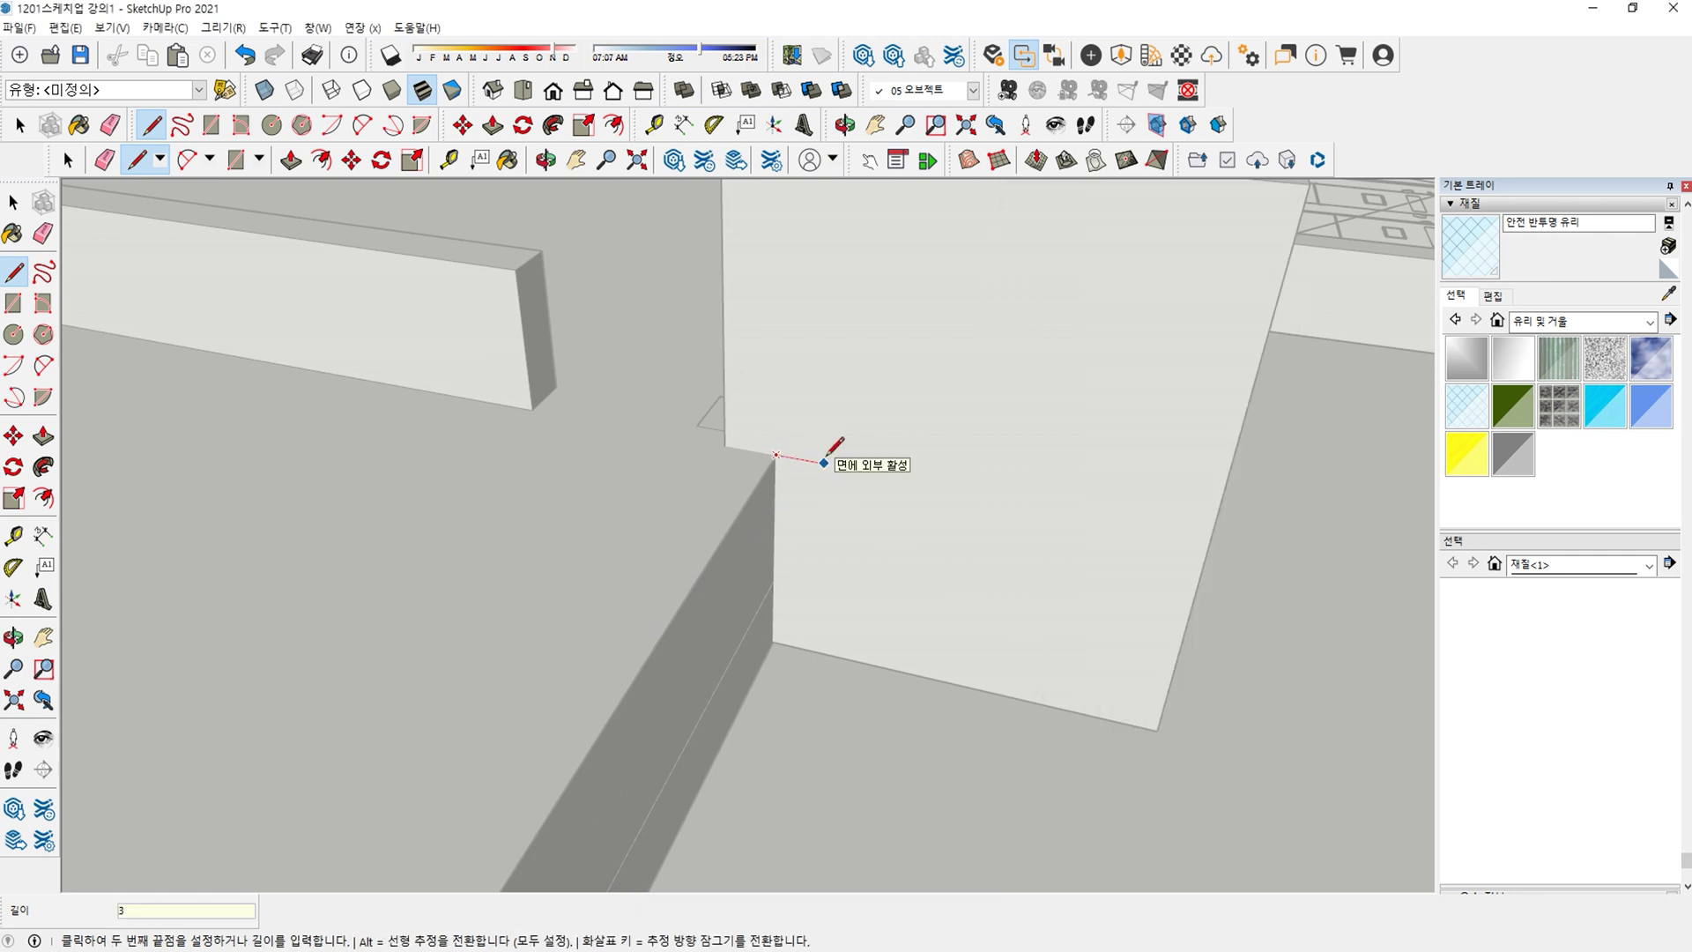
{"action": "key", "text": "Return"}
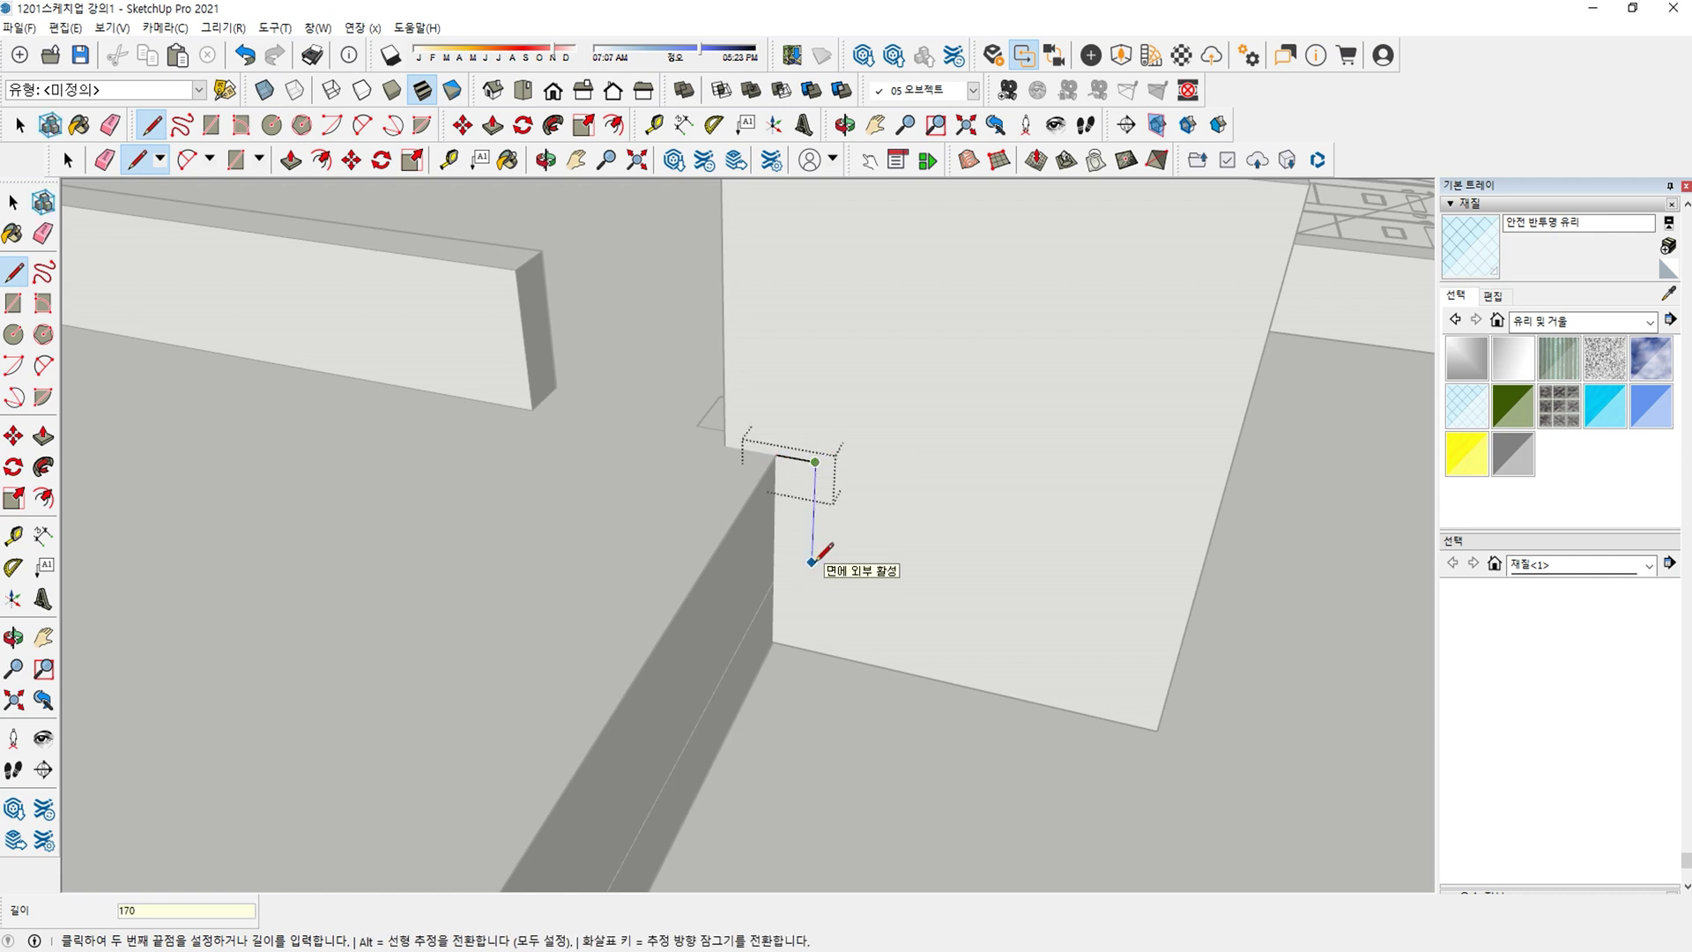
{"action": "key", "text": "Return"}
{"action": "key", "text": "space"}
Copy the step profile from its start point to its end point and repeat the copy 9 times down the wall.
{"action": "key", "text": "i"}
{"action": "key", "text": "i"}
{"action": "left_click_drag", "start_coordinate": [749, 403], "coordinate": [997, 612]}
{"action": "key", "text": "m"}
{"action": "left_click", "coordinate": [759, 433]}
{"action": "key", "text": "ctrl"}
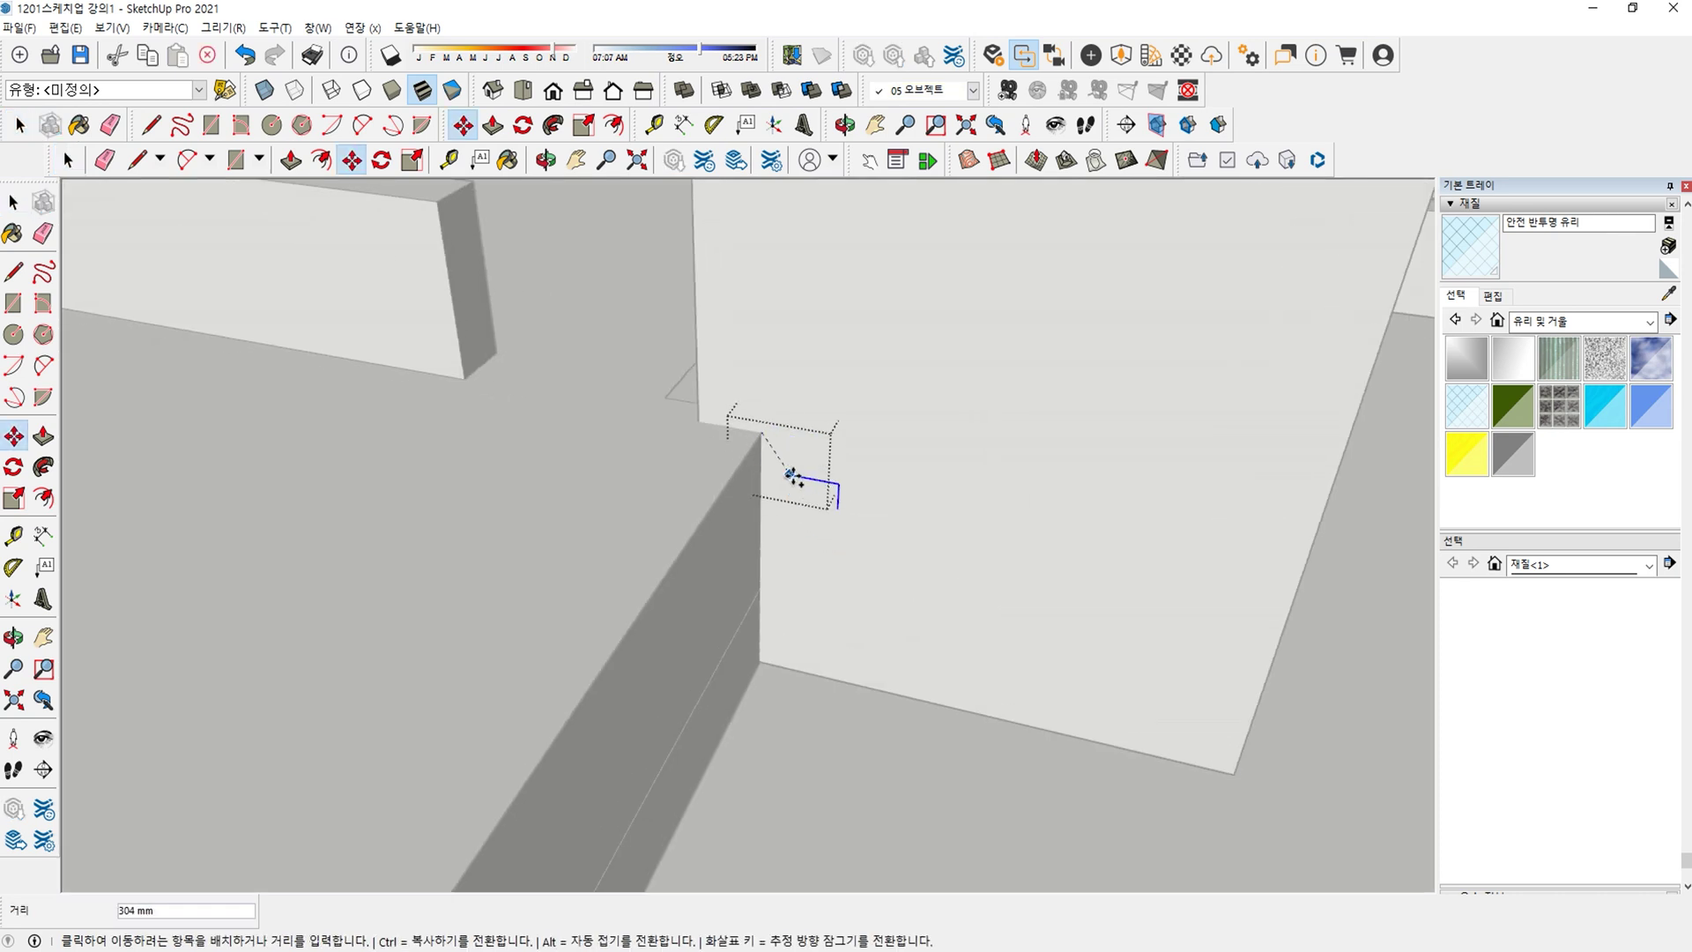
{"action": "left_click", "coordinate": [811, 465]}
{"action": "type", "text": "*9"}
{"action": "key", "text": "Return"}
Close the stair profile with lines along the box's base and up the vertical corner.
{"action": "scroll", "coordinate": [943, 580], "scroll_direction": "down", "scroll_amount": 1}
{"action": "middle_click_drag", "start_coordinate": [876, 546], "coordinate": [801, 452]}
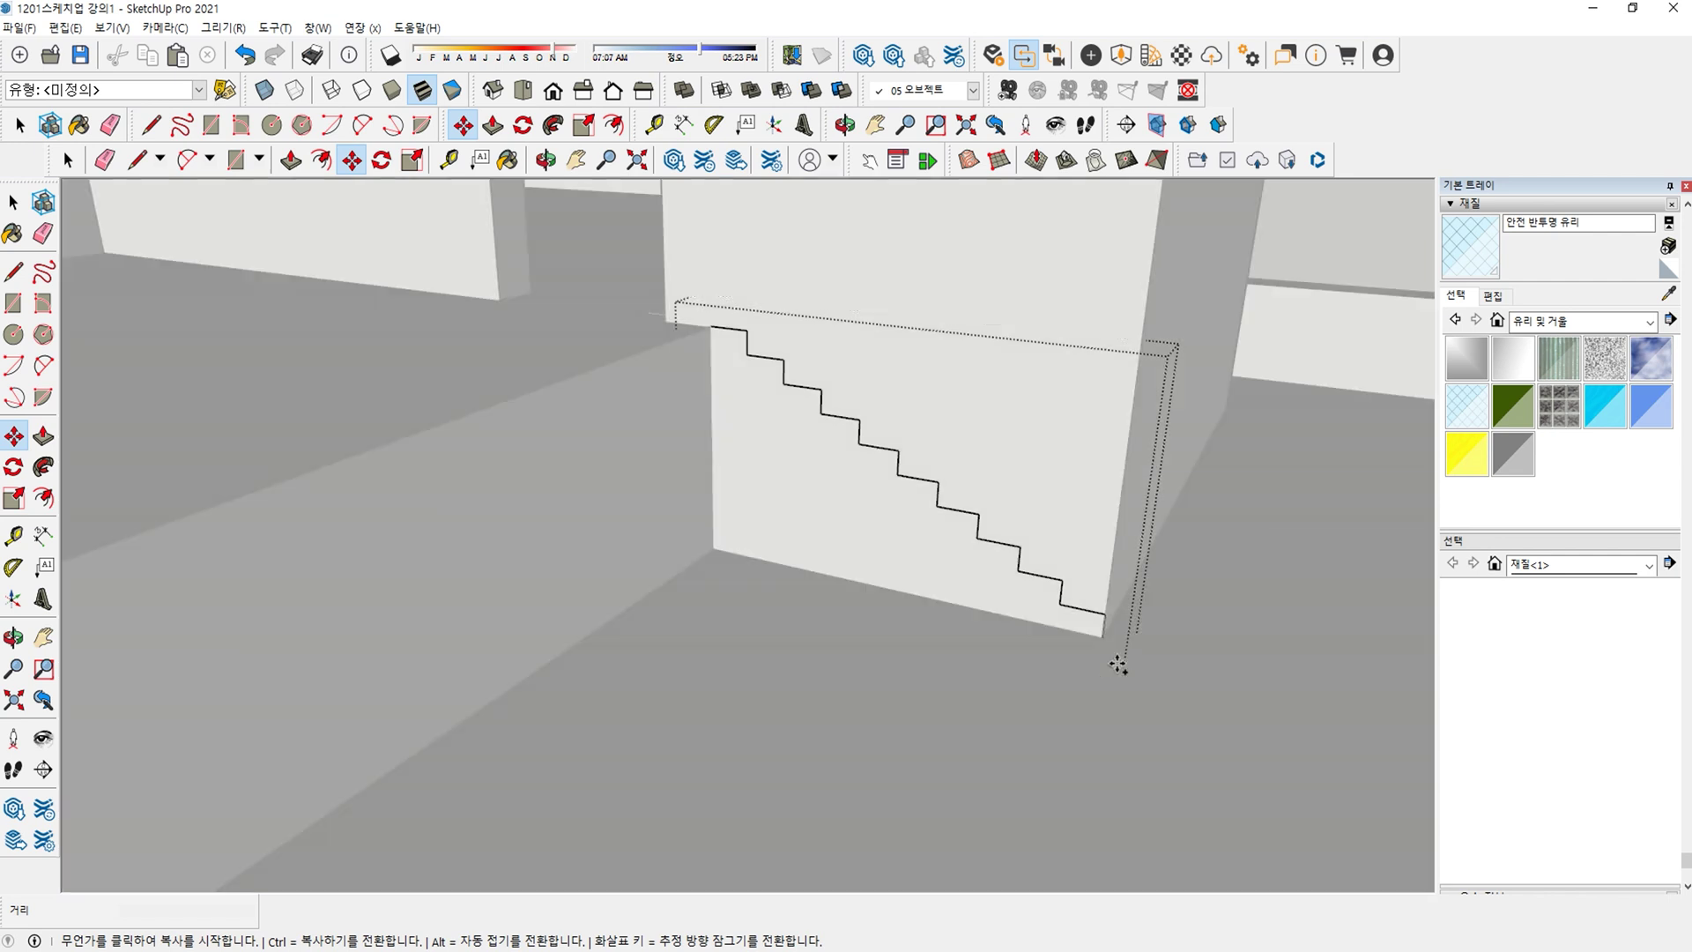
{"action": "key", "text": "l"}
{"action": "left_click", "coordinate": [712, 549]}
{"action": "left_click", "coordinate": [711, 333]}
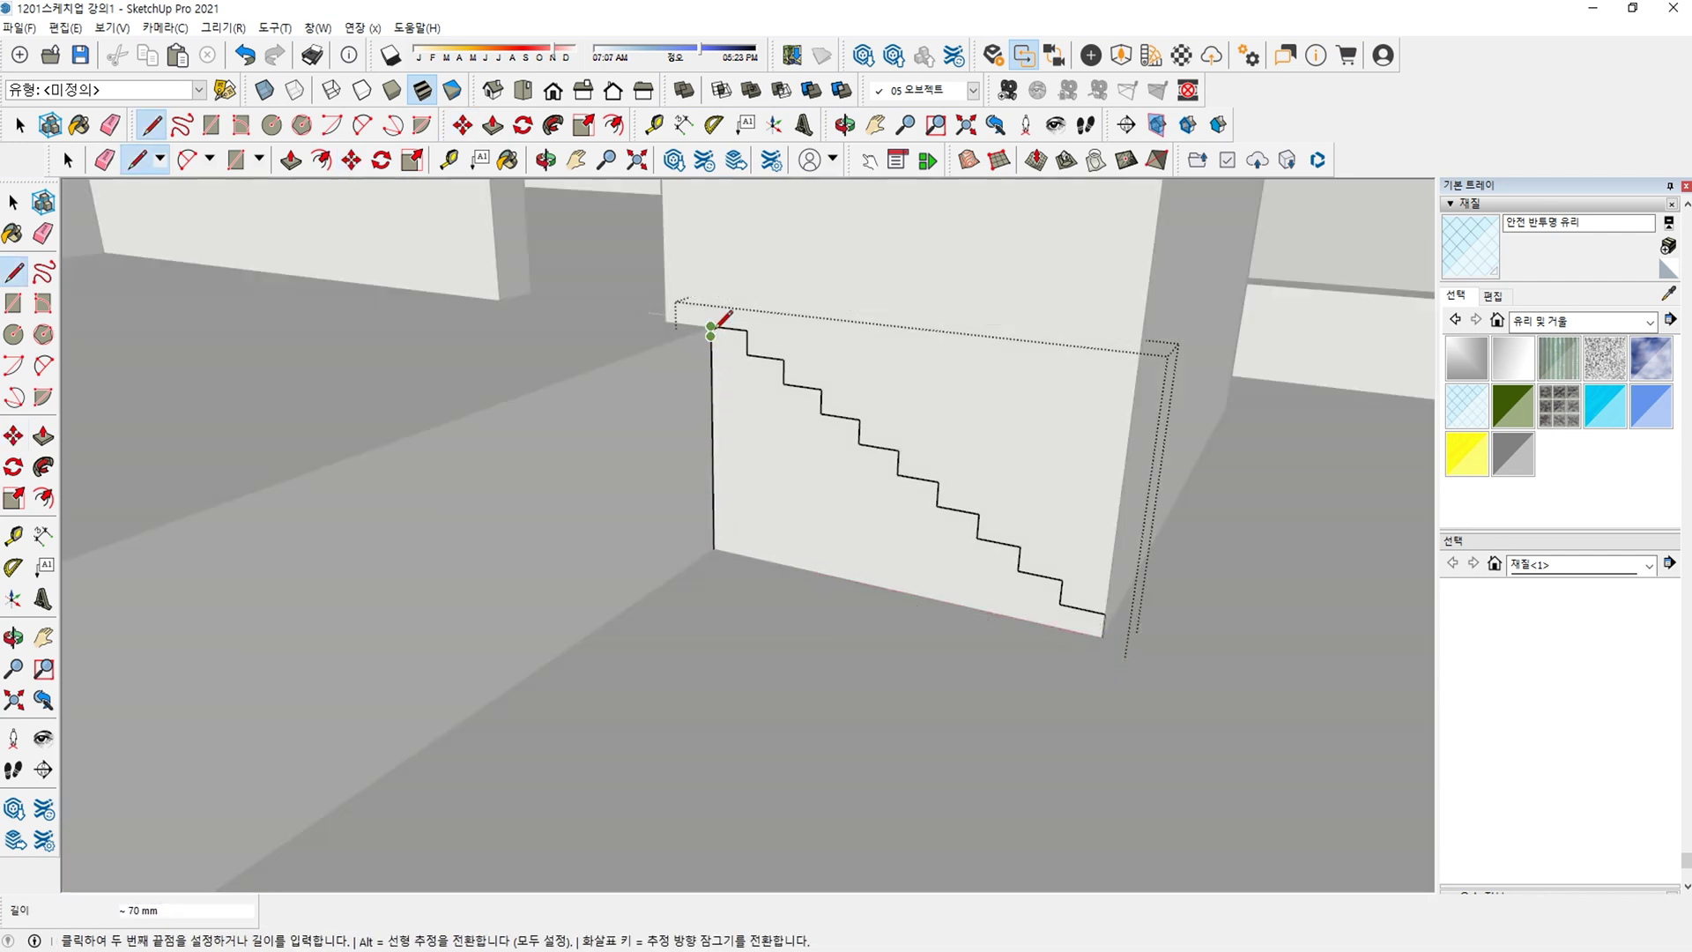
{"action": "key", "text": "h"}
Extrude the closed stair profile along the roof-level change to the opposite parapet, forming a wide staircase.
{"action": "key", "text": "space"}
{"action": "key", "text": "p"}
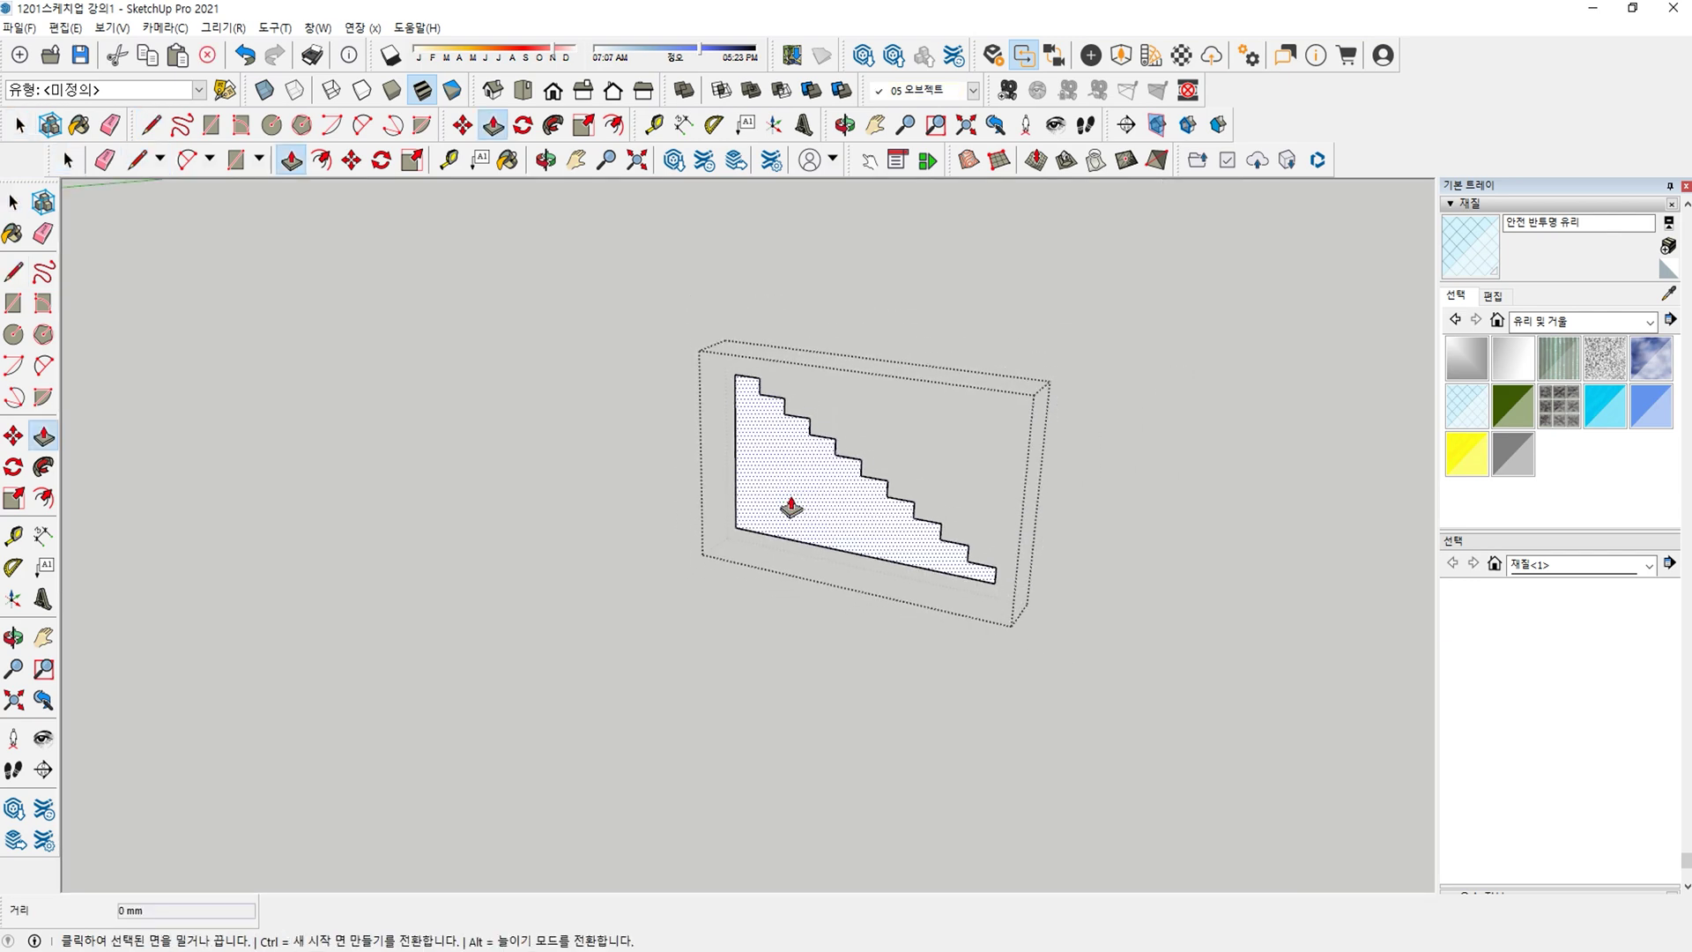
{"action": "left_click_drag", "start_coordinate": [786, 510], "coordinate": [574, 630]}
{"action": "left_click", "coordinate": [776, 502]}
{"action": "middle_click_drag", "start_coordinate": [778, 534], "coordinate": [540, 640]}
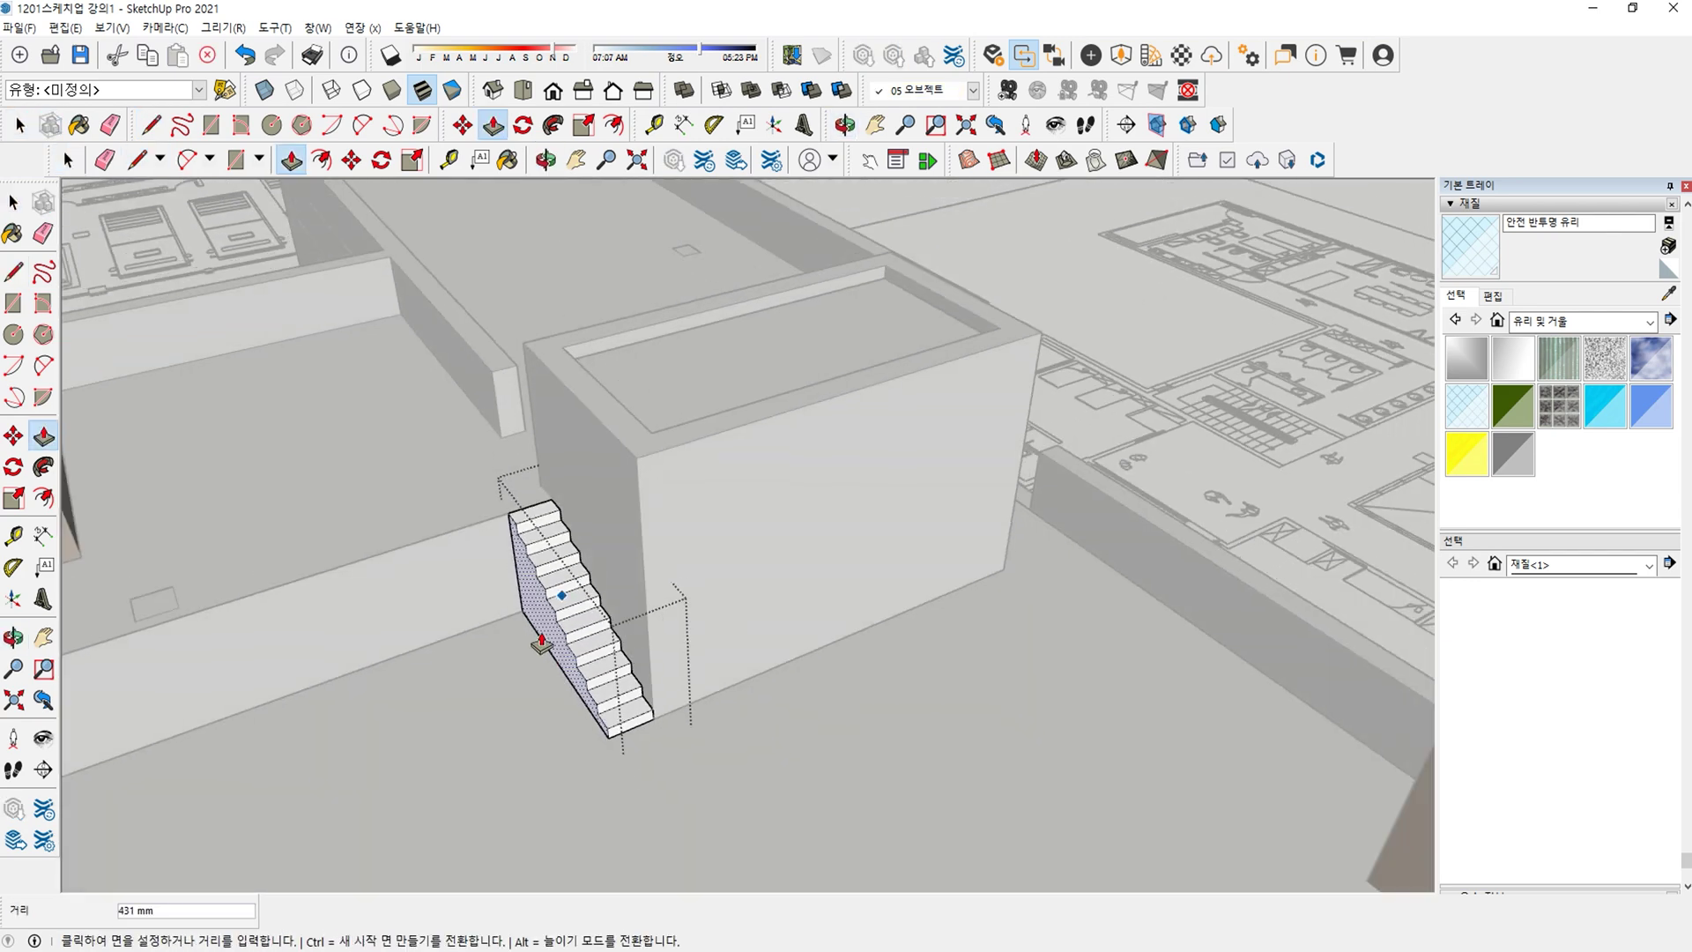
{"action": "scroll", "coordinate": [535, 626], "scroll_direction": "down", "scroll_amount": 4}
{"action": "left_click", "coordinate": [167, 732]}
{"action": "middle_click_drag", "start_coordinate": [165, 736], "coordinate": [978, 602]}
{"action": "scroll", "coordinate": [978, 603], "scroll_direction": "down", "scroll_amount": 5}
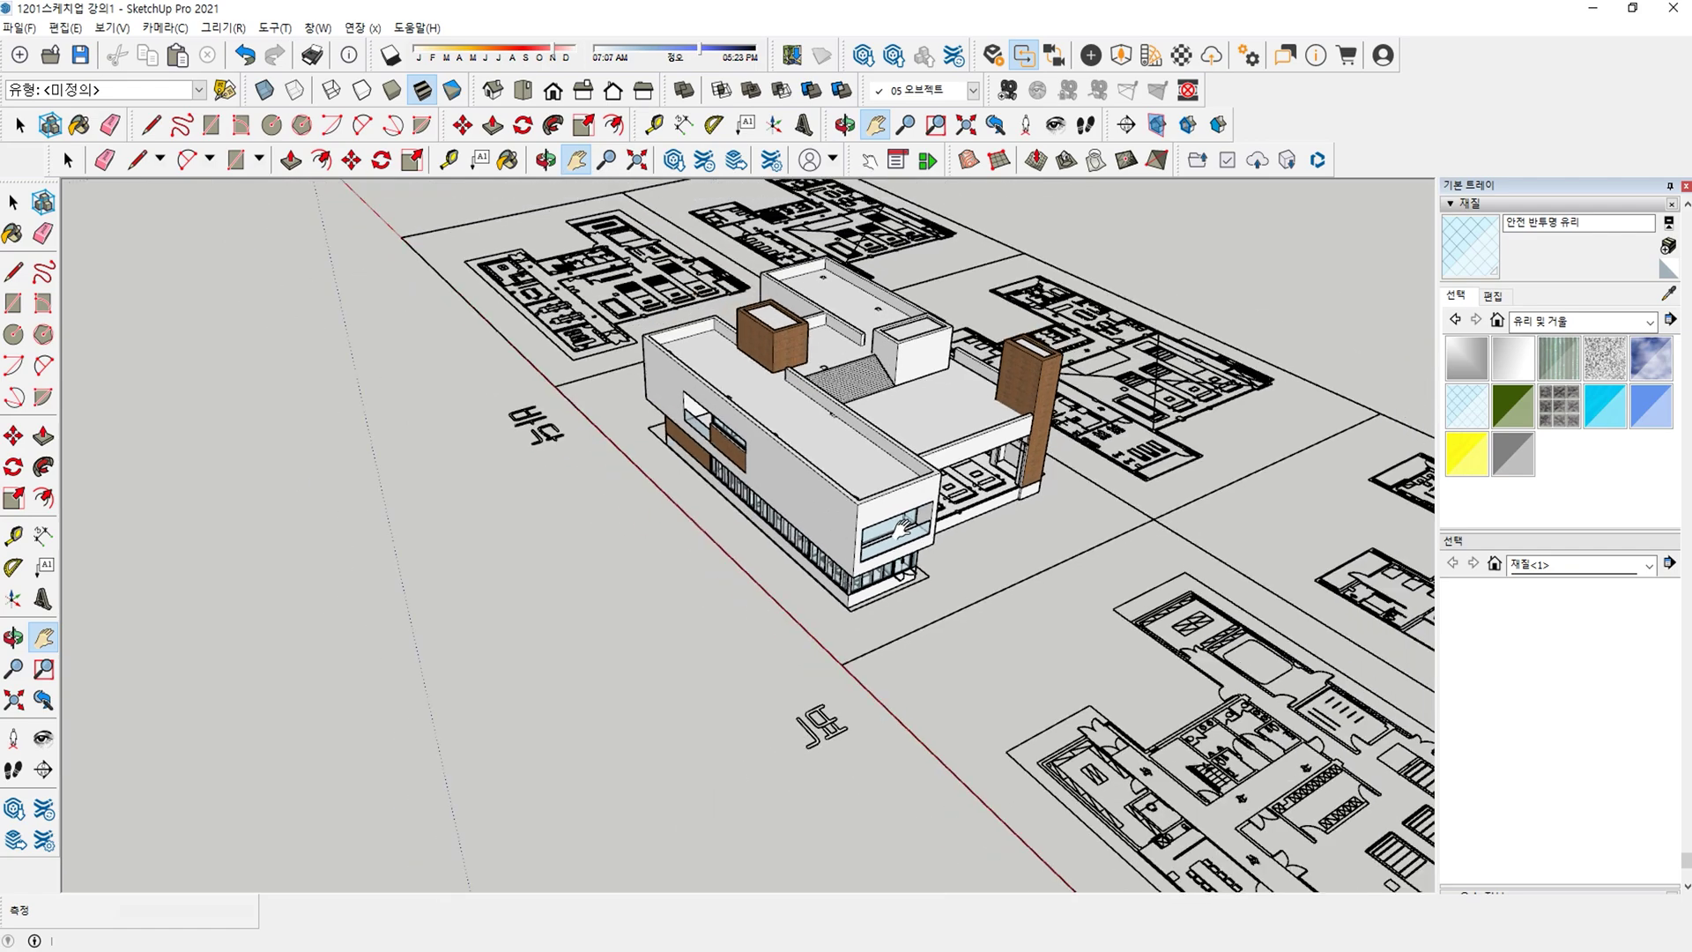
Delete the spare floor plan drawings laid out around the building model.
{"action": "key", "text": "space"}
{"action": "middle_click_drag", "start_coordinate": [569, 300], "coordinate": [638, 352]}
{"action": "scroll", "coordinate": [638, 352], "scroll_direction": "down", "scroll_amount": 1}
{"action": "middle_click_drag", "start_coordinate": [352, 441], "coordinate": [540, 532]}
{"action": "scroll", "coordinate": [541, 532], "scroll_direction": "down", "scroll_amount": 1}
{"action": "left_click_drag", "start_coordinate": [415, 576], "coordinate": [303, 362]}
{"action": "key", "text": "Delete"}
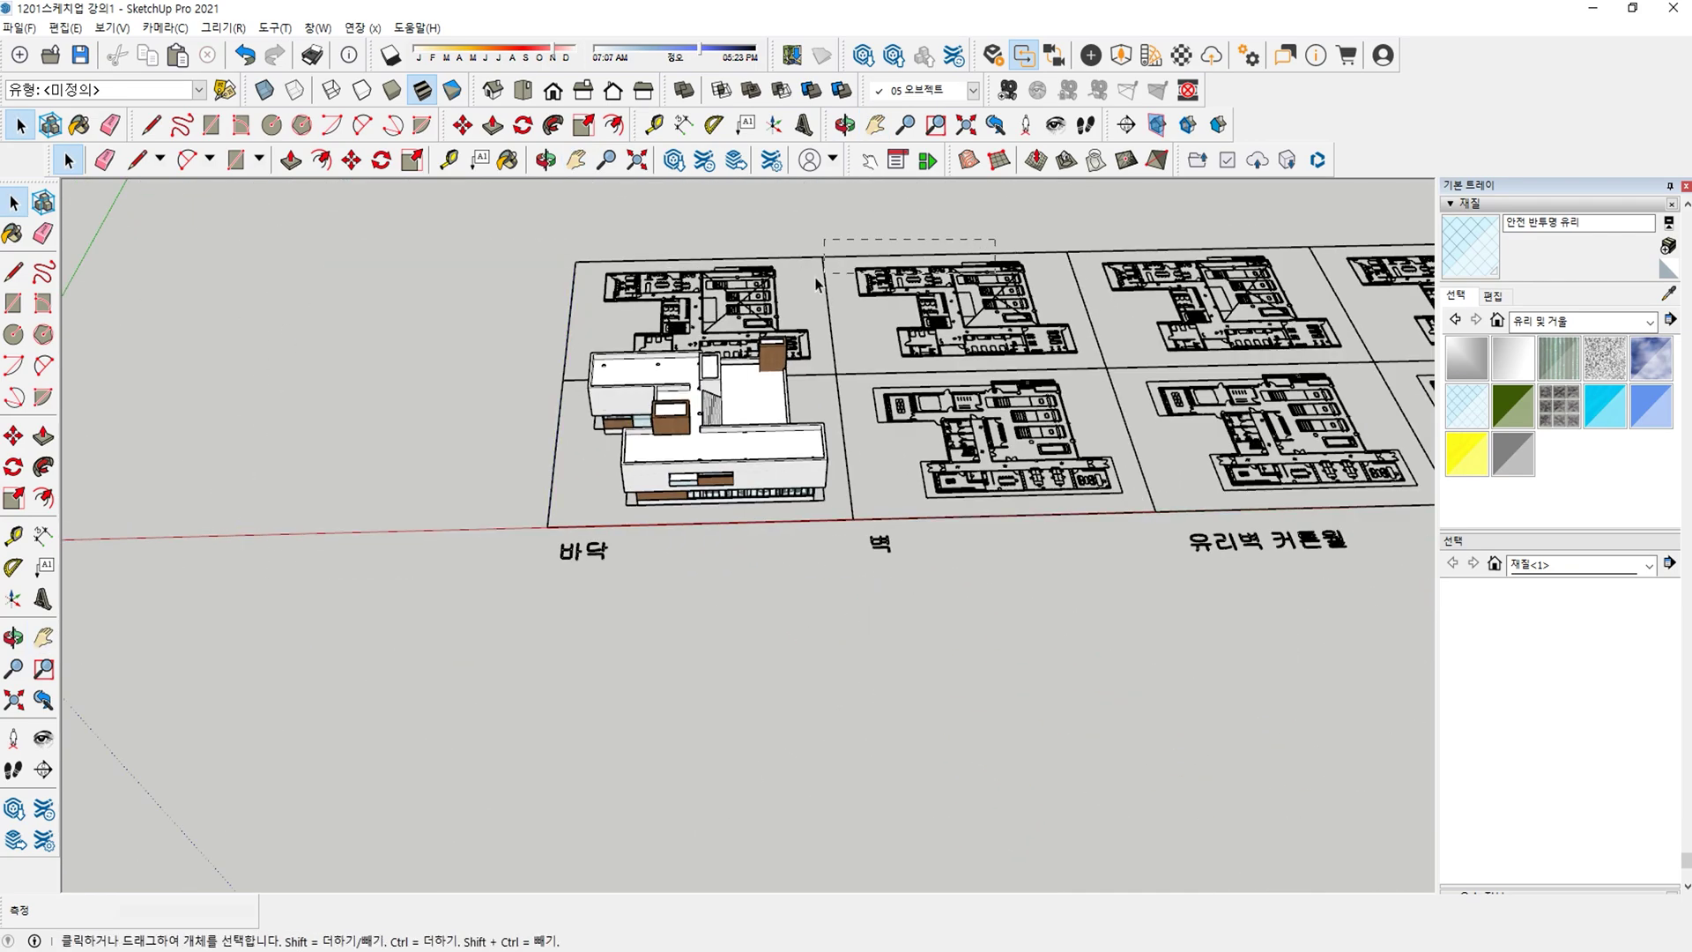
{"action": "scroll", "coordinate": [794, 299], "scroll_direction": "down", "scroll_amount": 10}
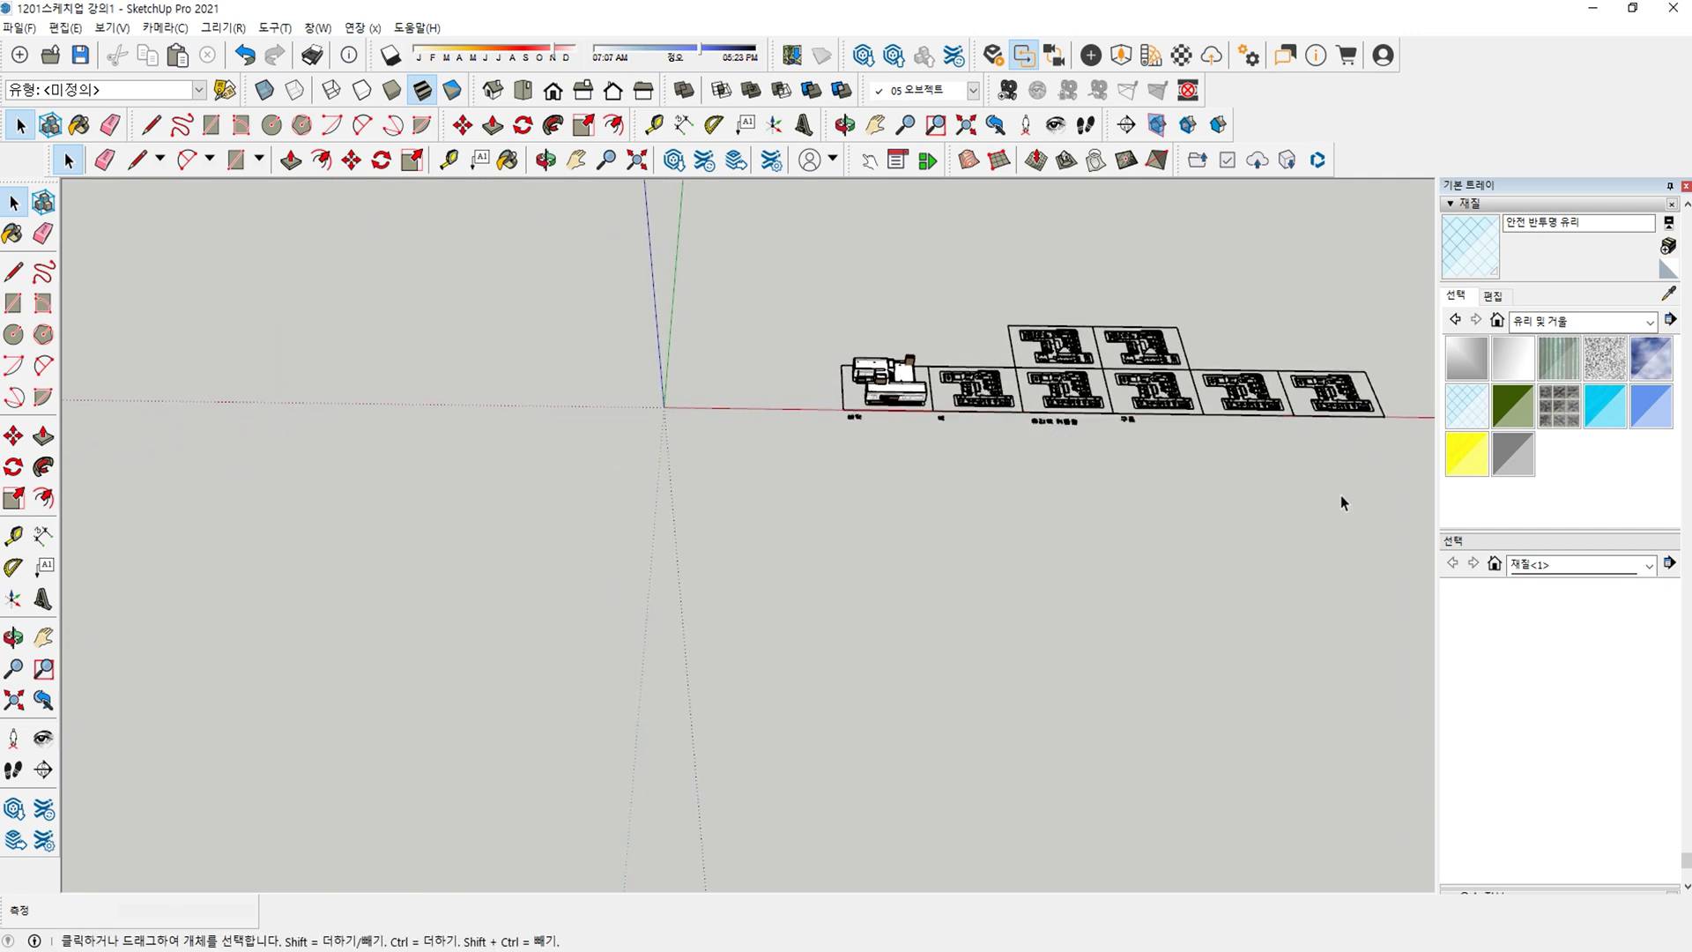
{"action": "left_click_drag", "start_coordinate": [1070, 311], "coordinate": [1070, 312]}
{"action": "key", "text": "Delete"}
{"action": "scroll", "coordinate": [930, 409], "scroll_direction": "up", "scroll_amount": 3}
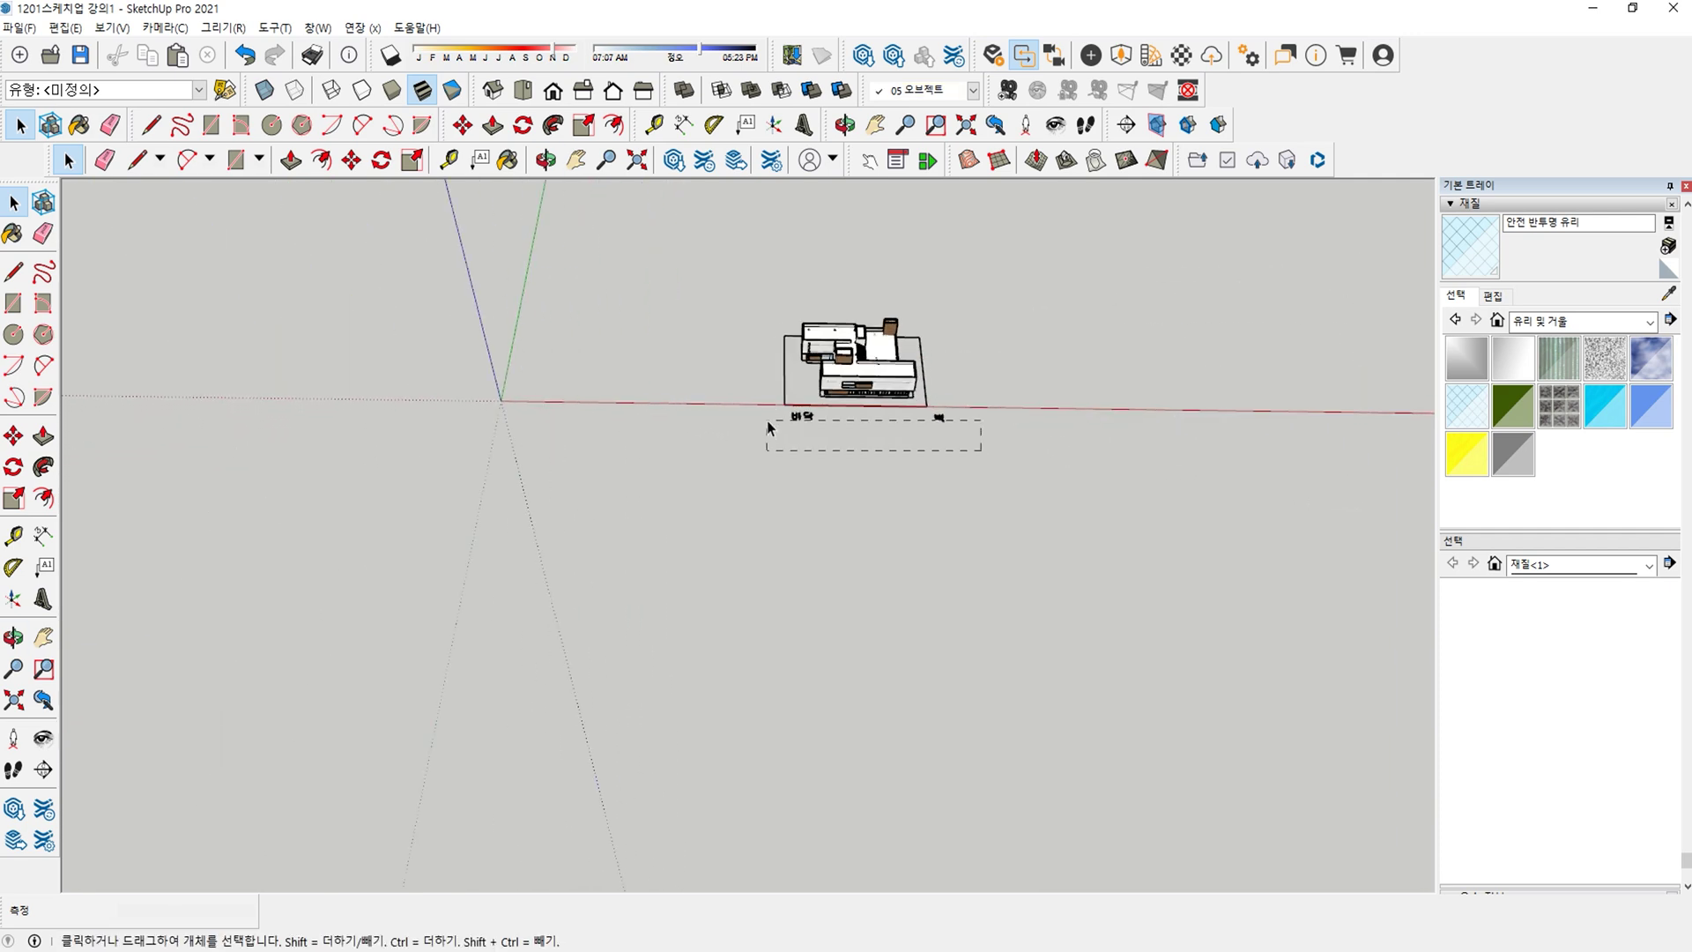
Try to move the foundation slab's top face inside its group, and undo the move.
{"action": "middle_click_drag", "start_coordinate": [1031, 426], "coordinate": [882, 370]}
{"action": "scroll", "coordinate": [793, 342], "scroll_direction": "up", "scroll_amount": 6}
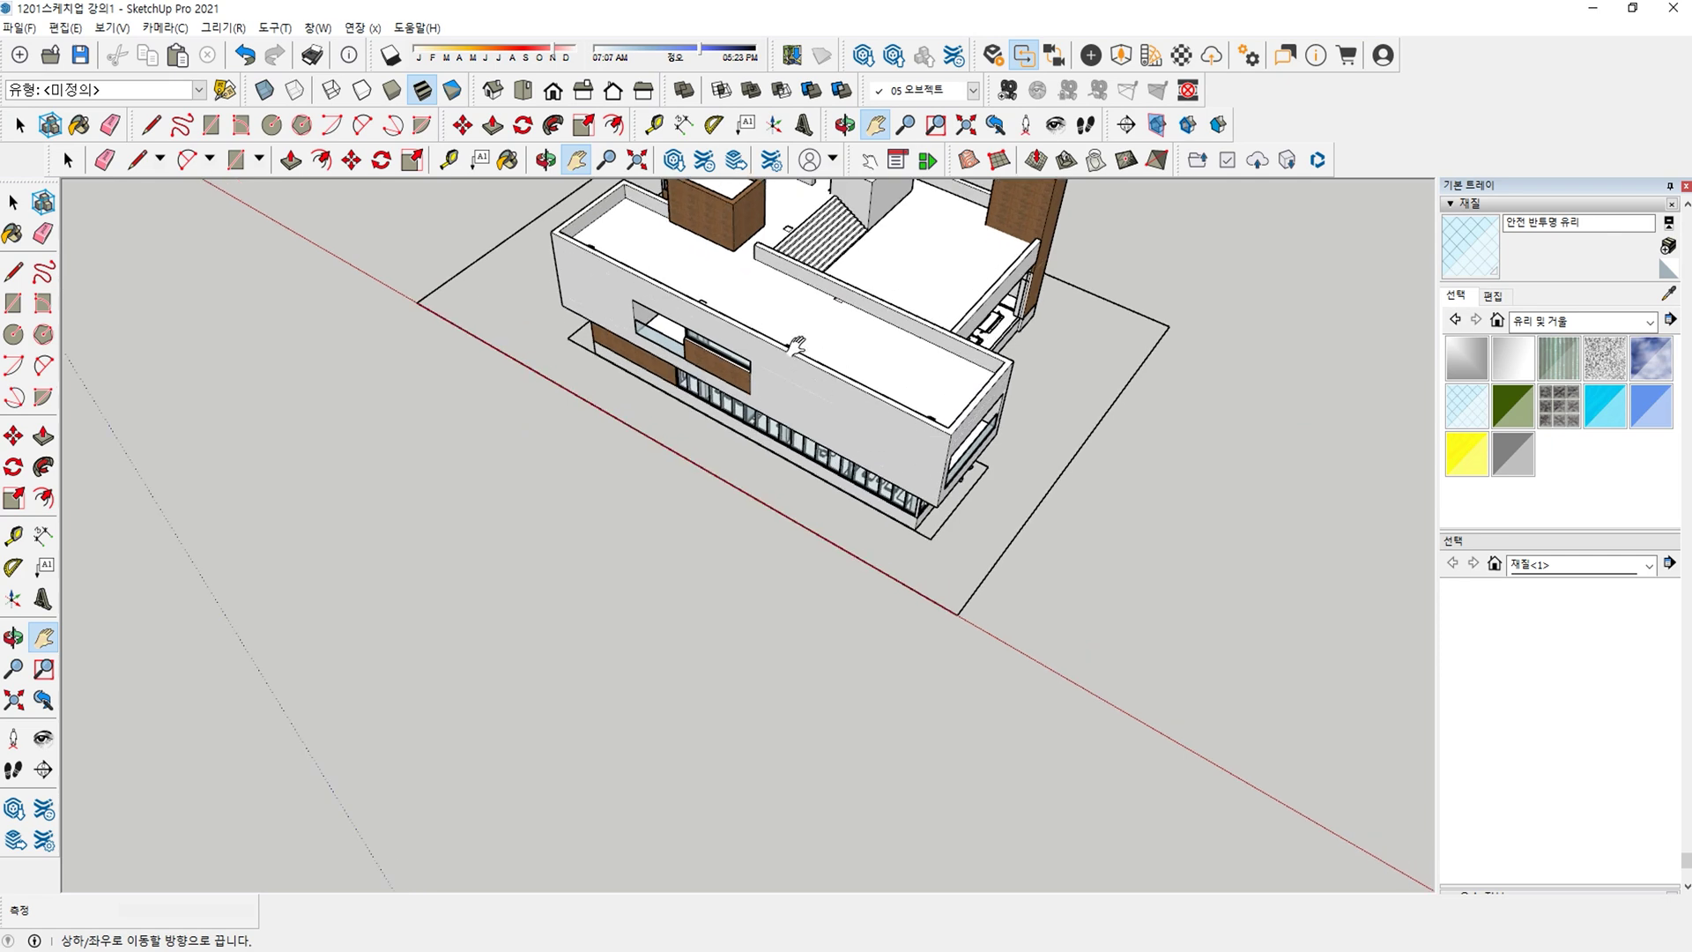
{"action": "middle_click_drag", "start_coordinate": [982, 530], "coordinate": [865, 377]}
{"action": "scroll", "coordinate": [969, 441], "scroll_direction": "up", "scroll_amount": 5}
{"action": "key", "text": "space"}
{"action": "double_click", "coordinate": [921, 504]}
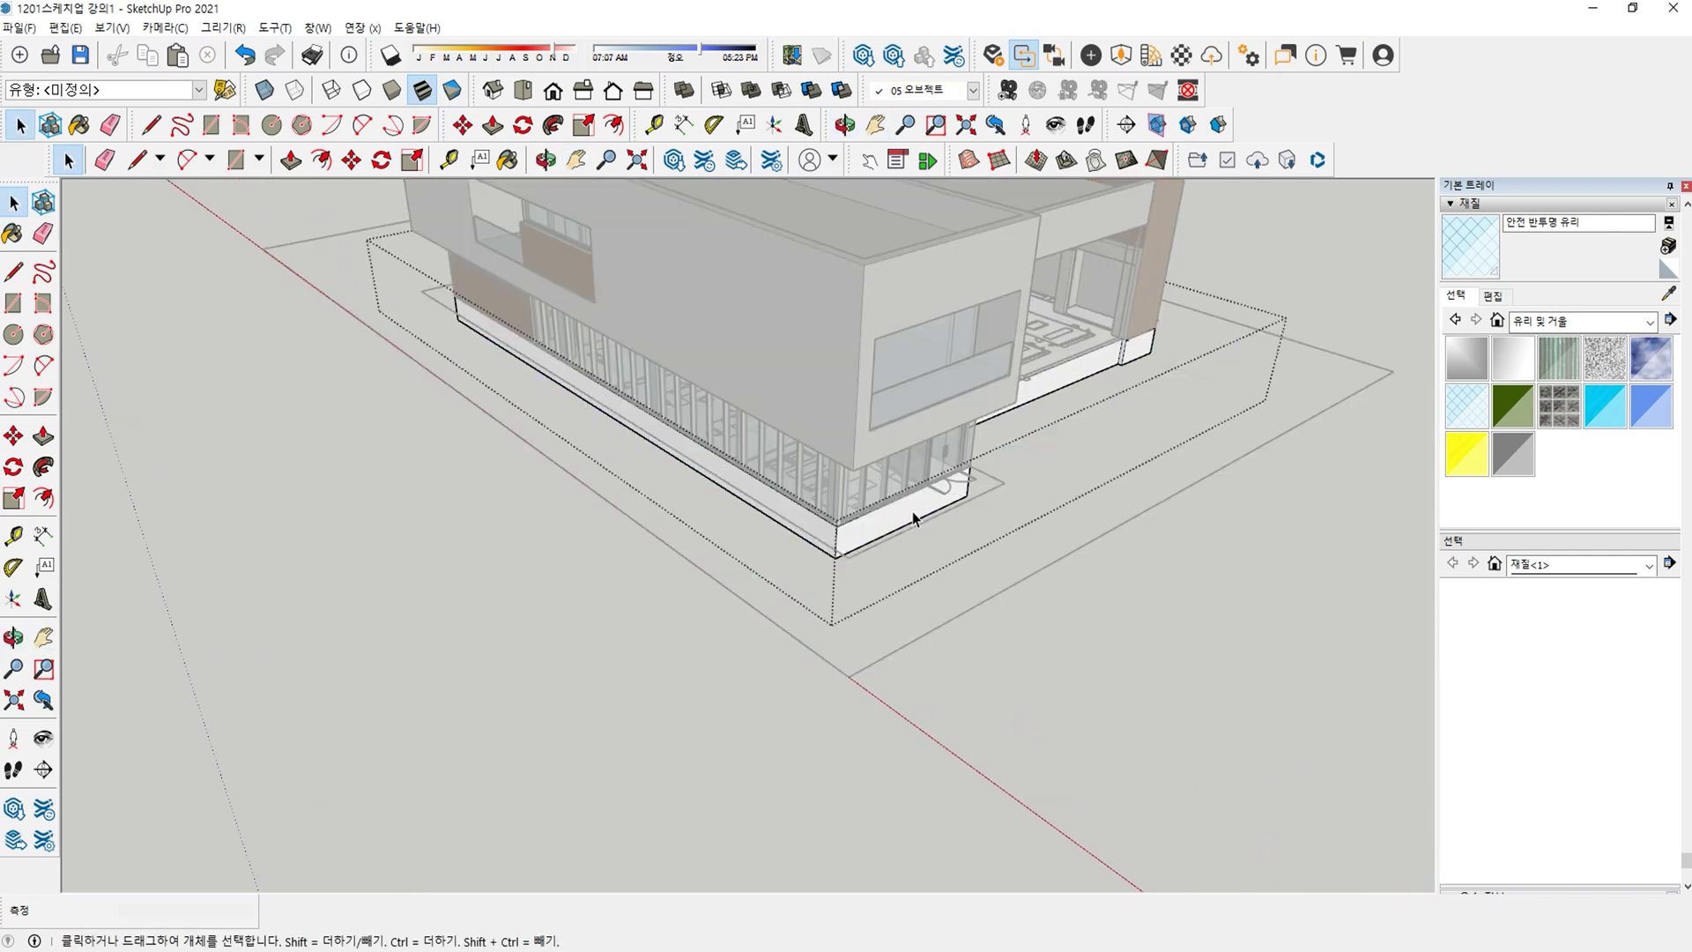
{"action": "triple_click", "coordinate": [828, 480]}
{"action": "key", "text": "m"}
{"action": "scroll", "coordinate": [837, 394], "scroll_direction": "down", "scroll_amount": 3}
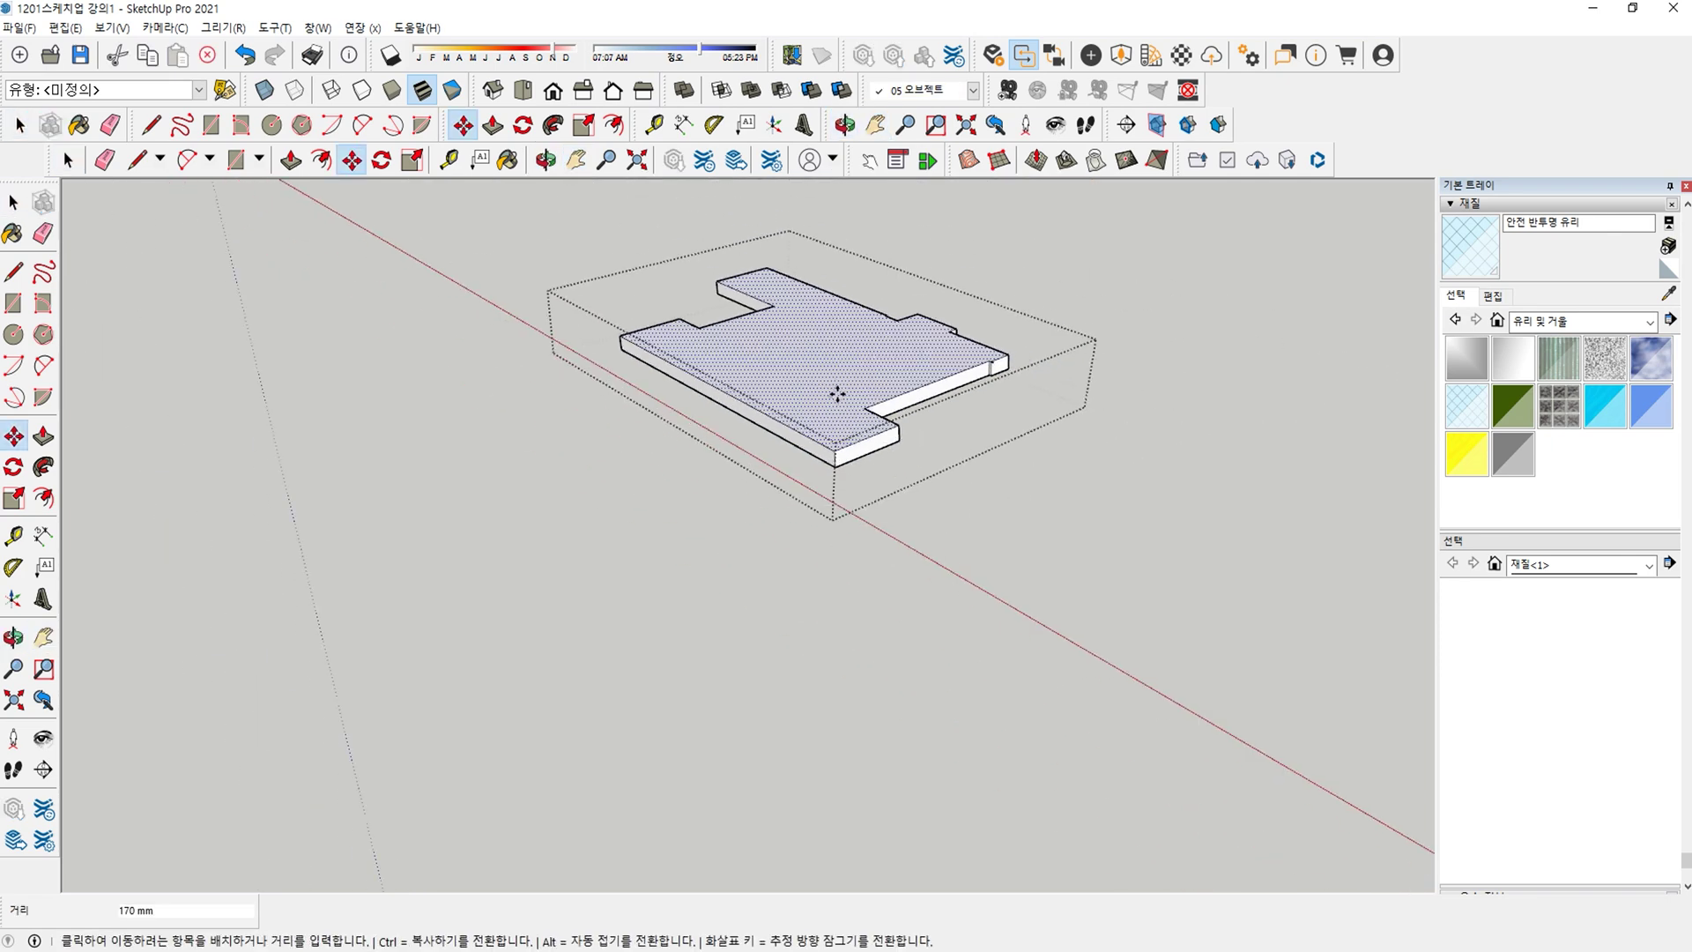
{"action": "key", "text": "ctrl+z"}
{"action": "key", "text": "space"}
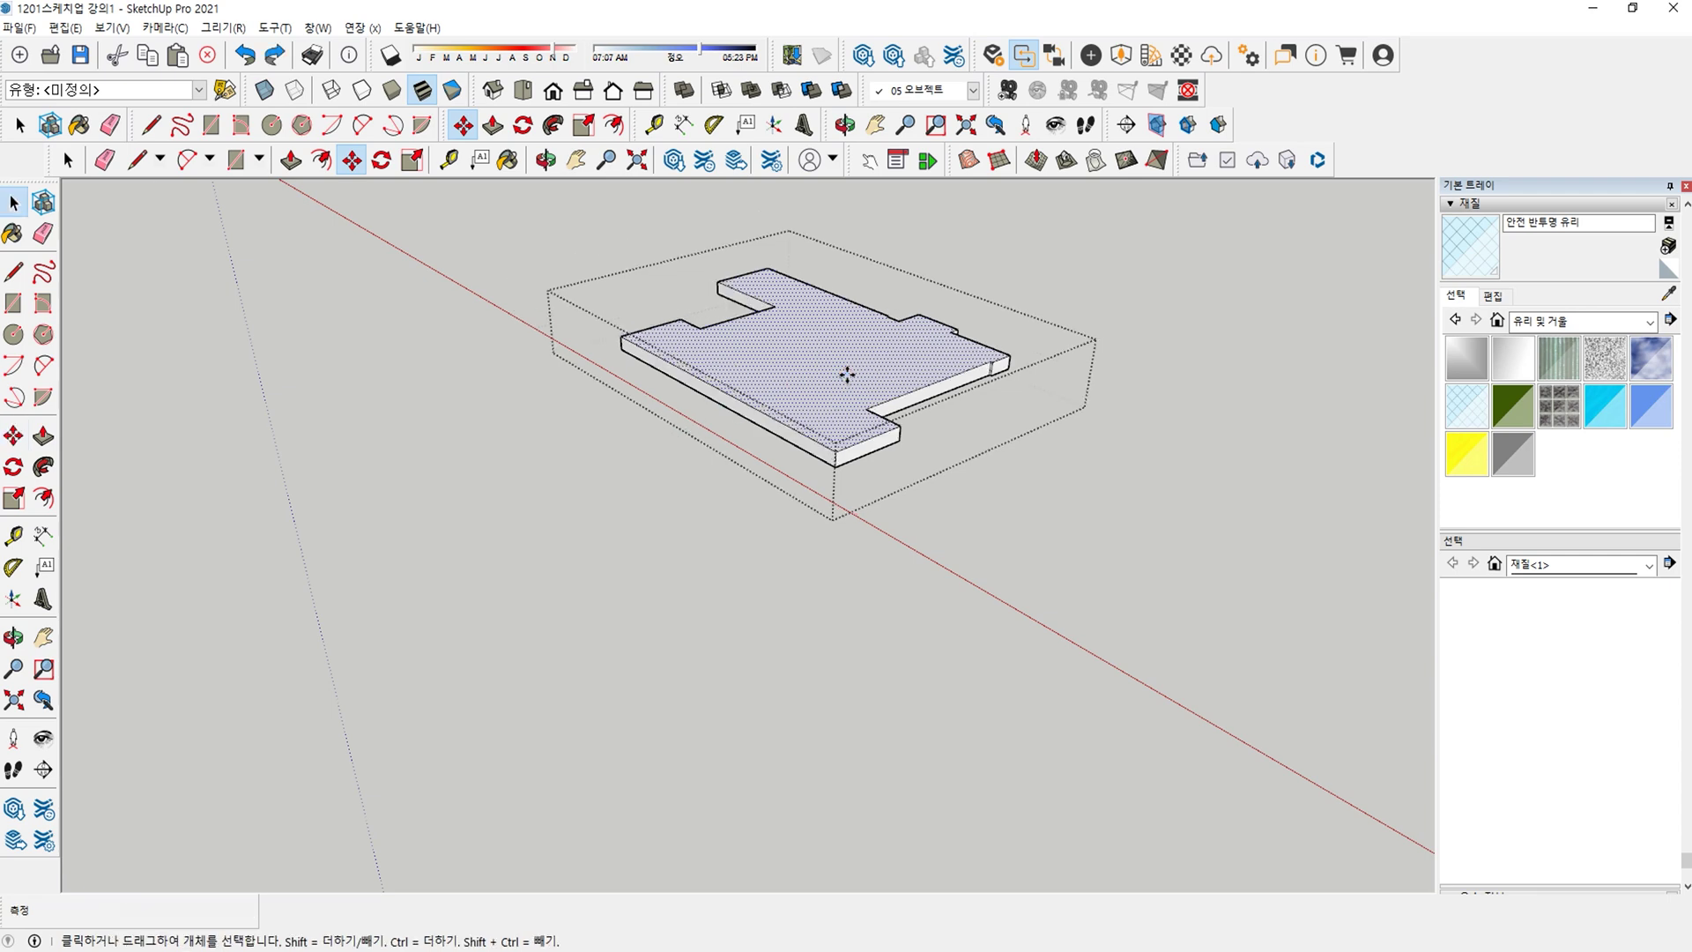
{"action": "key", "text": "m"}
{"action": "left_click", "coordinate": [848, 376]}
{"action": "left_click", "coordinate": [464, 510]}
{"action": "key", "text": "space"}
{"action": "left_click", "coordinate": [585, 491]}
{"action": "scroll", "coordinate": [819, 457], "scroll_direction": "up", "scroll_amount": 5}
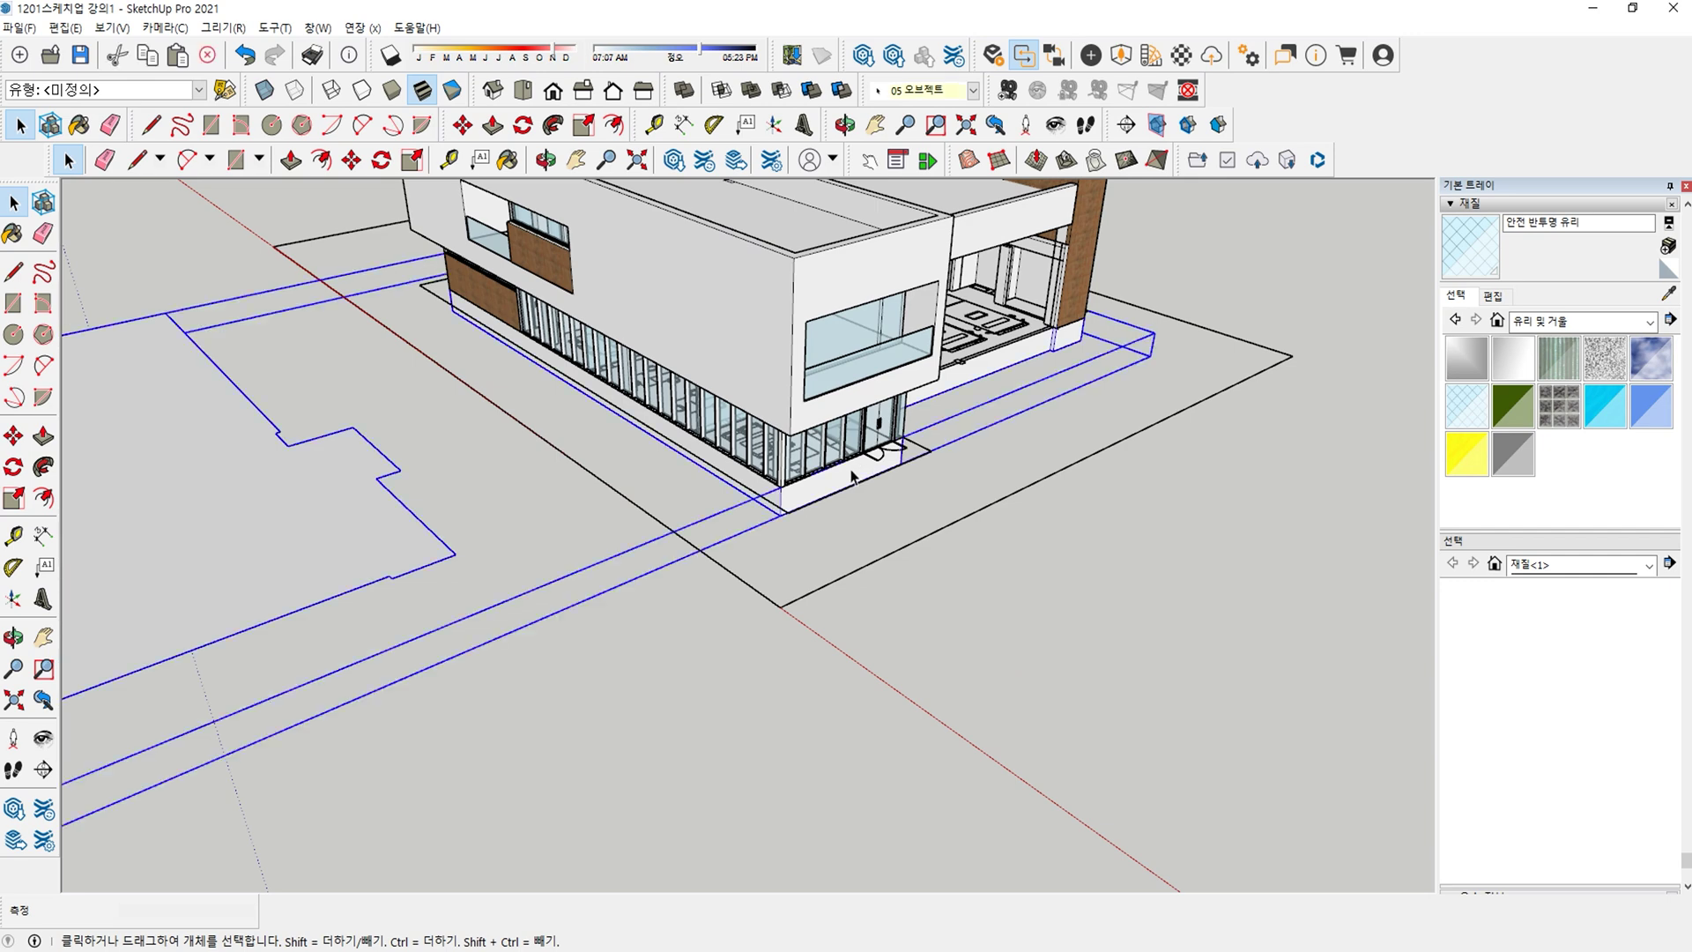
{"action": "double_click", "coordinate": [851, 476]}
{"action": "key", "text": "r"}
{"action": "key", "text": "ctrl+z"}
Draw a rectangle about 47,700 by 32,148 mm over the whole site around the building's footprint.
{"action": "middle_click_drag", "start_coordinate": [826, 553], "coordinate": [785, 582]}
{"action": "left_click", "coordinate": [775, 573]}
{"action": "middle_click_drag", "start_coordinate": [763, 479], "coordinate": [941, 591]}
{"action": "scroll", "coordinate": [776, 384], "scroll_direction": "down", "scroll_amount": 3}
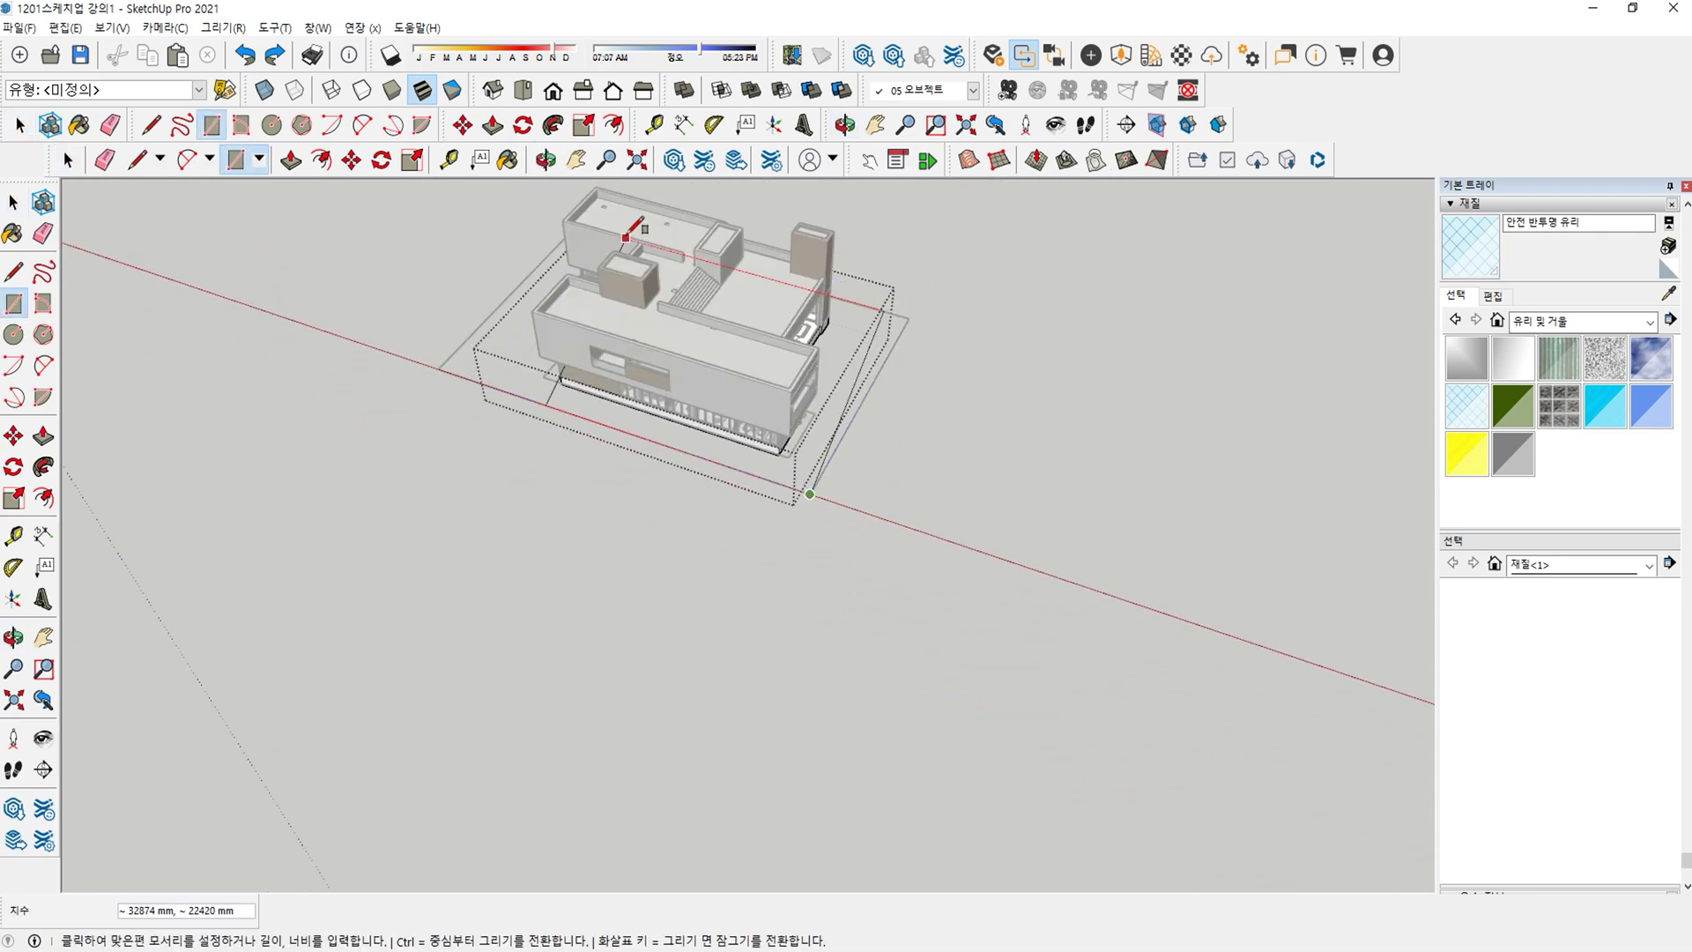
{"action": "middle_click_drag", "start_coordinate": [626, 238], "coordinate": [881, 257]}
{"action": "left_click", "coordinate": [368, 350]}
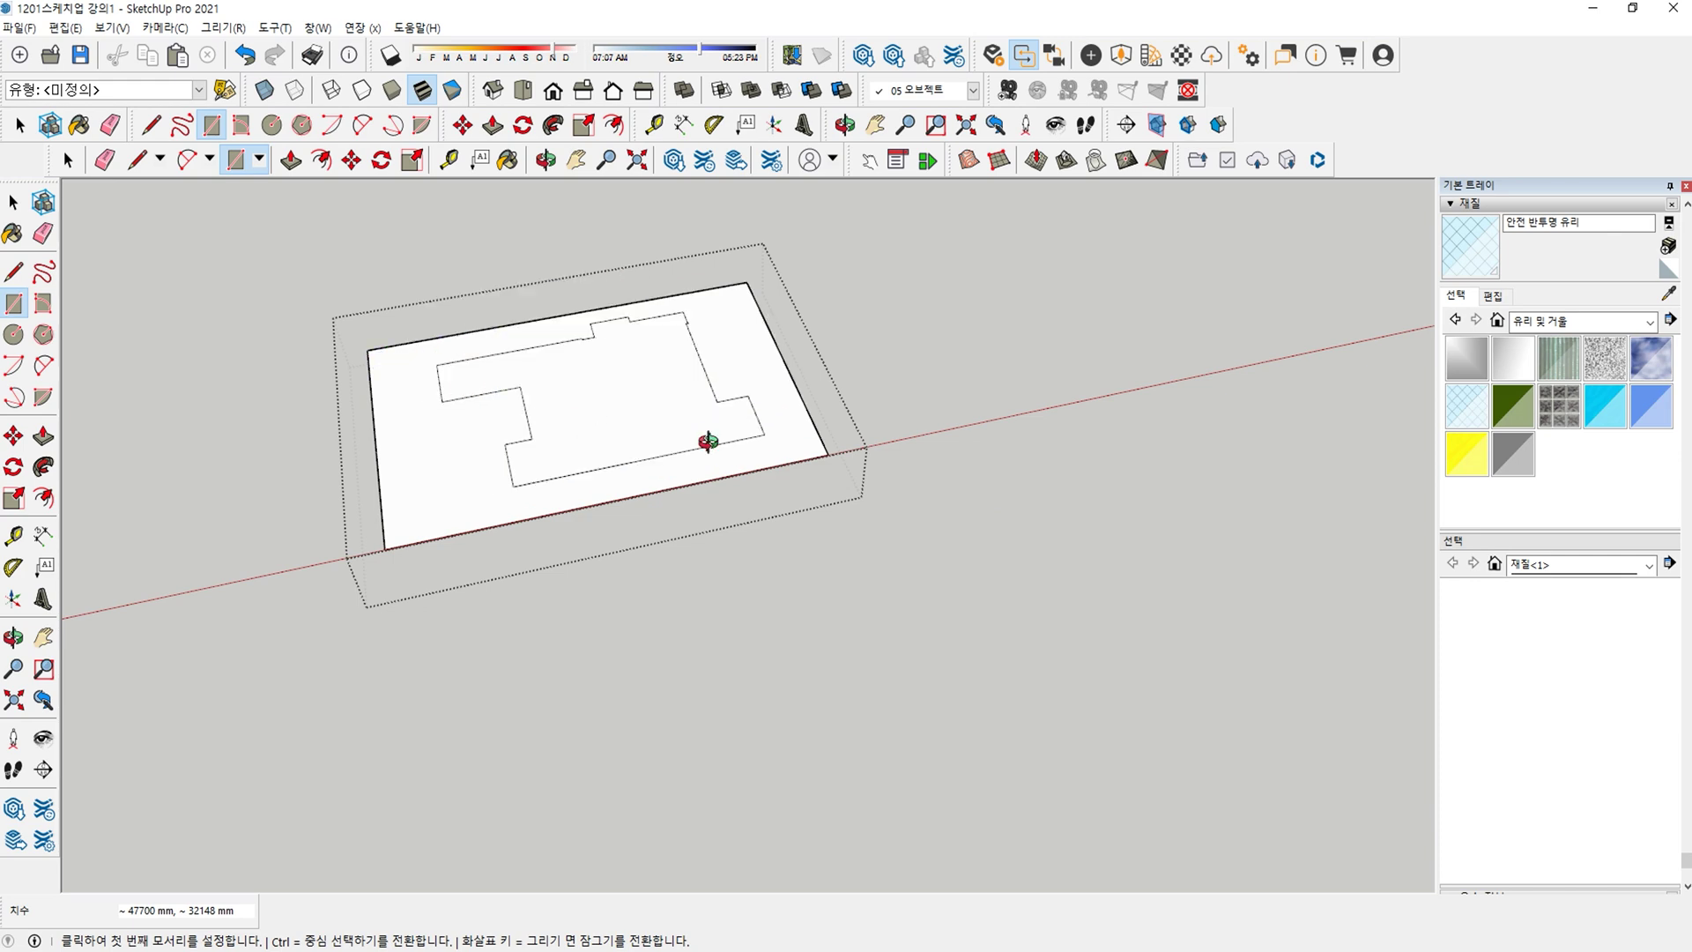
Extrude the site rectangle 1000 mm to form a ground slab beneath the building.
{"action": "scroll", "coordinate": [859, 445], "scroll_direction": "up", "scroll_amount": 3}
{"action": "key", "text": "p"}
{"action": "left_click", "coordinate": [855, 436]}
{"action": "type", "text": "1000"}
{"action": "key", "text": "Return"}
{"action": "key", "text": "space"}
{"action": "key", "text": "Escape"}
Examine the building and the ground slab around it from several sides.
{"action": "key", "text": "h"}
{"action": "scroll", "coordinate": [992, 436], "scroll_direction": "down", "scroll_amount": 3}
{"action": "middle_click_drag", "start_coordinate": [1001, 438], "coordinate": [954, 657]}
{"action": "scroll", "coordinate": [908, 410], "scroll_direction": "up", "scroll_amount": 4}
{"action": "scroll", "coordinate": [1013, 566], "scroll_direction": "down", "scroll_amount": 2}
{"action": "middle_click_drag", "start_coordinate": [1008, 472], "coordinate": [534, 554]}
{"action": "middle_click_drag", "start_coordinate": [893, 470], "coordinate": [822, 540]}
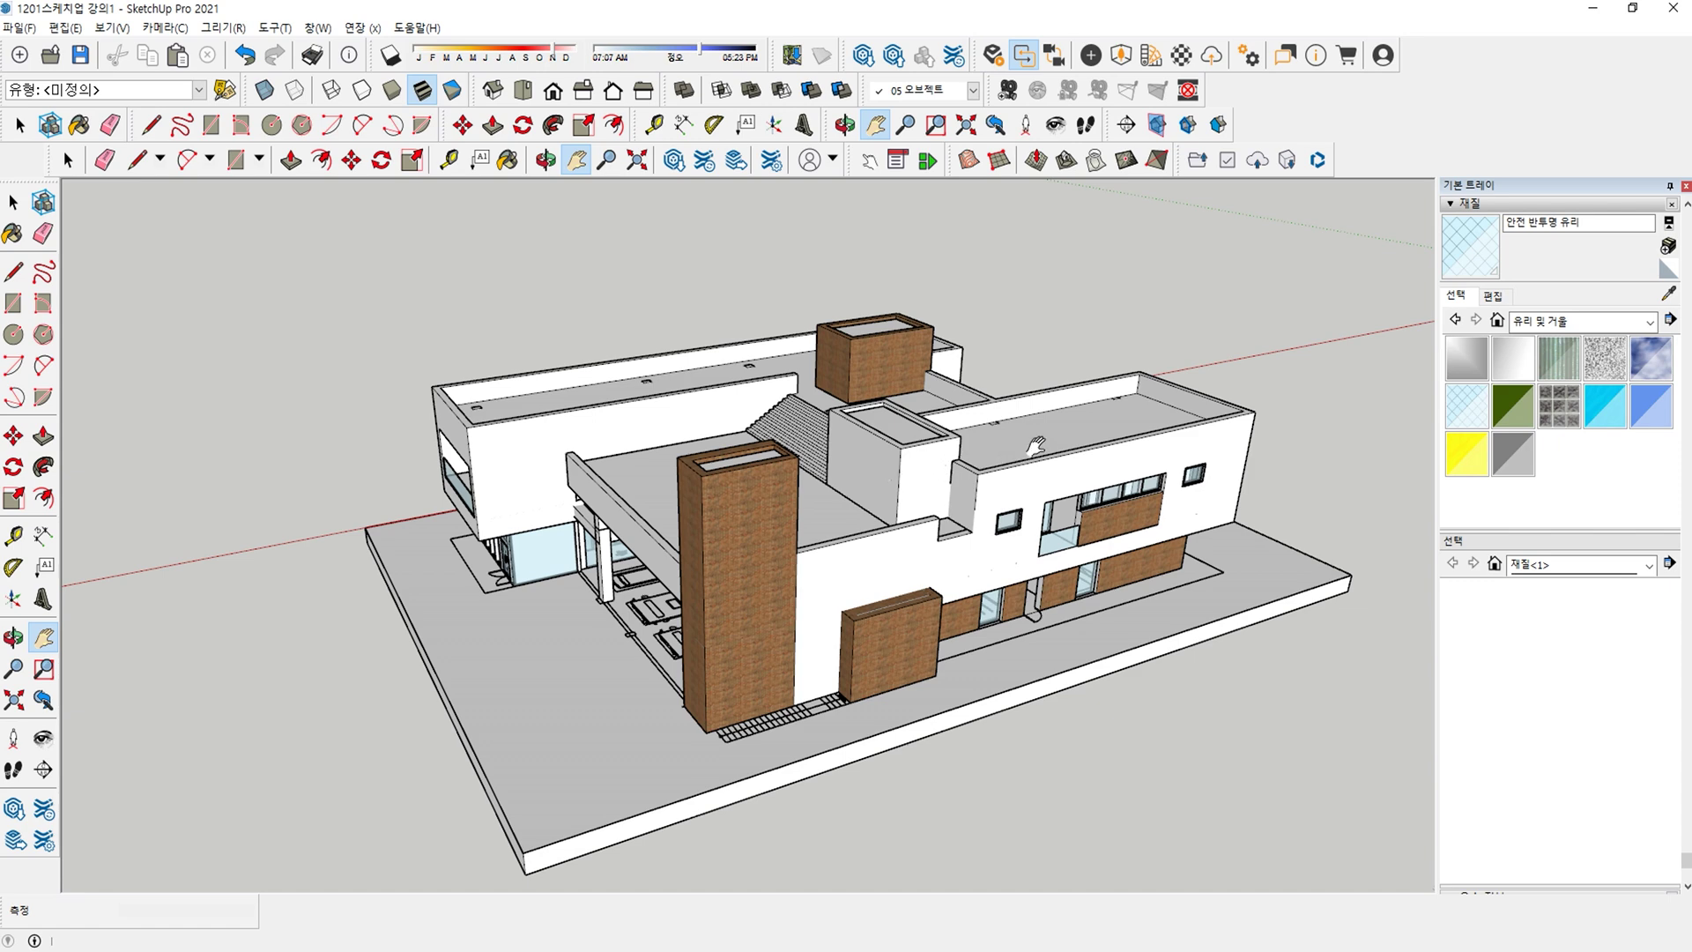
{"action": "middle_click_drag", "start_coordinate": [544, 610], "coordinate": [743, 413]}
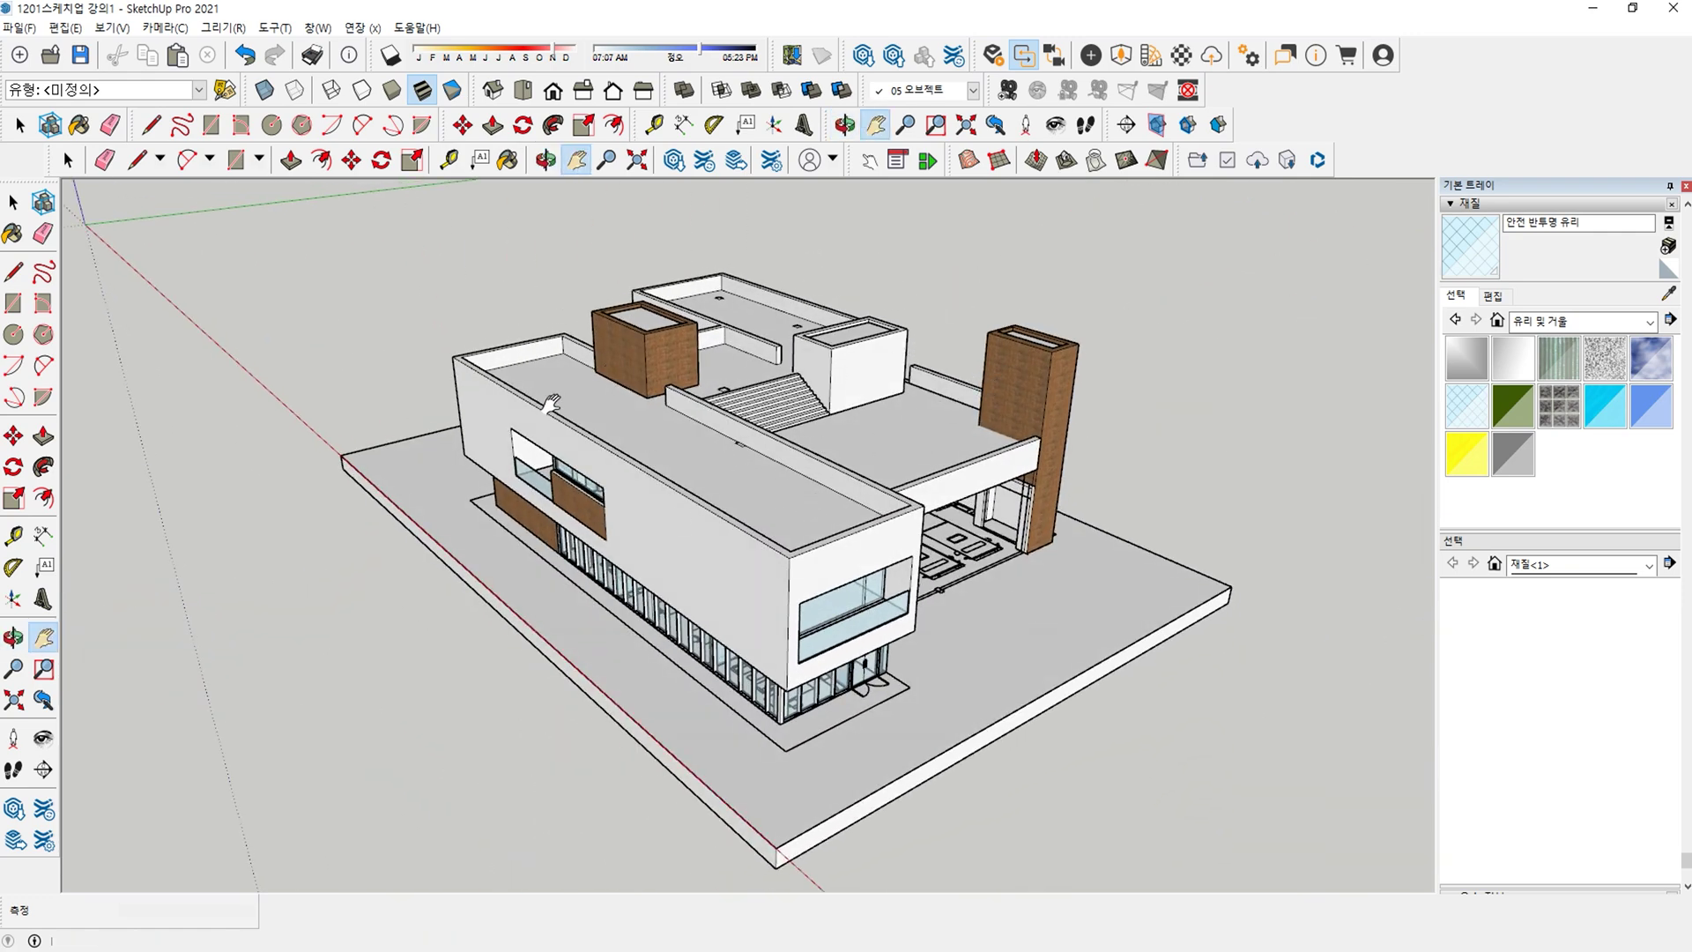
{"action": "mouse_move", "coordinate": [799, 485]}
{"action": "middle_mouse_down"}
{"action": "mouse_move", "coordinate": [812, 491]}
{"action": "mouse_move", "coordinate": [784, 476]}
{"action": "middle_mouse_up"}
In a separate group, draw a rectangle covering the long front block's roof inside its parapets.
{"action": "key", "text": "space"}
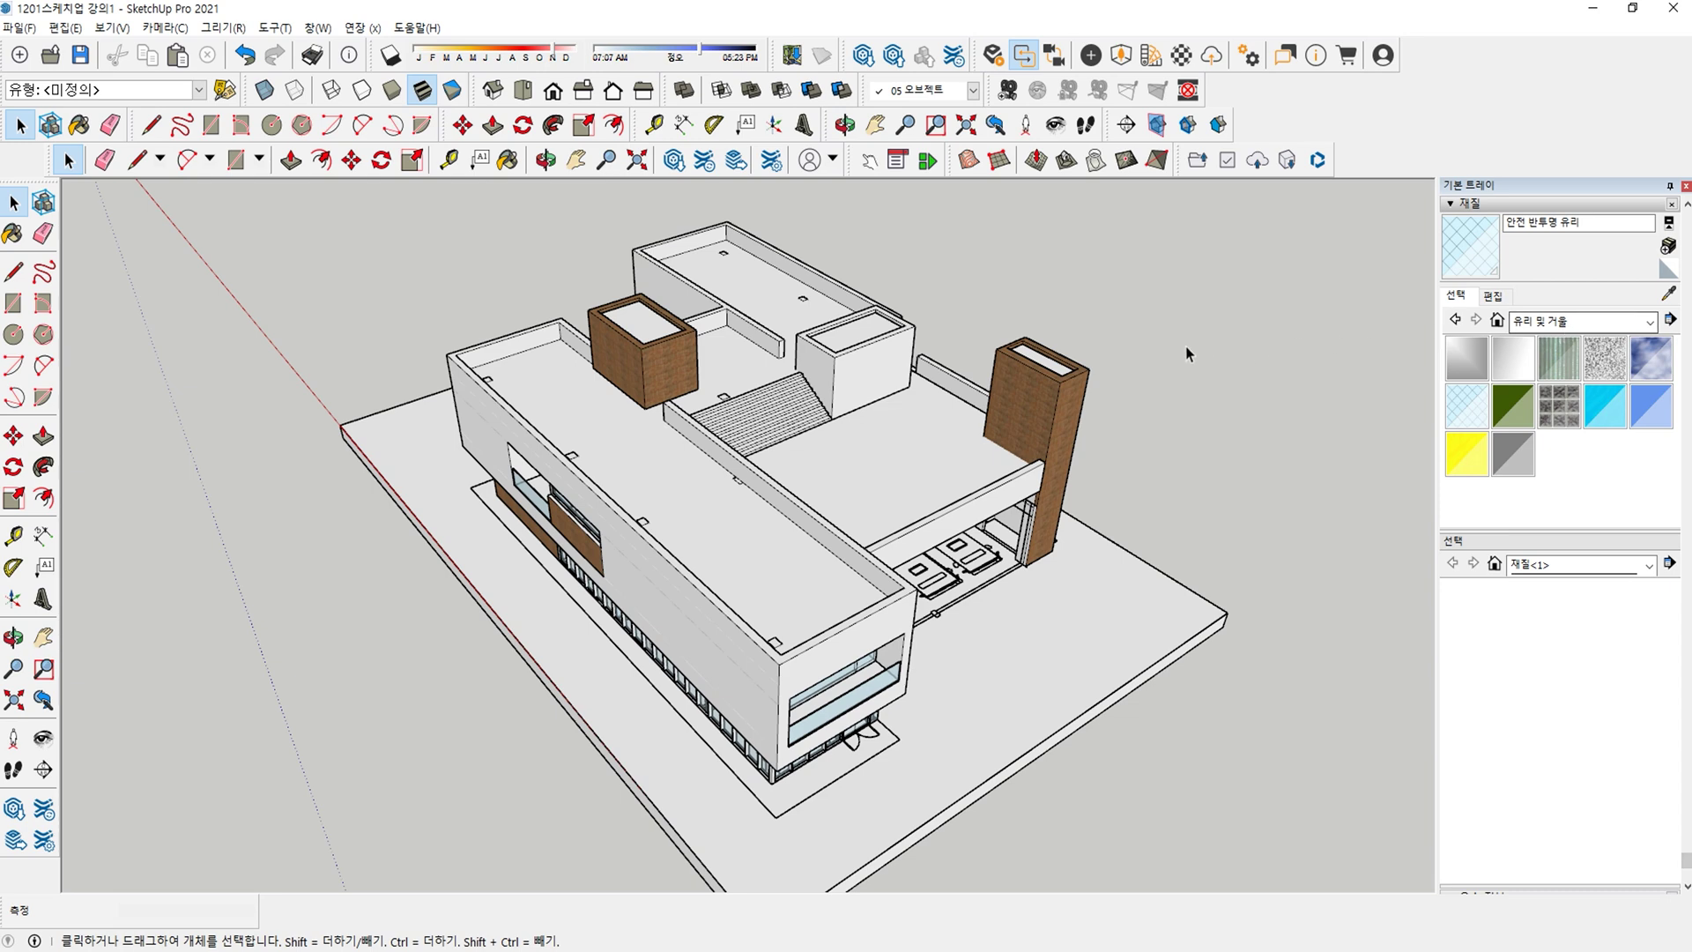
{"action": "left_click", "coordinate": [659, 454]}
{"action": "key", "text": "h"}
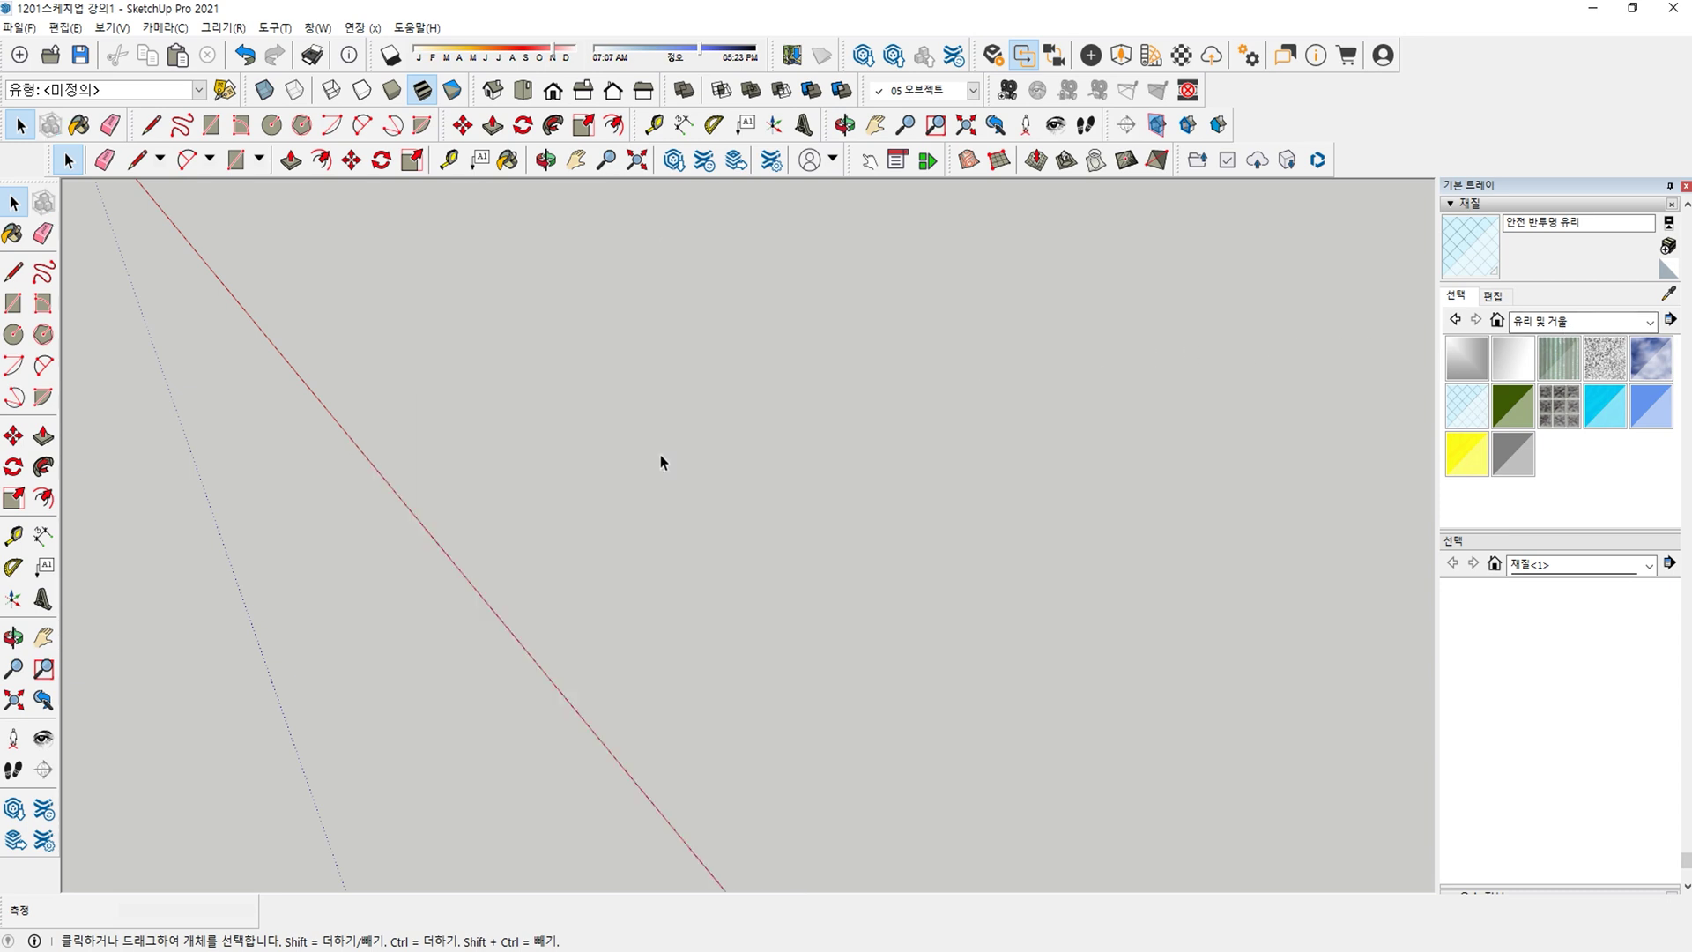
{"action": "key", "text": "alt+h"}
{"action": "middle_click_drag", "start_coordinate": [659, 455], "coordinate": [567, 452]}
{"action": "key", "text": "r"}
{"action": "scroll", "coordinate": [568, 452], "scroll_direction": "up", "scroll_amount": 4}
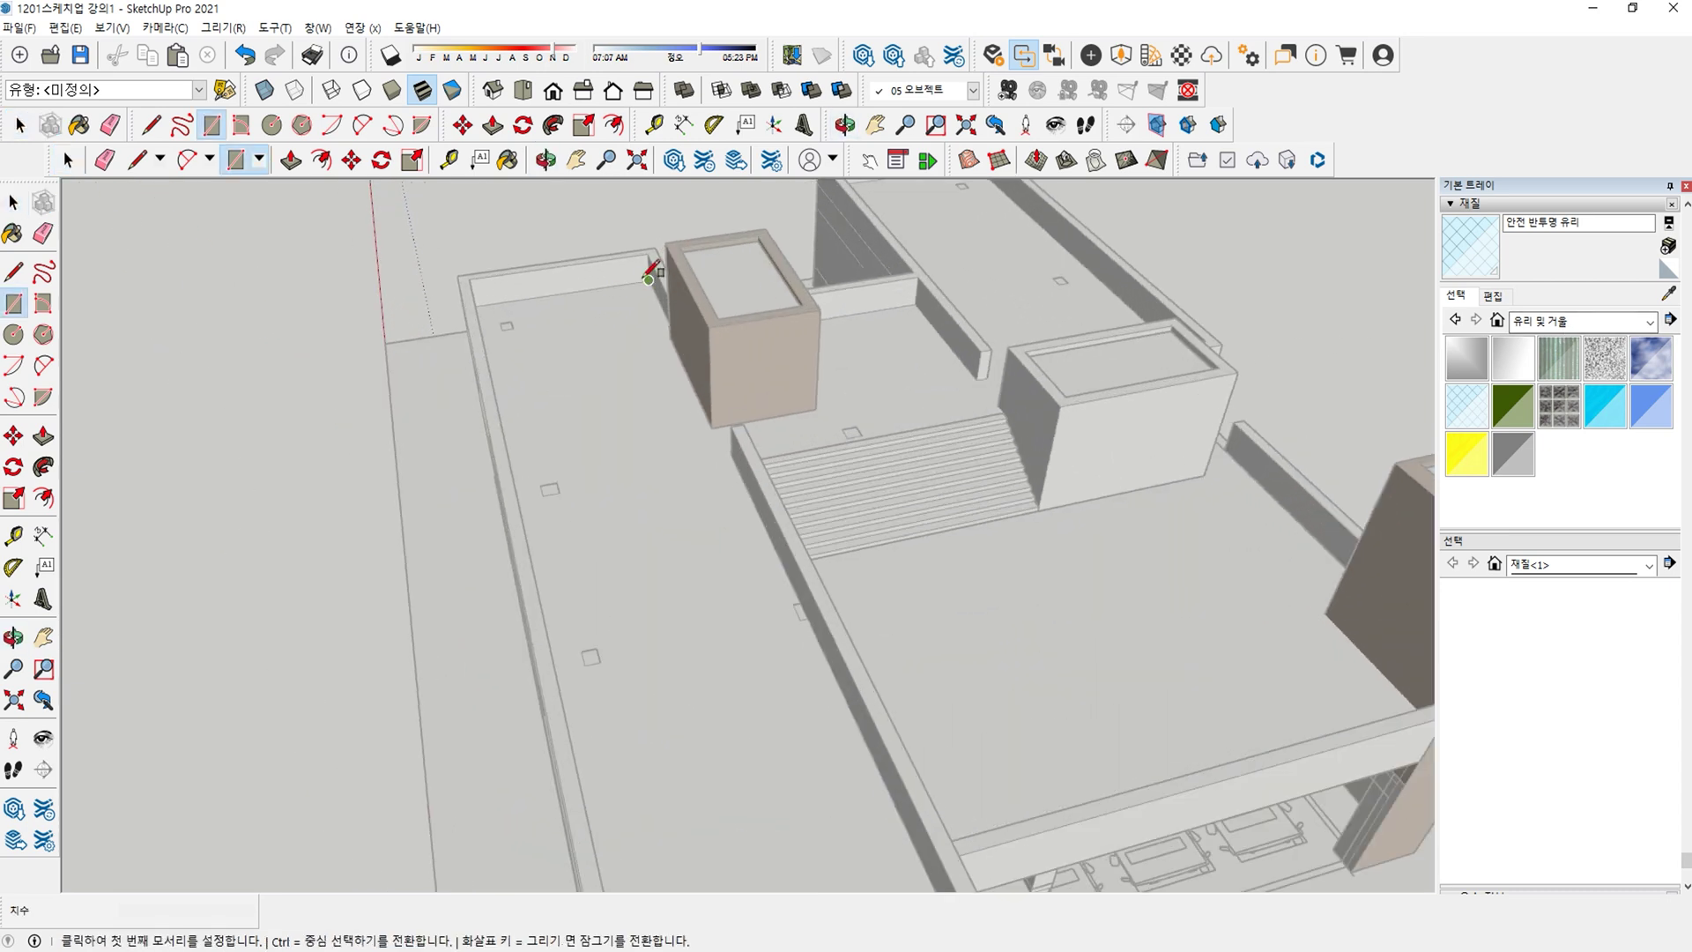
{"action": "middle_click_drag", "start_coordinate": [577, 528], "coordinate": [185, 692]}
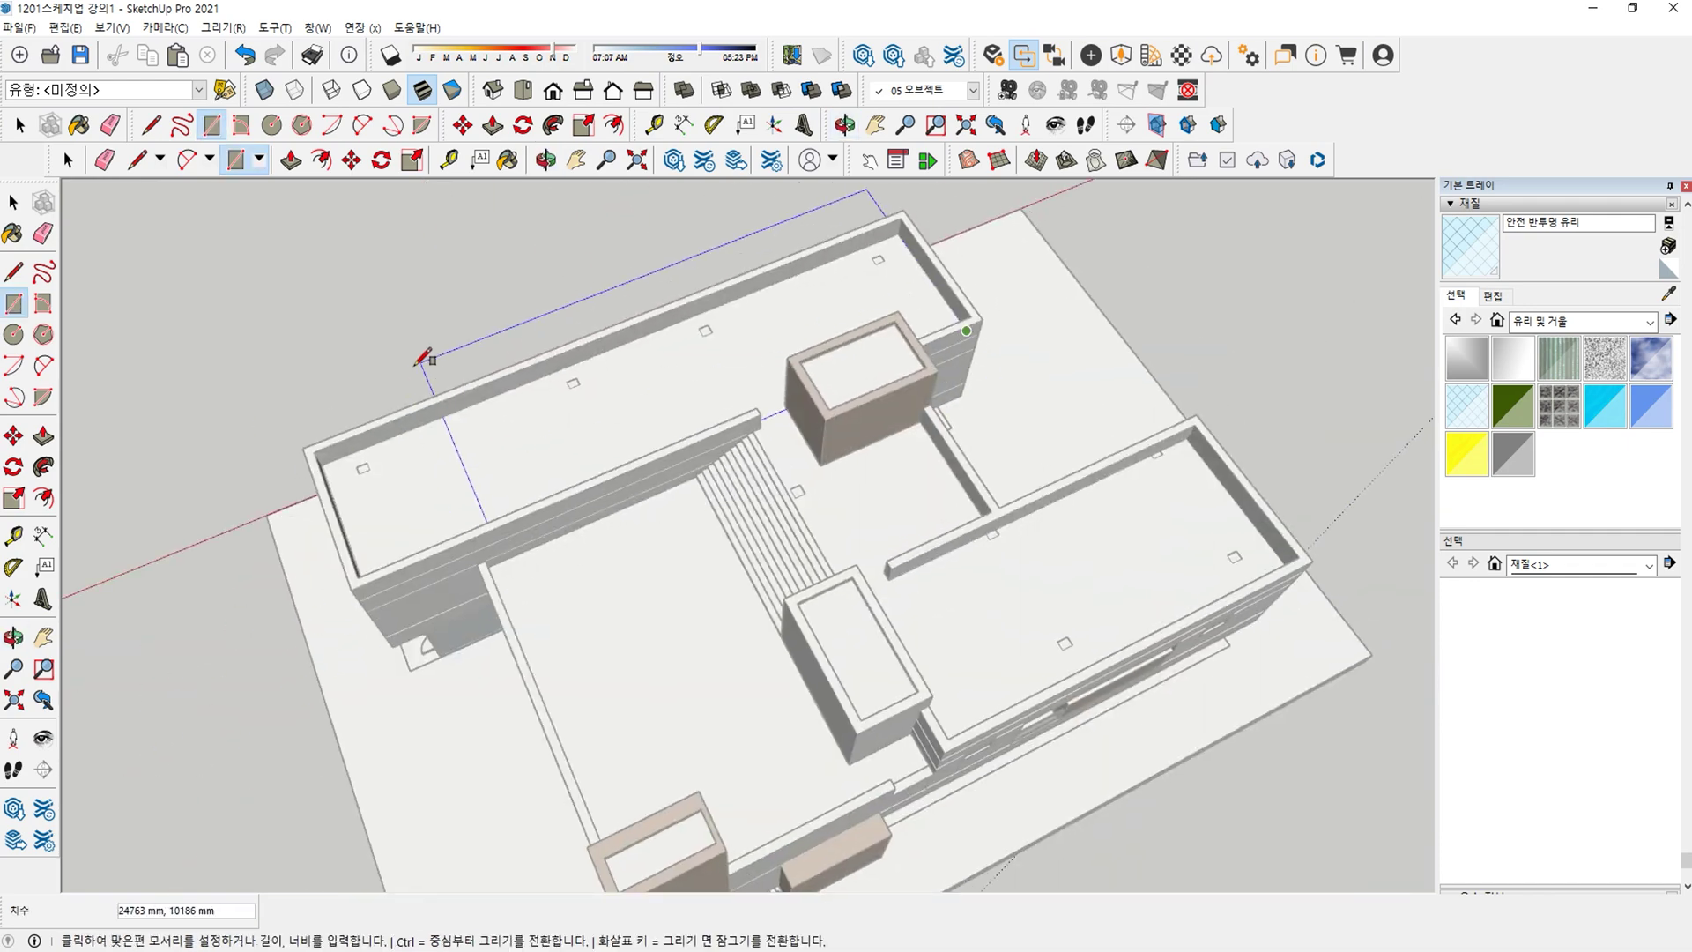
{"action": "scroll", "coordinate": [328, 458], "scroll_direction": "up", "scroll_amount": 5}
{"action": "scroll", "coordinate": [296, 457], "scroll_direction": "down", "scroll_amount": 8}
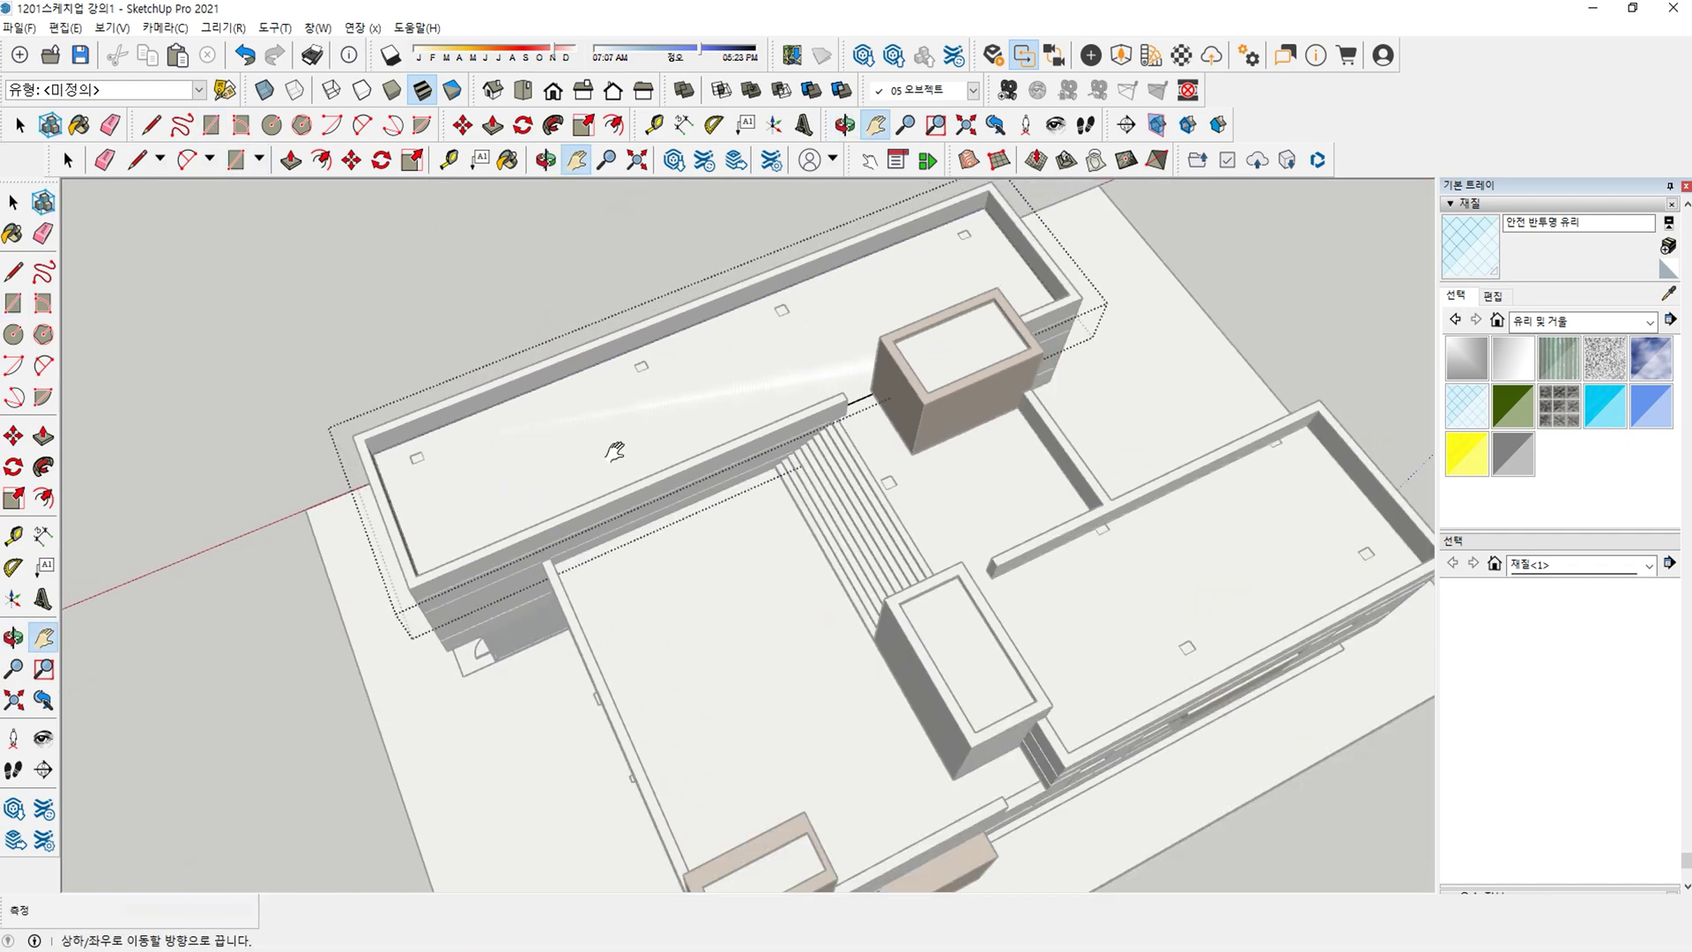
Draw a second rectangle covering the rear block's roof inside its parapets.
{"action": "middle_click_drag", "start_coordinate": [970, 502], "coordinate": [743, 509], "text": "shift"}
{"action": "scroll", "coordinate": [743, 509], "scroll_direction": "up", "scroll_amount": 6}
{"action": "scroll", "coordinate": [742, 509], "scroll_direction": "down", "scroll_amount": 5}
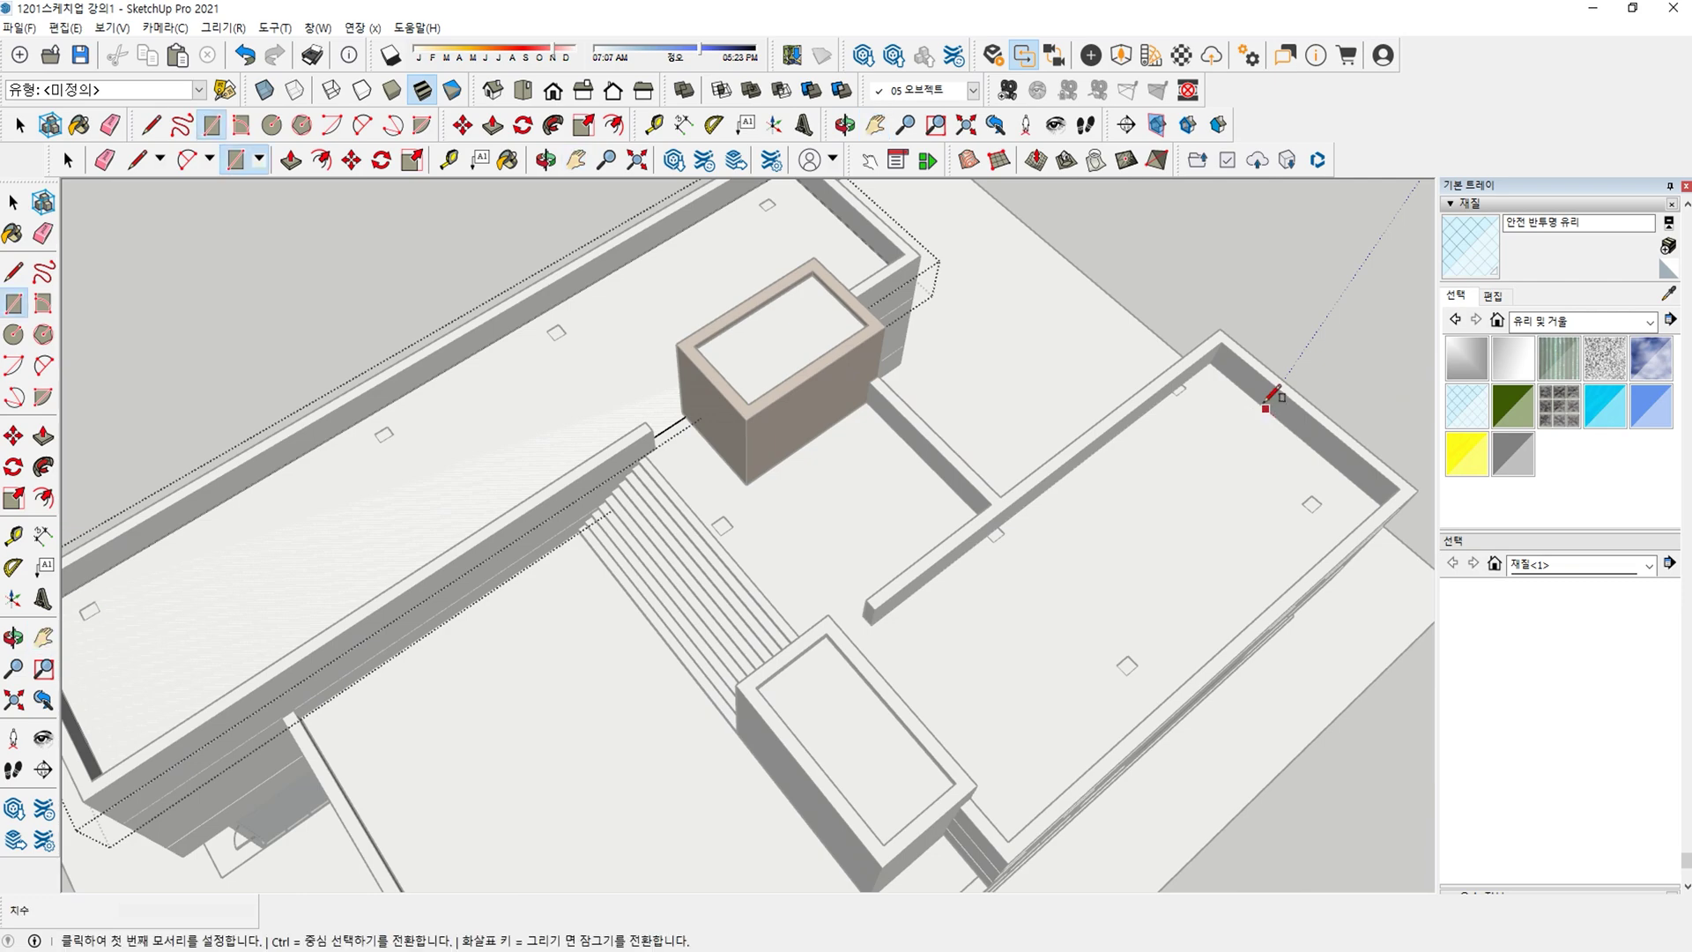
{"action": "middle_click_drag", "start_coordinate": [1339, 483], "coordinate": [1494, 479]}
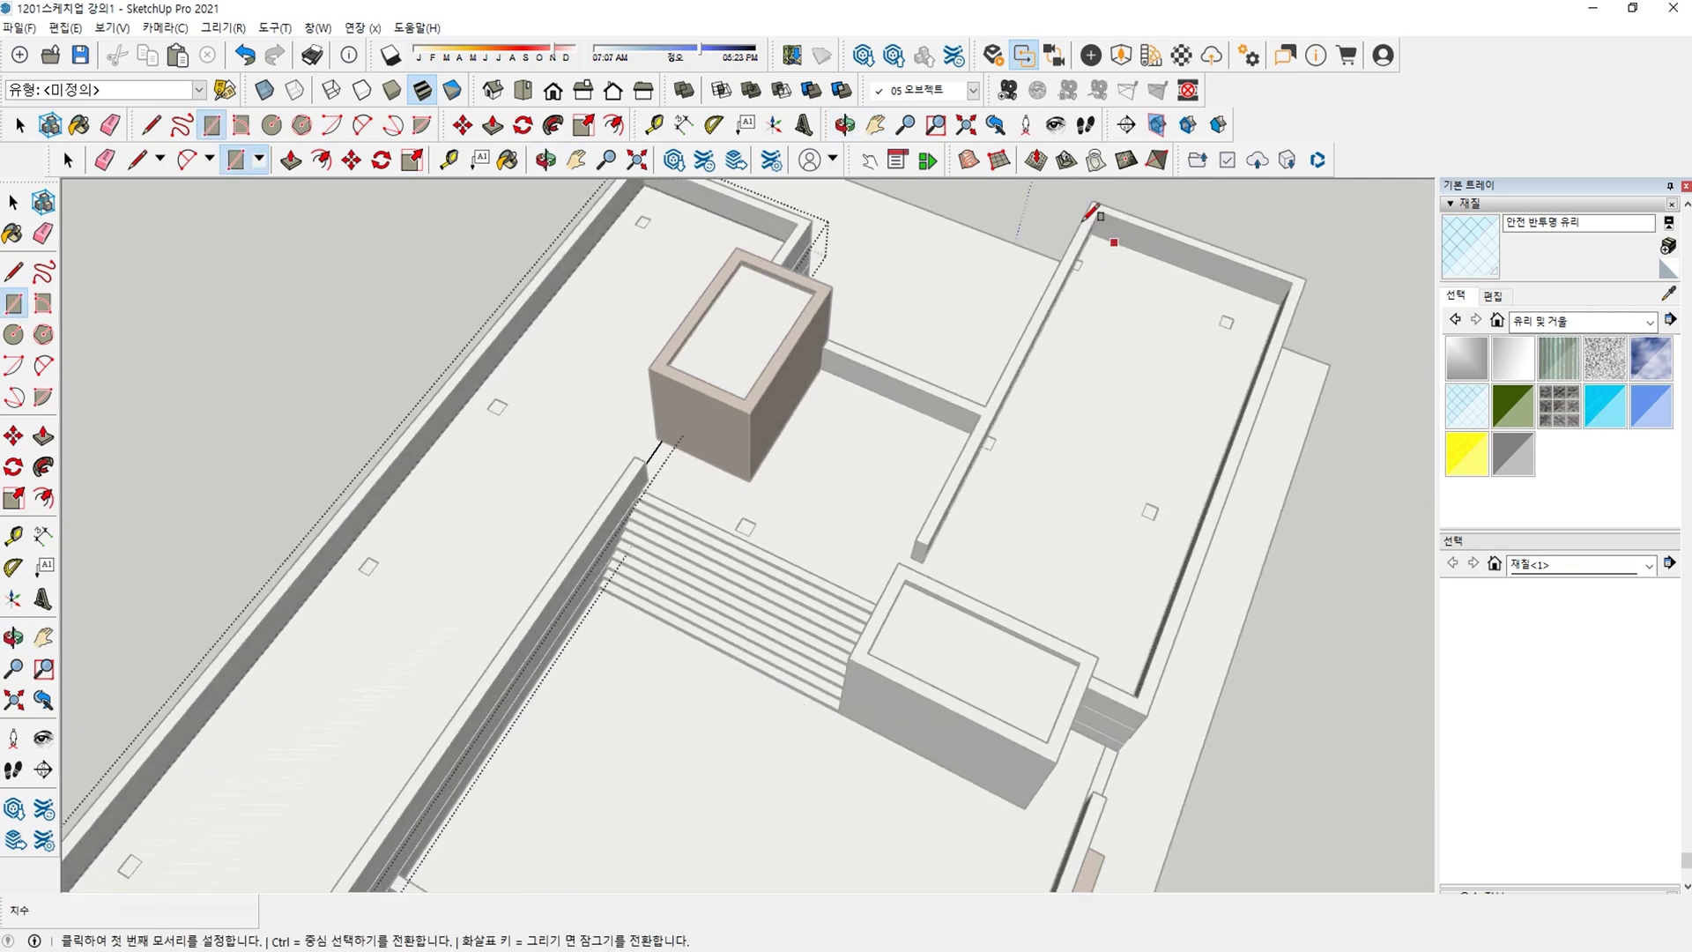
{"action": "left_click", "coordinate": [1112, 231]}
{"action": "scroll", "coordinate": [1188, 480], "scroll_direction": "down", "scroll_amount": 3}
{"action": "middle_click_drag", "start_coordinate": [536, 454], "coordinate": [1186, 332]}
{"action": "middle_click_drag", "start_coordinate": [643, 203], "coordinate": [995, 353]}
{"action": "scroll", "coordinate": [493, 392], "scroll_direction": "up", "scroll_amount": 4}
{"action": "left_click", "coordinate": [478, 370]}
Draw a connecting rectangle about 9058 by 6665 mm over the middle roof between the two blocks, up to the stairs.
{"action": "mouse_move", "coordinate": [555, 384]}
{"action": "middle_mouse_down"}
{"action": "mouse_move", "coordinate": [665, 547]}
{"action": "mouse_move", "coordinate": [662, 617]}
{"action": "mouse_move", "coordinate": [518, 615]}
{"action": "mouse_move", "coordinate": [448, 581]}
{"action": "middle_mouse_up"}
{"action": "scroll", "coordinate": [494, 514], "scroll_direction": "up", "scroll_amount": 5}
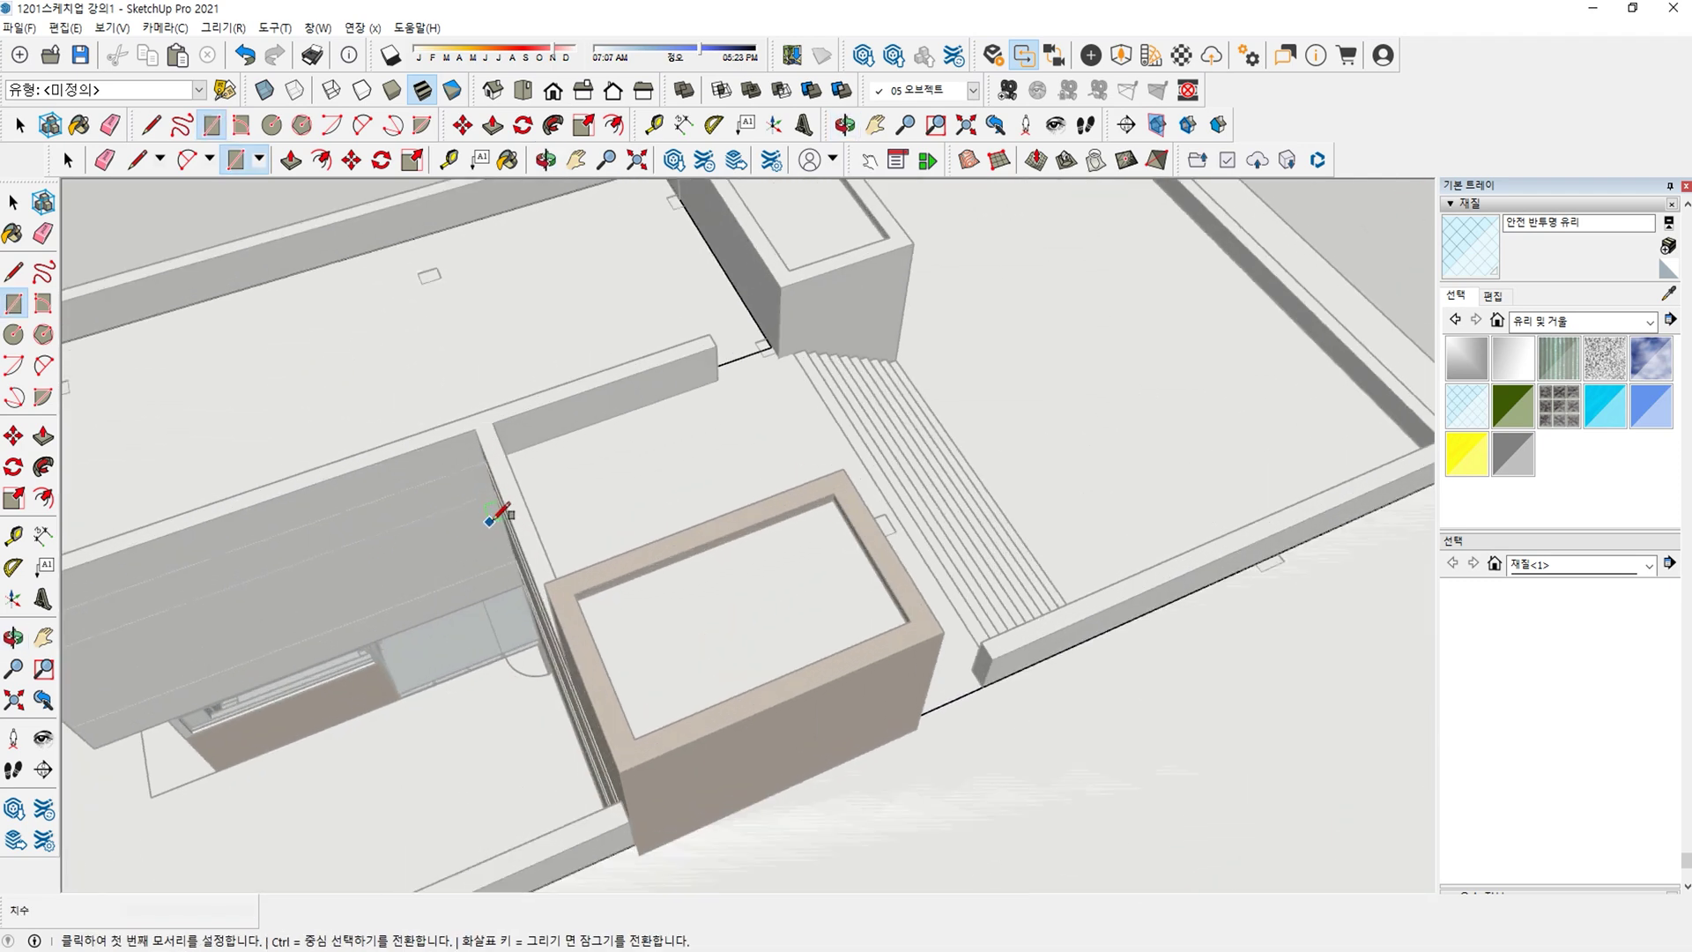
{"action": "middle_click_drag", "start_coordinate": [533, 458], "coordinate": [455, 447]}
{"action": "left_click", "coordinate": [471, 391]}
{"action": "scroll", "coordinate": [474, 393], "scroll_direction": "down", "scroll_amount": 2}
{"action": "scroll", "coordinate": [593, 449], "scroll_direction": "down", "scroll_amount": 3}
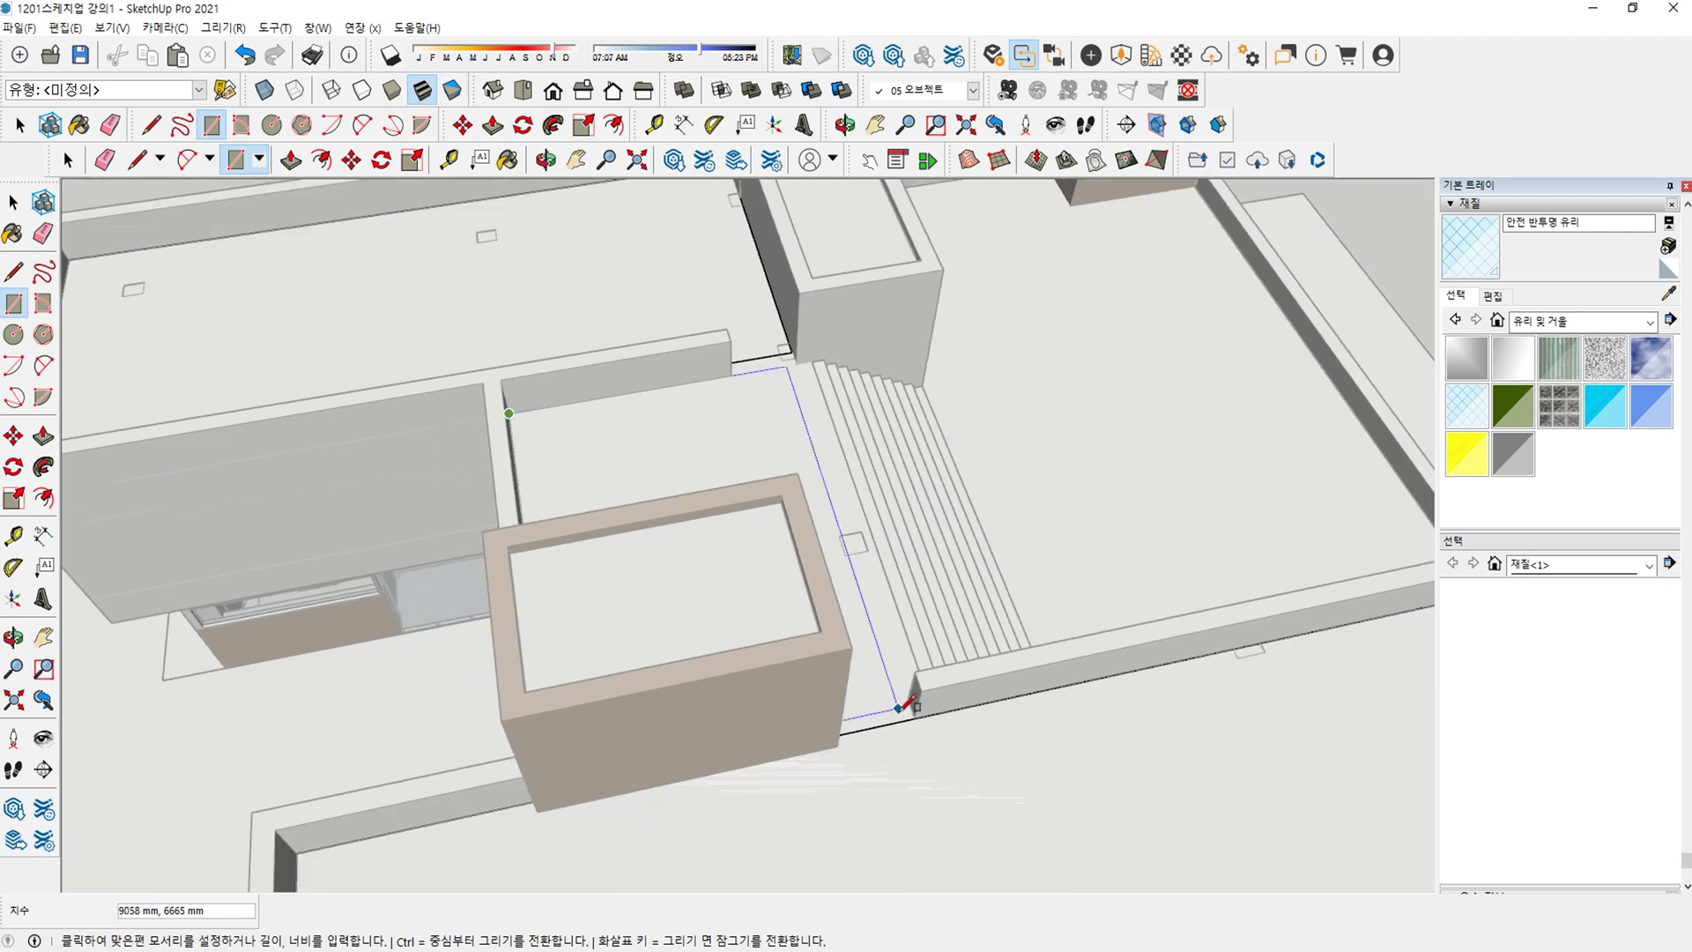
{"action": "left_click", "coordinate": [915, 719]}
Erase the dividing edges between the roof rectangles to merge them into one continuous face.
{"action": "middle_click_drag", "start_coordinate": [919, 608], "coordinate": [714, 438]}
{"action": "key", "text": "space"}
{"action": "left_click", "coordinate": [679, 381]}
{"action": "key", "text": "m"}
{"action": "key", "text": "e"}
{"action": "left_click", "coordinate": [668, 379]}
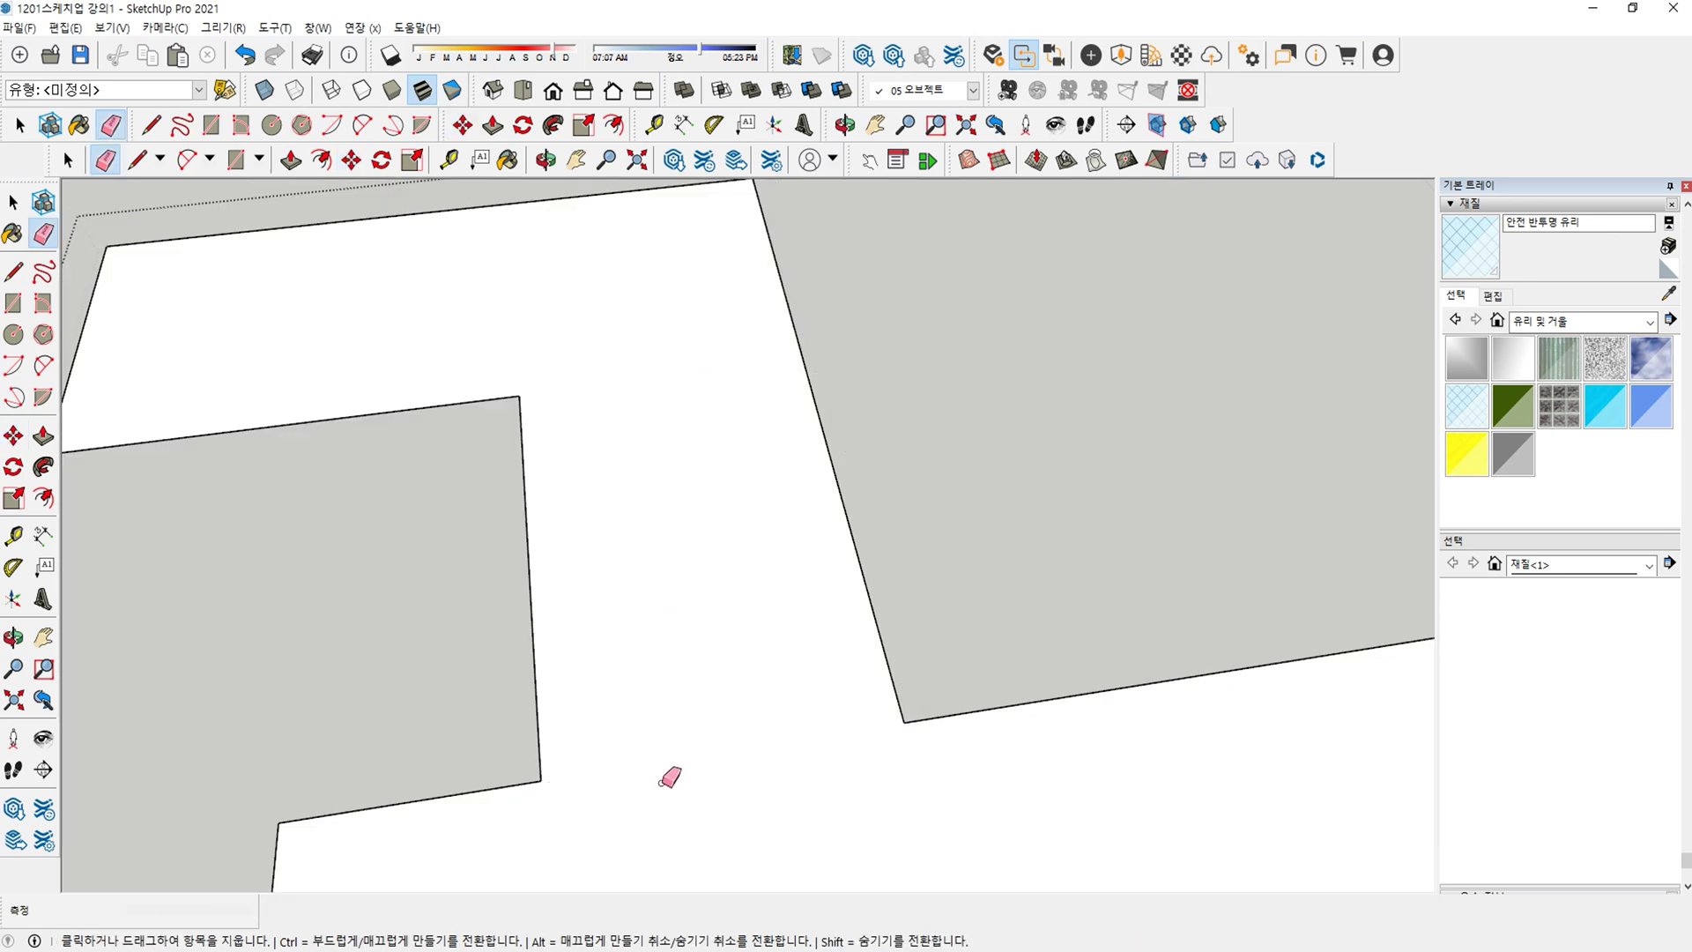
Apply the 옅은 녹색 잔디 grass material from the 조경, 울타리및 식생 collection to the merged roof face.
{"action": "key", "text": "space"}
{"action": "scroll", "coordinate": [442, 634], "scroll_direction": "down", "scroll_amount": 3}
{"action": "middle_click_drag", "start_coordinate": [441, 635], "coordinate": [640, 615]}
{"action": "left_click", "coordinate": [1577, 320]}
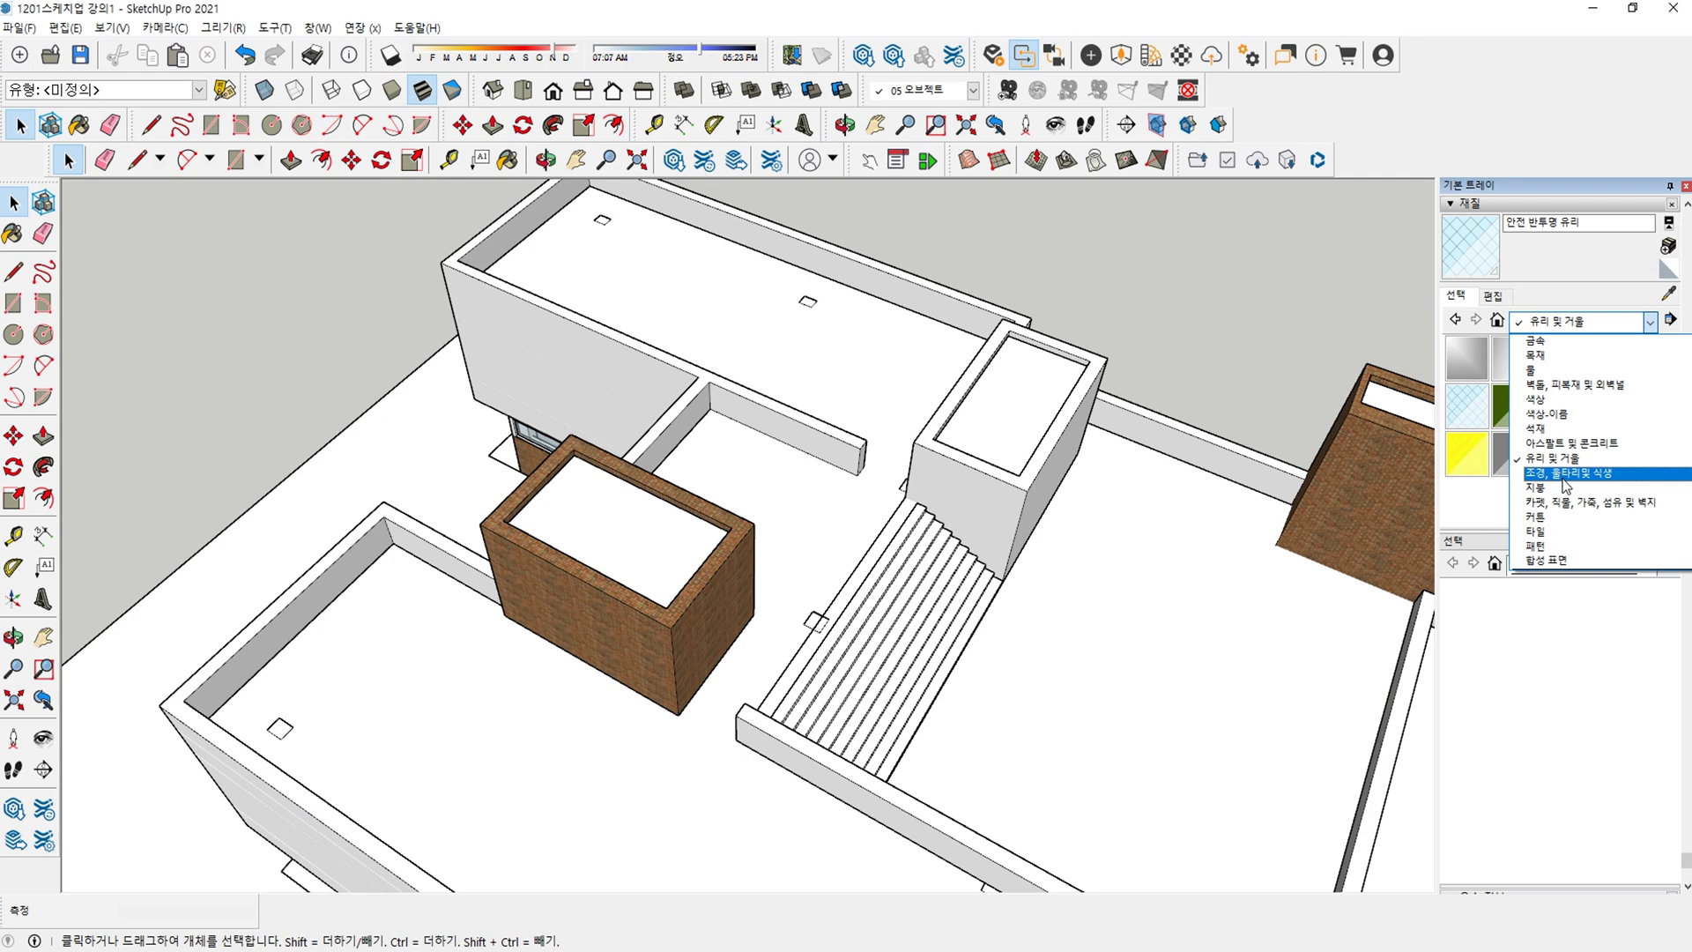
{"action": "left_click", "coordinate": [1564, 476]}
{"action": "scroll", "coordinate": [1539, 438], "scroll_direction": "down", "scroll_amount": 3}
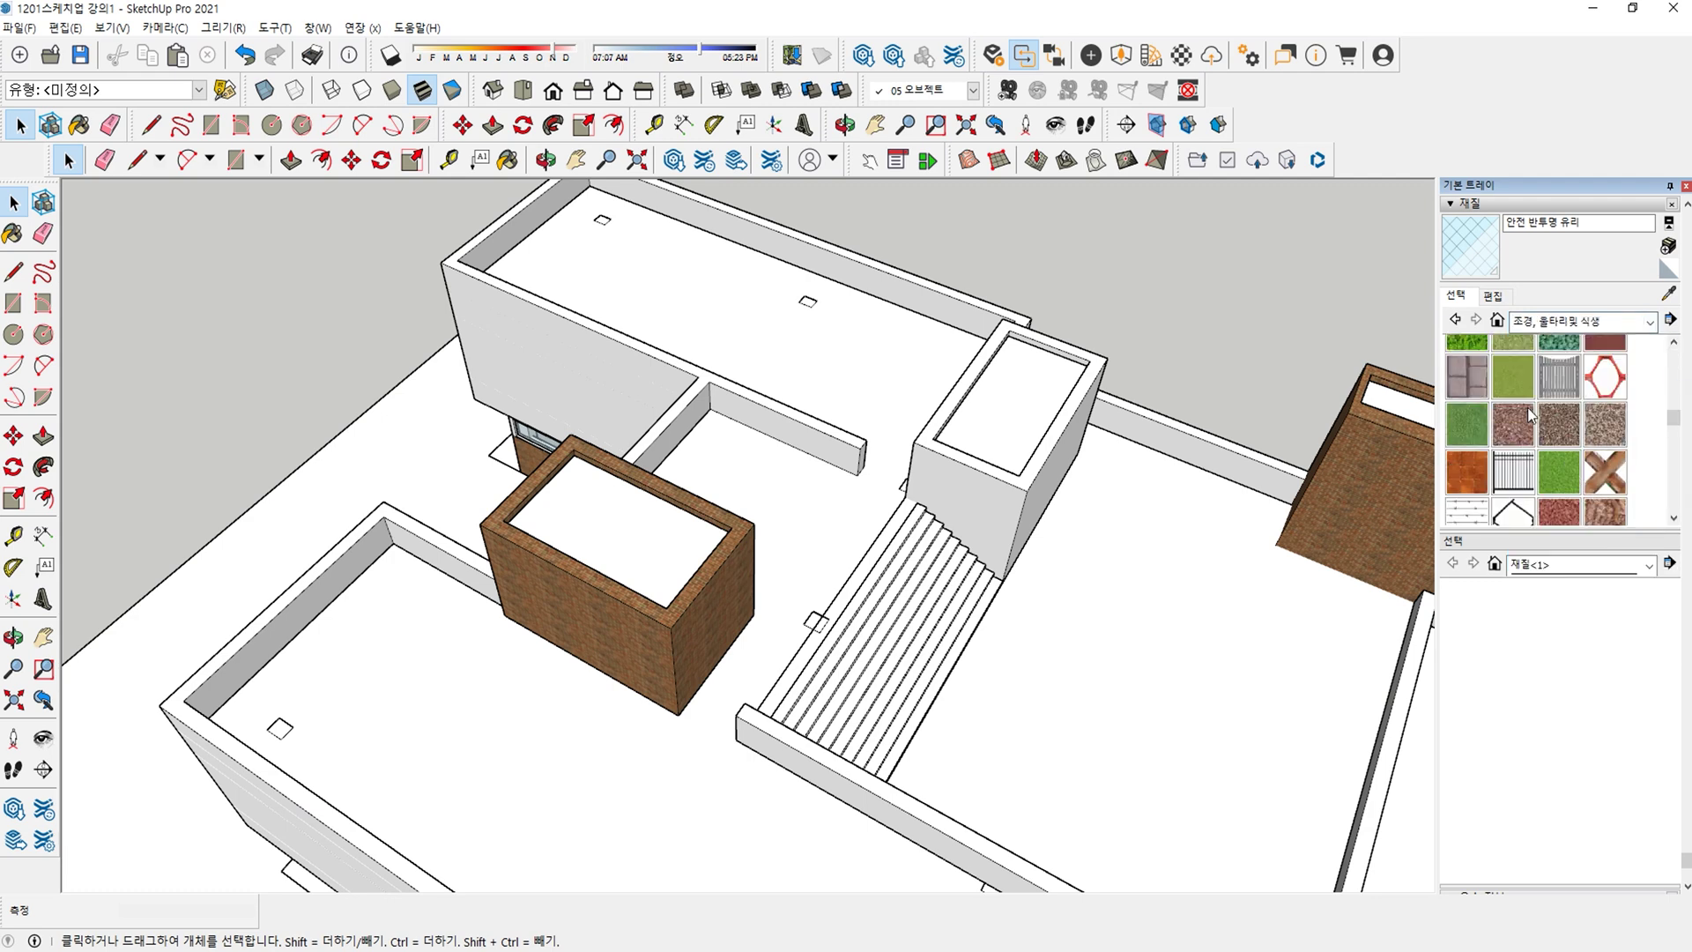
{"action": "left_click", "coordinate": [1513, 377]}
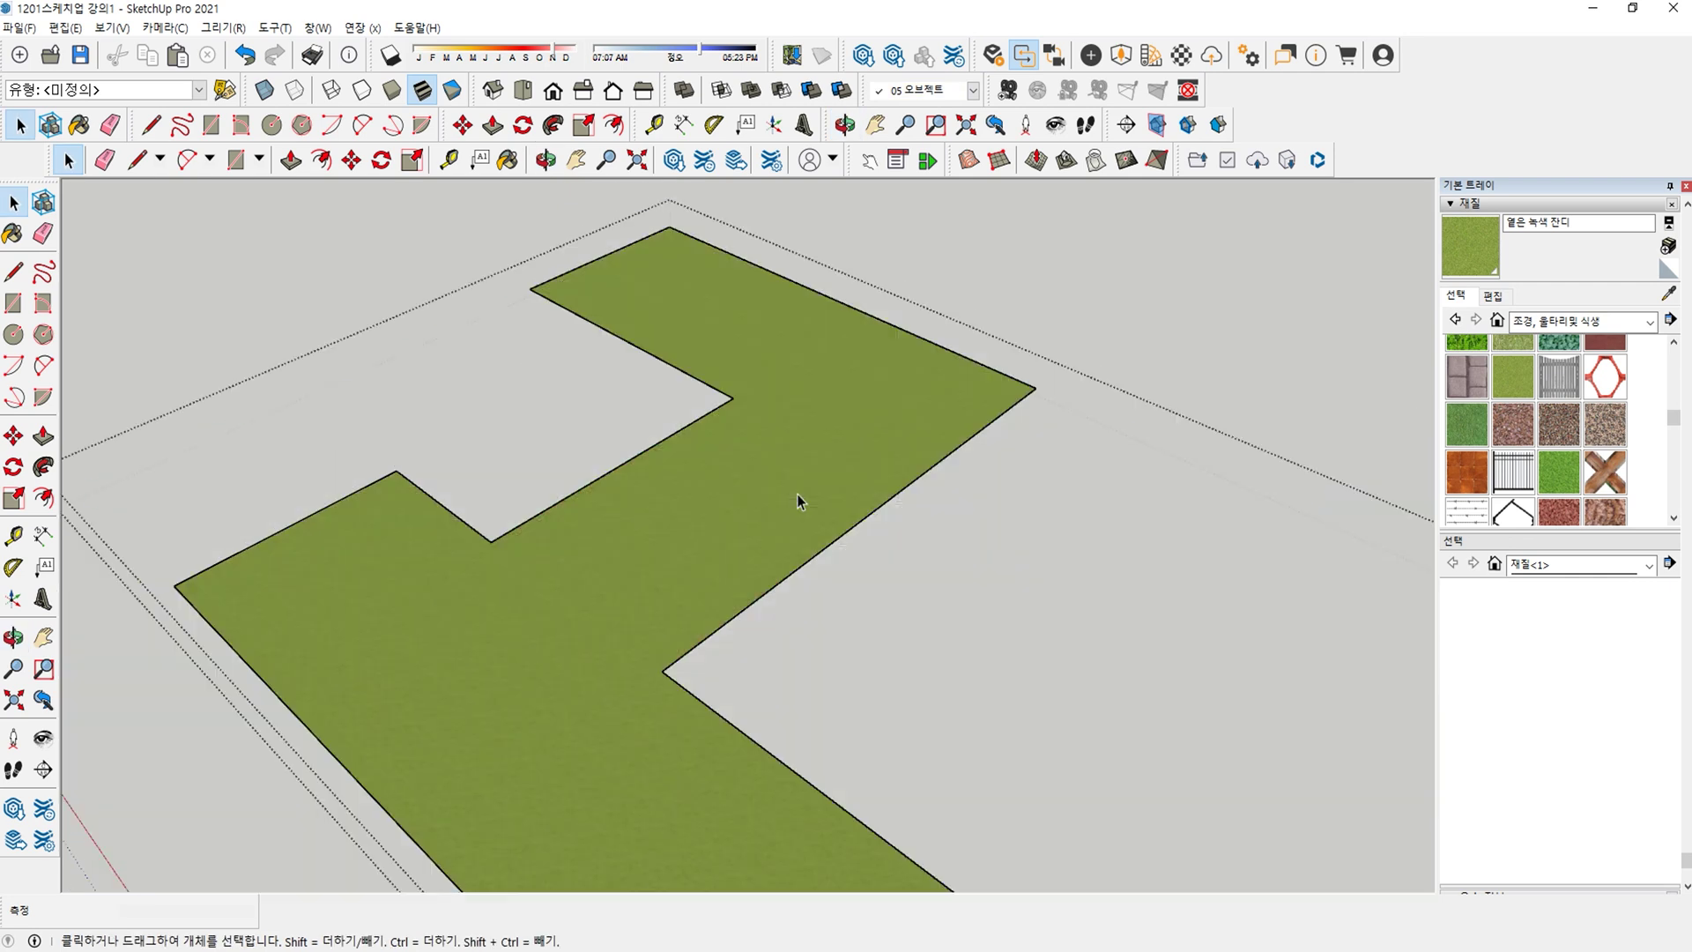
Try to extrude the grass roof face by 20 mm.
{"action": "left_click", "coordinate": [796, 501]}
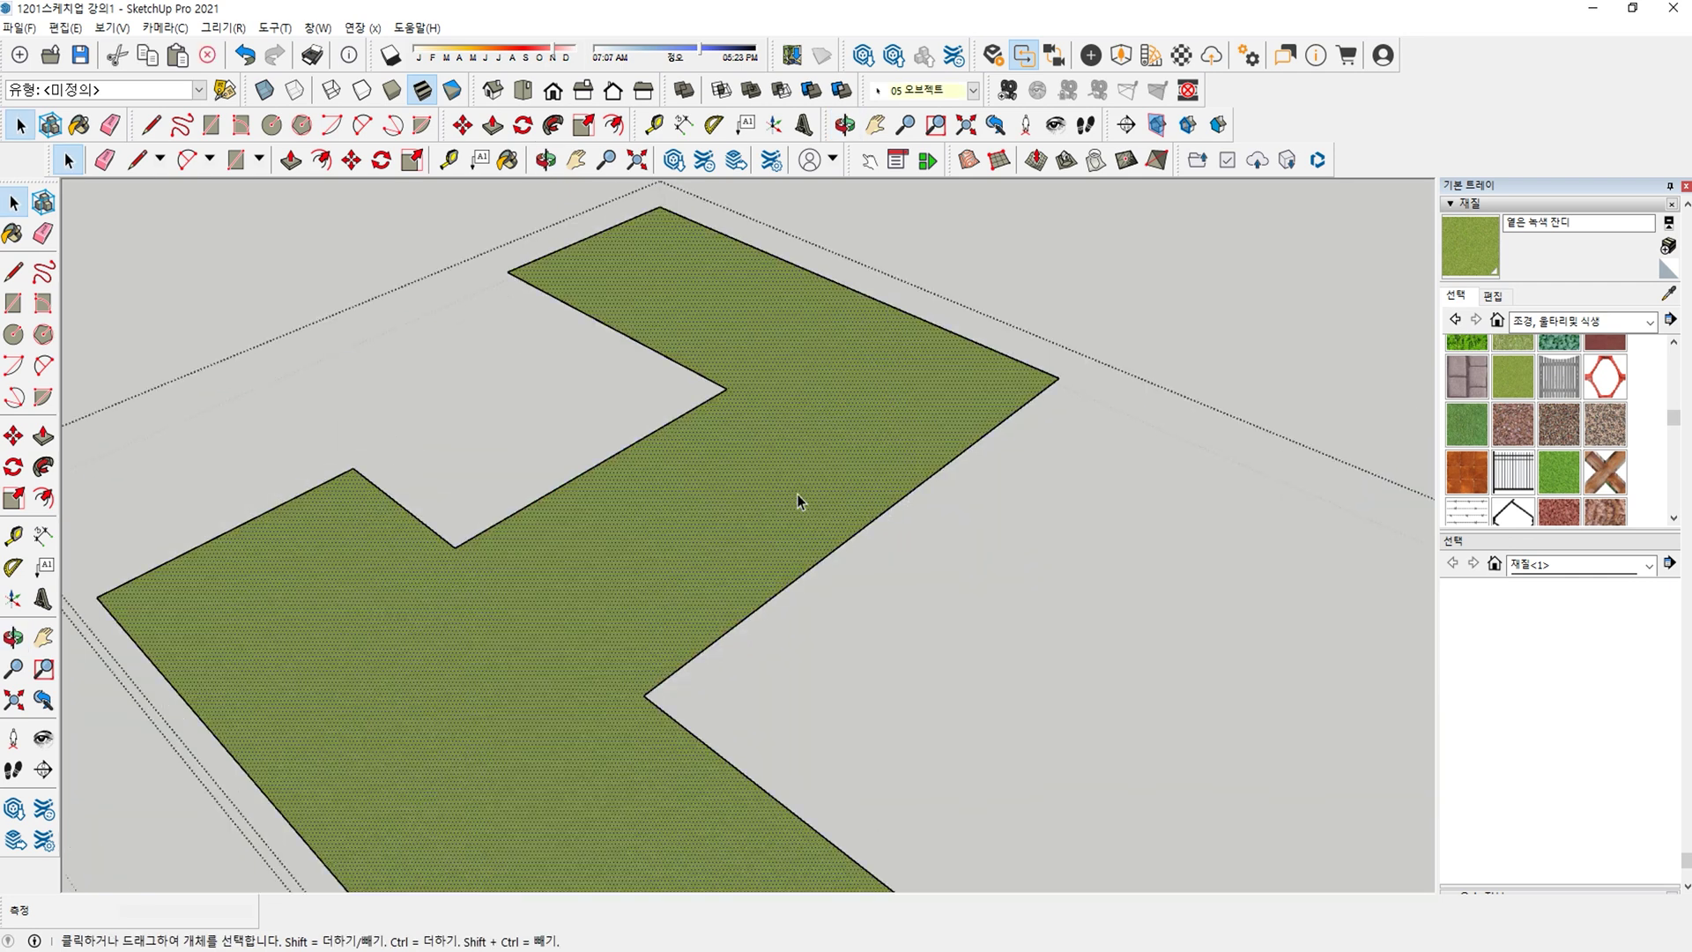
{"action": "scroll", "coordinate": [796, 500], "scroll_direction": "up", "scroll_amount": 2}
{"action": "key", "text": "p"}
{"action": "left_click", "coordinate": [786, 504]}
{"action": "type", "text": "2"}
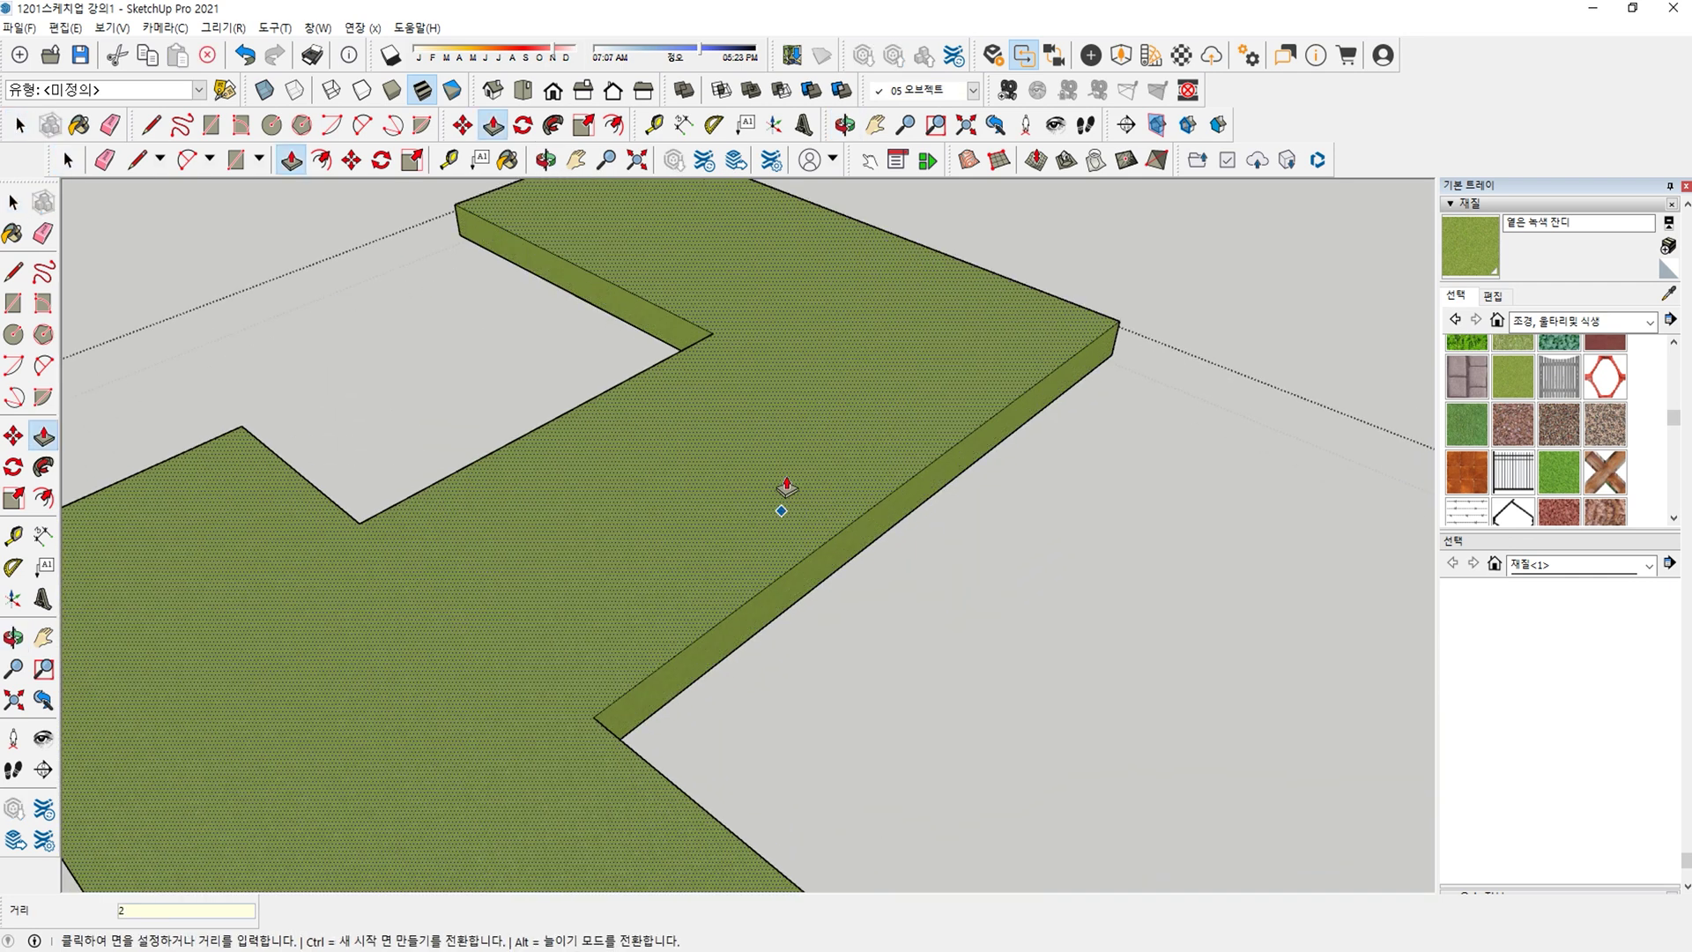
{"action": "type", "text": "0"}
{"action": "key", "text": "Return"}
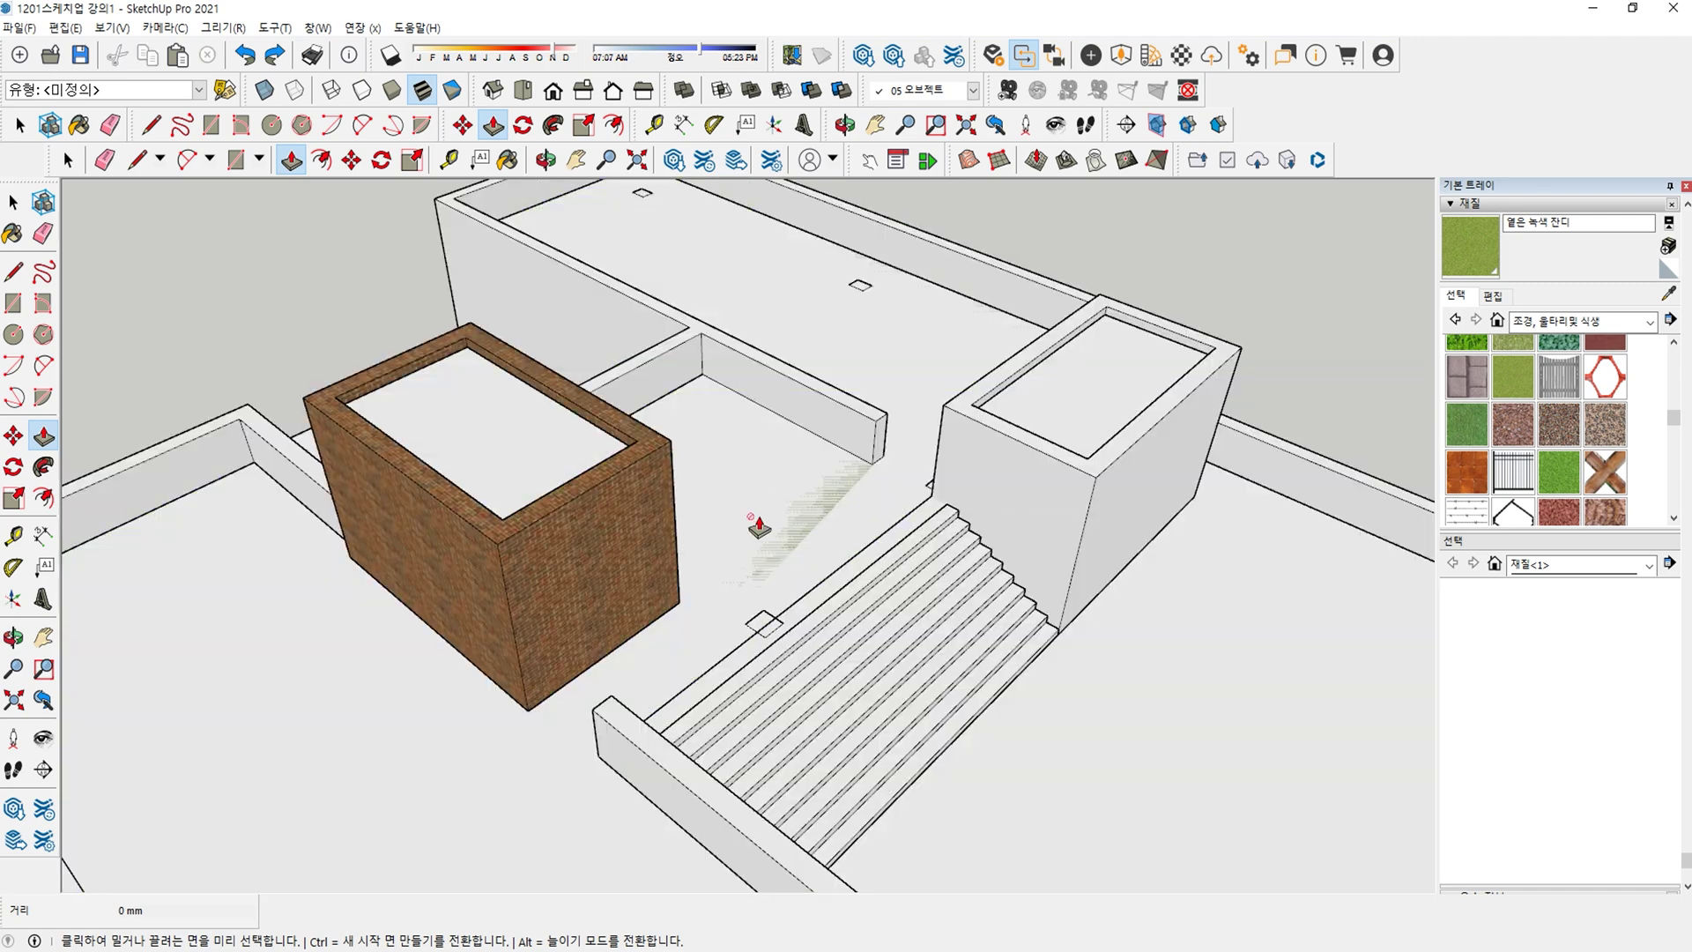
Try again to thicken the grass face with Push/Pull, start a line on its side, and undo the extrusion.
{"action": "scroll", "coordinate": [733, 610], "scroll_direction": "up", "scroll_amount": 1}
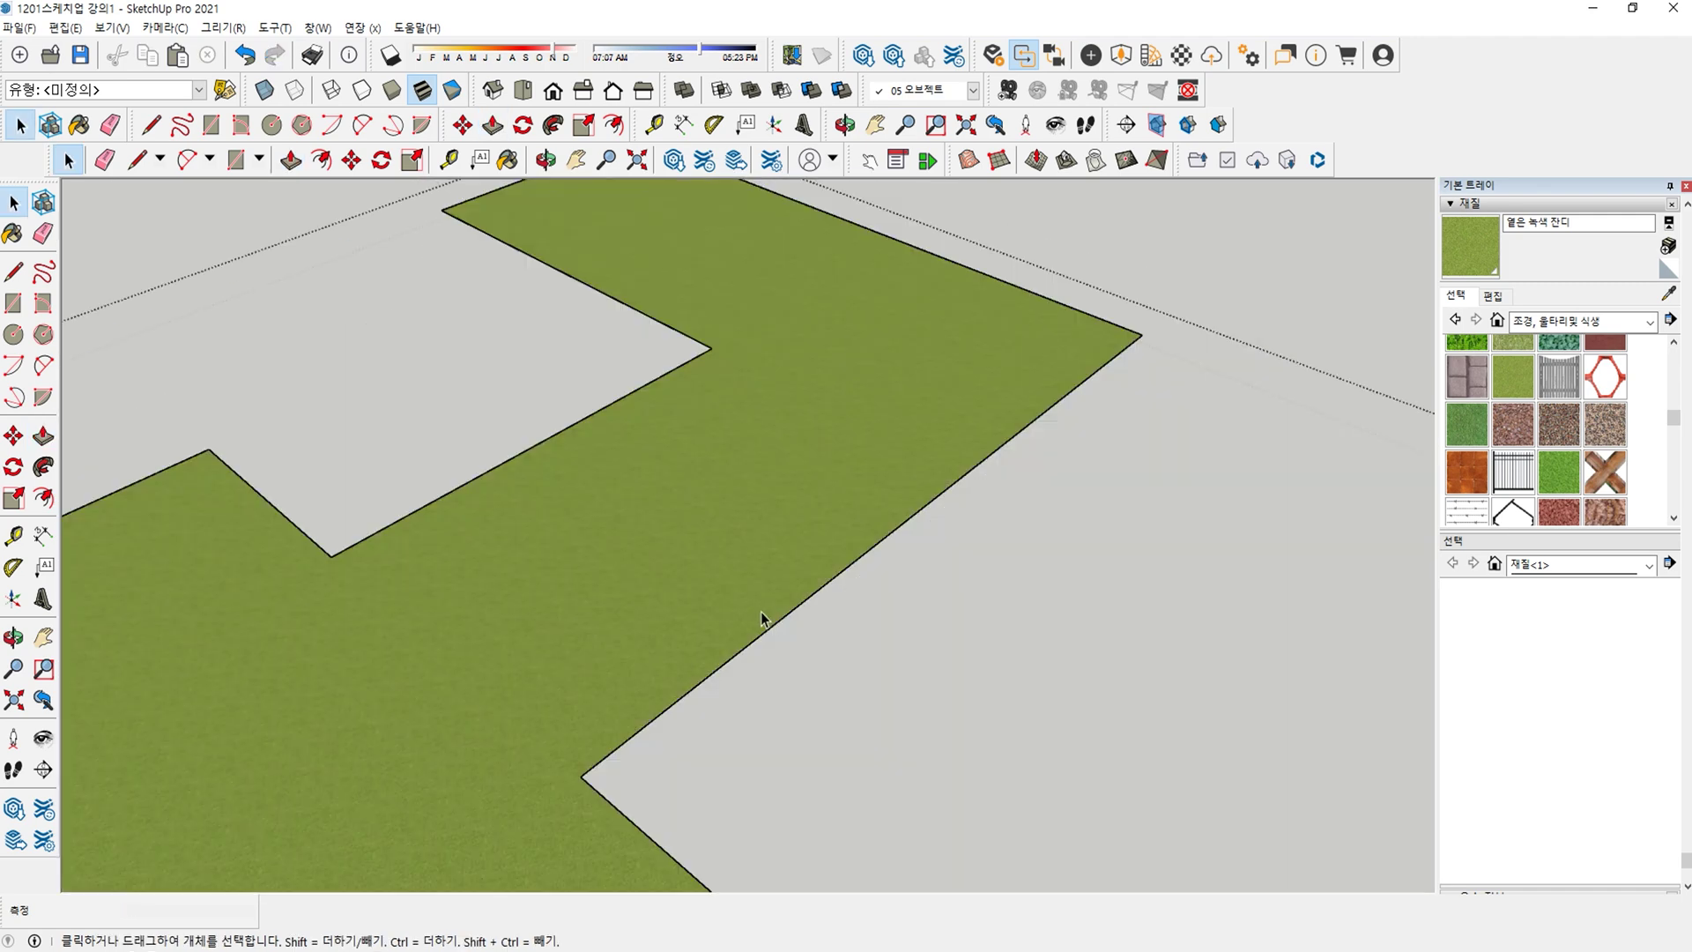
{"action": "key", "text": "o"}
{"action": "key", "text": "space"}
{"action": "scroll", "coordinate": [605, 737], "scroll_direction": "up", "scroll_amount": 5}
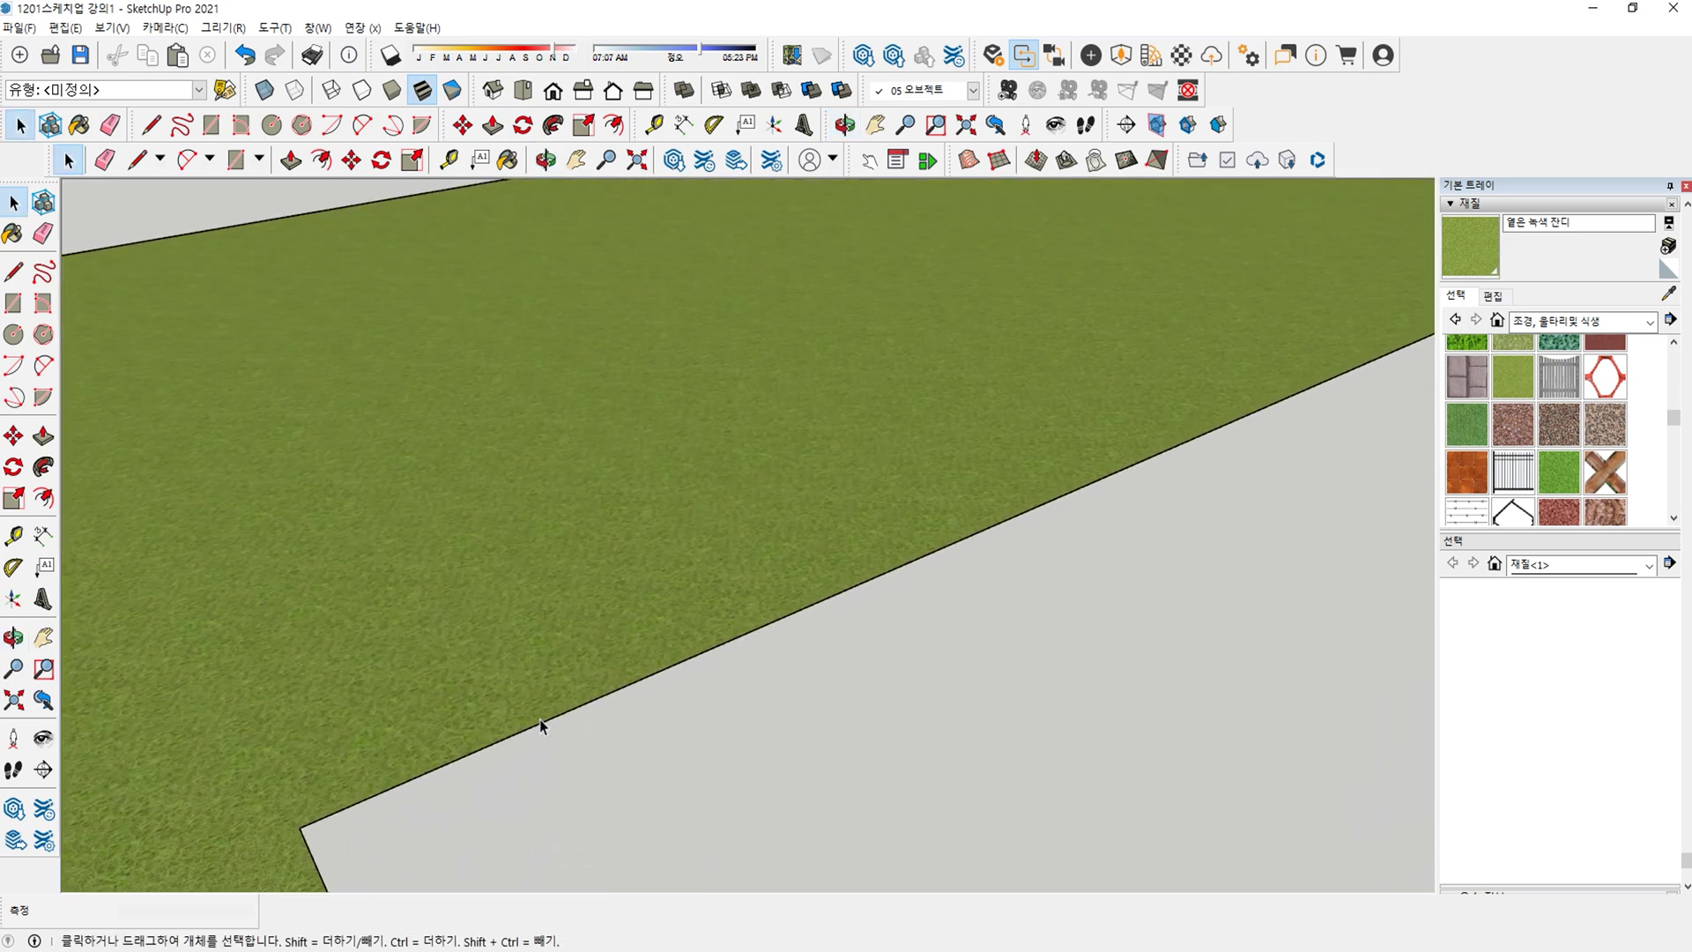
{"action": "key", "text": "p"}
{"action": "left_click", "coordinate": [547, 690]}
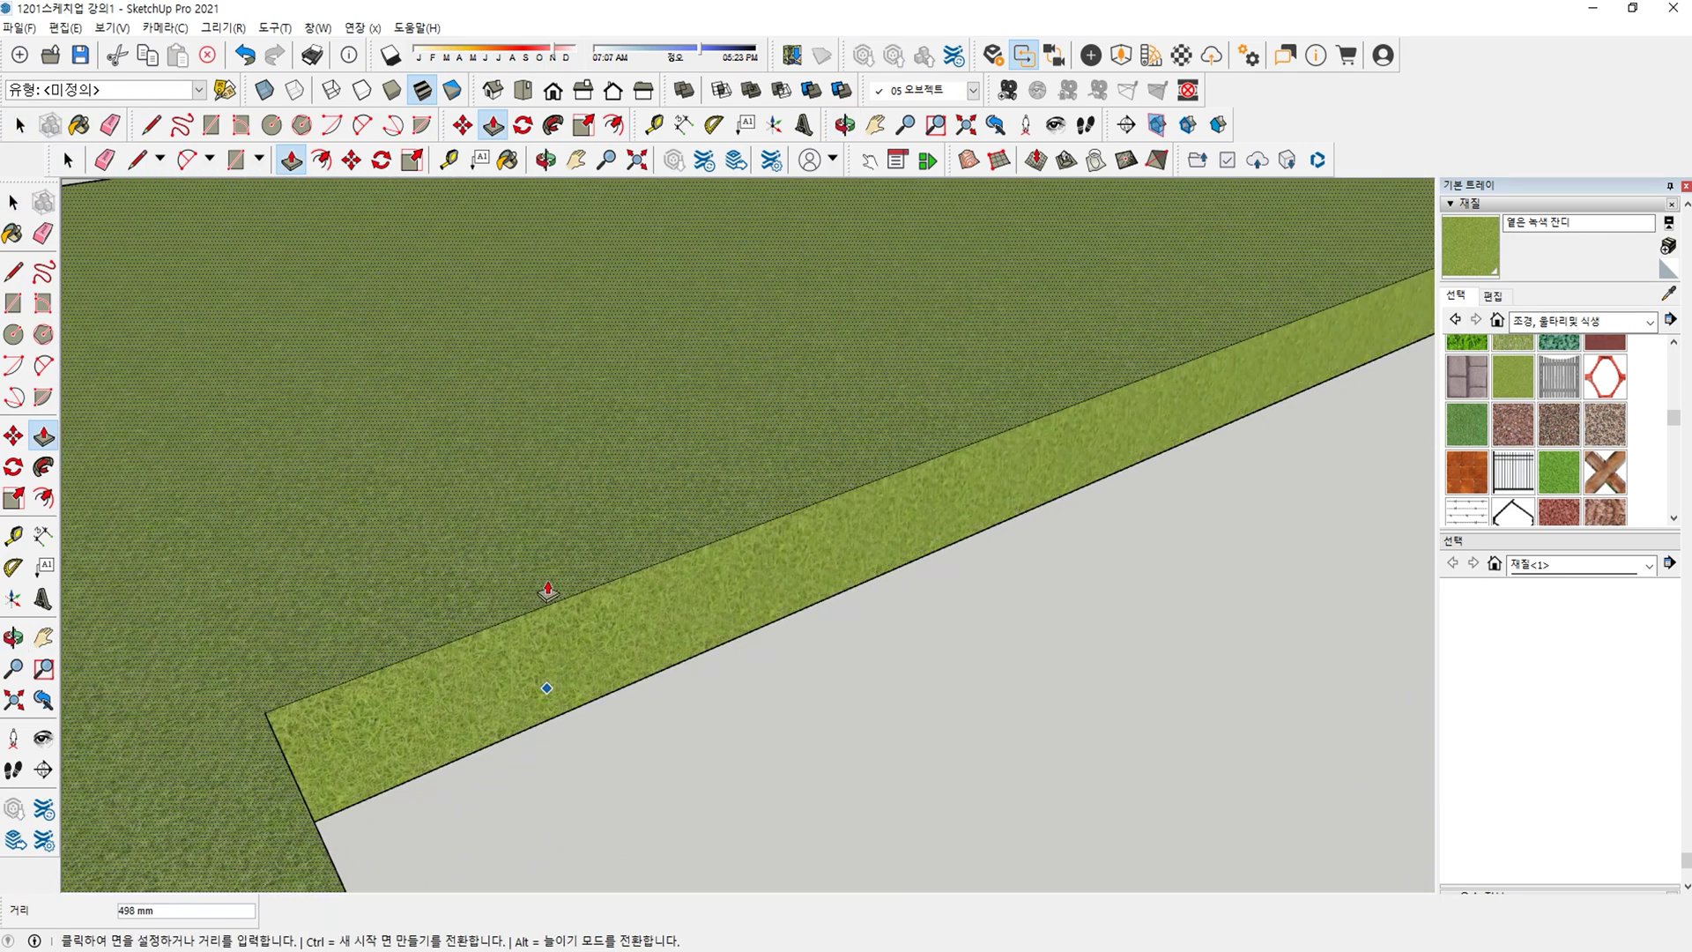
{"action": "middle_click_drag", "start_coordinate": [547, 595], "coordinate": [329, 573]}
{"action": "left_click", "coordinate": [332, 518]}
{"action": "key", "text": "l"}
{"action": "left_click", "coordinate": [409, 495]}
{"action": "key", "text": "Escape"}
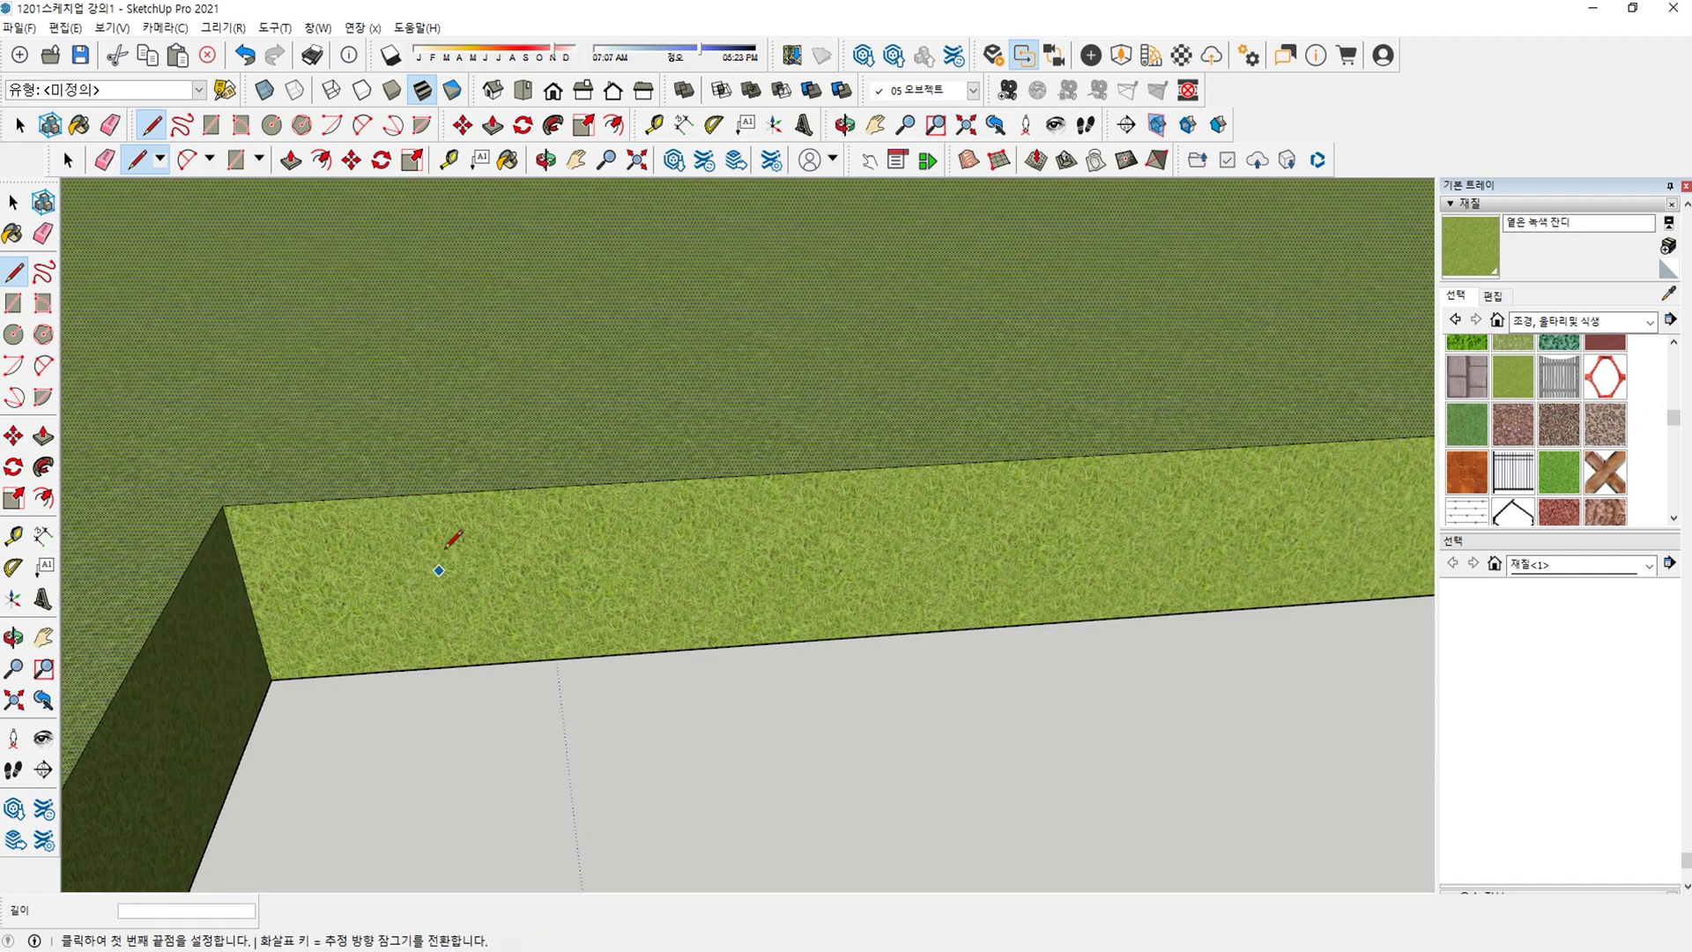
{"action": "left_click", "coordinate": [460, 493]}
{"action": "key", "text": "Escape"}
{"action": "key", "text": "ctrl+z"}
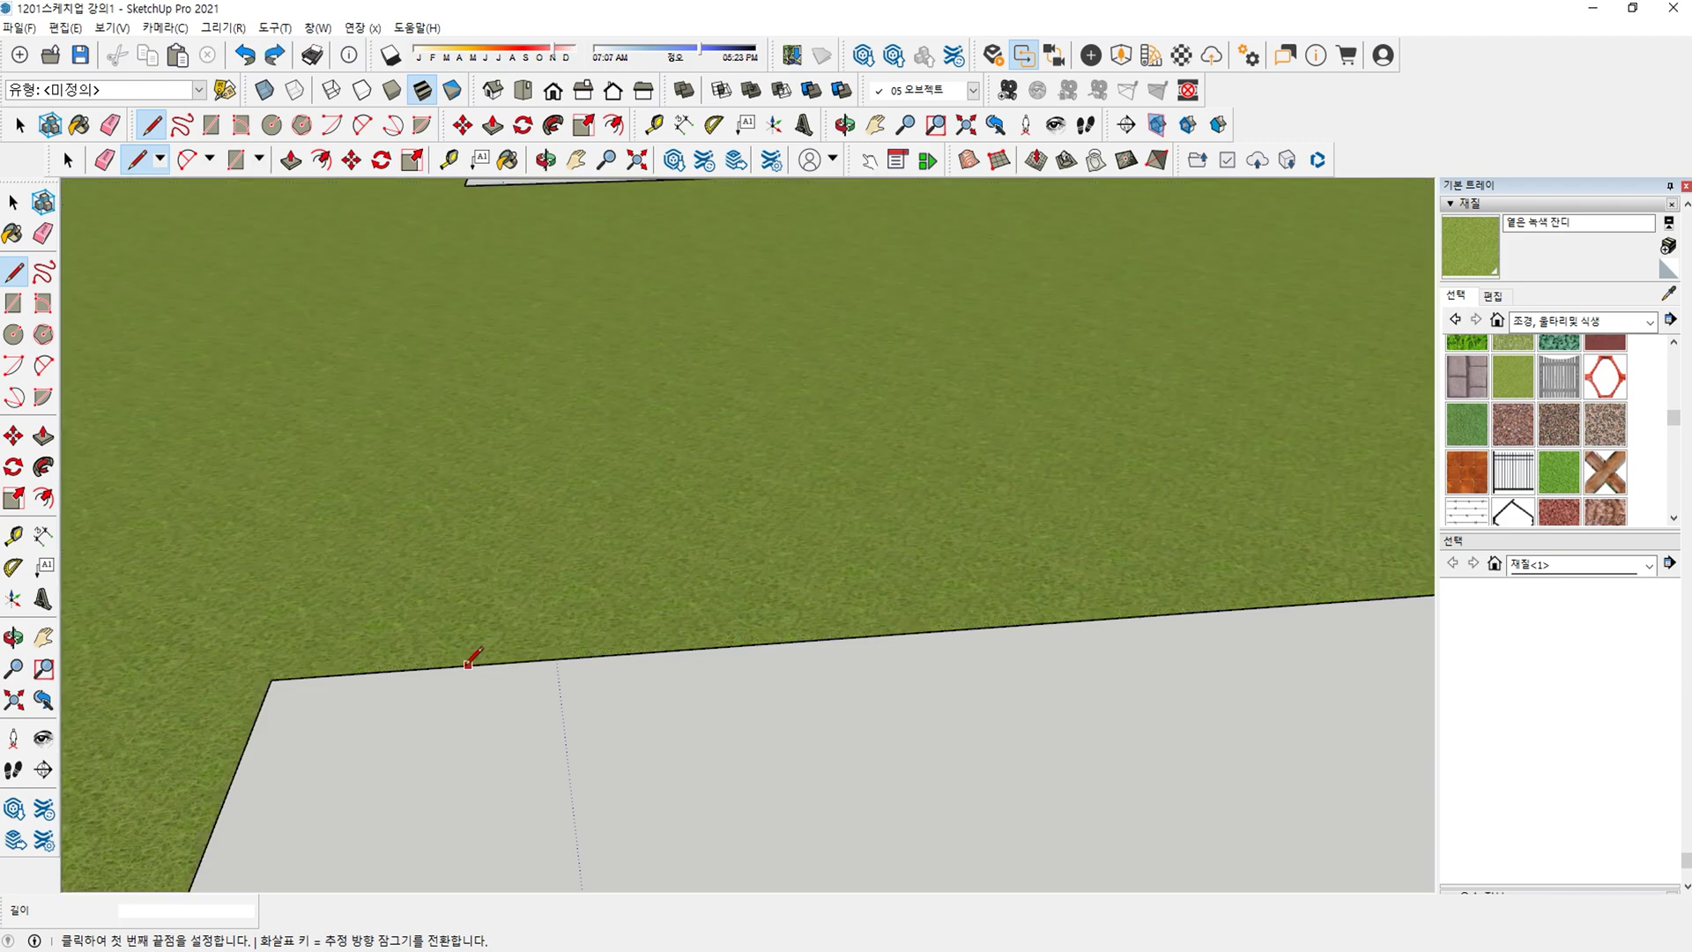
Move the whole grass face with its edges 20 mm up along the blue axis and leave its group.
{"action": "scroll", "coordinate": [470, 663], "scroll_direction": "up", "scroll_amount": 4}
{"action": "scroll", "coordinate": [478, 652], "scroll_direction": "down", "scroll_amount": 2}
{"action": "middle_click_drag", "start_coordinate": [462, 571], "coordinate": [442, 500]}
{"action": "triple_click", "coordinate": [420, 560]}
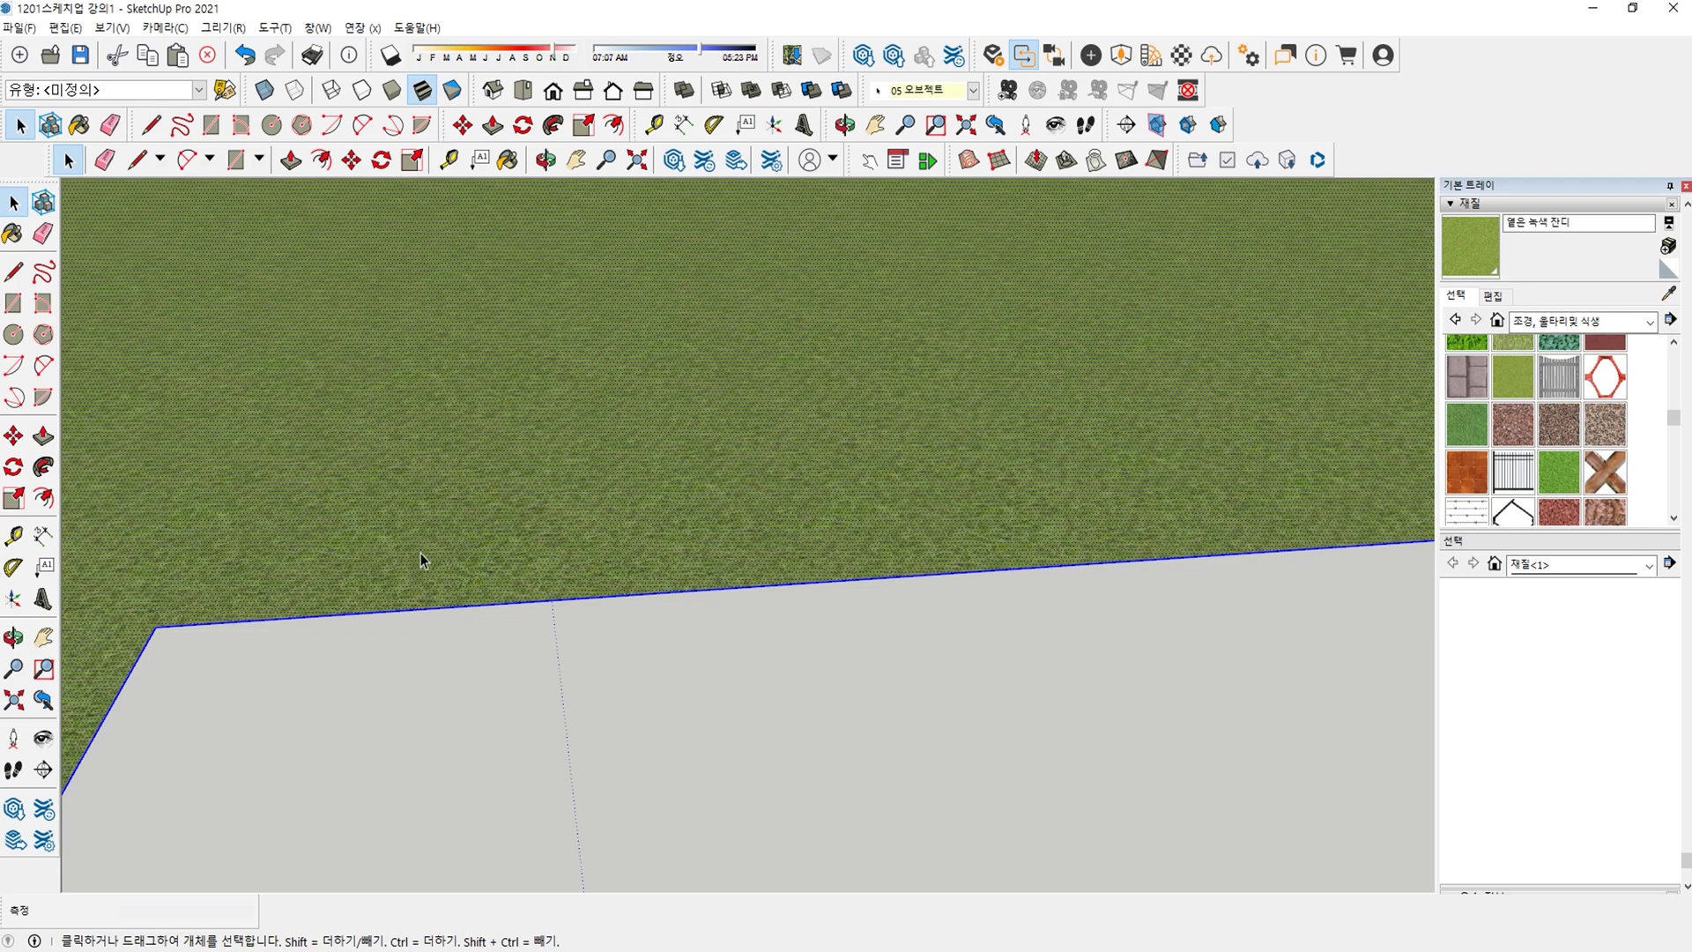
{"action": "key", "text": "m"}
{"action": "left_click", "coordinate": [441, 732]}
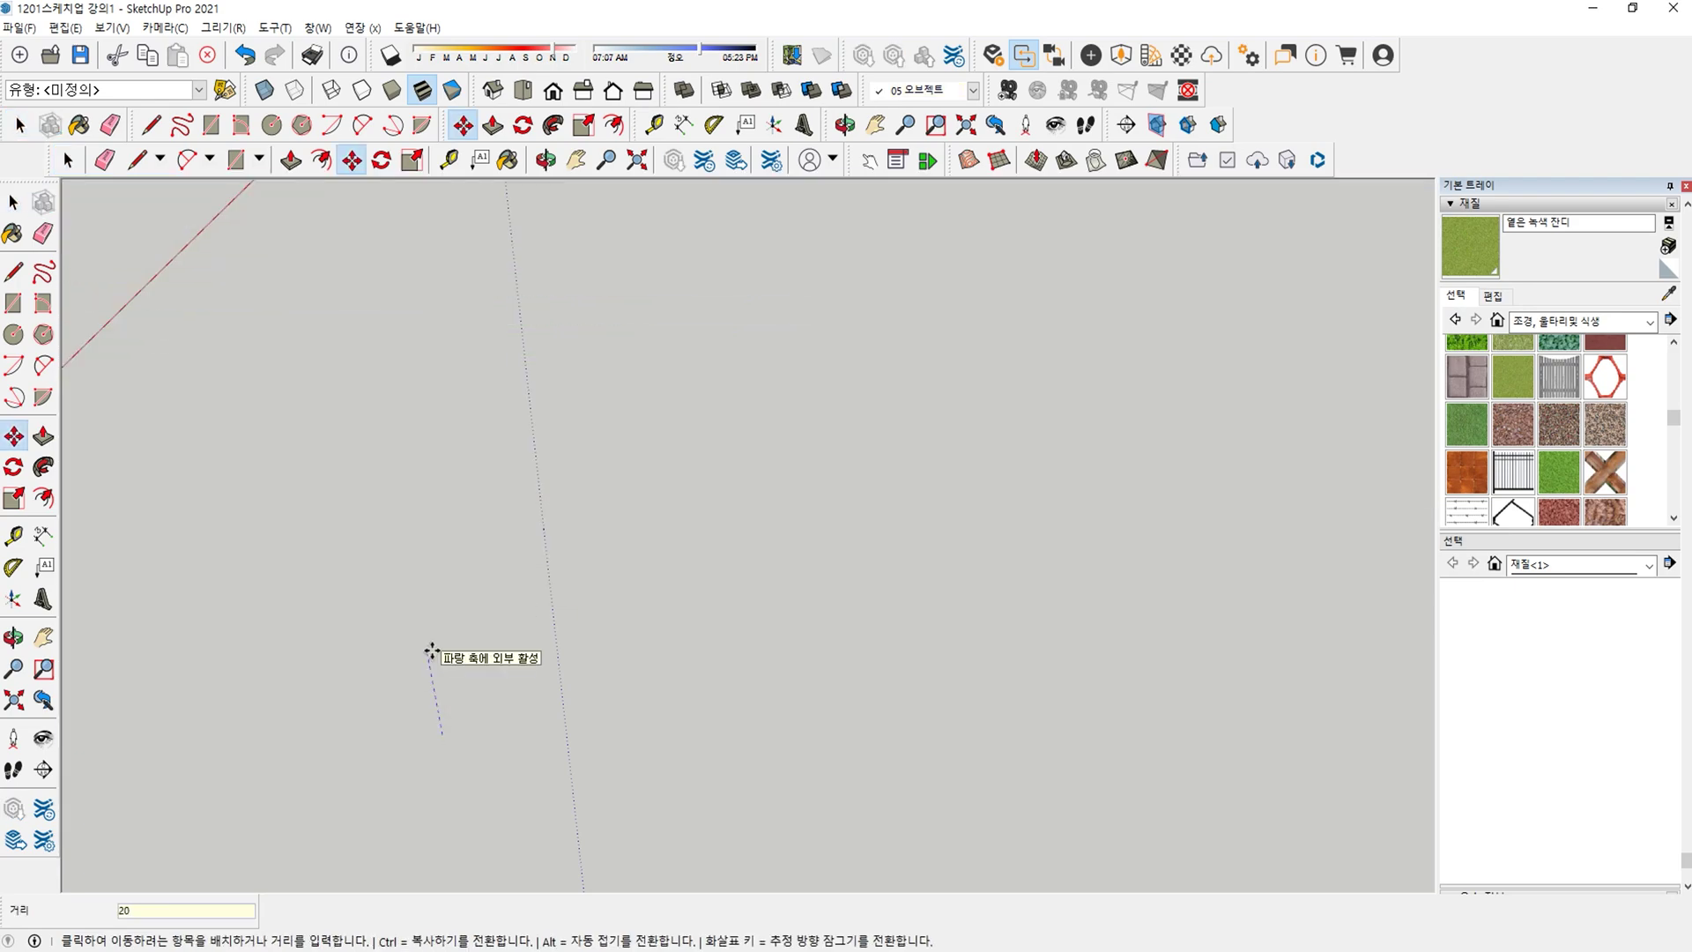
{"action": "key", "text": "Return"}
{"action": "key", "text": "space"}
{"action": "left_click", "coordinate": [432, 652]}
{"action": "scroll", "coordinate": [434, 654], "scroll_direction": "down", "scroll_amount": 2}
{"action": "middle_click_drag", "start_coordinate": [462, 629], "coordinate": [934, 577]}
{"action": "middle_click_drag", "start_coordinate": [934, 577], "coordinate": [815, 590], "text": "shift"}
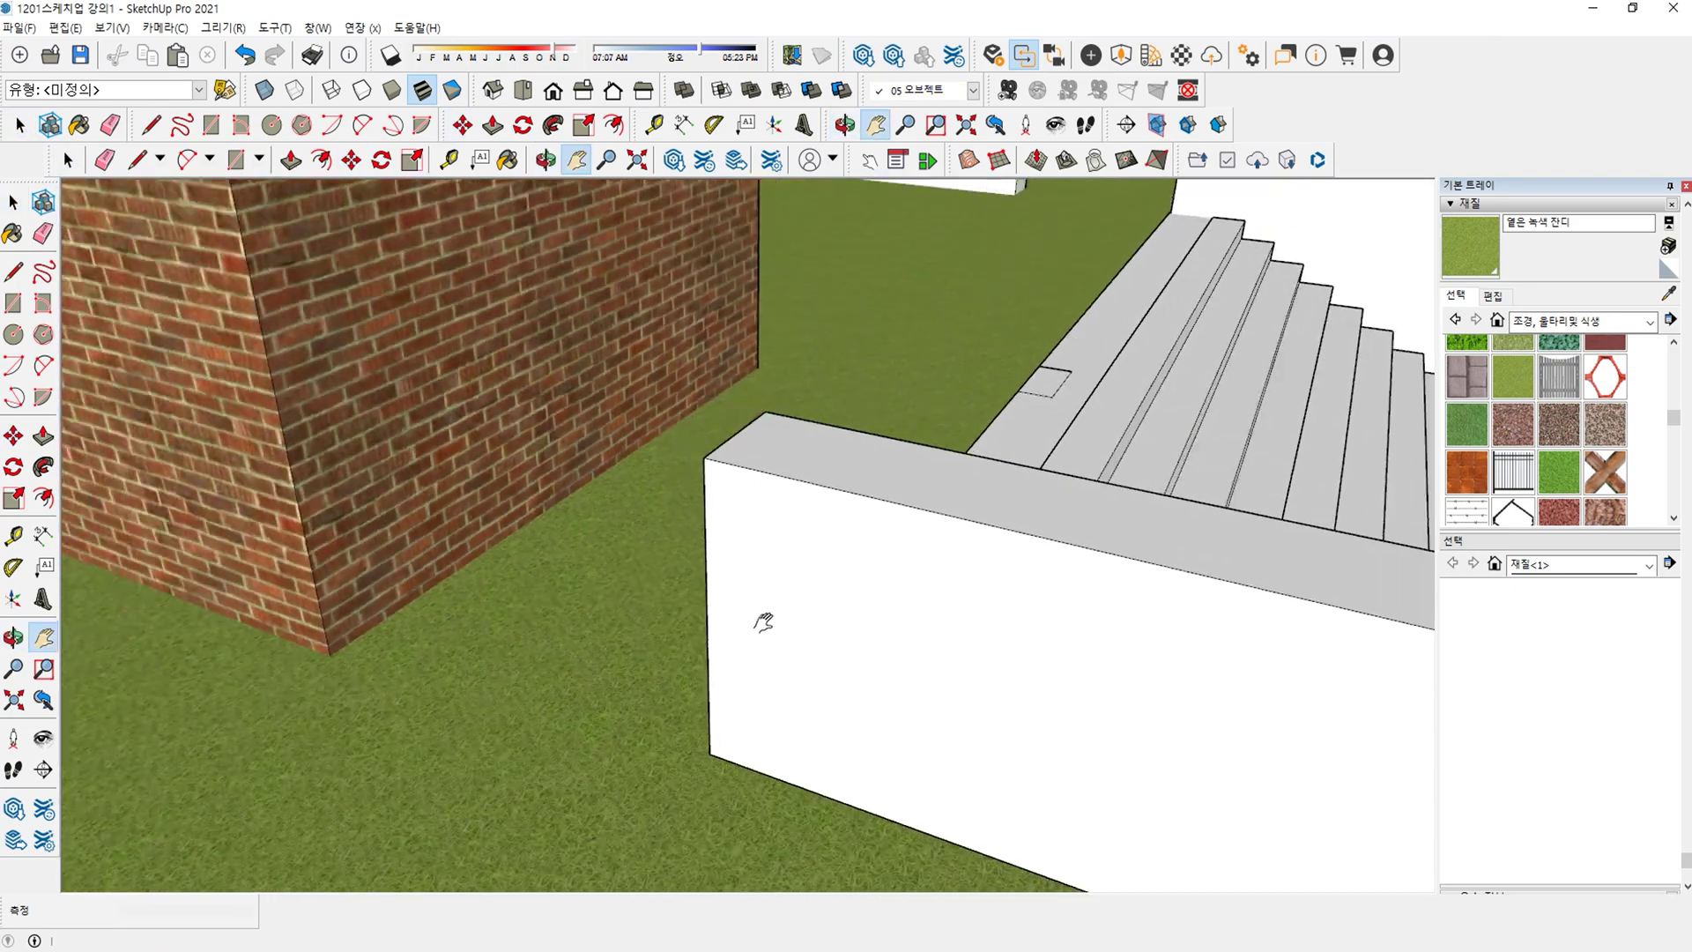
{"action": "scroll", "coordinate": [816, 590], "scroll_direction": "down", "scroll_amount": 6}
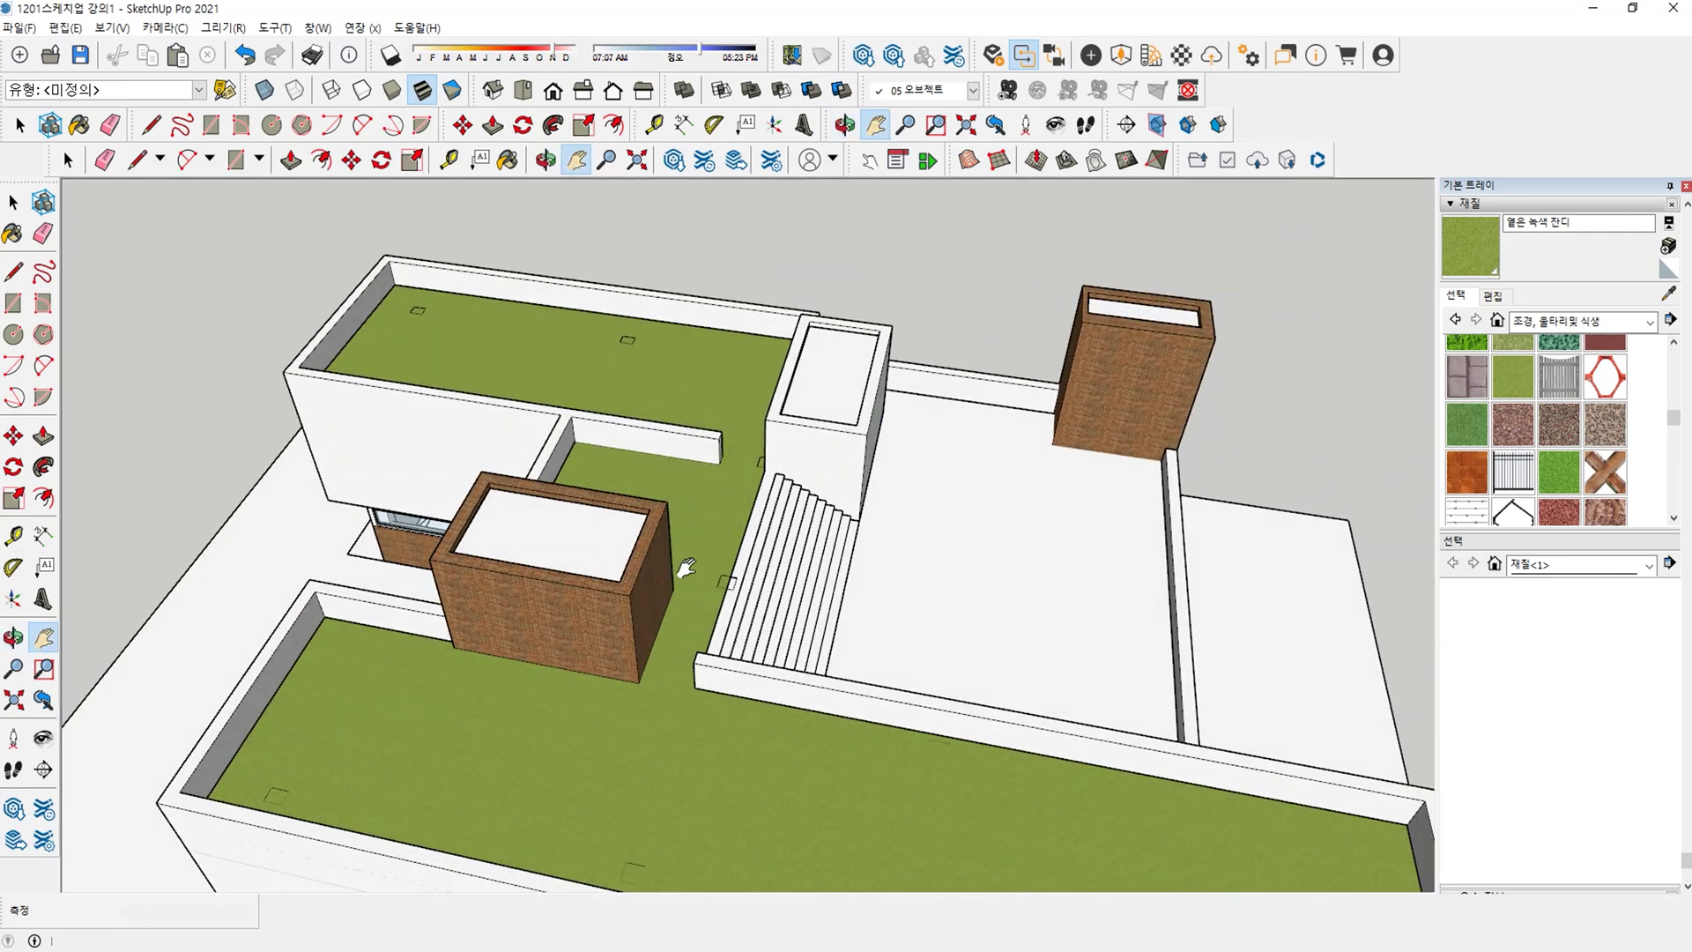
{"action": "scroll", "coordinate": [674, 578], "scroll_direction": "down", "scroll_amount": 2}
{"action": "middle_click_drag", "start_coordinate": [674, 579], "coordinate": [650, 621]}
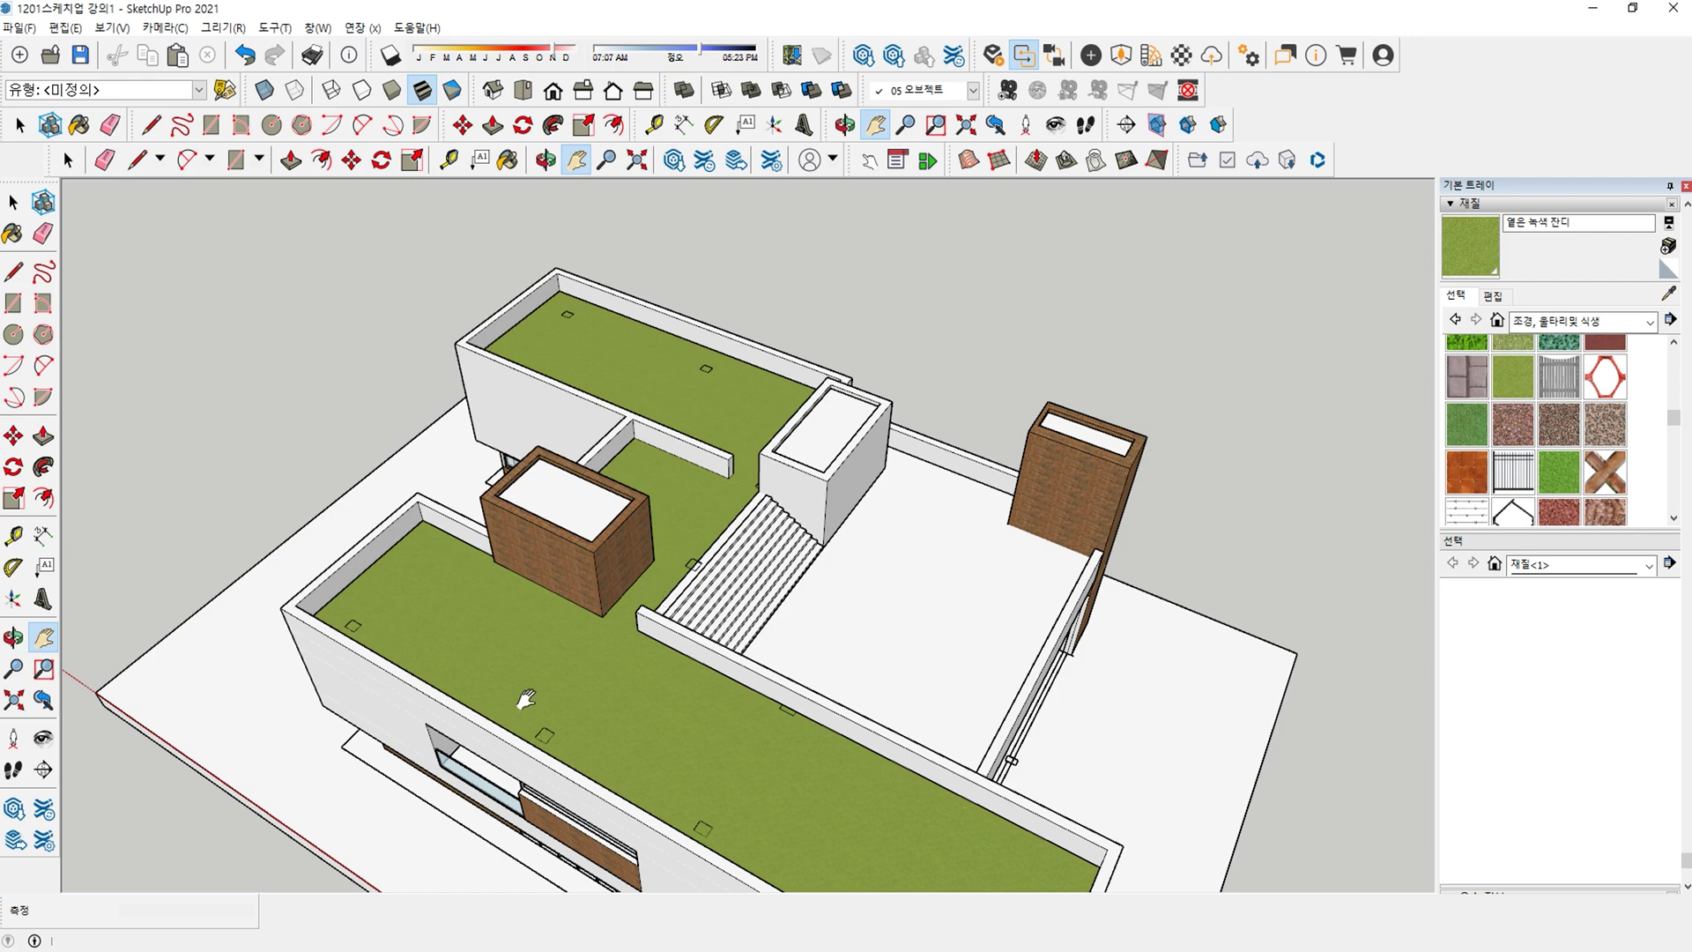
Inspect the raised grass roof up close and step back and forth through its last edits with undo and redo.
{"action": "scroll", "coordinate": [657, 586], "scroll_direction": "up", "scroll_amount": 10}
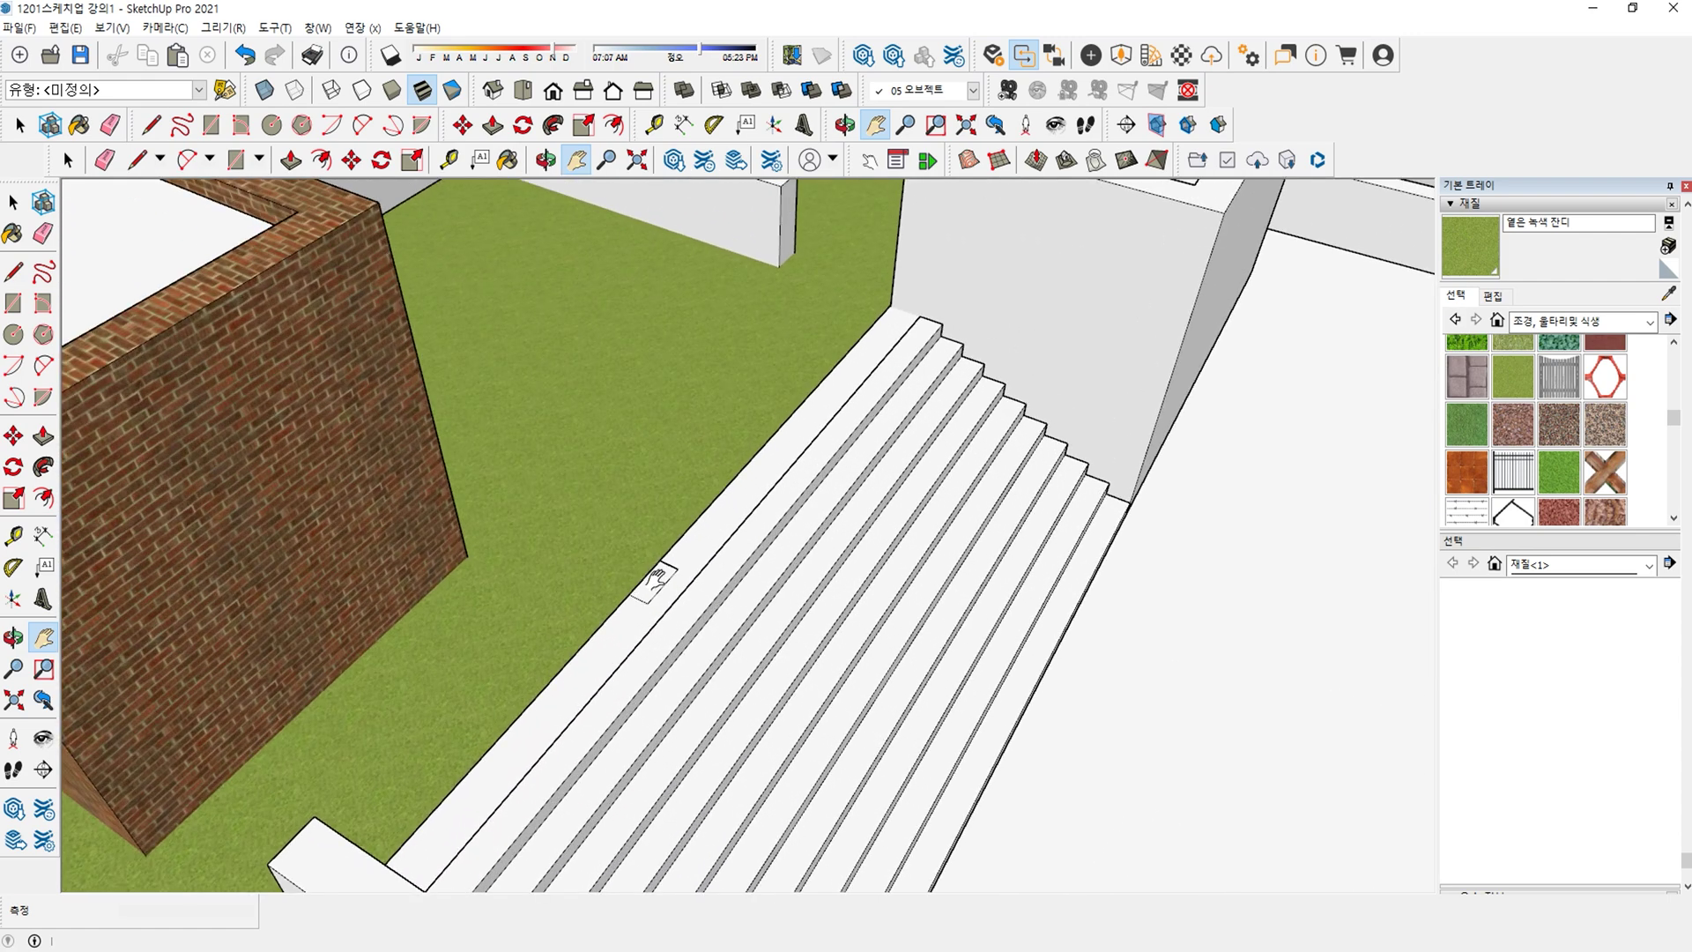
{"action": "scroll", "coordinate": [654, 579], "scroll_direction": "down", "scroll_amount": 8}
{"action": "scroll", "coordinate": [718, 371], "scroll_direction": "up", "scroll_amount": 3}
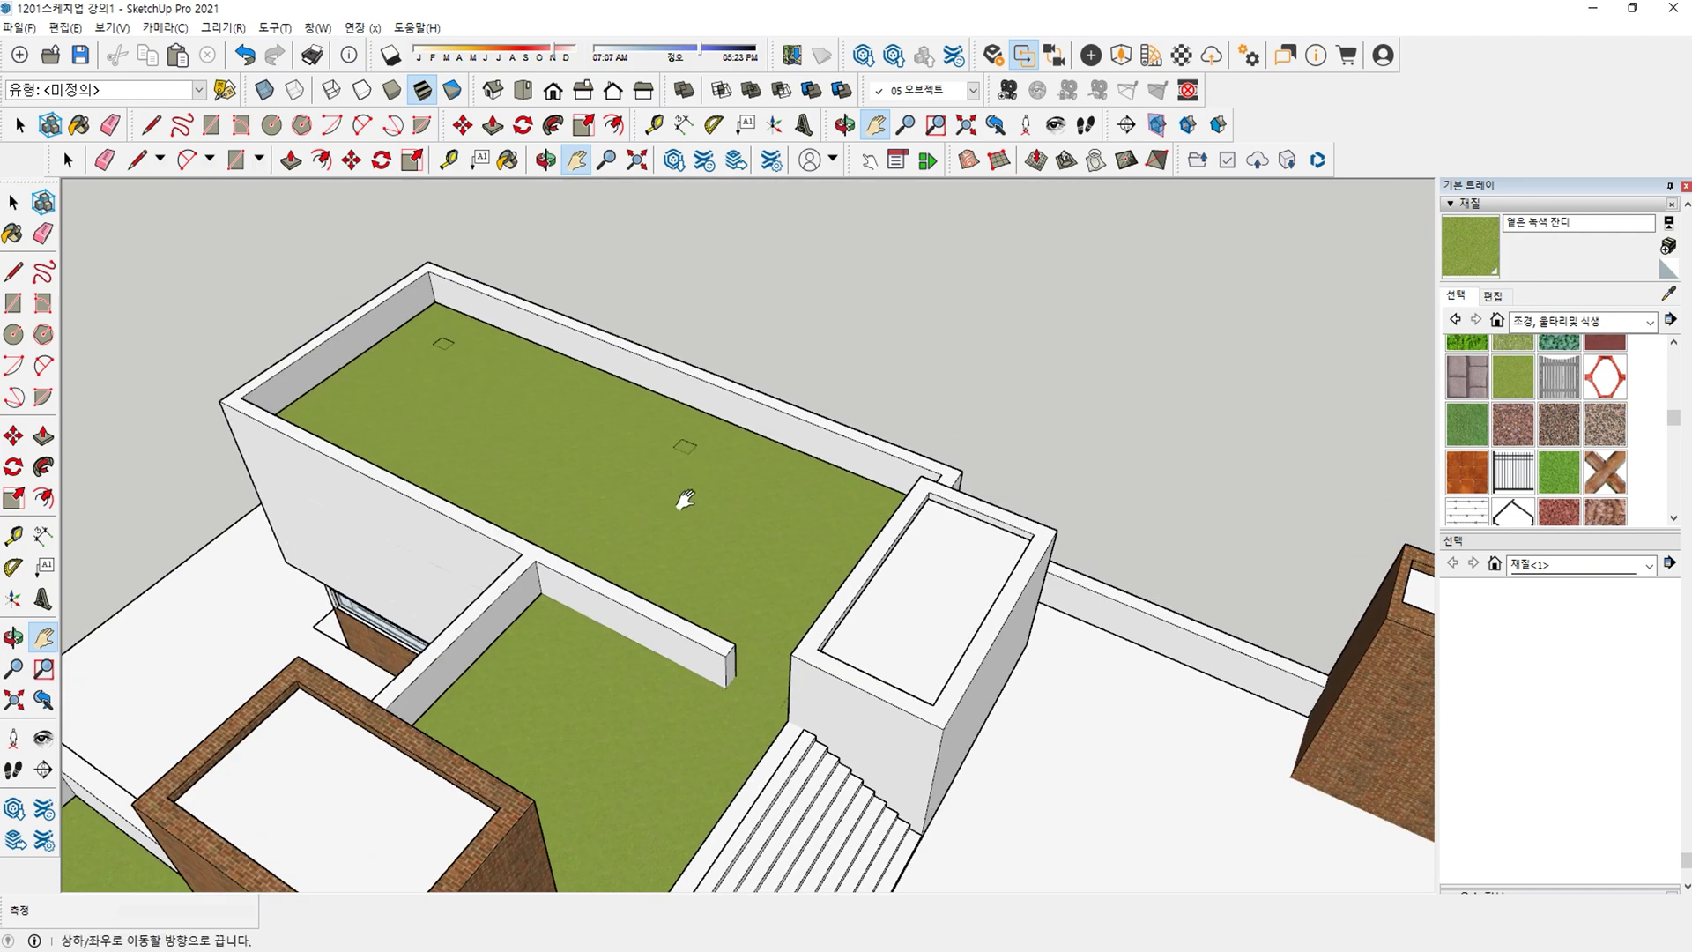
{"action": "scroll", "coordinate": [750, 441], "scroll_direction": "down", "scroll_amount": 3}
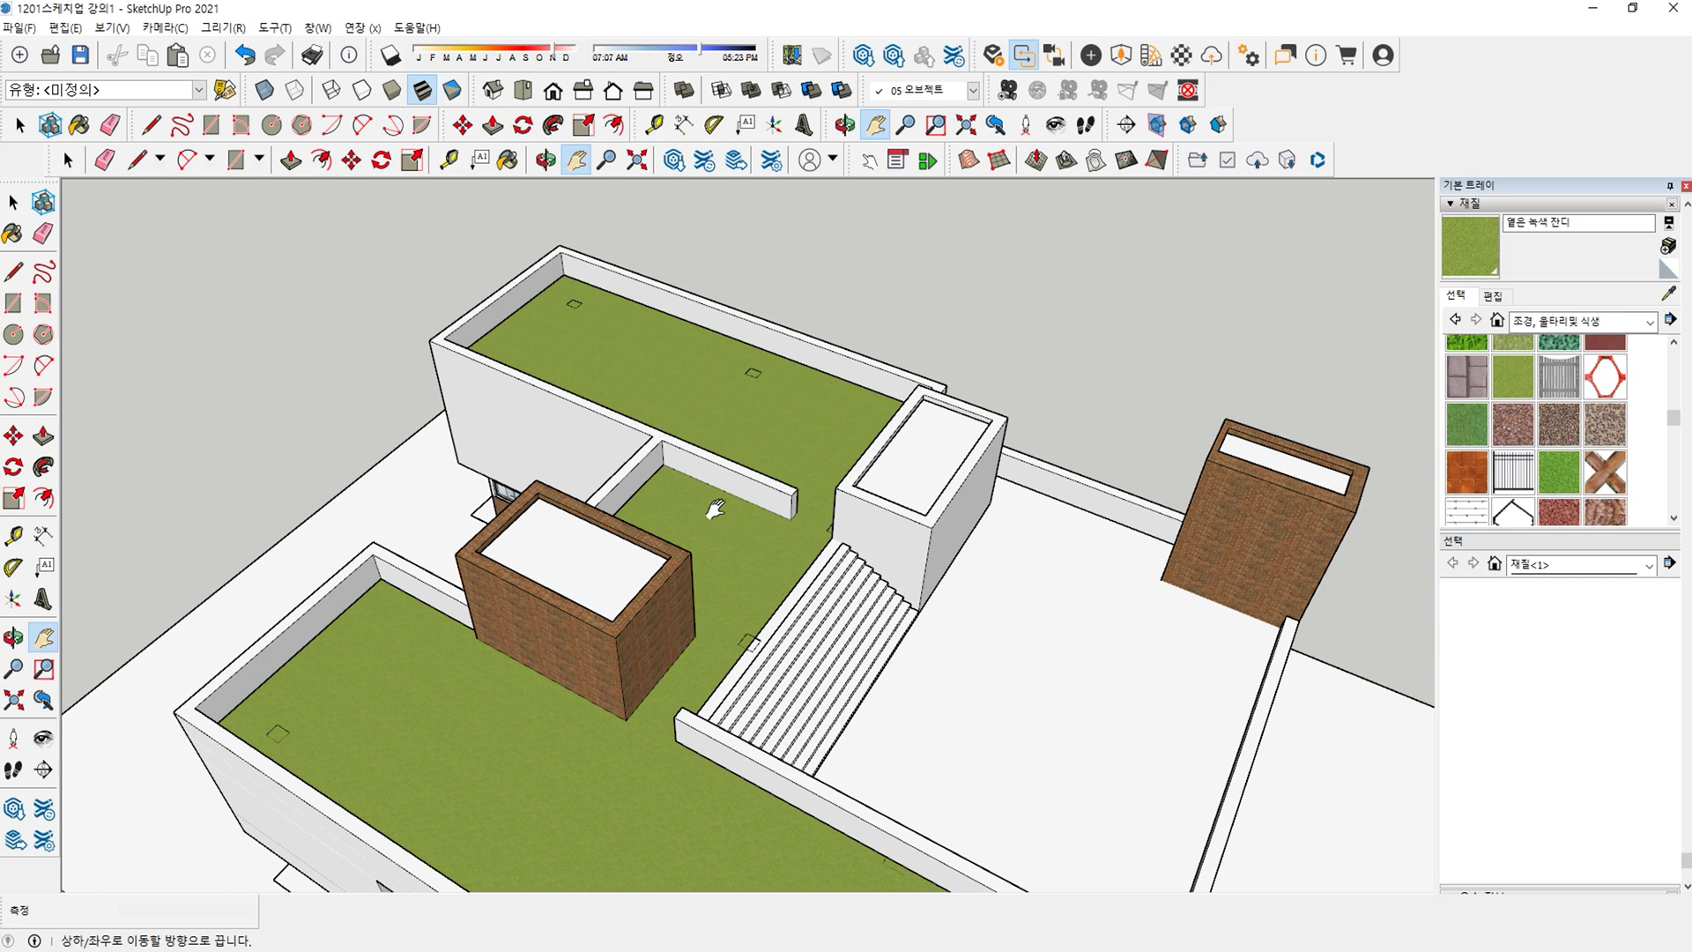
{"action": "key", "text": "space"}
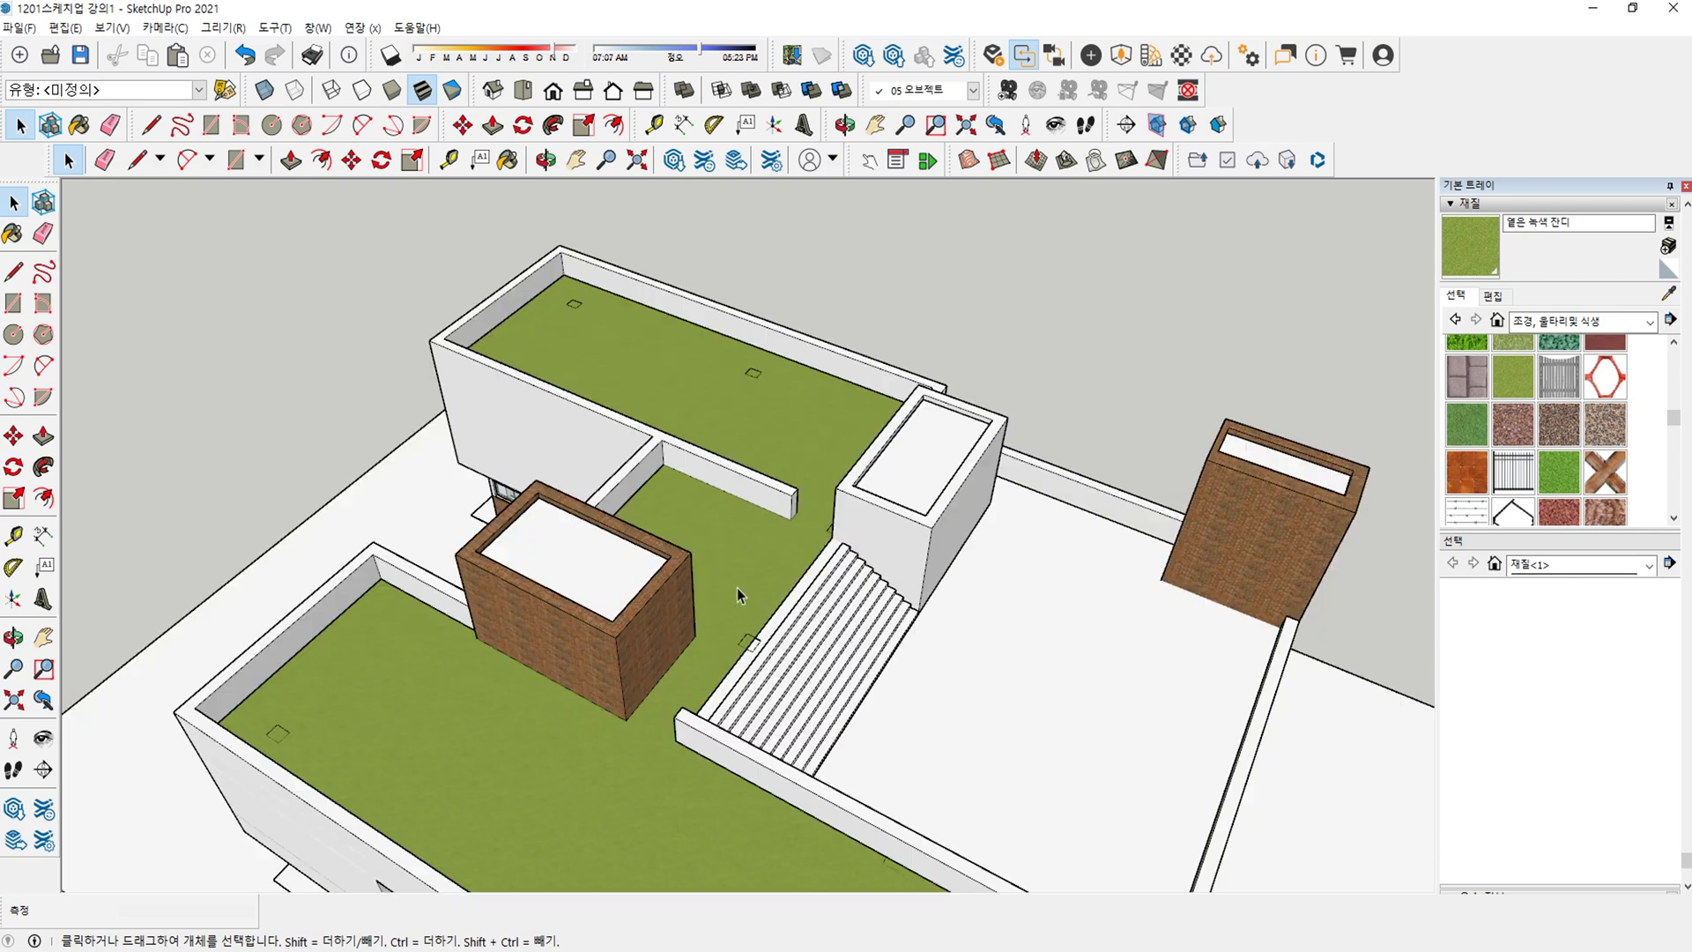
{"action": "left_click", "coordinate": [733, 587]}
{"action": "key", "text": "ctrl+z"}
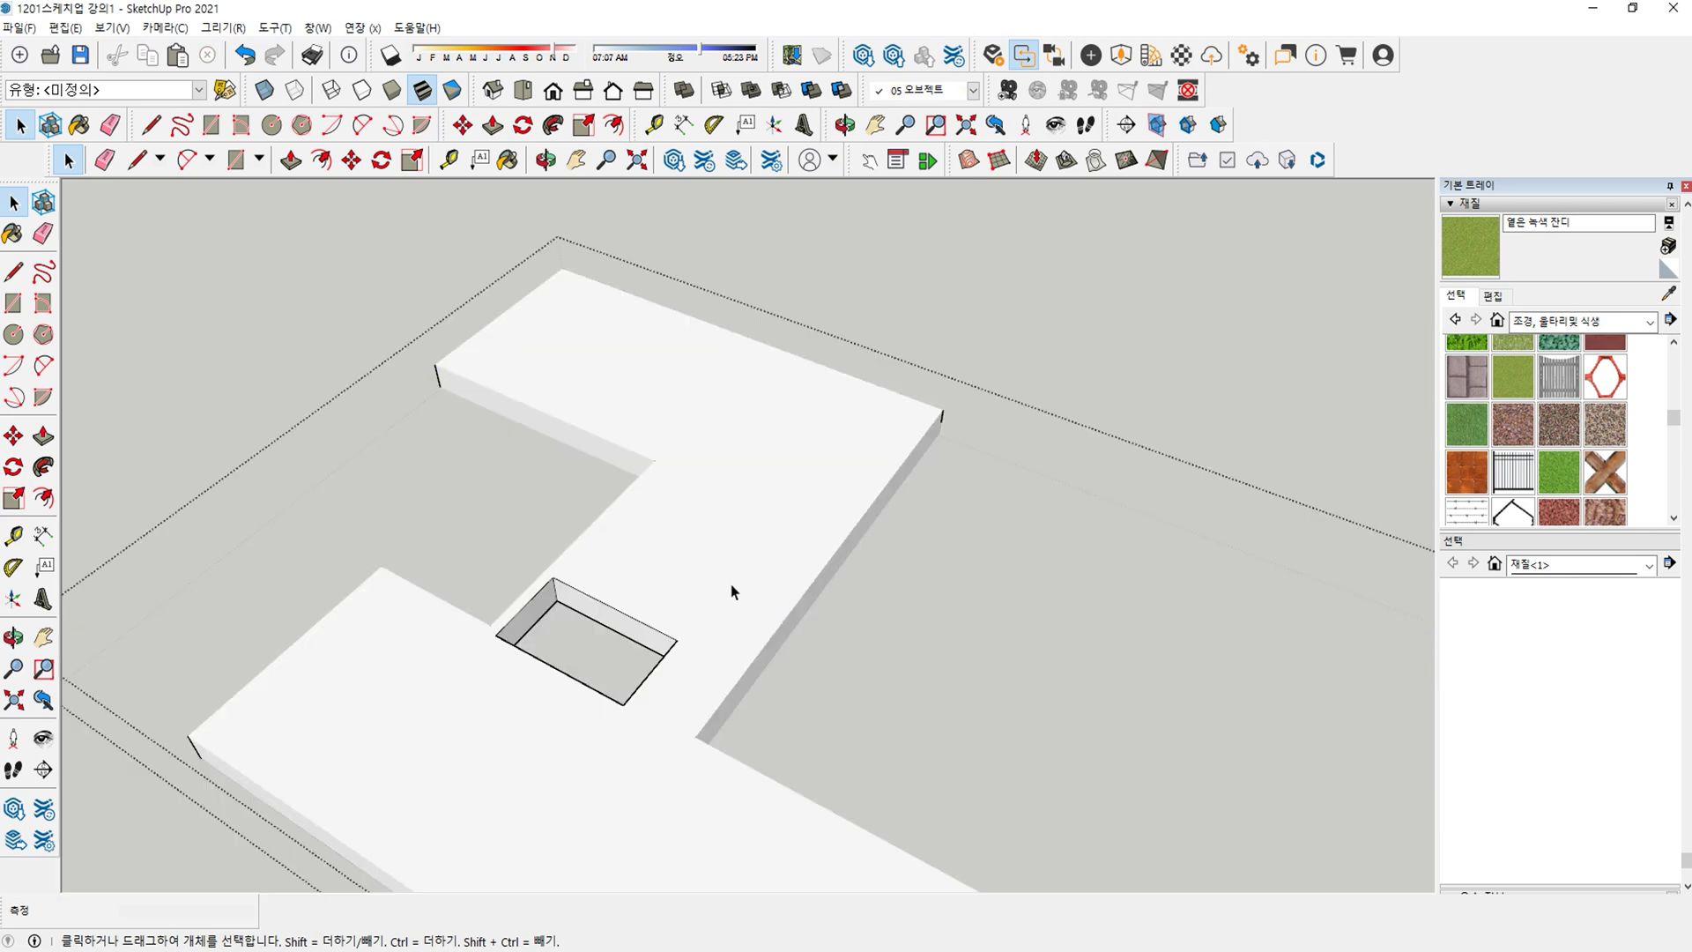
{"action": "key", "text": "b"}
{"action": "left_click", "coordinate": [592, 636]}
{"action": "key", "text": "space"}
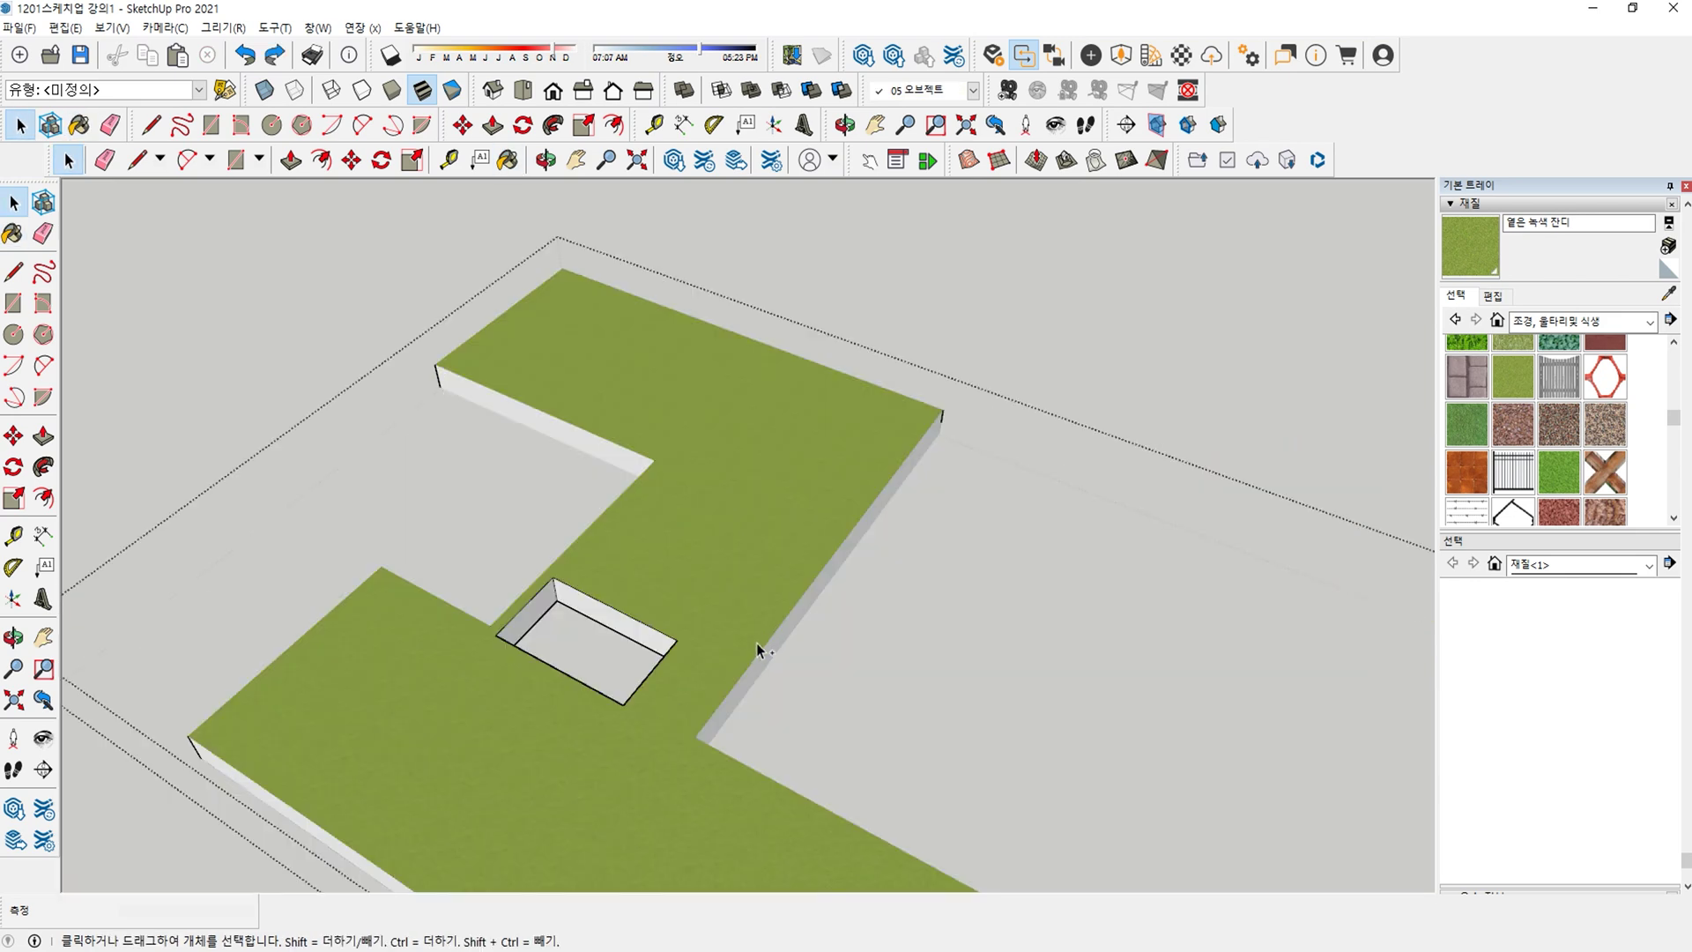
{"action": "key", "text": "ctrl+z"}
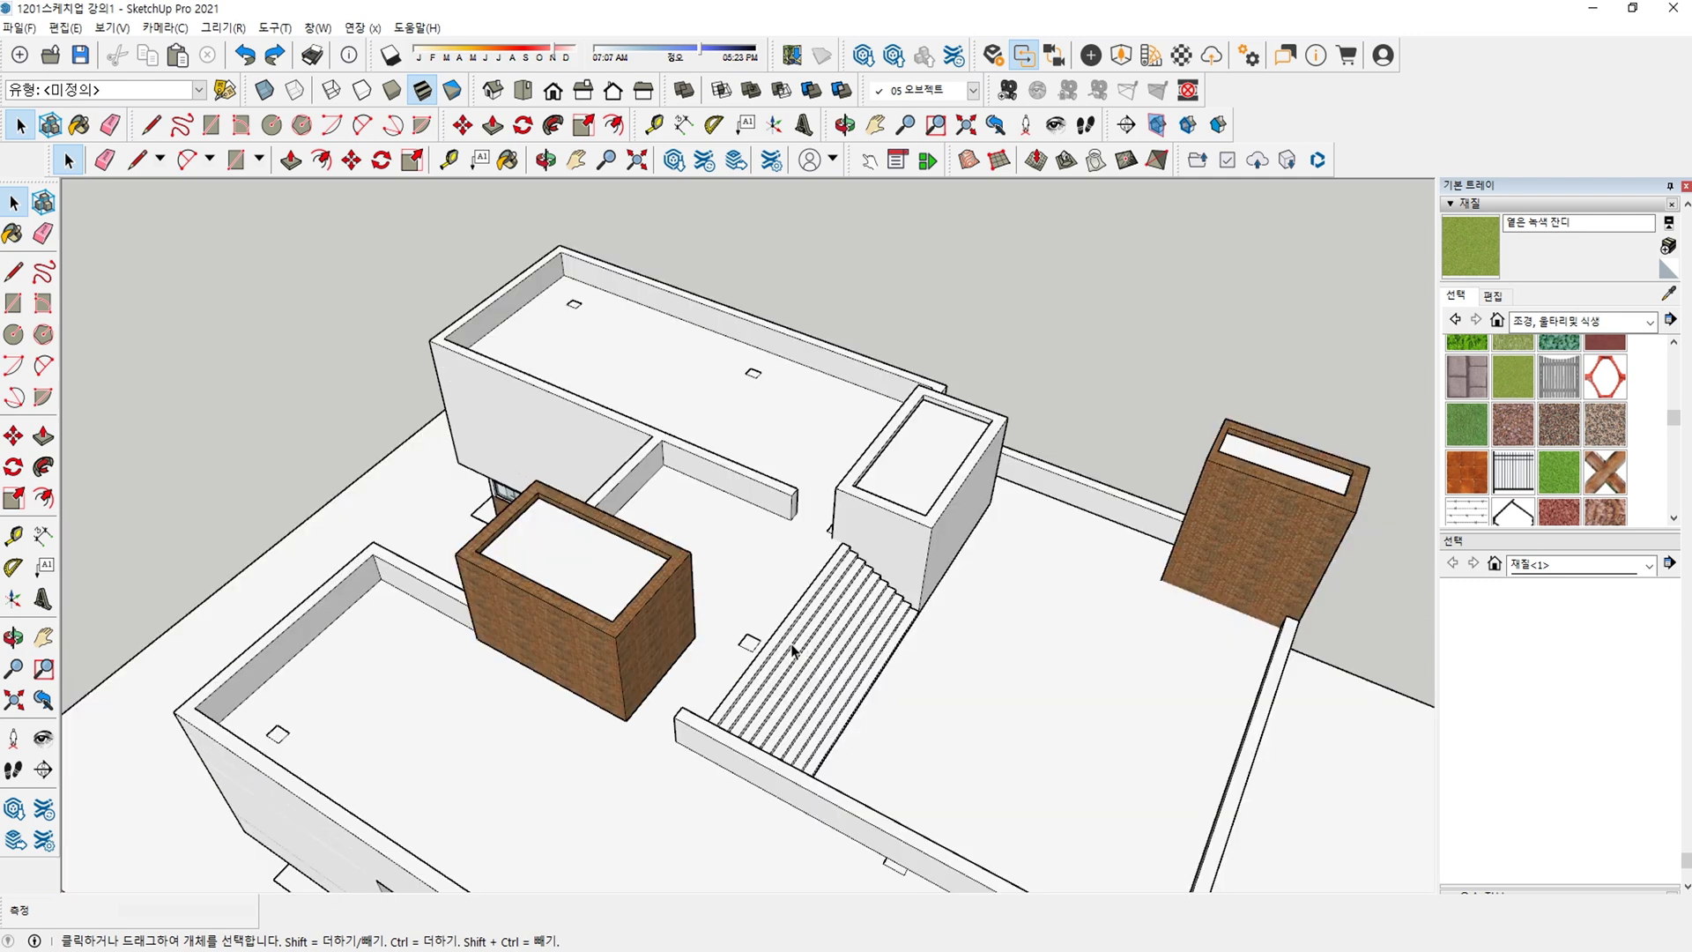
{"action": "key", "text": "ctrl+y"}
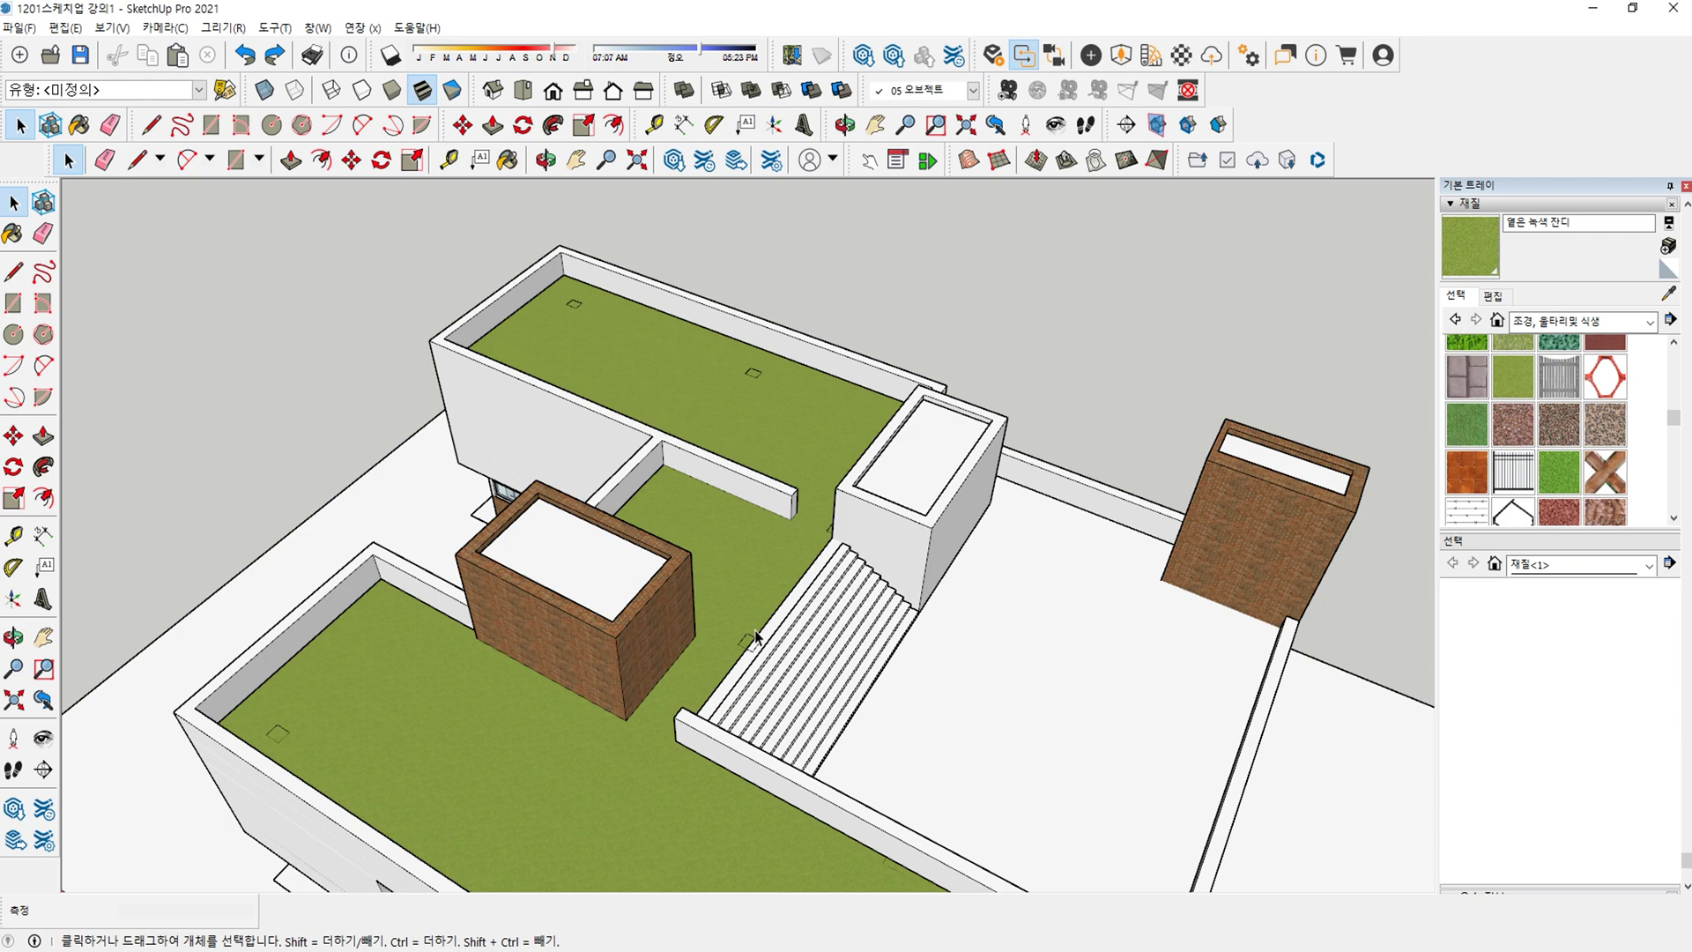
Open the terrace slab's group and draw a 16600 by 13500 mm rectangle from the parapet's inner corner to the opposite corner by the door.
{"action": "scroll", "coordinate": [757, 636], "scroll_direction": "down", "scroll_amount": 5}
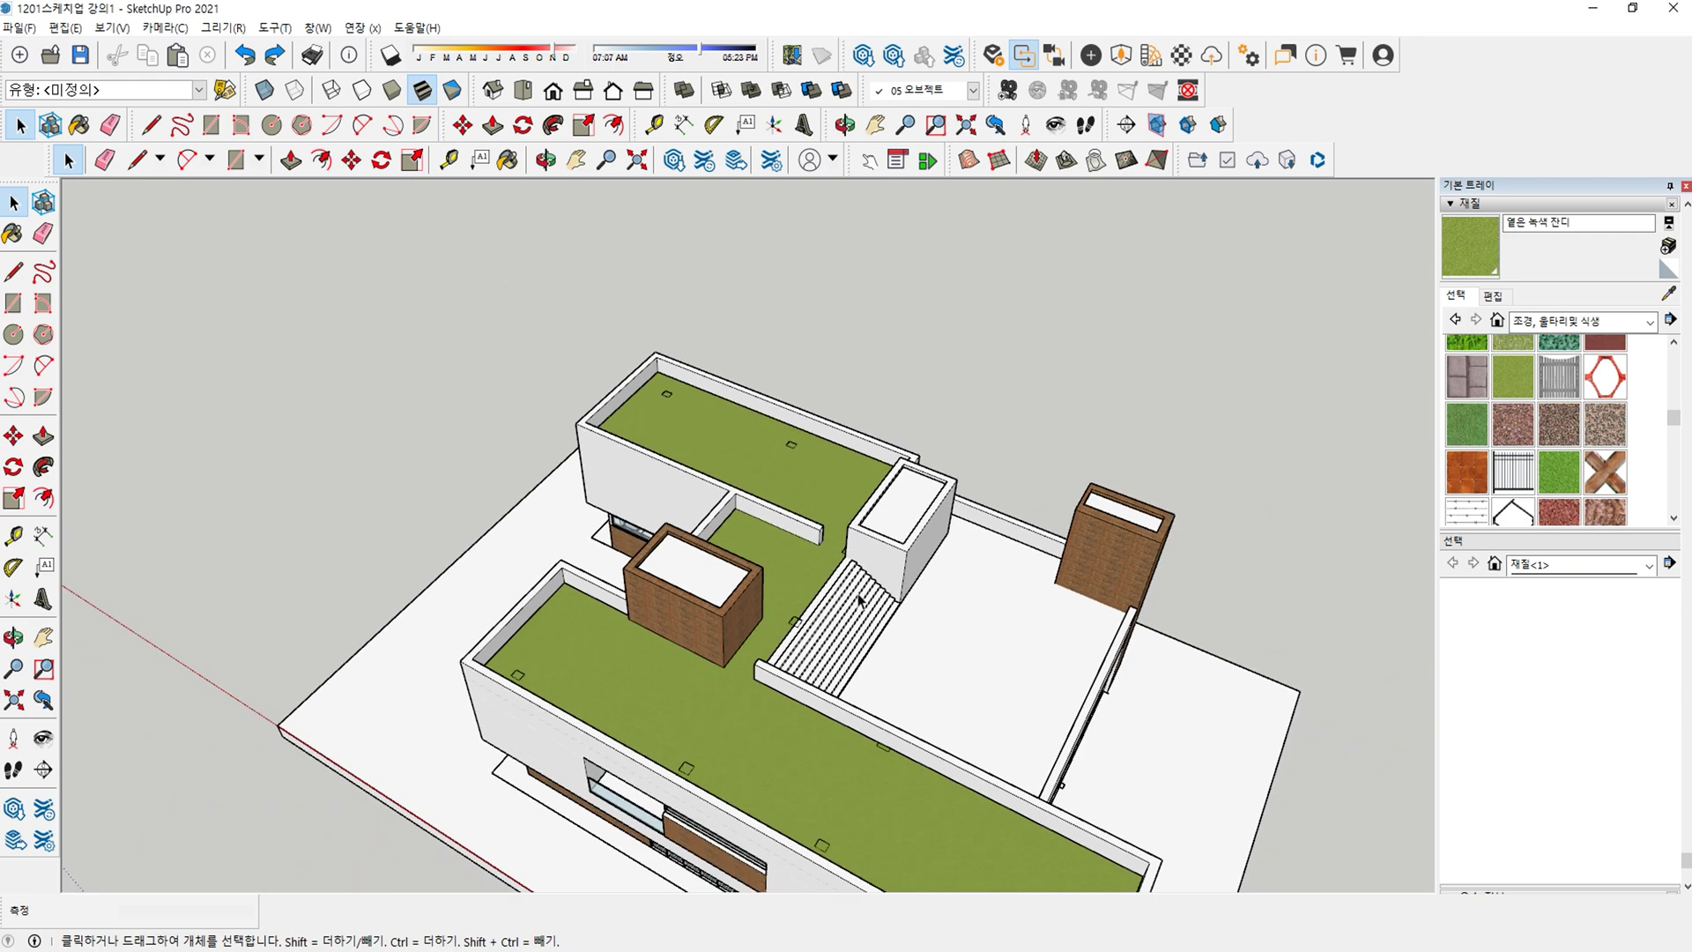
{"action": "scroll", "coordinate": [864, 625], "scroll_direction": "up", "scroll_amount": 4}
{"action": "double_click", "coordinate": [989, 646]}
{"action": "middle_click_drag", "start_coordinate": [1013, 618], "coordinate": [128, 386]}
{"action": "middle_click_drag", "start_coordinate": [627, 247], "coordinate": [583, 333]}
{"action": "key", "text": "r"}
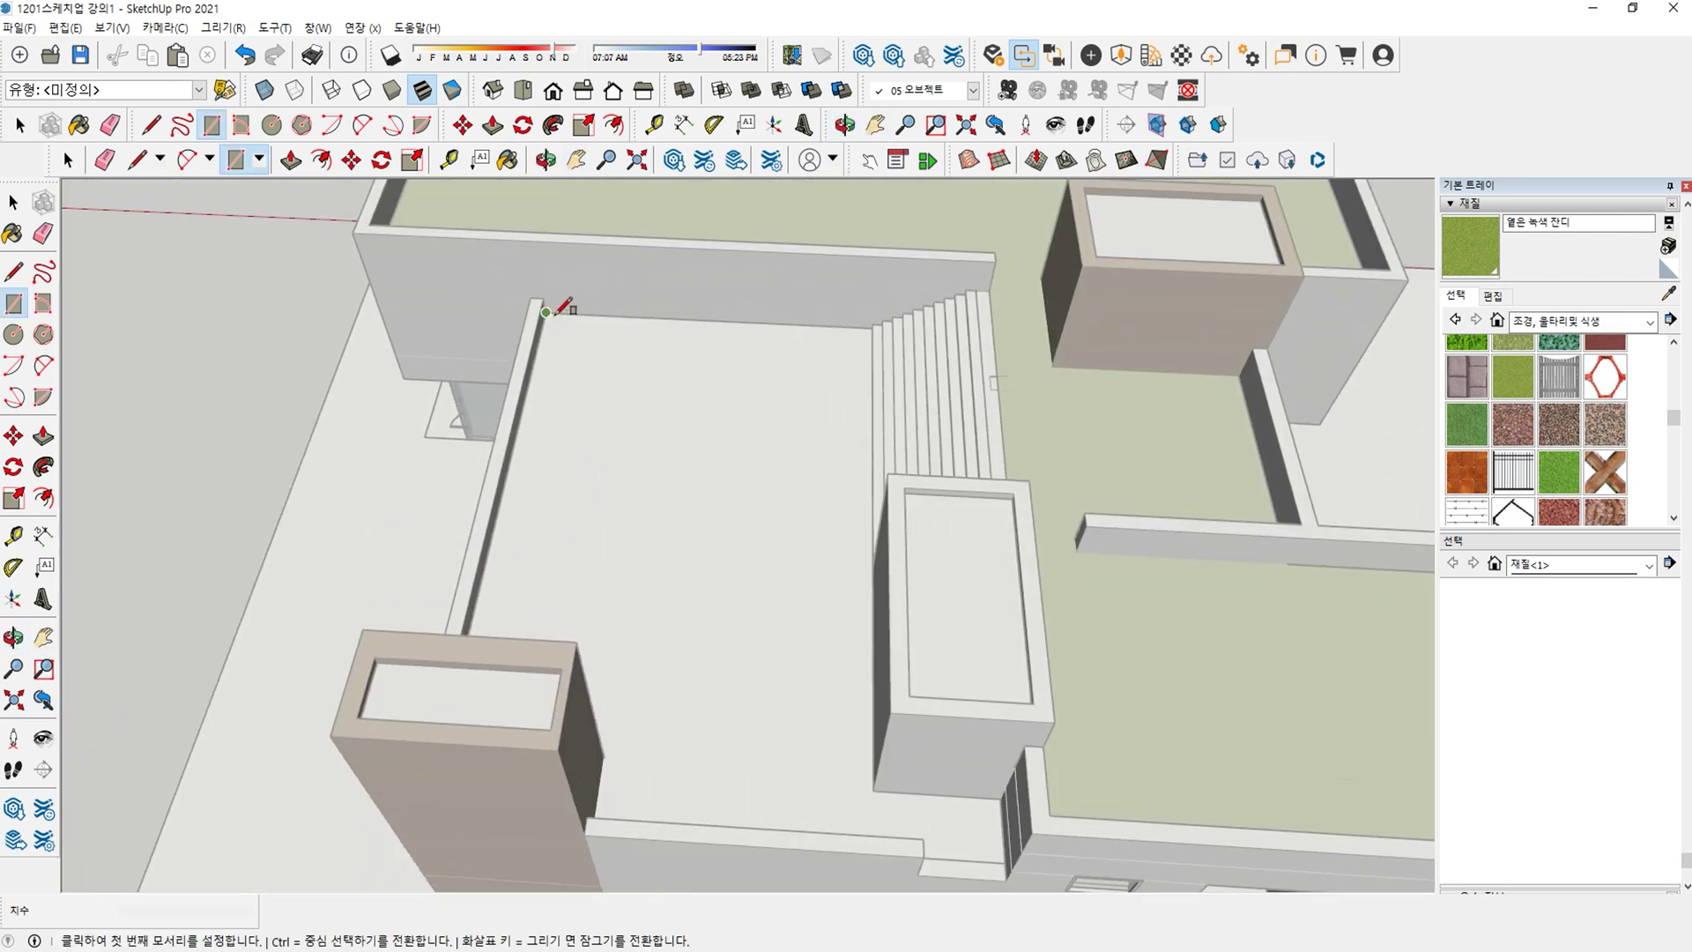
{"action": "left_click", "coordinate": [546, 312]}
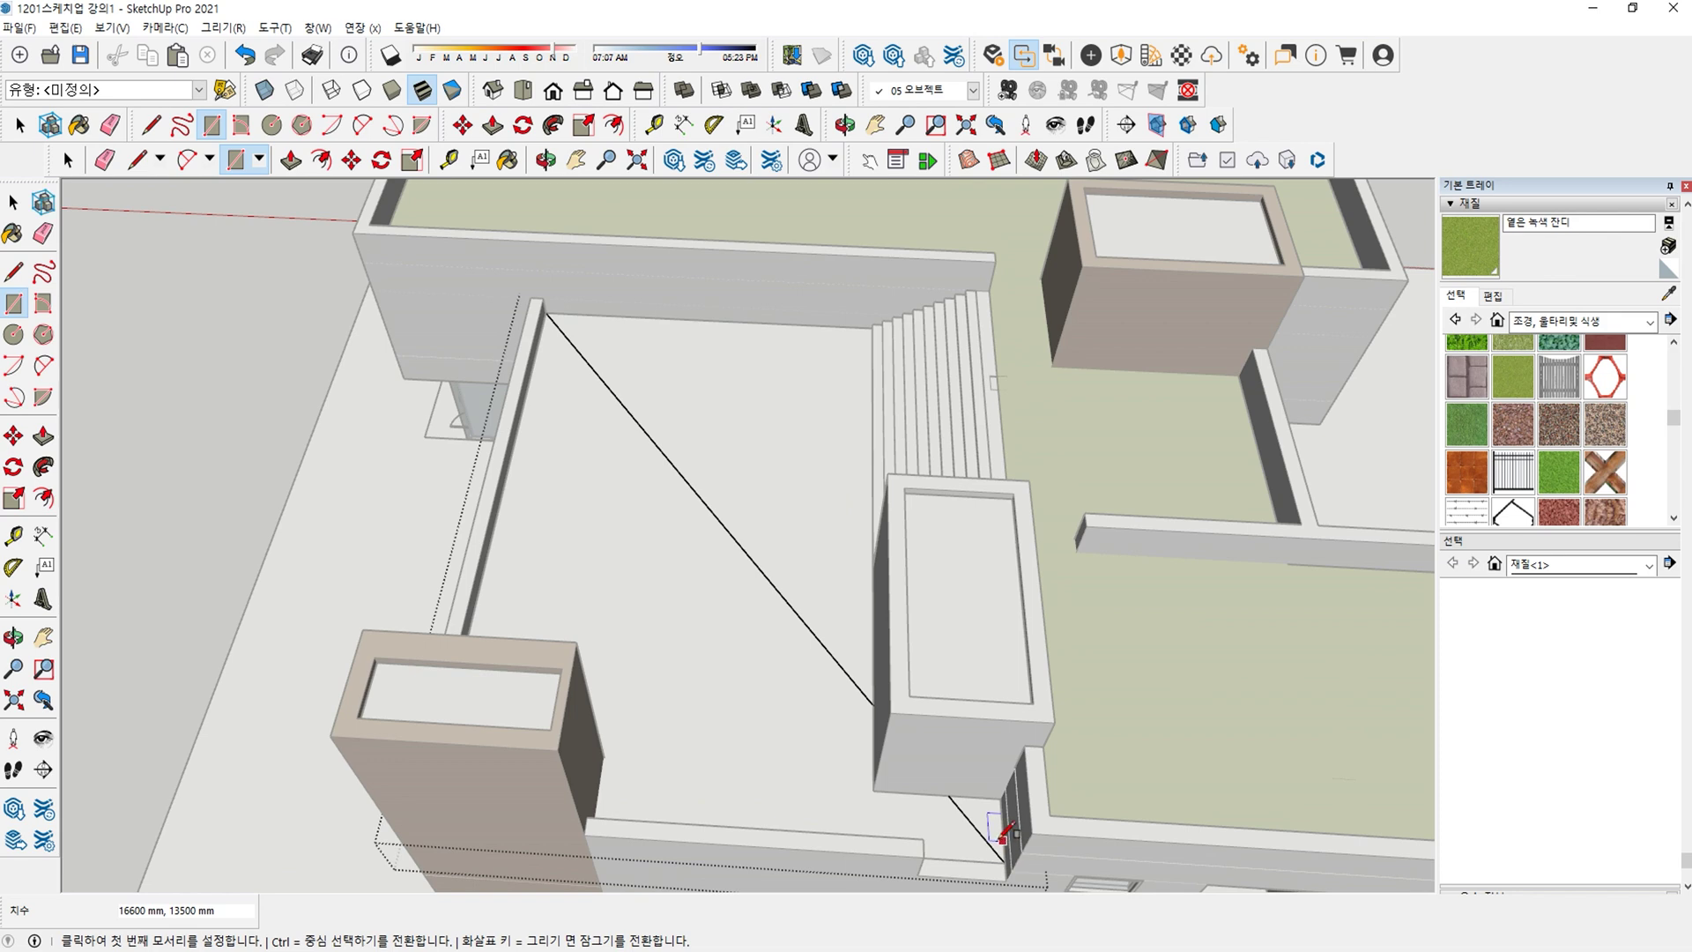
{"action": "key", "text": "ctrl+z"}
{"action": "left_click", "coordinate": [546, 312]}
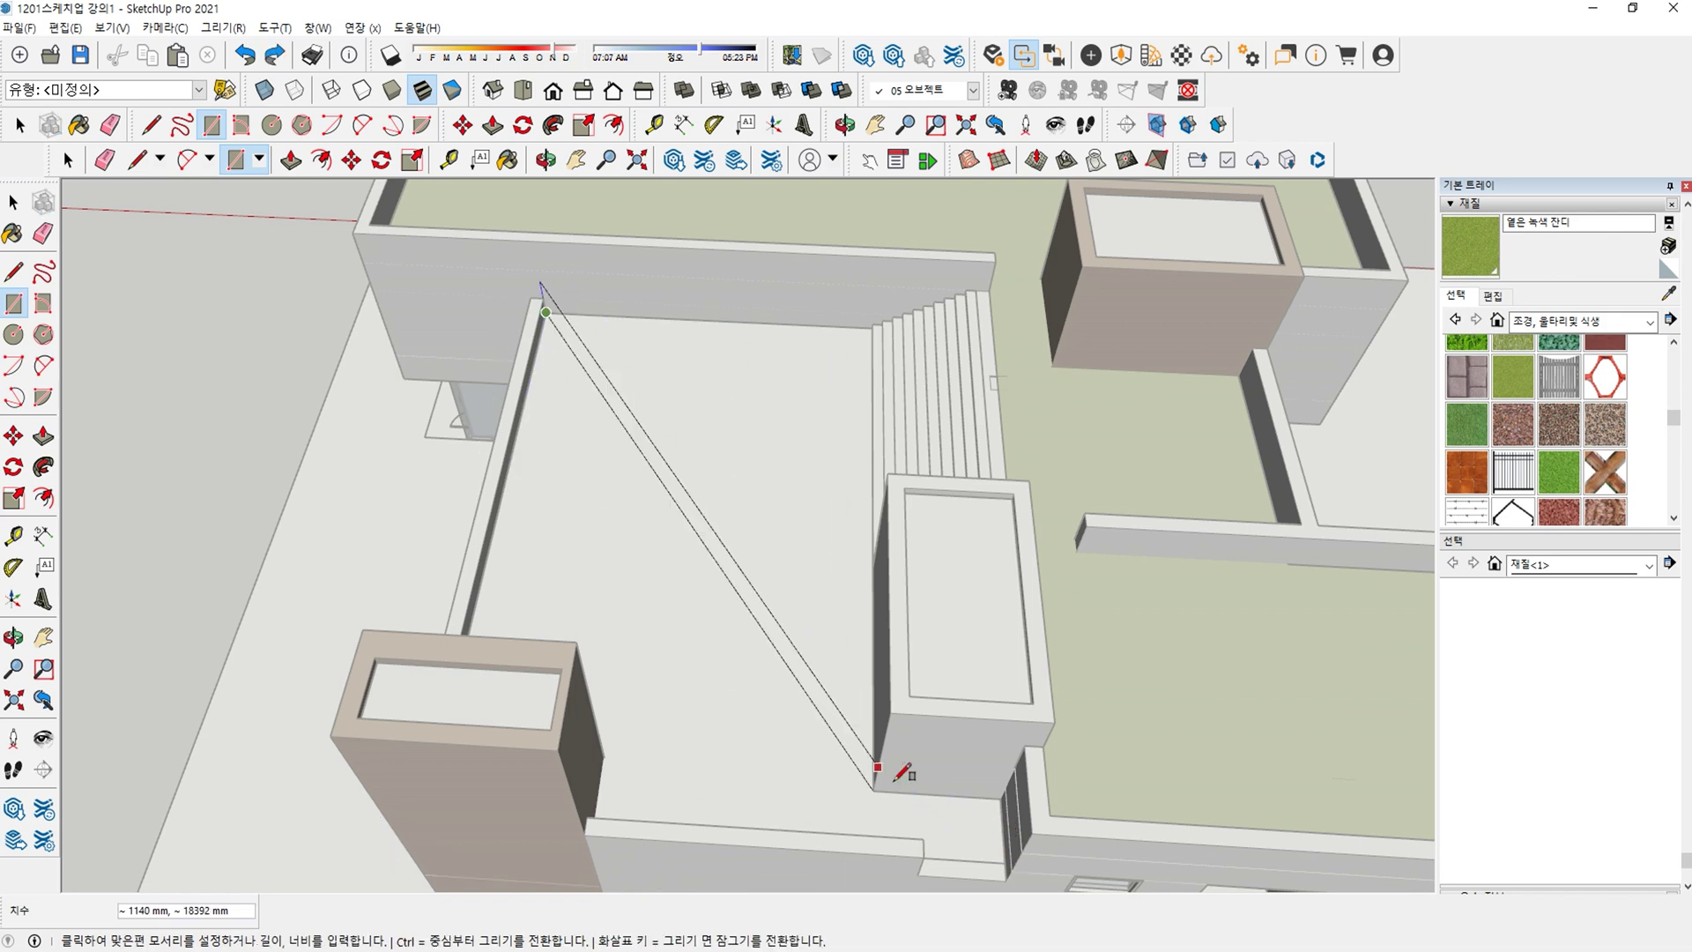
{"action": "left_click", "coordinate": [1005, 862]}
{"action": "key", "text": "i"}
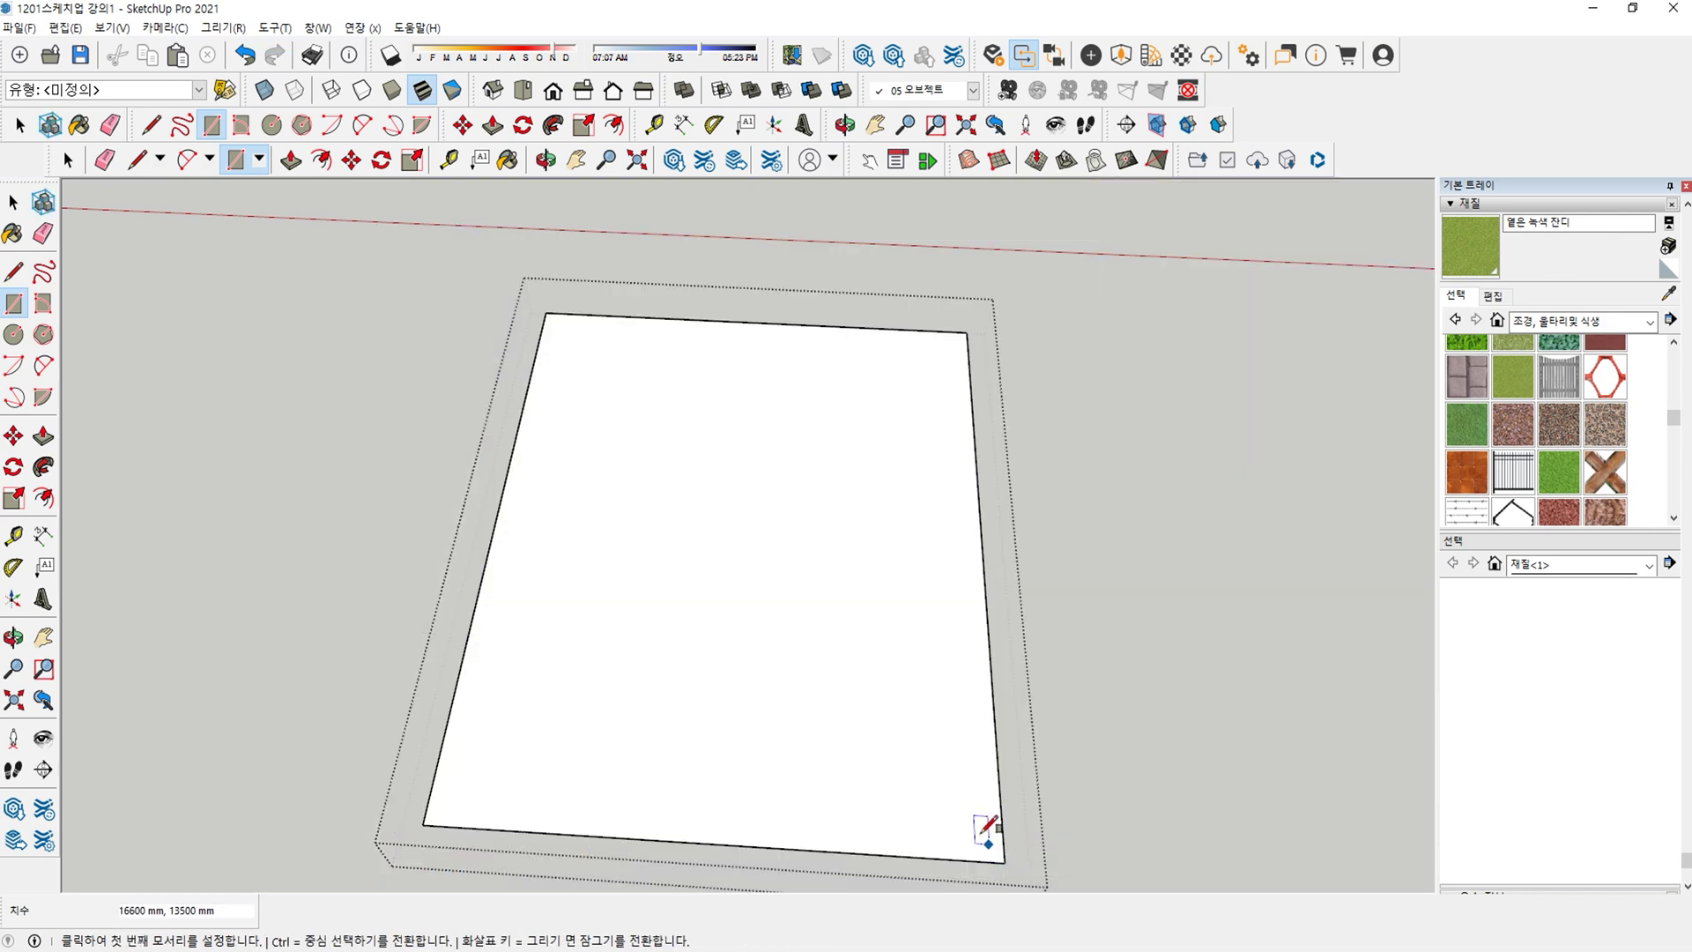
Paint the terrace rectangle with the 옅은 녹색 잔디 grass material.
{"action": "key", "text": "b"}
{"action": "left_click", "coordinate": [705, 616]}
{"action": "middle_click_drag", "start_coordinate": [706, 616], "coordinate": [801, 604]}
Raise the terrace's grass face together with its edges slightly and leave its group.
{"action": "key", "text": "m"}
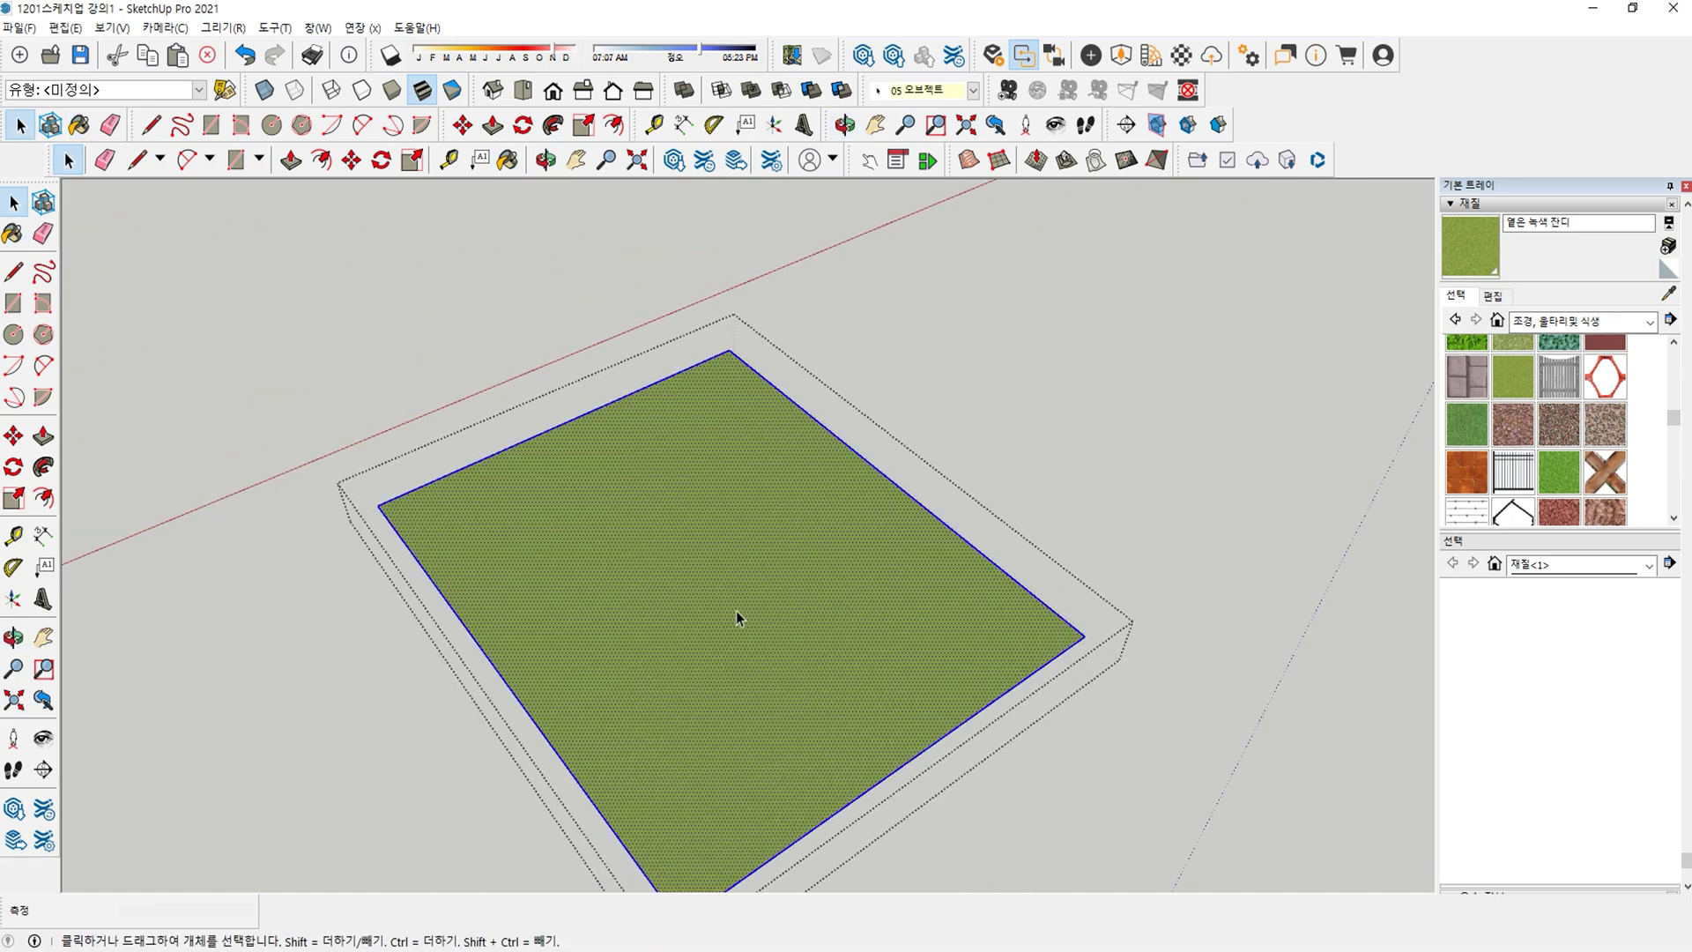
{"action": "scroll", "coordinate": [694, 615], "scroll_direction": "up", "scroll_amount": 3}
{"action": "left_click", "coordinate": [694, 615]}
{"action": "key", "text": "Return"}
{"action": "key", "text": "space"}
{"action": "key", "text": "Escape"}
{"action": "scroll", "coordinate": [680, 537], "scroll_direction": "down", "scroll_amount": 3}
{"action": "middle_click_drag", "start_coordinate": [679, 537], "coordinate": [1084, 488], "text": "shift"}
{"action": "scroll", "coordinate": [1084, 488], "scroll_direction": "up", "scroll_amount": 2}
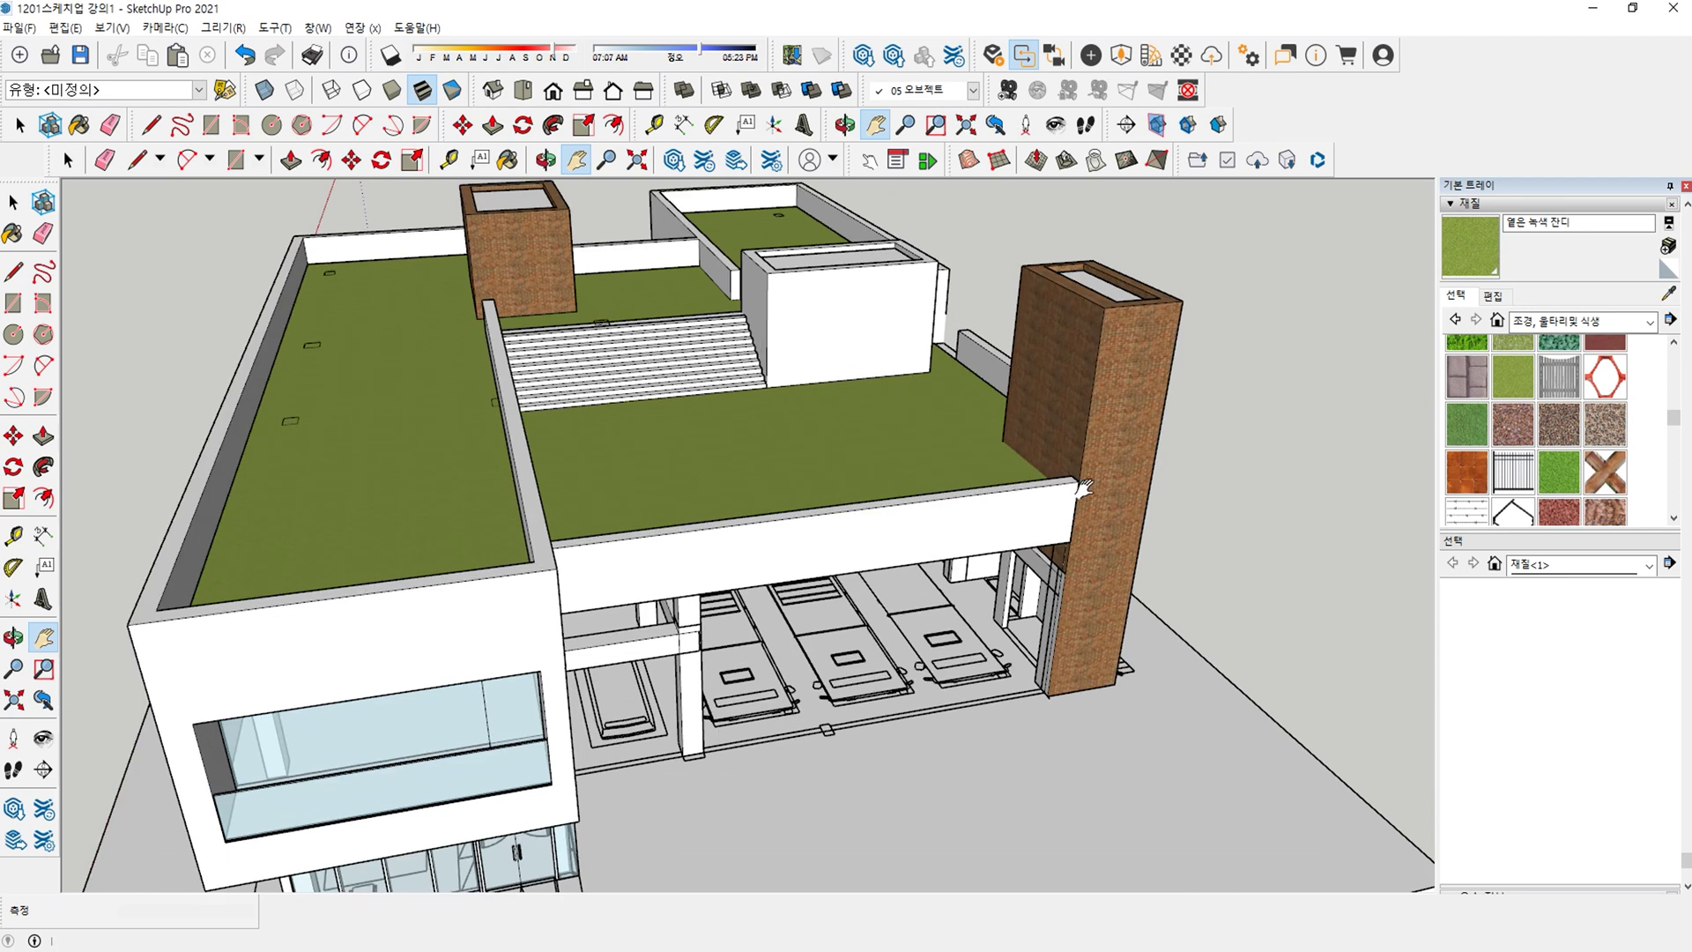
Sample the 고풍 벽돌 01 brick from the tall tower and paint the outer face of the terrace's edge beam with it.
{"action": "key", "text": "space"}
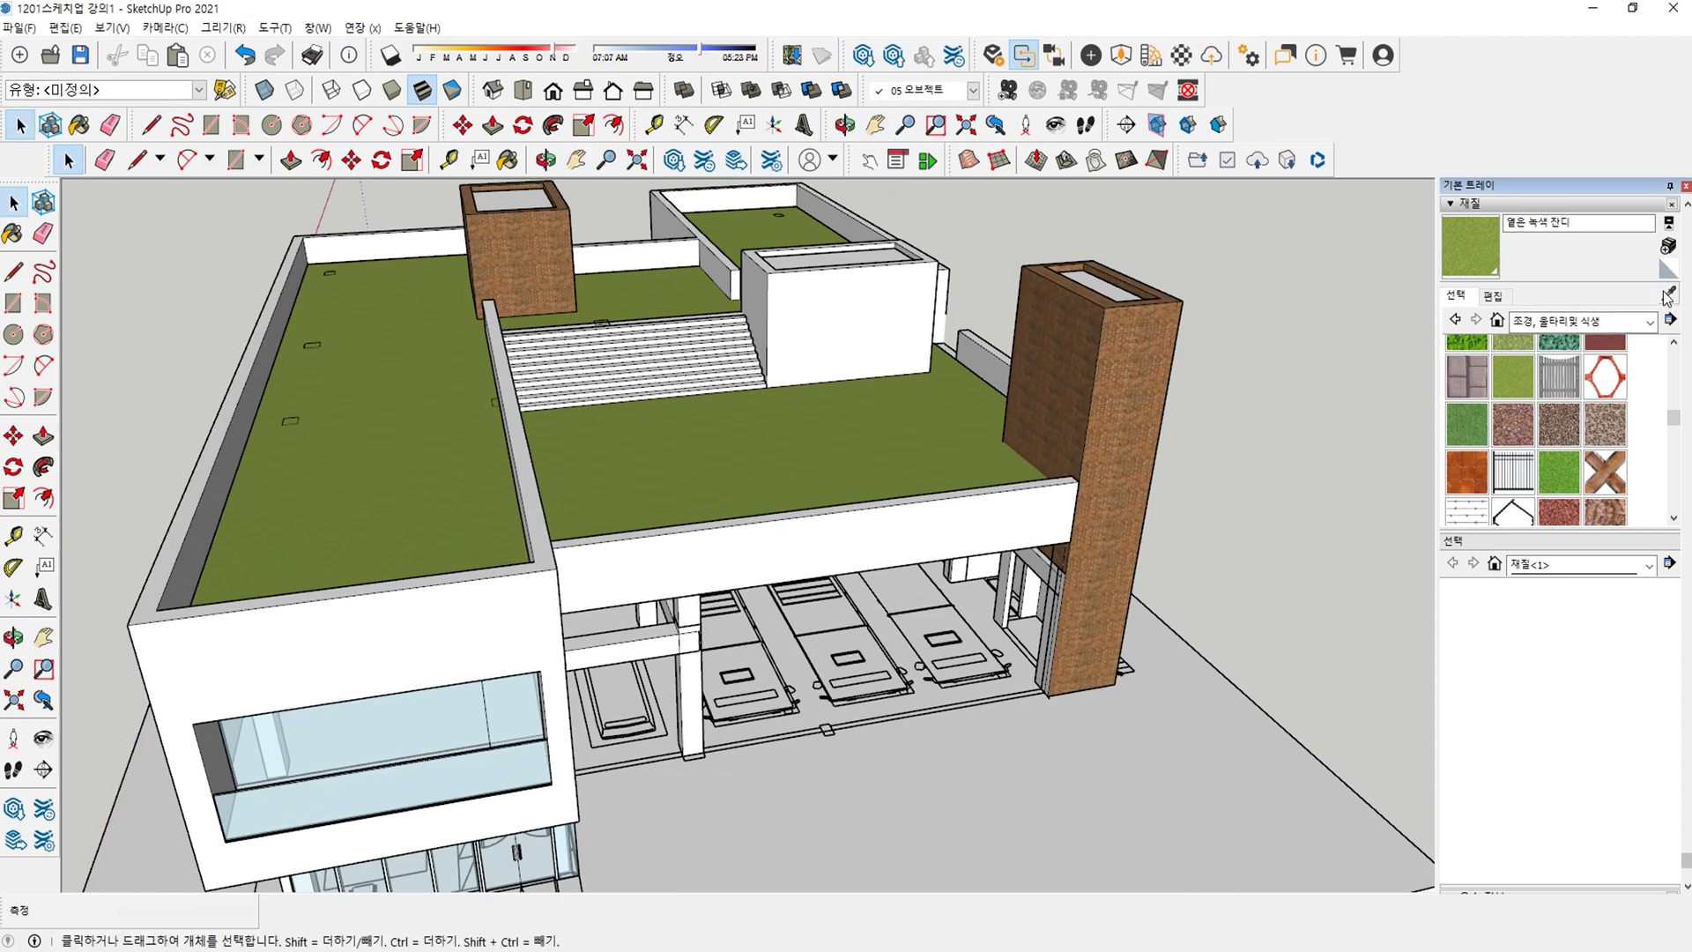
{"action": "key", "text": "b"}
{"action": "left_click", "coordinate": [1141, 410], "text": "alt"}
{"action": "left_click", "coordinate": [1014, 516]}
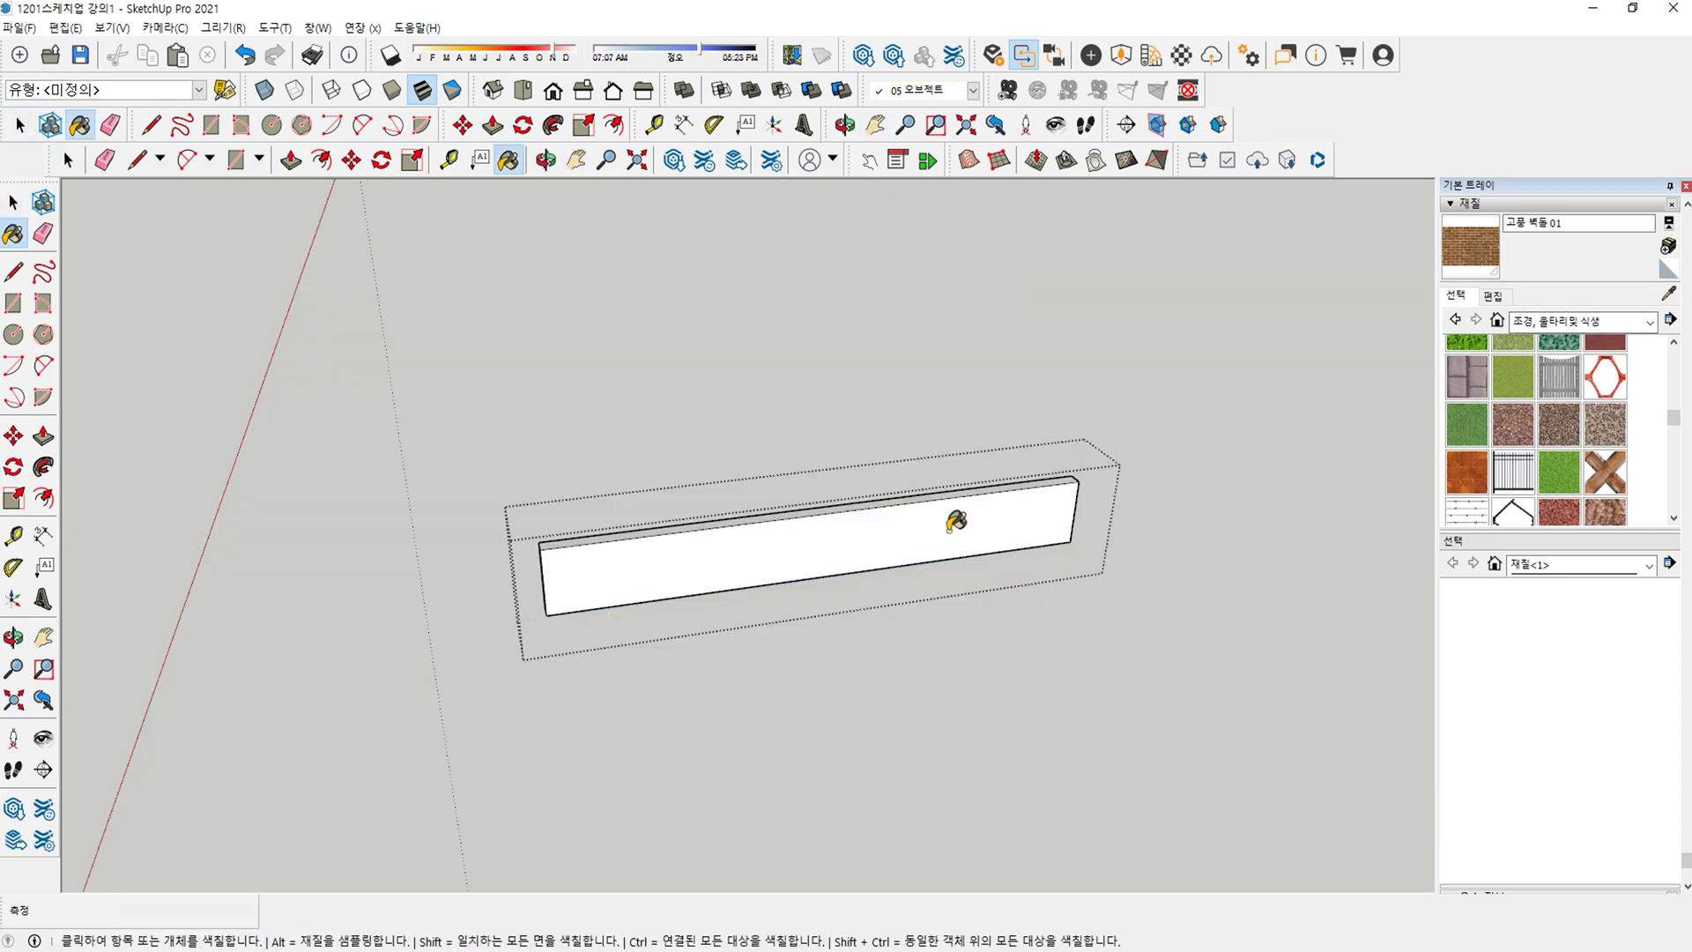
{"action": "left_click", "coordinate": [949, 528]}
{"action": "key", "text": "e"}
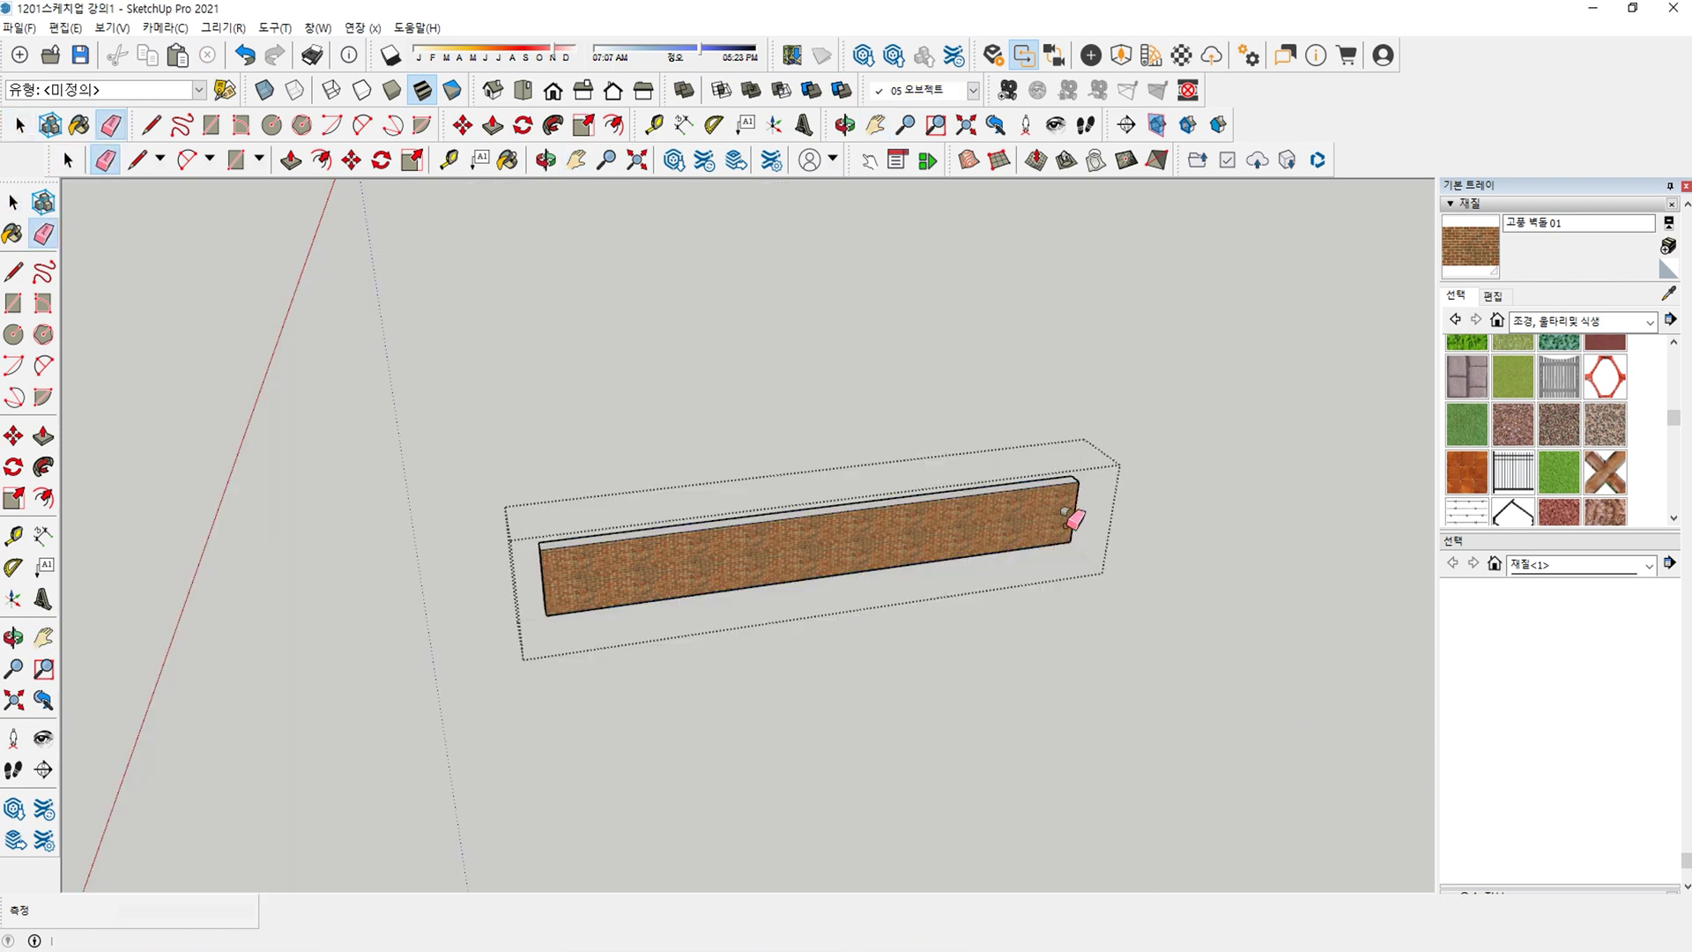
{"action": "key", "text": "space"}
{"action": "key", "text": "e"}
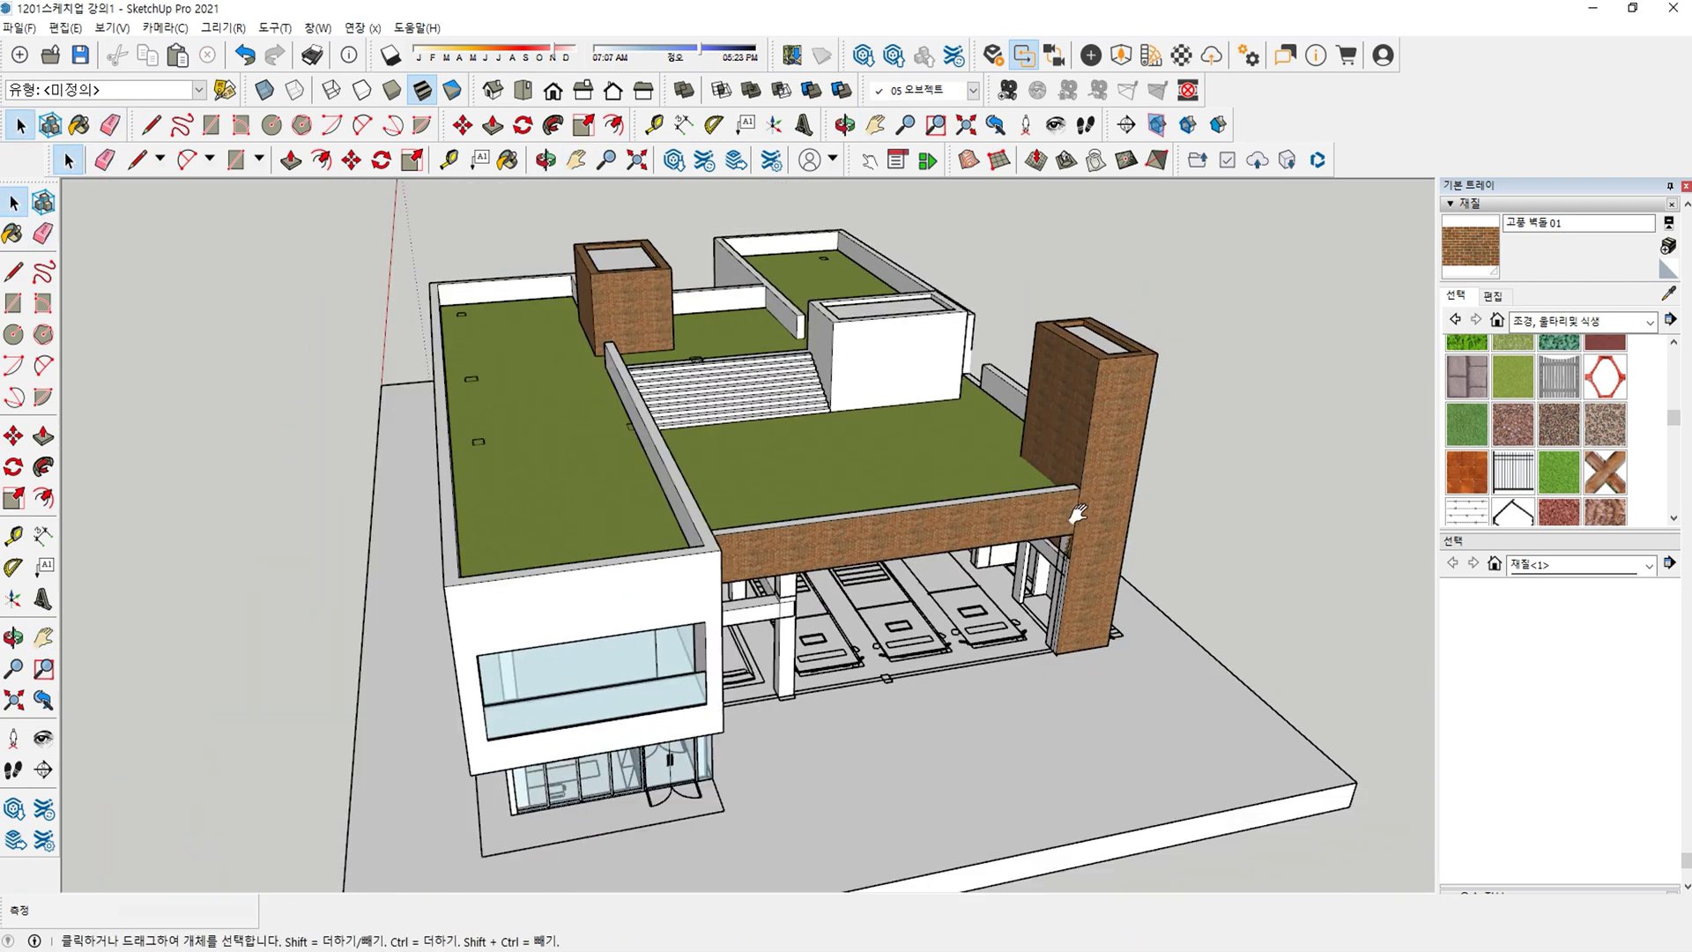
Open the large grass roof's group and draw a dividing line from the front wing's inner corner across to the front edge, trimming the overhang.
{"action": "scroll", "coordinate": [1076, 514], "scroll_direction": "down", "scroll_amount": 3}
{"action": "middle_click_drag", "start_coordinate": [925, 520], "coordinate": [705, 564]}
{"action": "scroll", "coordinate": [823, 585], "scroll_direction": "up", "scroll_amount": 2}
{"action": "scroll", "coordinate": [696, 578], "scroll_direction": "up", "scroll_amount": 3}
{"action": "left_click", "coordinate": [652, 589]}
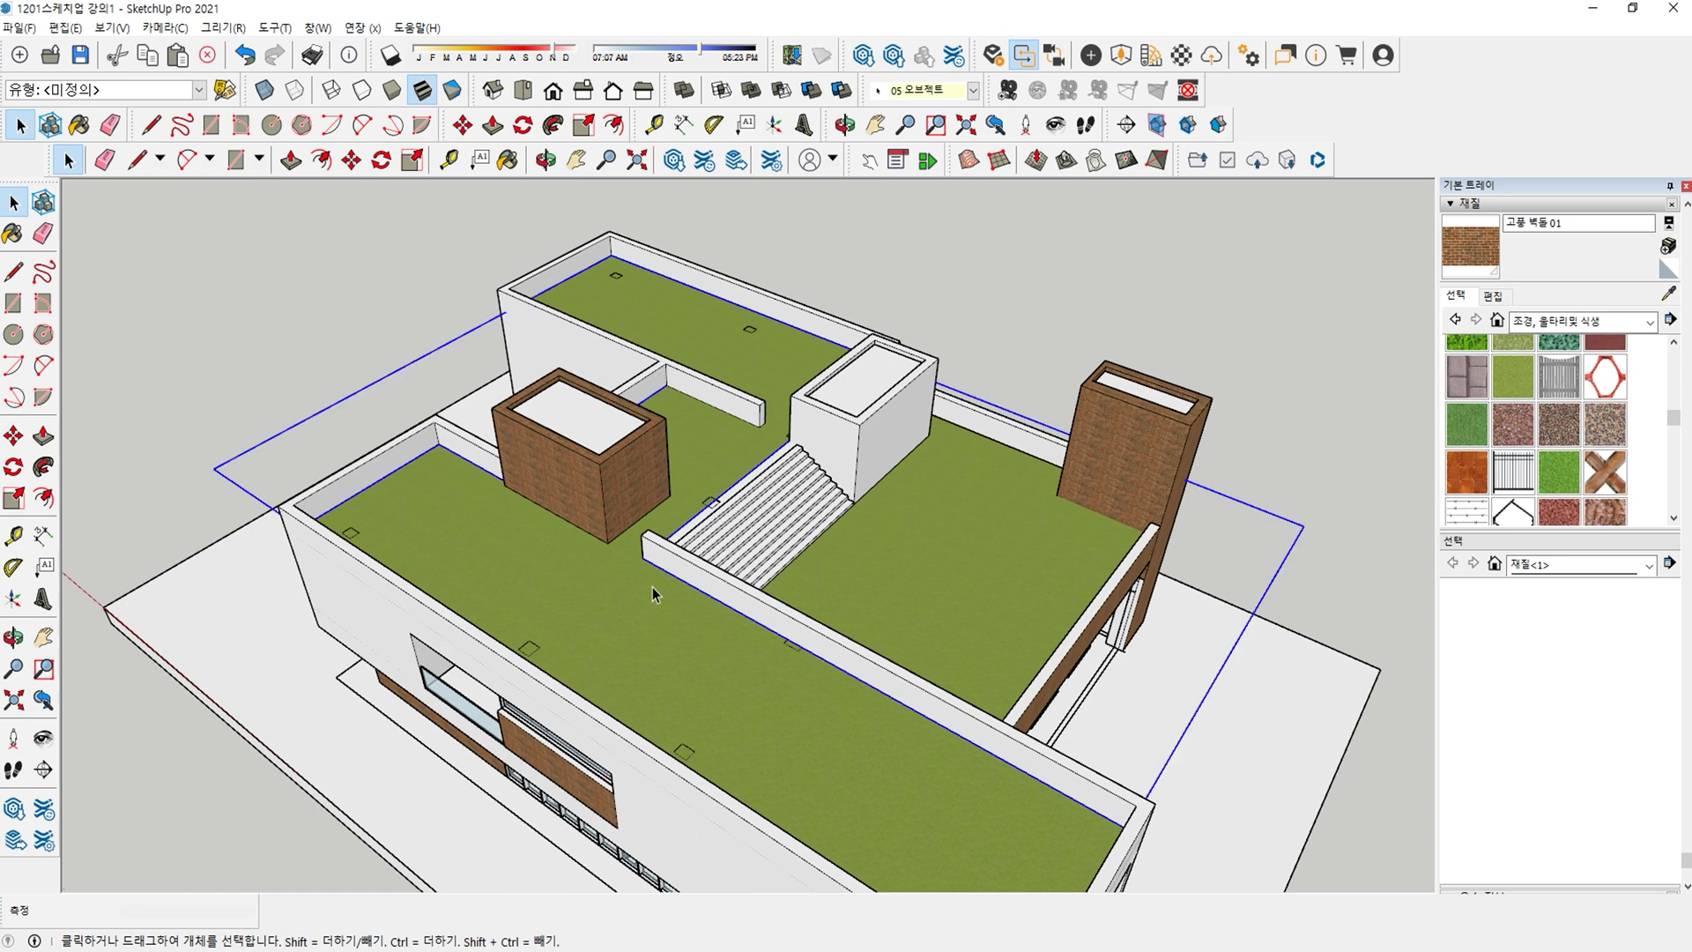
{"action": "double_click", "coordinate": [652, 587]}
{"action": "scroll", "coordinate": [648, 591], "scroll_direction": "down", "scroll_amount": 2}
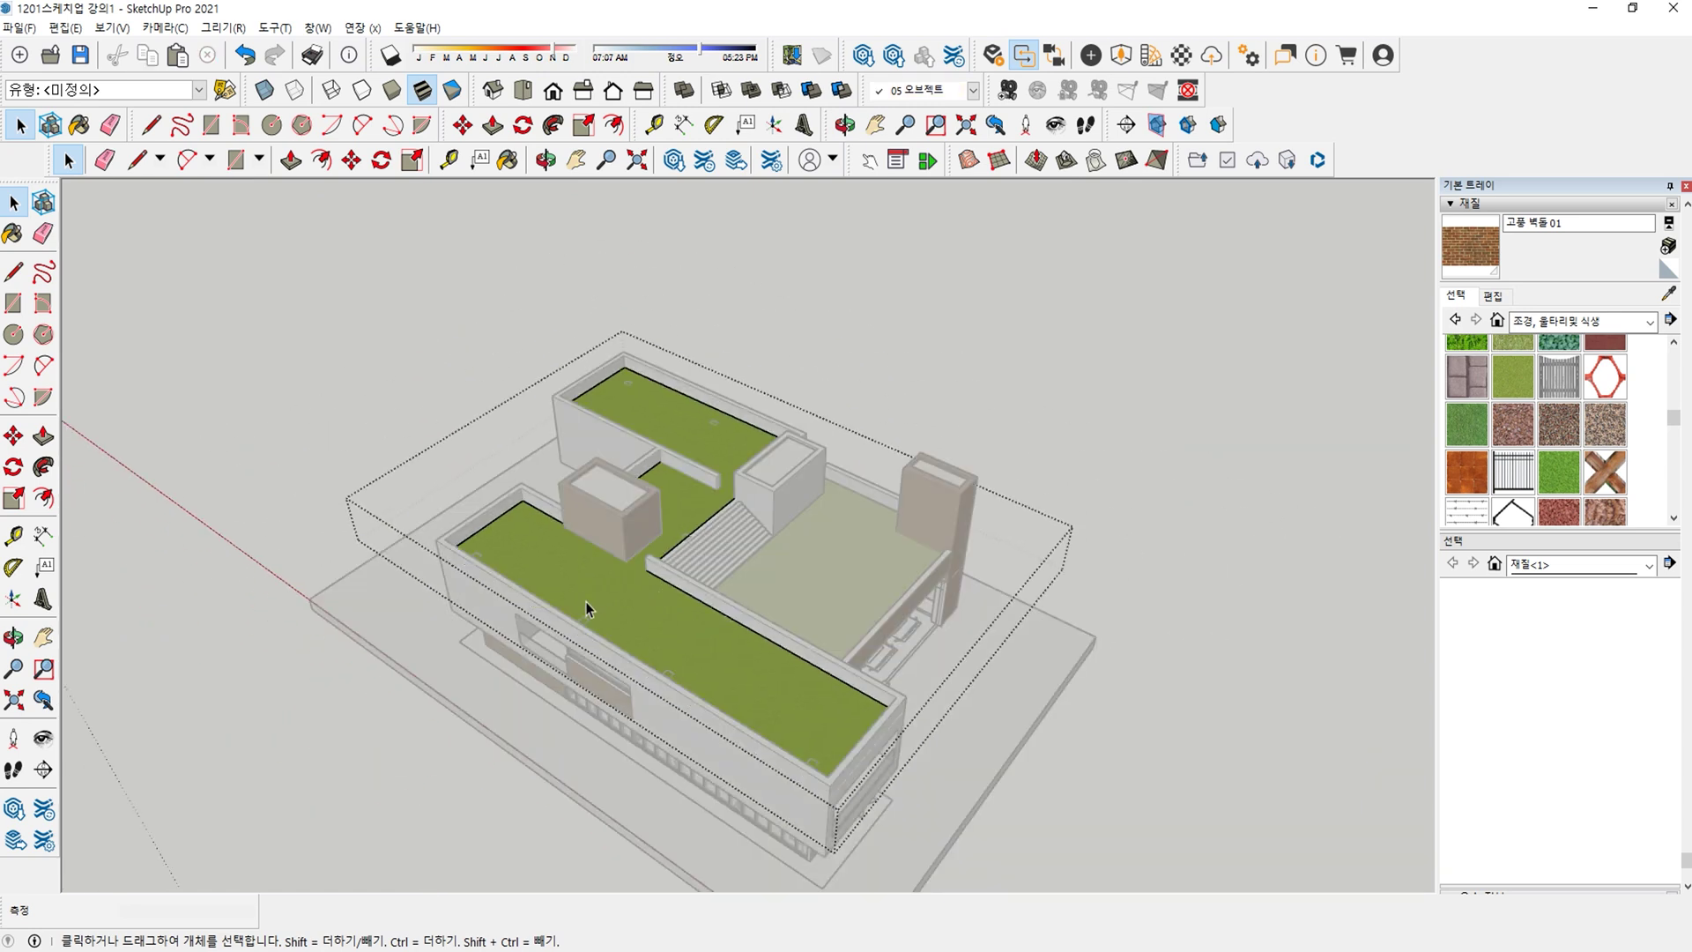
{"action": "scroll", "coordinate": [585, 599], "scroll_direction": "up", "scroll_amount": 4}
{"action": "middle_click_drag", "start_coordinate": [555, 527], "coordinate": [717, 517]}
{"action": "key", "text": "l"}
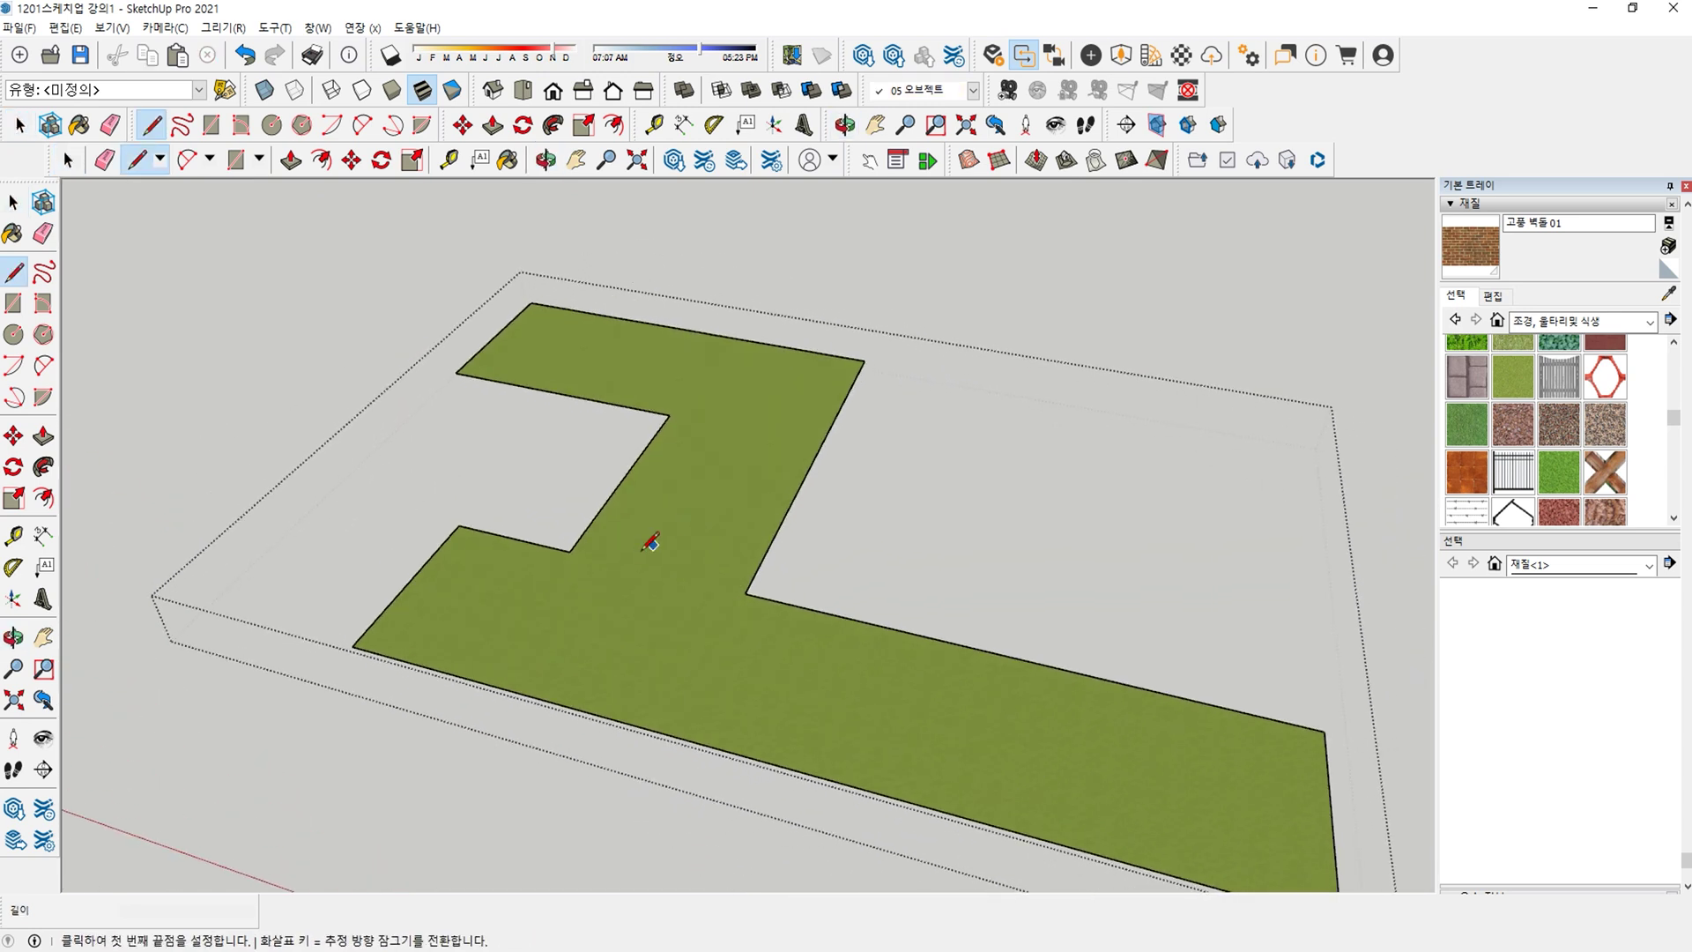
{"action": "left_click", "coordinate": [570, 552]}
{"action": "left_click", "coordinate": [486, 683]}
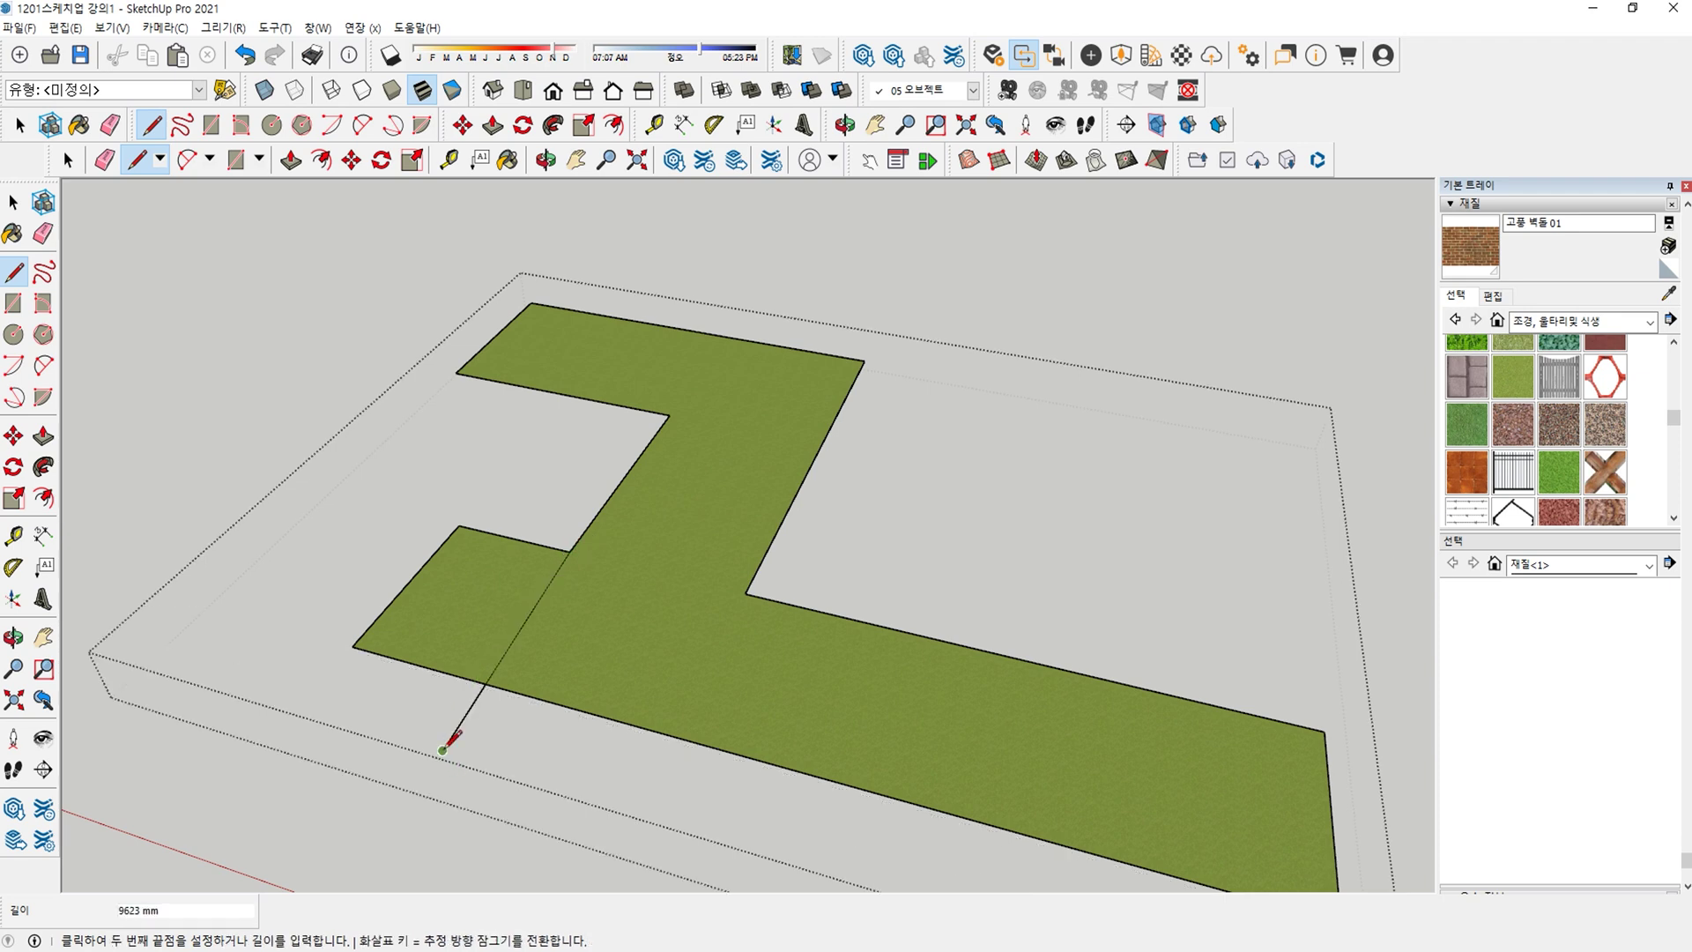
{"action": "key", "text": "e"}
{"action": "scroll", "coordinate": [831, 634], "scroll_direction": "down", "scroll_amount": 2}
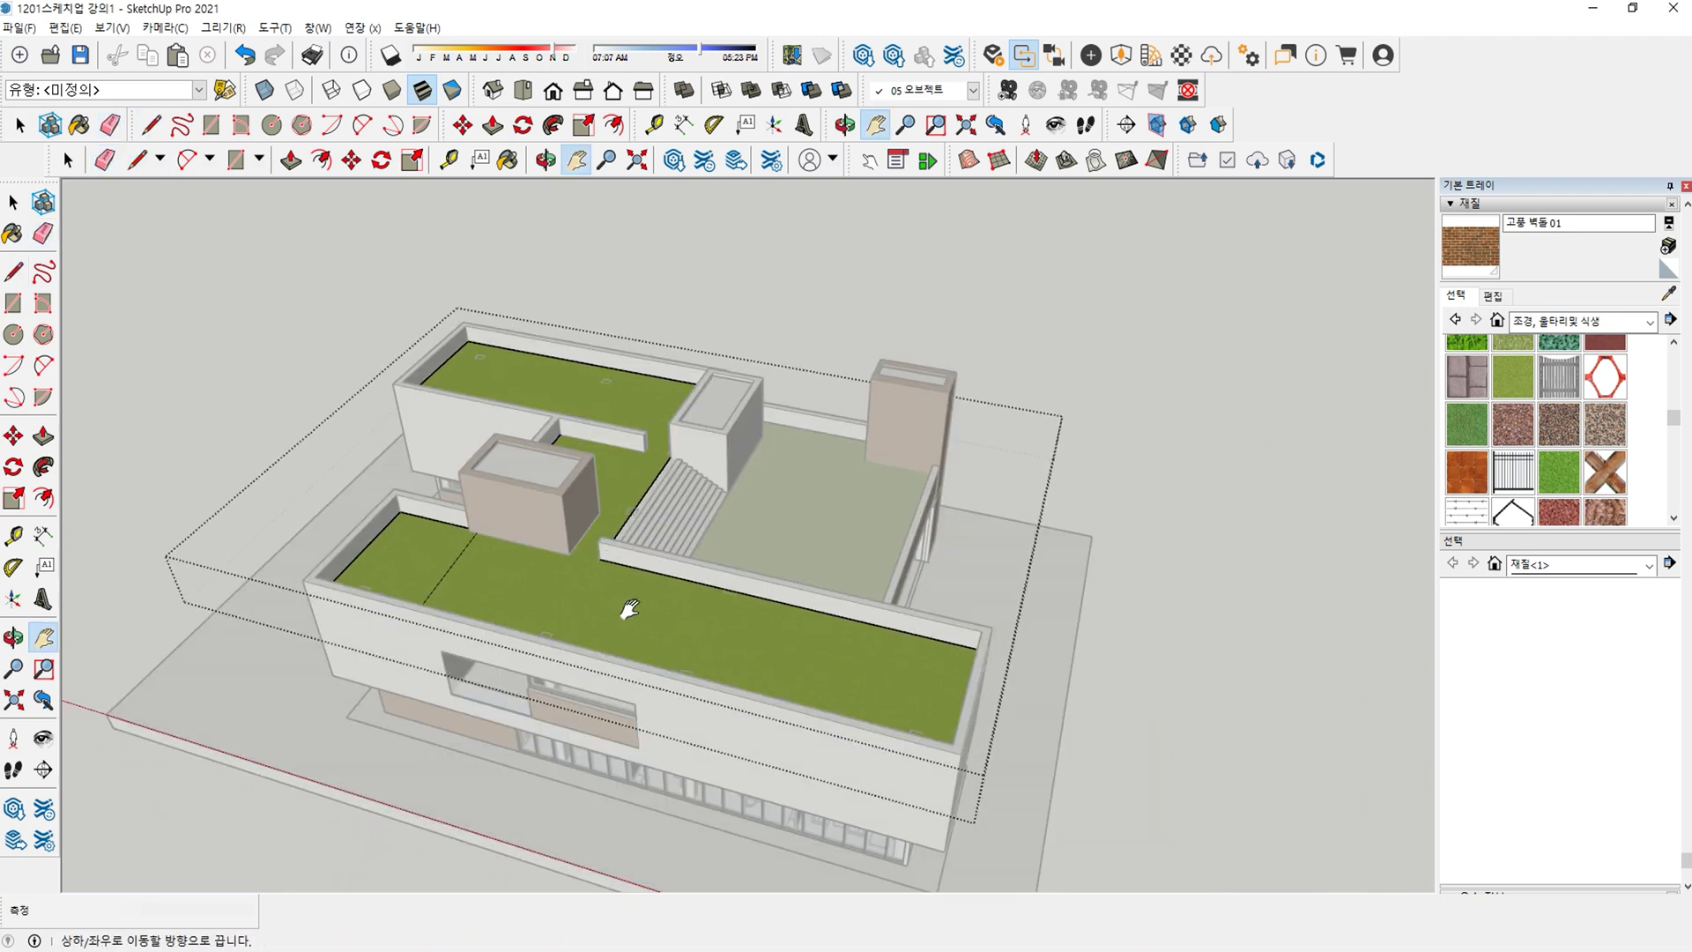
Try another dividing line across the grass roof's front wing and undo the last line edits.
{"action": "scroll", "coordinate": [608, 599], "scroll_direction": "up", "scroll_amount": 2}
{"action": "key", "text": "l"}
{"action": "left_click", "coordinate": [599, 554]}
{"action": "left_click", "coordinate": [485, 712]}
{"action": "middle_click_drag", "start_coordinate": [487, 710], "coordinate": [738, 670]}
{"action": "key", "text": "ctrl+z"}
{"action": "key", "text": "ctrl+z"}
{"action": "key", "text": "ctrl+z"}
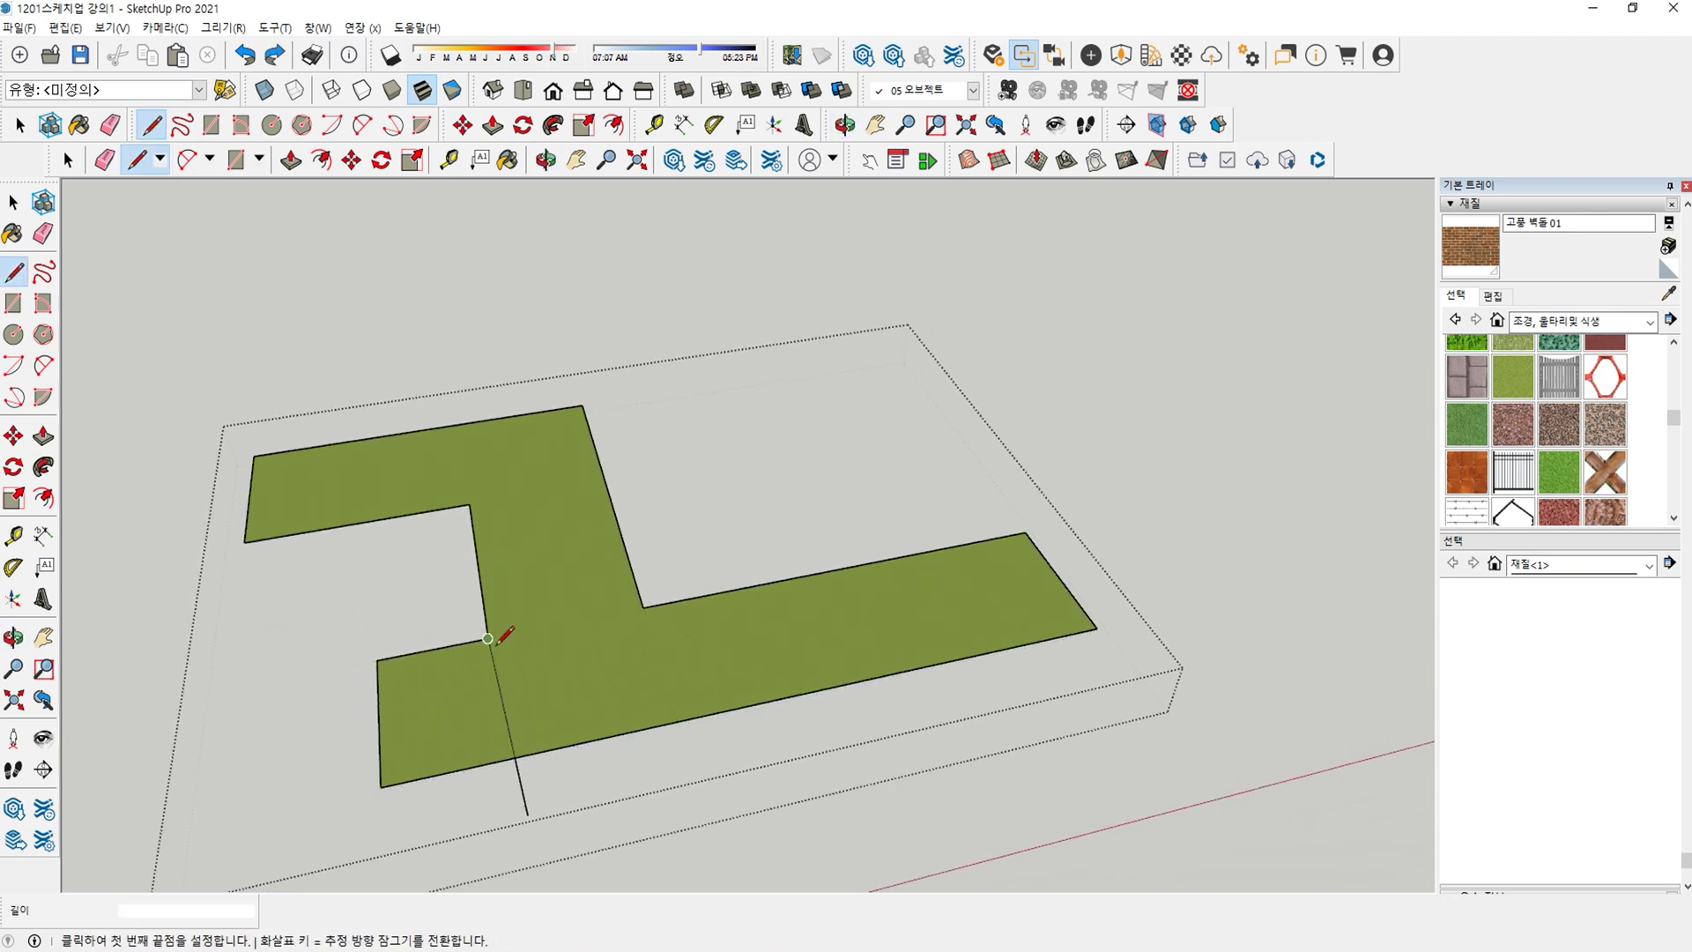
Draw dividing lines from both inner corners of the grass roof across the front wing and erase the ends overhanging its edge.
{"action": "left_click", "coordinate": [487, 638]}
{"action": "left_click", "coordinate": [514, 832]}
{"action": "key", "text": "Escape"}
{"action": "left_click", "coordinate": [643, 608]}
{"action": "key", "text": "e"}
{"action": "left_click_drag", "start_coordinate": [698, 776], "coordinate": [505, 791]}
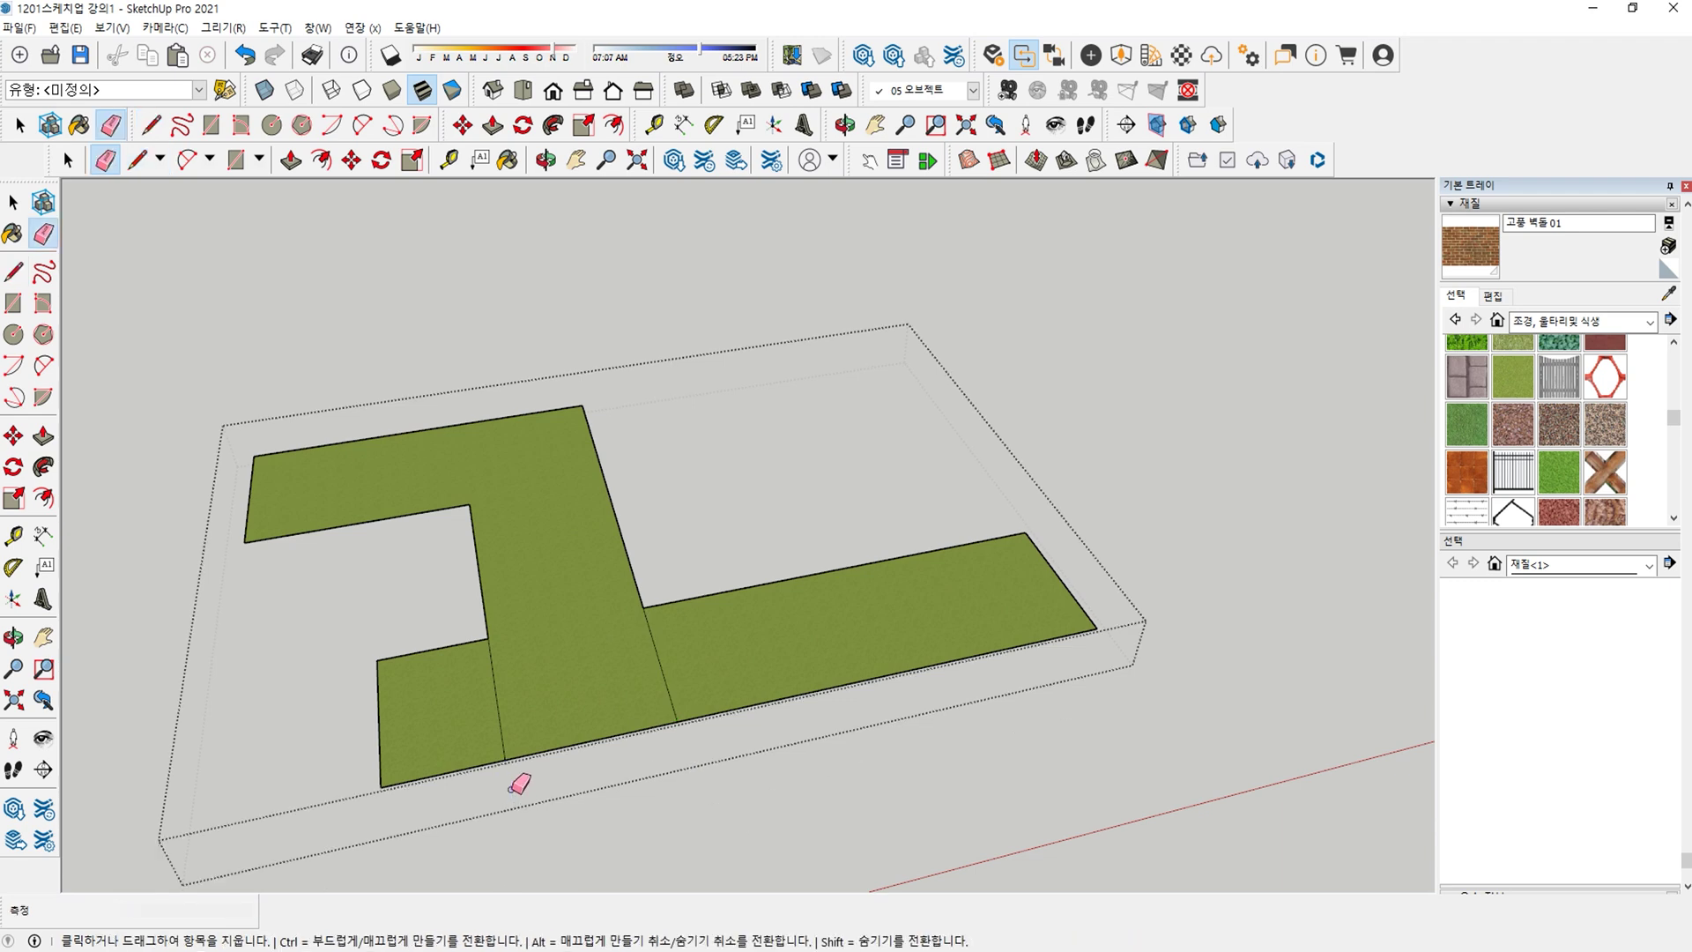
Divide the rear wing in line with the front wing's outer corner and at its own inner corner, erasing the line segments outside the face.
{"action": "key", "text": "l"}
{"action": "left_click", "coordinate": [377, 660]}
{"action": "left_click", "coordinate": [371, 438]}
{"action": "key", "text": "e"}
{"action": "left_click", "coordinate": [374, 603]}
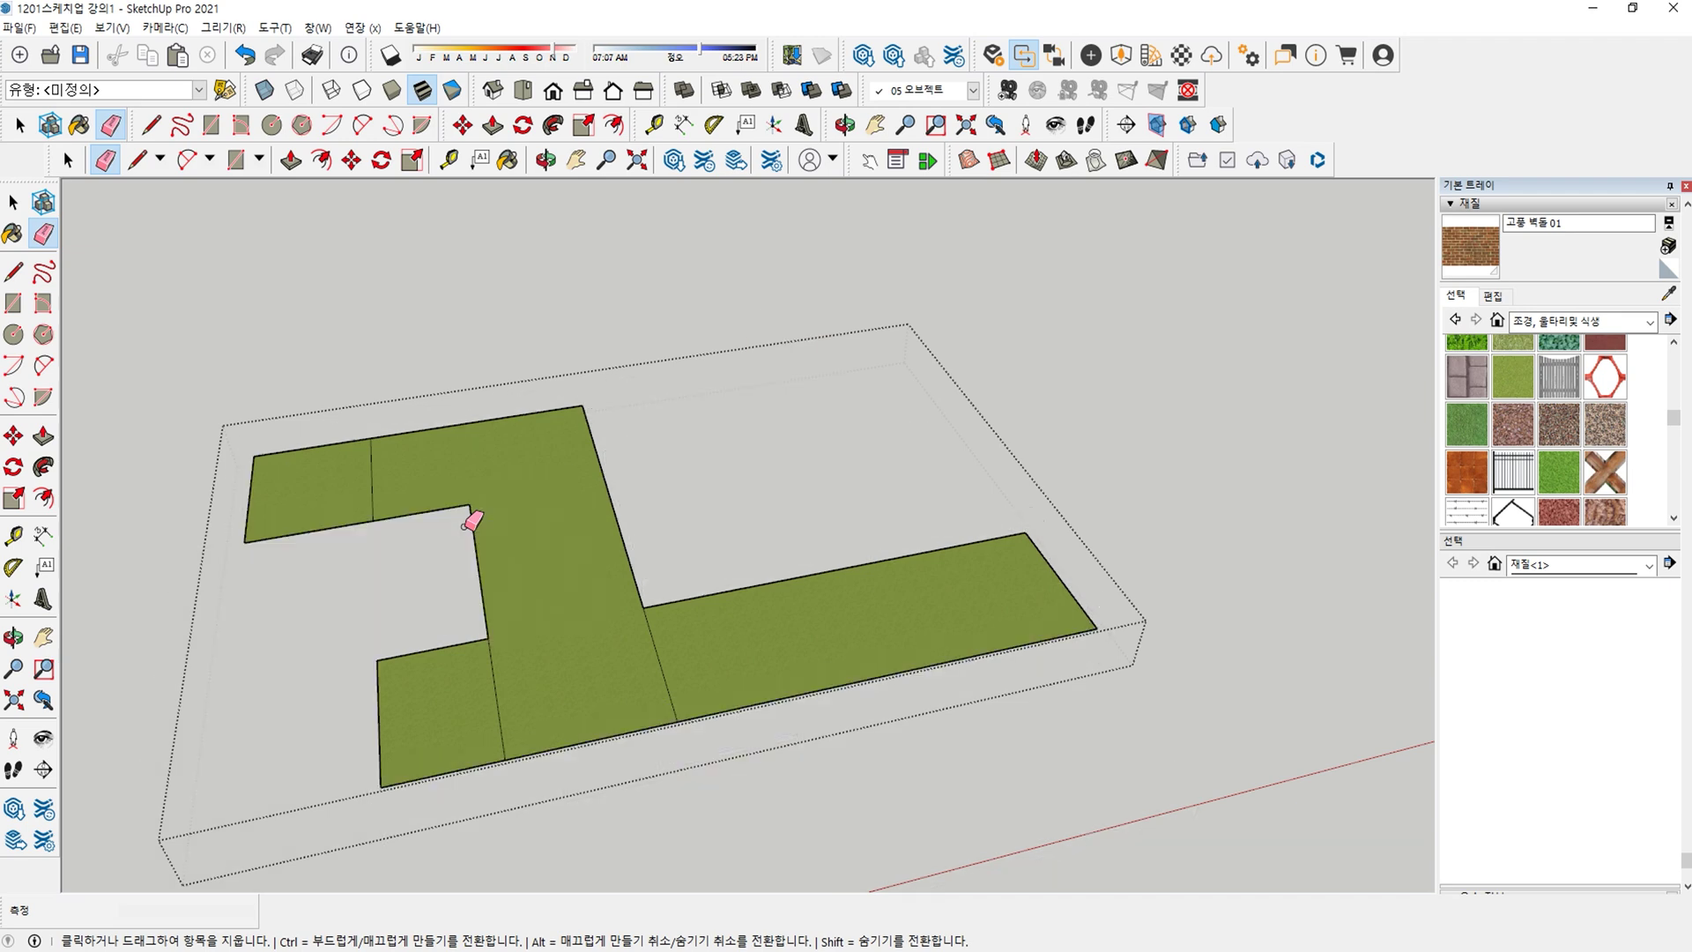
{"action": "key", "text": "l"}
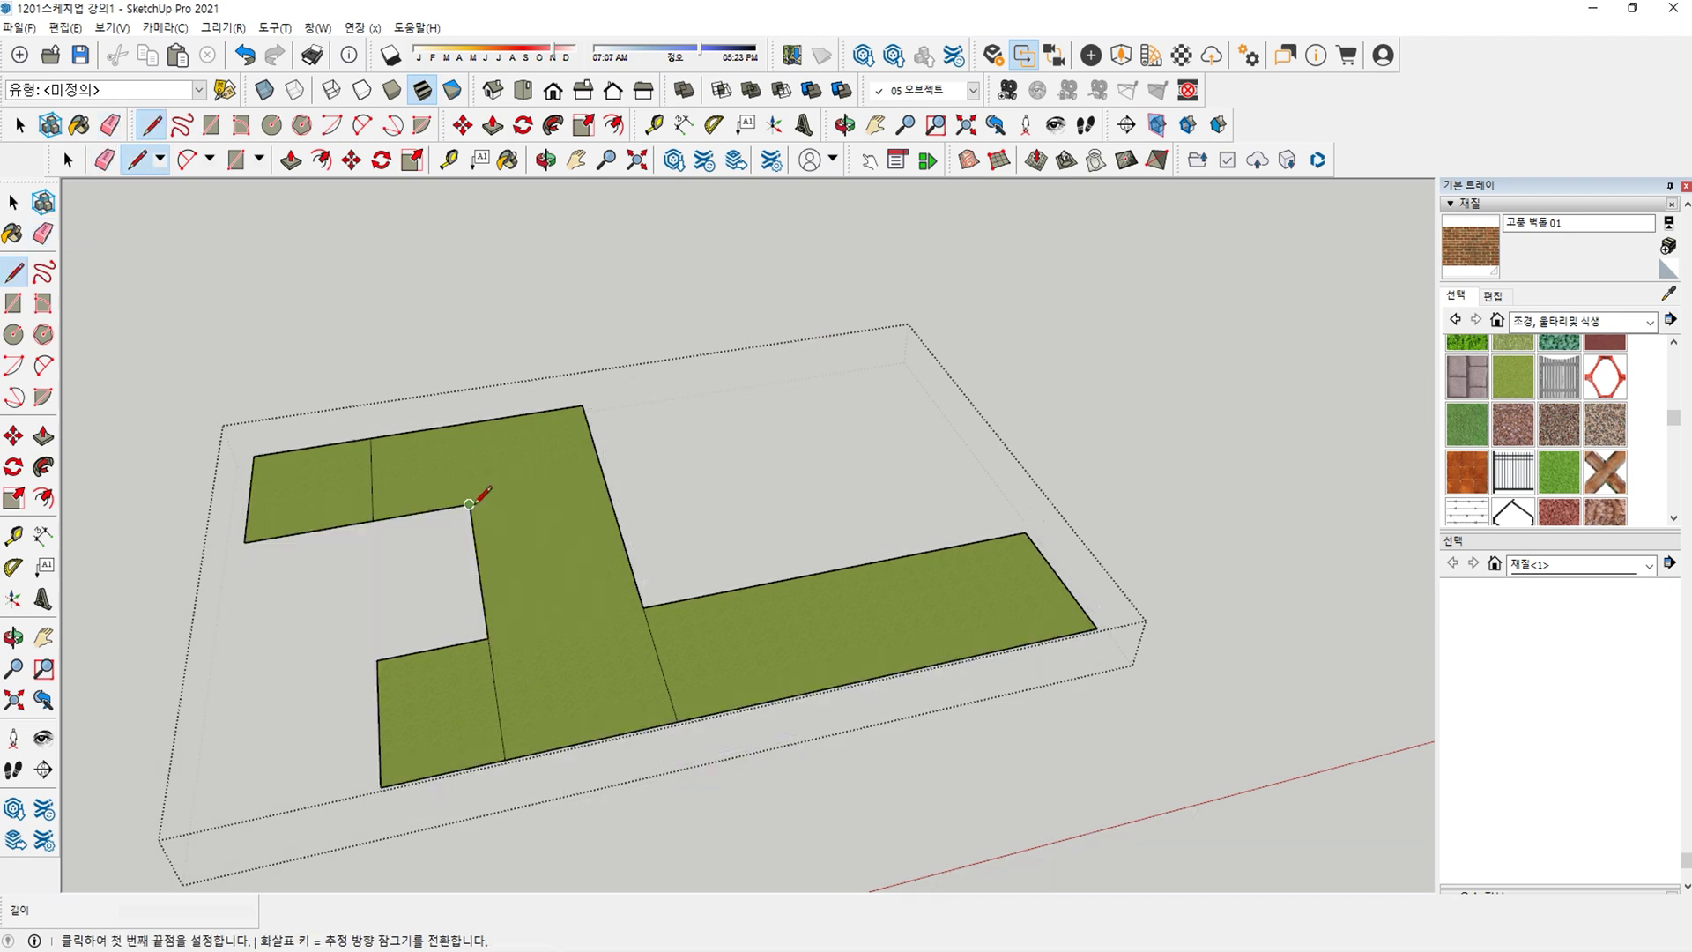
{"action": "key", "text": "e"}
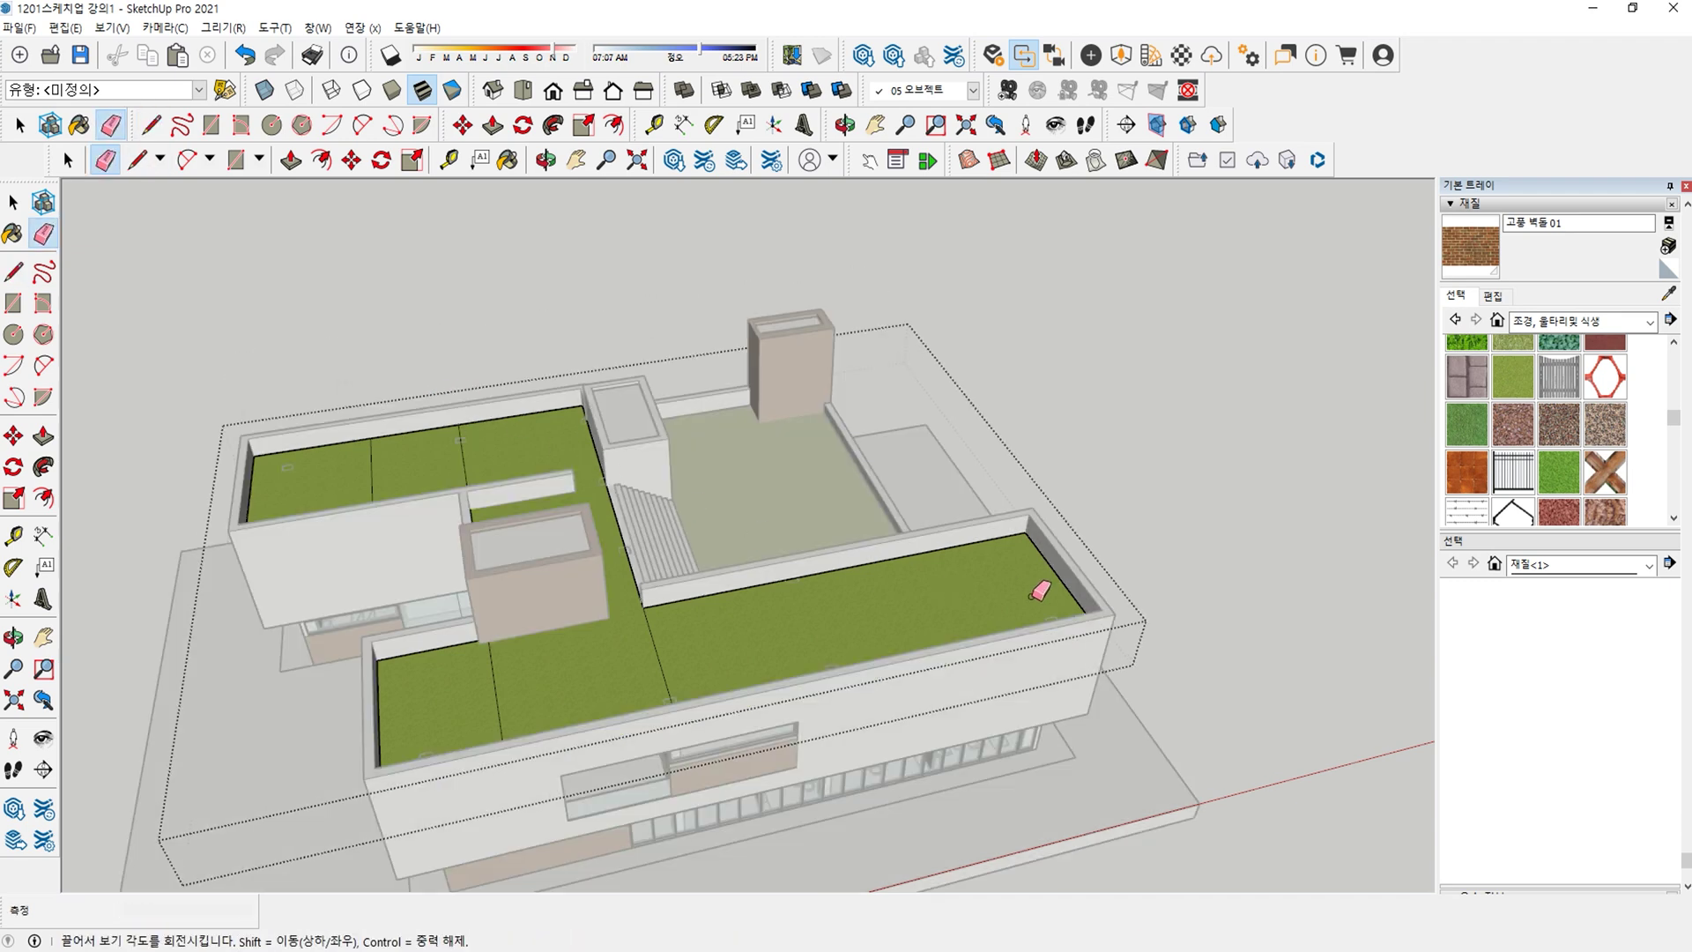
Copy the short end edge of the front wing inward across the grass face as another dividing line.
{"action": "middle_click_drag", "start_coordinate": [1040, 591], "coordinate": [901, 665]}
{"action": "key", "text": "space"}
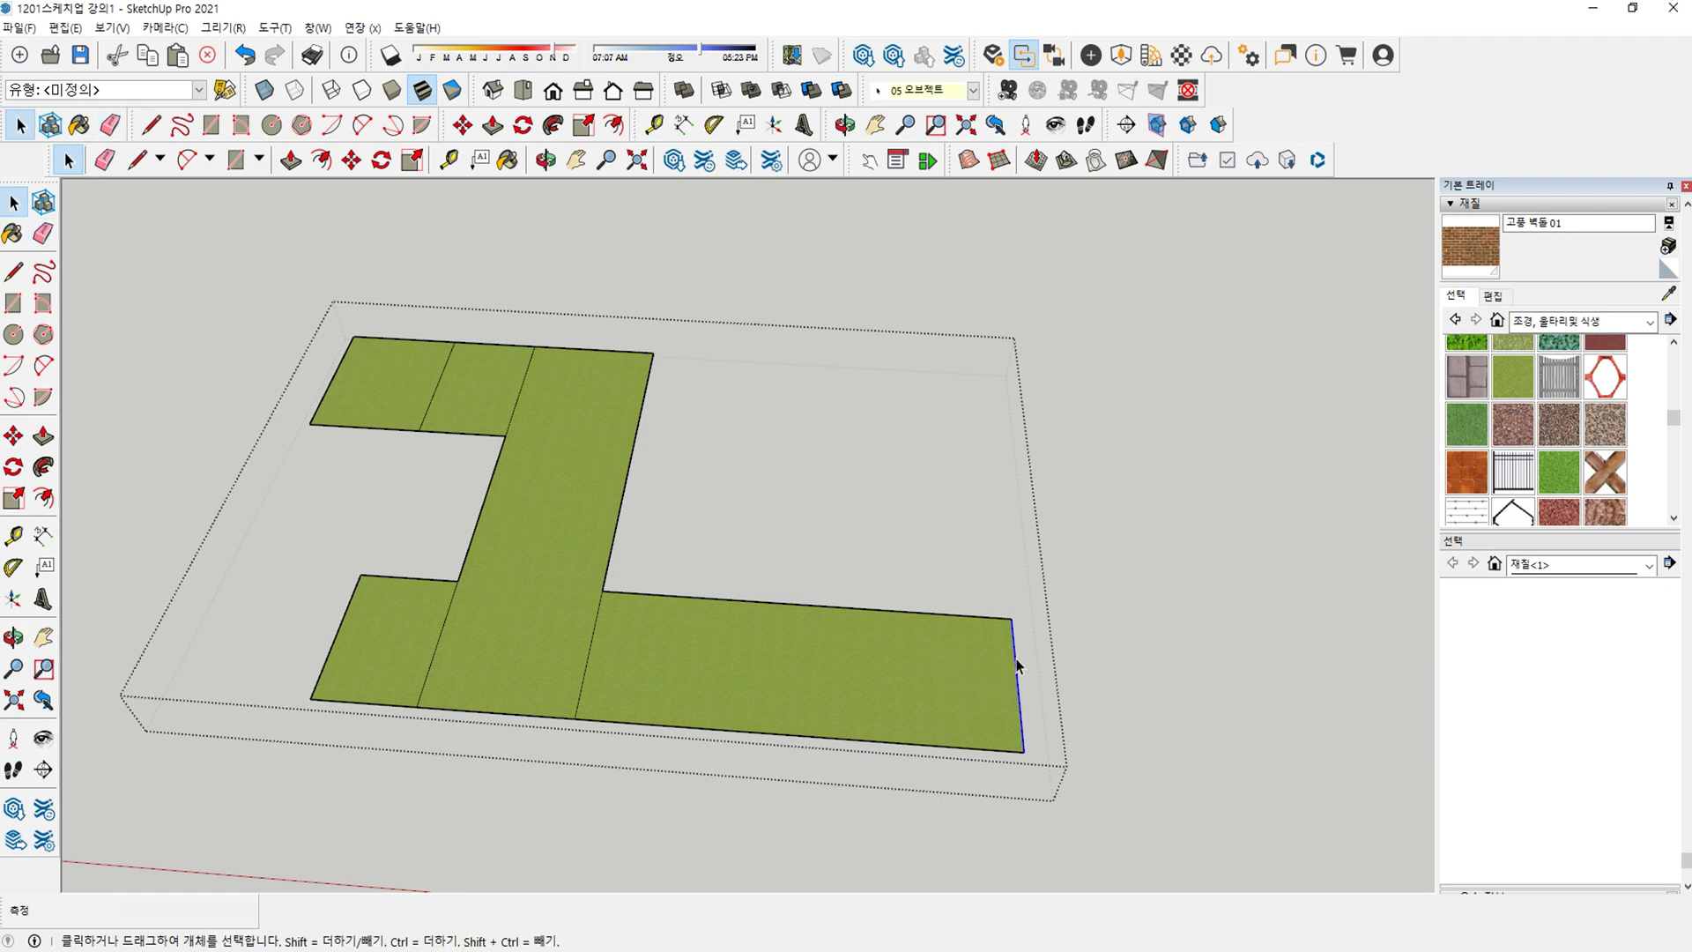
{"action": "key", "text": "m"}
{"action": "key", "text": "ctrl"}
{"action": "left_click", "coordinate": [1018, 666]}
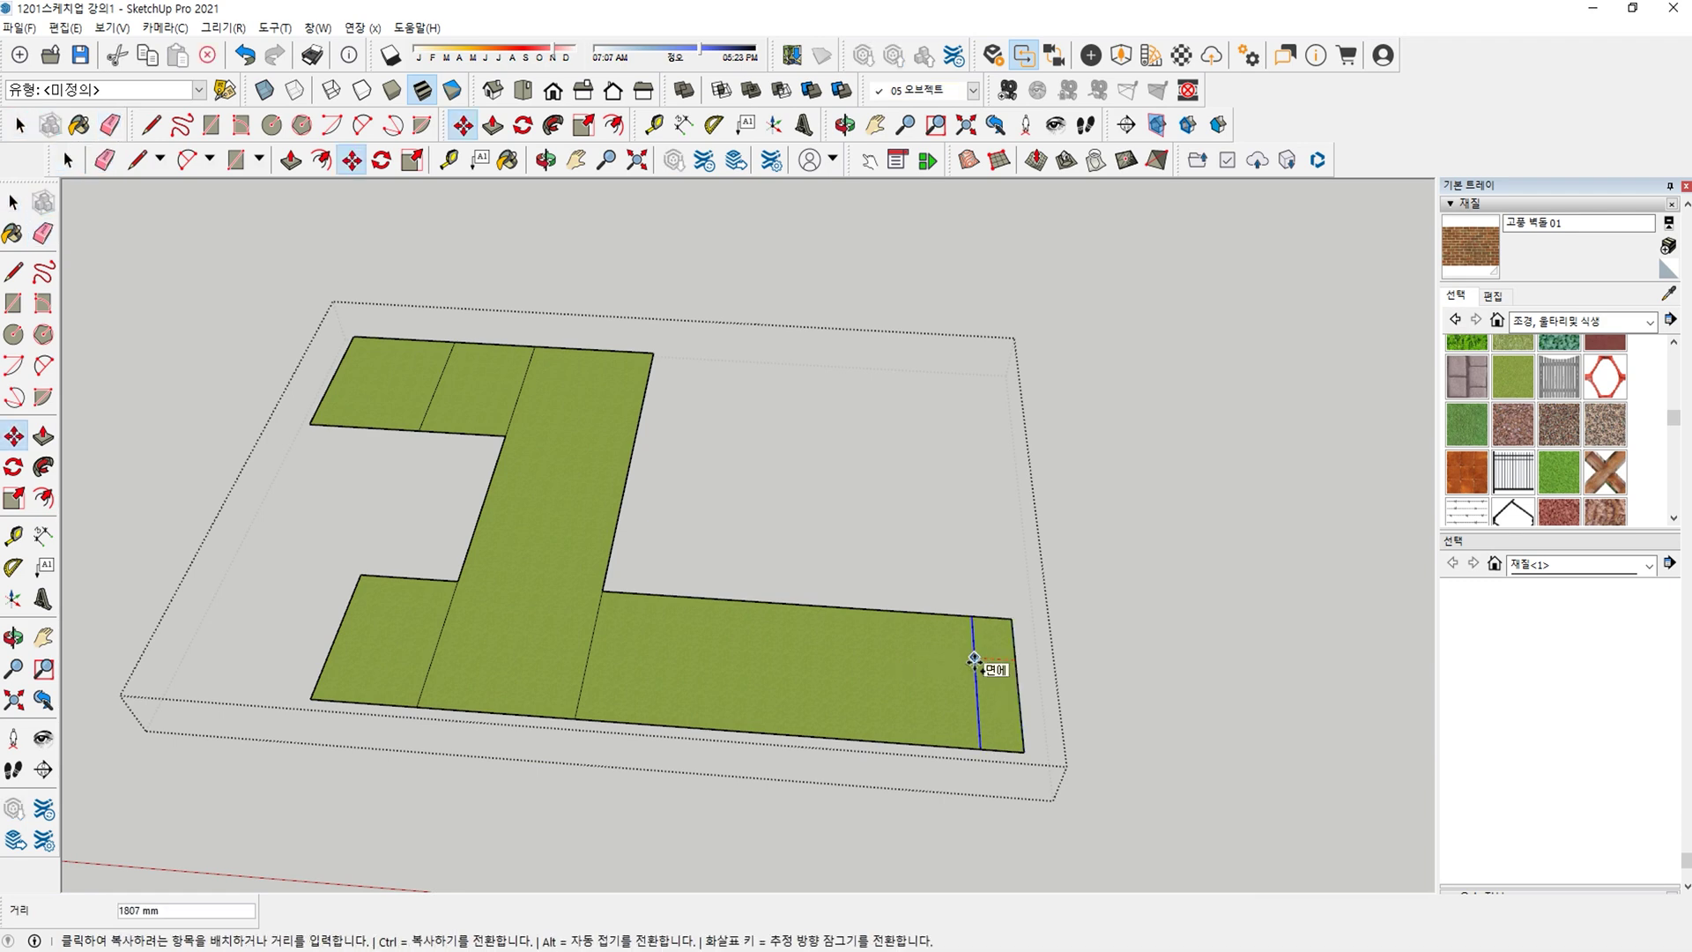
{"action": "key", "text": "Return"}
Show the rest of the model and move the copied dividing line 800 mm toward the front wing's short end.
{"action": "key", "text": "space"}
{"action": "middle_click_drag", "start_coordinate": [966, 652], "coordinate": [916, 652]}
{"action": "left_click_drag", "start_coordinate": [866, 576], "coordinate": [987, 814]}
{"action": "key", "text": "m"}
{"action": "left_click", "coordinate": [866, 535]}
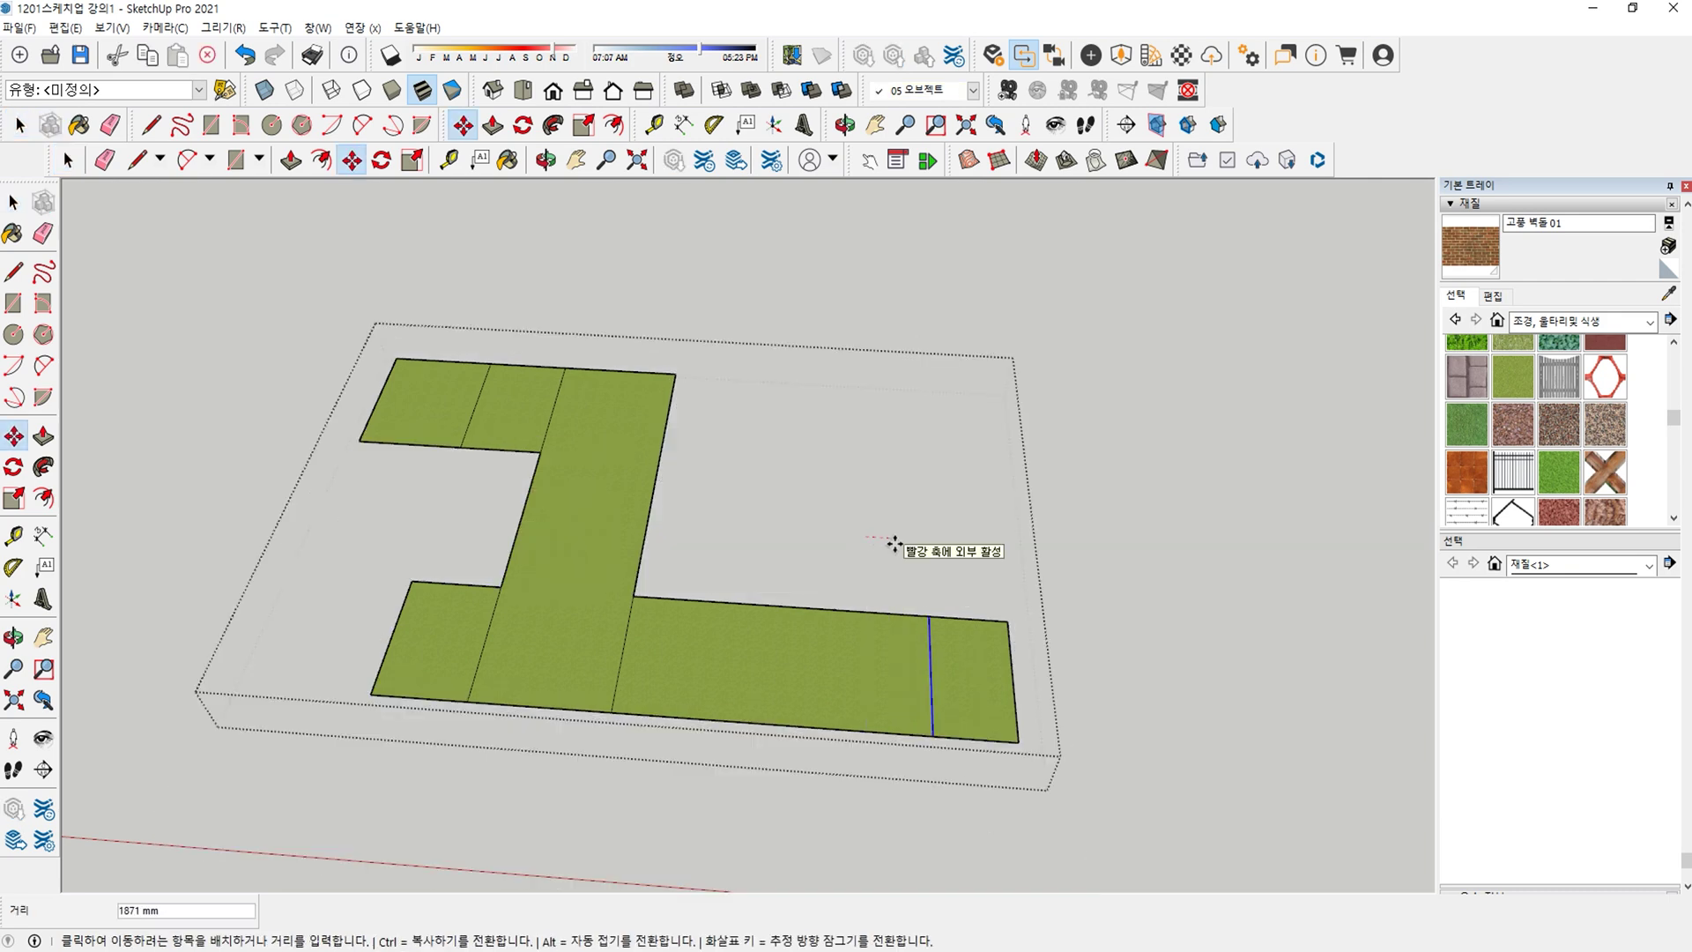
{"action": "key", "text": "Escape"}
{"action": "key", "text": "ctrl+h"}
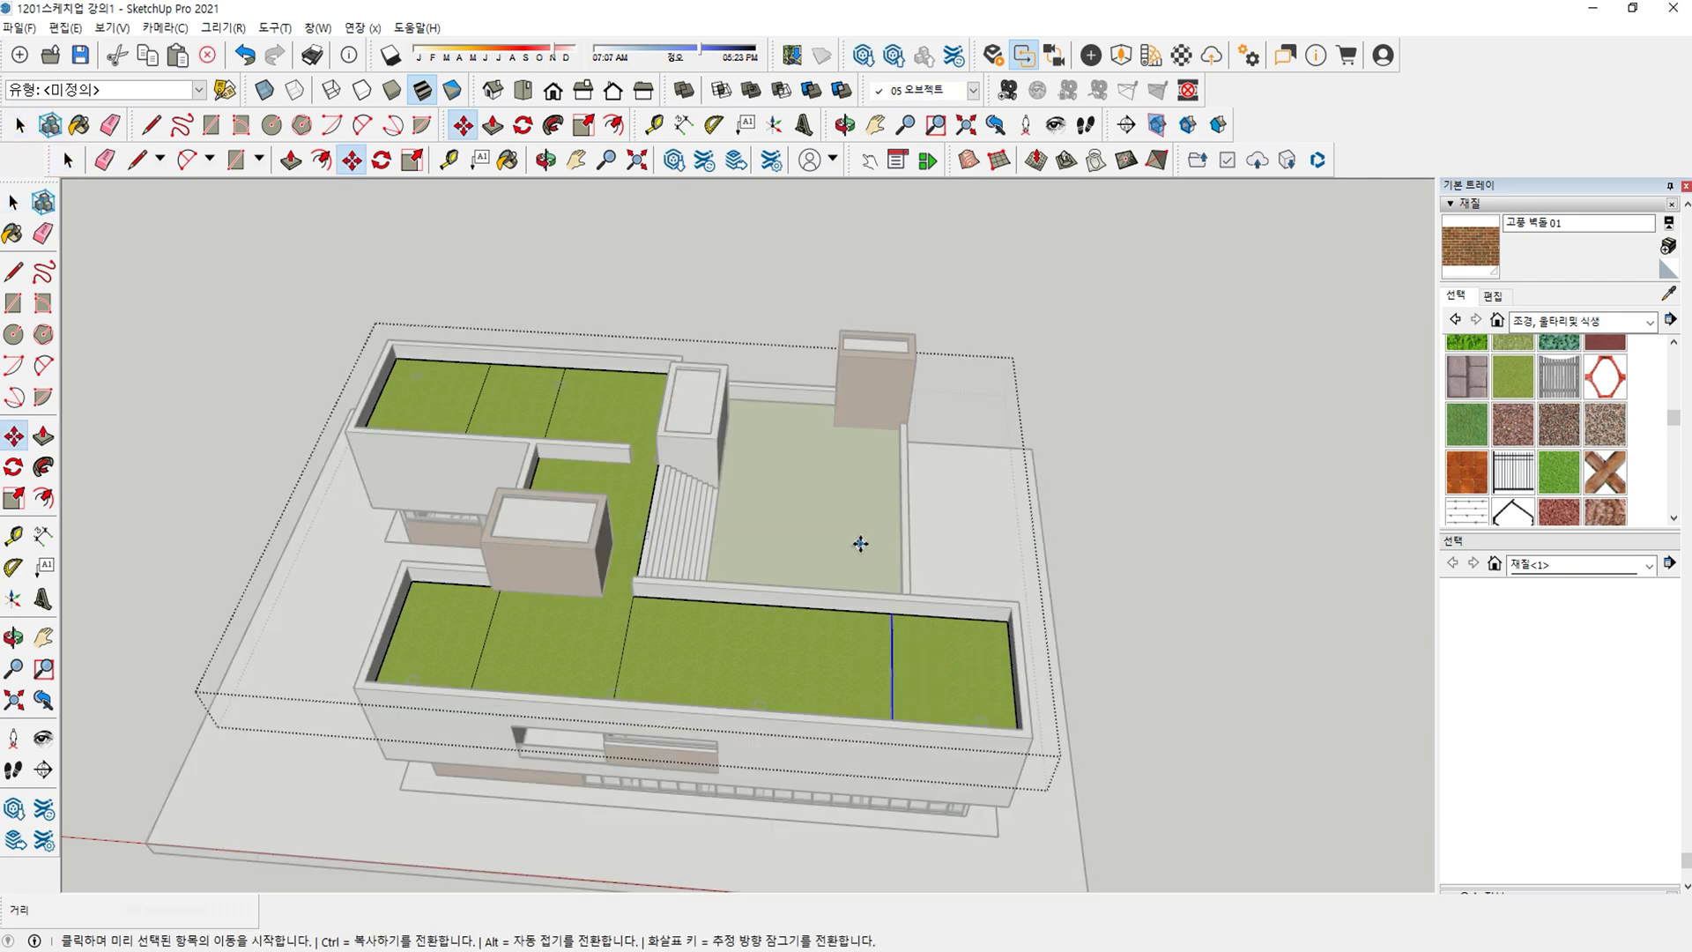
{"action": "left_click", "coordinate": [814, 542]}
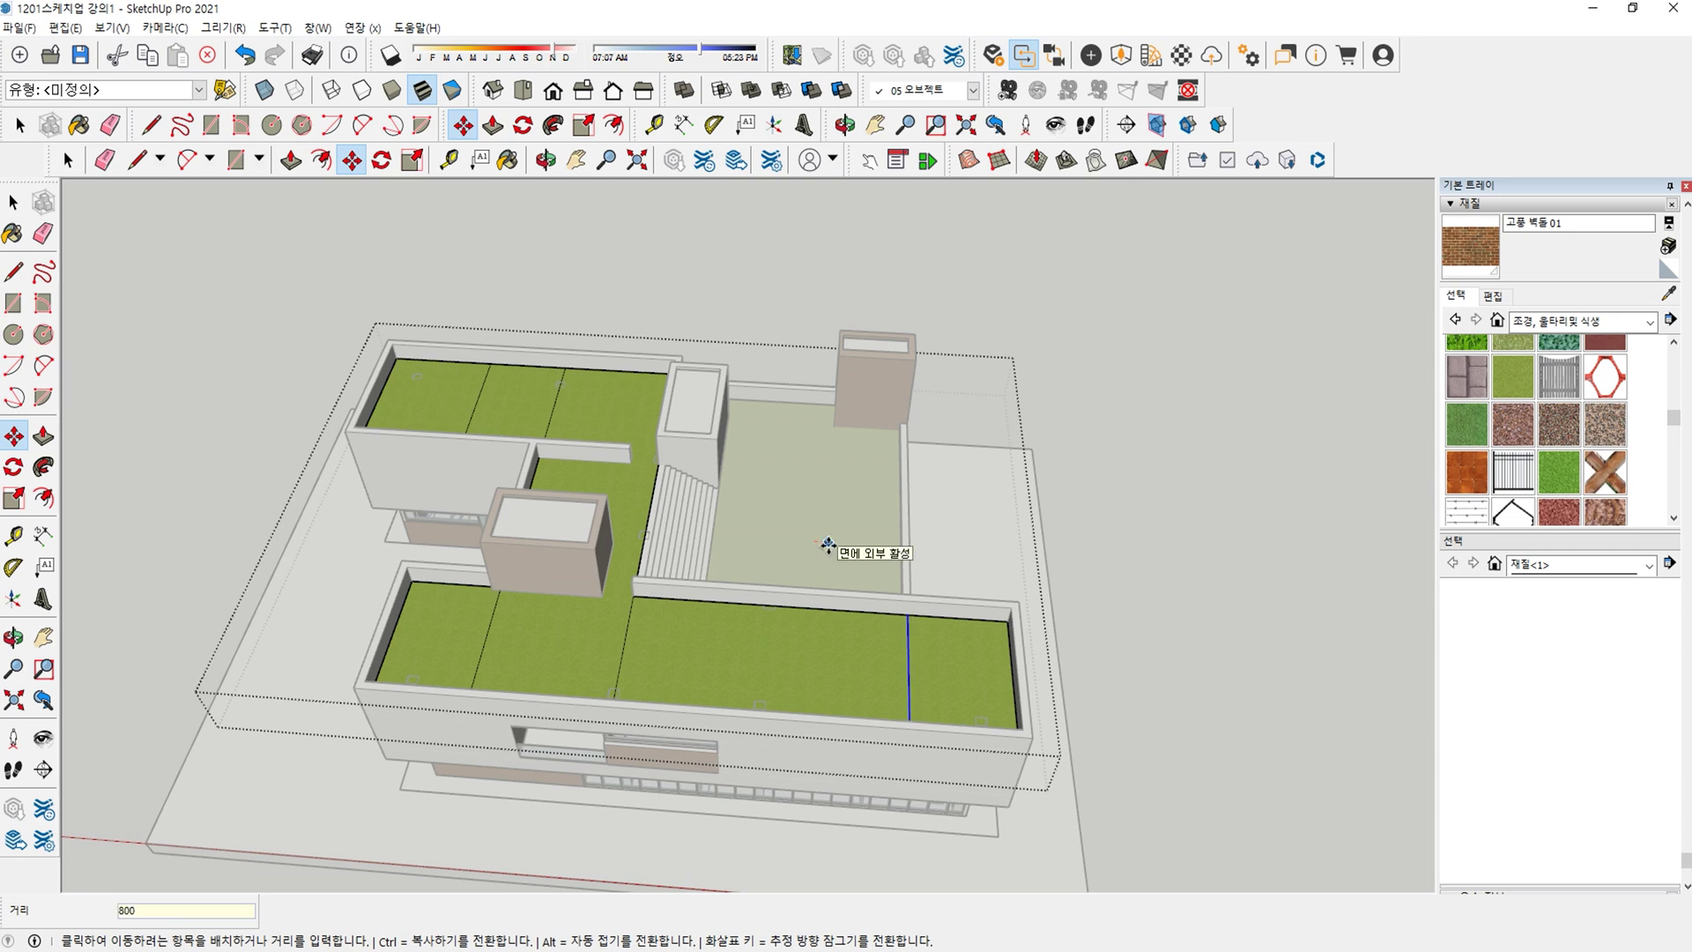
Leave the grass roof's group, then reopen it for editing with the rest of the model hidden.
{"action": "scroll", "coordinate": [833, 551], "scroll_direction": "down", "scroll_amount": 2}
{"action": "middle_click_drag", "start_coordinate": [838, 574], "coordinate": [867, 682]}
{"action": "key", "text": "space"}
{"action": "key", "text": "Escape"}
{"action": "scroll", "coordinate": [806, 654], "scroll_direction": "up", "scroll_amount": 2}
{"action": "double_click", "coordinate": [797, 657]}
{"action": "key", "text": "alt+h"}
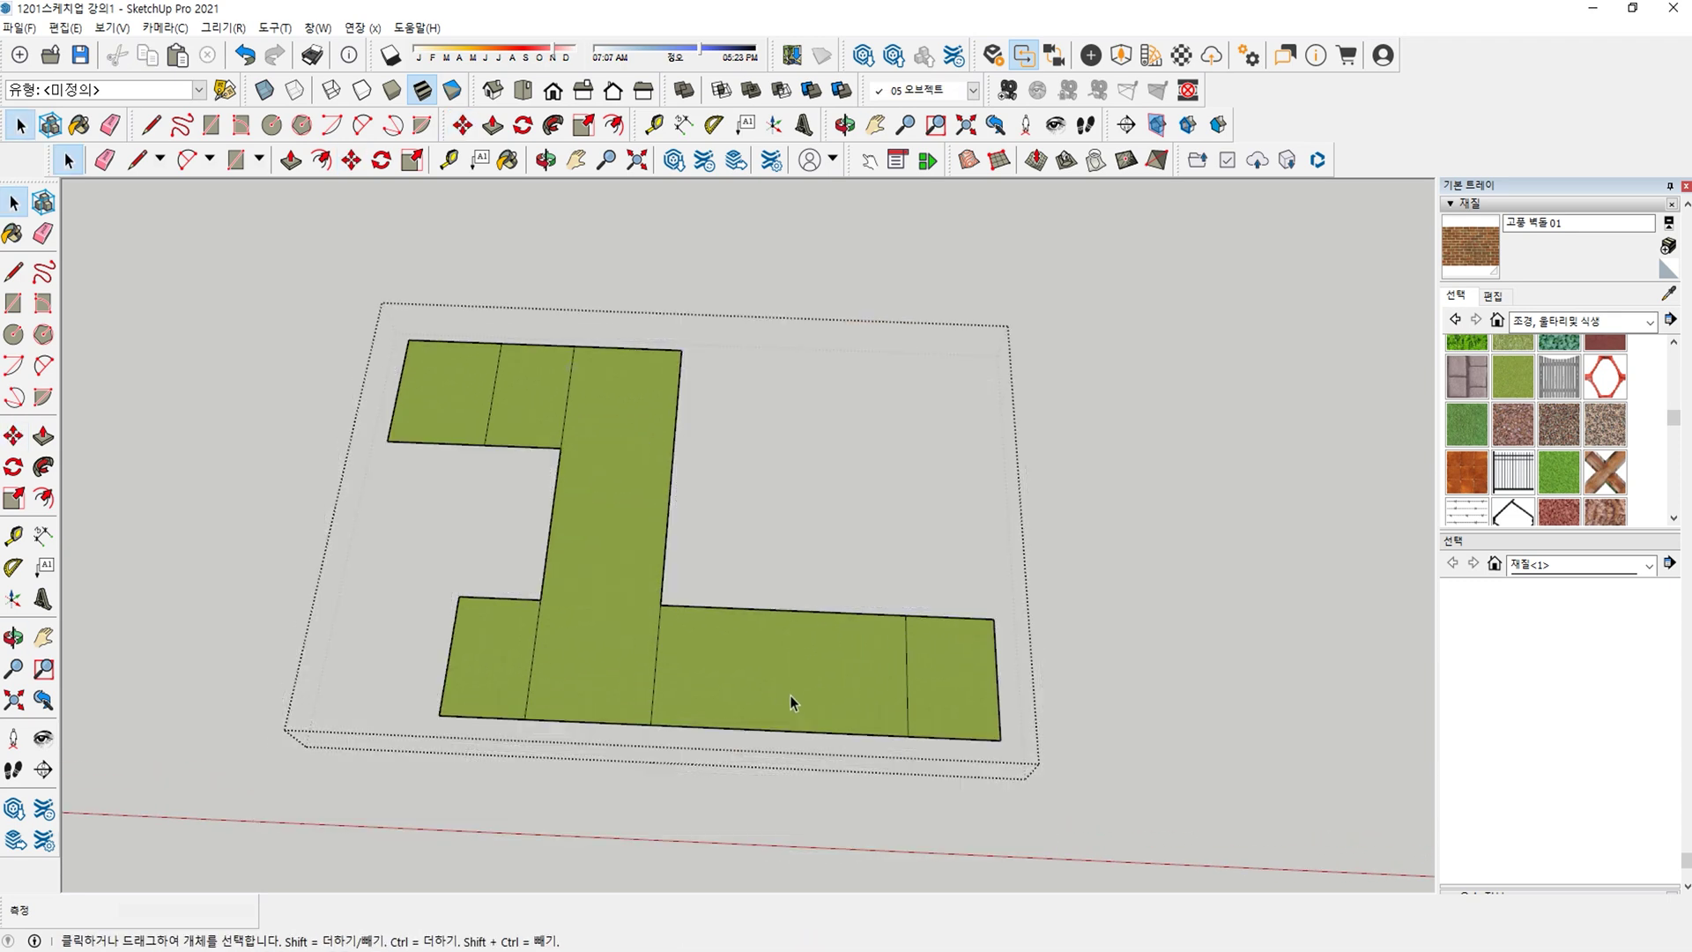
Paint the front wing's long section and the rear wing's middle section with the 인공 식생 잔디 grass material and leave the group.
{"action": "scroll", "coordinate": [718, 687], "scroll_direction": "up", "scroll_amount": 2}
{"action": "left_click", "coordinate": [1475, 425]}
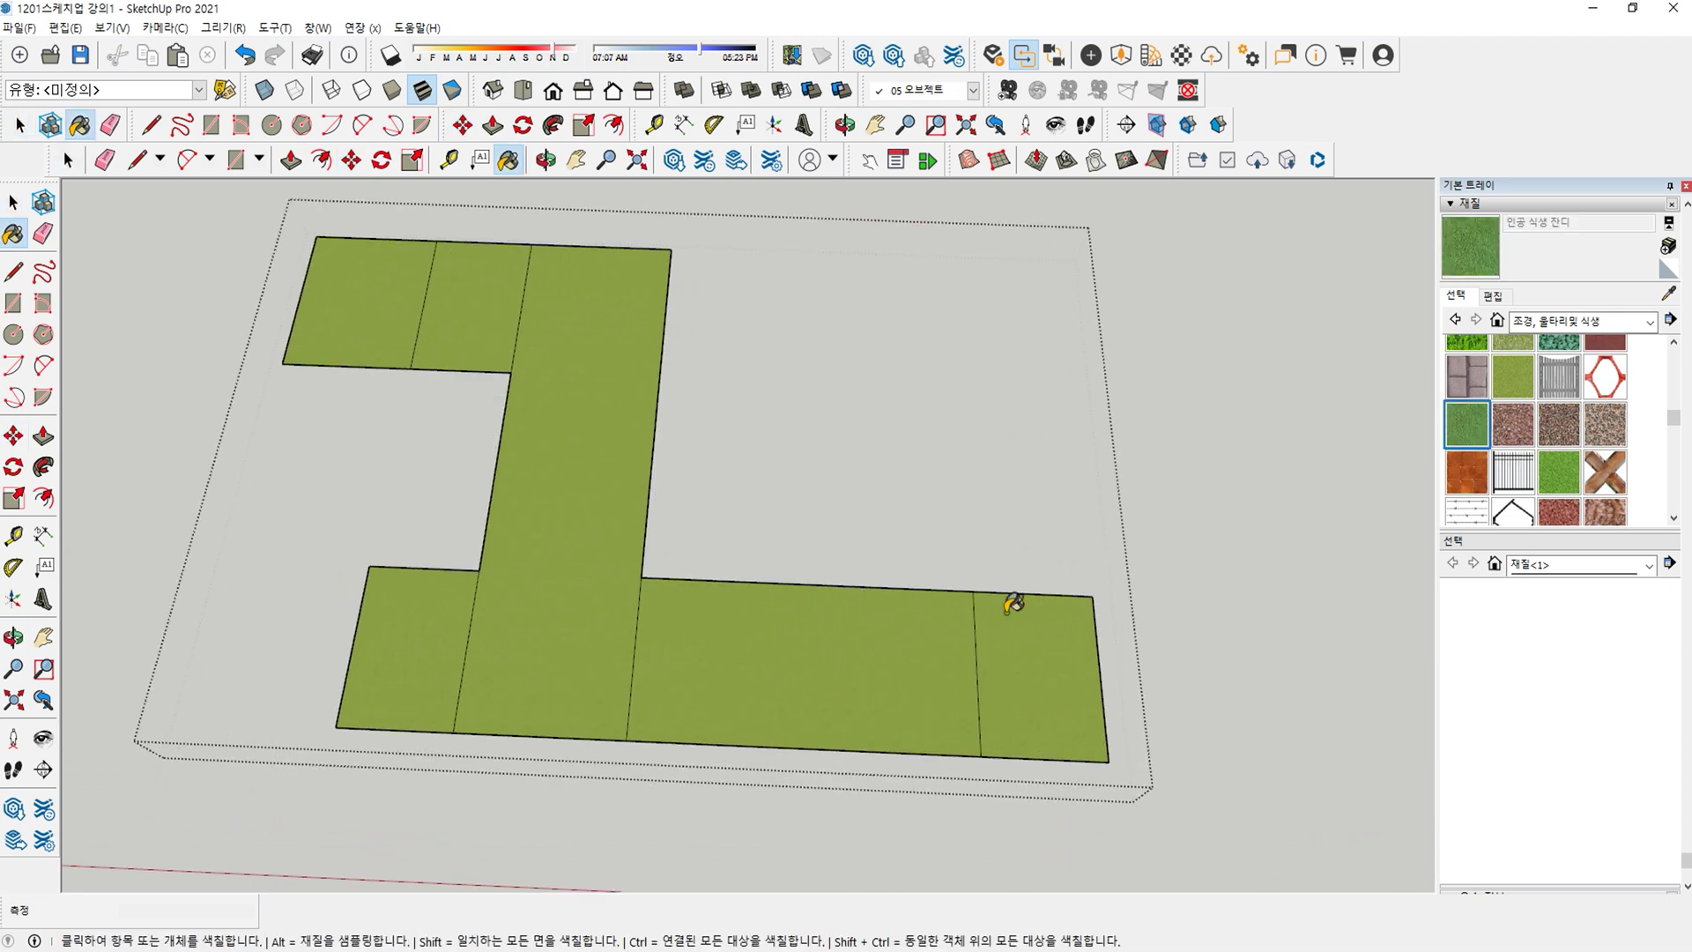
{"action": "left_click", "coordinate": [672, 624]}
{"action": "left_click", "coordinate": [483, 331]}
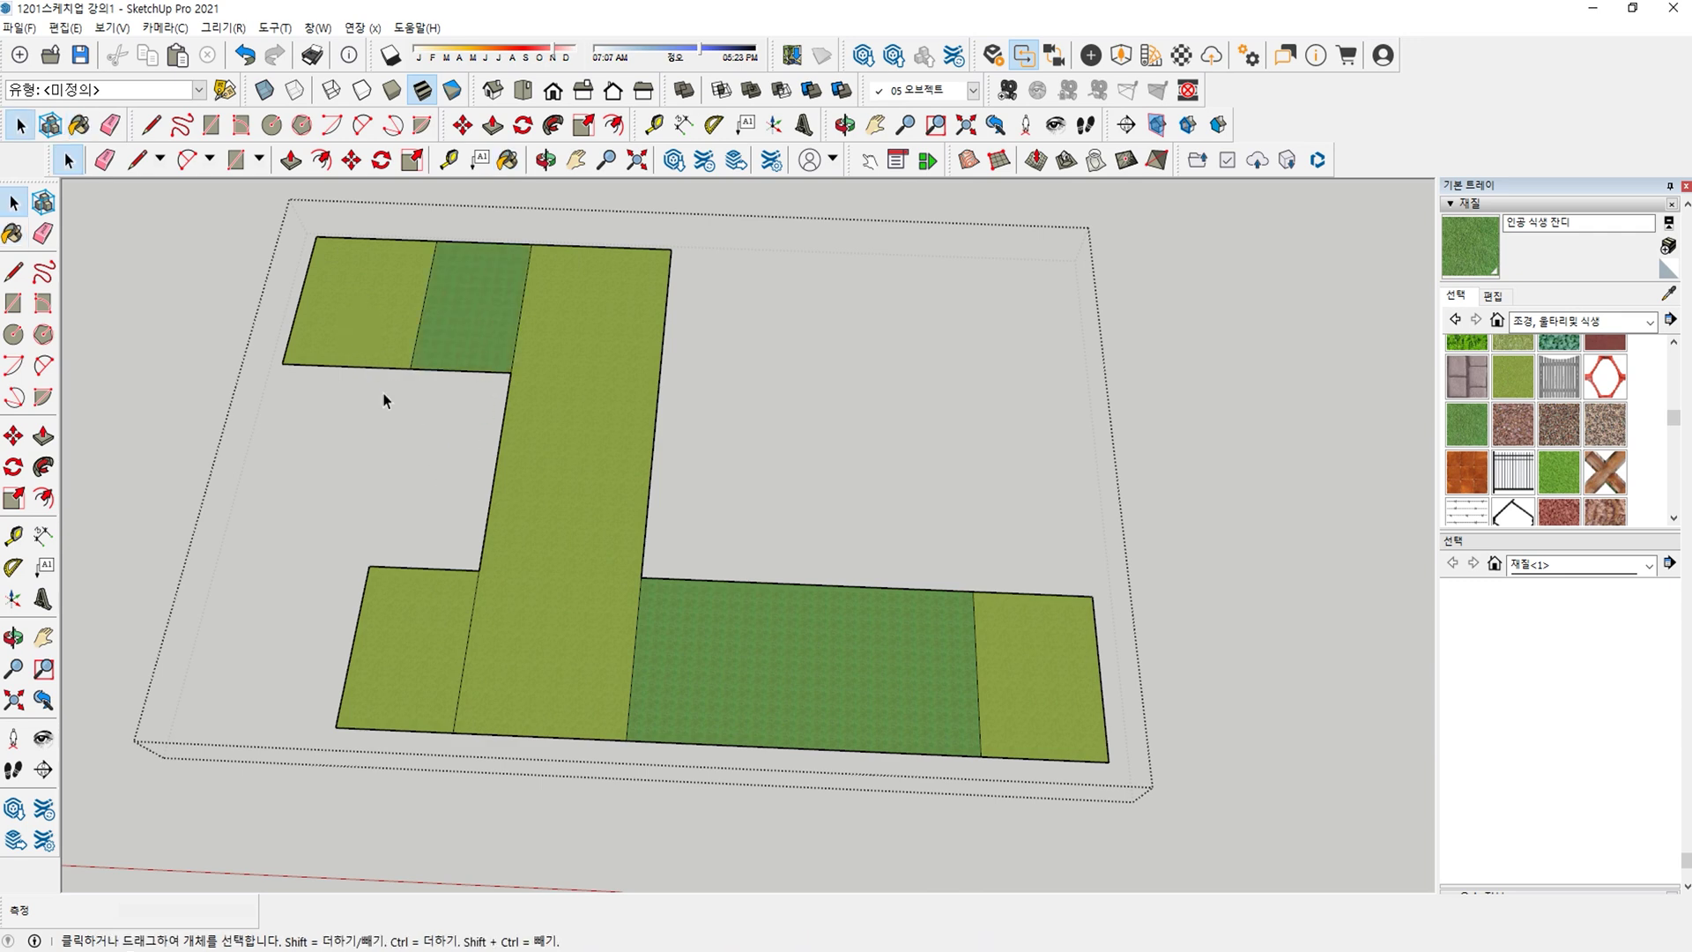
{"action": "key", "text": "space"}
{"action": "scroll", "coordinate": [536, 588], "scroll_direction": "up", "scroll_amount": 2}
{"action": "key", "text": "Escape"}
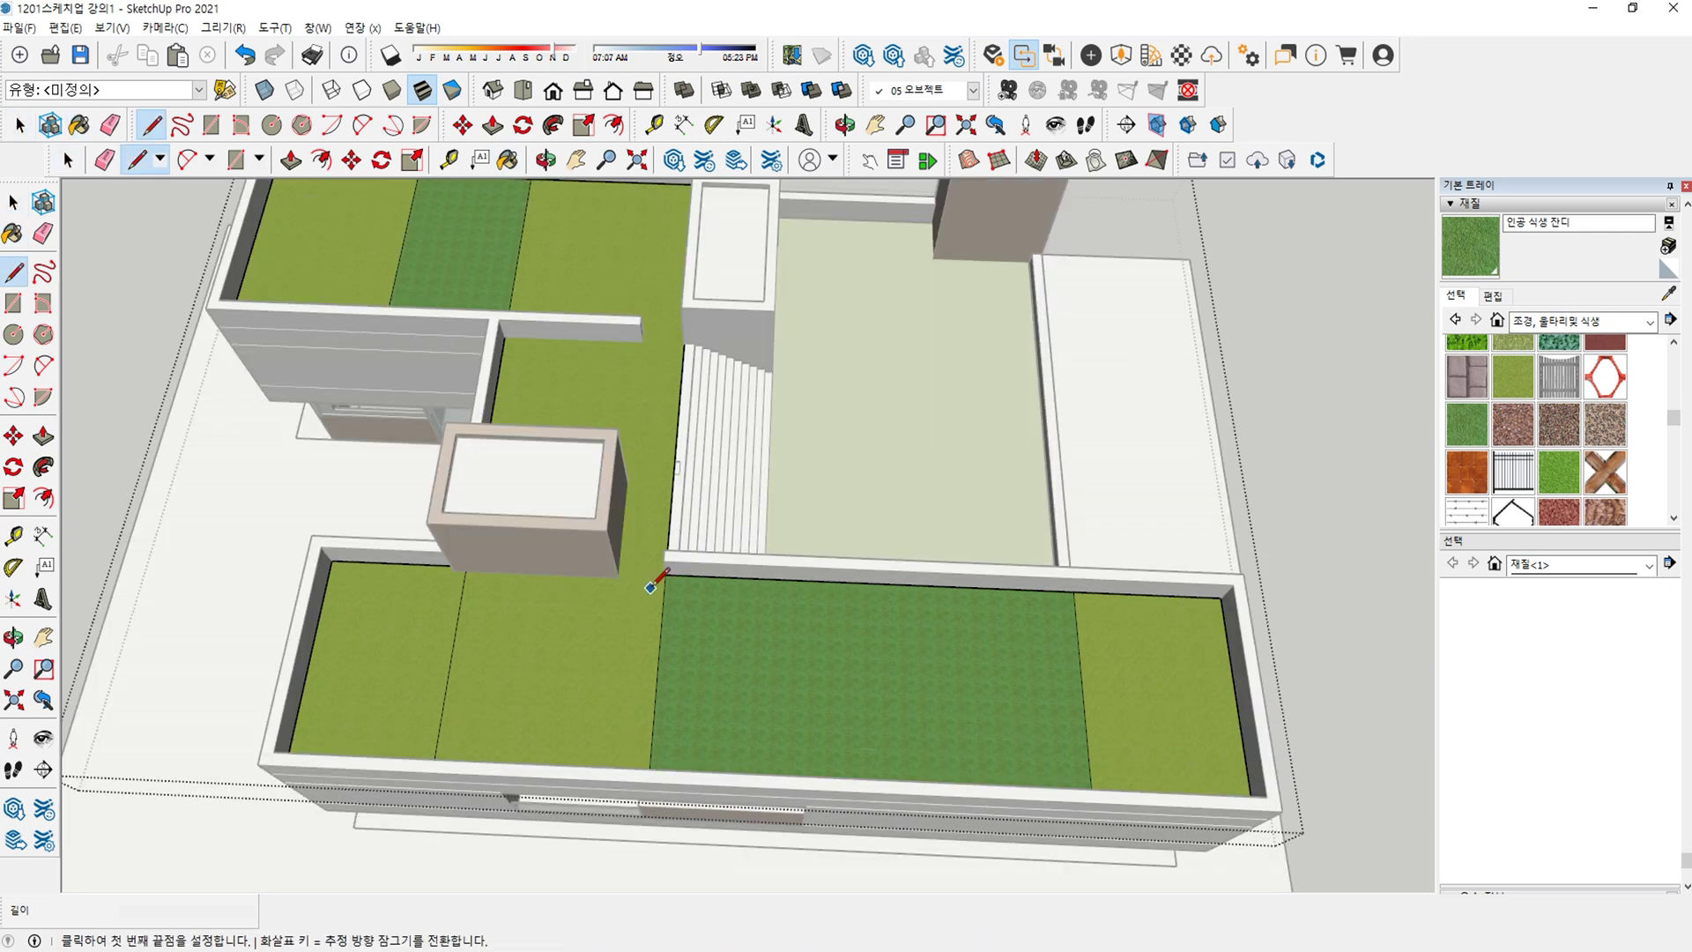
Reopen the roof's grass group and draw three lines across the connecting wing: at both inner corners and once between them.
{"action": "double_click", "coordinate": [649, 571]}
{"action": "left_click", "coordinate": [645, 612]}
{"action": "key", "text": "l"}
{"action": "left_click", "coordinate": [665, 575]}
{"action": "left_click", "coordinate": [477, 566]}
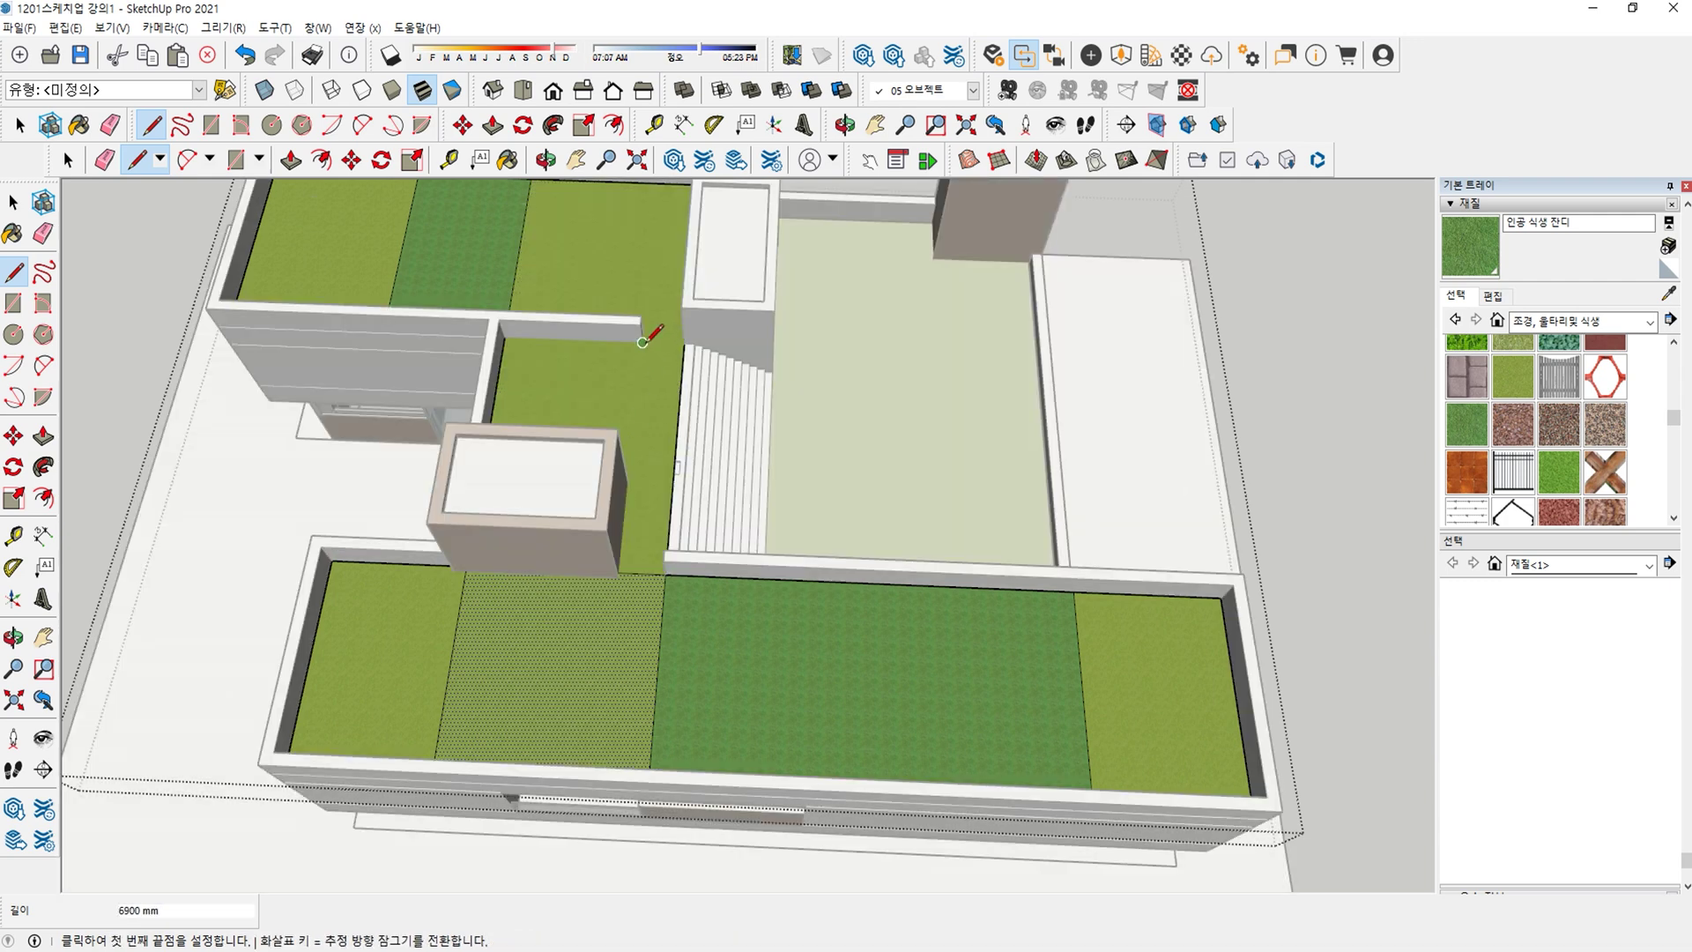
{"action": "left_click", "coordinate": [684, 343]}
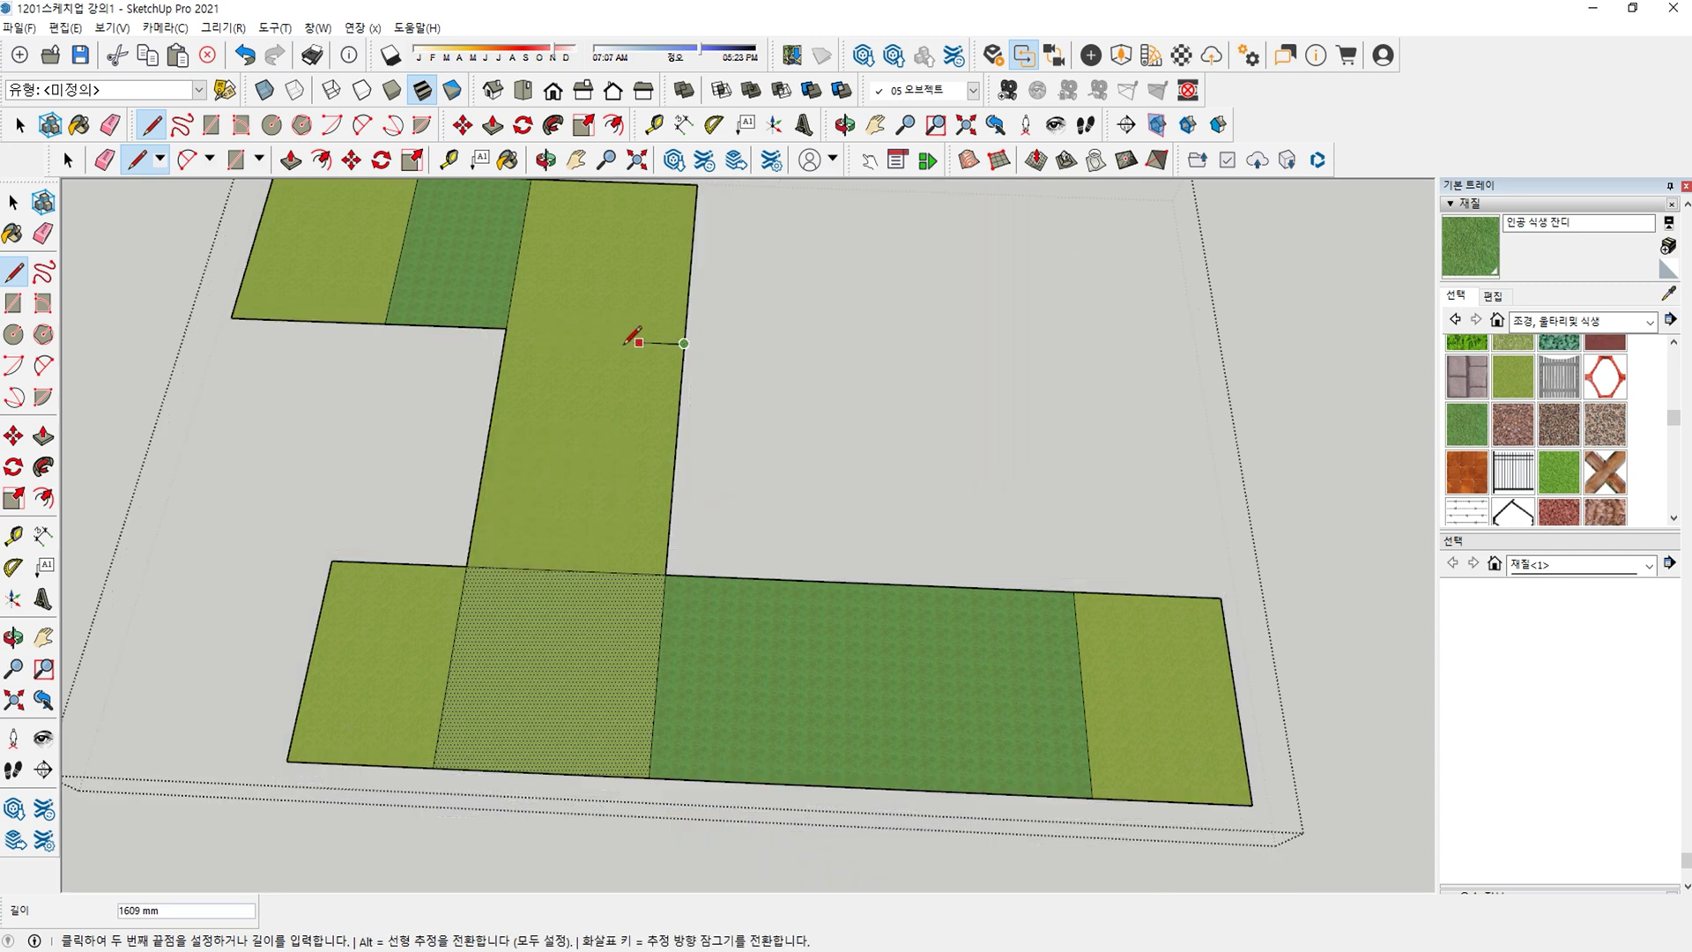
{"action": "left_click", "coordinate": [510, 333]}
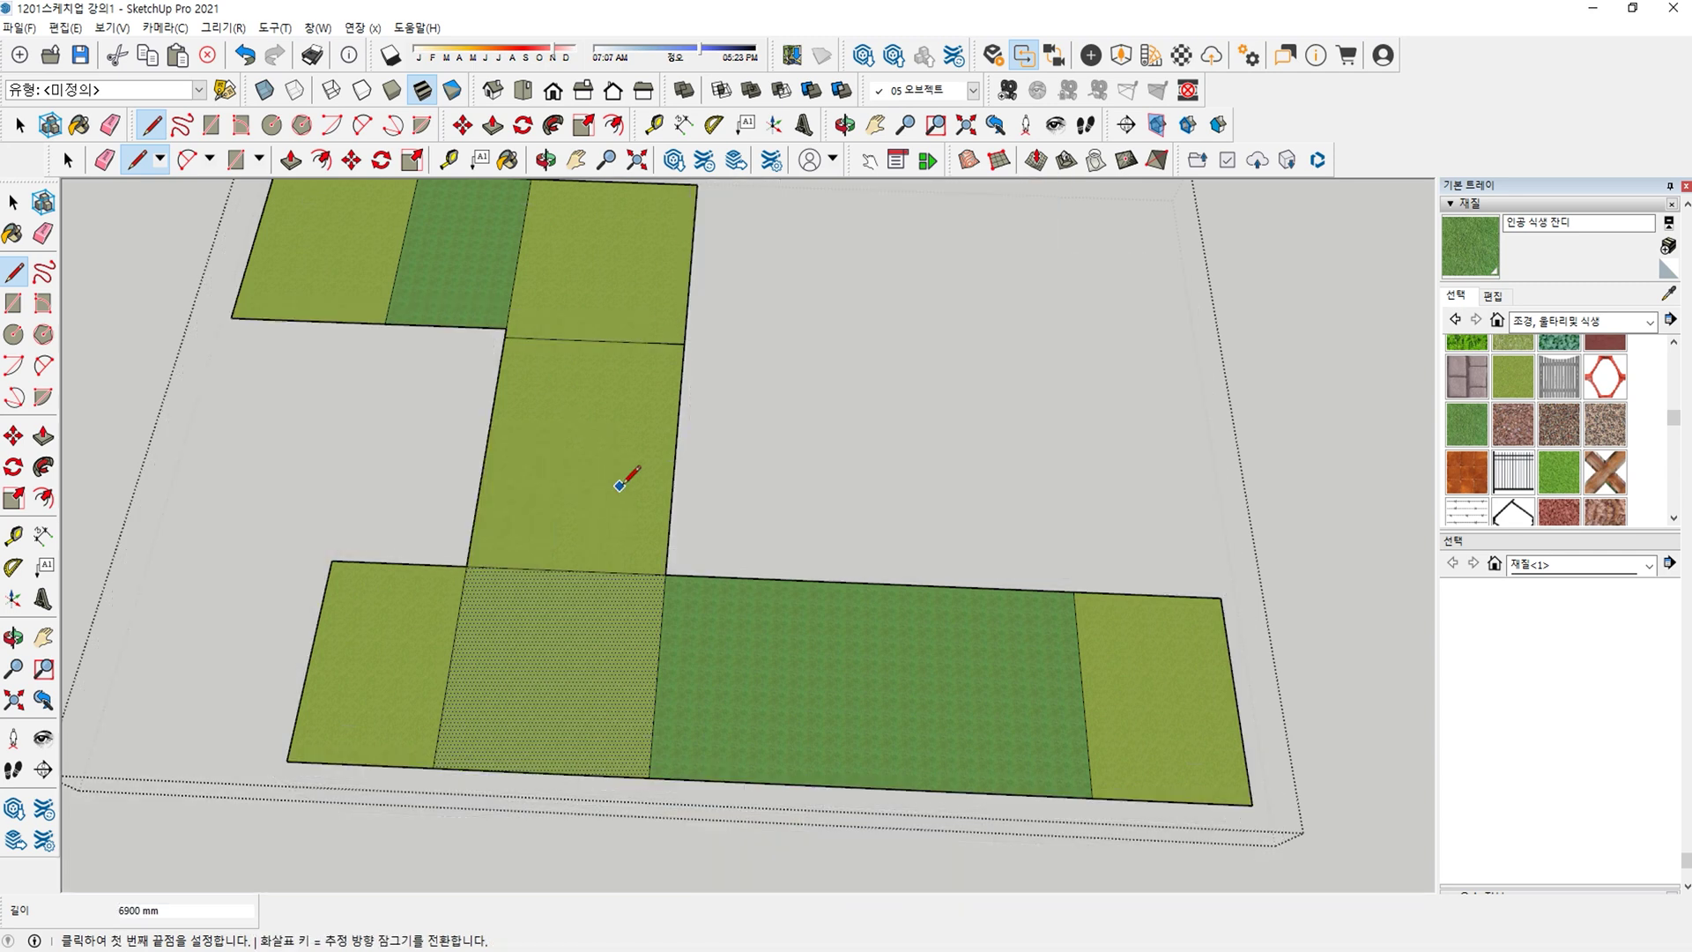
{"action": "left_click", "coordinate": [632, 483]}
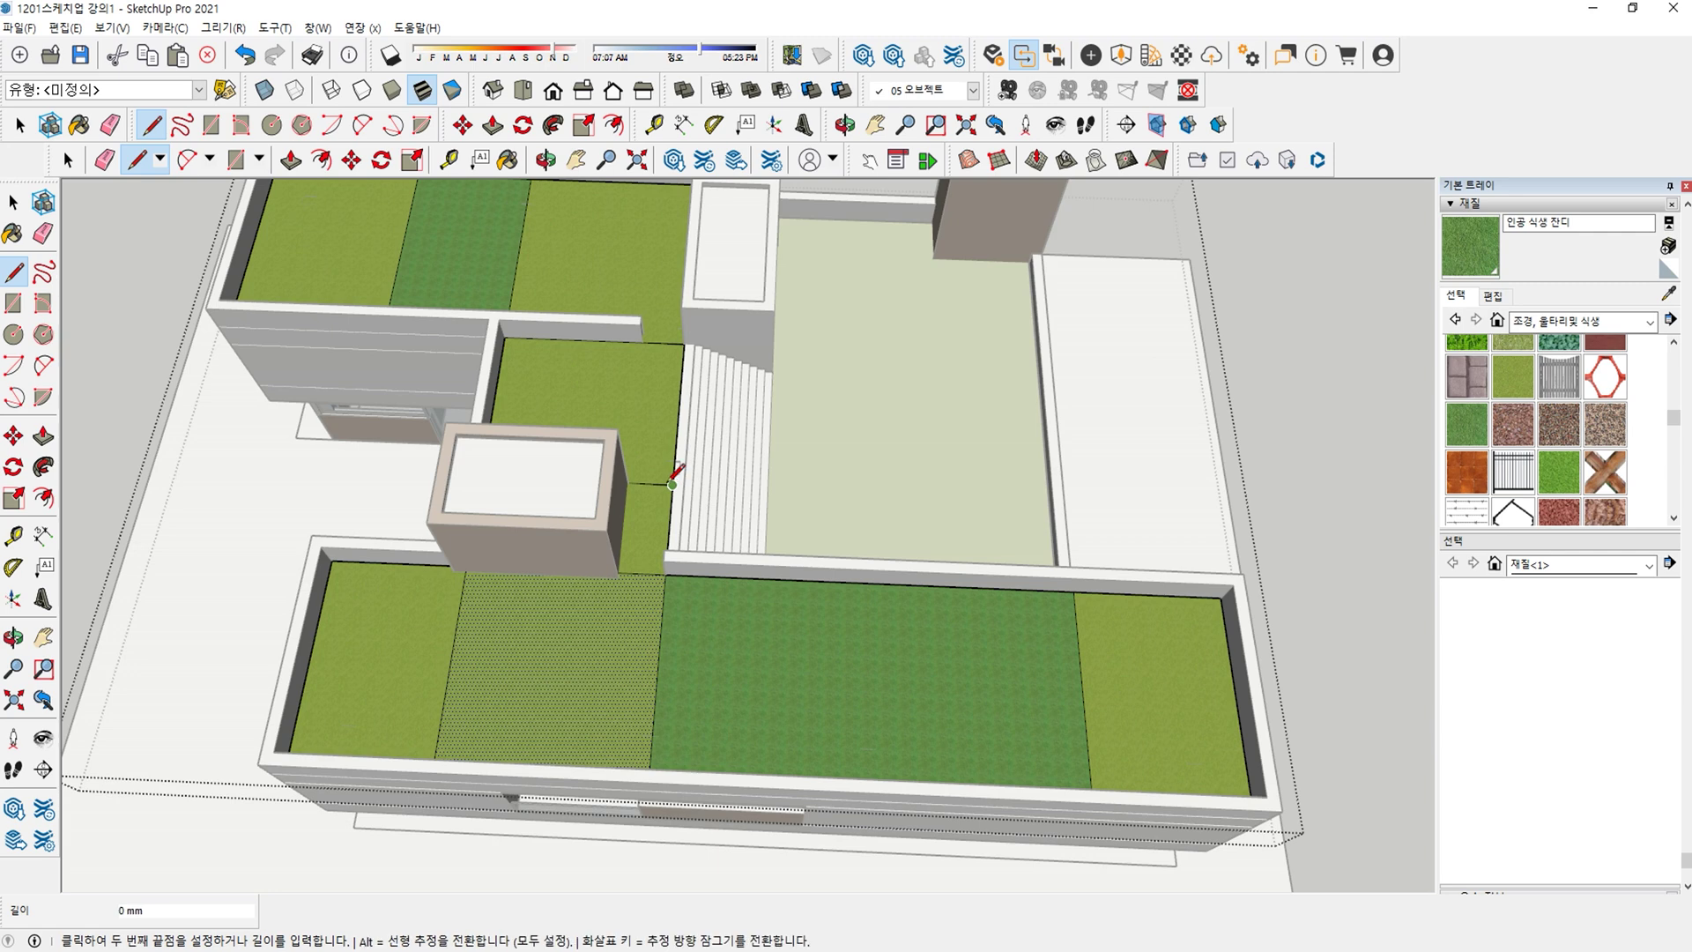
{"action": "left_click", "coordinate": [481, 476]}
{"action": "key", "text": "e"}
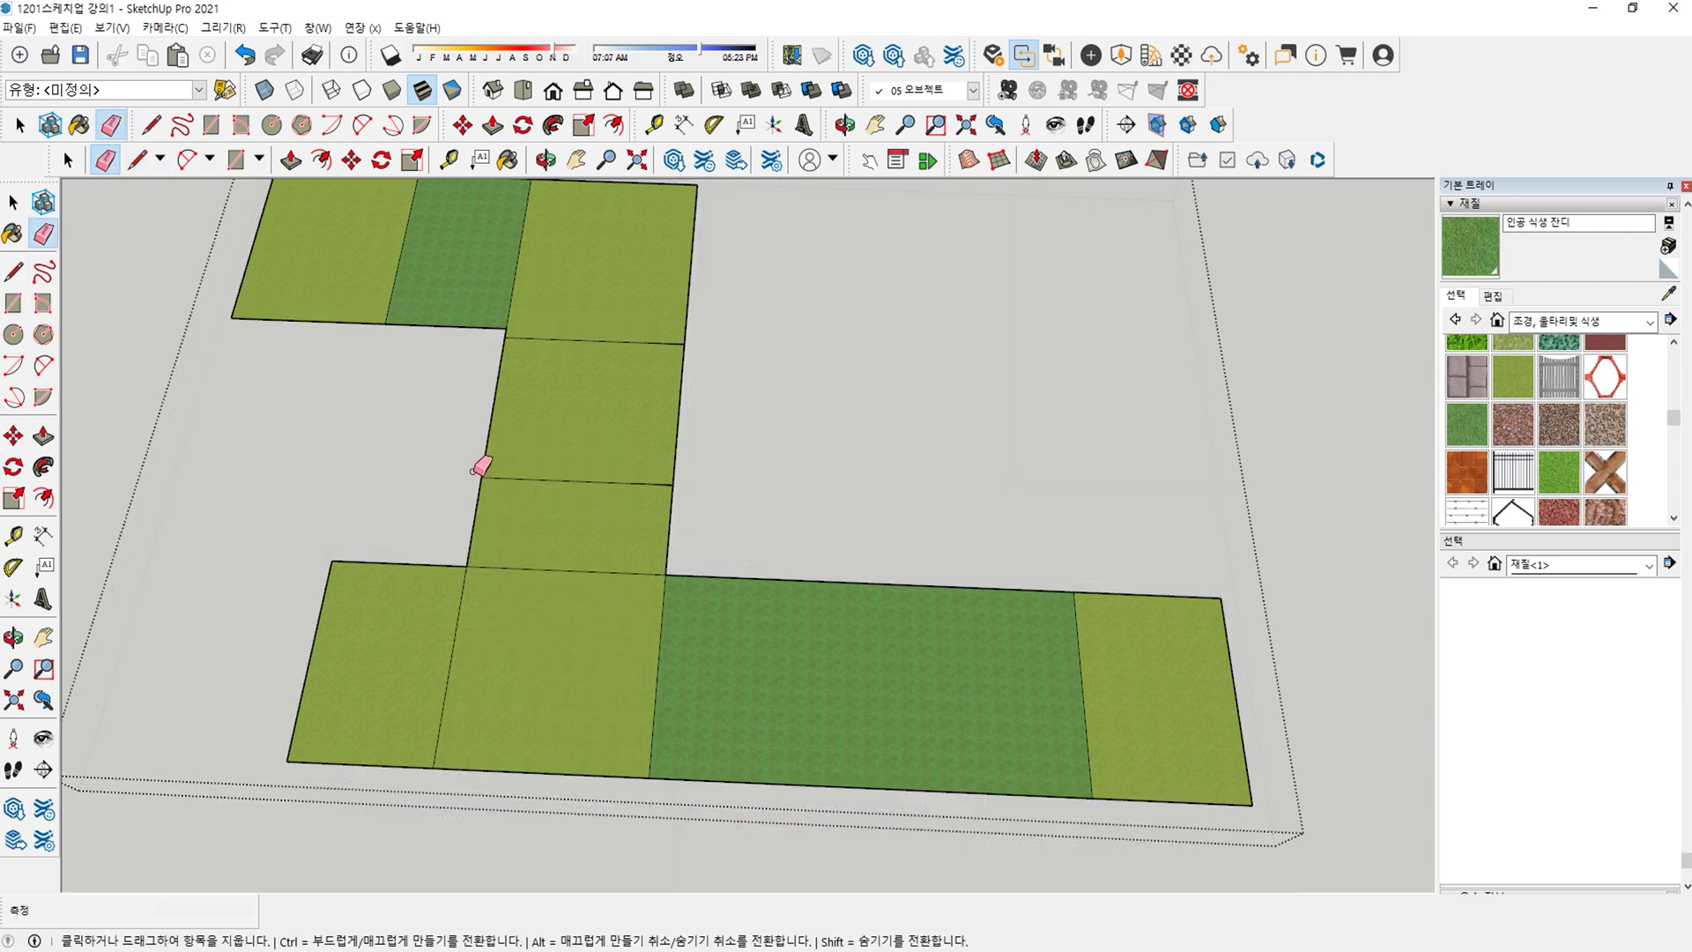
Paint the short connecting section beside the front wing and the rear wing's corner section with 인공 식생 잔디.
{"action": "key", "text": "b"}
{"action": "left_click", "coordinate": [578, 615]}
{"action": "key", "text": "ctrl+z"}
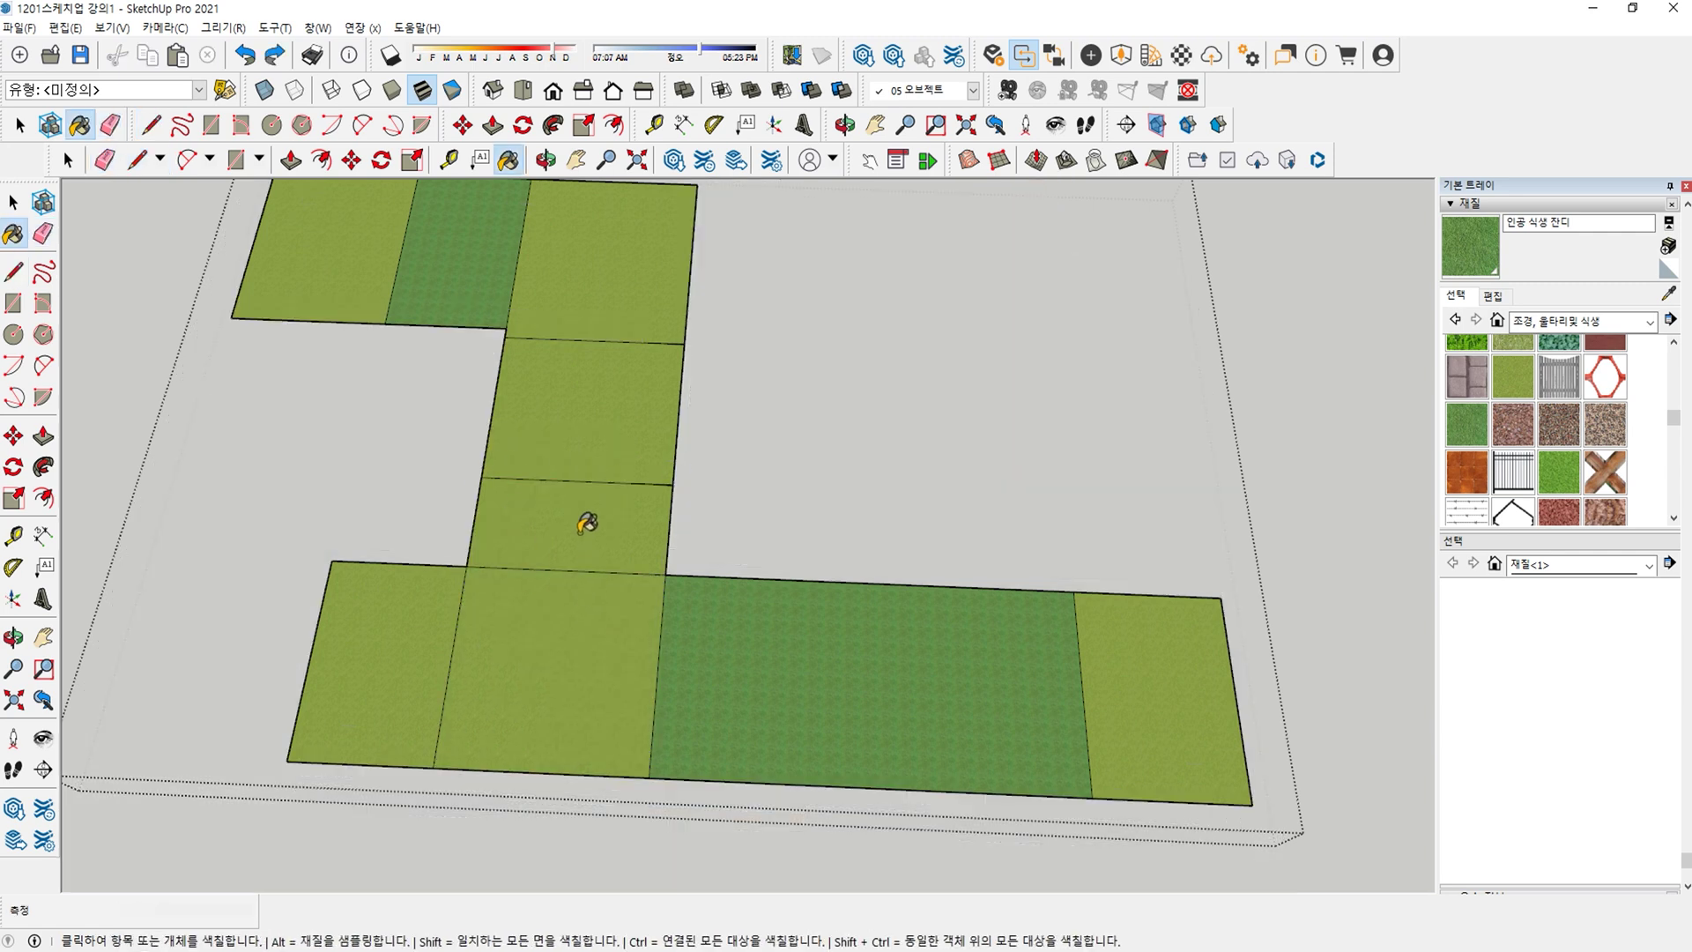
{"action": "left_click", "coordinate": [585, 527]}
{"action": "left_click", "coordinate": [605, 311]}
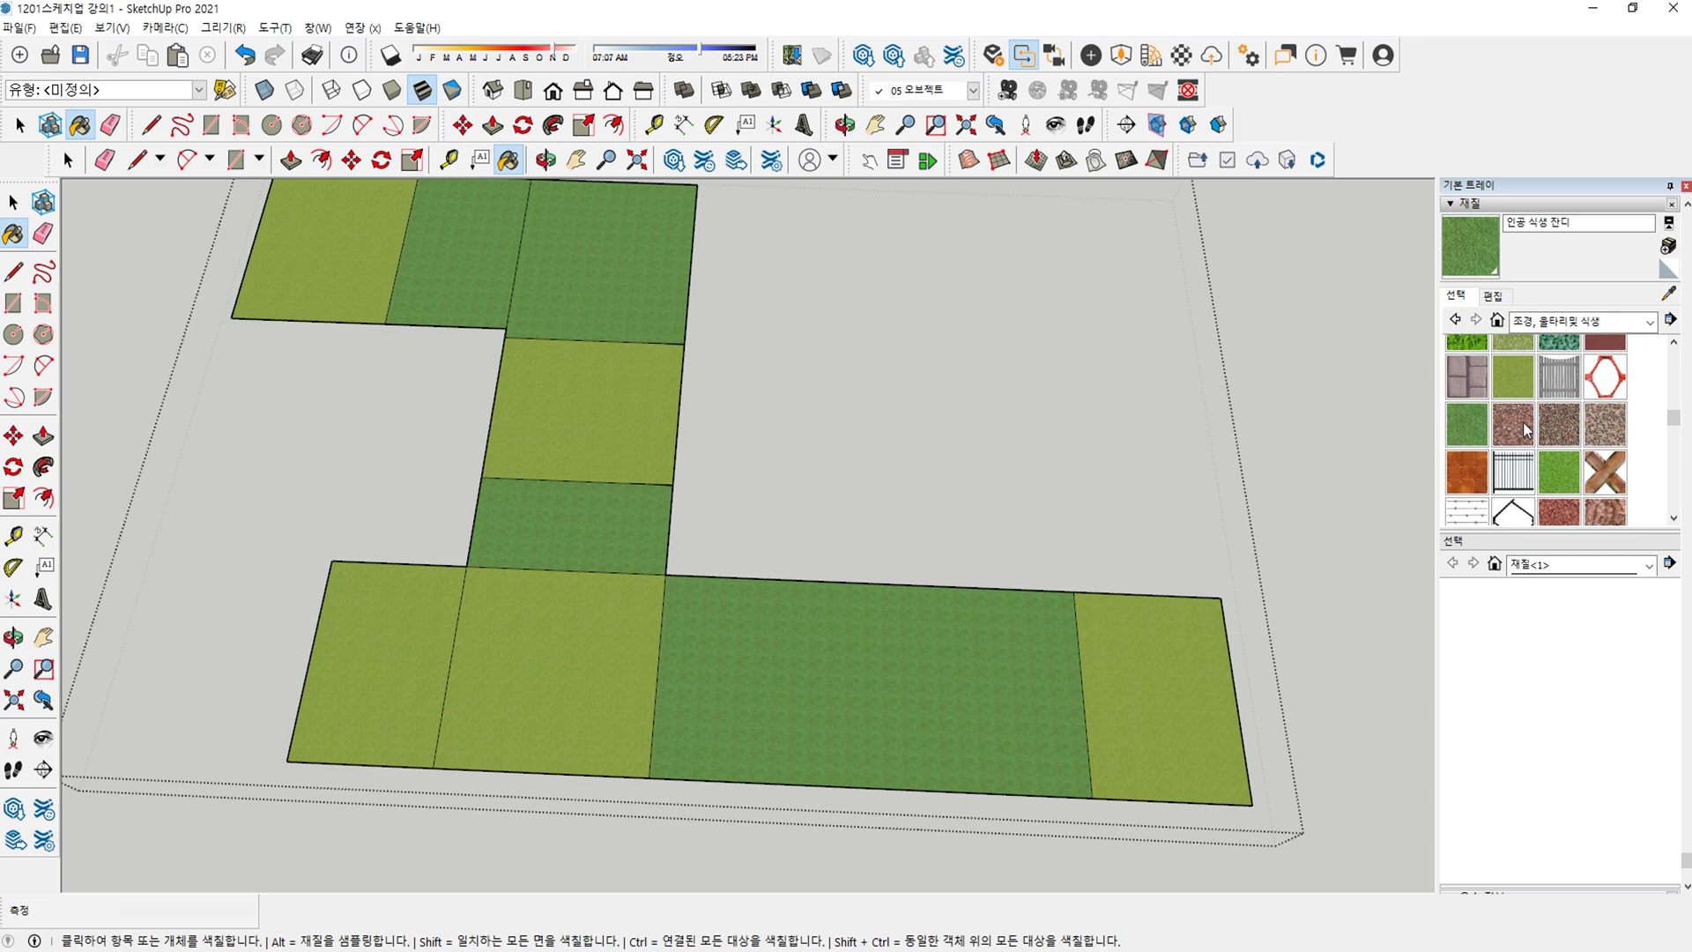
Repaint the rear wing's middle section with light green grass and its outer end section with 인공 식생 잔디.
{"action": "left_click", "coordinate": [1513, 377]}
{"action": "left_click", "coordinate": [460, 296]}
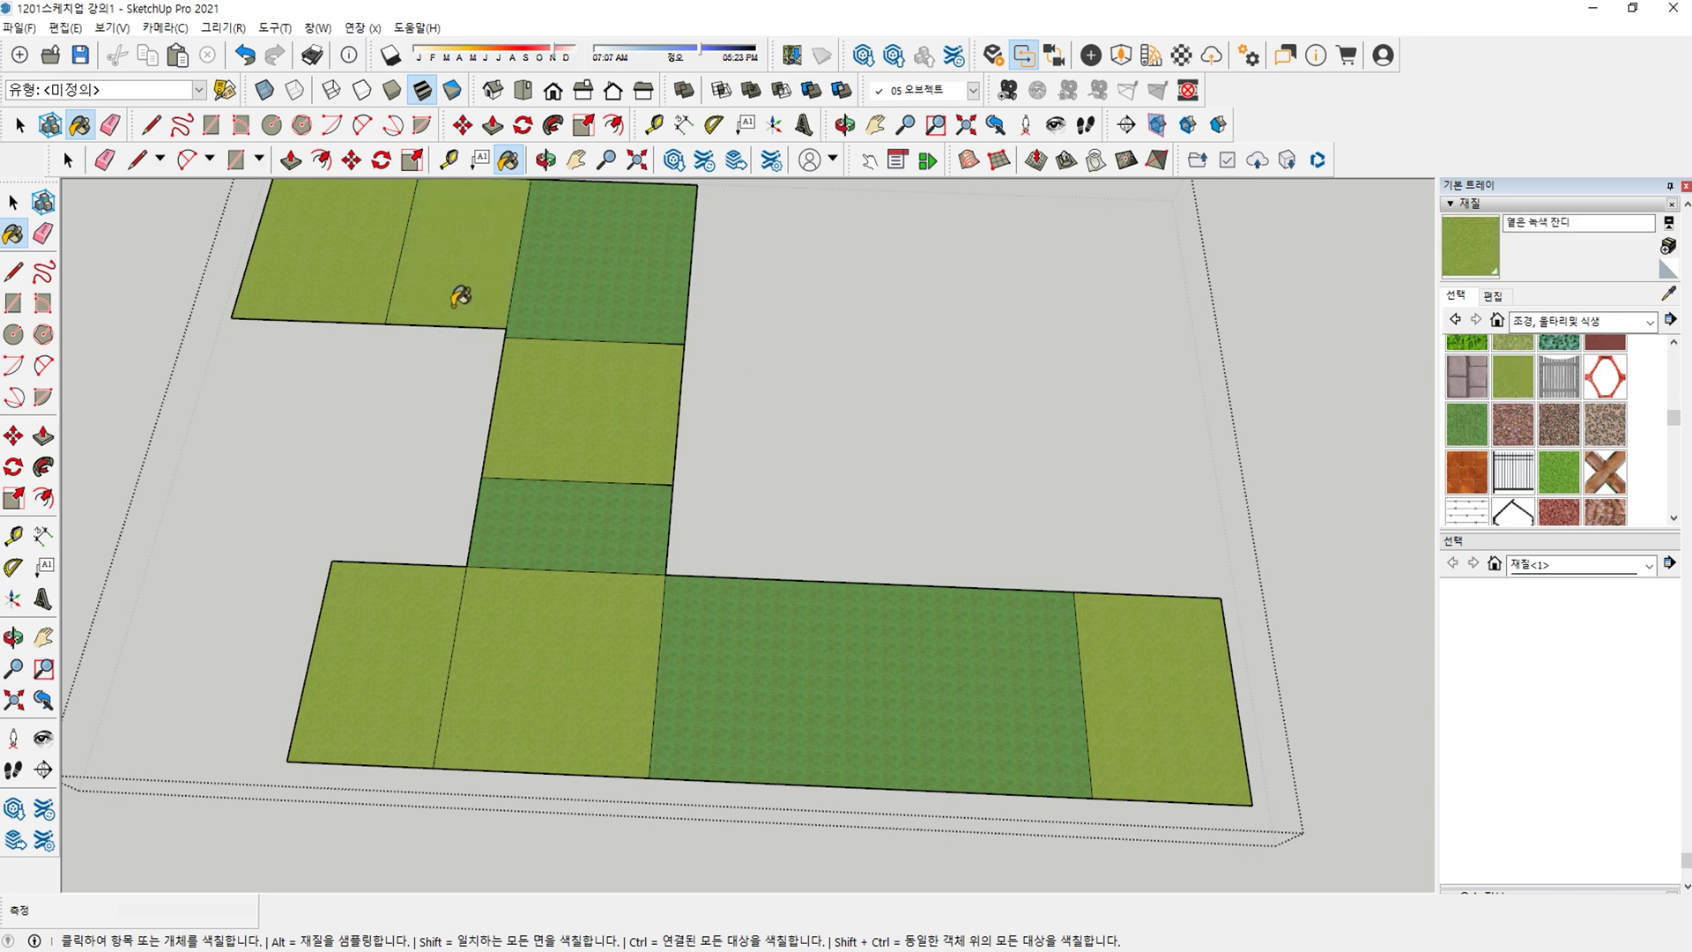
{"action": "left_click", "coordinate": [1448, 438]}
{"action": "left_click", "coordinate": [370, 264]}
Leave the roof's grass group, open the terrace's grass group, and offset the face's outline inward to form an inner rectangle.
{"action": "key", "text": "space"}
{"action": "scroll", "coordinate": [662, 557], "scroll_direction": "down", "scroll_amount": 2}
{"action": "middle_click_drag", "start_coordinate": [663, 557], "coordinate": [467, 458]}
{"action": "scroll", "coordinate": [476, 442], "scroll_direction": "up", "scroll_amount": 2}
{"action": "scroll", "coordinate": [552, 457], "scroll_direction": "down", "scroll_amount": 3}
{"action": "middle_click_drag", "start_coordinate": [467, 459], "coordinate": [782, 620], "text": "shift"}
{"action": "scroll", "coordinate": [782, 619], "scroll_direction": "up", "scroll_amount": 2}
{"action": "key", "text": "space"}
{"action": "double_click", "coordinate": [848, 624]}
{"action": "key", "text": "f"}
{"action": "left_click", "coordinate": [891, 624]}
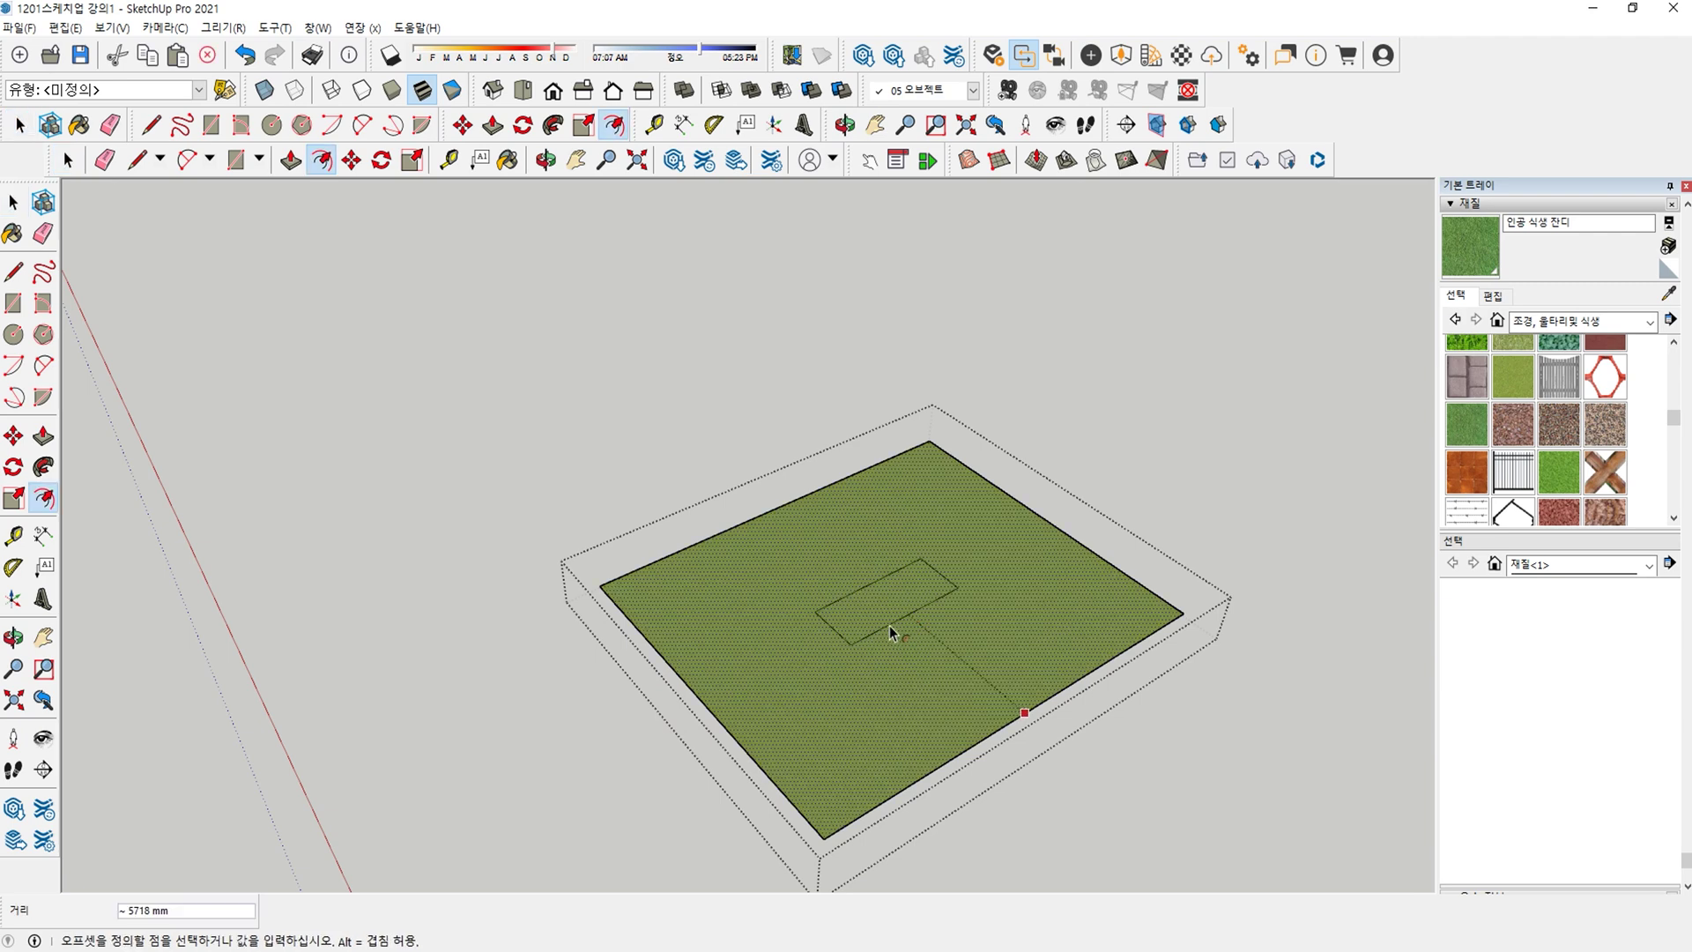
{"action": "key", "text": "Return"}
{"action": "key", "text": "space"}
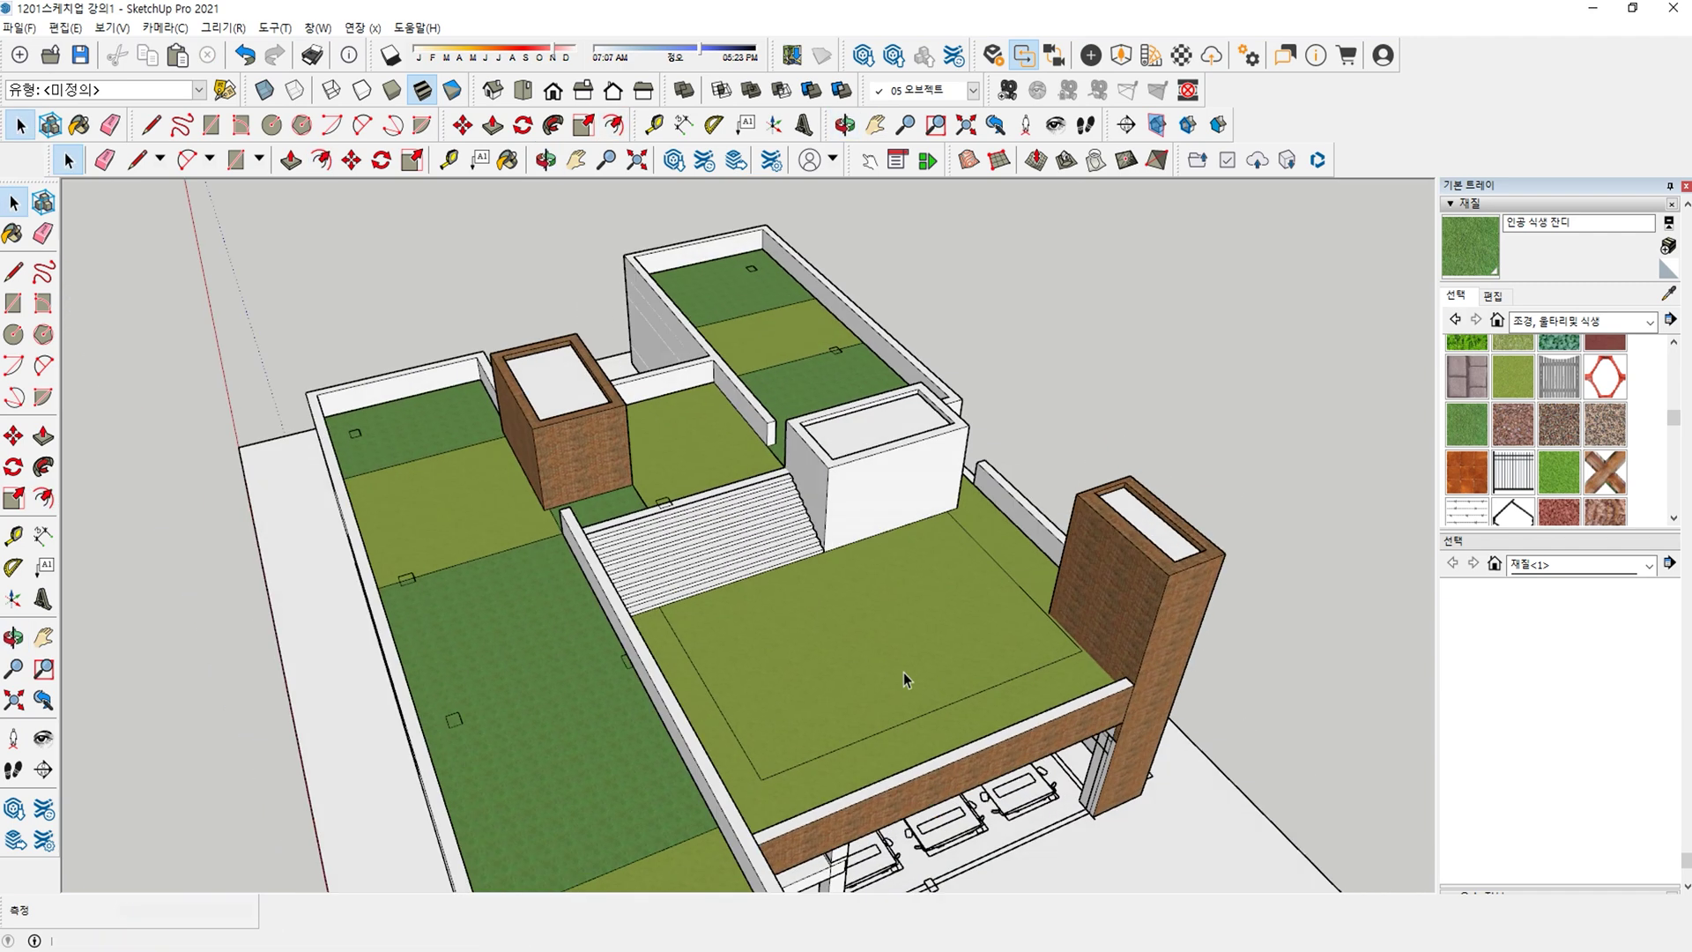
Move the inner rectangle's edge on the brick tower side 2000 mm inward.
{"action": "left_click", "coordinate": [1002, 571]}
{"action": "key", "text": "m"}
{"action": "left_click", "coordinate": [989, 593]}
{"action": "type", "text": "2"}
{"action": "key", "text": "Return"}
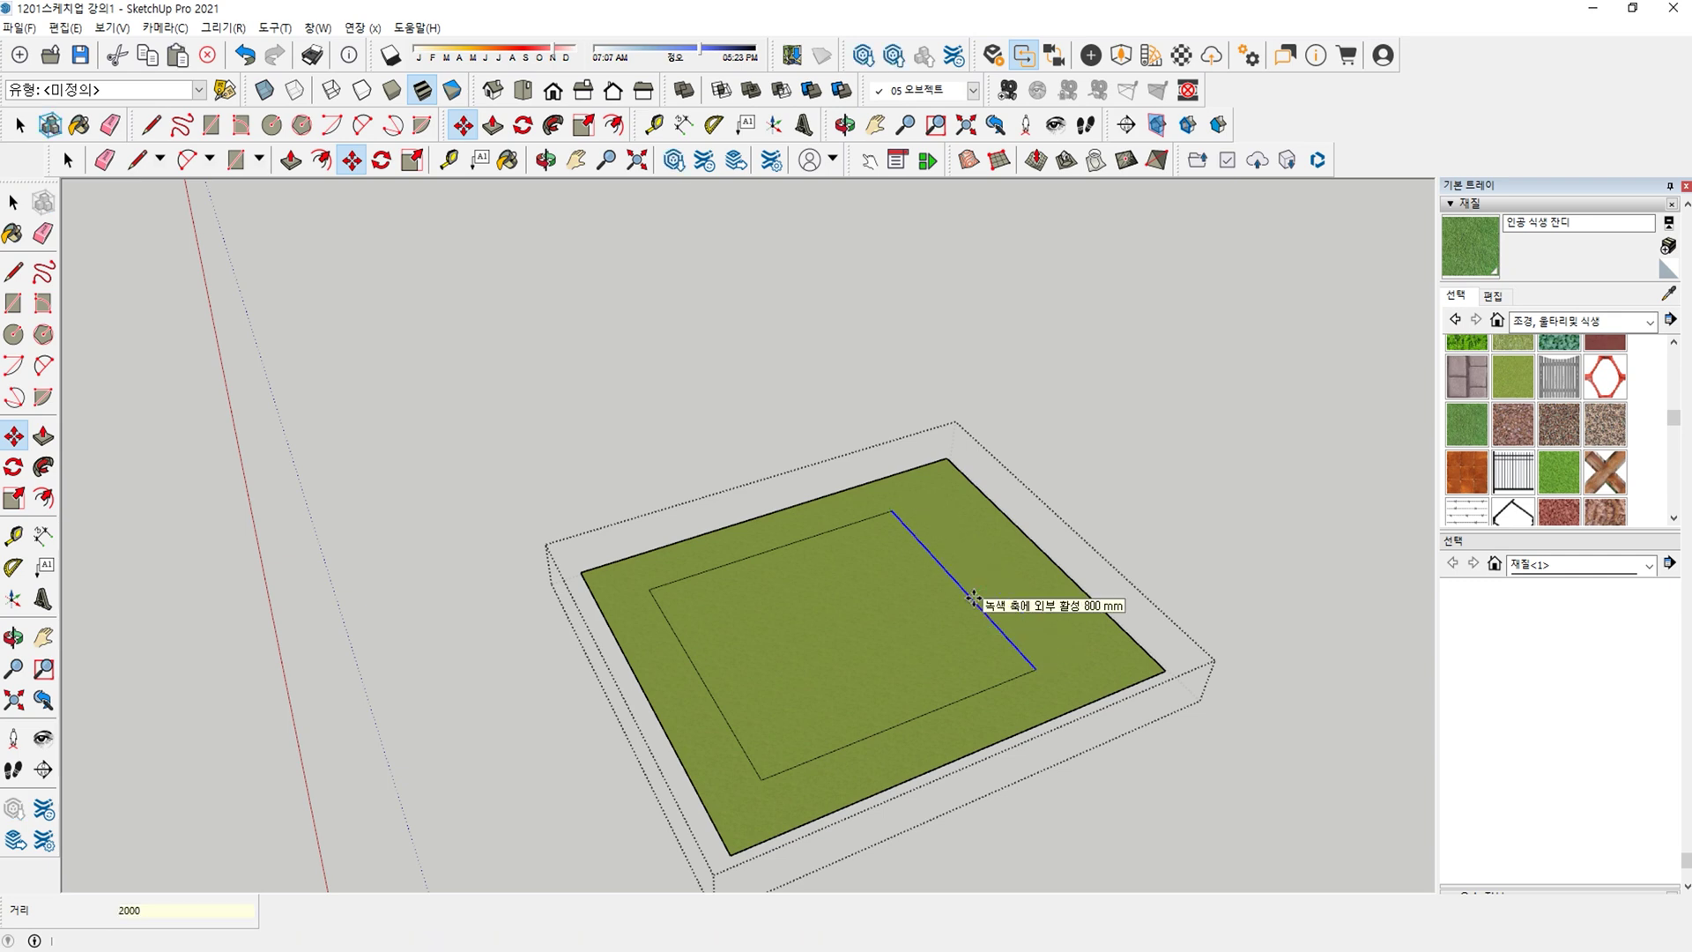
Move the inner rectangle's edge nearest the stairs 3000 mm inward.
{"action": "key", "text": "space"}
{"action": "left_click", "coordinate": [793, 552]}
{"action": "left_click", "coordinate": [793, 544]}
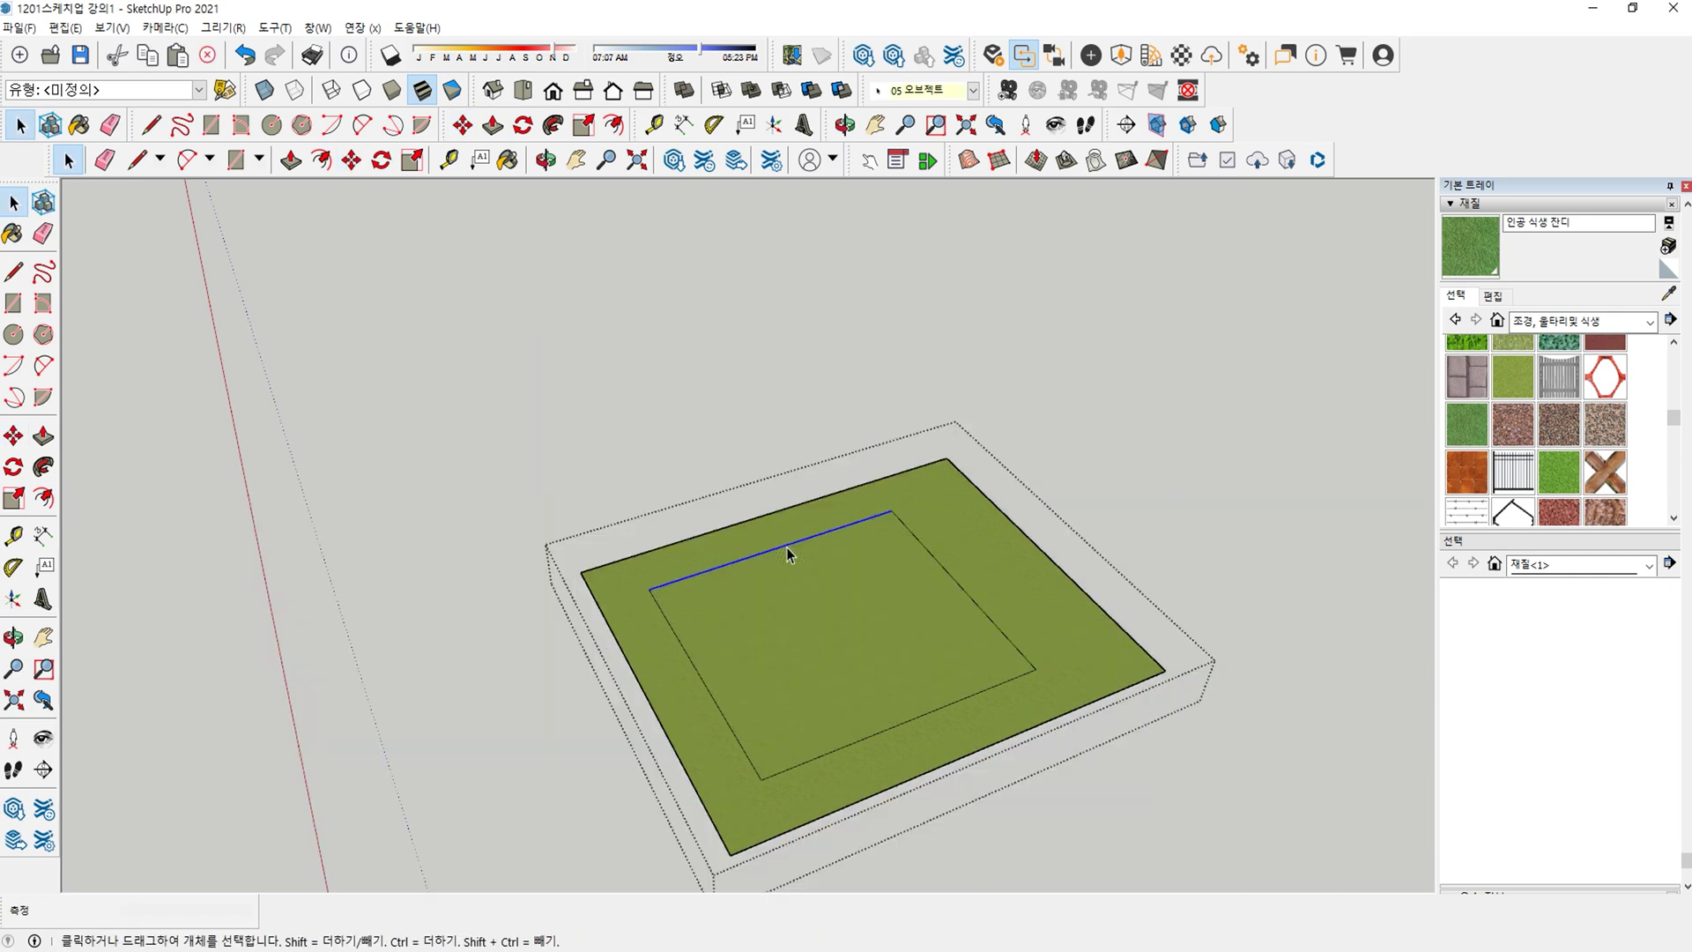
{"action": "key", "text": "m"}
{"action": "left_click", "coordinate": [791, 544]}
{"action": "type", "text": "3000"}
{"action": "key", "text": "Return"}
{"action": "key", "text": "space"}
{"action": "key", "text": "Escape"}
{"action": "triple_click", "coordinate": [850, 654]}
{"action": "key", "text": "f"}
{"action": "left_click", "coordinate": [852, 657]}
{"action": "key", "text": "Escape"}
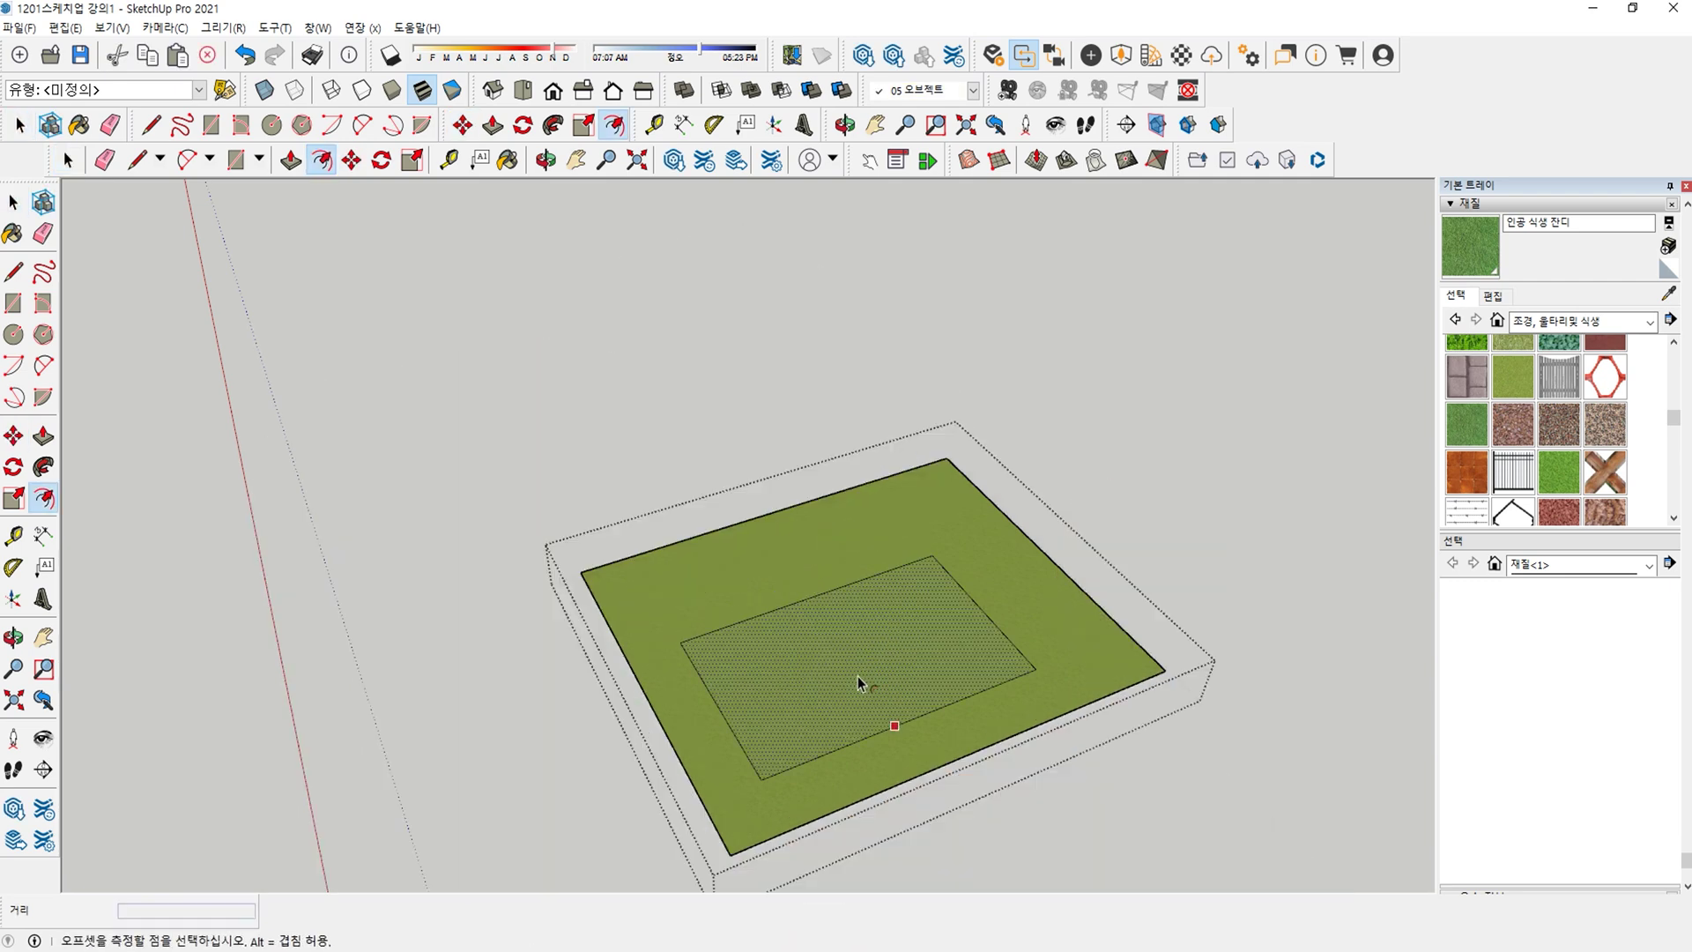
Paint the terrace's inner rectangle with 인공 식생 잔디 and leave the grass group.
{"action": "key", "text": "b"}
{"action": "left_click", "coordinate": [859, 667]}
{"action": "key", "text": "space"}
{"action": "key", "text": "Escape"}
Reopen the terrace's grass group and offset the inner rectangle's outline slightly outward to form a narrow border.
{"action": "scroll", "coordinate": [860, 656], "scroll_direction": "down", "scroll_amount": 2}
{"action": "mouse_move", "coordinate": [987, 650]}
{"action": "middle_mouse_down"}
{"action": "mouse_move", "coordinate": [844, 610]}
{"action": "mouse_move", "coordinate": [831, 638]}
{"action": "mouse_move", "coordinate": [917, 645]}
{"action": "middle_mouse_up"}
{"action": "key", "text": "h"}
{"action": "scroll", "coordinate": [800, 679], "scroll_direction": "up", "scroll_amount": 4}
{"action": "scroll", "coordinate": [886, 656], "scroll_direction": "up", "scroll_amount": 1}
{"action": "scroll", "coordinate": [785, 599], "scroll_direction": "down", "scroll_amount": 2}
{"action": "middle_click_drag", "start_coordinate": [827, 593], "coordinate": [1018, 558]}
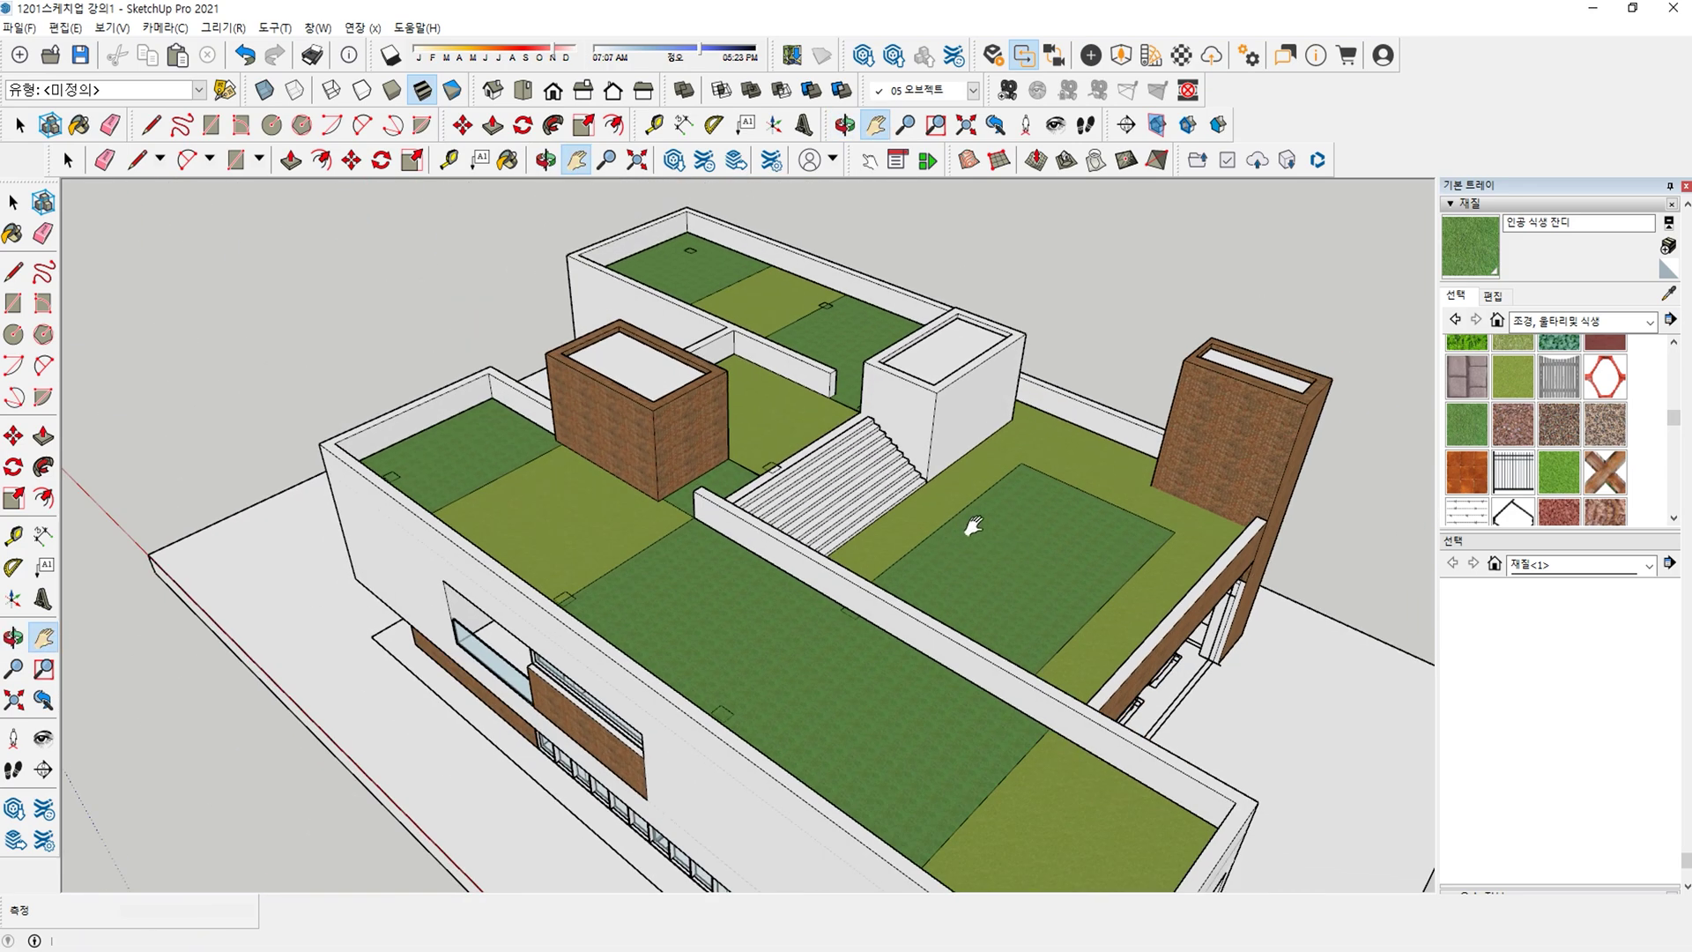
{"action": "scroll", "coordinate": [972, 526], "scroll_direction": "up", "scroll_amount": 6}
{"action": "key", "text": "space"}
{"action": "scroll", "coordinate": [876, 608], "scroll_direction": "up", "scroll_amount": 2}
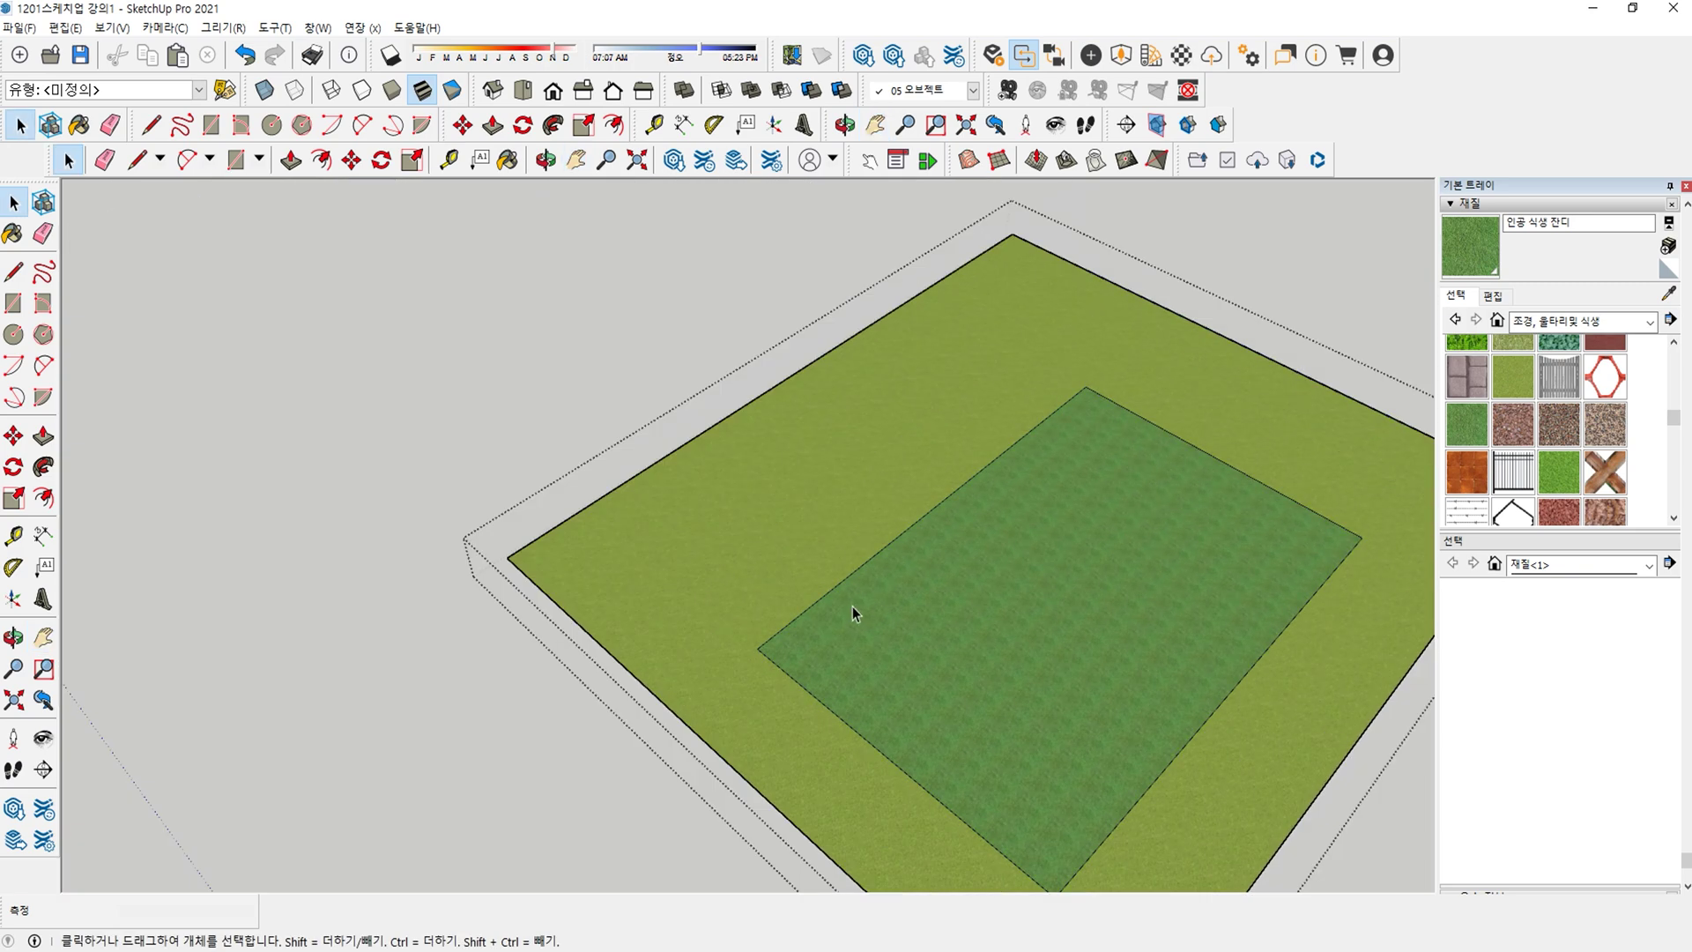
{"action": "key", "text": "f"}
{"action": "left_click", "coordinate": [822, 591]}
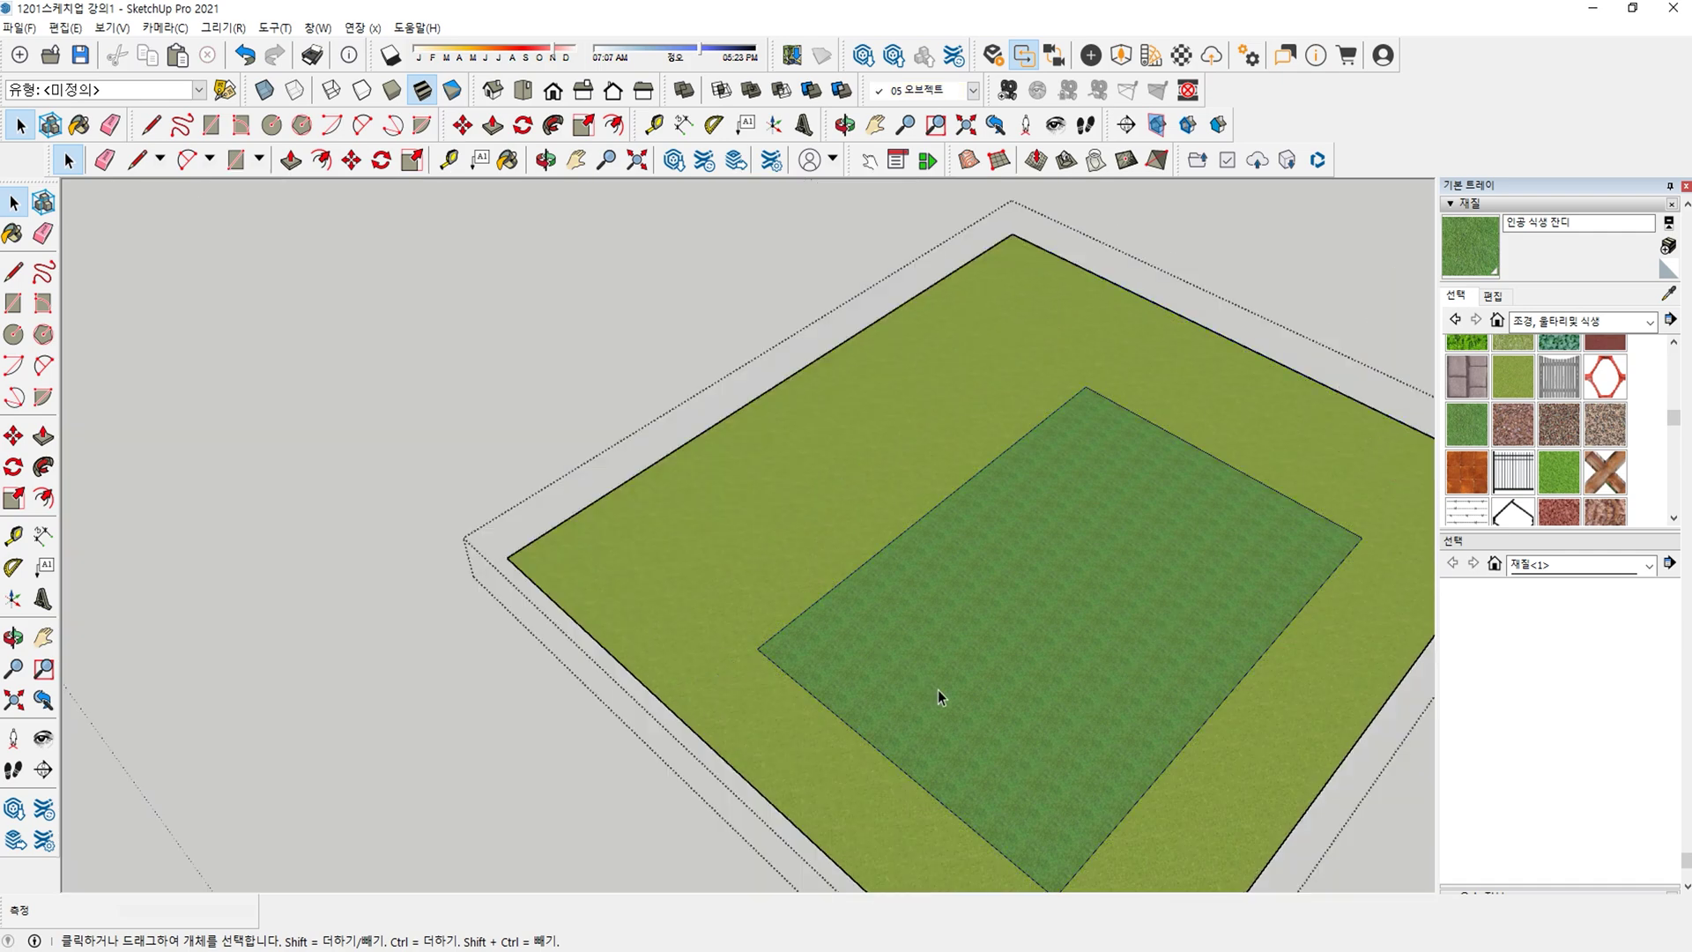
{"action": "left_click", "coordinate": [938, 689]}
{"action": "left_click", "coordinate": [881, 609]}
{"action": "key", "text": "Return"}
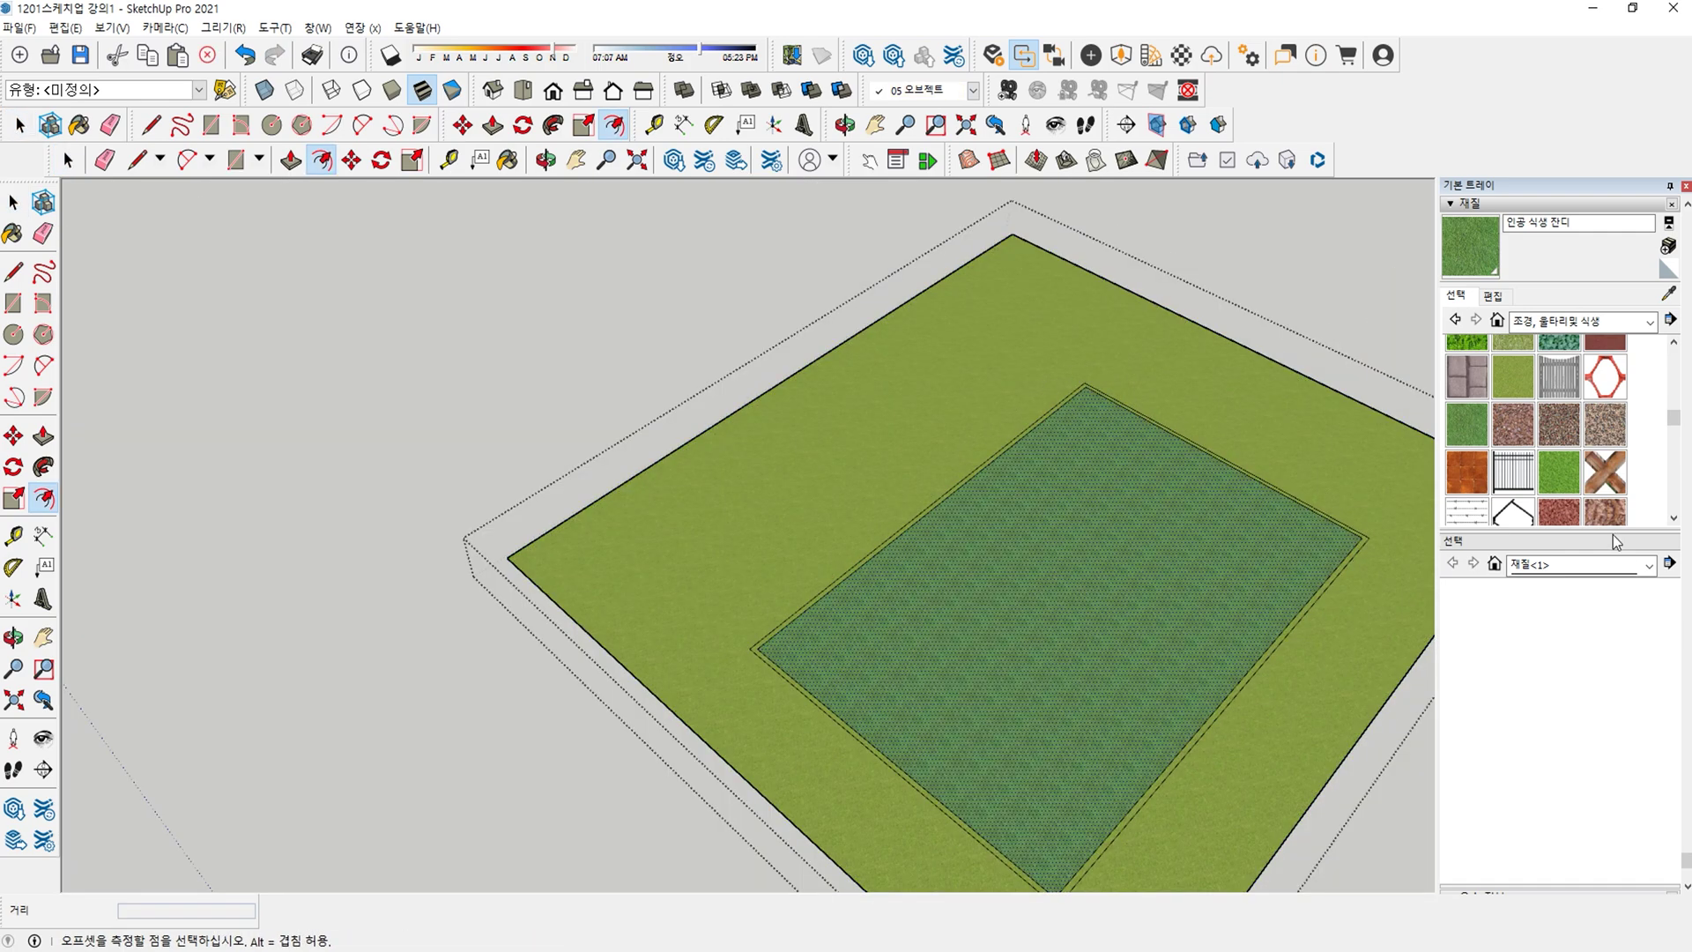
Pick the white colour M00 색 from the 색상 collection, paint the narrow border with it, and leave the group.
{"action": "left_click", "coordinate": [1589, 322]}
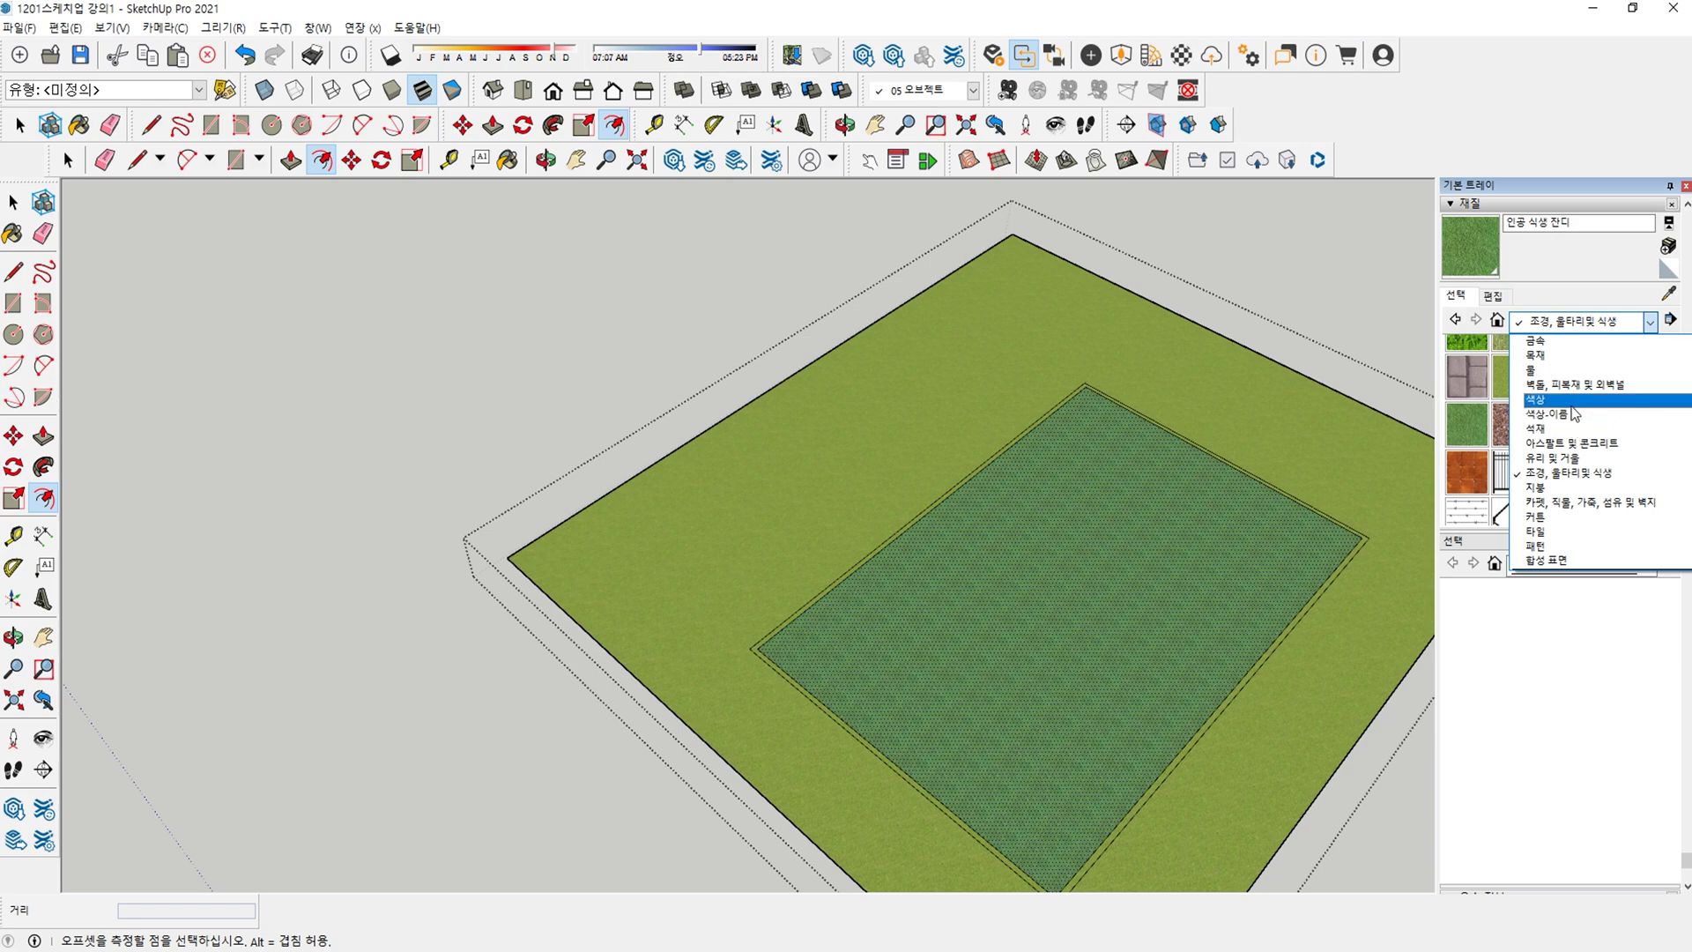
{"action": "left_click", "coordinate": [1550, 423]}
{"action": "scroll", "coordinate": [1542, 478], "scroll_direction": "down", "scroll_amount": 12}
{"action": "scroll", "coordinate": [1490, 411], "scroll_direction": "up", "scroll_amount": 2}
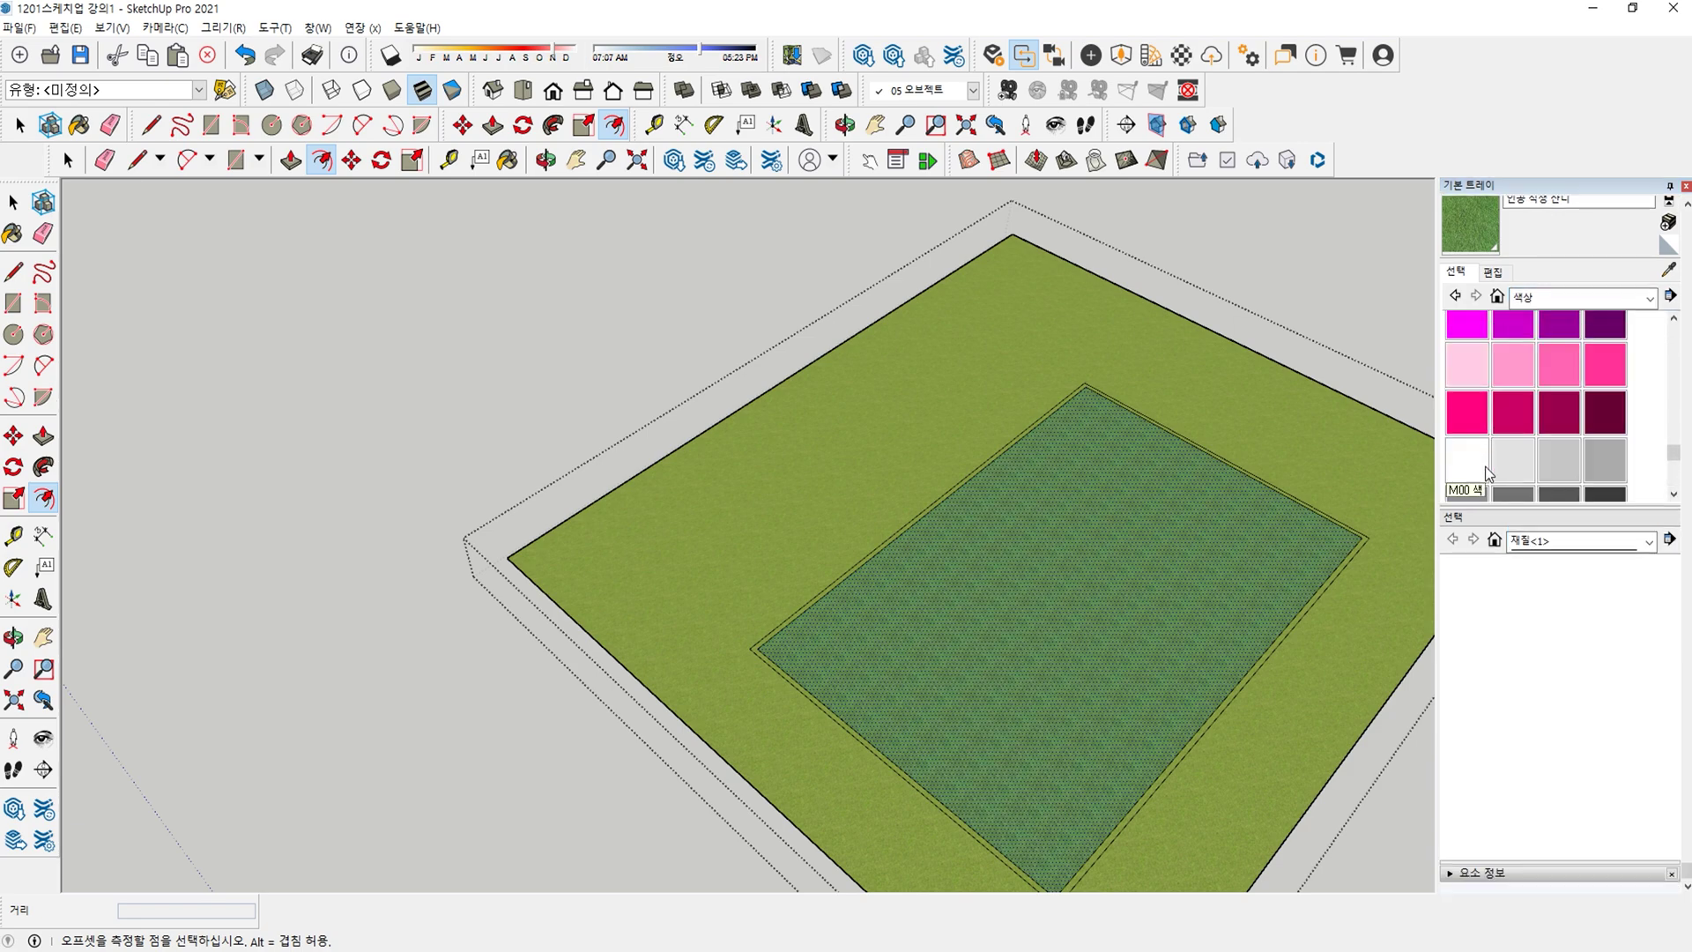
{"action": "left_click", "coordinate": [1485, 467]}
{"action": "scroll", "coordinate": [823, 651], "scroll_direction": "up", "scroll_amount": 1}
{"action": "scroll", "coordinate": [819, 655], "scroll_direction": "up", "scroll_amount": 3}
{"action": "left_click", "coordinate": [757, 681]}
{"action": "key", "text": "space"}
{"action": "key", "text": "Escape"}
In the roof's grass group, copy the line dividing the front wing's two large sections a short distance into the dark grass.
{"action": "scroll", "coordinate": [751, 689], "scroll_direction": "down", "scroll_amount": 8}
{"action": "middle_click_drag", "start_coordinate": [698, 668], "coordinate": [712, 633], "text": "shift"}
{"action": "scroll", "coordinate": [712, 632], "scroll_direction": "up", "scroll_amount": 8}
{"action": "left_click", "coordinate": [536, 541]}
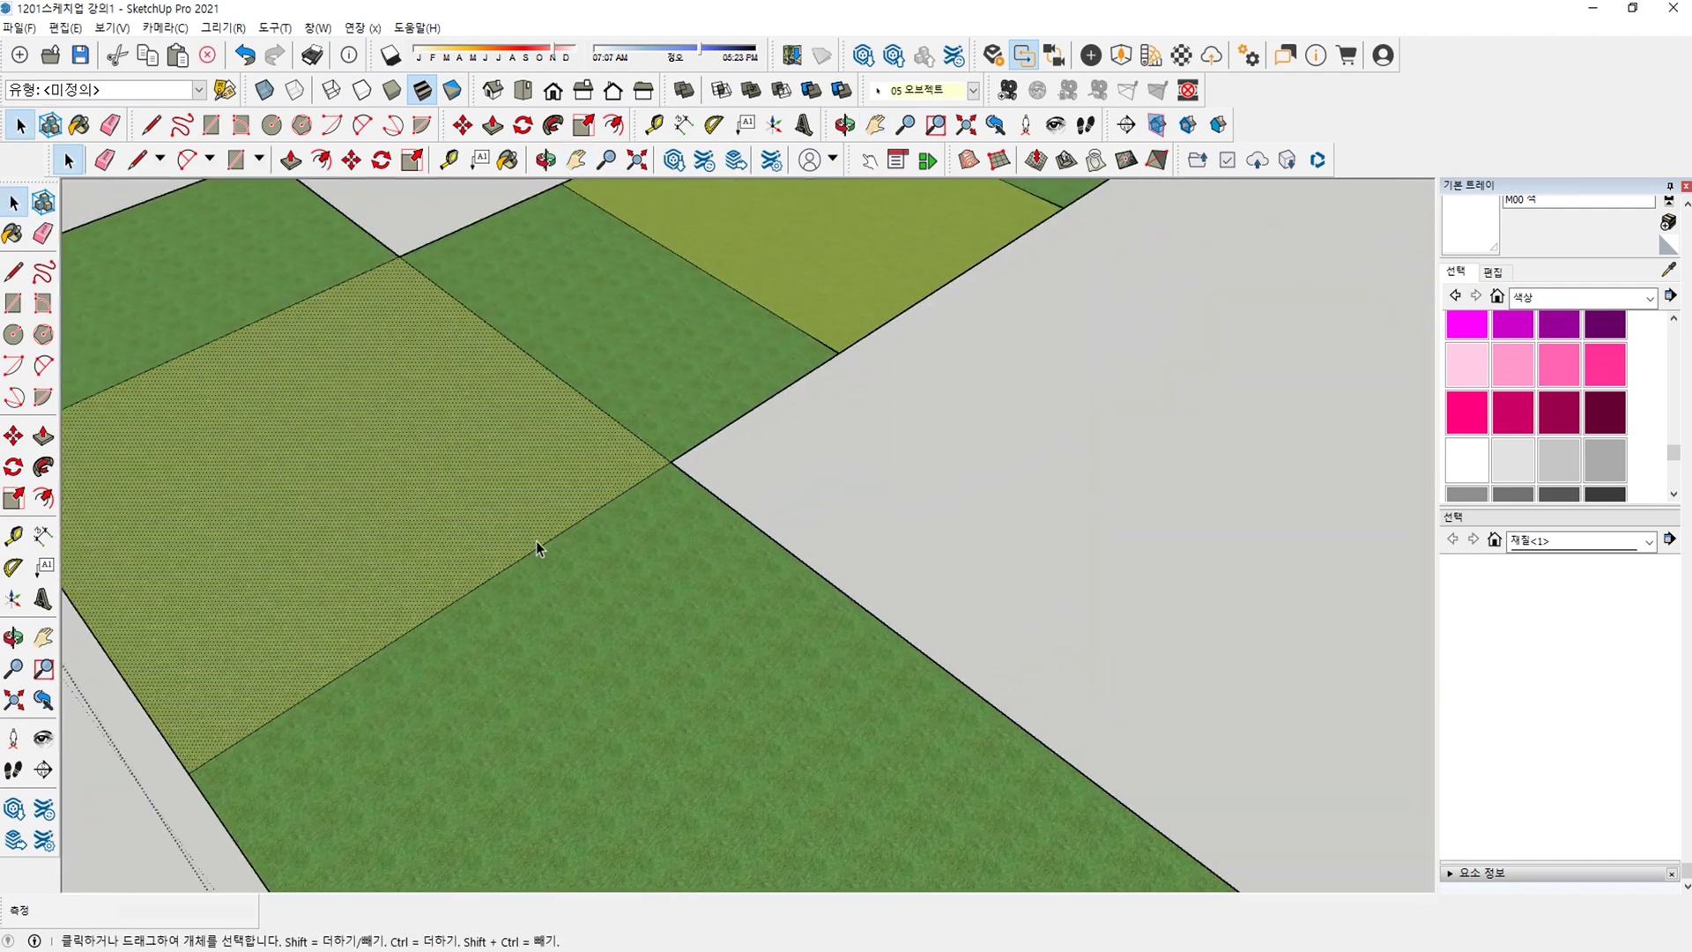
{"action": "left_click", "coordinate": [530, 553]}
{"action": "key", "text": "m"}
{"action": "left_click", "coordinate": [551, 548]}
{"action": "key", "text": "ctrl"}
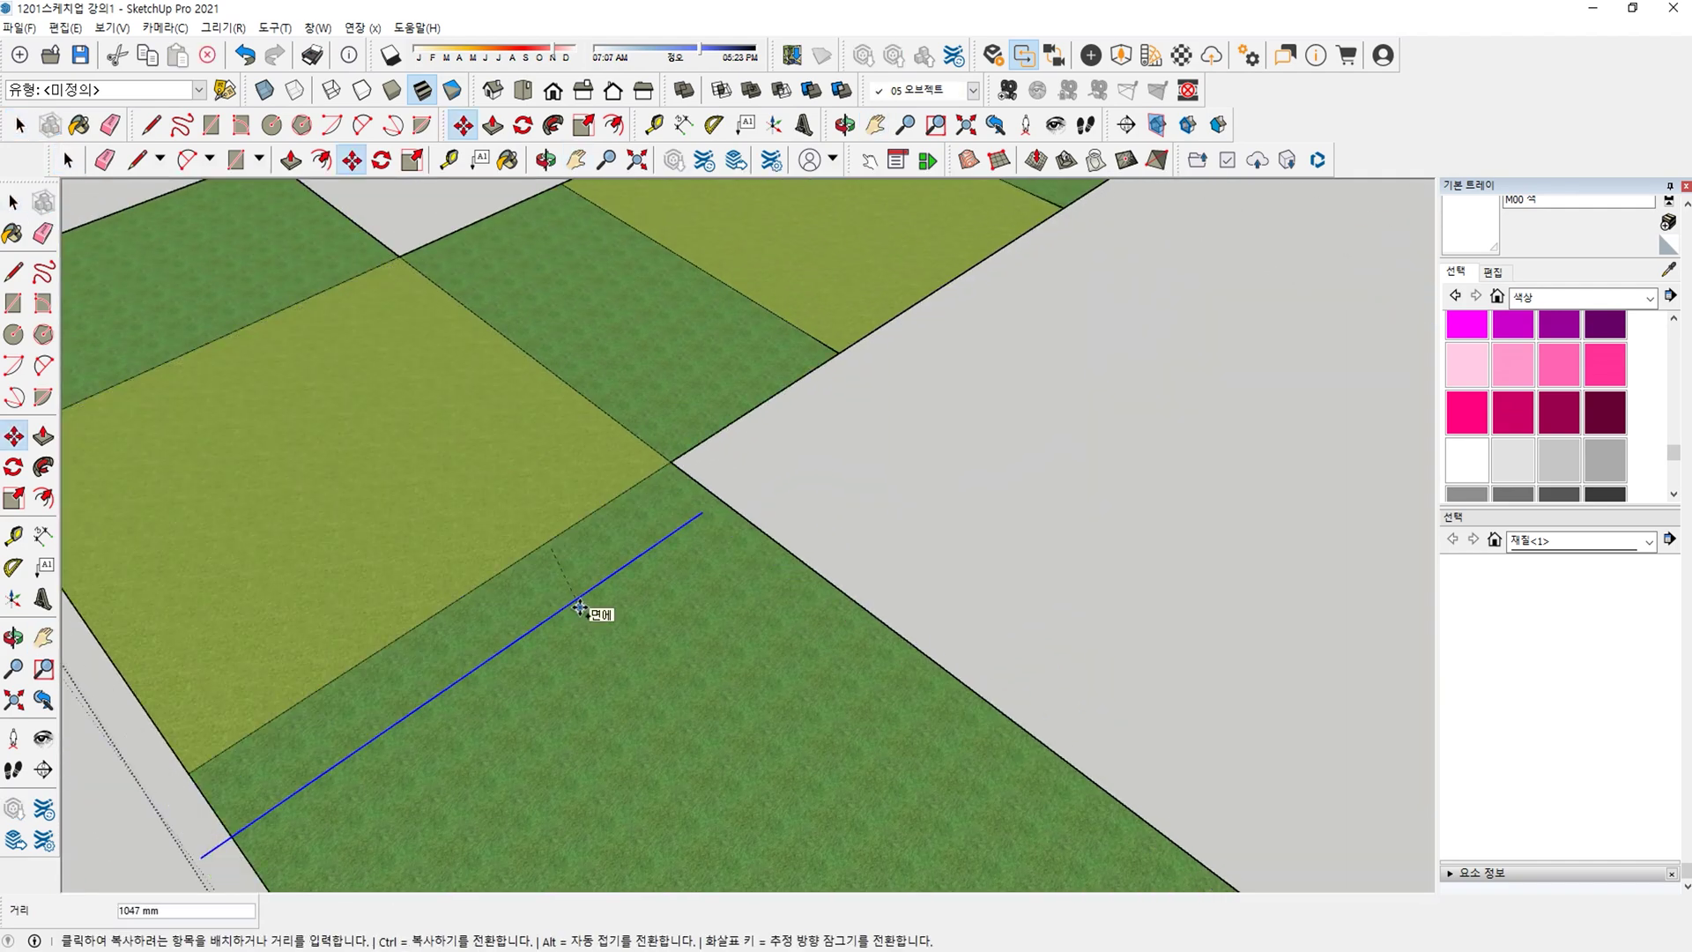
{"action": "key", "text": "Return"}
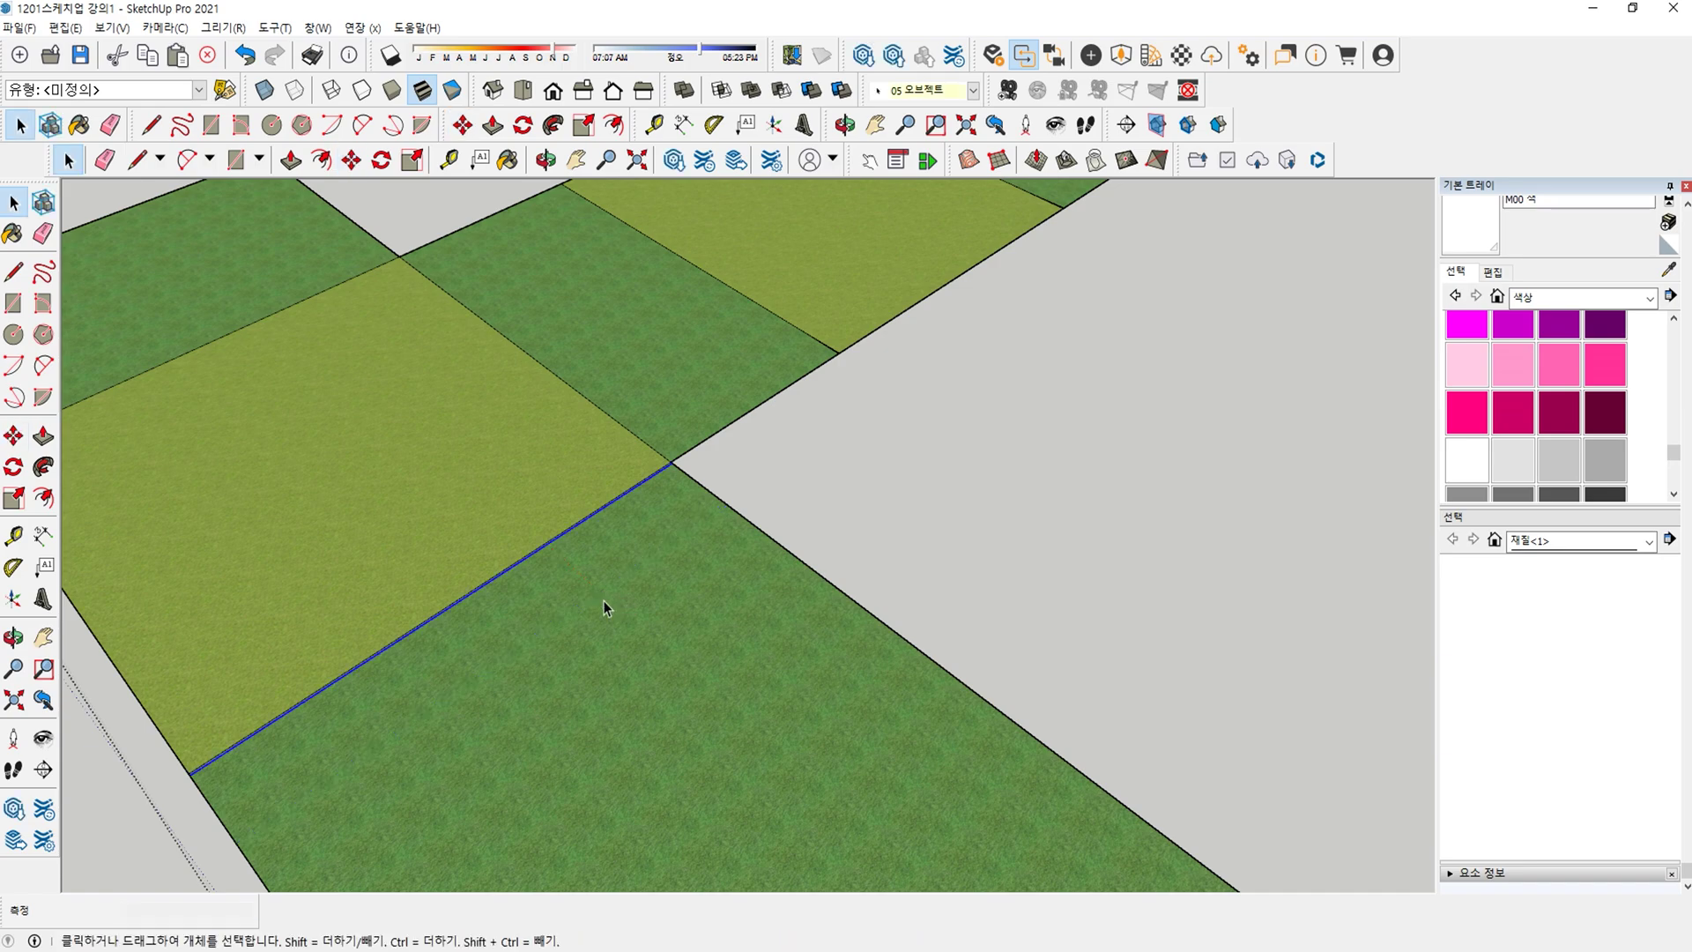
Paint the narrow strip between the two dividing lines white with M00 색 and leave the roof's grass group.
{"action": "scroll", "coordinate": [605, 605], "scroll_direction": "up", "scroll_amount": 5}
{"action": "key", "text": "b"}
{"action": "left_click", "coordinate": [562, 494]}
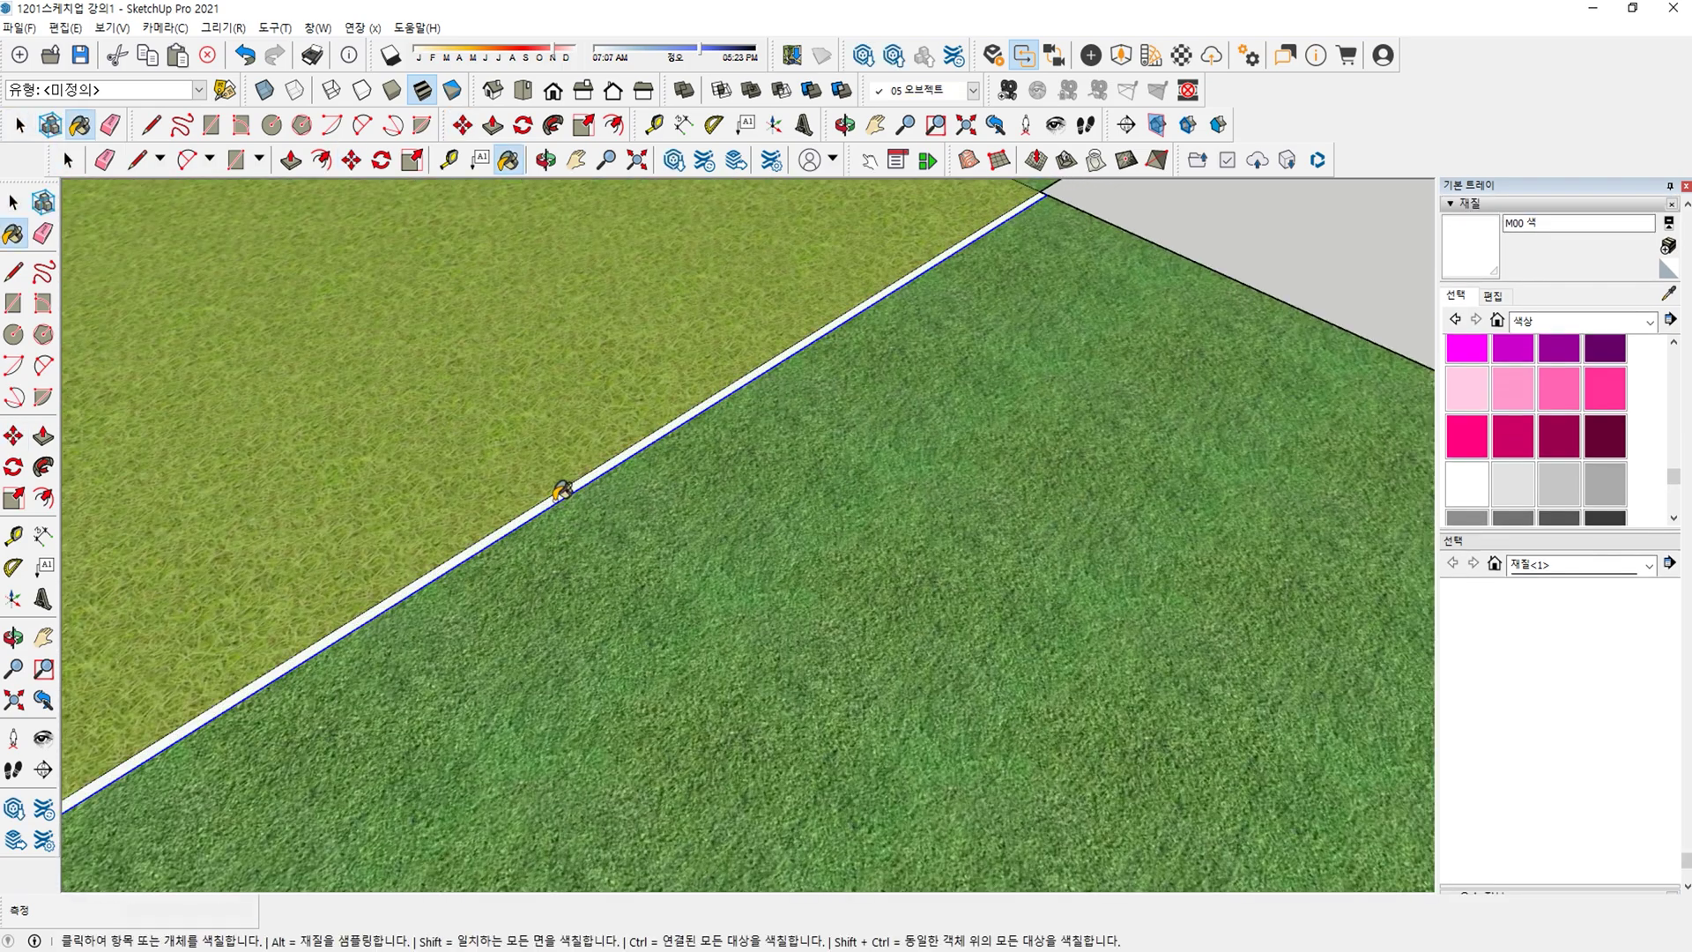
{"action": "key", "text": "space"}
{"action": "key", "text": "Escape"}
Open the terrace's grass group and copy the inner rectangle's side edge to the opposite side, dividing the distance into 10 equal strips.
{"action": "scroll", "coordinate": [643, 550], "scroll_direction": "down", "scroll_amount": 10}
{"action": "middle_click_drag", "start_coordinate": [694, 564], "coordinate": [700, 534], "text": "shift"}
{"action": "scroll", "coordinate": [700, 534], "scroll_direction": "down", "scroll_amount": 3}
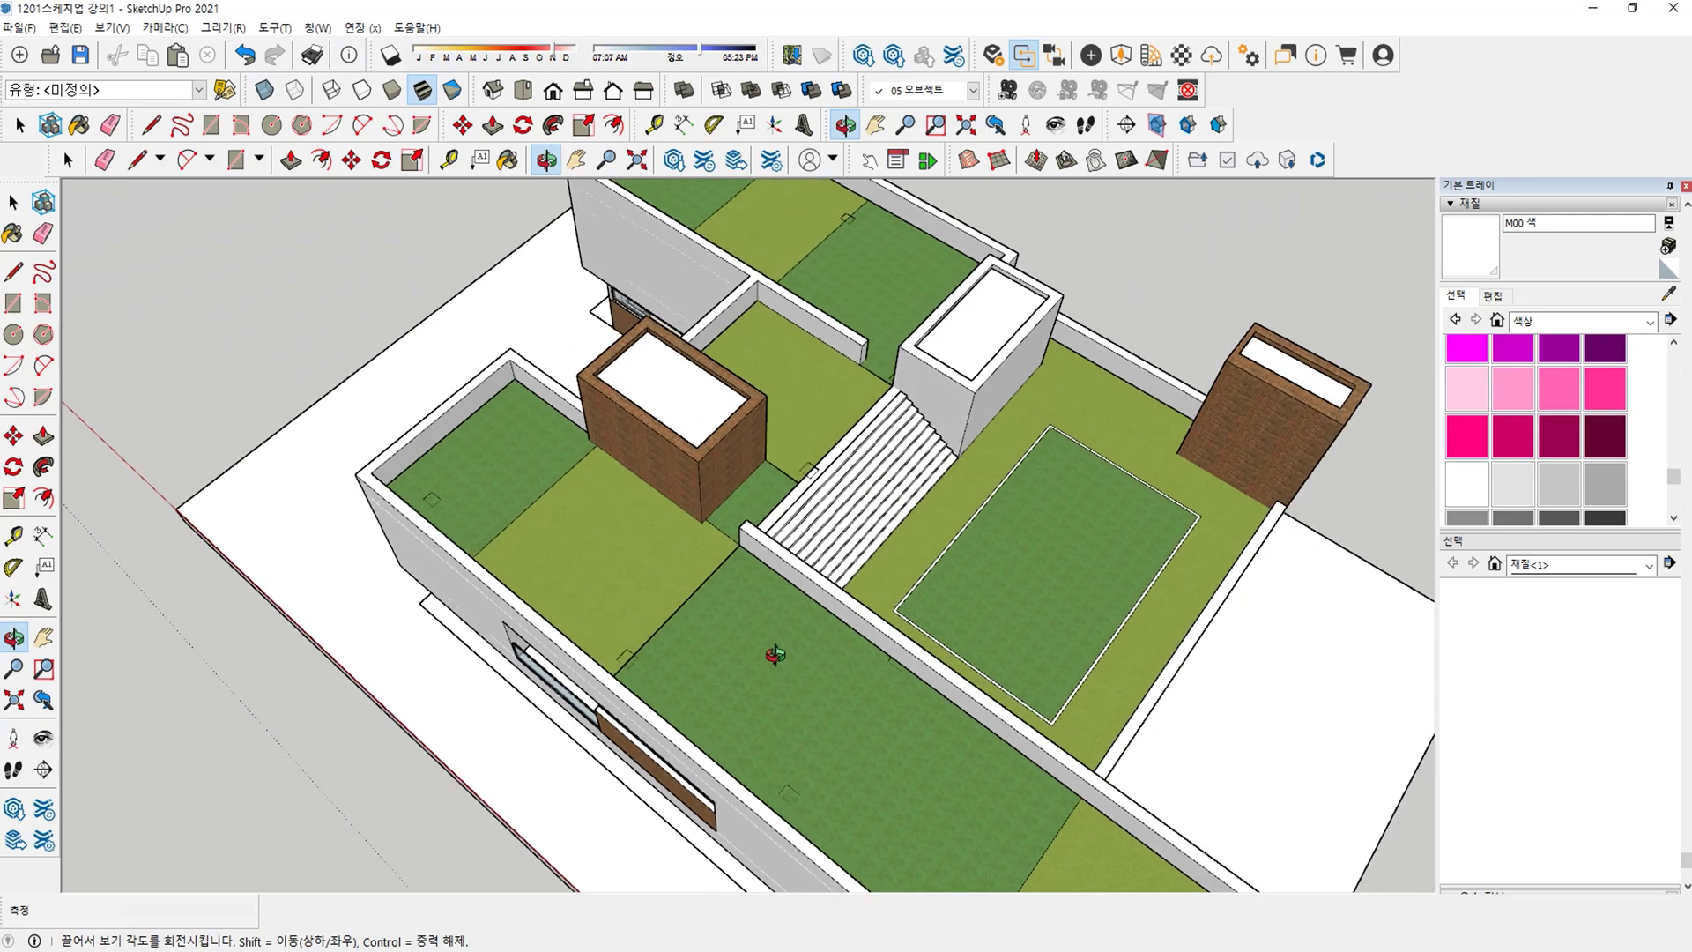
{"action": "scroll", "coordinate": [729, 570], "scroll_direction": "up", "scroll_amount": 6}
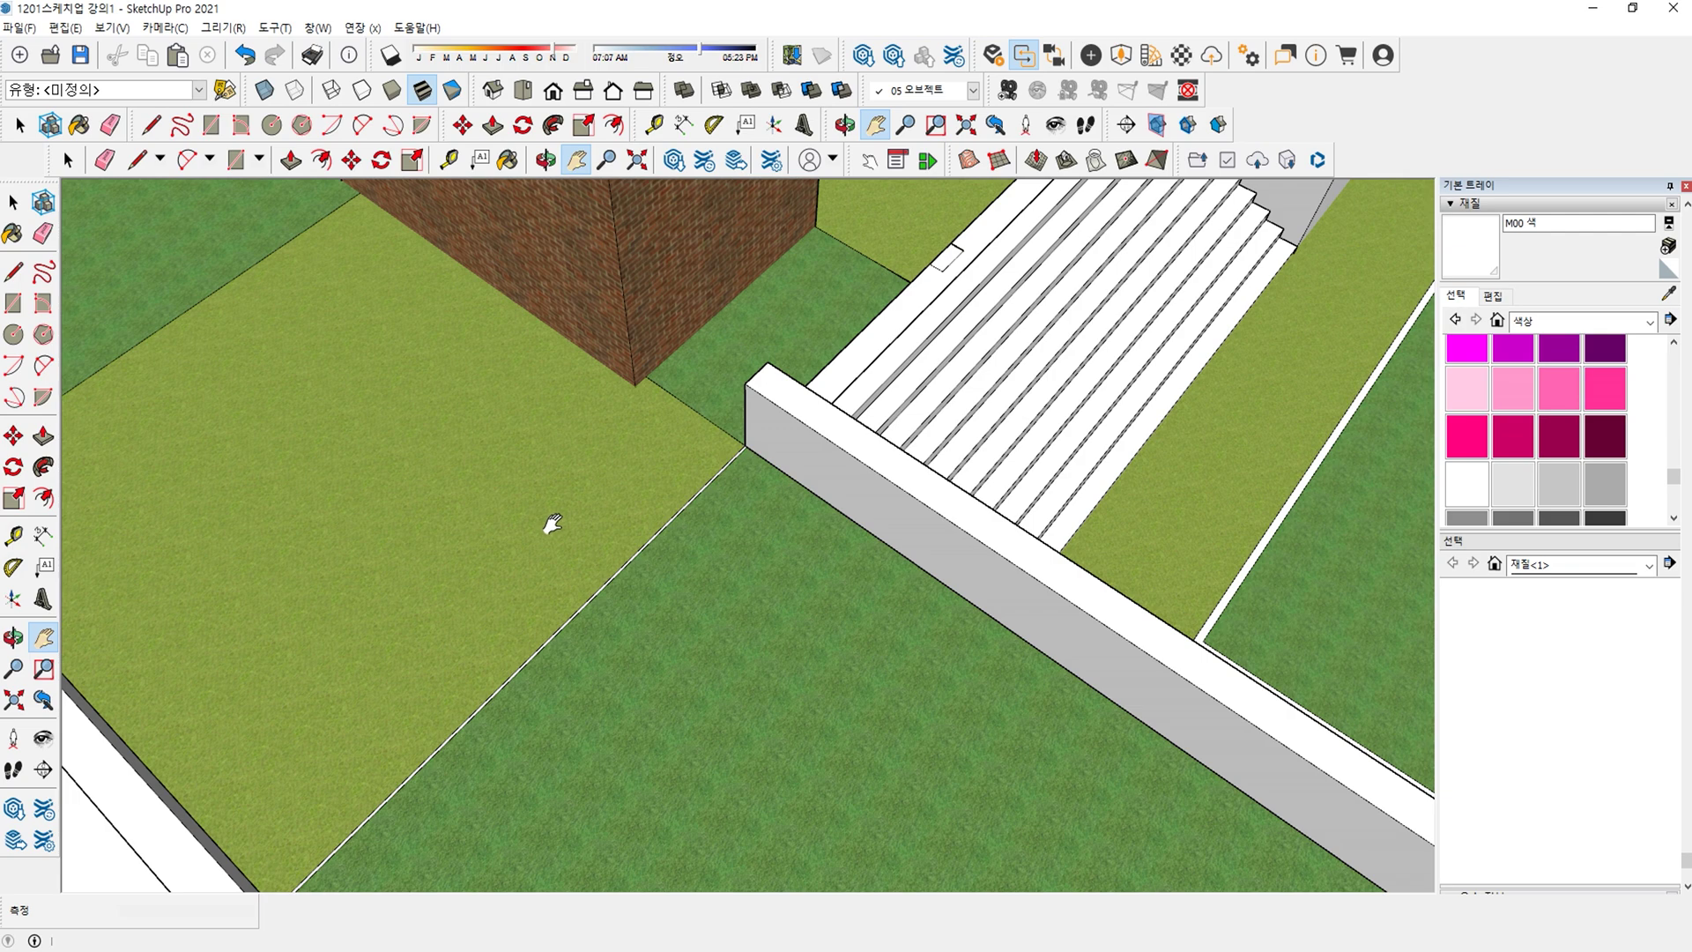
{"action": "scroll", "coordinate": [696, 610], "scroll_direction": "down", "scroll_amount": 2}
{"action": "scroll", "coordinate": [758, 571], "scroll_direction": "down", "scroll_amount": 1}
{"action": "middle_click_drag", "start_coordinate": [851, 628], "coordinate": [779, 573]}
{"action": "double_click", "coordinate": [915, 653]}
{"action": "scroll", "coordinate": [913, 654], "scroll_direction": "up", "scroll_amount": 2}
{"action": "left_click", "coordinate": [806, 635]}
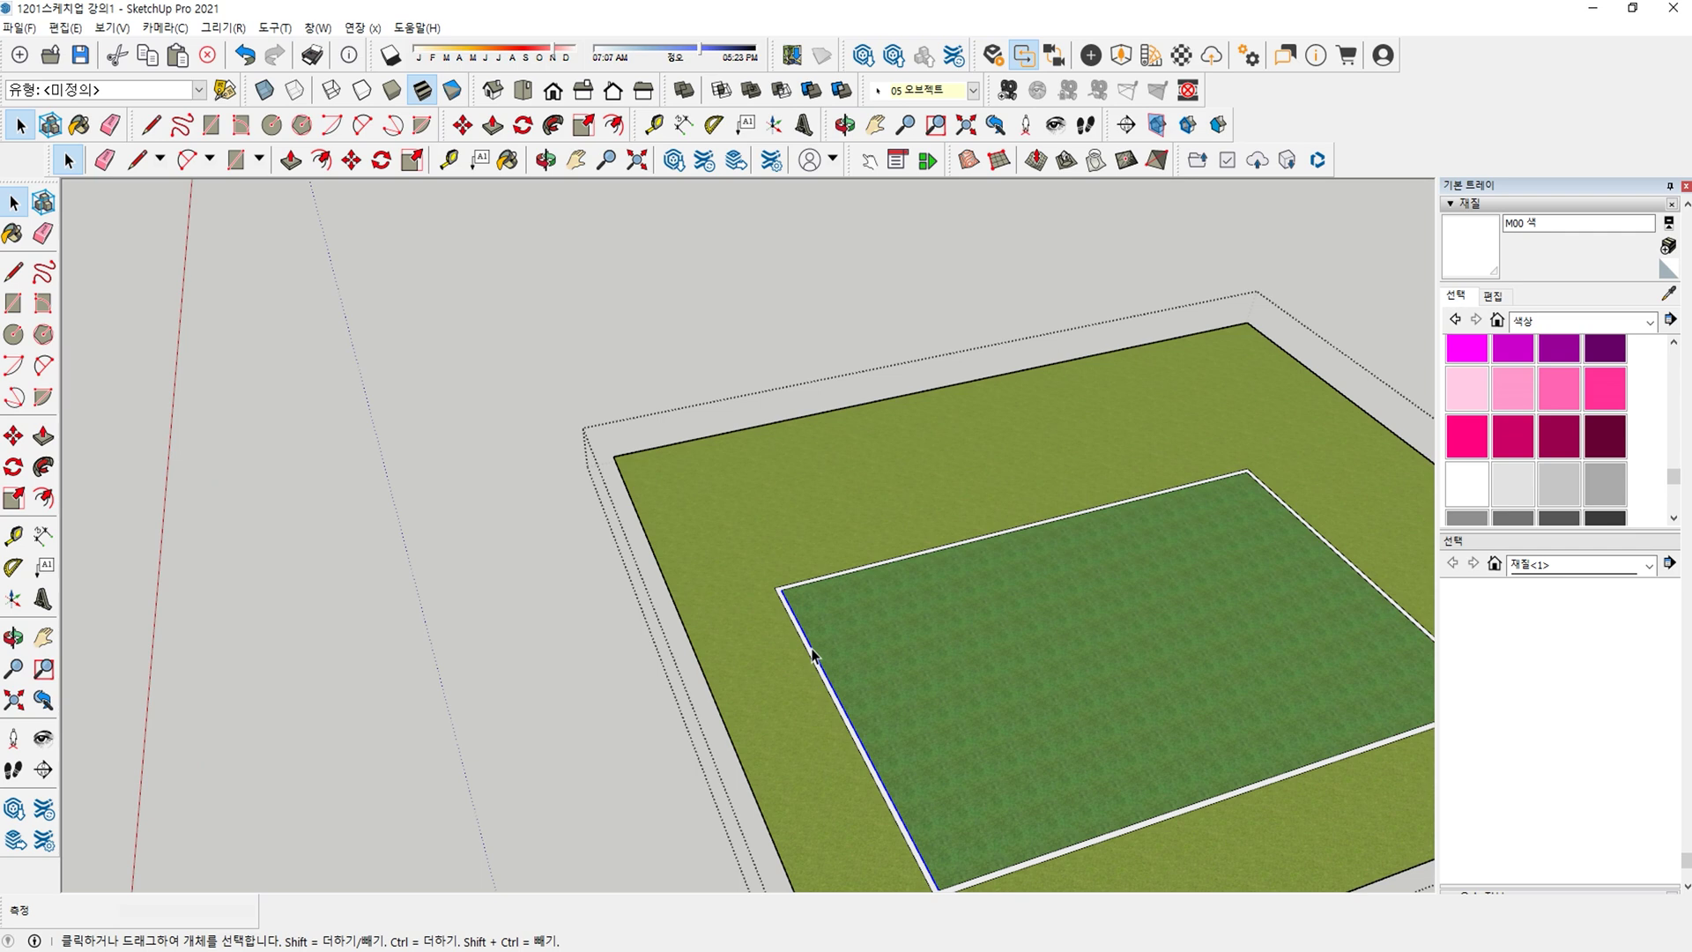
{"action": "key", "text": "m"}
{"action": "left_click", "coordinate": [779, 588]}
{"action": "key", "text": "ctrl"}
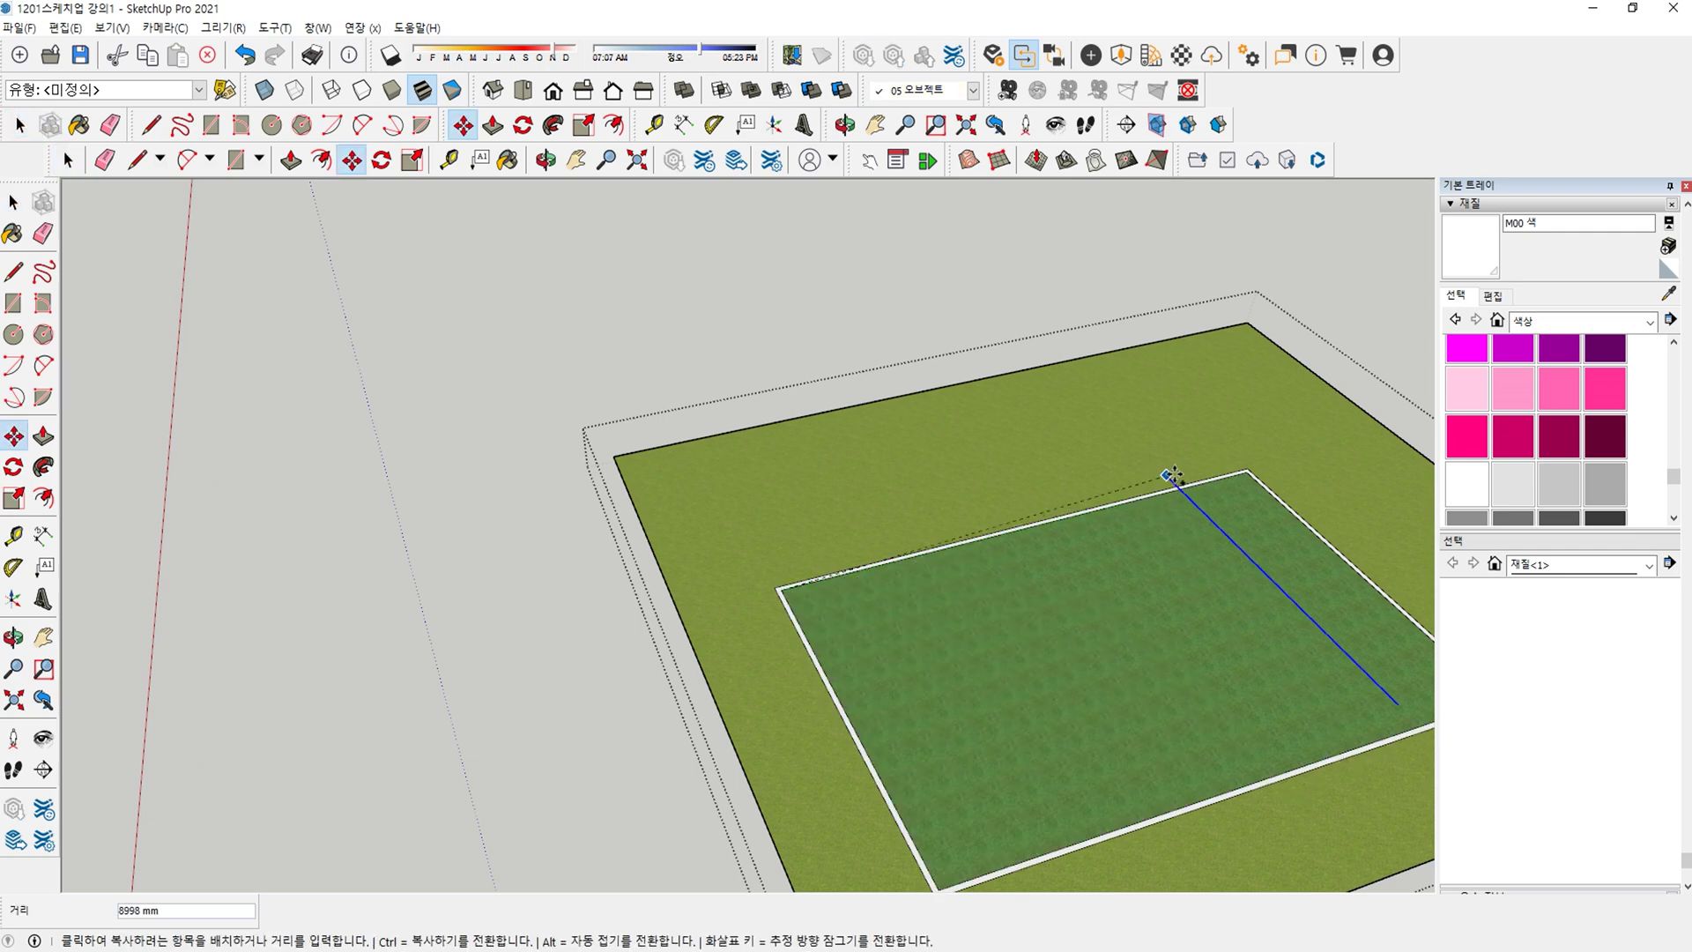
{"action": "left_click", "coordinate": [1246, 473]}
{"action": "type", "text": "/10"}
{"action": "key", "text": "Return"}
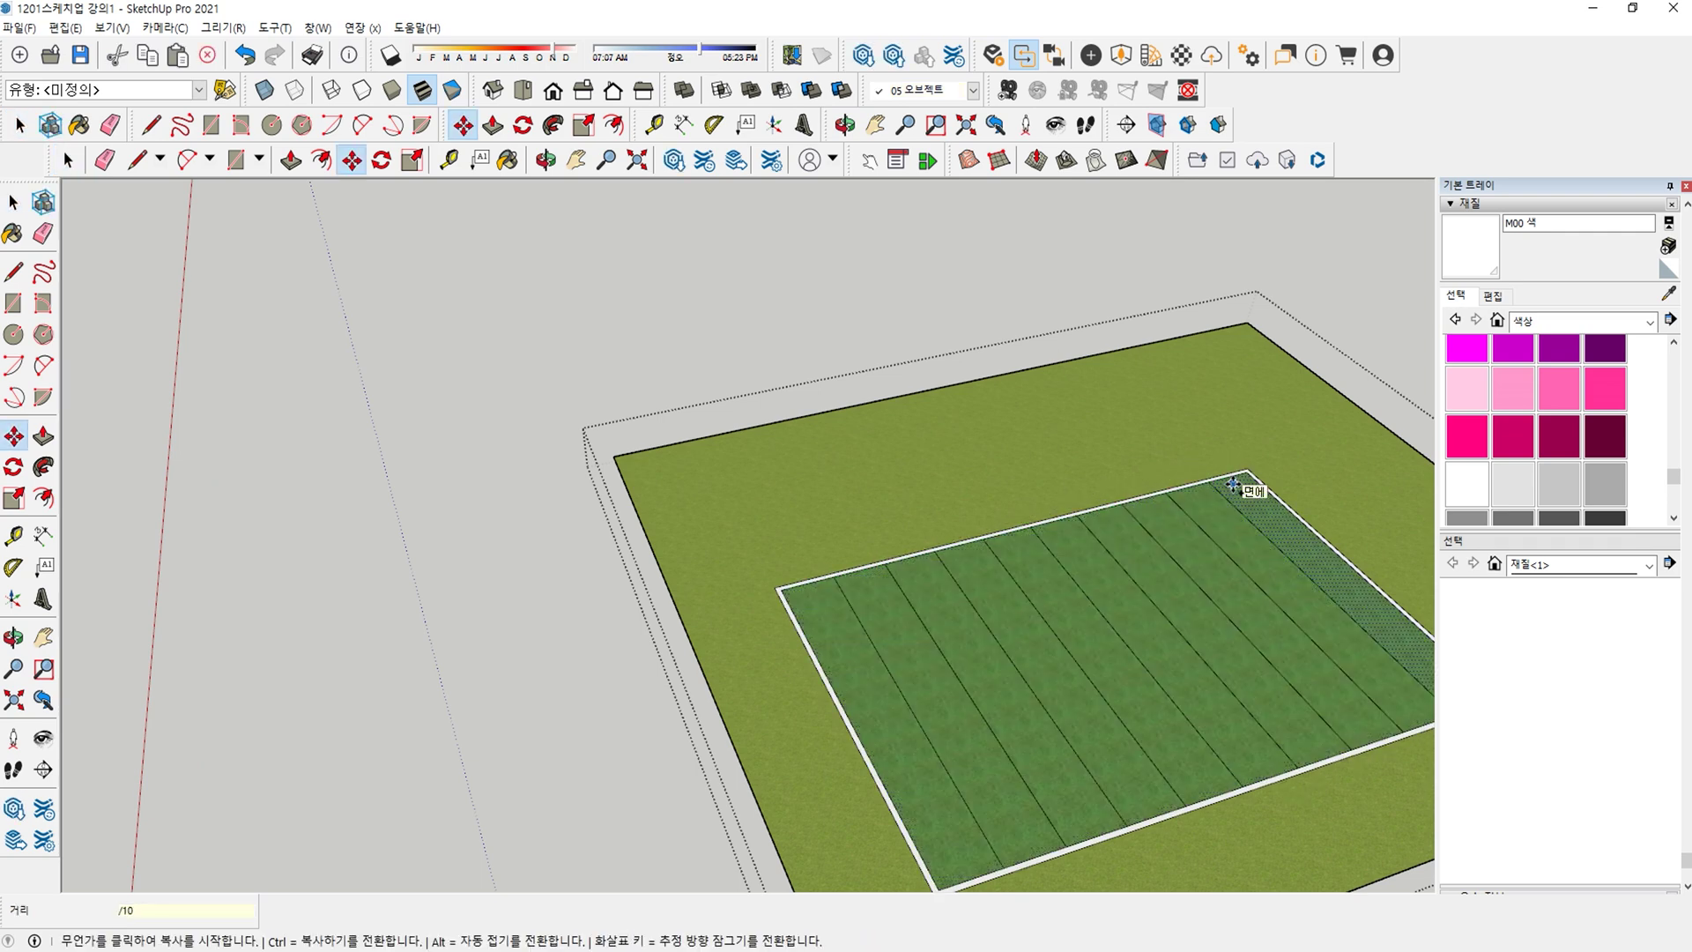
Sample the light green grass from the surrounding face and paint alternate strips of the inner rectangle with it.
{"action": "key", "text": "space"}
{"action": "left_click", "coordinate": [1667, 294]}
{"action": "left_click", "coordinate": [970, 502]}
{"action": "left_click", "coordinate": [918, 635]}
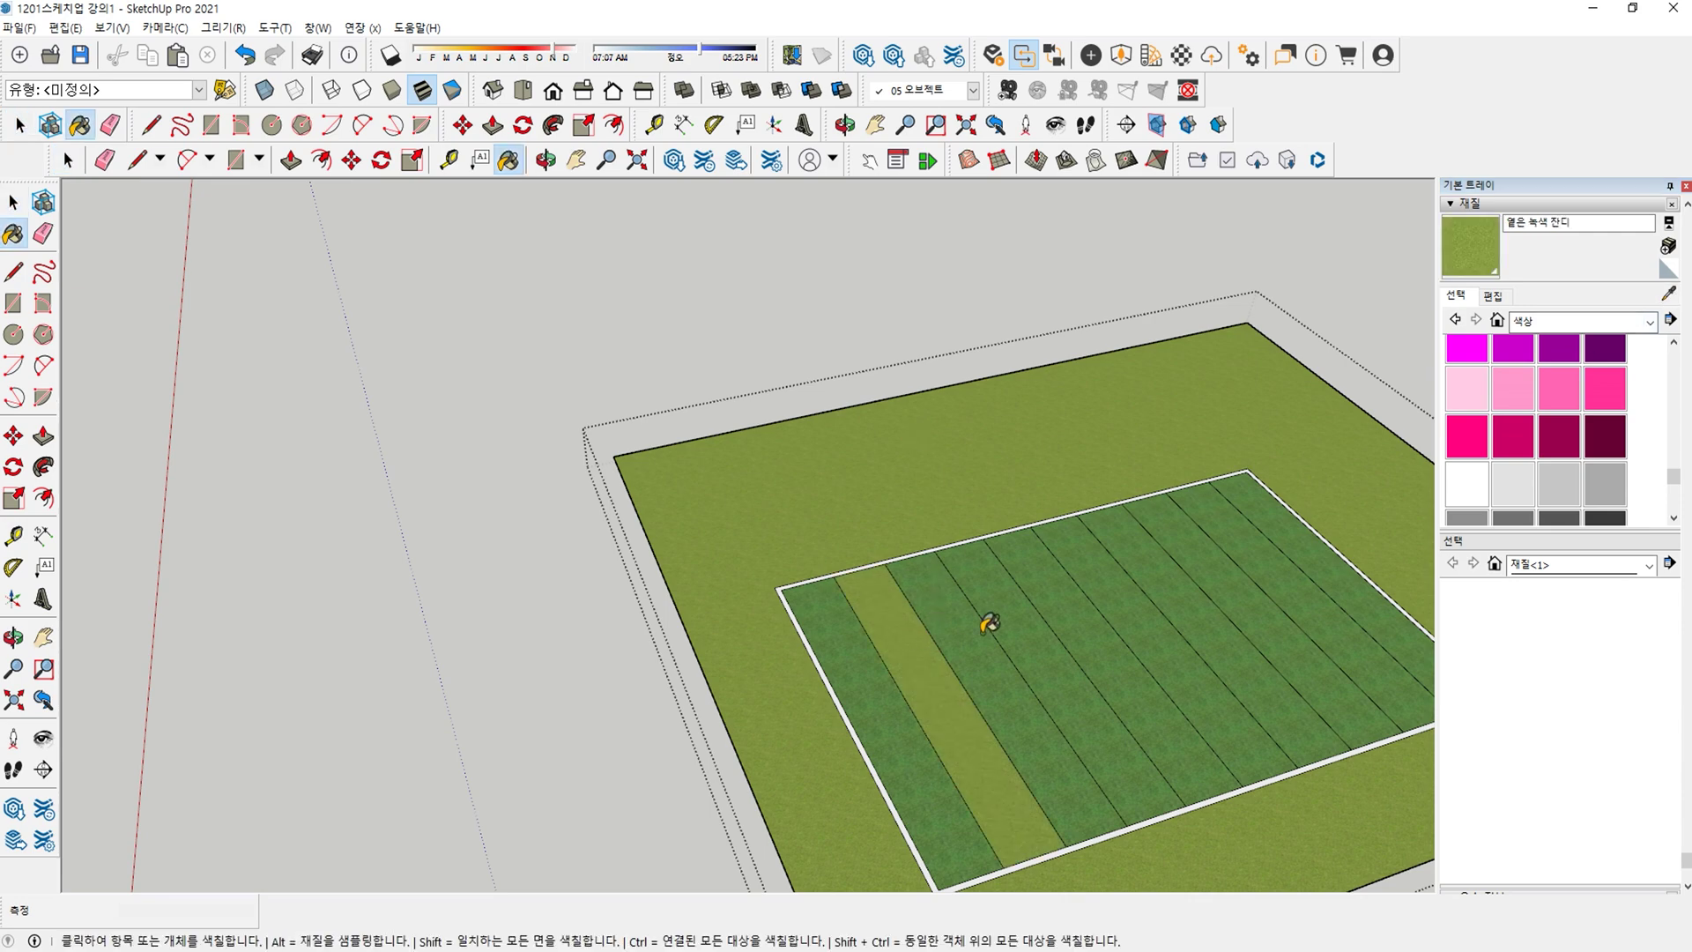
{"action": "left_click", "coordinate": [995, 617]}
{"action": "left_click", "coordinate": [1115, 592]}
{"action": "left_click", "coordinate": [1177, 551]}
Examine the whole building from all sides, checking the grass roofs, the striped terrace and the brick surfaces.
{"action": "scroll", "coordinate": [1192, 534], "scroll_direction": "down", "scroll_amount": 6}
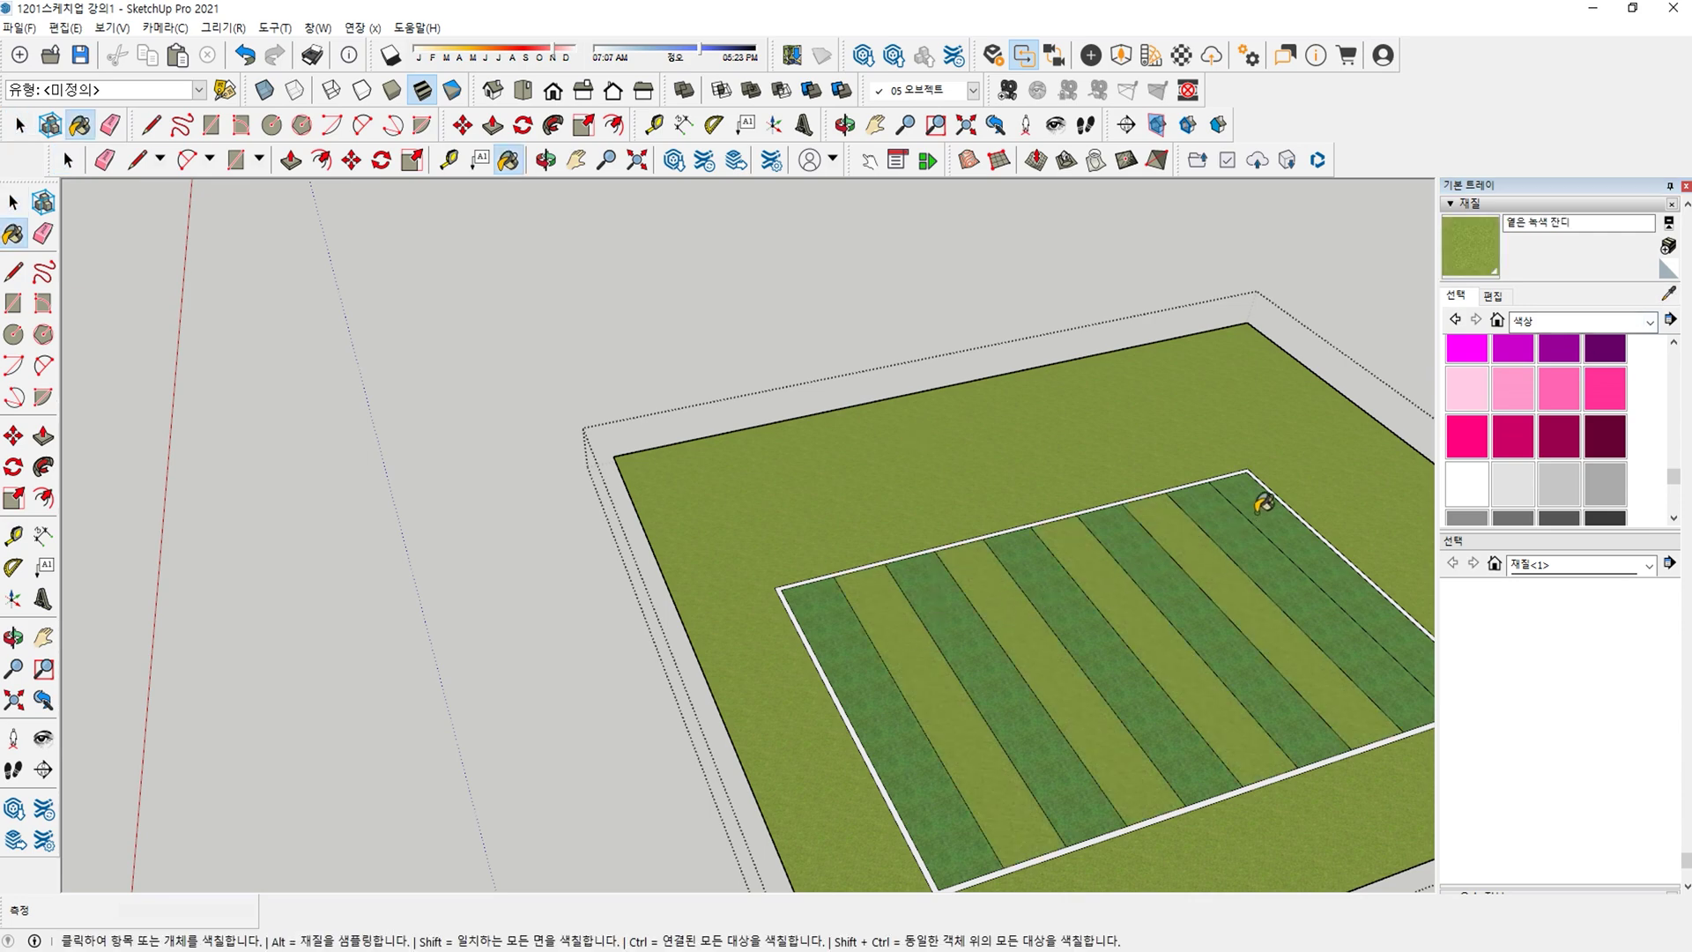
{"action": "middle_click_drag", "start_coordinate": [1144, 549], "coordinate": [916, 564]}
{"action": "scroll", "coordinate": [932, 627], "scroll_direction": "down", "scroll_amount": 4}
{"action": "middle_click_drag", "start_coordinate": [916, 564], "coordinate": [870, 667]}
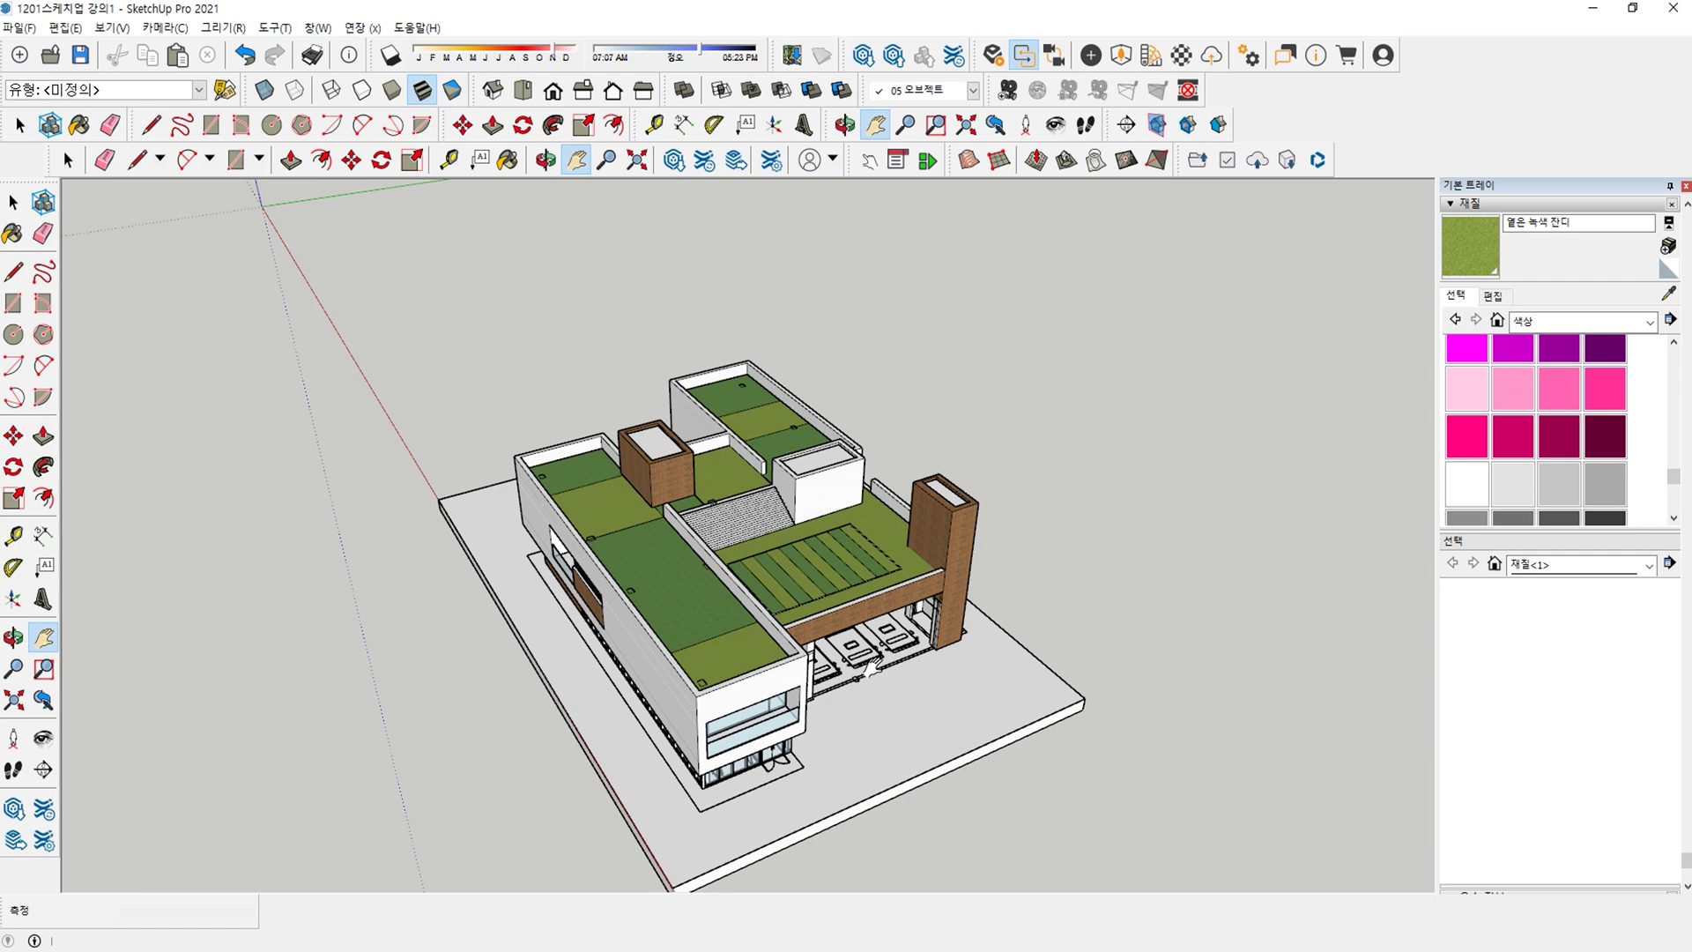
{"action": "middle_click_drag", "start_coordinate": [926, 647], "coordinate": [670, 589]}
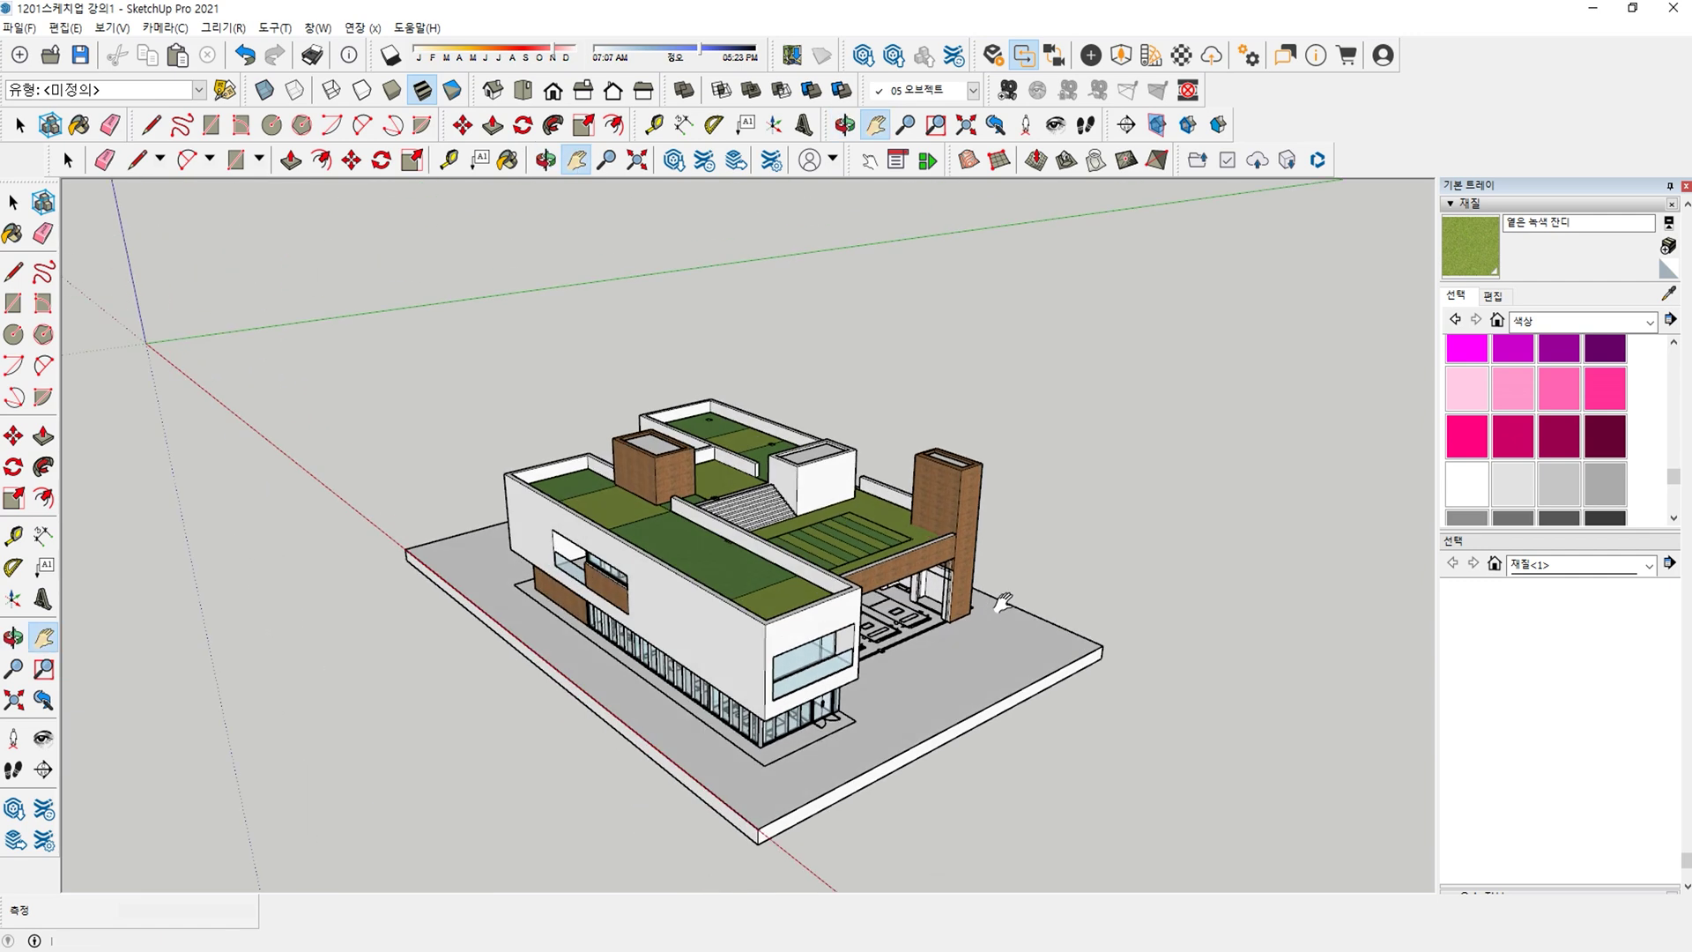
{"action": "middle_click_drag", "start_coordinate": [777, 554], "coordinate": [479, 631]}
{"action": "scroll", "coordinate": [886, 648], "scroll_direction": "up", "scroll_amount": 5}
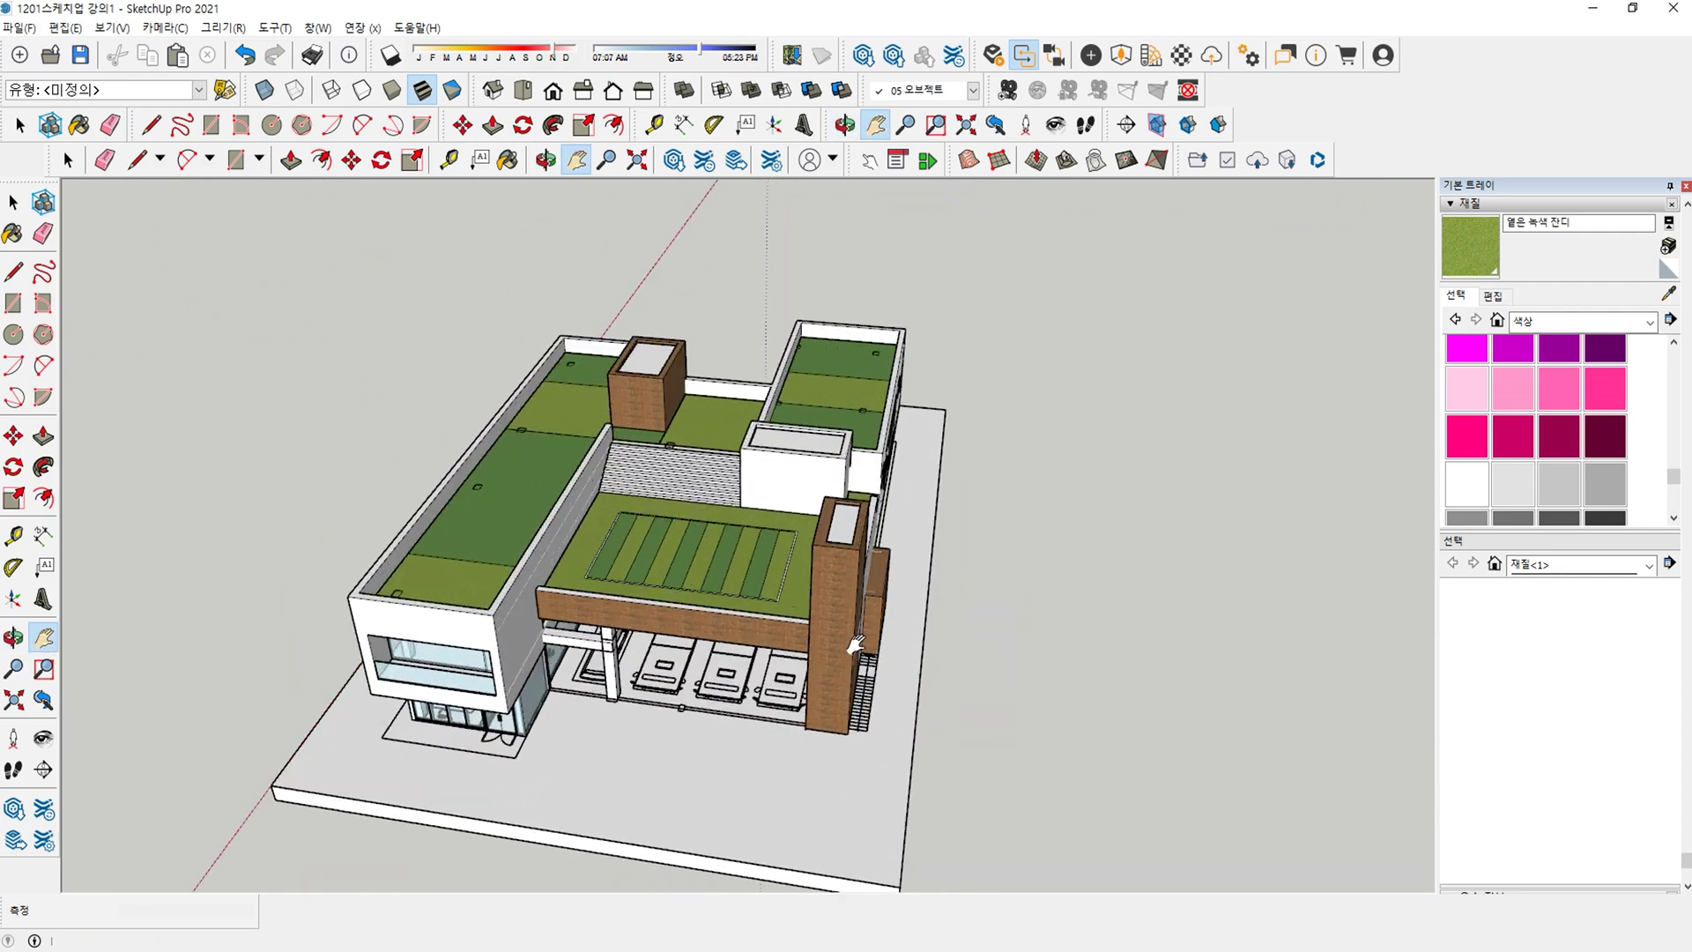
{"action": "middle_click_drag", "start_coordinate": [891, 649], "coordinate": [642, 574]}
{"action": "middle_click_drag", "start_coordinate": [983, 638], "coordinate": [723, 629]}
{"action": "middle_click_drag", "start_coordinate": [1068, 604], "coordinate": [478, 631]}
{"action": "middle_click_drag", "start_coordinate": [1012, 589], "coordinate": [659, 573]}
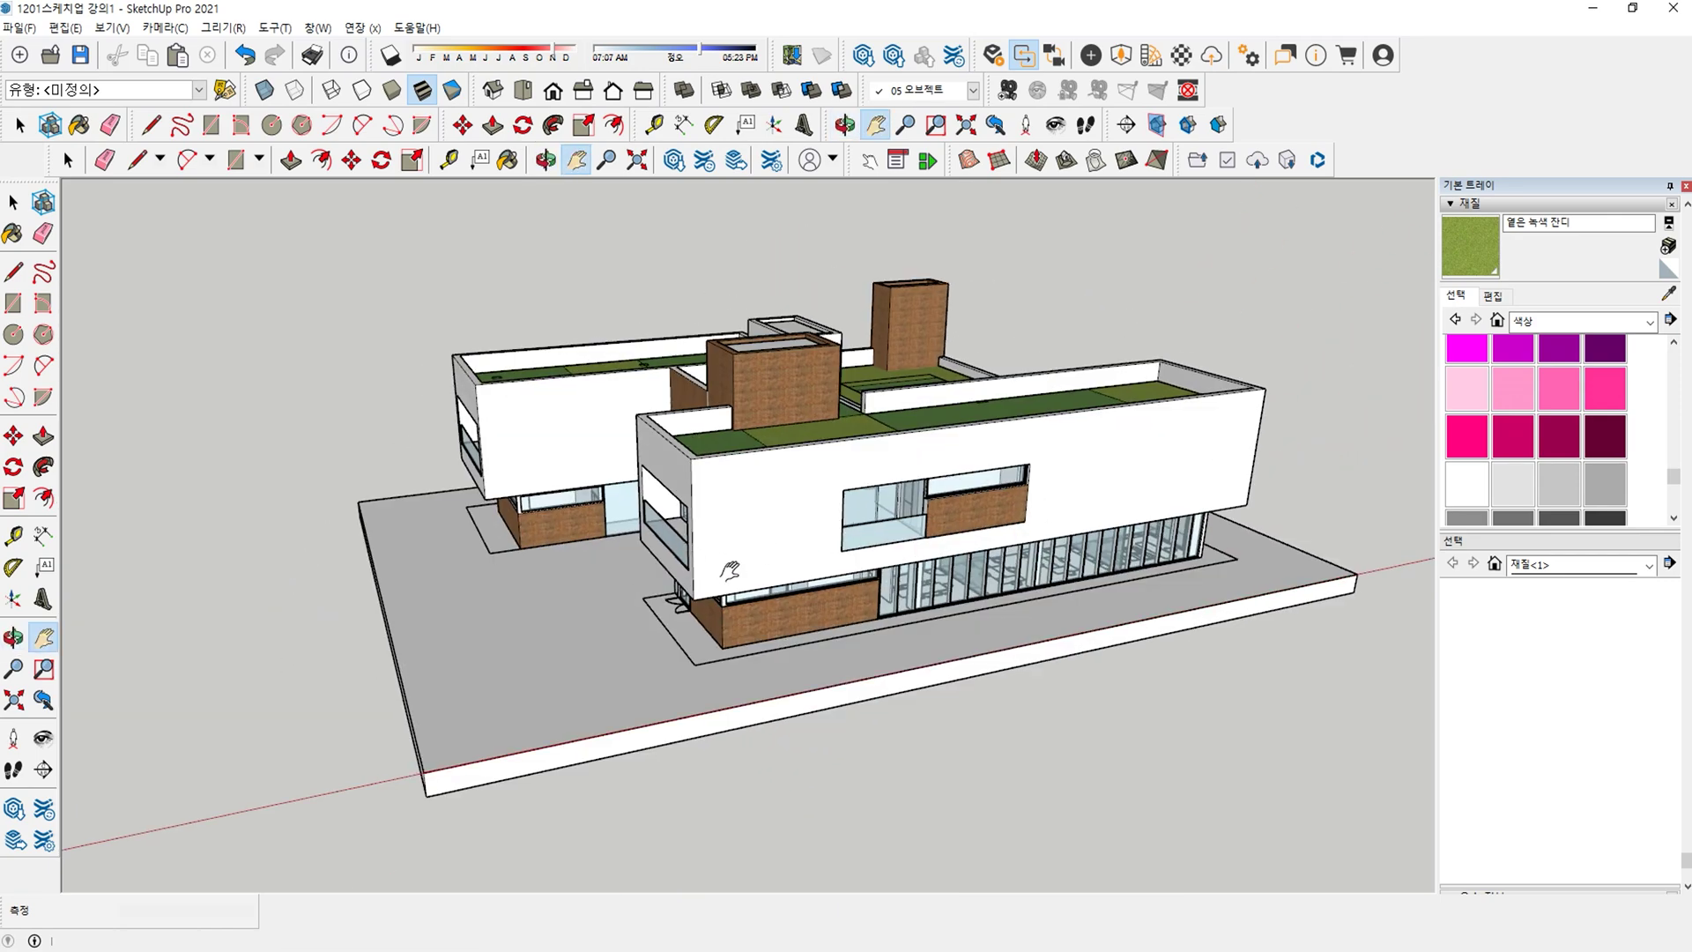
{"action": "middle_click_drag", "start_coordinate": [855, 537], "coordinate": [767, 698]}
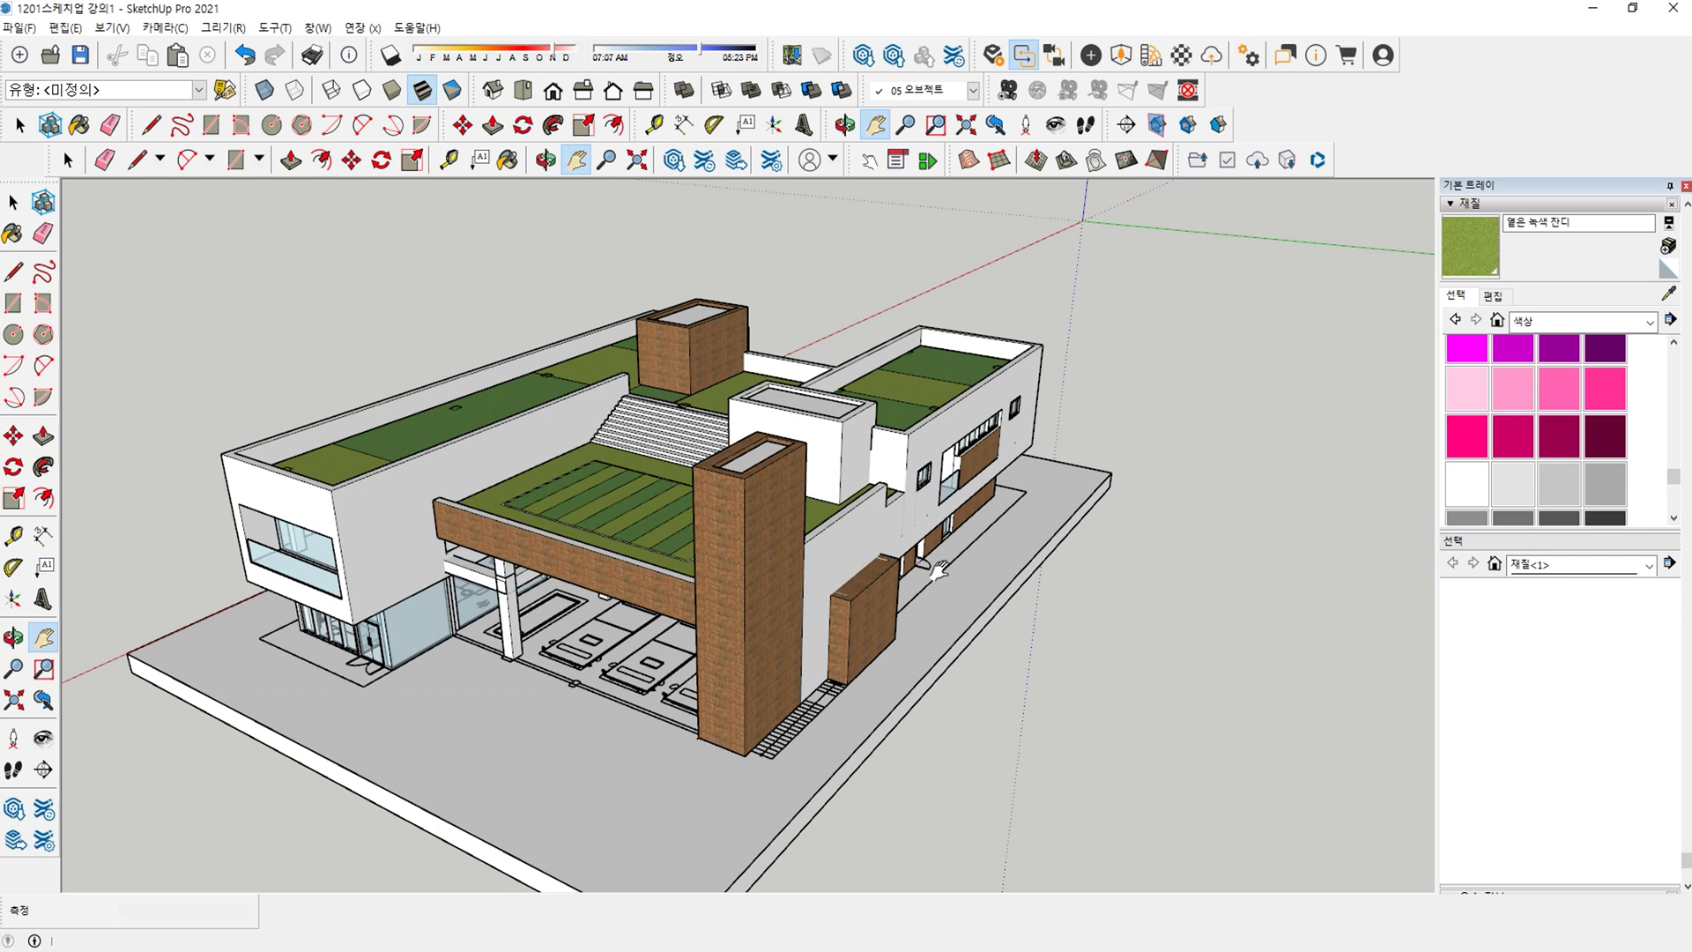
{"action": "scroll", "coordinate": [807, 482], "scroll_direction": "down", "scroll_amount": 5}
{"action": "middle_click_drag", "start_coordinate": [684, 535], "coordinate": [1065, 635]}
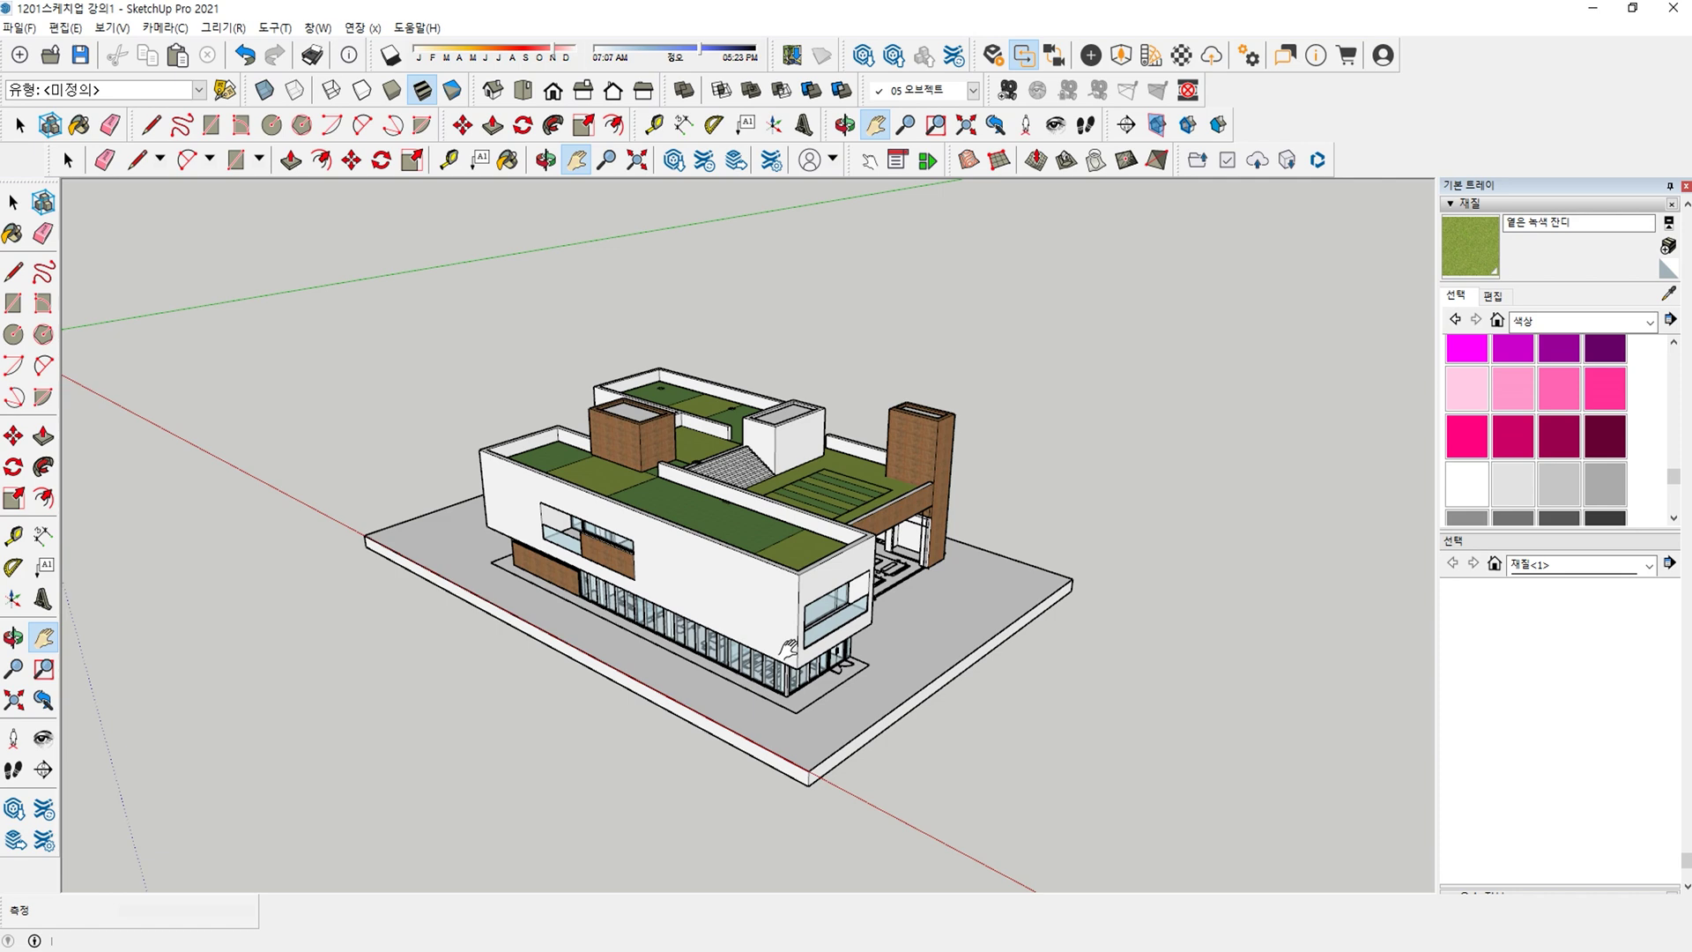
{"action": "scroll", "coordinate": [789, 648], "scroll_direction": "up", "scroll_amount": 2}
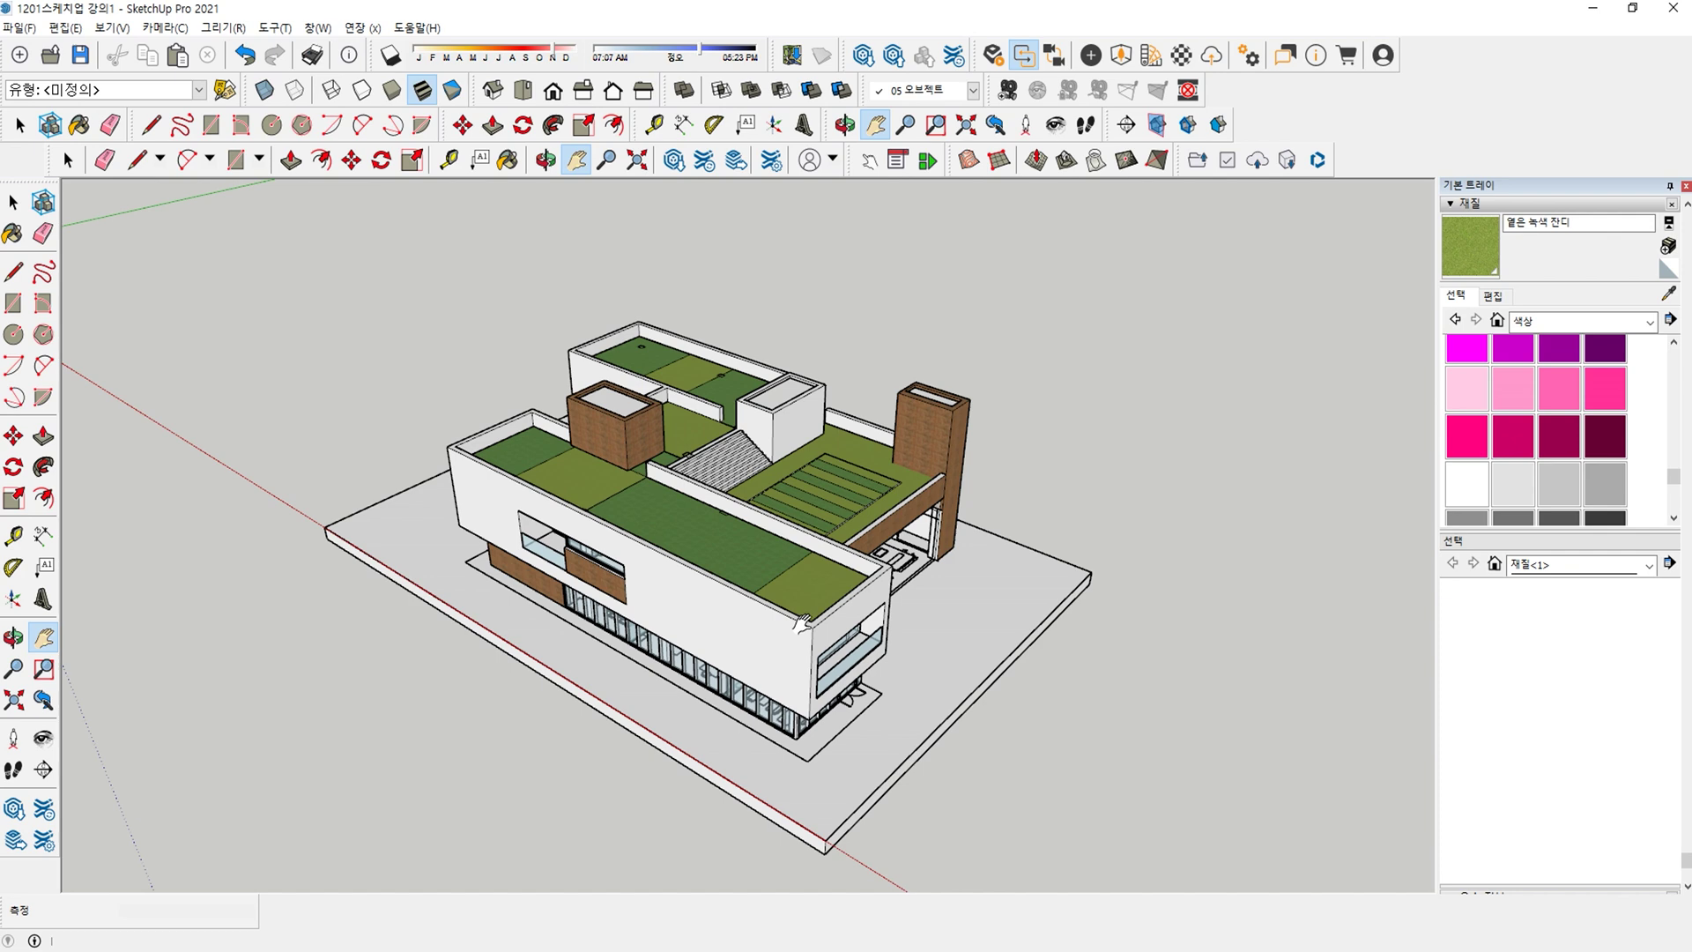